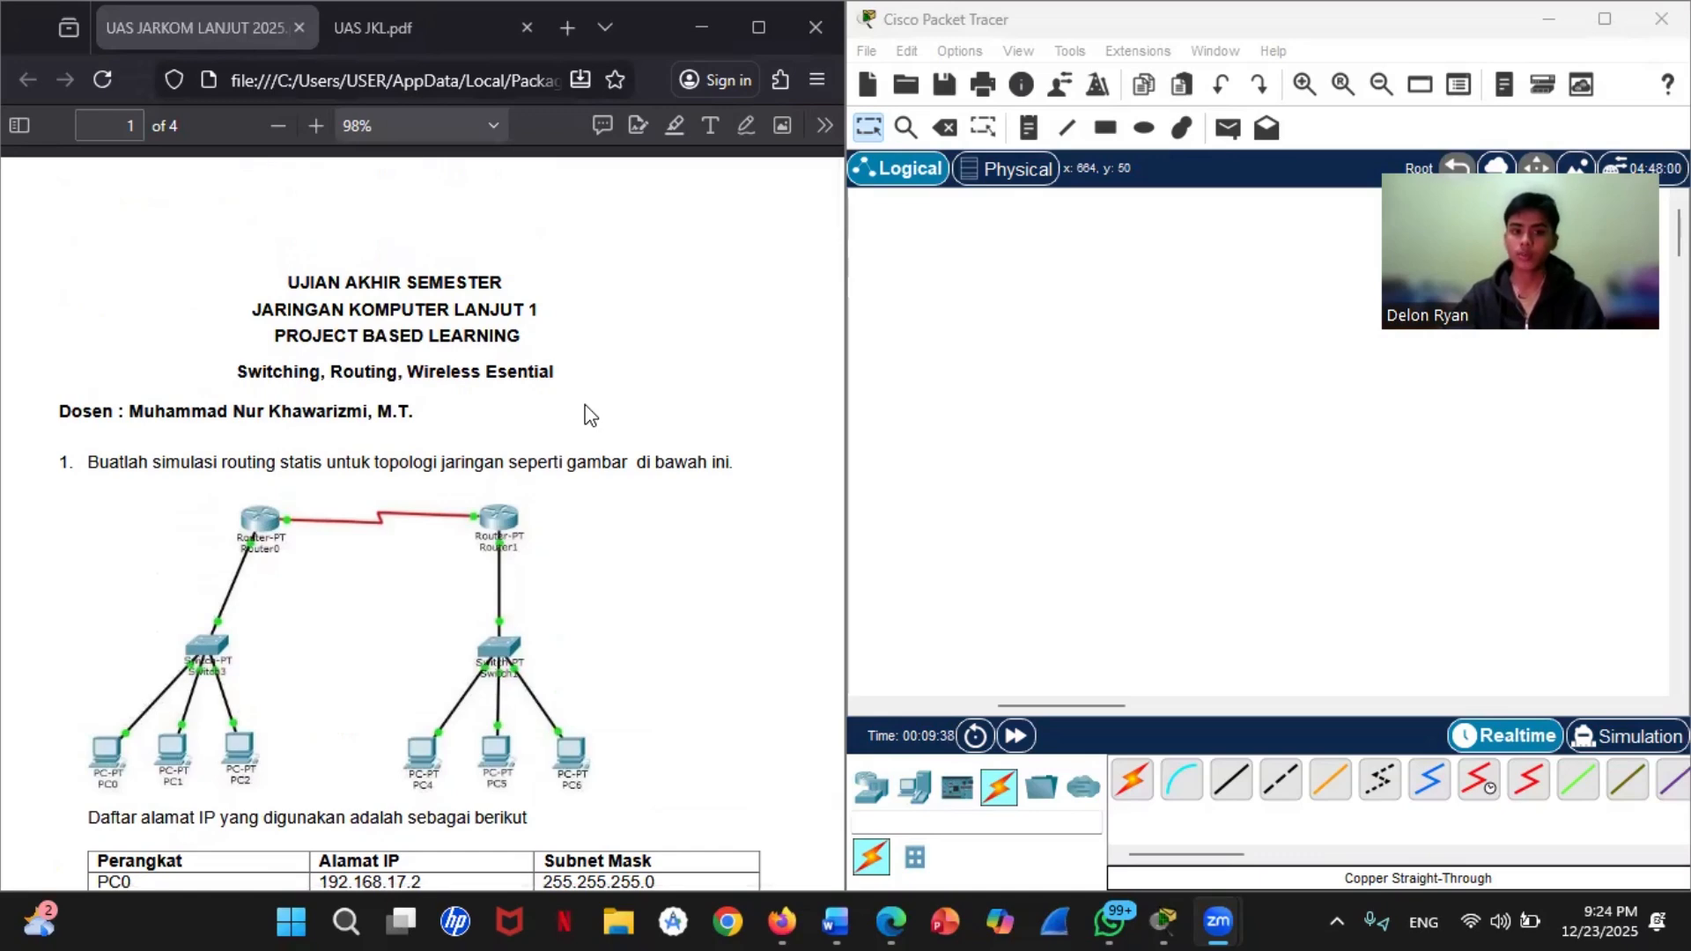
Step: Place two generic Router-PT routers side by side in the upper part of the workspace
scroll(590, 415, "down", 3)
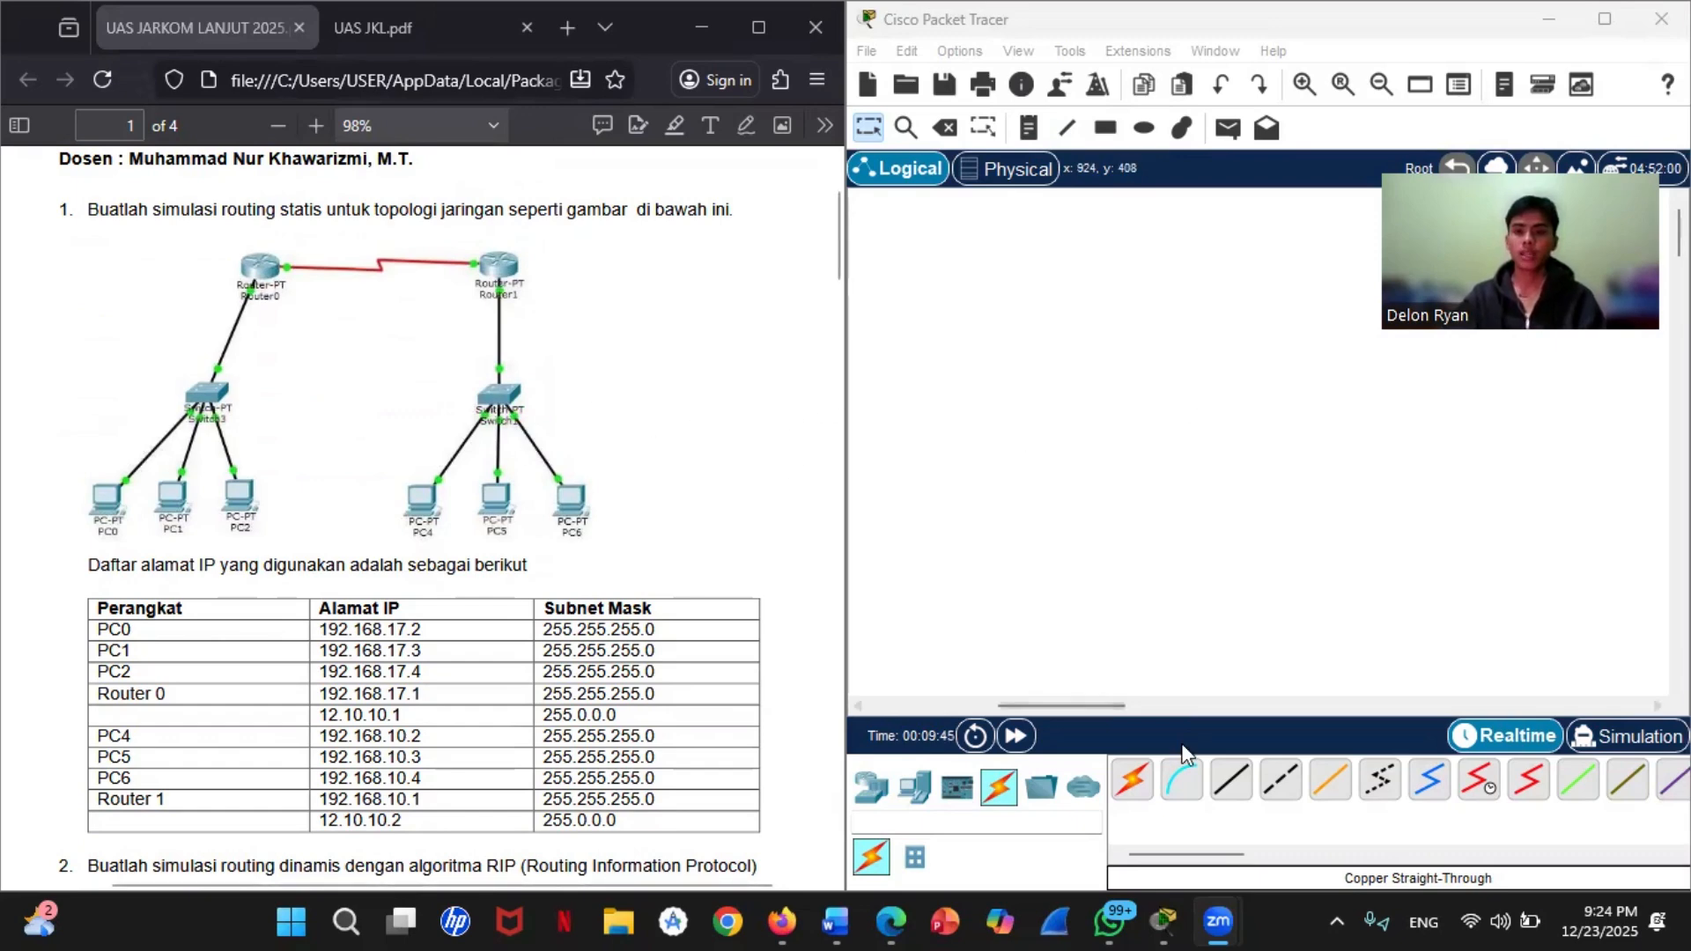
left_click(878, 801)
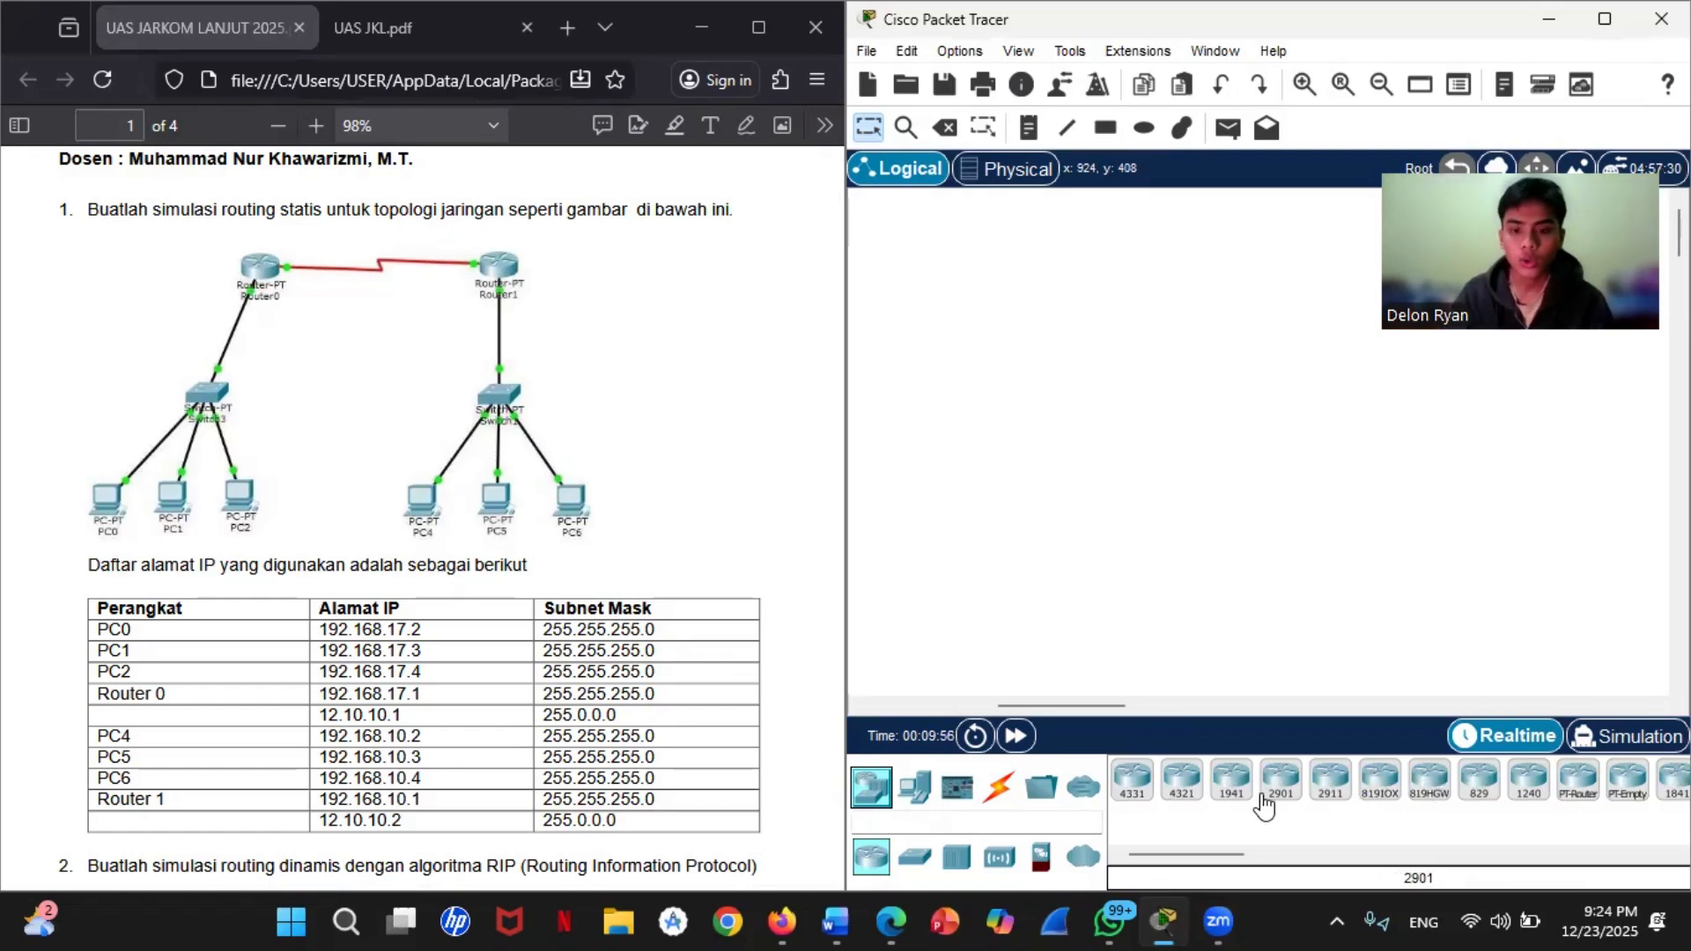
left_click(1578, 784)
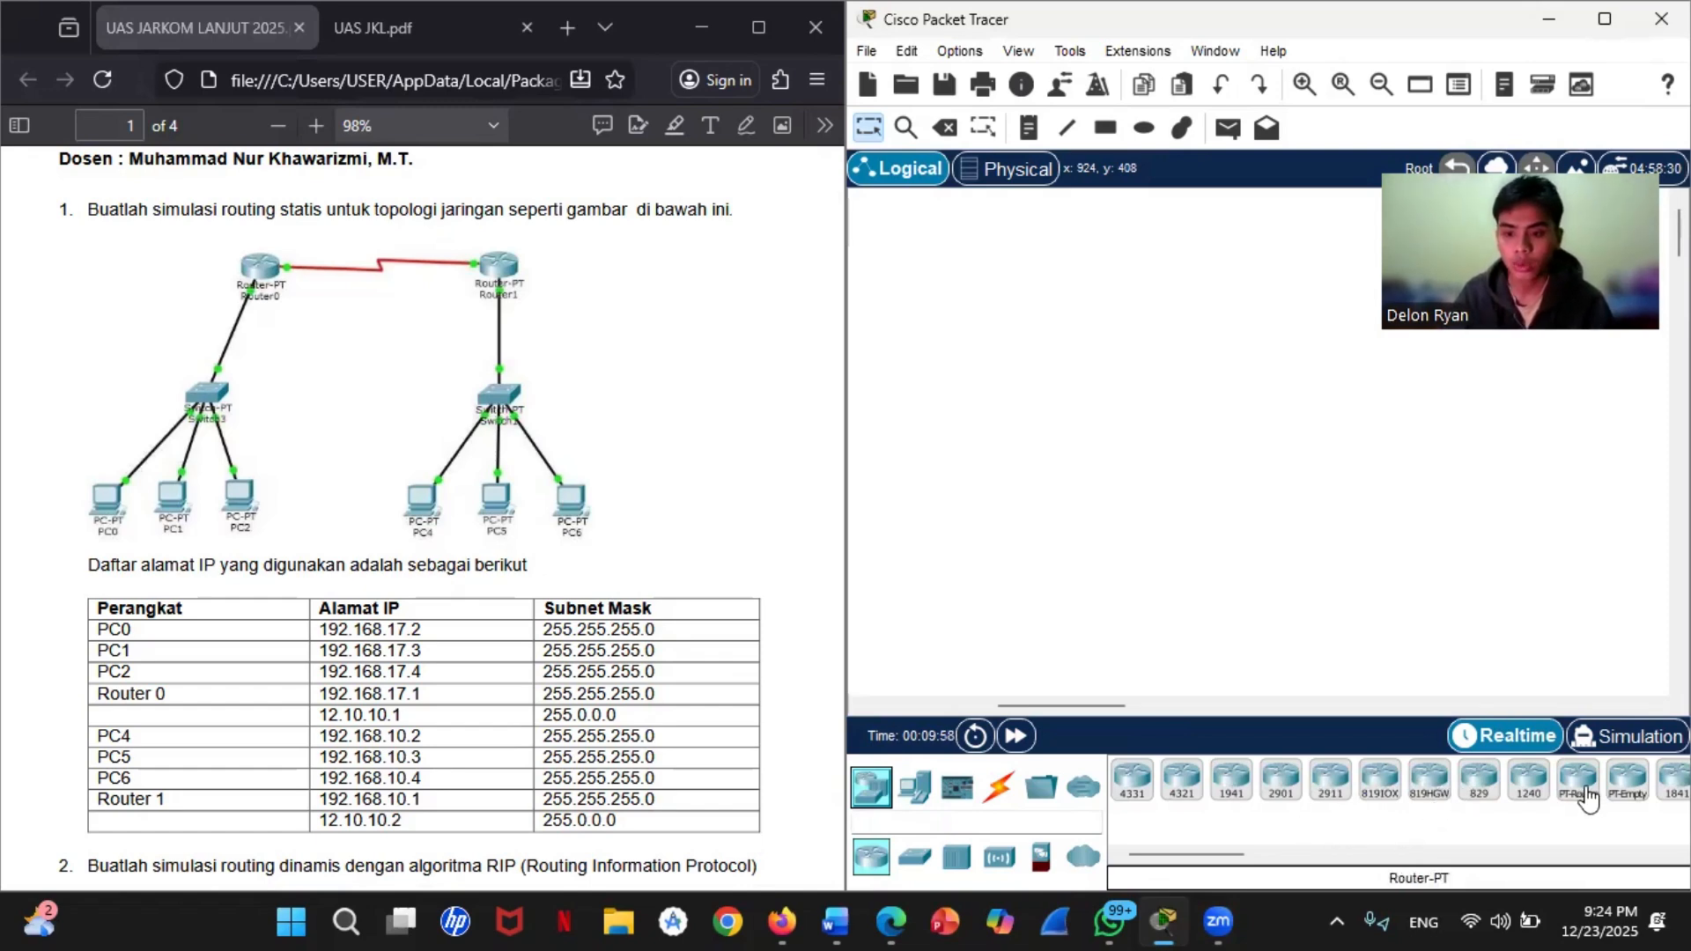
left_click(1172, 401)
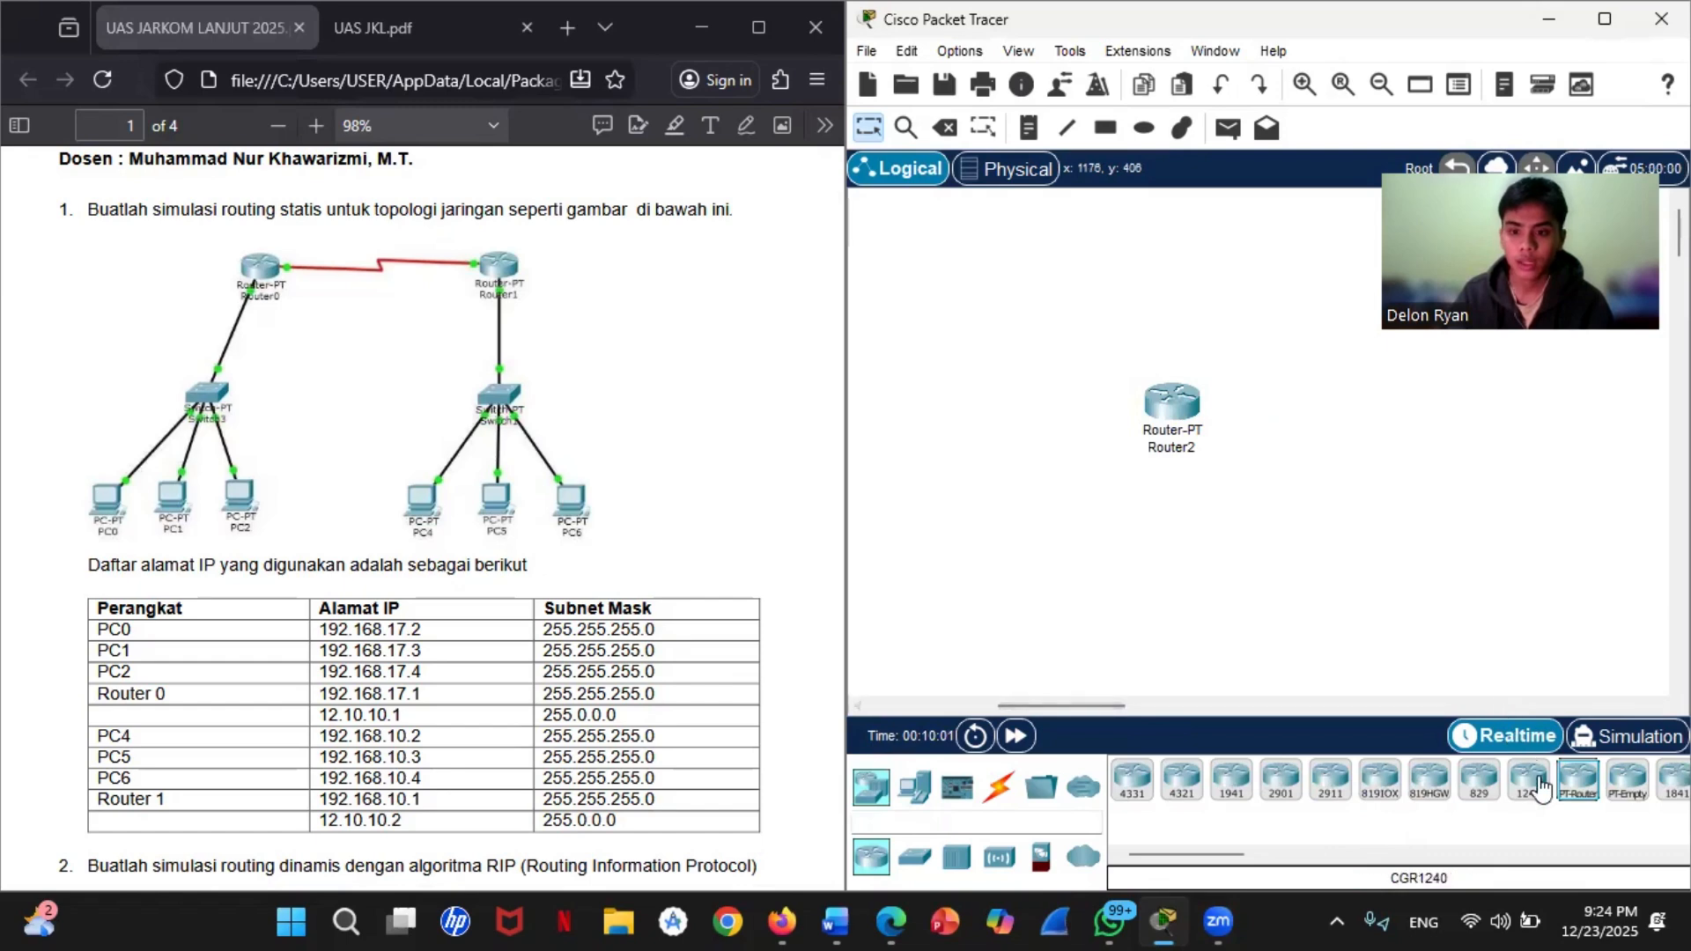
left_click_drag(1579, 784, 1515, 415)
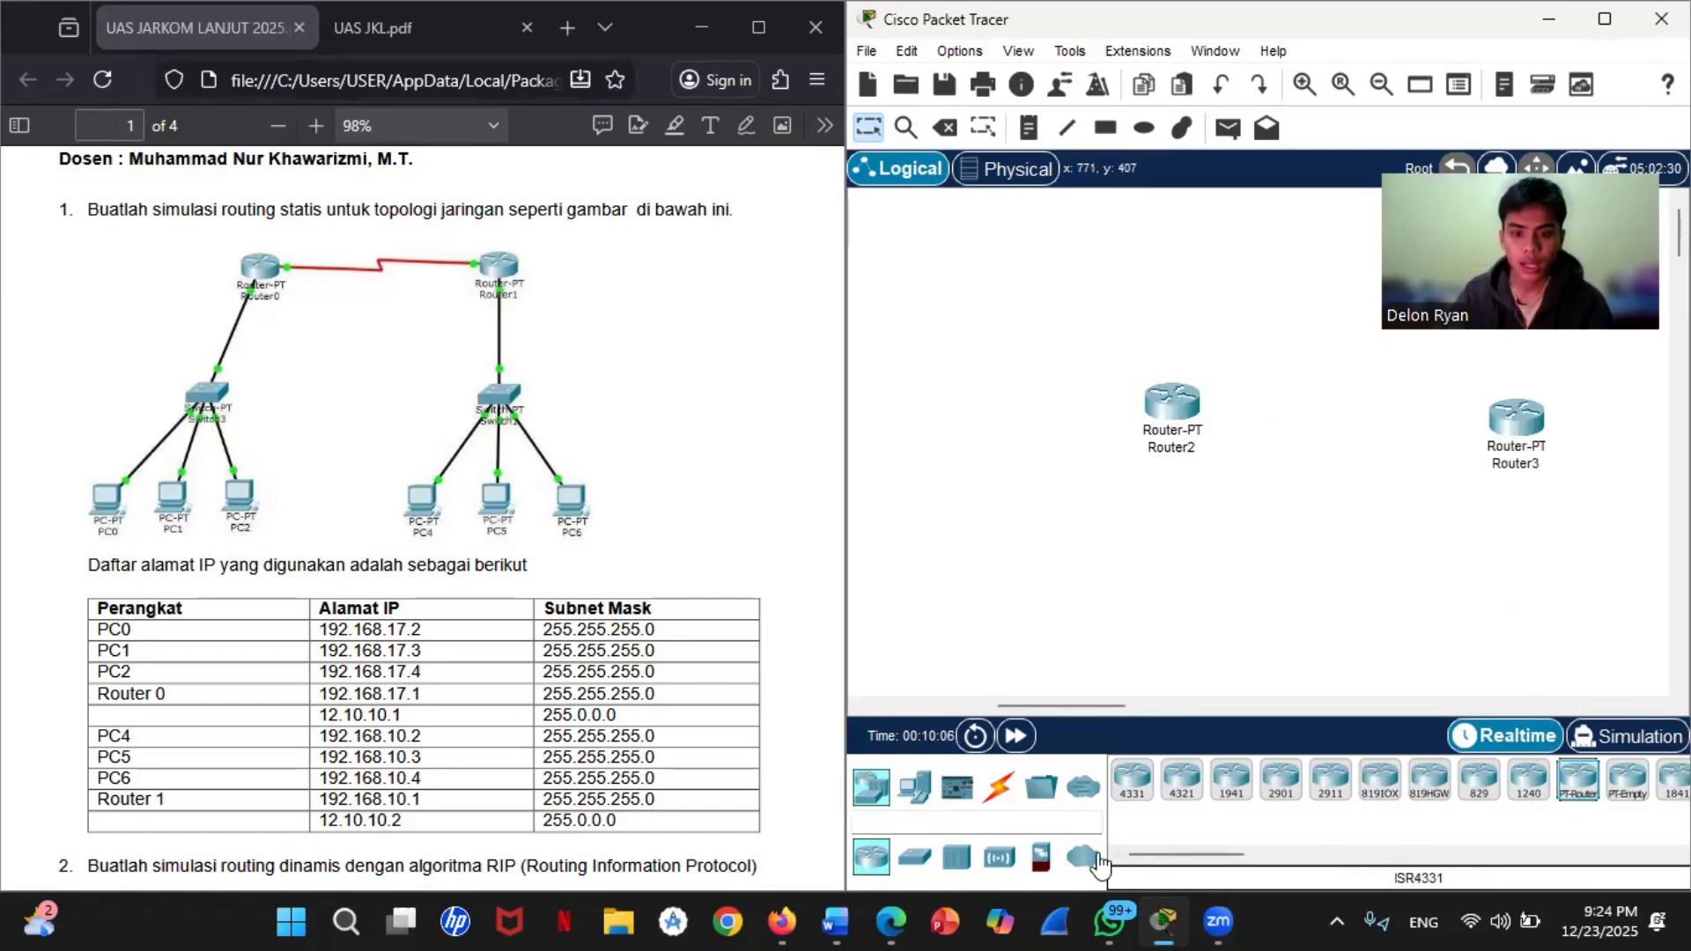
Step: Add two generic Switch-PT switches, one below each router
left_click(915, 856)
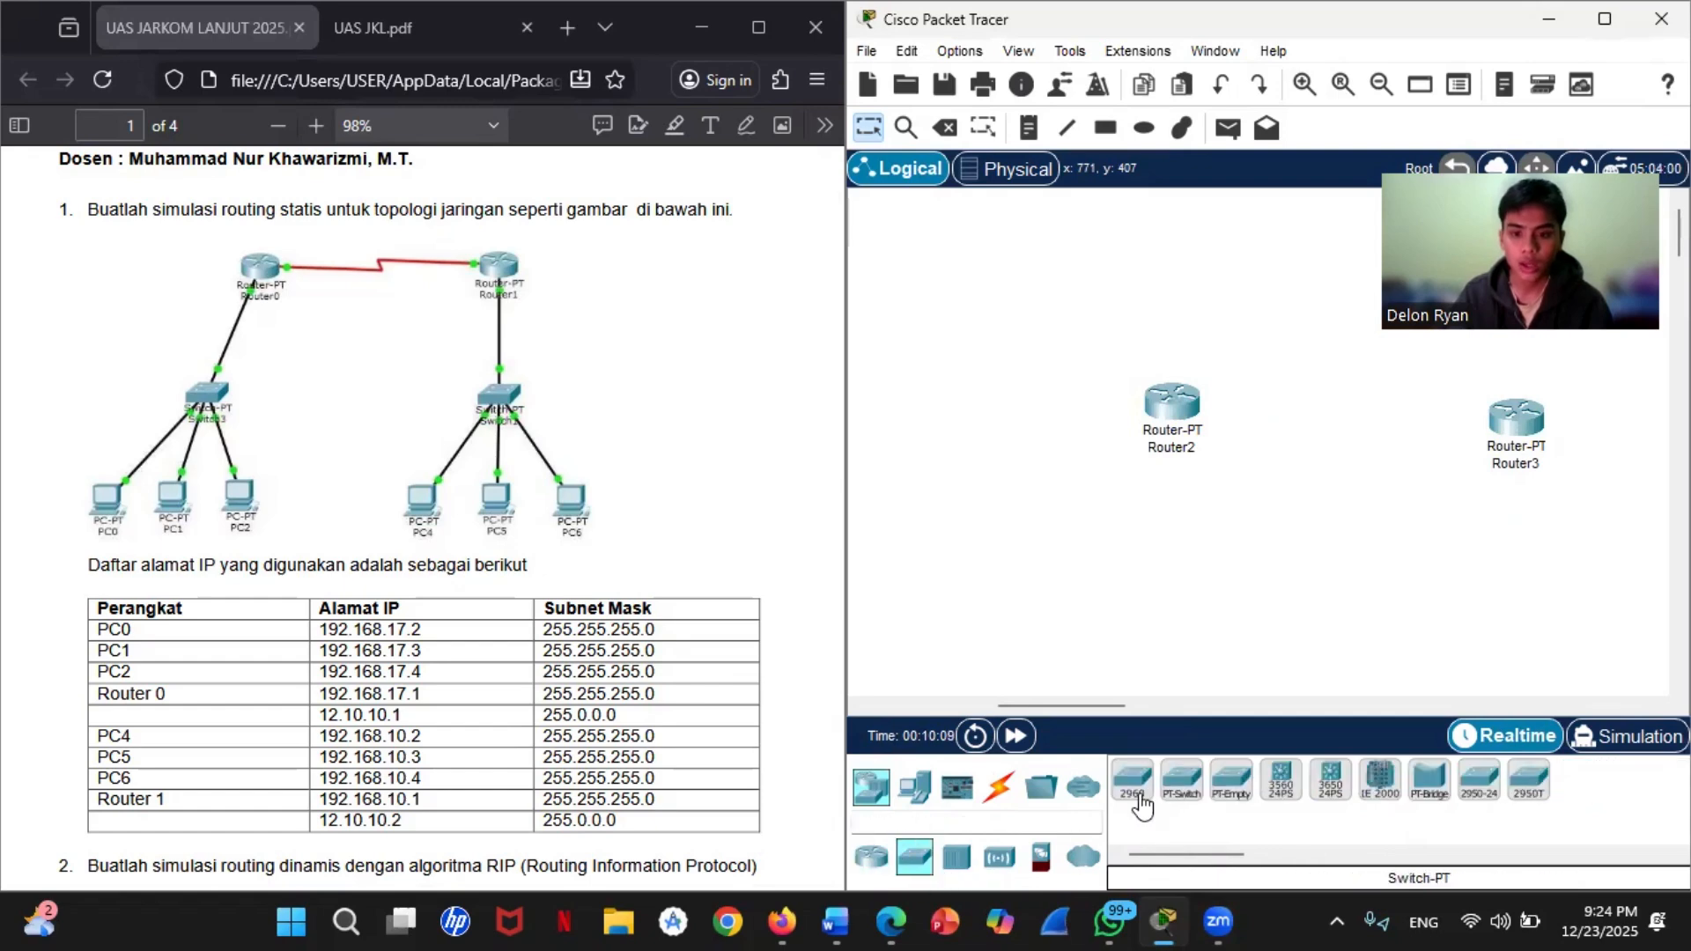
left_click_drag(1182, 780, 1034, 558)
left_click_drag(1181, 779, 1586, 645)
scroll(1444, 647, "down", 3)
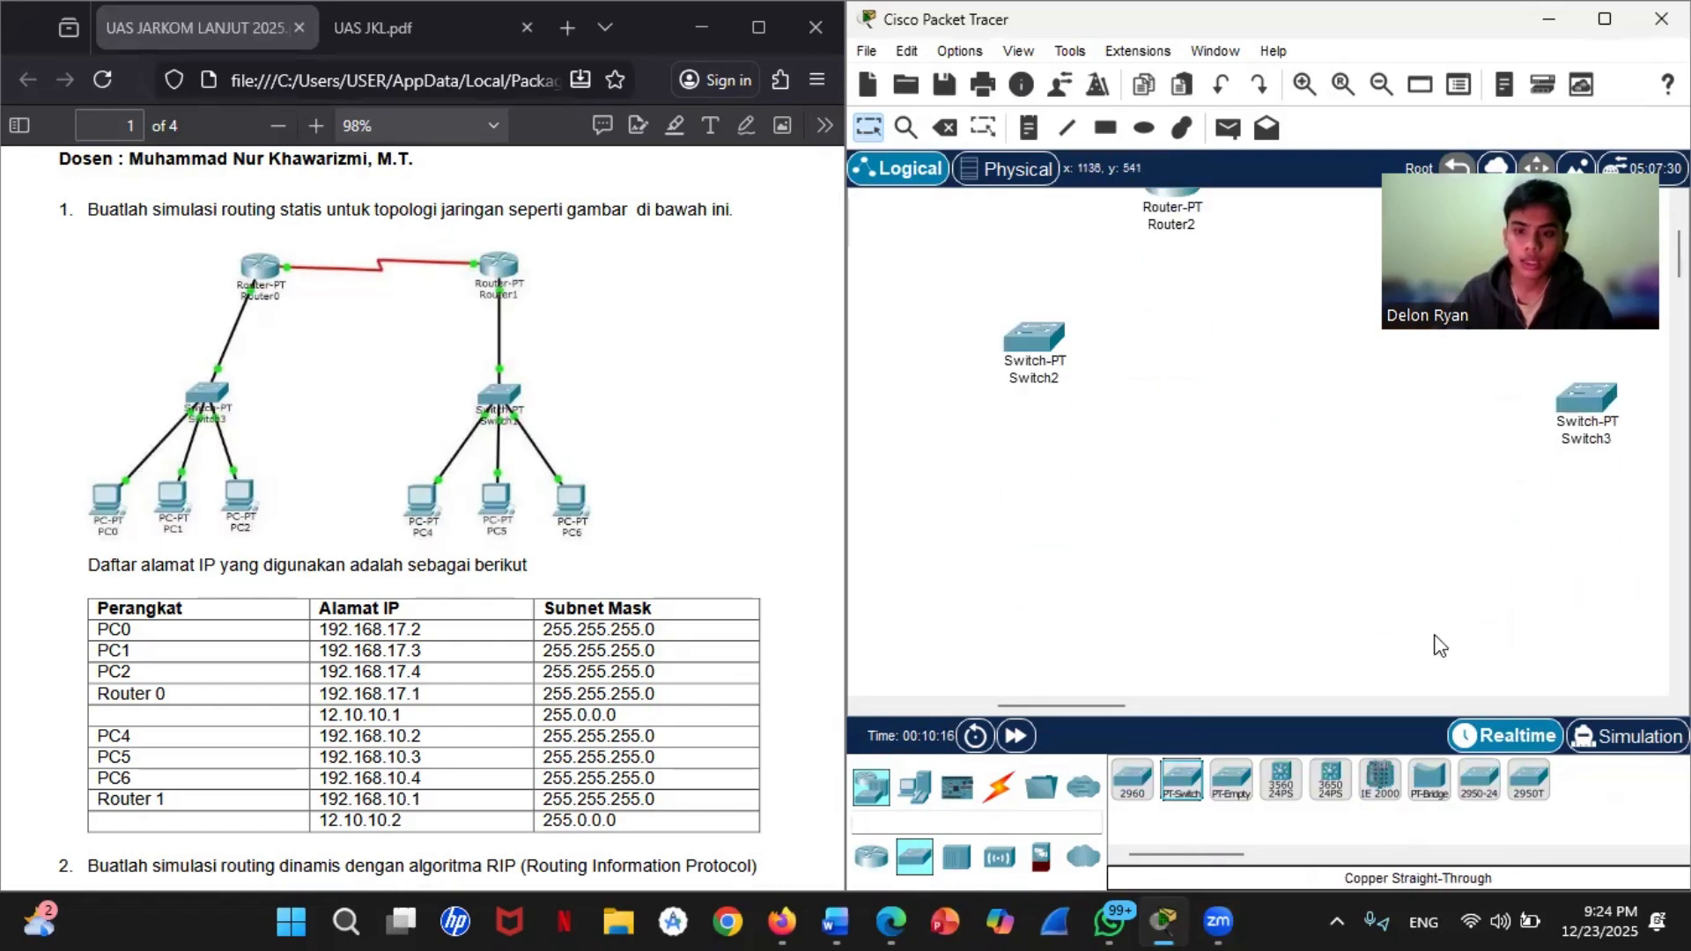
scroll(1439, 646, "up", 2)
Step: Add six PCs to the workspace, three in a row below each switch
left_click(928, 797)
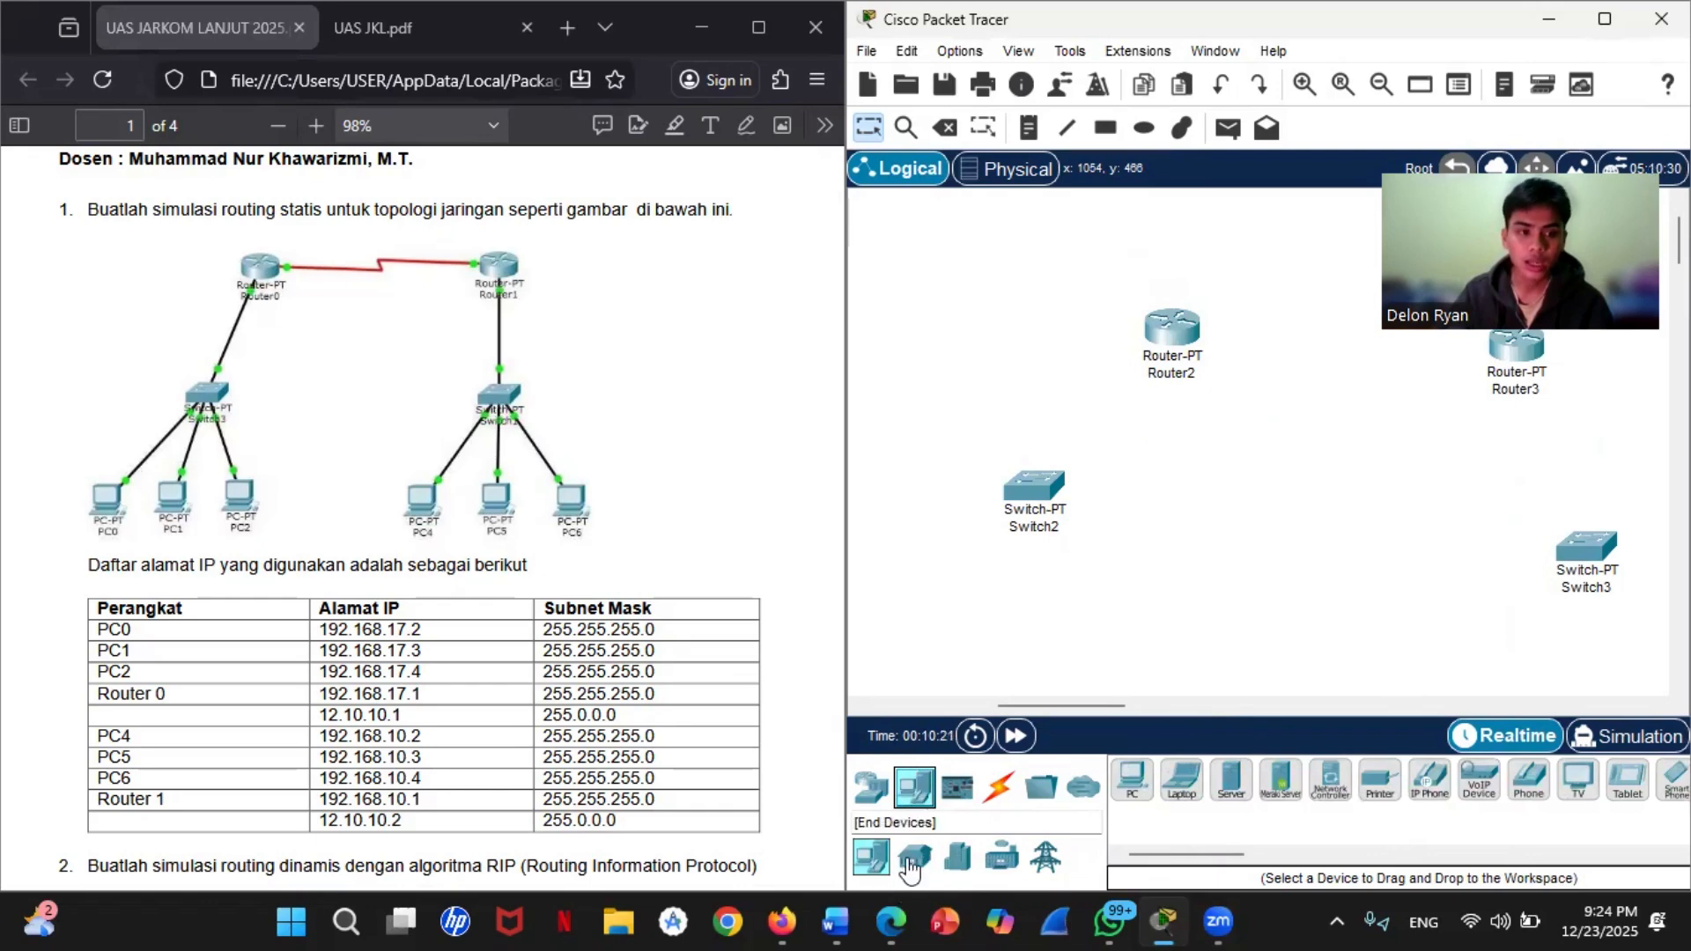
left_click_drag(1133, 779, 911, 643)
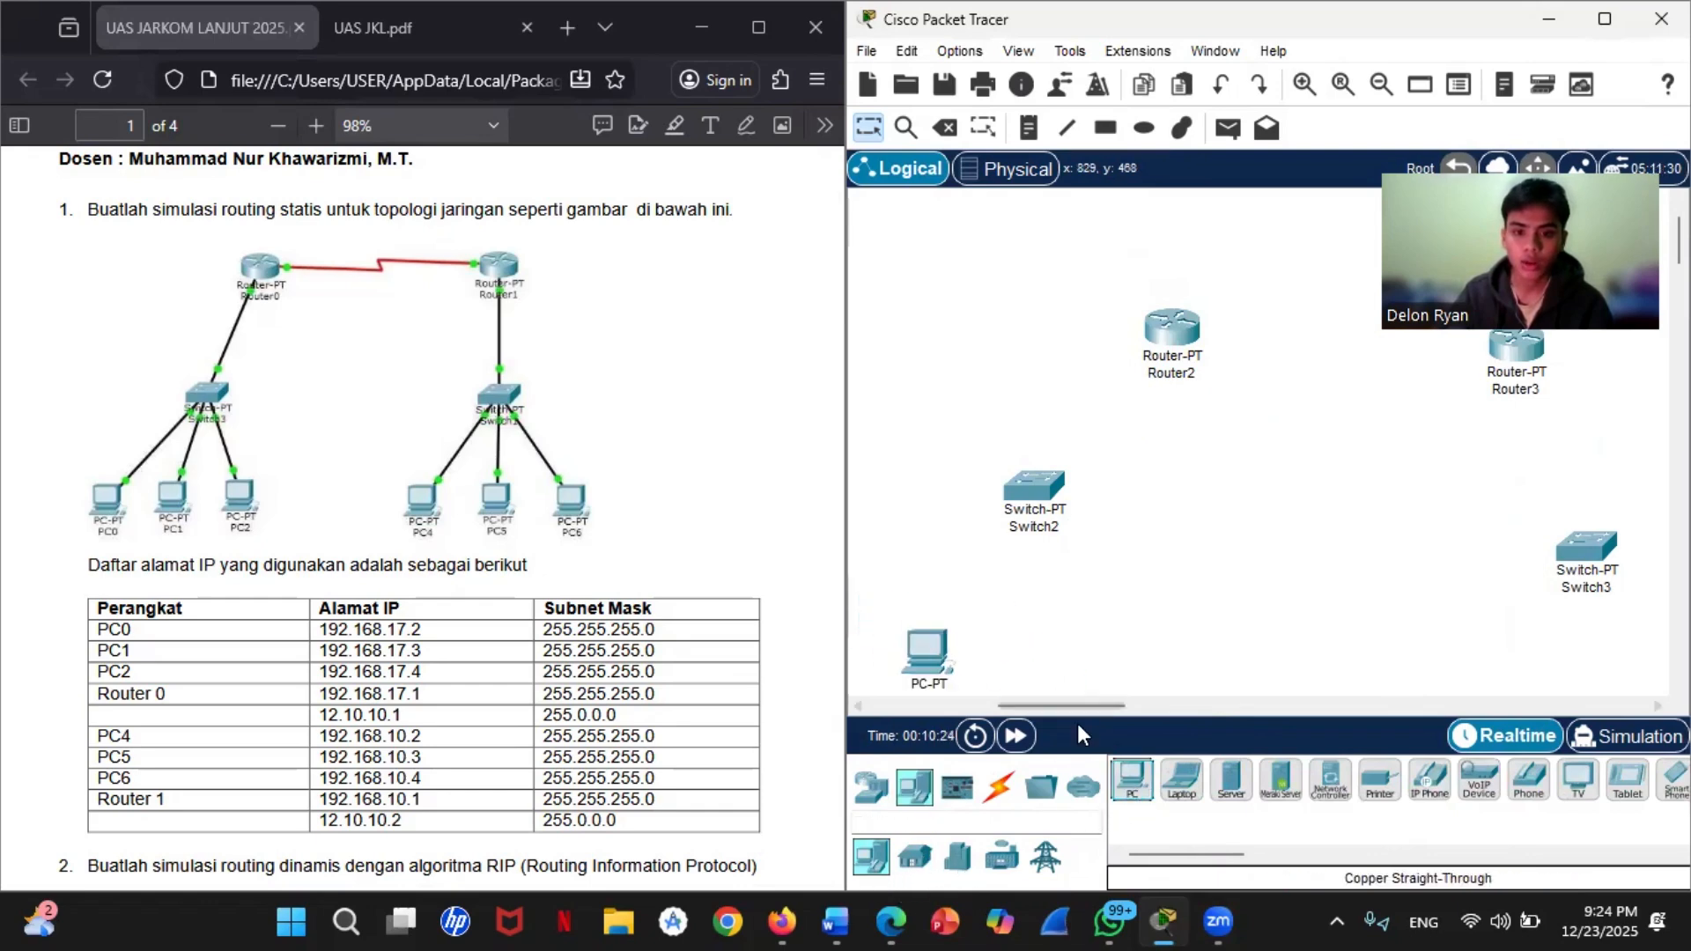
left_click_drag(1132, 779, 1085, 706)
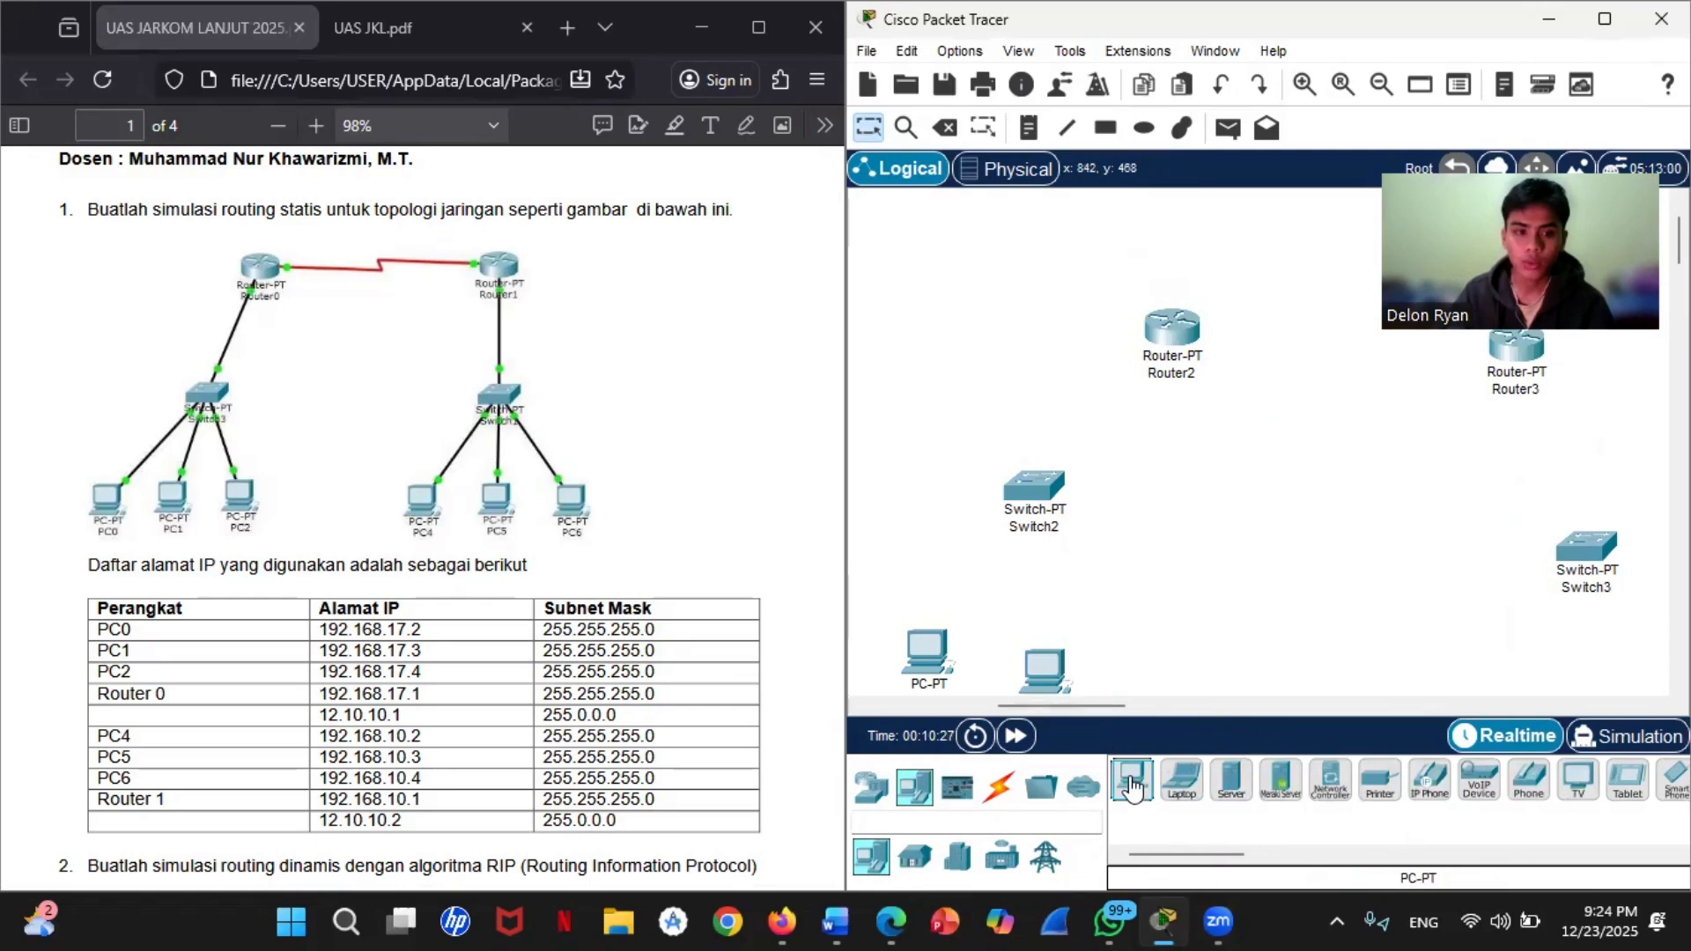
left_click_drag(1132, 785, 1469, 670)
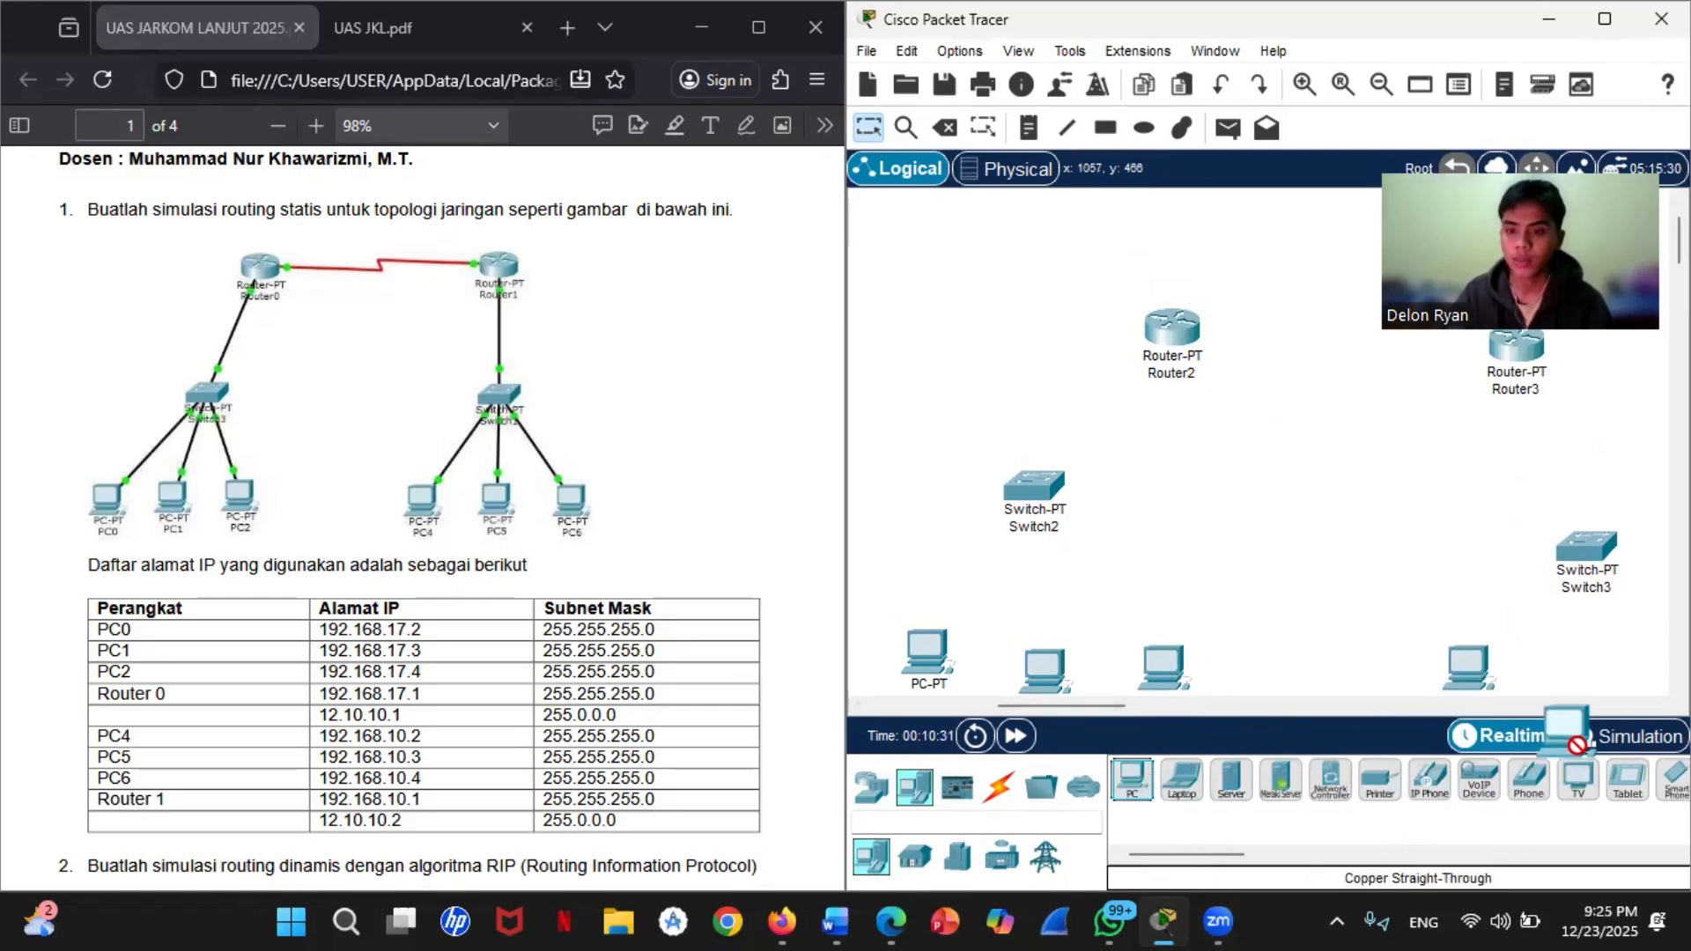
left_click_drag(1133, 780, 1588, 673)
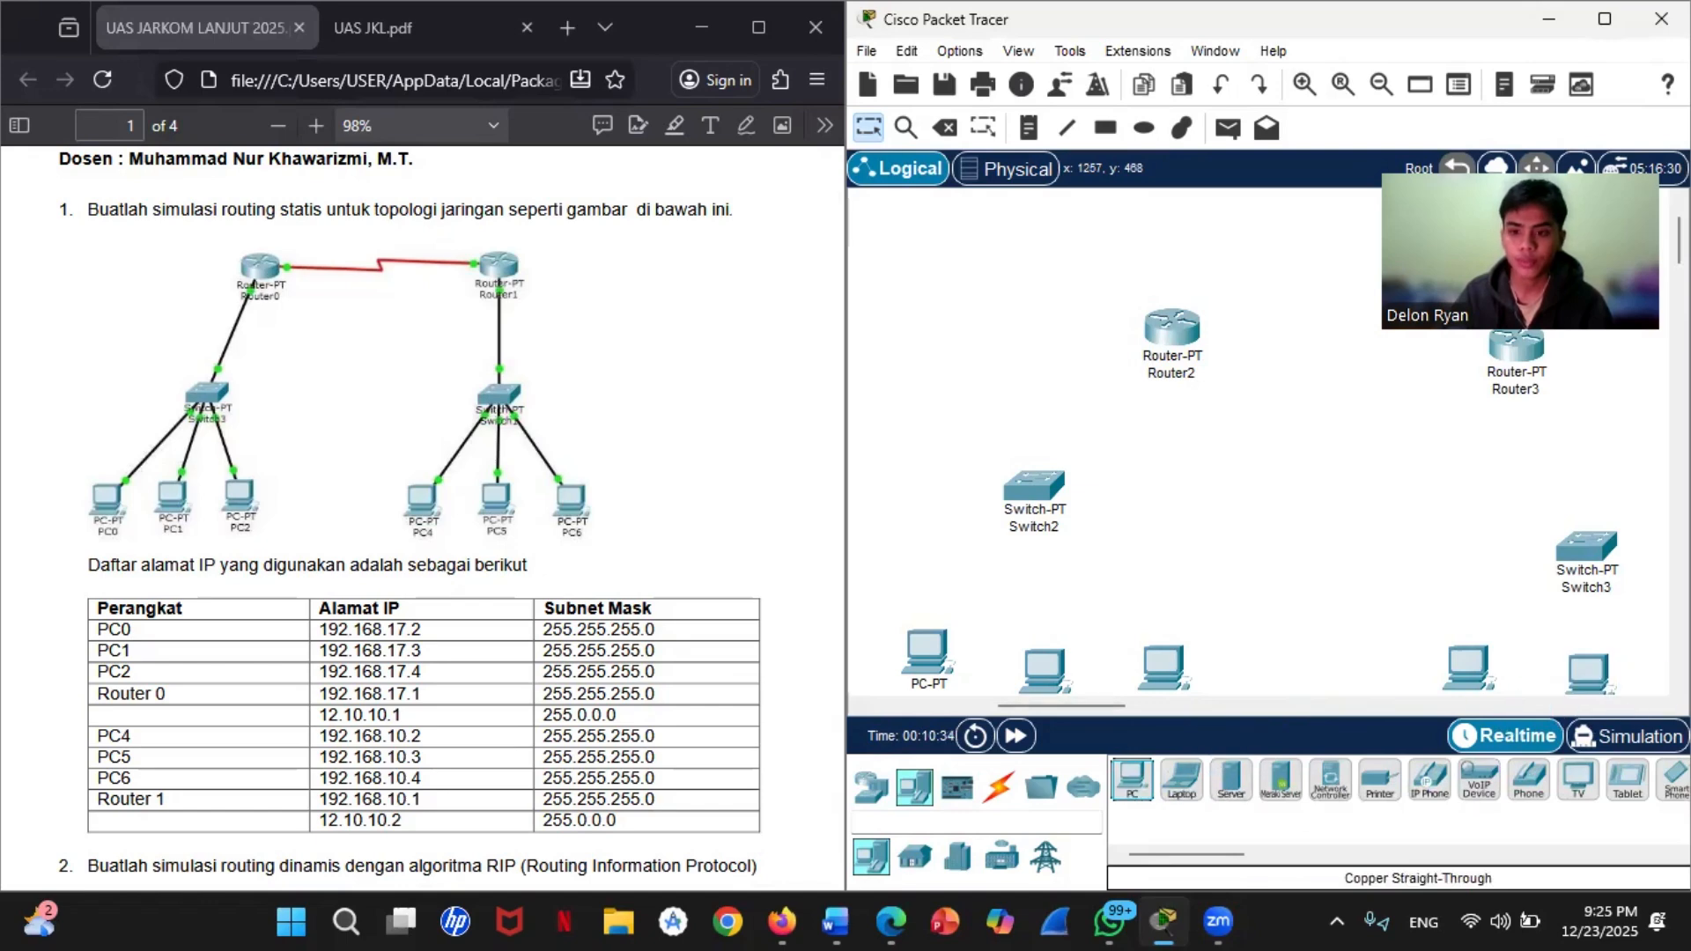
left_click_drag(1133, 779, 1647, 662)
scroll(1650, 667, "up", 1)
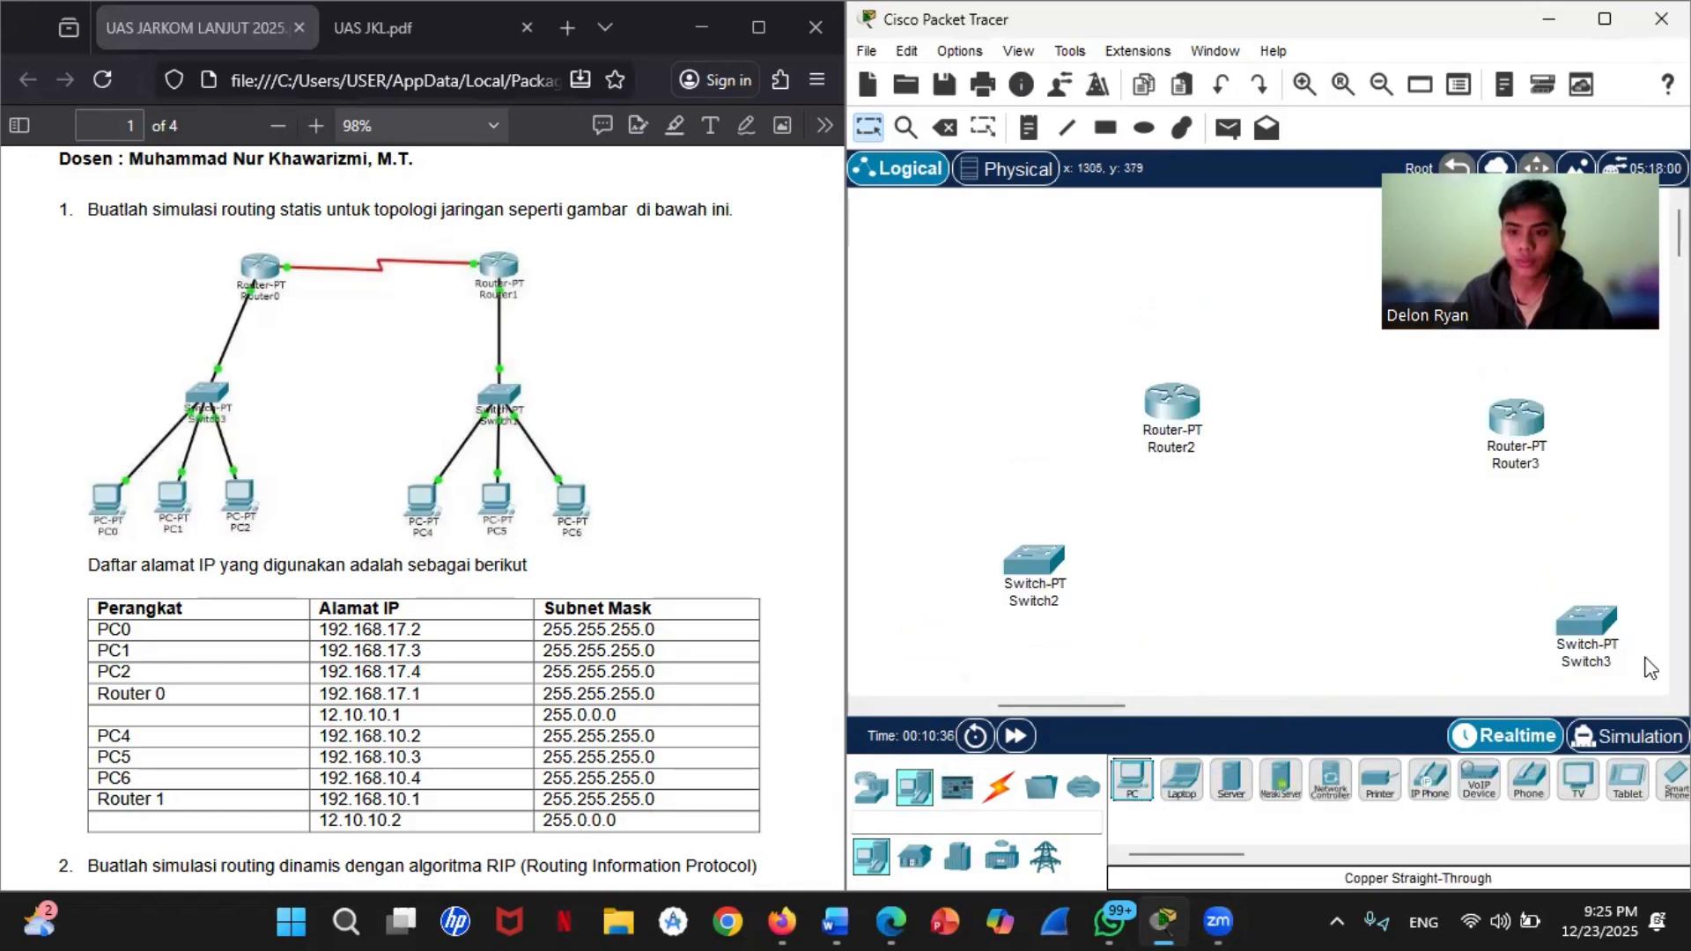
scroll(1649, 666, "down", 2)
mouse_move(1104, 706)
left_mouse_down()
mouse_move(1176, 707)
mouse_move(1033, 718)
mouse_move(1085, 713)
left_mouse_up()
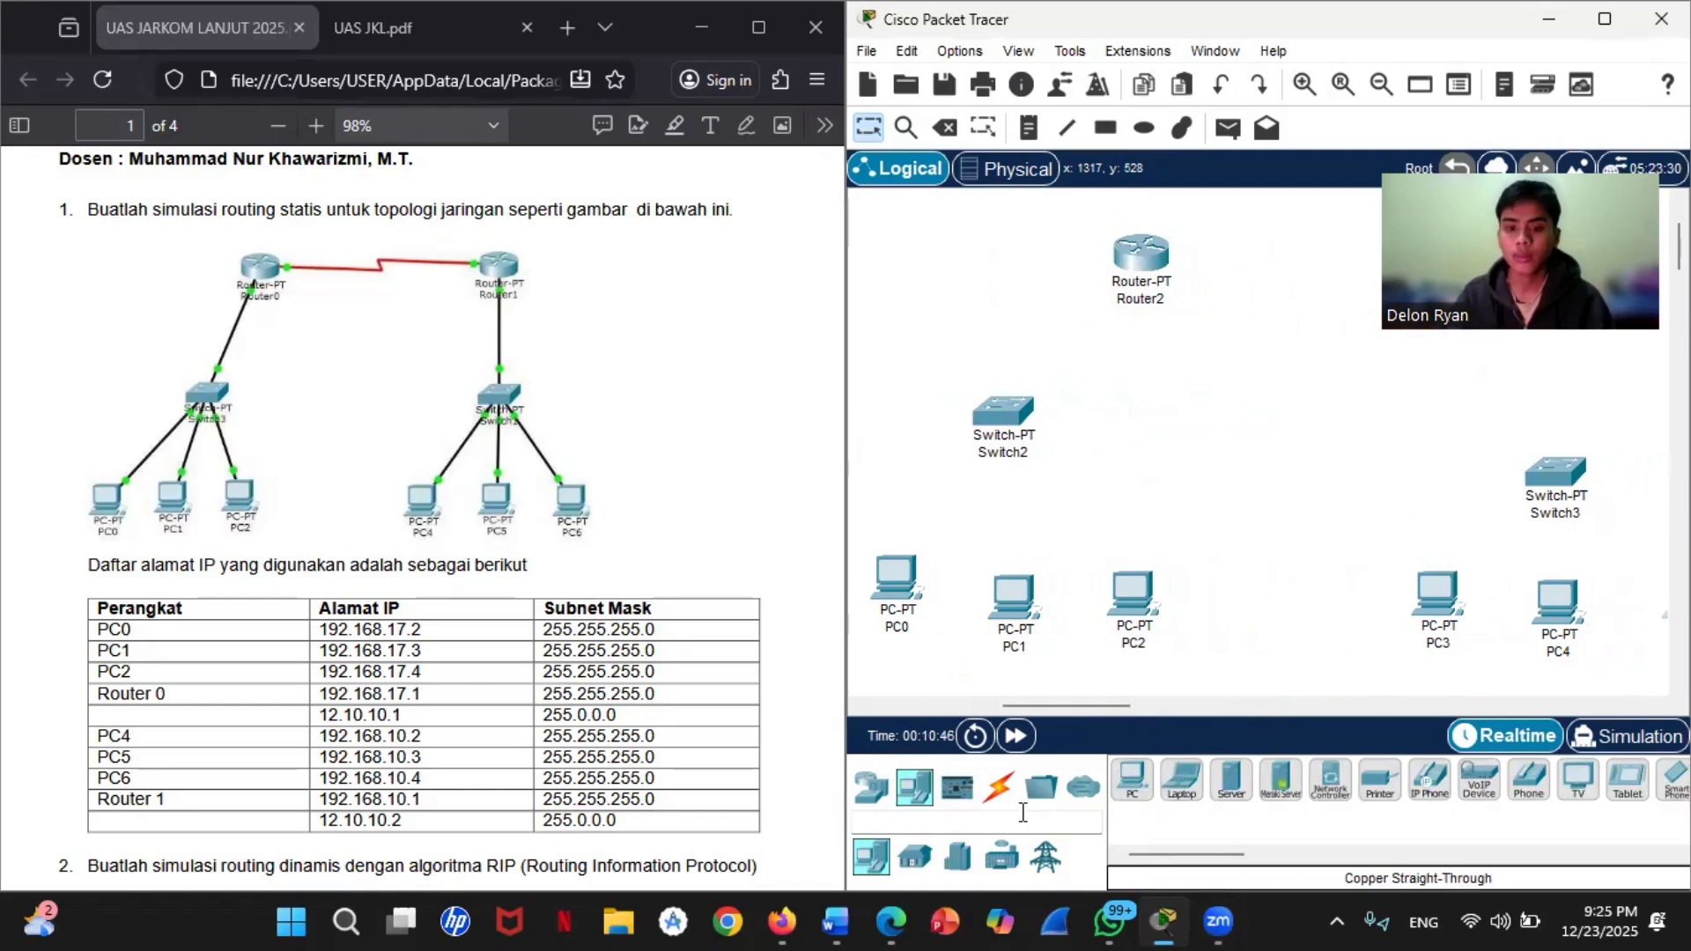
Step: Connect Router2 to the Serial2/0 port of Router3 with a Serial DCE cable
left_click(998, 786)
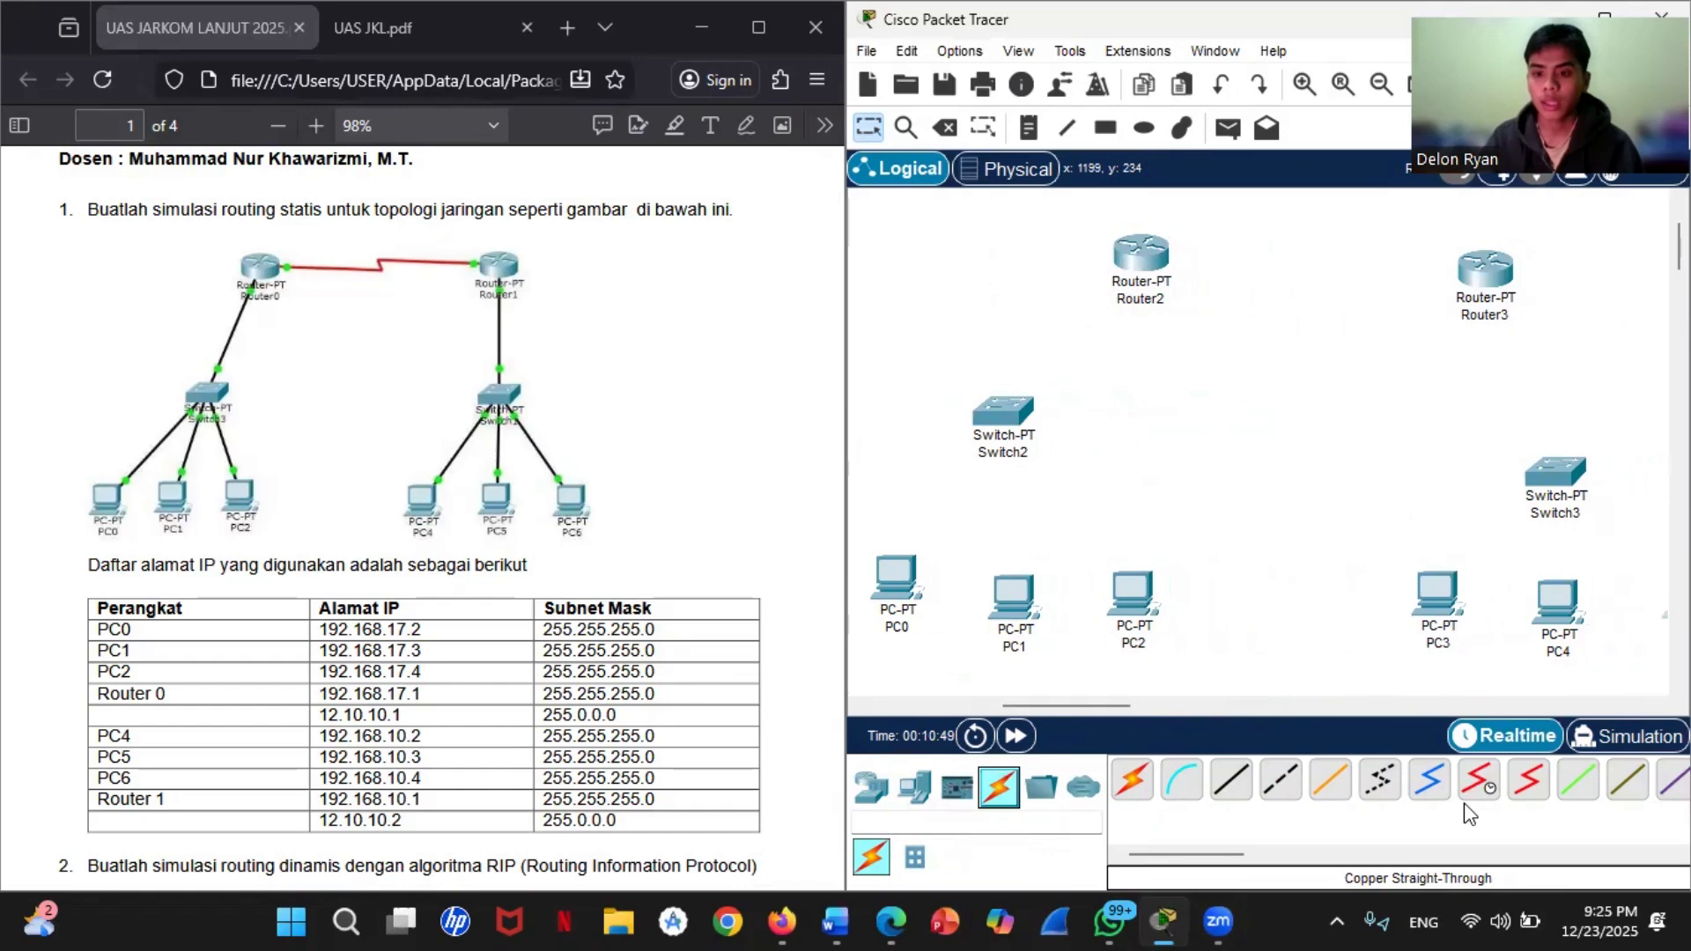
left_click(1479, 778)
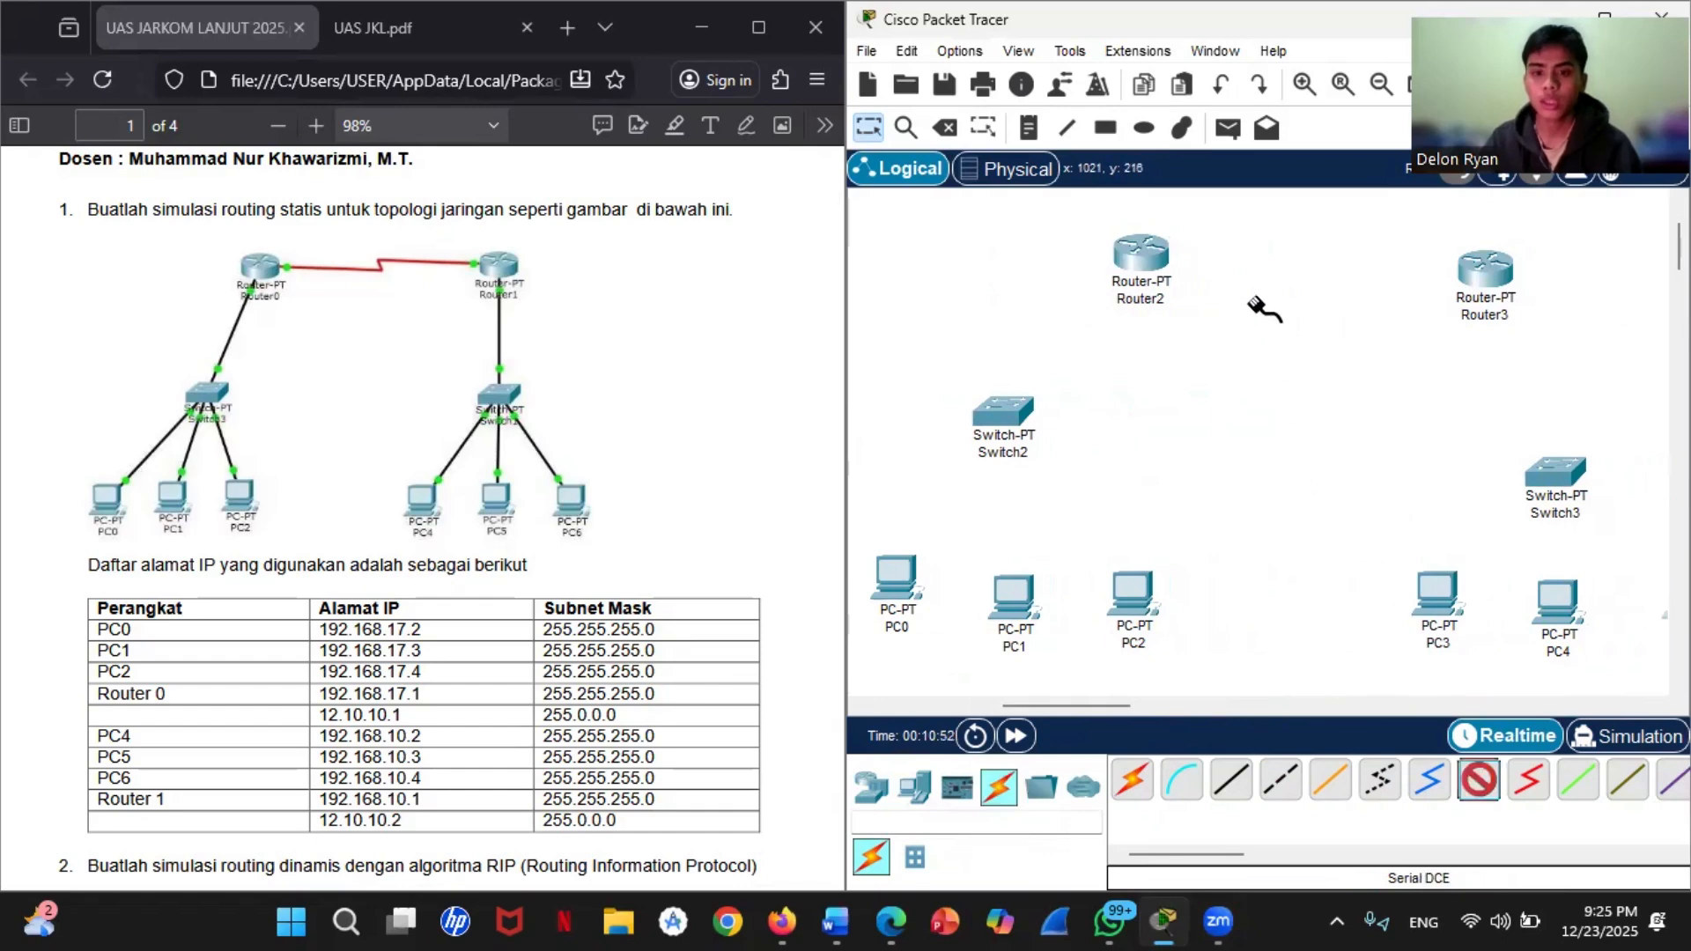
left_click(1480, 782)
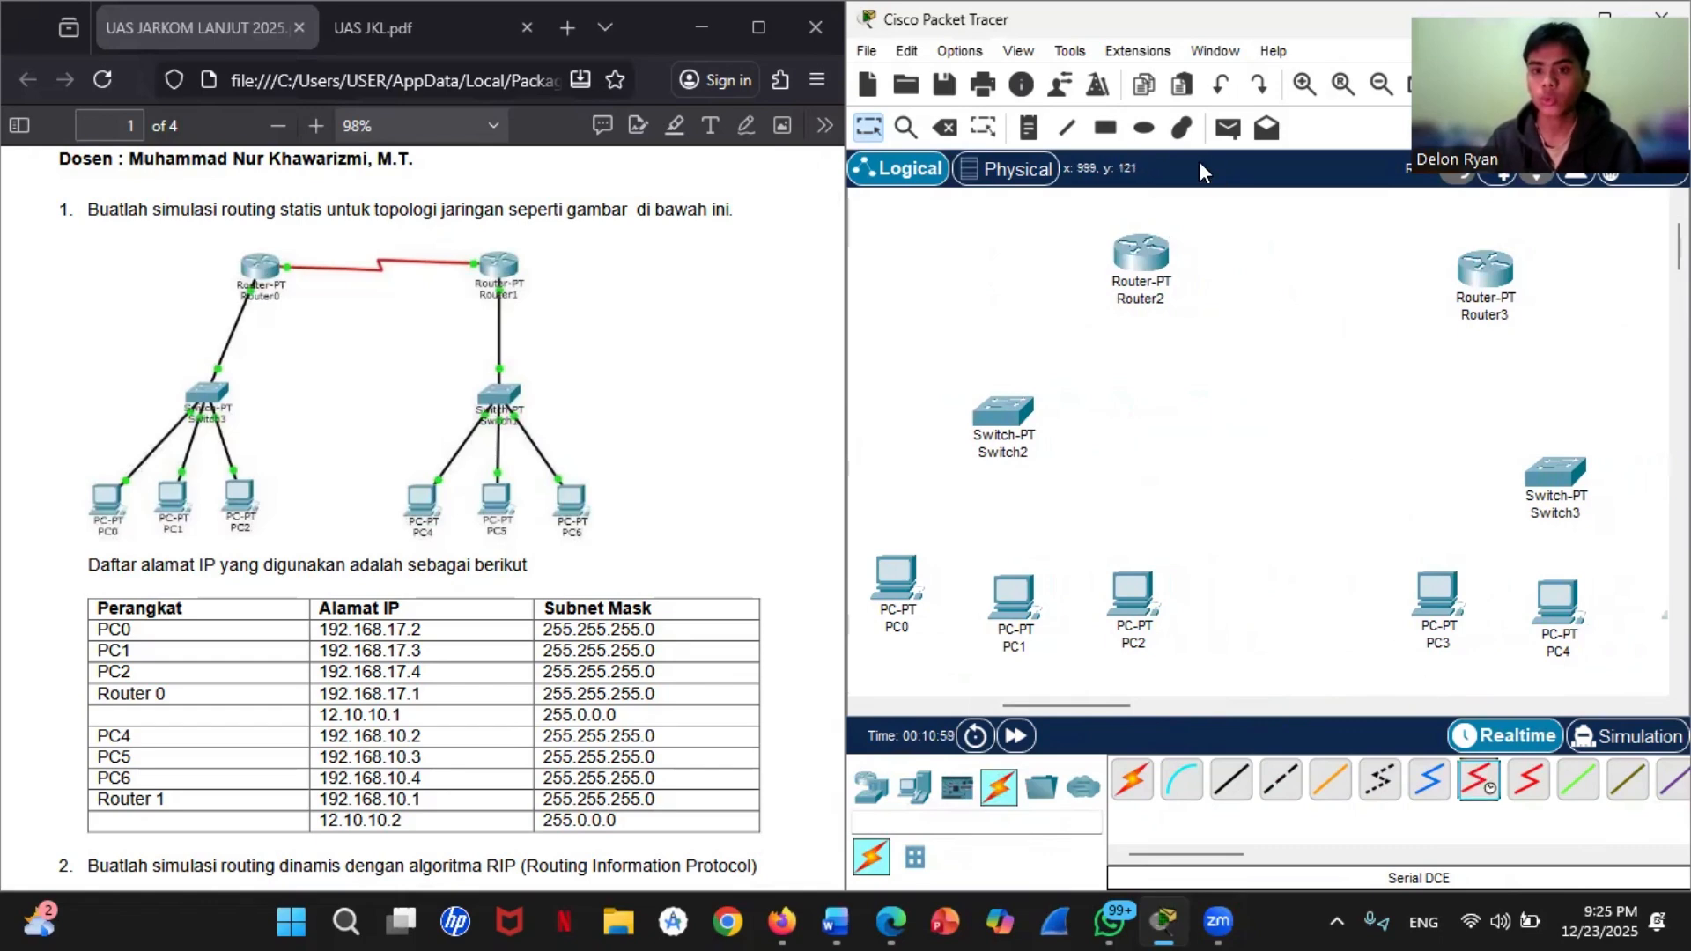
left_click(1479, 782)
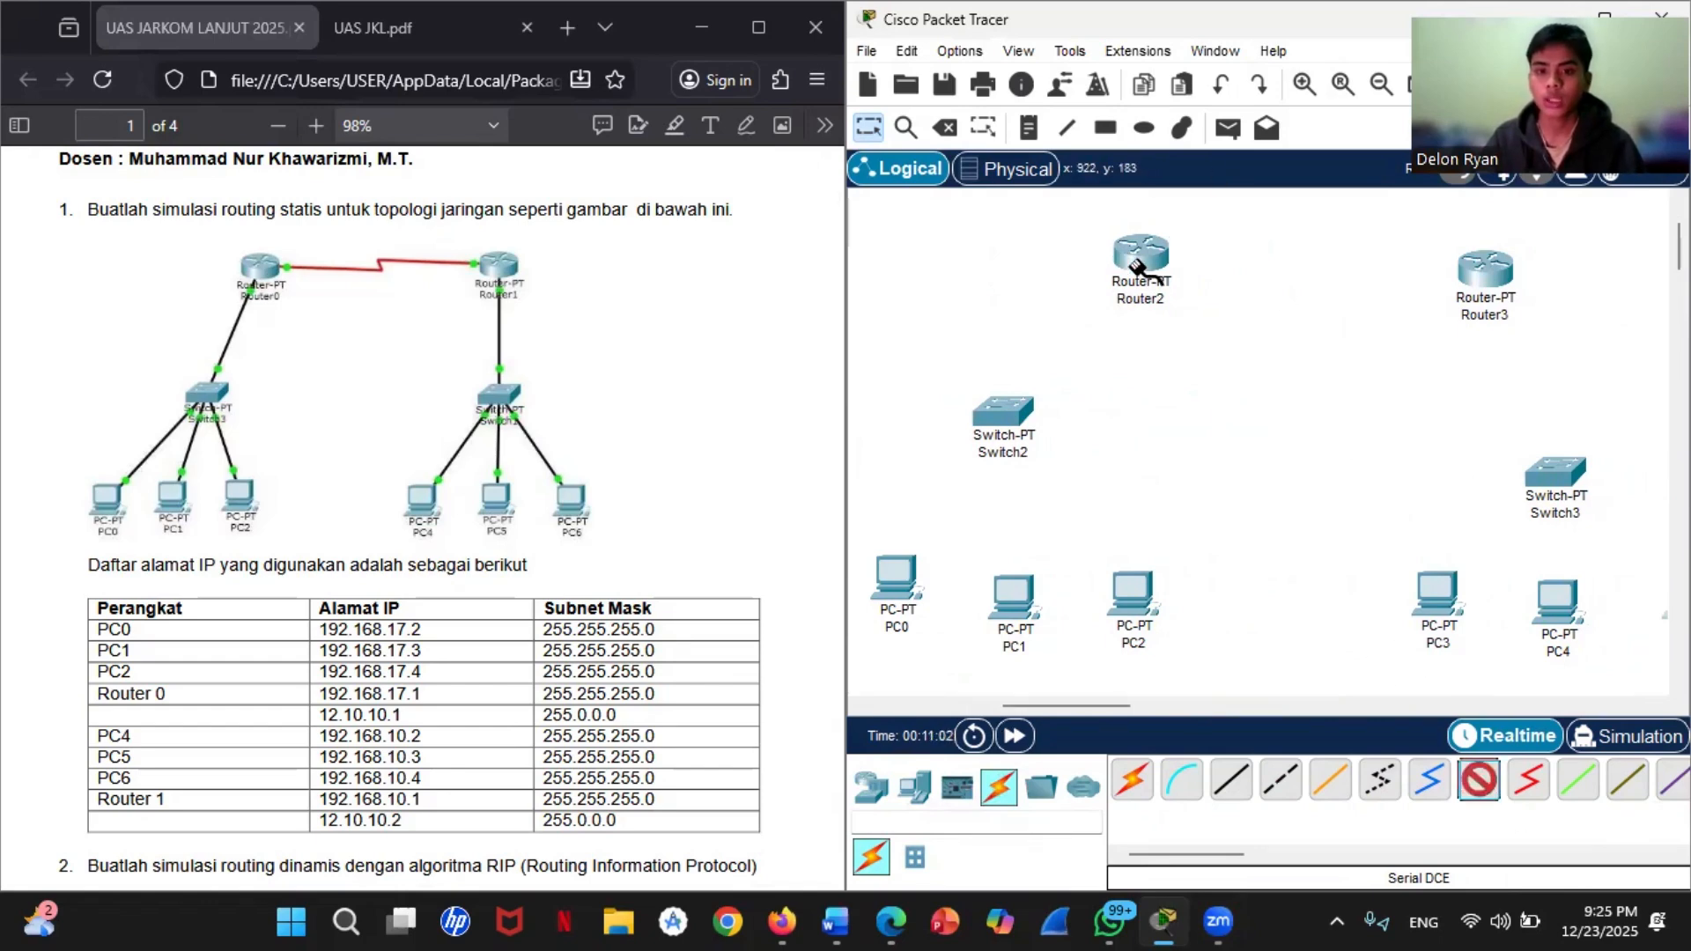
left_click(1142, 262)
left_click(1221, 398)
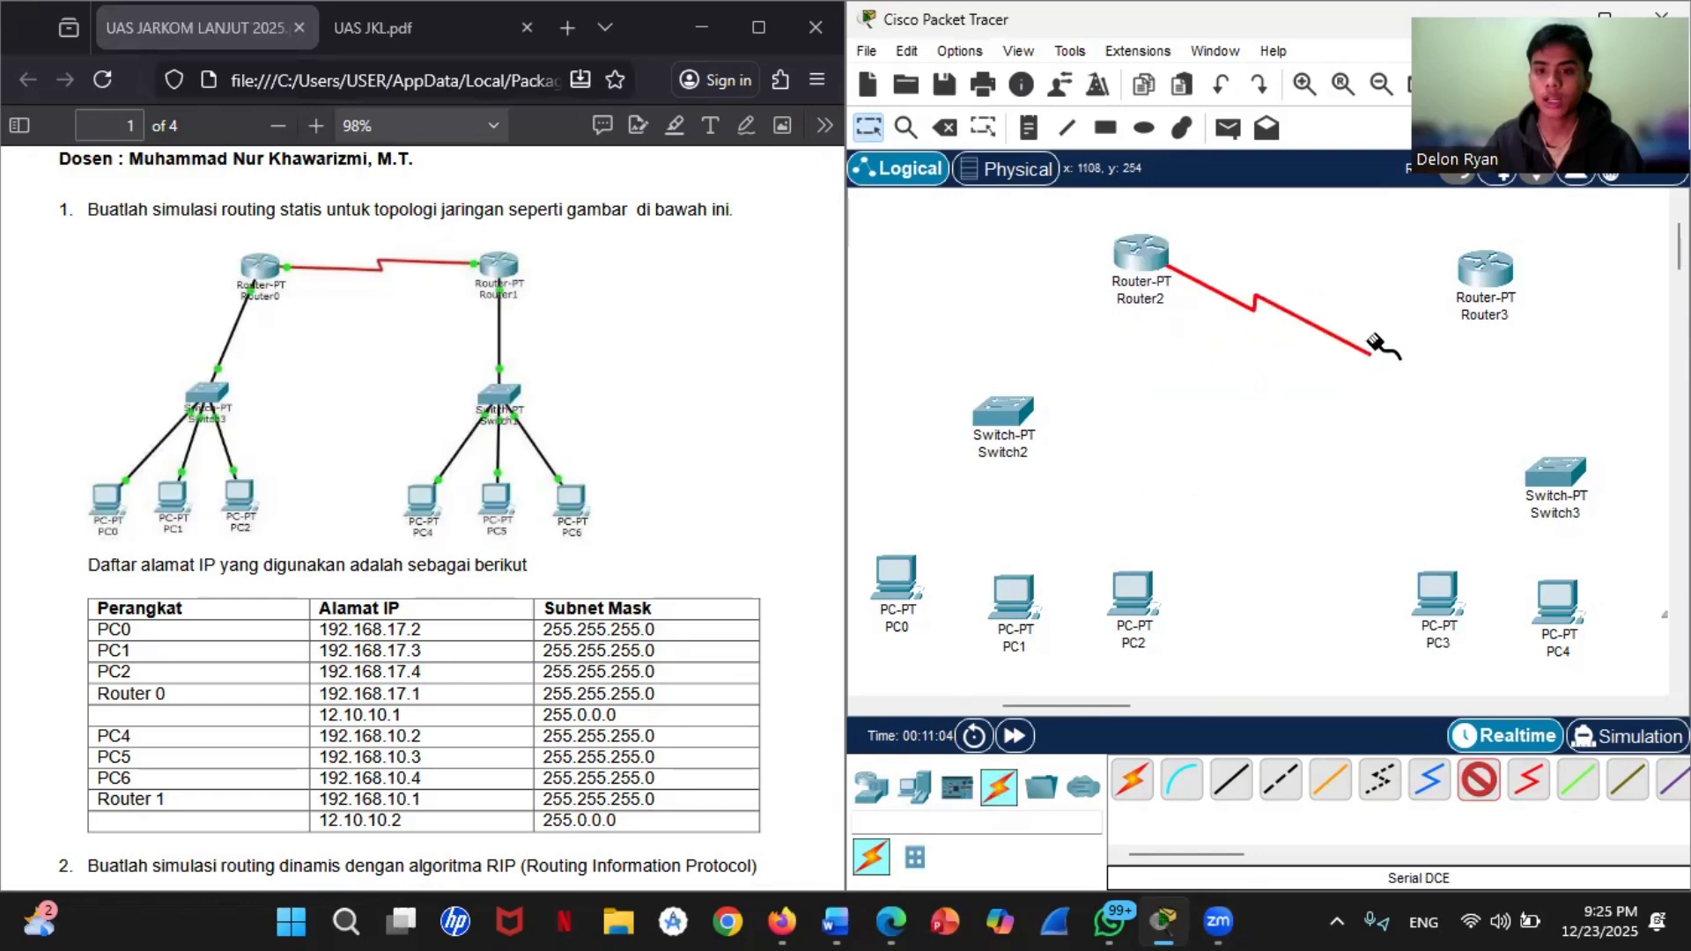
left_click(1487, 280)
left_click(1520, 408)
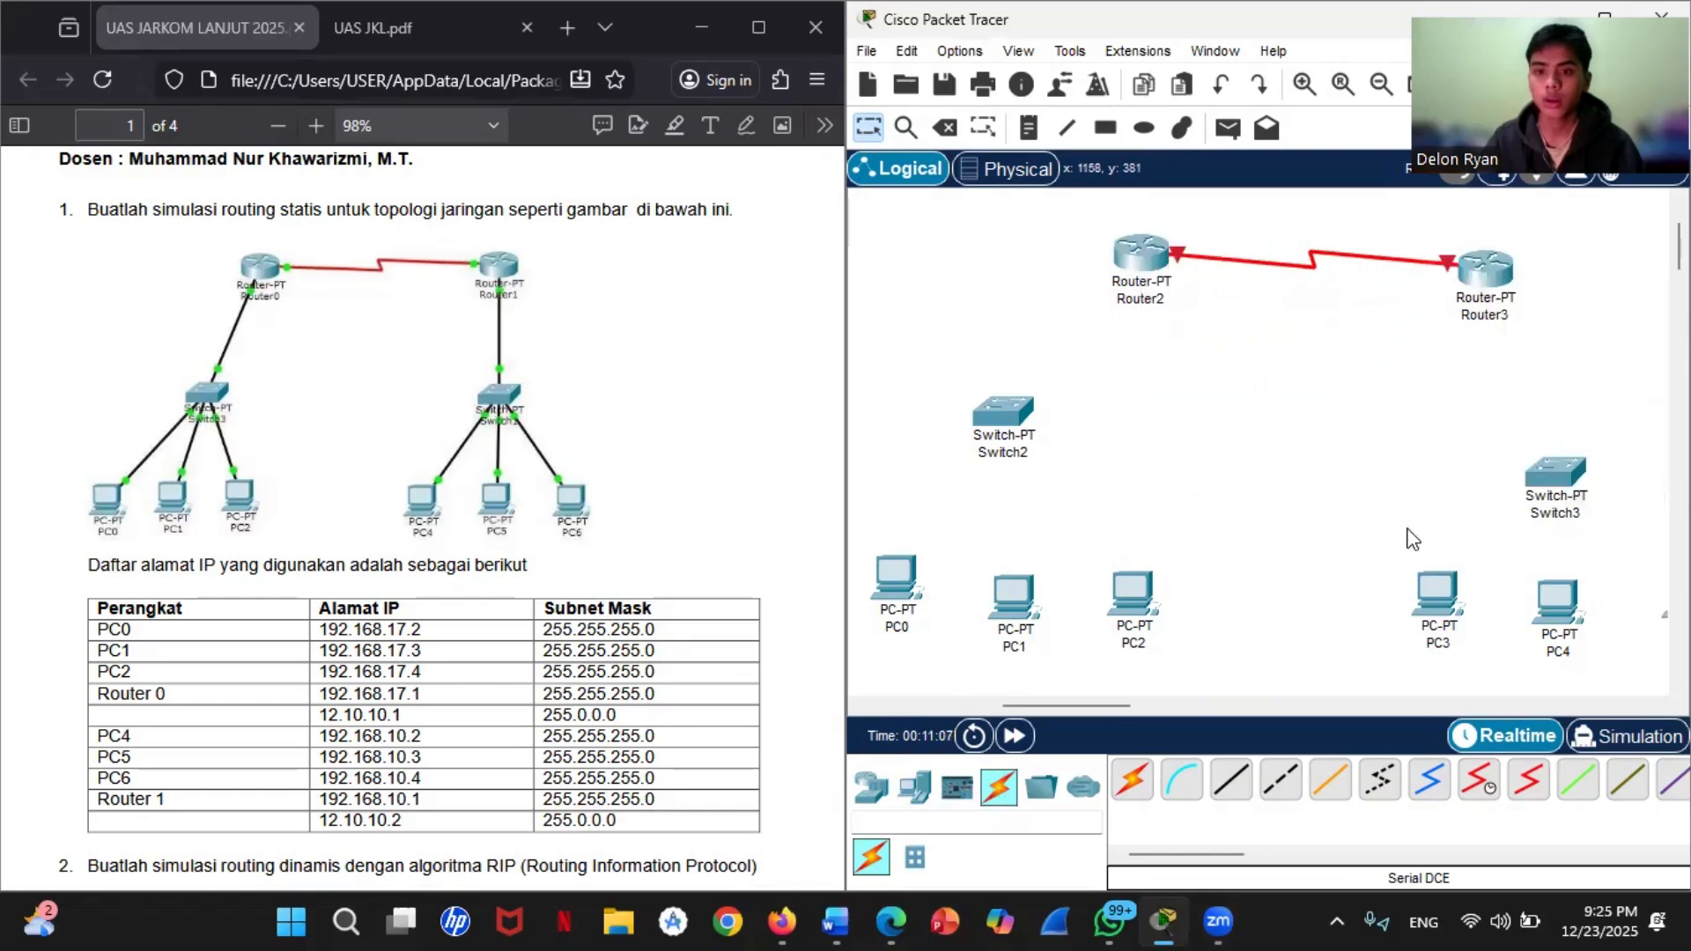
Step: Connect FastEthernet0/0 of Router2 to FastEthernet0/1 of Switch2 with a Copper Straight-Through cable
left_click(1230, 786)
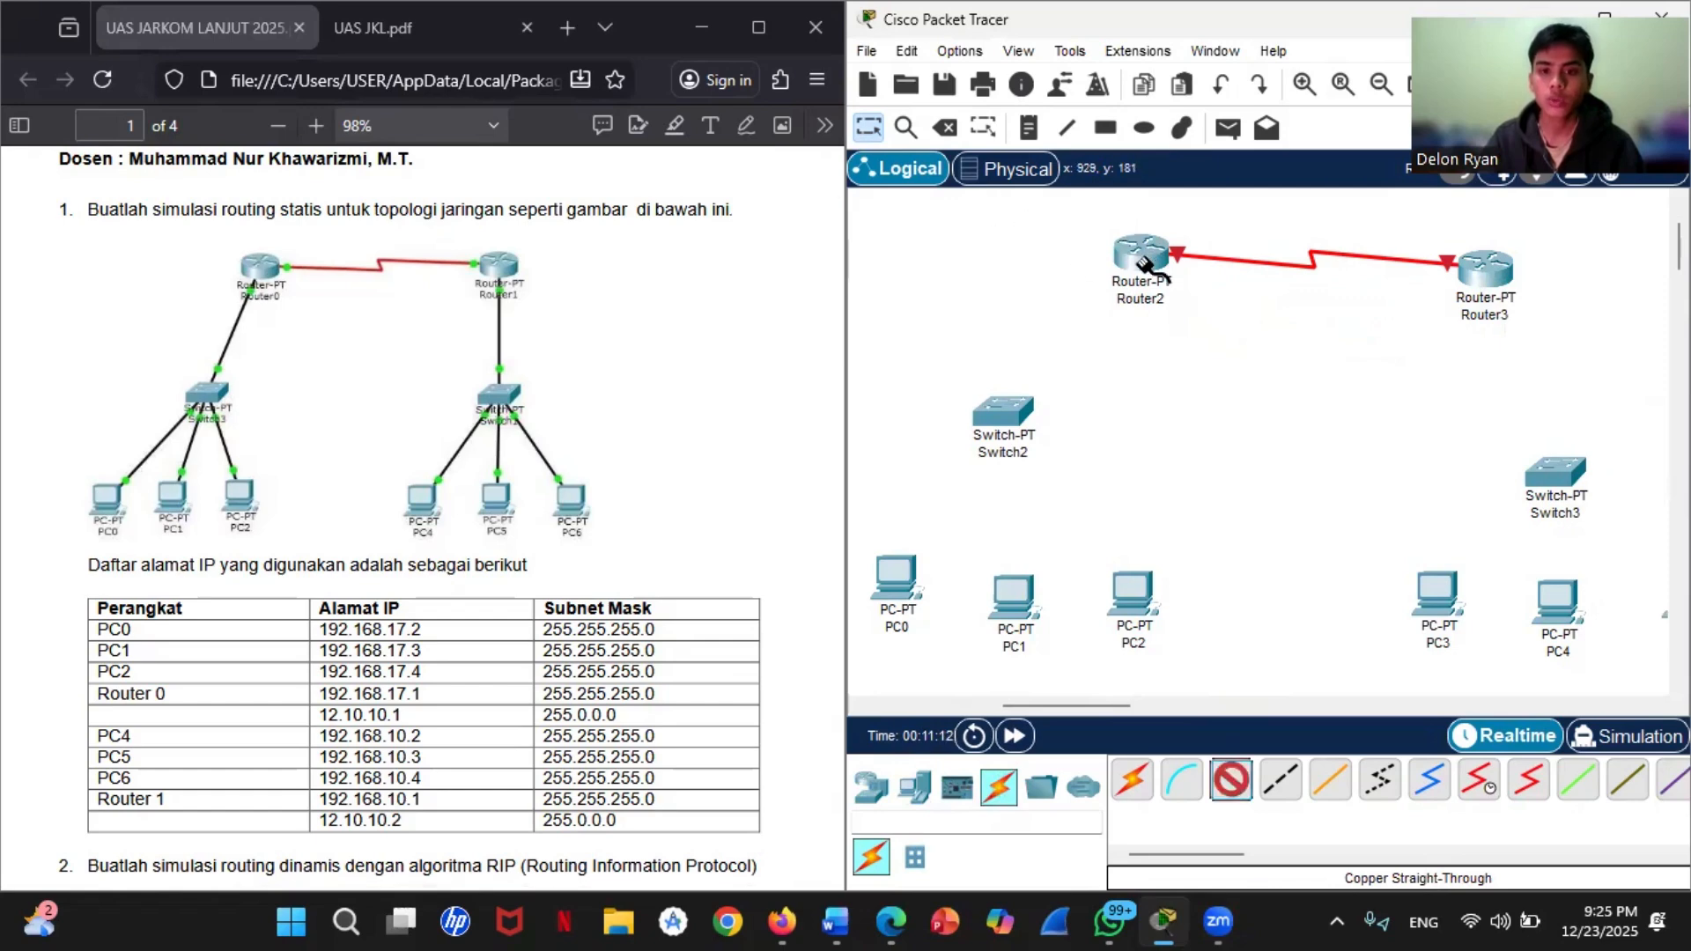
mouse_move(1146, 264)
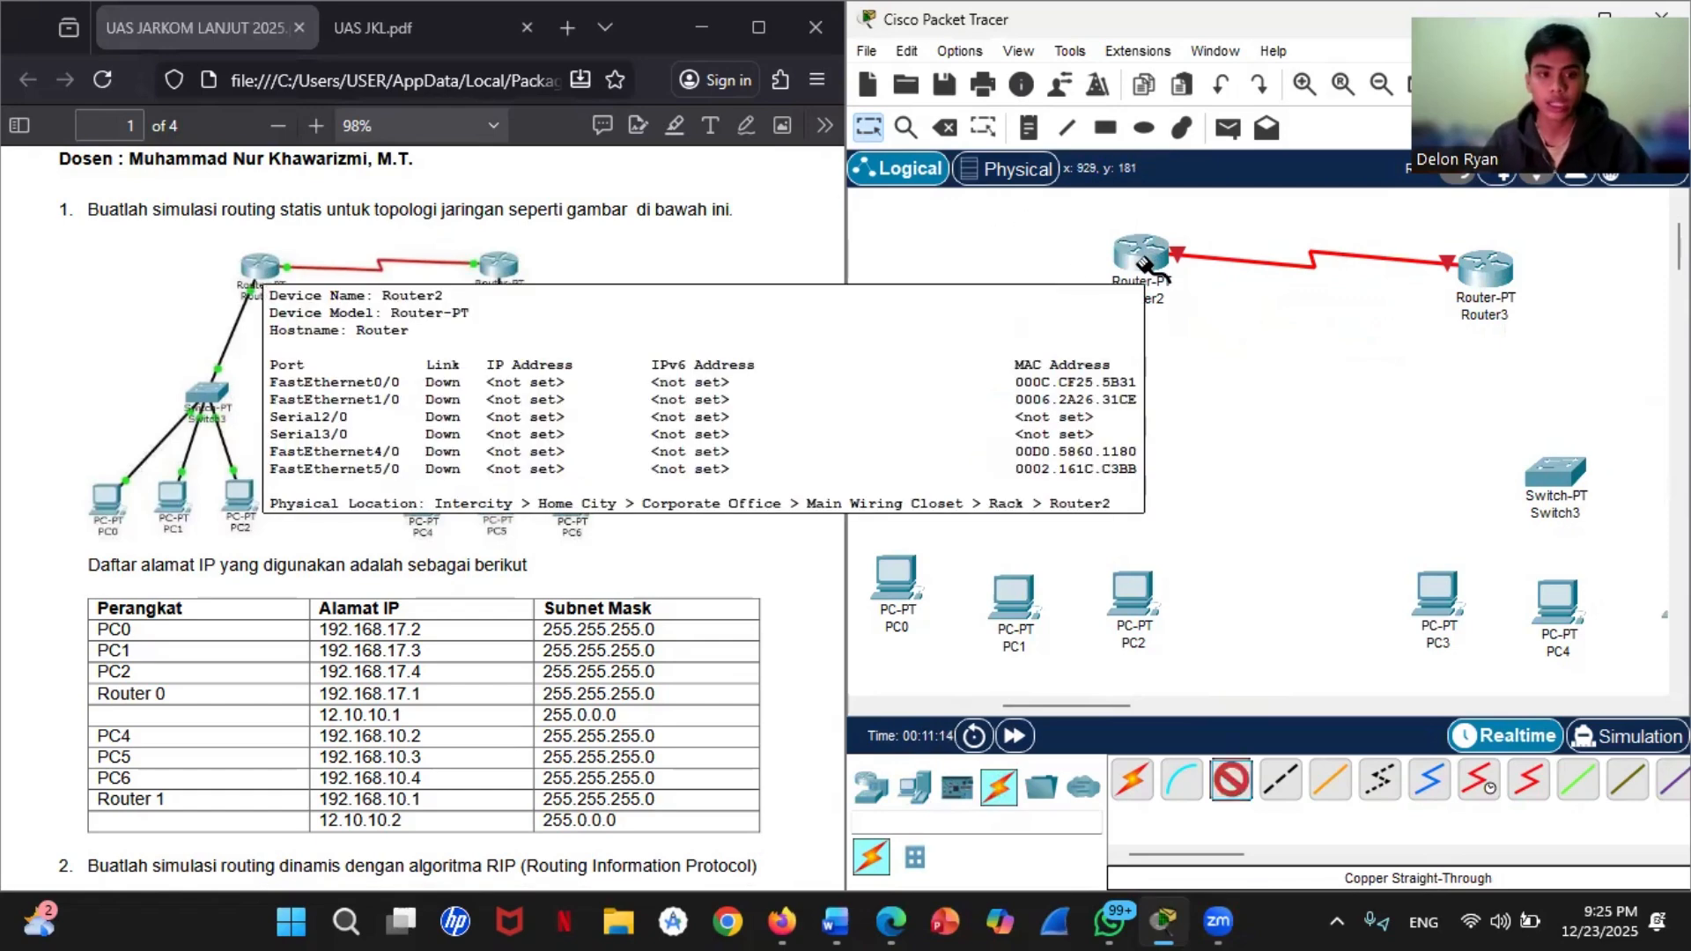
left_click(1145, 264)
left_click(1187, 333)
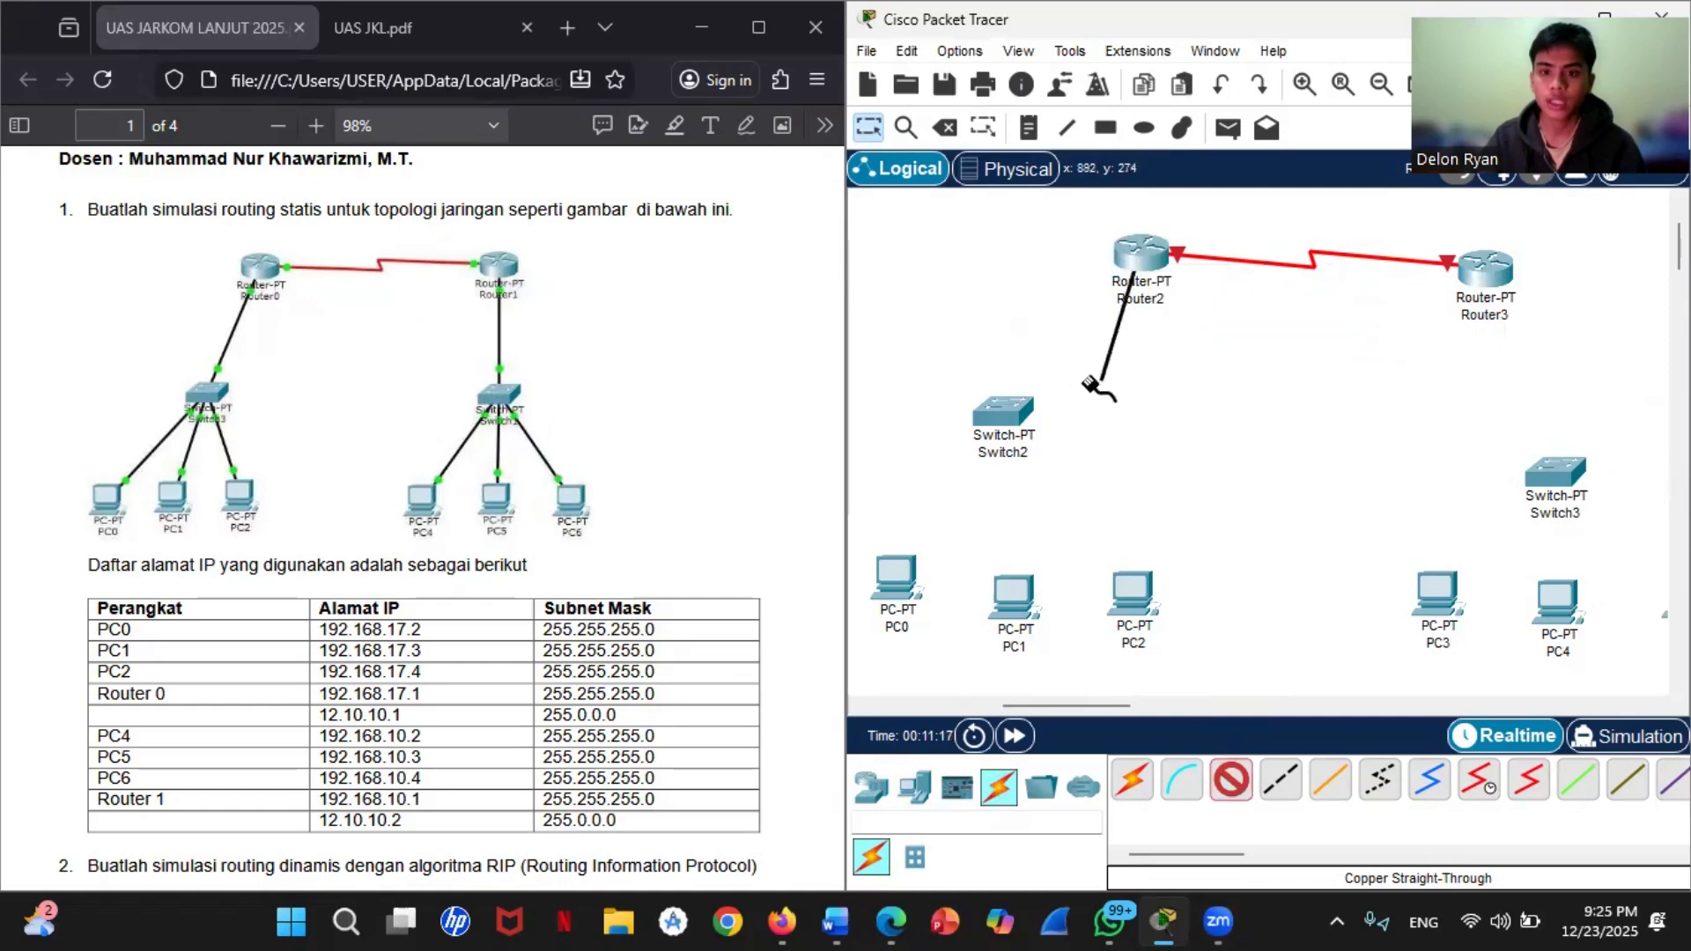
left_click(1002, 420)
left_click(1128, 464)
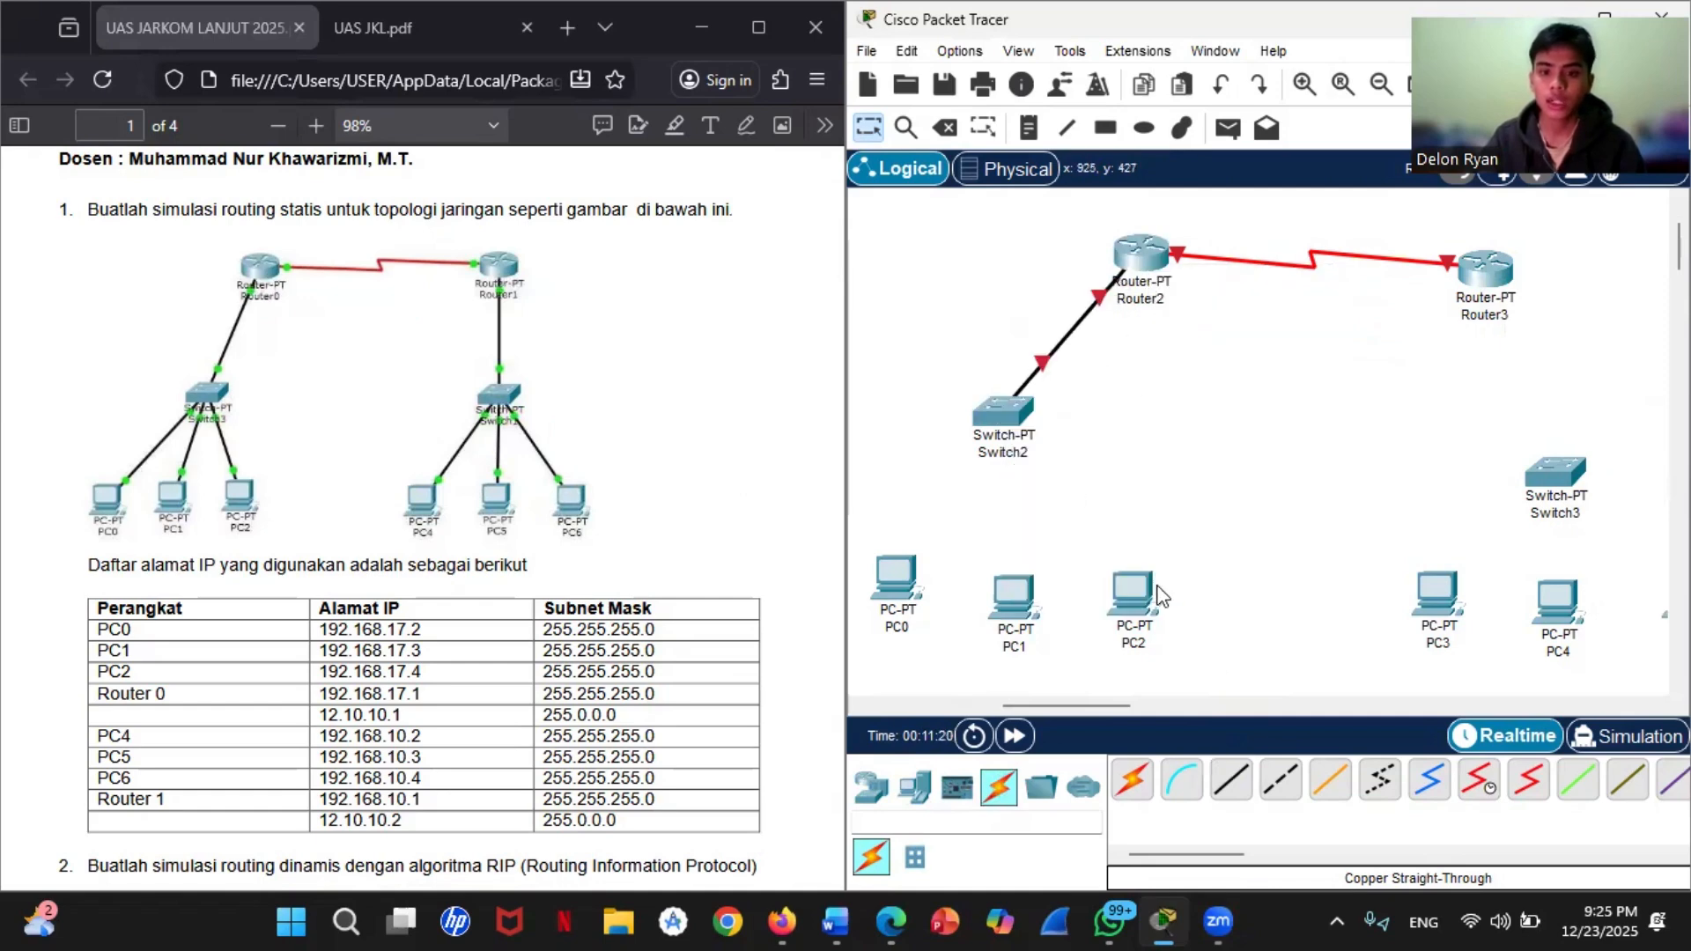
Step: Connect FastEthernet0/0 of Router3 to FastEthernet0/1 of Switch3 with a Copper Straight-Through cable
left_click(1232, 779)
left_click(1493, 273)
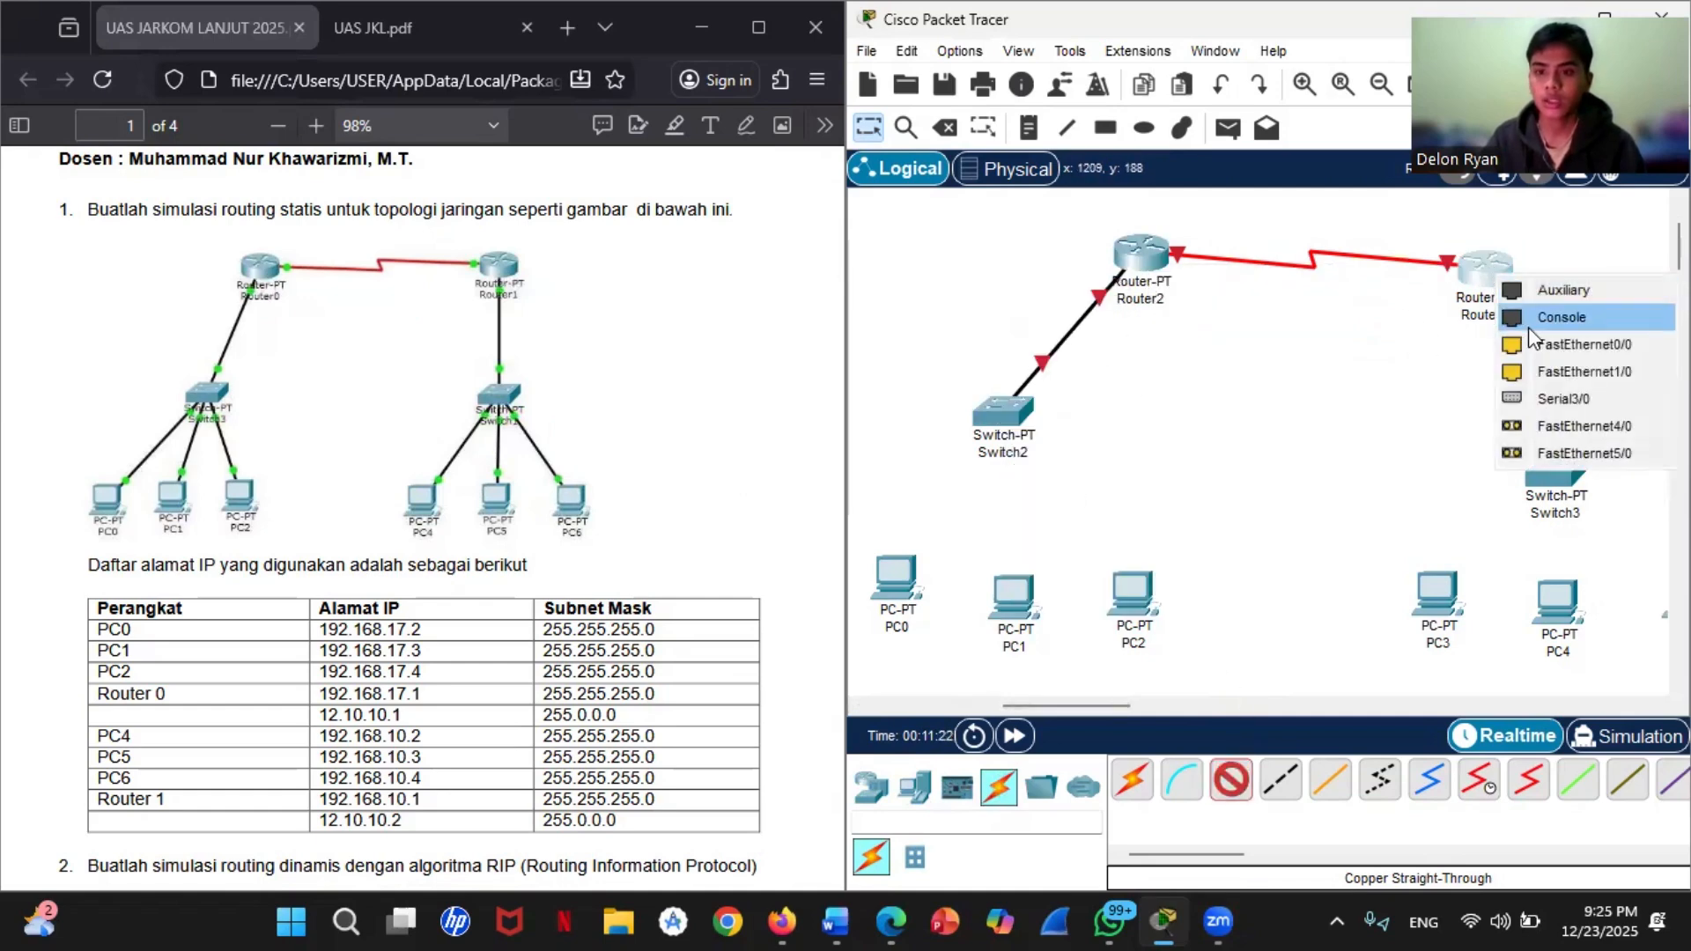
left_click(1537, 343)
left_click(1555, 473)
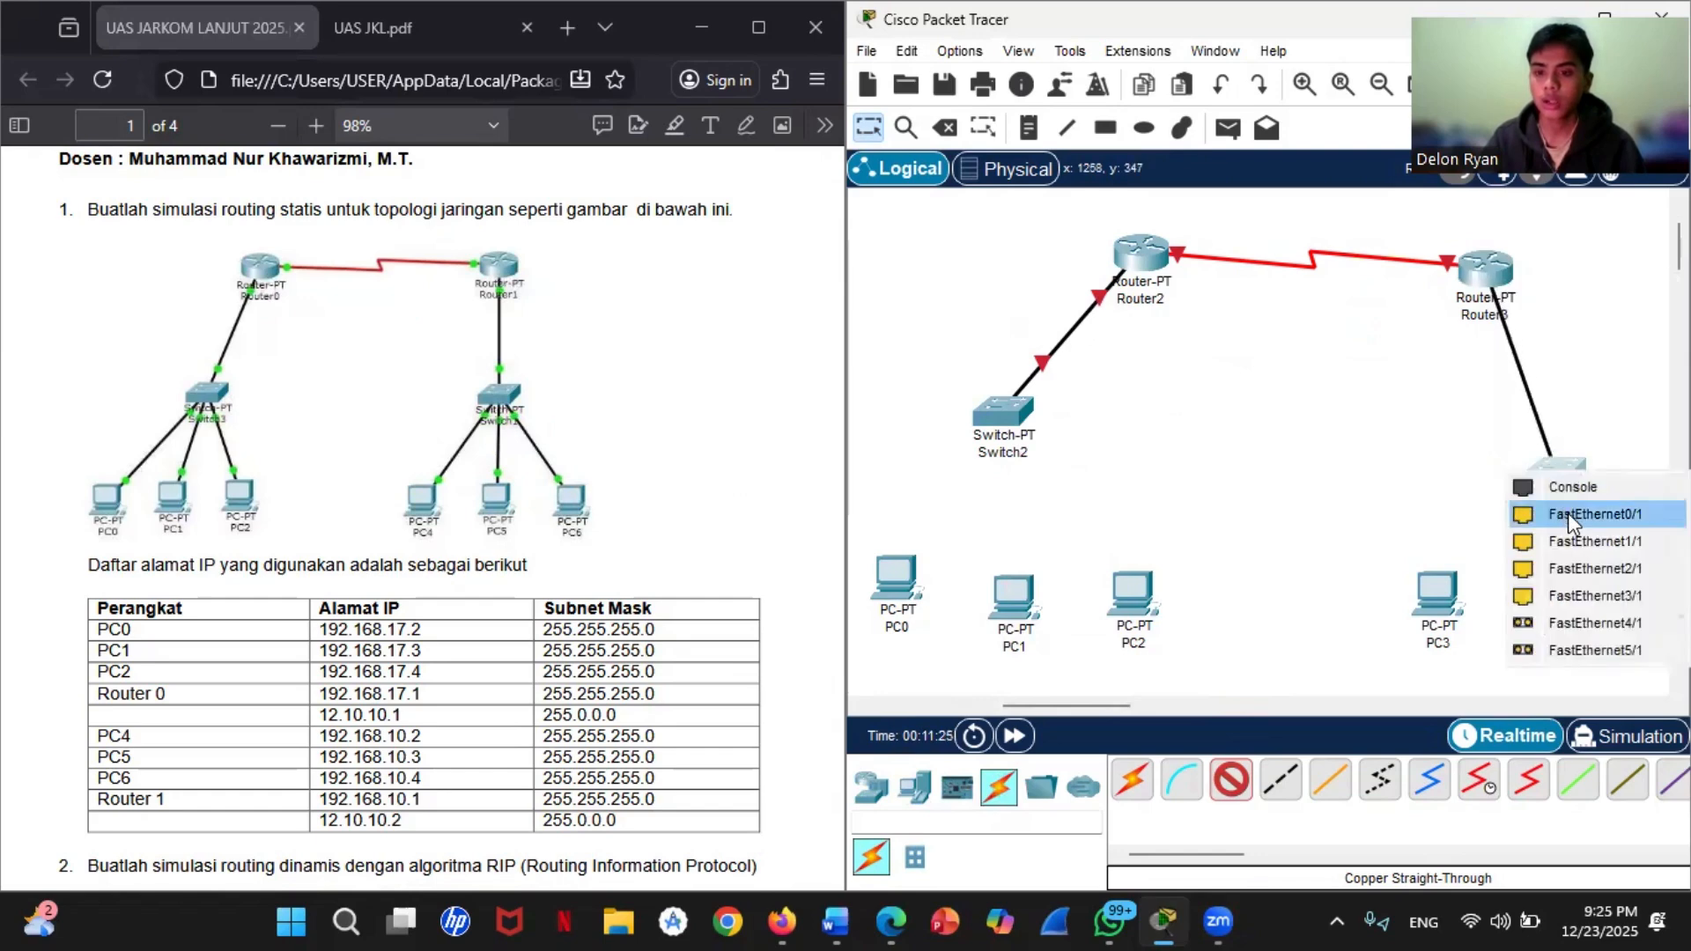
left_click(1568, 512)
Step: Connect FastEthernet0 of PC0 to FastEthernet1/1 of Switch2 with a Copper Straight-Through cable
left_click(1231, 779)
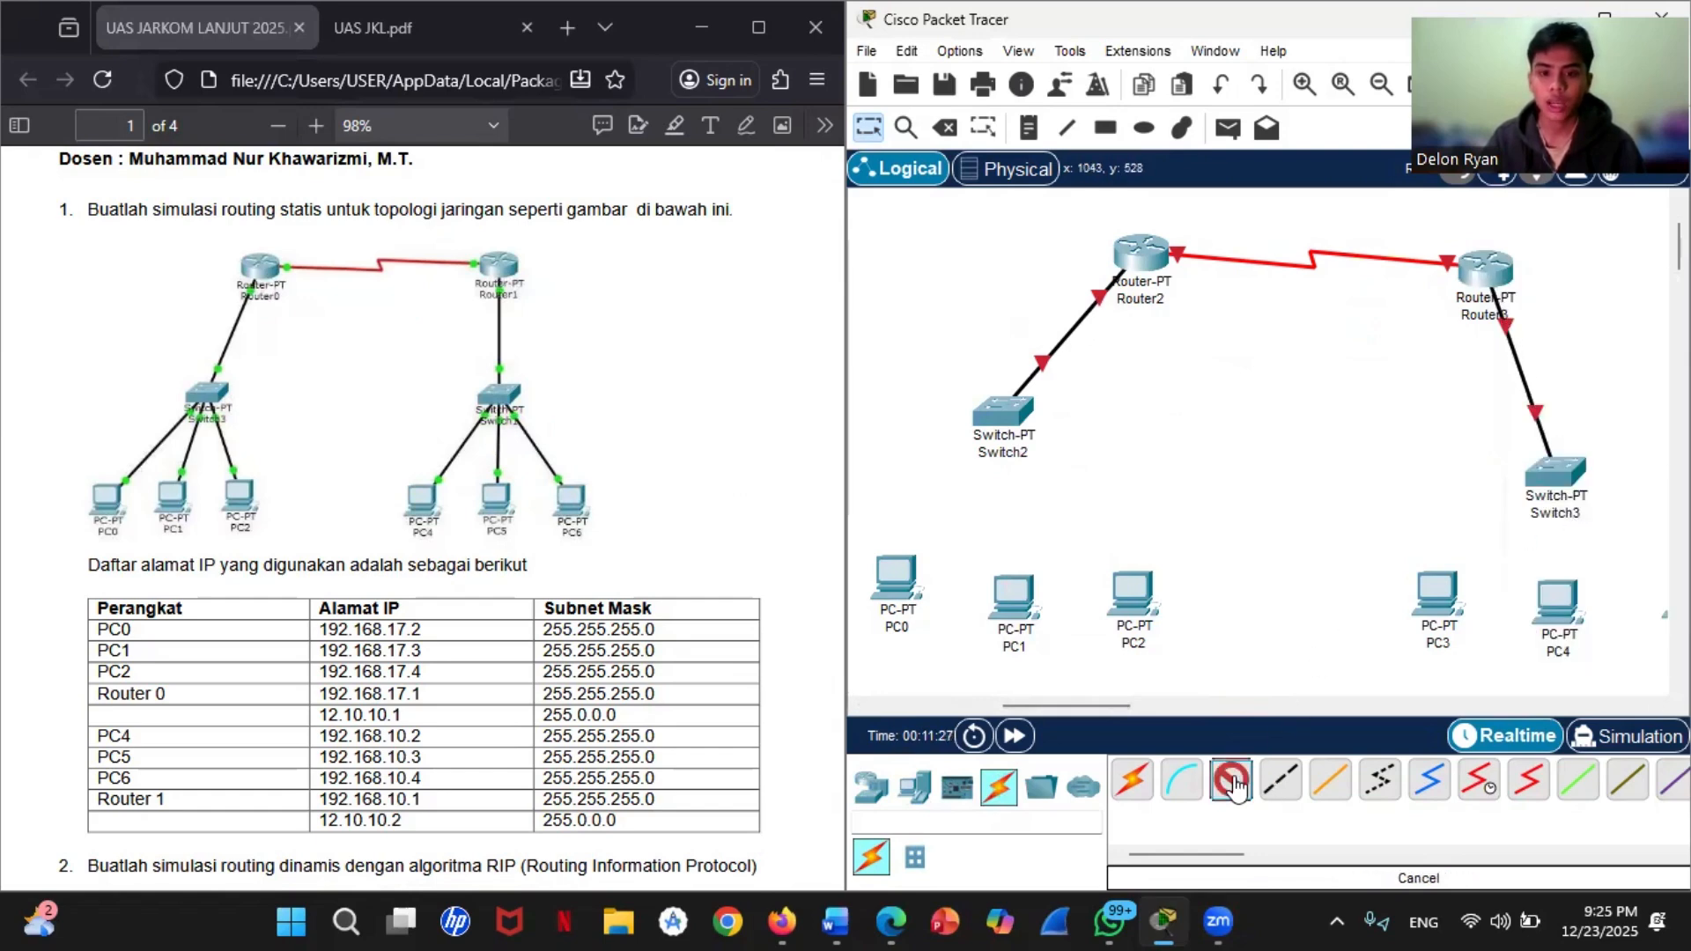
left_click(898, 581)
left_click(991, 678)
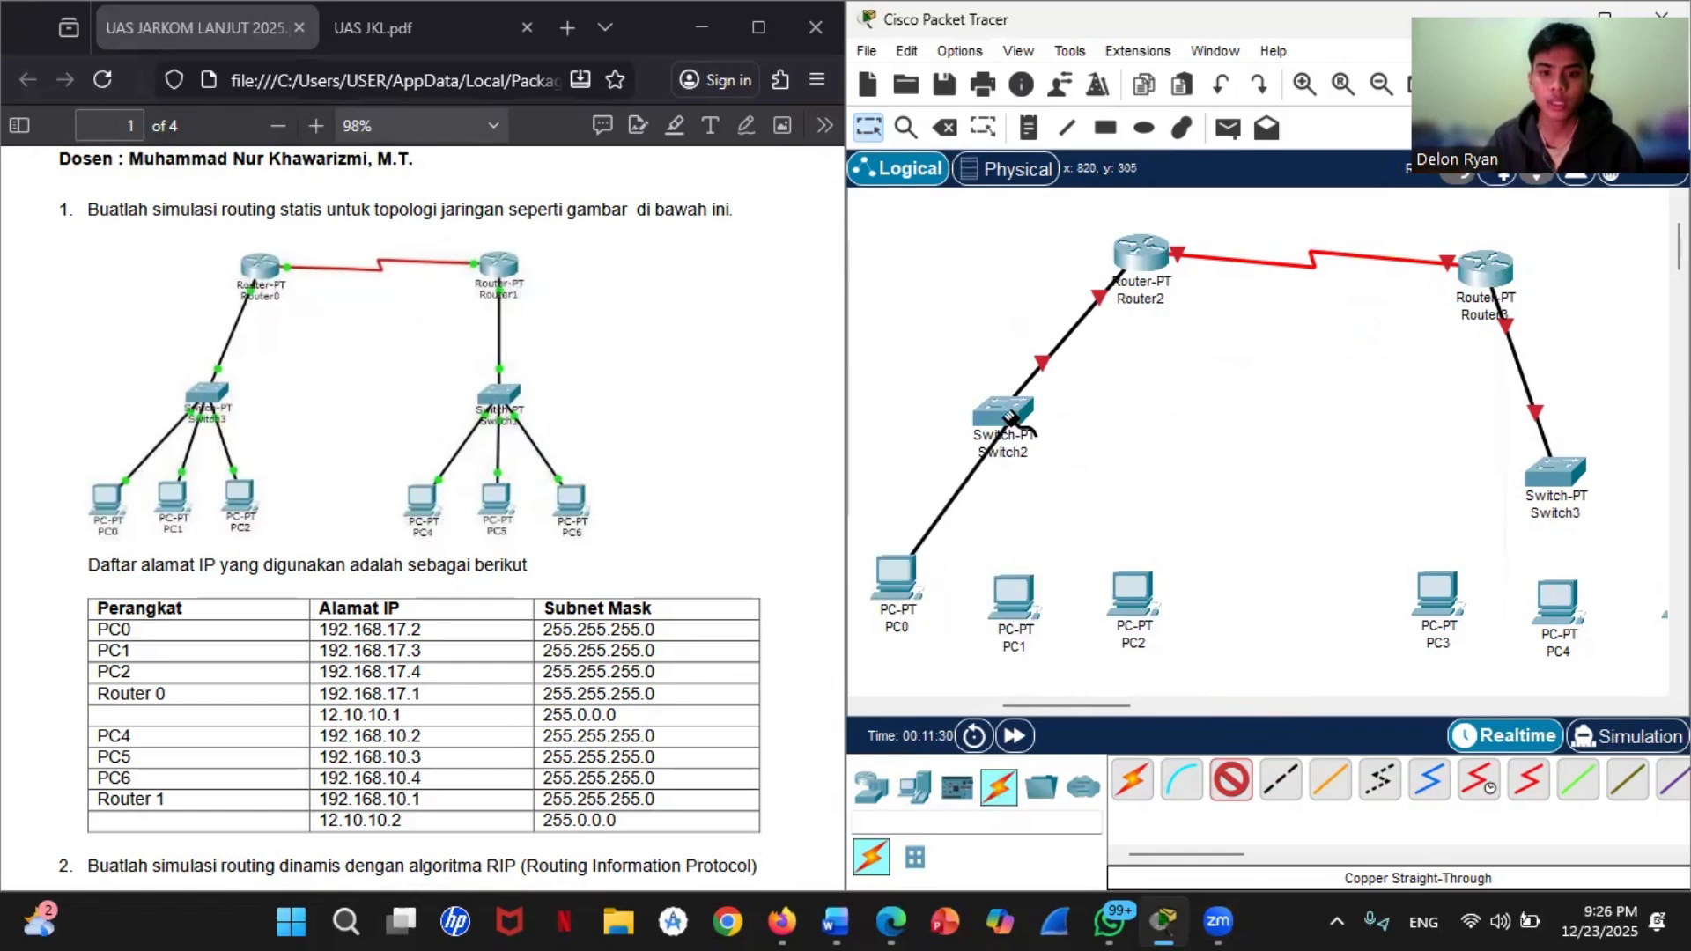
left_click(1013, 412)
left_click(1082, 456)
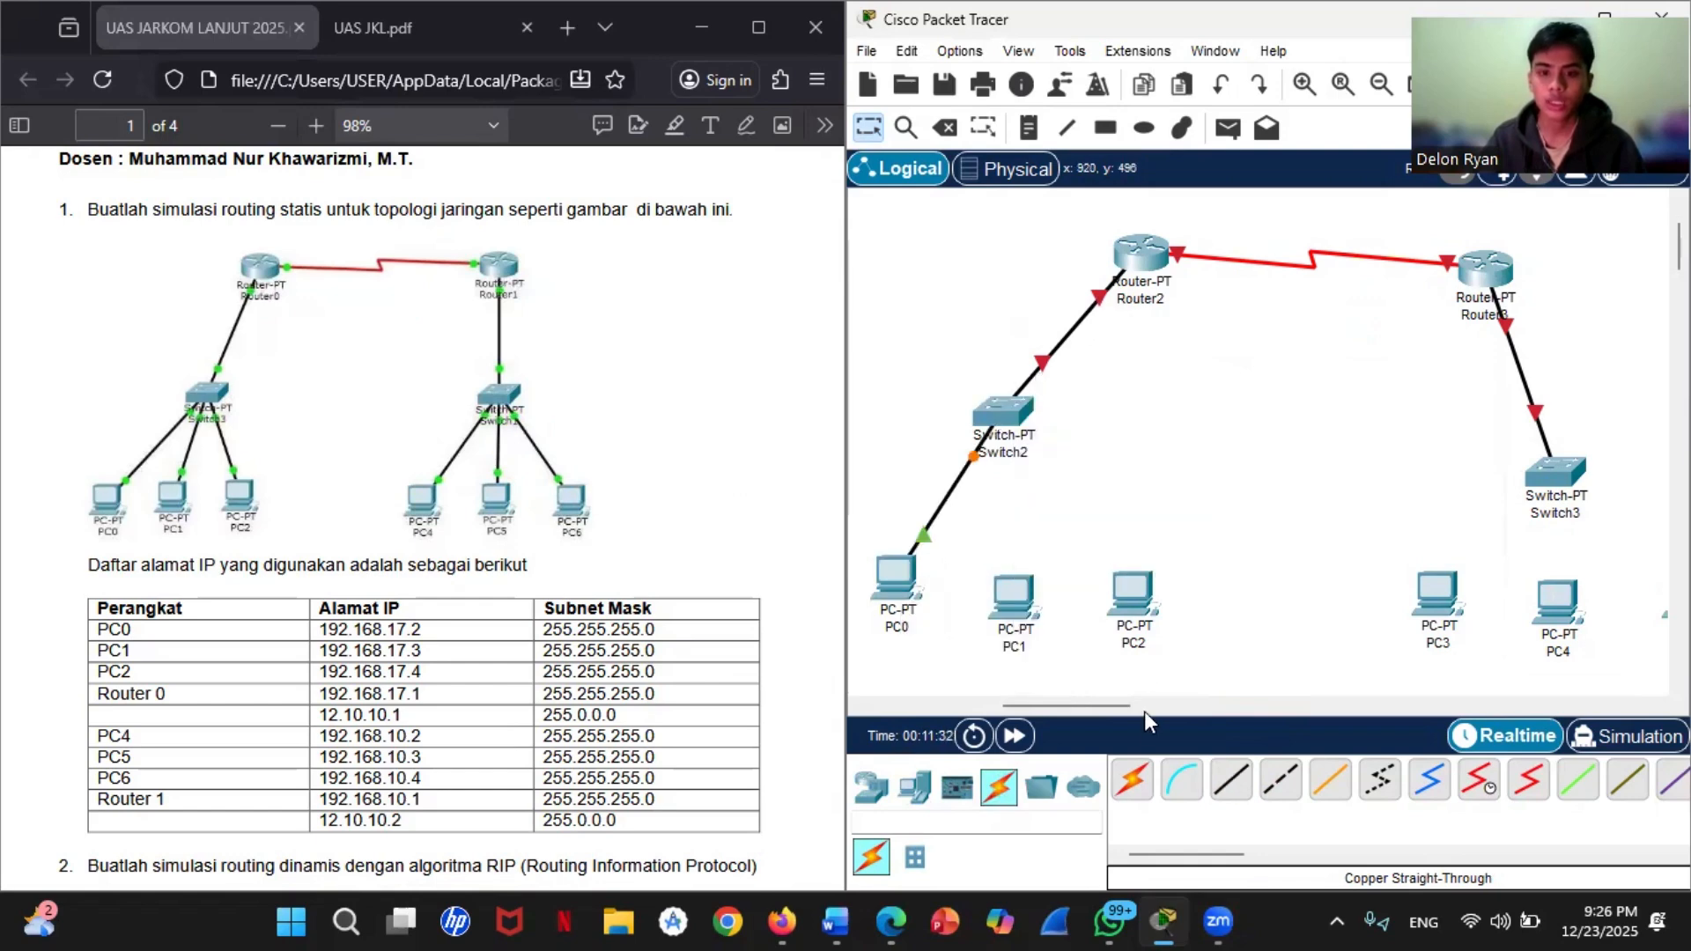
Step: Connect FastEthernet0 of PC1 to FastEthernet2/1 of Switch2 with a Copper Straight-Through cable
left_click(1232, 778)
left_click(1020, 608)
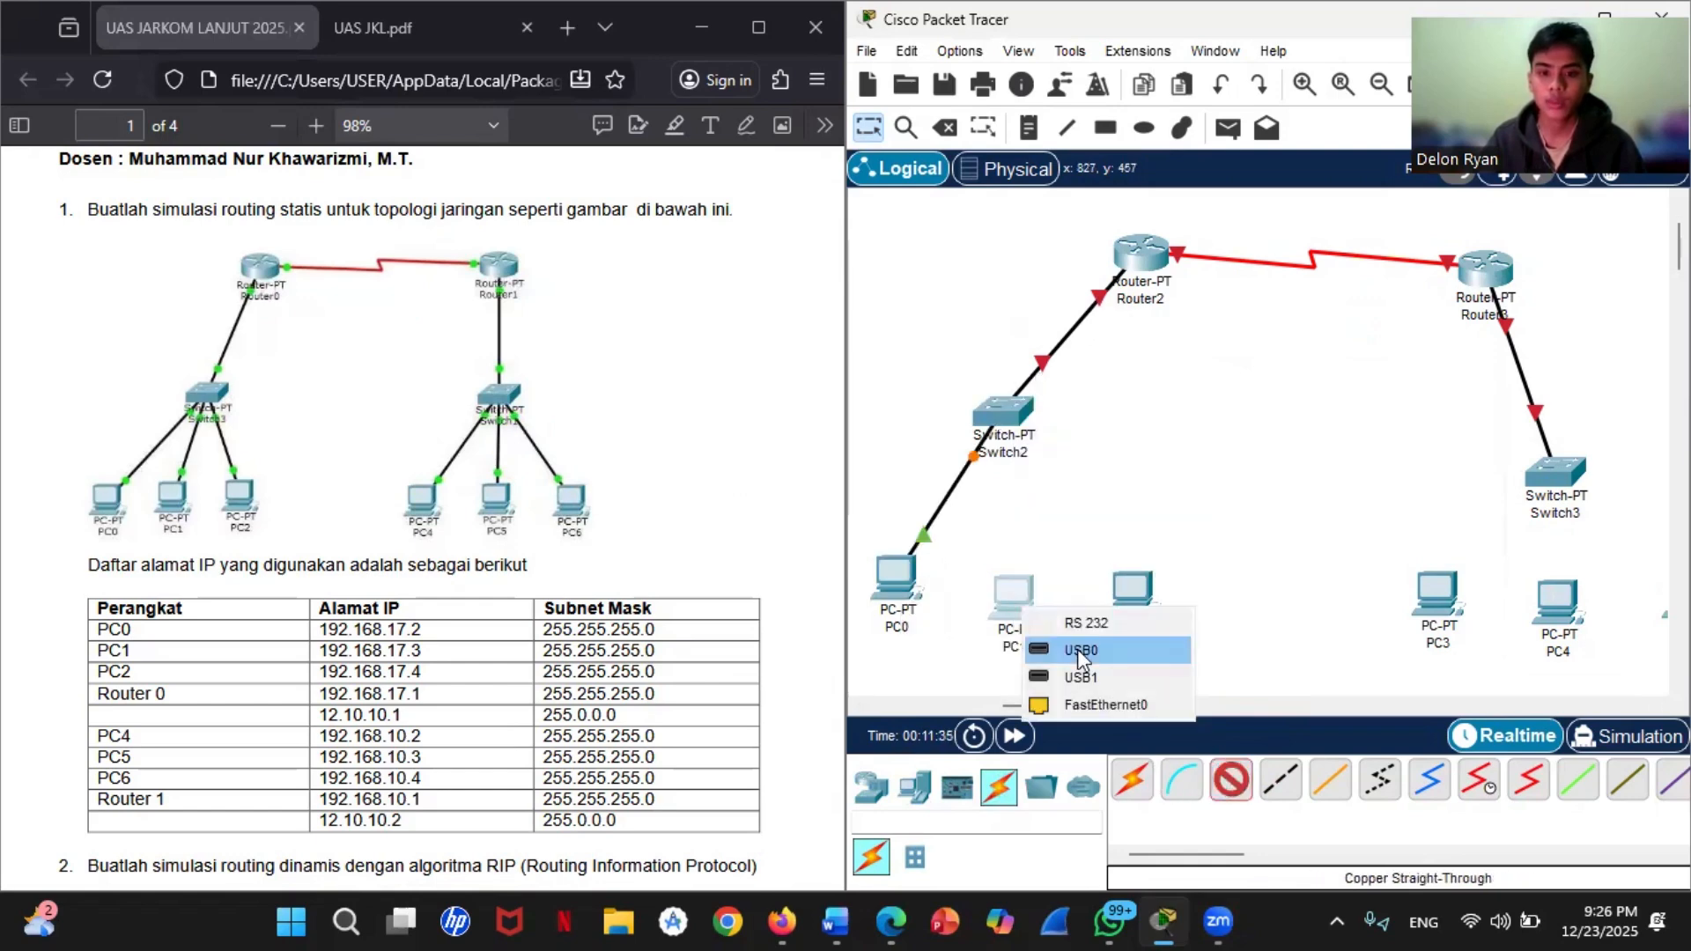
left_click(1092, 702)
left_click(1005, 419)
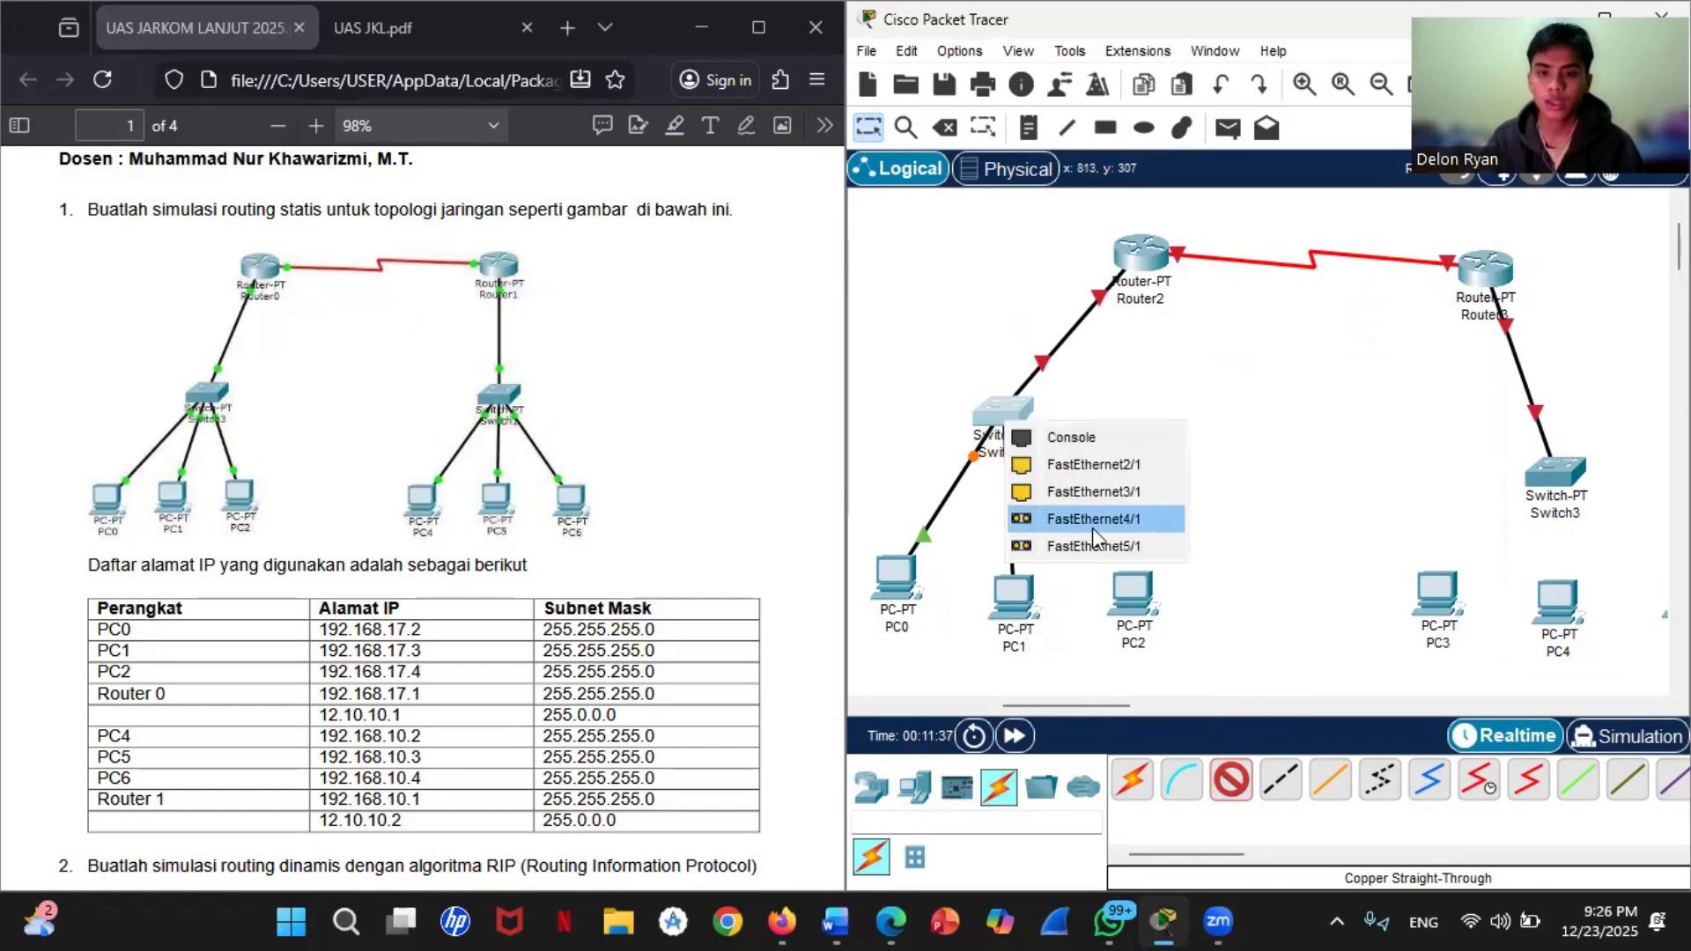
left_click(1099, 467)
Step: Connect FastEthernet0 of PC2 to FastEthernet3/1 of Switch2 with a Copper Straight-Through cable
left_click(1231, 778)
left_click(1138, 597)
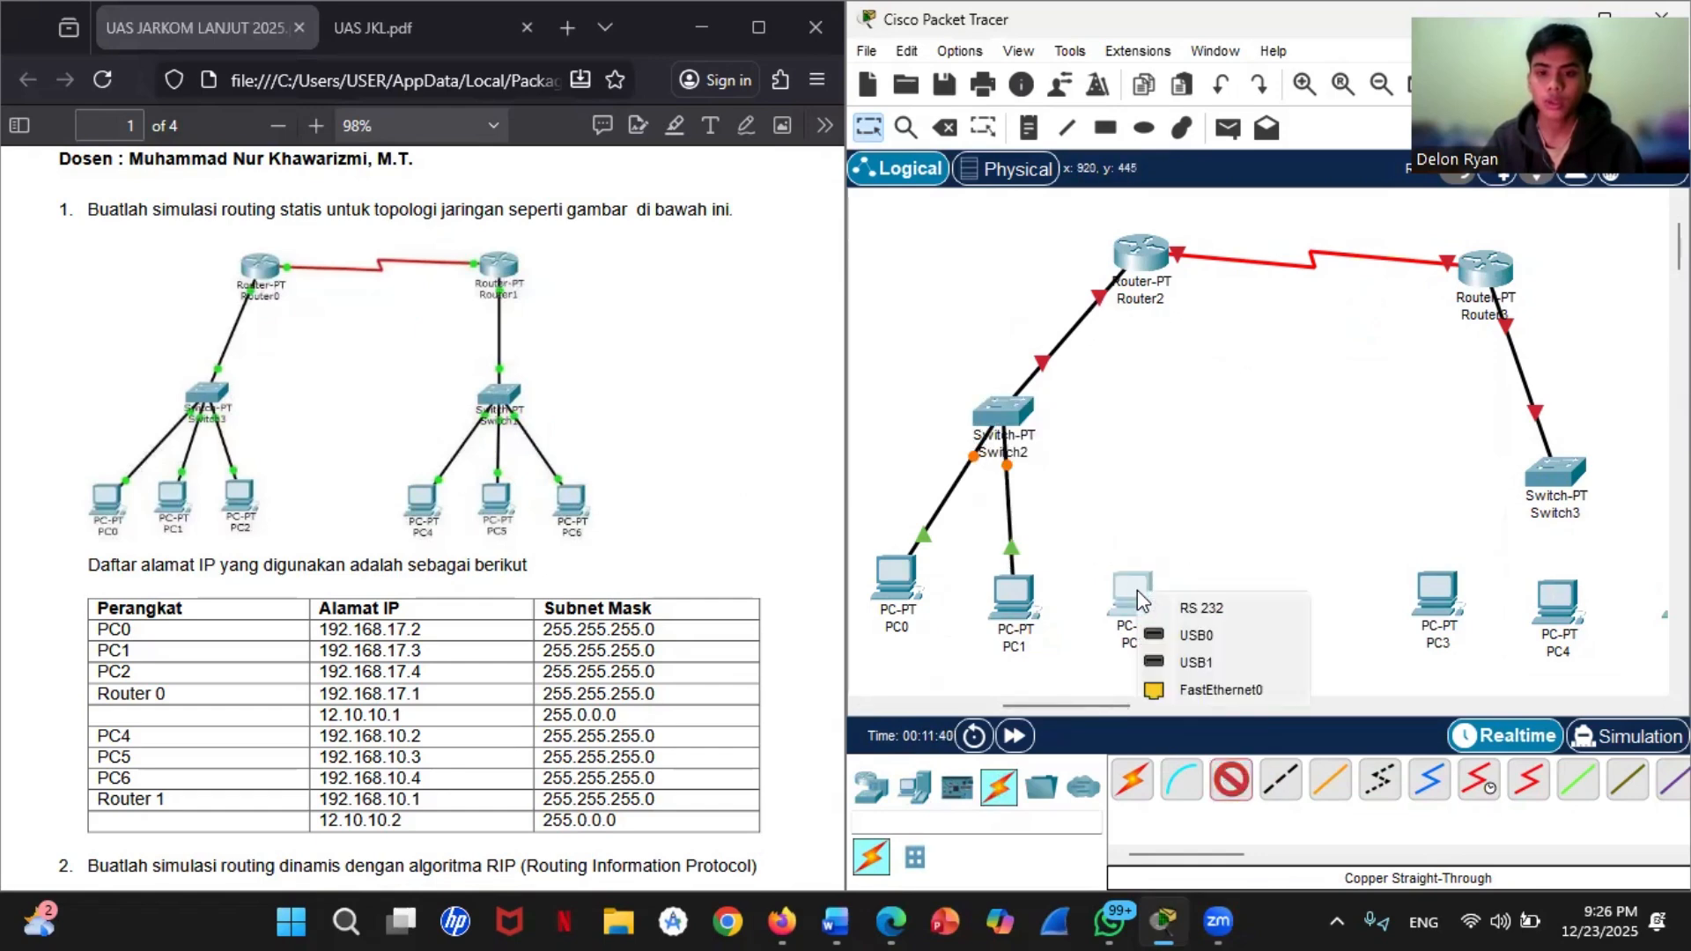
left_click(1201, 687)
left_click(1004, 414)
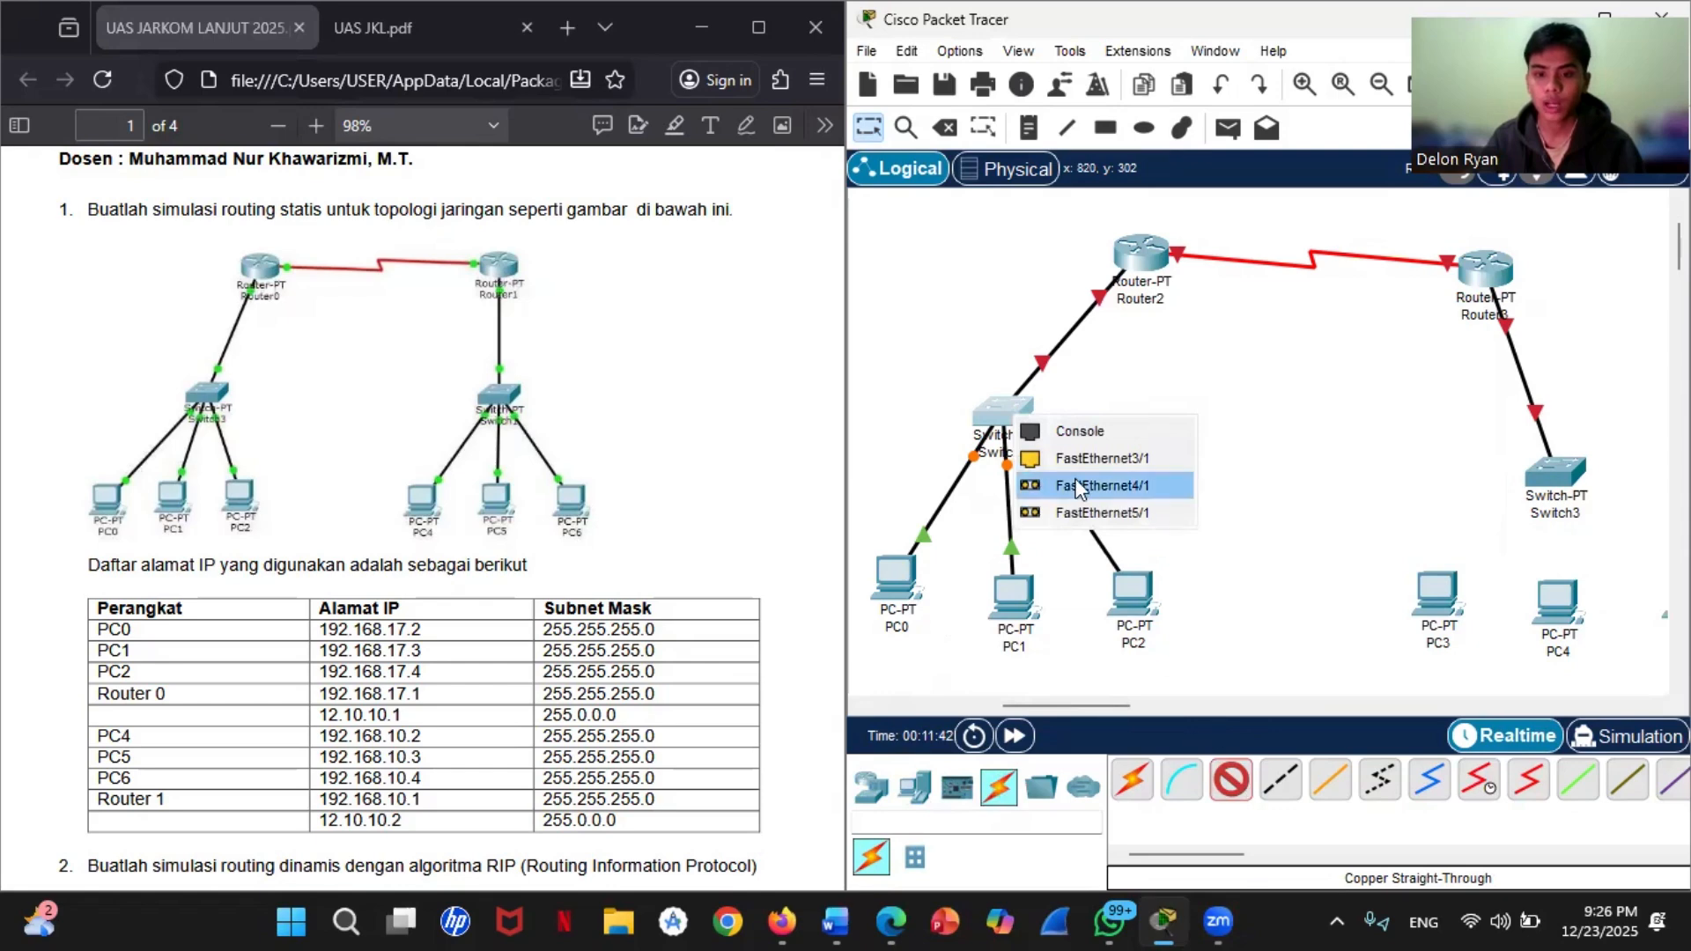
left_click(1095, 460)
Step: Connect FastEthernet0 of PC3 to a free FastEthernet port on Switch3 with a Copper Straight-Through cable
left_click(1233, 782)
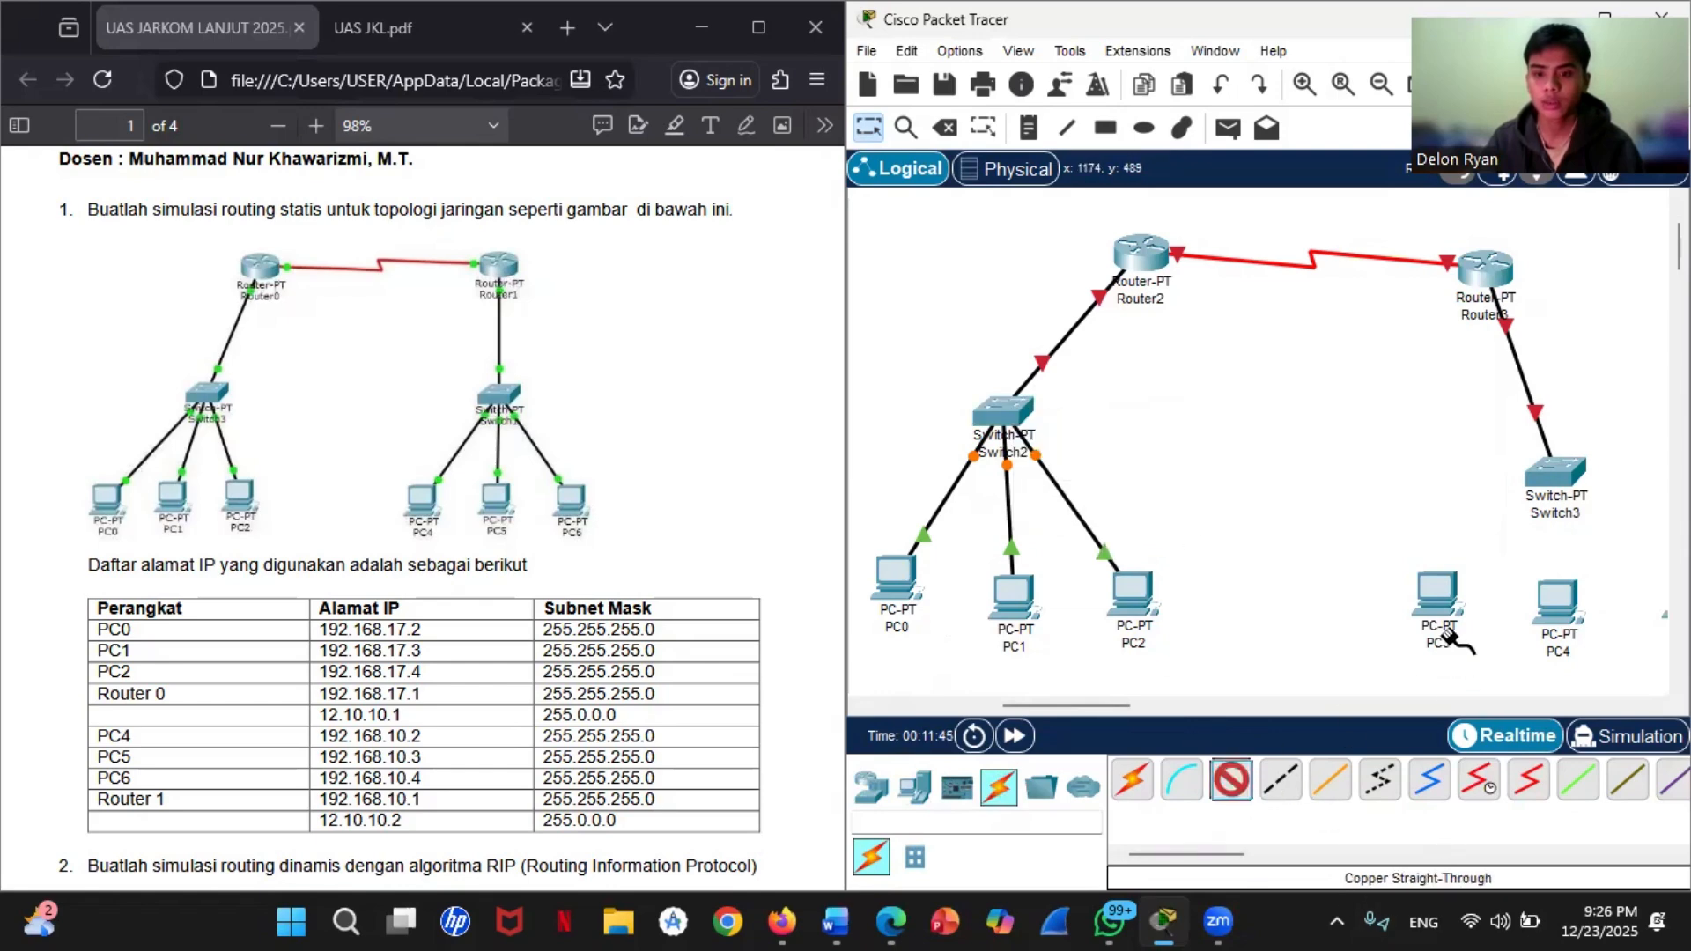
left_click(1437, 599)
left_click(1497, 702)
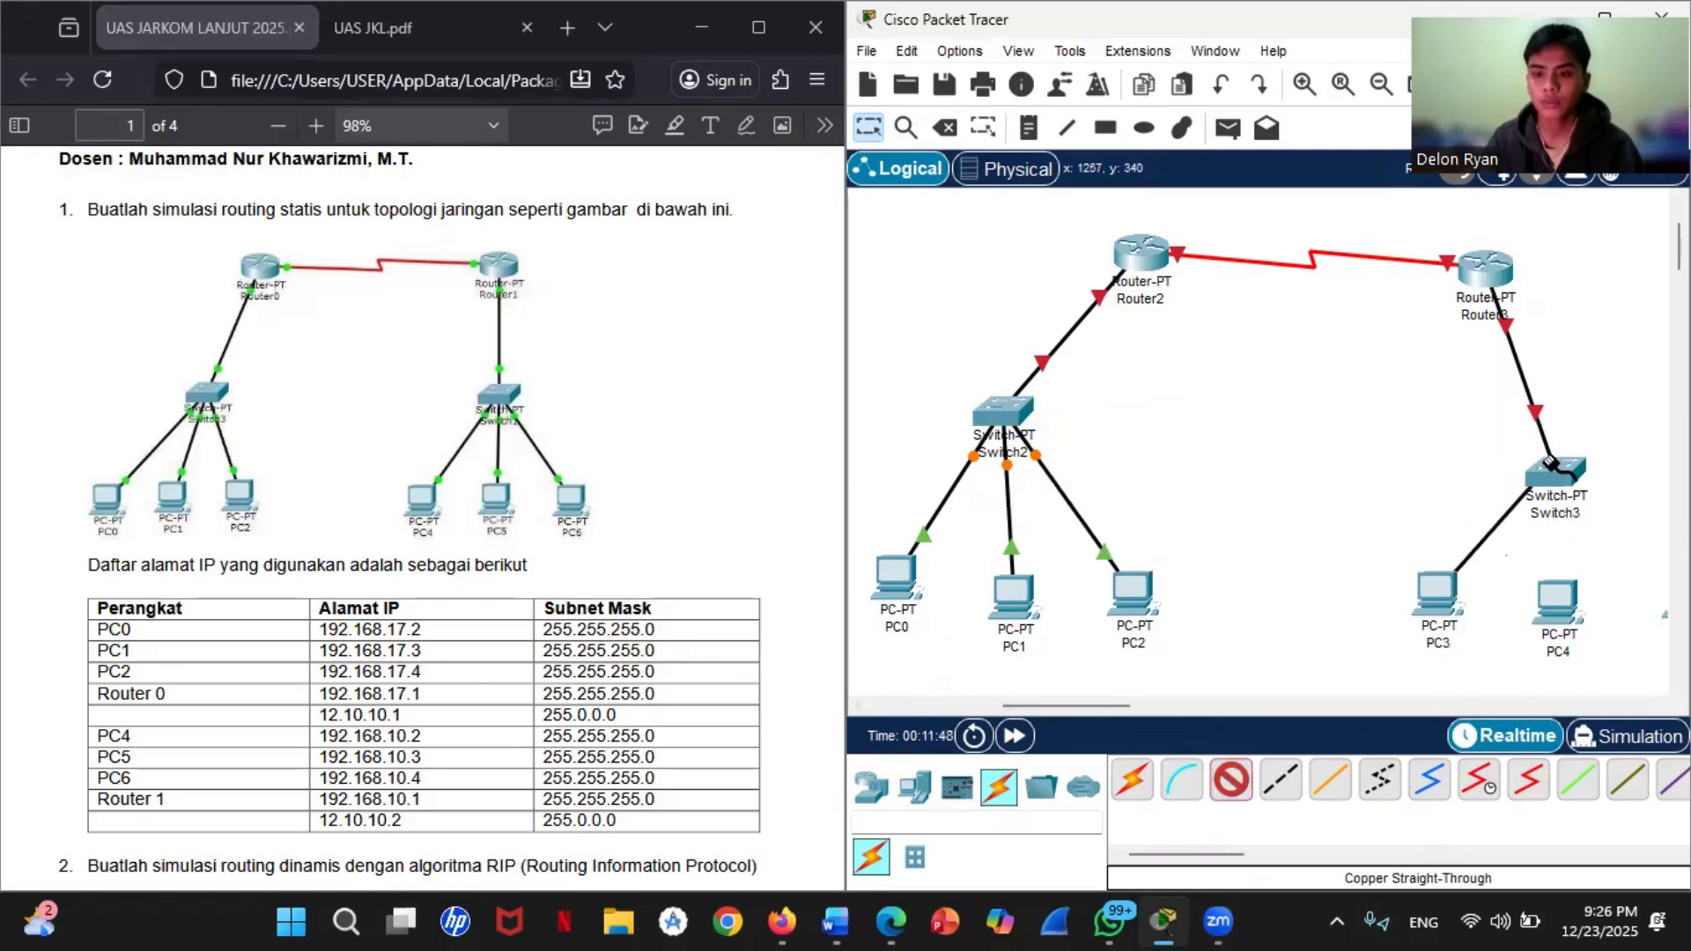
left_click(1560, 476)
left_click(1580, 505)
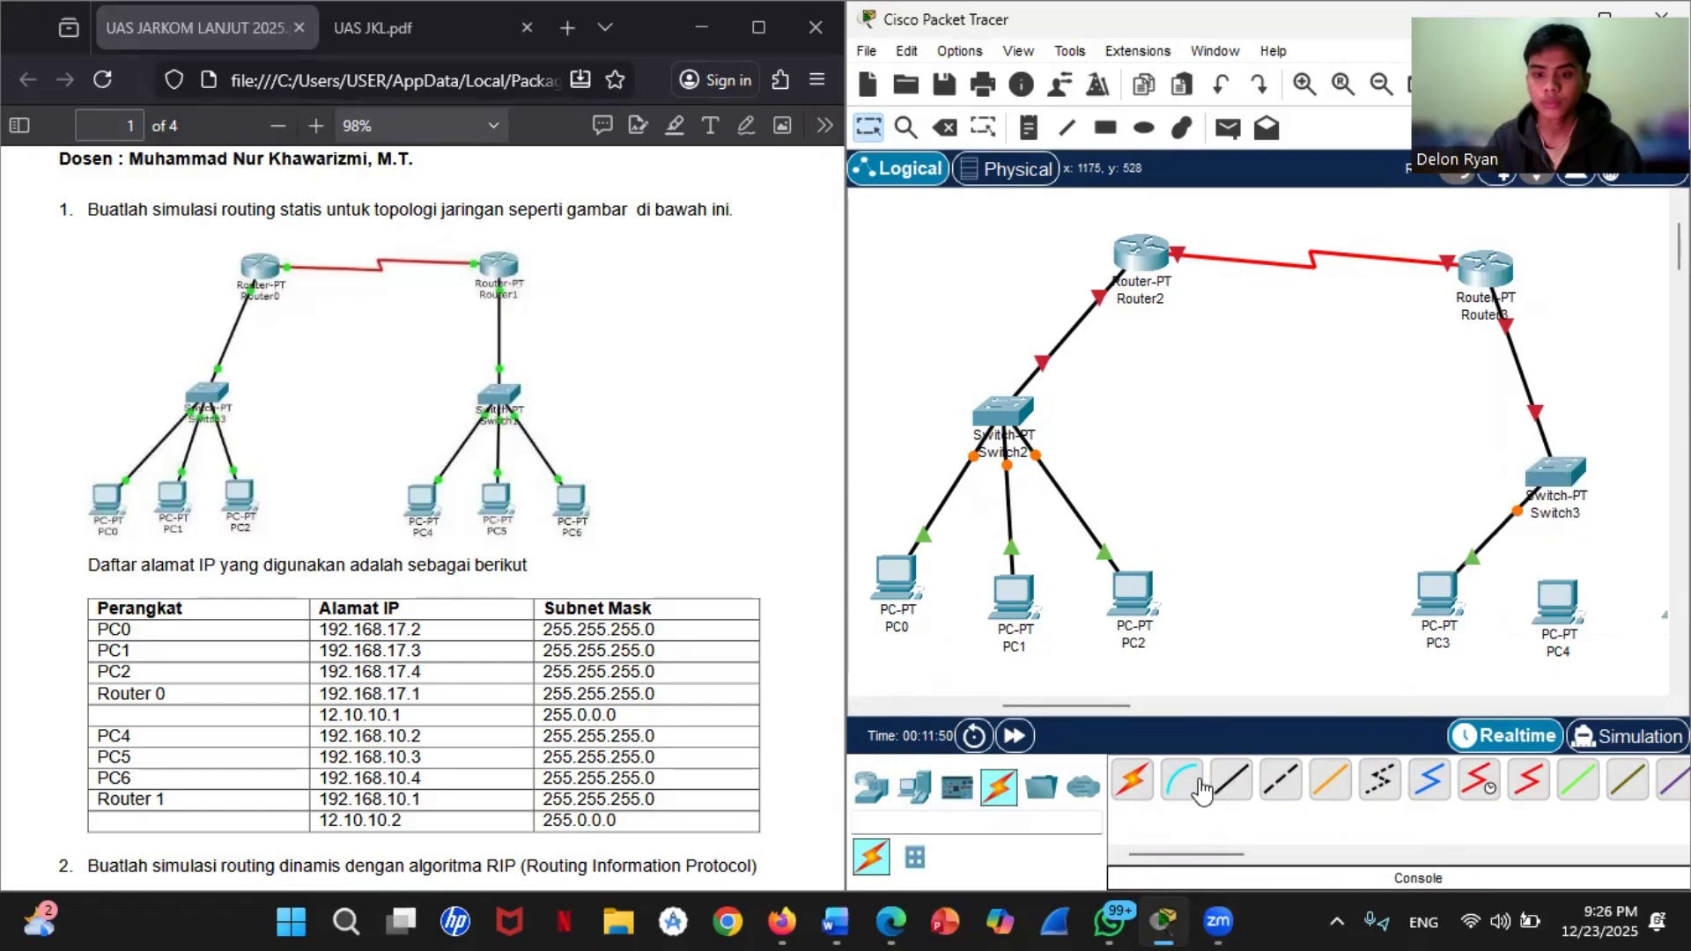
Step: Connect FastEthernet0 of PC4 to a free FastEthernet port on Switch3 with a Copper Straight-Through cable
left_click(1230, 782)
left_click(1558, 603)
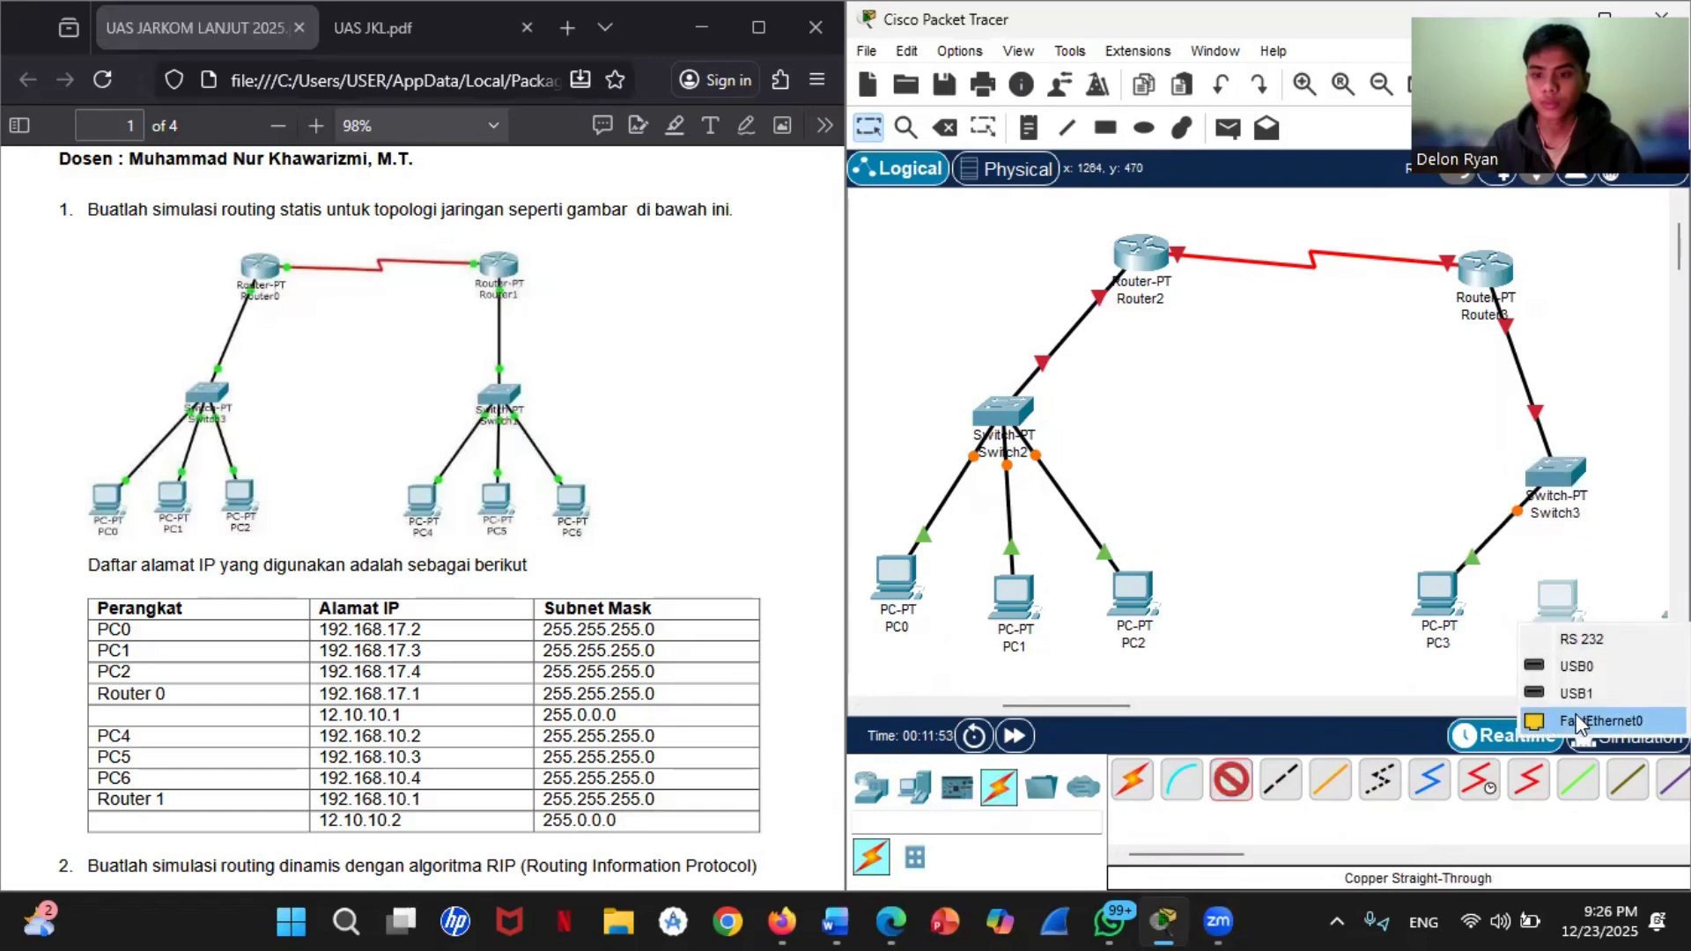
left_click(1594, 721)
left_click(1557, 476)
left_click(1585, 551)
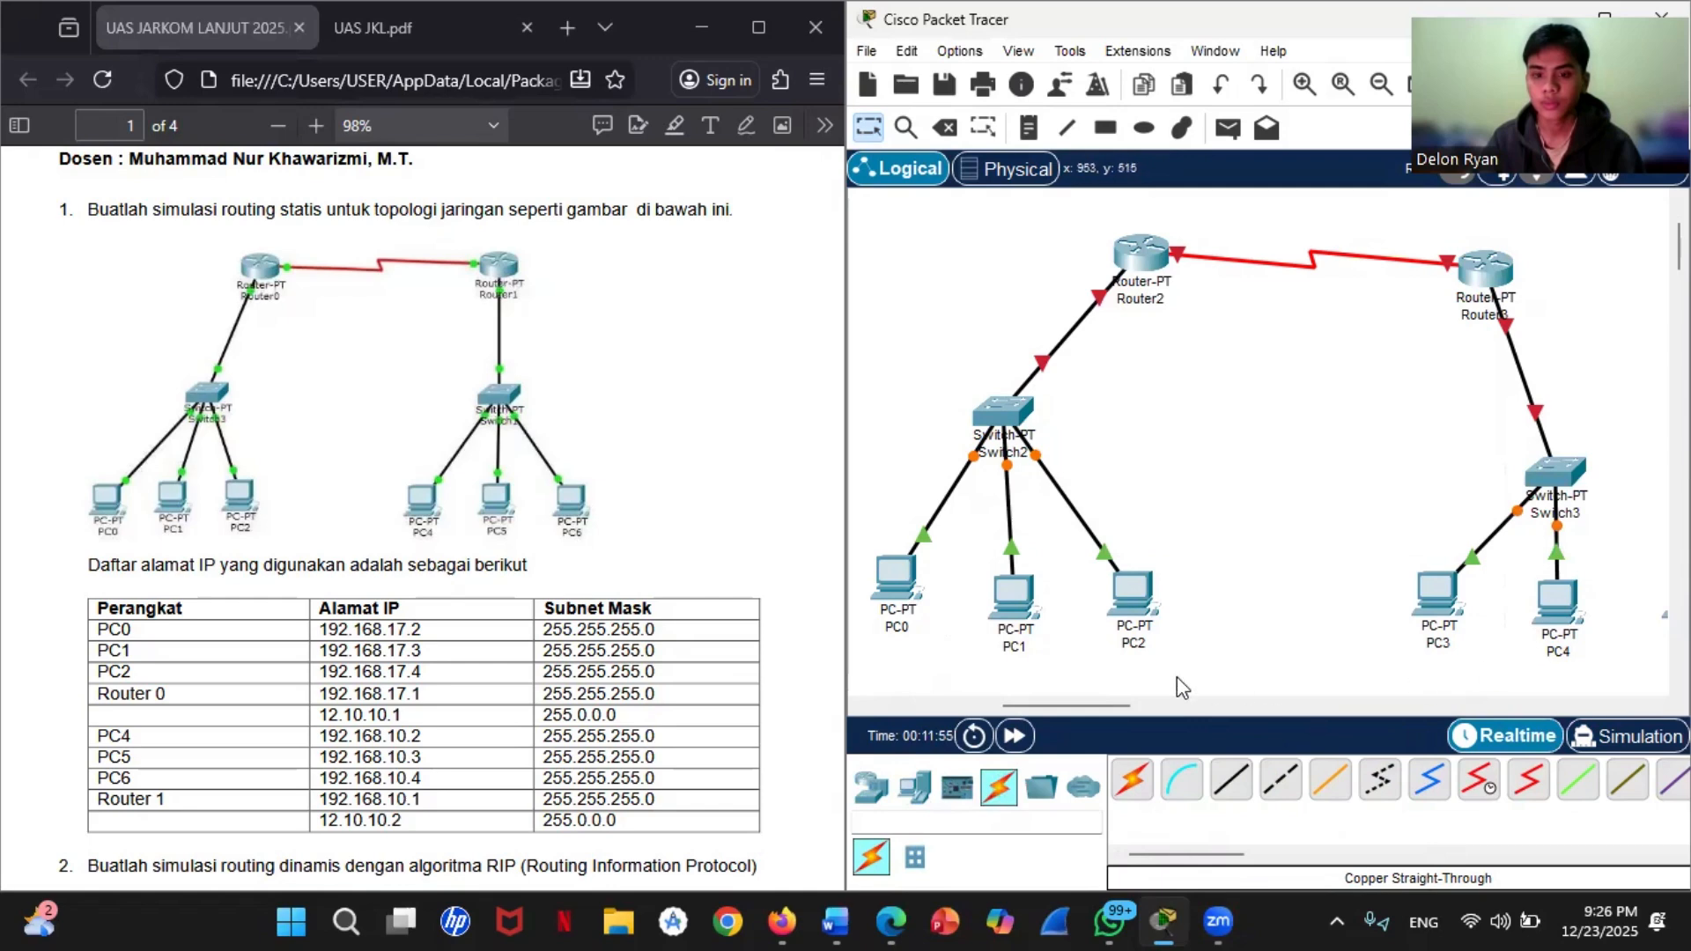
Step: Connect FastEthernet0 of PC5 to a free FastEthernet port on Switch3 with a Copper Straight-Through cable
left_click_drag(1110, 701, 1147, 706)
left_click(1231, 782)
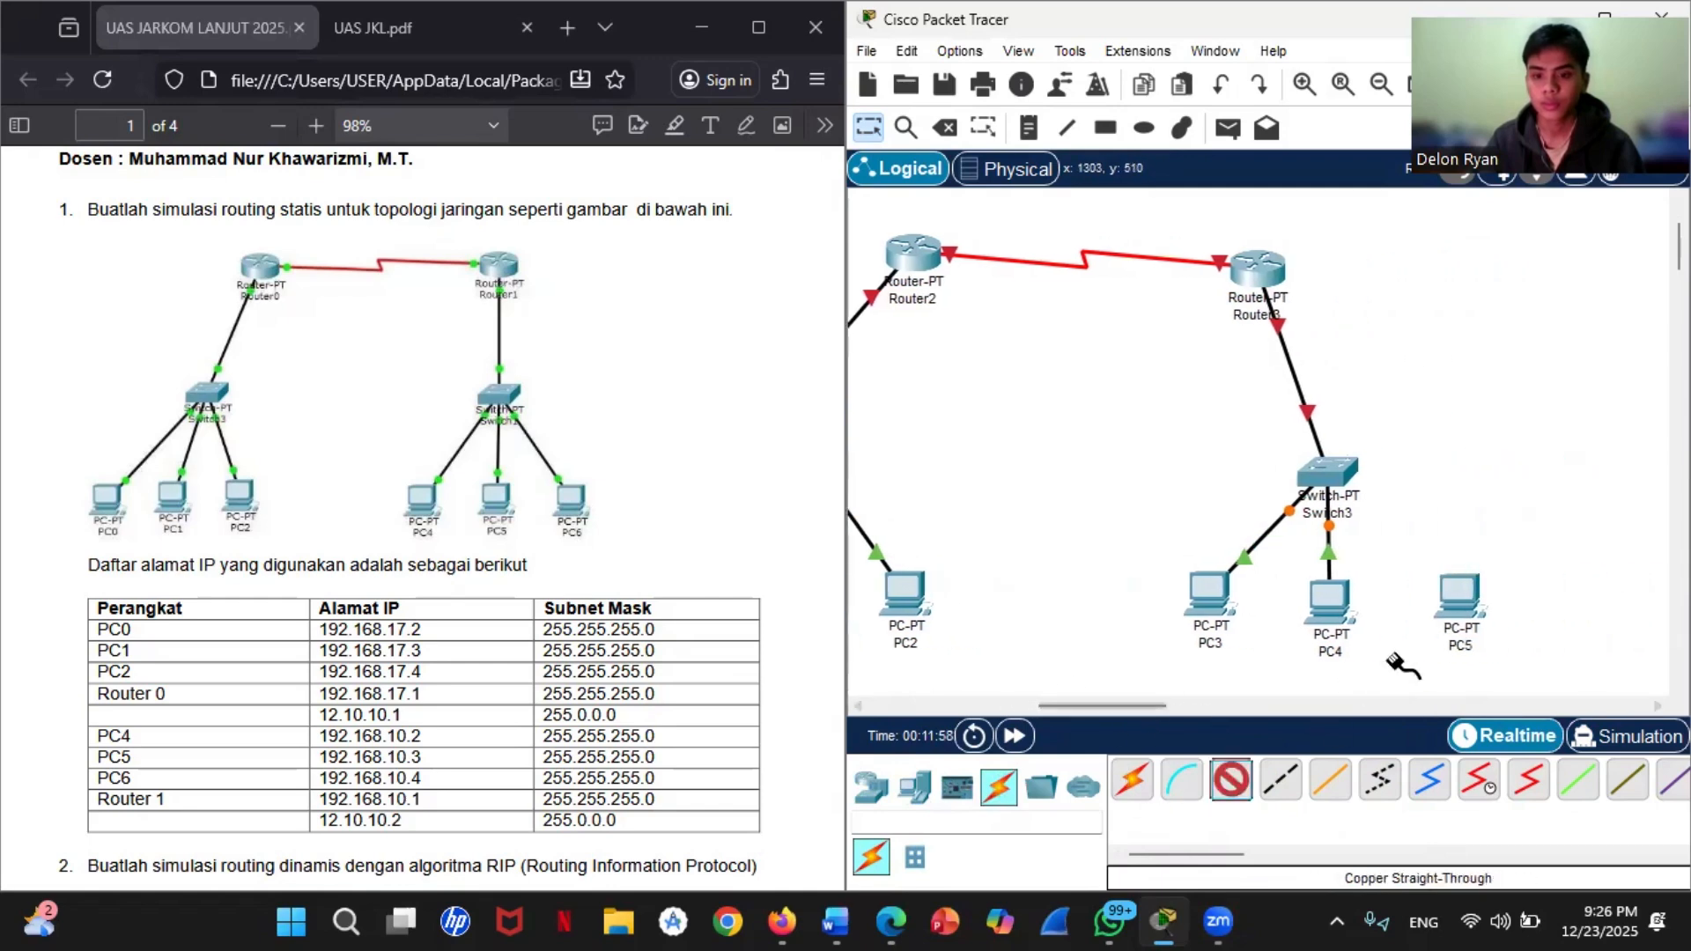
left_click(1455, 600)
left_click(1532, 707)
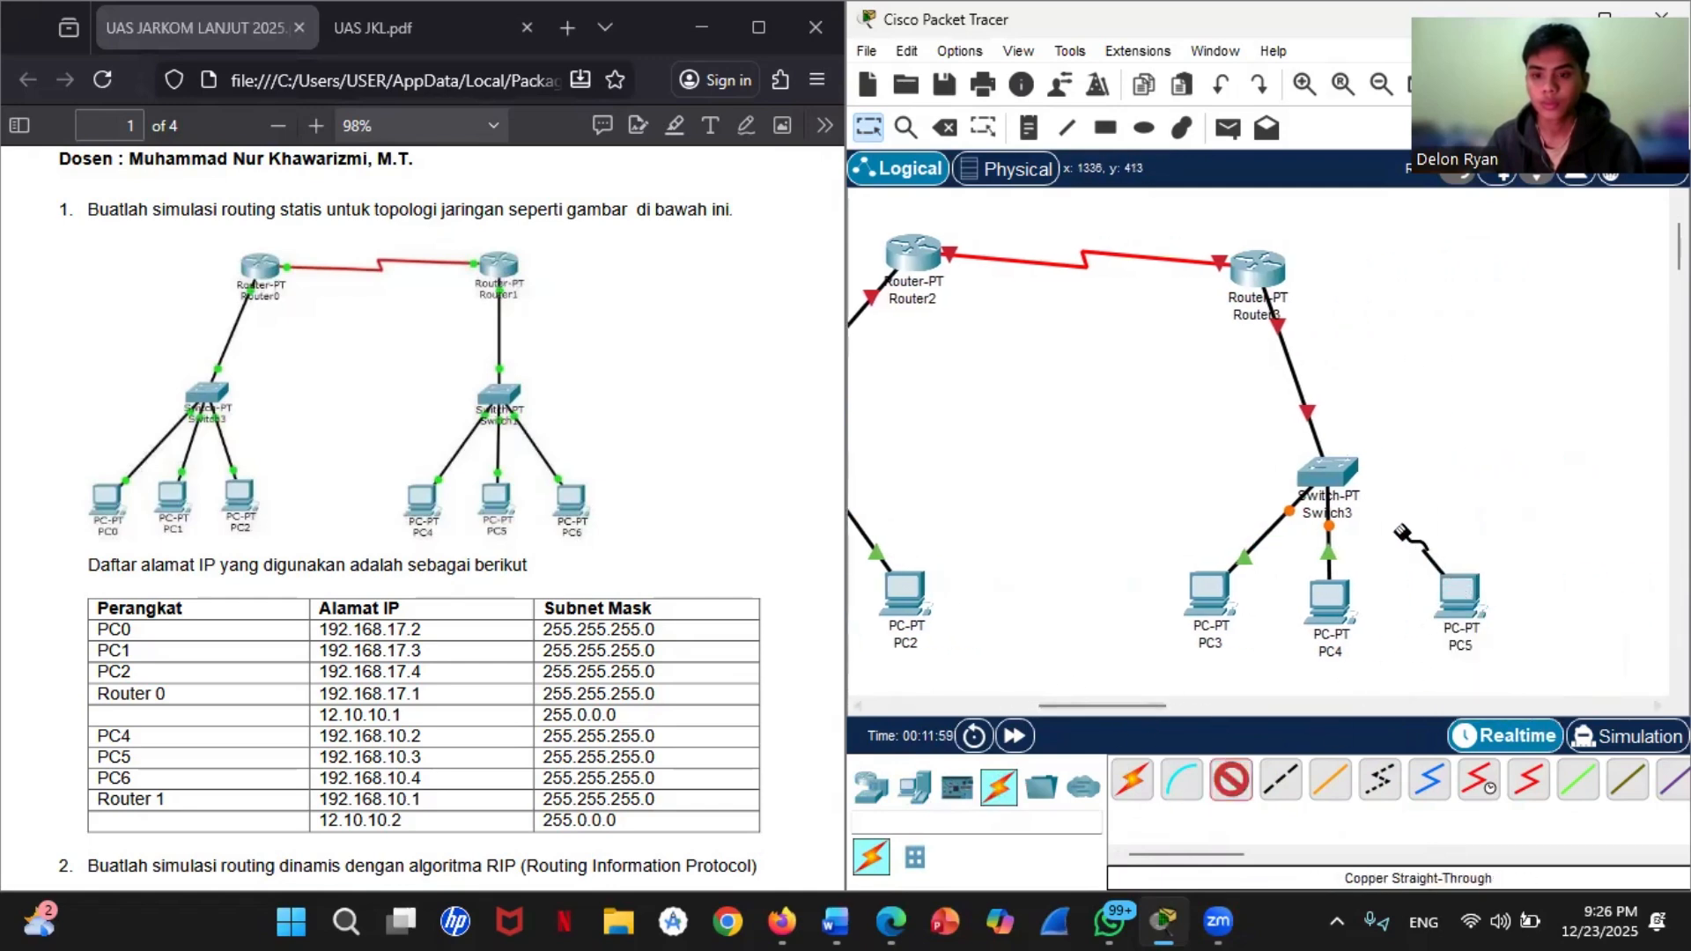
left_click(1333, 465)
left_click(1413, 523)
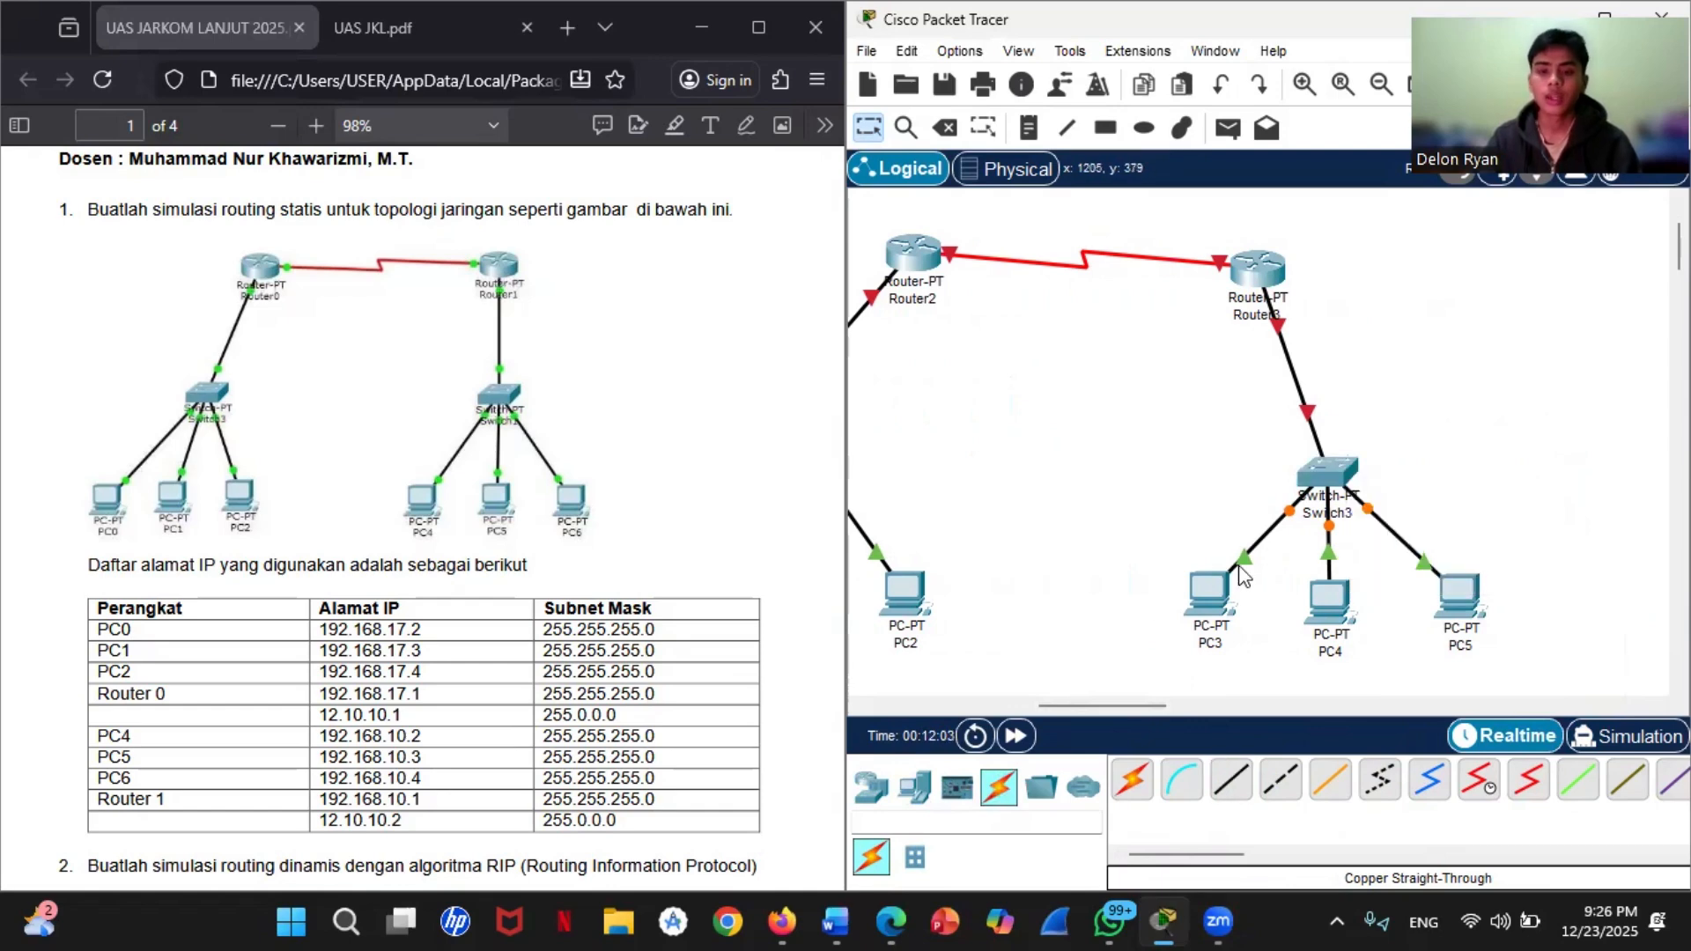
Step: Nudge Router2 slightly down and Router3 slightly up so the two routers sit nearly level
left_click_drag(1092, 706, 1061, 704)
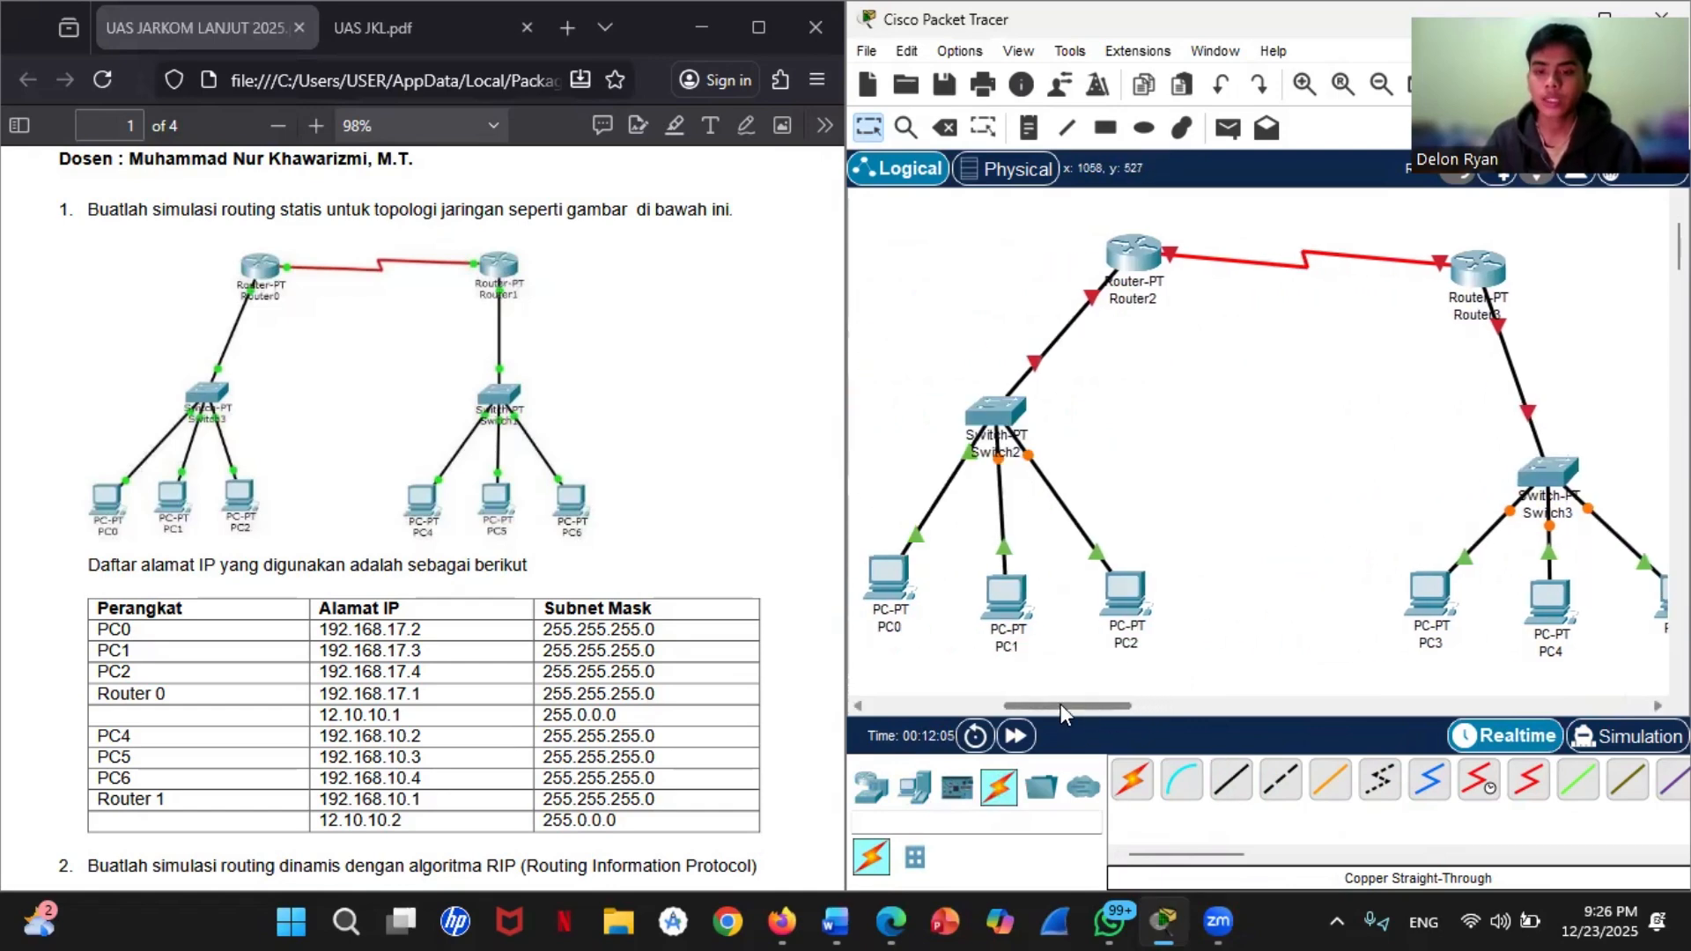
left_click_drag(1142, 278, 1154, 291)
left_click_drag(1469, 280, 1469, 268)
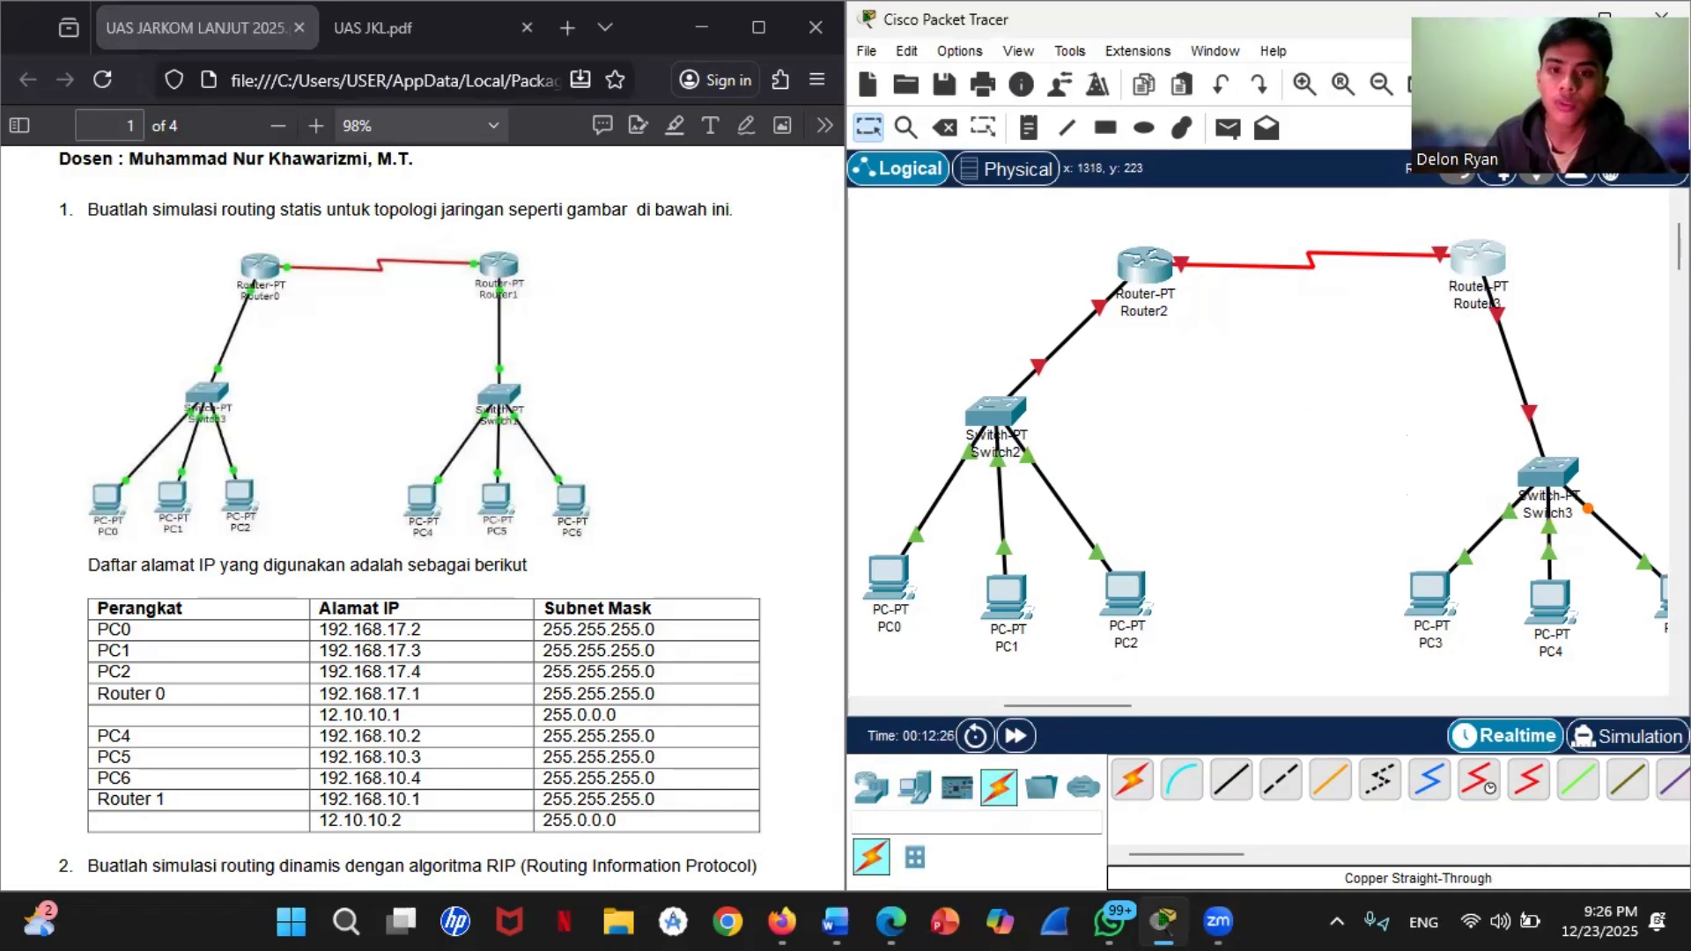
Step: Open Router2's command line and answer no to the initial configuration dialog
left_click(1149, 267)
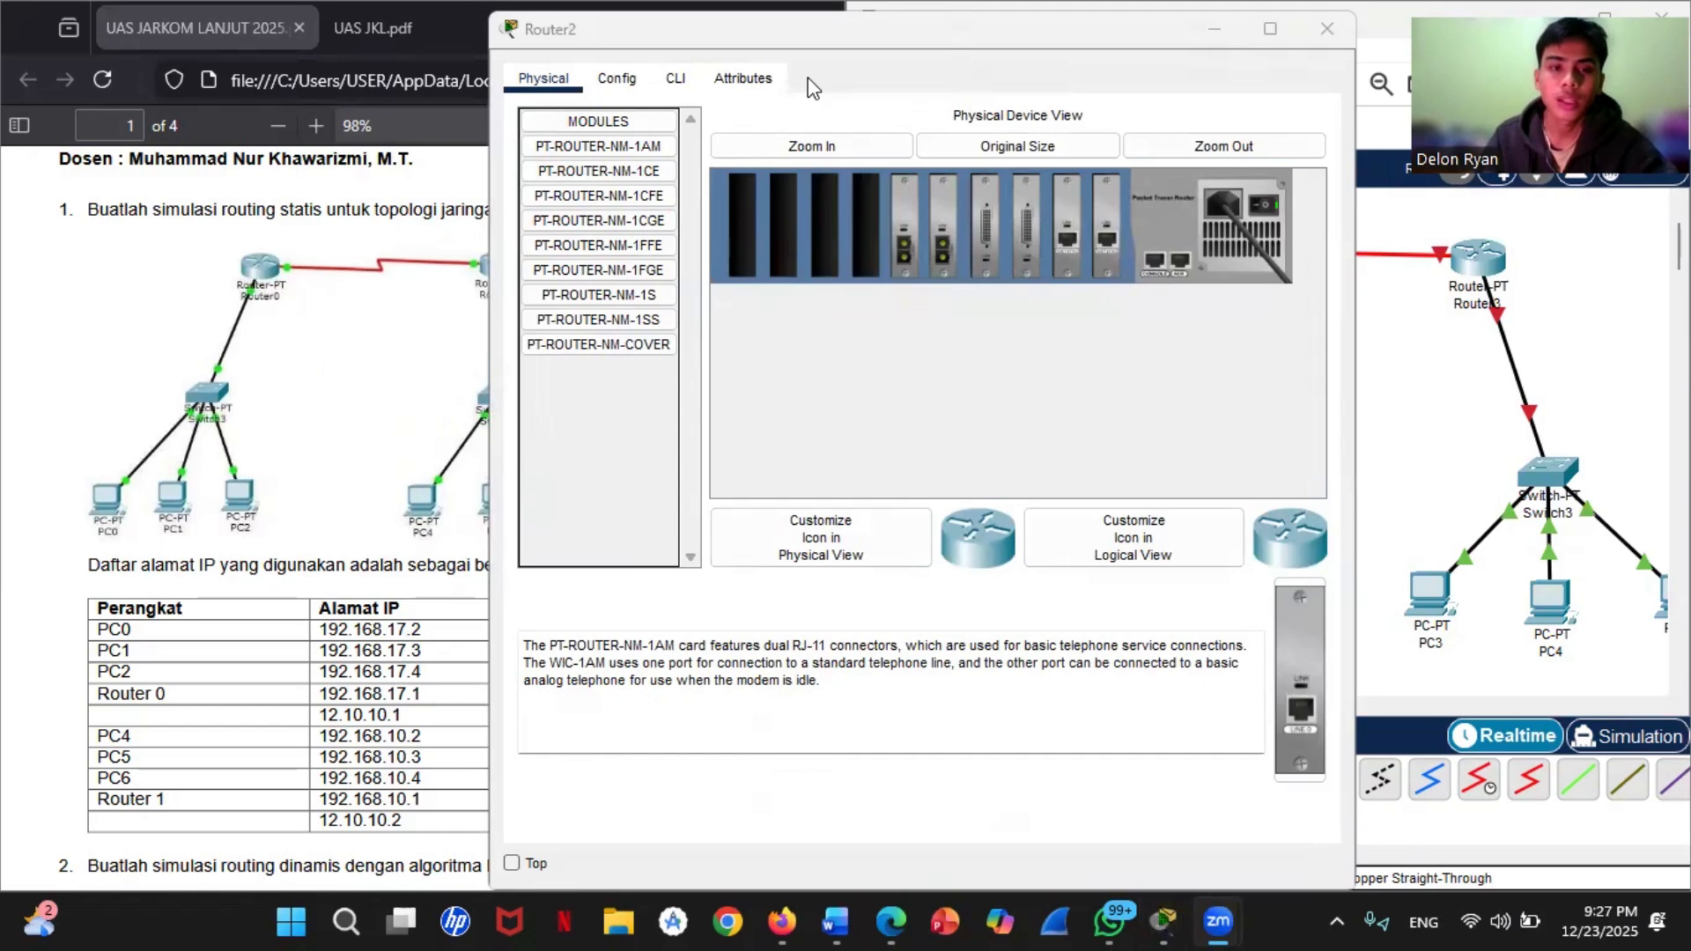
left_click(676, 79)
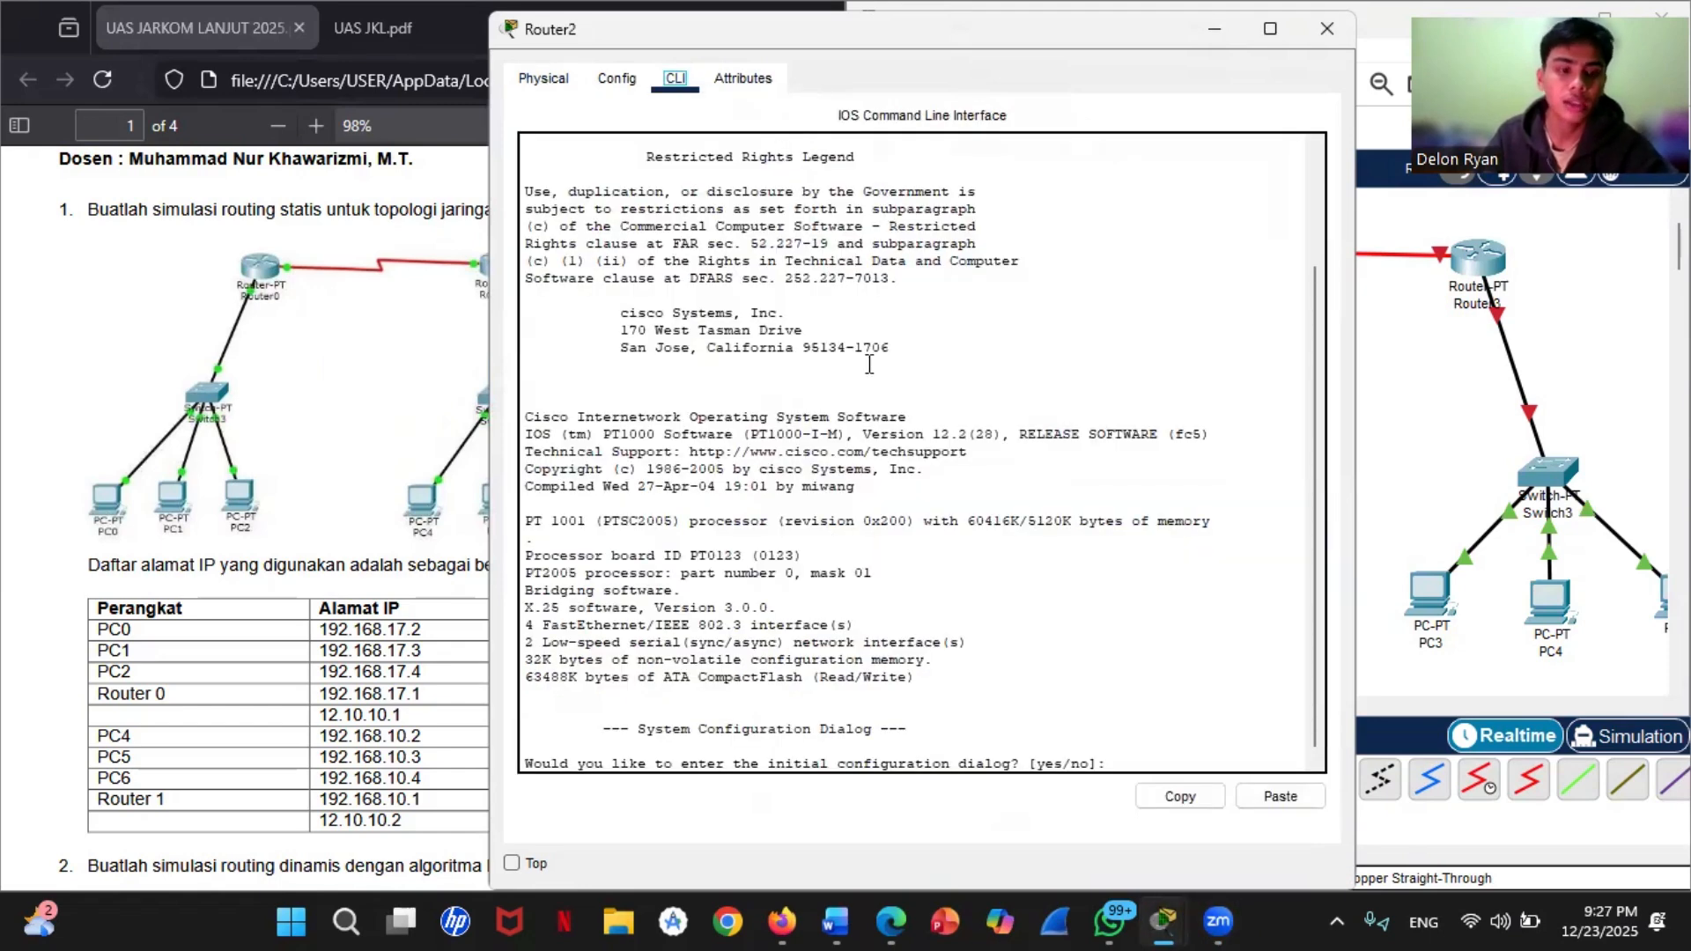
left_click(1136, 756)
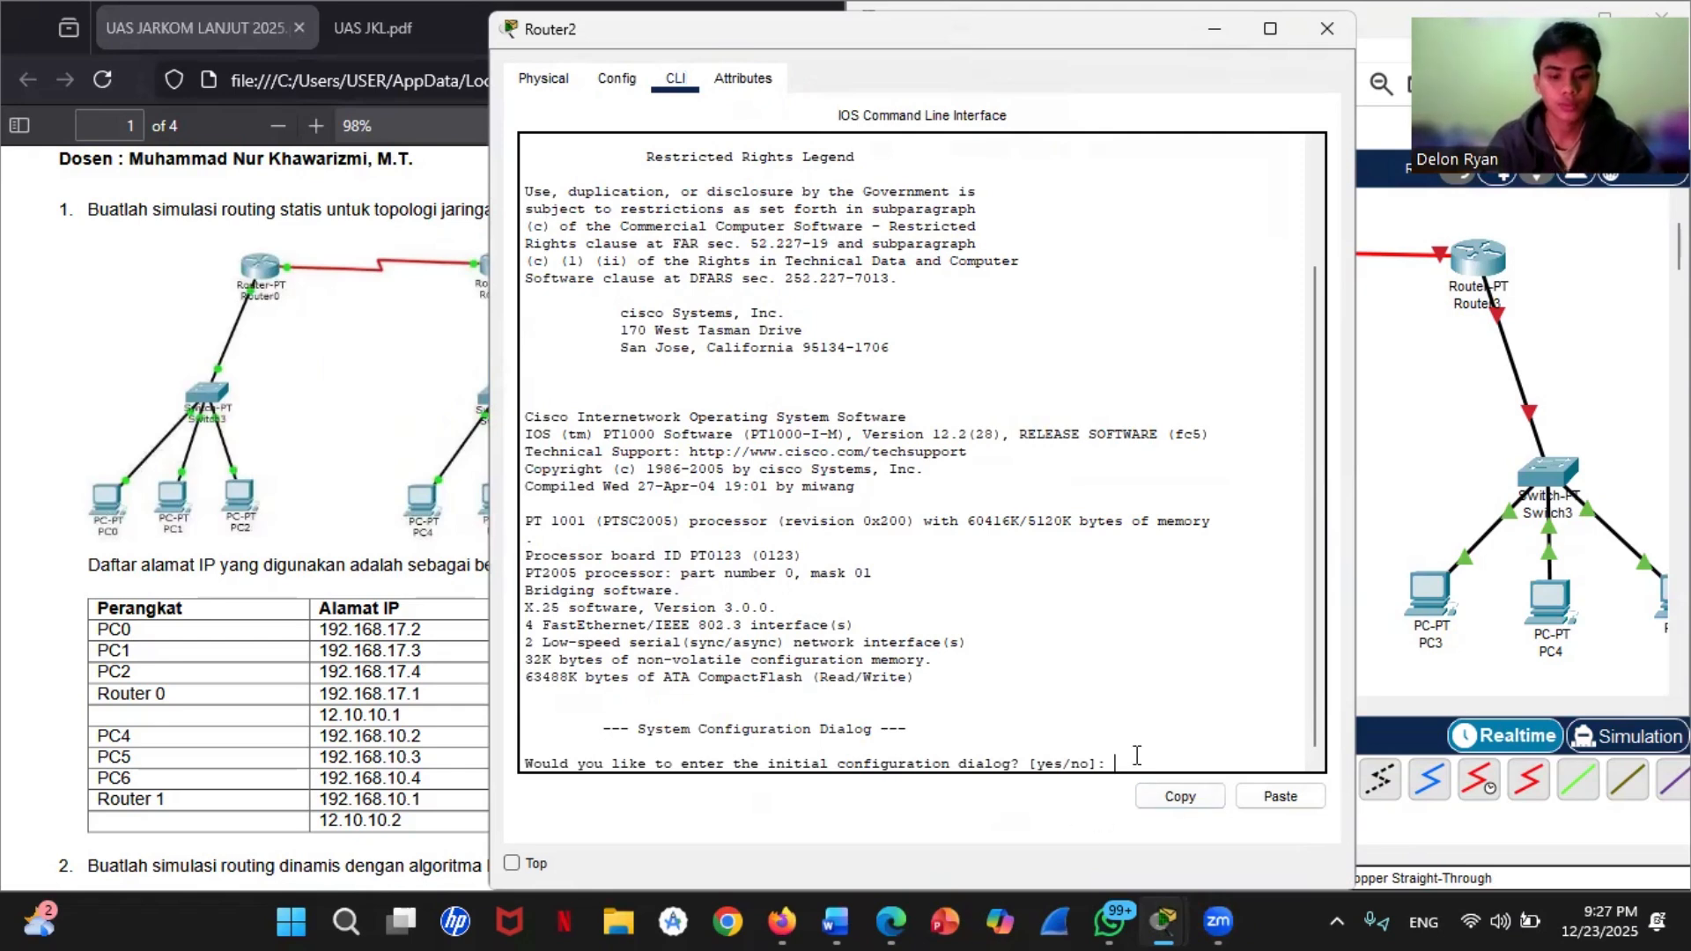
type("no")
key("Return")
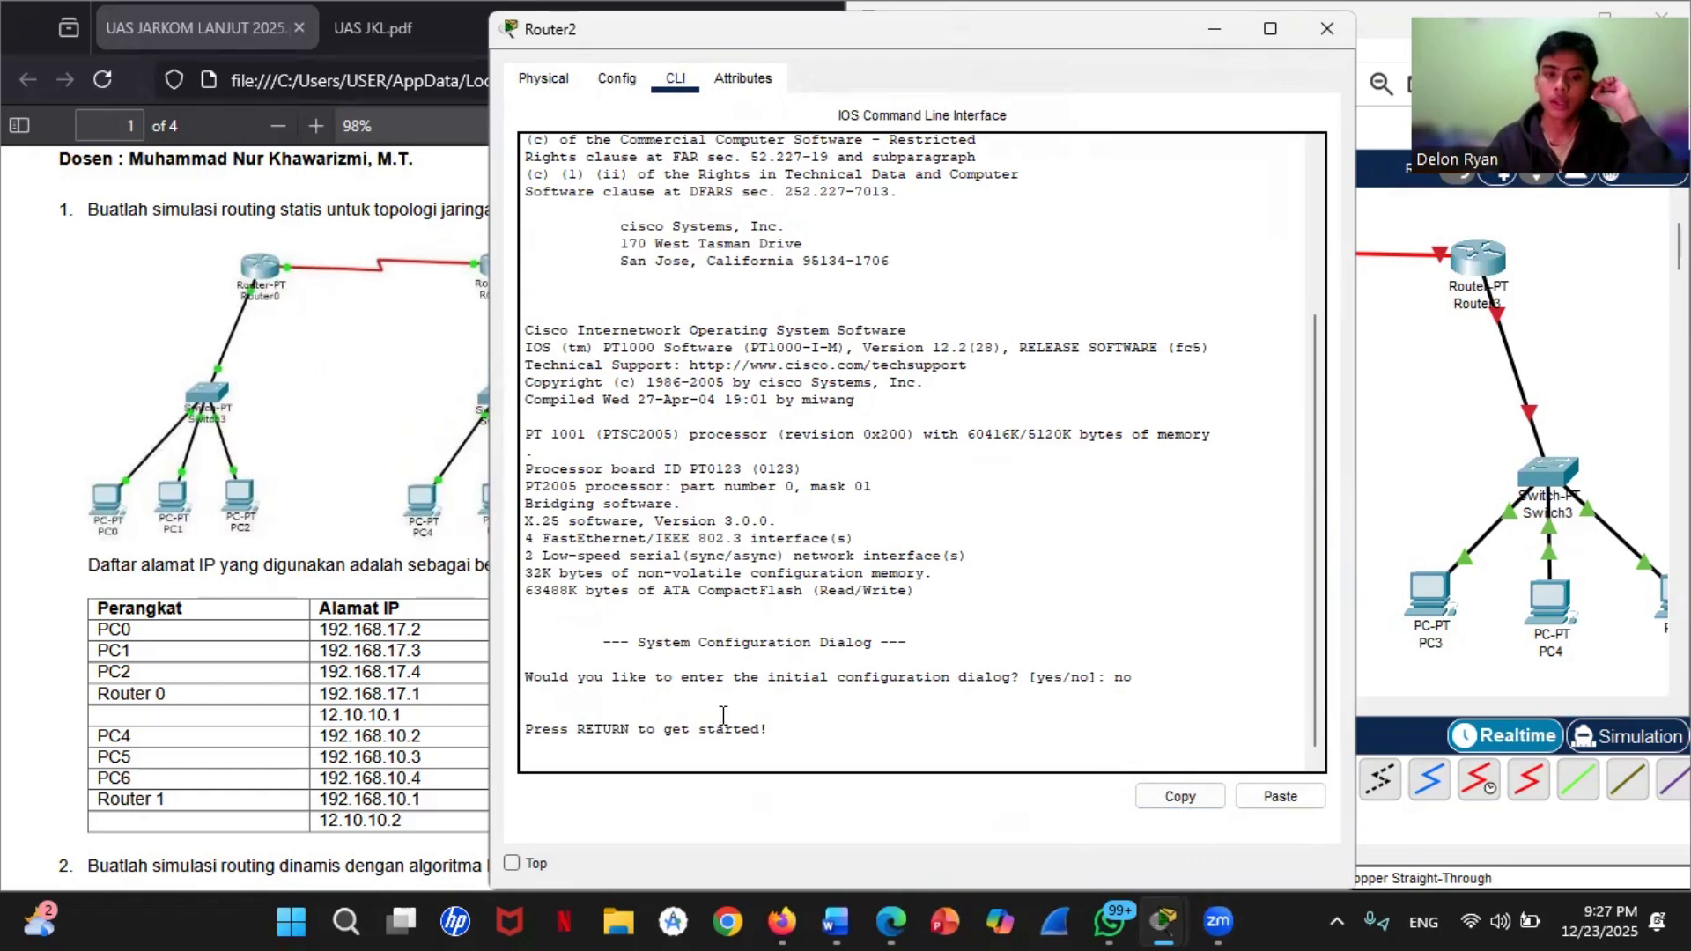
Step: Start the Router2 console session and enter global configuration mode with enable and conf t
key("Return")
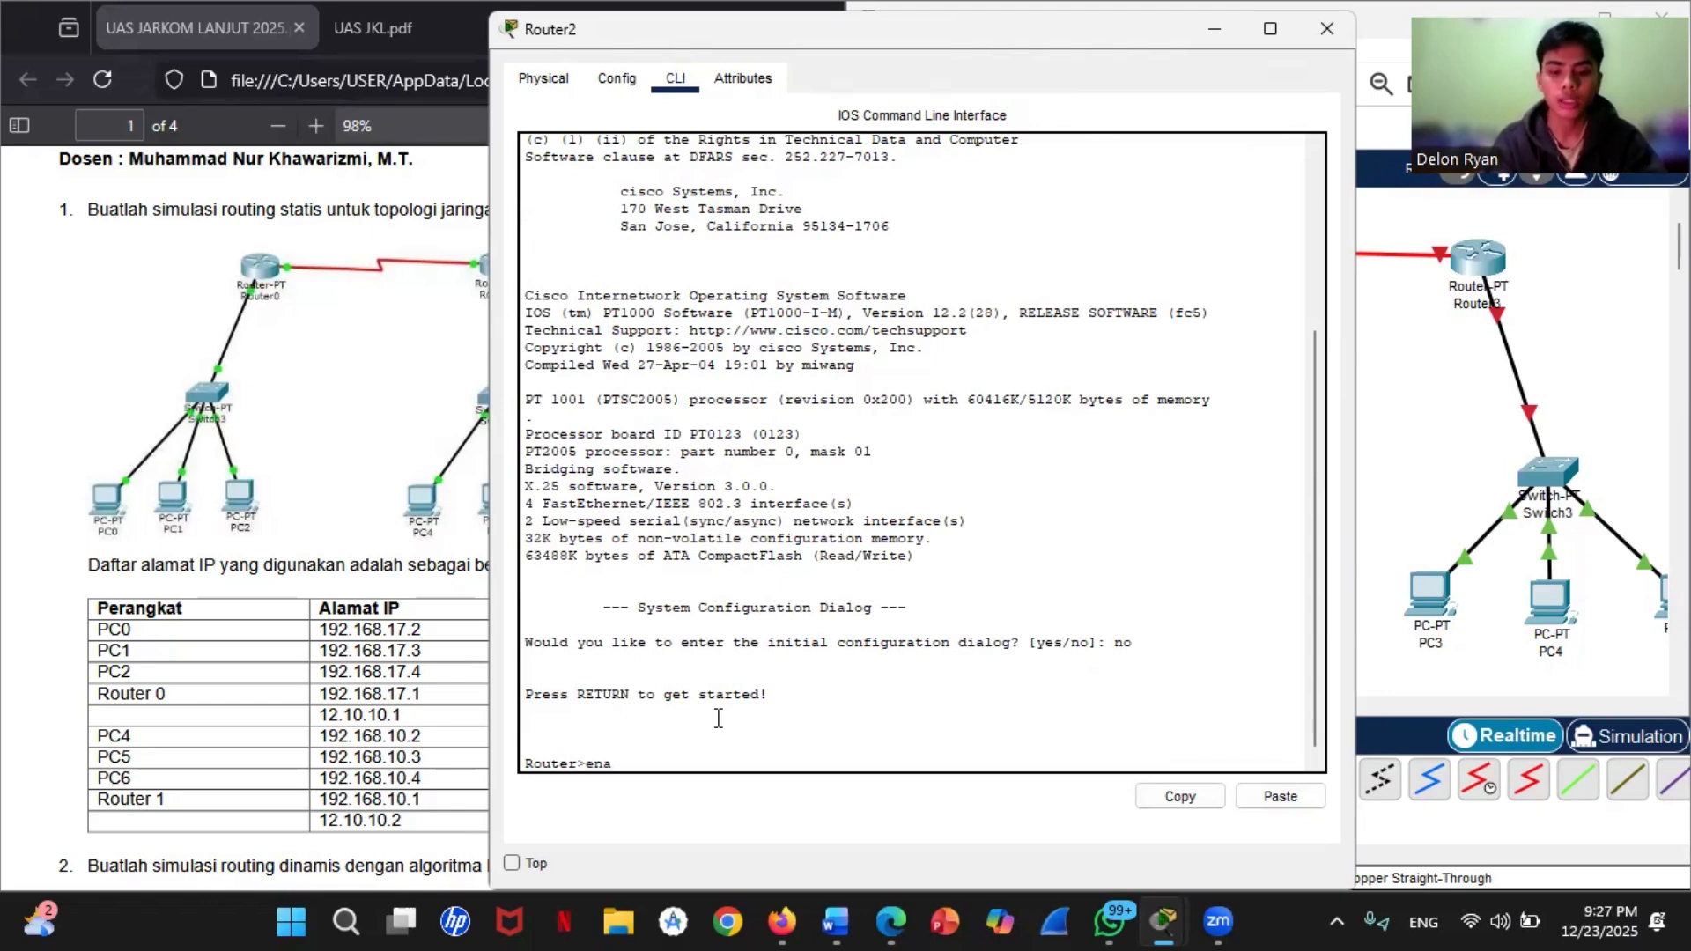
key("Return")
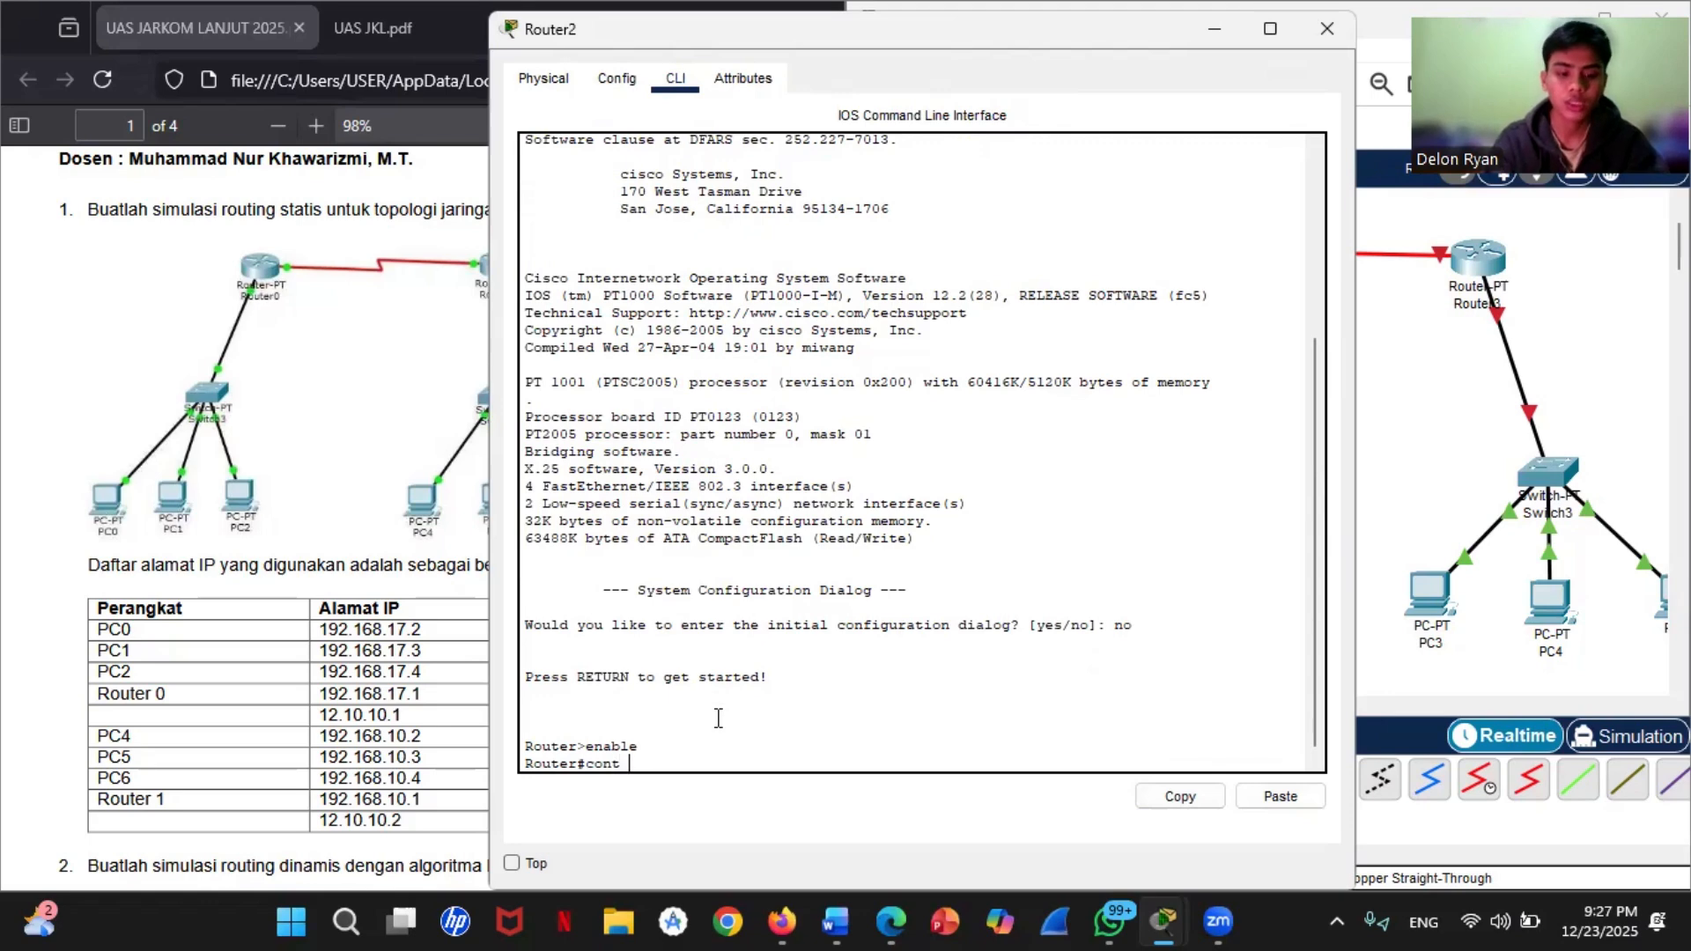
key("Return")
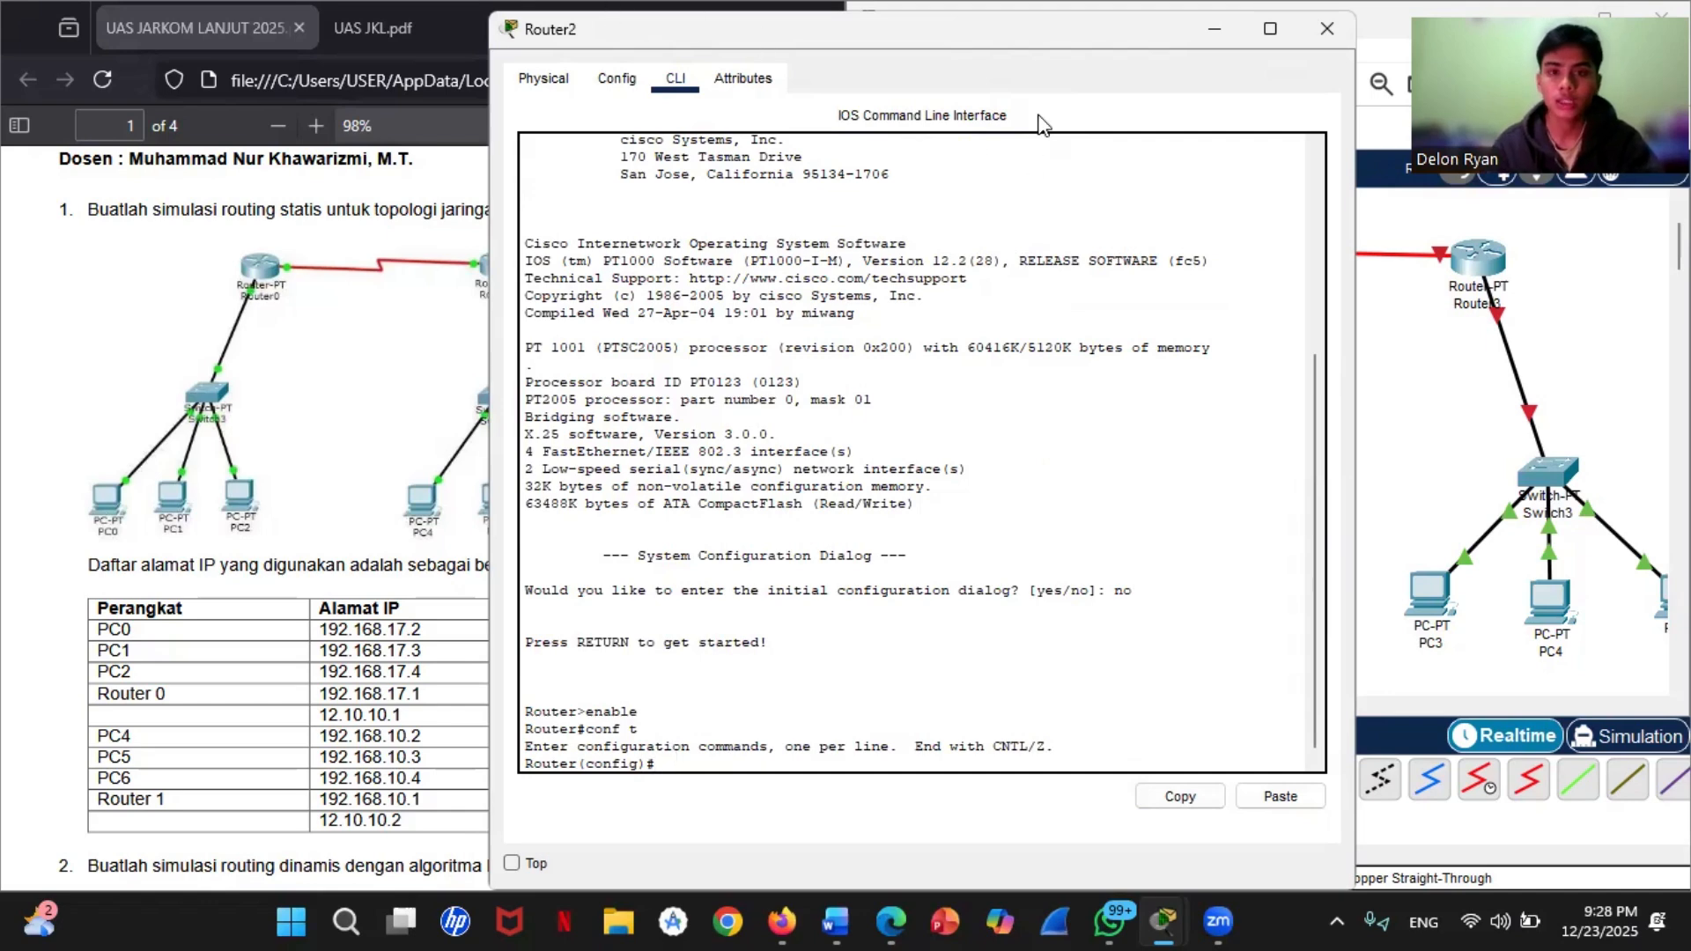
Step: Check which Router2 port the cable to Switch2 uses, and return to Router2's command line
left_click_drag(1070, 30, 1008, 369)
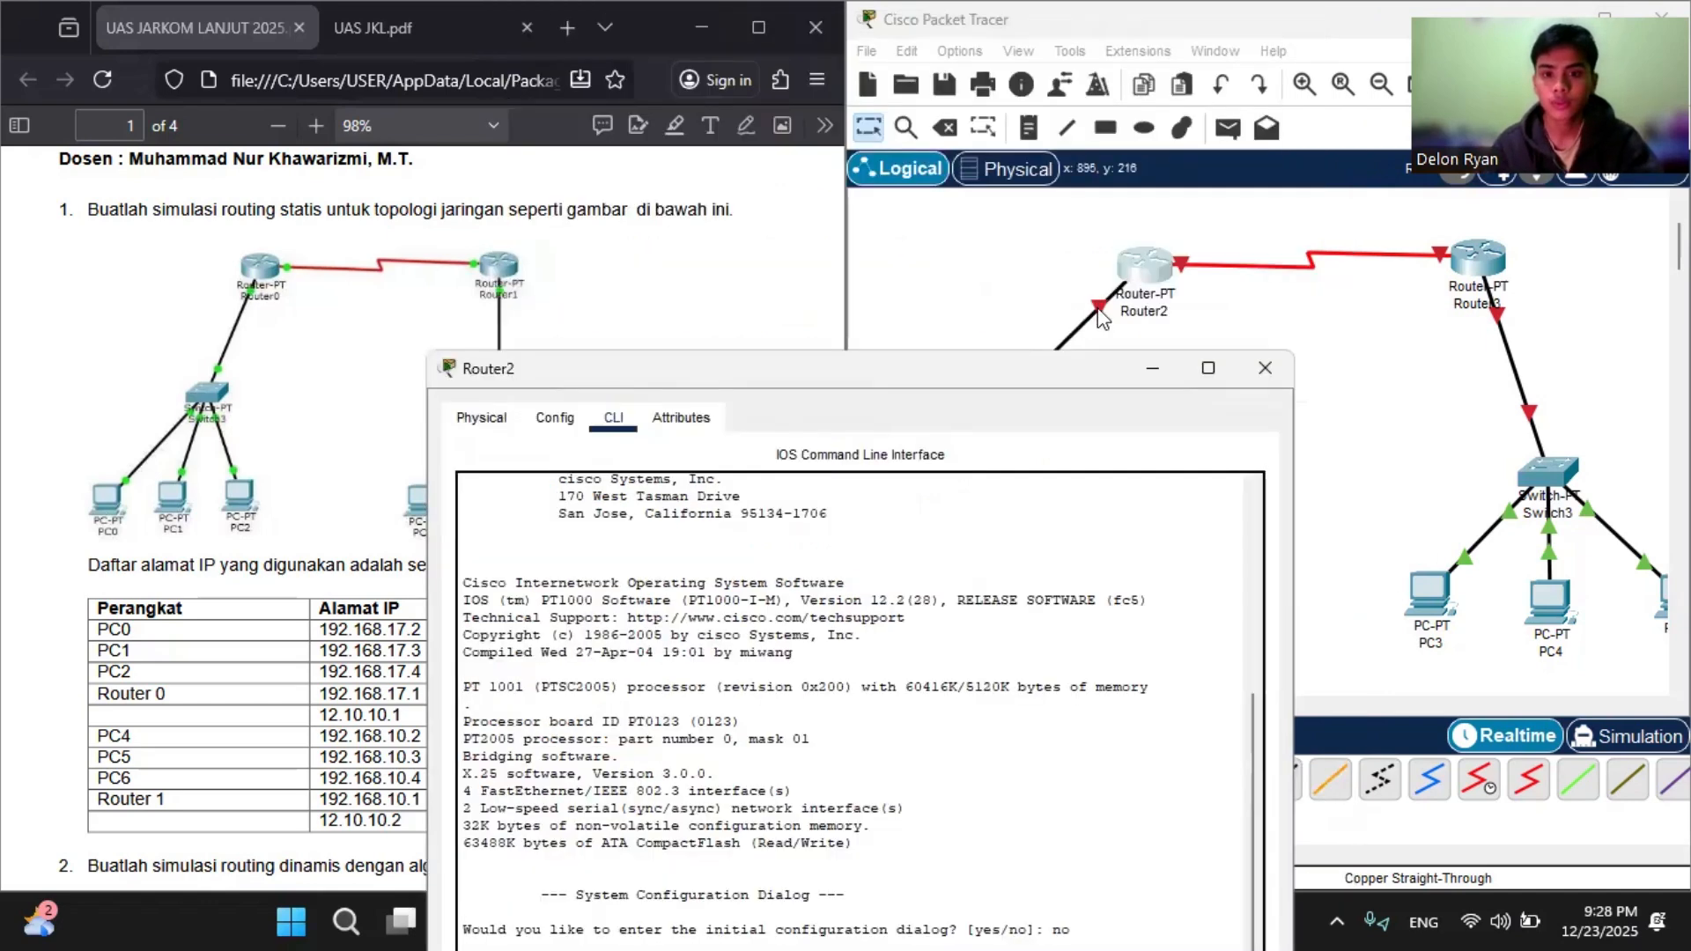
left_click(1101, 319)
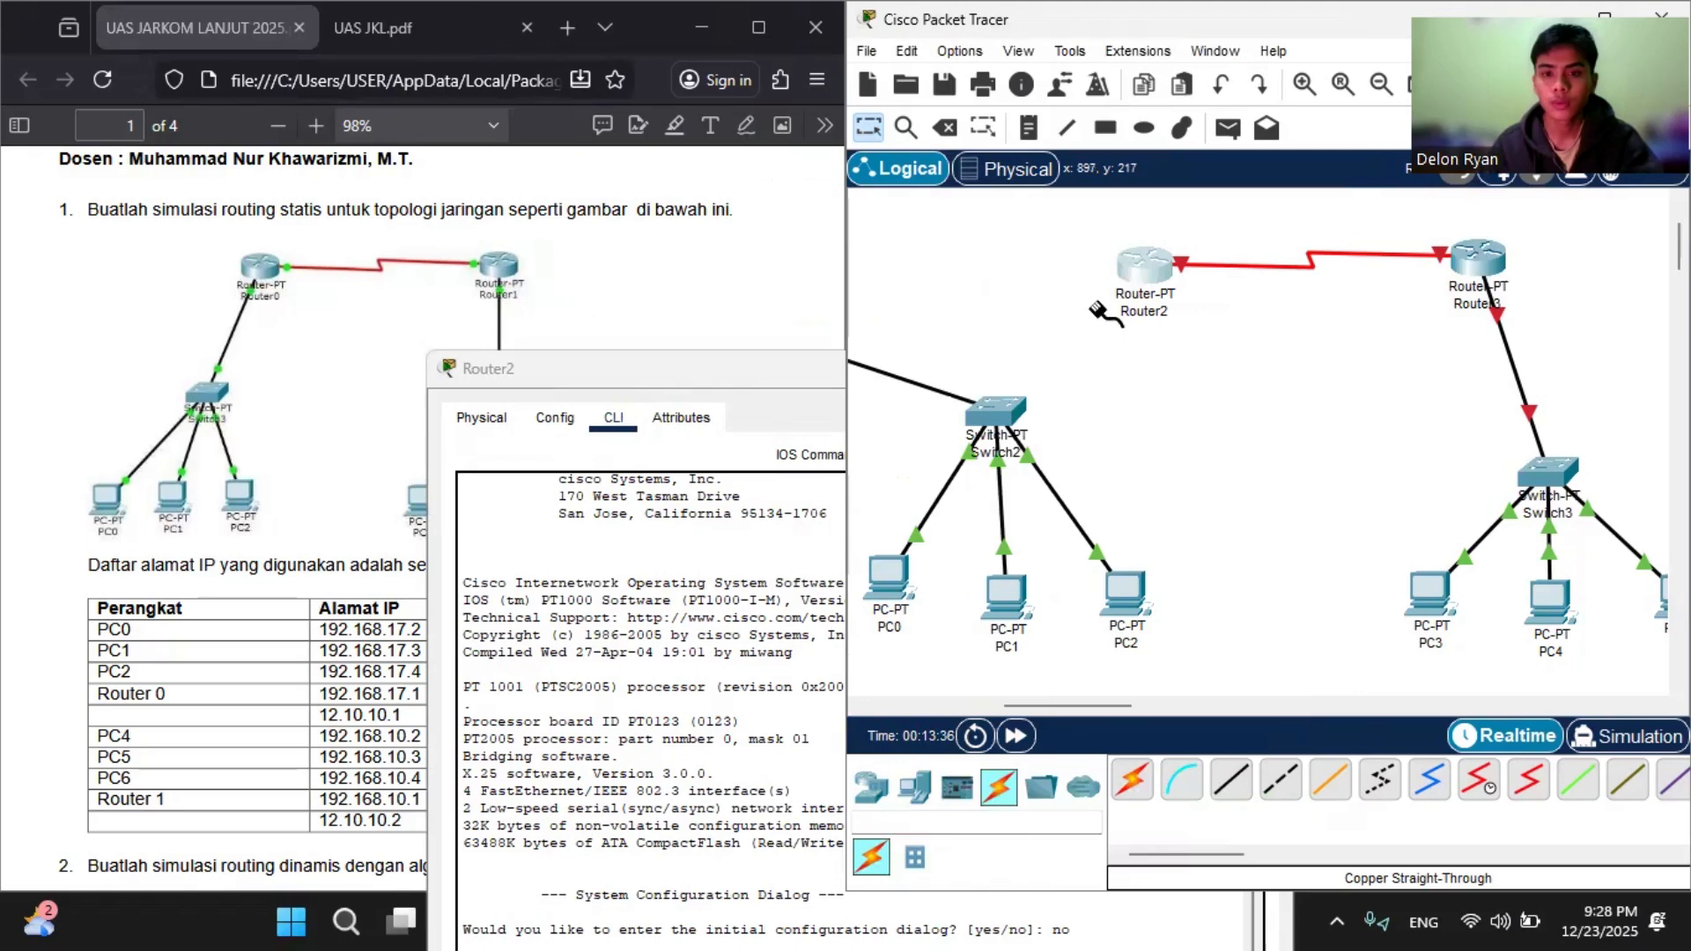
left_click(1101, 310)
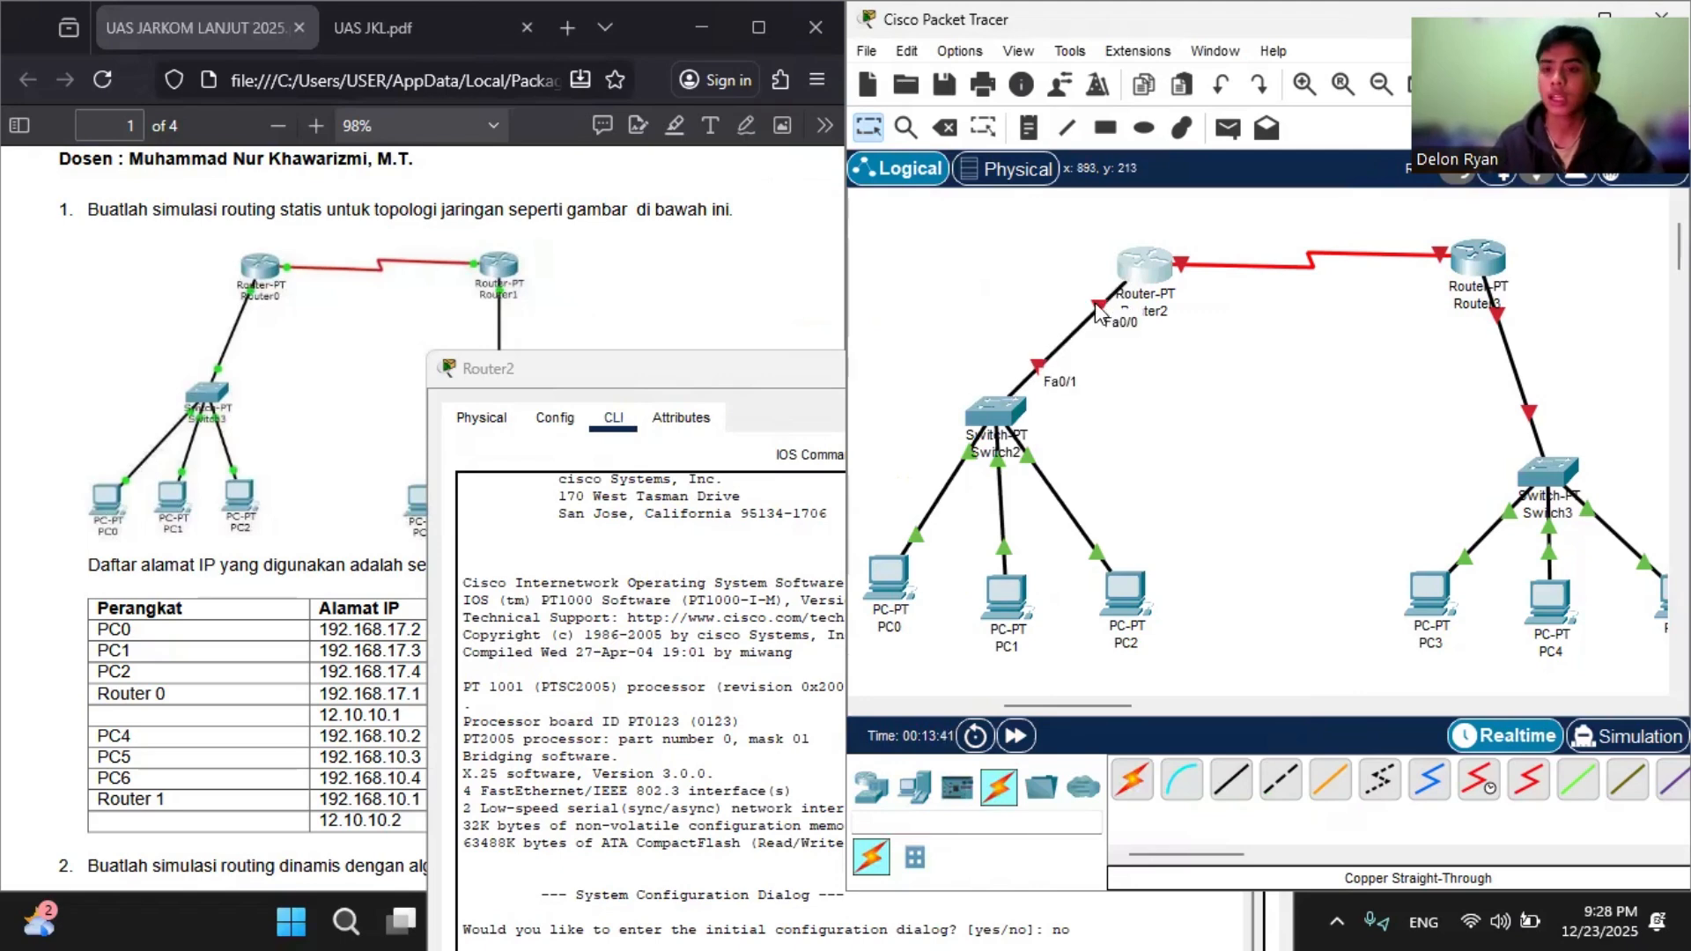
left_click(1134, 271)
left_click_drag(922, 368, 923, 59)
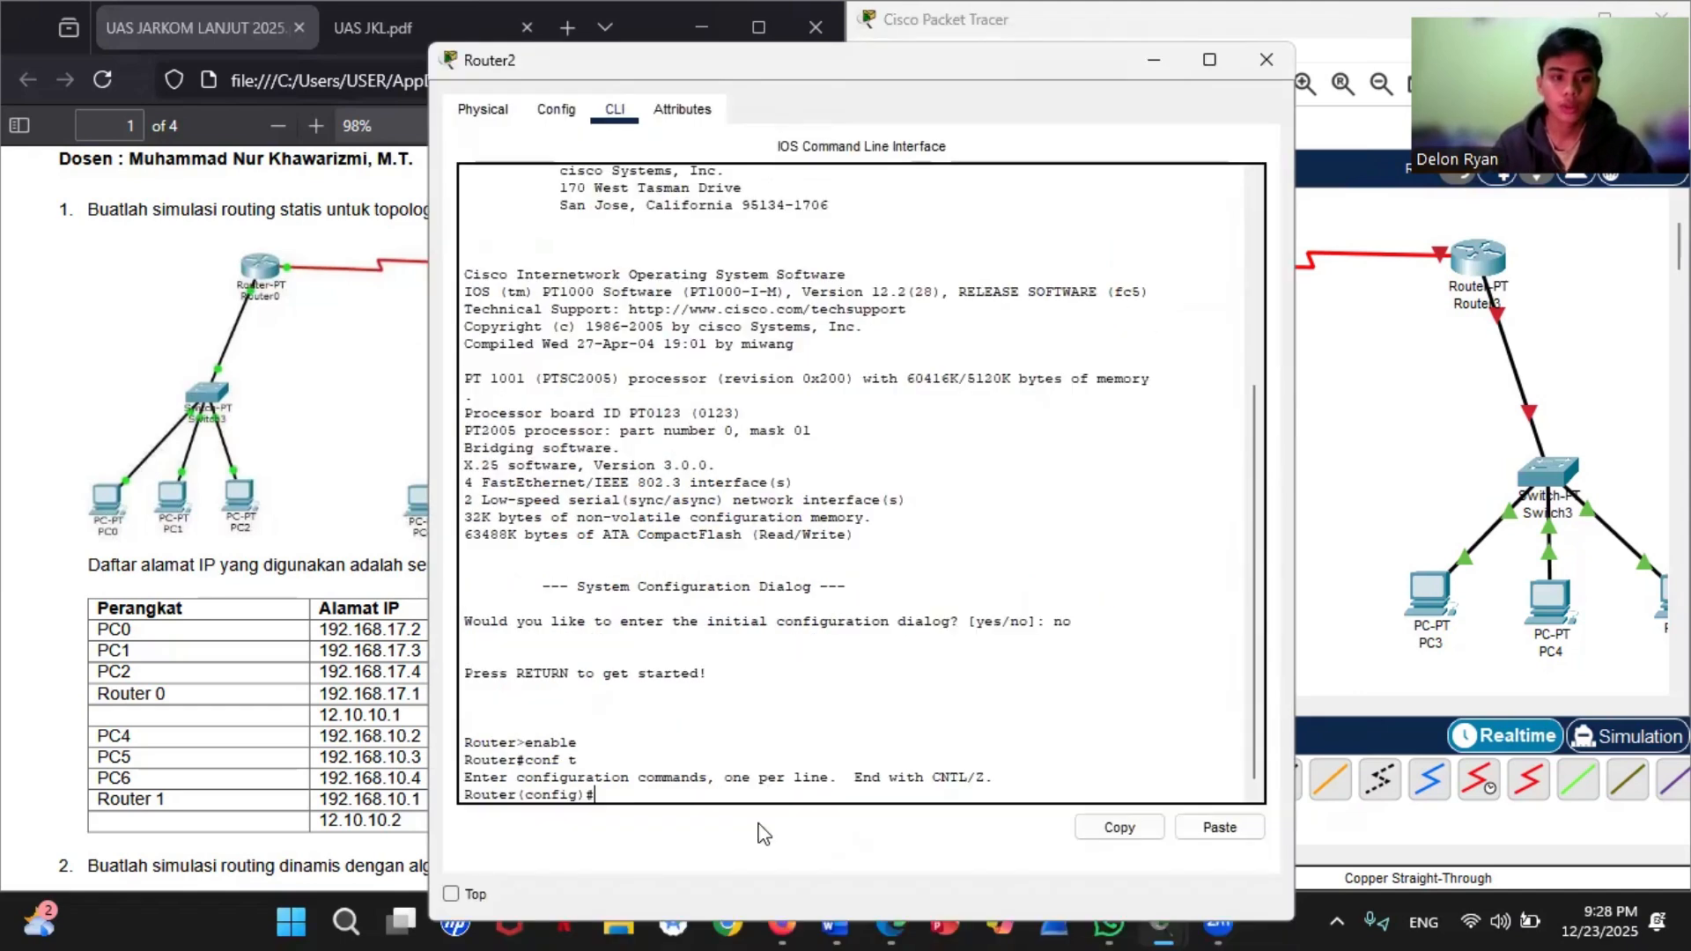
Step: Enter interface configuration mode for fastEthernet 0/0 on Router2
type("nterface ")
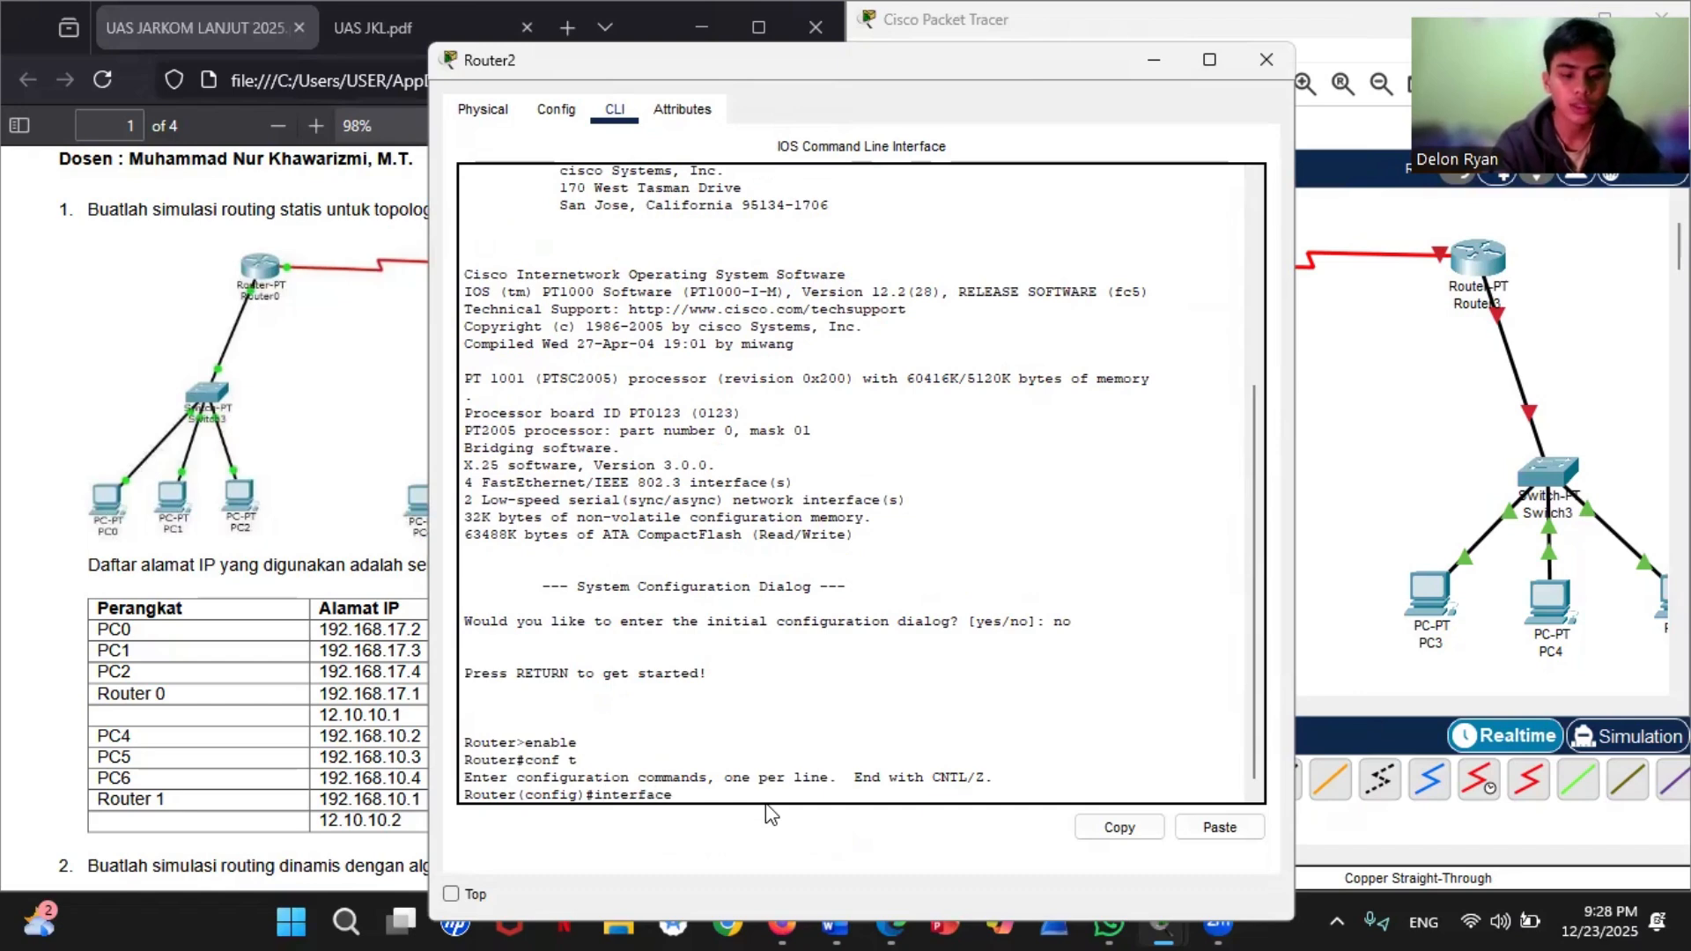
type("fastE")
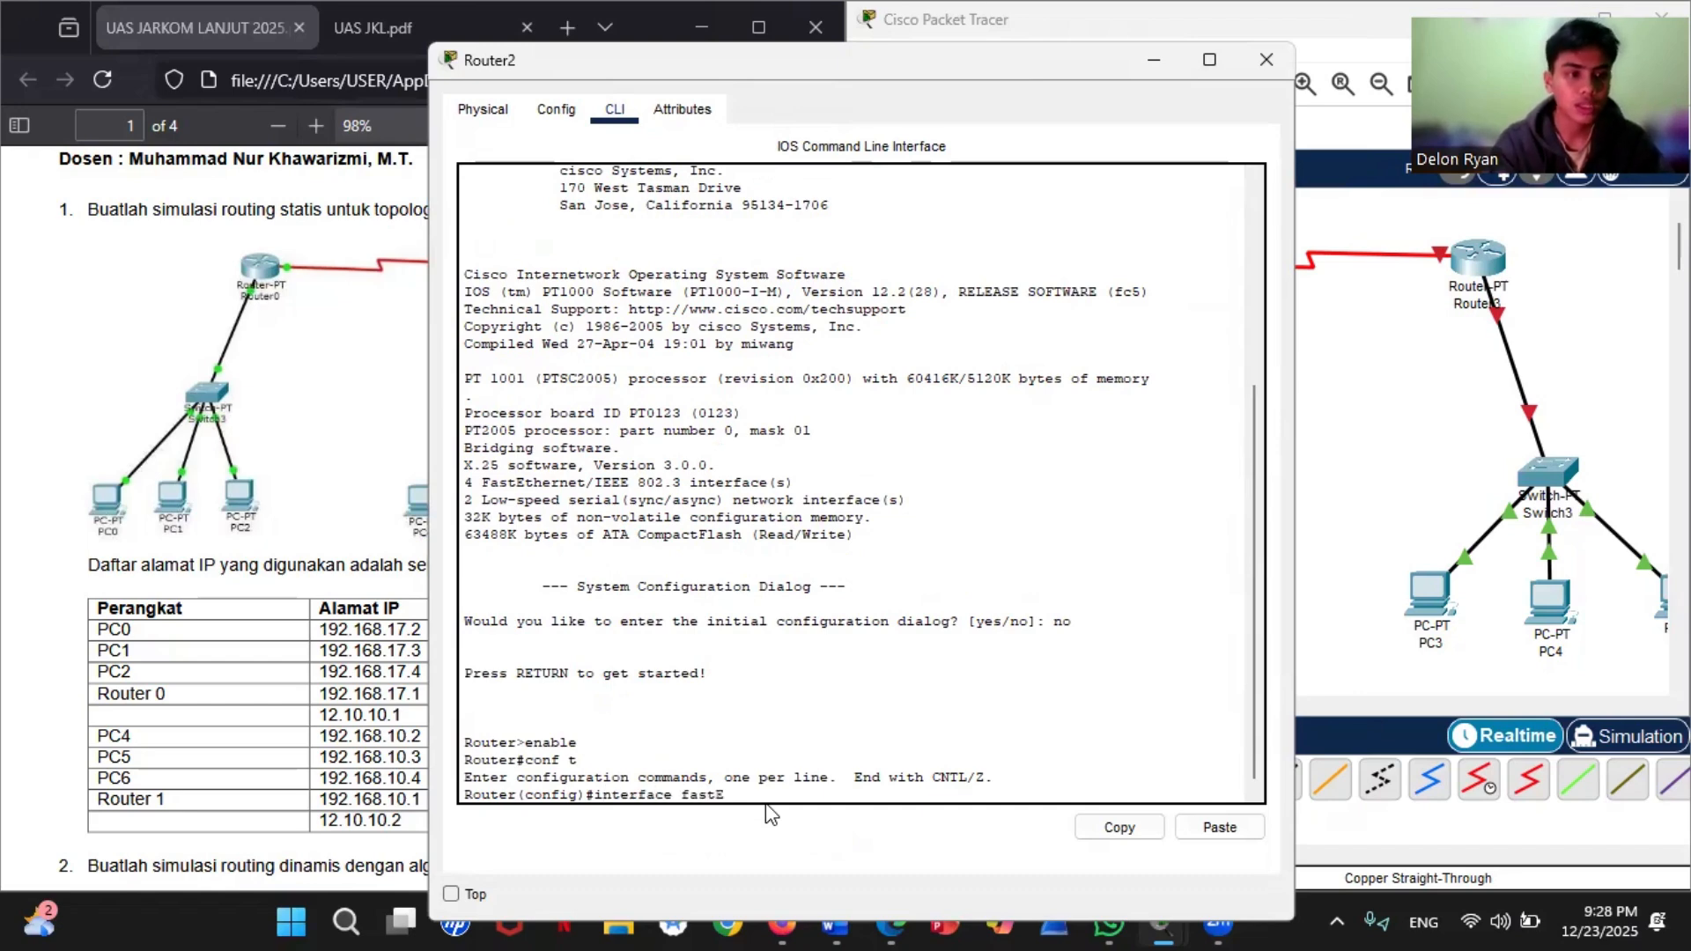
type("thernet")
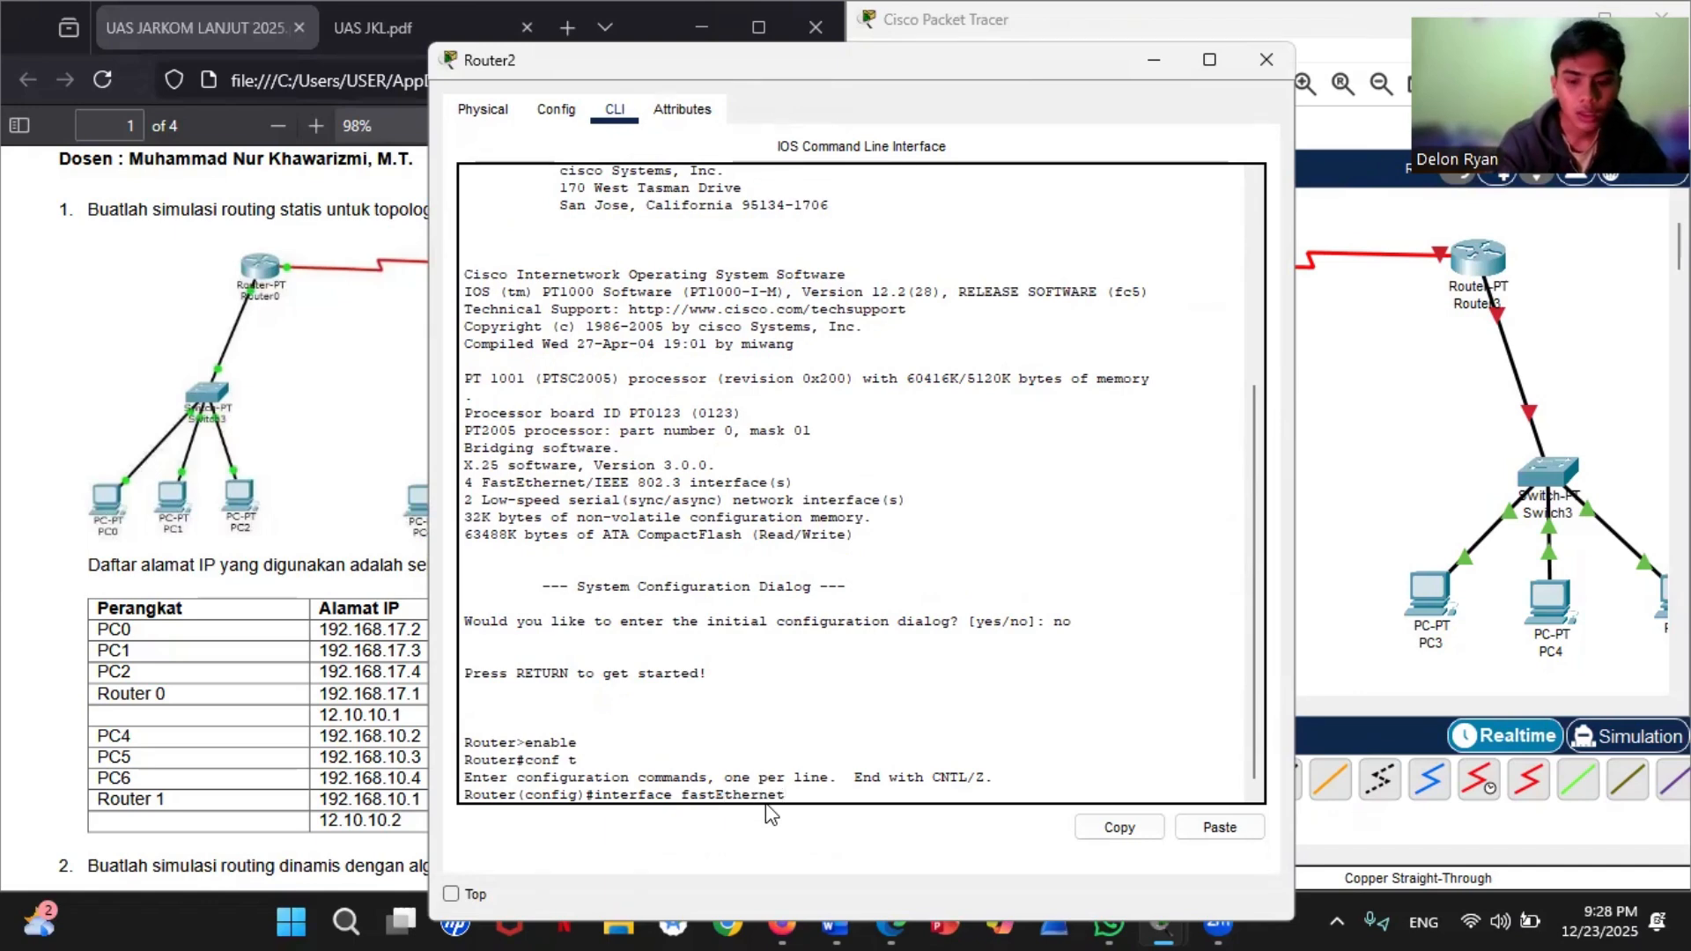
type(" 0/0")
key("Return")
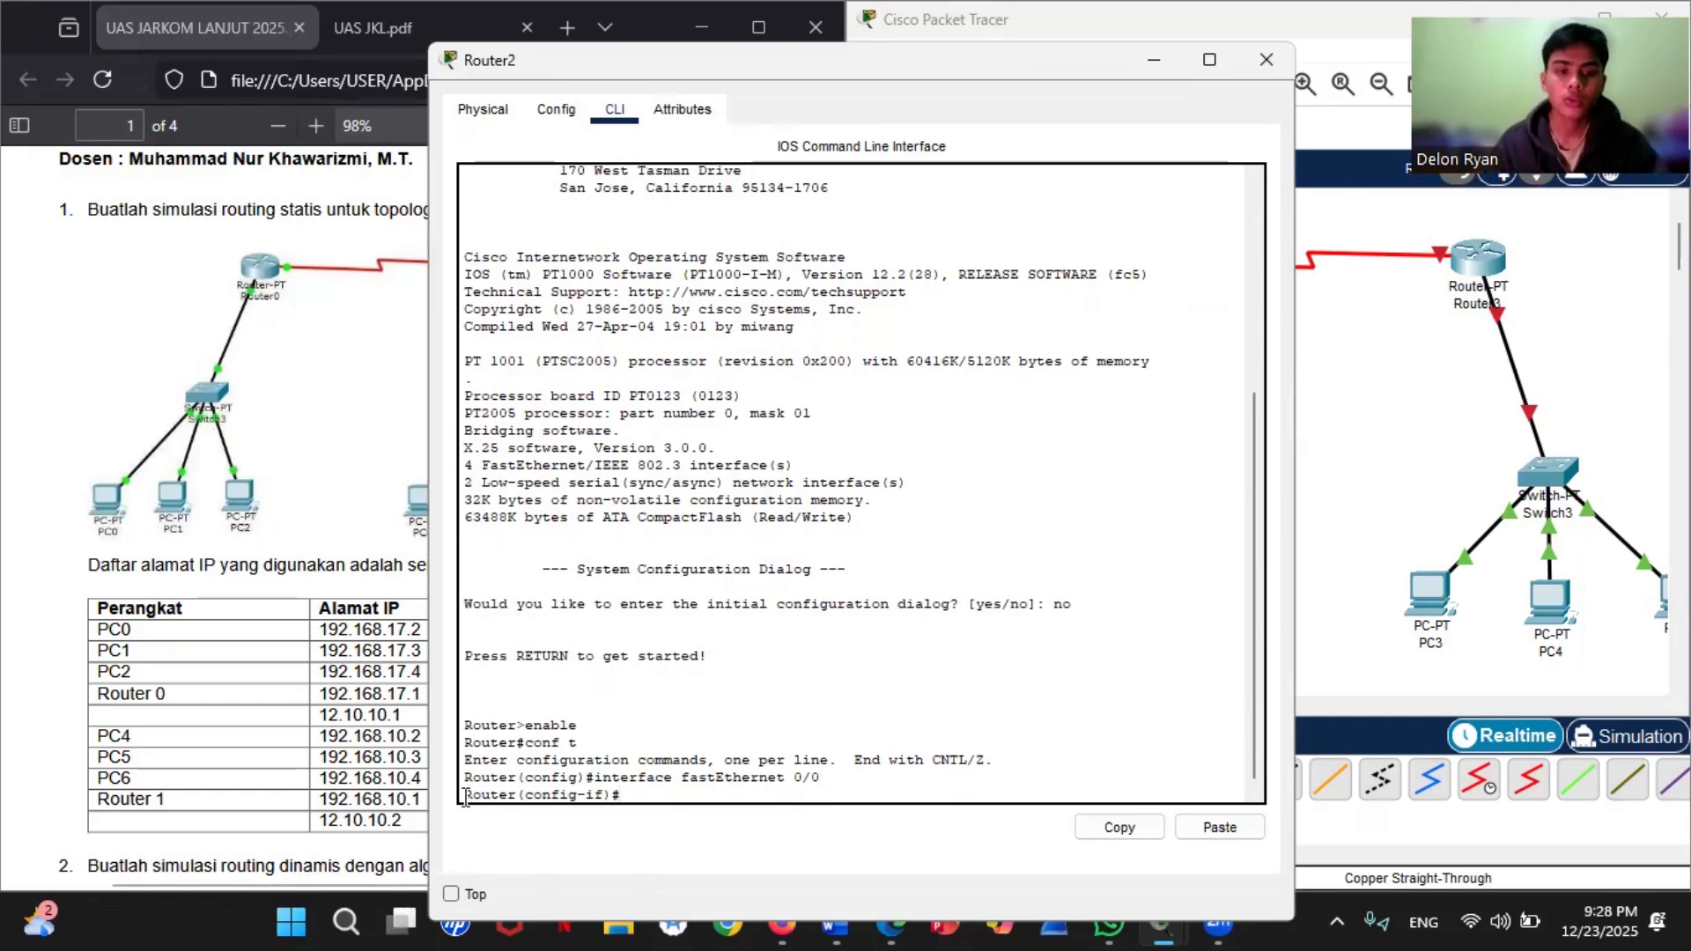
Step: Assign IP address 192.168.17.1 with subnet mask 255.255.255.0 to Router2's fastEthernet 0/0 interface
type("i")
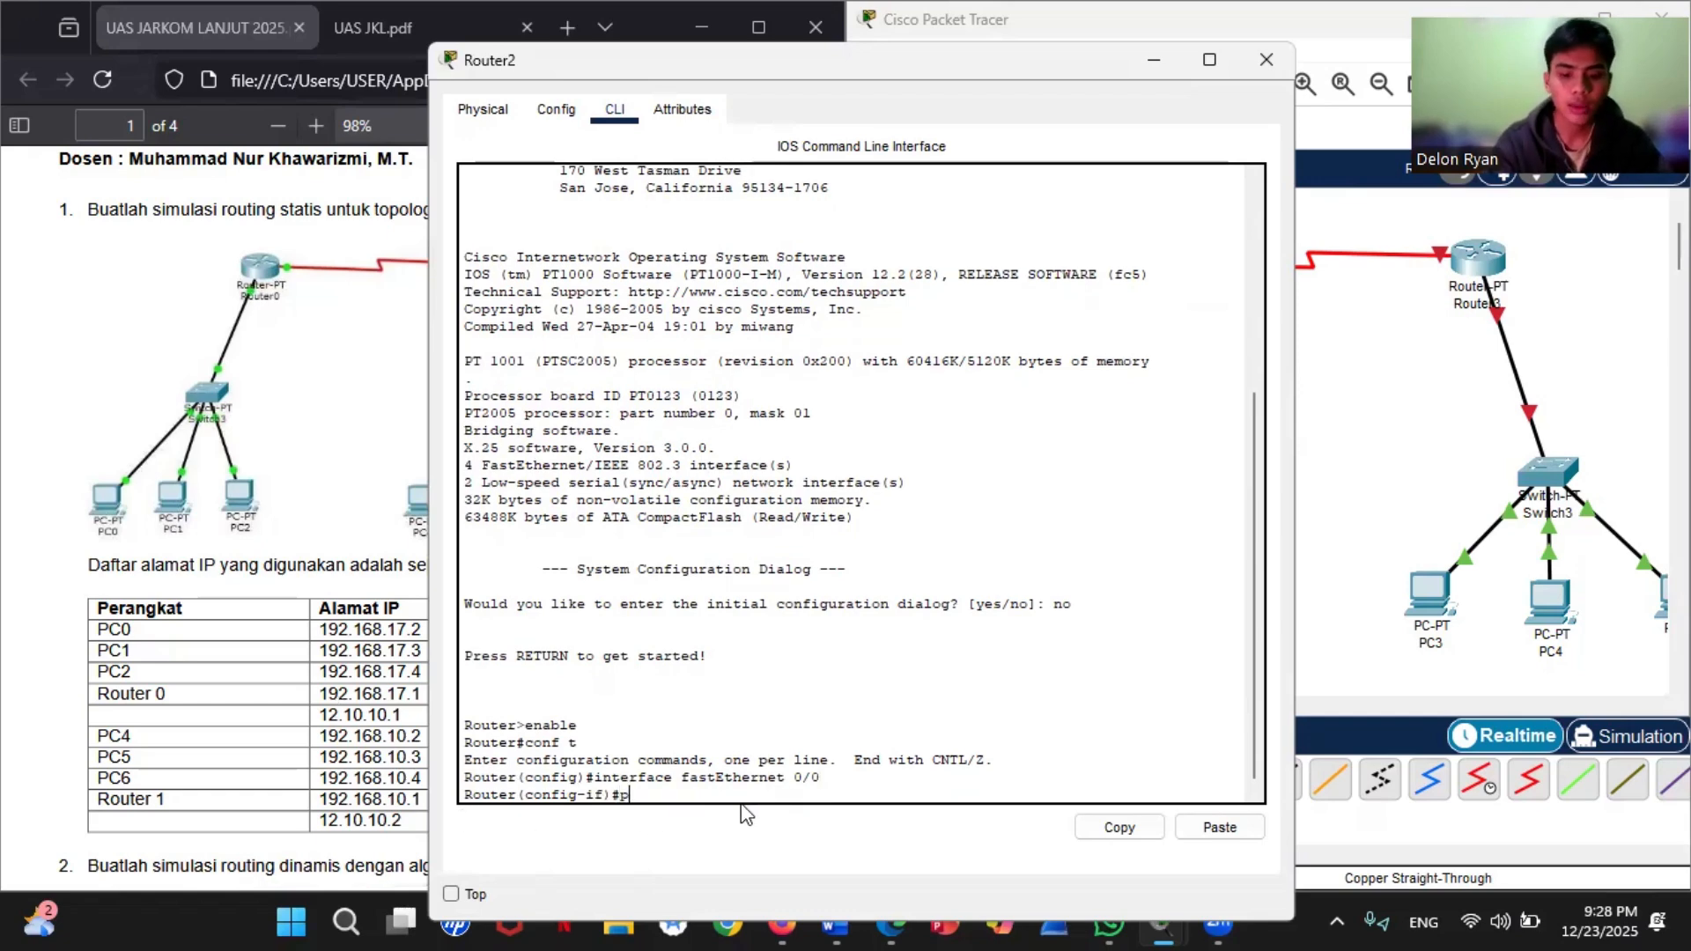
type("p adress")
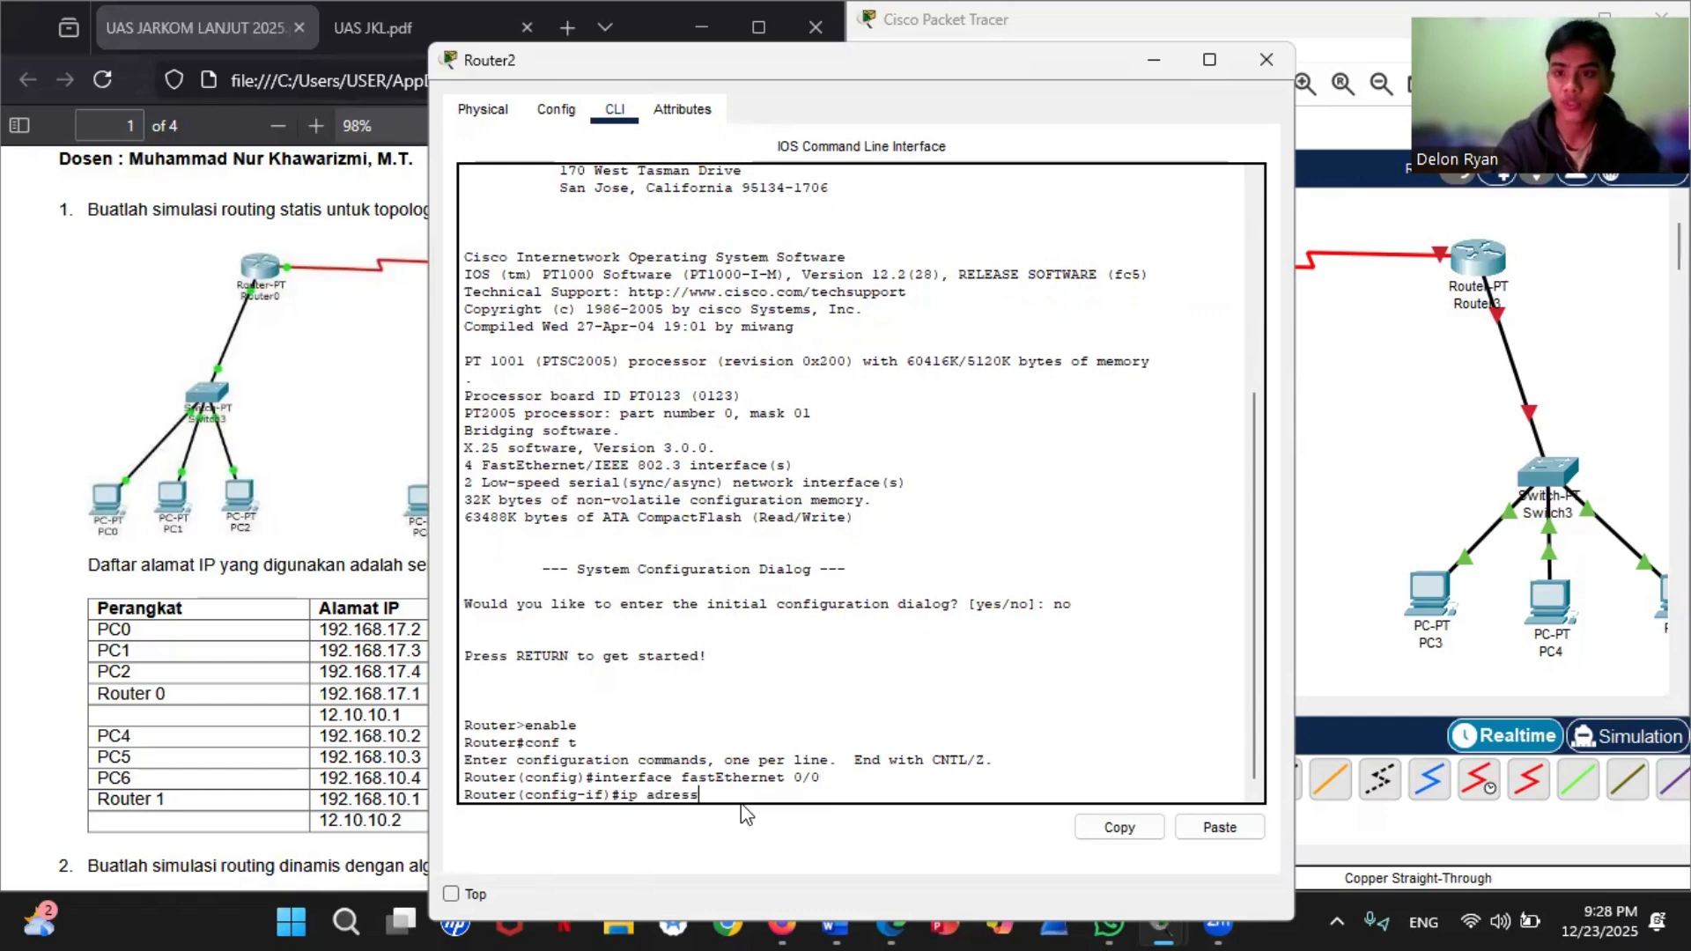
key("BackSpace")
key("BackSpace")
key("BackSpace")
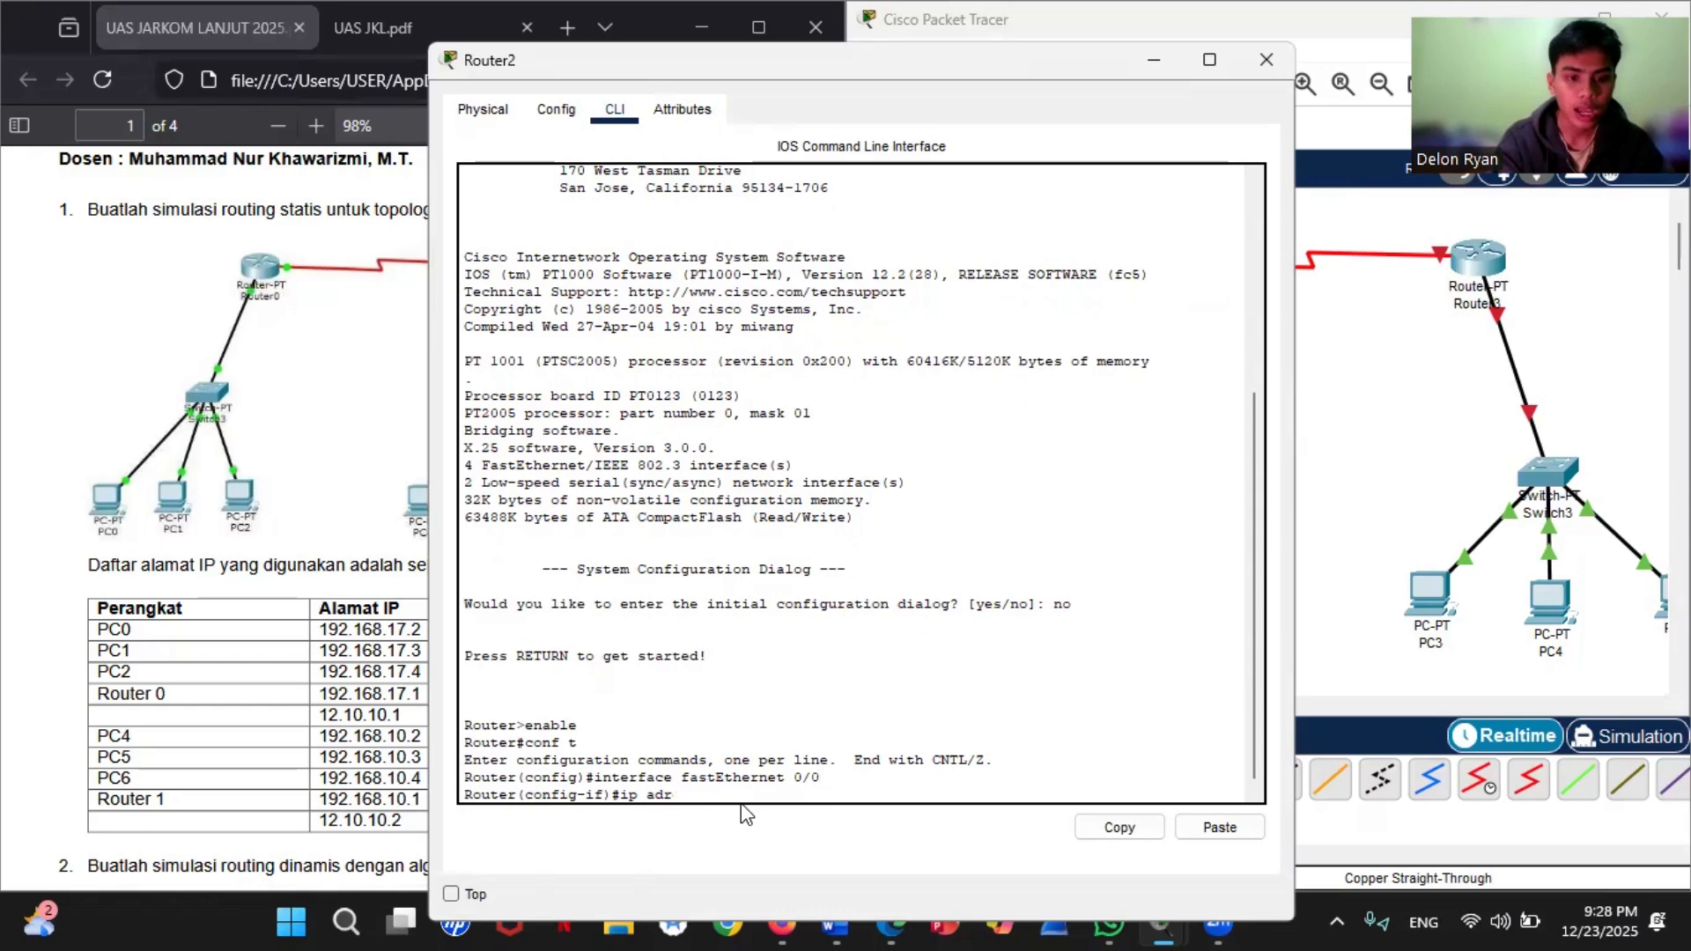
type("dress ")
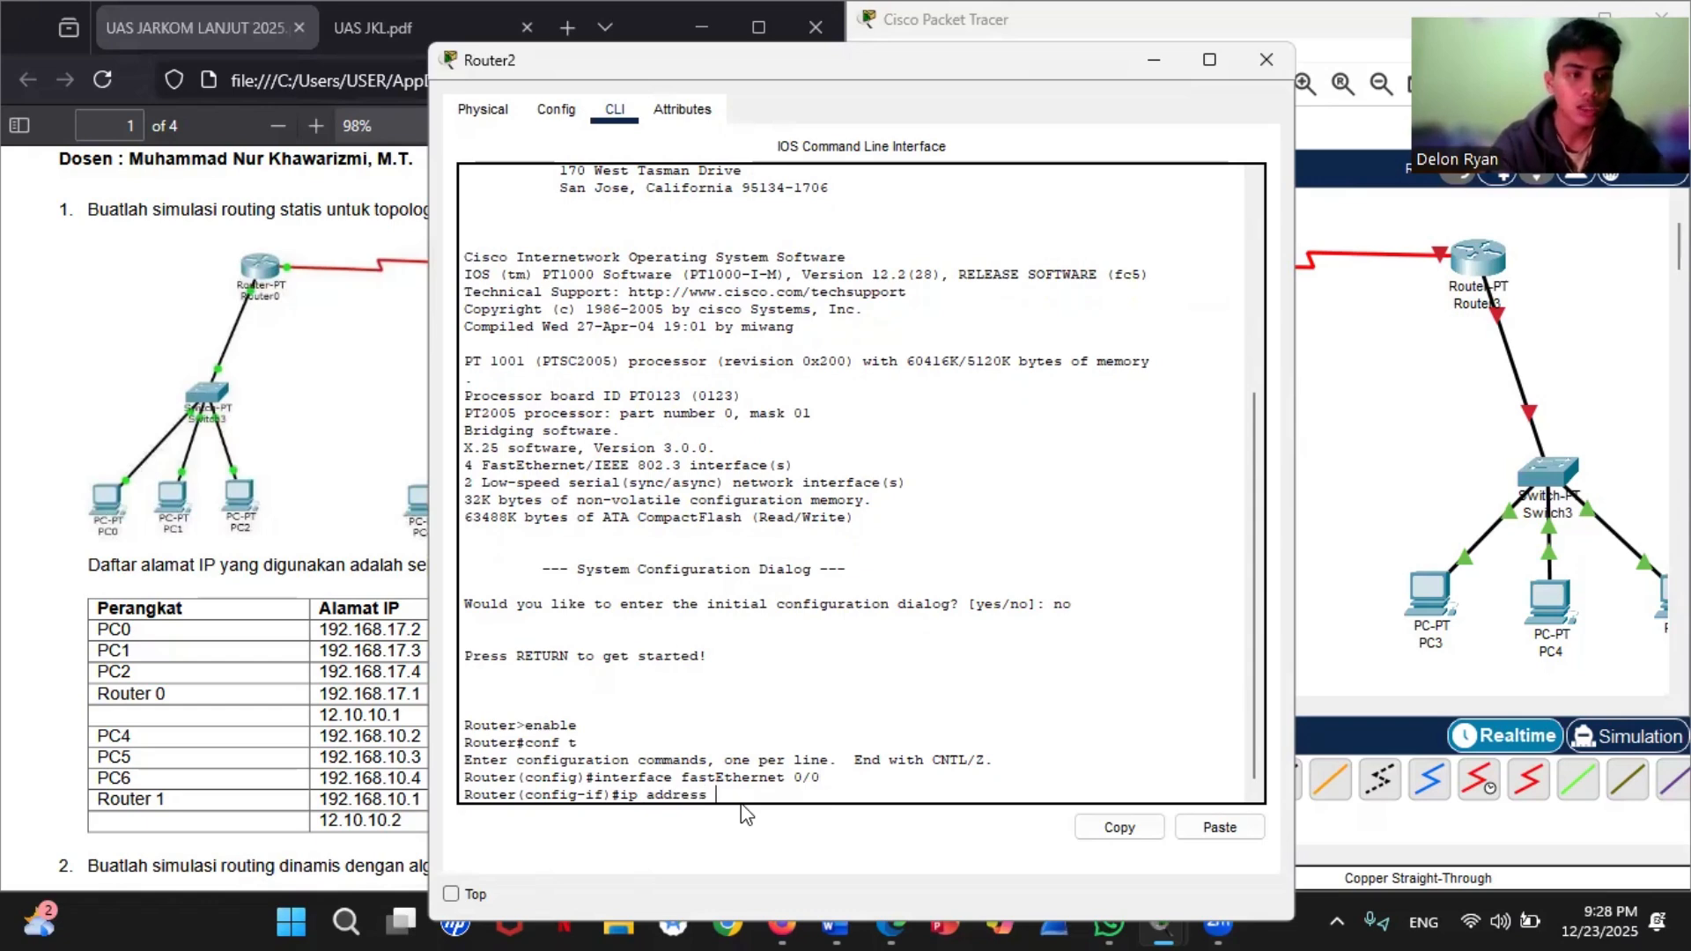
type("192.1")
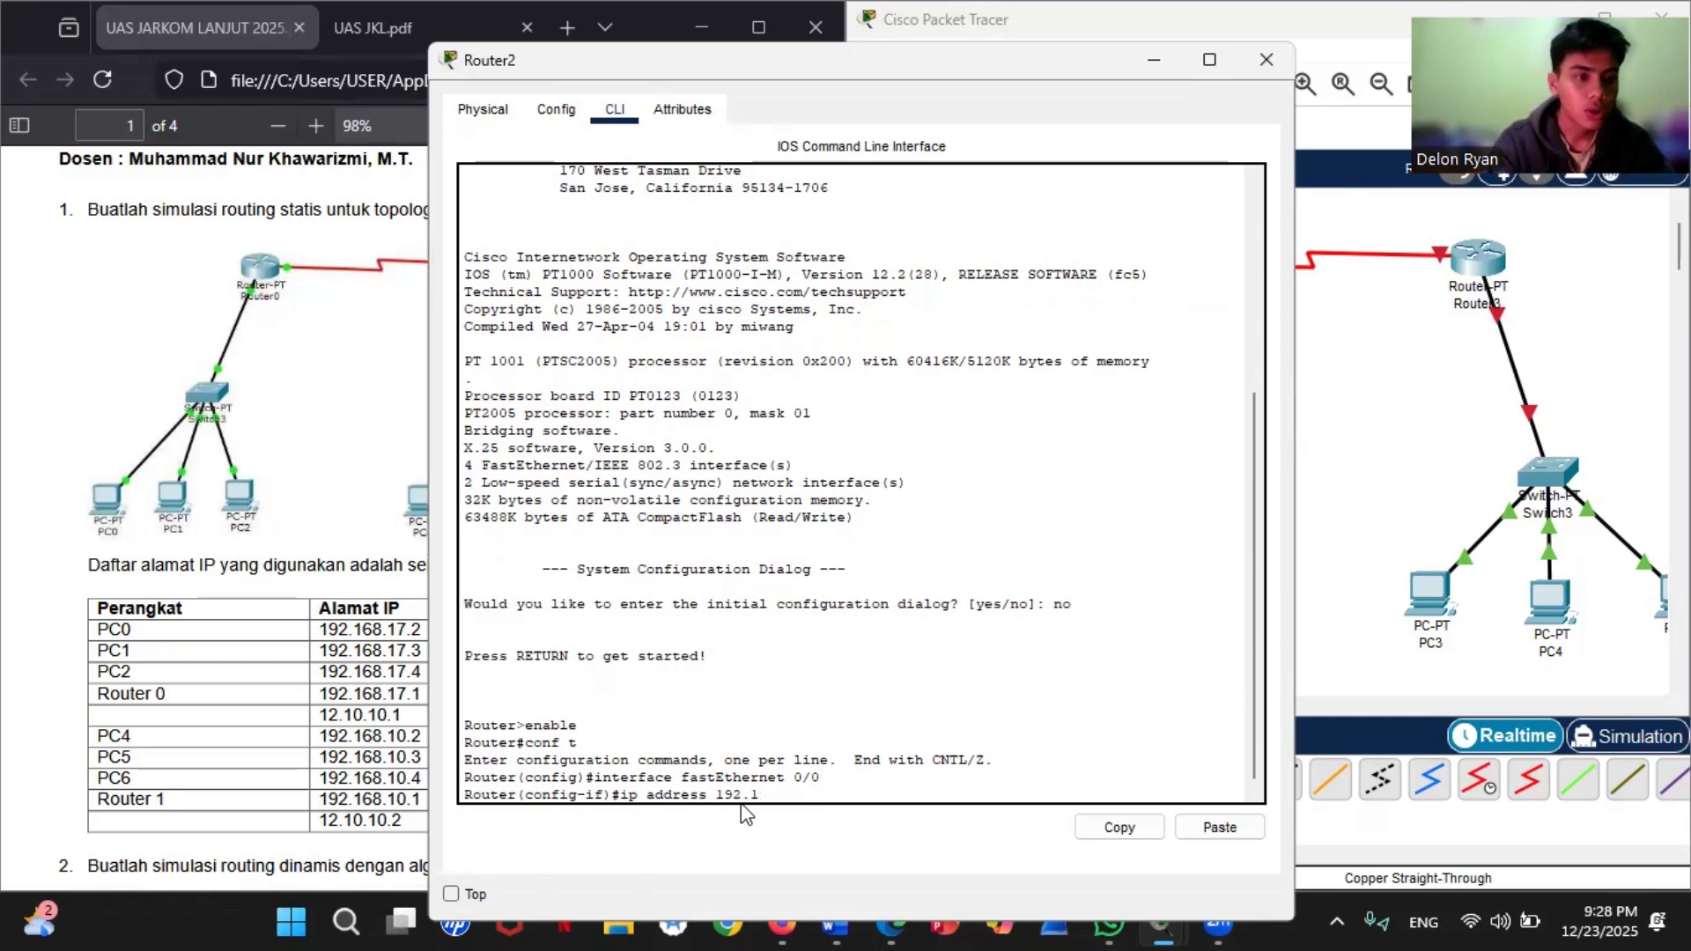
type("68.17")
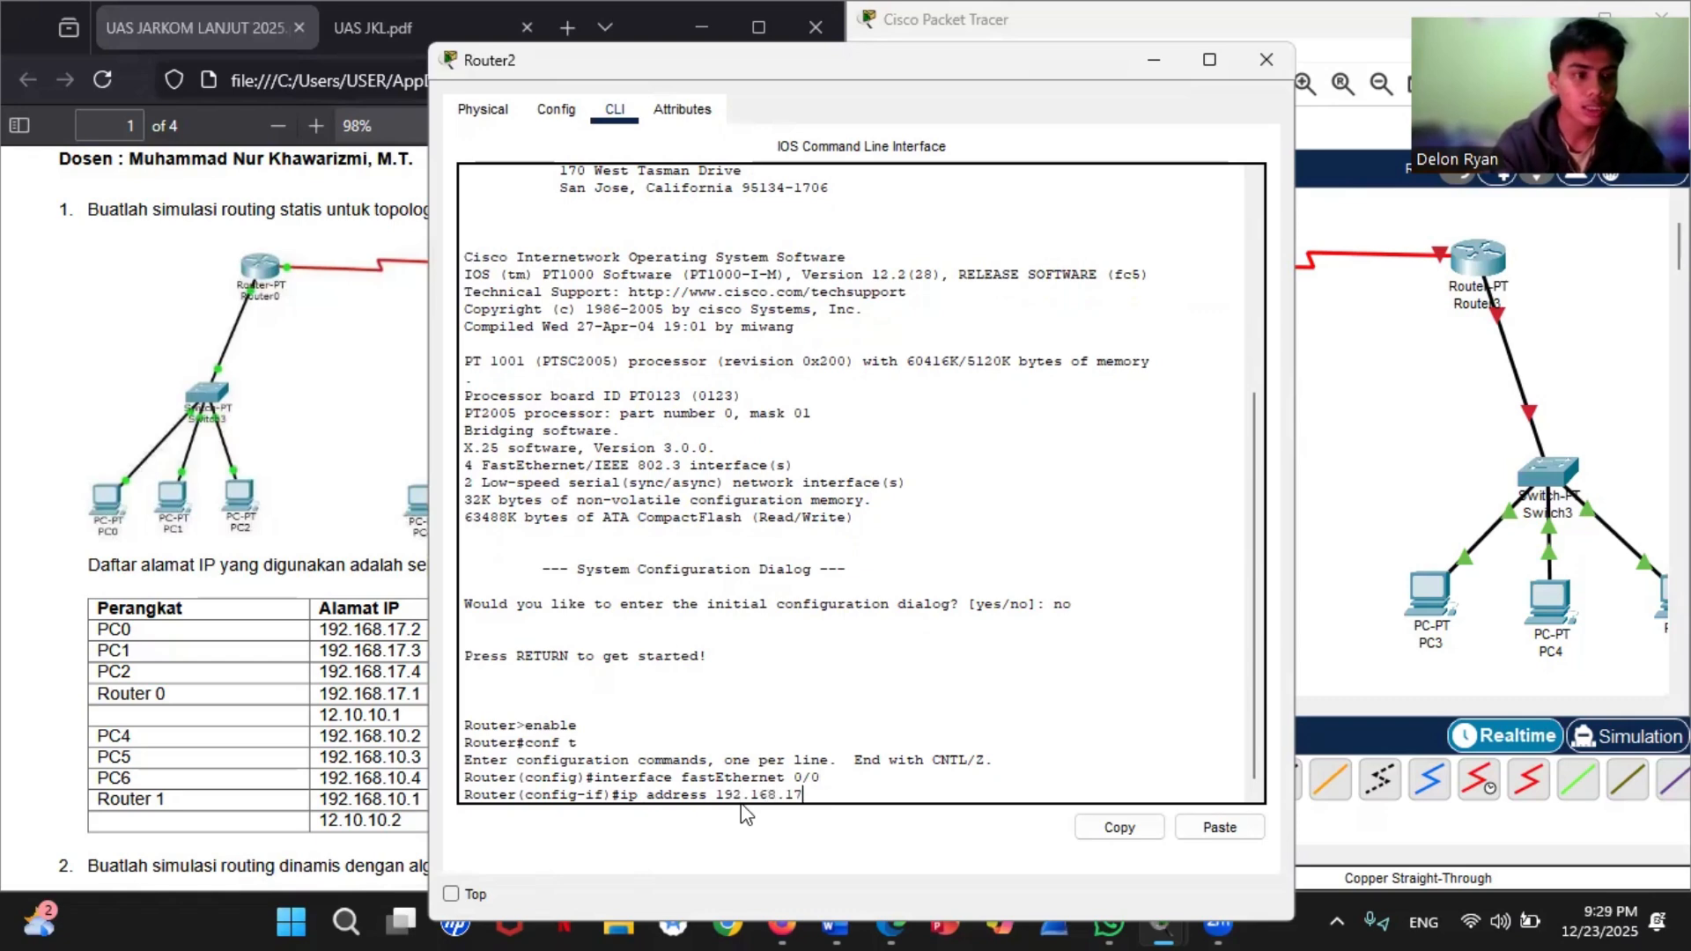
type(".1")
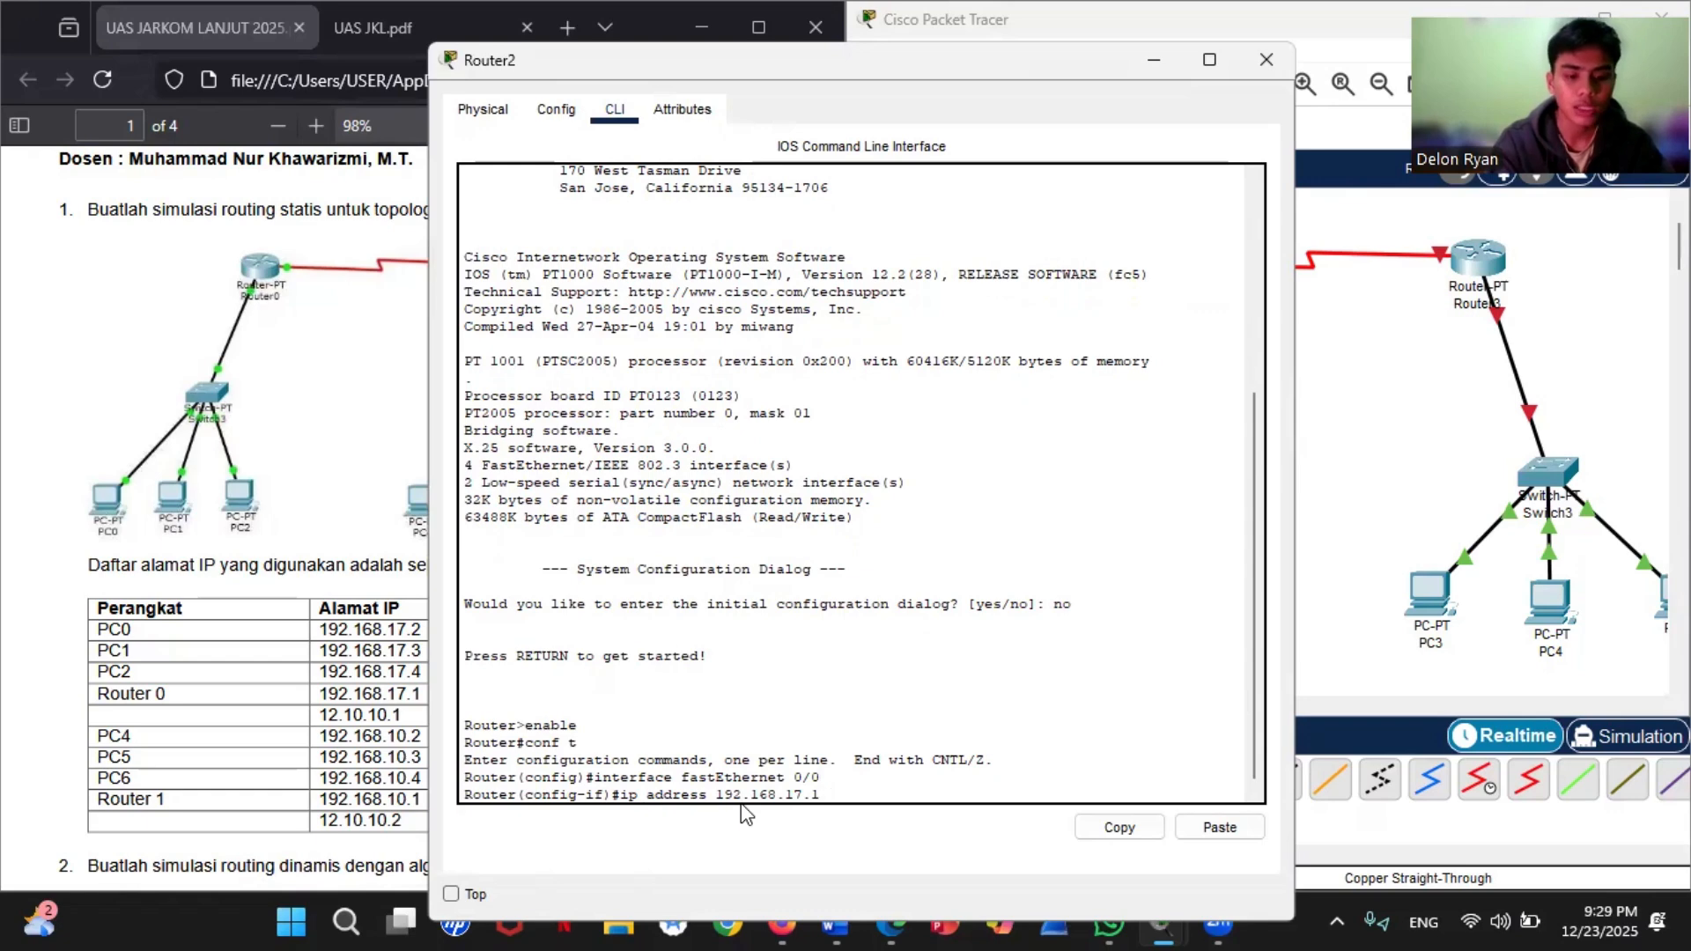
type(" 255.255")
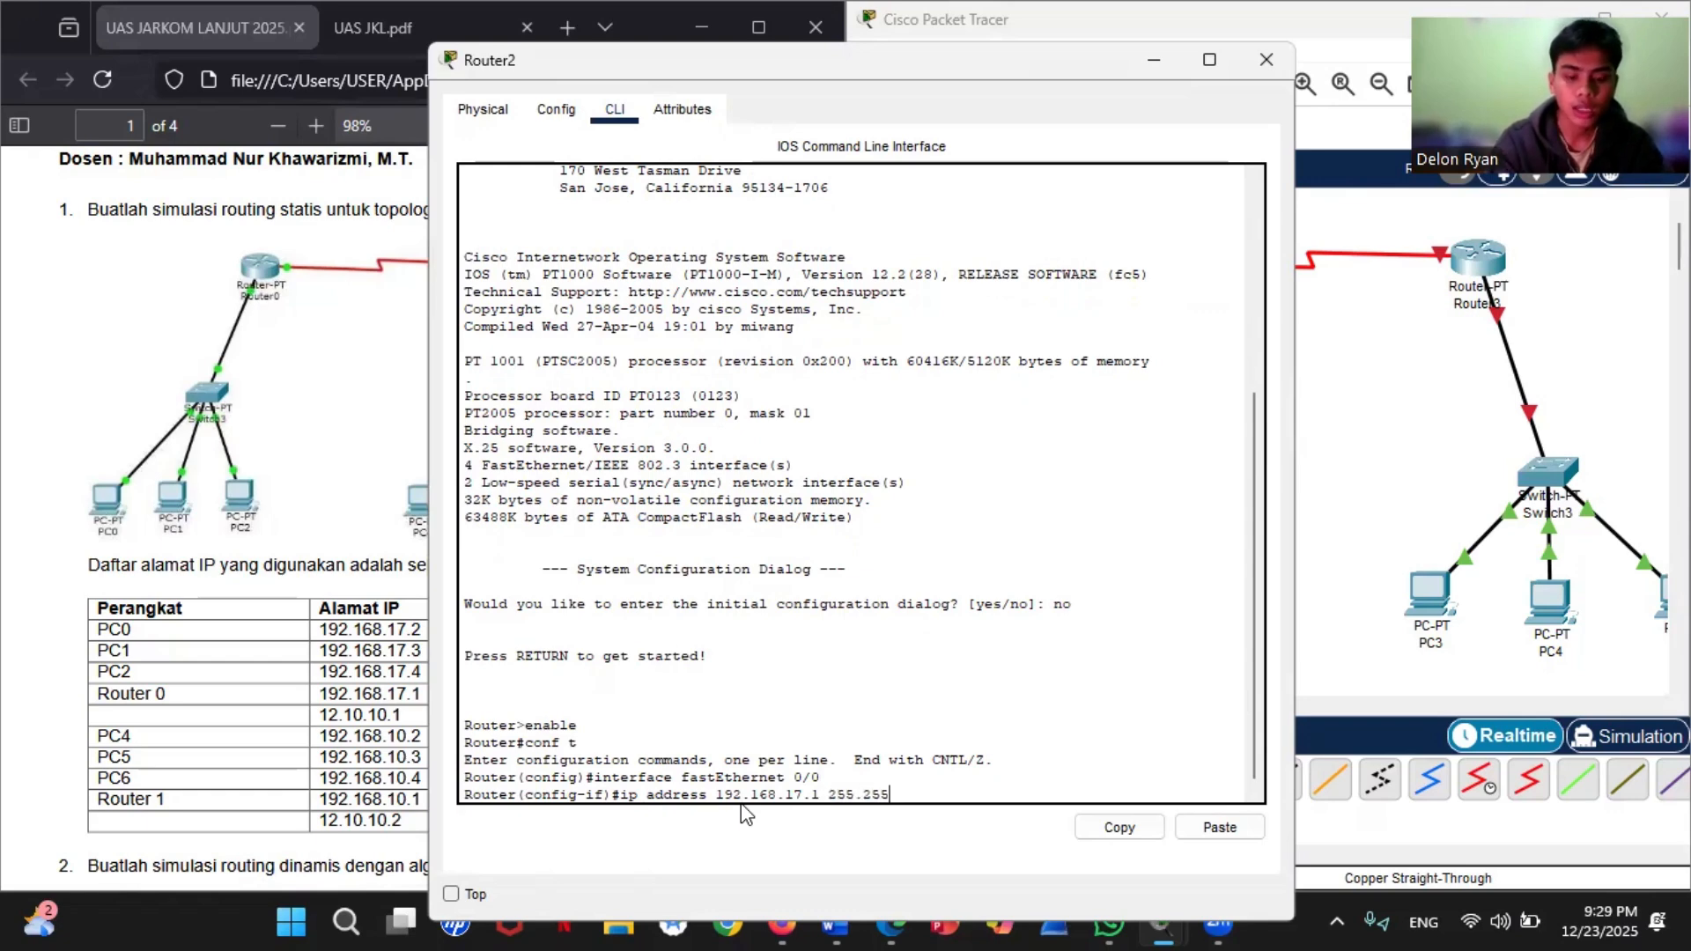
type(".255")
type(".0")
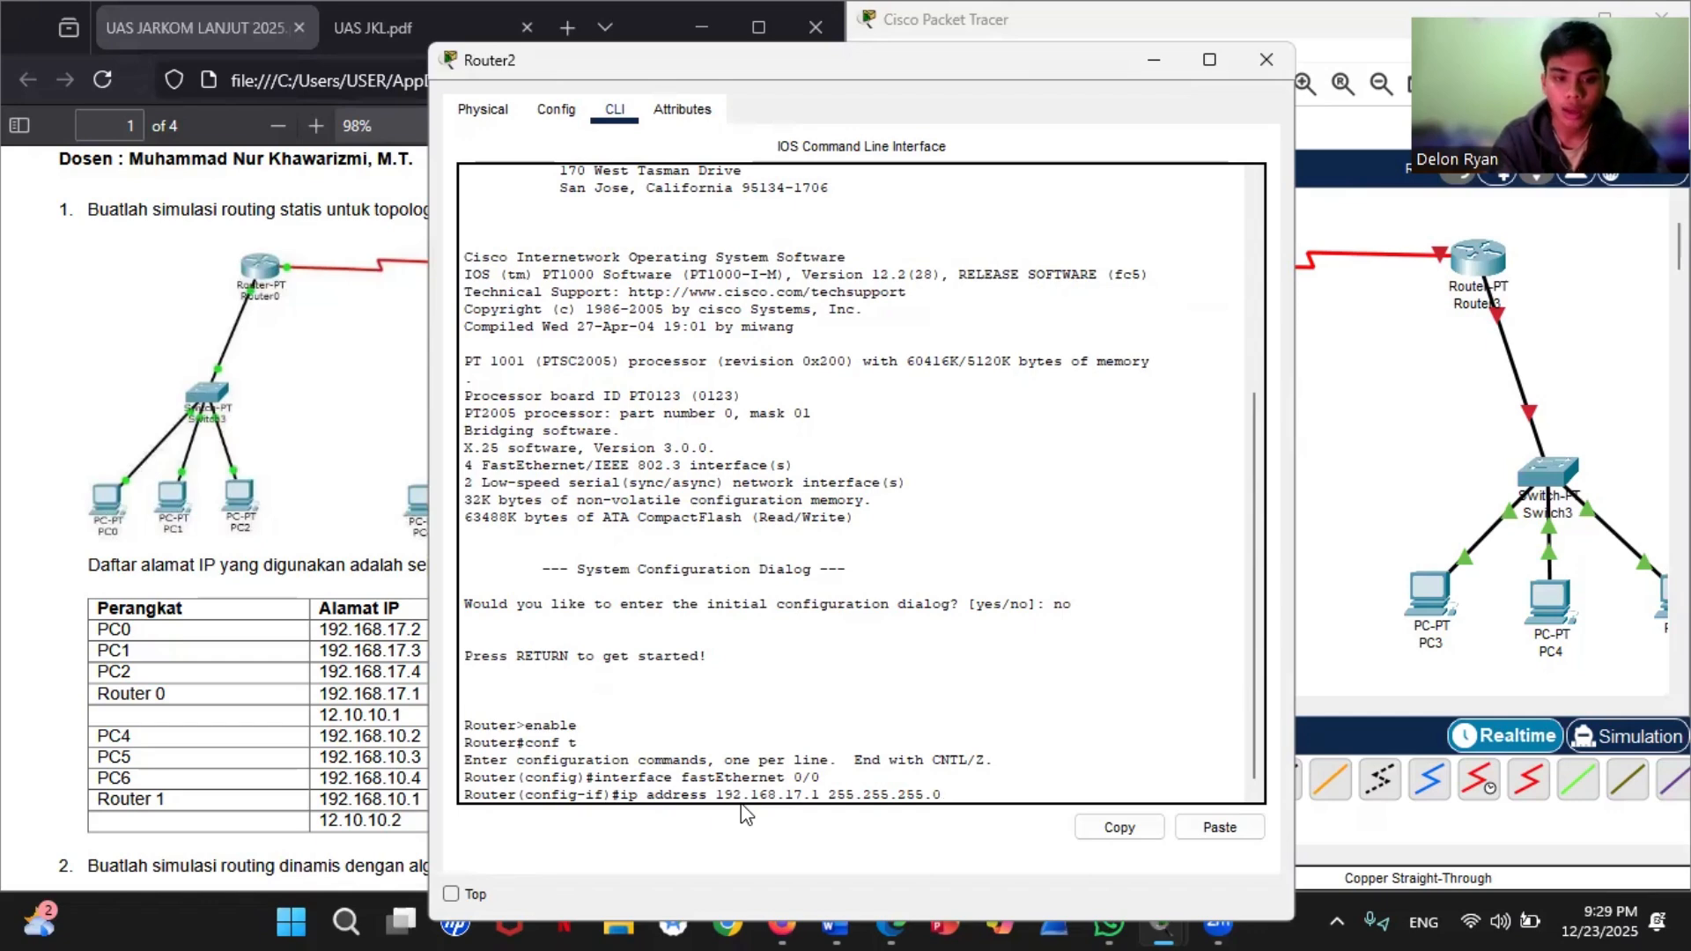
key("Return")
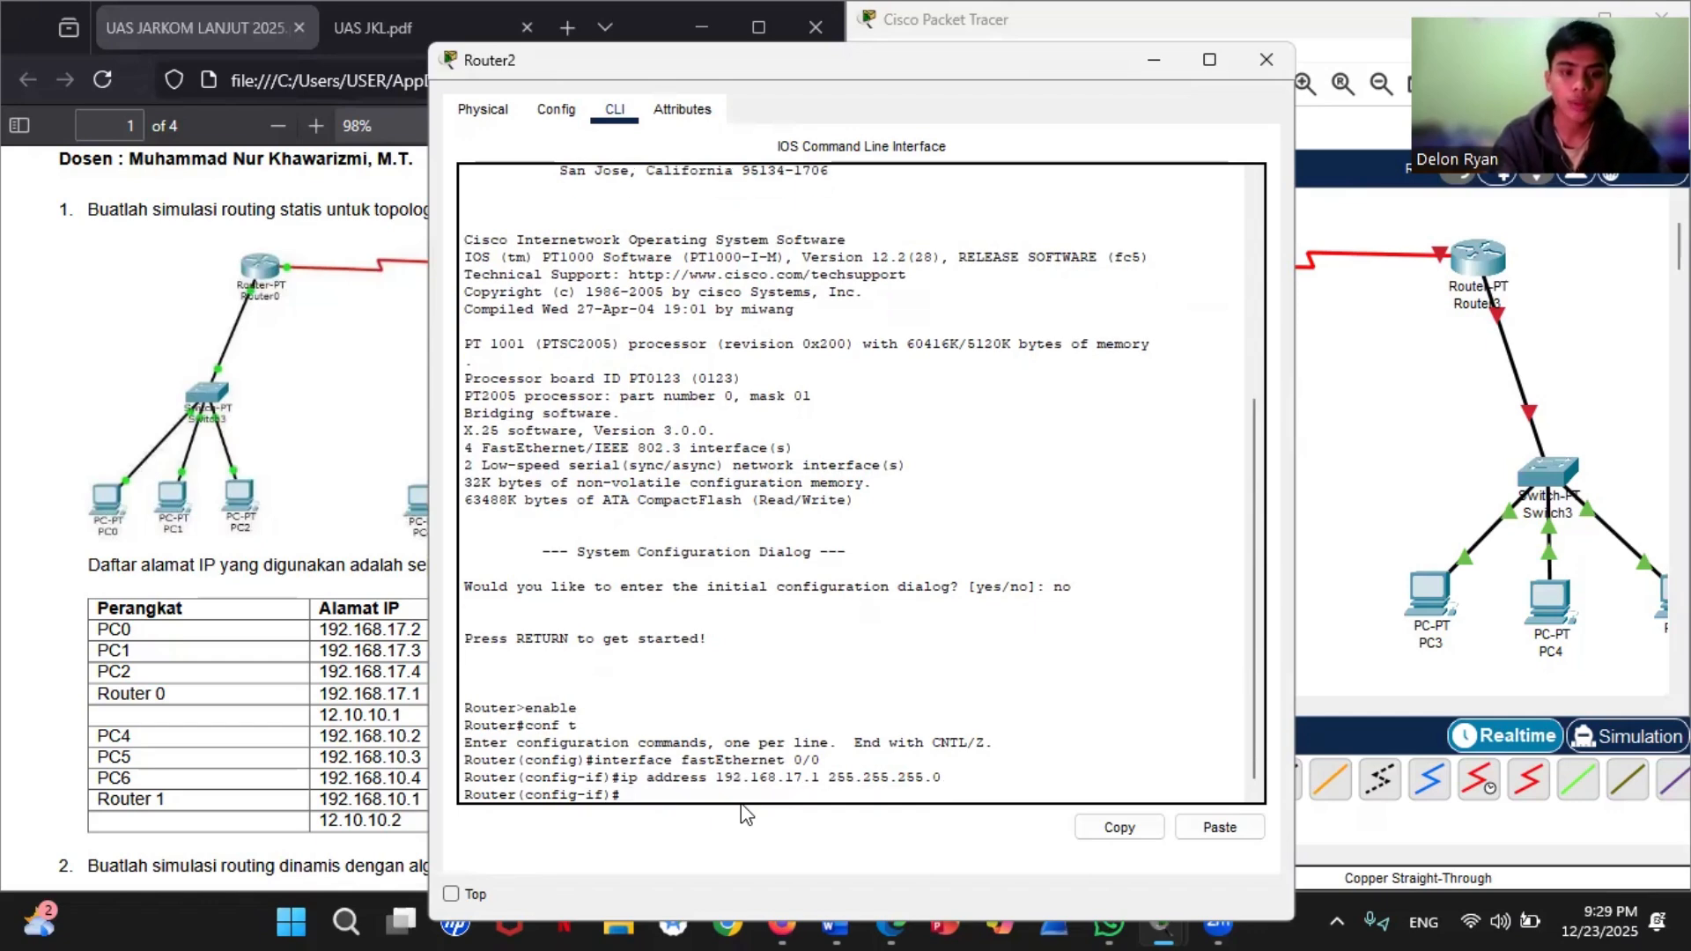
Step: Enable Router2's fastEthernet 0/0 interface with no shutdown and exit back to global configuration mode
type("n")
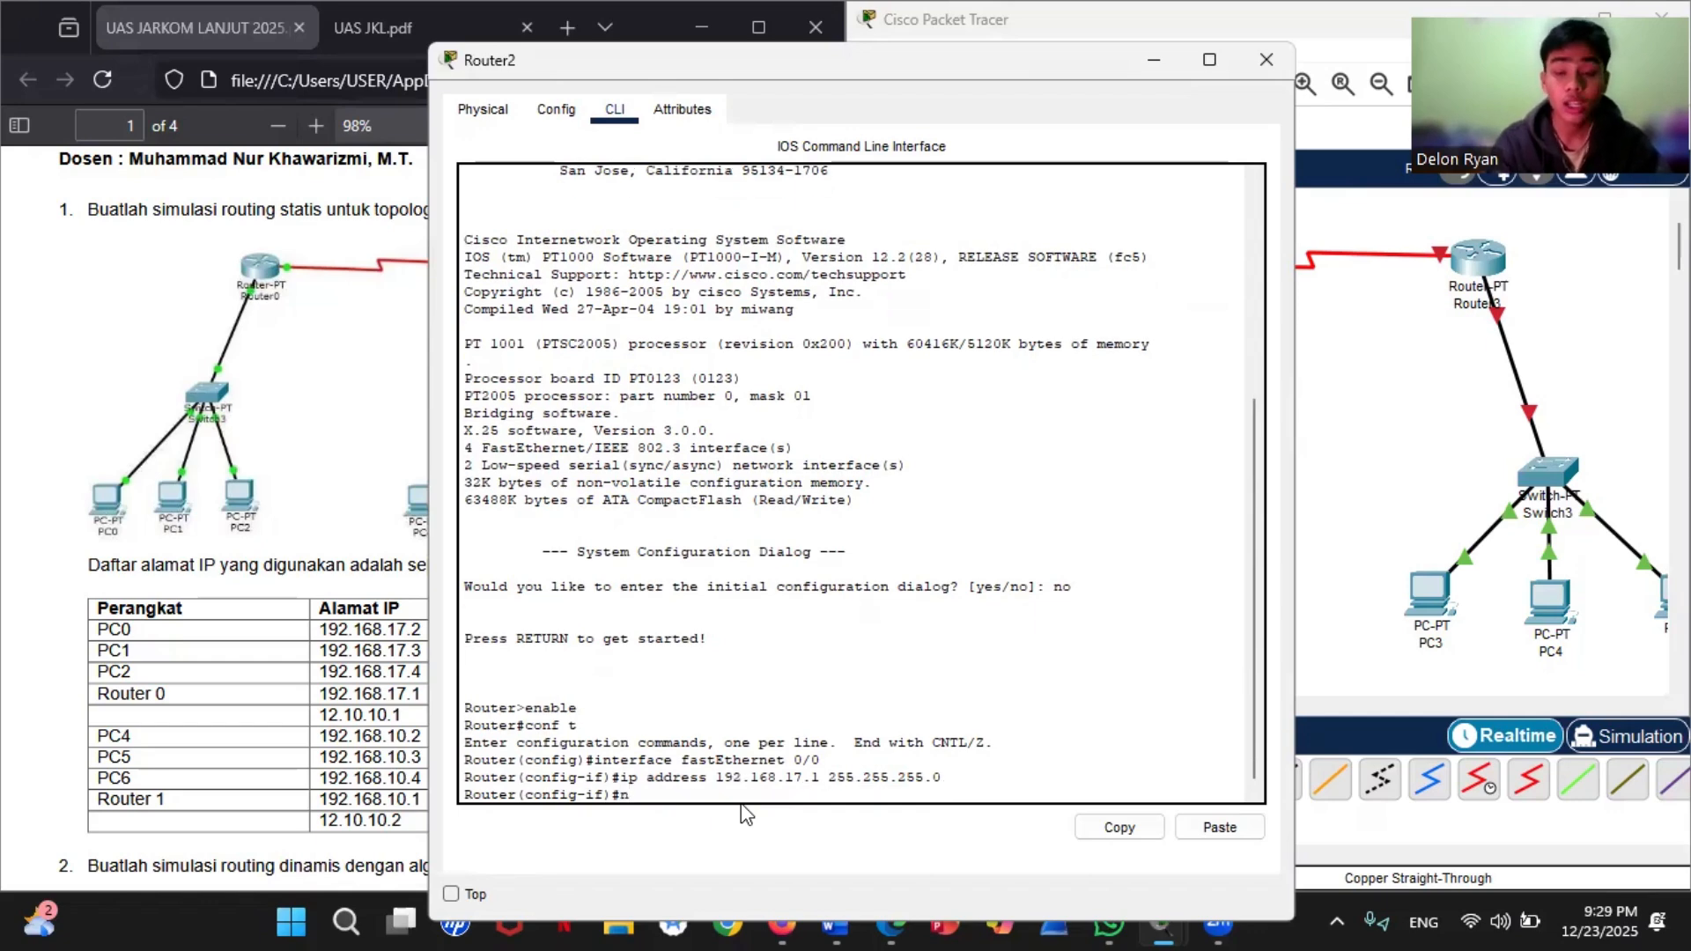
type("o shutdown")
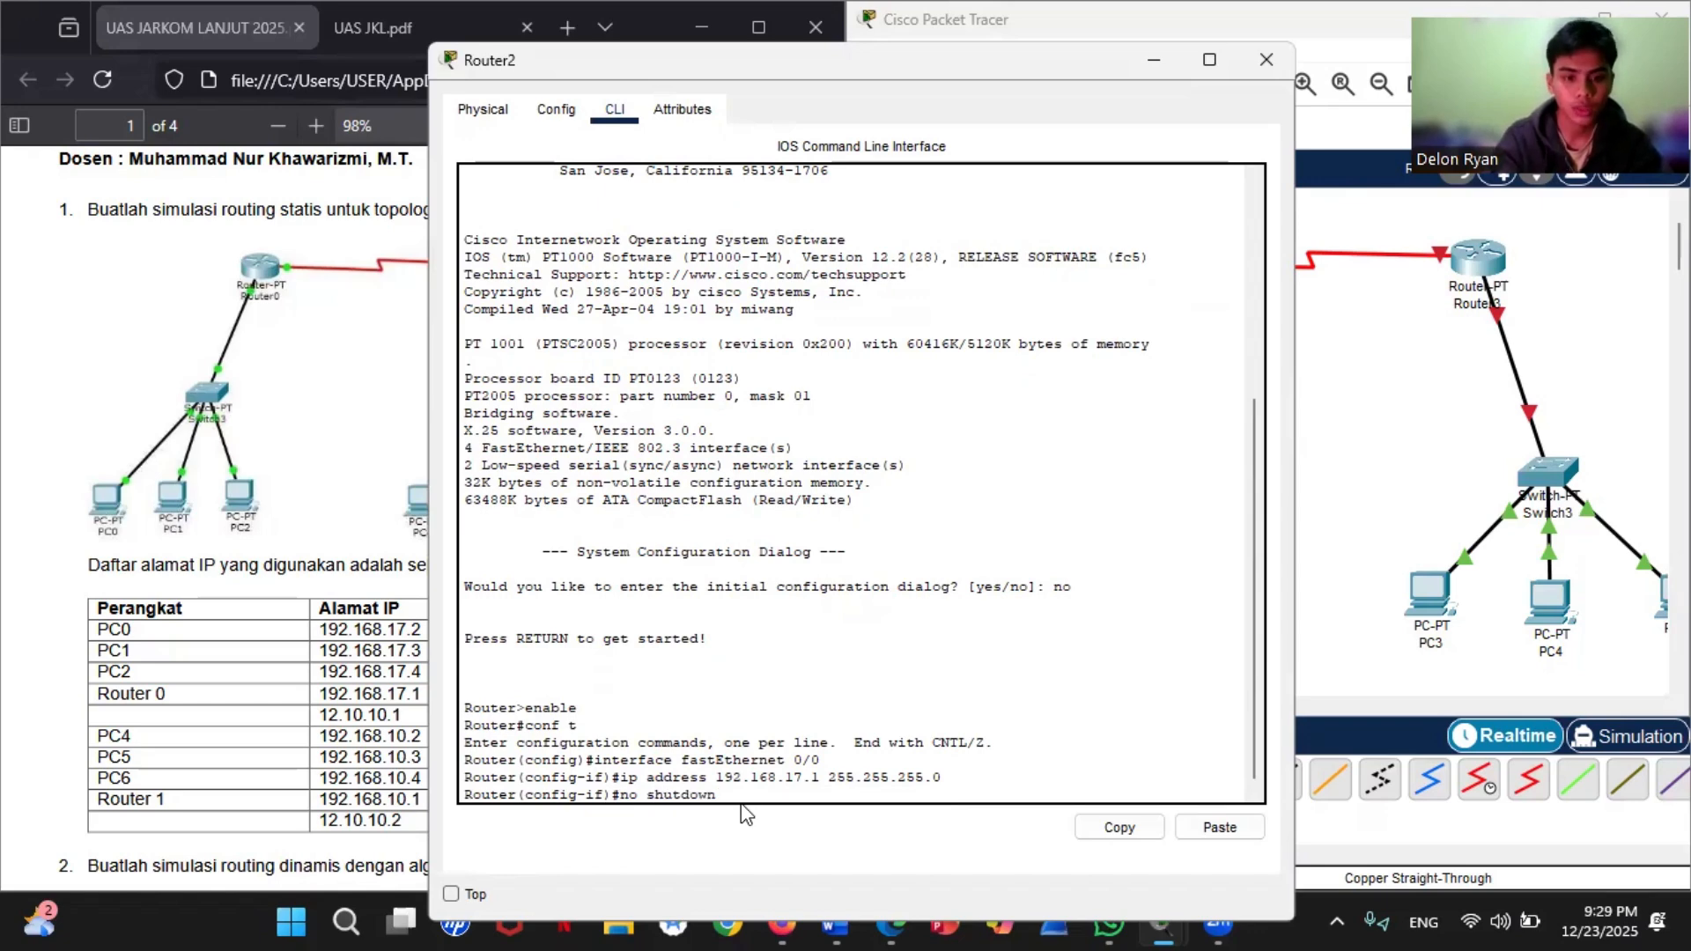
key("Return")
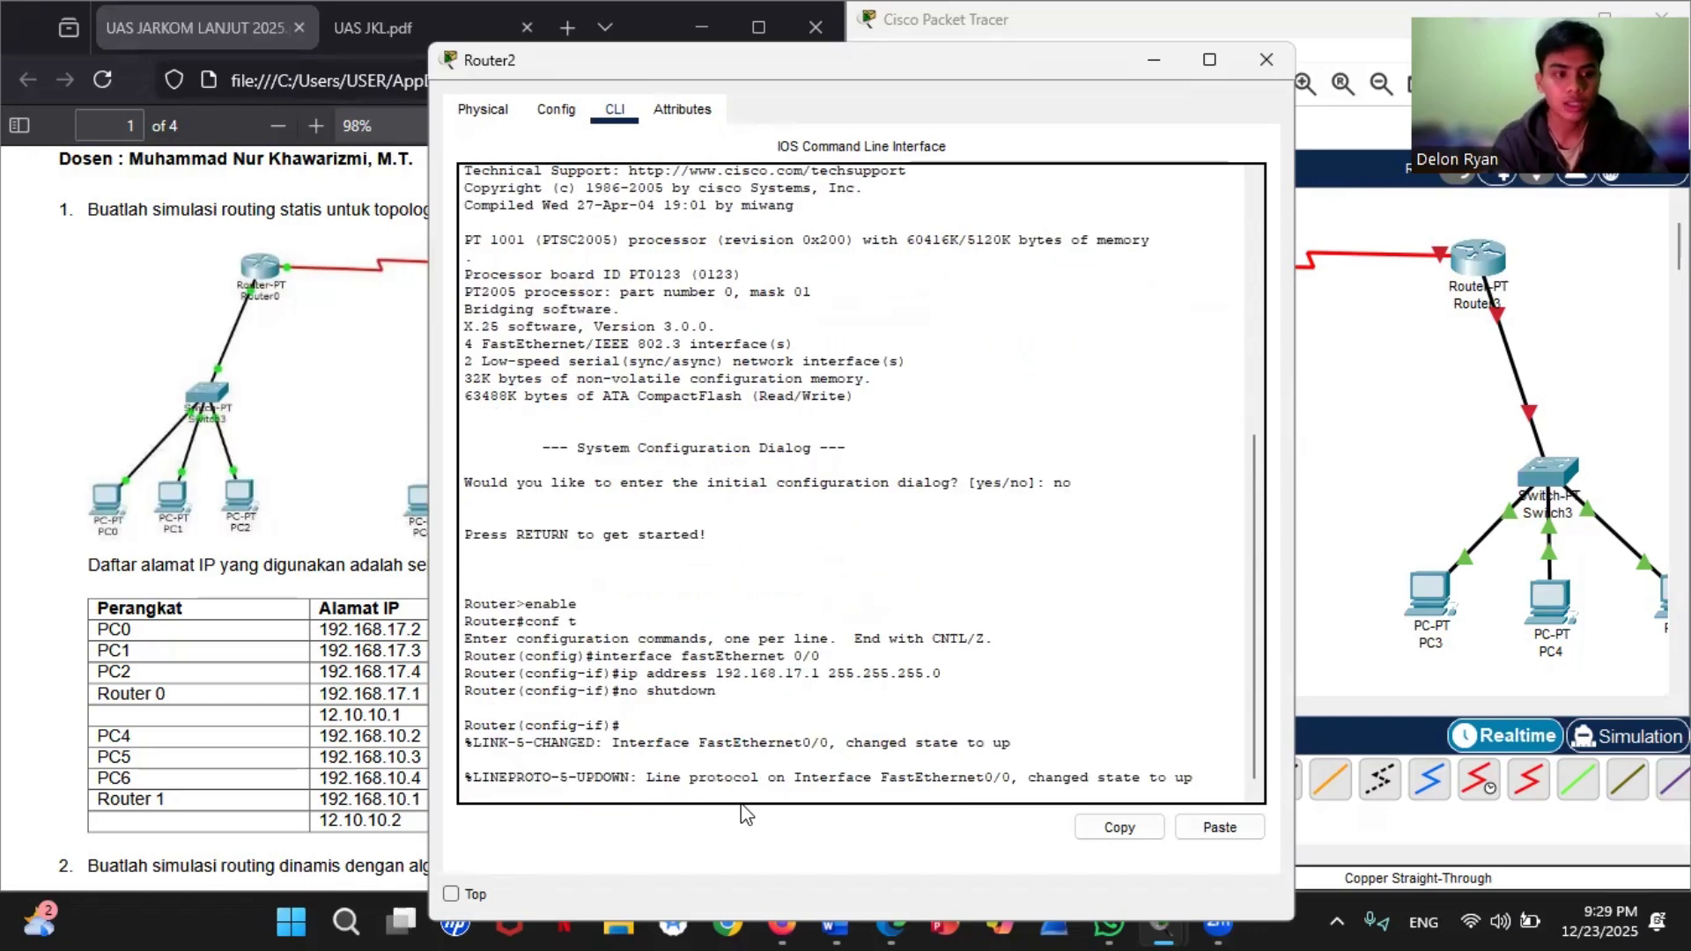
key("Return")
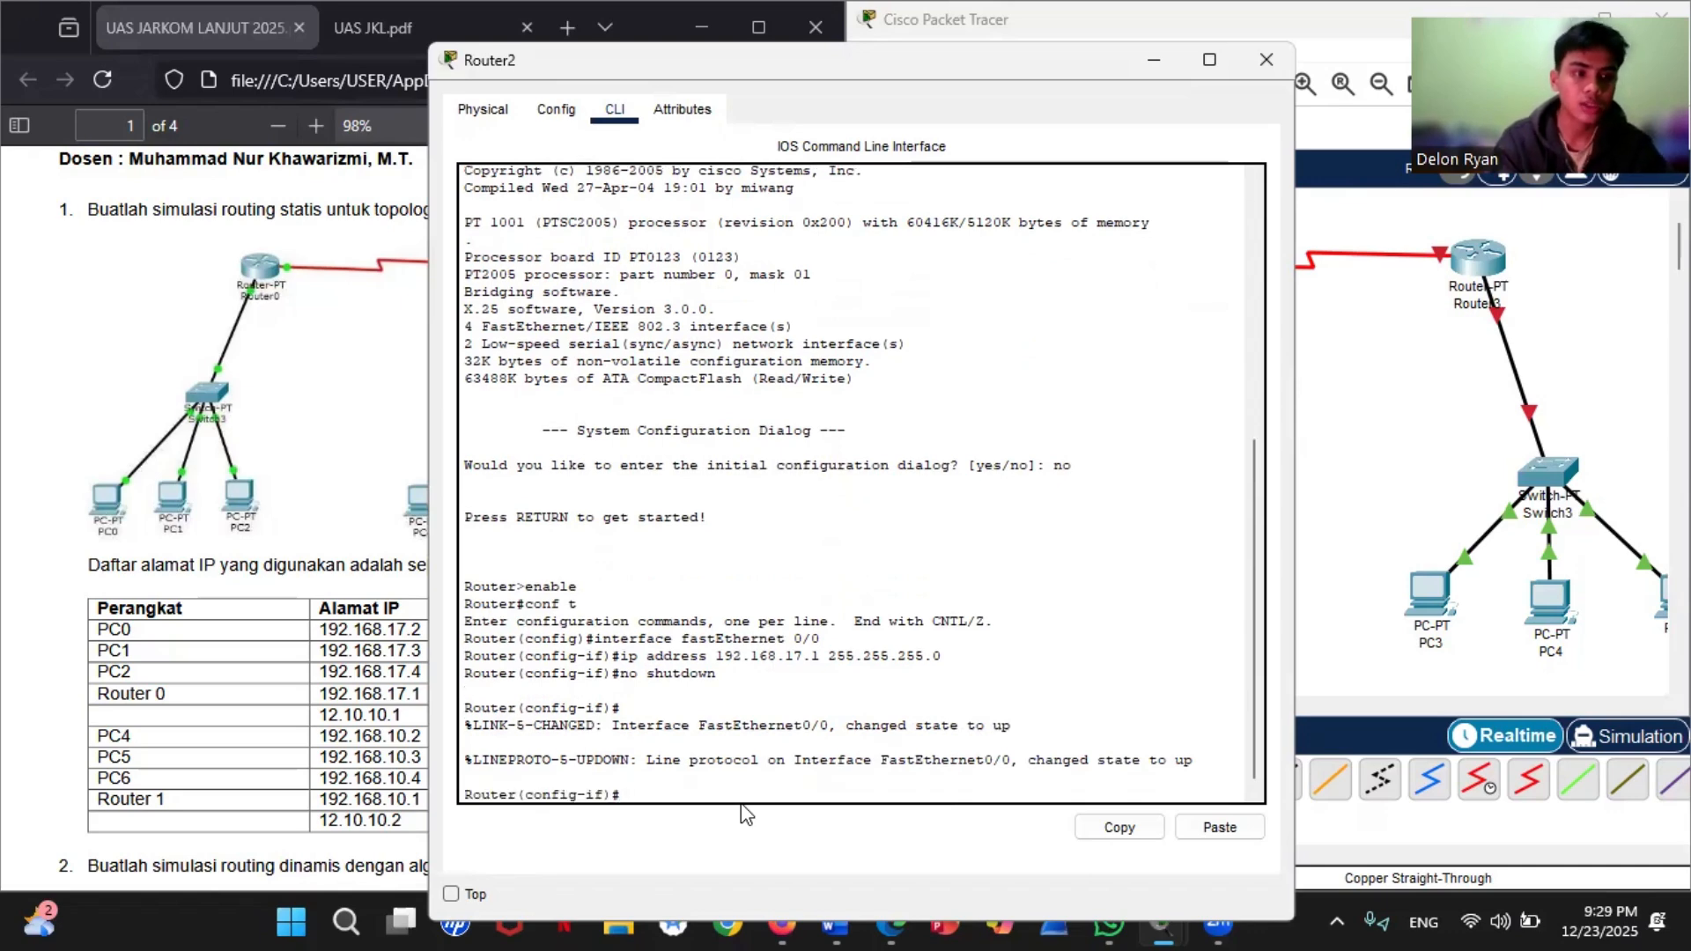
type("exit")
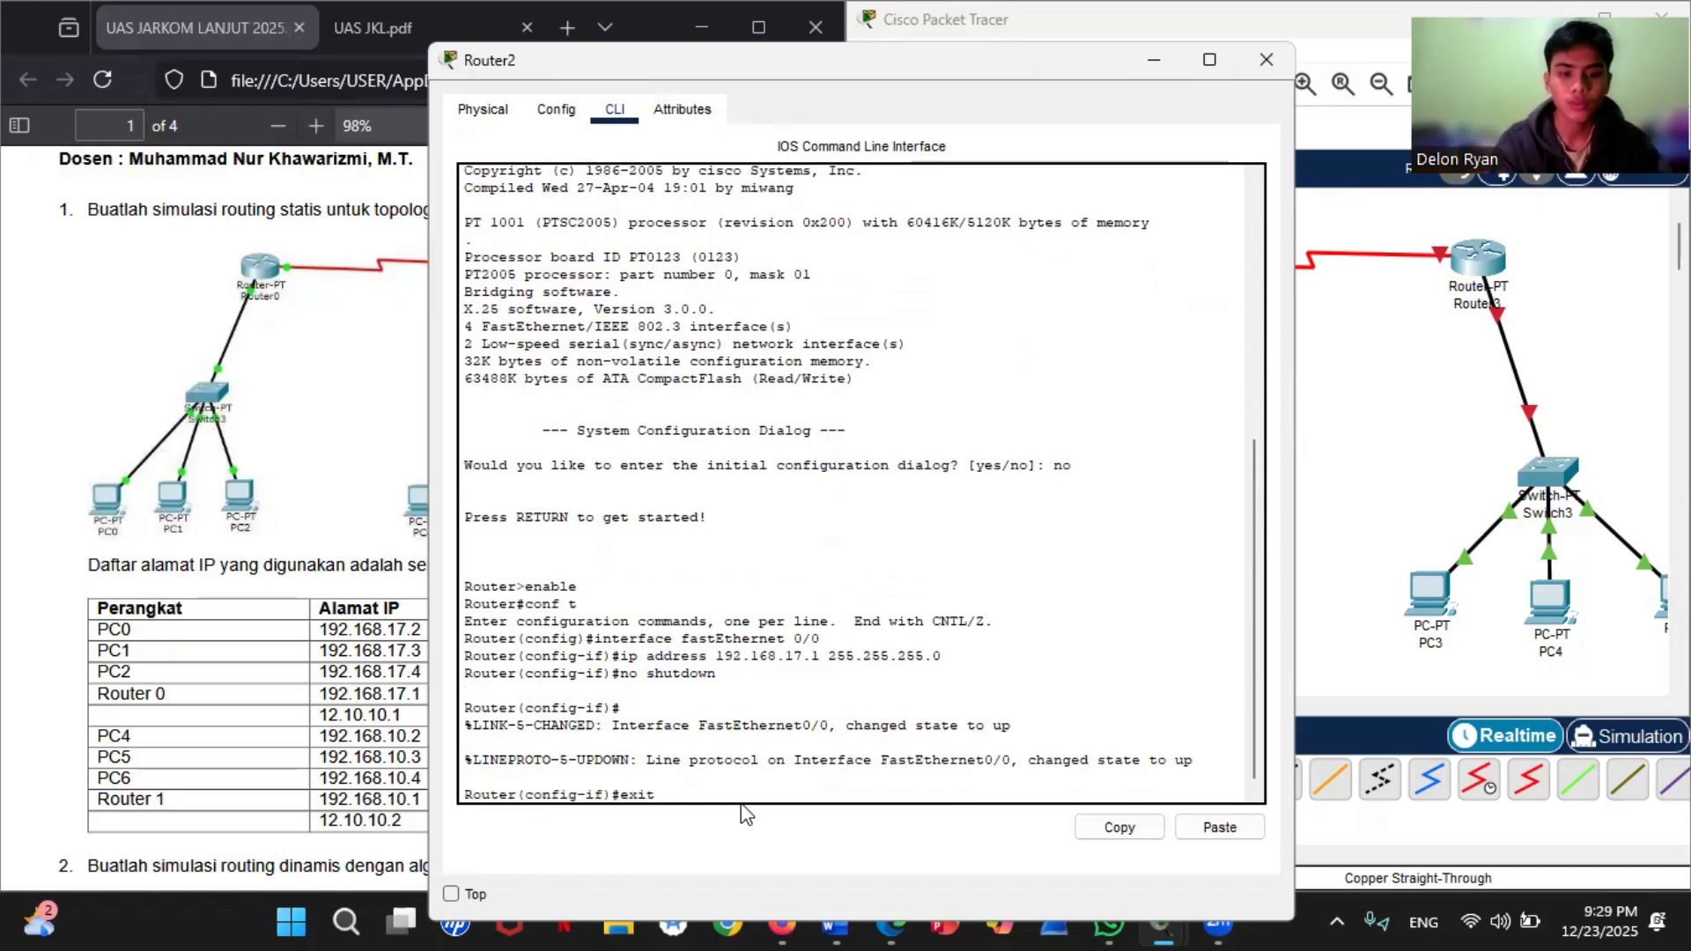
key("Return")
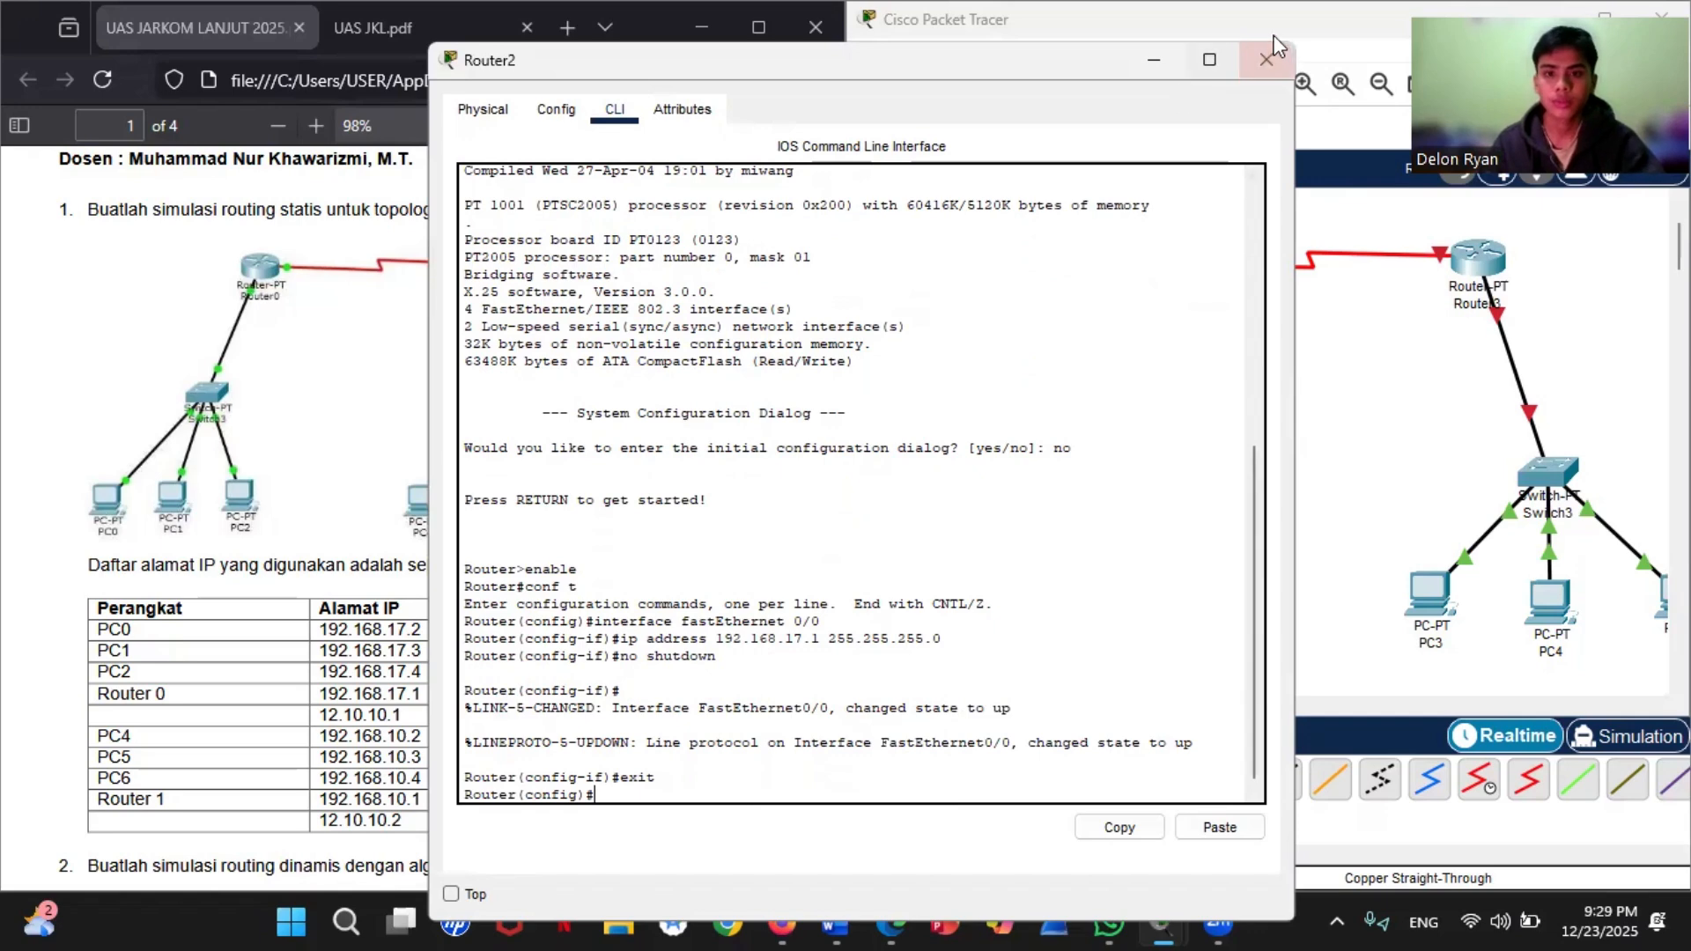
Step: Check Router2's serial link to Router3 in the topology and enter interface configuration mode for serial 2/0 in Router2's command line
left_click(1266, 59)
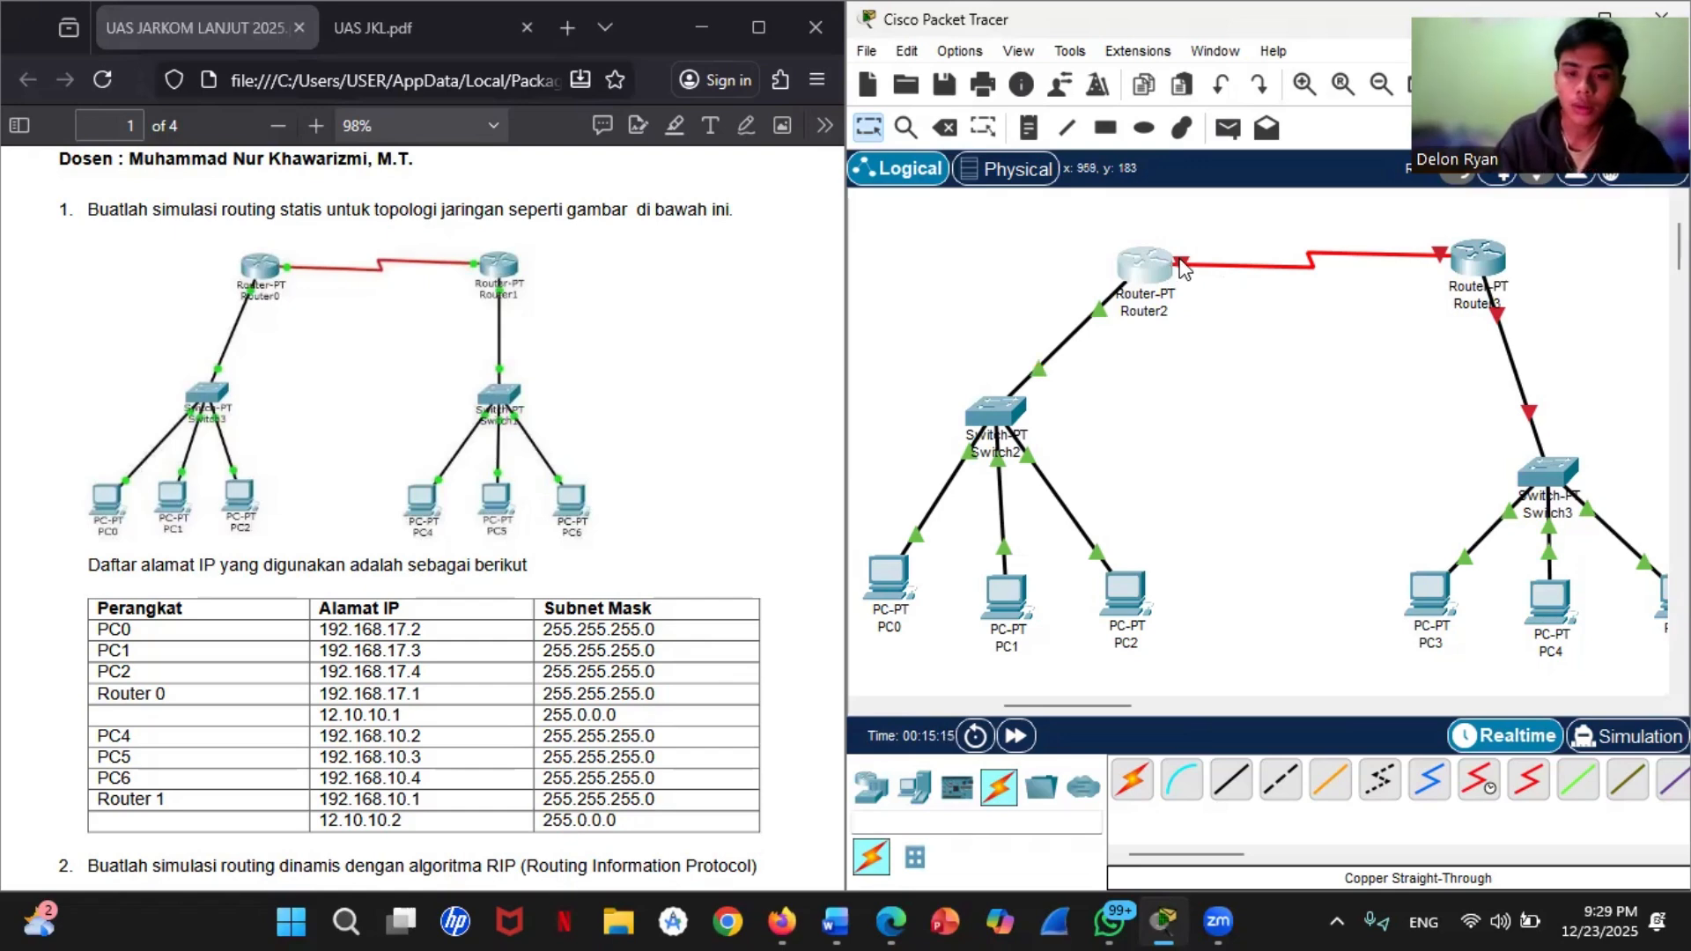
mouse_move(1188, 266)
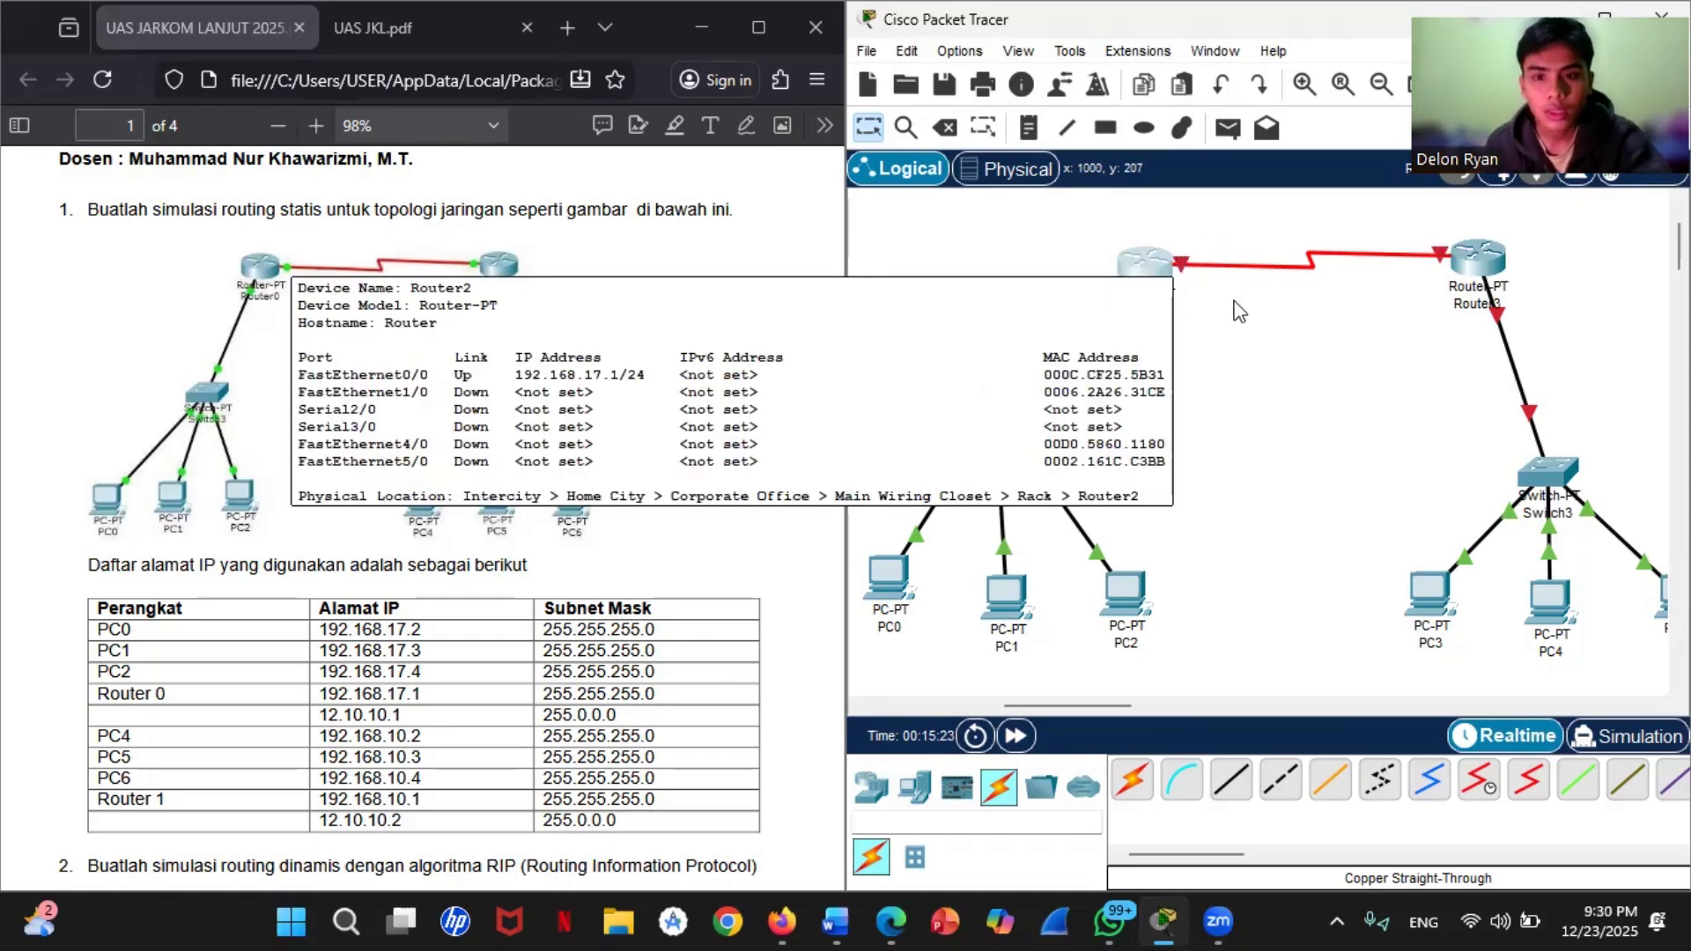
left_click(1143, 266)
left_click(686, 756)
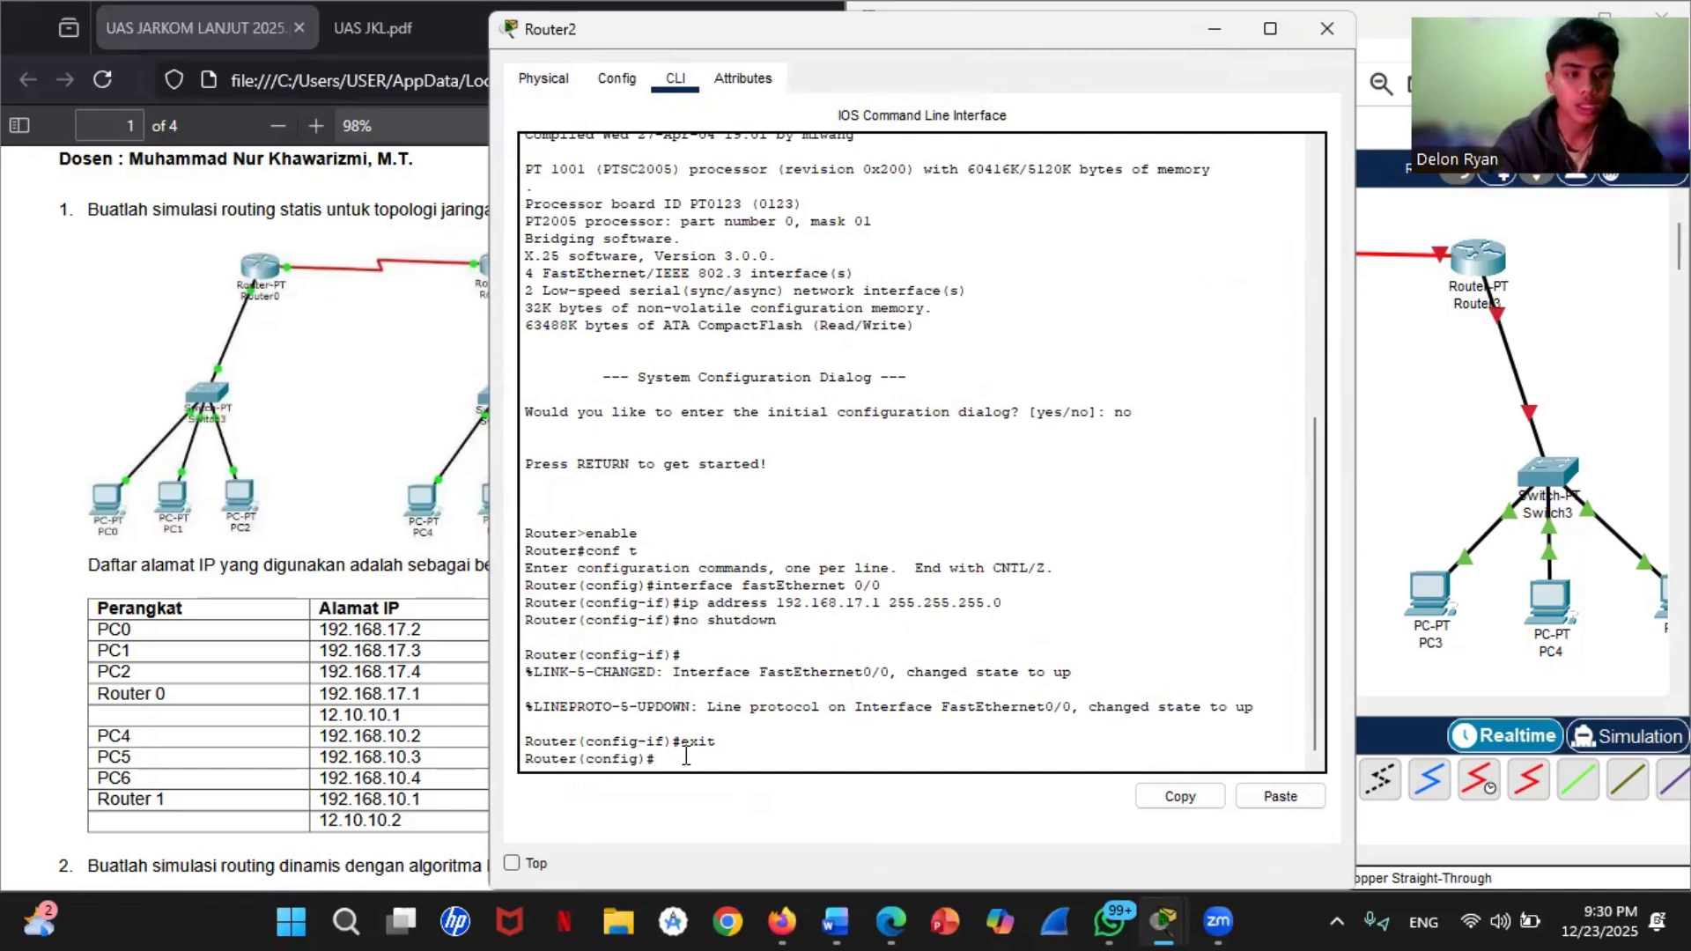
type("interfac")
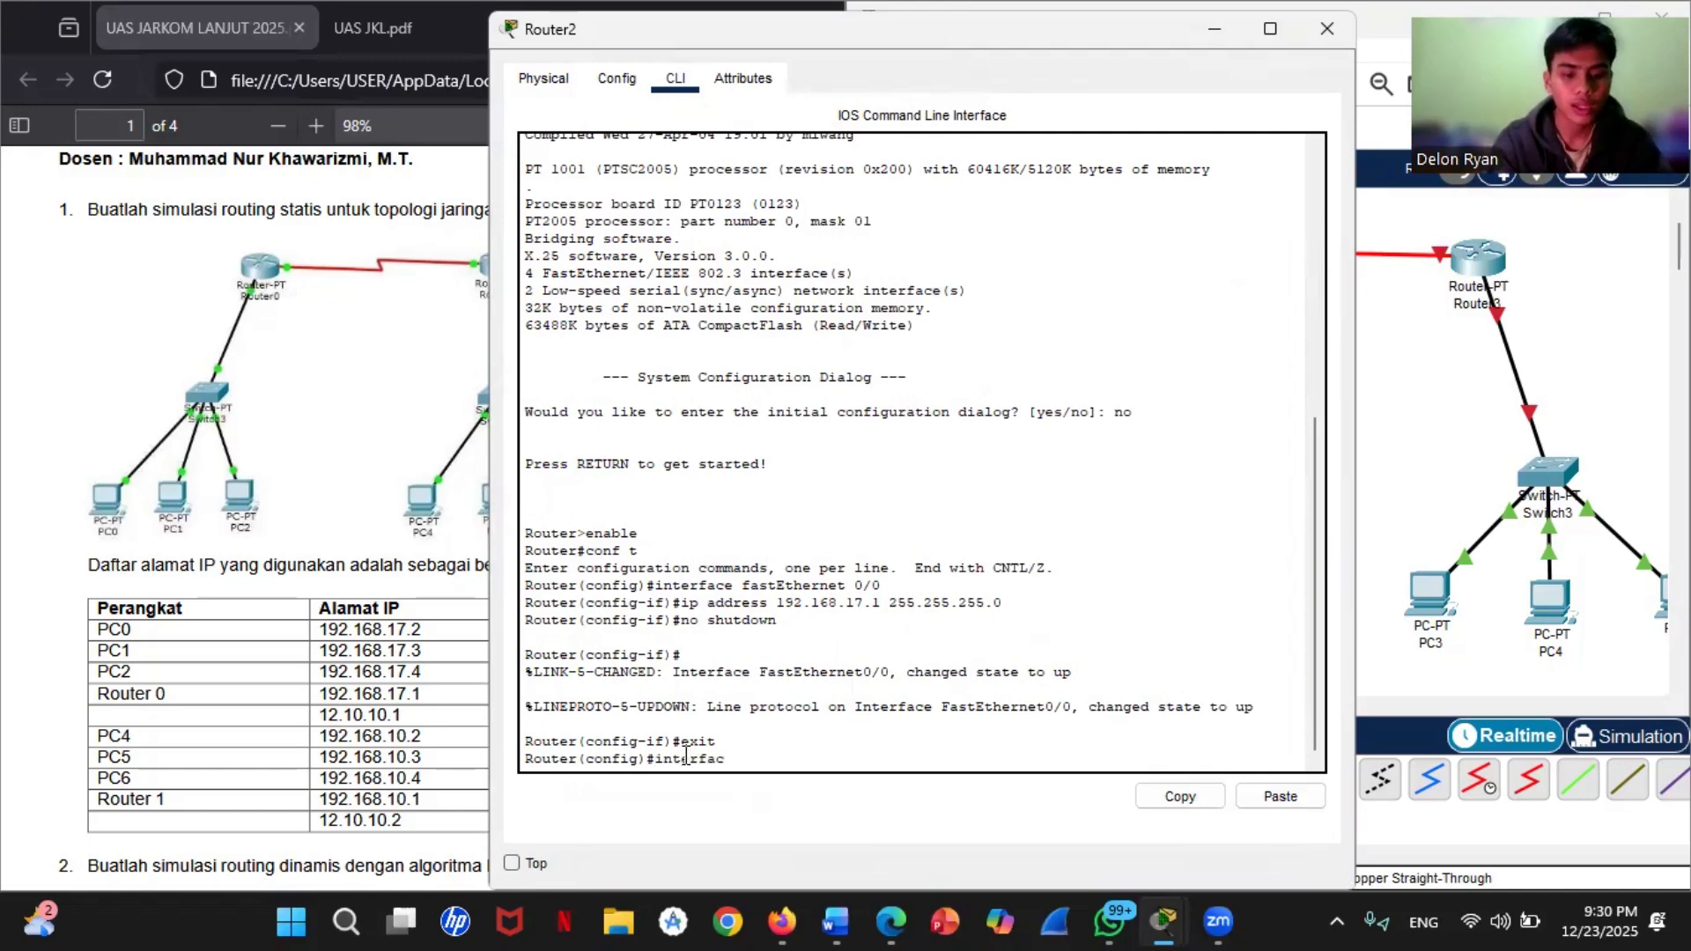
type("e seri")
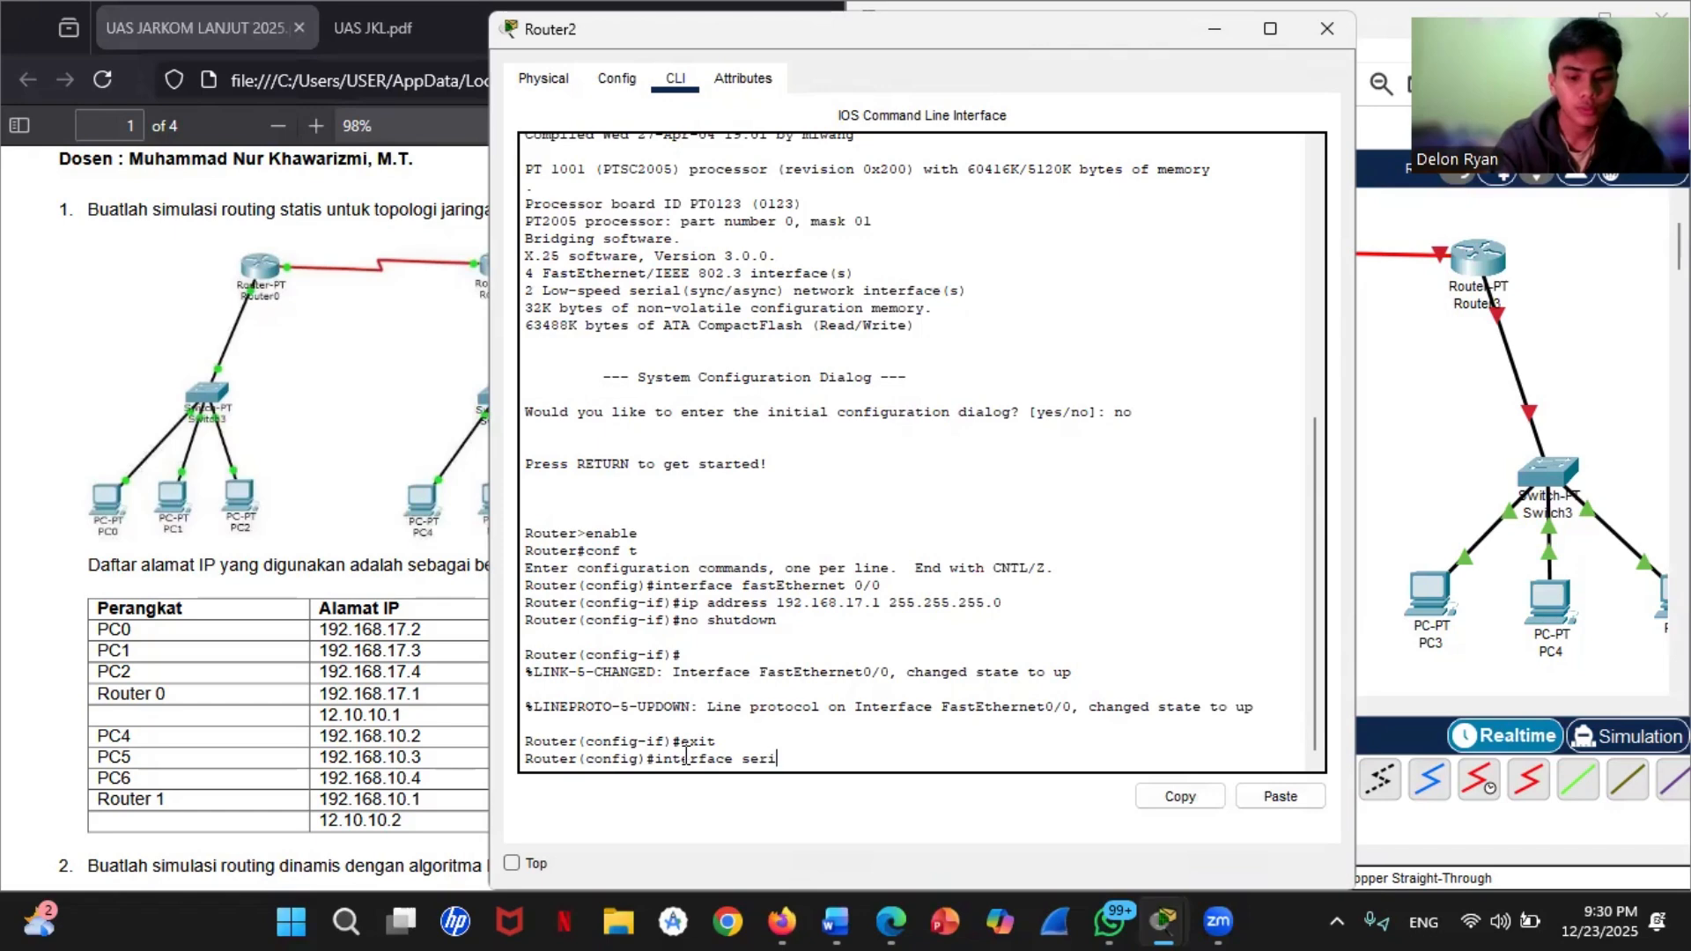
type("al 2/")
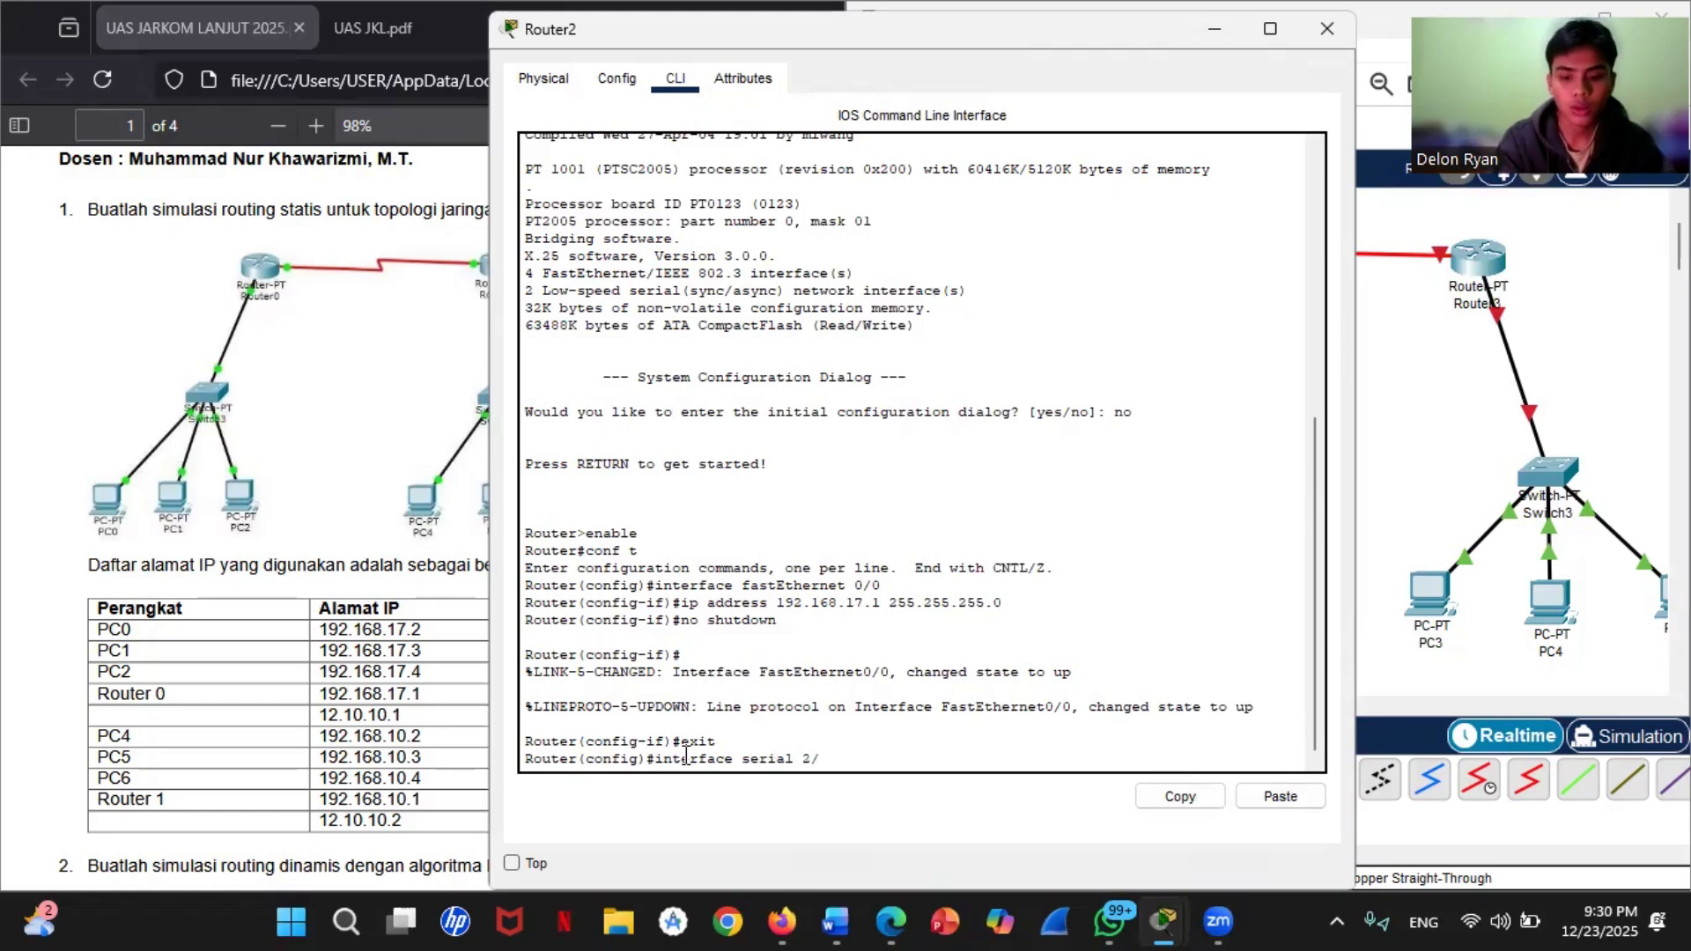
type("0")
key("Return")
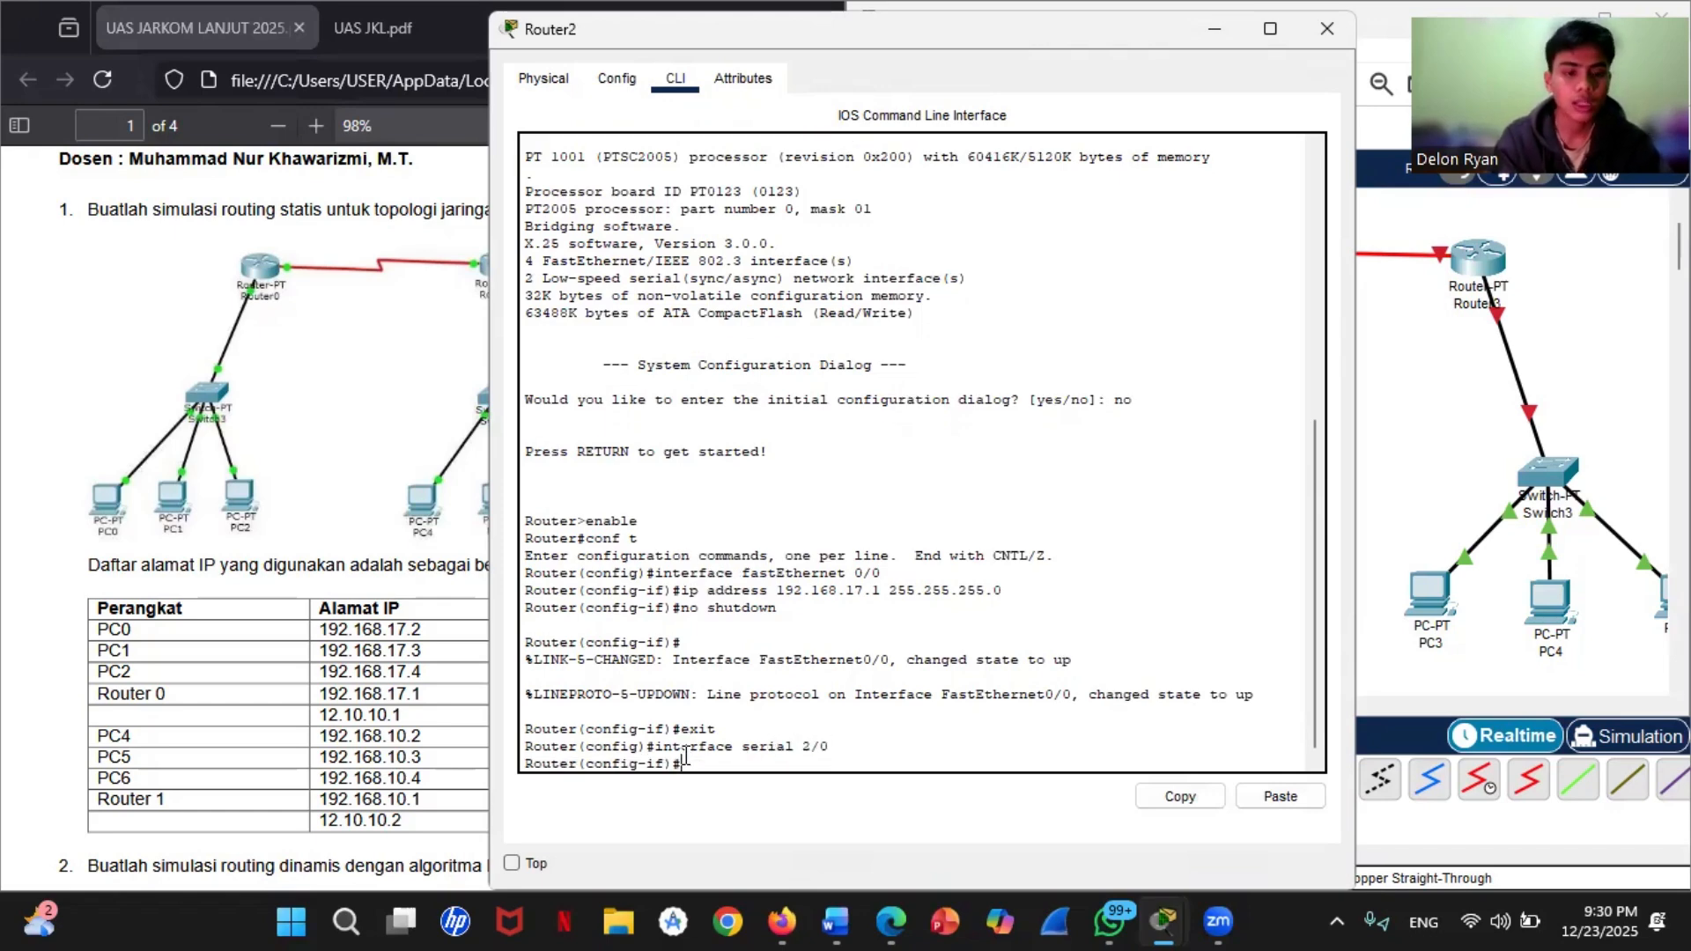
Step: Assign IP address 12.10.10.1 with subnet mask 255.0.0.0 to Router2's serial 2/0 interface
type("ip adr")
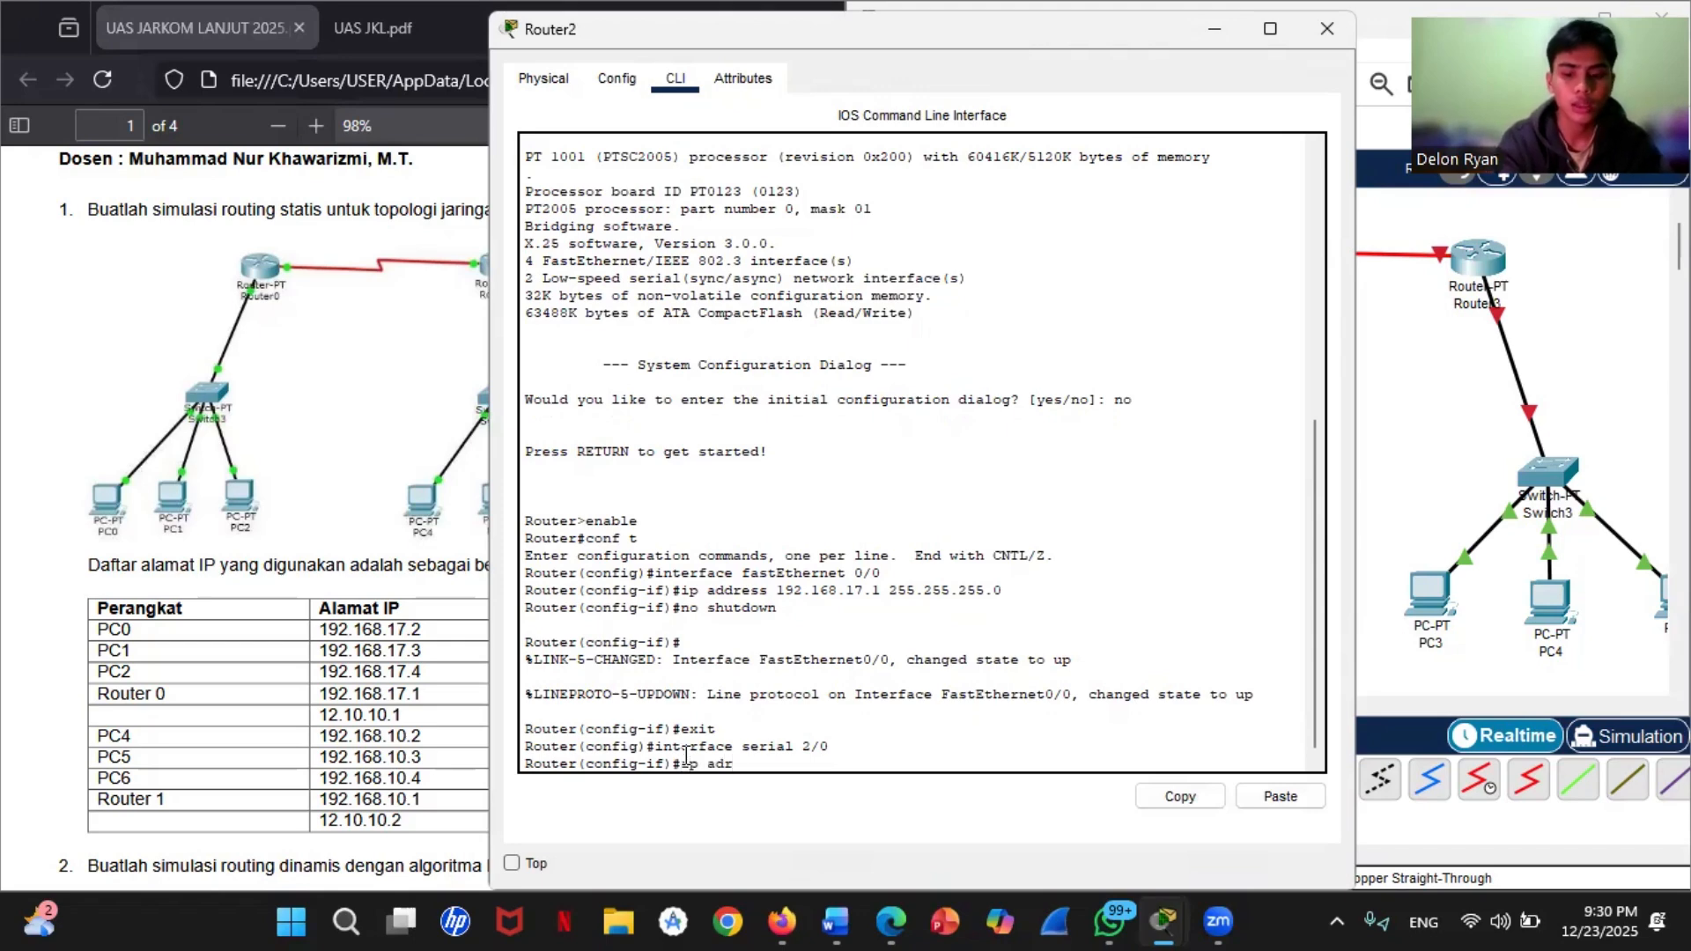
key("BackSpace")
type("dress")
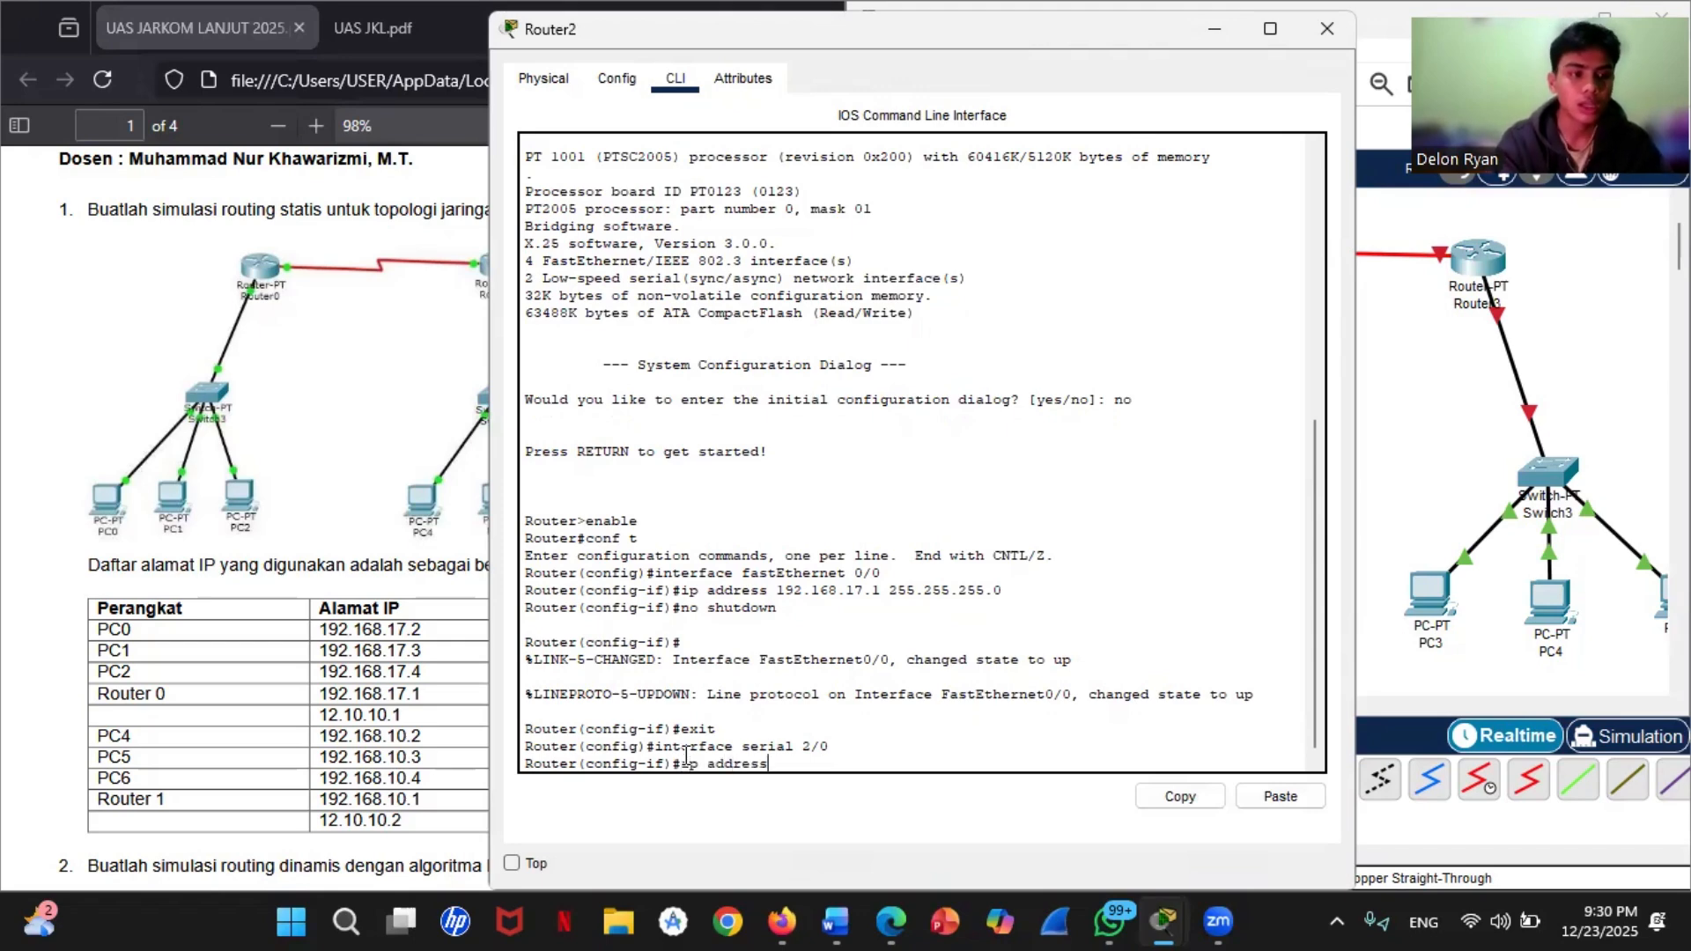
type(" 12")
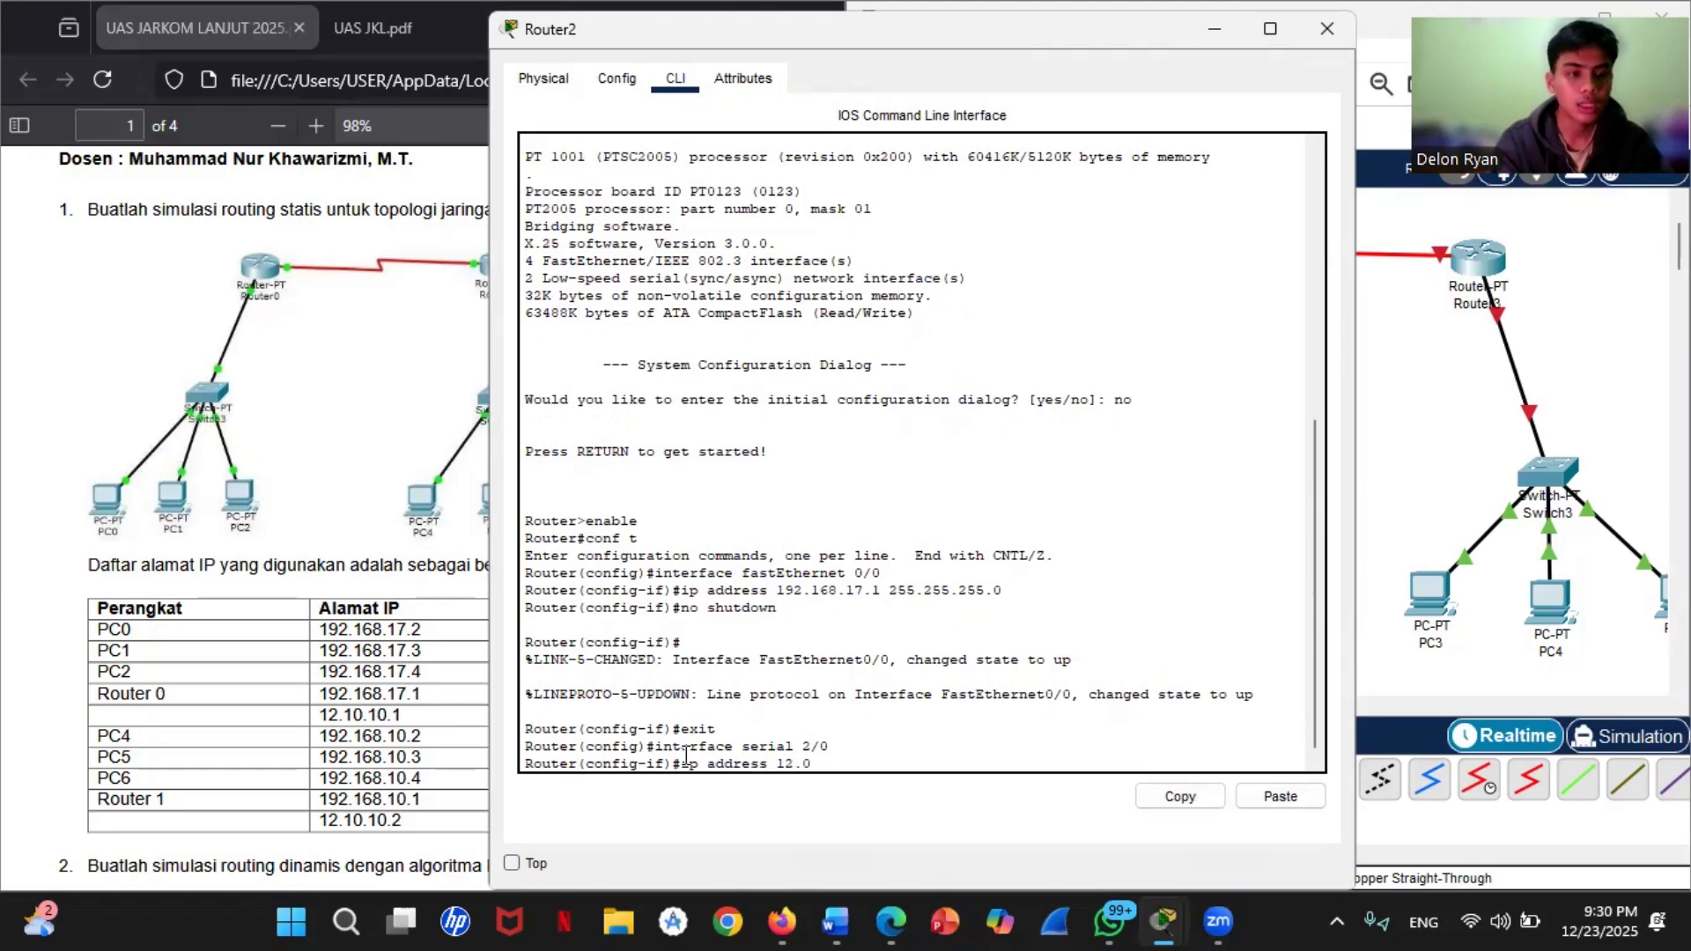
type(".10.")
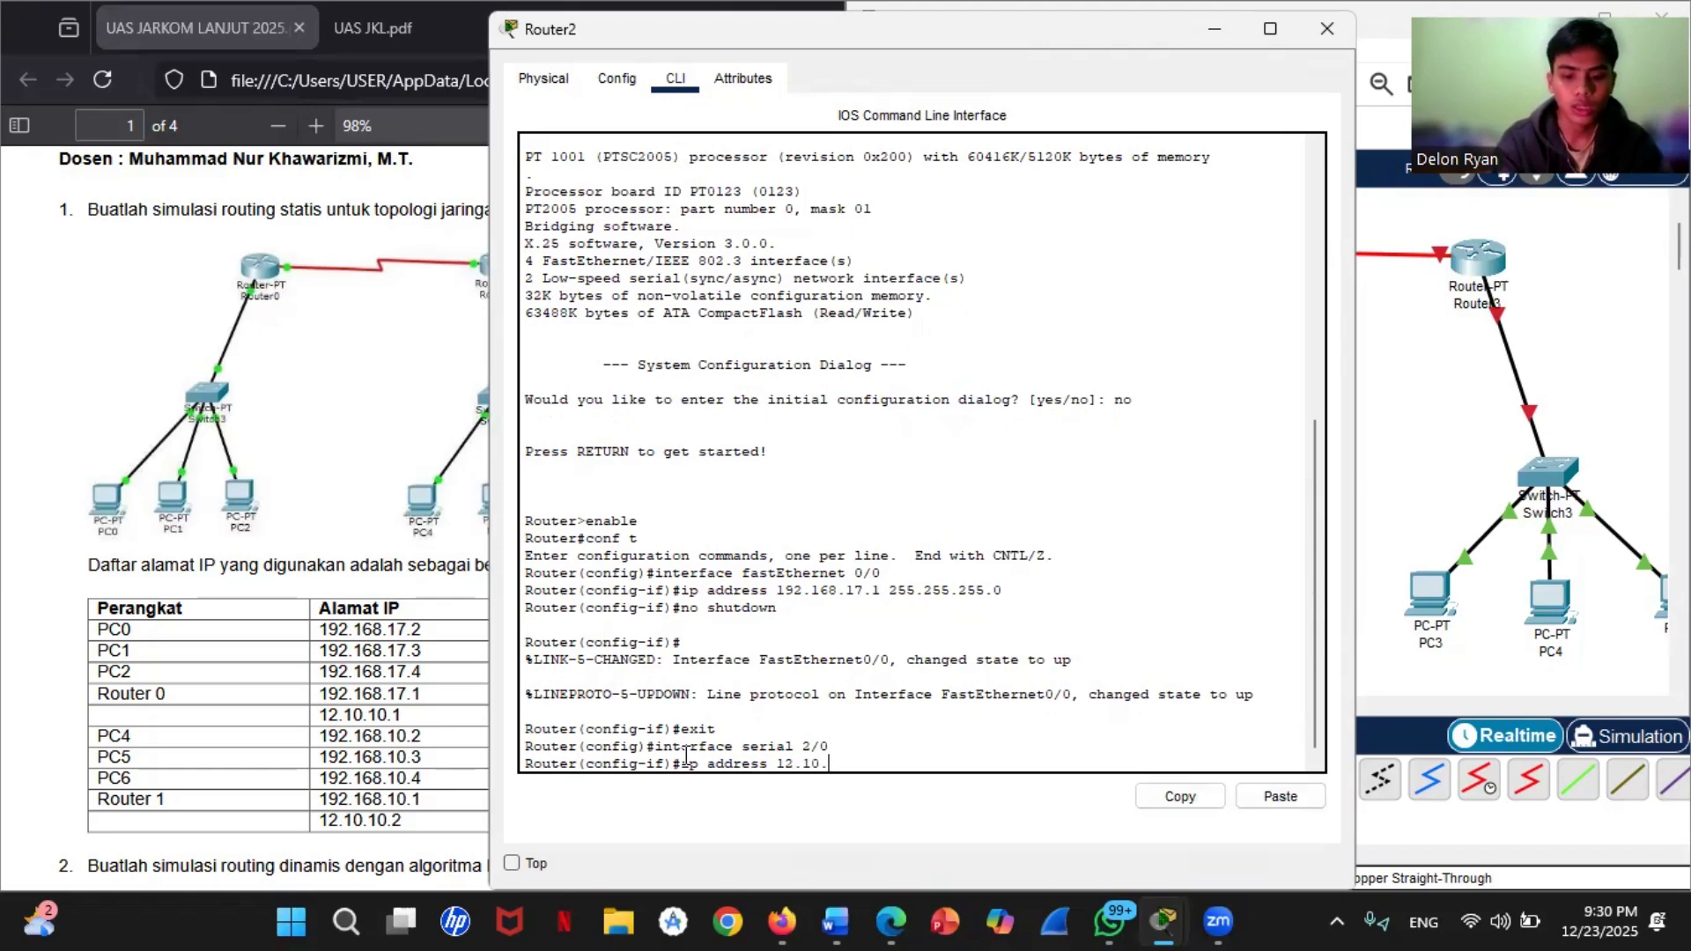
type("10.1")
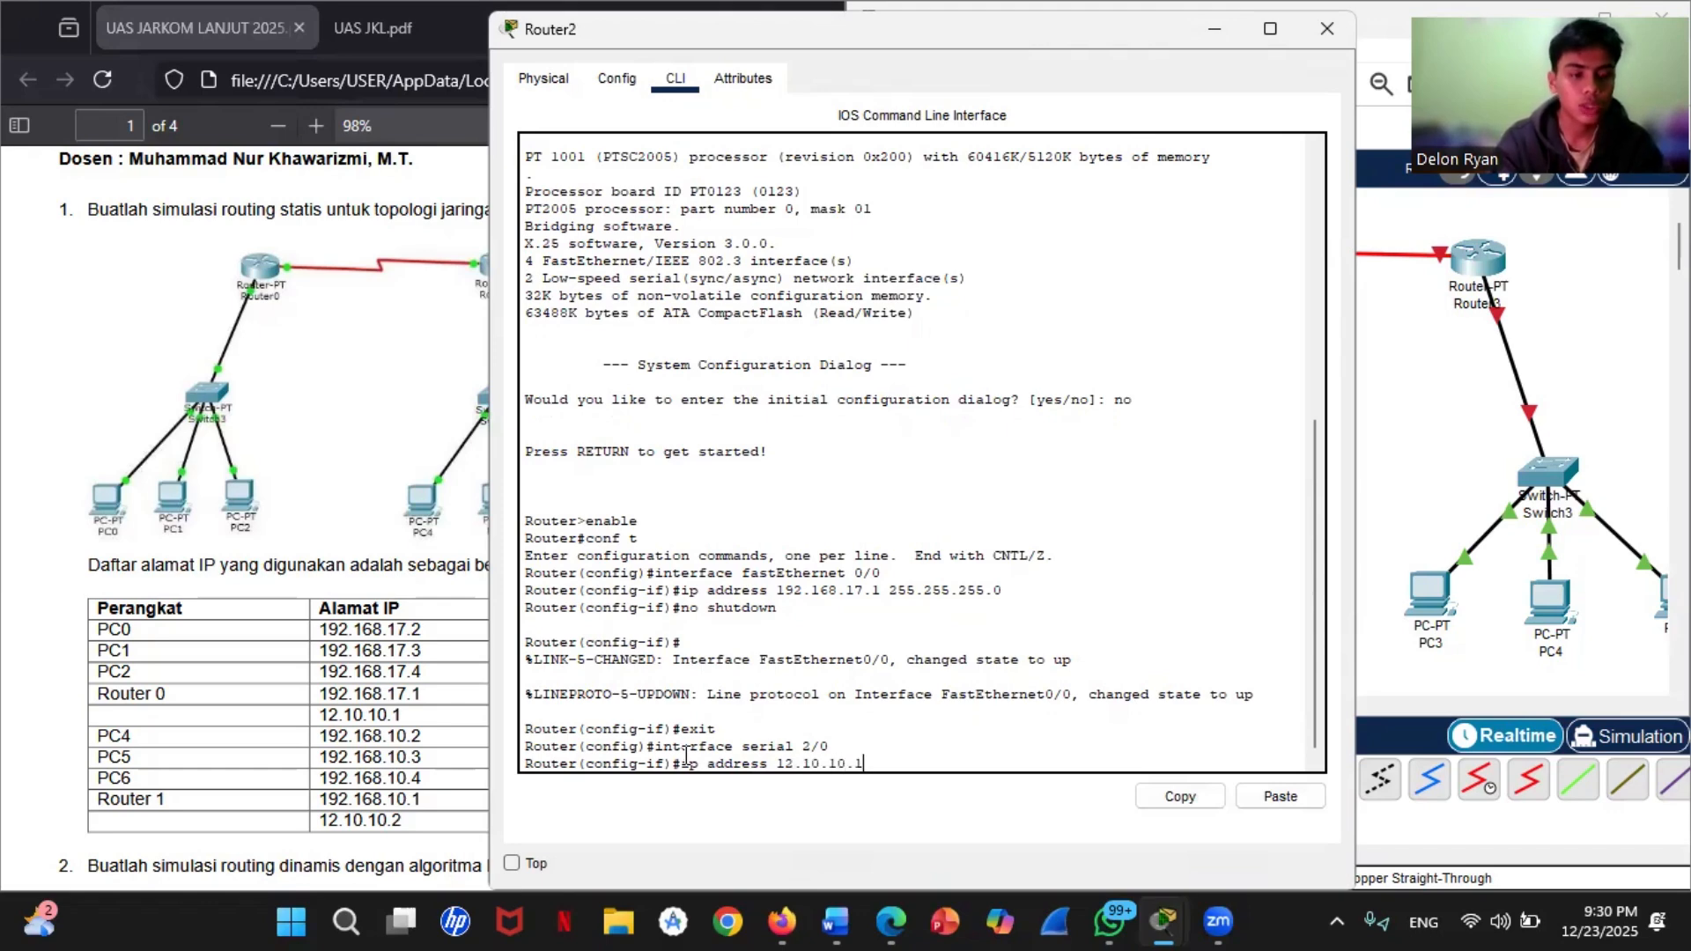
type(" 255")
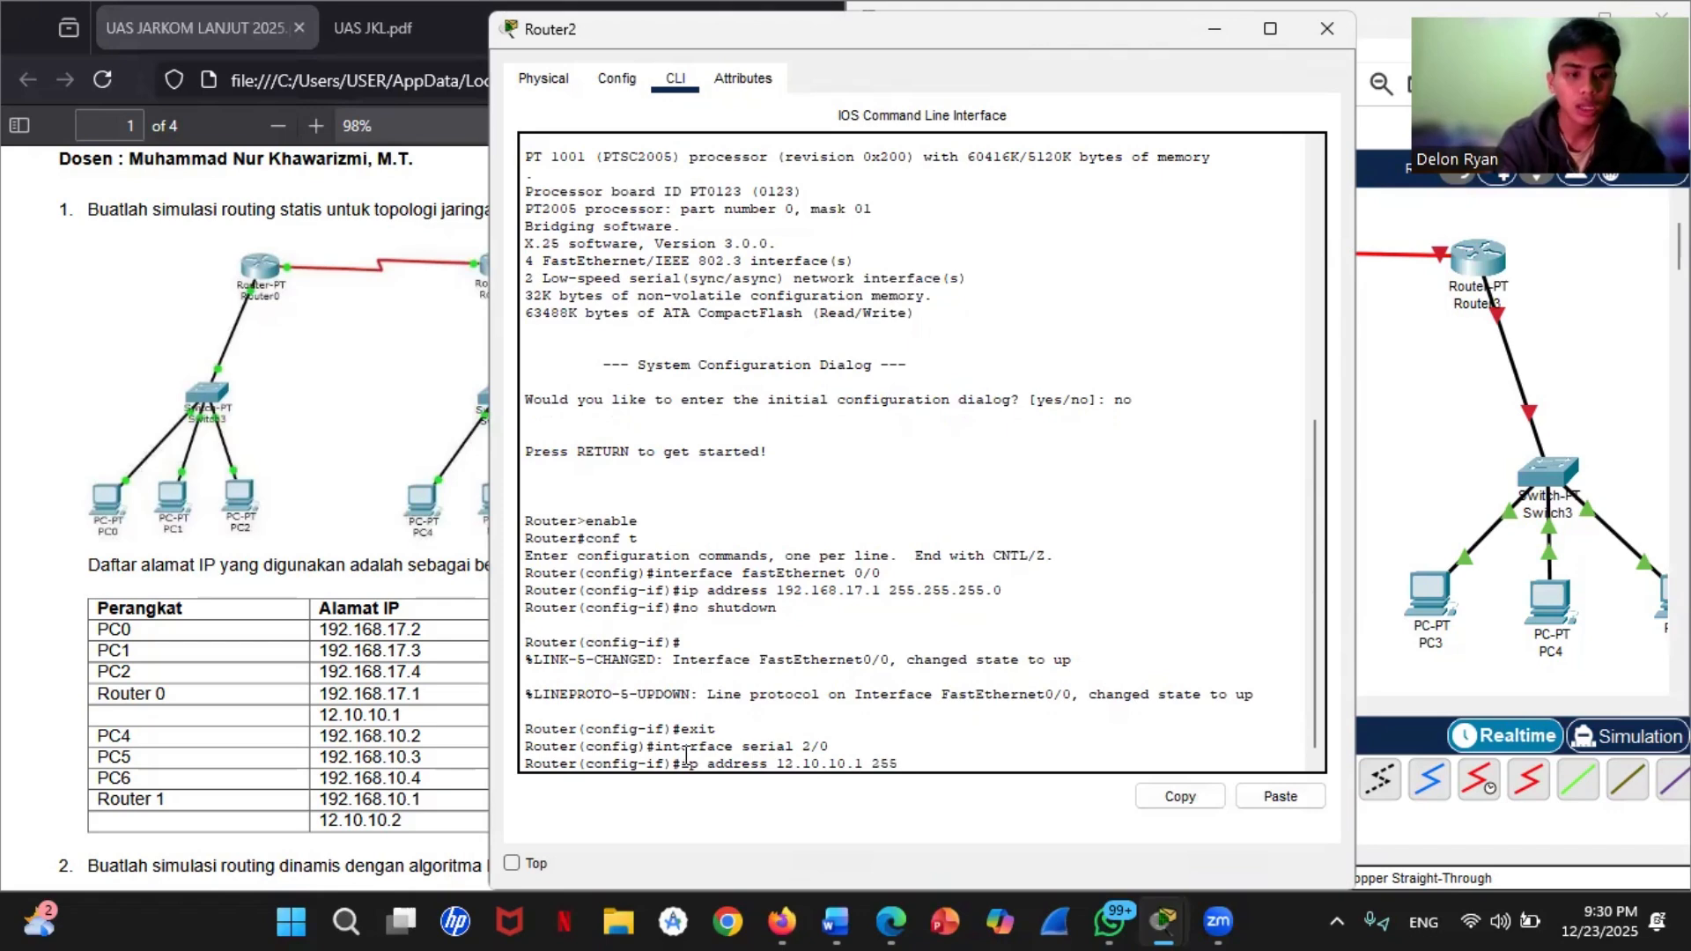
type(".0.0.0")
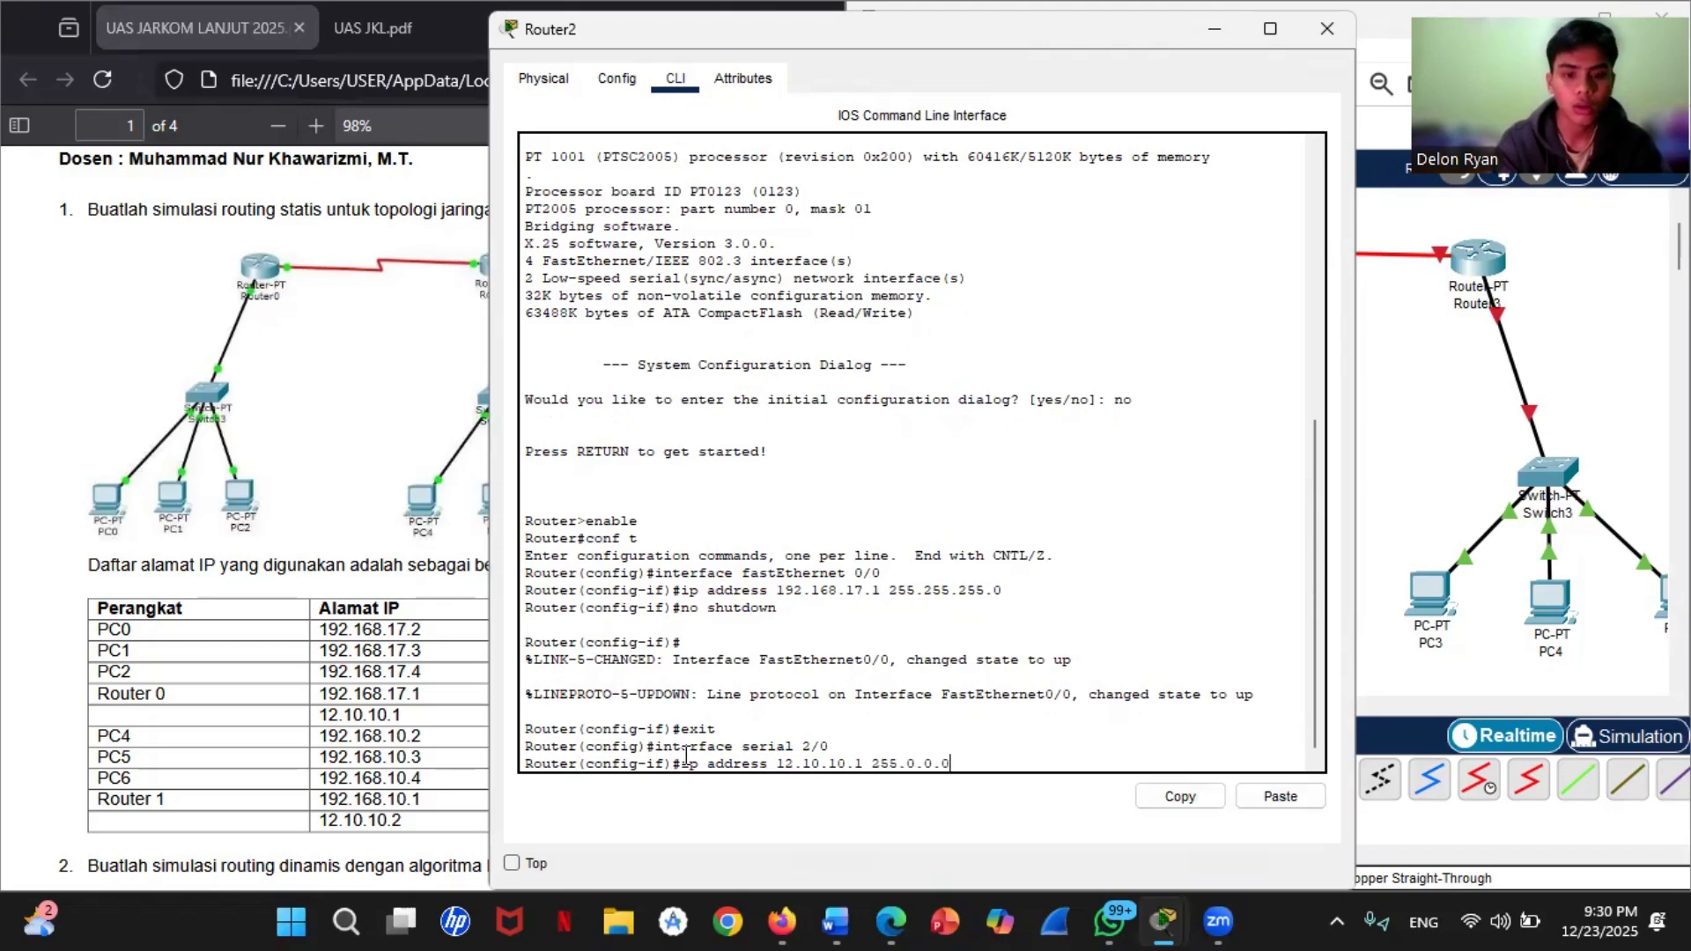
key("Return")
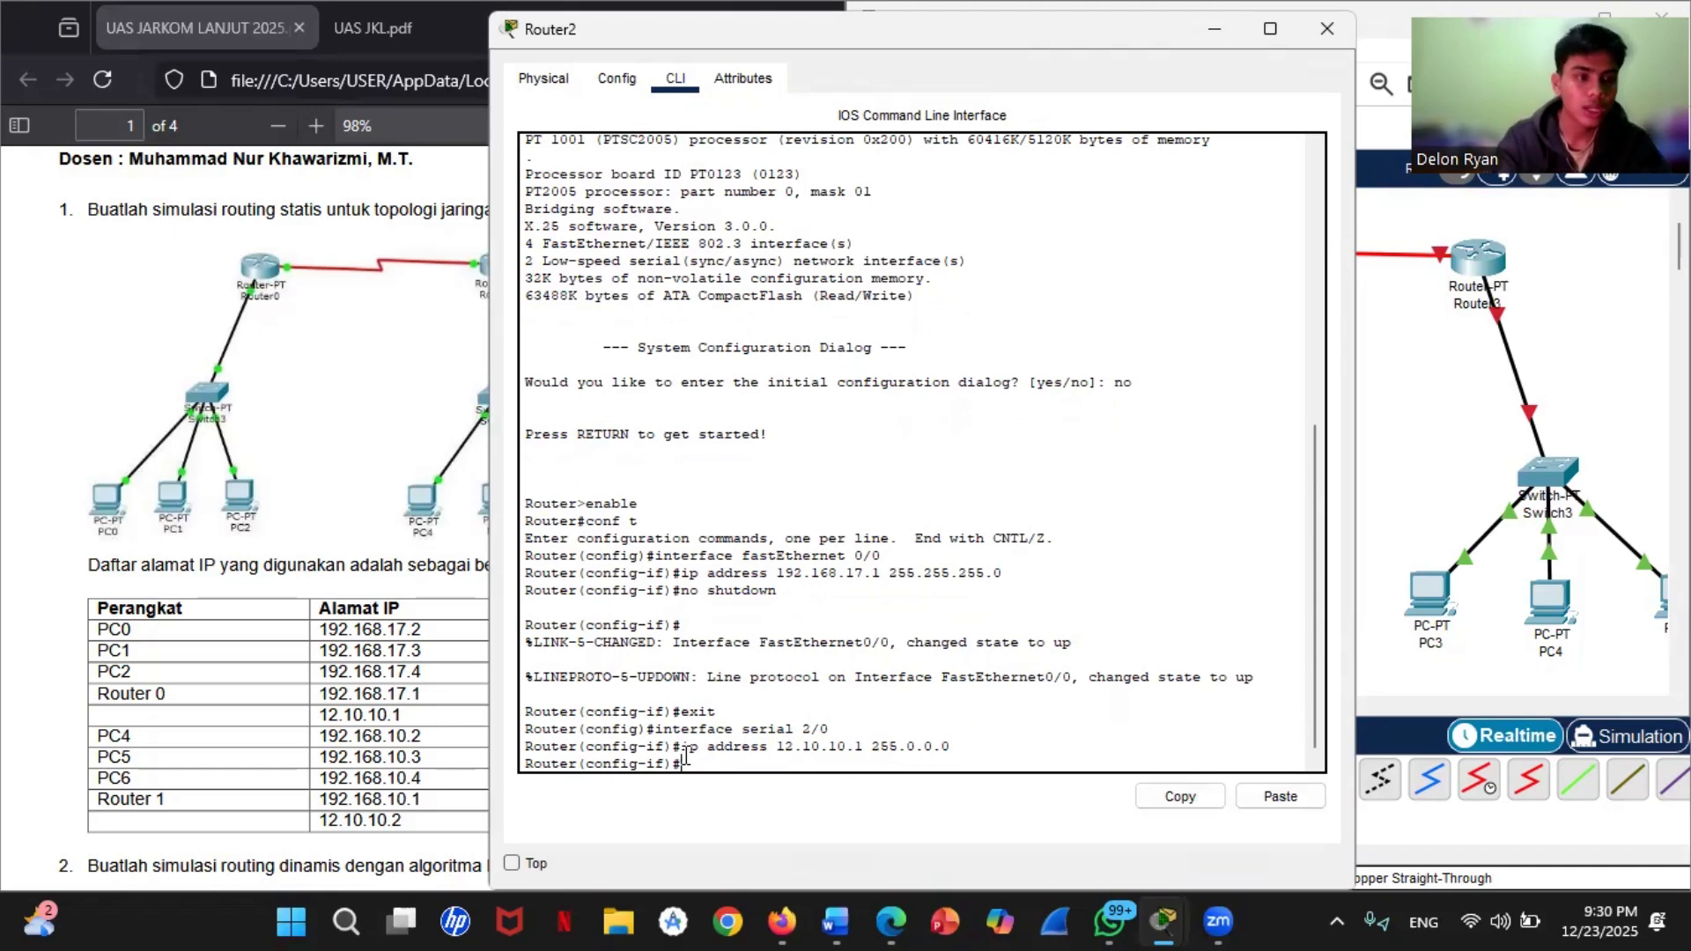
Step: Set the clock rate of Router2's serial 2/0 interface to 64000
type("clo")
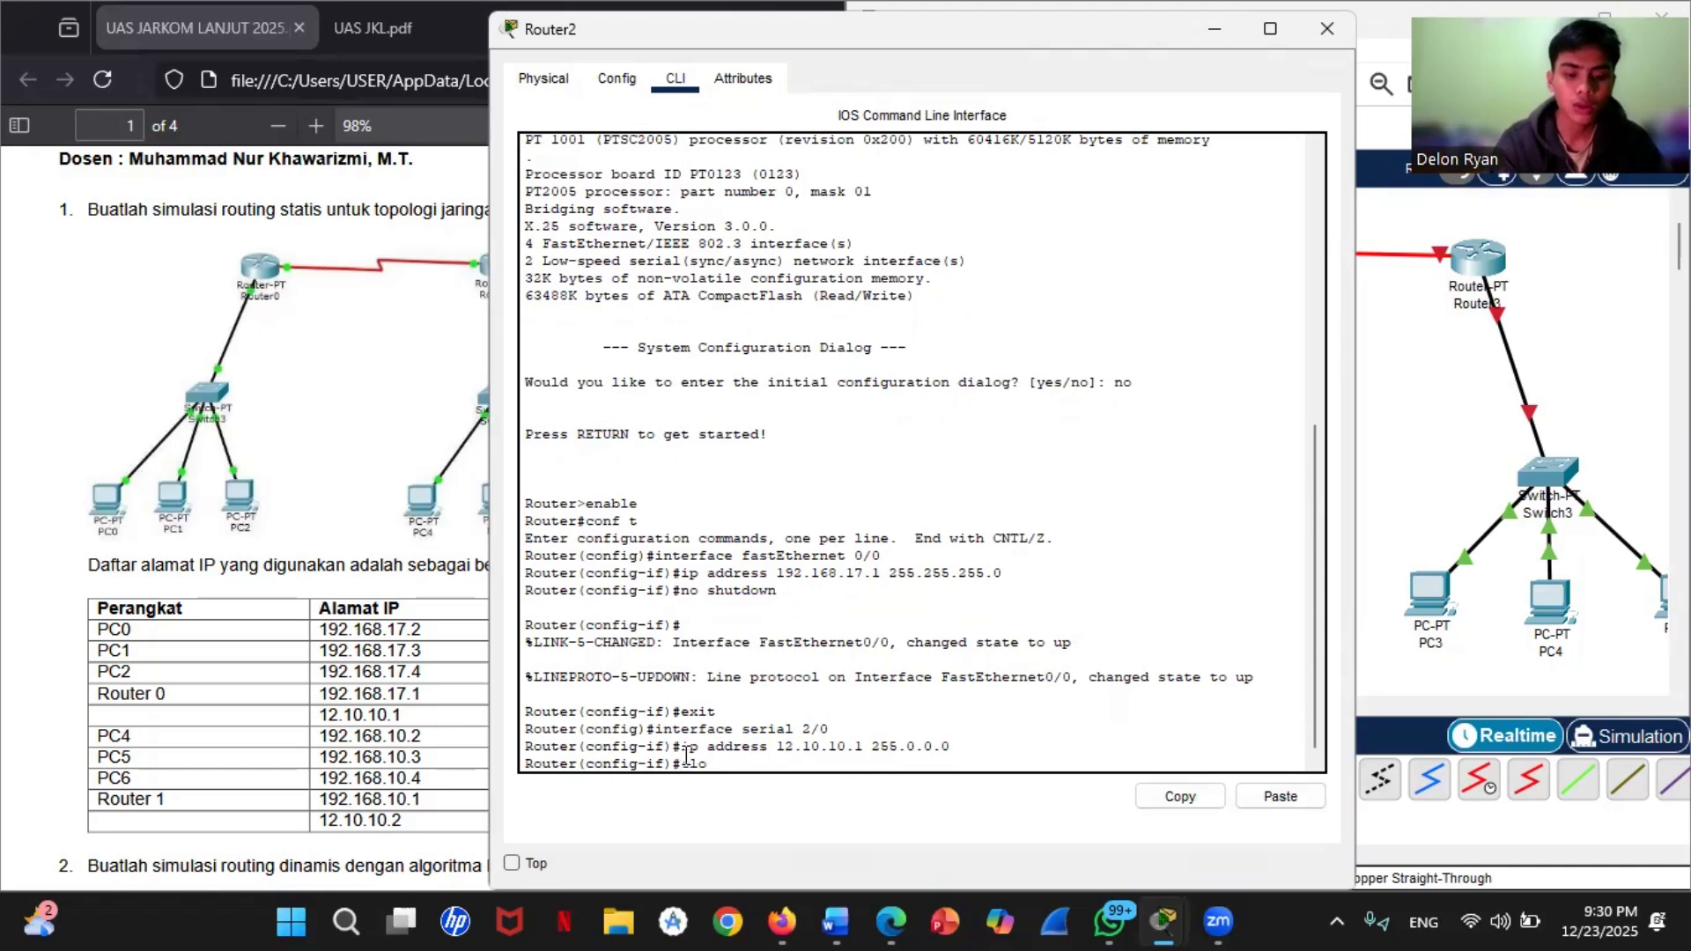
type("ck raet")
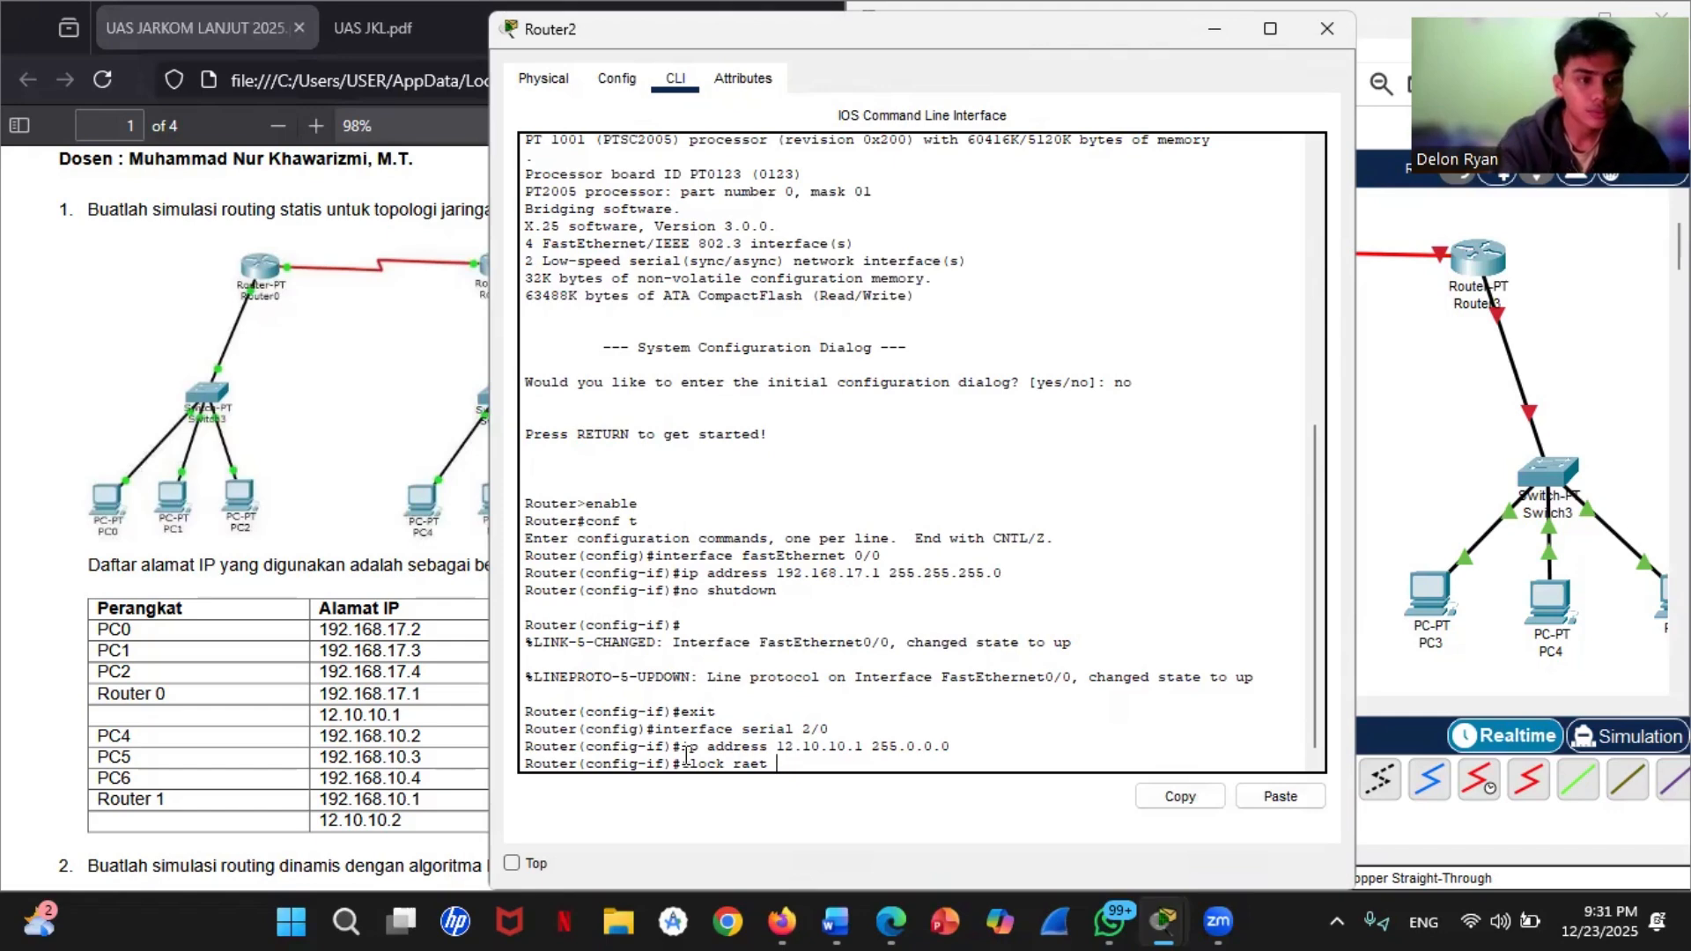
key("BackSpace")
key("BackSpace")
key("BackSpace")
type("te")
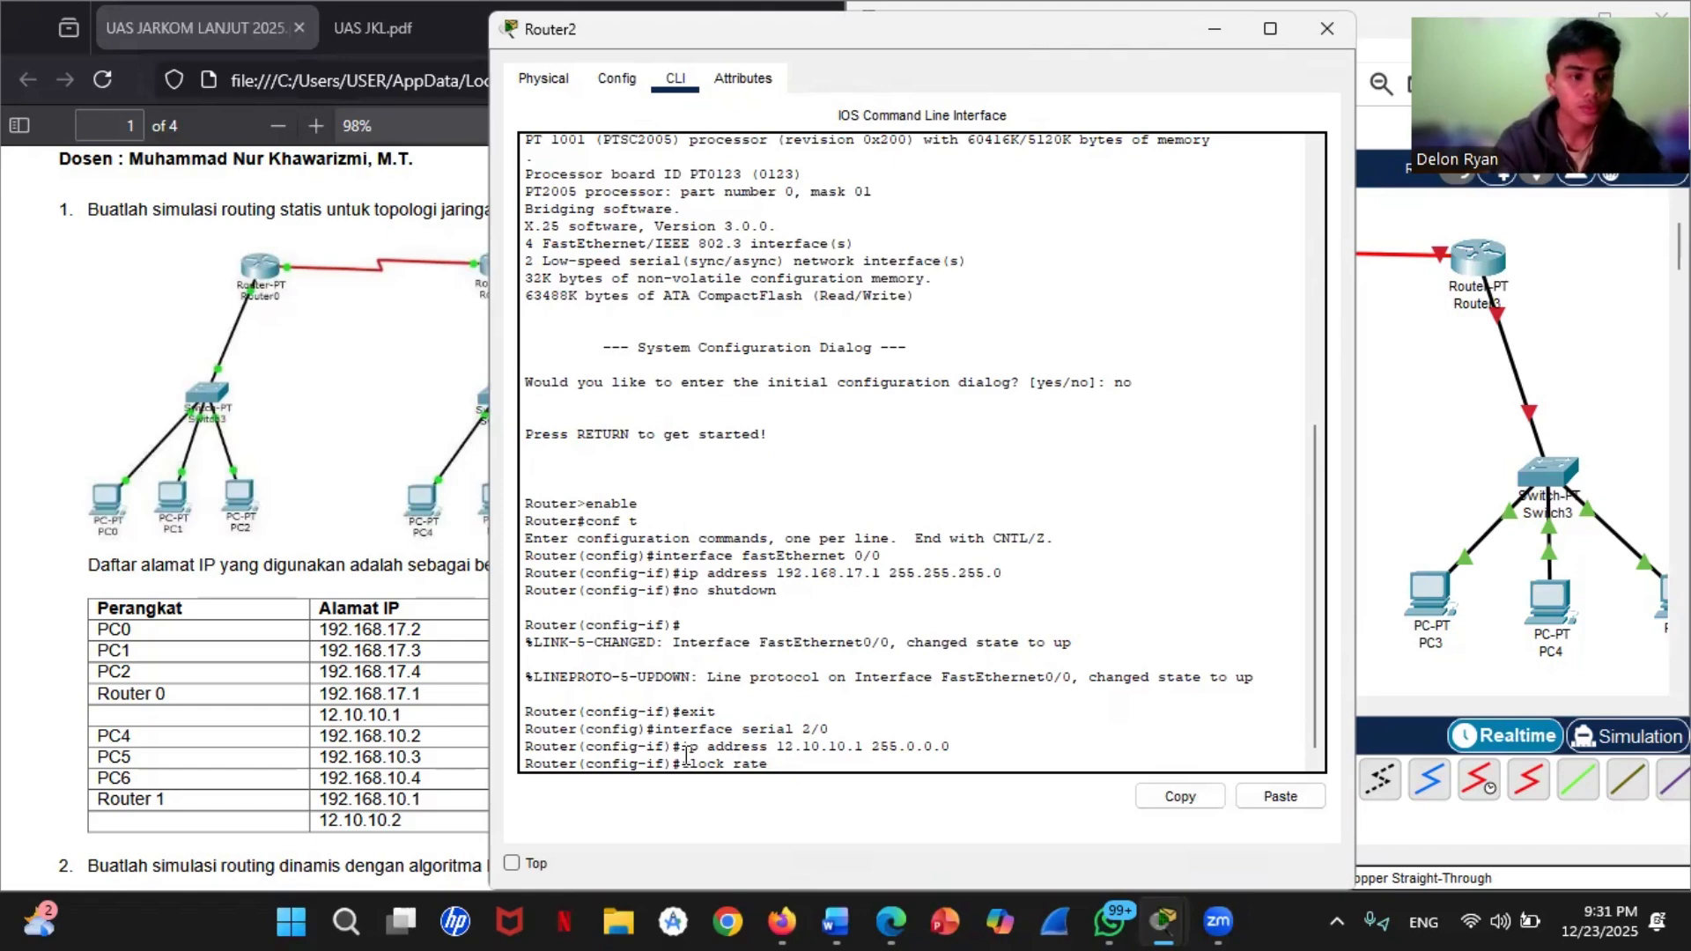
type(" 64000")
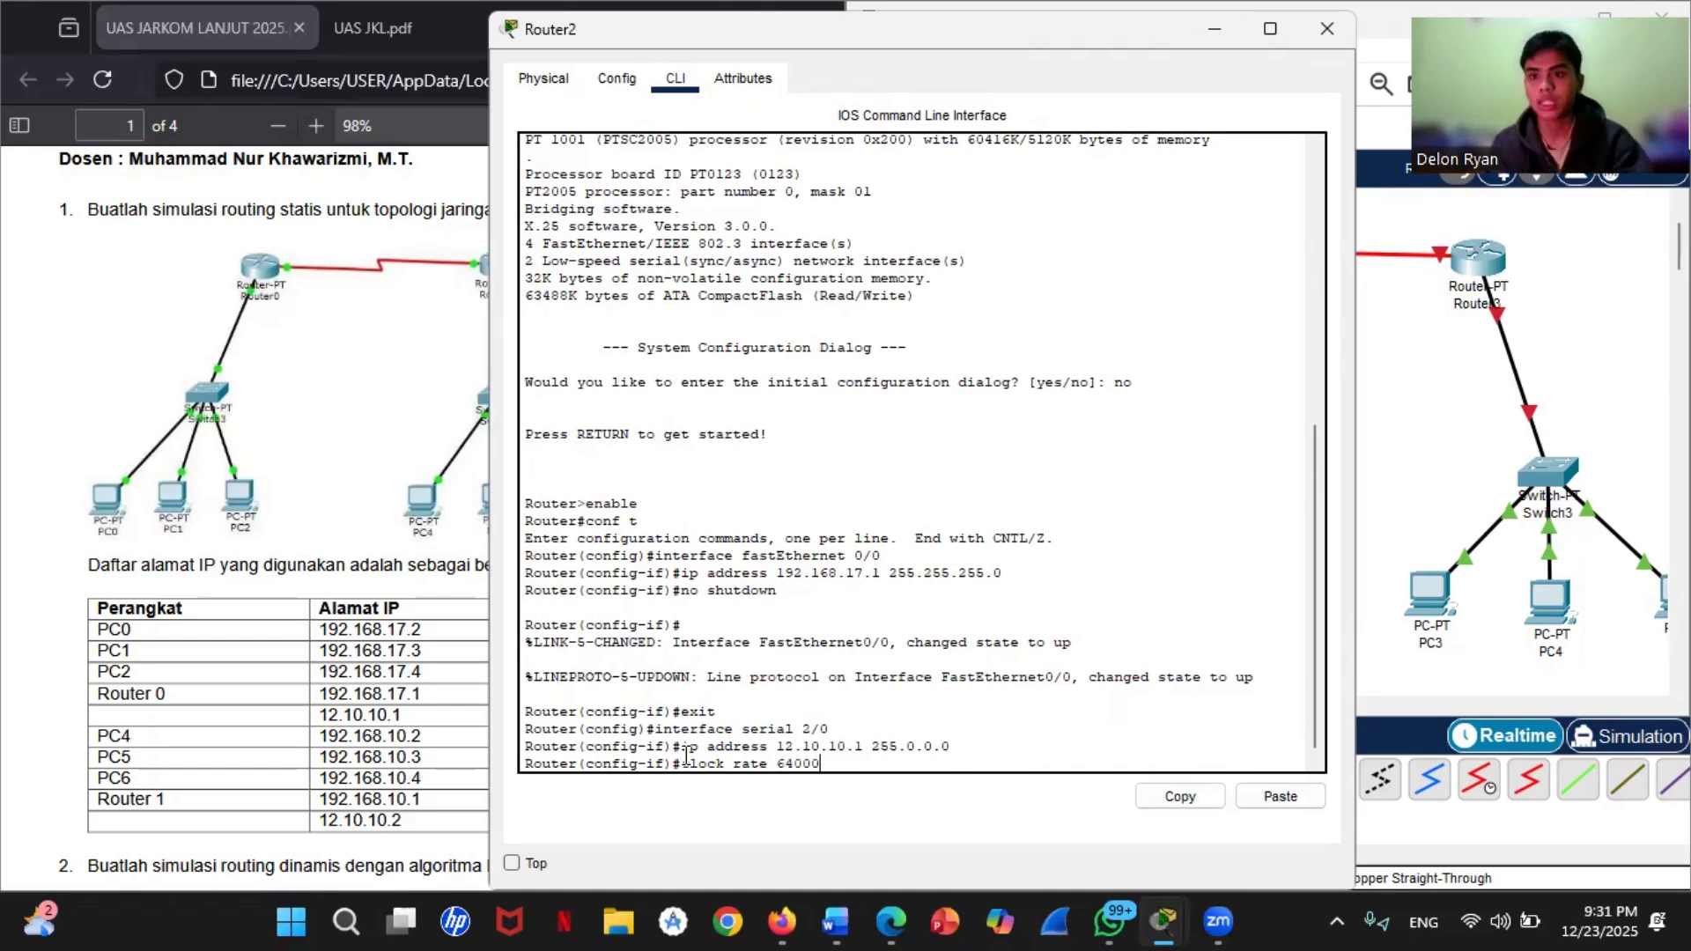
key("Return")
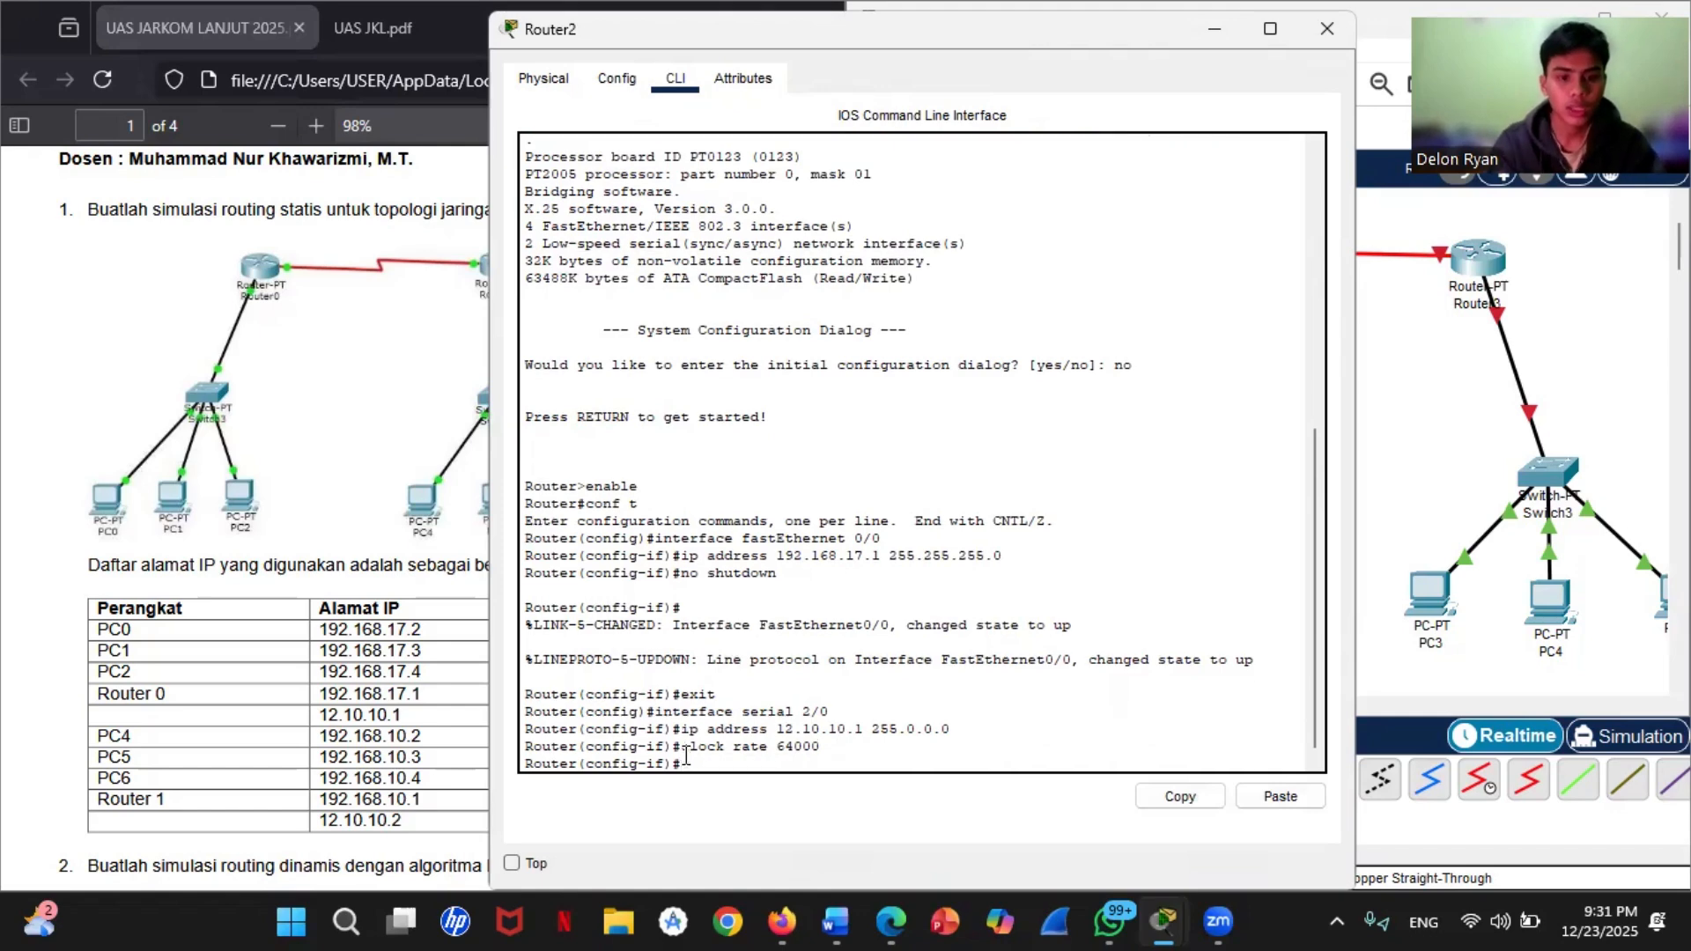
Step: Enable Router2's serial 2/0 interface with no shutdown and exit its interface configuration mode
type("no shut")
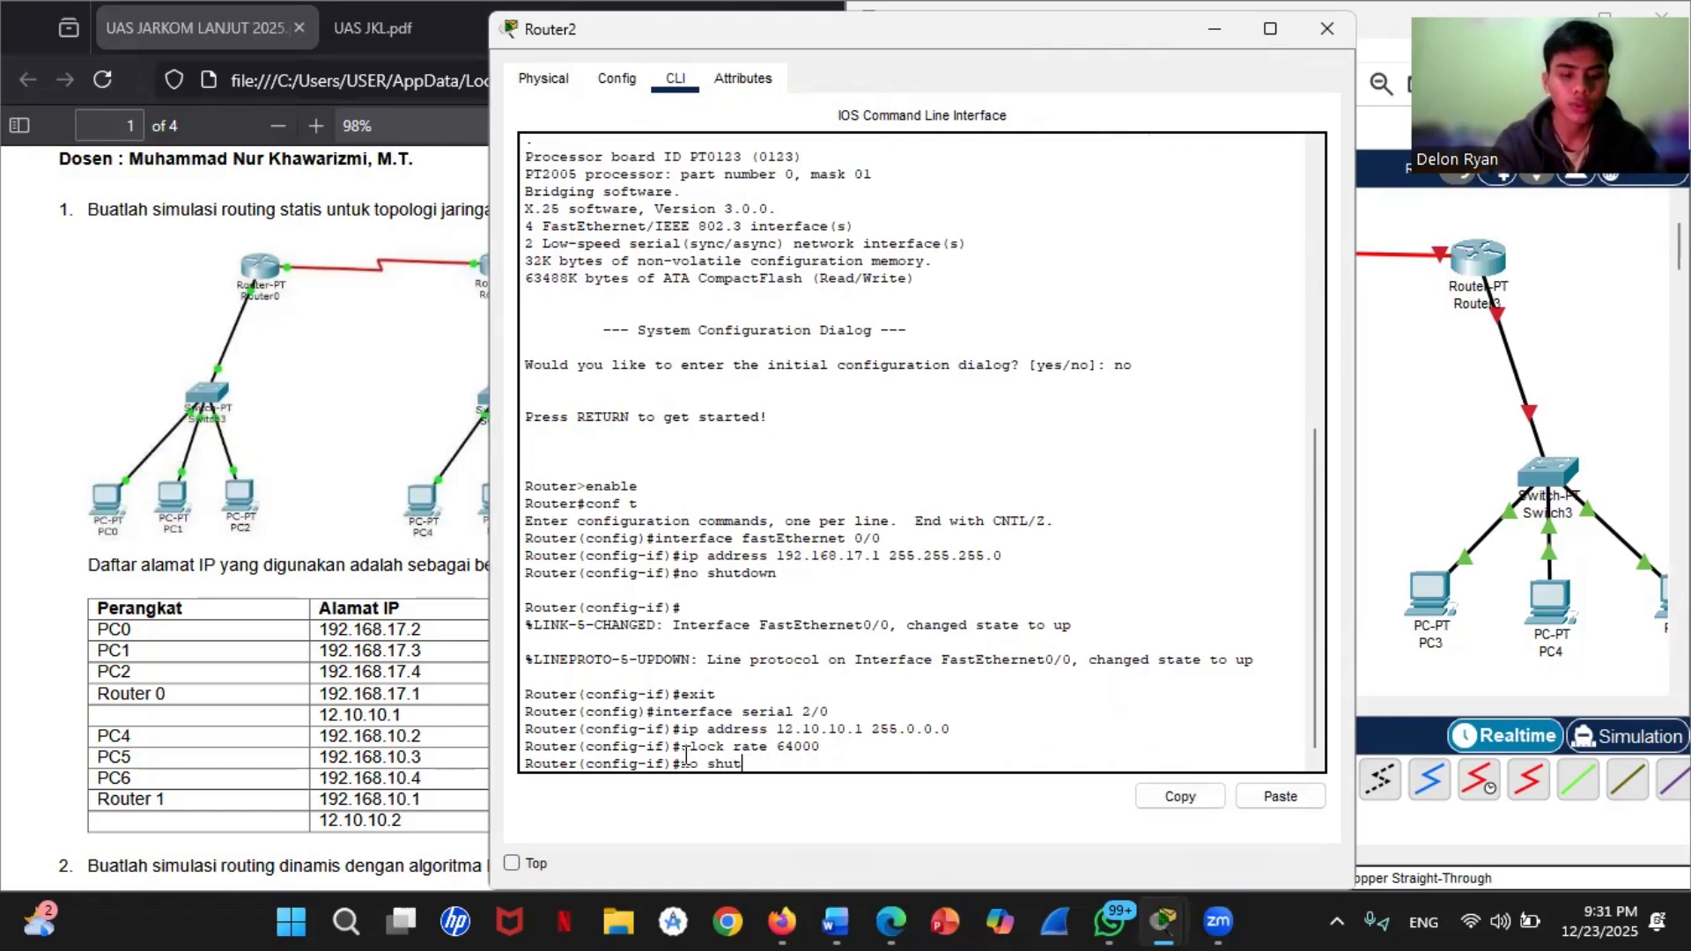
type("down")
key("Return")
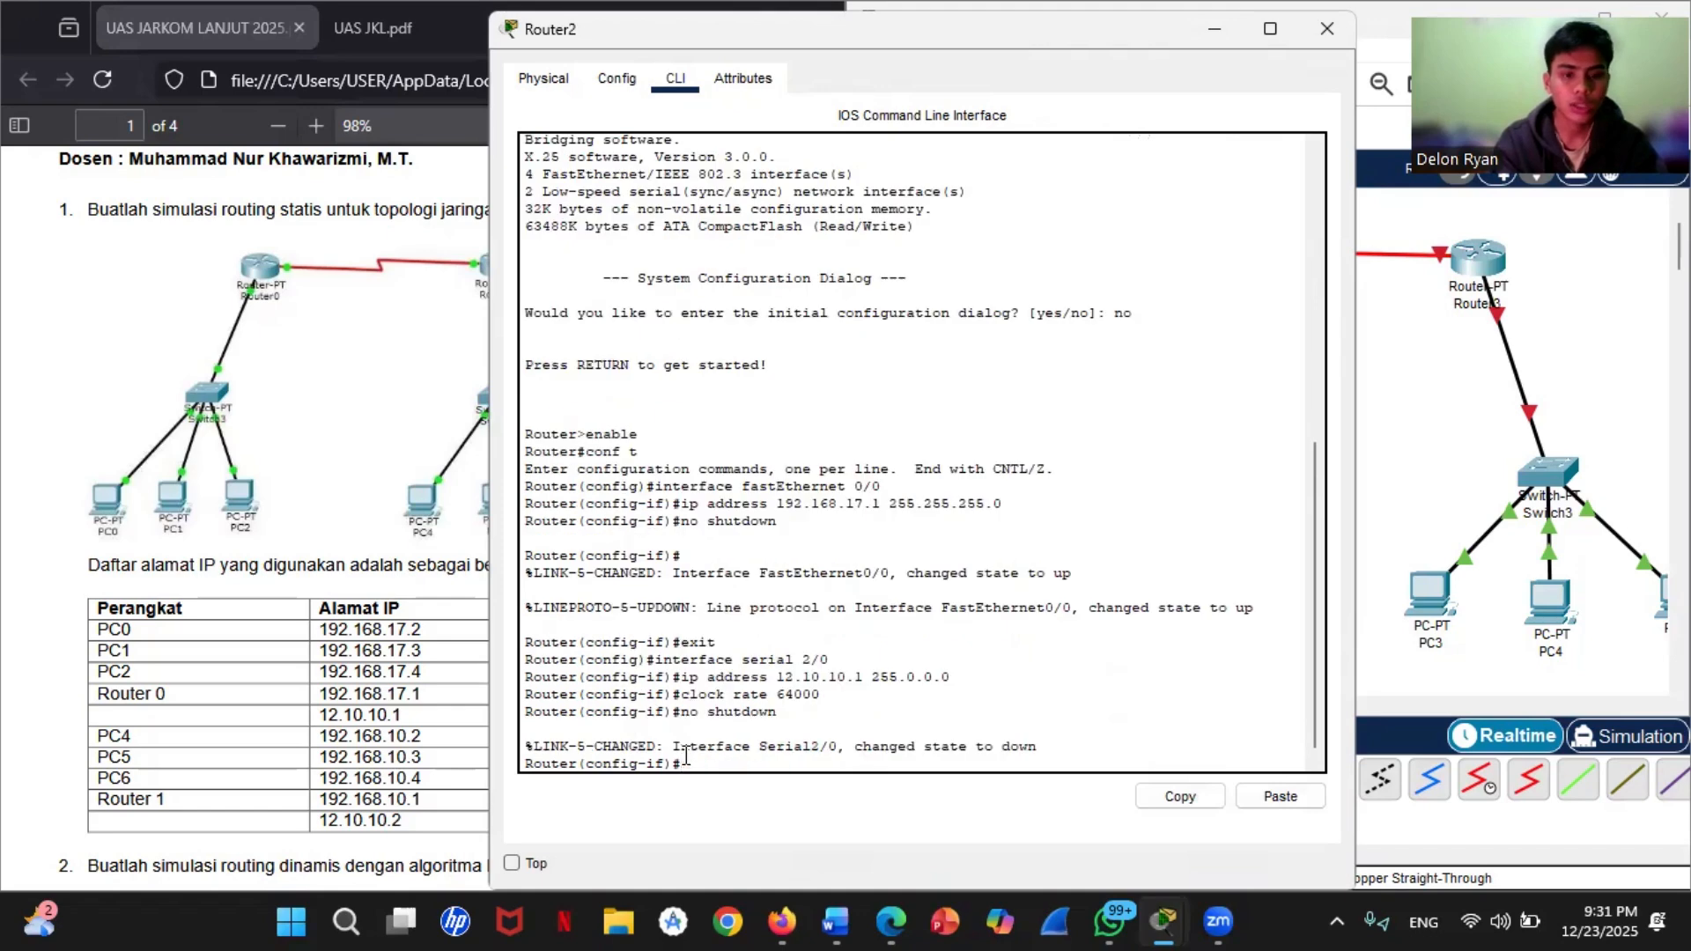
type("cxit")
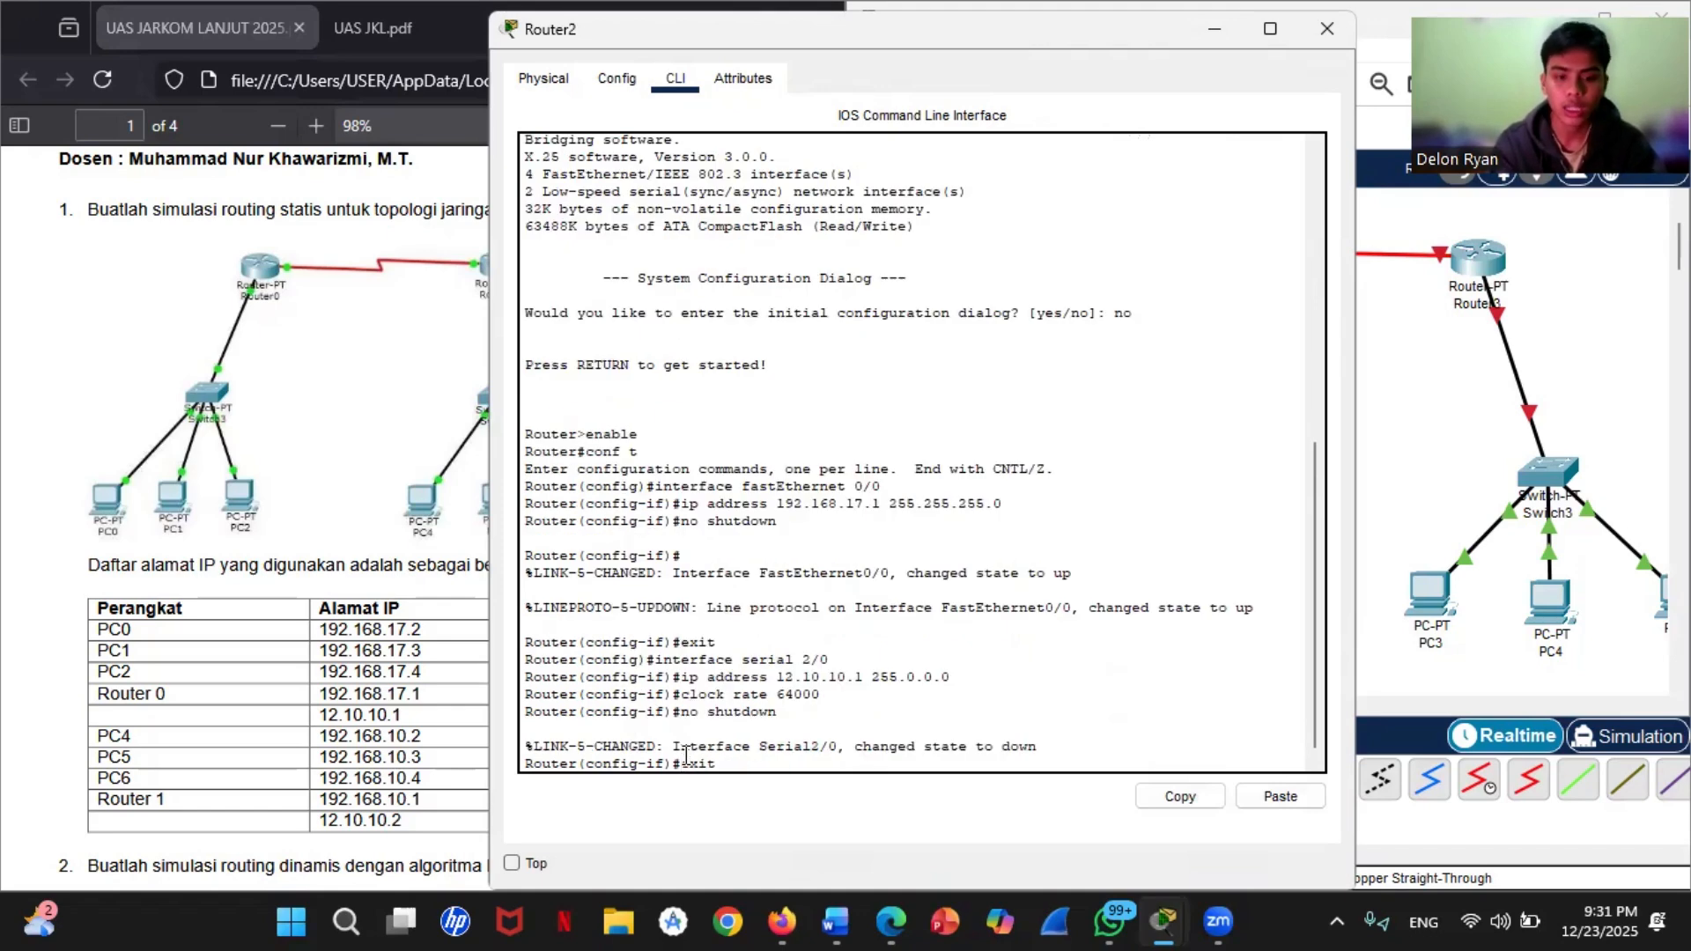
key("Return")
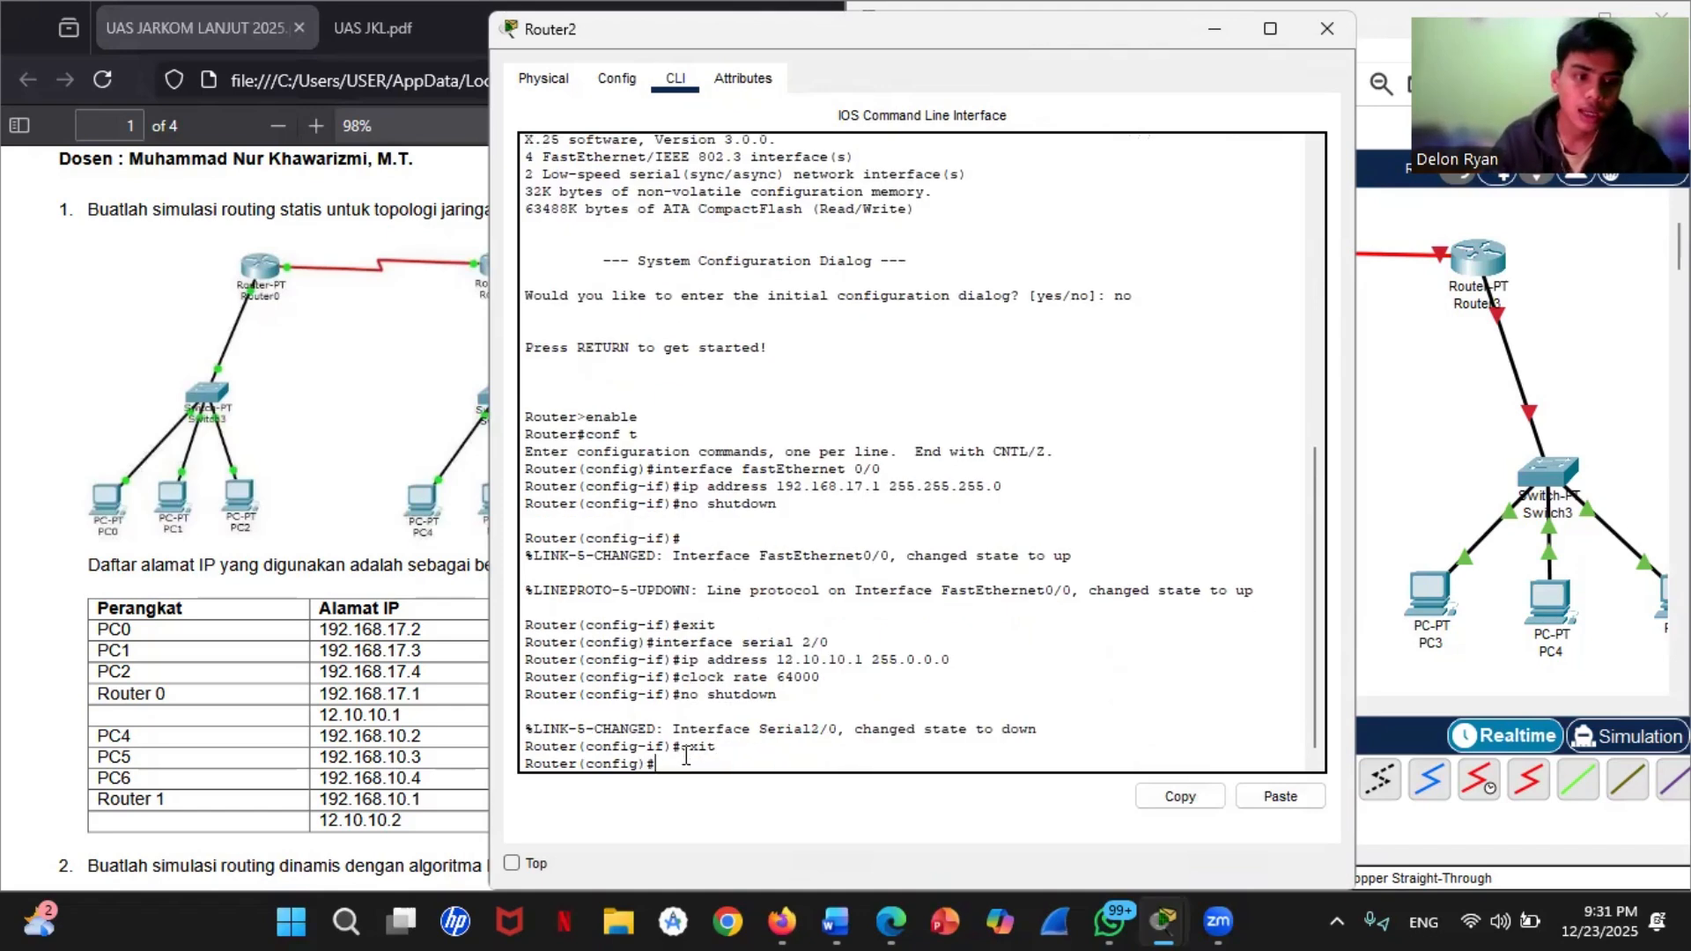
Step: Add a static route on Router2 to network 192.168.10.0 with mask 255.255.255.0 via next hop 12.10.10.2
left_click(1422, 385)
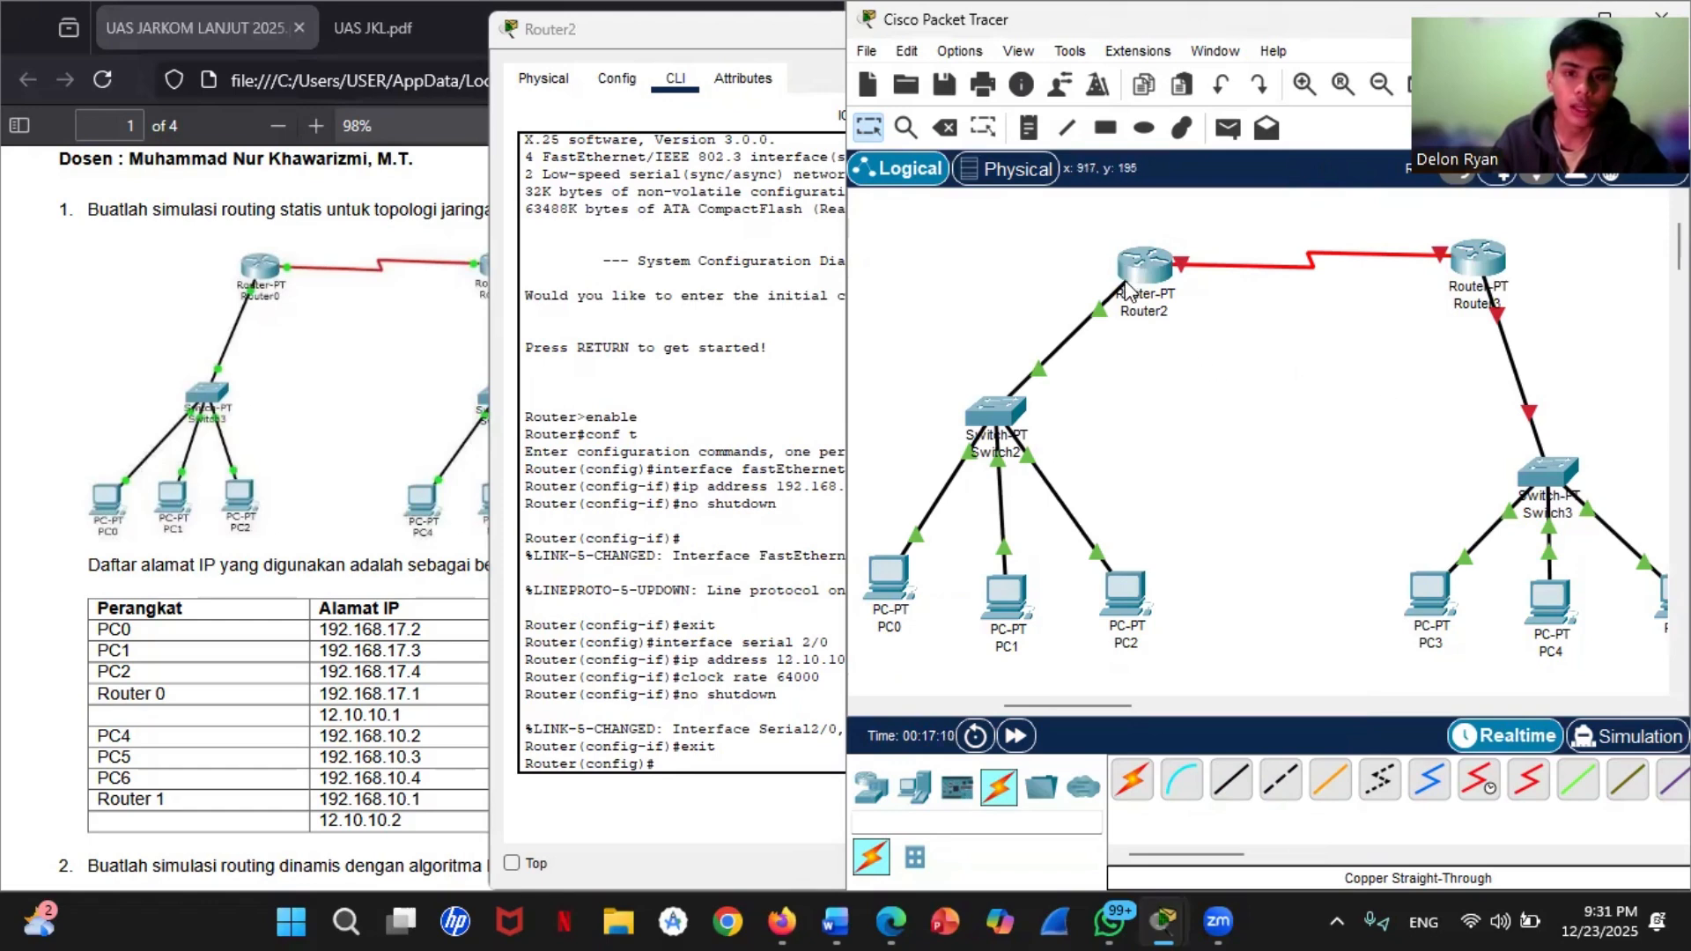
mouse_move(1135, 271)
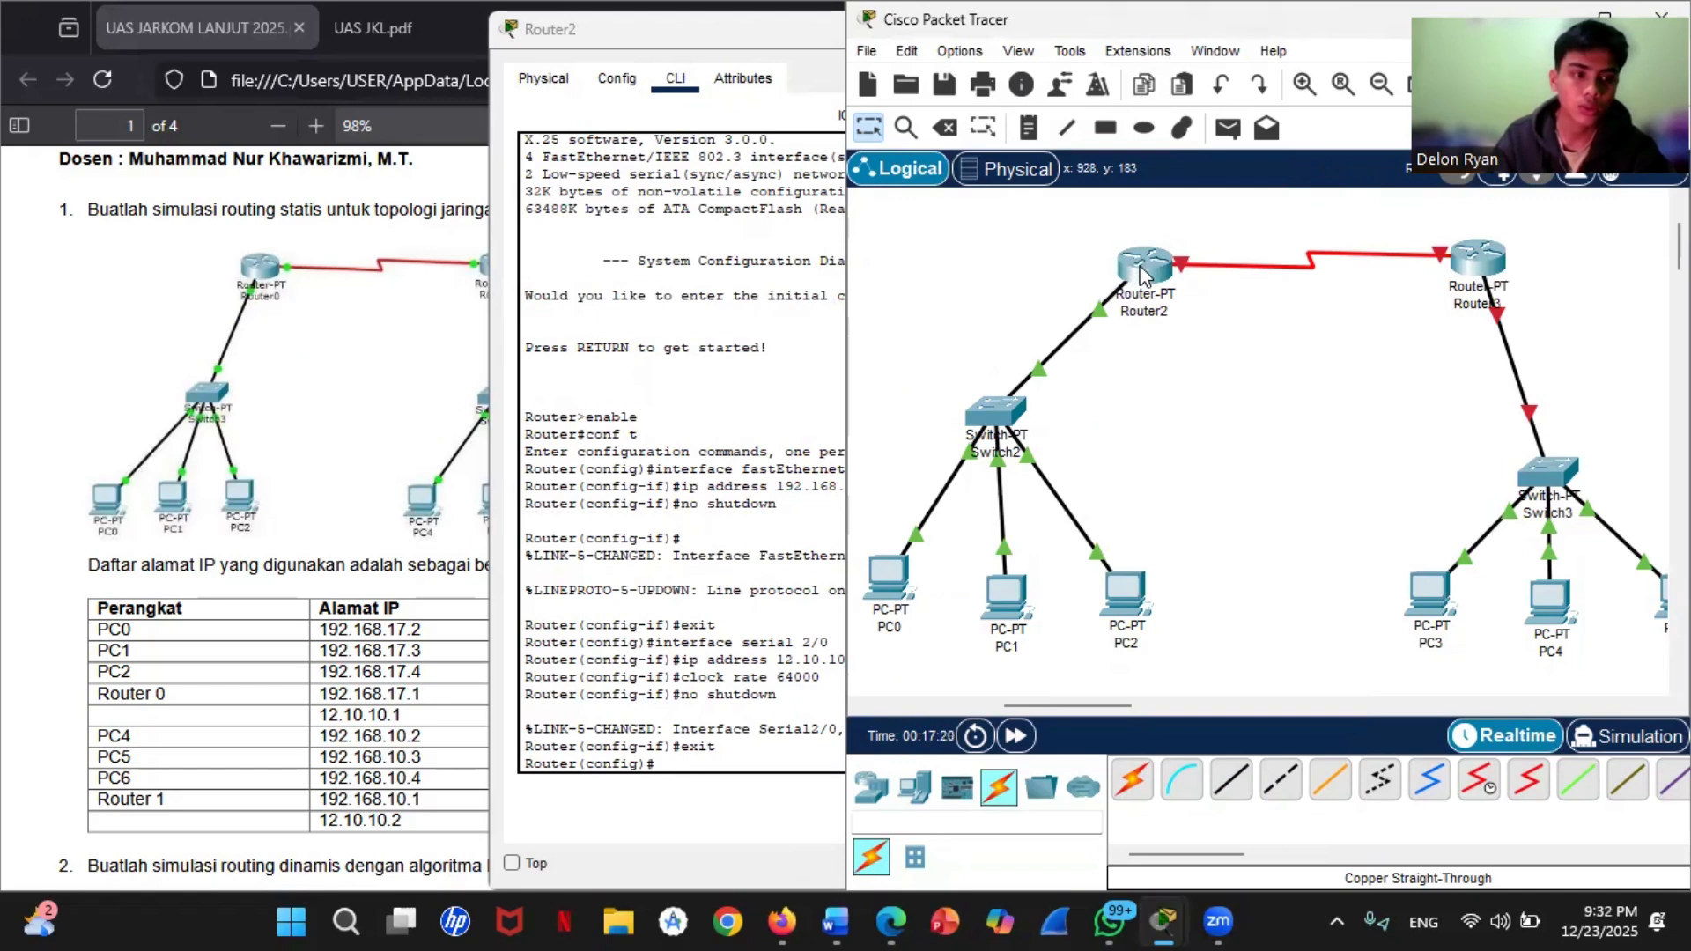
left_click(1142, 271)
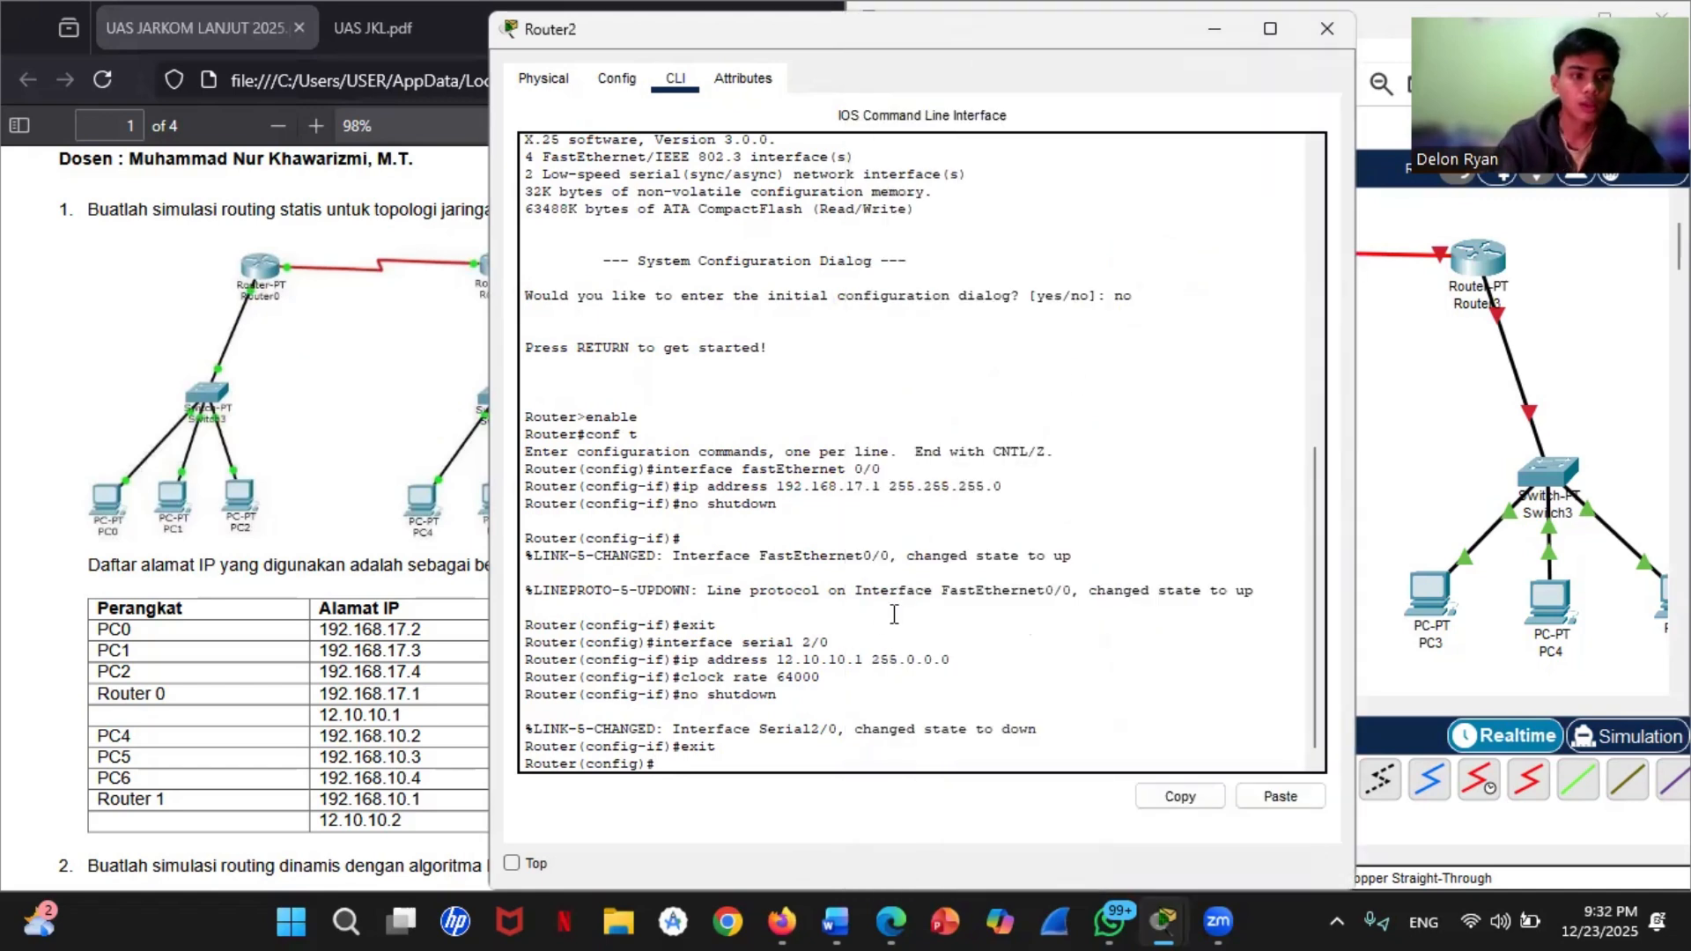
type("ip ro")
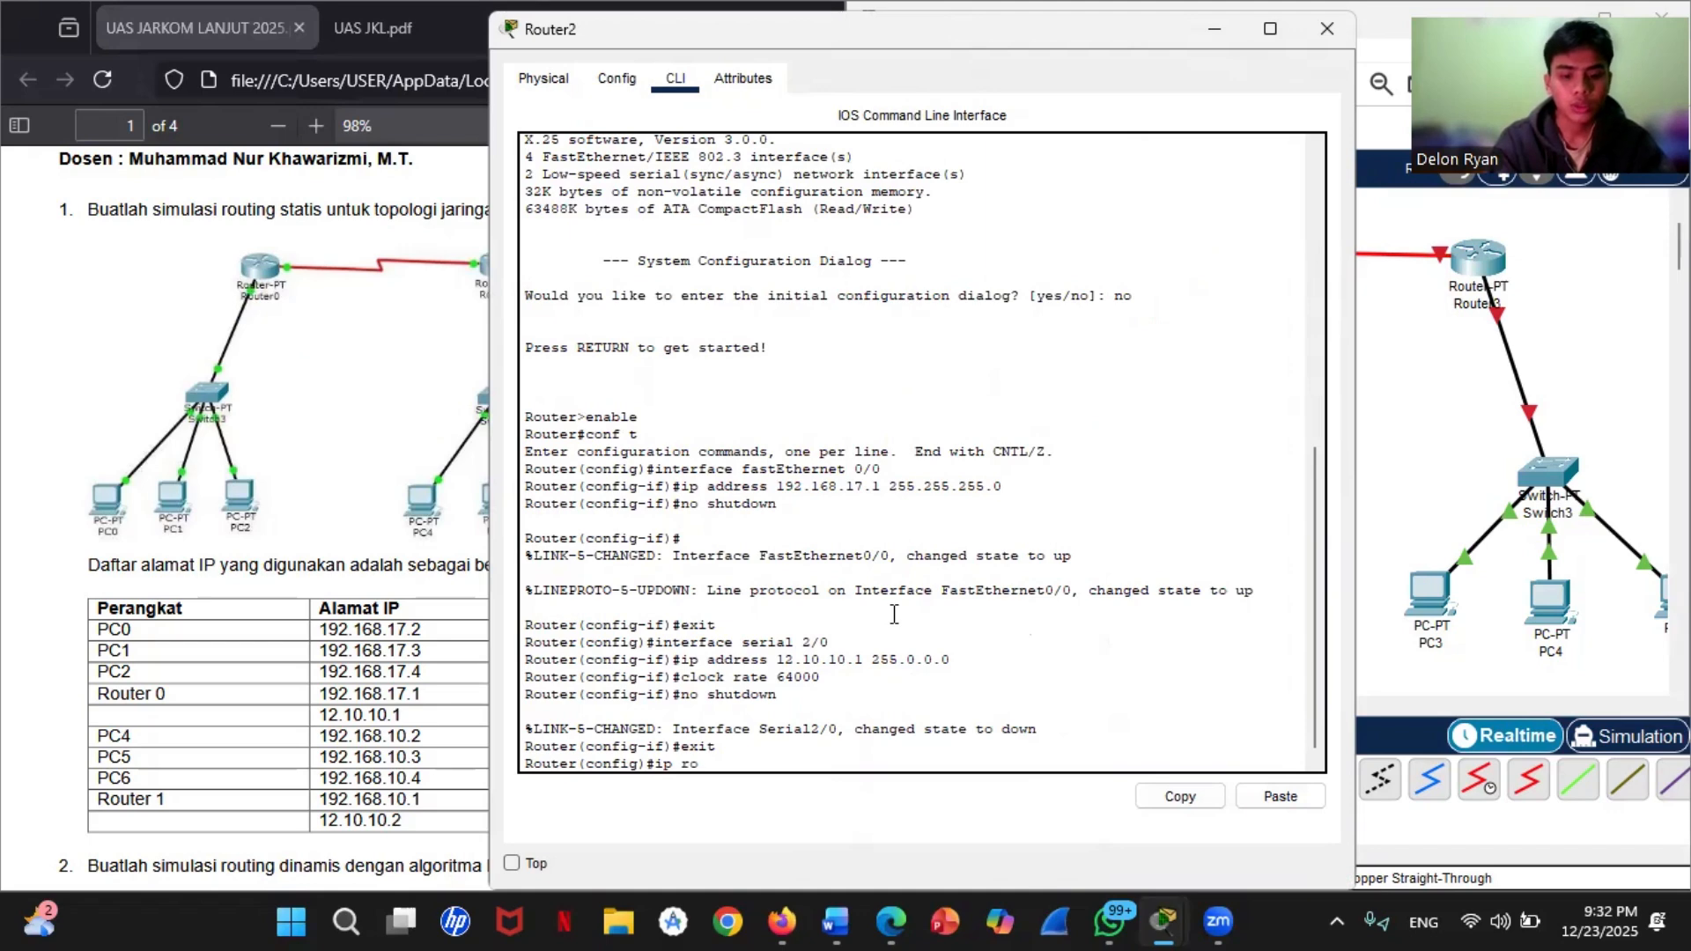
type("ute 1")
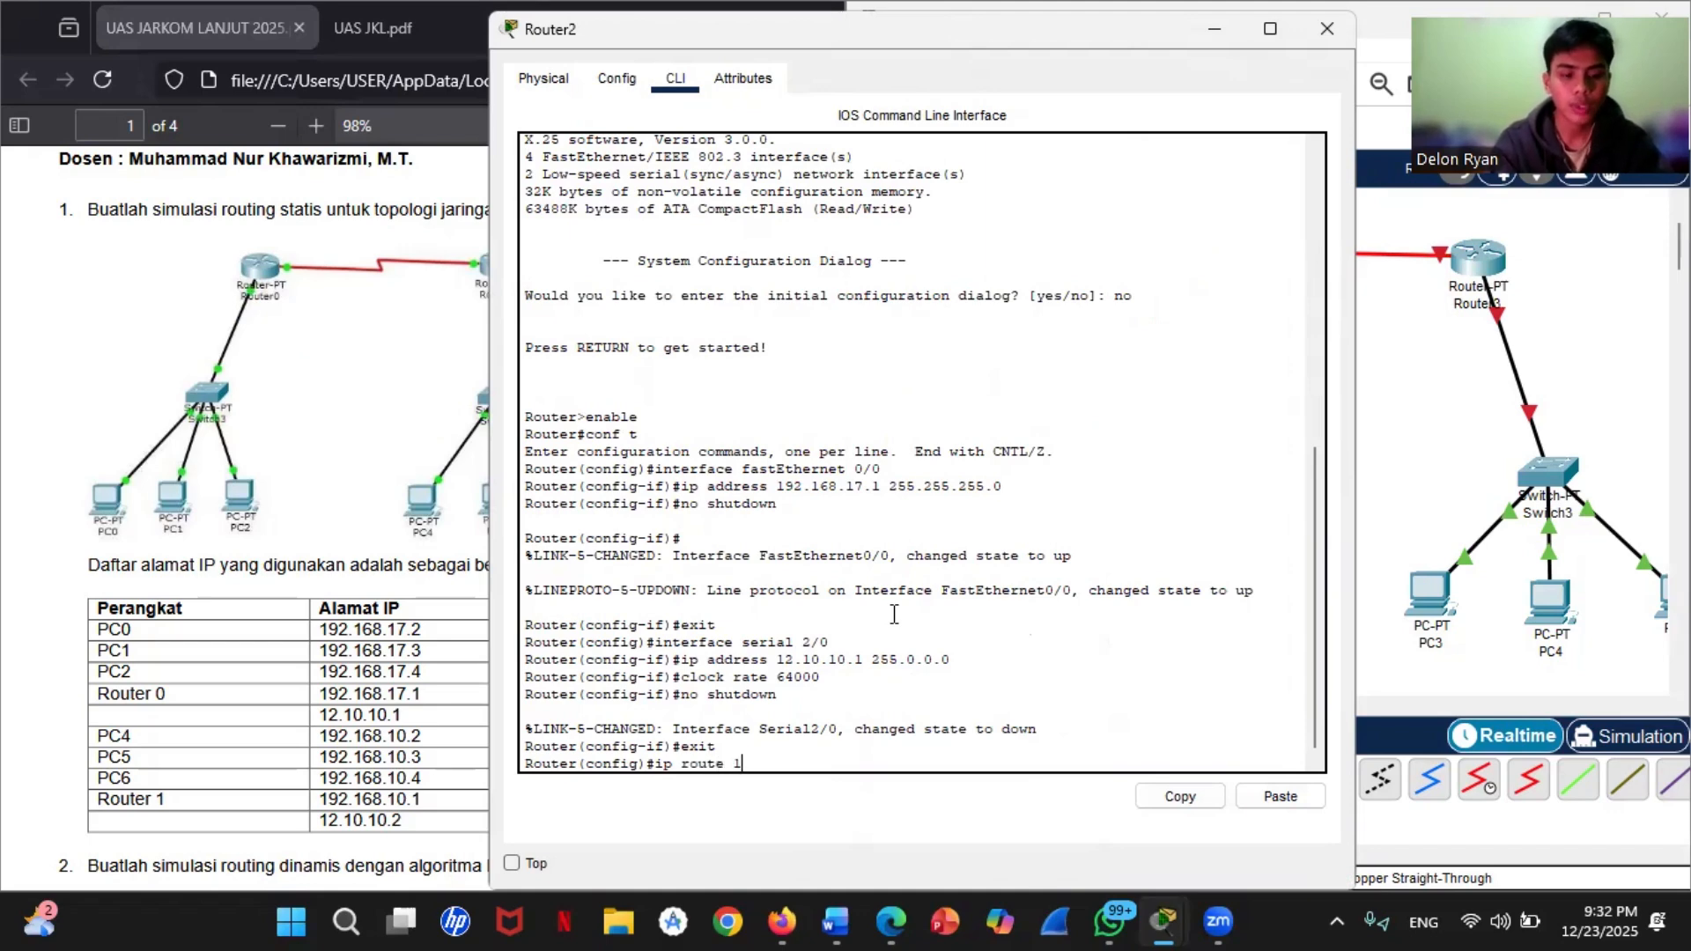
type("92.168")
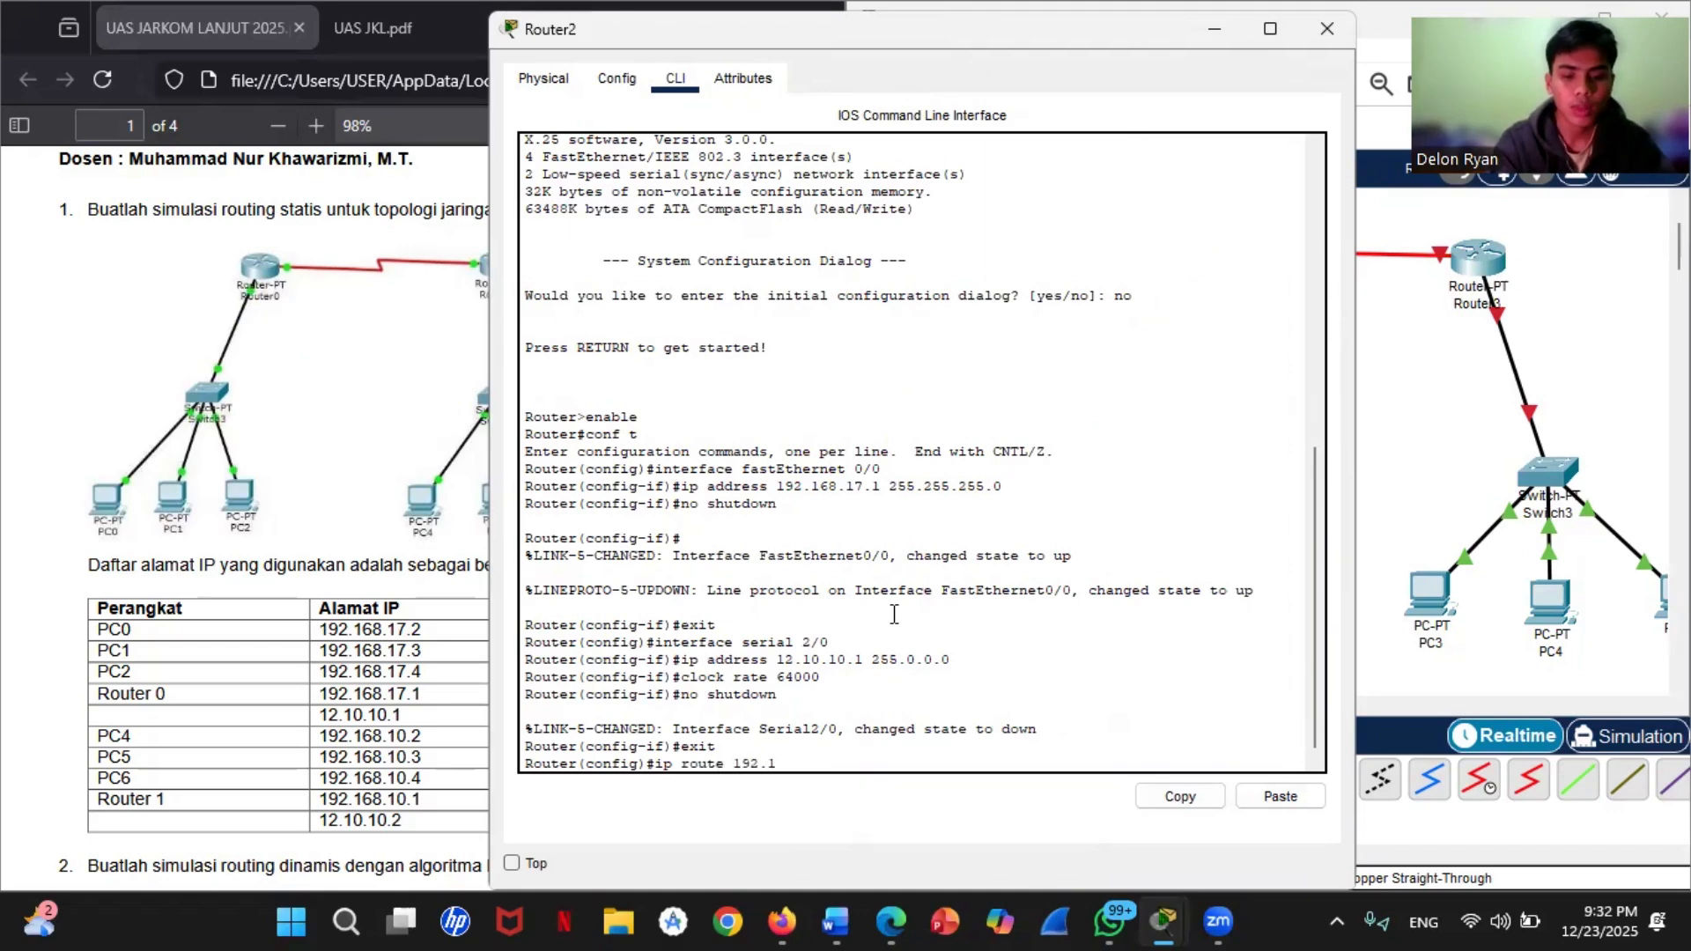
type(".10")
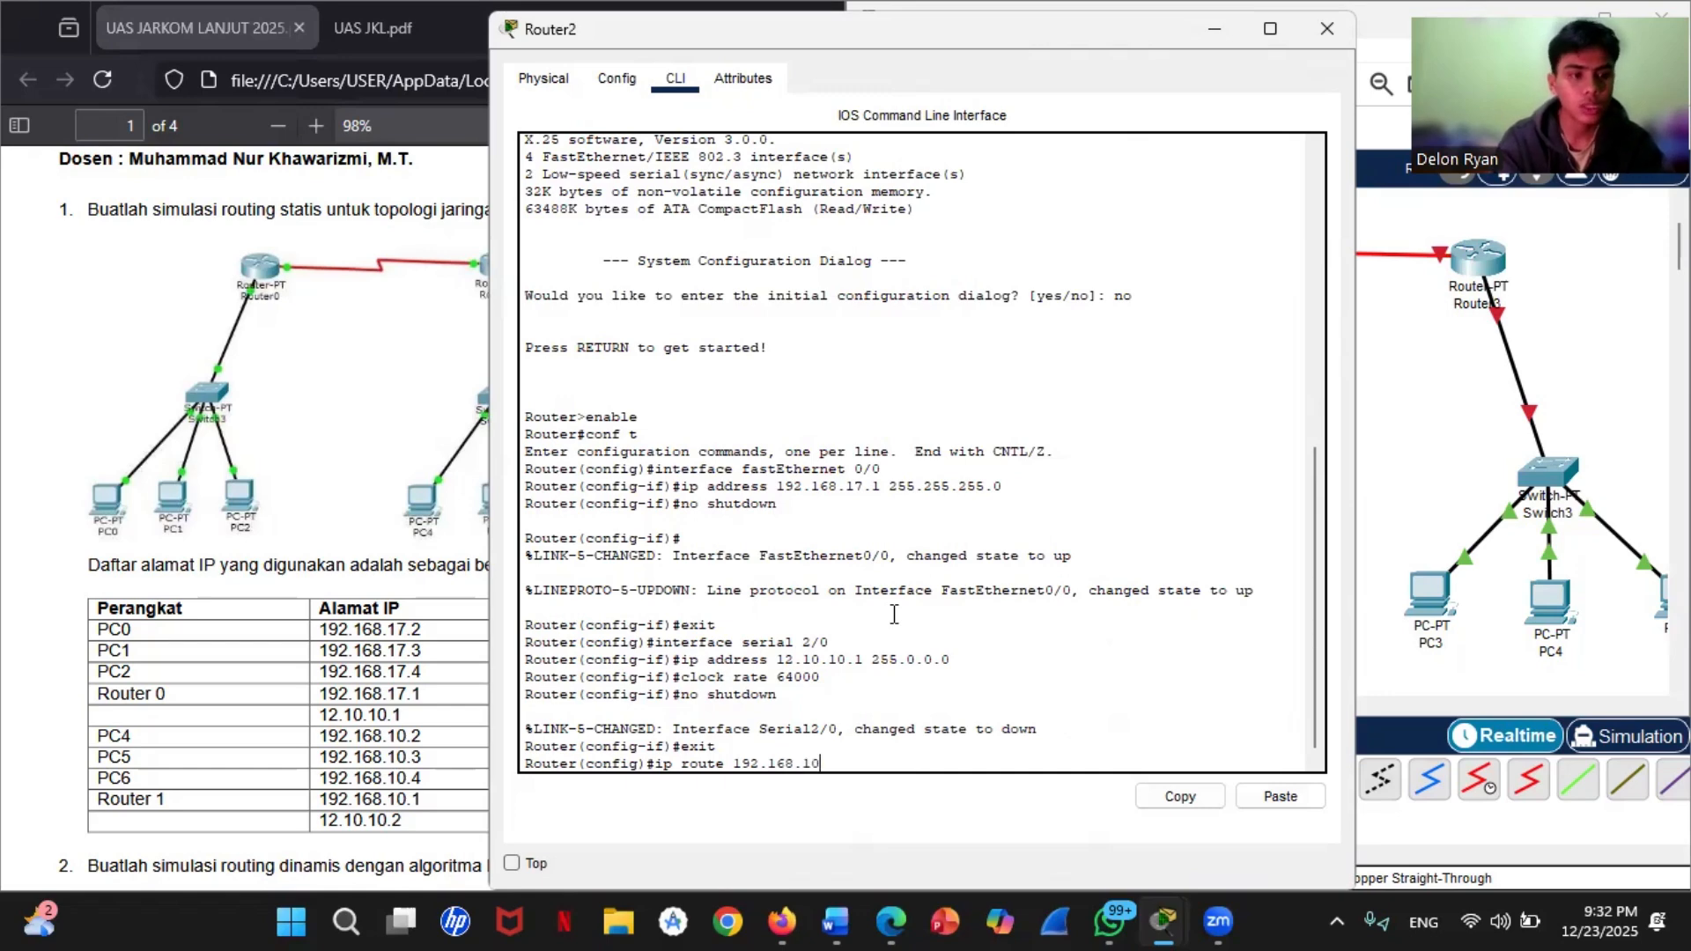
type(".0 255")
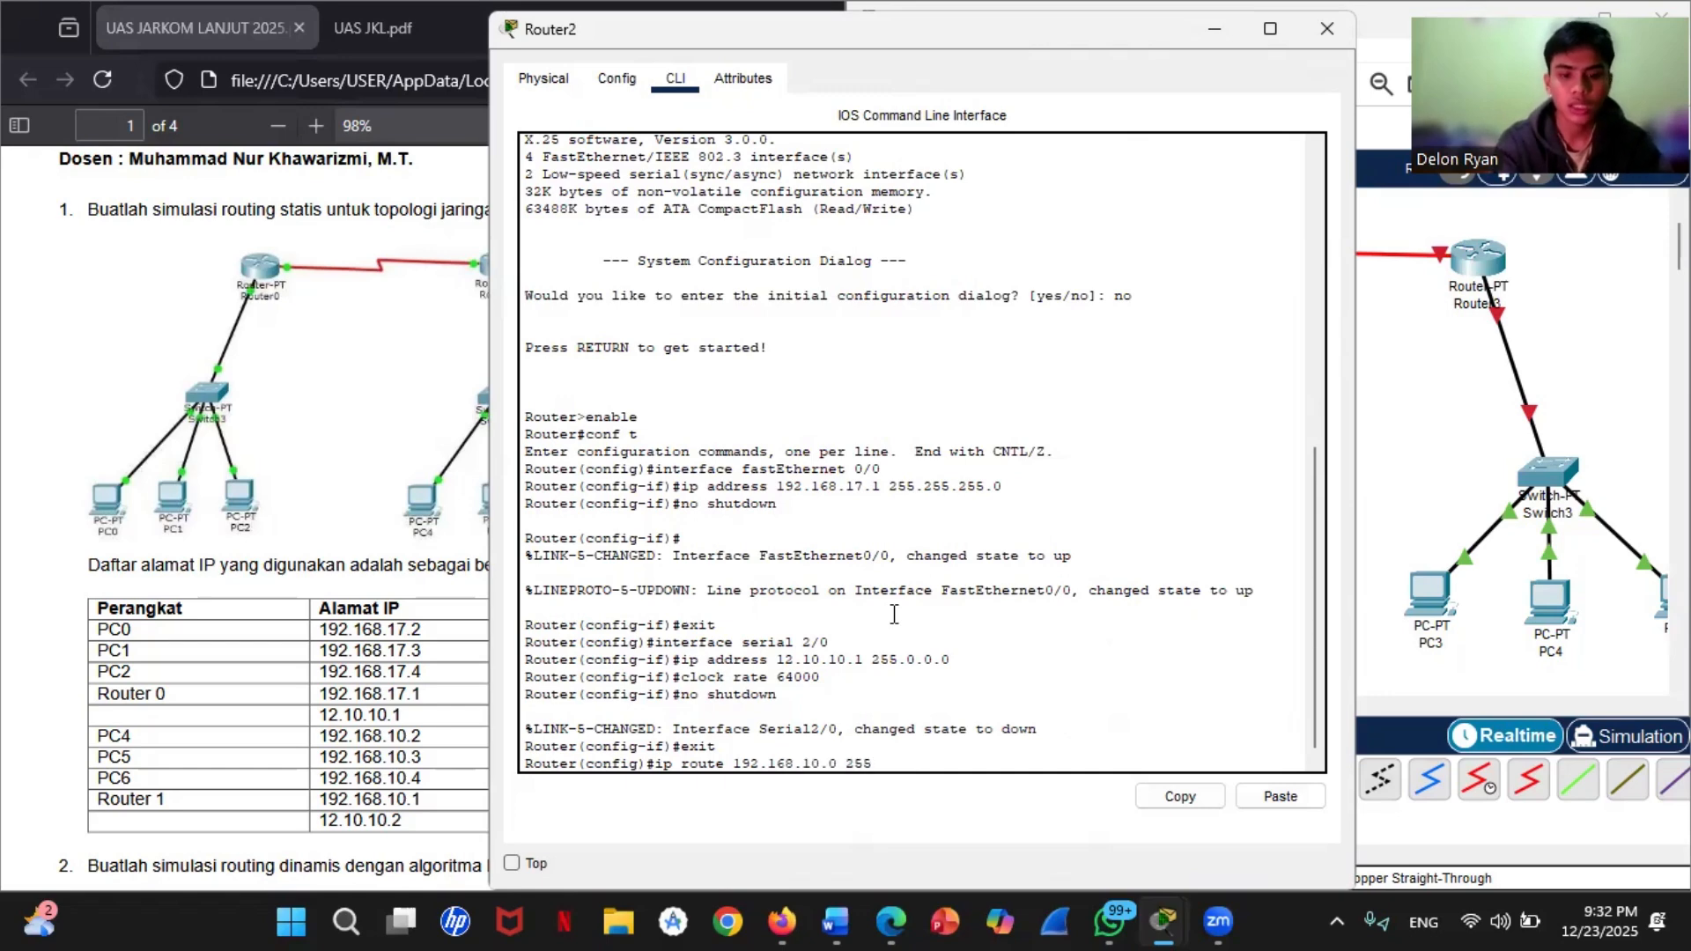
type(".255.255.2")
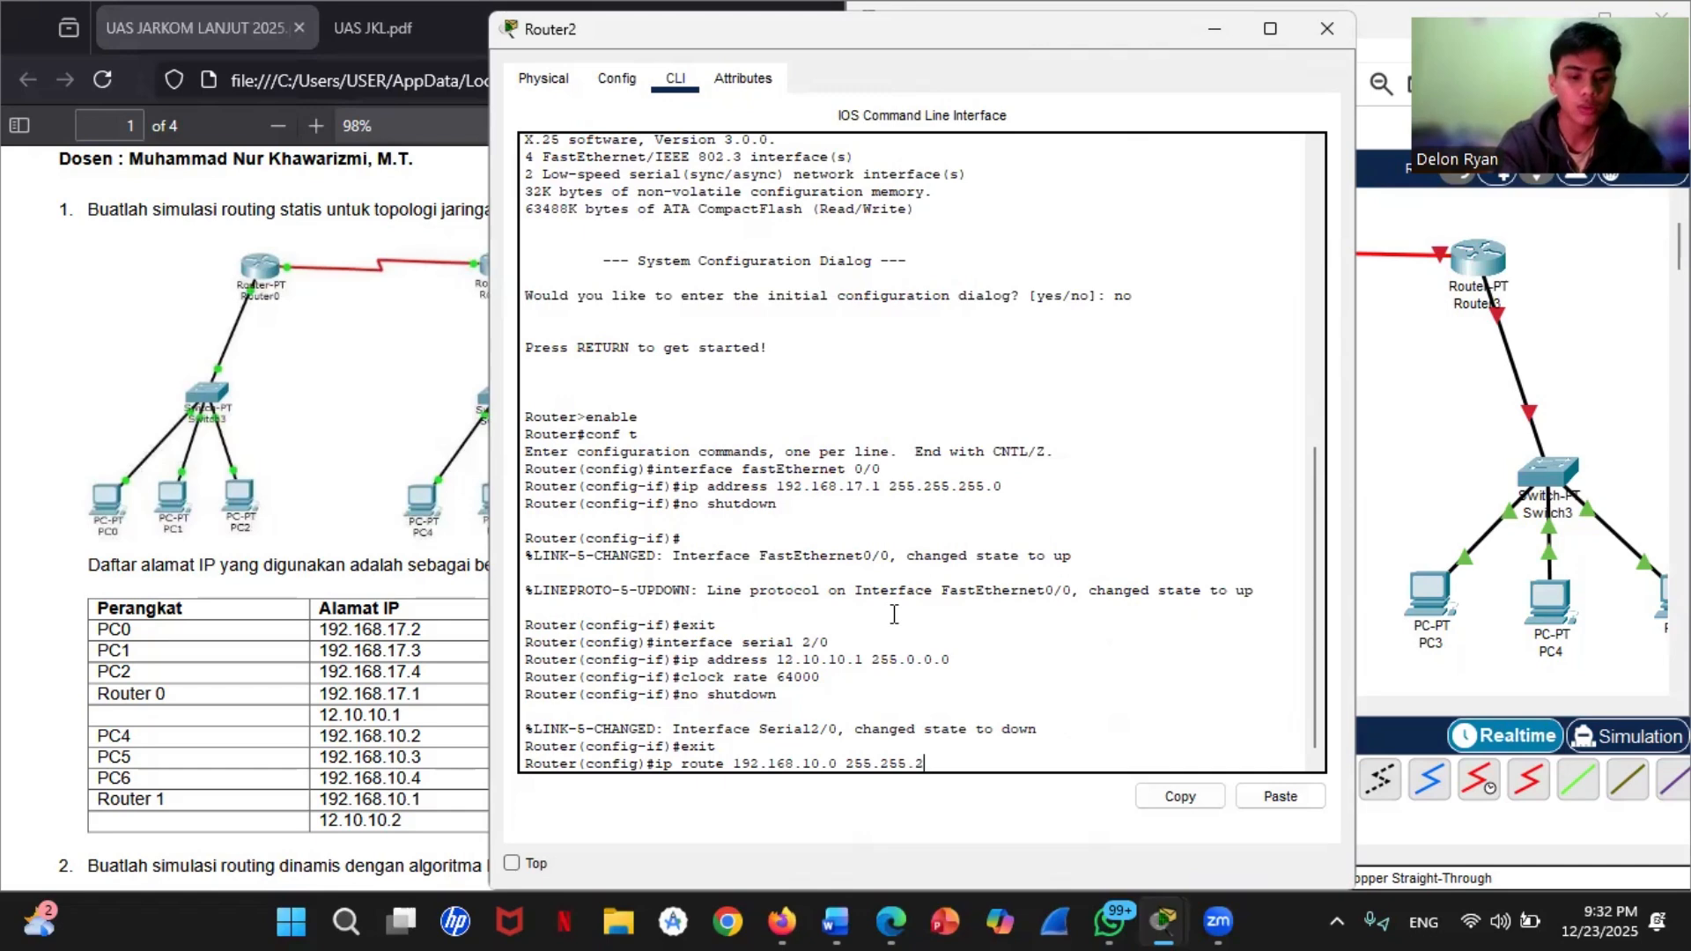
type("55.0")
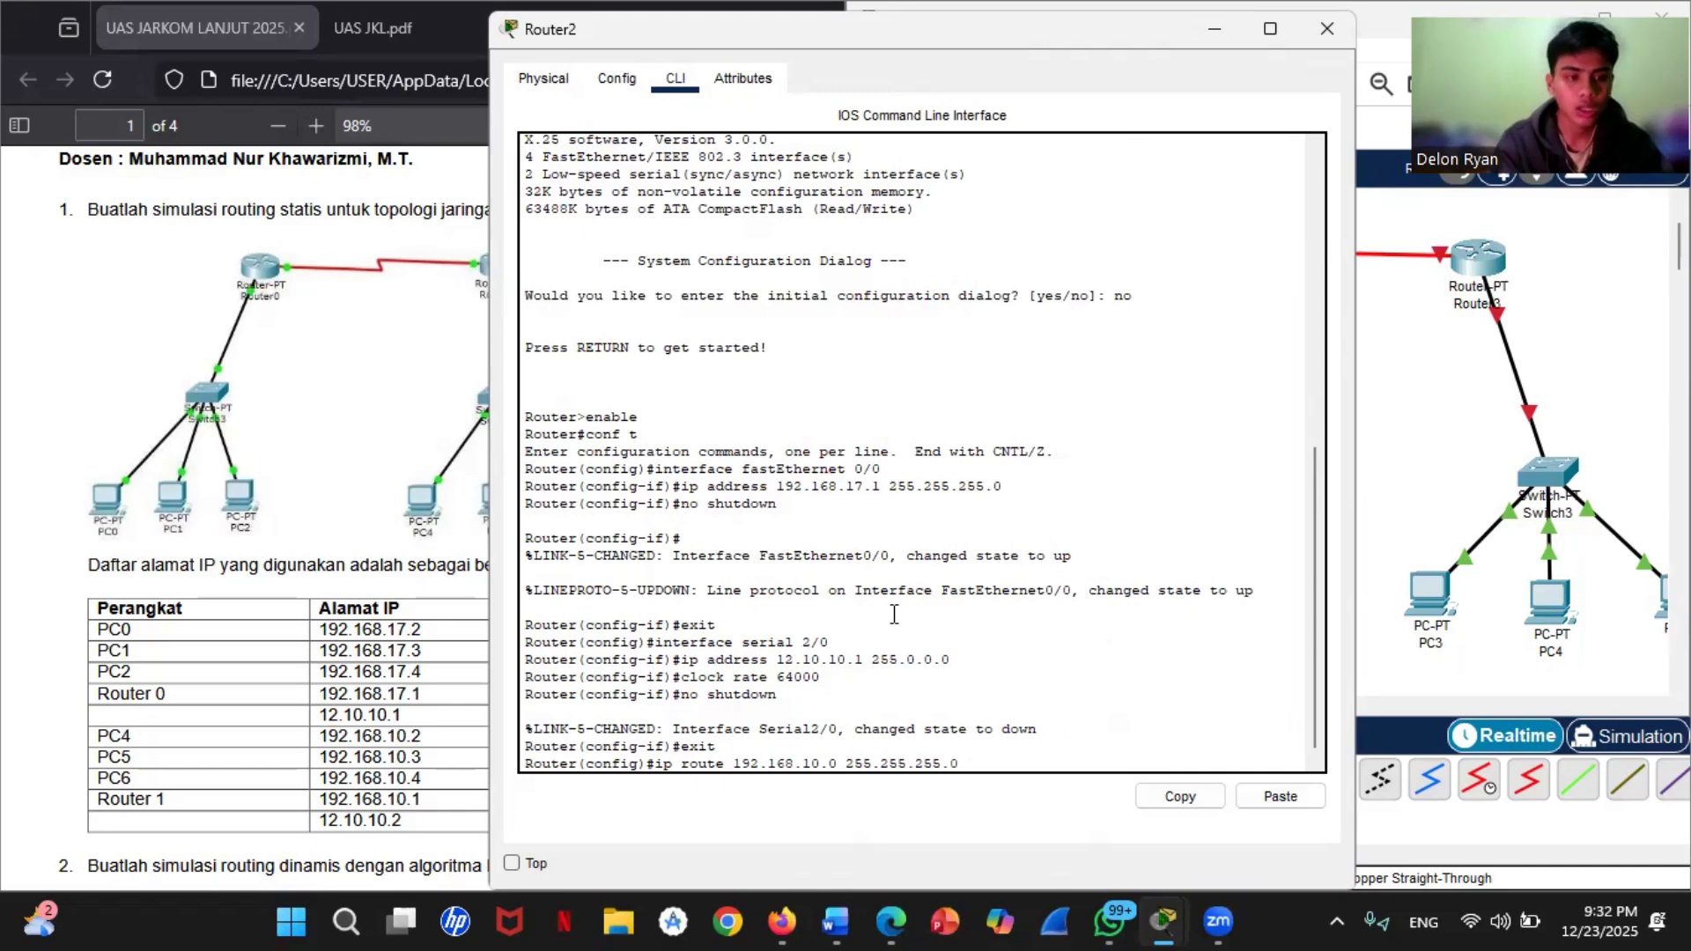
type(" 12.")
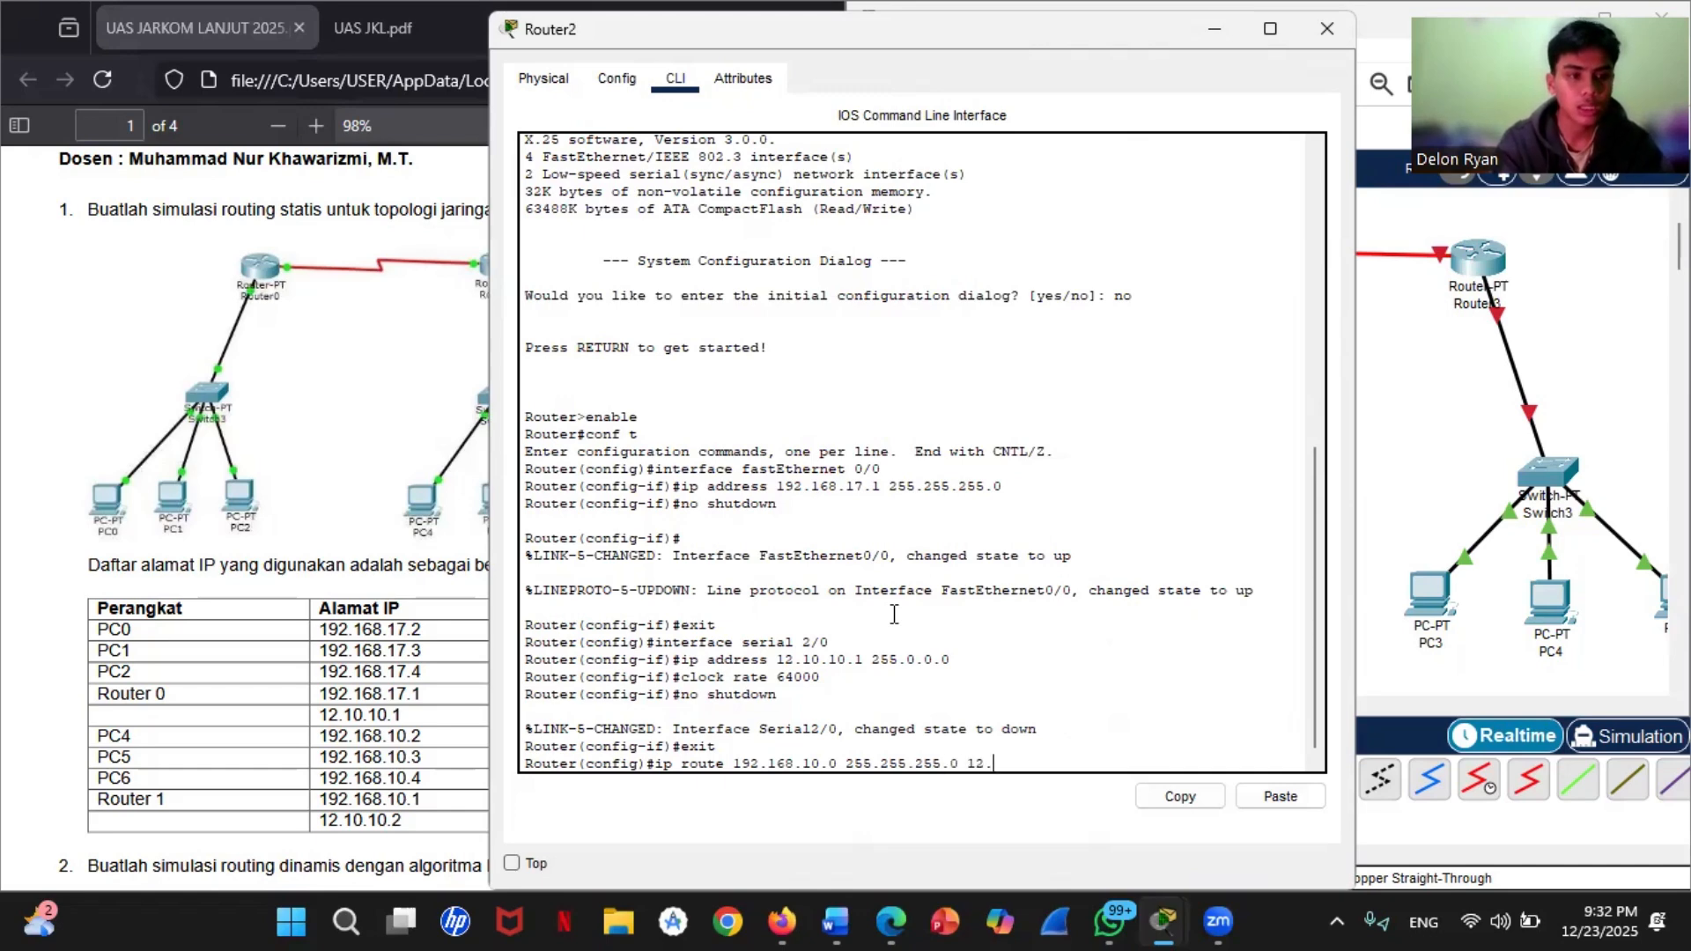
type("10.10.")
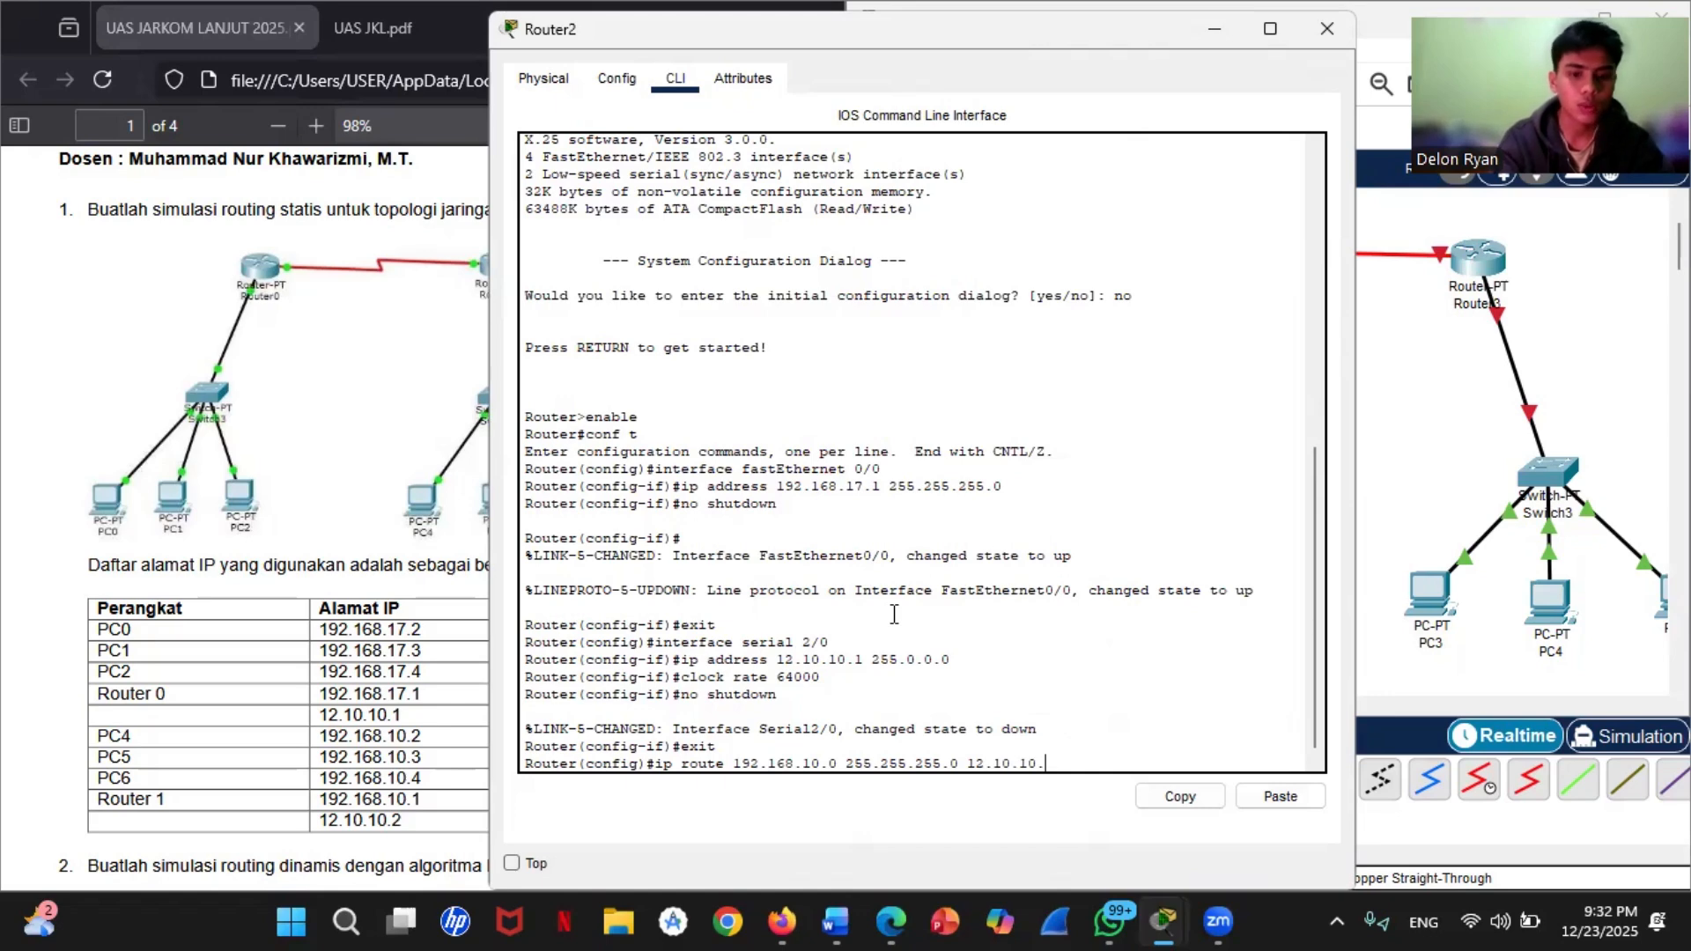
type("2")
key("Return")
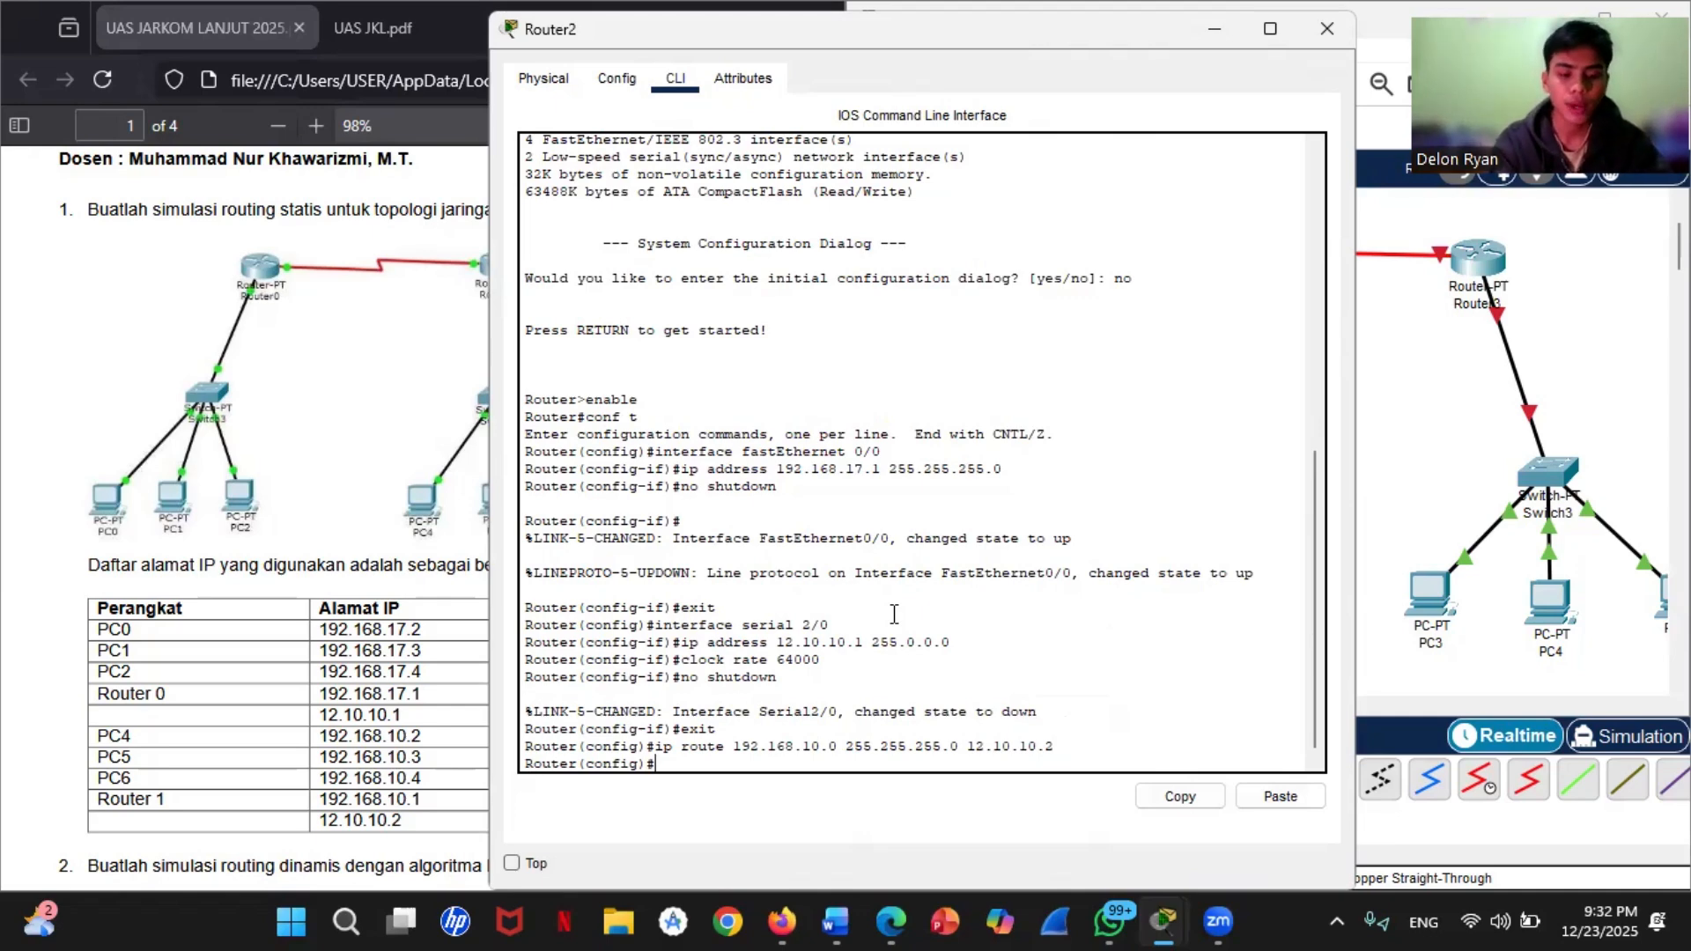
Step: End Router2's configuration mode and save its configuration with the write command
type("end")
key("Return")
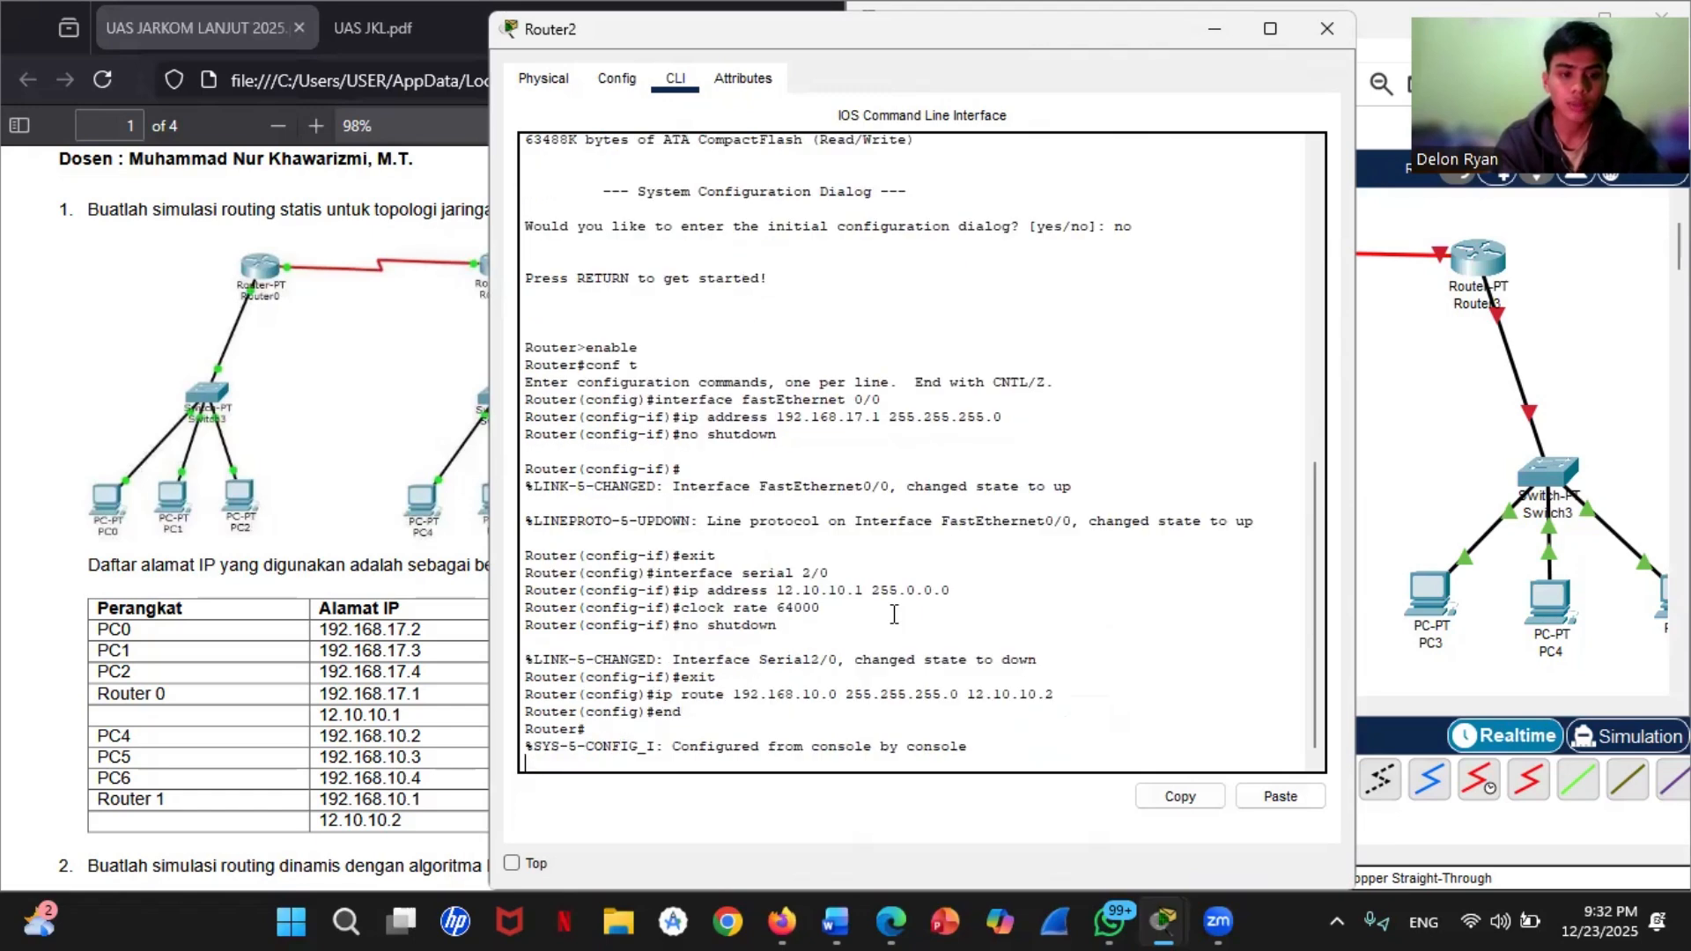
key("Return")
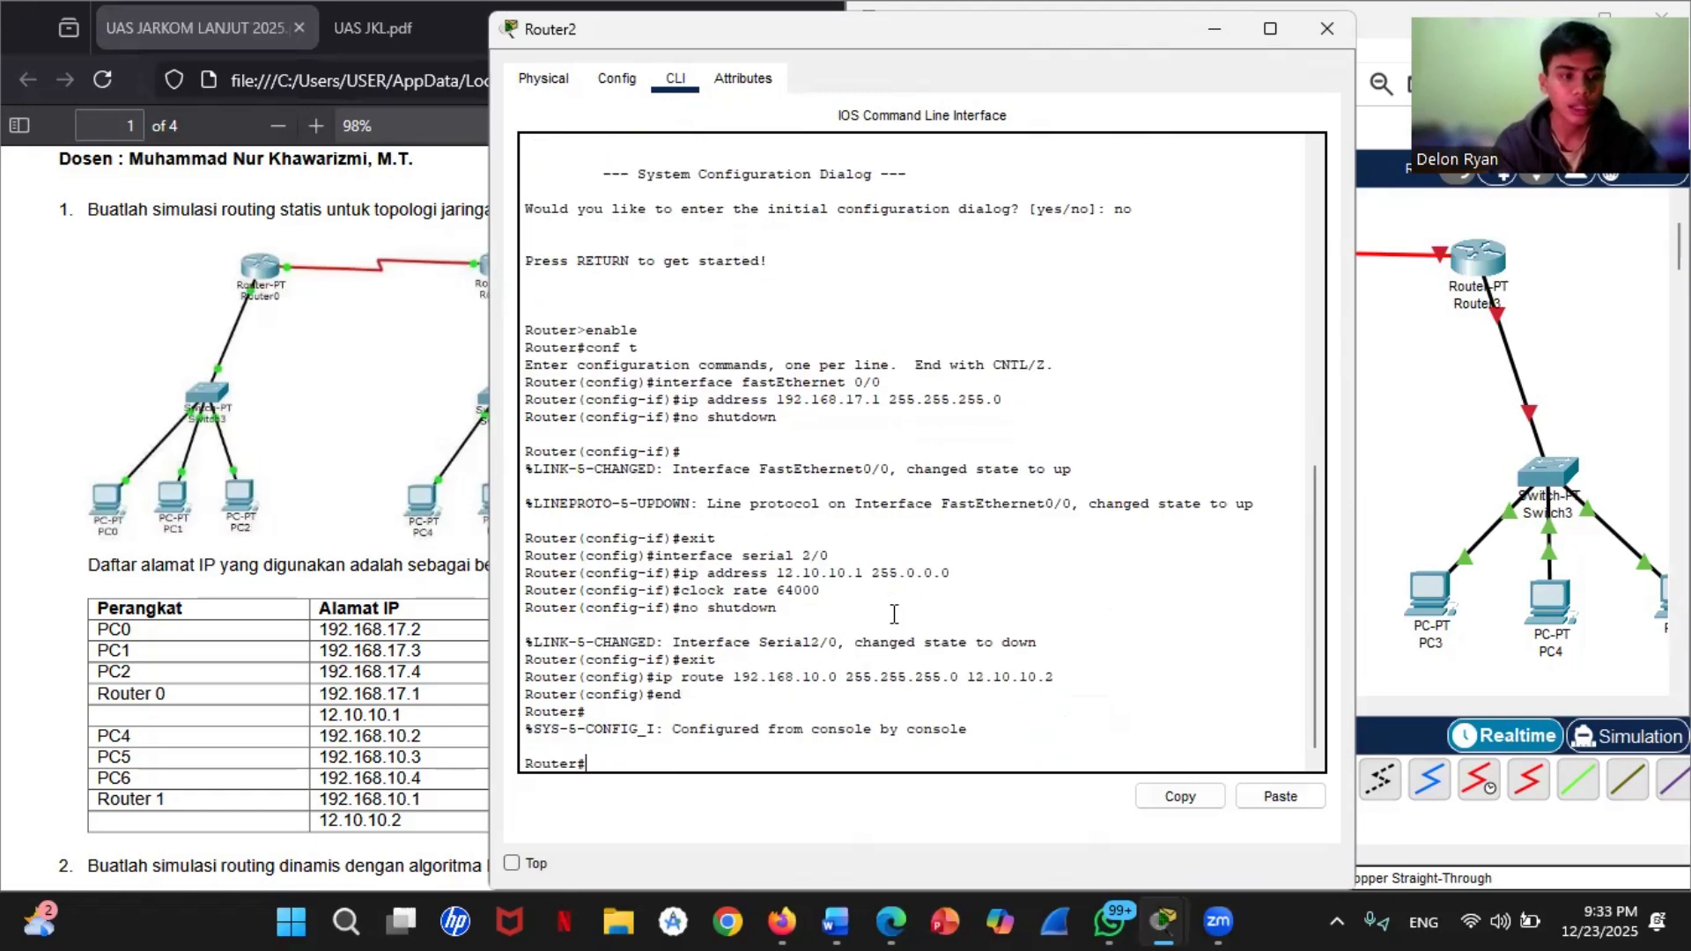
type("write")
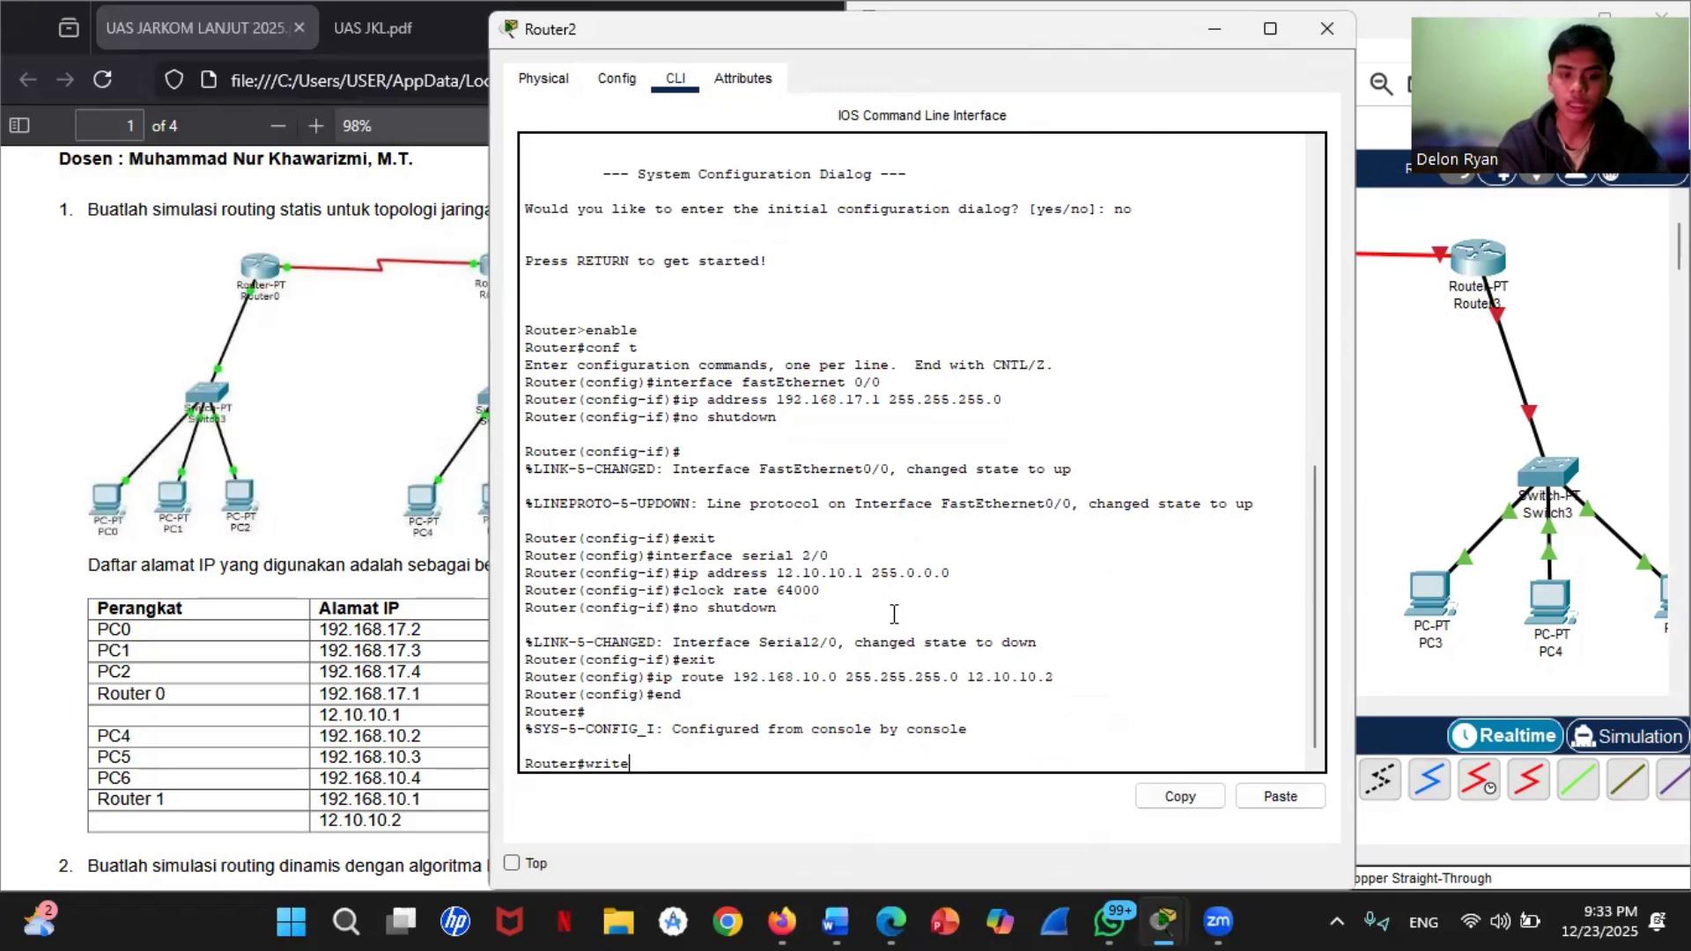
key("Return")
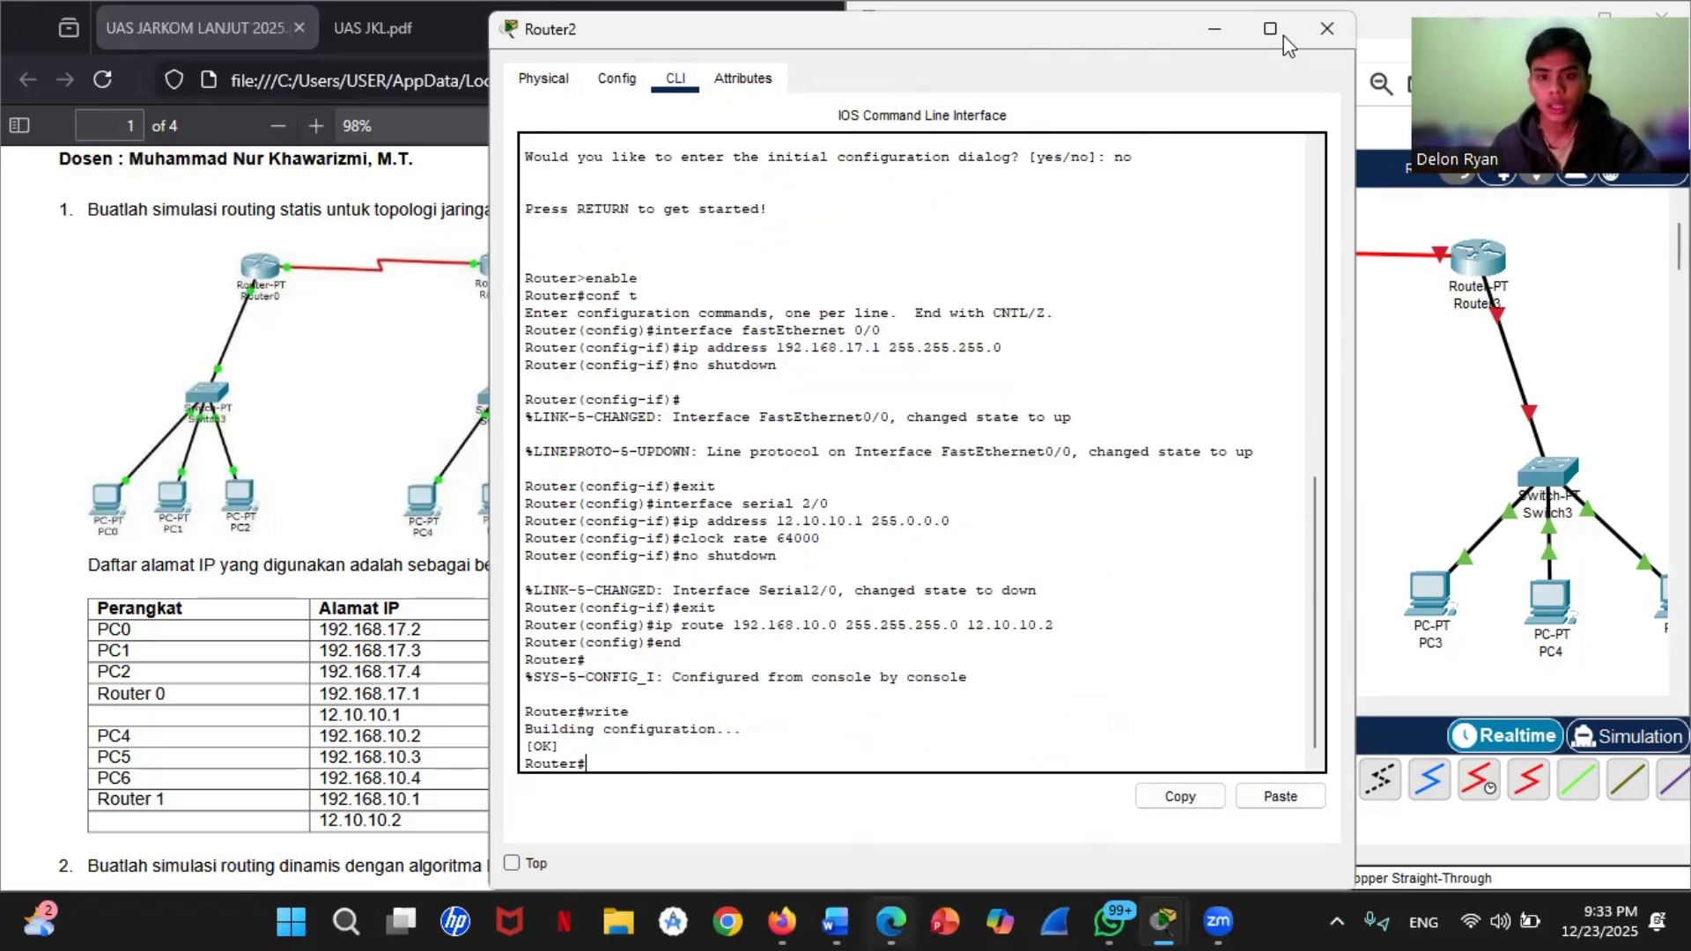
Step: Open Router3's command line from the topology and decline the initial configuration dialog with no
left_click(1424, 399)
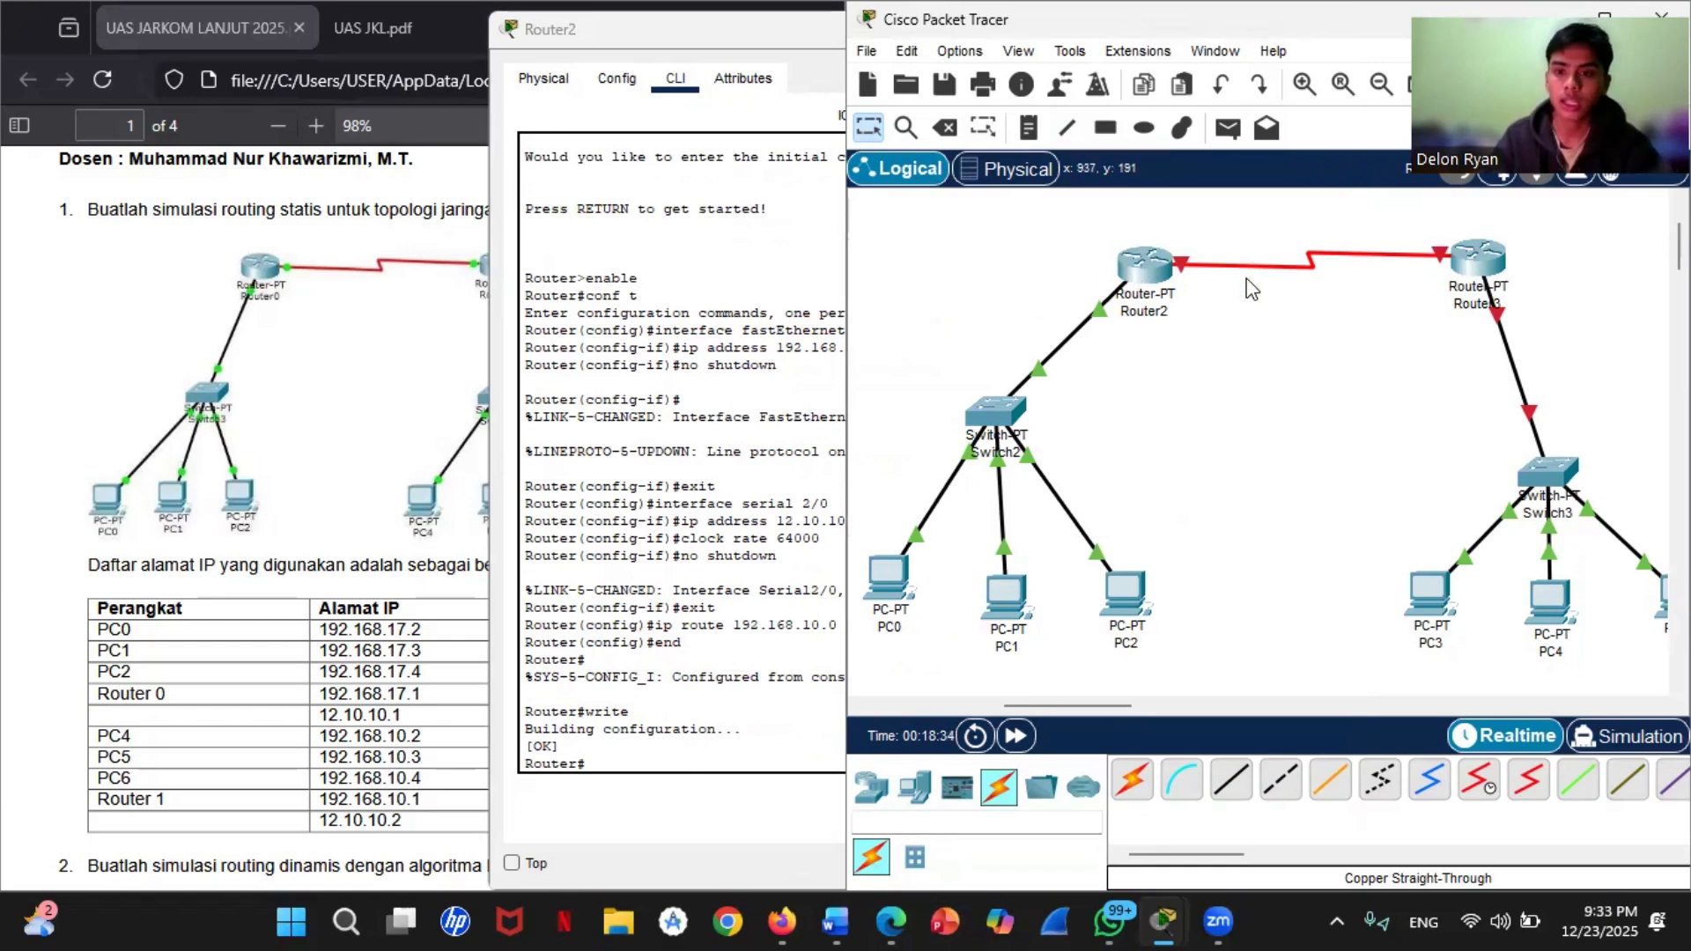
left_click(1488, 262)
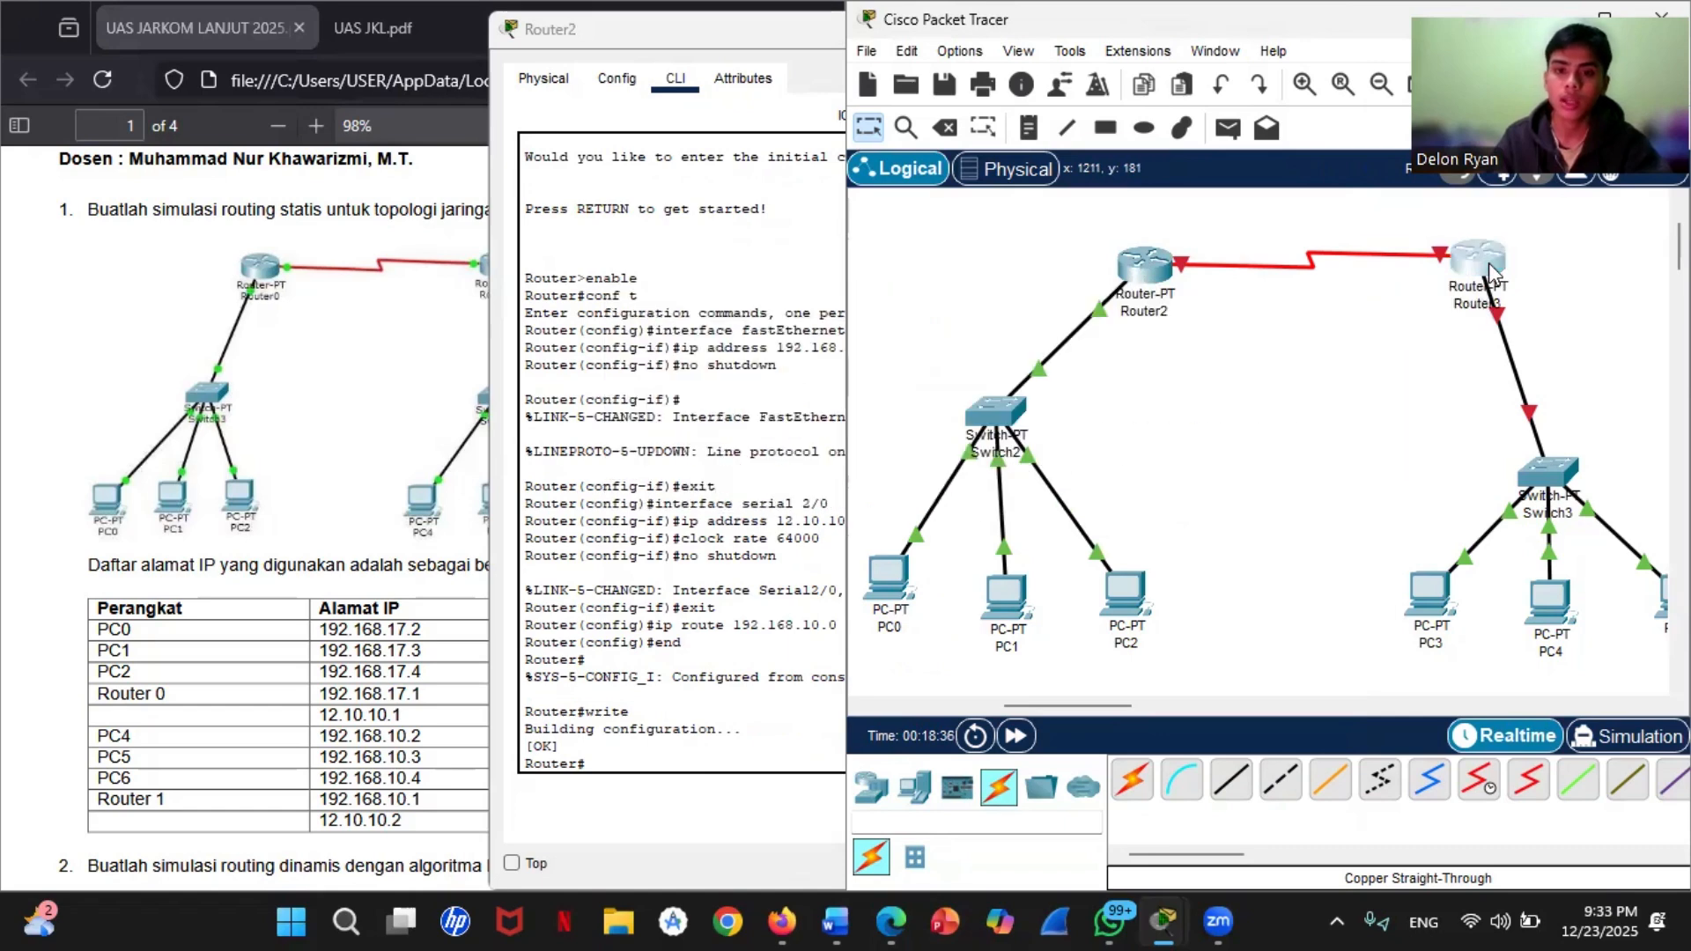
left_click(676, 78)
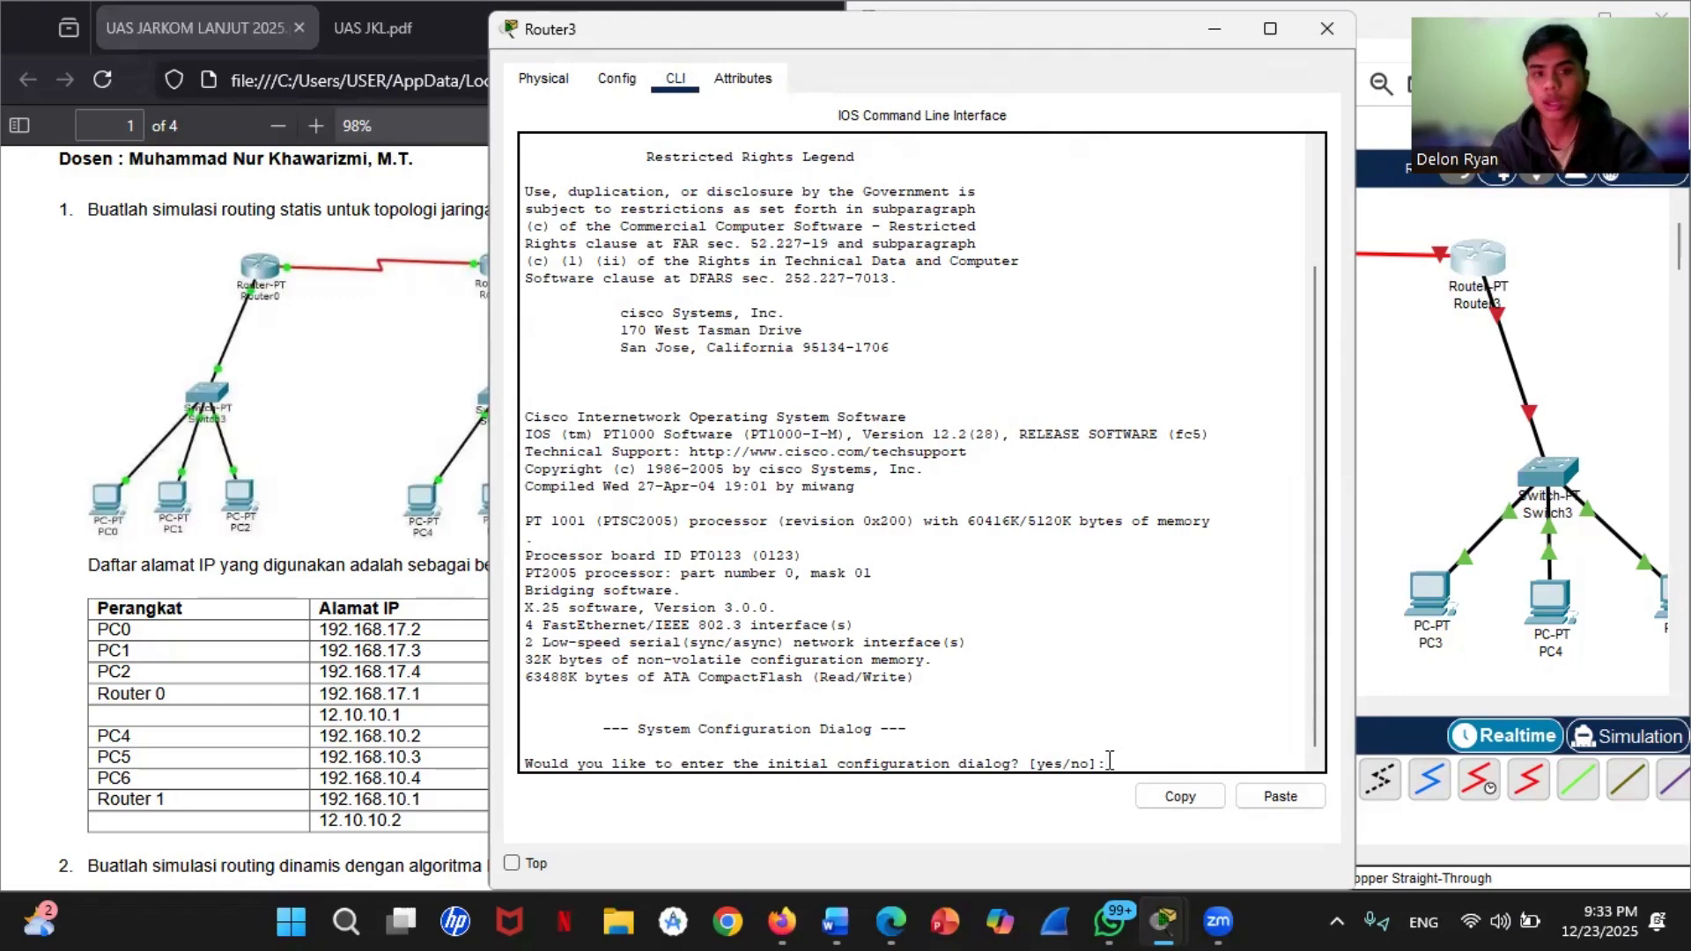
type("no")
key("Return")
key("Return")
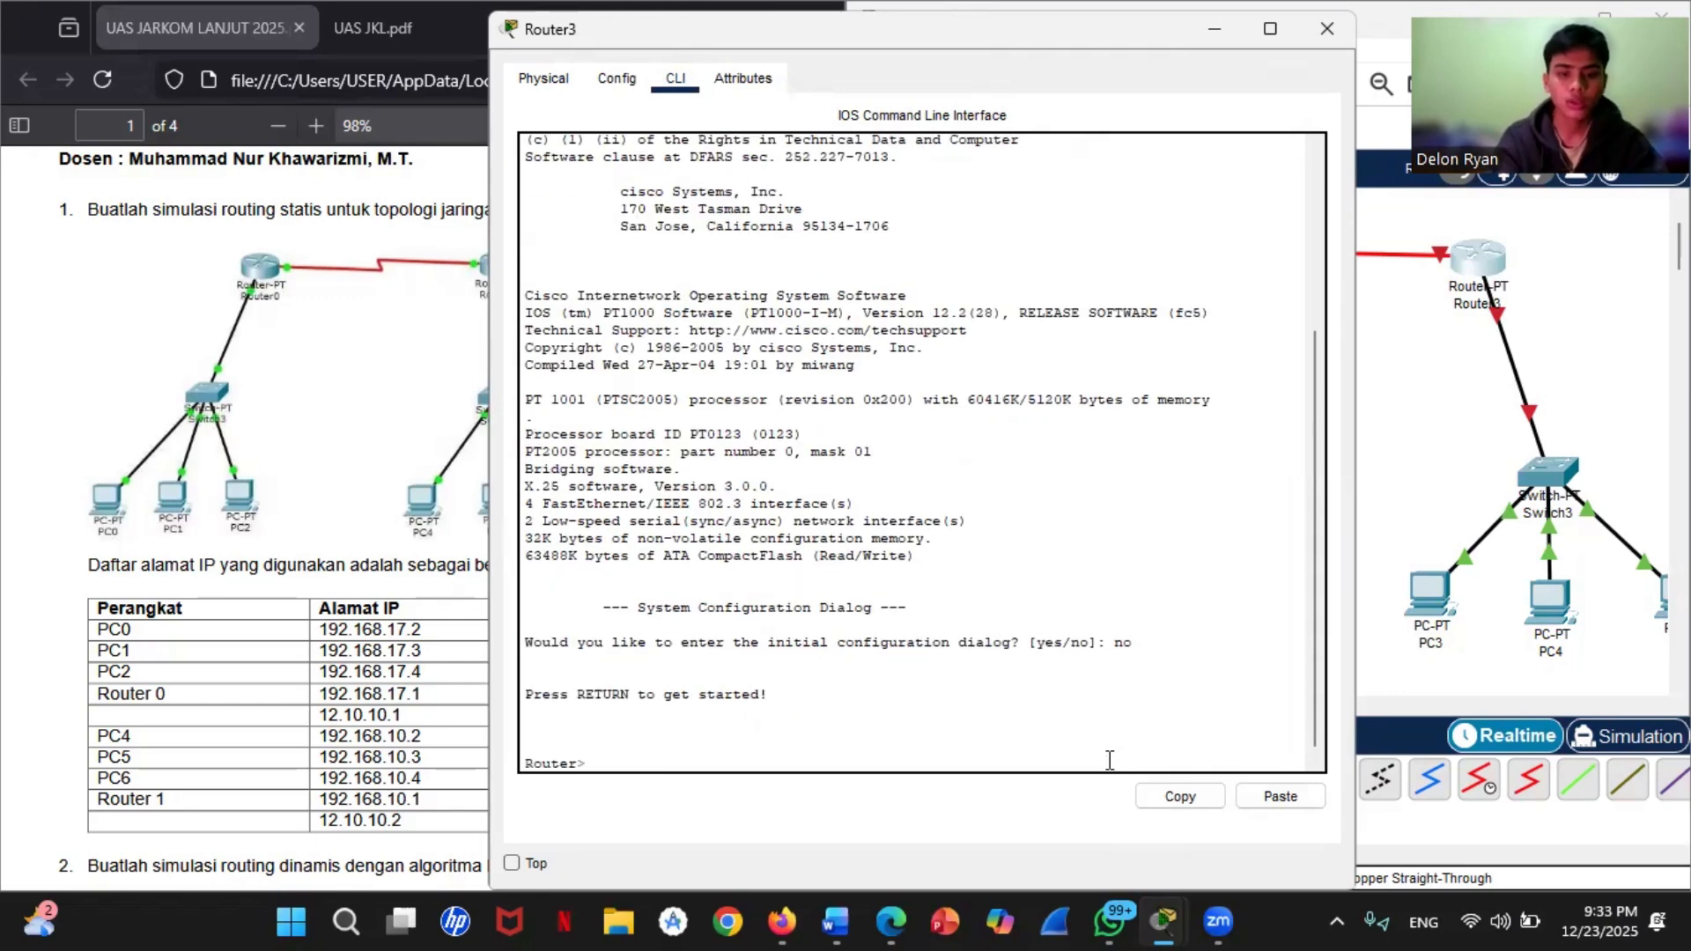
Step: Enter privileged mode on Router3 with enable, followed by global configuration mode with conf t
type("e")
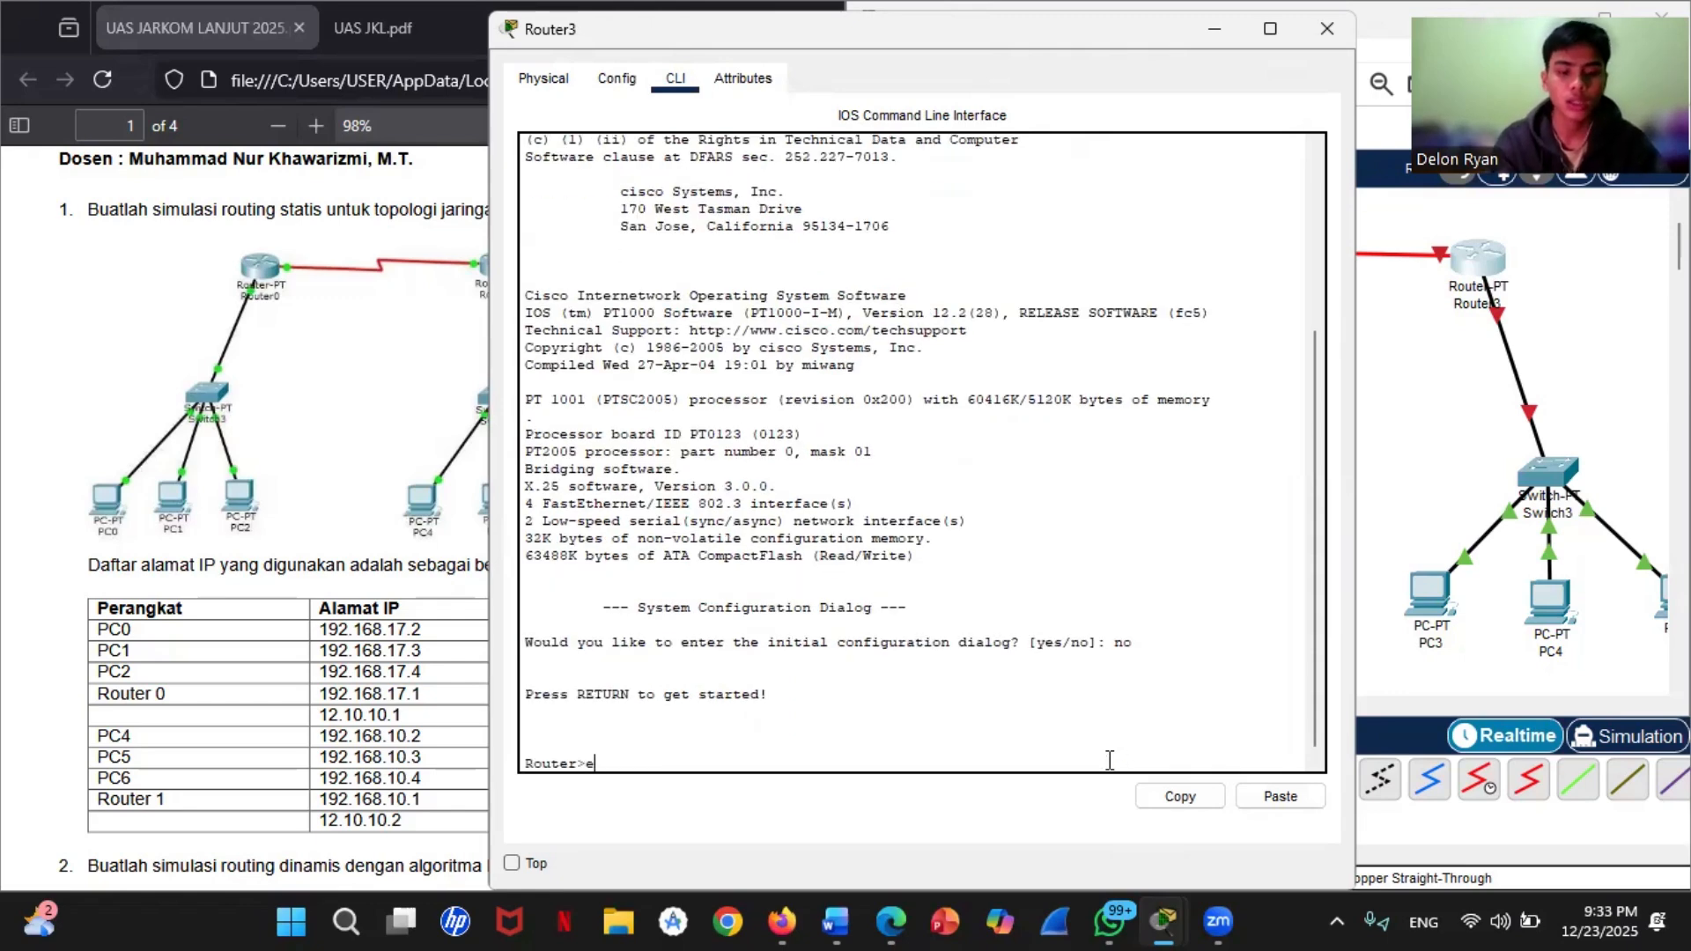
type("nable")
key("Return")
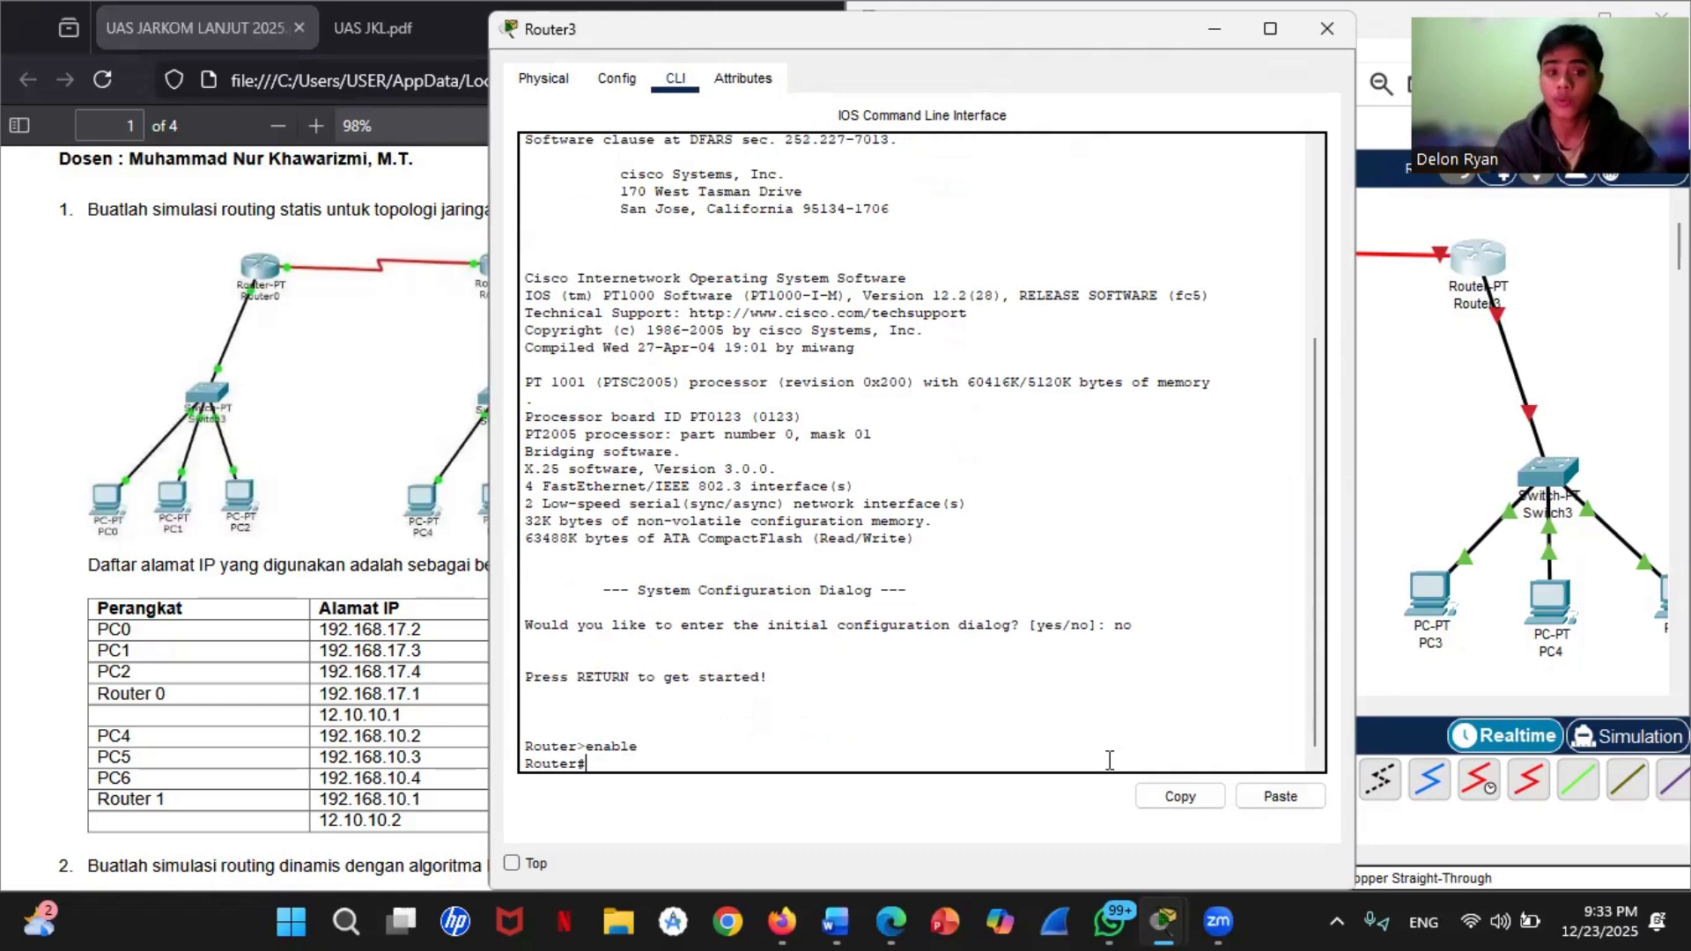
type("conf")
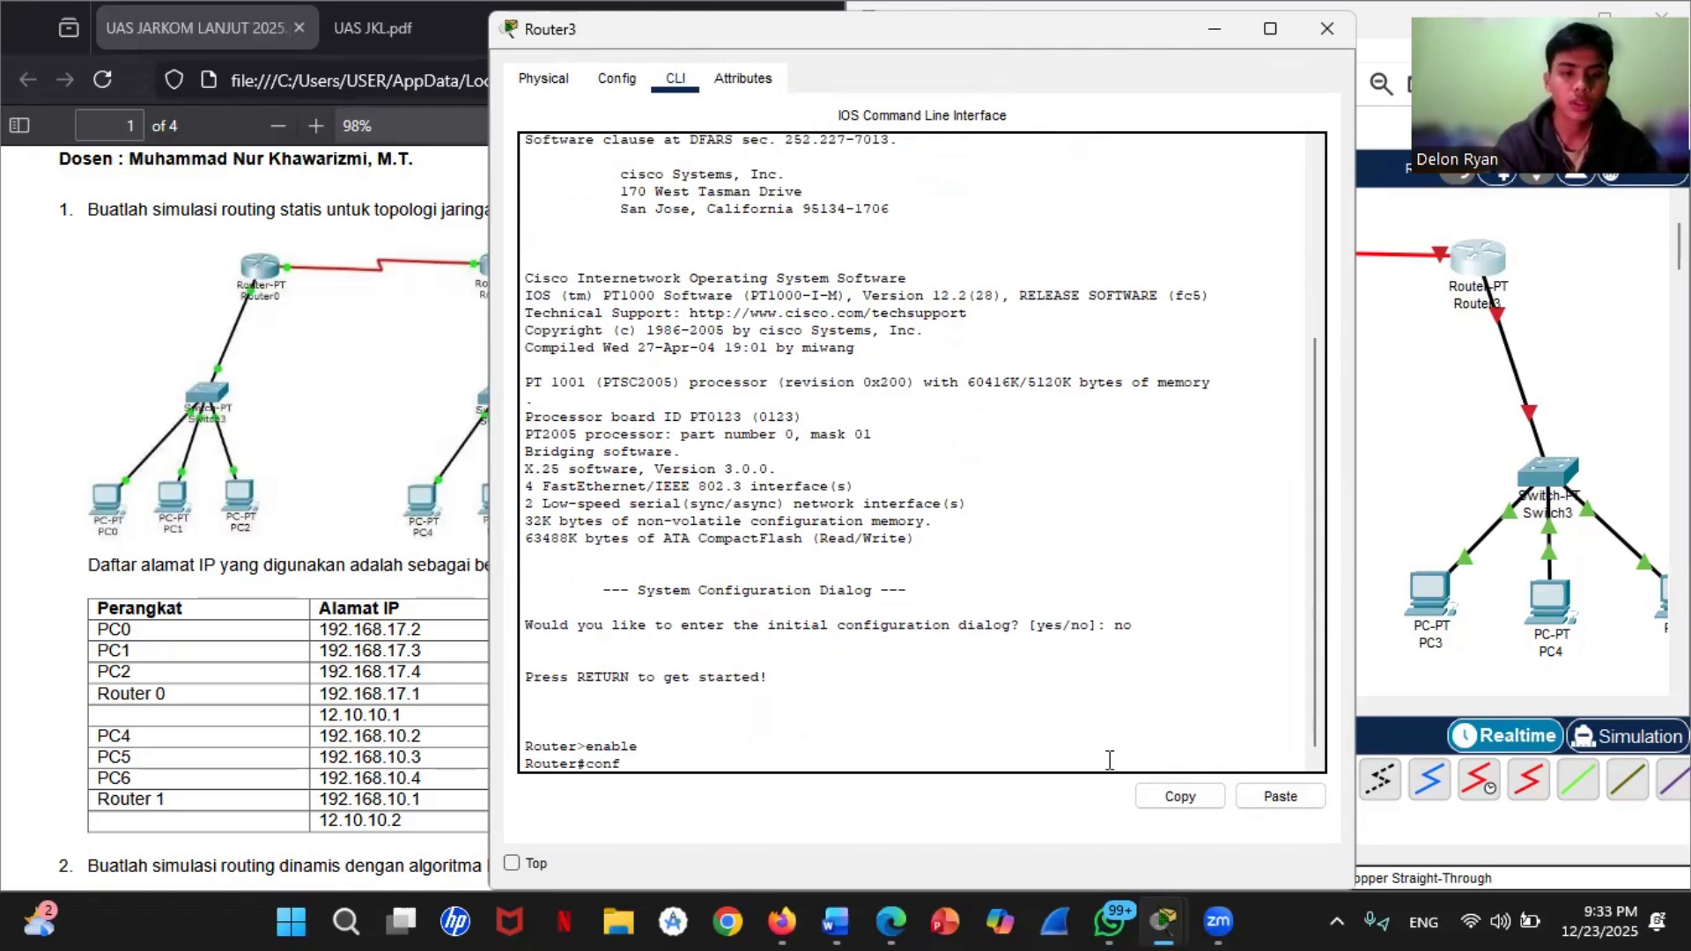
type(" t")
key("Return")
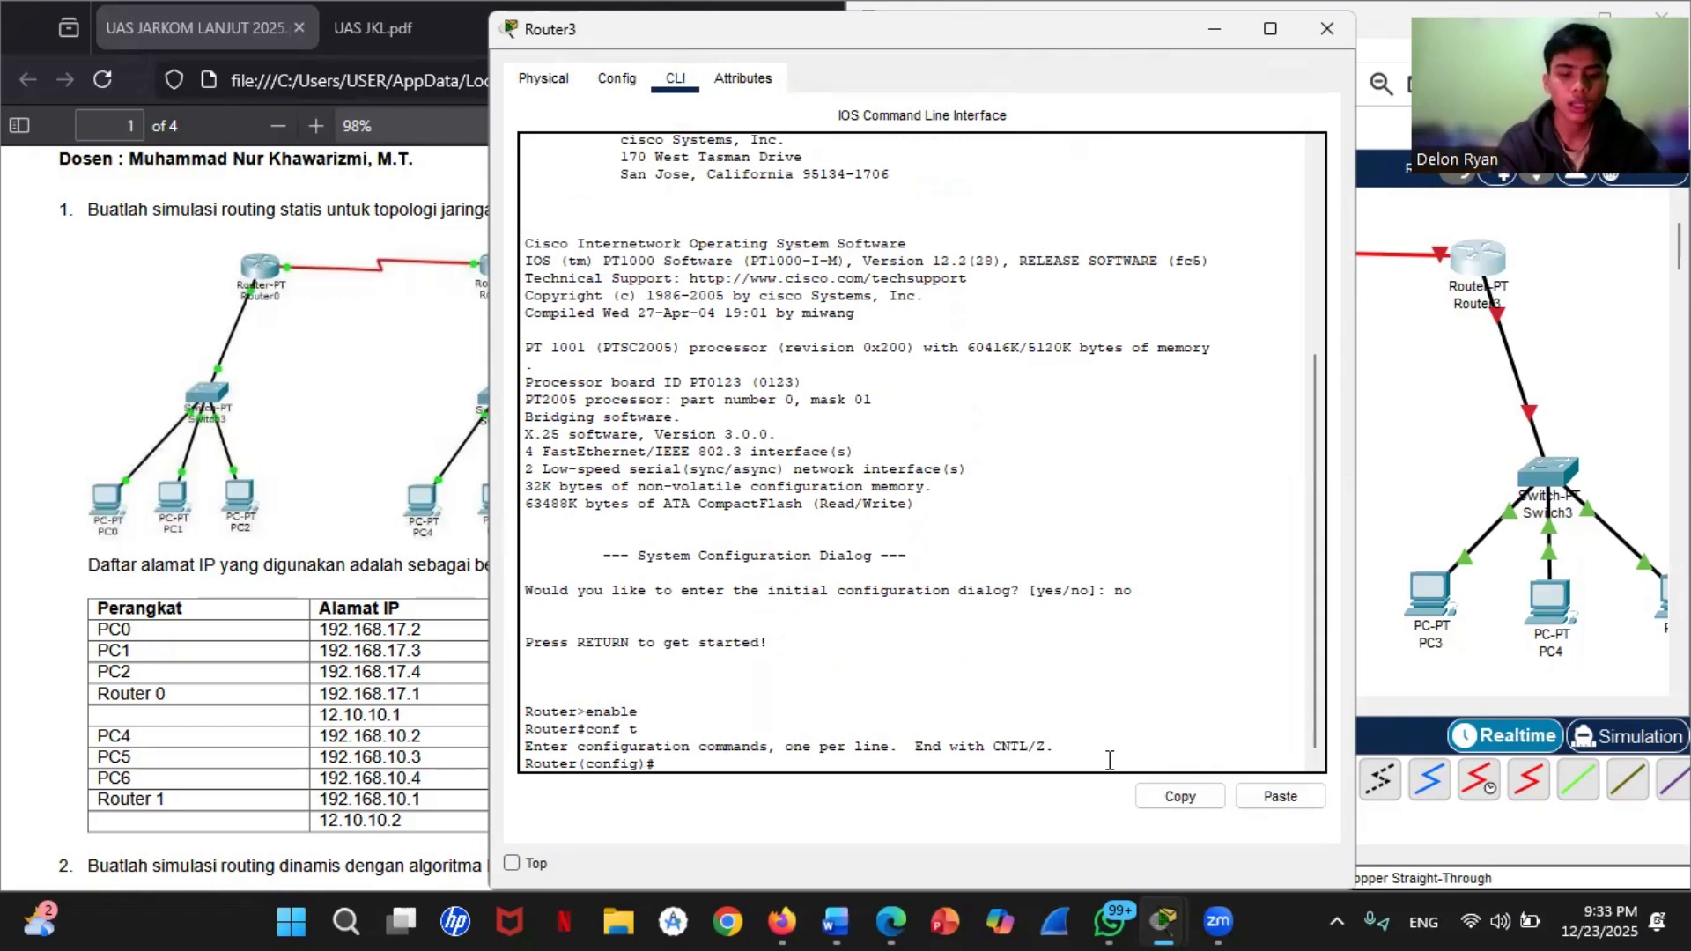
Step: Enter interface configuration mode for fastEthernet 0/0 on Router3
type("interface")
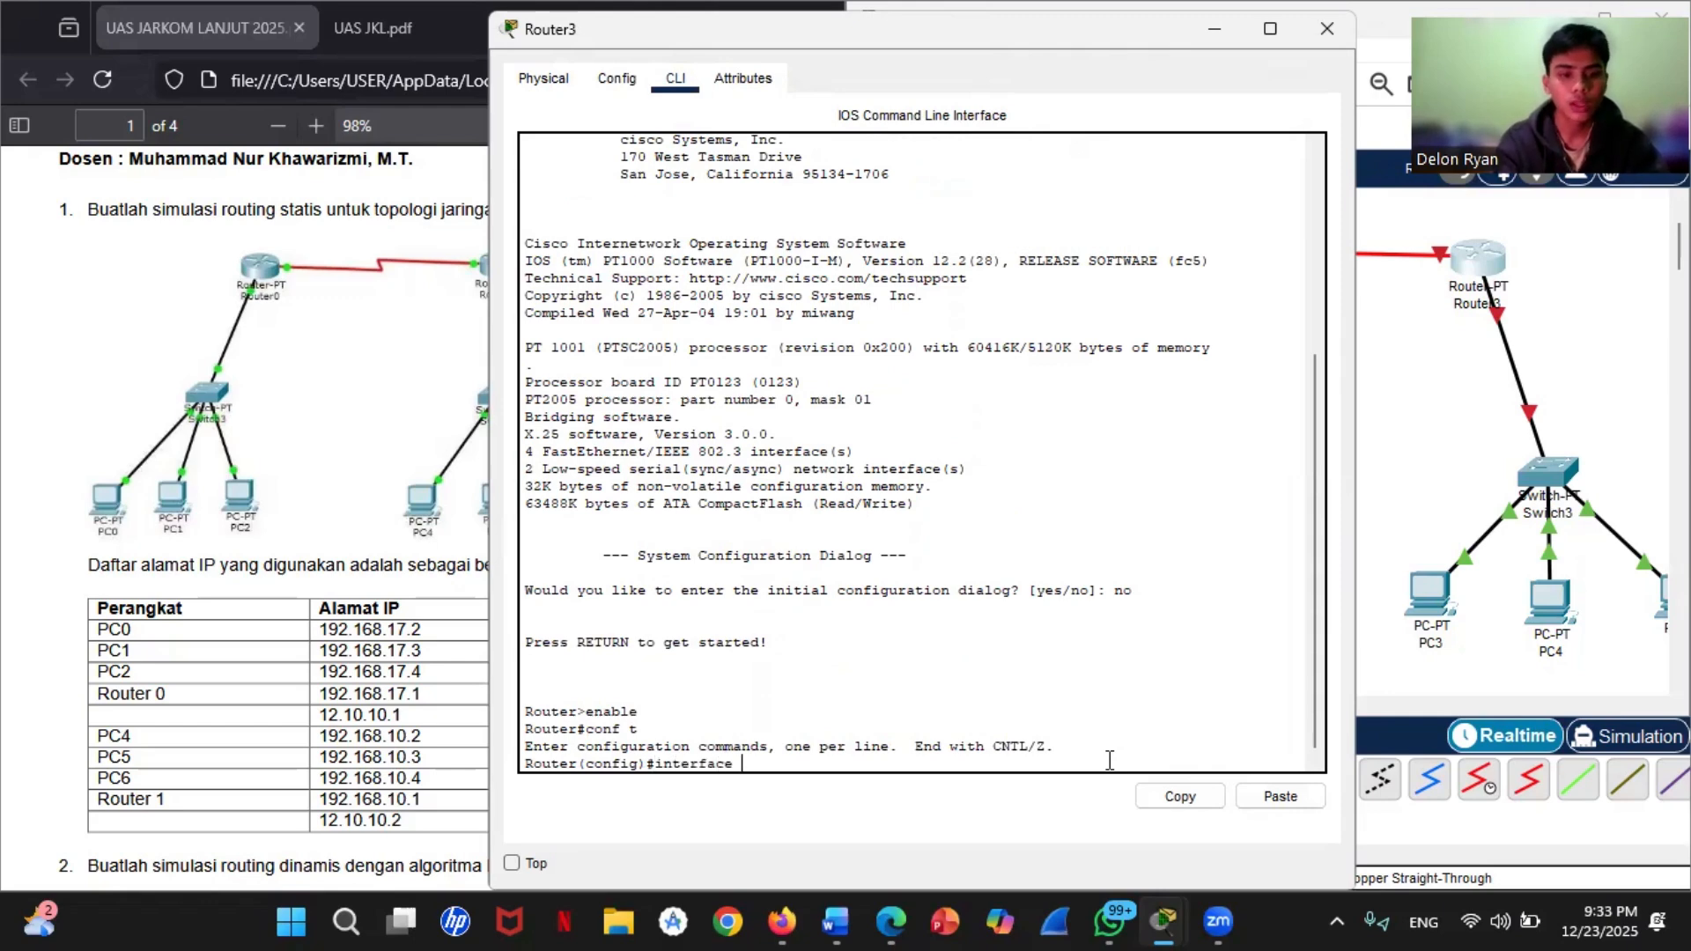
type(" fast")
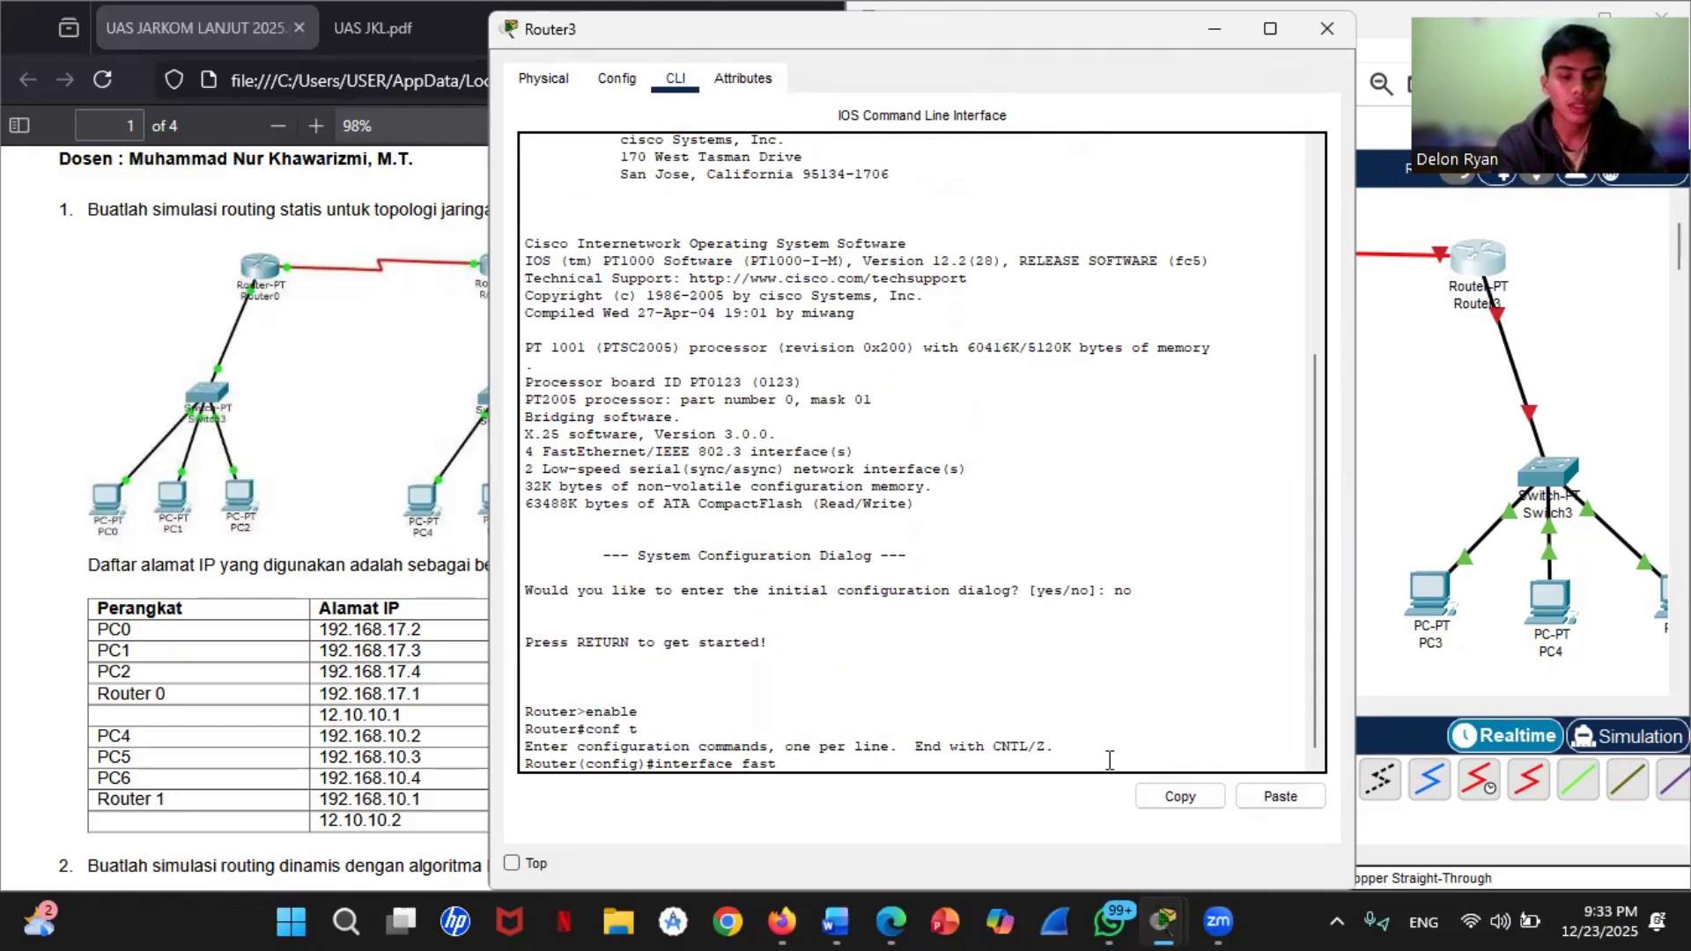
type("Ethernet ")
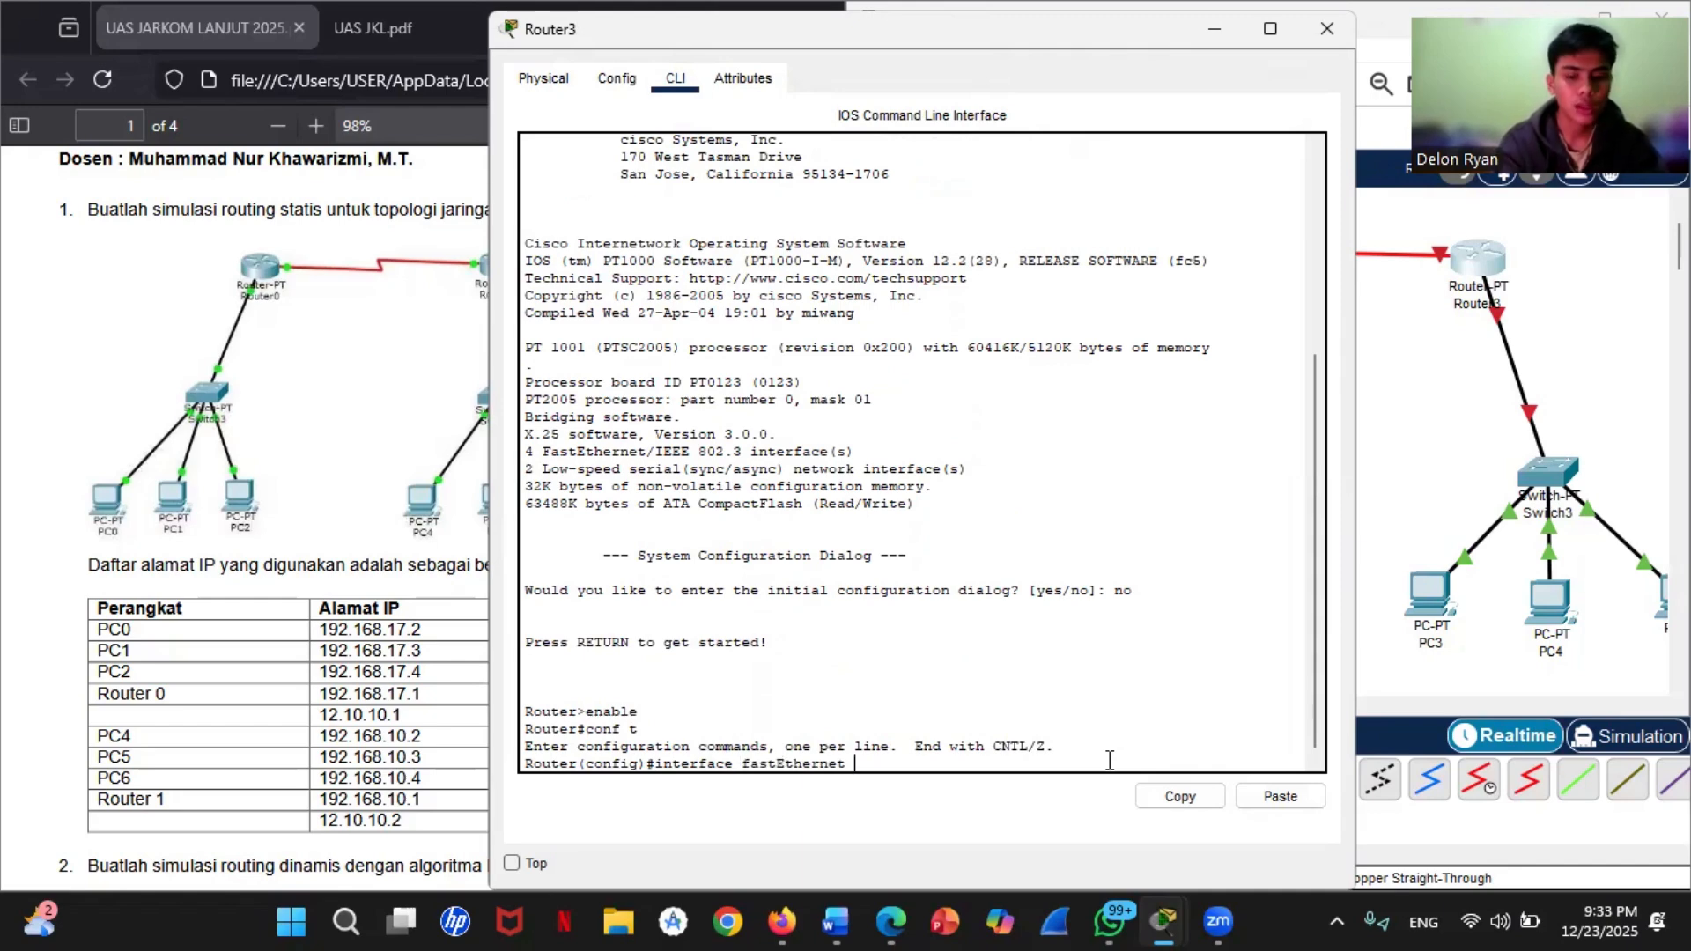
type("0/0")
key("Return")
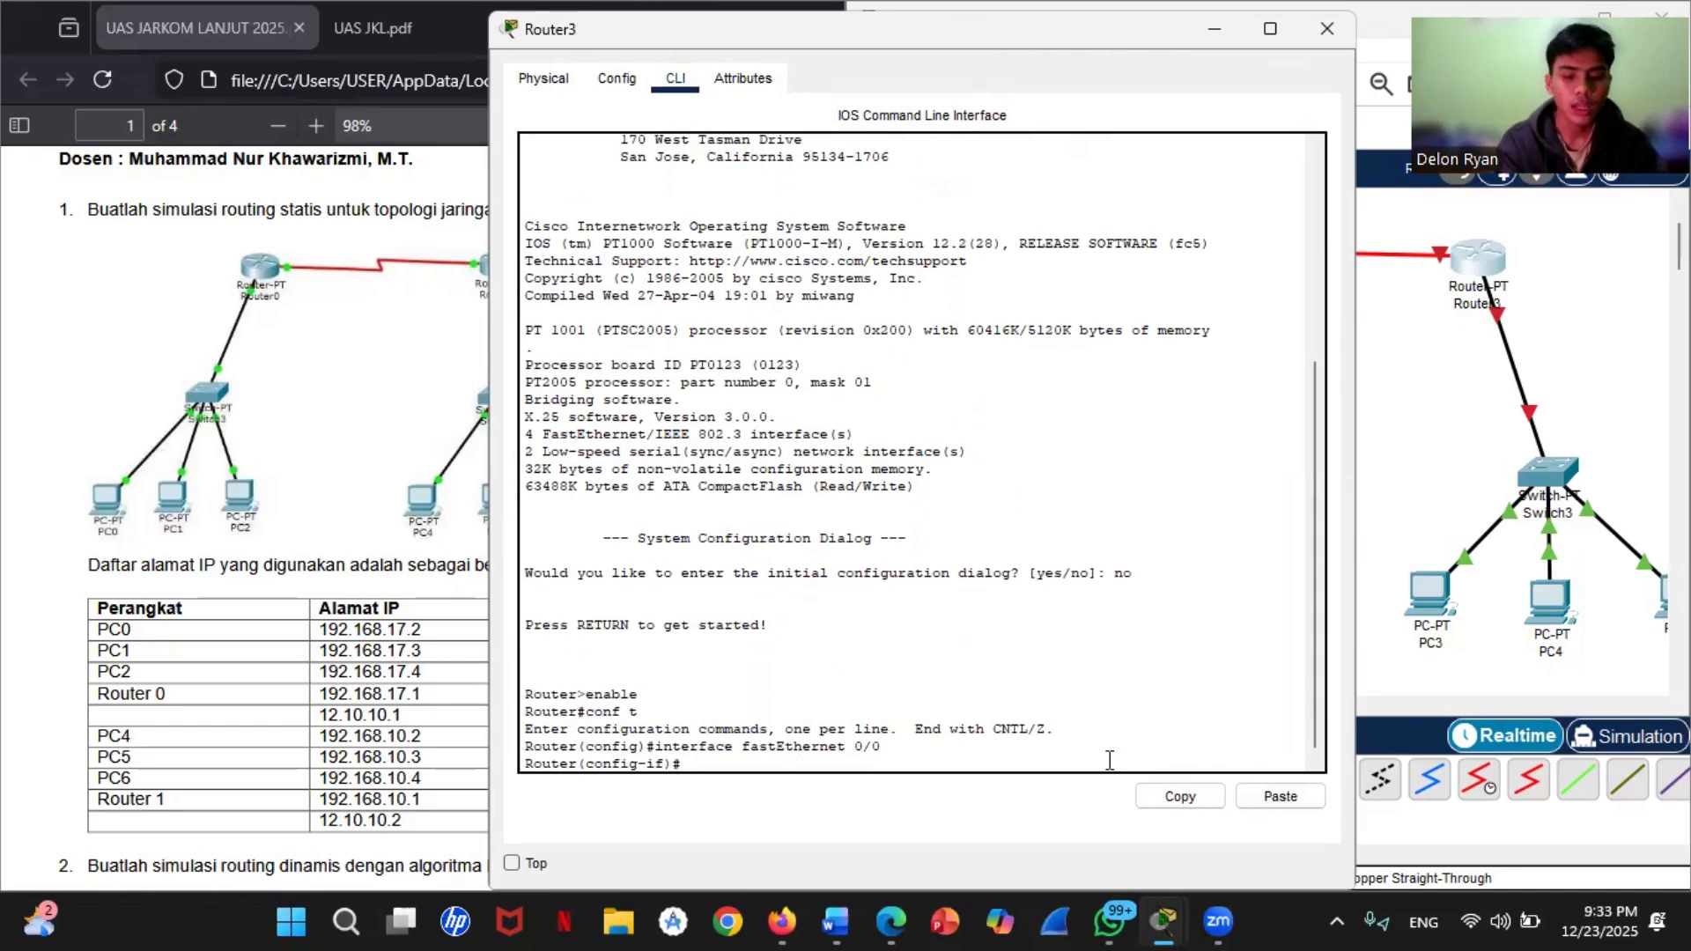
Step: Assign IP address 192.168.10.1 with mask 255.255.255.0 to Router3's fastEthernet 0/0 interface
type("ip address")
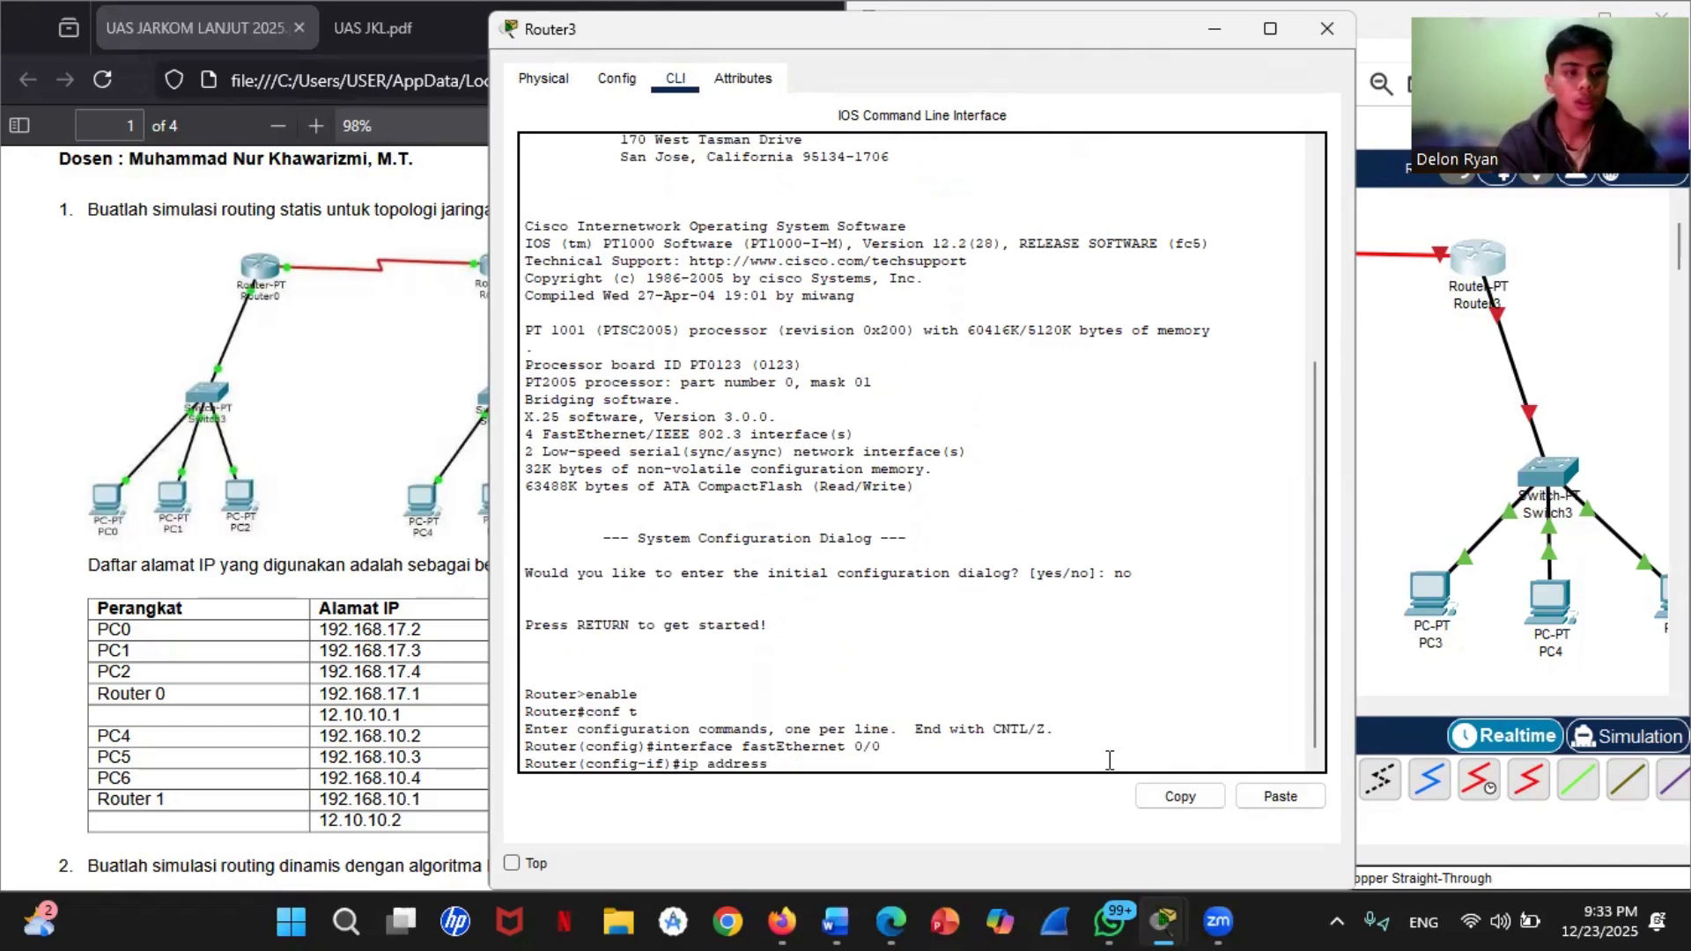
type(" 192.1")
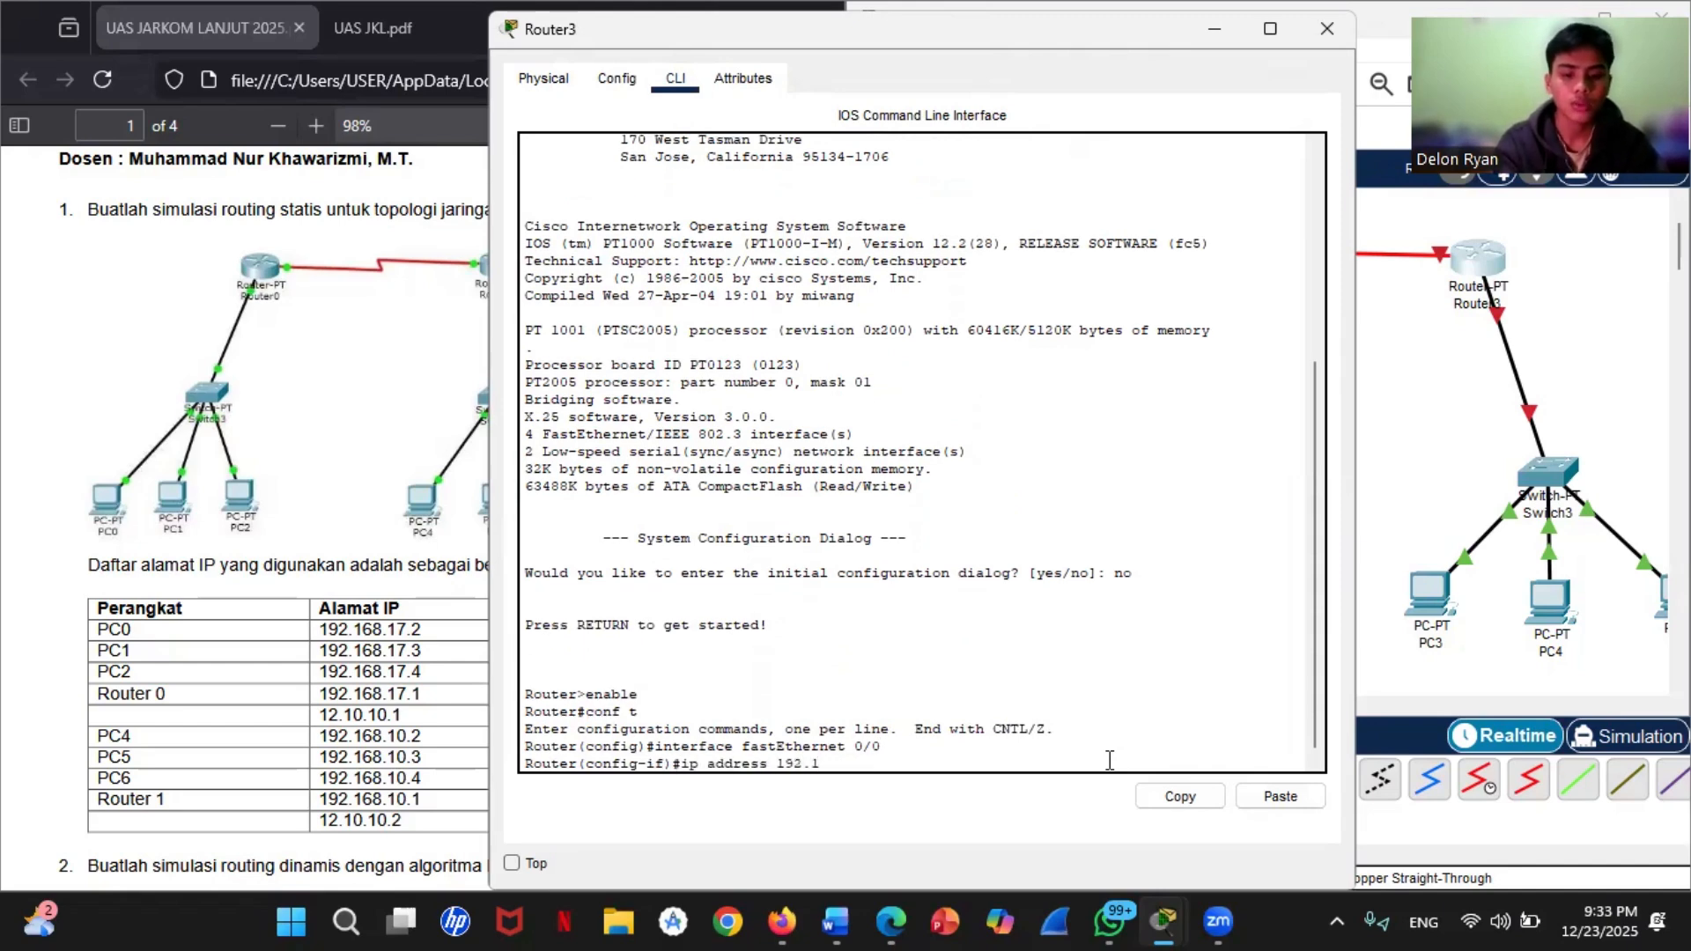
type("68.10")
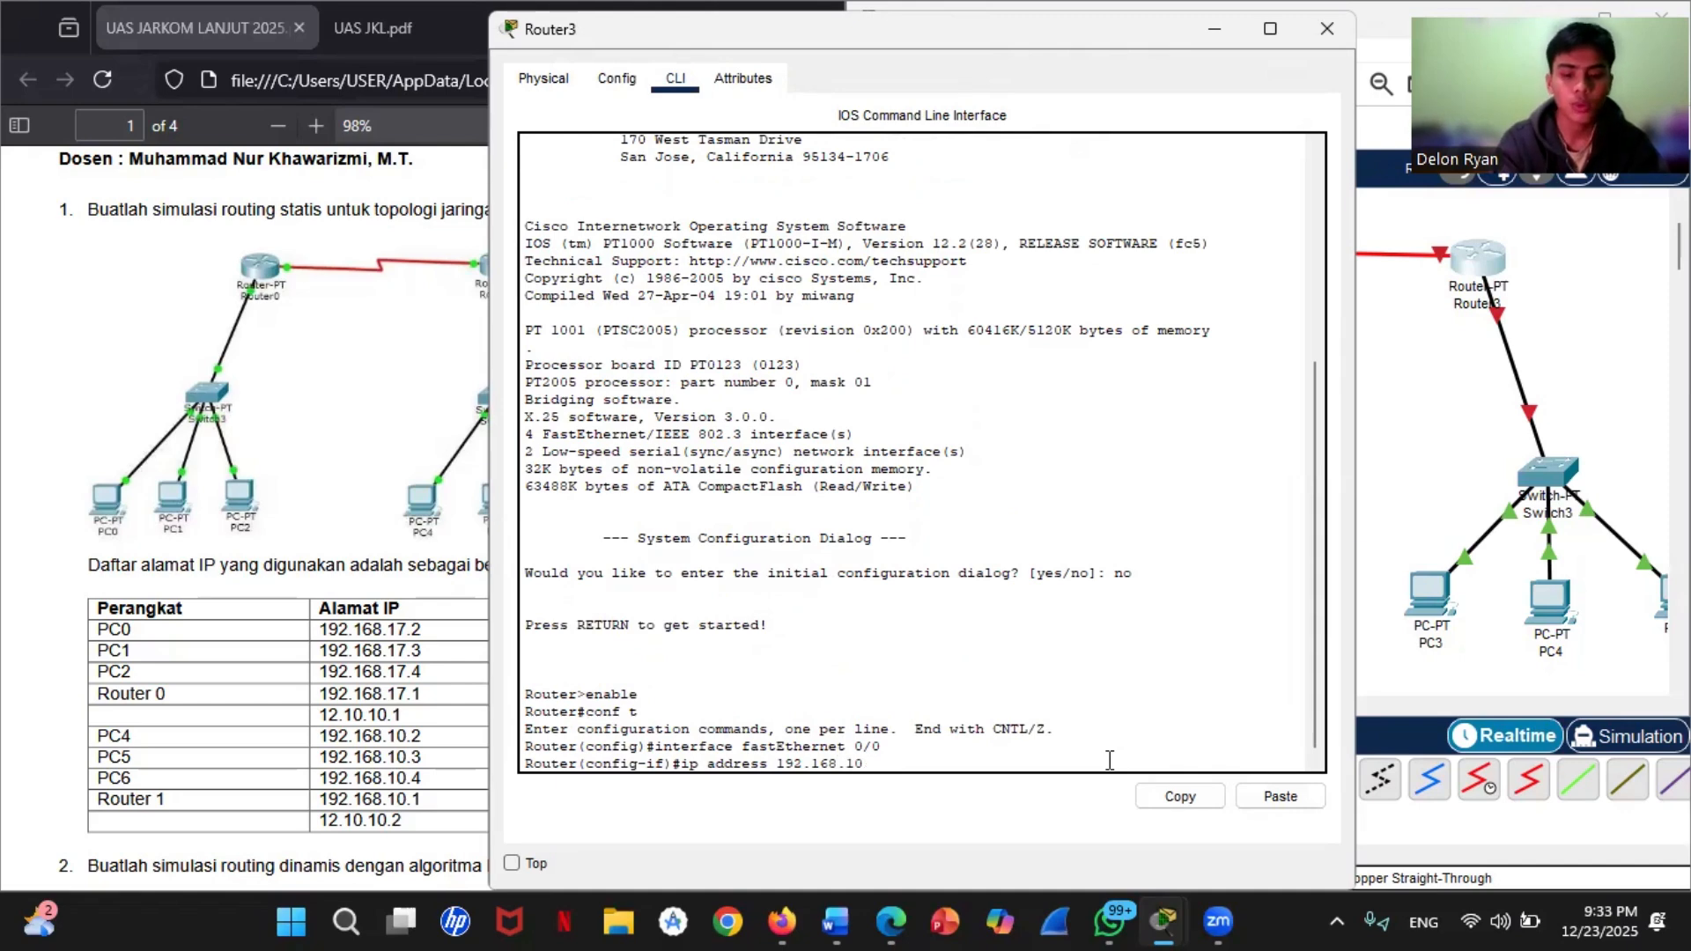
type(".1 2")
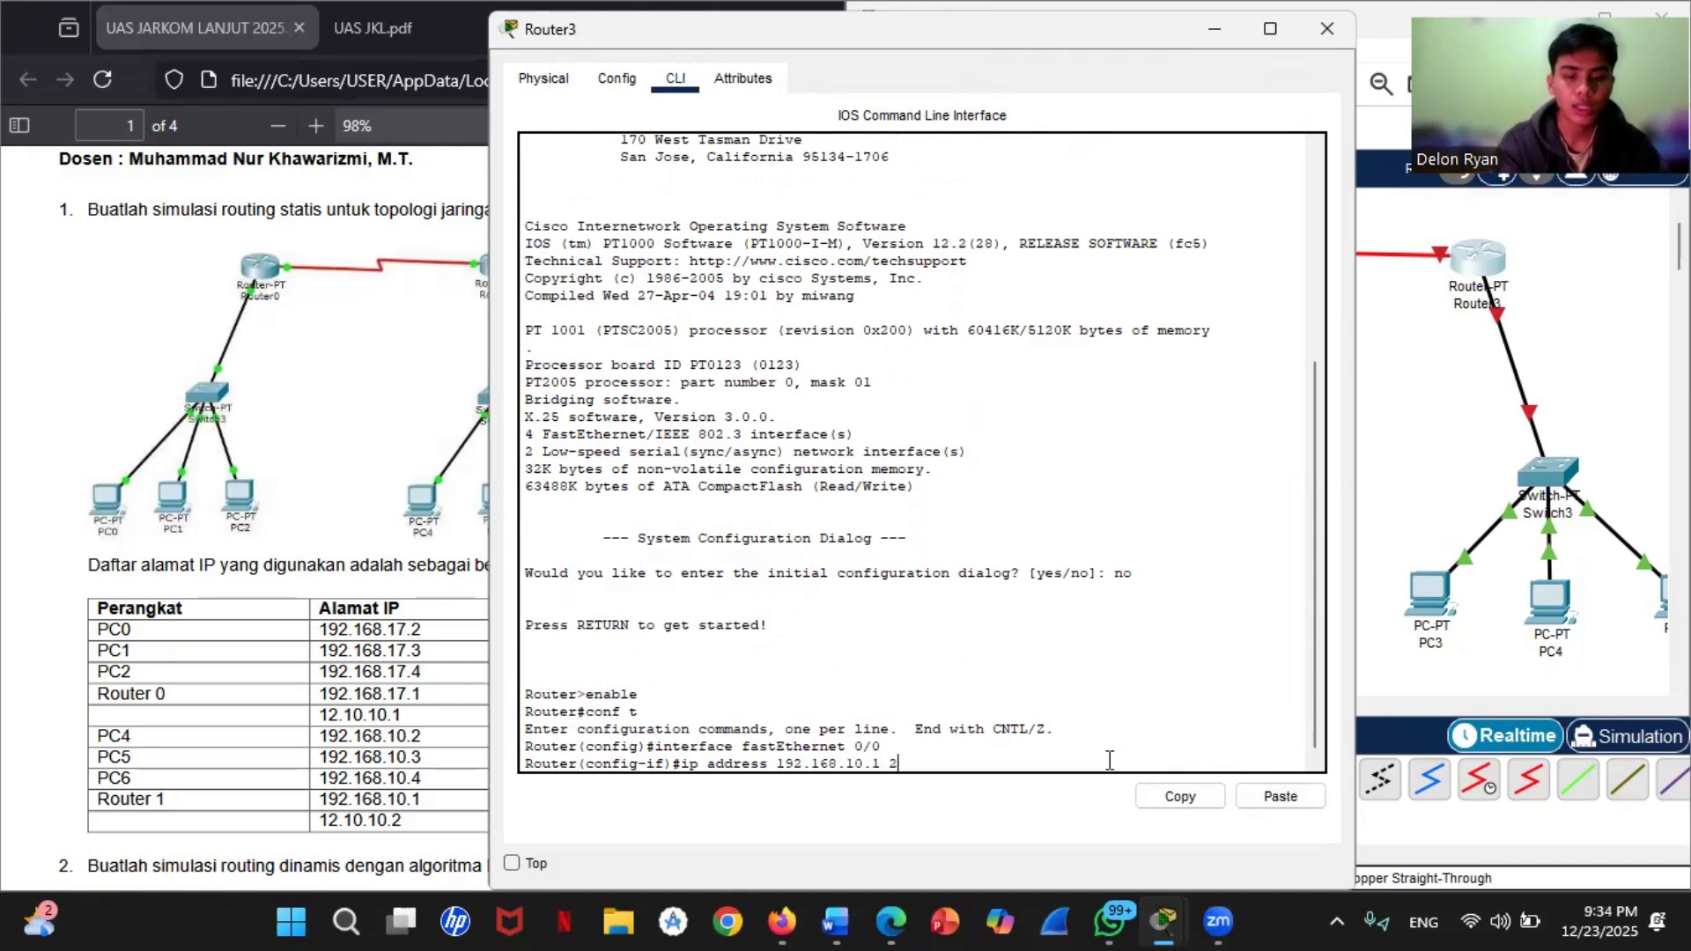
type("55.255.")
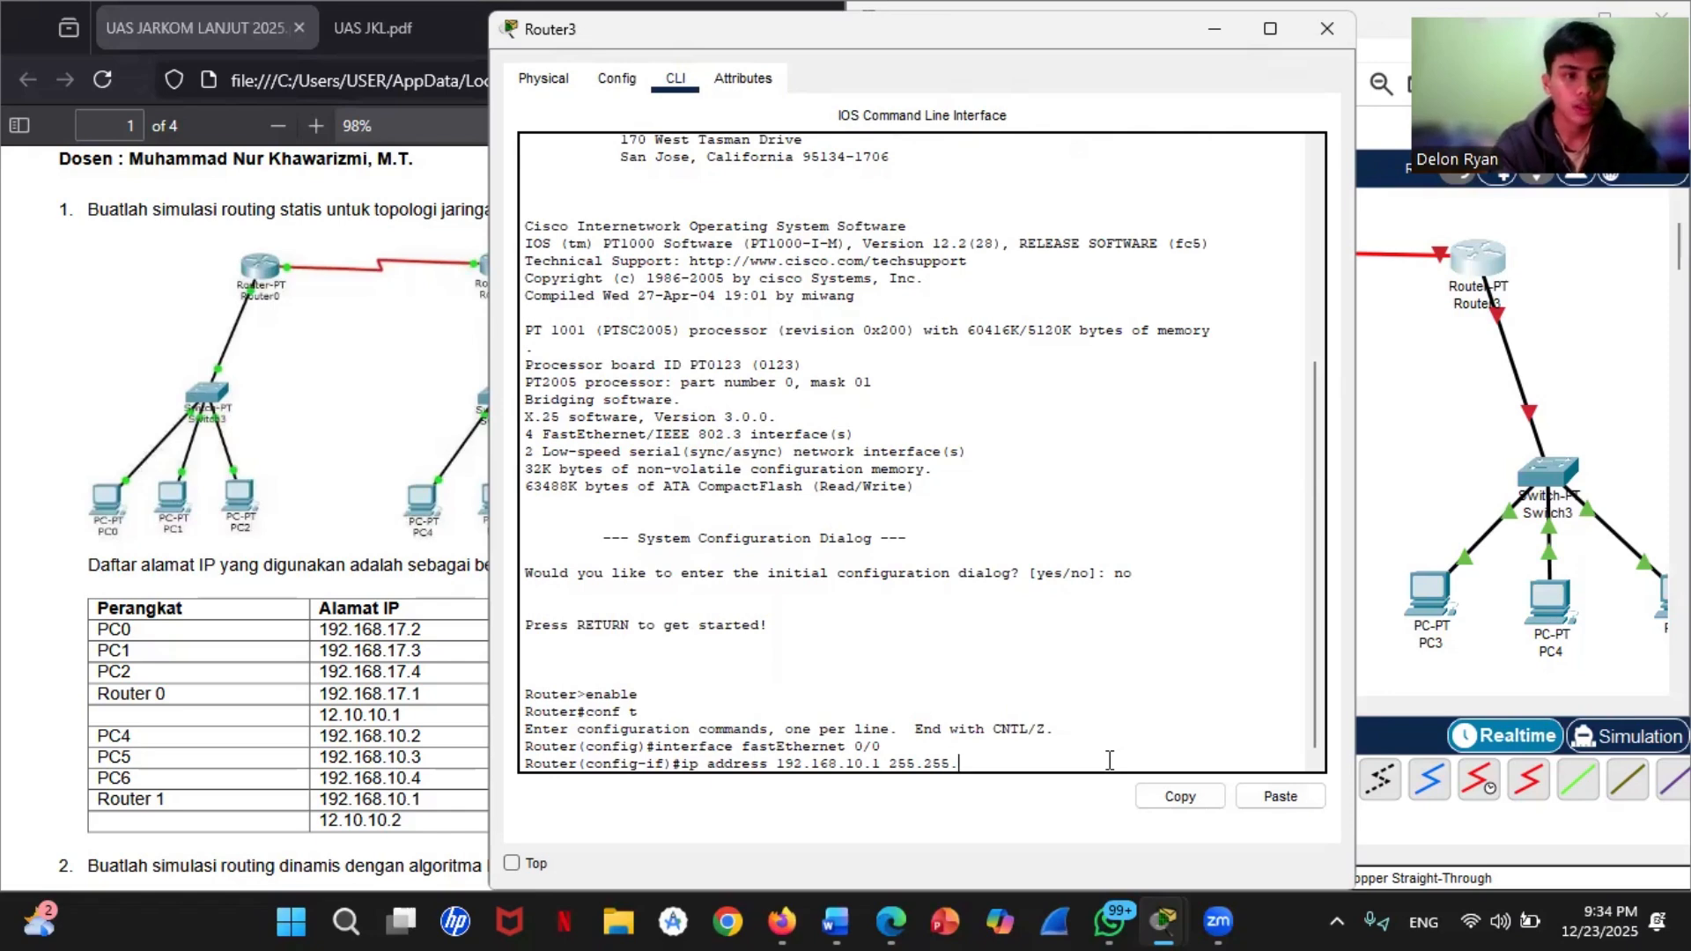
type("255.0")
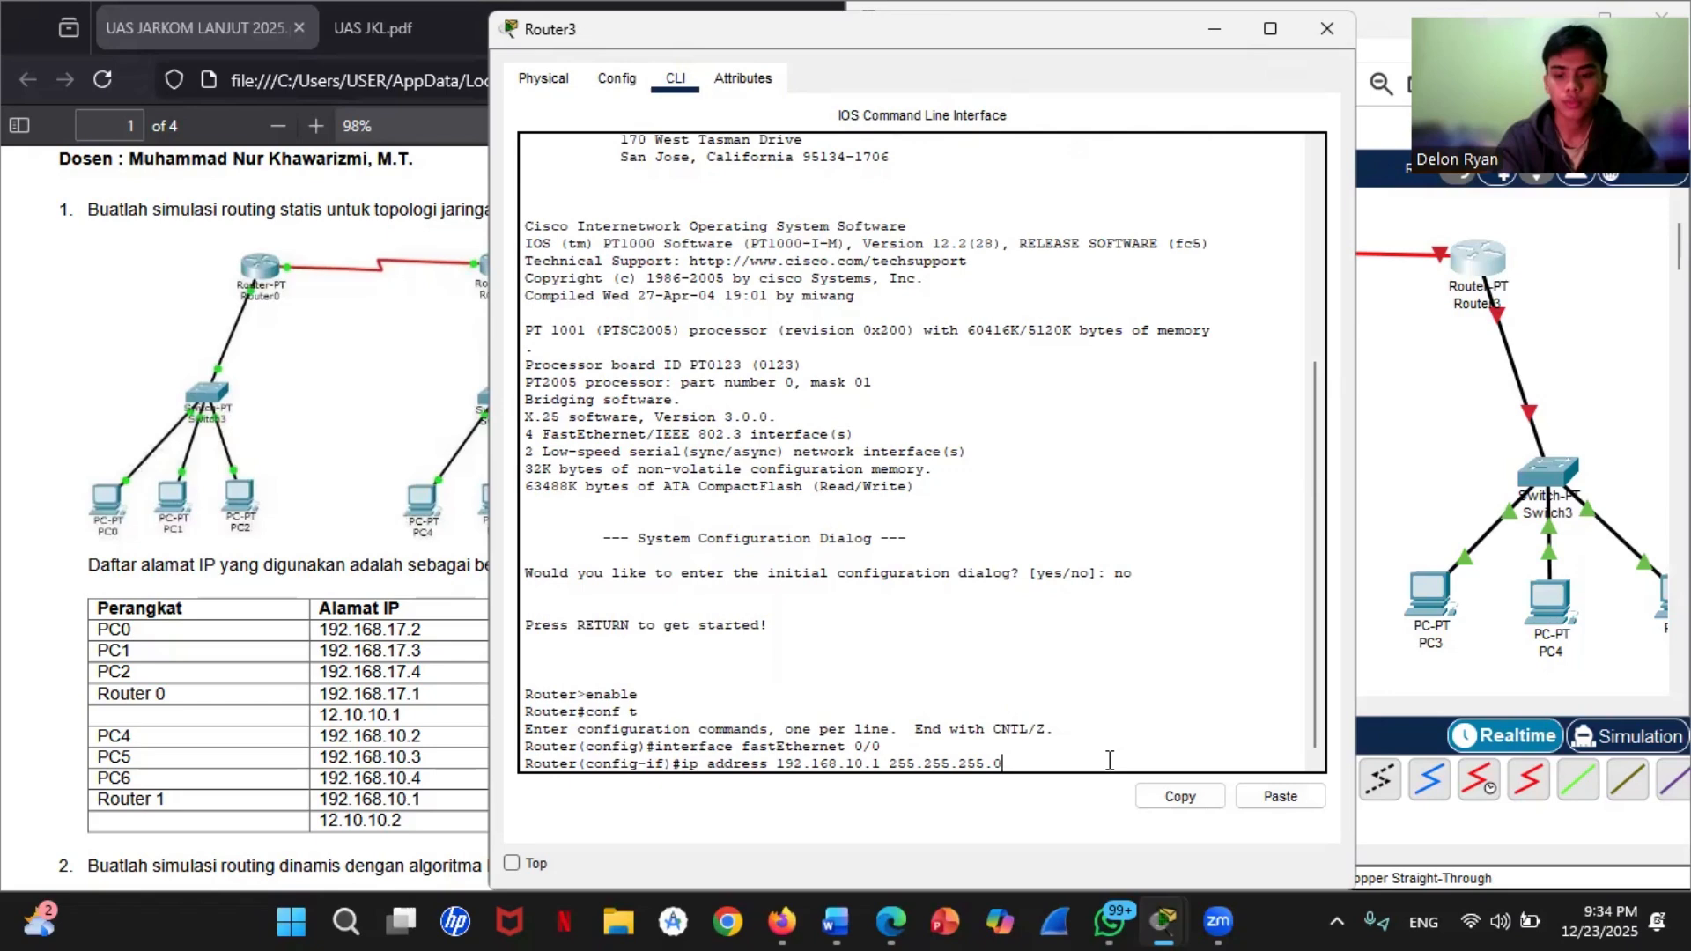
key("Return")
Step: Enable Router3's fastEthernet 0/0 interface with no shutdown and exit to global configuration mode
type("no ")
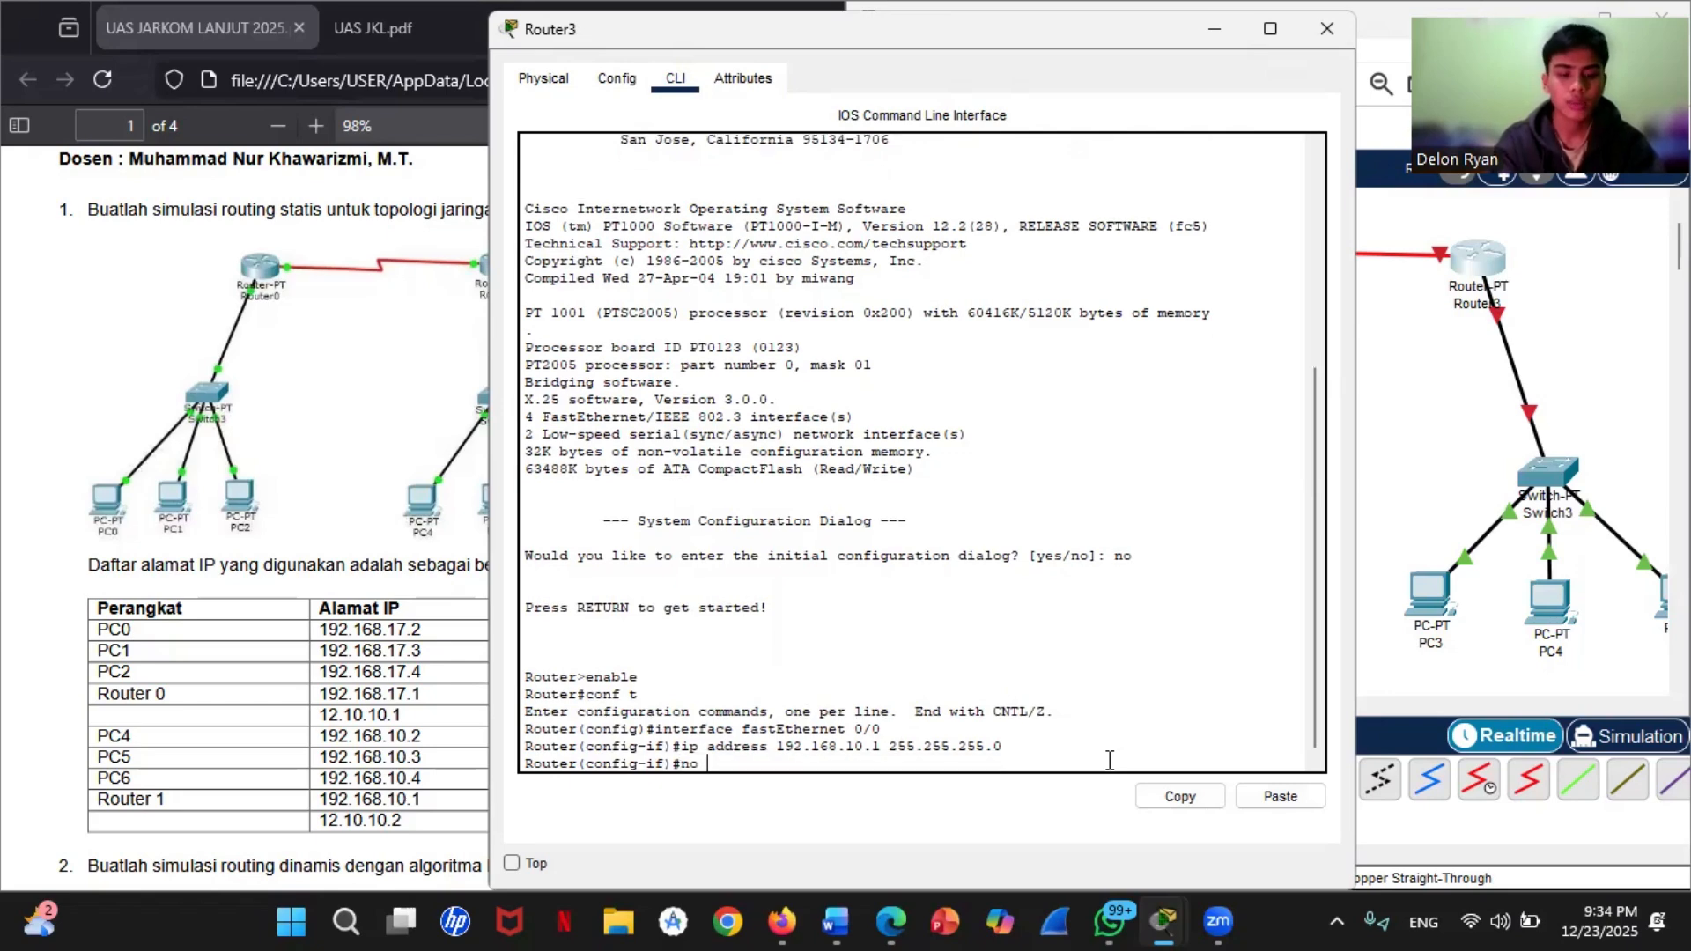
type("shutdown")
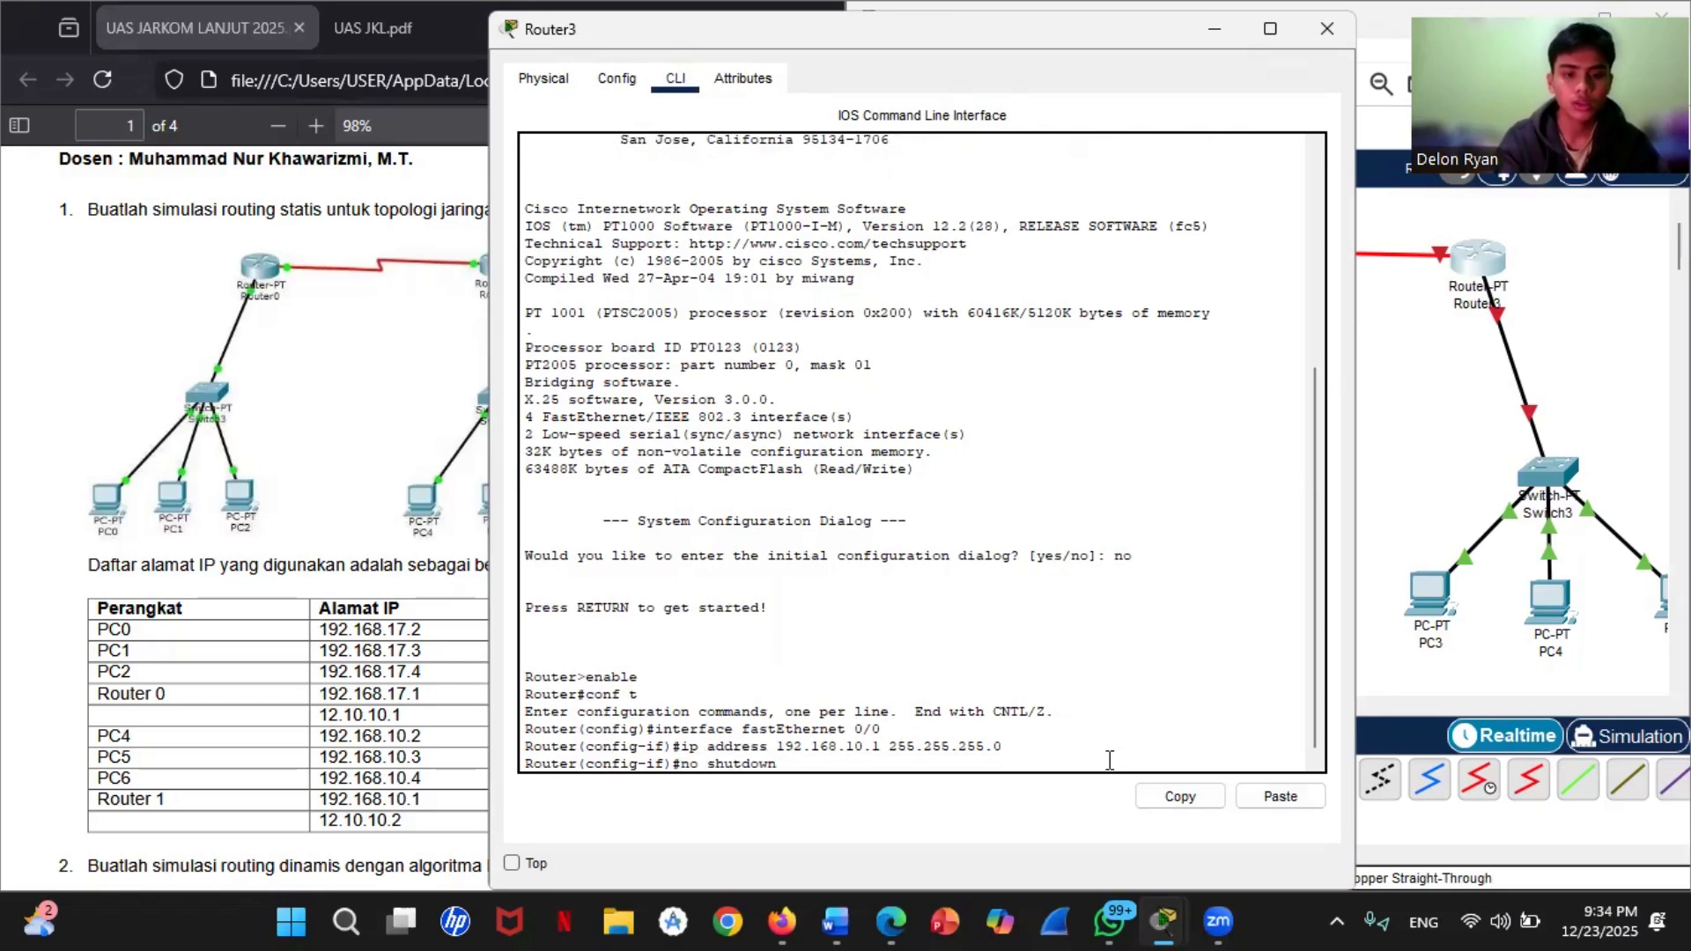
key("Return")
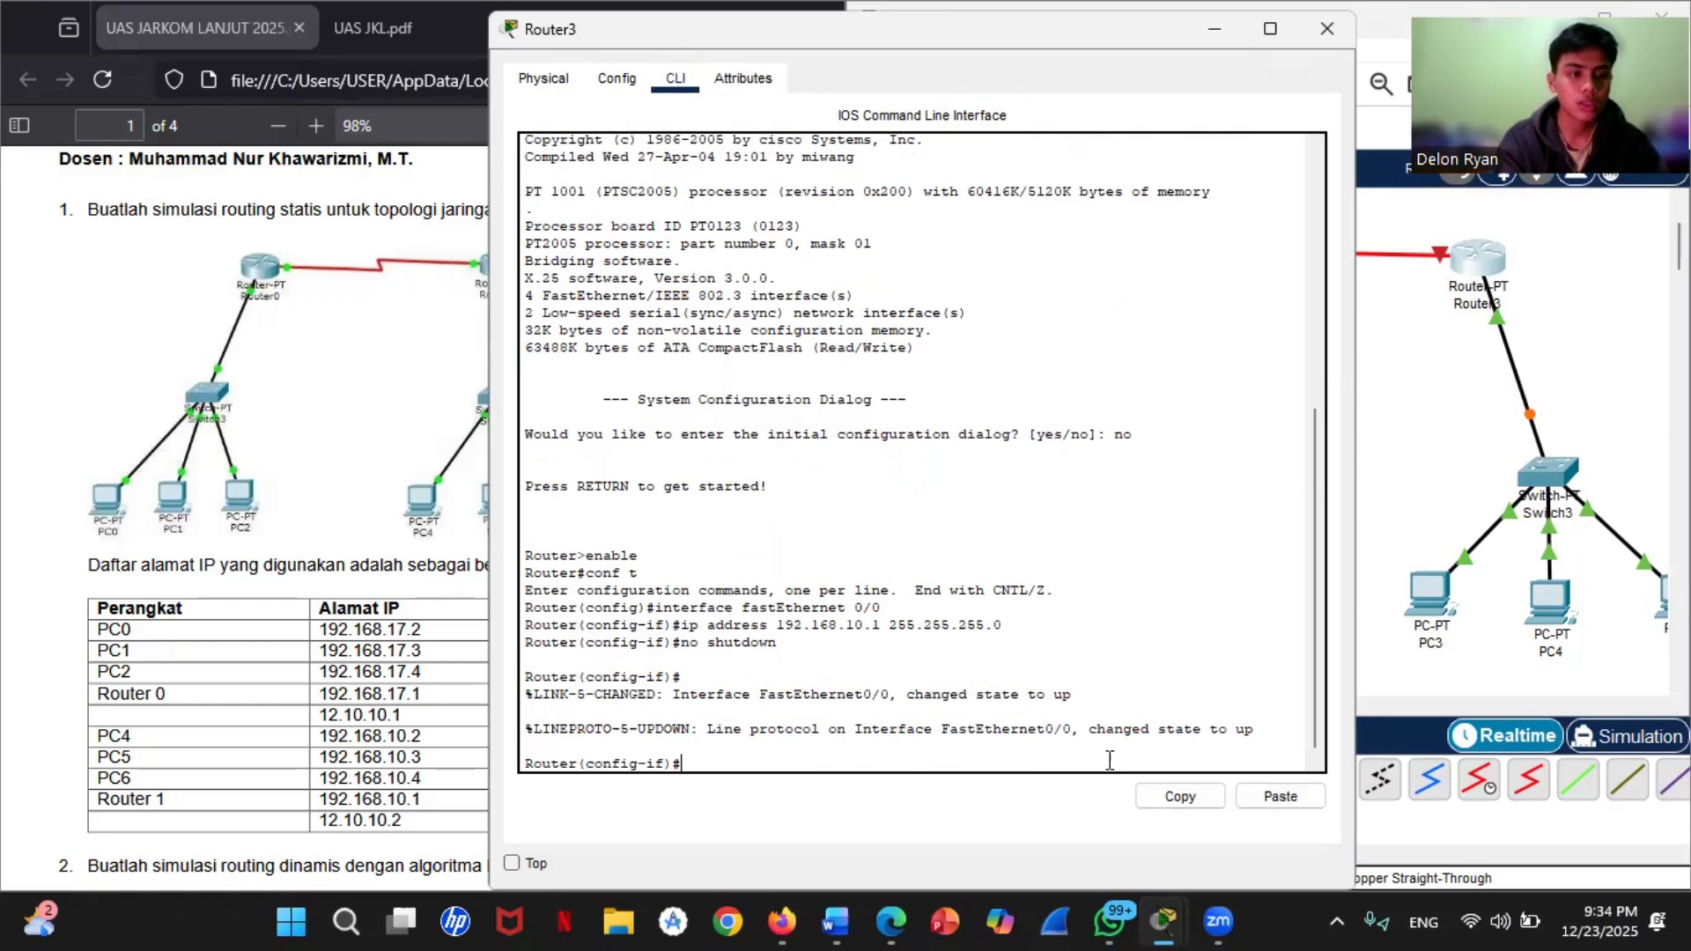
type("exit")
key("Return")
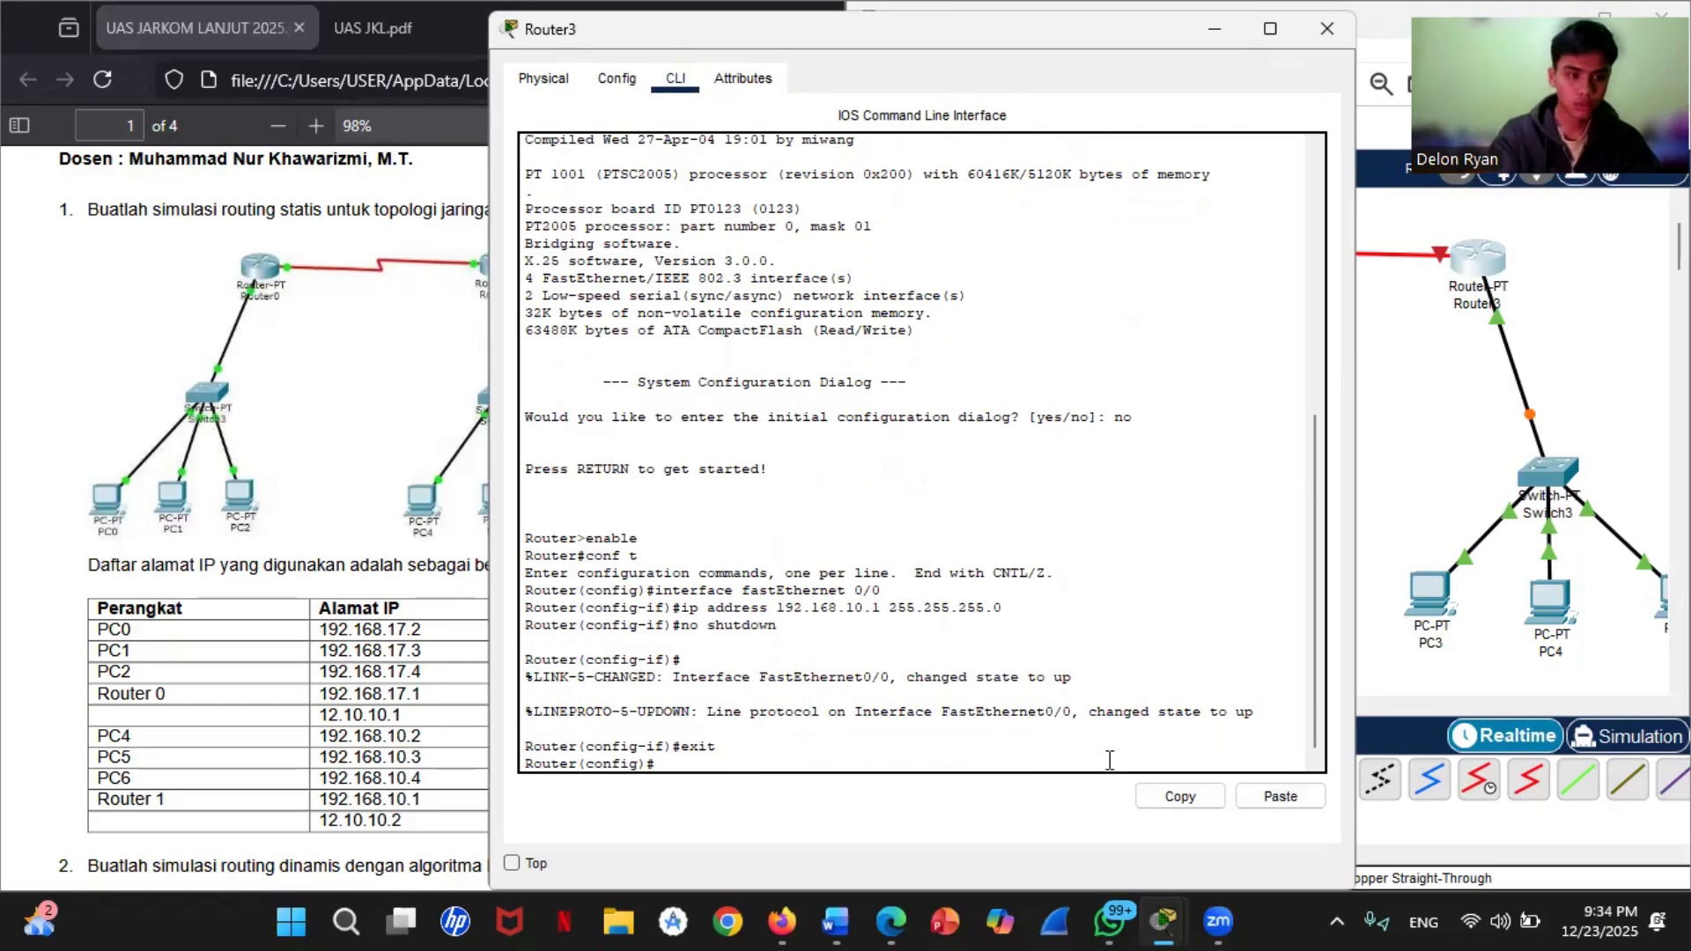
Step: Enter interface configuration mode for serial 2/0 on Router3
type("interface")
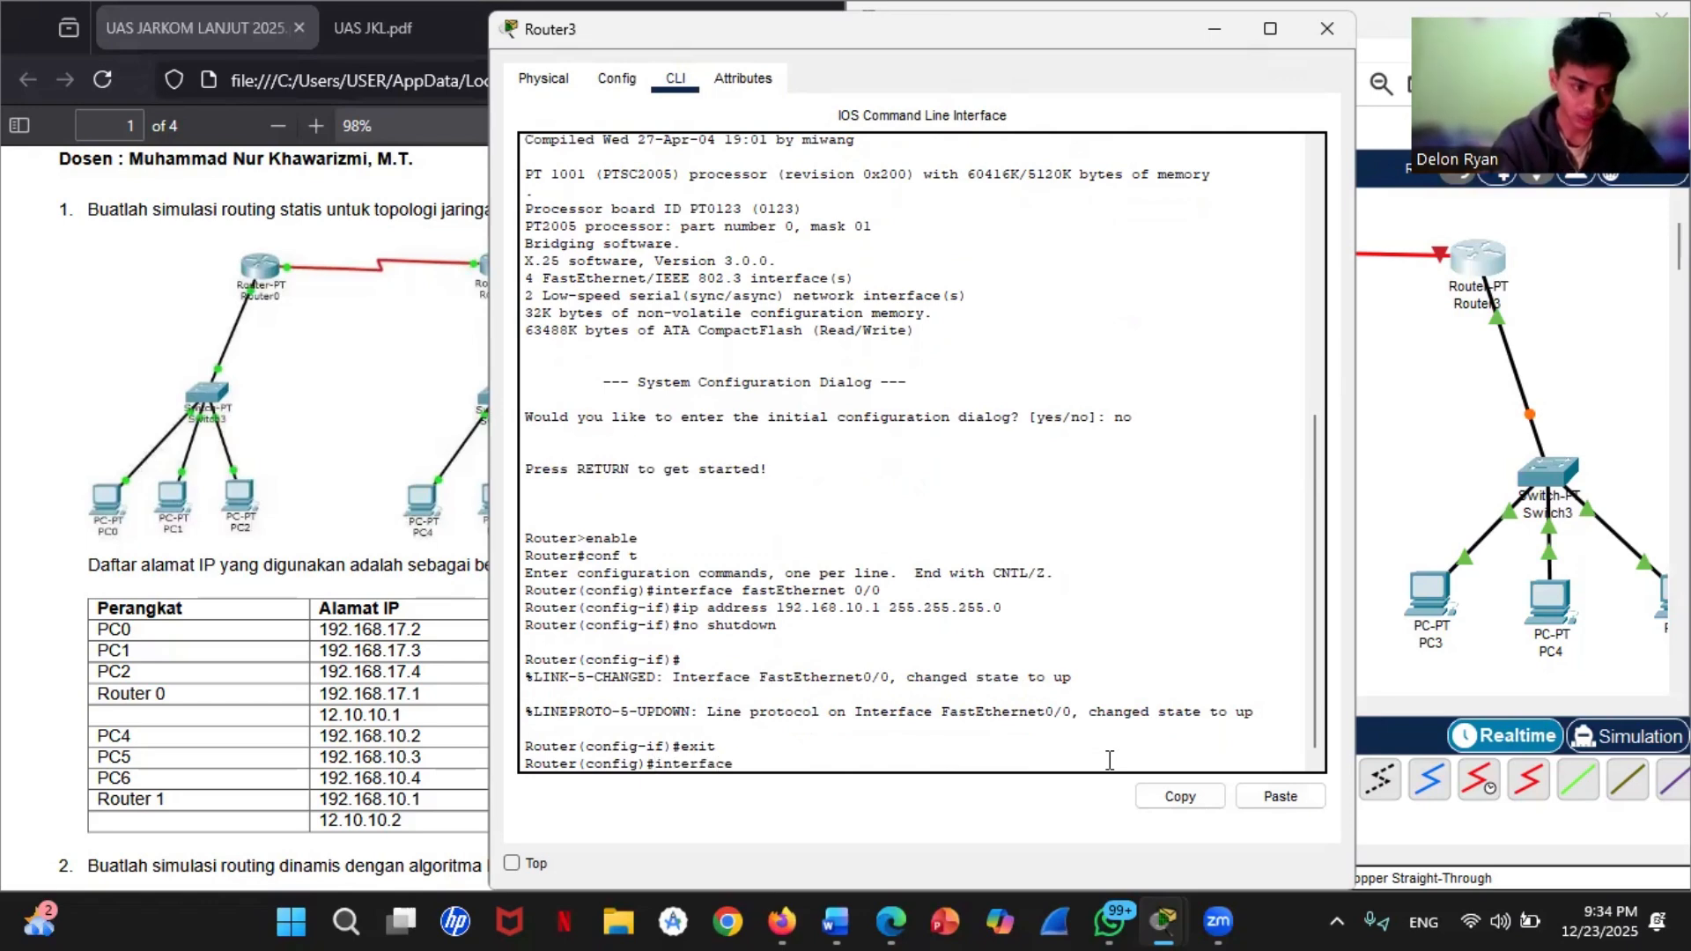
type(" serial")
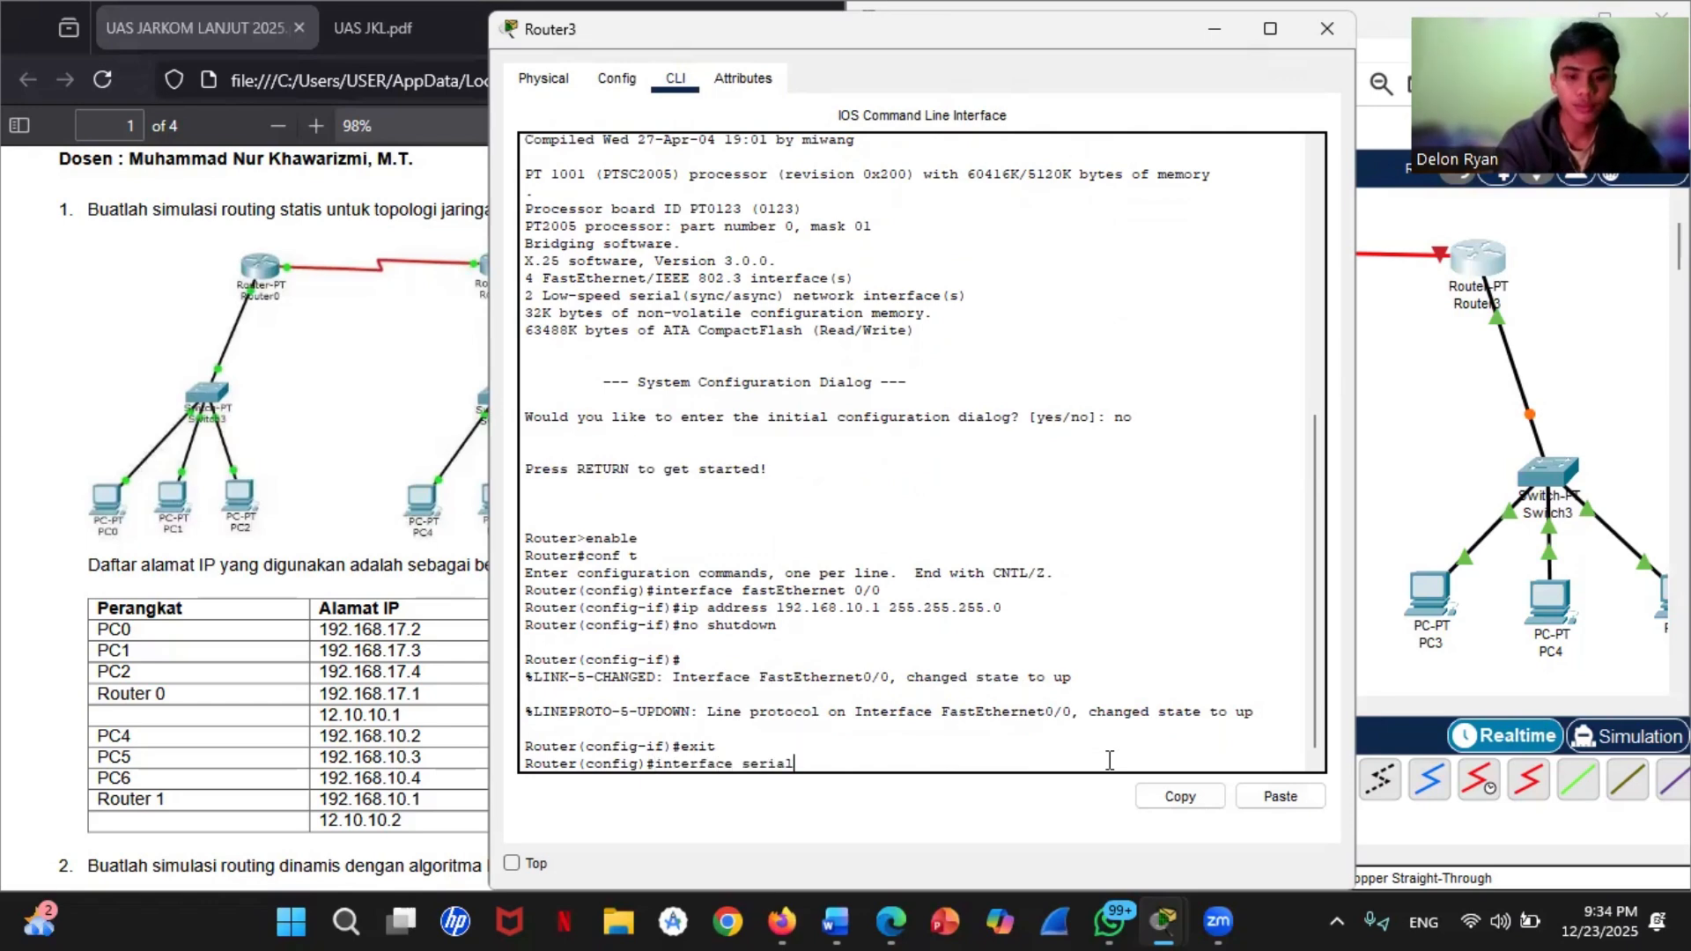
type(" 2/")
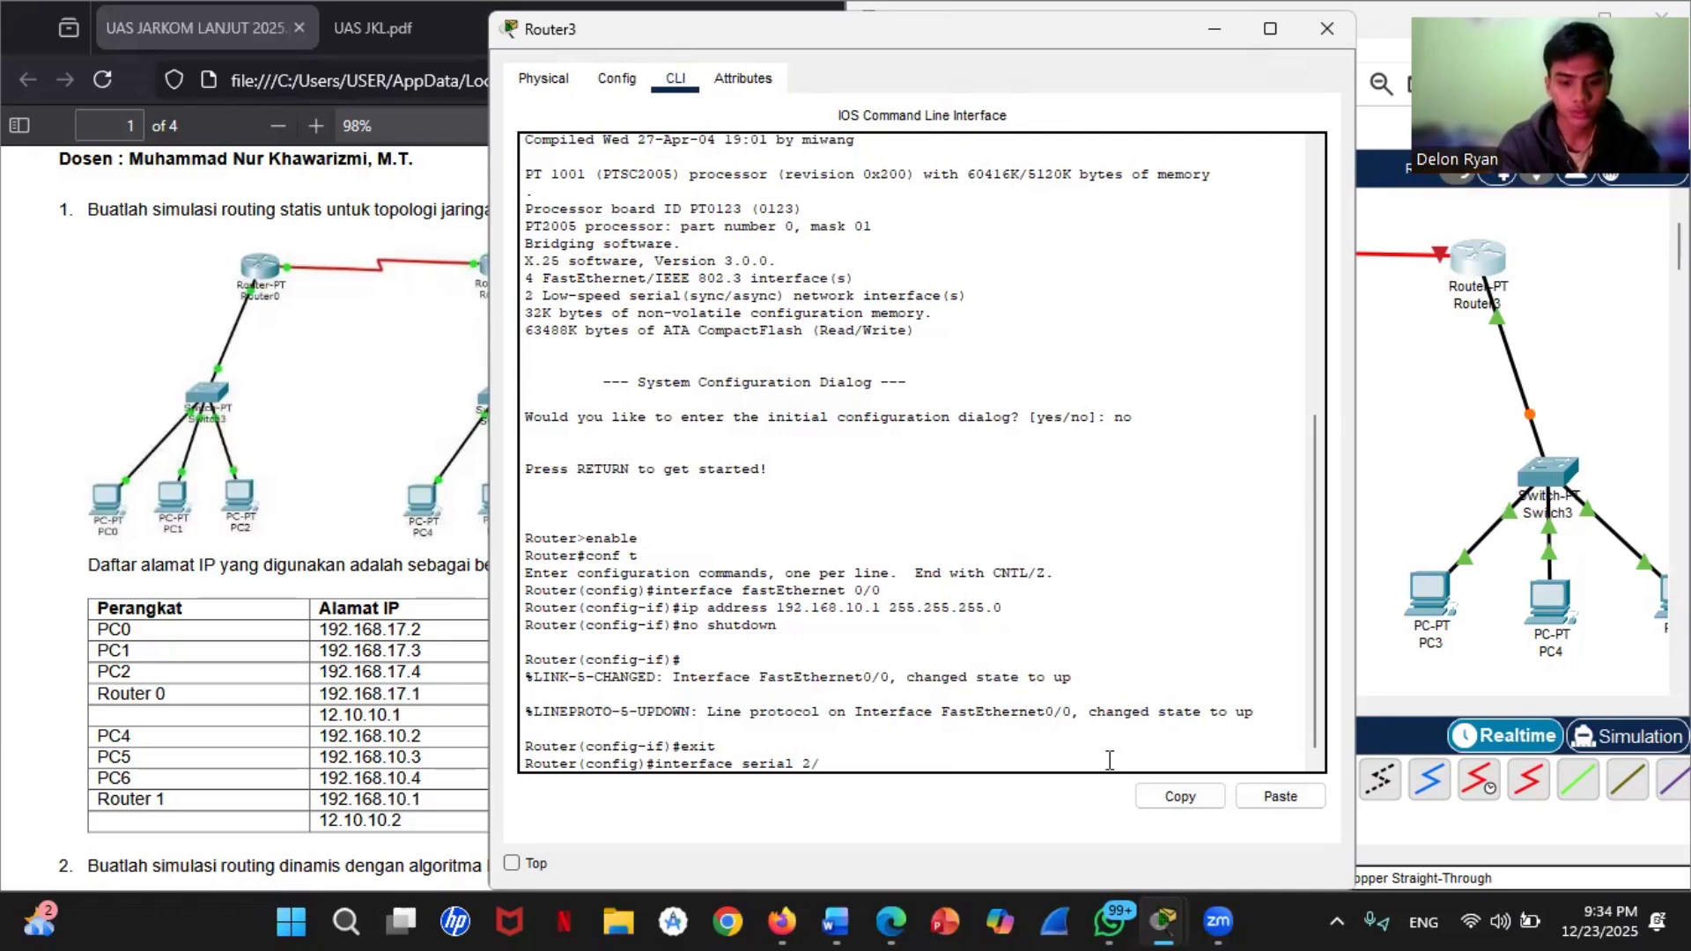
type("0")
key("Return")
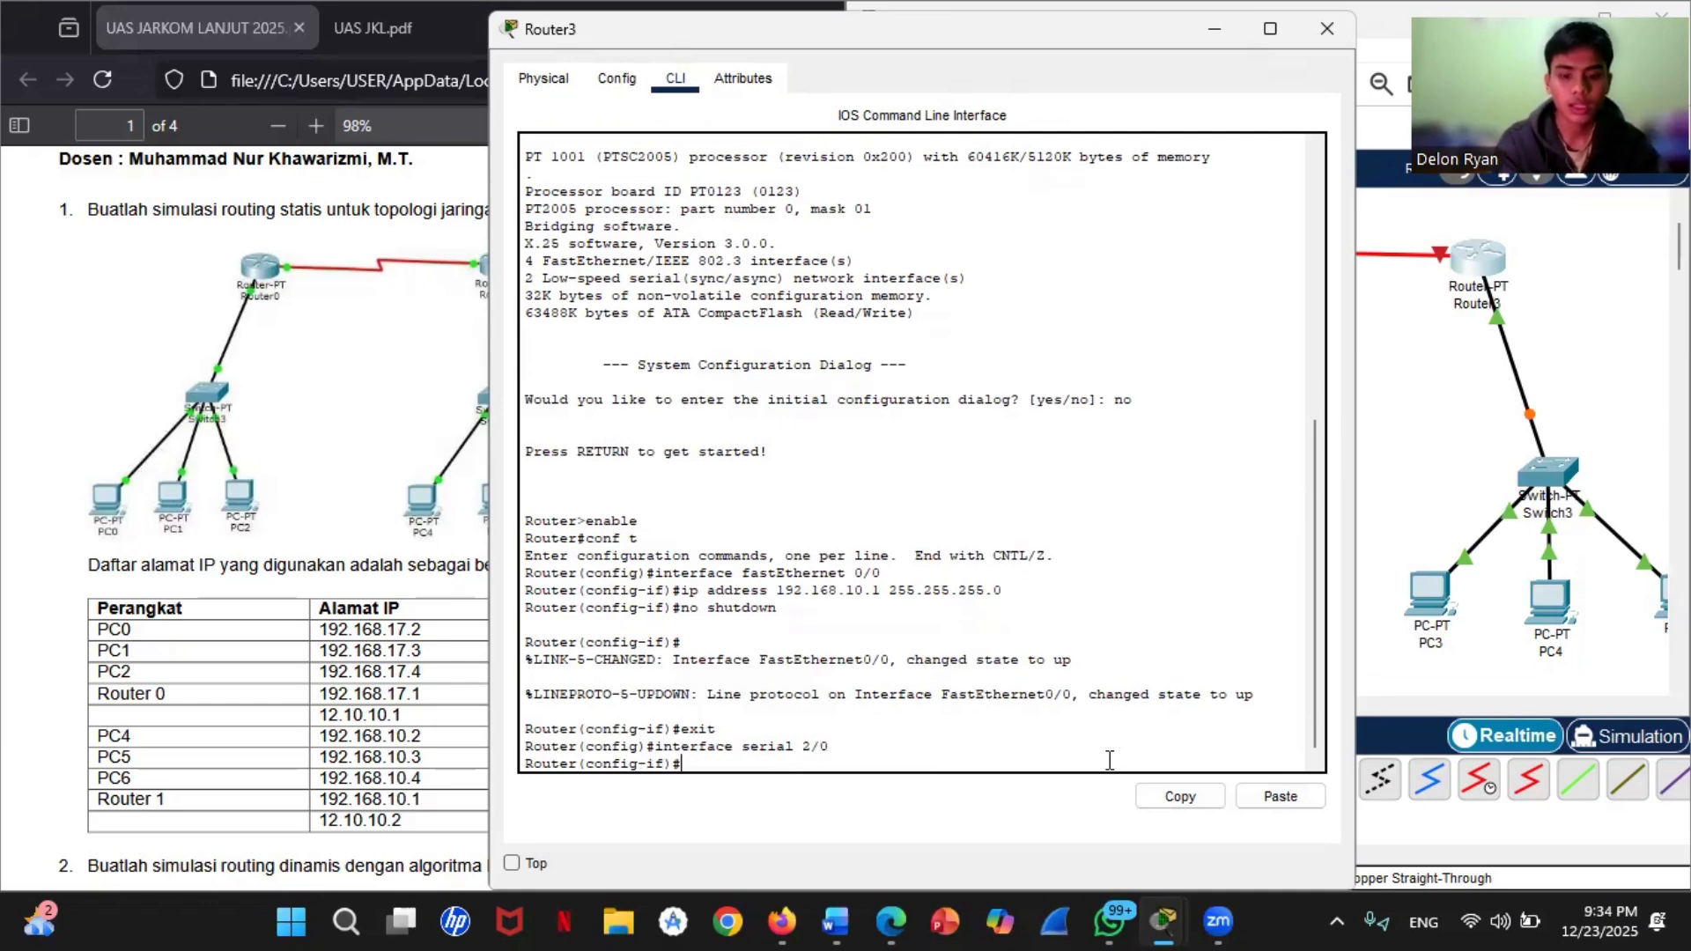
Step: Assign IP address 12.10.10.2 with mask 255.0.0.0 to Router3's serial 2/0 interface
type("ip addr")
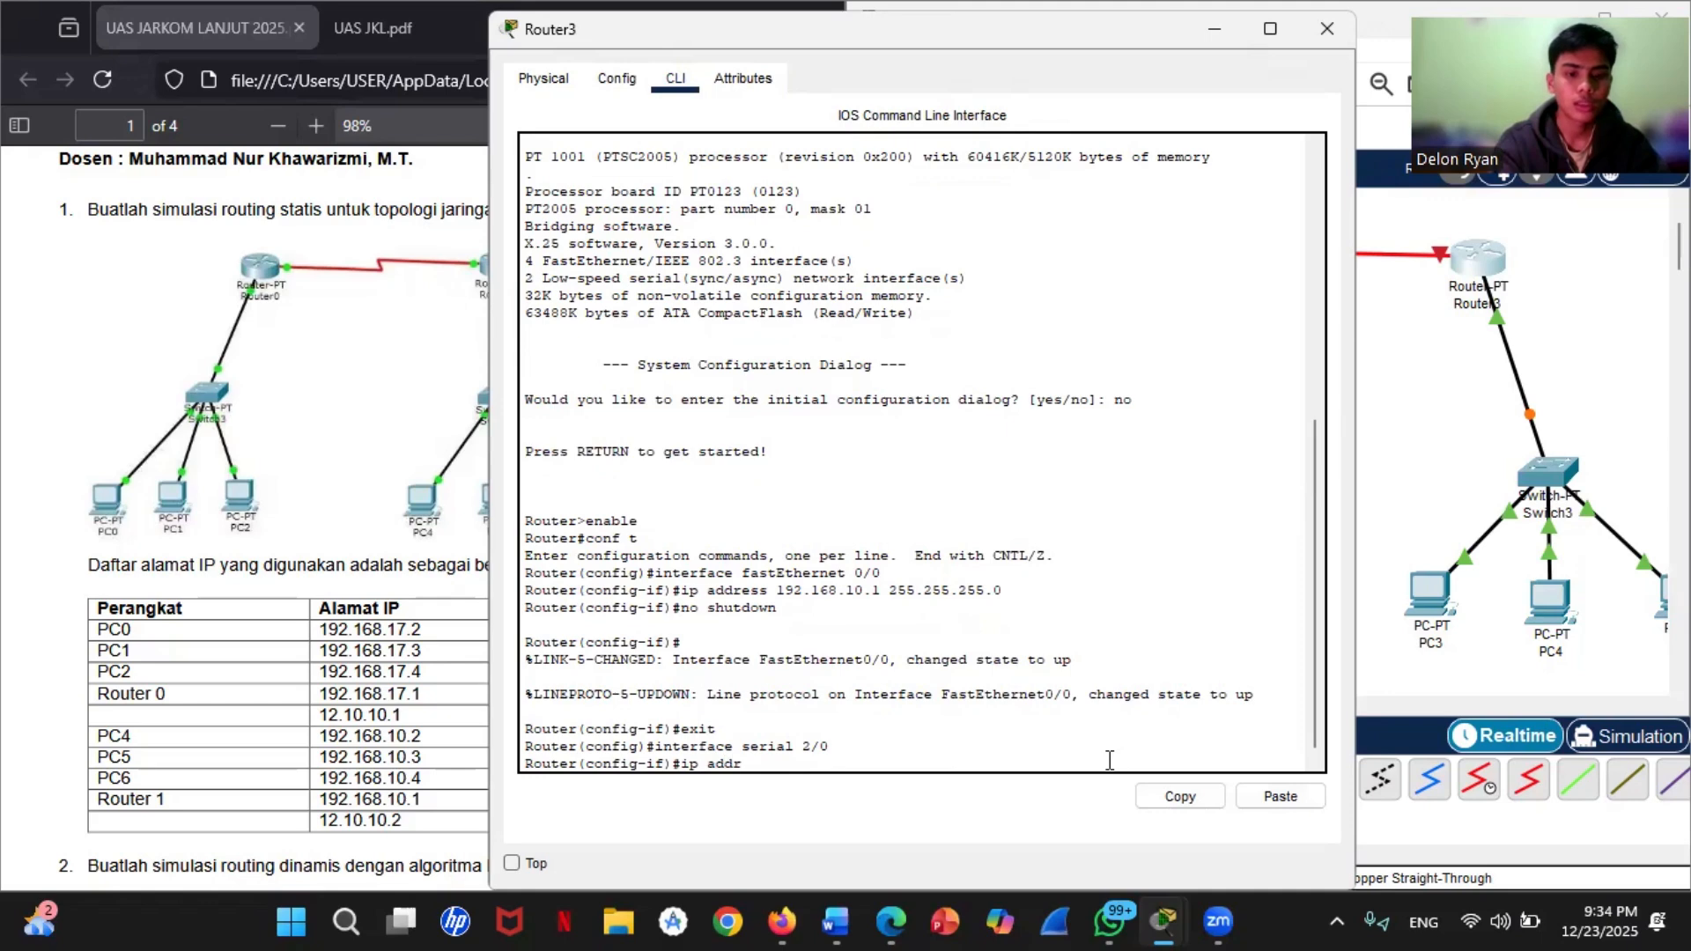
type("ess 12")
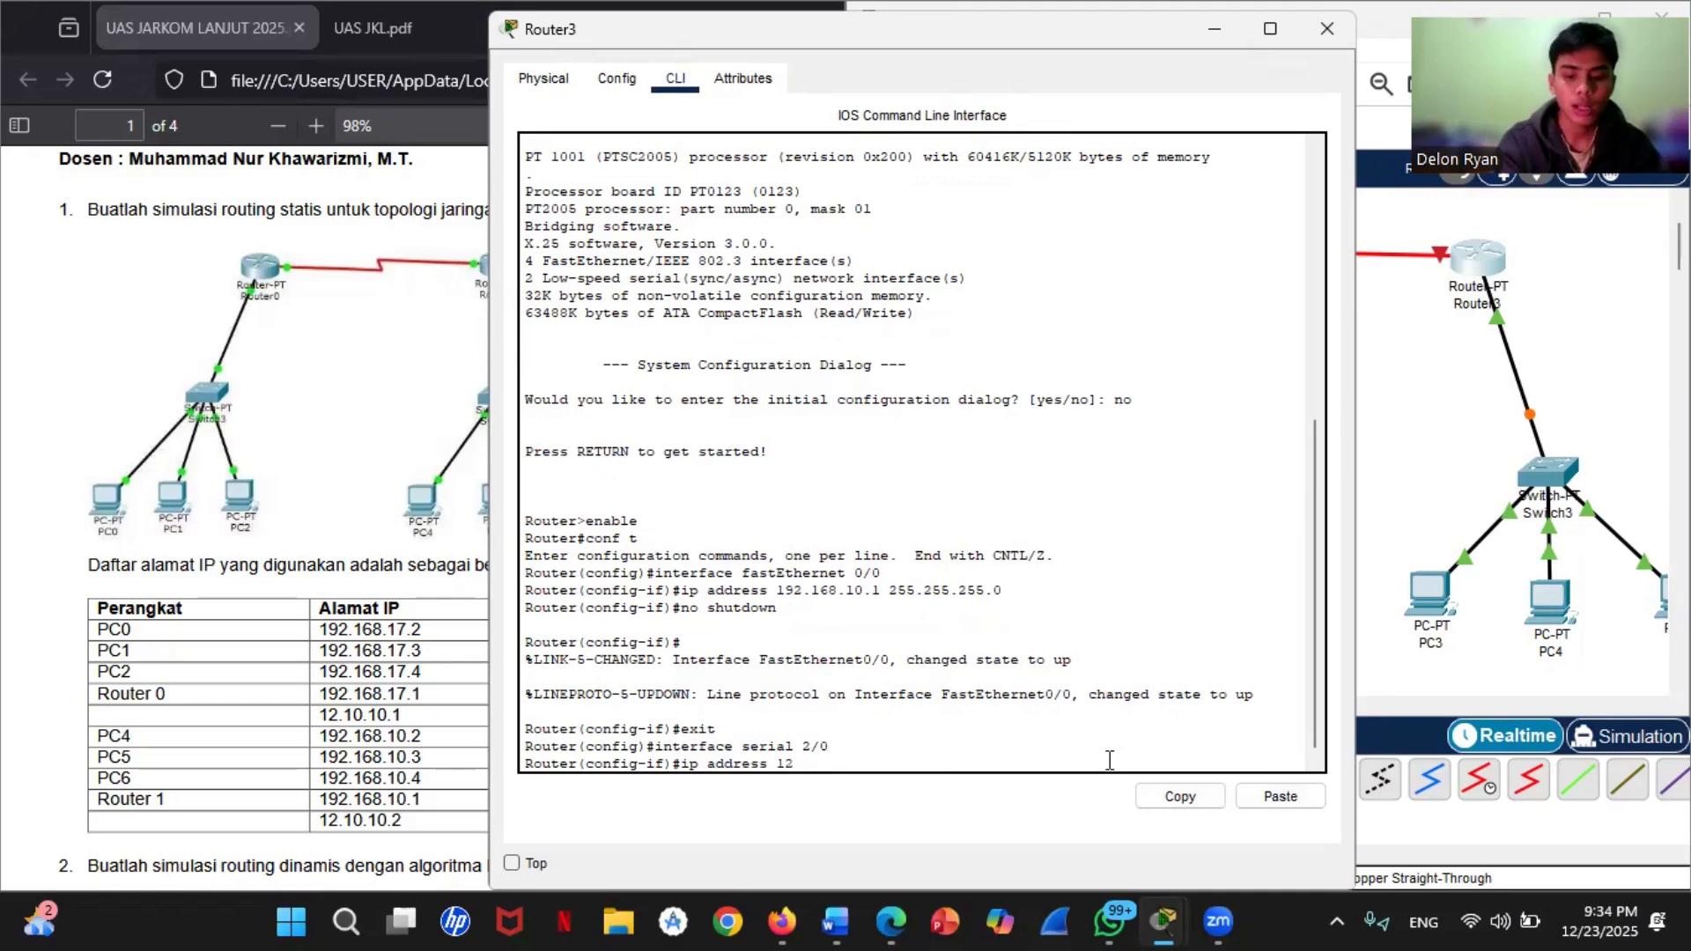
type(".10.10")
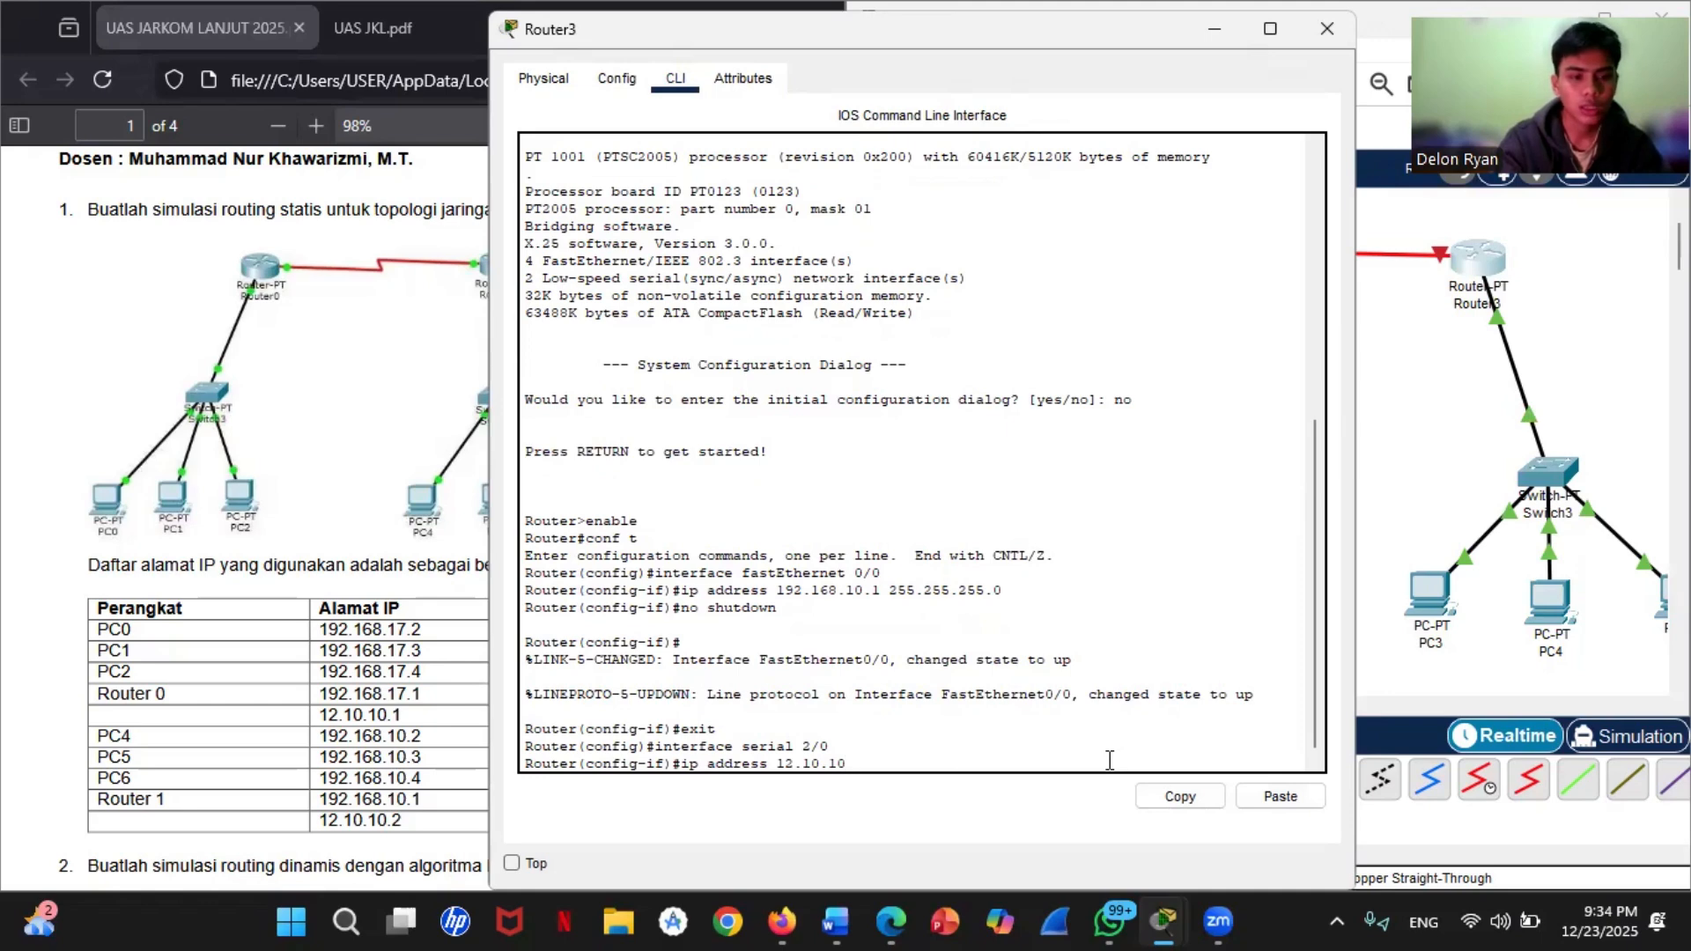
type(".2 255")
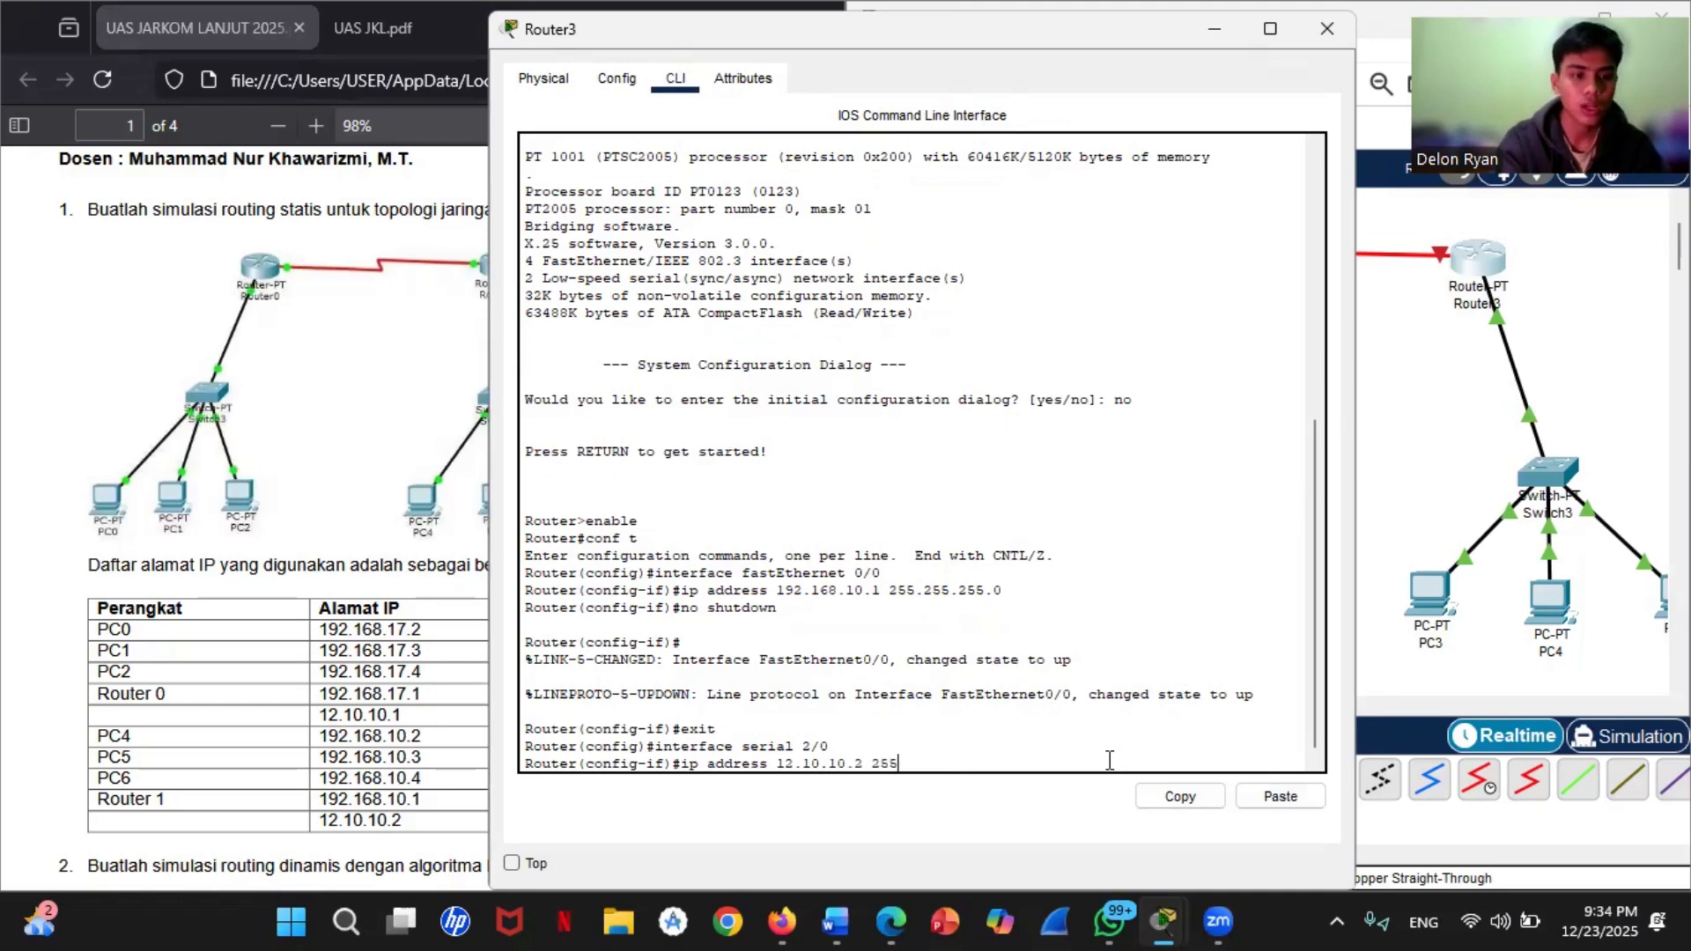
type(".00")
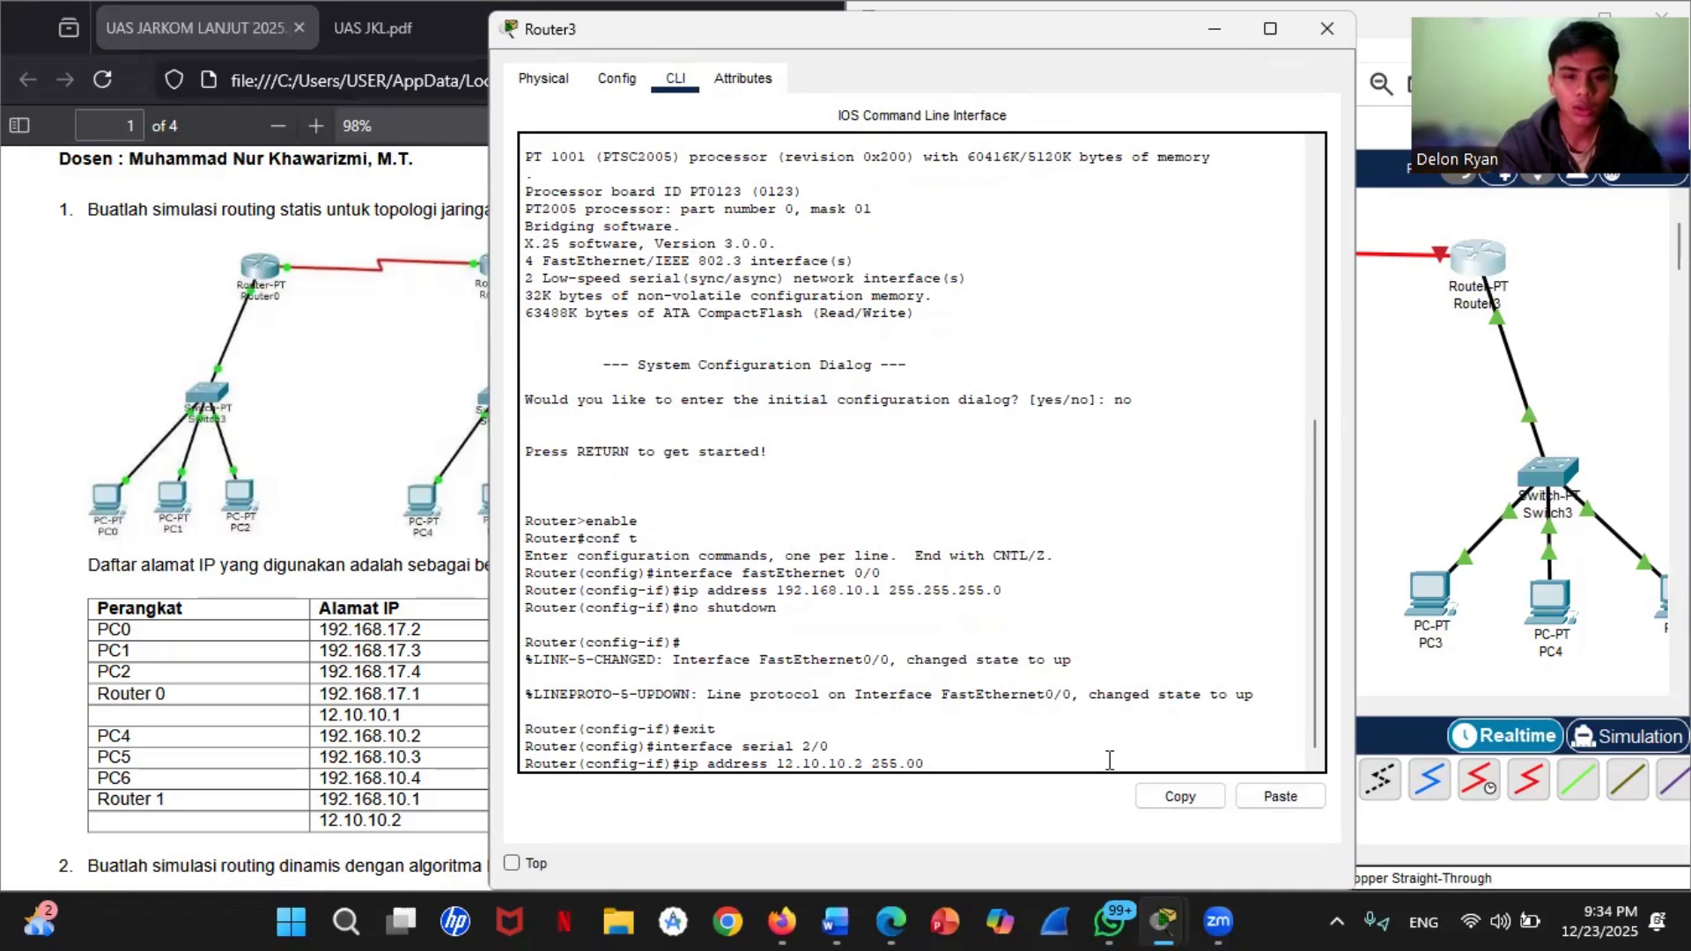
key("BackSpace")
type(".0.0")
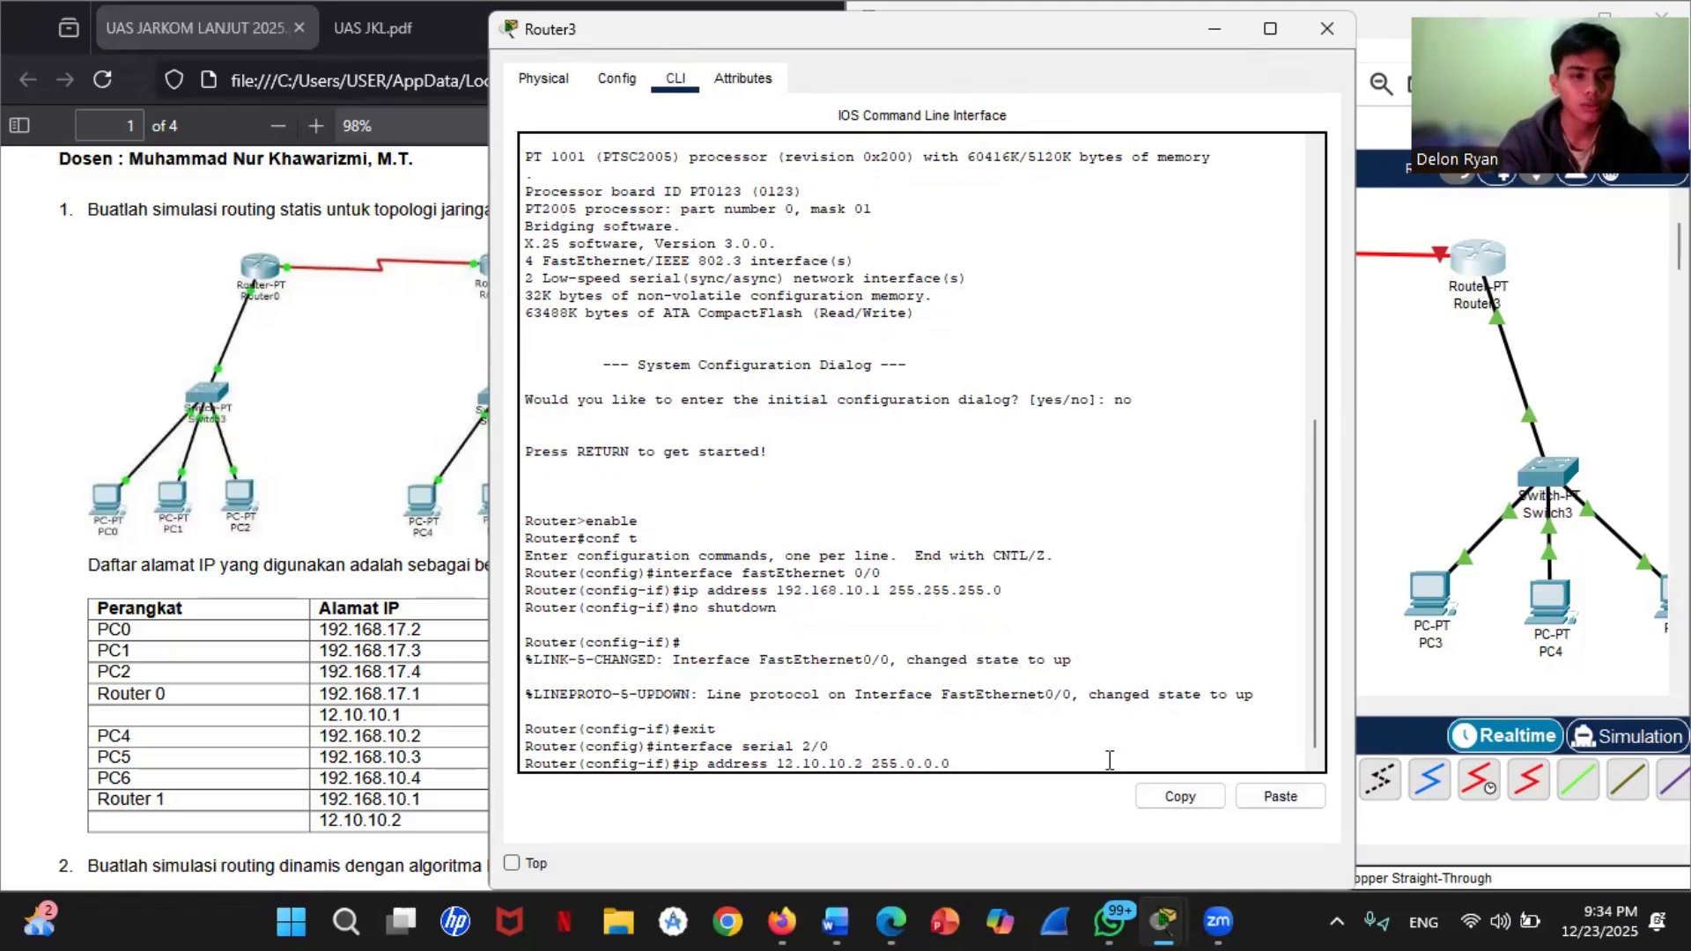
key("Return")
Step: Enable Router3's serial 2/0 interface with no shutdown and exit to global configuration mode
type("no sh")
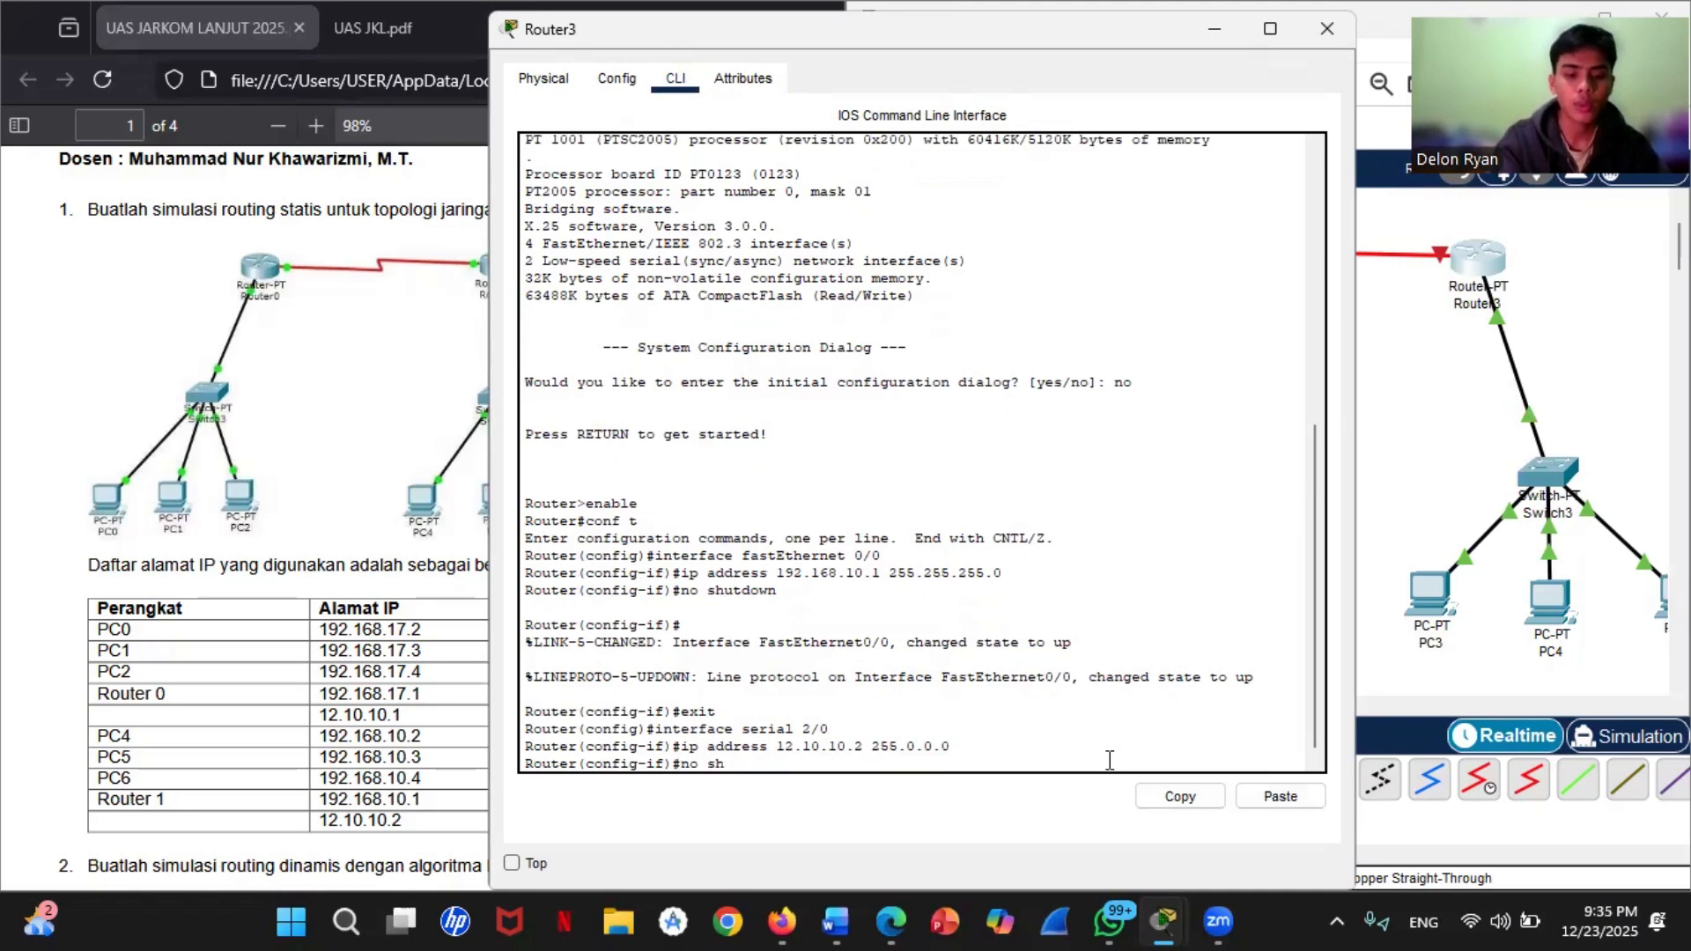
type("ut")
key("BackSpace")
type("utdown")
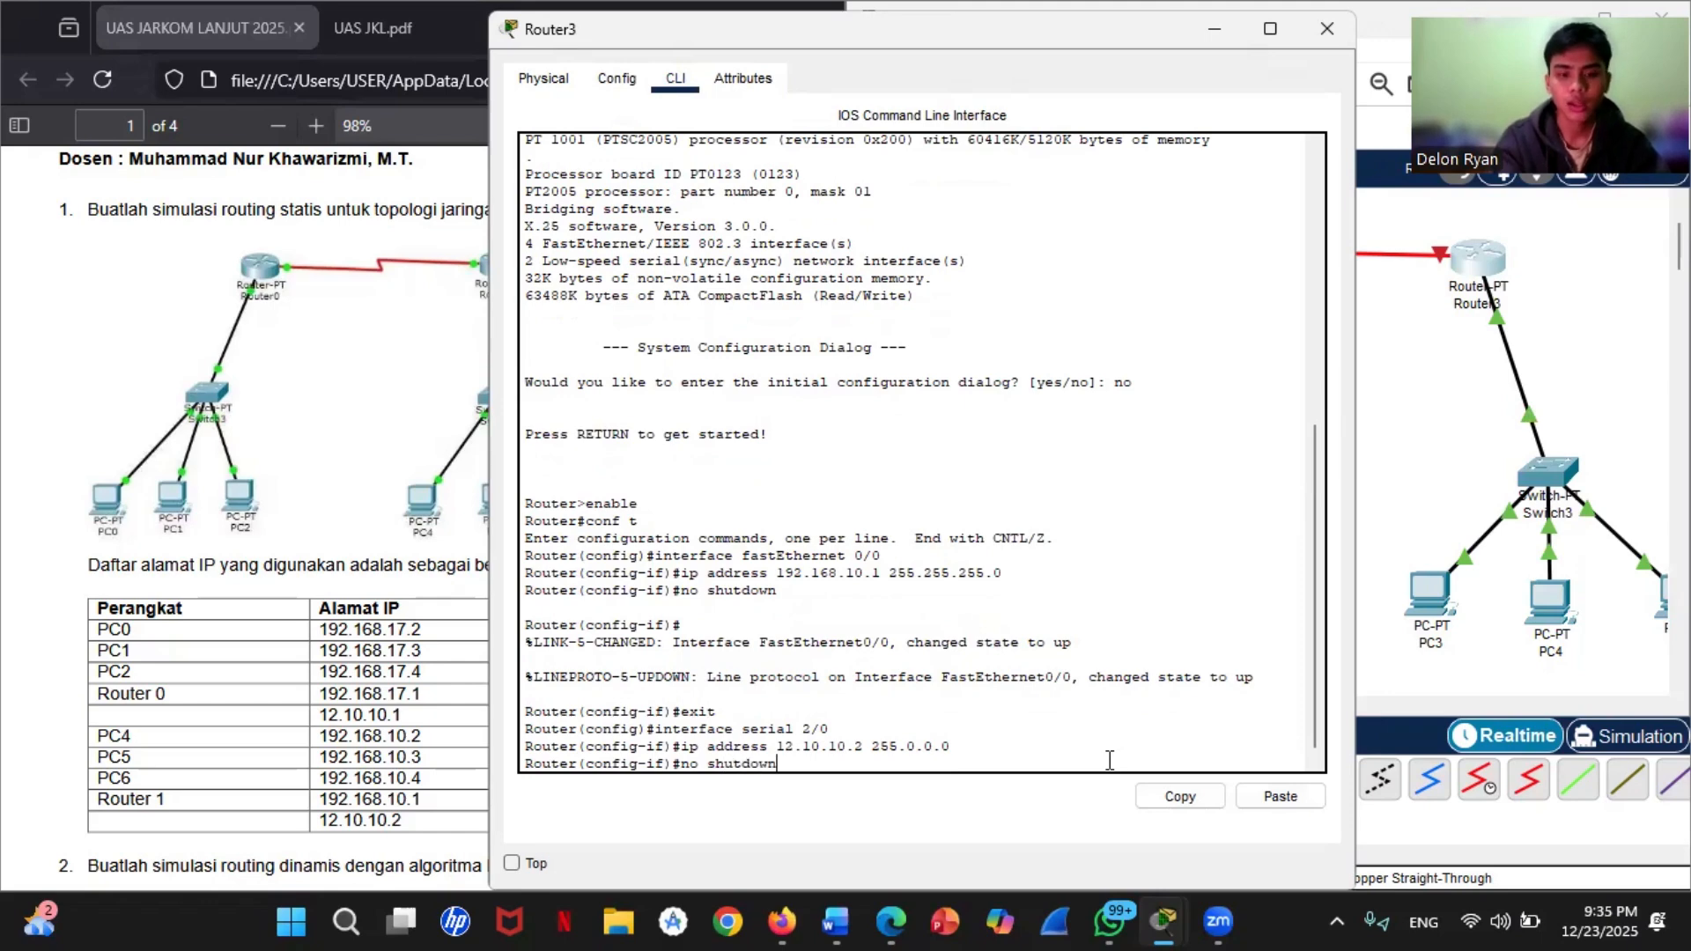
key("Return")
key("Return")
type("exit")
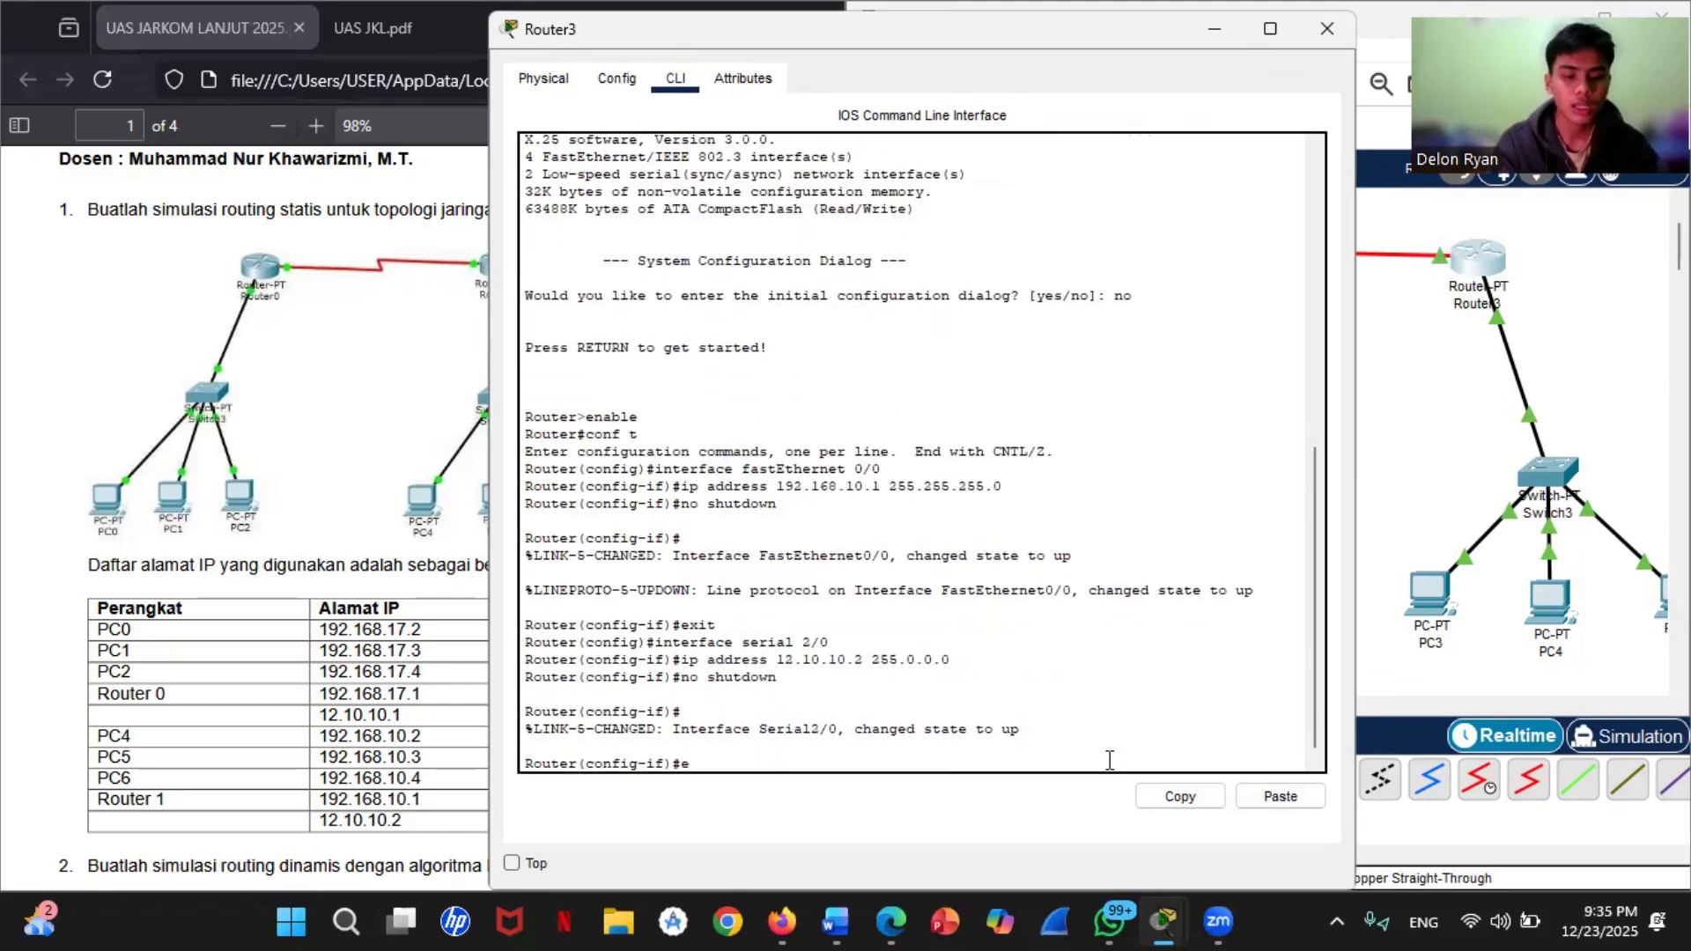
key("Return")
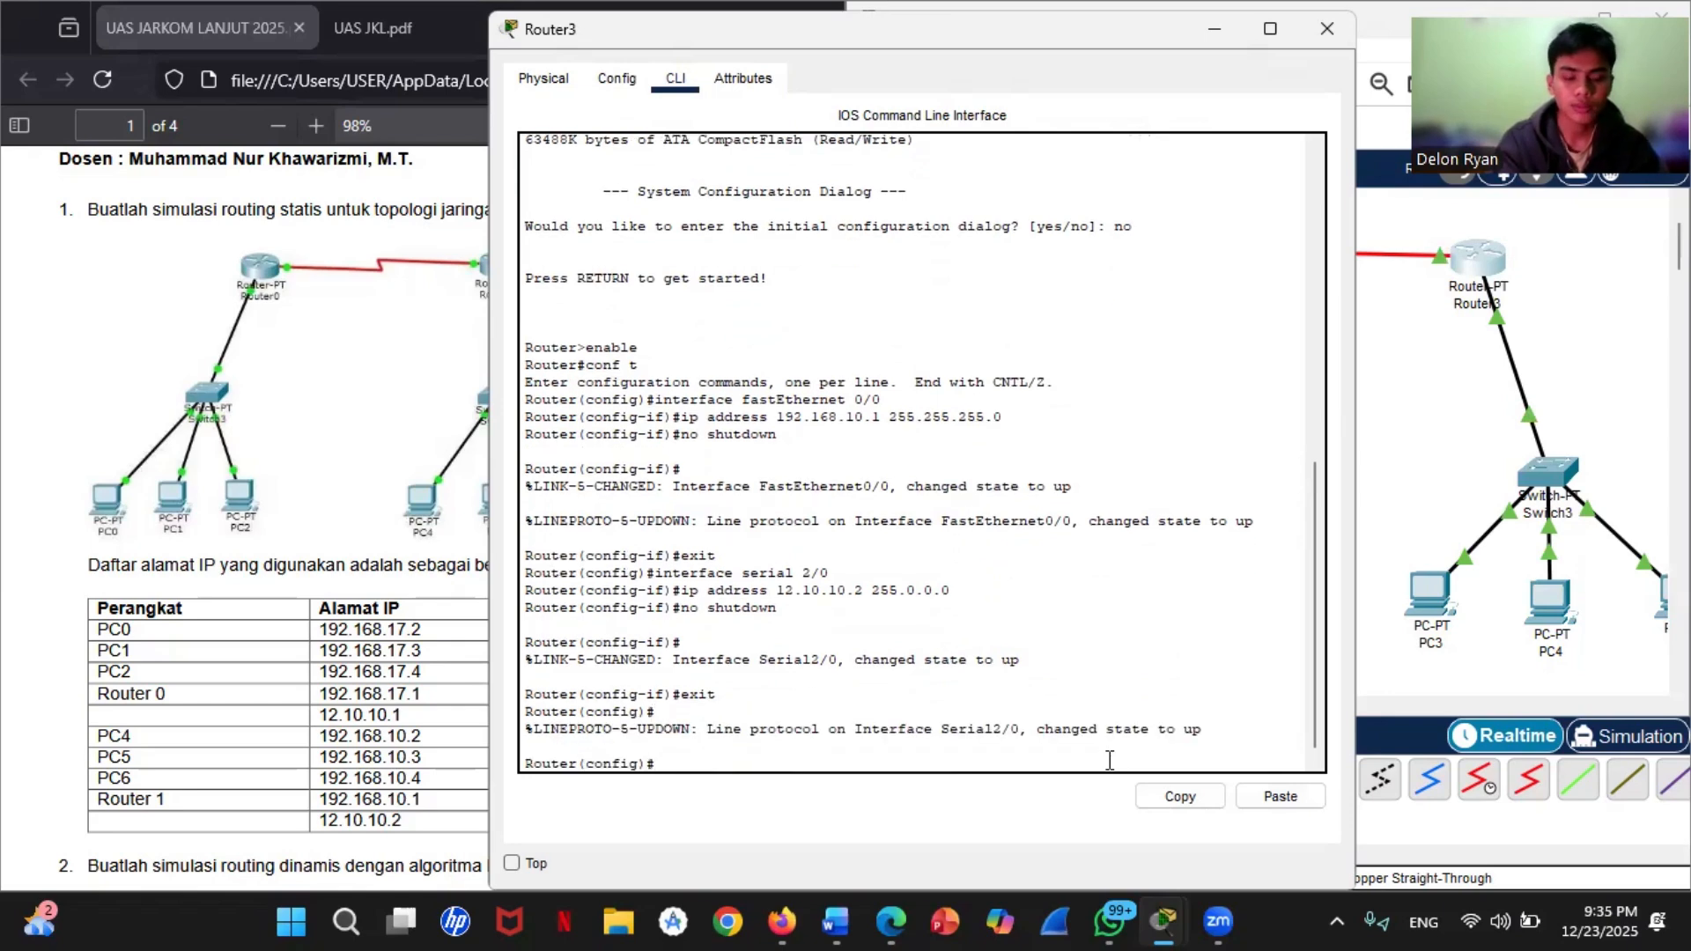
Step: Add a static route on Router3 to network 192.168.17.0 with mask 255.255.255.0 via next hop 12.10.10.1
type("ip route")
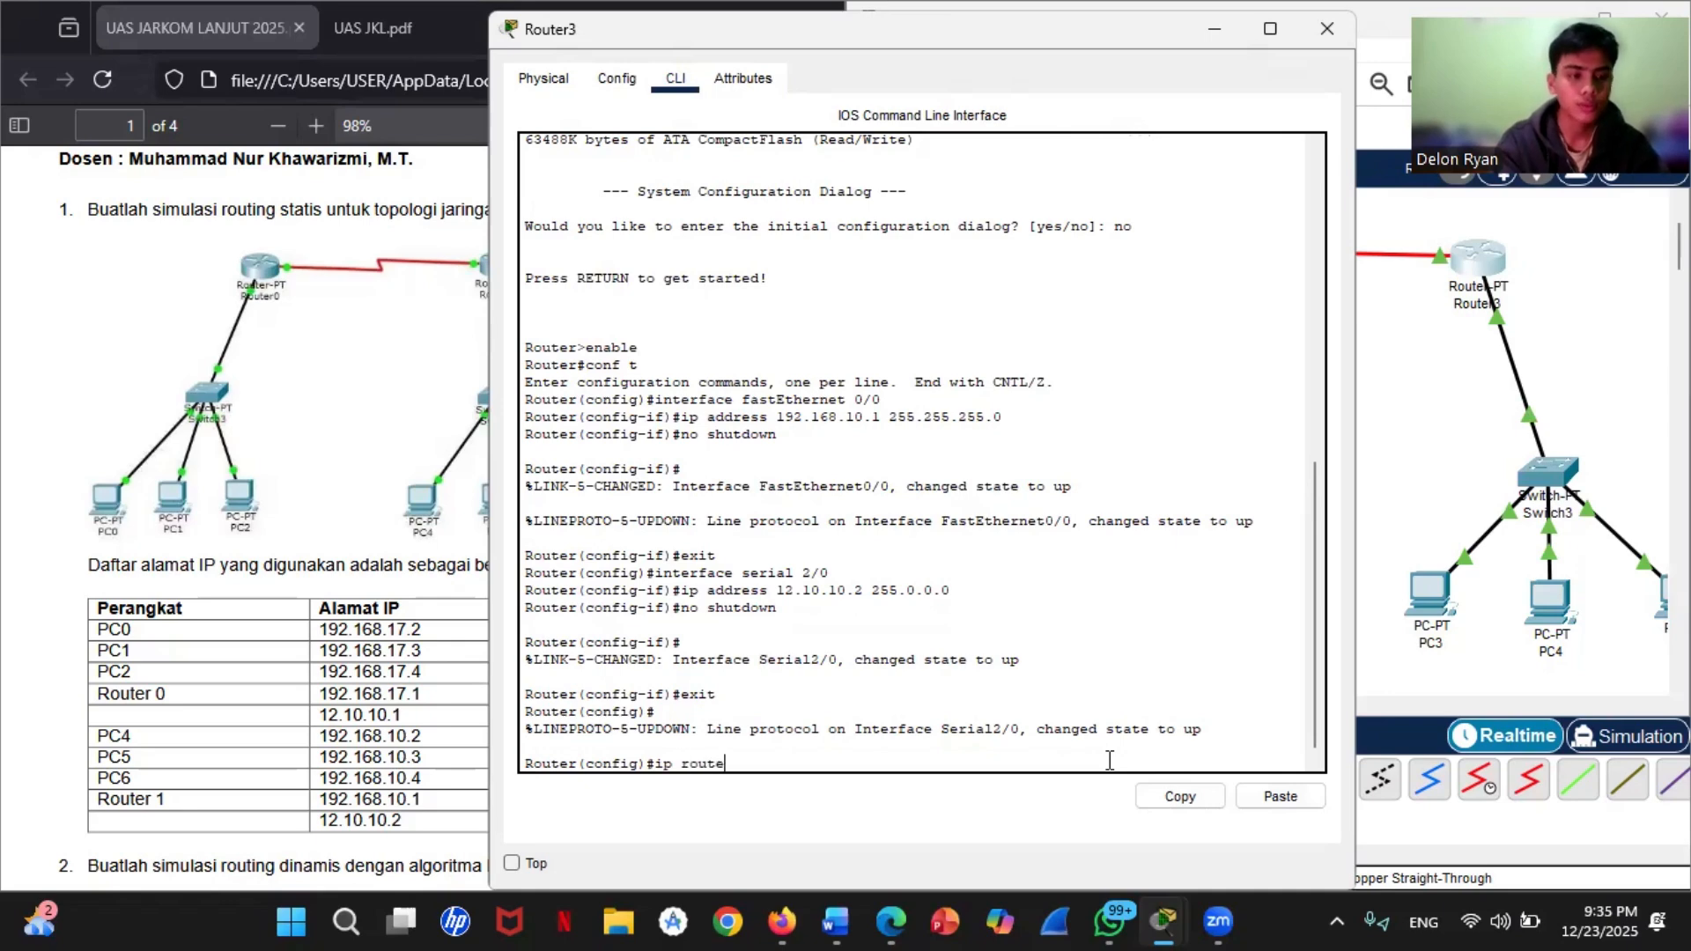
type(" 19")
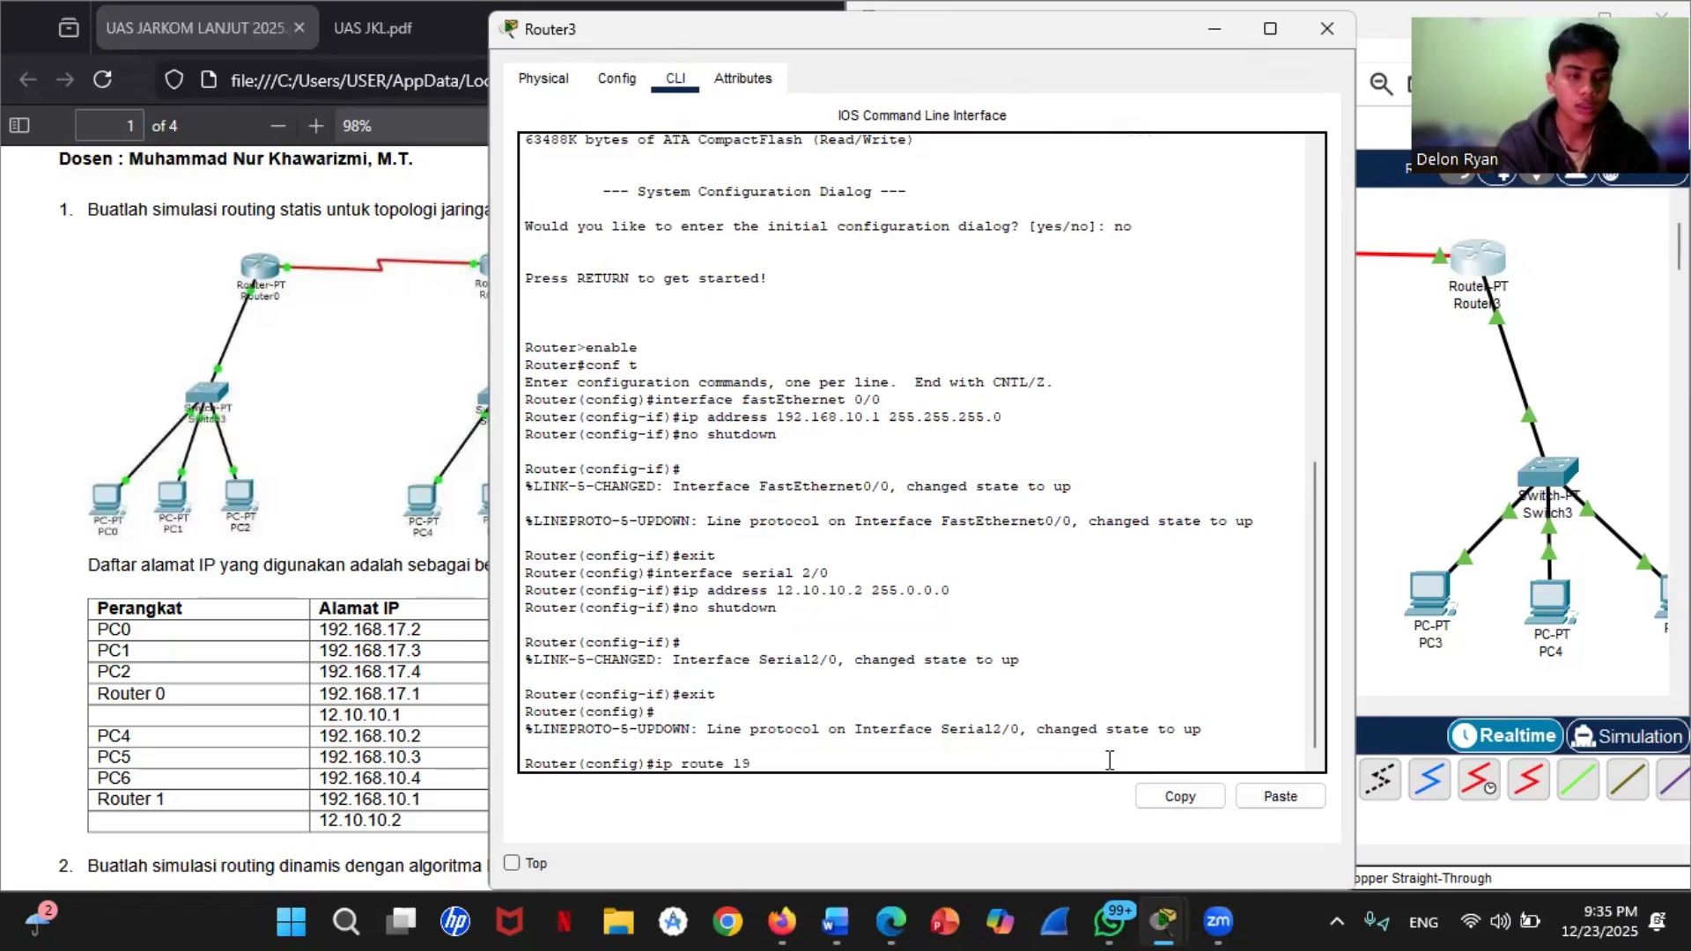
type("2.1")
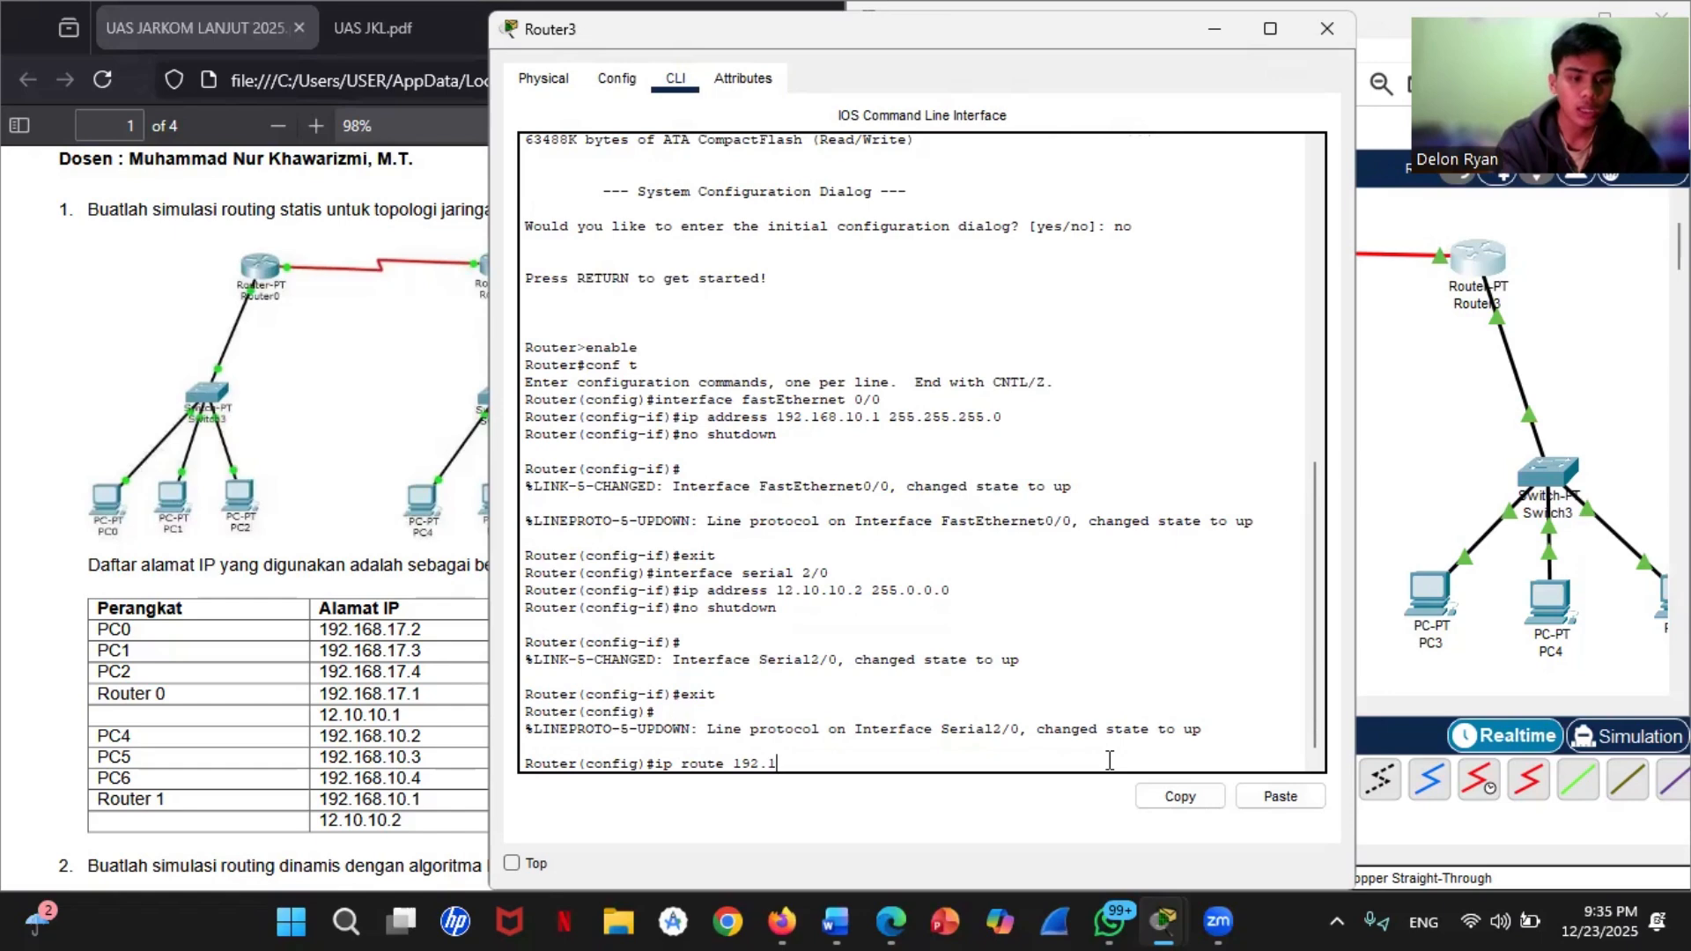
type("68.")
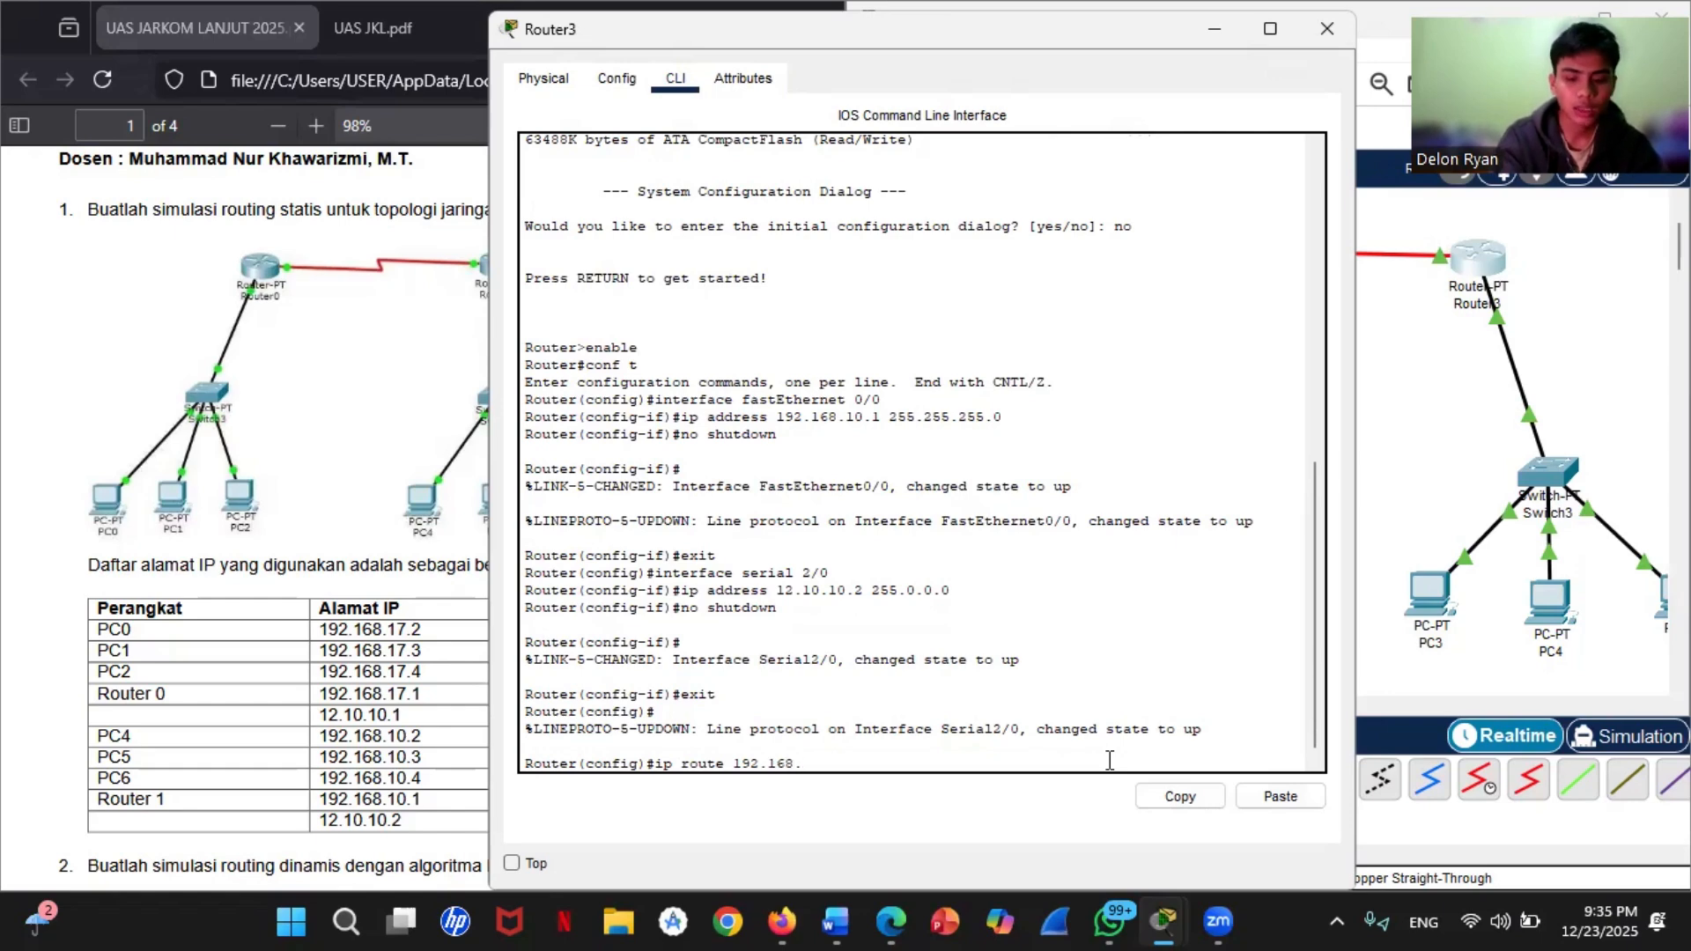
type("17.0")
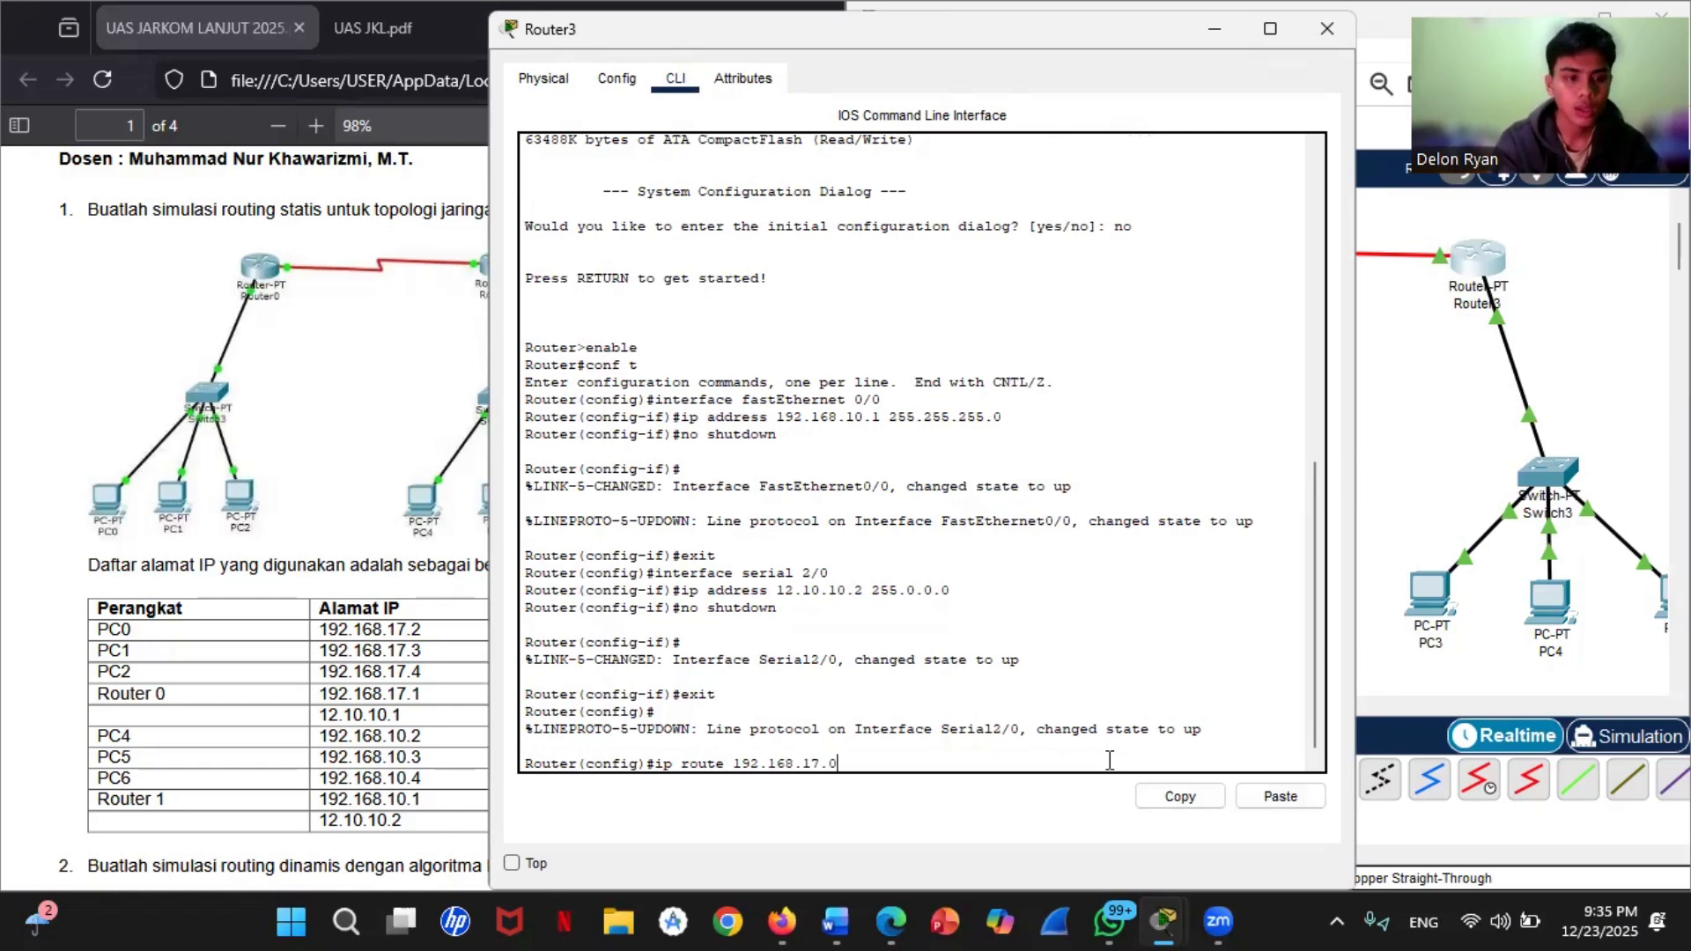
type(" 255")
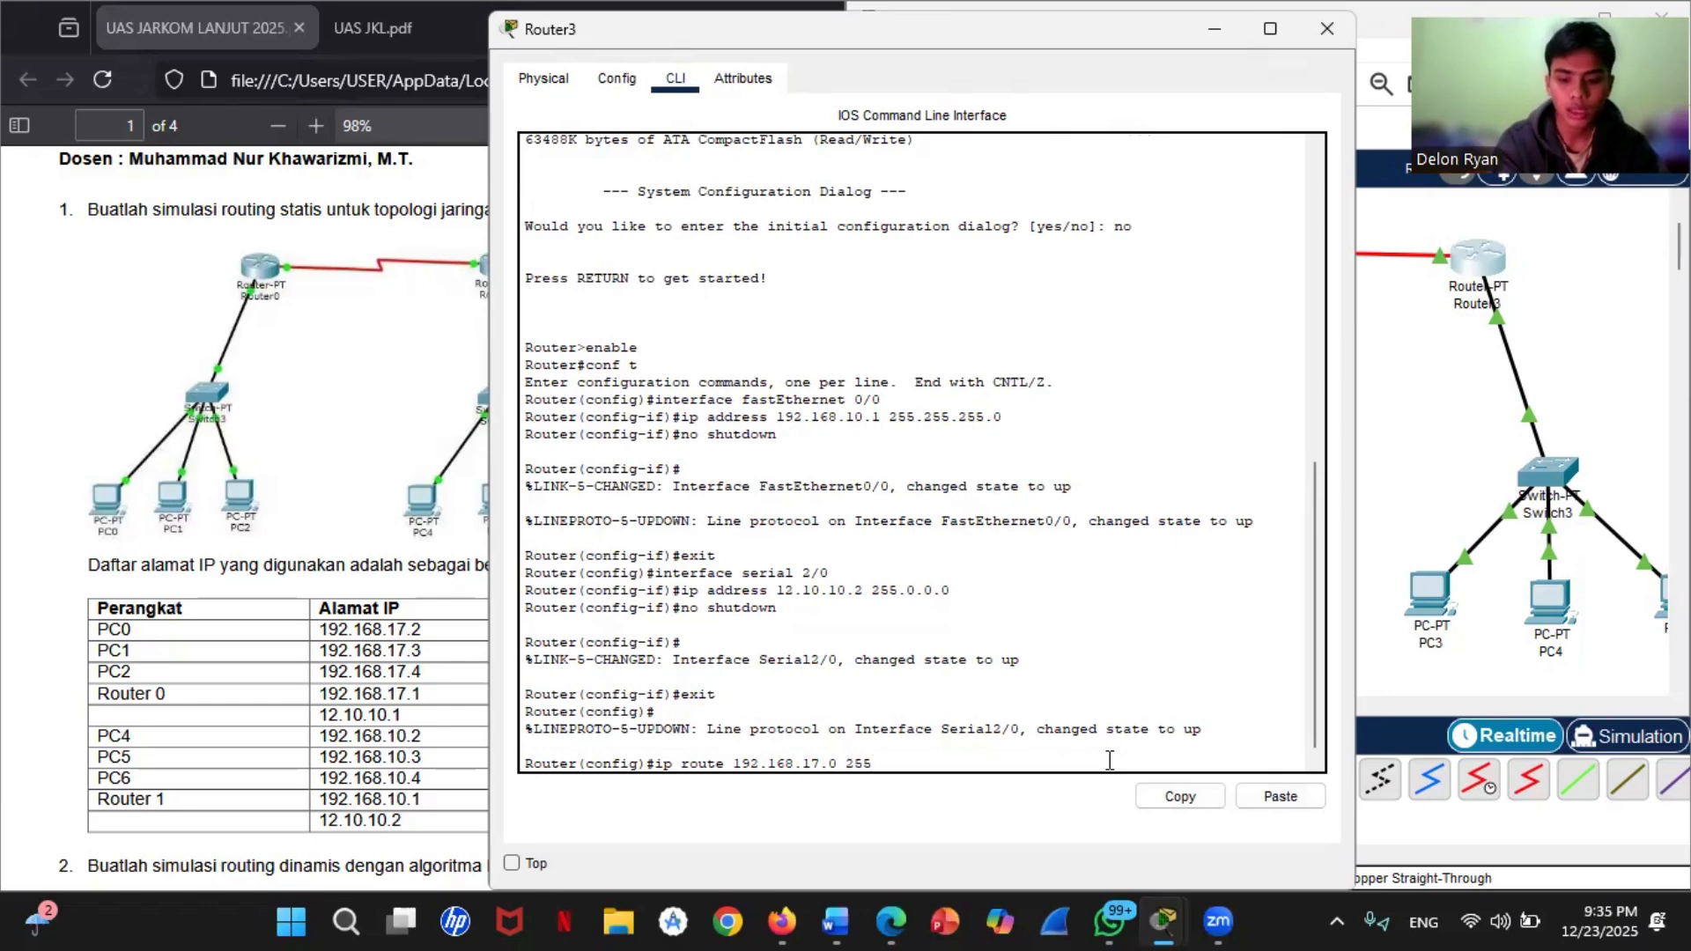
type(".255.255.0")
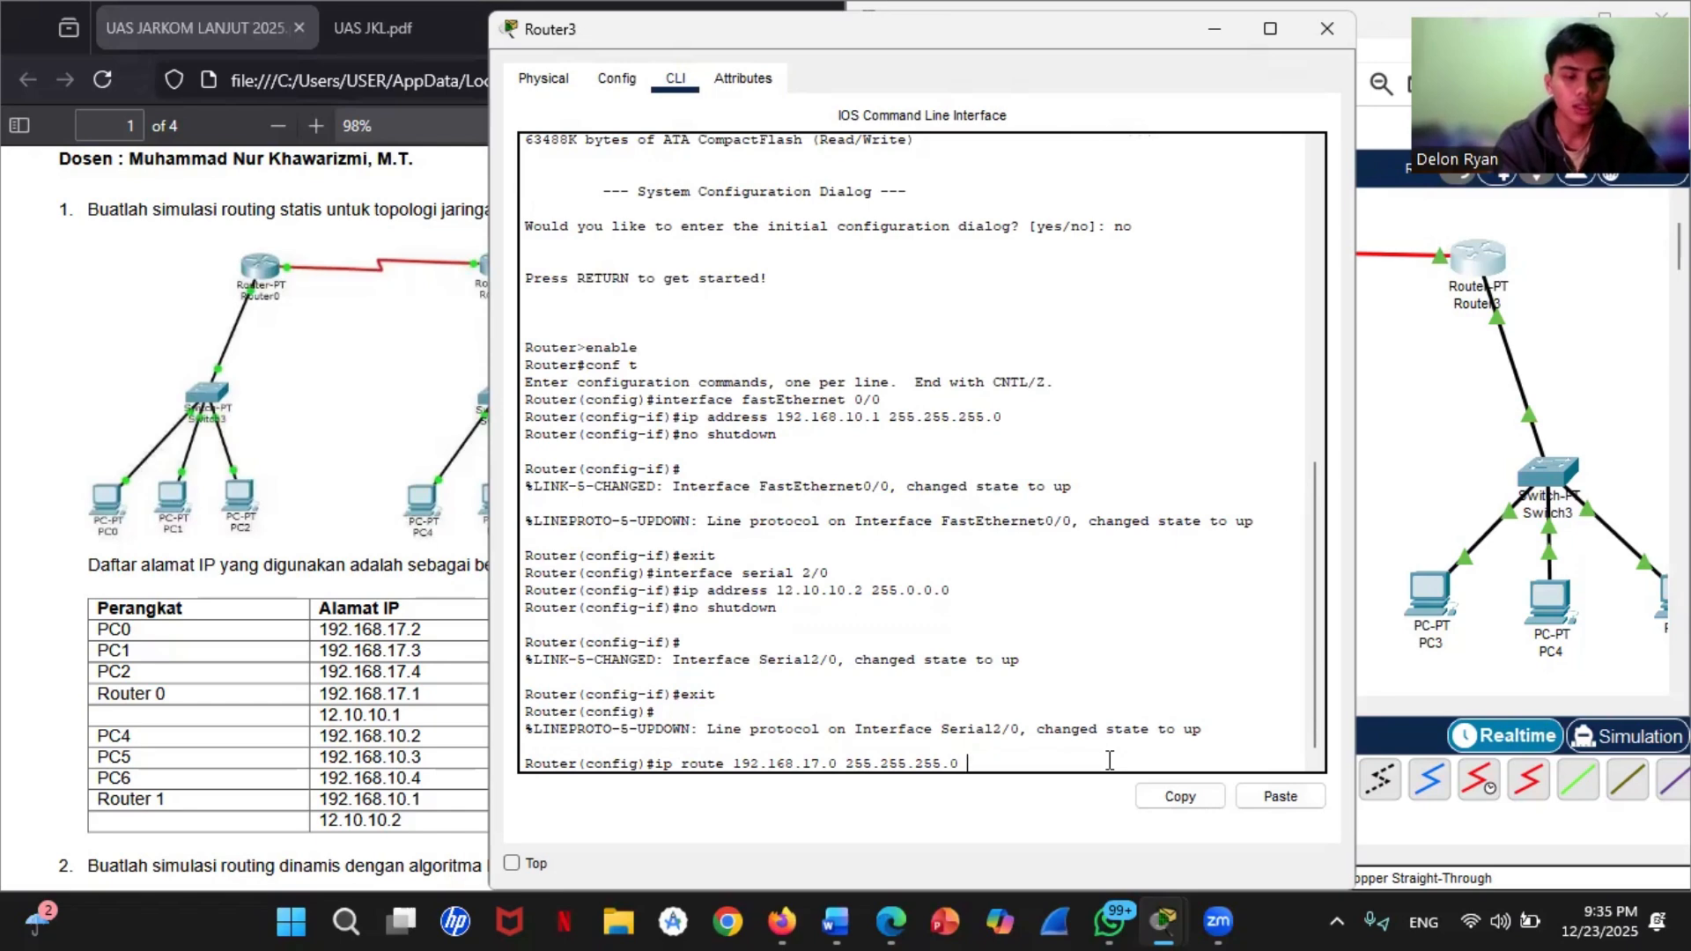
type(" 12")
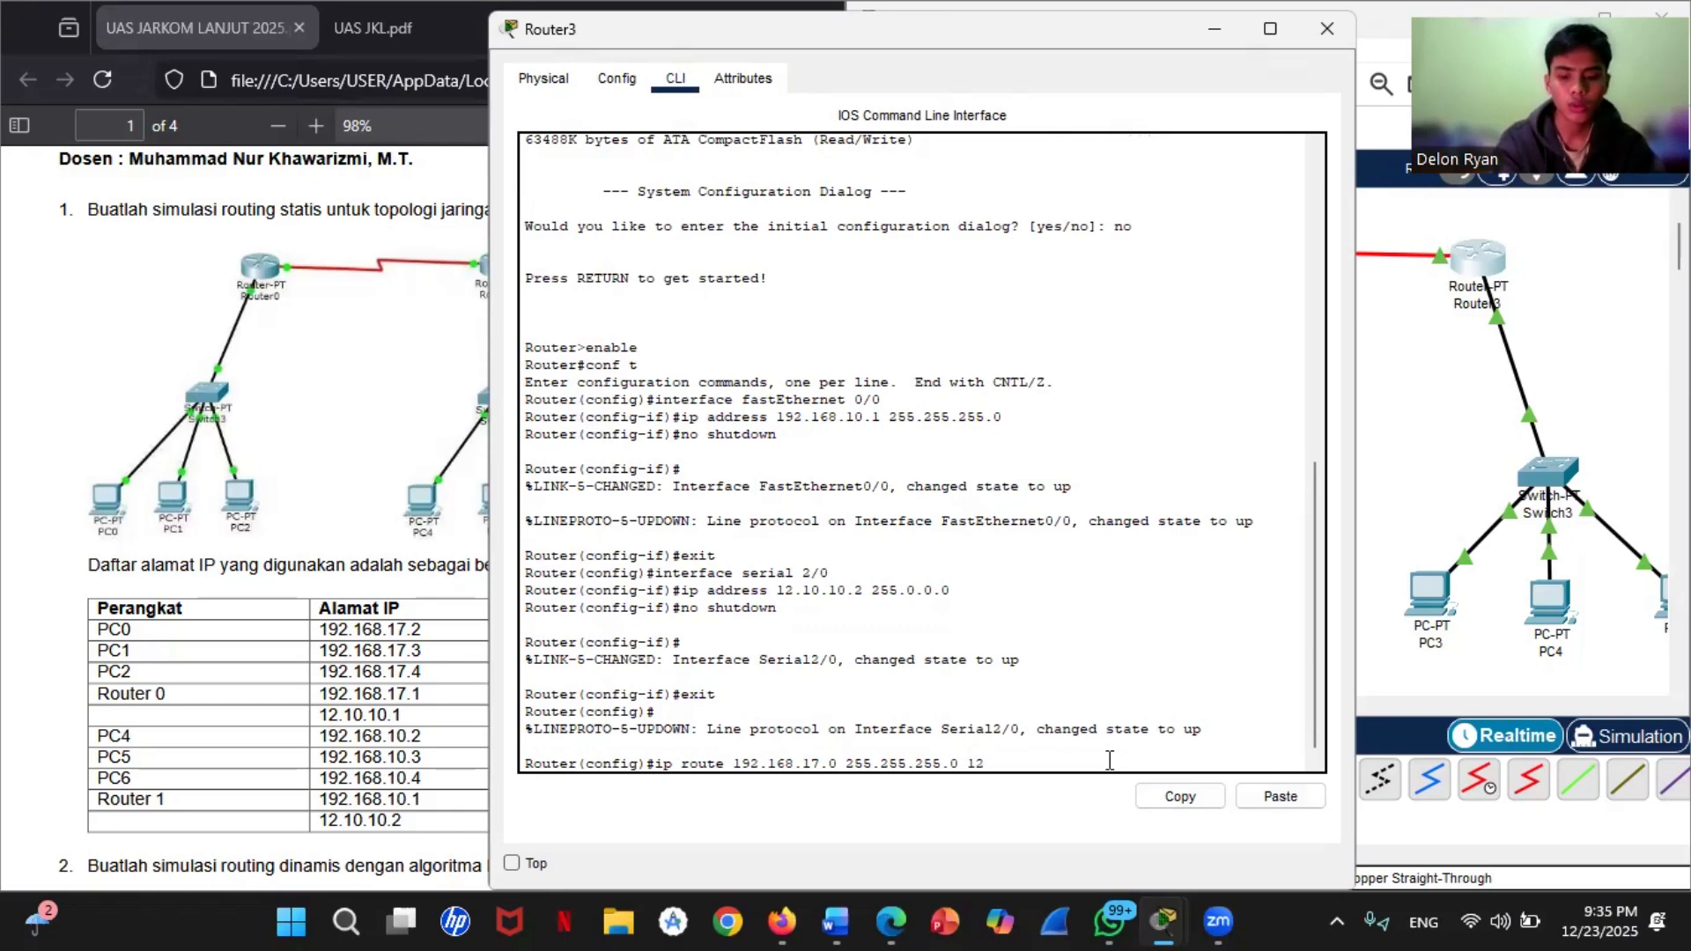
type(".")
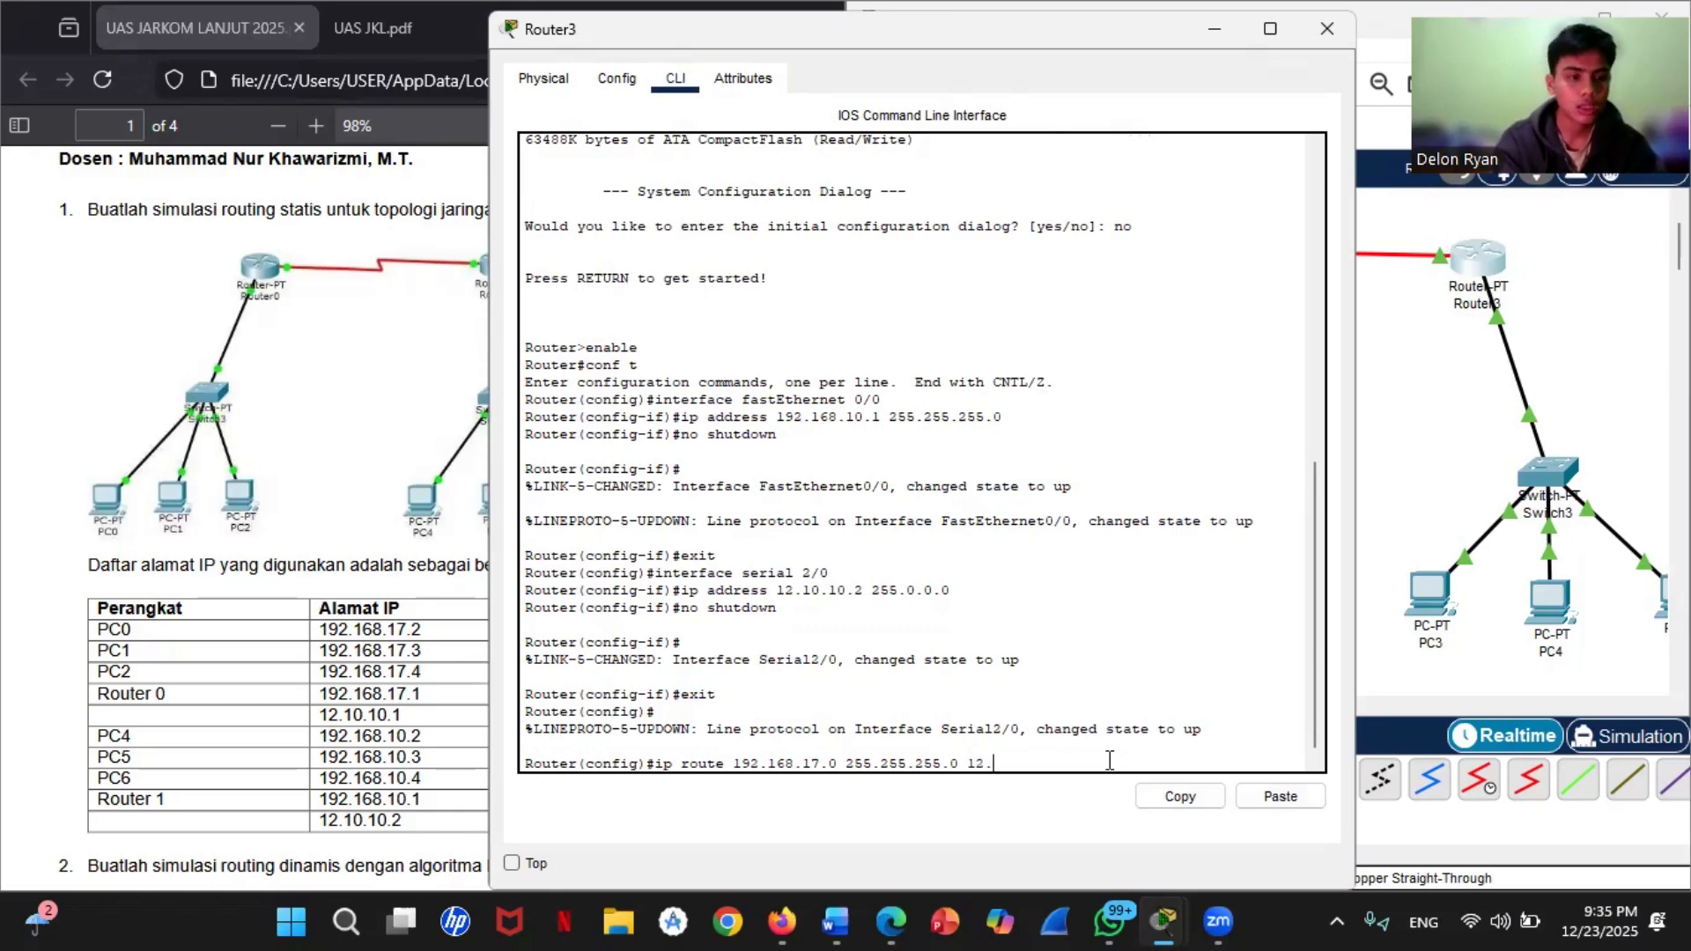
type("10")
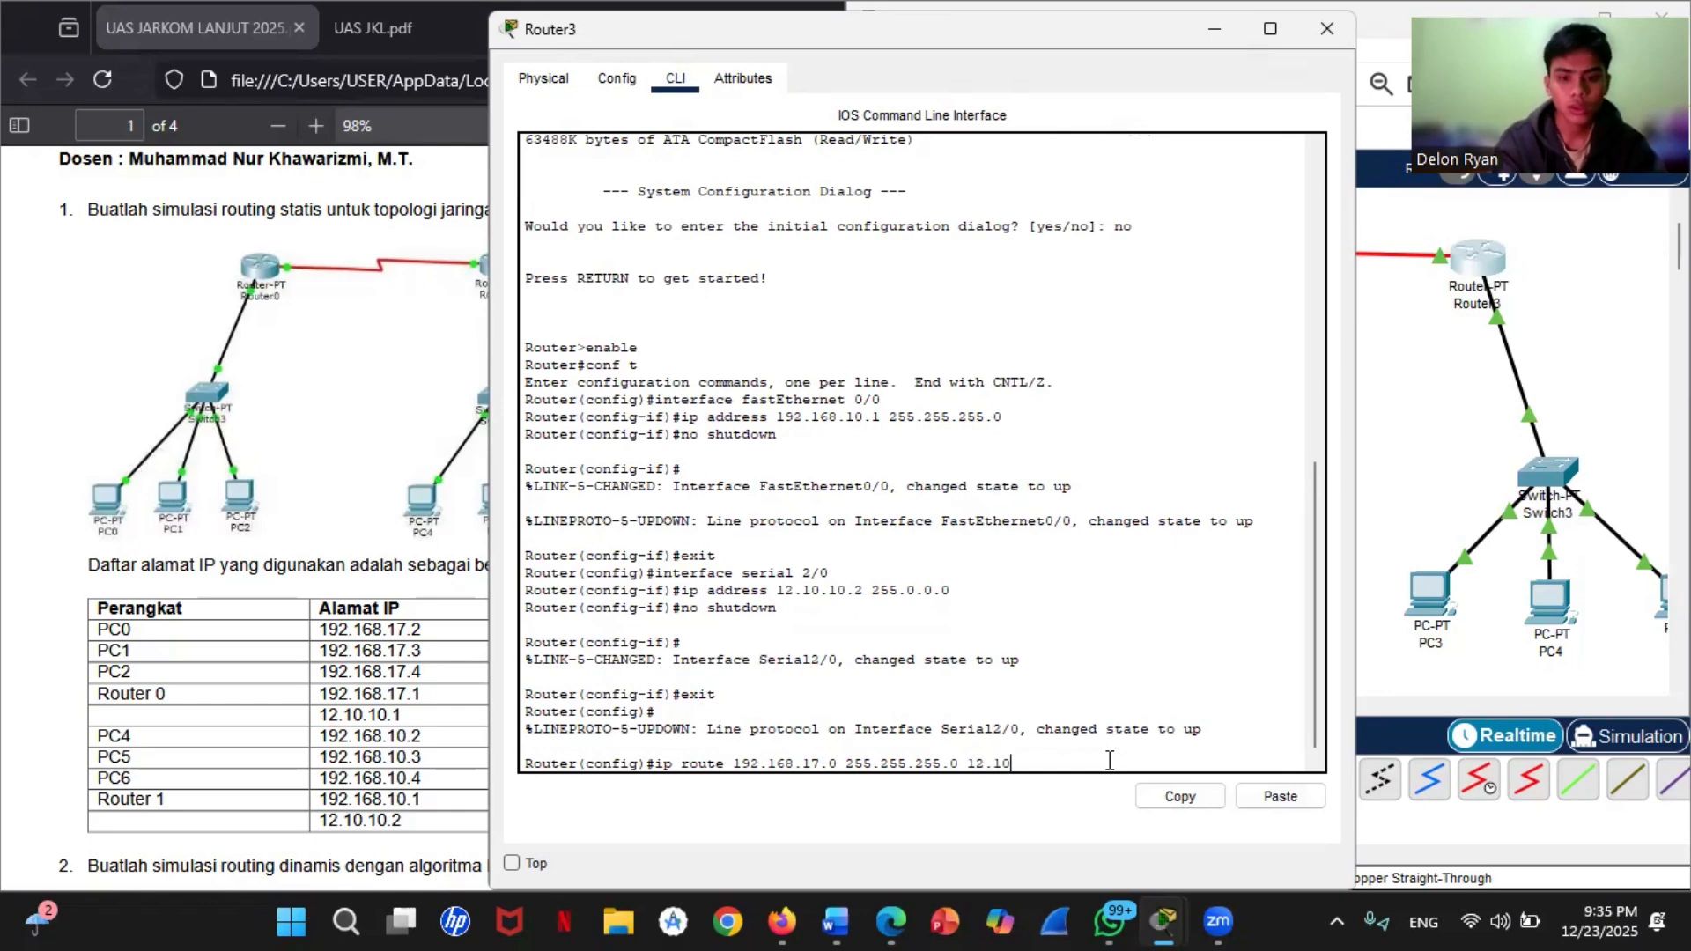
type(".10")
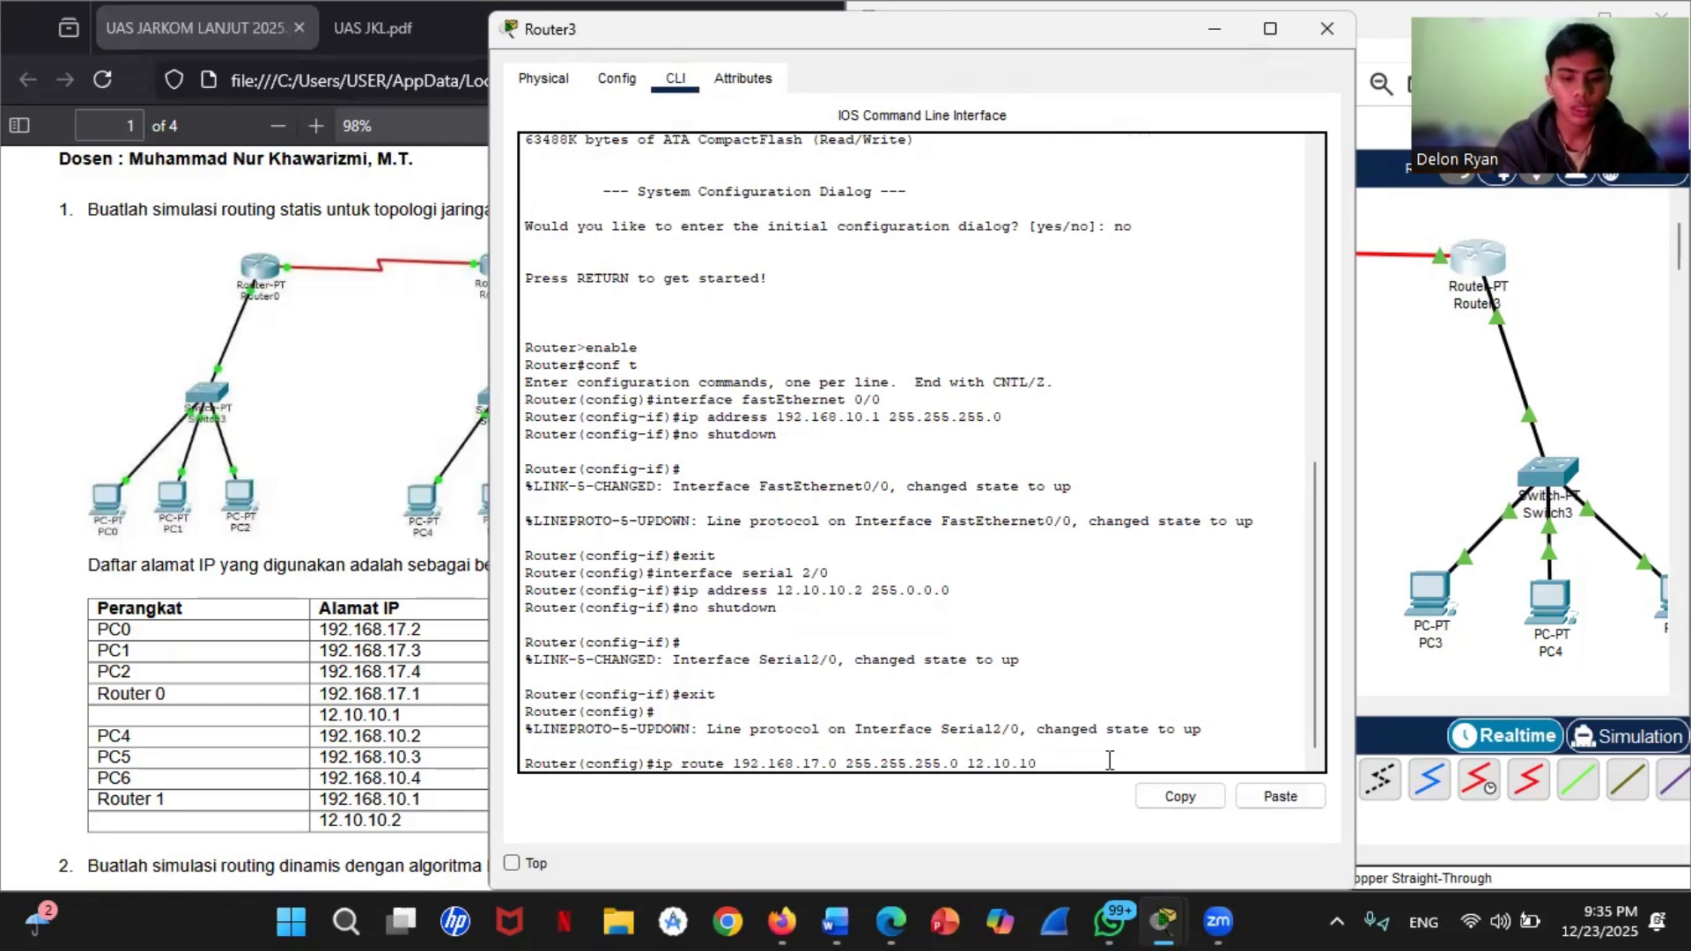
type(".1")
key("Return")
Step: Leave configuration mode on Router3 with end and save its configuration with write
type("end")
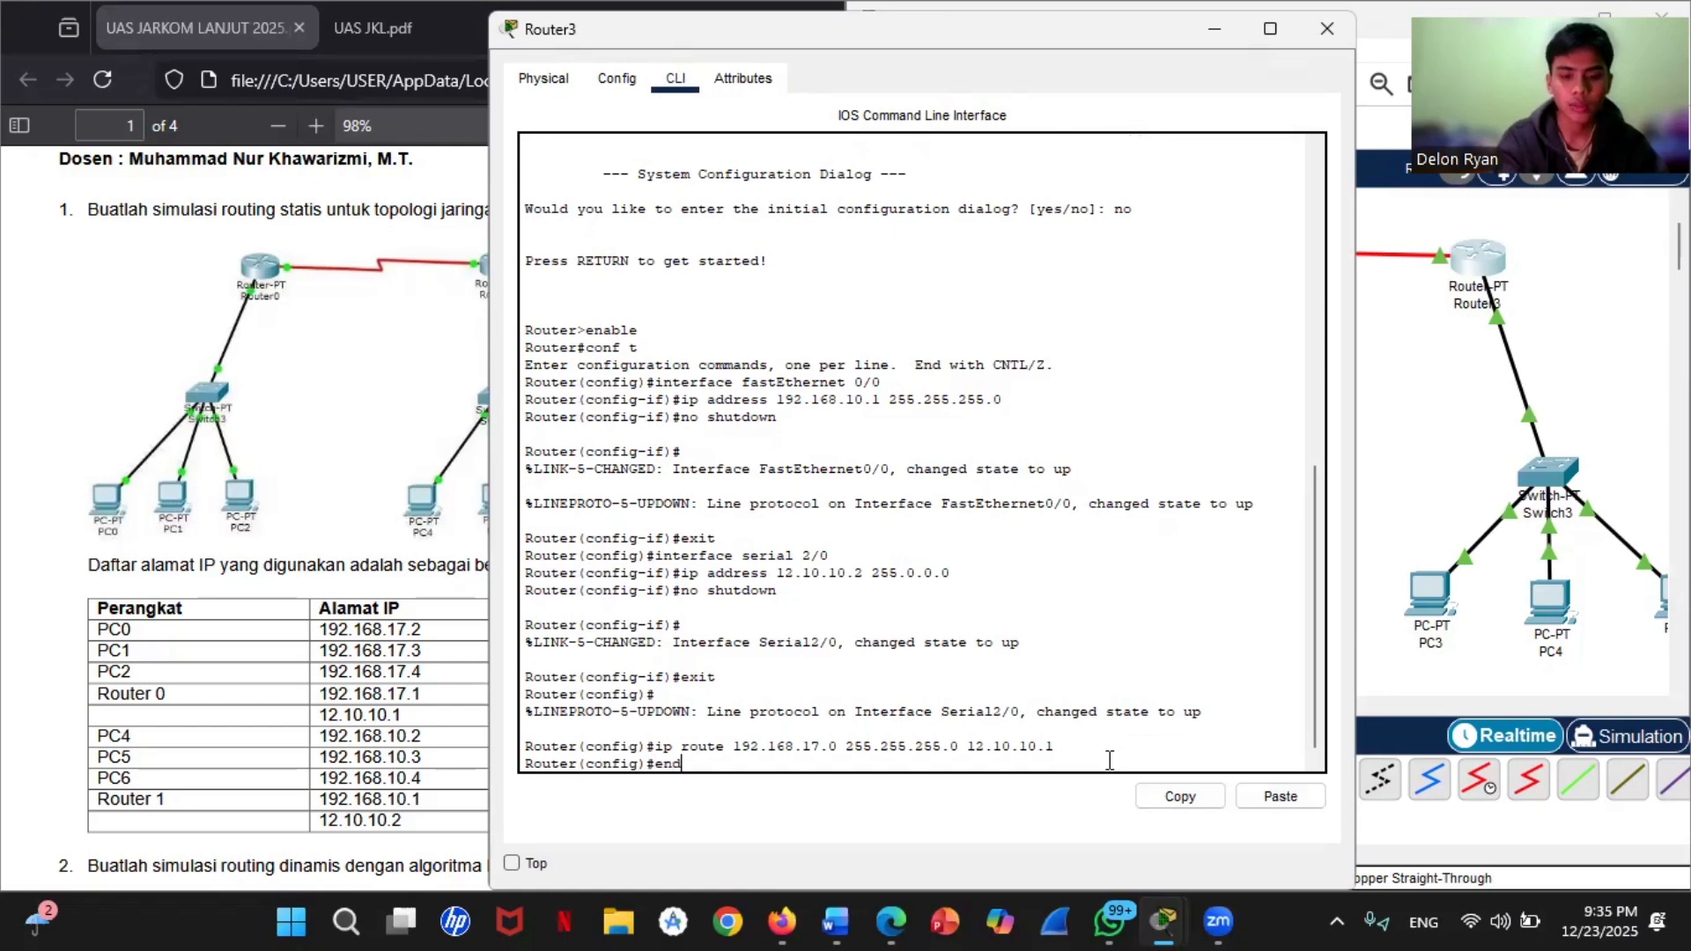
key("Return")
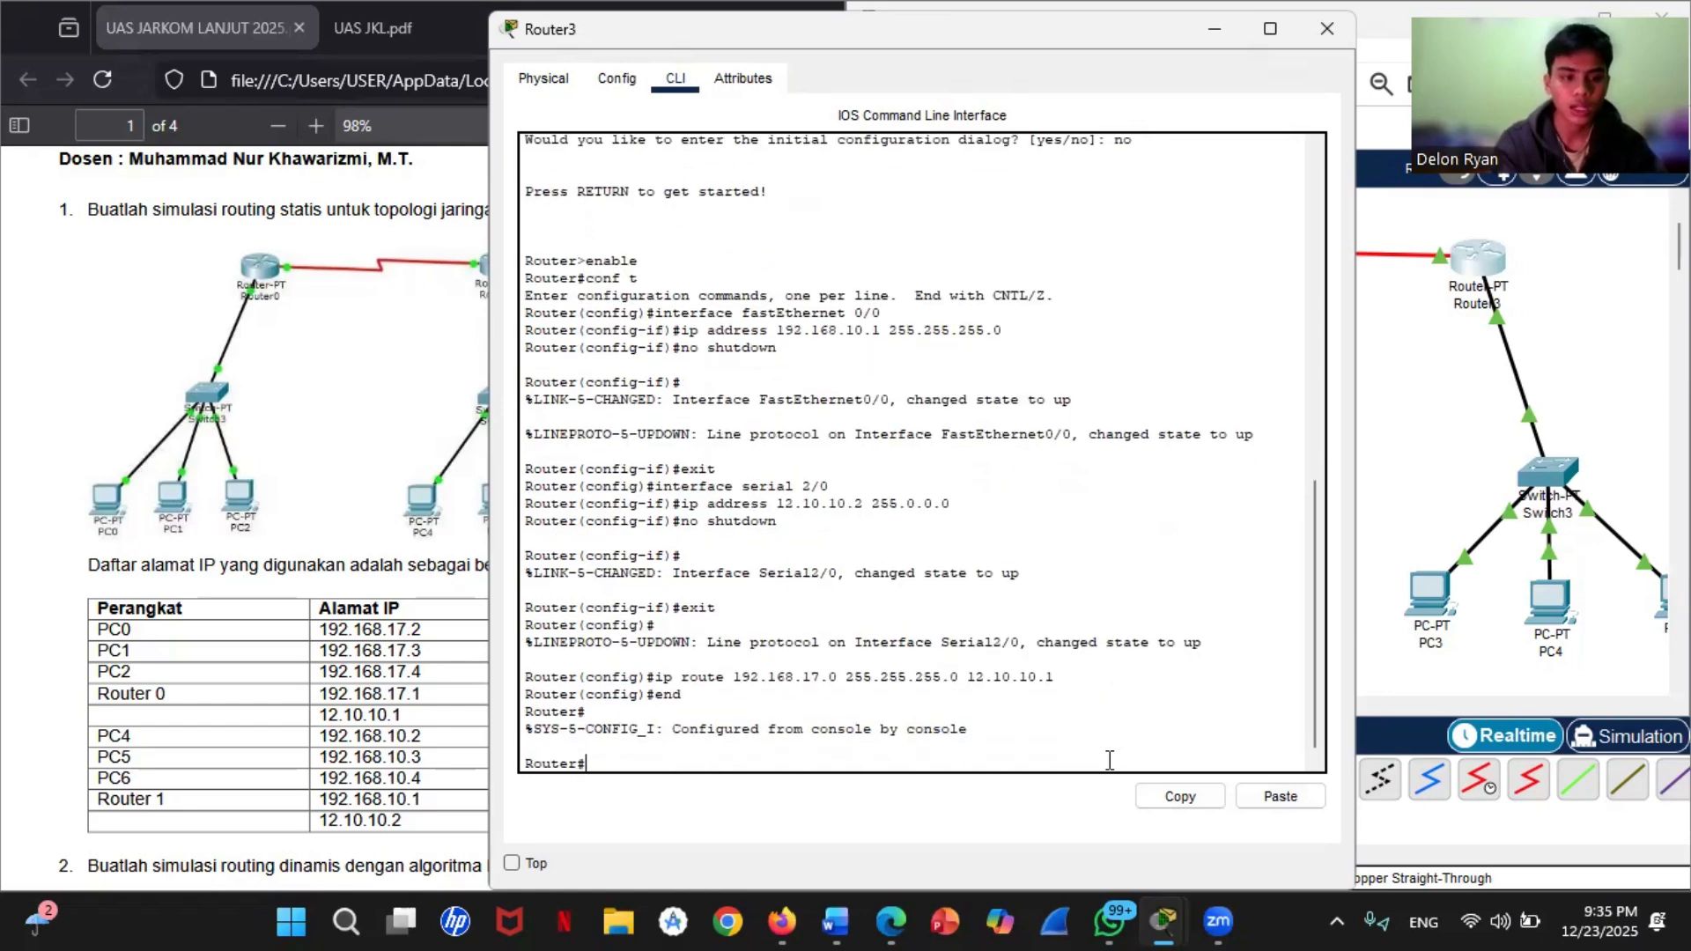
type("wri")
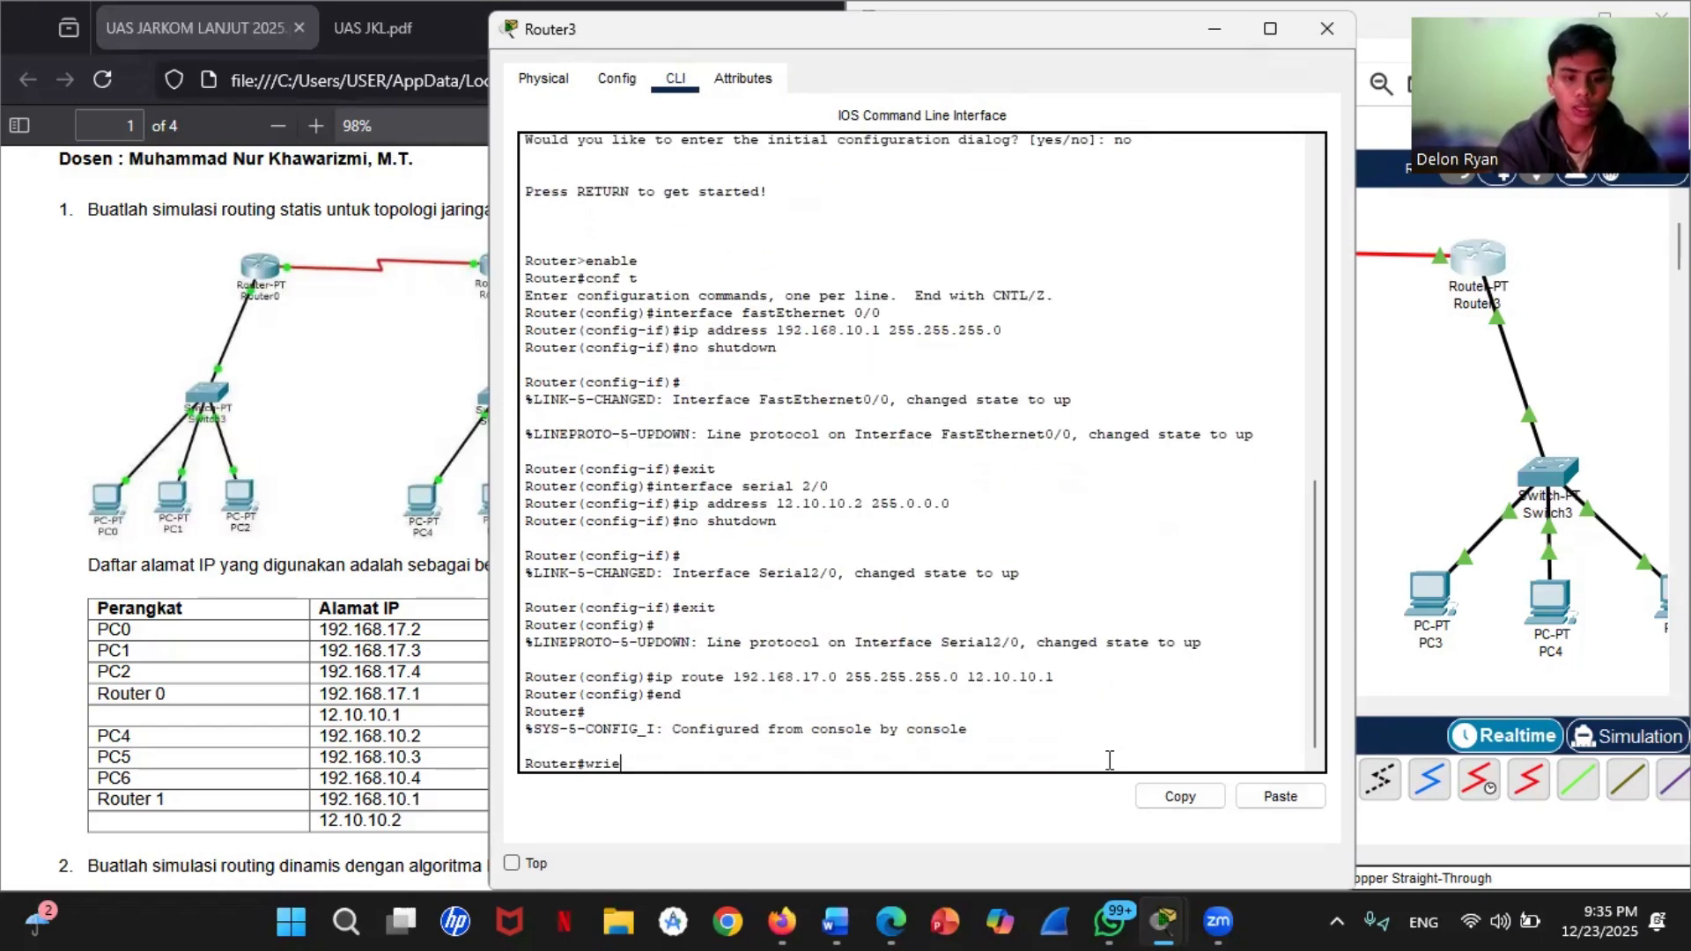
type("te")
key("Return")
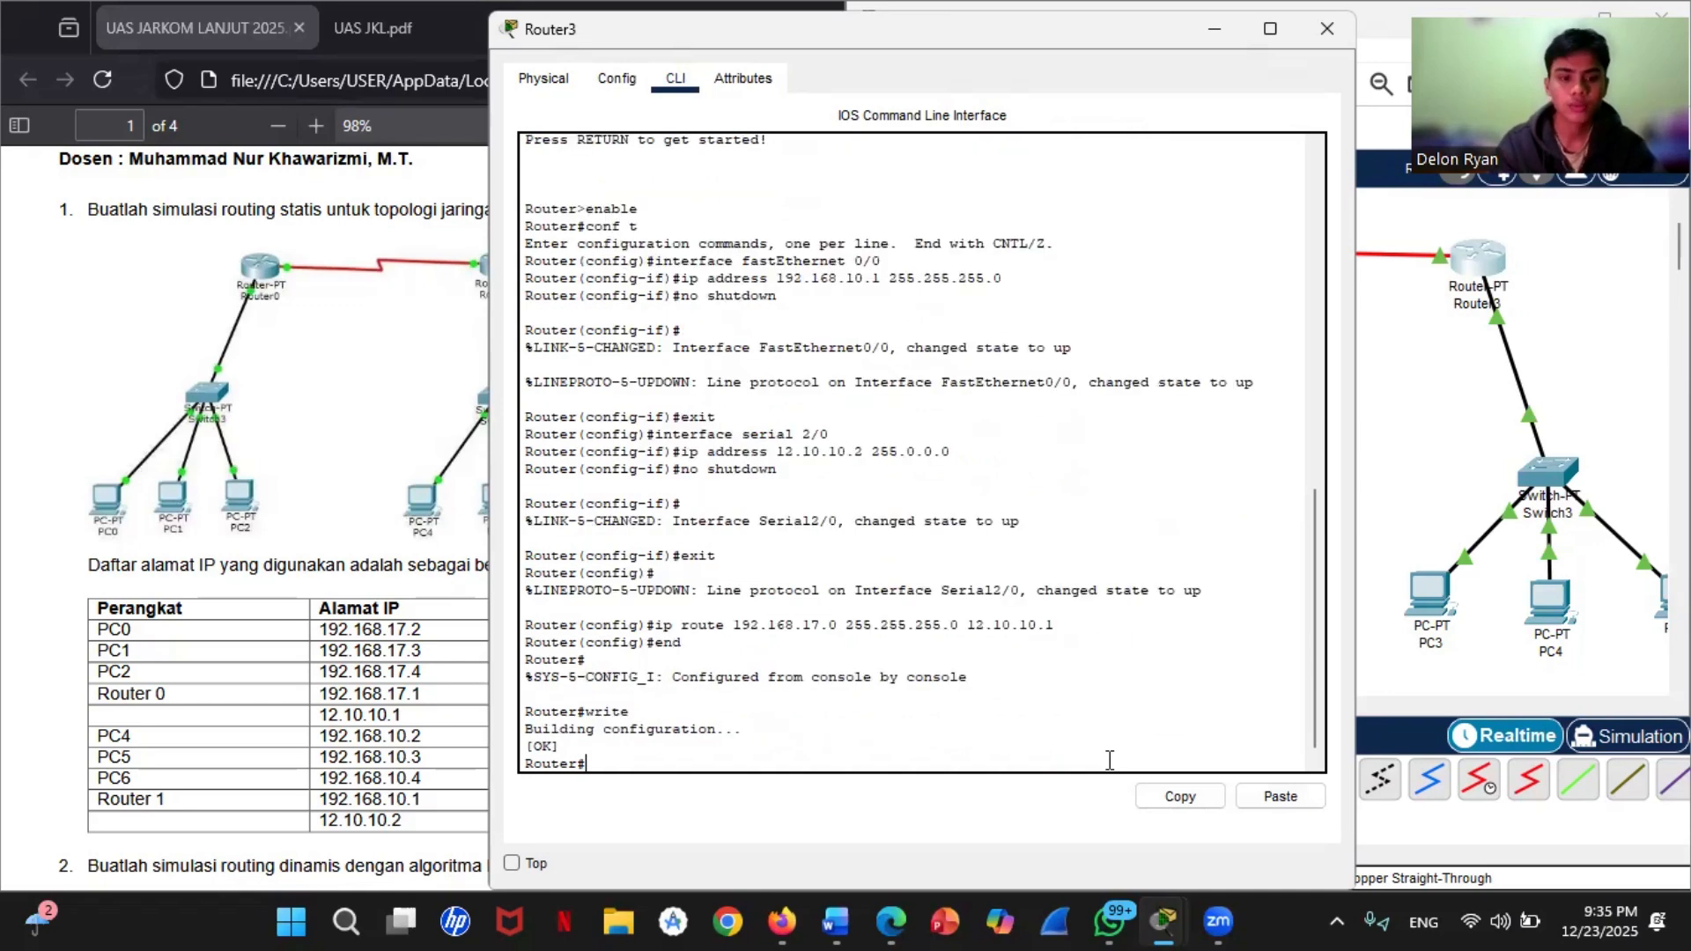
Step: Close the Router3 and Router2 configuration windows to get back to the topology workspace
left_click(1521, 199)
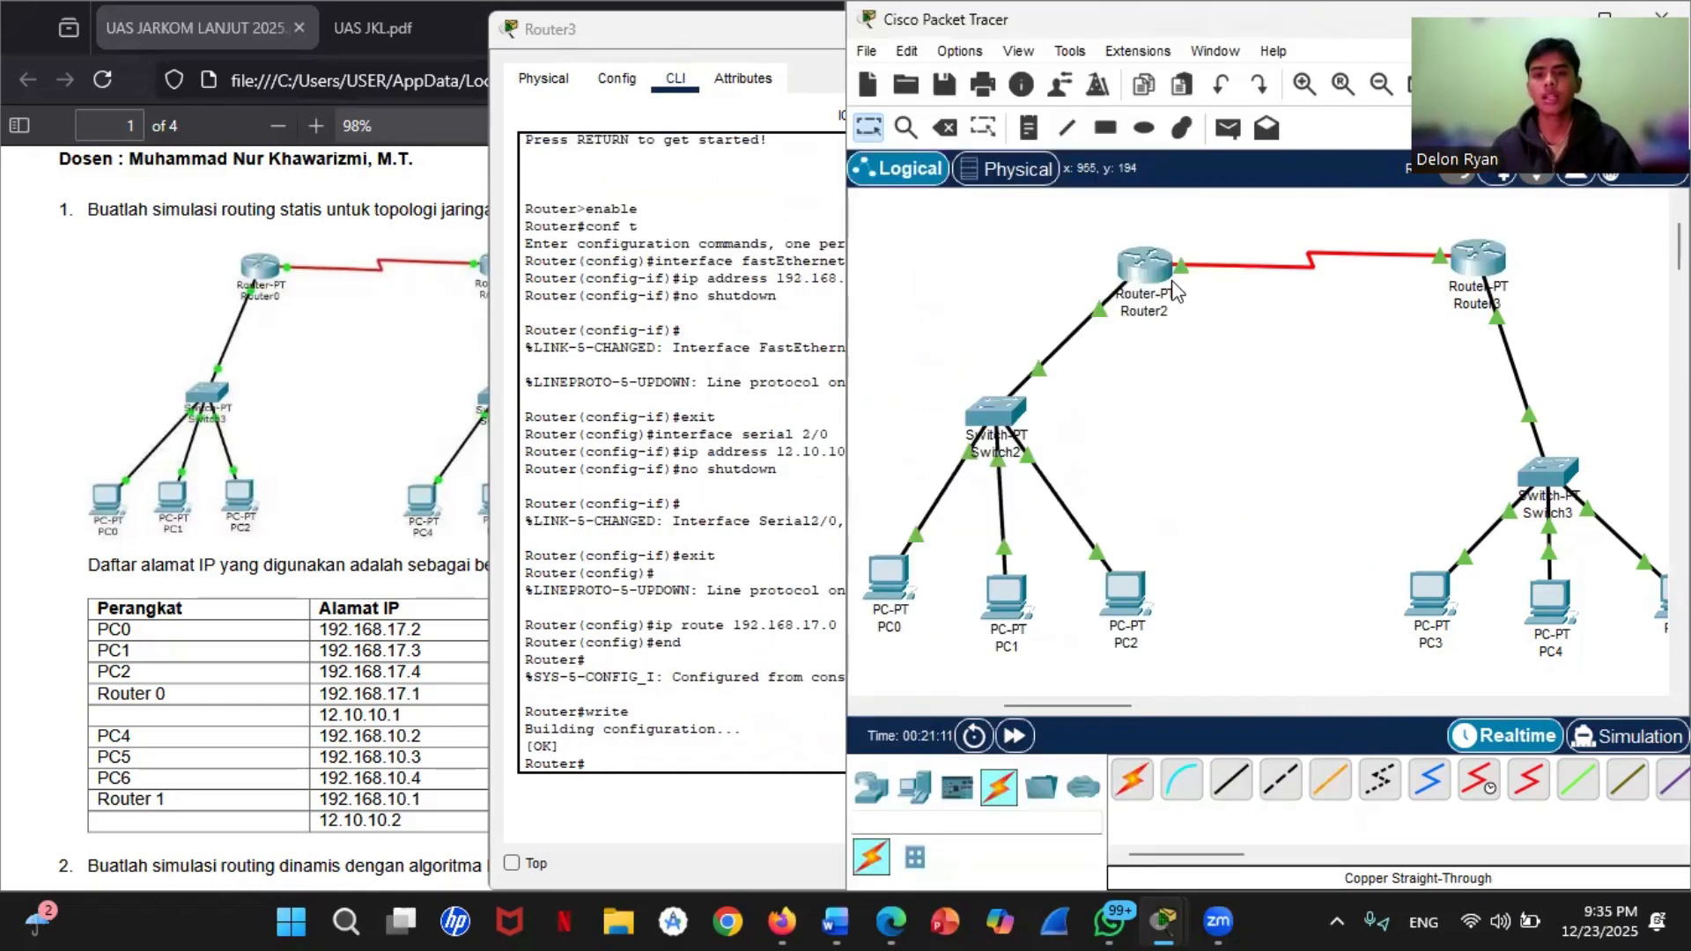
mouse_move(1185, 265)
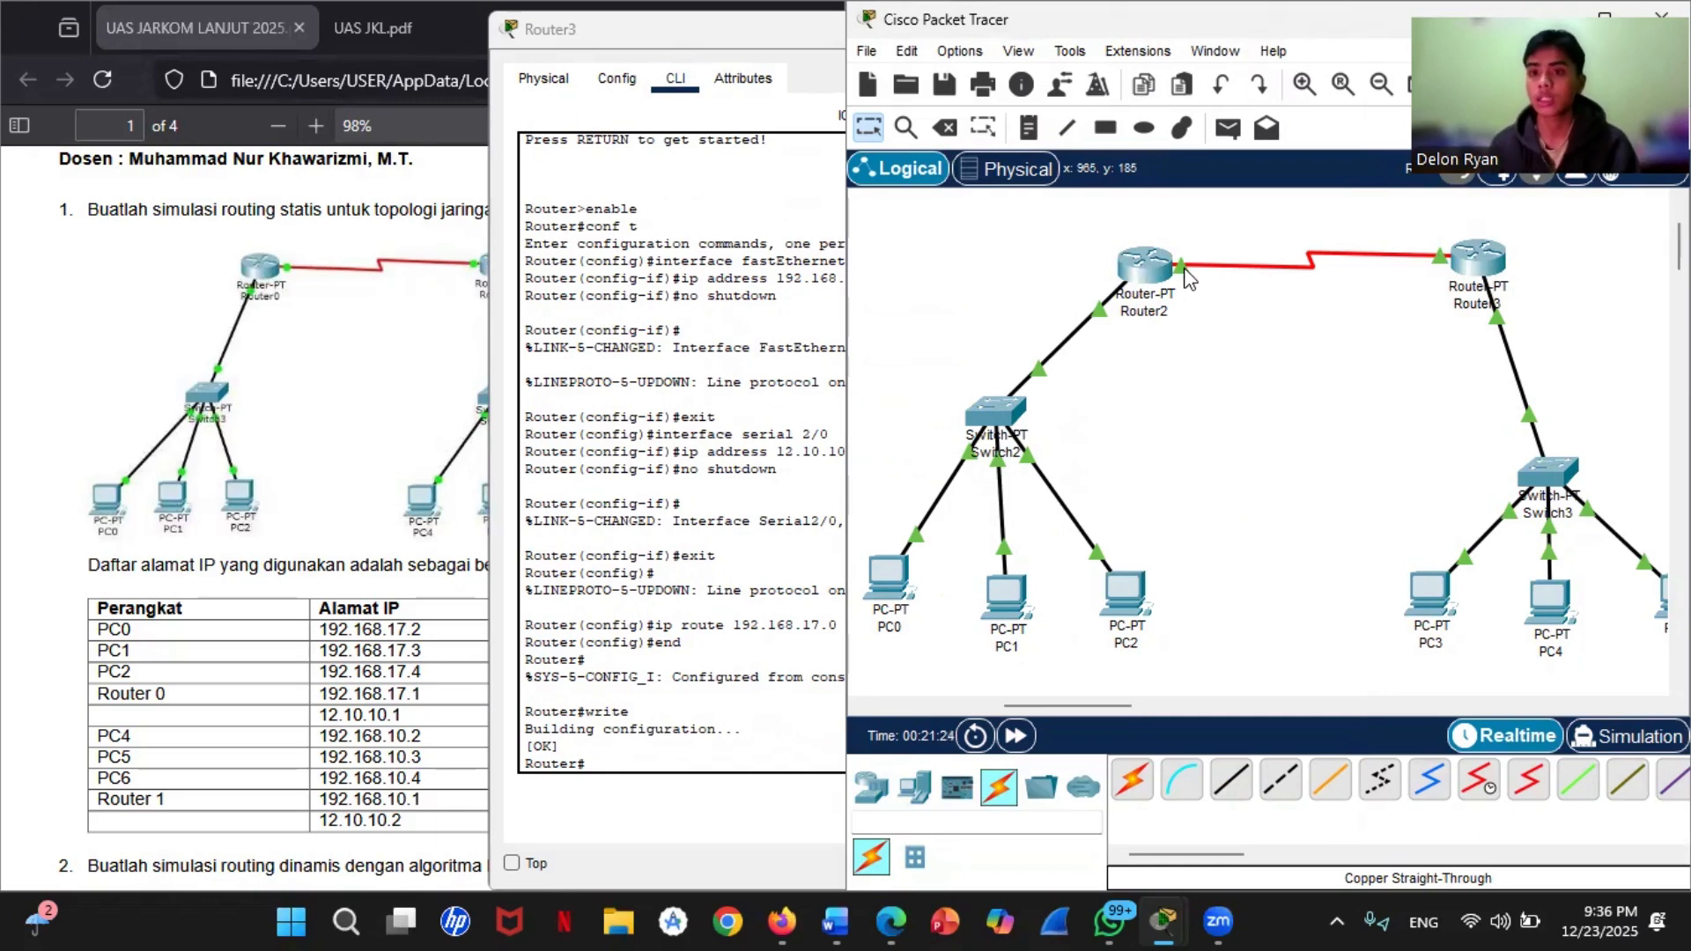
left_click(775, 41)
left_click(1194, 34)
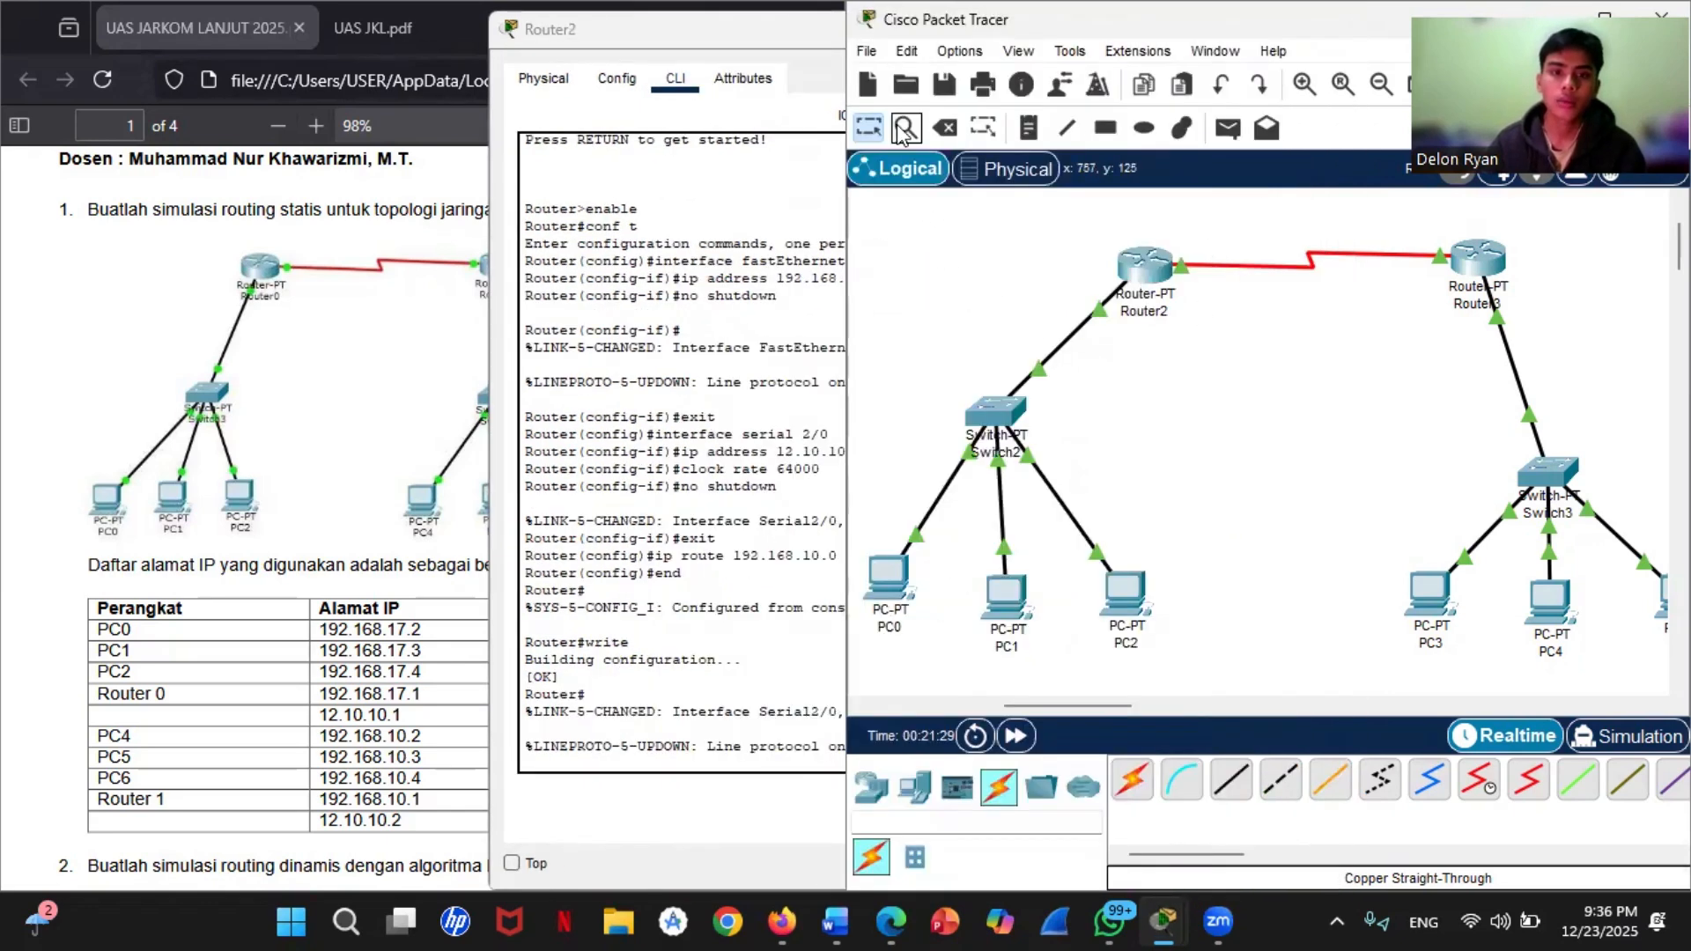
left_click(788, 45)
left_click(1210, 29)
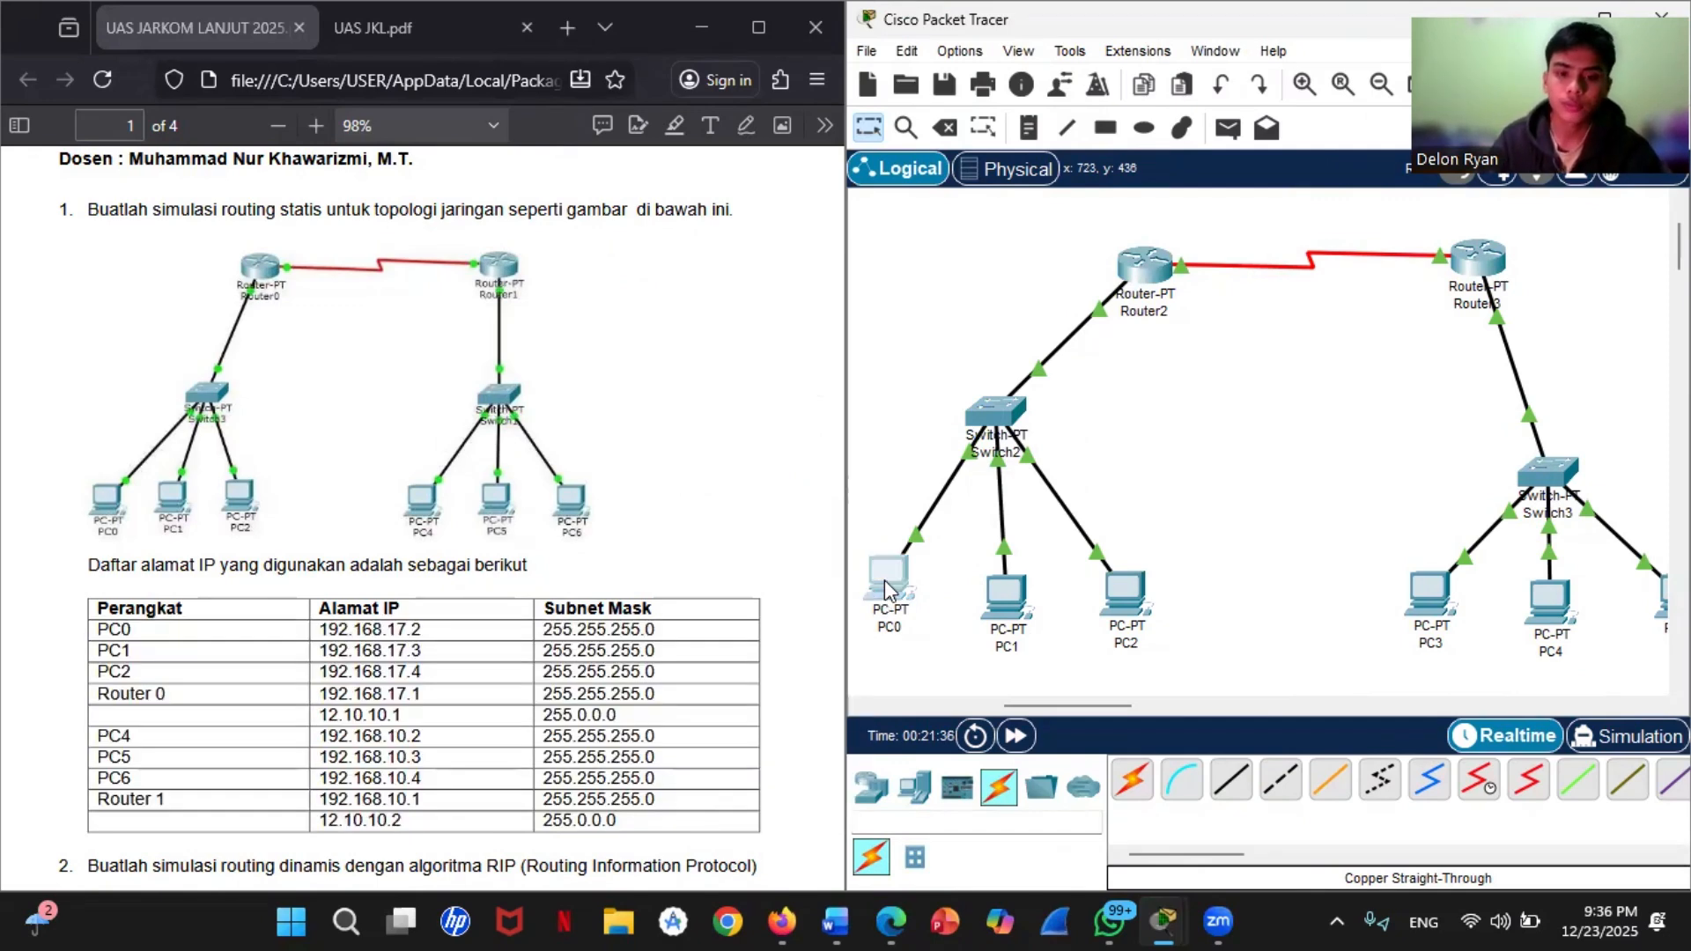
Step: Set PC0's static IPv4 address to 192.168.17.2 with subnet mask 255.255.255.0
left_click(887, 588)
left_click(636, 74)
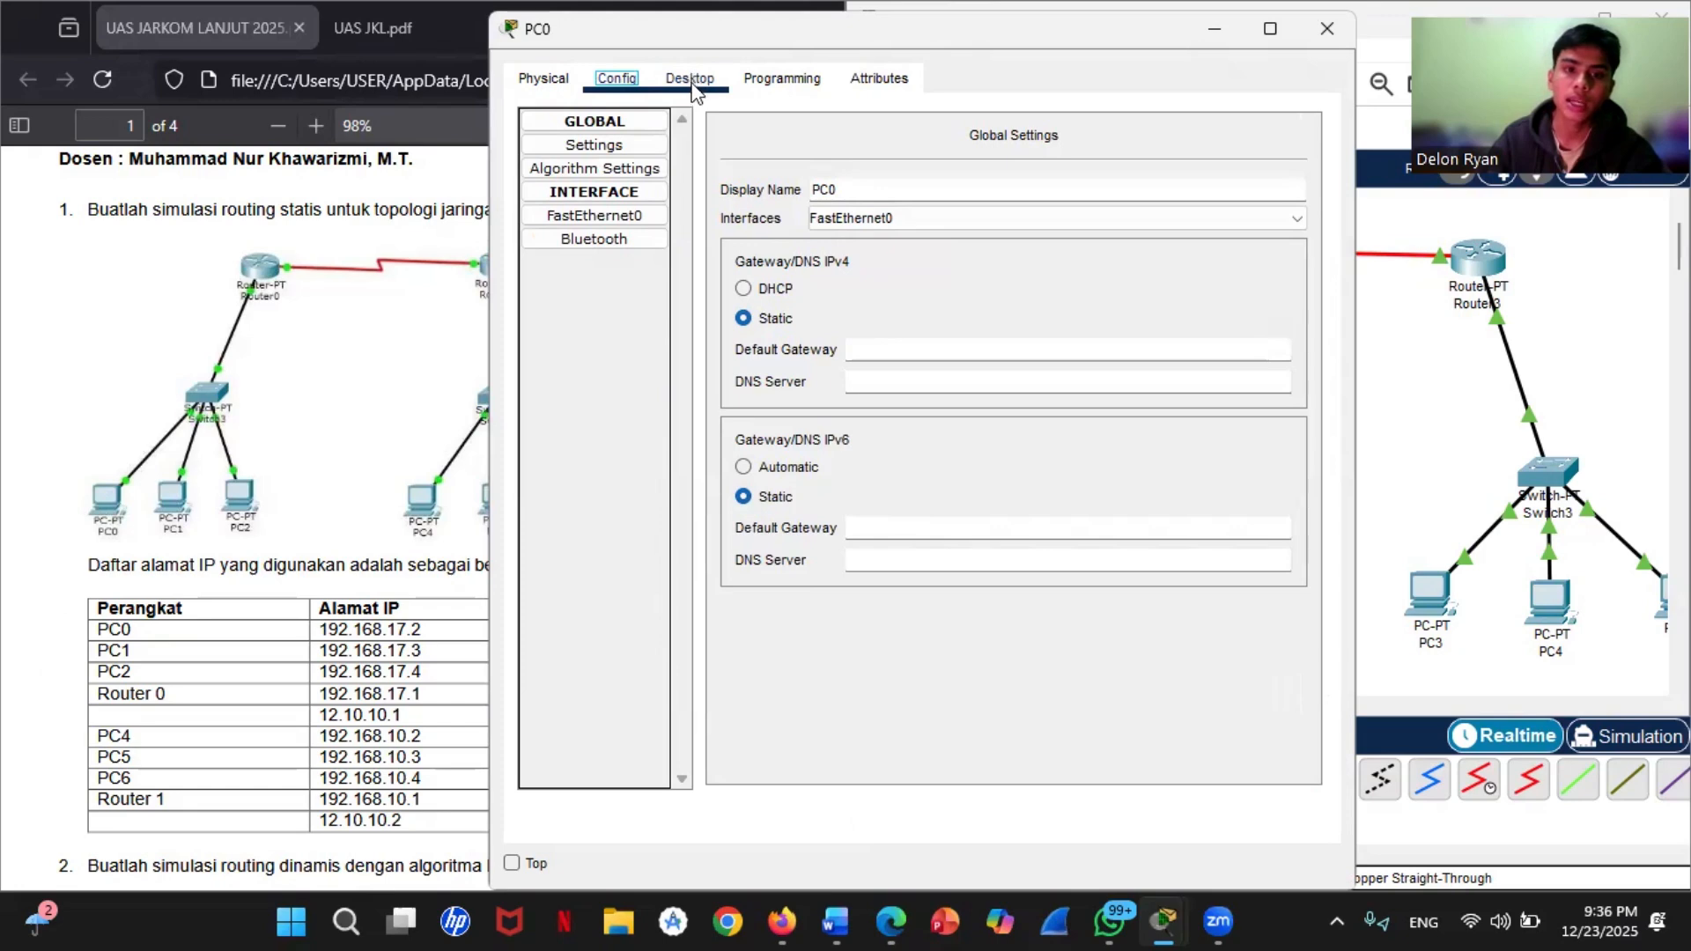
left_click(691, 79)
left_click(590, 190)
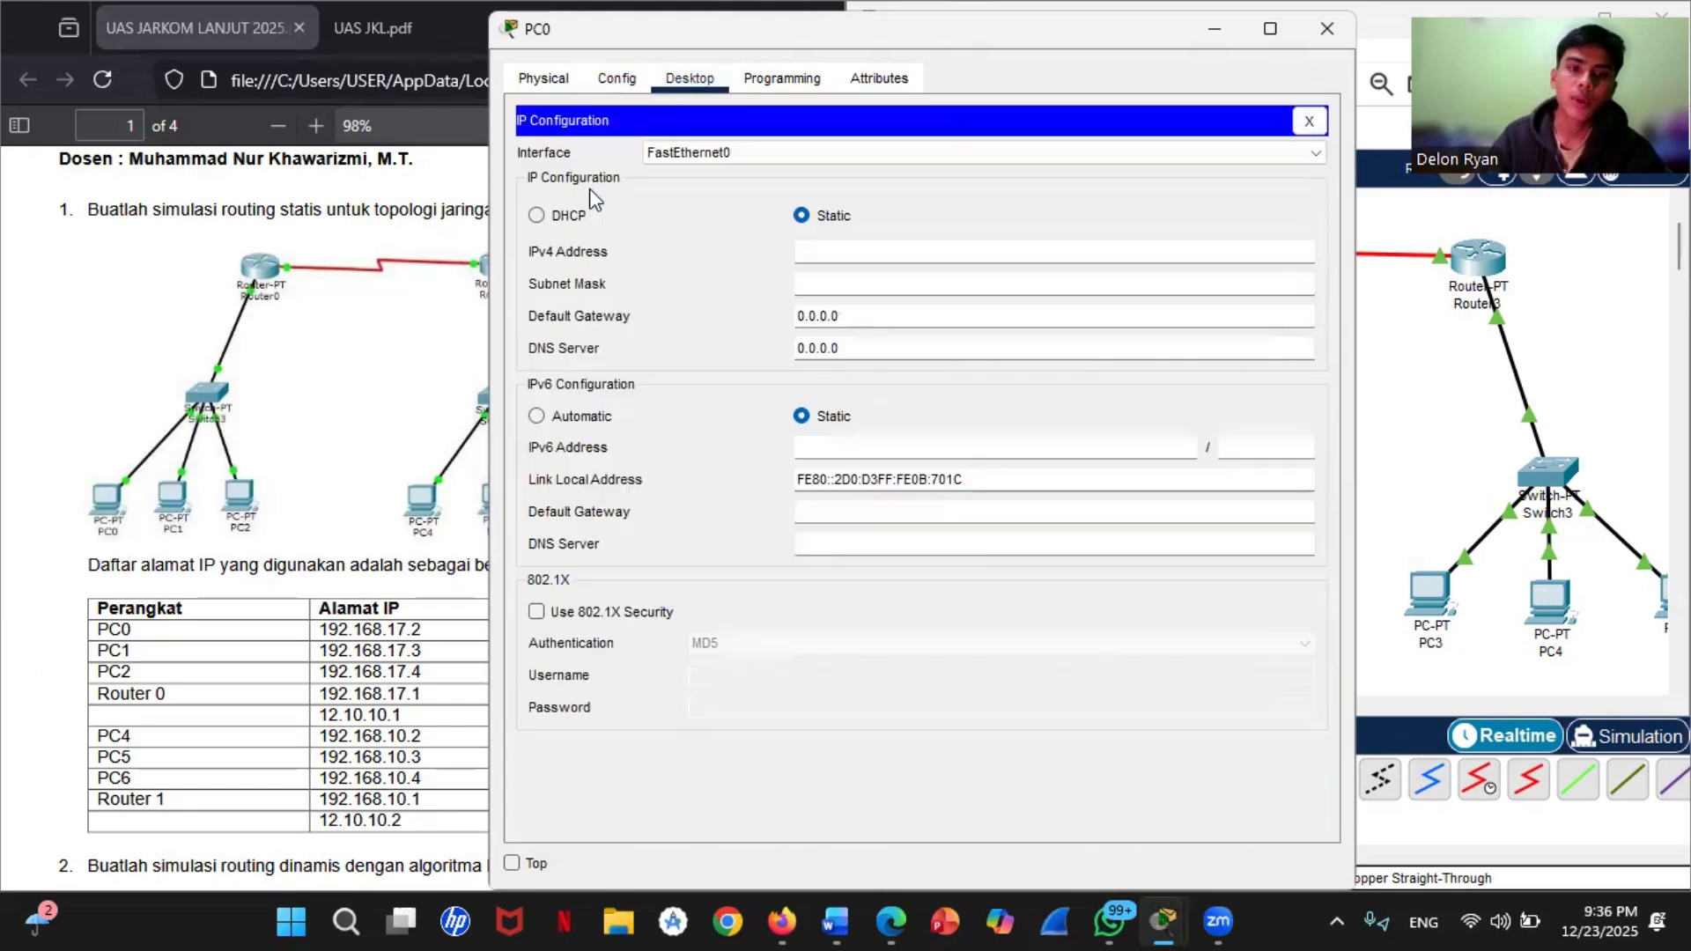
left_click(842, 248)
type("1")
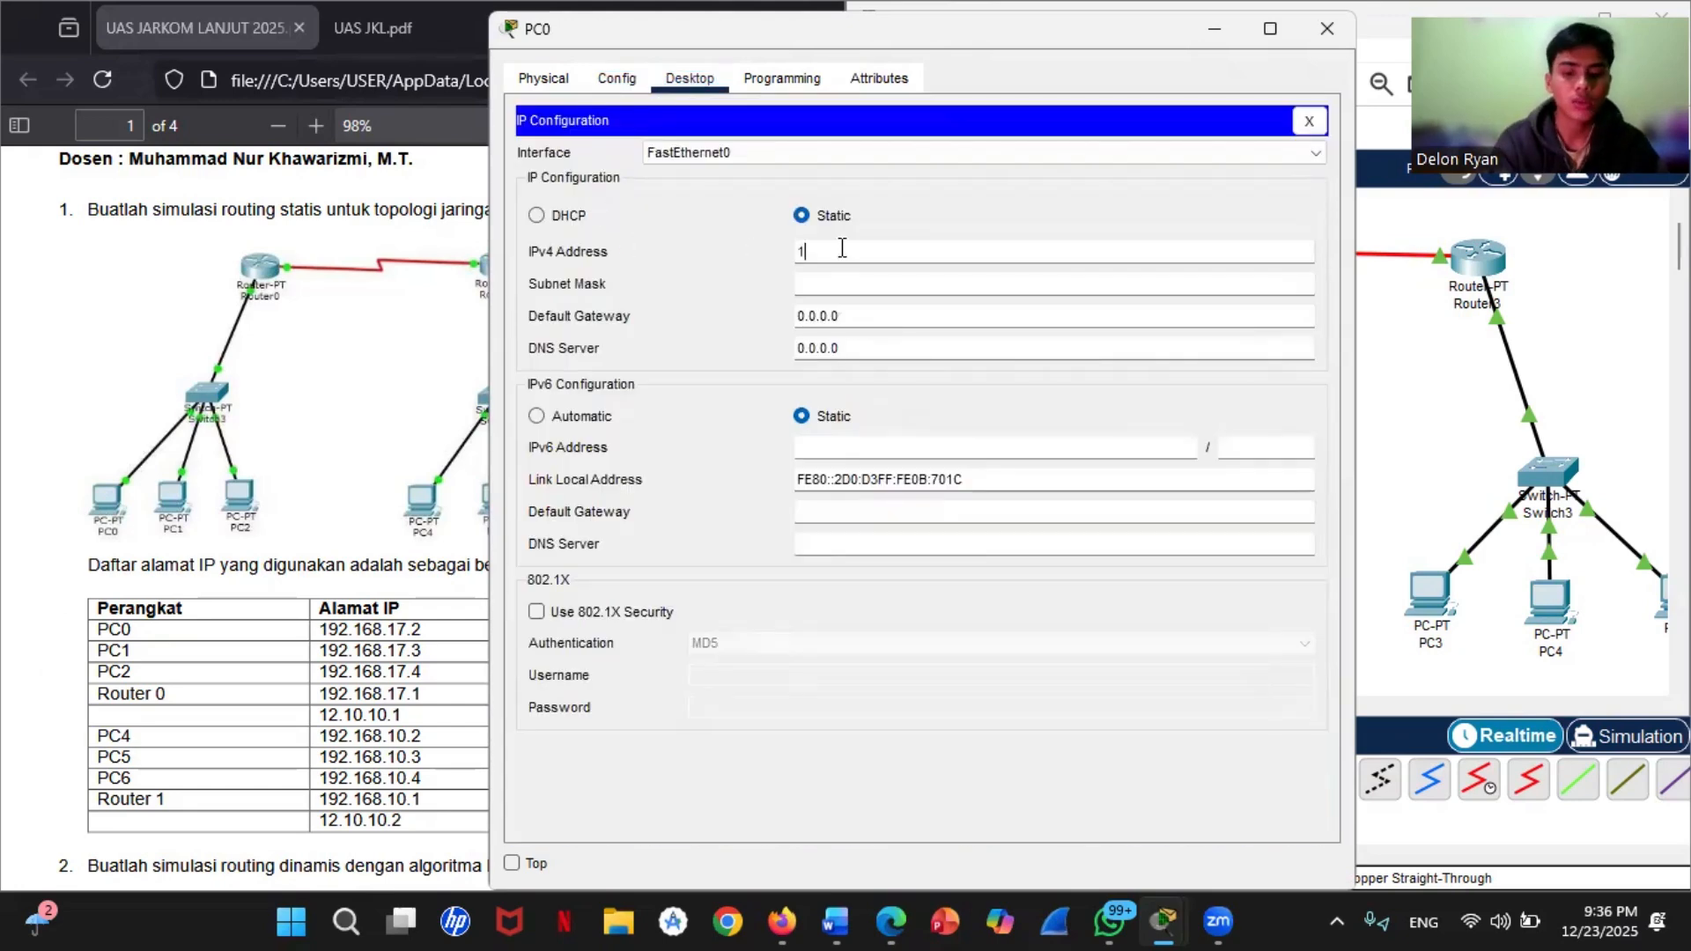
type("92.1")
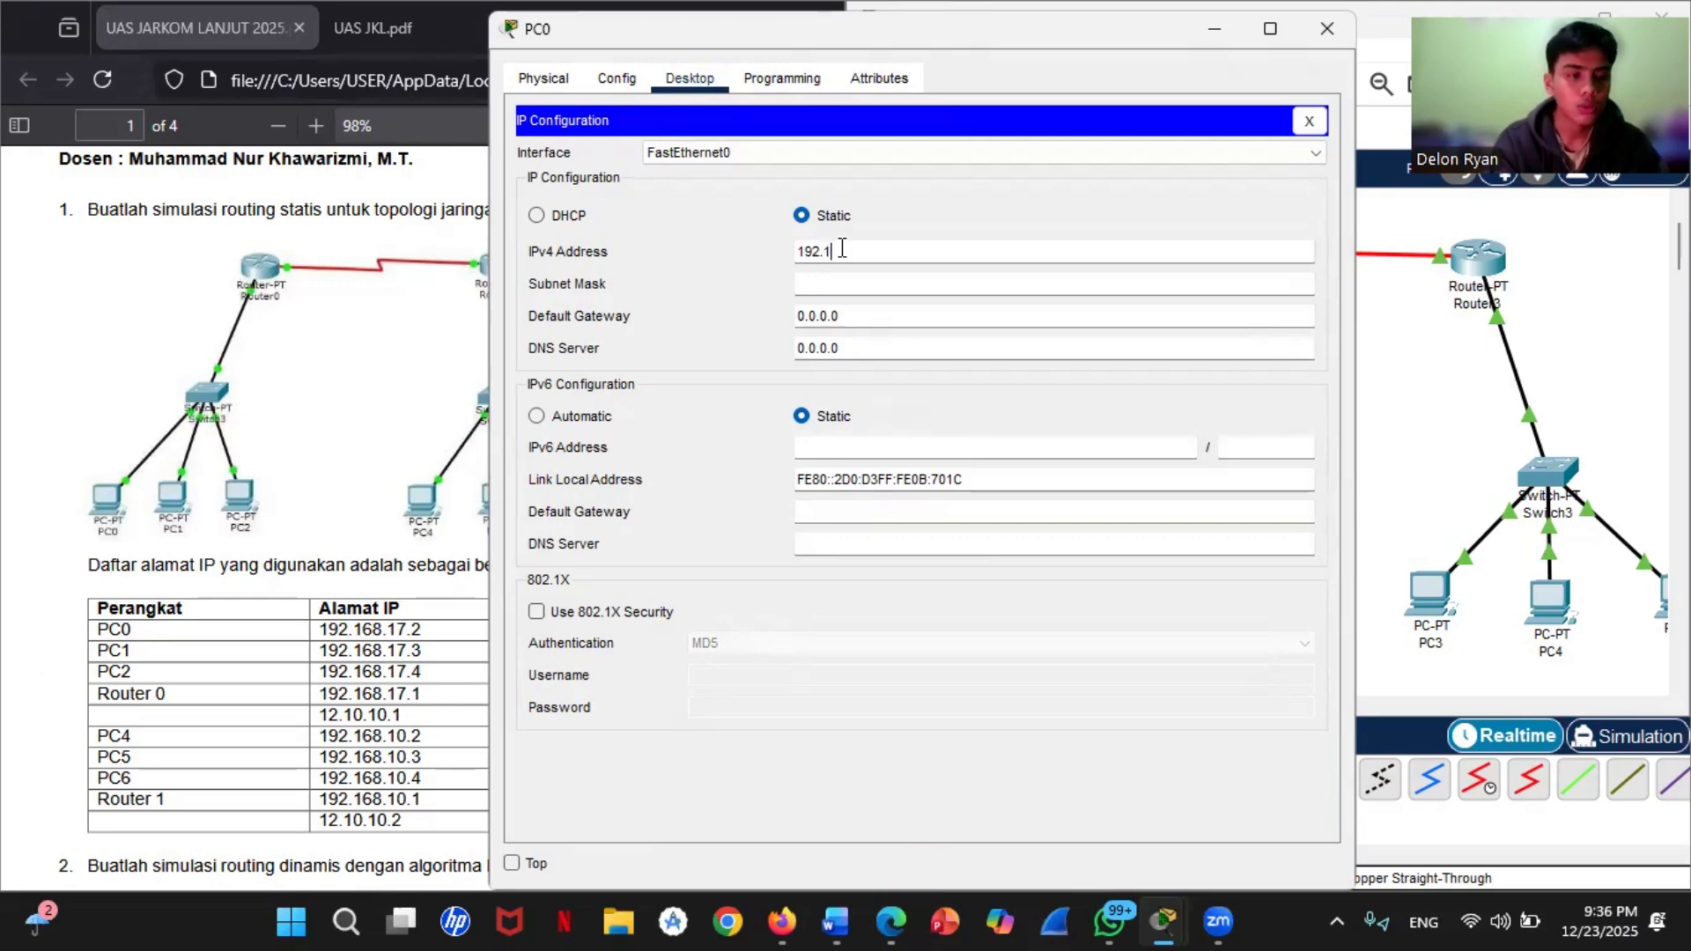
type("68")
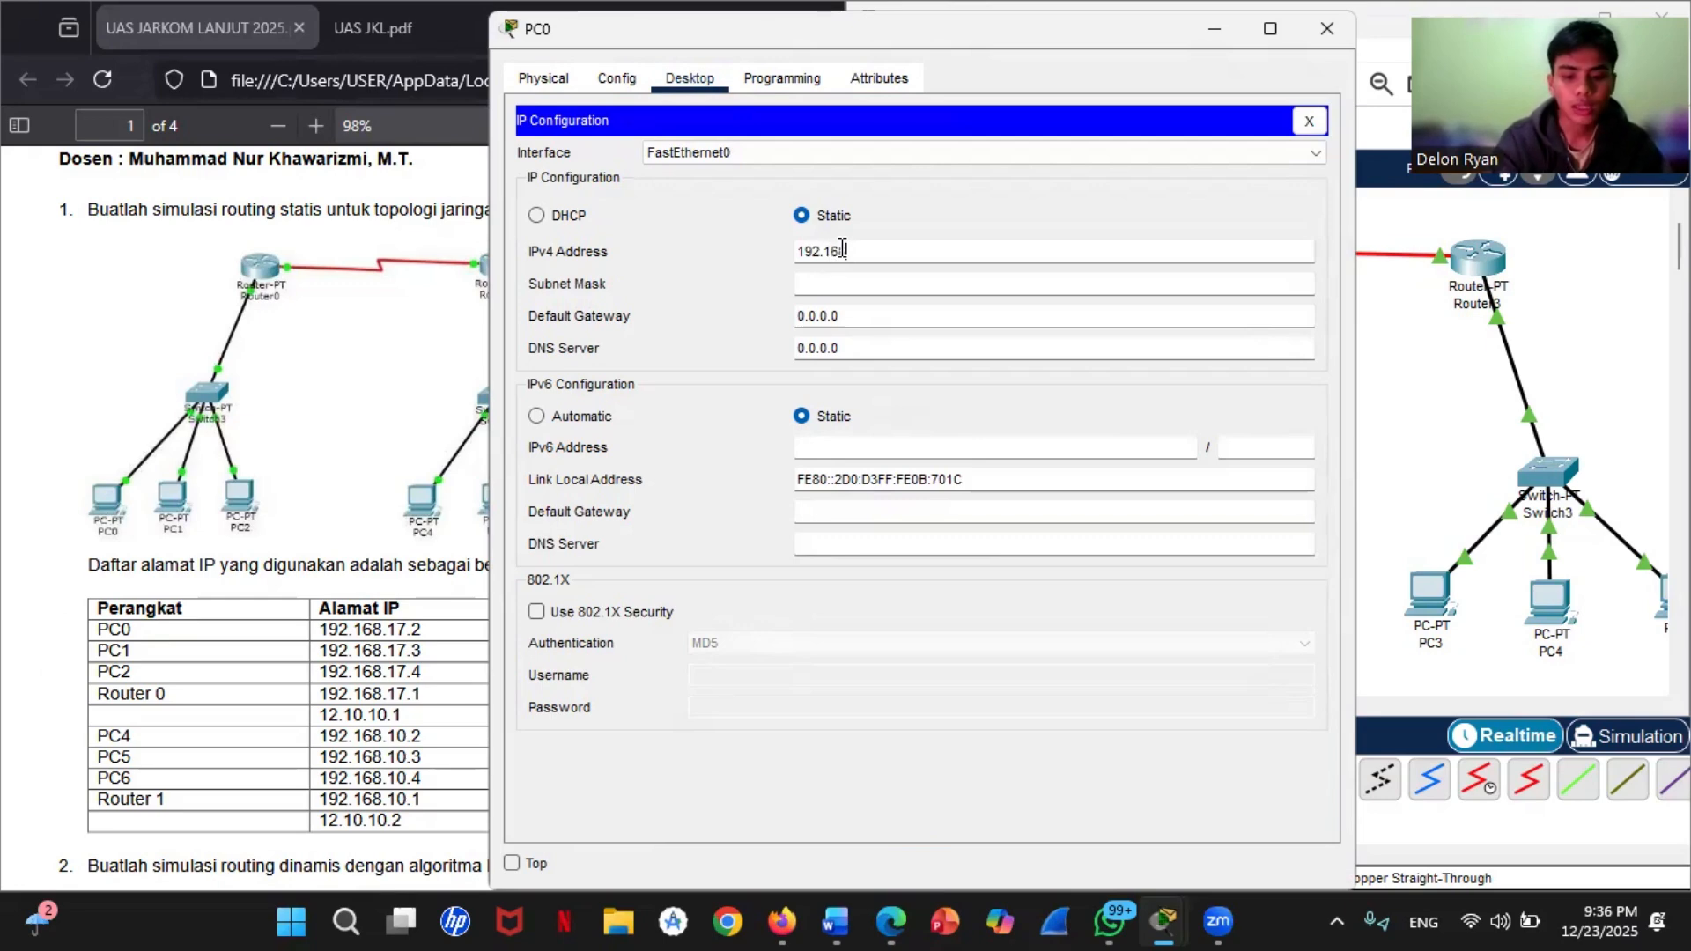
type(".17.2")
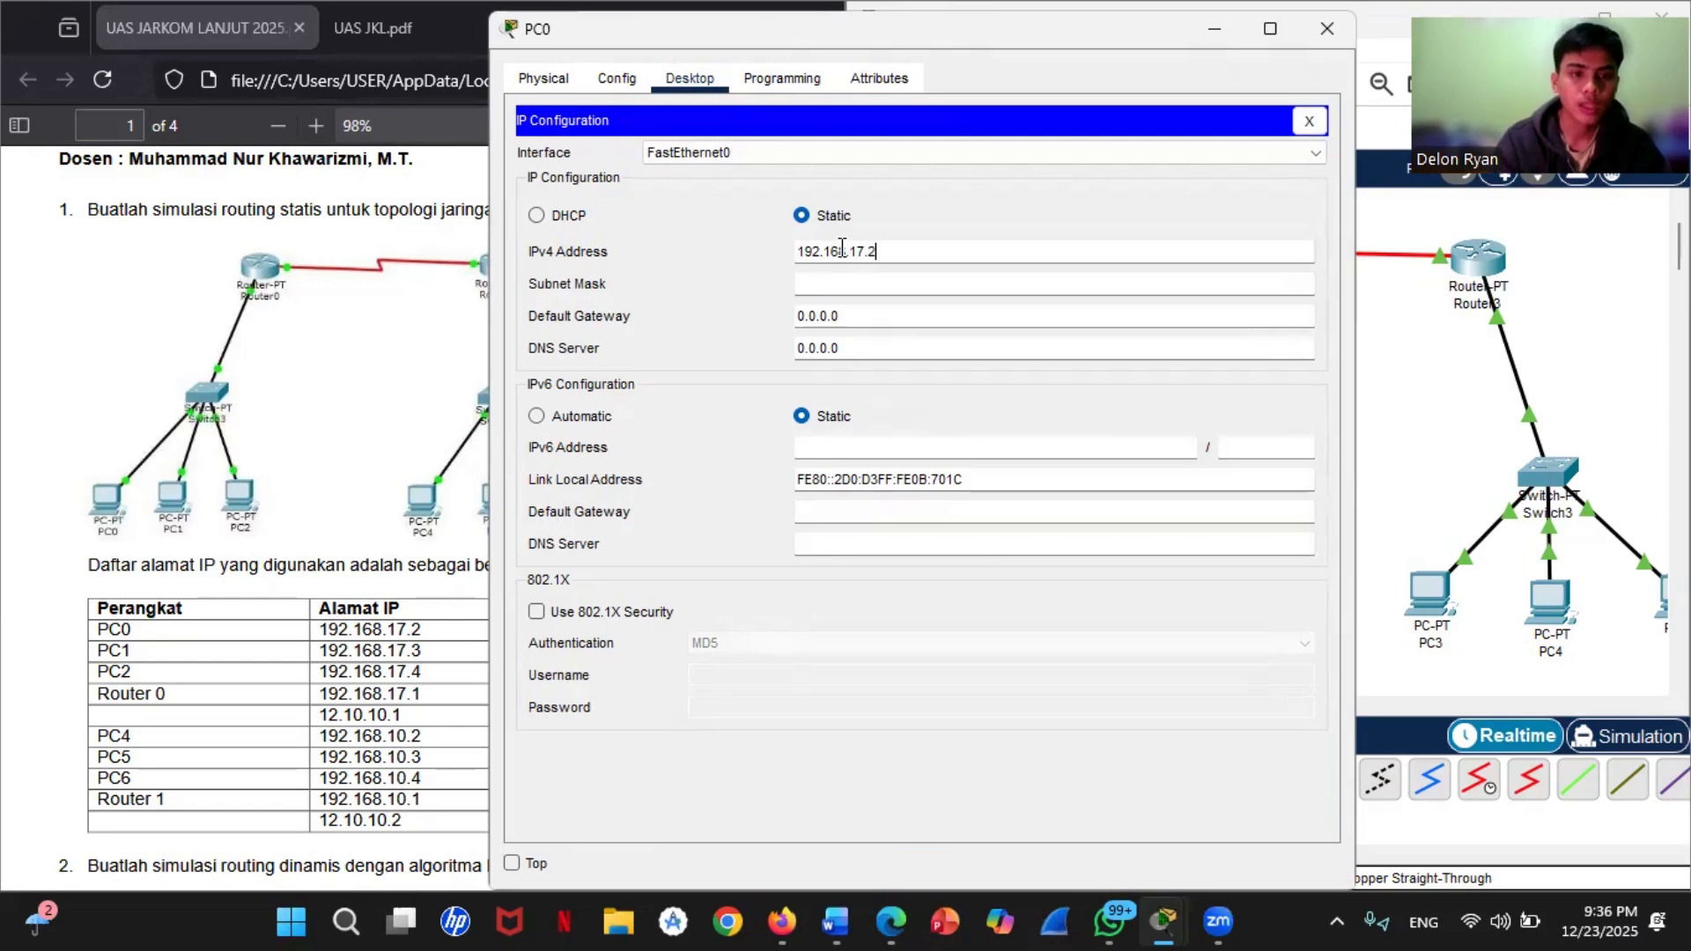
left_click(824, 283)
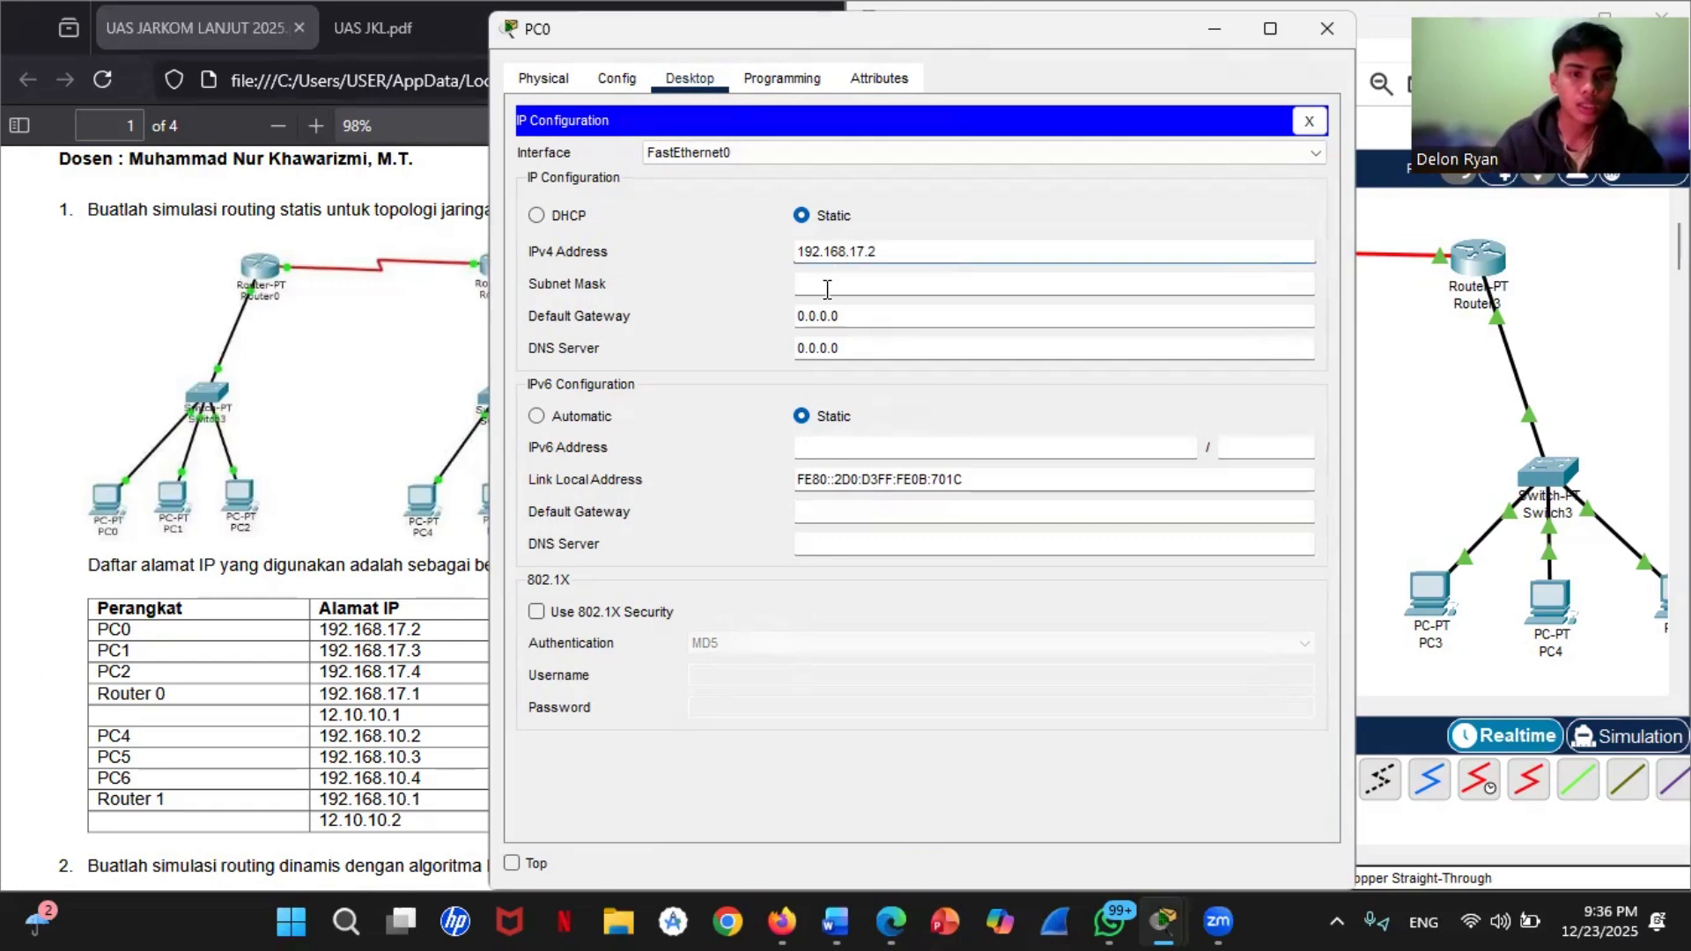
Step: Set PC0's IPv4 default gateway to 192.168.17.1
left_click(875, 319)
left_click_drag(875, 325, 765, 322)
type("1")
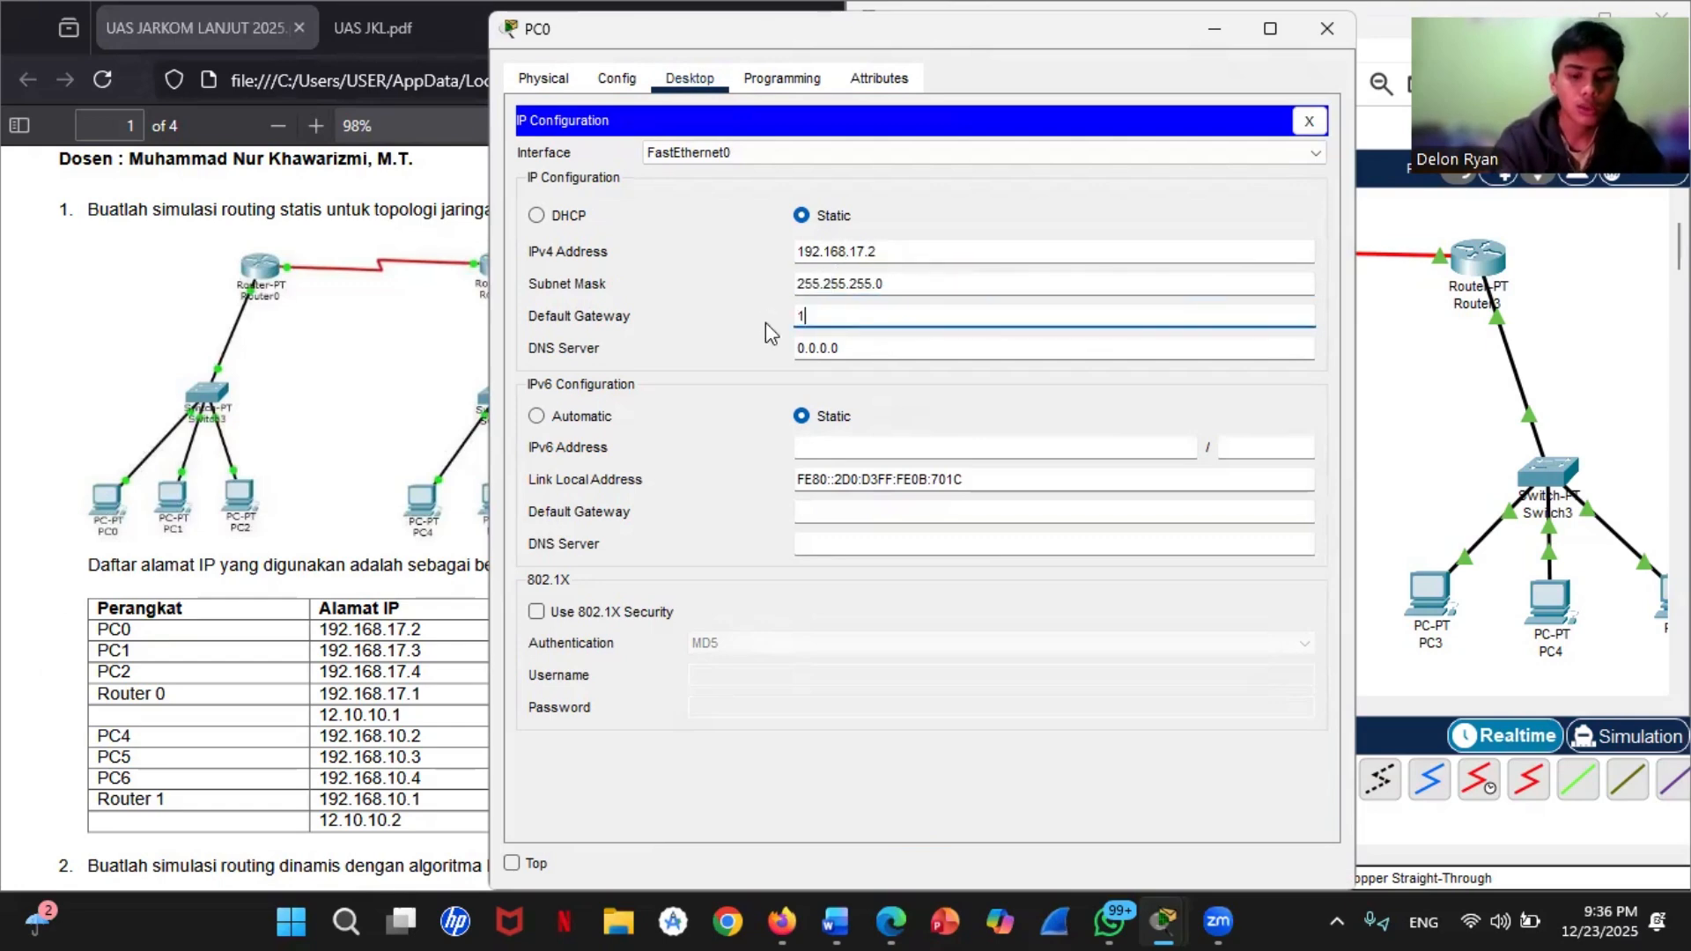
type("92.16")
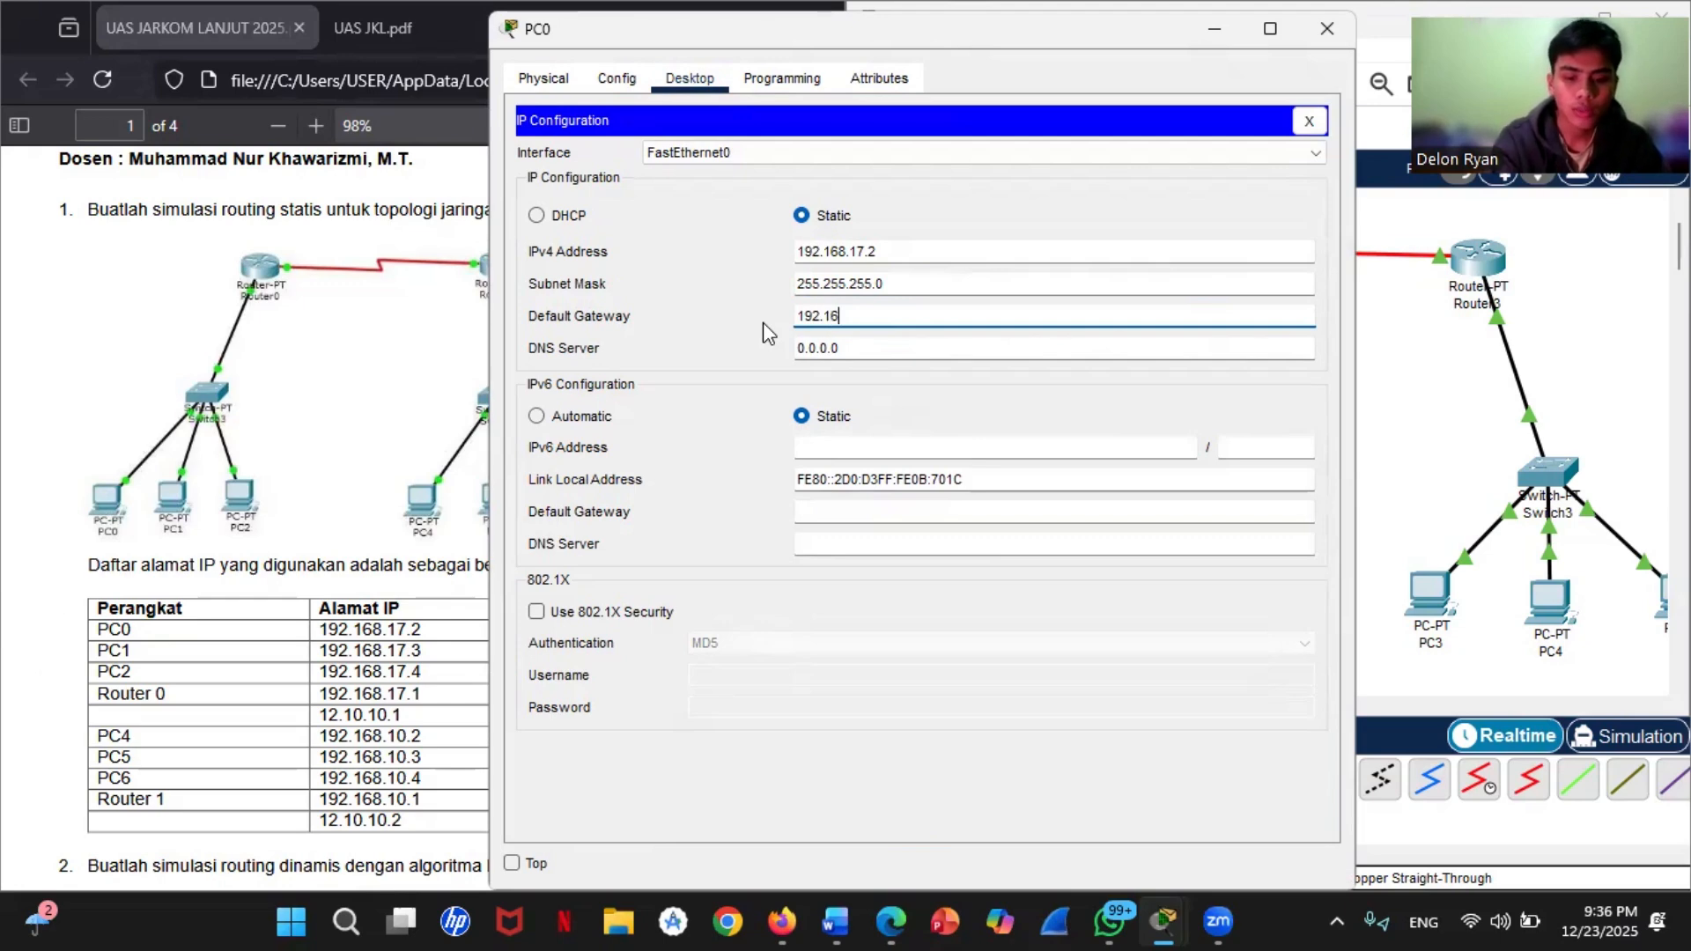
type("8.")
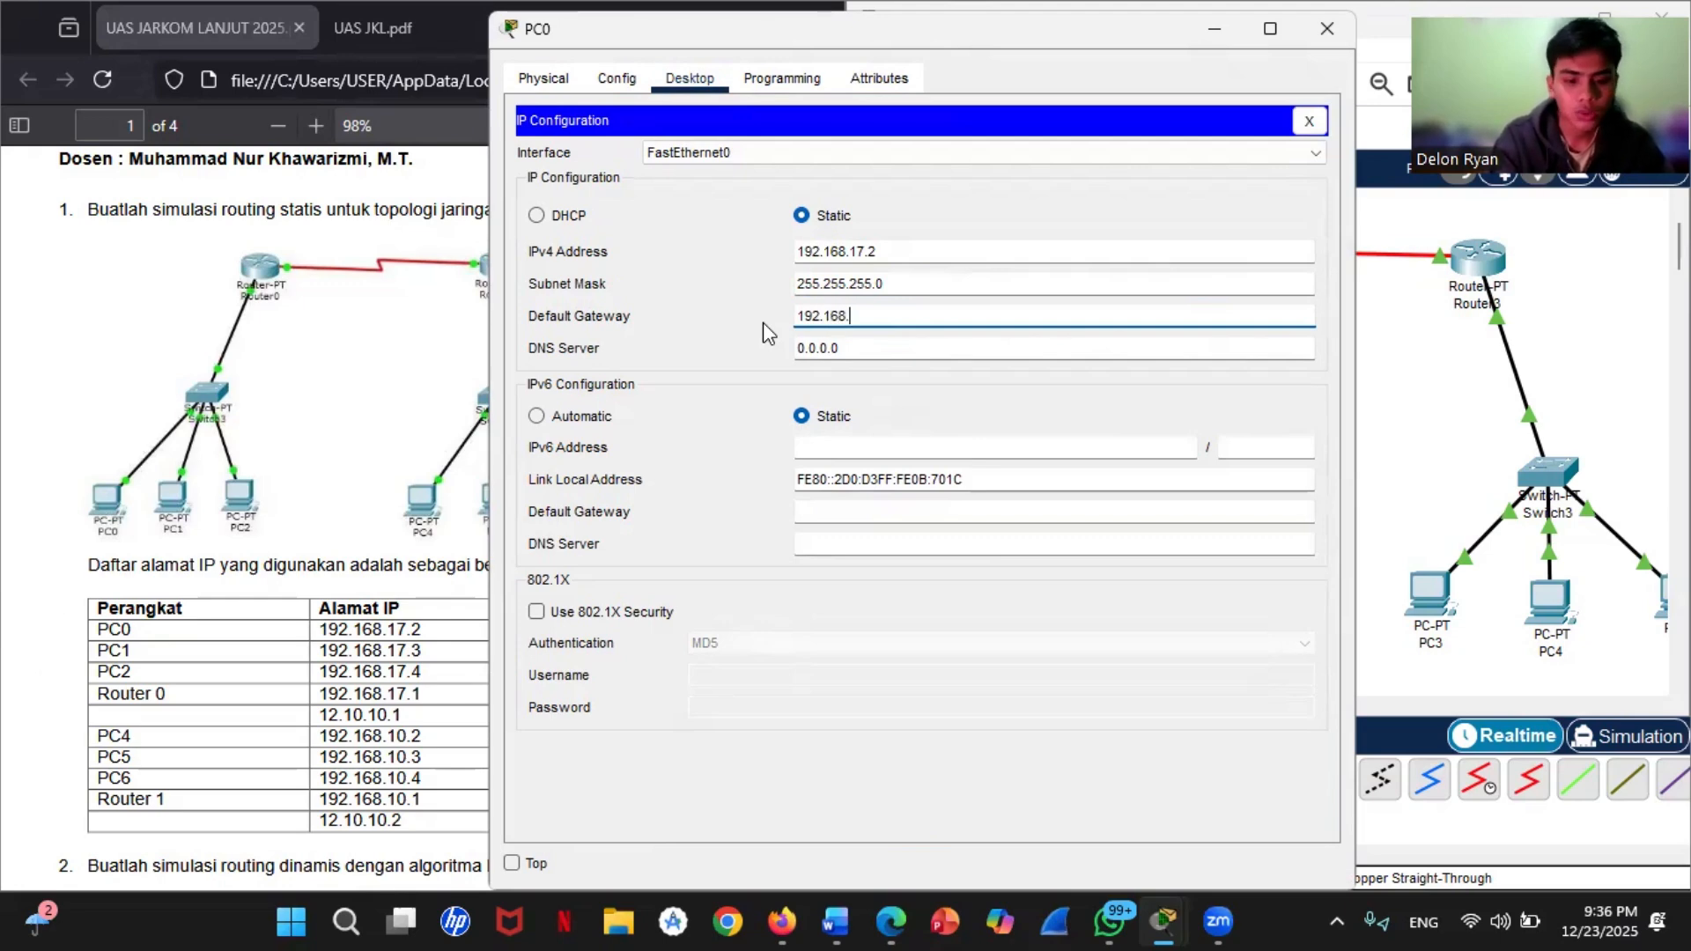
type("17.1")
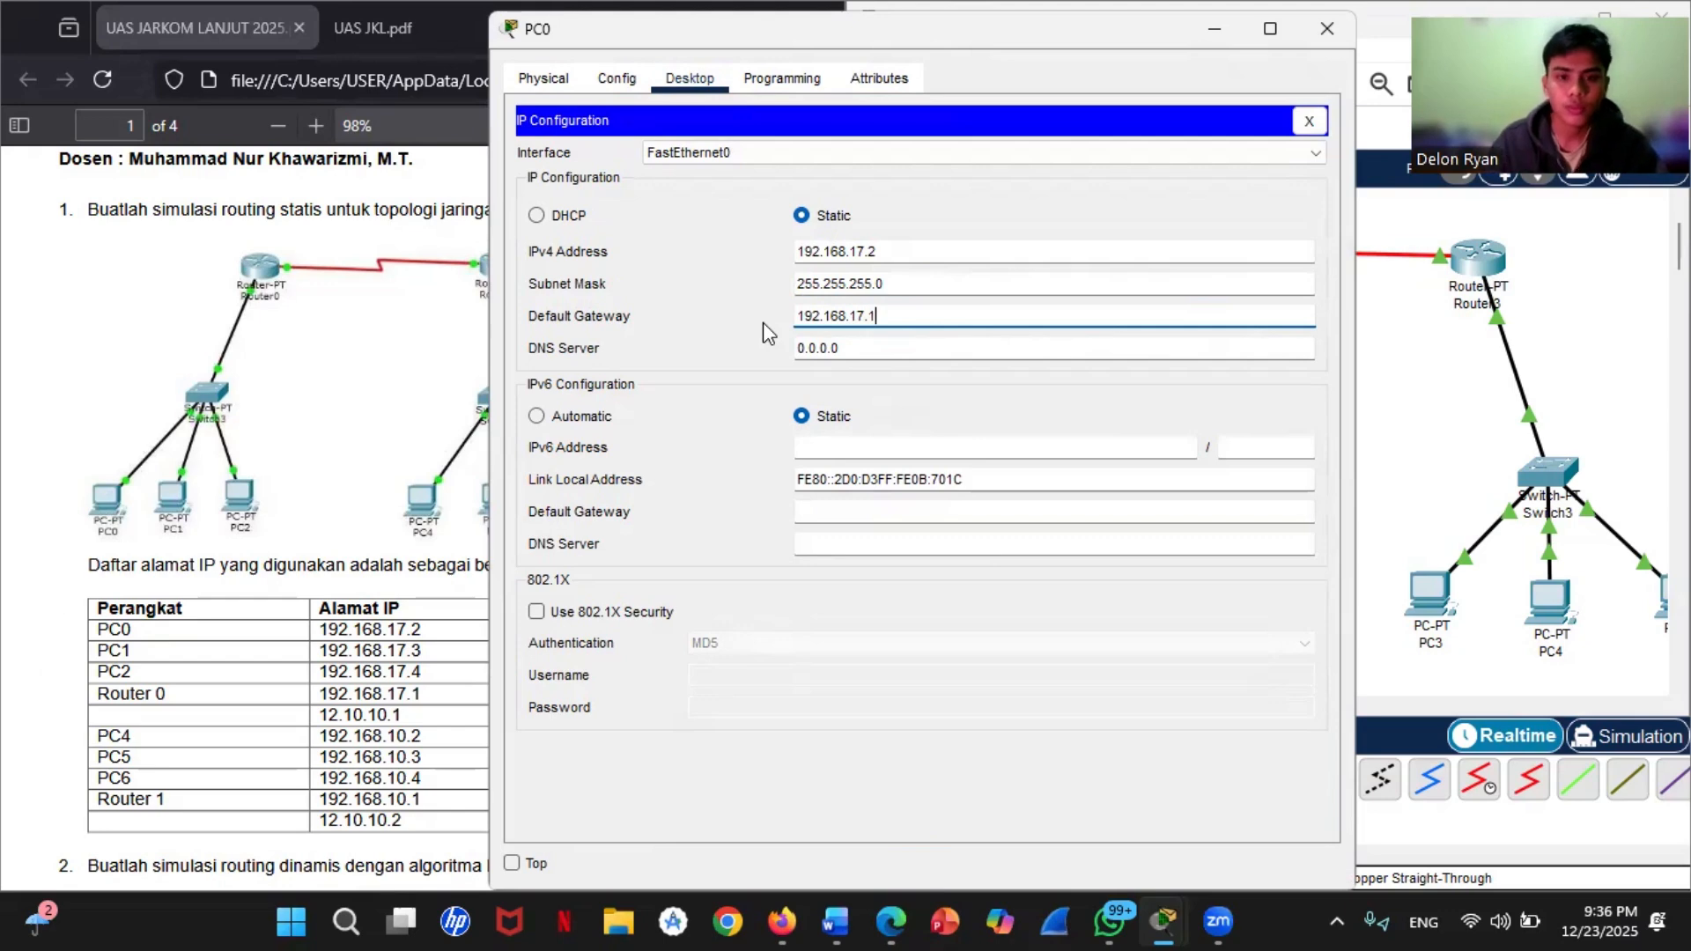
Step: Copy PC0's default gateway address to the clipboard and close the PC0 window
key("shift+Tab")
key("Tab")
key("ctrl+c")
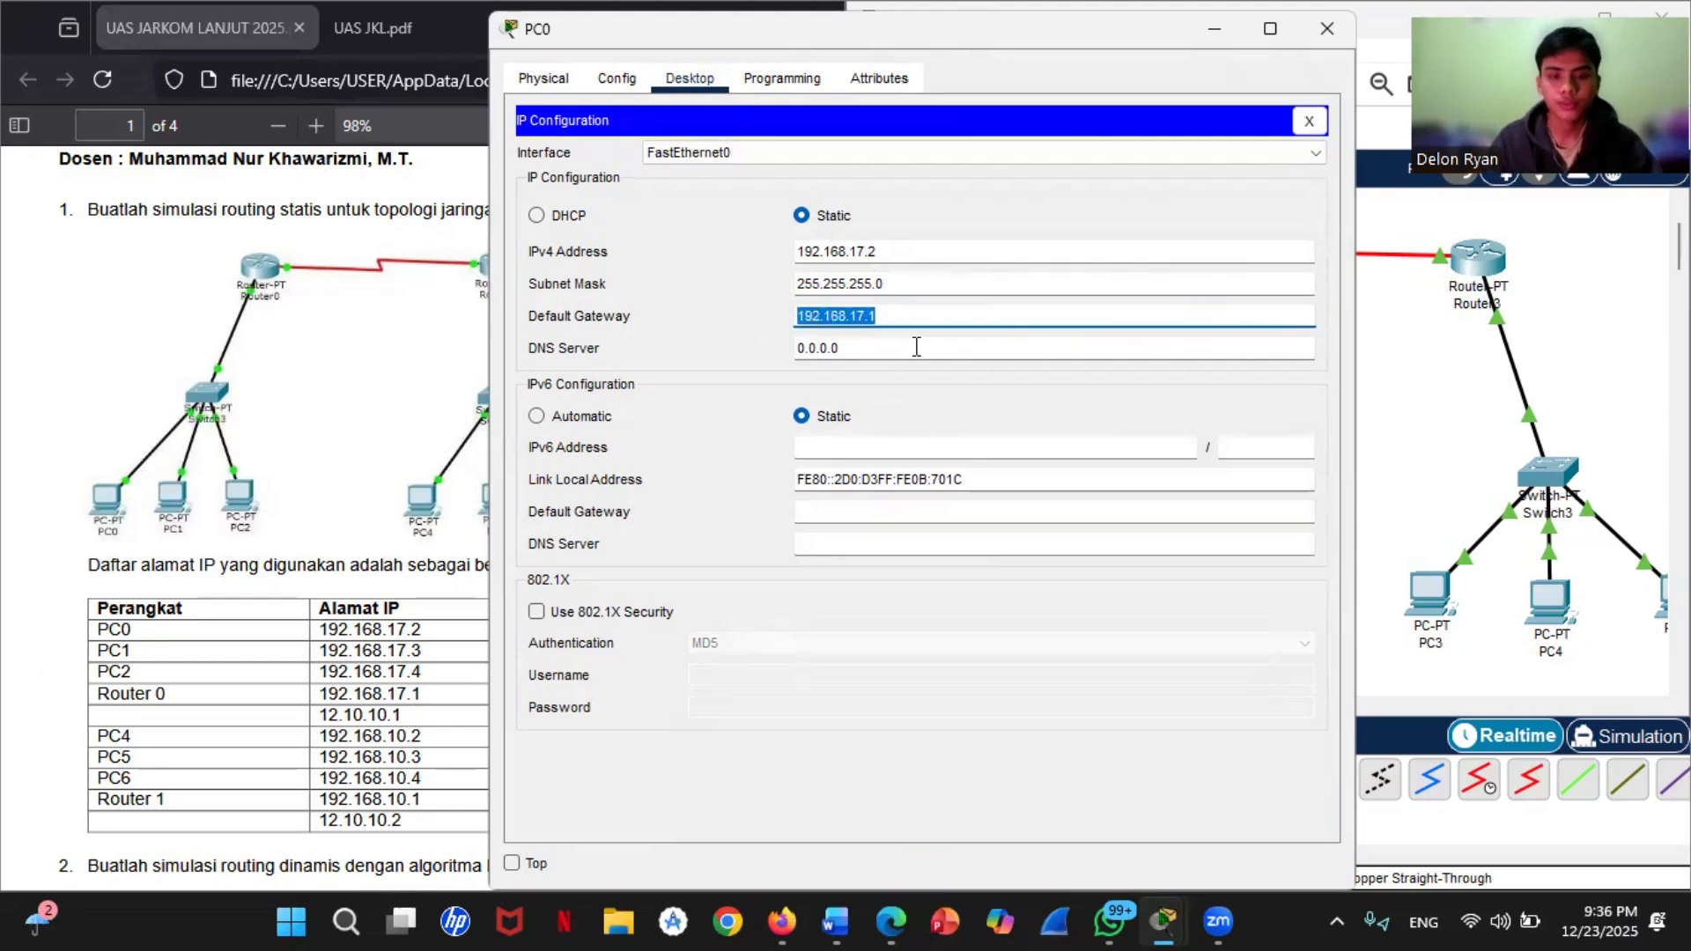
right_click(932, 325)
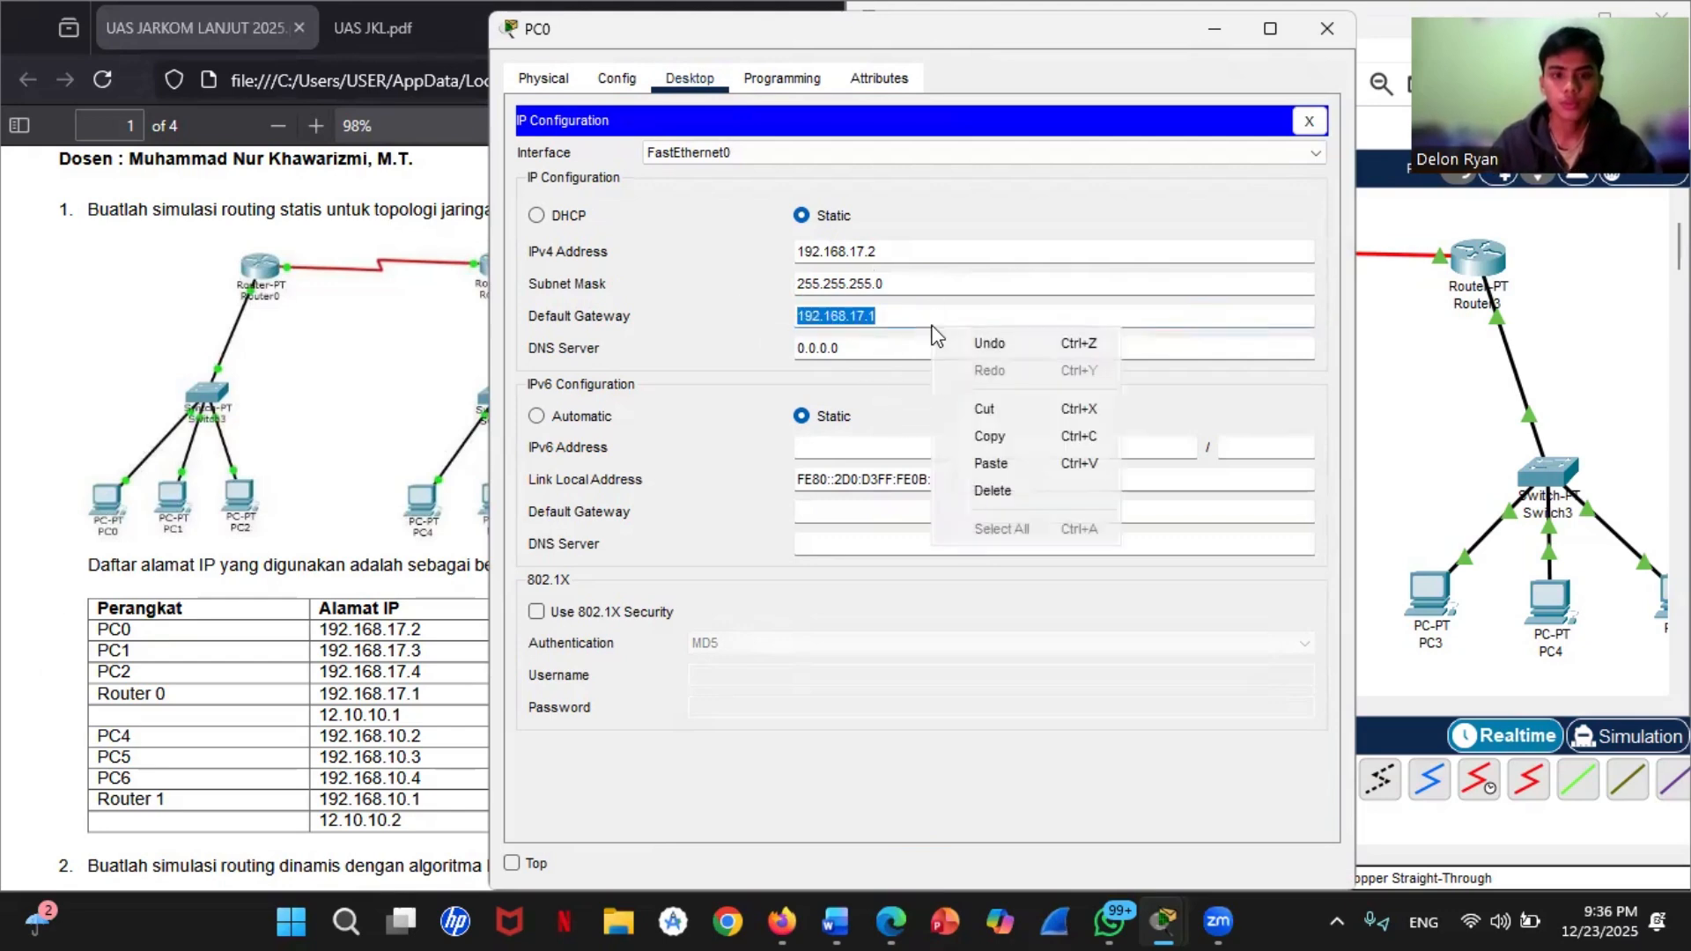
left_click(989, 436)
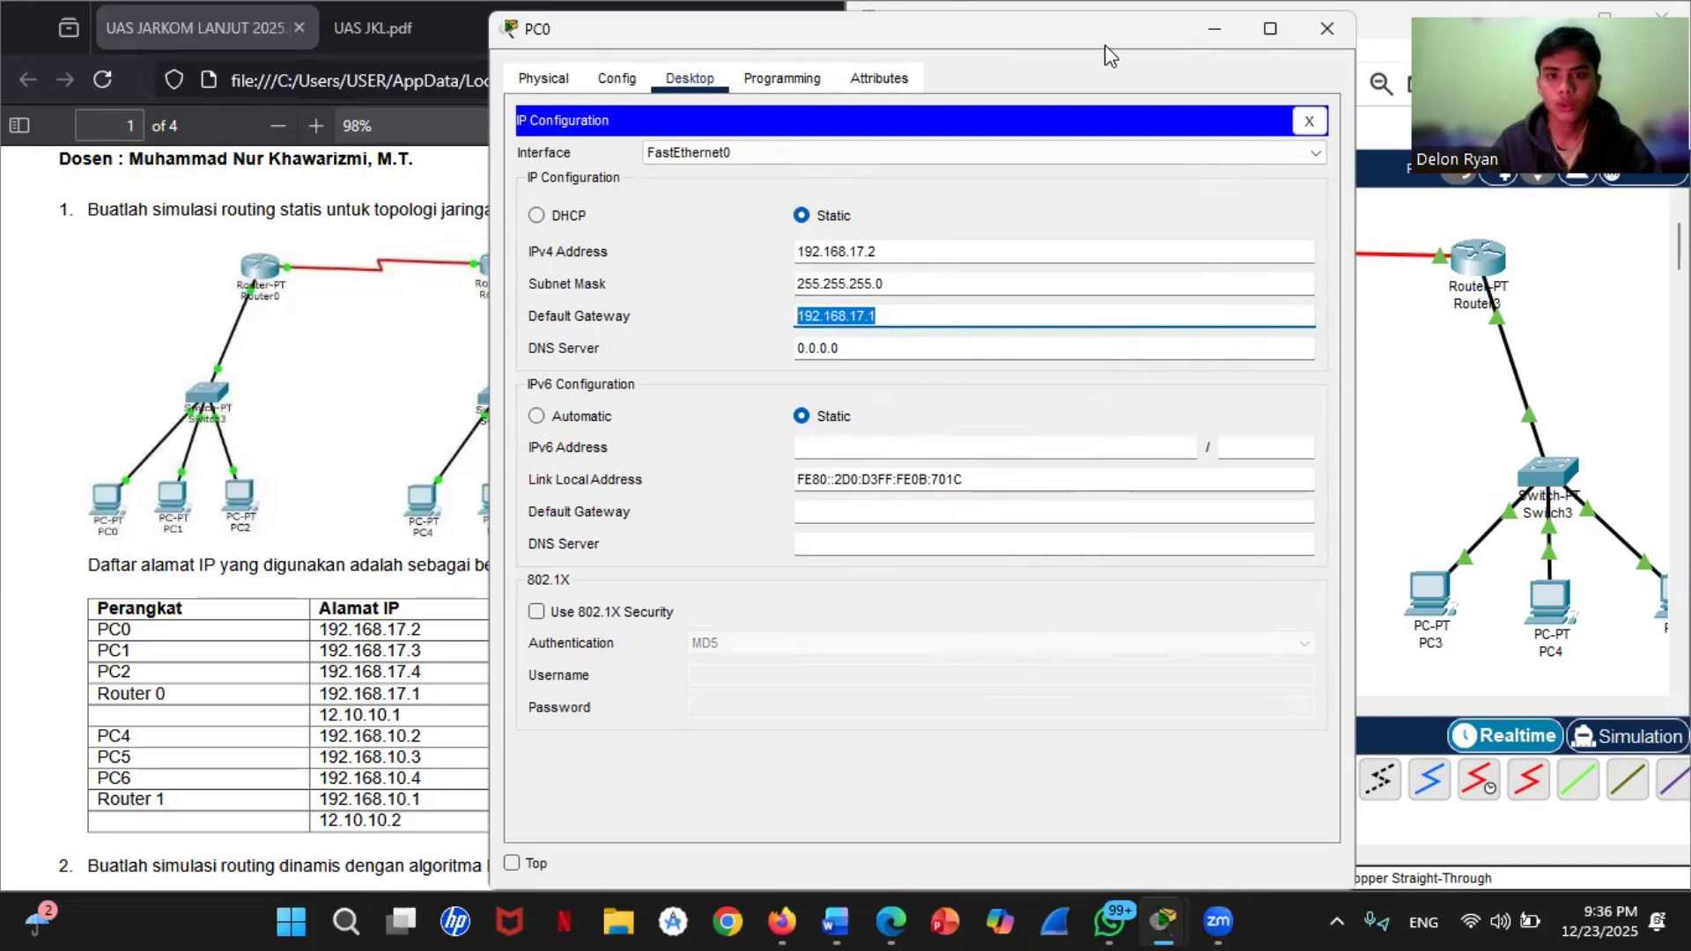
left_click_drag(1105, 44, 1106, 35)
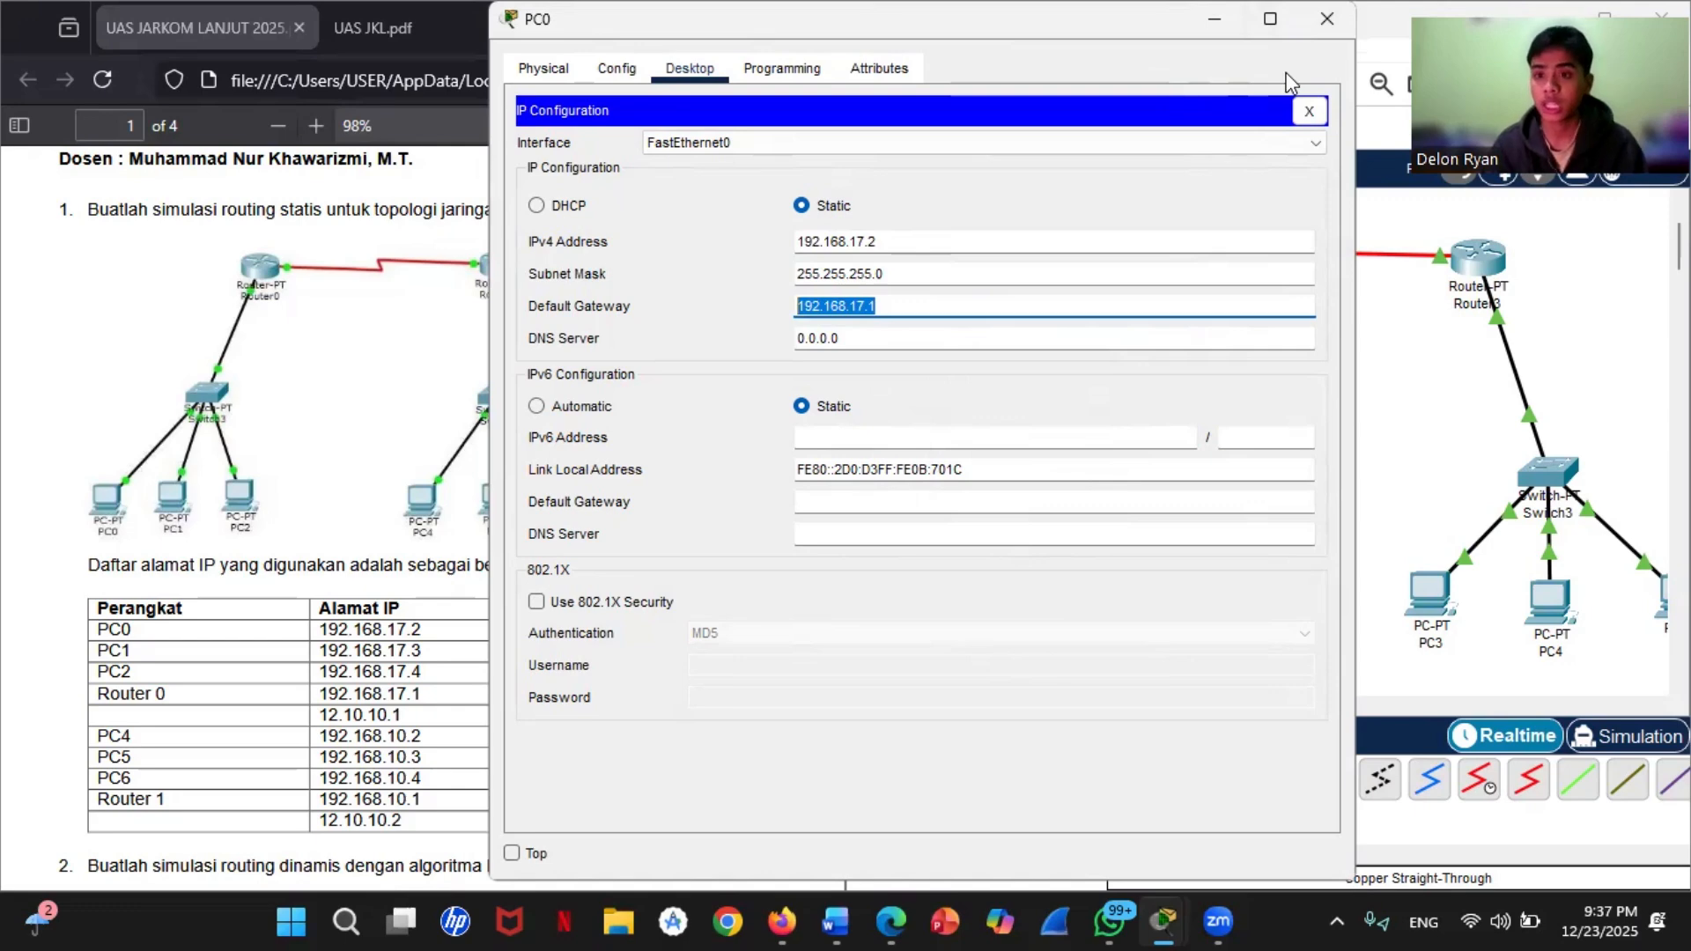
left_click(1326, 19)
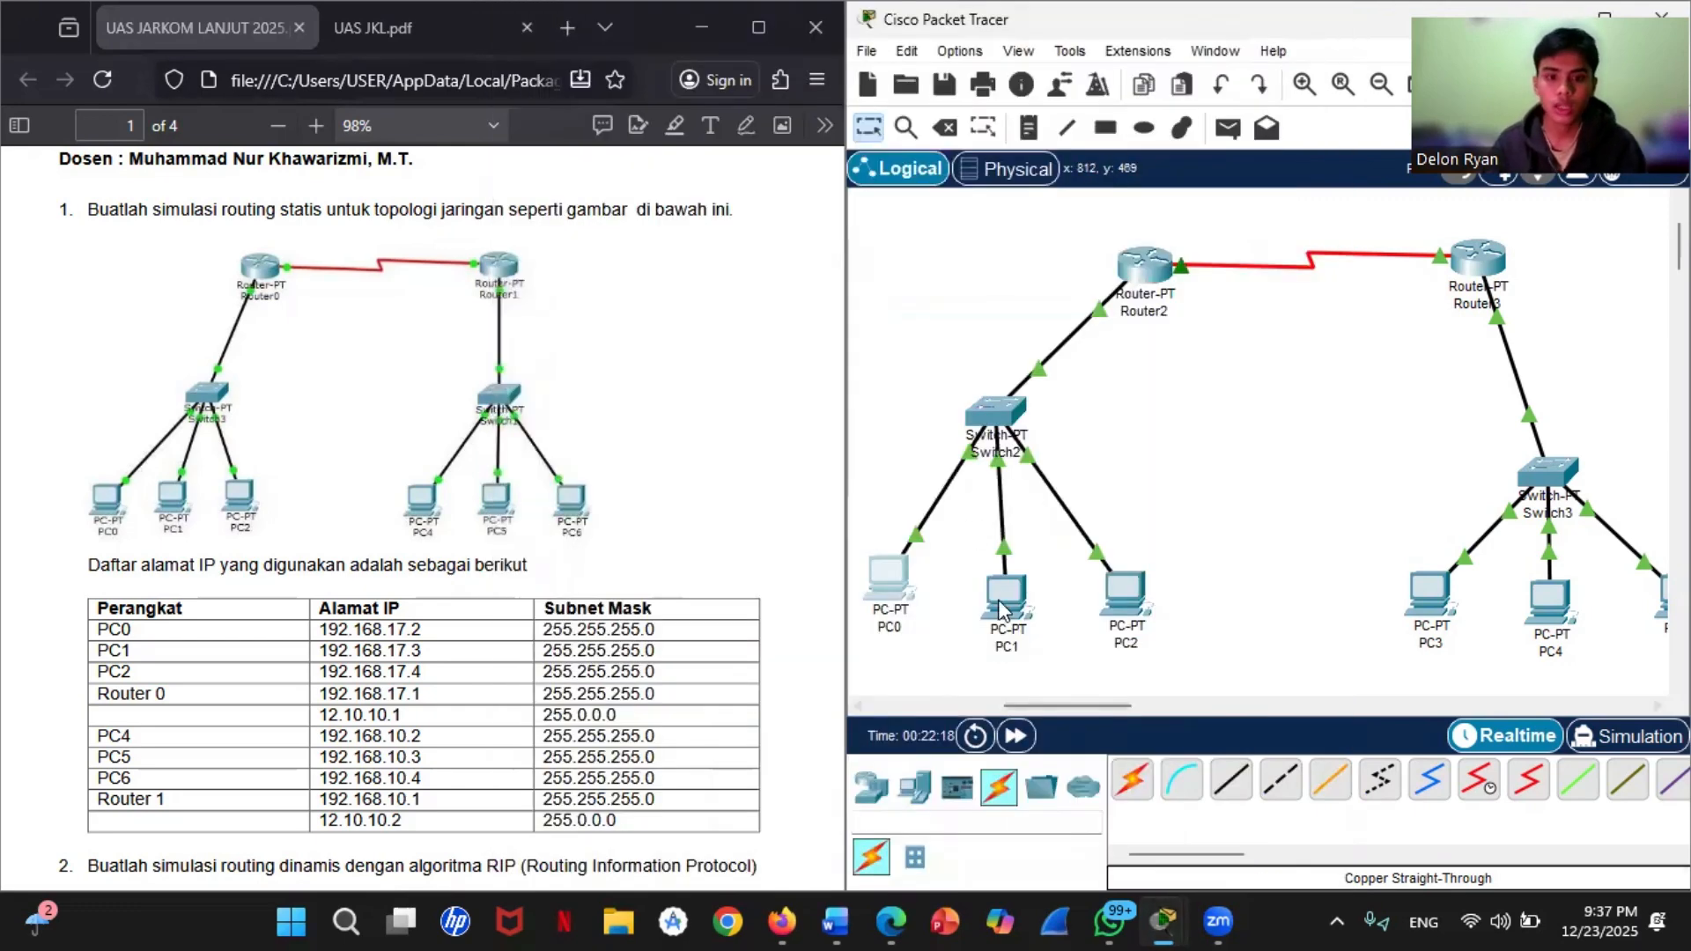
Step: Set PC1's IPv4 default gateway to 192.168.17.1 by pasting the copied address in its IP configuration
left_click(1013, 608)
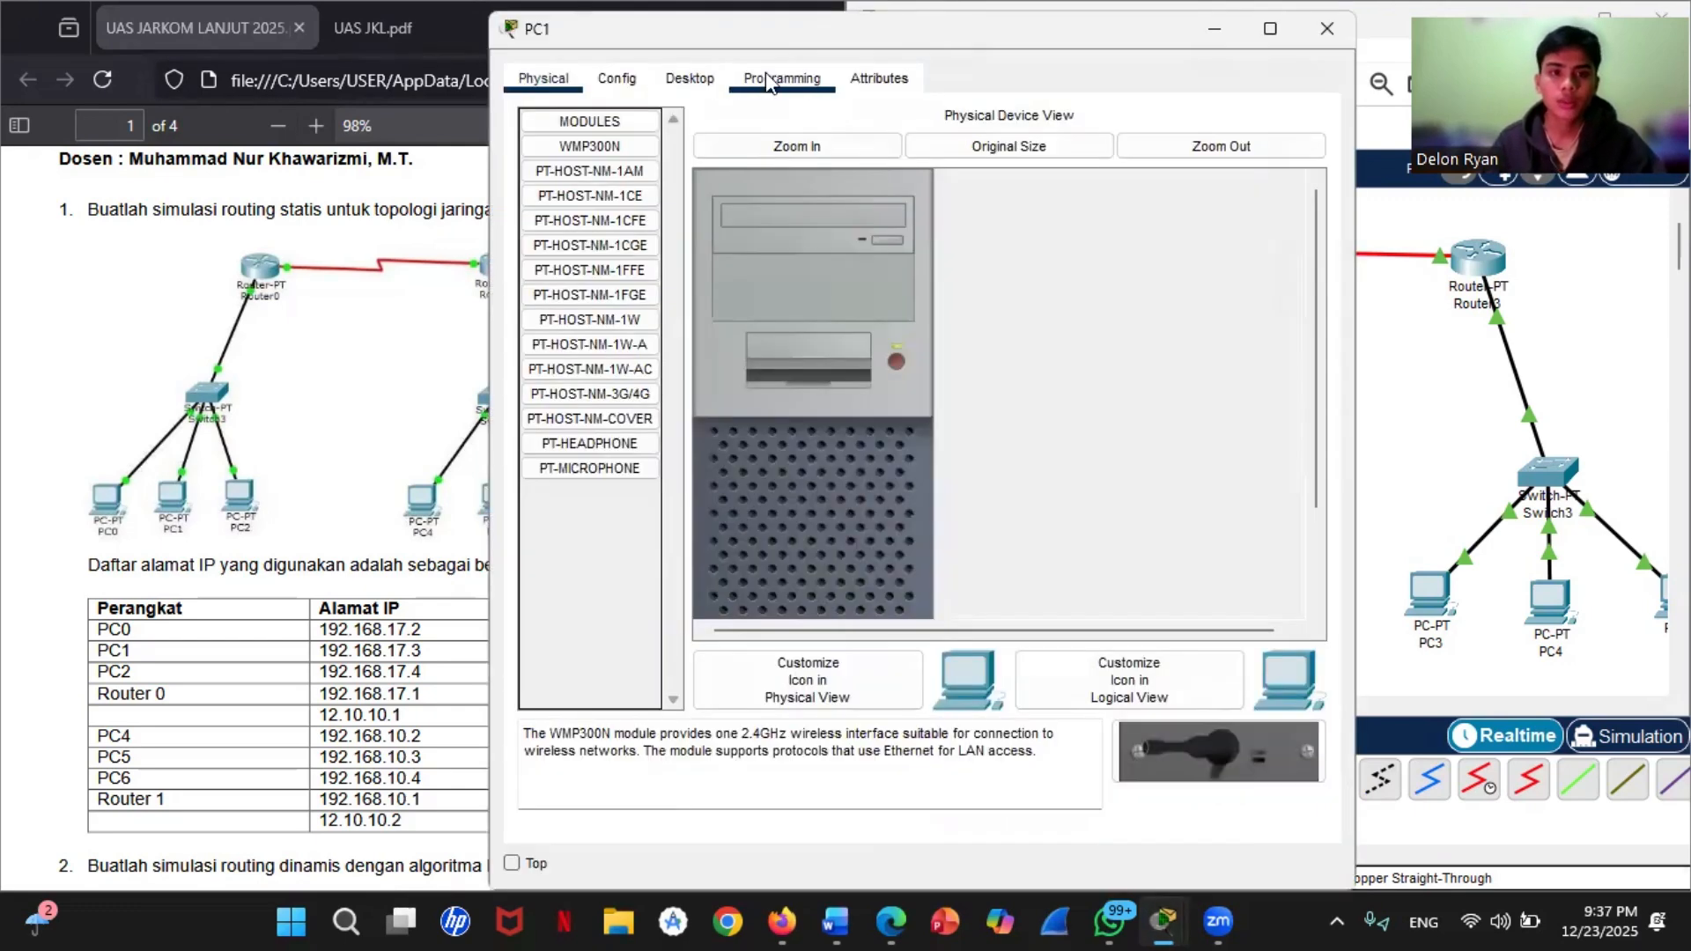
left_click(780, 81)
left_click(688, 83)
left_click(594, 216)
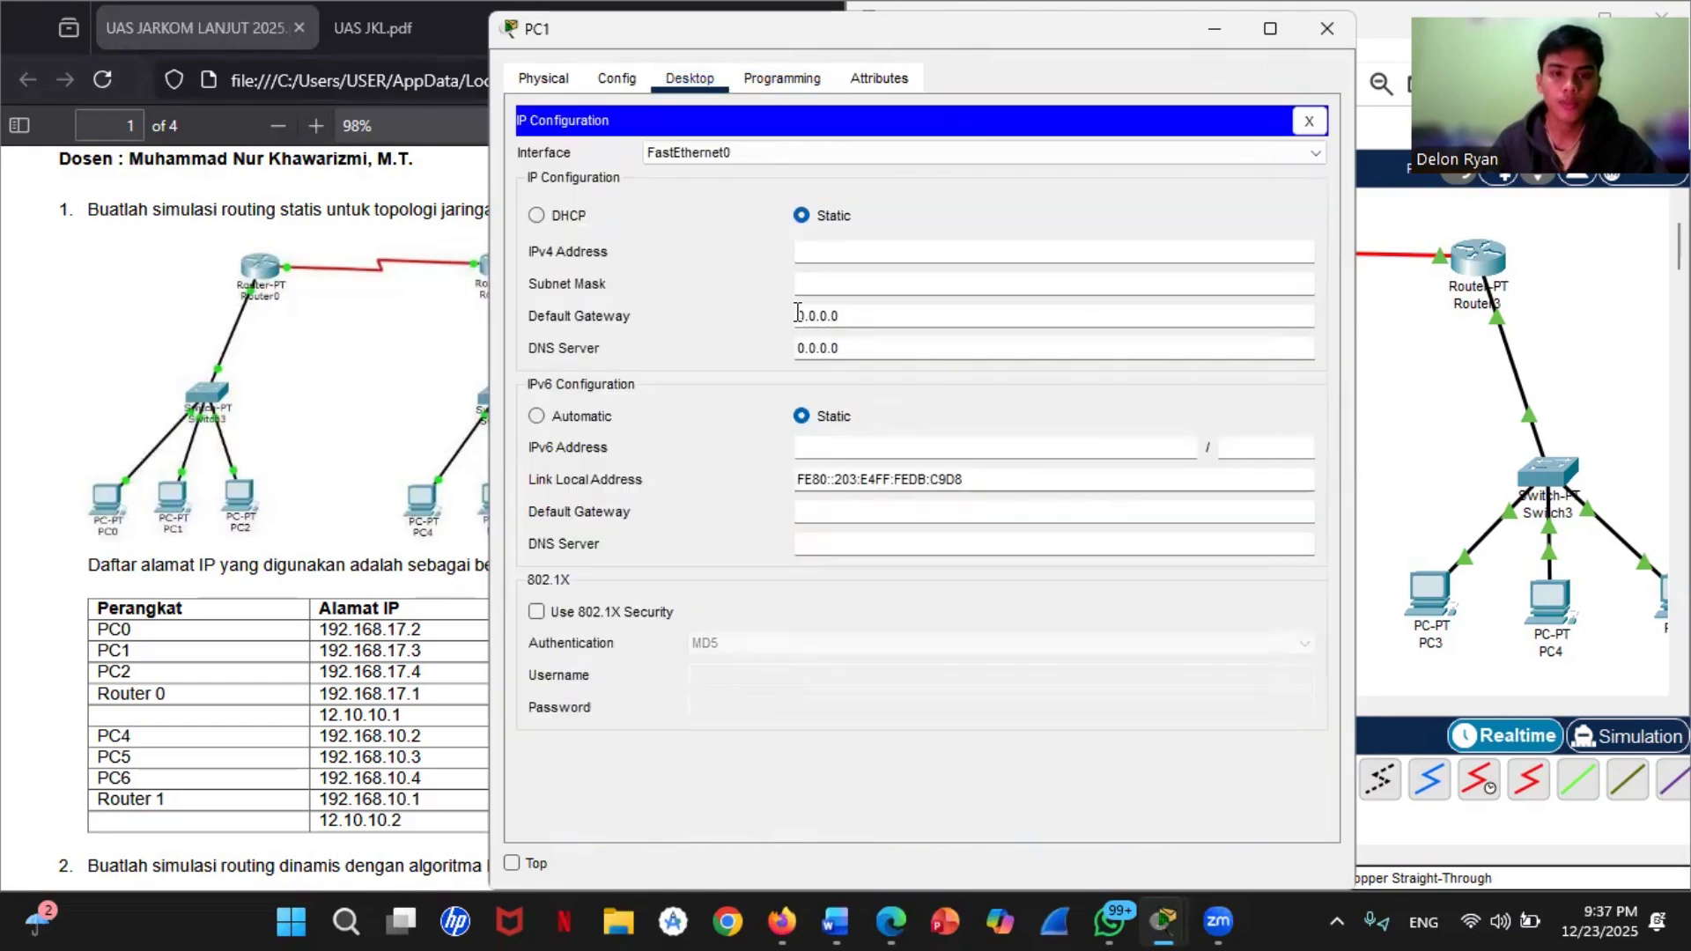
left_click_drag(894, 309, 797, 316)
right_click(859, 317)
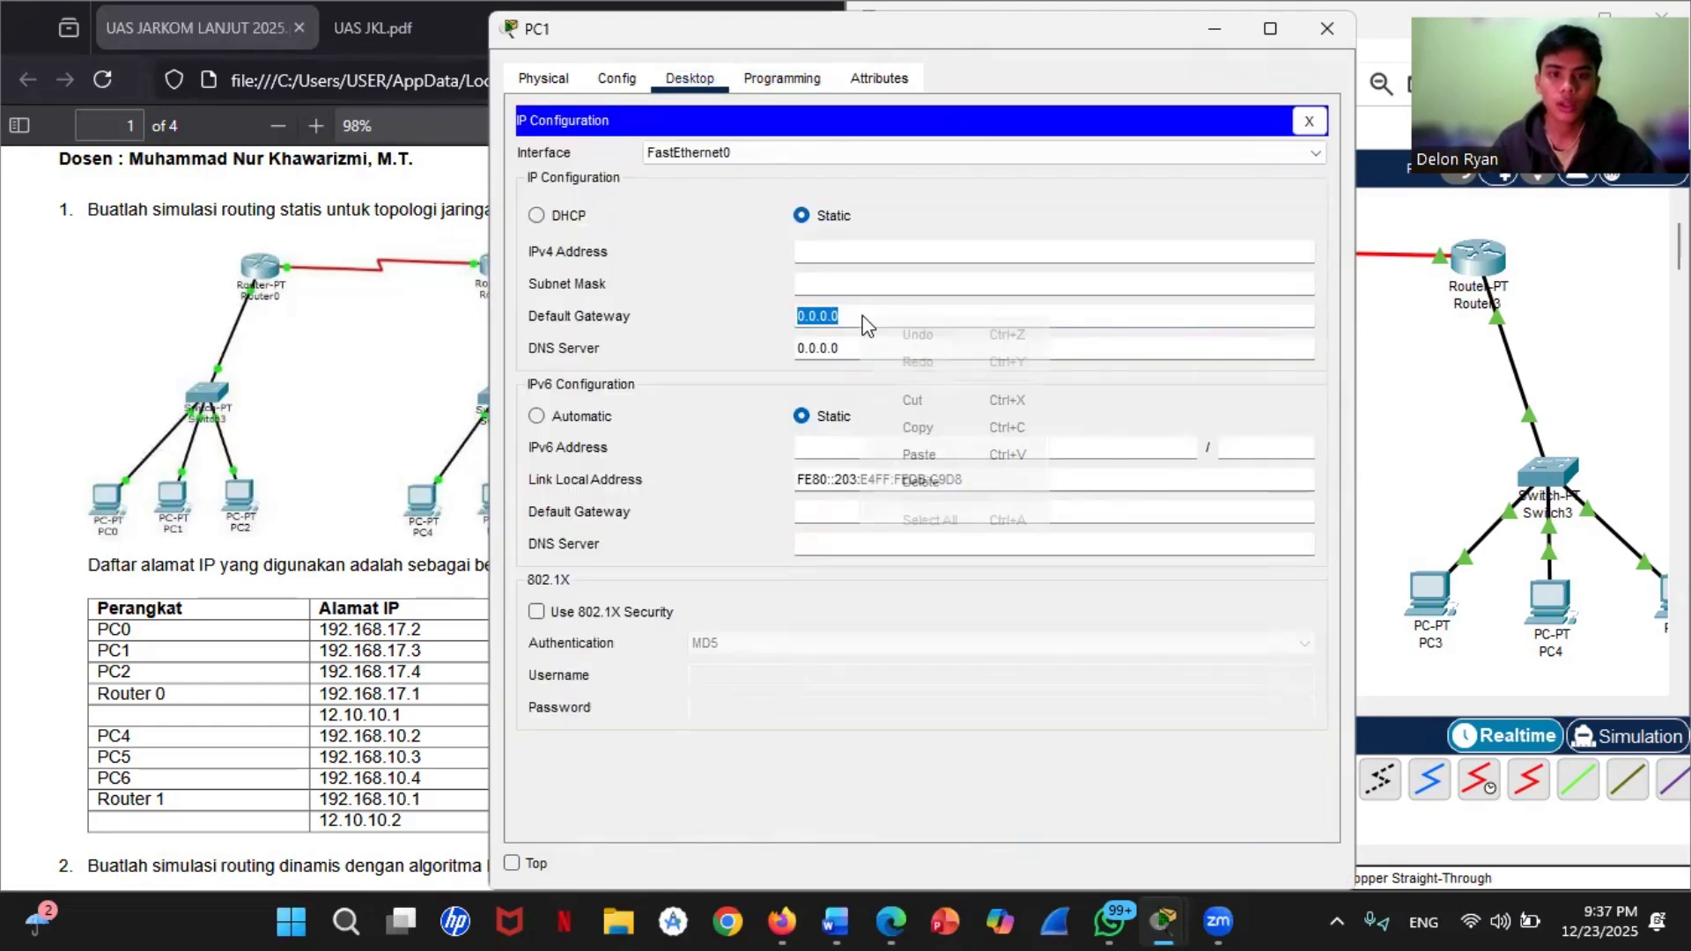
left_click(919, 454)
Step: Set PC1's static IPv4 address to 192.168.17.3 with subnet mask 255.255.255.0 and close its window
left_click(825, 255)
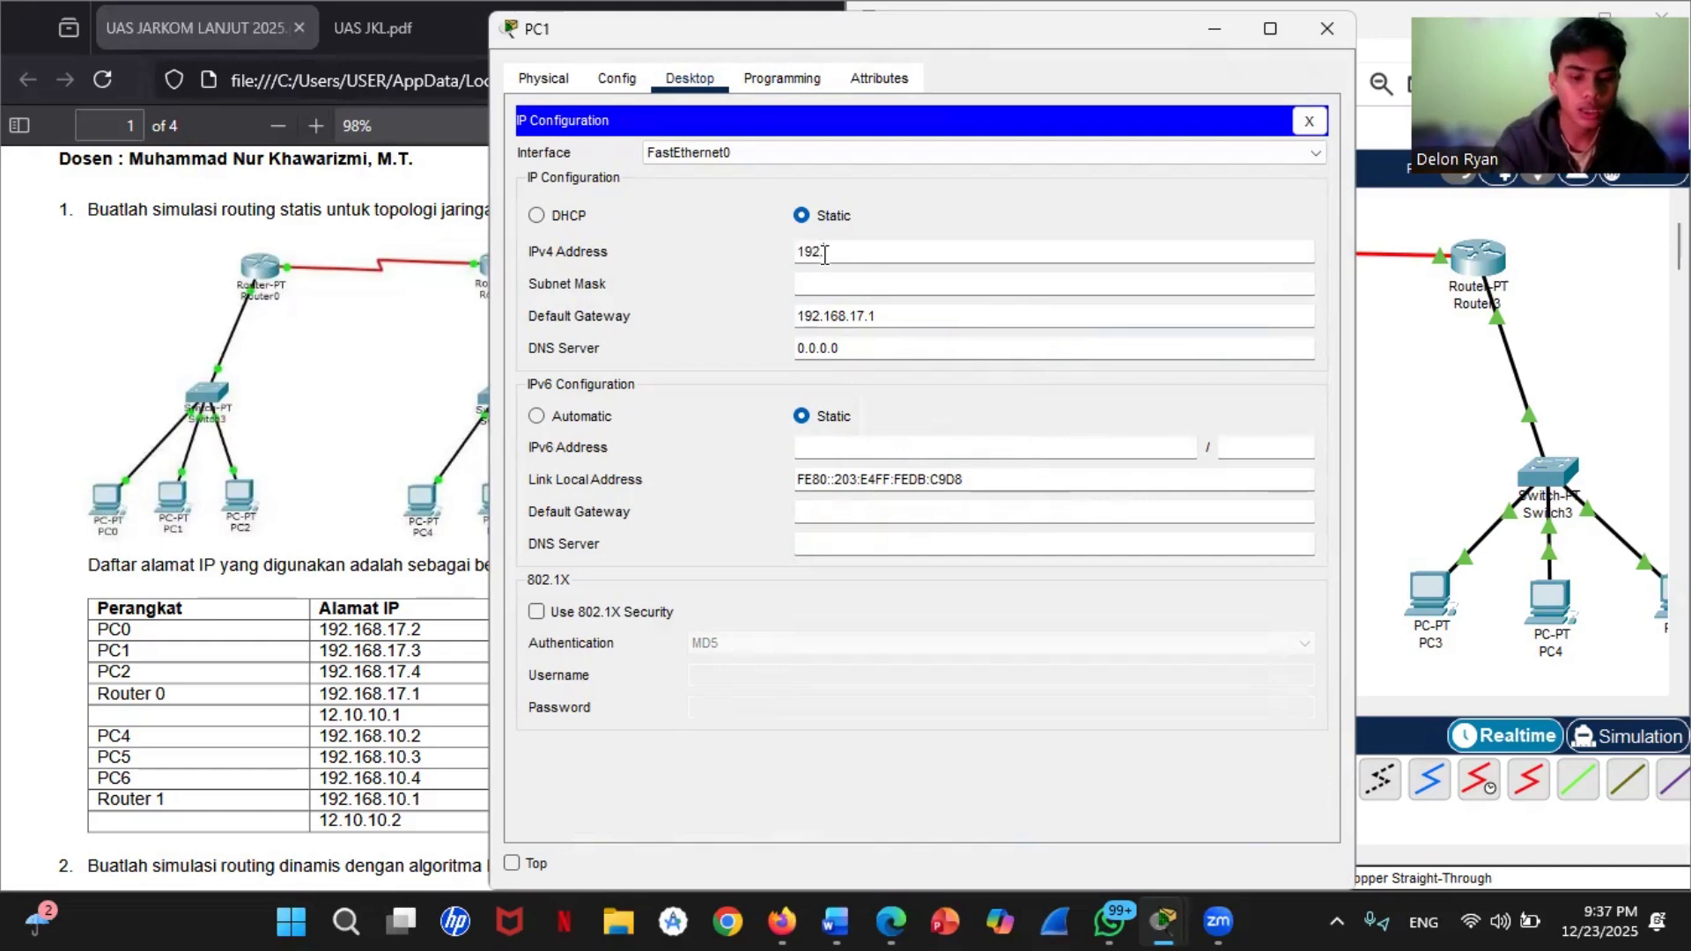
type("192.168.17")
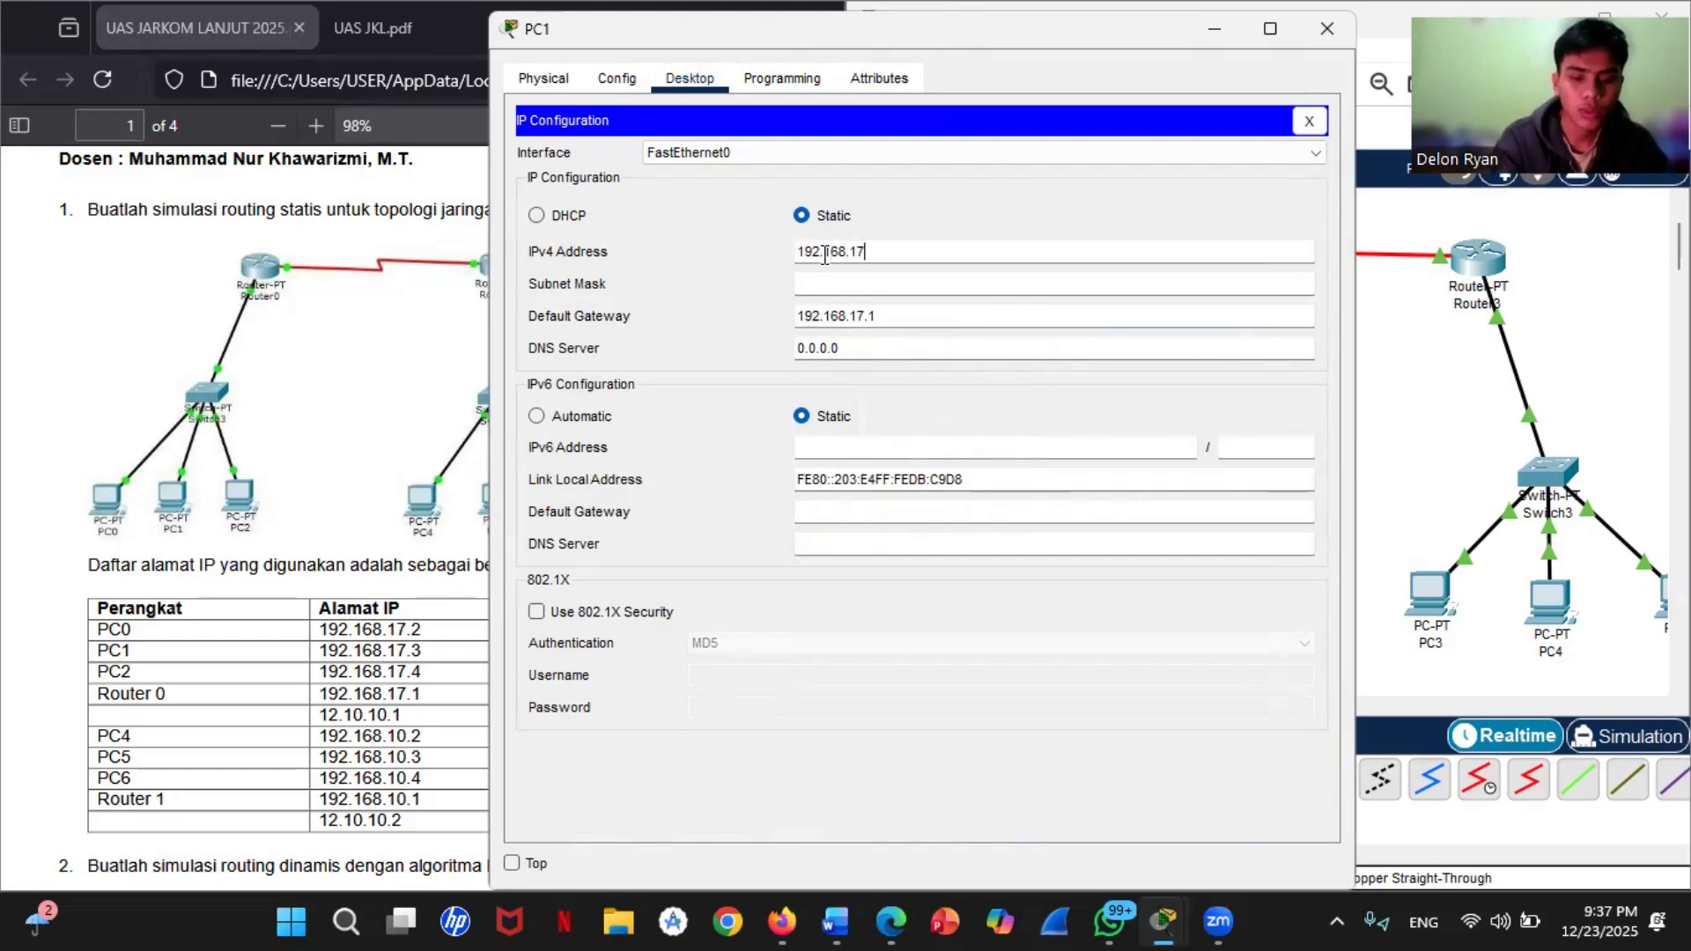
type(".3")
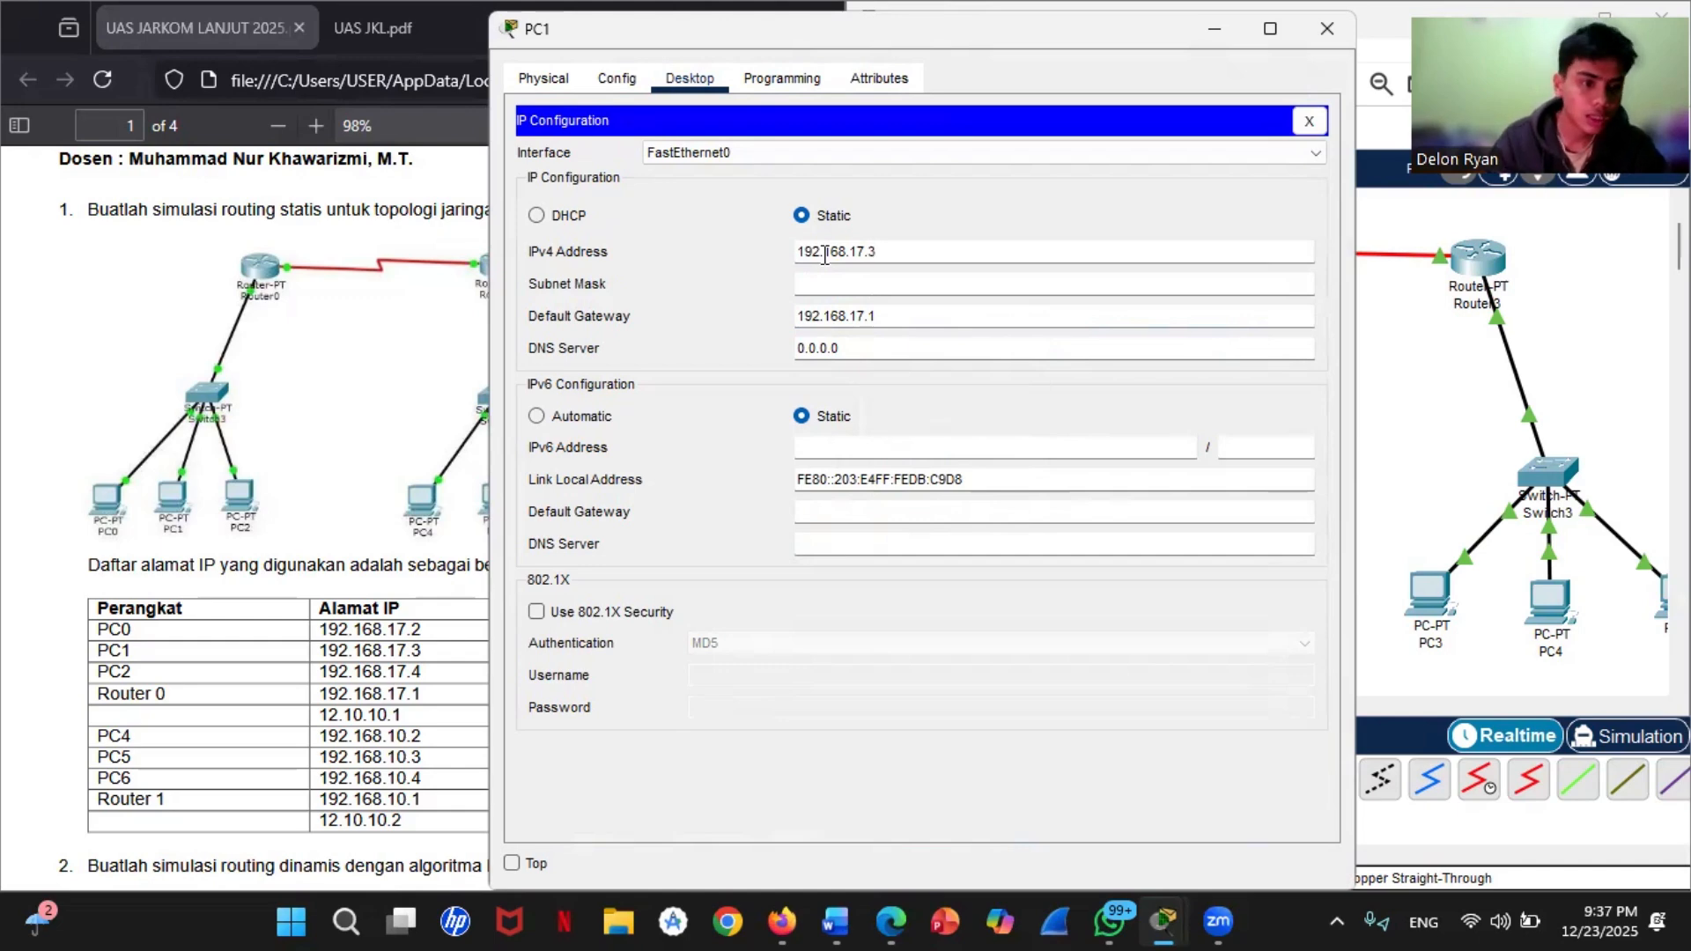
left_click(862, 284)
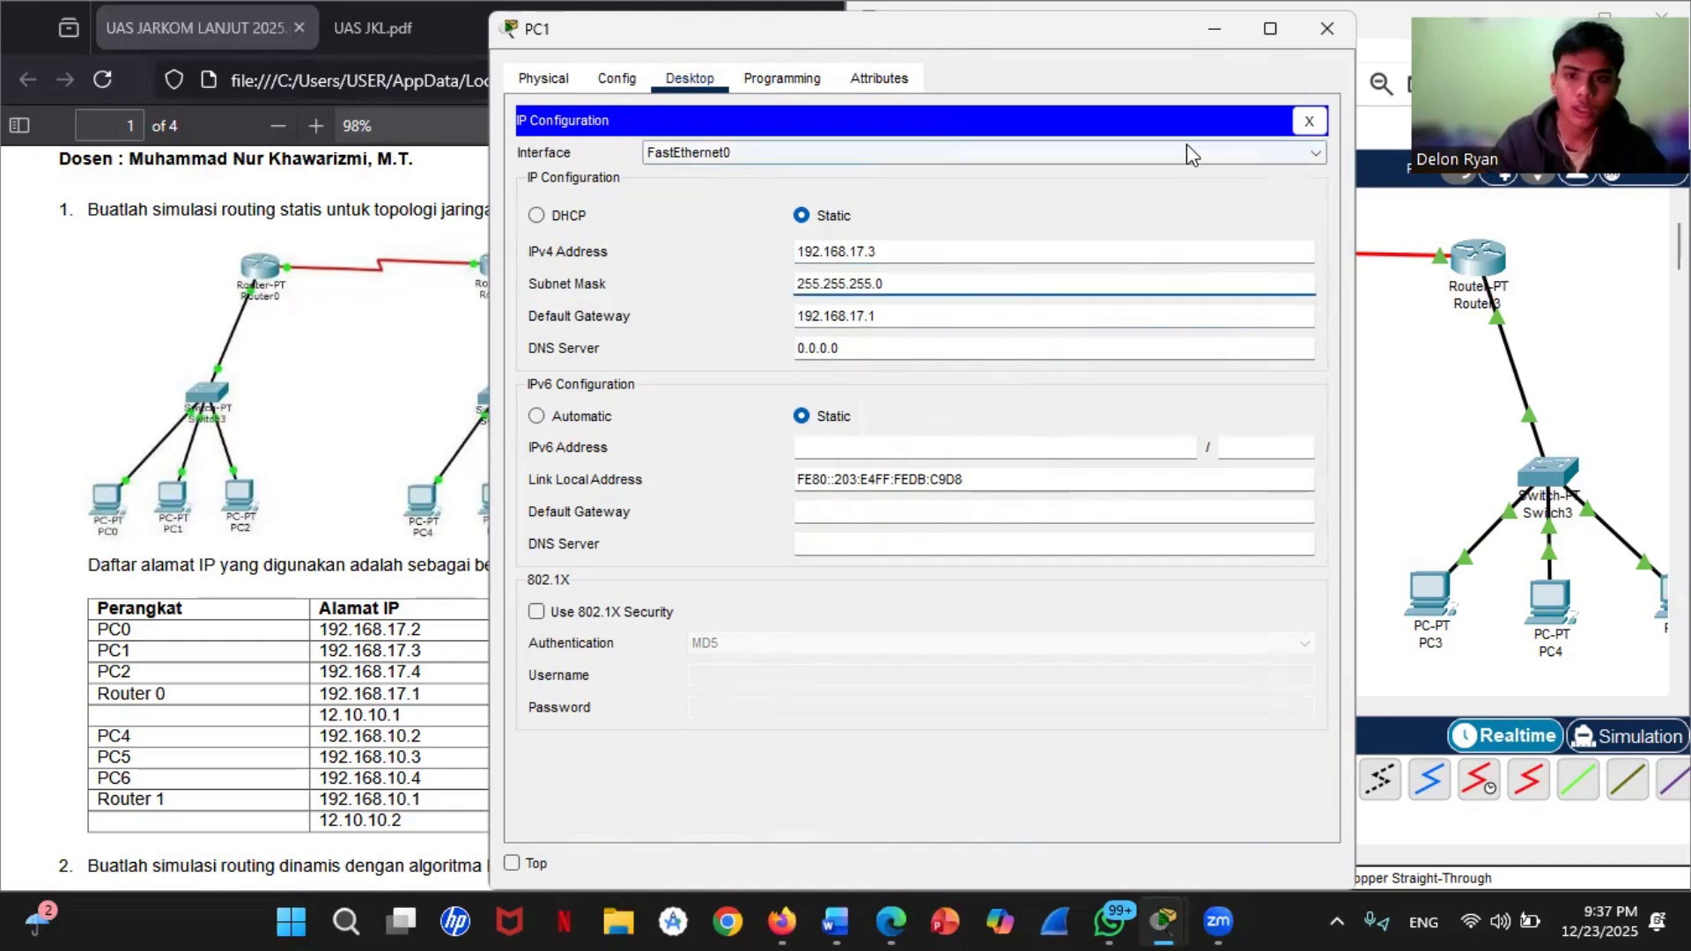
left_click(1325, 28)
Step: Set PC2's IPv4 default gateway to 192.168.17.1 by pasting the copied address in its IP configuration
left_click(1125, 594)
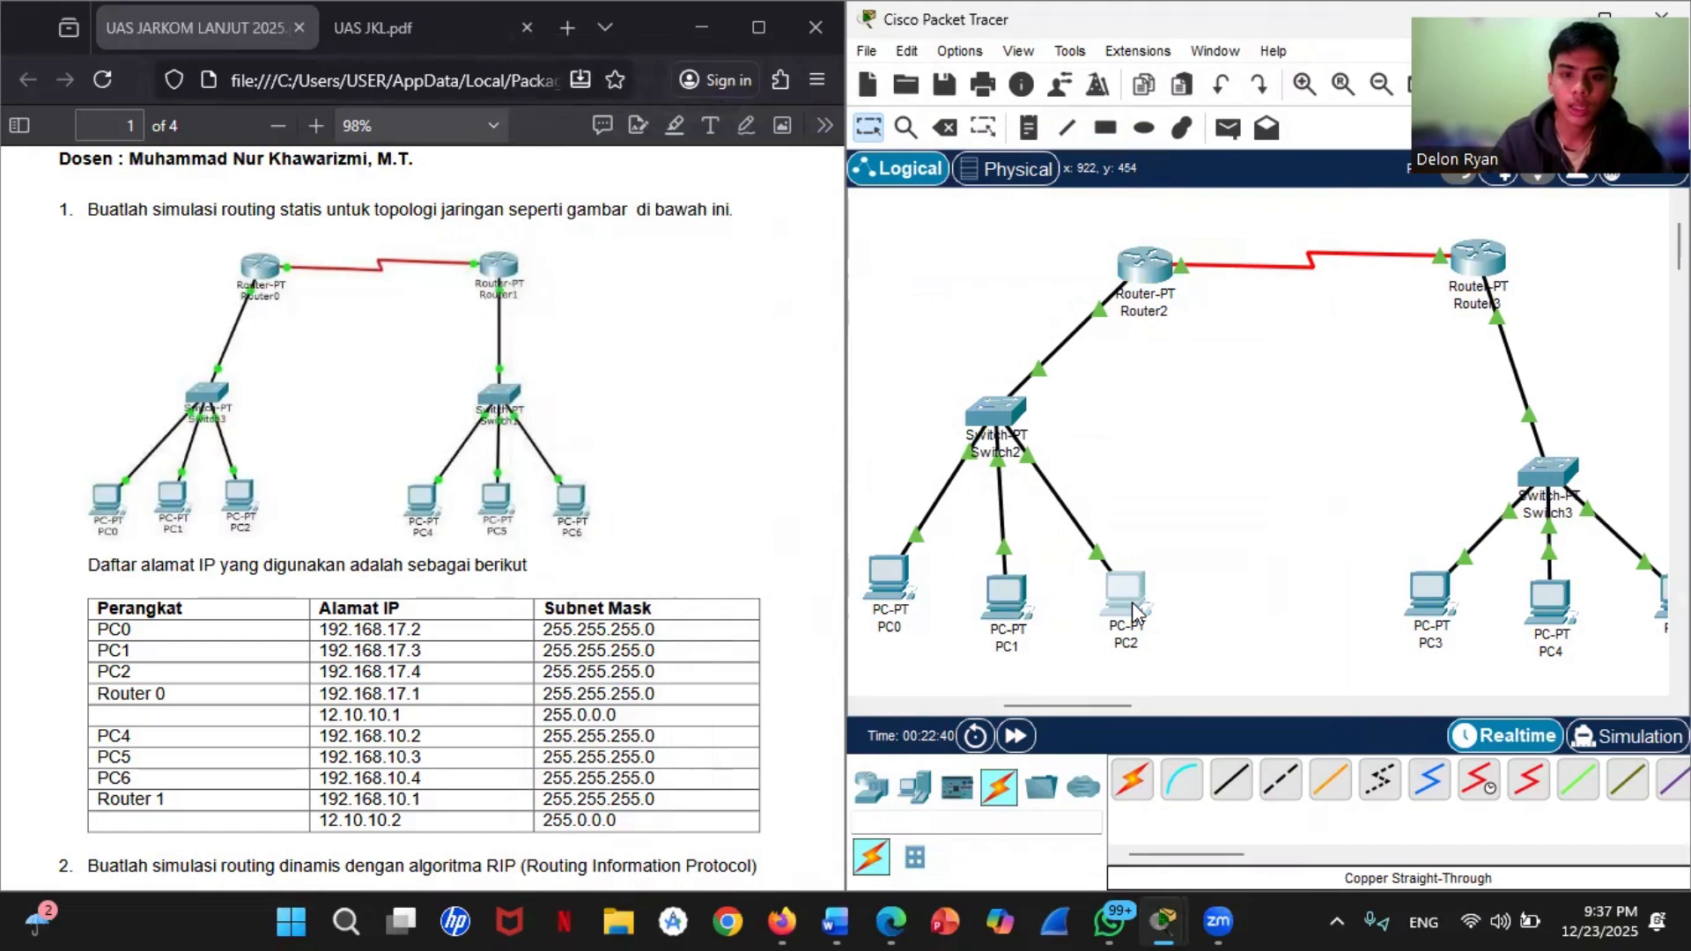
left_click(690, 137)
left_click(569, 310)
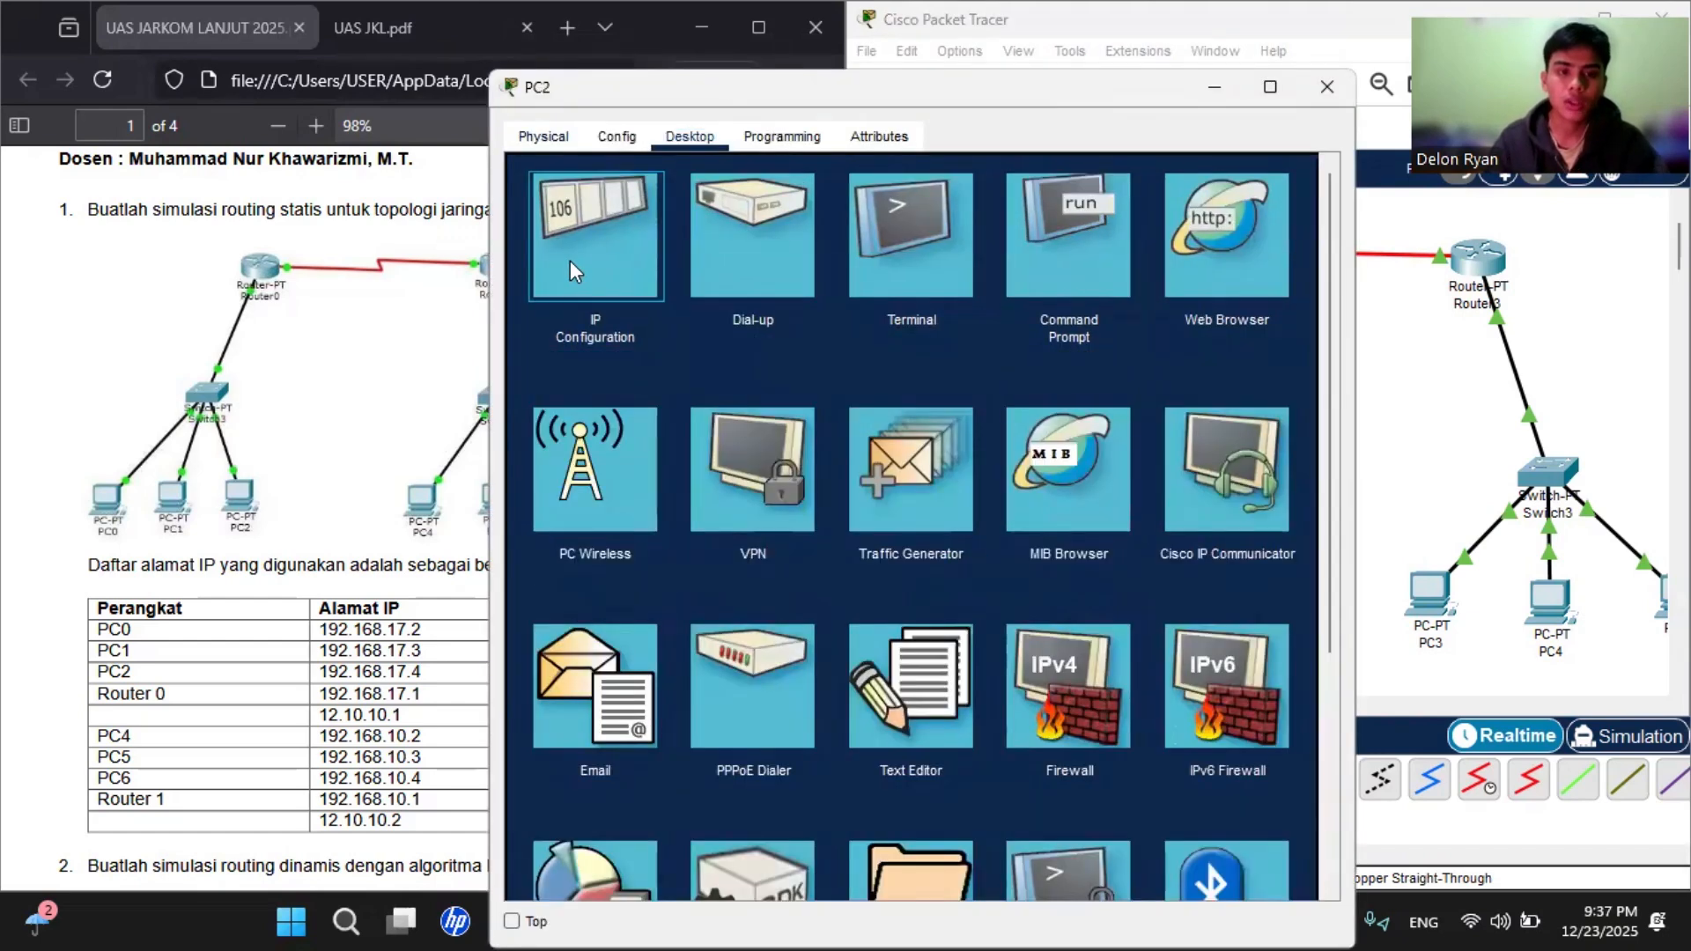
double_click(804, 374)
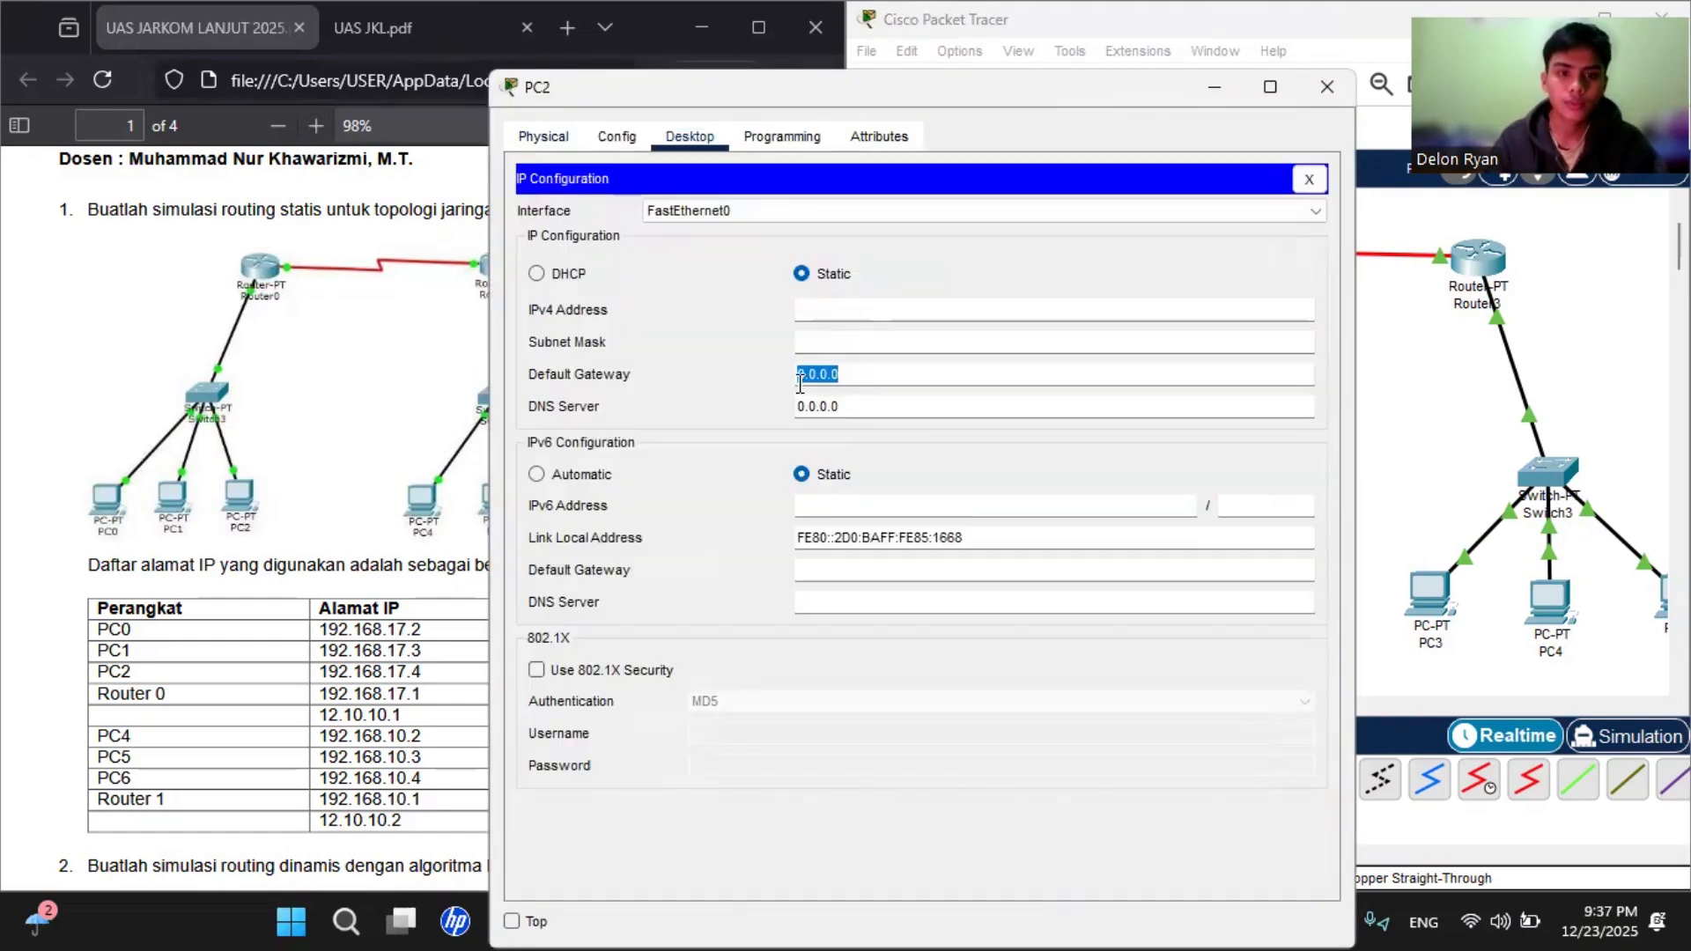
right_click(797, 380)
left_click(833, 521)
Step: Set PC2's static IPv4 address to 192.168.17.4 with subnet mask 255.255.255.0 and close its window
left_click(843, 313)
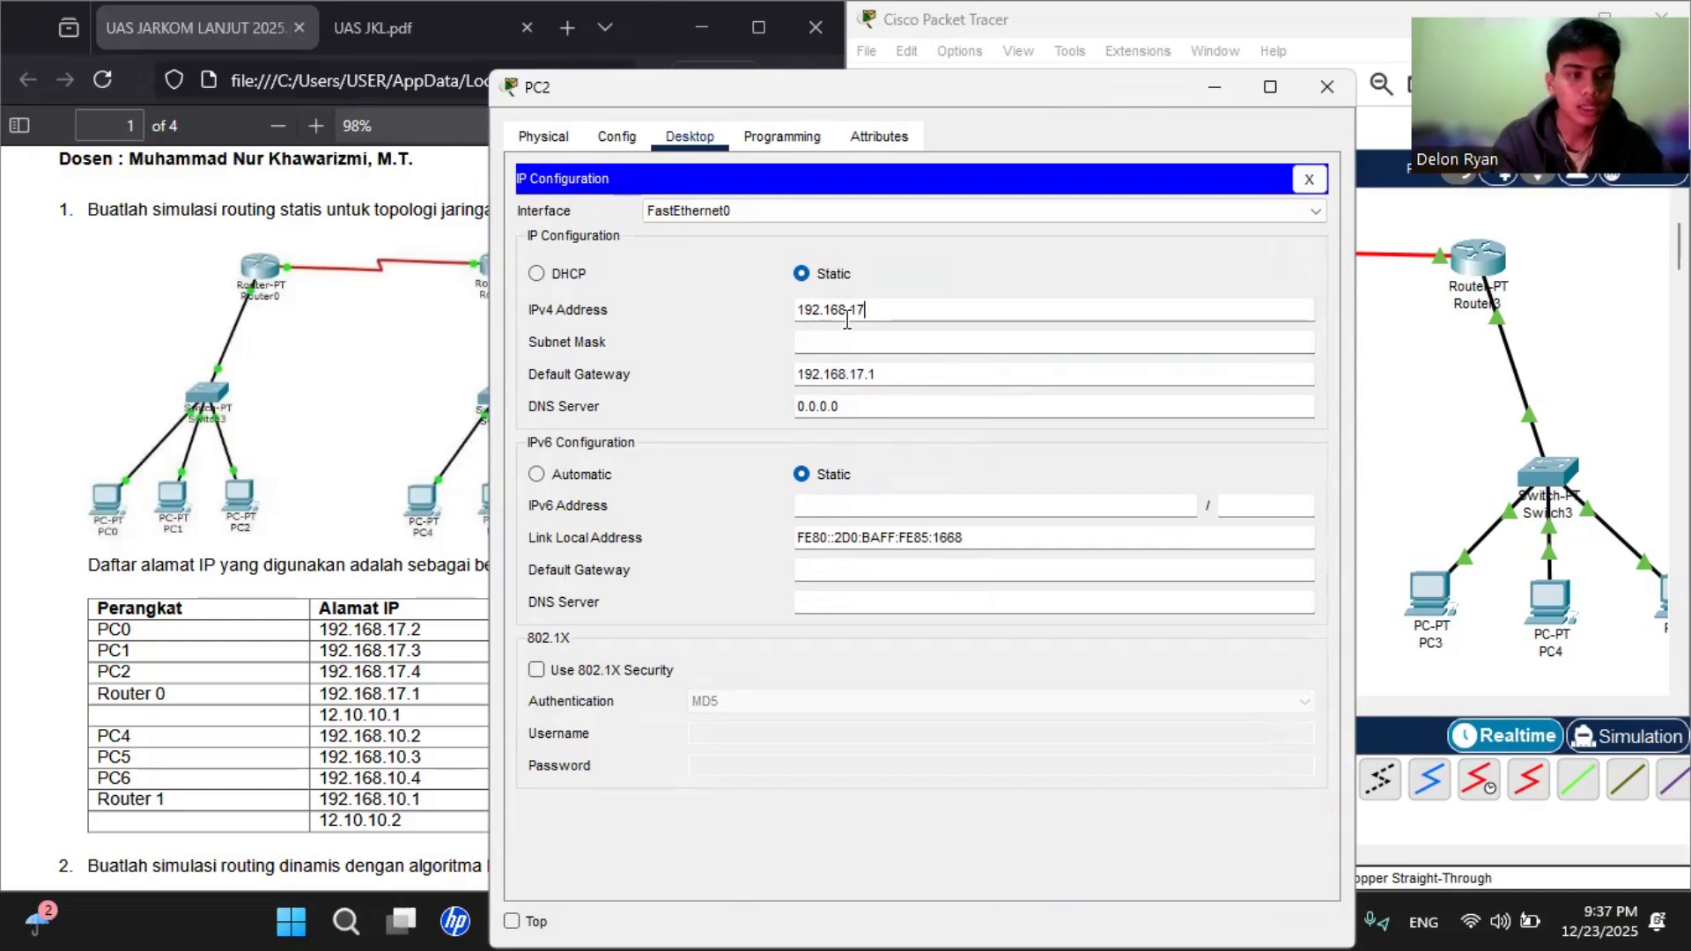
type("192.168.17.4")
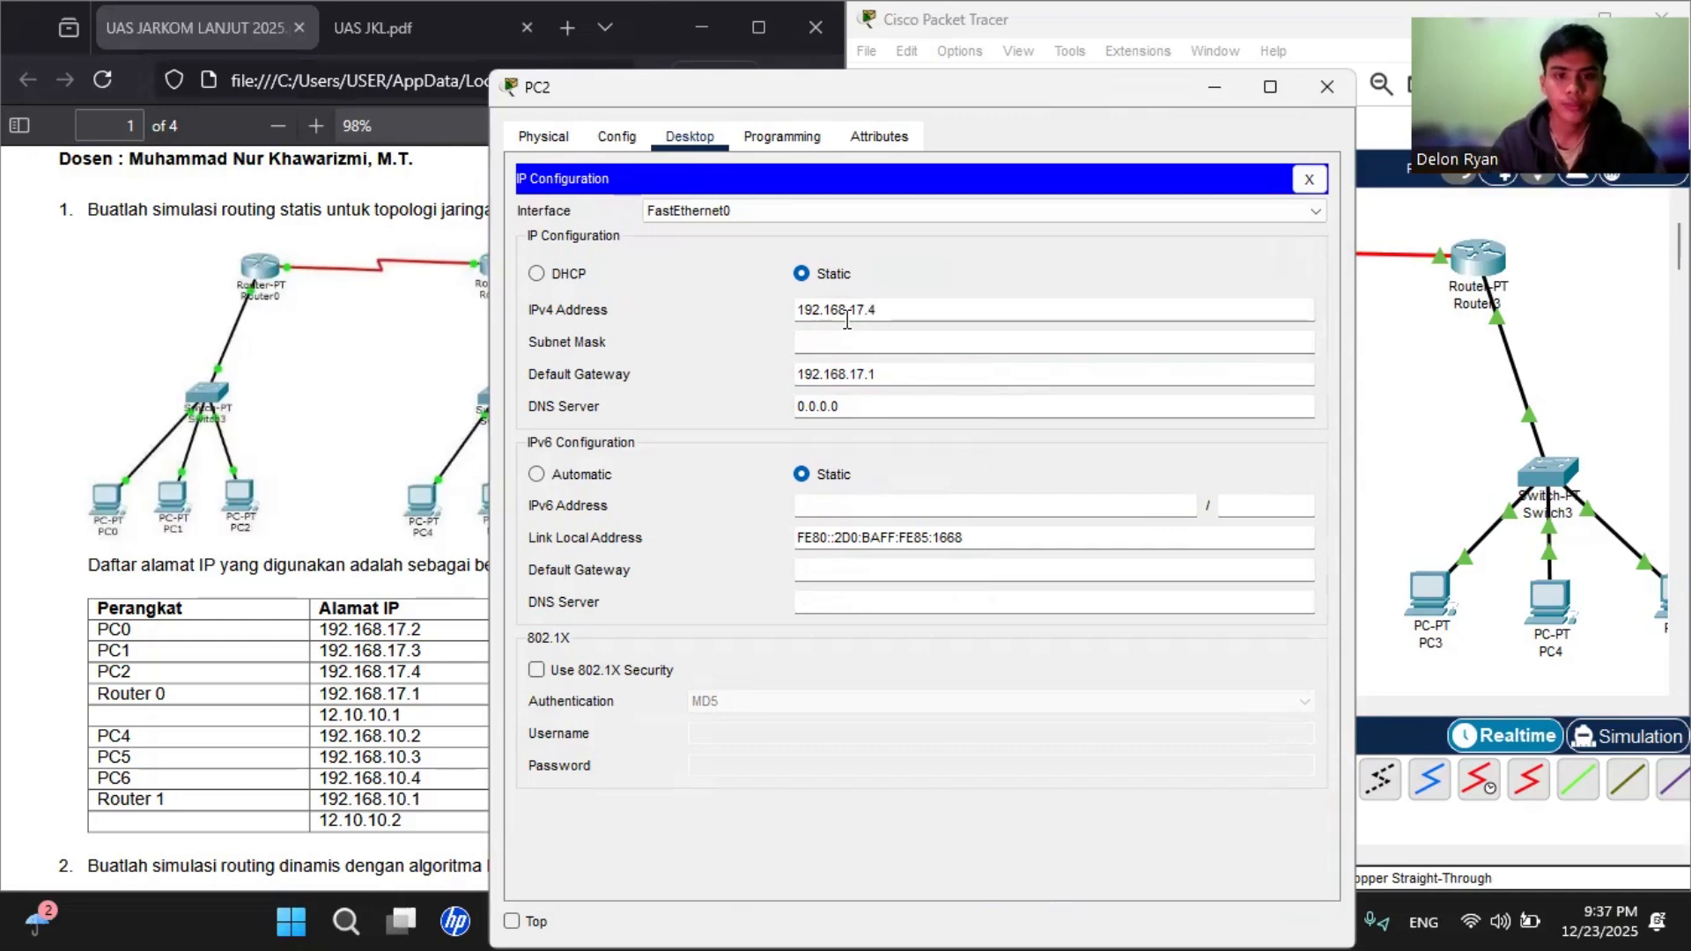
left_click(853, 344)
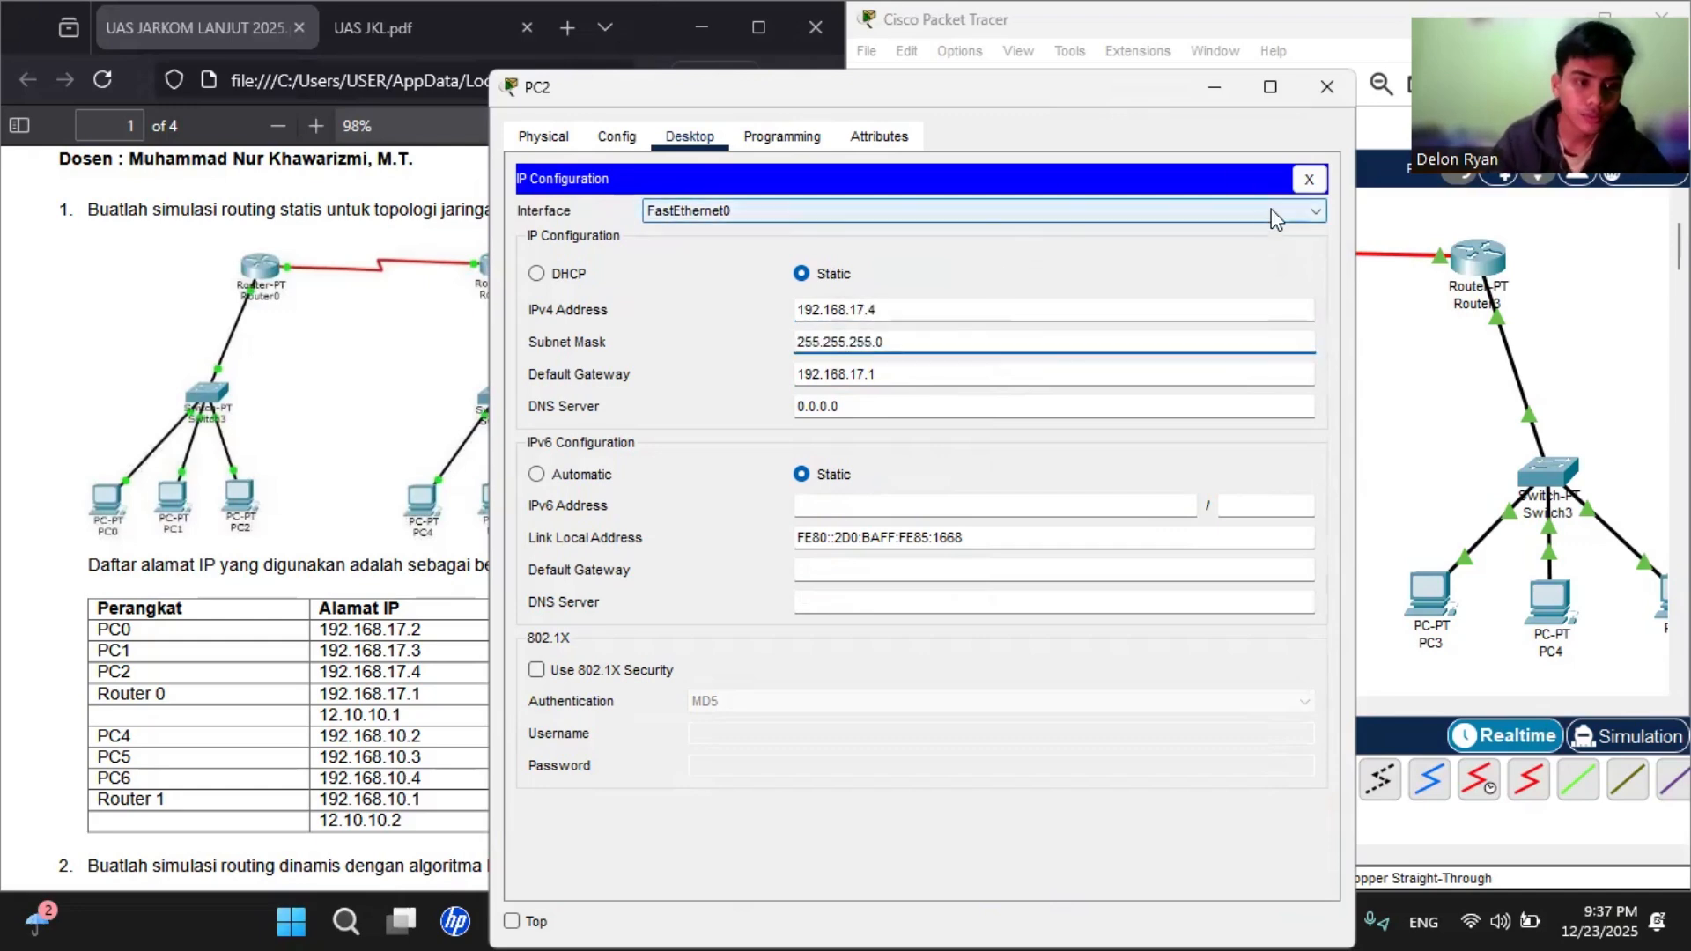
left_click(1316, 91)
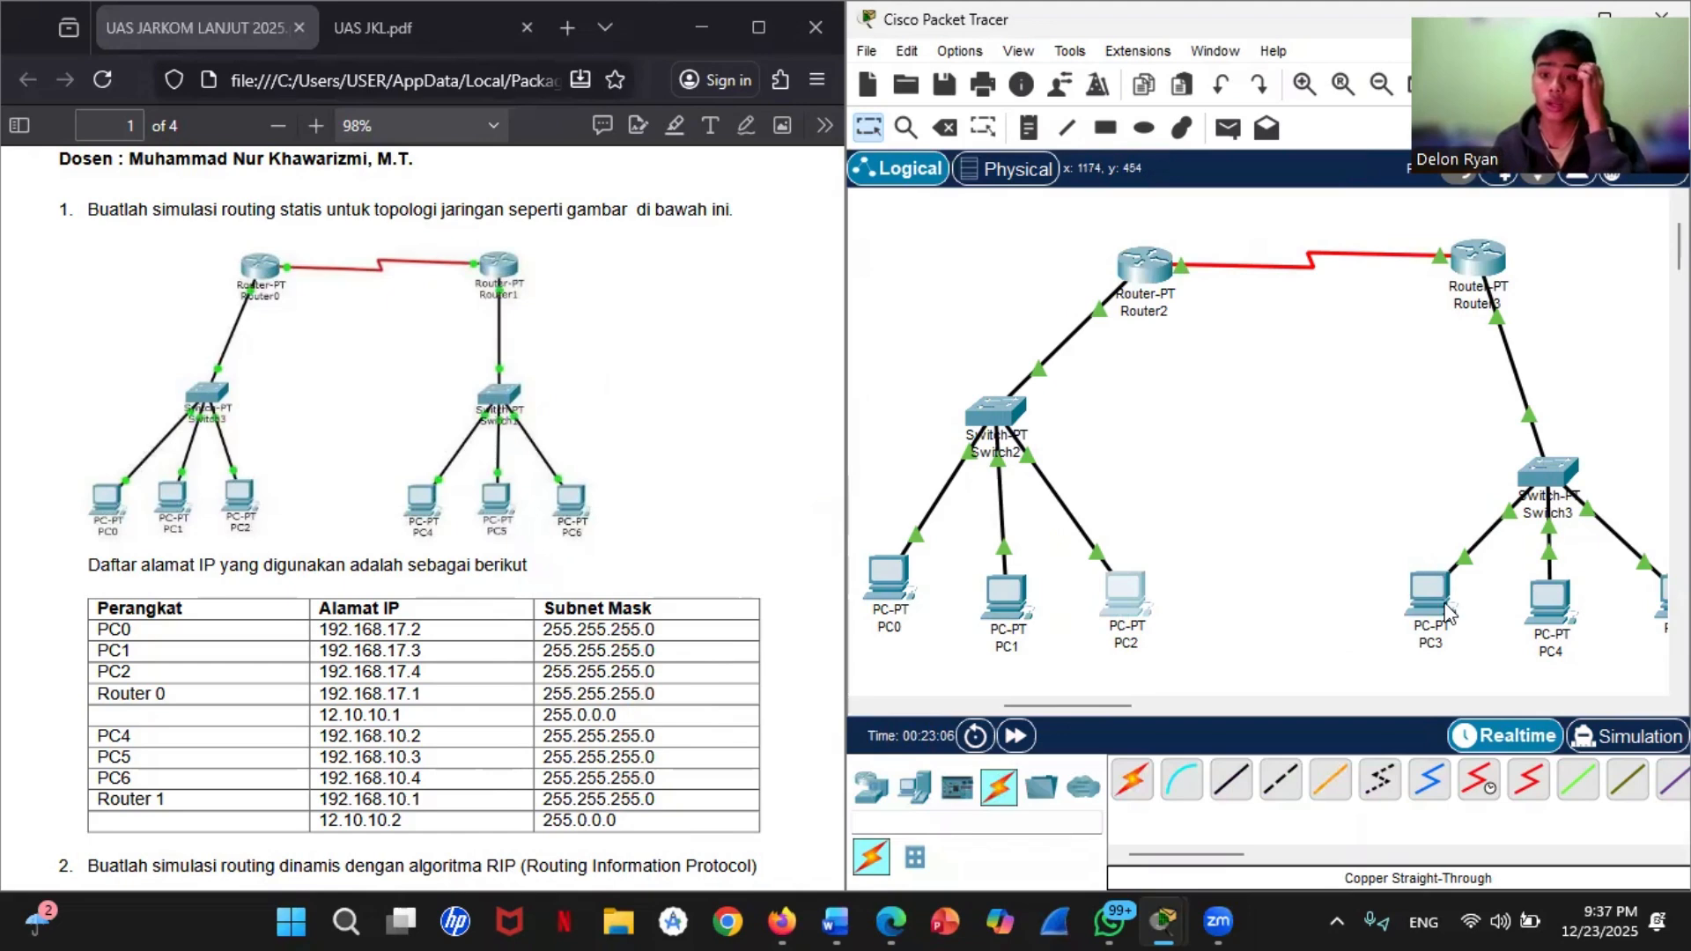
Step: Set PC3's static IPv4 address to 192.168.10.2 with subnet mask 255.255.255.0
left_click(1429, 612)
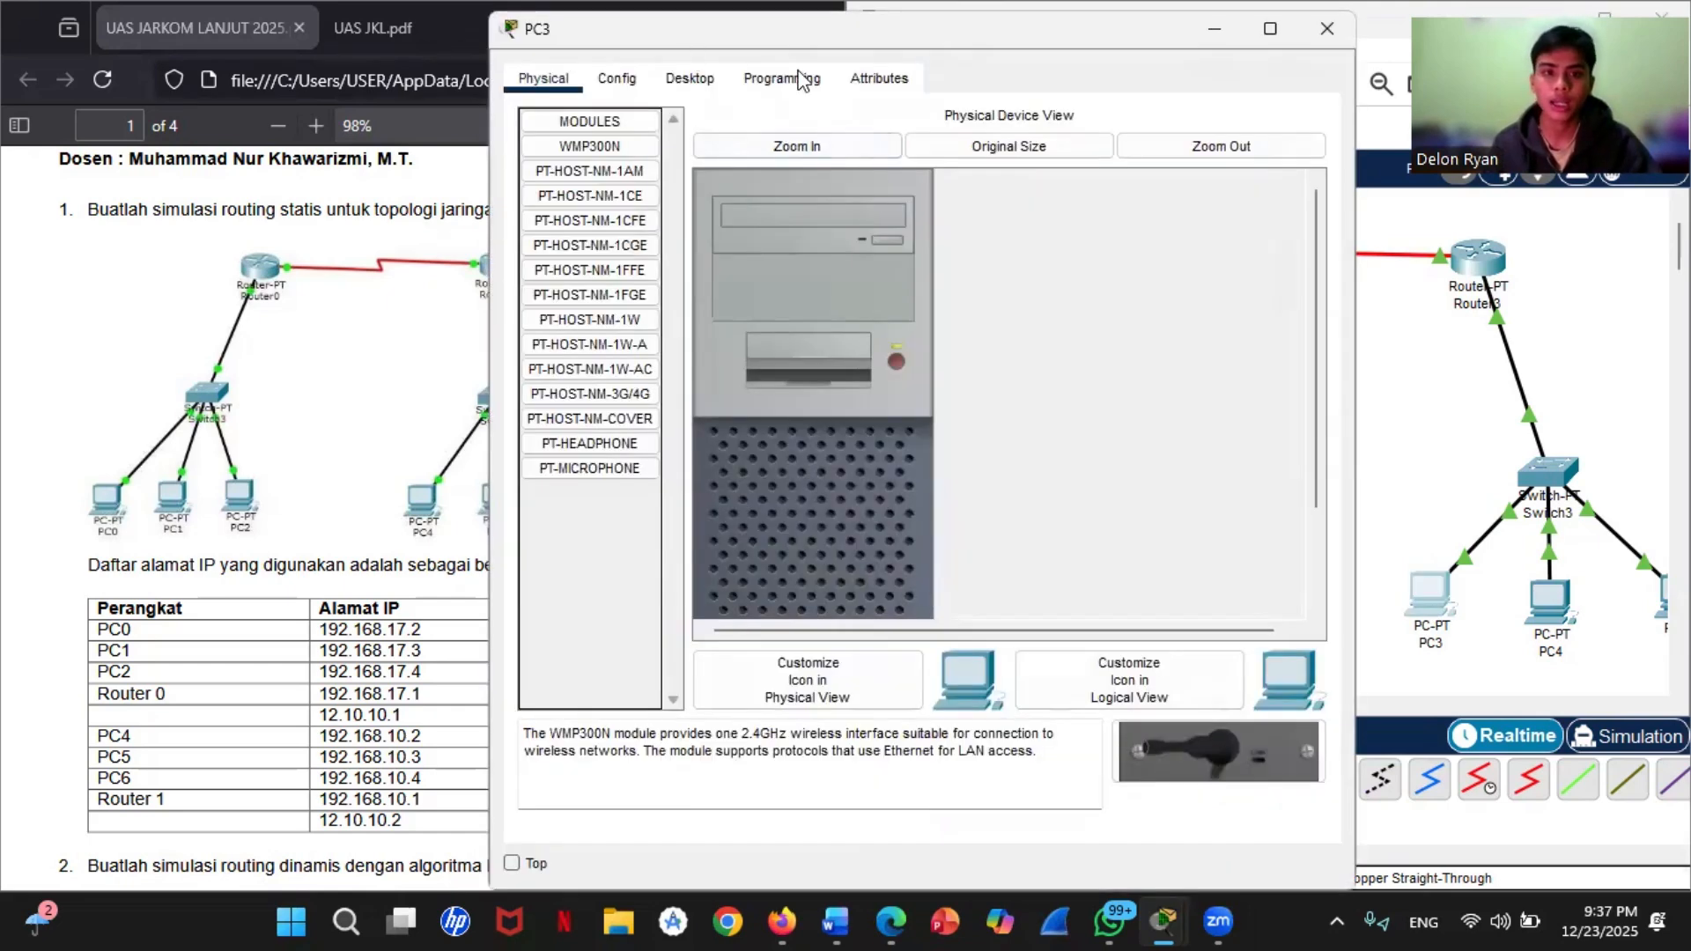
left_click(782, 78)
left_click(689, 79)
left_click(590, 208)
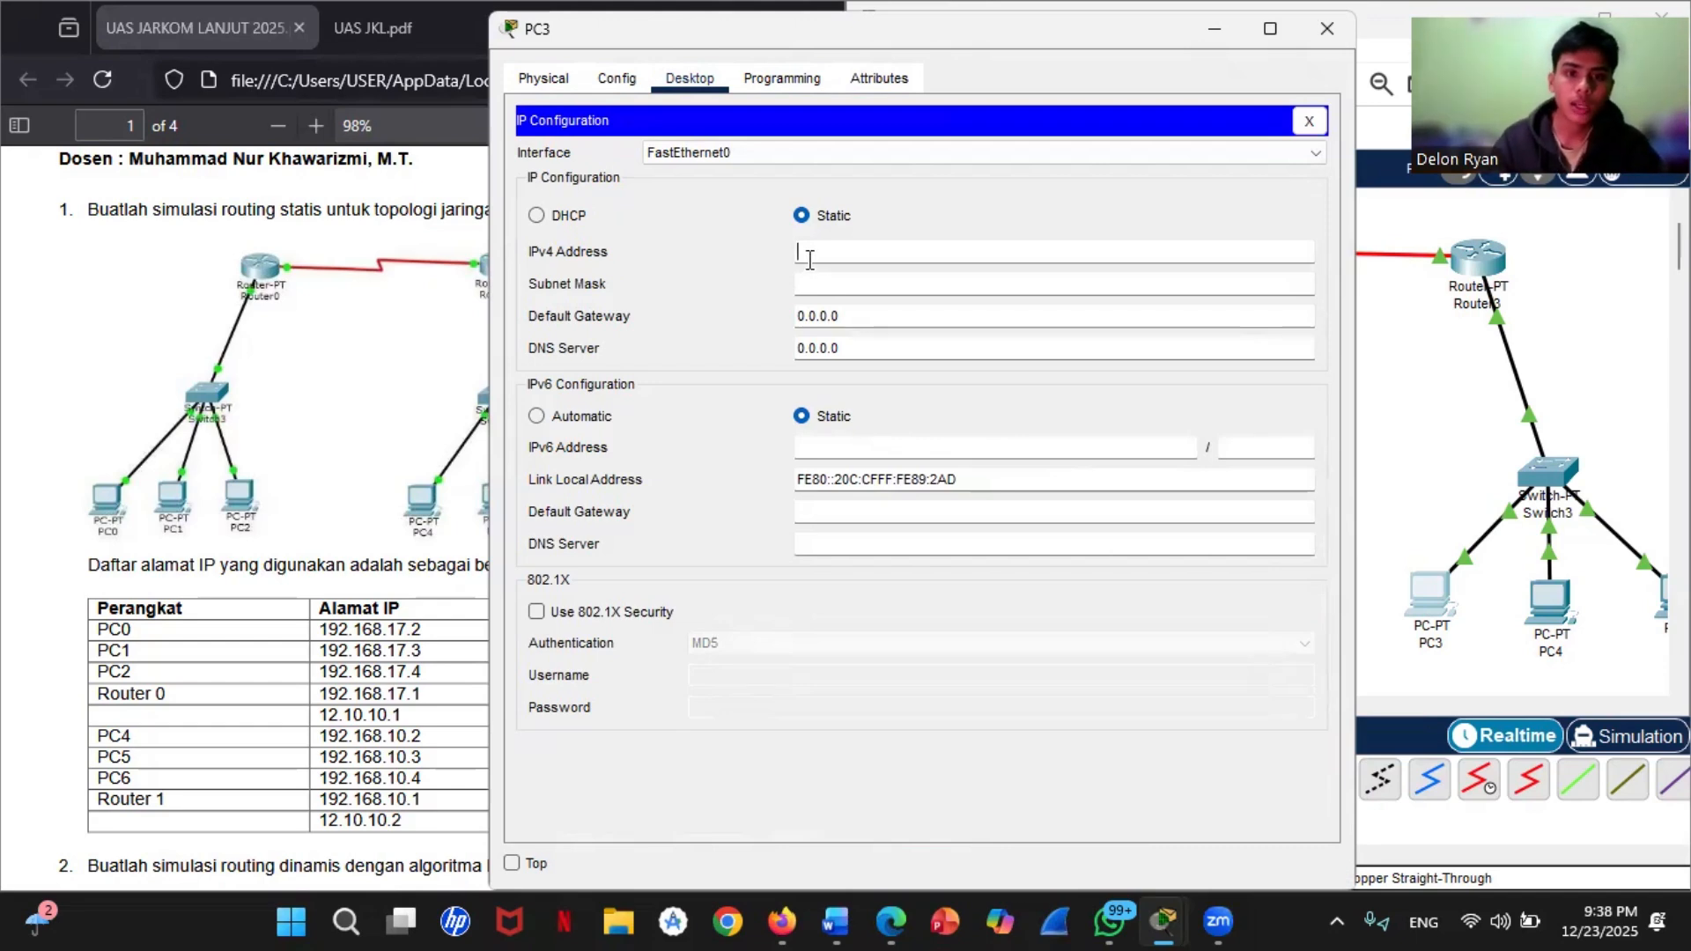
type("192.168.10")
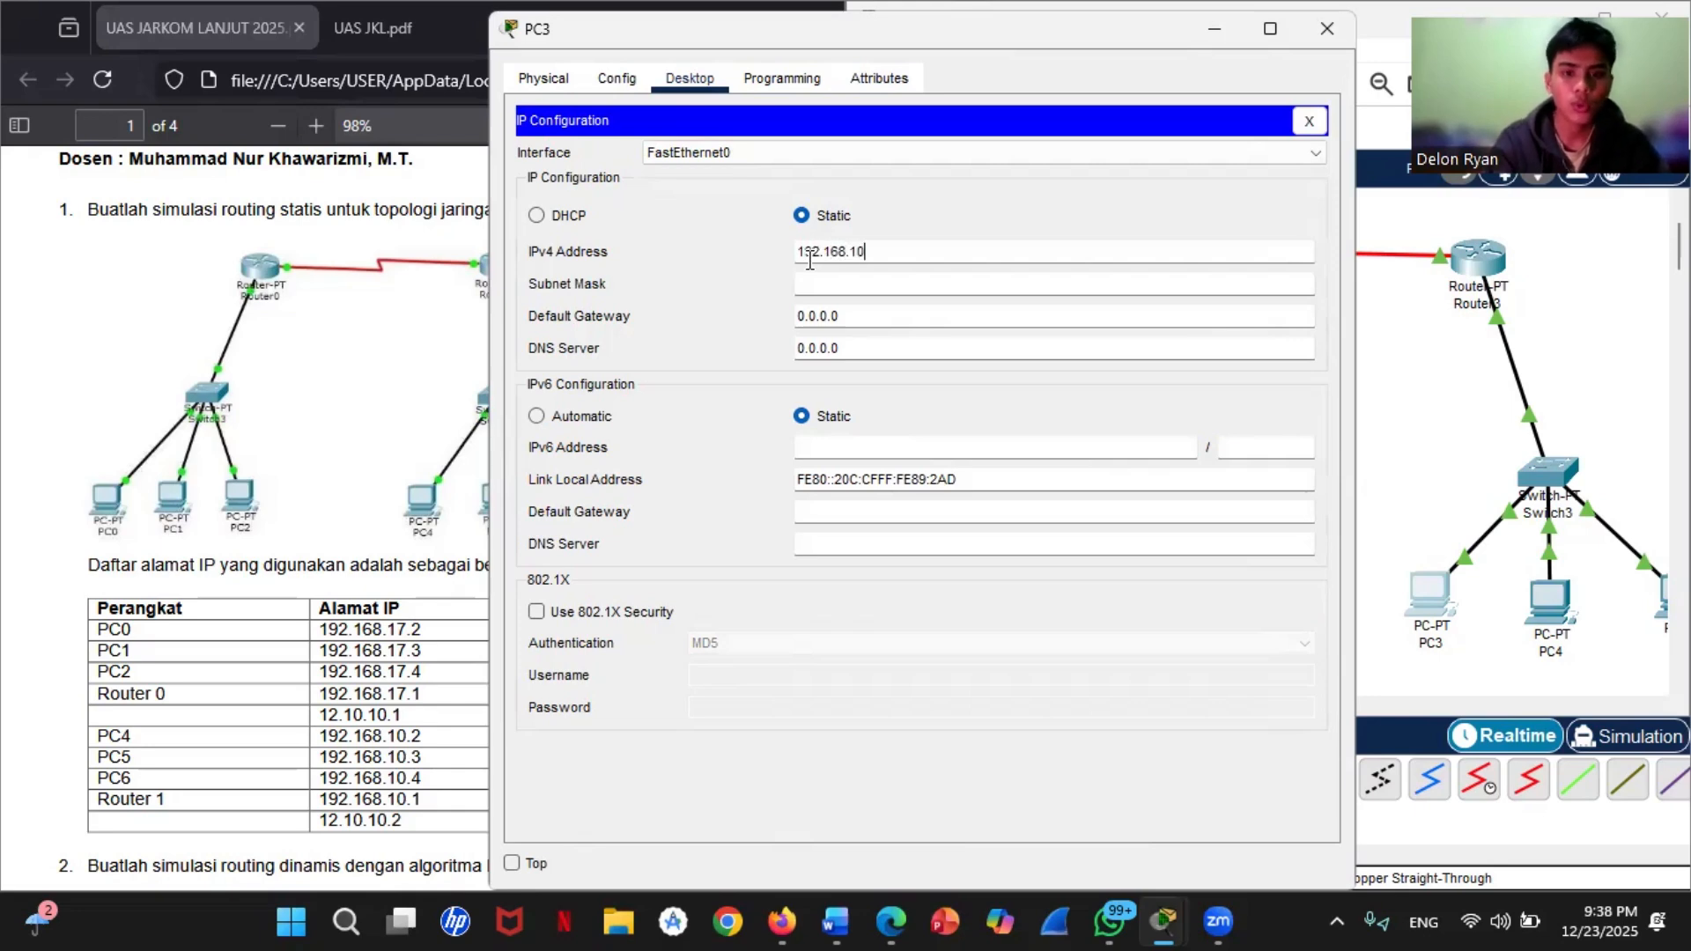
type(".2")
key("Tab")
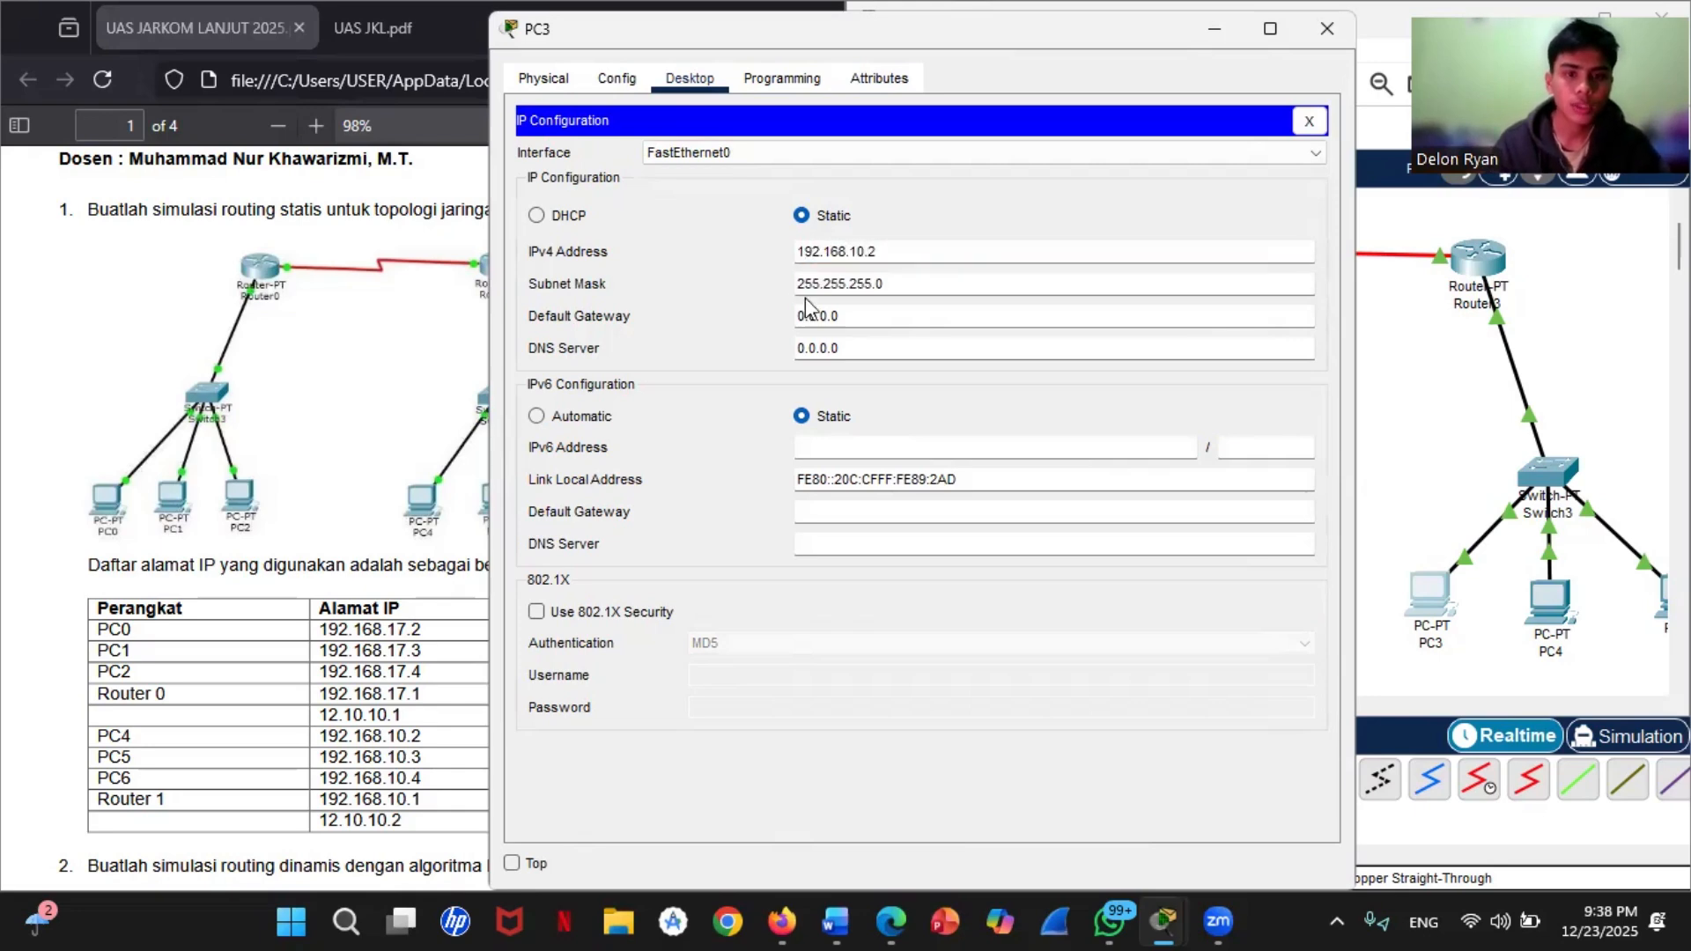
Step: Set PC3's IPv4 default gateway to 192.168.10.1
key("Tab")
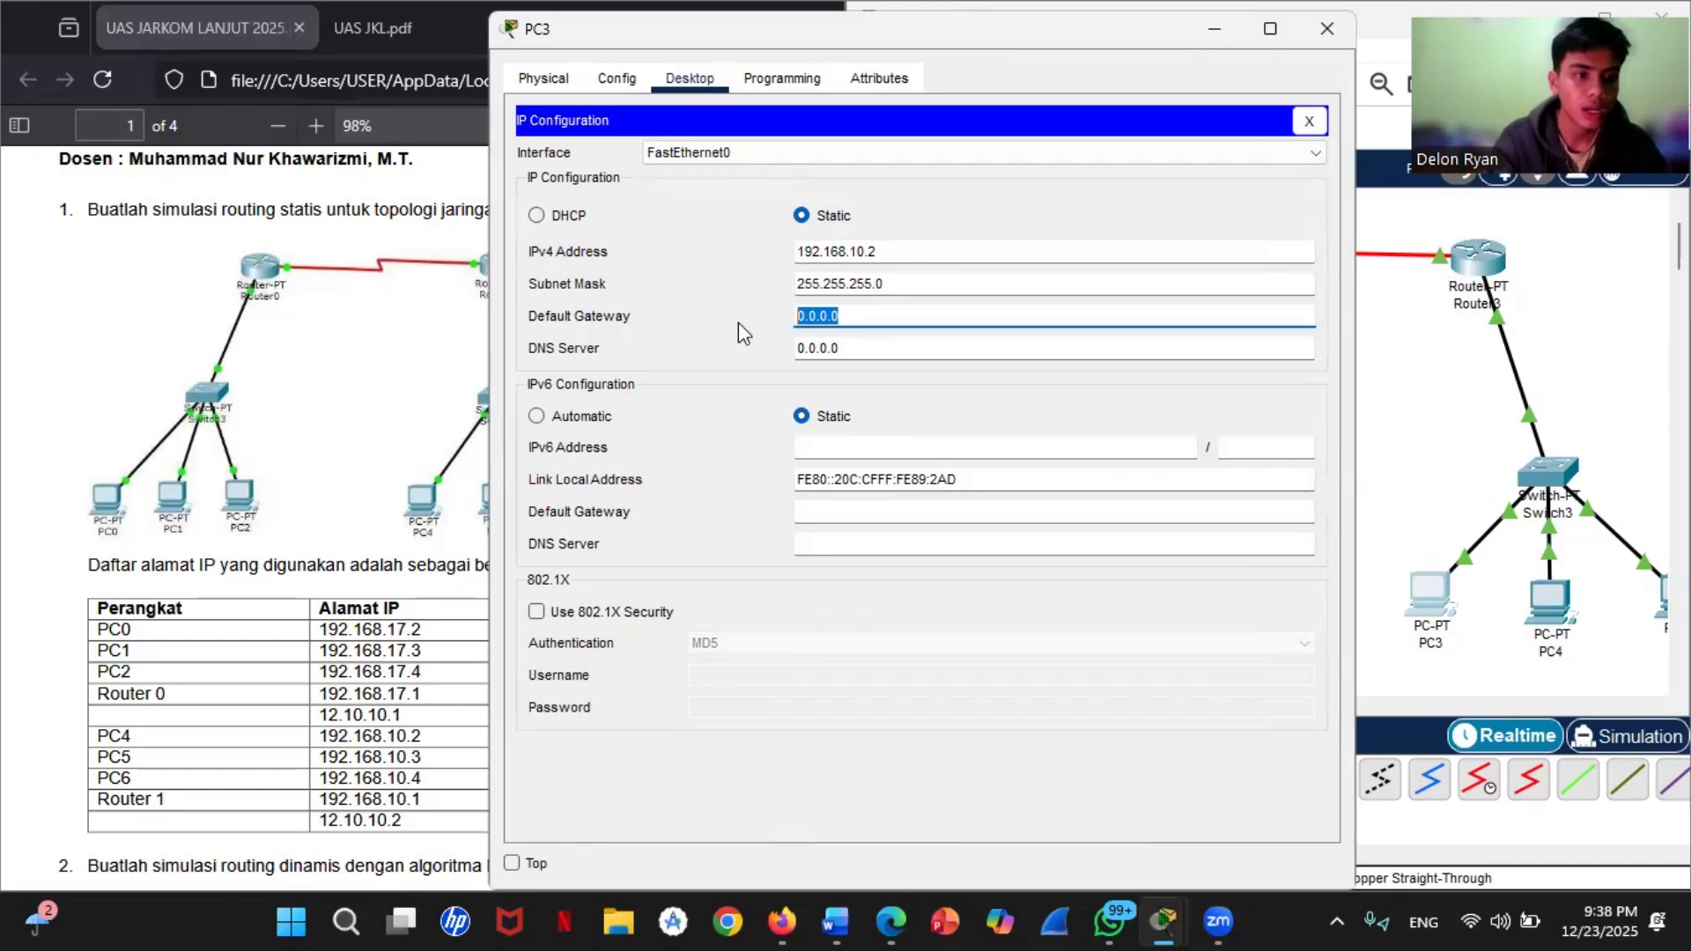
type("192.168")
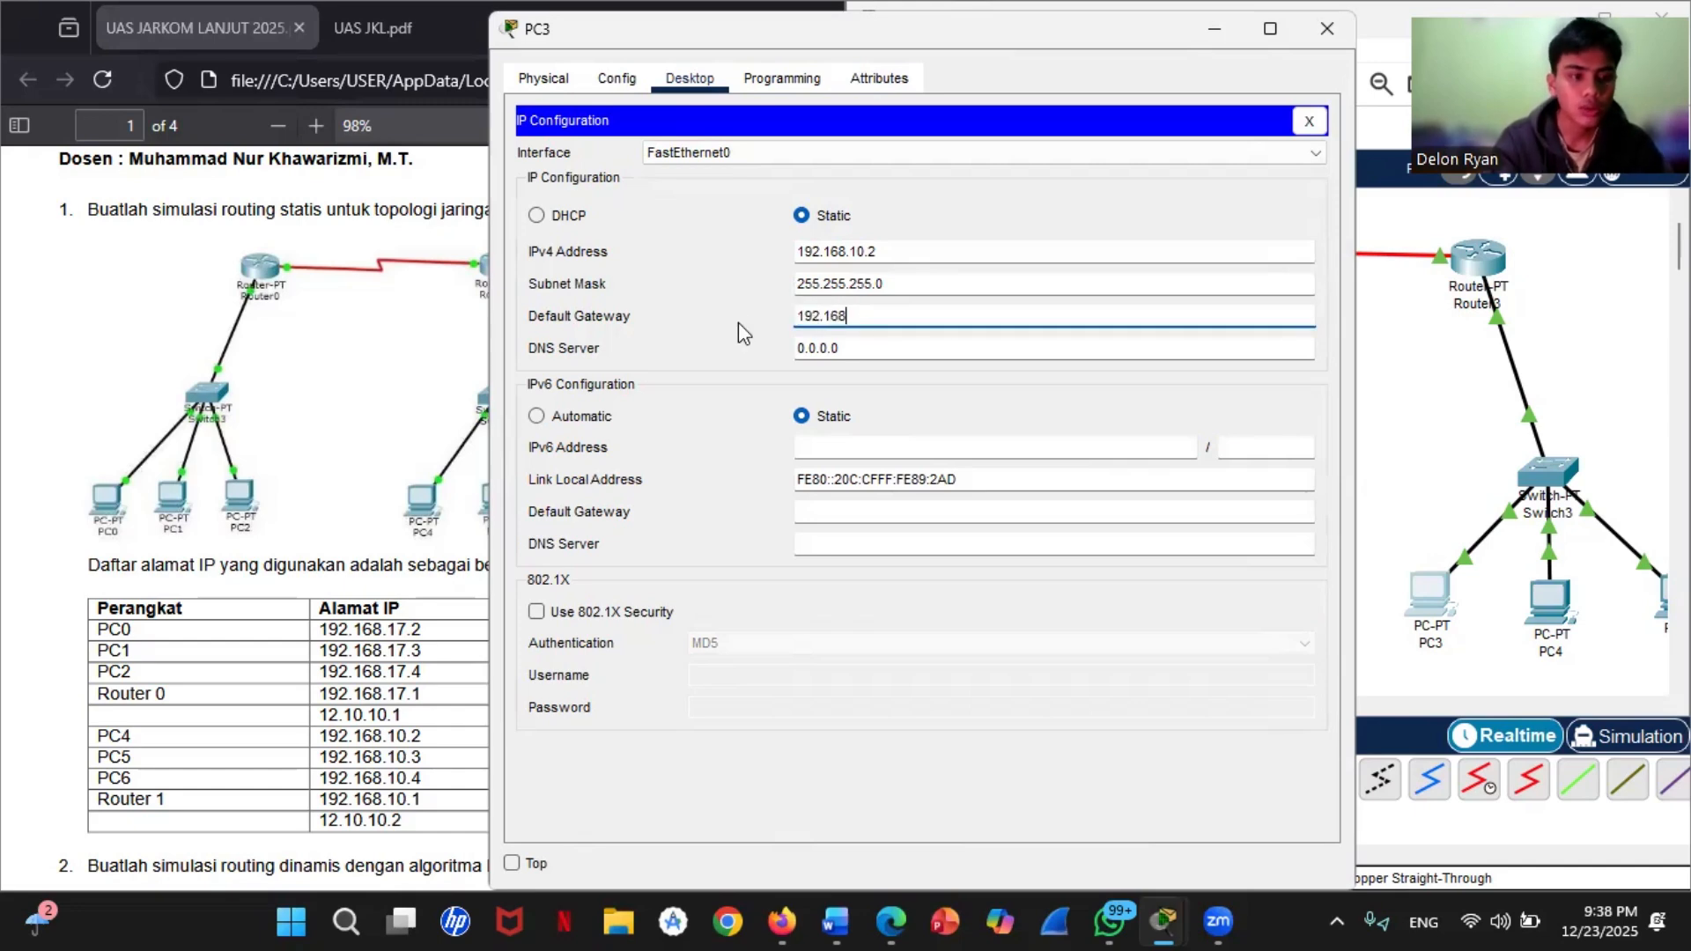
type(".10.1")
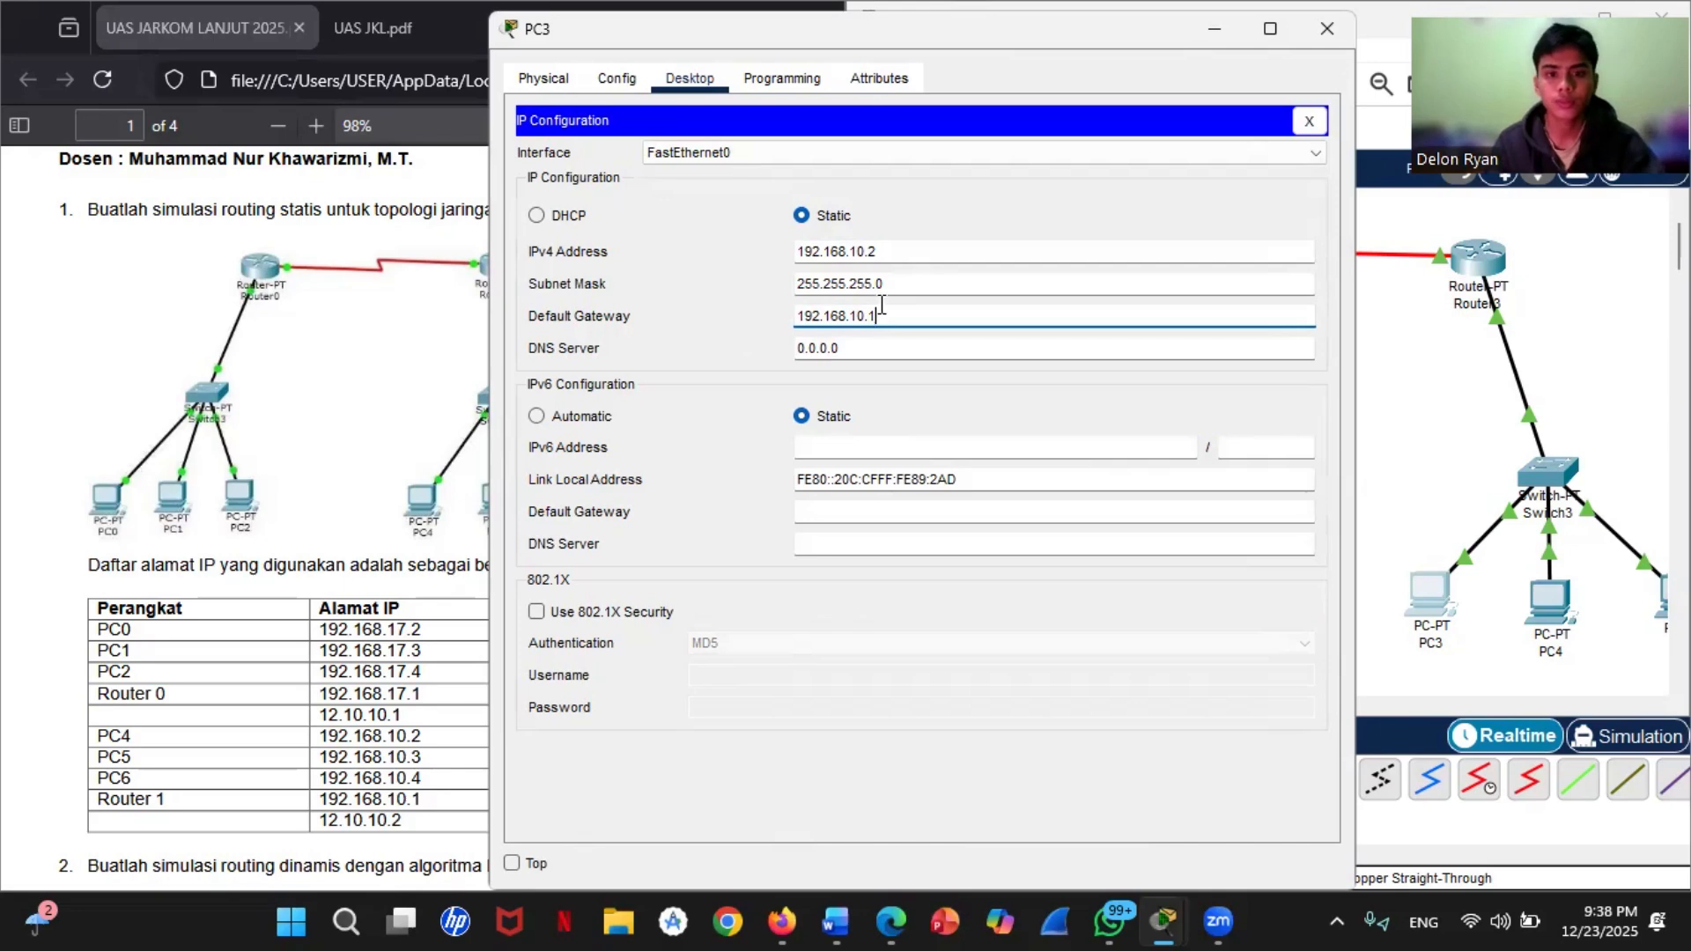
Step: Copy PC3's default gateway address to the clipboard and close the PC3 window
left_click_drag(882, 315, 778, 326)
right_click(889, 318)
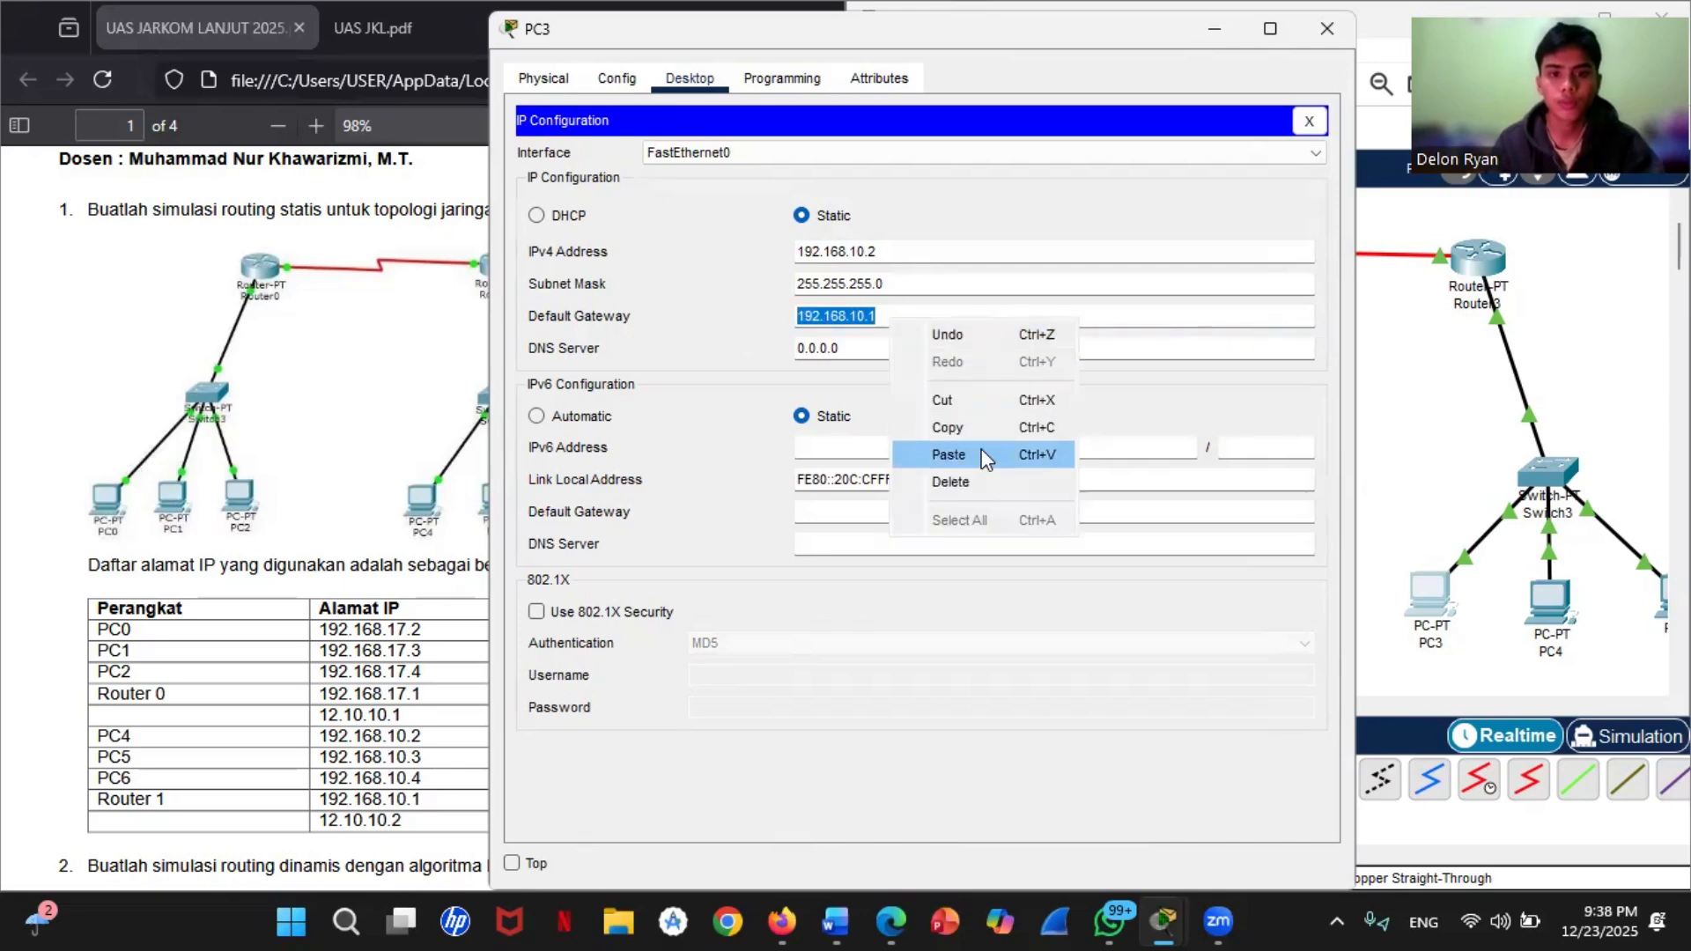
left_click(986, 428)
left_click(1327, 28)
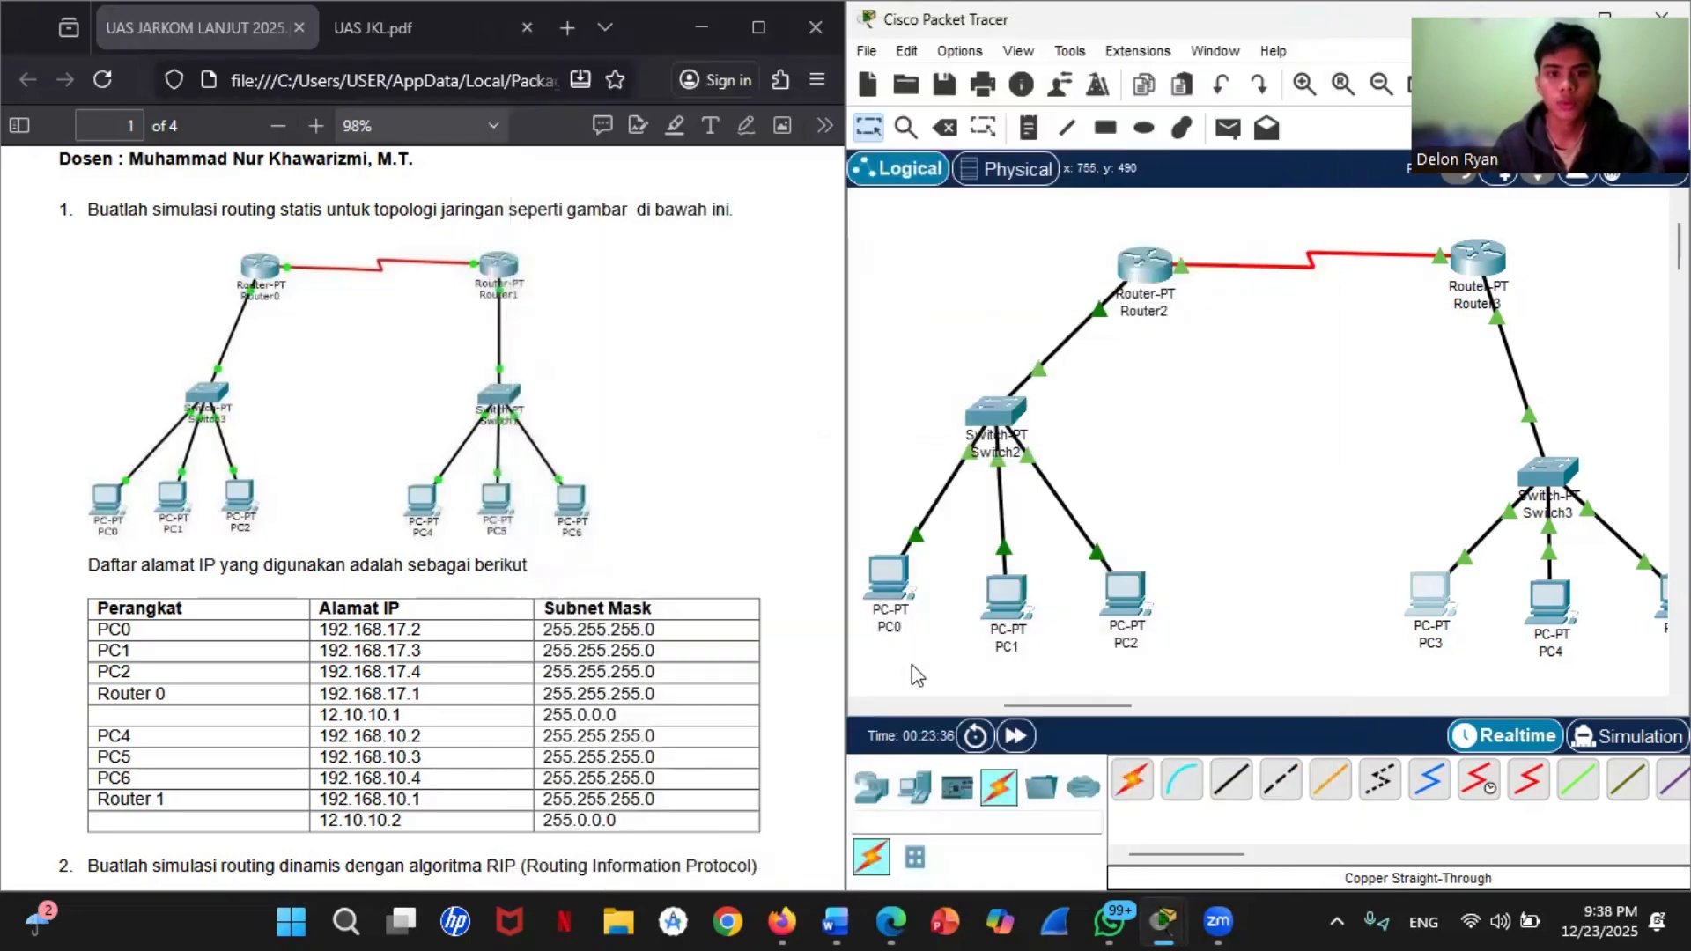
Step: Set PC4's IPv4 default gateway to 192.168.10.1 by pasting the copied address in its IP configuration
left_click(1550, 599)
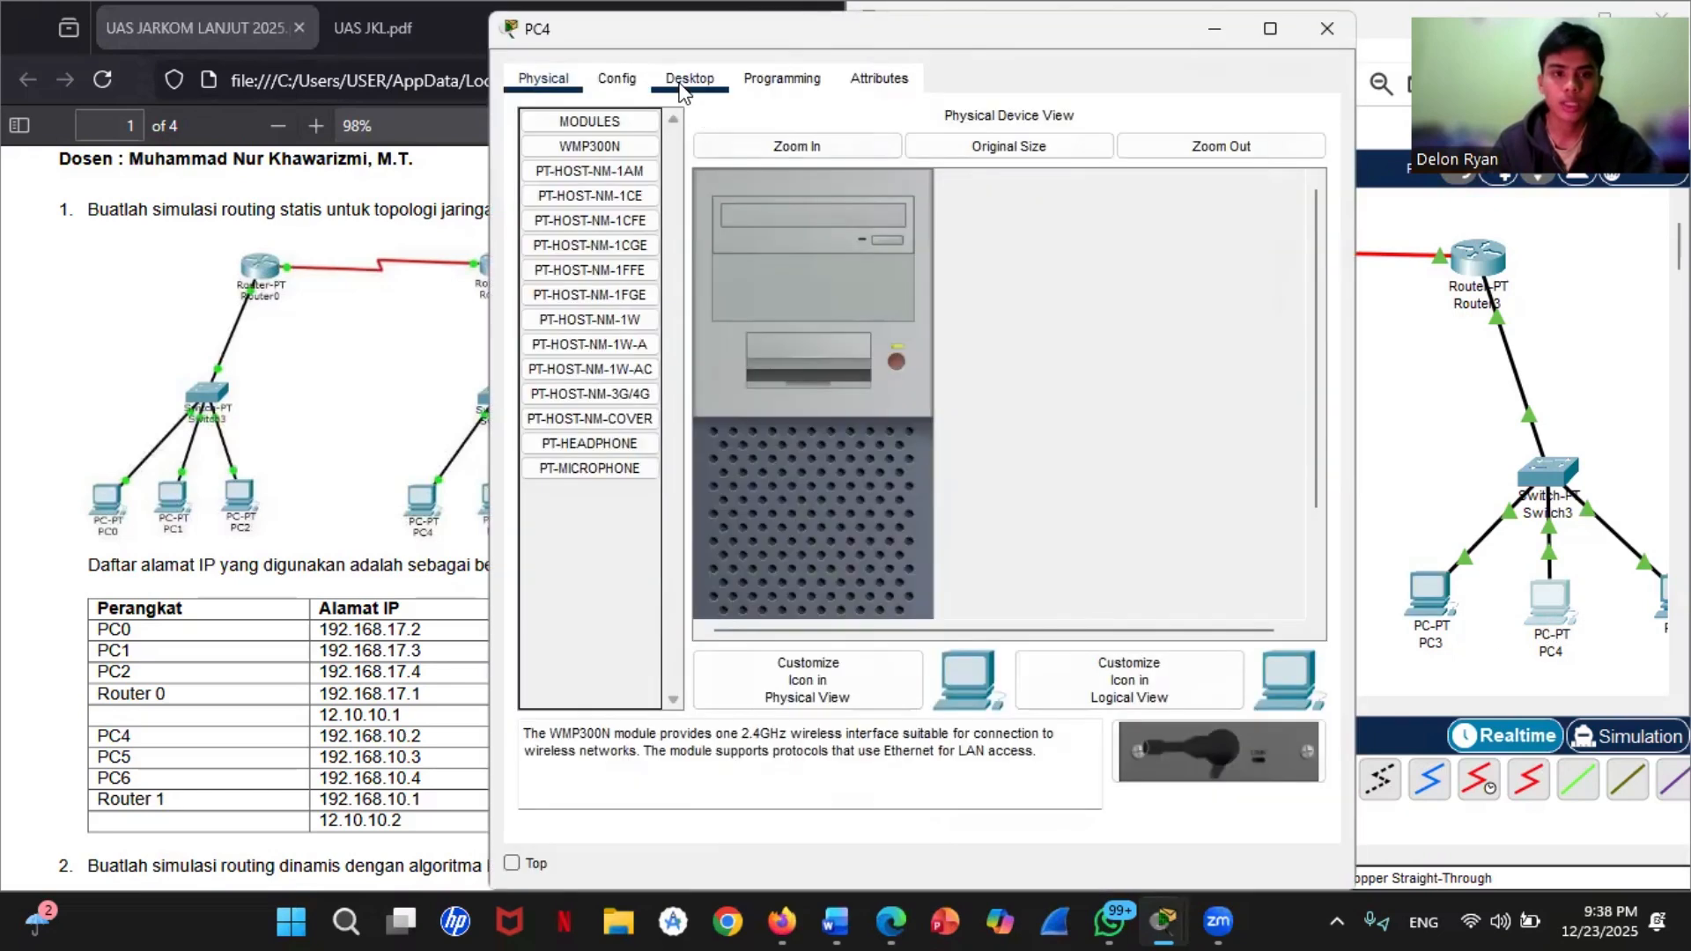
left_click(688, 79)
left_click(607, 194)
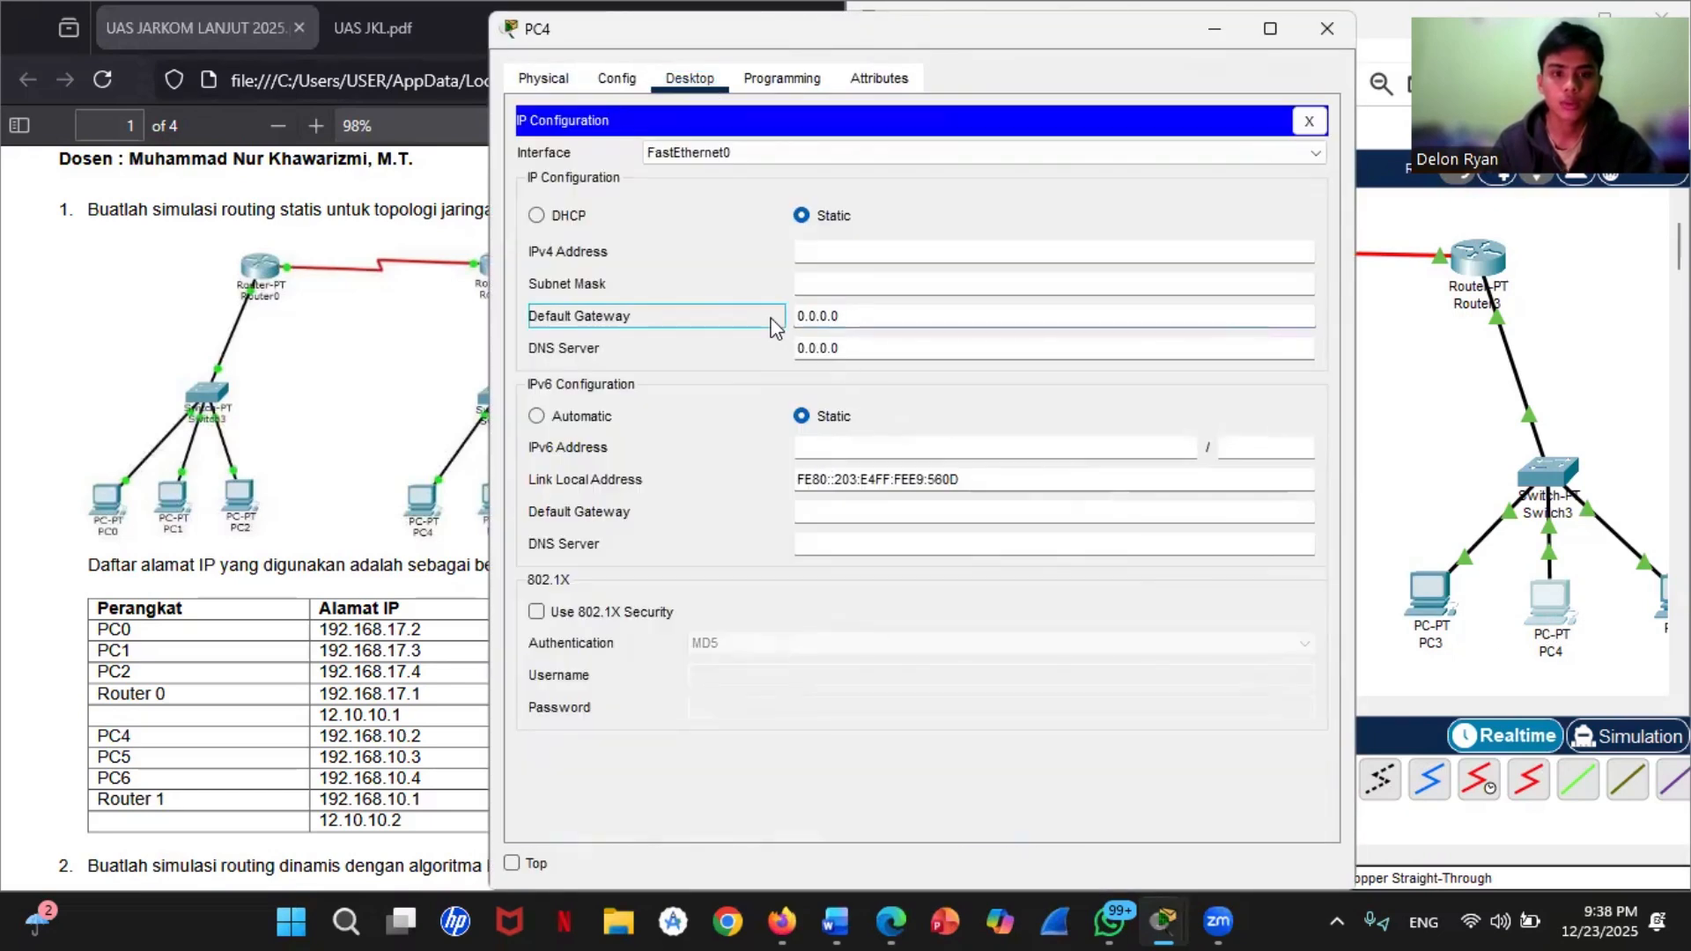
left_click(849, 320)
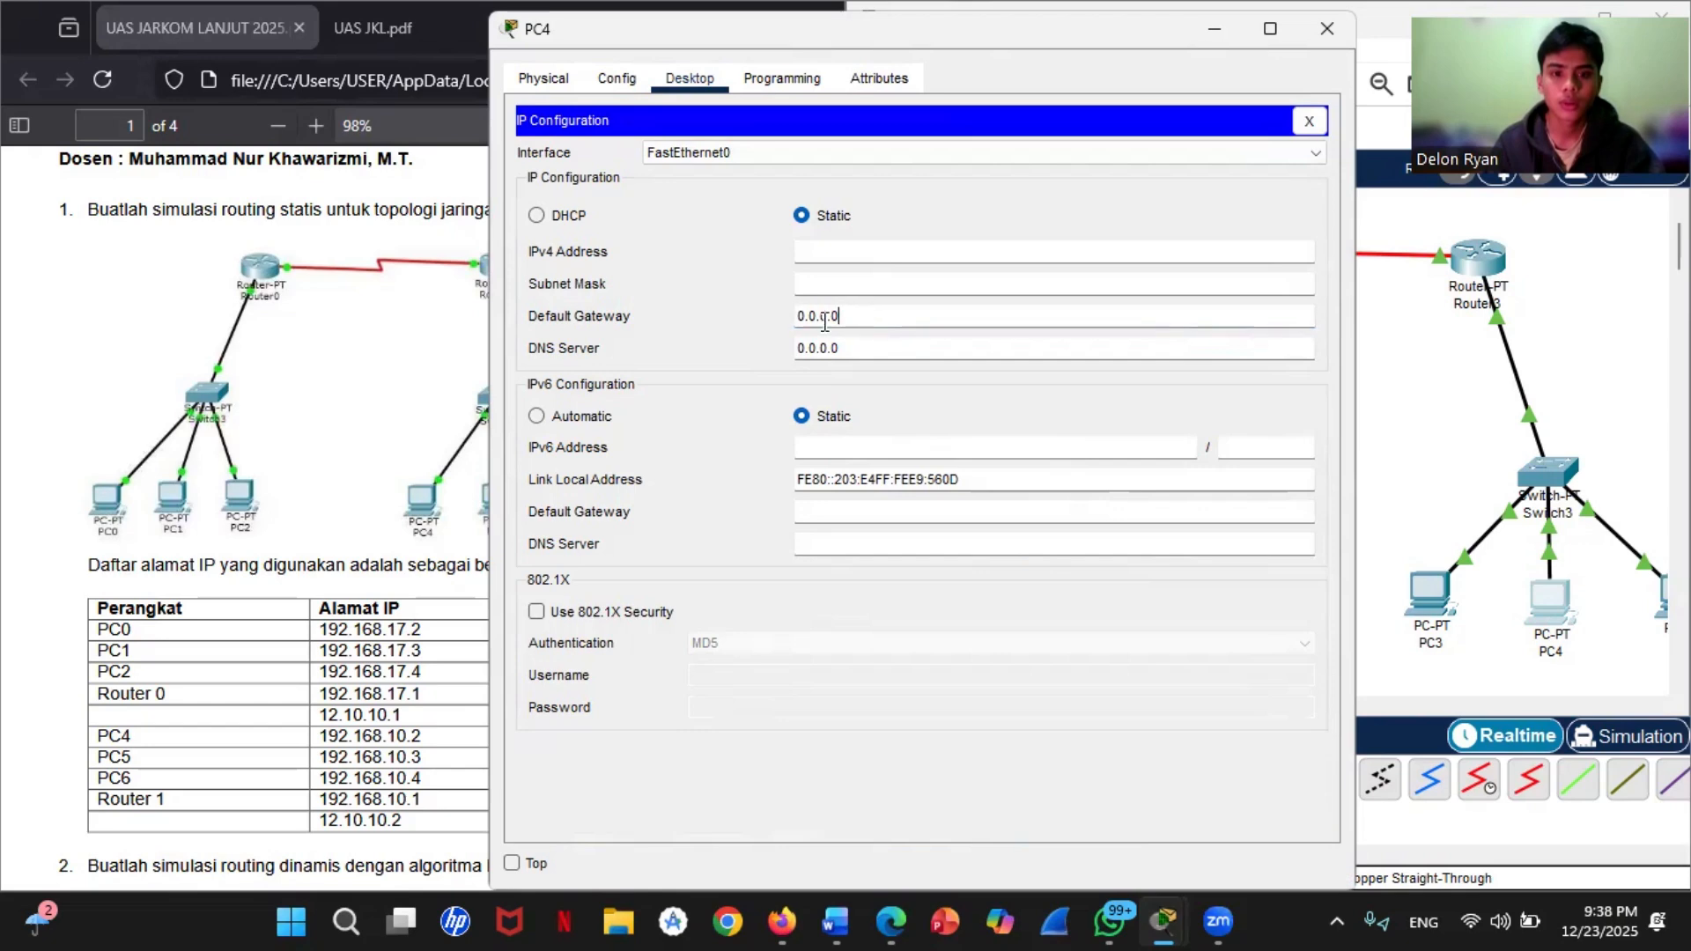
left_click_drag(840, 317, 791, 317)
right_click(811, 315)
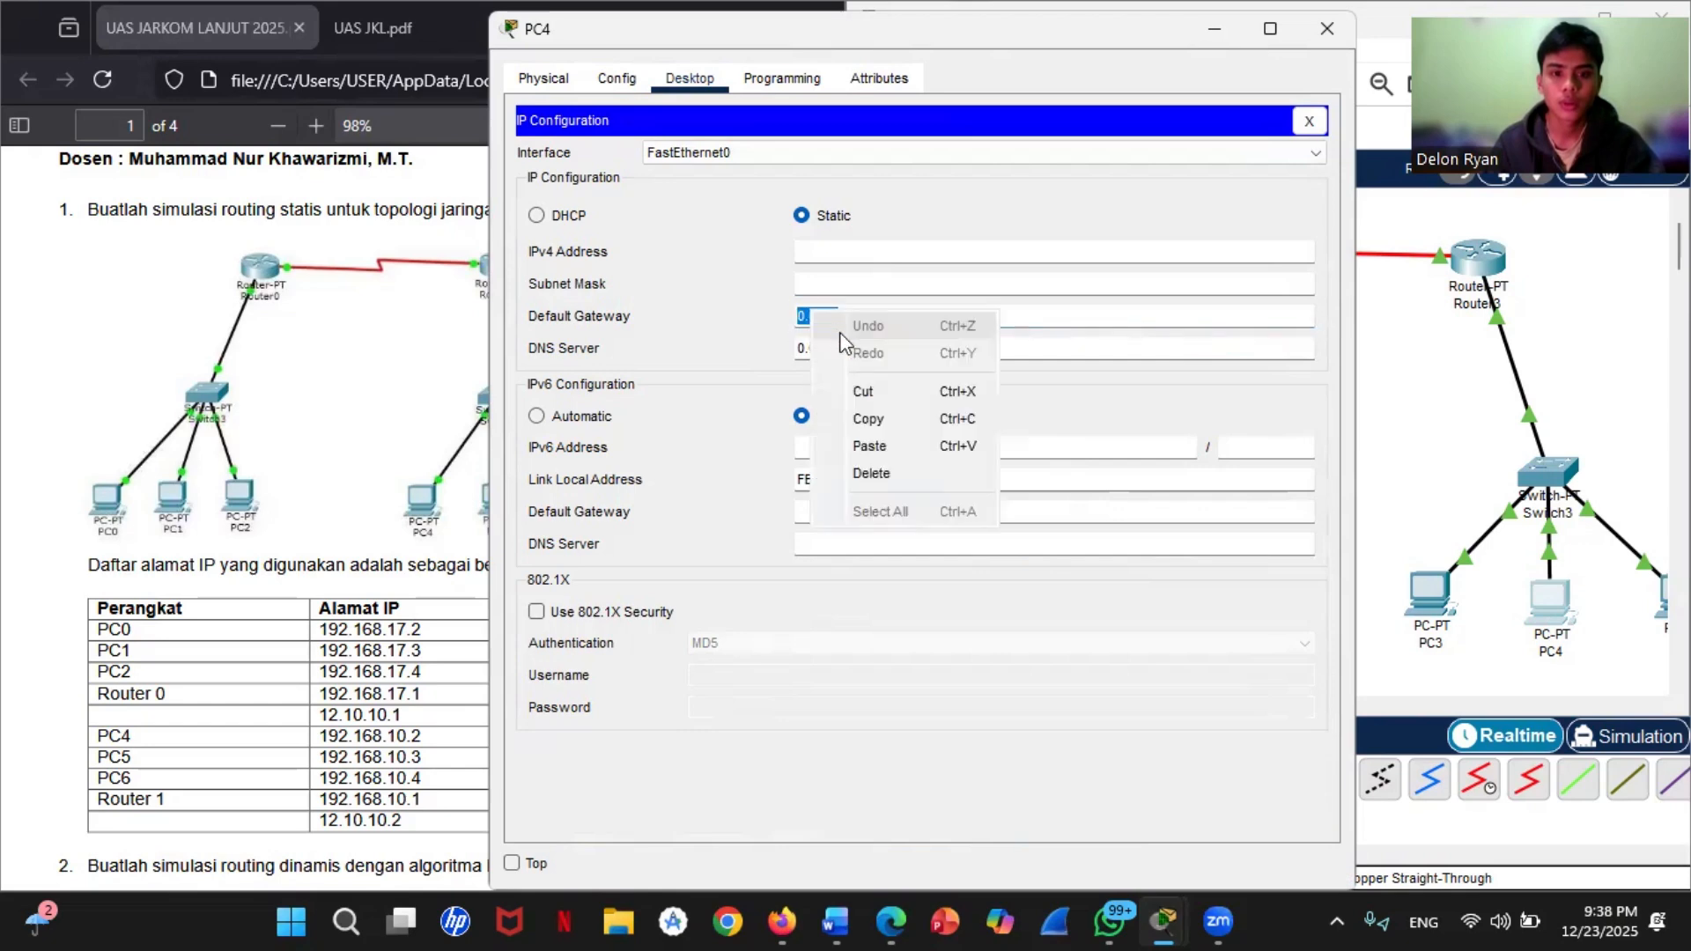
left_click(870, 446)
Step: Set PC4's static IPv4 address to 192.168.10.3 with subnet mask 255.255.255.0 and close its window
left_click(841, 254)
type("1")
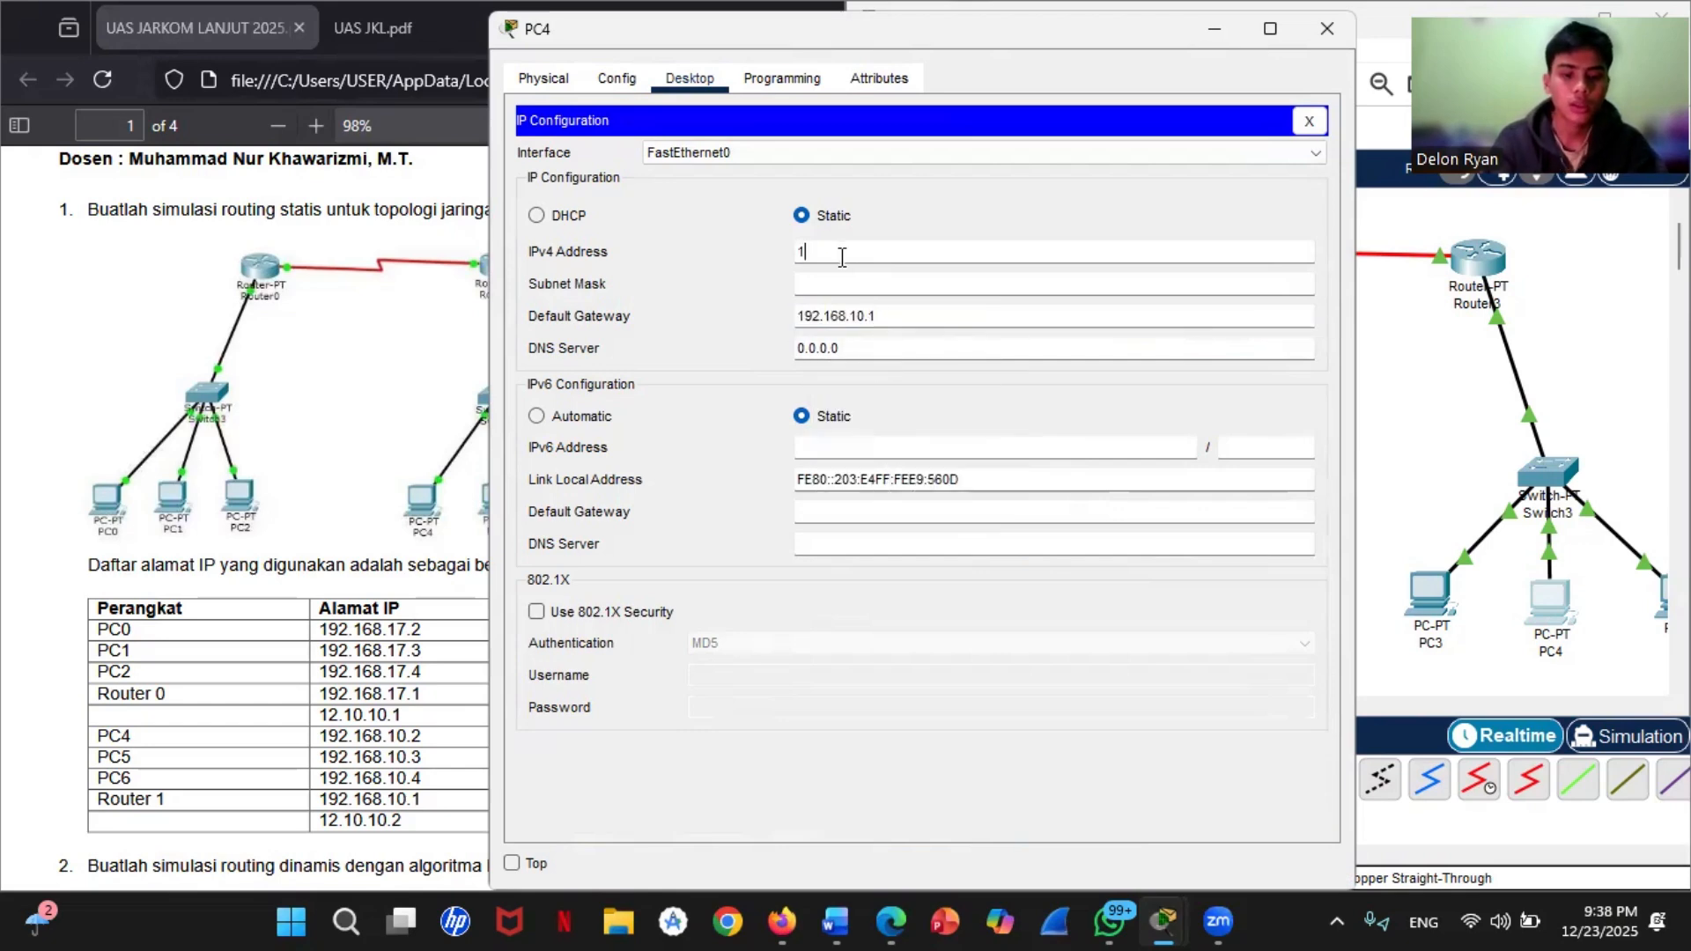
type("92.168.")
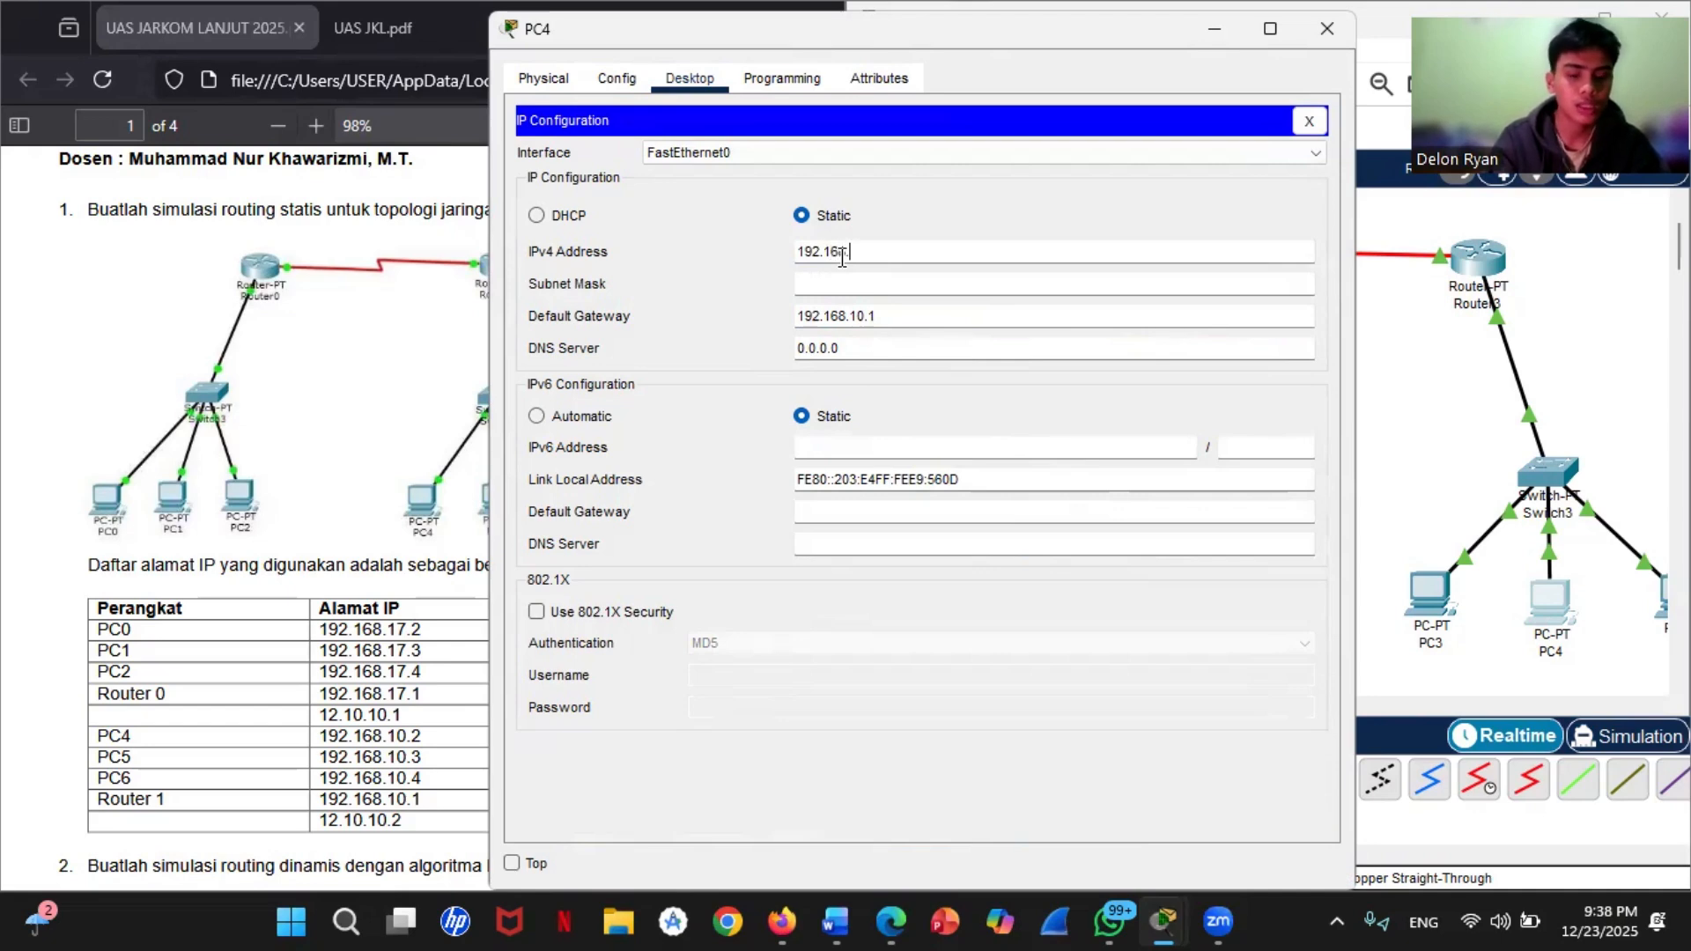
type("10.3")
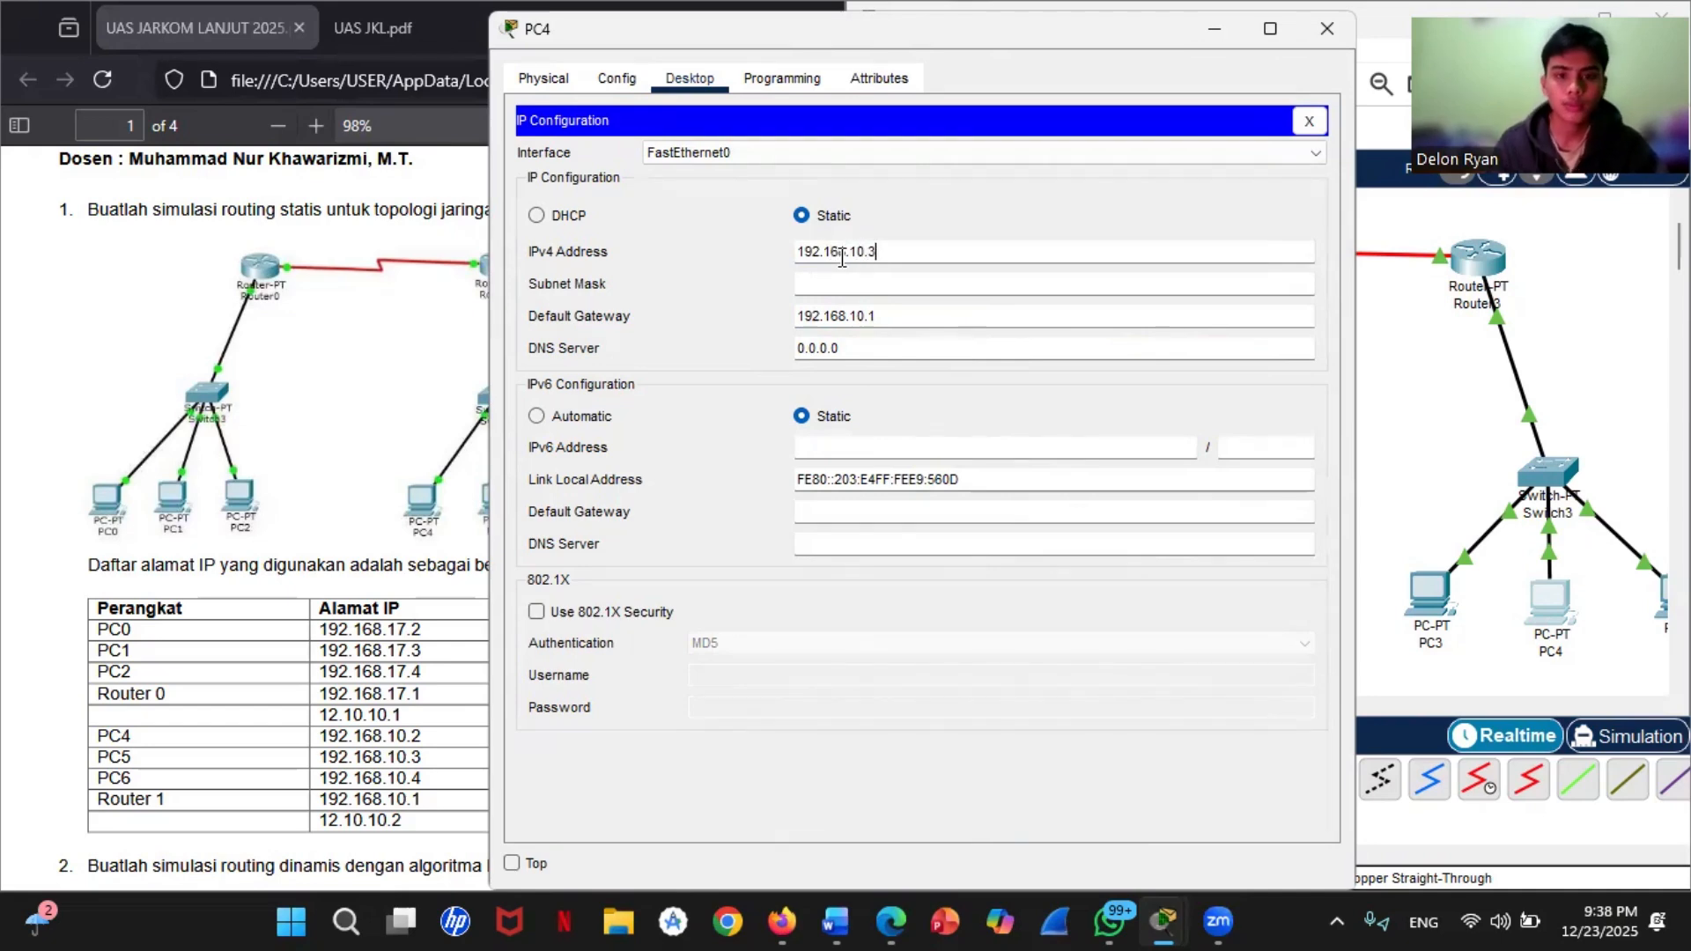
left_click(845, 284)
left_click(1333, 39)
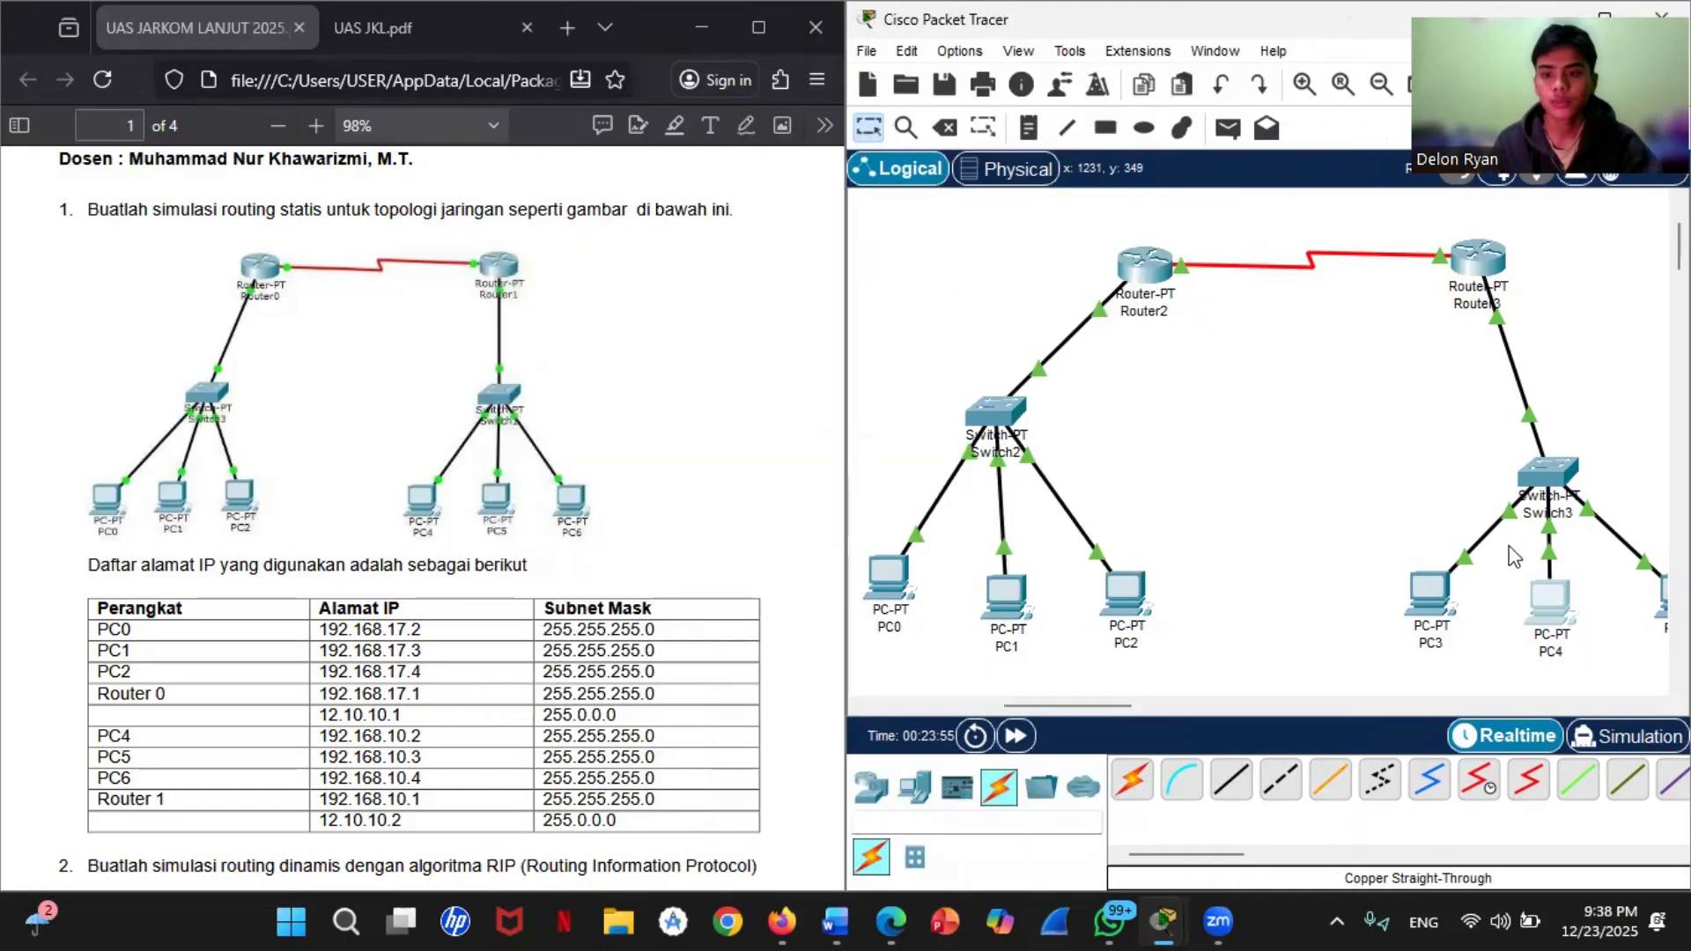
Step: Open PC5's IP configuration and enter the static IPv4 address 192.168.10.4
left_click_drag(1119, 706, 1155, 705)
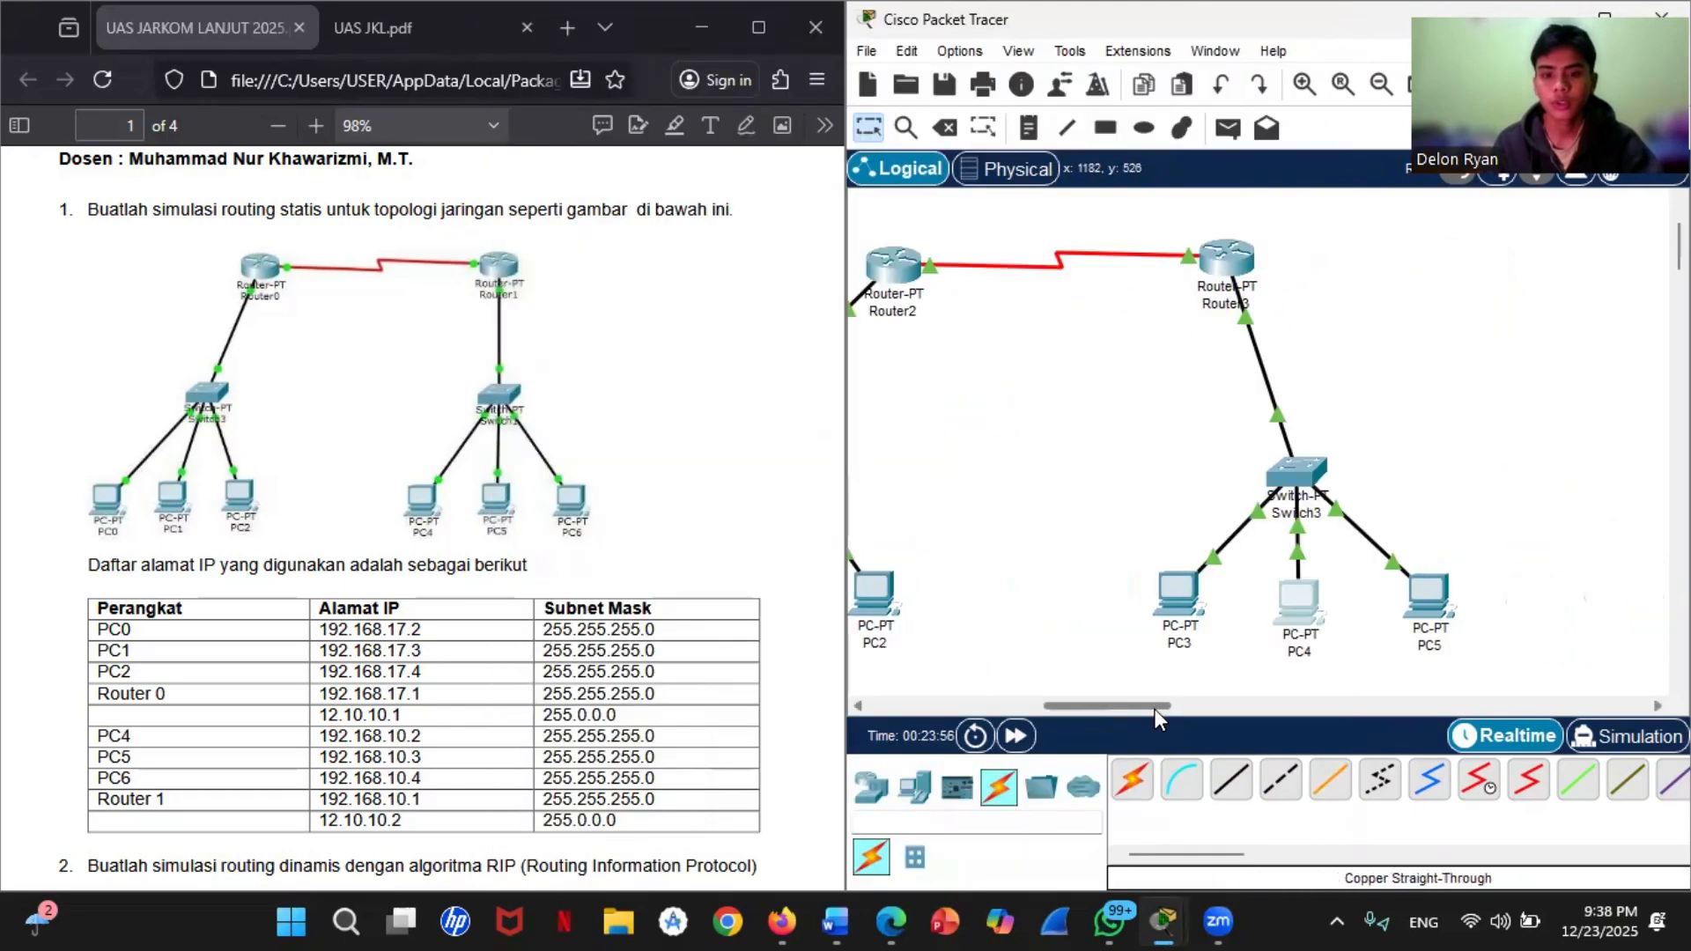
left_click(1435, 594)
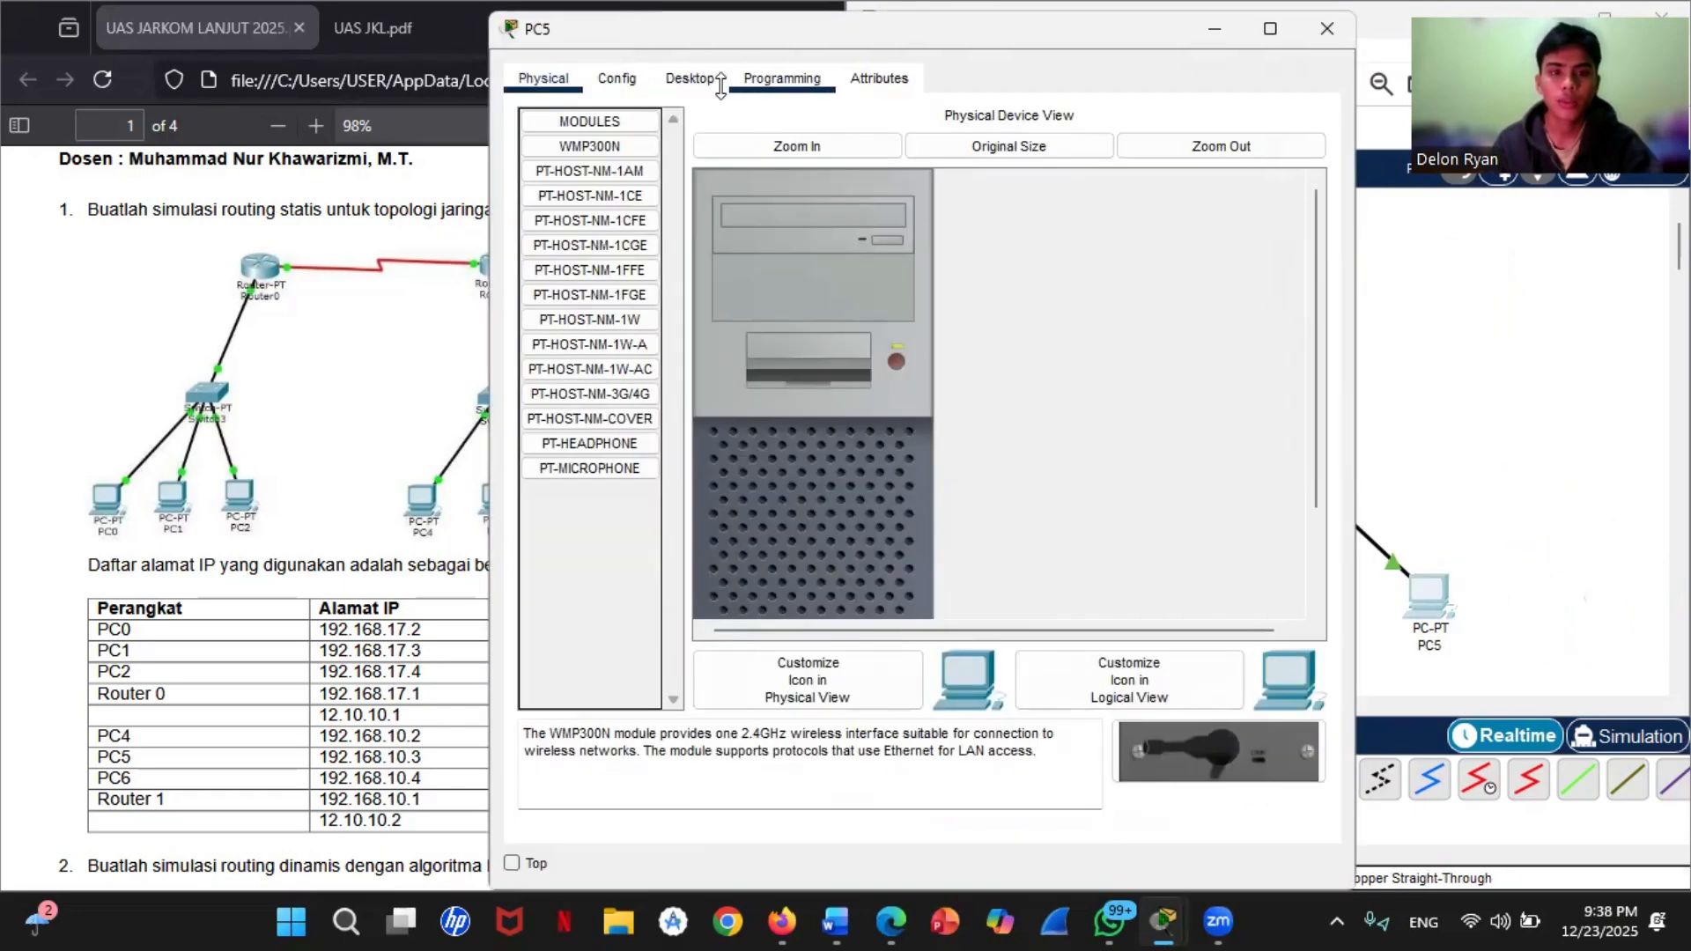
left_click(689, 78)
left_click(616, 180)
left_click(815, 250)
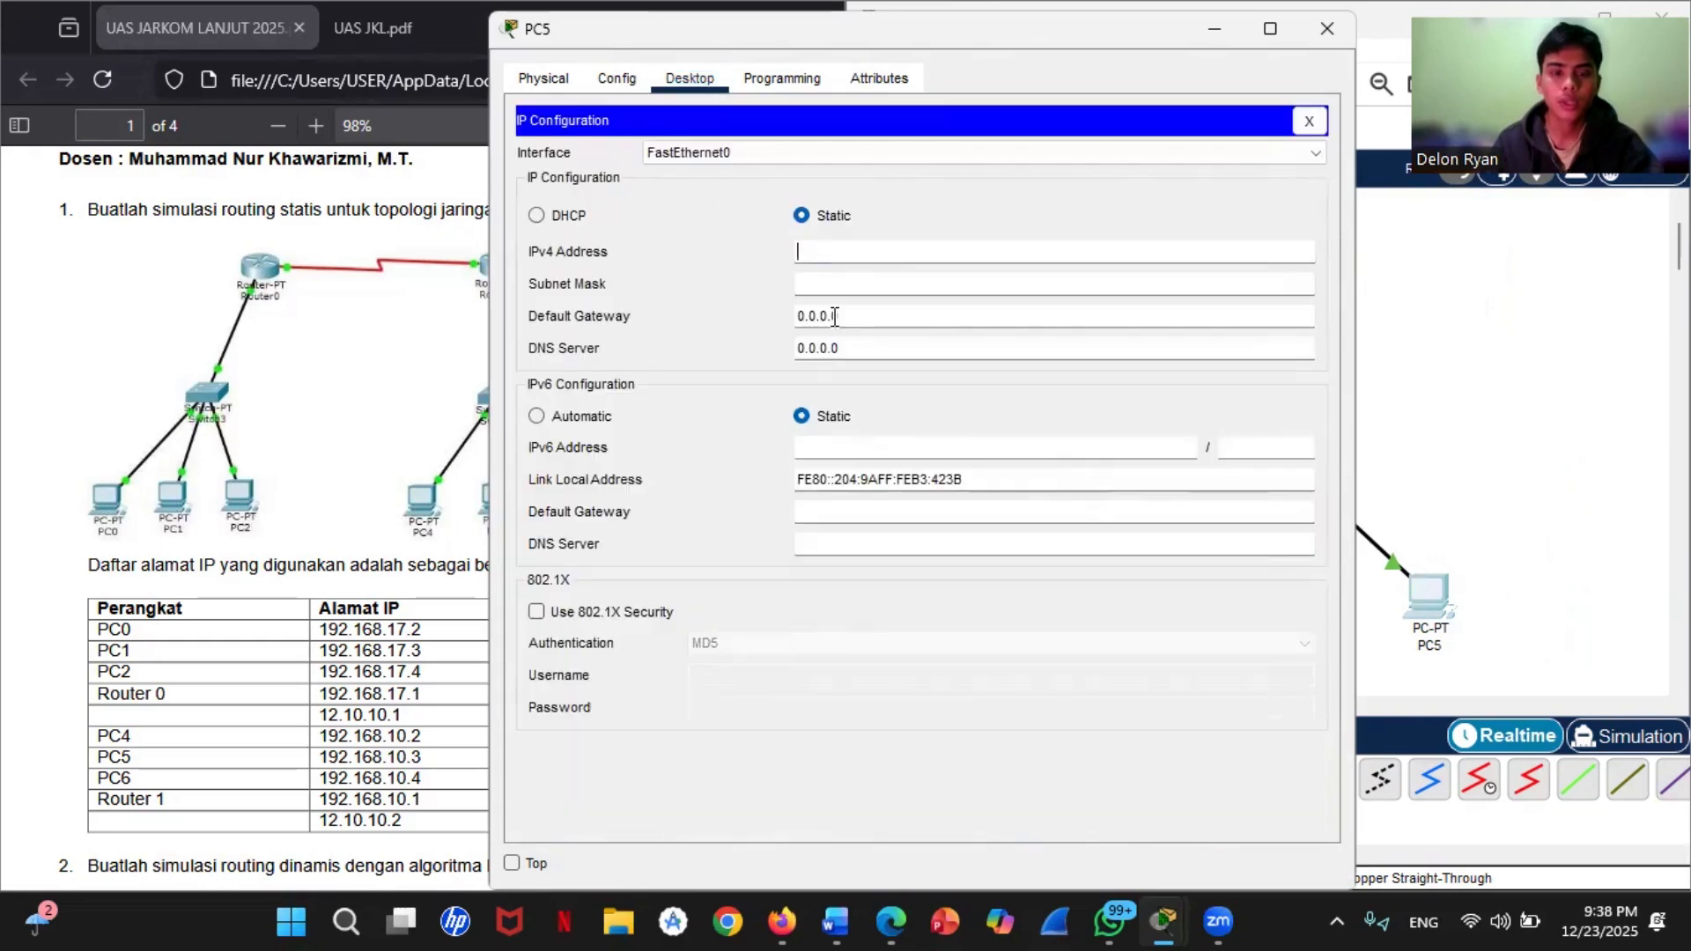
type("192.1")
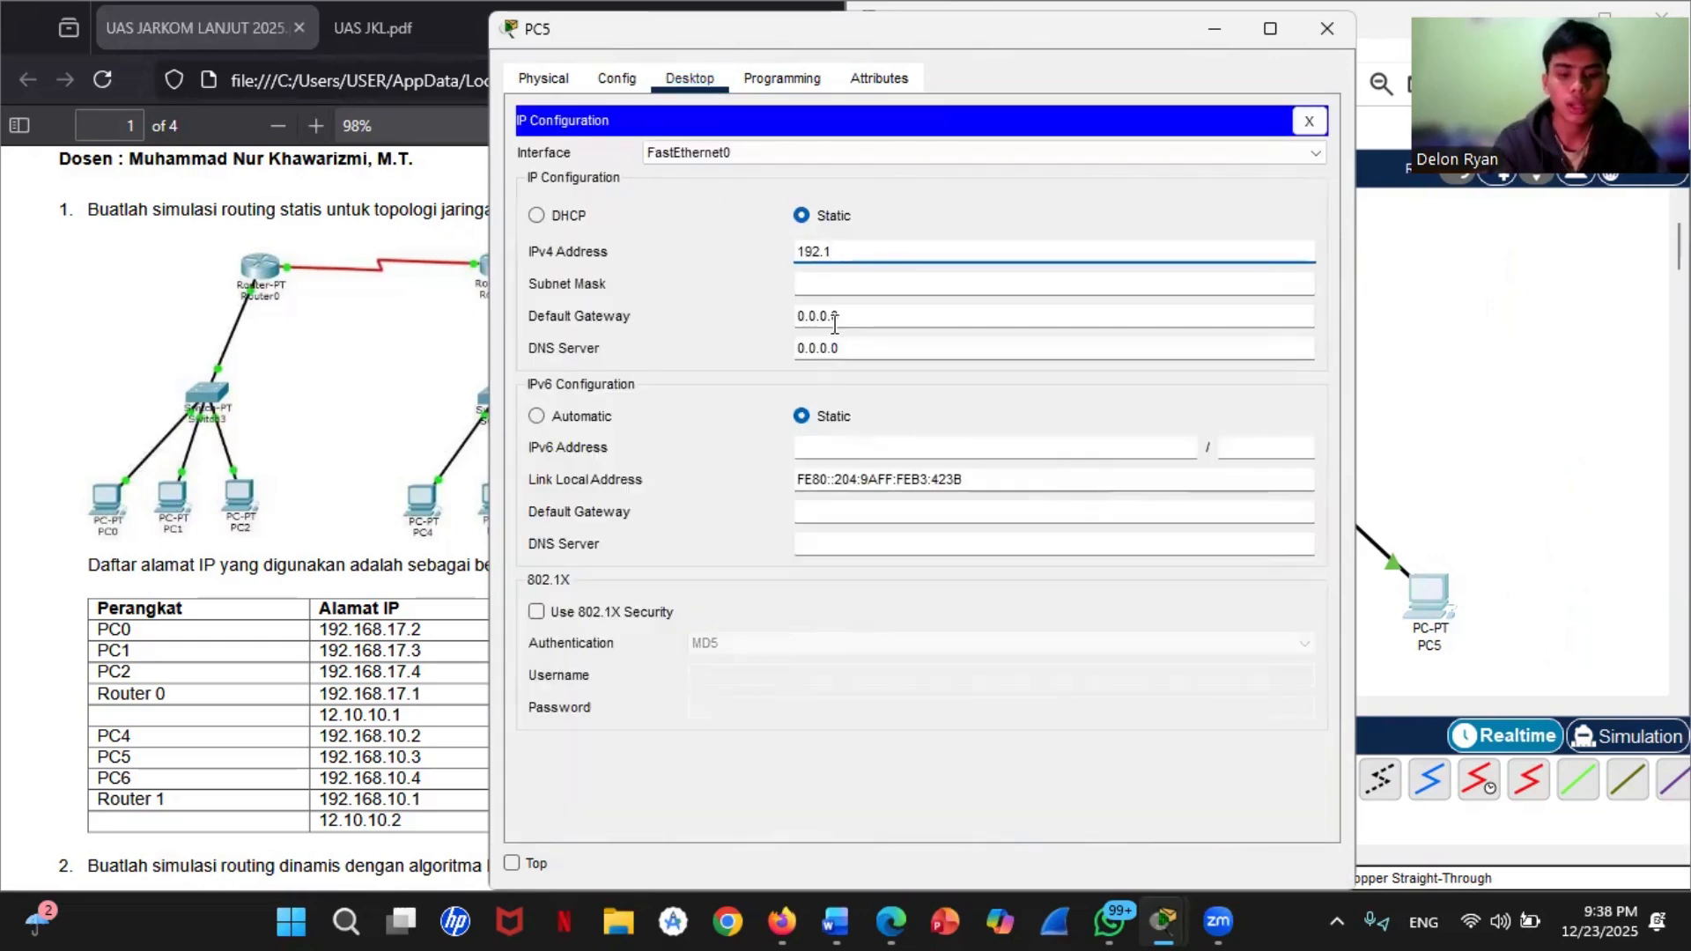
type("68.10.")
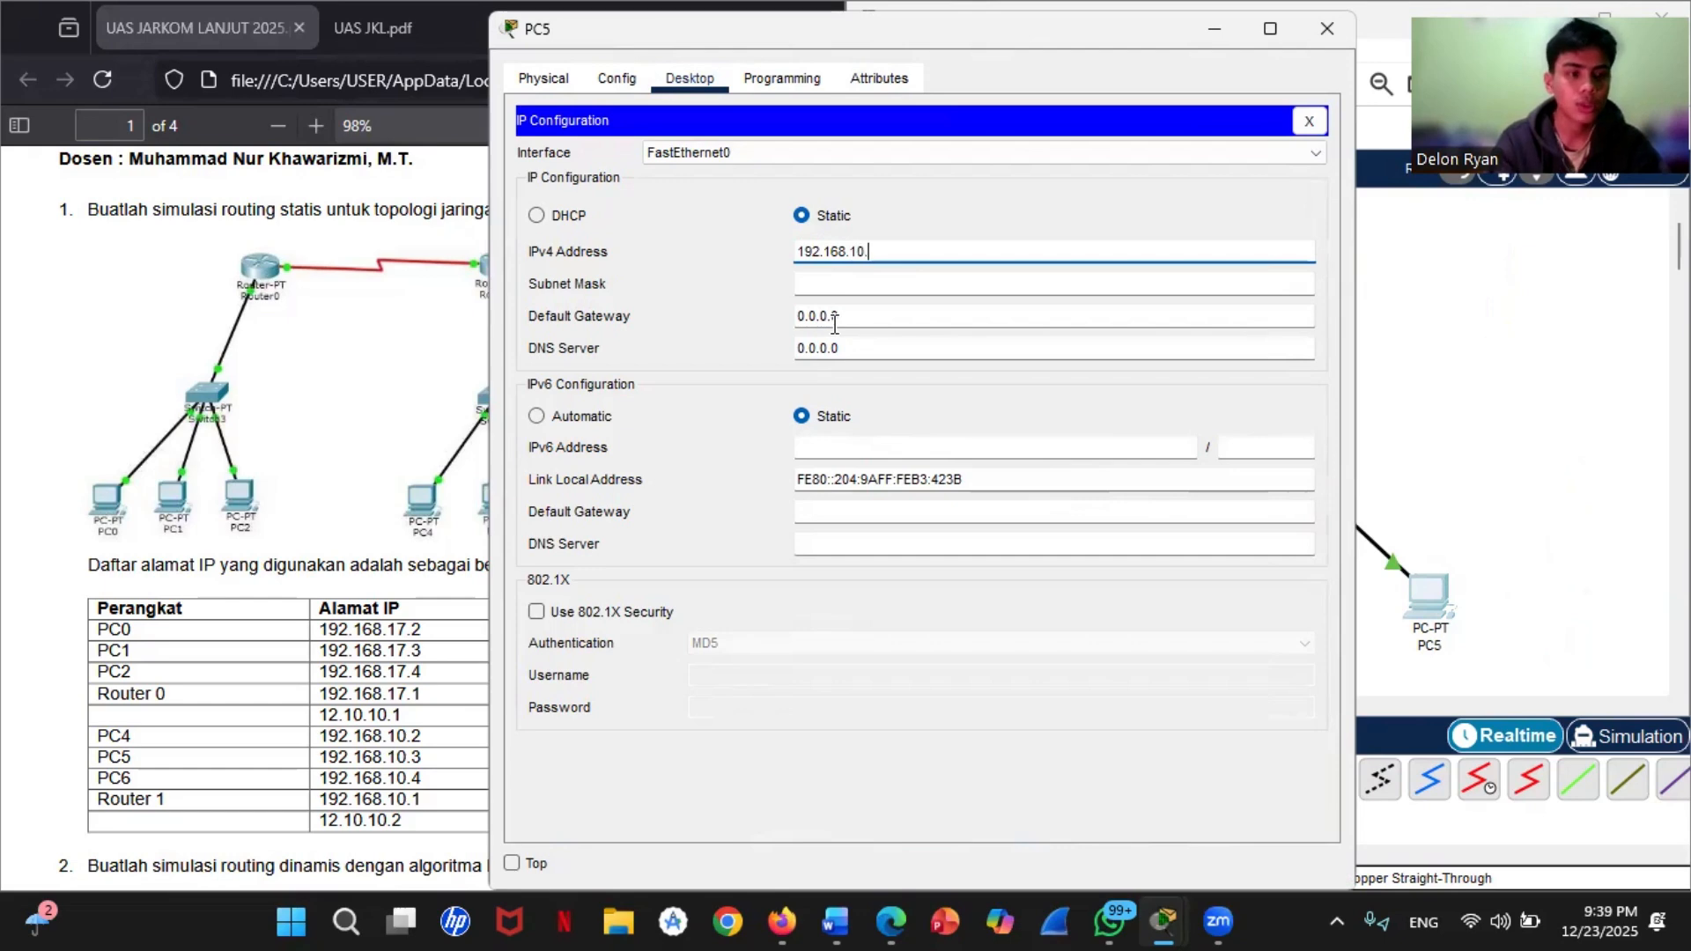
type("4")
Step: Give PC5 subnet mask 255.255.255.0 and paste the copied default gateway 192.168.10.1 before closing its window
left_click_drag(851, 317, 790, 322)
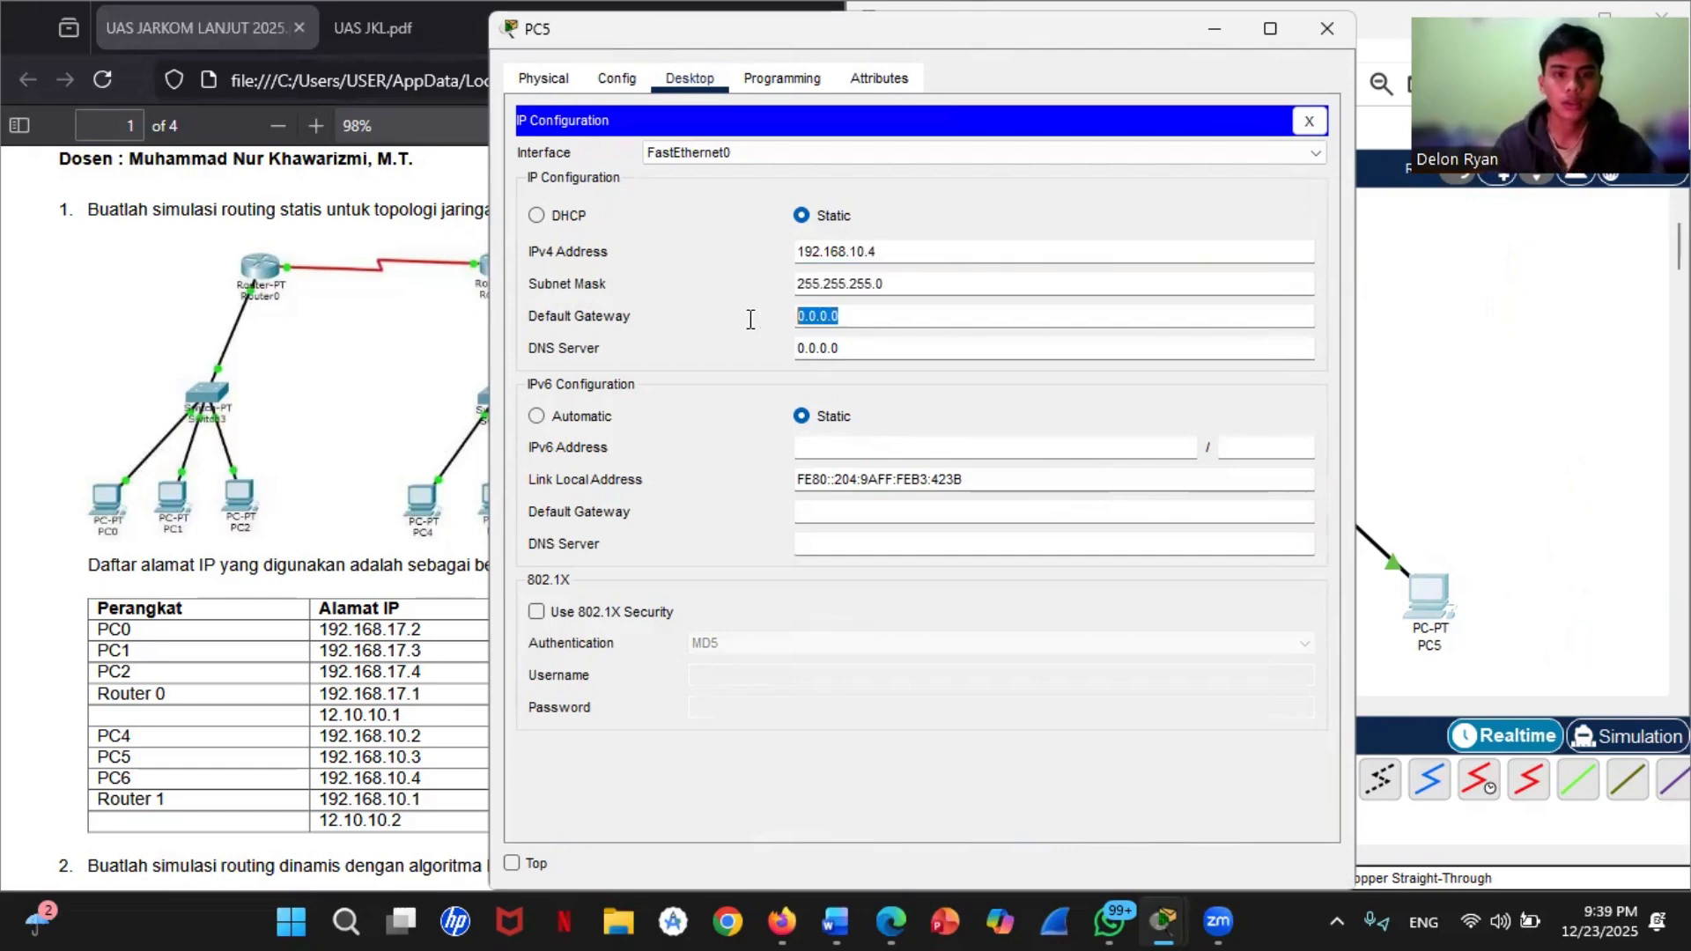
right_click(852, 317)
left_click(942, 451)
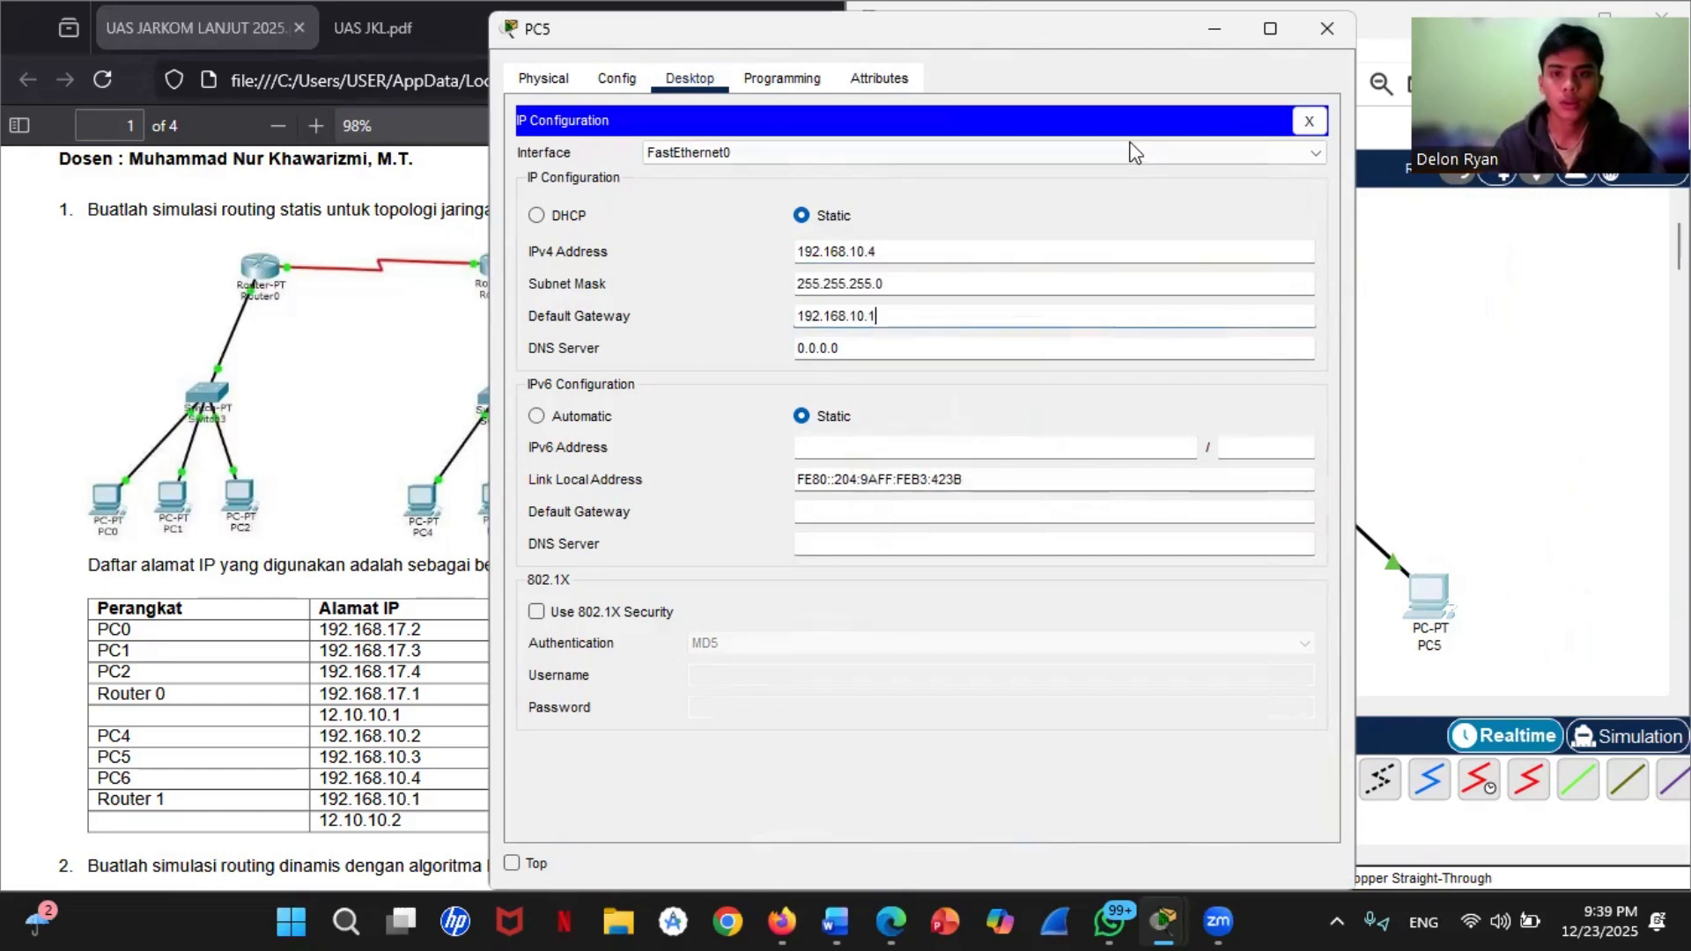
left_click(1326, 29)
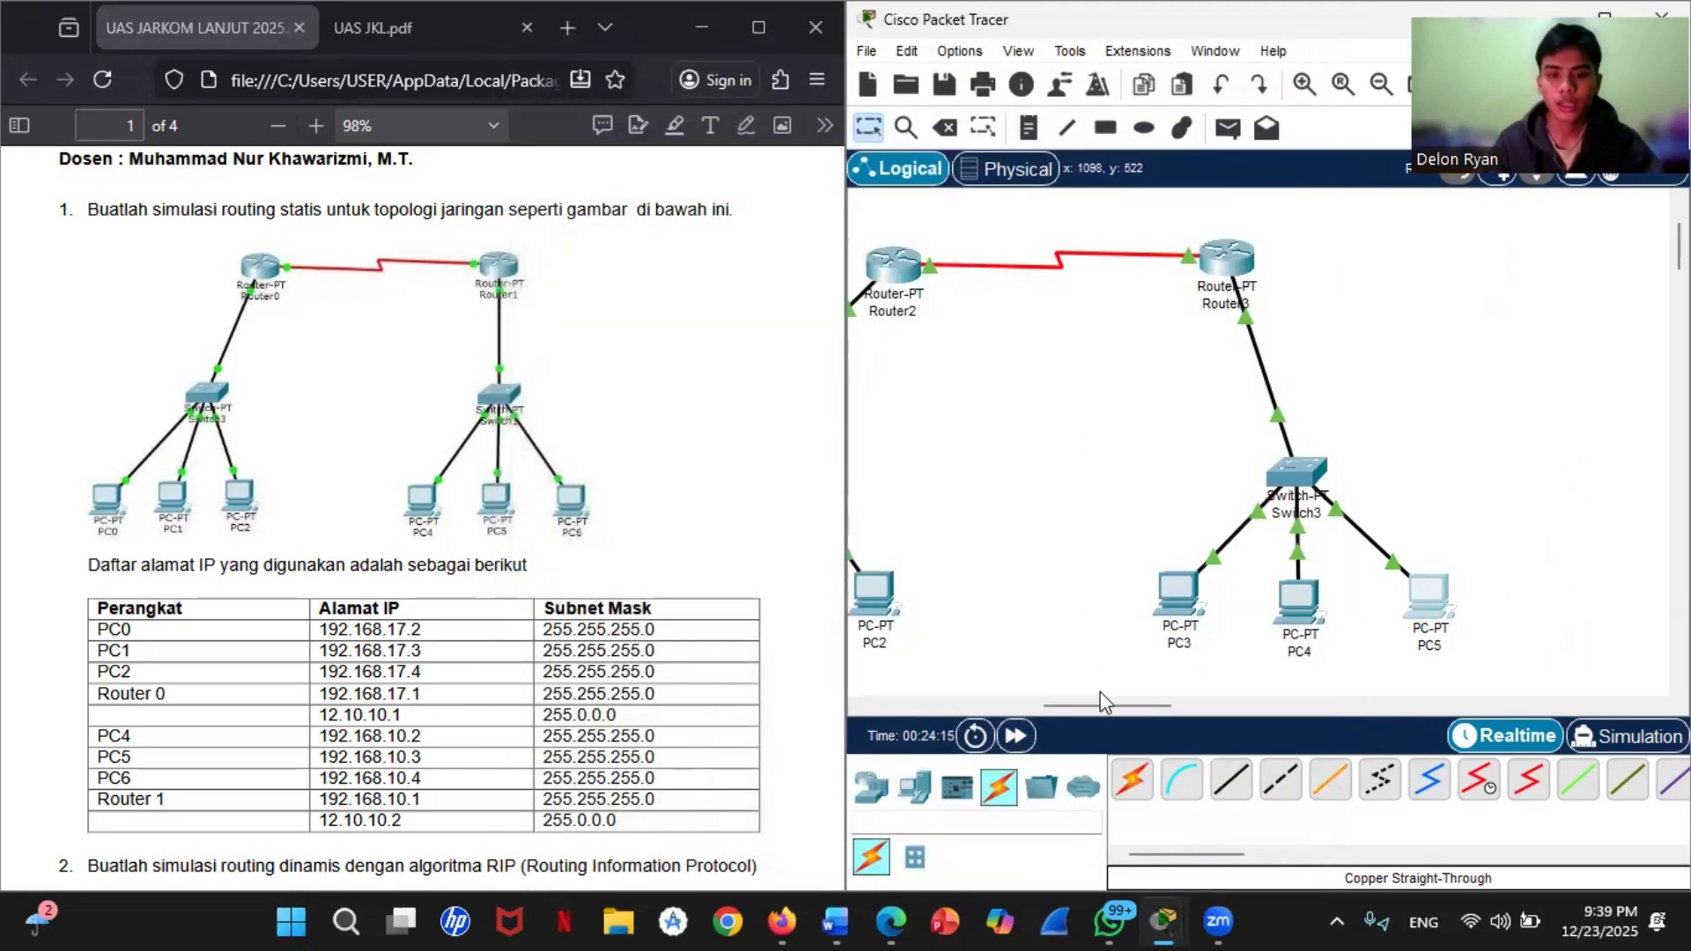
Step: Check Router2's routing table by running show ip route in its command line, and close the router's window
left_click_drag(1101, 706, 1039, 710)
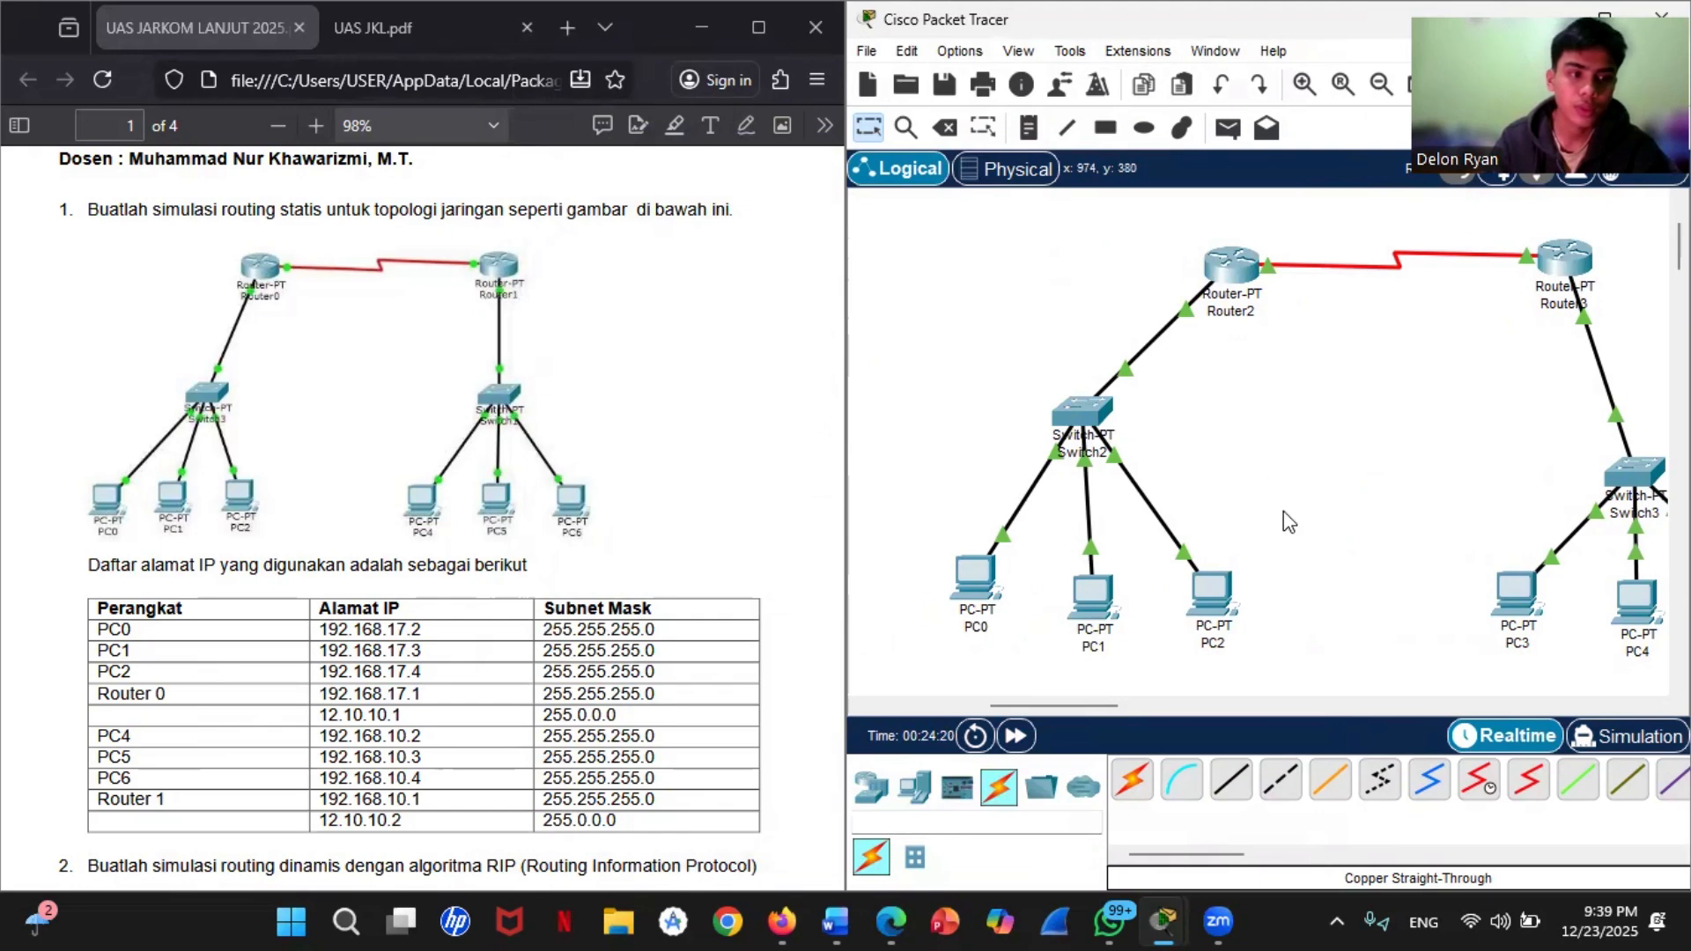
scroll(1287, 515, "up", 2)
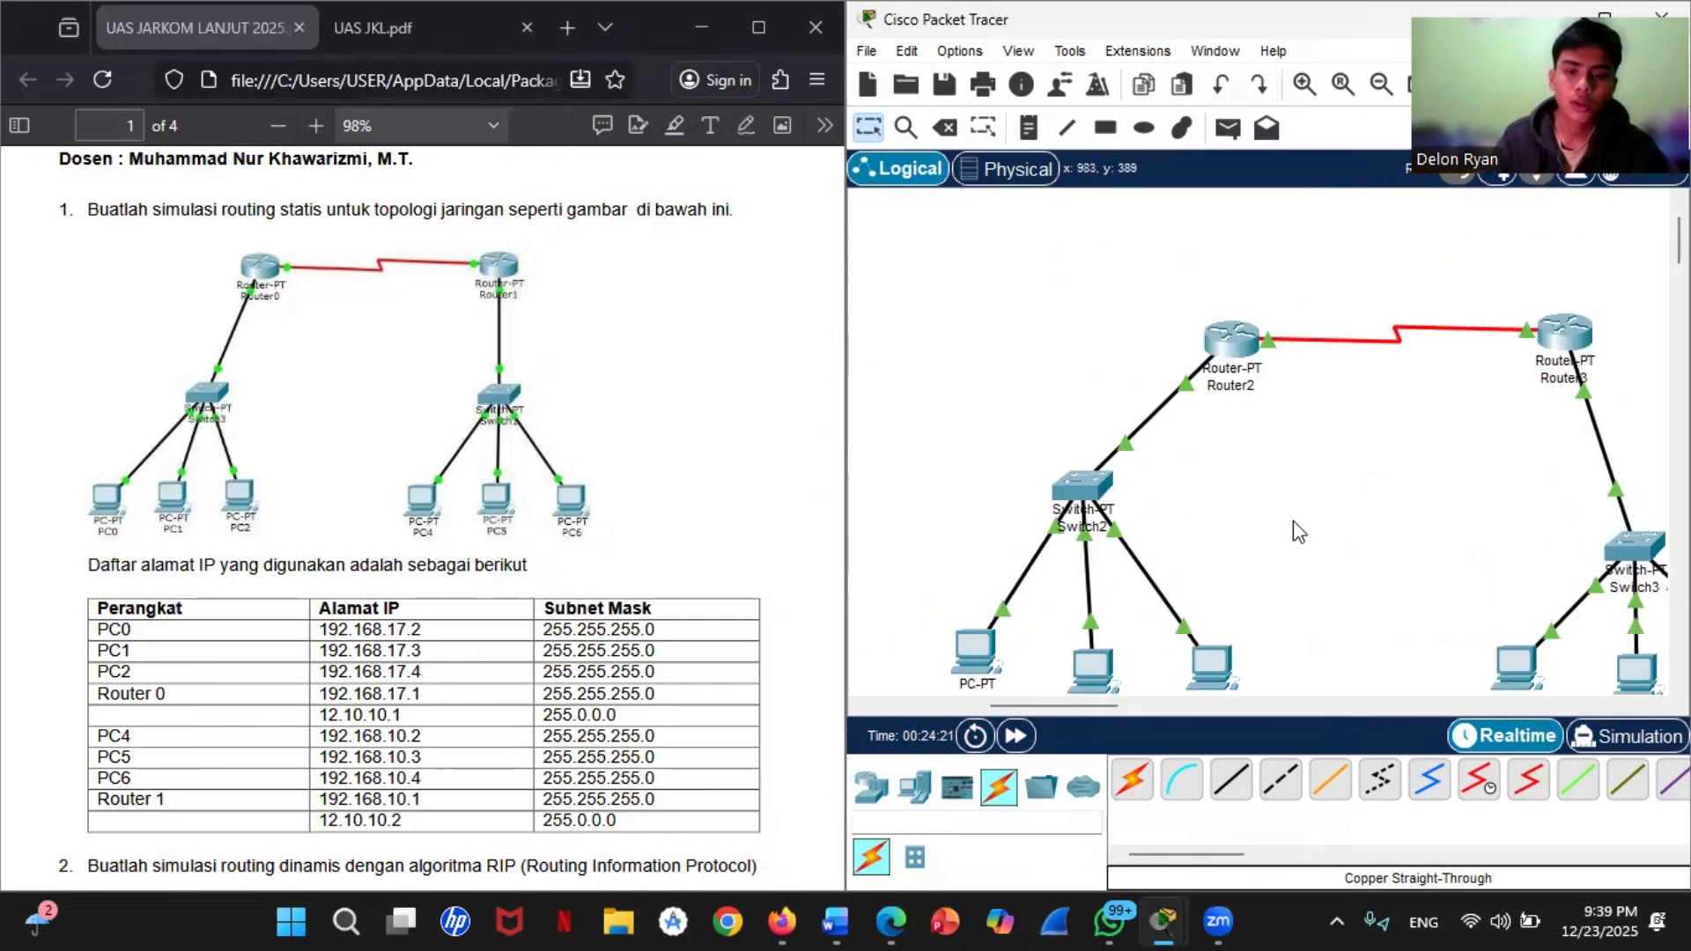
left_click(1225, 339)
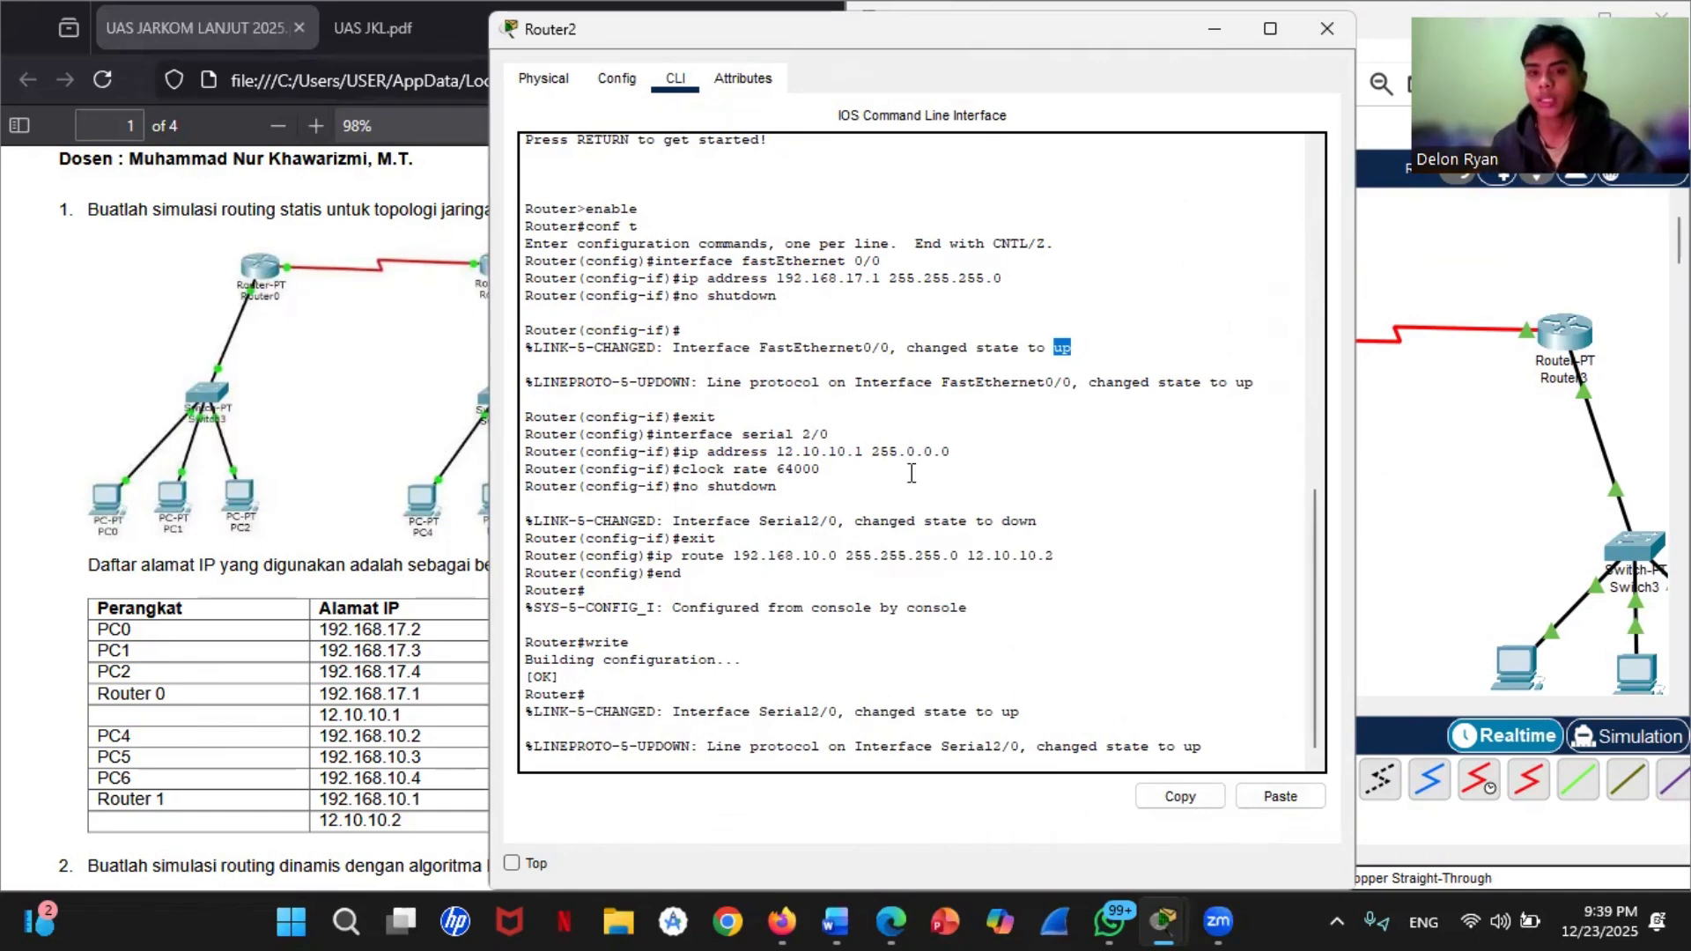
left_click(620, 768)
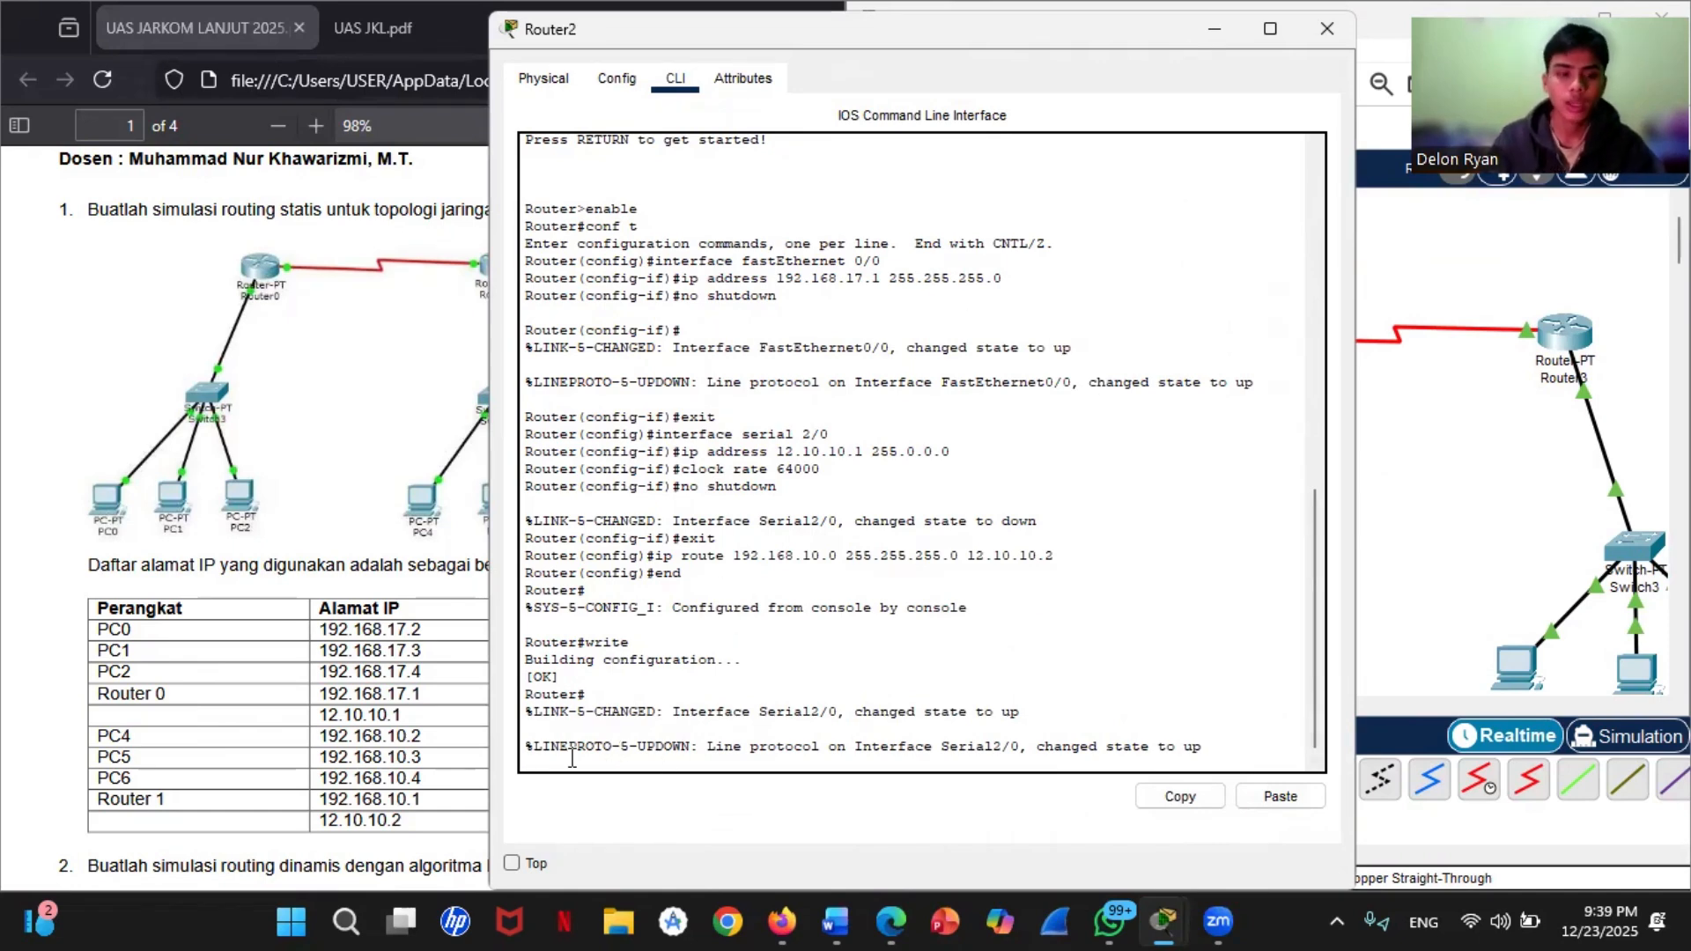
key("Return")
type("show ip")
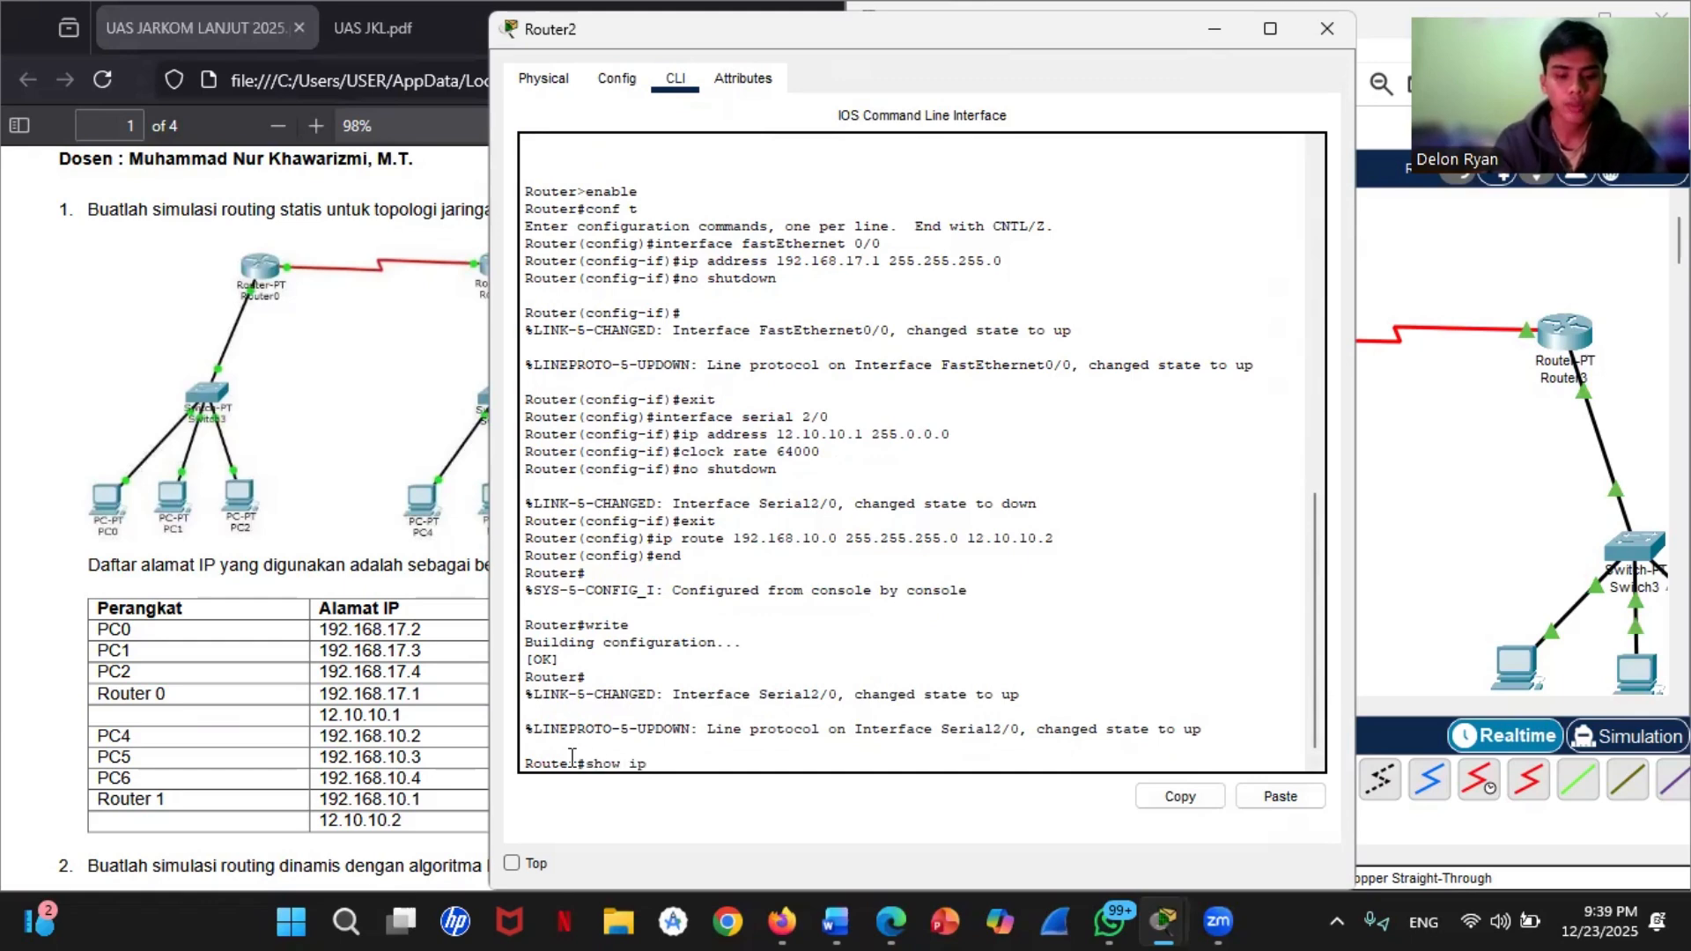
type(" route")
key("Return")
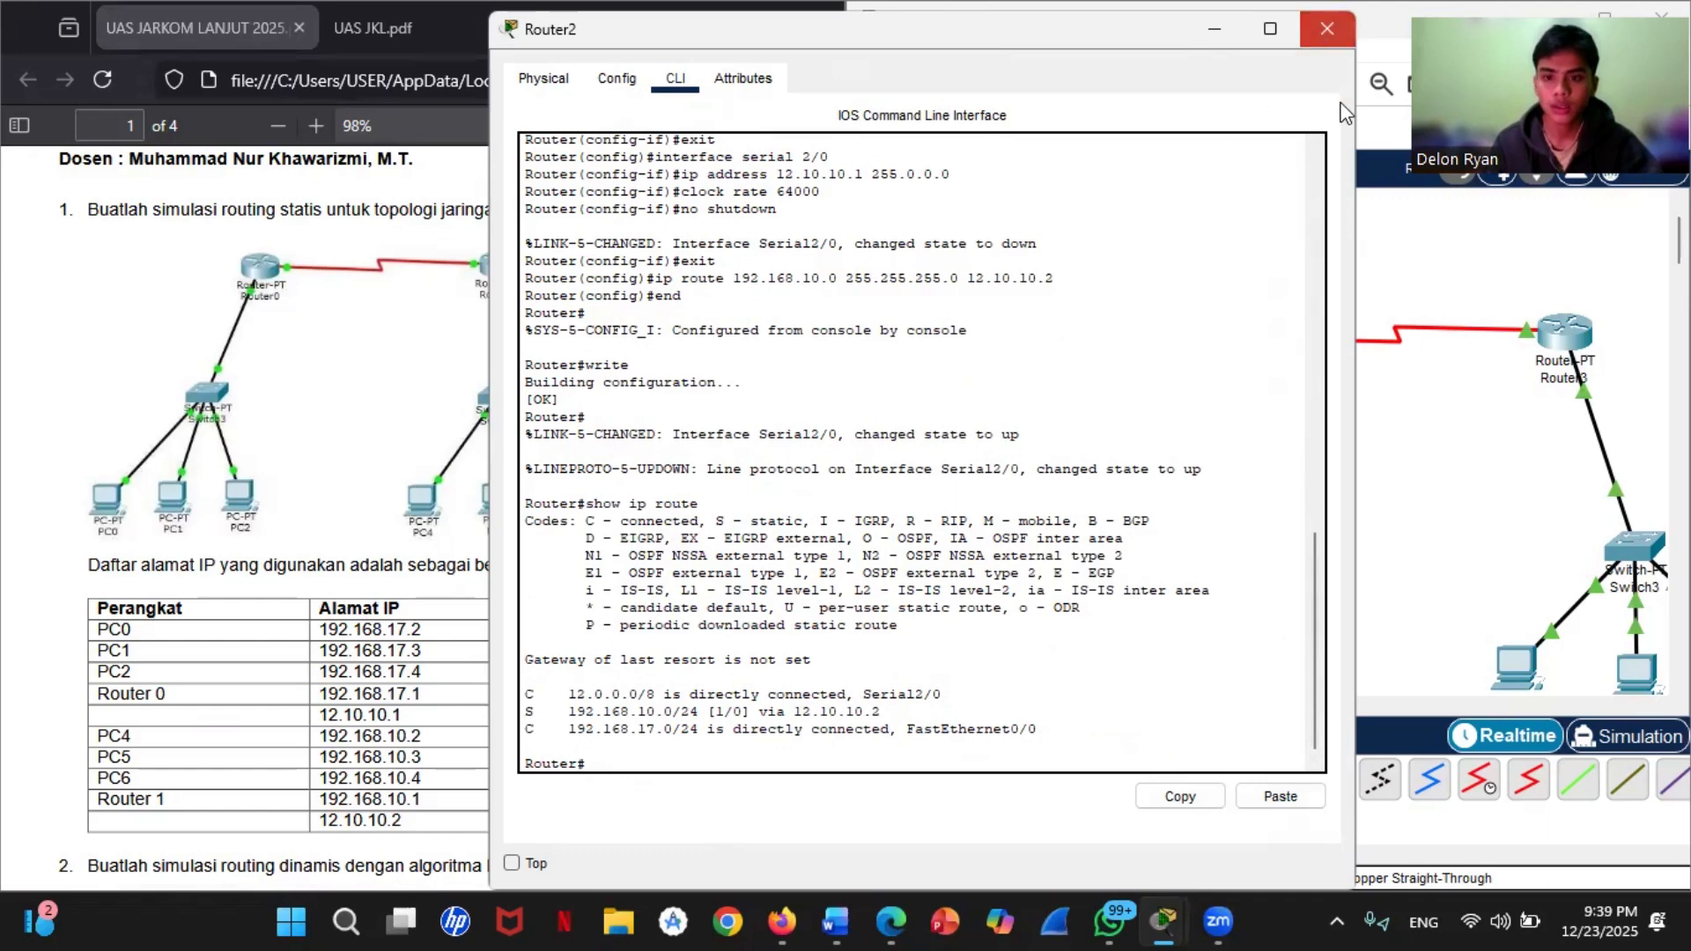
left_click(1327, 29)
Step: Run show ip route in Router3's command line to check its connected and static routes
left_click(1565, 332)
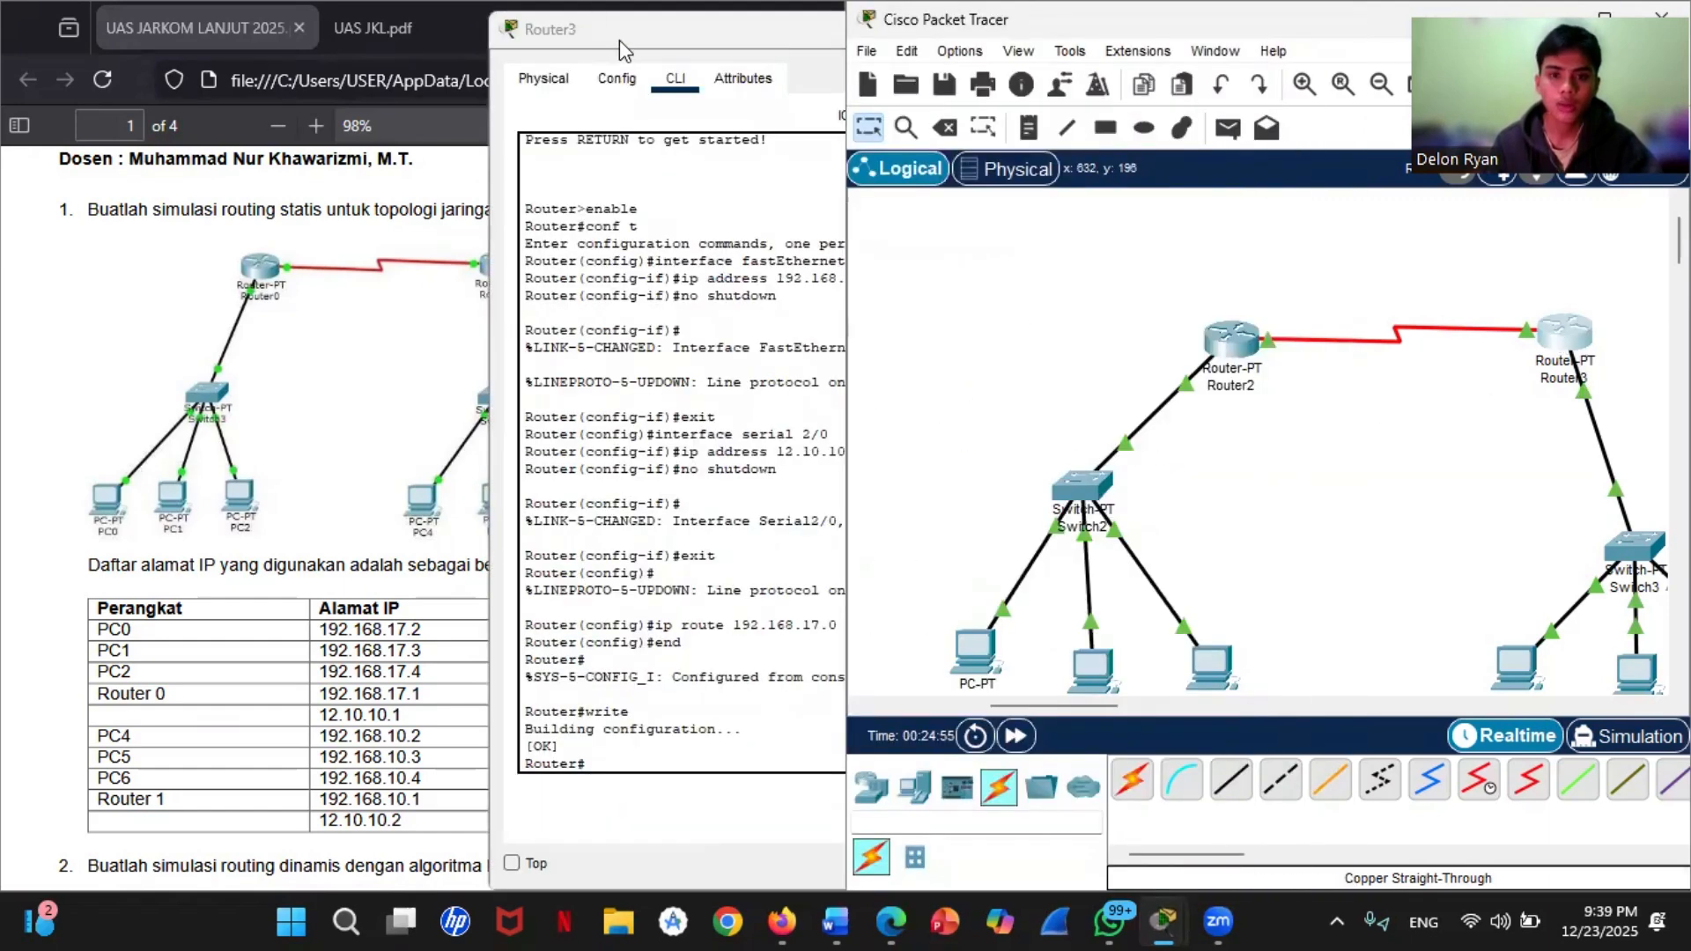
left_click(621, 50)
type("sh")
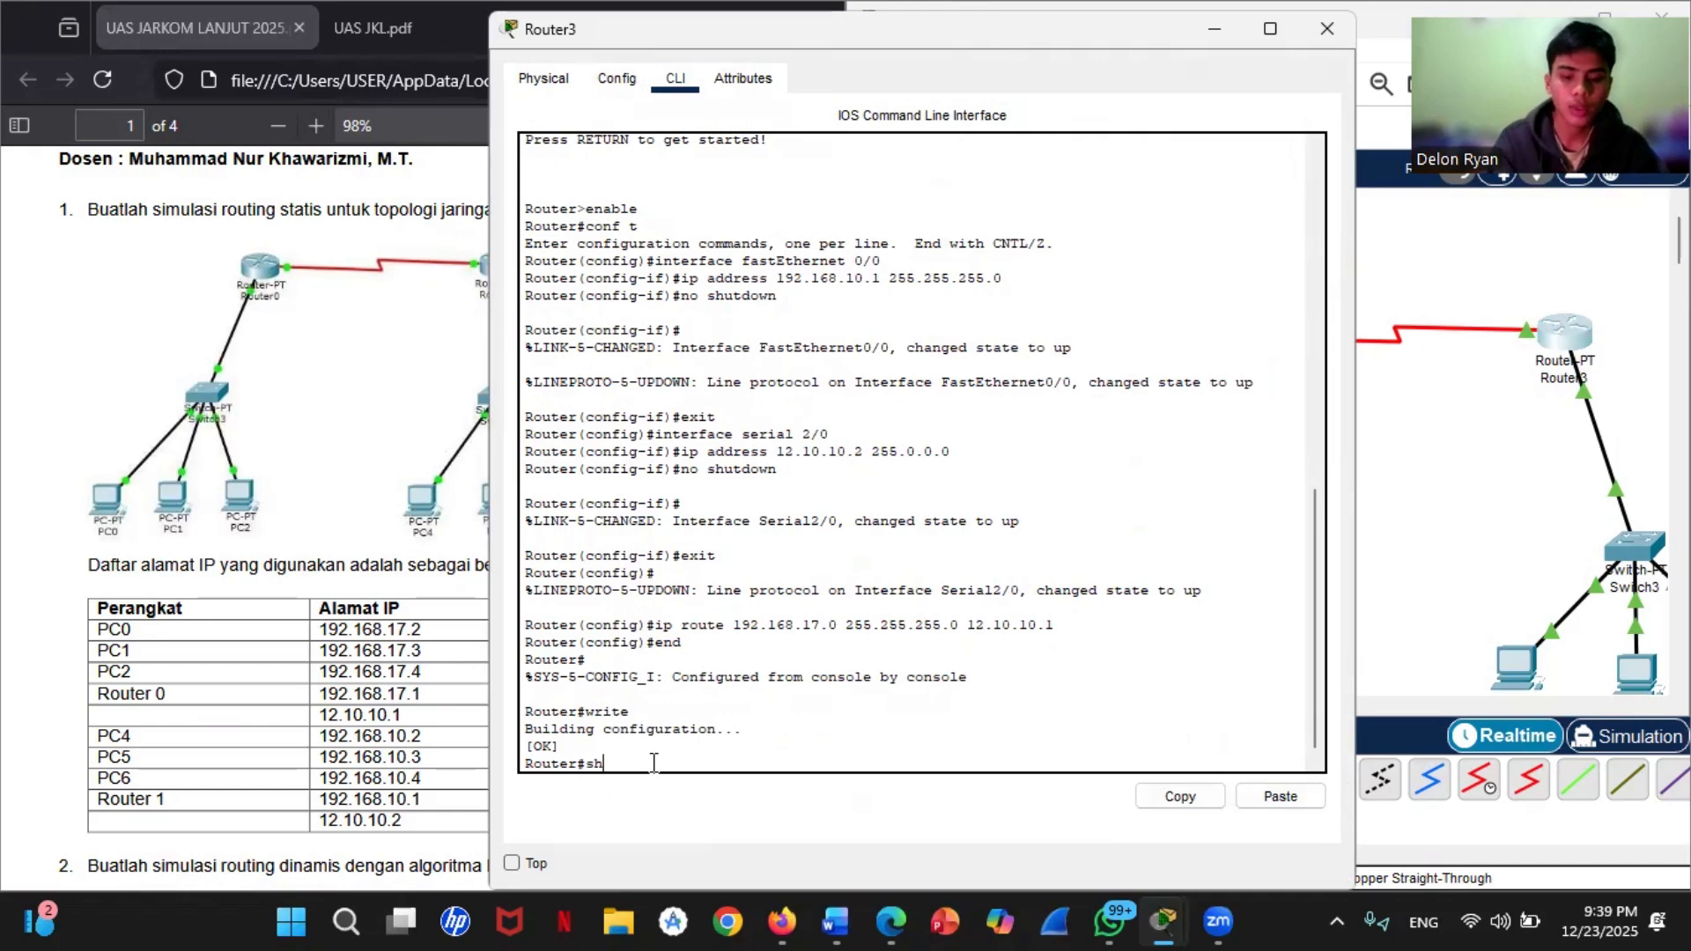
type("ow ip route")
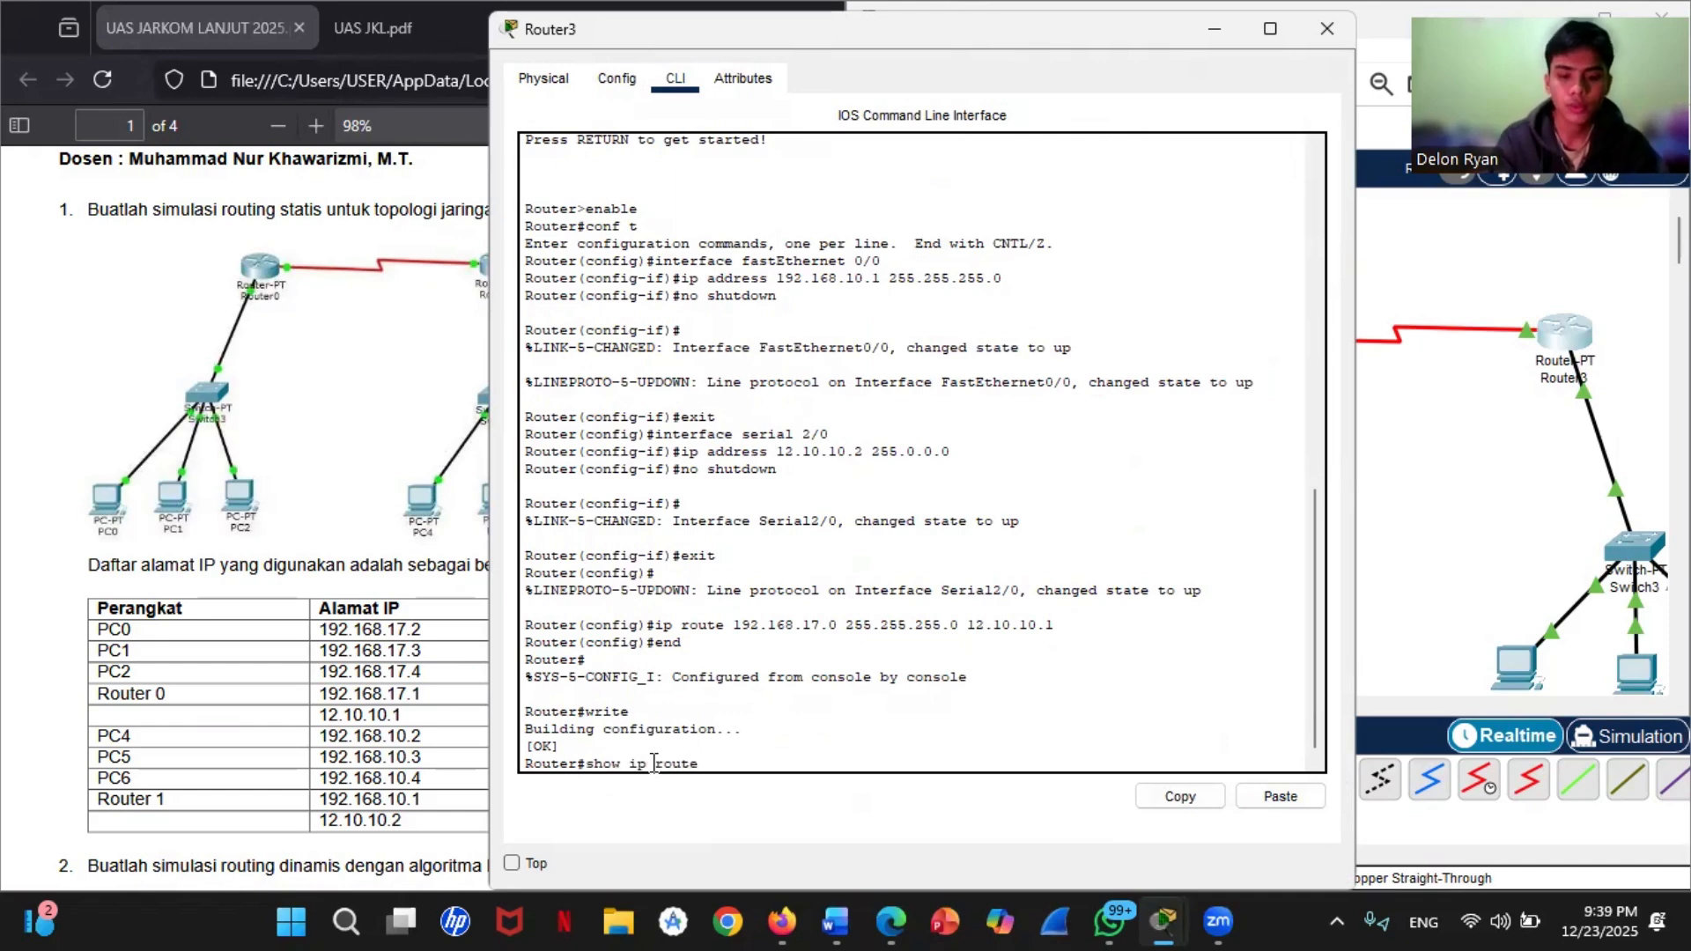
key("Return")
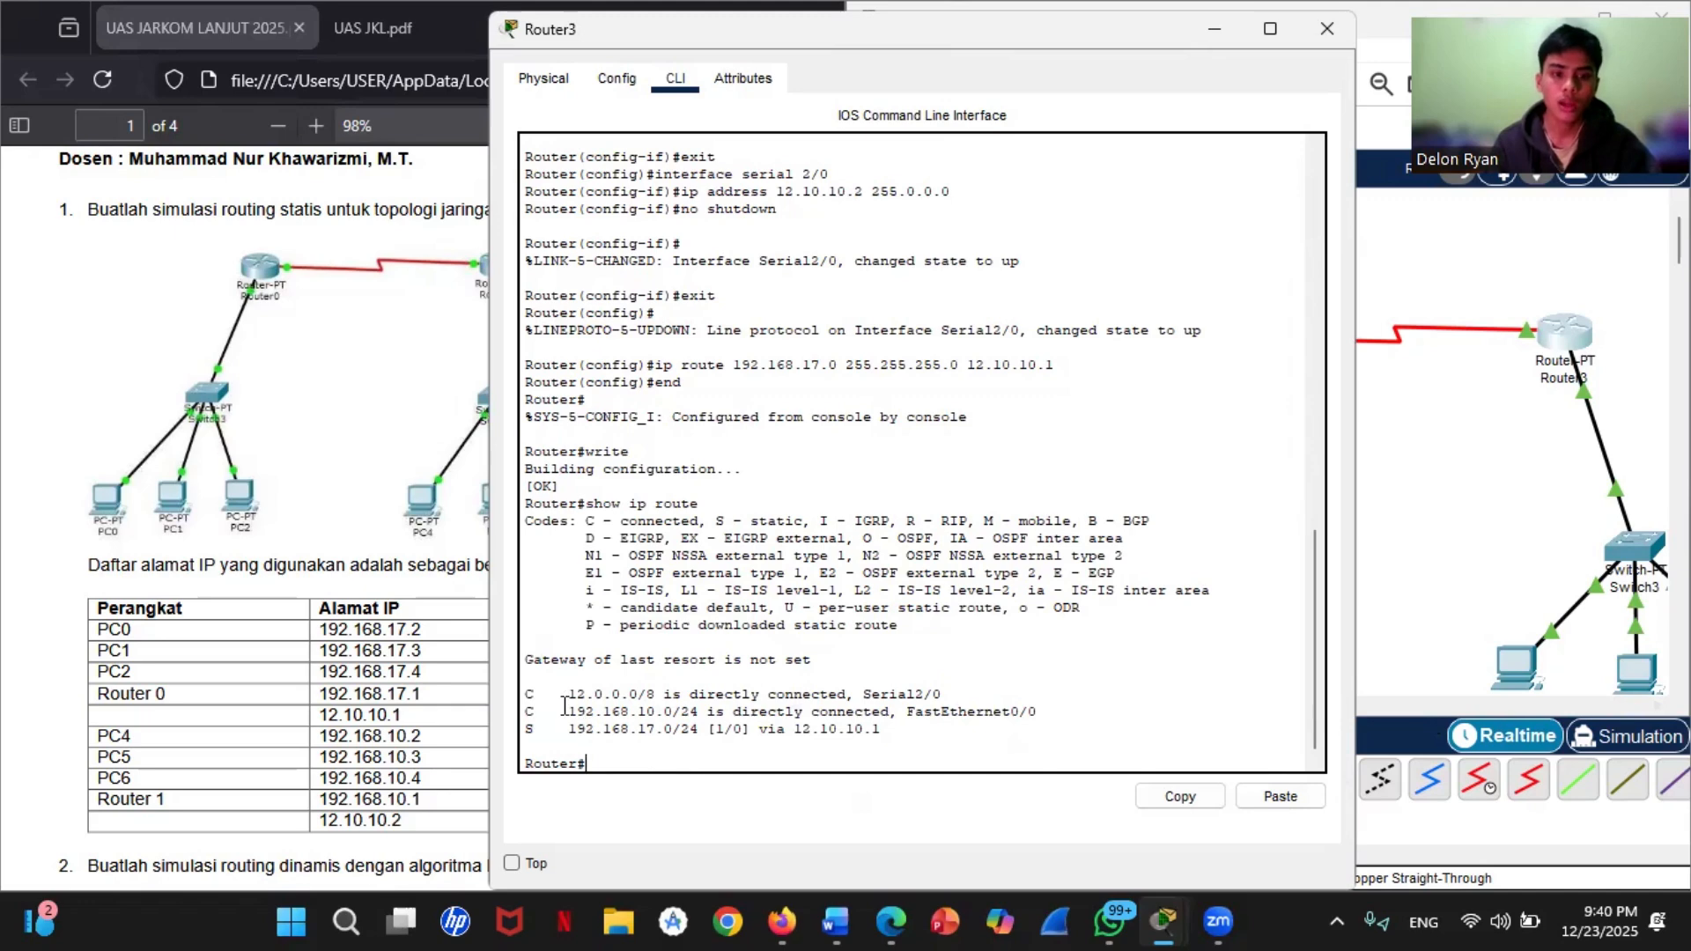
left_click(1453, 495)
left_click(648, 53)
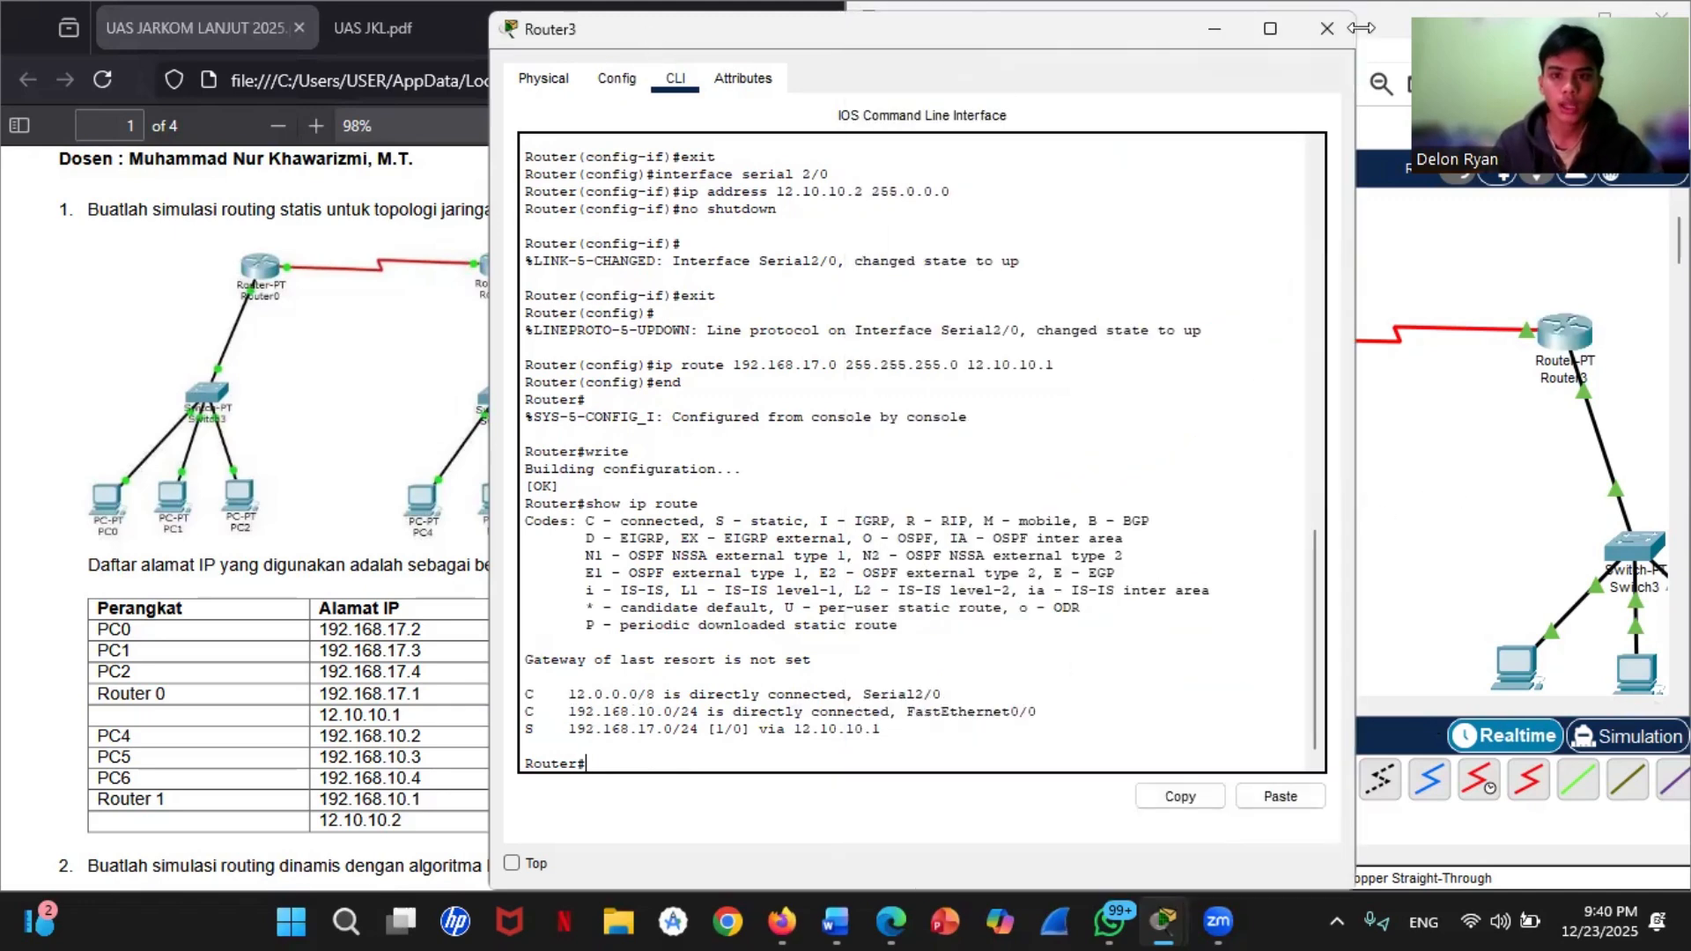
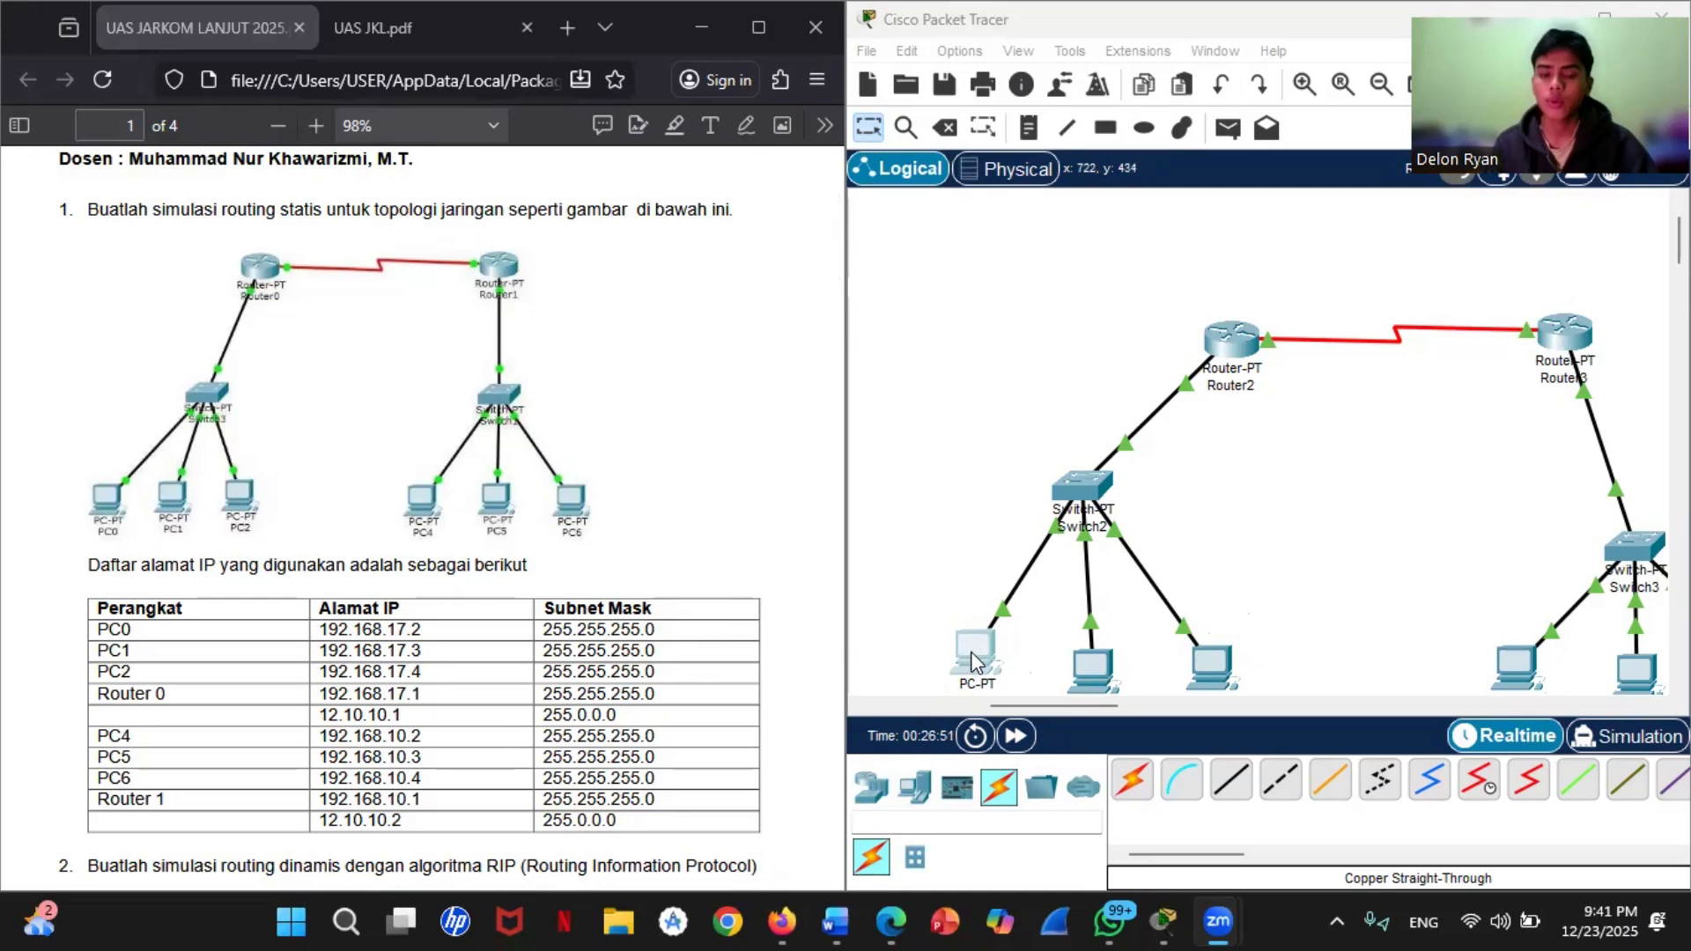
Step: Test connectivity from PC0 by pinging PC3 at 192.168.10.2 in its command prompt, and put the PC0 window away
left_click(968, 661)
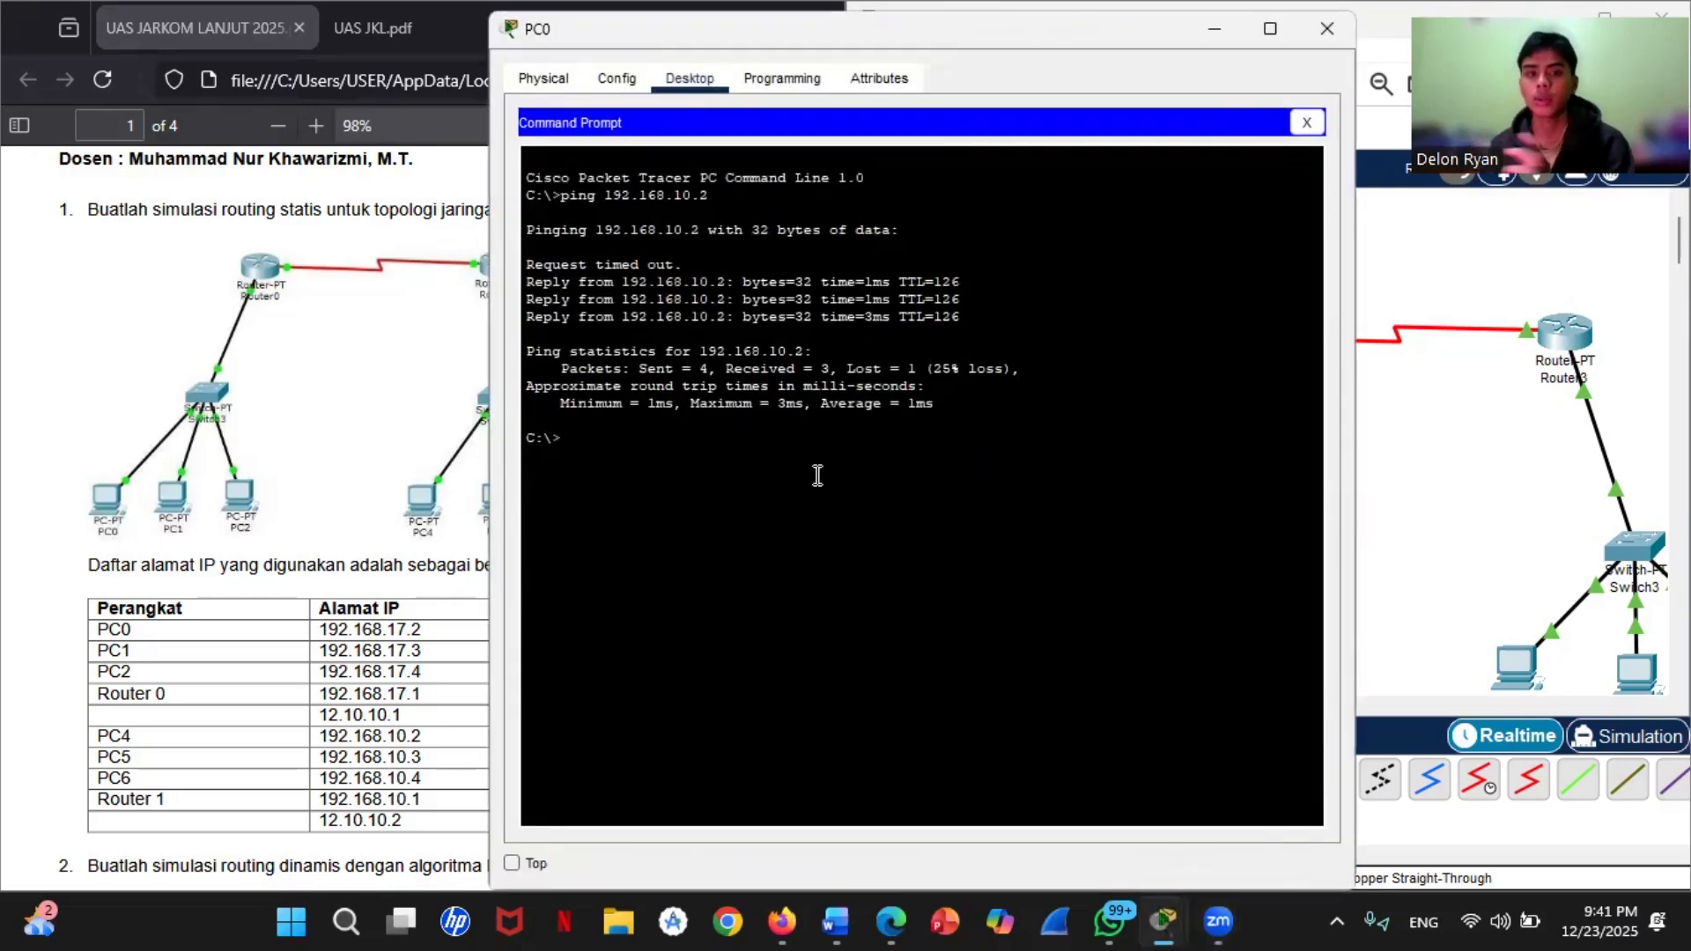
key("Up")
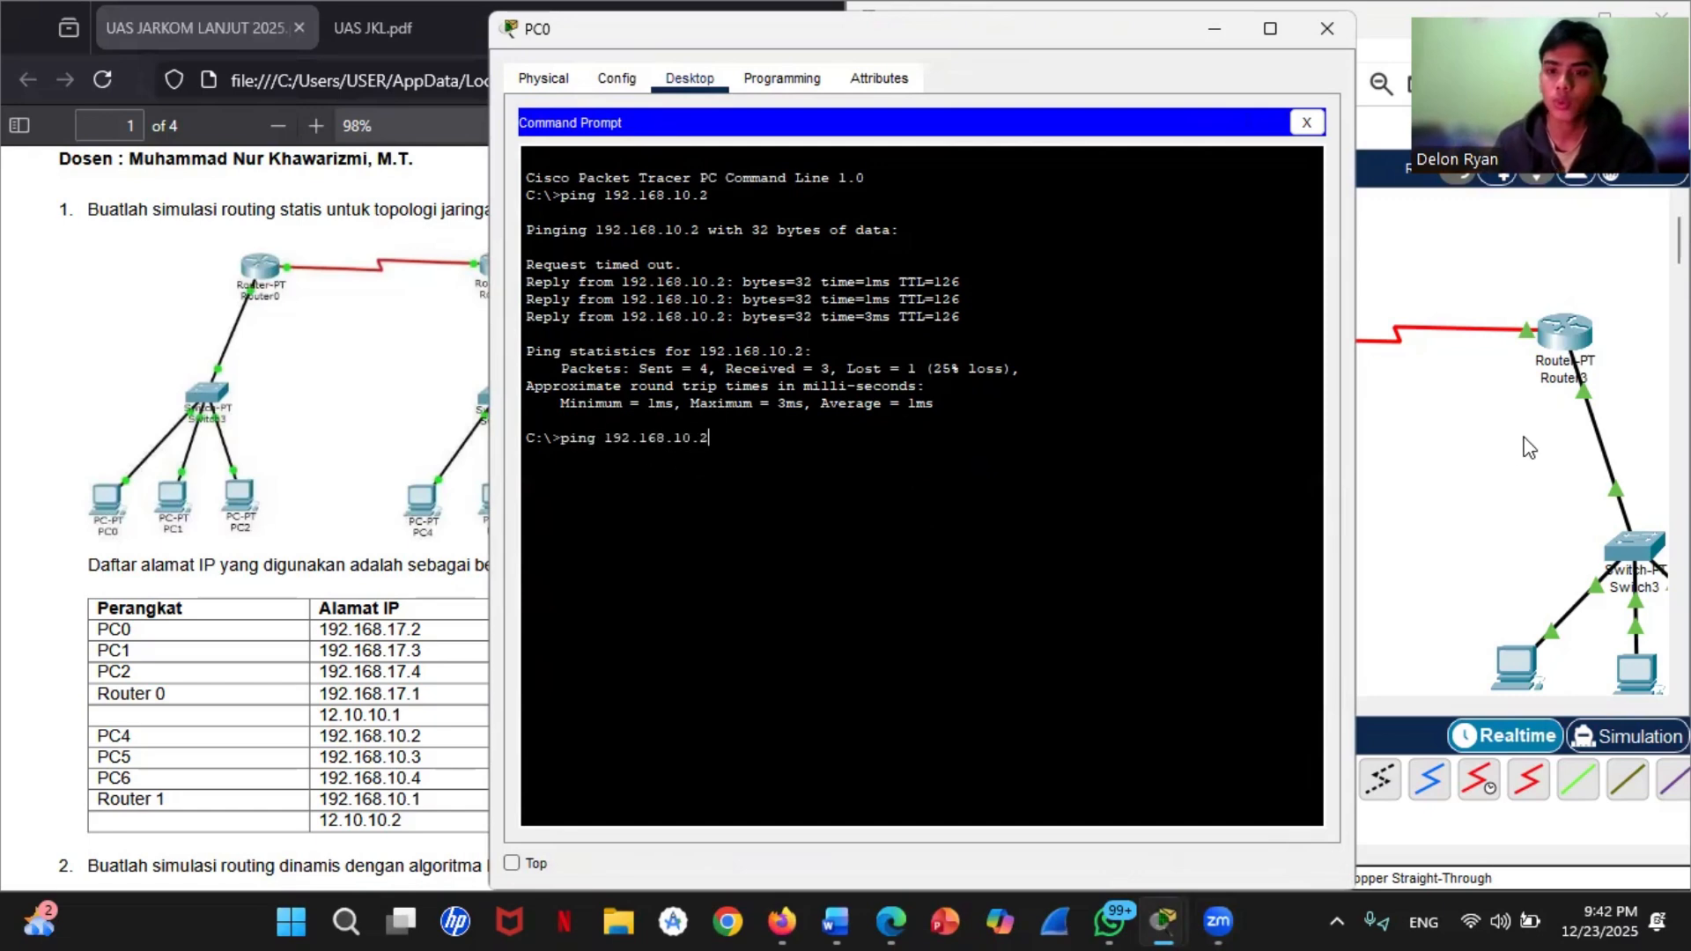
left_click(1539, 652)
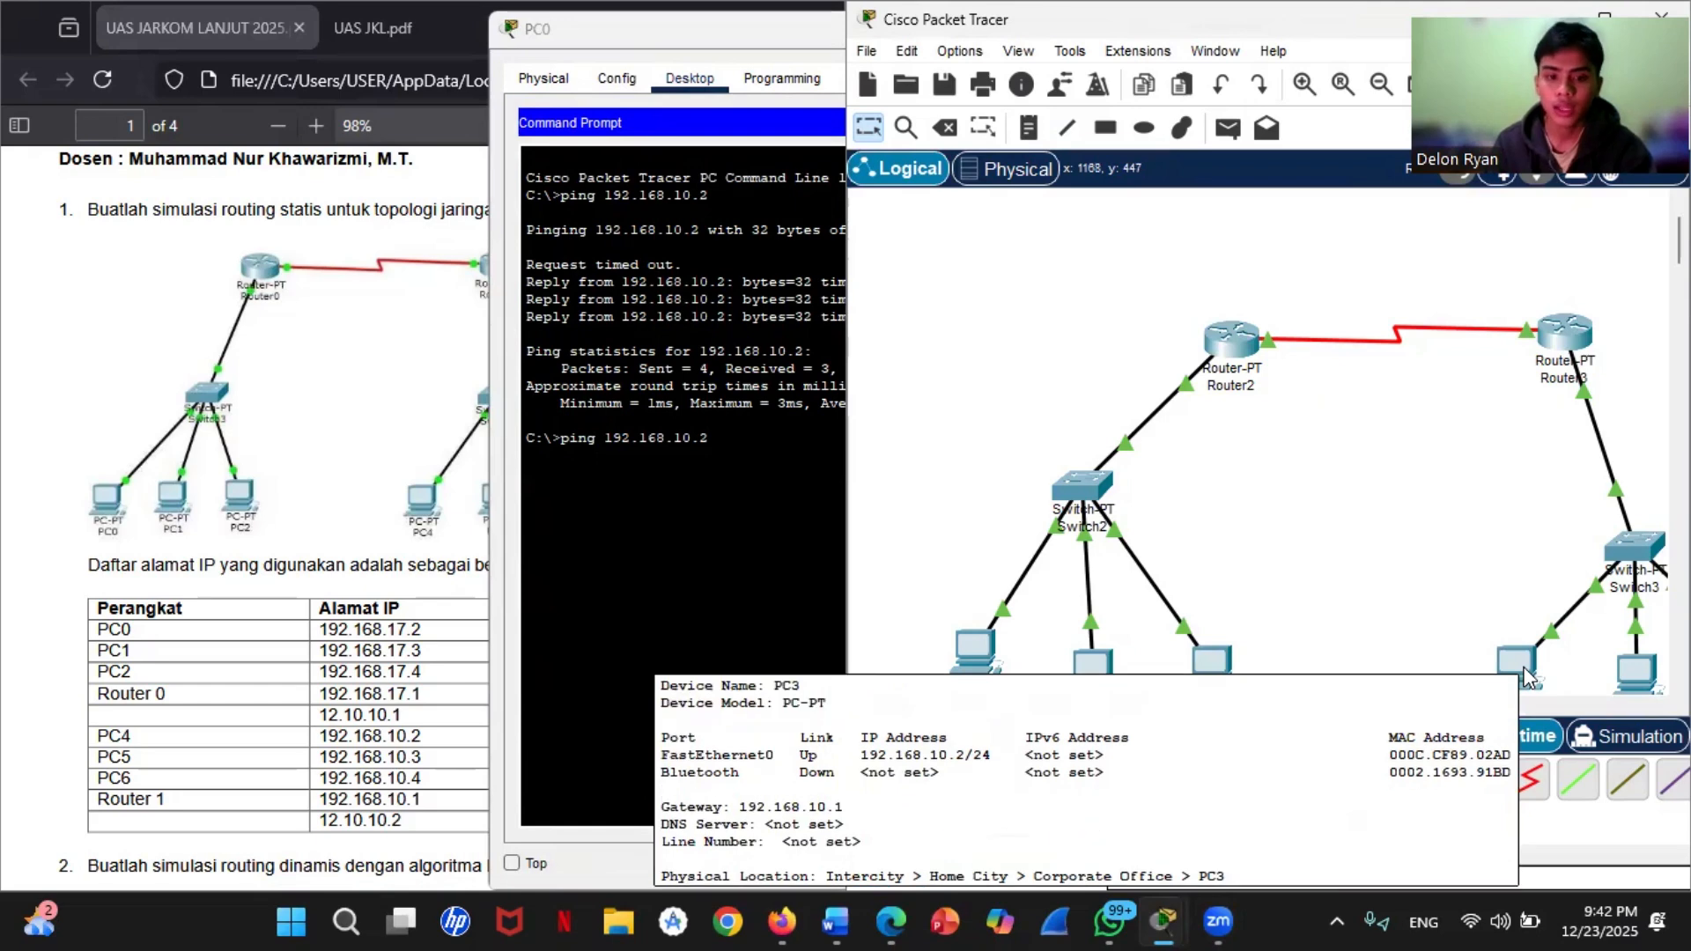
mouse_move(1527, 667)
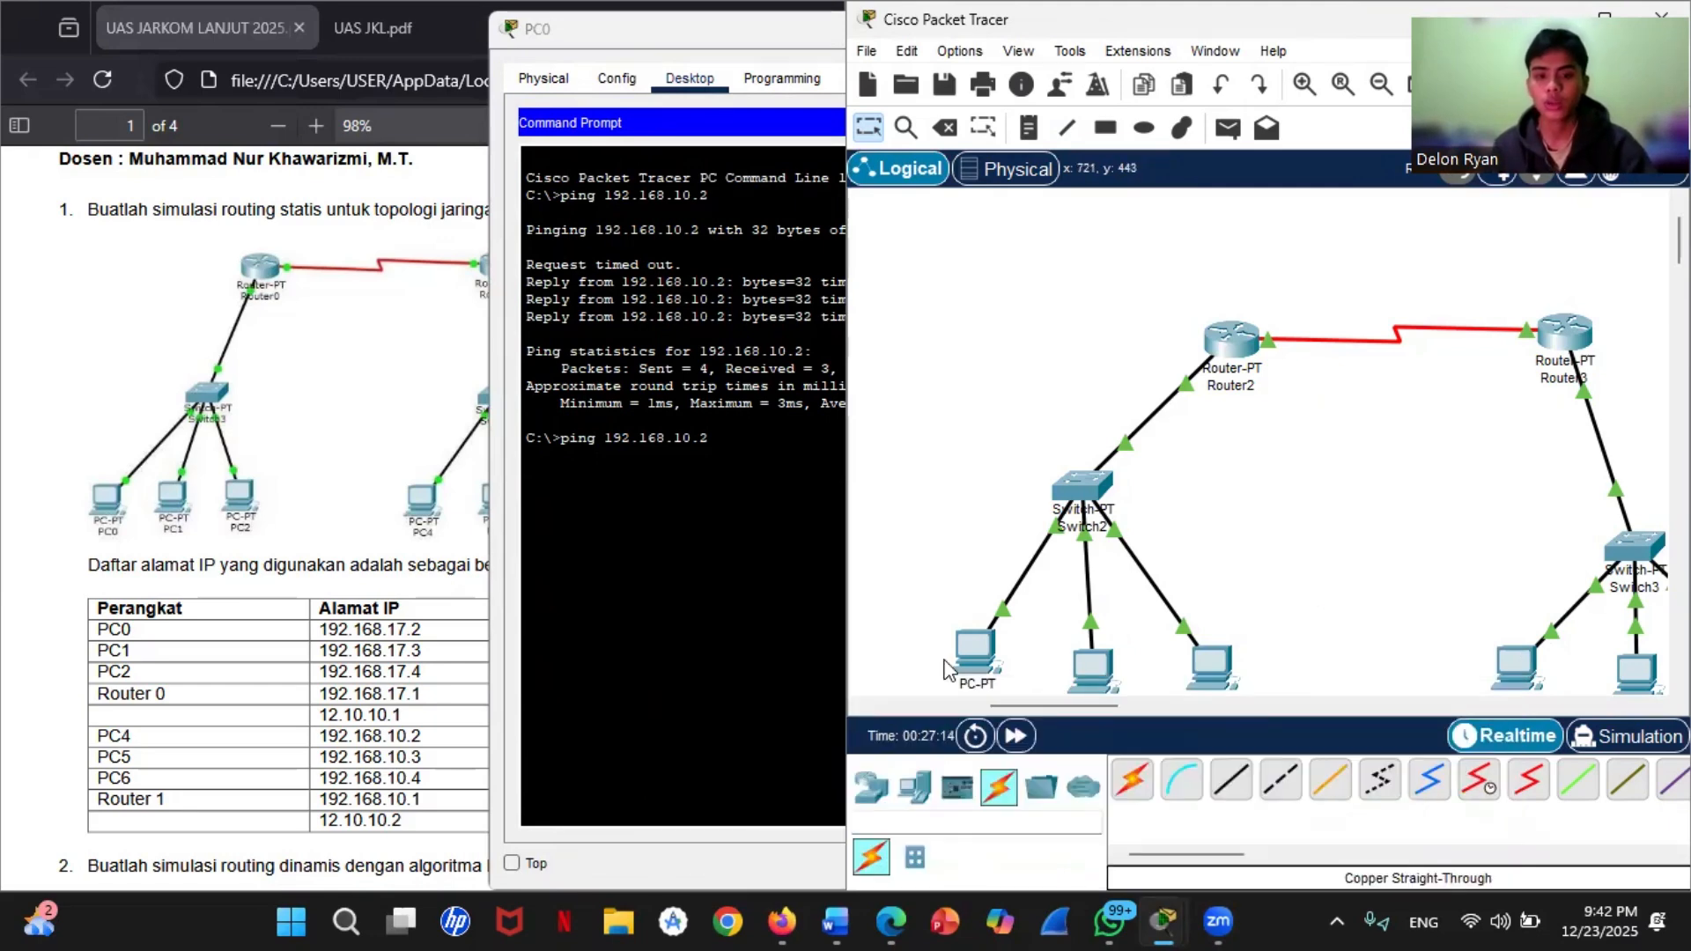
left_click(729, 560)
key("Return")
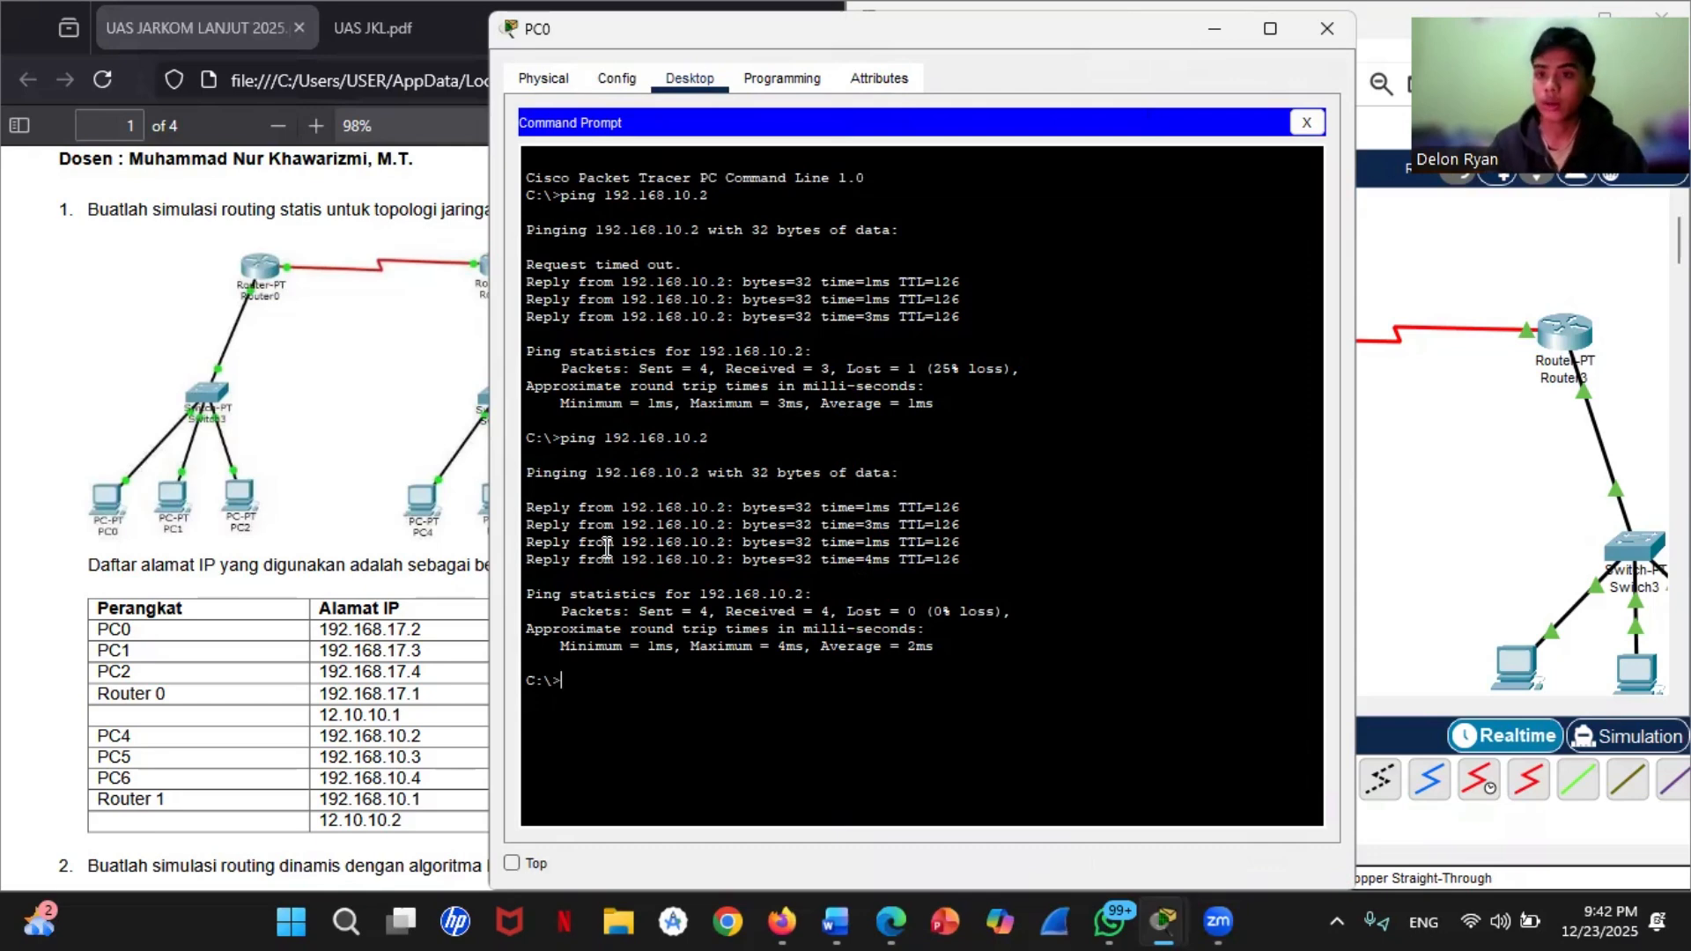
left_click(1488, 467)
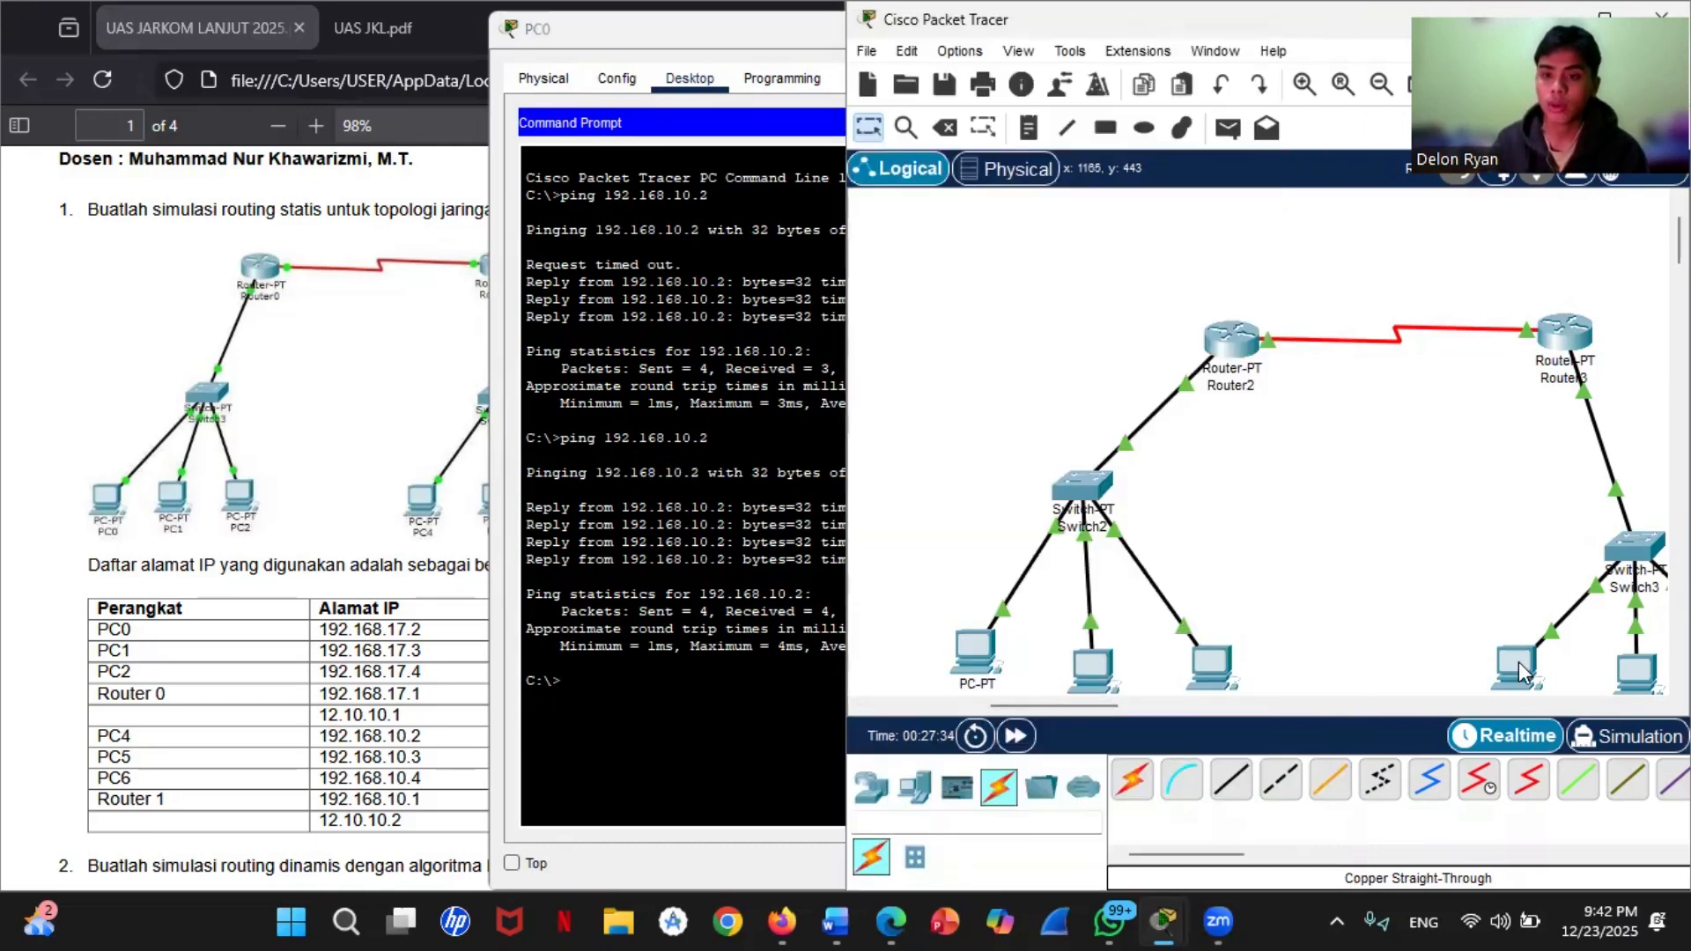
mouse_move(1522, 670)
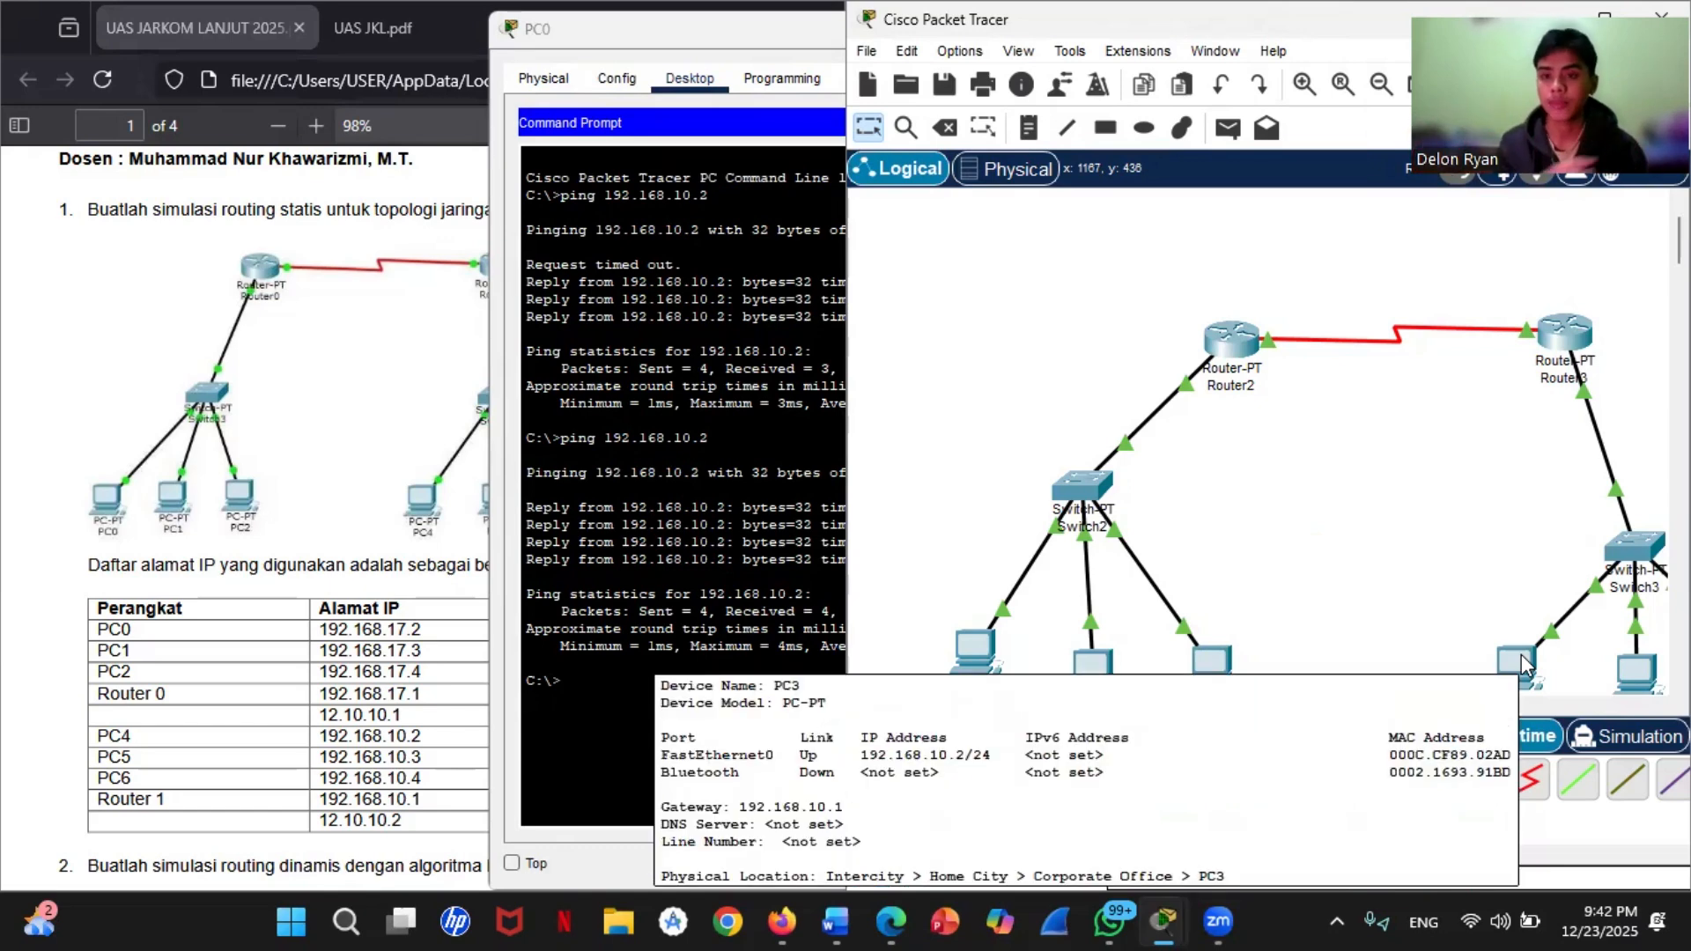
left_click(583, 38)
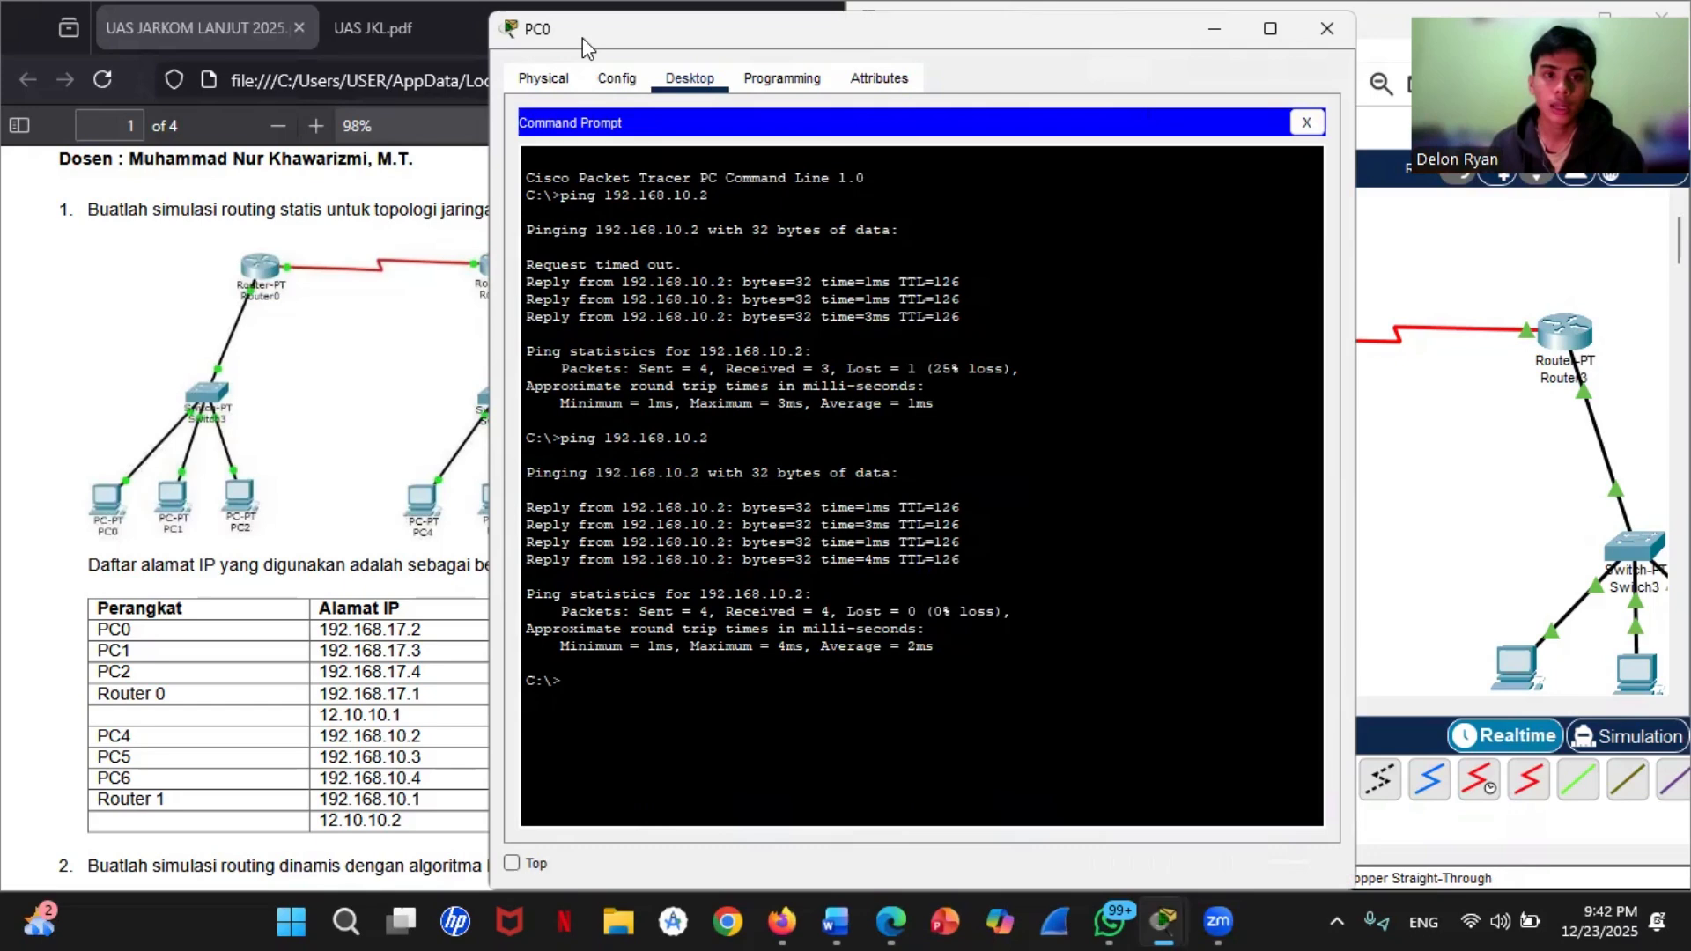
left_click(1205, 36)
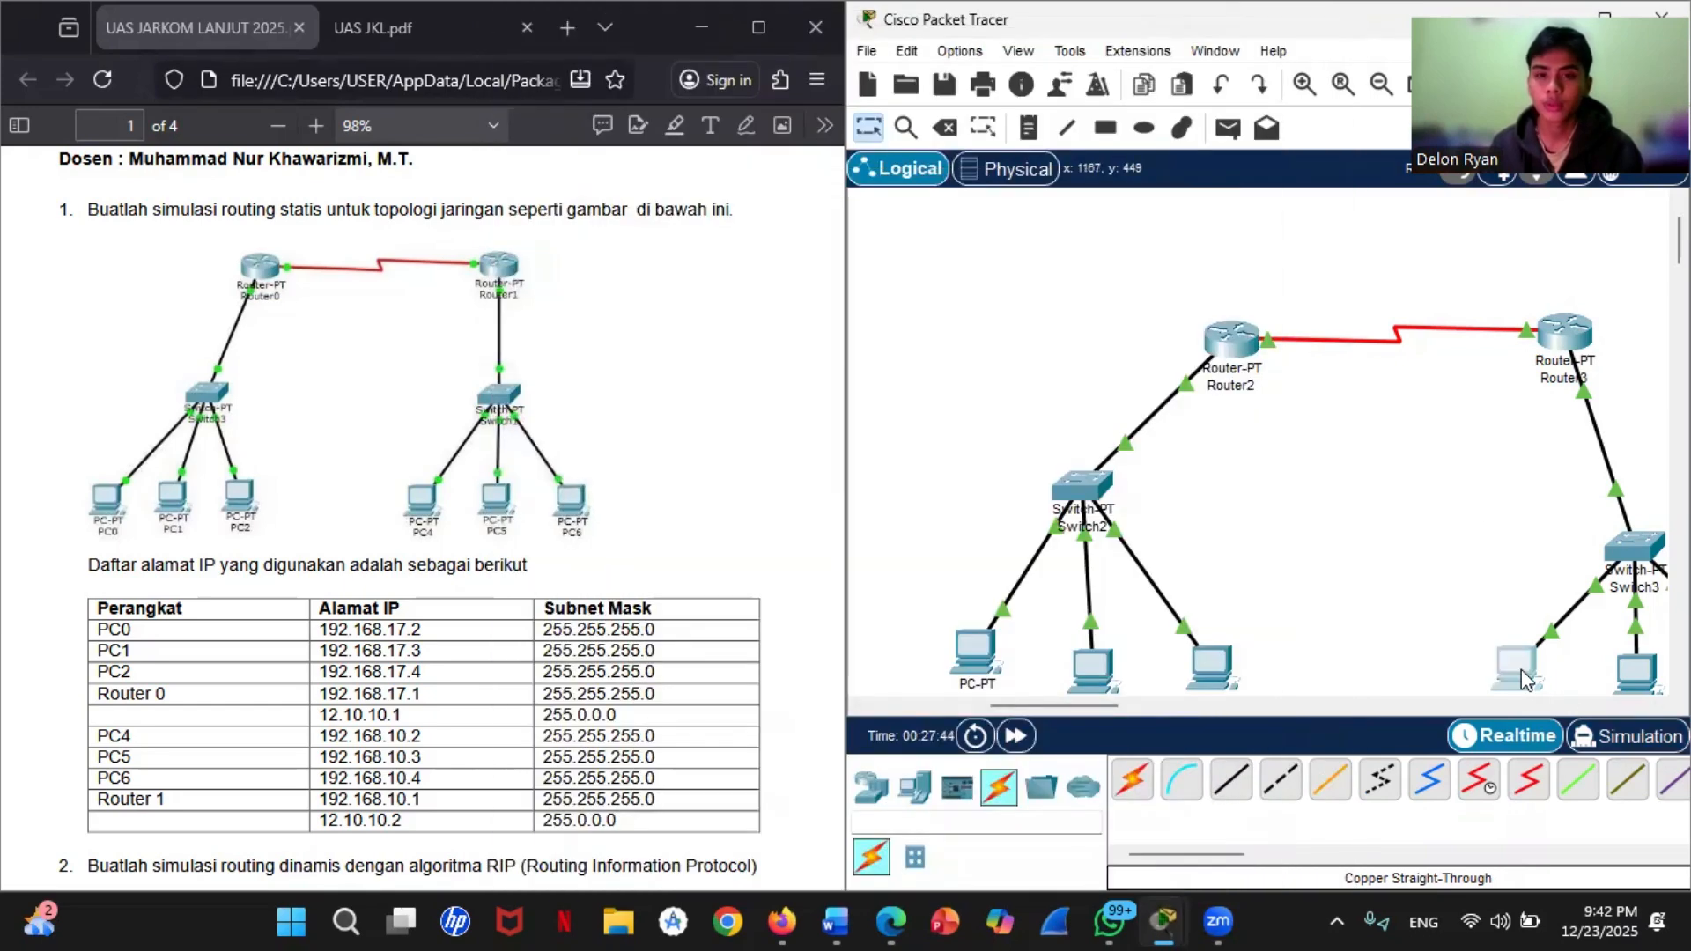
Step: Open PC3's command prompt and try to ping PC0 with the address entered as 192,168,17.2
left_click(1520, 669)
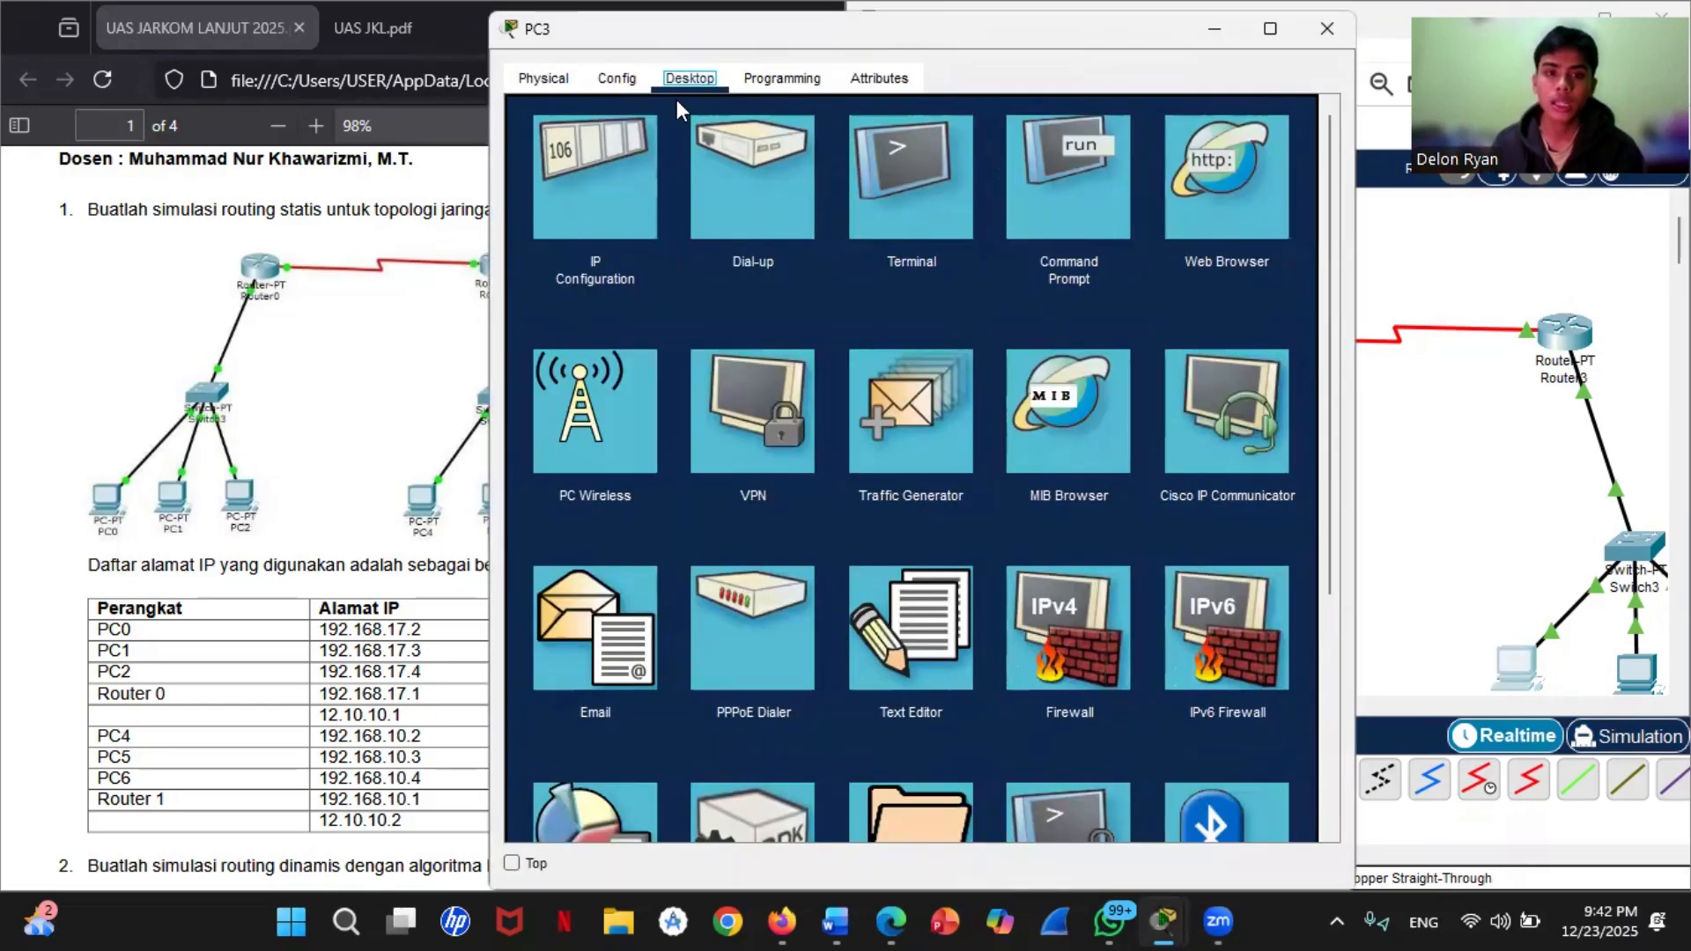
left_click(1070, 178)
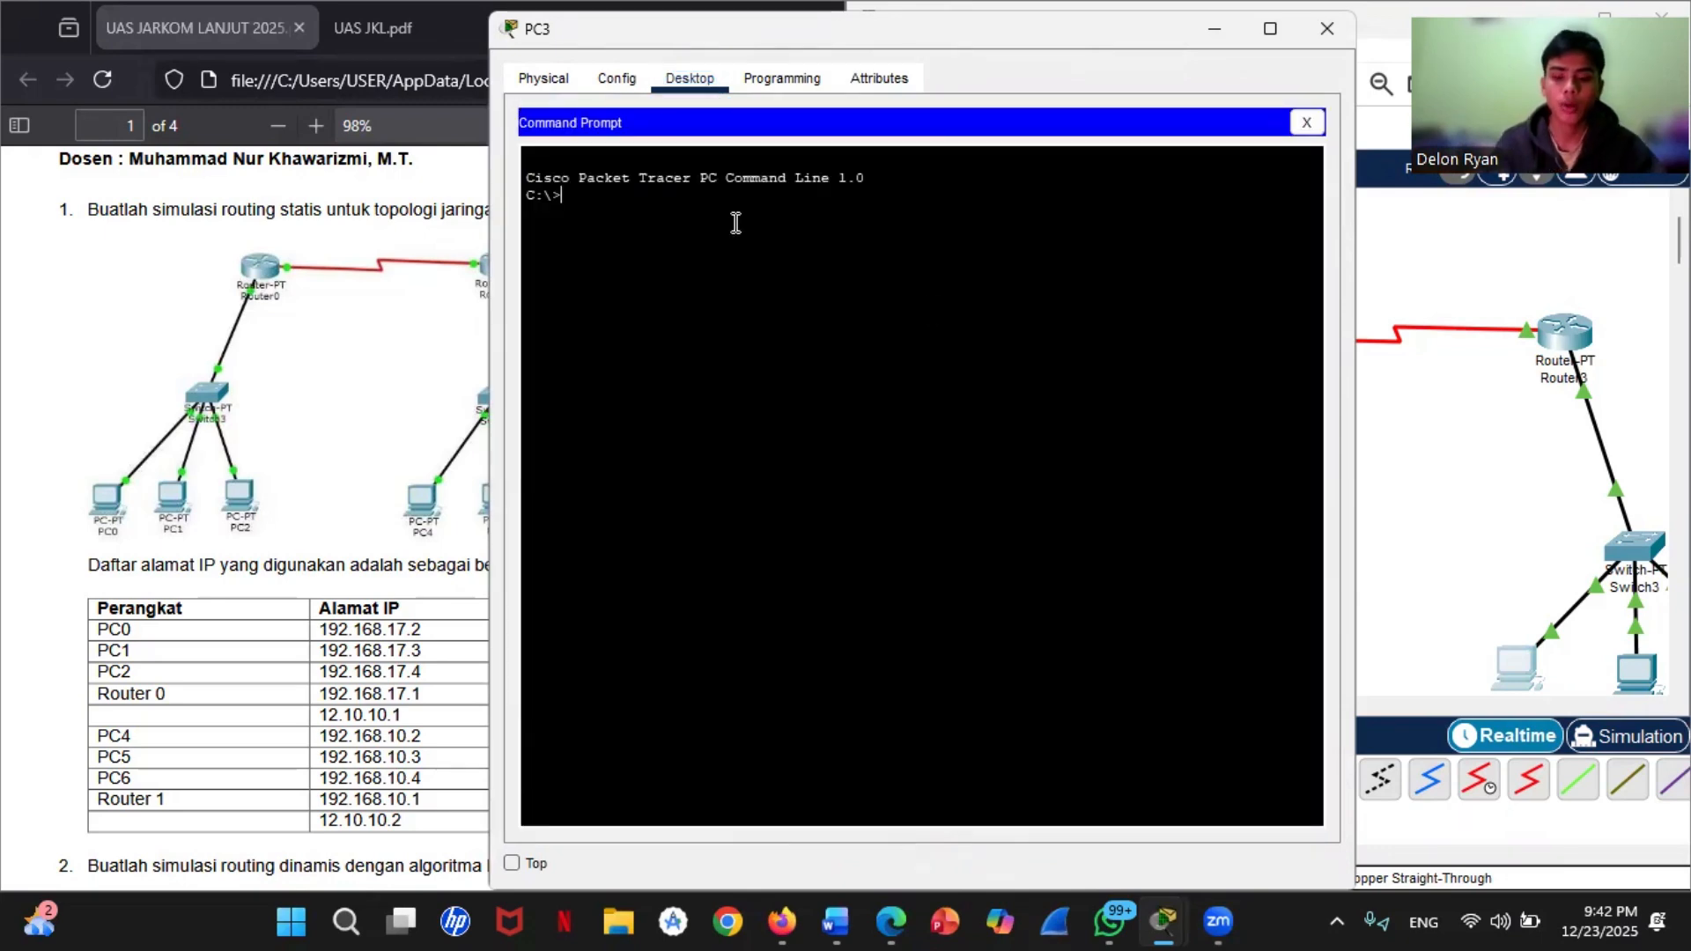
type("ping 192,1")
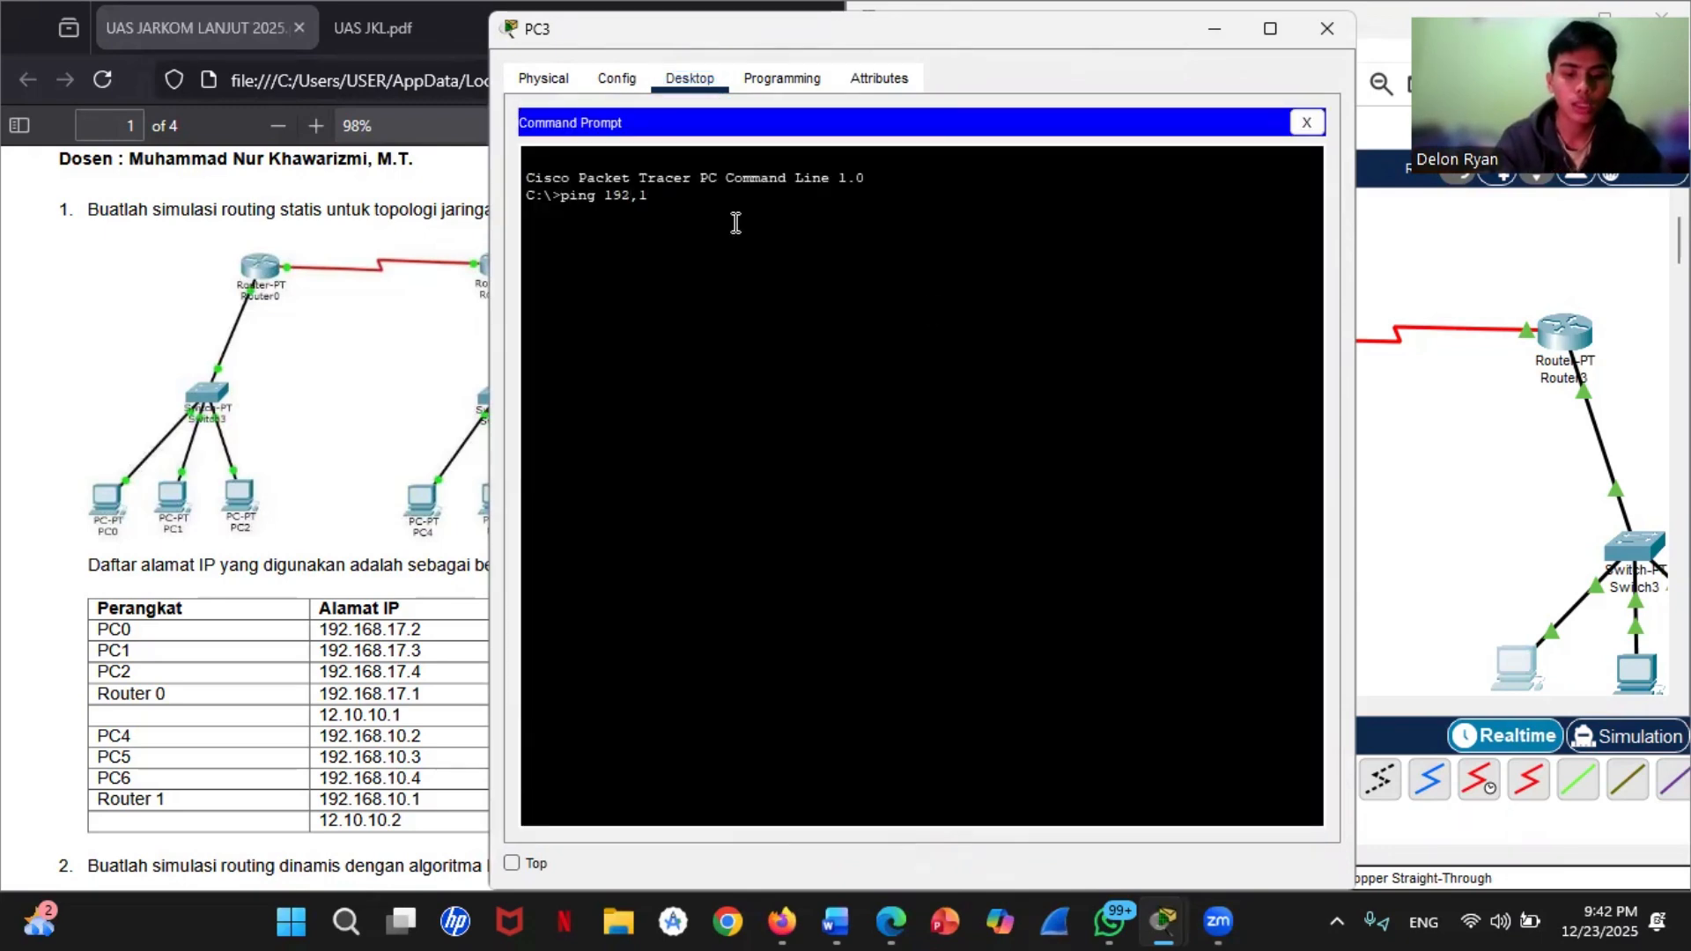
type("68,17")
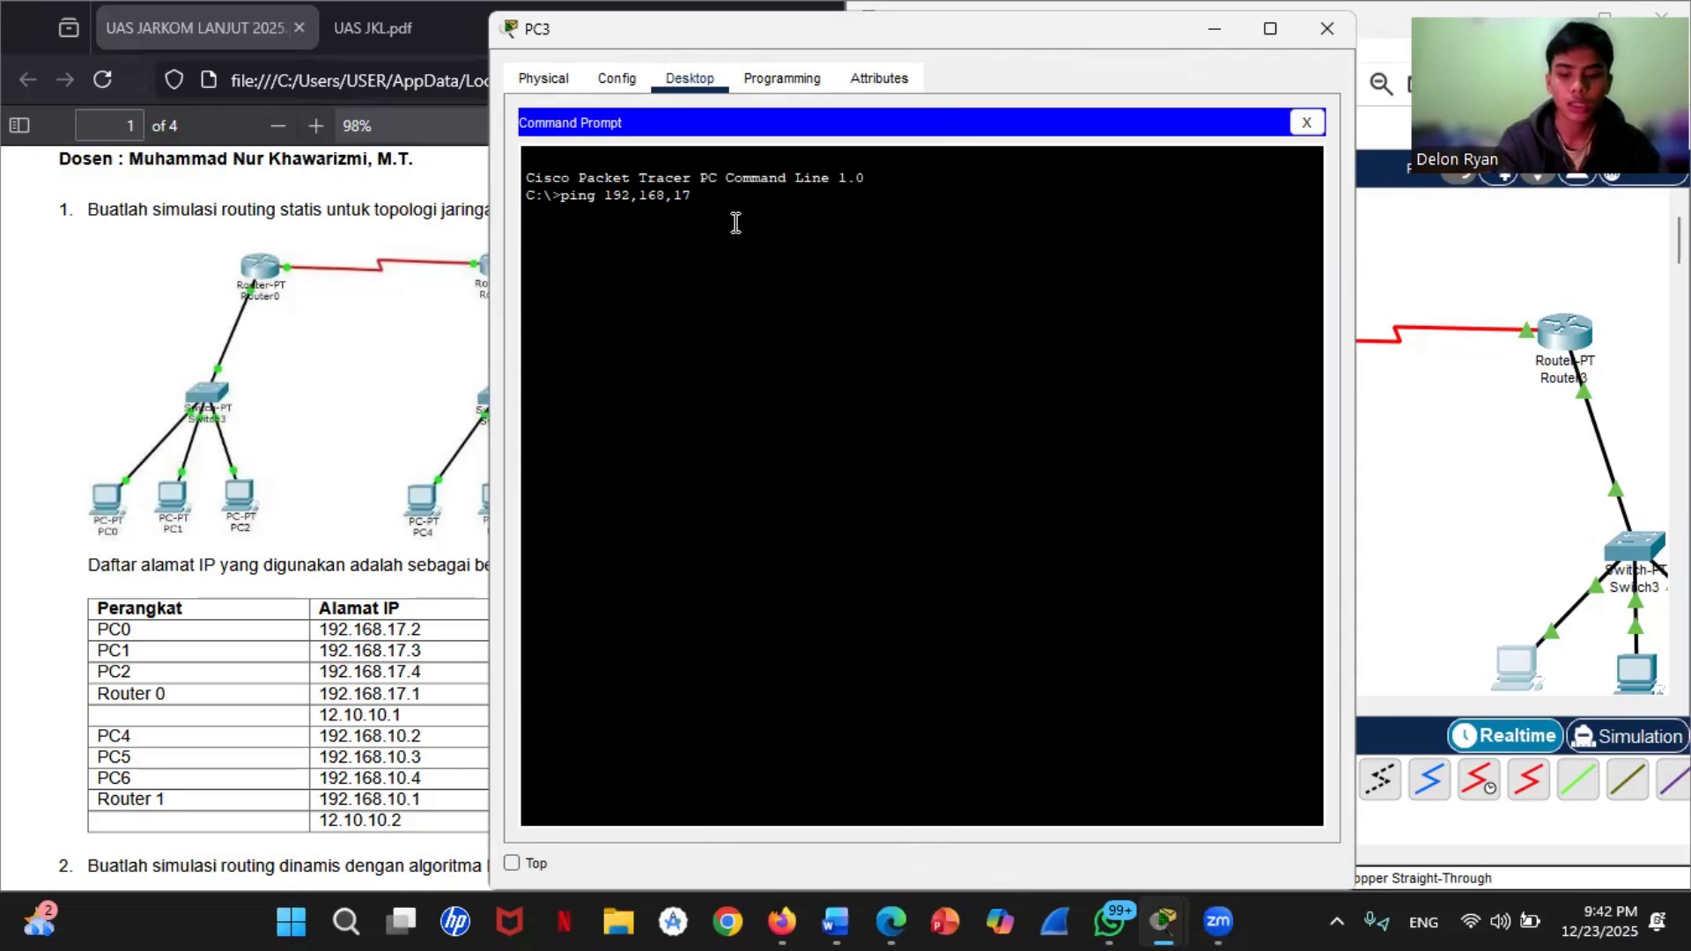
type(".2")
key("Return")
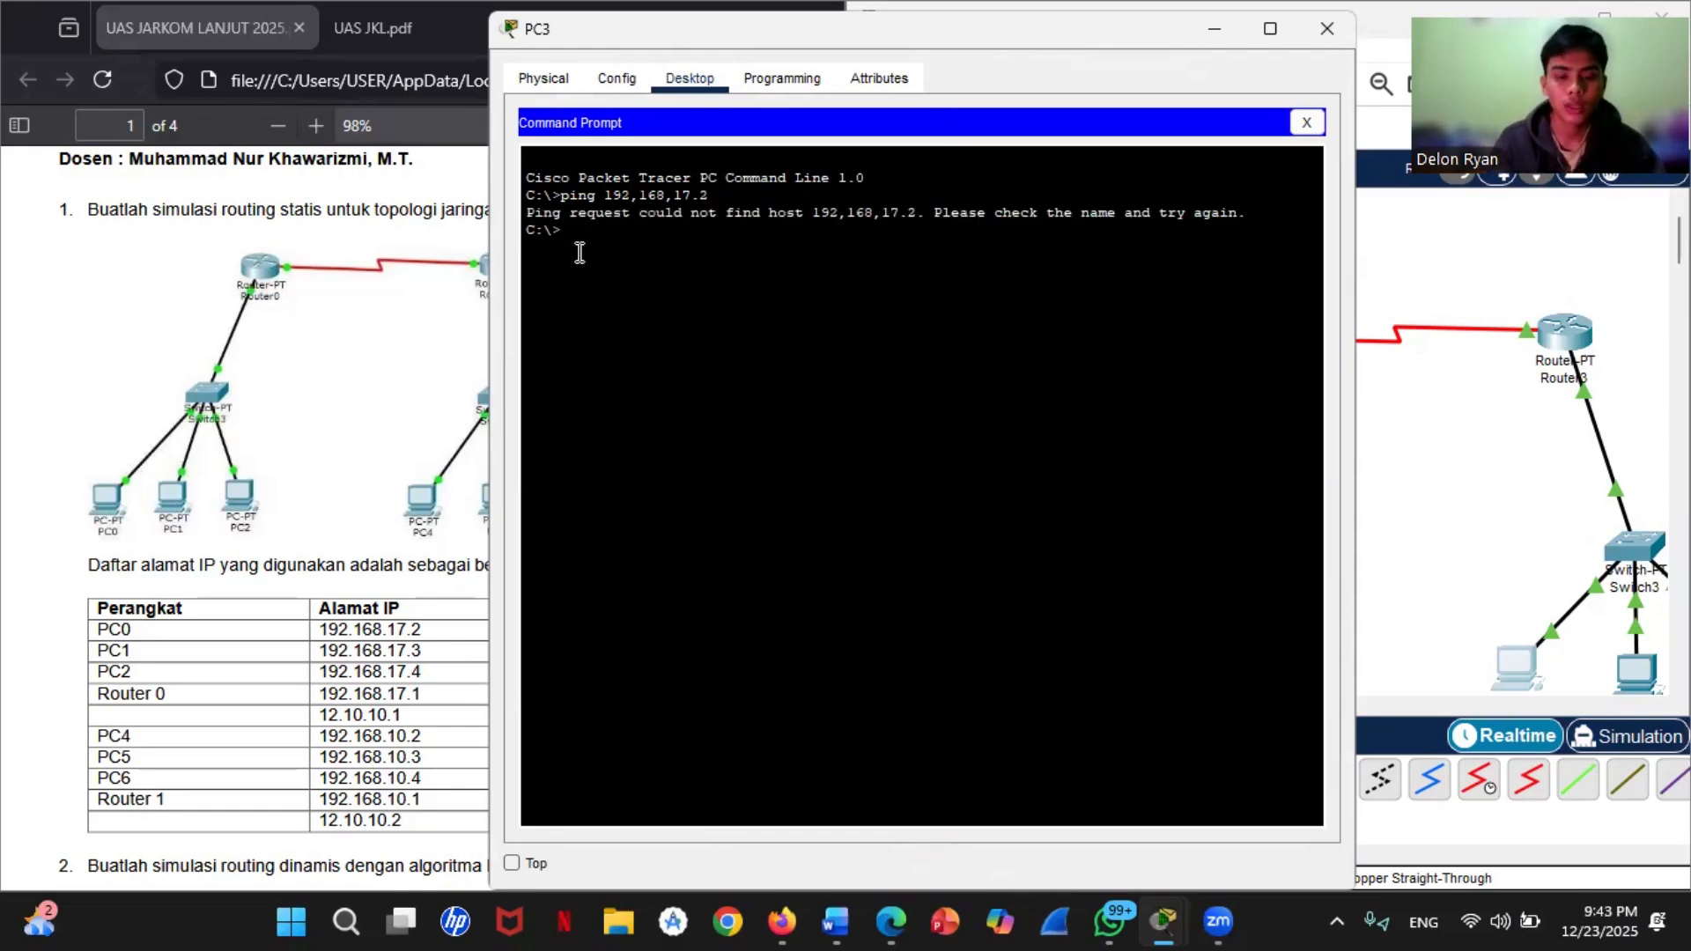
Step: Recall the ping command on PC3, correct its address separators to make 192.168.17.2, and run it
key("Up")
key("Left")
key("Left")
key("Left")
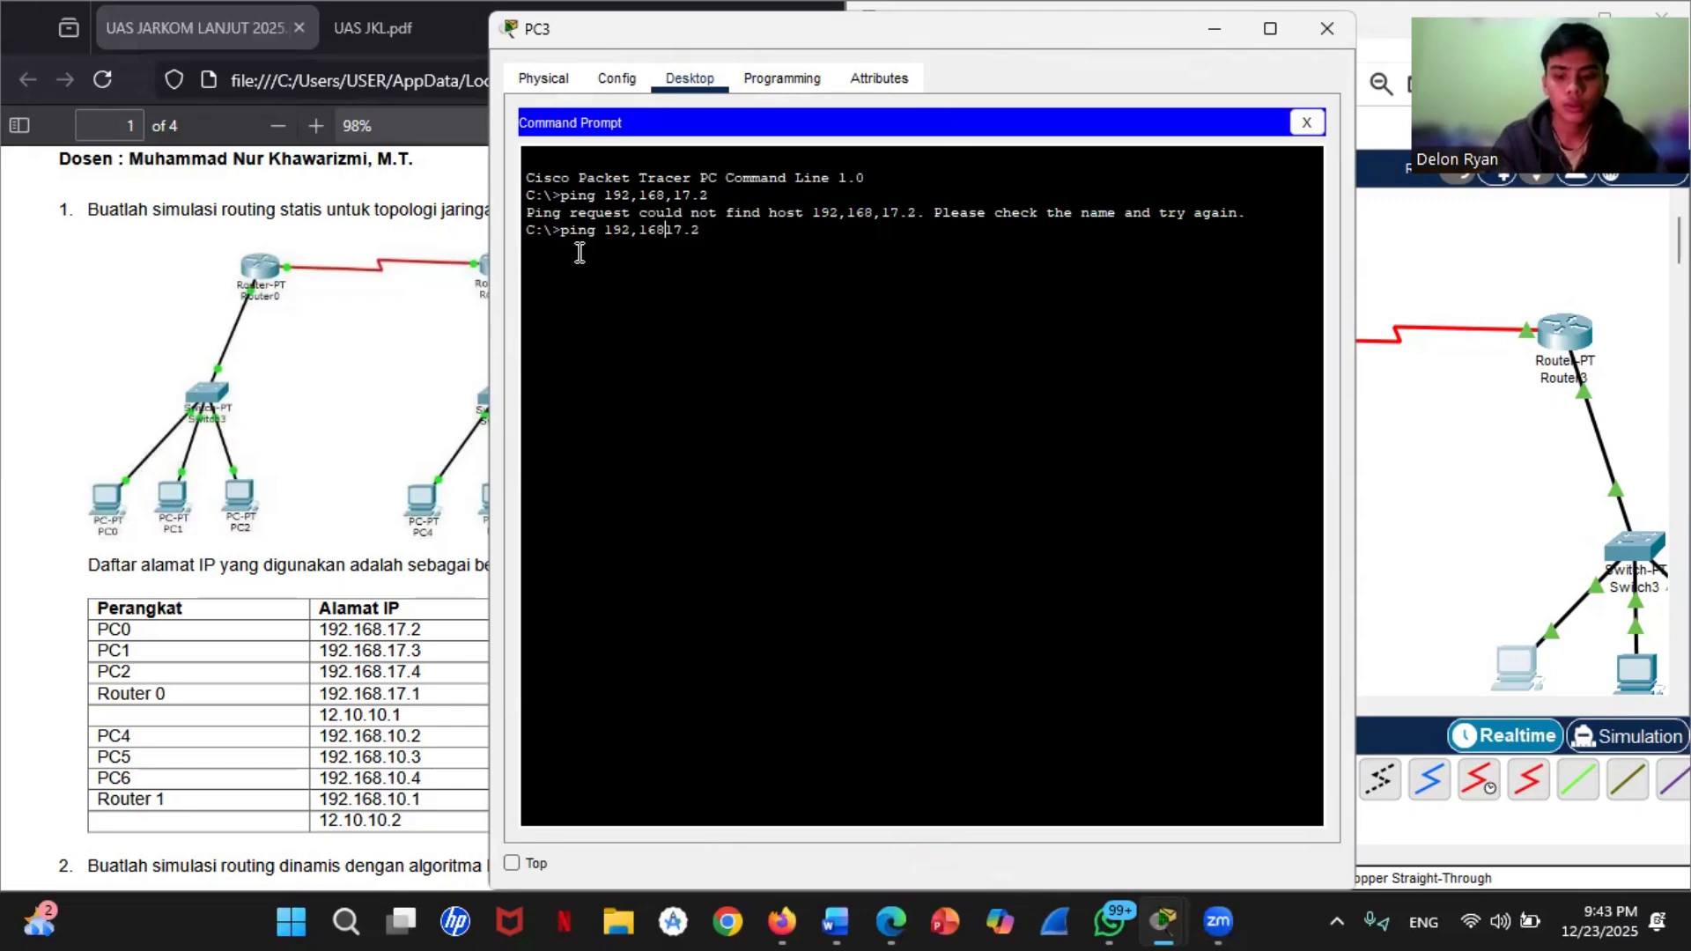
type(".")
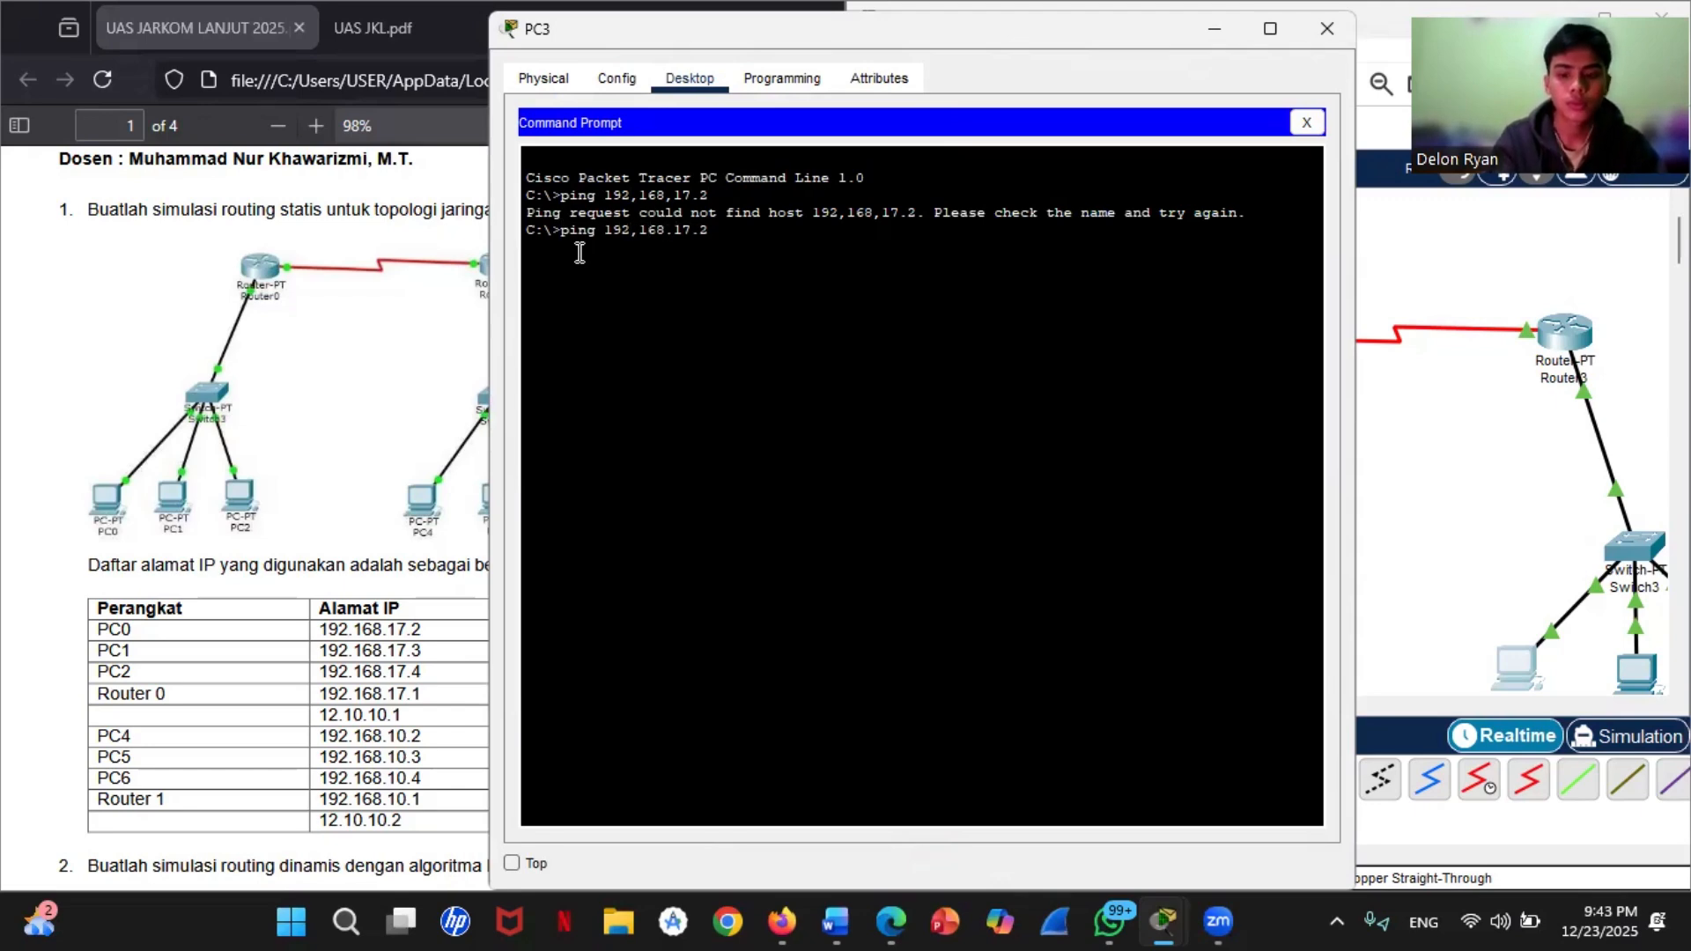
key("Left")
key("Left")
key("Left")
key("Left")
key("BackSpace")
type(".")
key("Return")
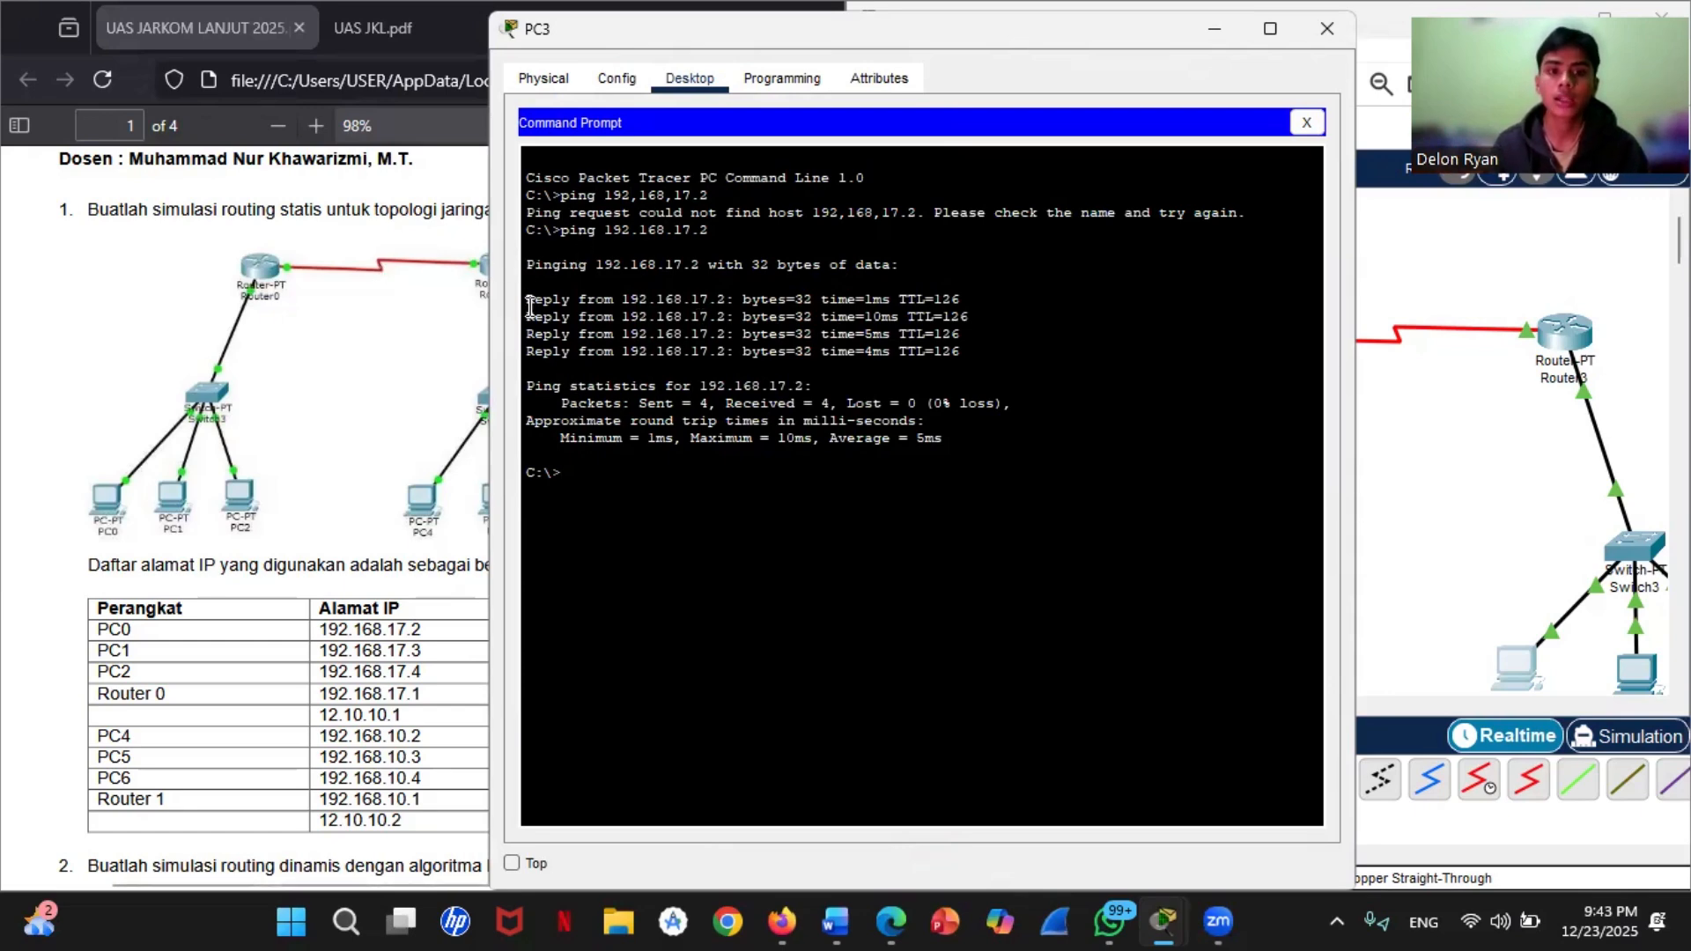
Step: Ping the neighbouring PC at 192.168.10.3 from PC3's command prompt, and return to the topology workspace
left_click(1504, 528)
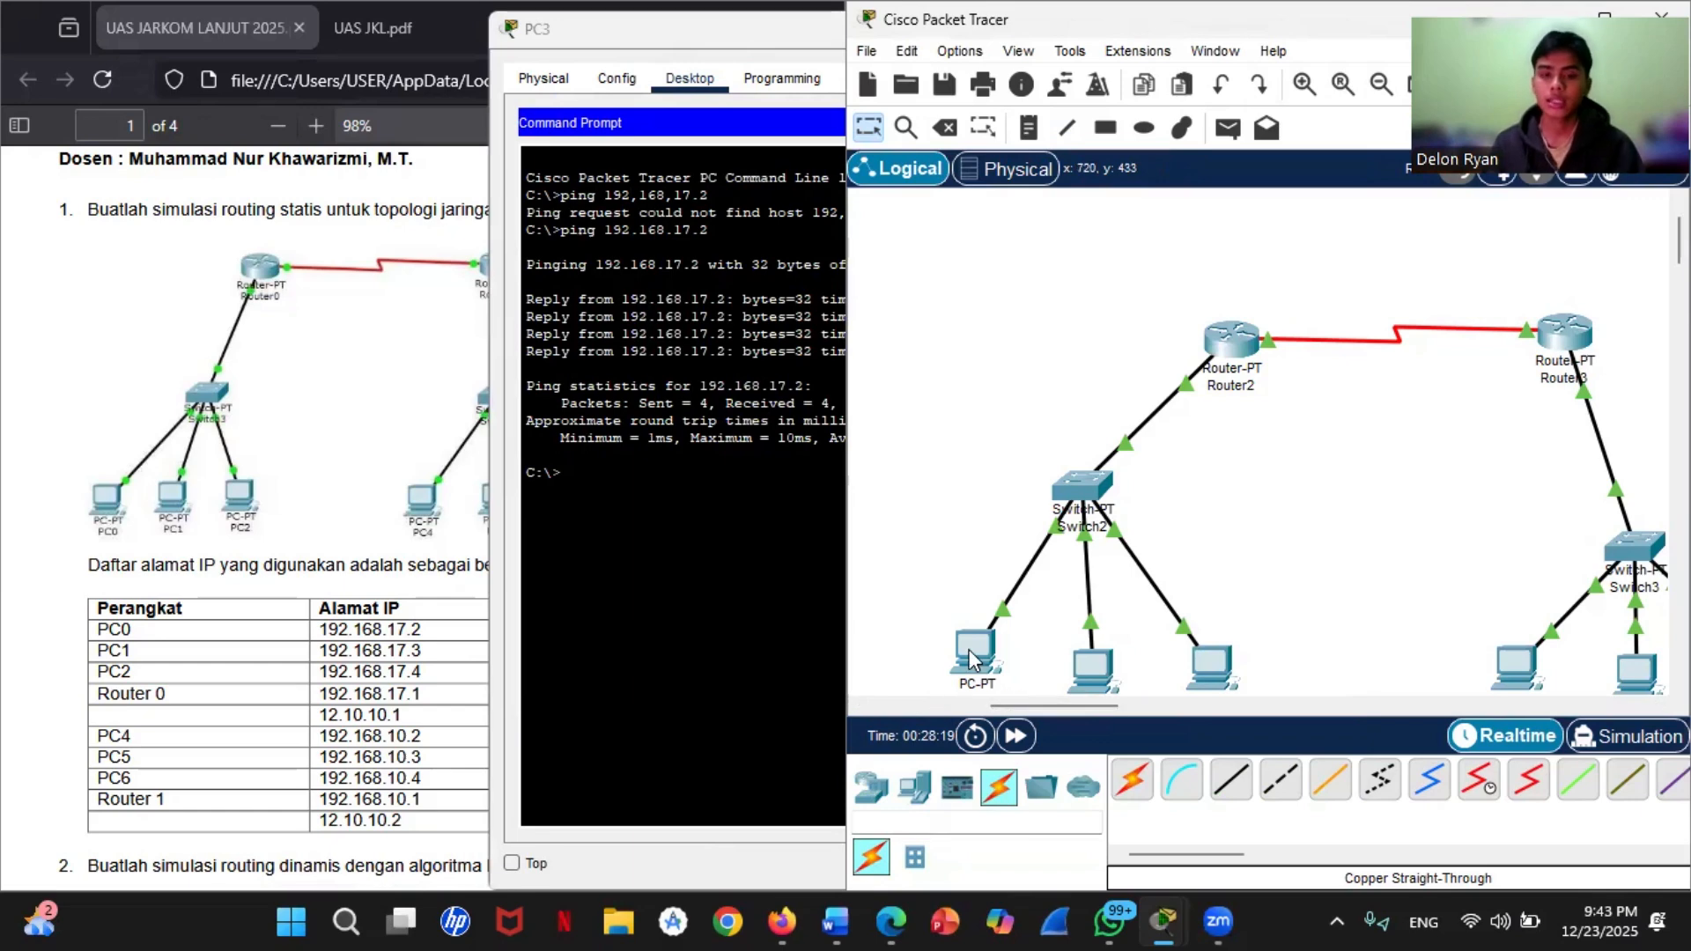
left_click(701, 528)
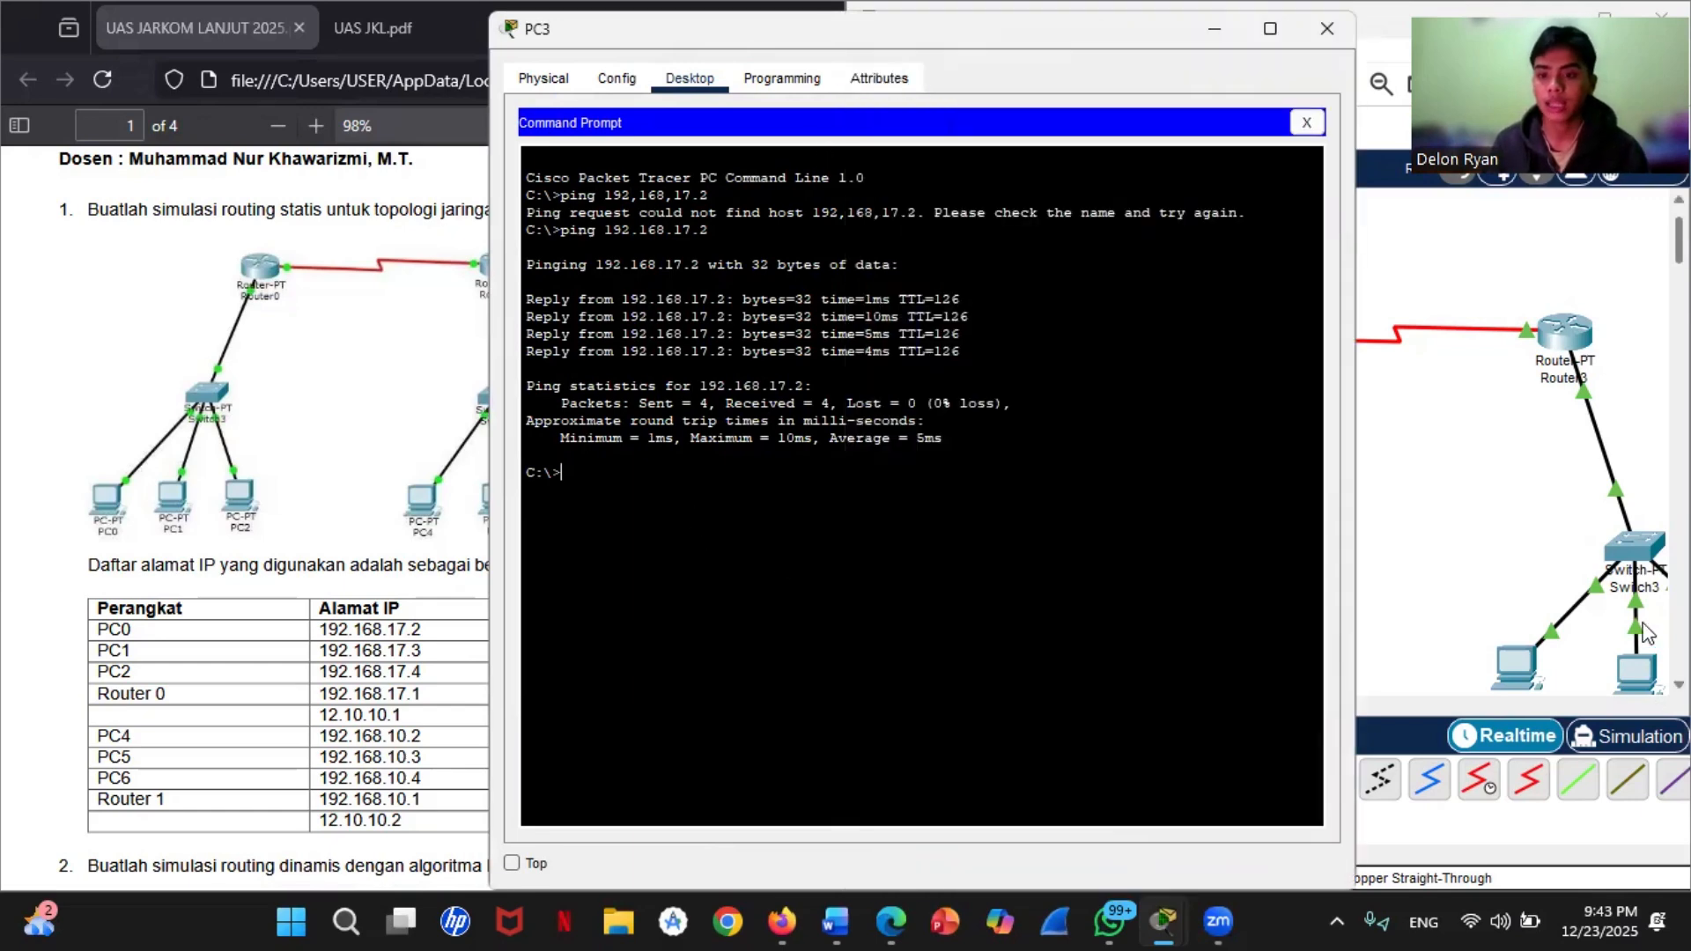
left_click(1643, 687)
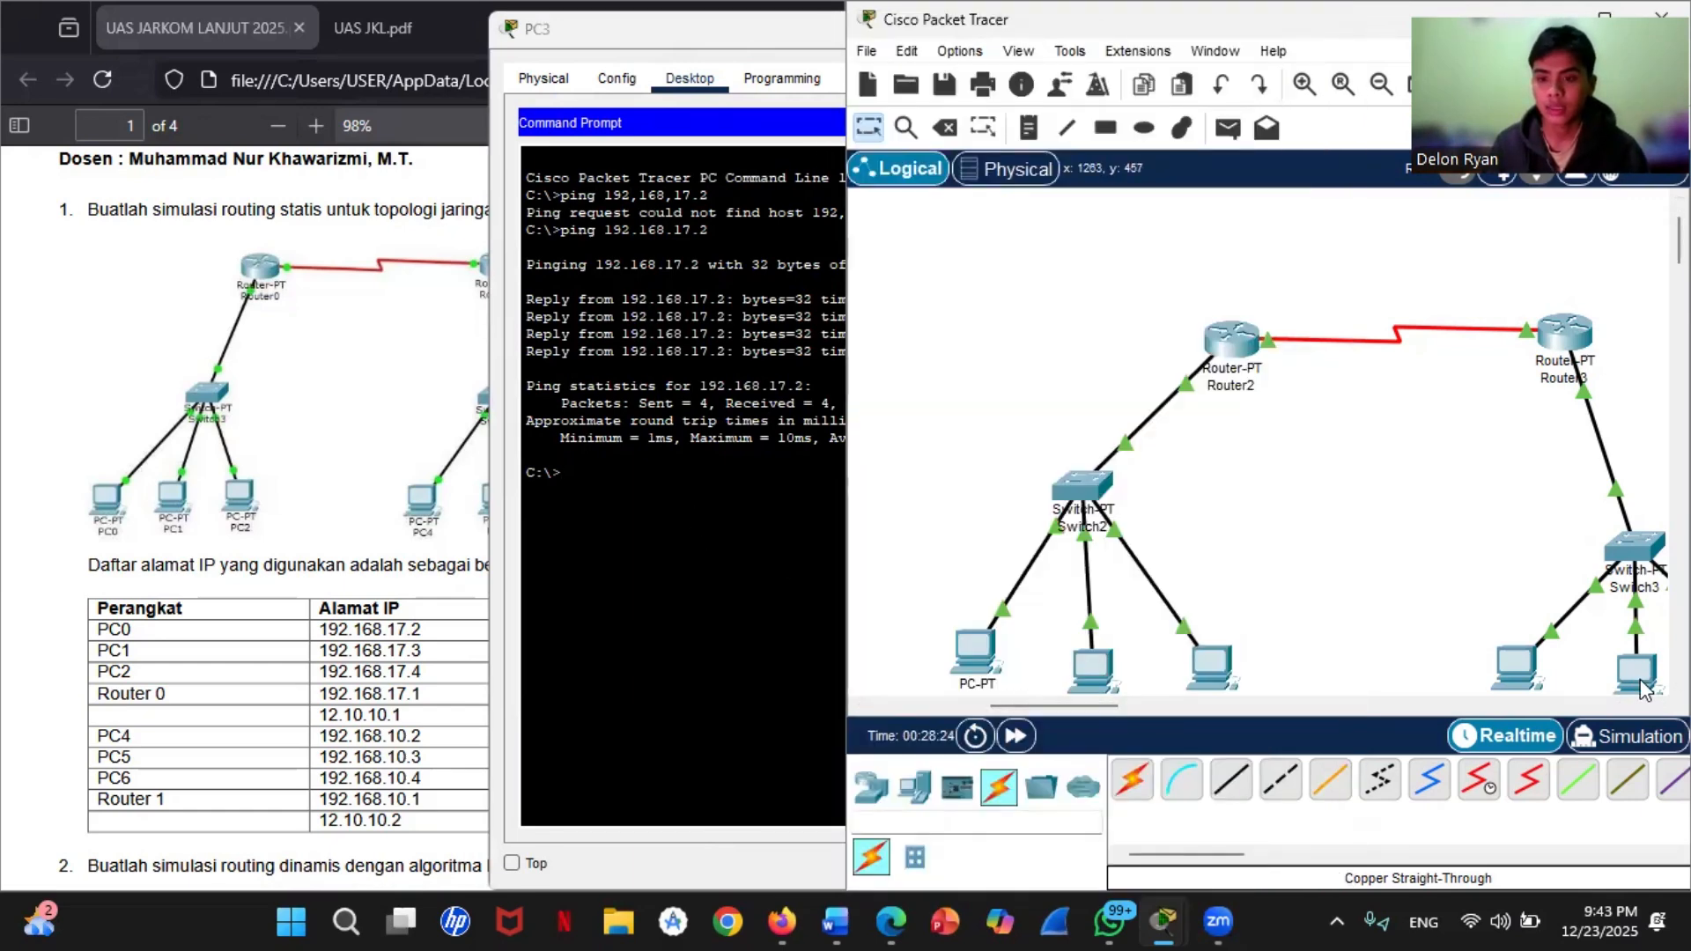
left_click(631, 480)
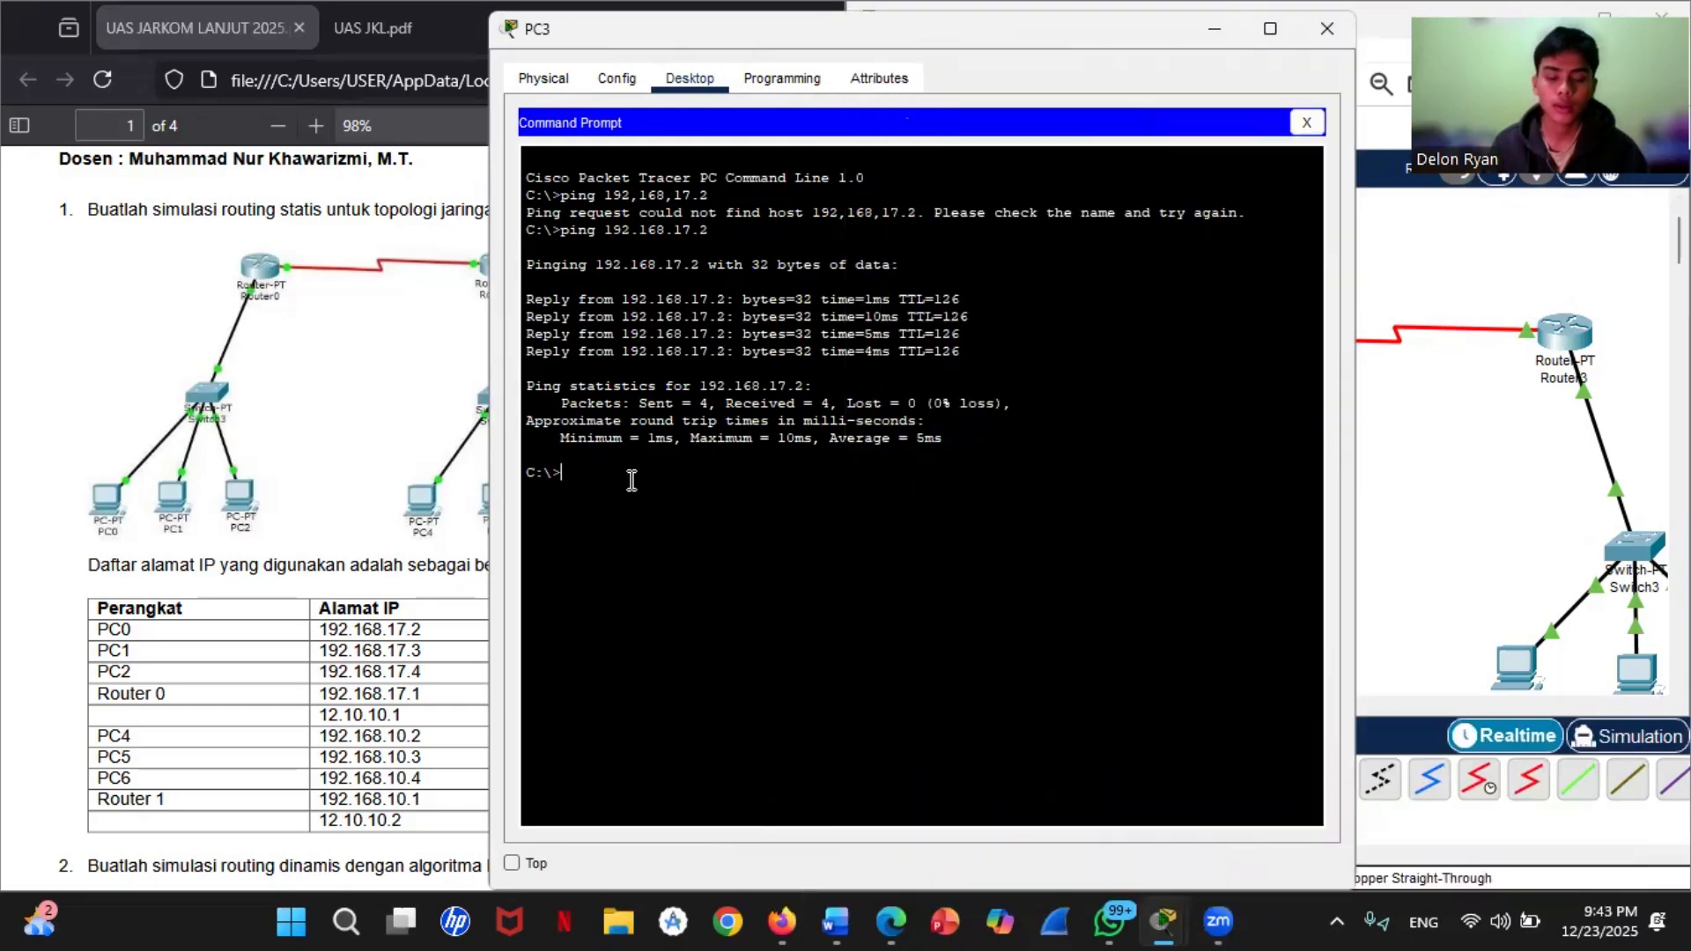
key("Up")
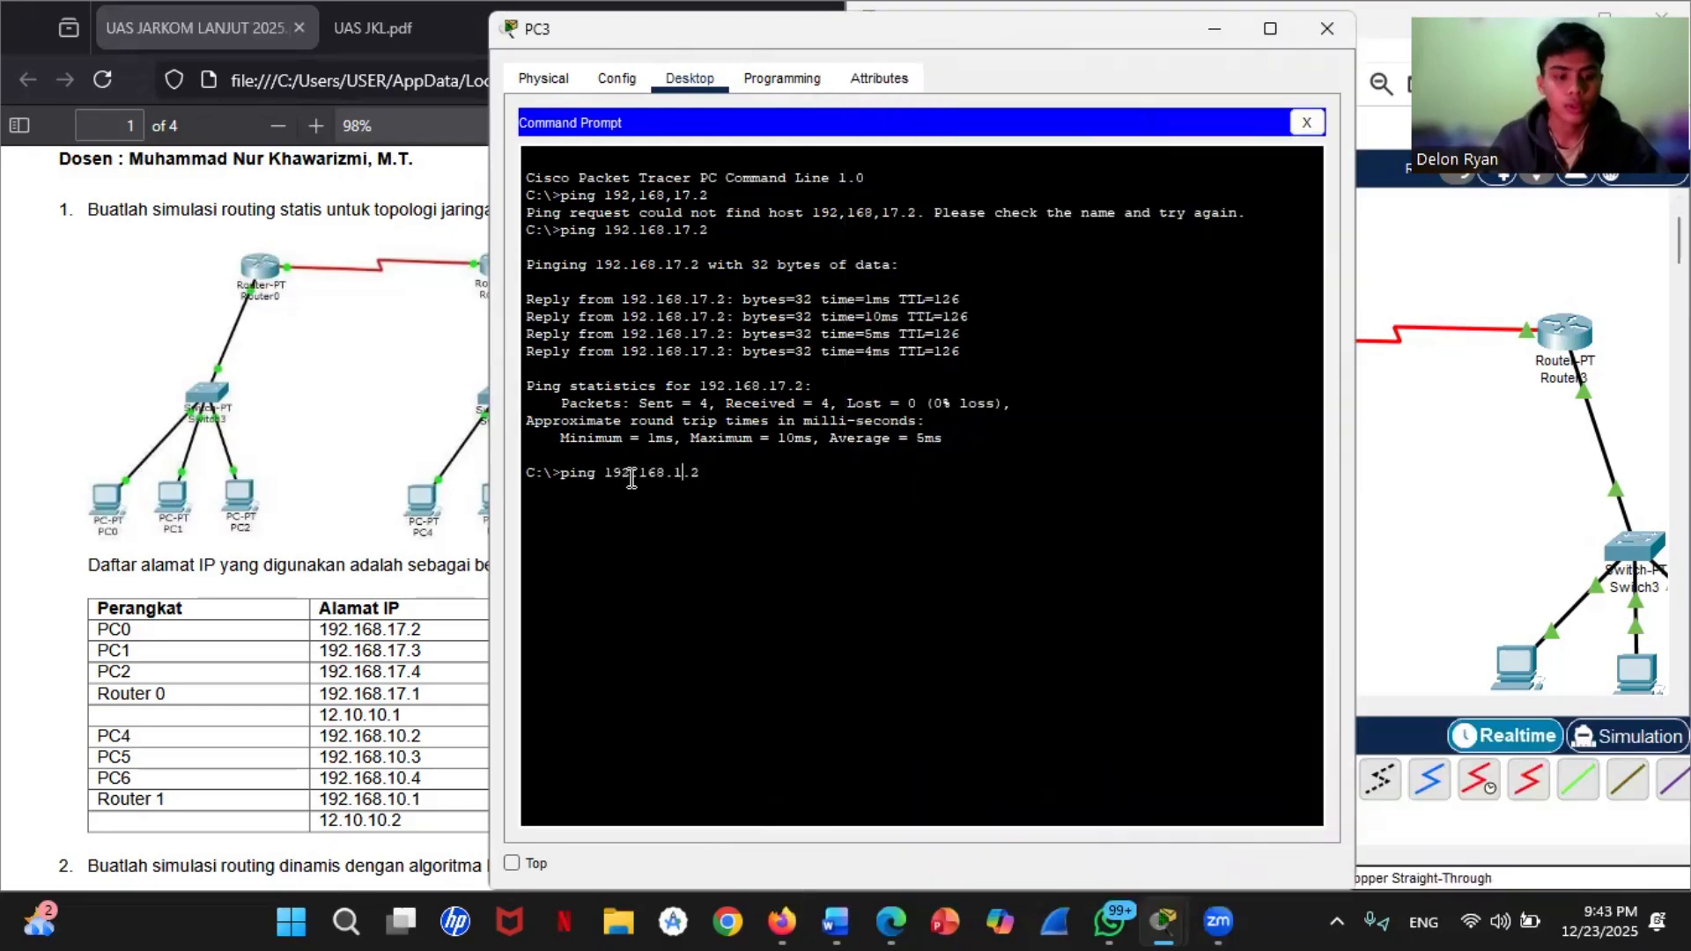
type("0")
key("BackSpace")
type("3")
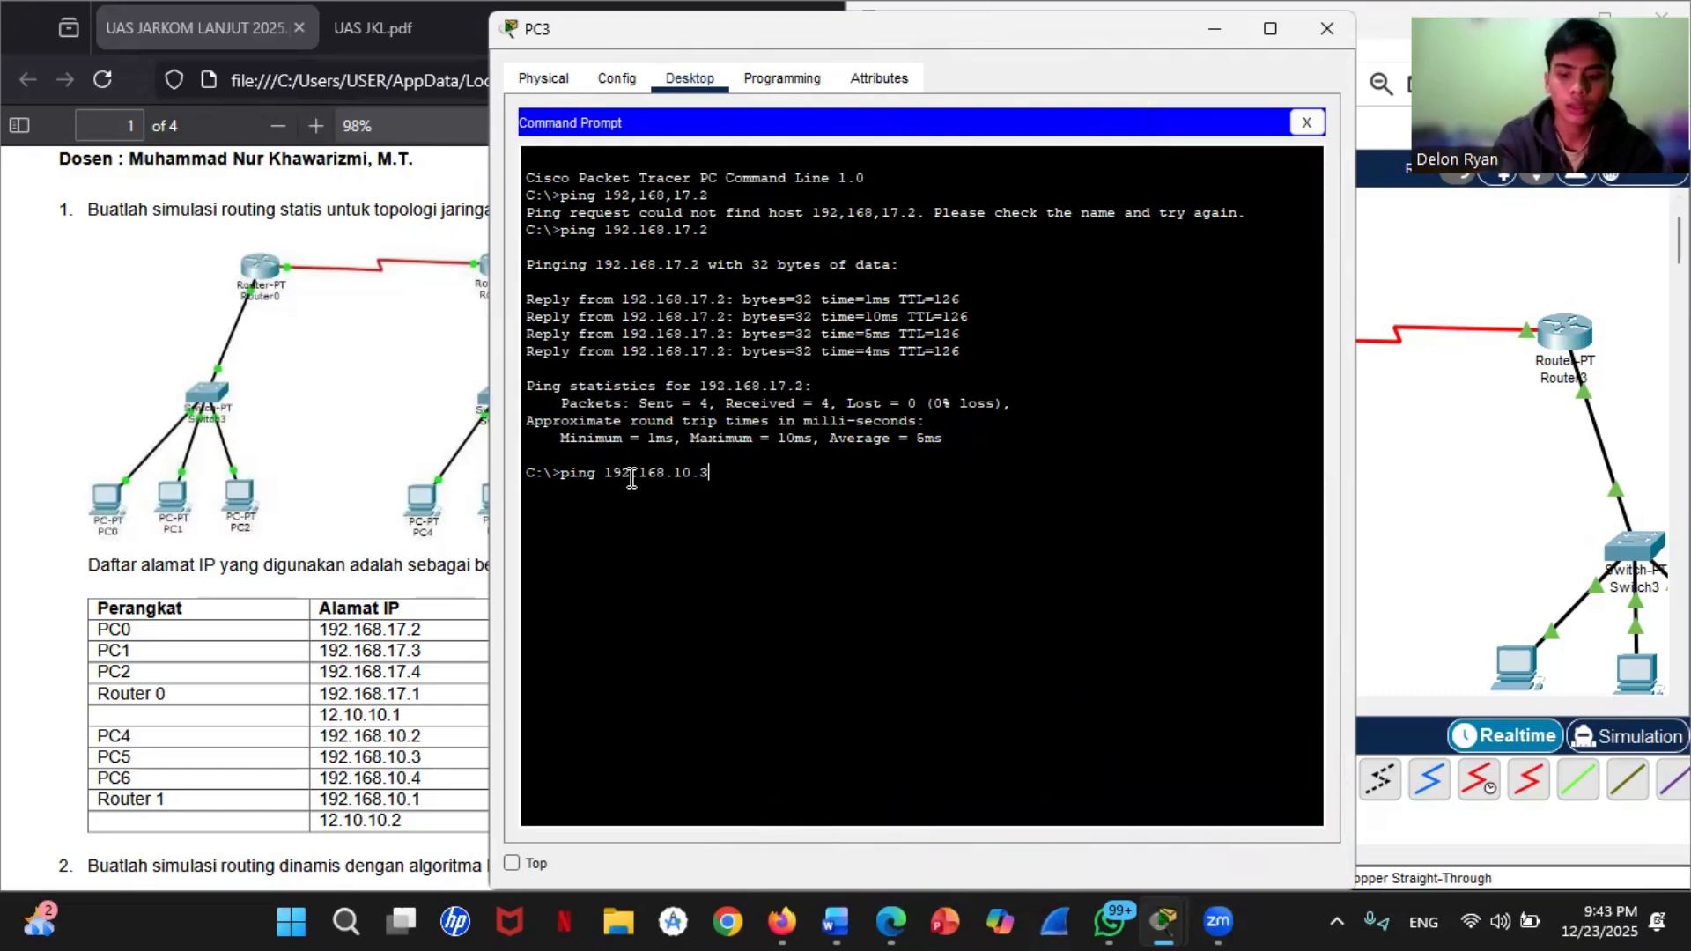
key("Return")
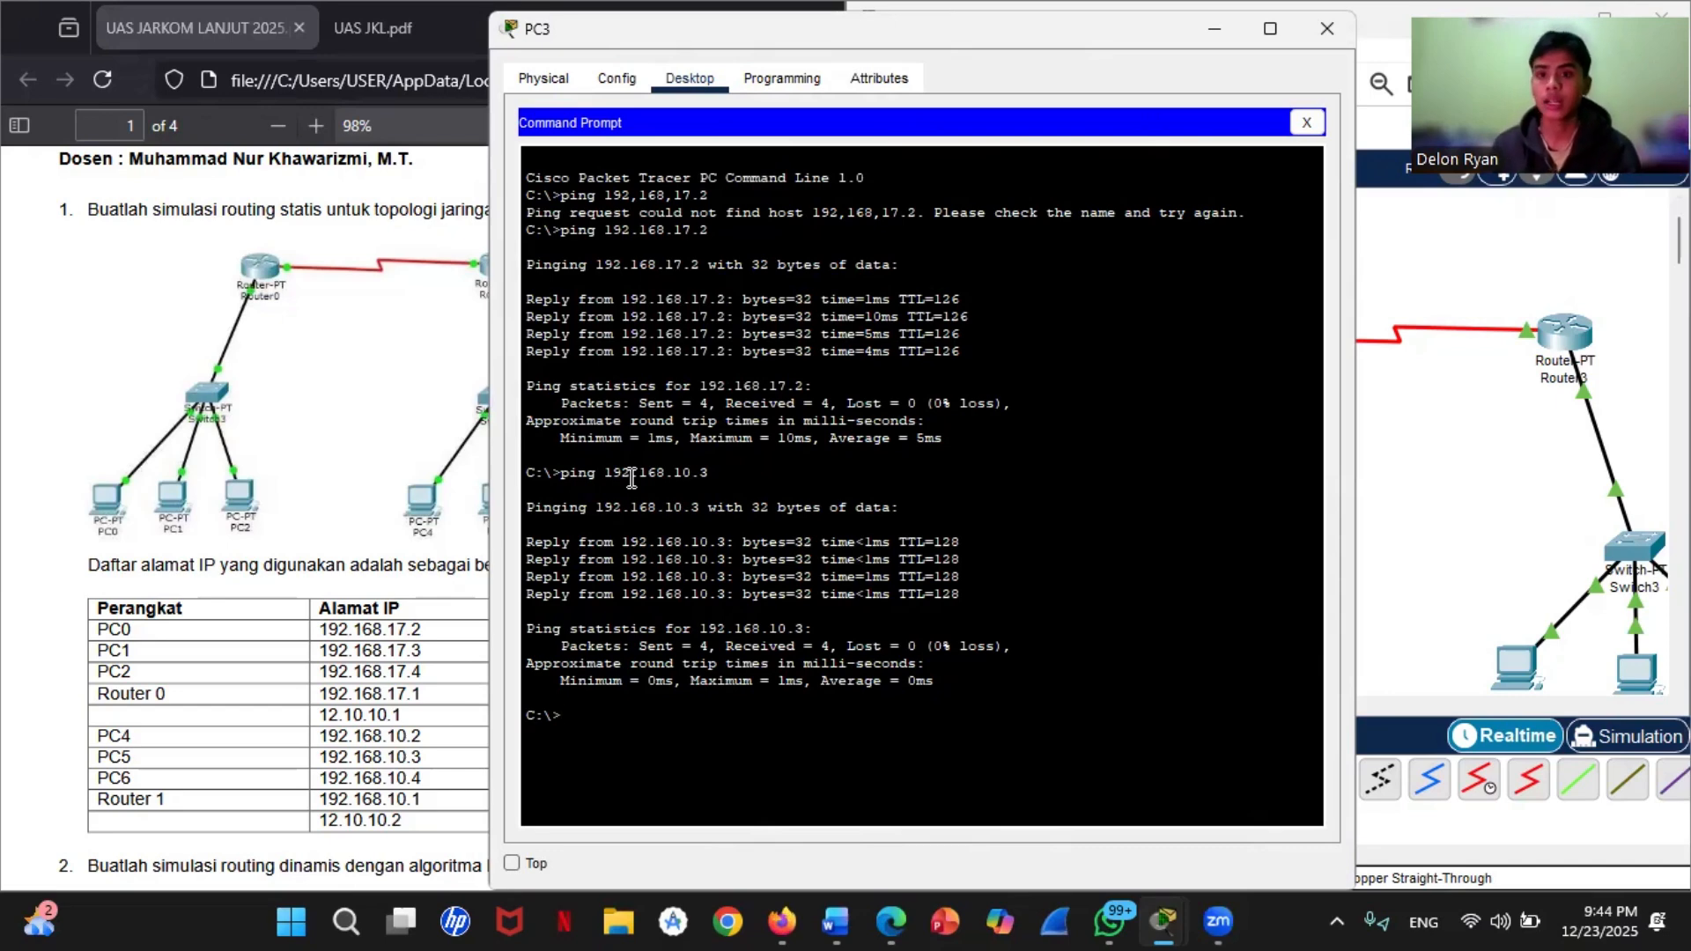
left_click(1504, 528)
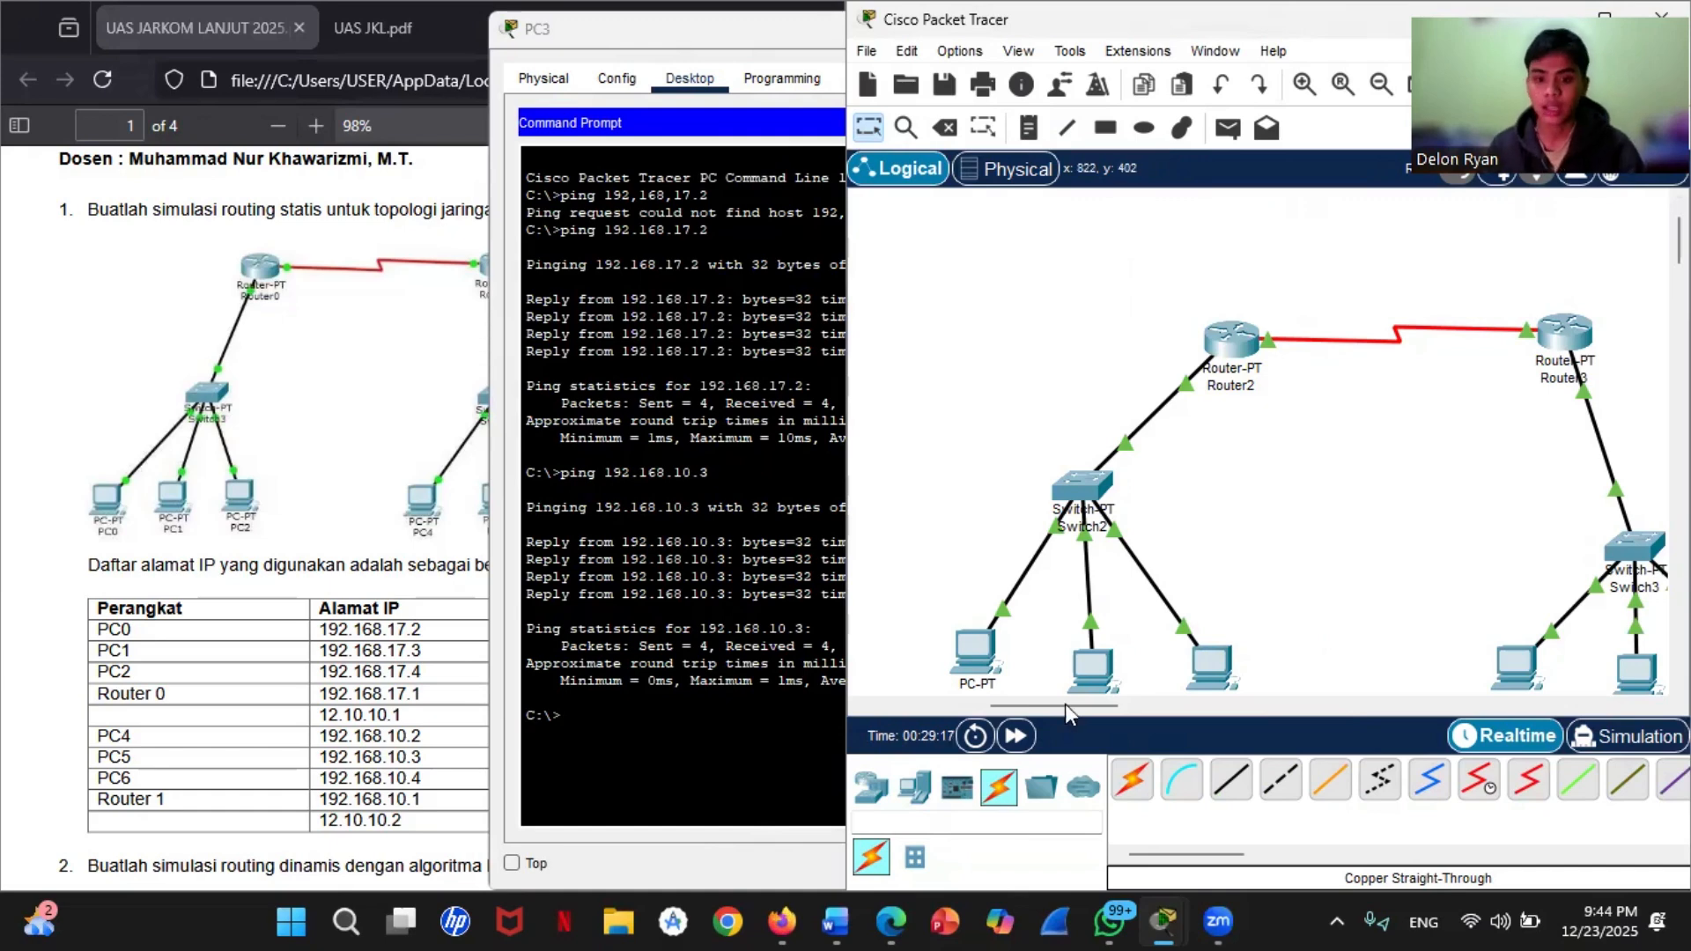
Step: Place three PT-Router devices in a row across the empty workspace for the RIP topology
left_click(1002, 866)
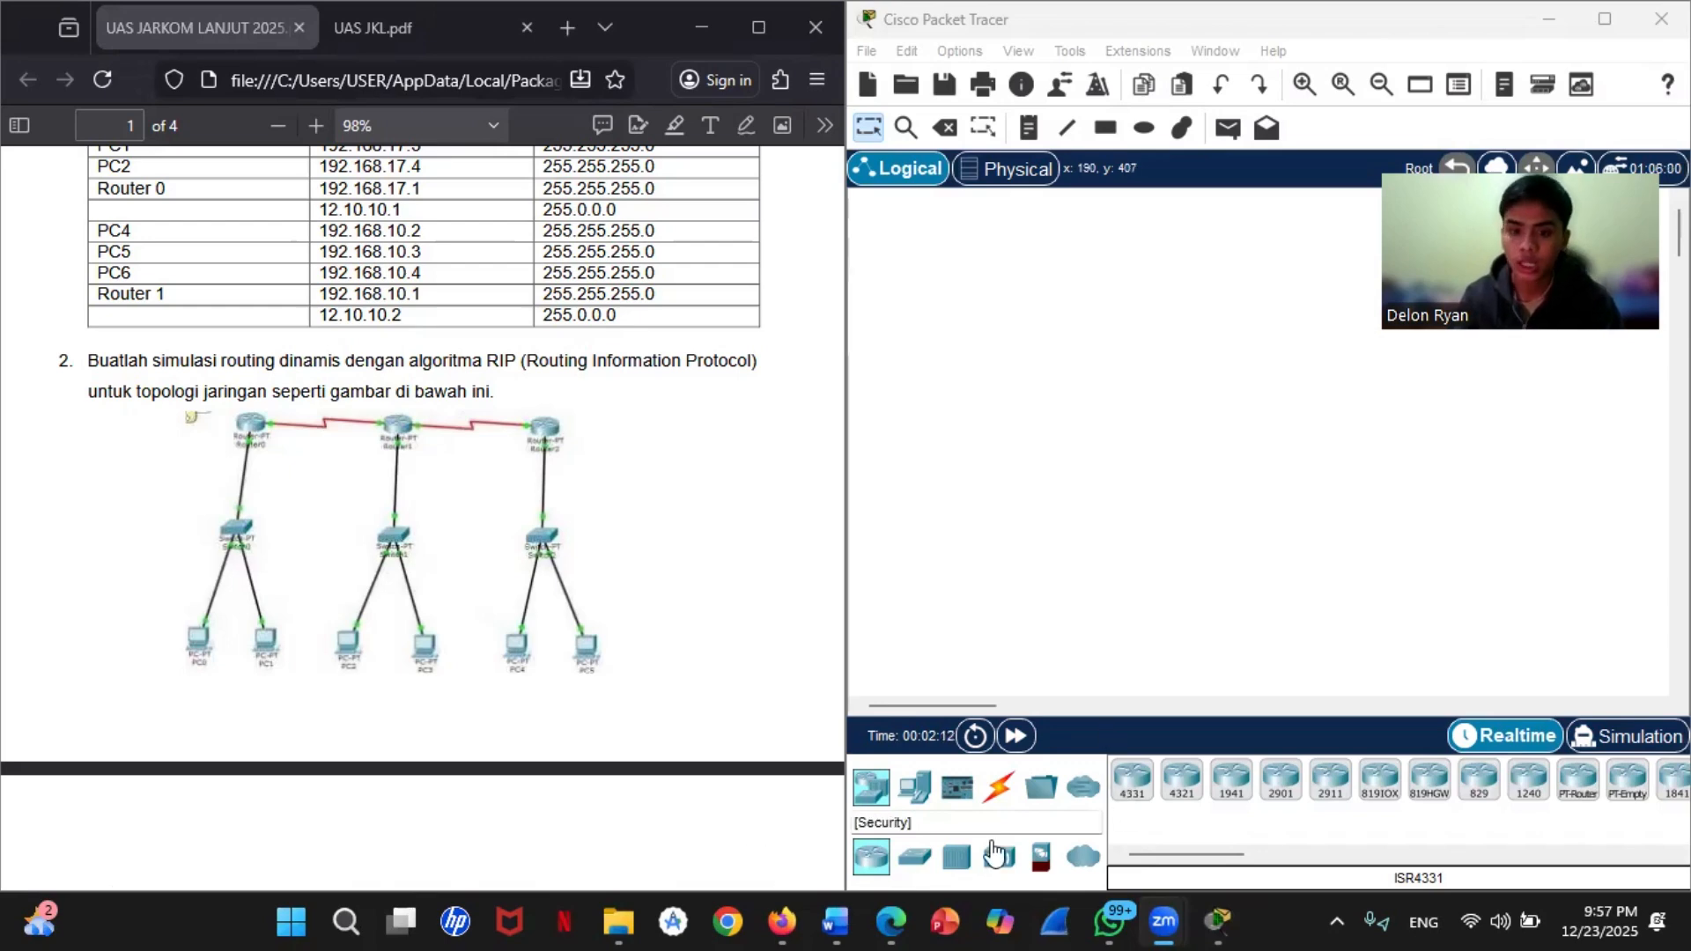
left_click(905, 863)
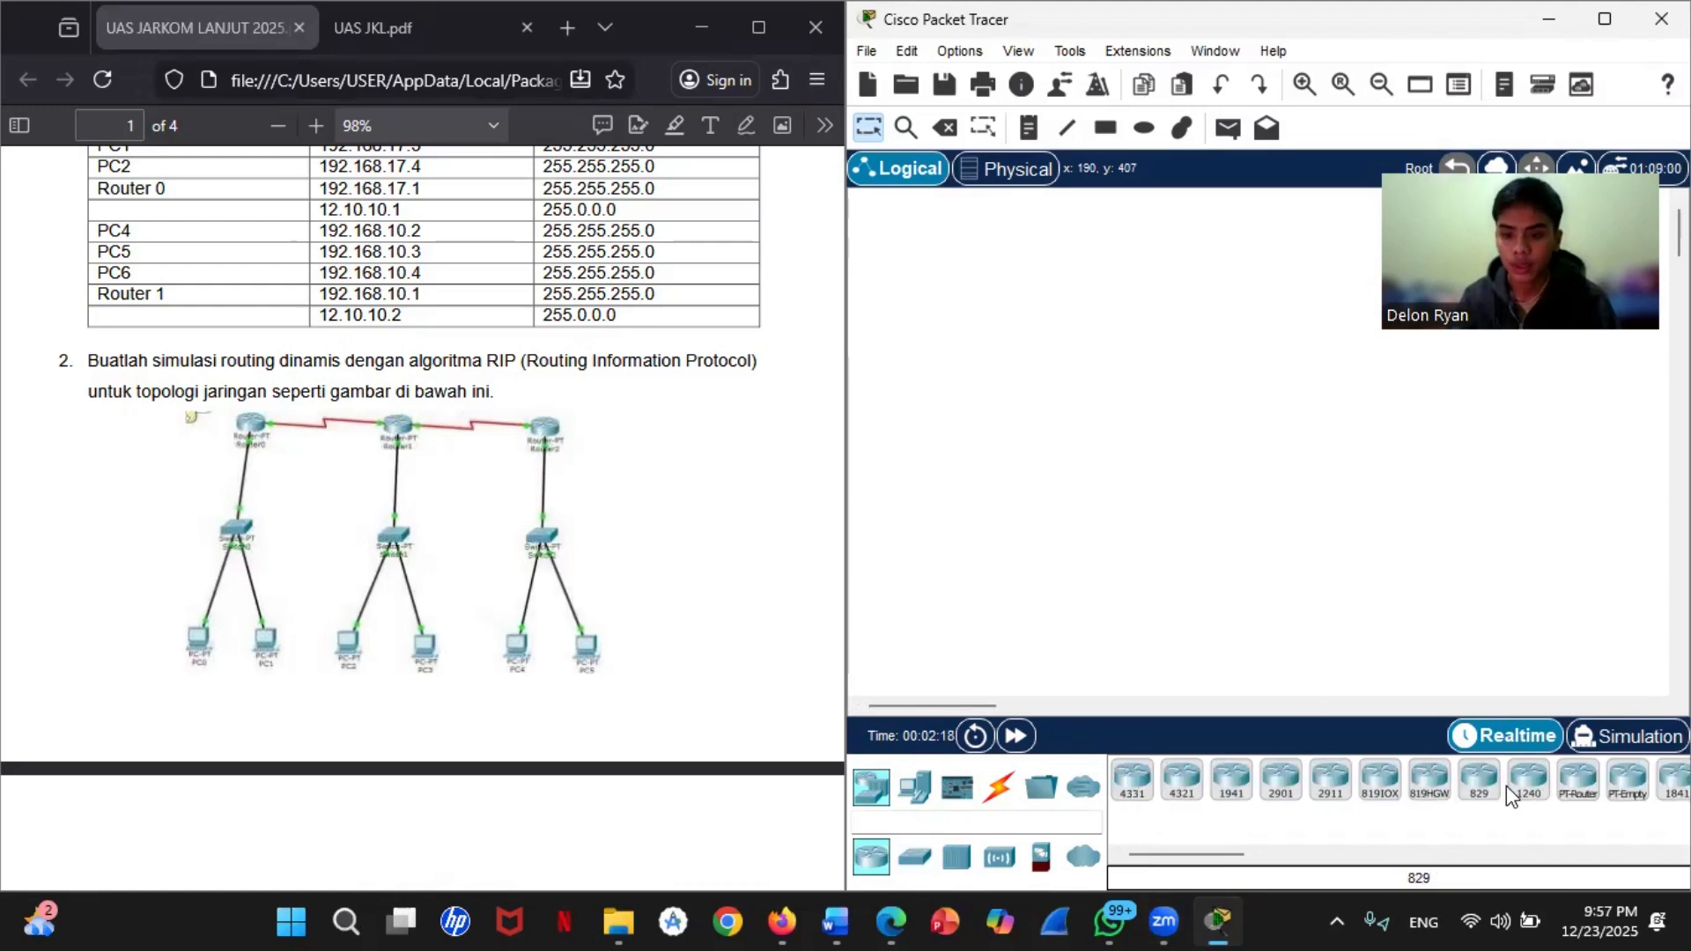
left_click_drag(1575, 786, 1057, 393)
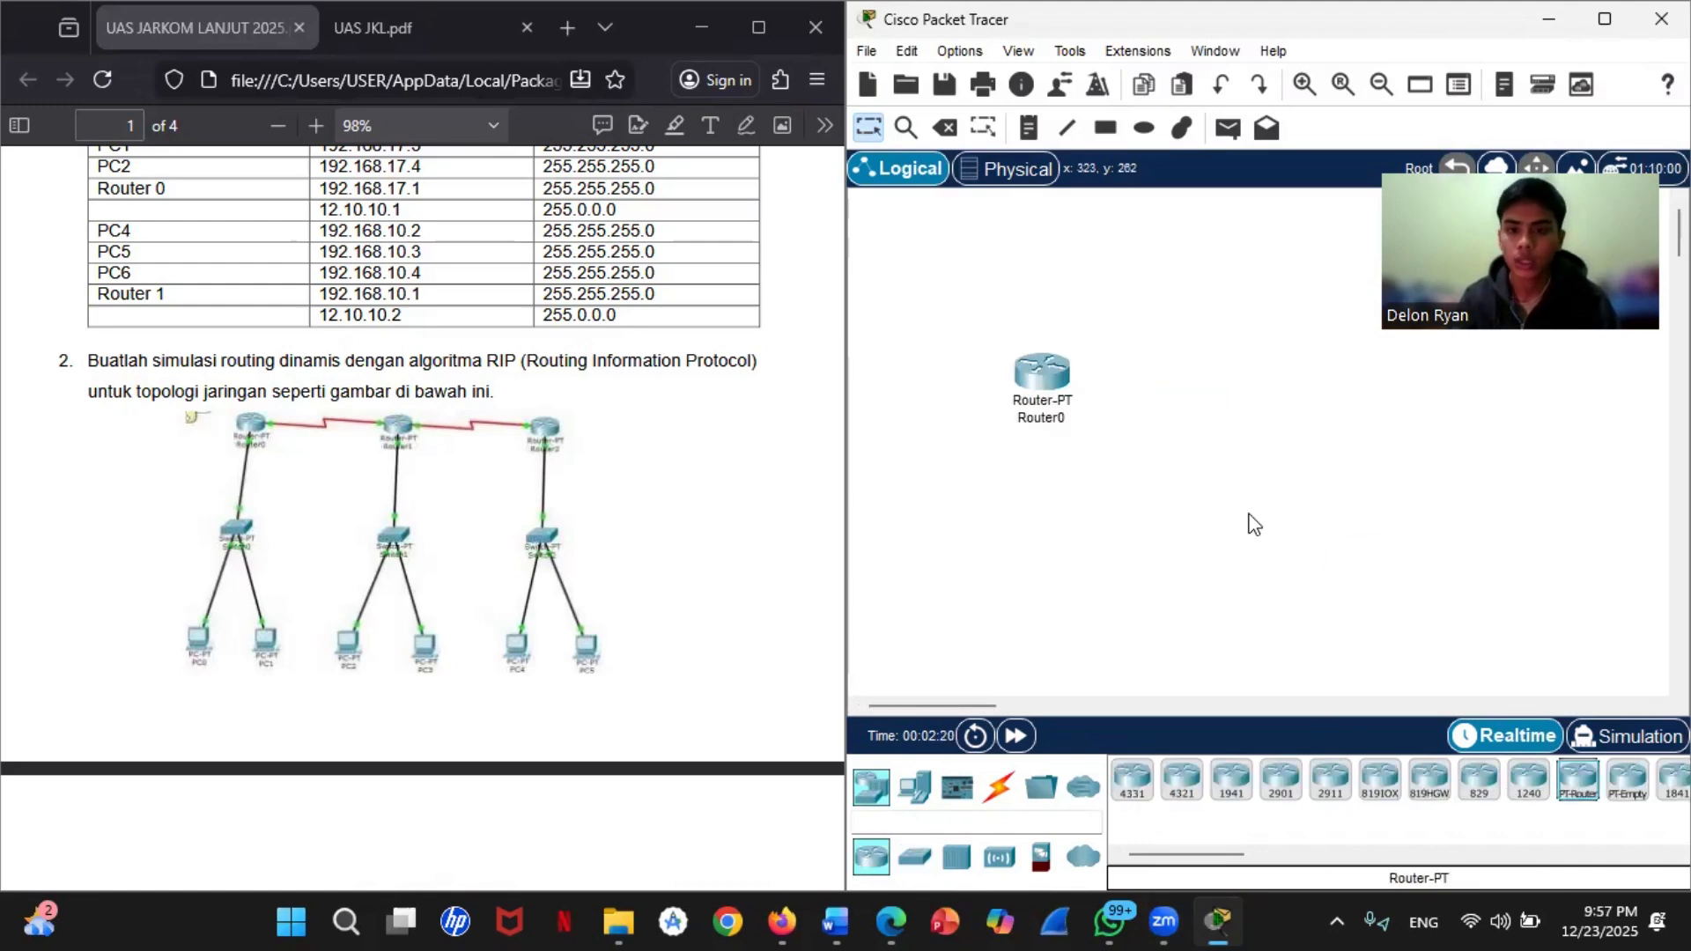
left_click_drag(1585, 793, 1570, 407)
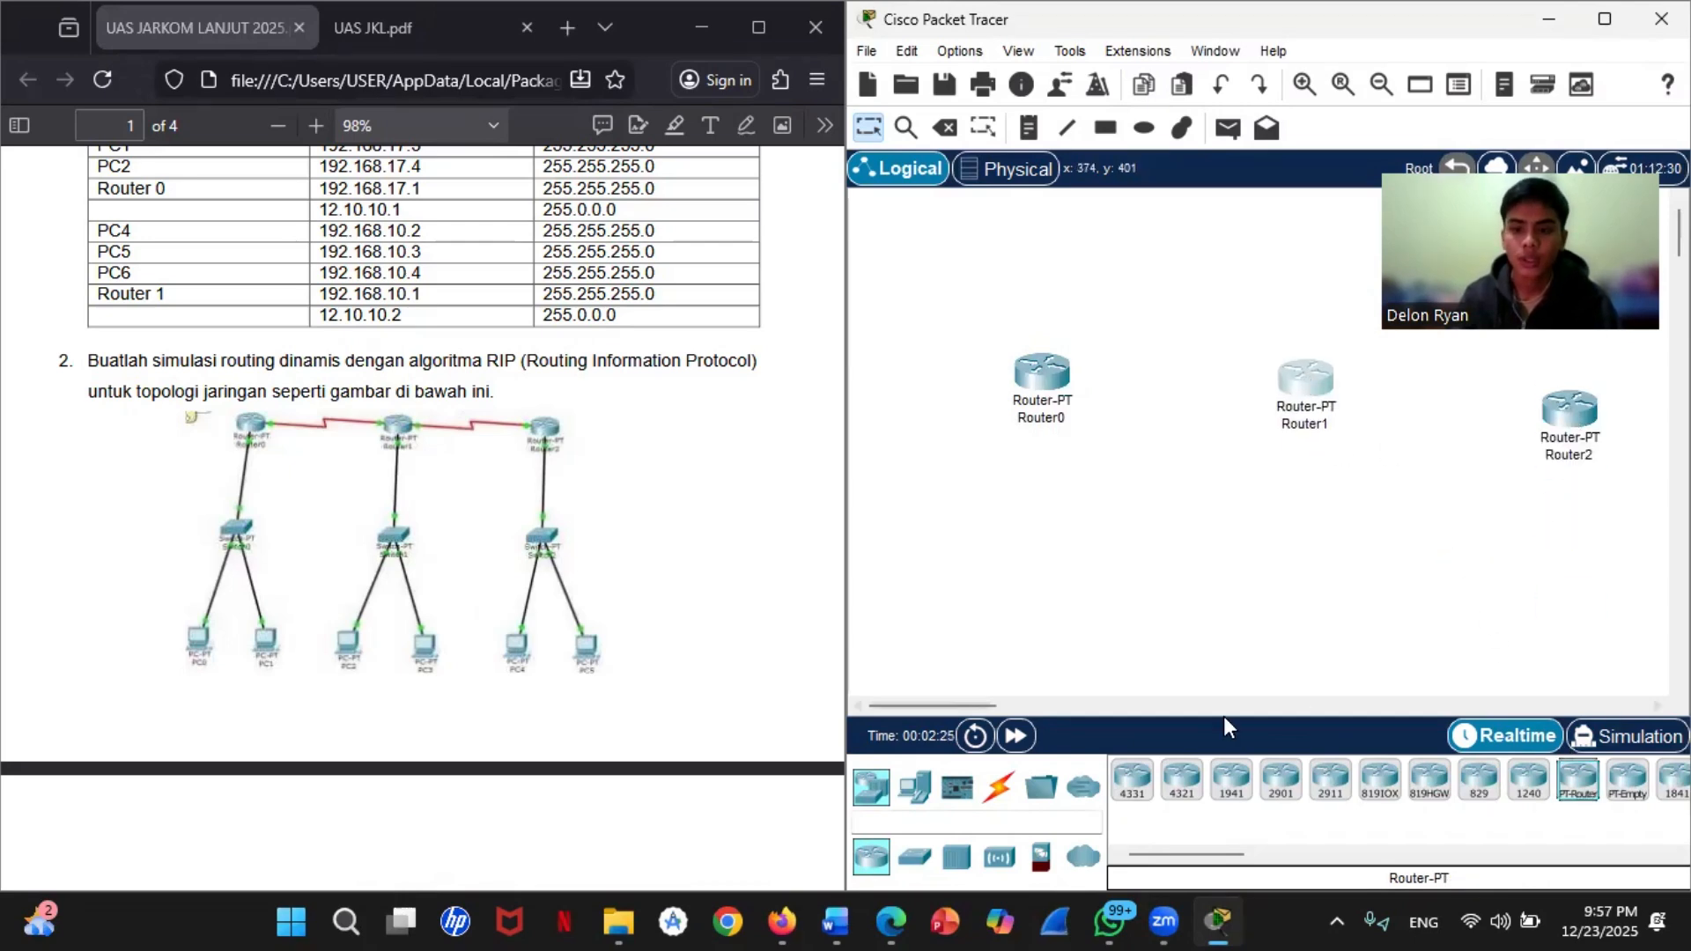
Step: Place three PT-Switch devices in the workspace, one below each router
left_click(933, 854)
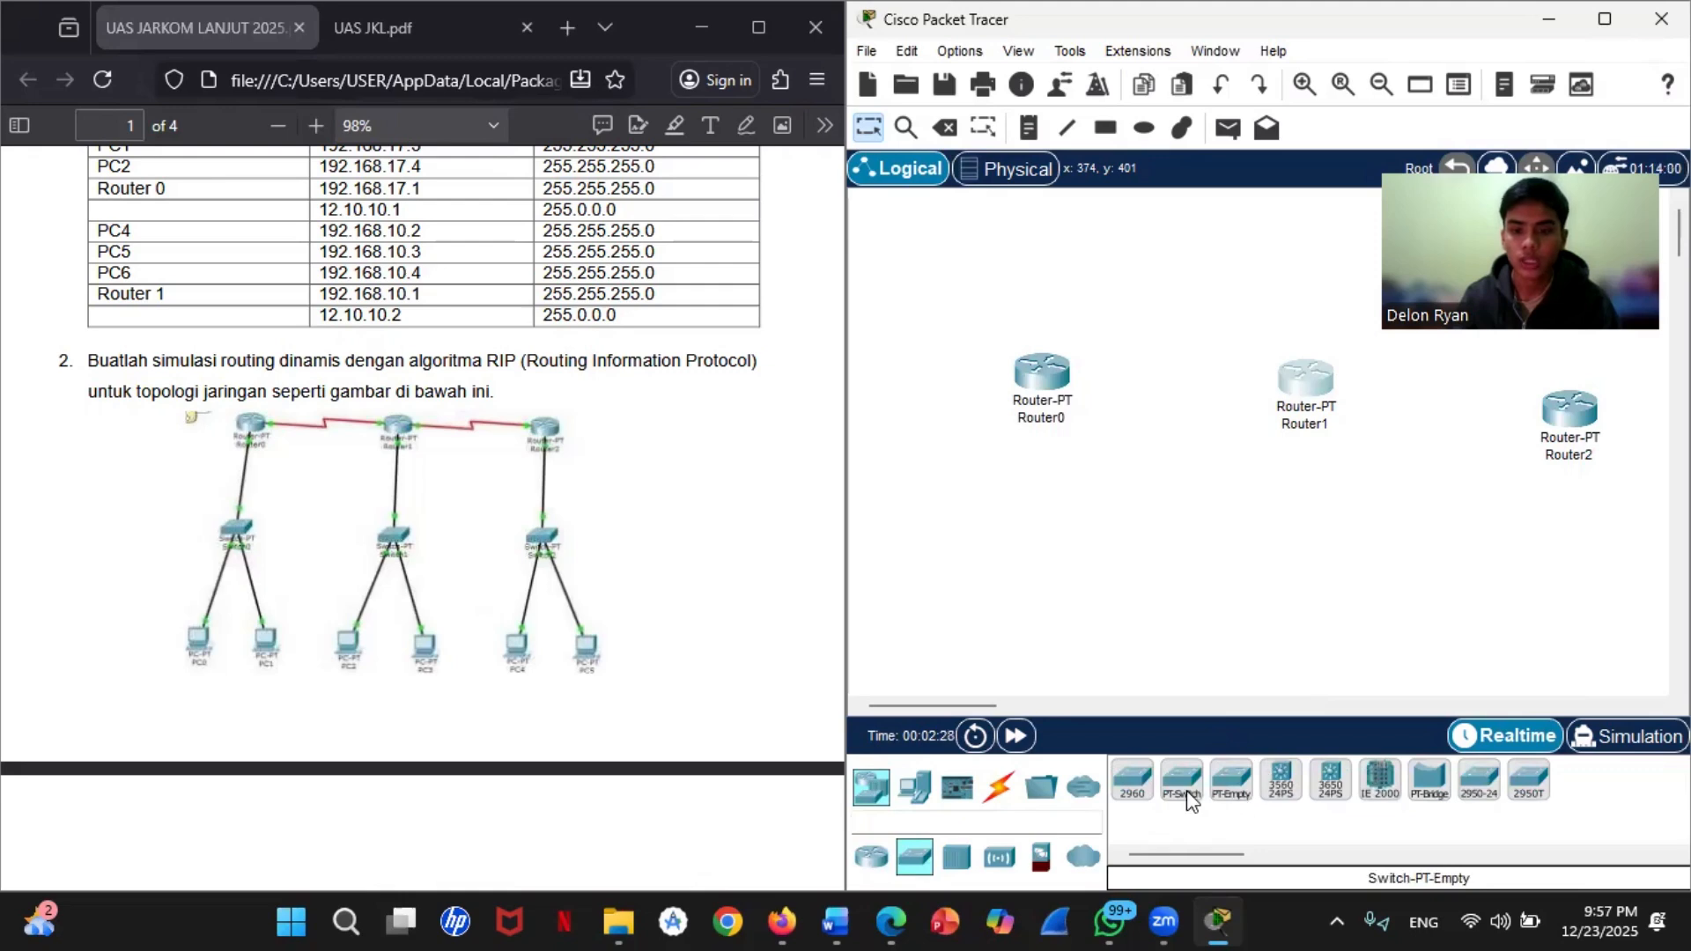
left_click_drag(1175, 780, 938, 574)
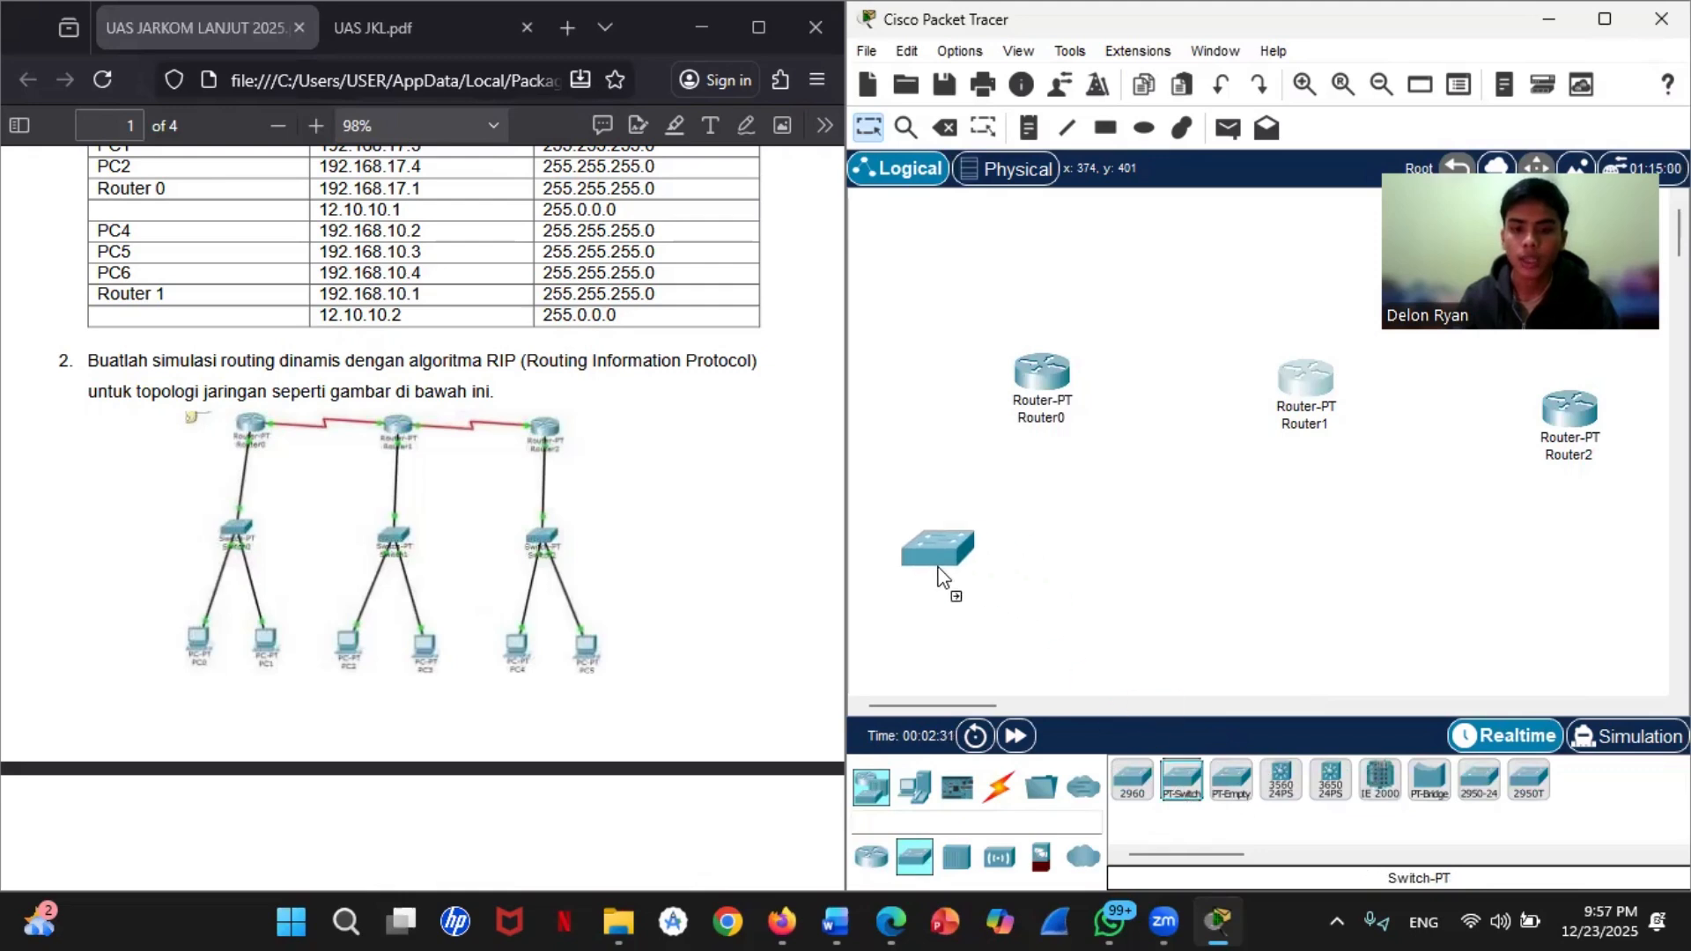
left_click_drag(1181, 780, 1587, 617)
Step: Place six PCs in a row across the workspace, two below each of the three switches
scroll(1409, 631, "down", 3)
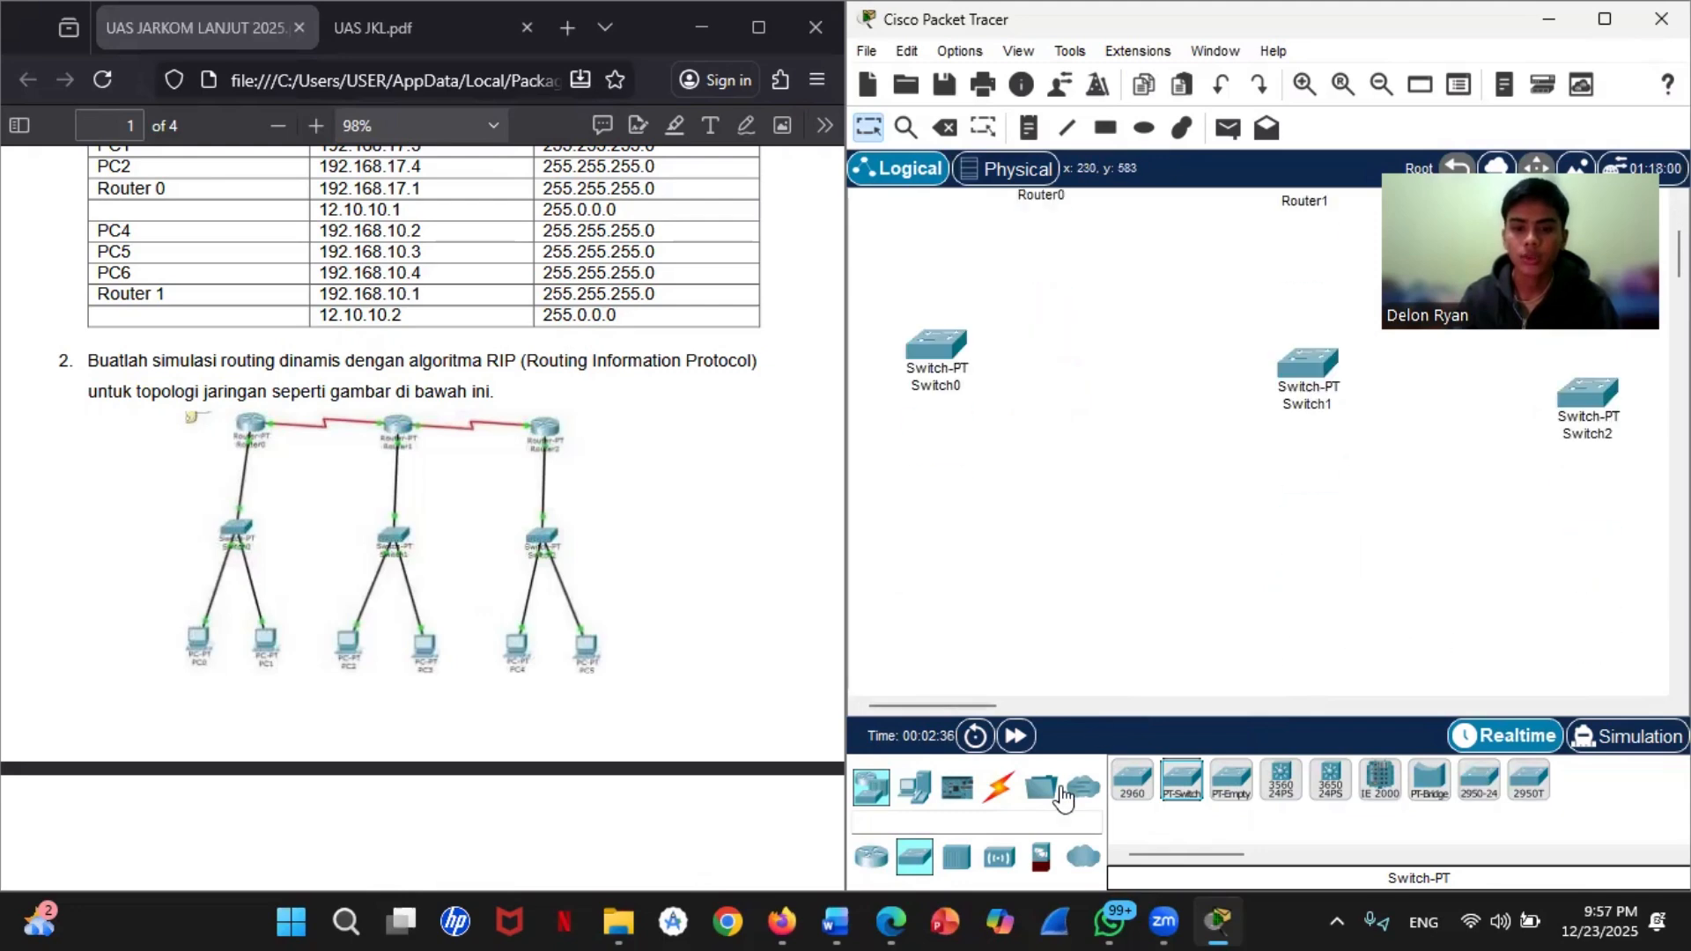
left_click(871, 786)
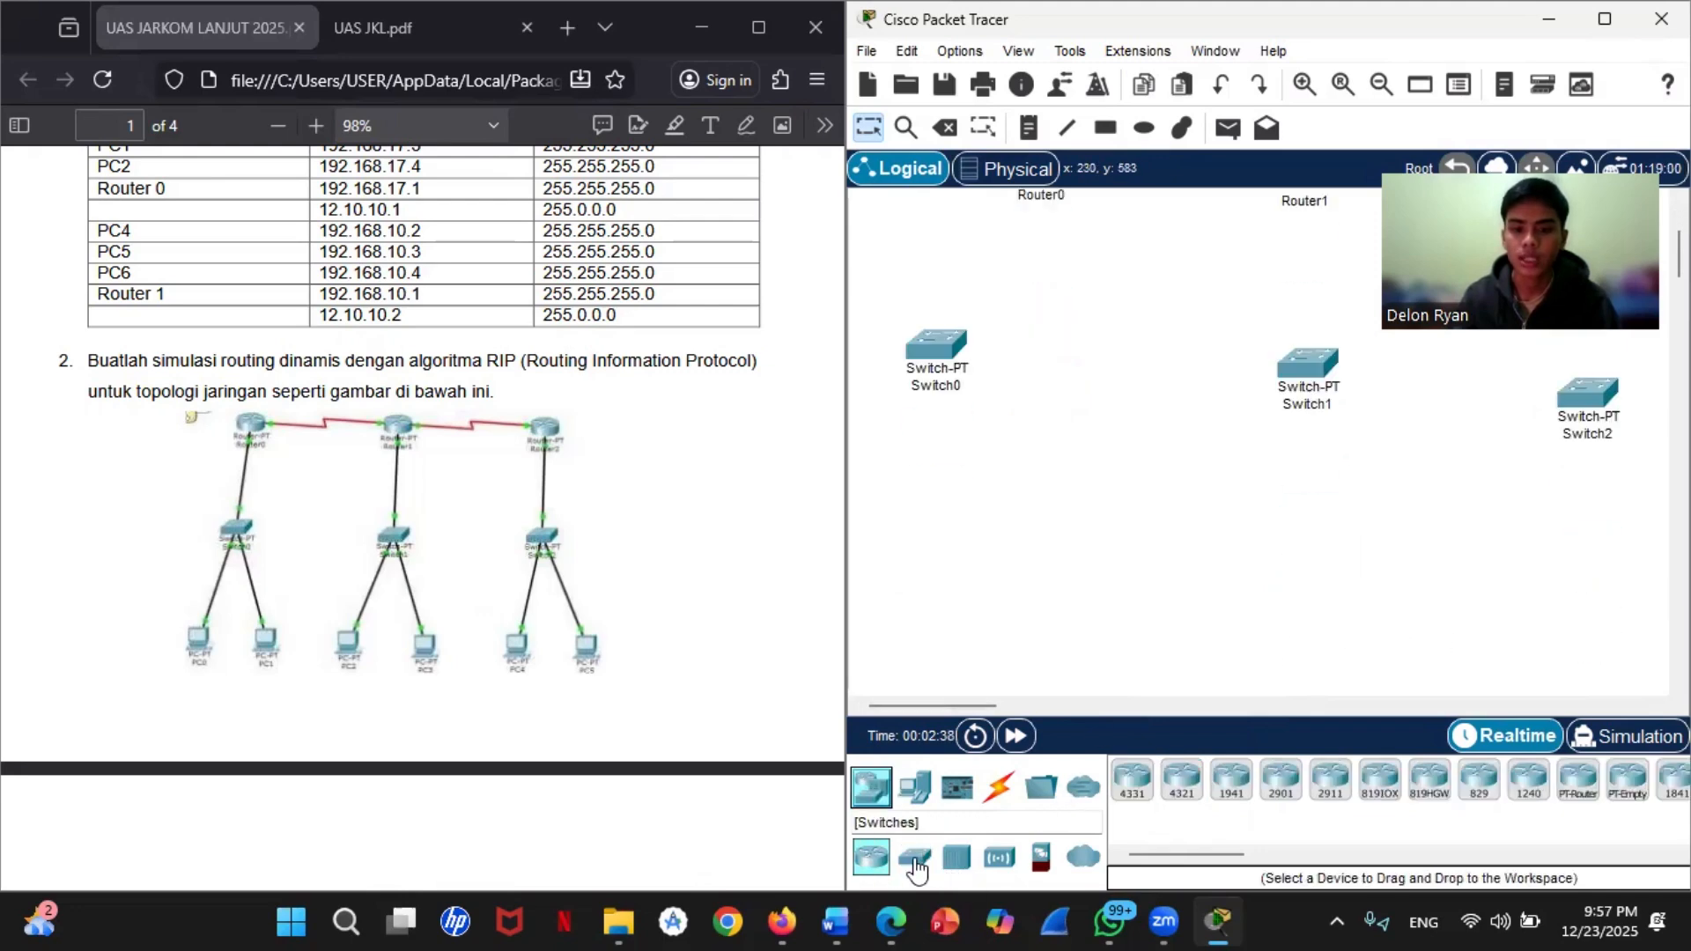
left_click(914, 786)
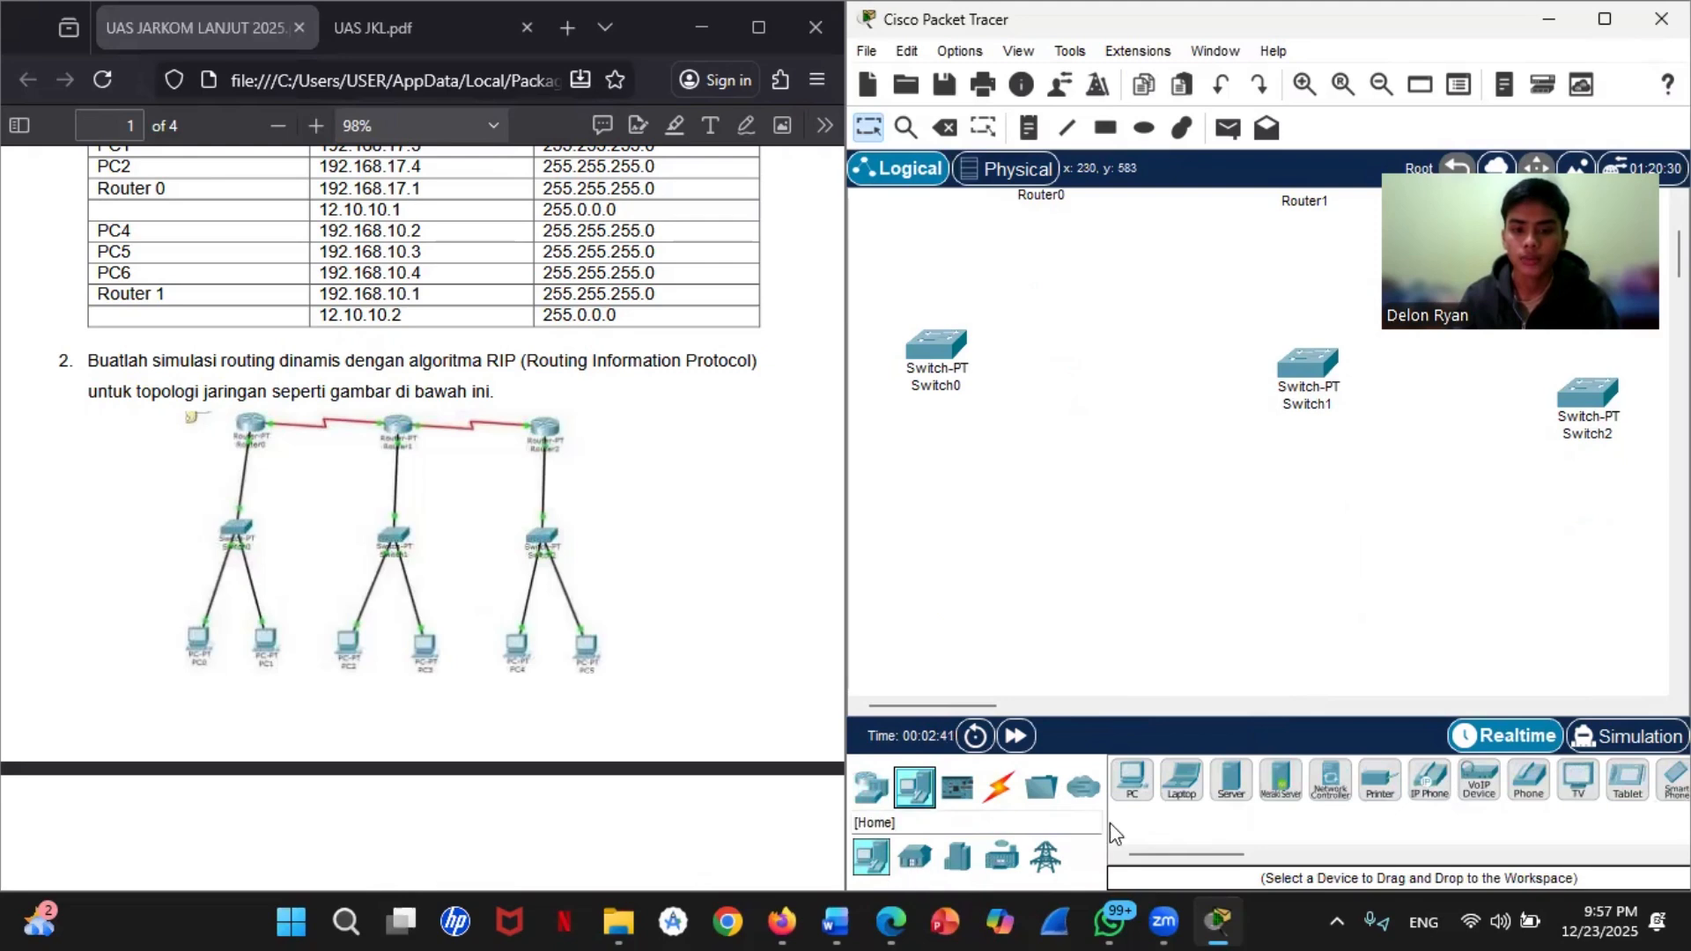
left_click_drag(1133, 782, 891, 537)
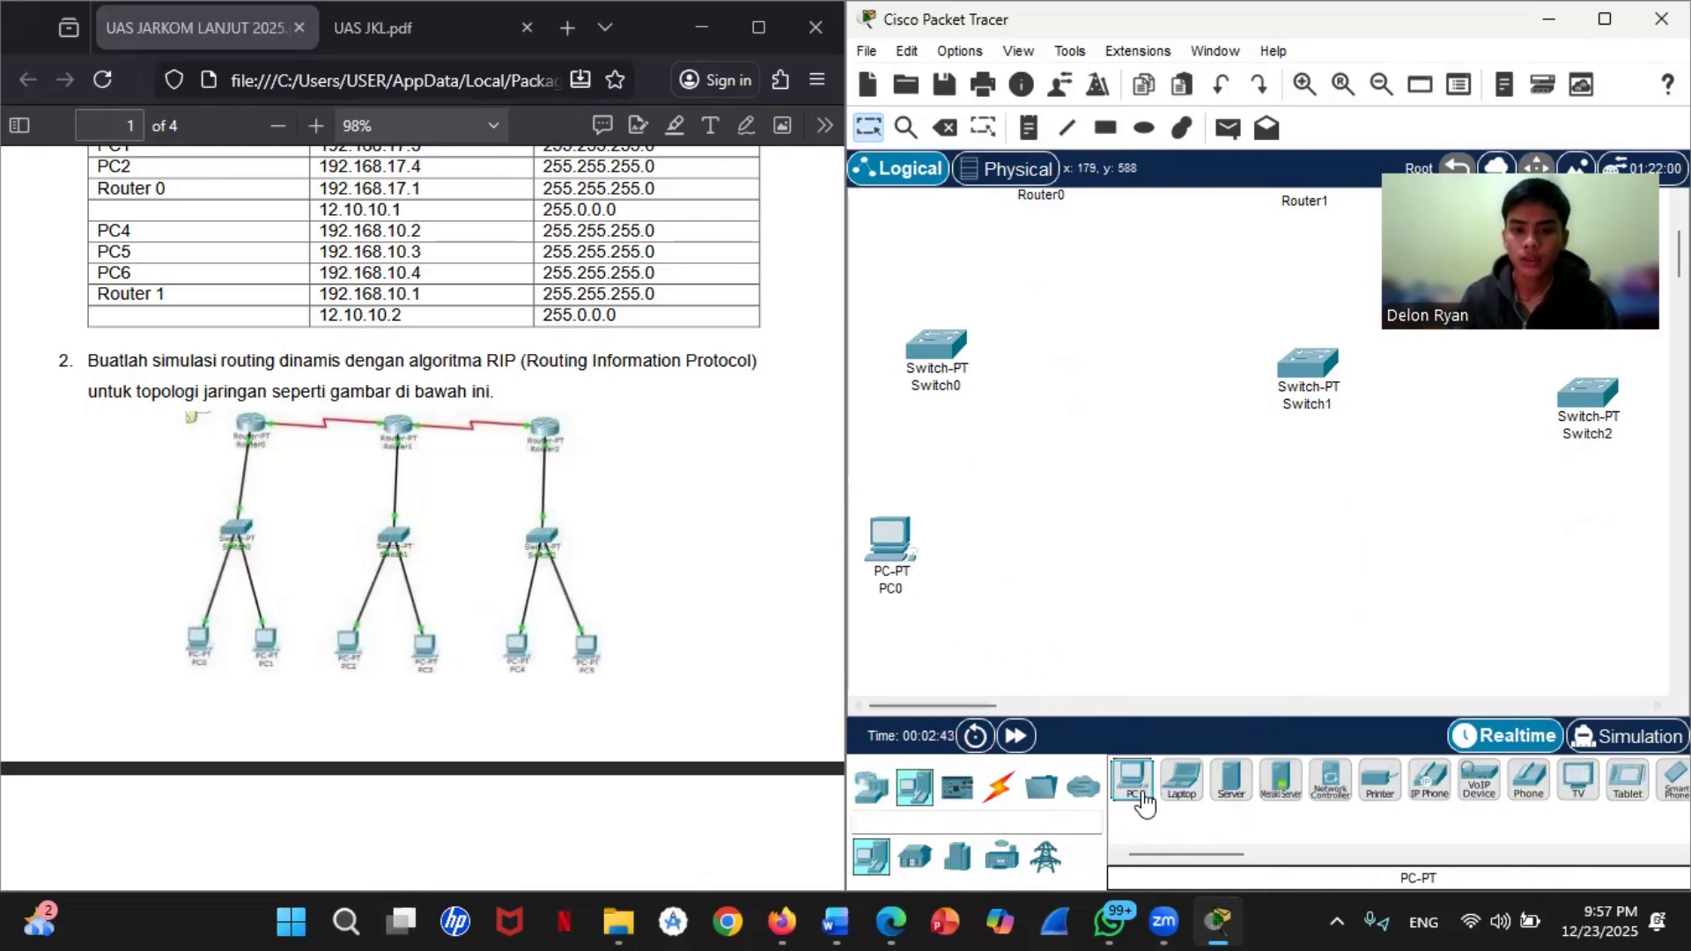
left_click_drag(1140, 792, 1078, 608)
left_click_drag(1026, 553, 1023, 557)
left_click_drag(1136, 792, 1203, 674)
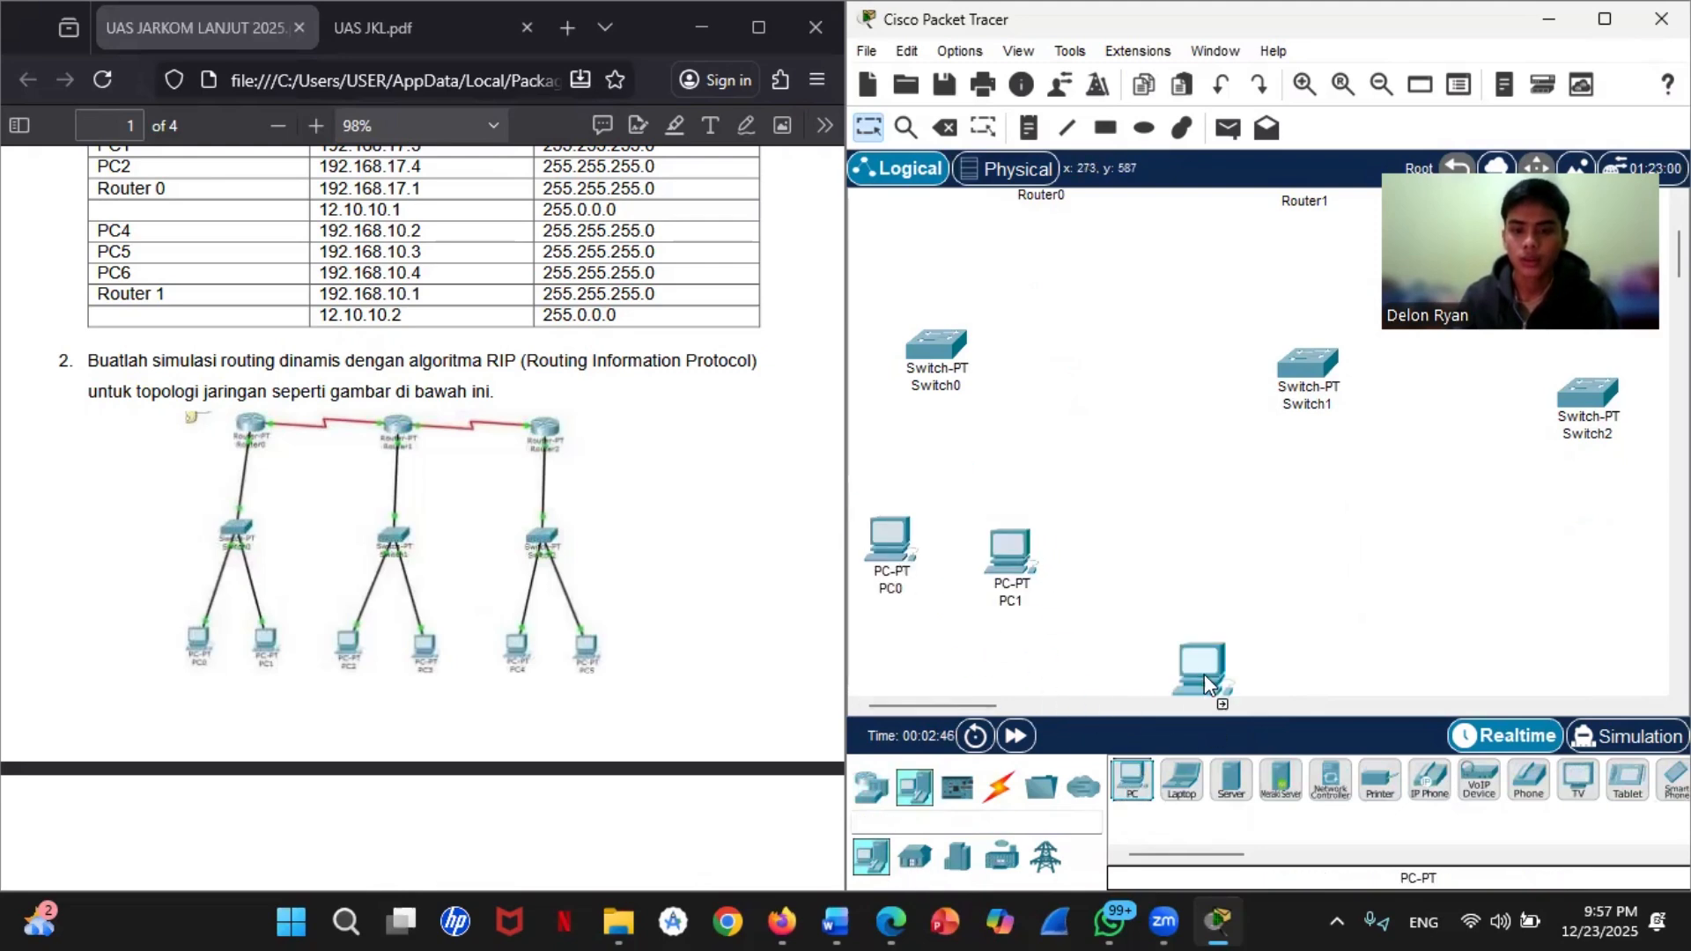
left_click_drag(1254, 553, 1254, 553)
left_click_drag(1136, 788, 1540, 559)
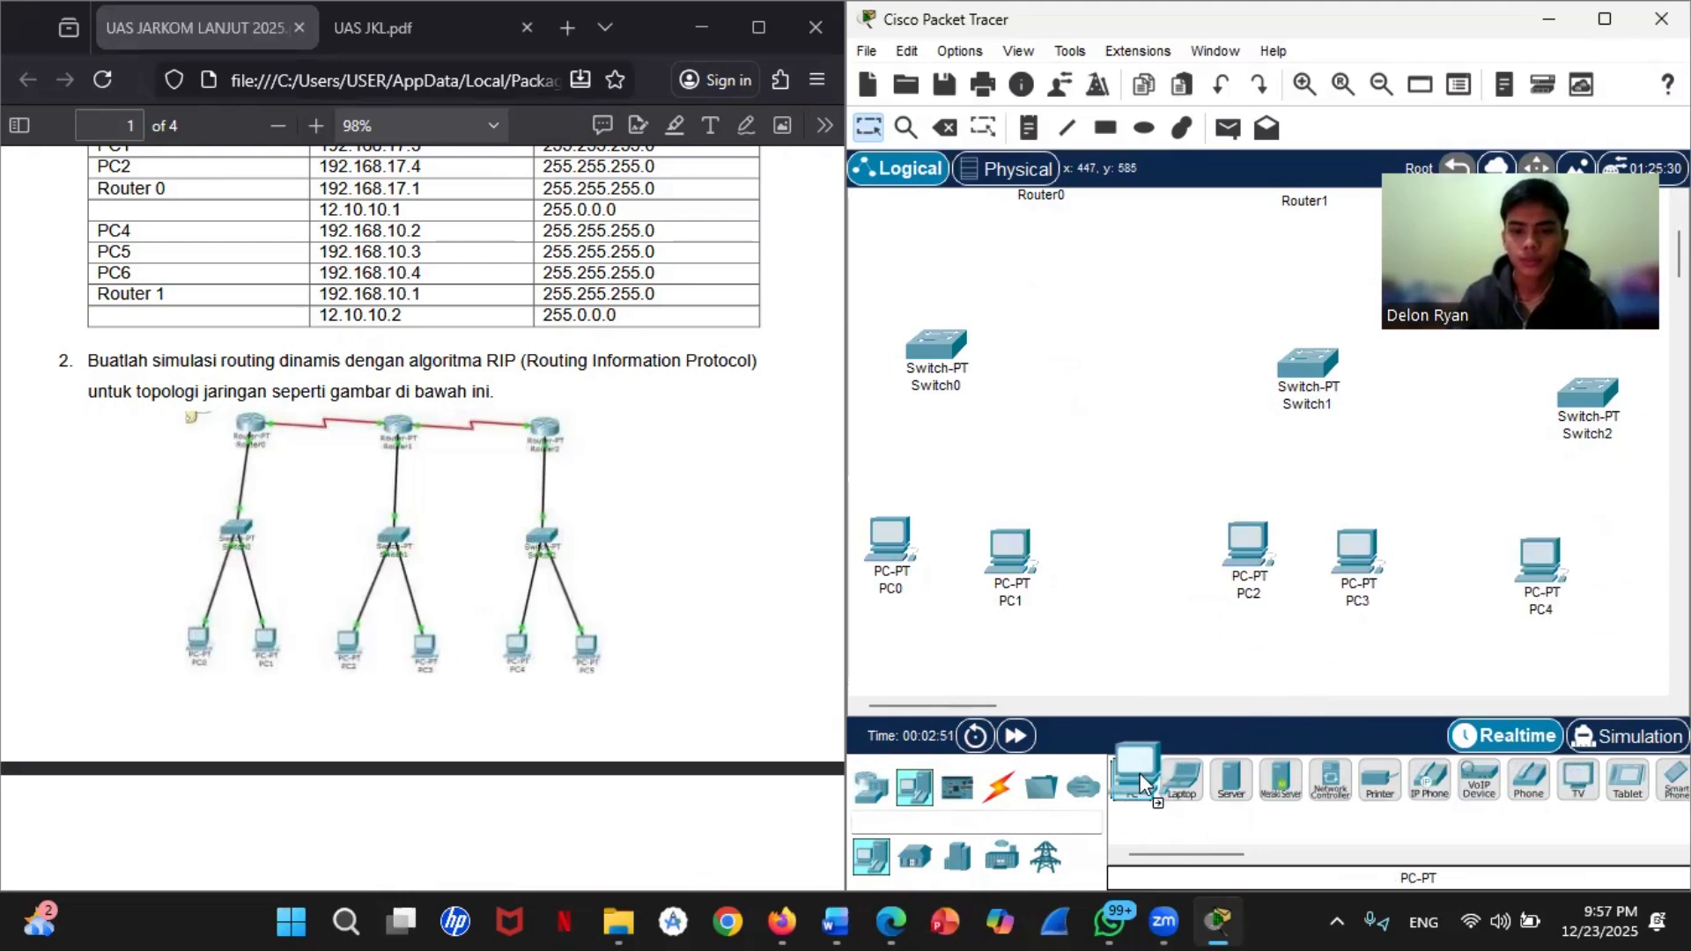
left_click_drag(1136, 788, 1647, 565)
scroll(1360, 692, "up", 2)
scroll(1106, 540, "down", 2)
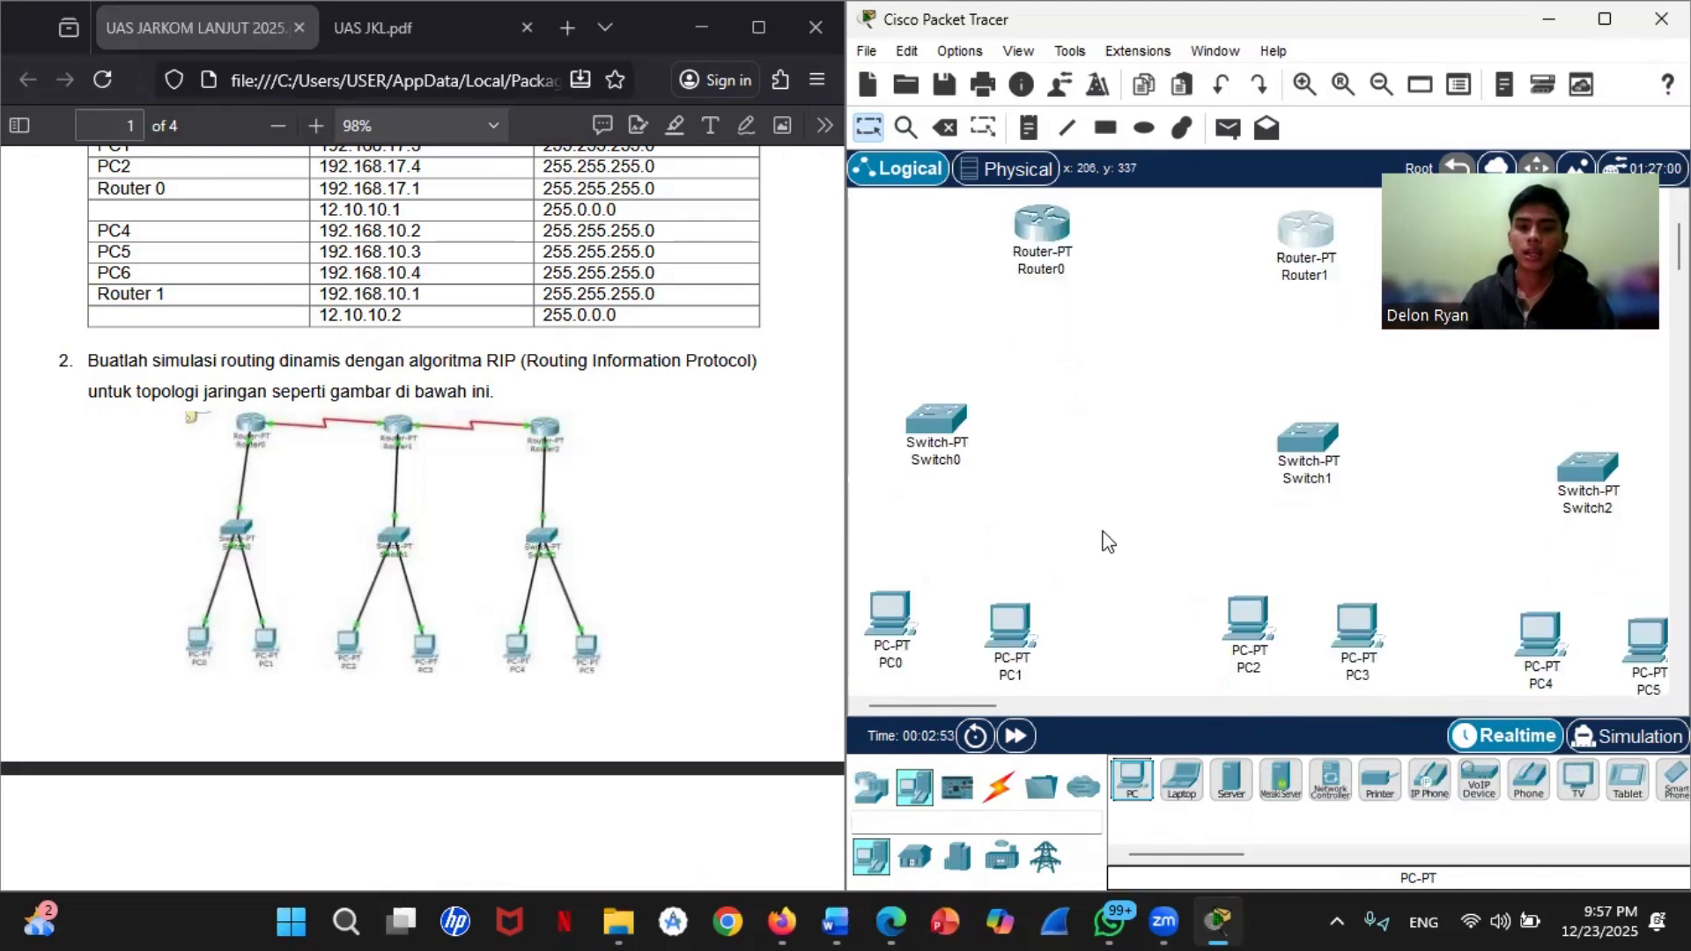
Step: Connect Router0's Serial2/0 port to Router1's Serial2/0 port with a Serial DCE cable
left_click(993, 797)
scroll(1068, 589, "up", 2)
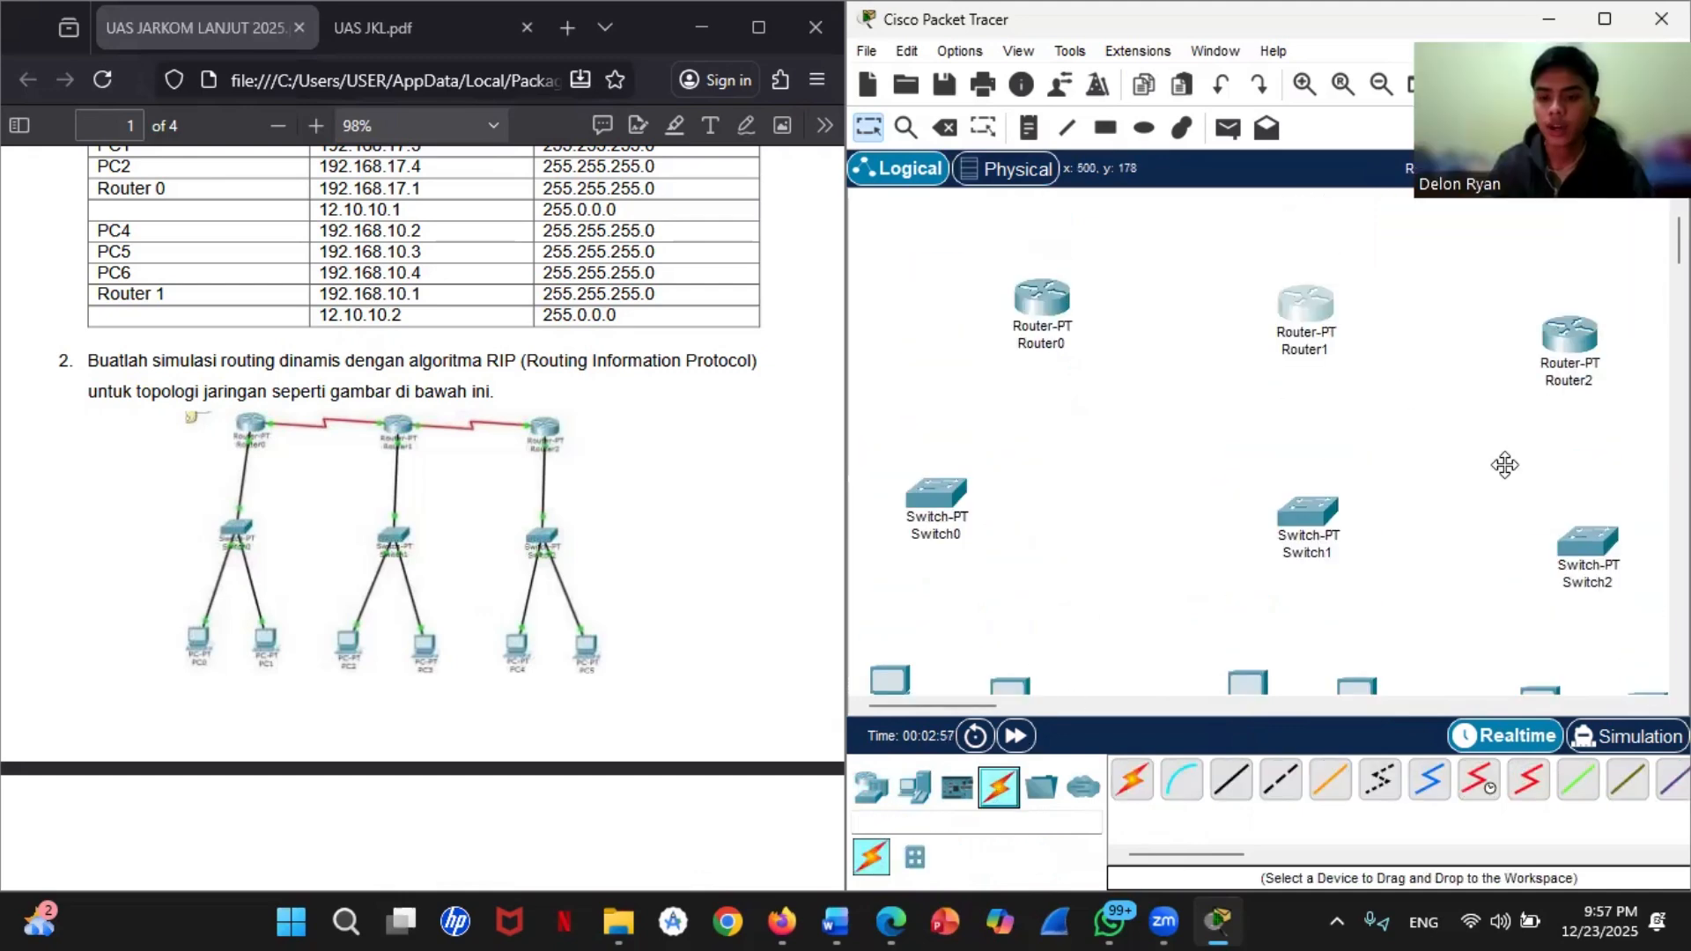
left_click(1488, 781)
left_click(1048, 308)
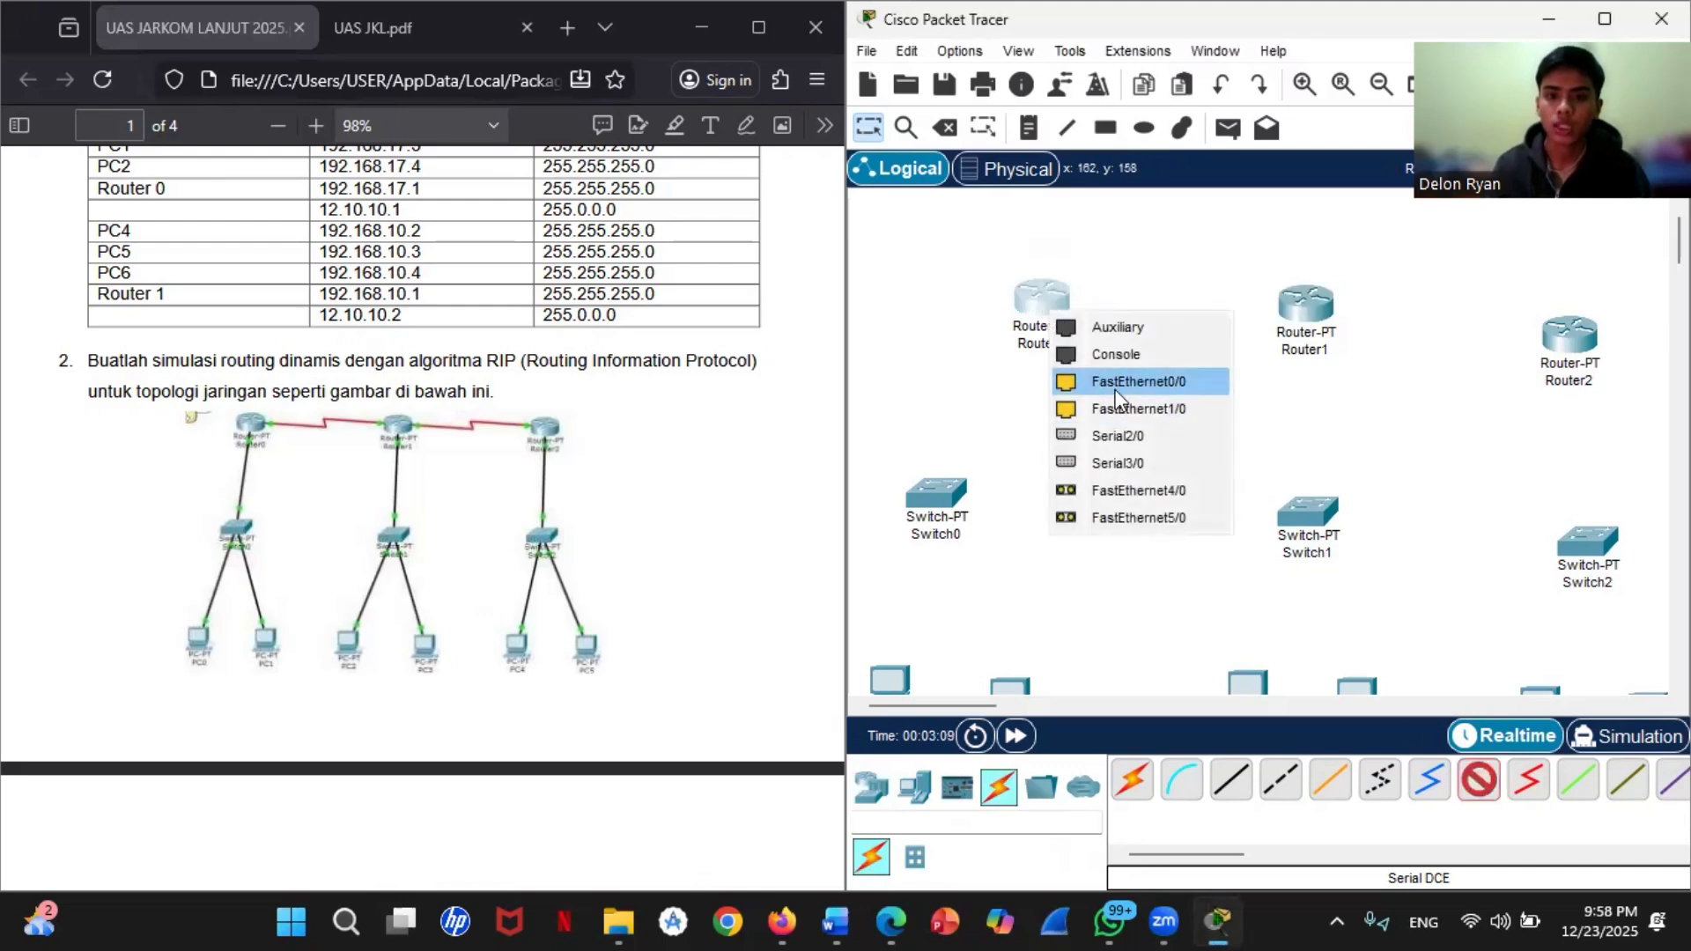
left_click(1118, 435)
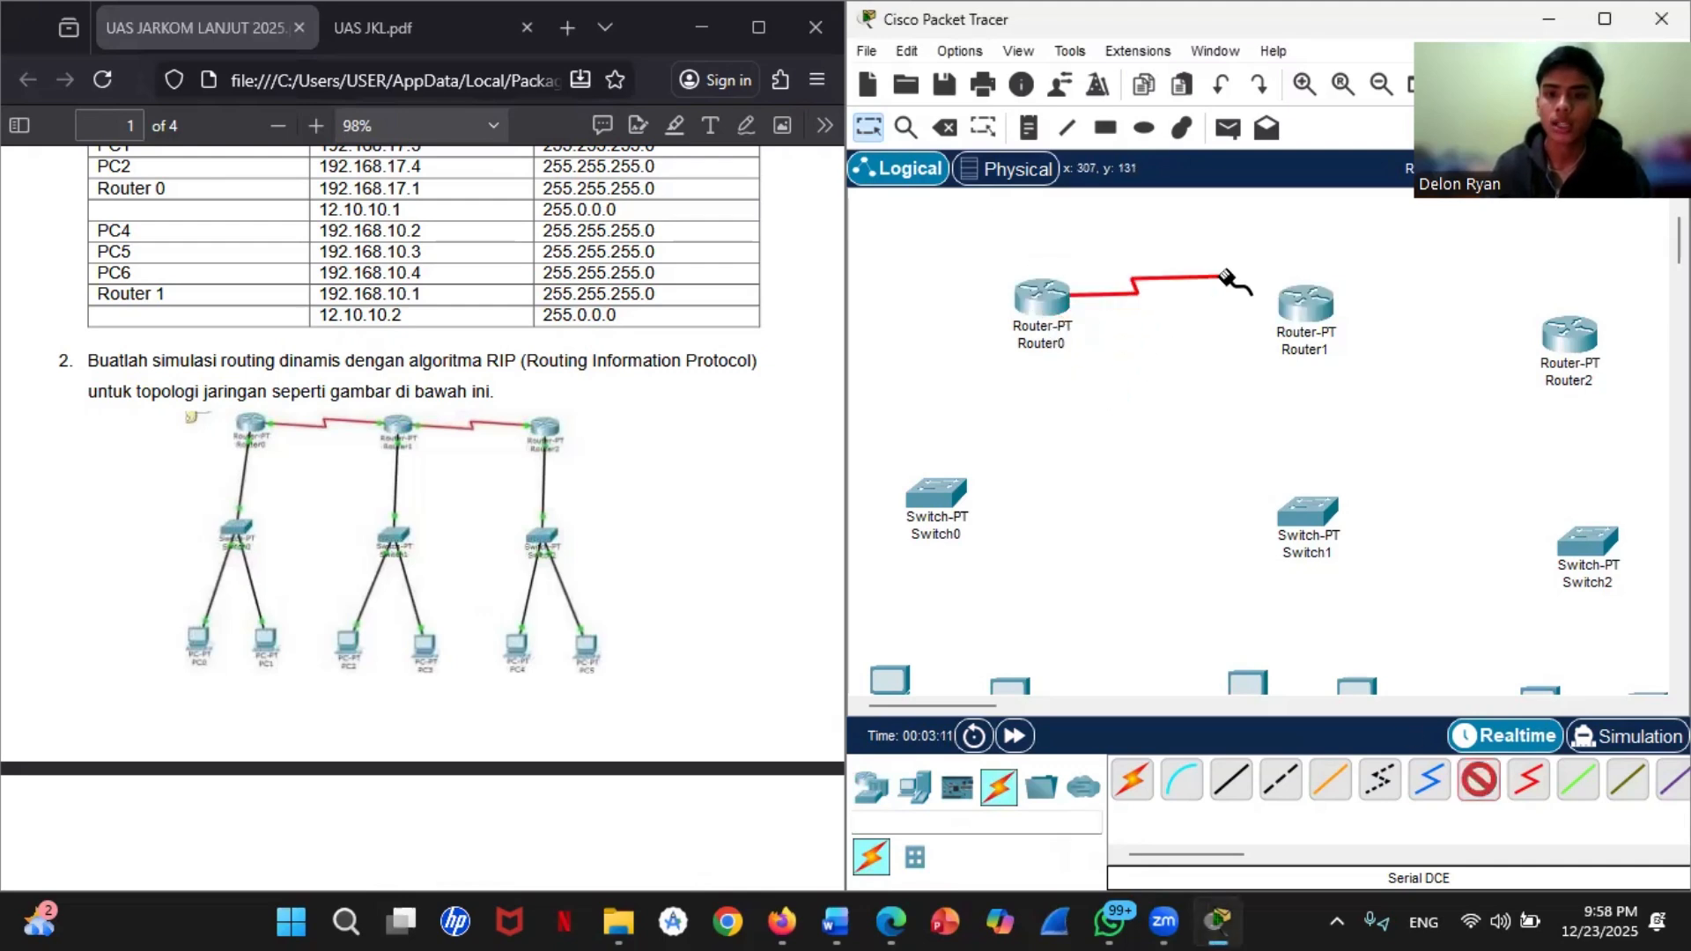
left_click(1304, 308)
left_click(1334, 433)
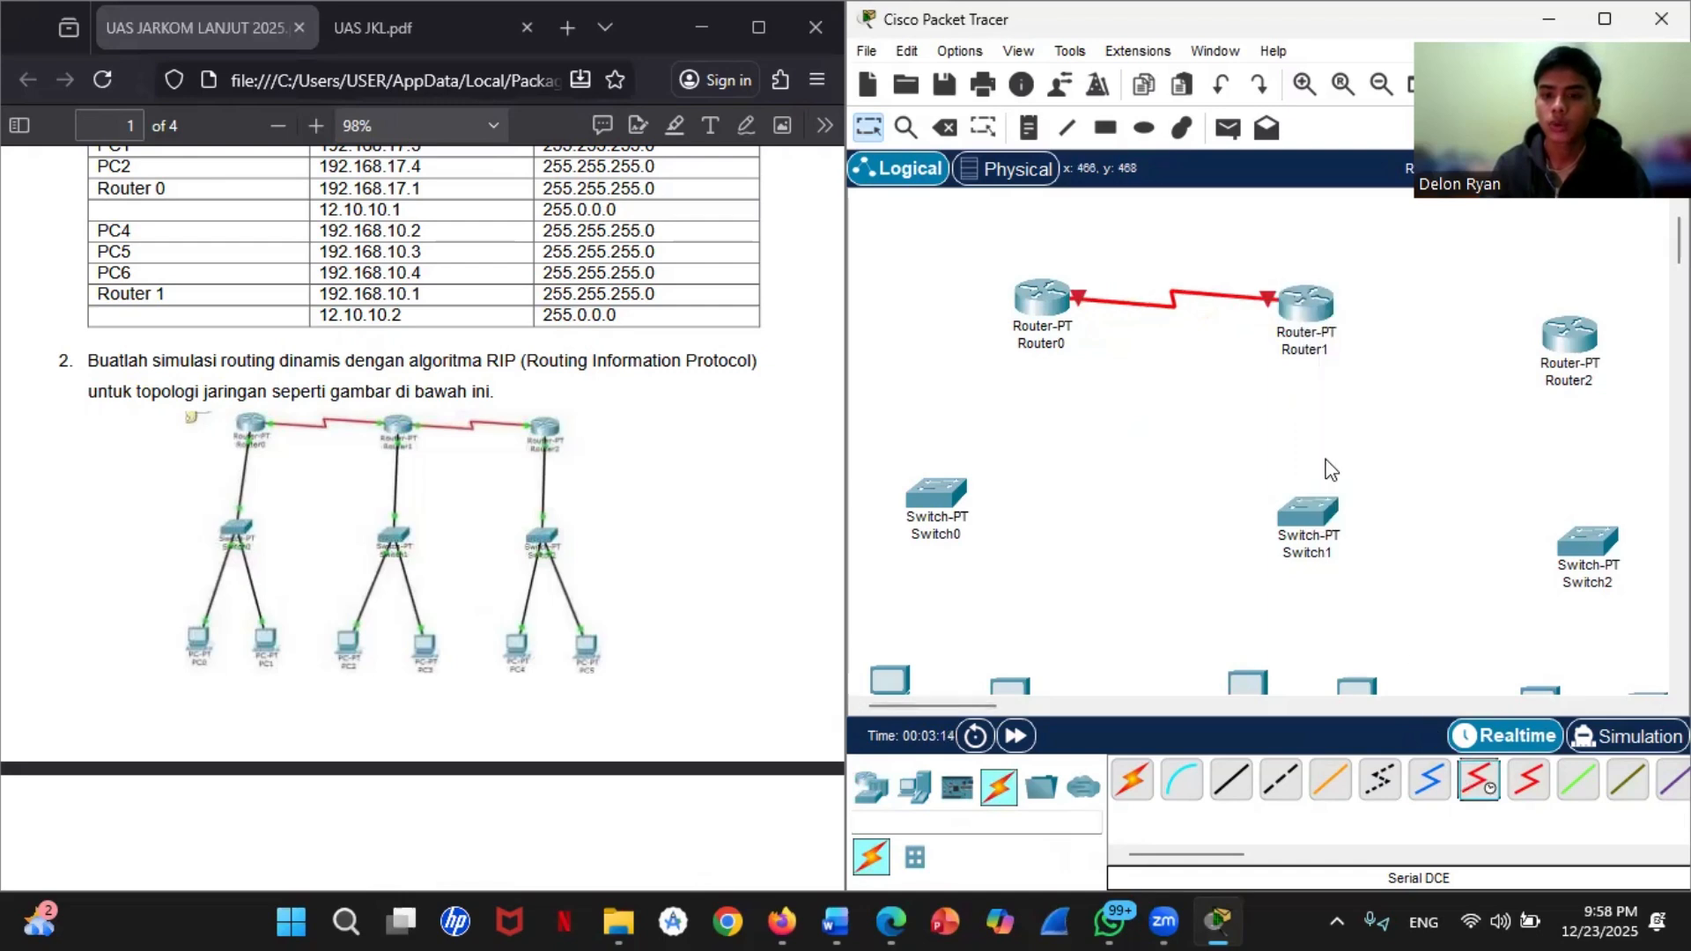
Step: Connect Router1's free serial port to a serial port on Router2 with a Serial DCE cable
left_click(1305, 302)
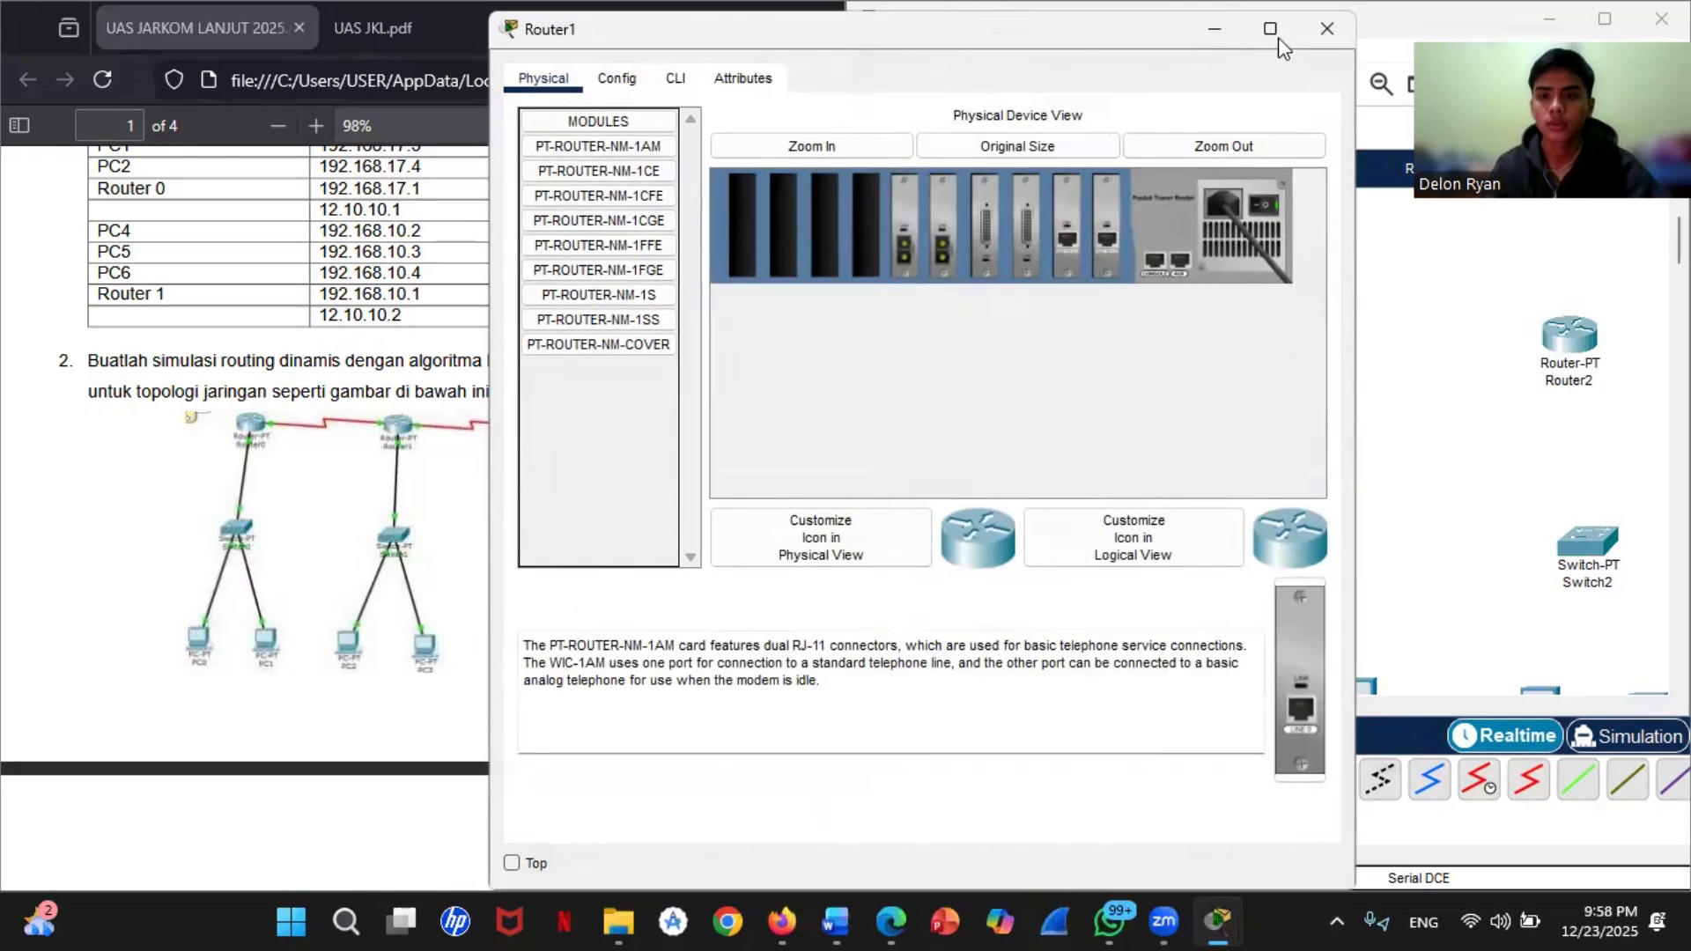
left_click(1304, 33)
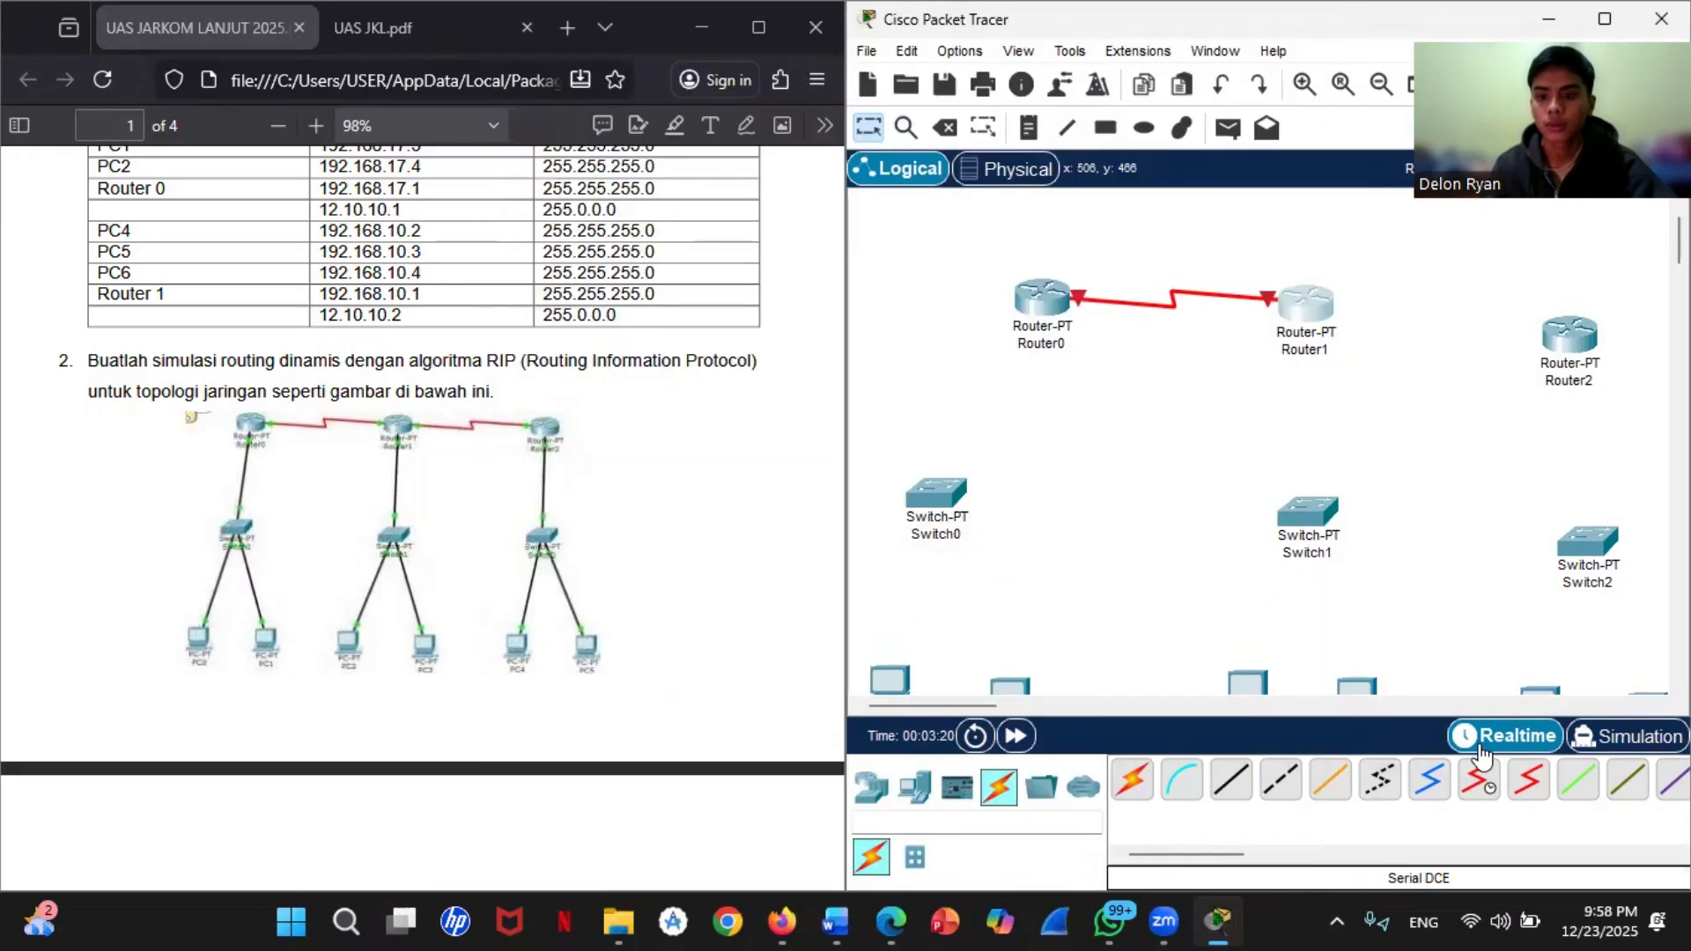
left_click(1313, 315)
left_click(1378, 442)
left_click(1581, 326)
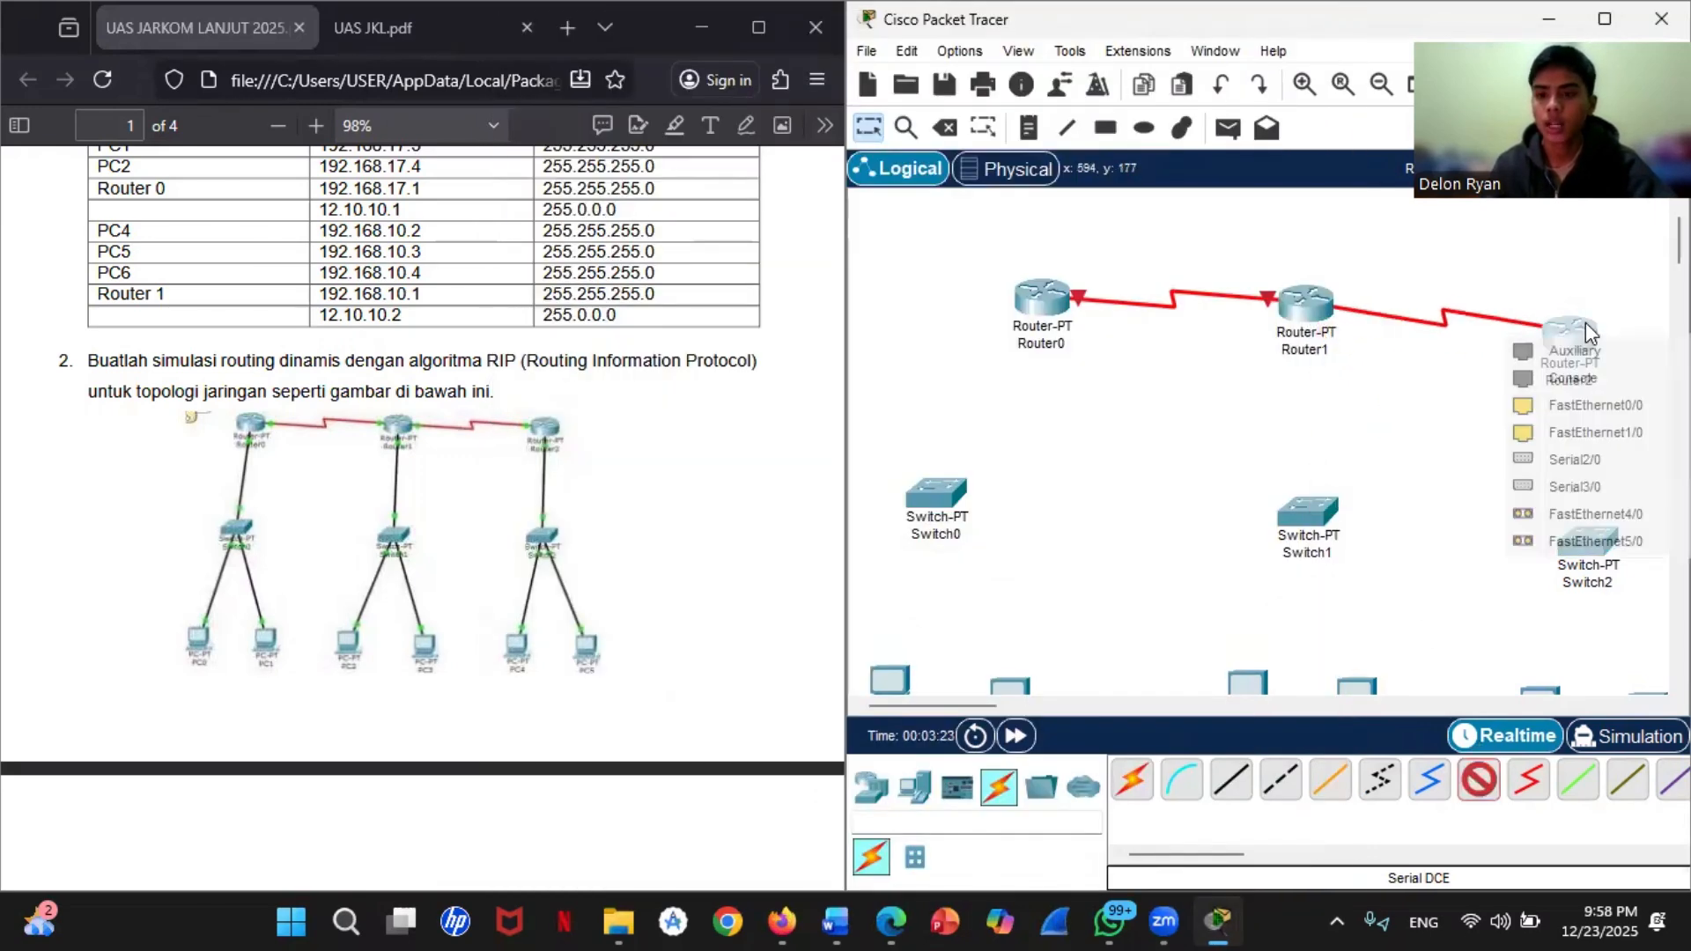
left_click(1583, 491)
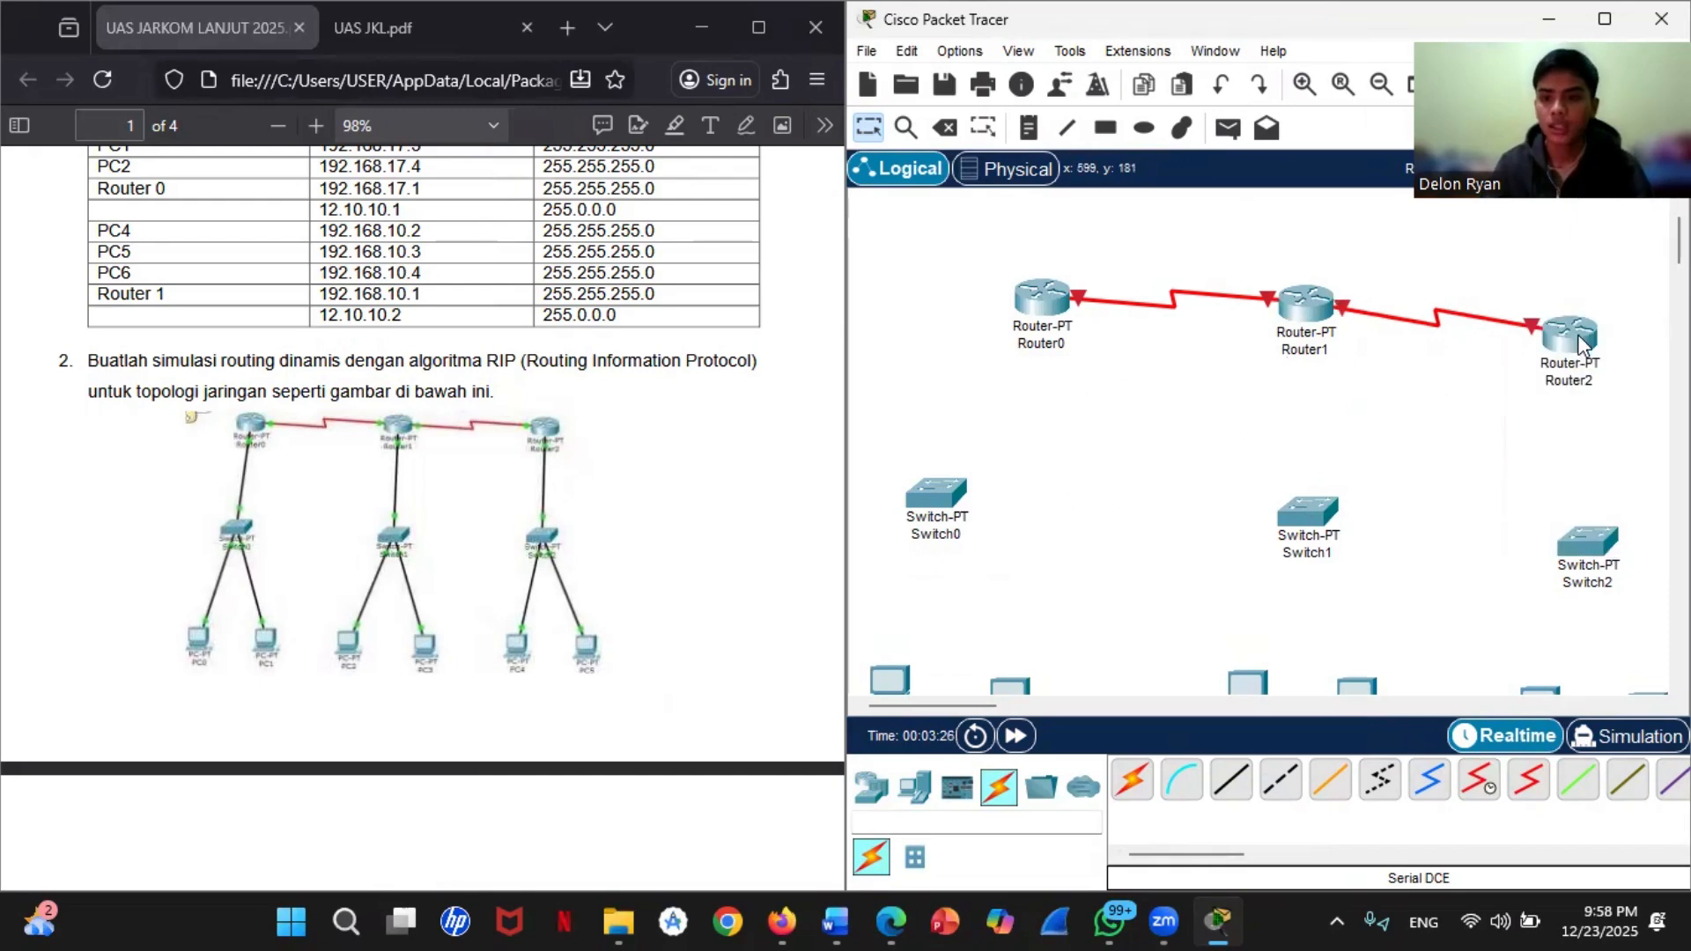
Step: Connect Router0's FastEthernet0/0 port to Switch0 with a copper straight-through cable
left_click(1231, 780)
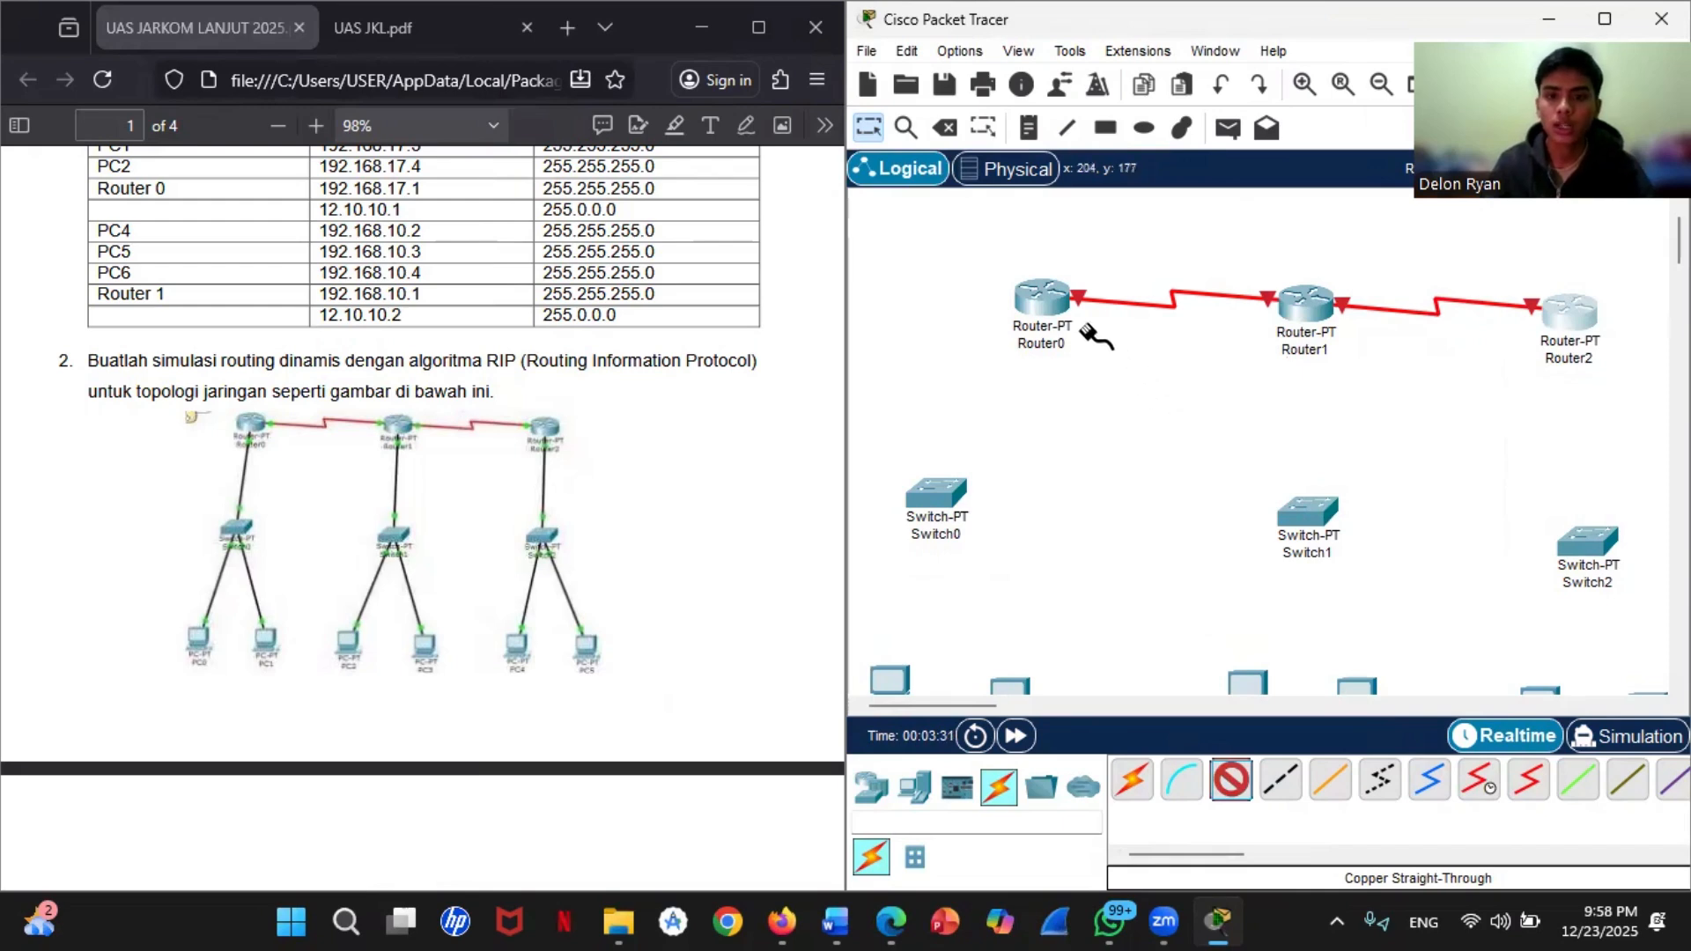
left_click(1037, 294)
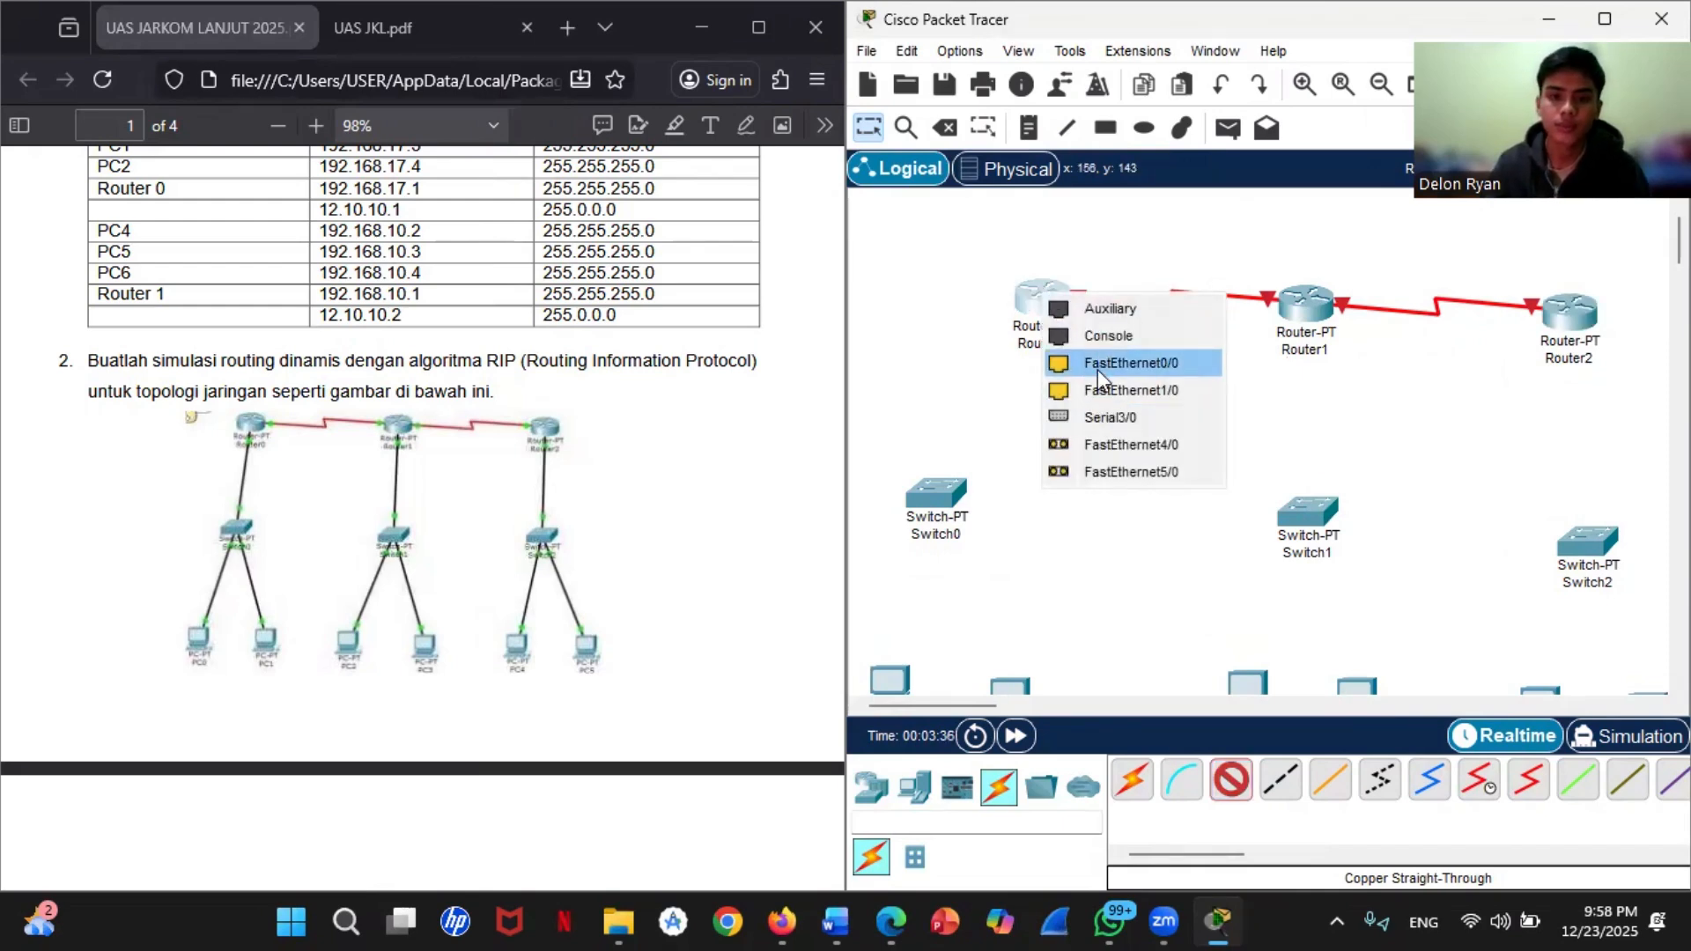
left_click(1097, 368)
left_click(921, 504)
left_click(1004, 543)
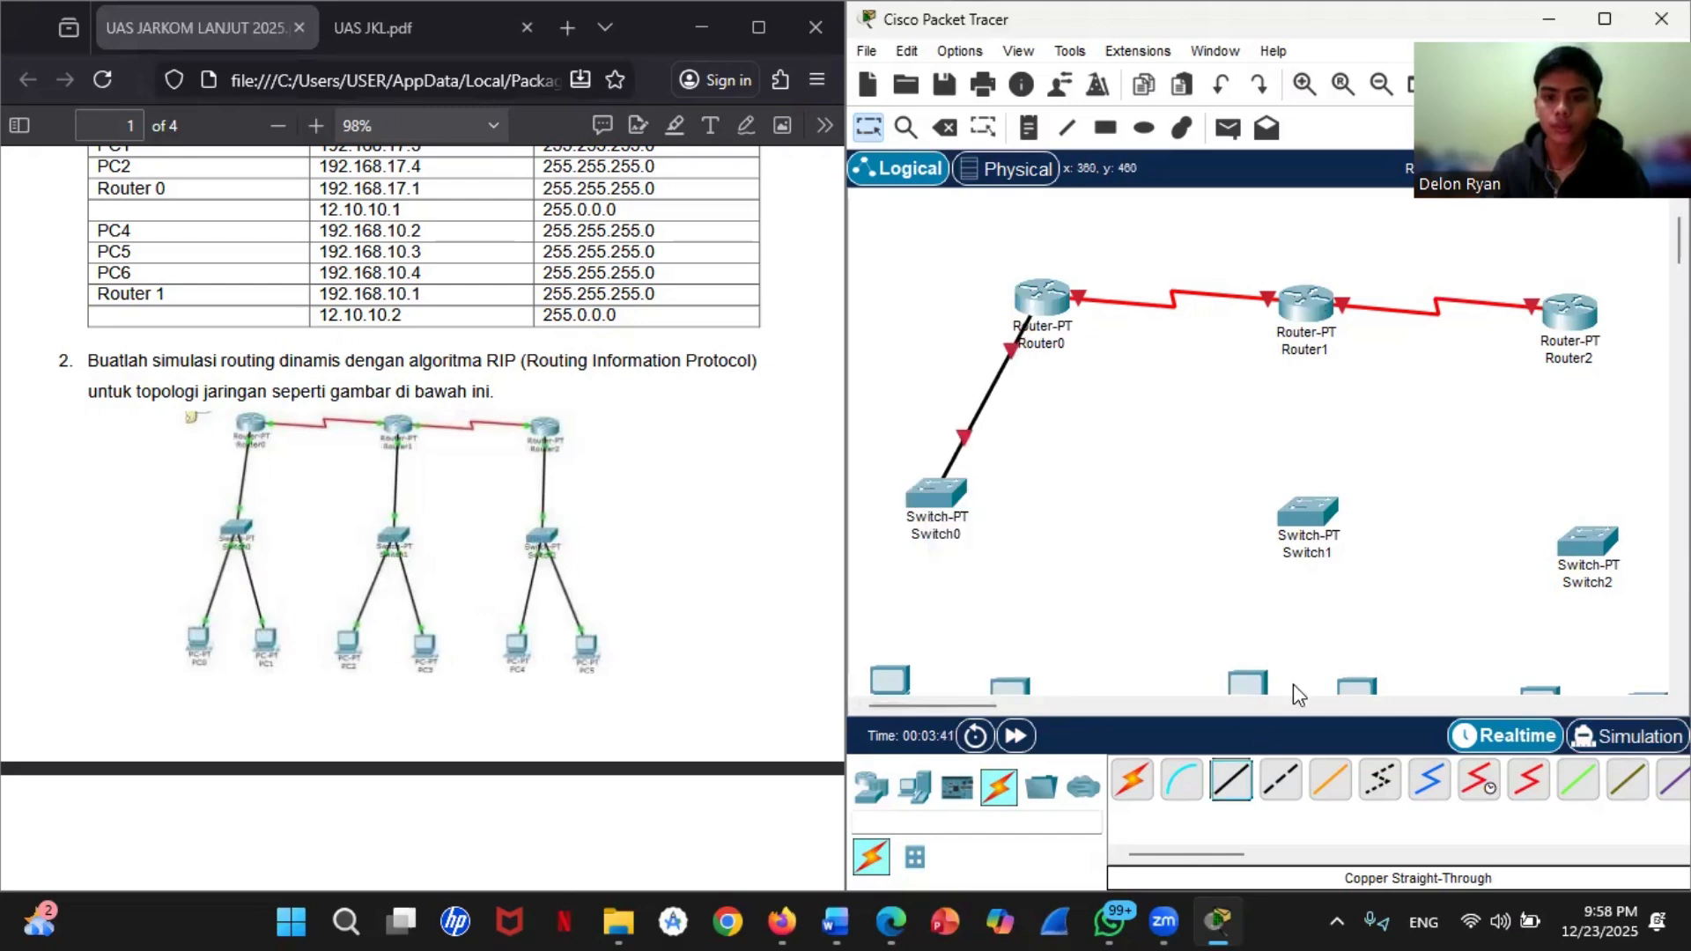
Step: Connect Router1's FastEthernet0/0 port to Switch1 with a copper straight-through cable
left_click(1230, 779)
left_click(1308, 308)
left_click(1365, 373)
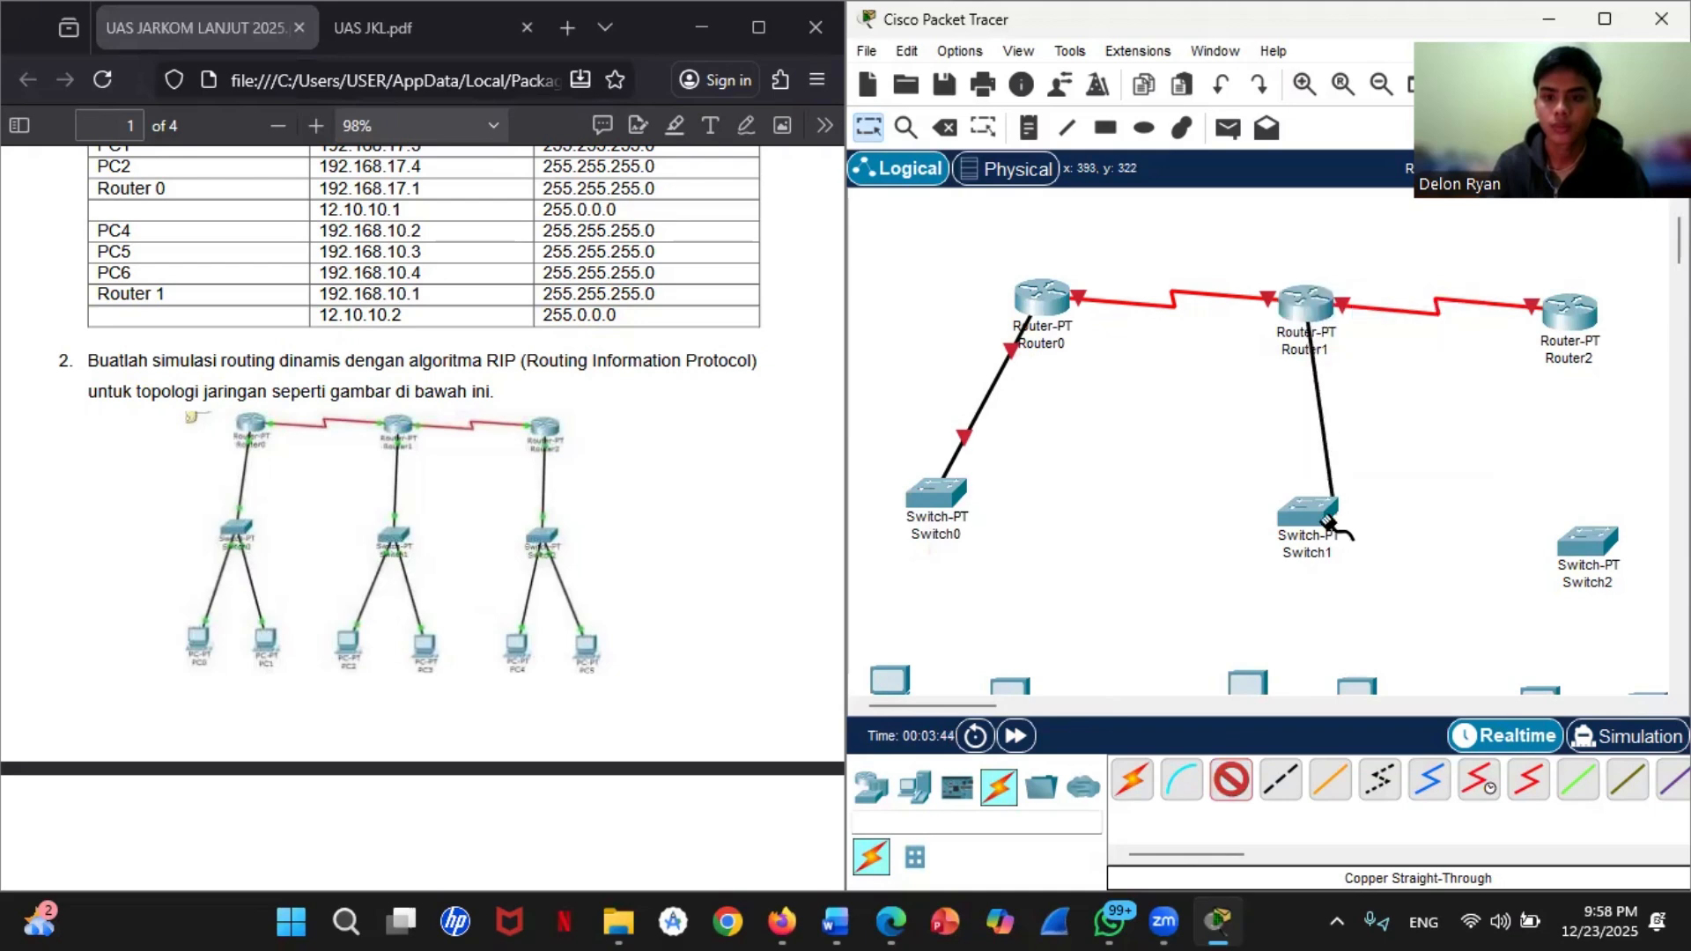
left_click(1328, 520)
left_click(1377, 564)
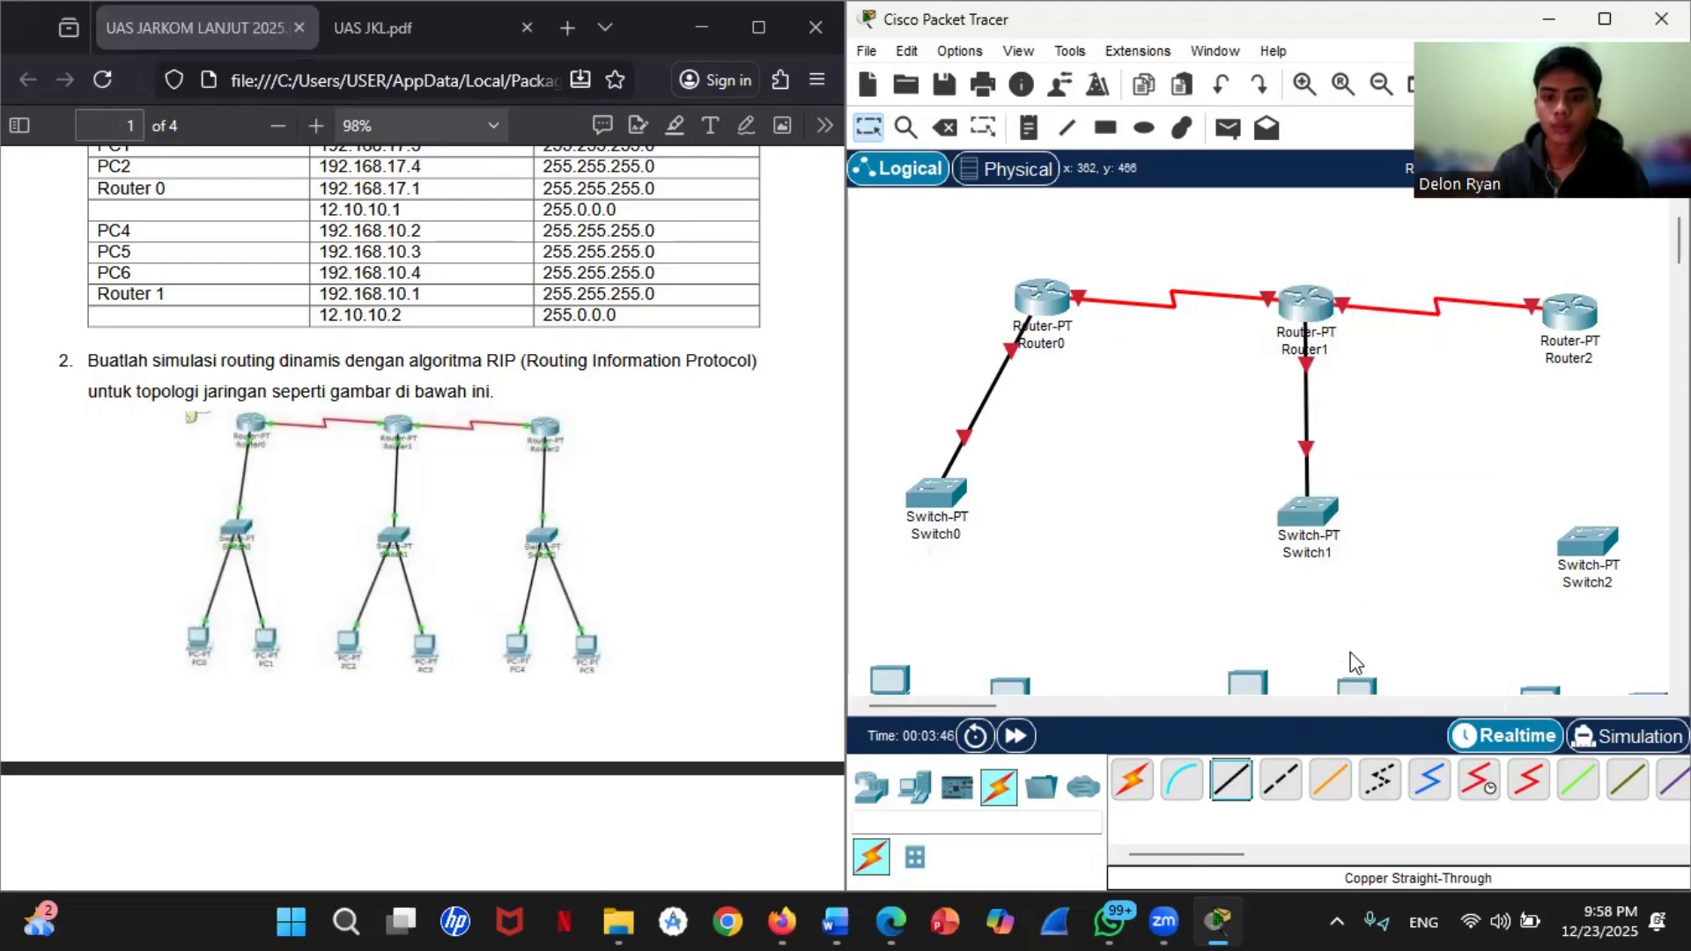
Step: Connect Router2's FastEthernet0/0 port to Switch2 with a copper straight-through cable
left_click(1230, 780)
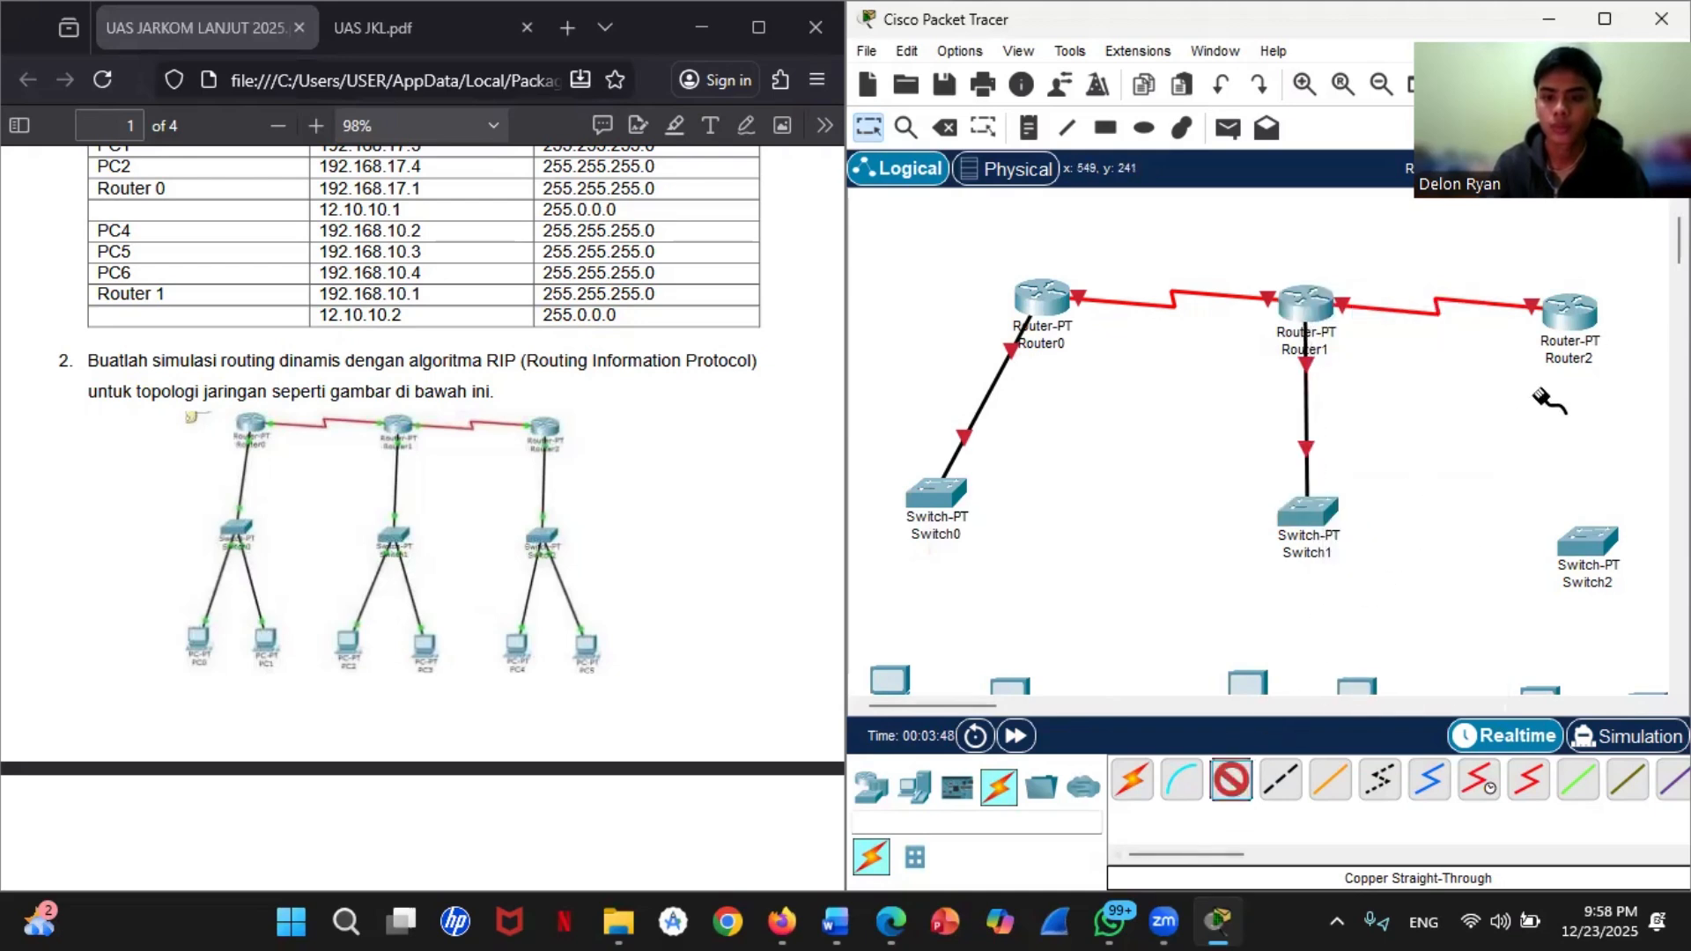
left_click(1586, 310)
left_click(1572, 379)
left_click(1585, 546)
left_click(1583, 612)
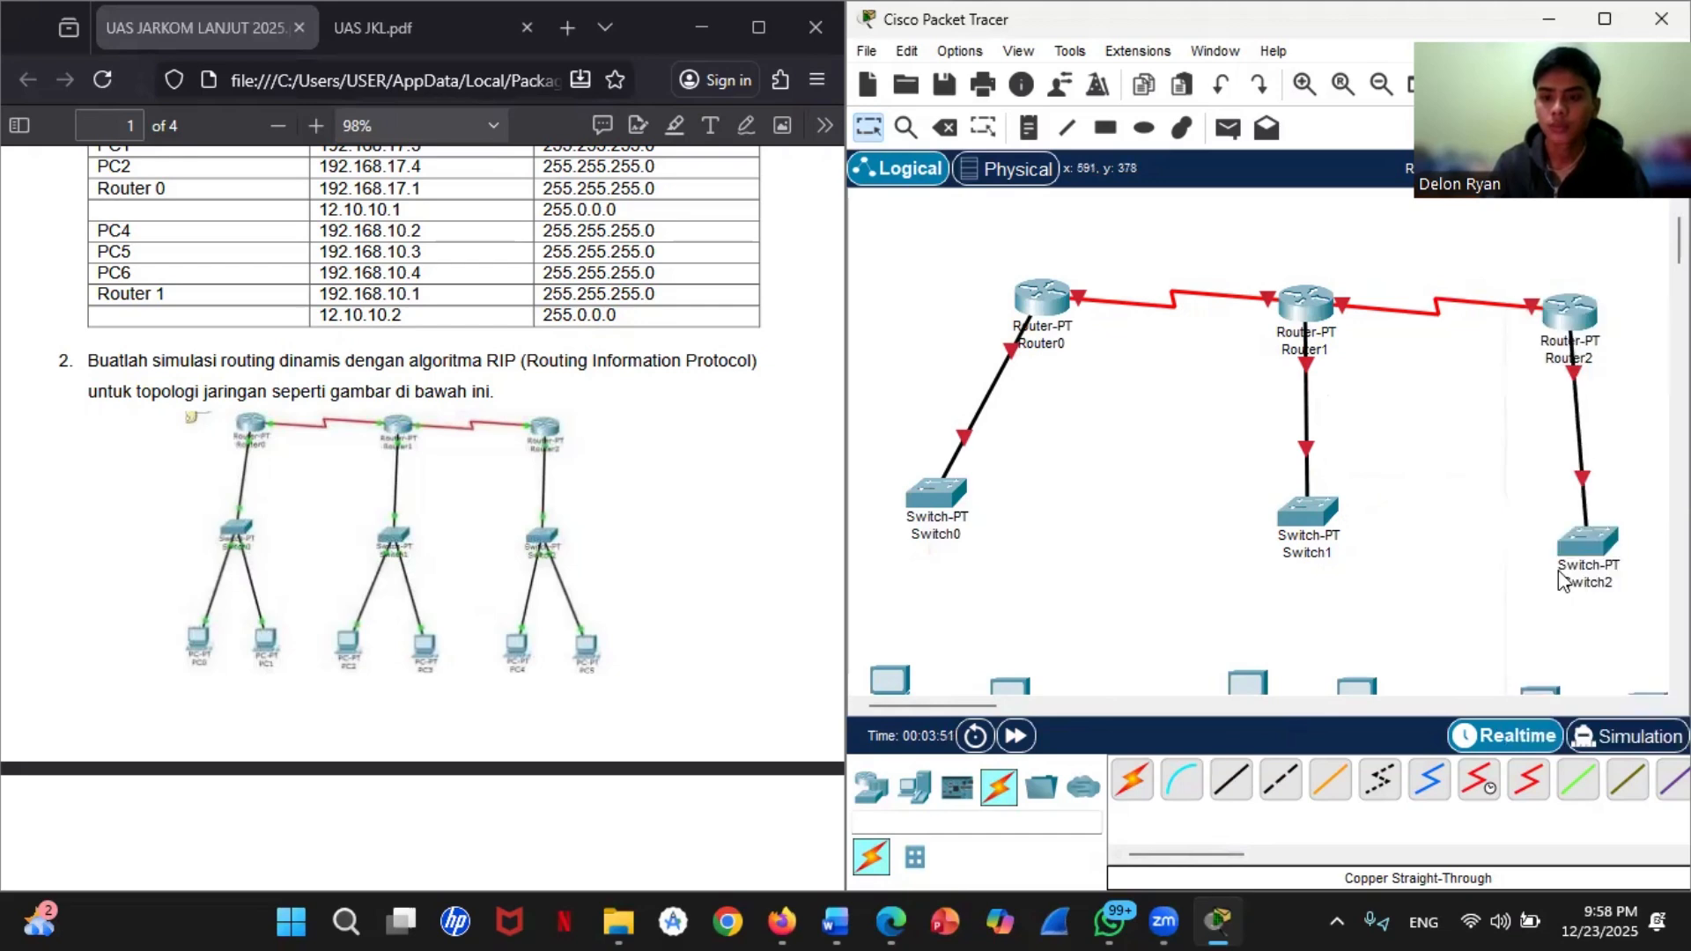
Step: Connect Switch0 to PC0 and PC1 with copper straight-through cables, using FastEthernet0 on each PC
scroll(1559, 577, "down", 3)
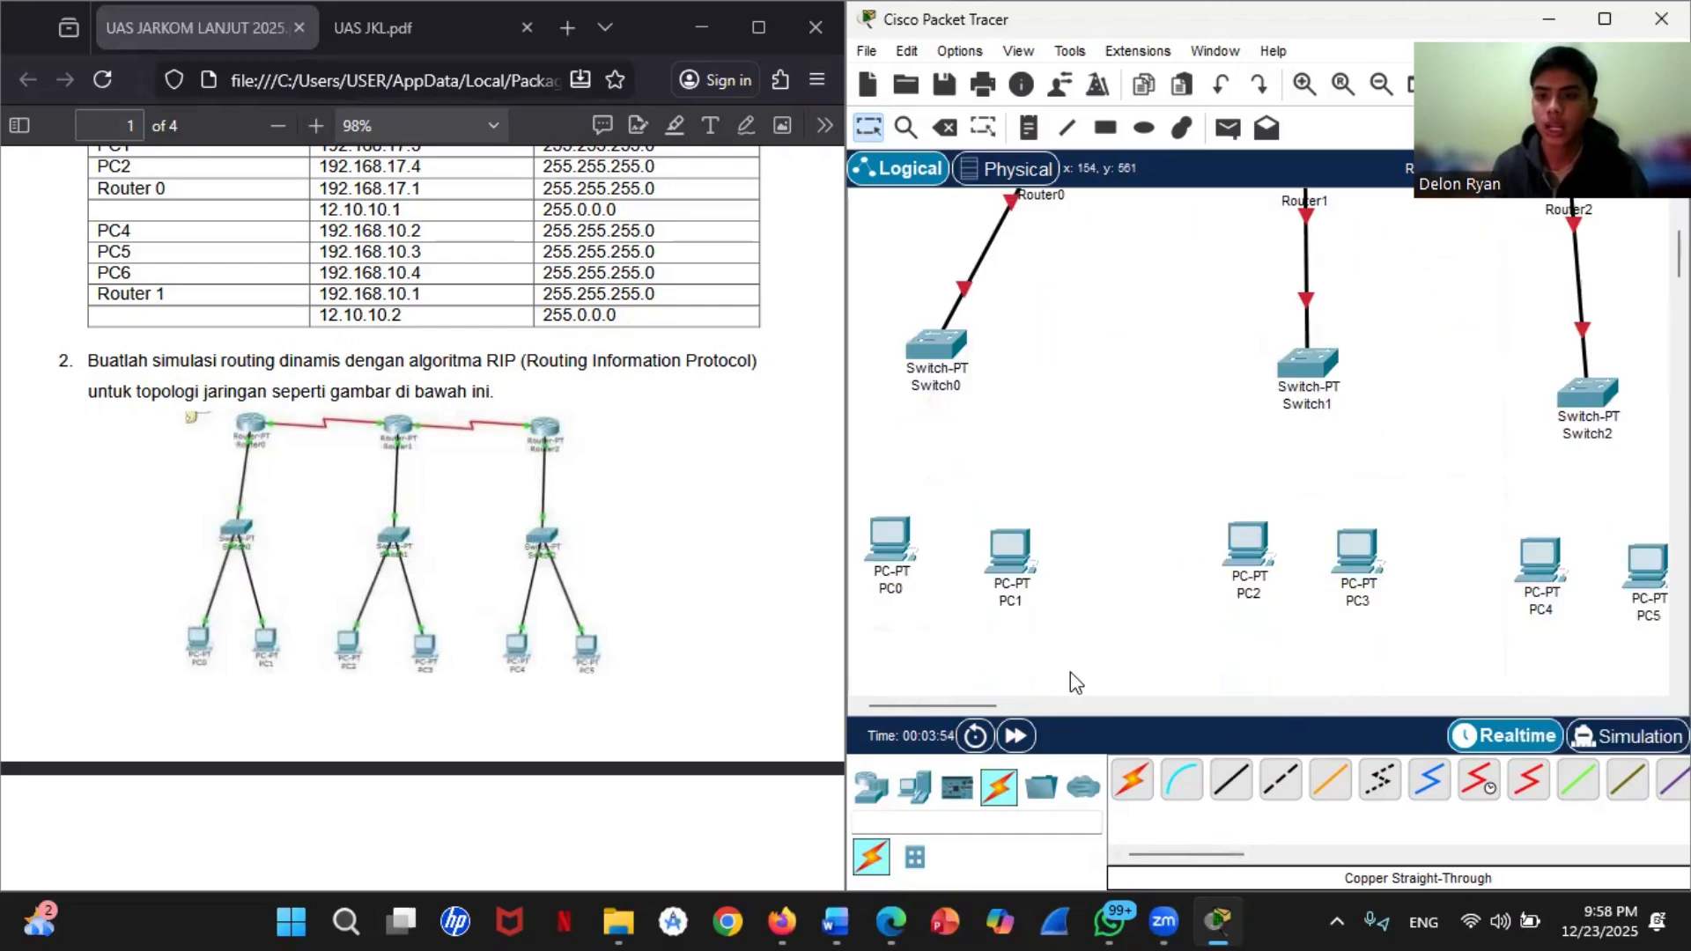
left_click(1230, 779)
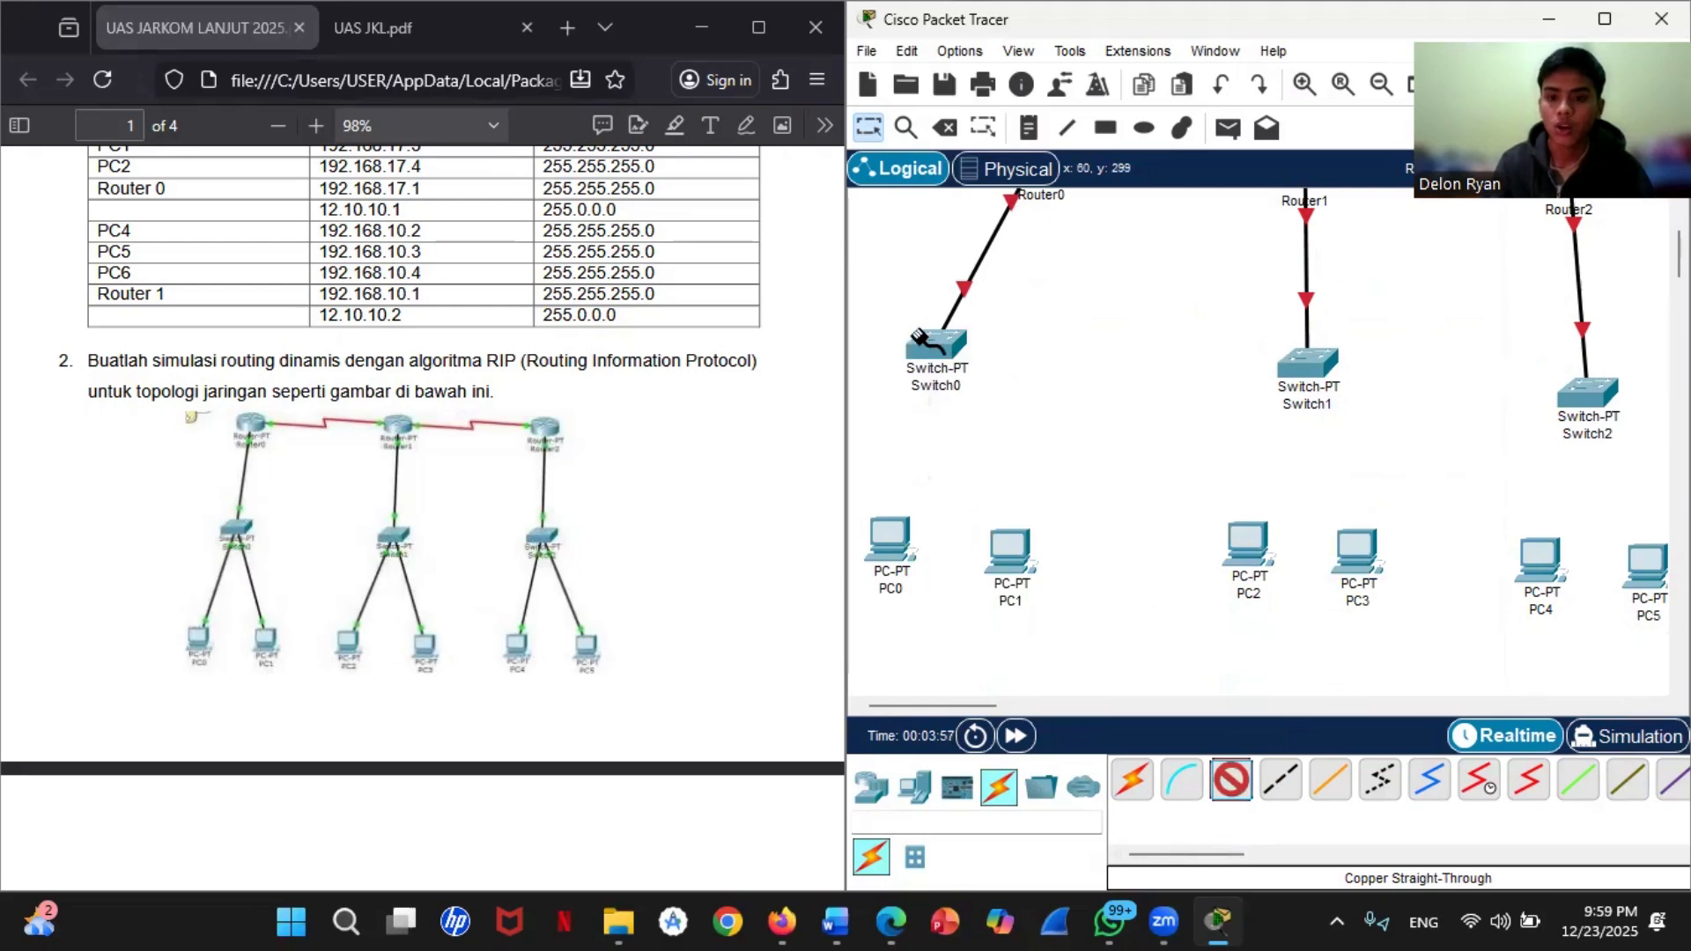
left_click(925, 340)
left_click(955, 390)
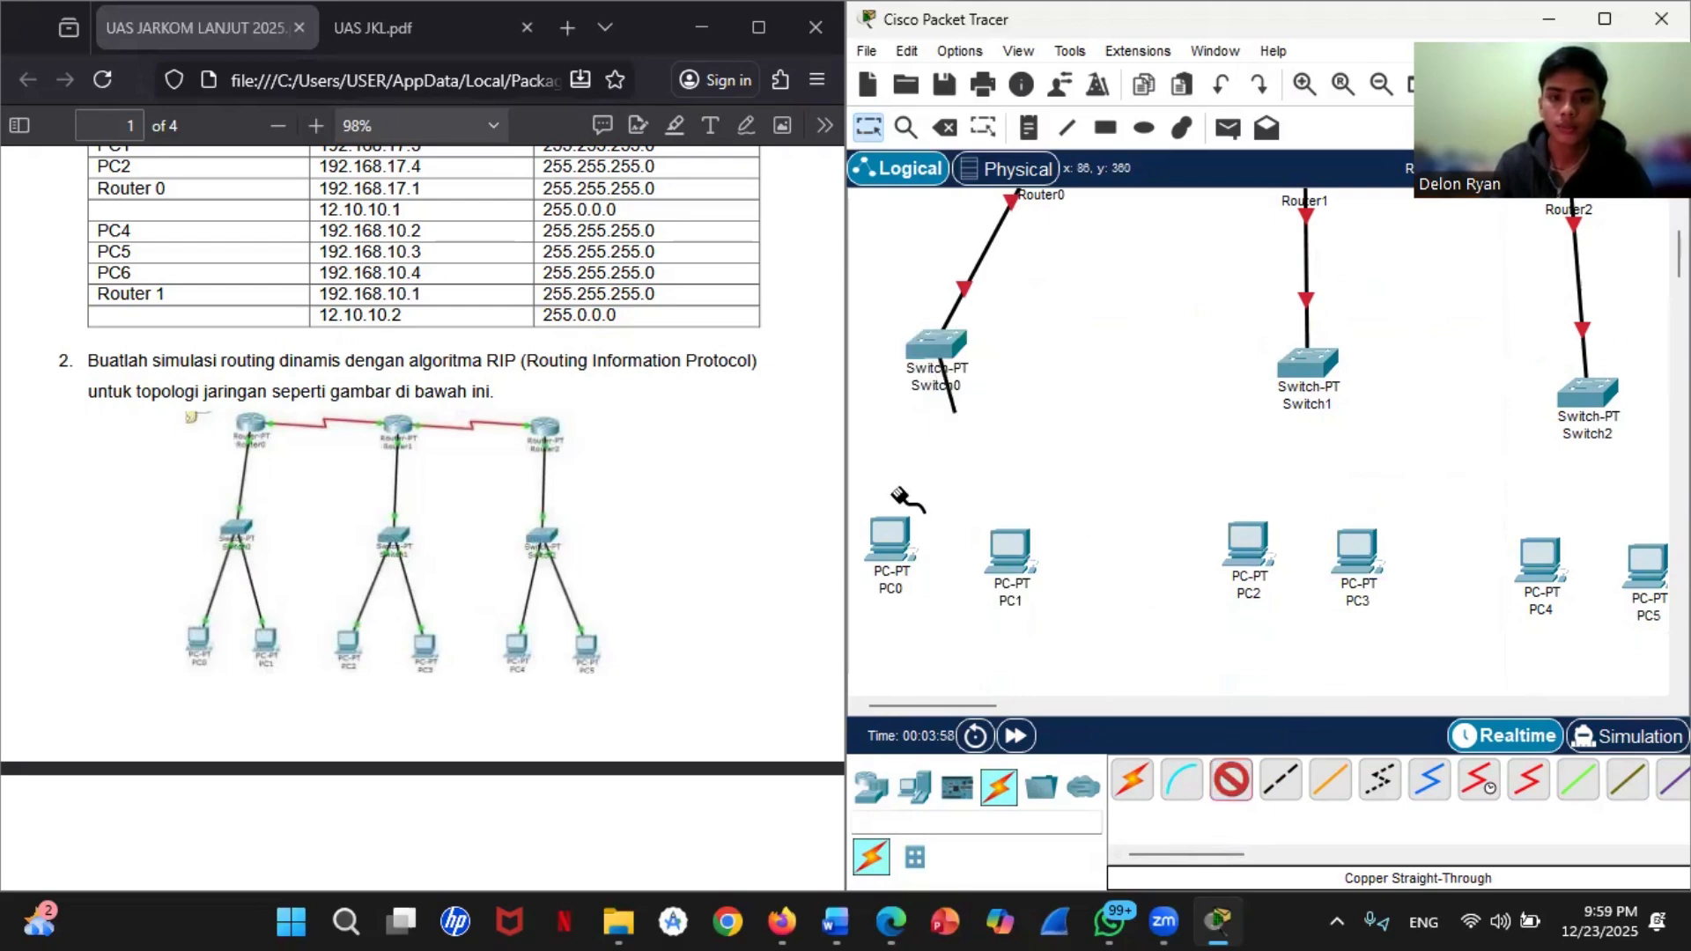
left_click(900, 541)
left_click(920, 642)
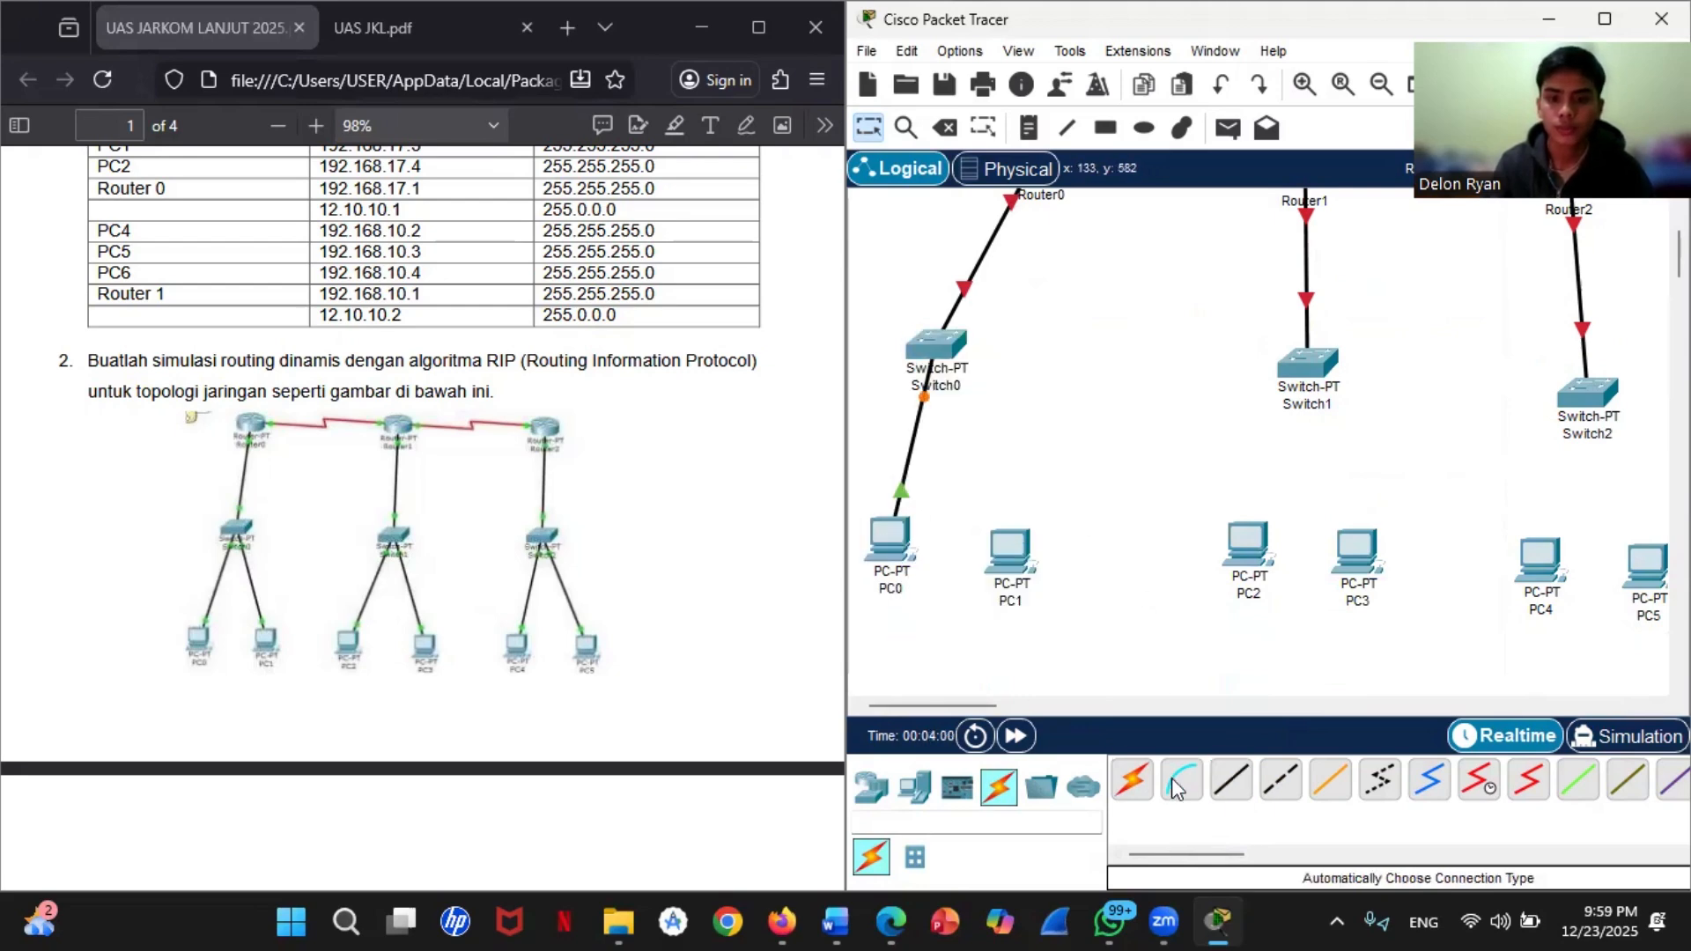
left_click(923, 347)
left_click(1002, 391)
left_click(1027, 535)
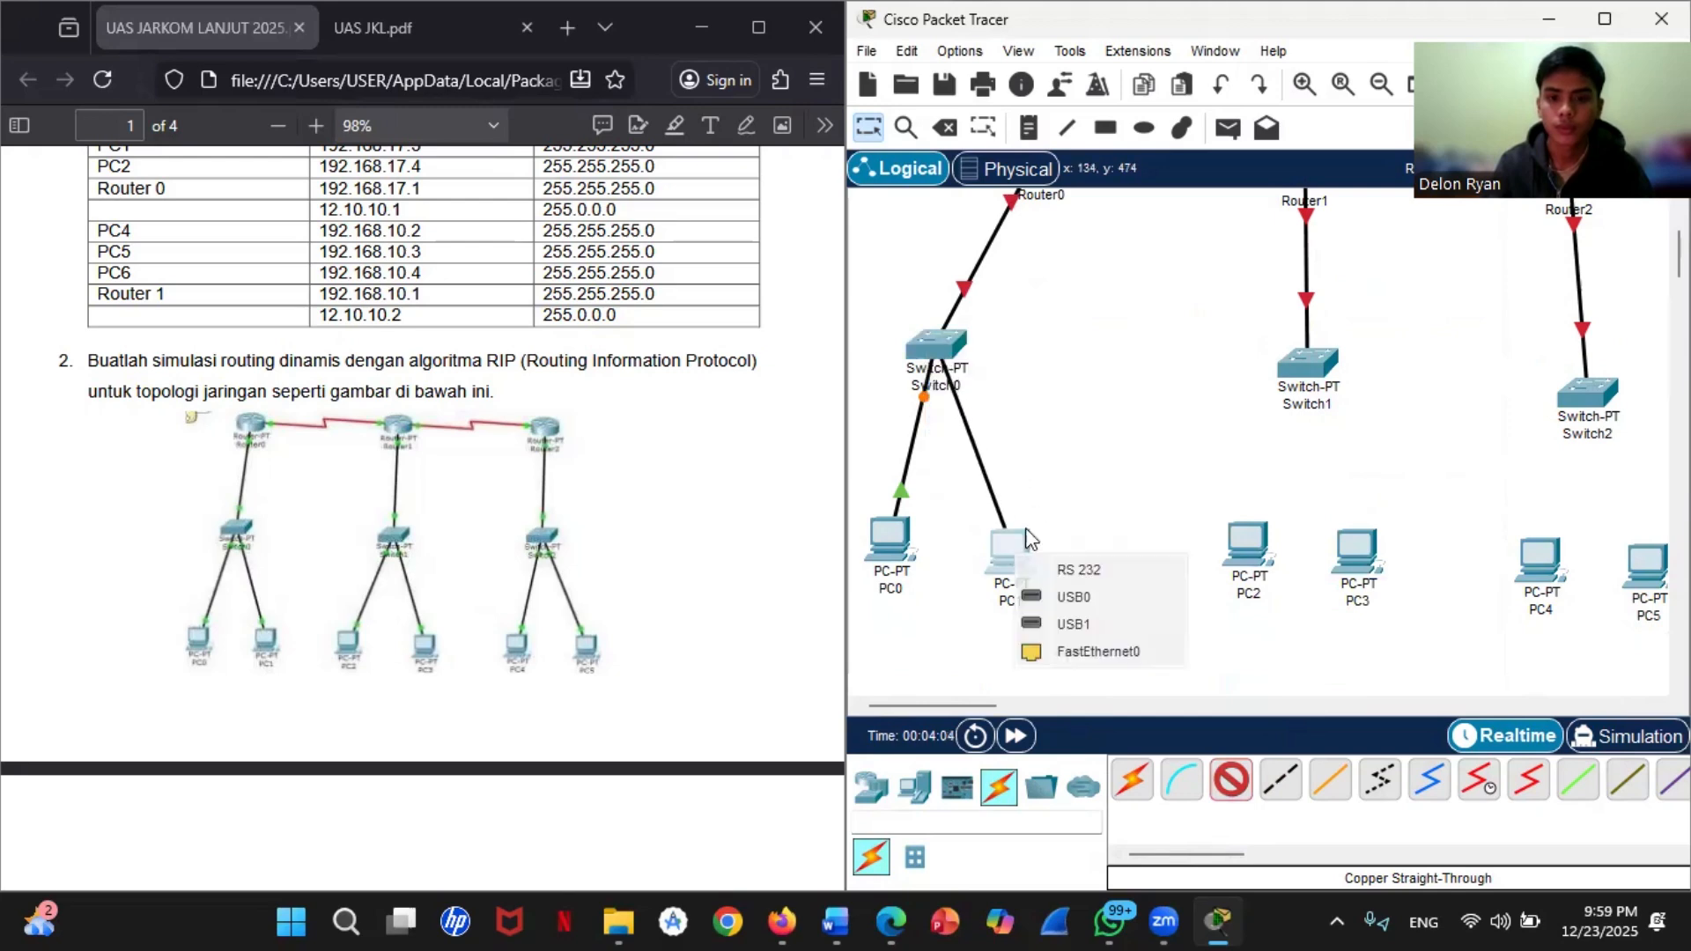
left_click(1092, 652)
Step: Connect Switch1 to PC2 and PC3 with copper straight-through cables, using FastEthernet0 on each PC
left_click(1231, 779)
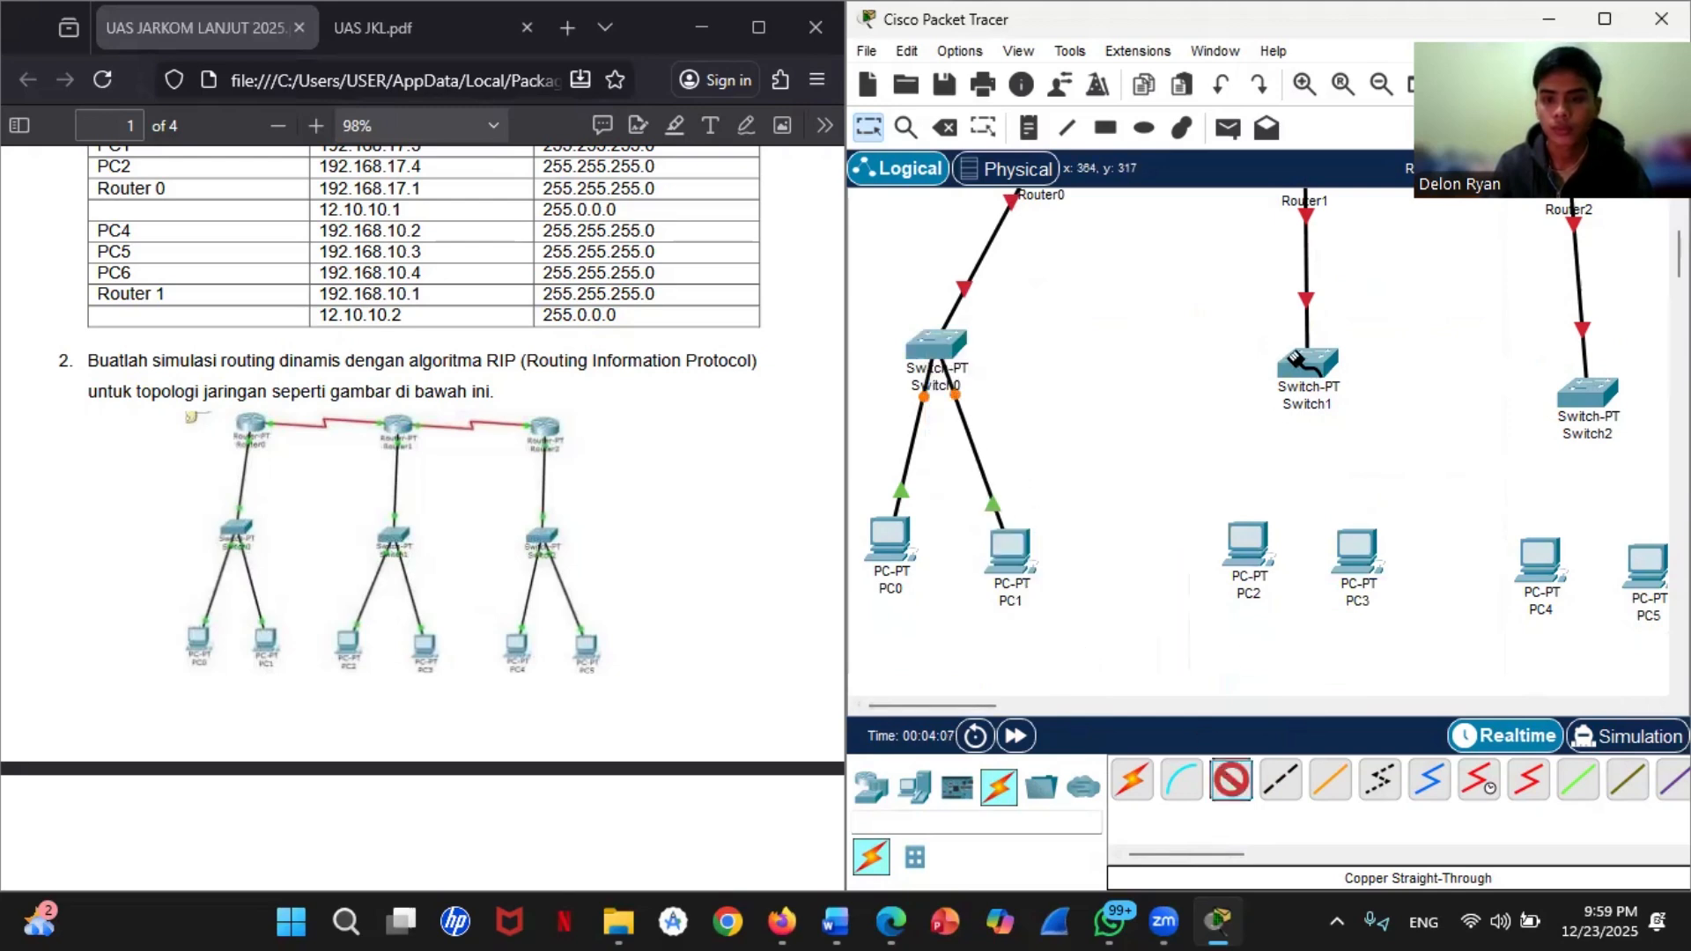
left_click(1293, 357)
left_click(1254, 553)
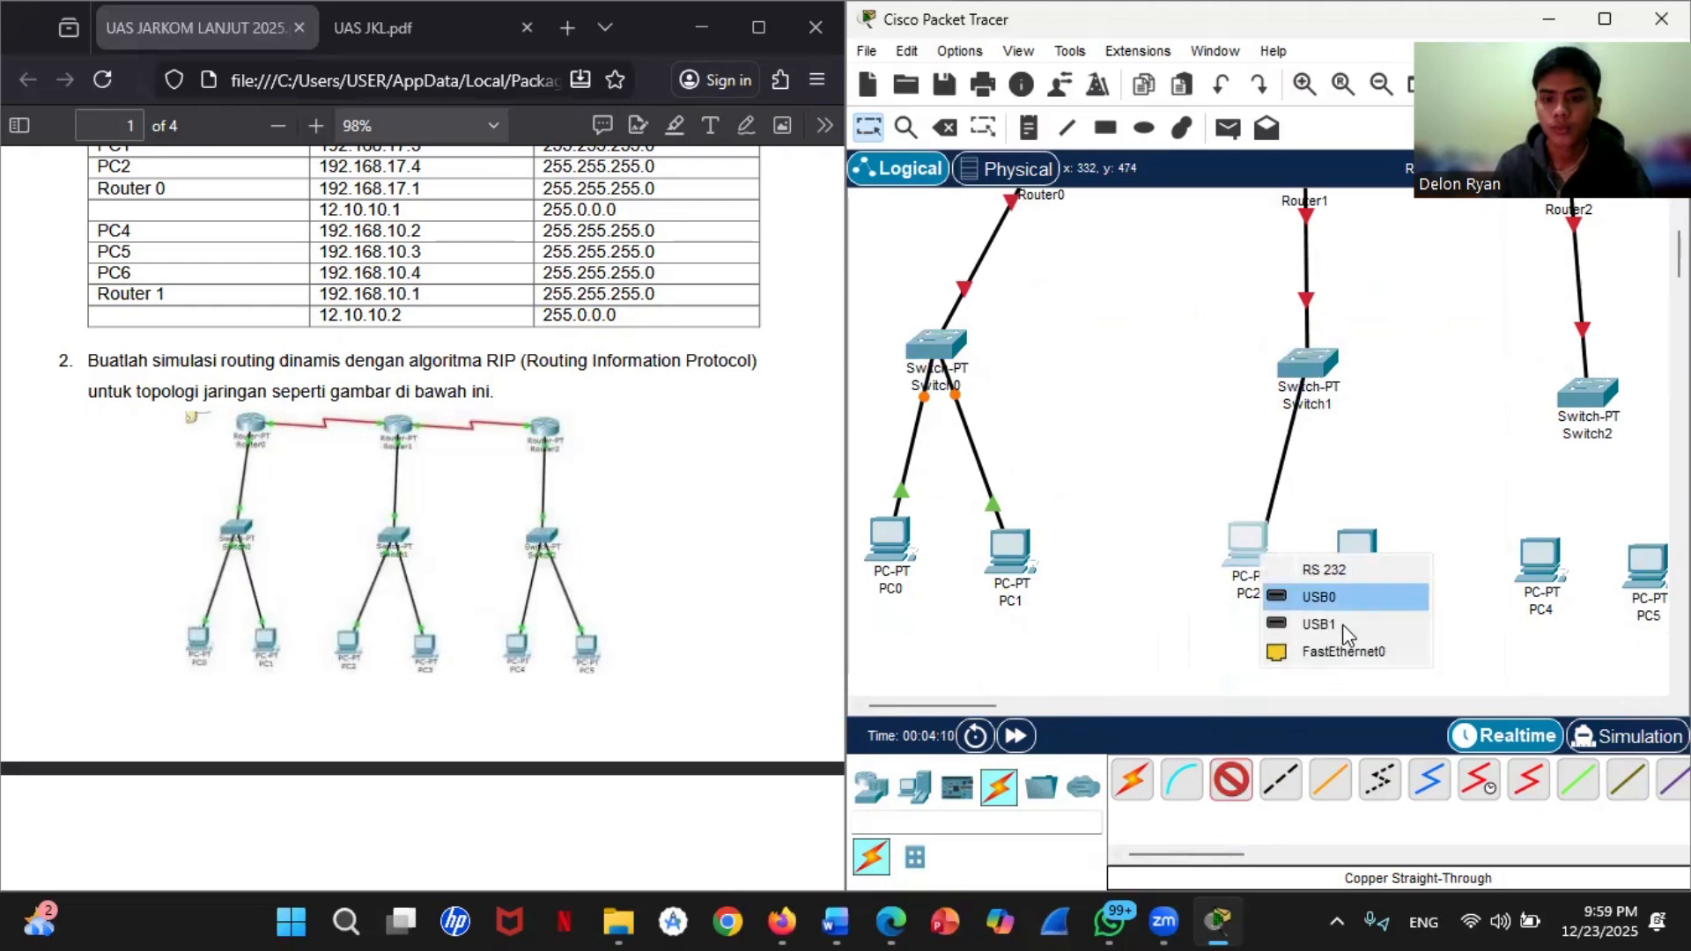
left_click(1310, 650)
left_click(1314, 379)
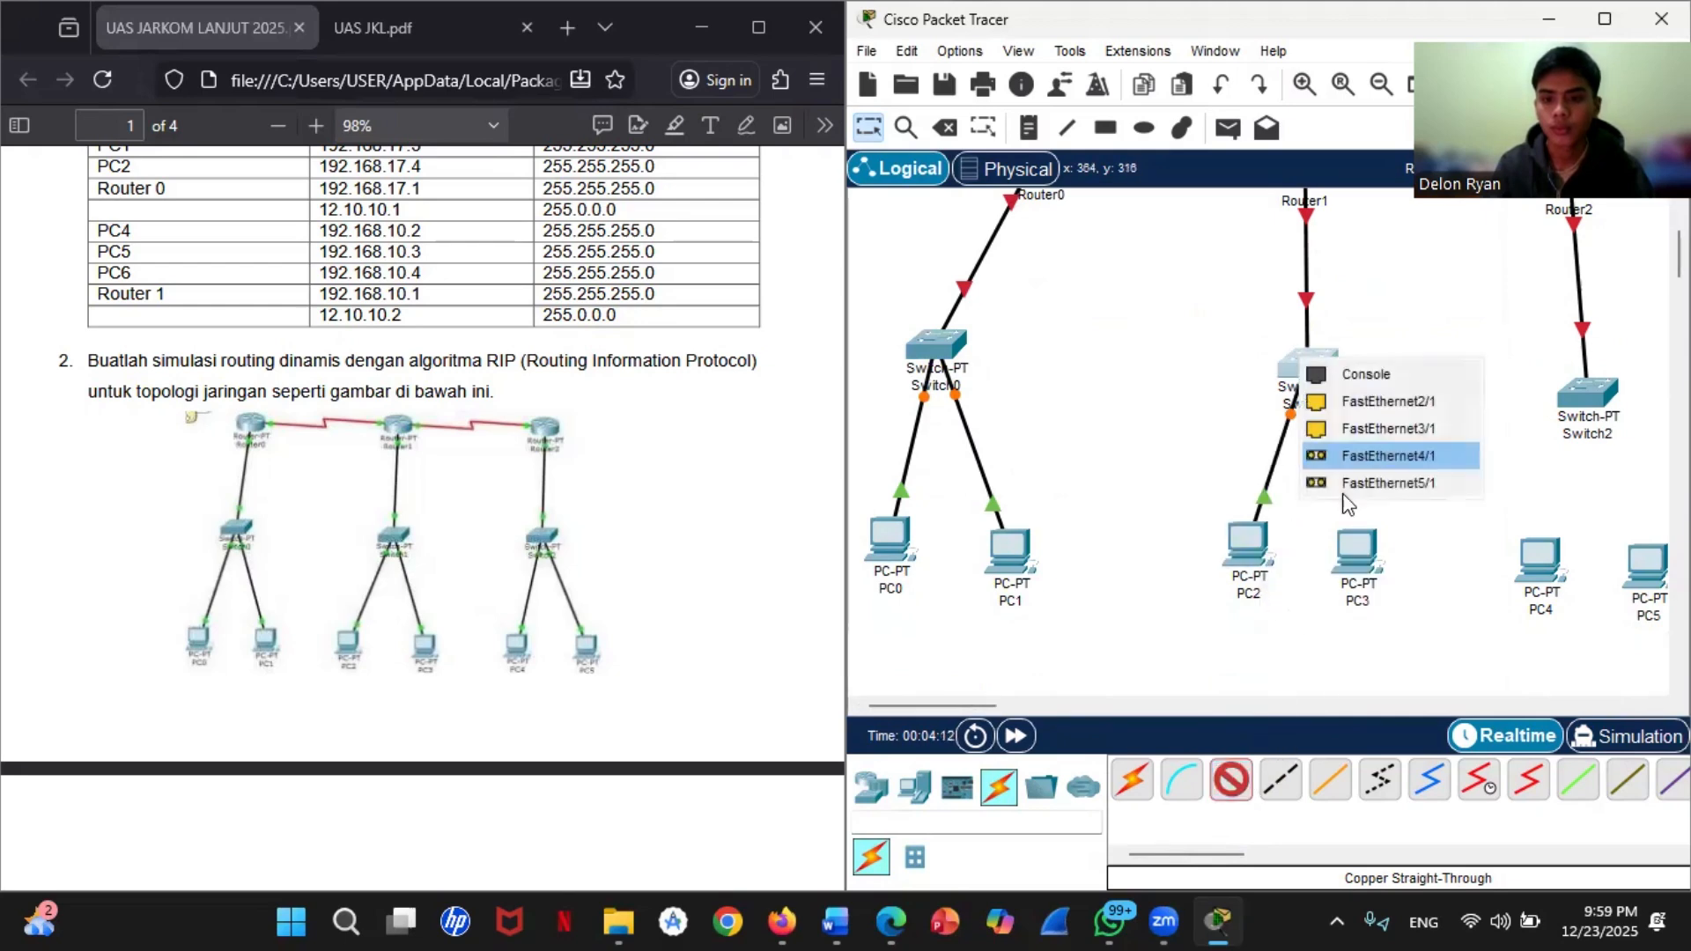
left_click(1356, 409)
left_click(1356, 546)
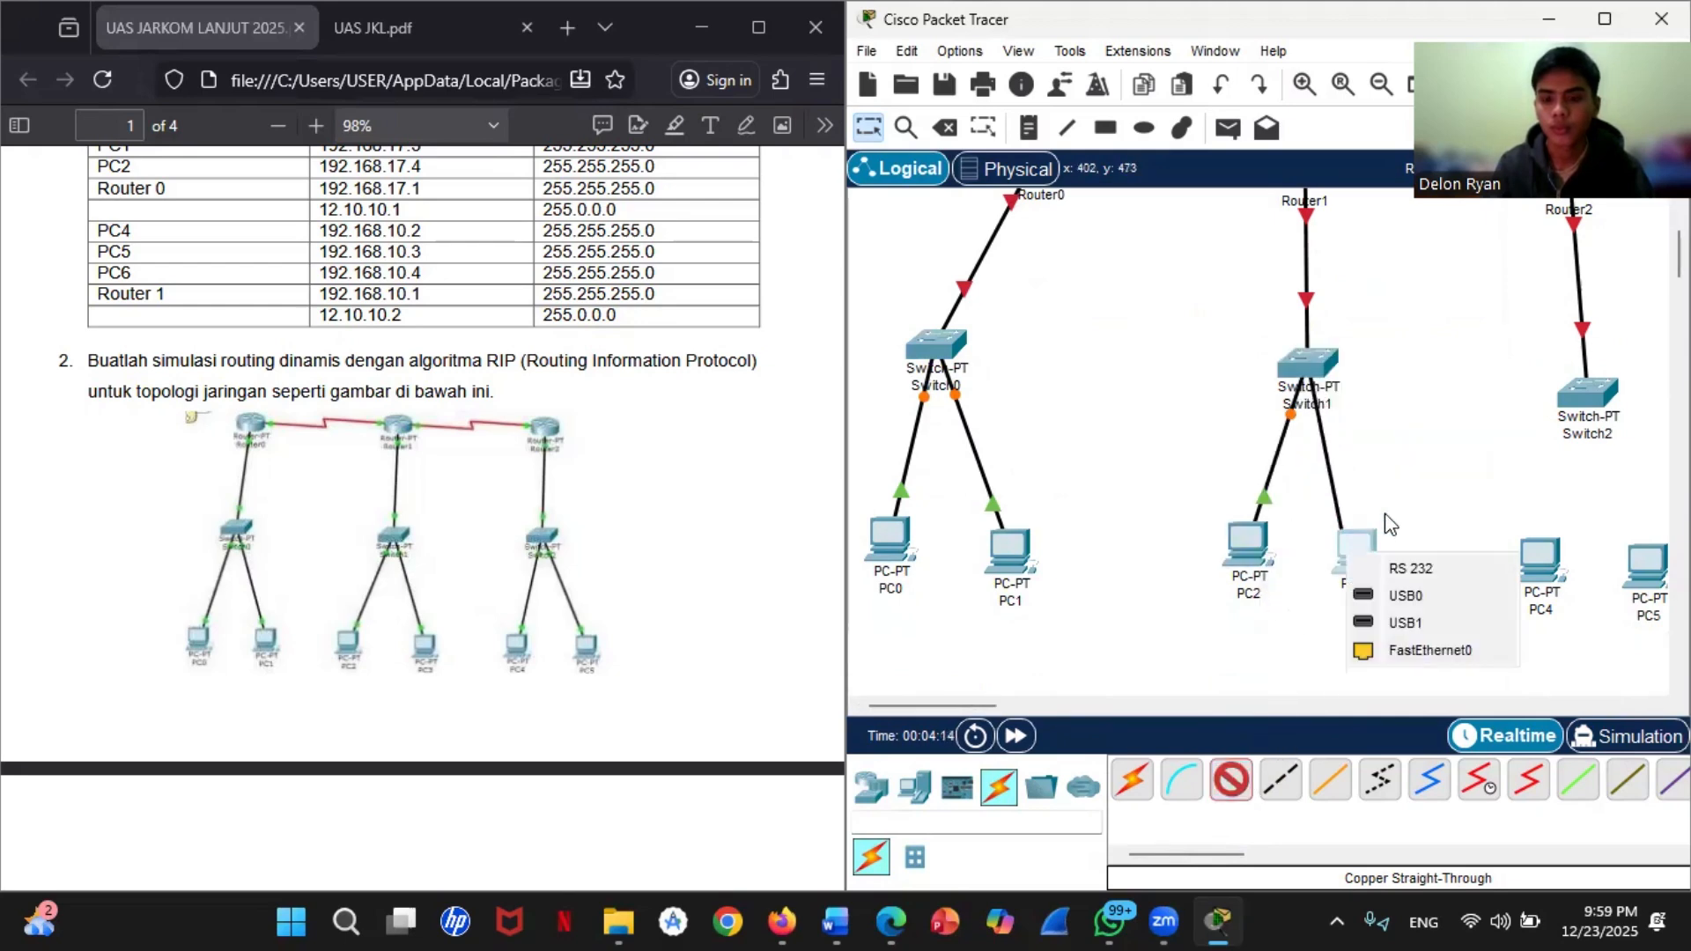
left_click(1420, 649)
Step: Connect Switch2's FastEthernet1/1 to PC4 and FastEthernet2/1 to PC5 with copper straight-through cables
left_click(1593, 394)
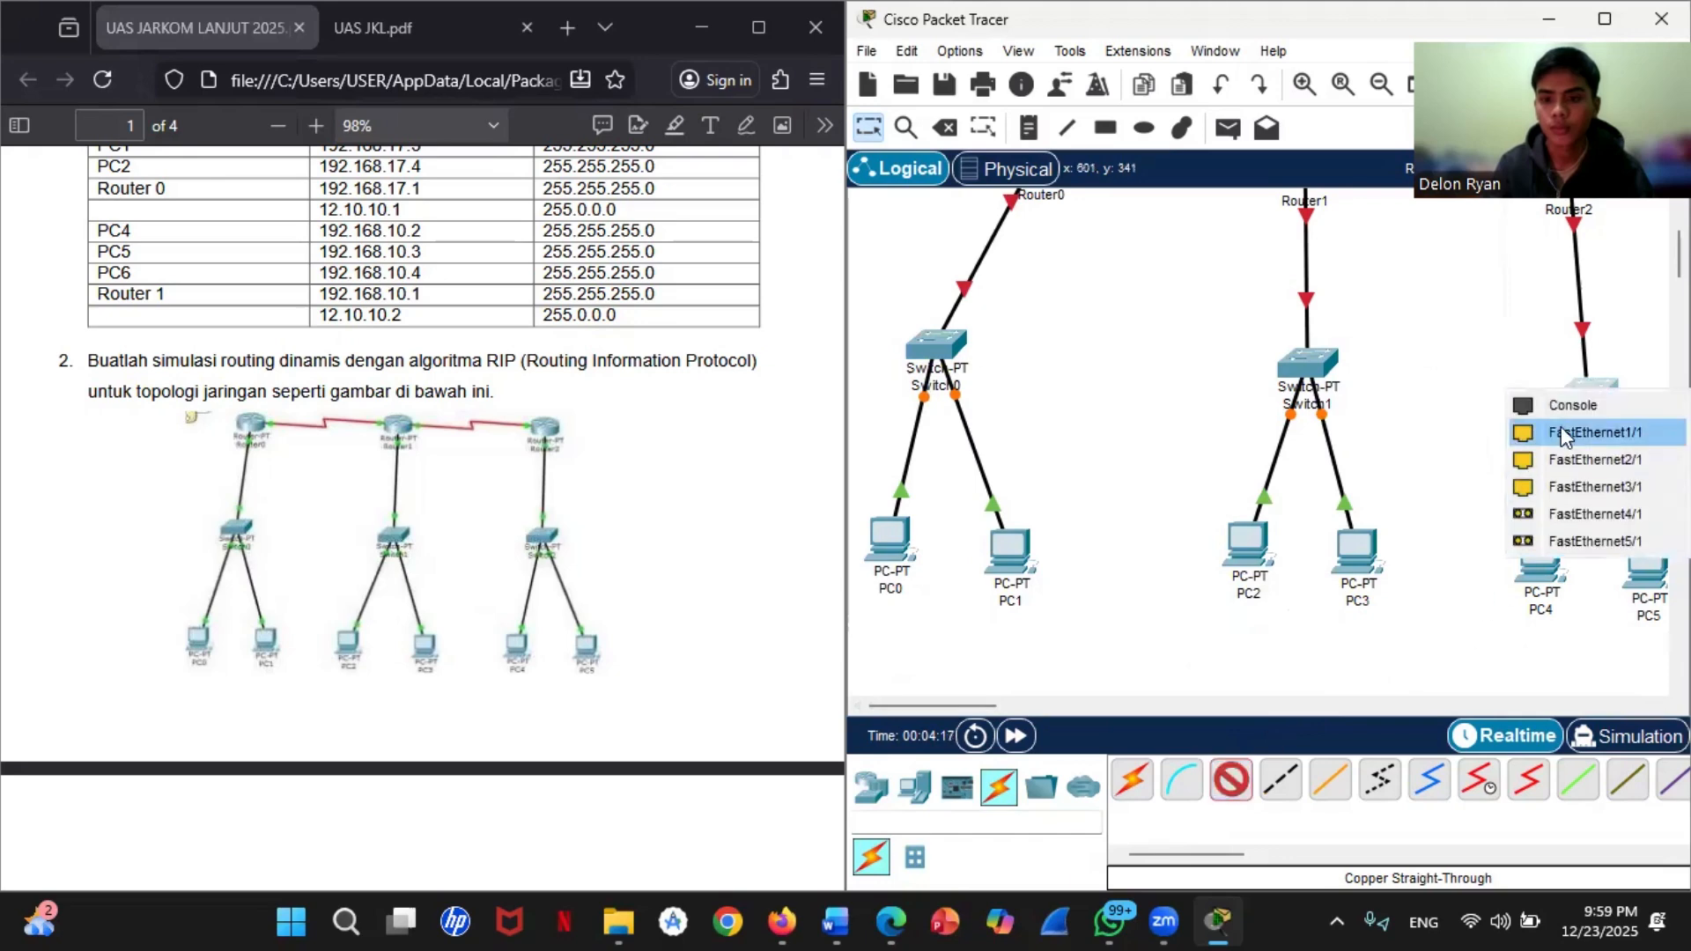
left_click(1550, 434)
left_click(1540, 553)
left_click(1556, 668)
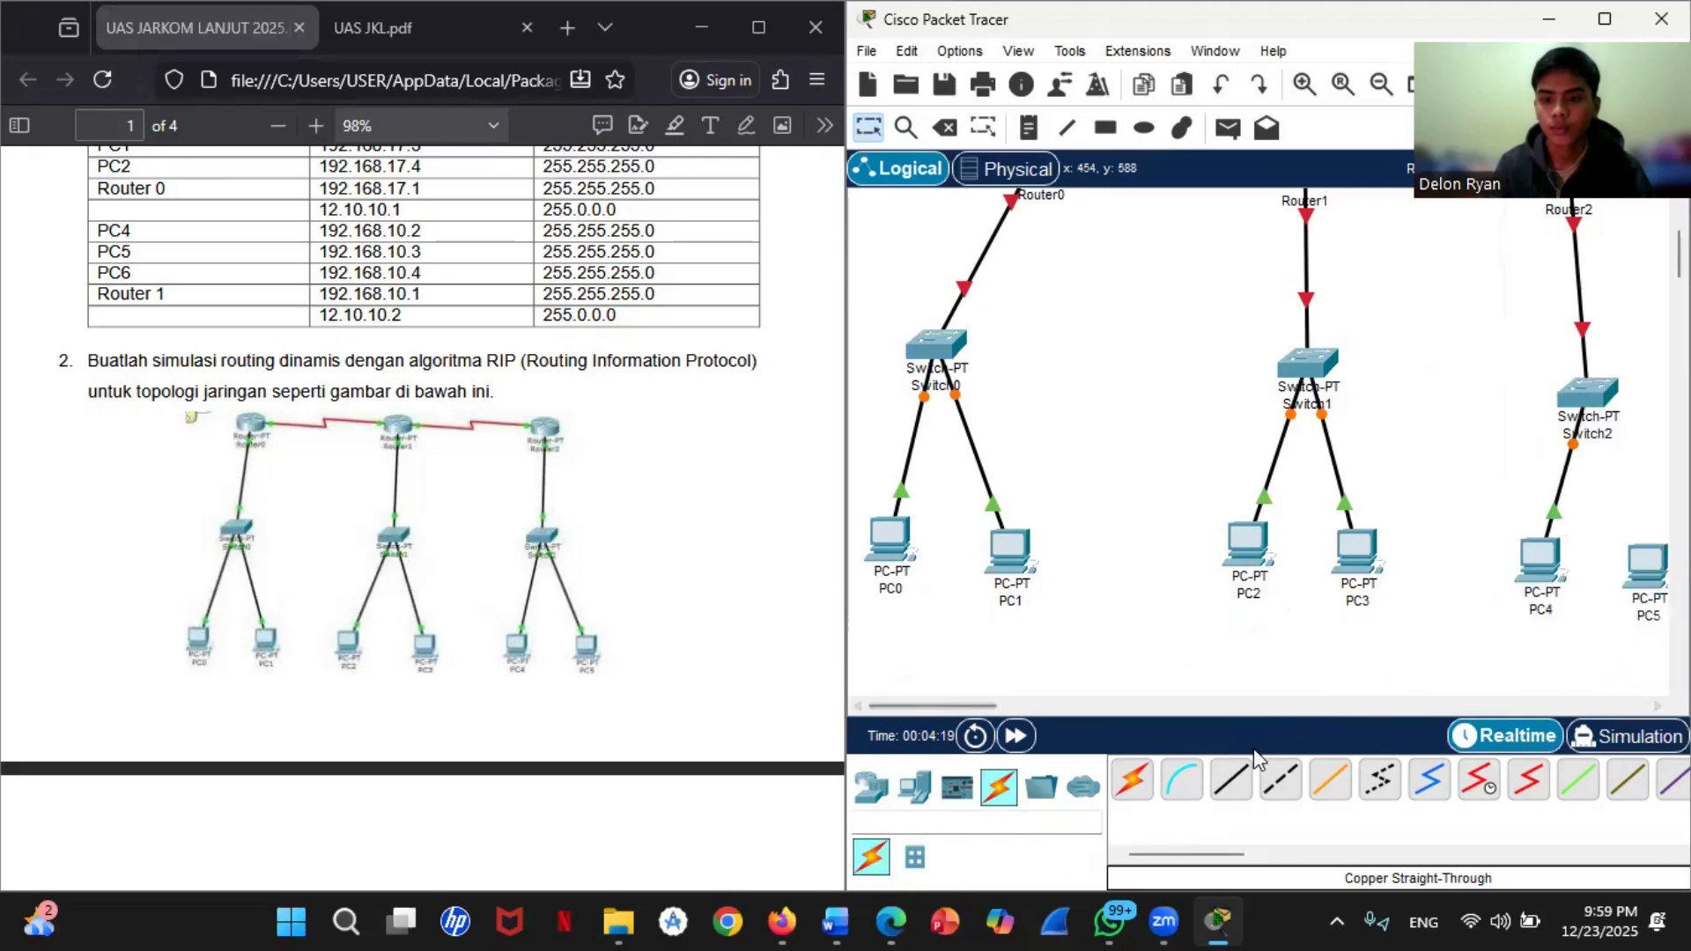
left_click(1586, 394)
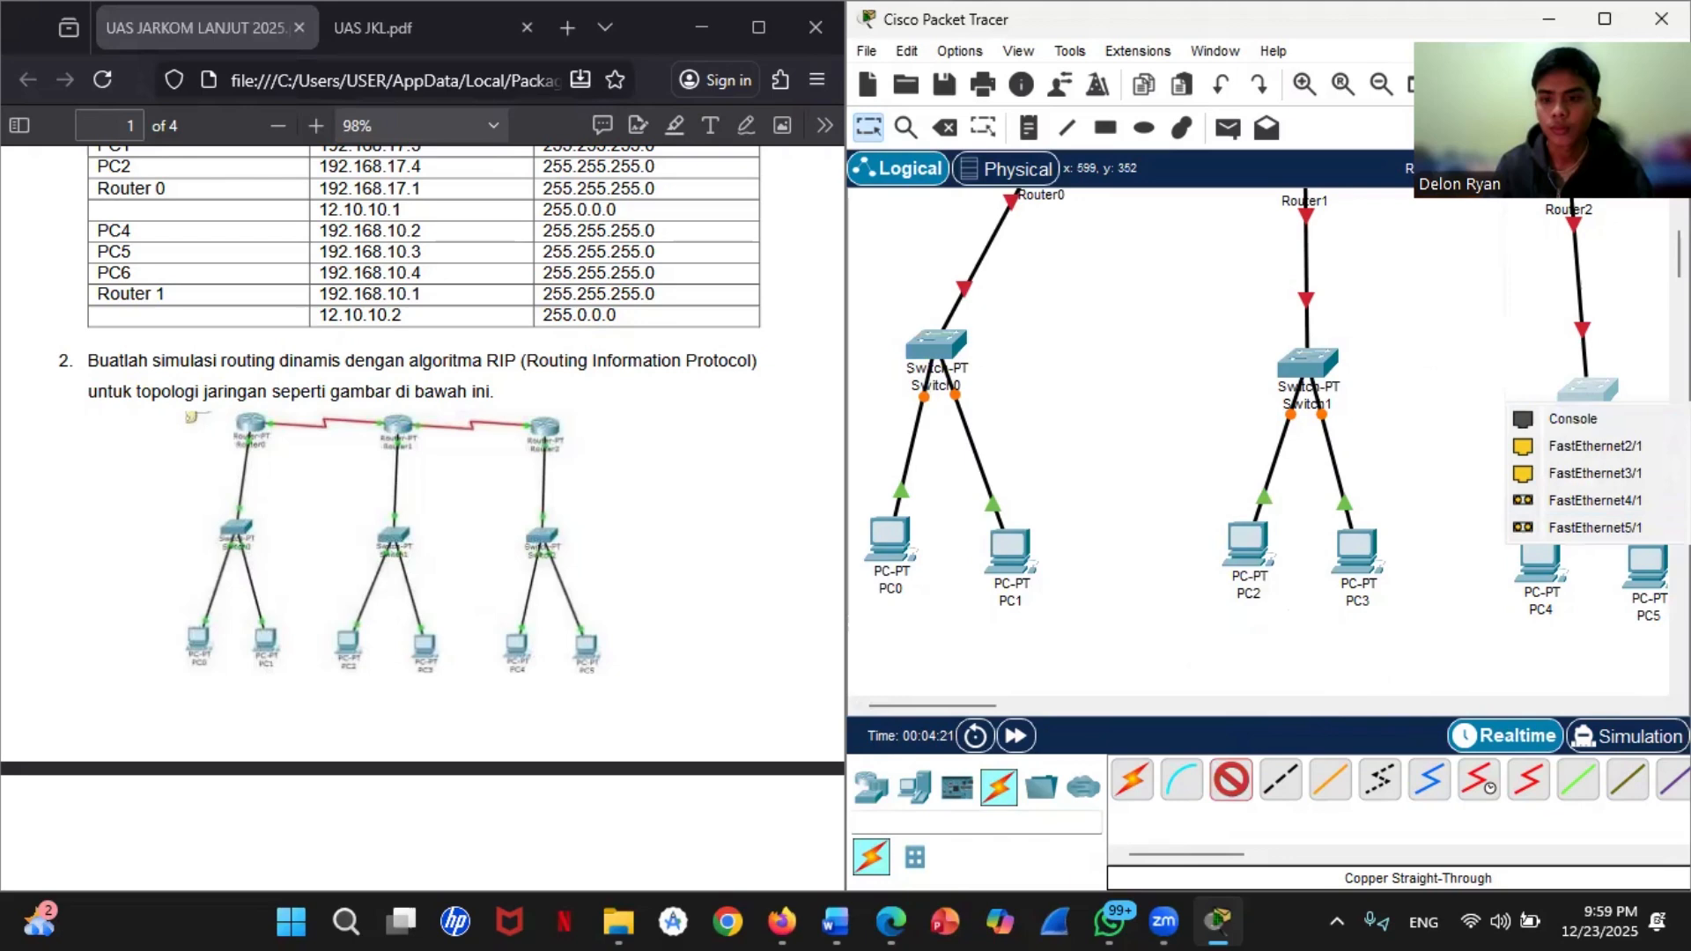
left_click(1572, 446)
left_click(1647, 557)
left_click(1583, 664)
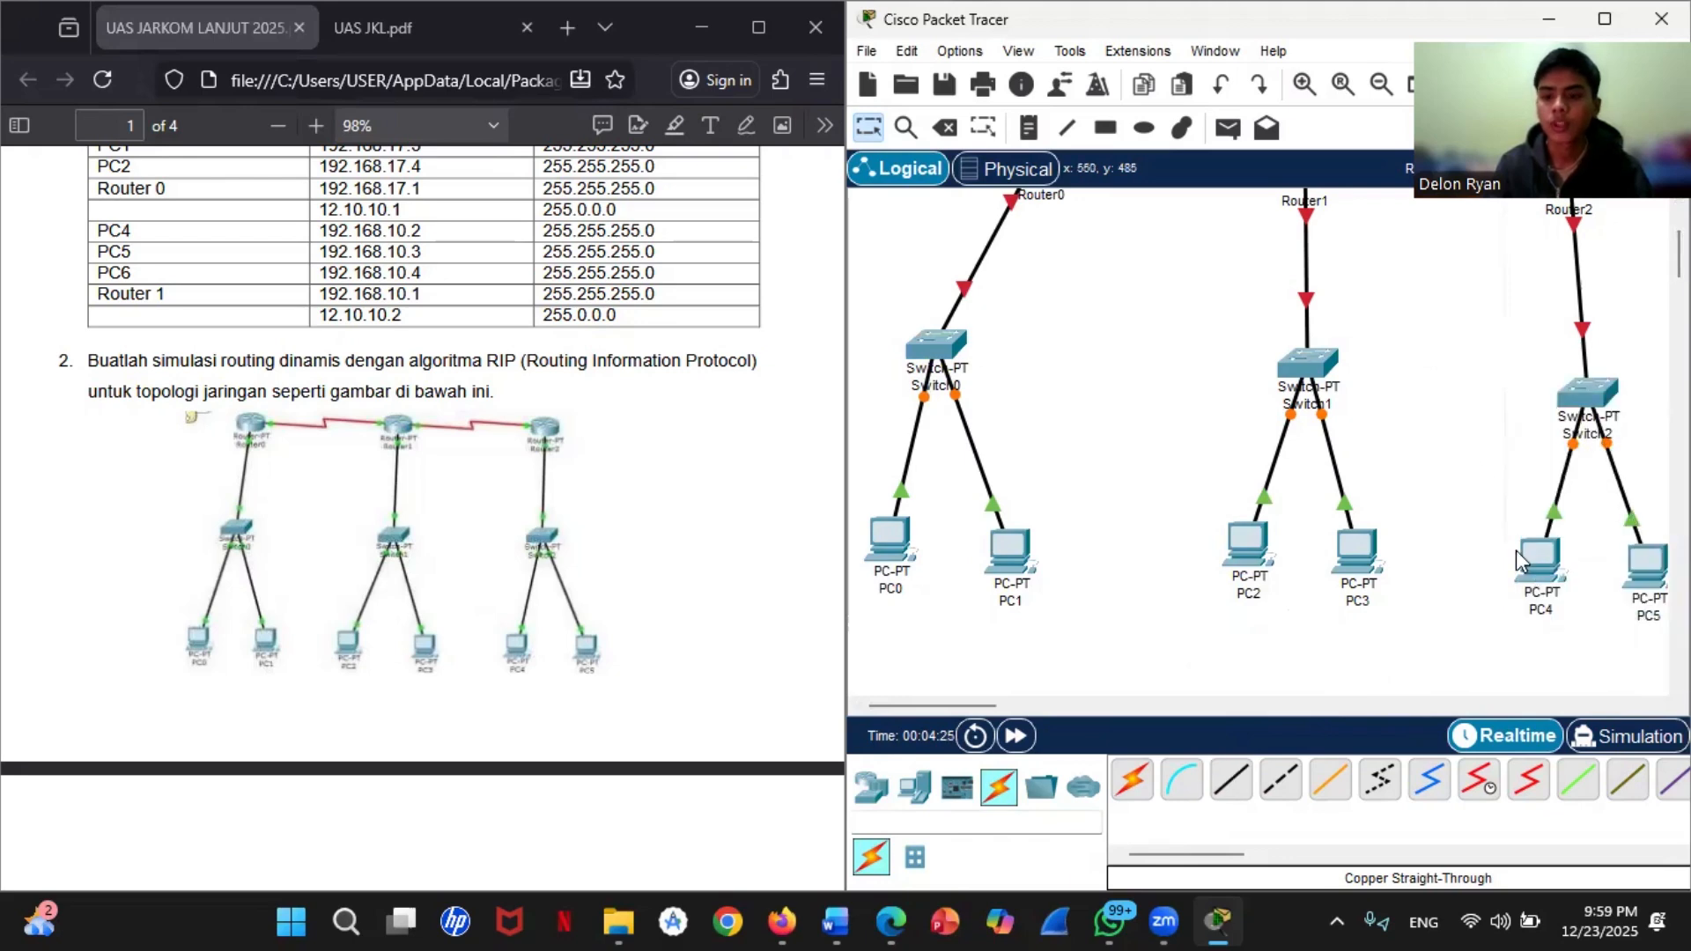
Step: Move Router2 slightly upward so it lines up with Router0 and Router1 in the workspace
scroll(1494, 461, "up", 1)
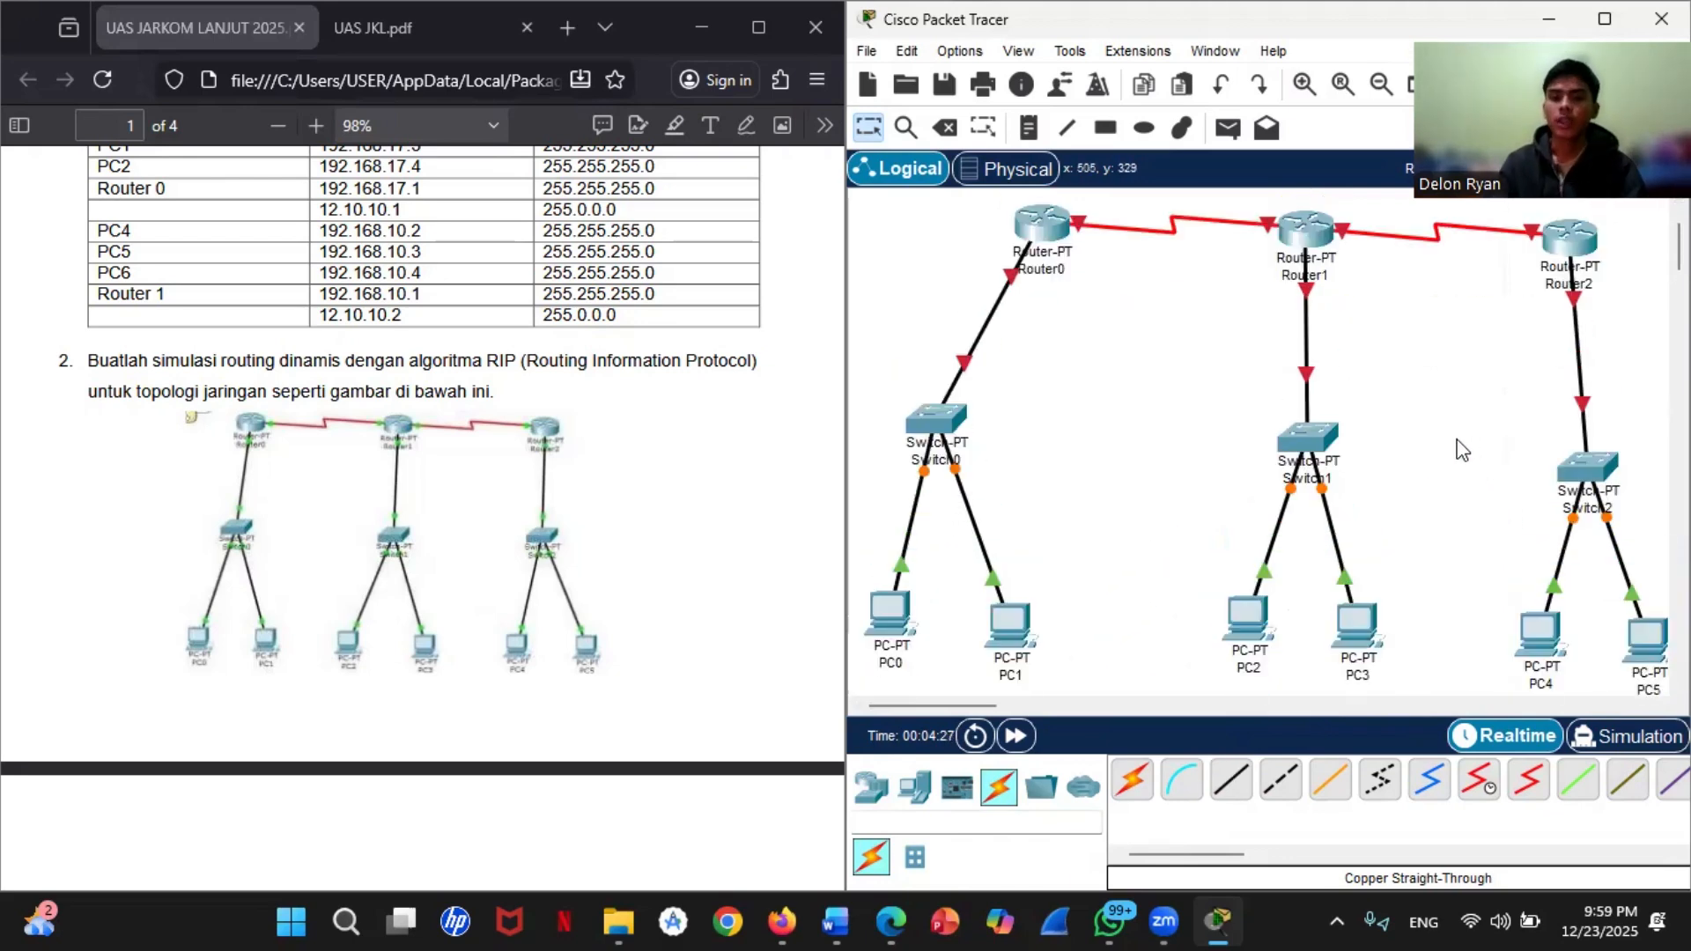
left_click_drag(1574, 249, 1574, 234)
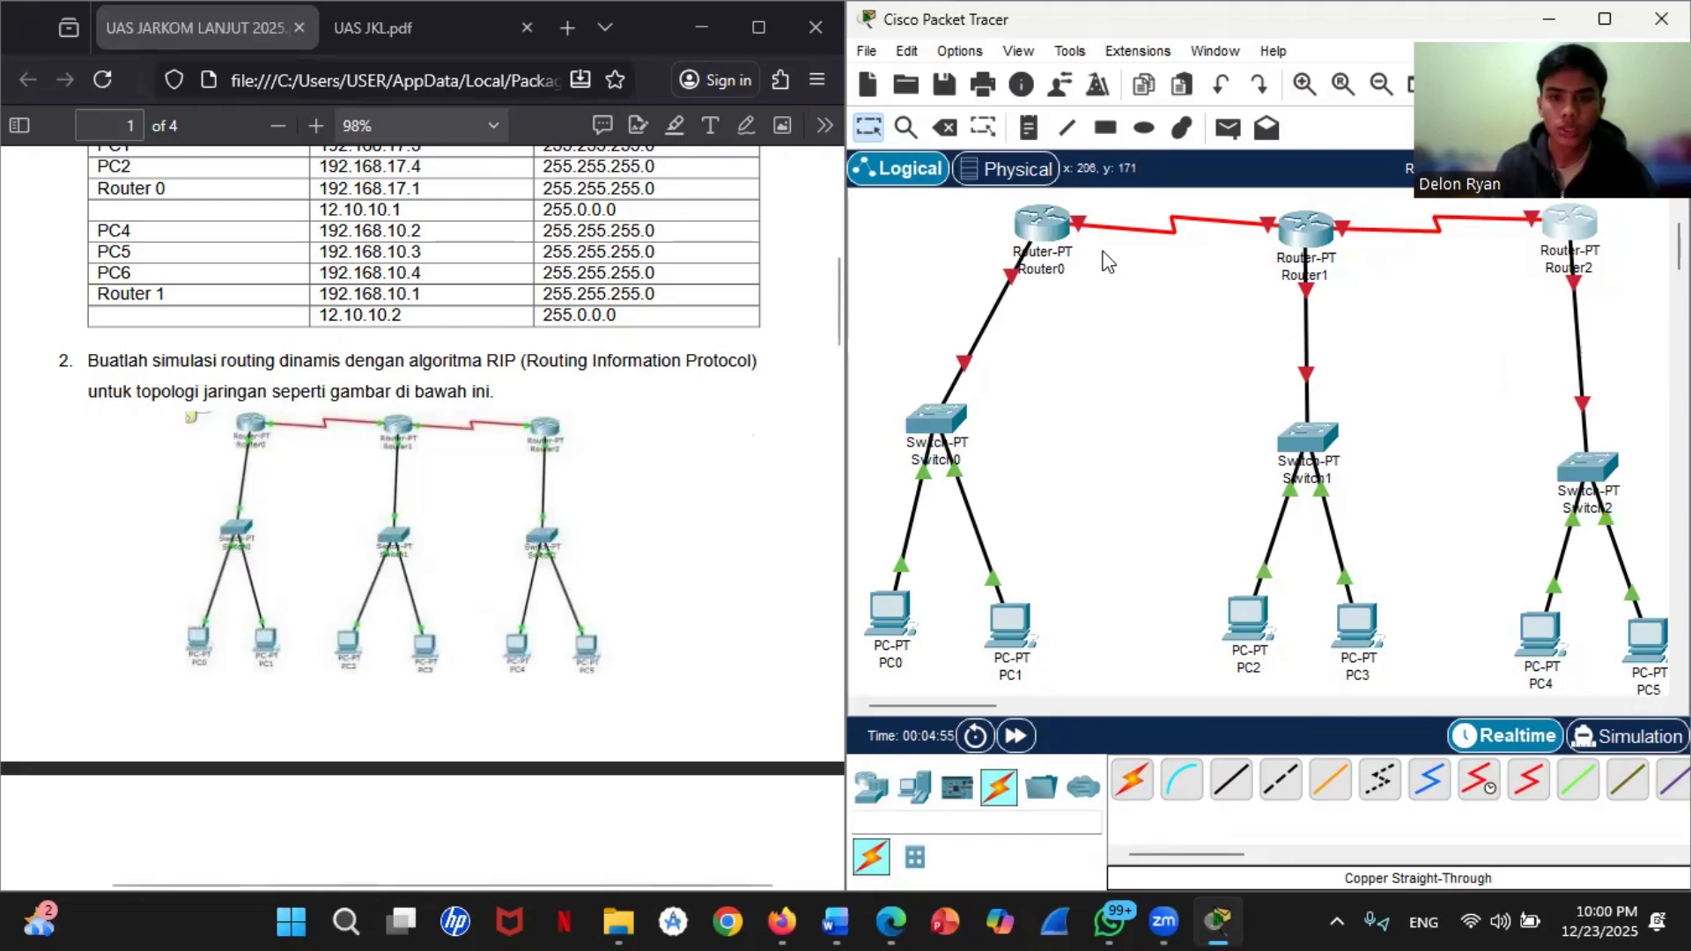
Step: Open Router0's command line and decline the initial configuration dialog with no to reach the router prompt
left_click(1053, 225)
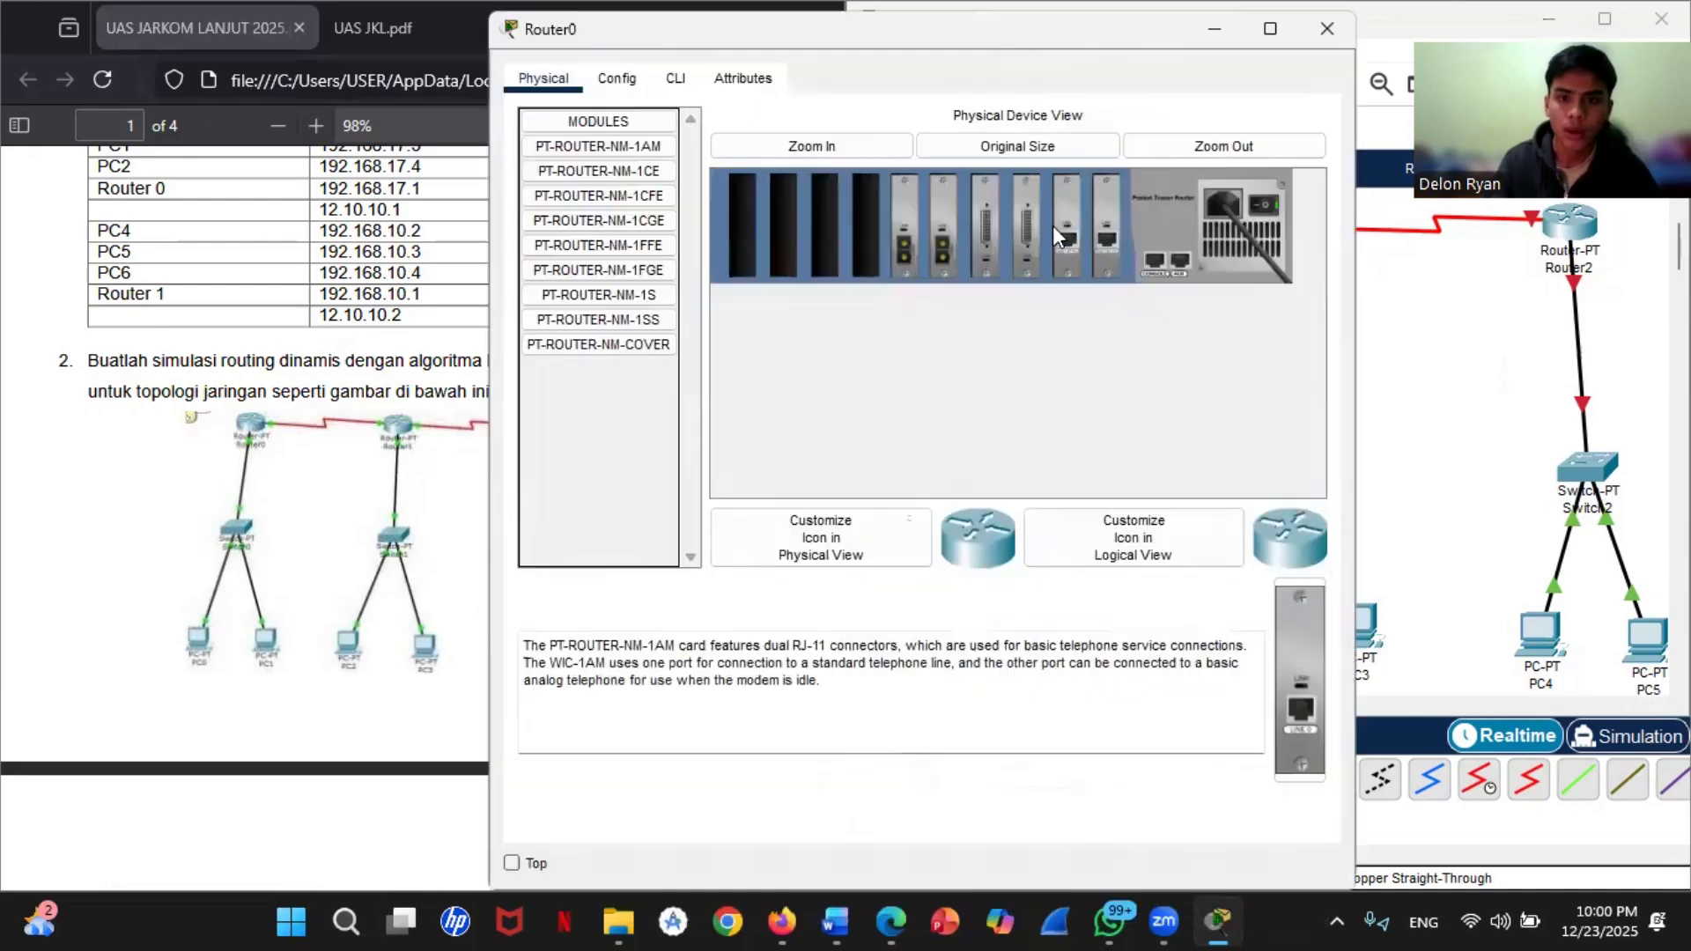
left_click(675, 78)
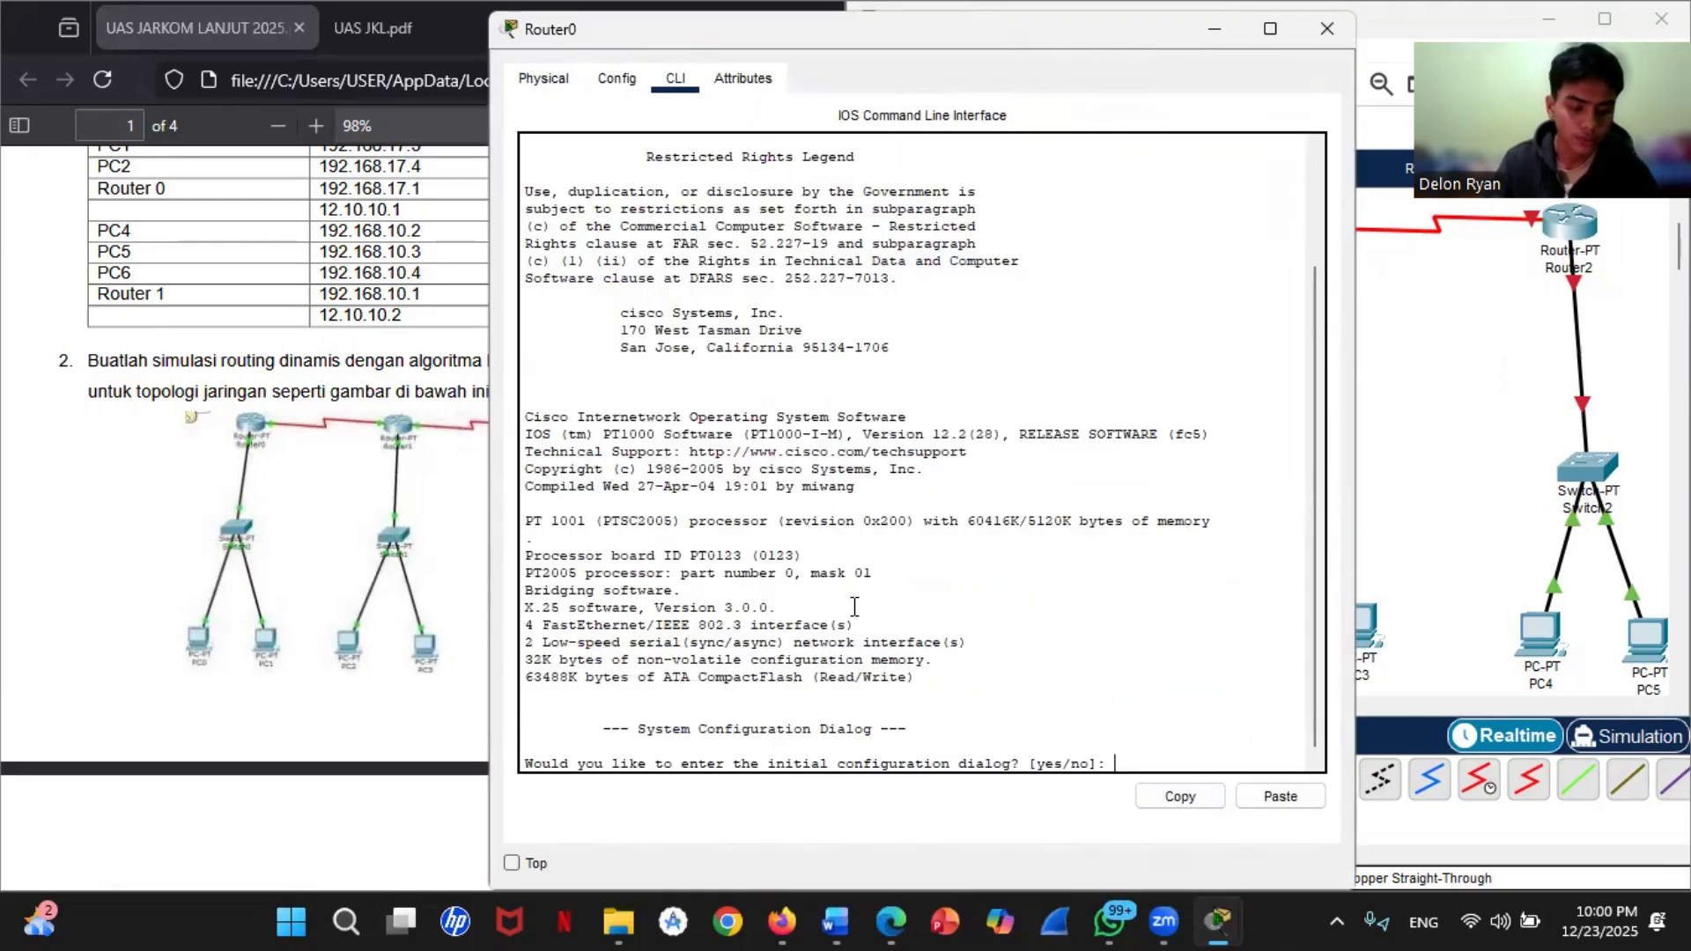
left_click(1143, 764)
type("no")
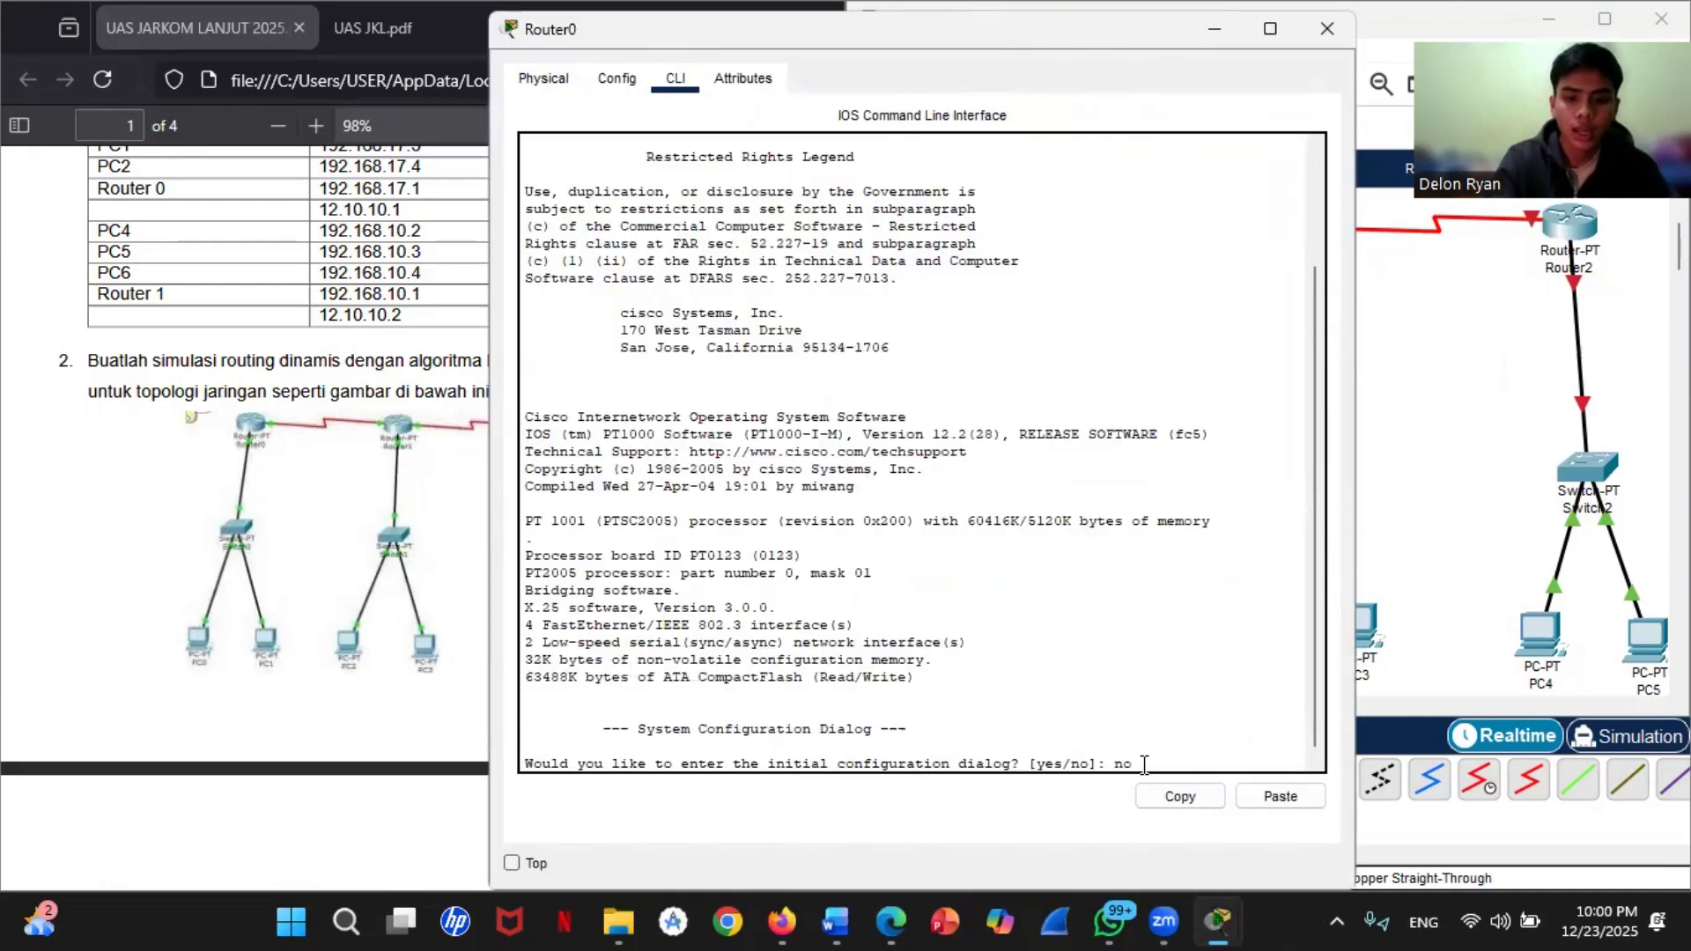
key("Return")
Step: Enter privileged mode on Router0 with enable and go to global configuration mode with conf t
key("Return")
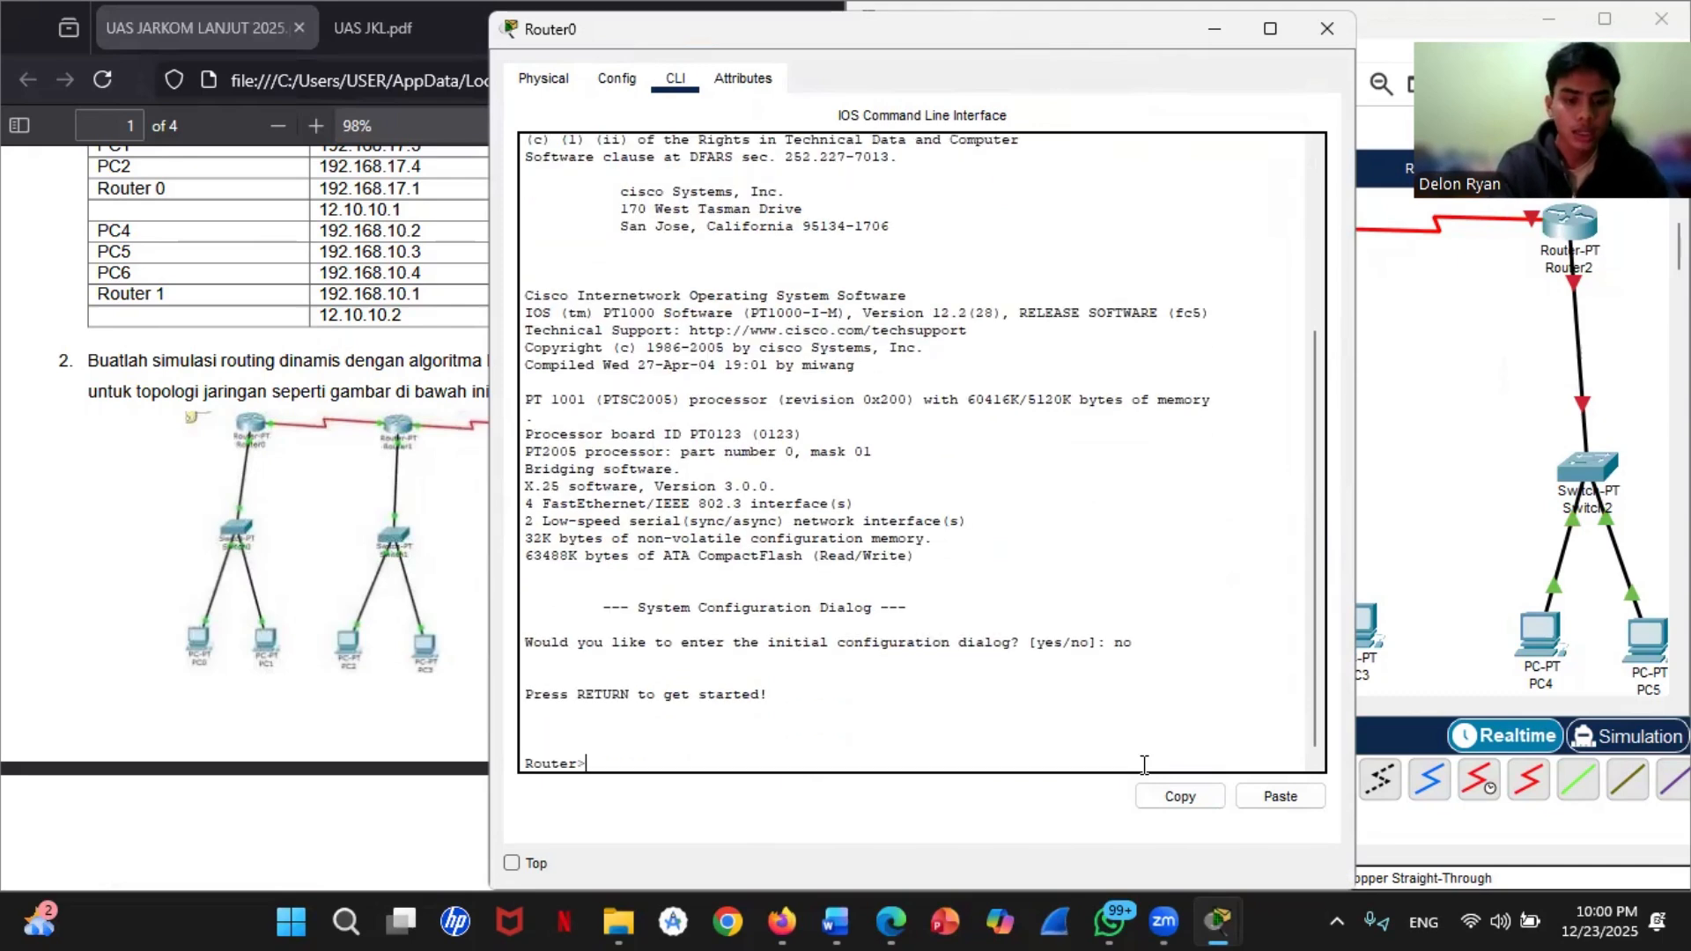
type("enable")
key("Return")
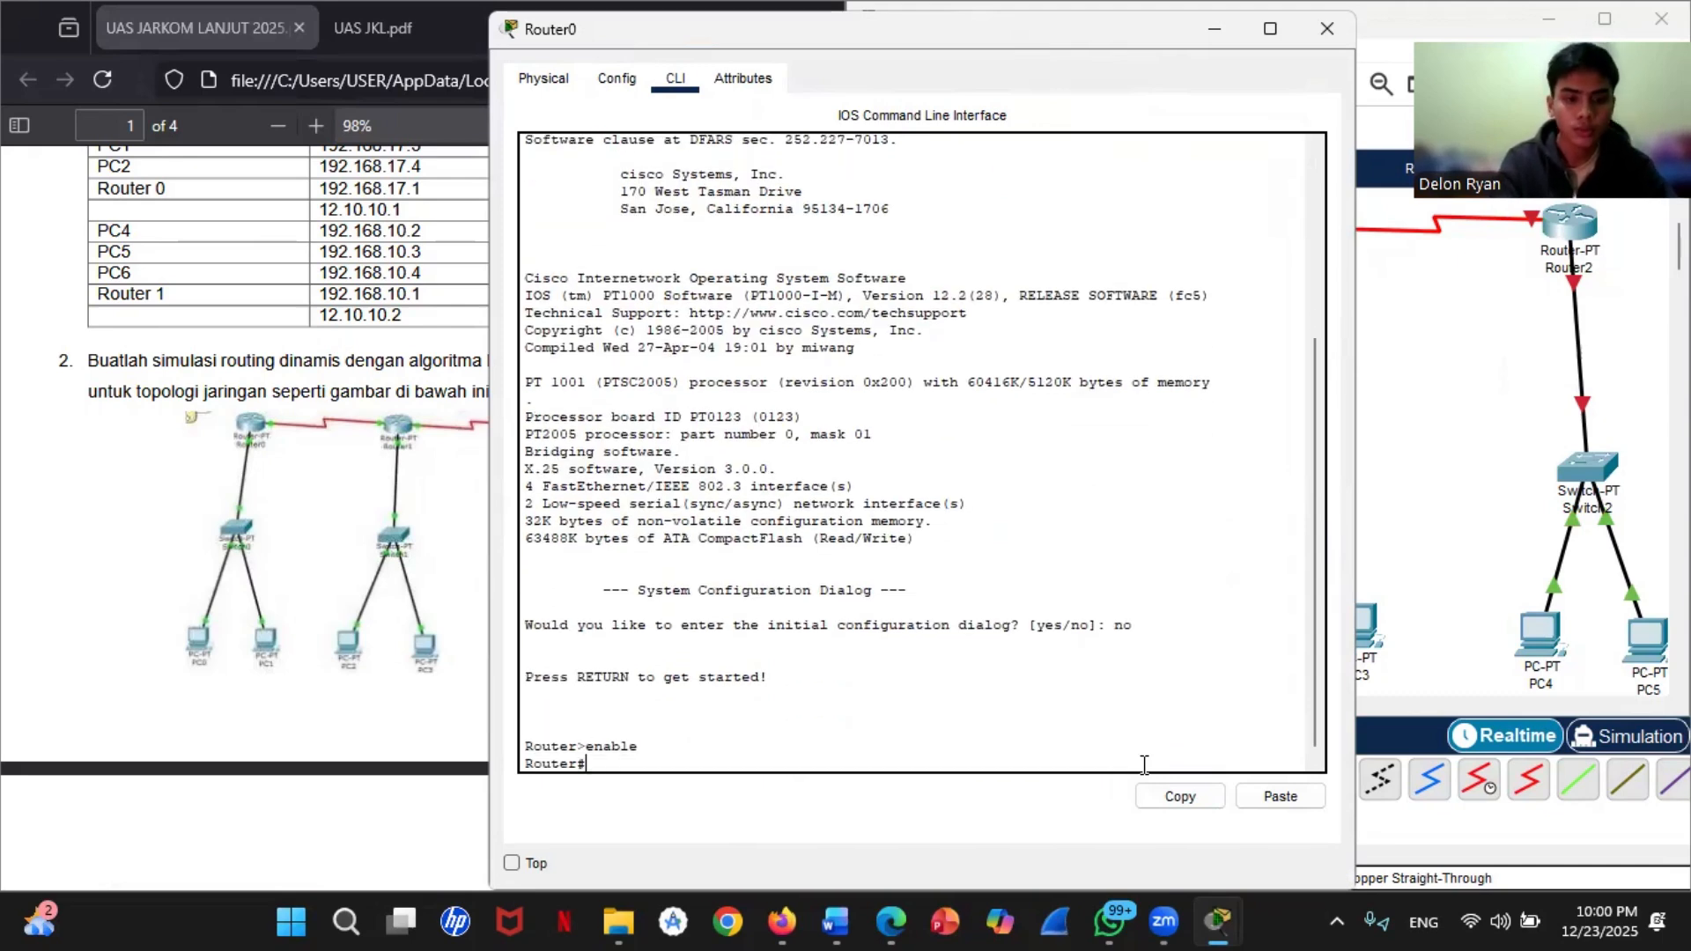
type("conf t")
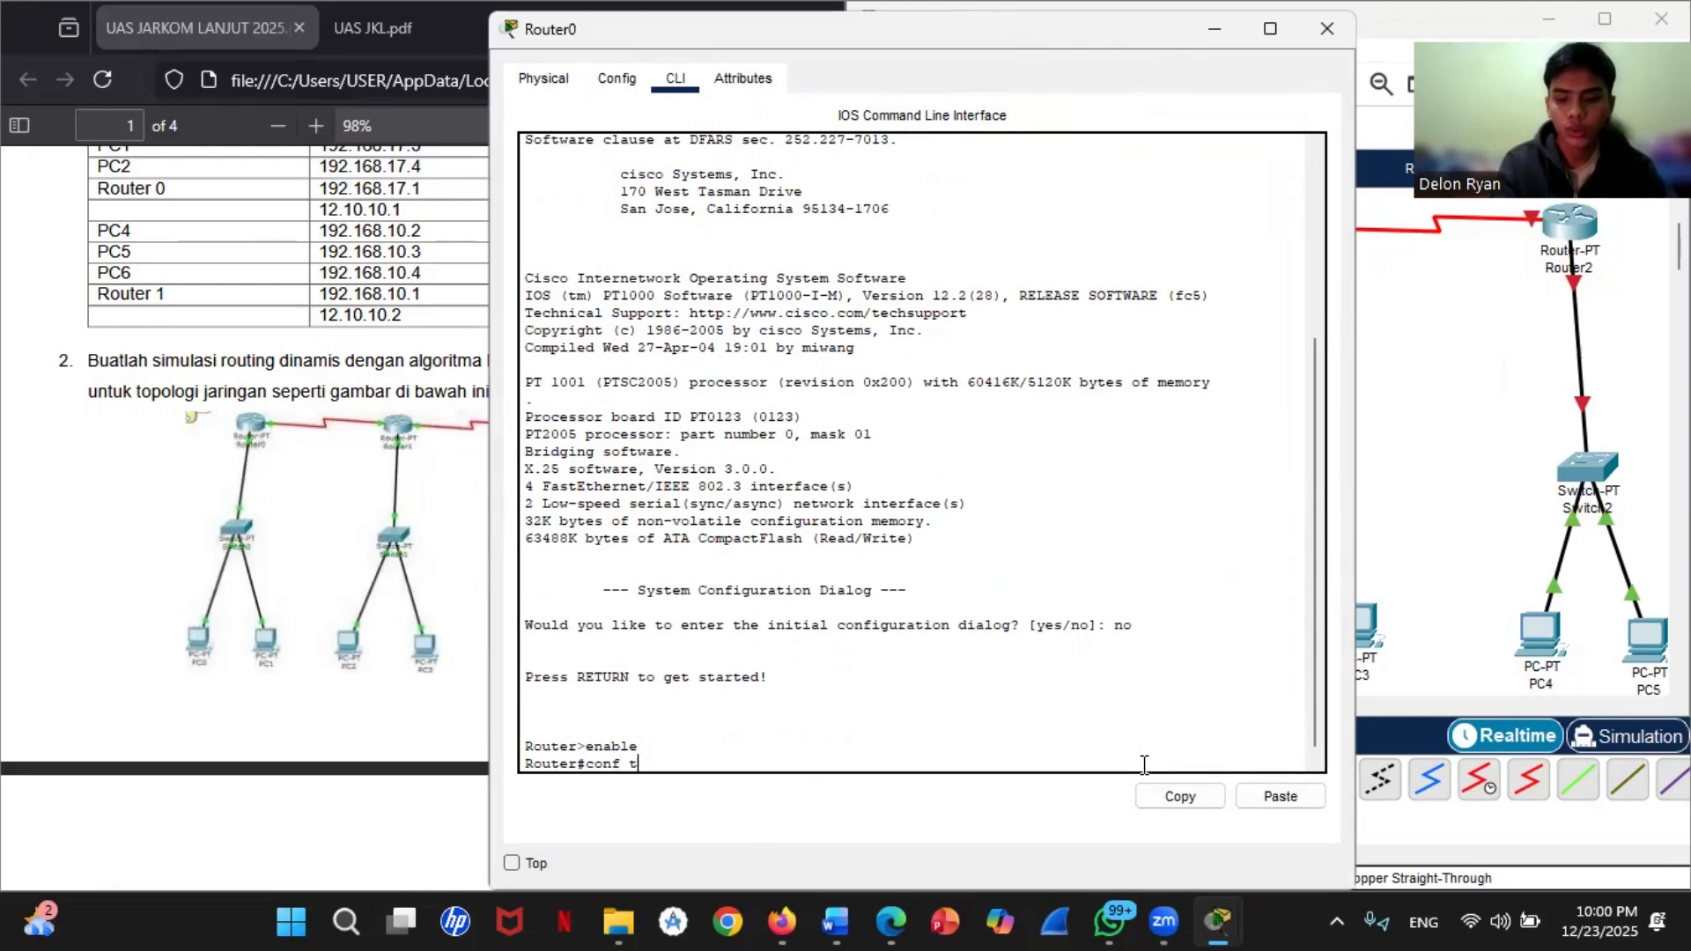
key("Return")
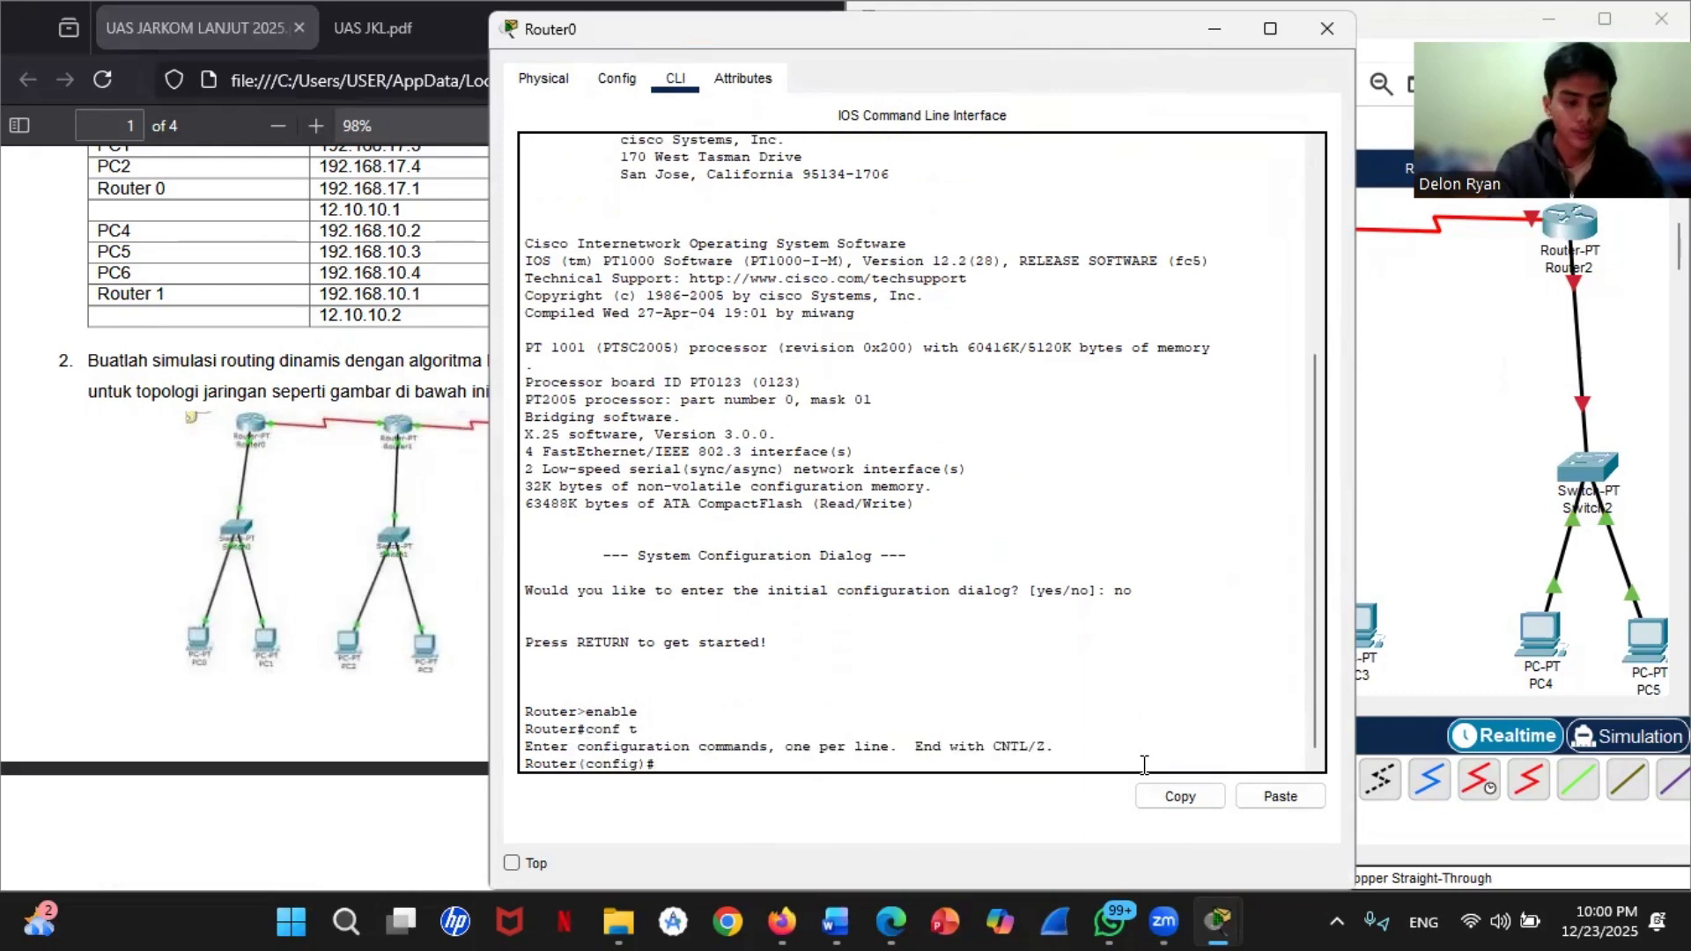
Step: Assign IP address 192.168.11.1 with subnet mask 255.255.255.0 to Router0's fastEthernet 0/0 interface
type("inter")
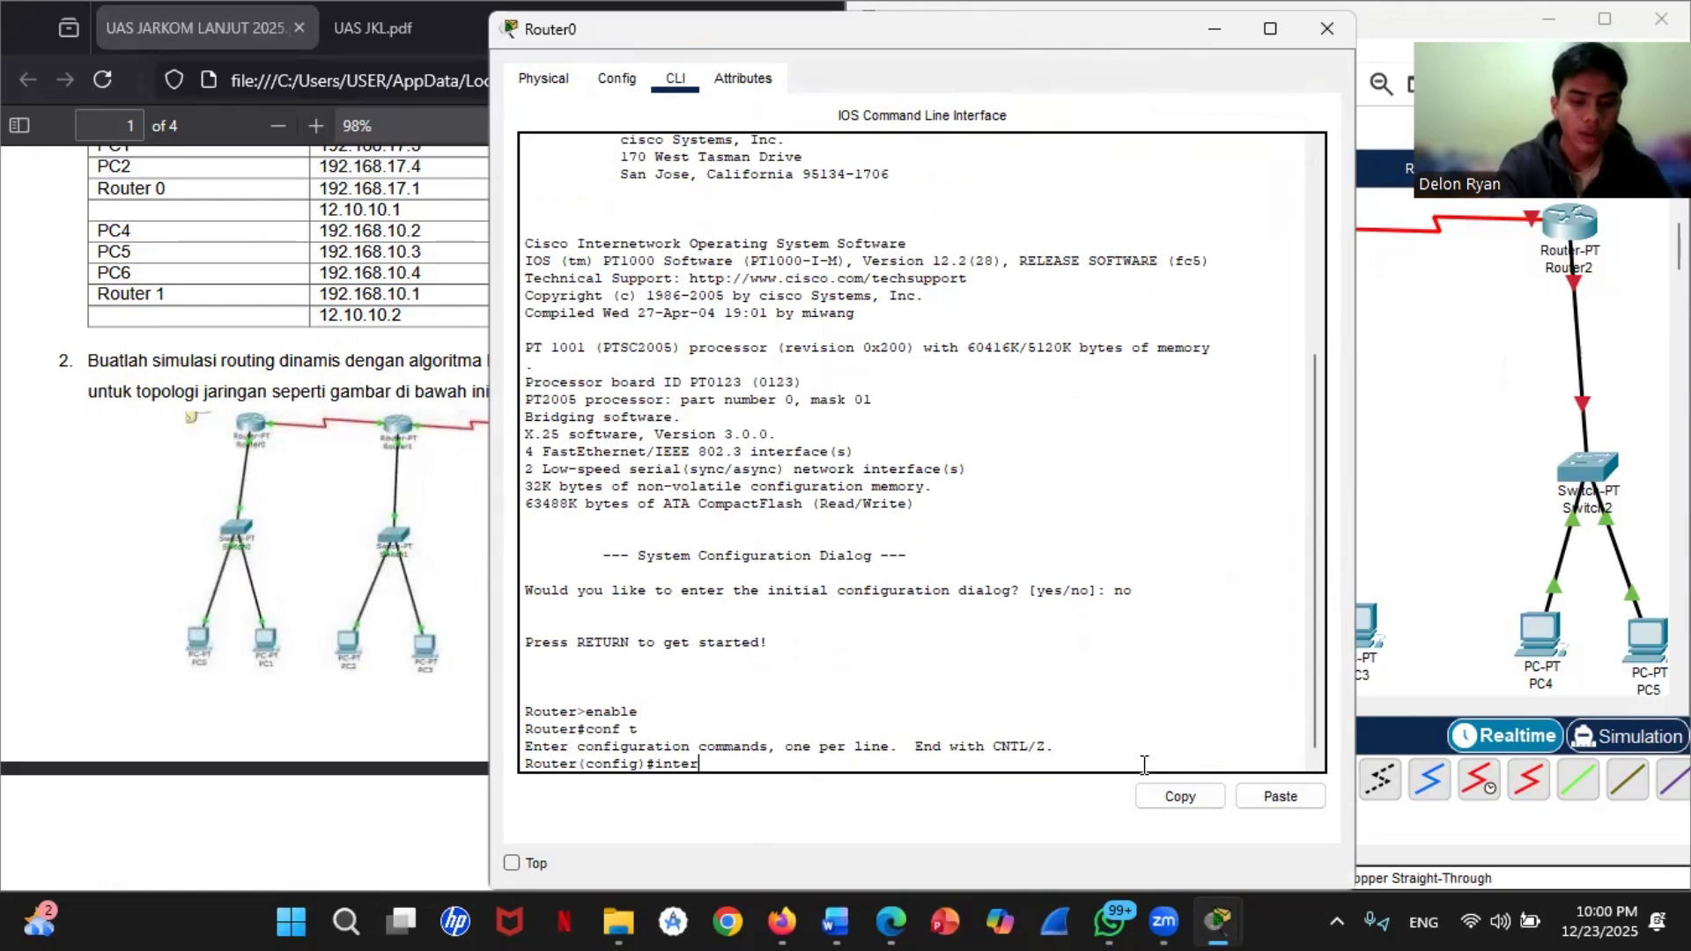
type("face")
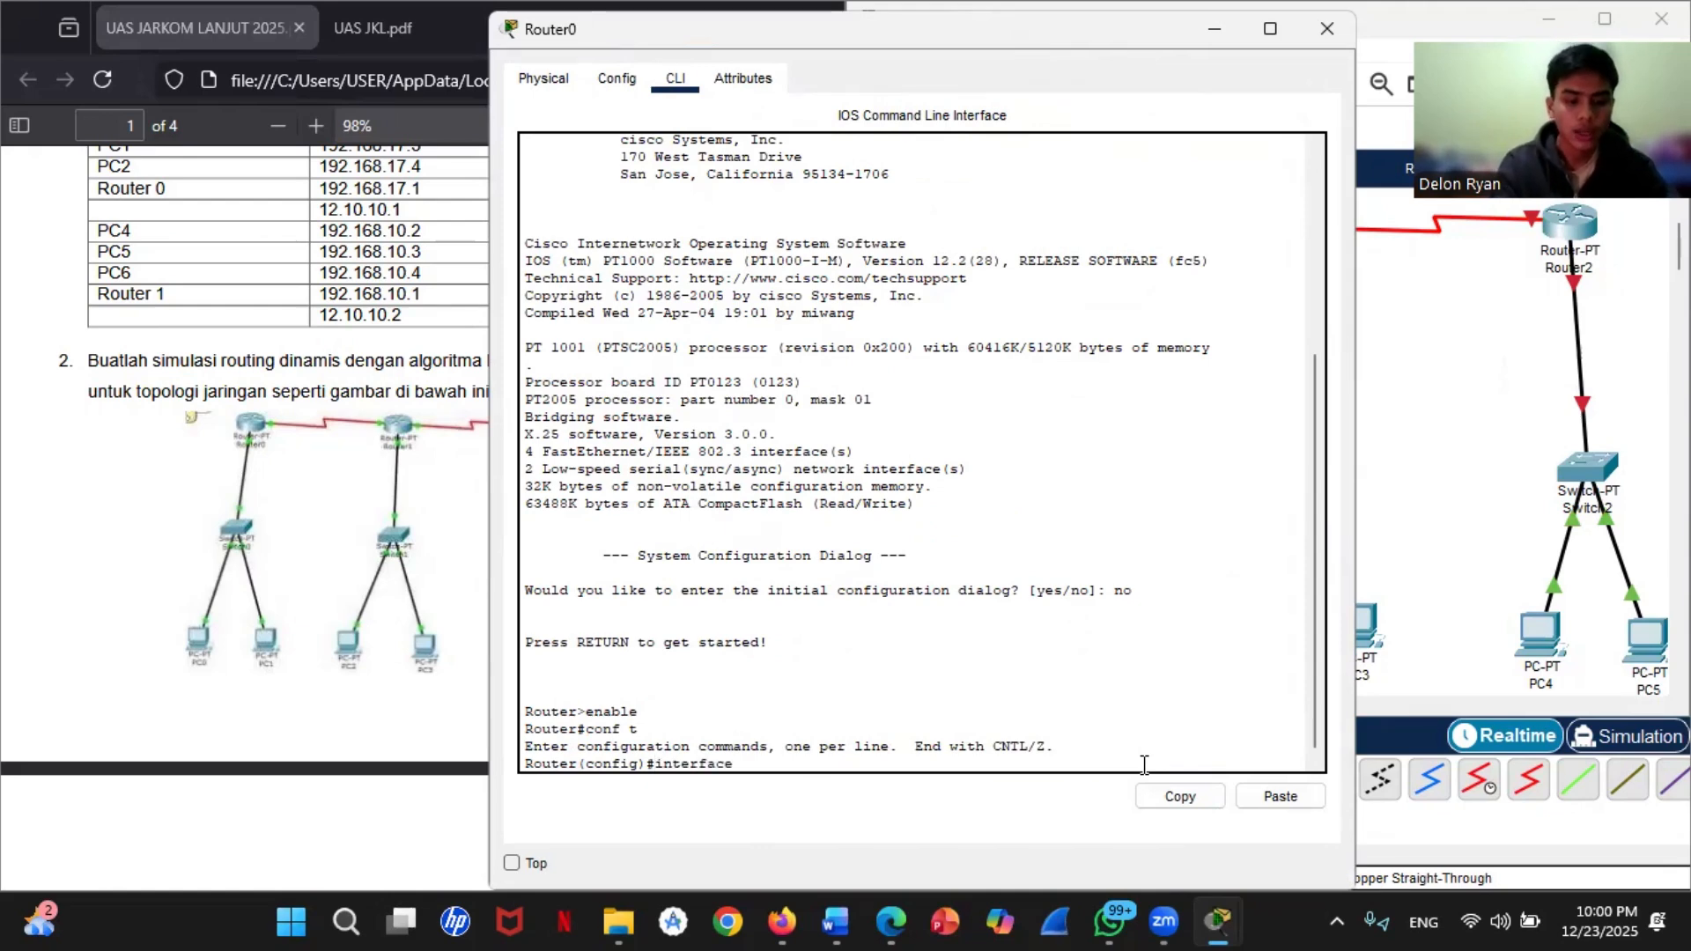
type(" fast")
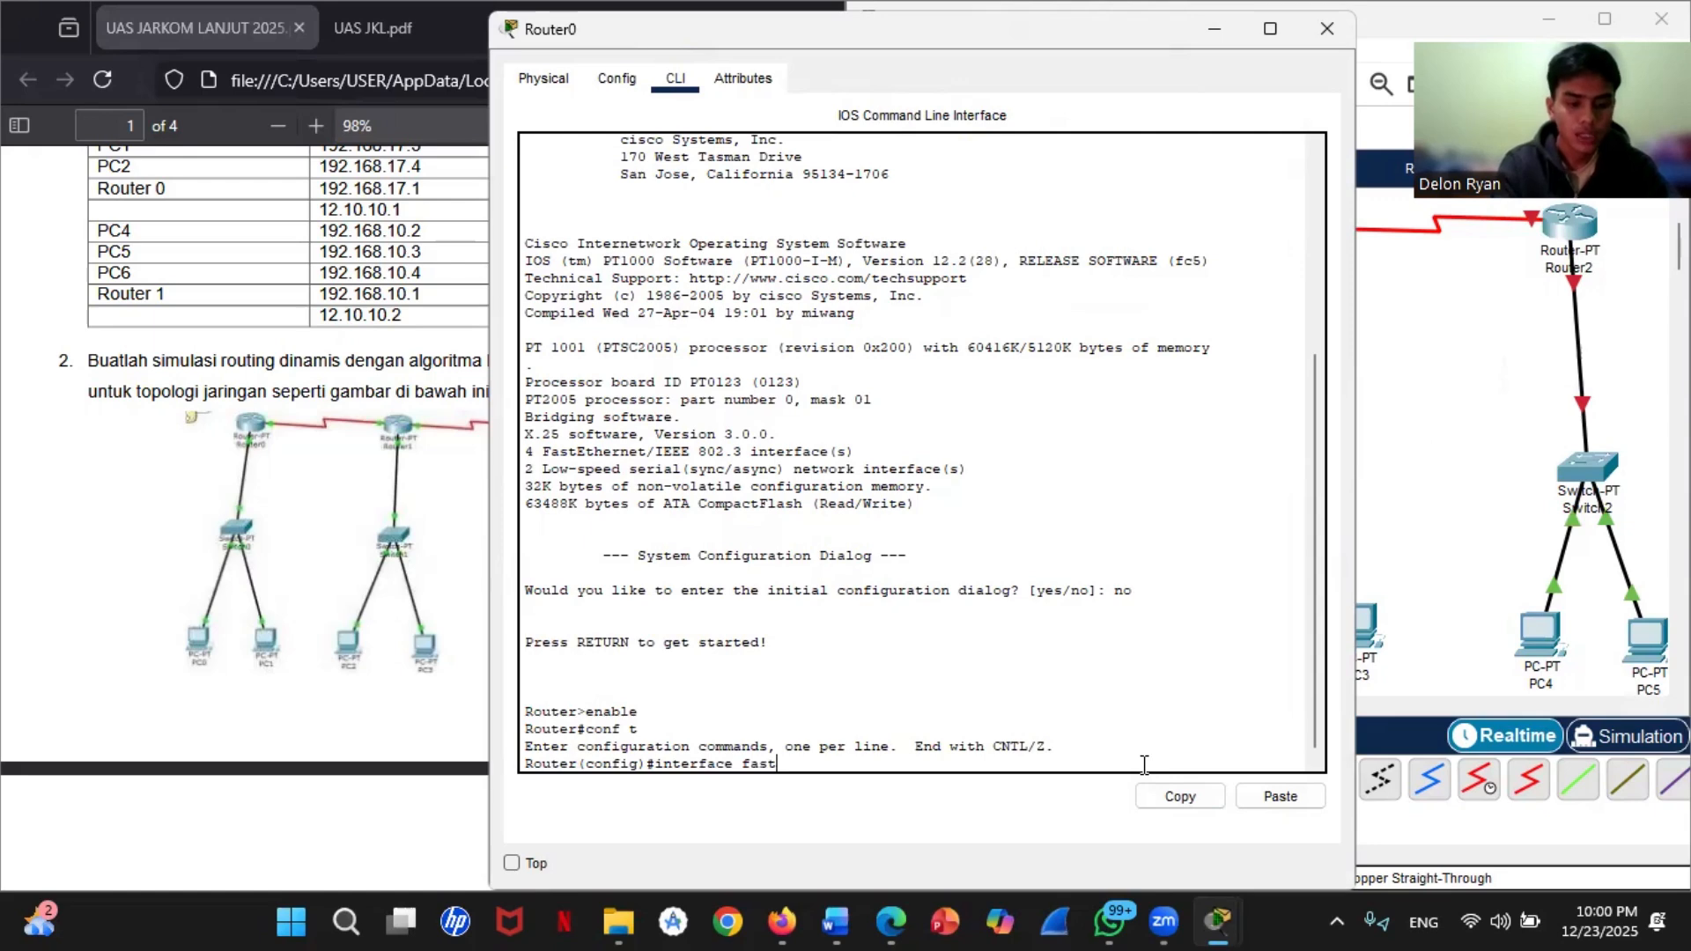
type("Ether")
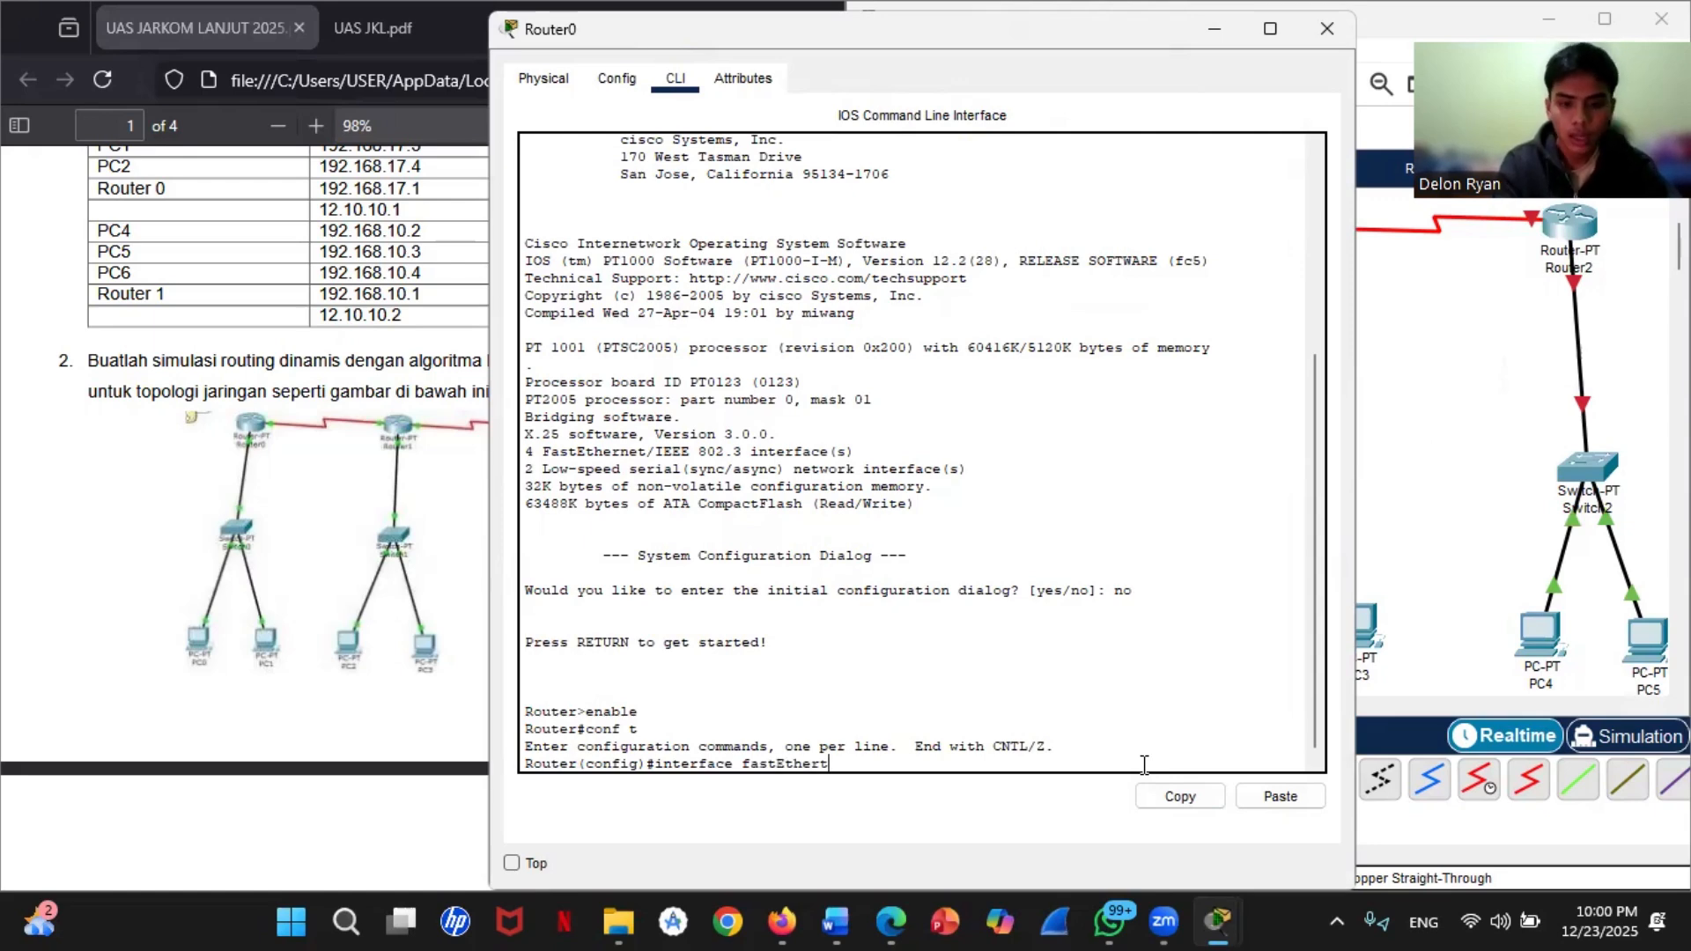
type("net")
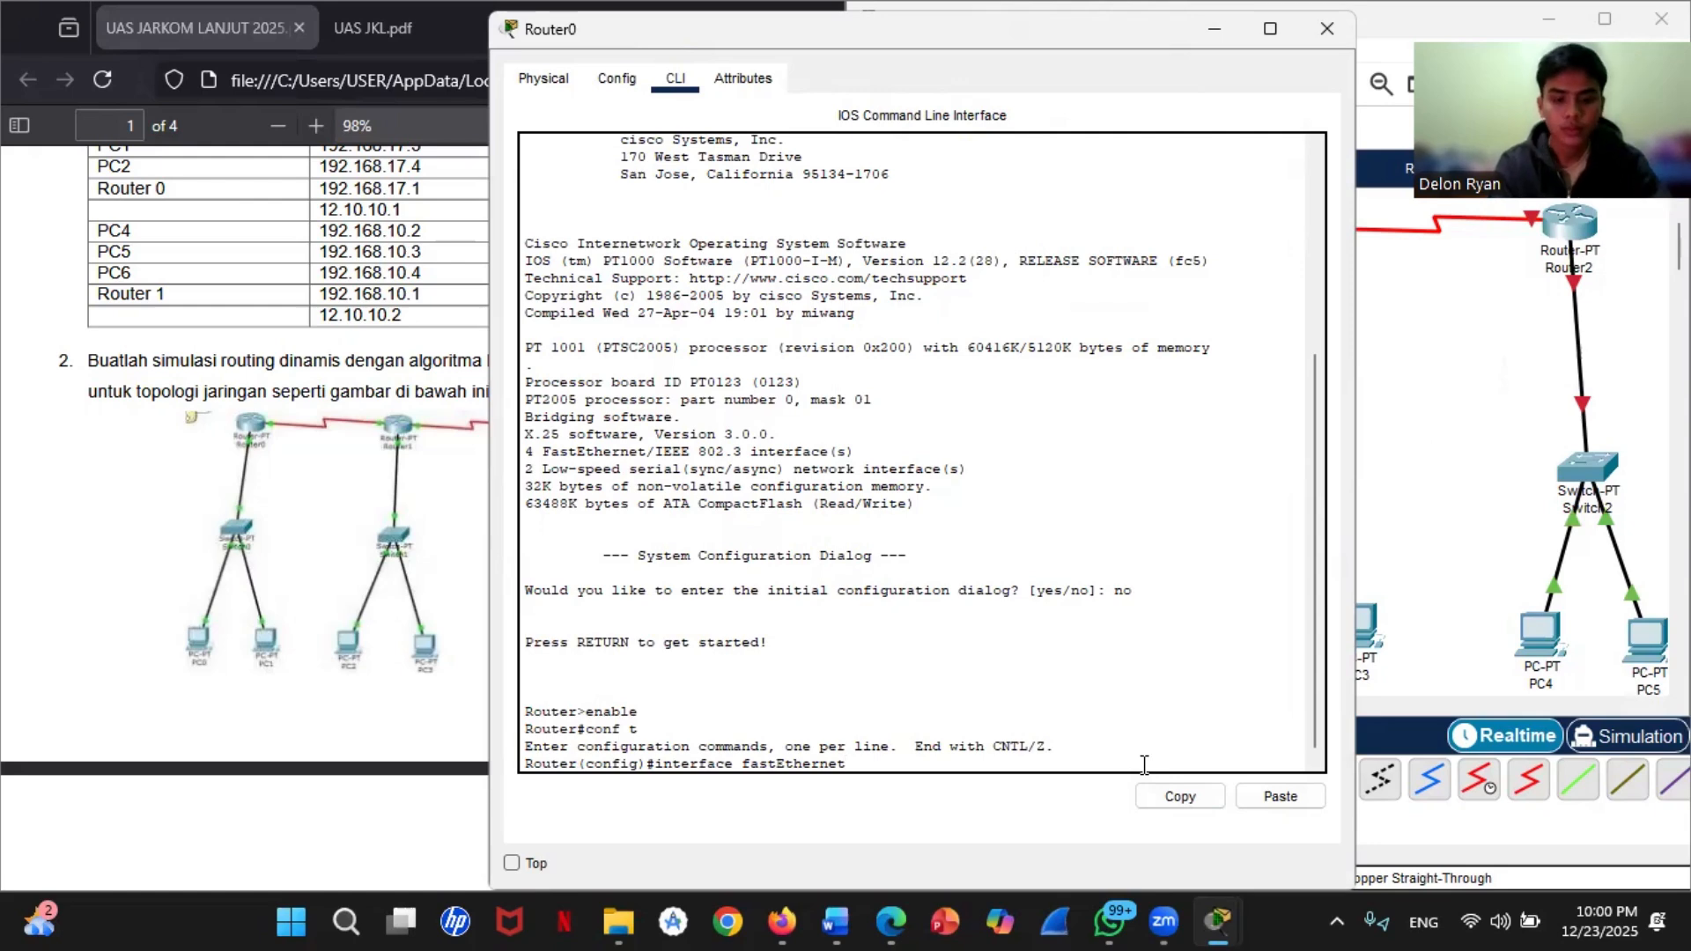
type(" 0/0")
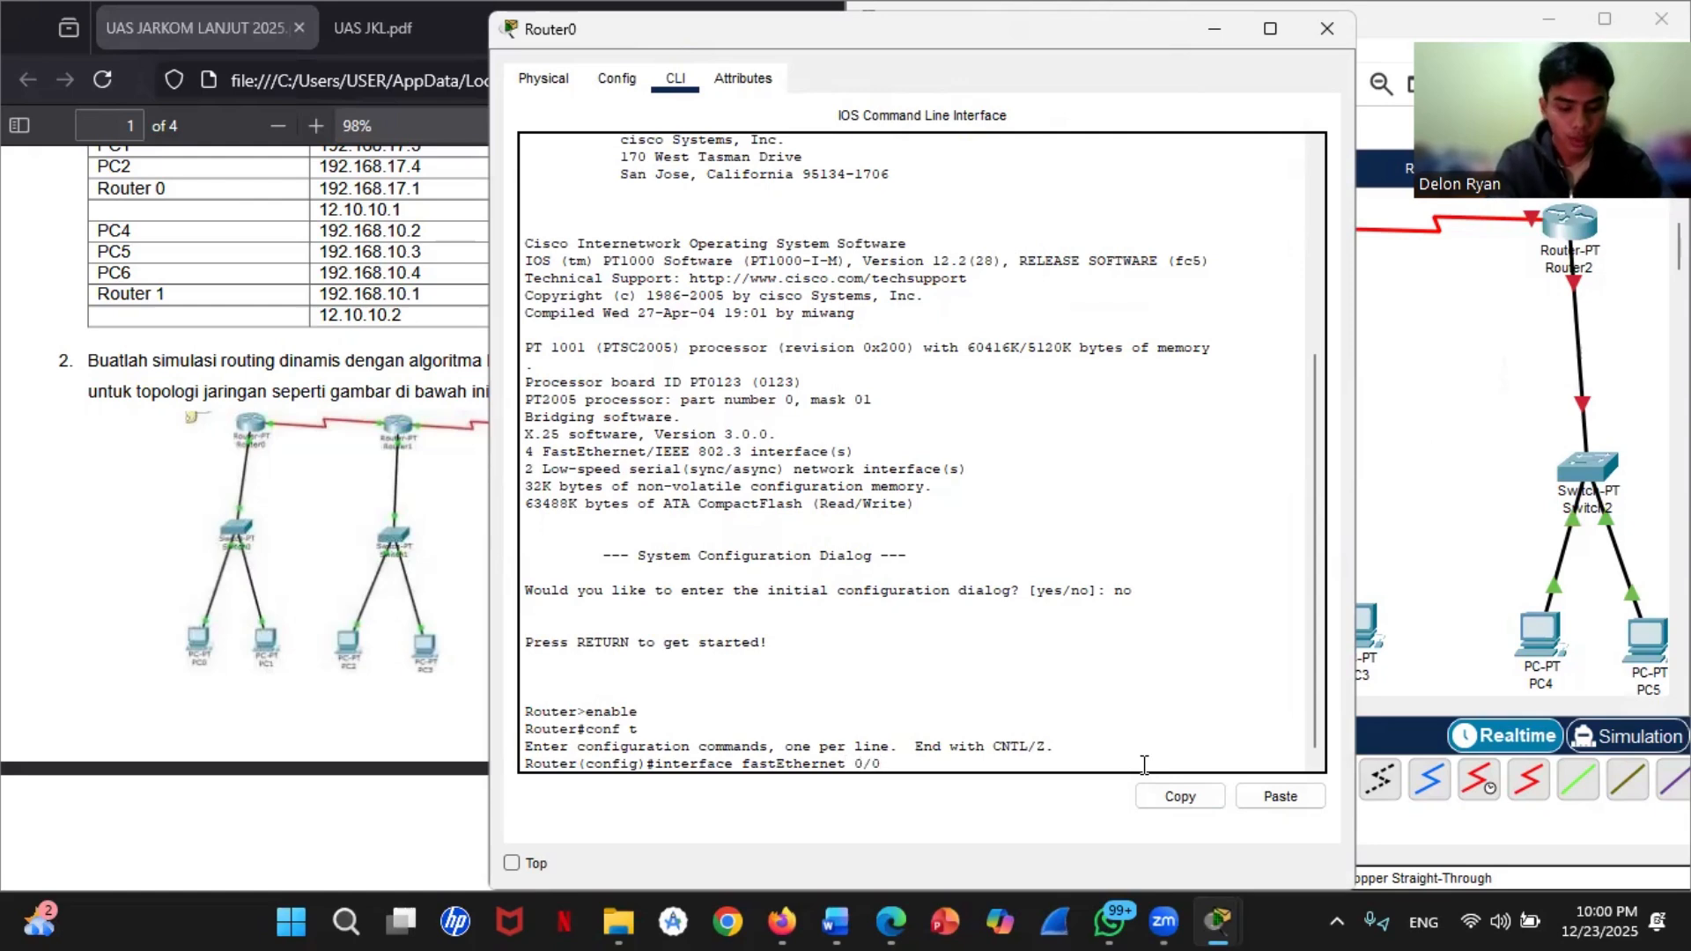
key("Return")
type("ip add")
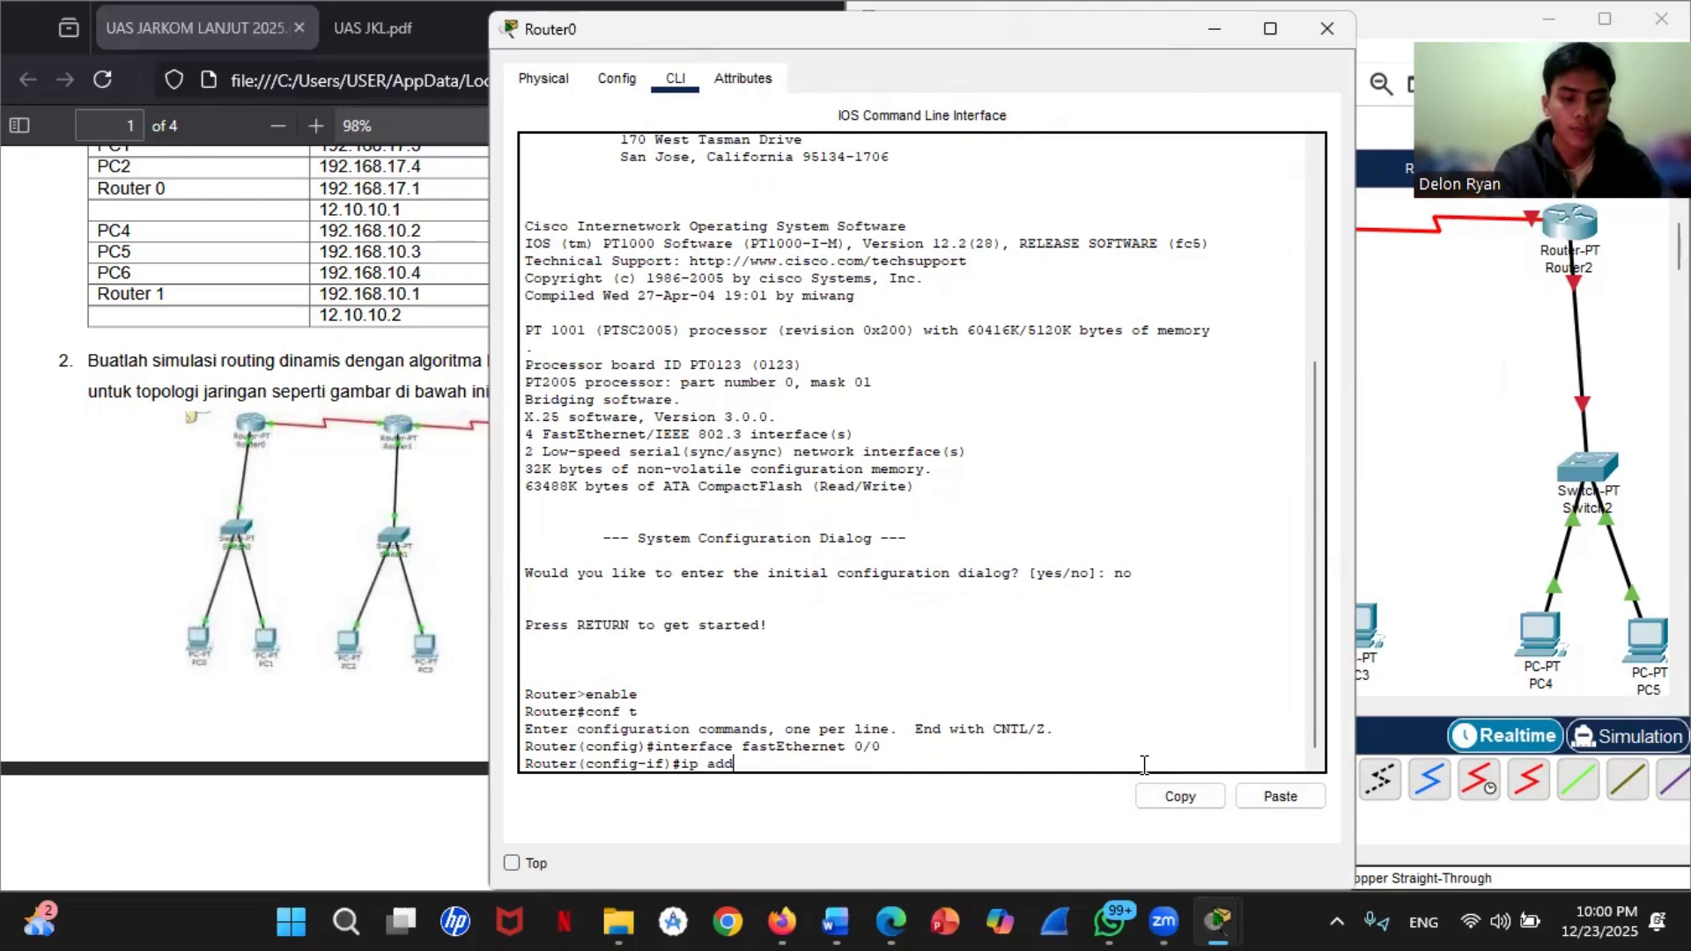
type("ress ")
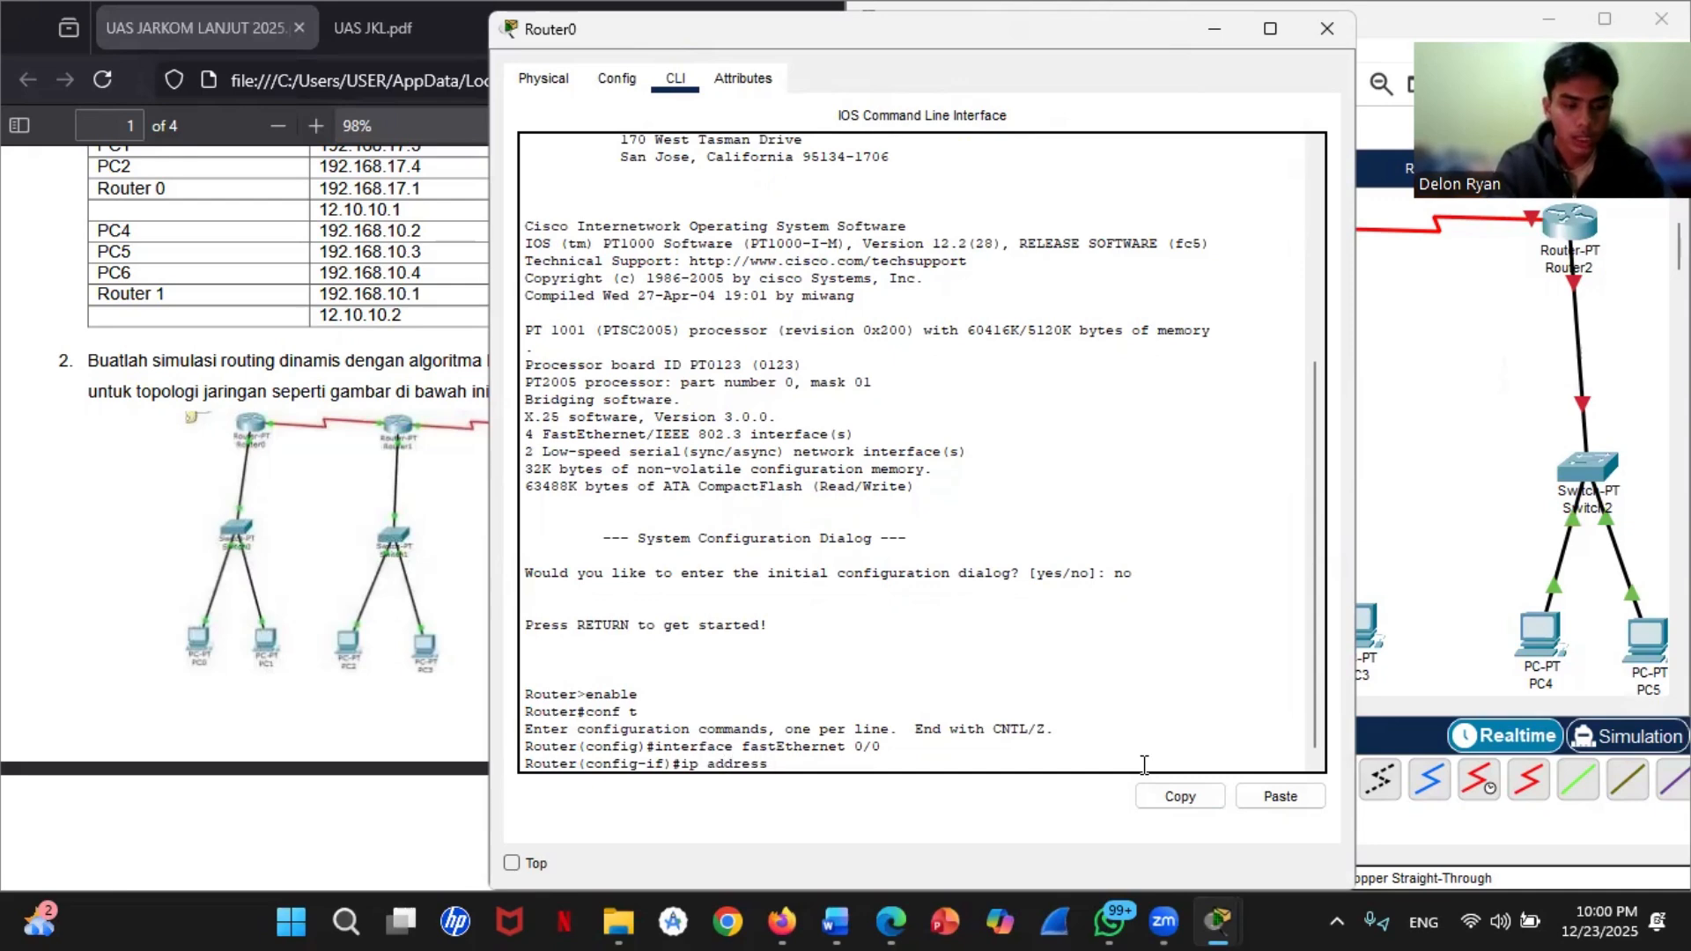
type("192.")
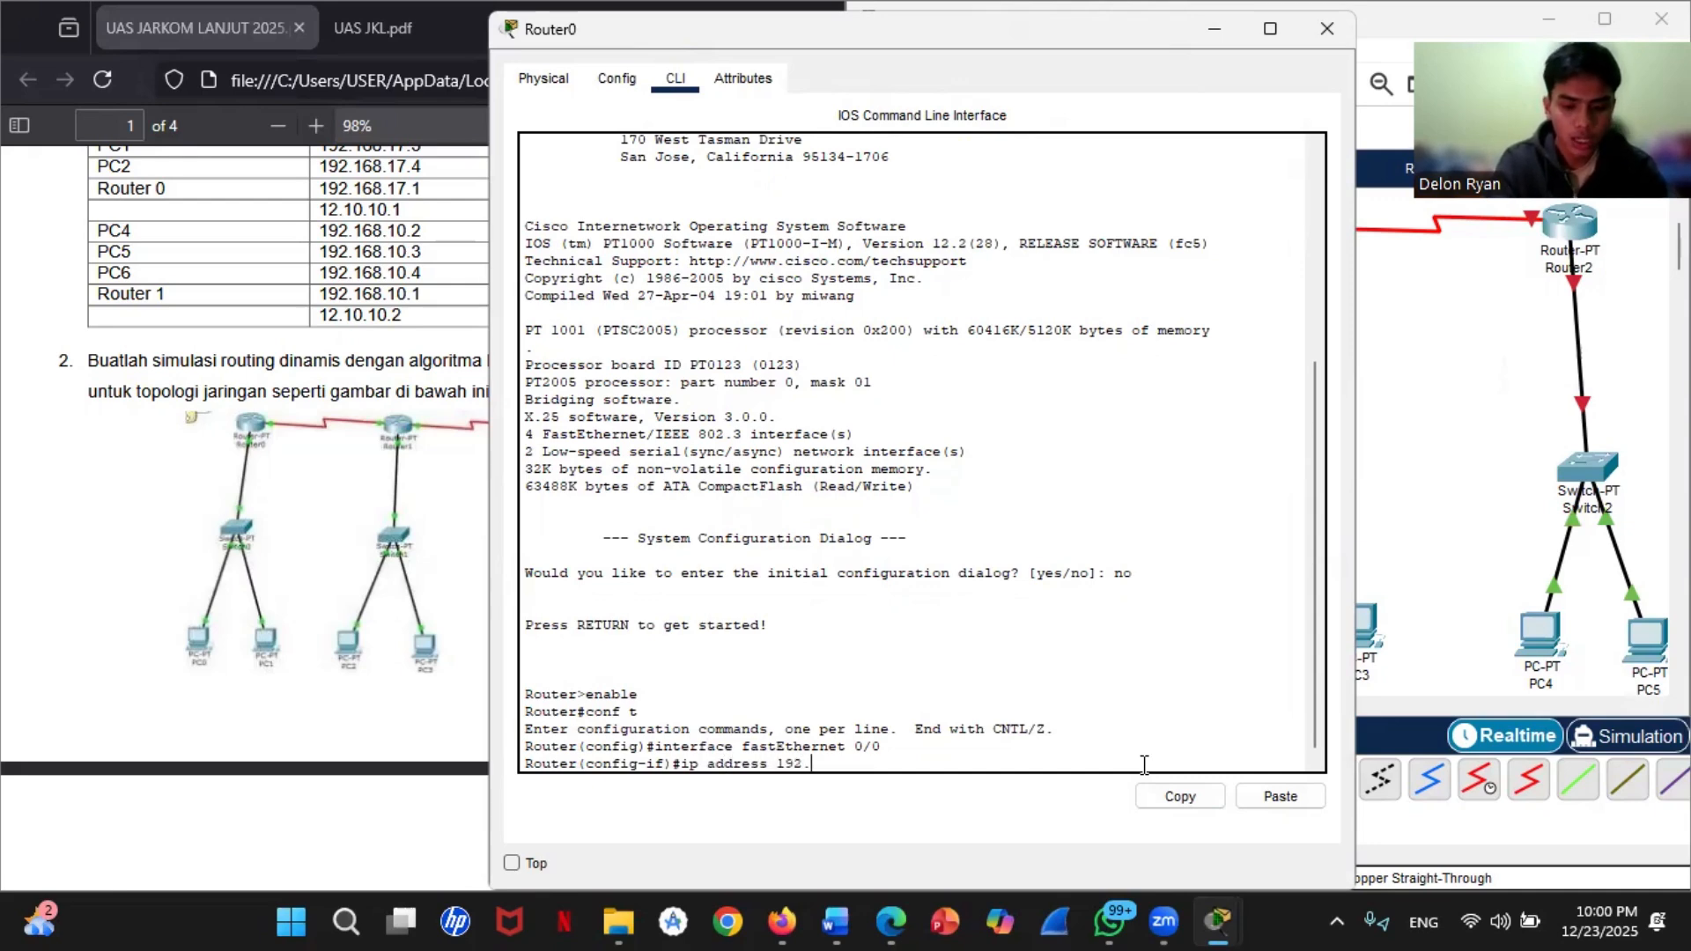
type("168.11.1")
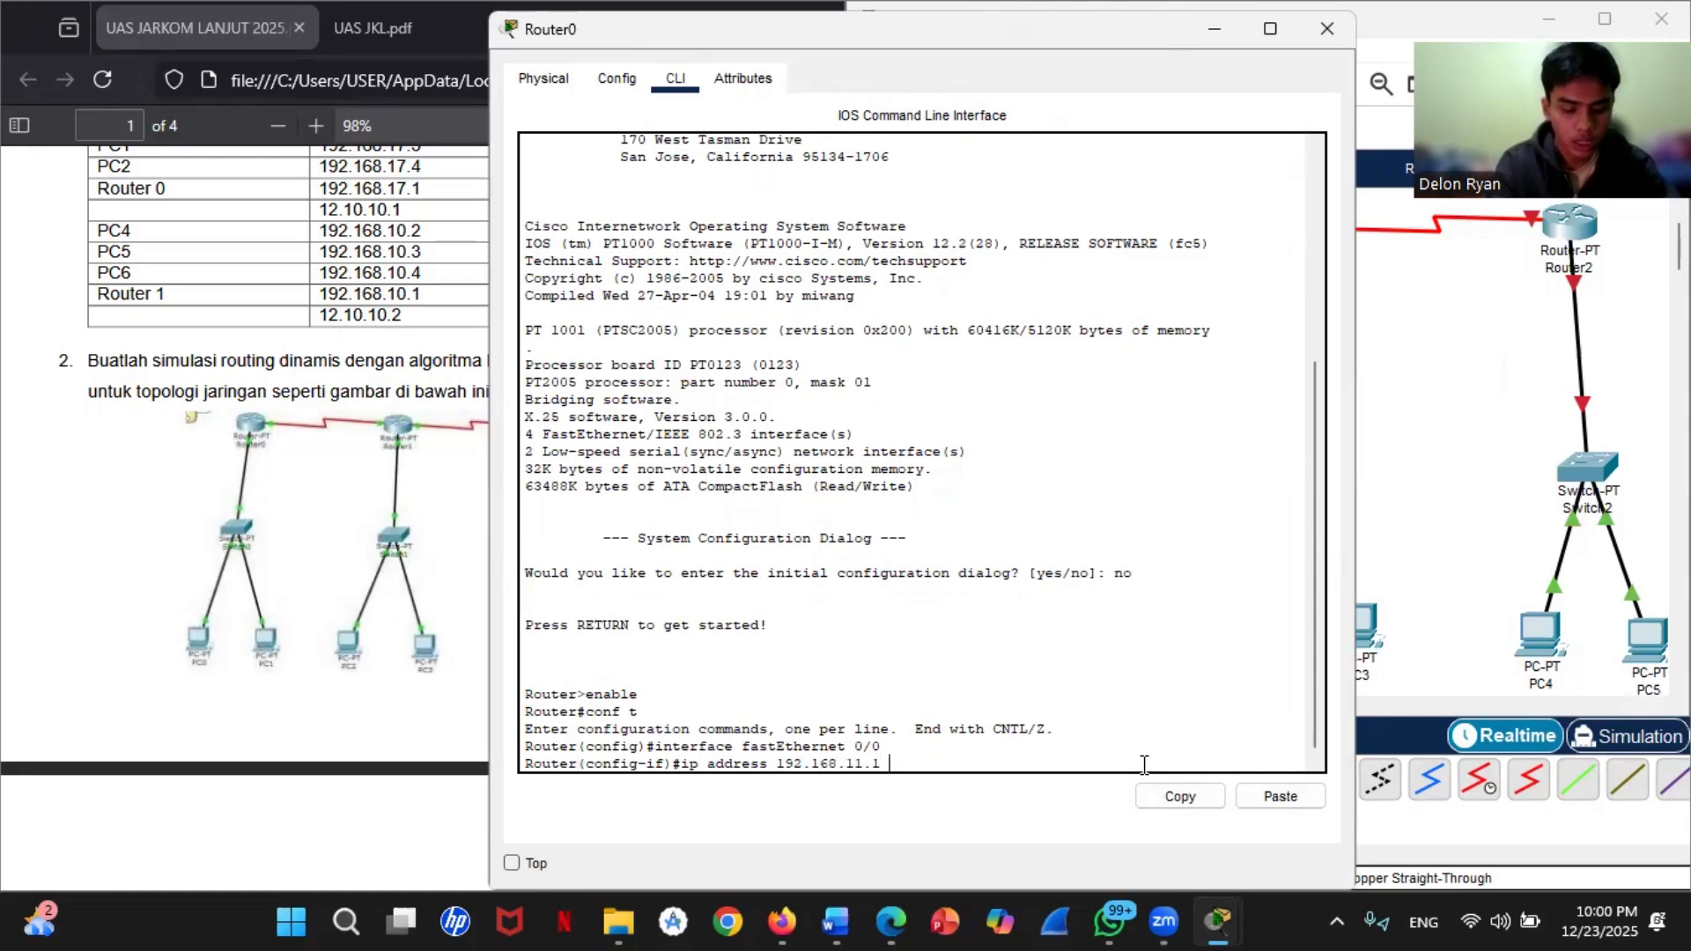
type(" 255.2")
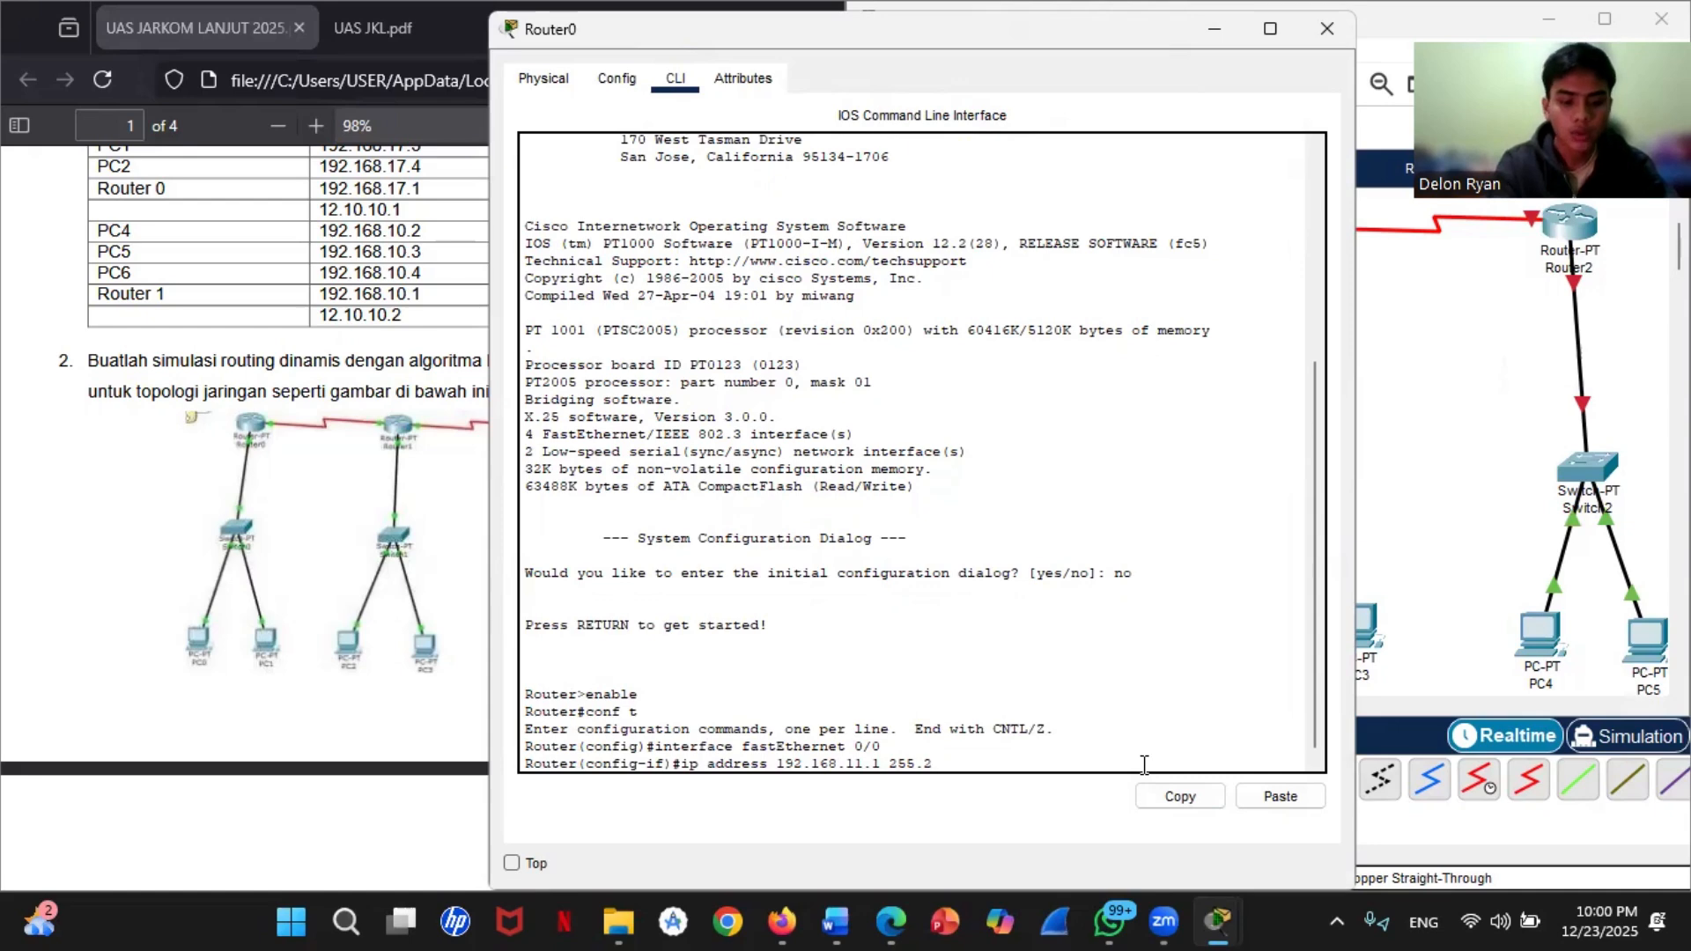
type("55.255.0")
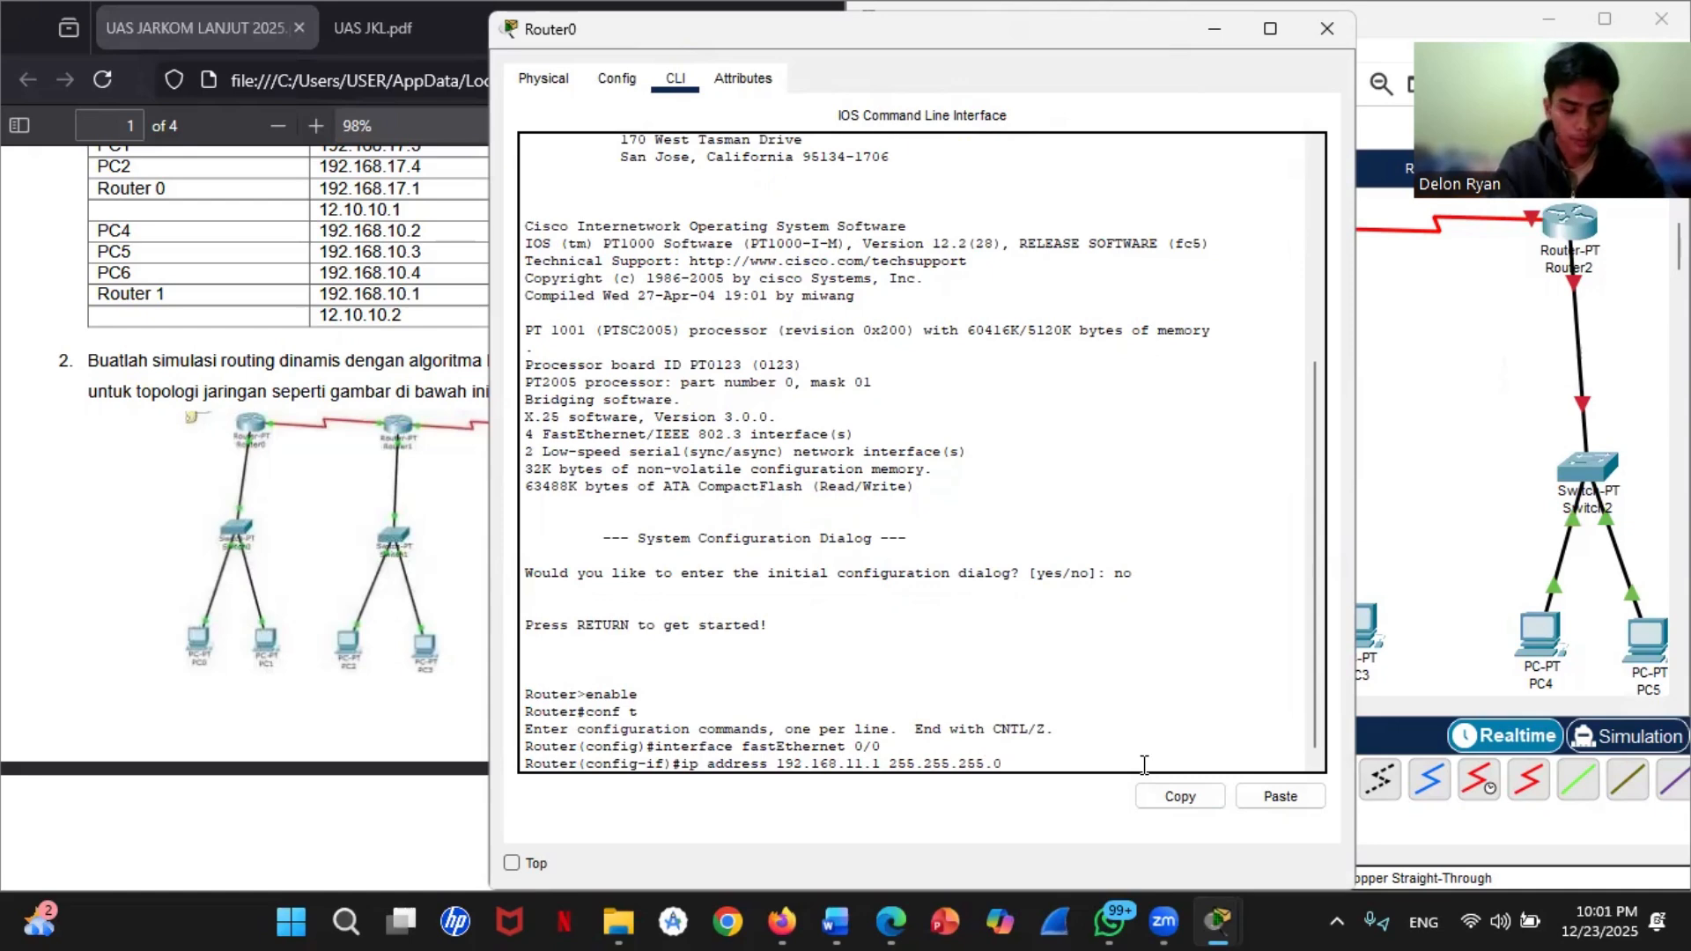
key("Return")
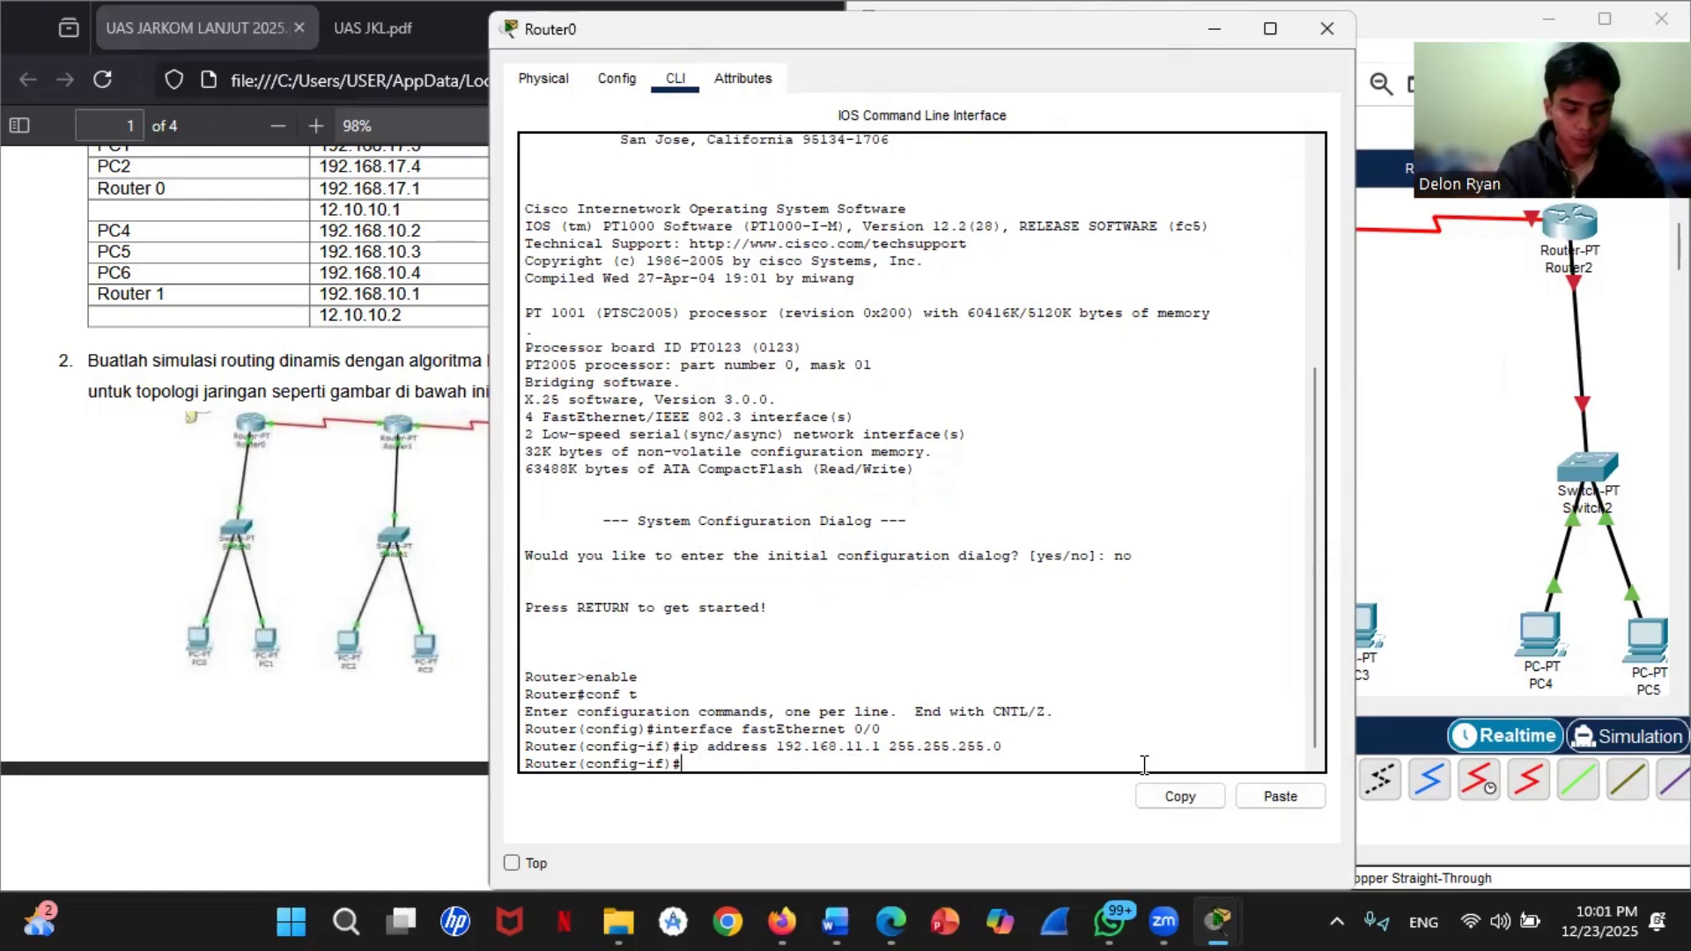
Step: Activate Router0's fastEthernet 0/0 interface with no shutdown and exit to global configuration mode
type("no shut")
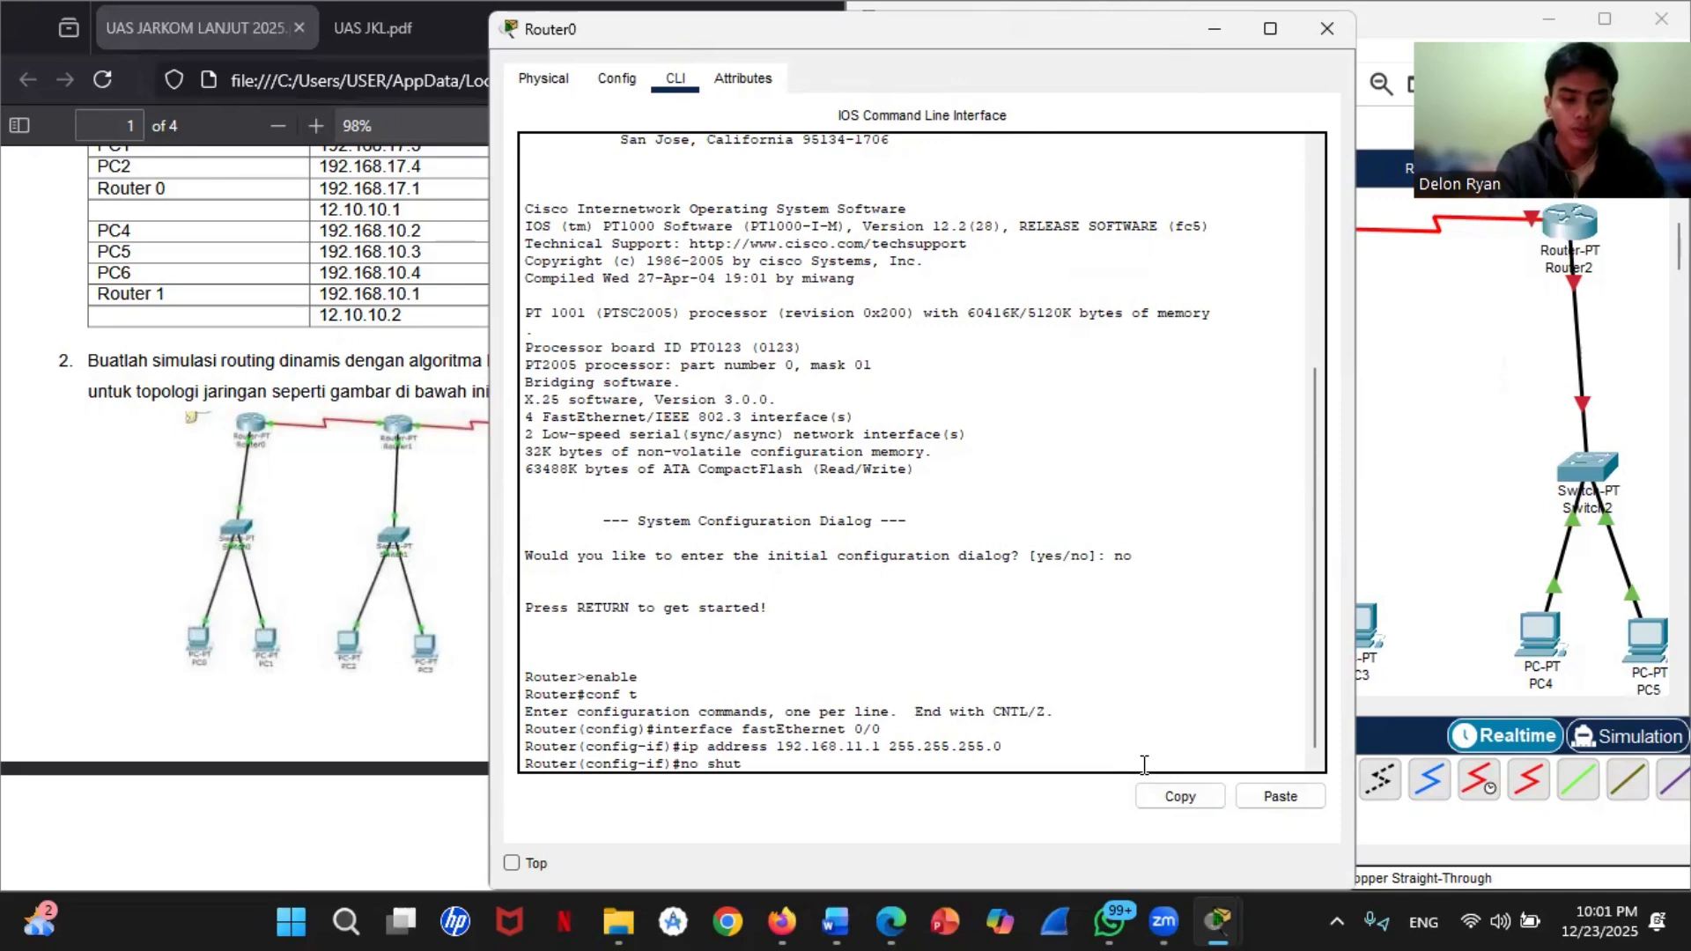
type("down")
key("Return")
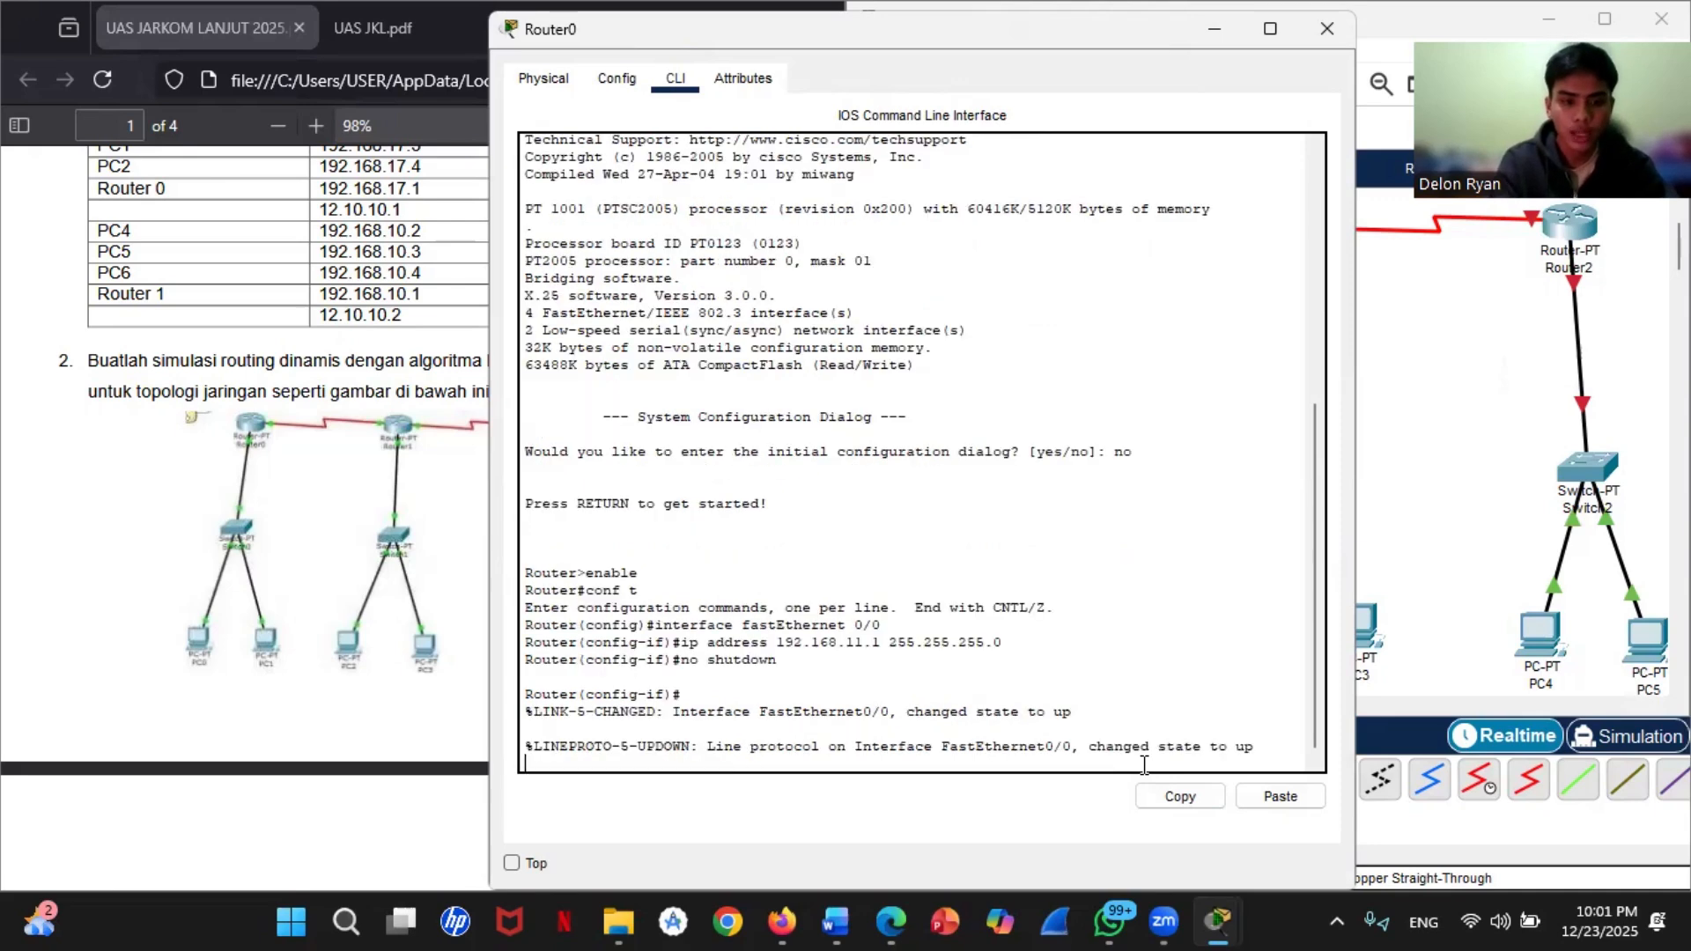
key("Return")
type("er(config-if)#e")
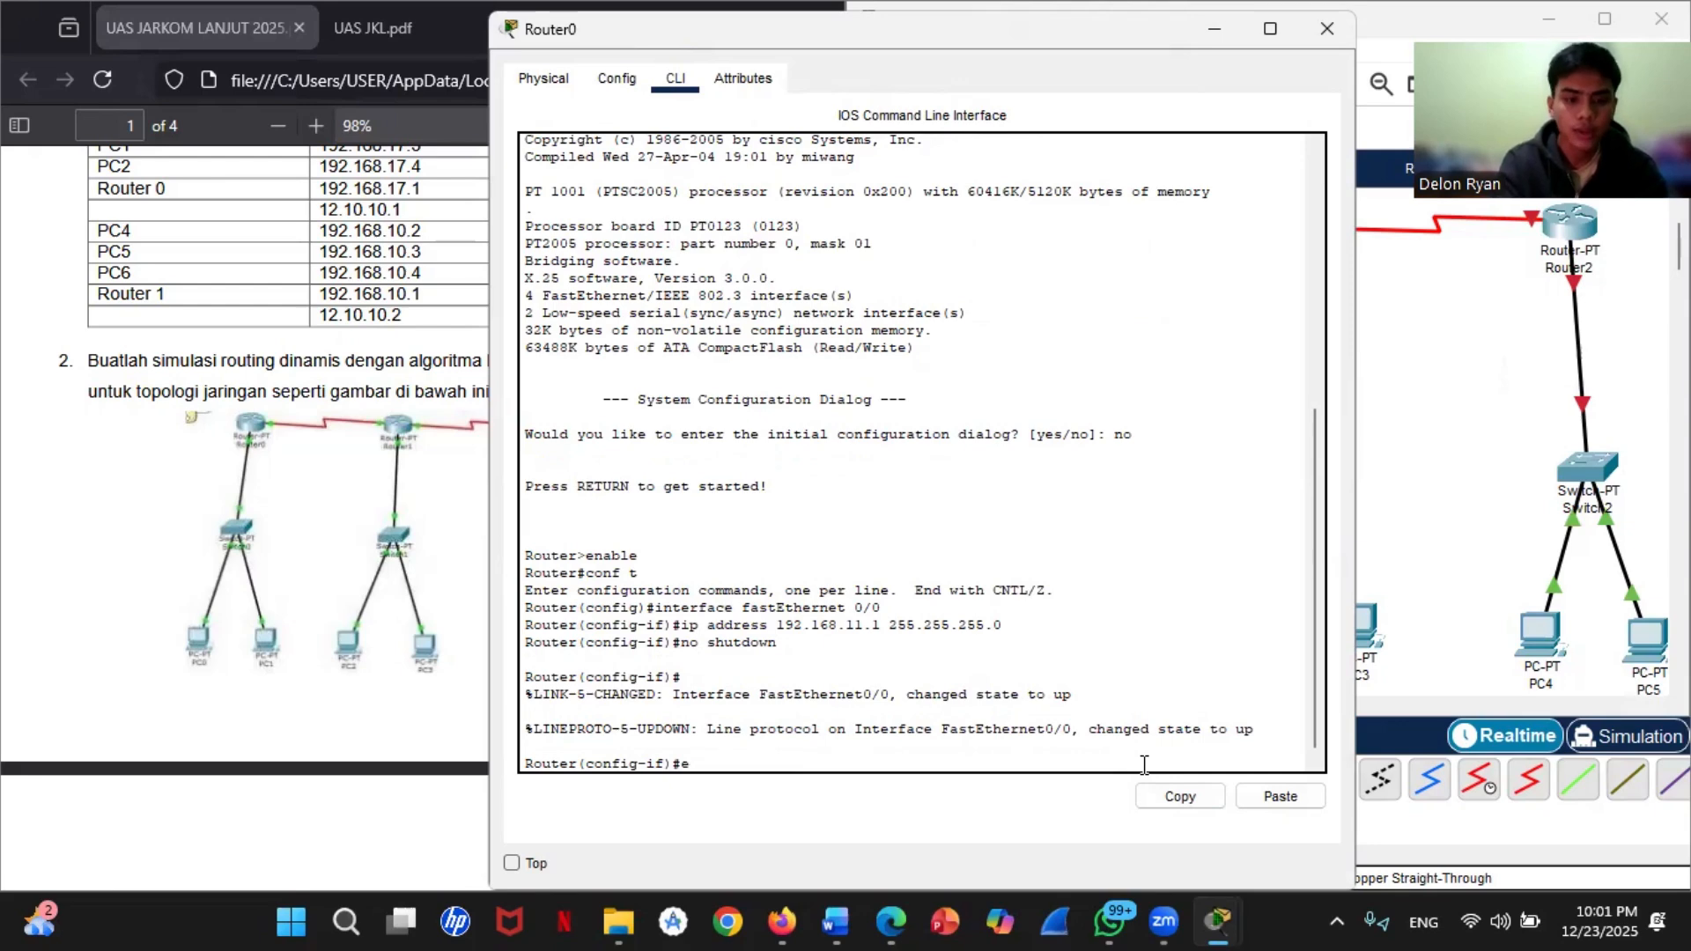
type("xit")
key("Return")
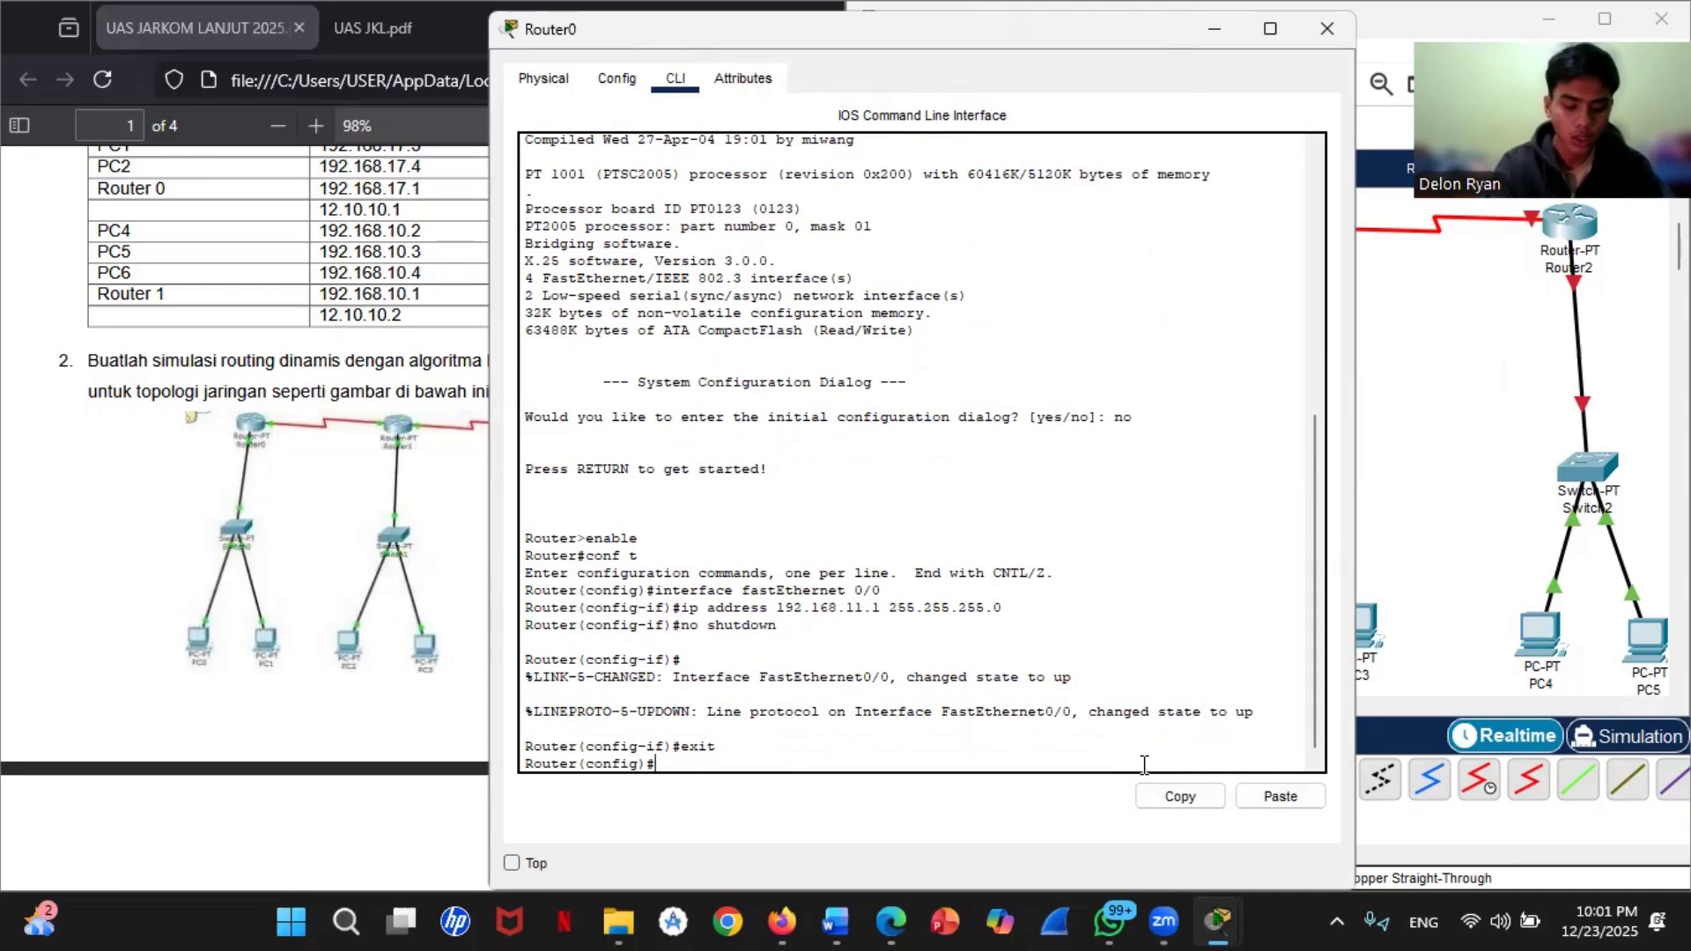
type("in")
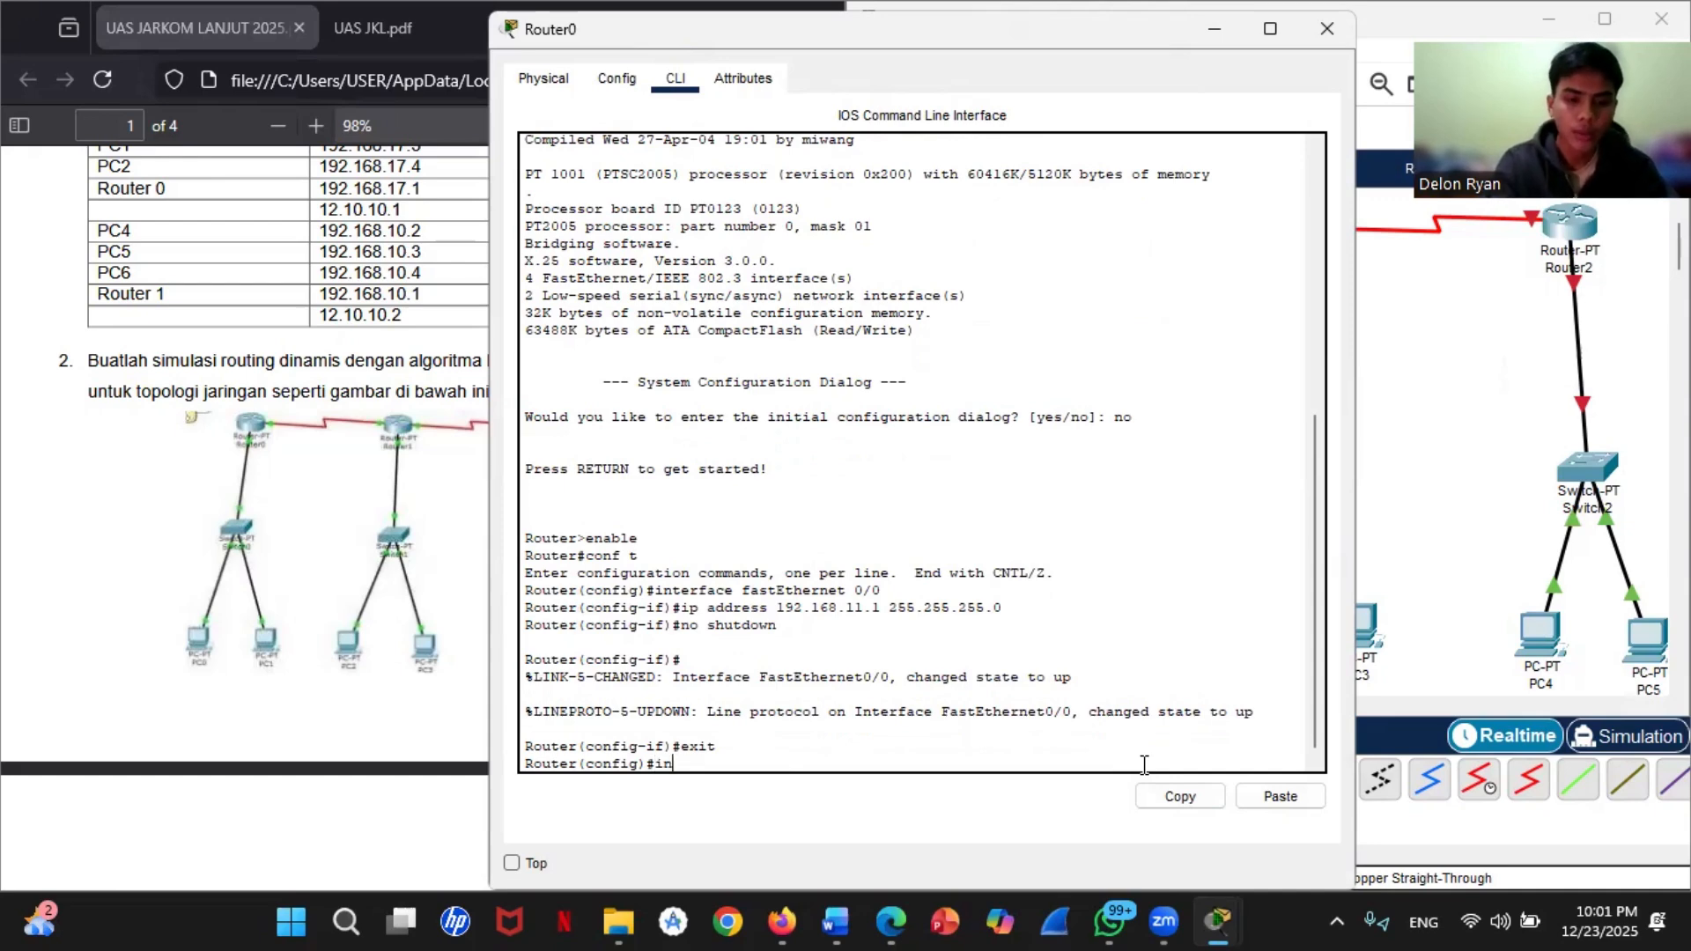
type("terface")
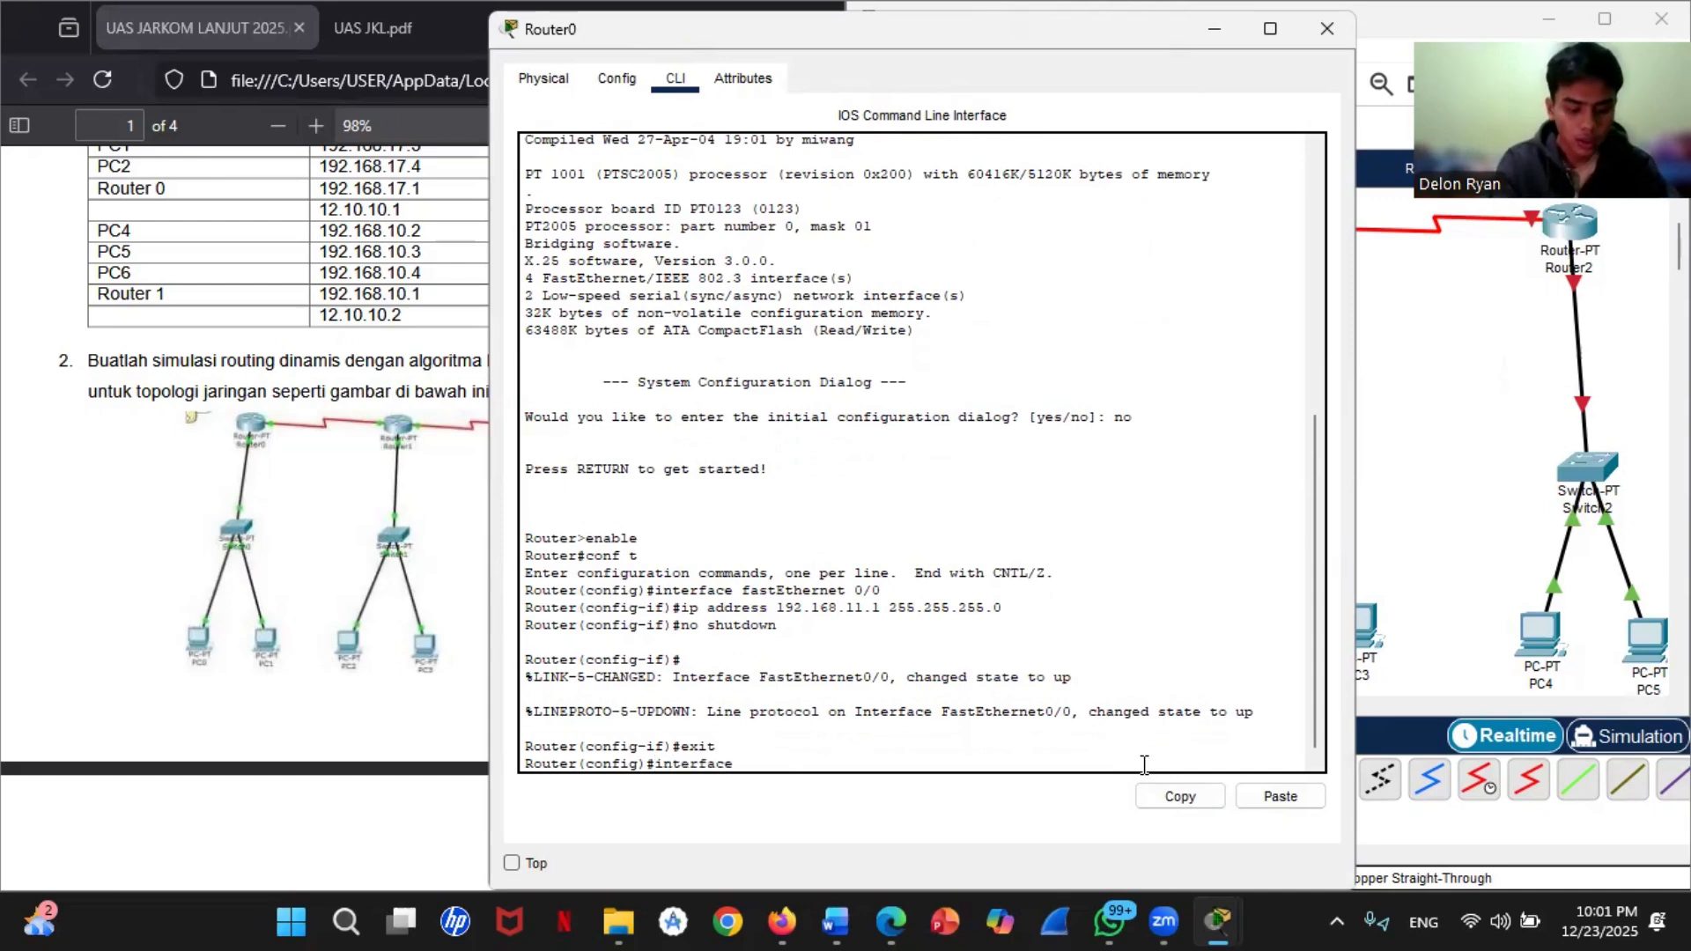
type(" fasE")
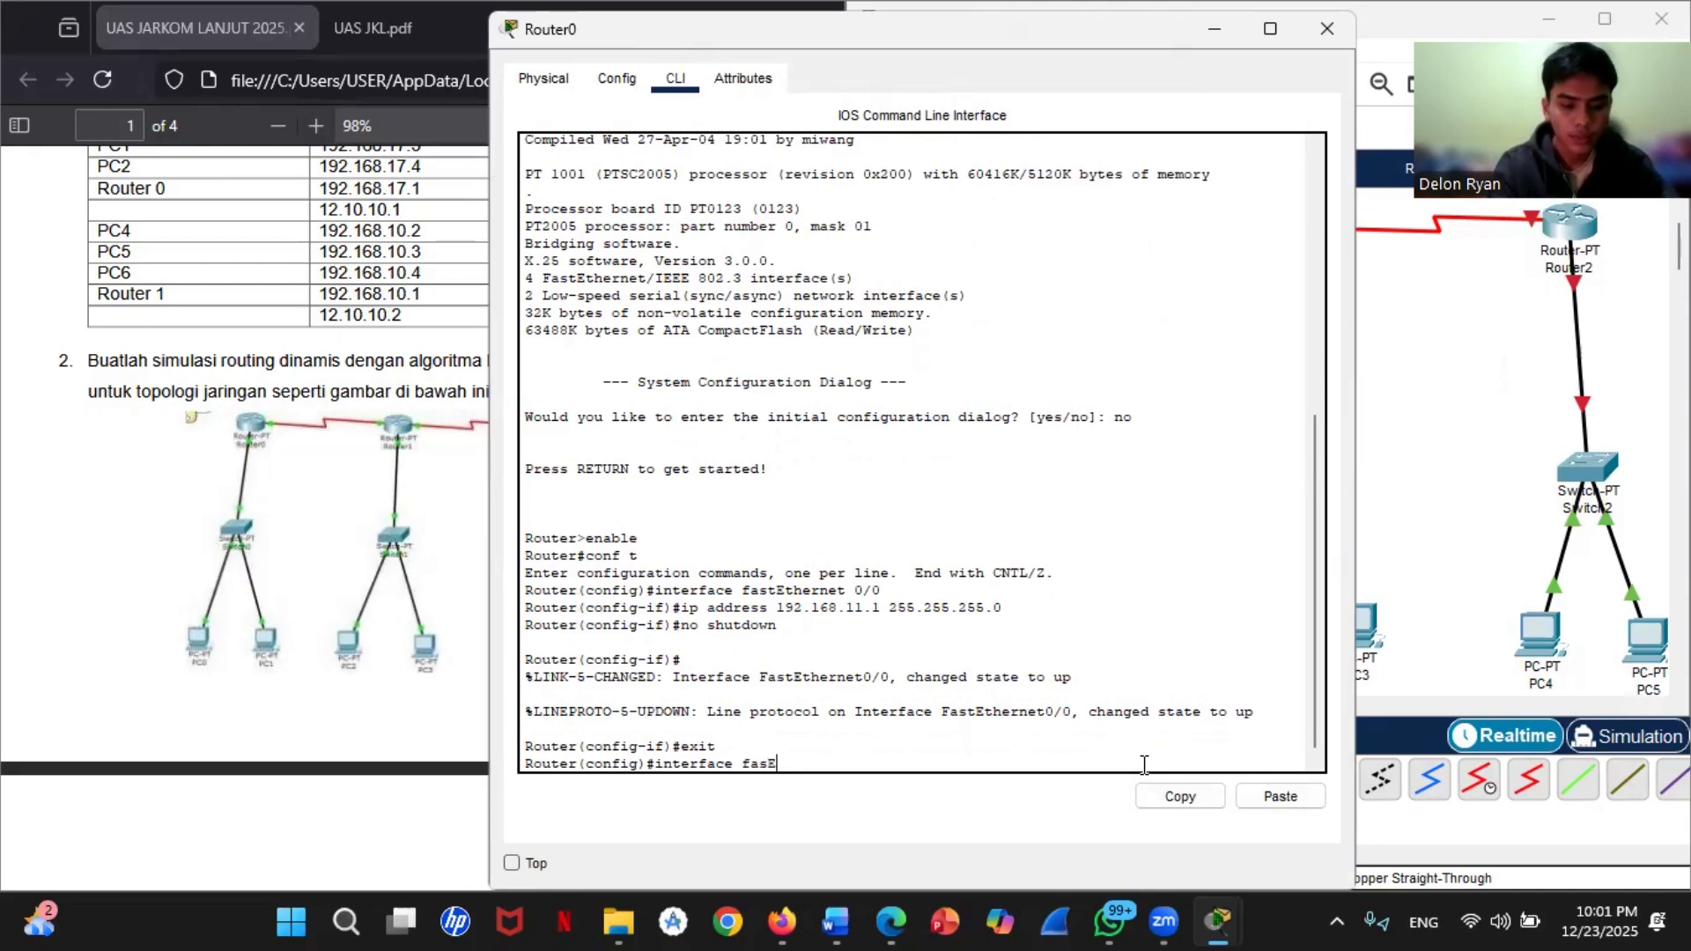
type("thernet")
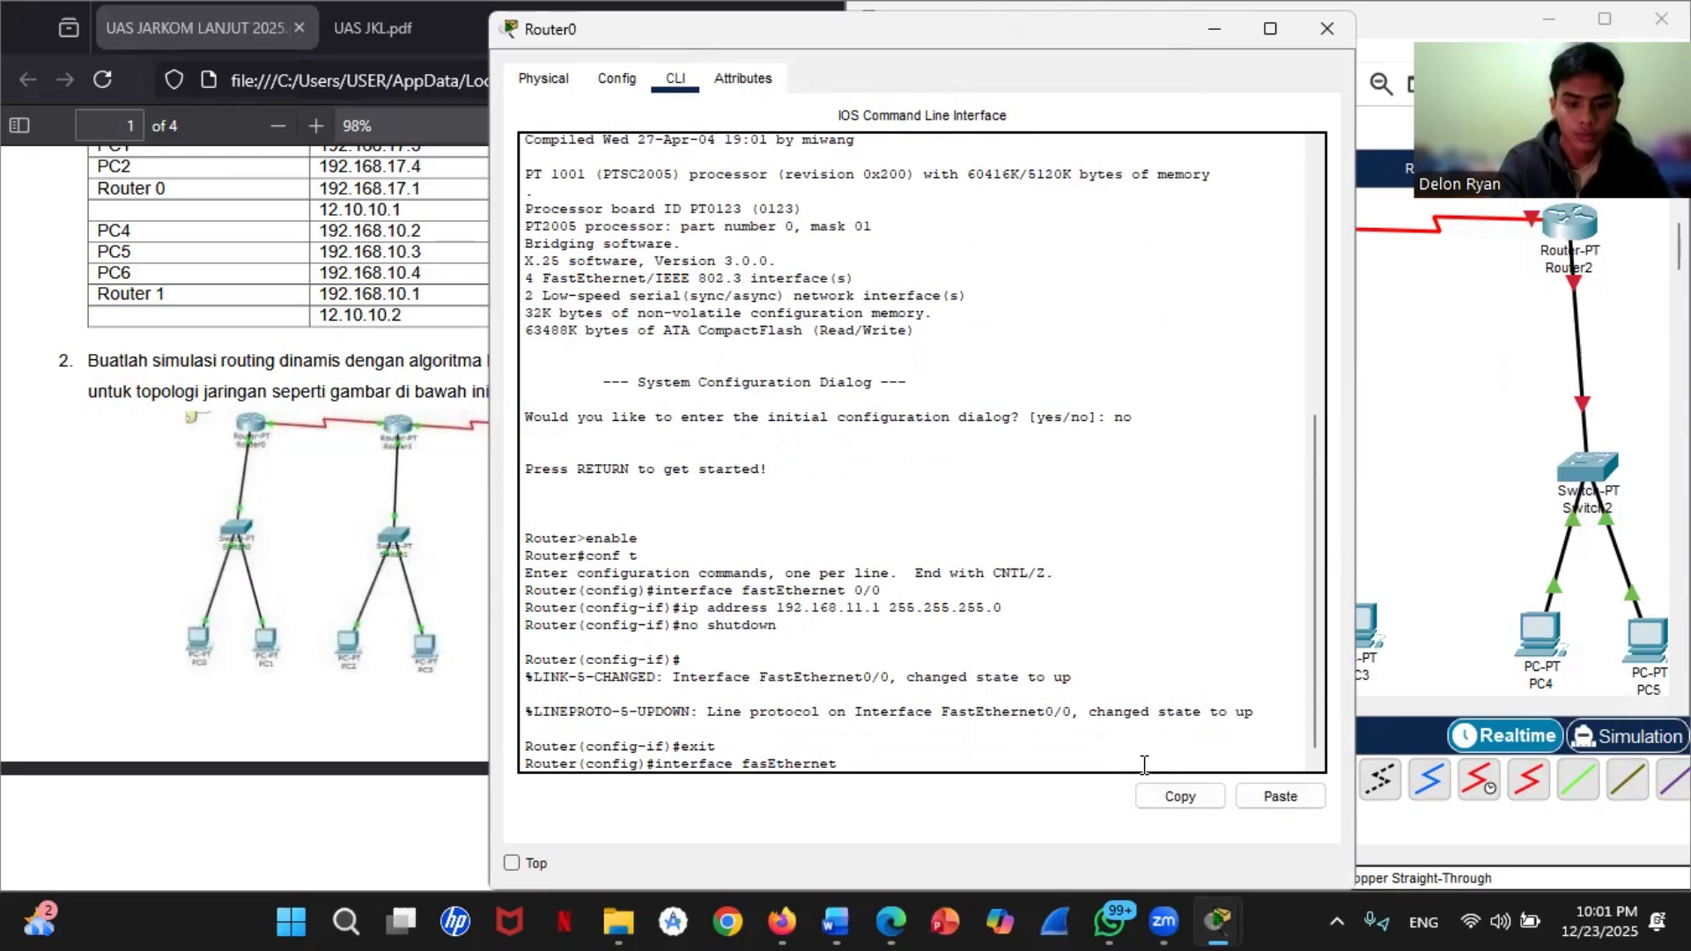
type("t")
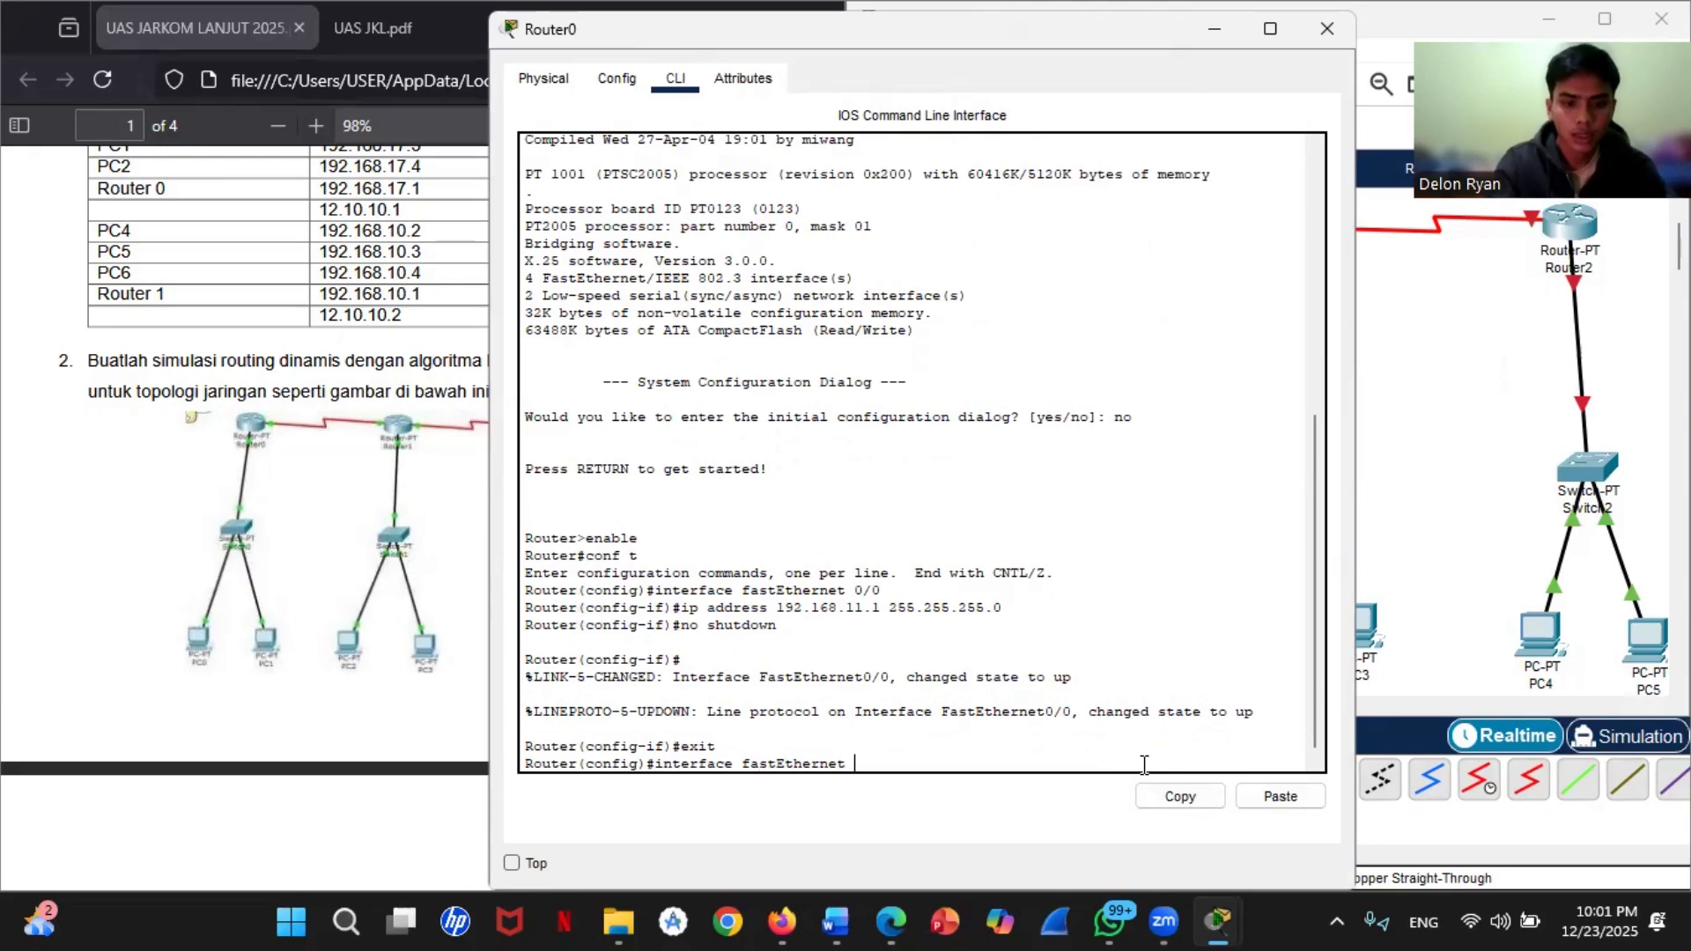
type(" 0/0")
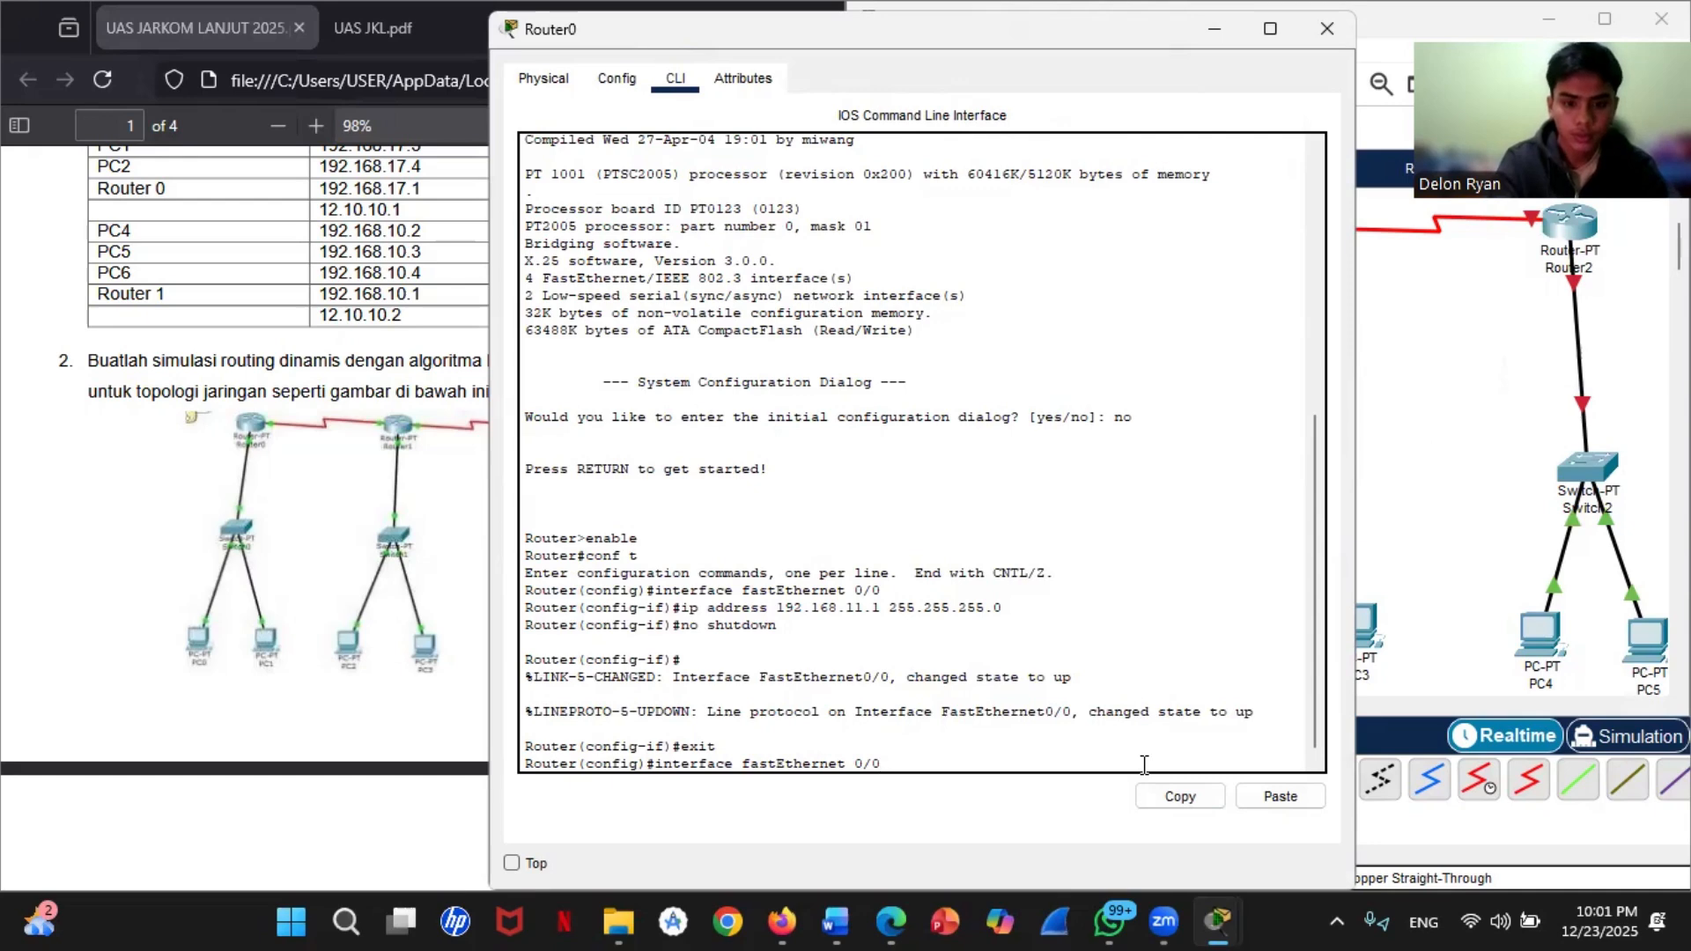
key("Return")
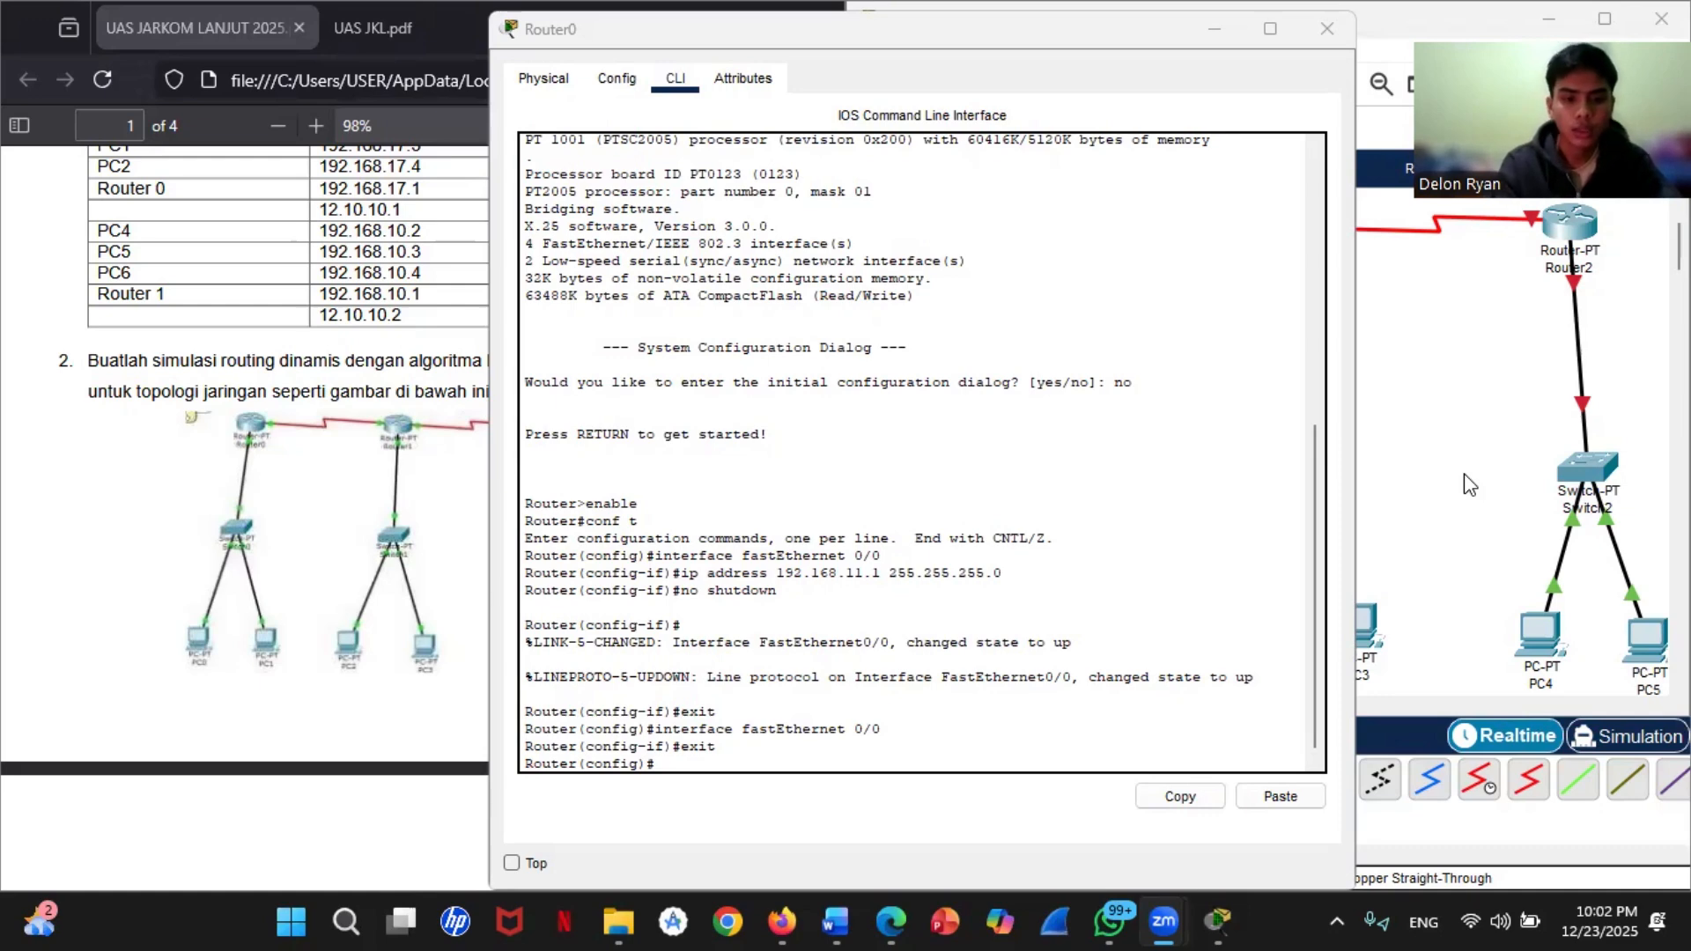
Step: Enter interface configuration mode for Router0's serial 2/0 interface
left_click(717, 746)
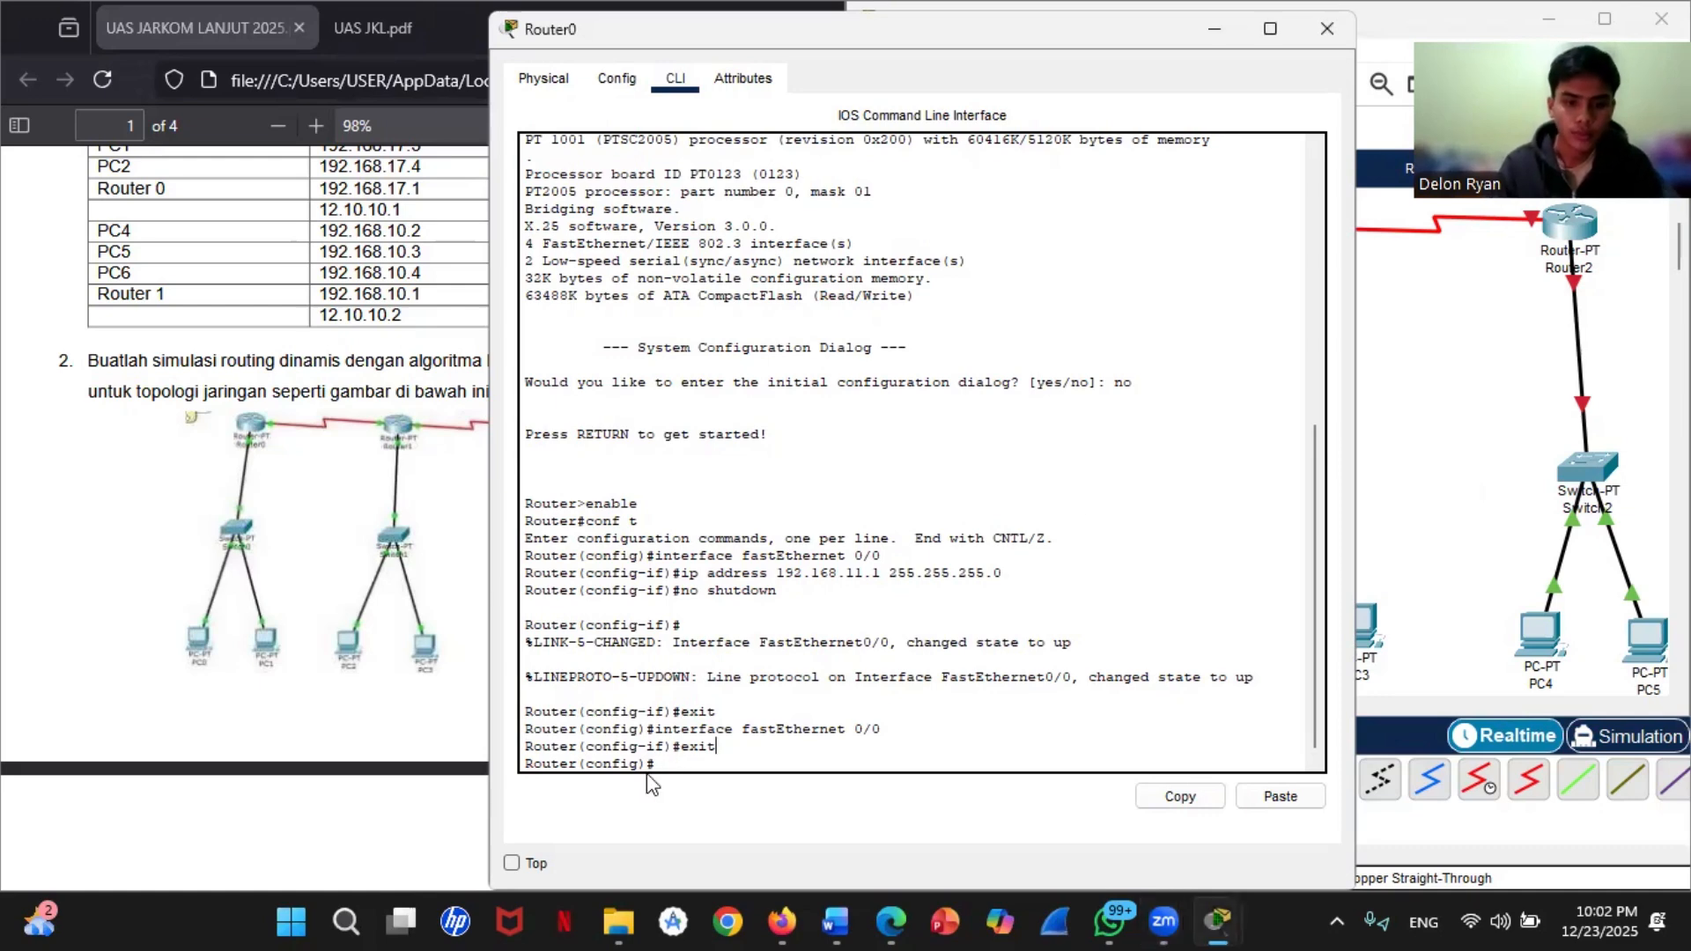
left_click(661, 761)
type("interface")
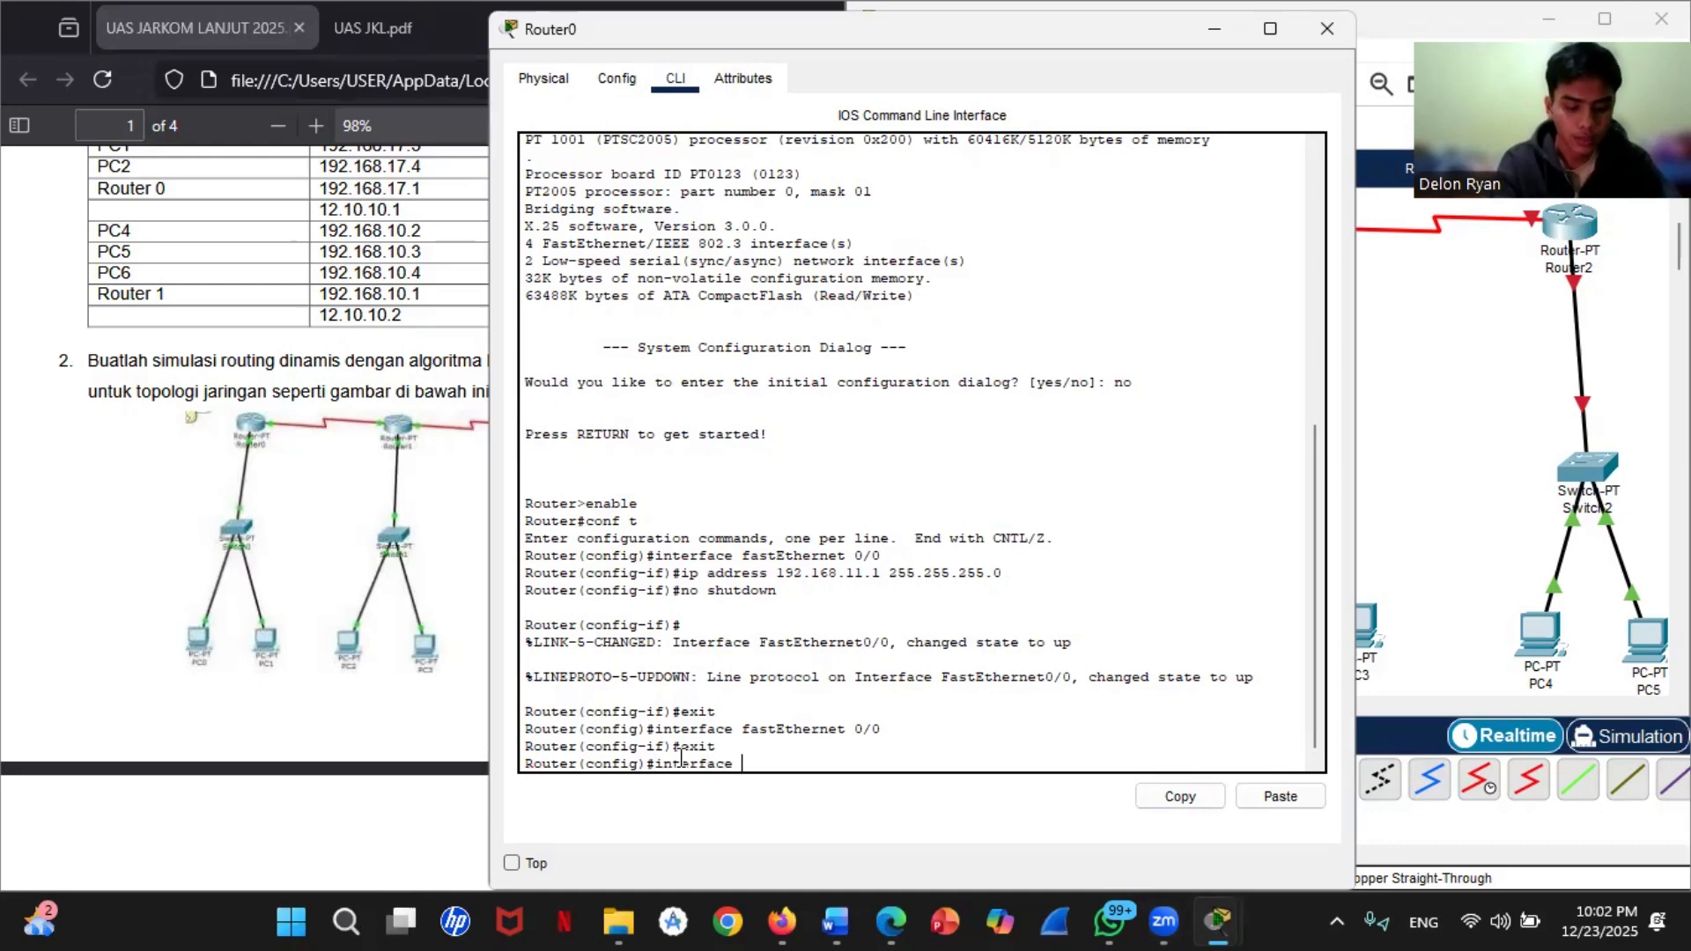
type(" serial")
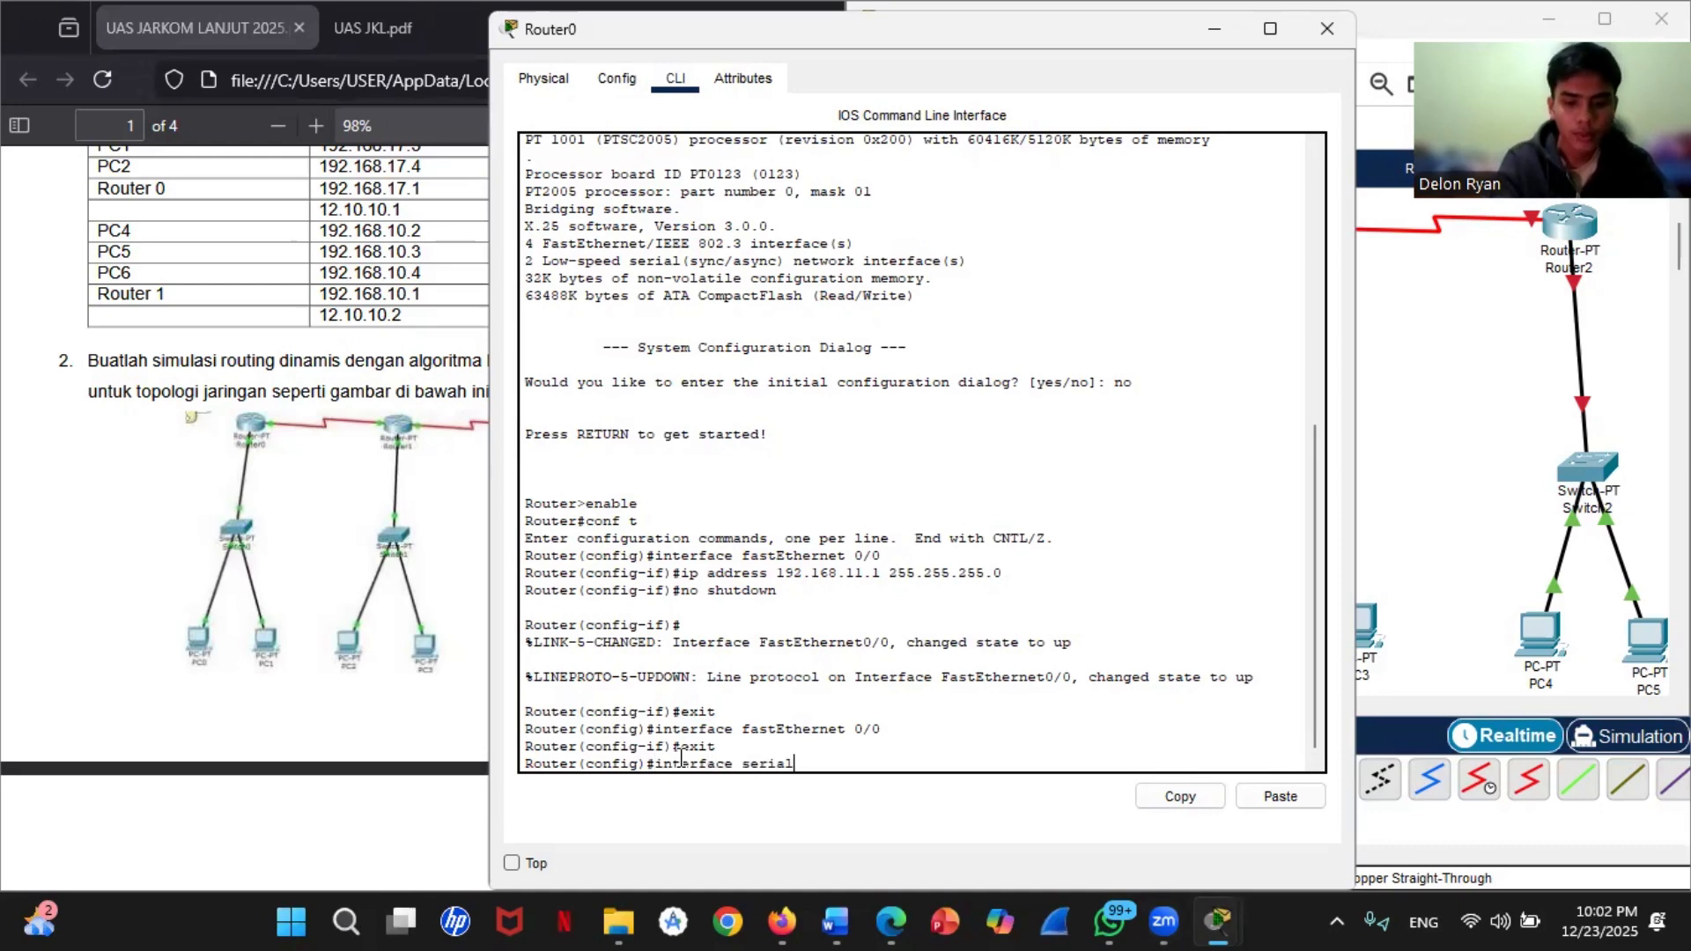
type(" 2/")
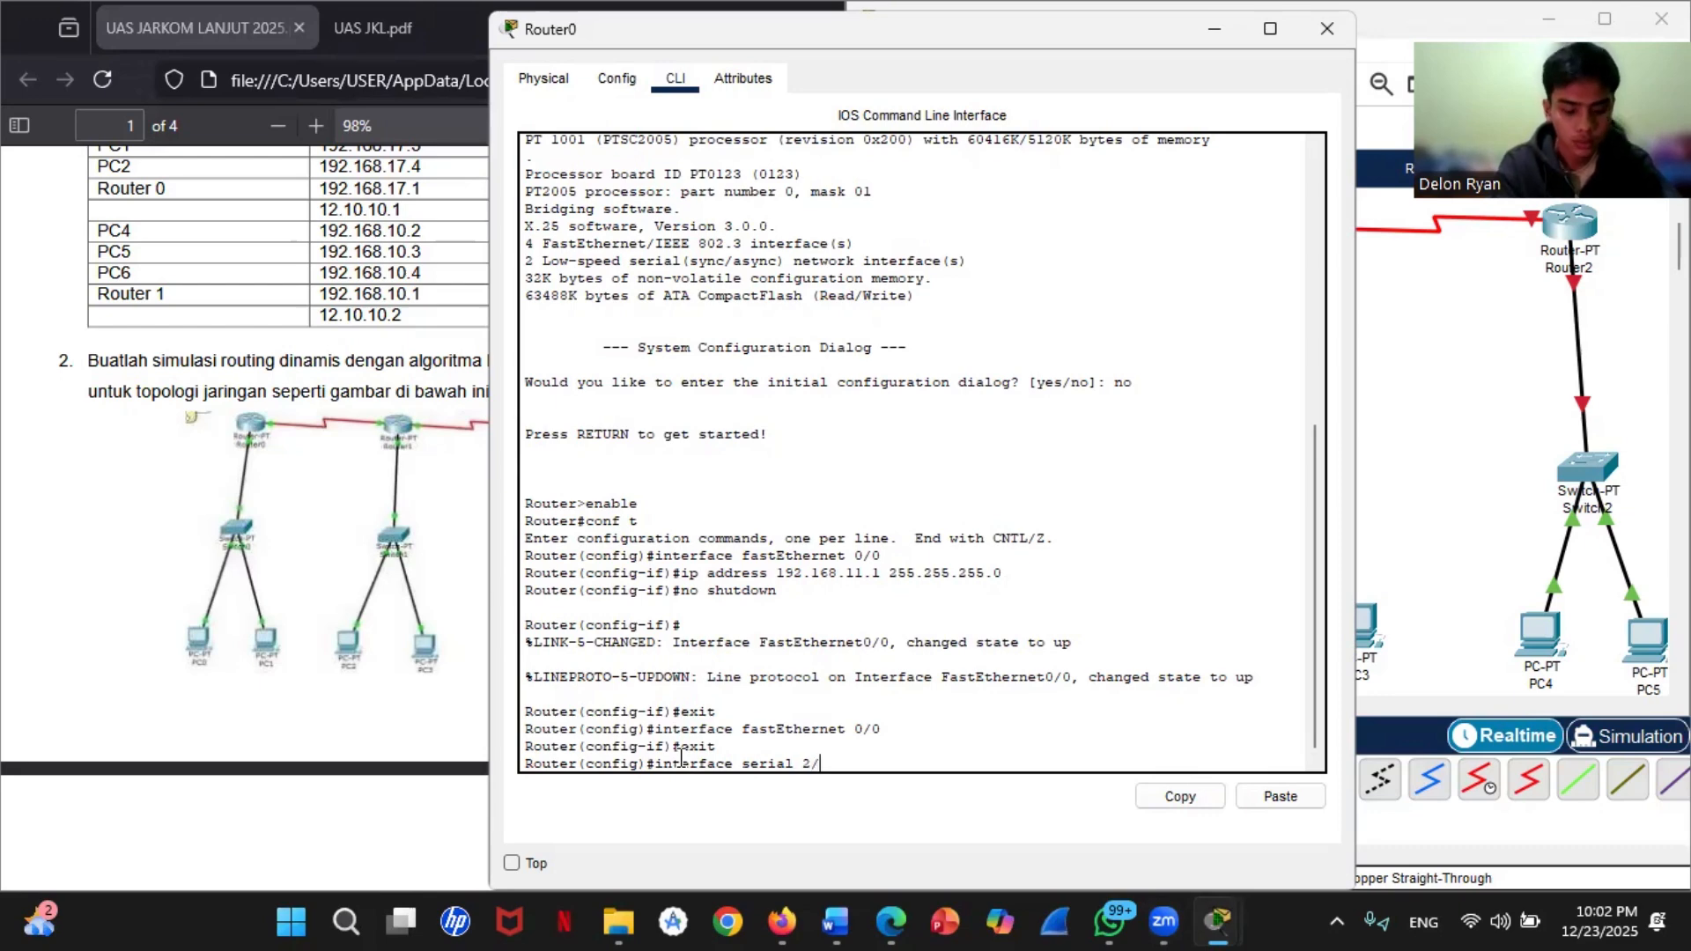
type("0")
key("Return")
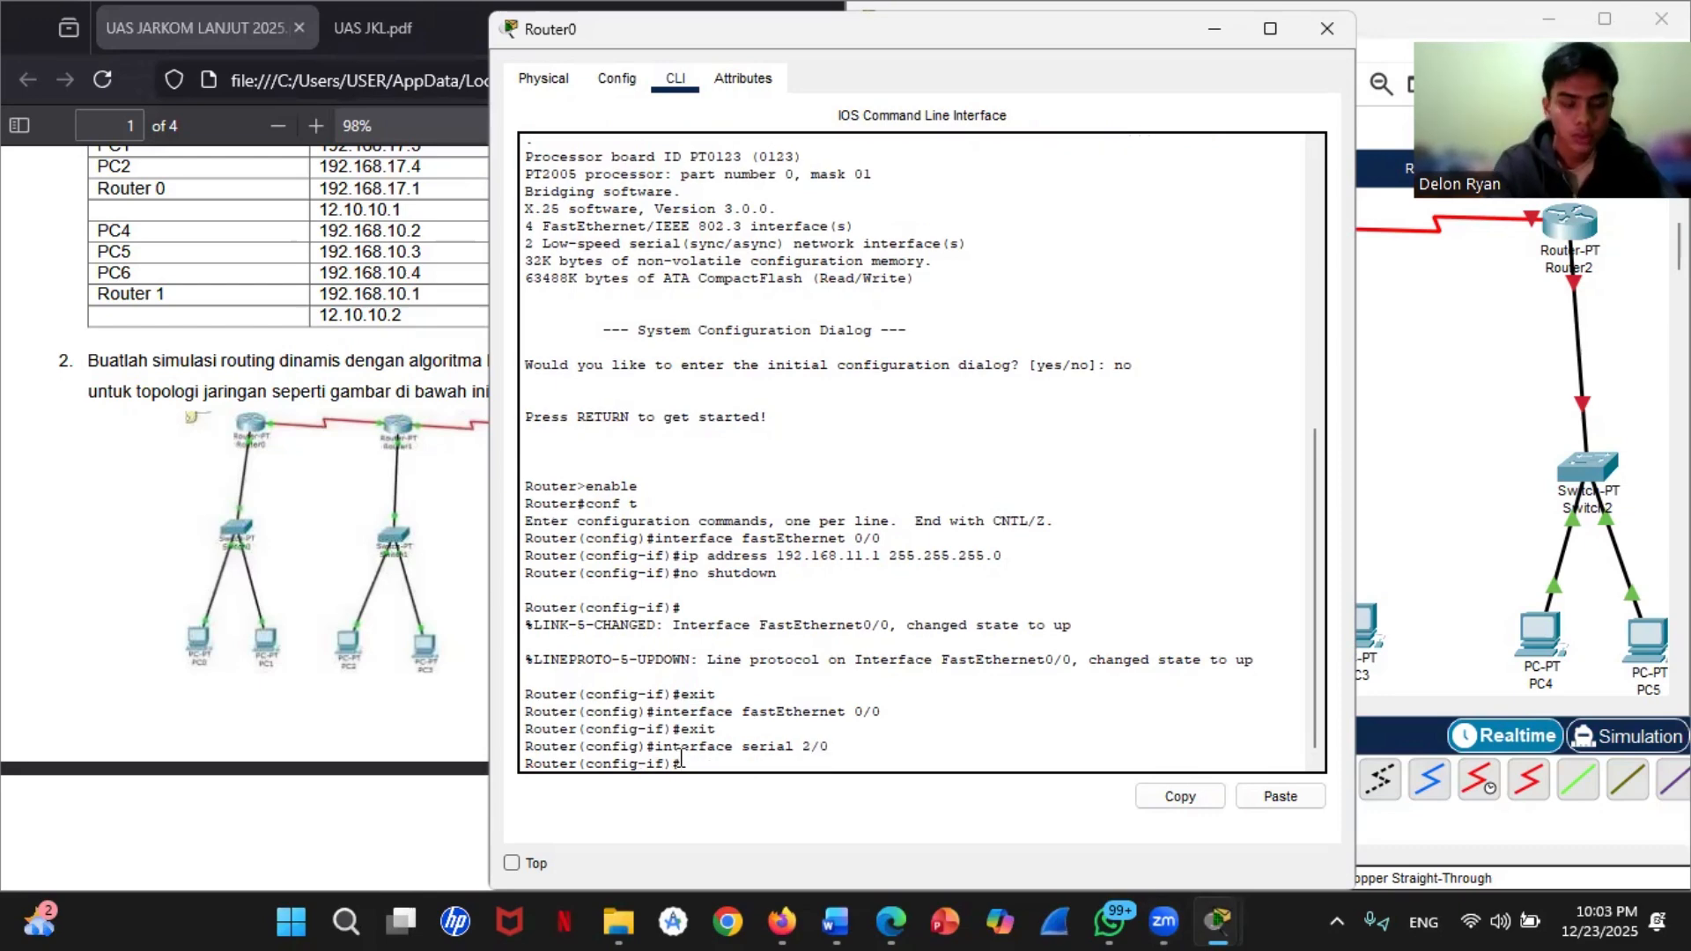
Step: Assign IP address 10.0.0.1 with subnet mask 255.0.0.0 to Router0's serial 2/0 interface
type("ip a")
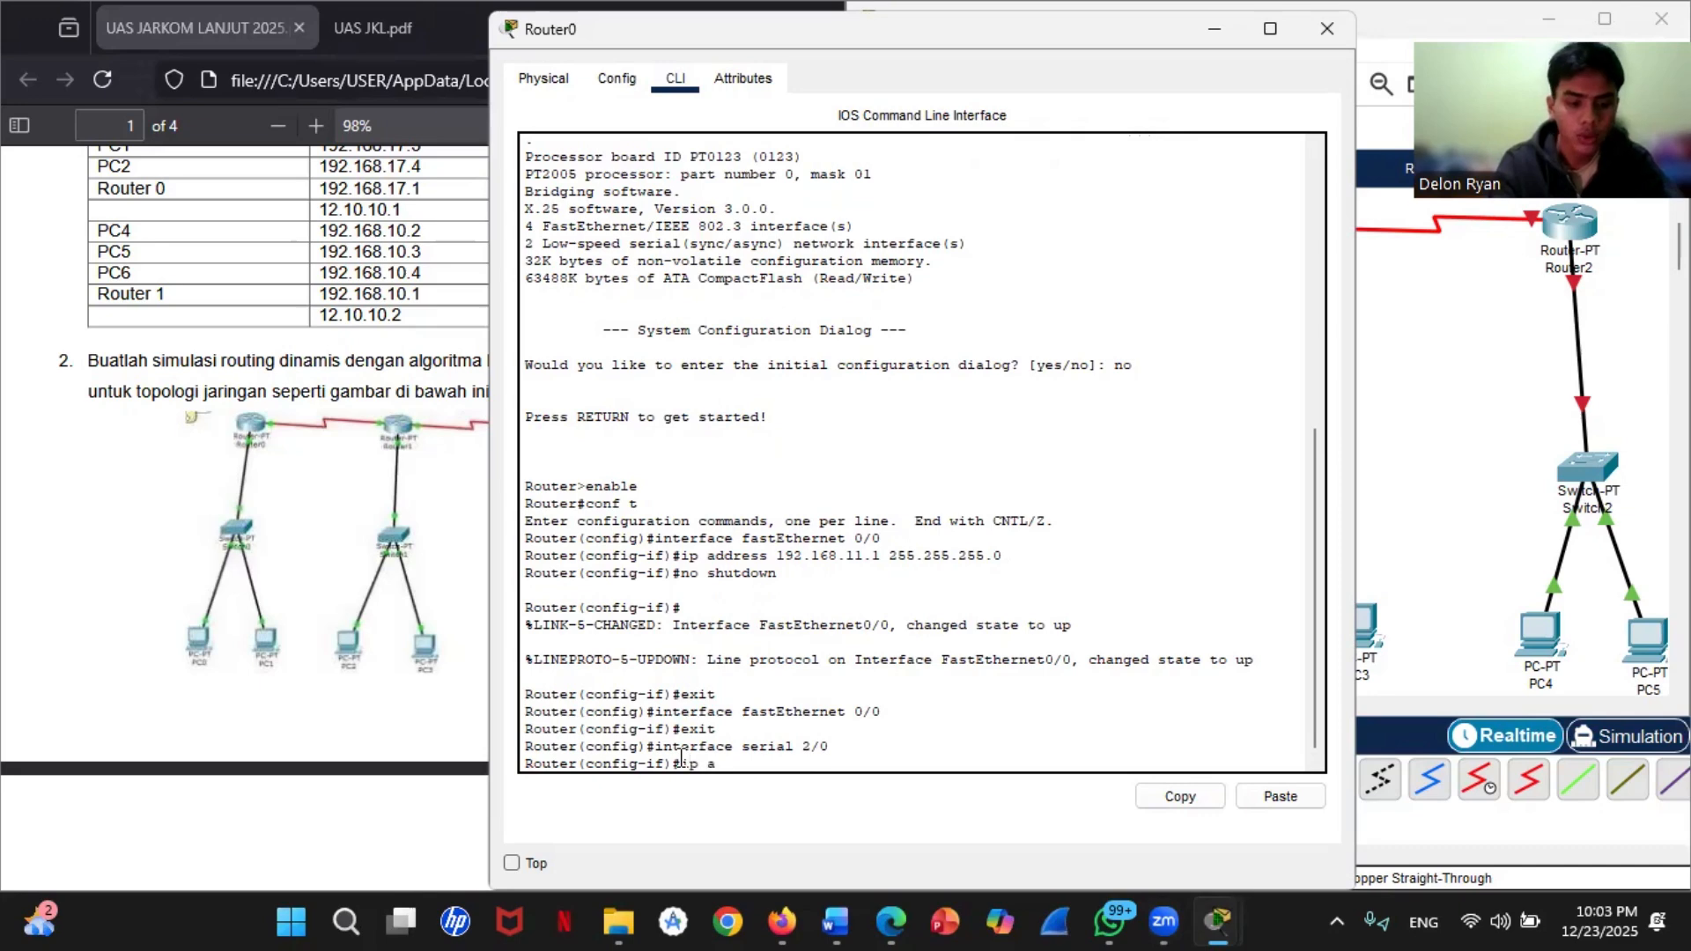
type("ddress 192")
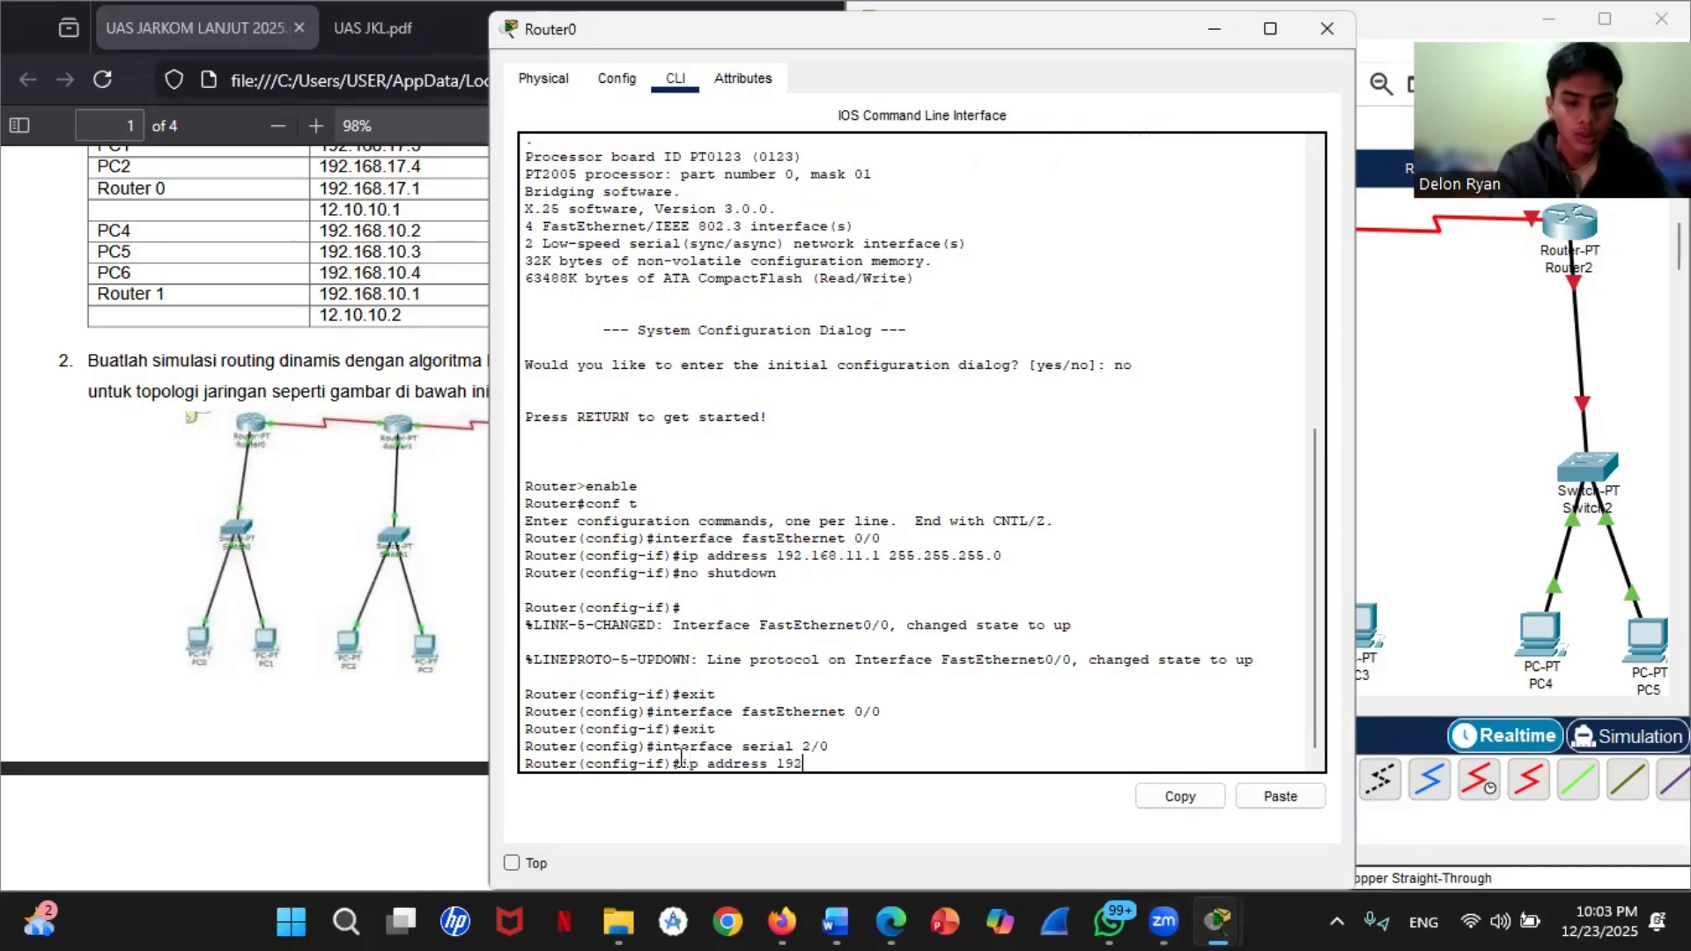
key("BackSpace")
key("BackSpace")
key("BackSpace")
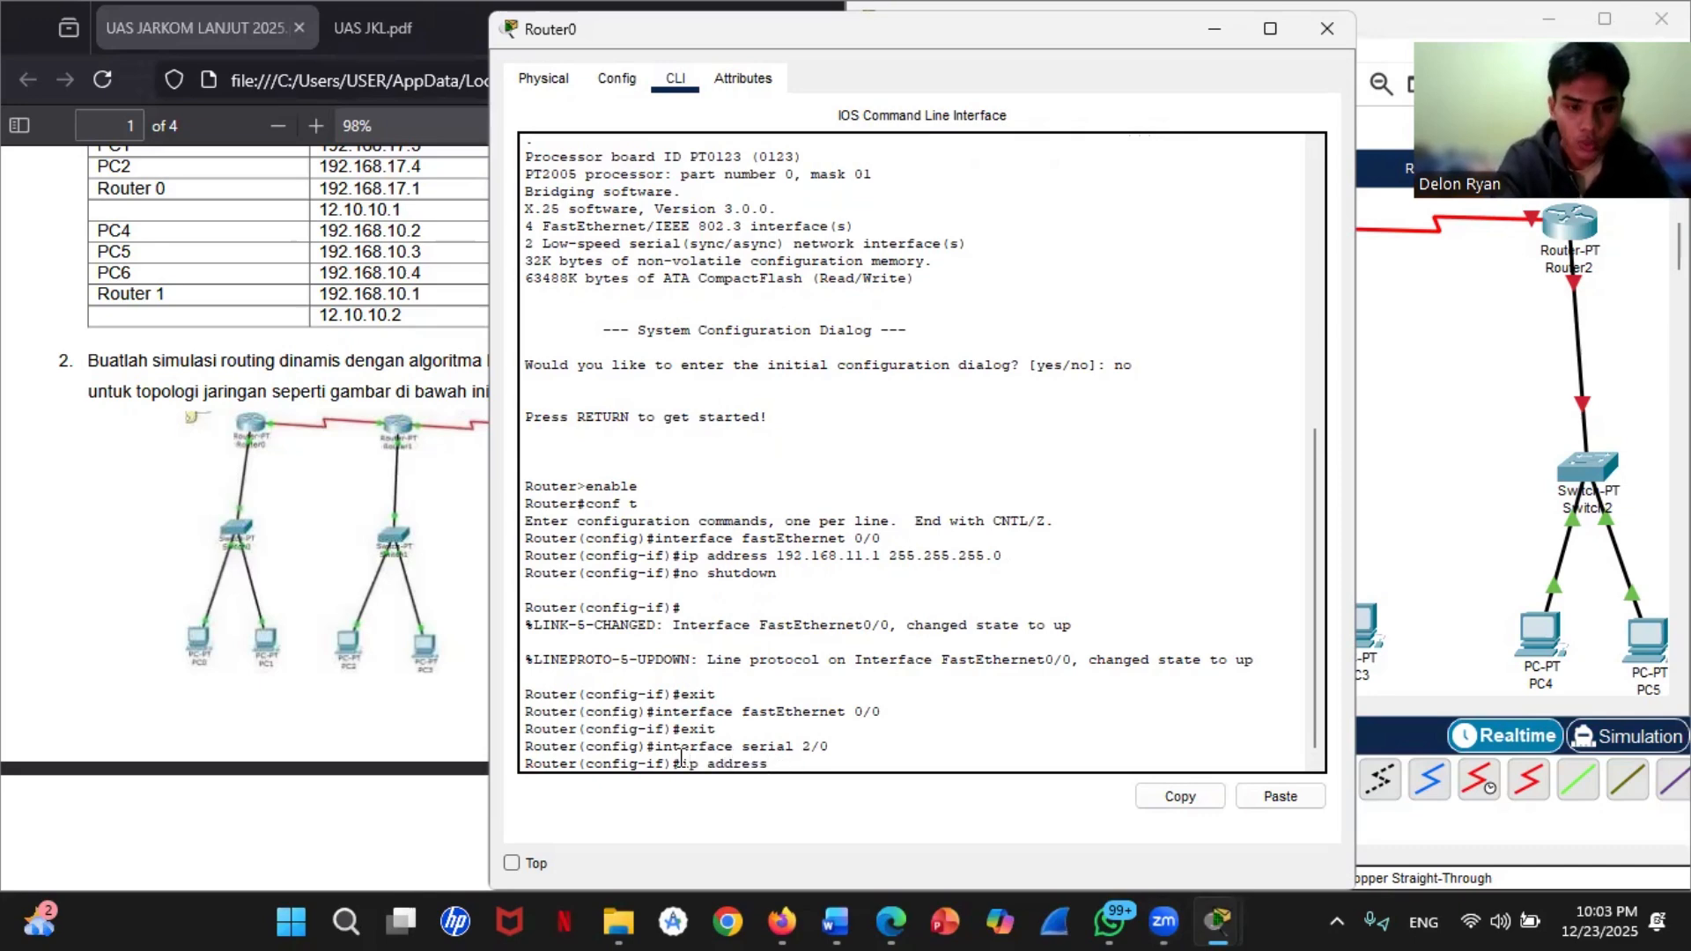
type("10.")
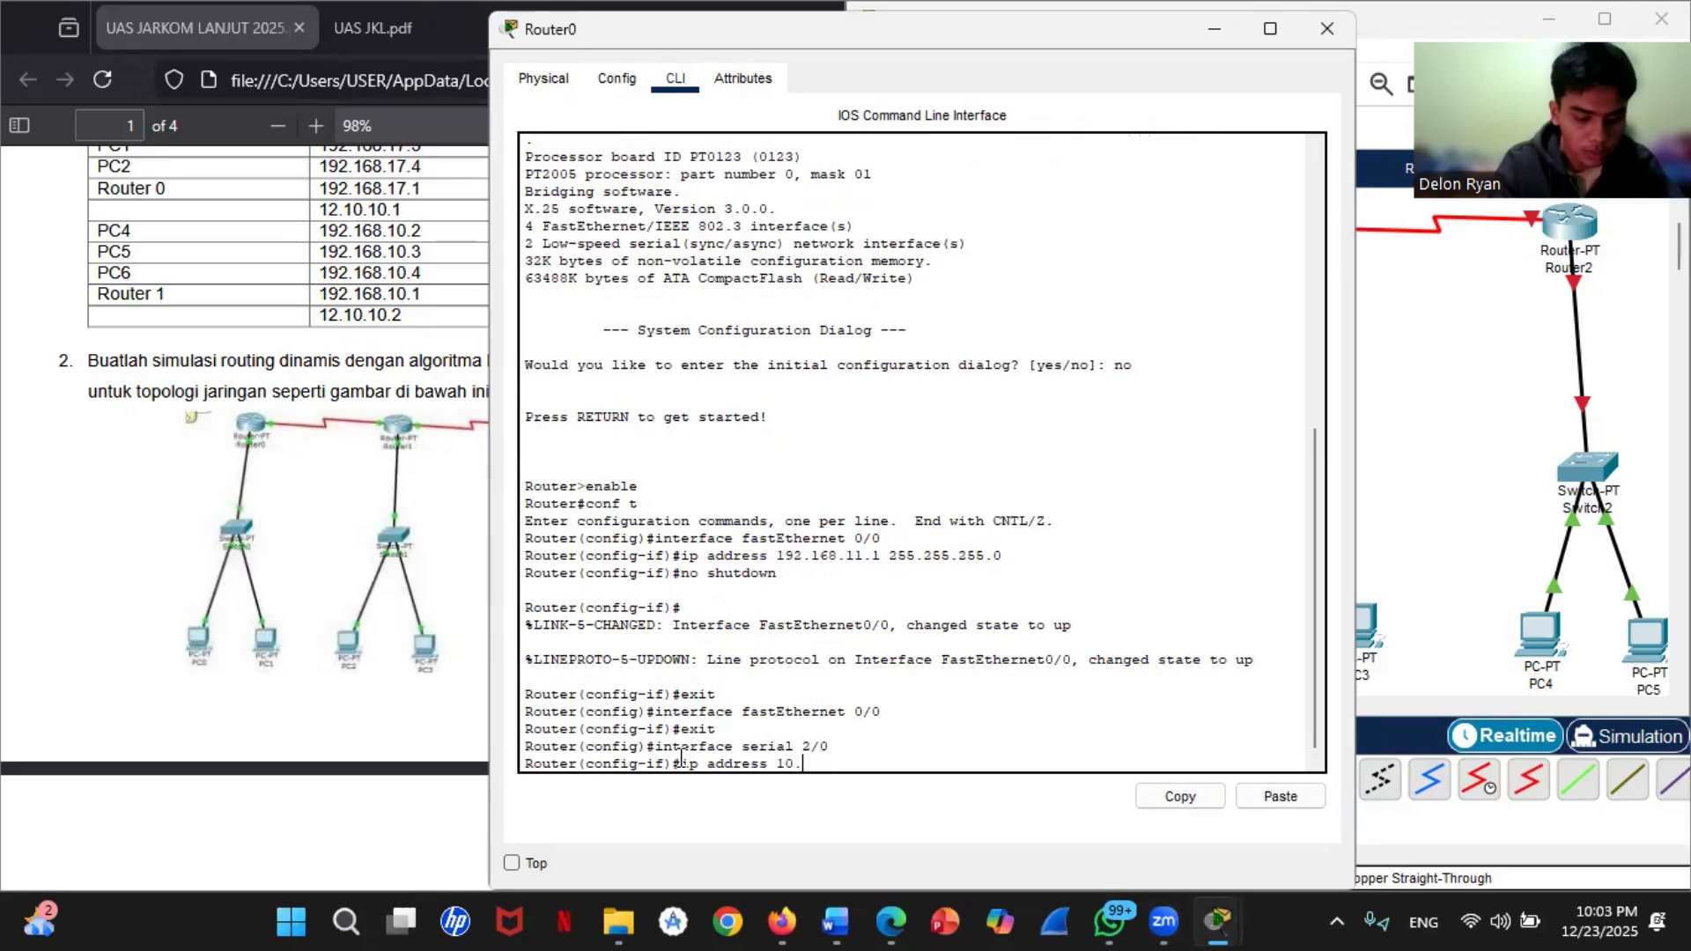
type("0.0.1 ")
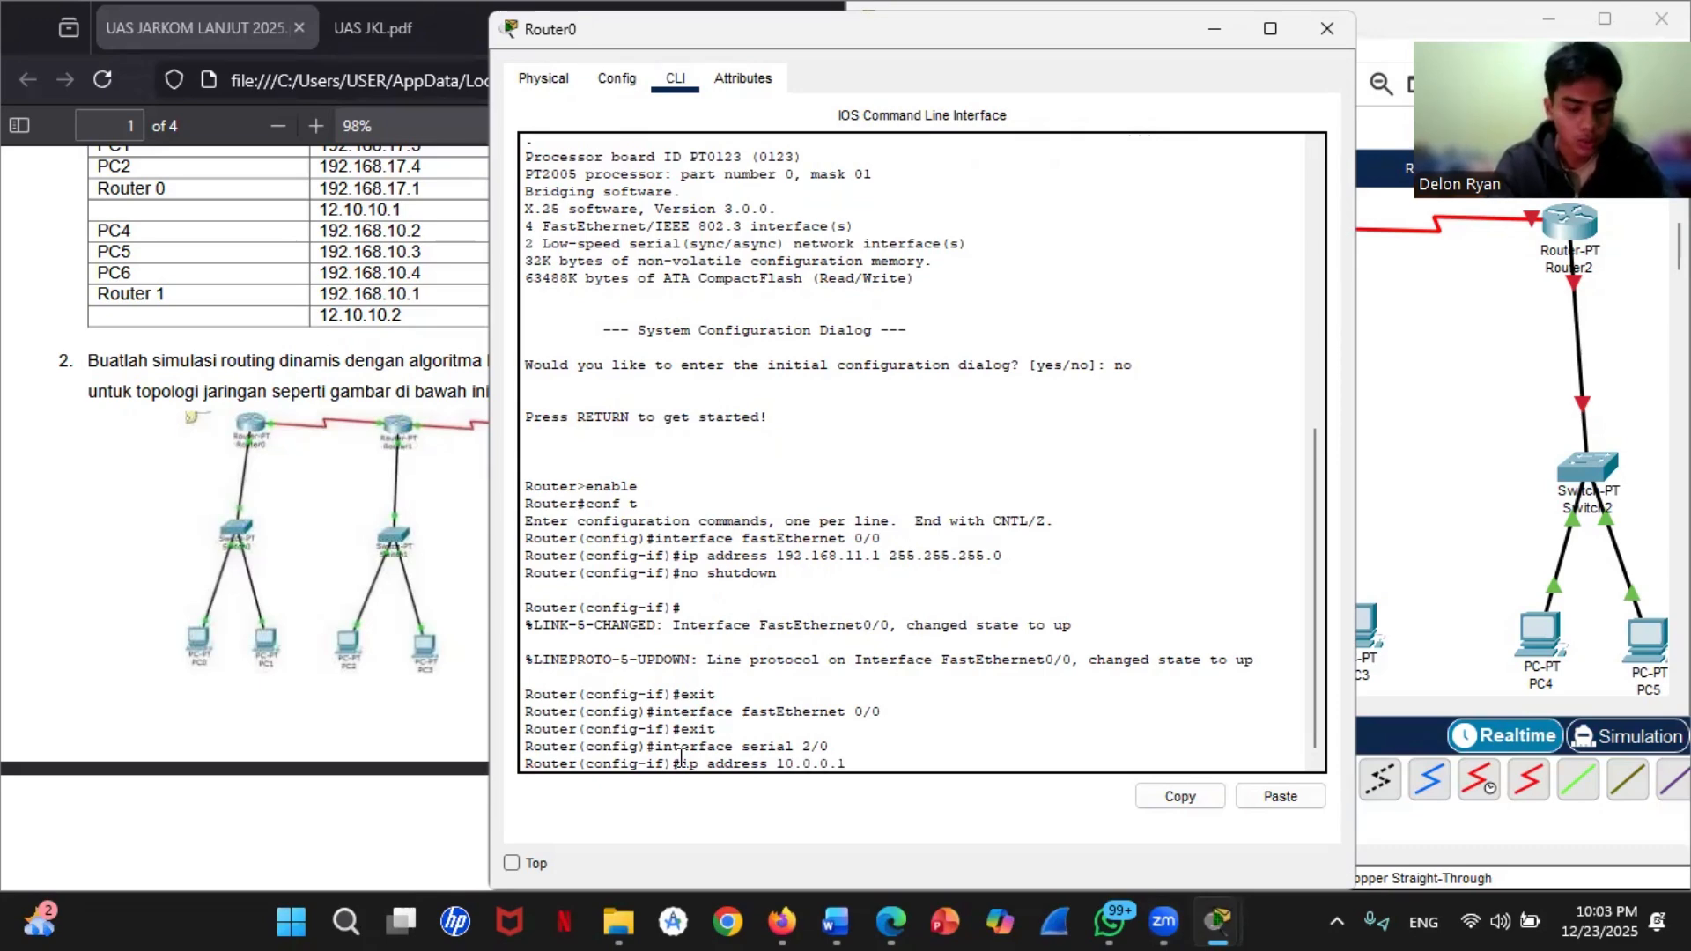
type("255.0")
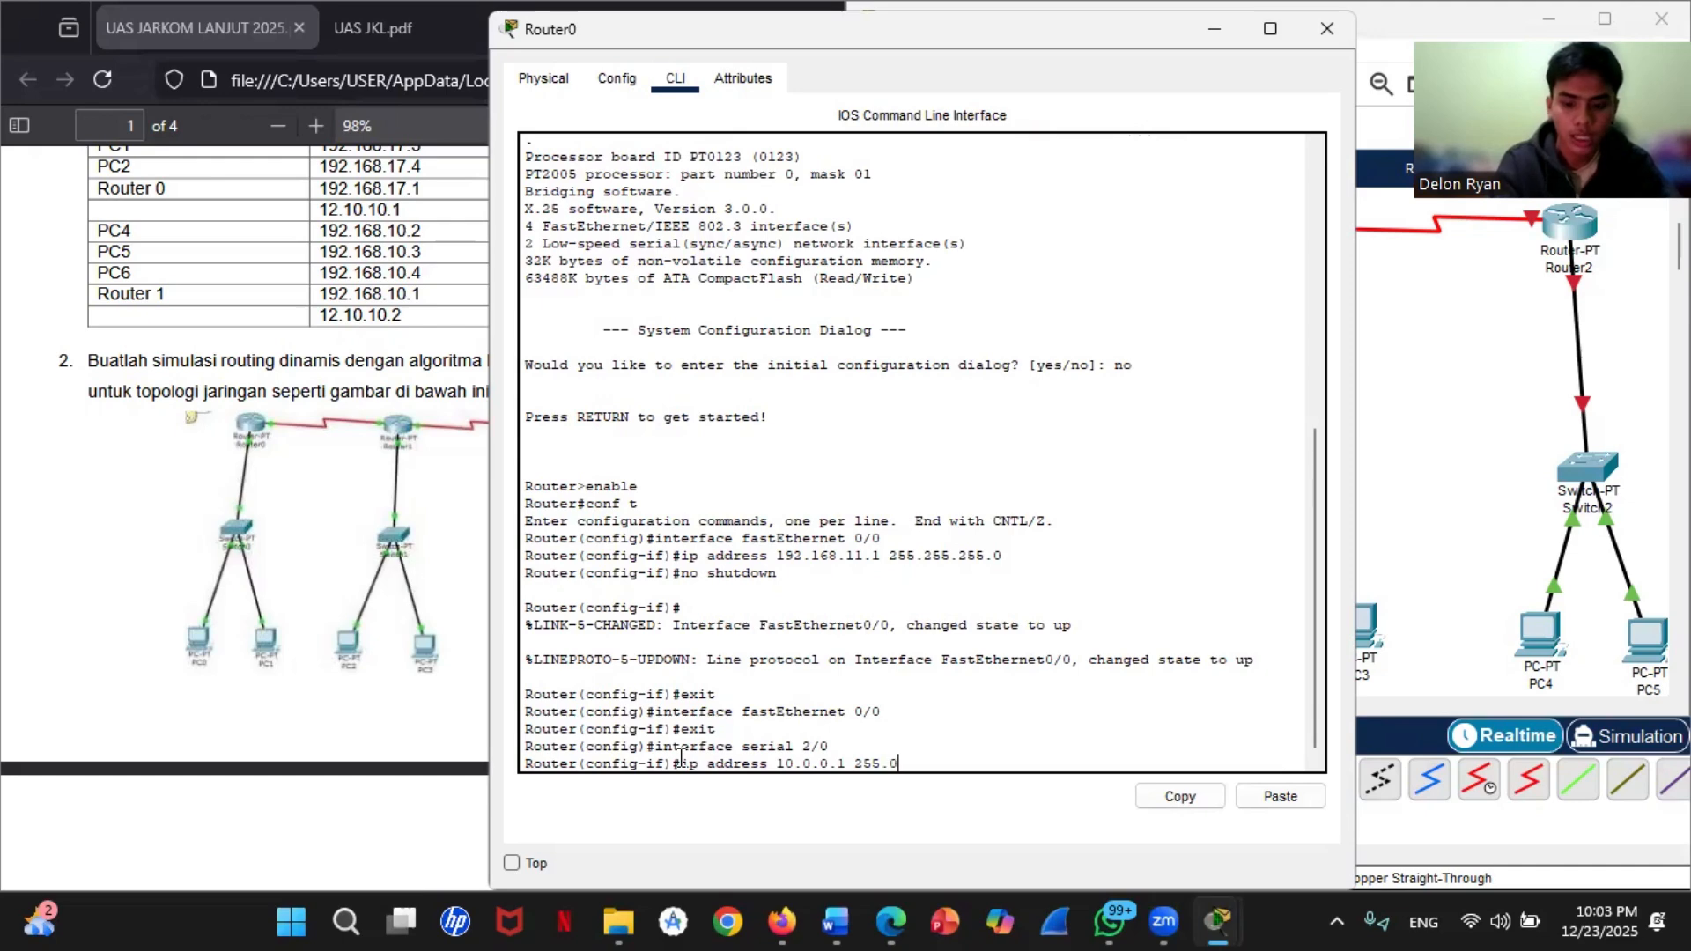
type(".0.0")
key("Return")
Step: Activate Router0's serial 2/0 interface with no shutdown
type("nfig-if)#n")
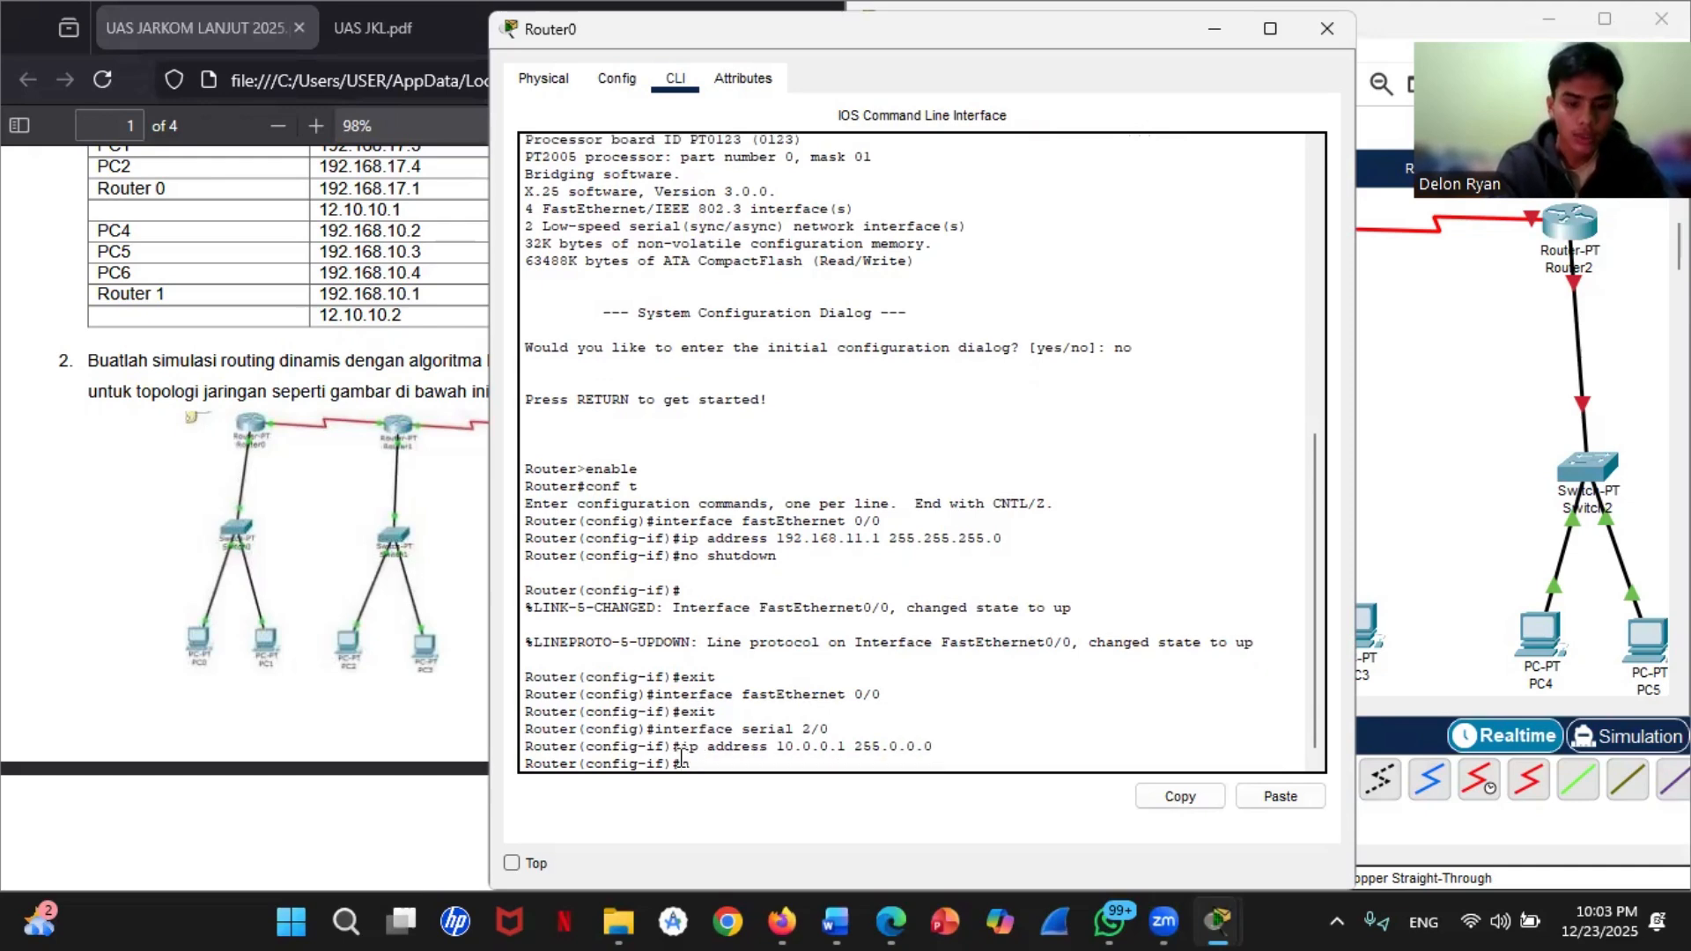
type("o shutdown")
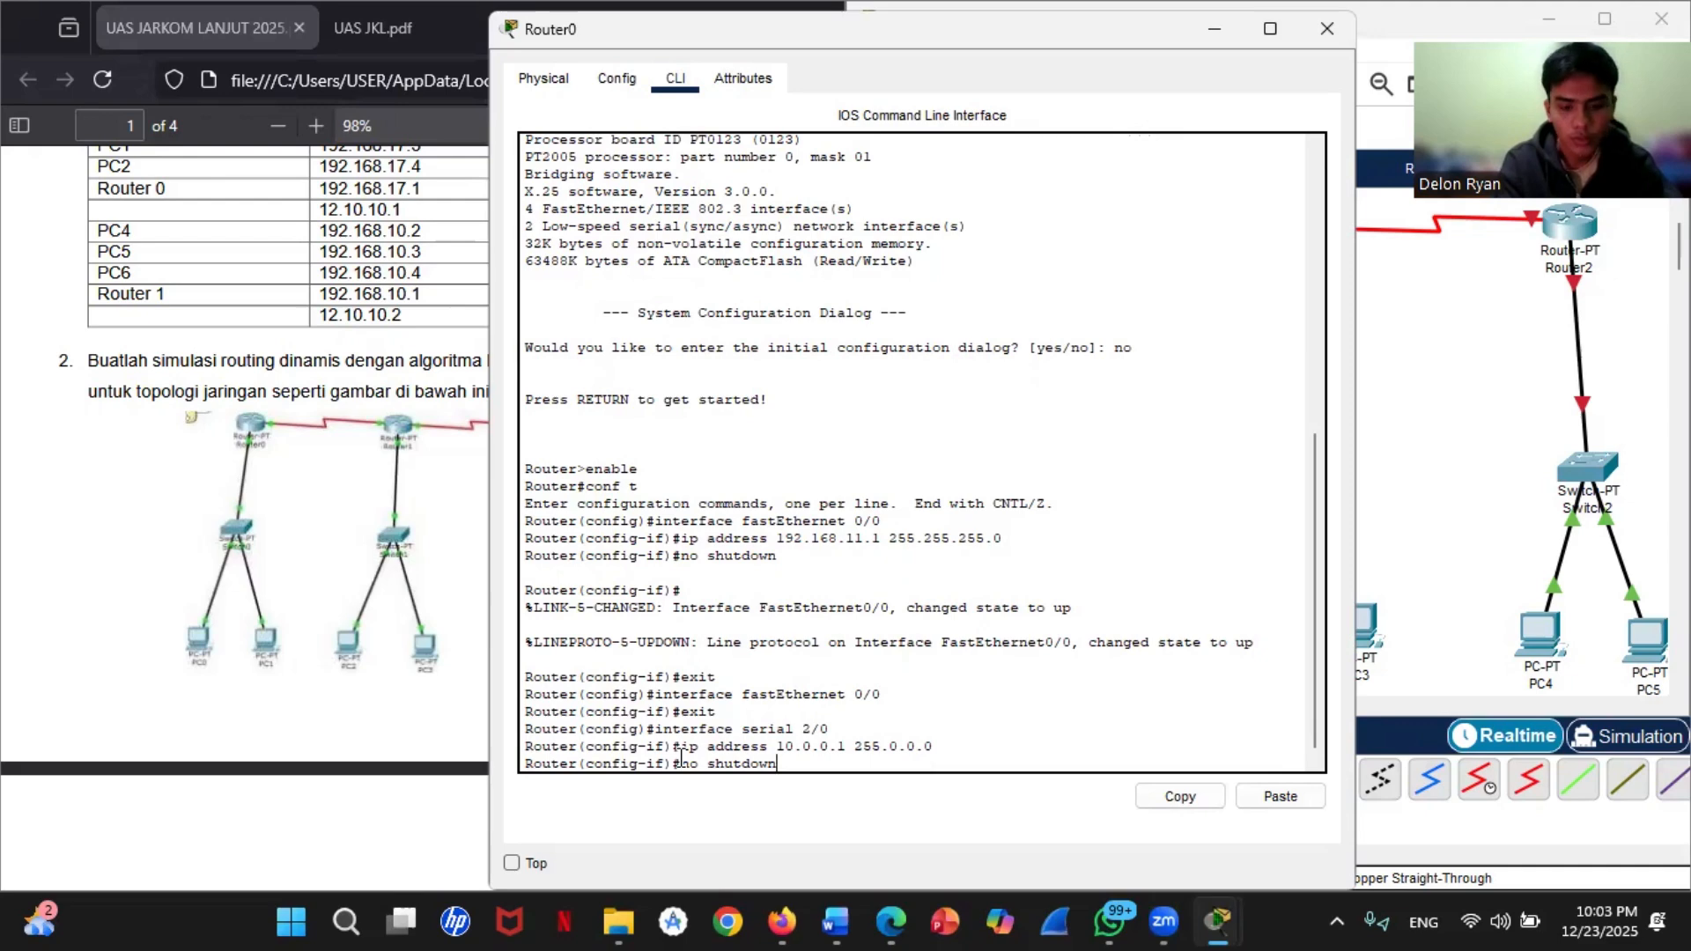
key("Return")
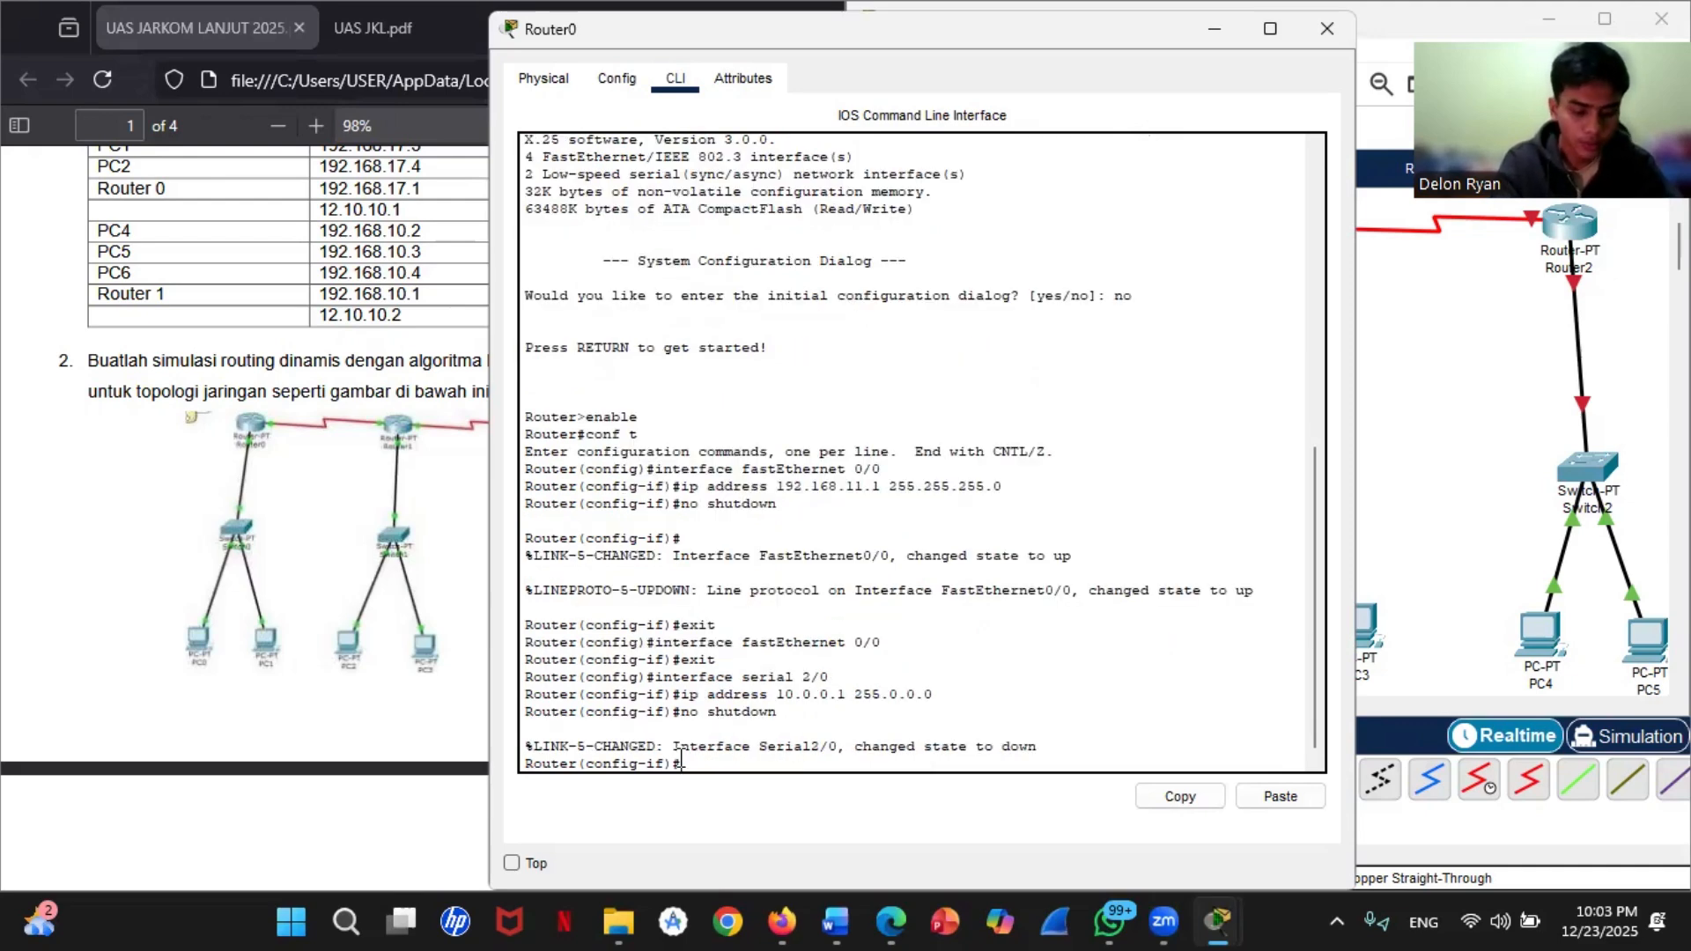
Step: Set the clock rate of Router0's serial 2/0 interface to 64000 and exit to global configuration mode
type("clock rat")
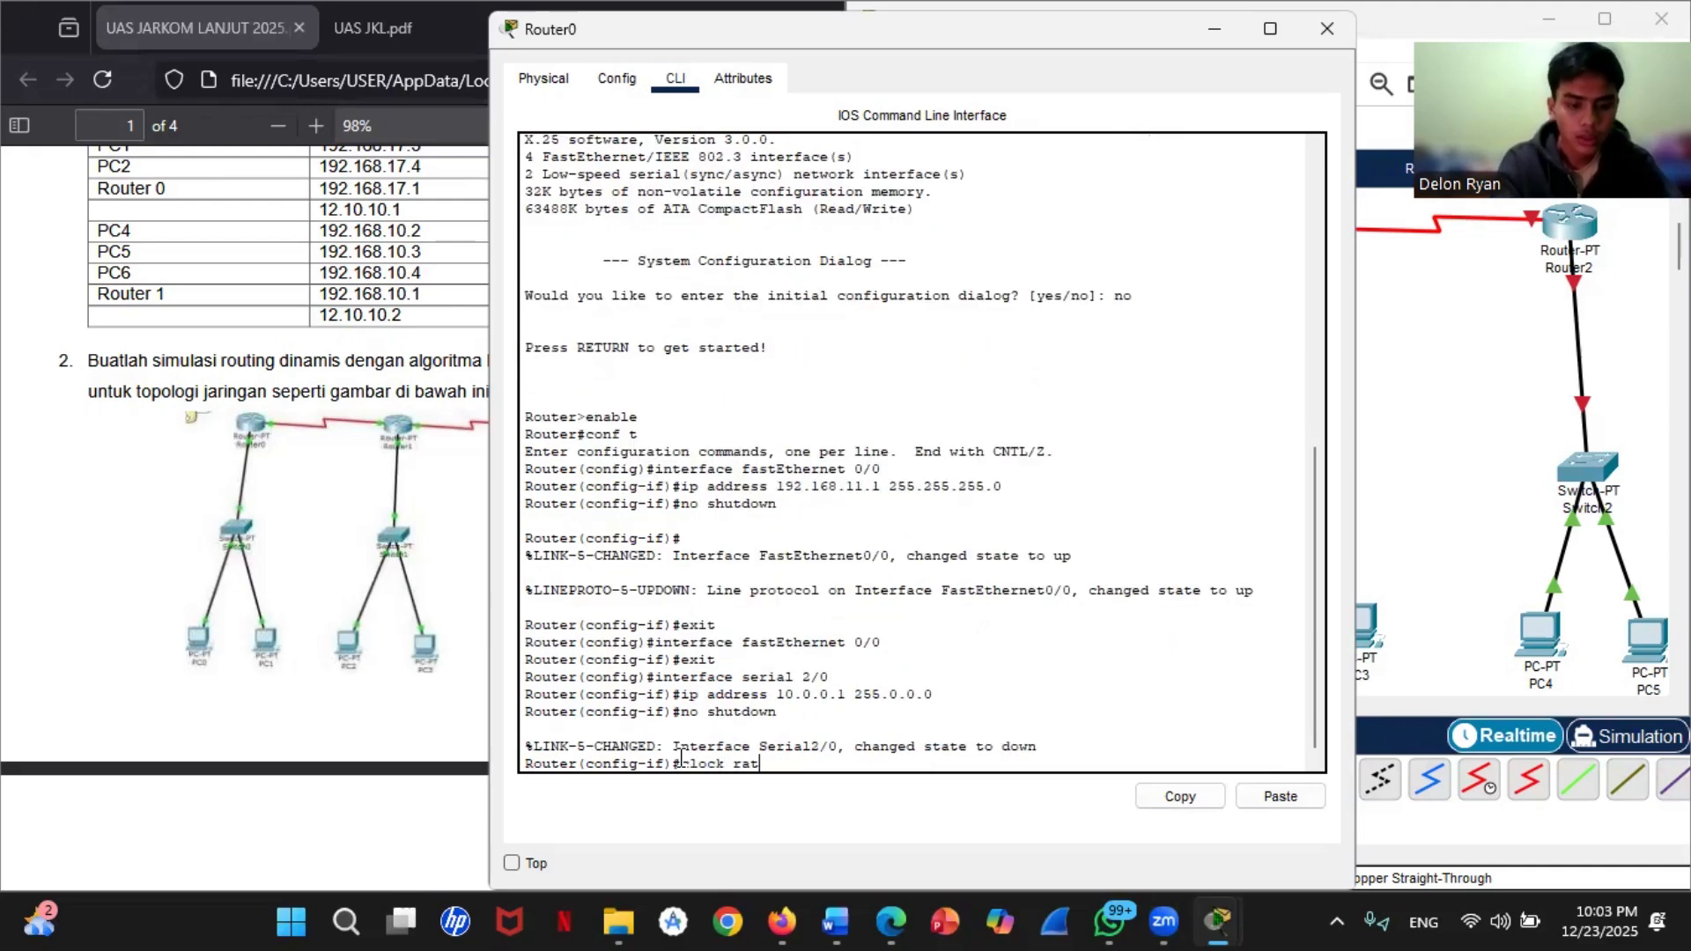
type("e 64000")
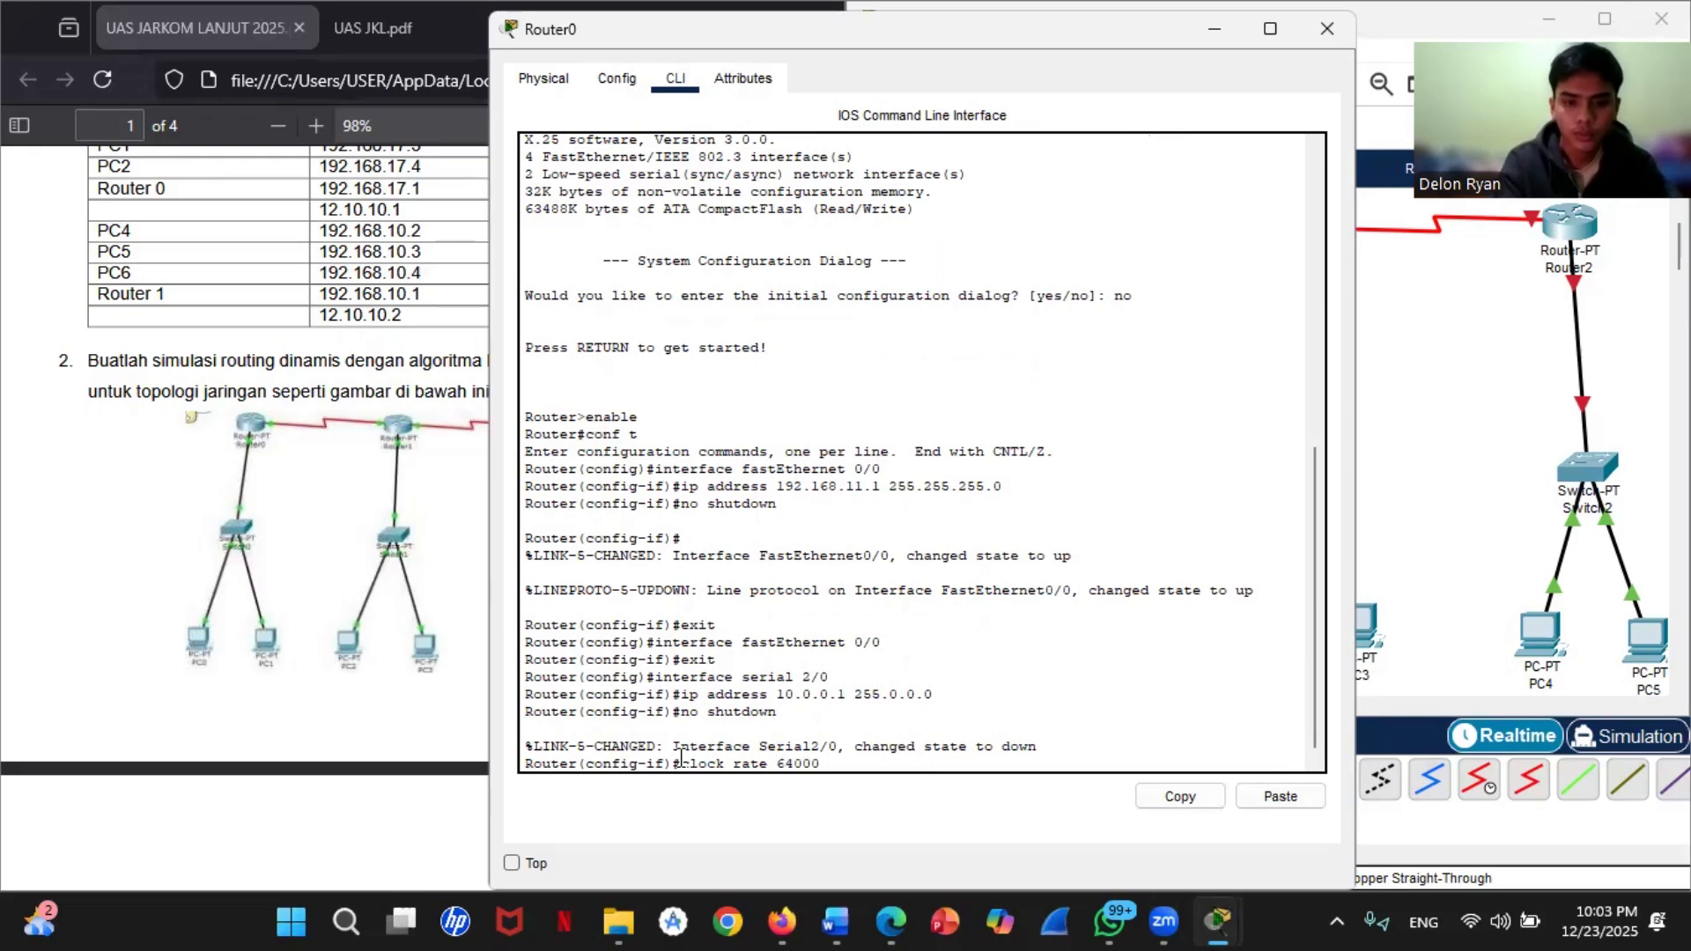
key("Return")
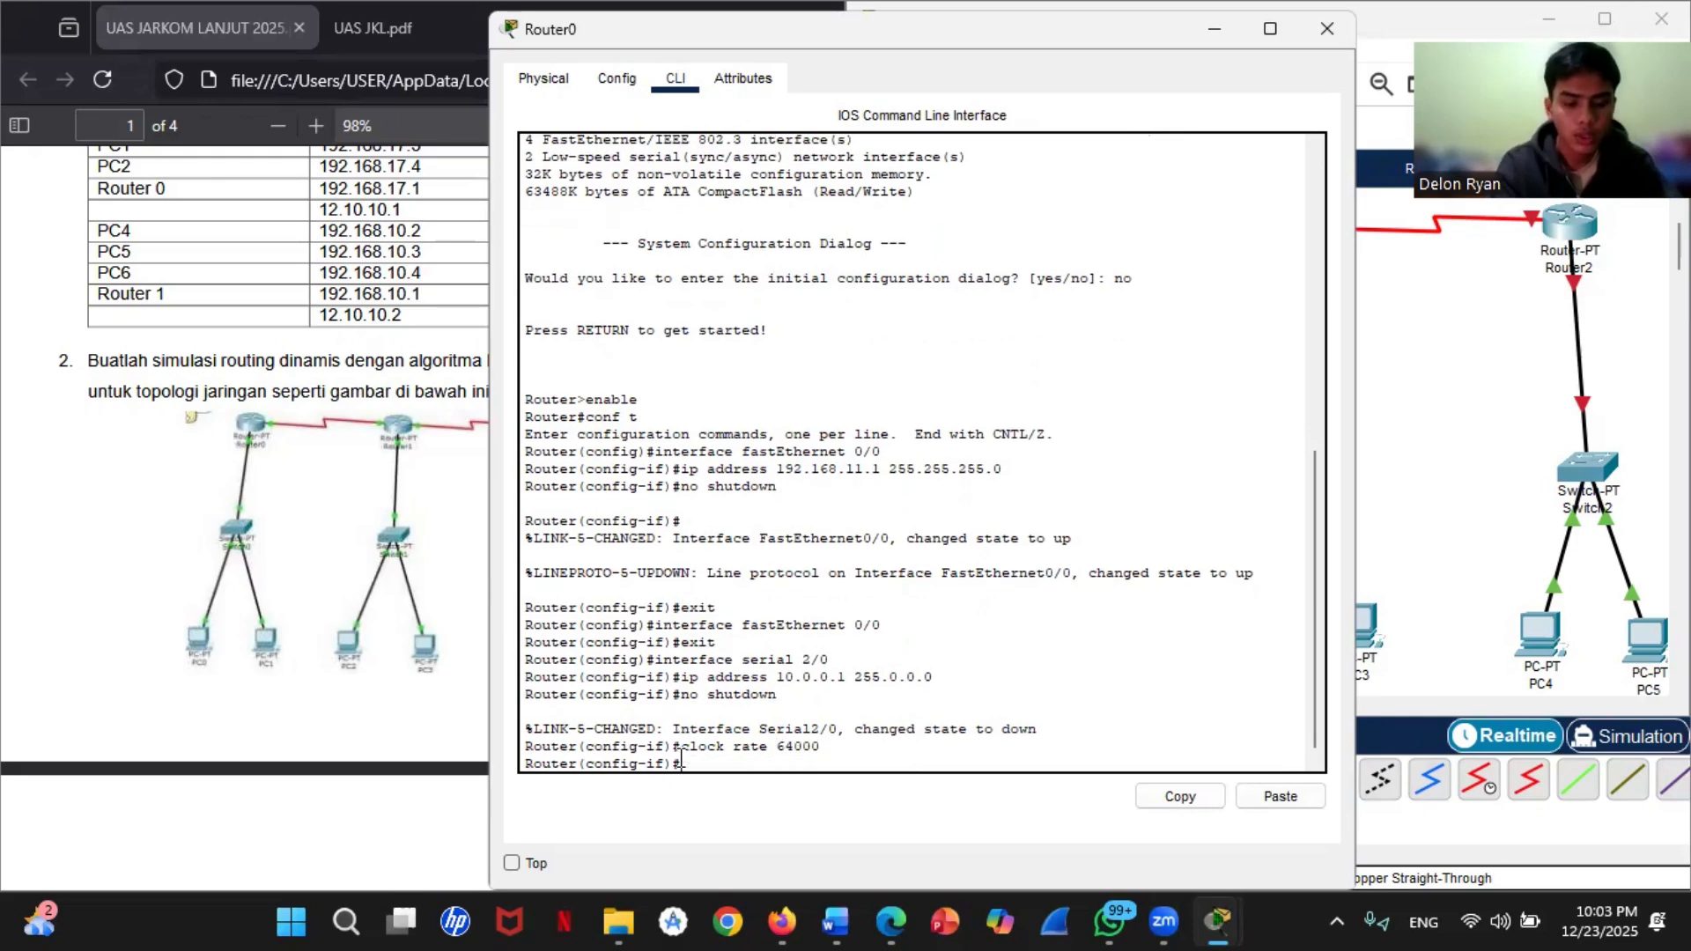
type("exit")
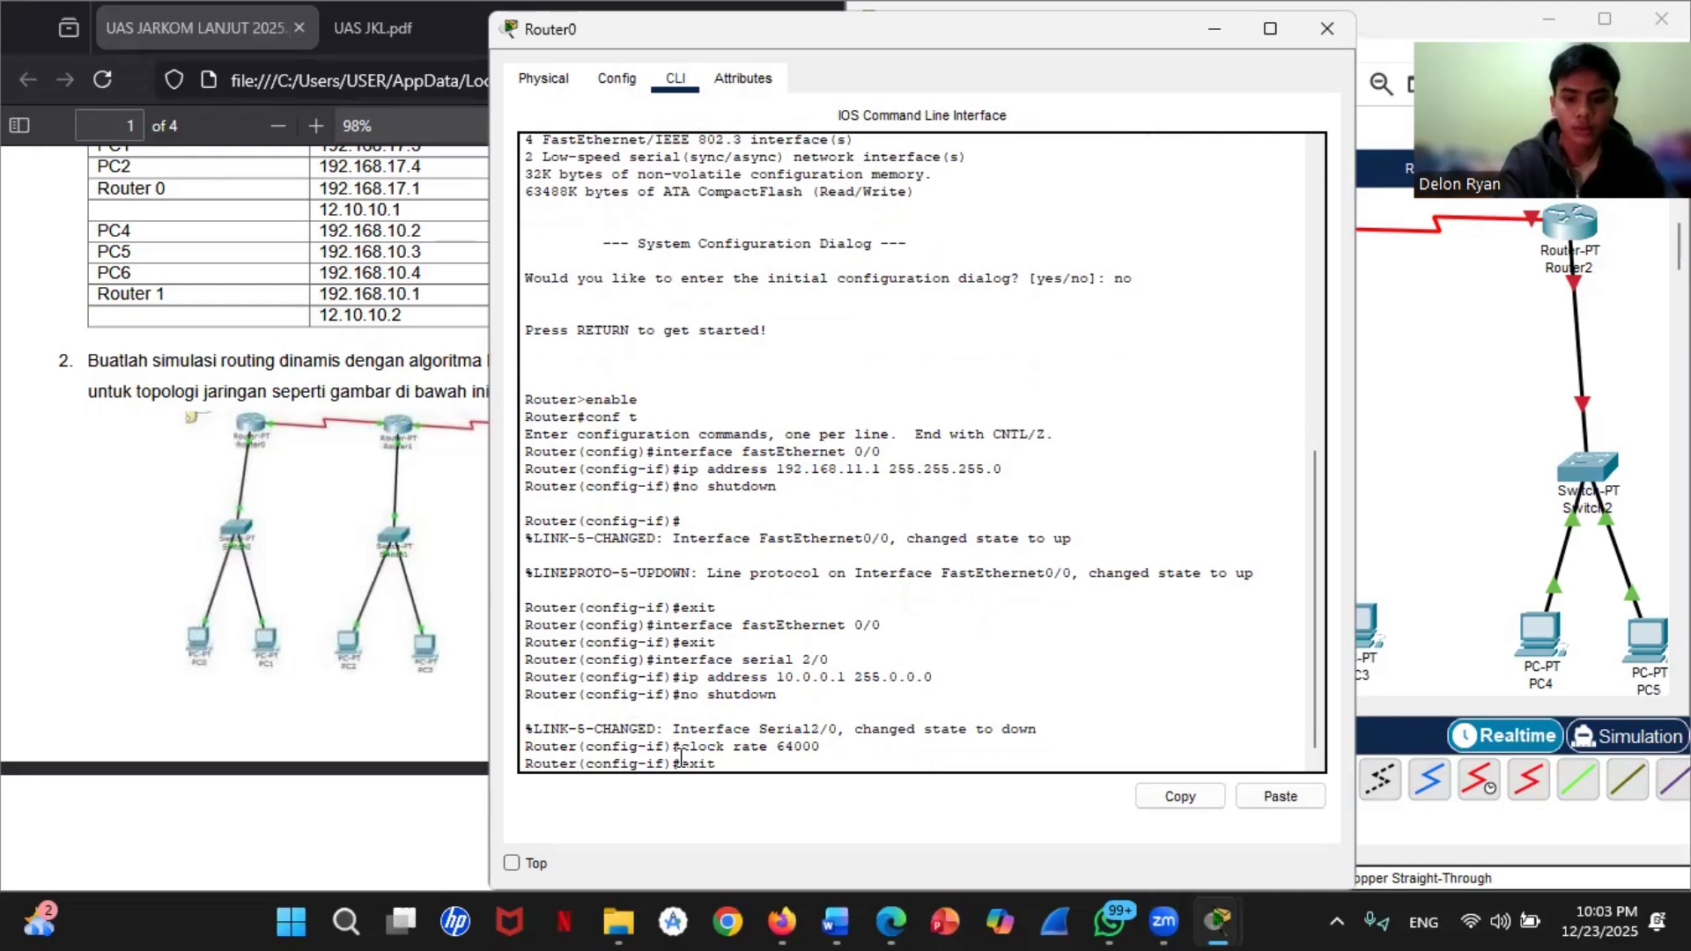
key("Return")
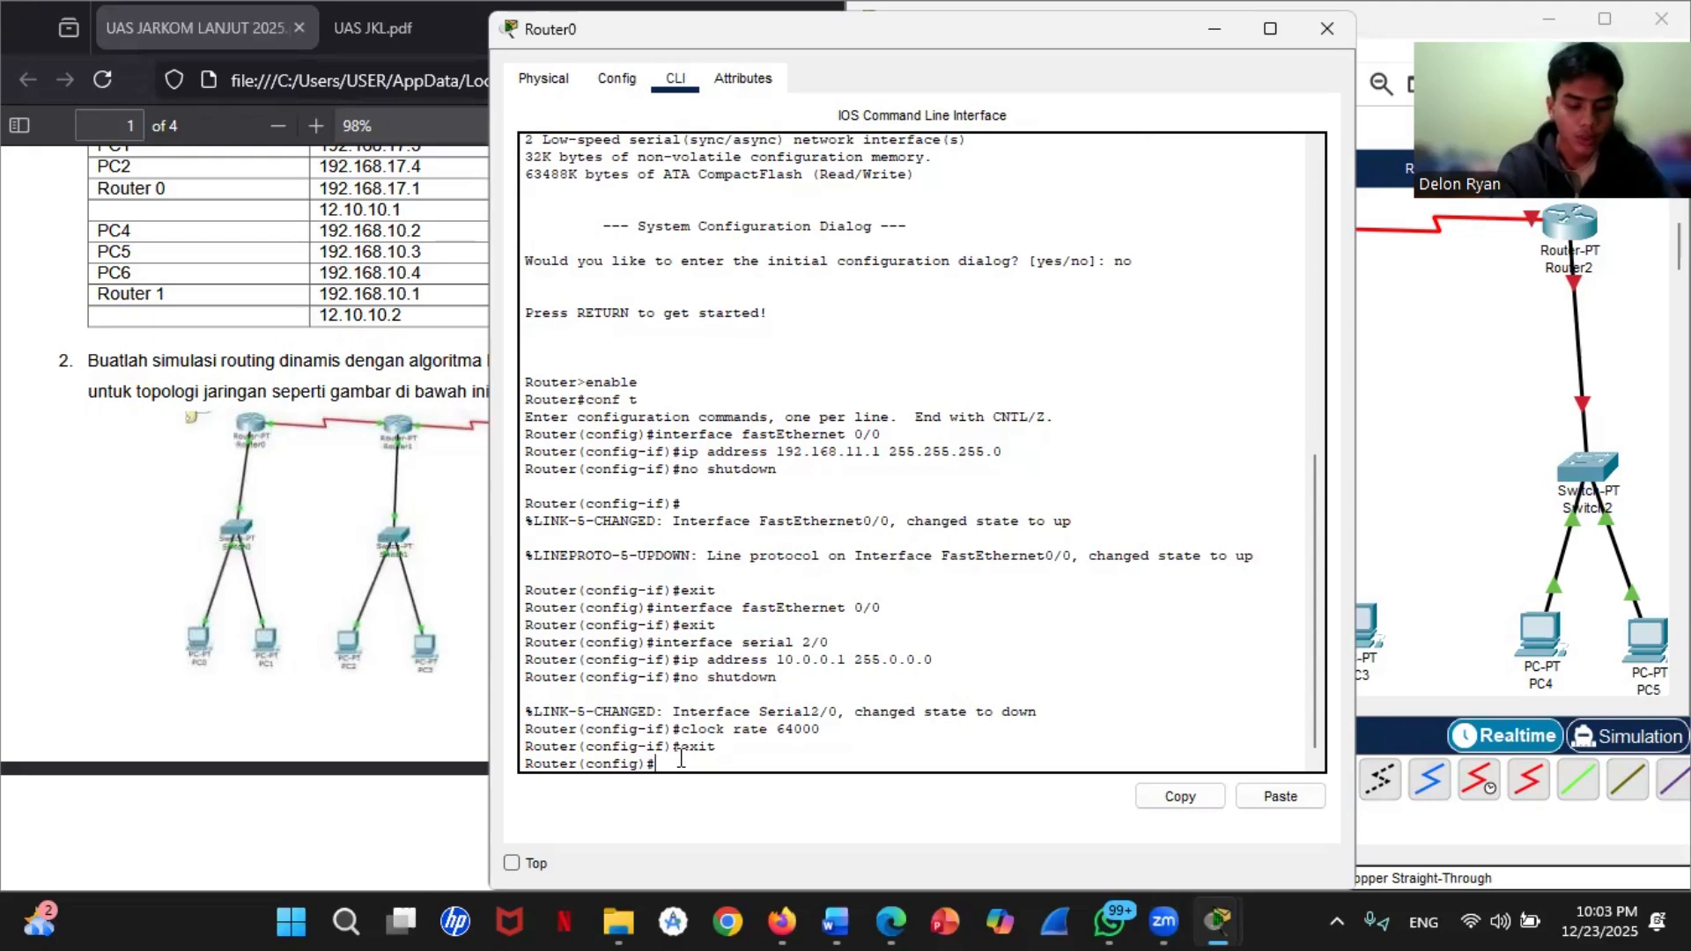
Step: Start RIP routing configuration on Router0 with route rip and set it to version 2
type("route")
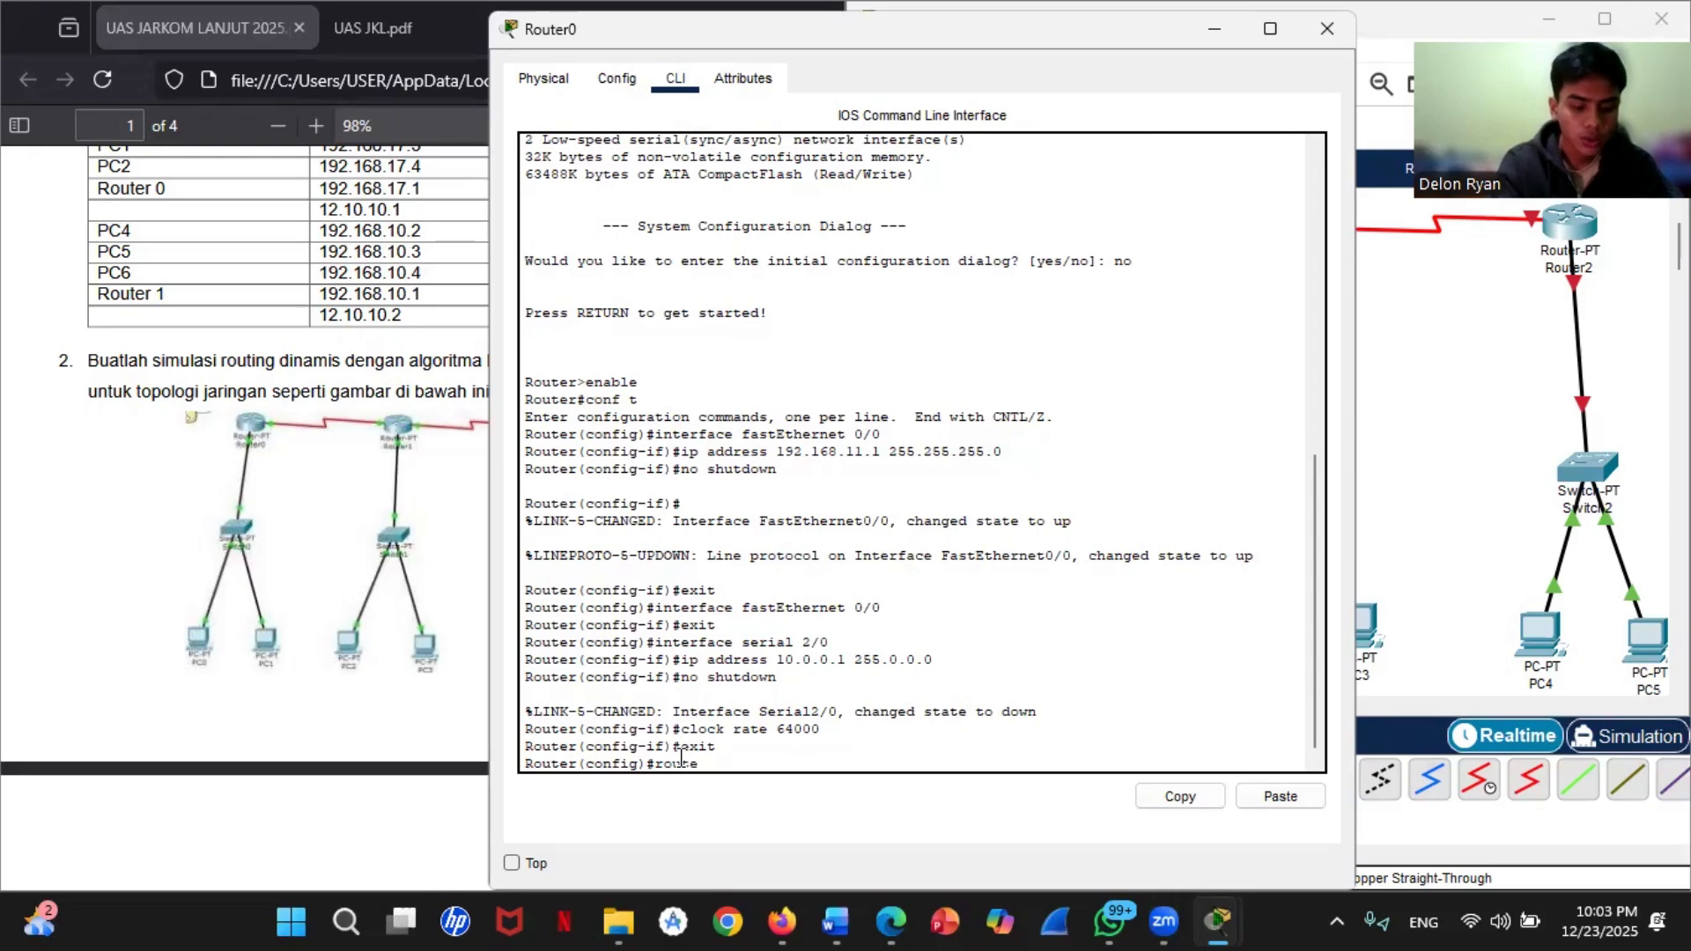
type(" rip")
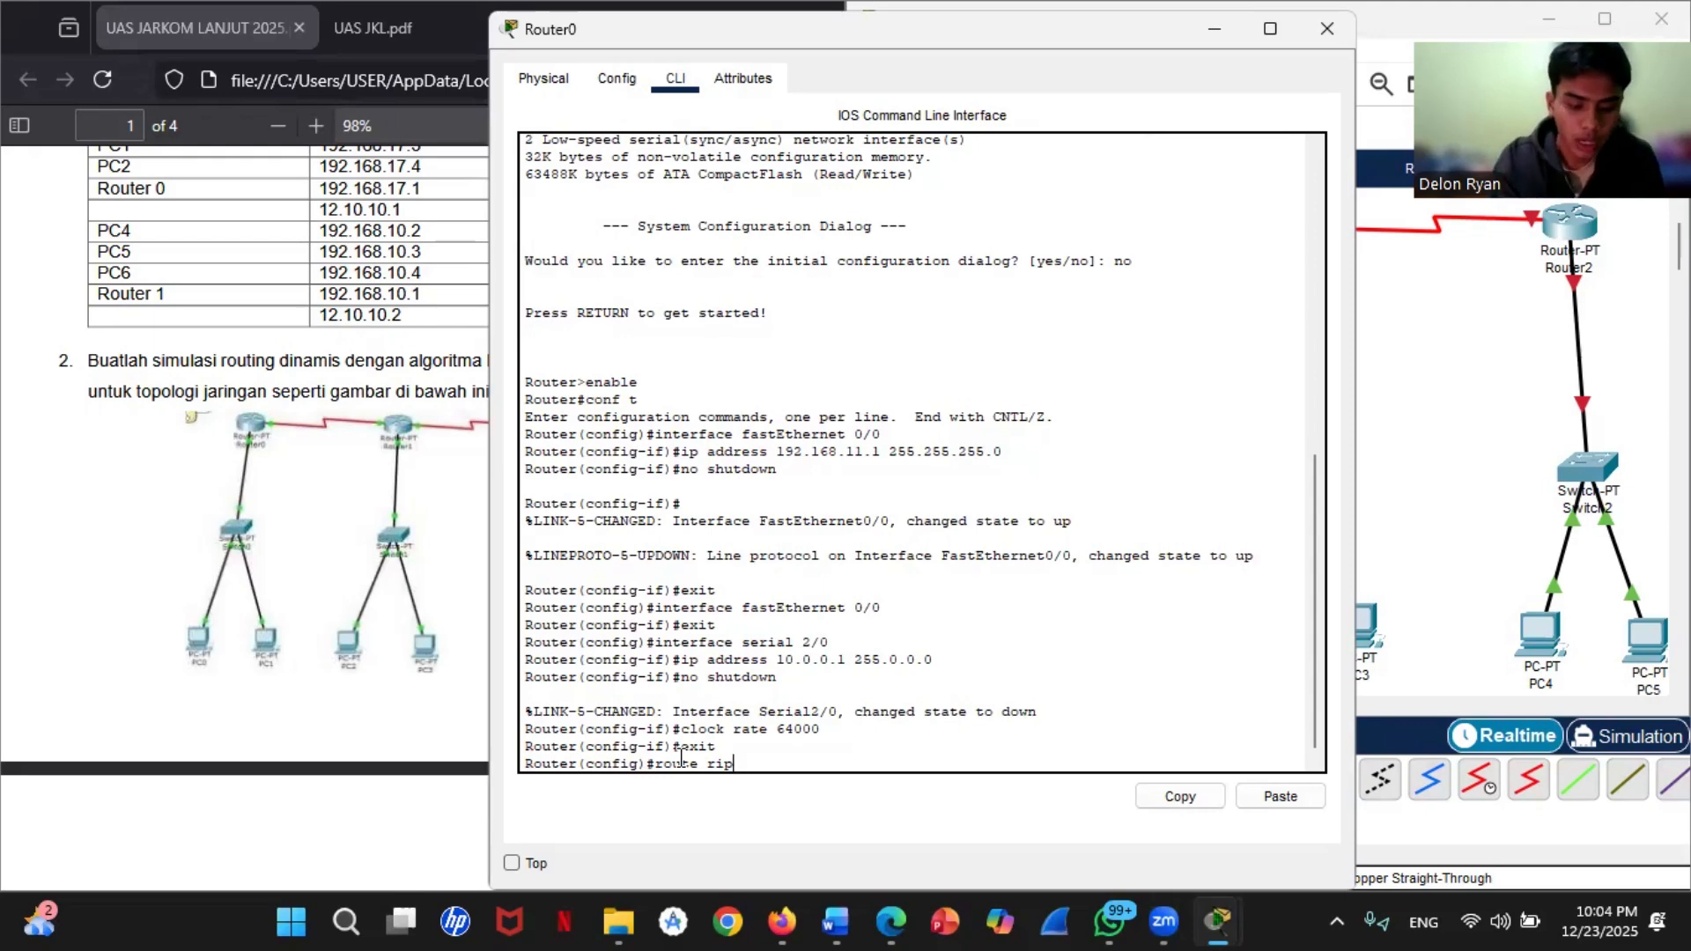
key("Return")
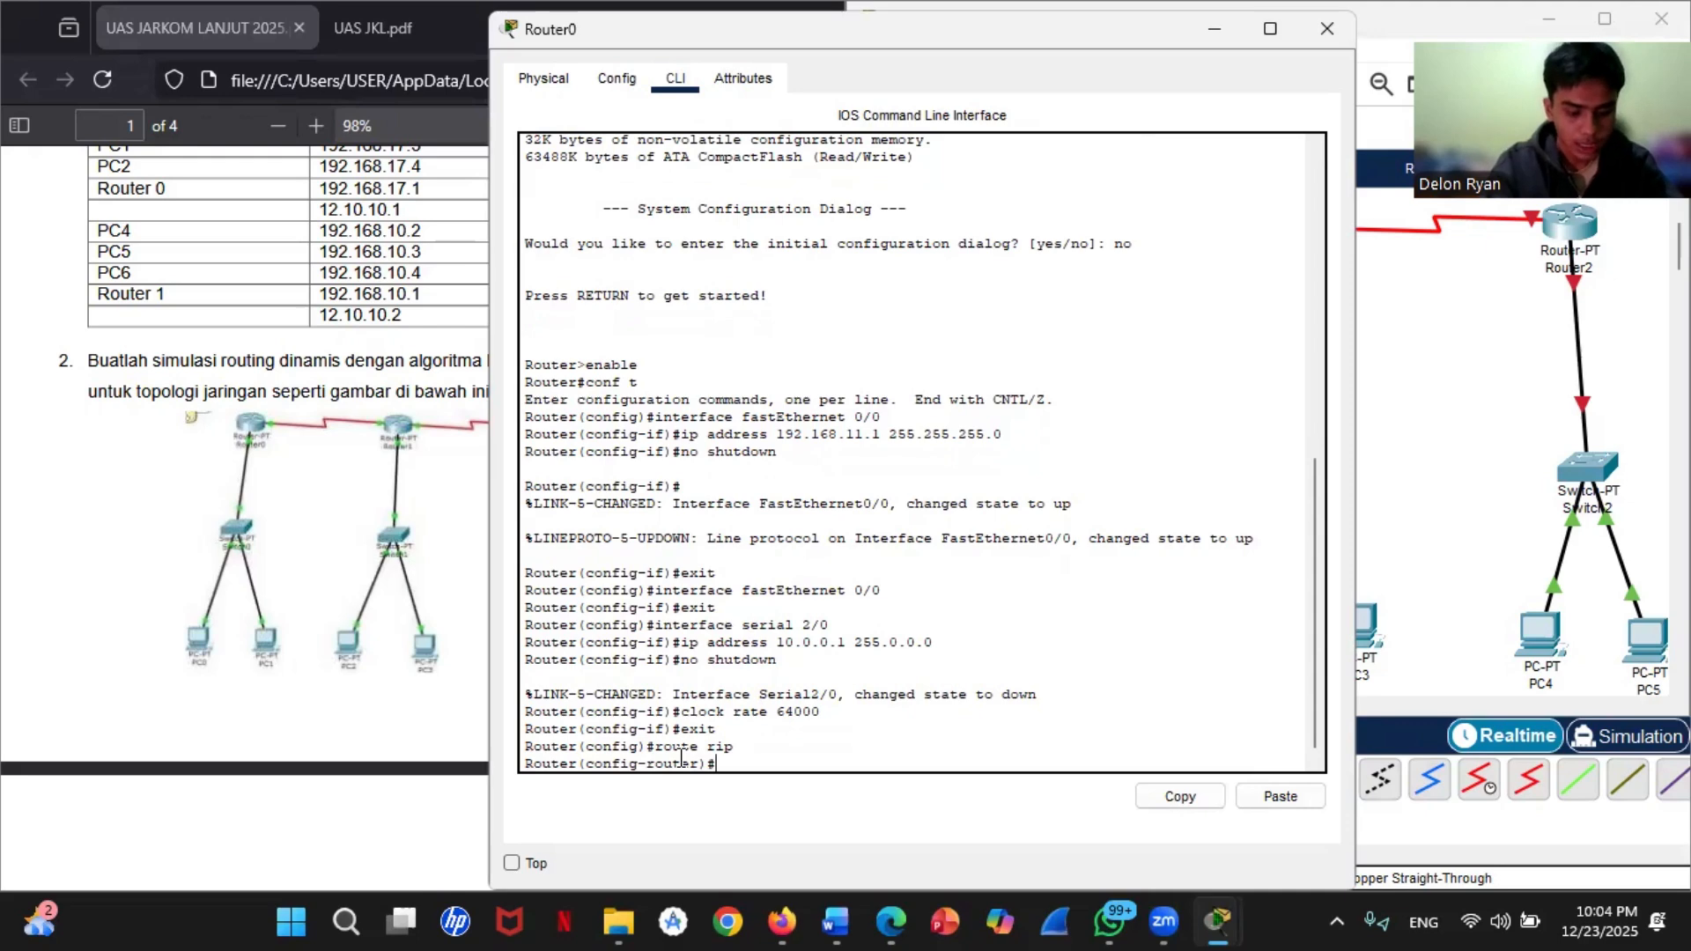
type("version 2")
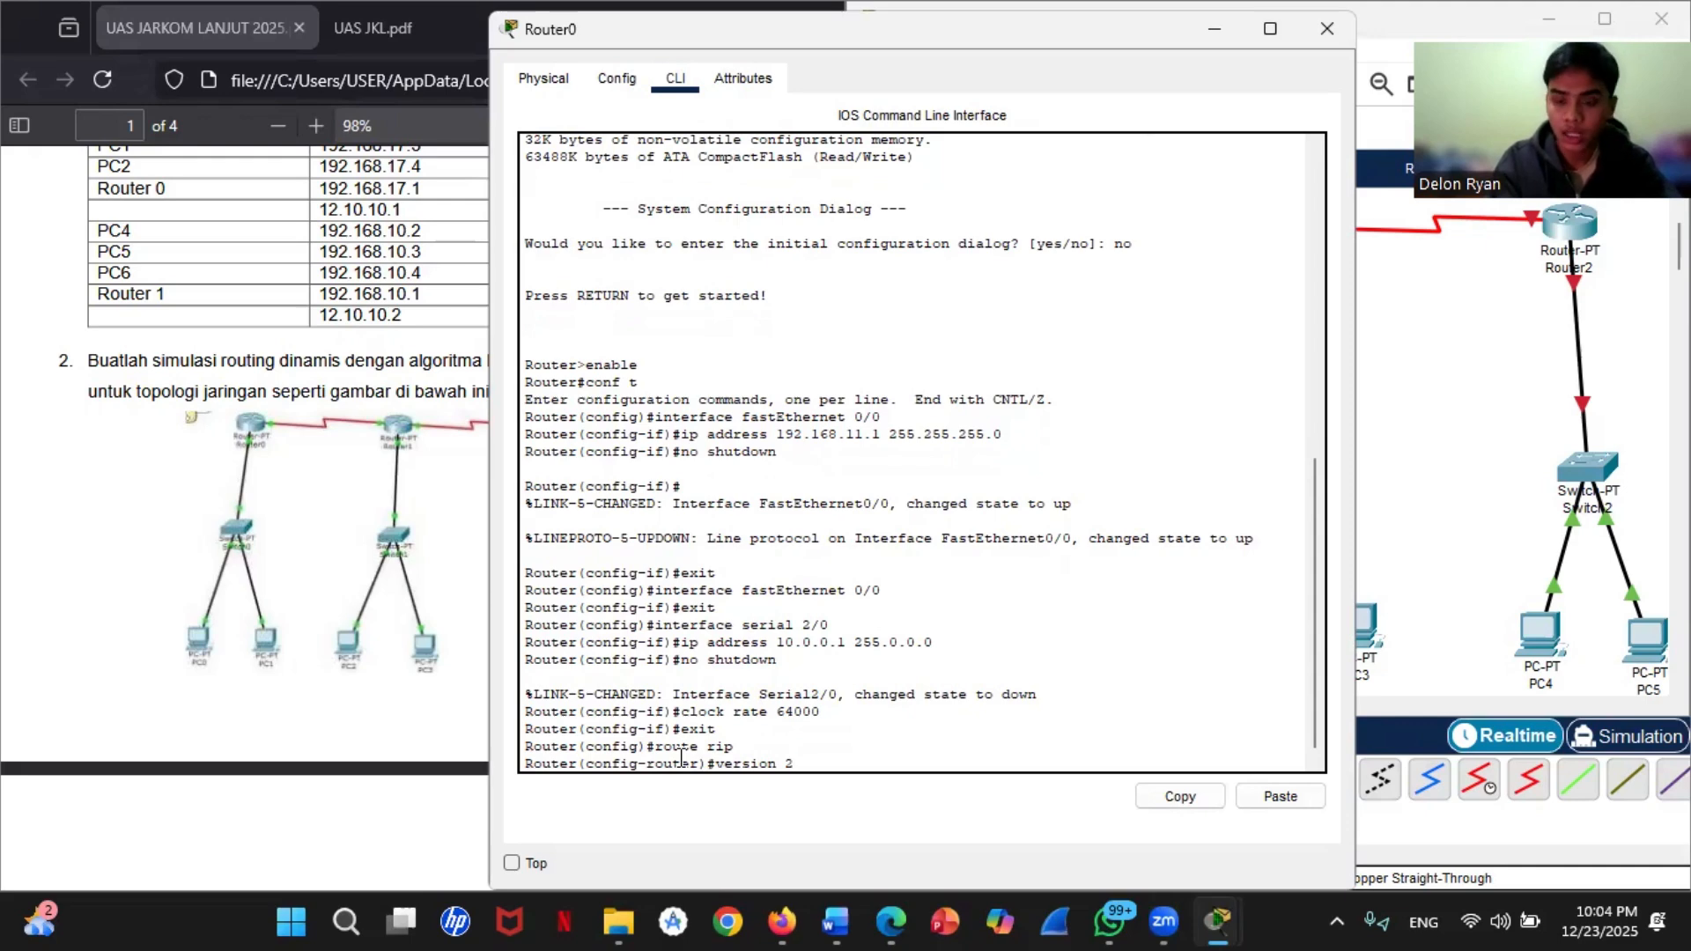
key("Return")
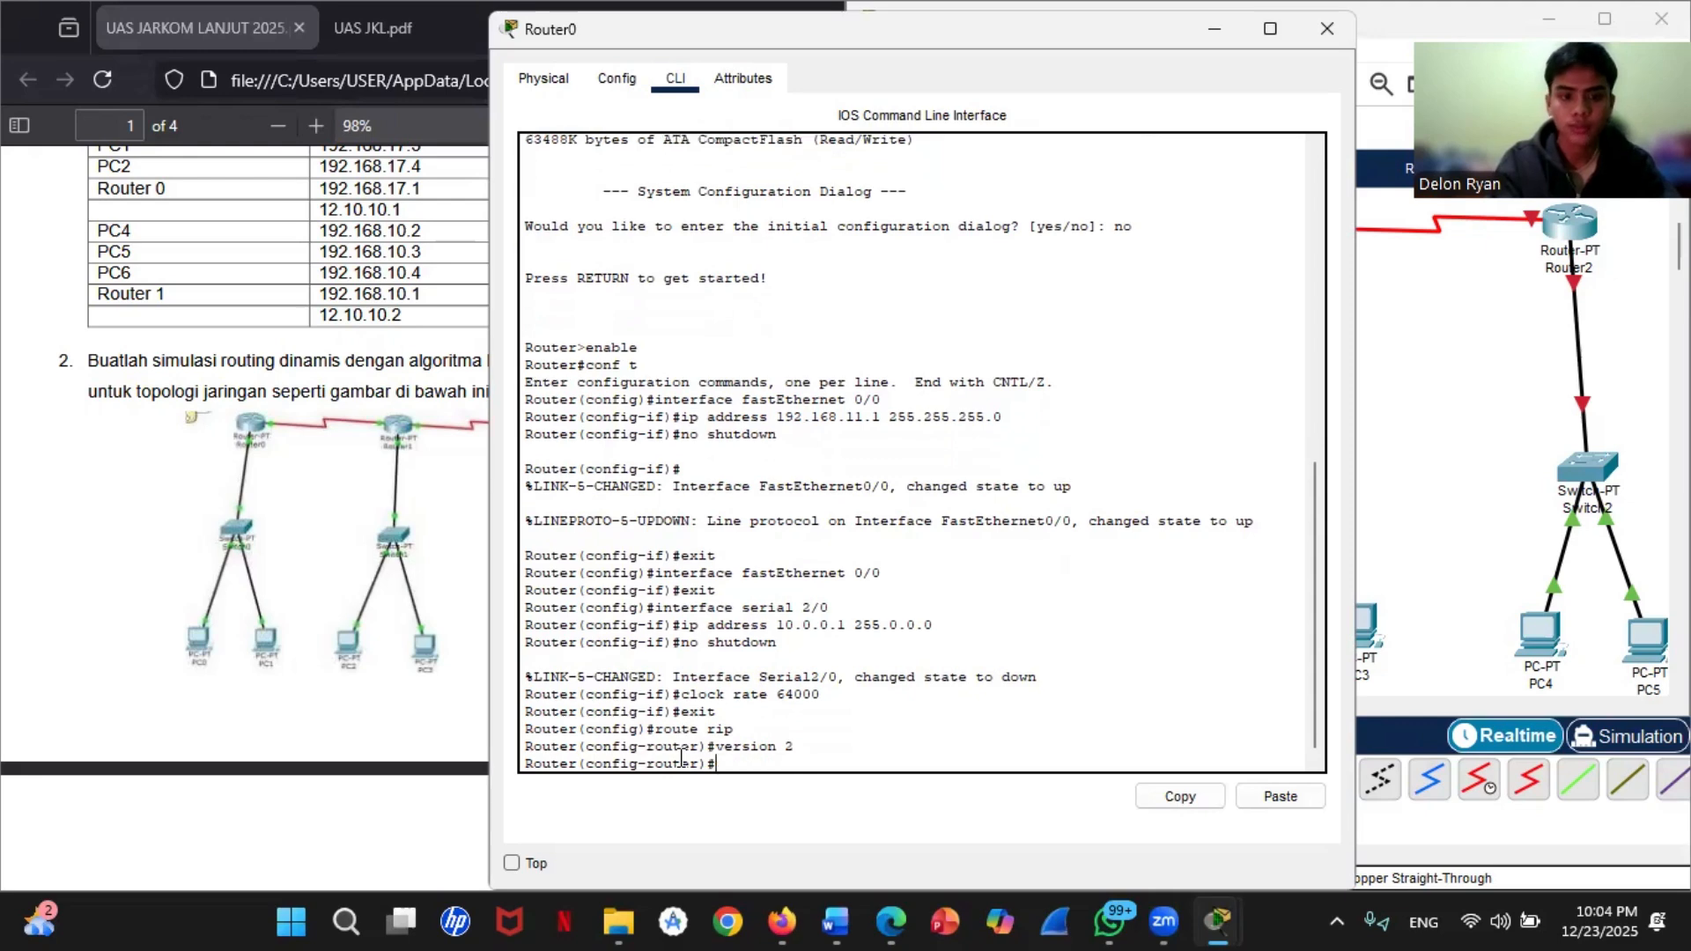
Step: Disable automatic route summarization for RIP on Router0 with no auto-summary
type("no aut")
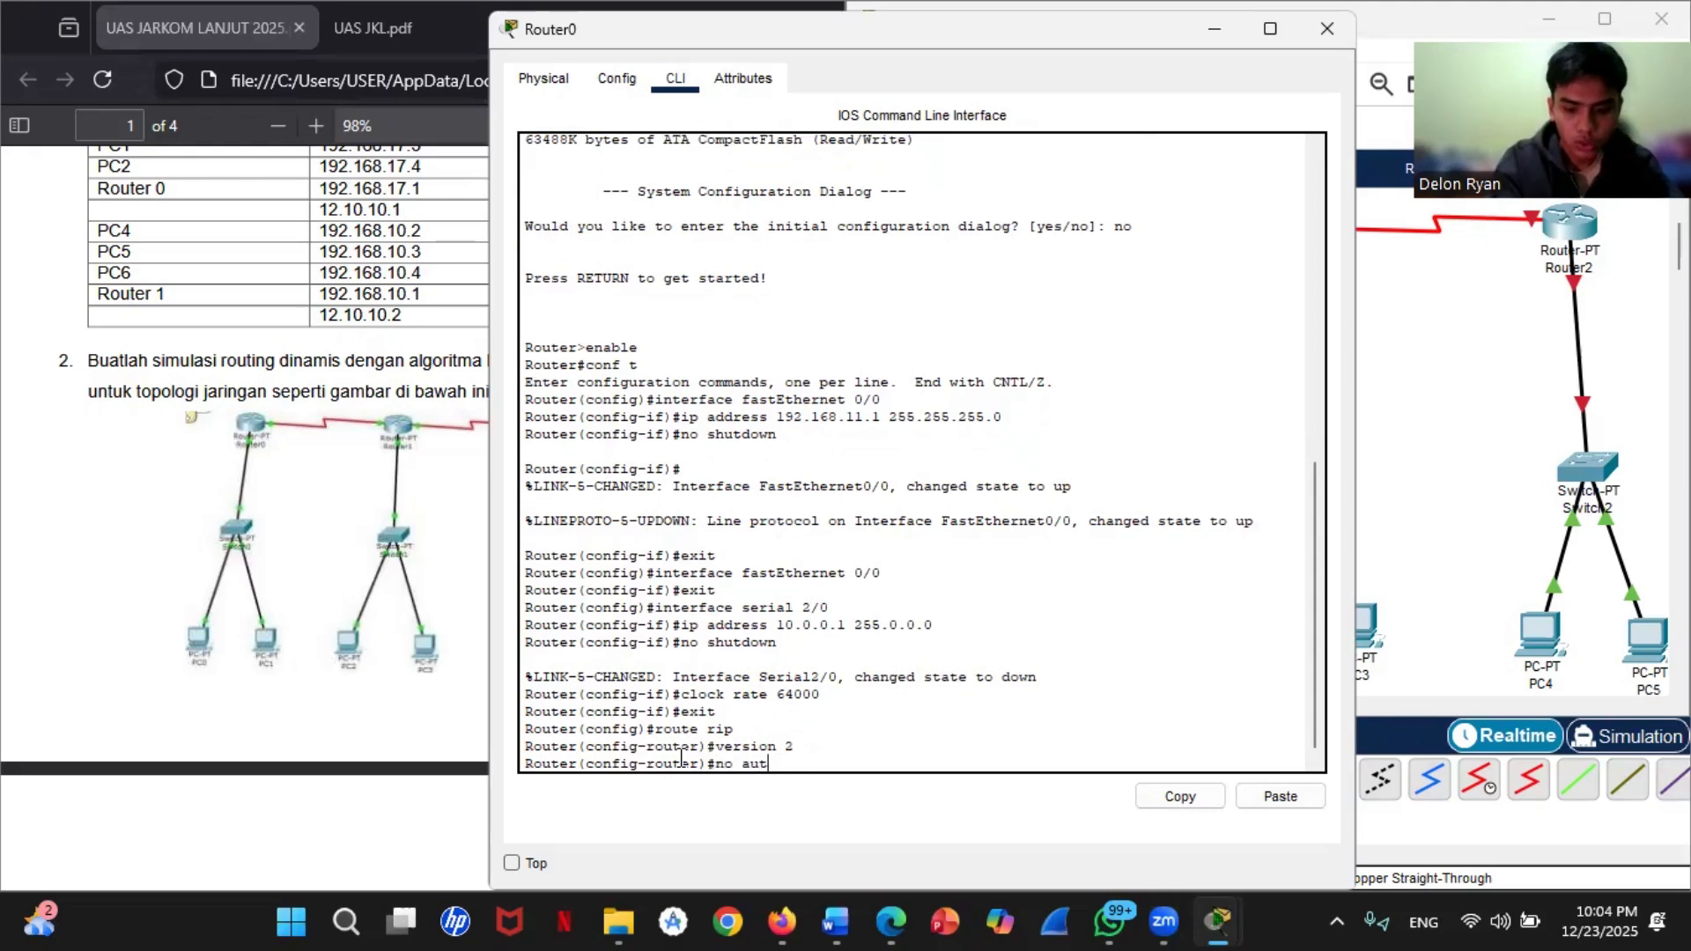
type("o-summa")
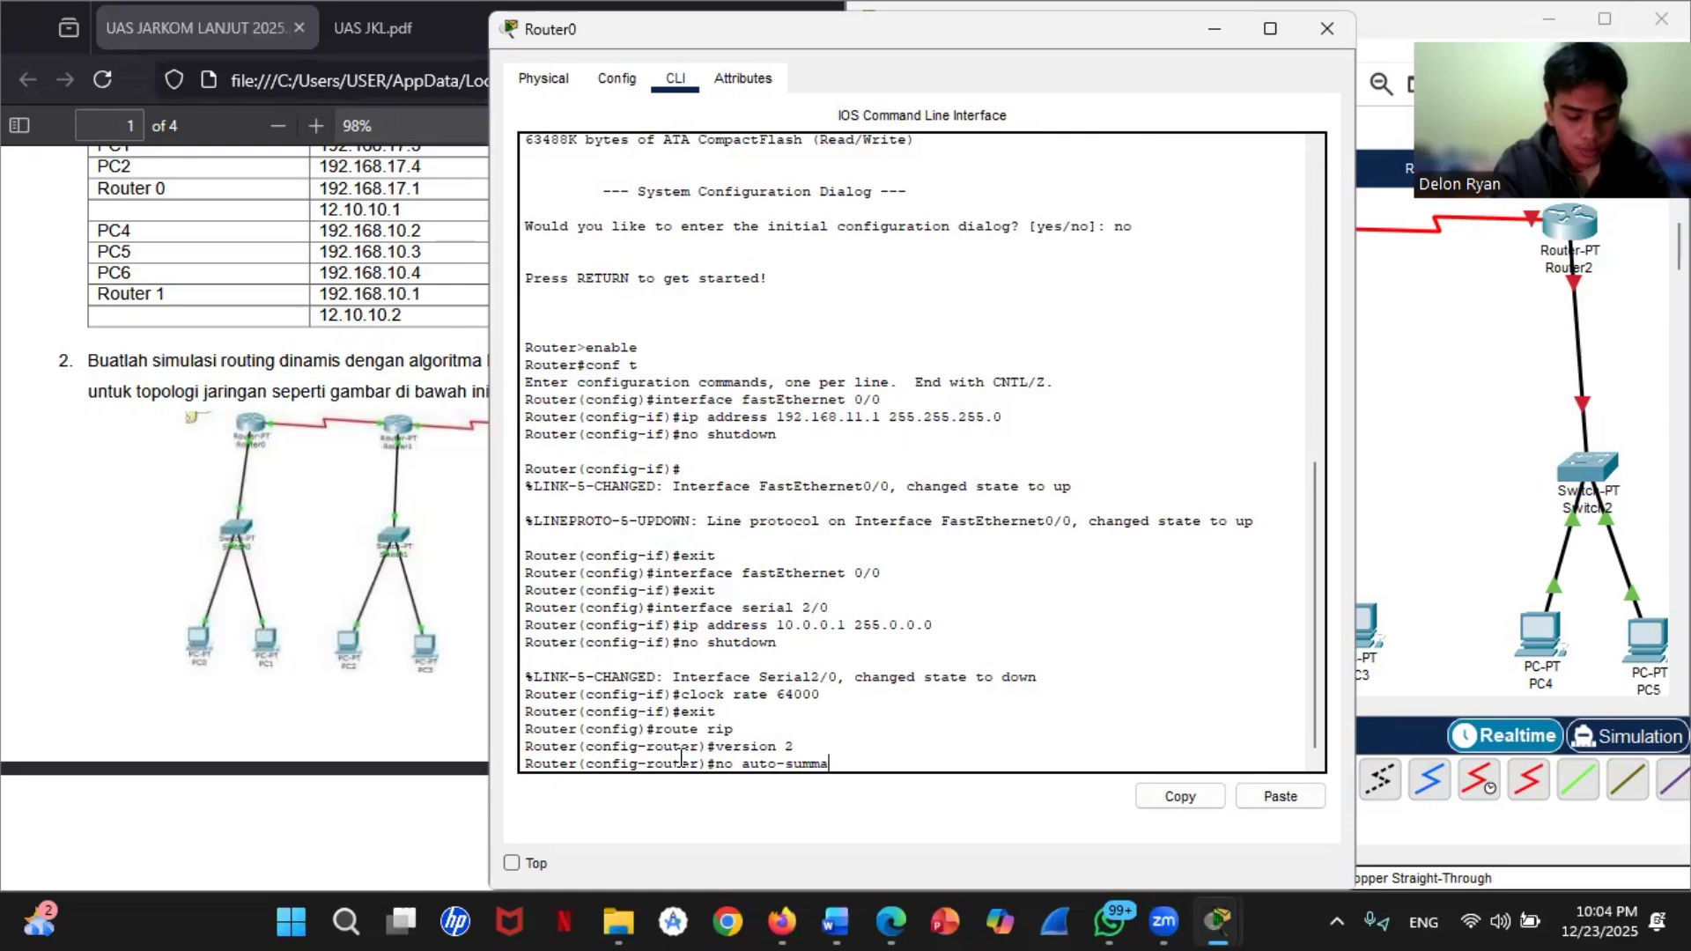
type("ry")
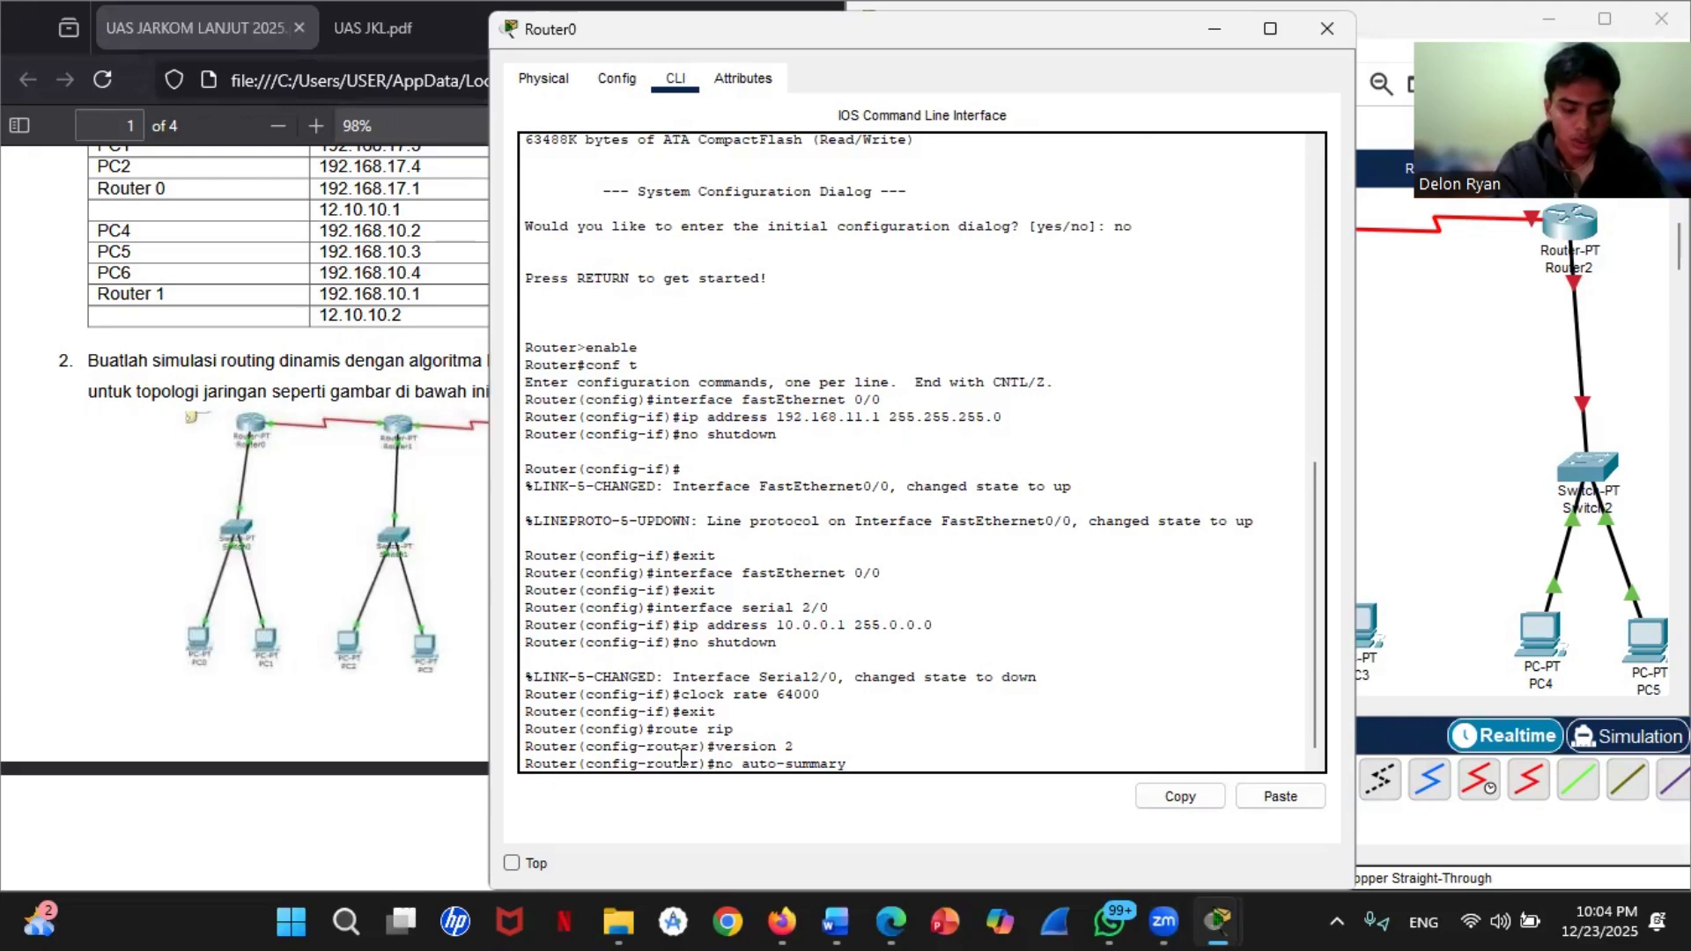
key("Return")
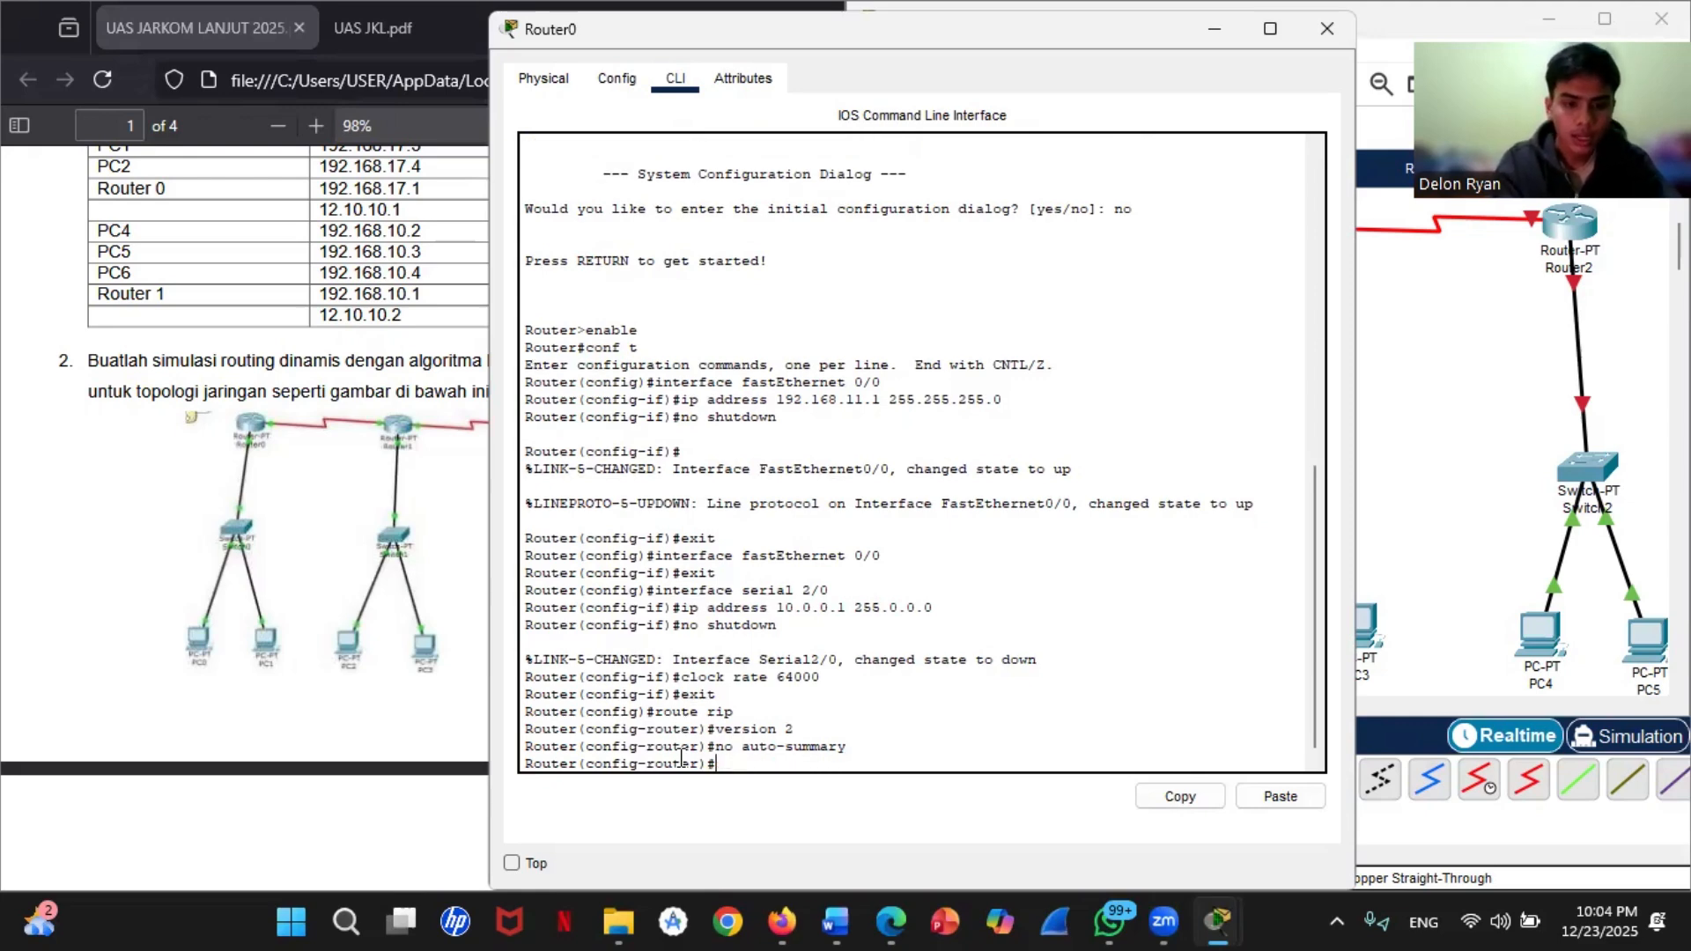
Step: Add network 192.168.11.0 to Router0's RIP configuration
type("network")
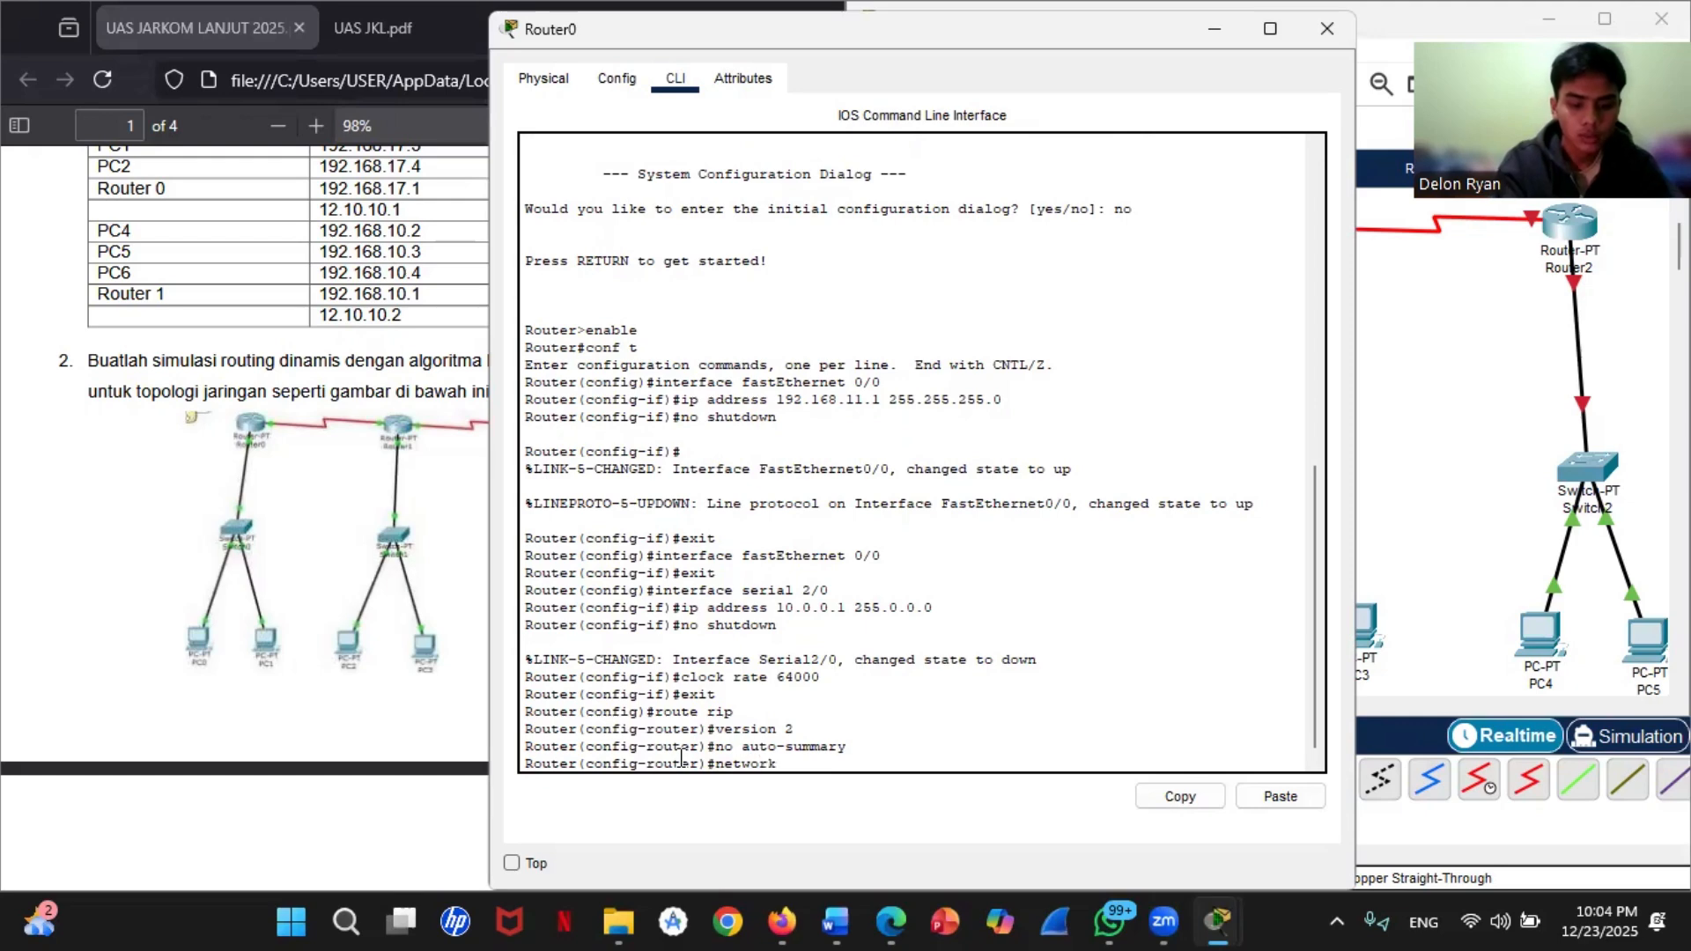
type(" 192.1")
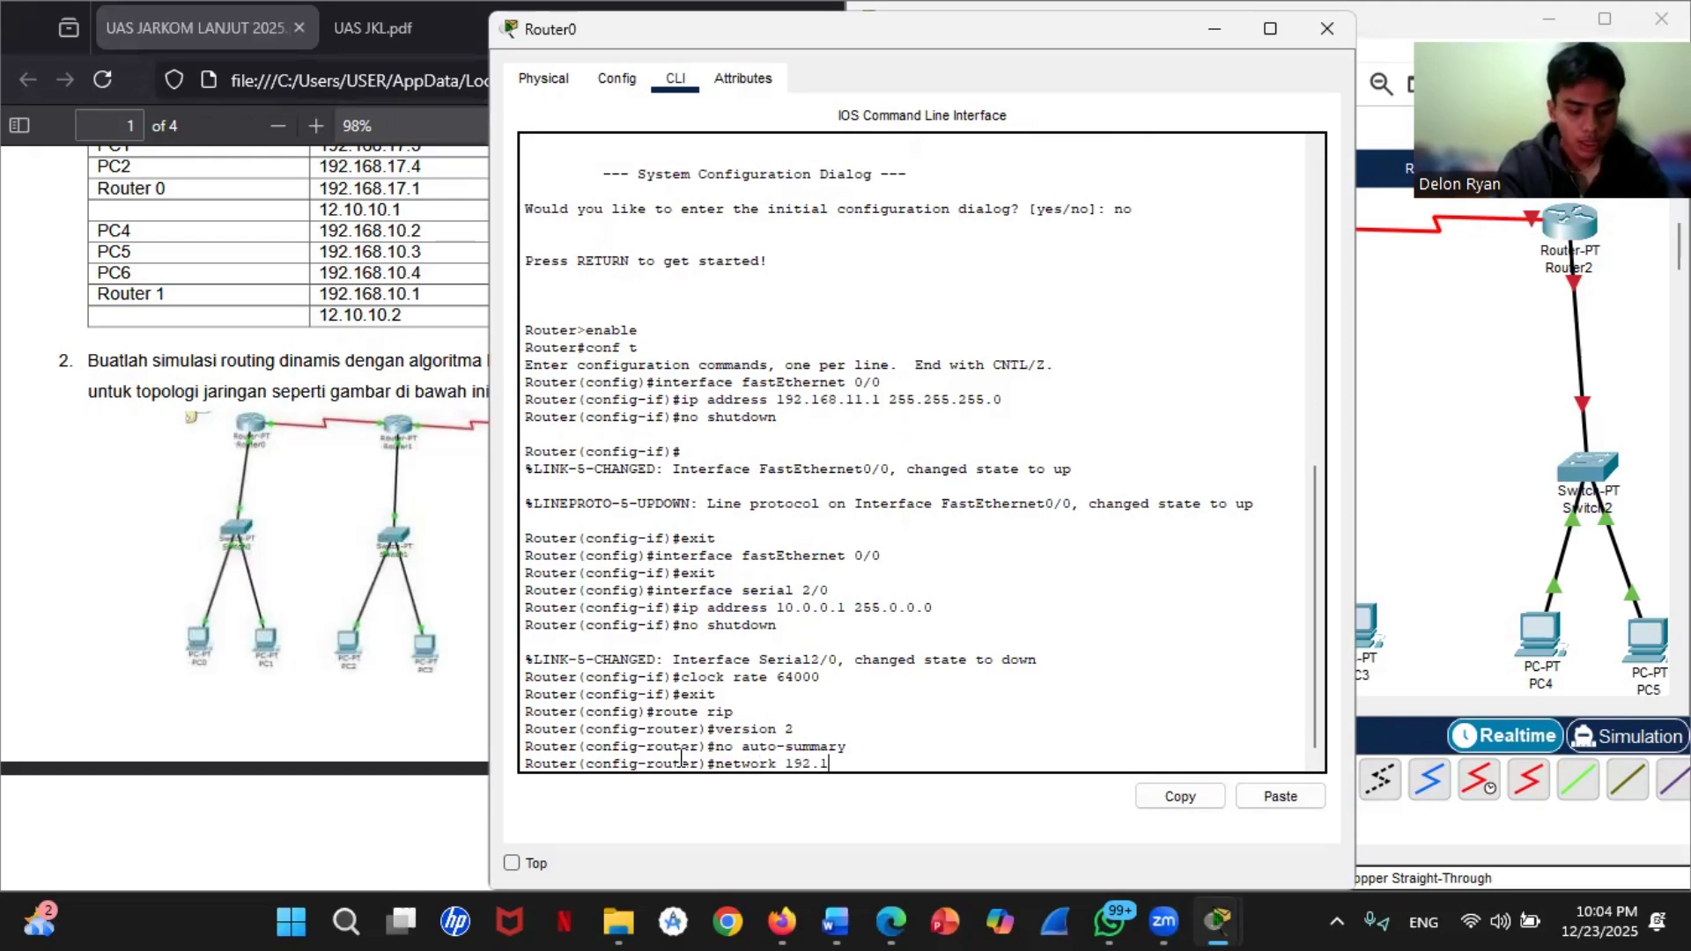
type("68.11.0")
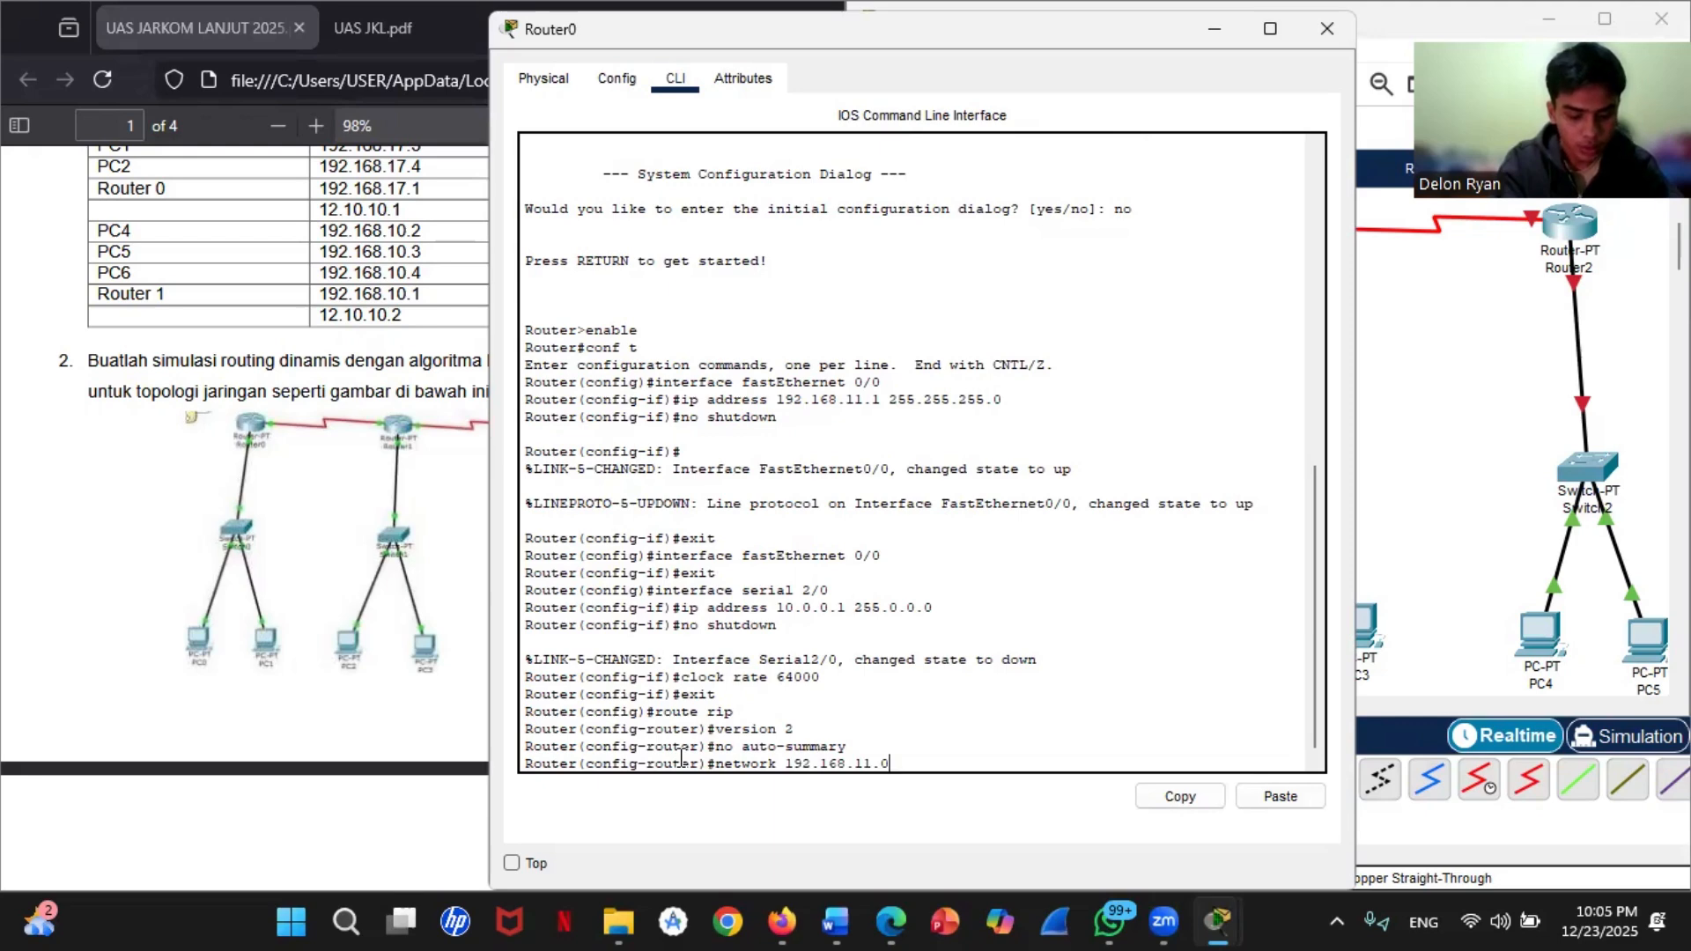
key("Return")
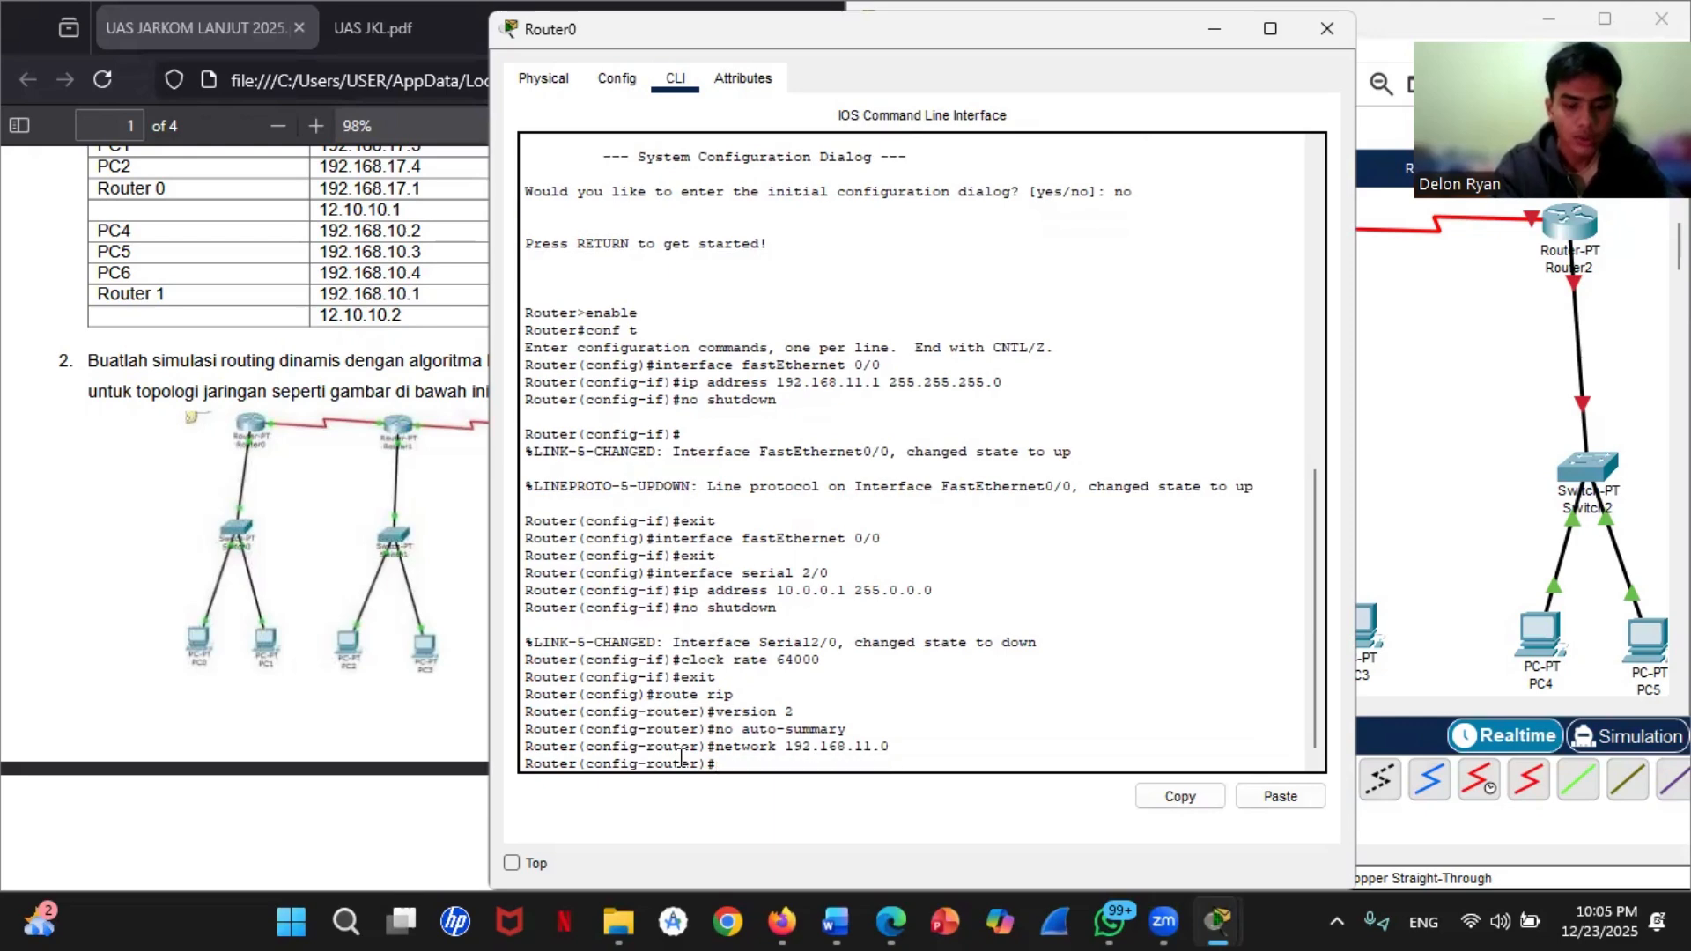
Step: Add network 10.0.0.0 to Router0's RIP configuration and exit to global configuration mode
type("network")
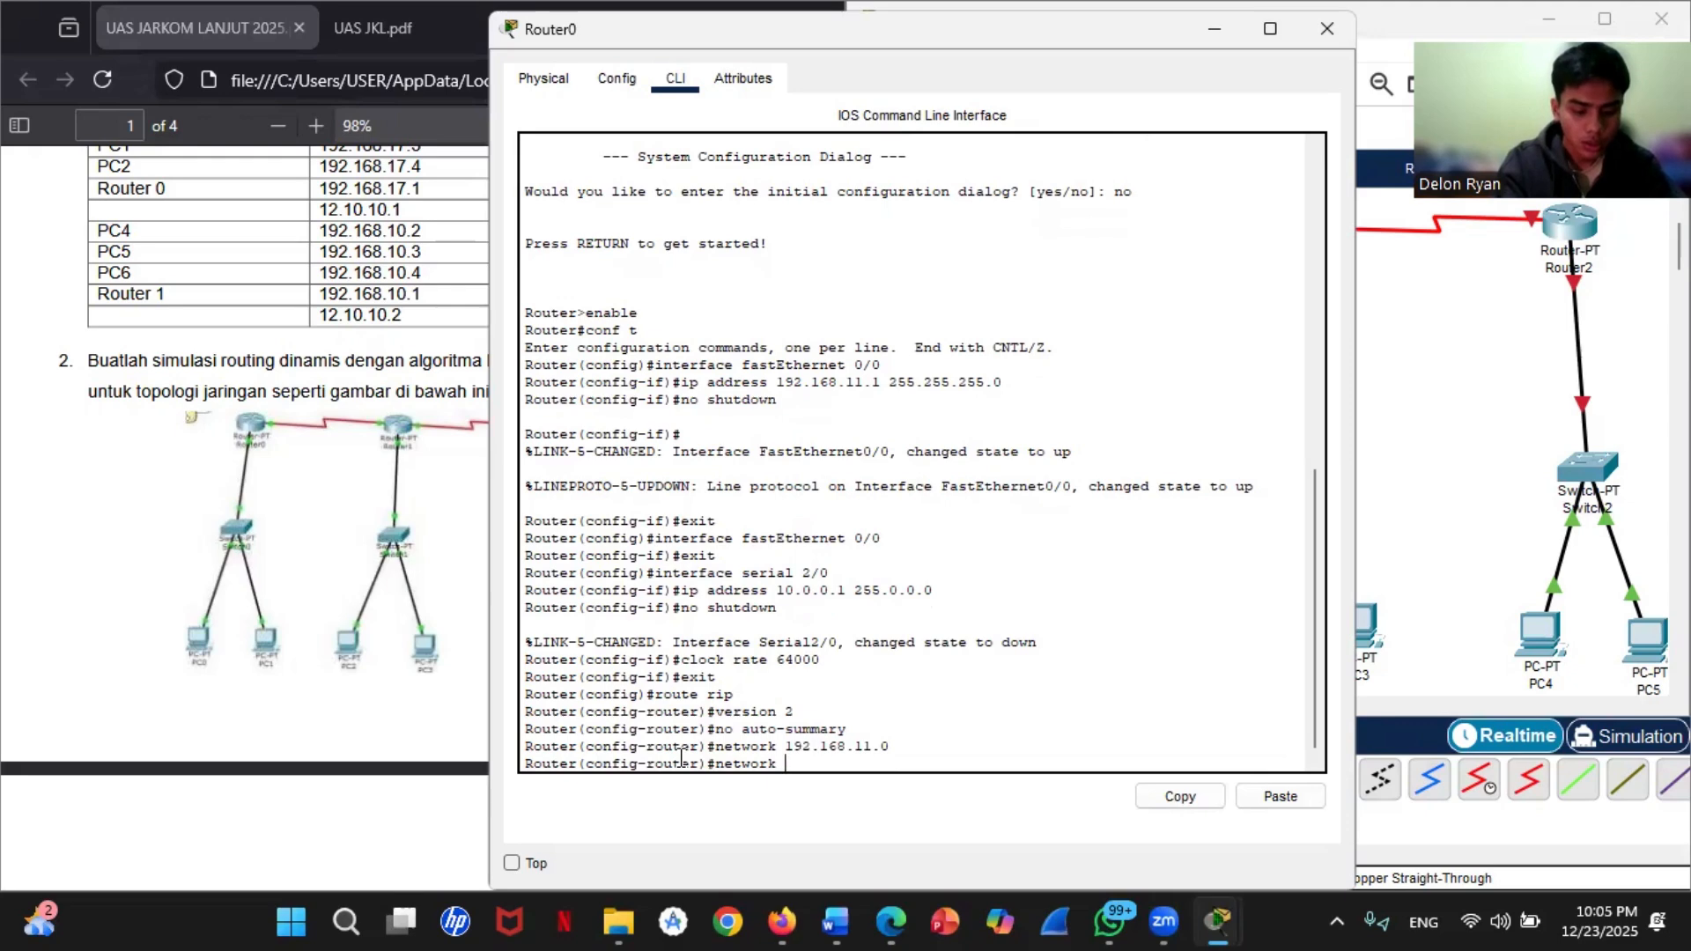
type(" 1")
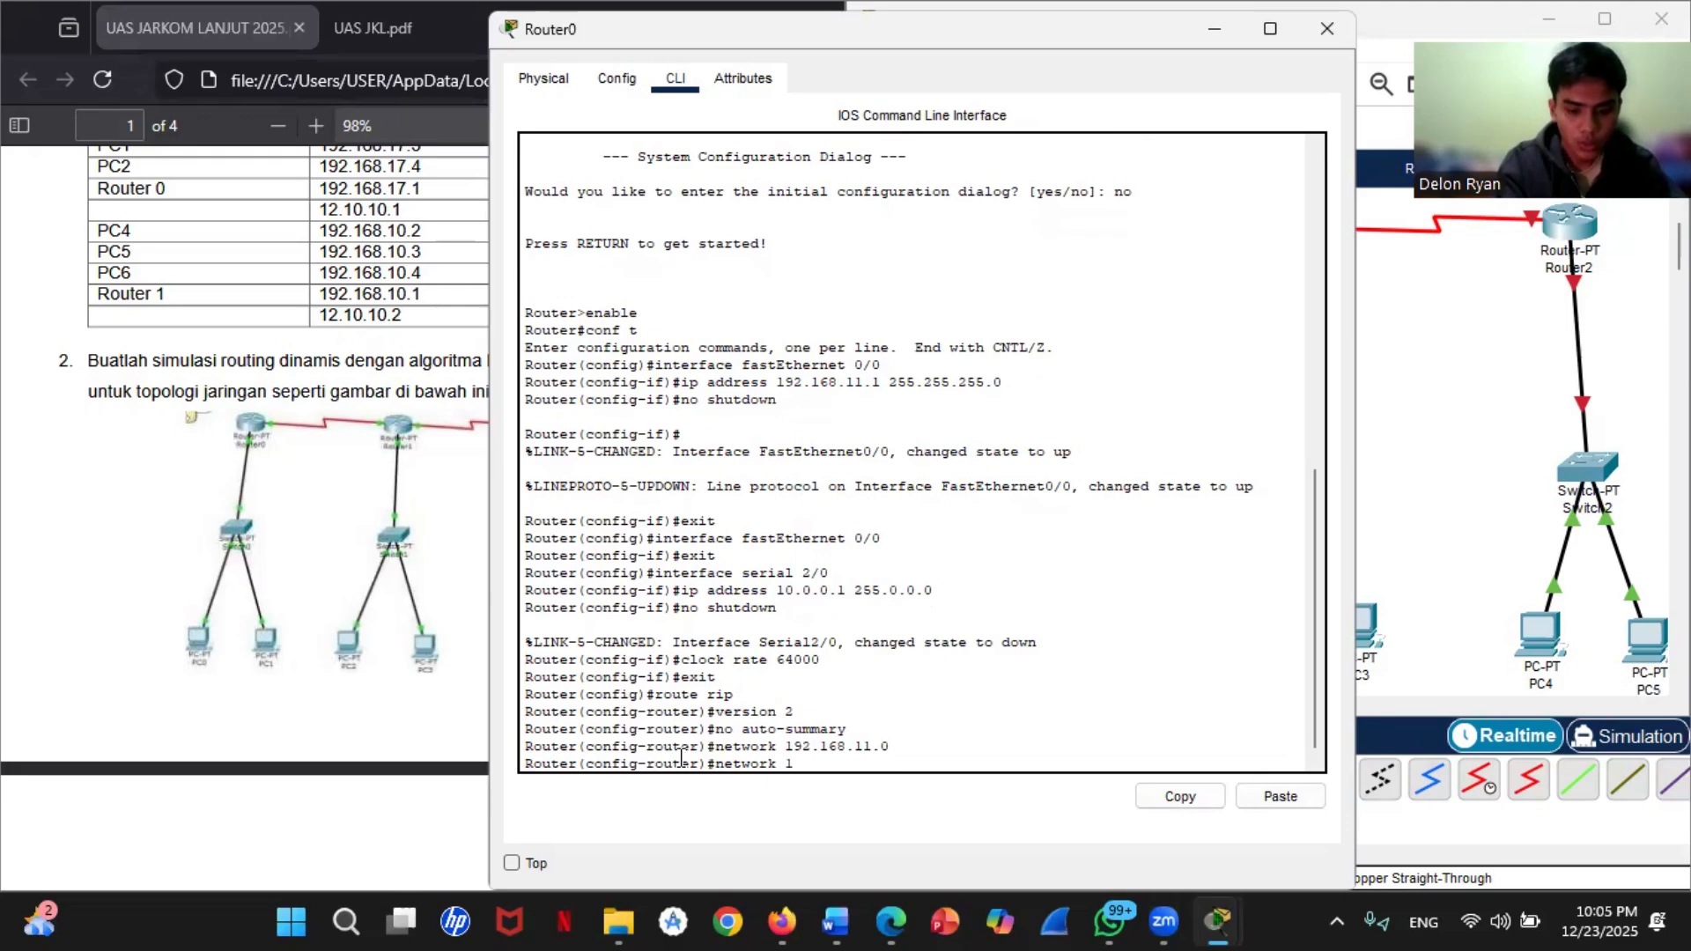
type("0.0.0.0")
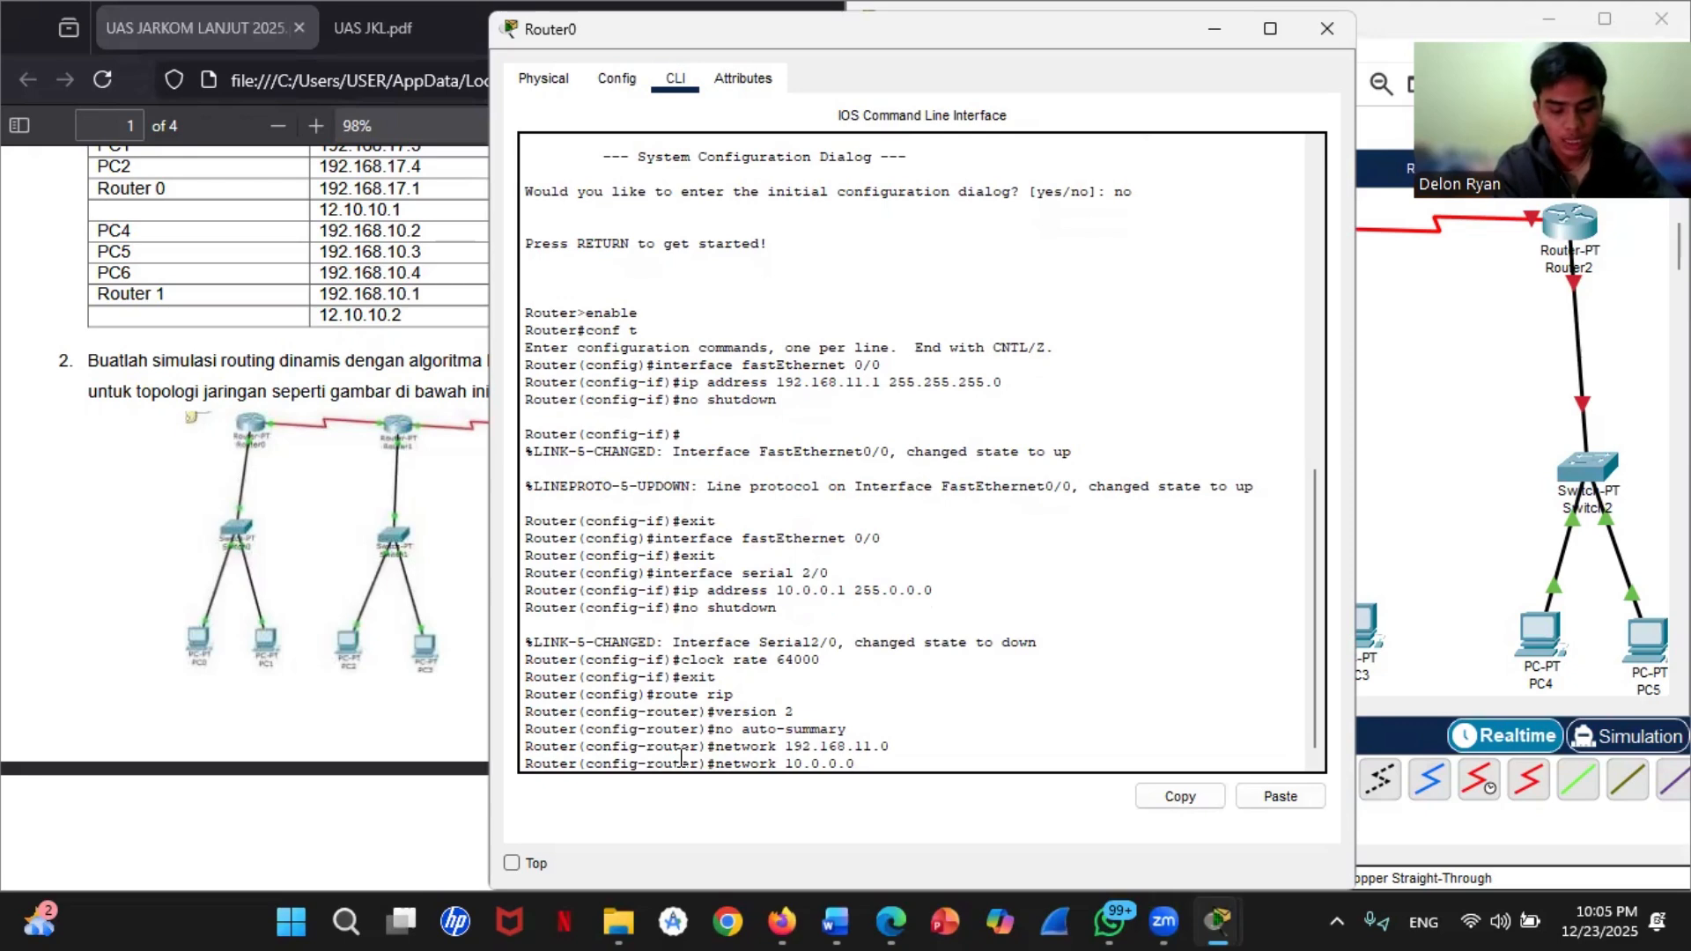
key("Return")
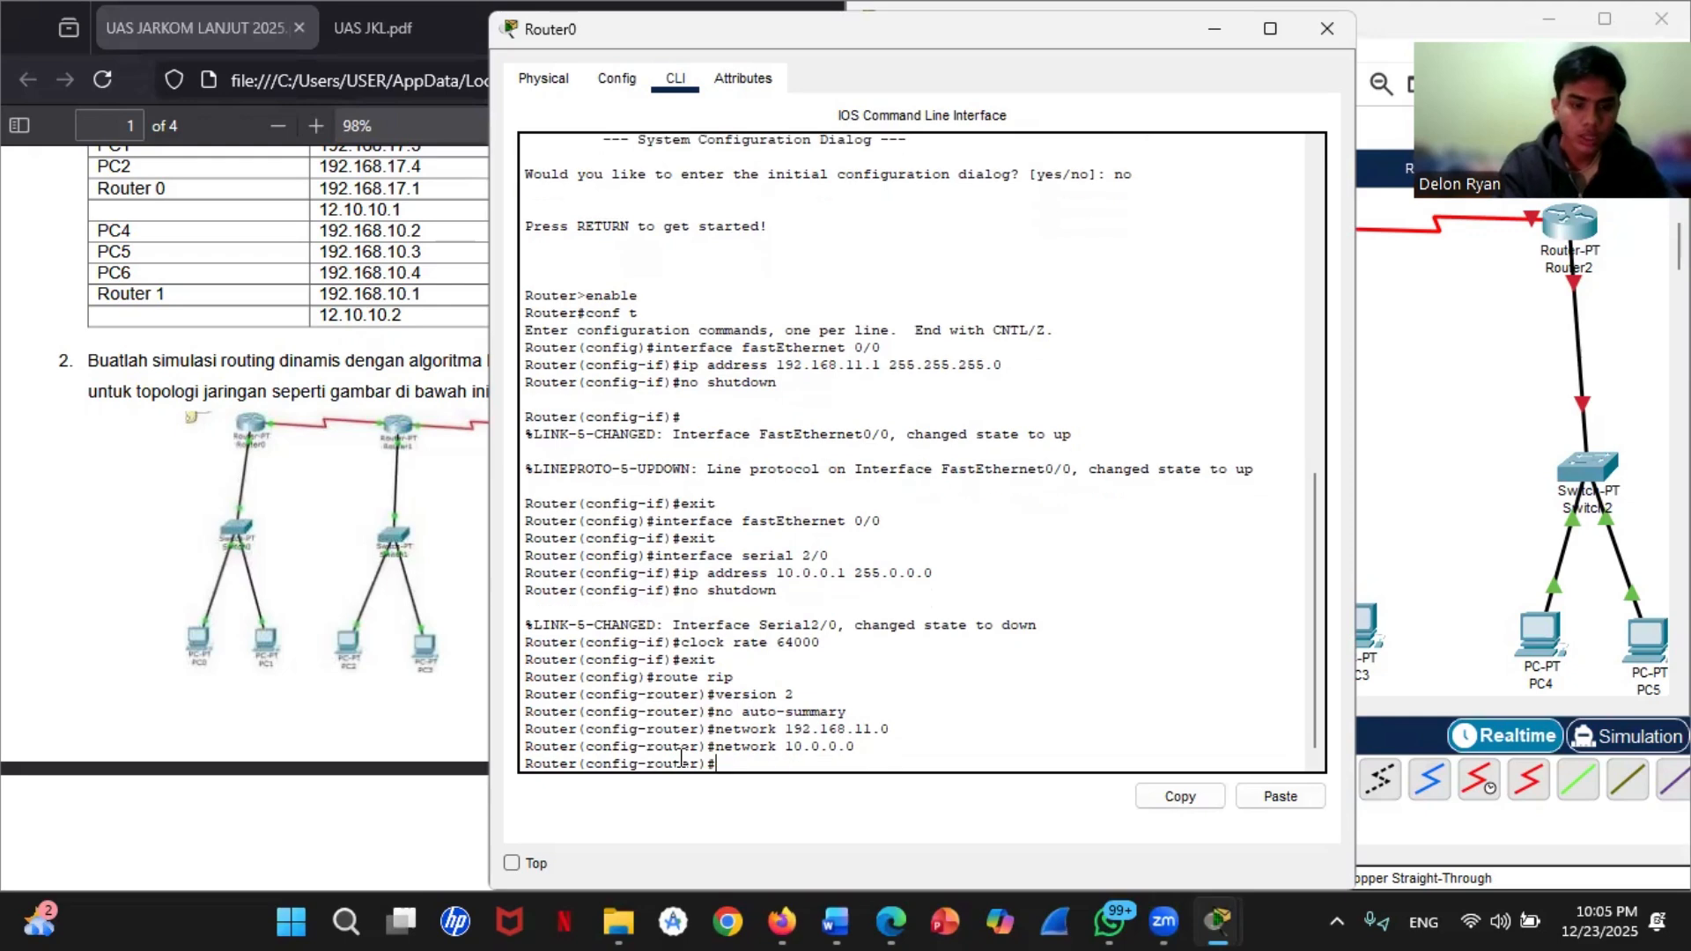
type("exit")
key("Return")
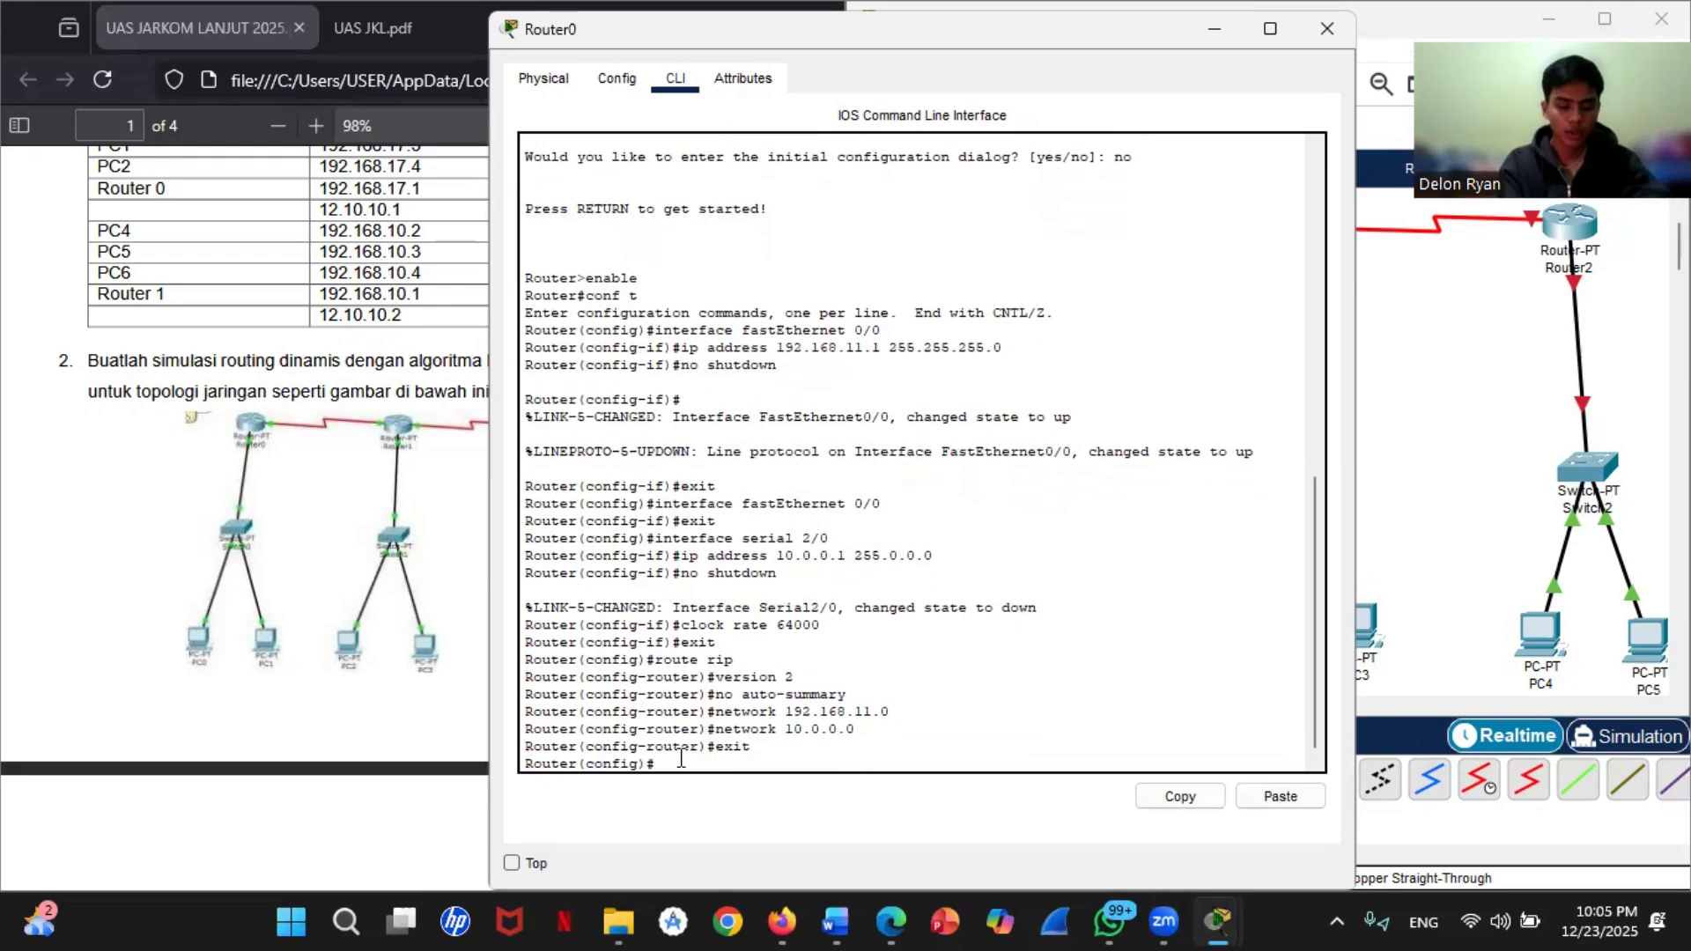
Step: End configuration mode on Router0, save its configuration with write, and close the router's window
type("end")
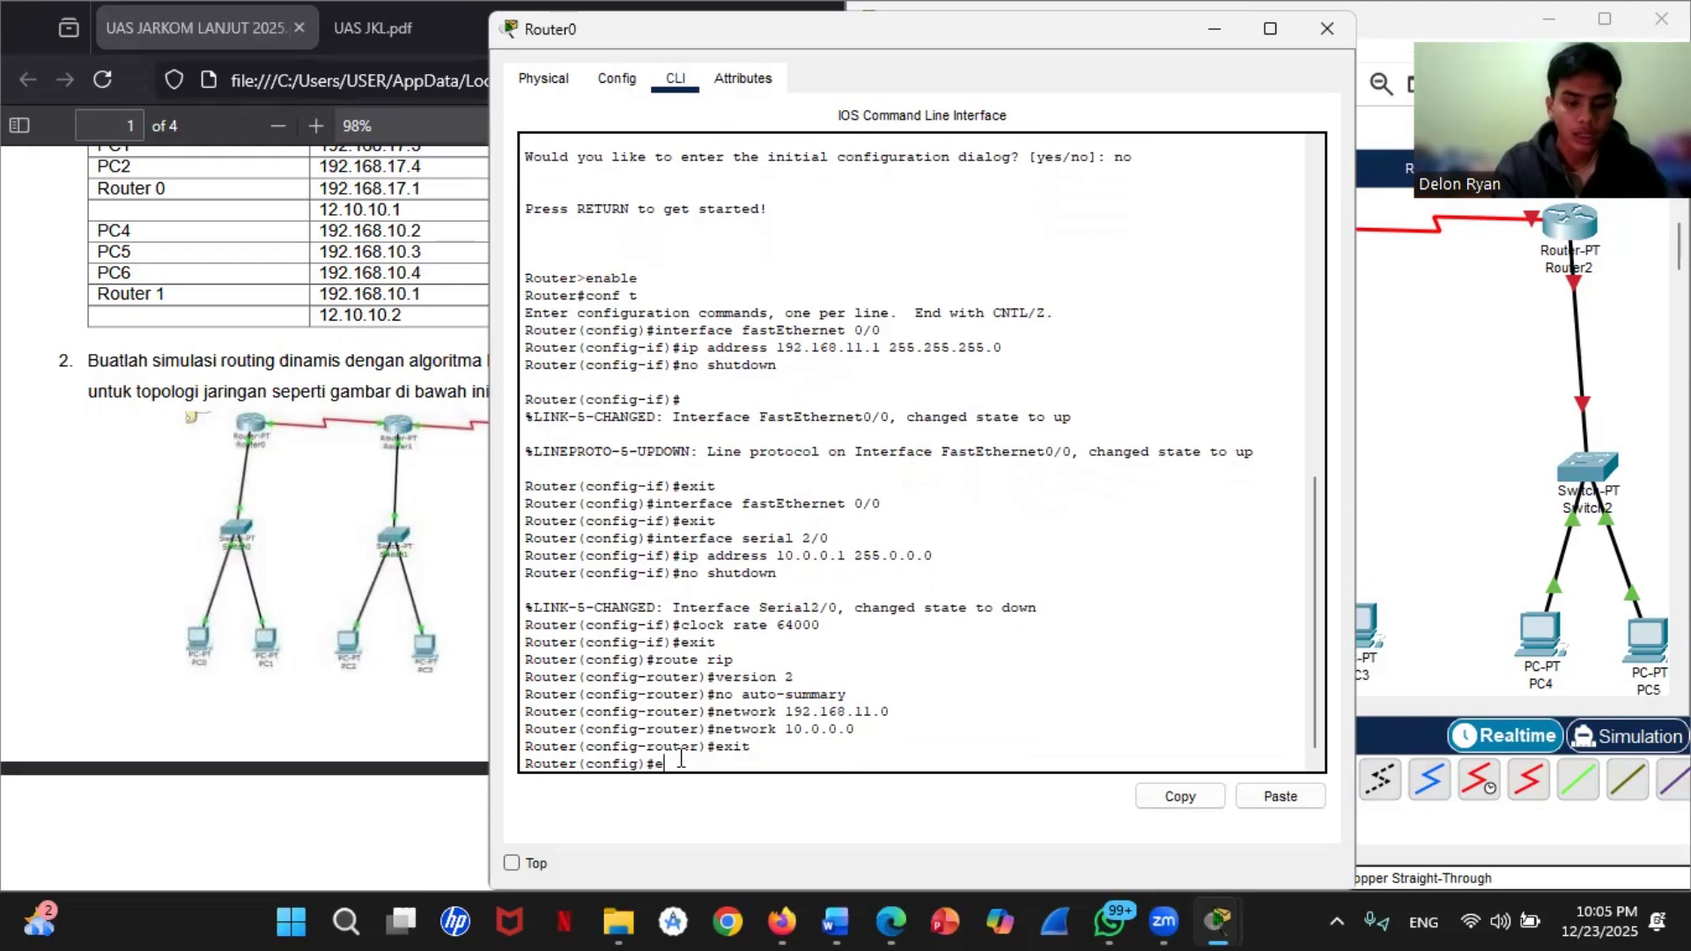
key("Return")
type("write")
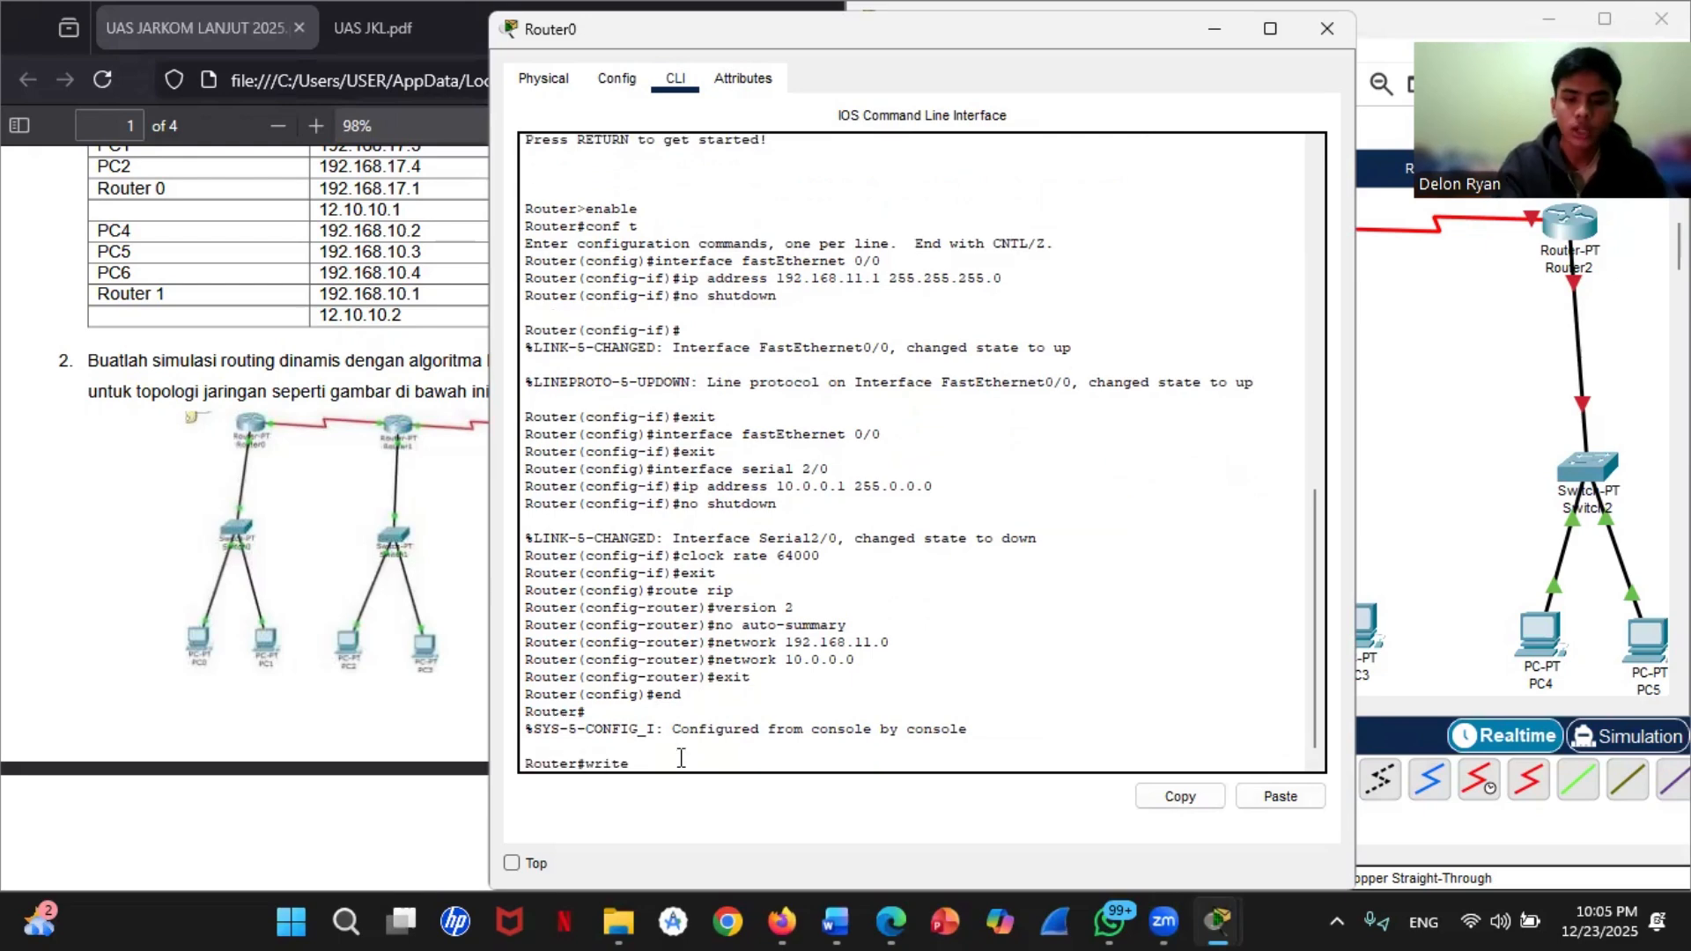
key("Return")
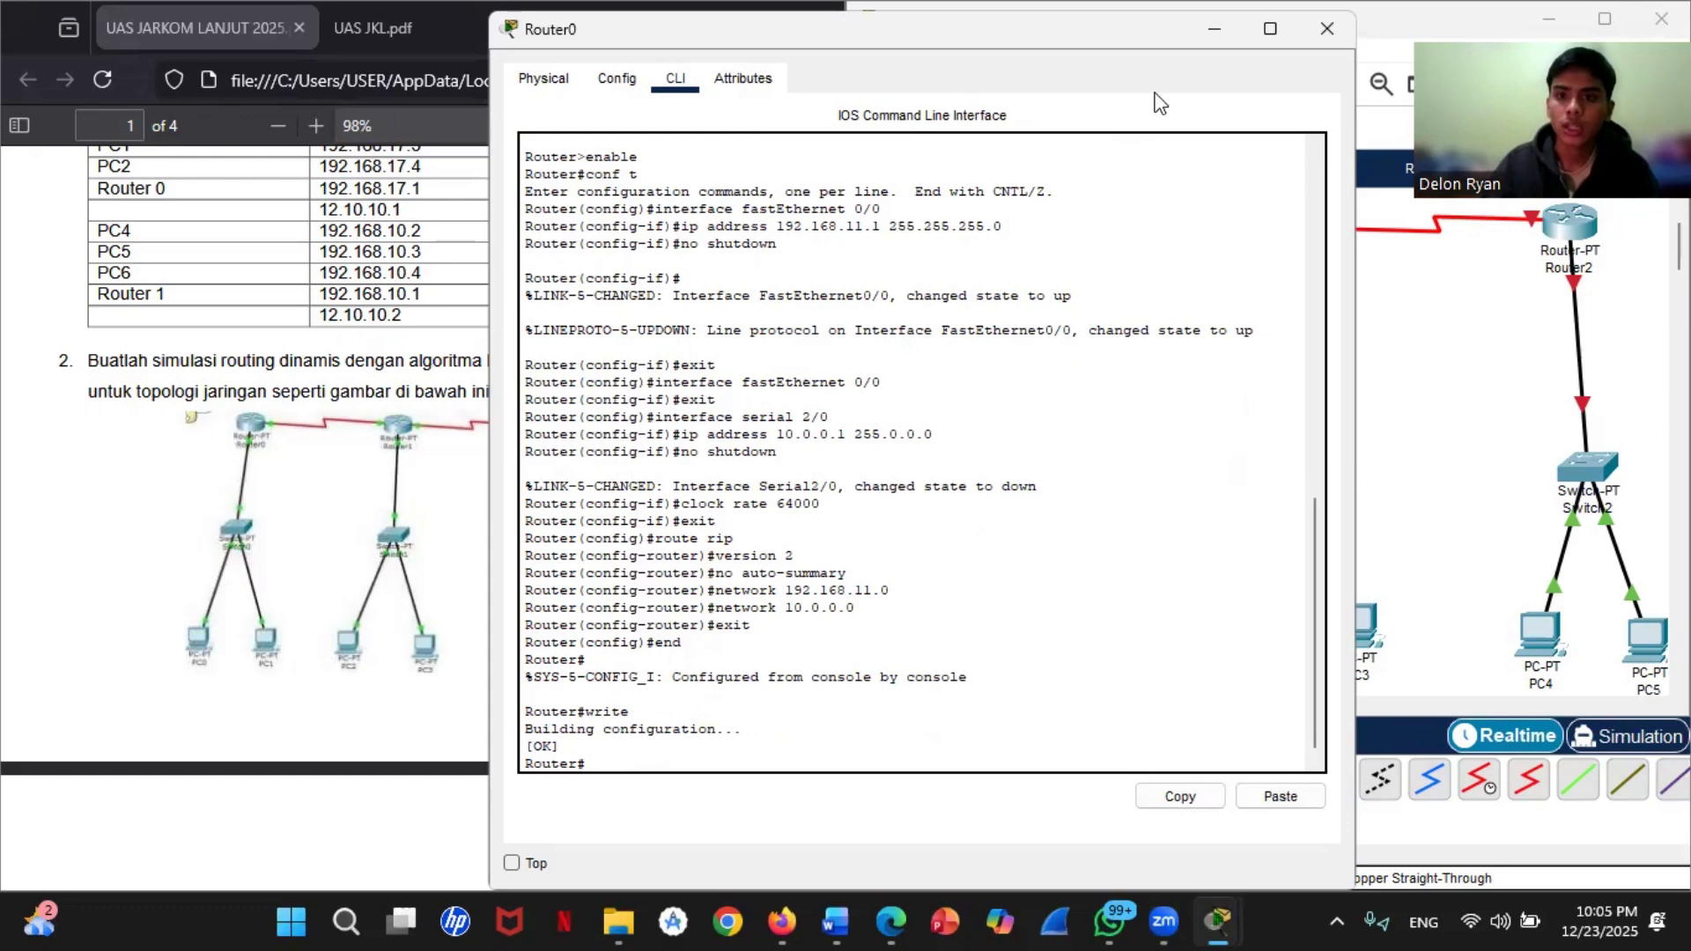
left_click(1325, 31)
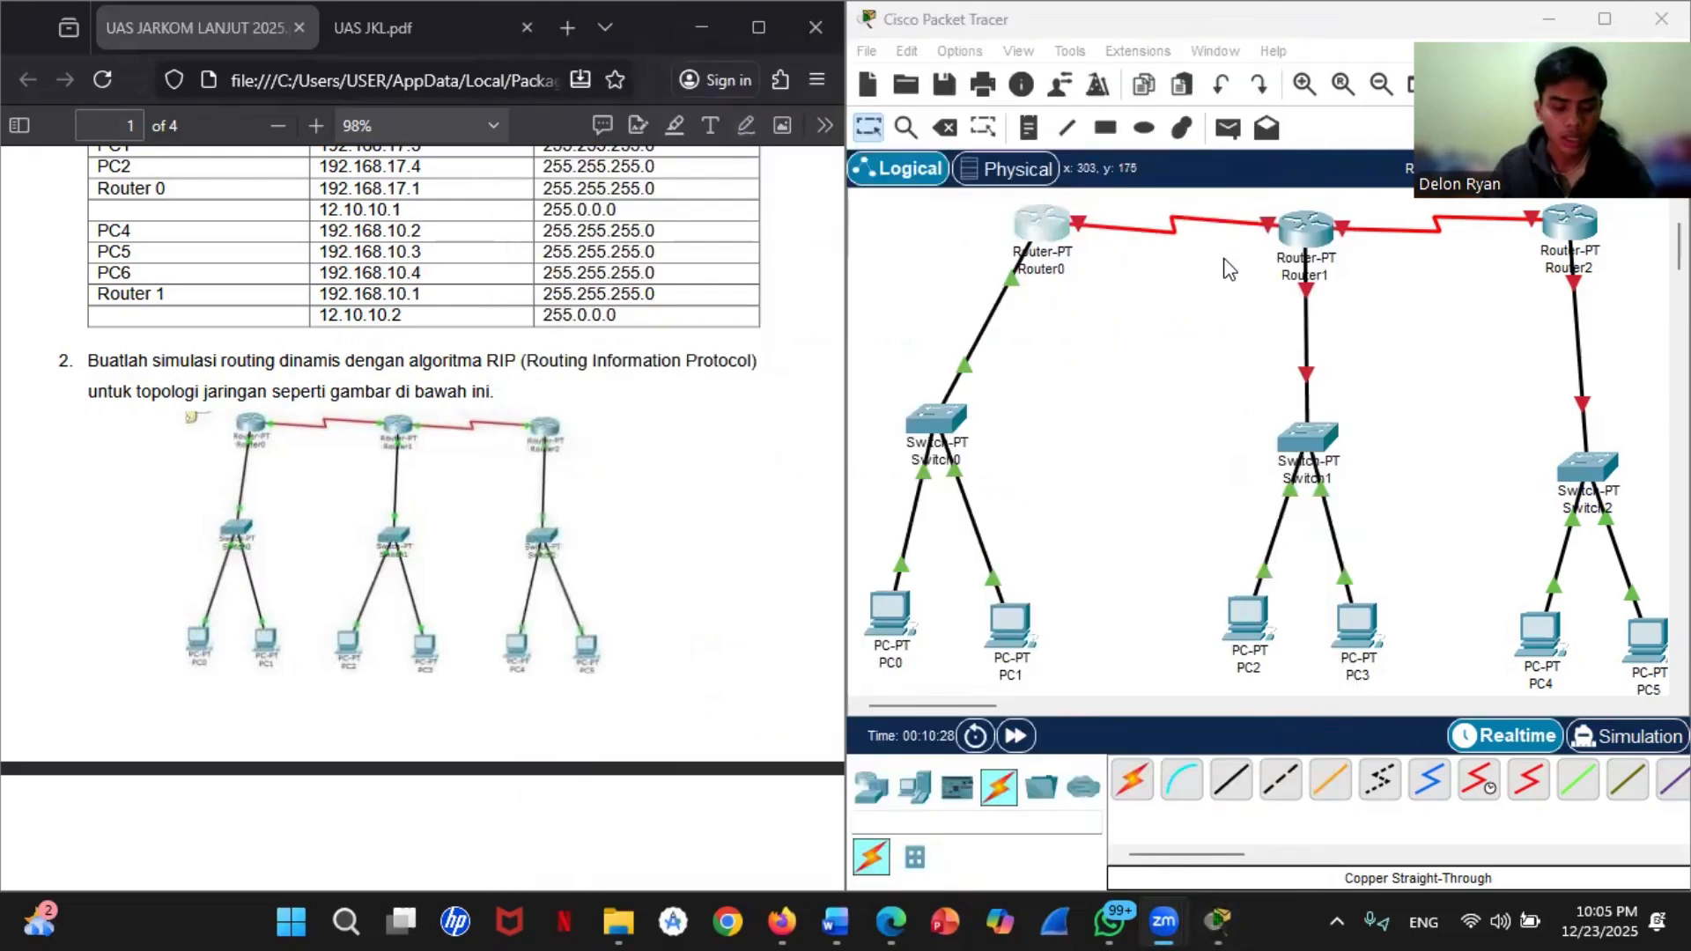
Step: Open Router1's command line, decline the initial configuration dialog, and enter global configuration mode with enable and conf t
left_click(1305, 227)
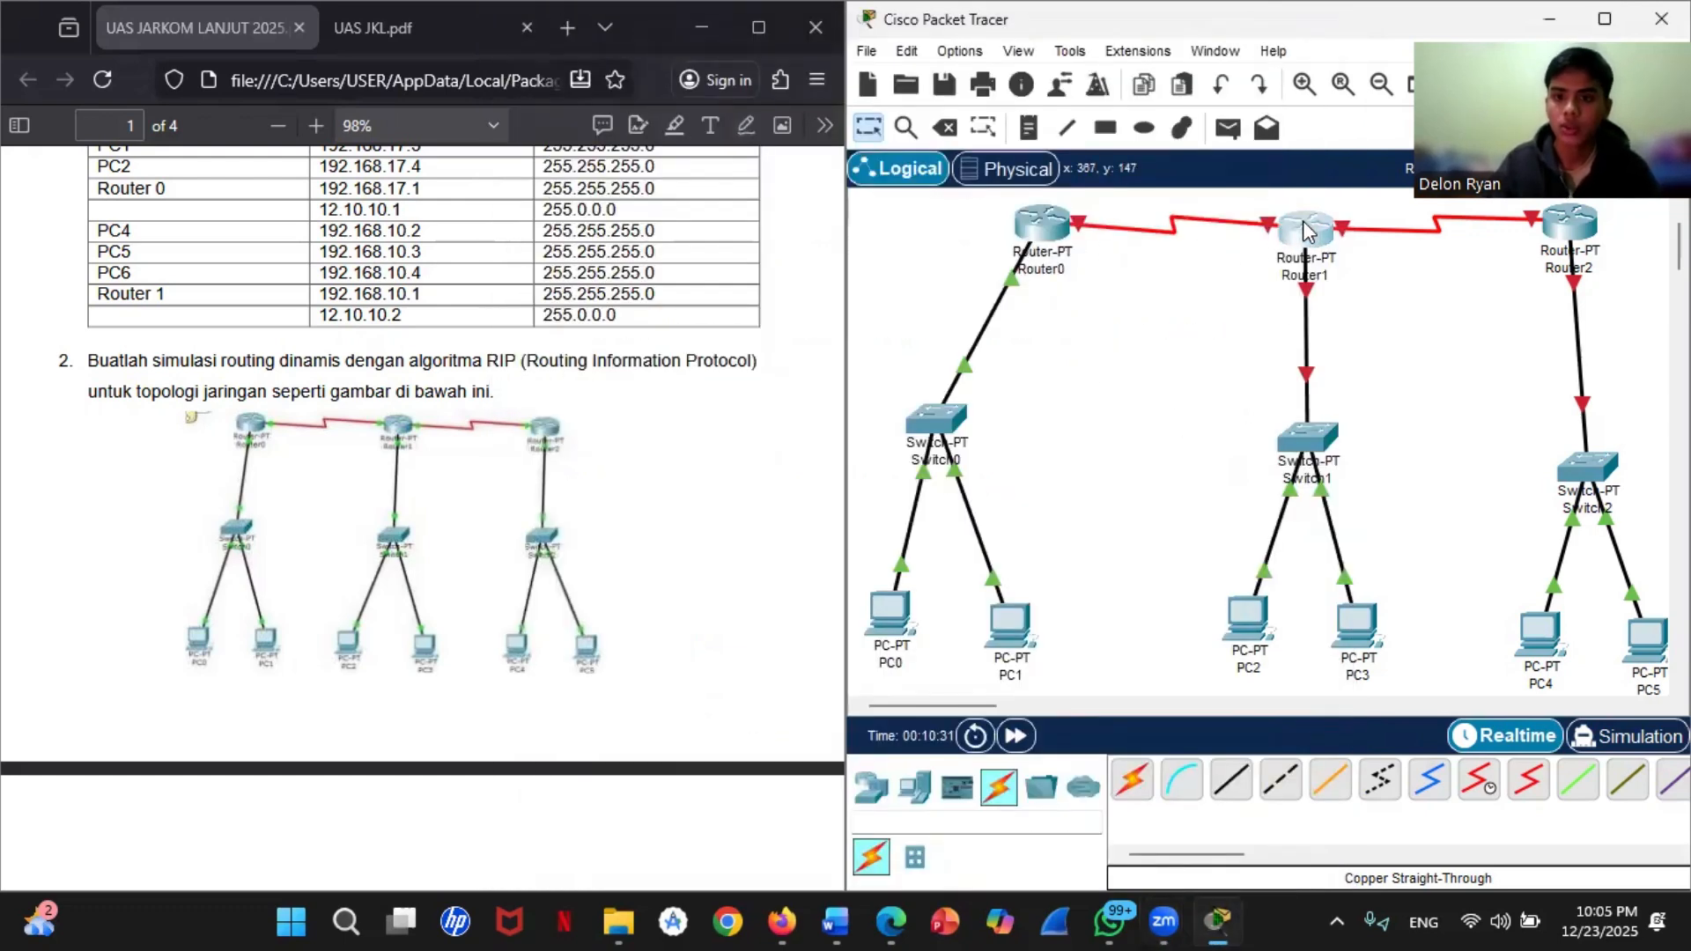
left_click(687, 153)
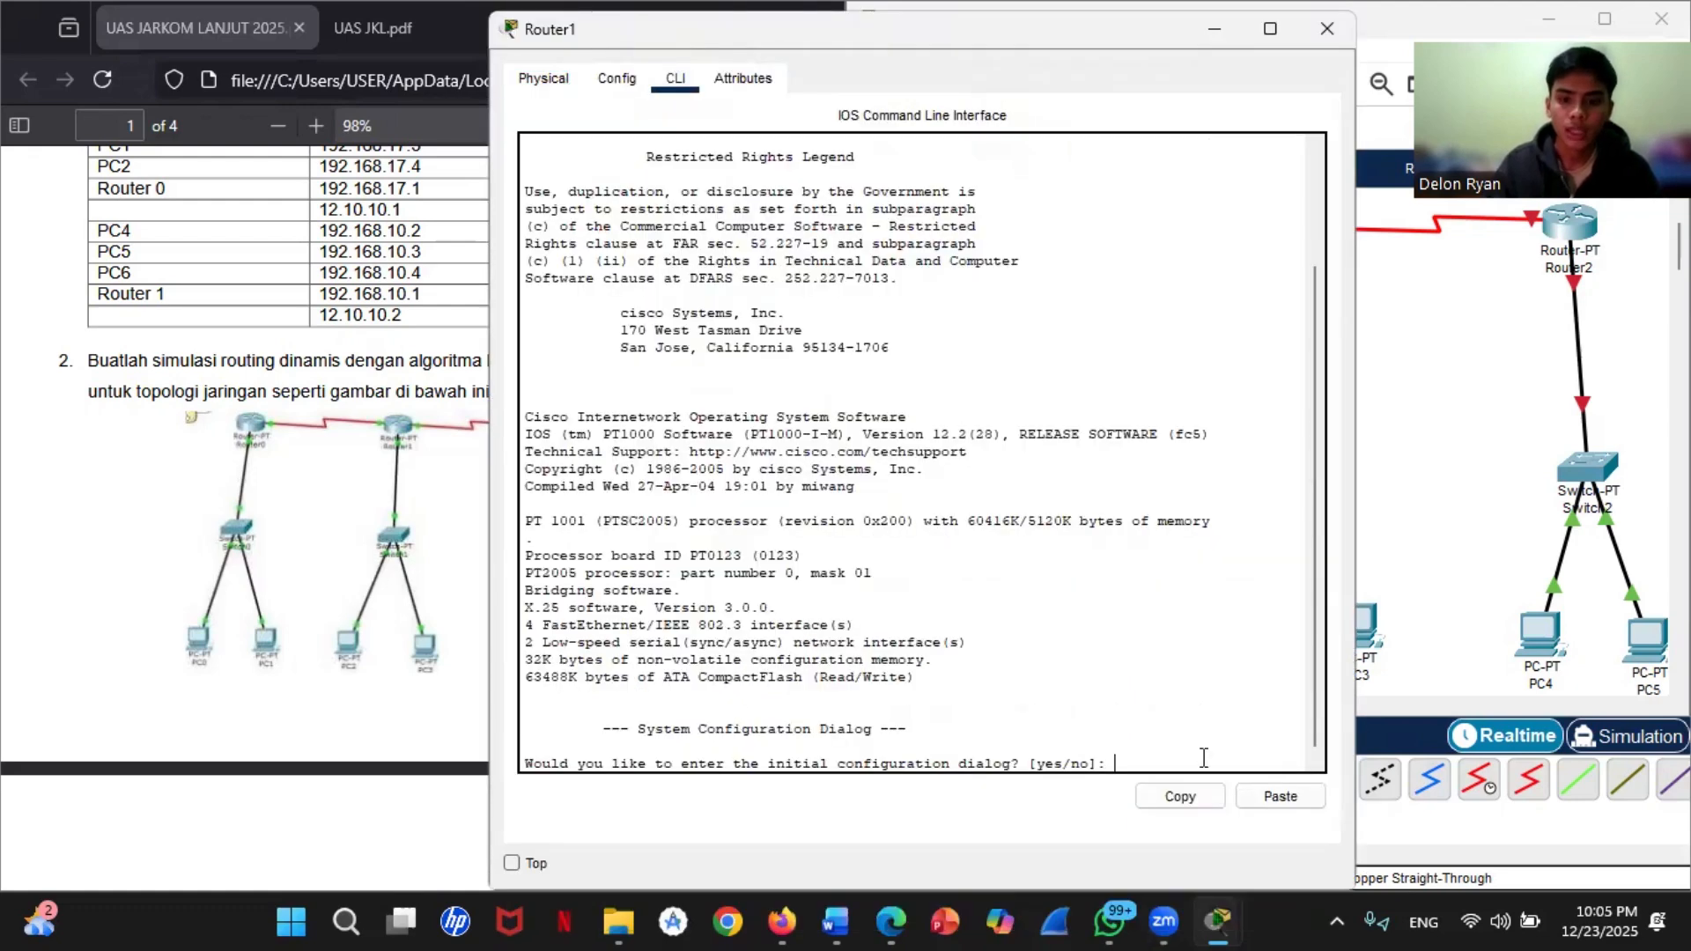
type("no")
key("Return")
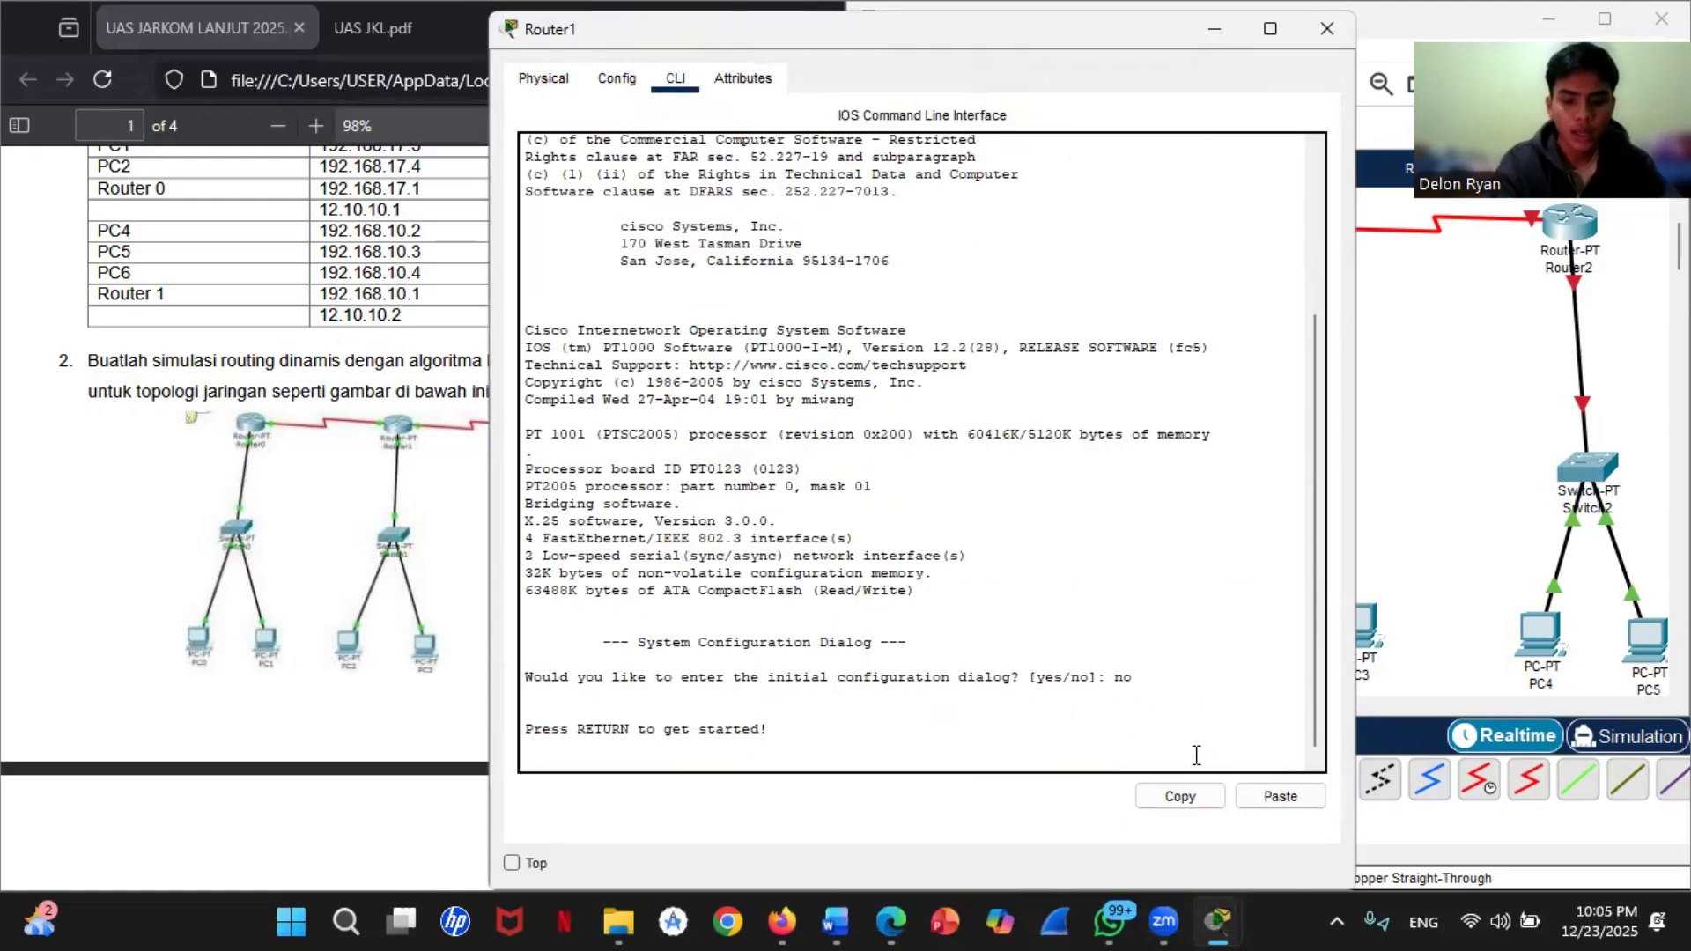
key("Return")
type("enable")
key("Return")
type("c")
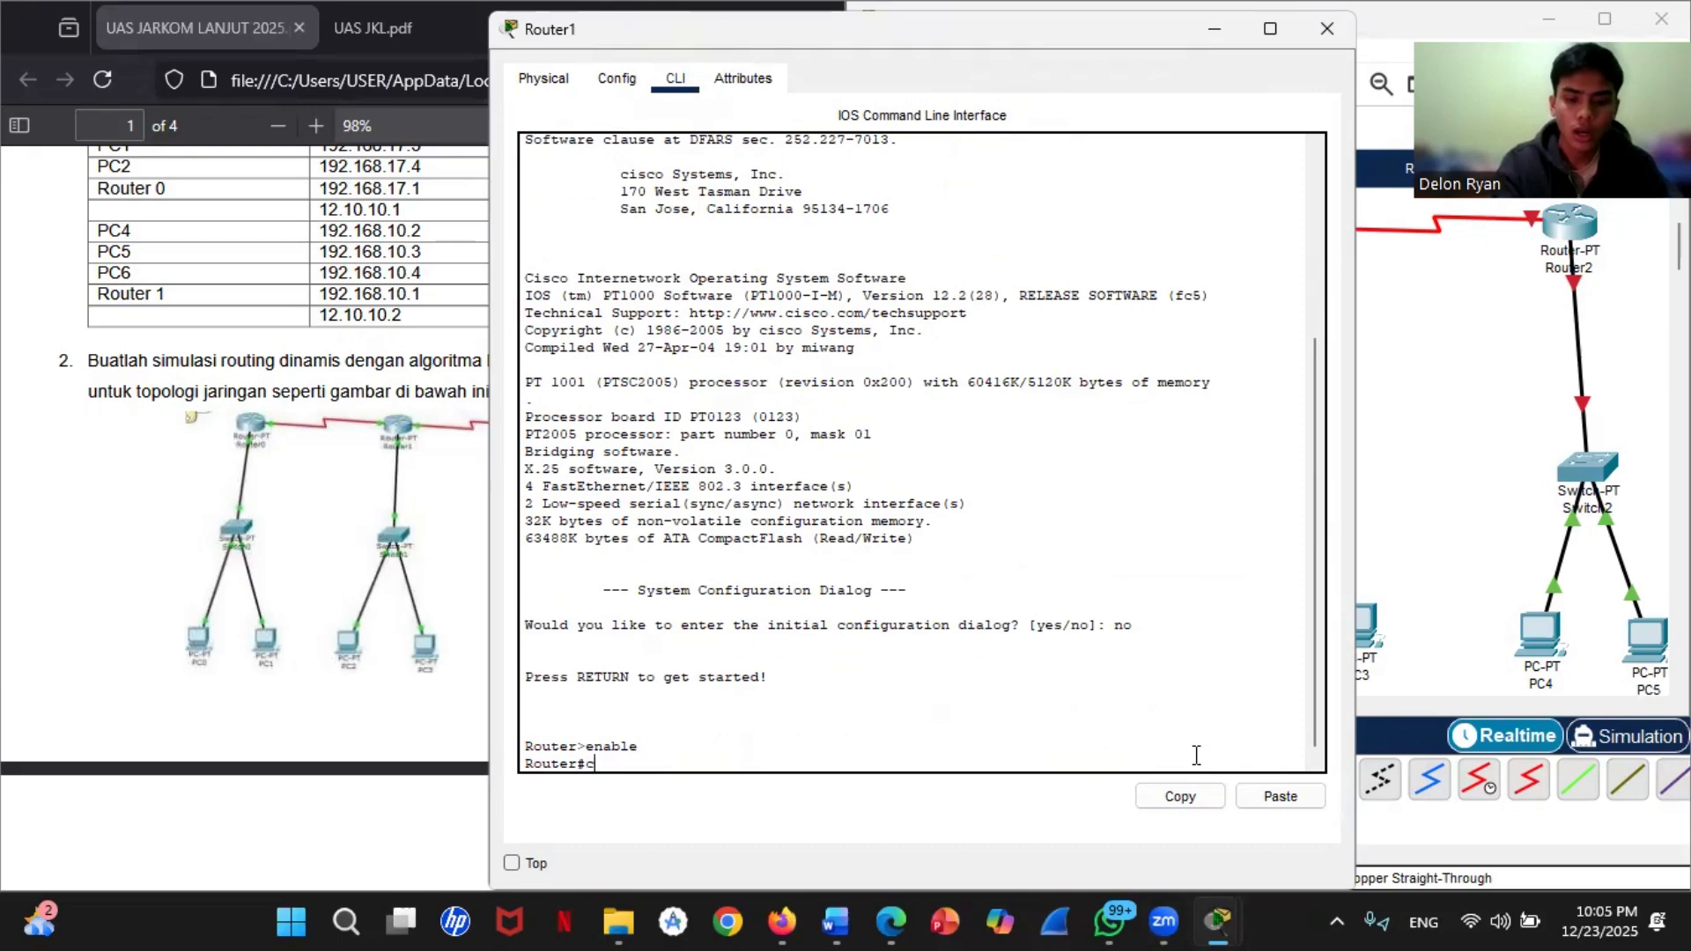
type("onf t")
key("Return")
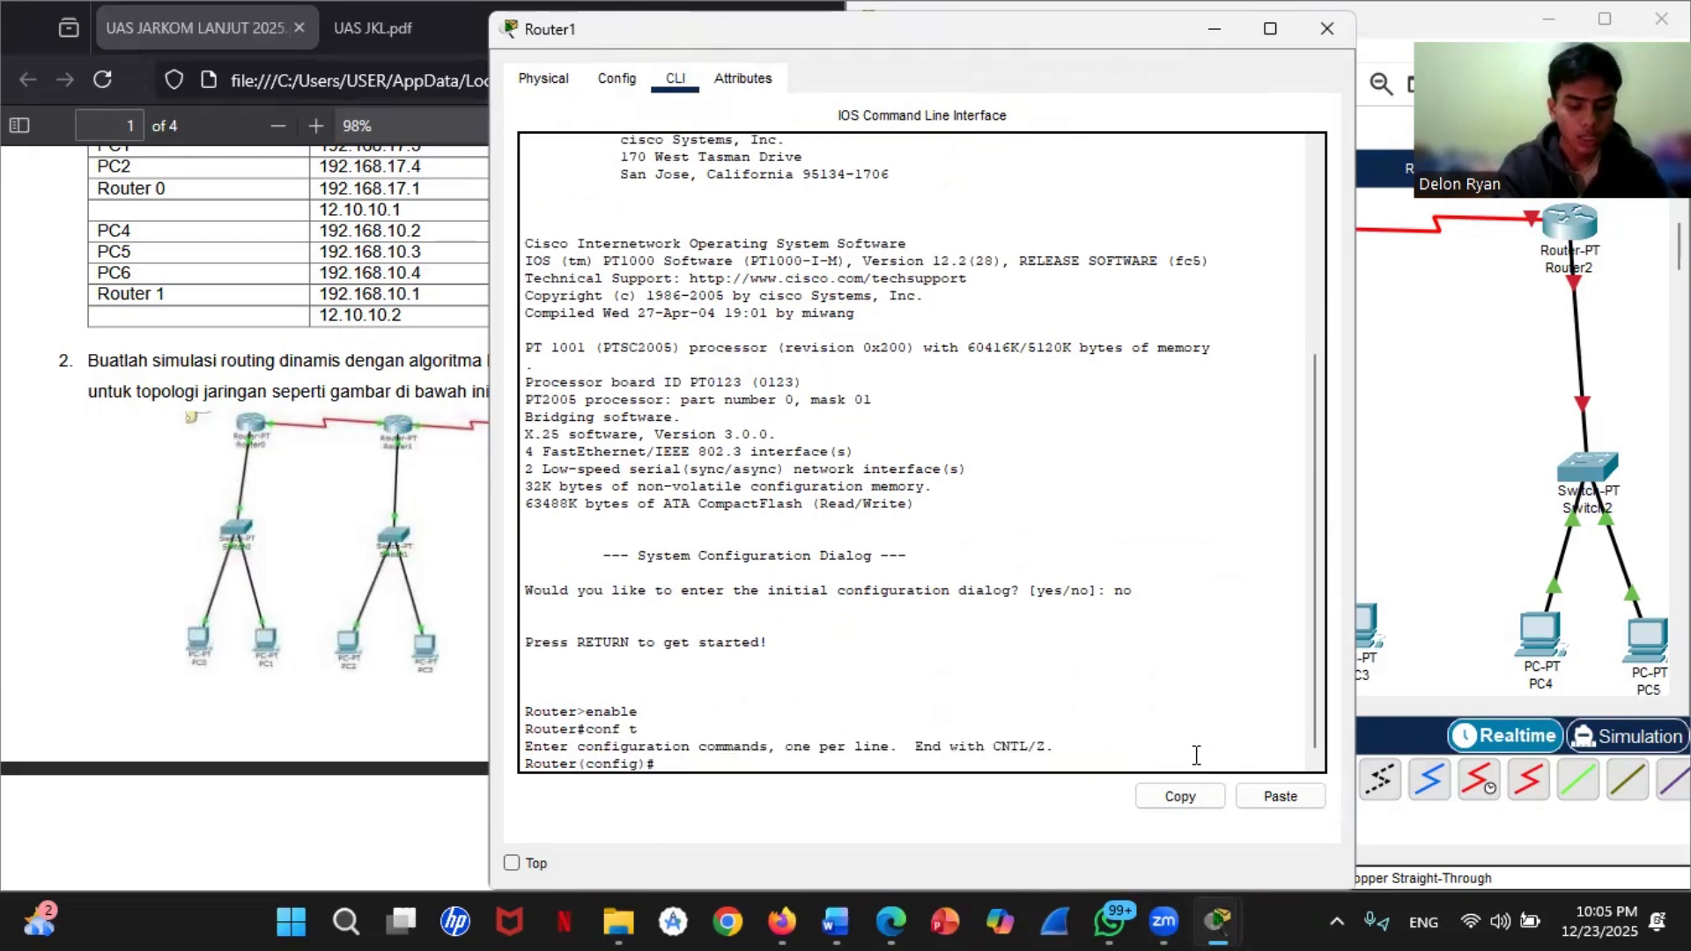
Step: Assign IP address 192.168.21.1 with mask 255.255.255.0 to Router1's fastEthernet 0/0 interface
type("interface")
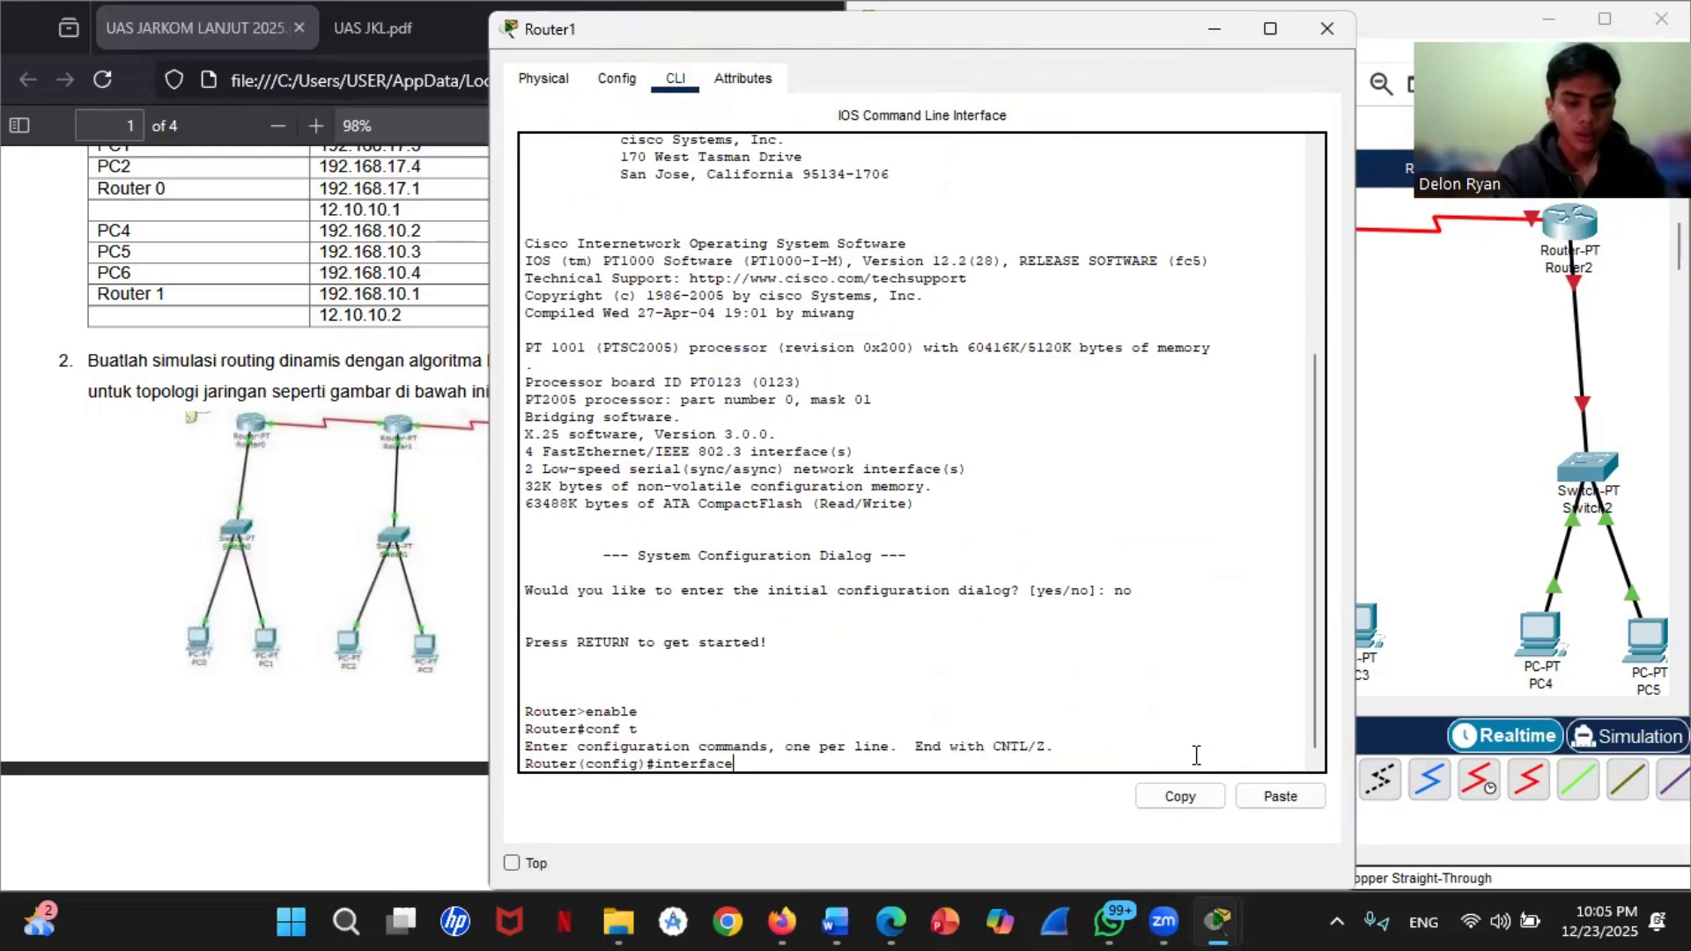
type(" fast")
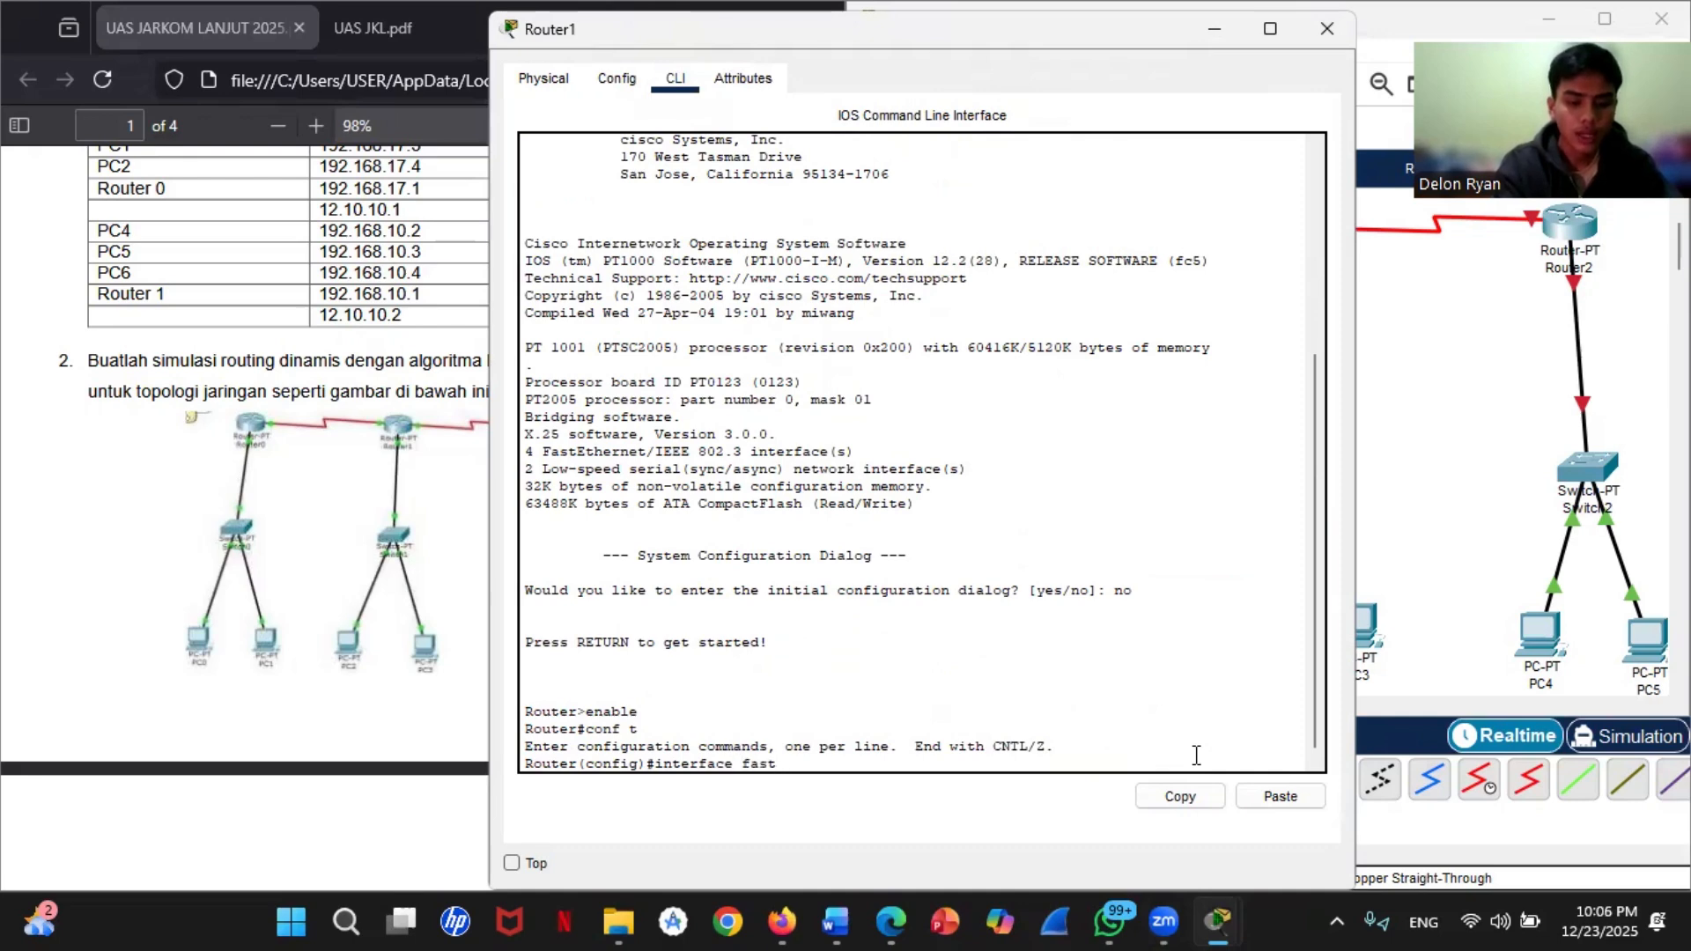
type("Etherne")
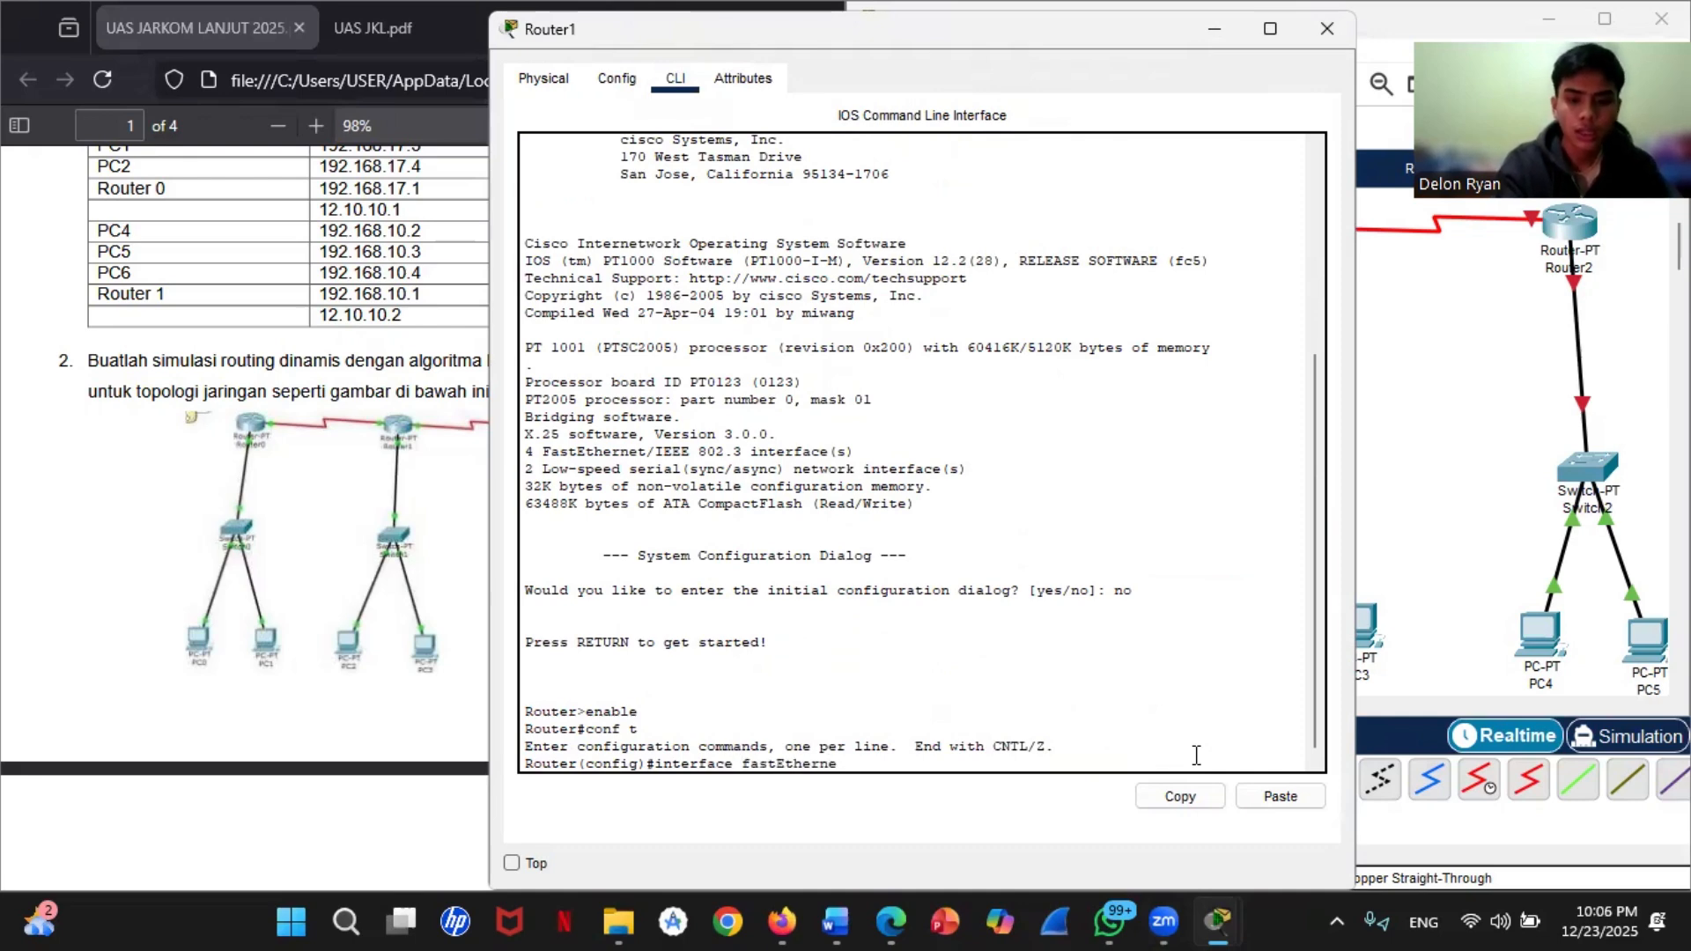
type("t 0/0")
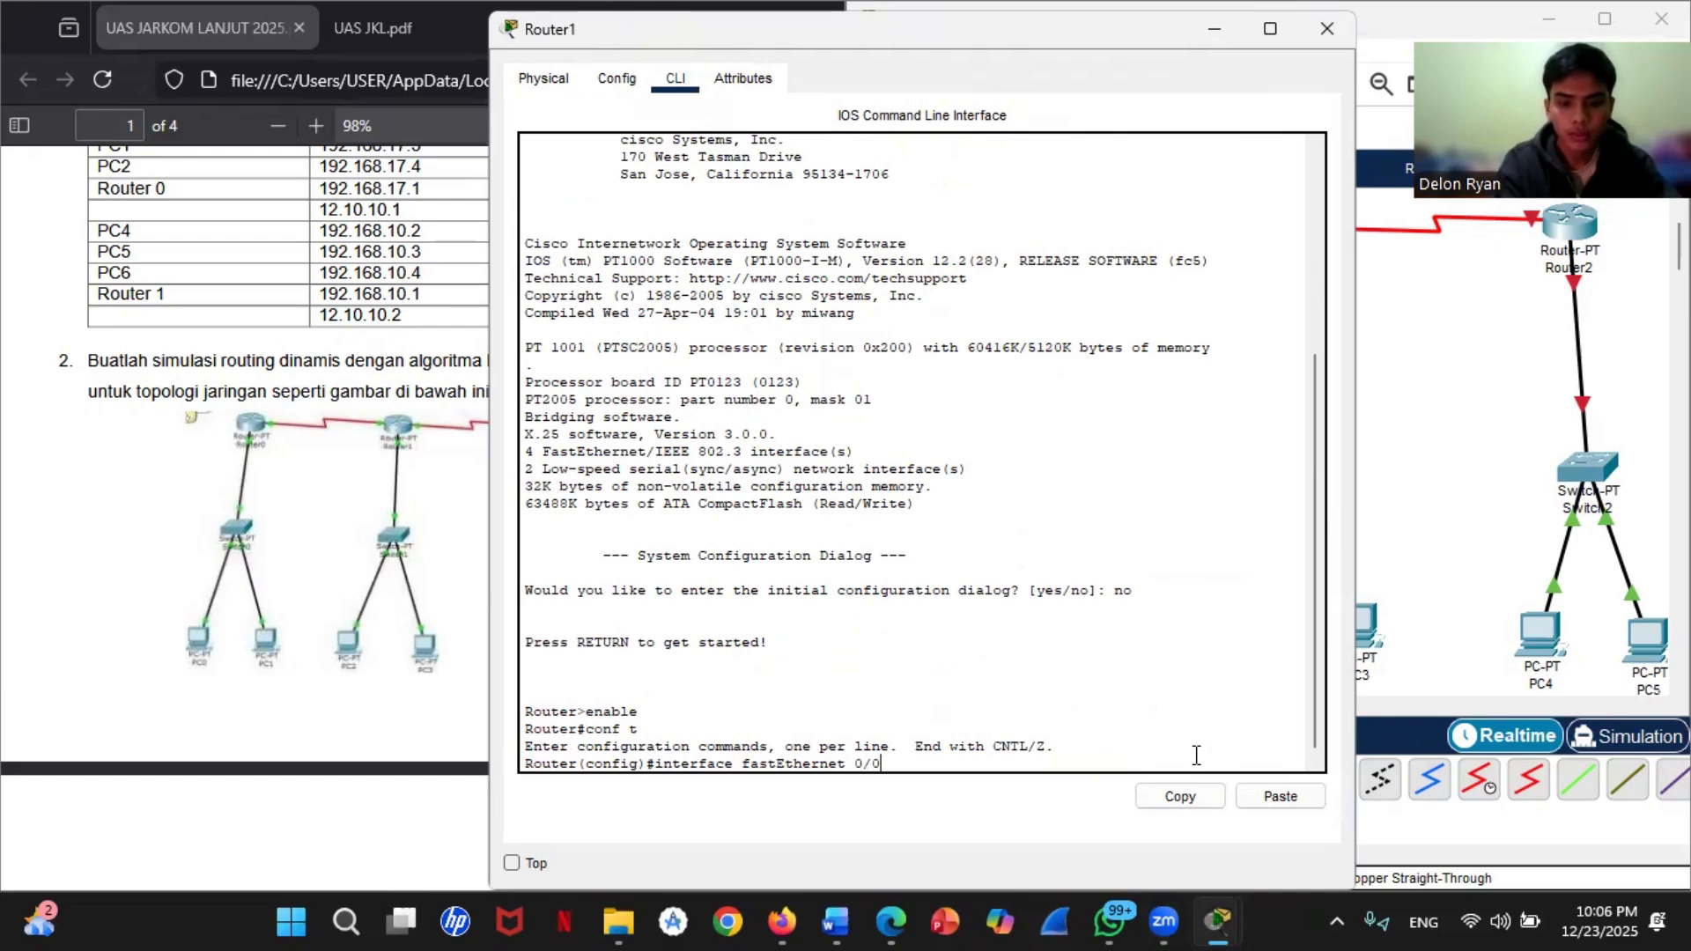
key("Return")
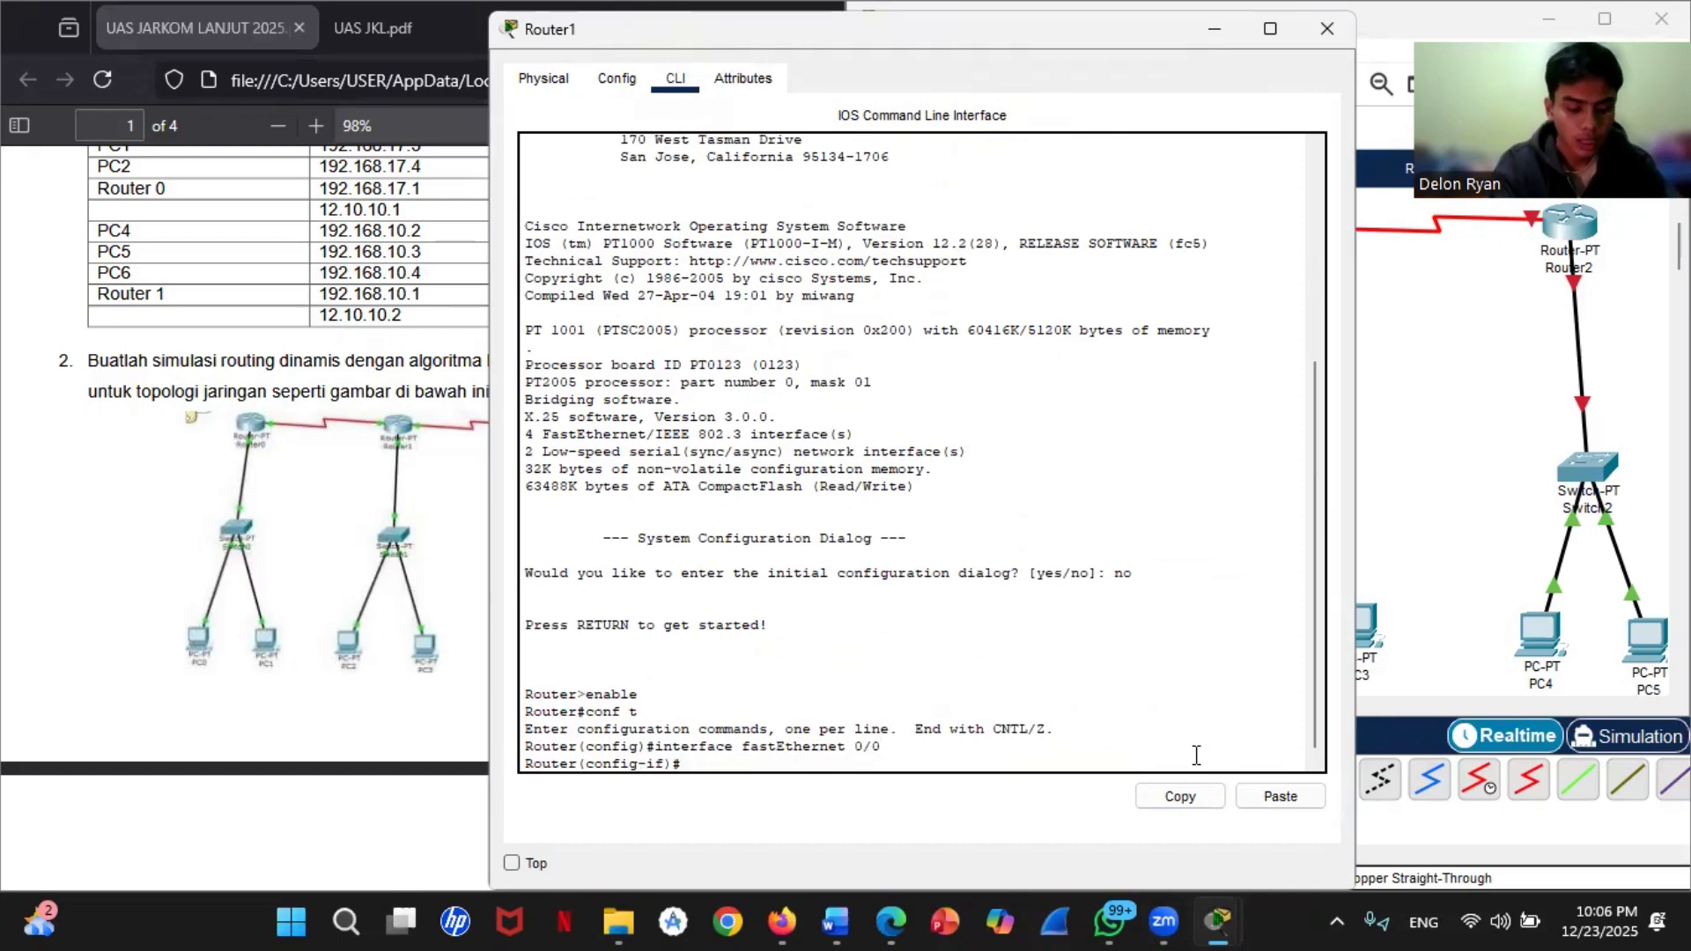
type("ip adress")
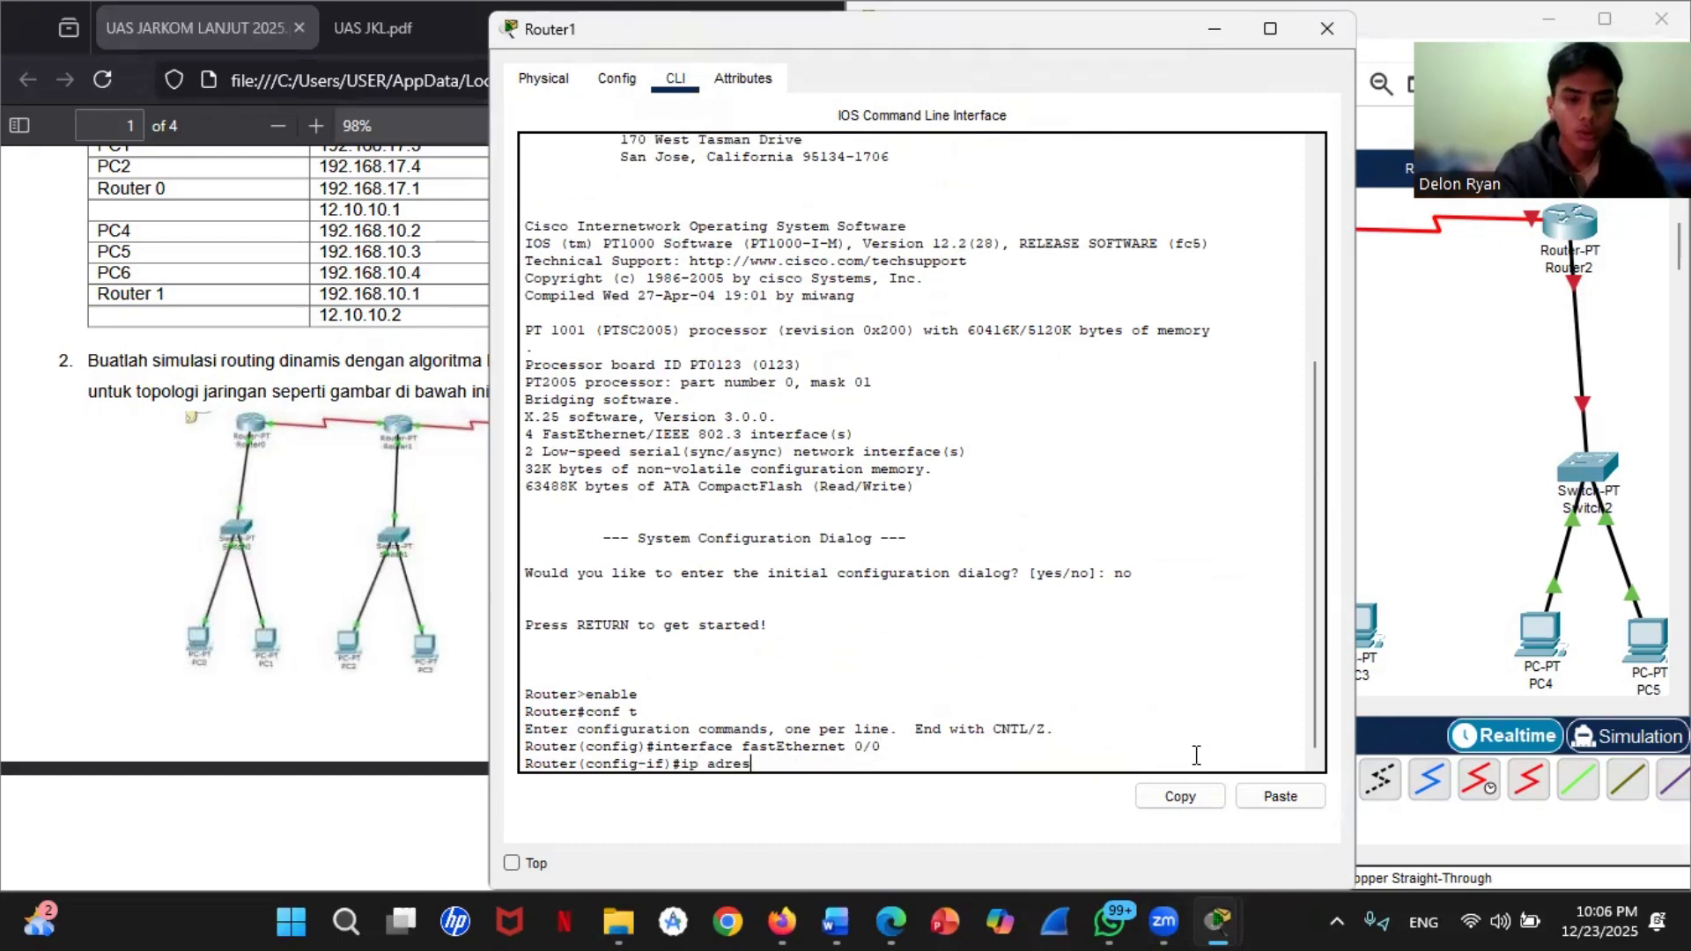
key("BackSpace")
key("BackSpace")
key("BackSpace")
type("dres")
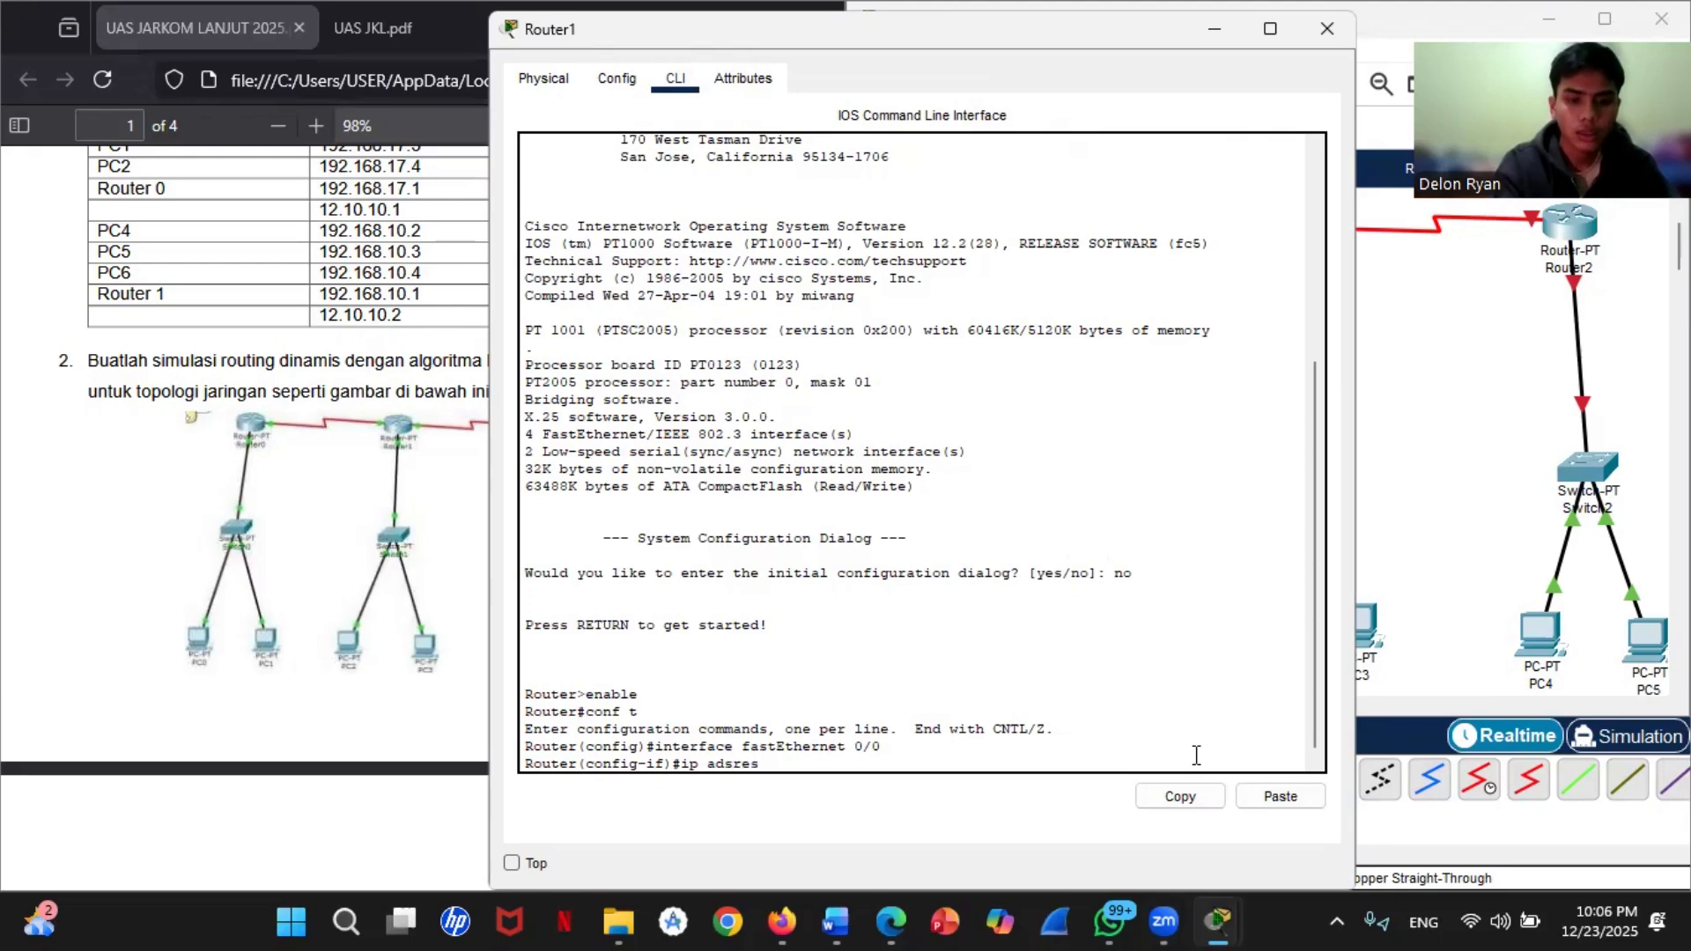
key("BackSpace")
key("BackSpace")
key("BackSpace")
key("BackSpace")
key("BackSpace")
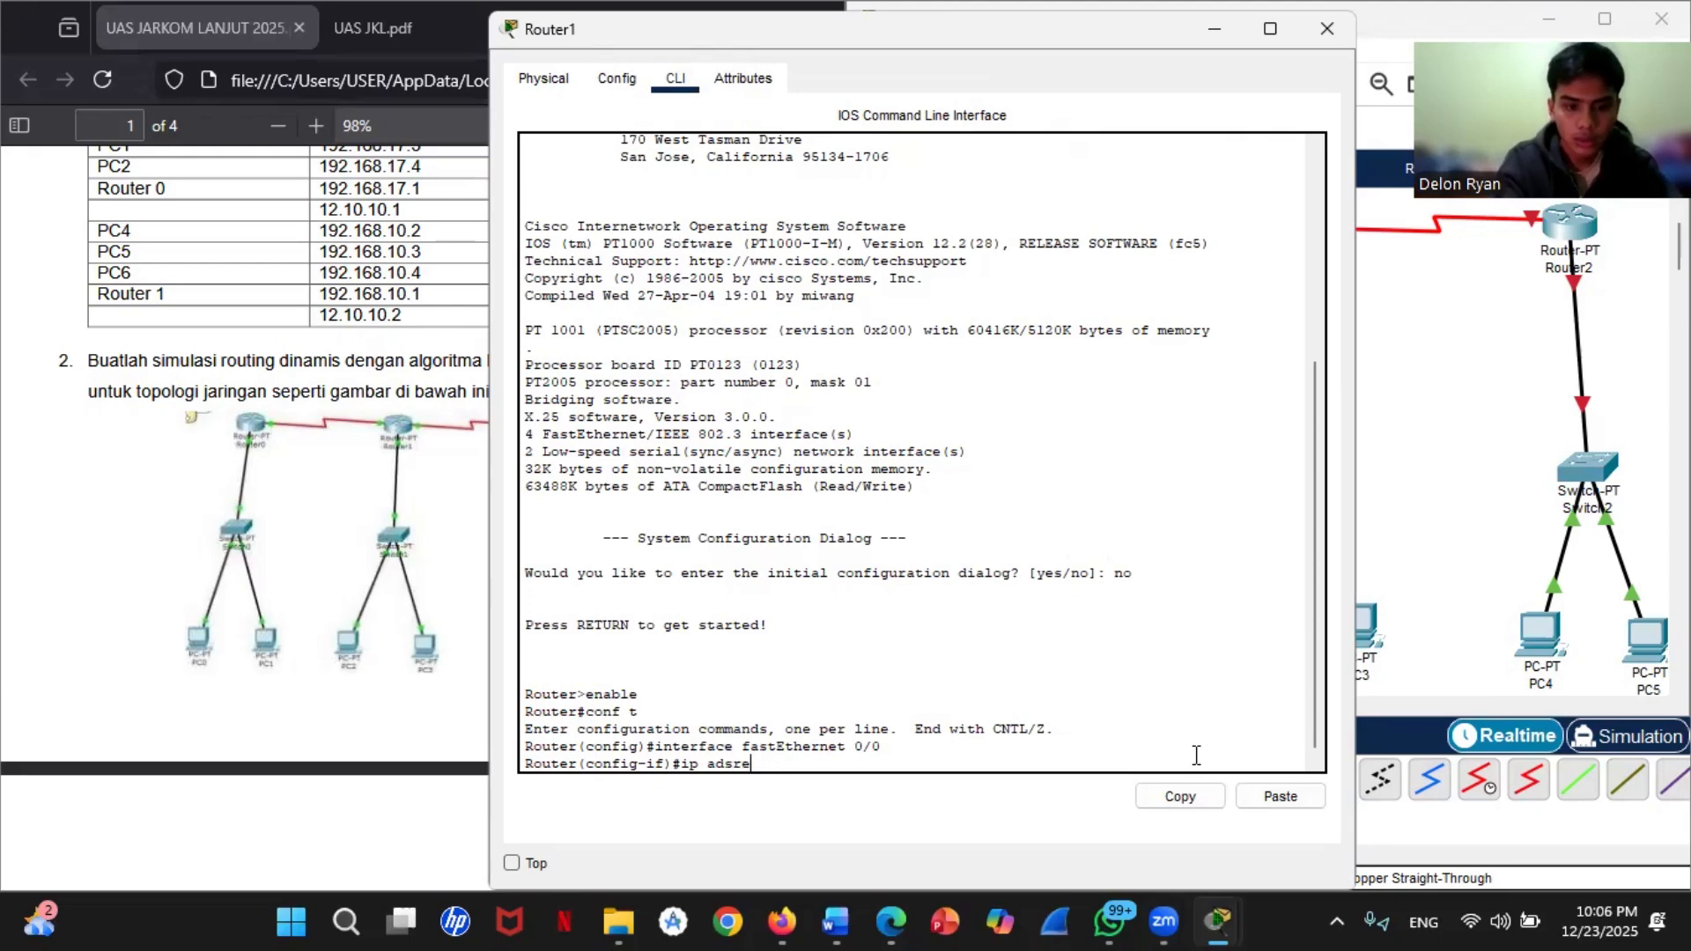
type("dress")
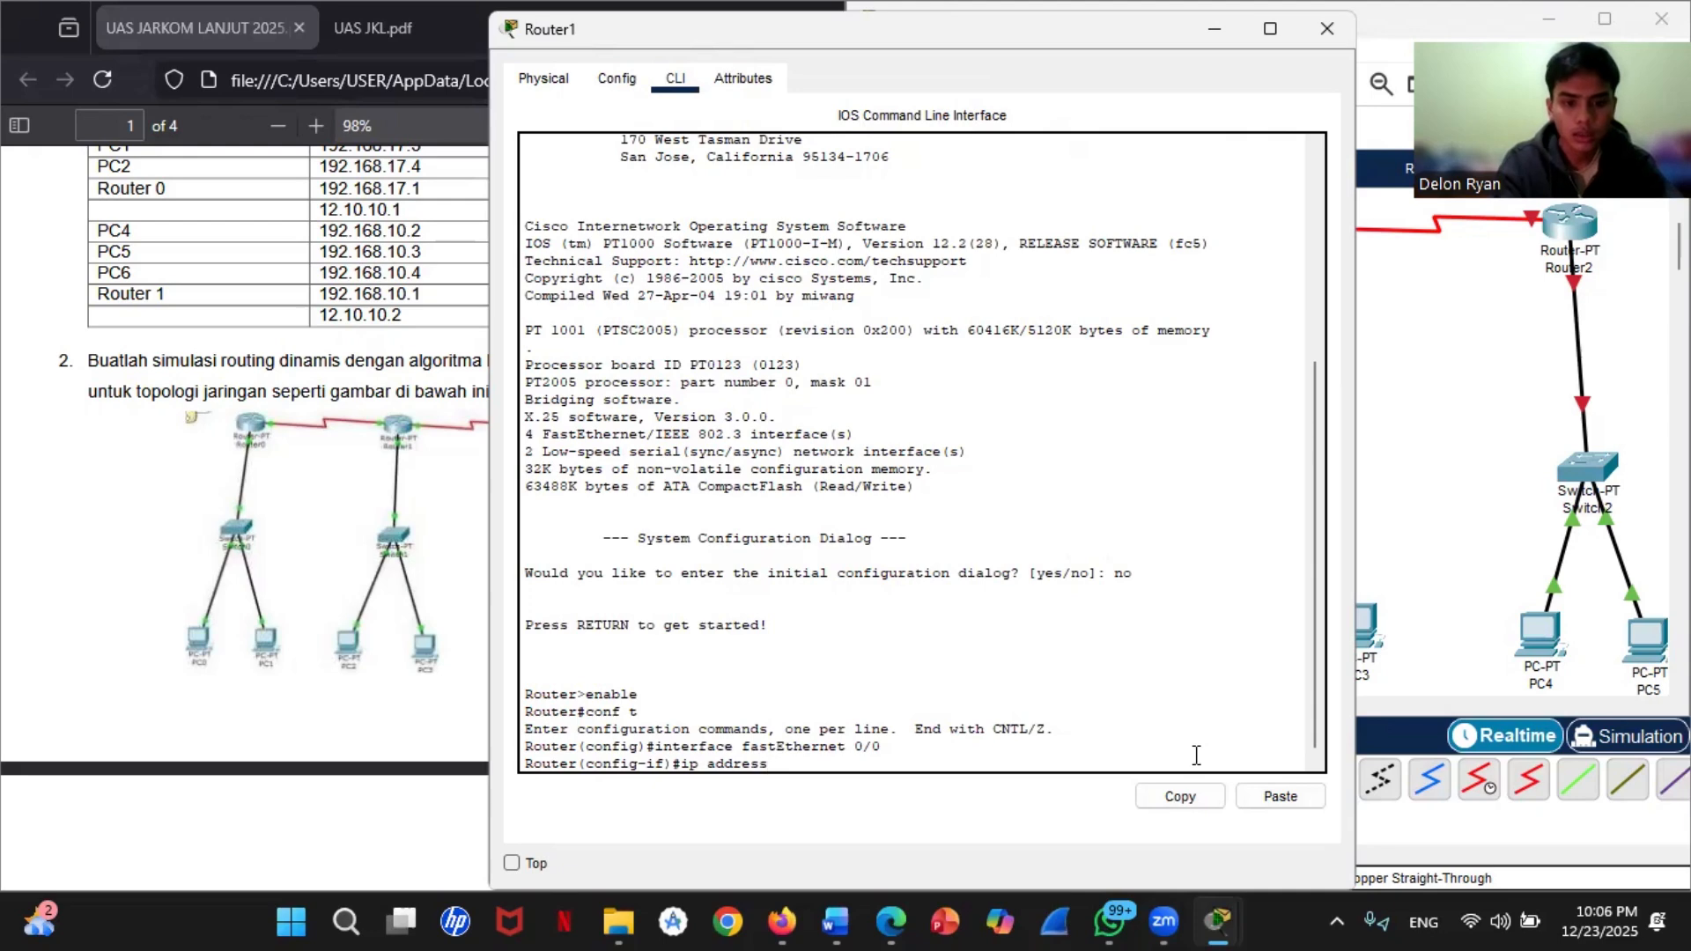
type(" 192.1")
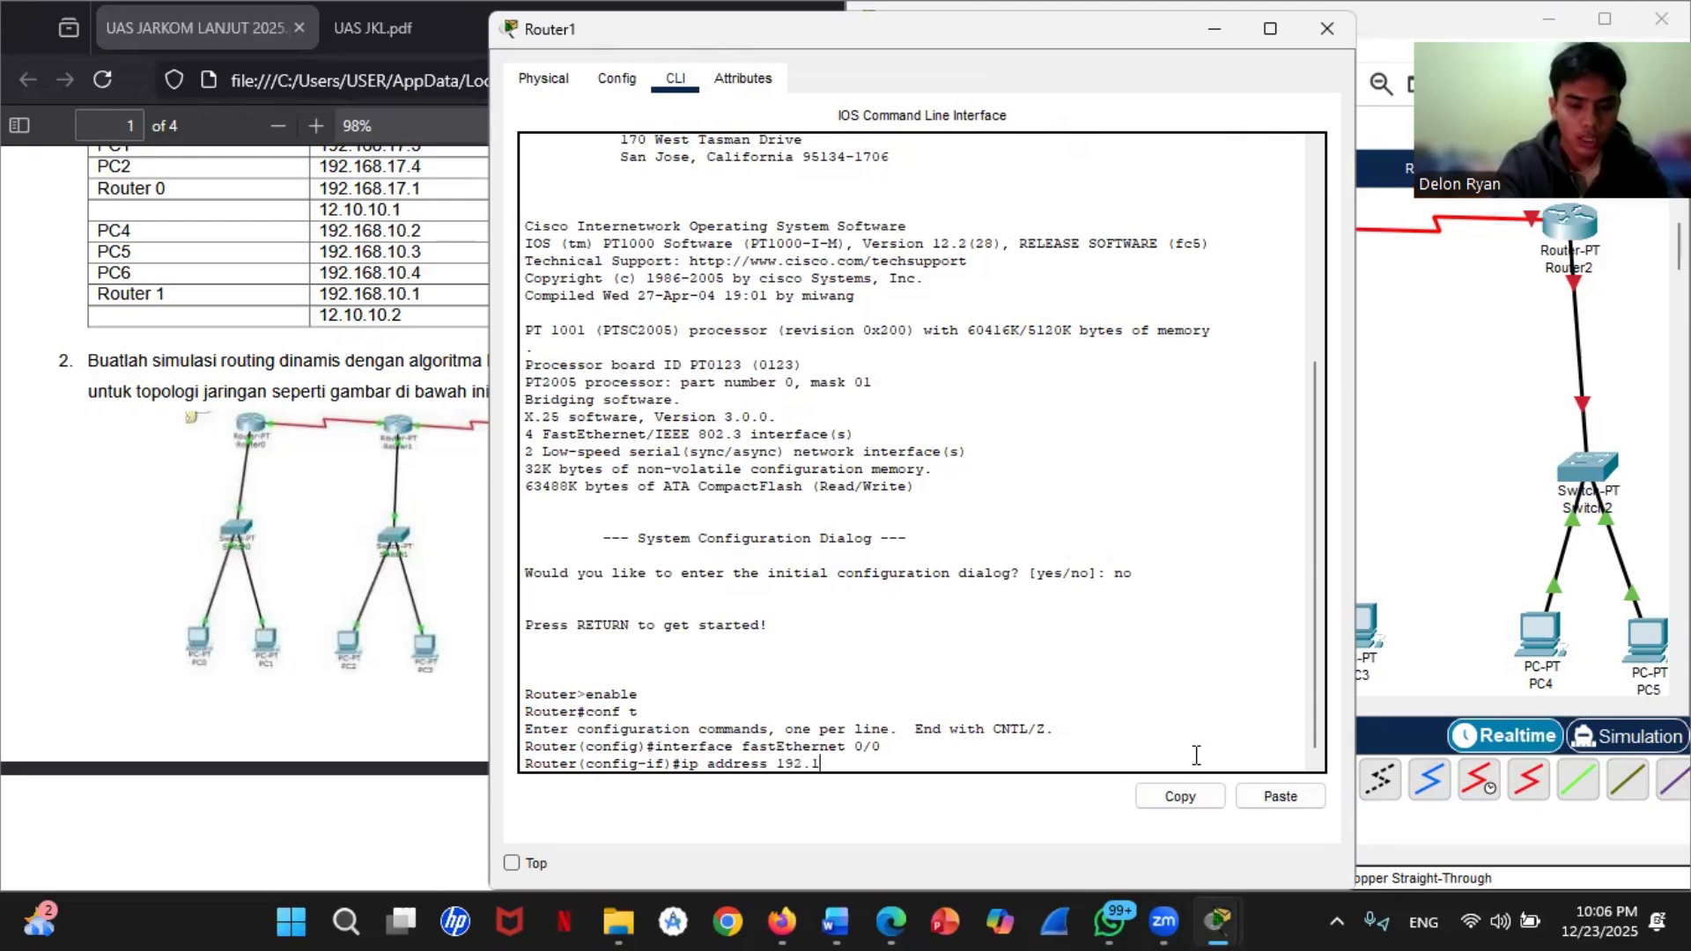
type("68.")
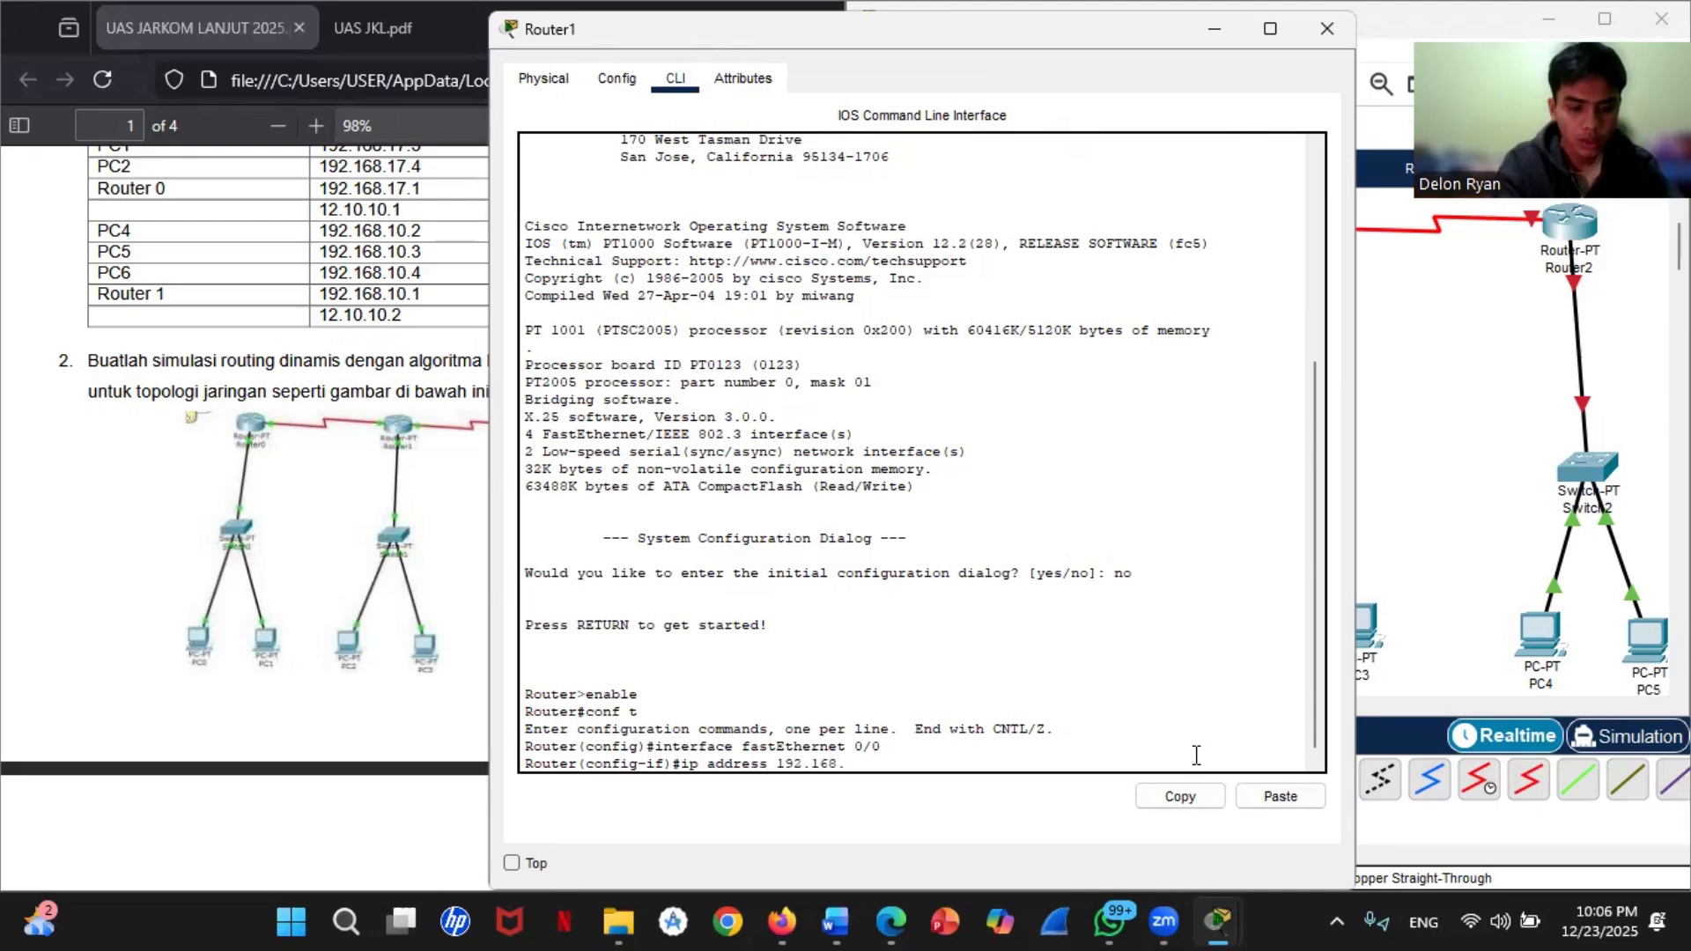
type("21.1")
type(" 255.")
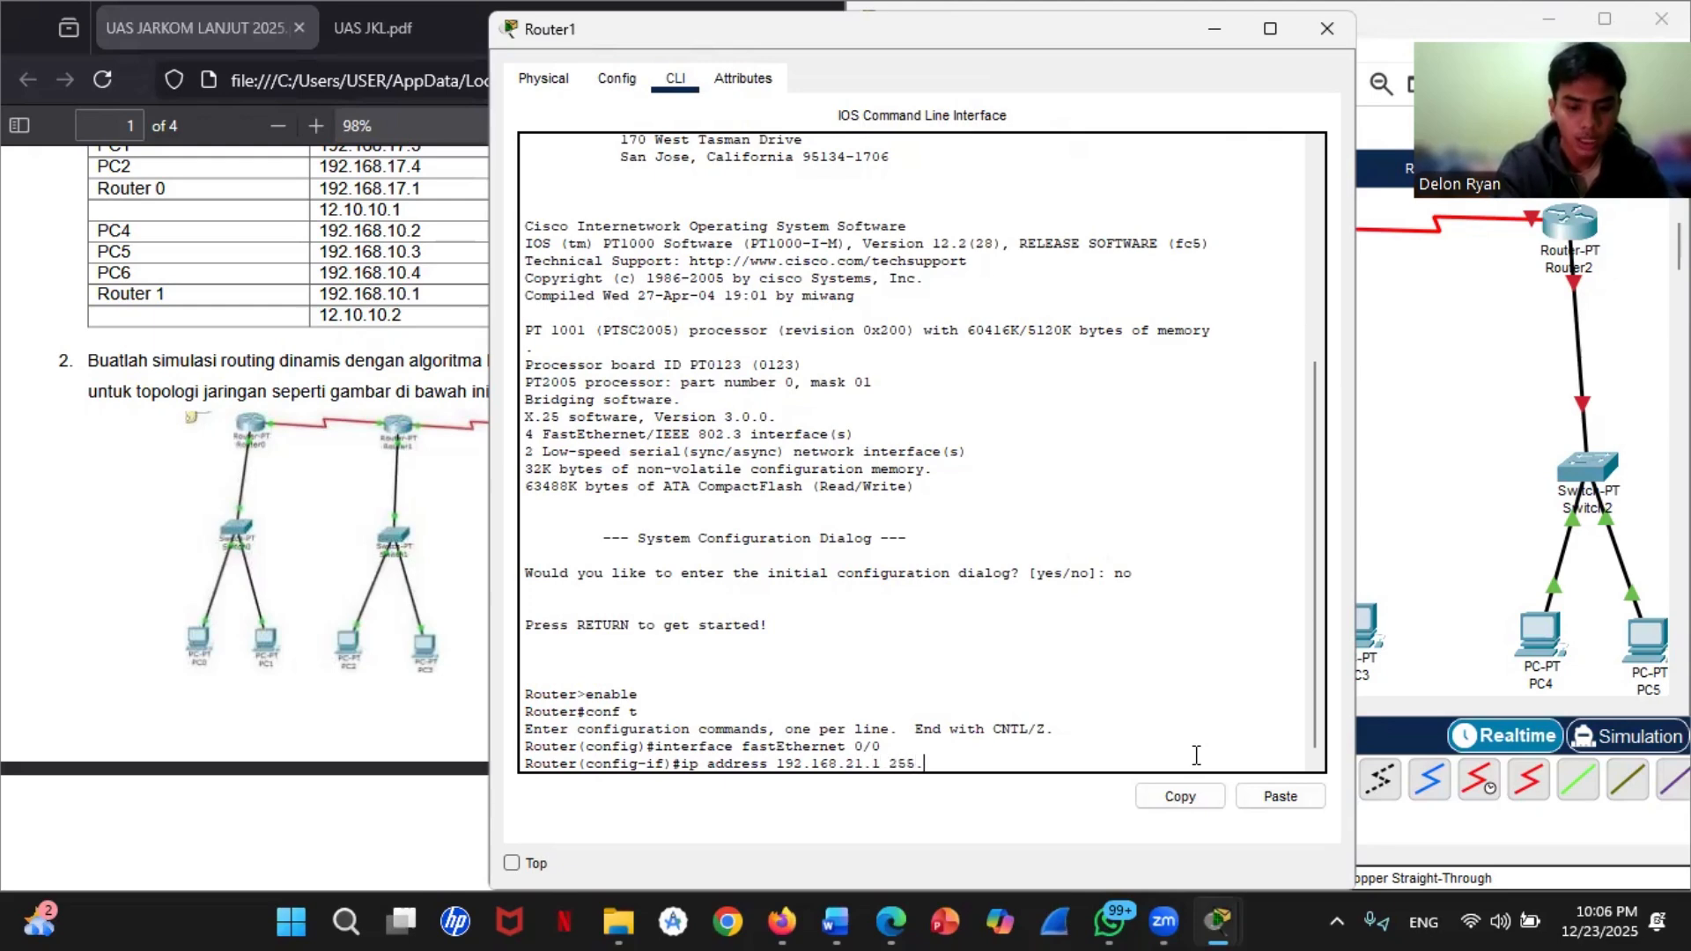
type("255.")
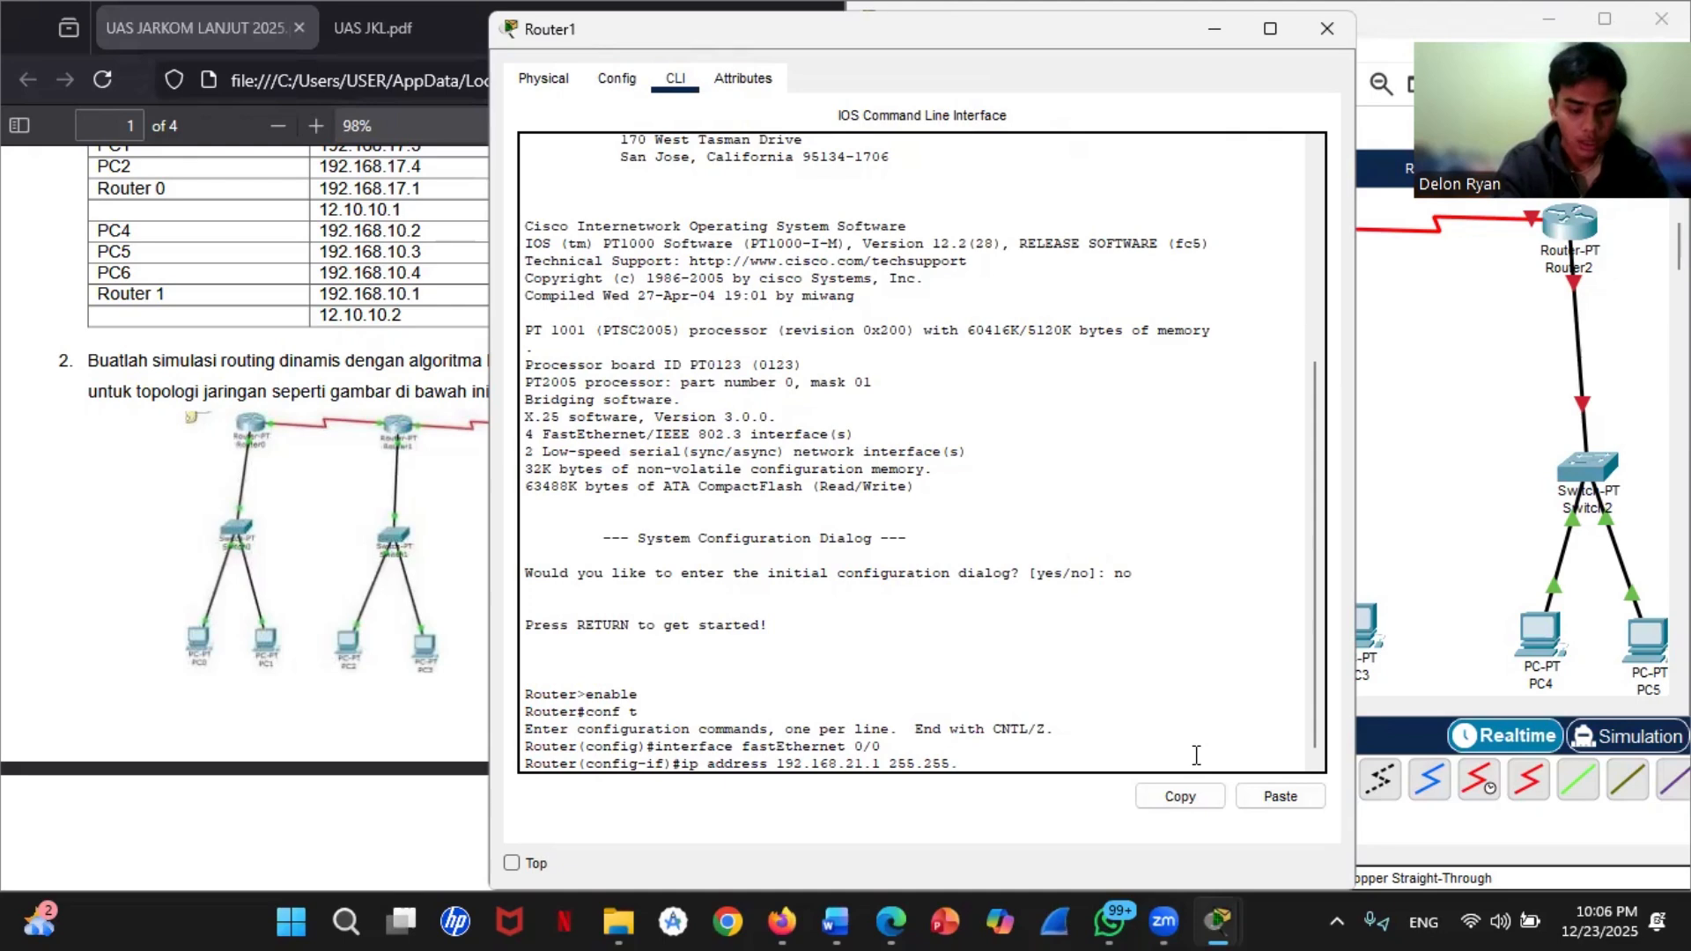
type("255.0")
key("Return")
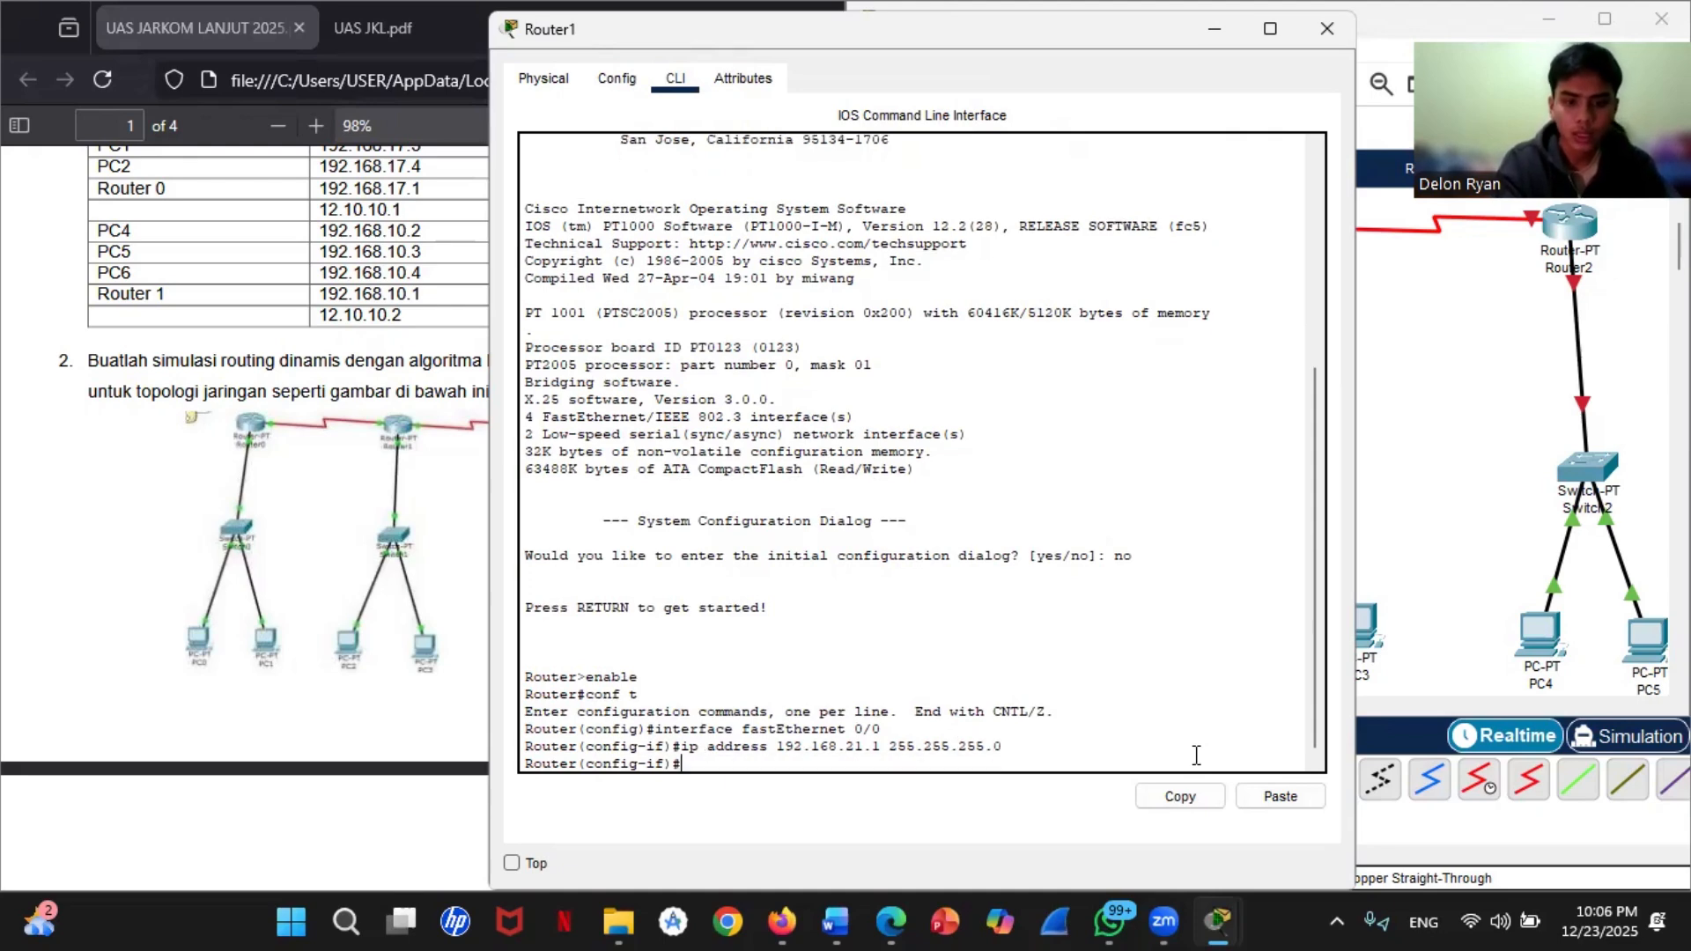
Step: Enable Router1's fastEthernet 0/0 interface with no shutdown and exit to global configuration mode
type("no sh")
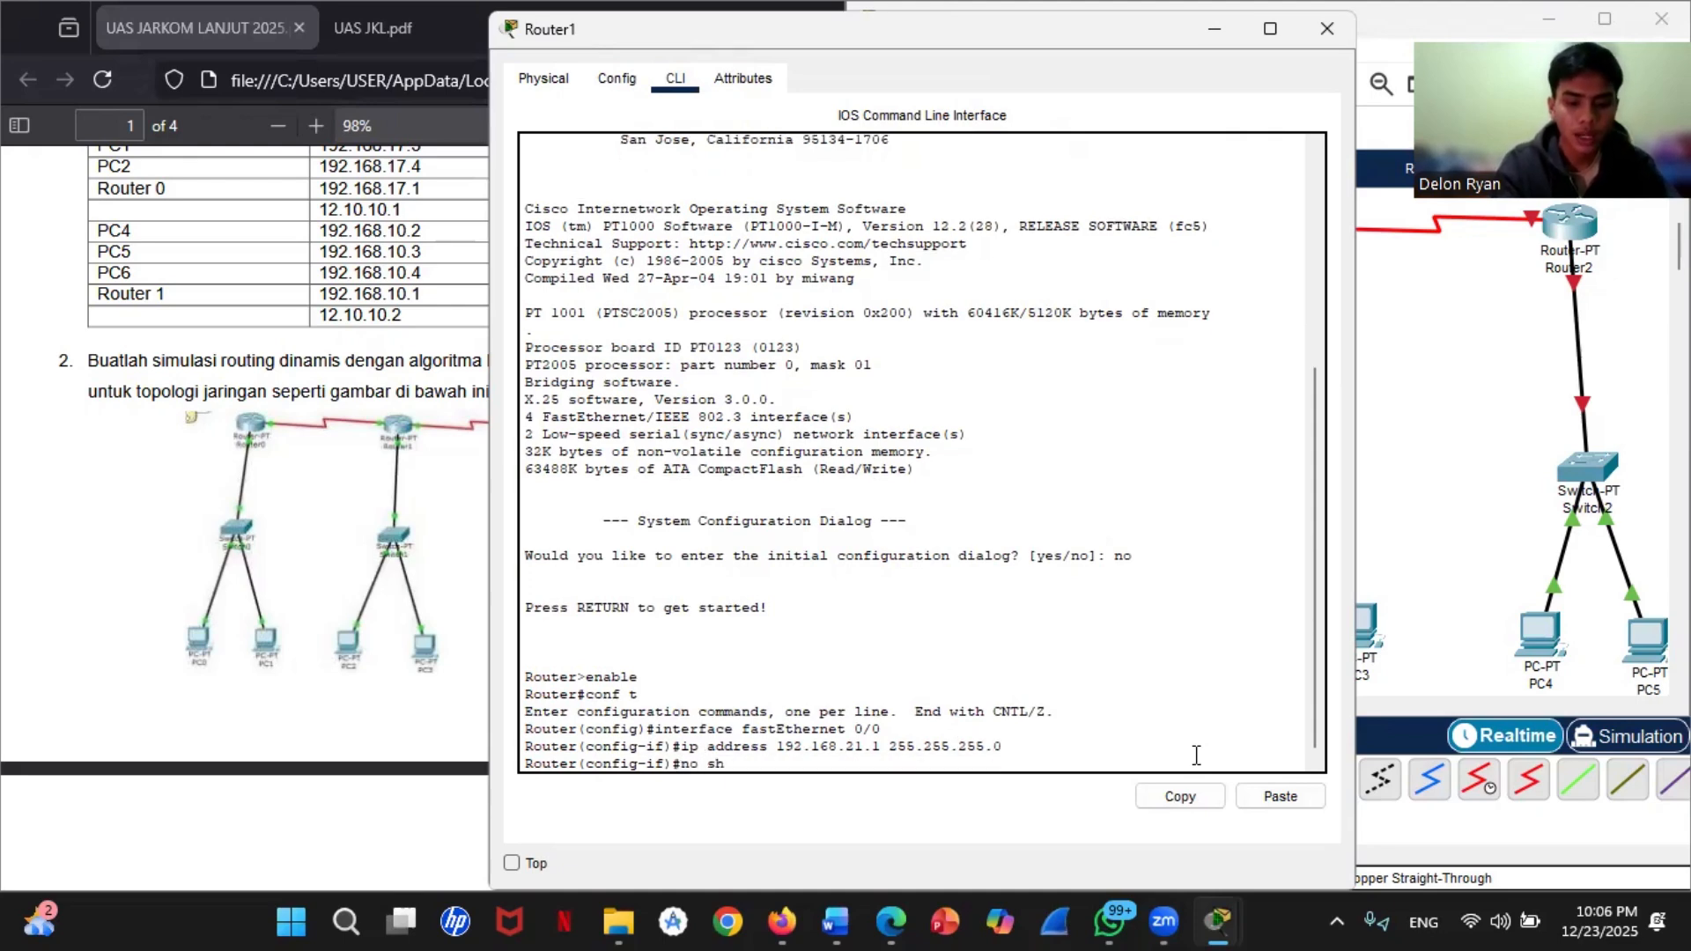
type("utdown")
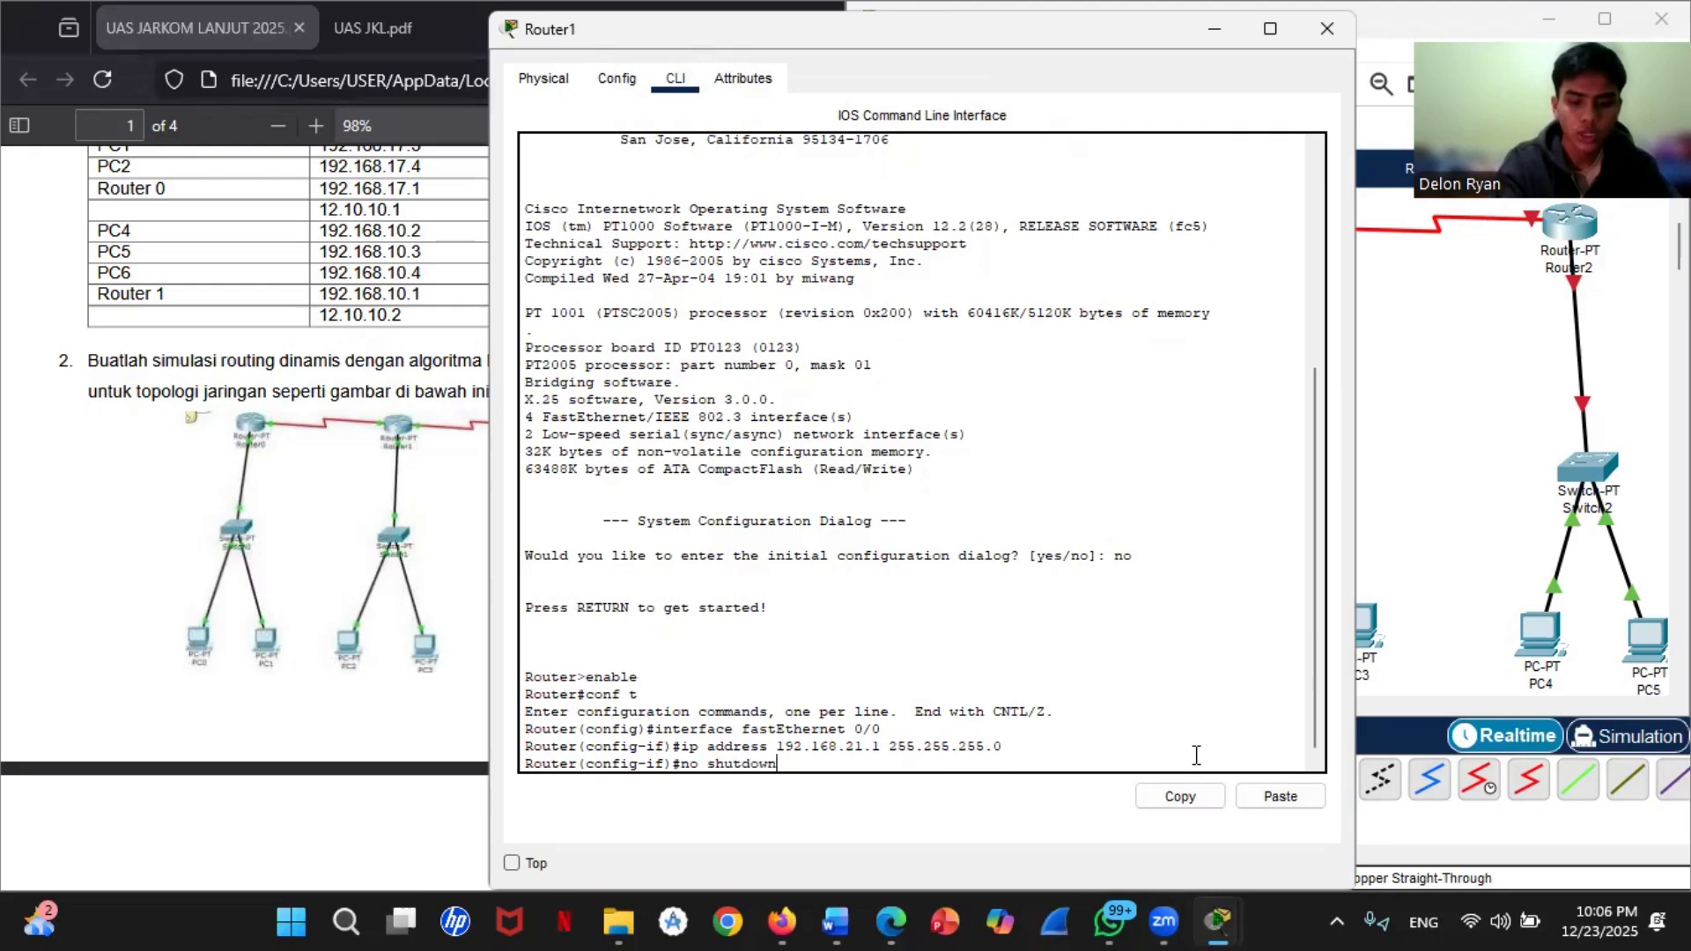
key("Return")
type("exit")
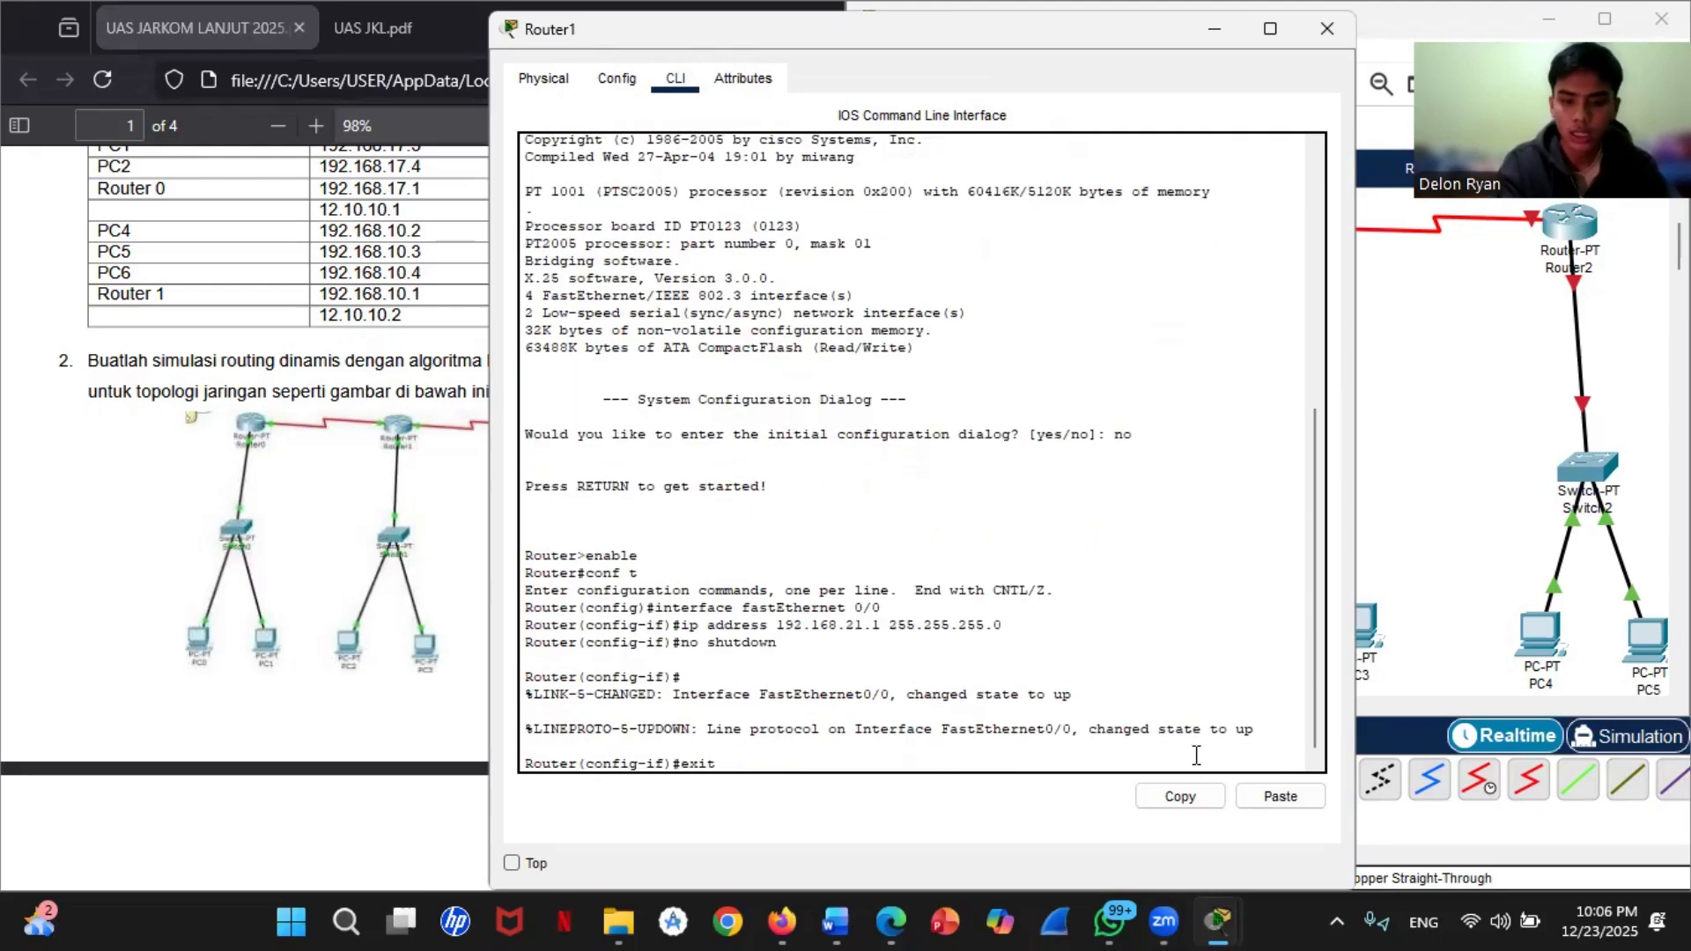
key("Return")
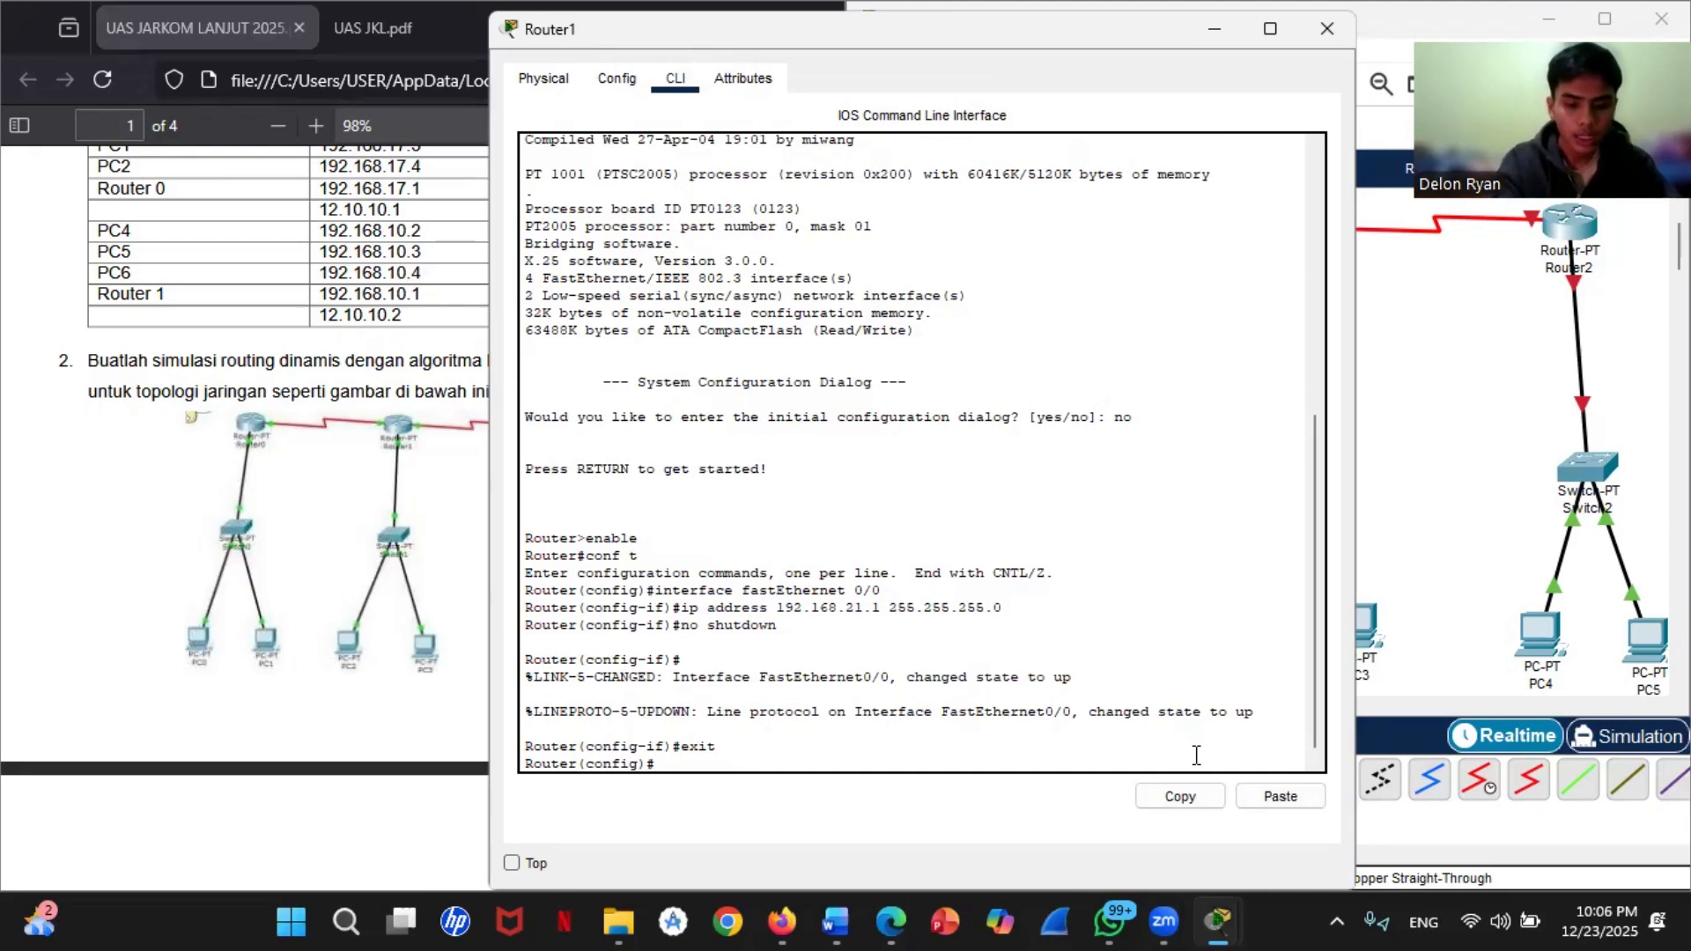
Step: Assign IP address 10.0.0.2 with mask 255.0.0.0 to Router1's serial 2/0 interface
type("interface")
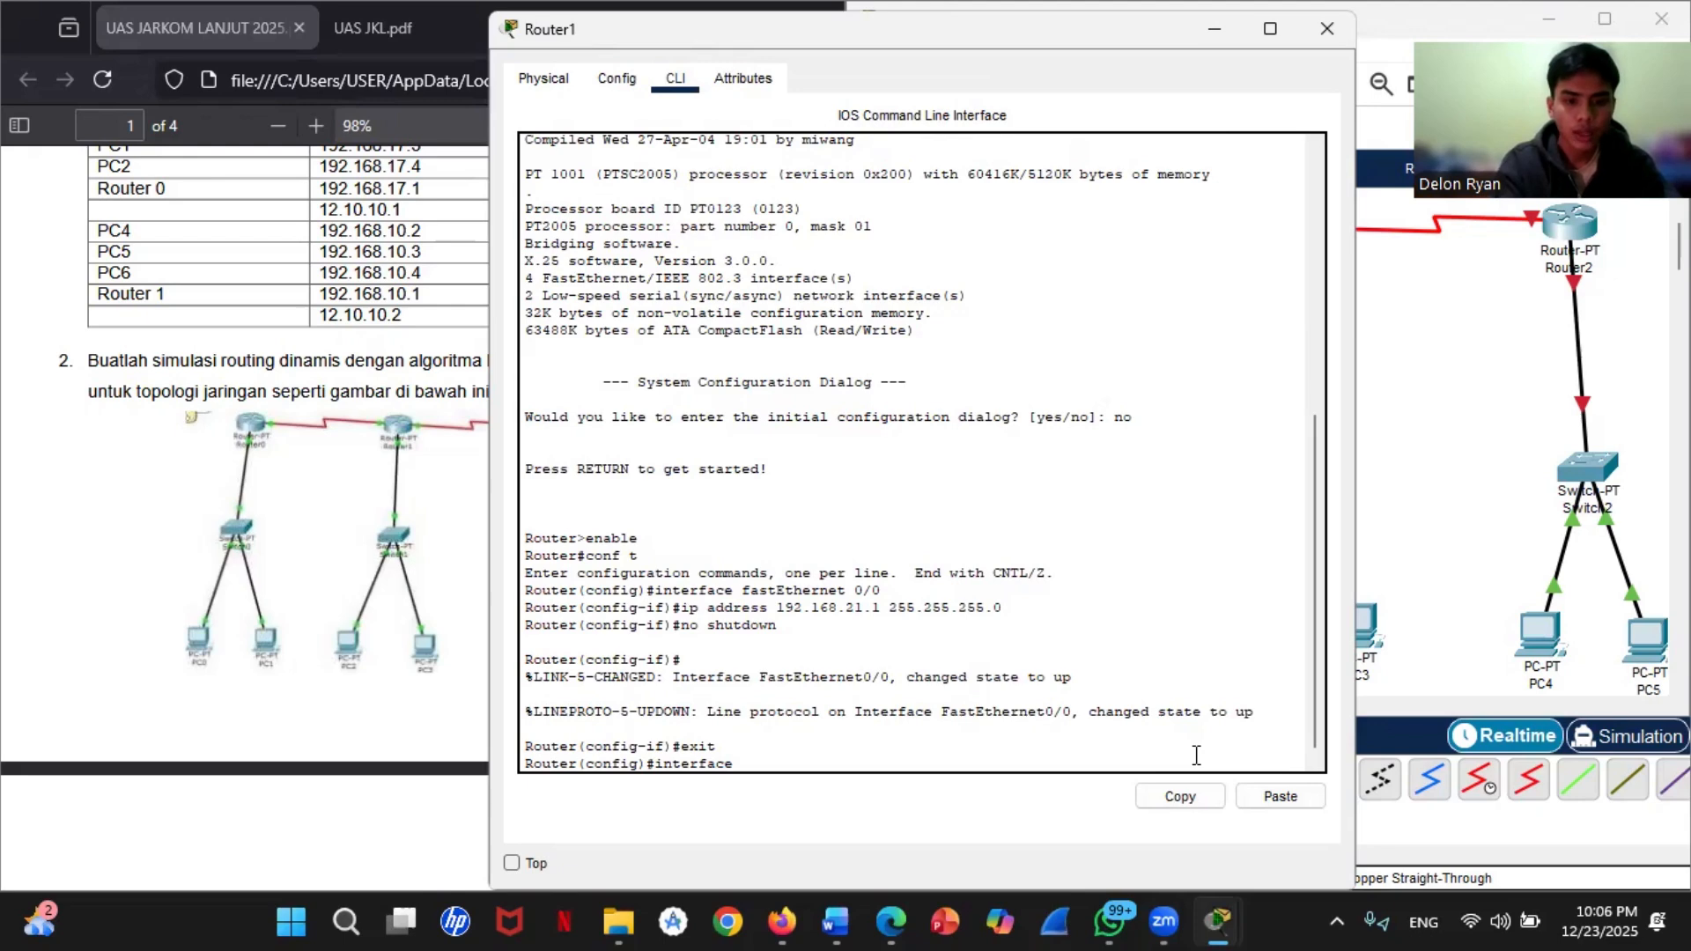
type(" serial")
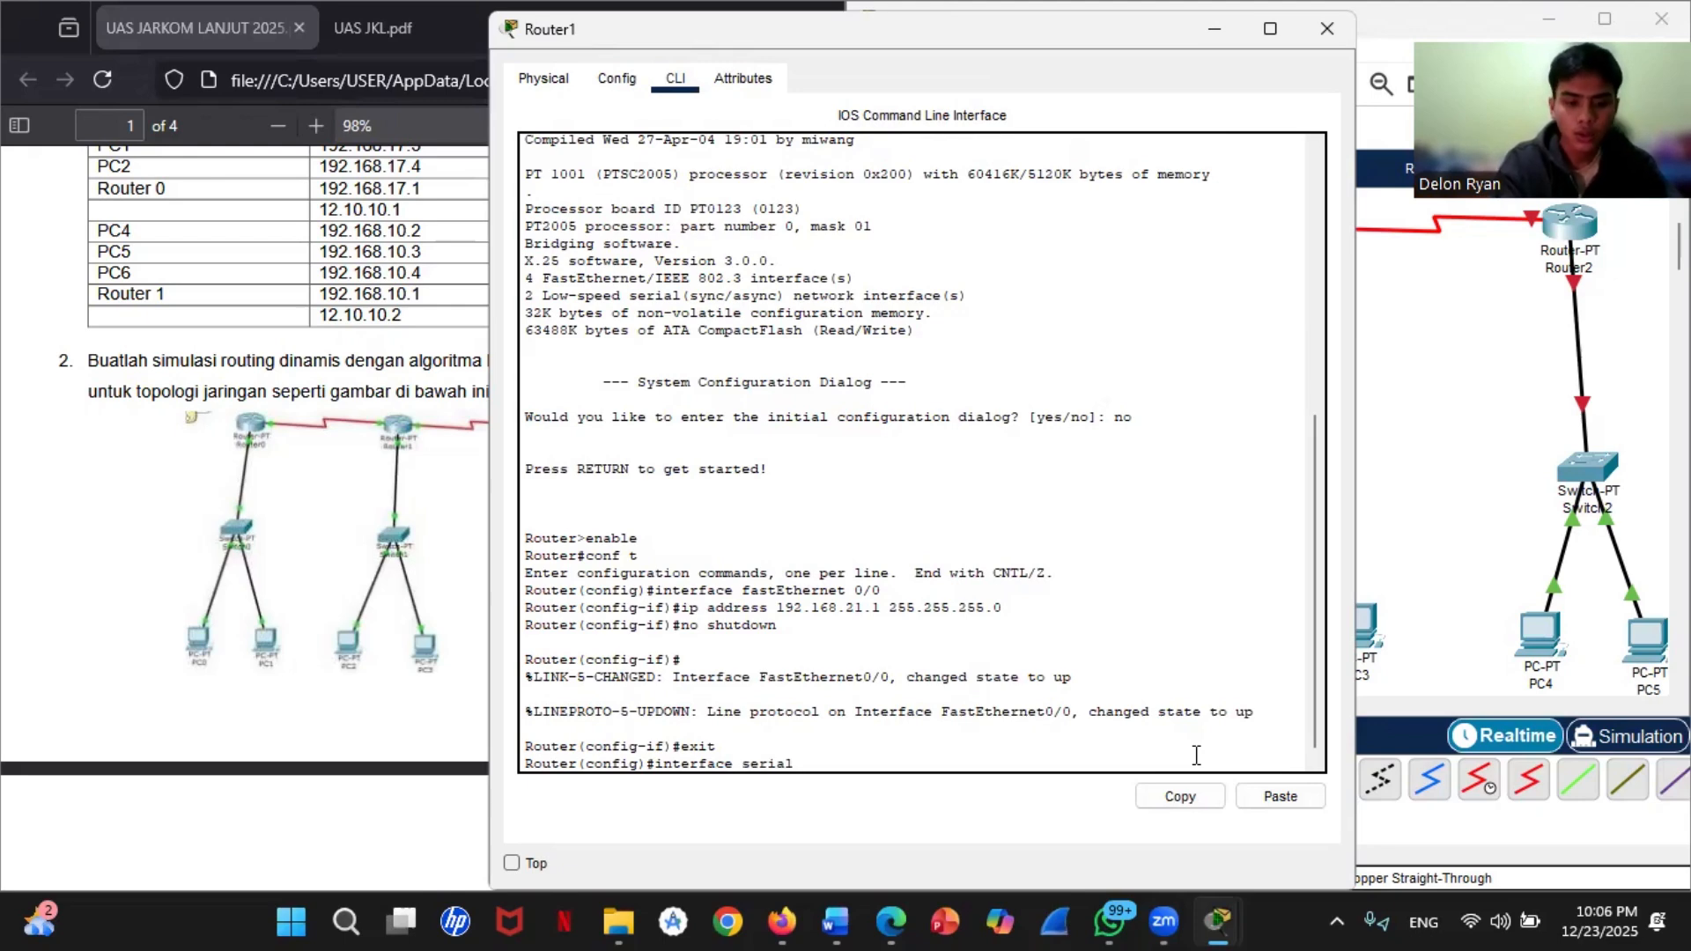
type(" 2/0")
key("Return")
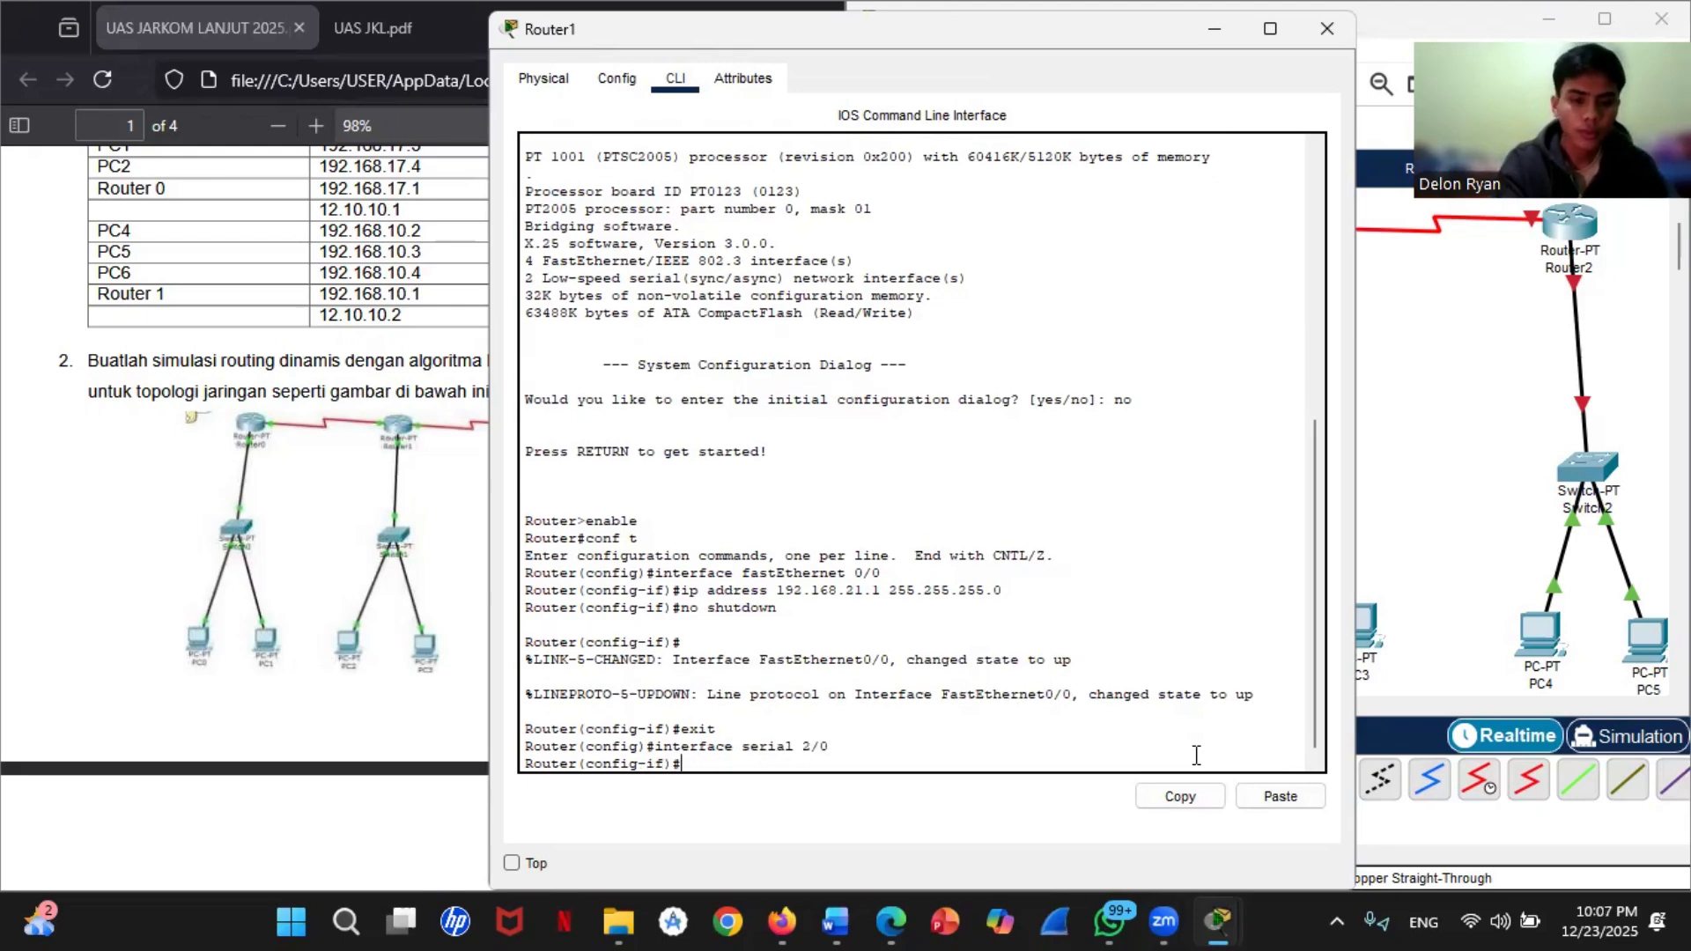
type("ipp")
key("BackSpace")
key("BackSpace")
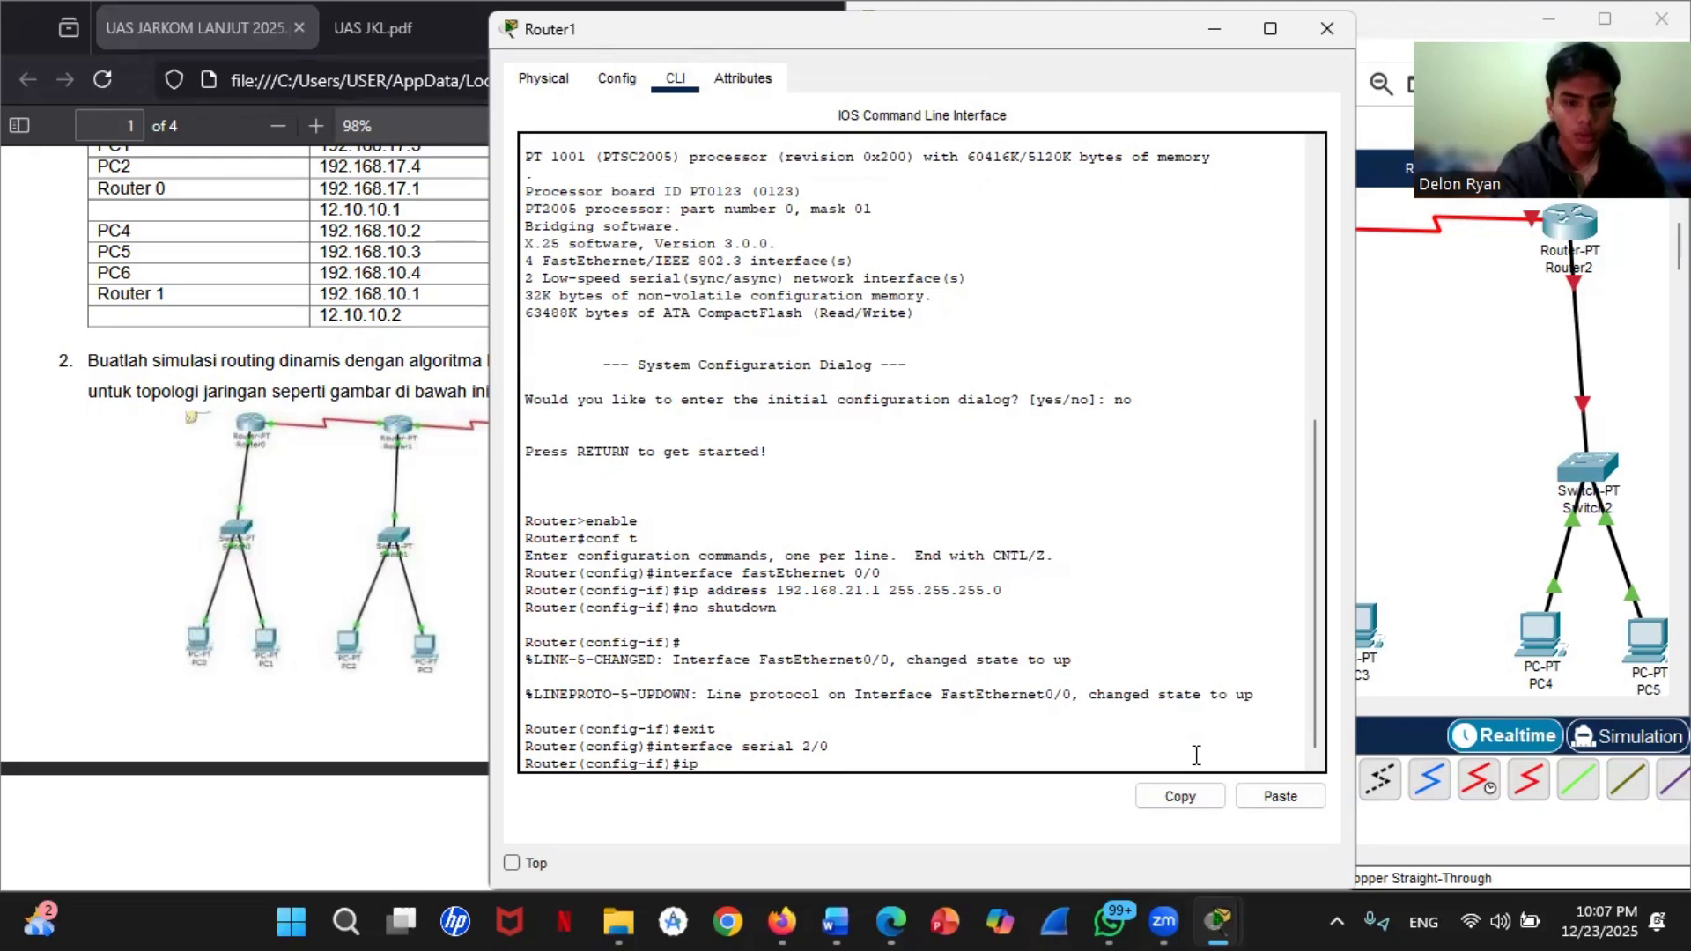
type("address ")
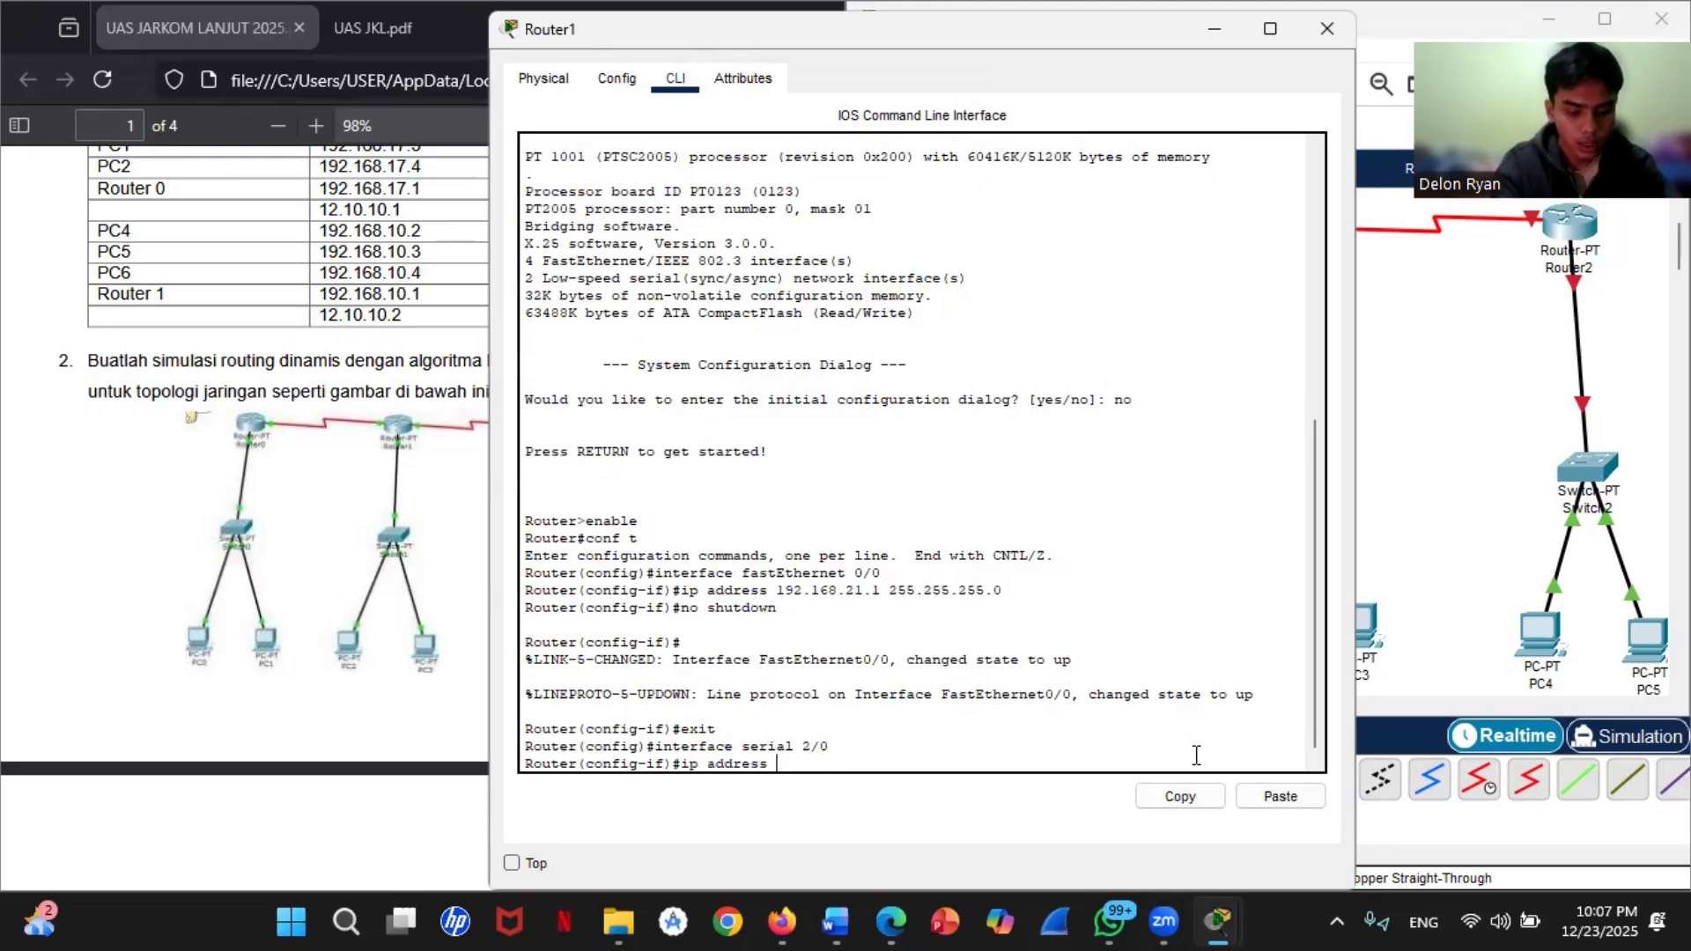
type("10.0.0.1")
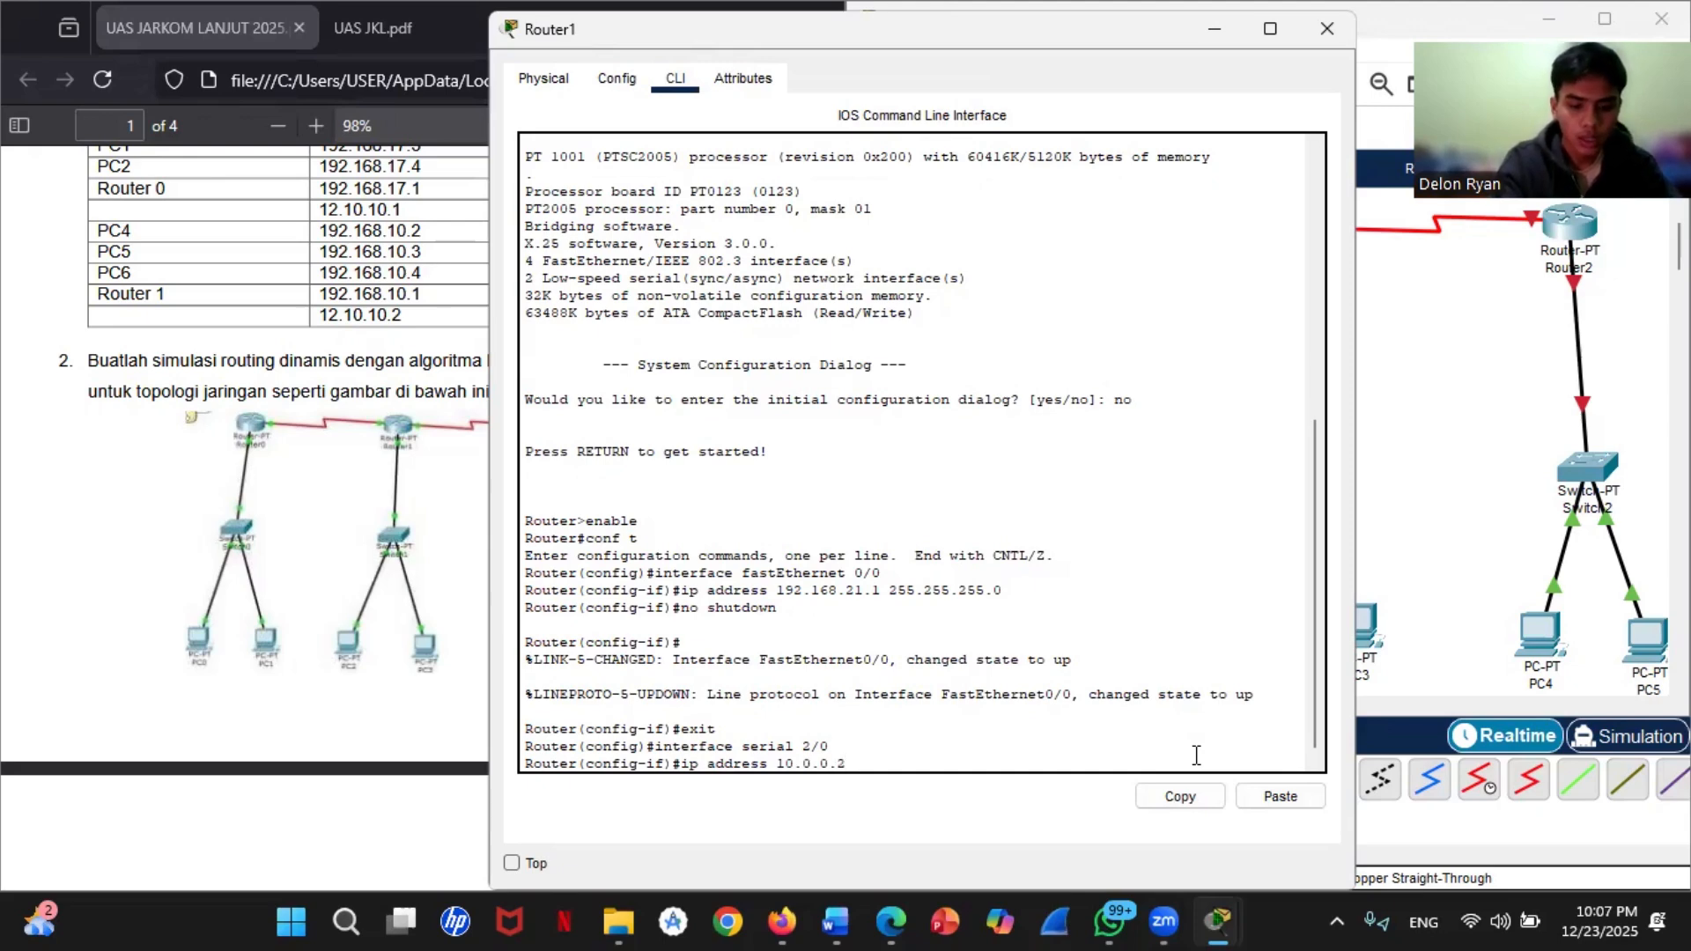
type(" 255")
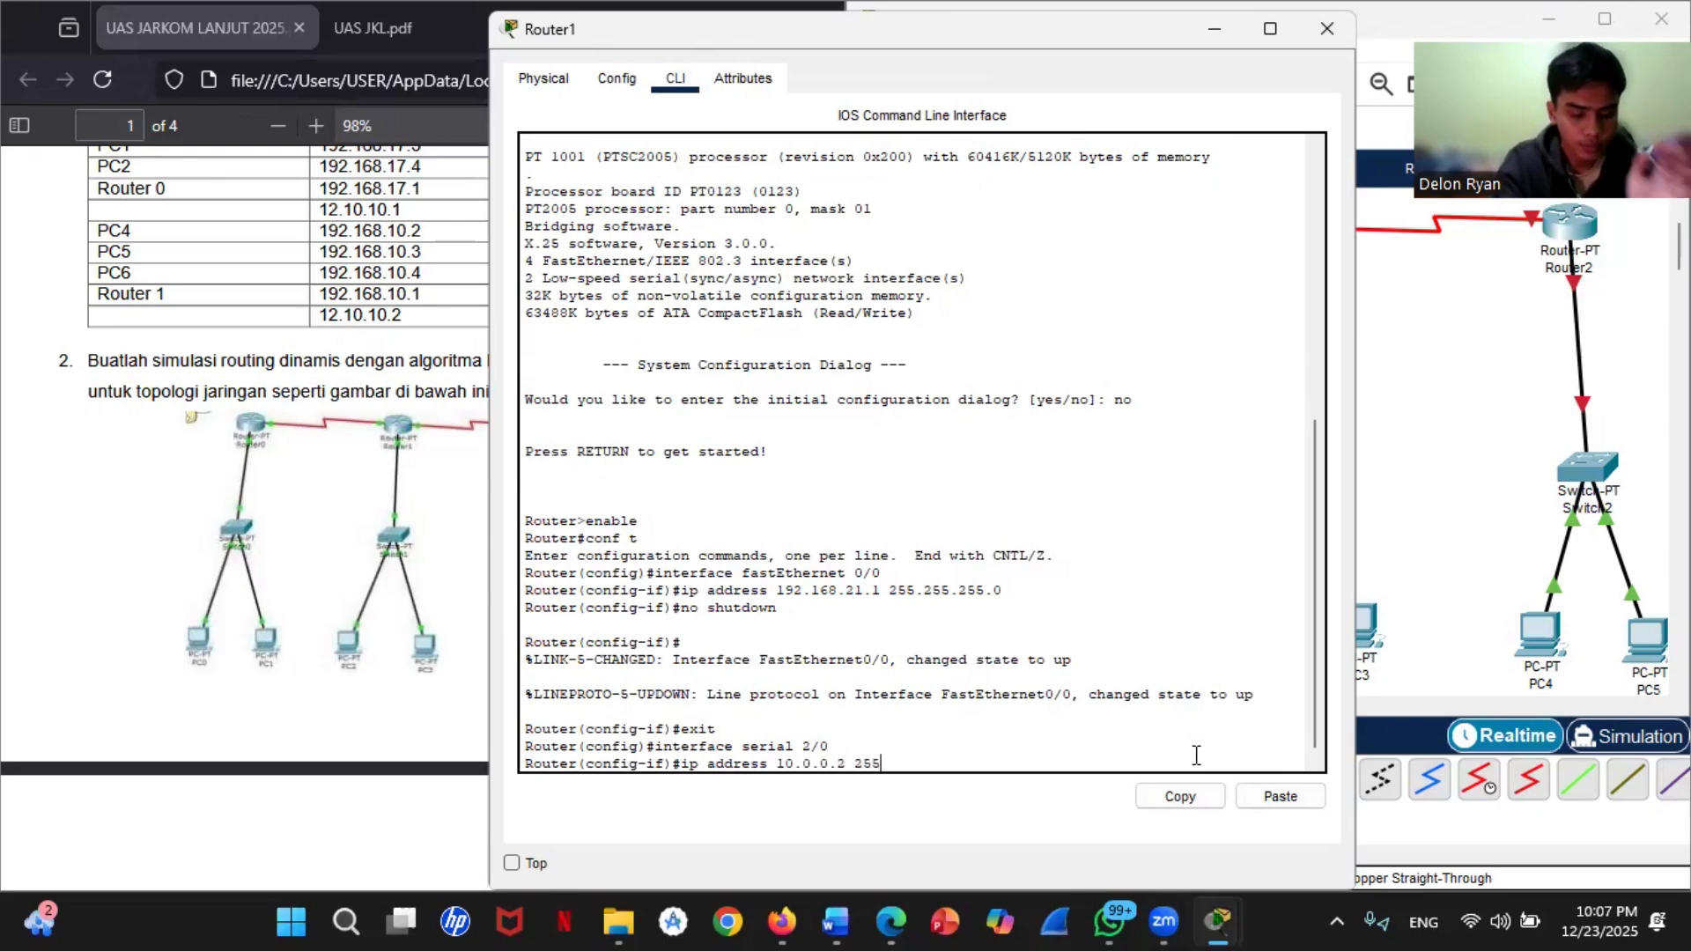
type(".0.0.0")
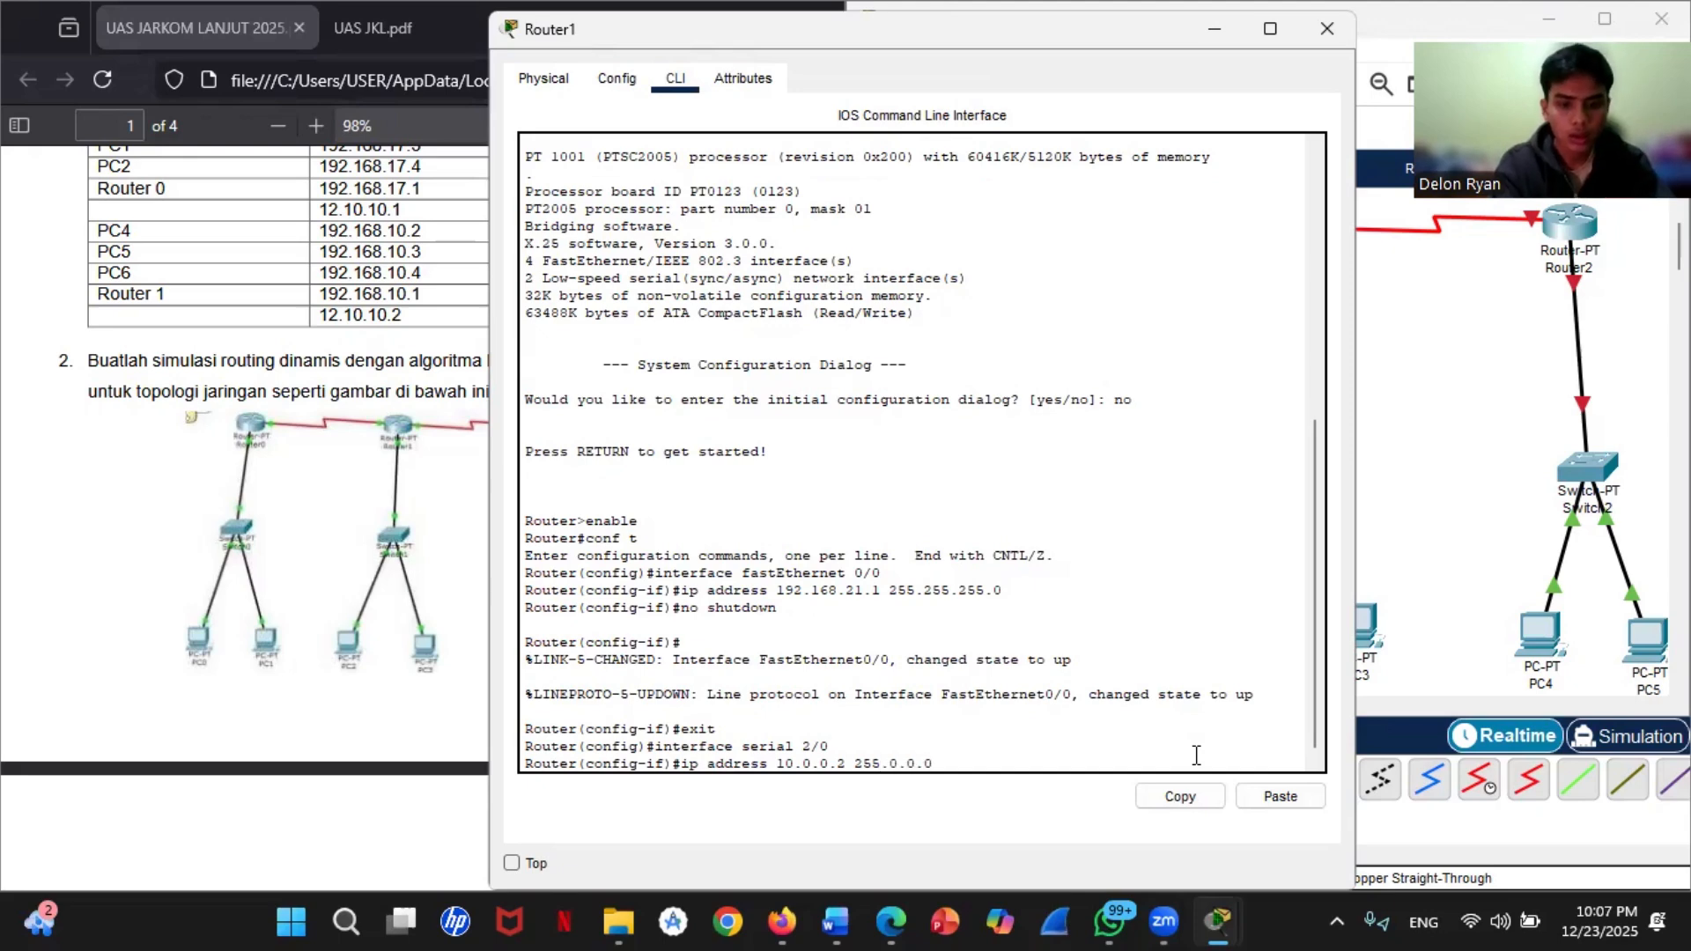
key("Return")
Step: Enable Router1's serial 2/0 interface with no shutdown and exit to global configuration mode
type("no ")
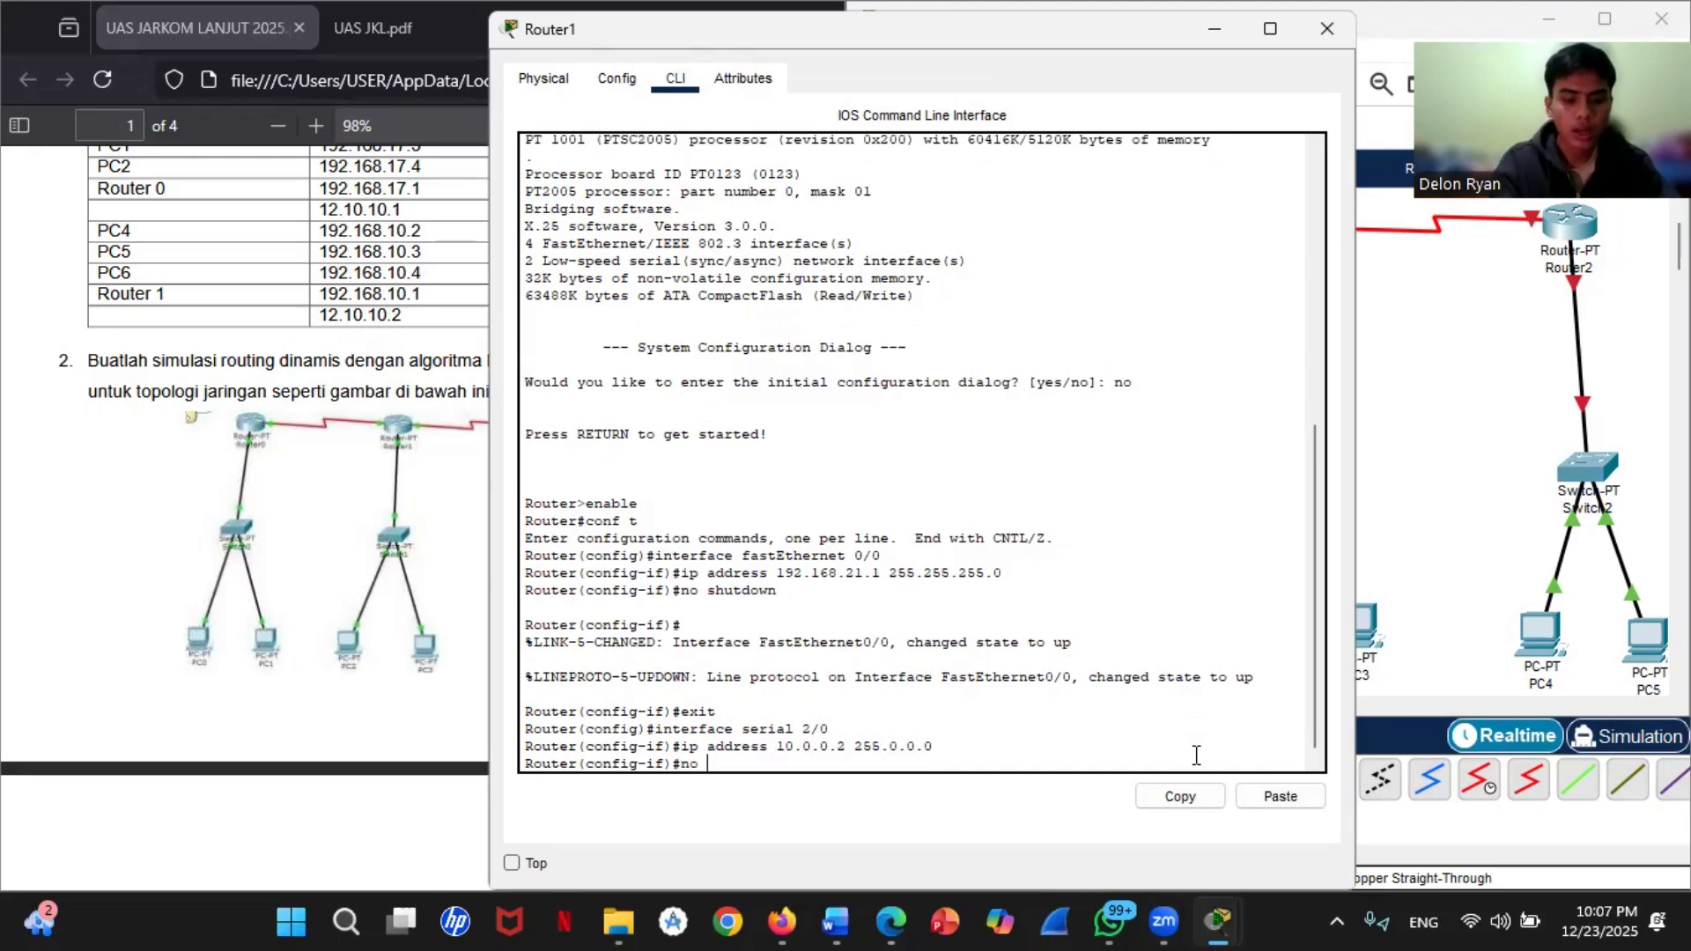
type("shutdown")
key("Return")
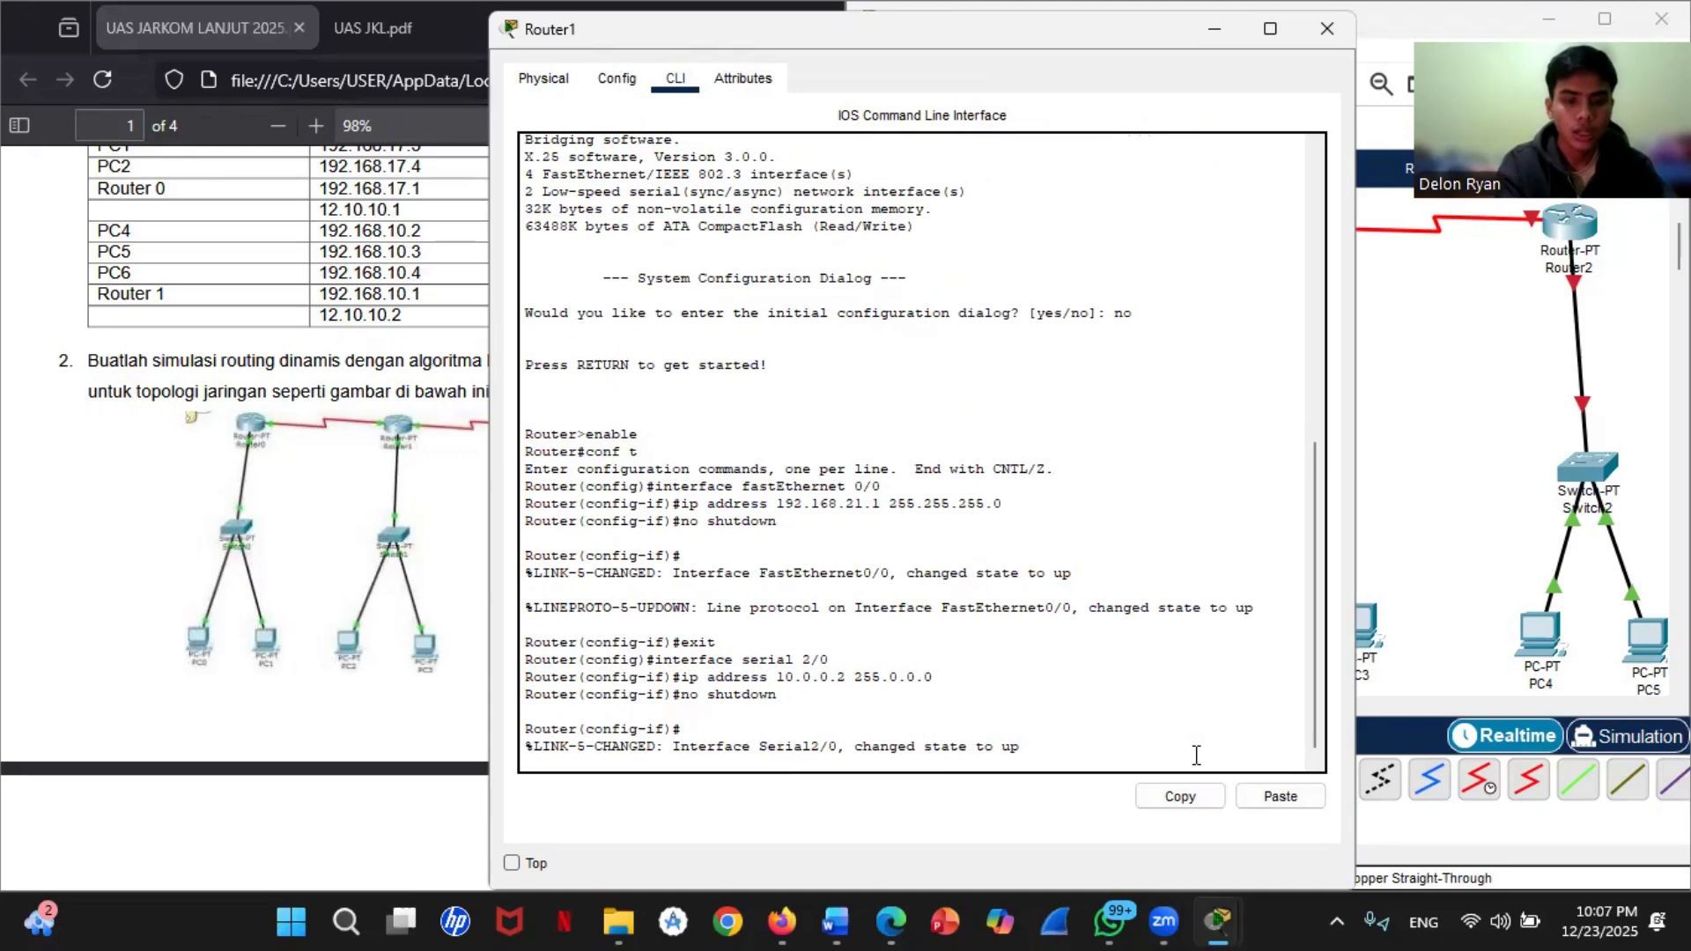
type("exit")
key("Return")
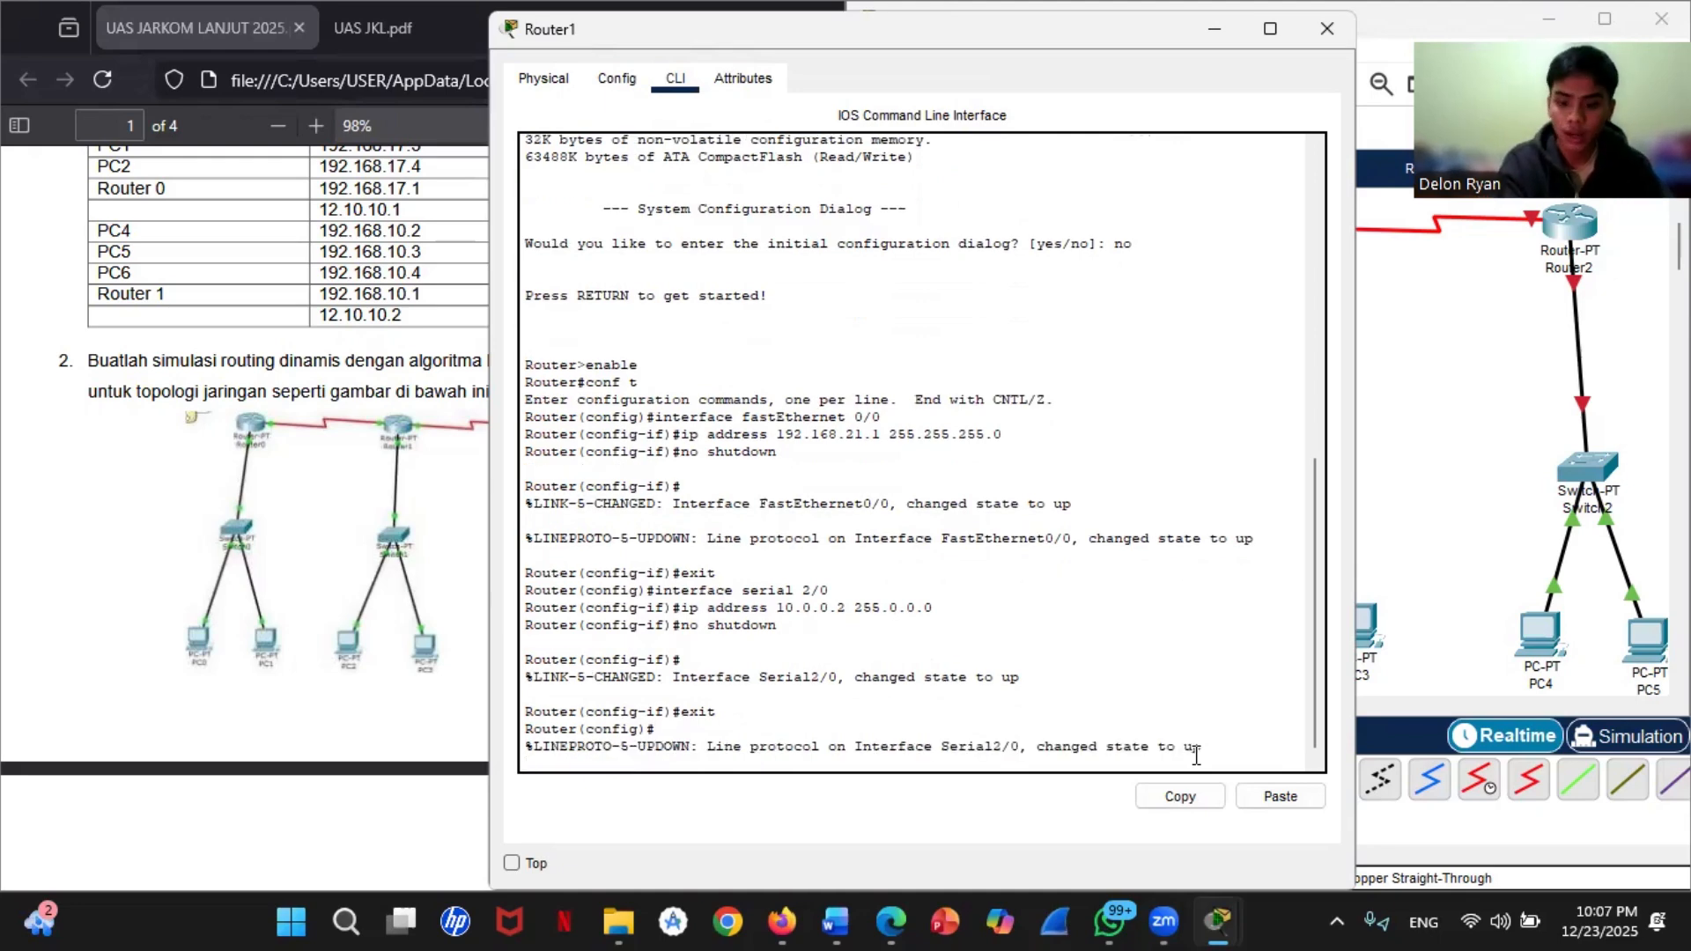
key("Return")
Step: Assign IP address 11.0.0.1 with mask 255.0.0.0 to Router1's serial 3/0 interface
type("iner")
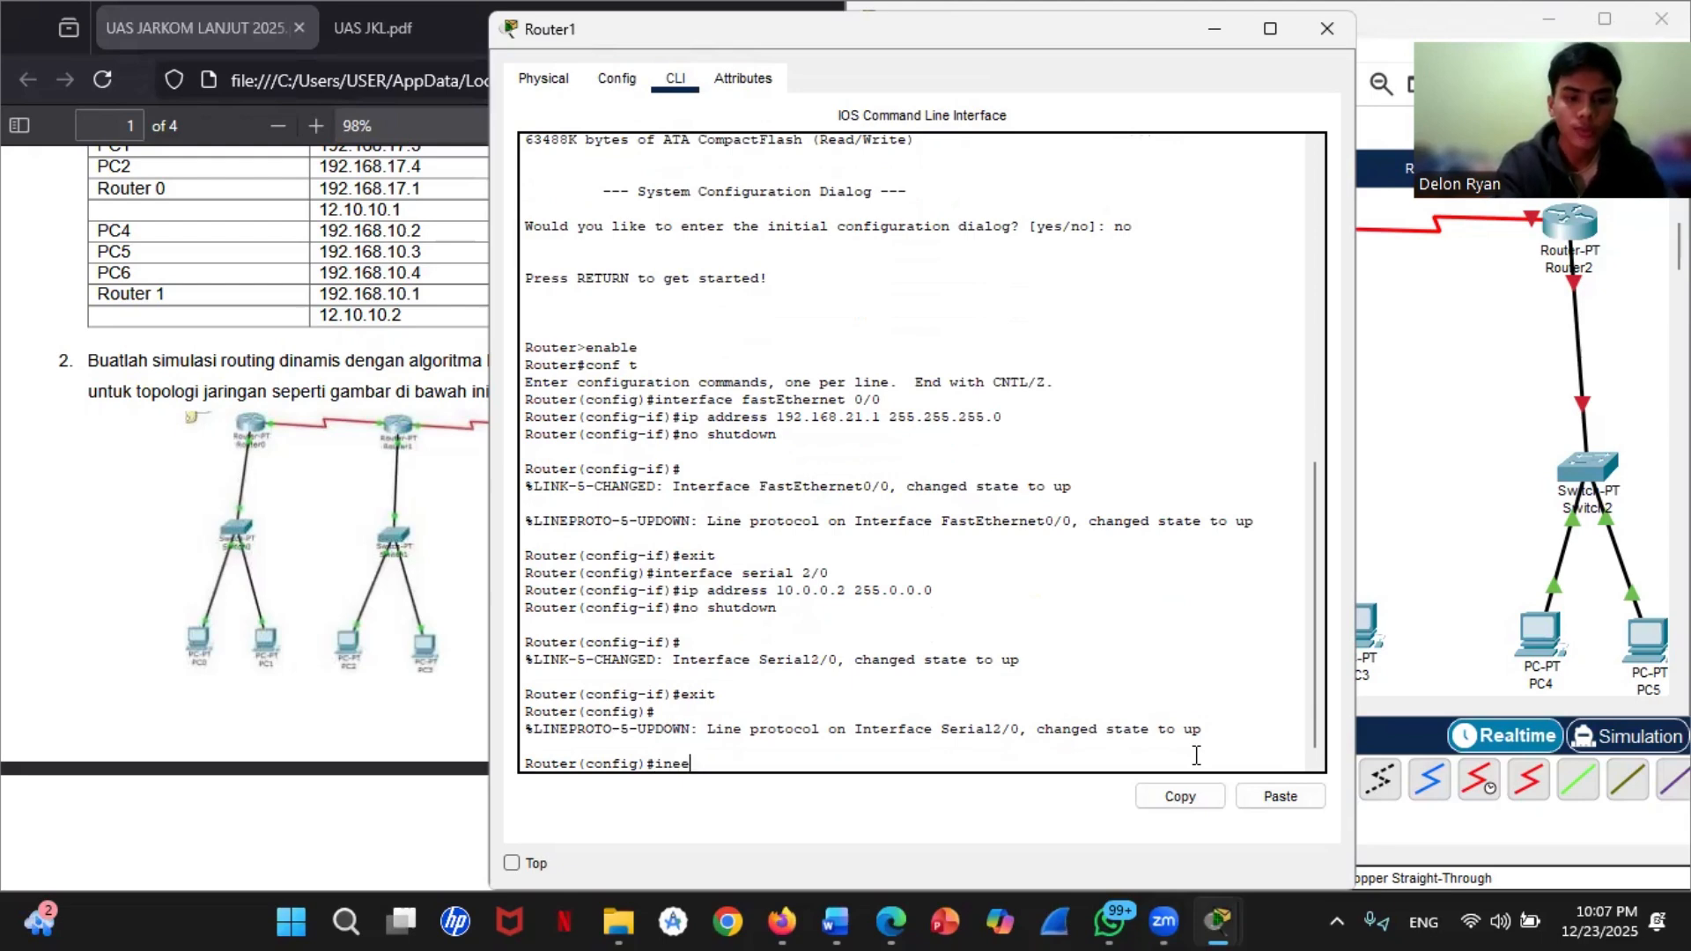
key("BackSpace")
type("ter")
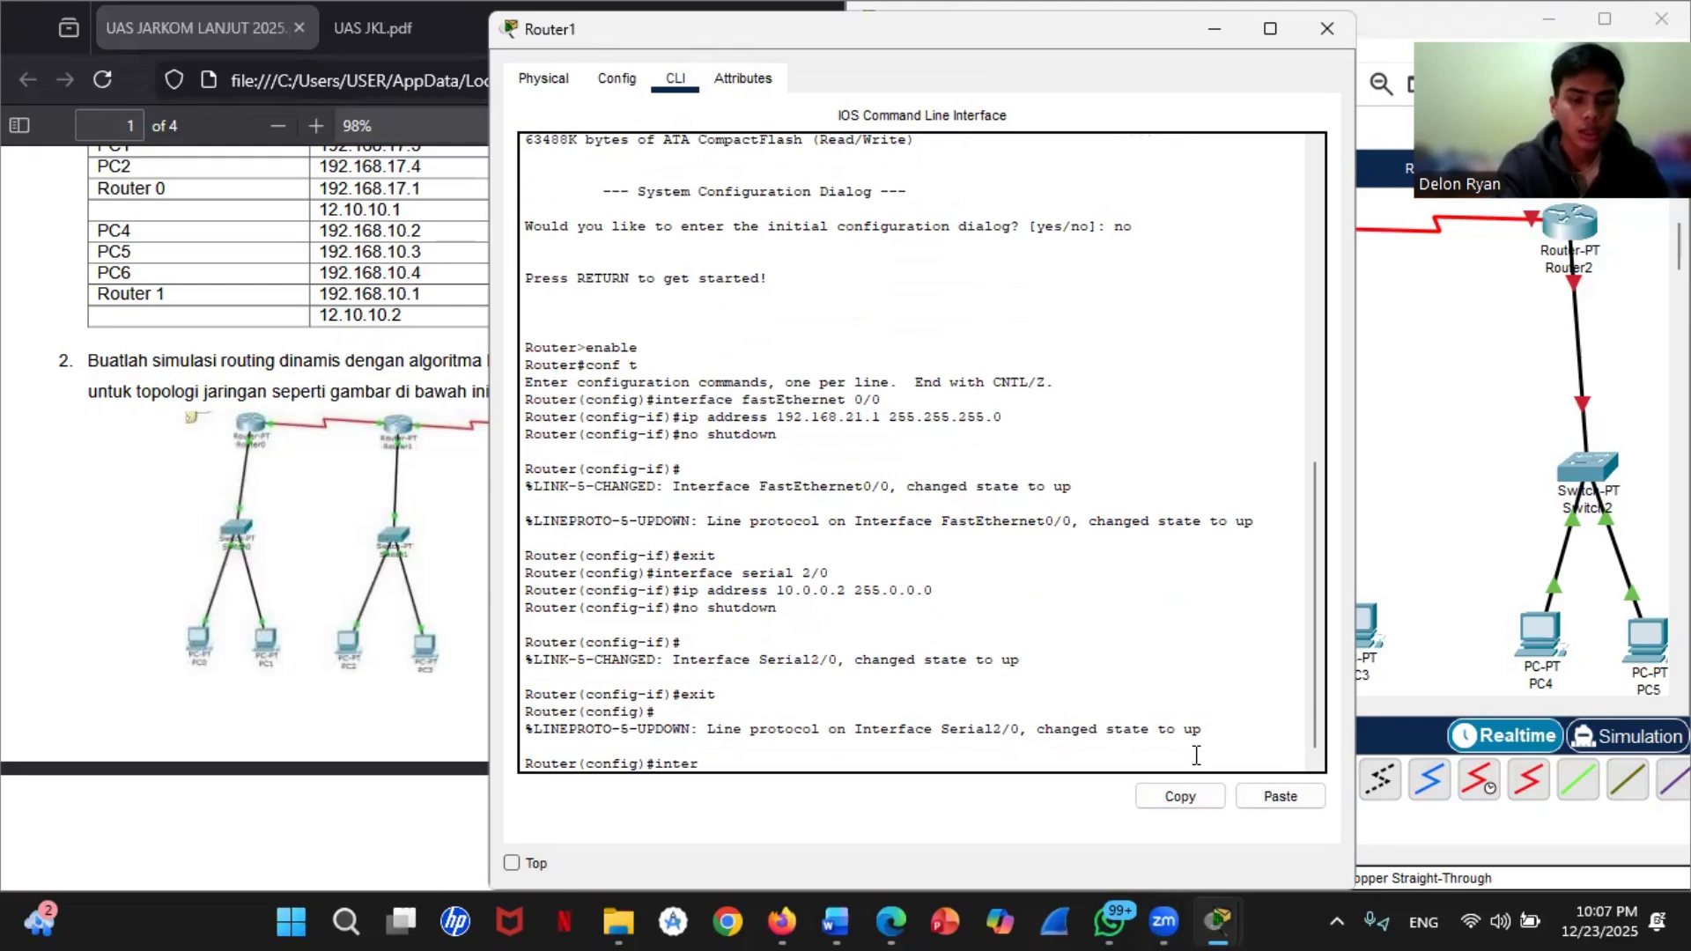
type("face serial")
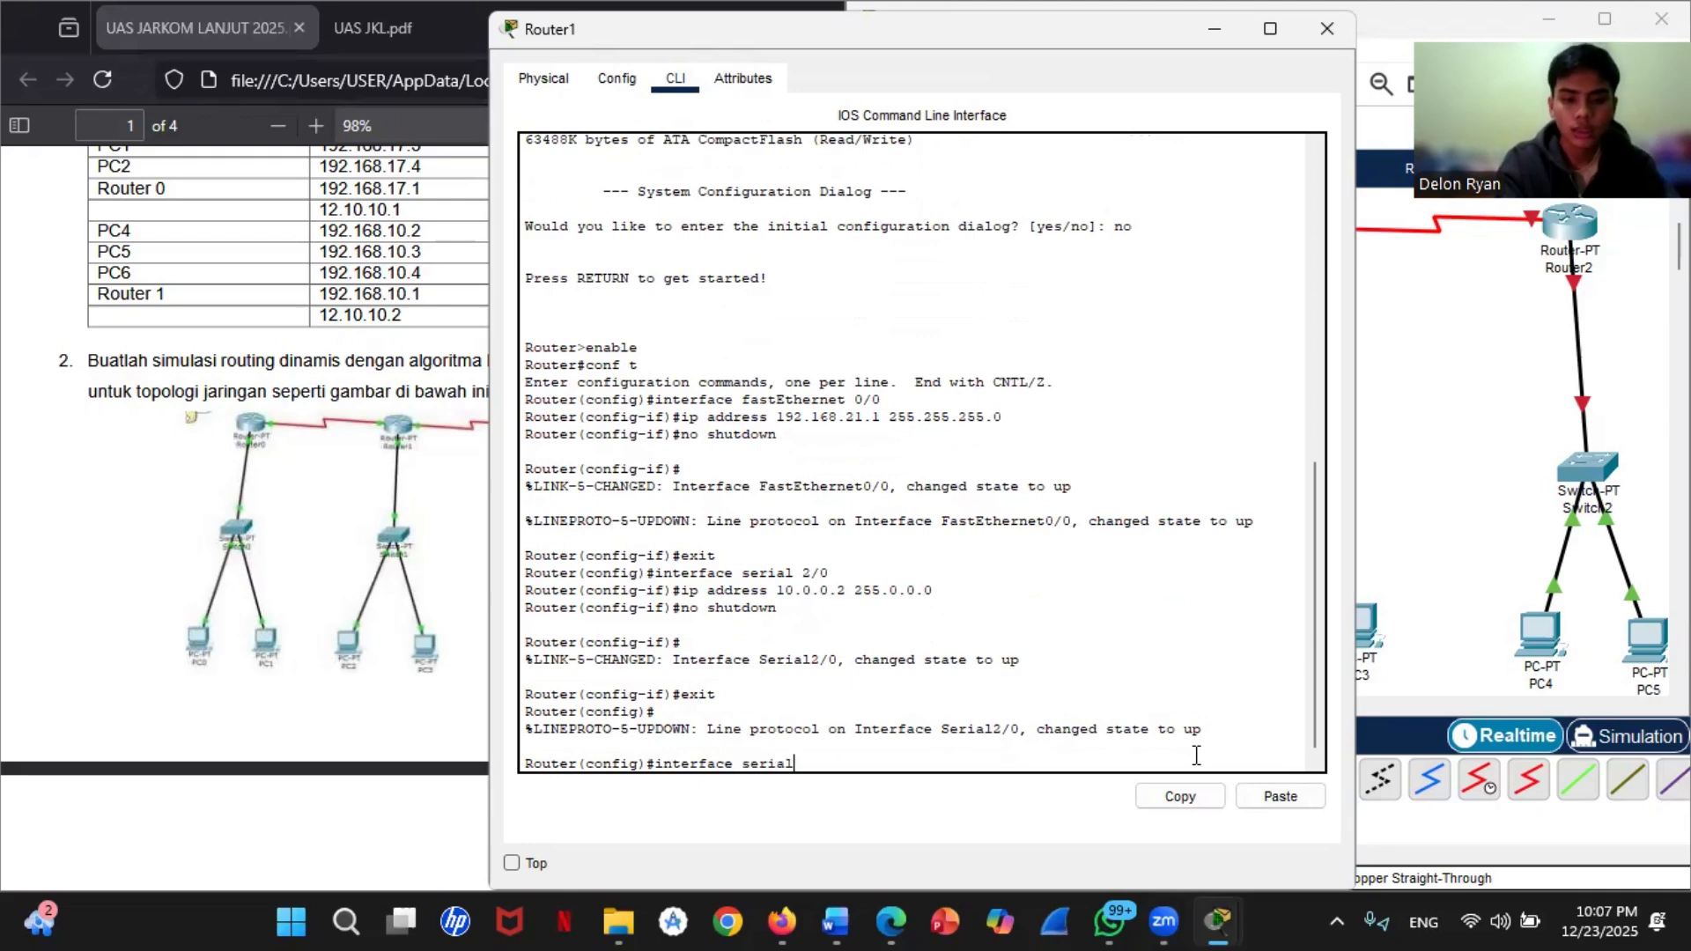
type(" 3/0")
key("Return")
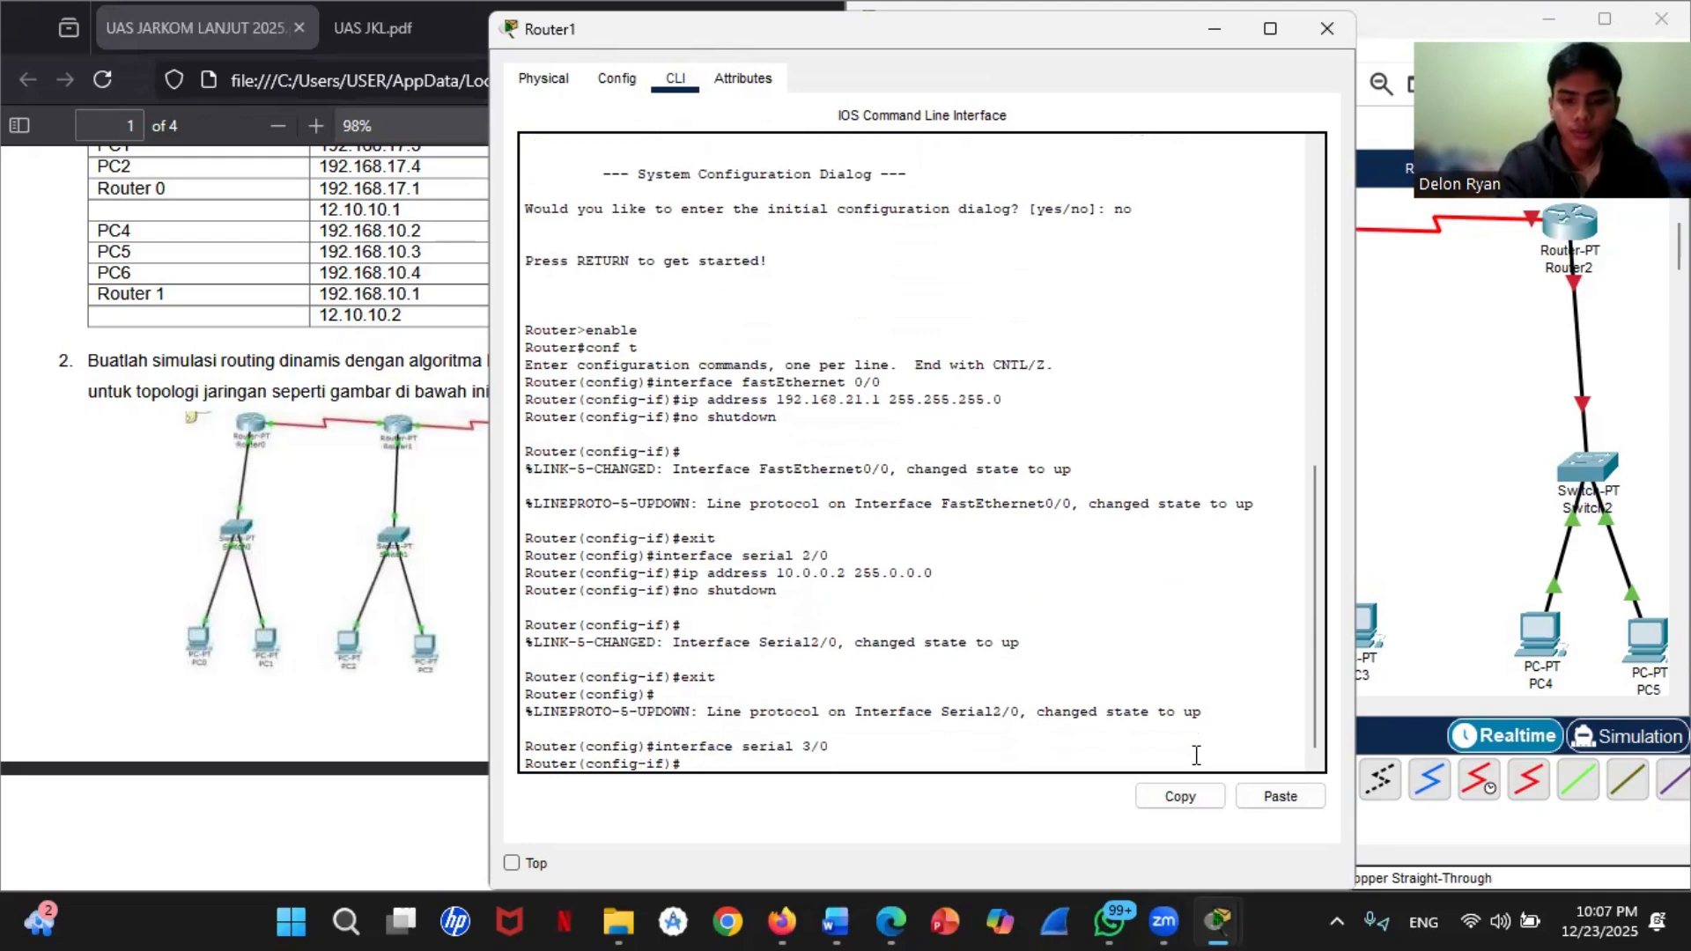
type("ip")
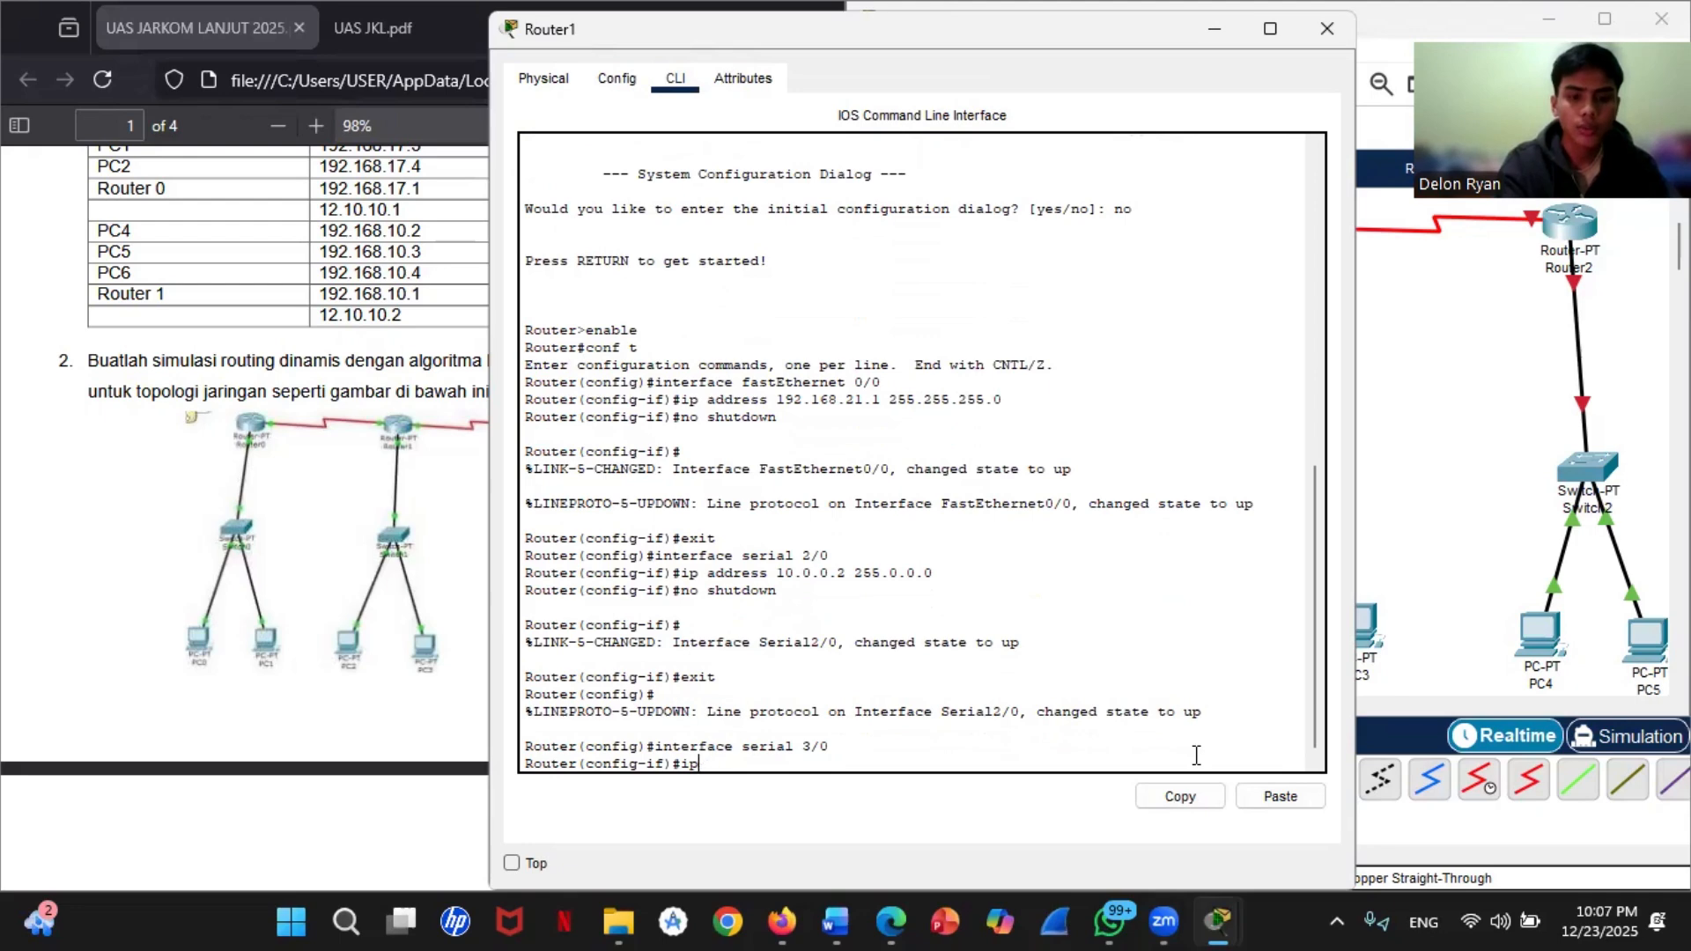
type(" address")
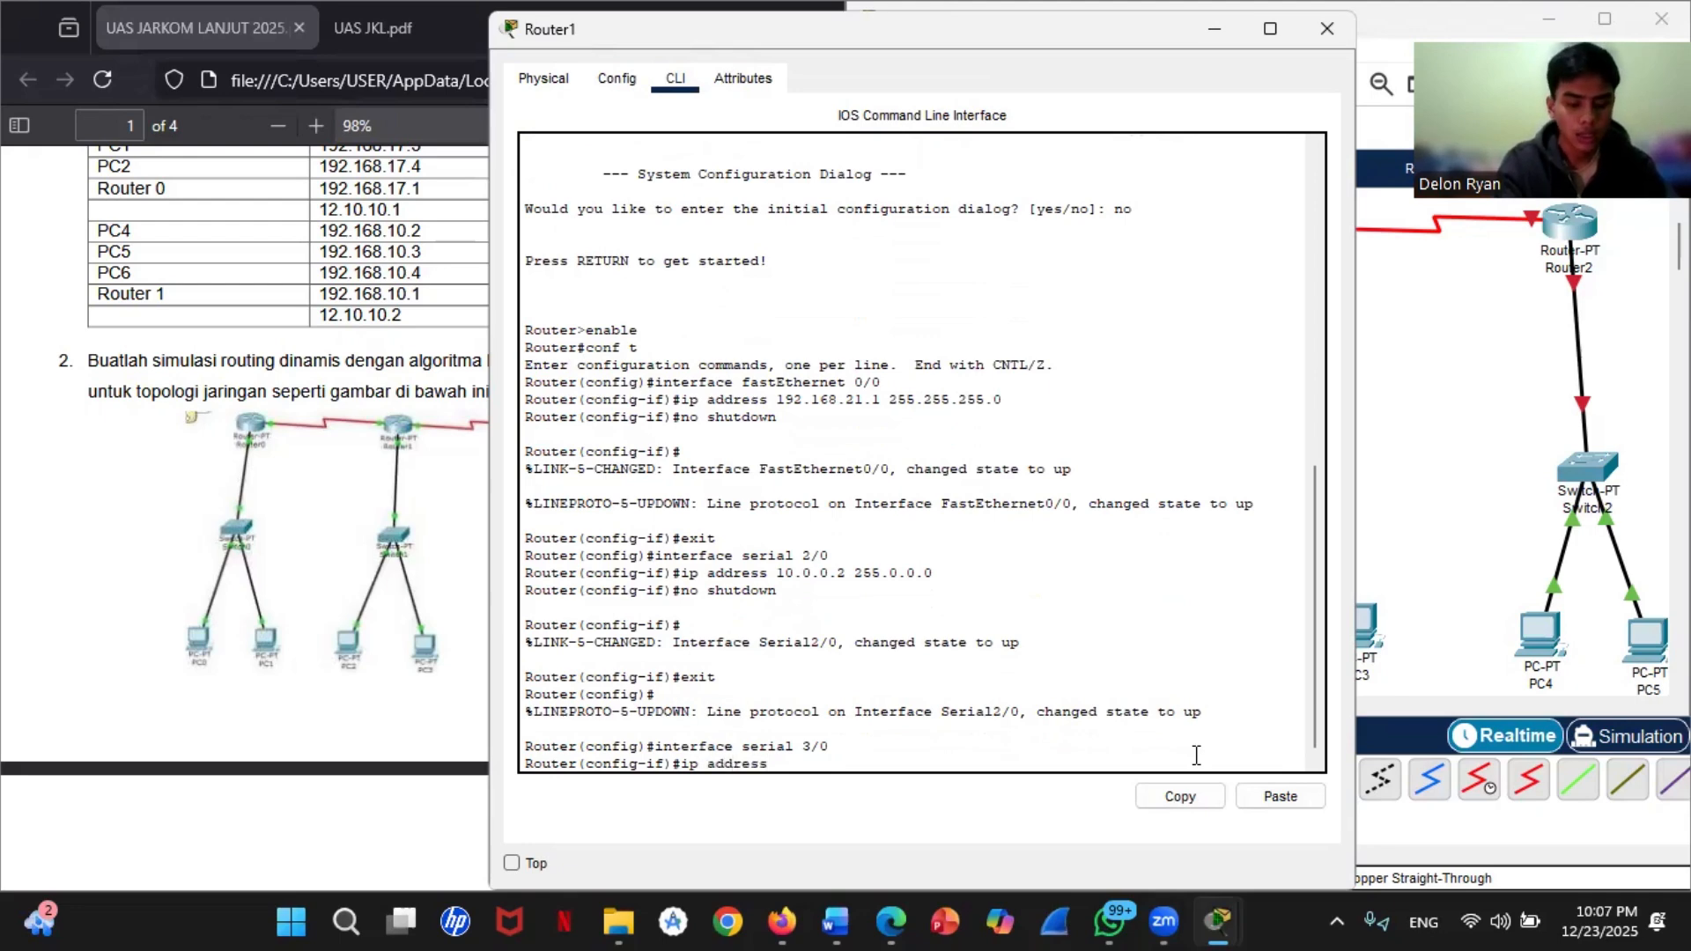
type(" 11")
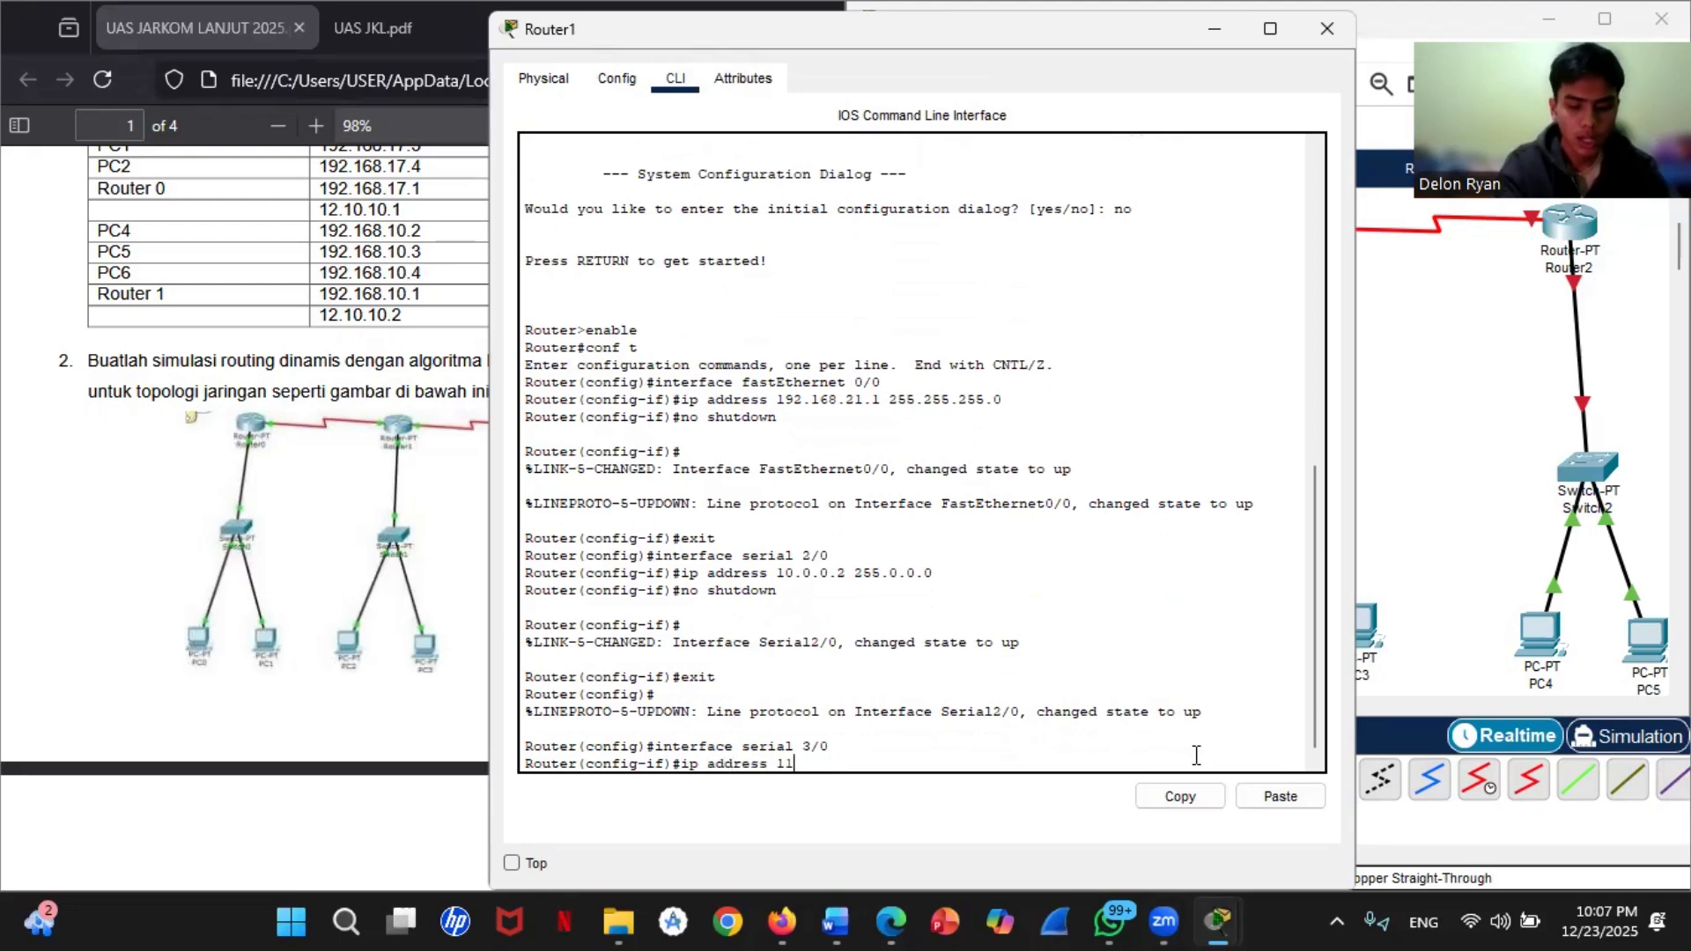
type(".0.0.1")
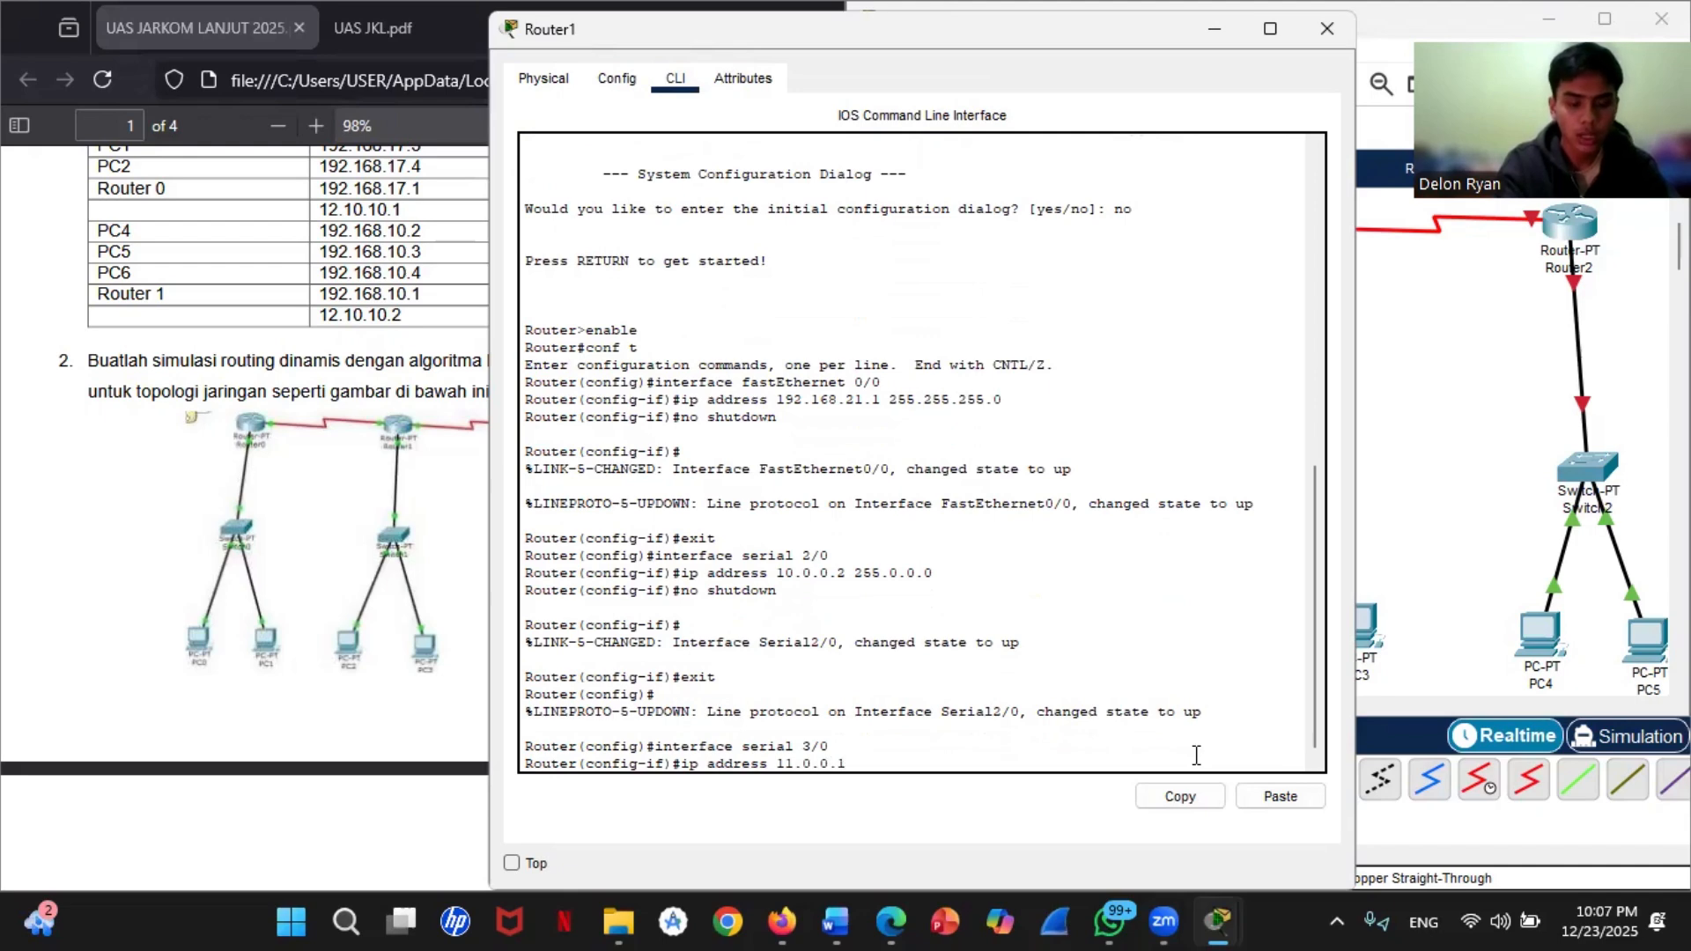
type(" 255.0.0.0")
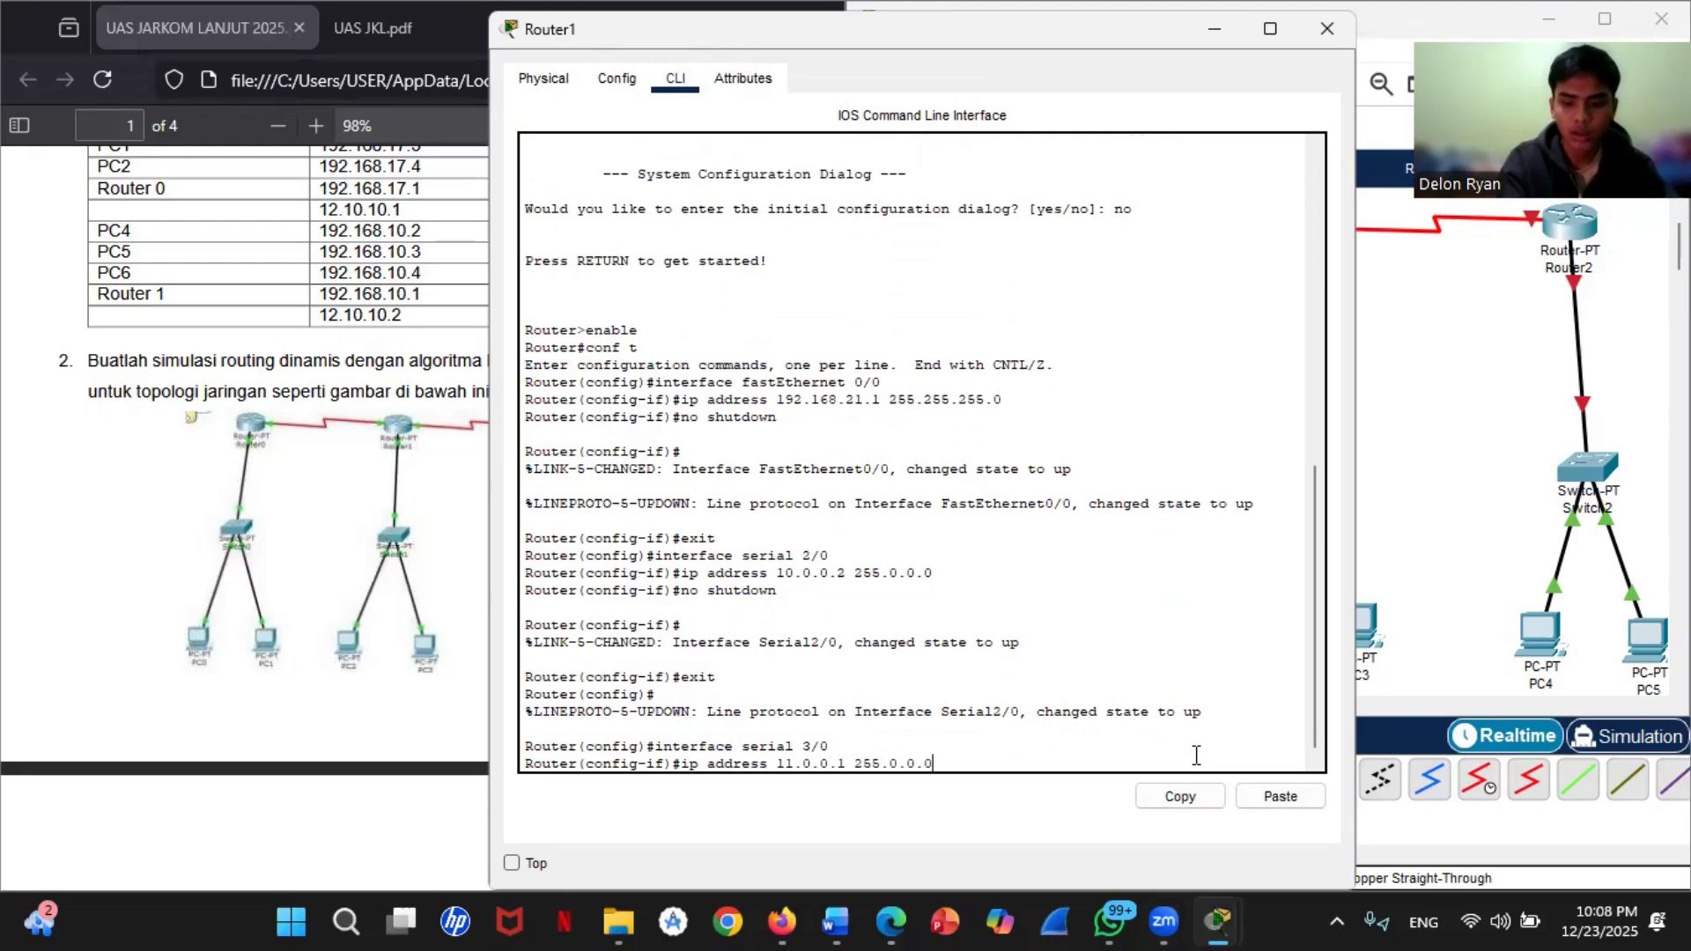
key("Return")
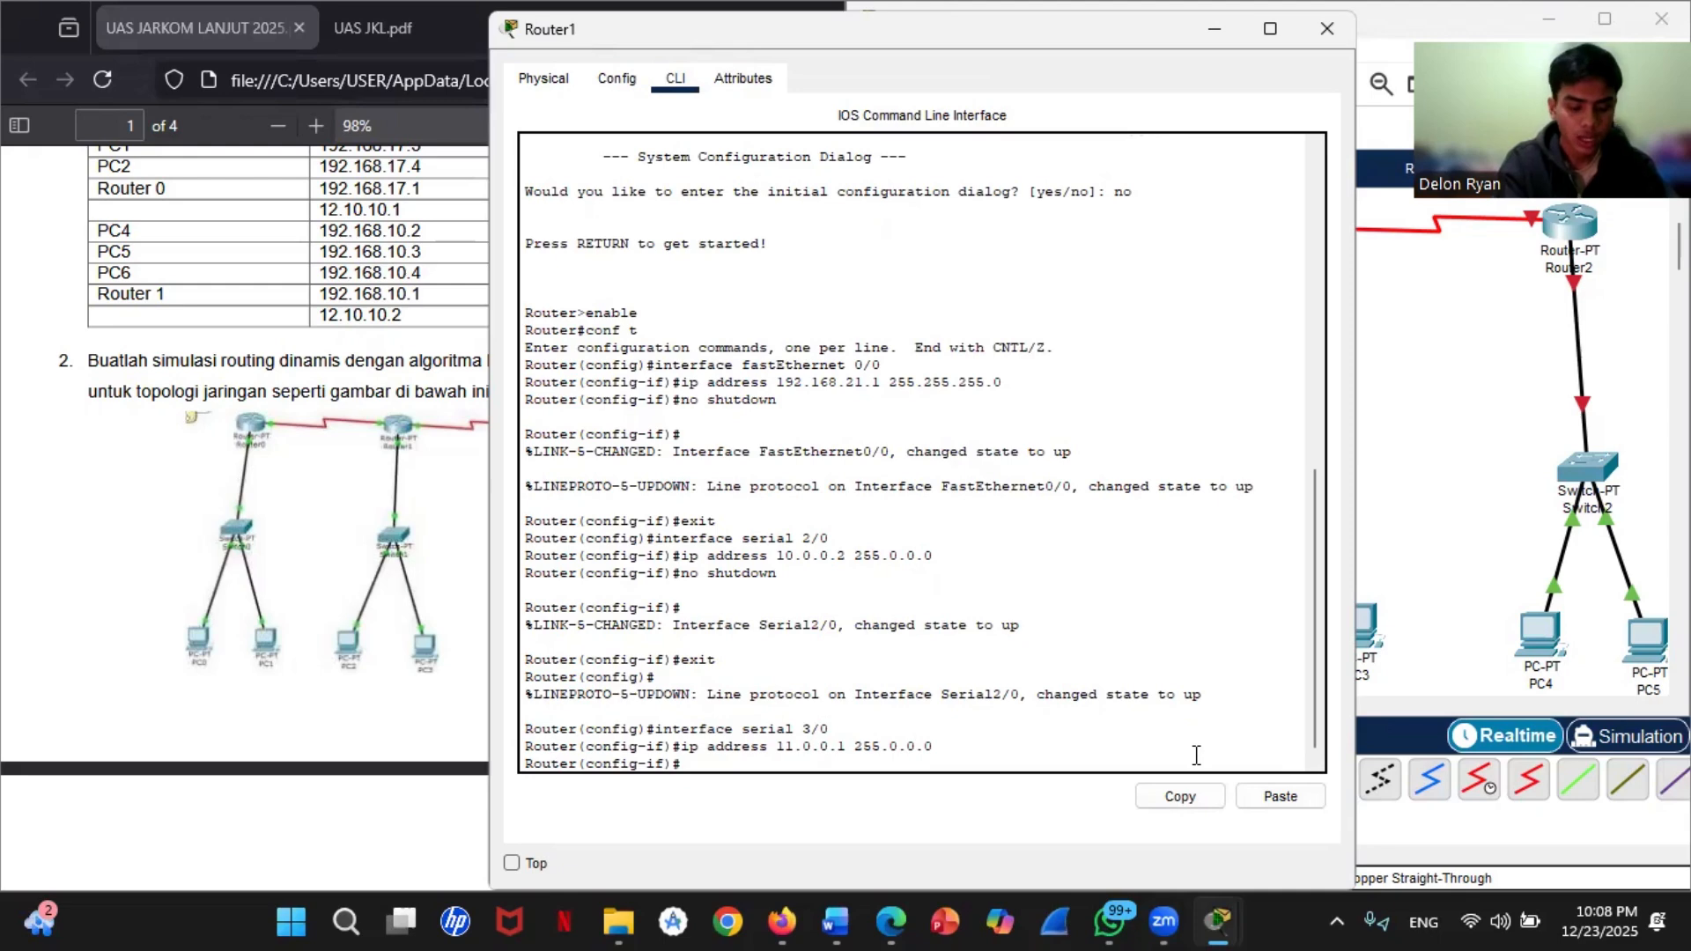
Step: Enable Router1's serial 3/0 interface with no shutdown and exit to global configuration mode
type("no shu")
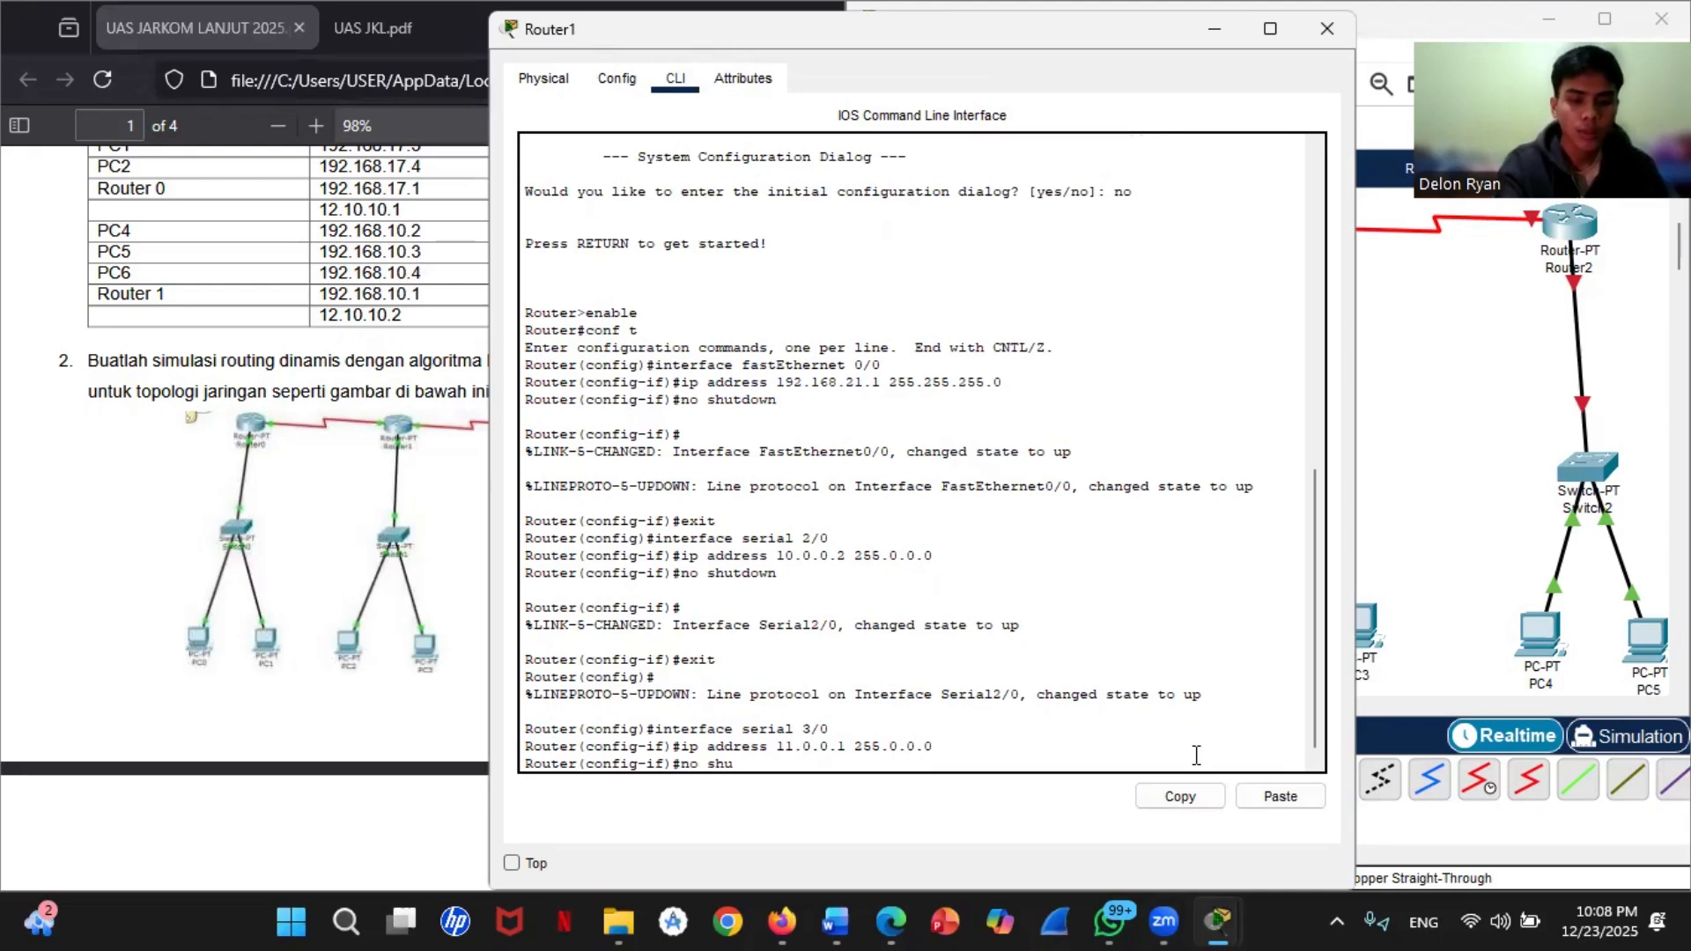
type("tdown")
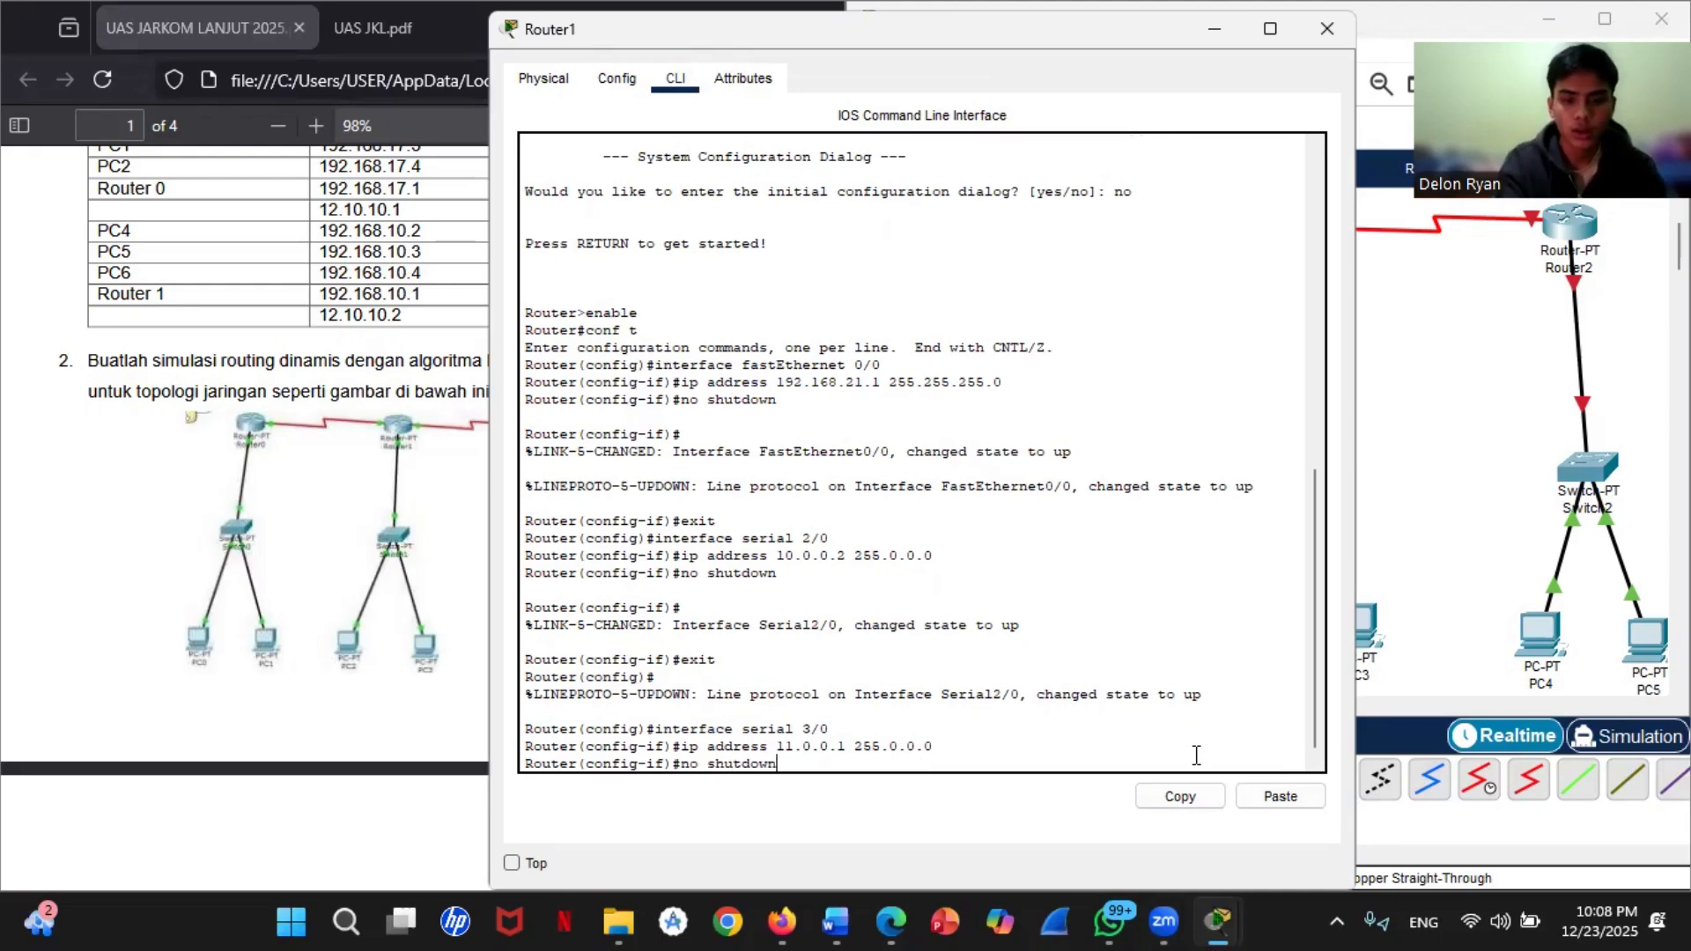
key("Return")
type("exi")
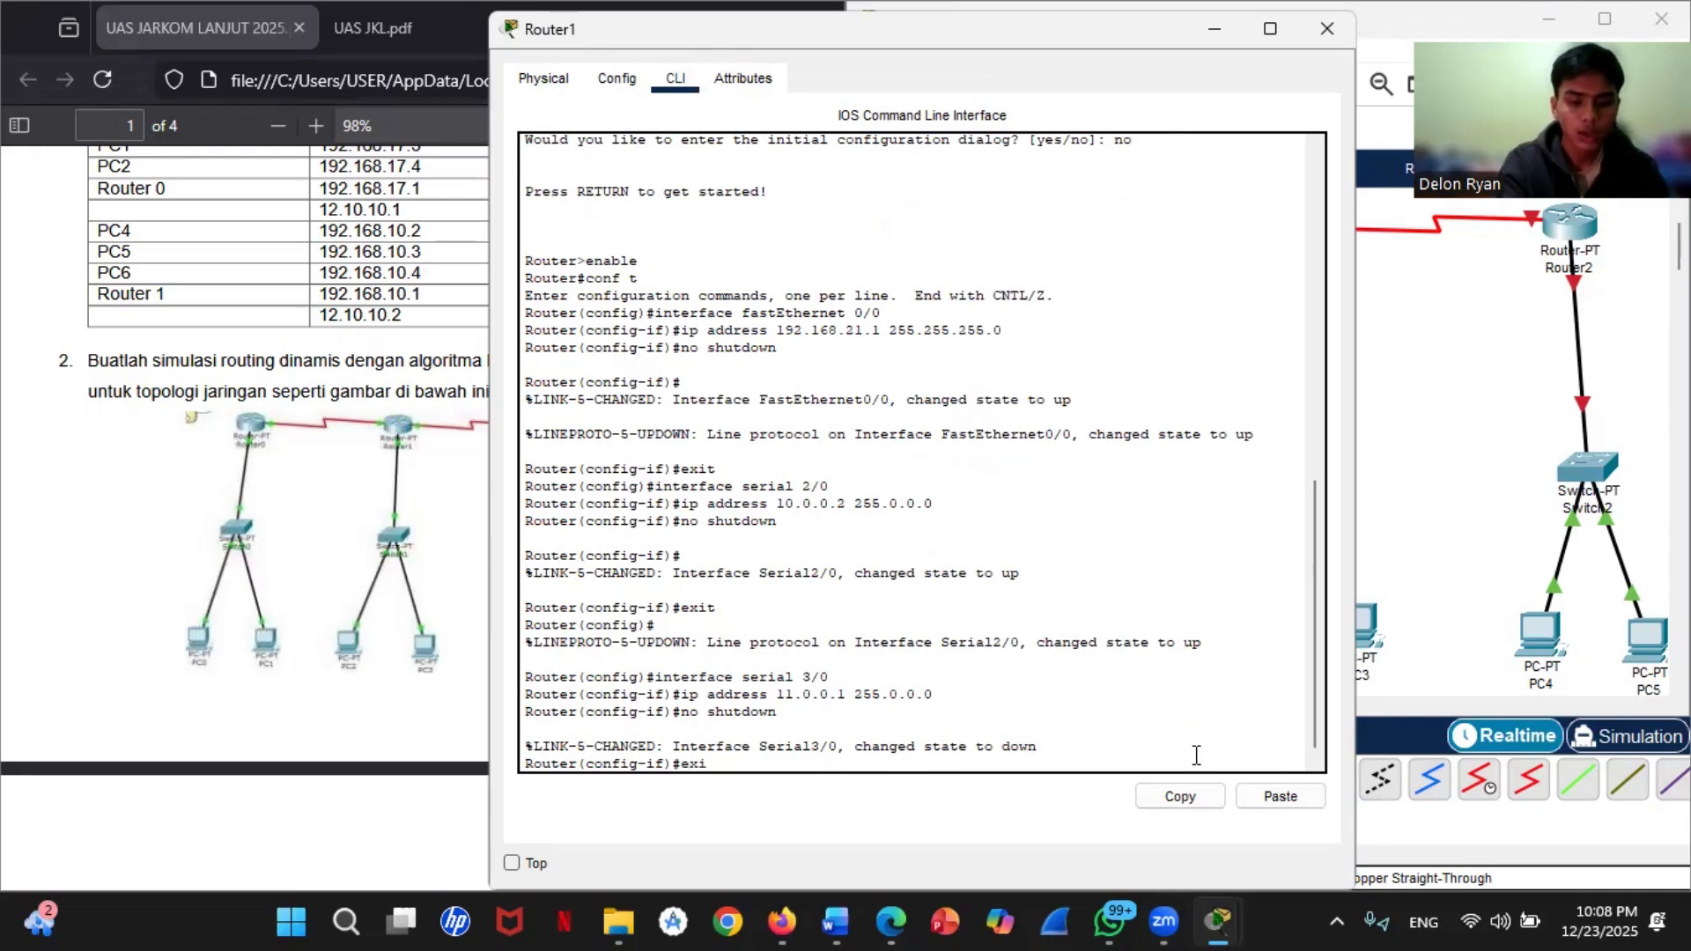
type("t")
key("Return")
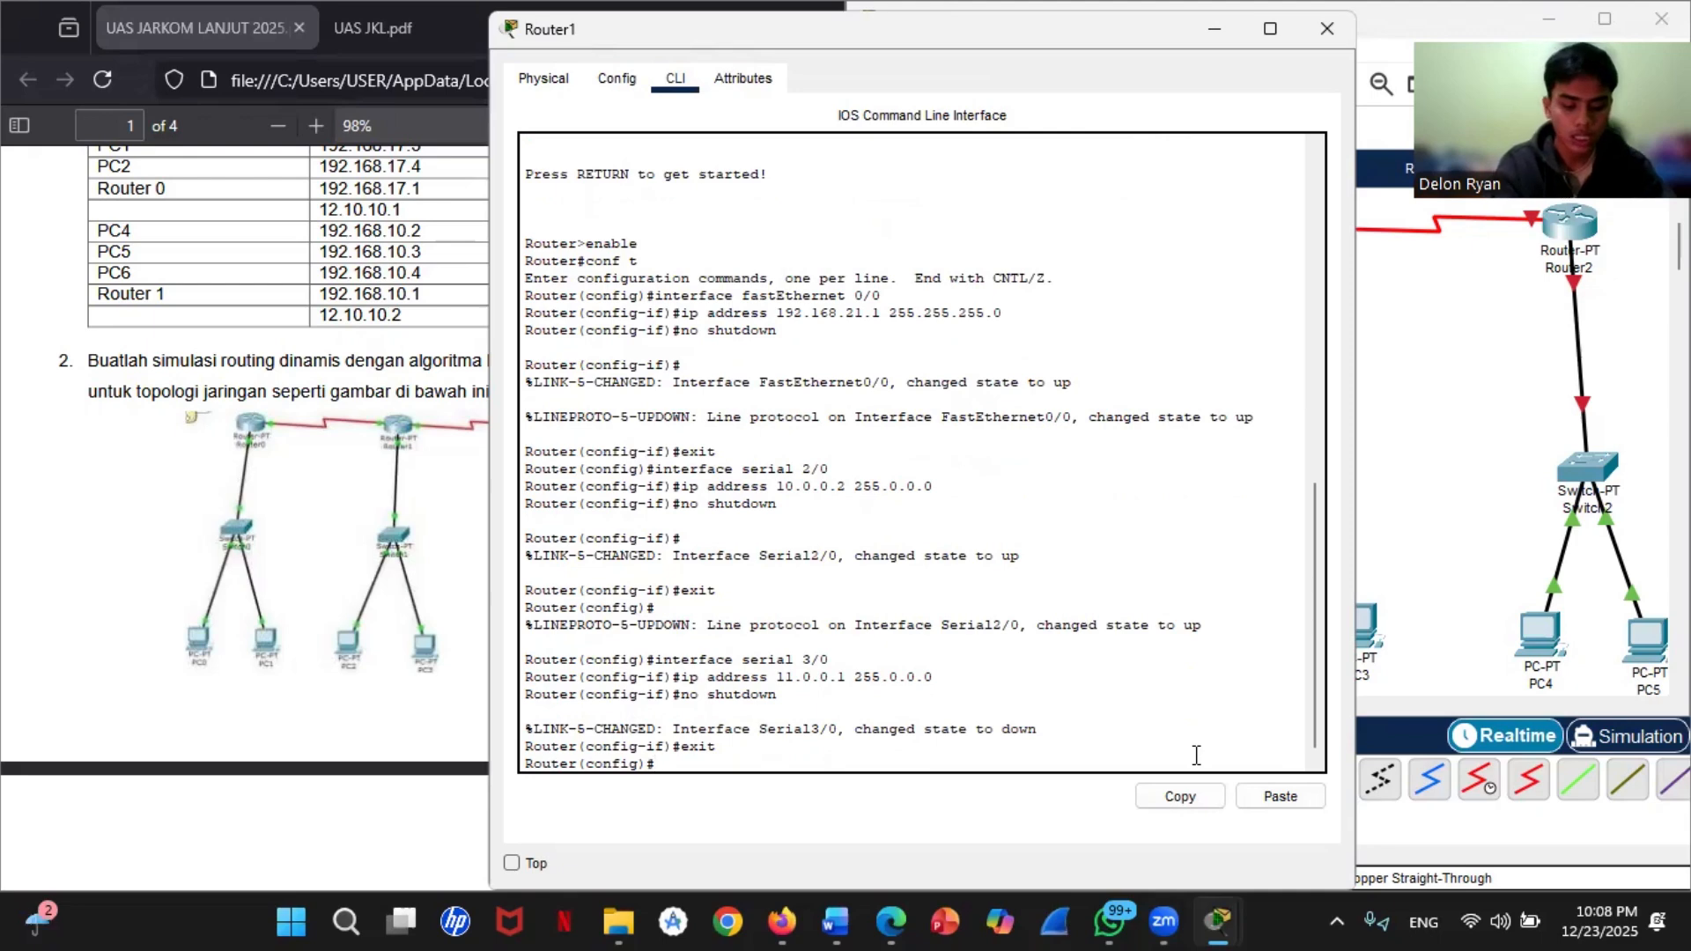
Step: Start RIP routing on Router1 with route rip, set version 2, and turn off automatic summarization with no auto-summary
type("route")
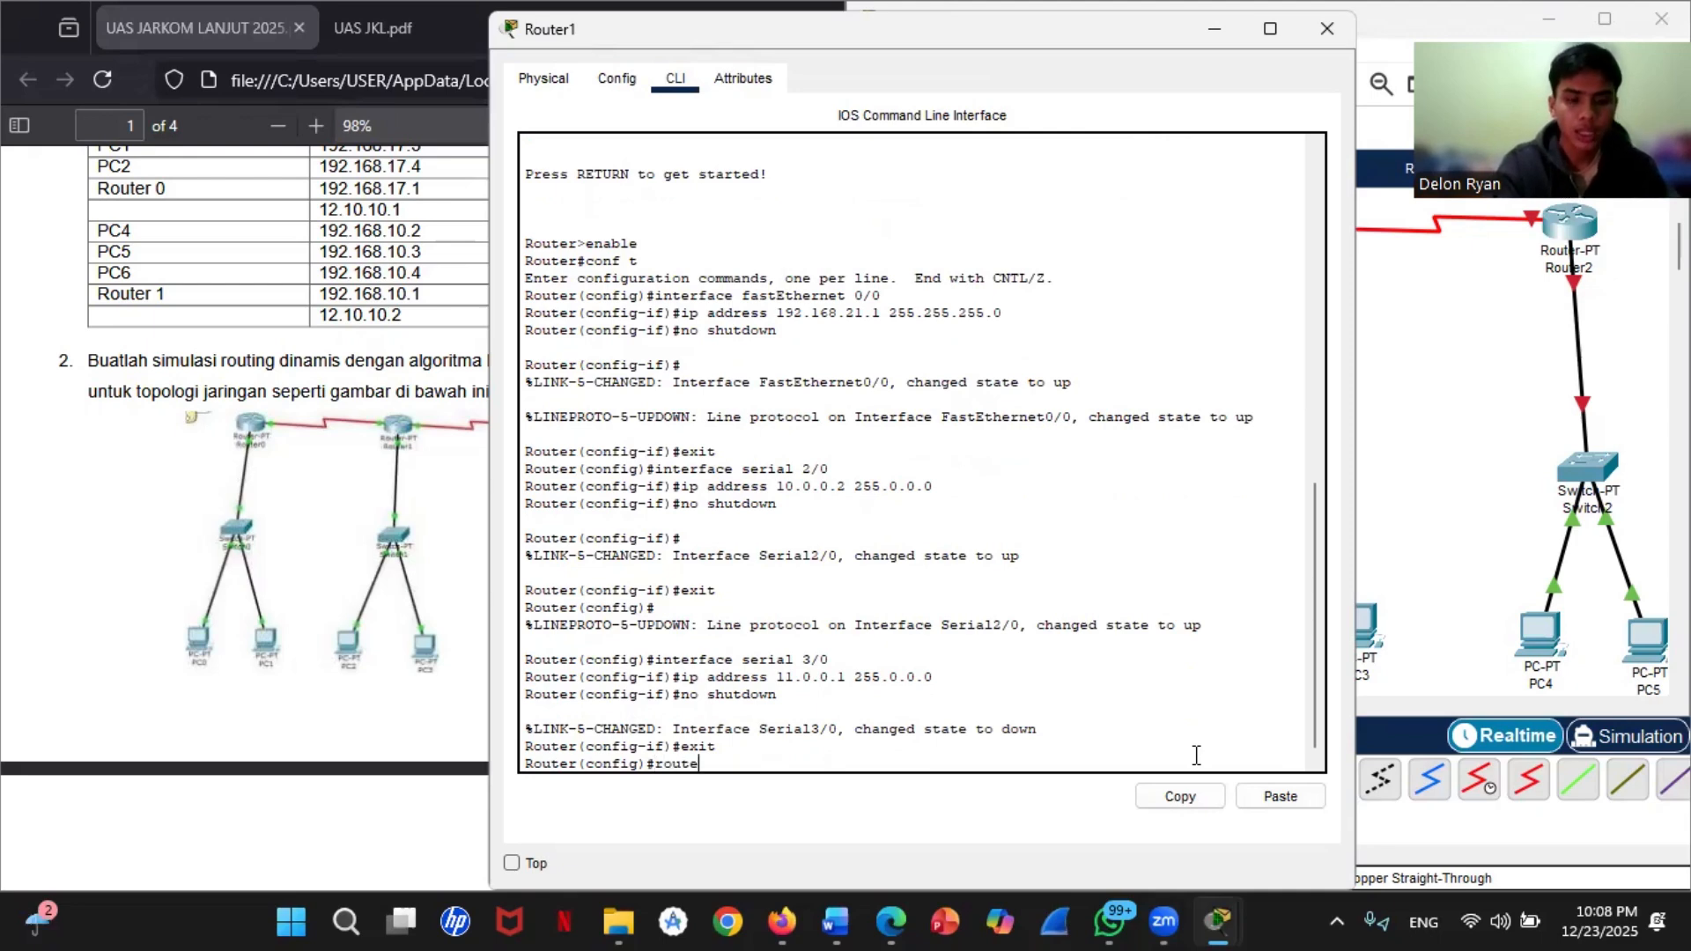
type(" rip")
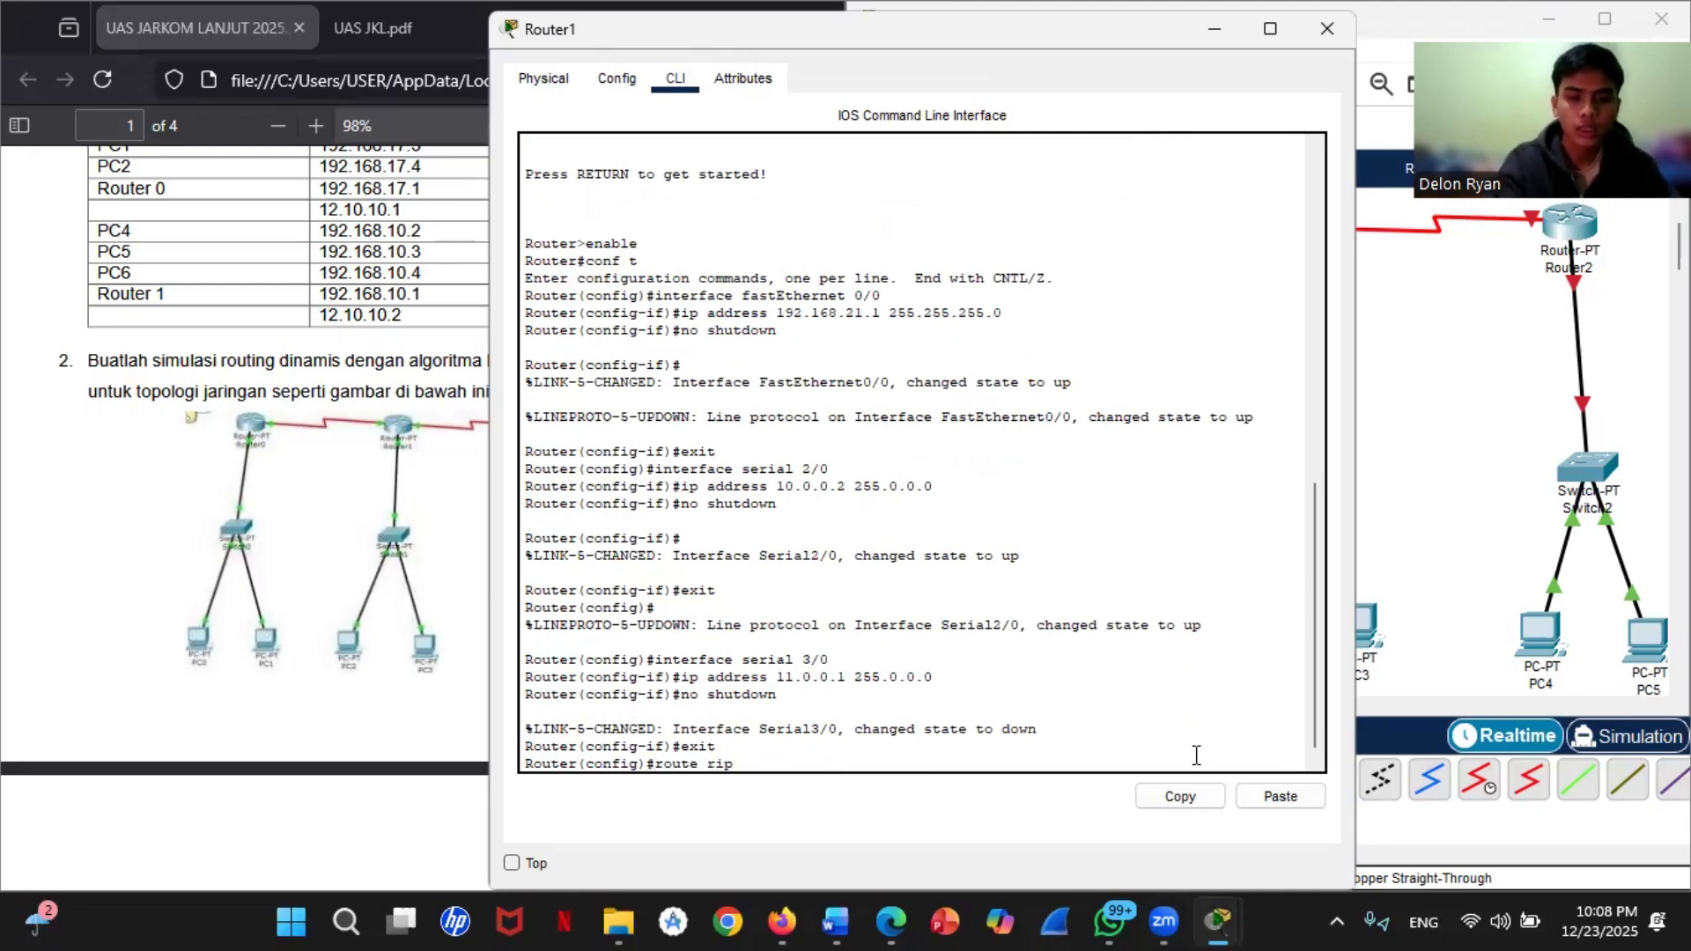
key("Return")
type("versi")
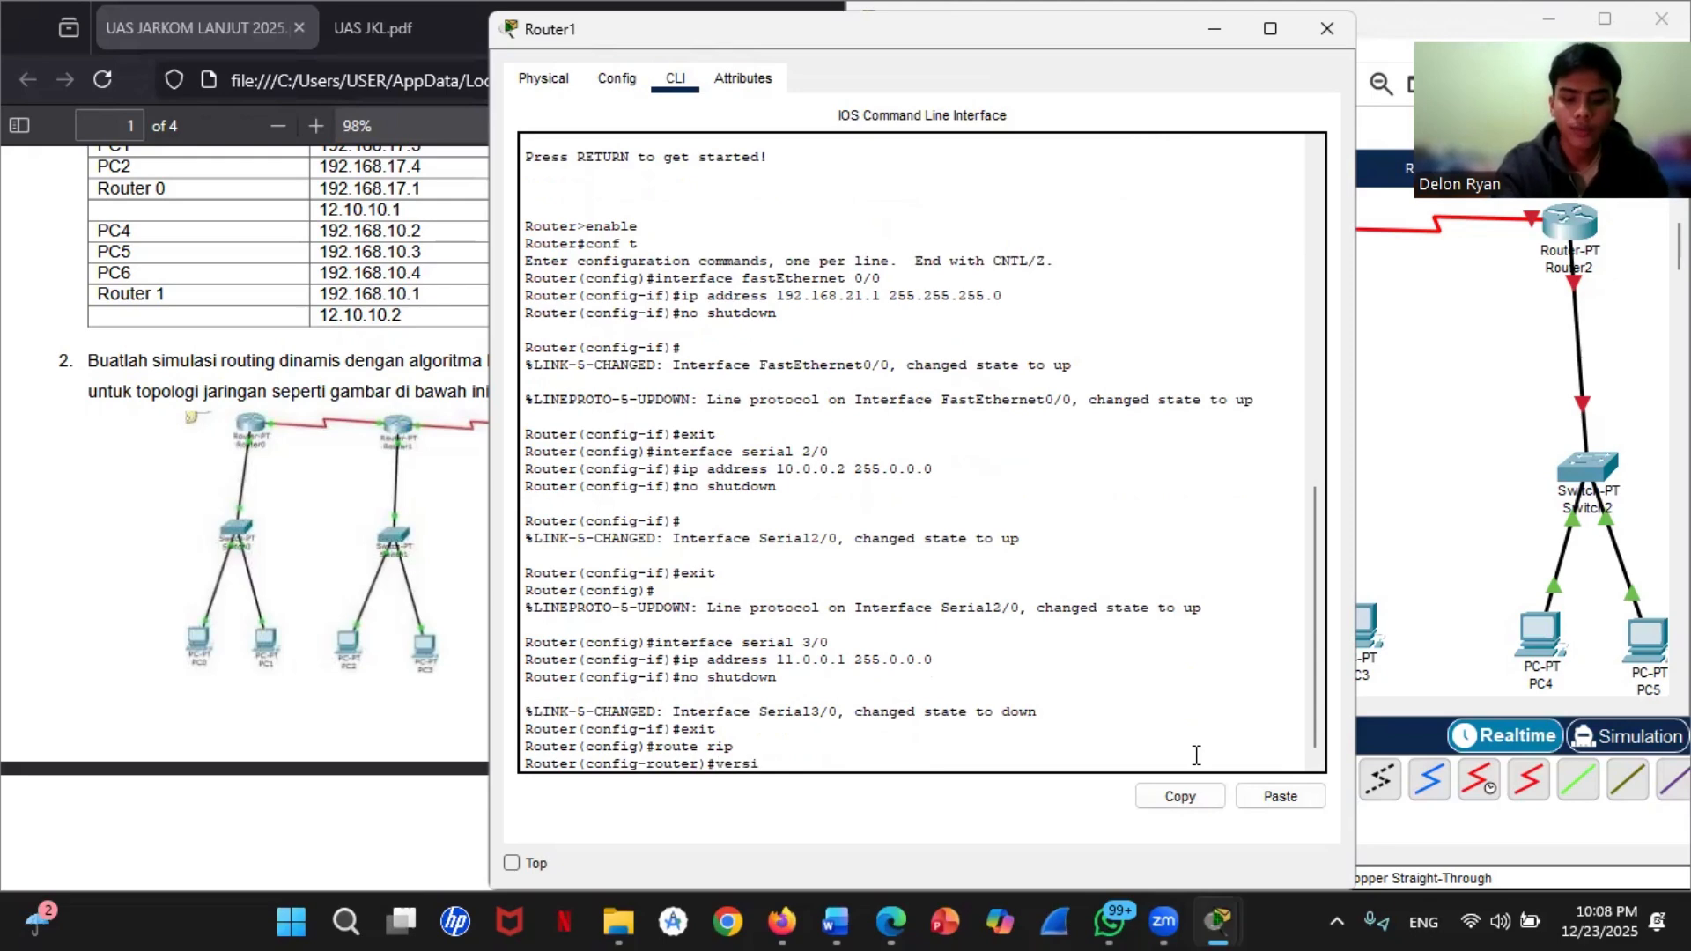
type("on 2")
key("Return")
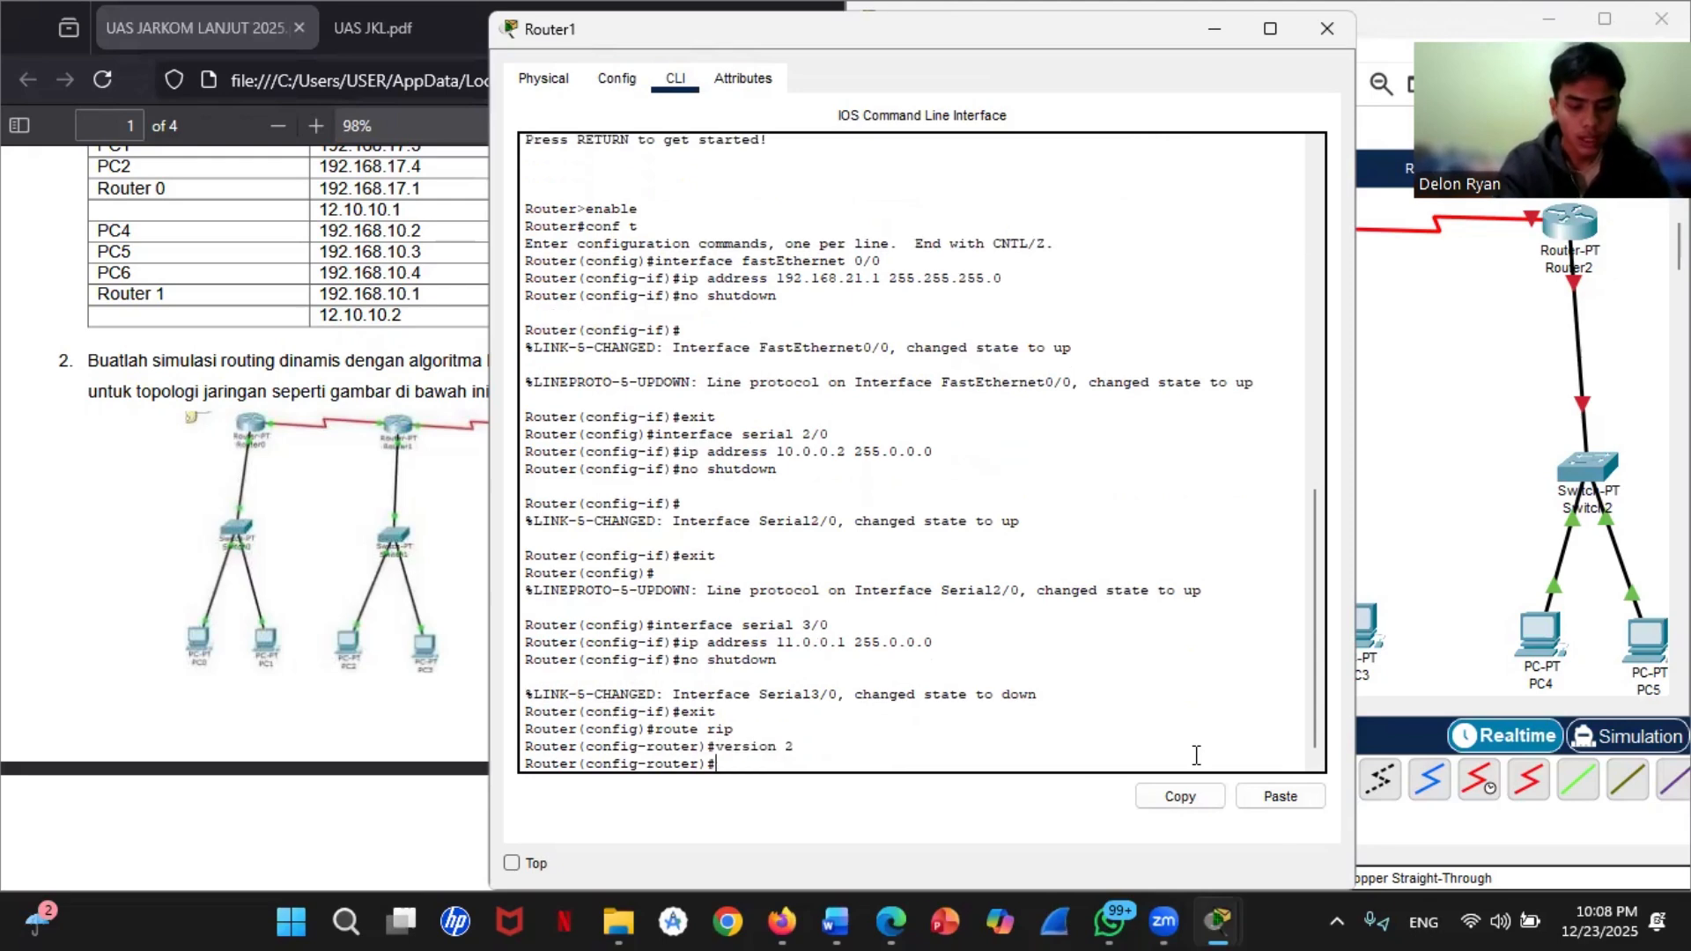
type("no")
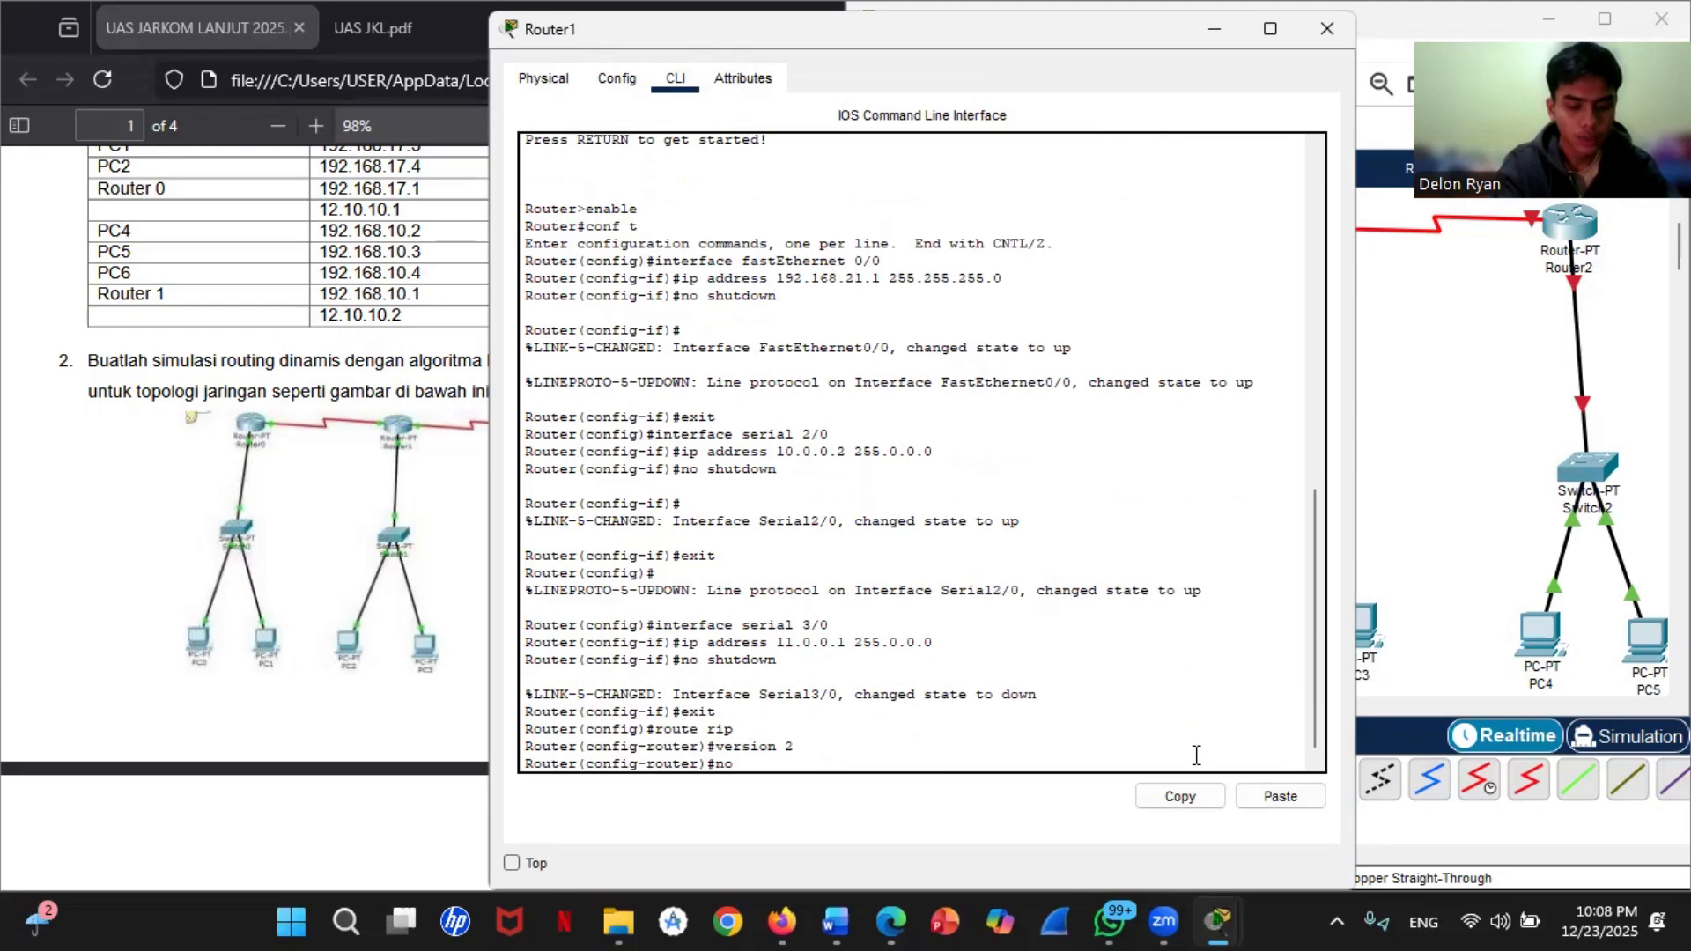
type("auto-summary")
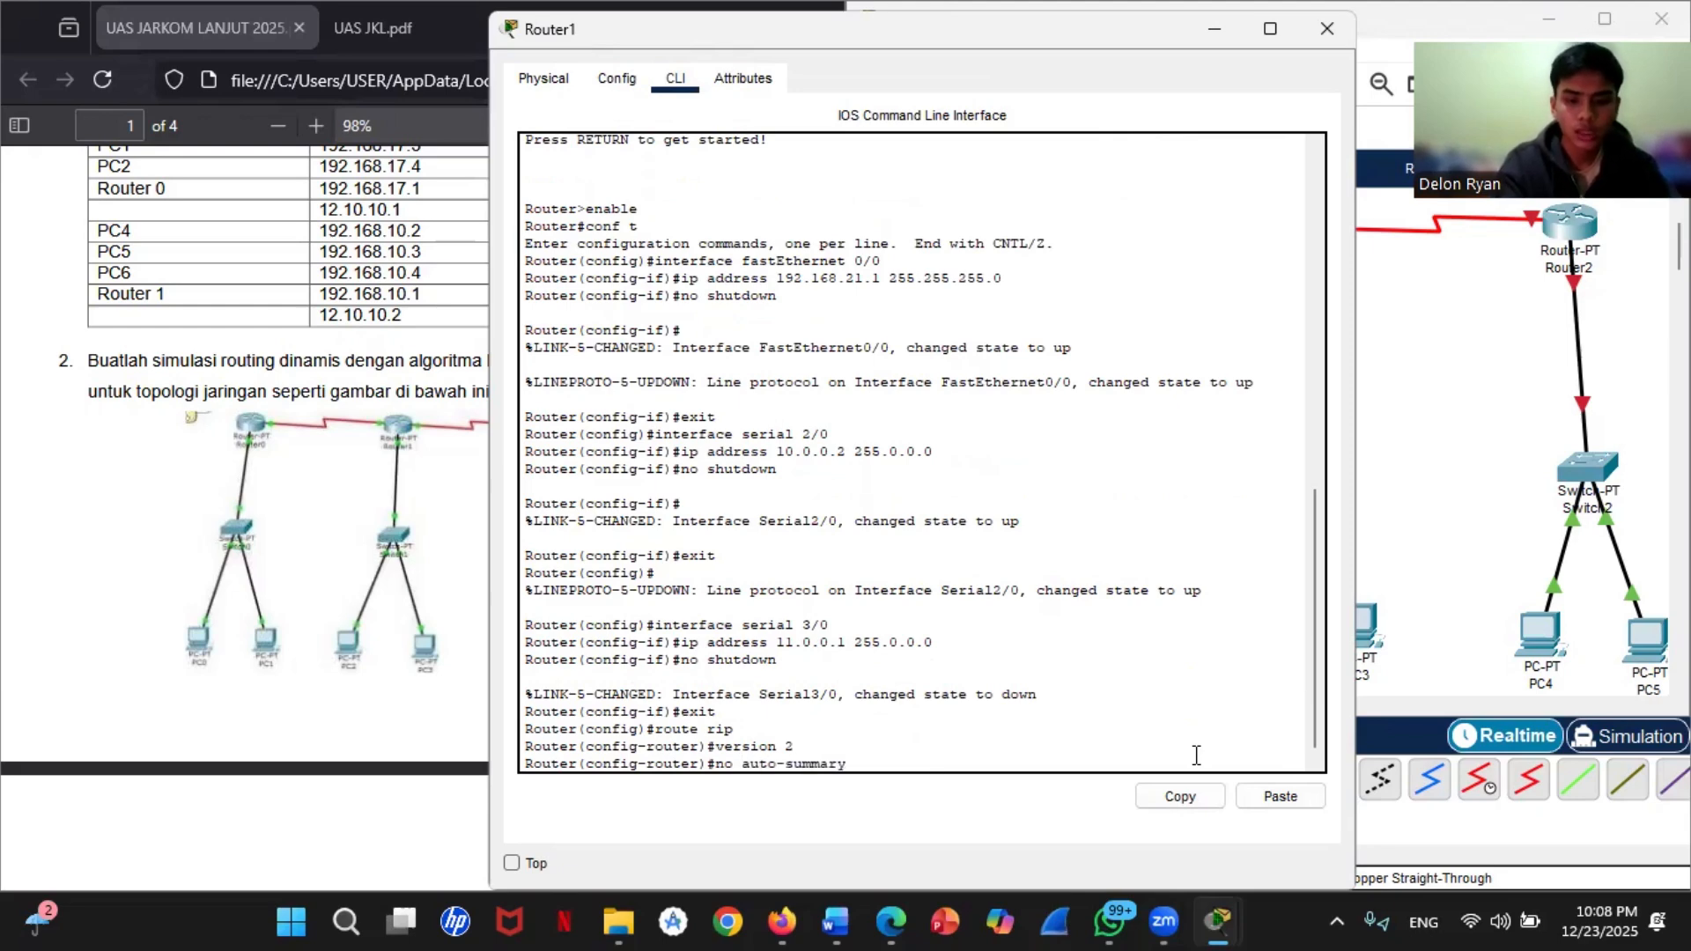
key("Return")
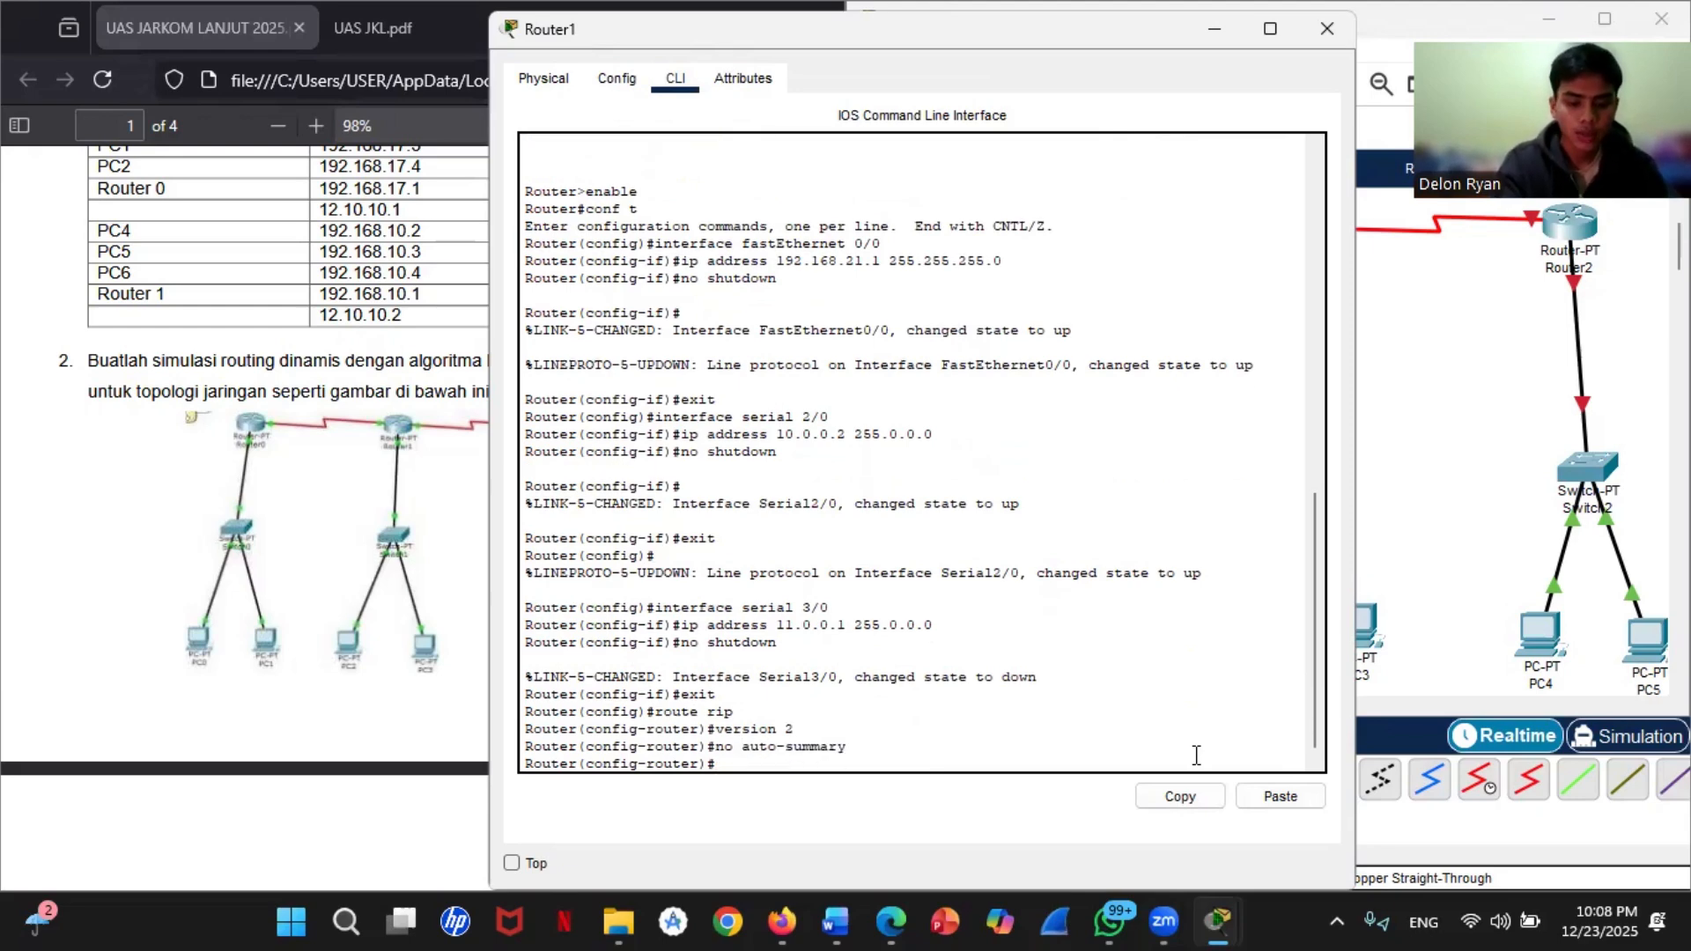
Step: Advertise network 192.168.21.0 in Router1's RIP configuration
type("network")
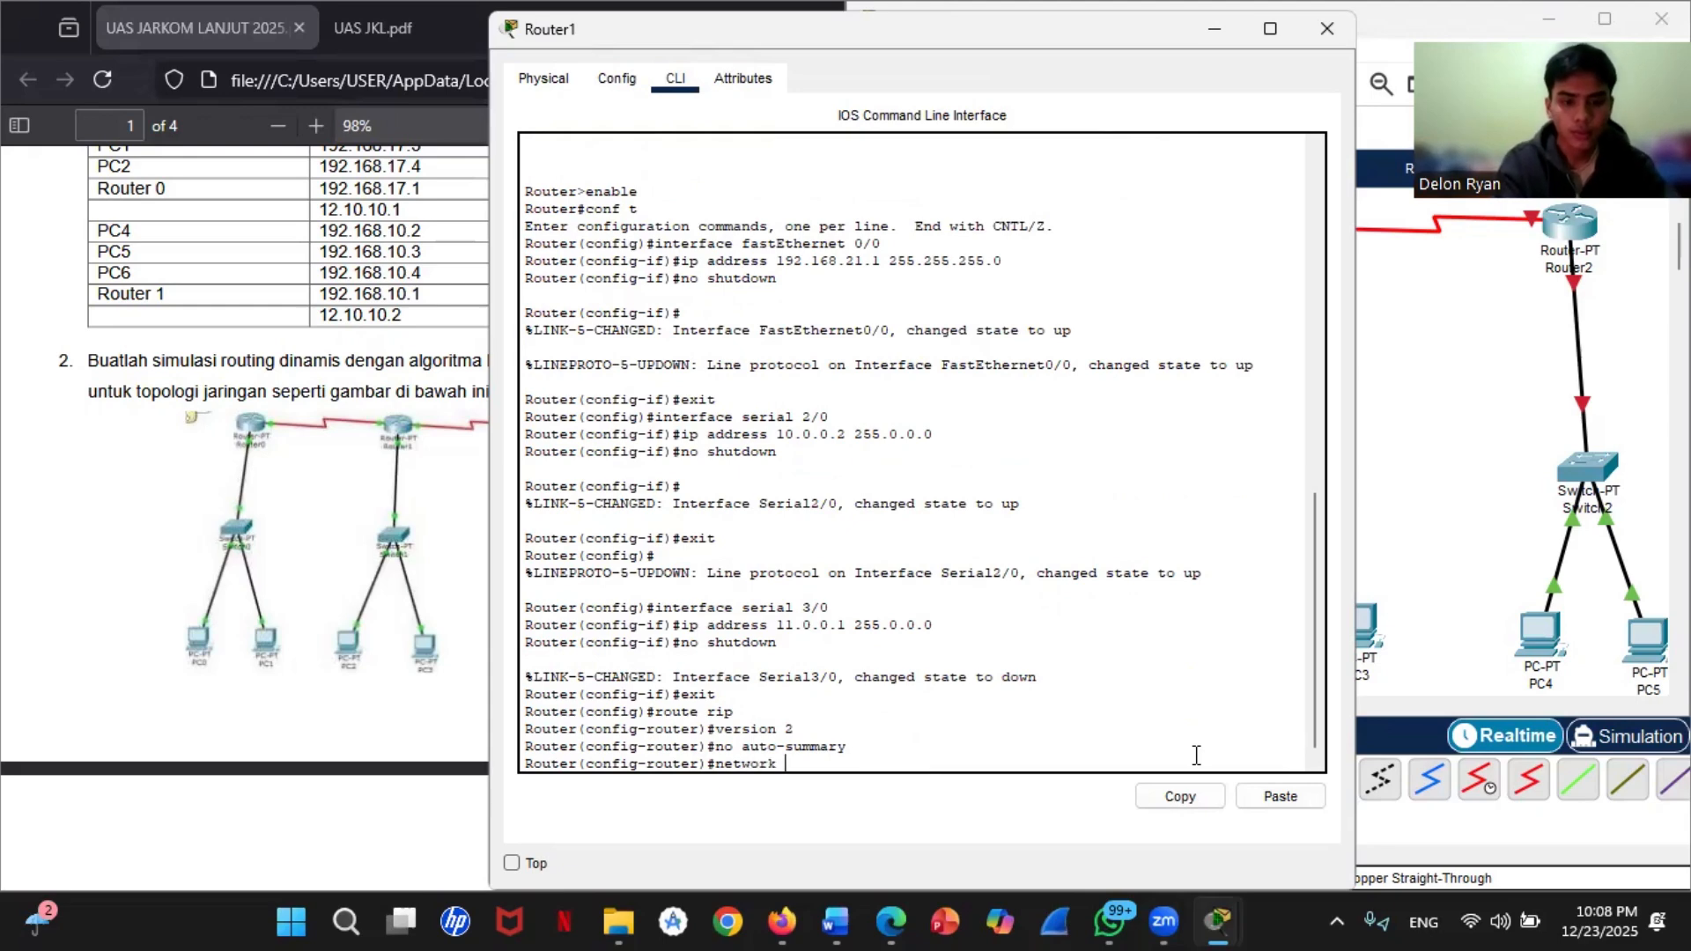
type(" 19")
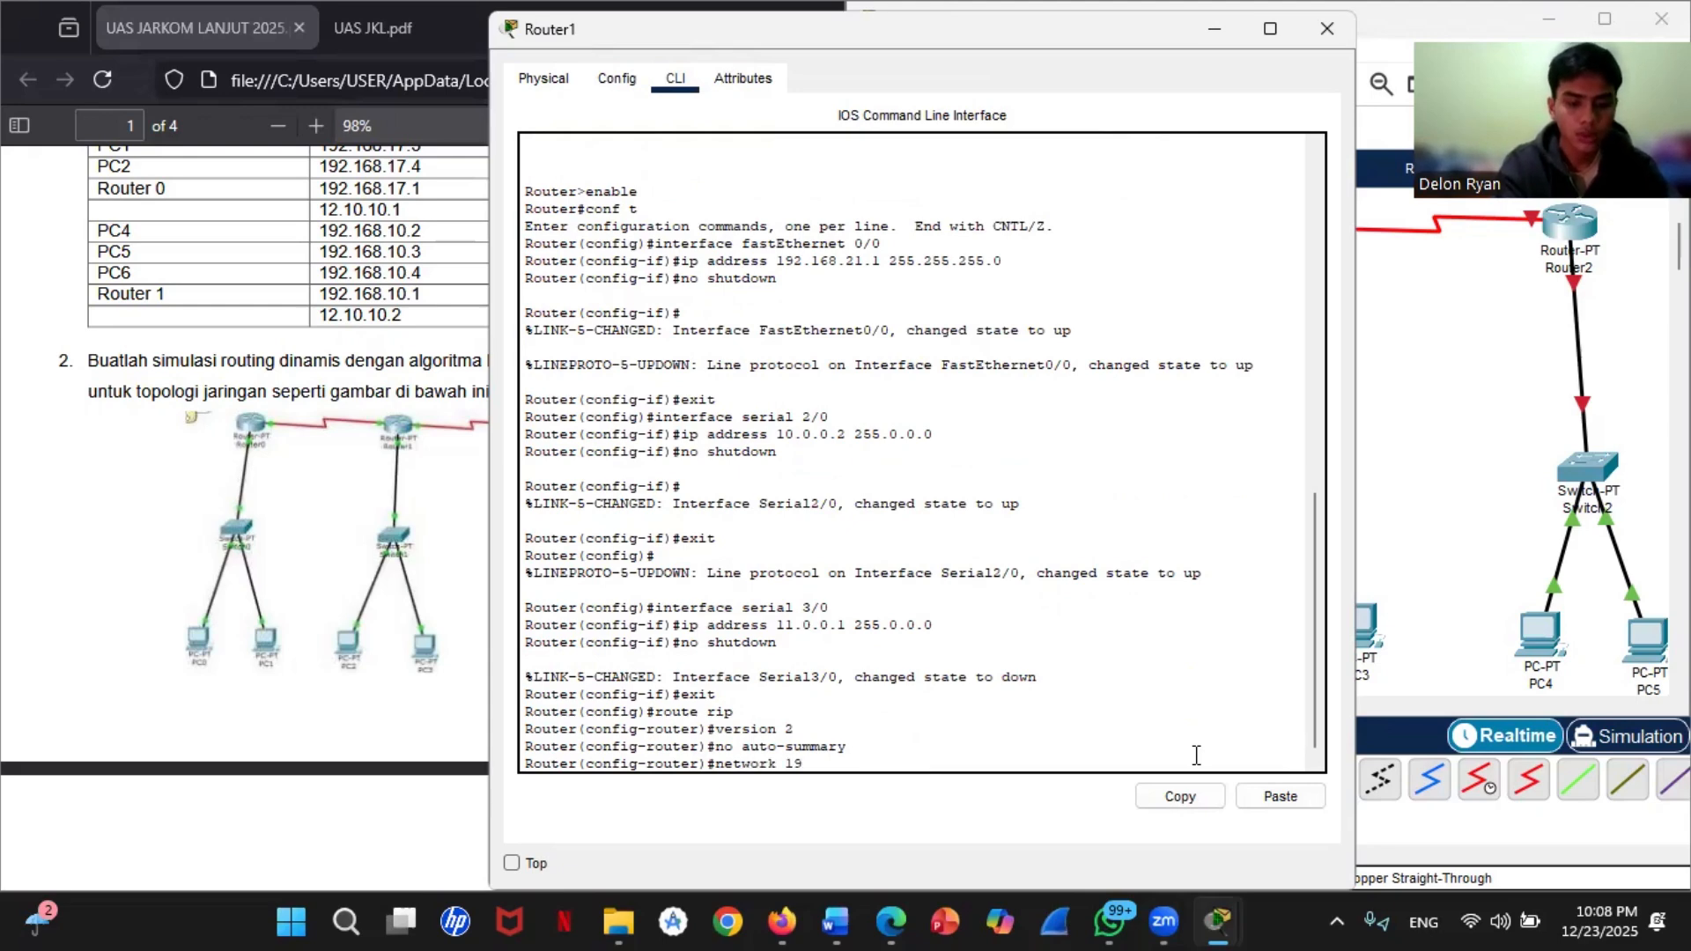
type("2.168.")
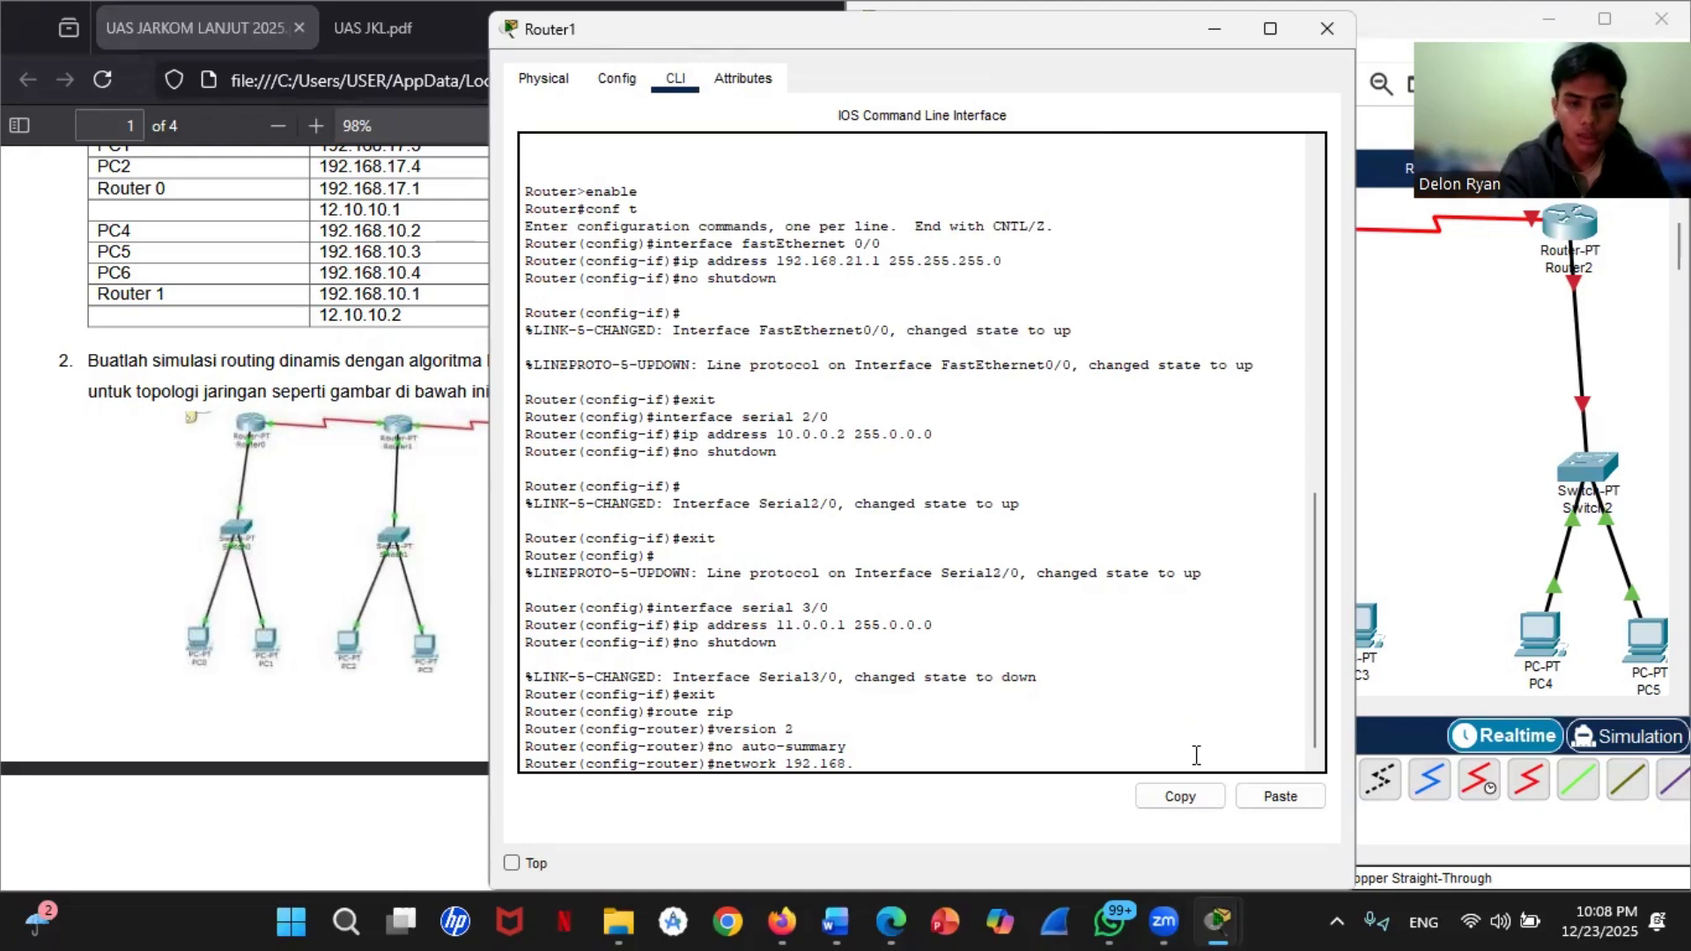
type("21.0")
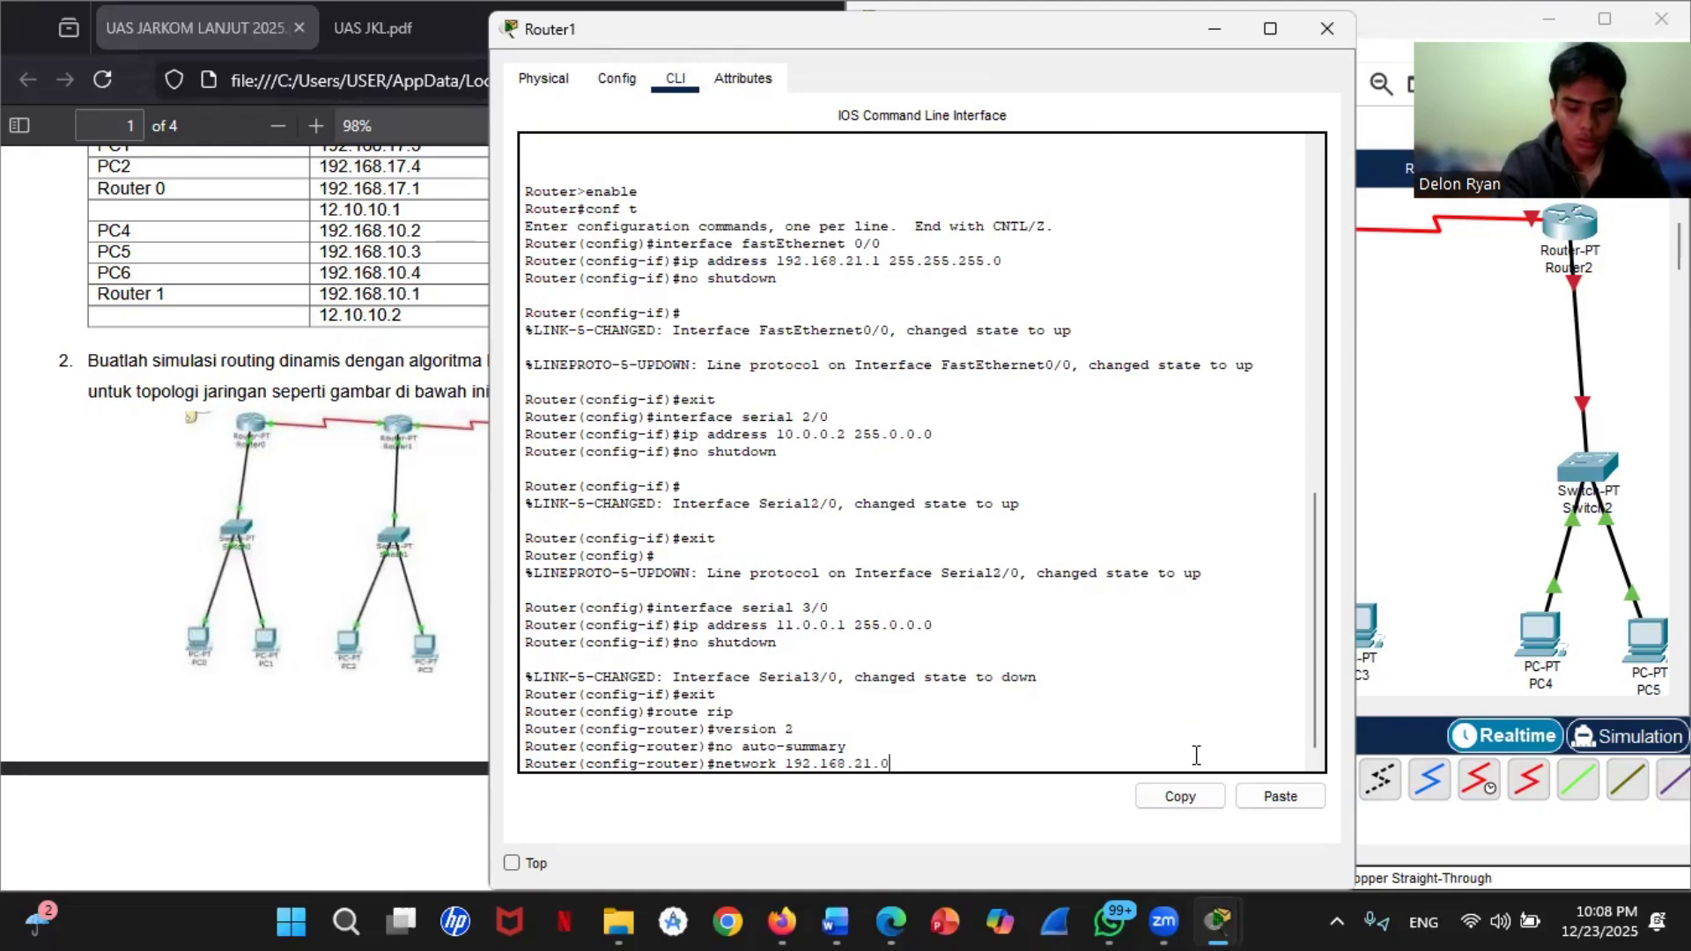
key("Return")
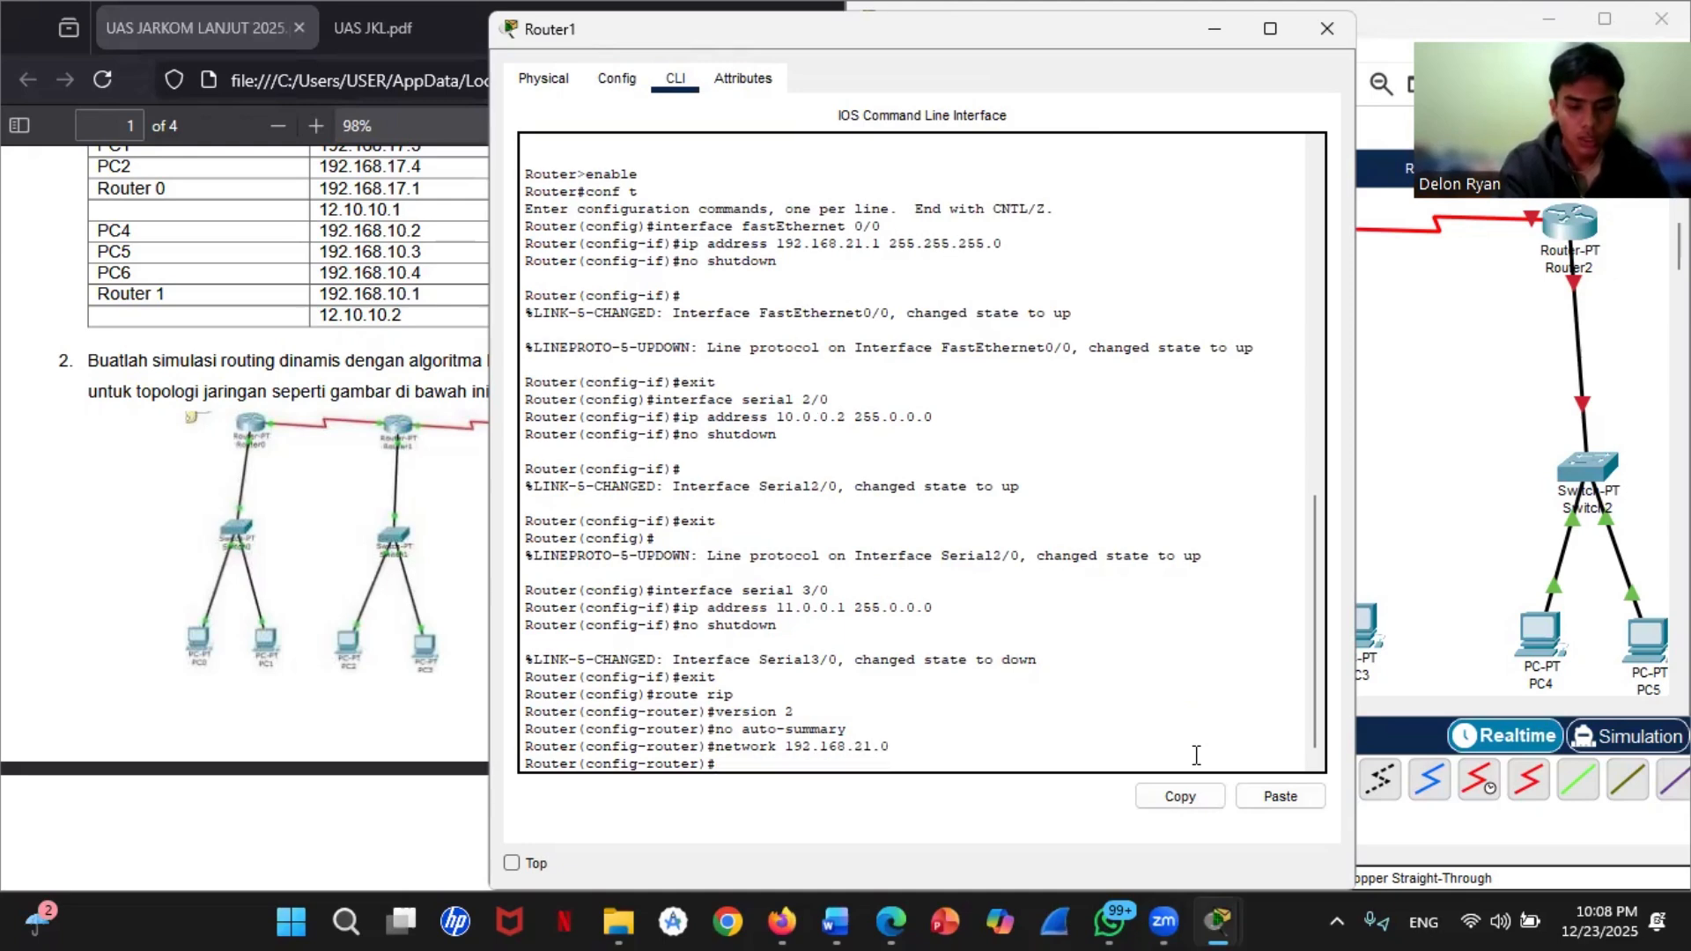
Step: Advertise network 10.0.0.0 in Router1's RIP configuration
type("10")
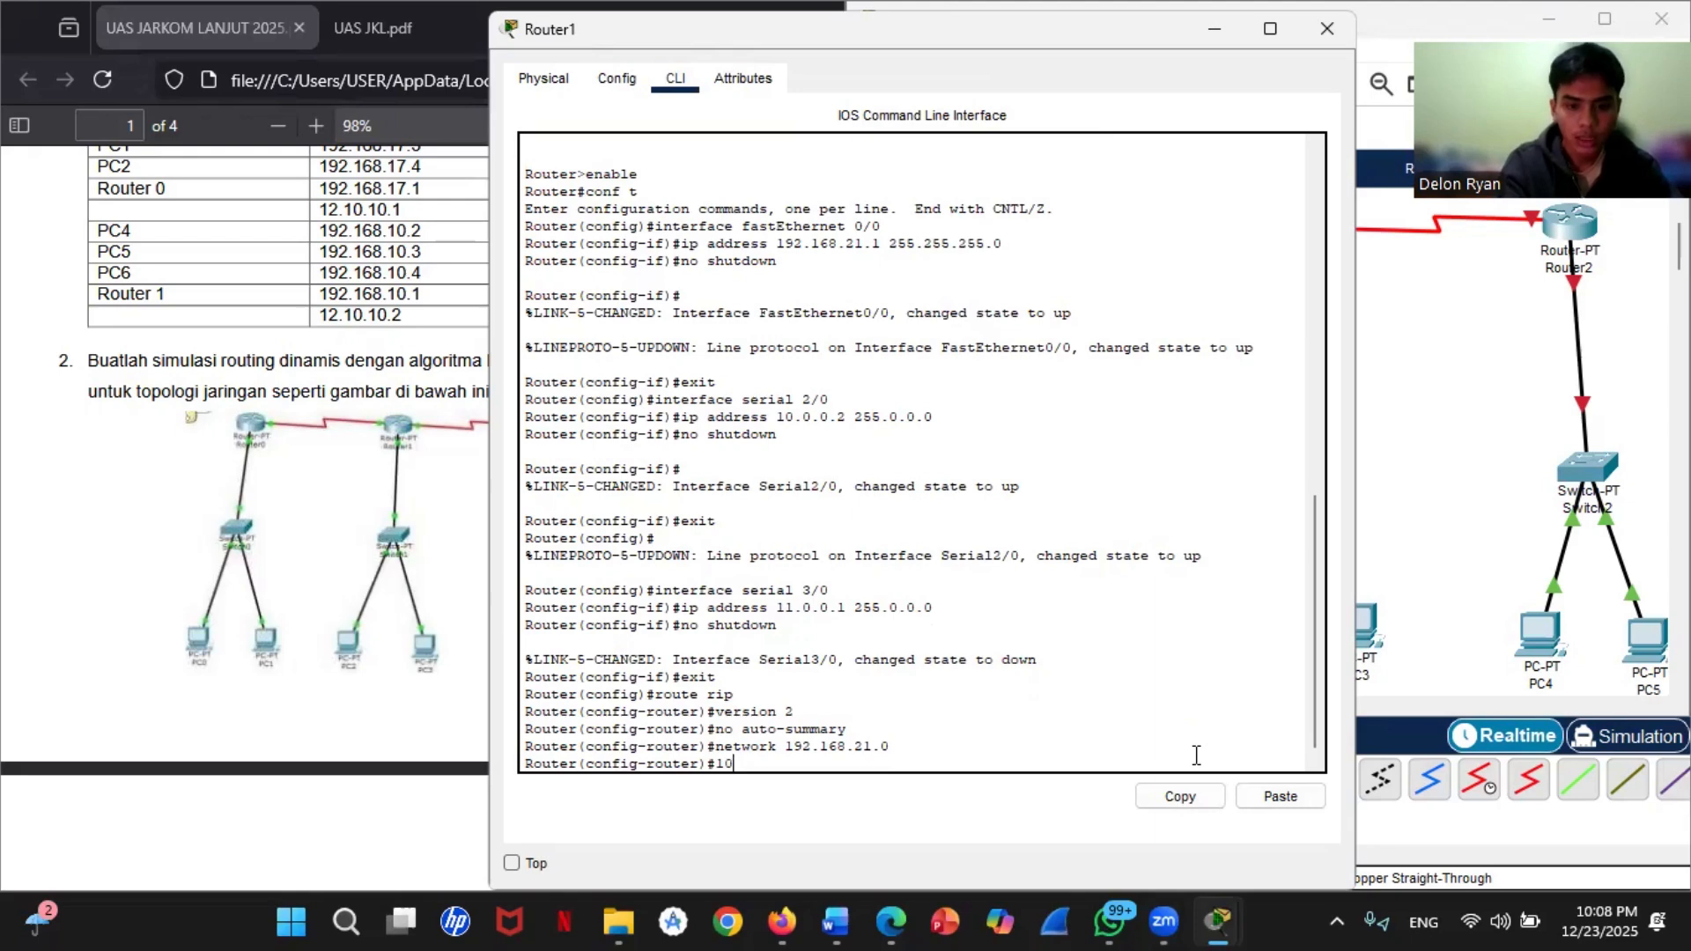
key("BackSpace")
key("BackSpace")
type("netw")
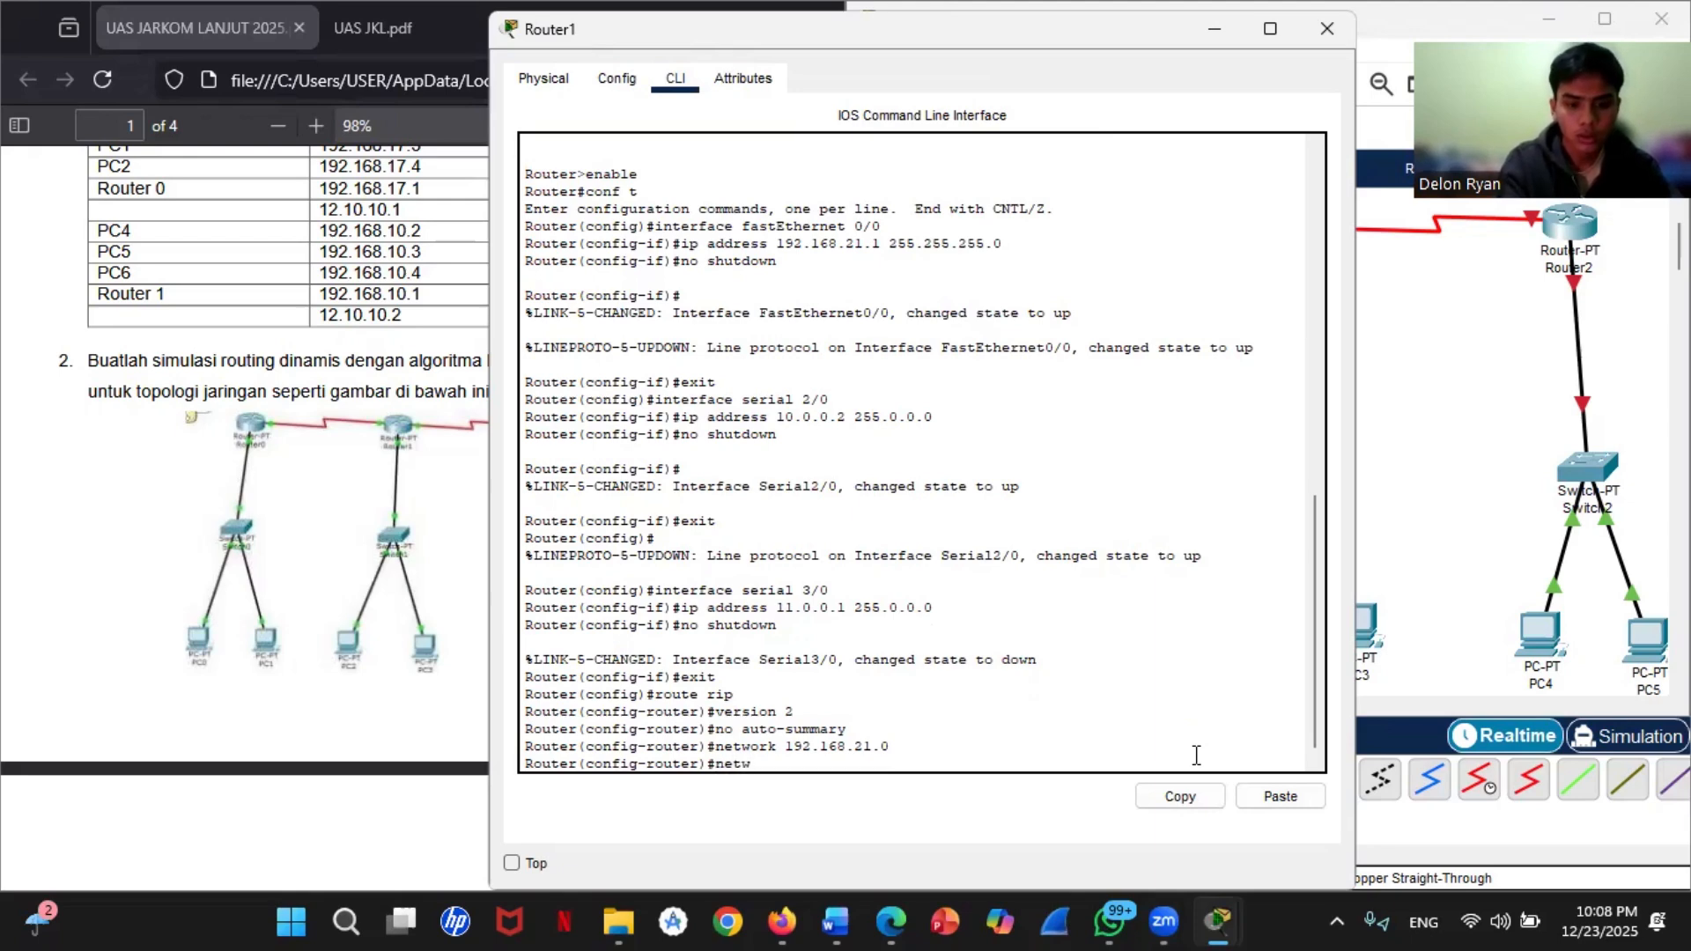
type("ork 10")
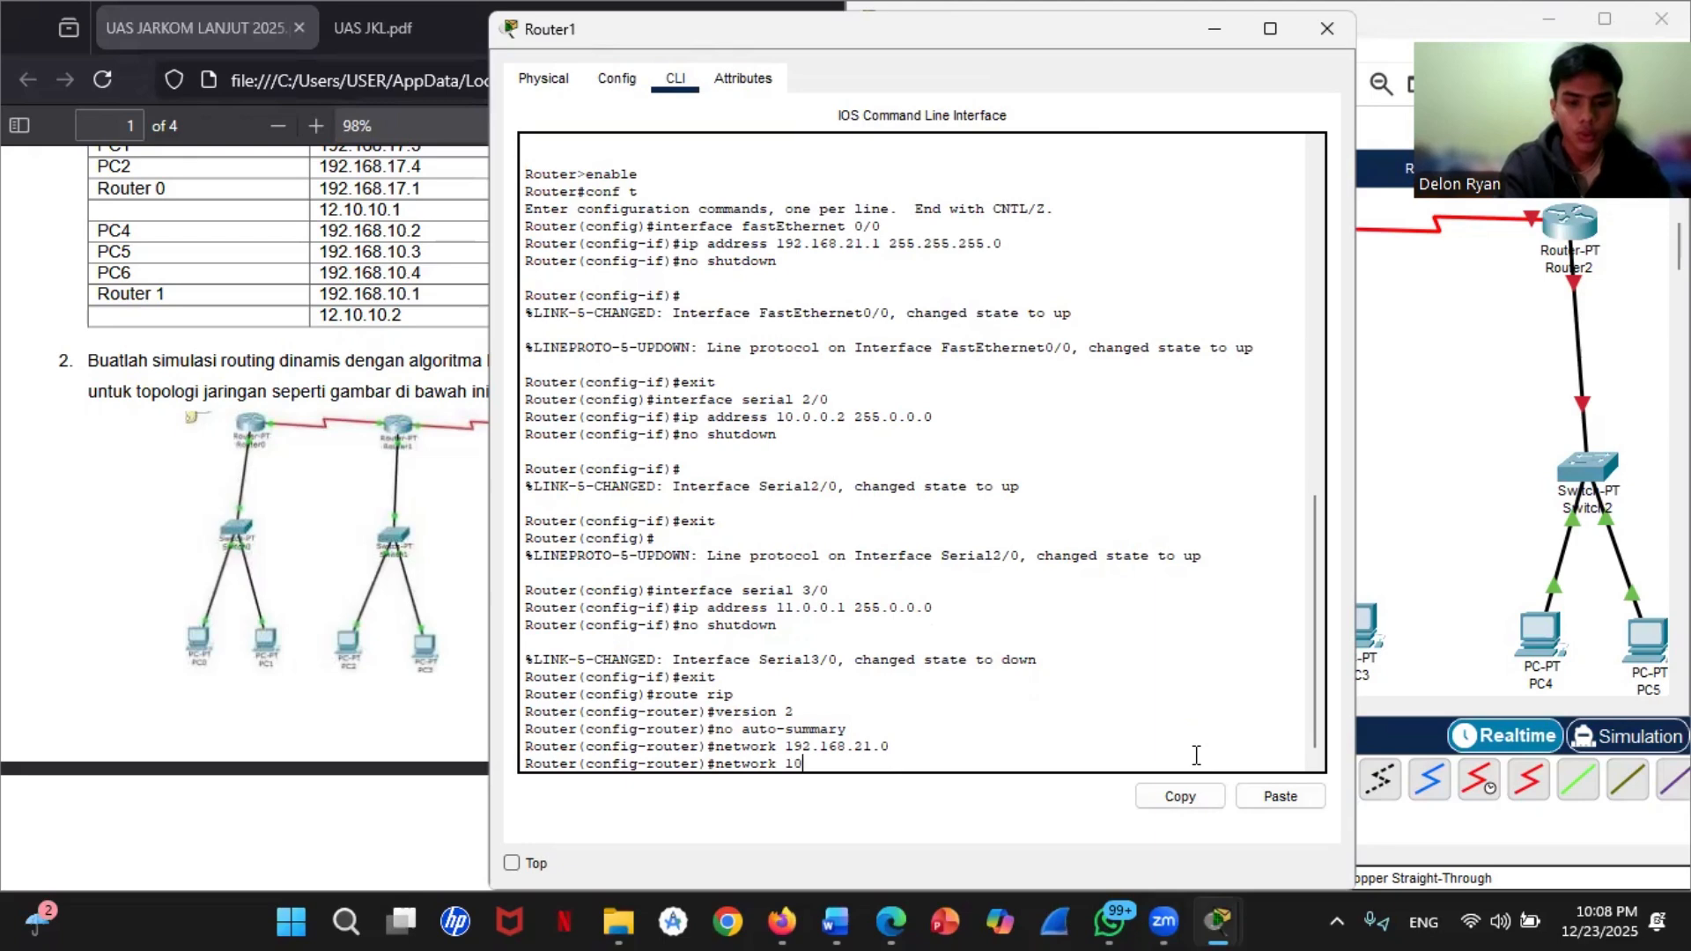
type(".0.0.0")
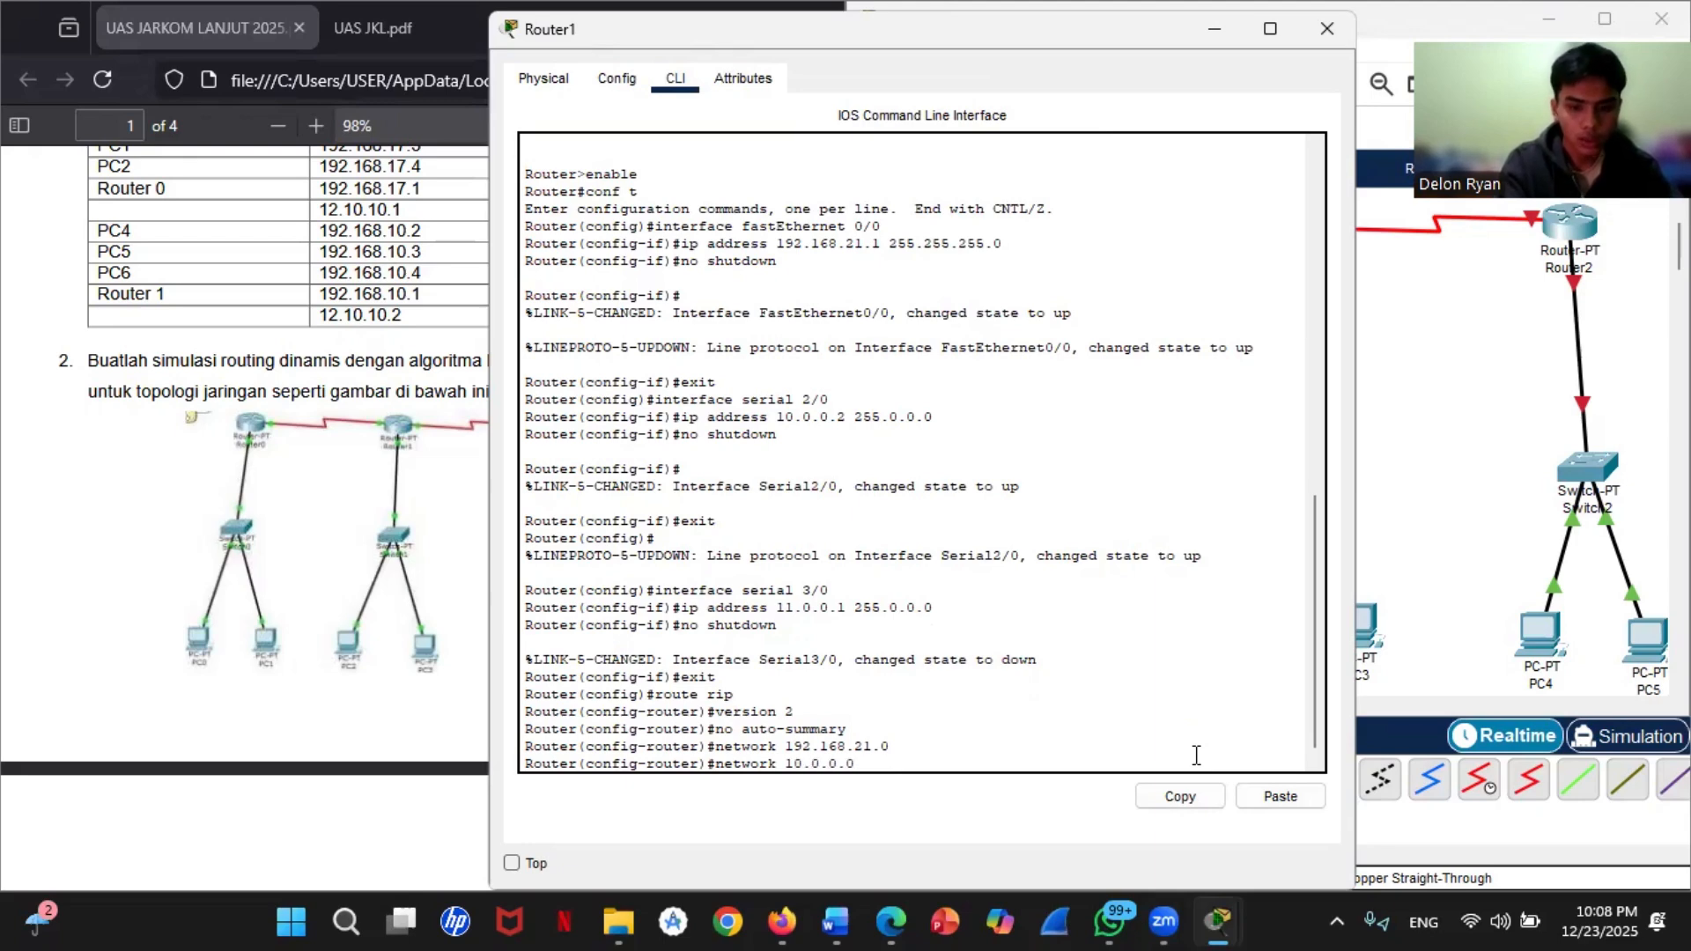
key("Return")
Step: Advertise network 11.0.0.0 in Router1's RIP configuration and exit to global configuration mode
type("networ")
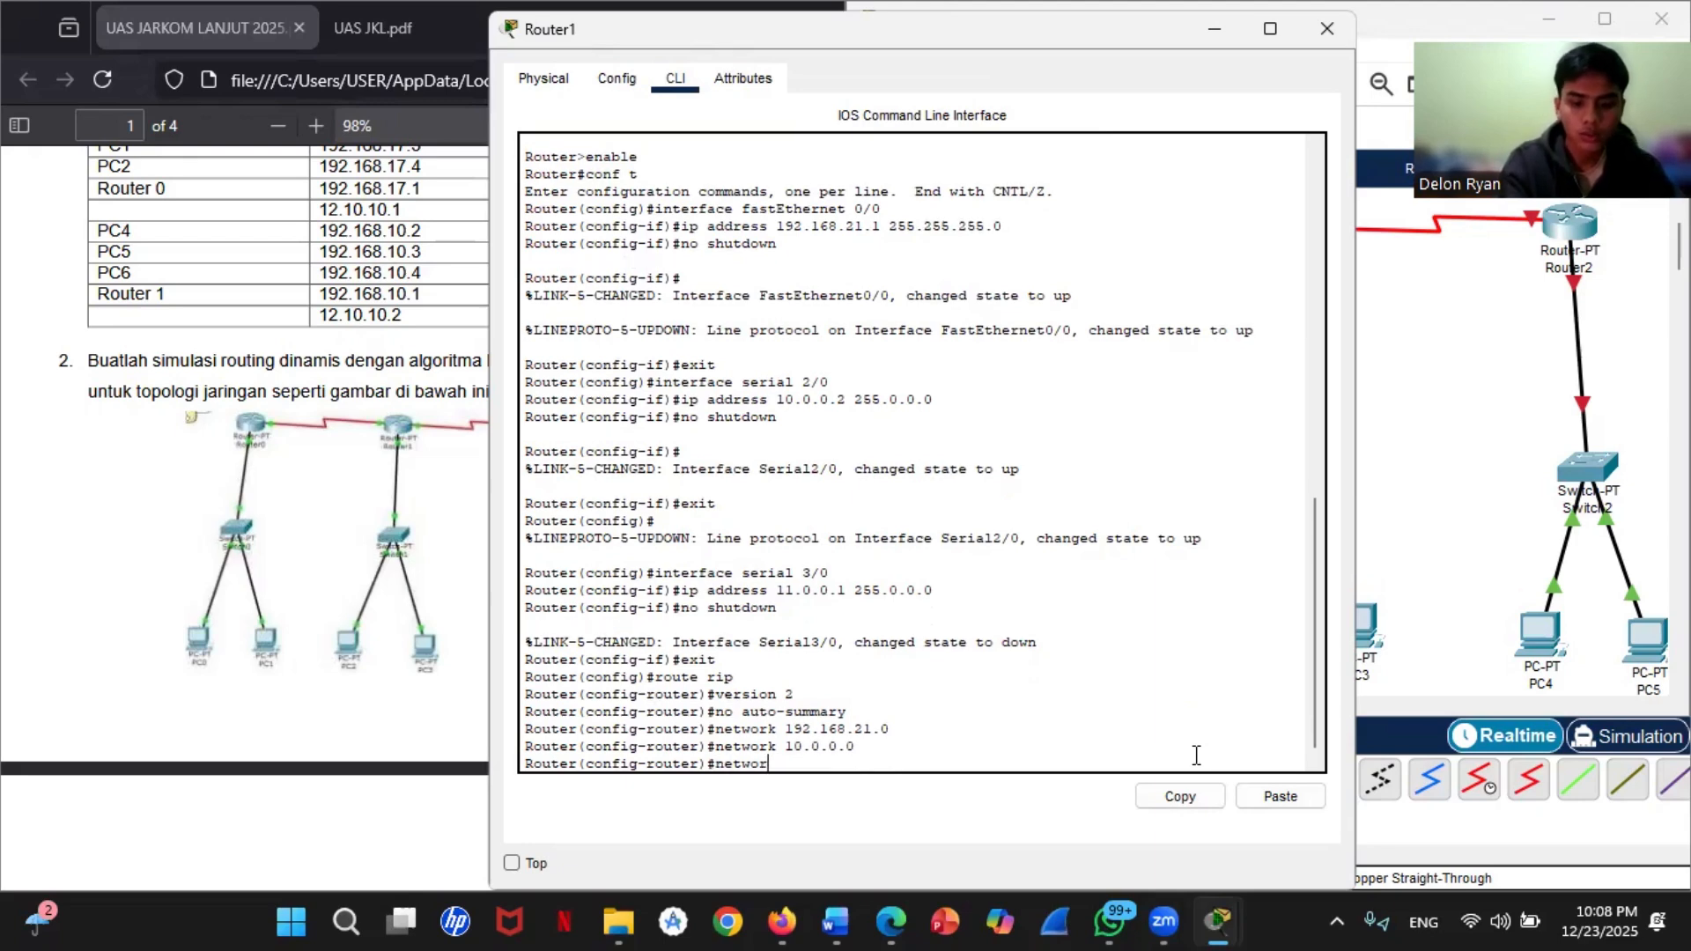
type("k 11")
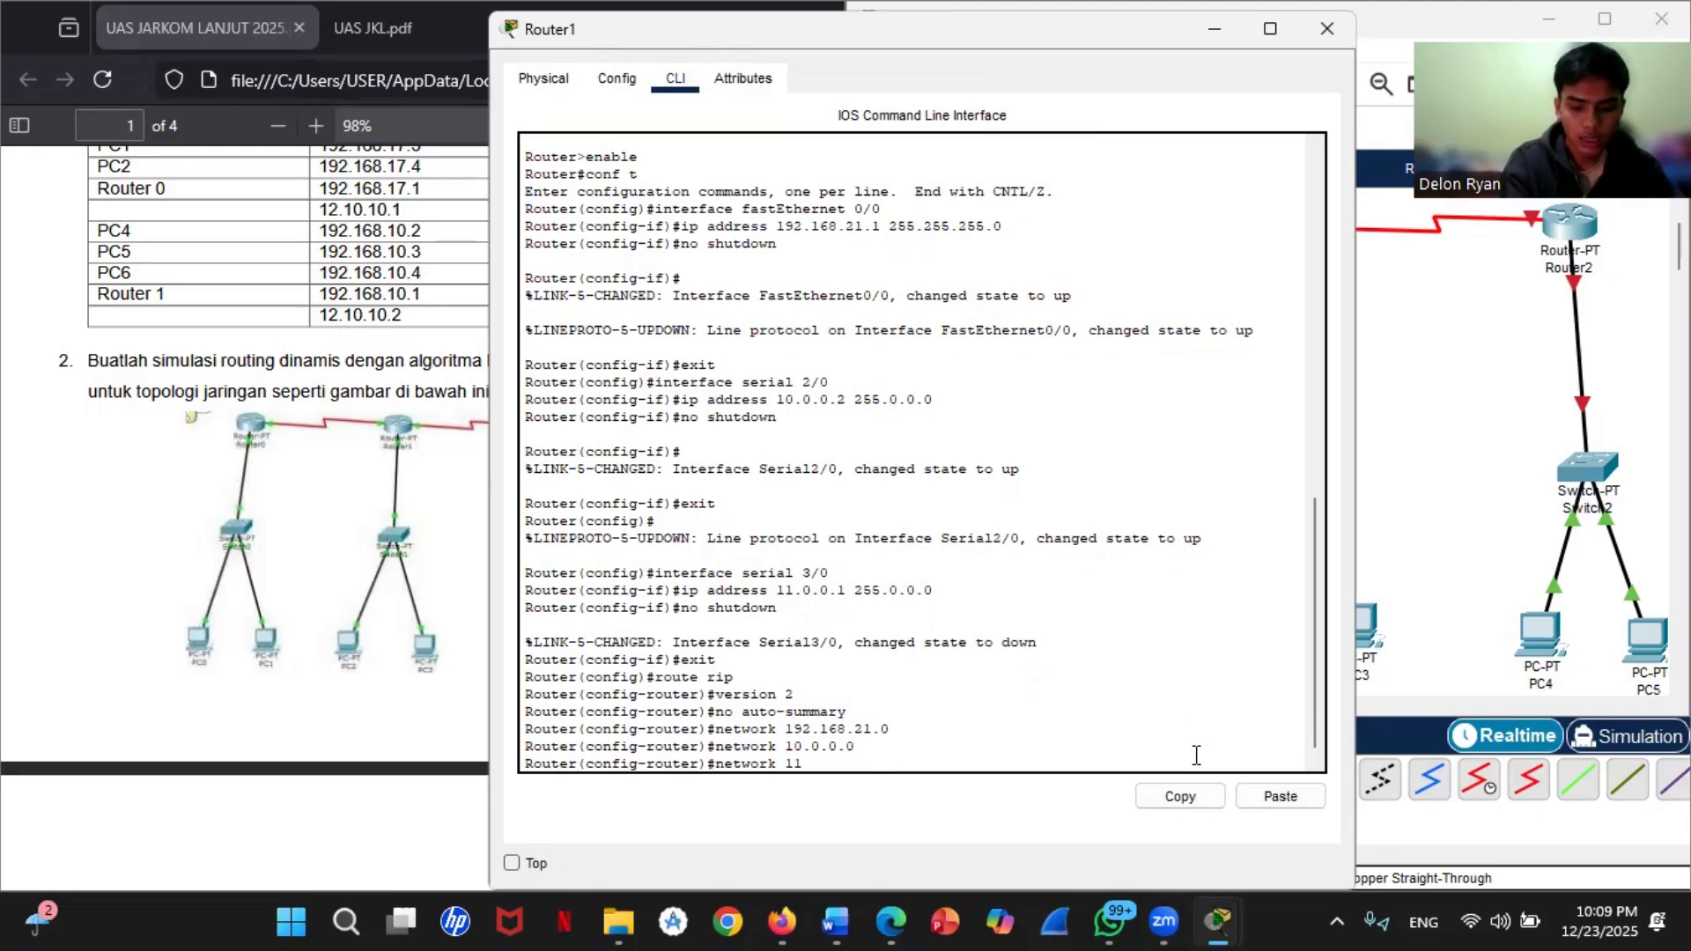
type(".0.0.0")
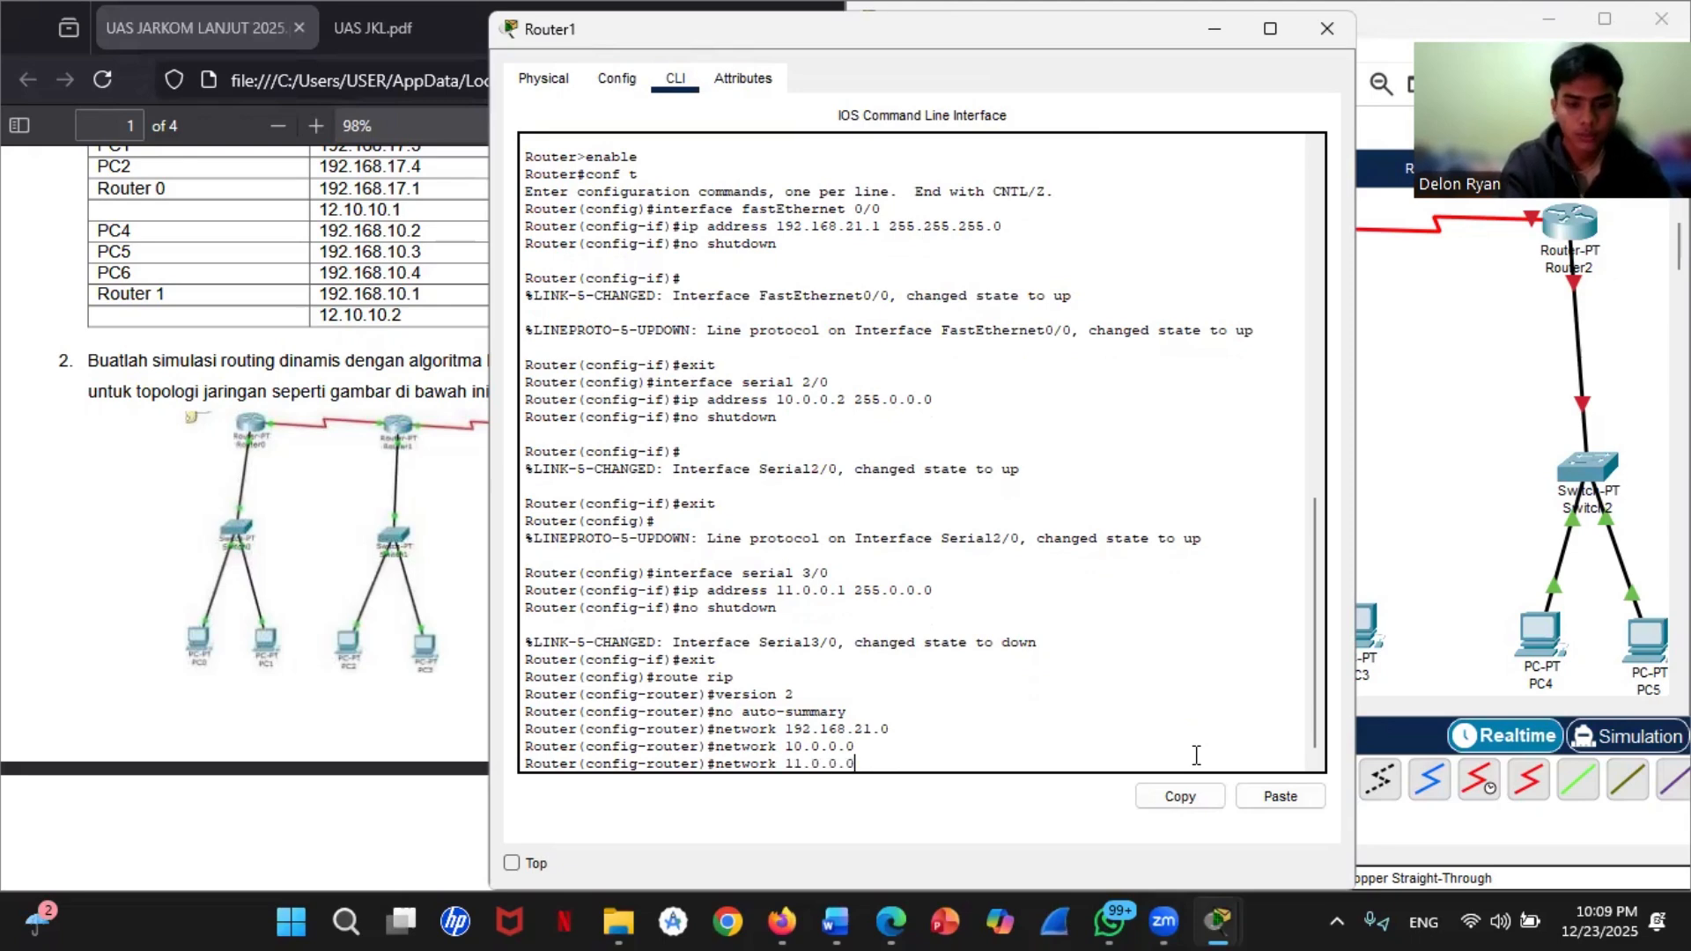
key("Return")
type("exit")
key("Return")
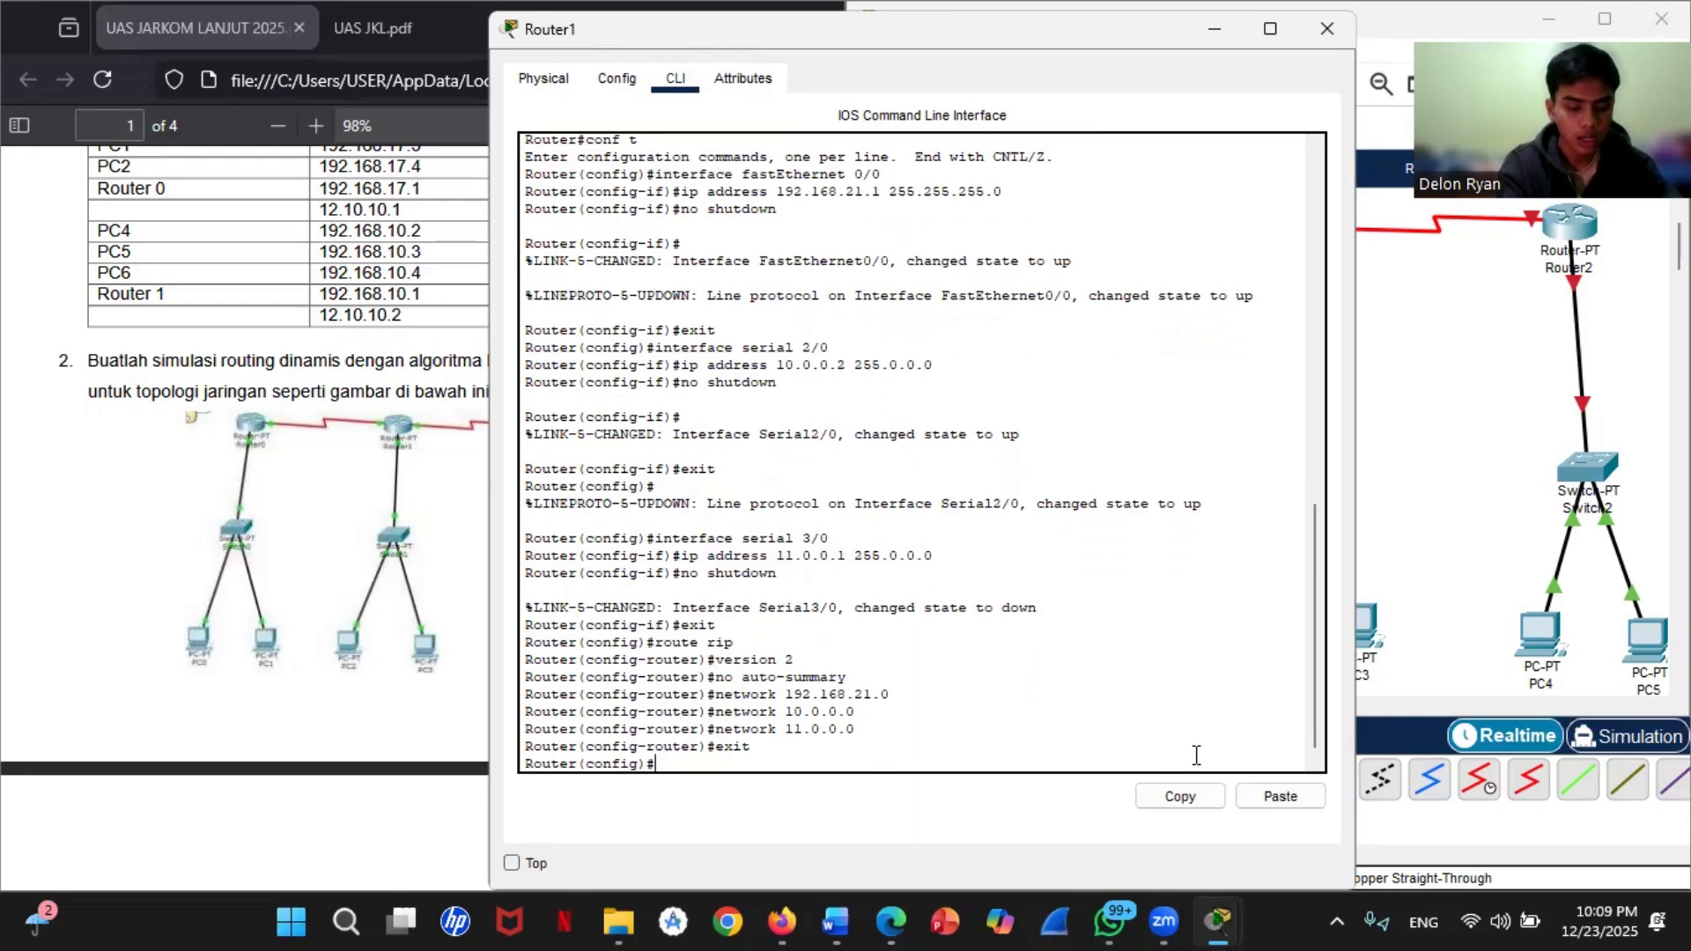
Step: End Router1's configuration session, save the configuration with write, and close the router's window
type("end")
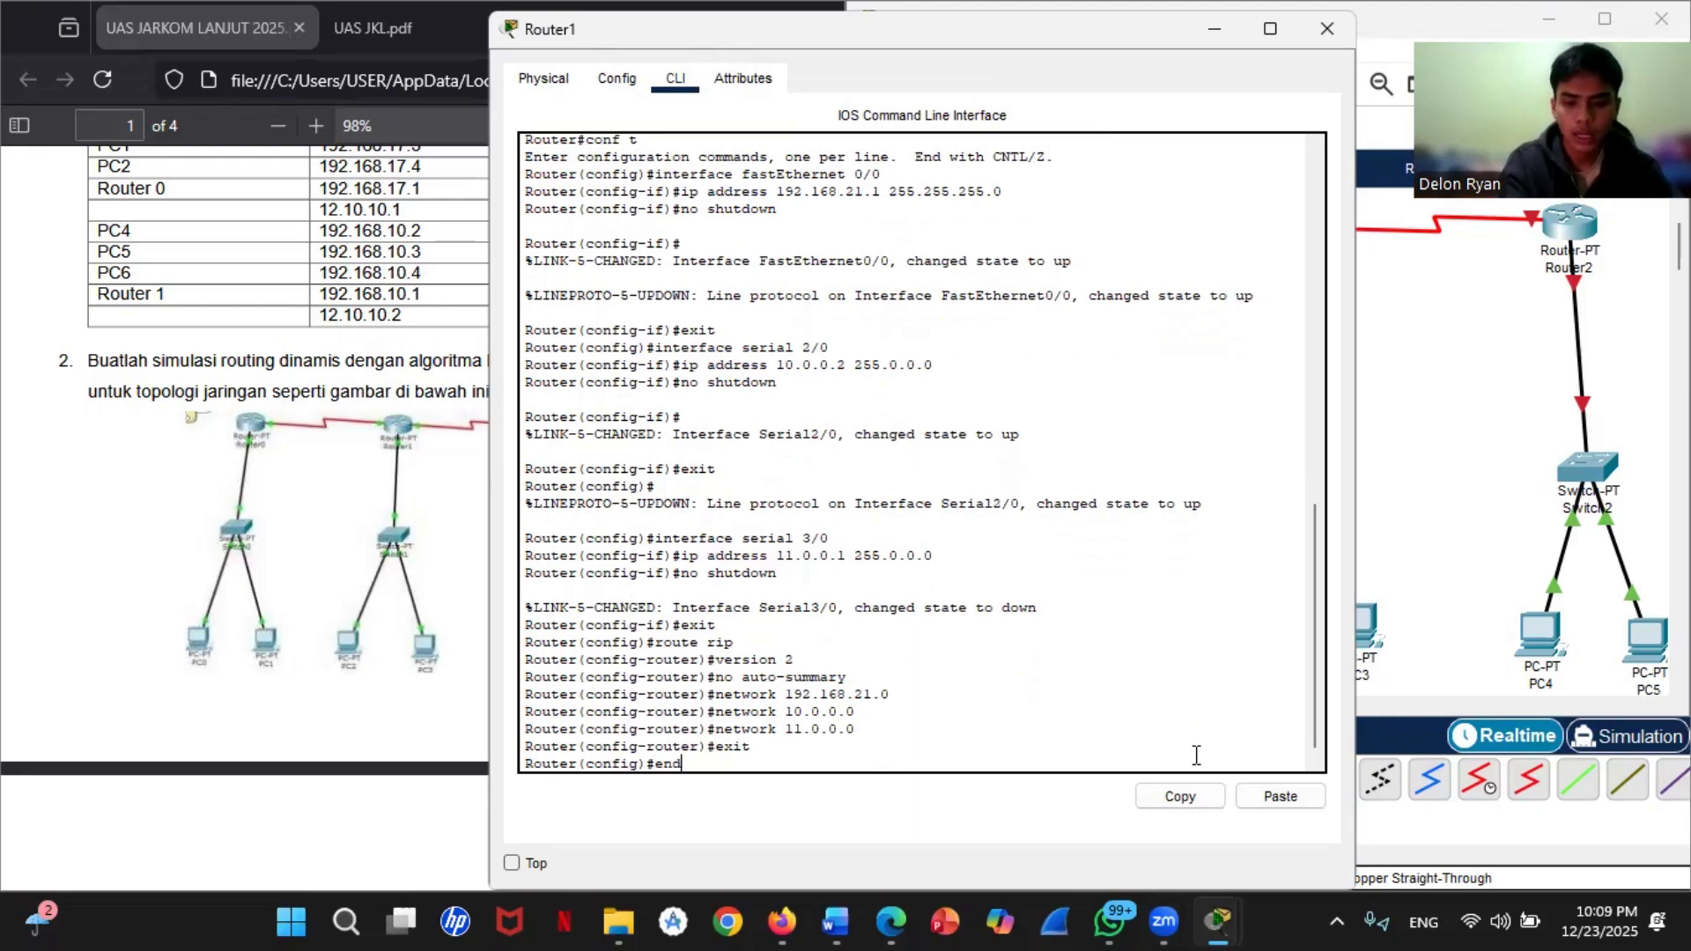
key("Return")
type("write")
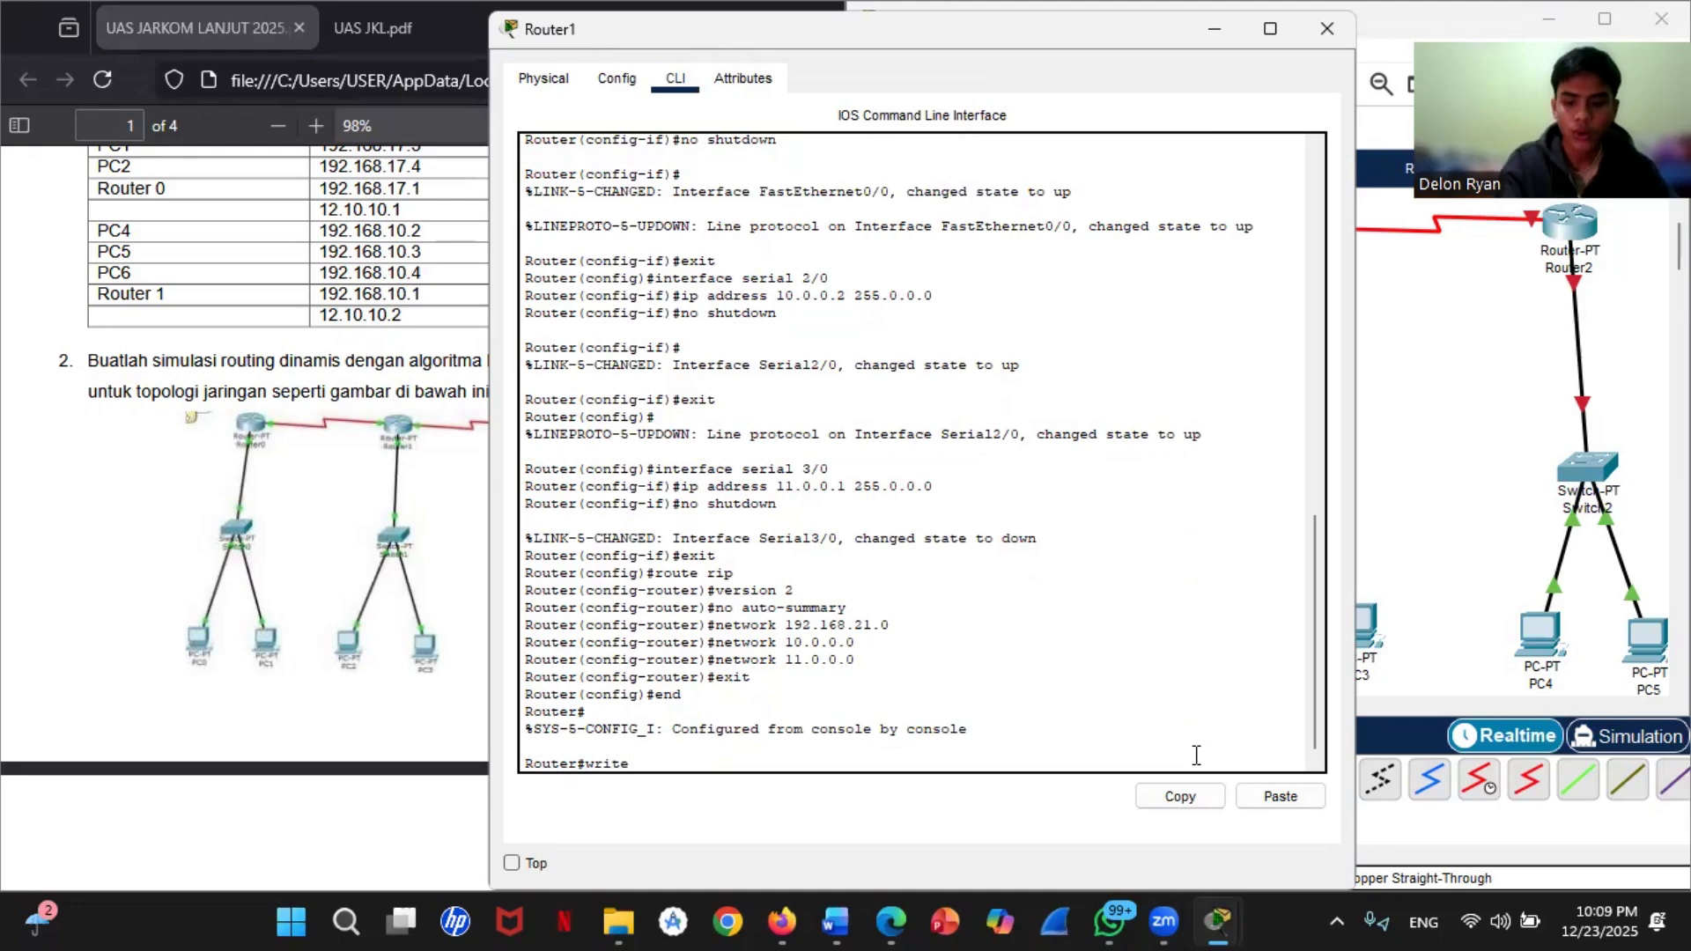
key("Return")
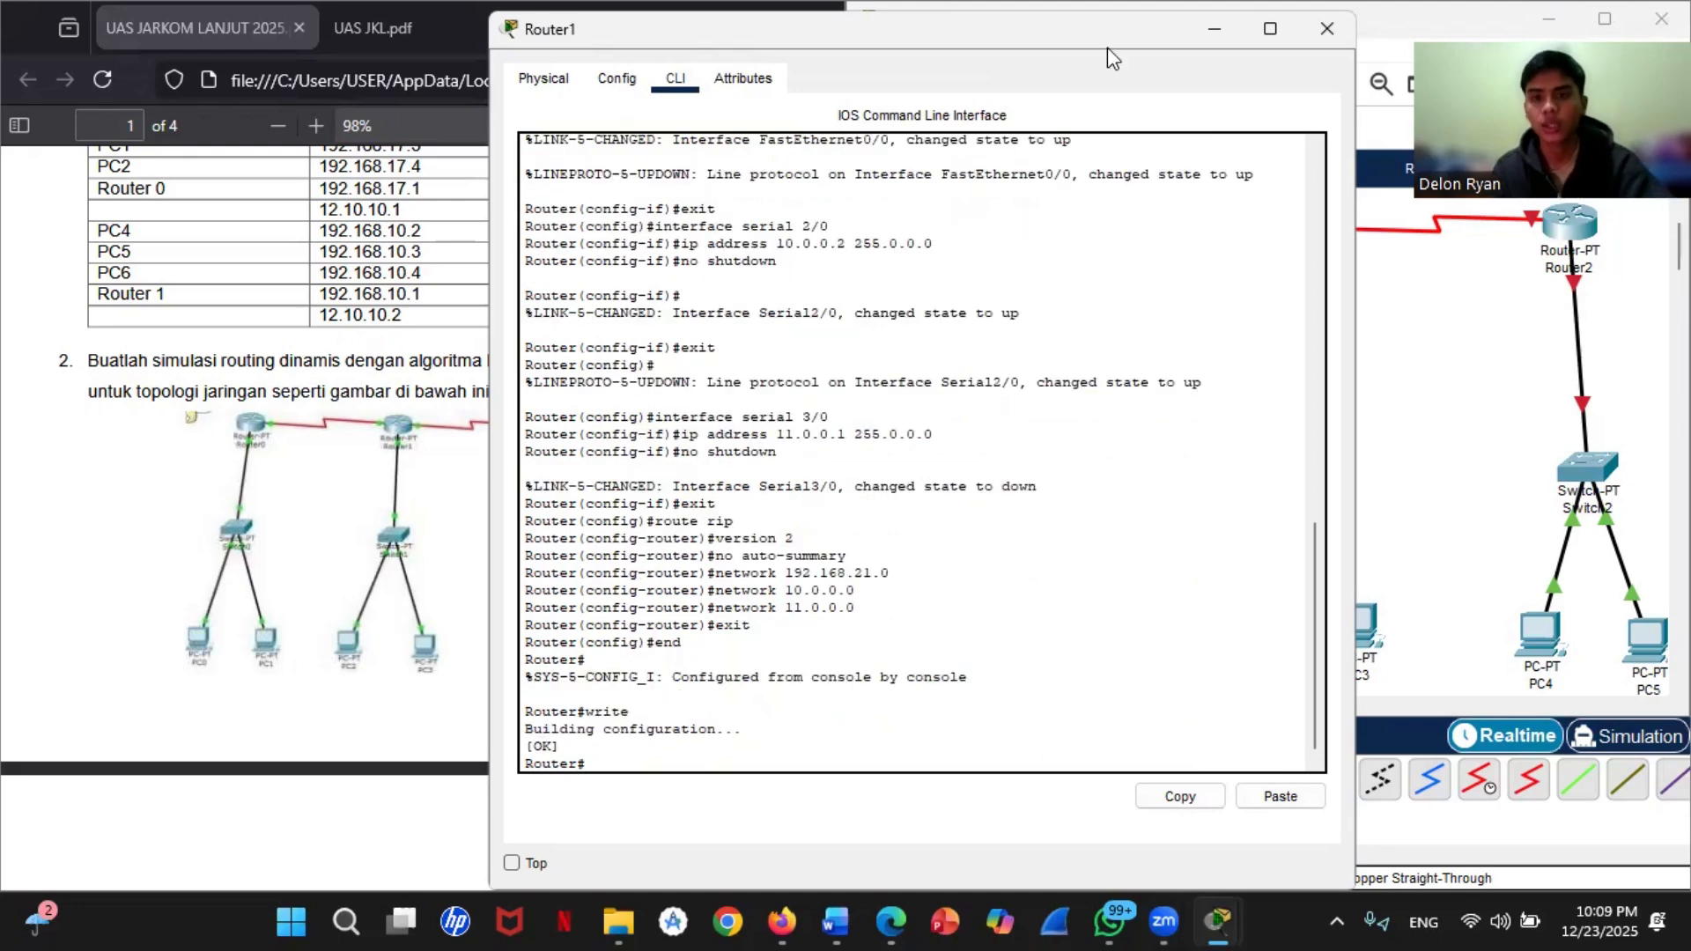
left_click(1327, 28)
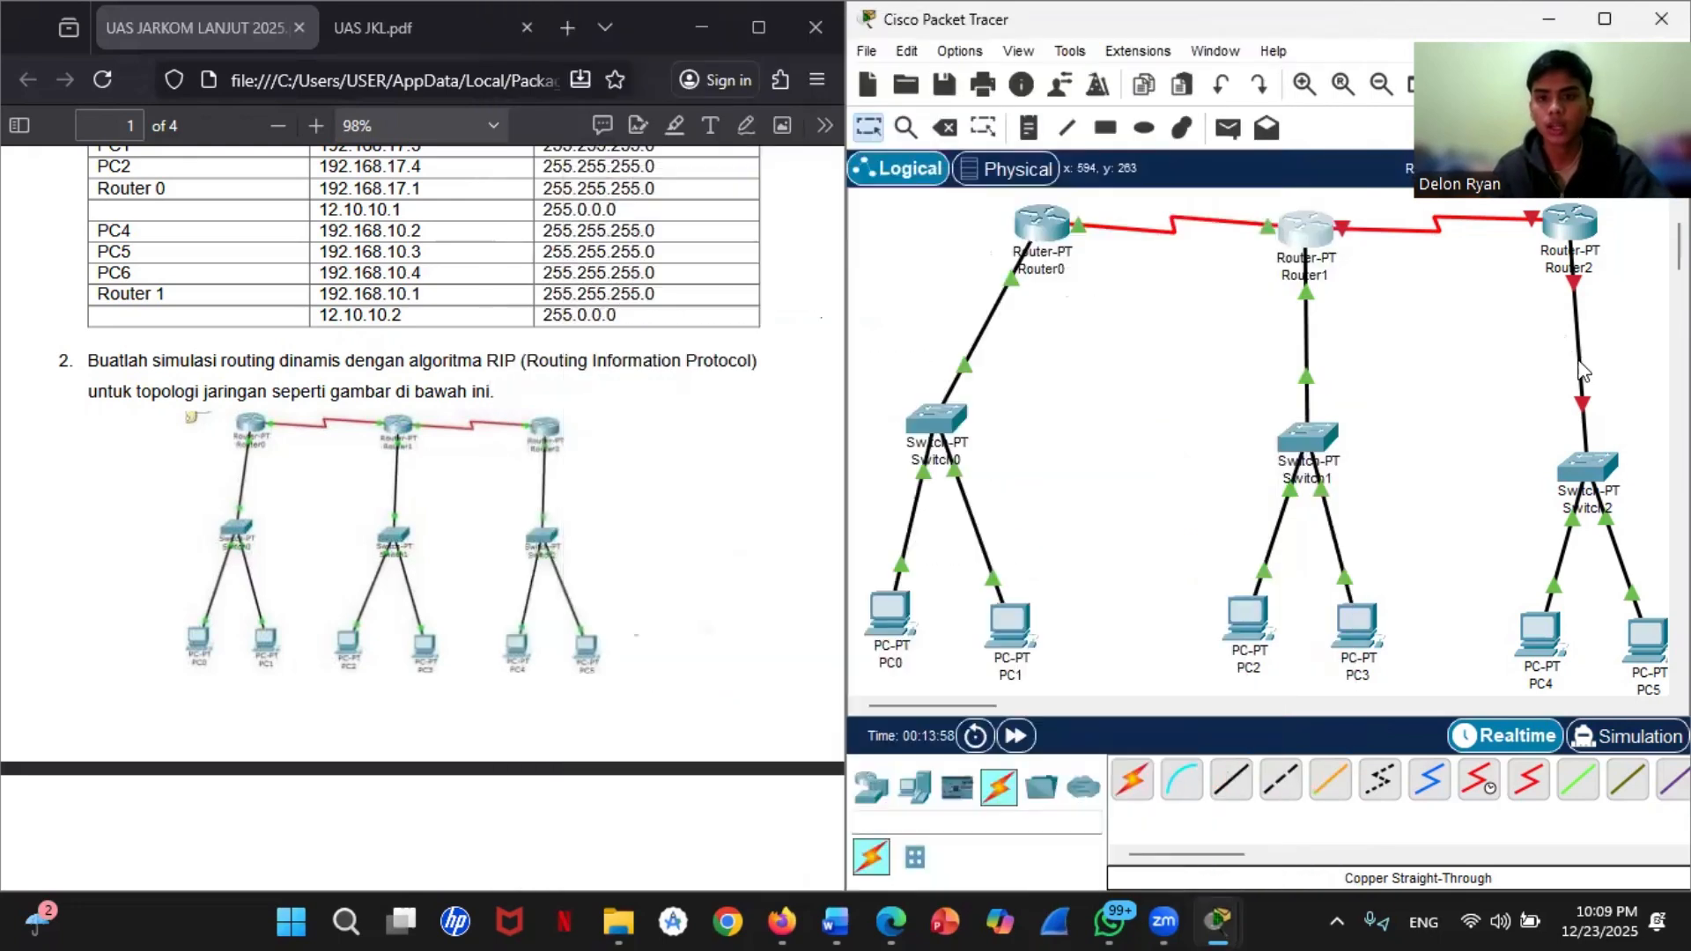
Step: Open Router2's command line, decline the initial configuration dialog, and enter global configuration mode with enable and conf t
left_click(1567, 231)
left_click(675, 79)
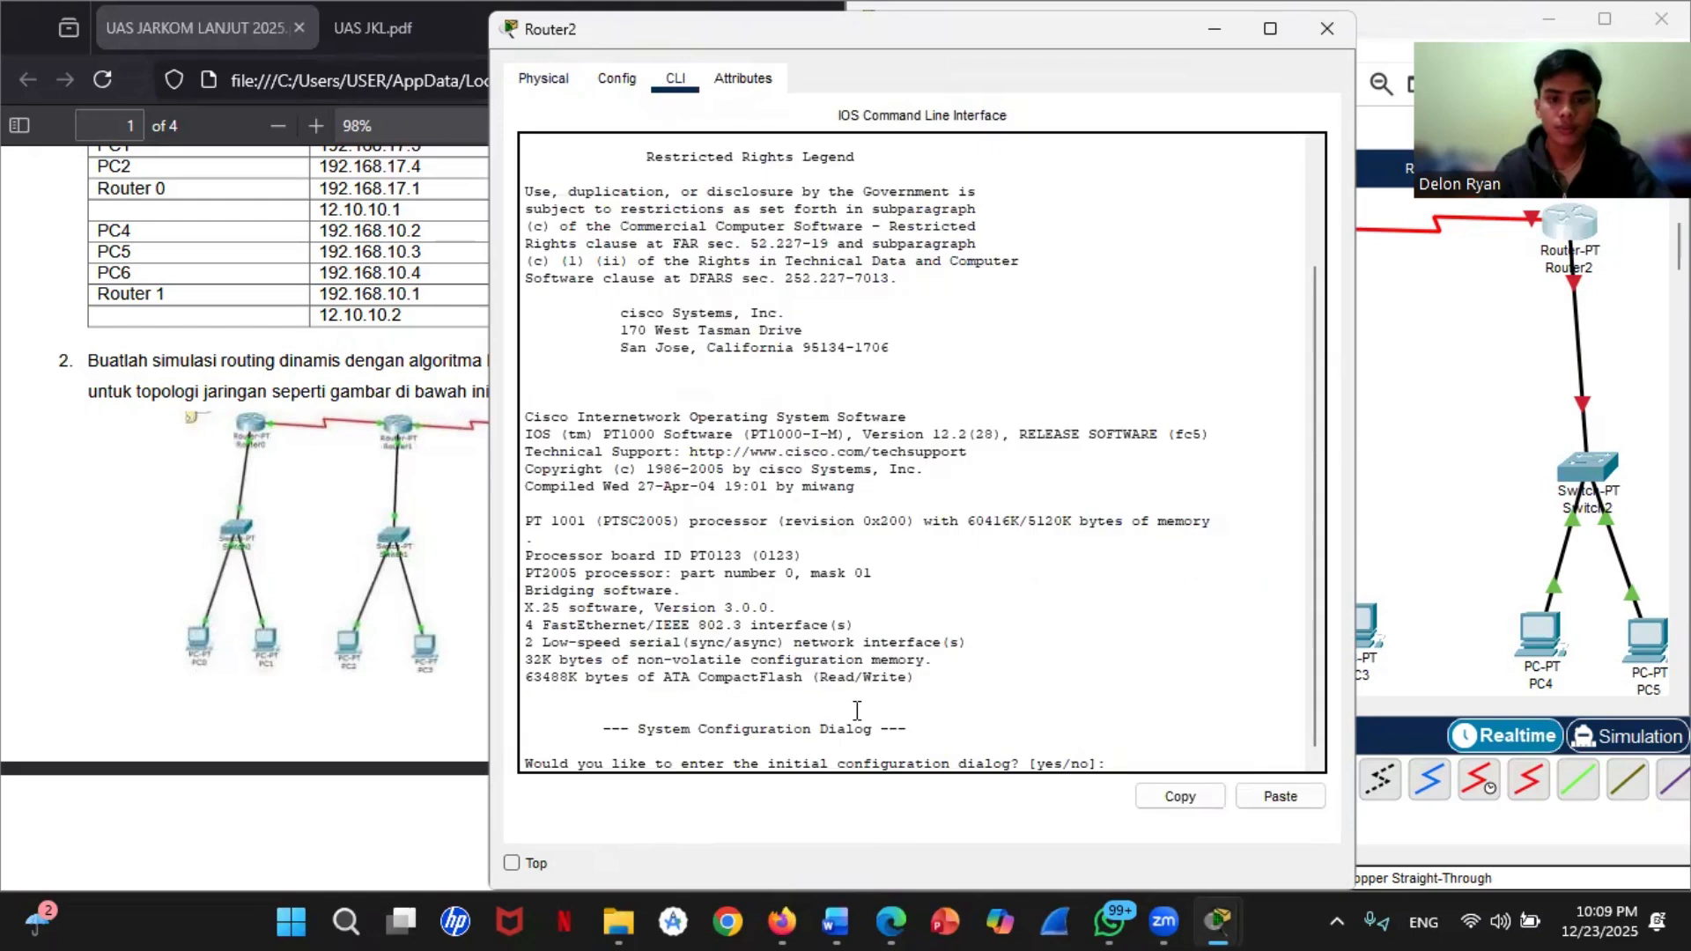
type("no")
key("Return")
key("Return")
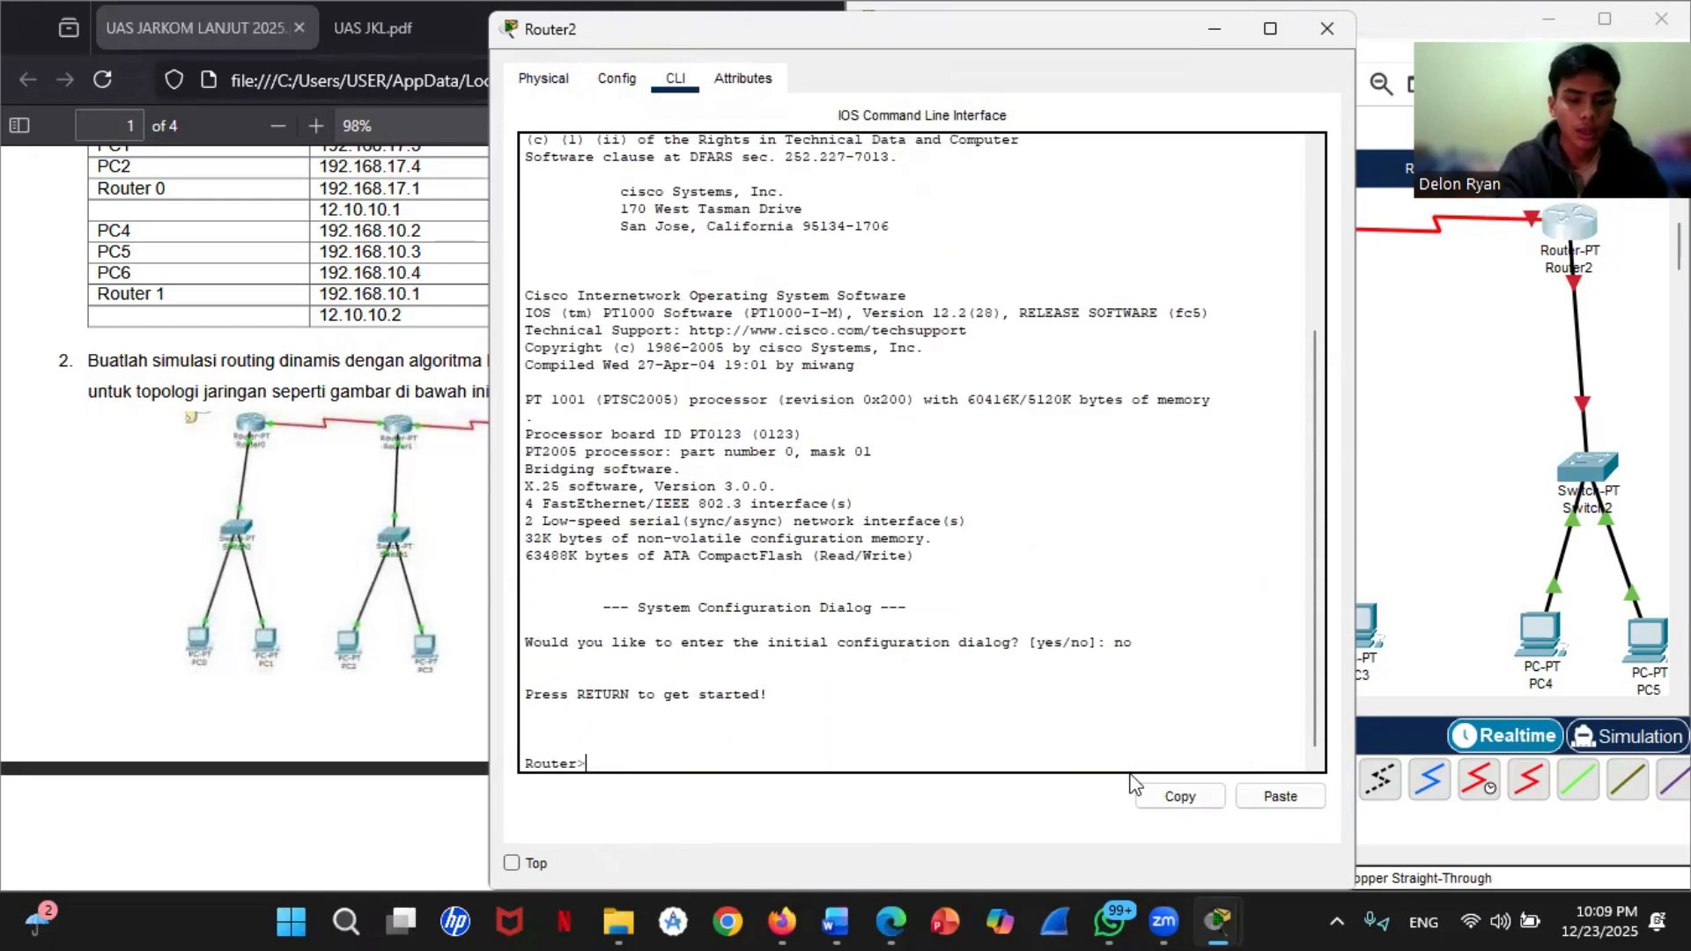
type("enable")
key("Return")
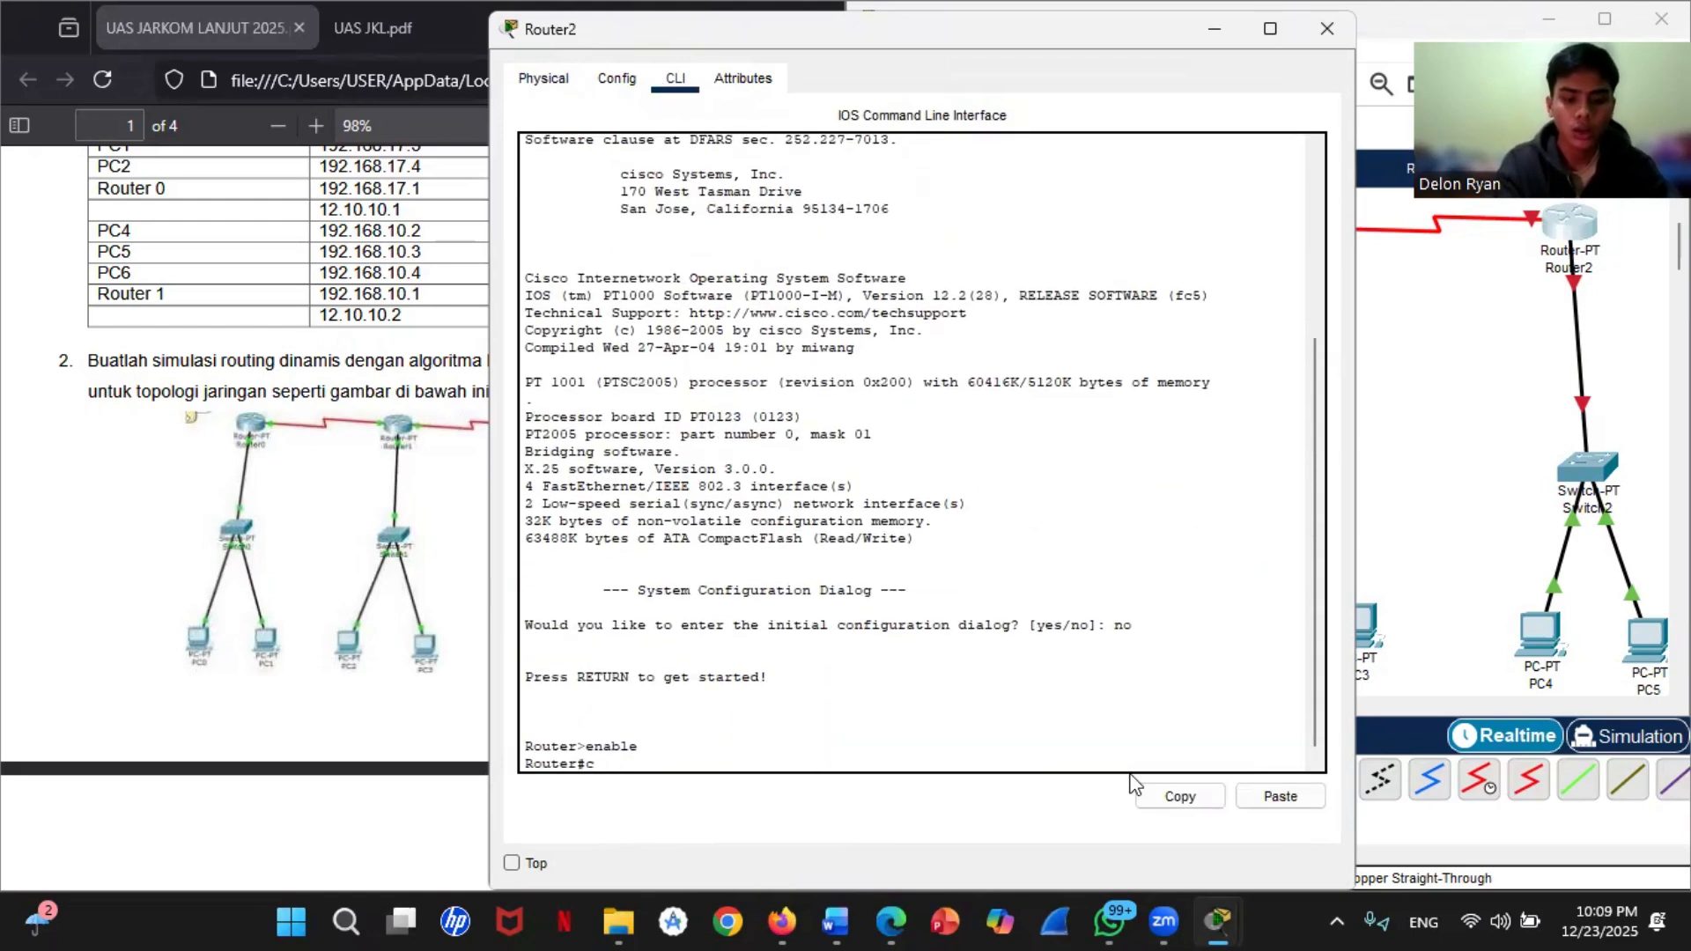
type("conf t")
key("Return")
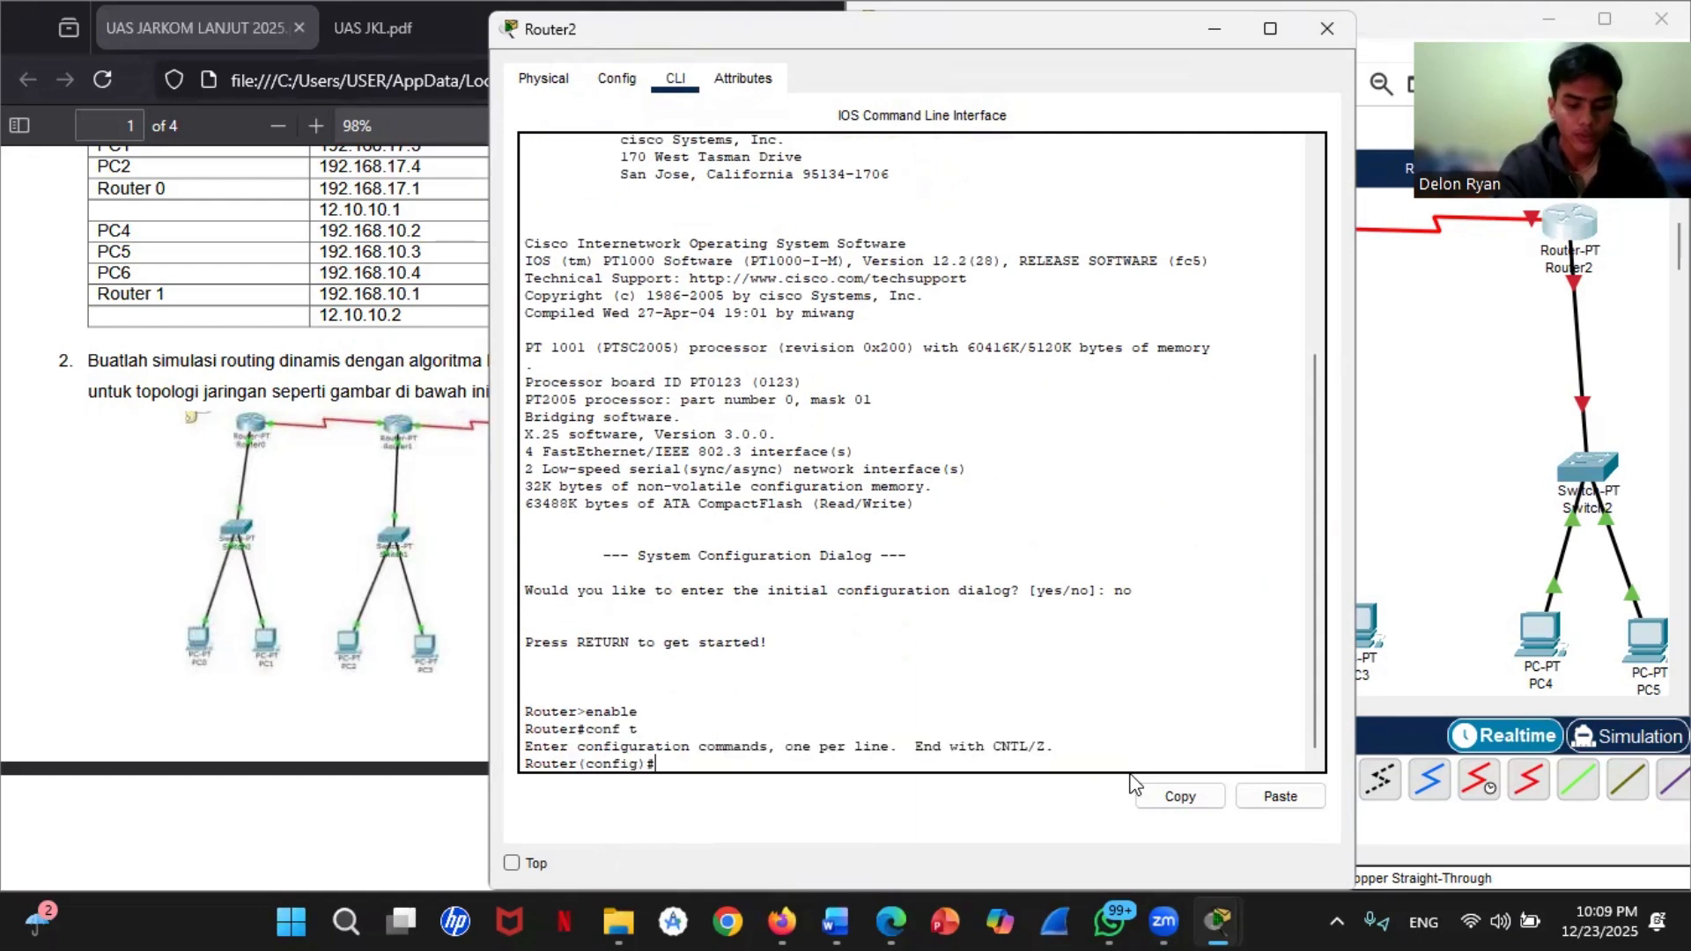
Step: Enter interface configuration mode for fastEthernet 0/0 on Router2
type("interfa")
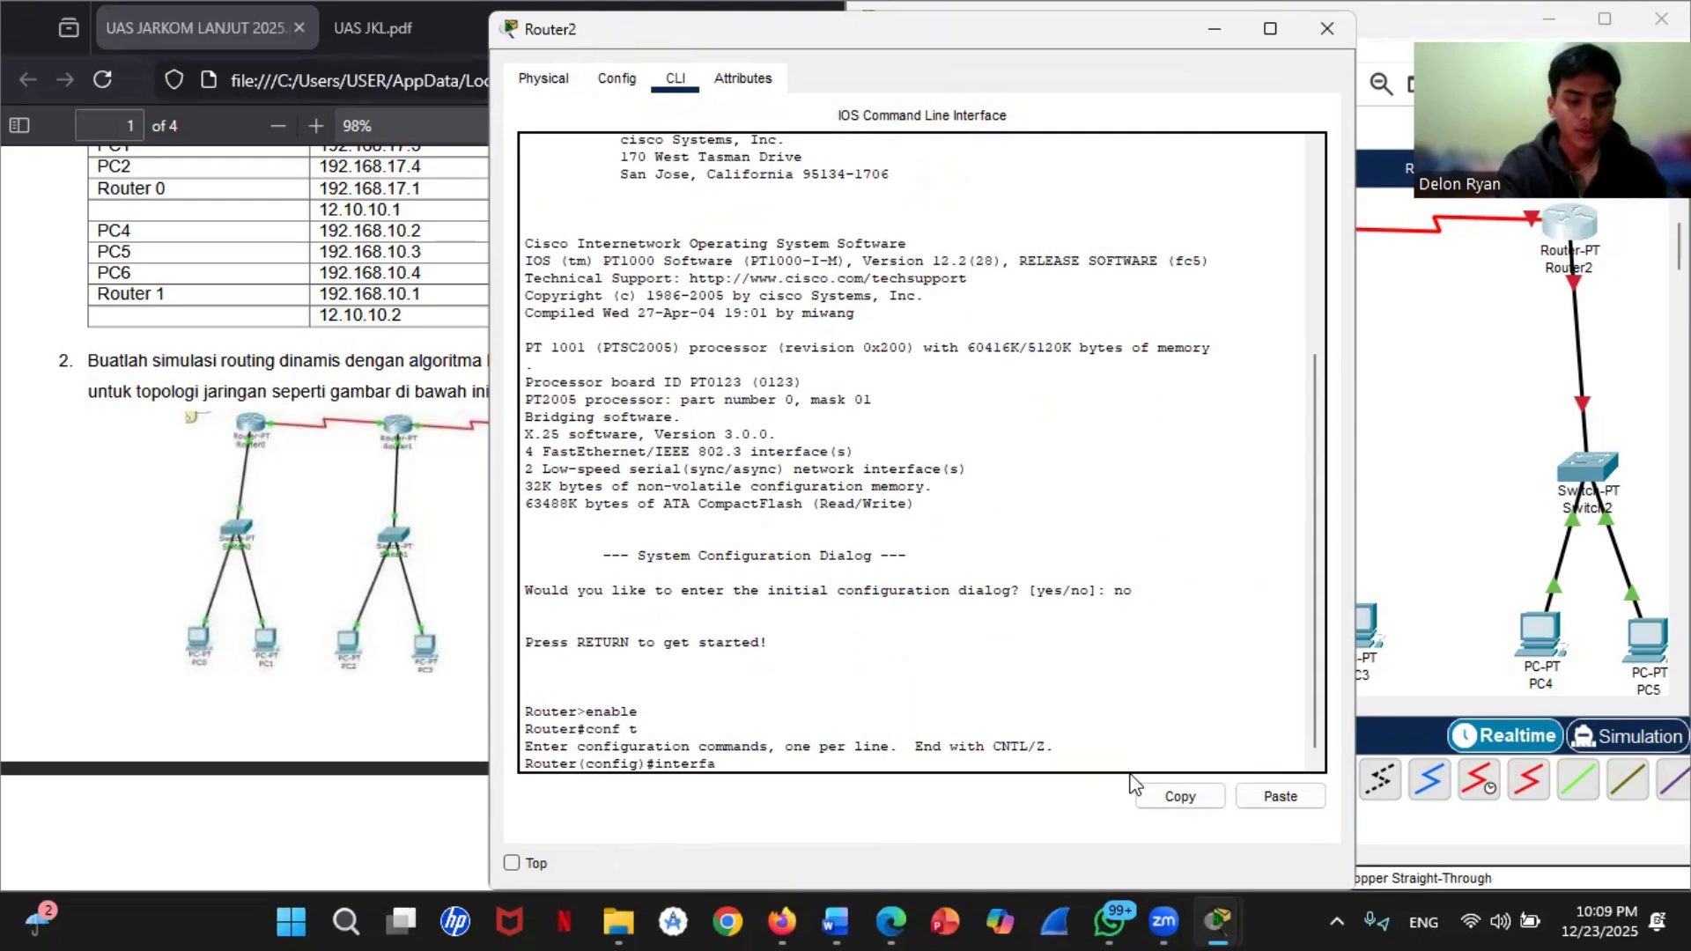
type("ce Ether")
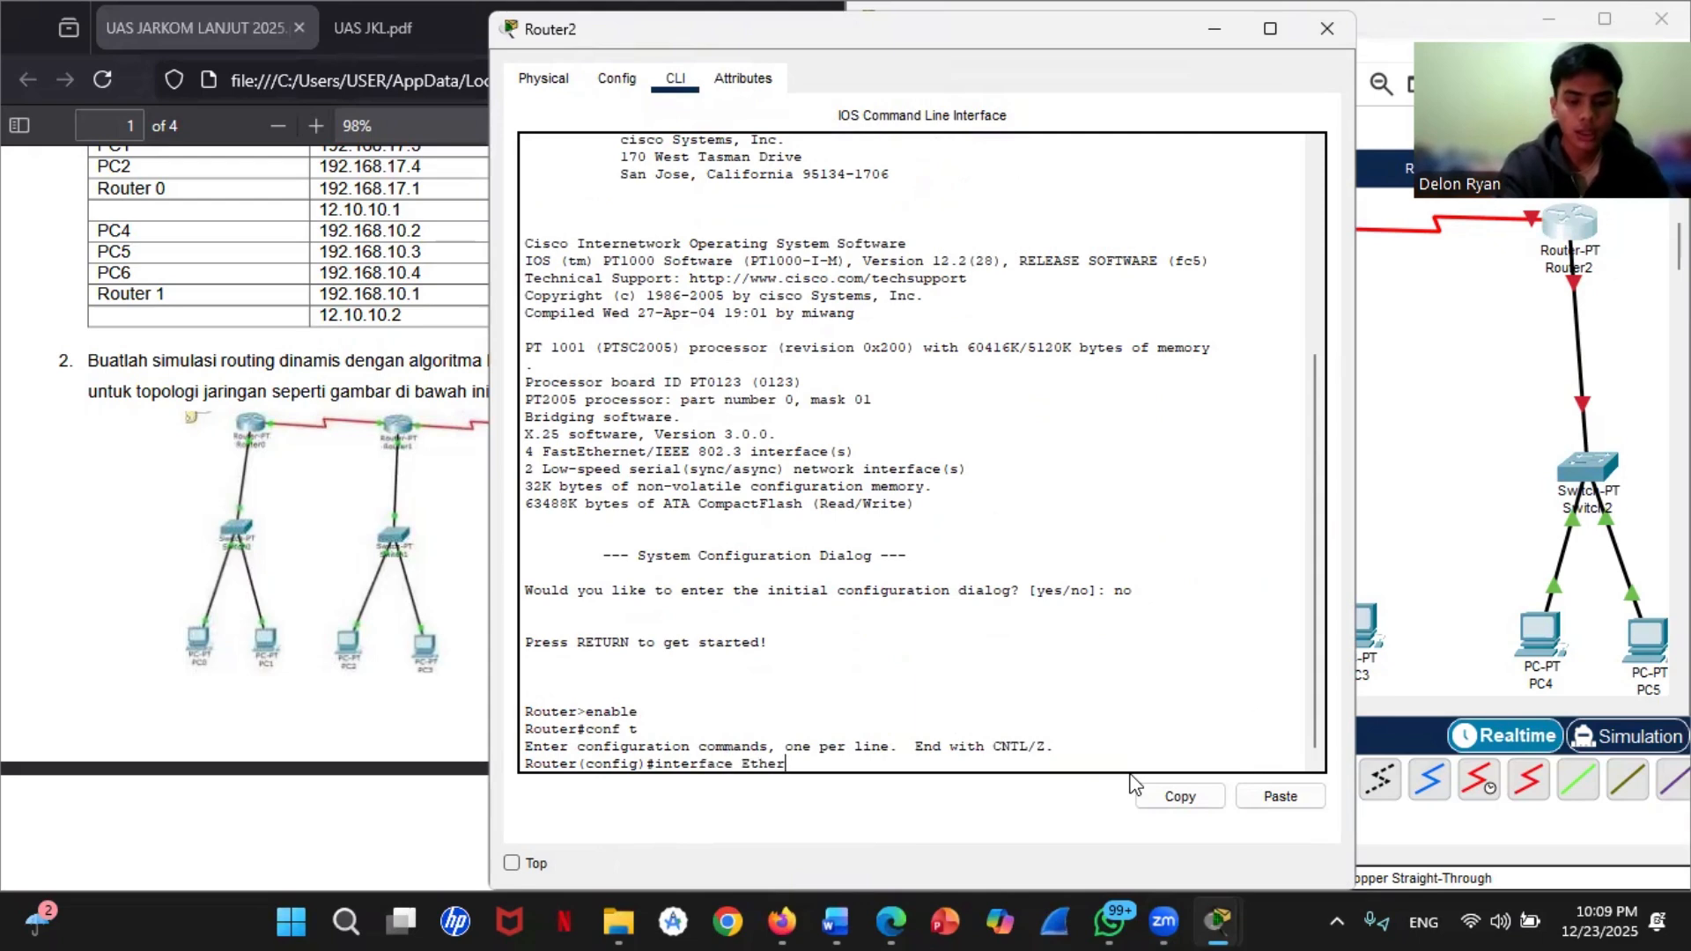
key("BackSpace")
key("BackSpace")
key("BackSpace")
key("BackSpace")
key("BackSpace")
type("fast")
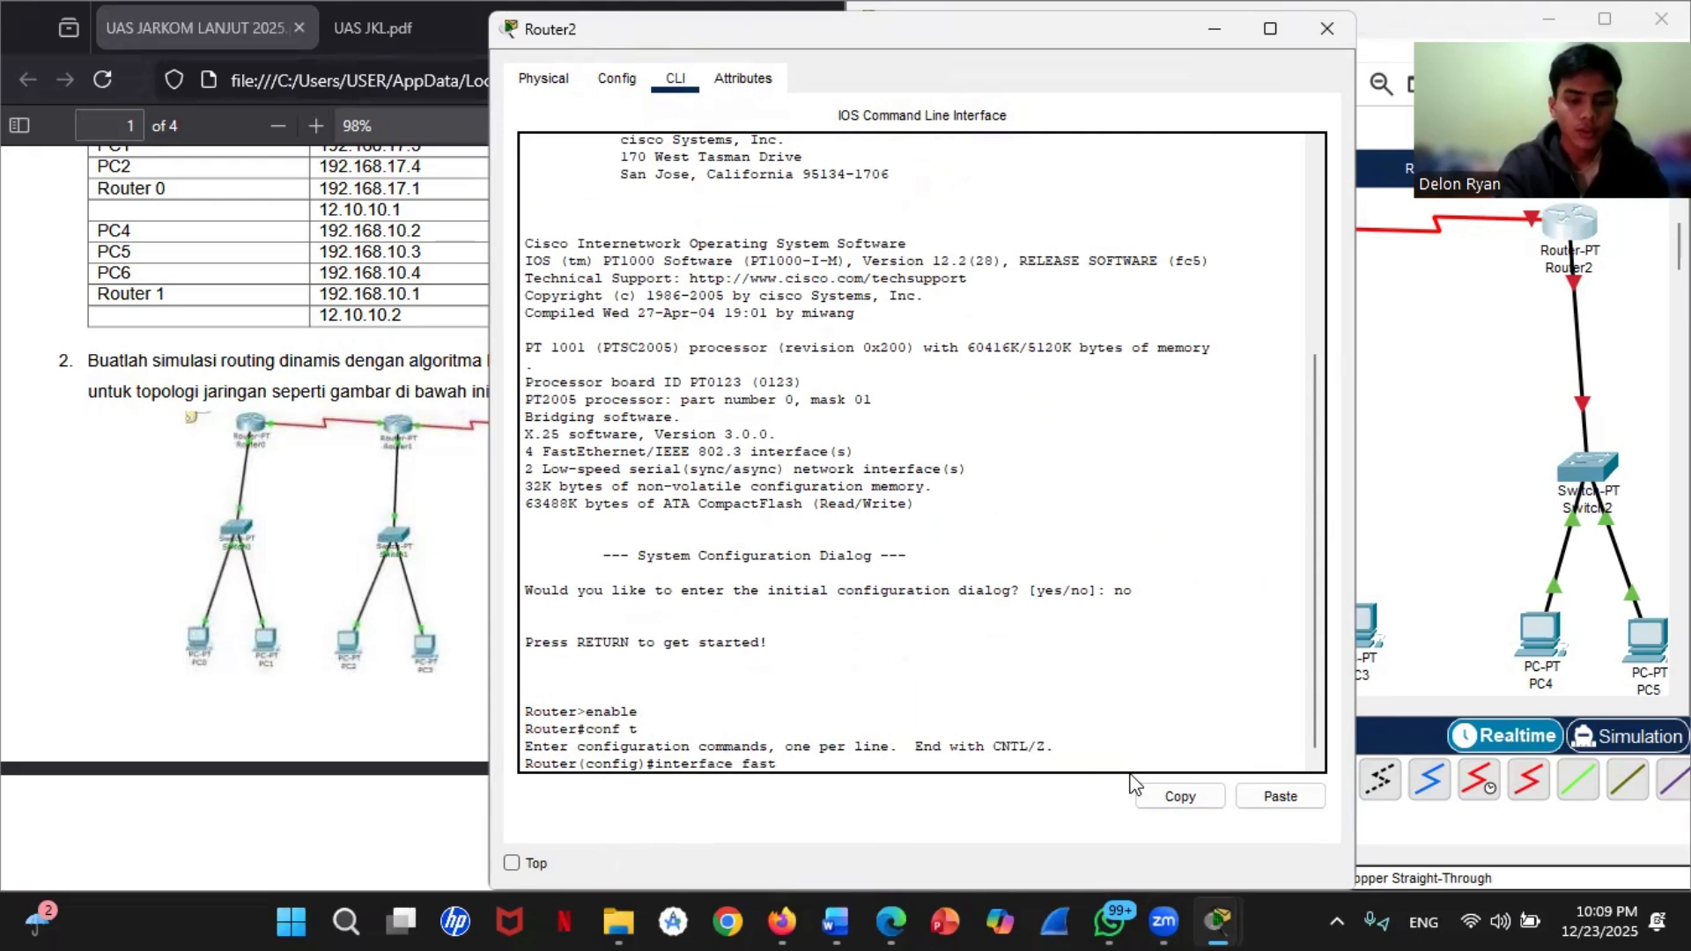
type("Ethernet ")
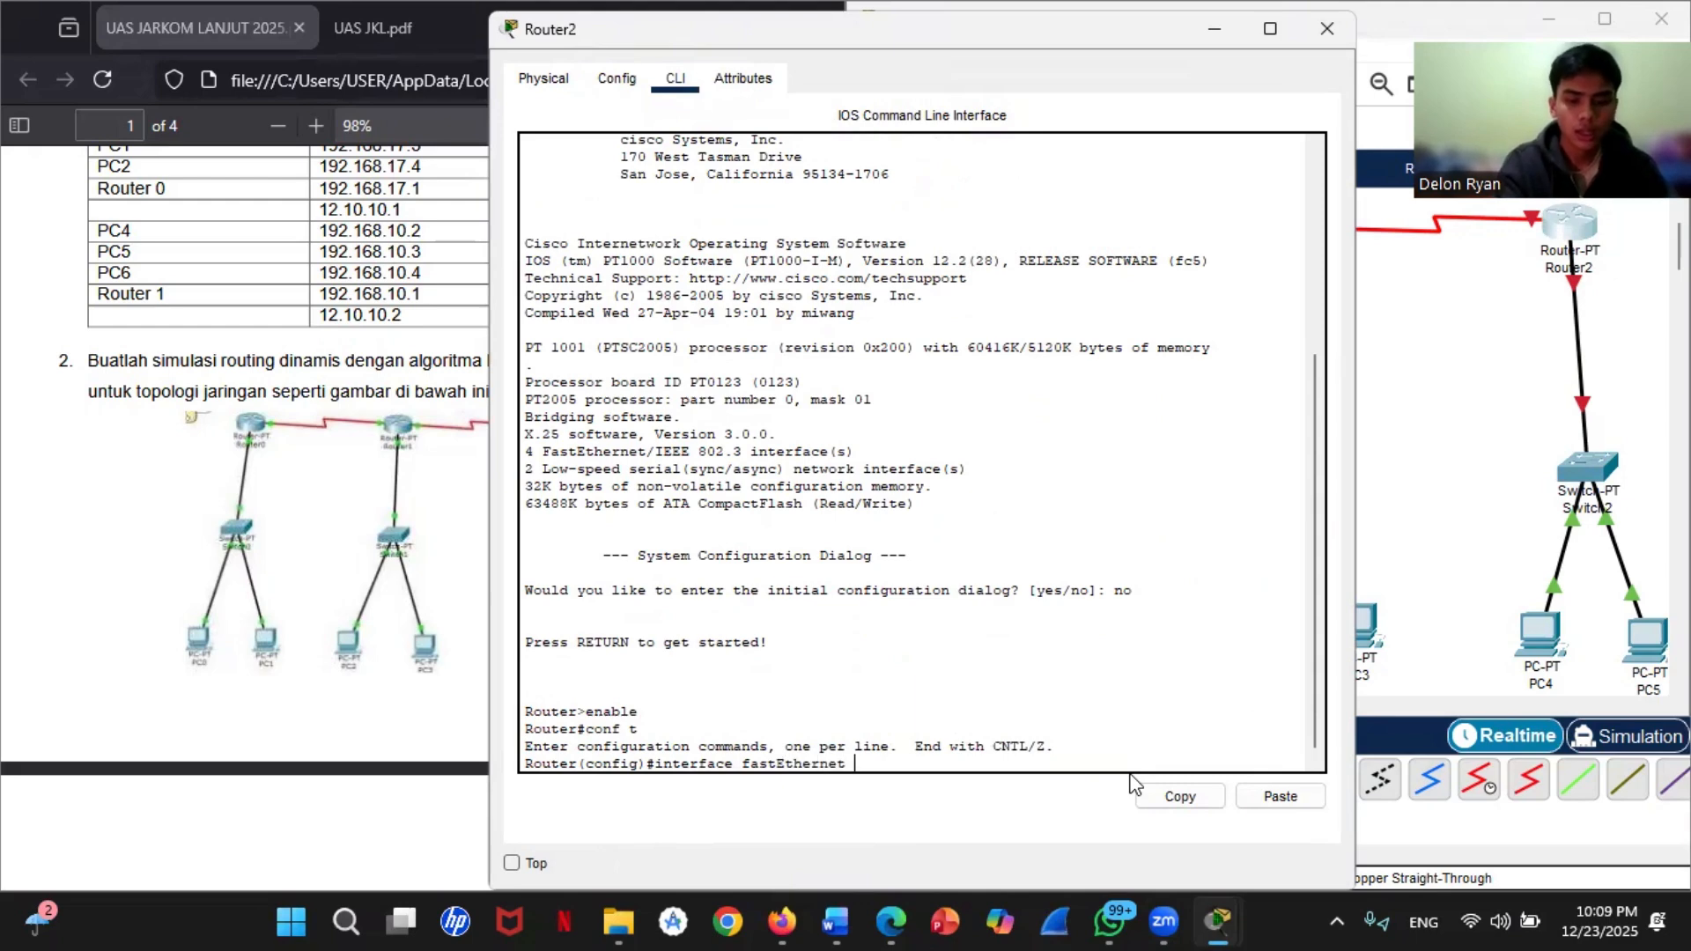
type("0/0")
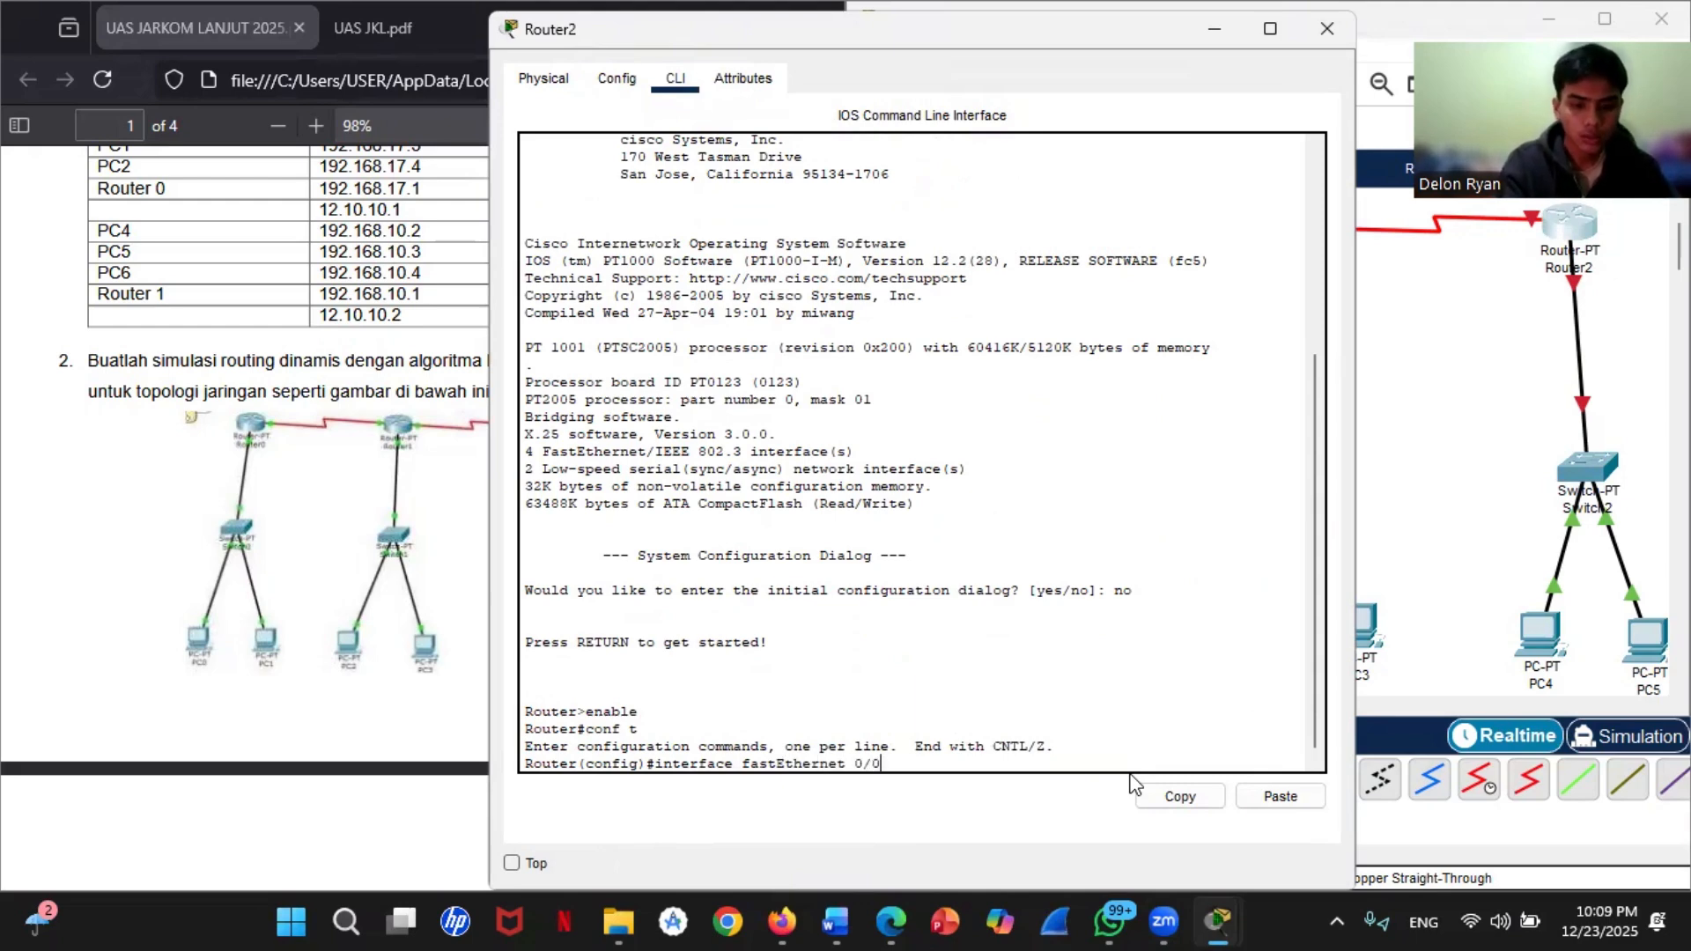
key("Return")
Step: Assign IP address 192.168.31.1 with mask 255.255.255.0 to Router2's fastEthernet 0/0 interface
type("i")
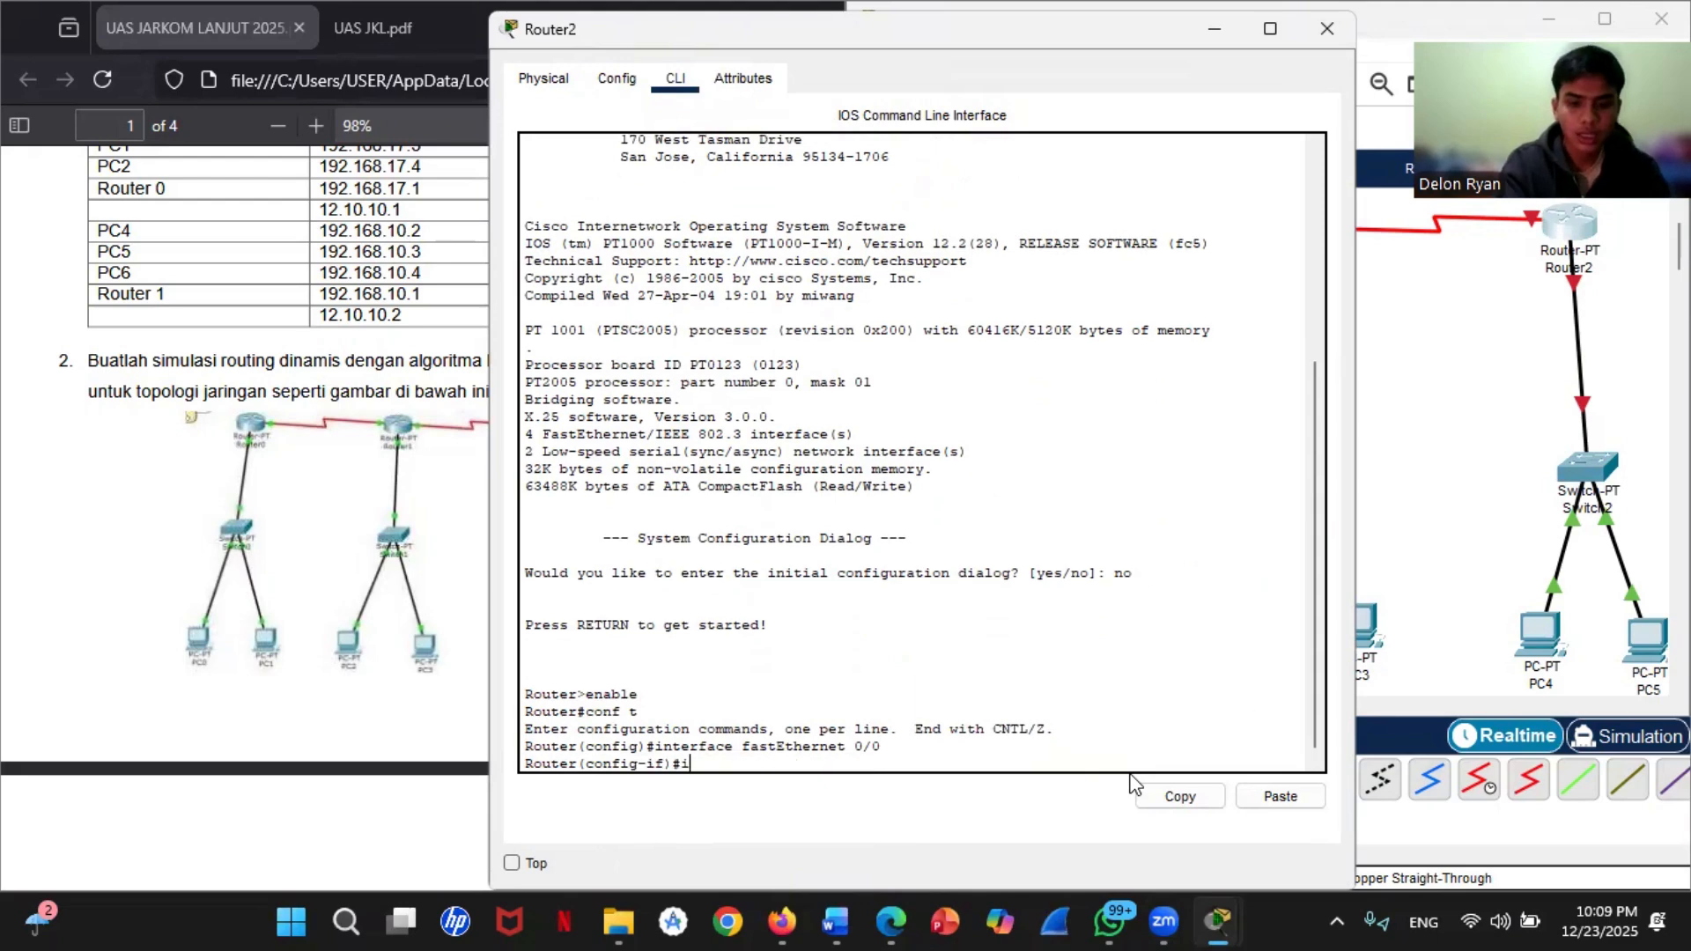
type("p address ")
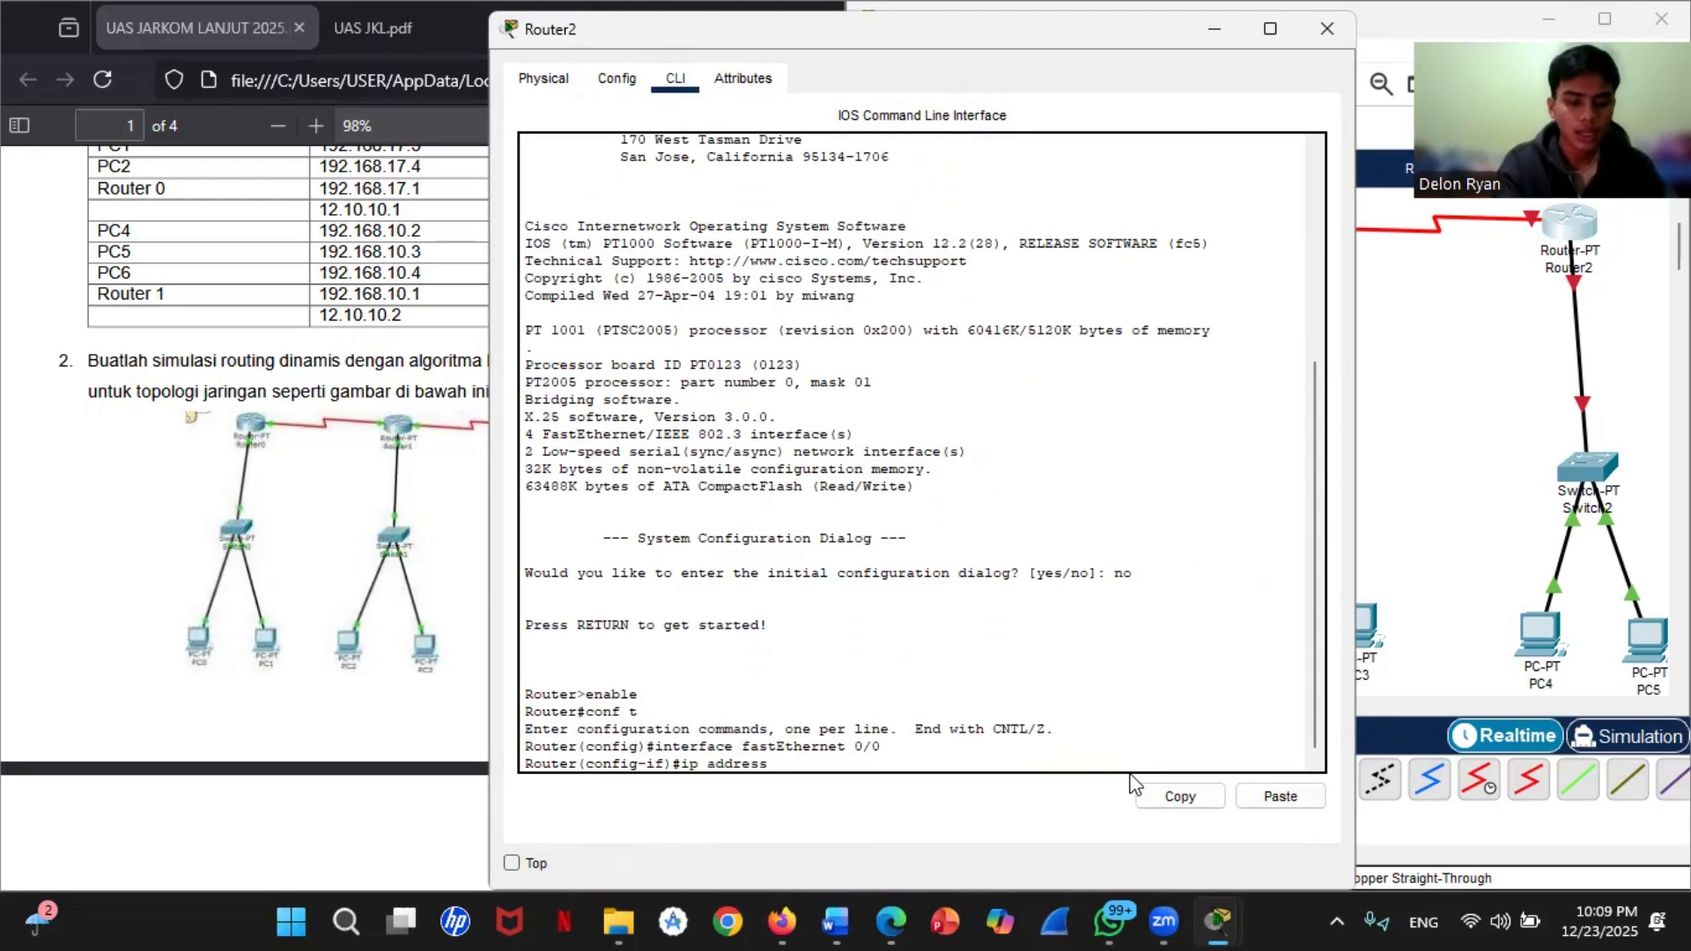
type("192")
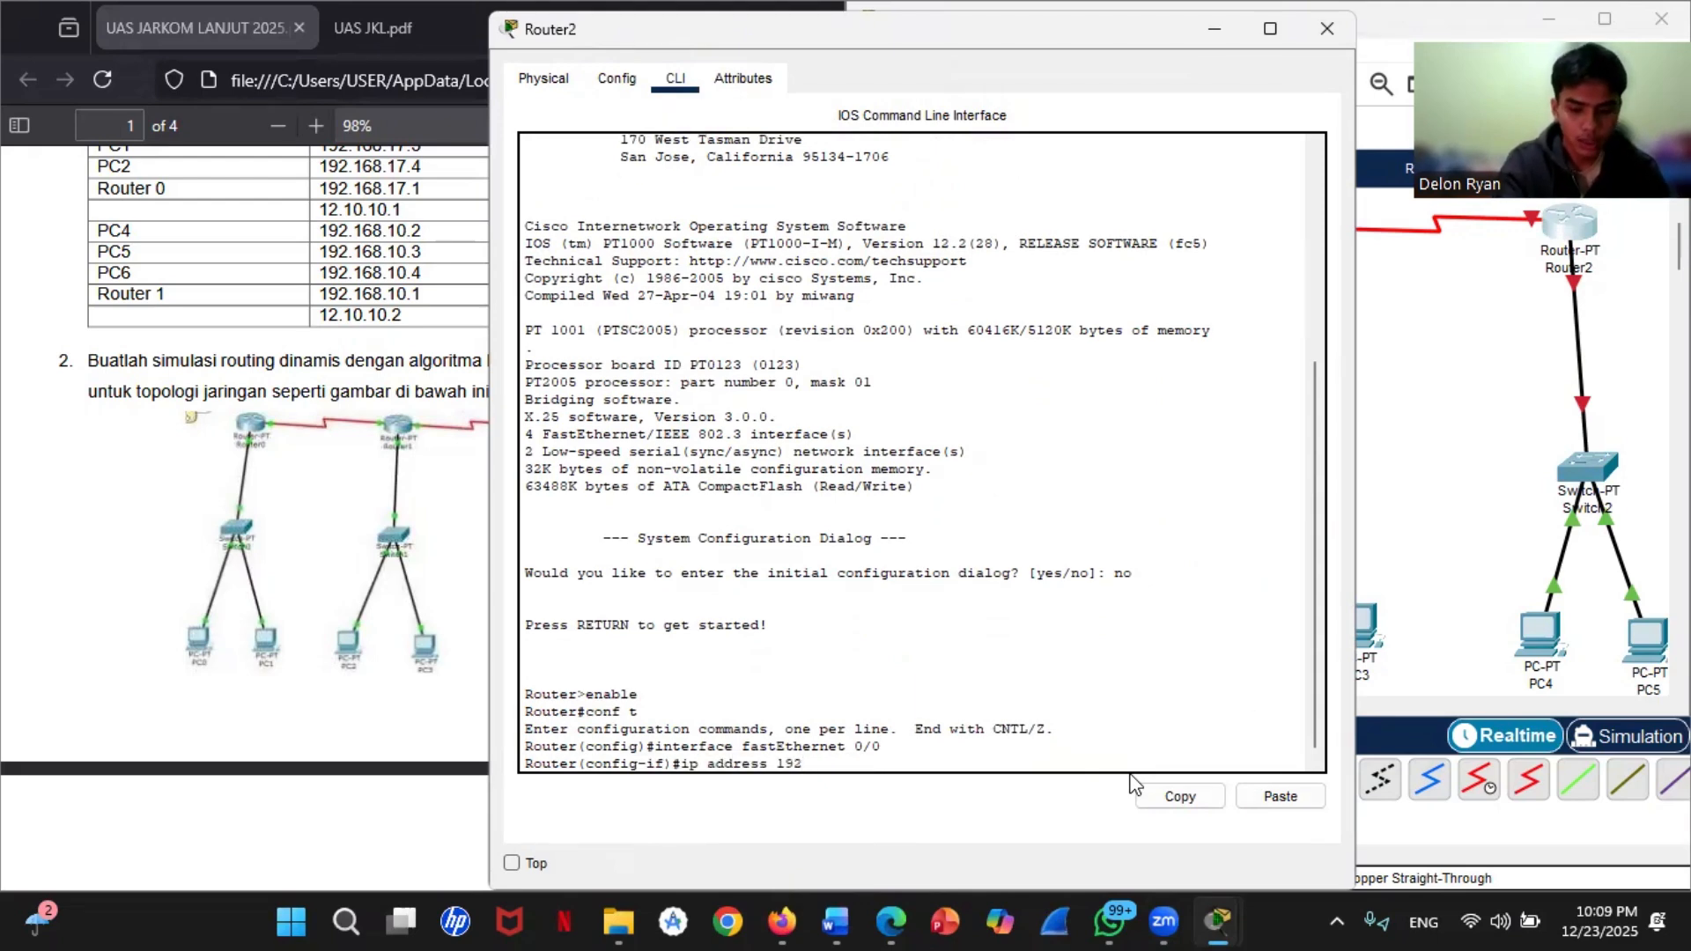
type(".168.")
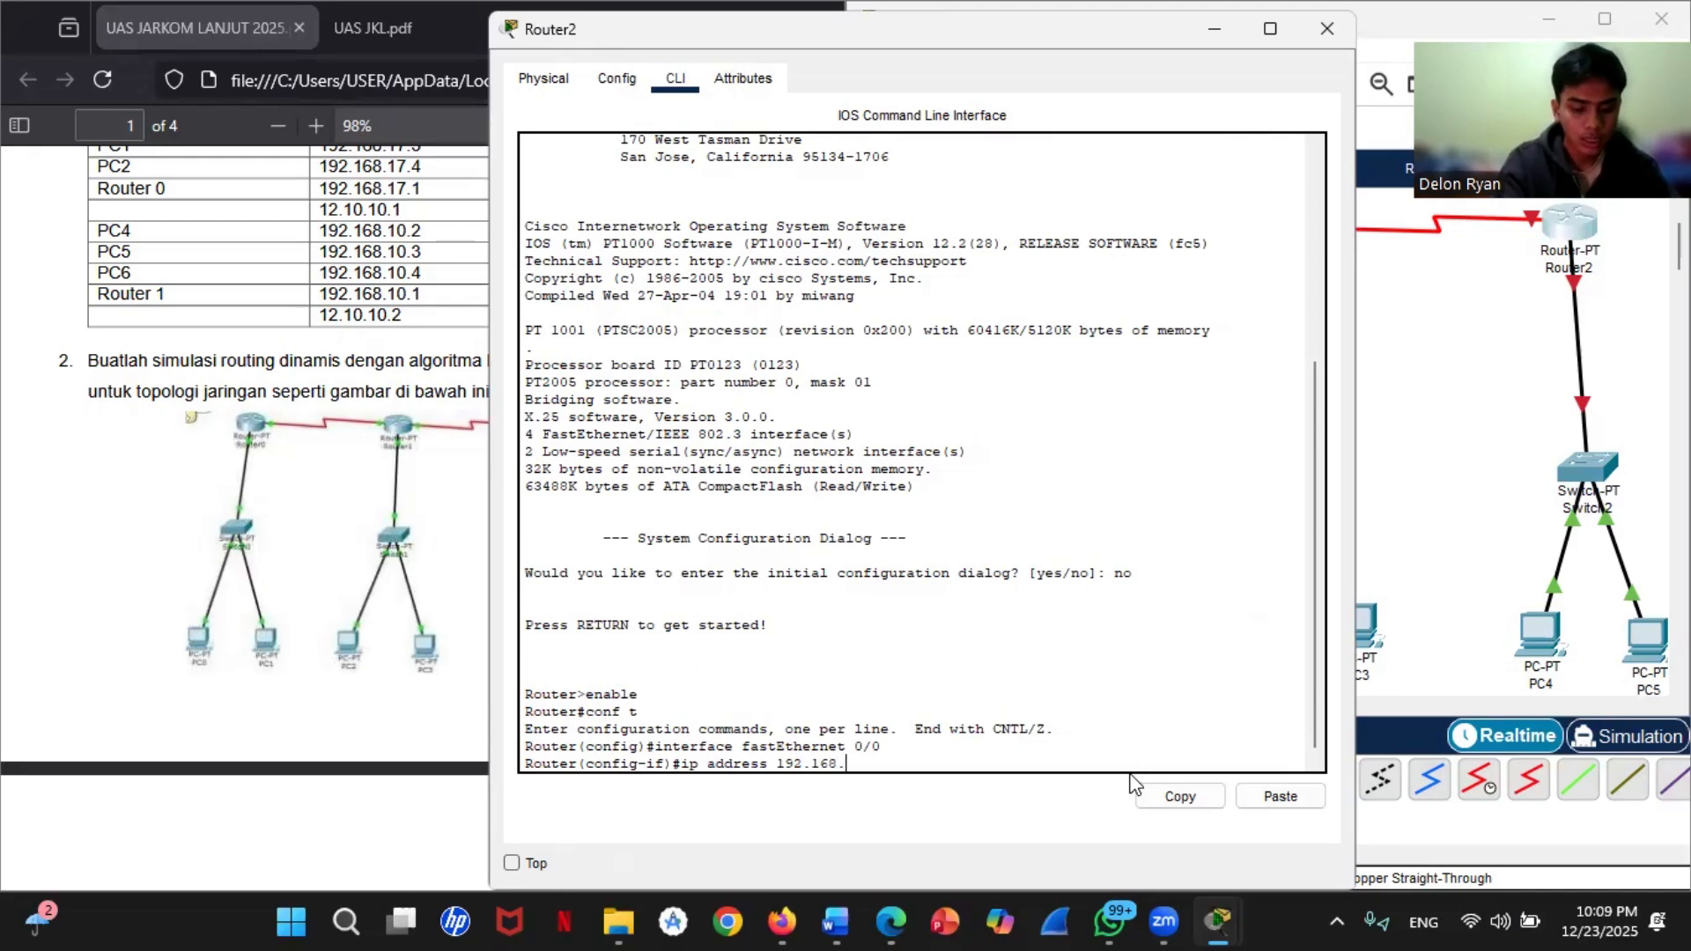
type("31")
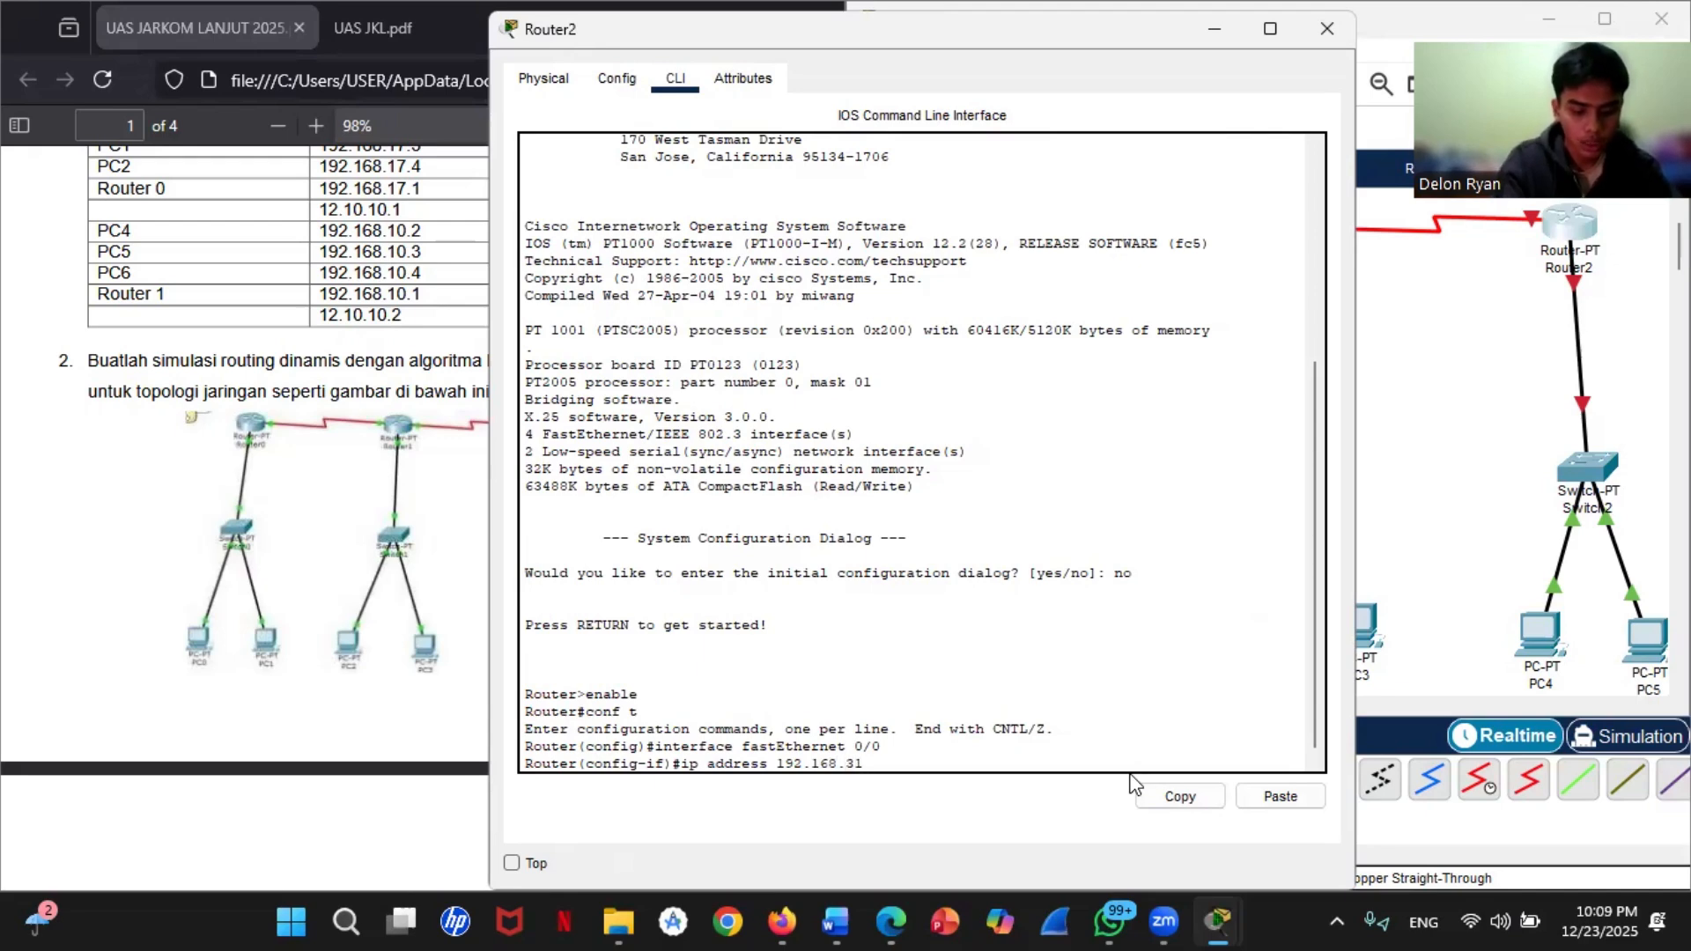
type(".1 255")
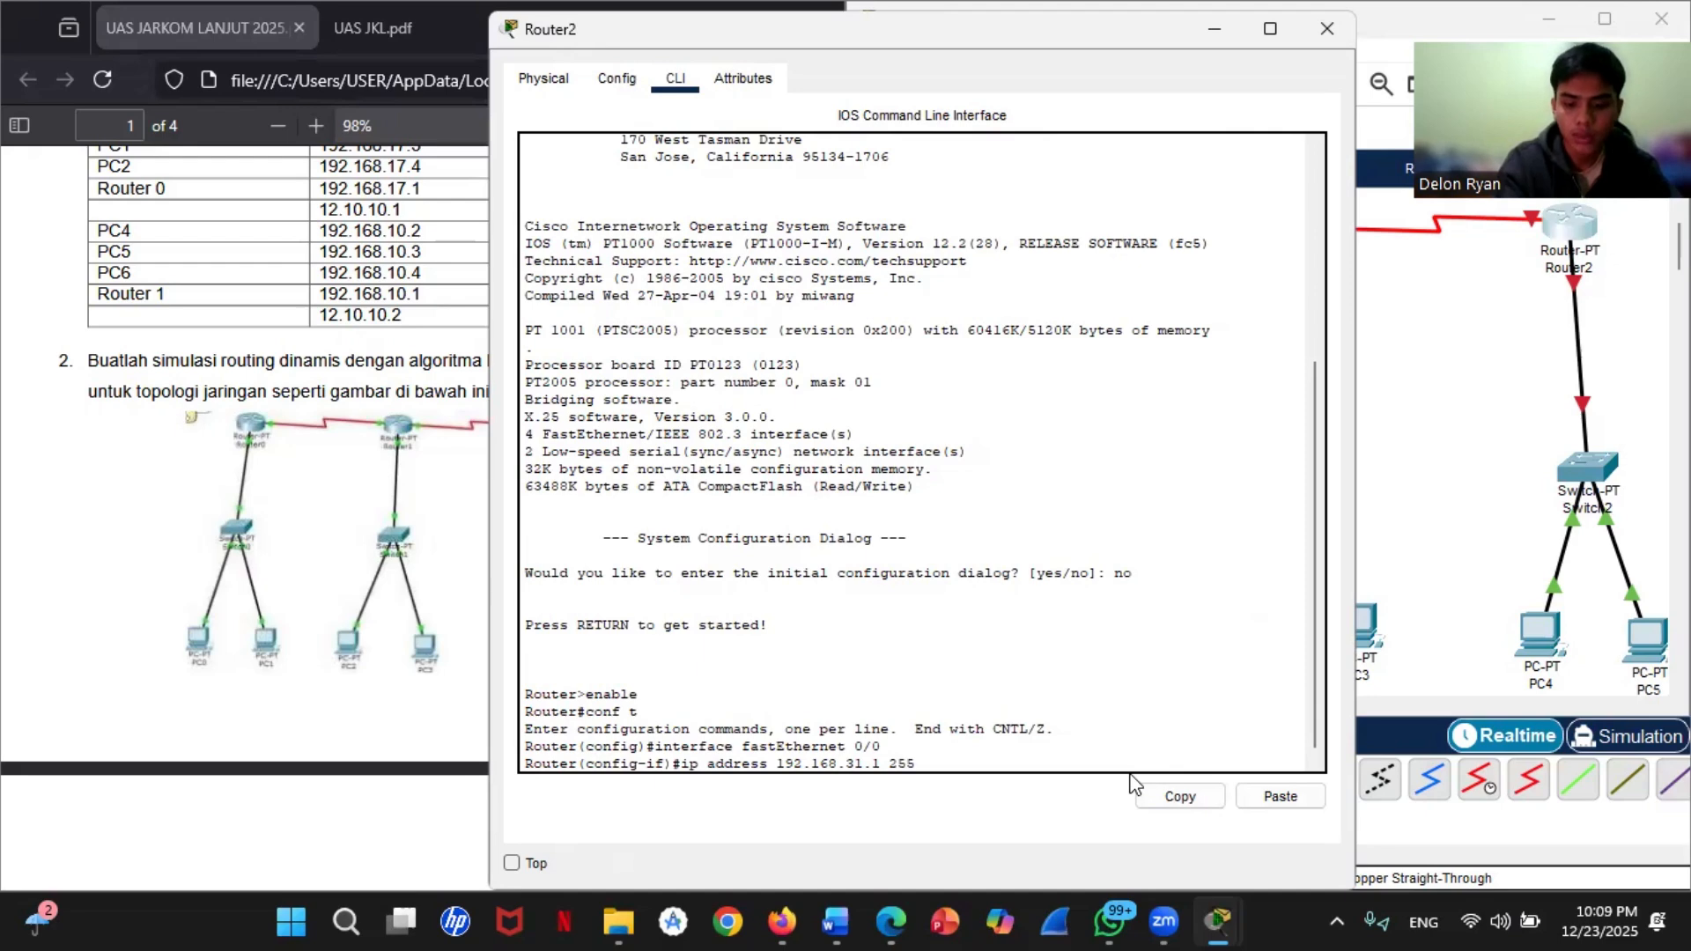
type(".2555.255.2")
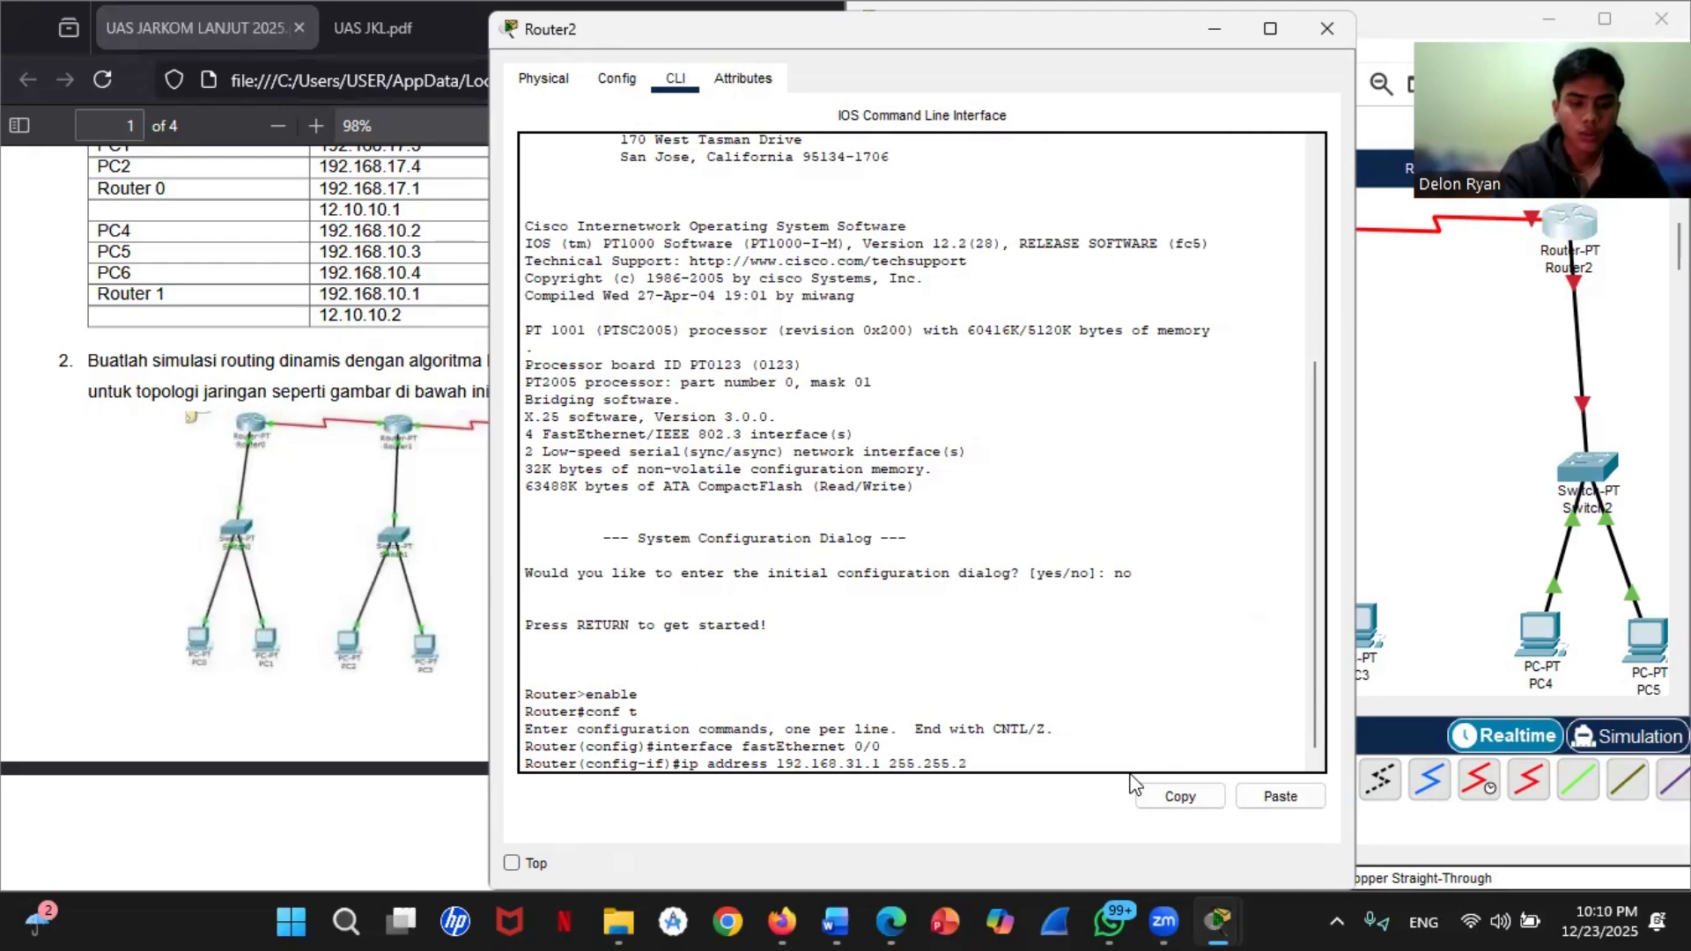
type(".0")
key("Return")
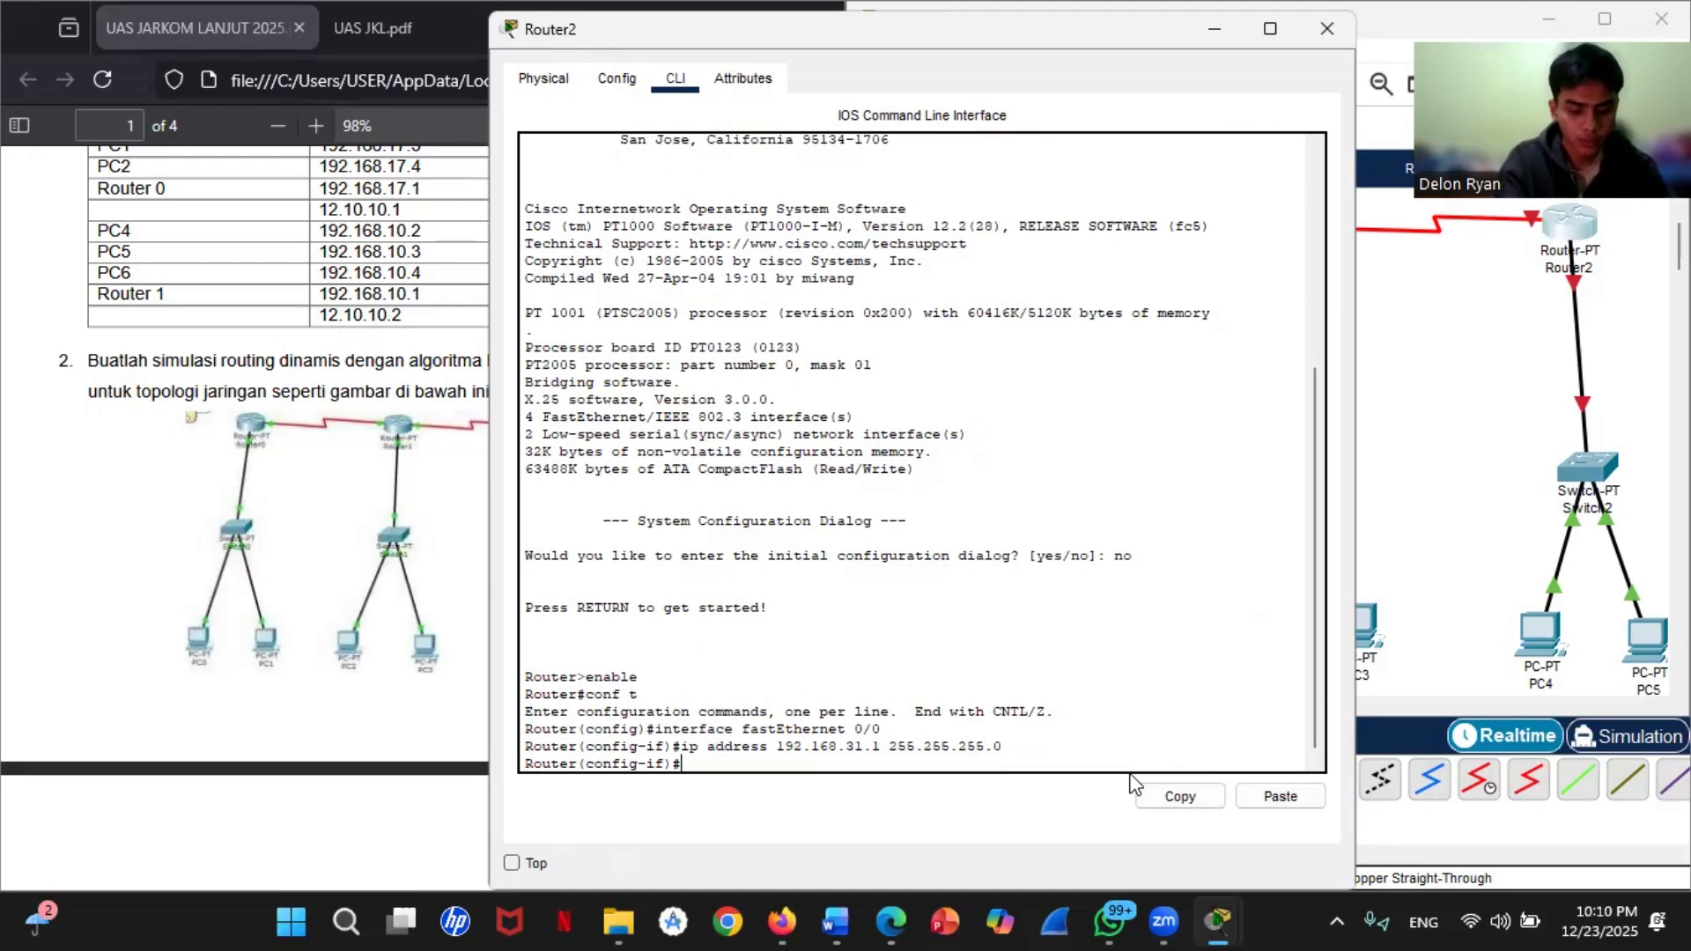
Step: Enable Router2's fastEthernet 0/0 interface with no shutdown and exit interface configuration mode
type("no shut")
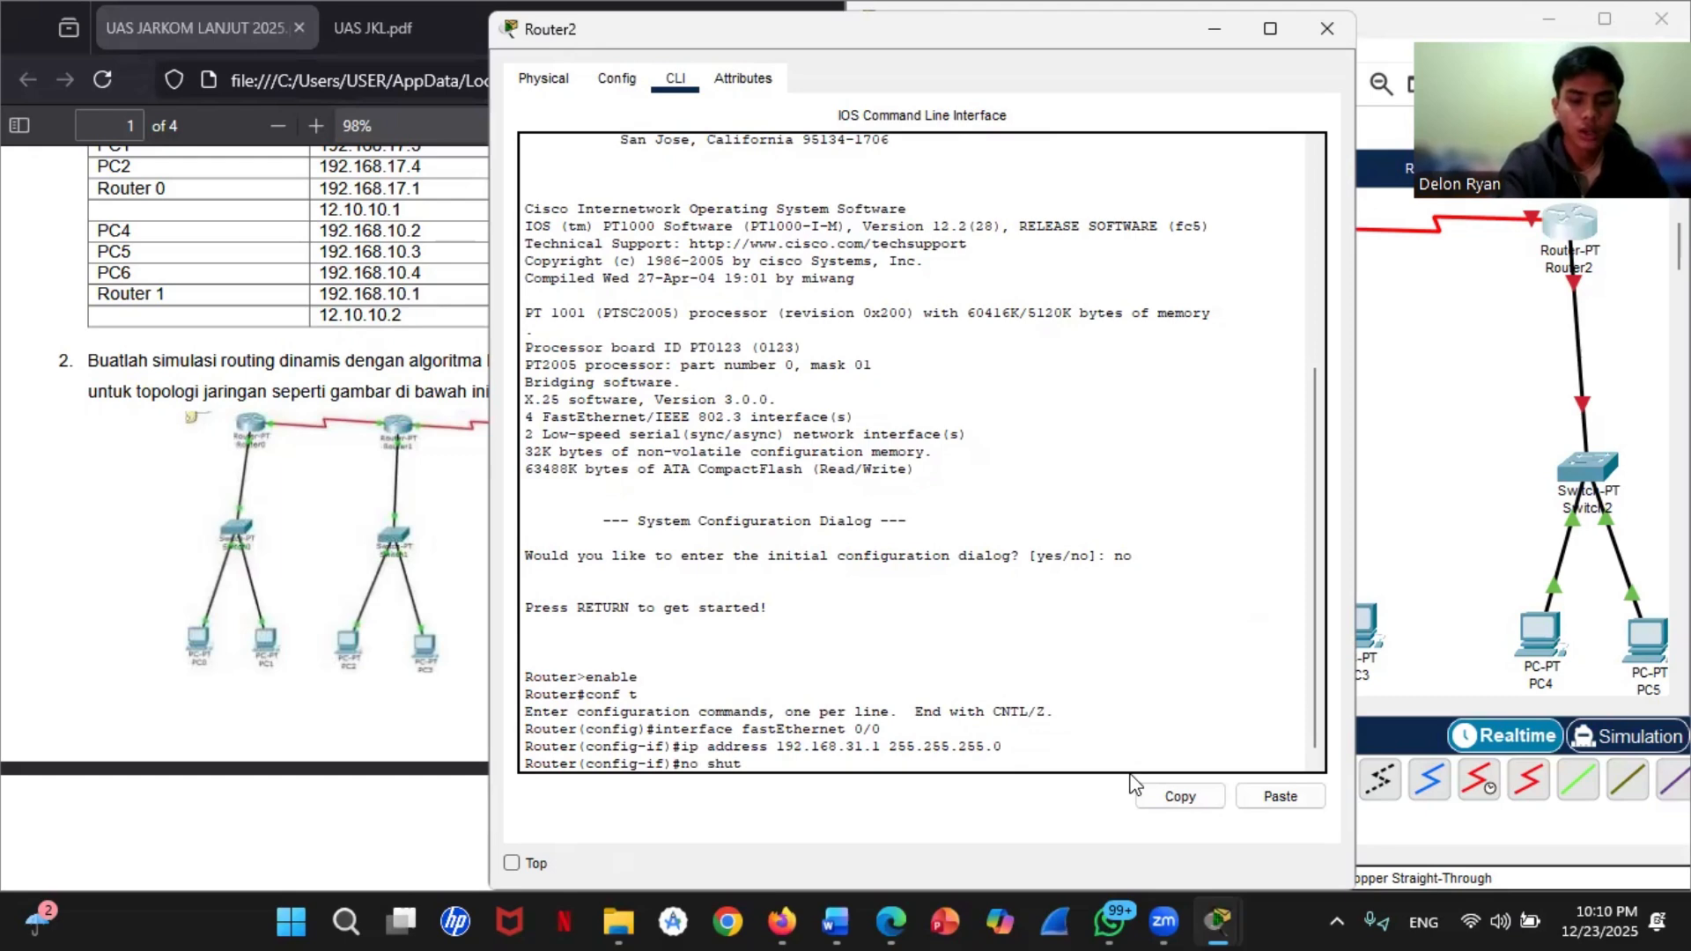
type("down")
key("Return")
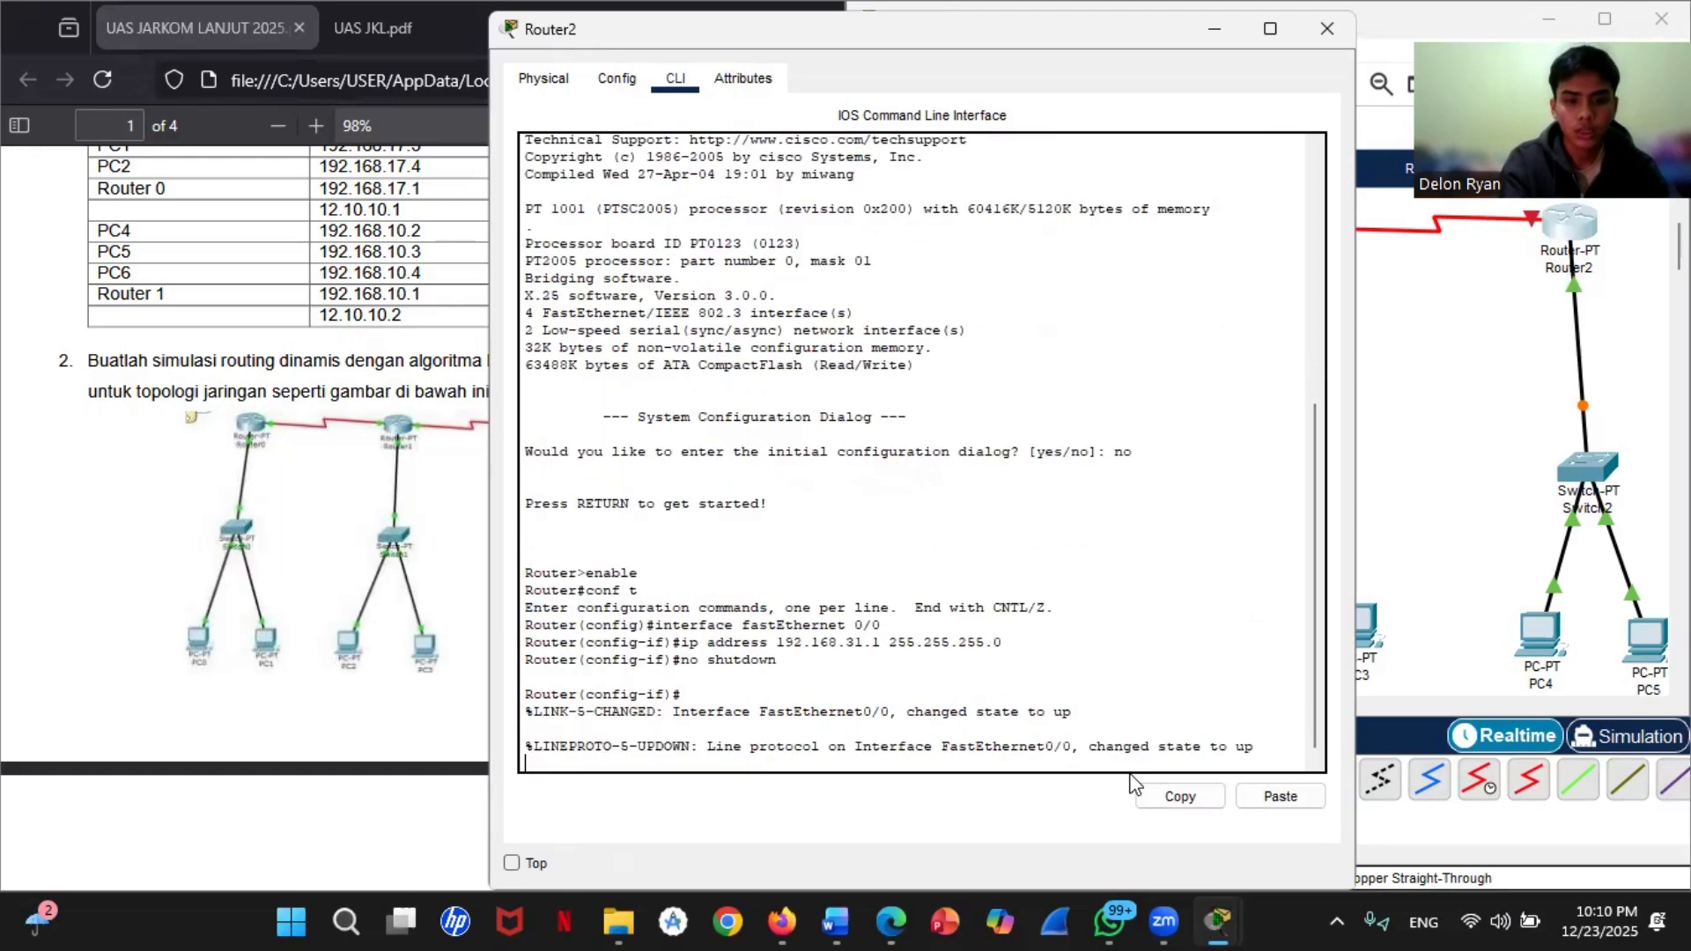
key("Return")
type("ecxit")
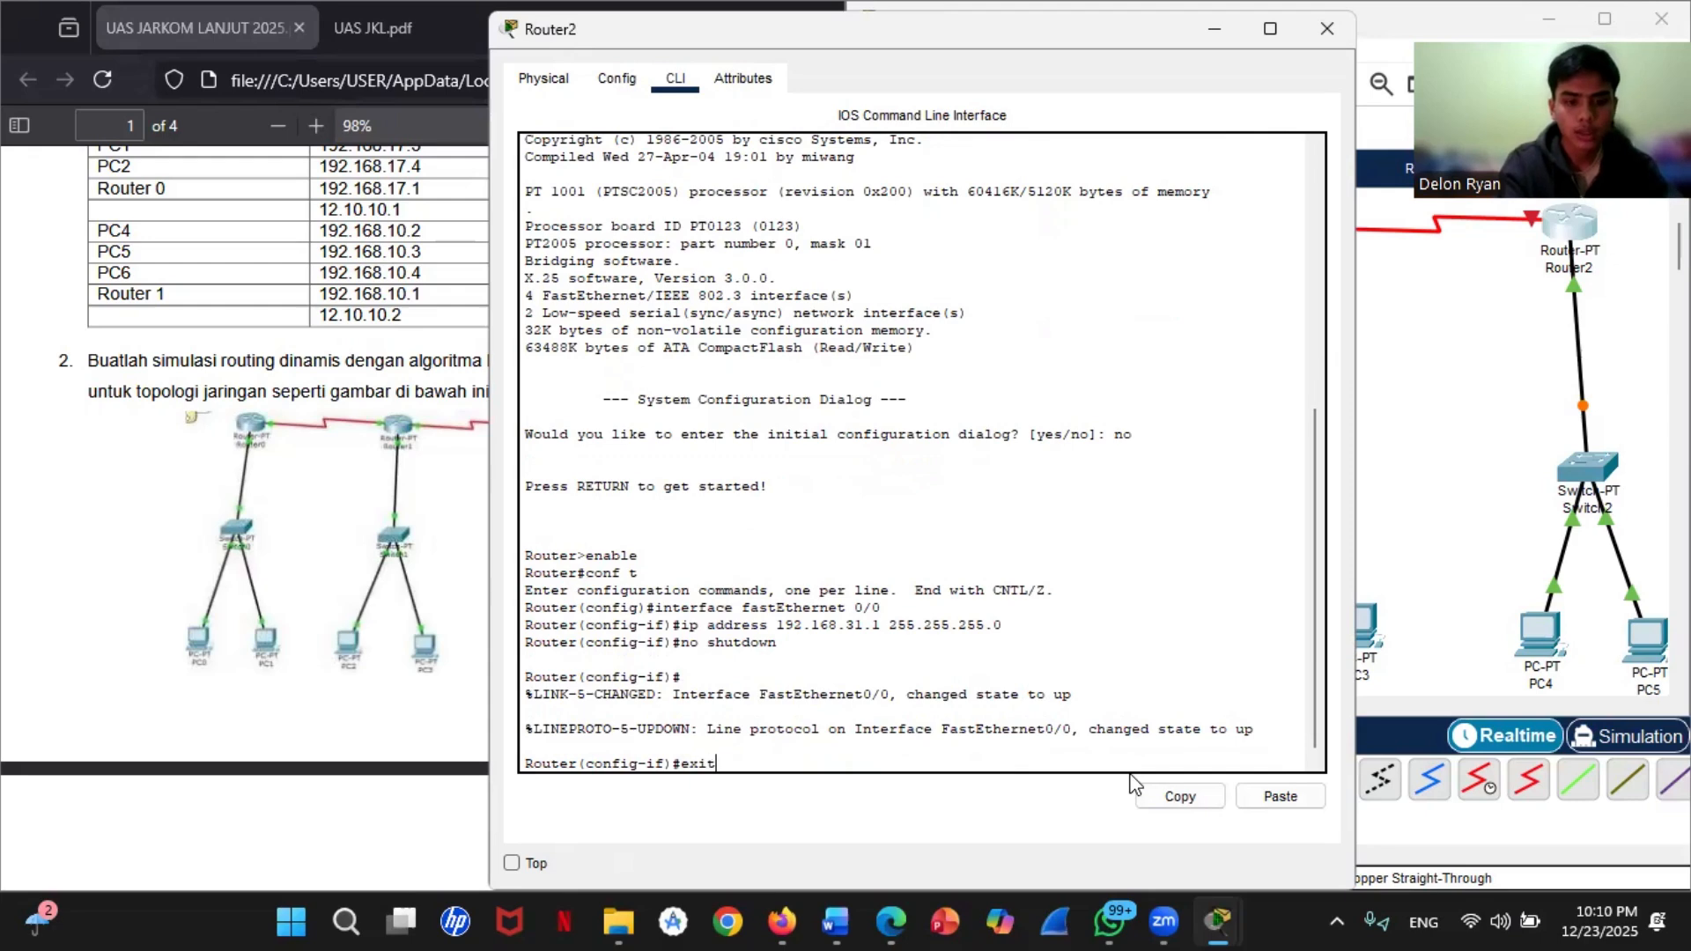
key("Return")
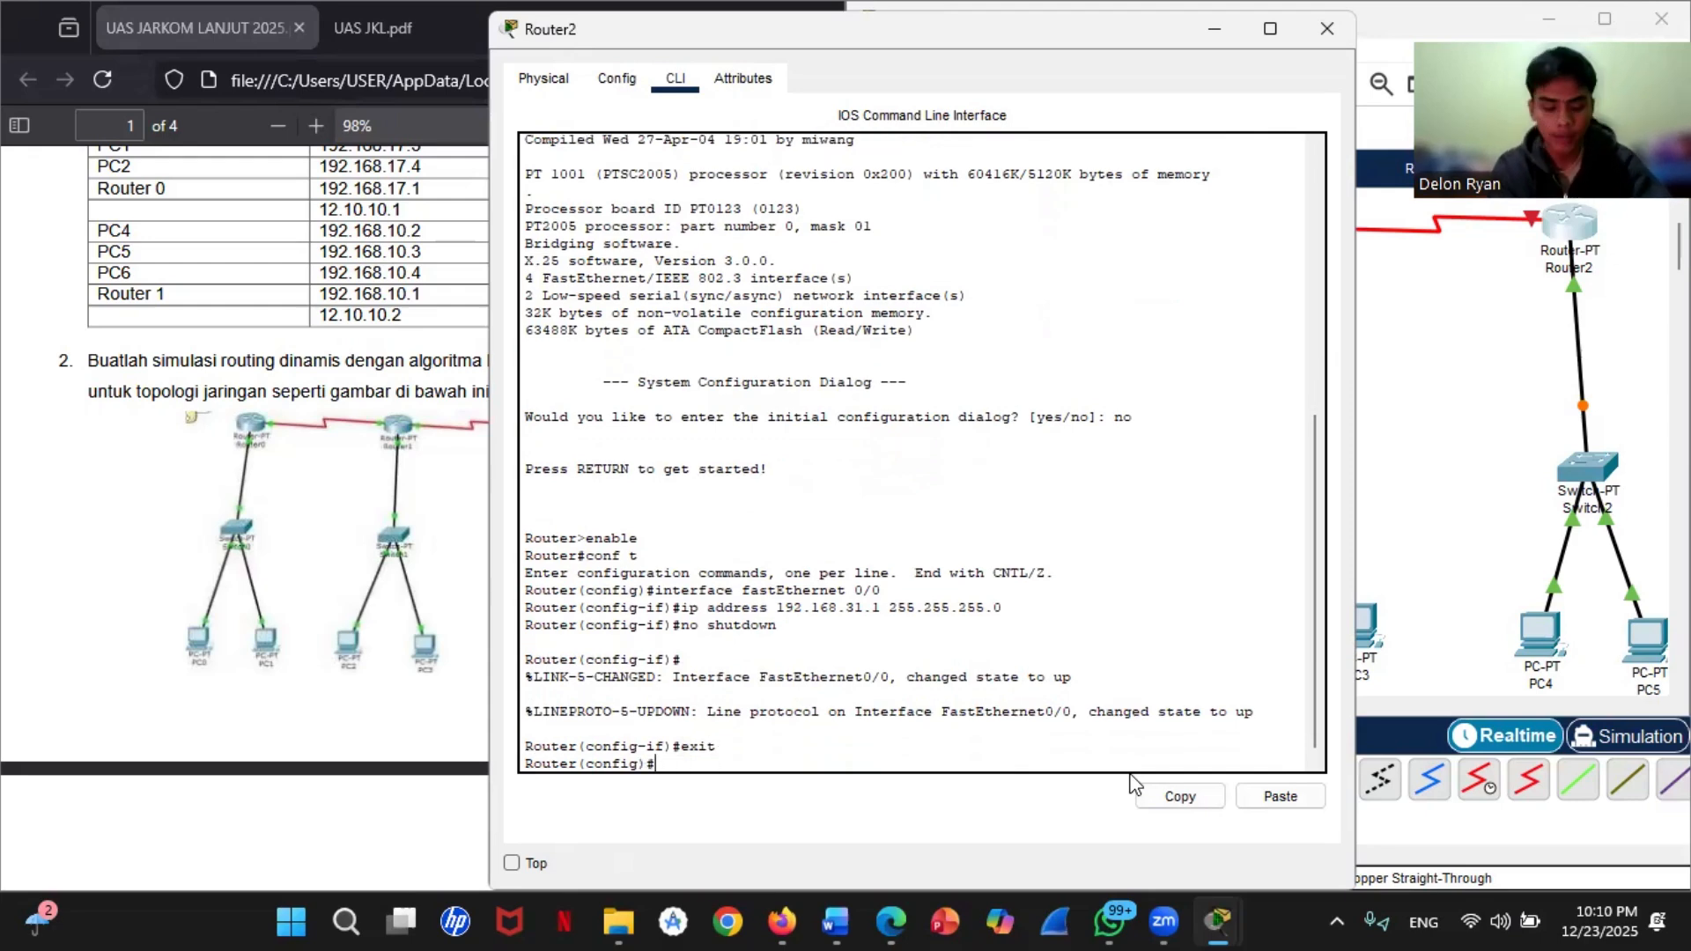
Step: Assign IP address 11.0.0.2 with mask 255.0.0.0 to Router2's serial 3/0 interface
type("inte")
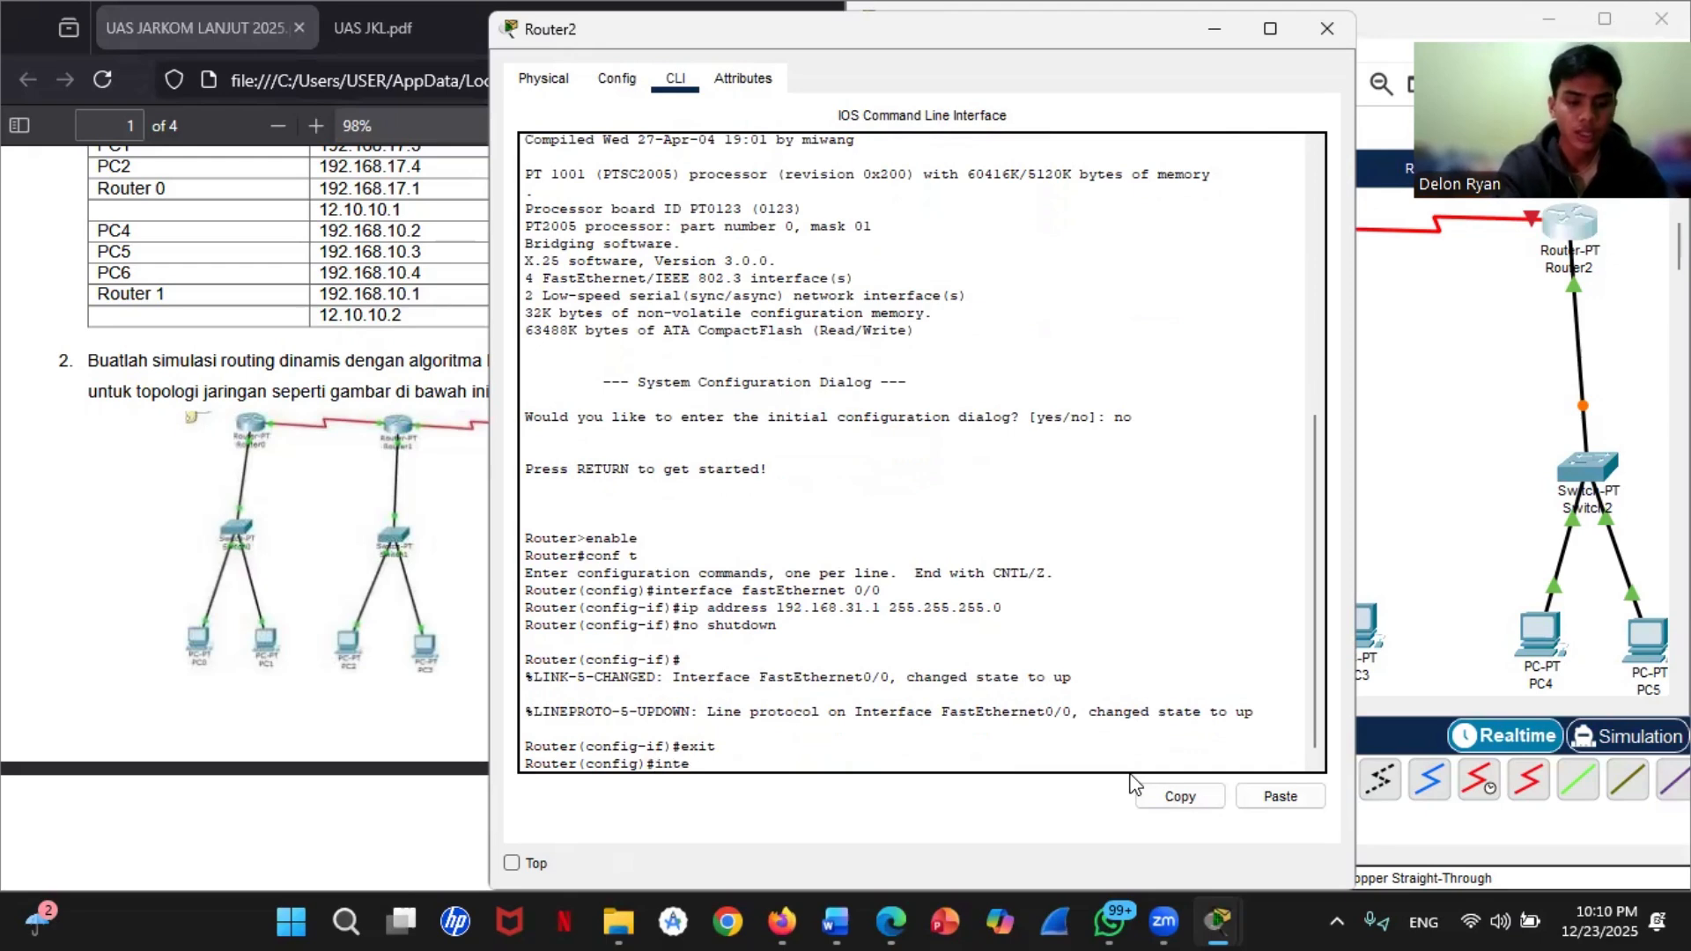
type("rface se")
key("BackSpace")
key("BackSpace")
type("ce serial")
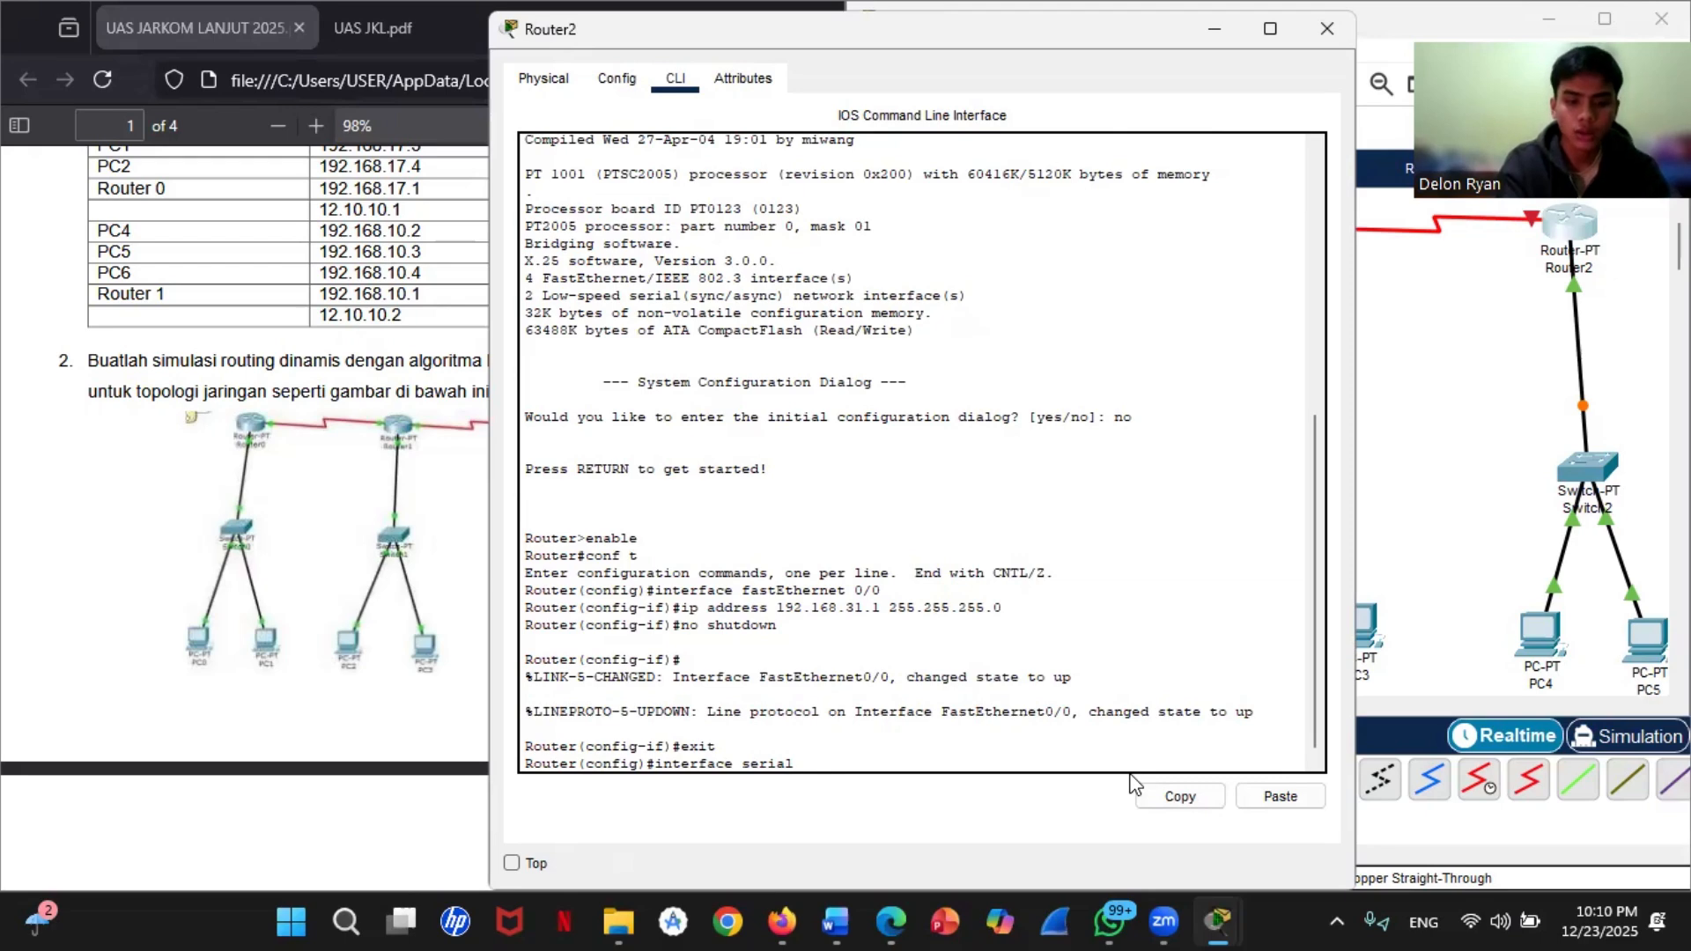
type(" 3/0")
key("Return")
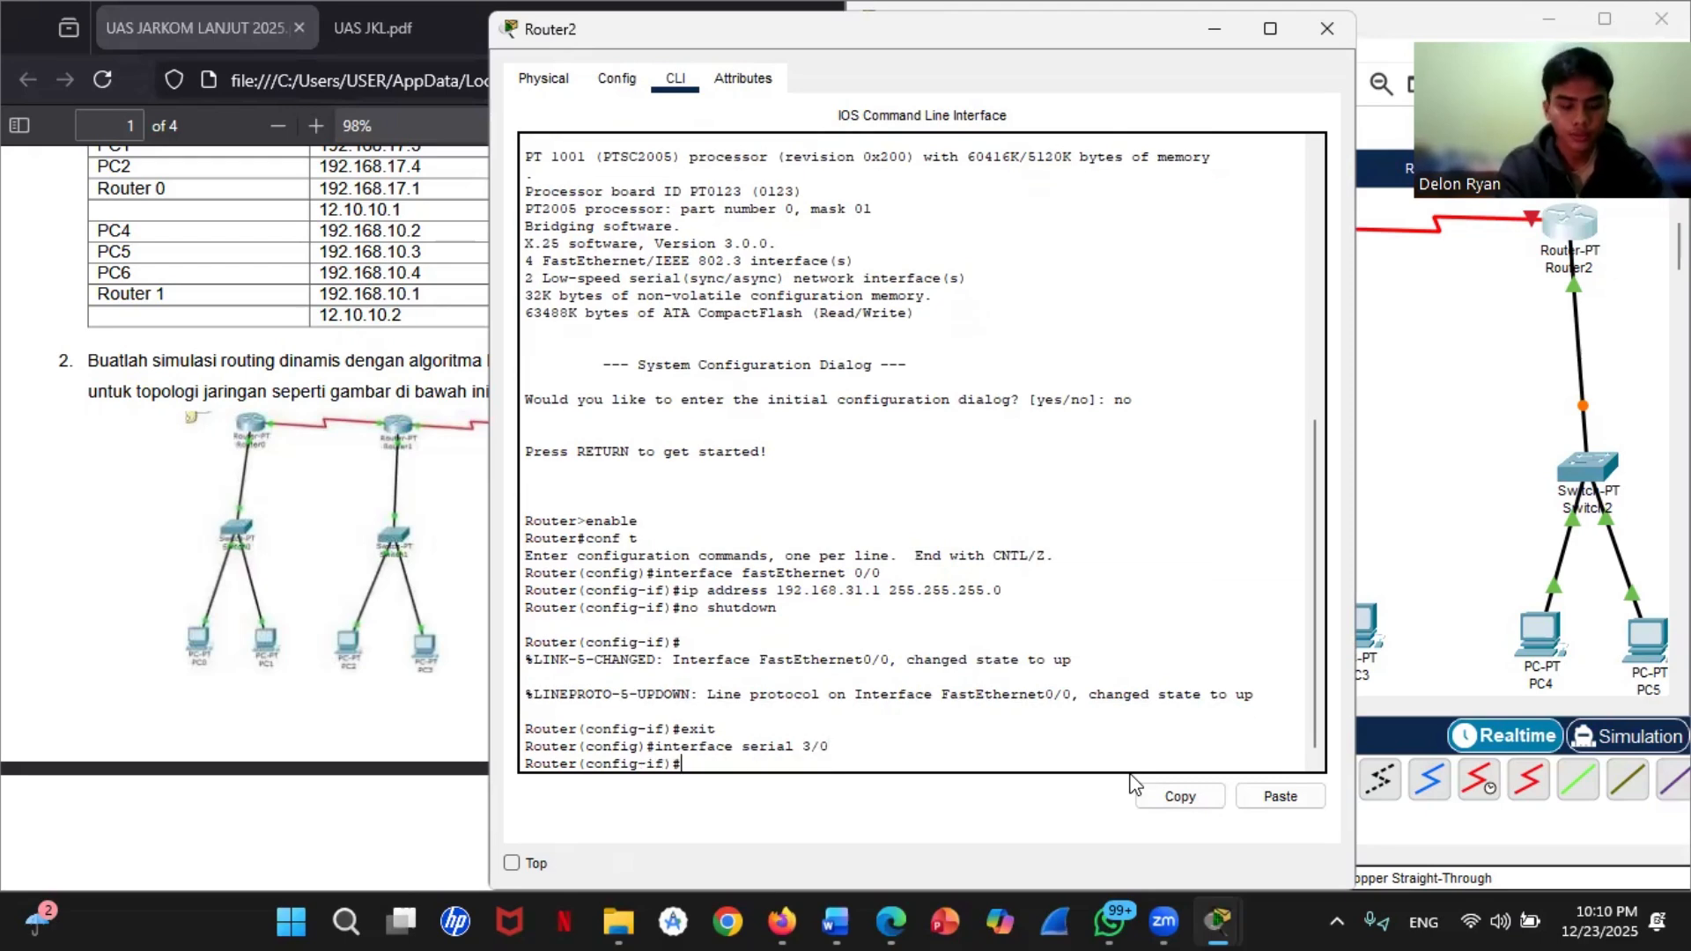
type("ip")
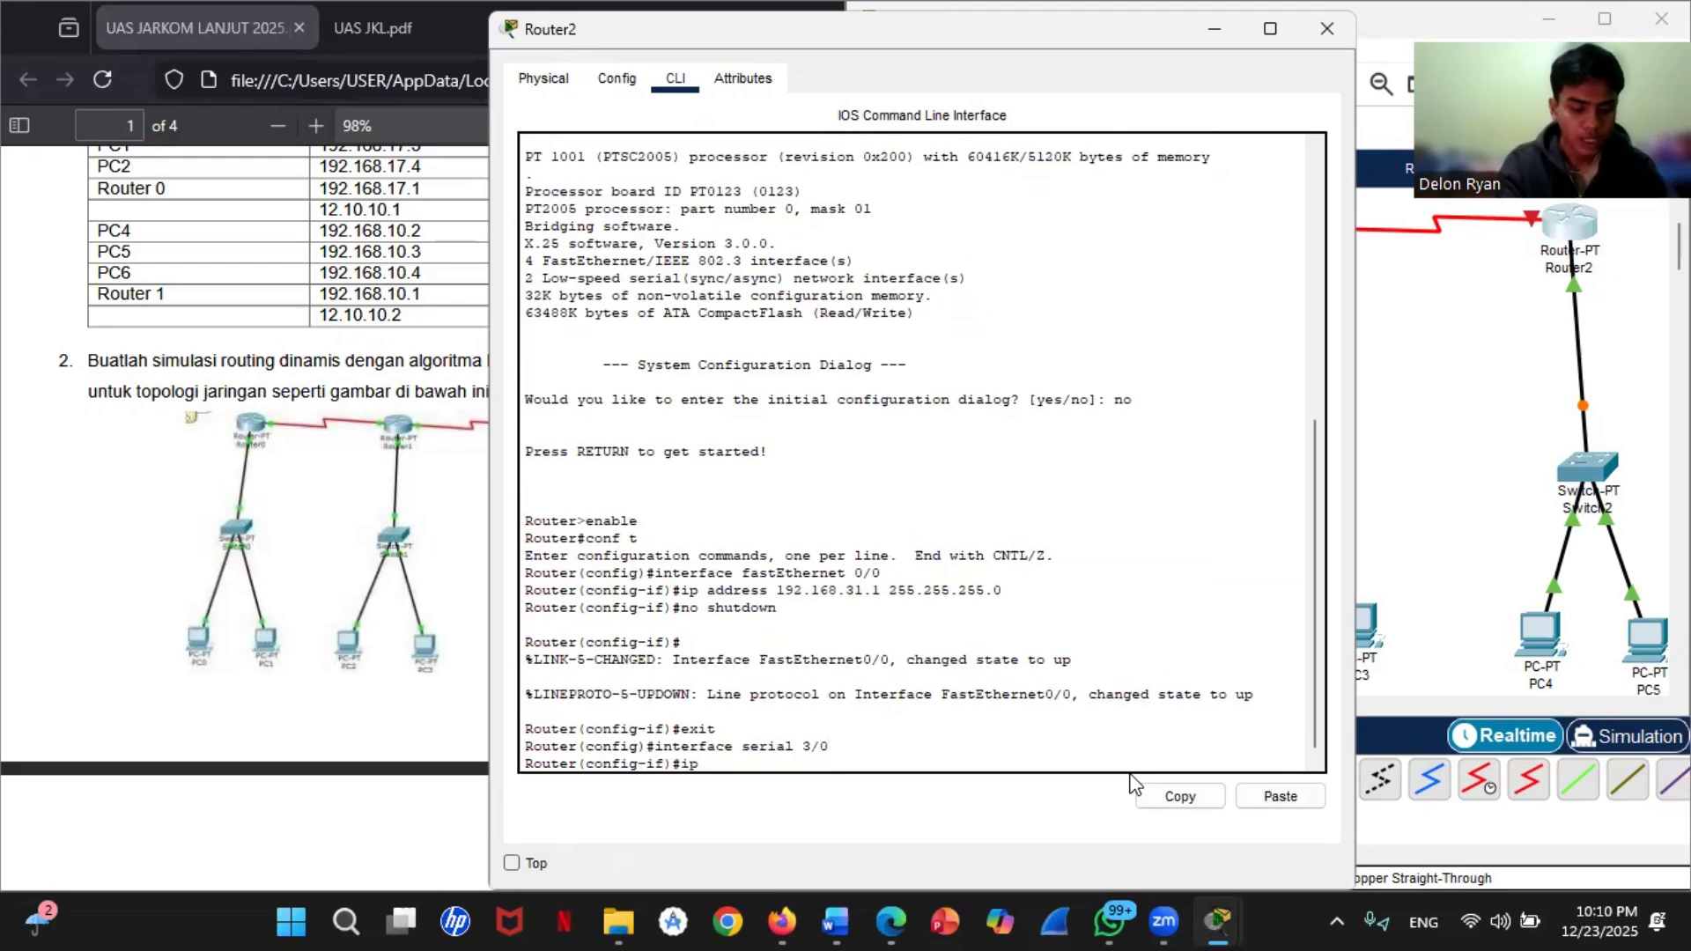
type(" address")
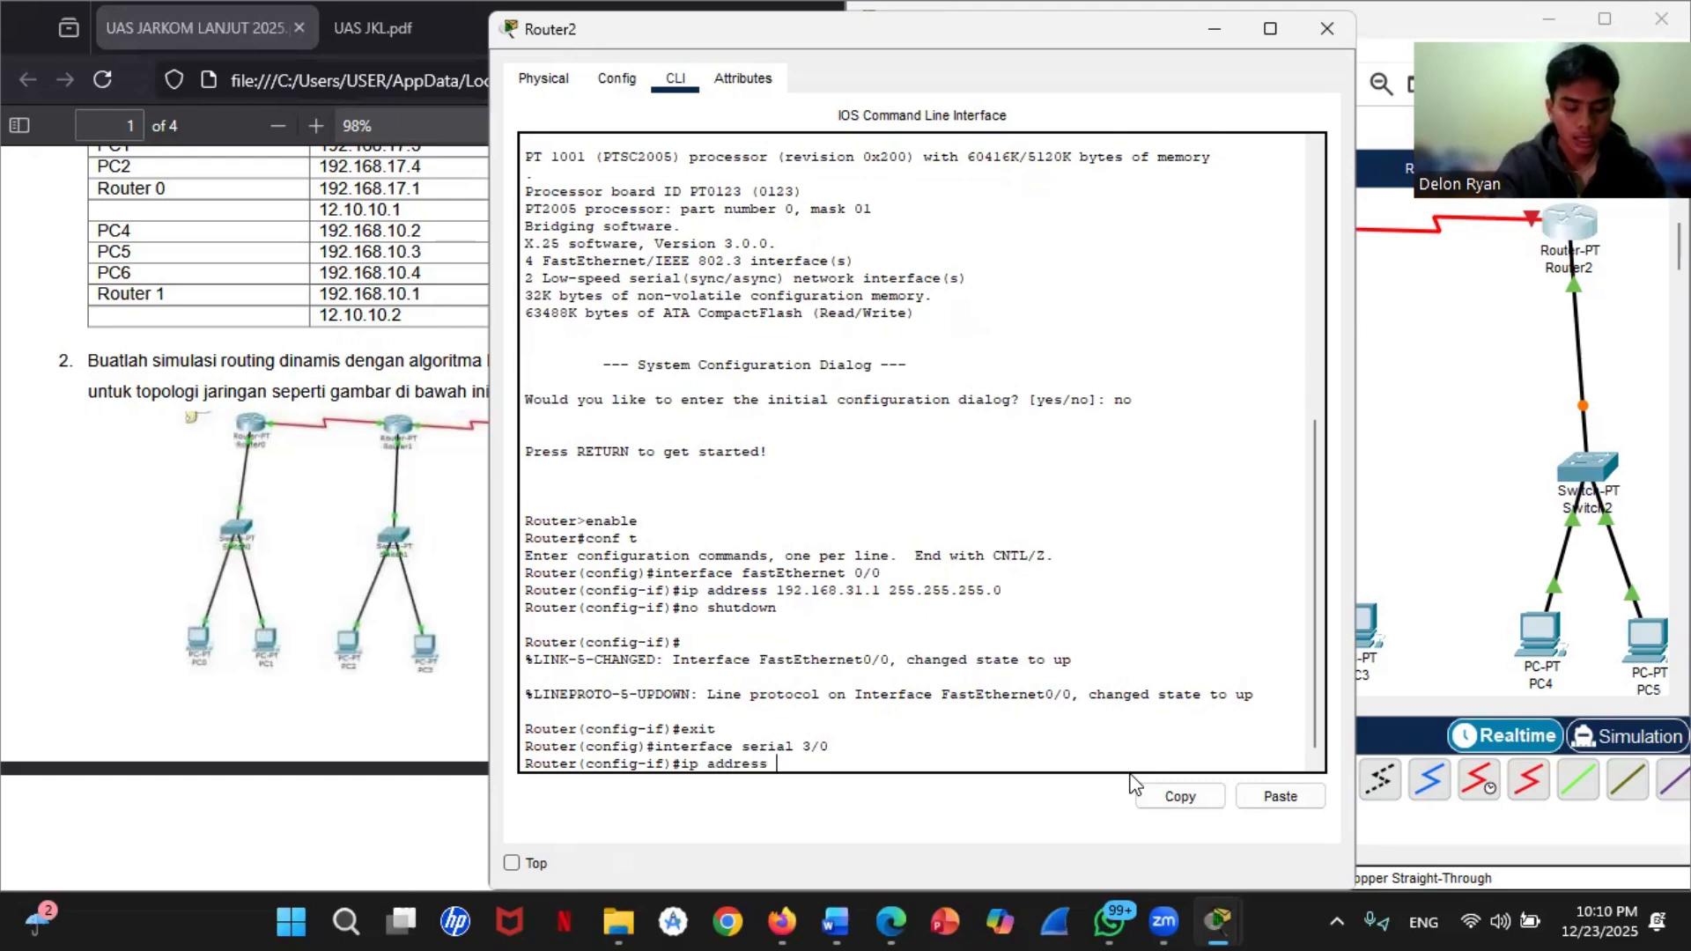
type(" 11.0.0.")
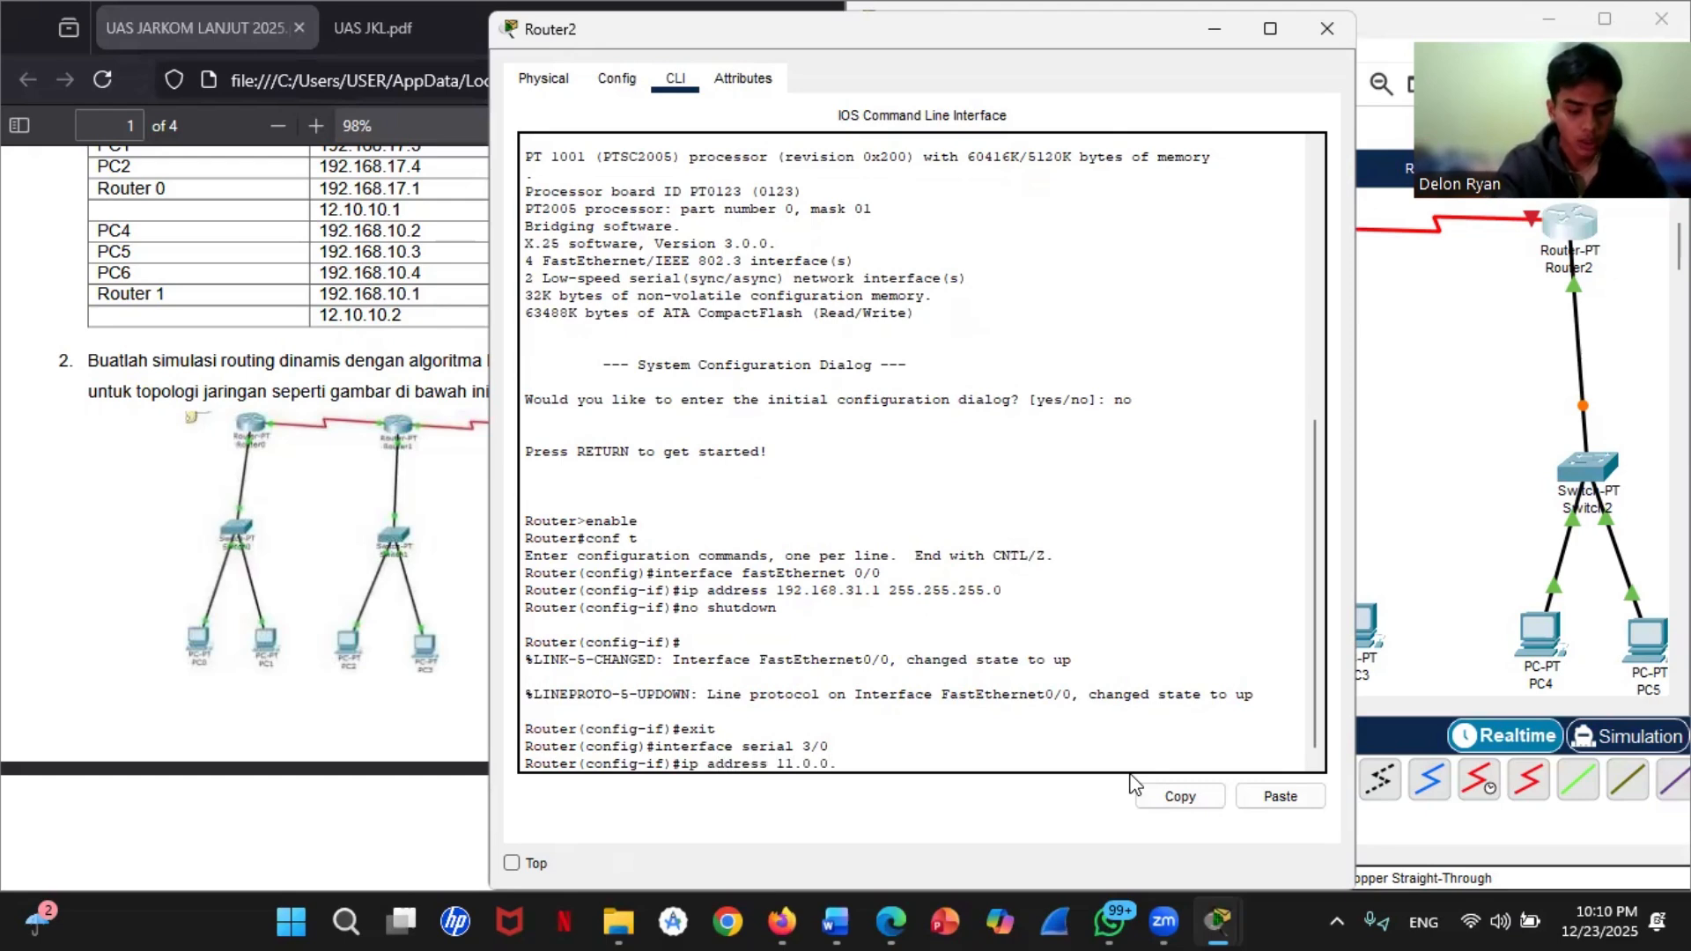
type("2 255")
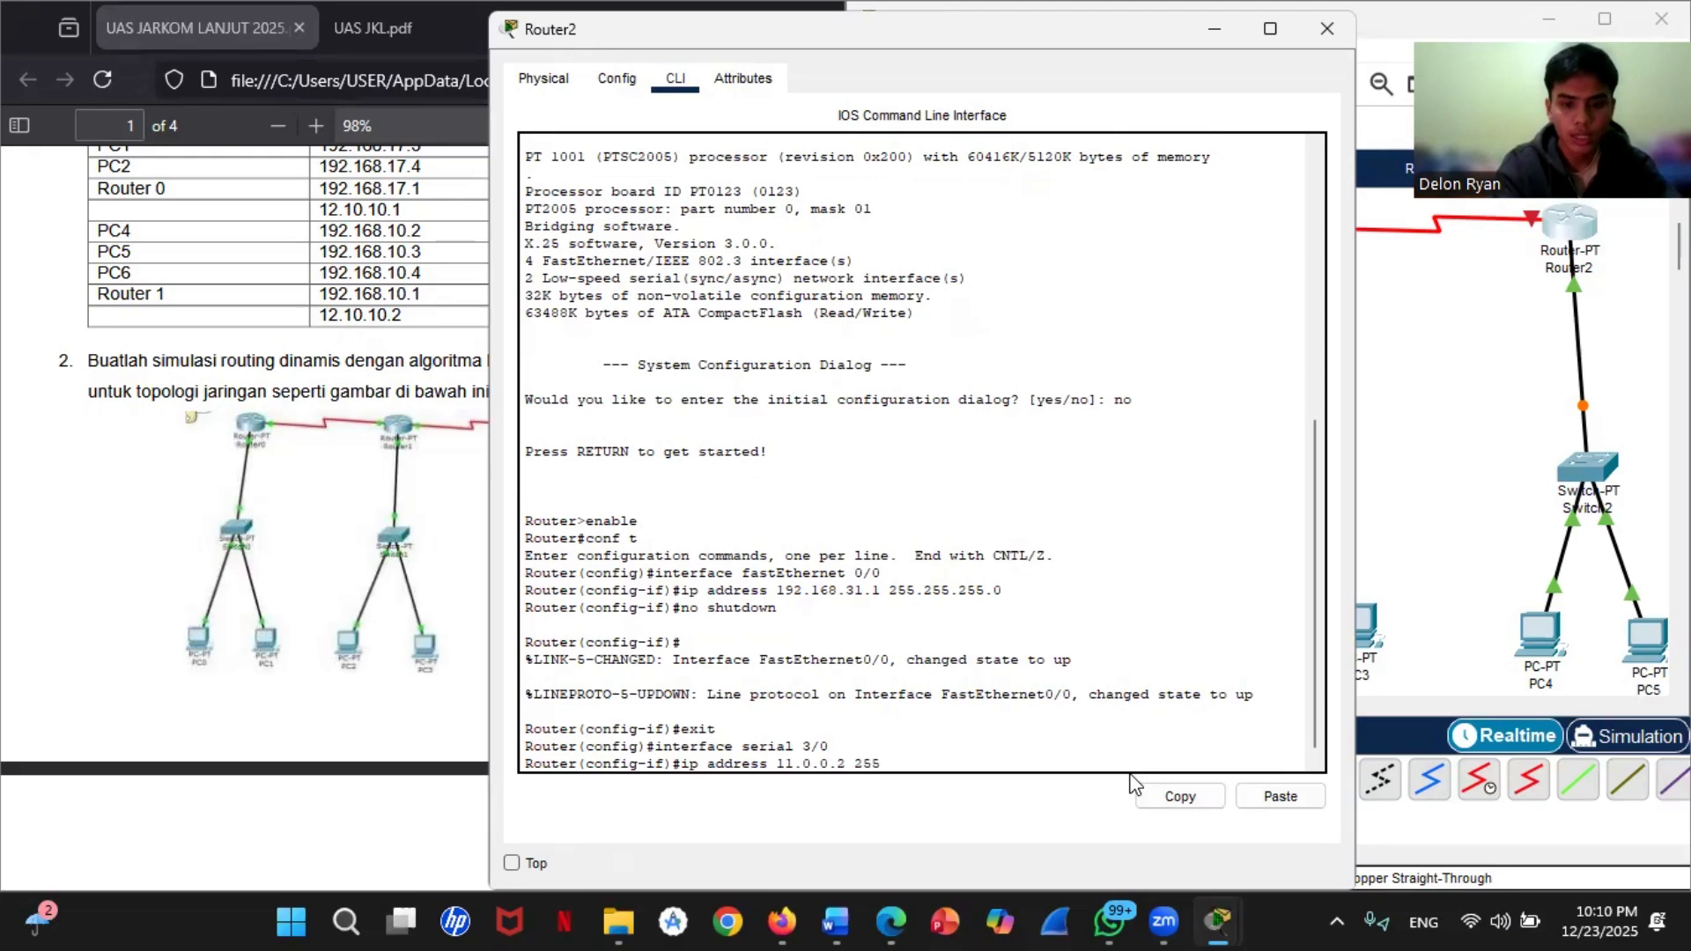
type(".0.0.0")
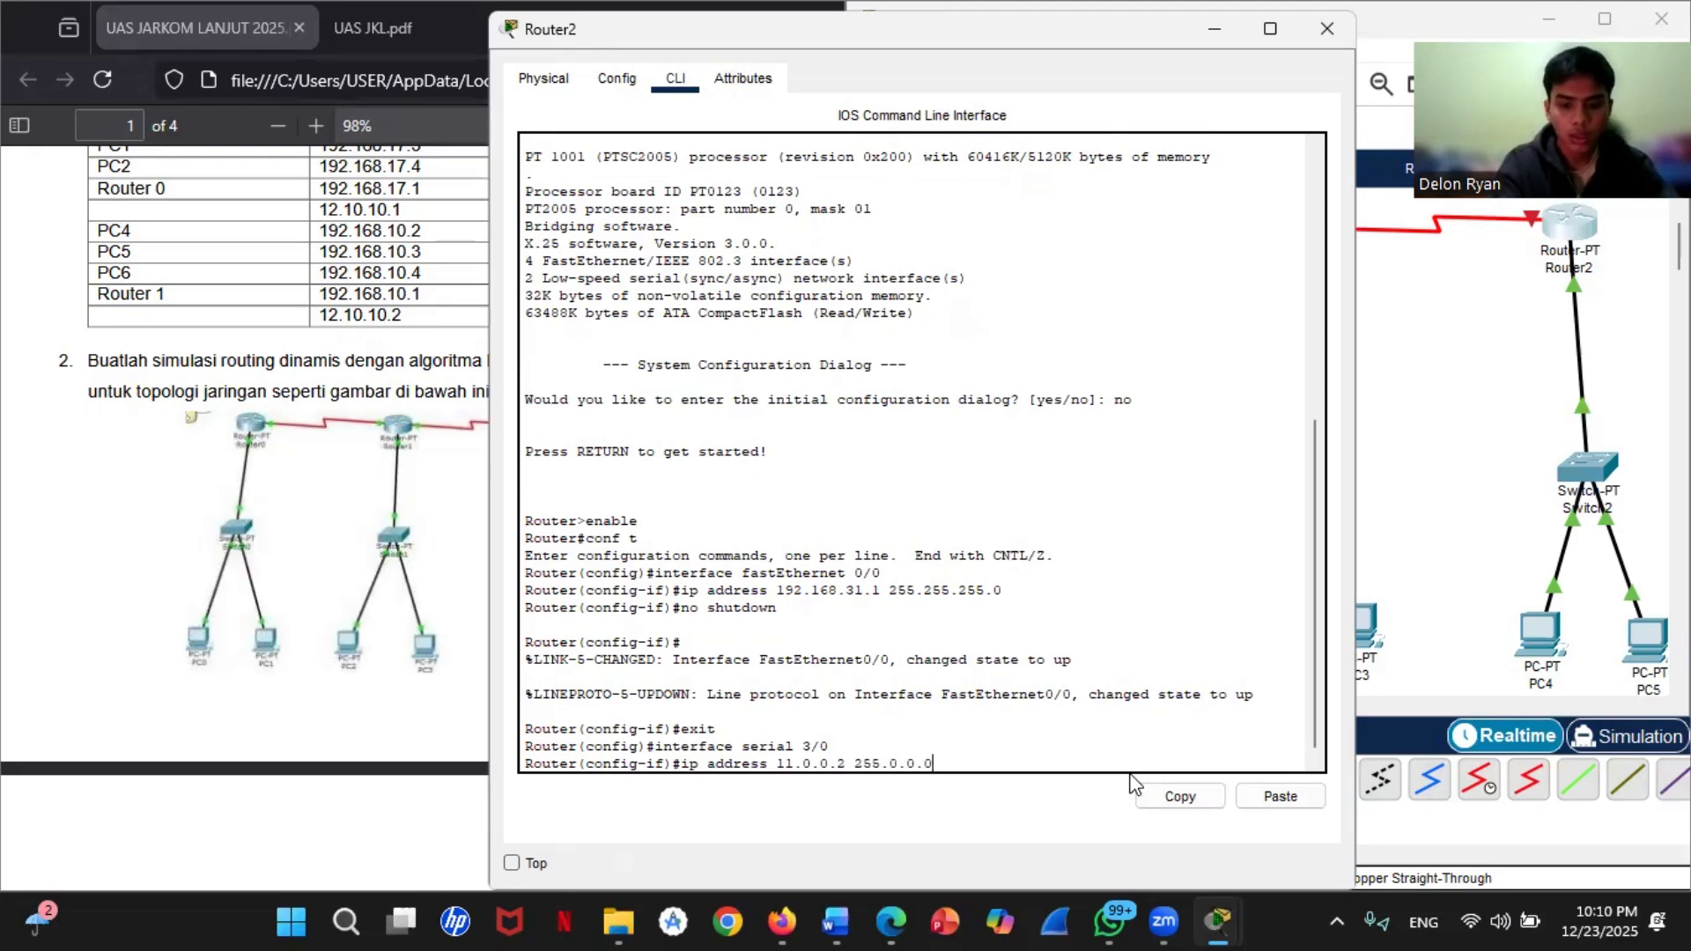
key("Return")
Step: Enable Router2's serial 3/0 interface with no shutdown and return to global configuration mode
type("no")
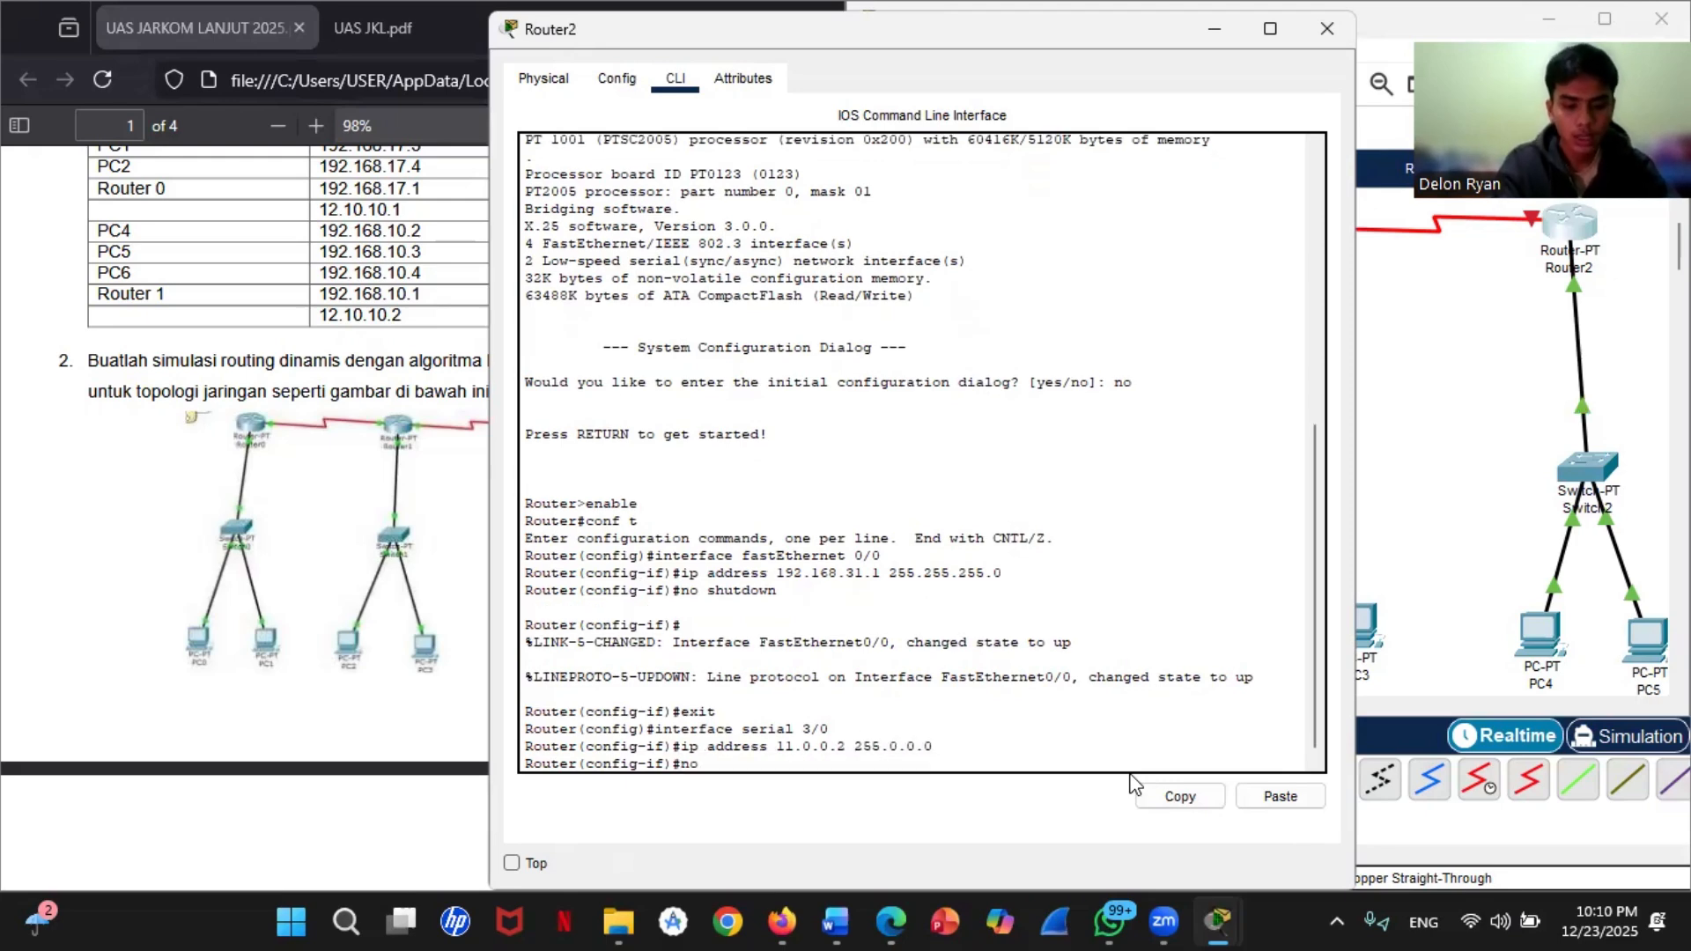
type(" shutdwon")
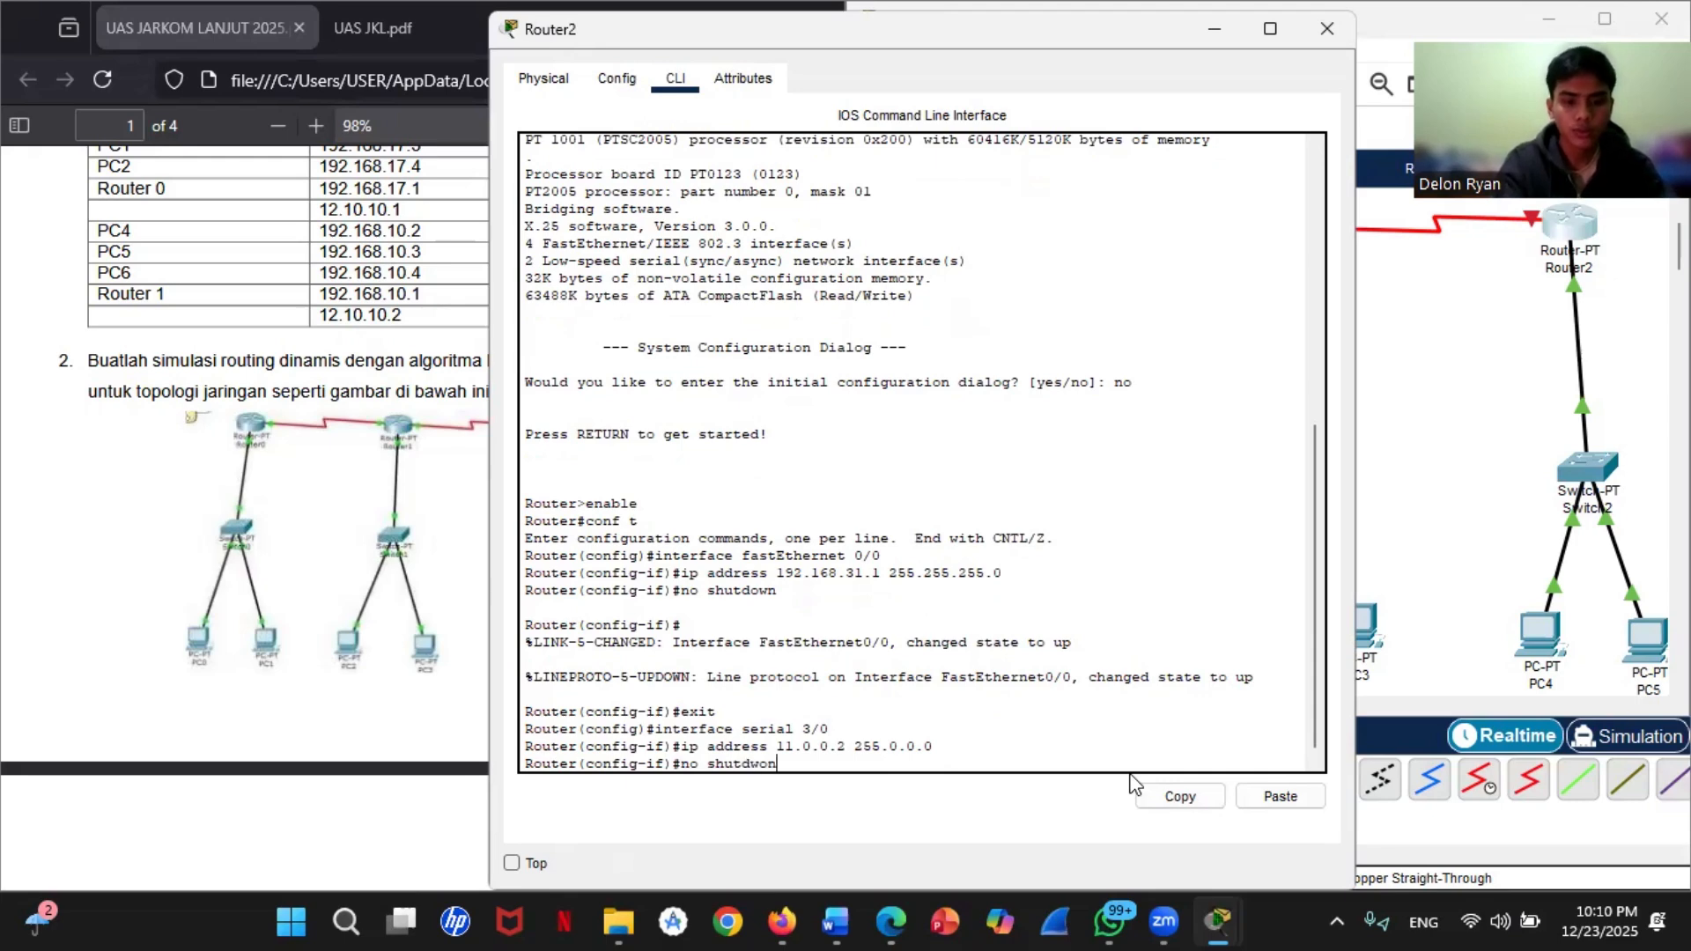
key("Return")
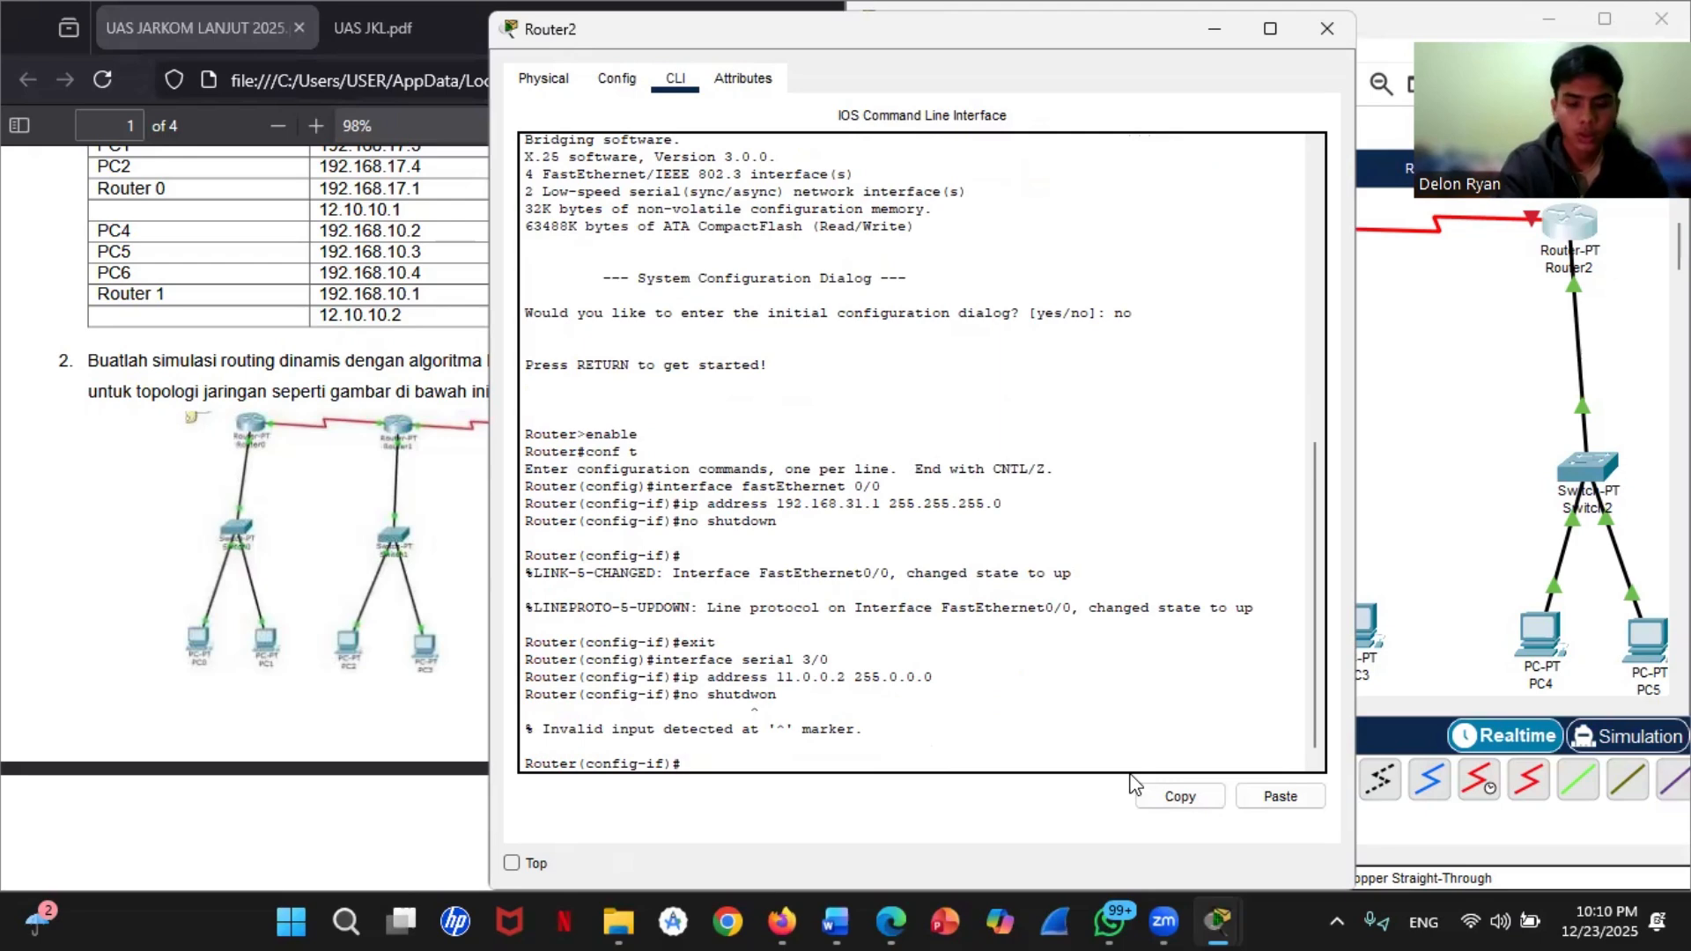
type("no shutdown")
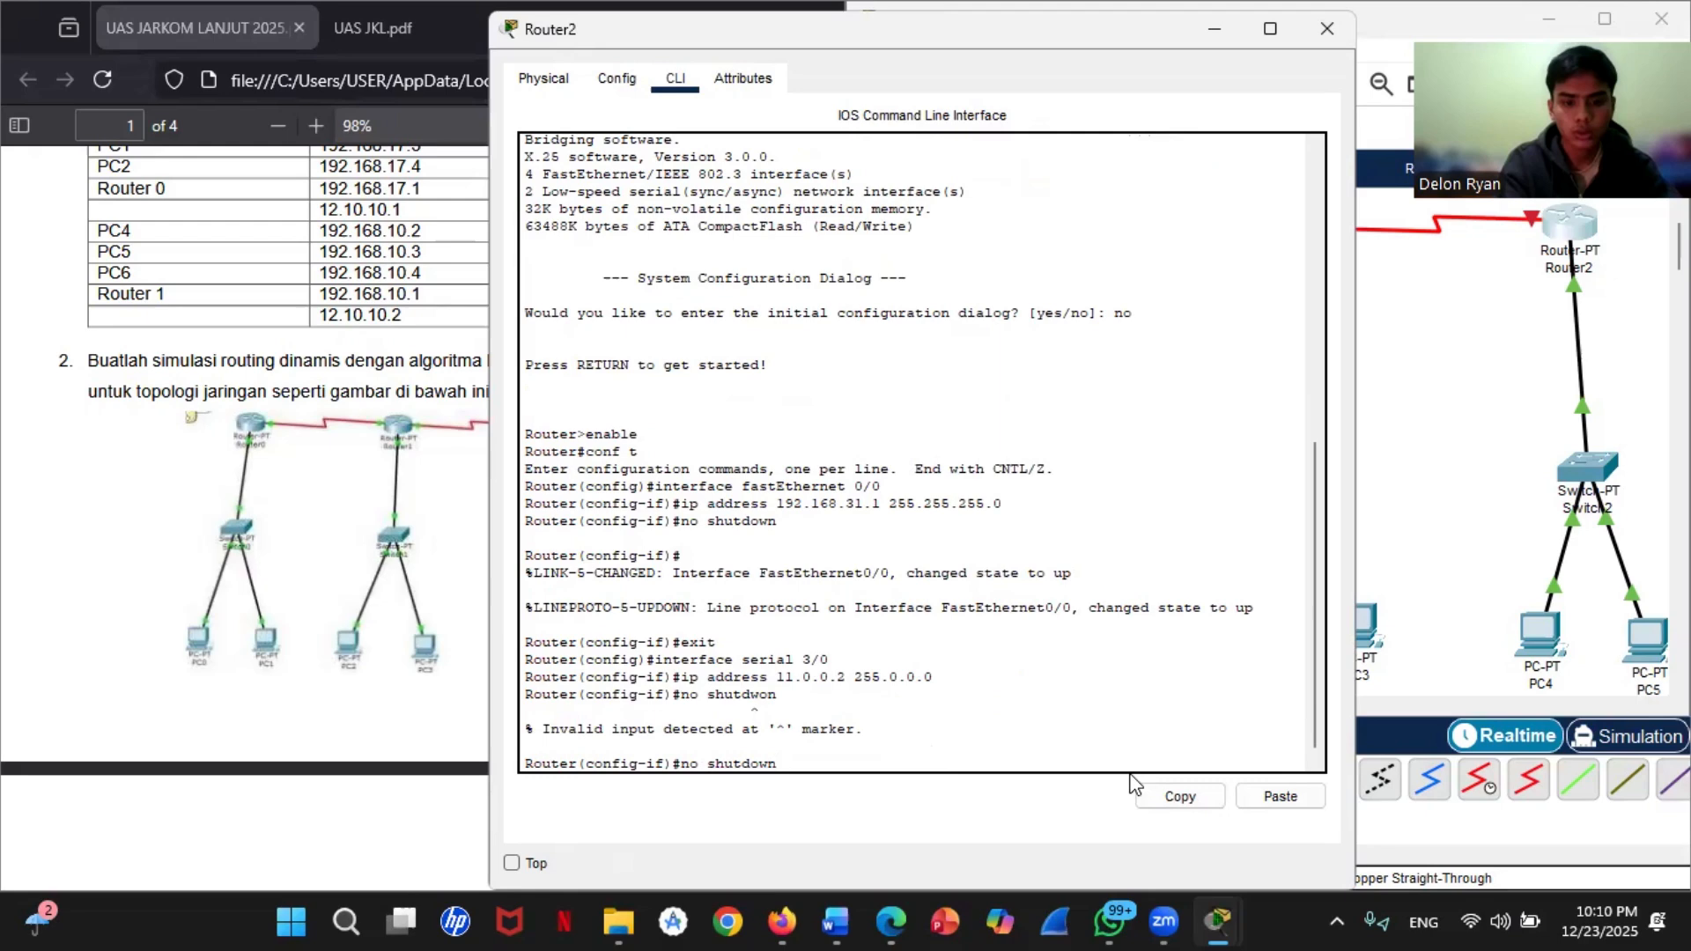
key("Return")
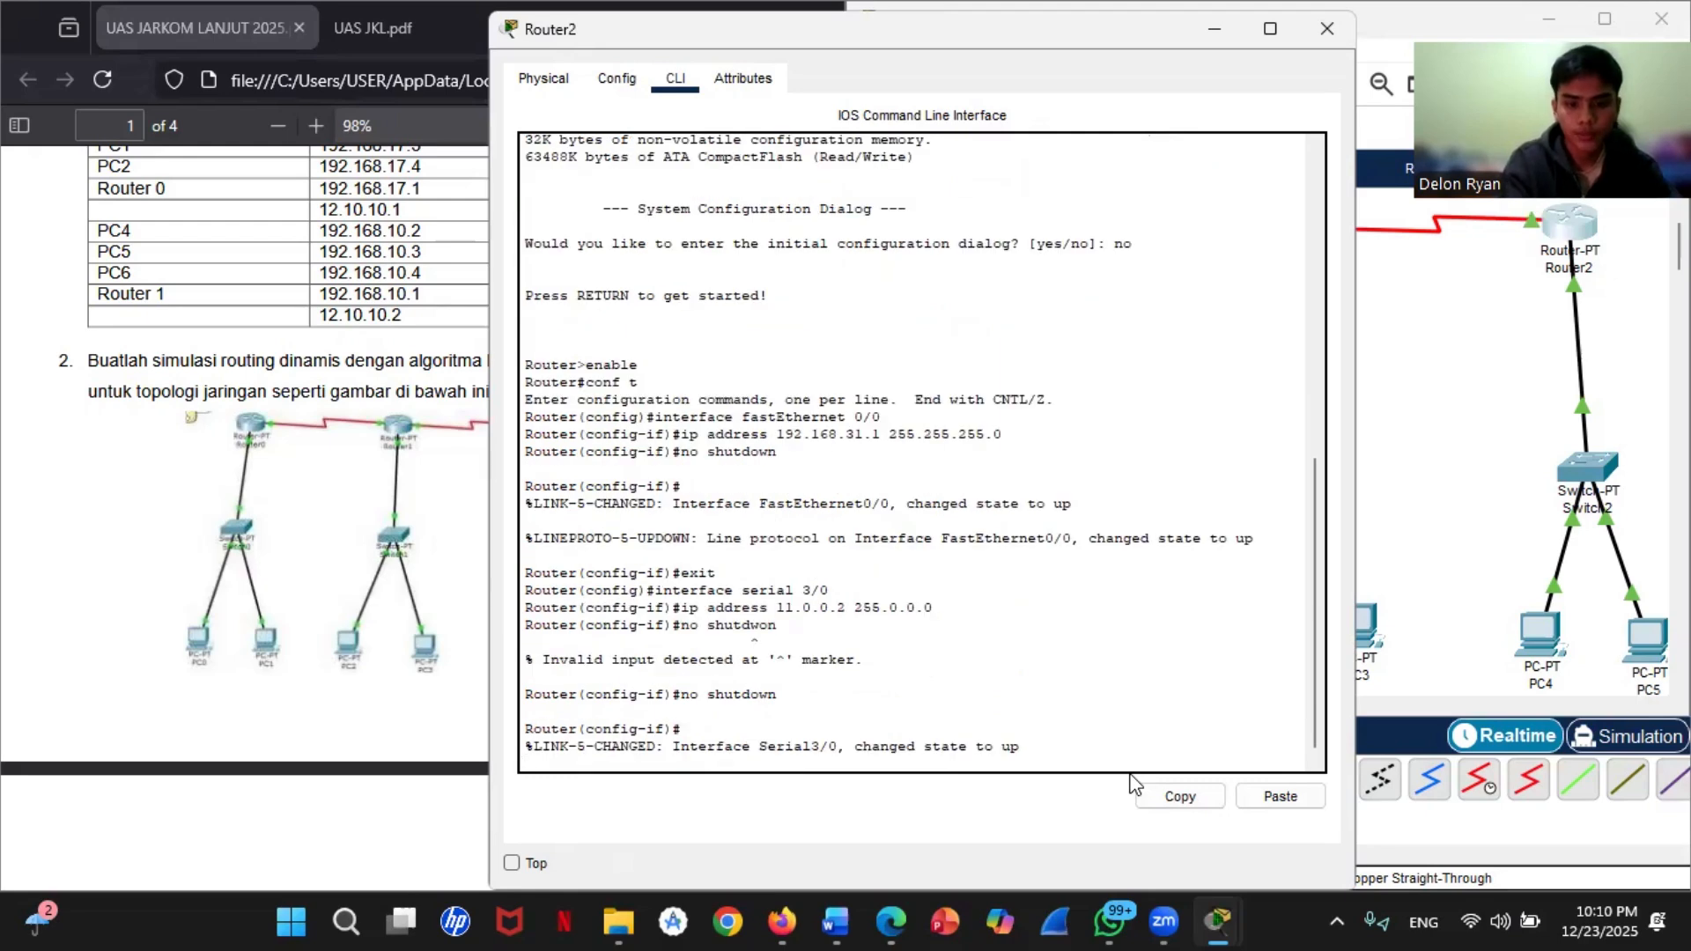
key("Return")
type("exit")
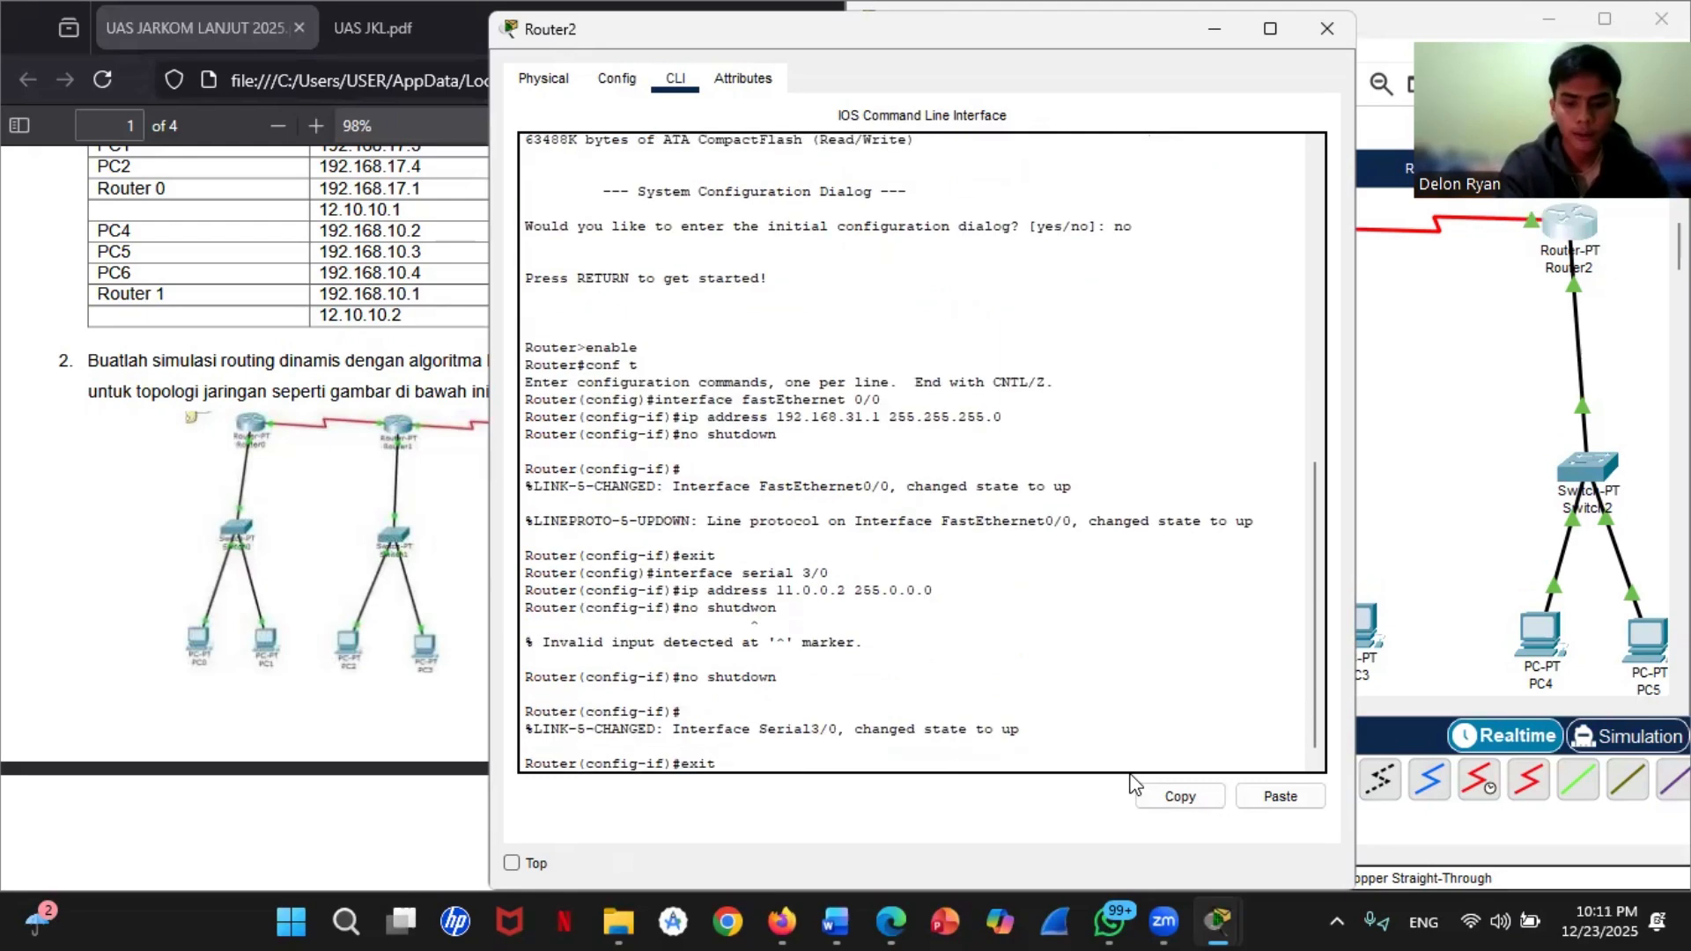
key("Return")
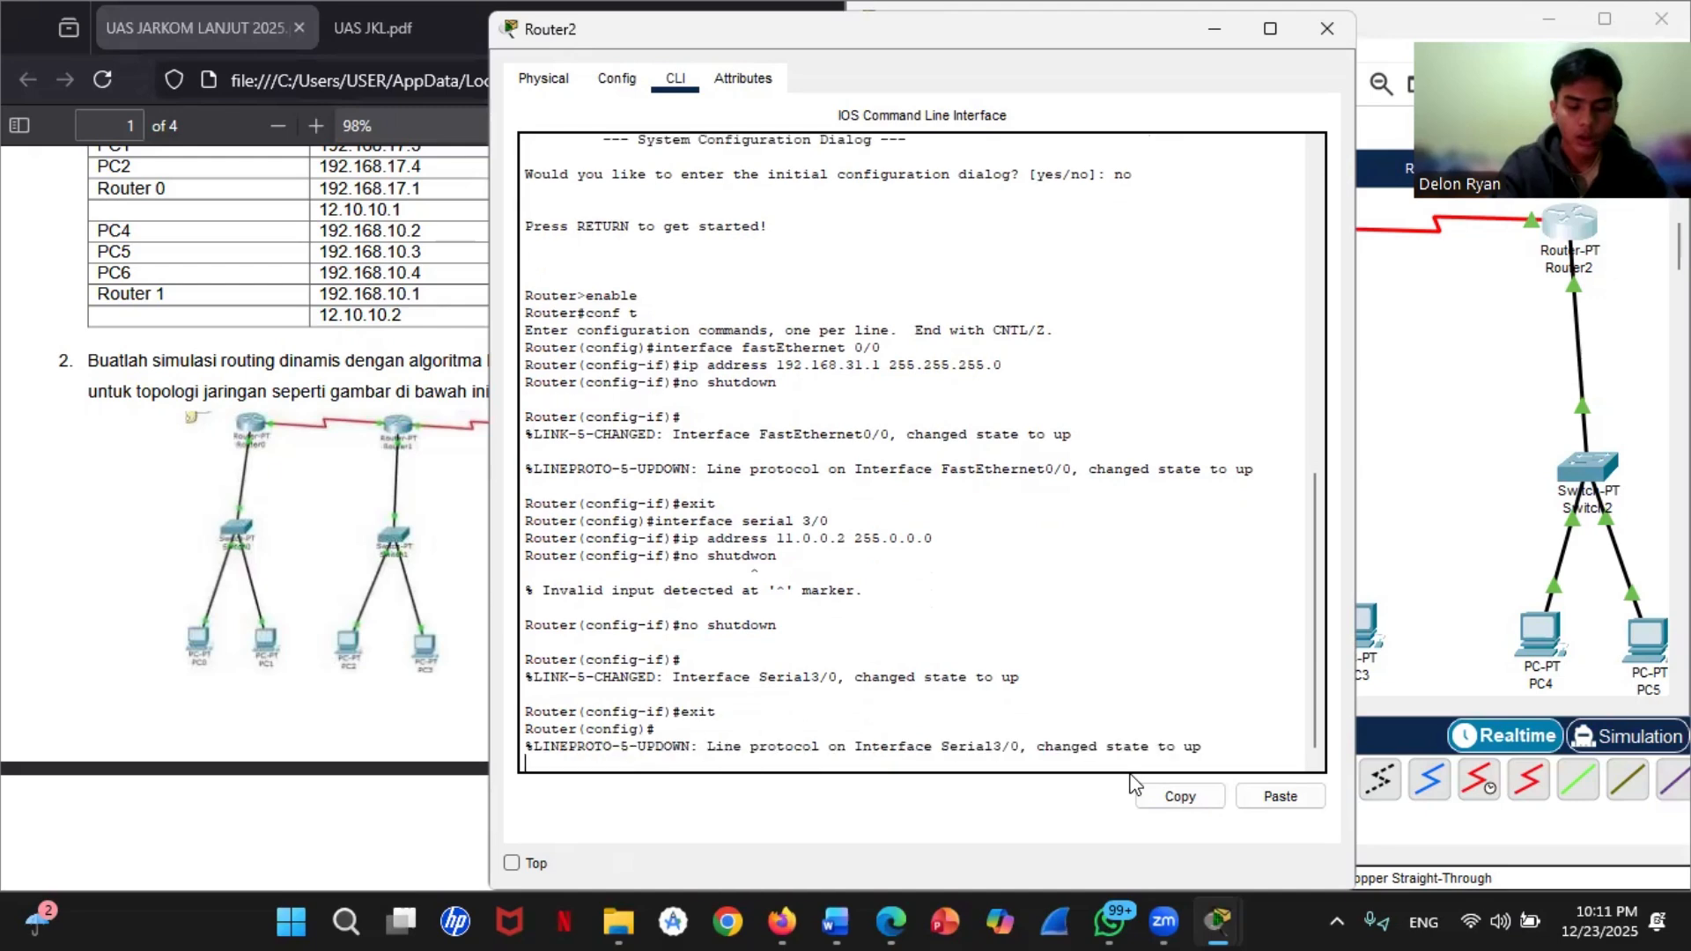
key("Return")
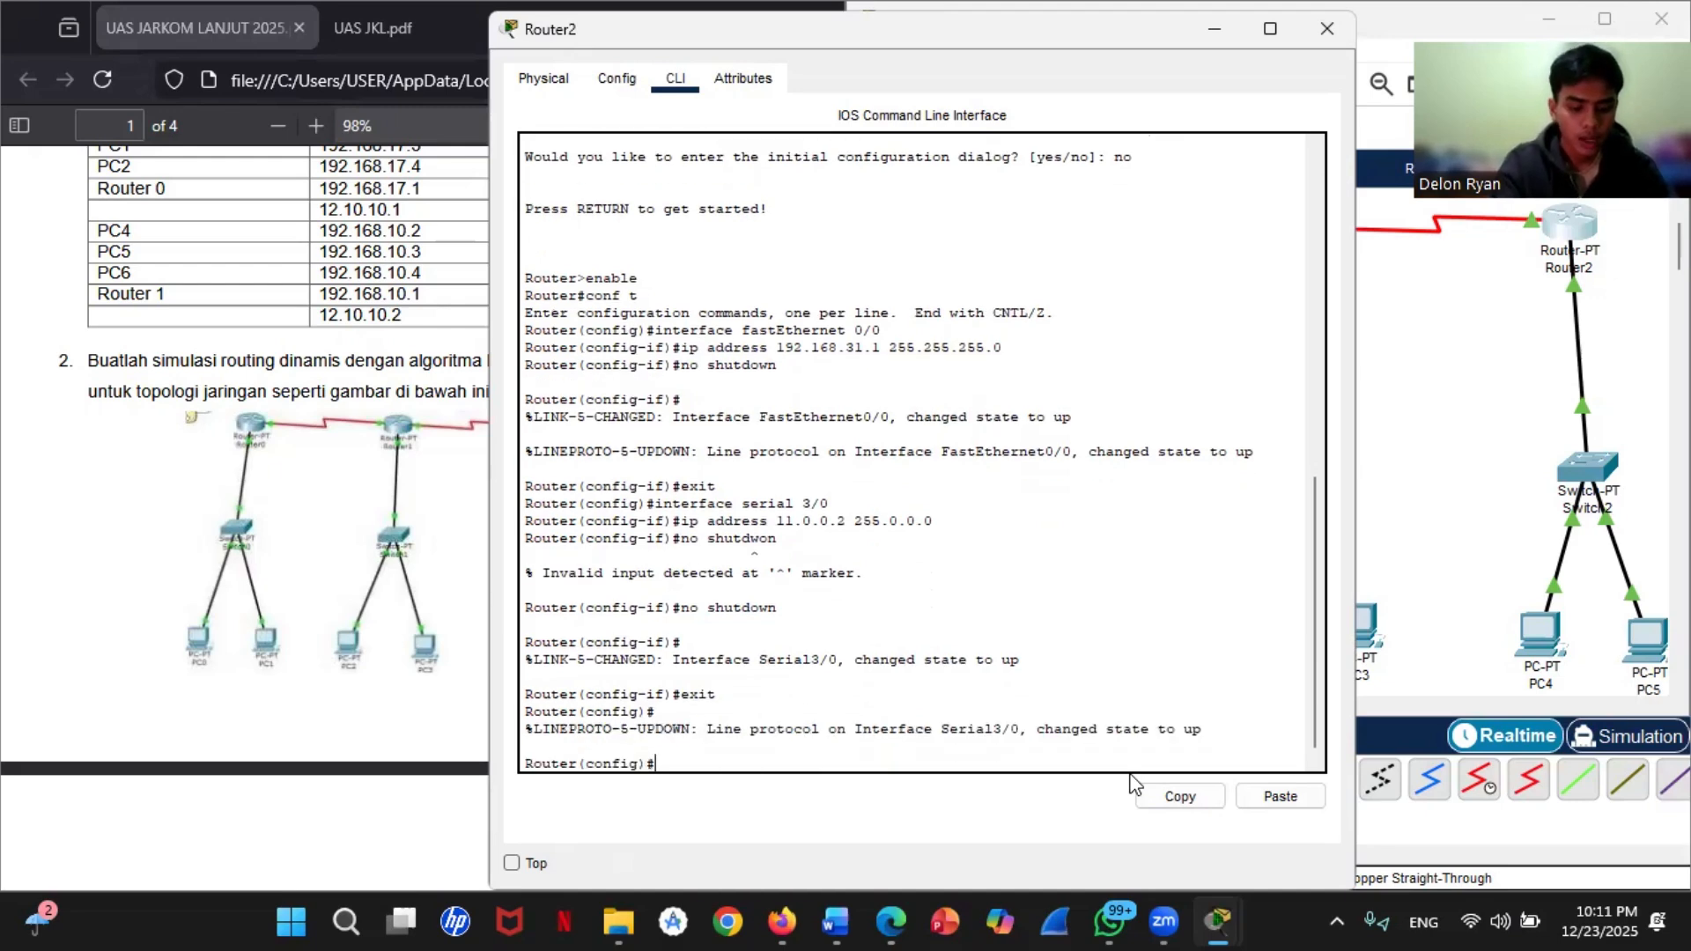
Step: Start RIP version 2 routing on Router2 and disable automatic summarization with no auto-summary
type("router ")
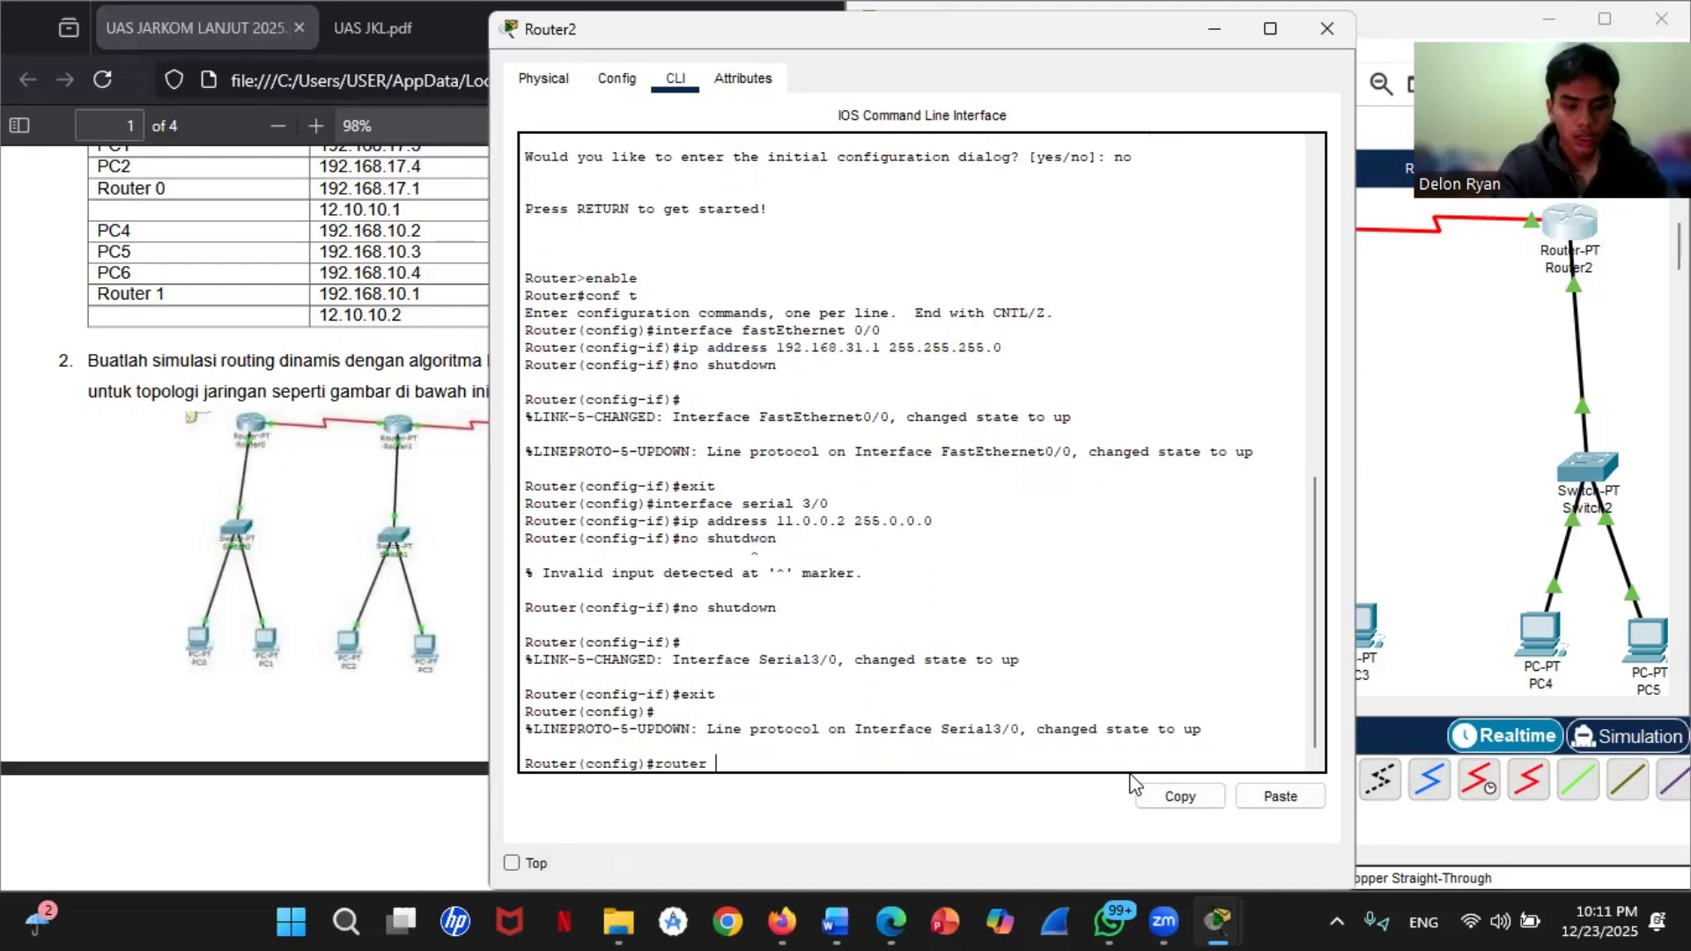
type("rip")
key("Return")
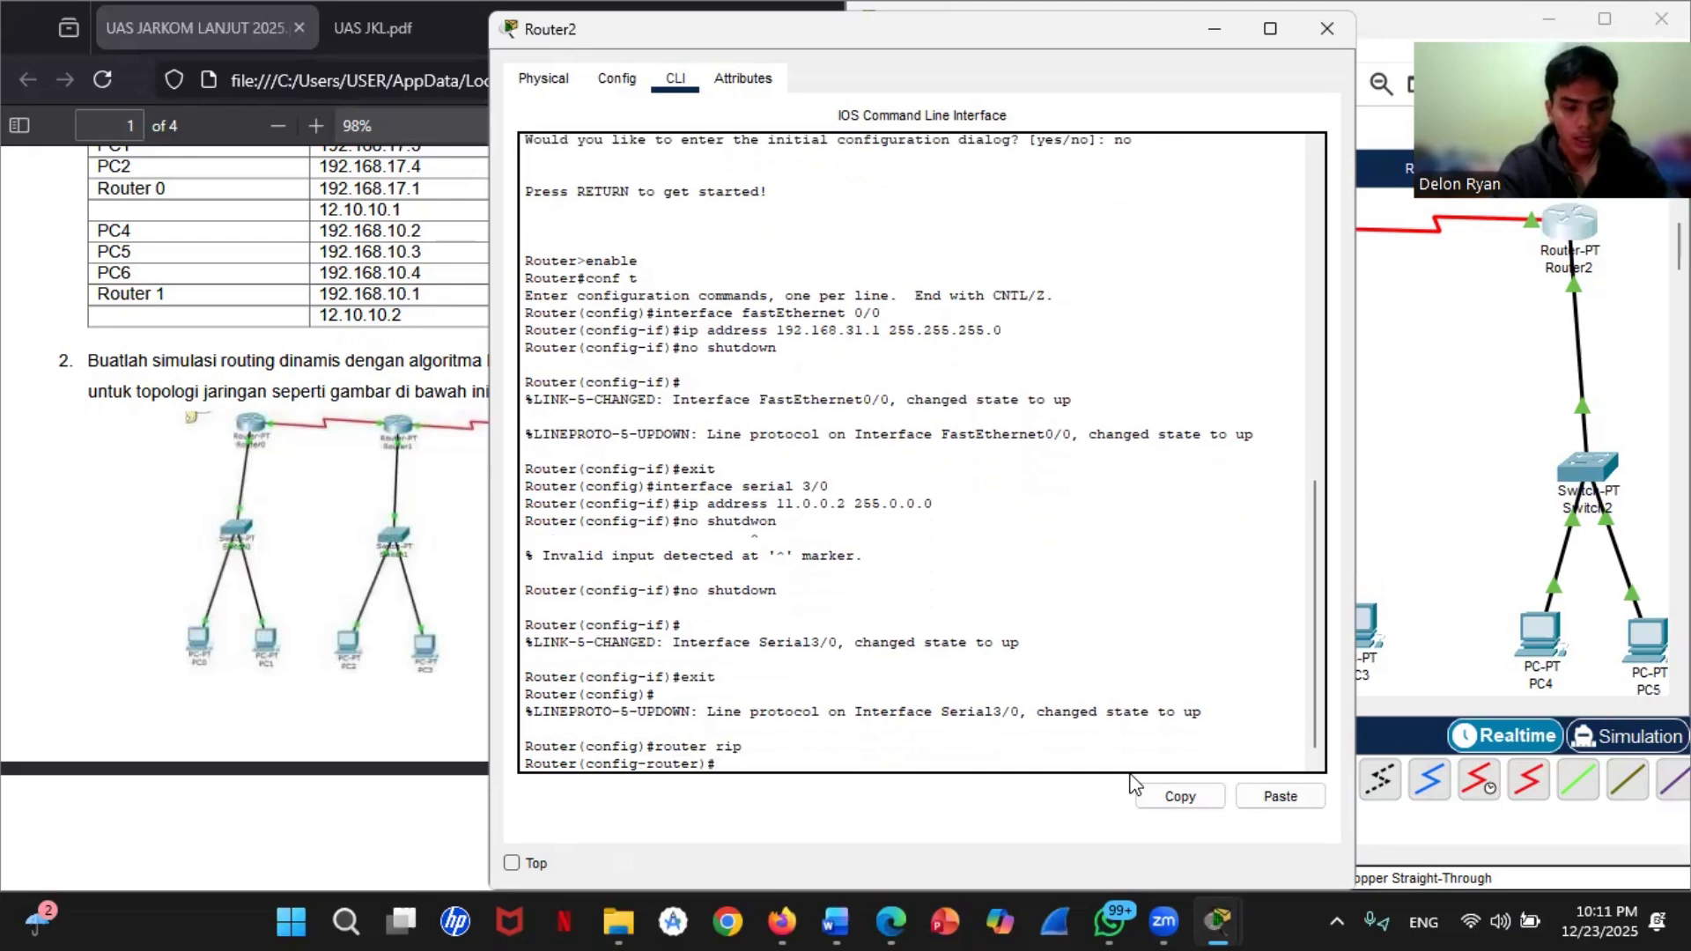
type("version 2")
key("Return")
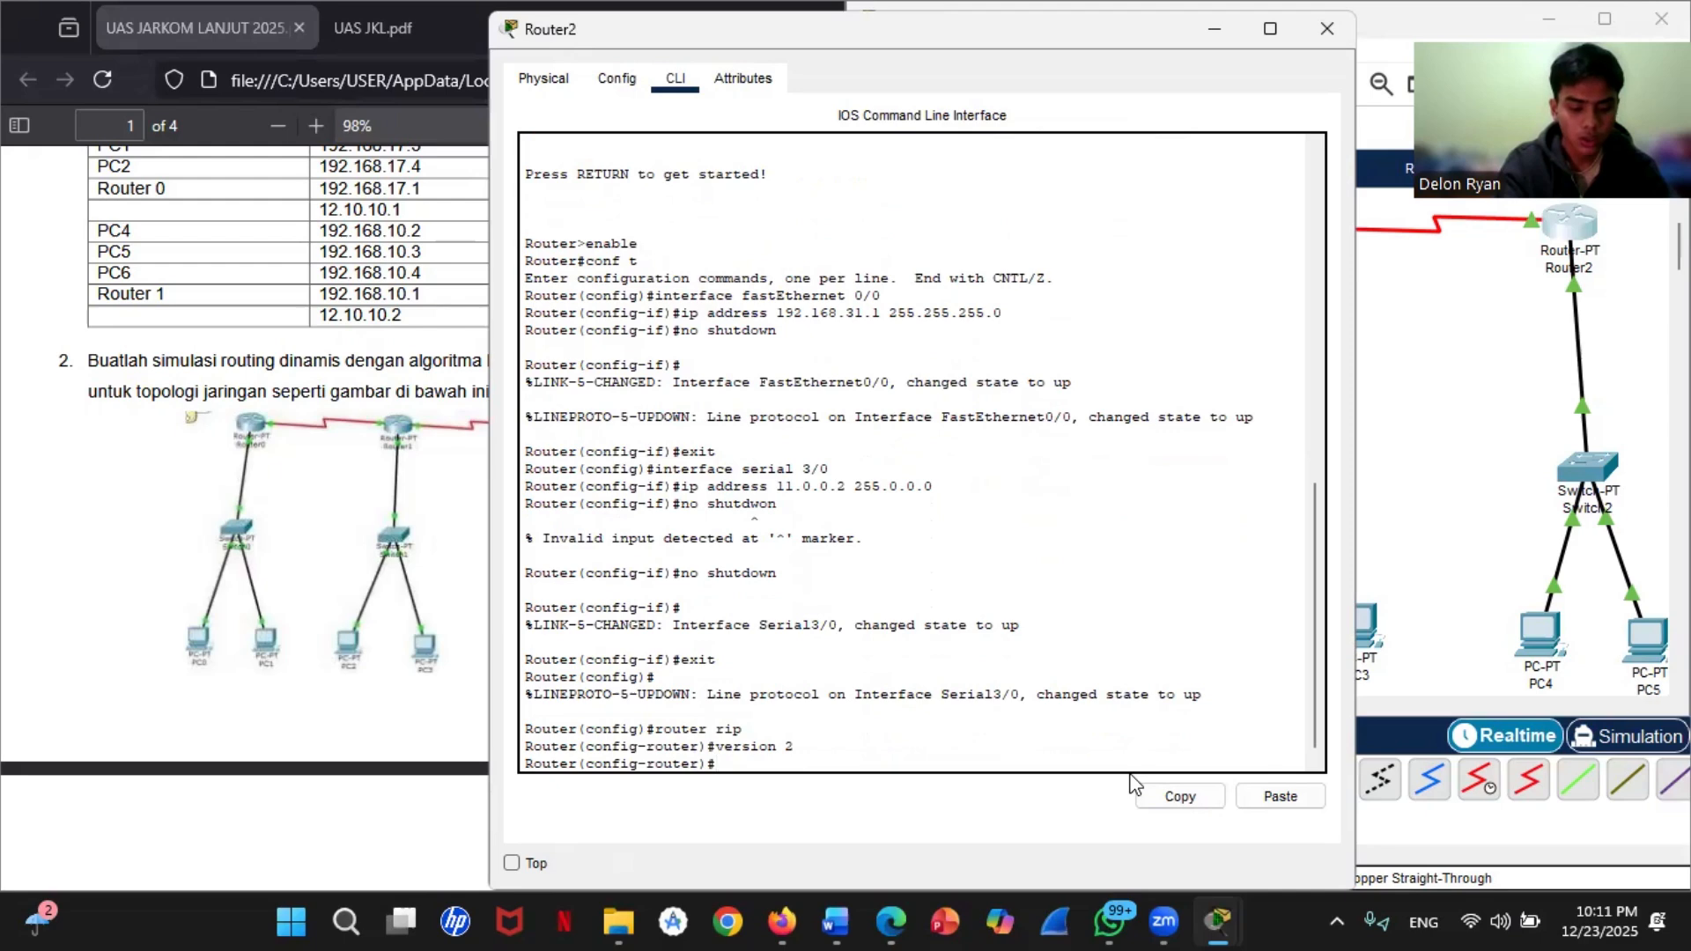
type("no auto")
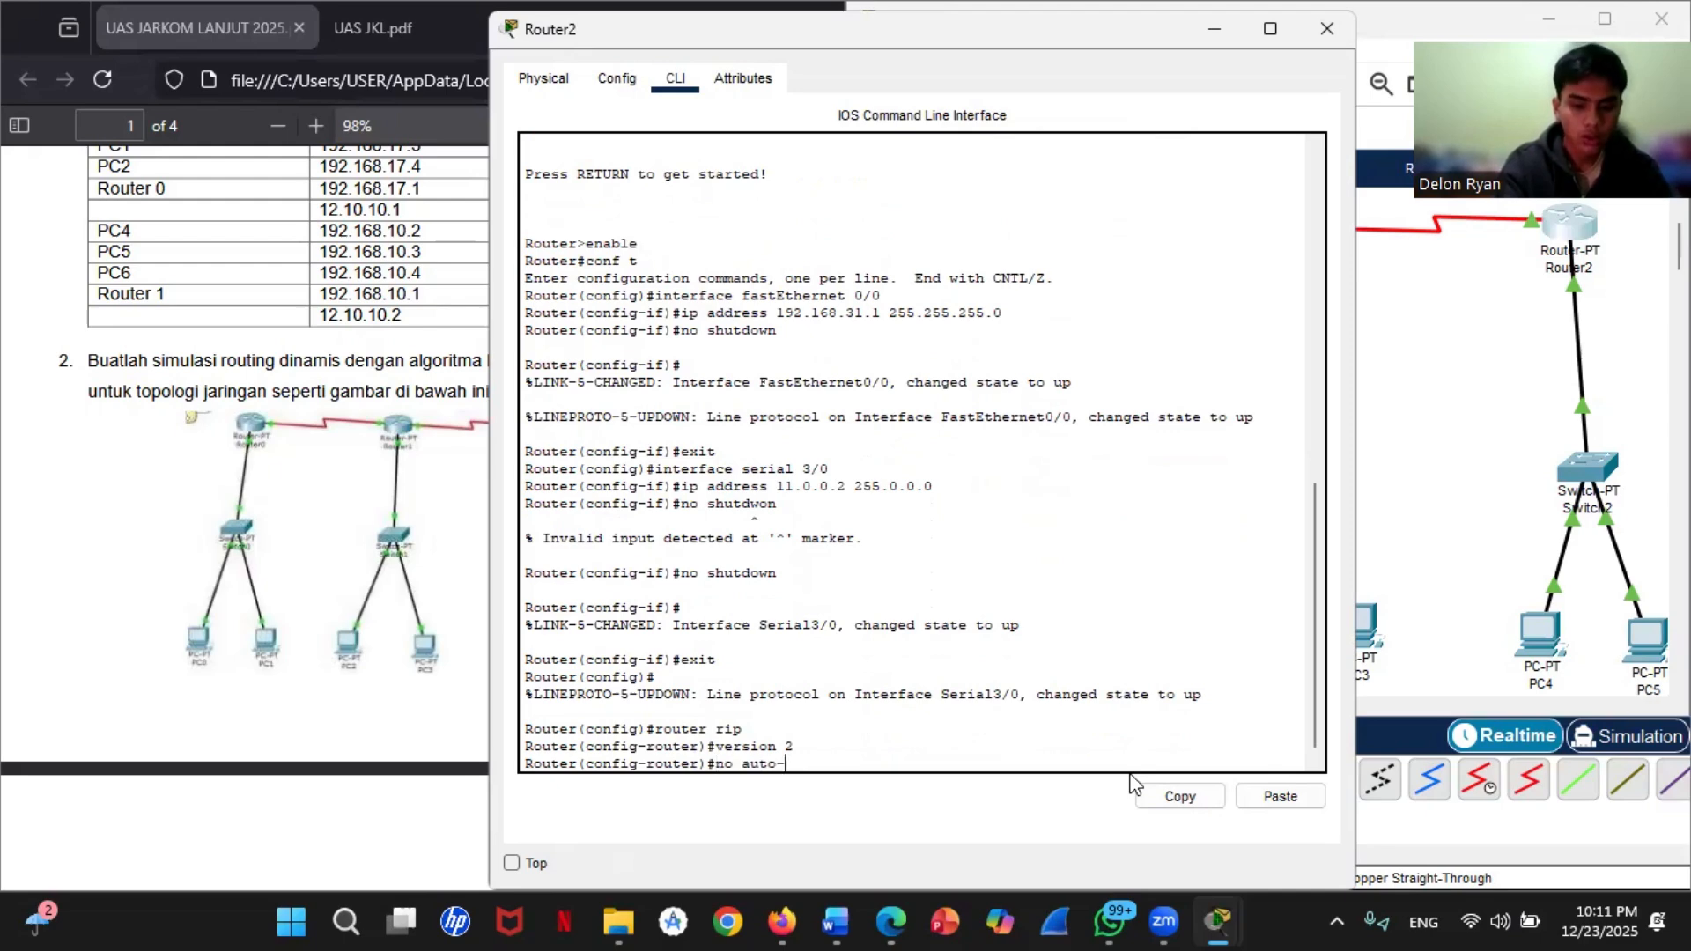
type("-summar")
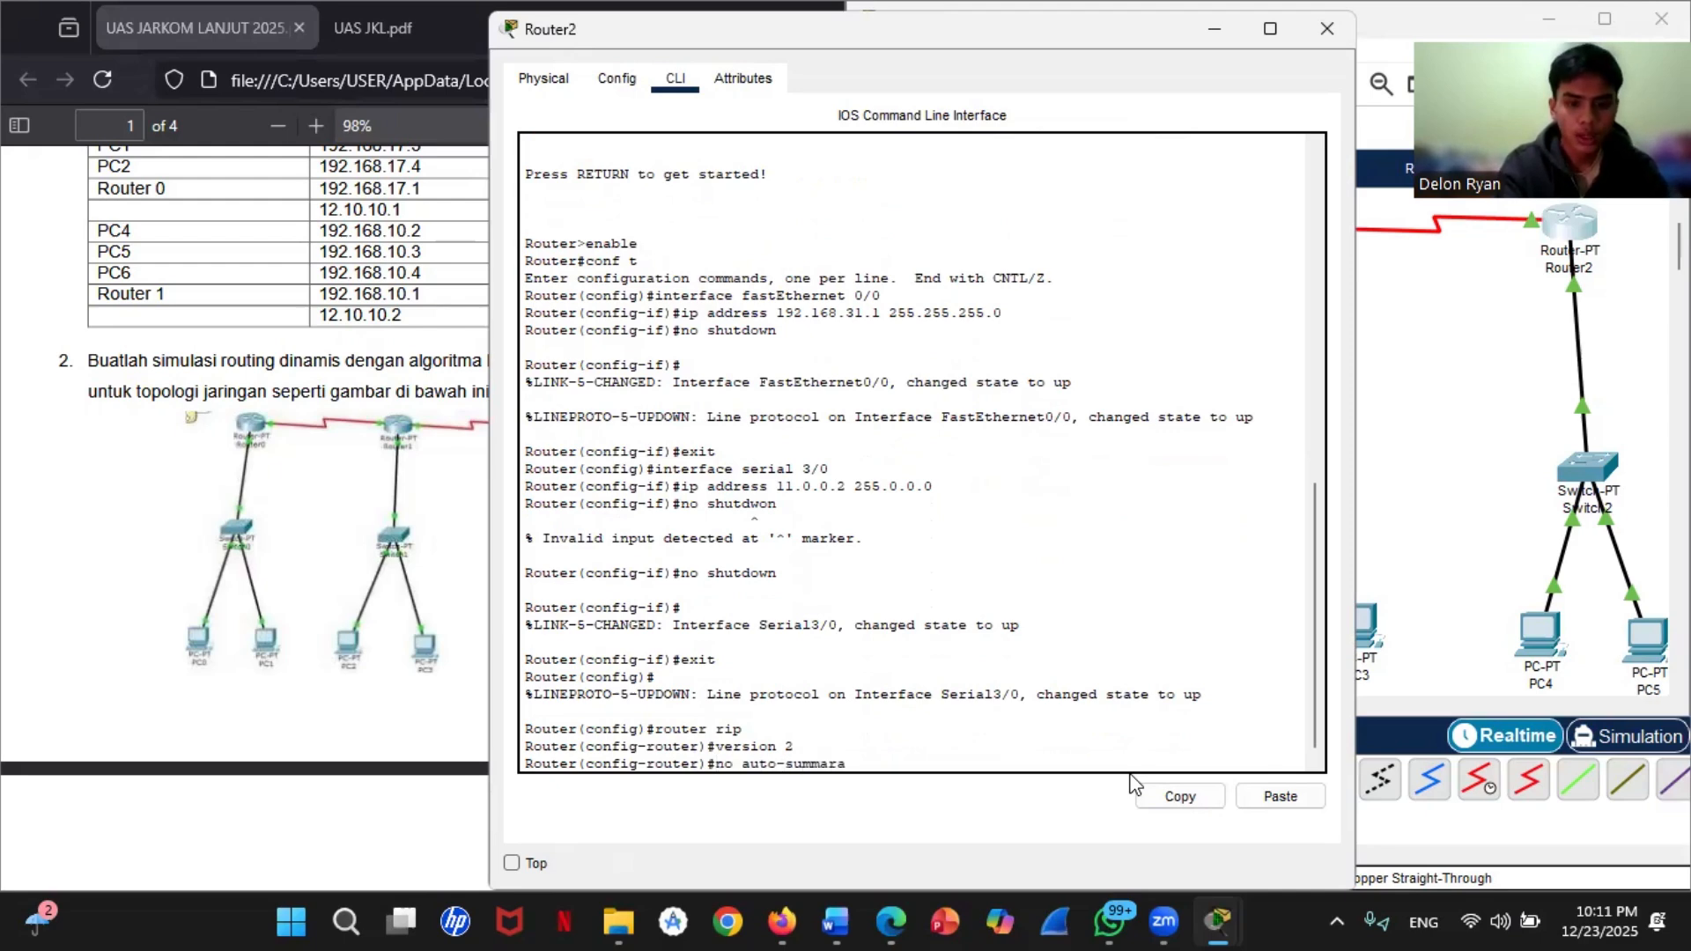
type("y")
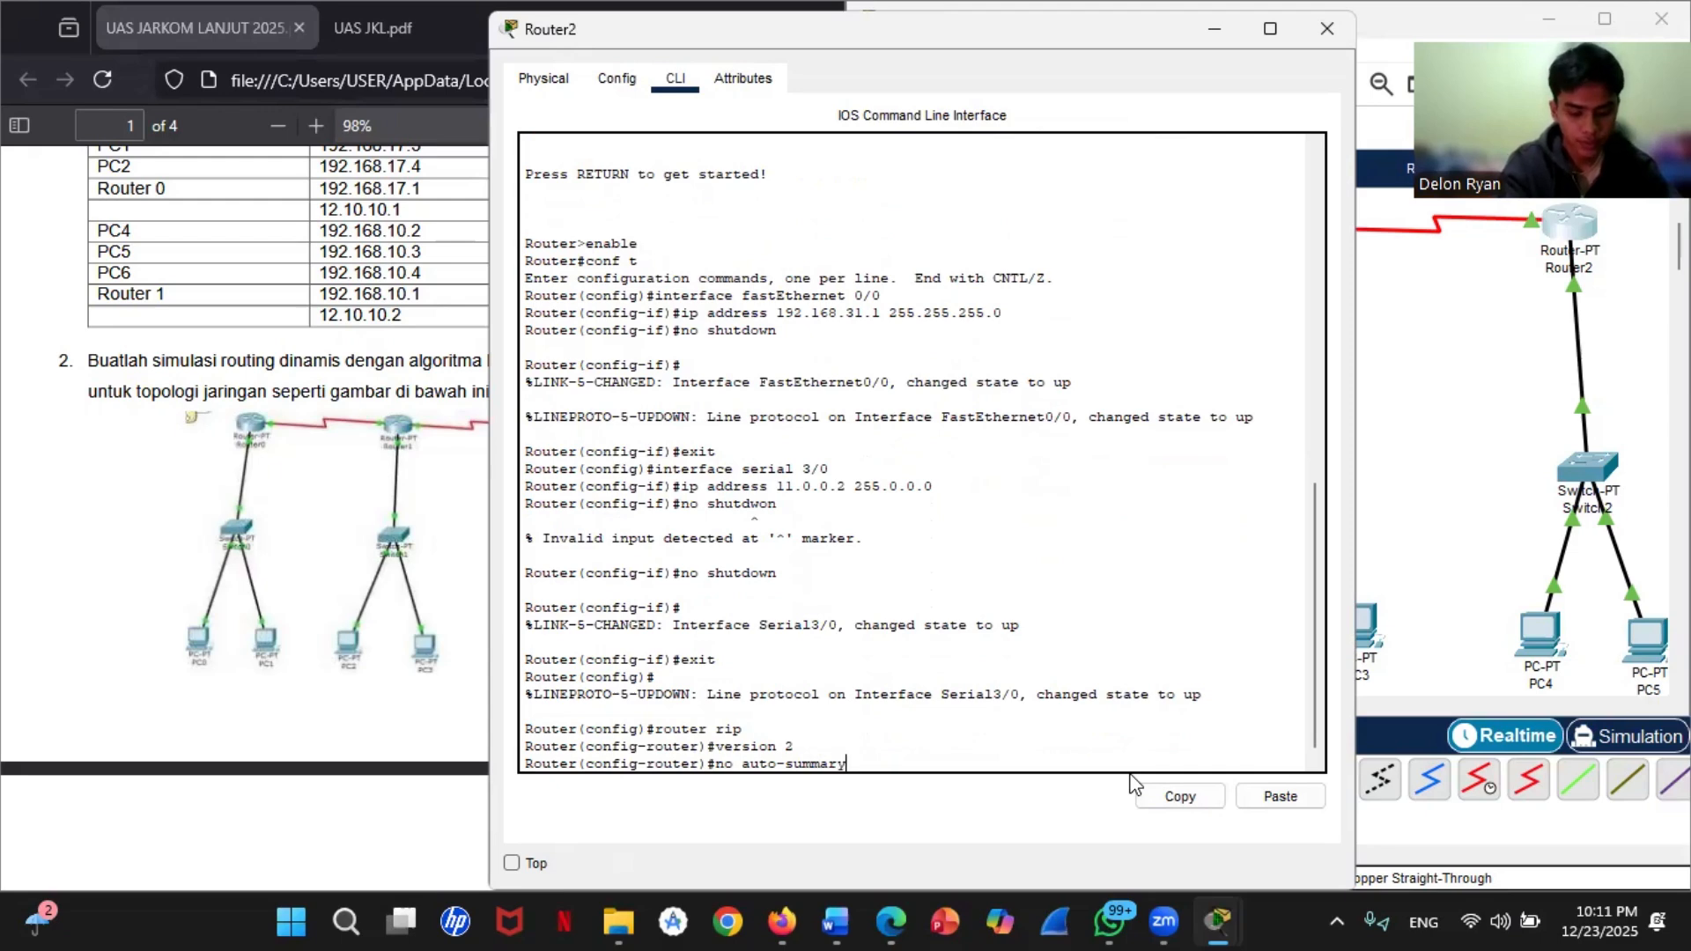
key("Return")
Step: Add networks 192.168.31.0 and 11.0.0.0 to Router2's RIP routing
type("networ")
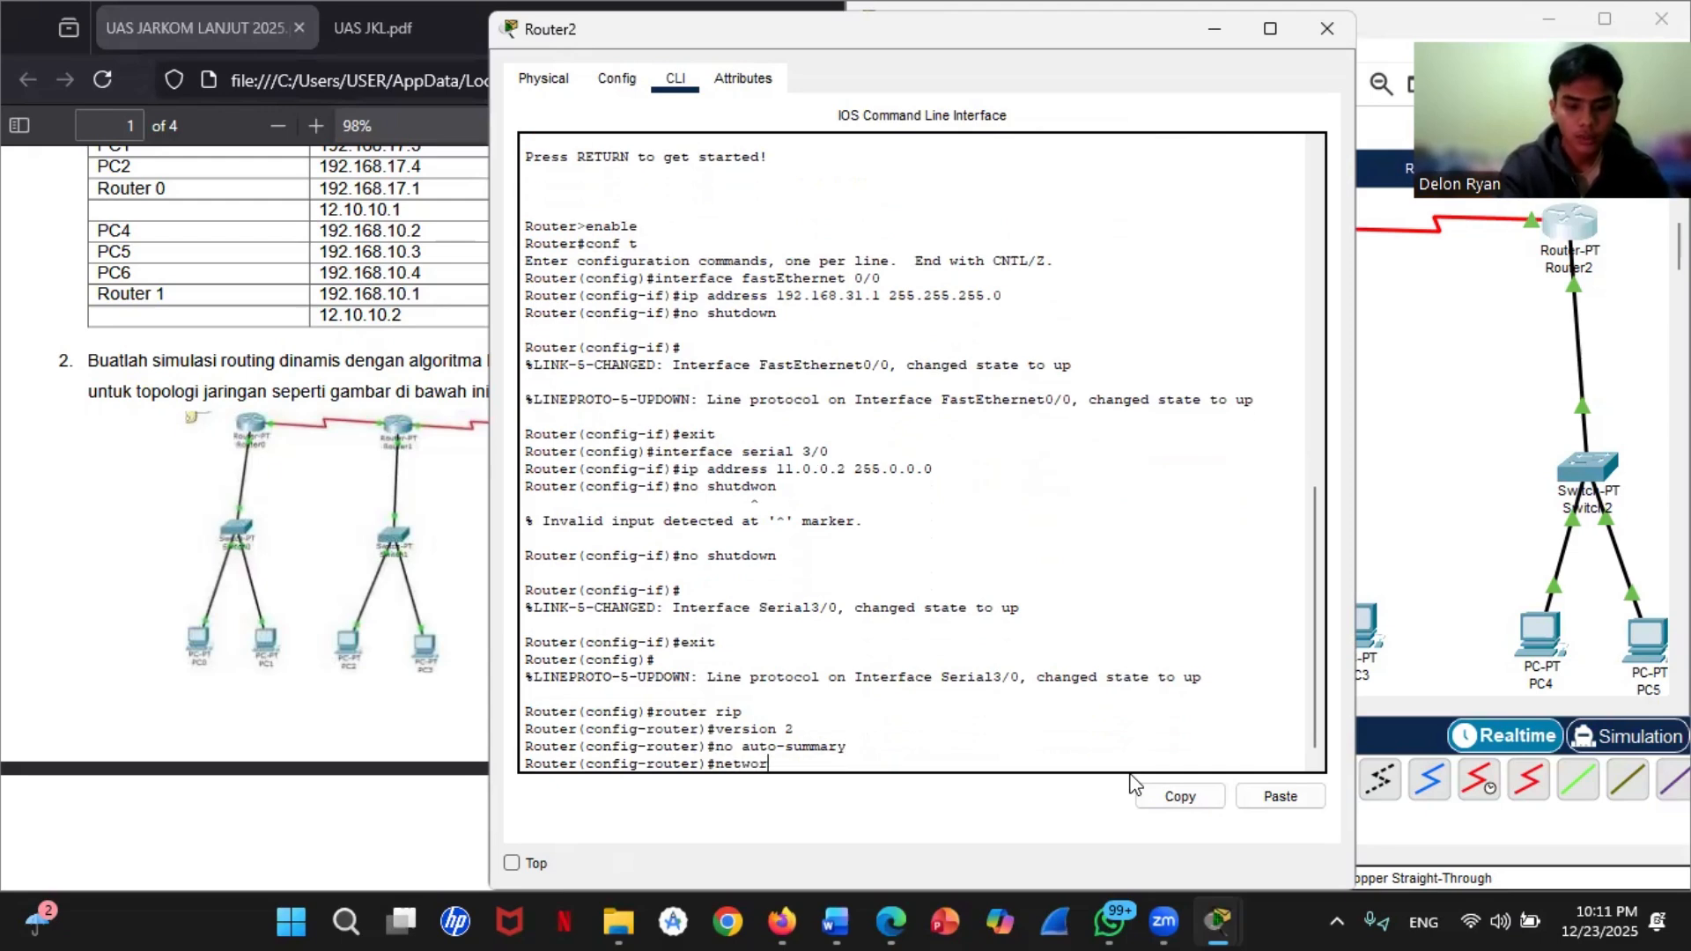
type("k 192")
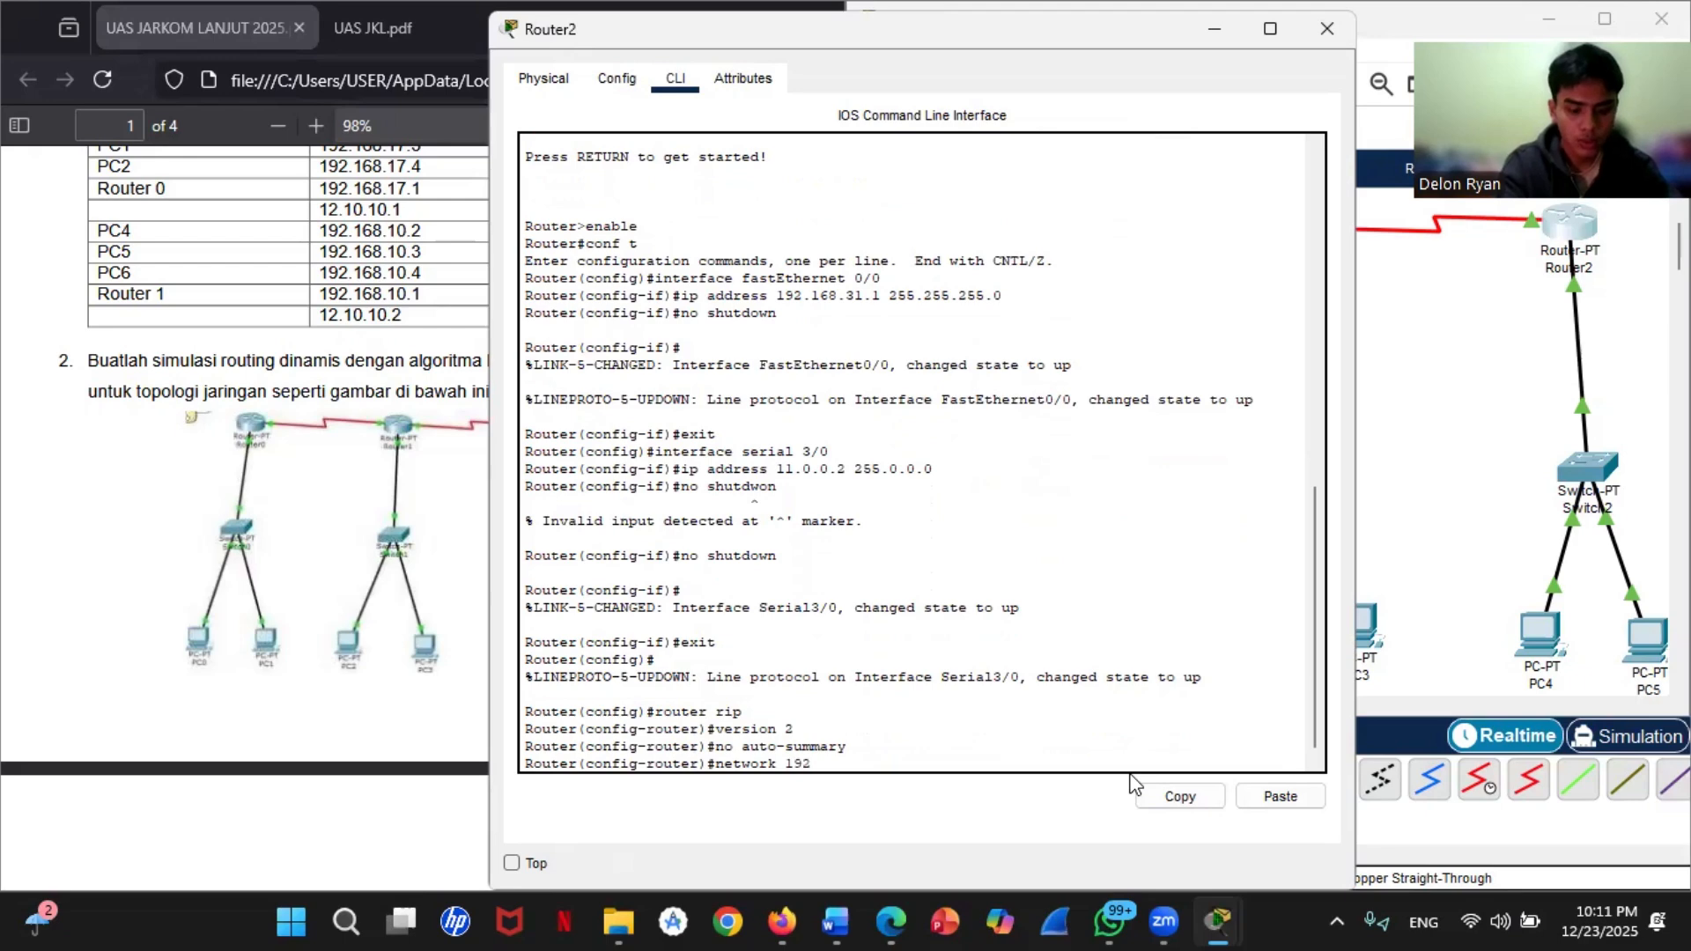
type(".168")
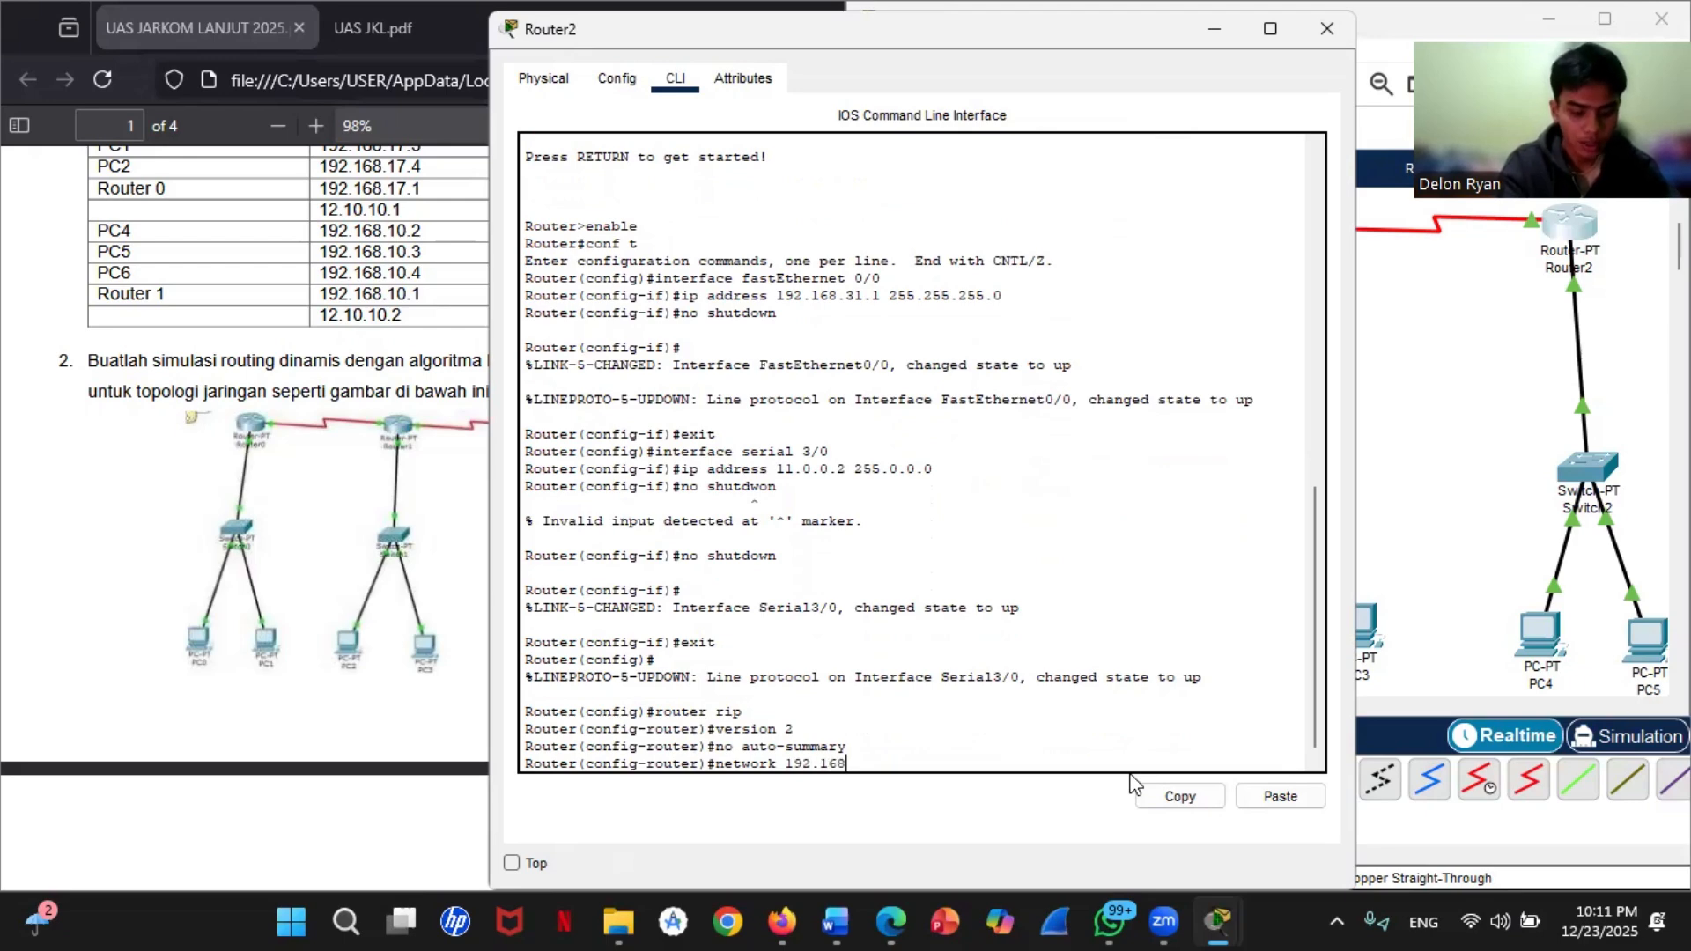
type(".31.0")
key("Return")
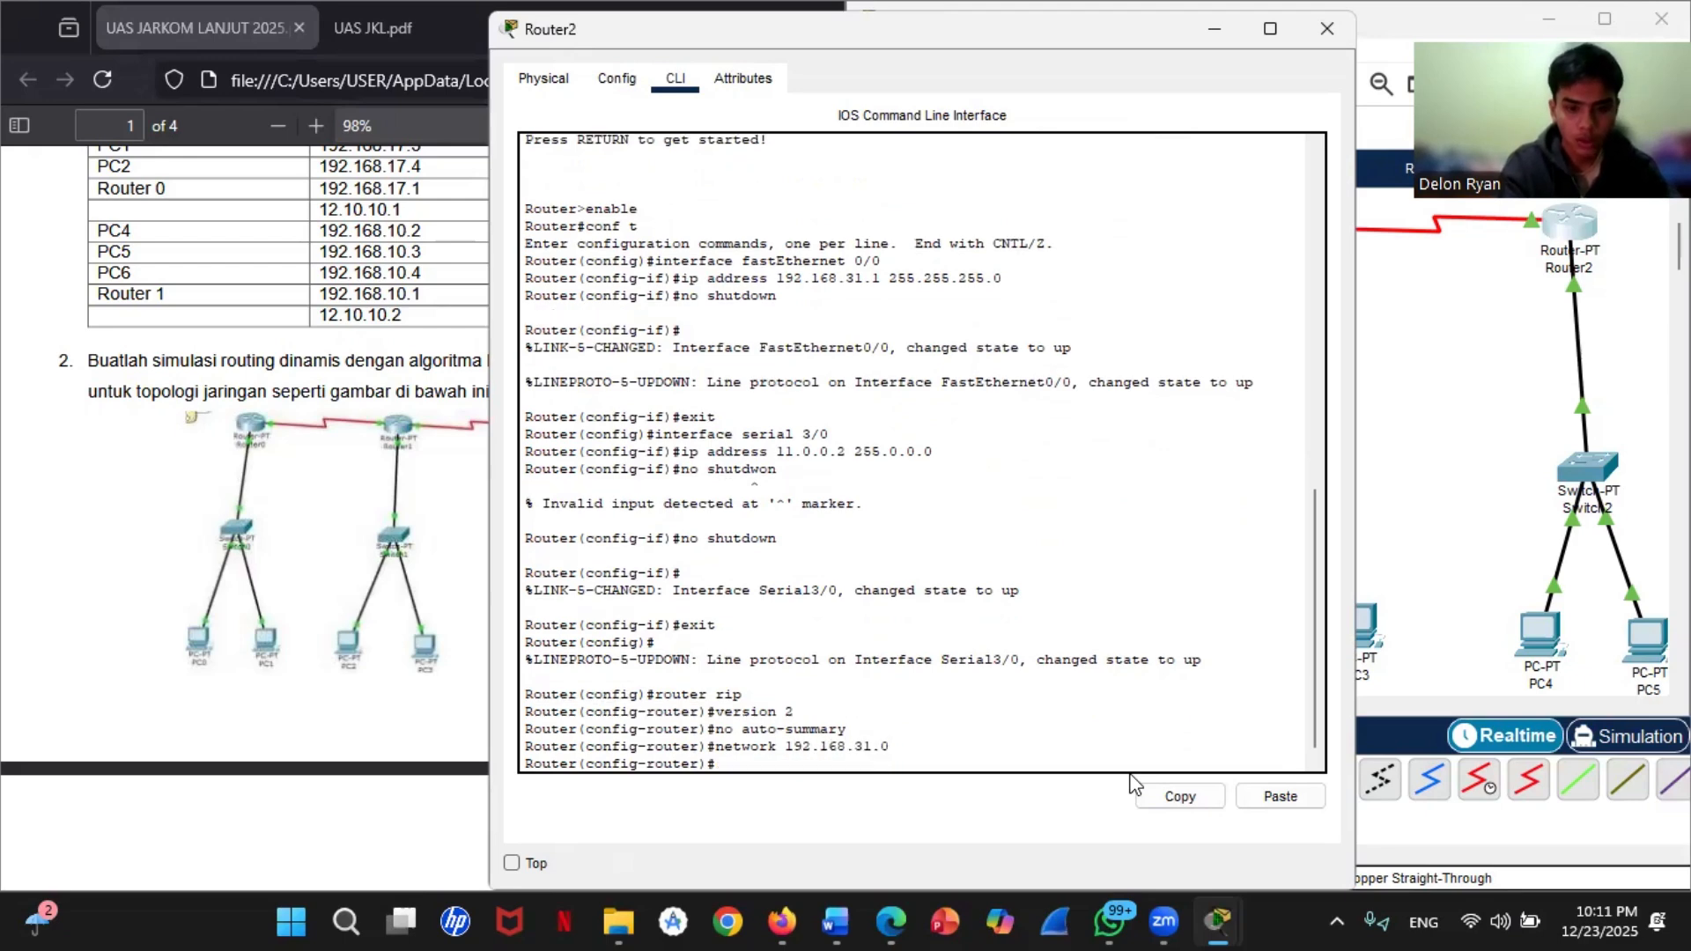
type("net")
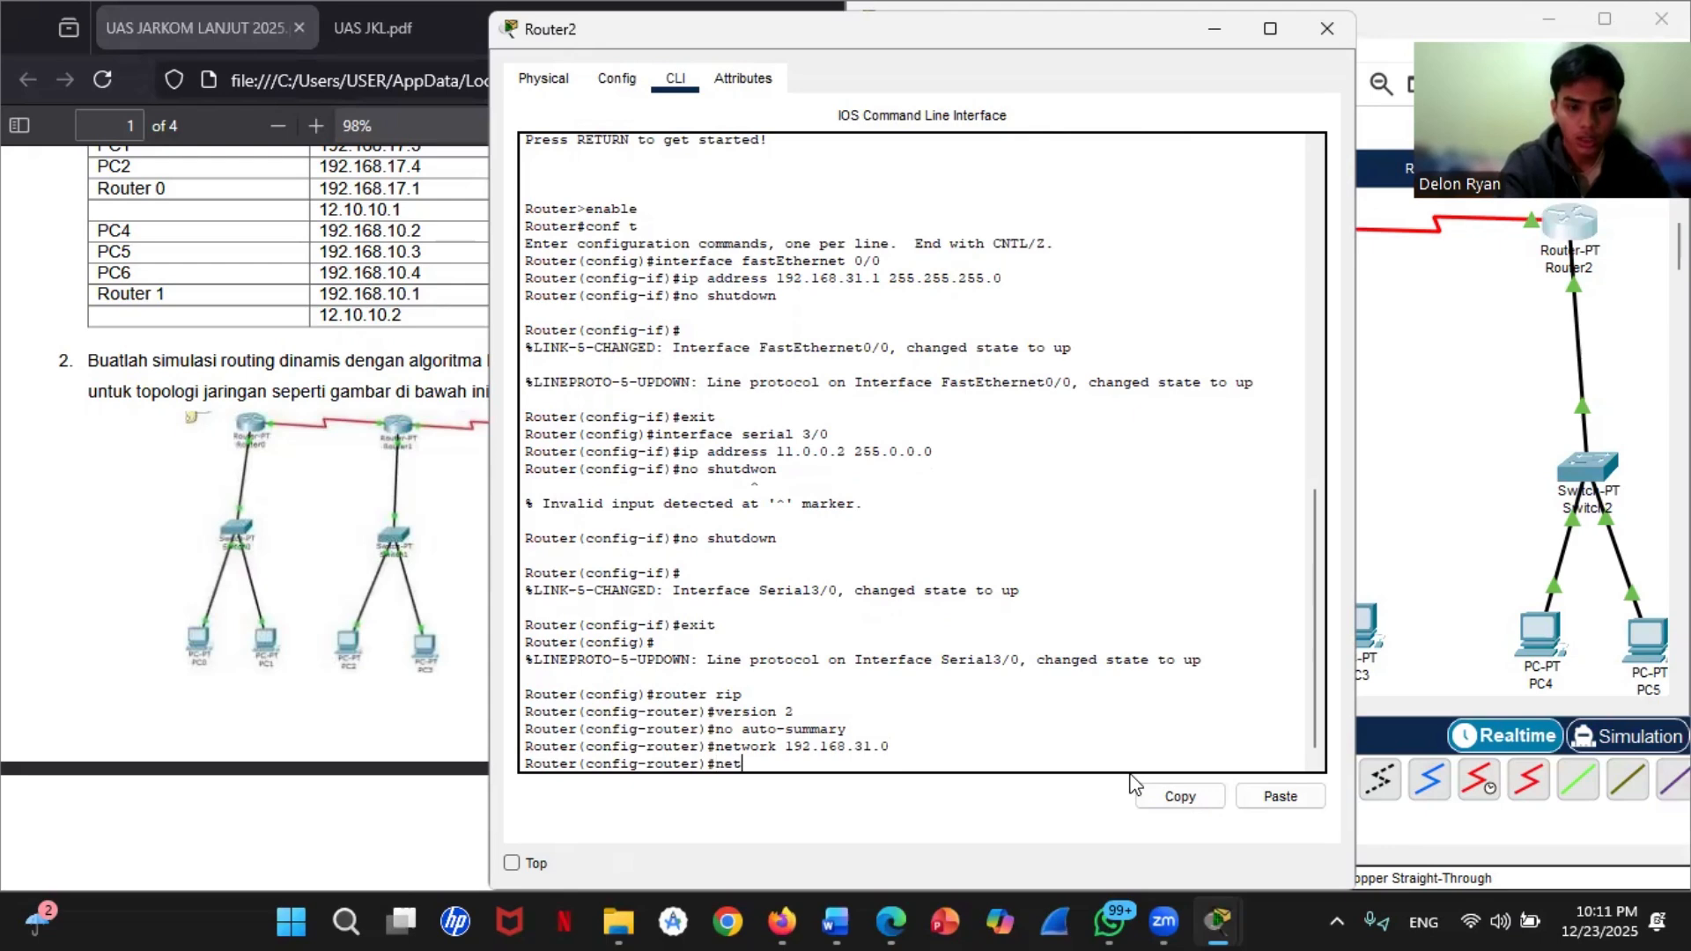
type("work 1")
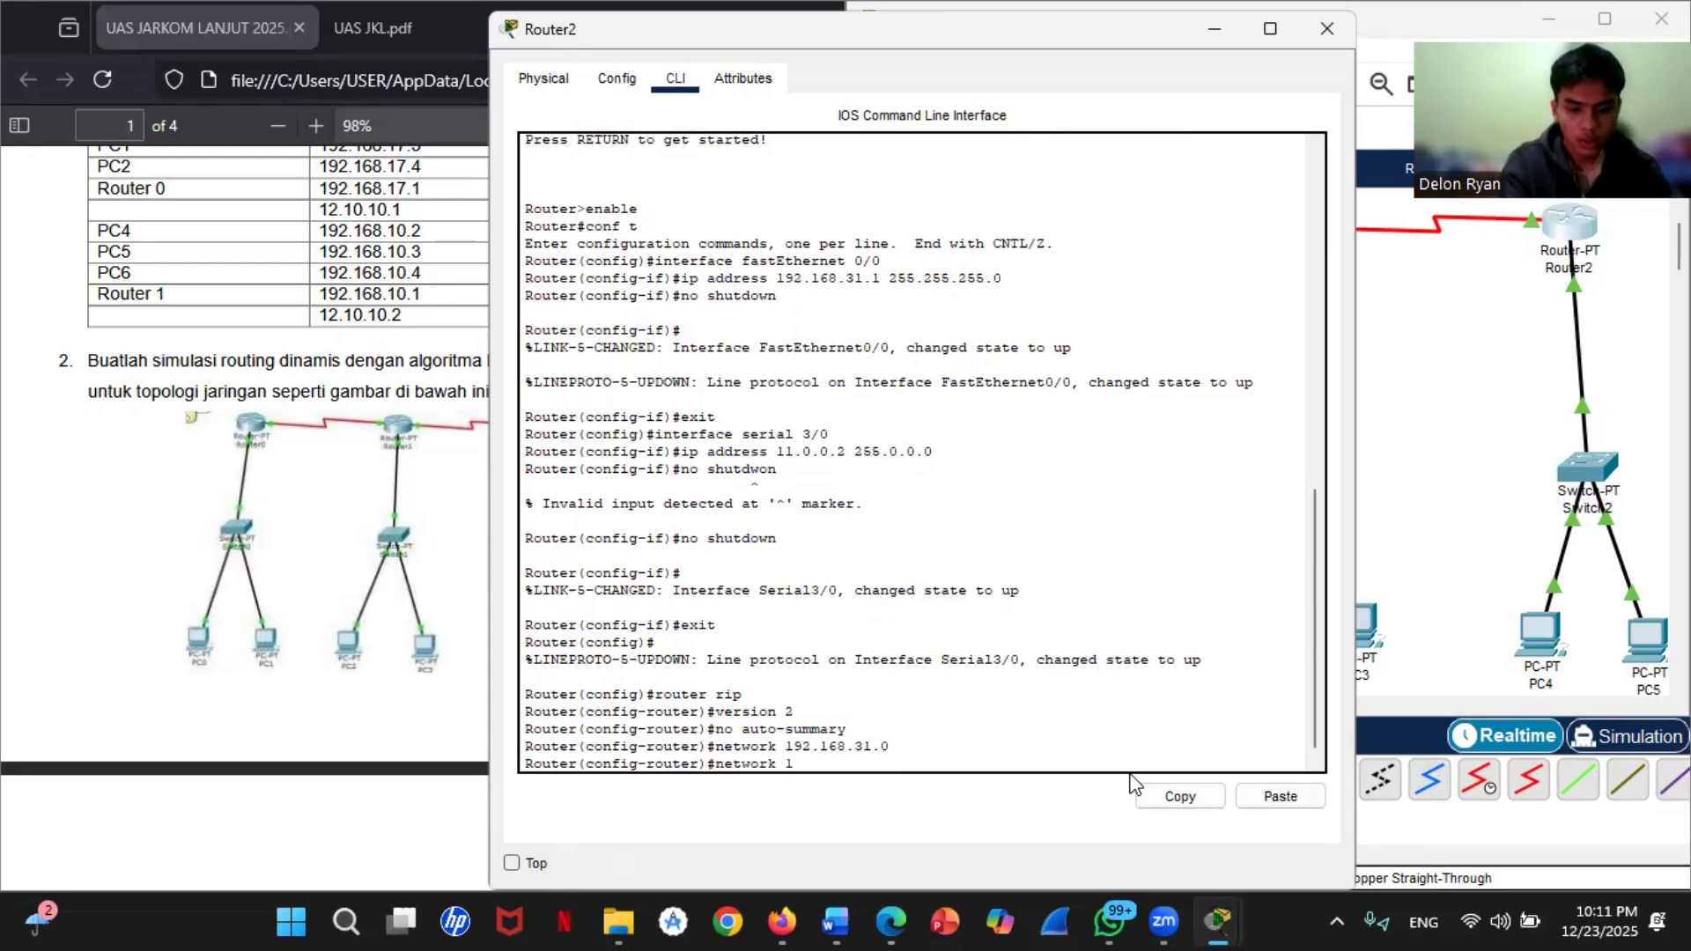
type("1.0.0.0")
key("Return")
Step: Leave Router2's RIP and global configuration modes with exit and end, and save the configuration with write
type("exi")
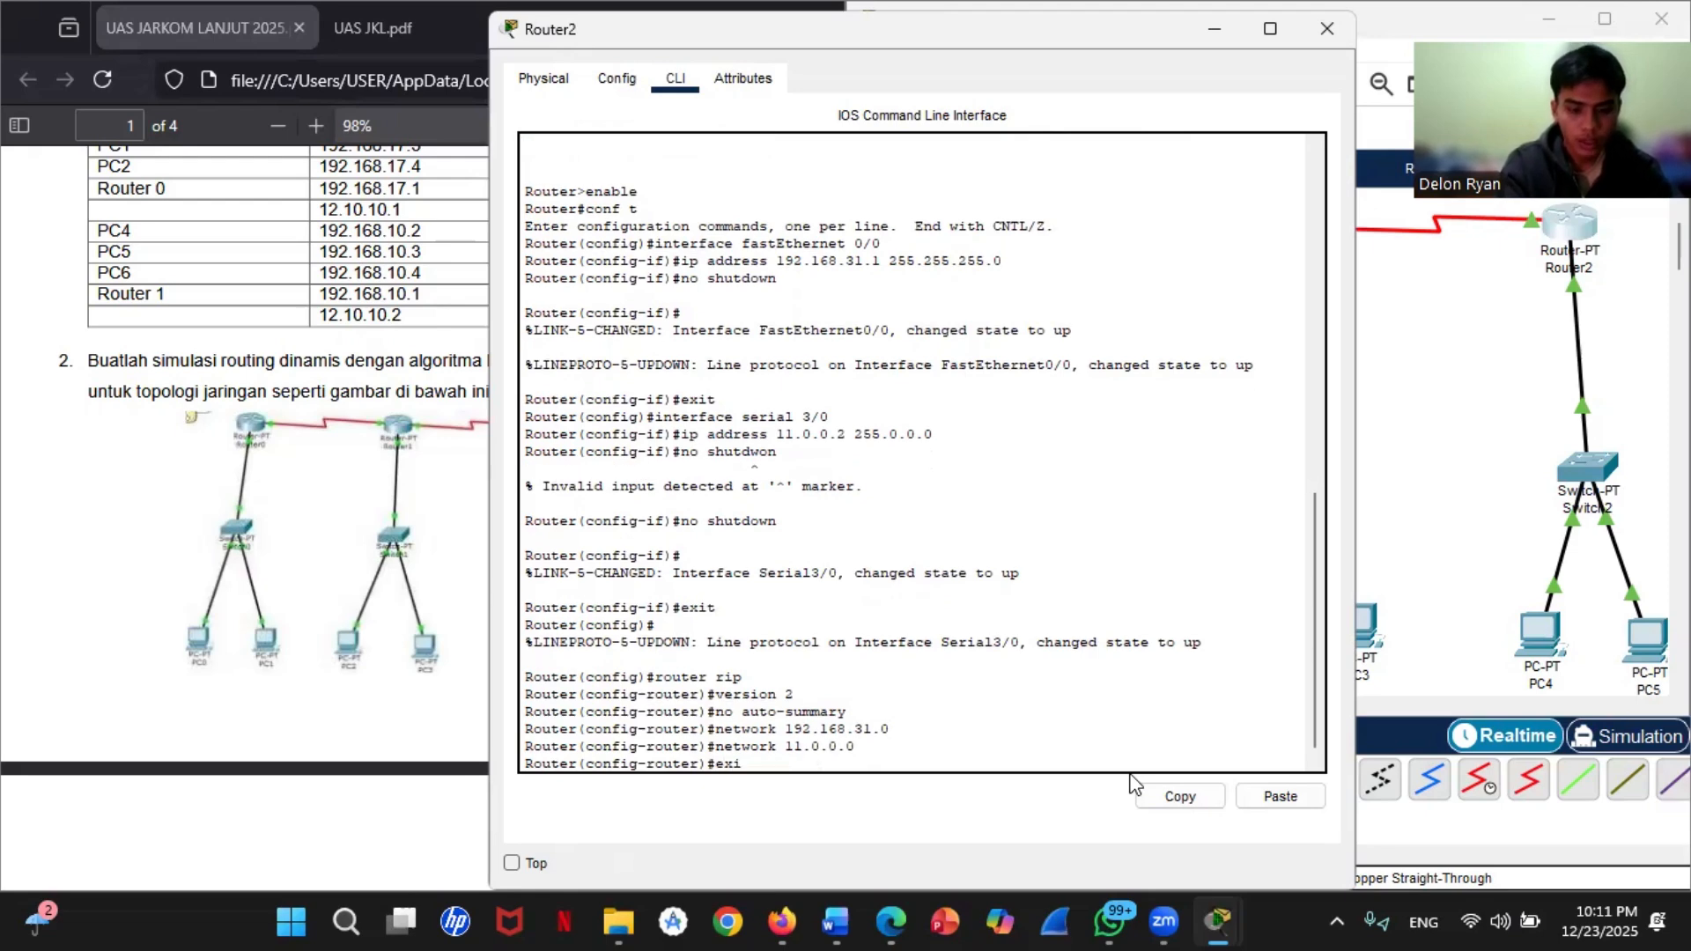
type("t")
key("Return")
type("en")
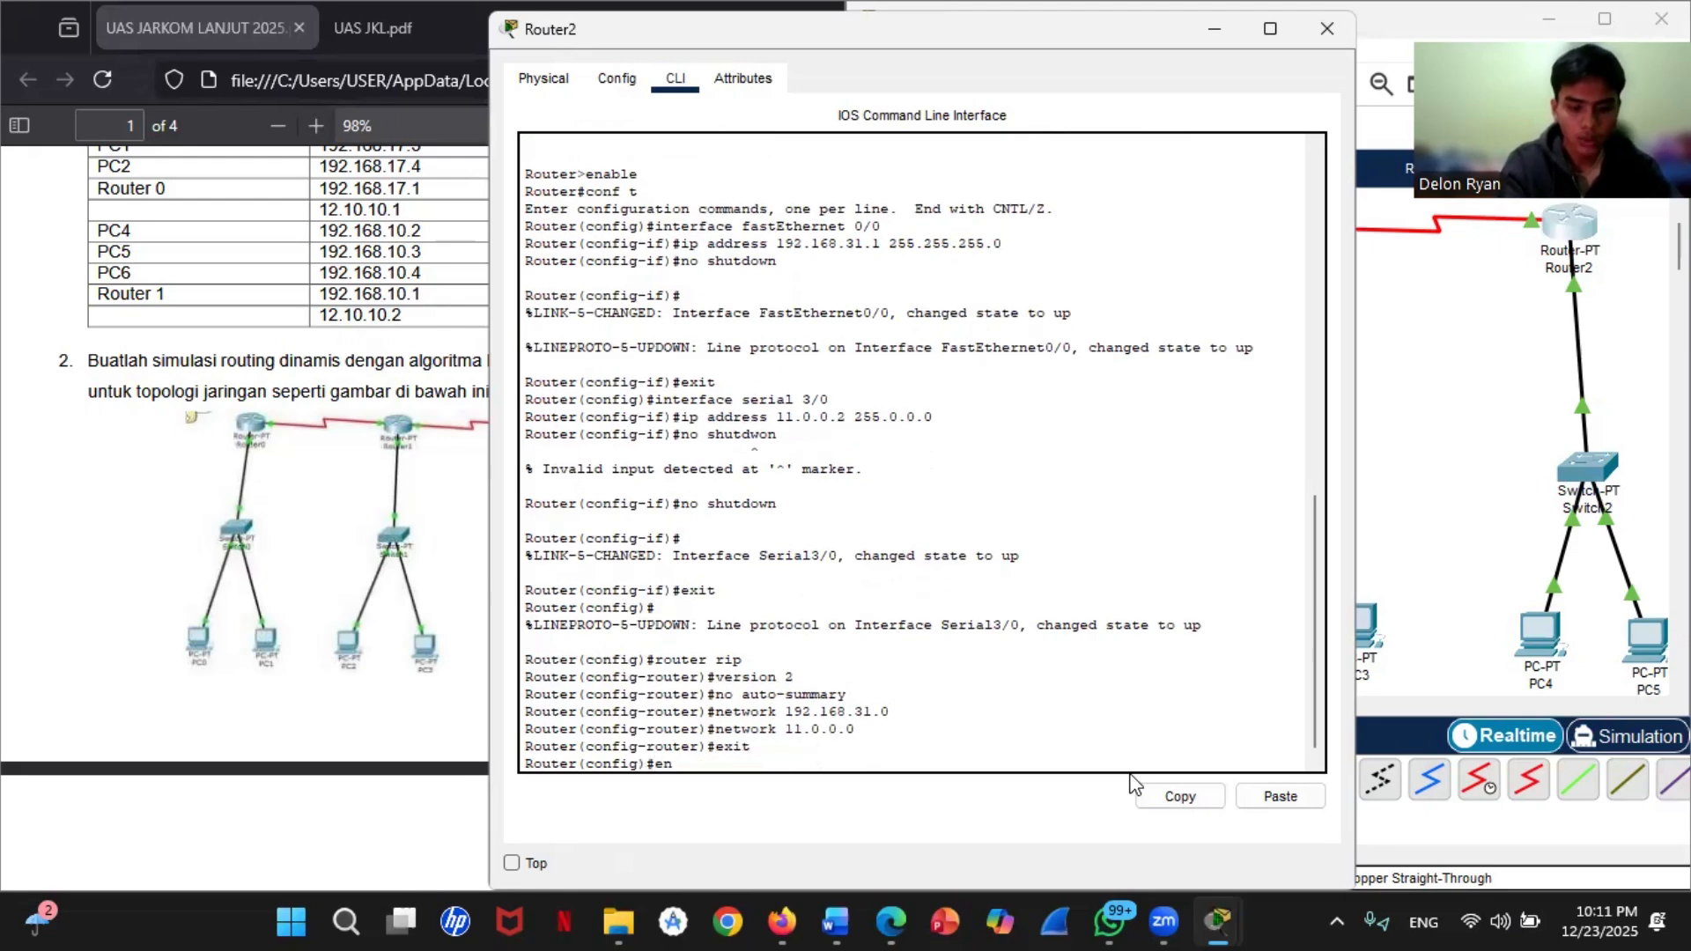
type("d")
key("Return")
type("w")
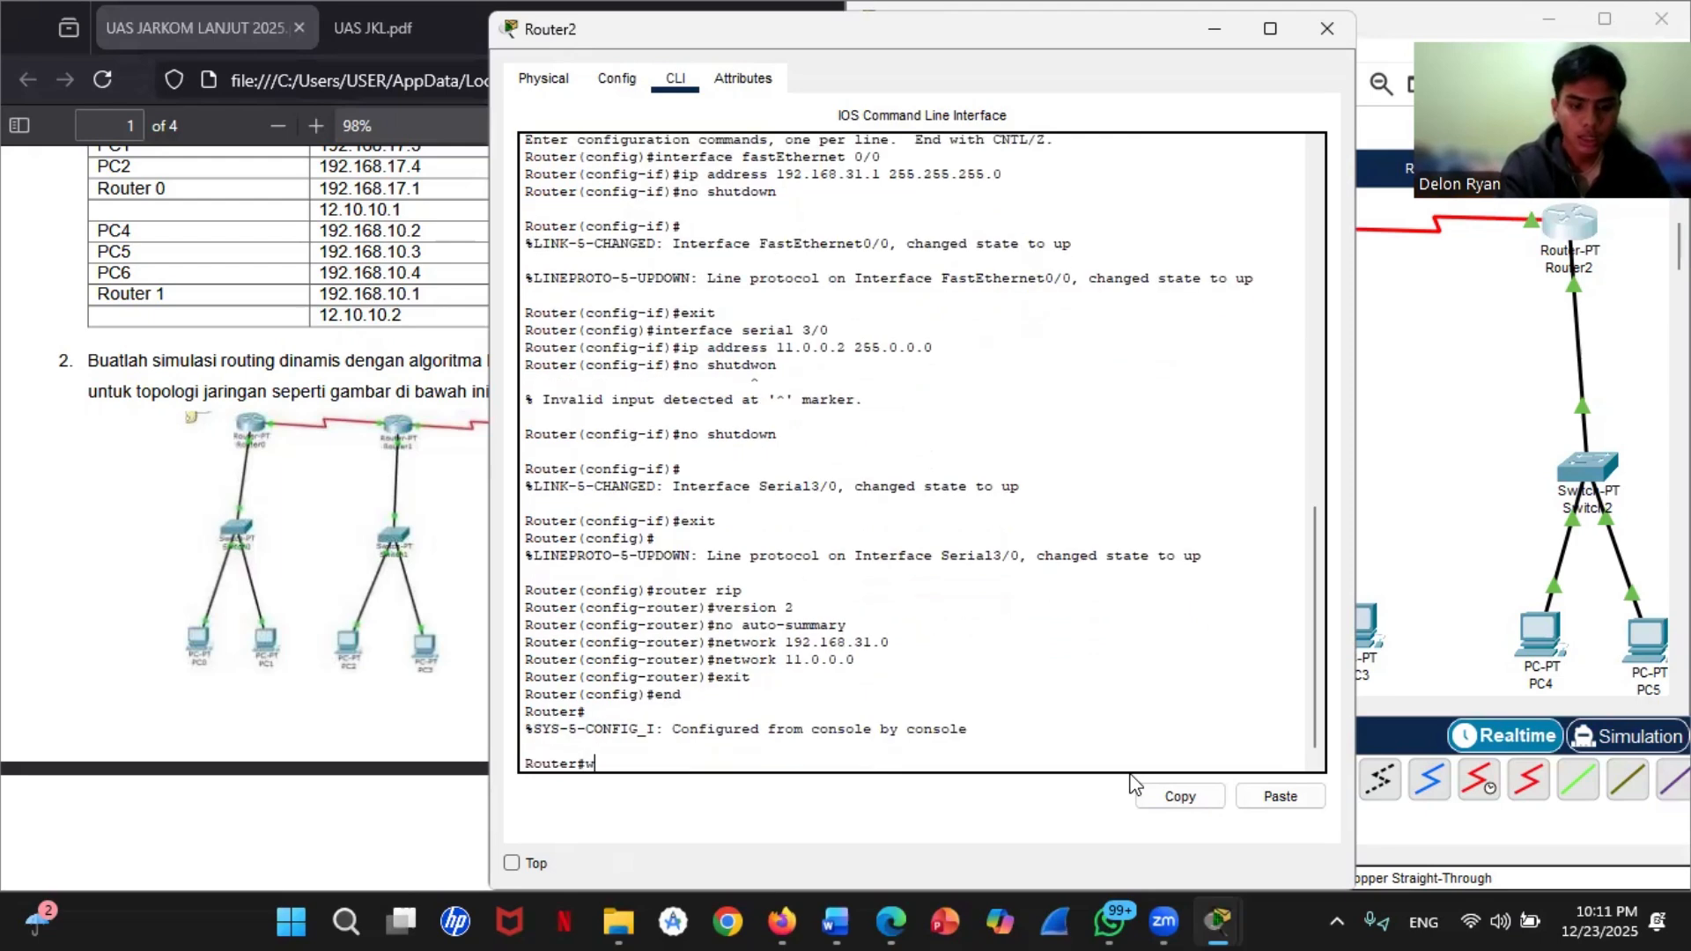
type("rite")
key("Return")
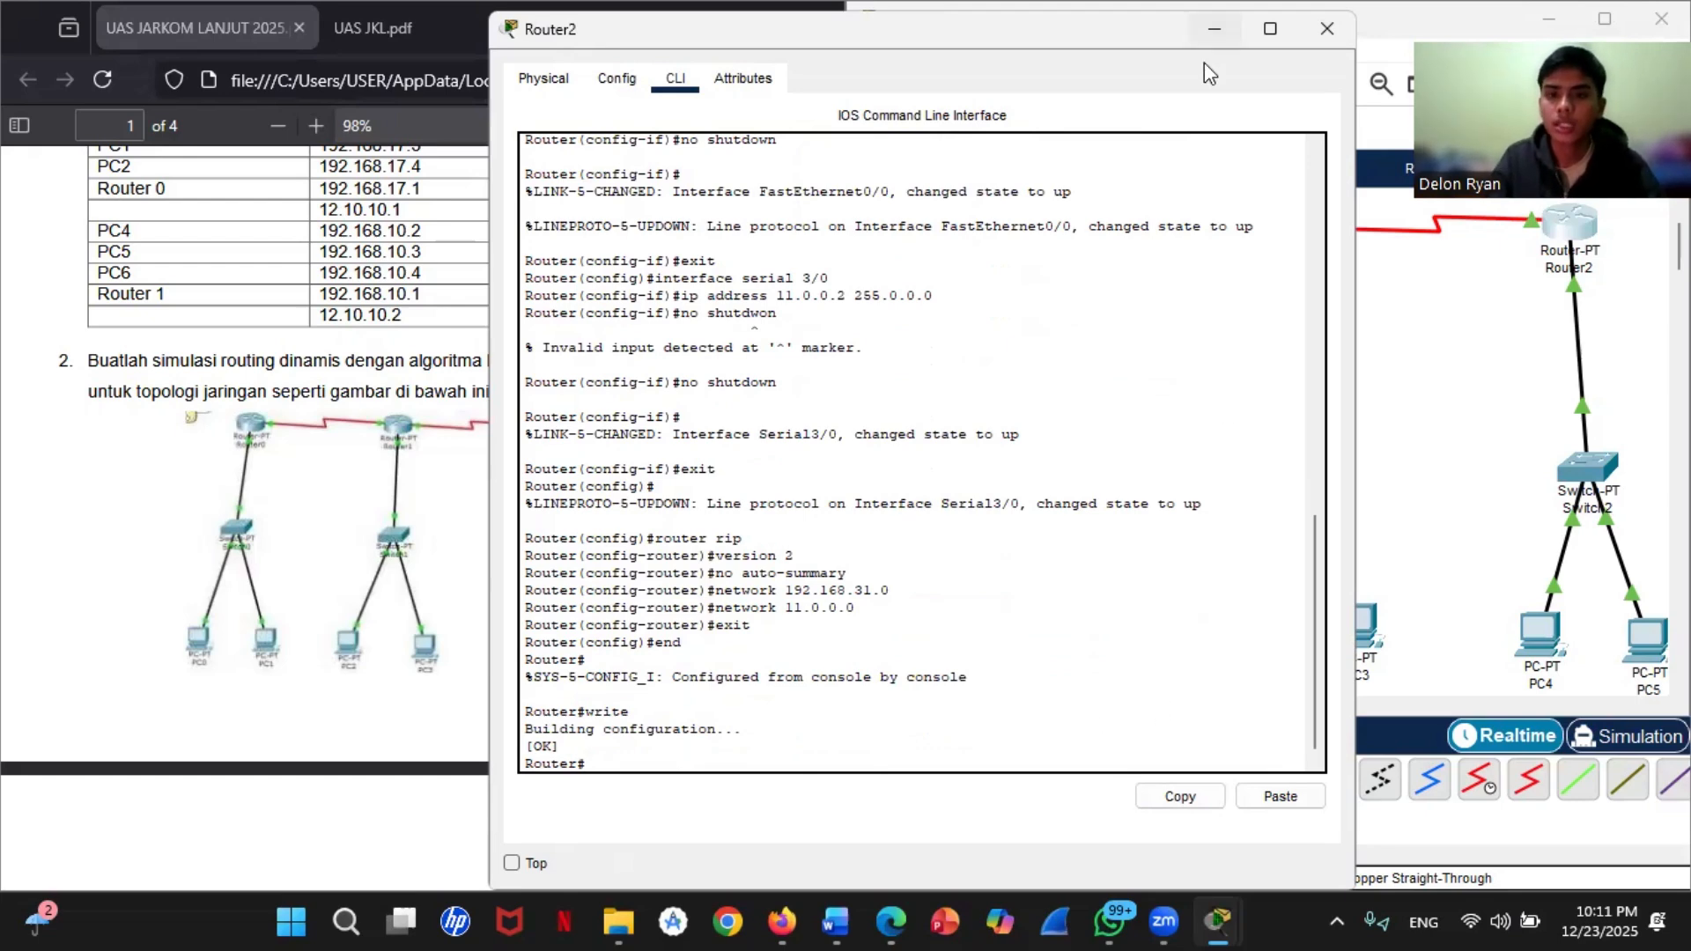
left_click(1214, 29)
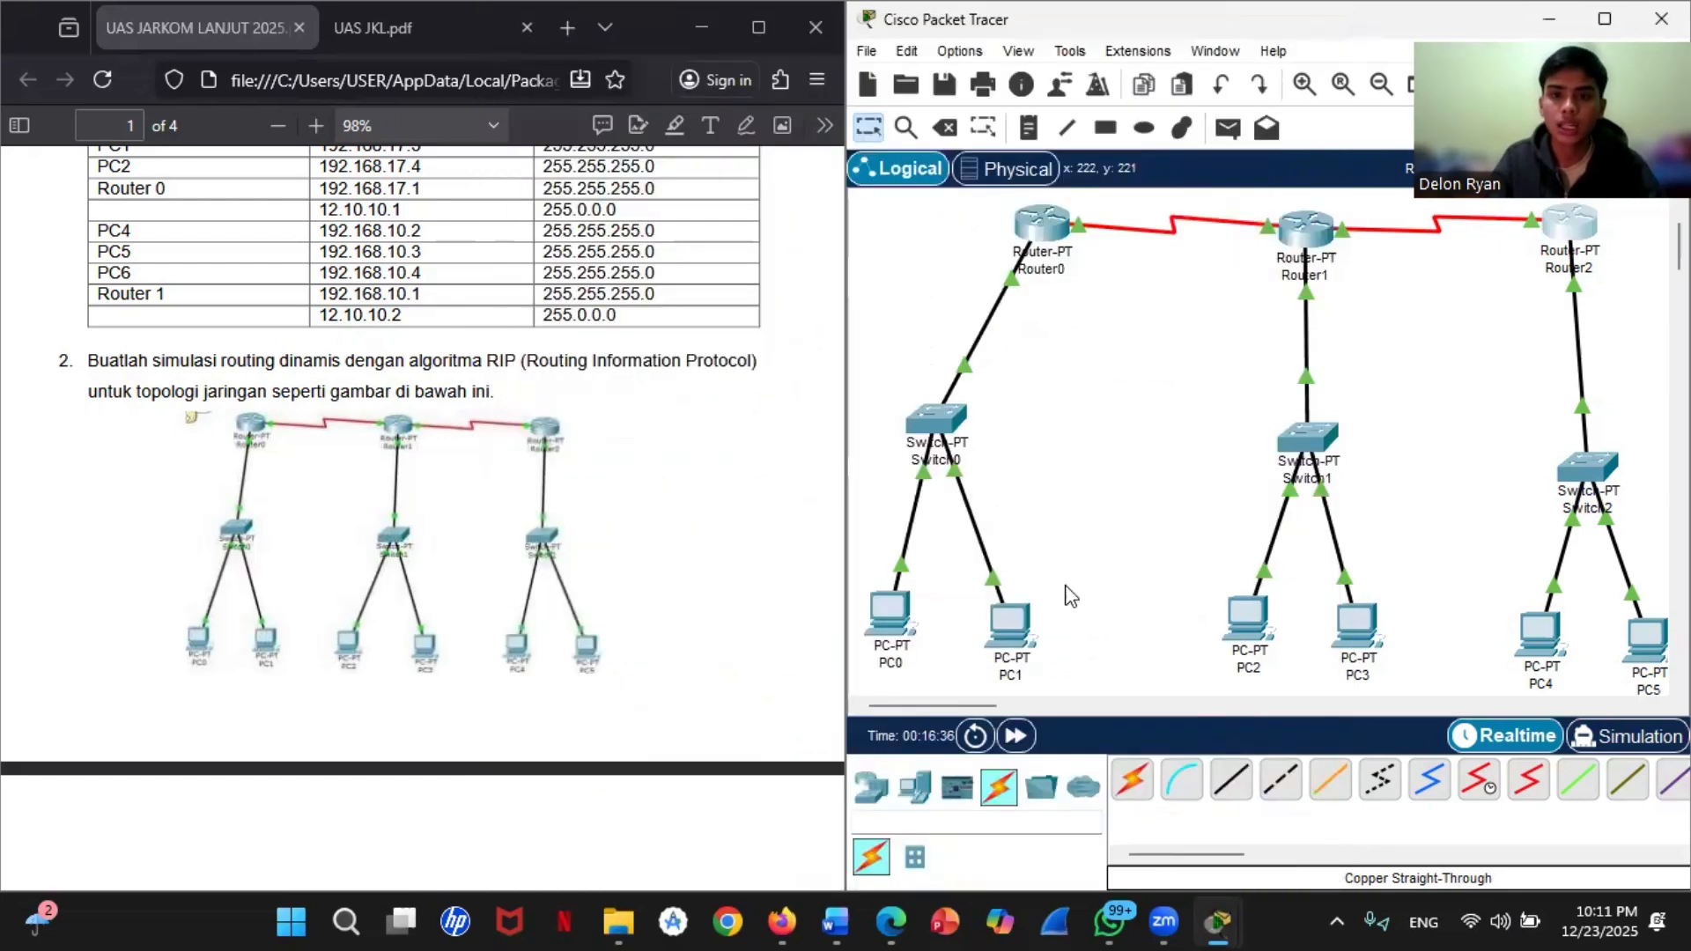
Step: Assign static IPv4 address 192.168.11.2 with subnet mask 255.255.255.0 to PC0
left_click(891, 613)
left_click(782, 79)
left_click(691, 80)
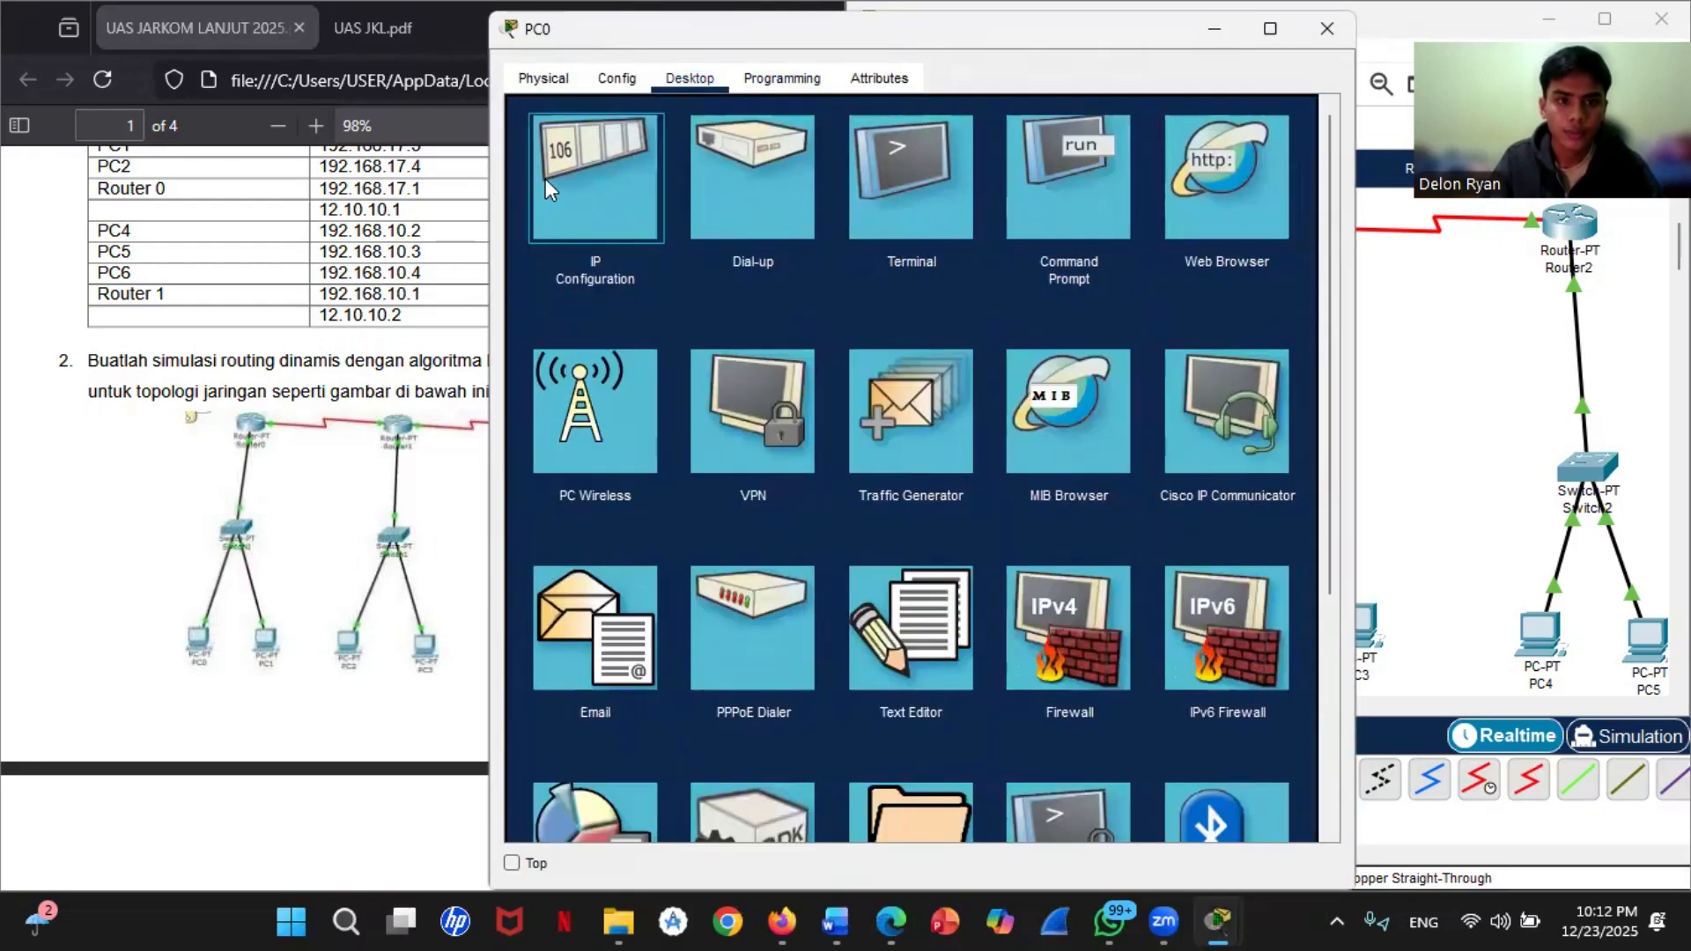
left_click(634, 172)
left_click(827, 245)
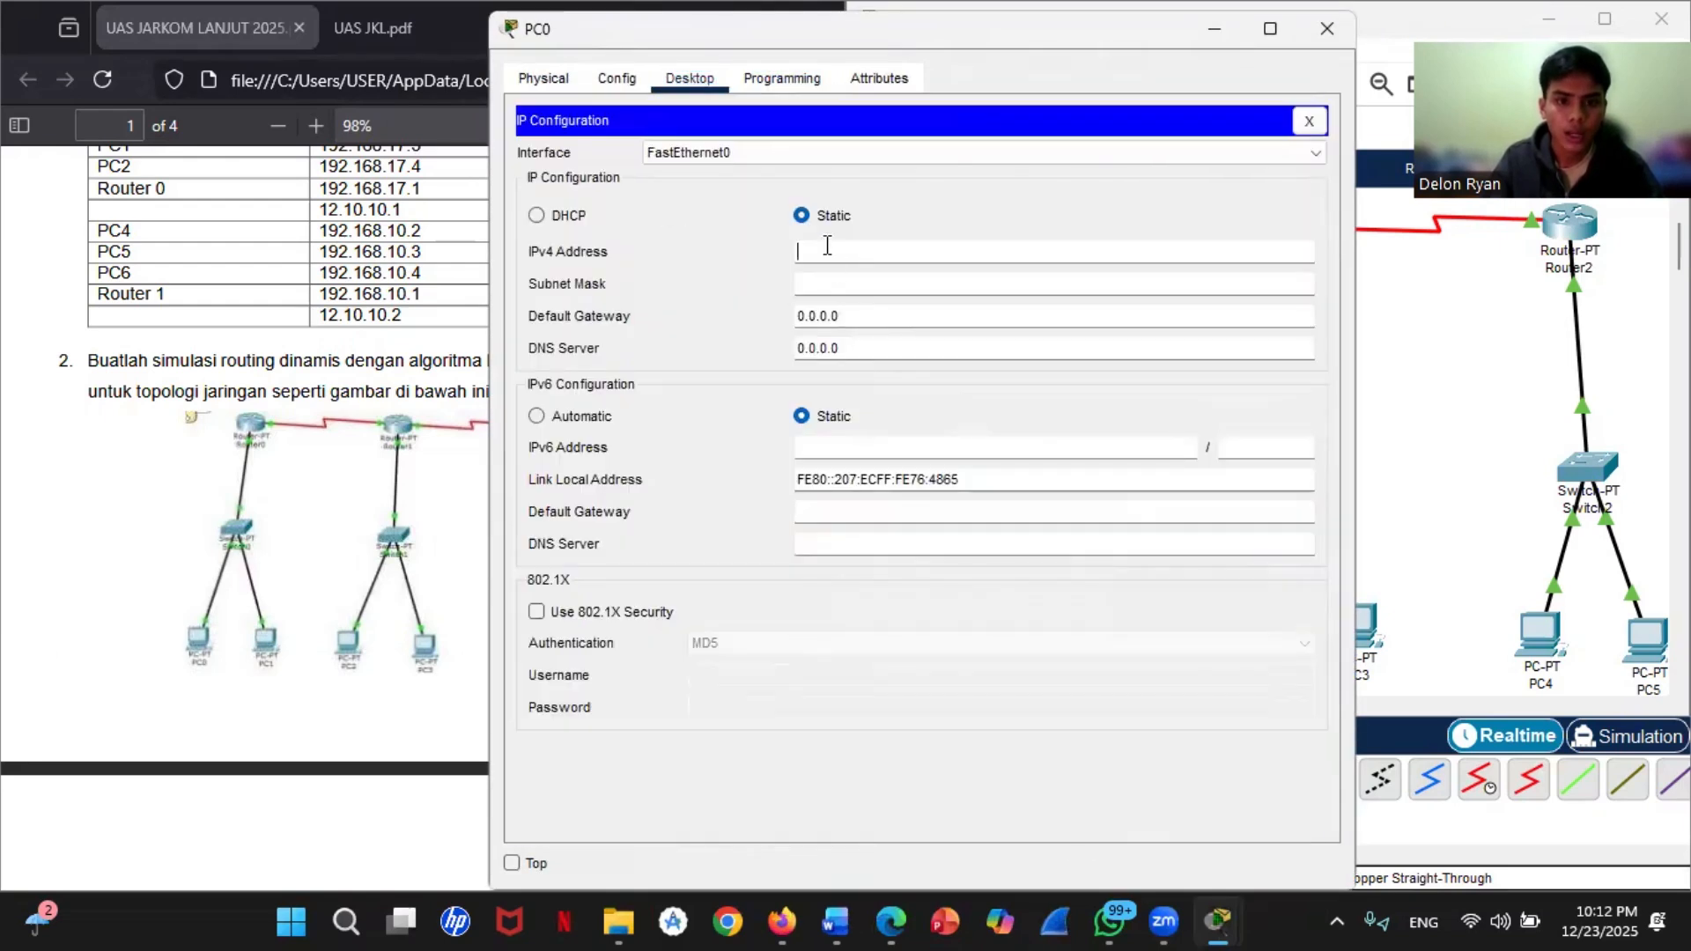
type("19")
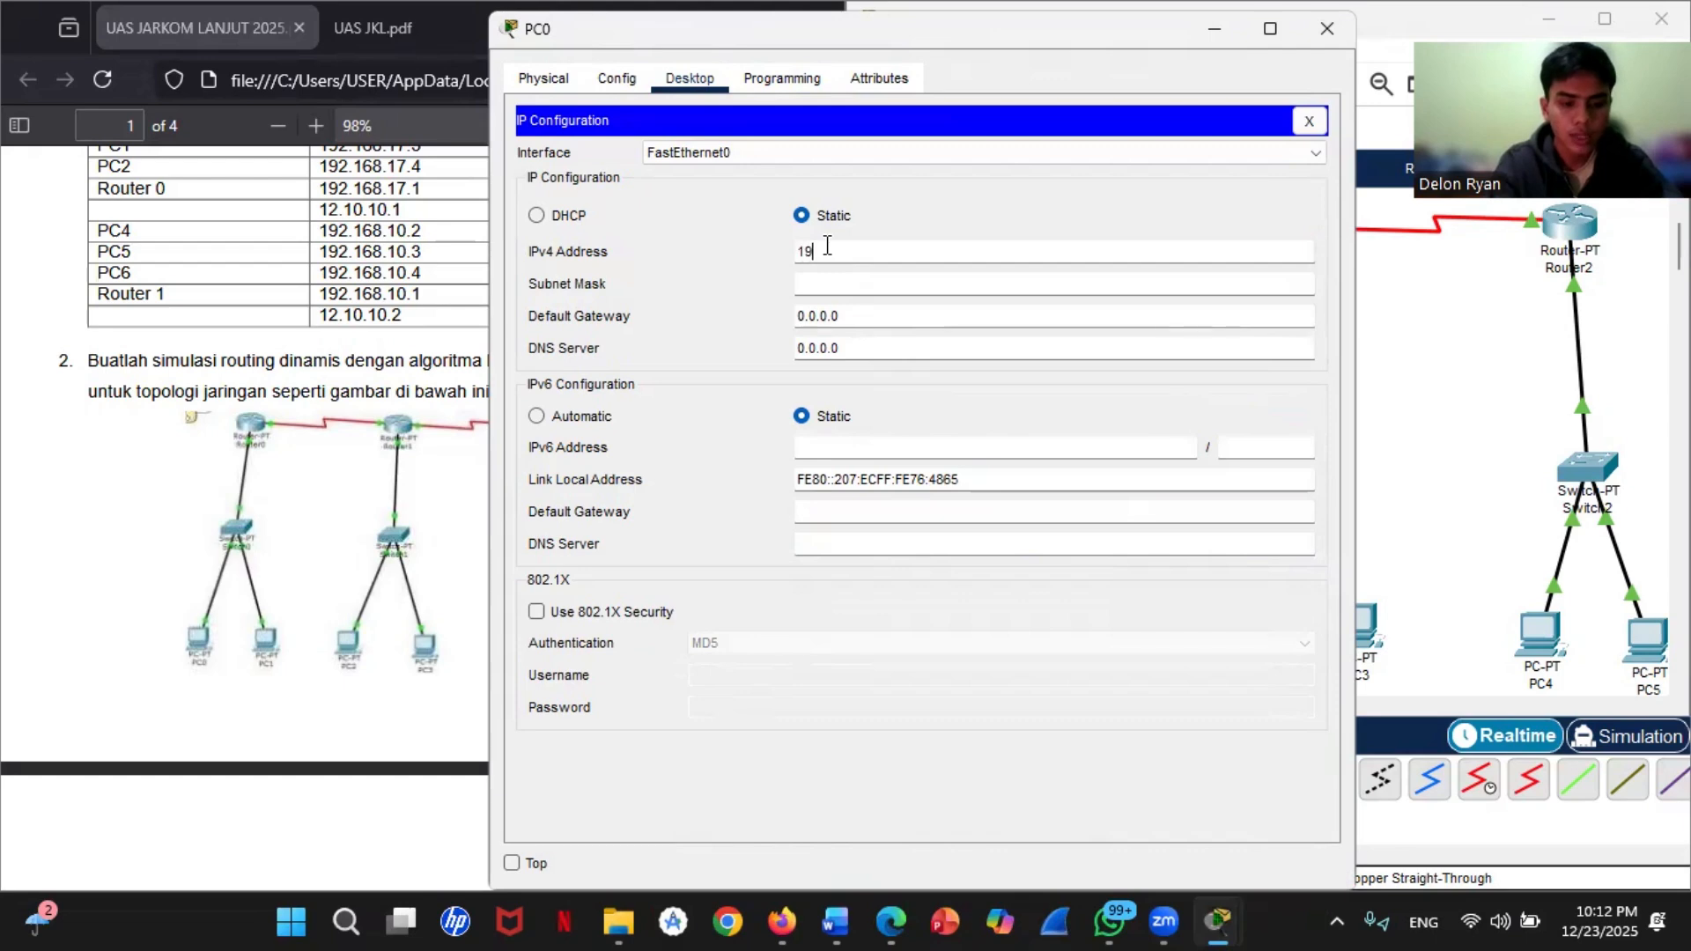
type("2.16")
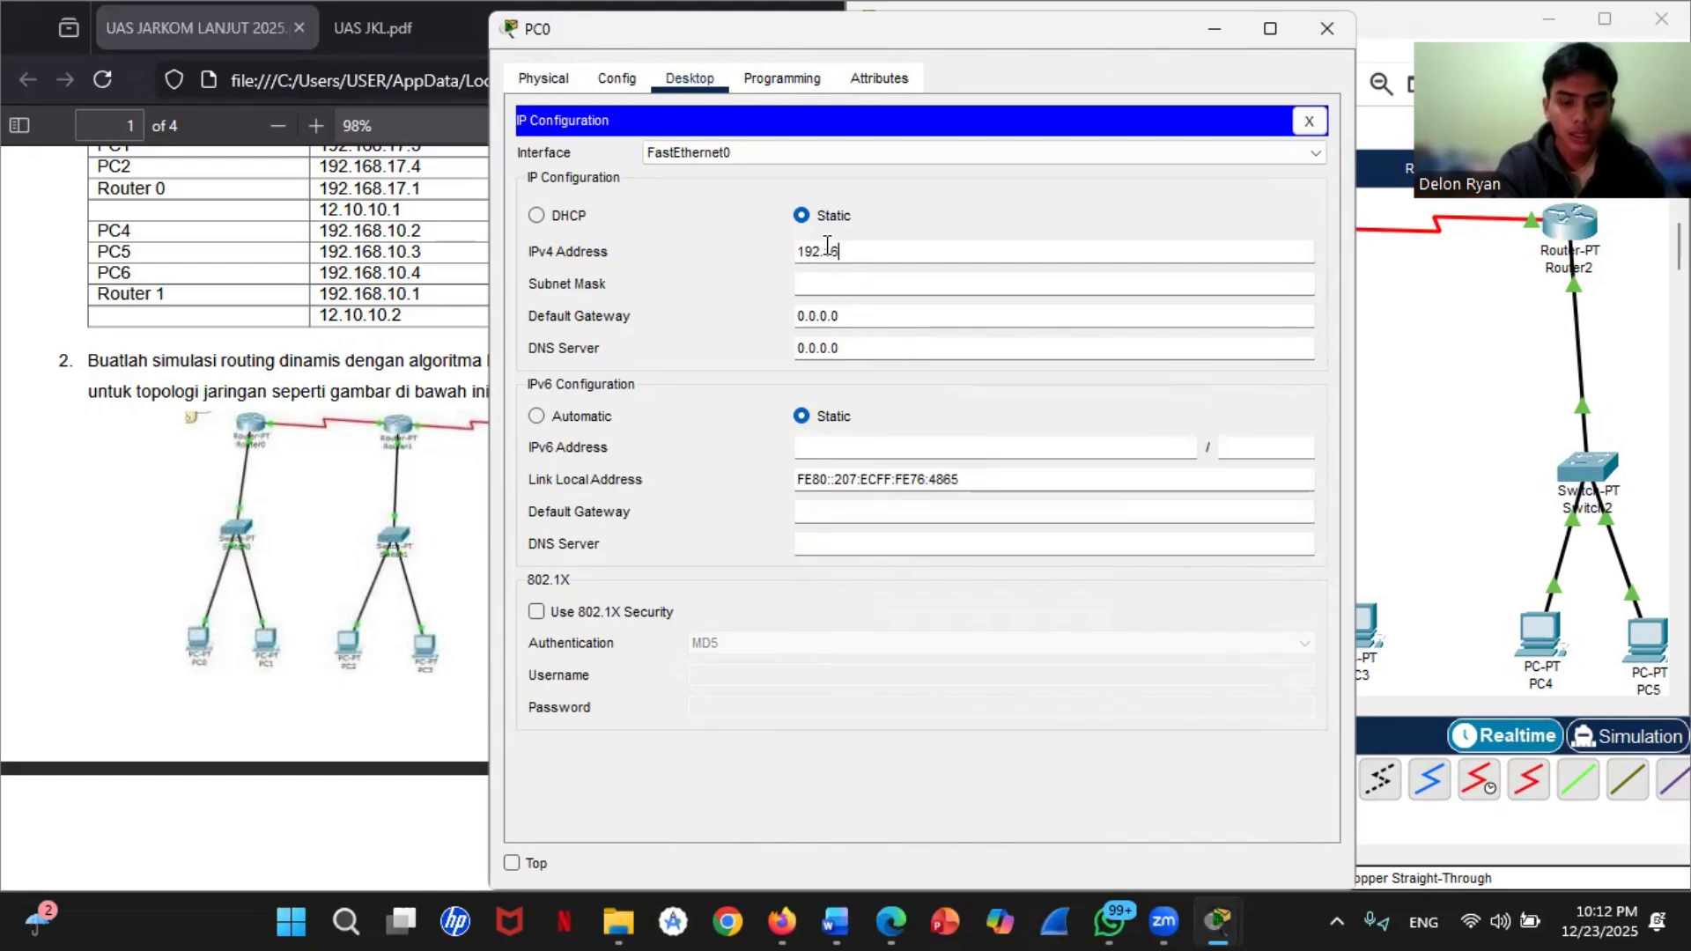
type("8.11.2")
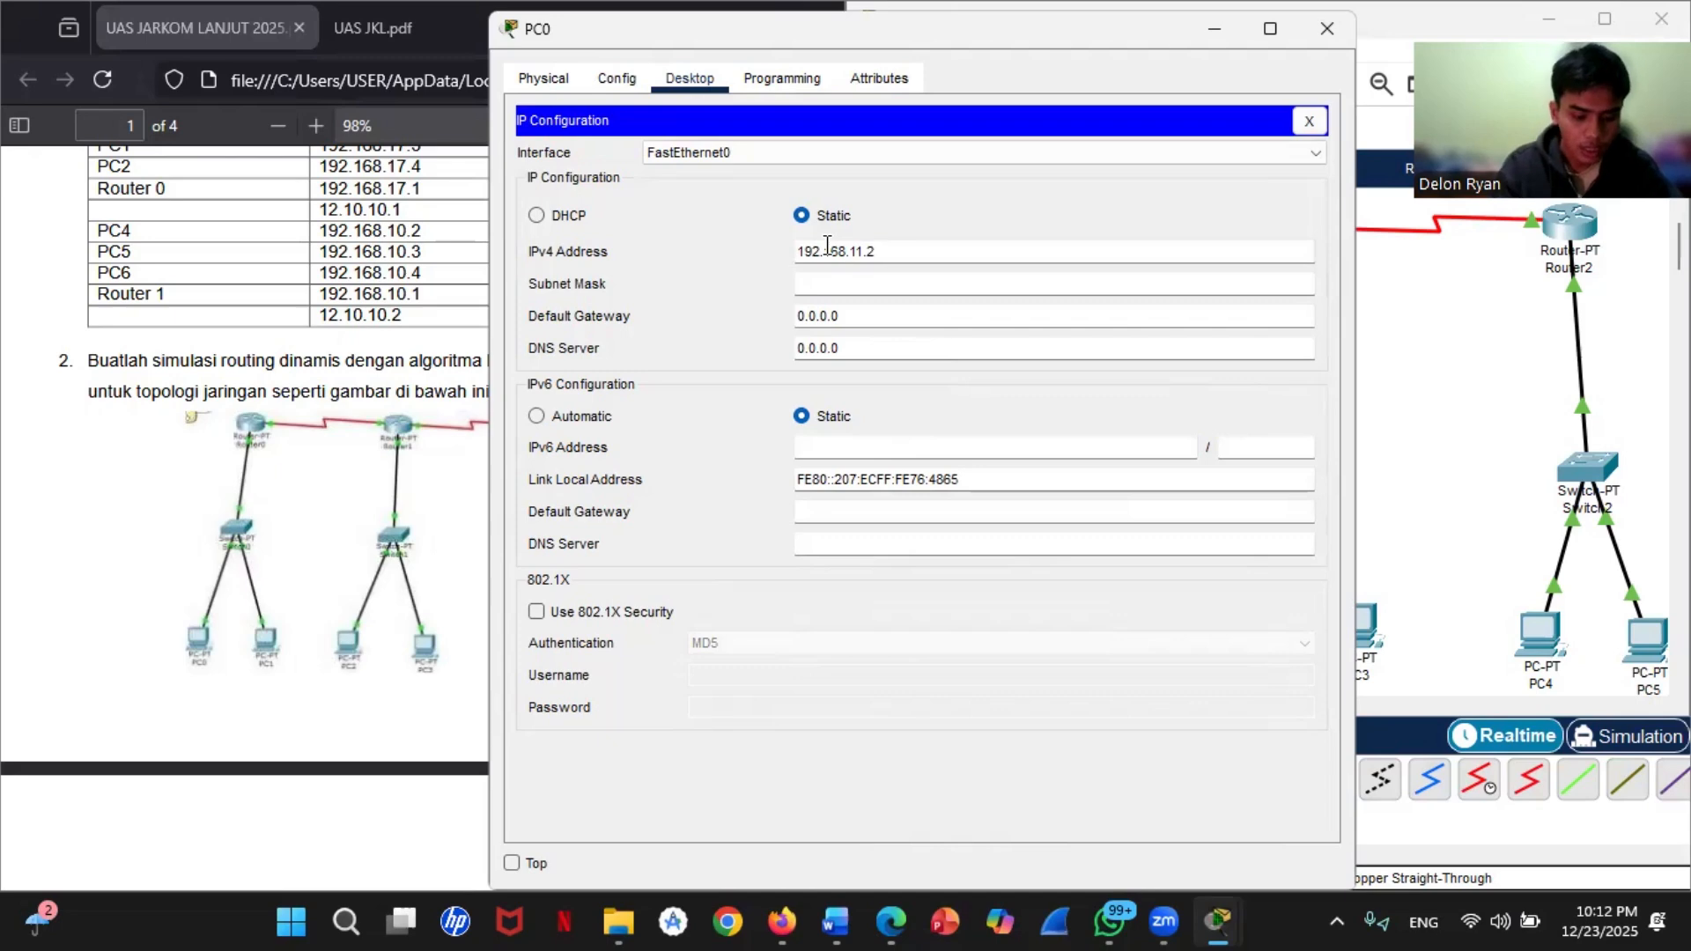
left_click(876, 284)
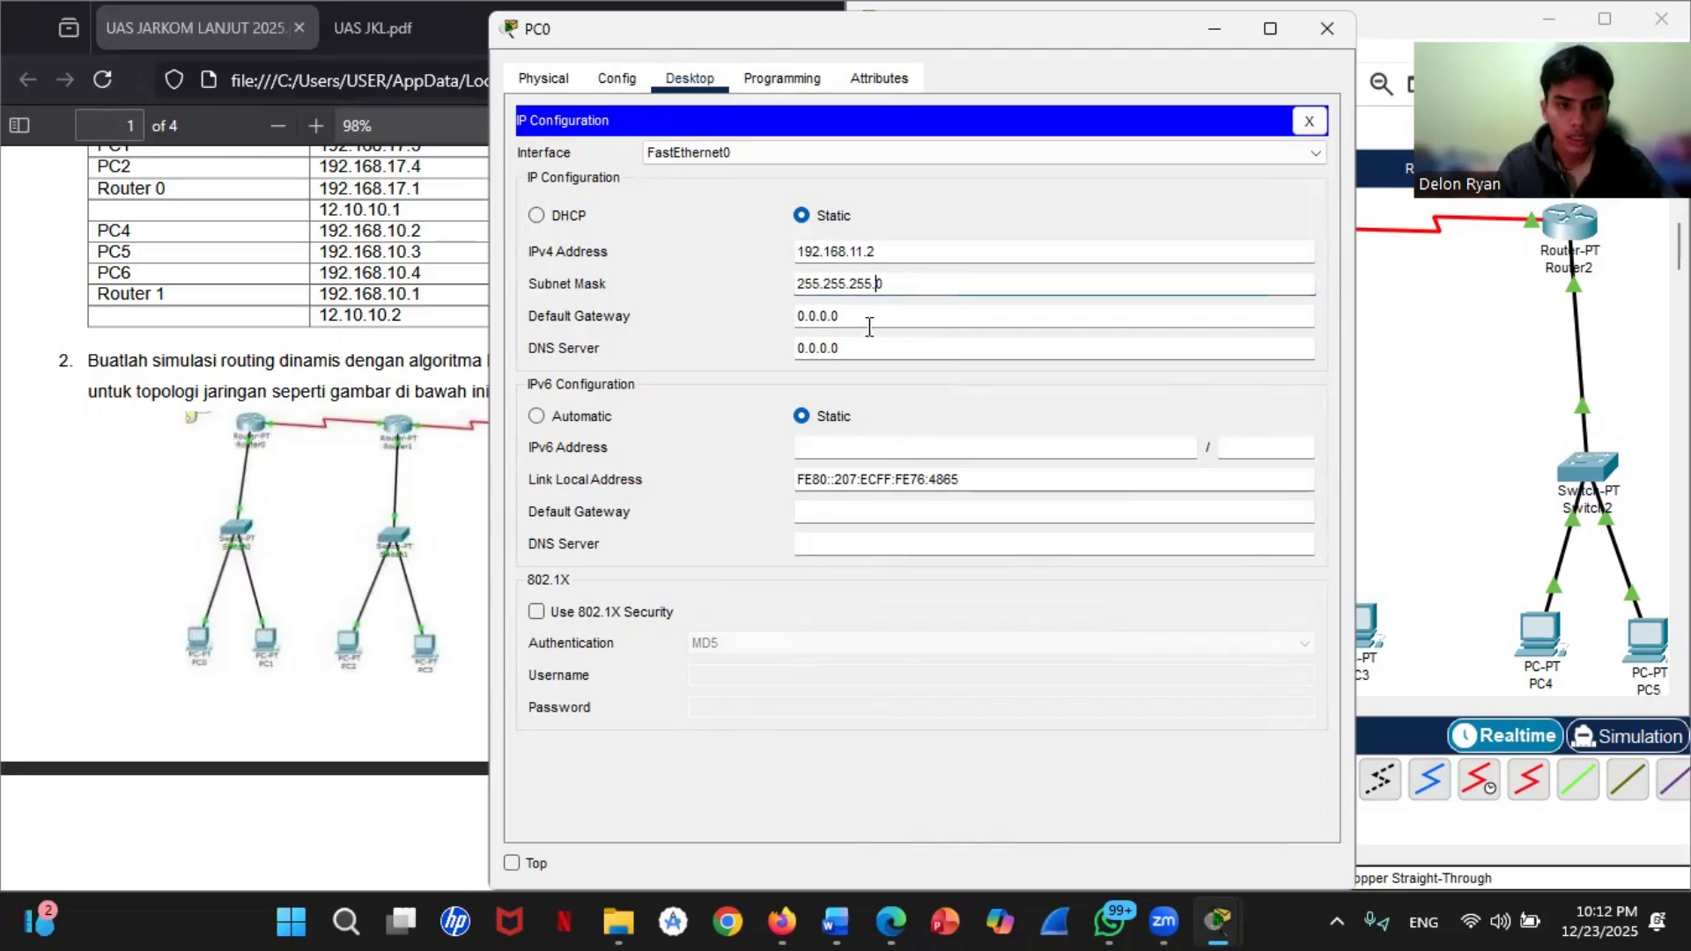
Step: Set PC0's default gateway to 192.168.11.1
double_click(829, 316)
left_click_drag(832, 316, 798, 322)
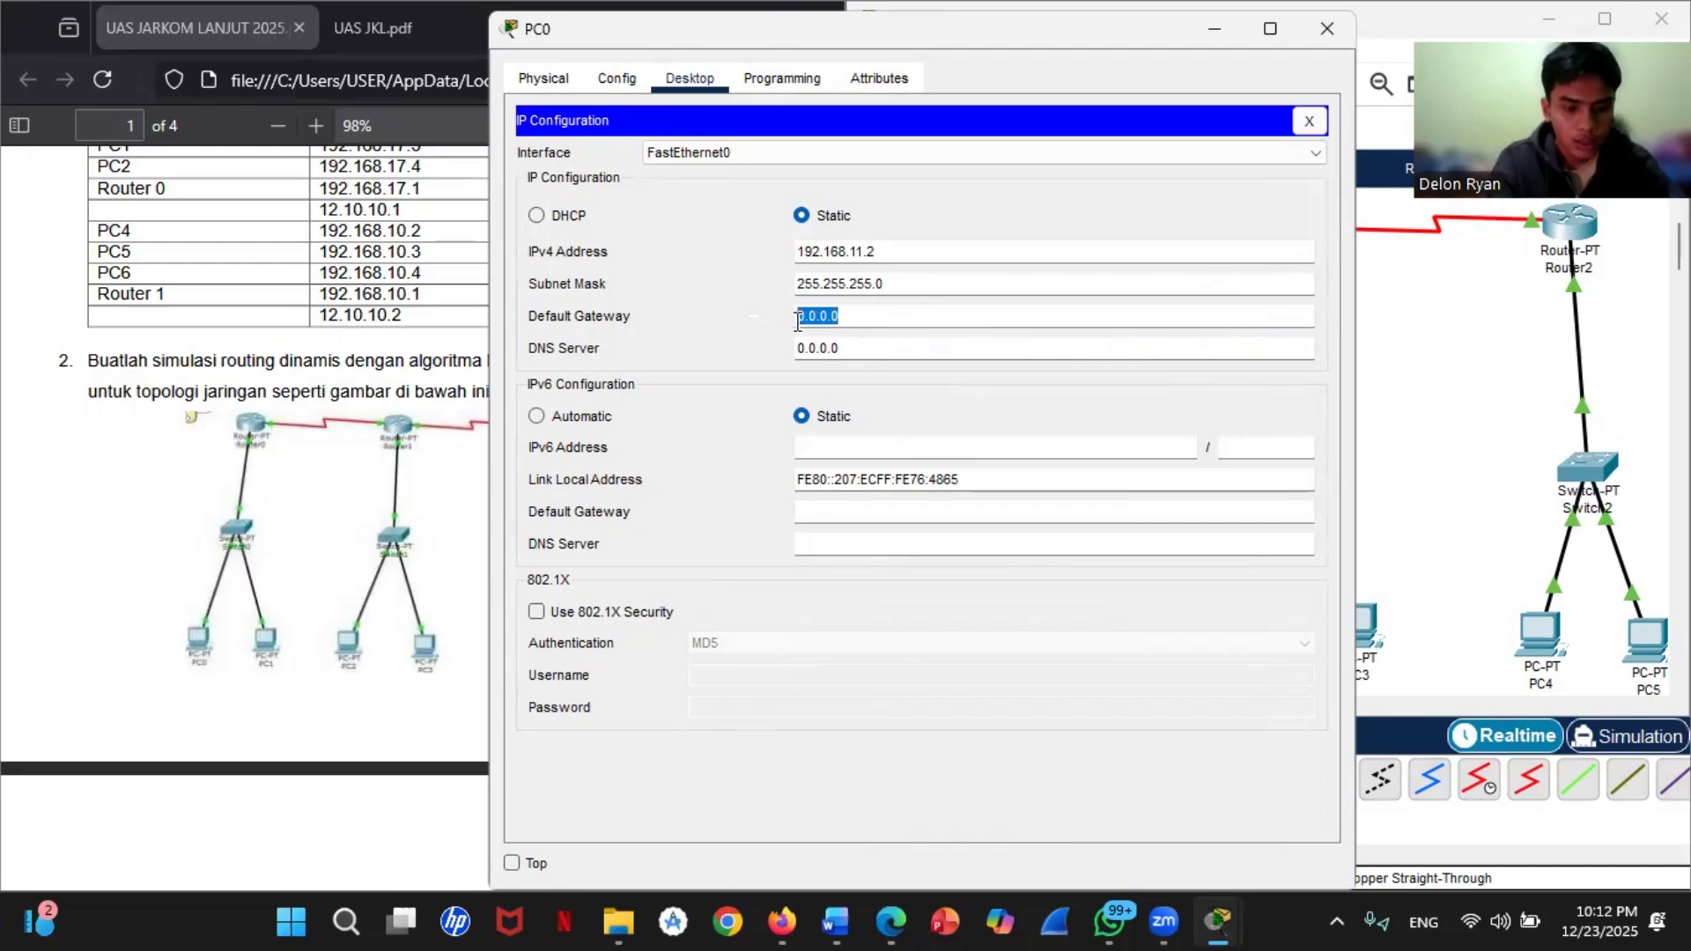
type("192.1")
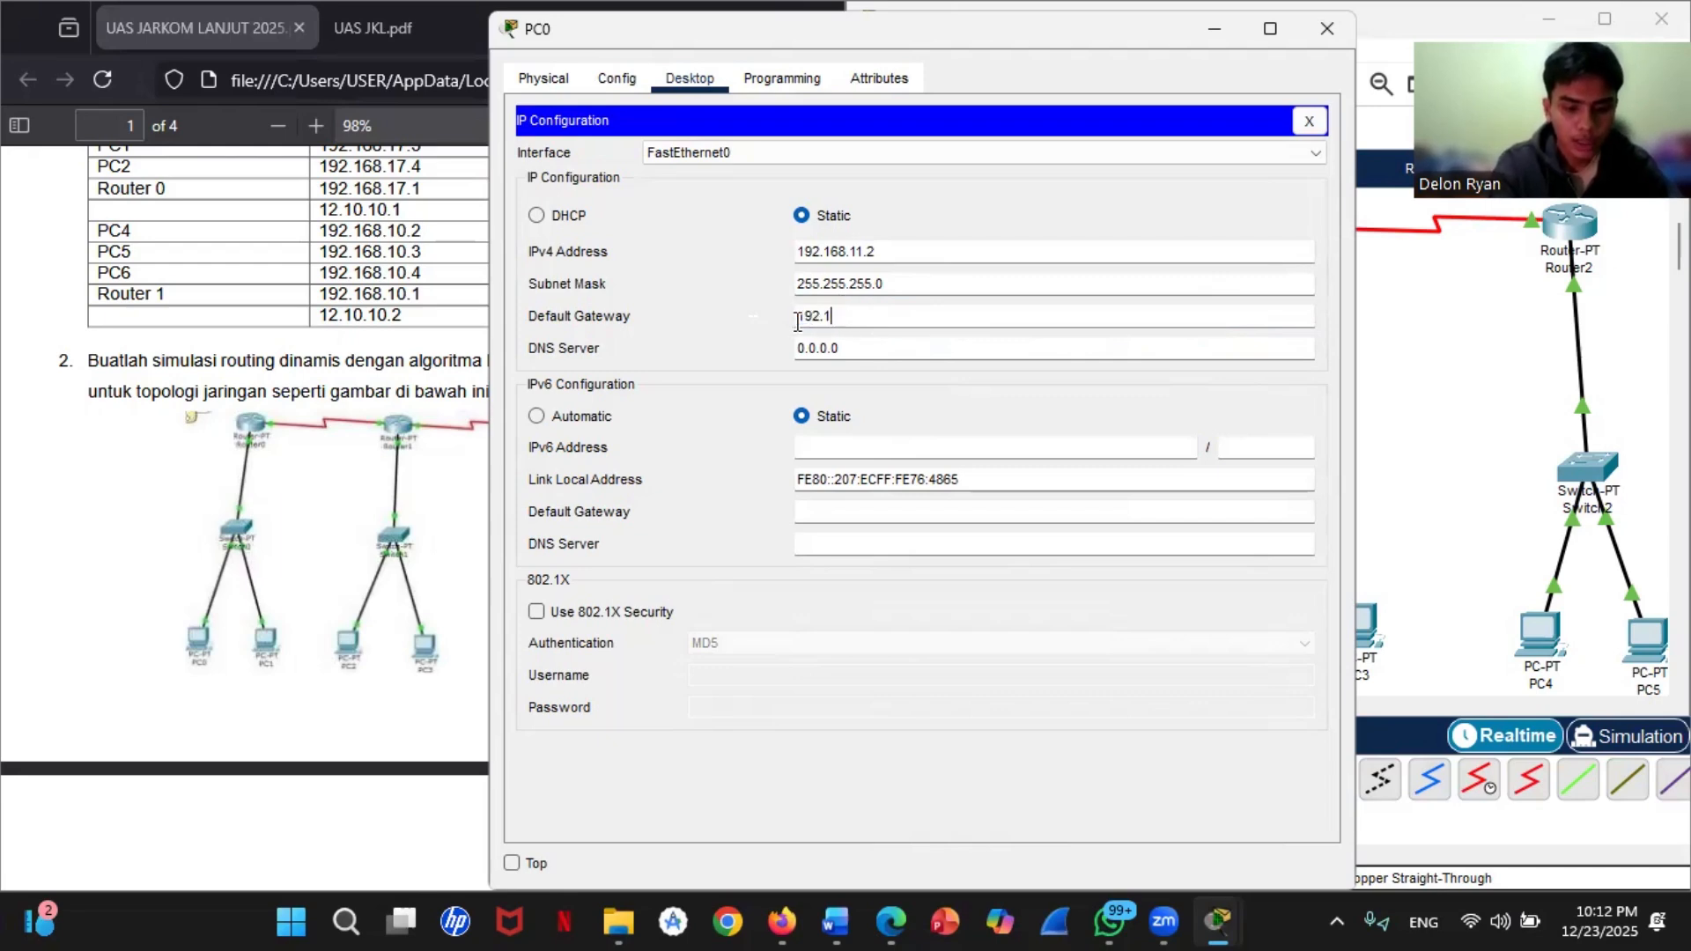
type("68.11.1")
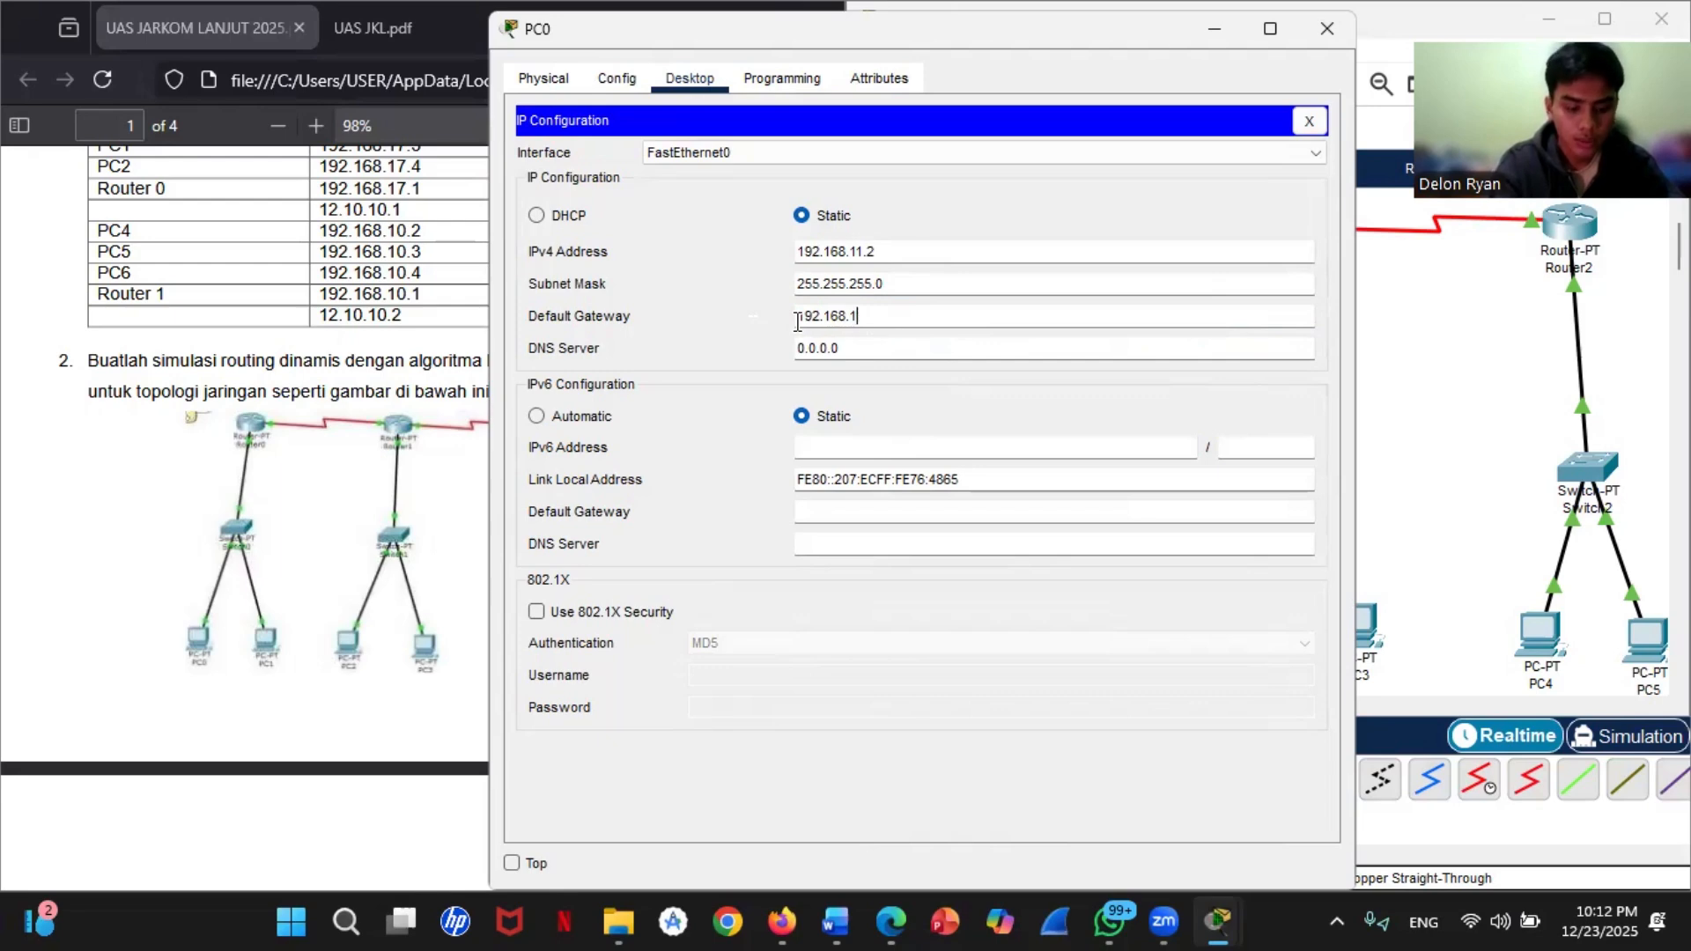
Step: Copy PC0's default gateway address for reuse and close PC0's configuration window
left_click_drag(886, 319, 766, 320)
right_click(898, 317)
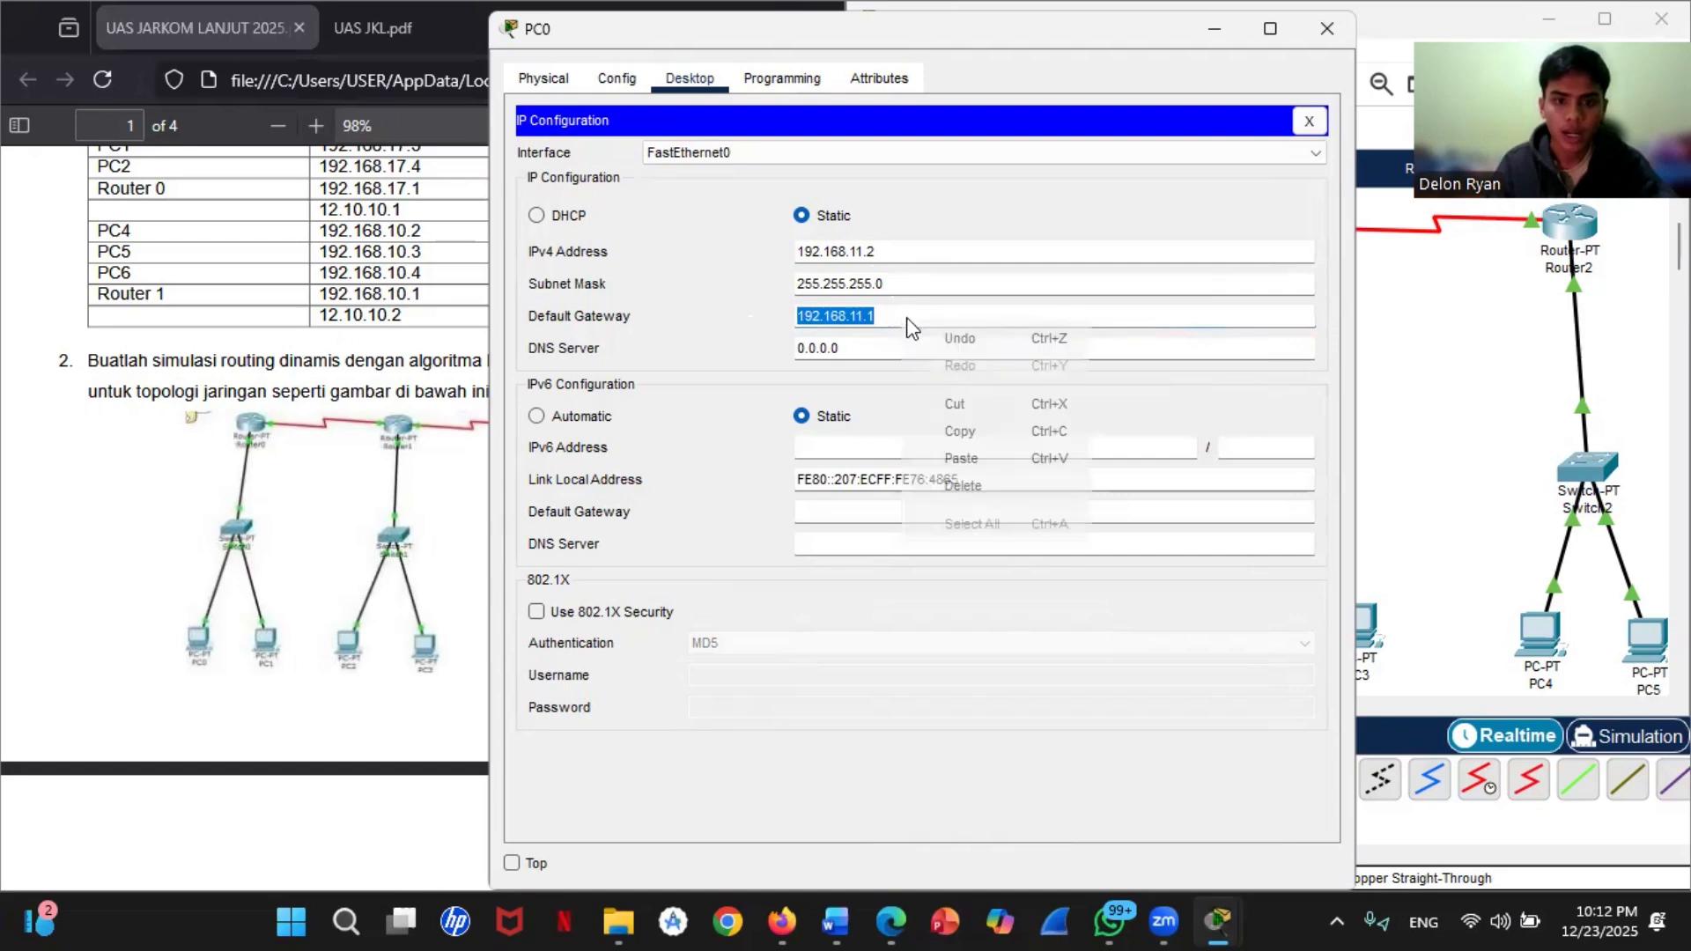
left_click(979, 430)
left_click(1402, 435)
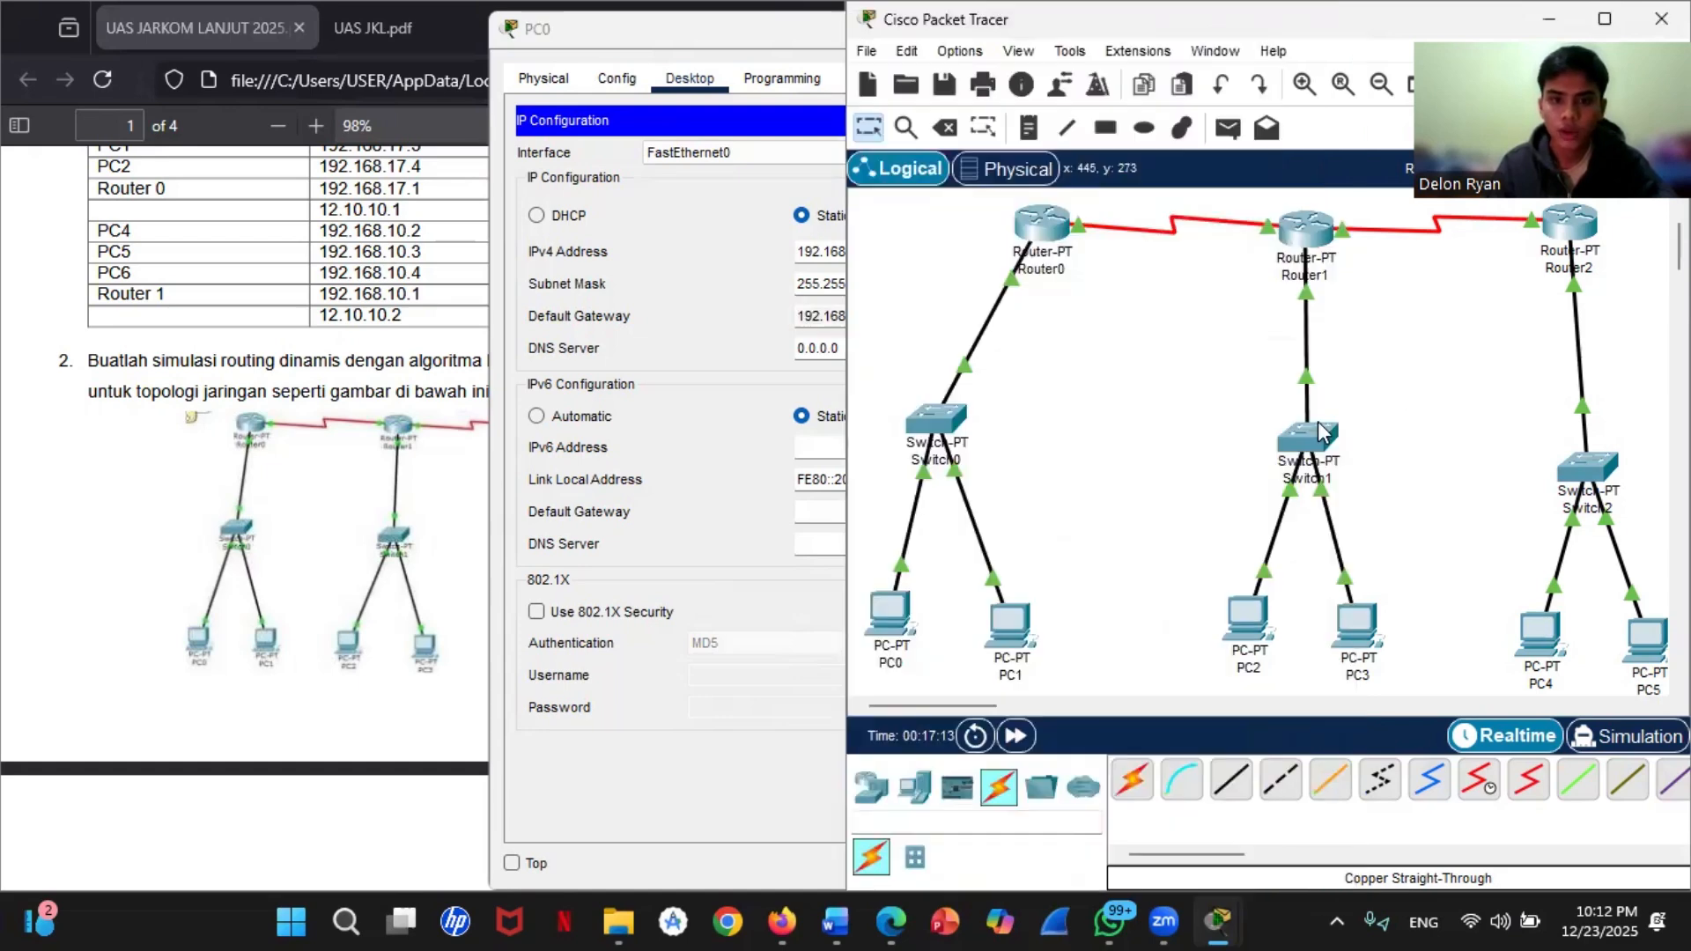
left_click(533, 48)
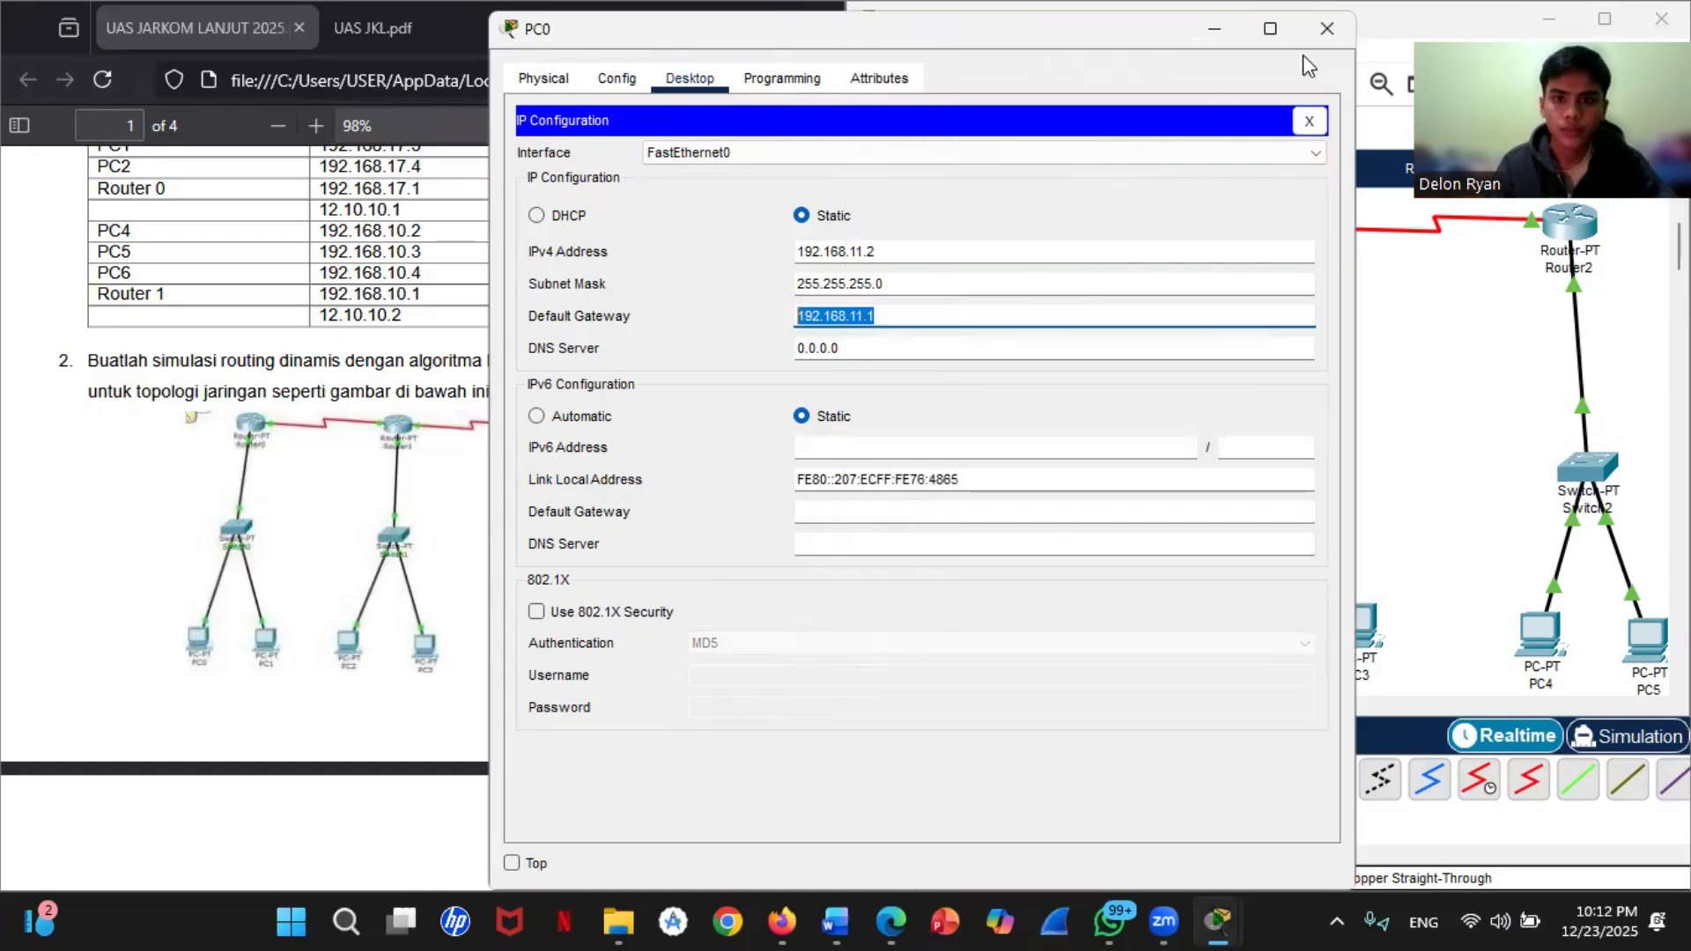
left_click(1317, 23)
Step: Open PC1's IP configuration and paste 192.168.11.1 as its default gateway
left_click(1011, 636)
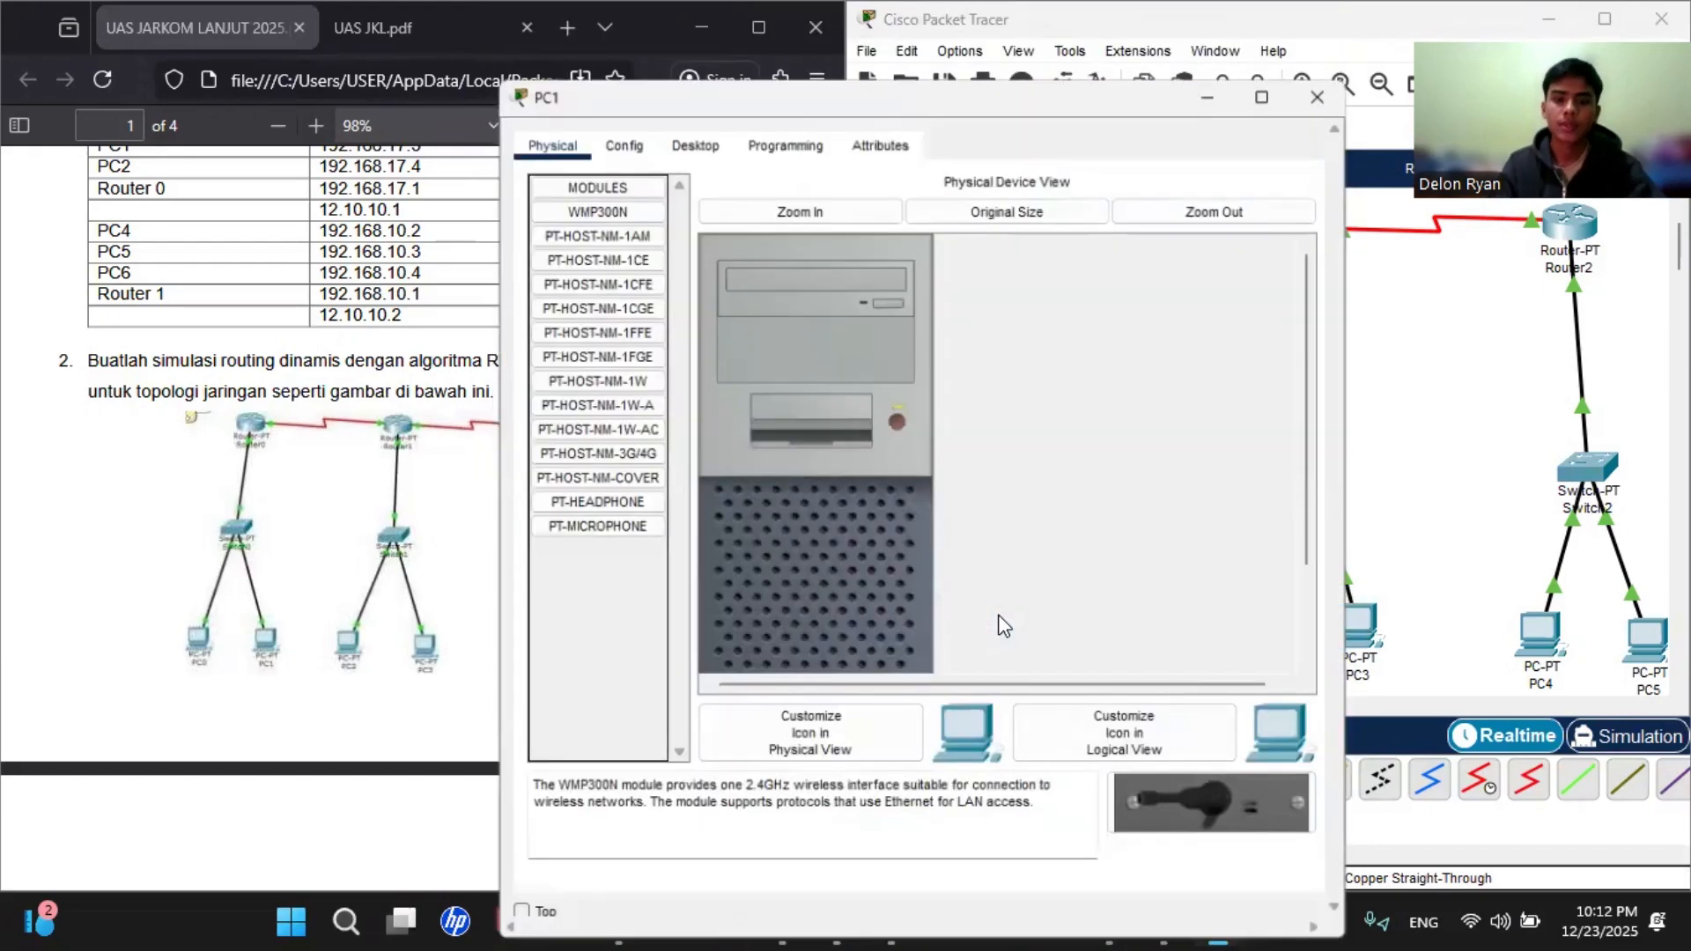
left_click(689, 137)
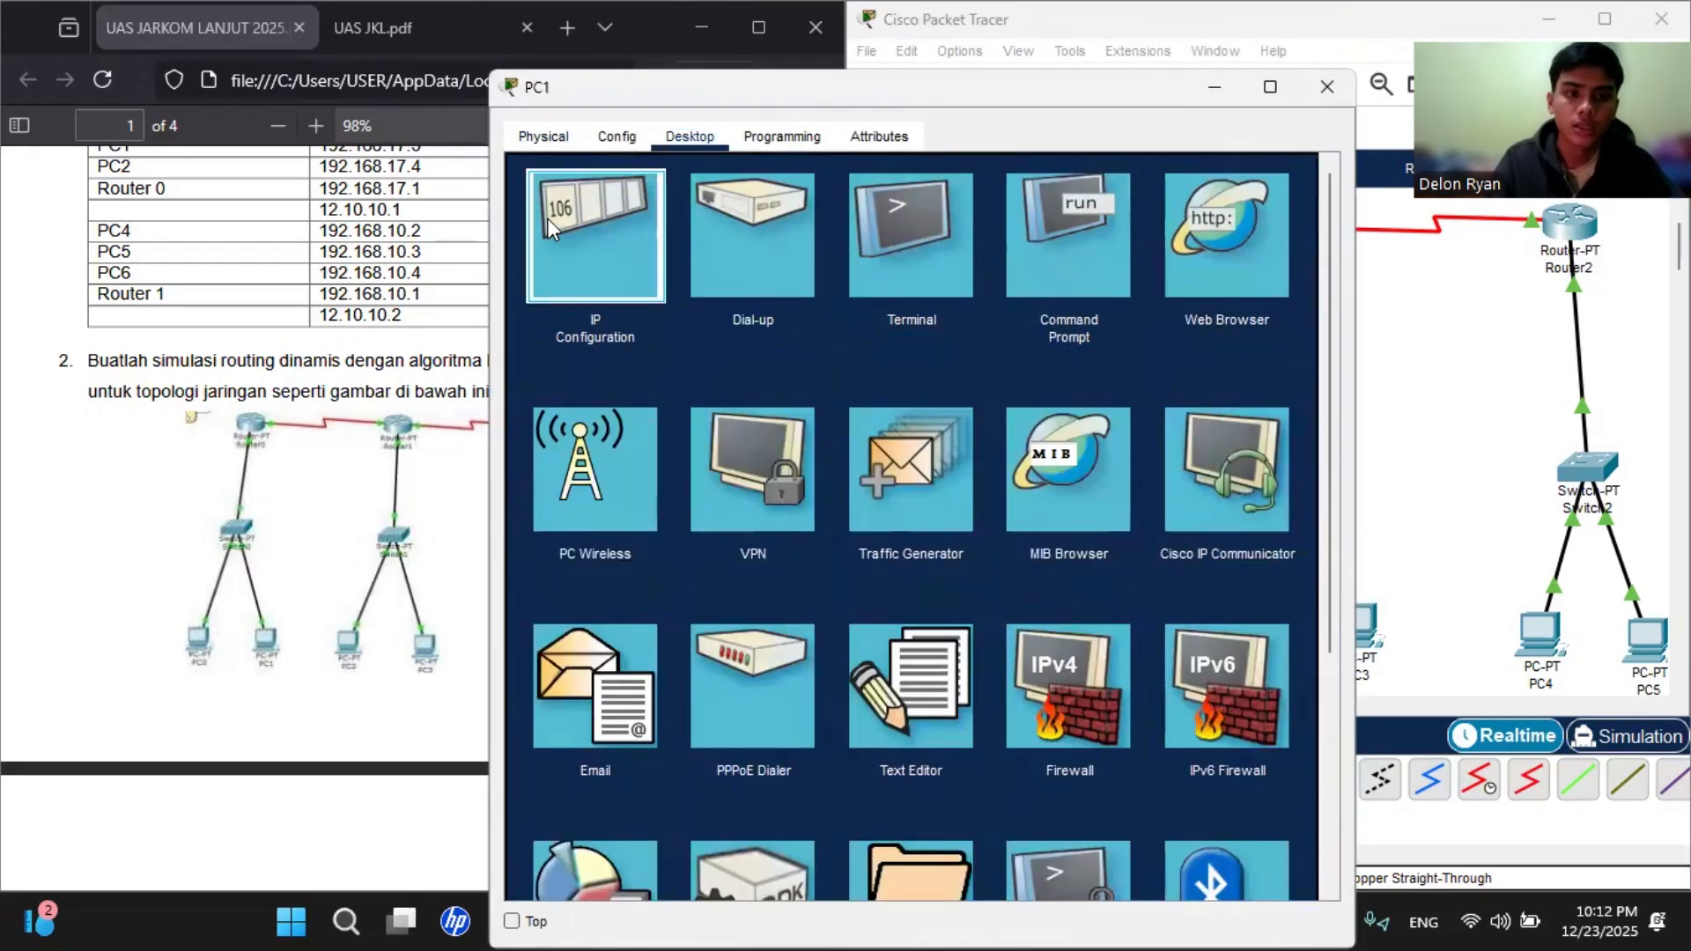
left_click(597, 230)
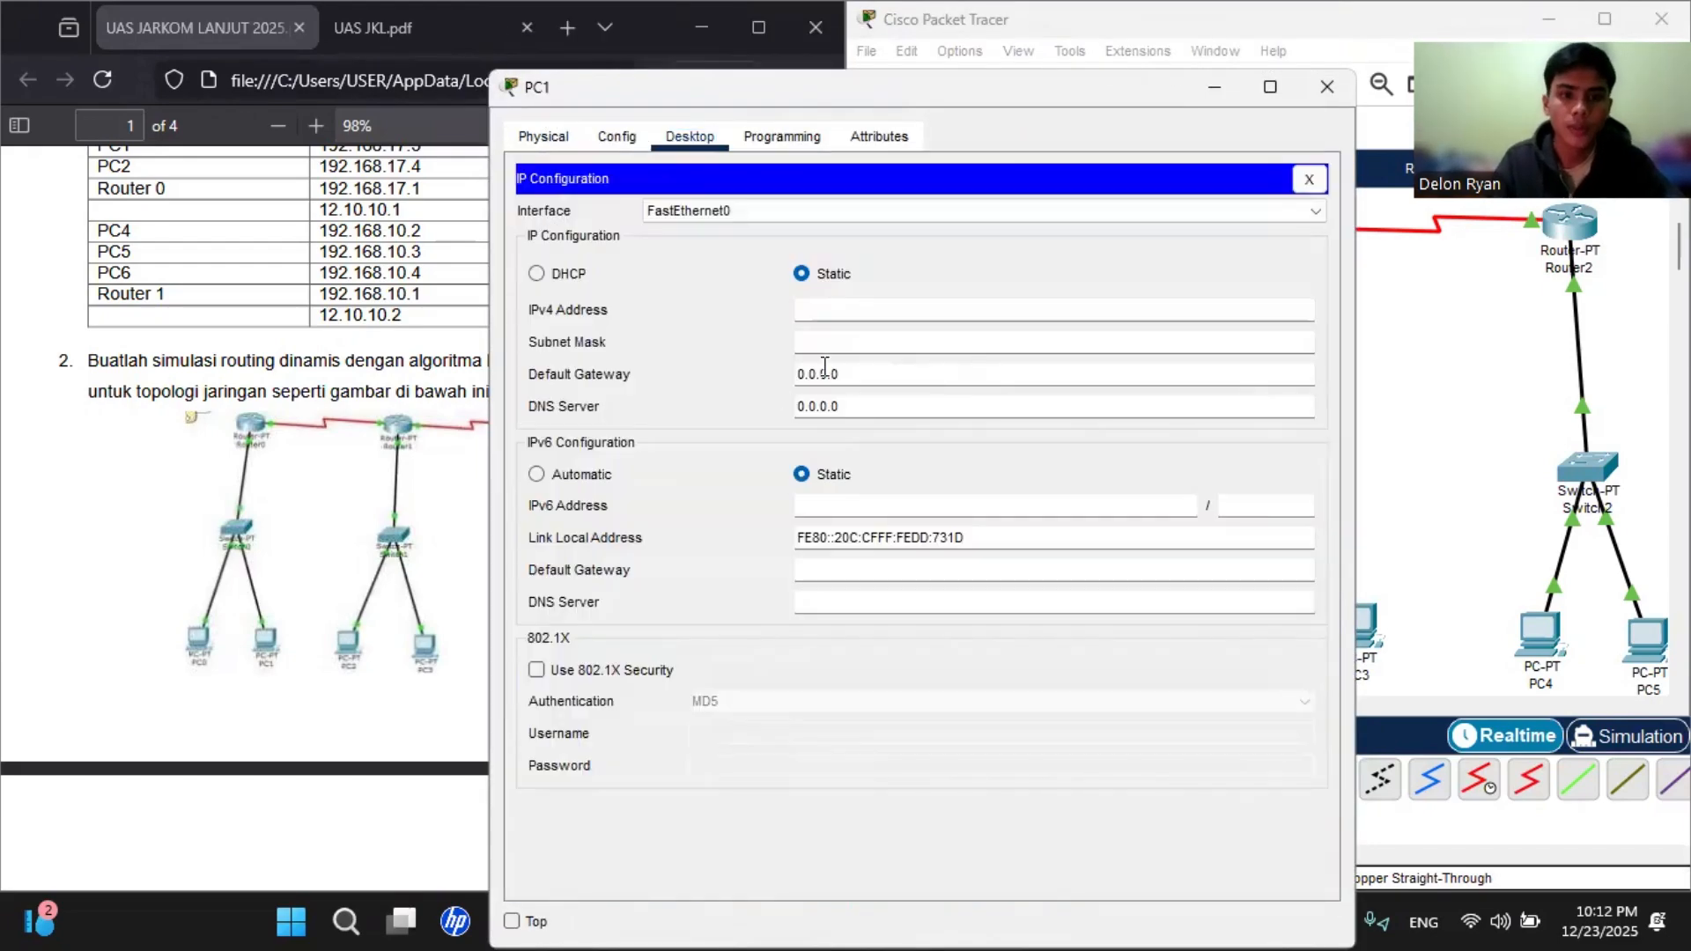
right_click(872, 375)
left_click(888, 510)
Step: Give PC1 a static IPv4 address in the 192.168.11 network, fill in its subnet mask and put its window away
left_click(835, 310)
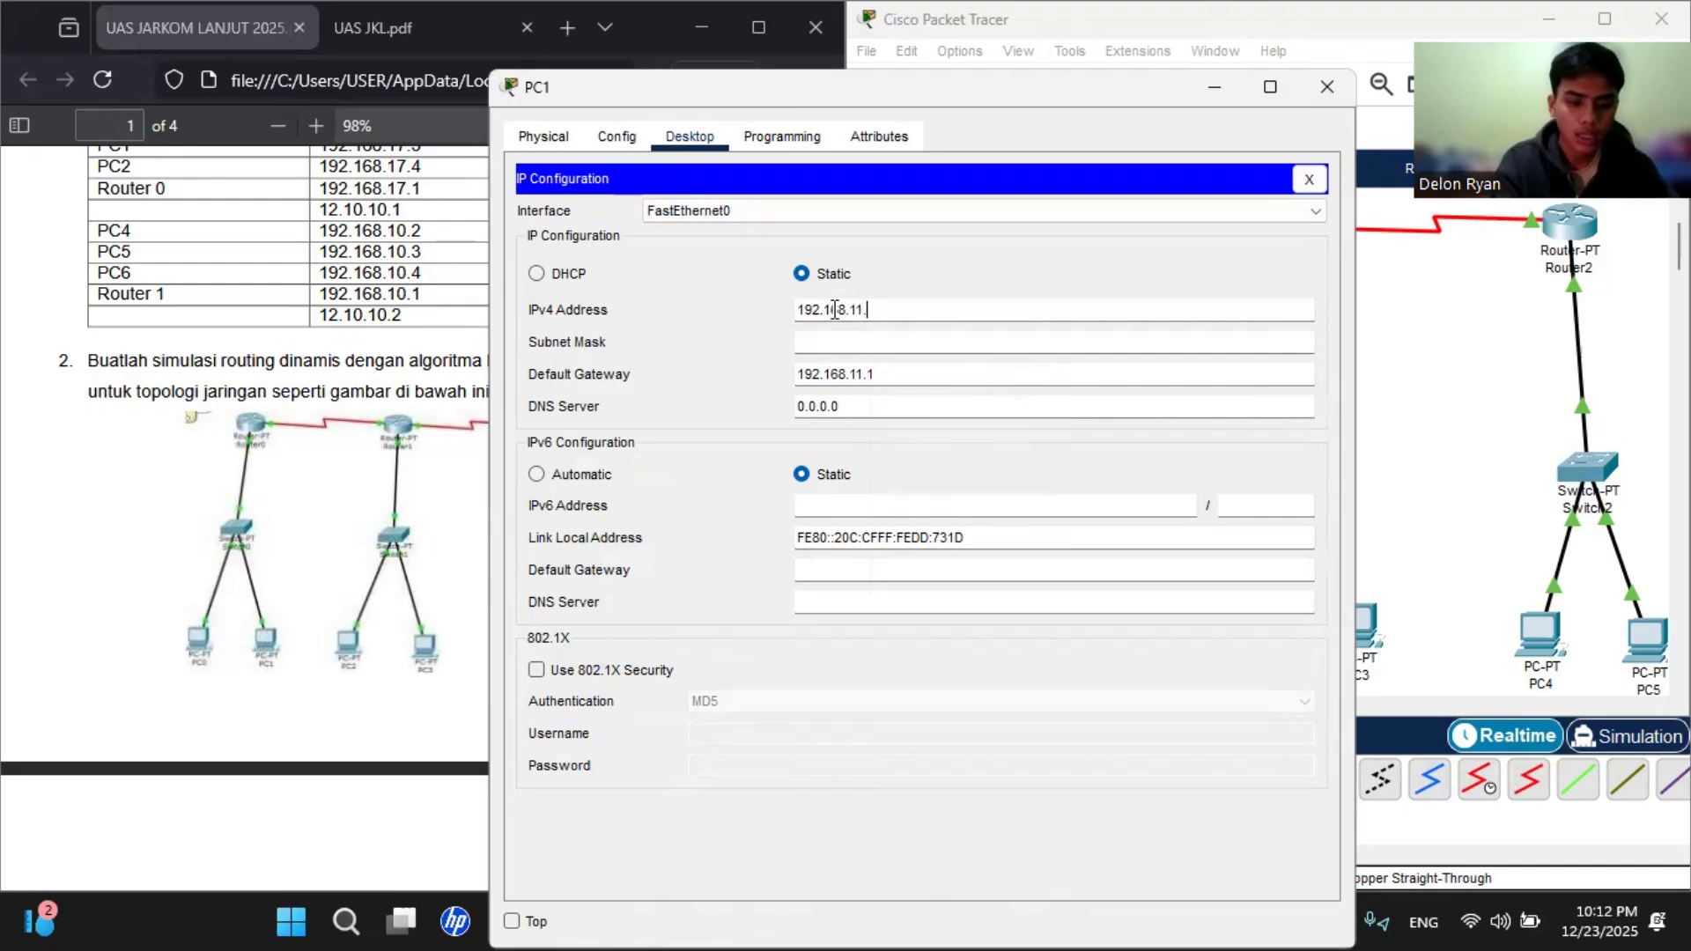
left_click(872, 343)
left_click(1427, 350)
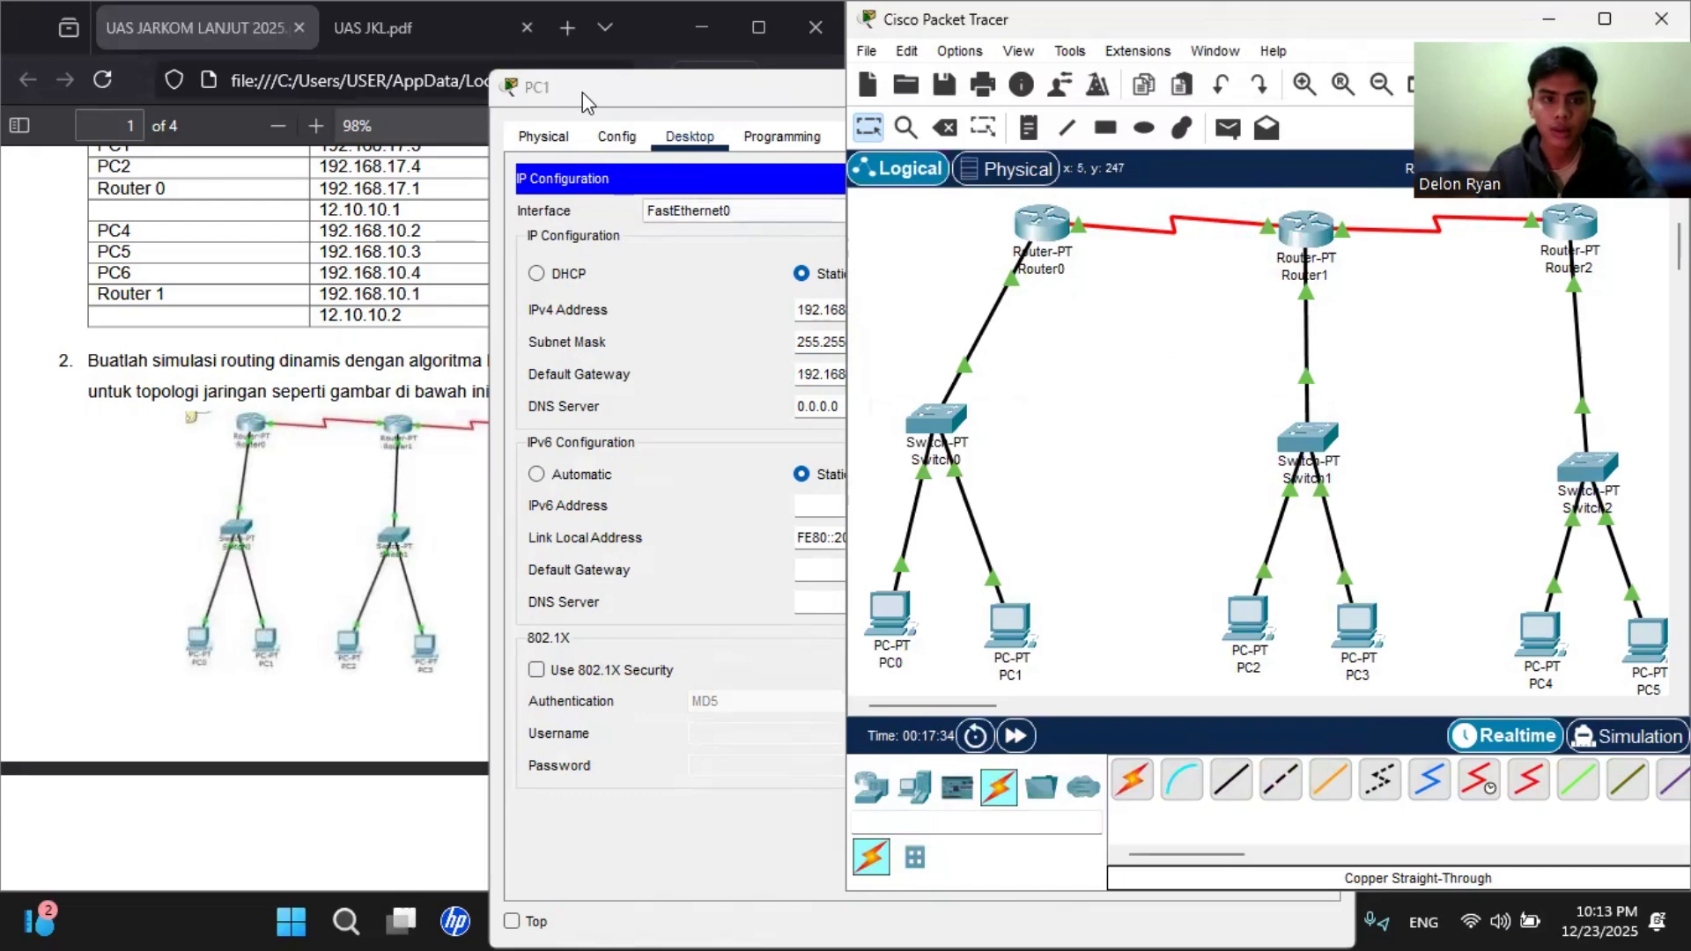
left_click_drag(583, 91, 596, 94)
left_click(1396, 573)
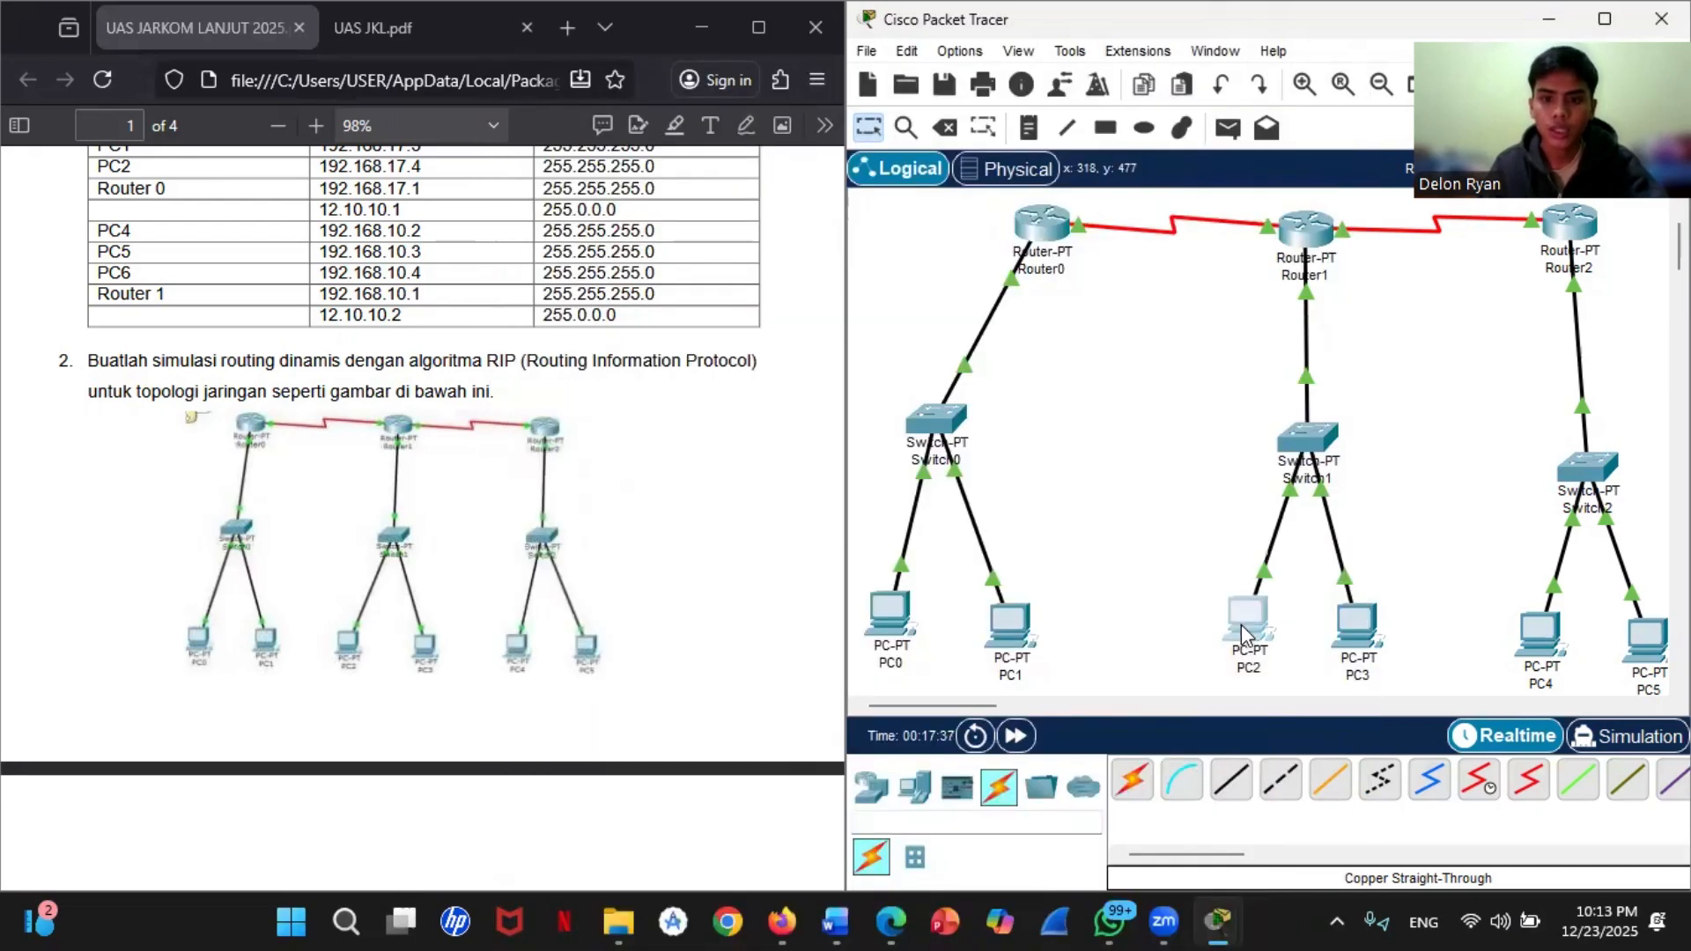
Step: Assign static IPv4 address 192.168.21.2 with subnet mask 255.255.255.0 to PC2
left_click(1249, 622)
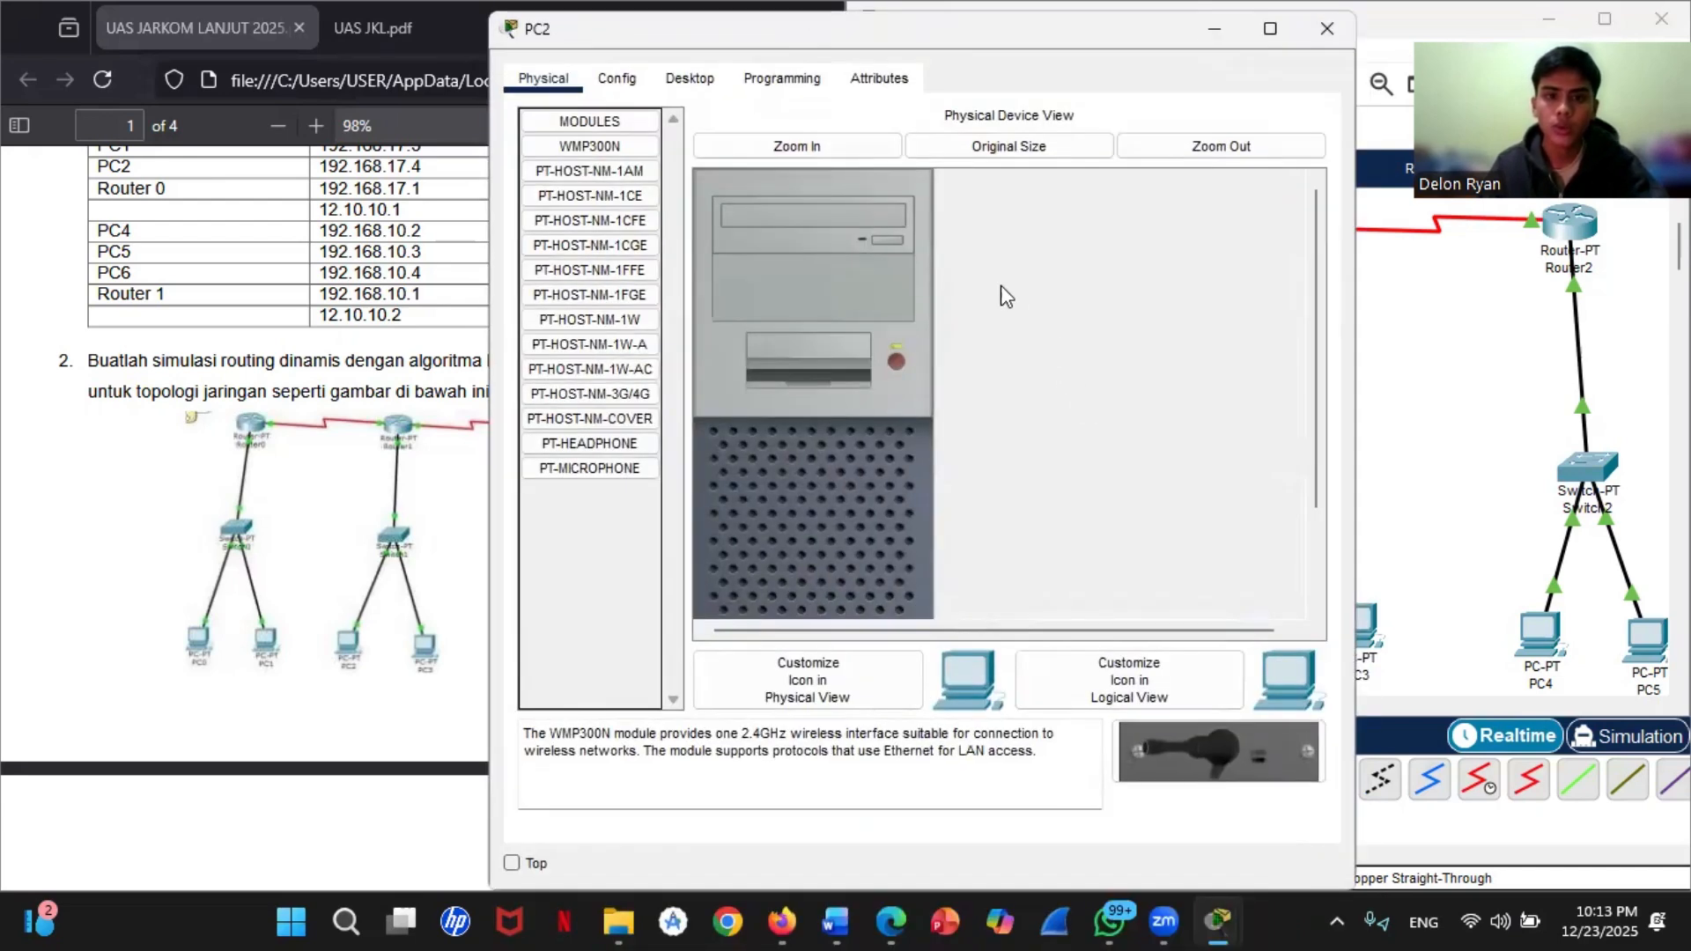
left_click(696, 81)
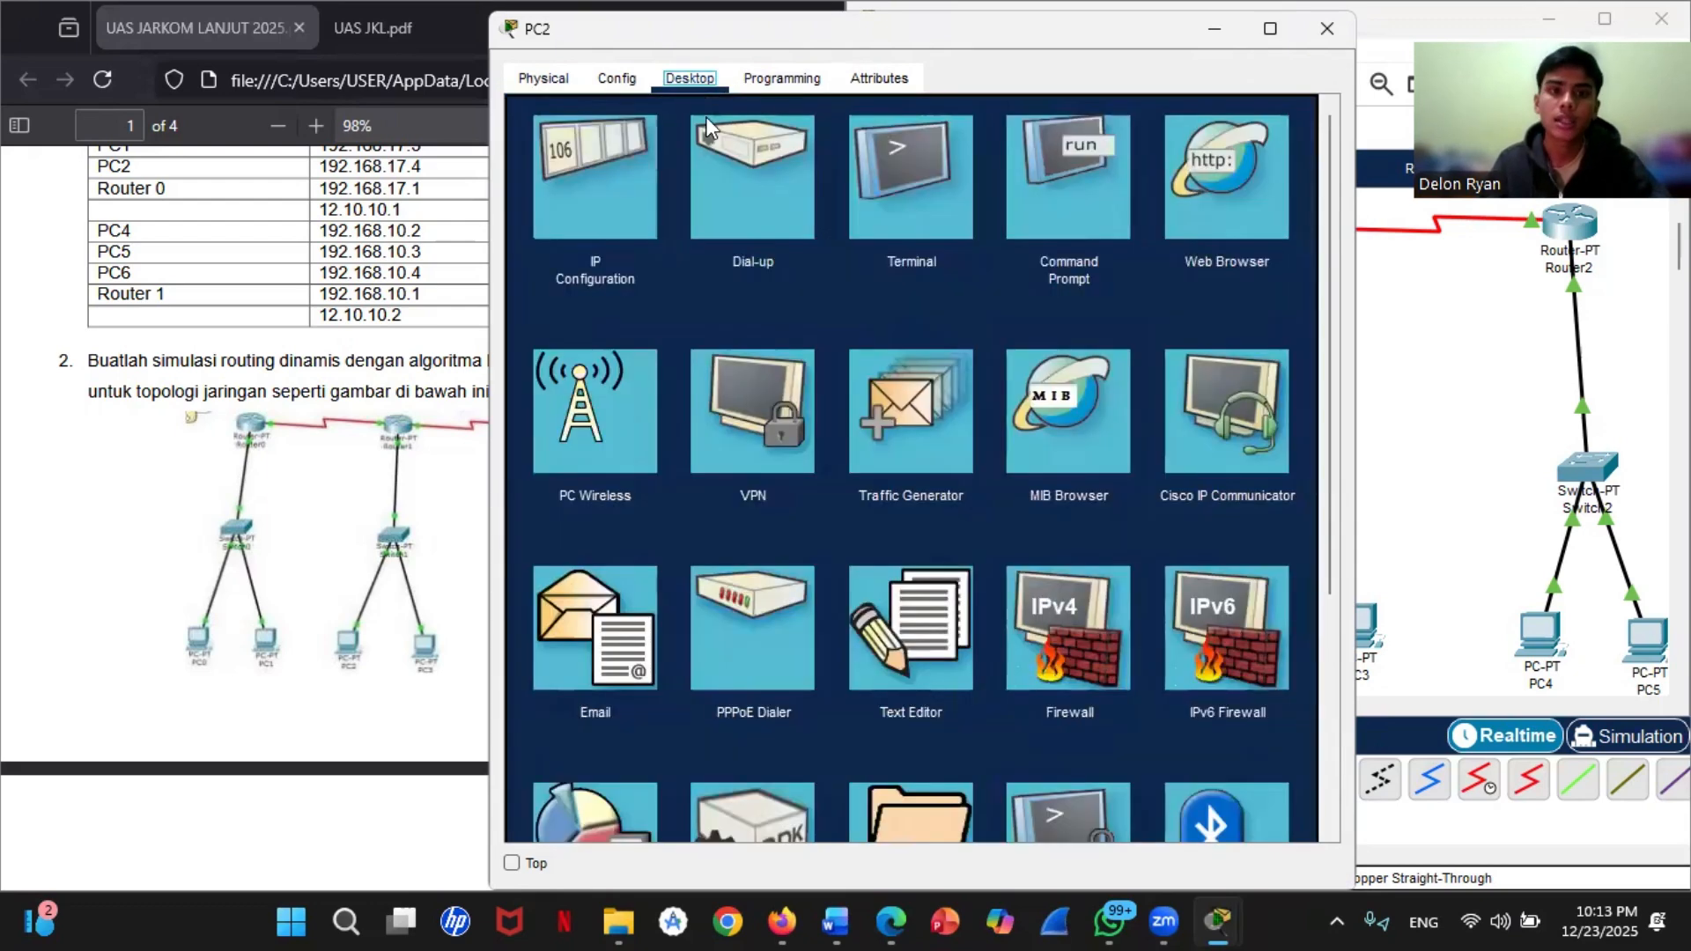
left_click(609, 161)
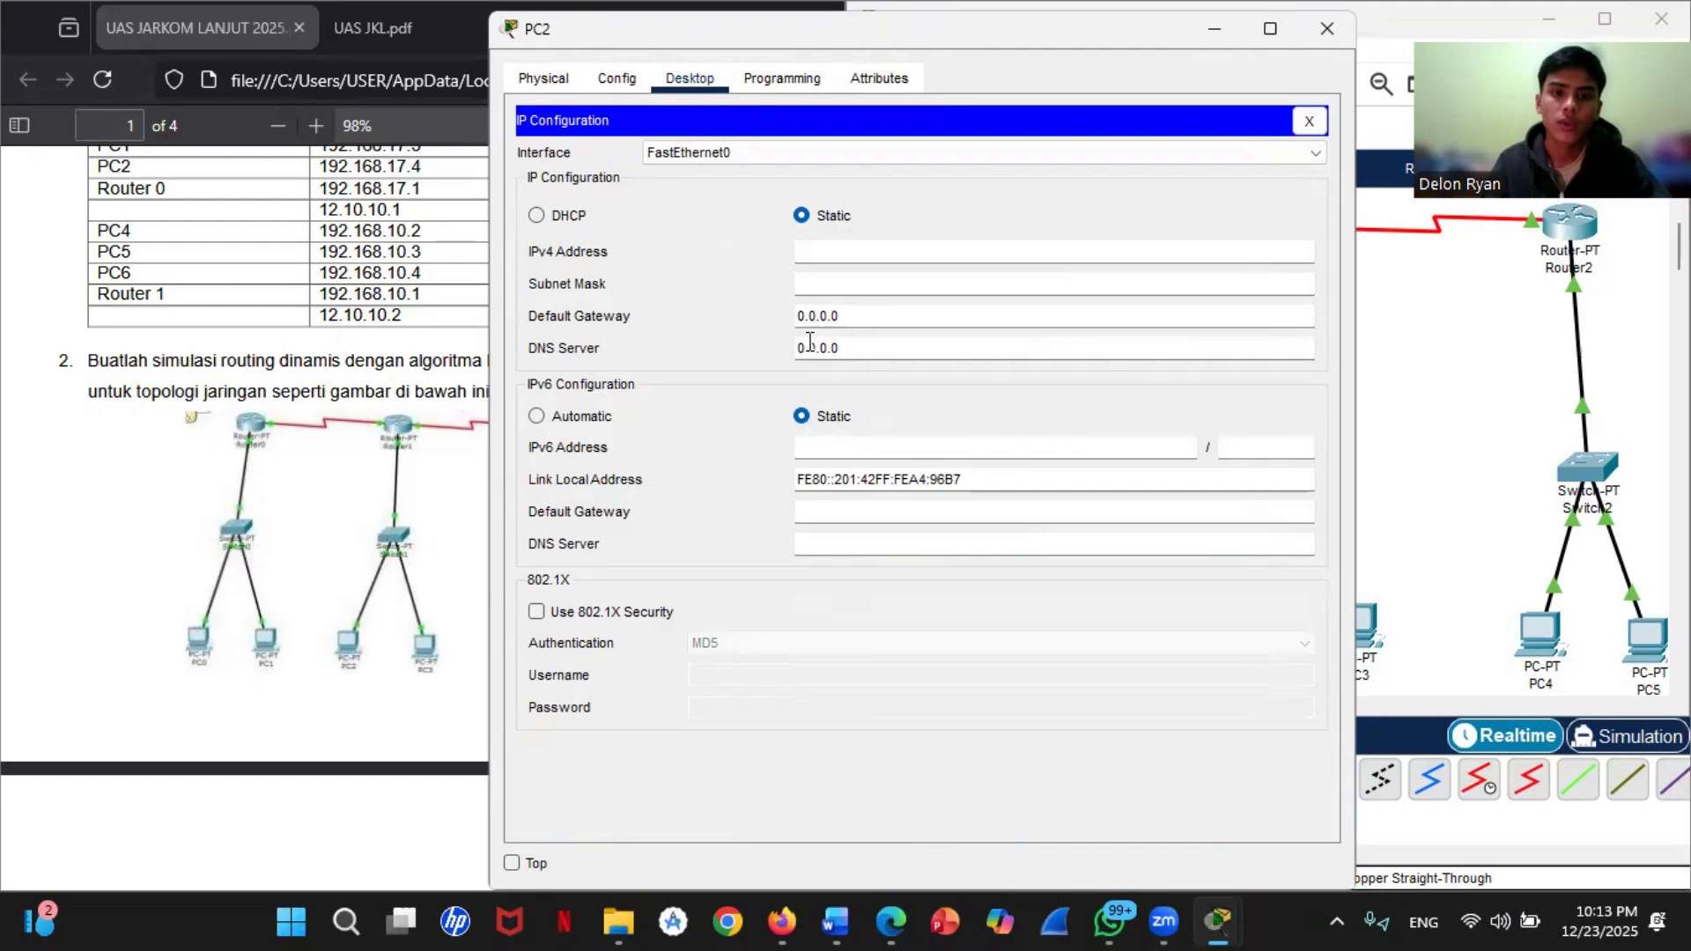
left_click(817, 247)
type("192.")
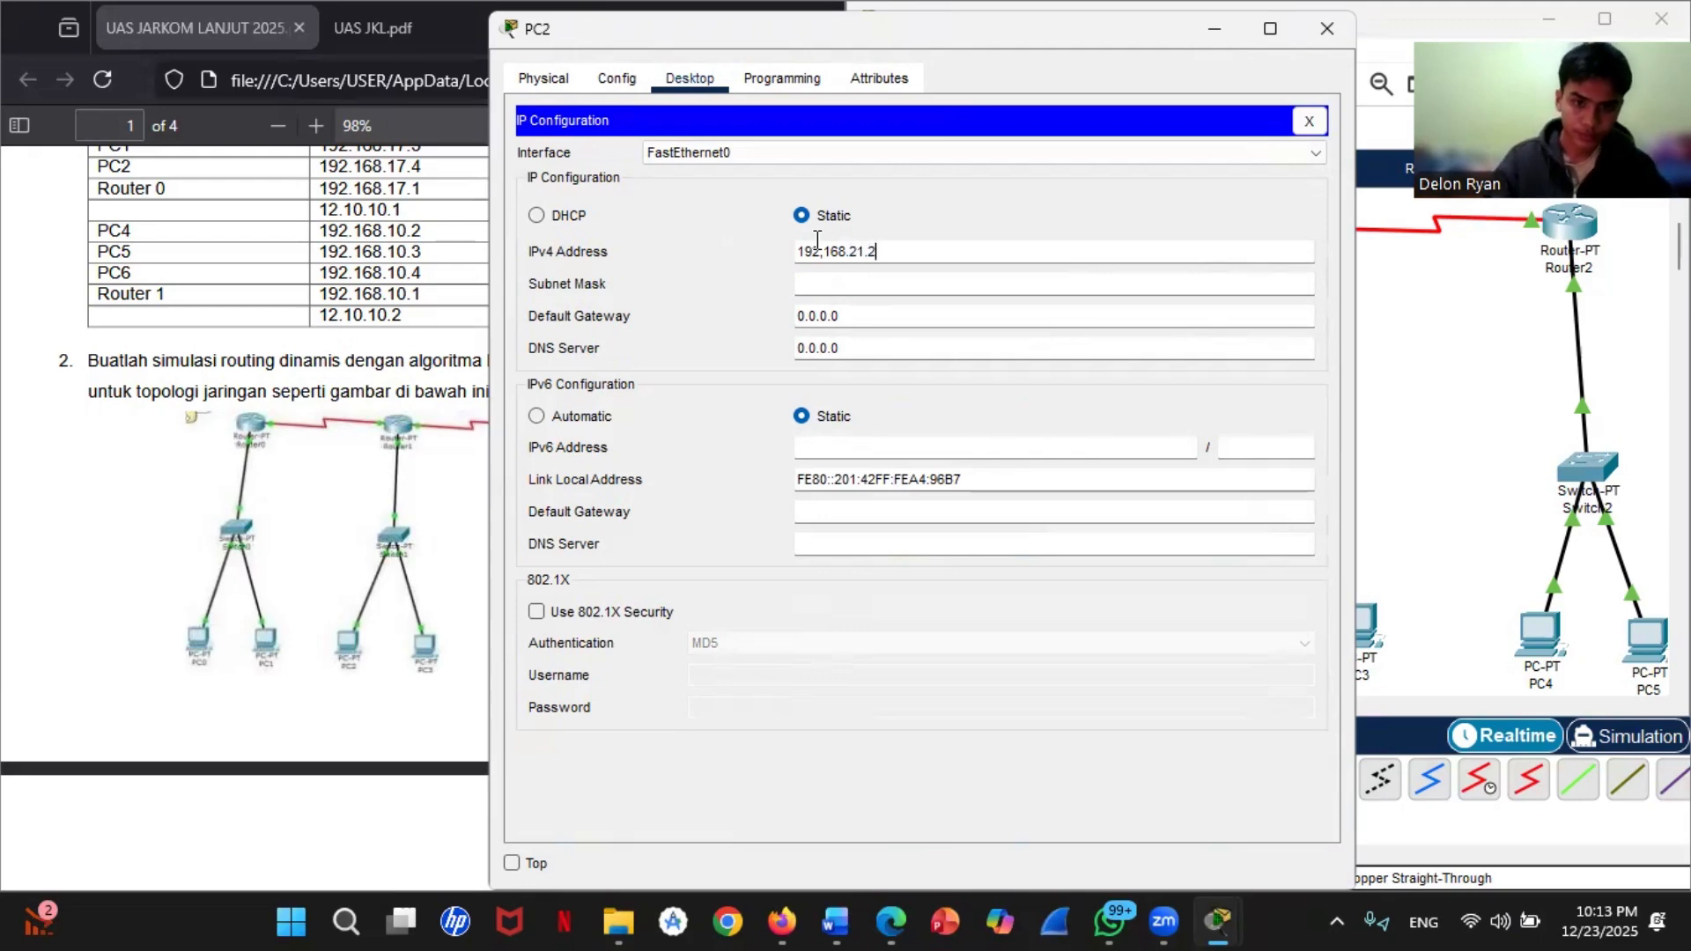
left_click(837, 283)
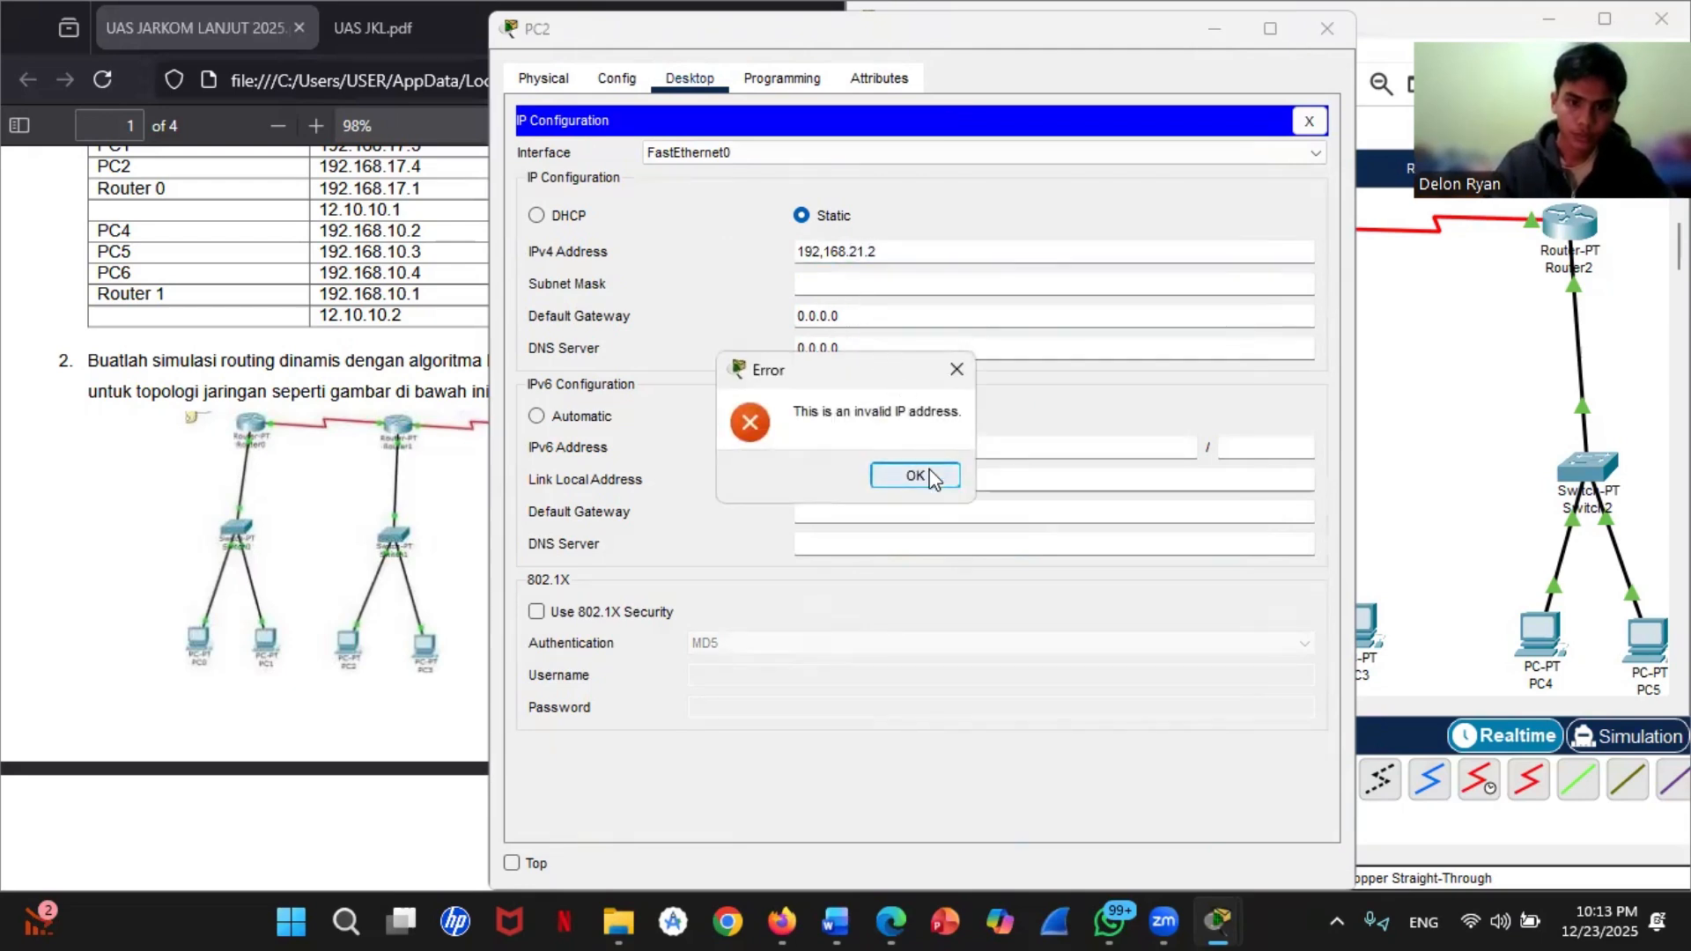
left_click(931, 479)
left_click(835, 254)
type("192")
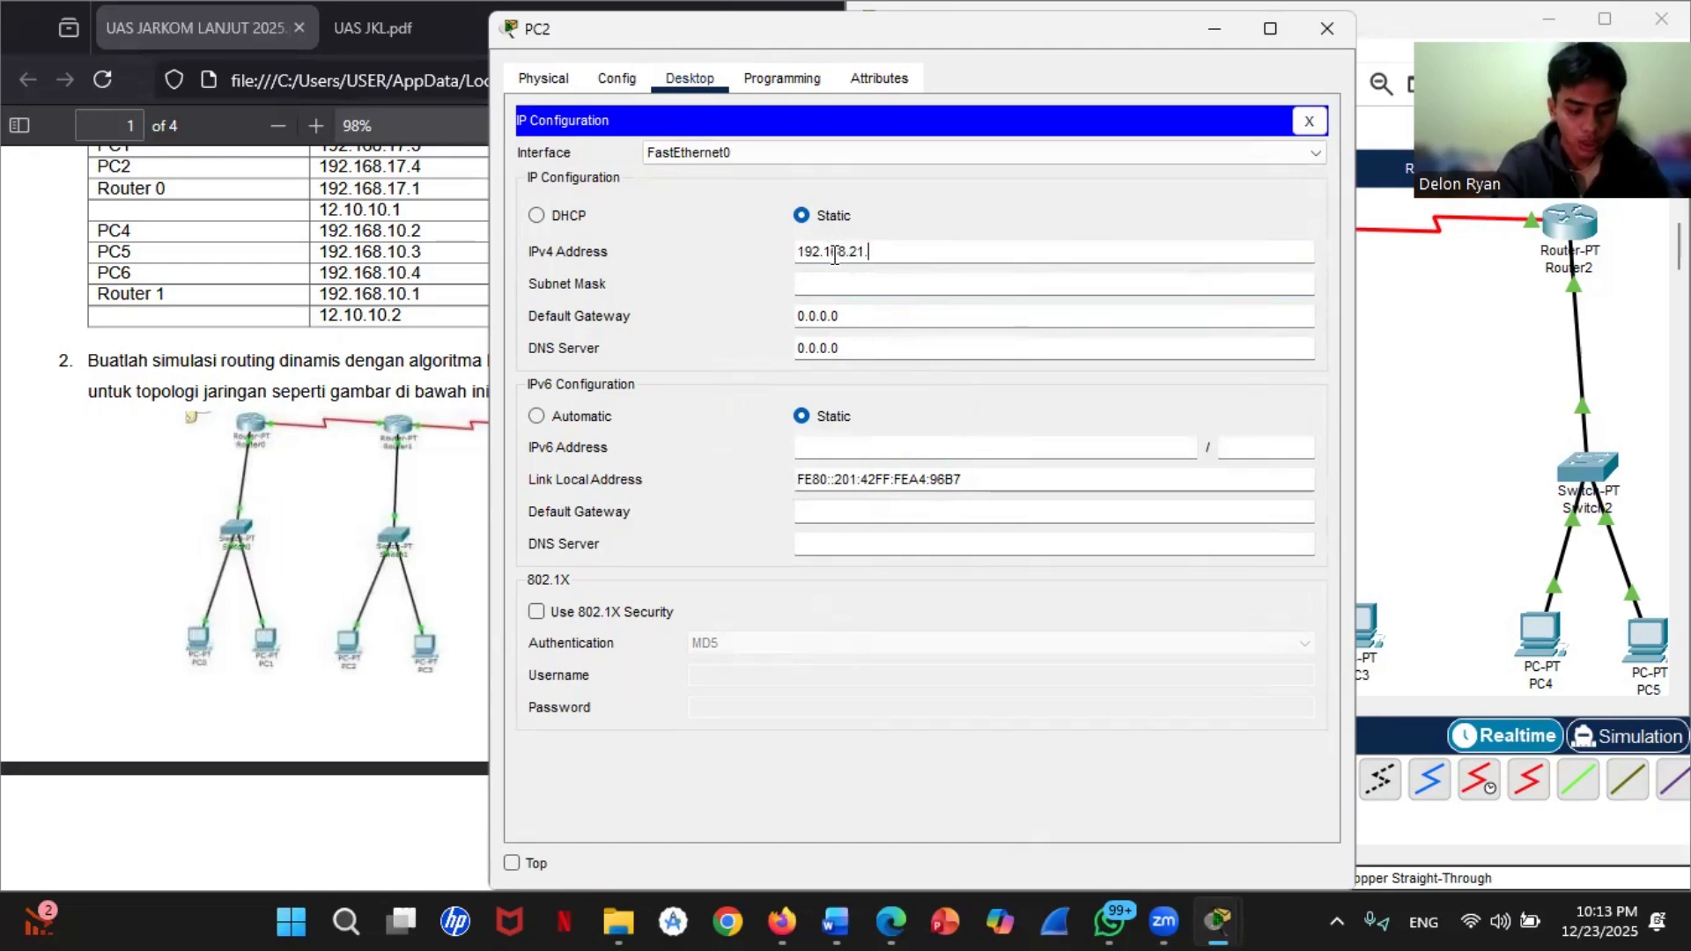
left_click(832, 280)
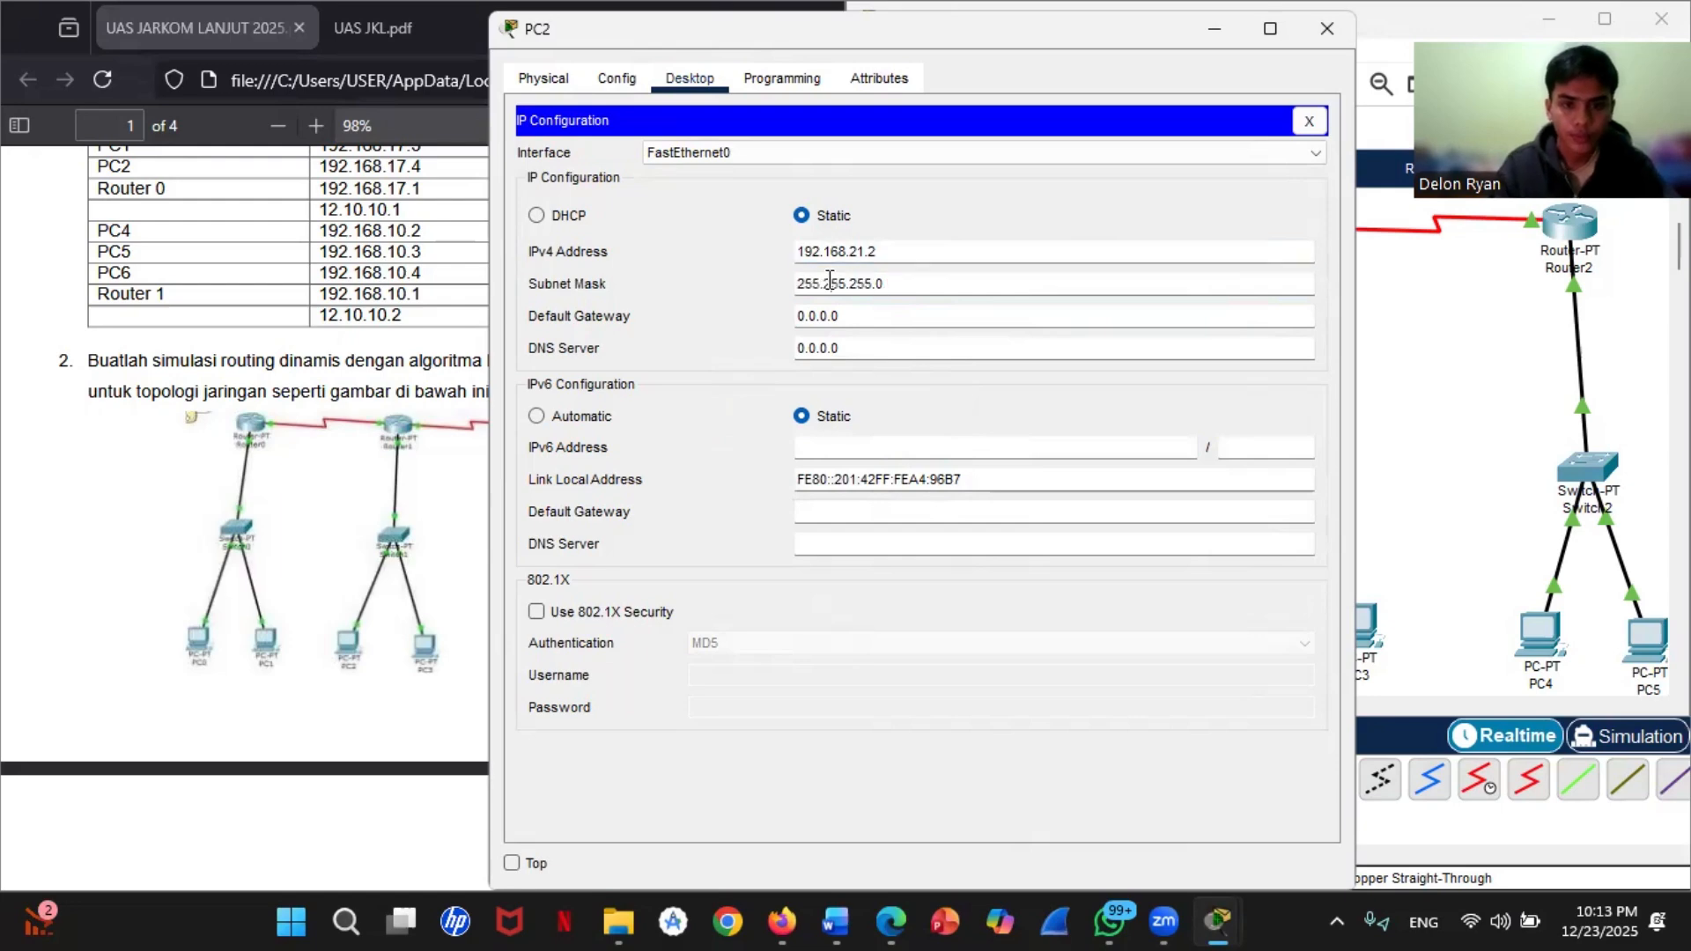
Step: Enter PC2's default gateway address
key("Tab")
type("1")
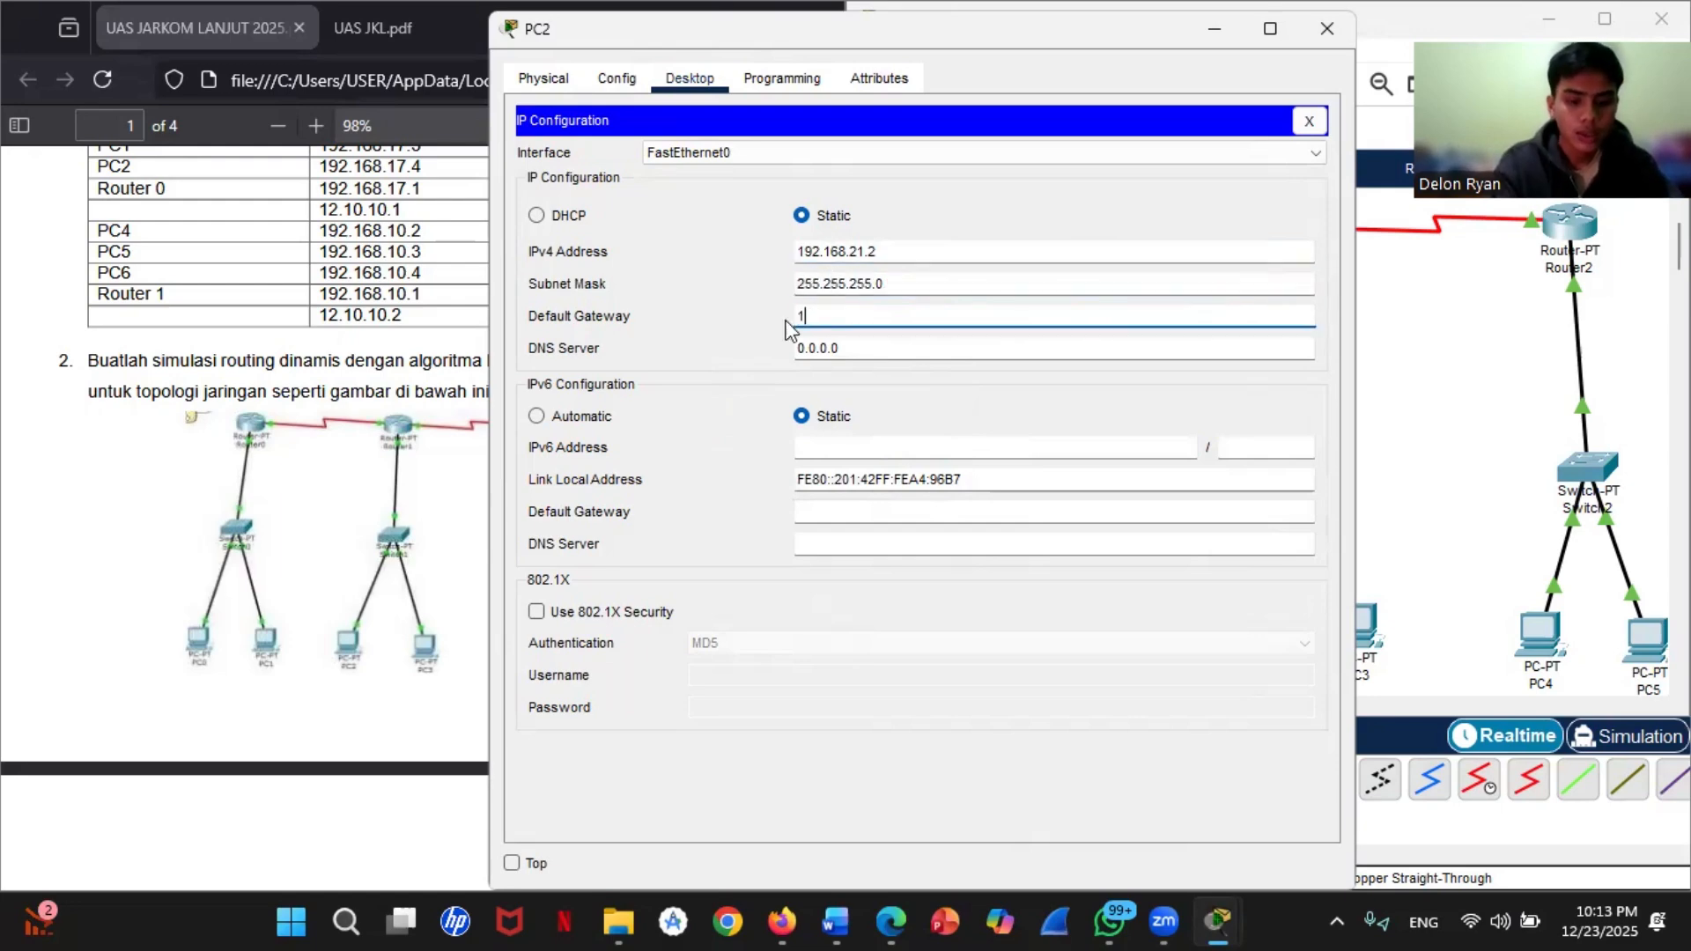
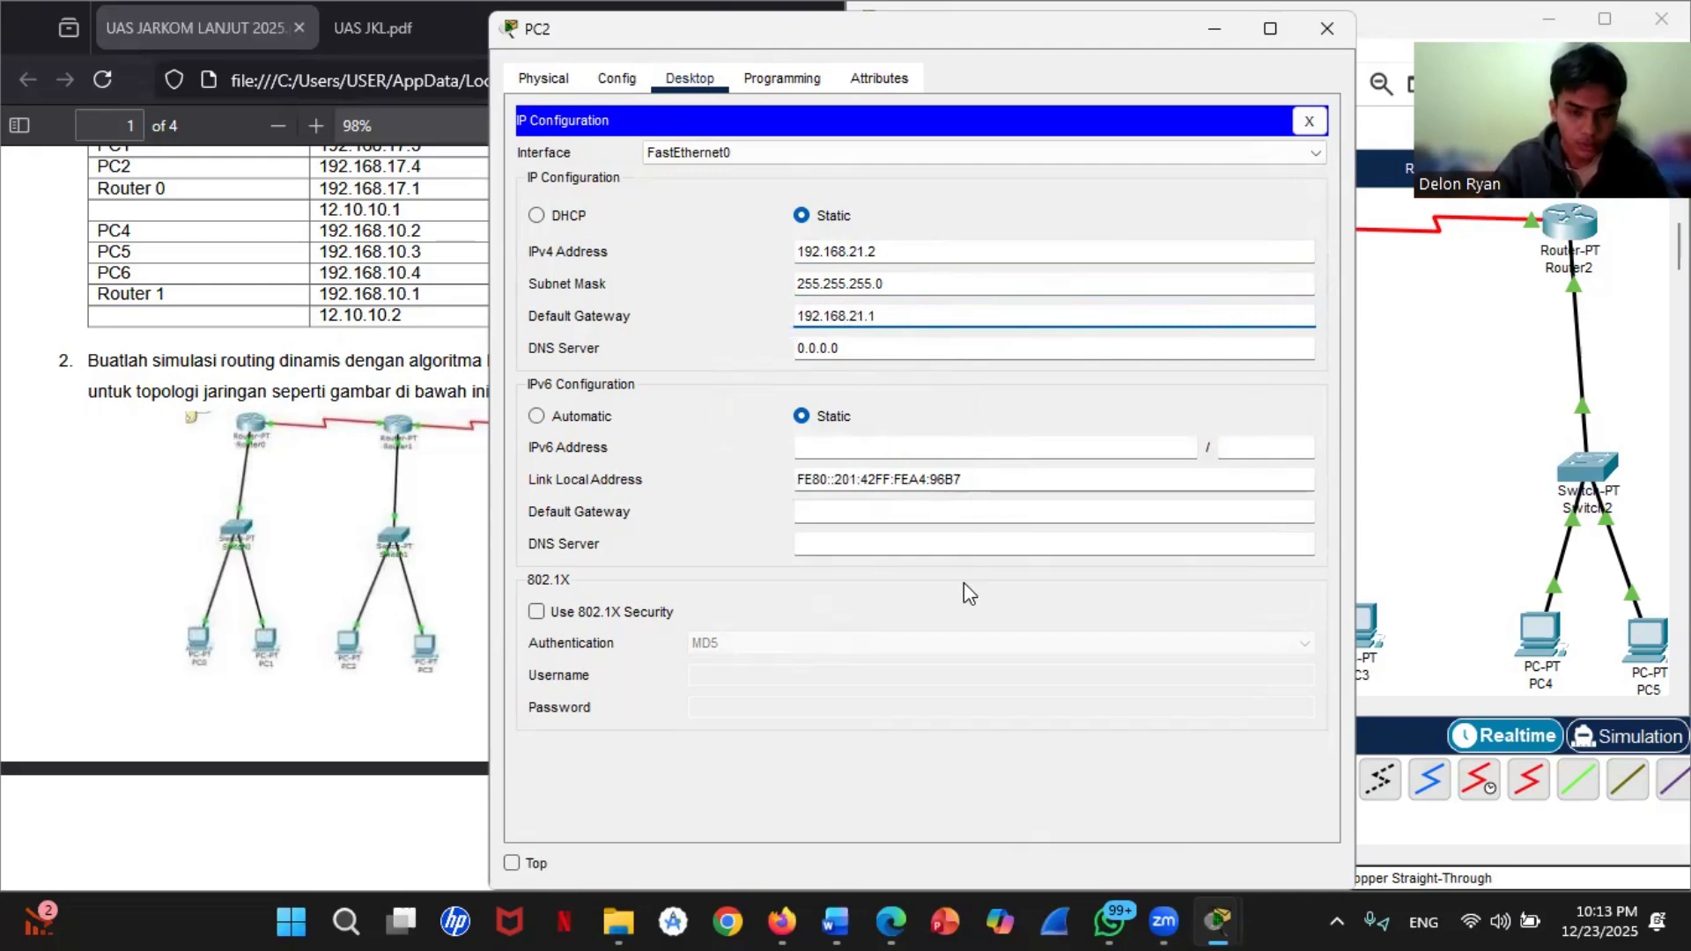
Step: Close PC2's window and give PC3 the static IPv4 address 192.168.21.3 with subnet mask 255.255.255.0
left_click(1312, 41)
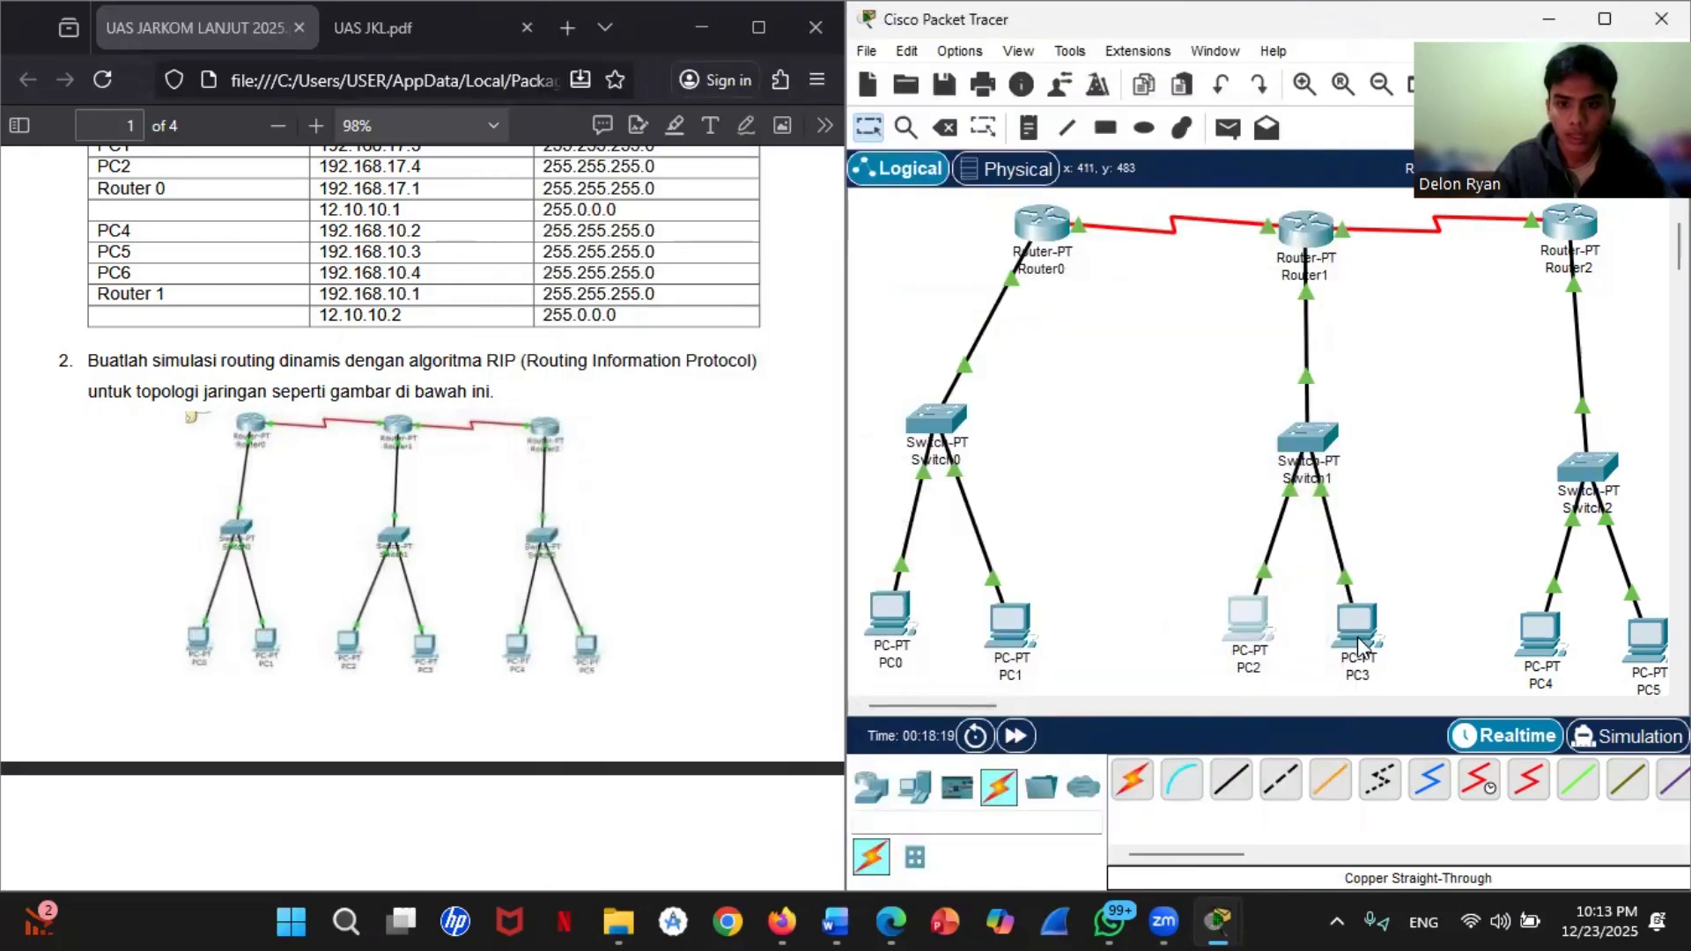
left_click(1361, 638)
left_click(690, 78)
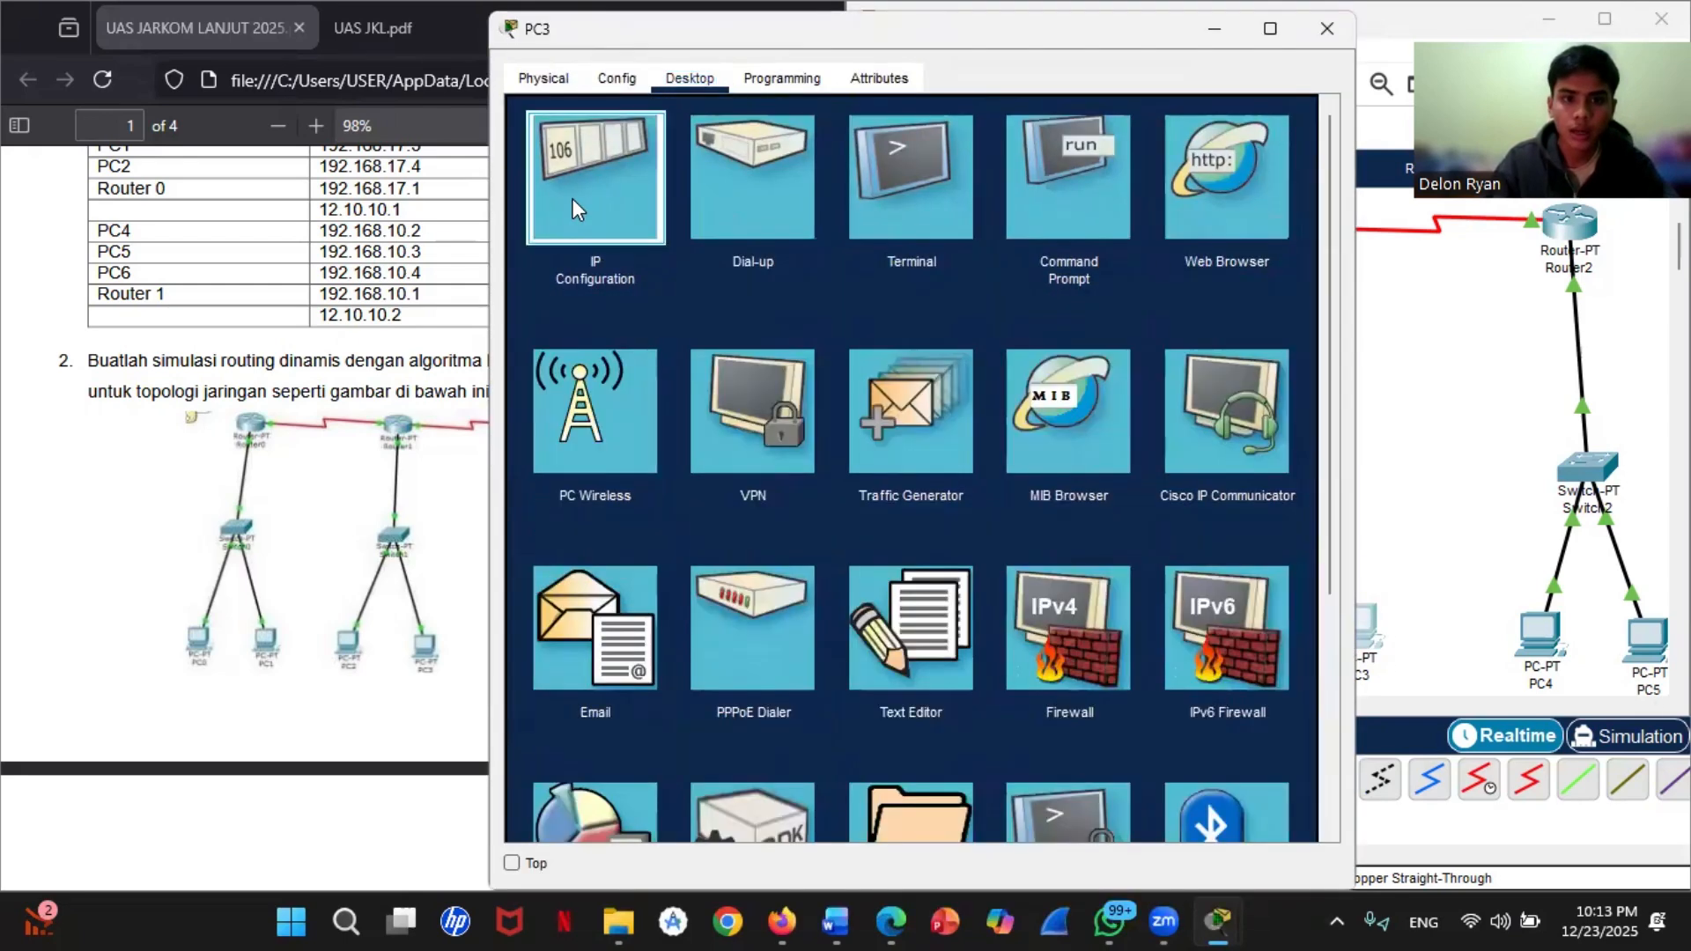
left_click(573, 198)
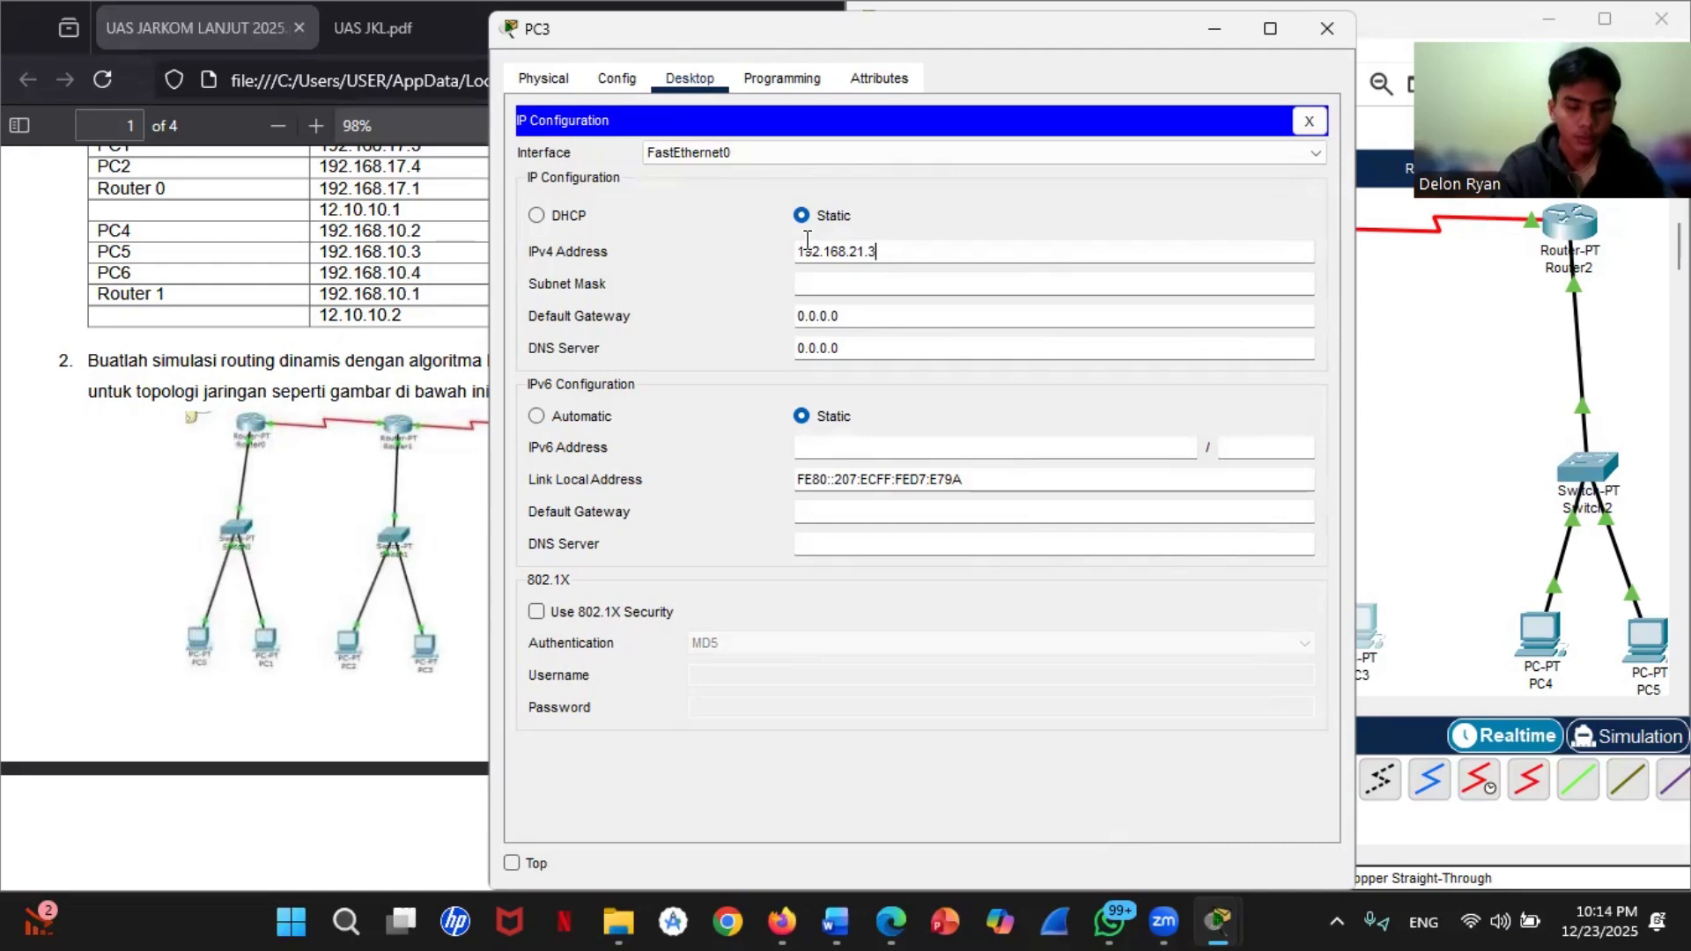
left_click(836, 284)
Step: Set PC3's default gateway to 192.168.21.1 and close its window
key("Tab")
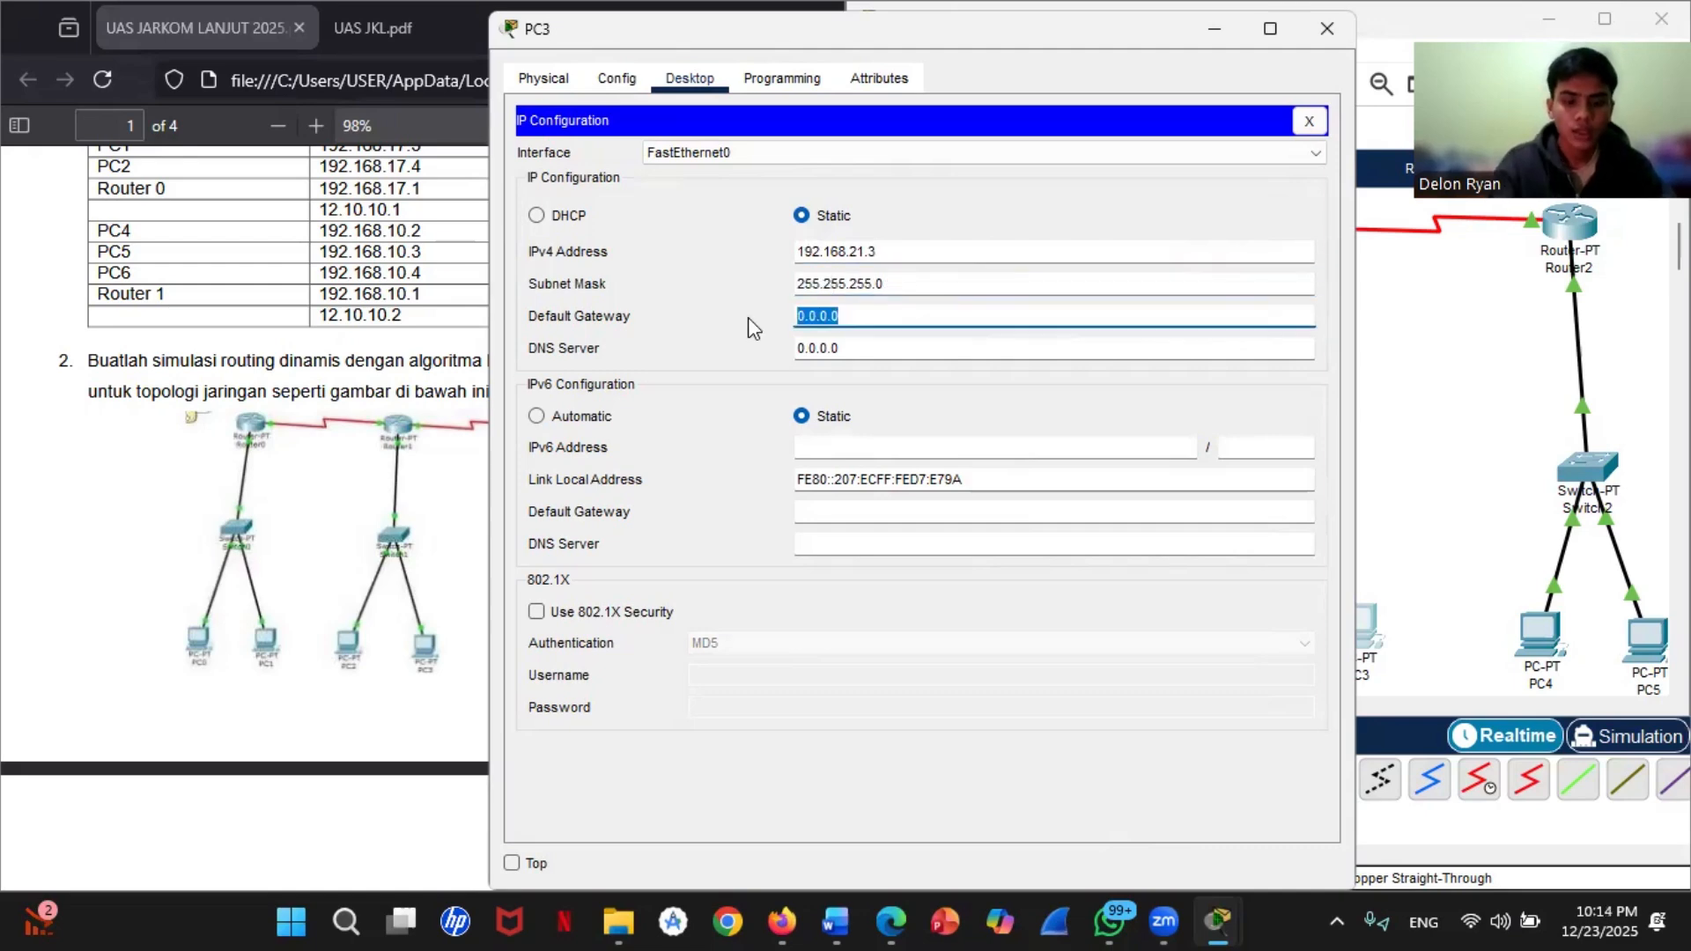
type("192.168")
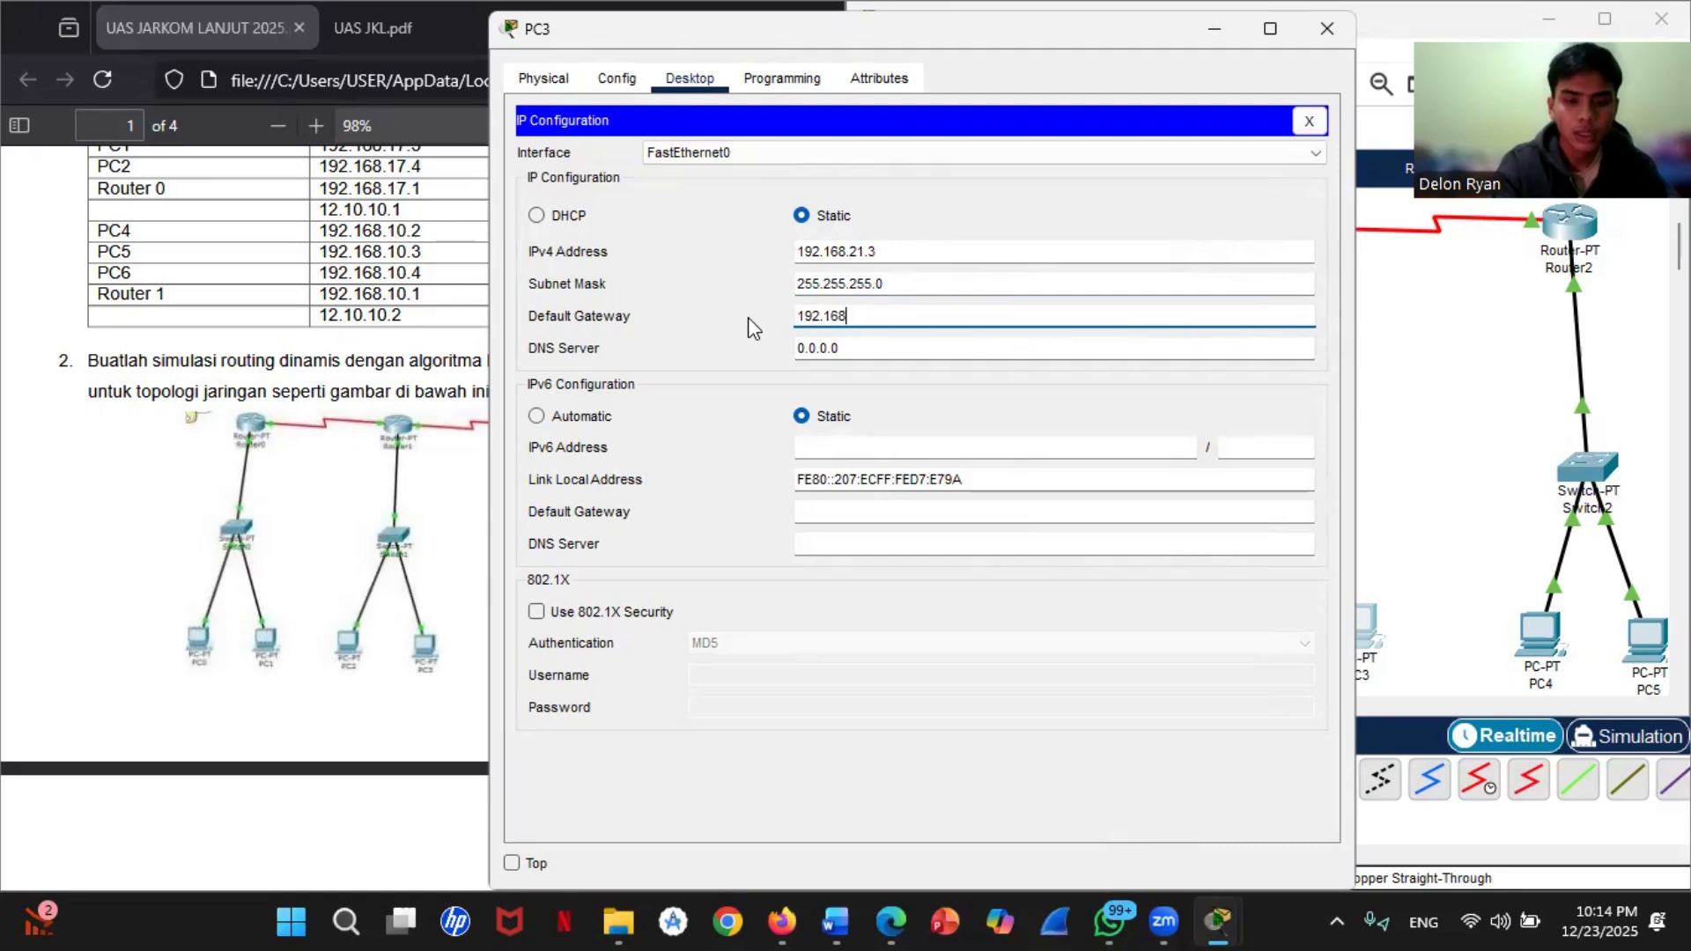
type(".21.1")
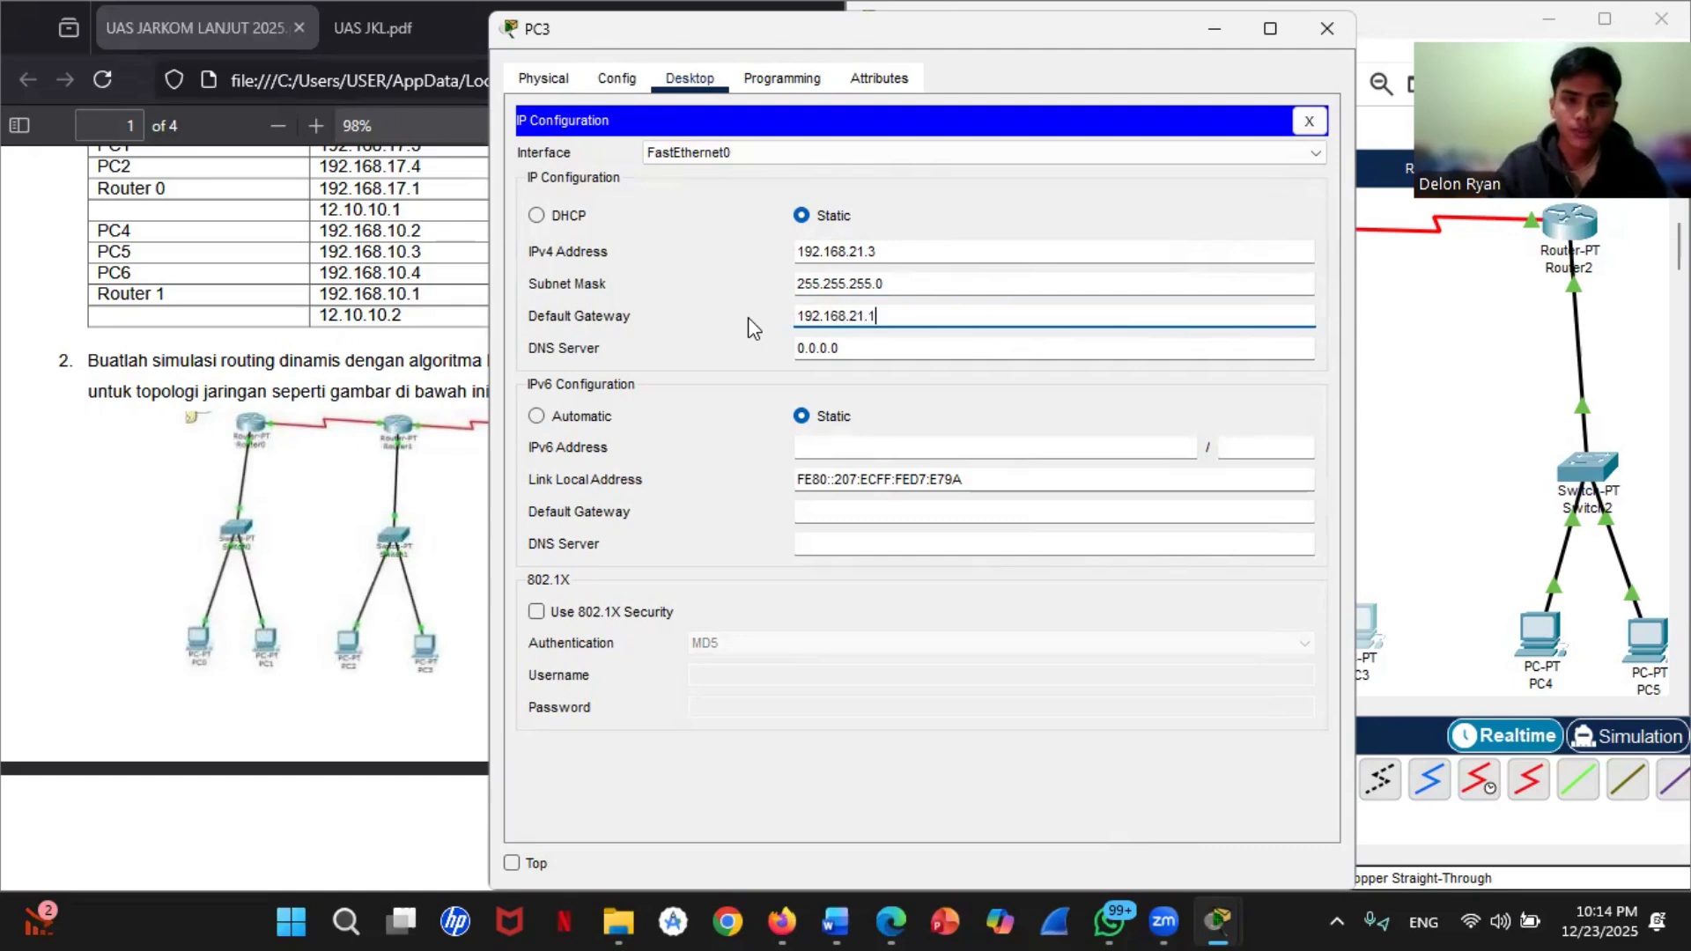
left_click(1327, 28)
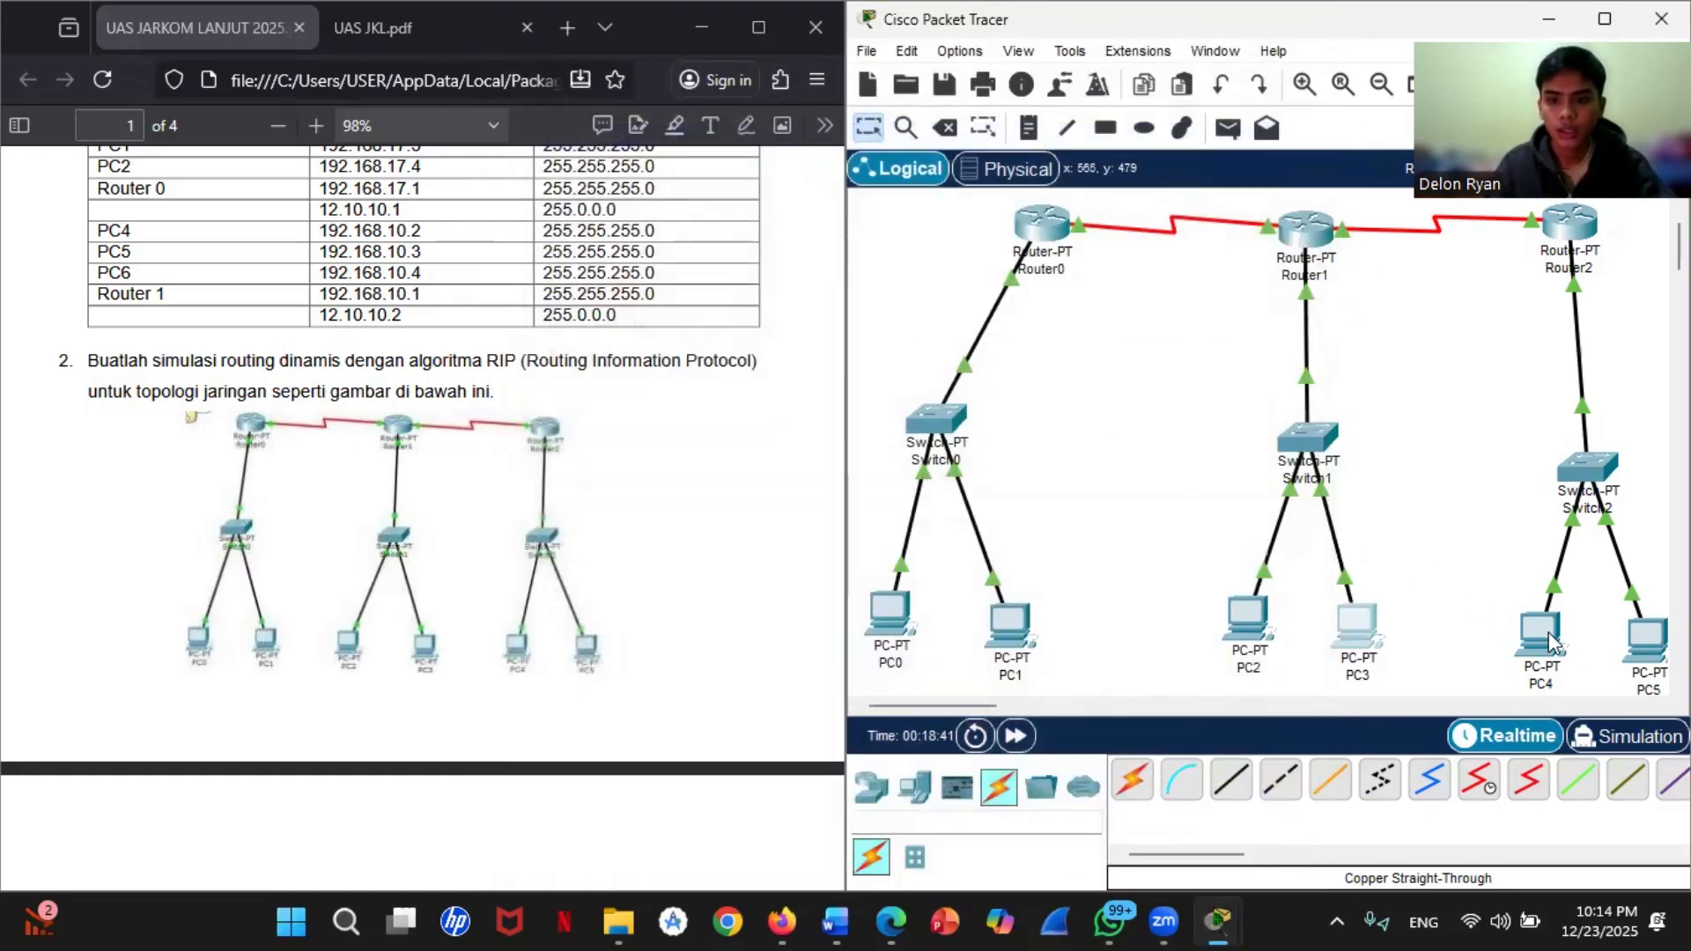
Step: Open PC4's IP configuration and assign static IPv4 address 192.168.31.2 with subnet mask 255.255.255.0
left_click(1552, 647)
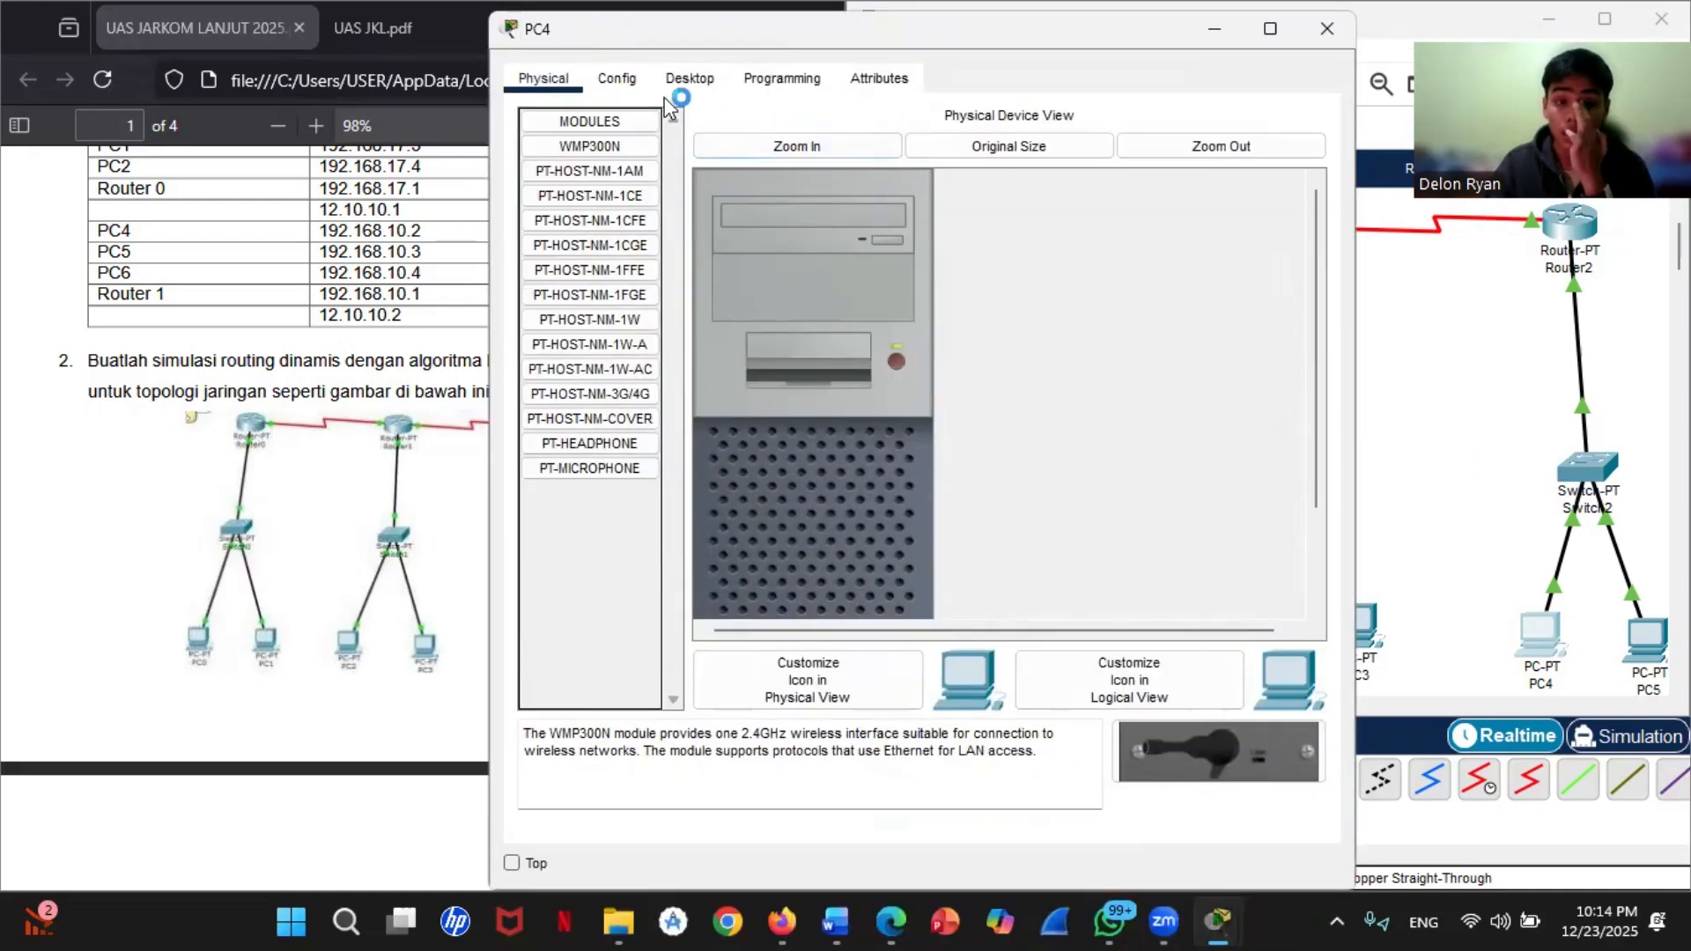
left_click(693, 85)
left_click(637, 156)
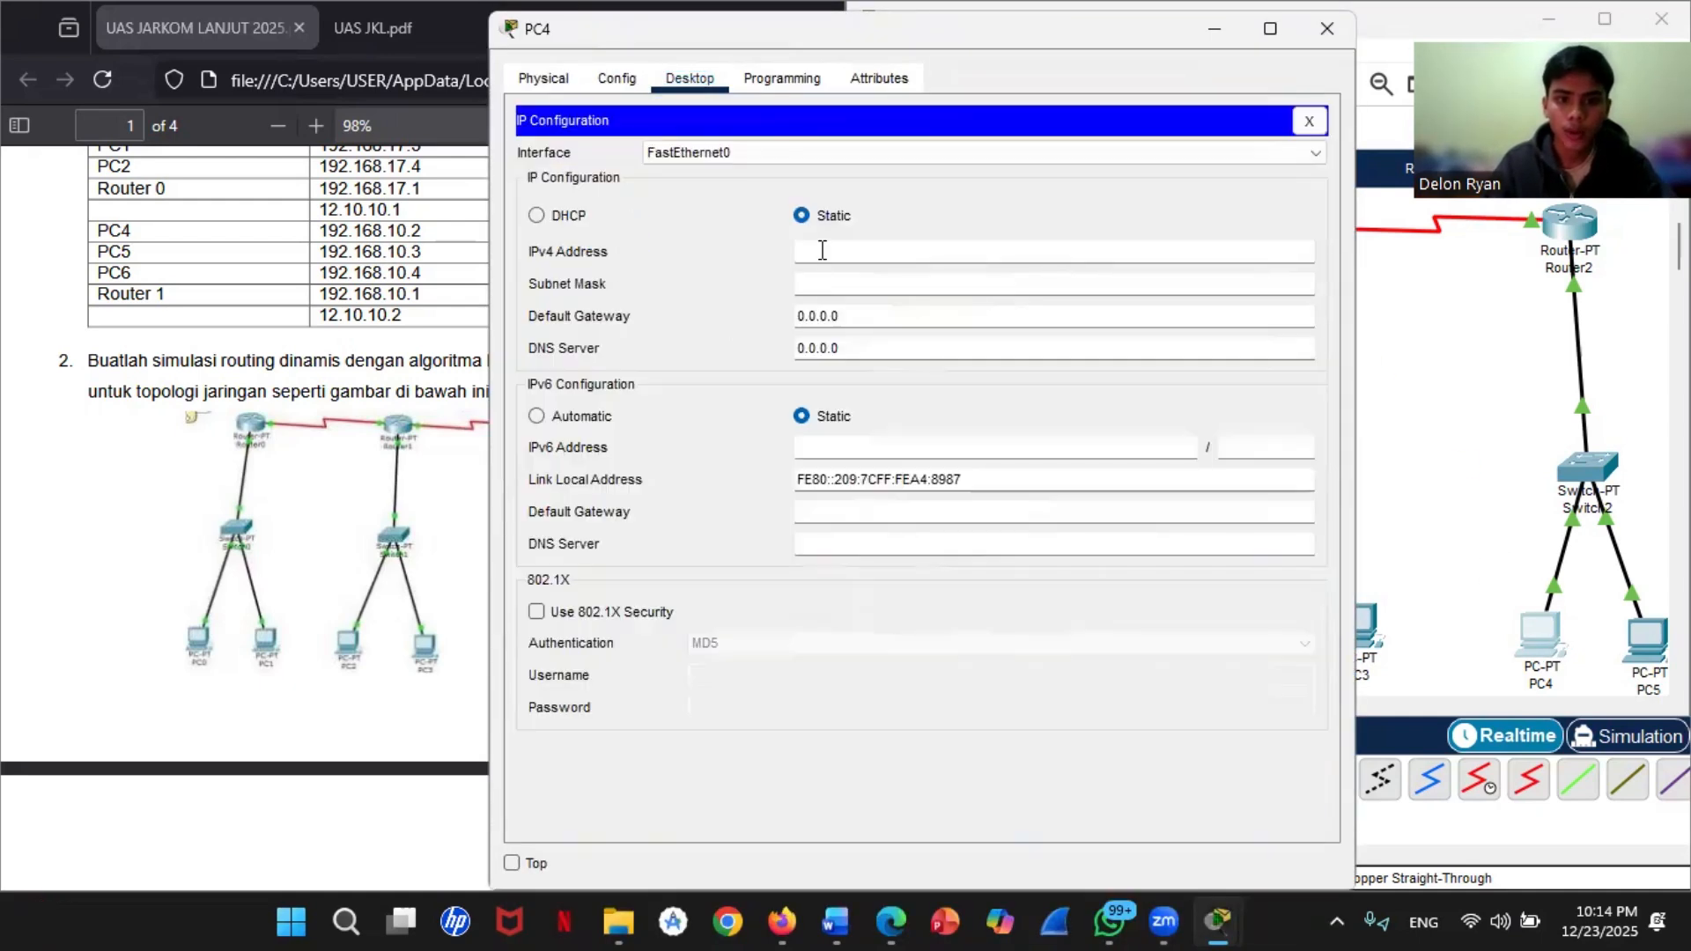
type("192.168.31.2")
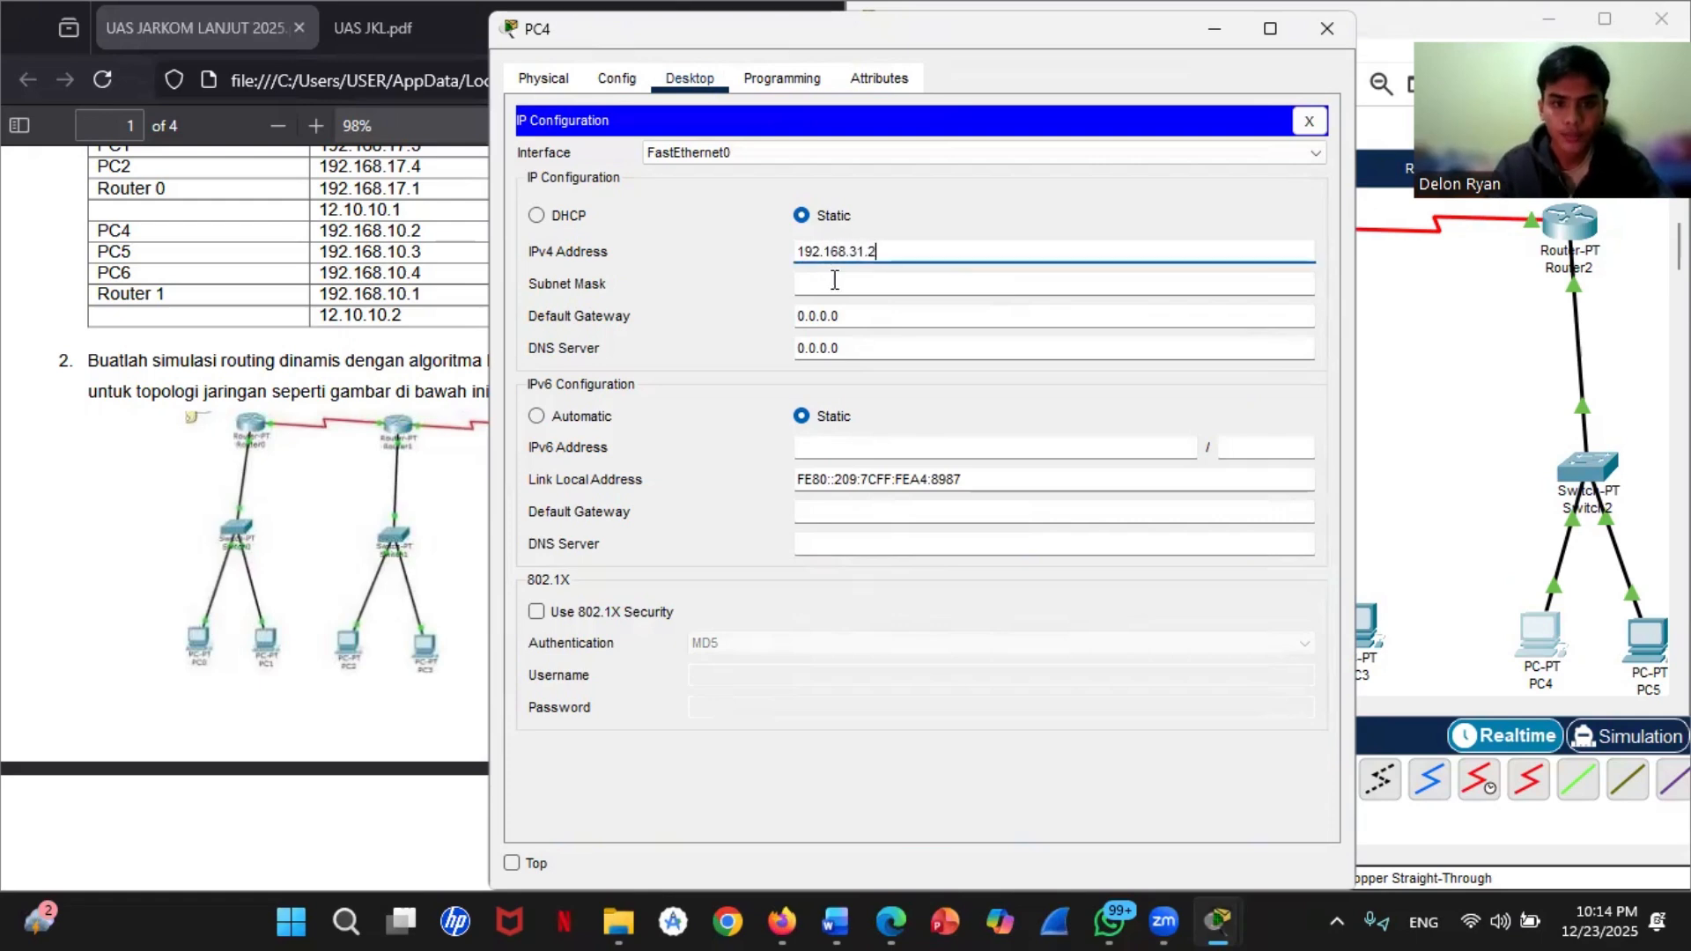
left_click(834, 280)
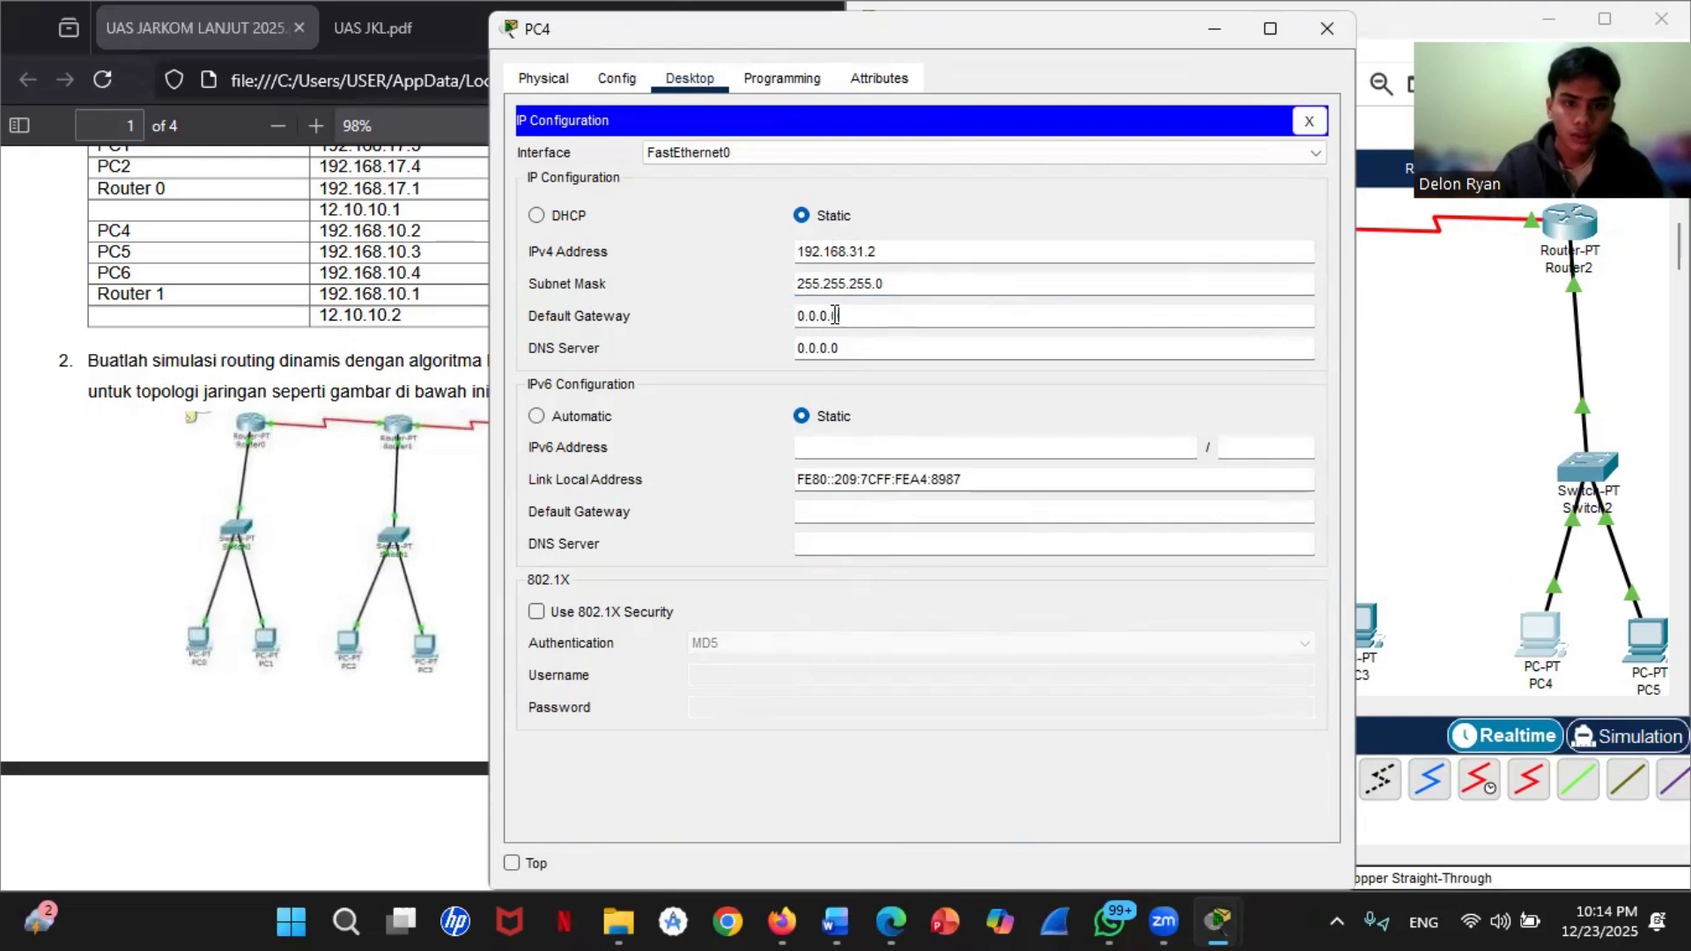
Step: Enter PC4's default gateway address and return to the topology workspace
left_click_drag(841, 317, 797, 319)
type("192.168.31.1")
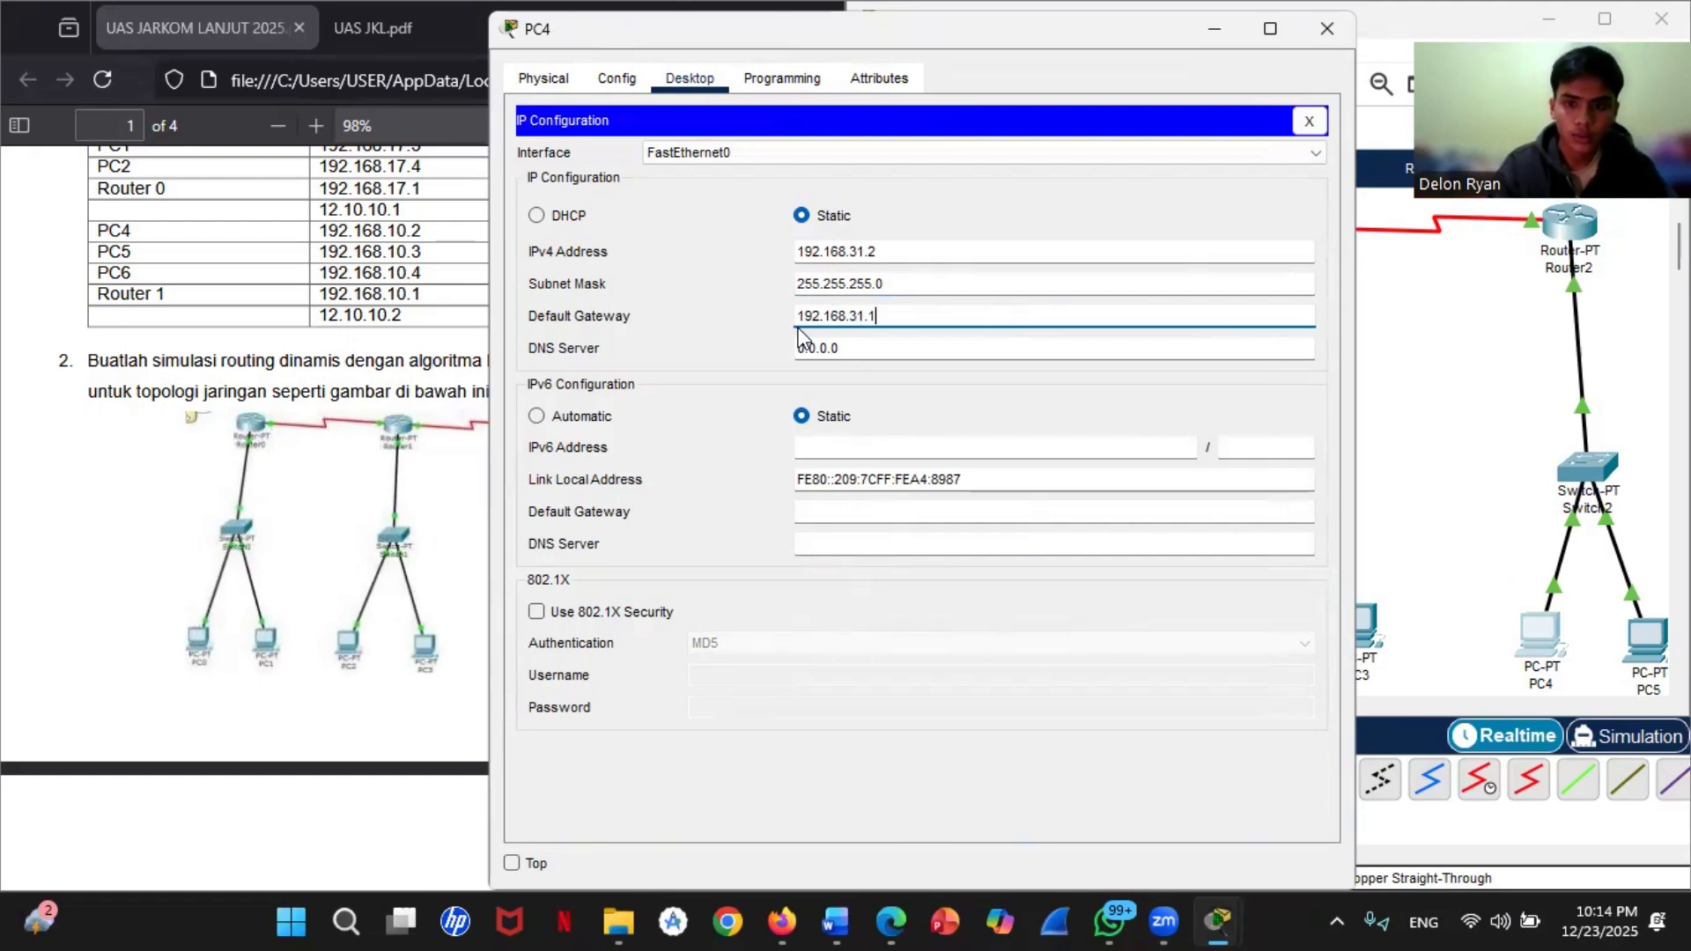
left_click(1491, 402)
Step: Open PC5's IP configuration and assign static IPv4 address 192.168.31.3 with subnet mask 255.255.255.0
left_click(1633, 628)
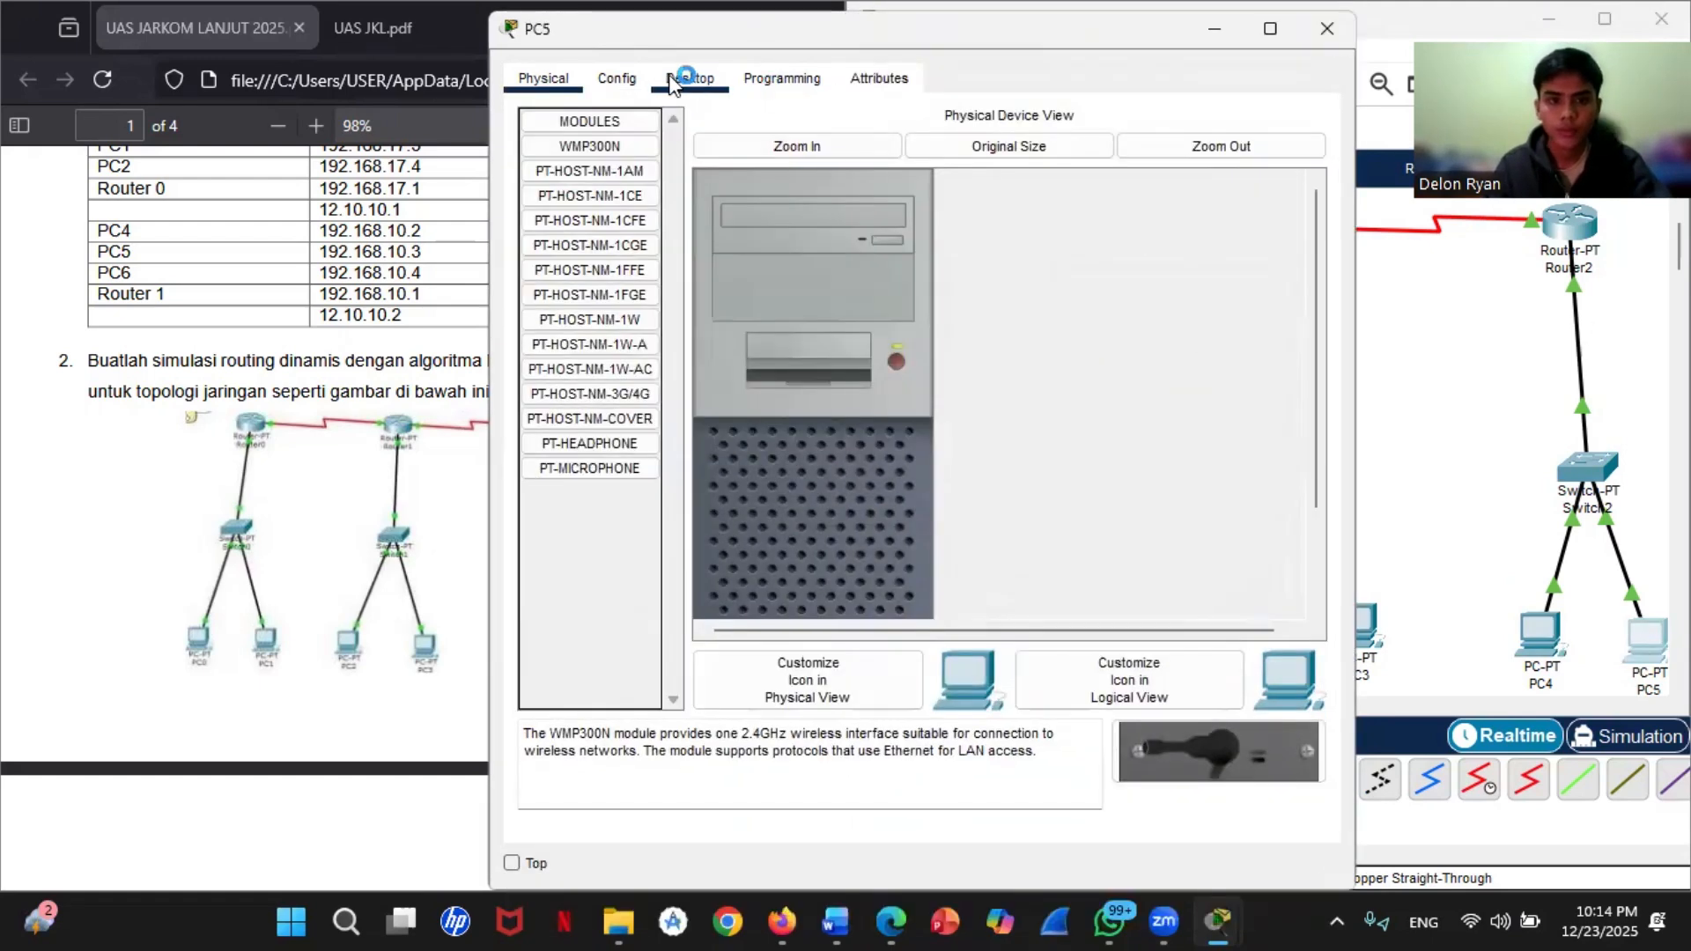
left_click(689, 77)
left_click(654, 171)
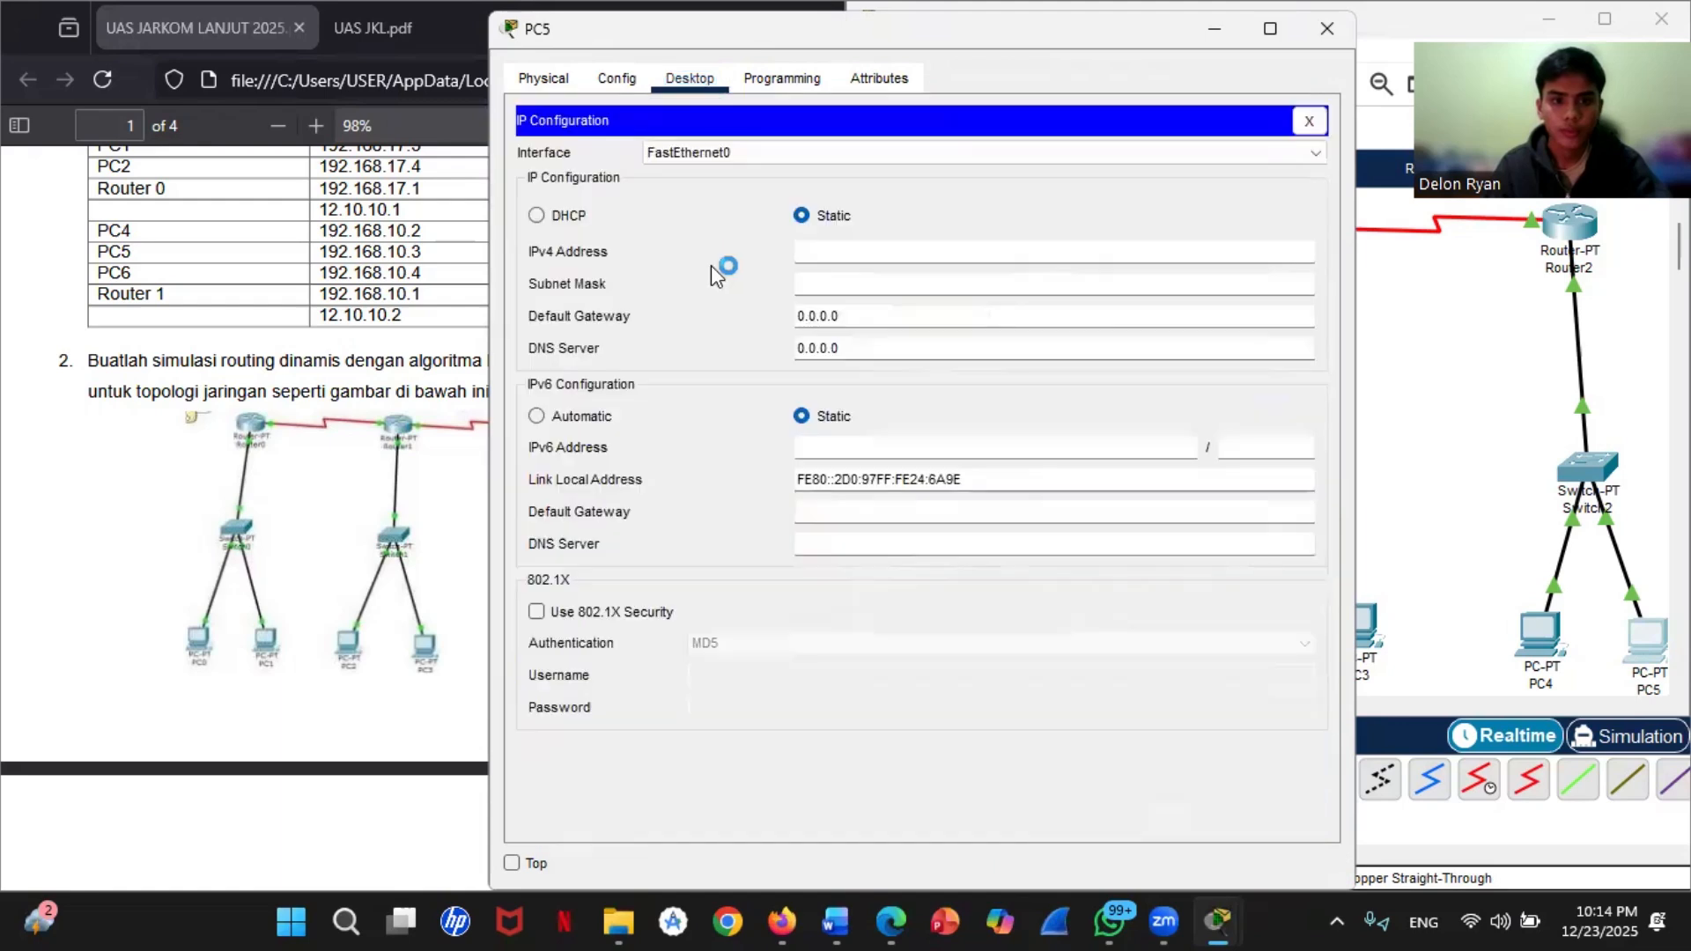
left_click(817, 257)
type("192.1")
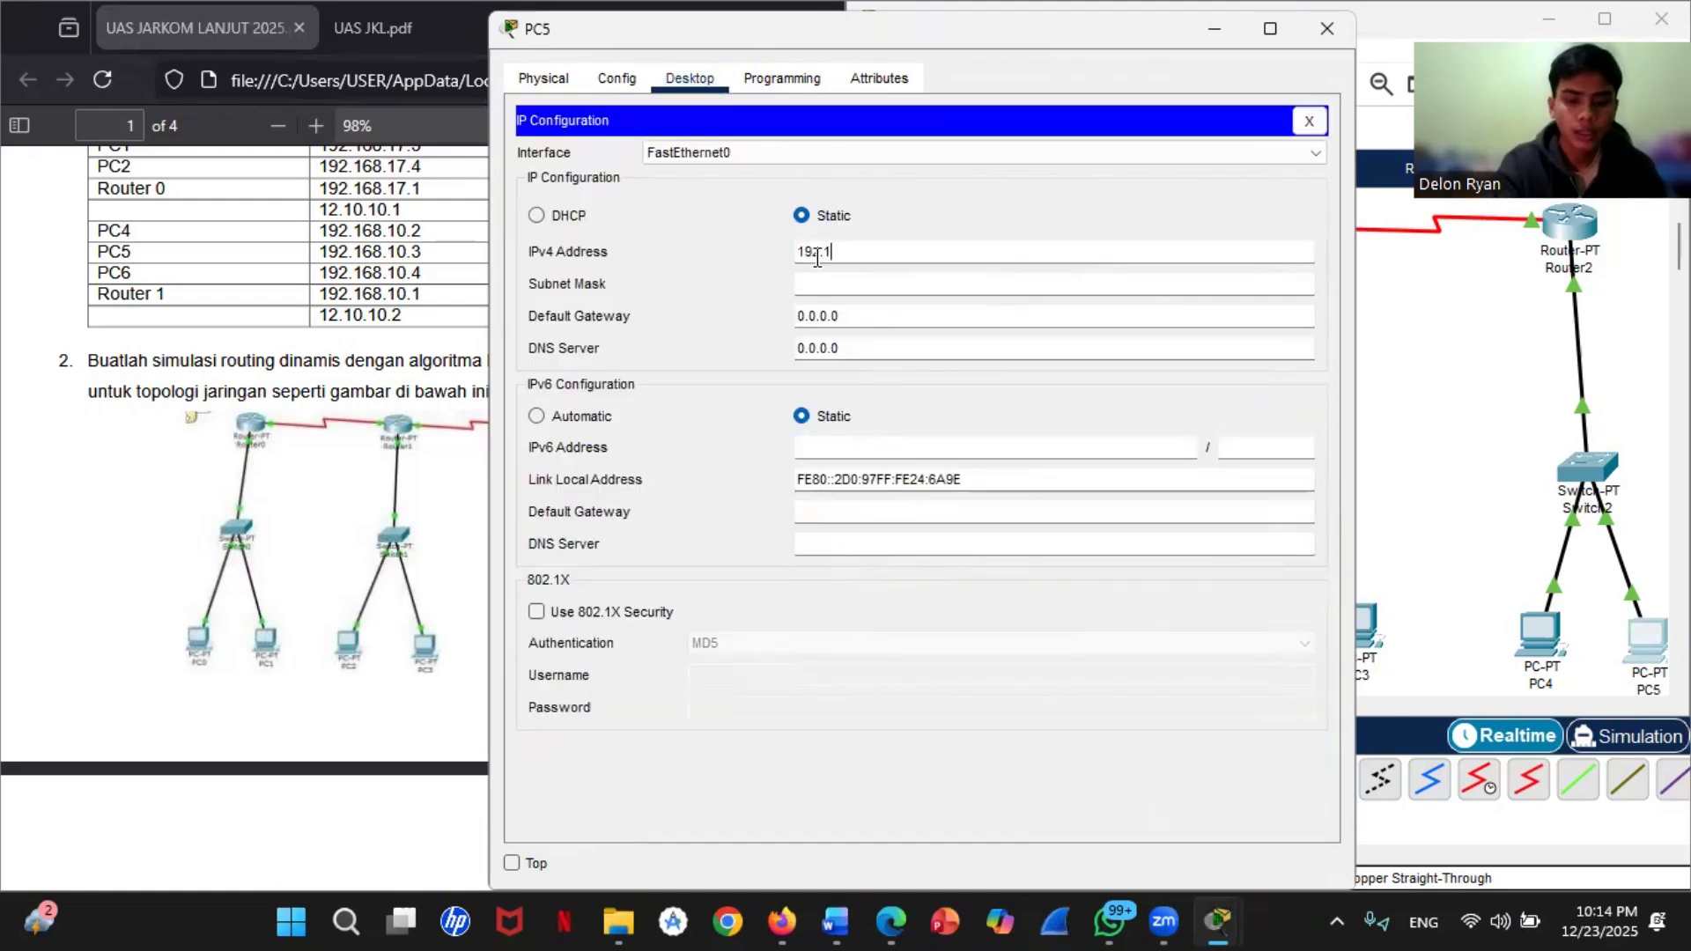
type("68.31.3")
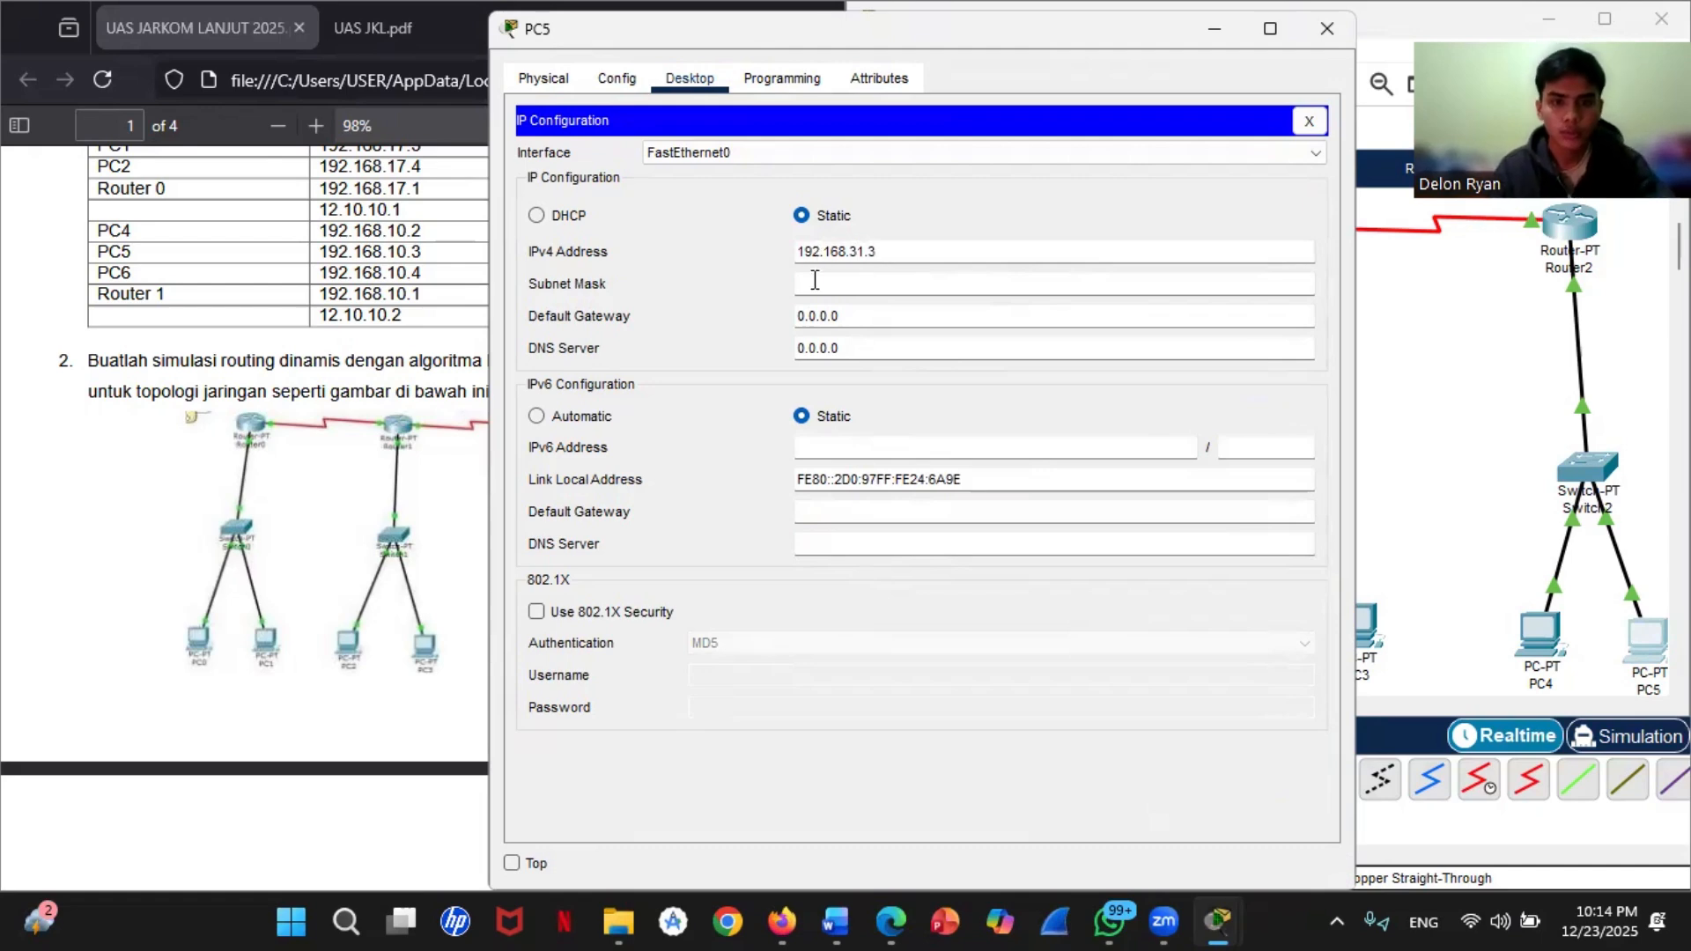
left_click(815, 280)
Step: Set PC5's default gateway to 192.168.31.1 and close the open PC windows
left_click_drag(864, 317, 751, 325)
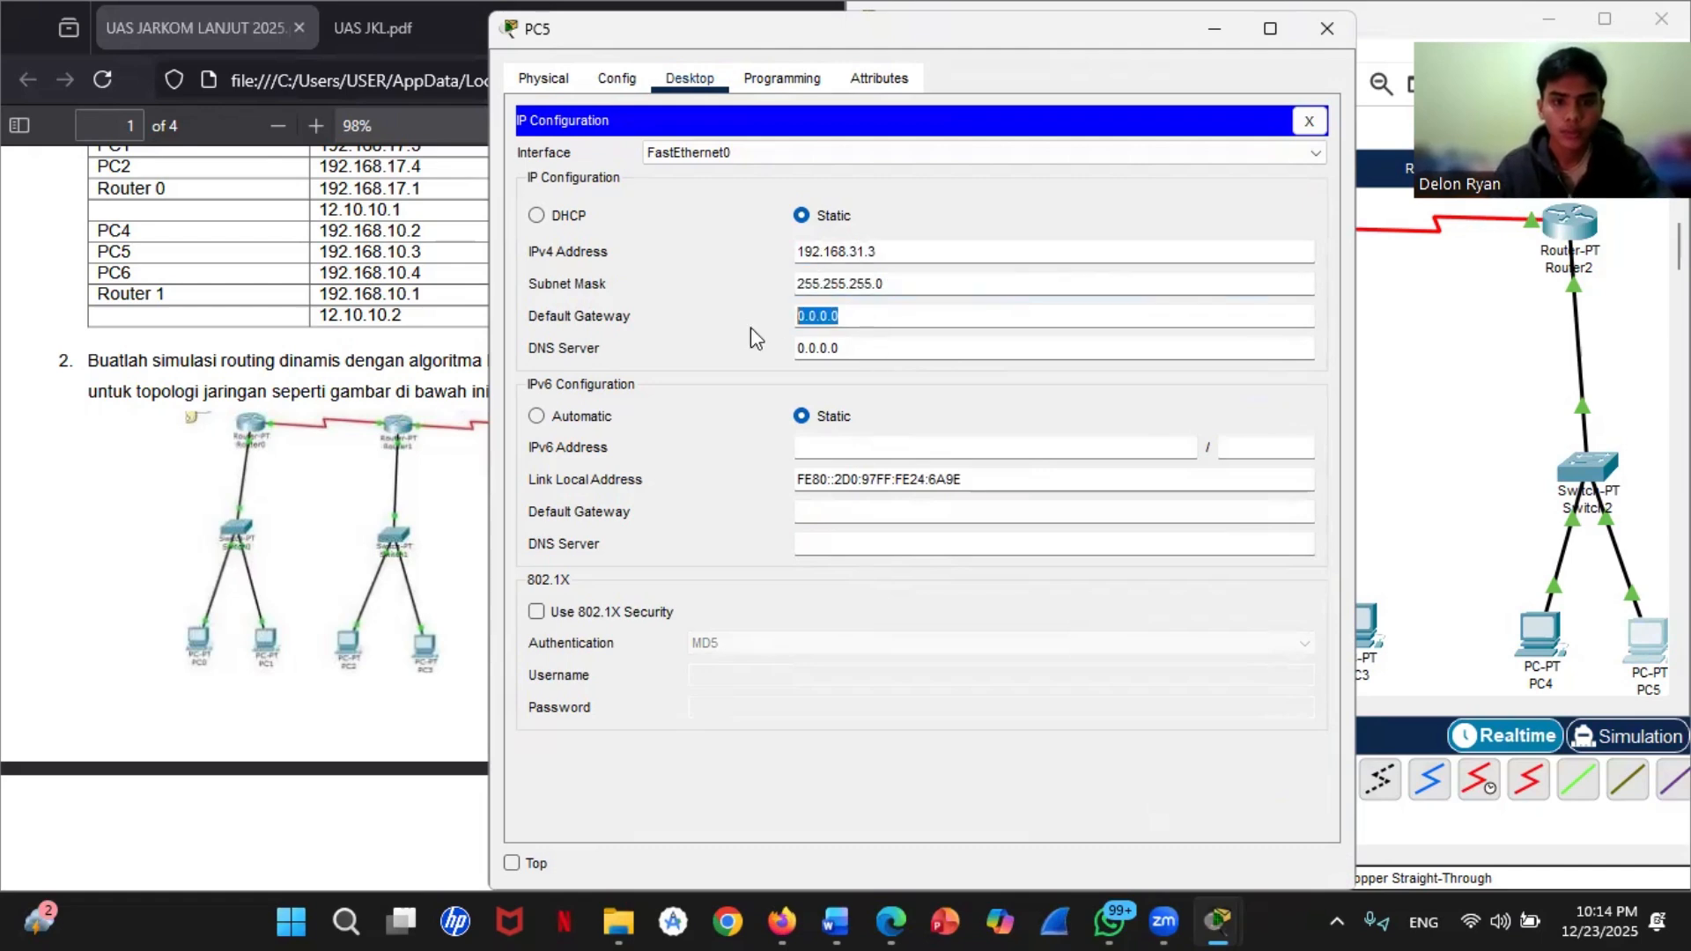
type("192.1")
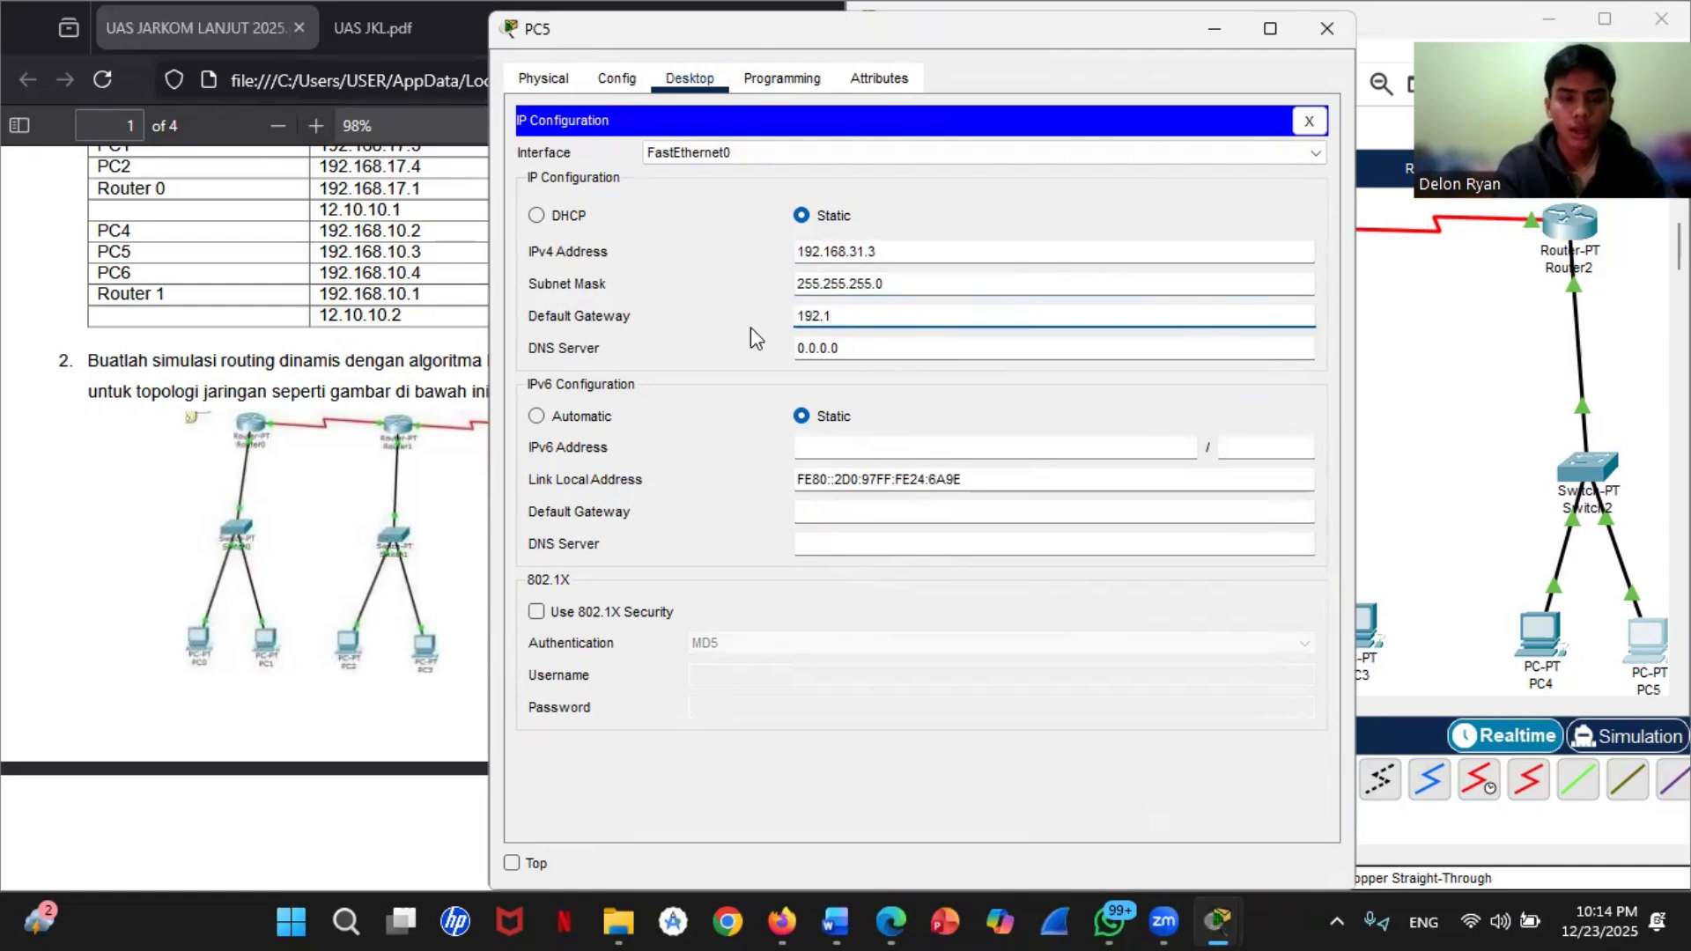
type("68.3")
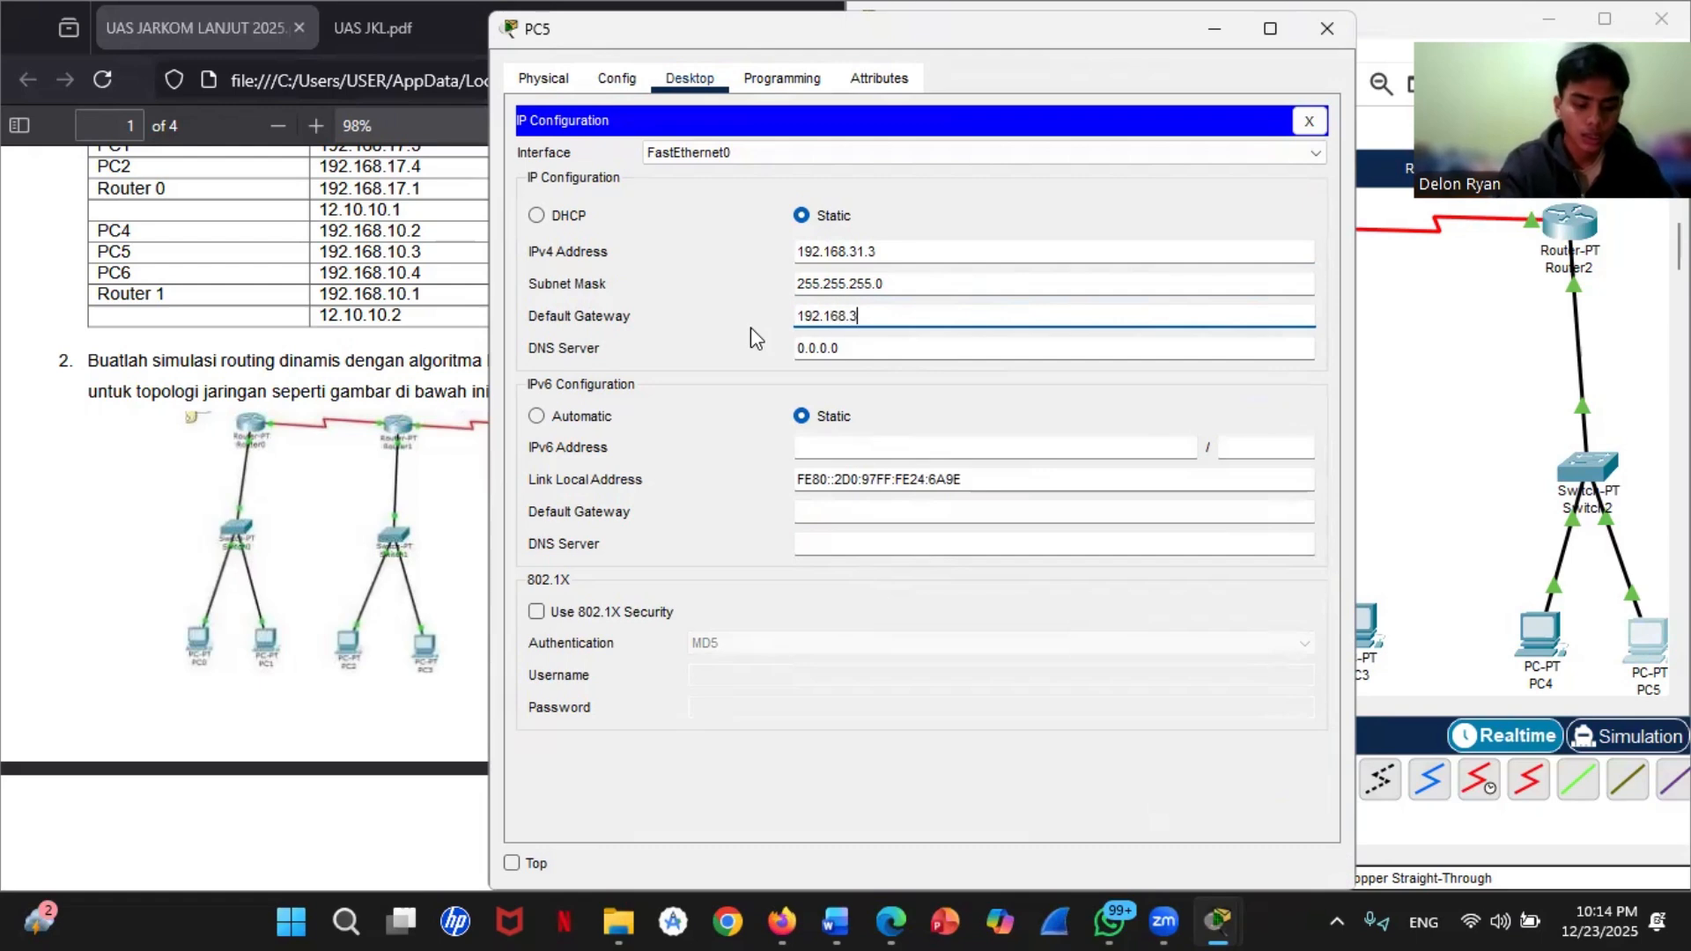
type("1.1")
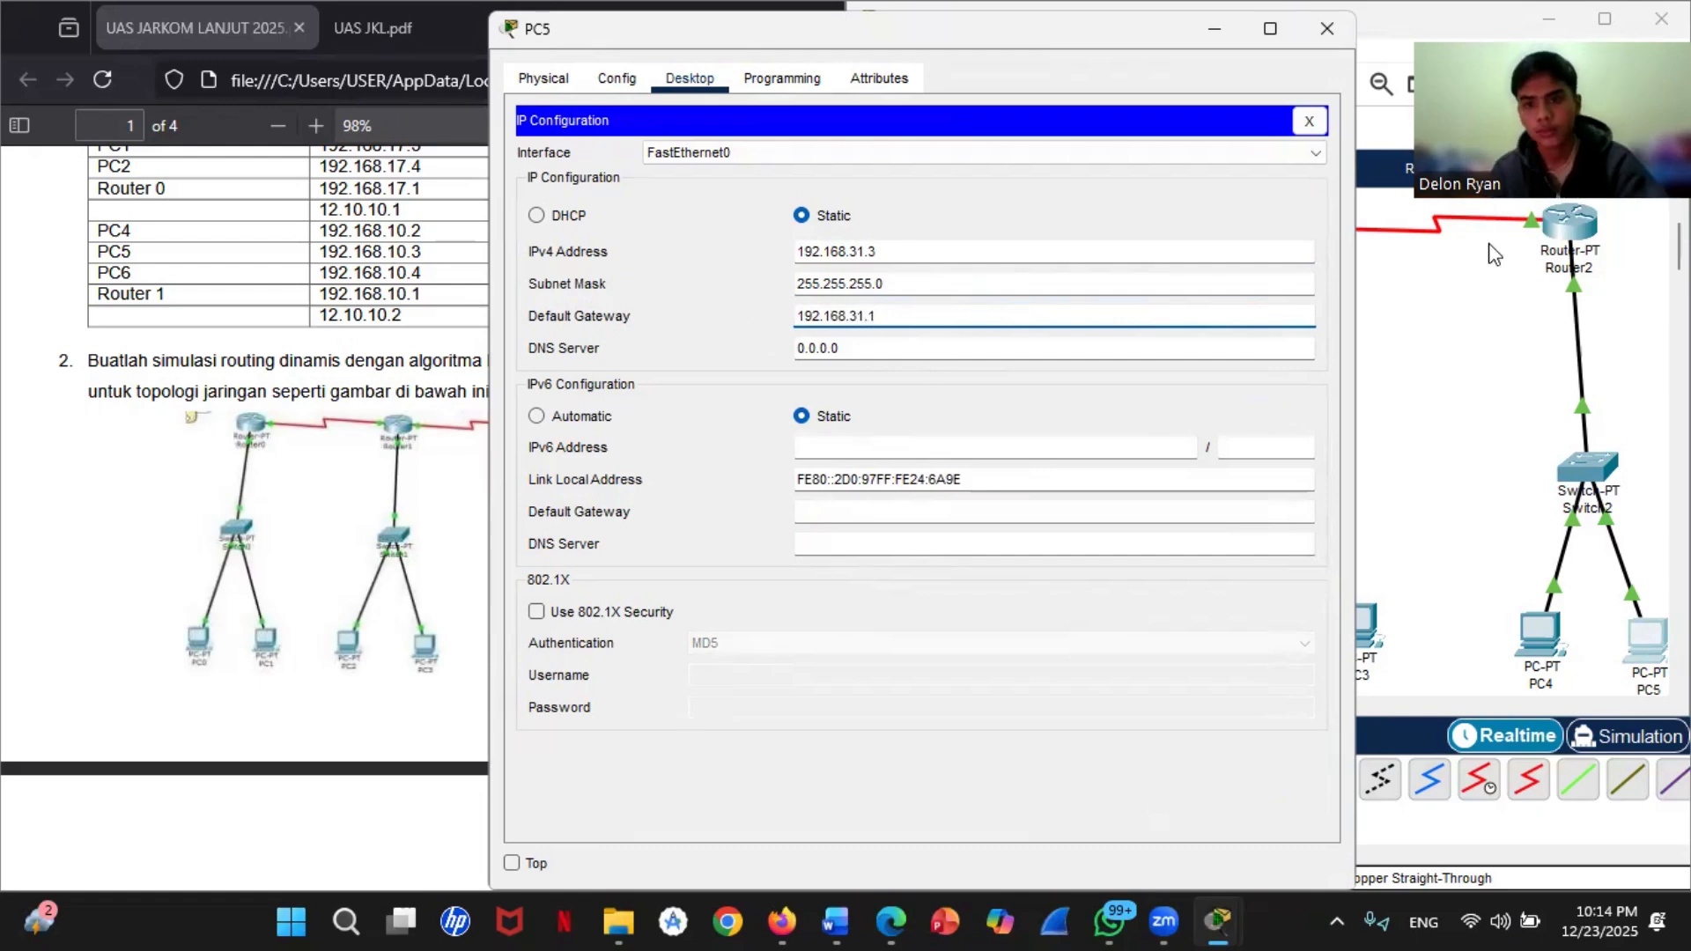
left_click(1327, 28)
left_click(1328, 28)
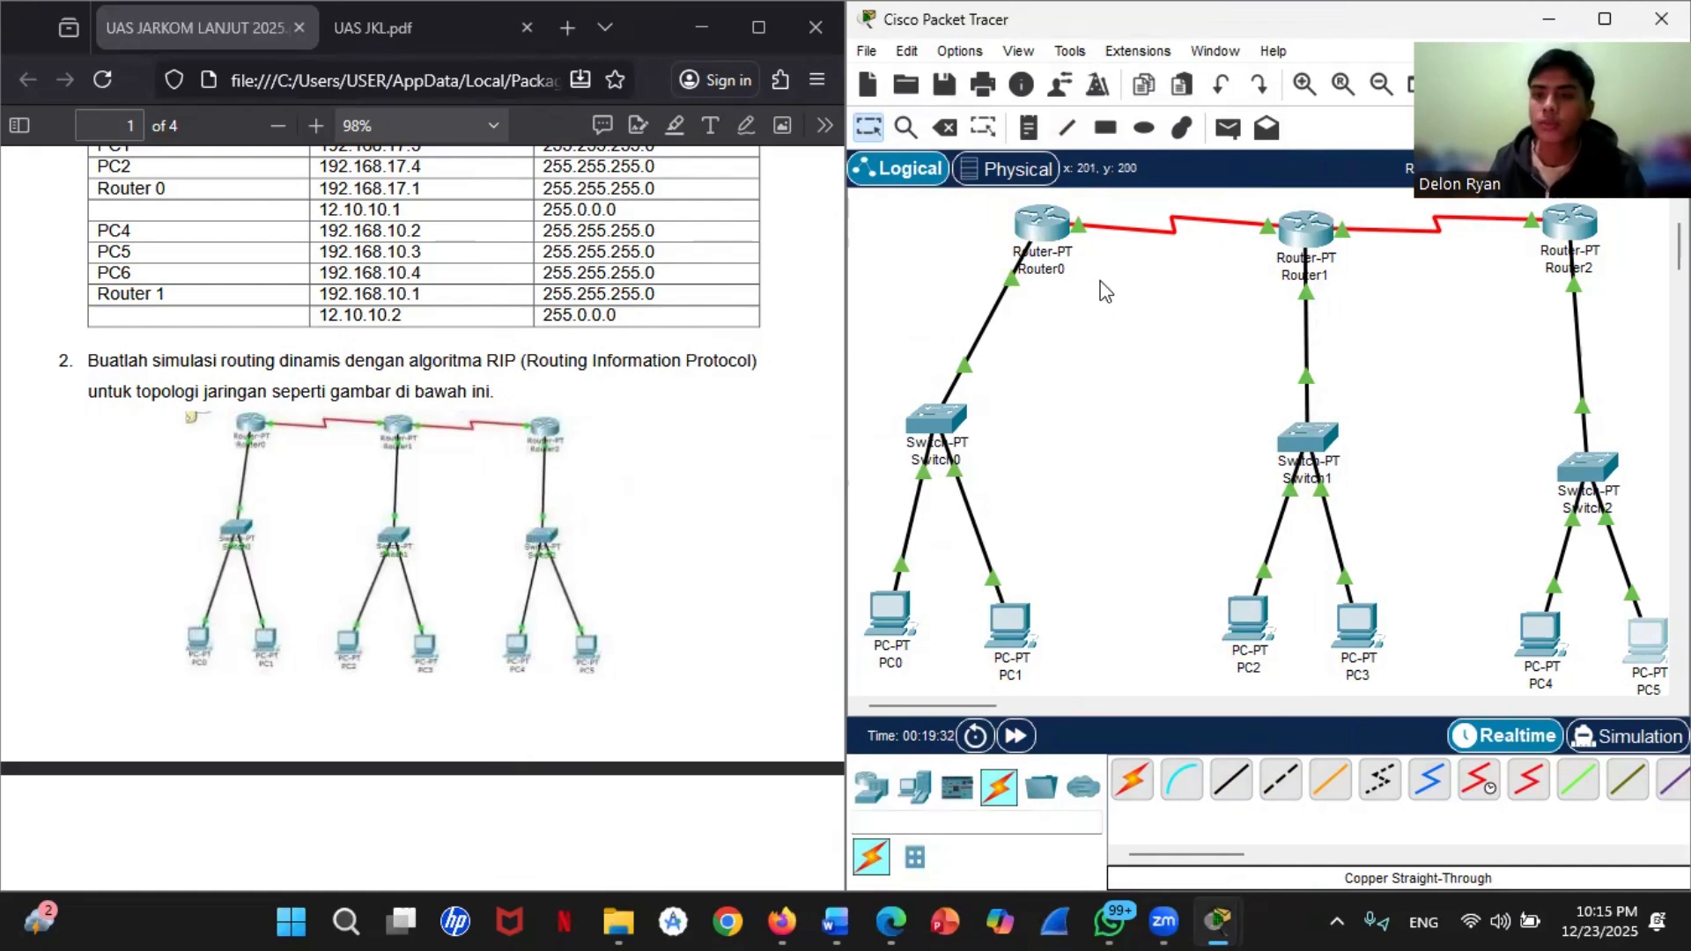
Step: Display Router0's routing table with show ip route in its command line, then put the window away
left_click(1039, 227)
left_click(775, 771)
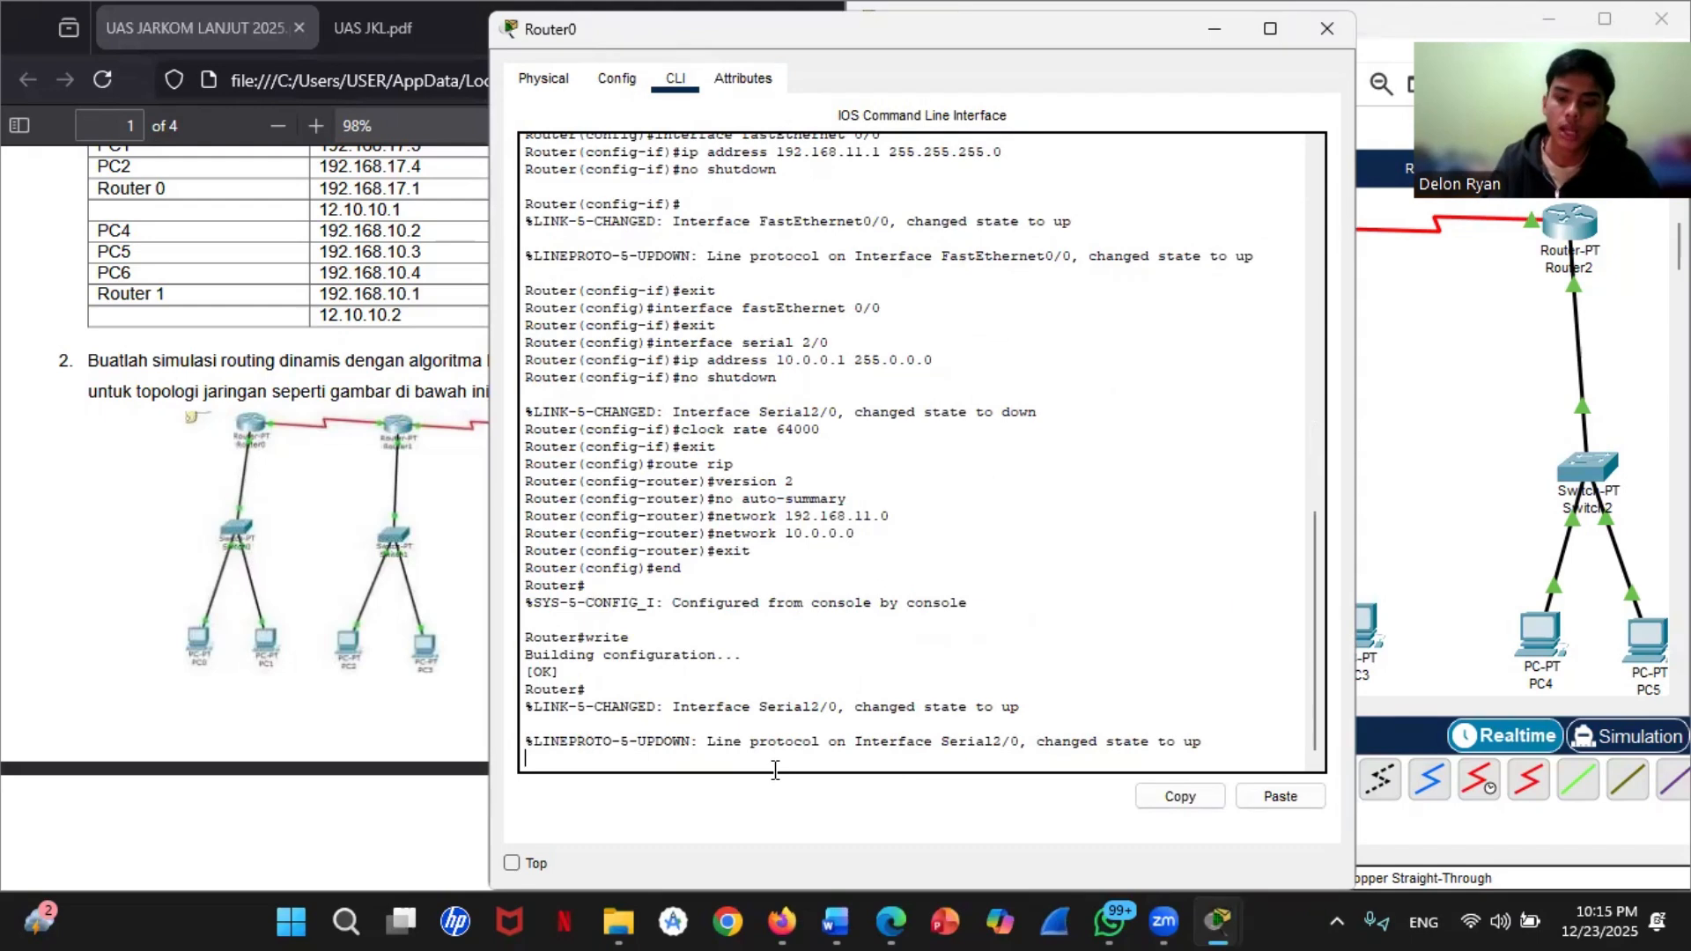
key("Return")
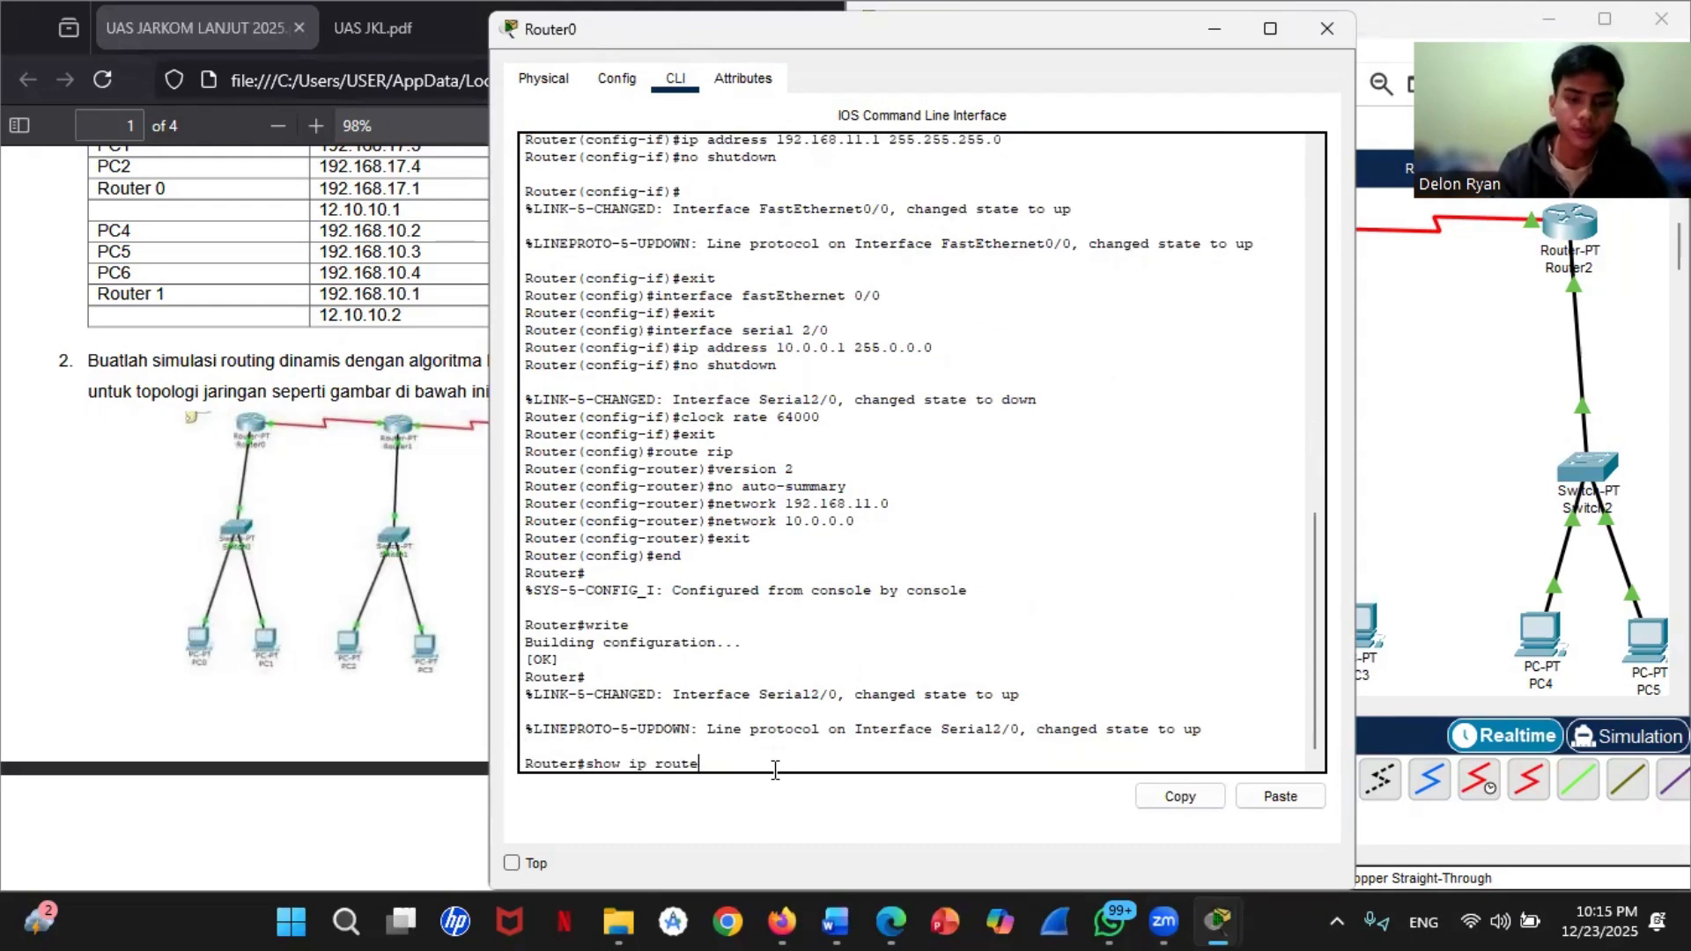
type("show ip route")
key("Return")
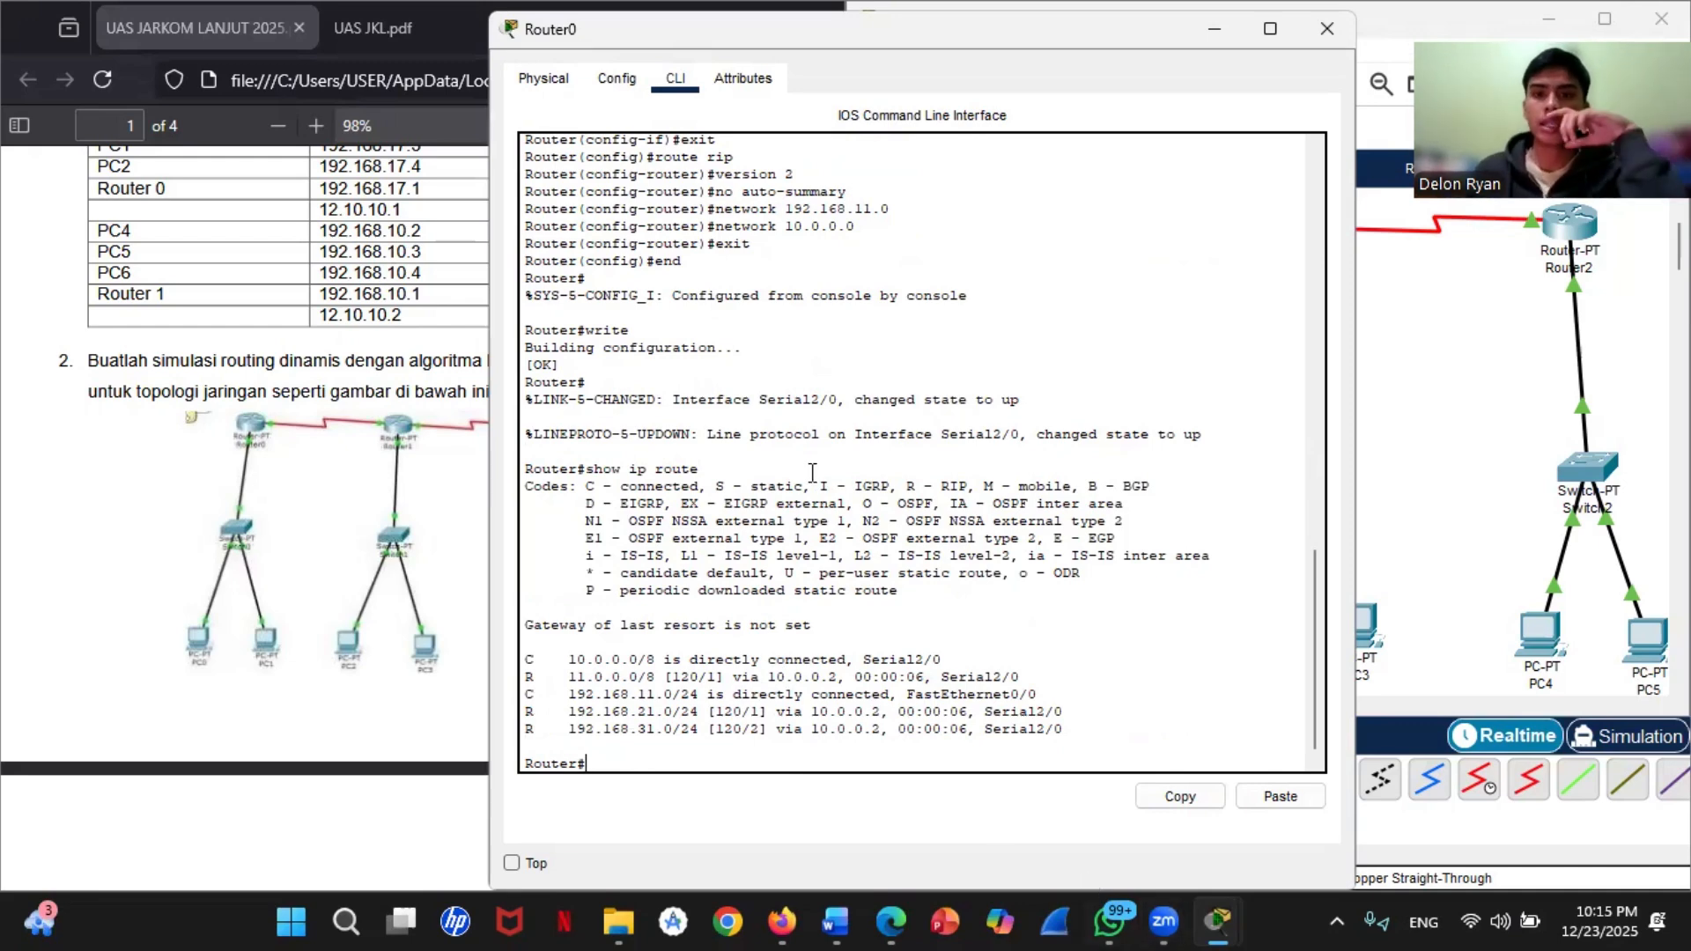
scroll(720, 586, "down", 1)
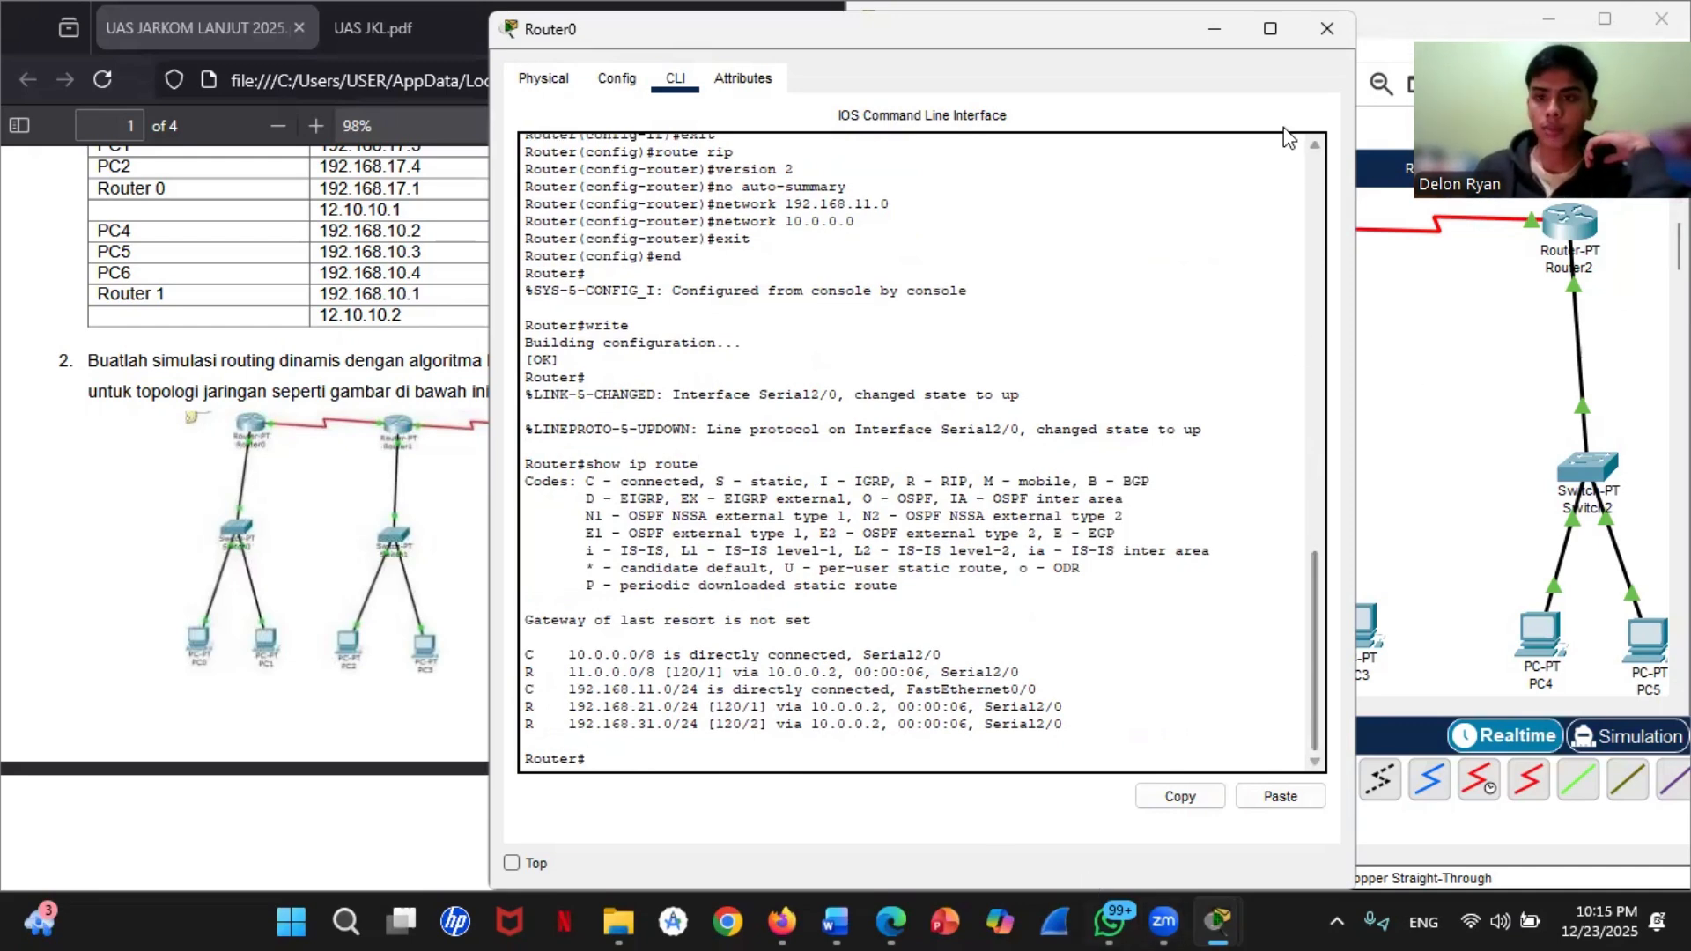
left_click(1213, 33)
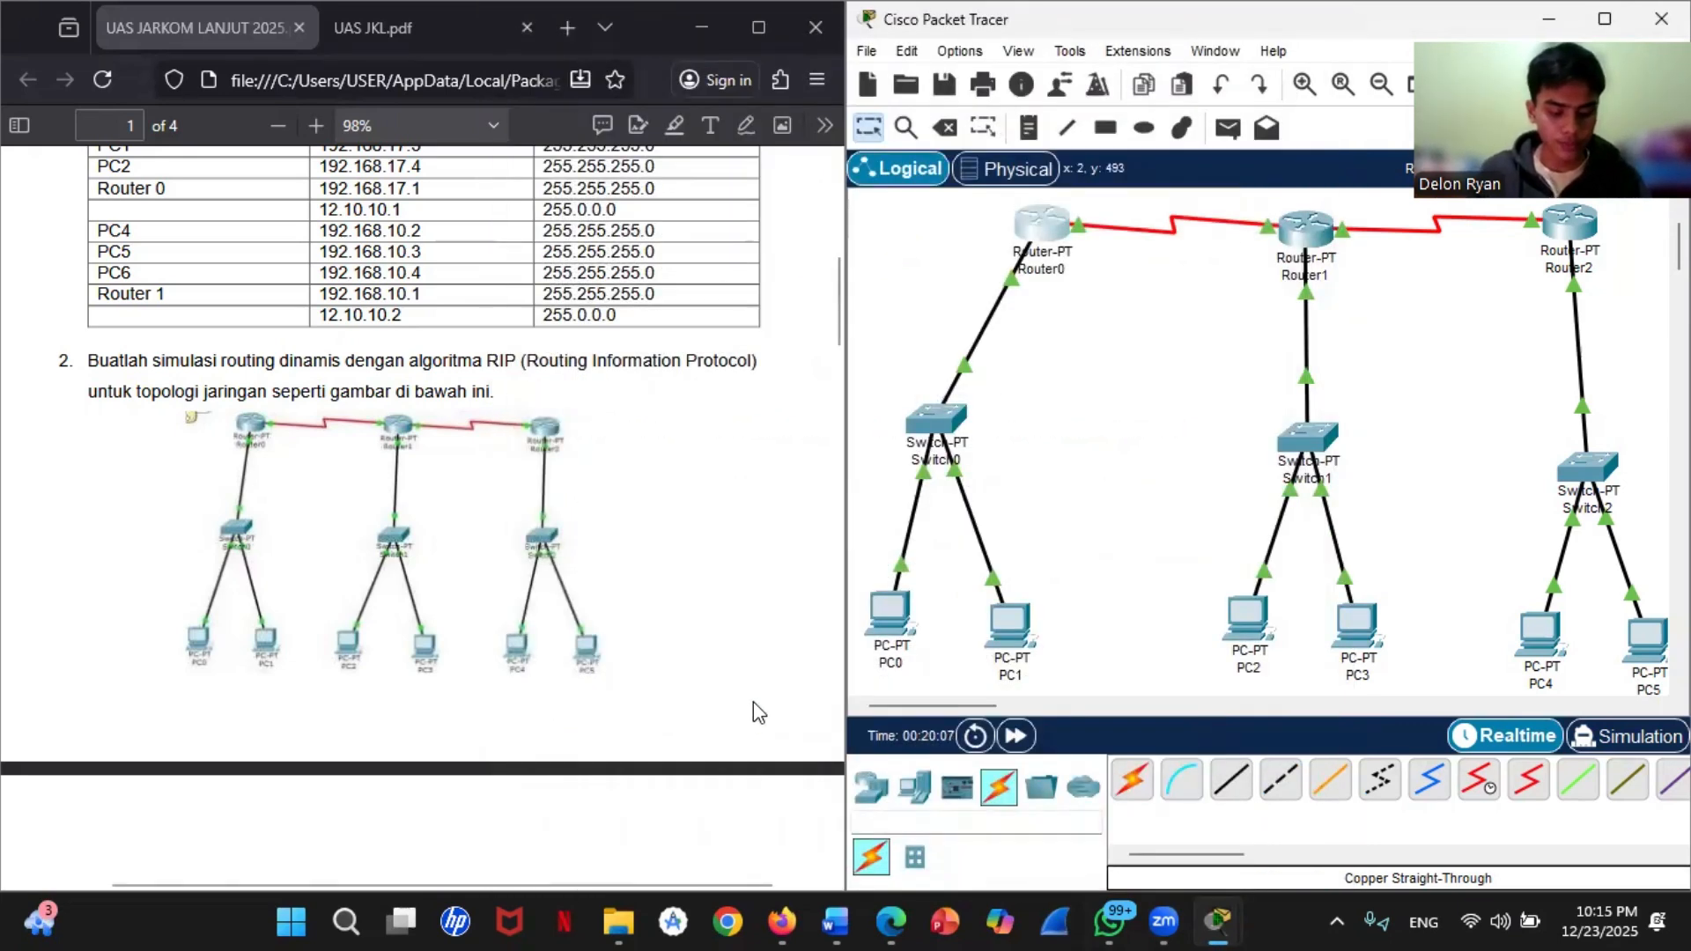
Step: Reopen Router0's command line, highlight the RIP route to 192.168.21.0/24 for review, and close the window
left_click(1045, 227)
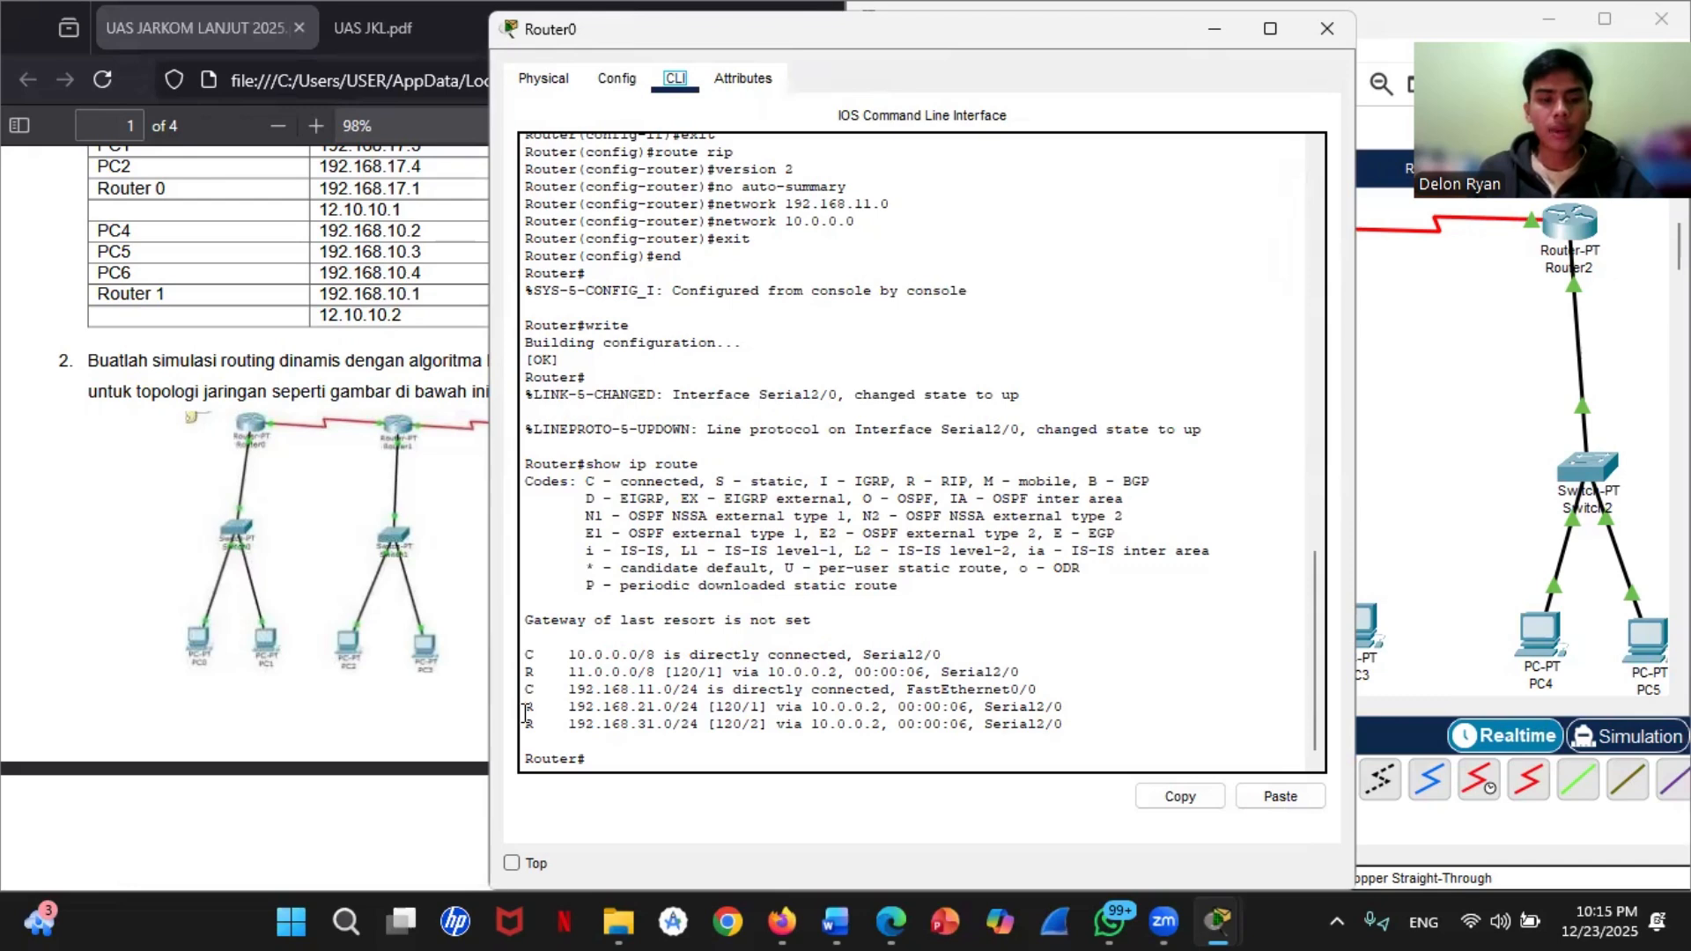
left_click_drag(524, 713, 537, 726)
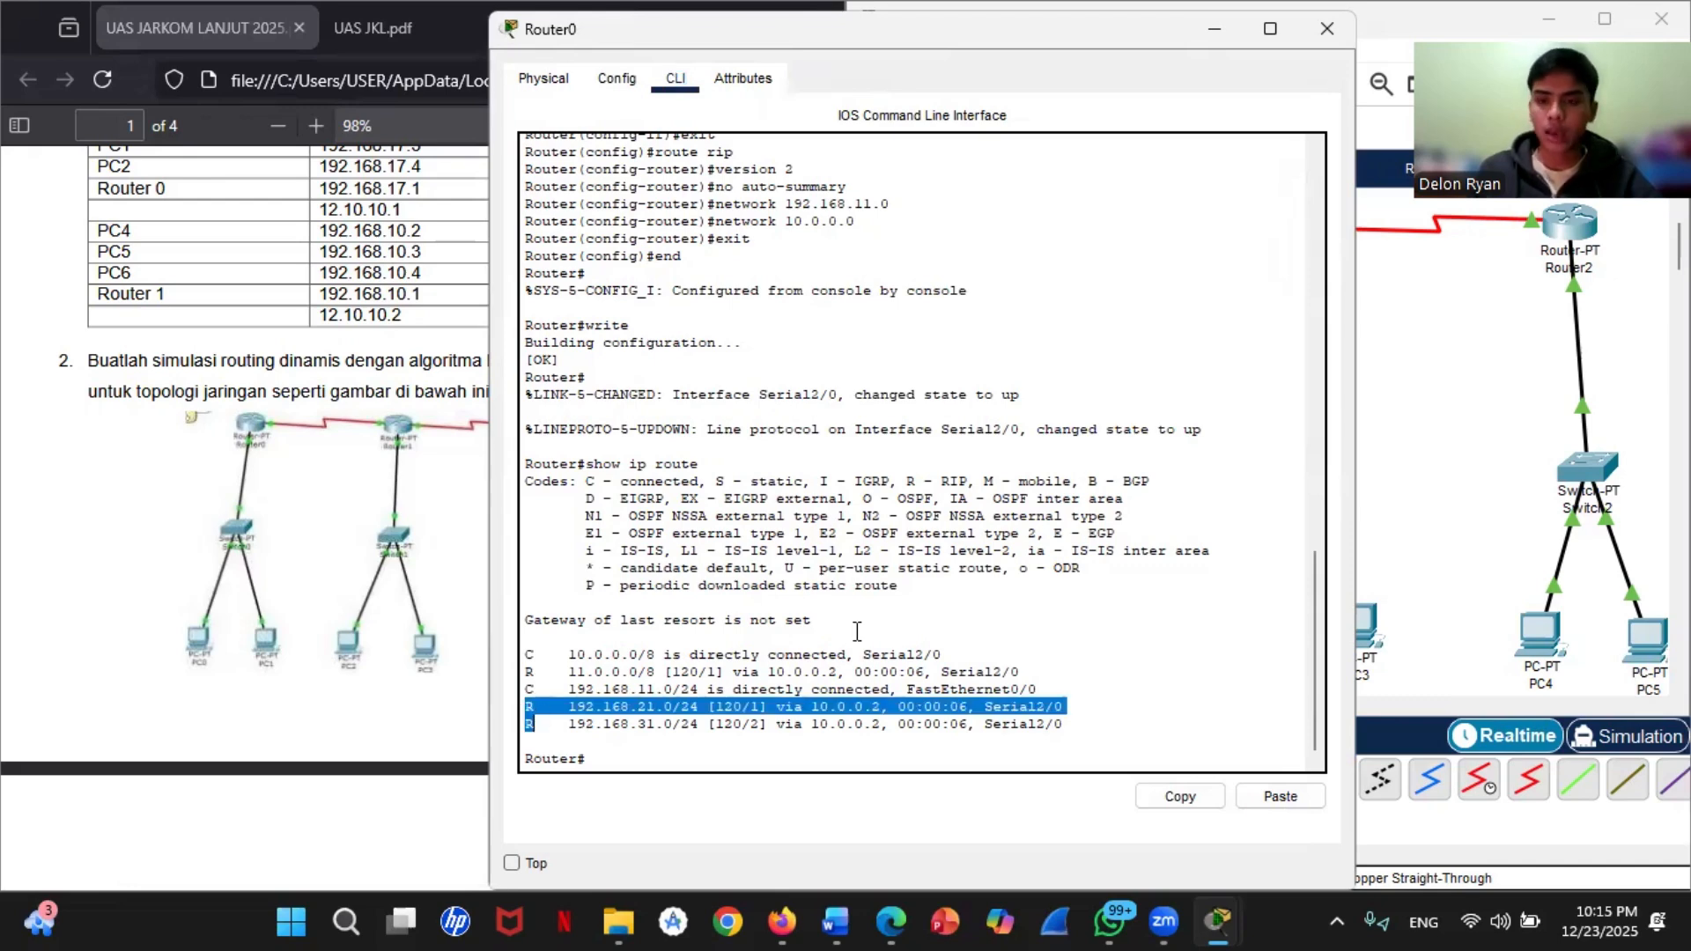
left_click(1298, 34)
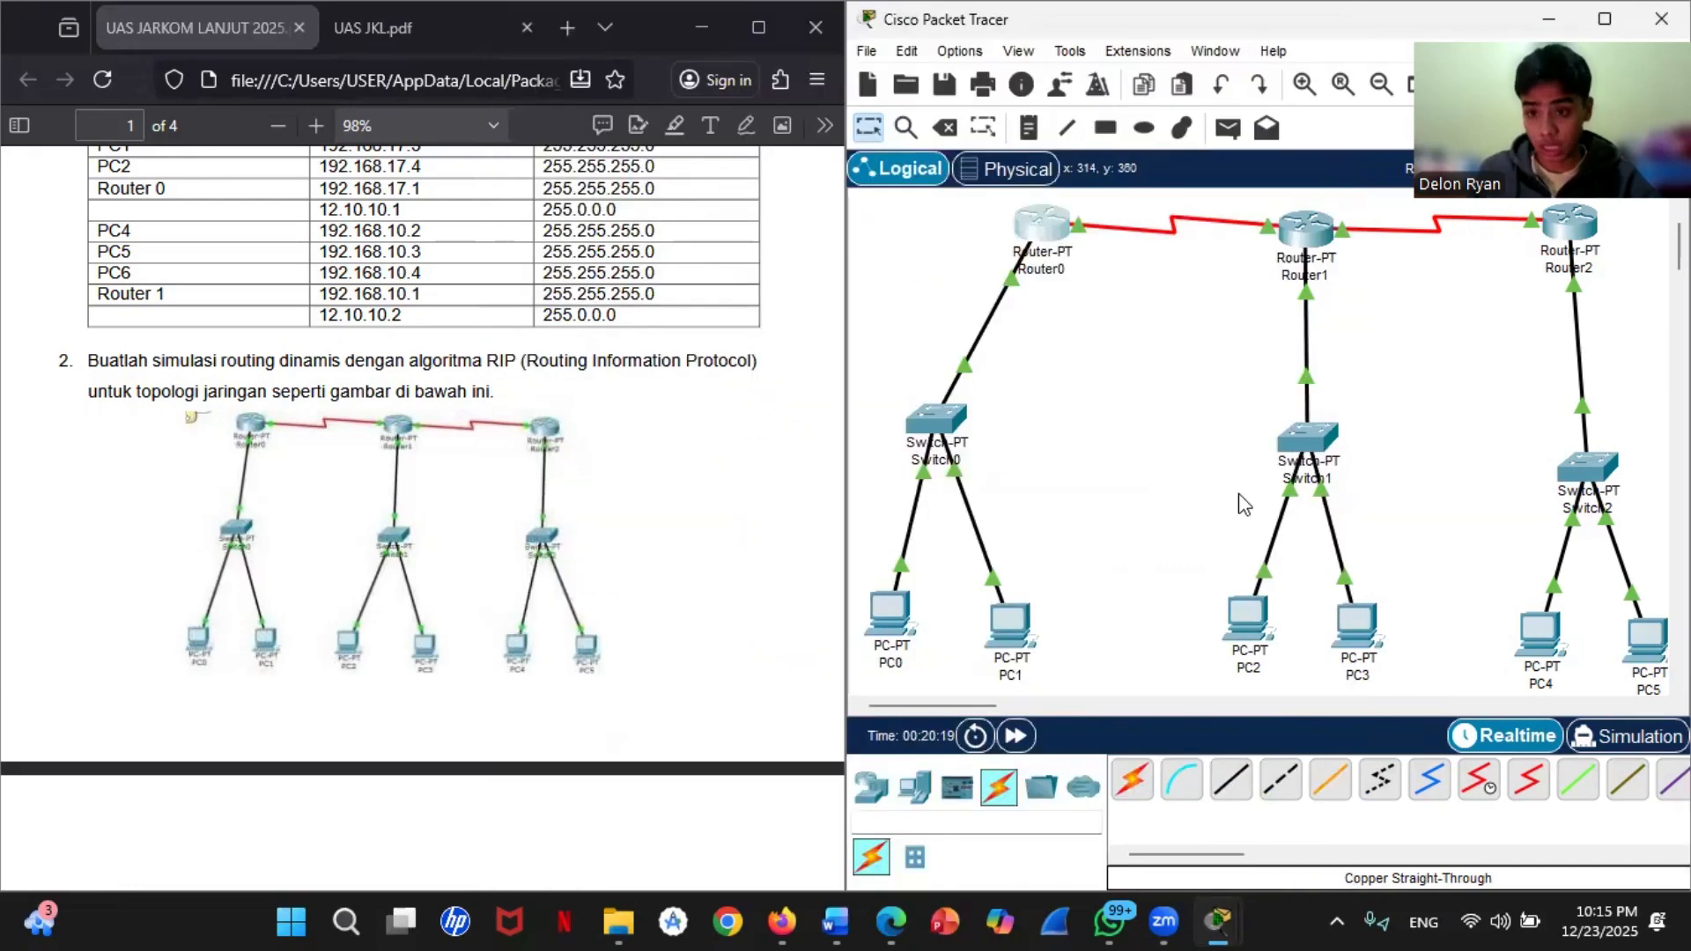
Step: Check PC0's IP configuration, close it and open the Command Prompt on PC0
left_click(883, 627)
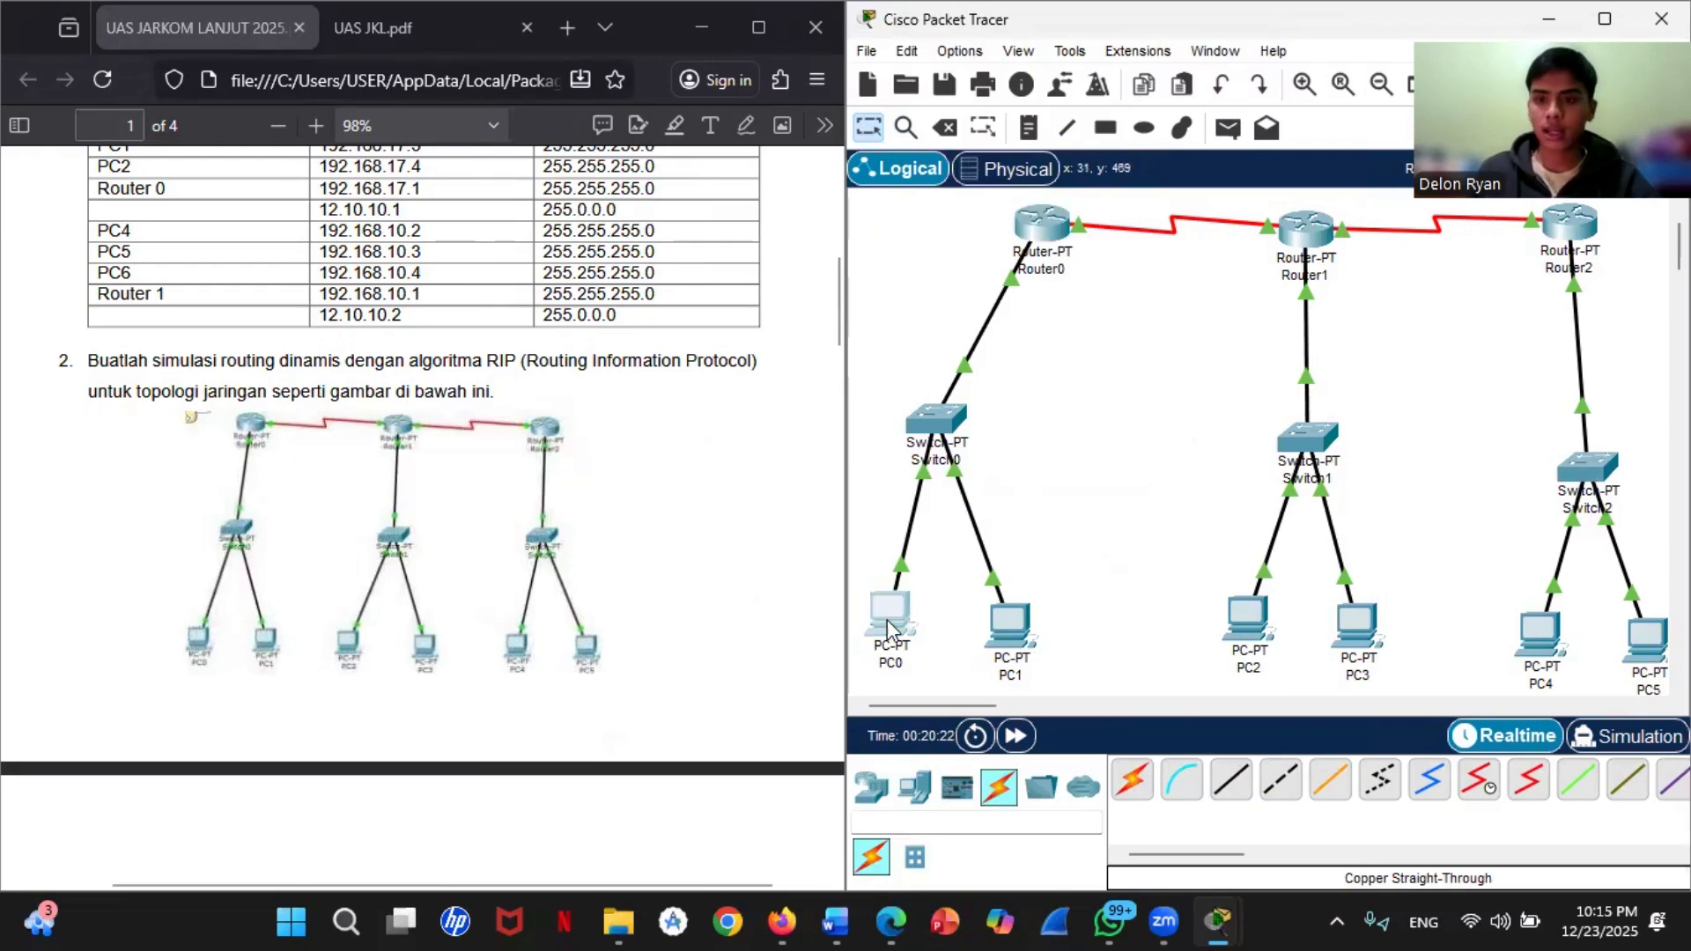
left_click(611, 164)
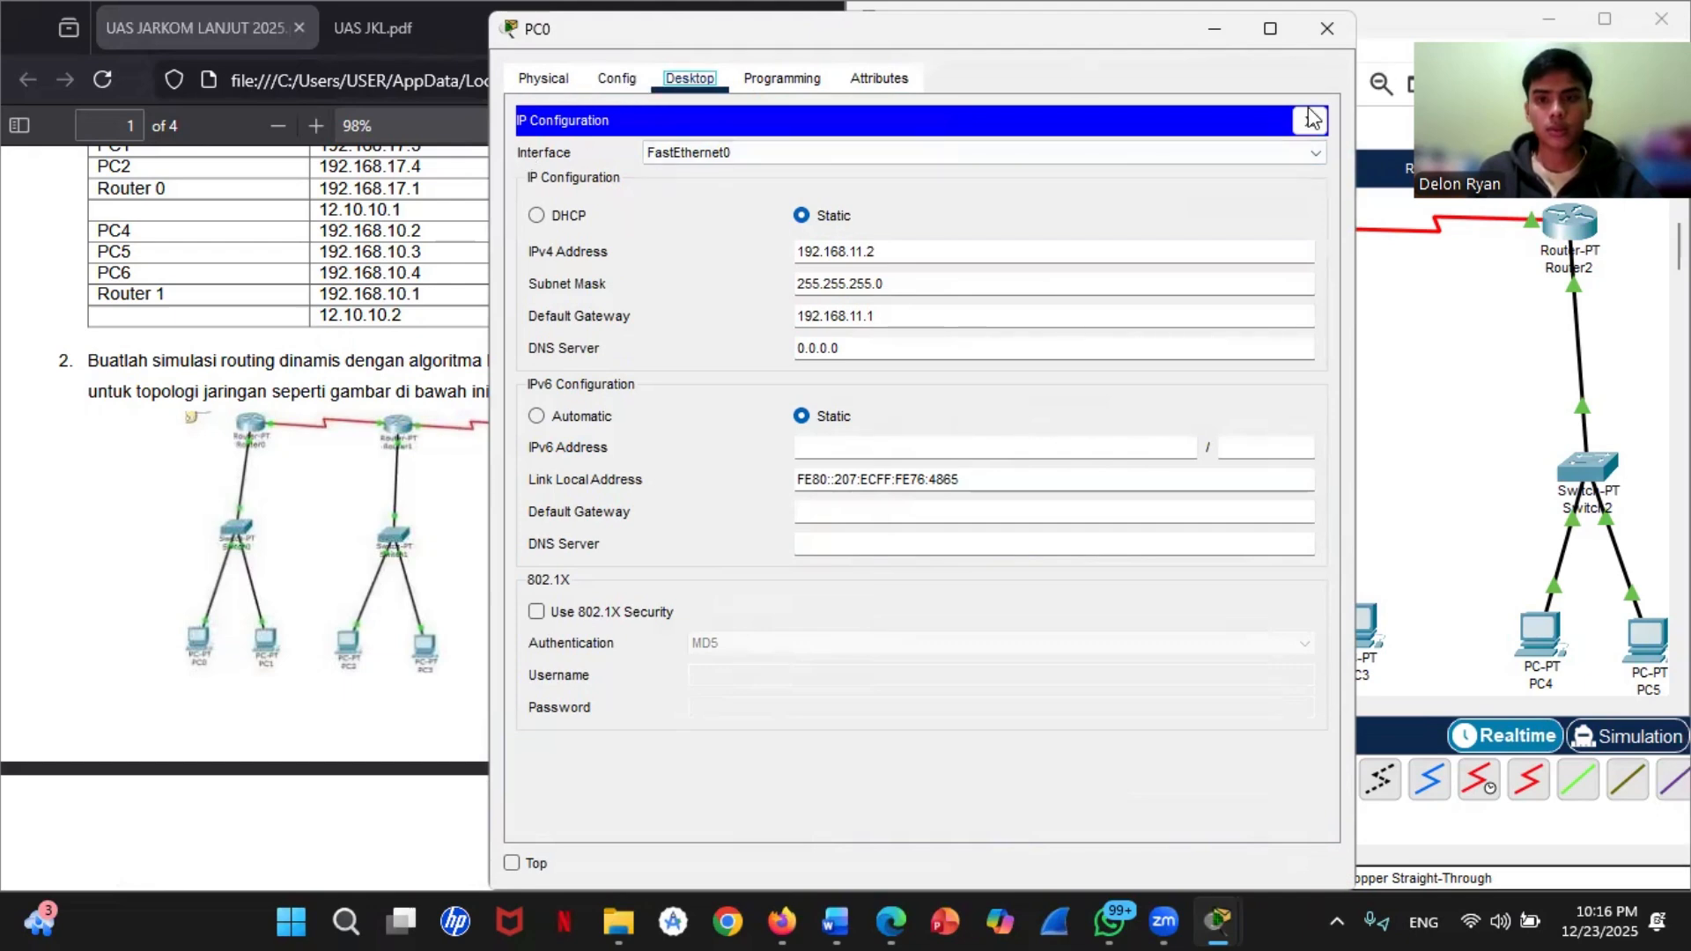
left_click(1312, 118)
left_click(1052, 168)
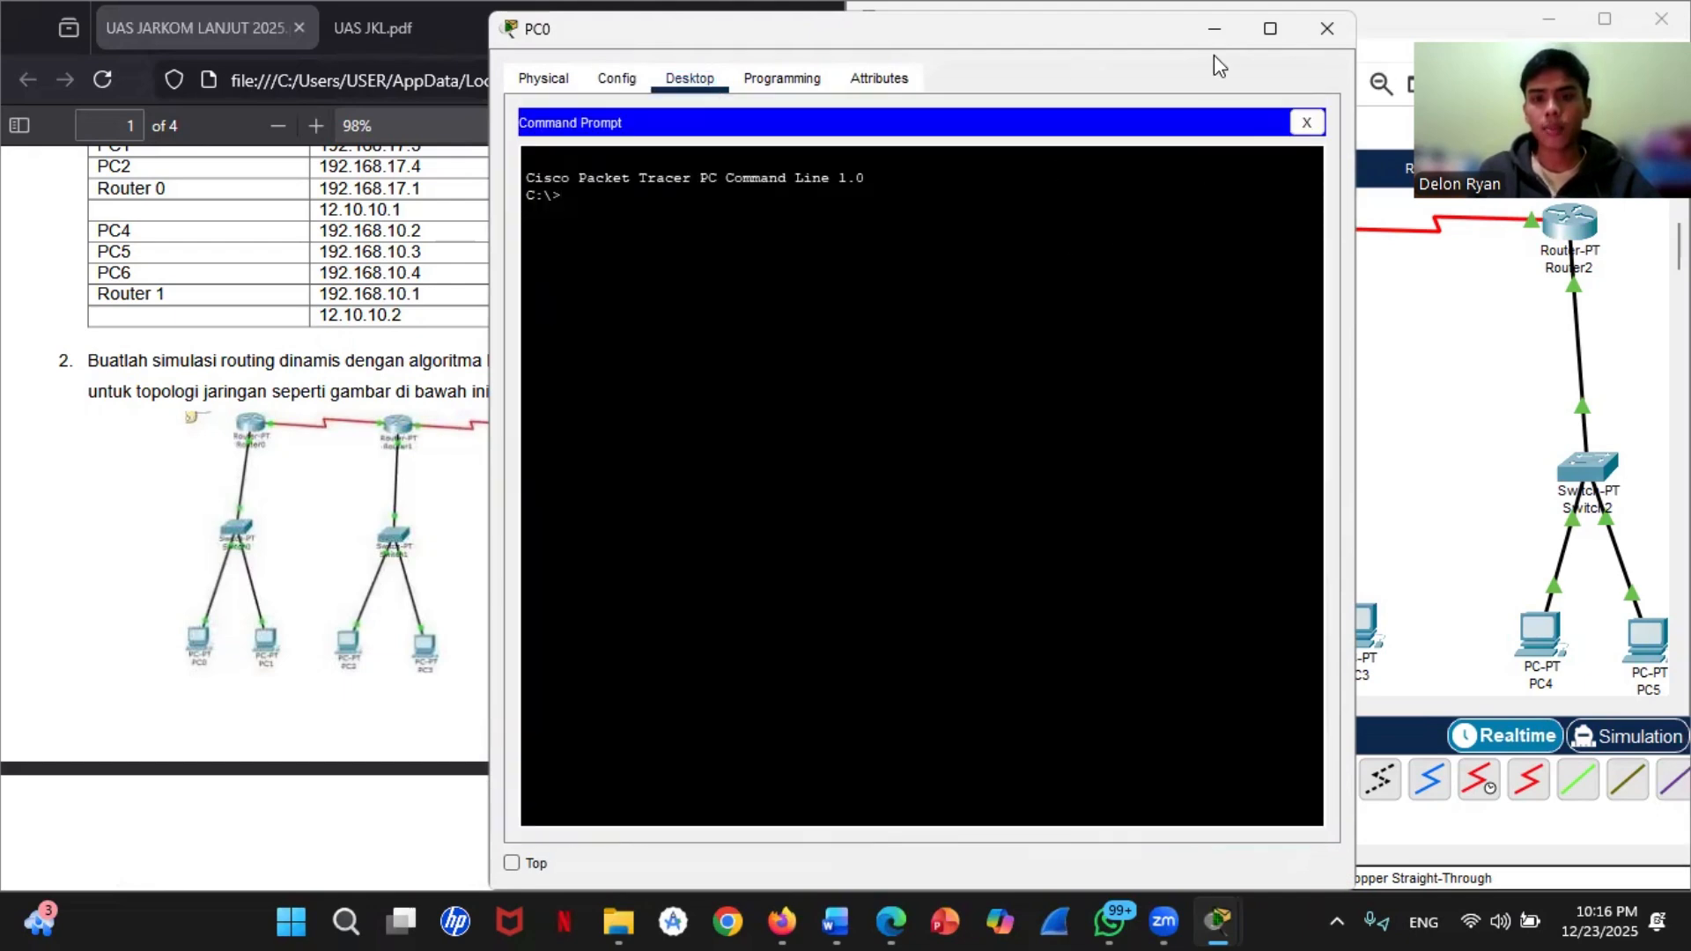
Step: Move PC0's window clear of the topology and look up PC2's IP address in its device details
left_click_drag(1175, 37, 748, 116)
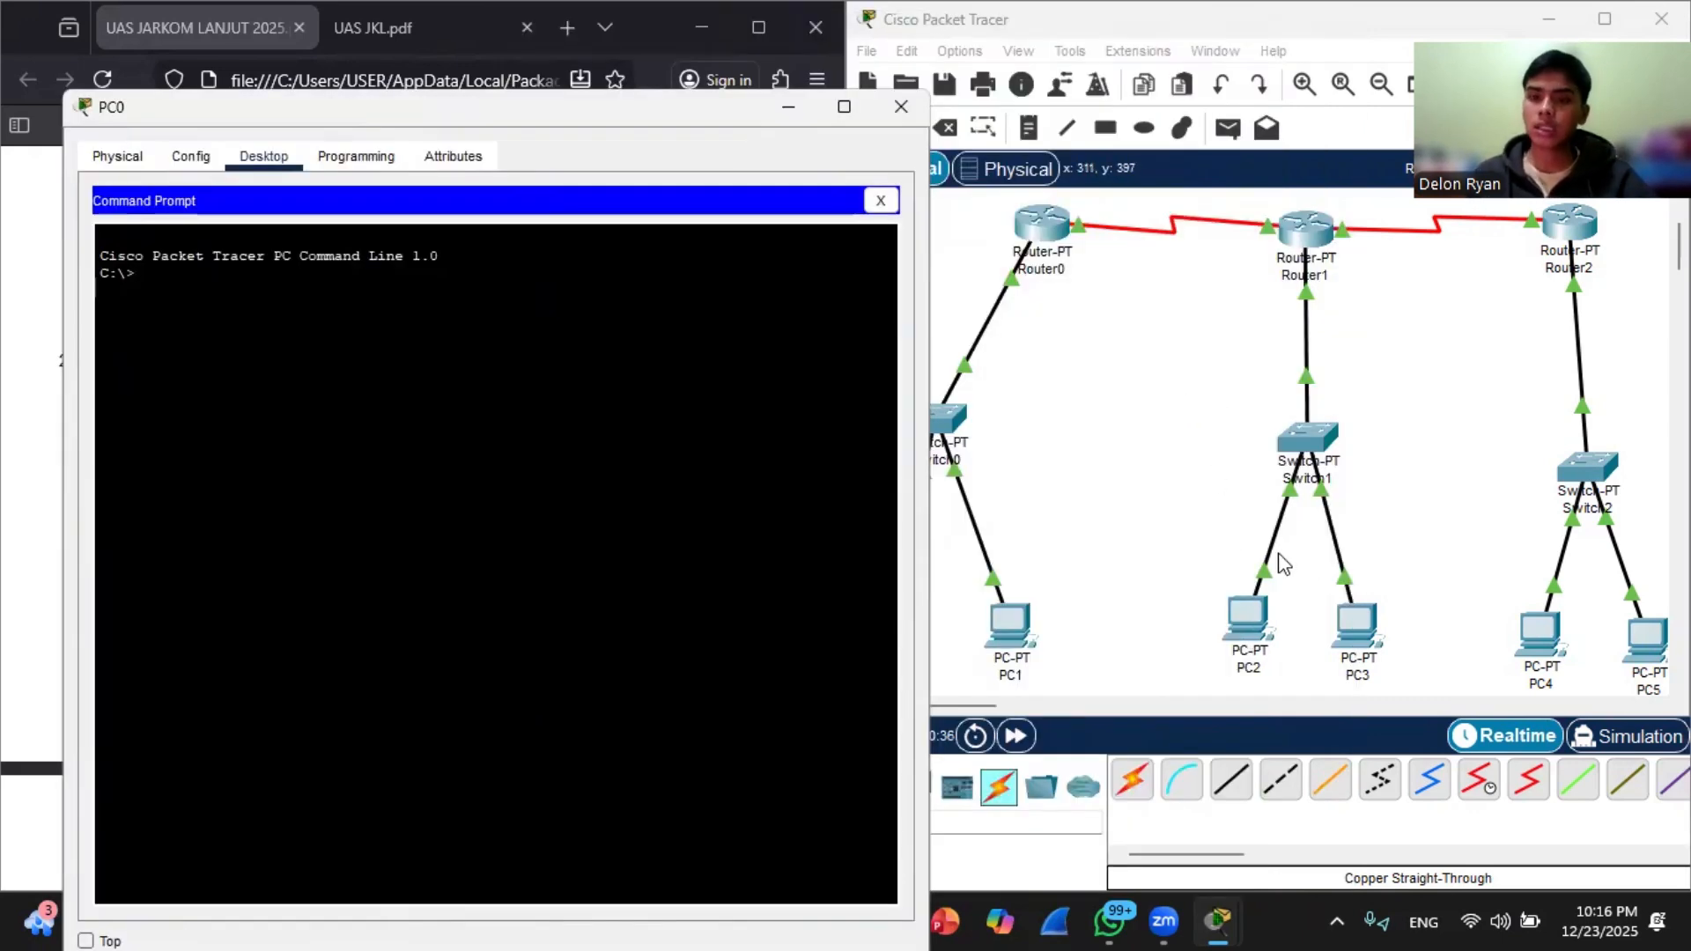
left_click(1207, 566)
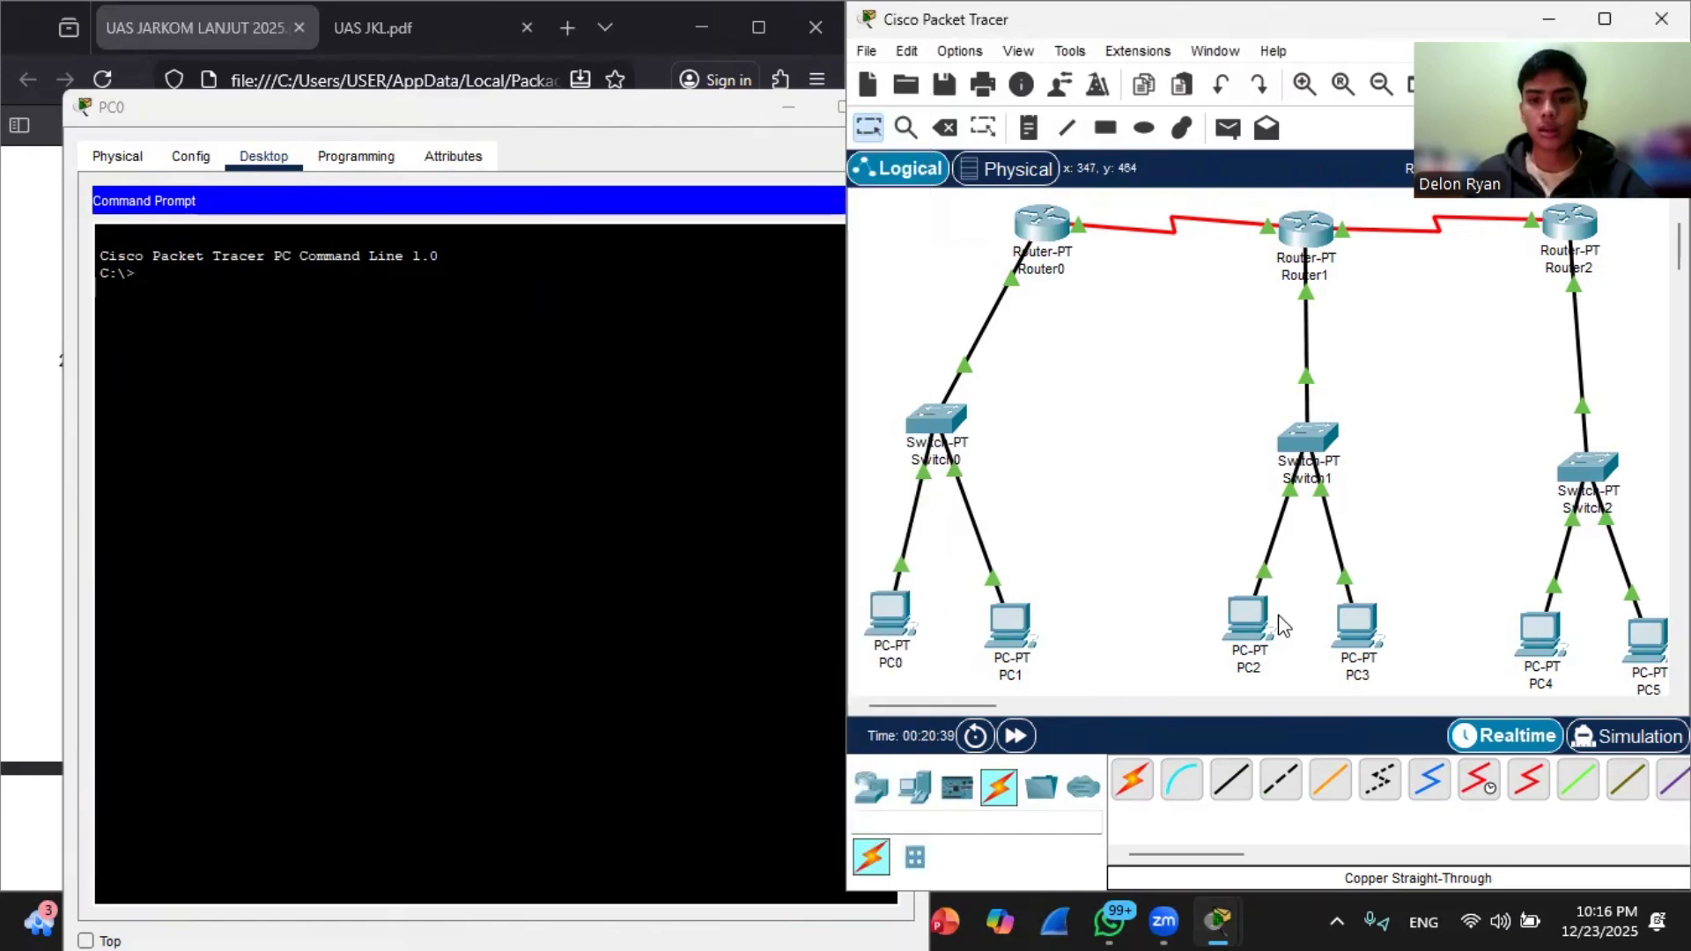
mouse_move(1246, 627)
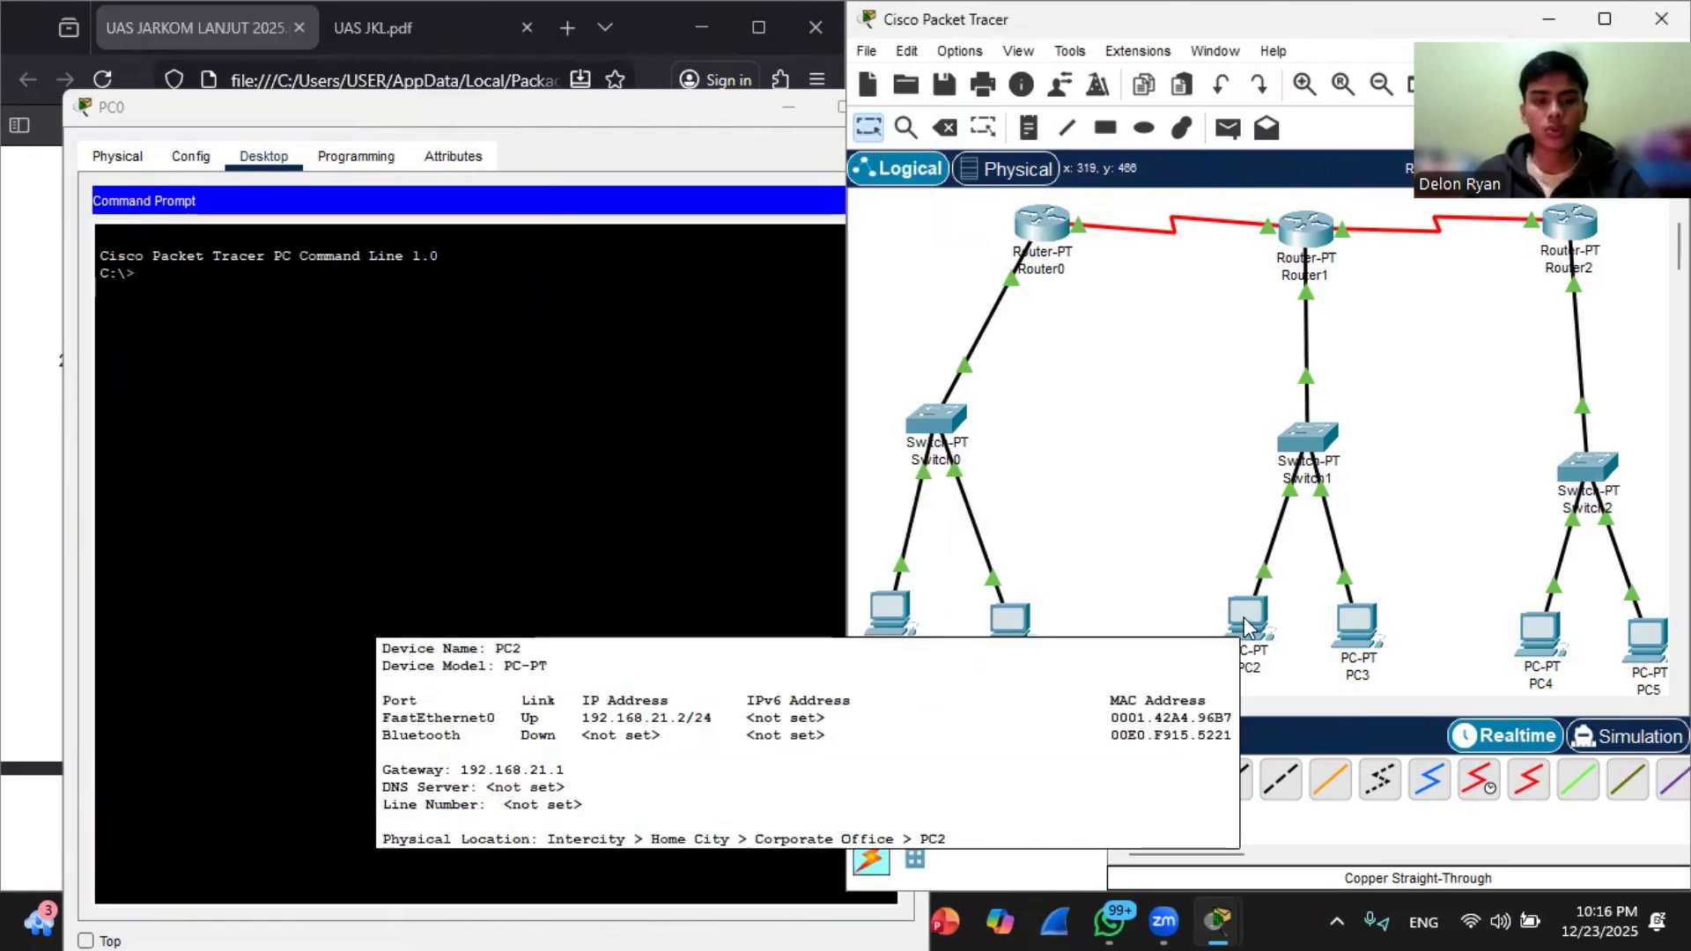
Step: Test connectivity from PC0's Command Prompt to PC2 by pinging 192.168.21.2
left_click(374, 336)
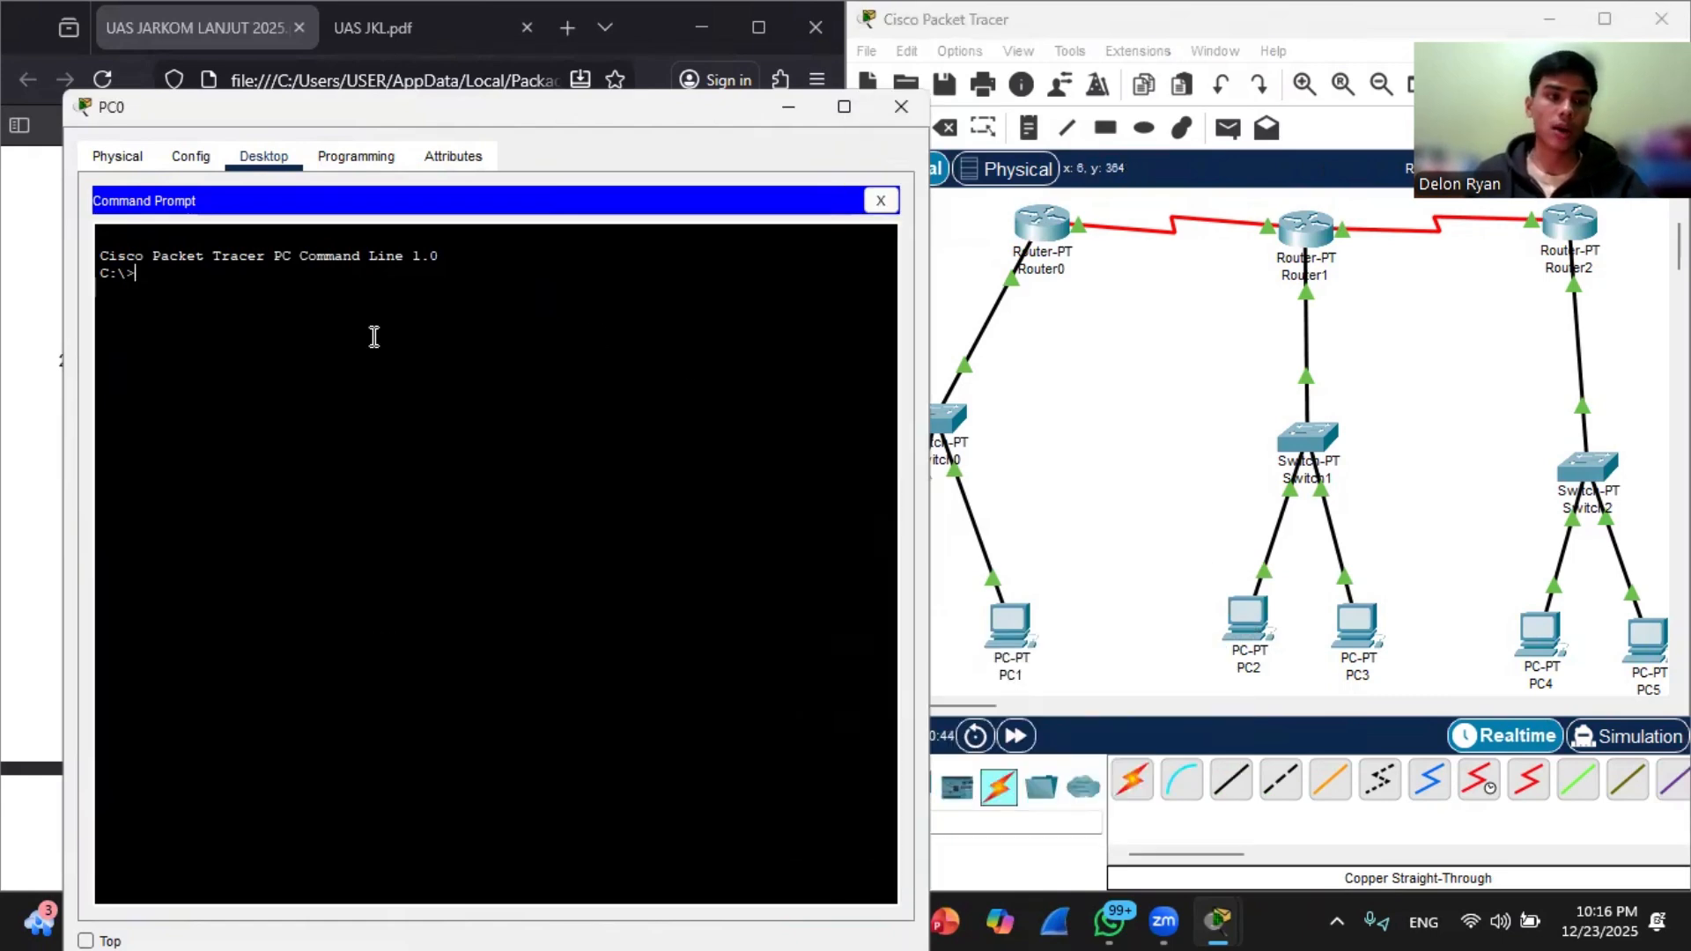
type("ping 192")
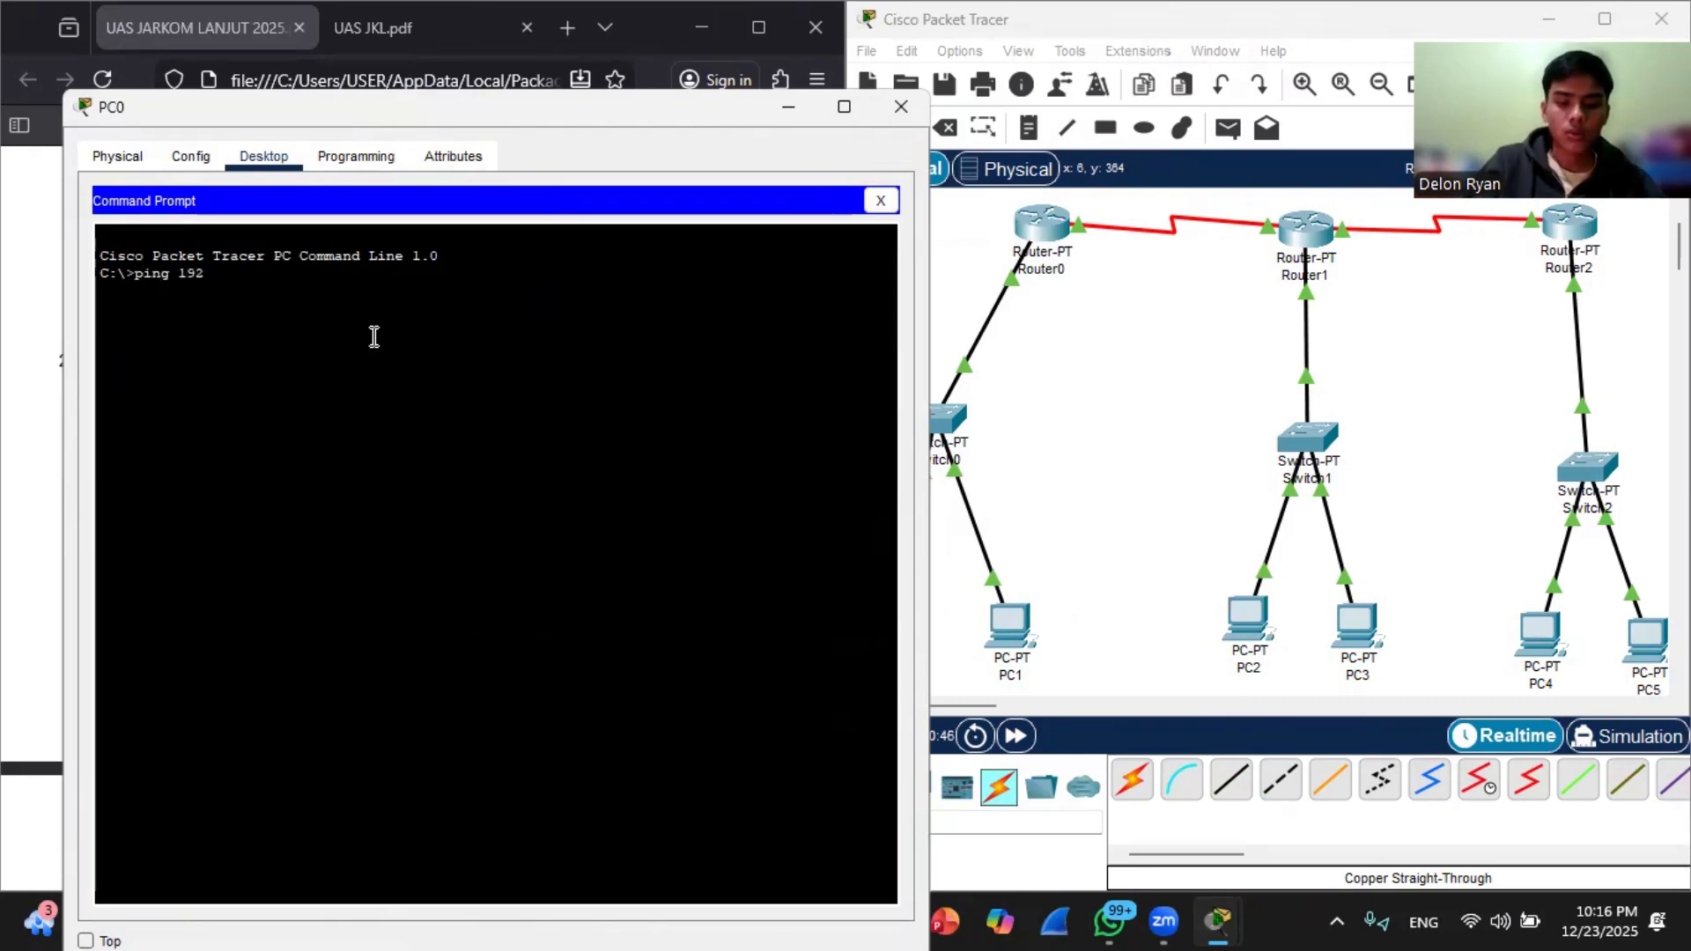
type(".168.21.2")
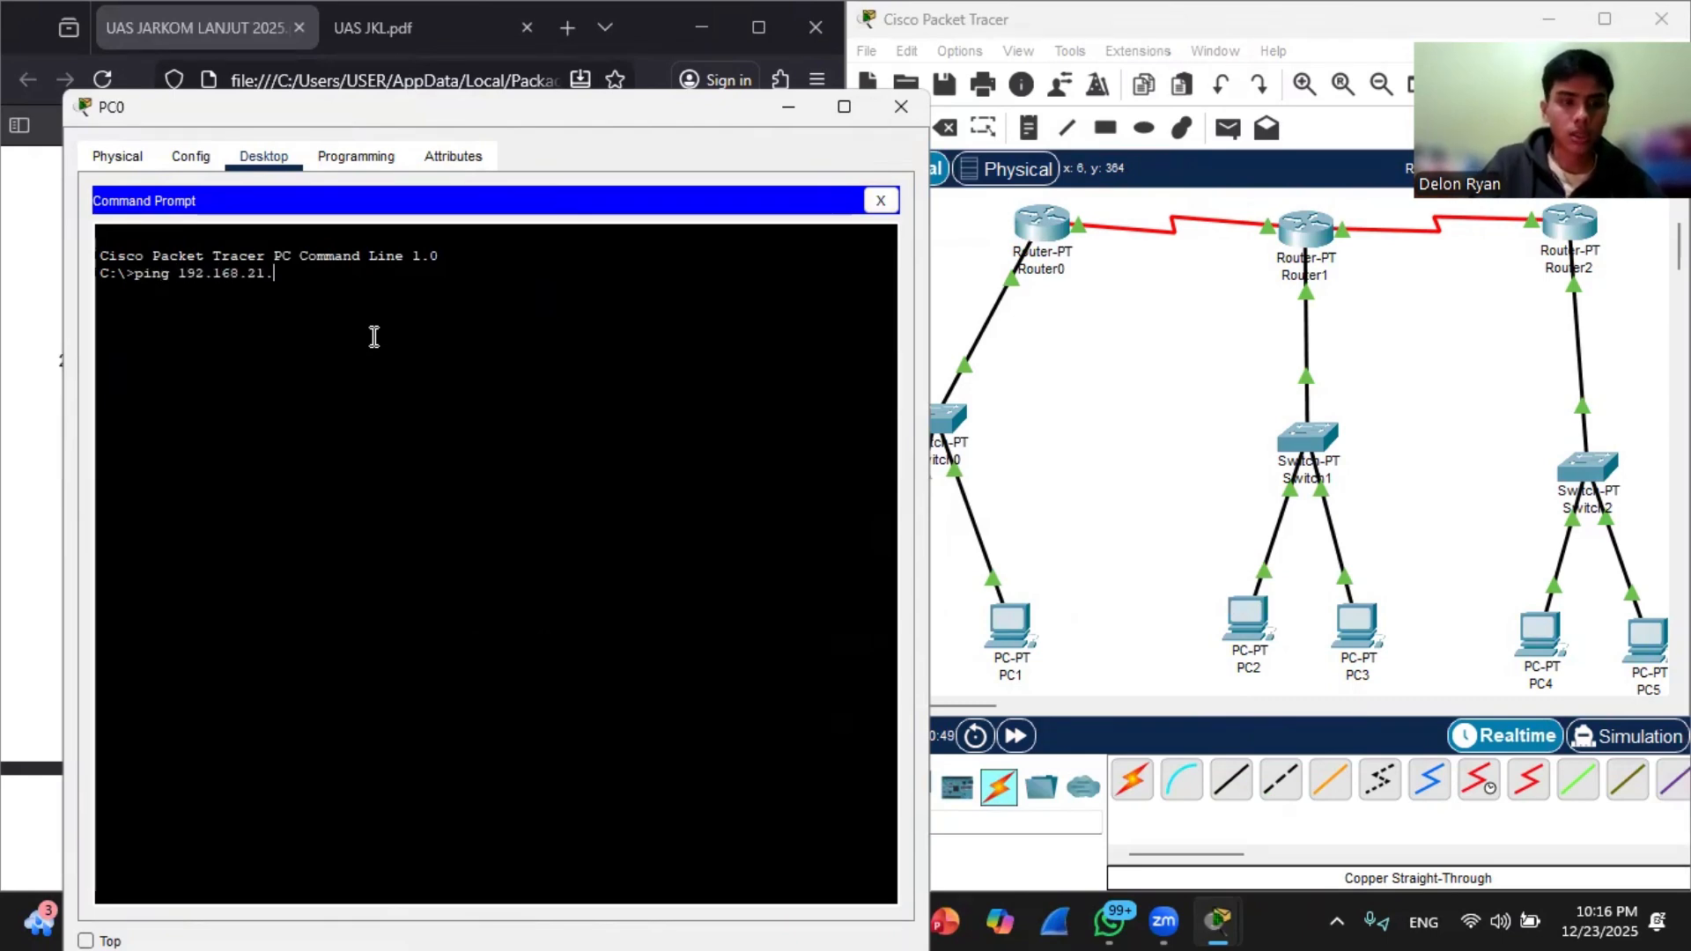
key("Return")
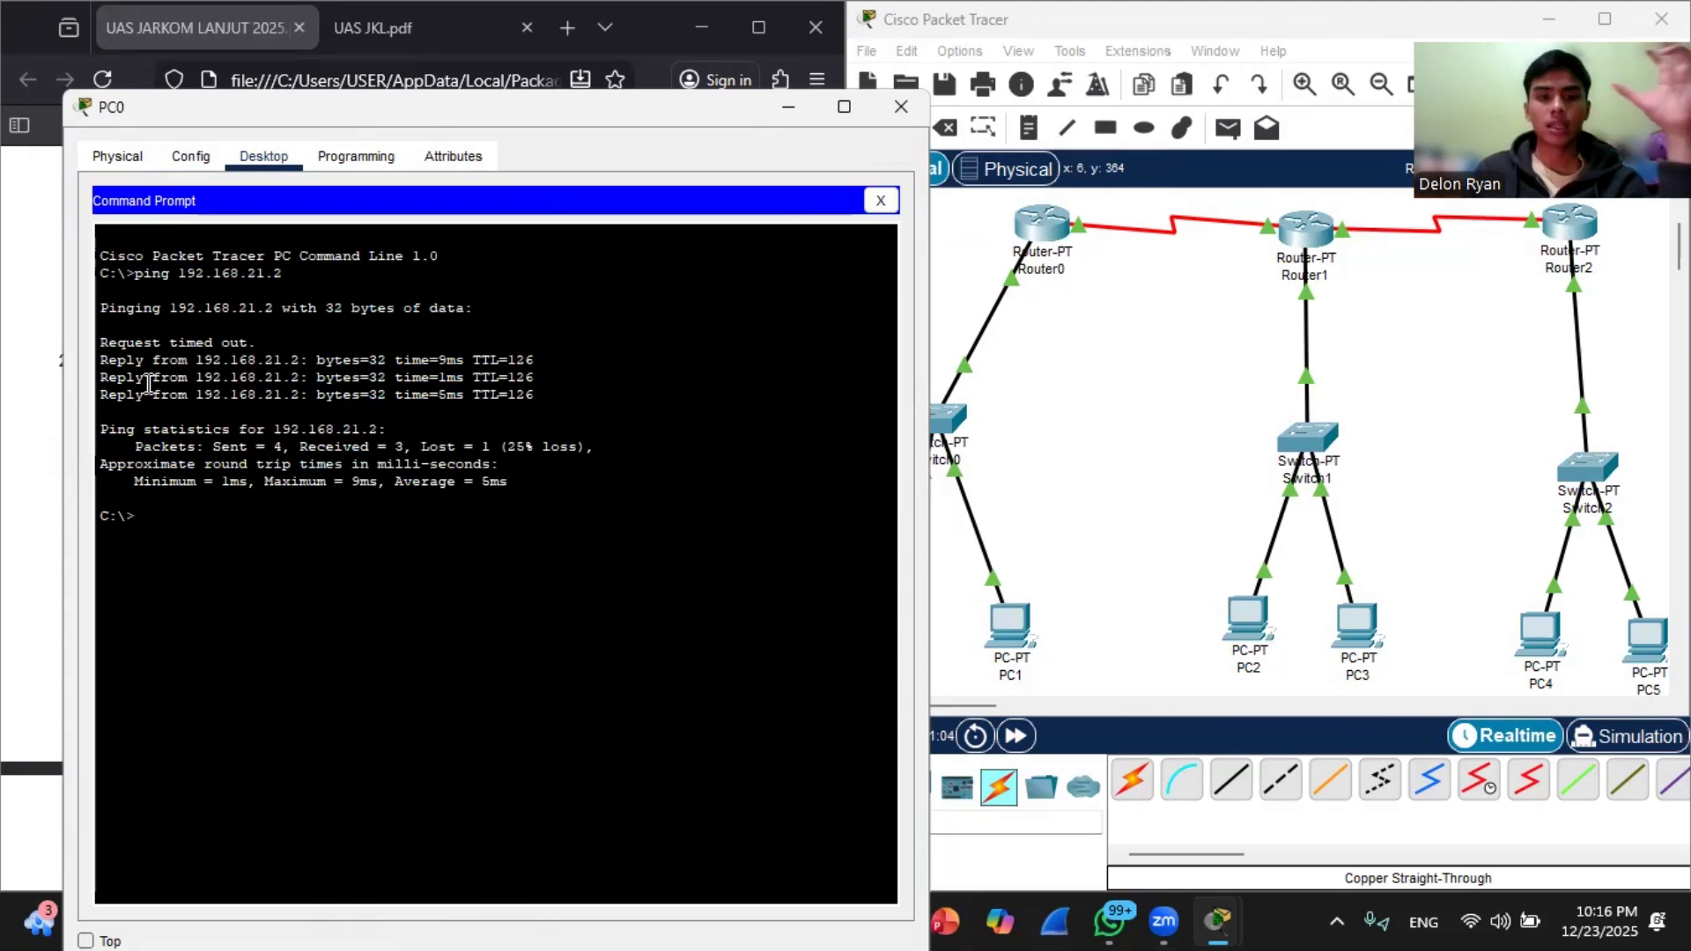
Step: Look up PC4's IP address in its device details and ping 192.168.31.2 from PC0's Command Prompt
left_click(986, 635)
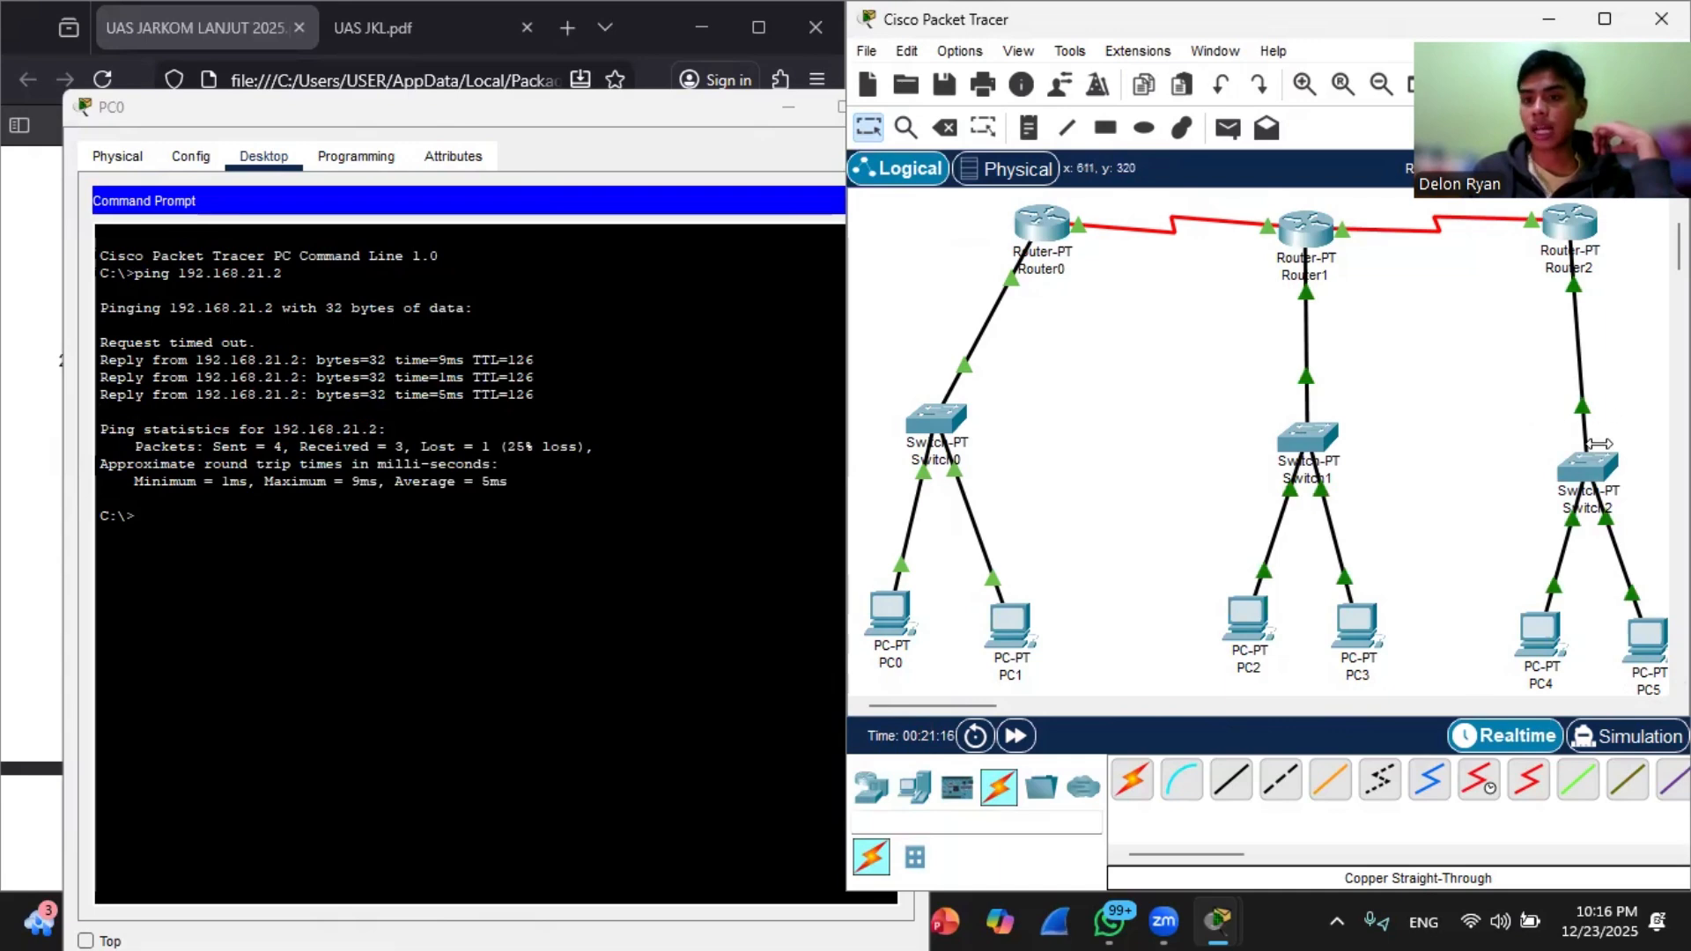
mouse_move(1543, 629)
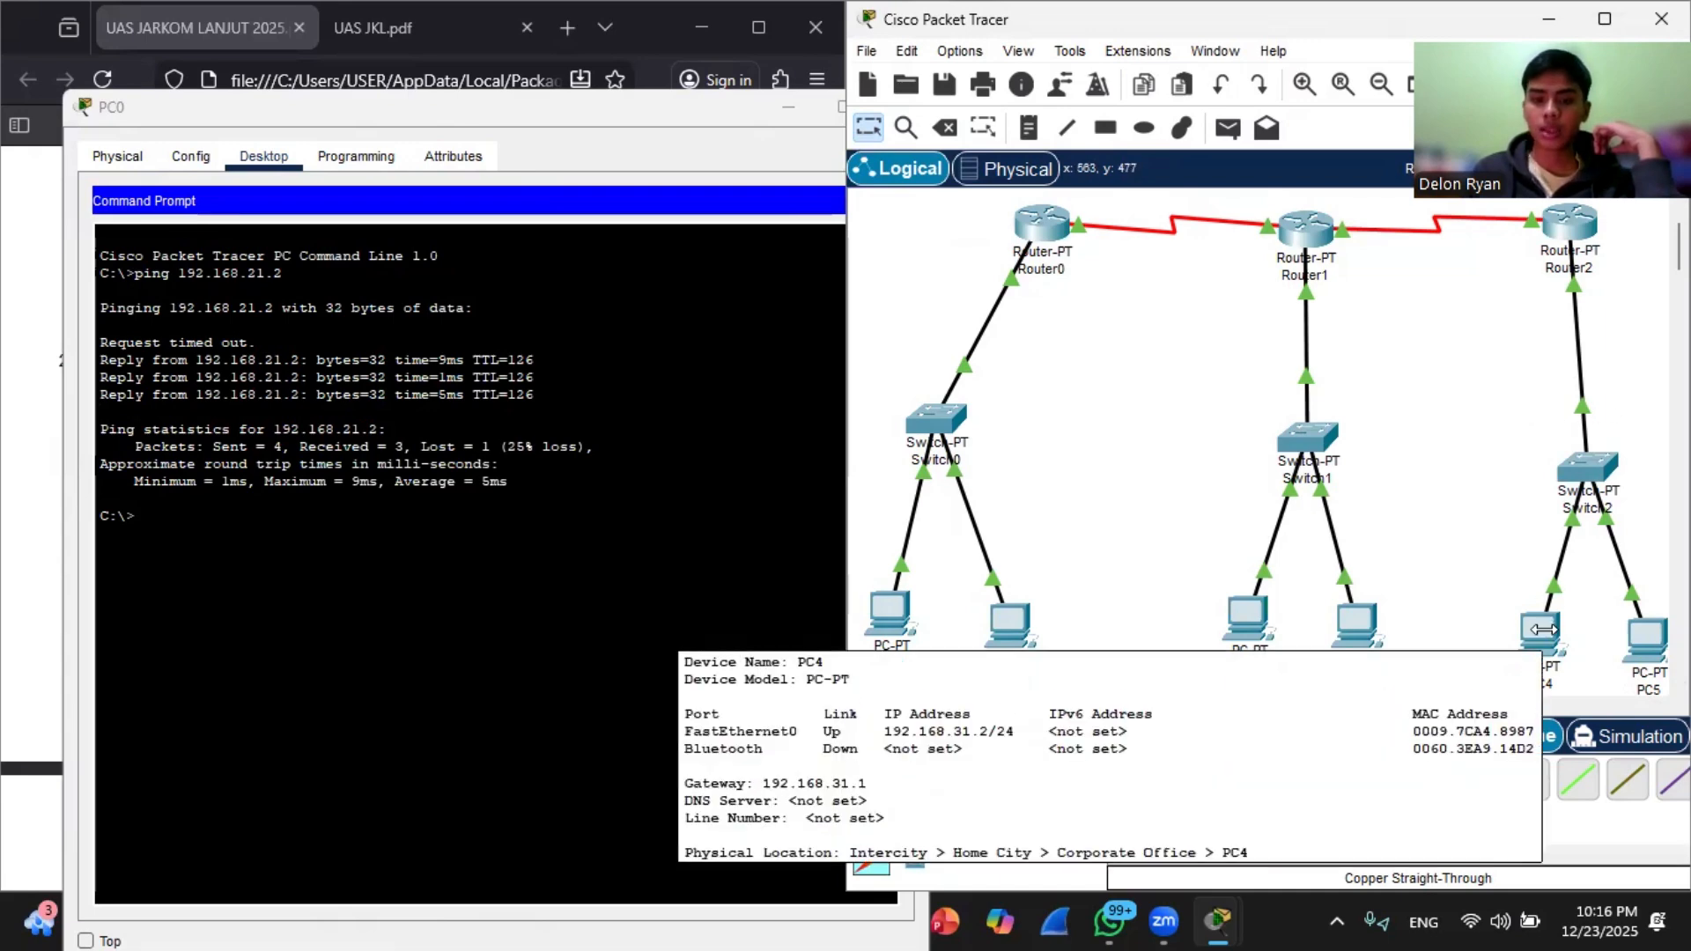
left_click(220, 513)
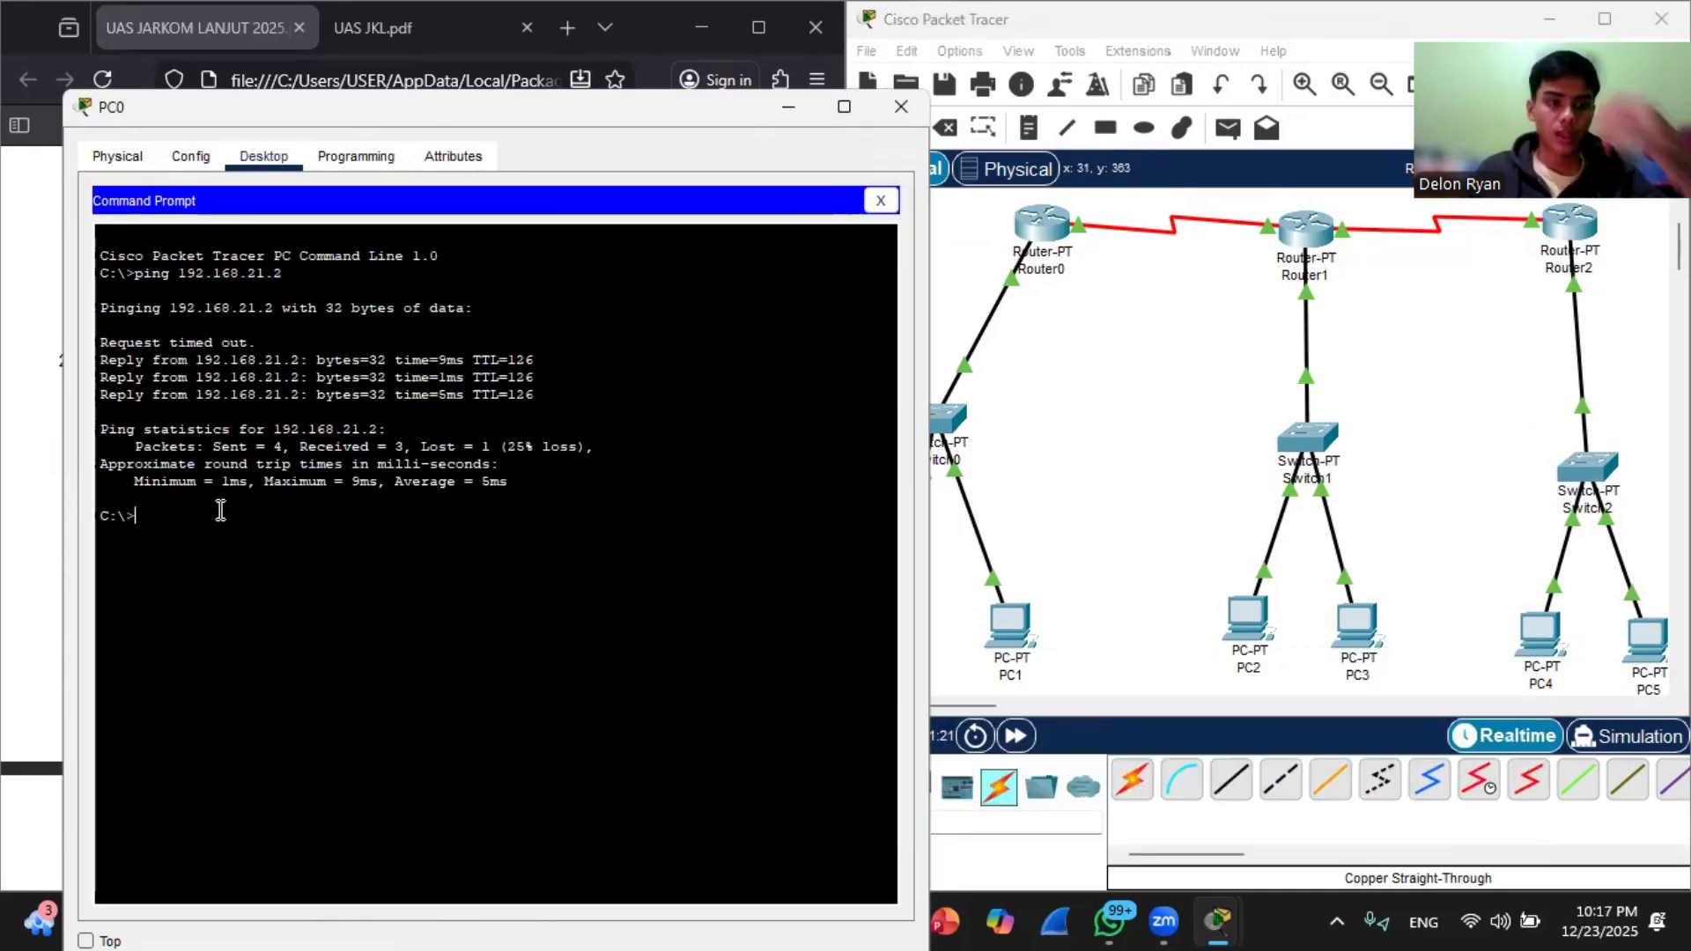
key("Up")
key("BackSpace")
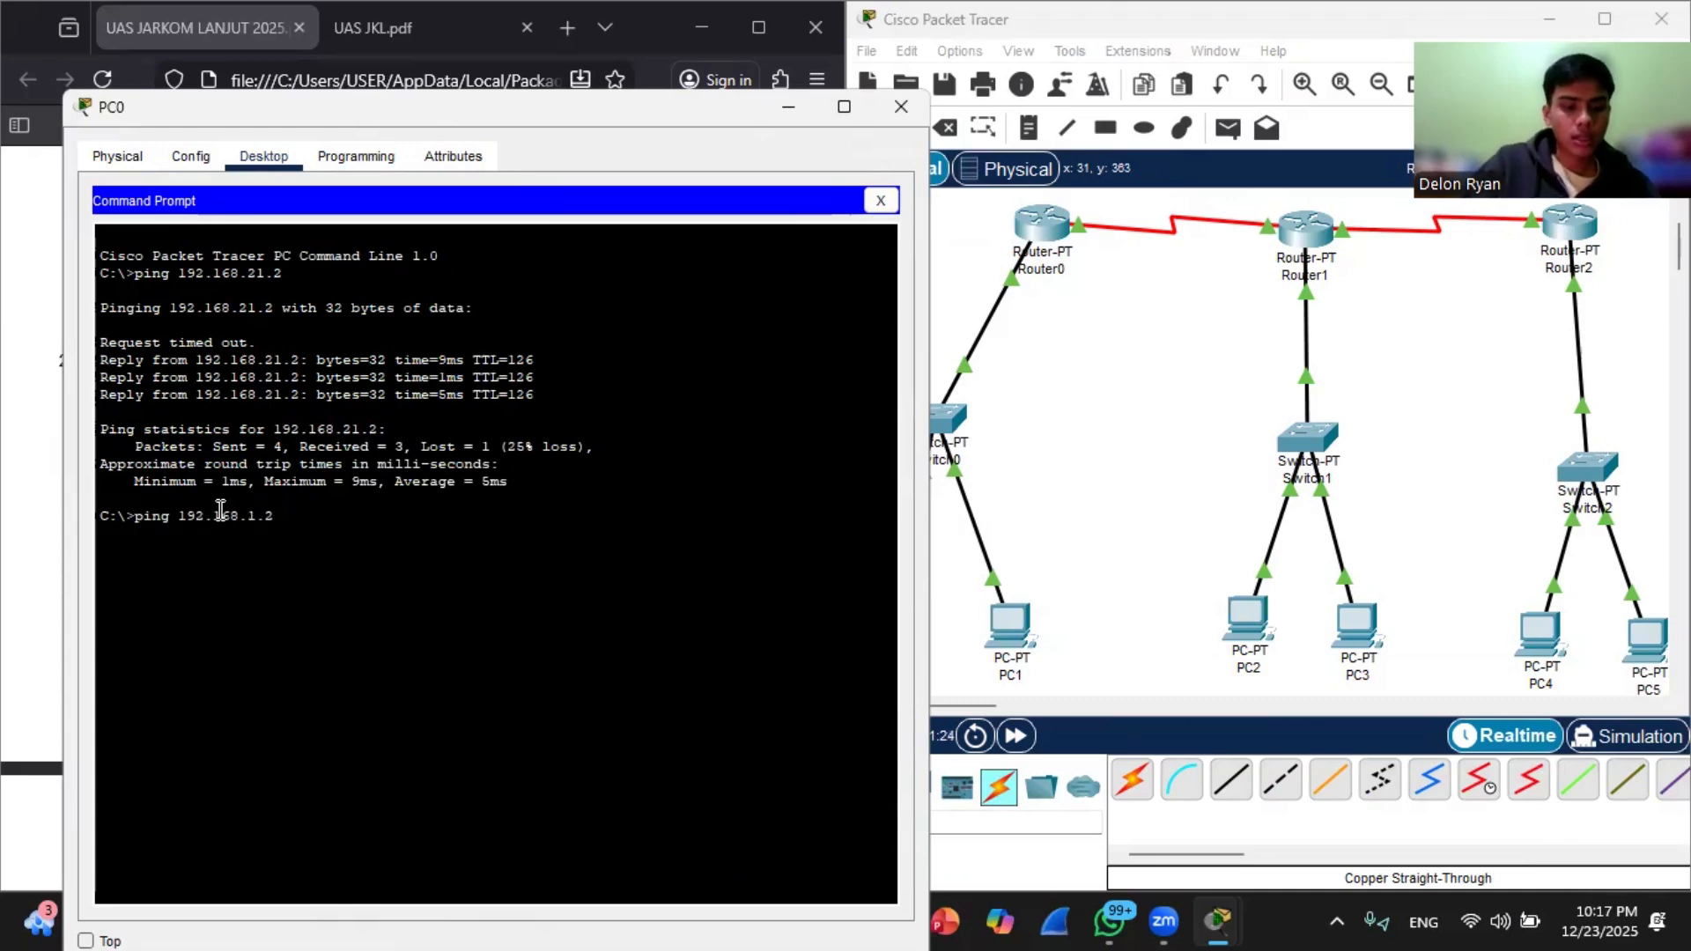
type("3")
key("Return")
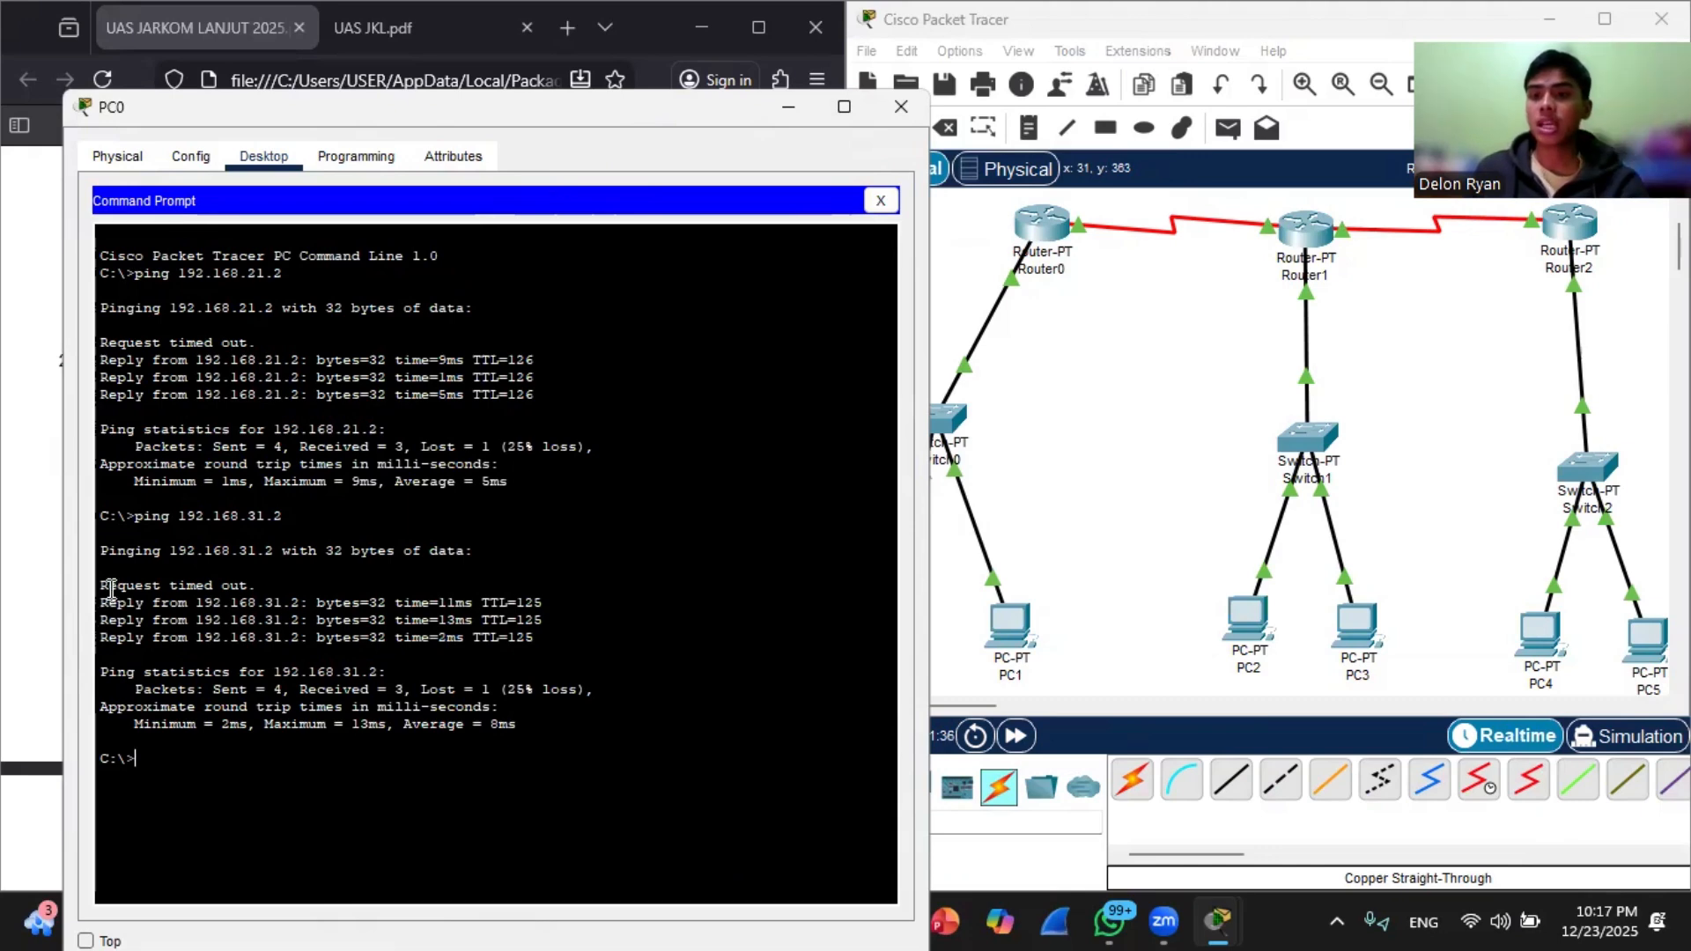
Step: Close PC0's window to get back to the full topology
left_click(964, 634)
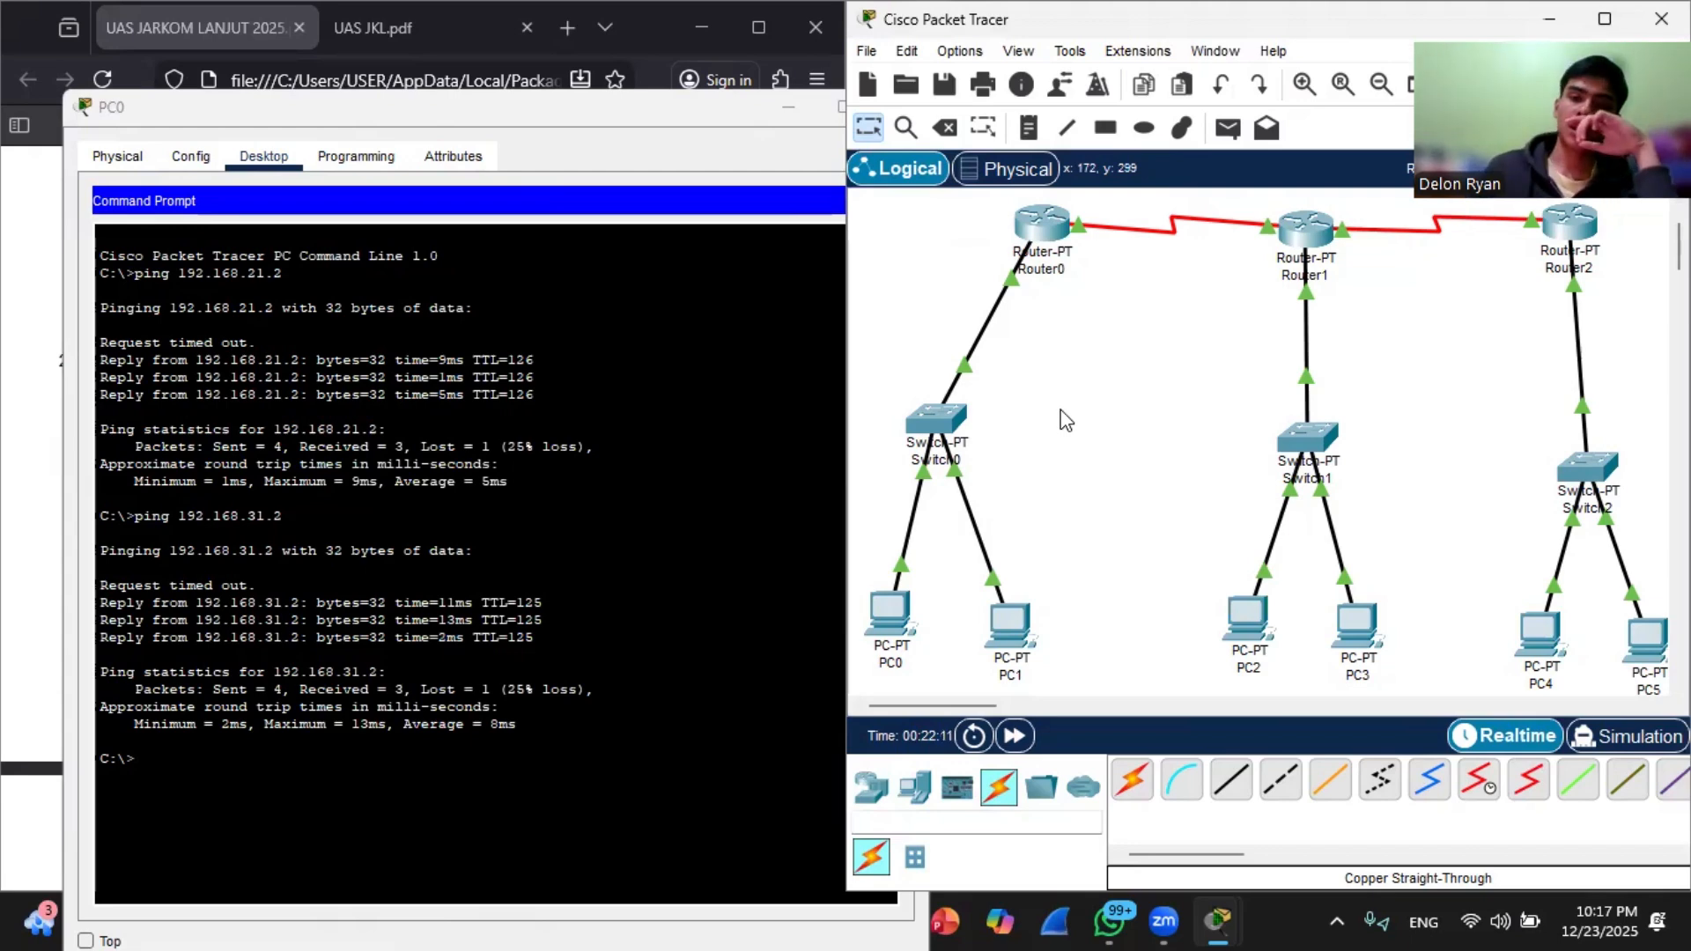
left_click(701, 113)
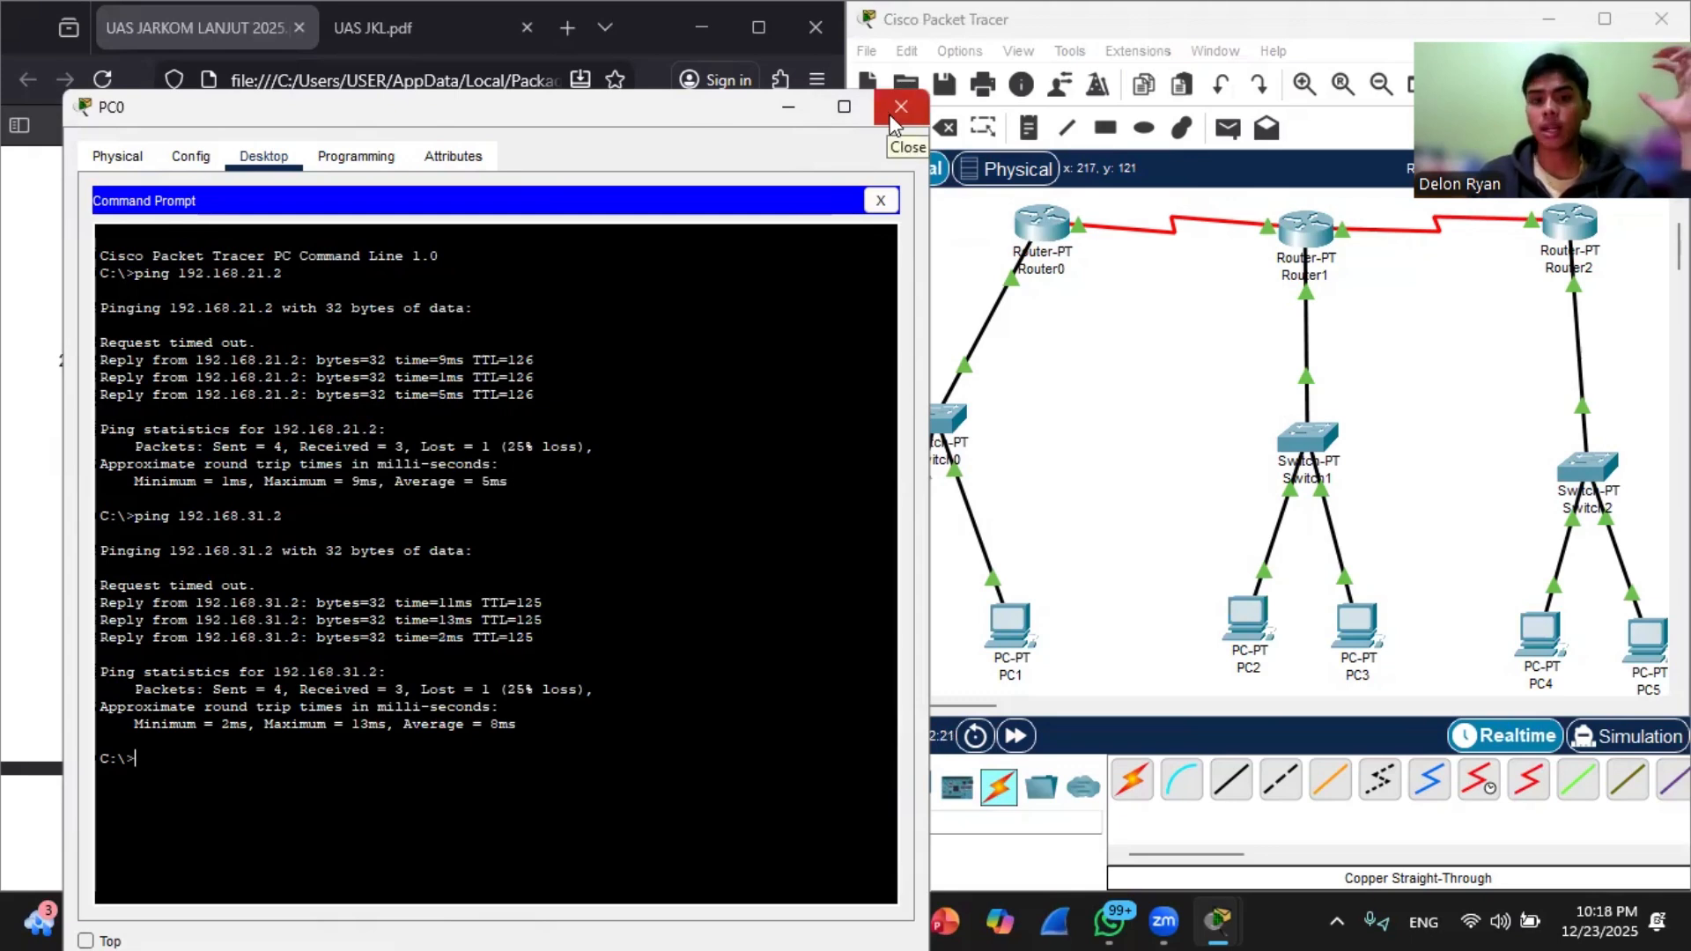
left_click(895, 115)
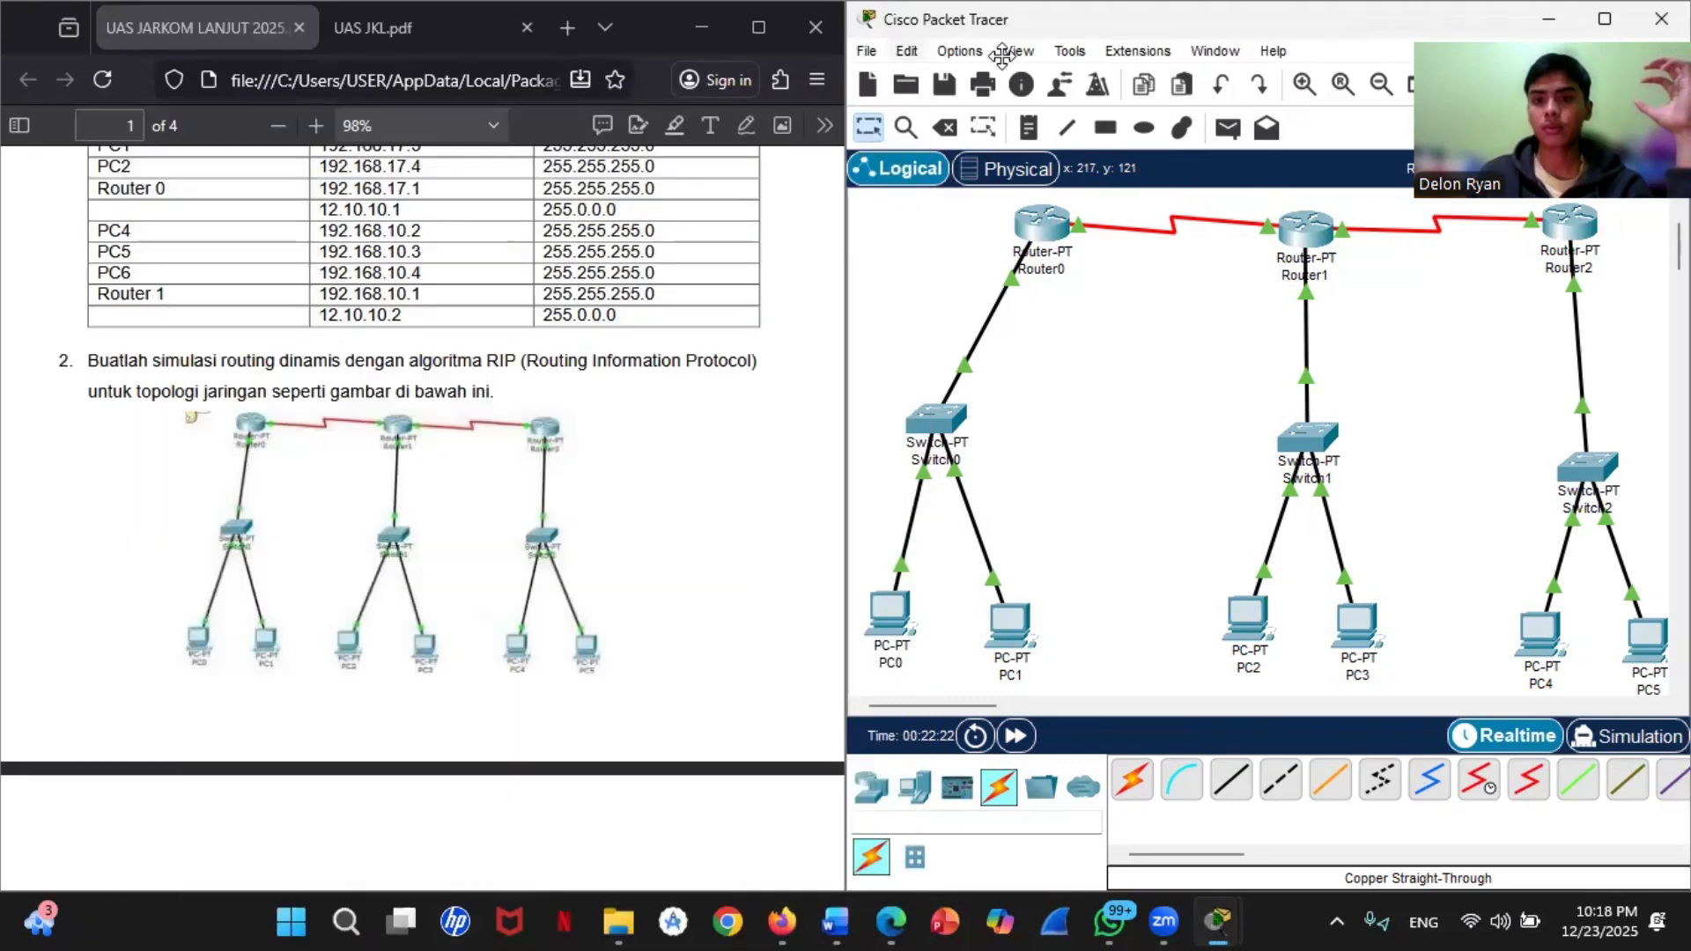
left_click(1372, 158)
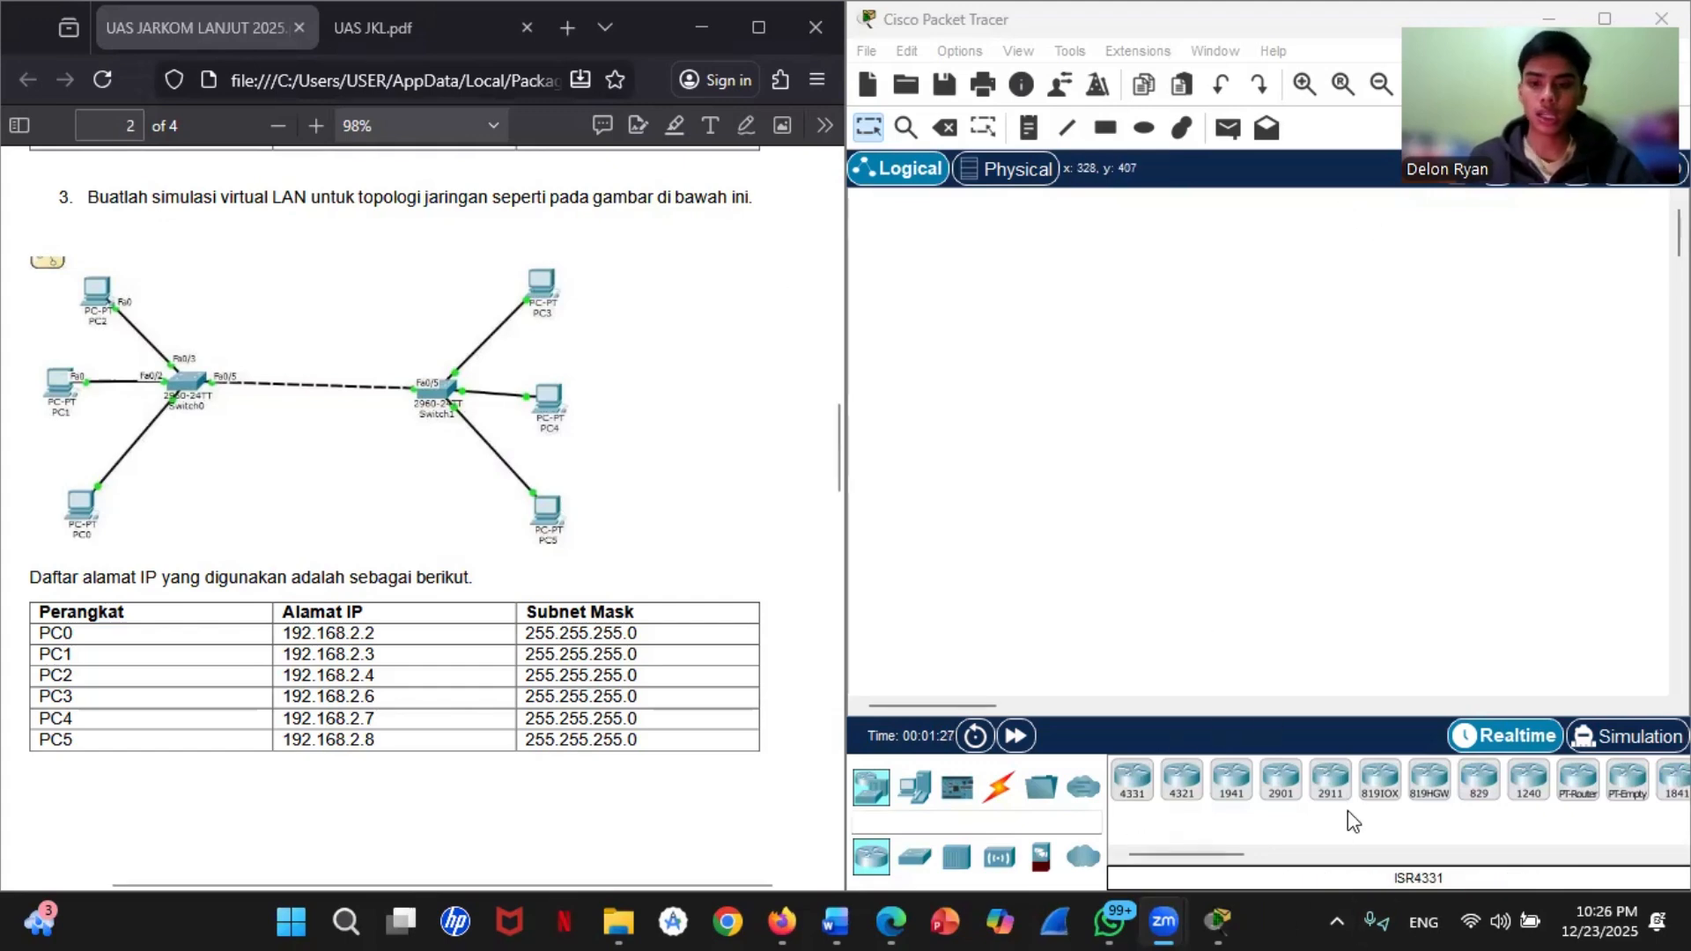
Step: Place two PT-Switch devices, Switch0 and Switch1, on opposite sides of the empty workspace and roughly level them
left_click(915, 856)
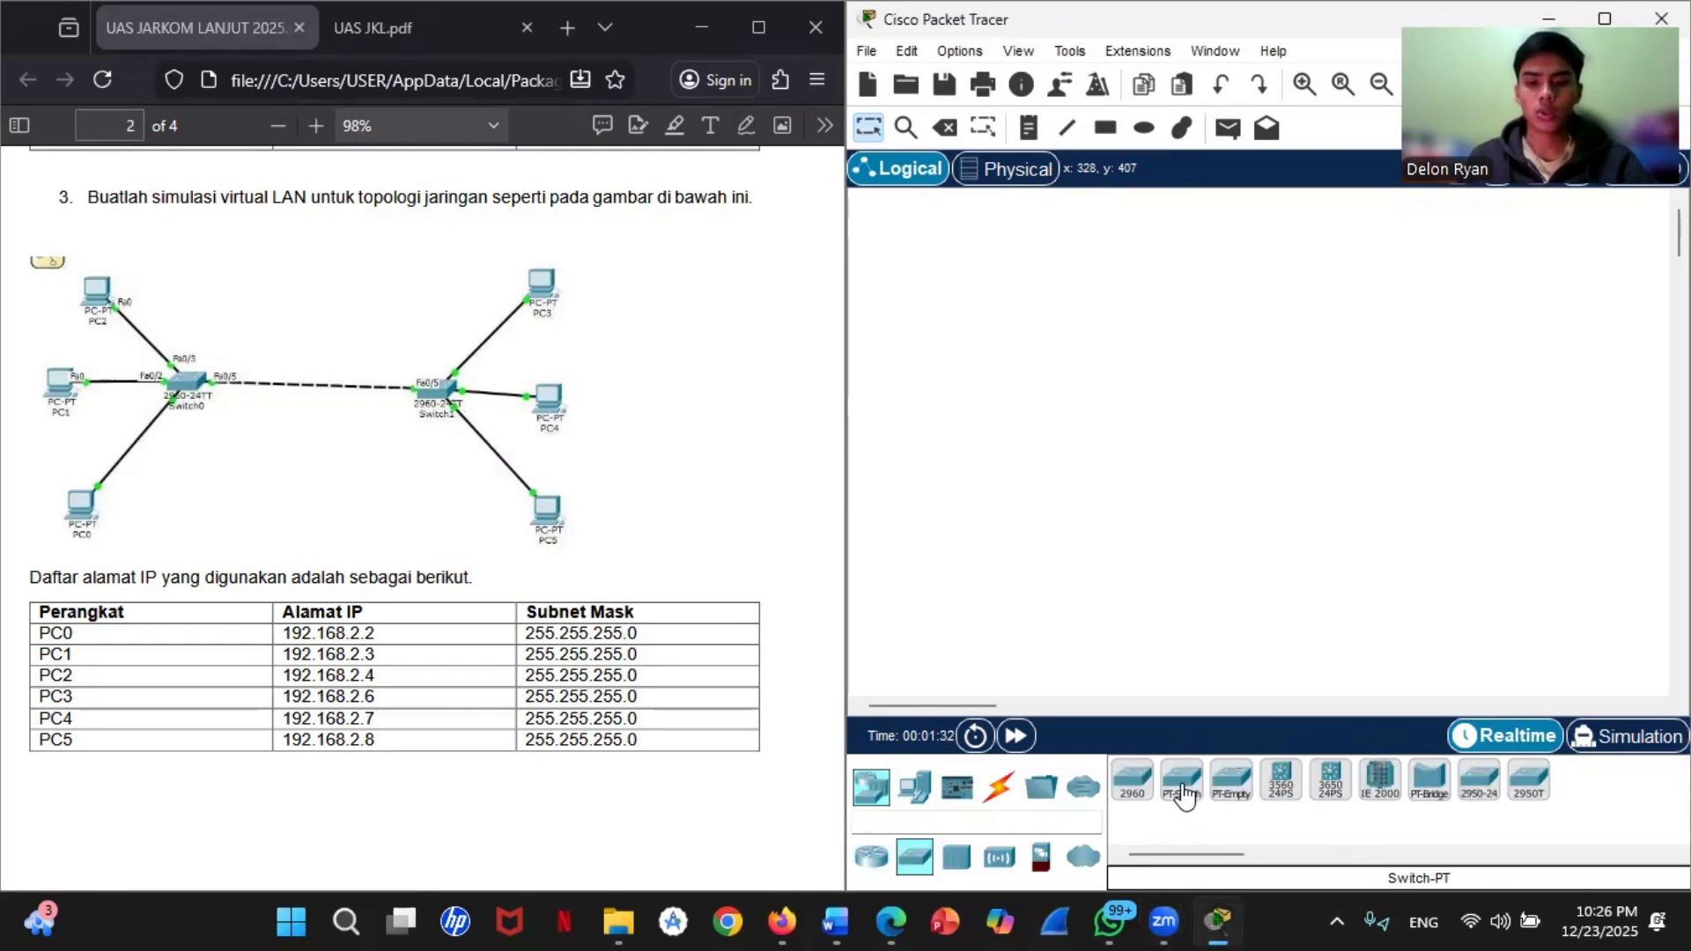
left_click(1183, 793)
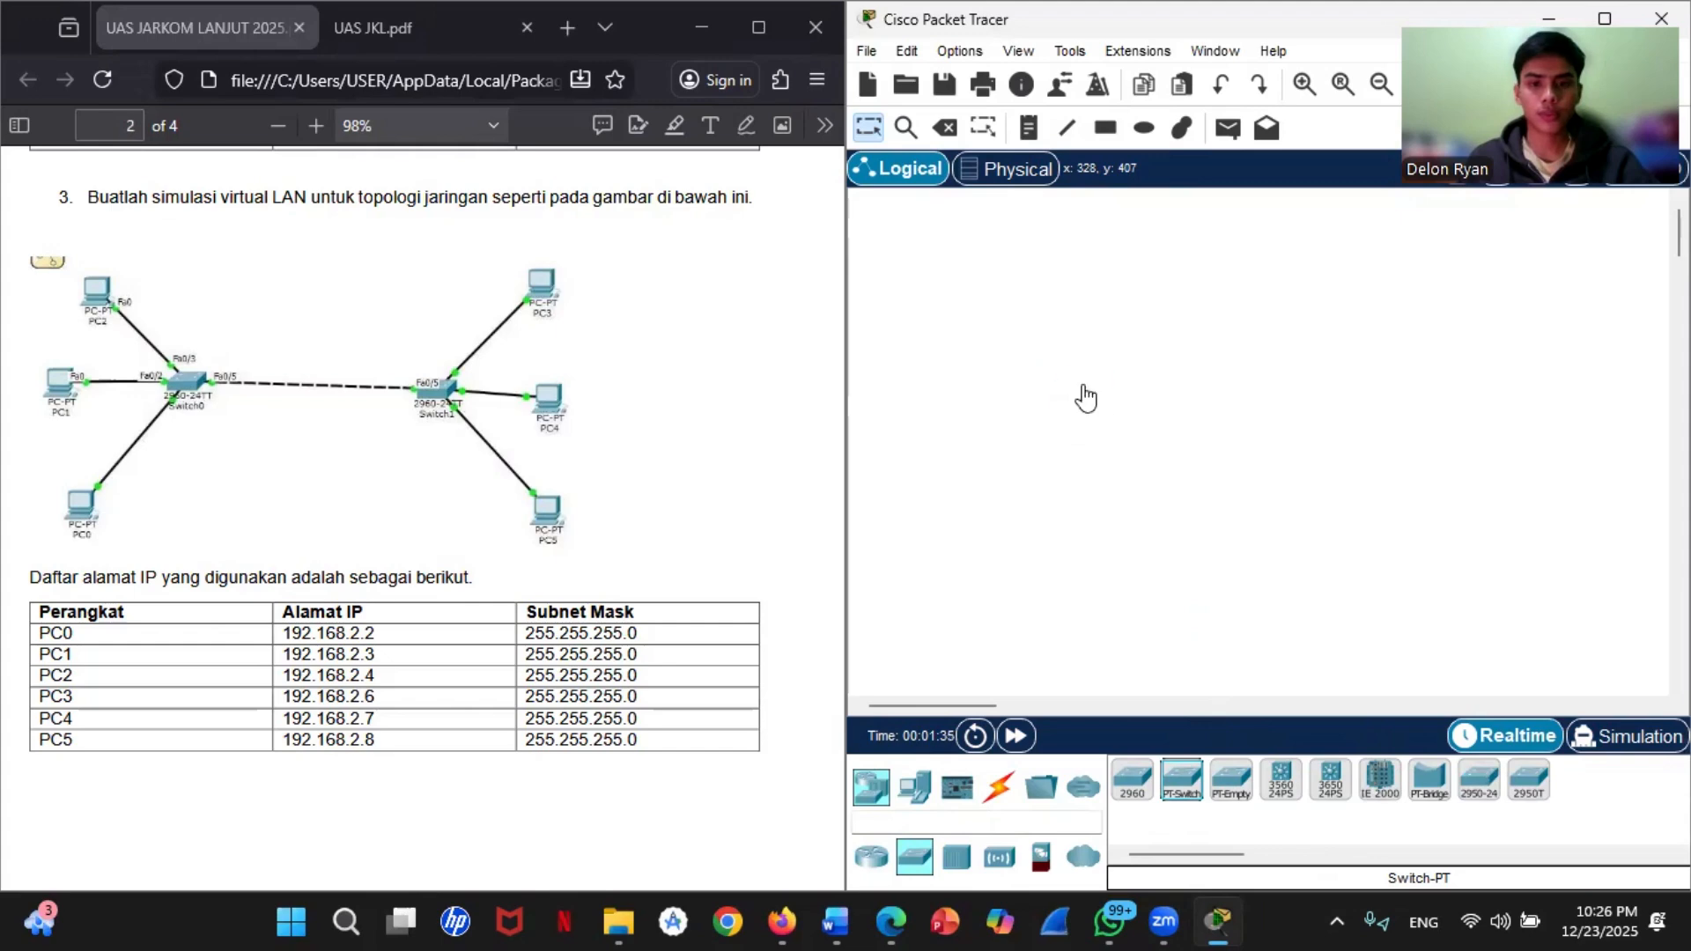
left_click(1083, 387)
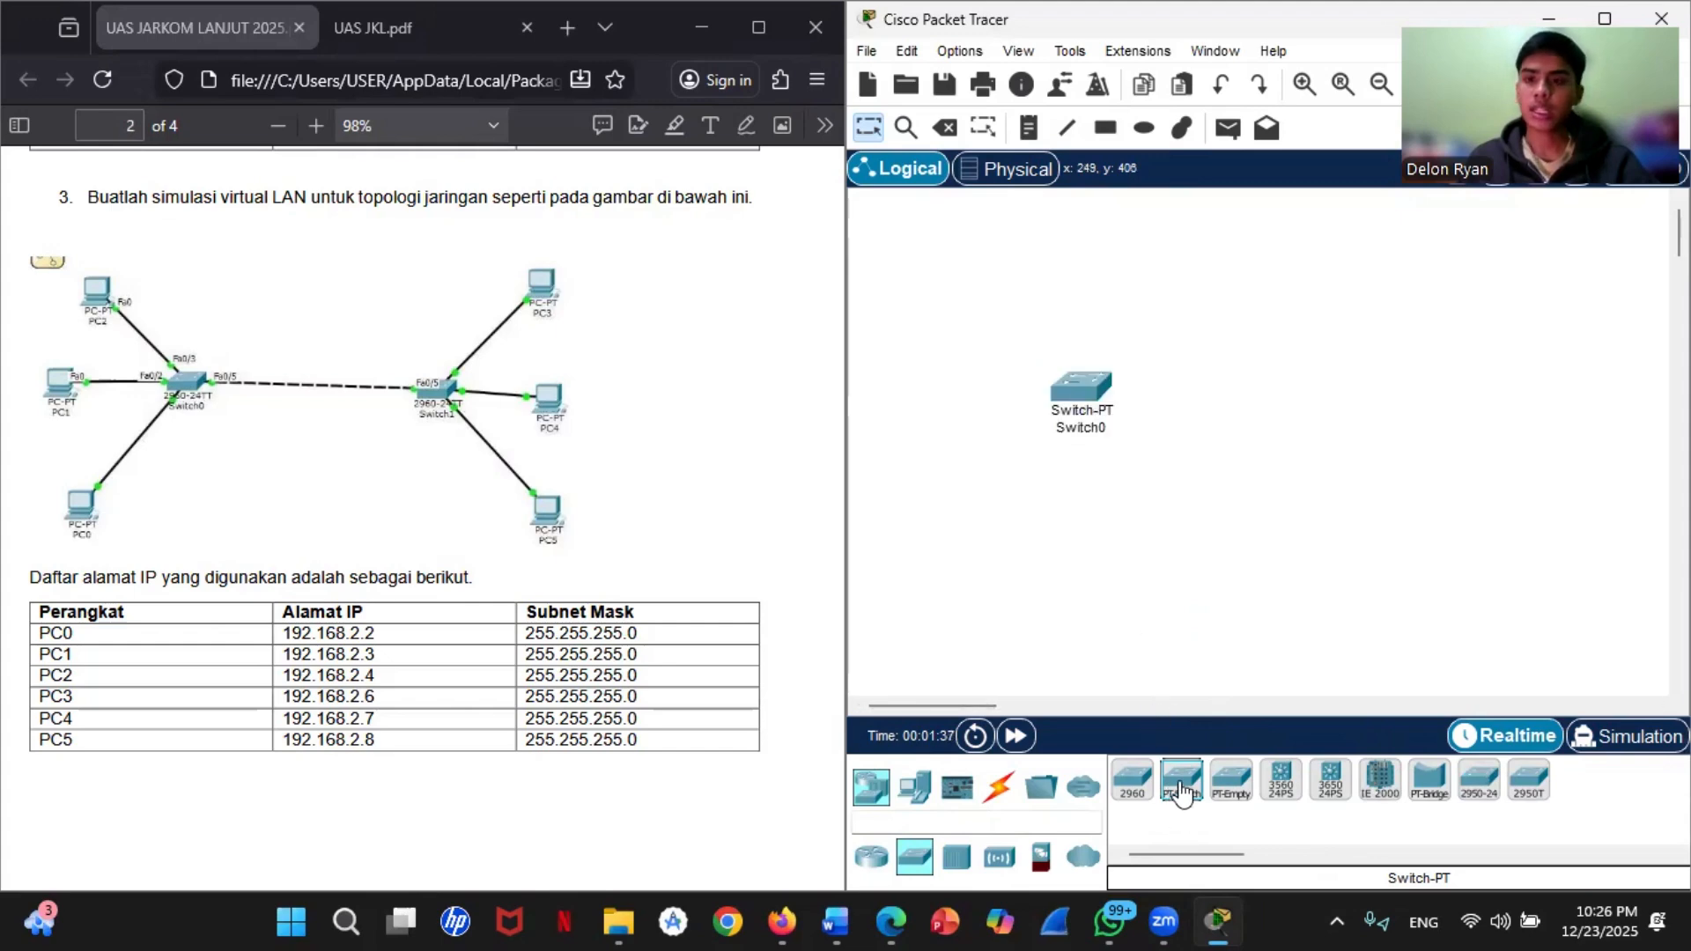
left_click(1183, 793)
left_click(1501, 451)
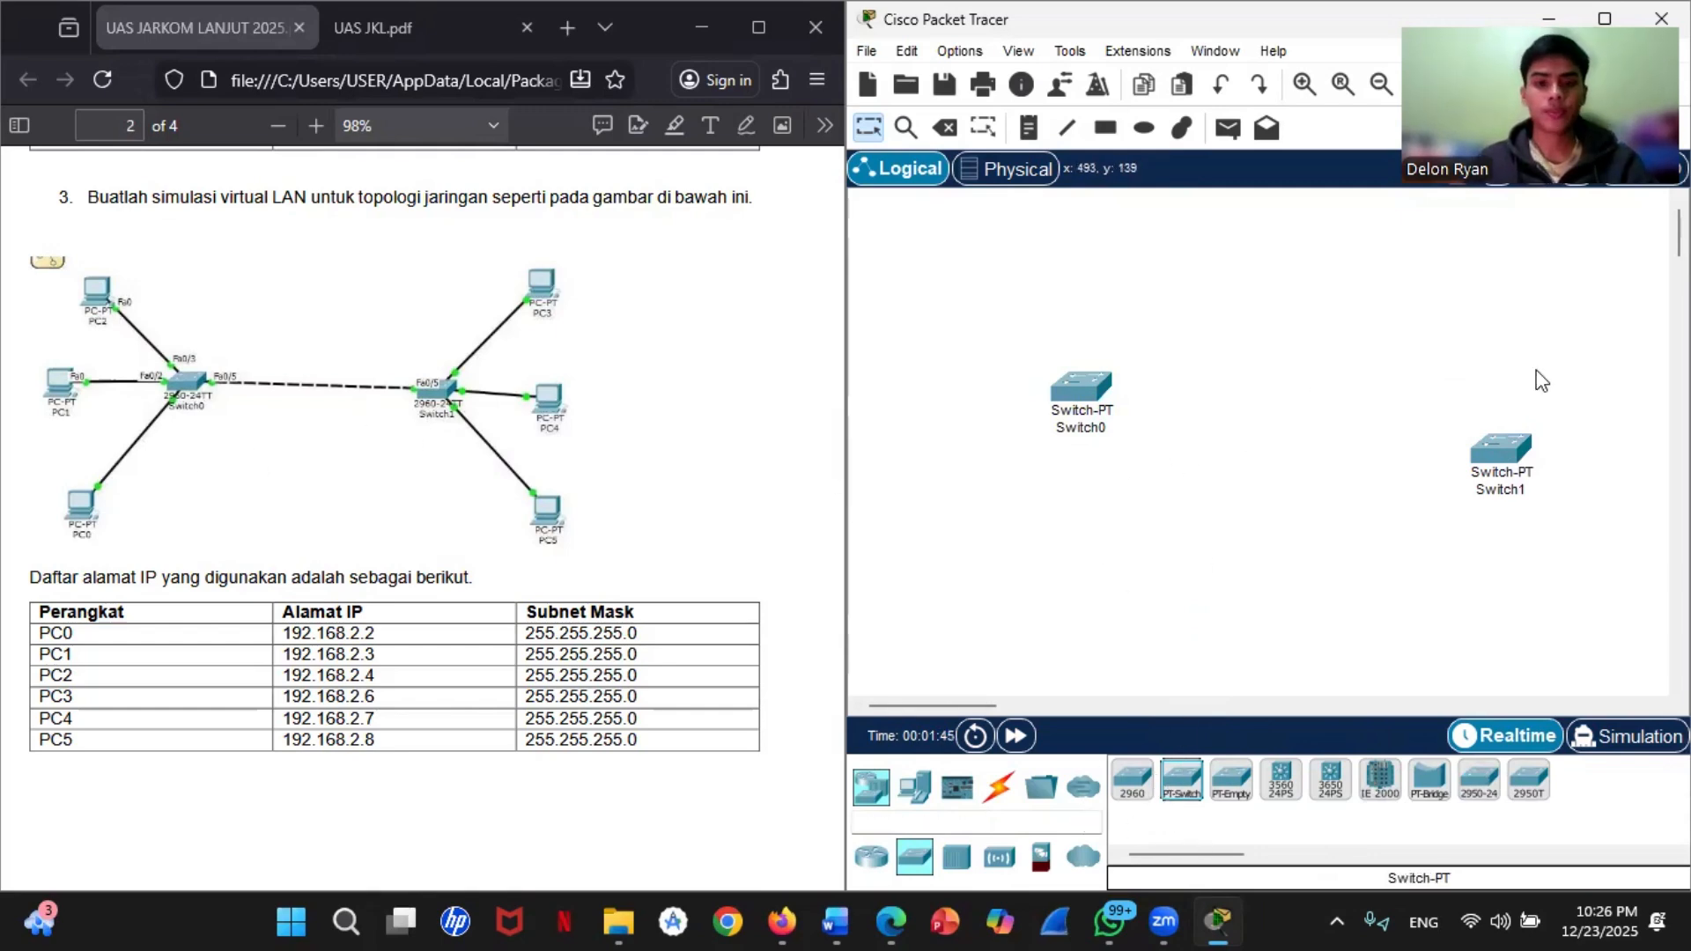
left_click_drag(1490, 435, 1469, 396)
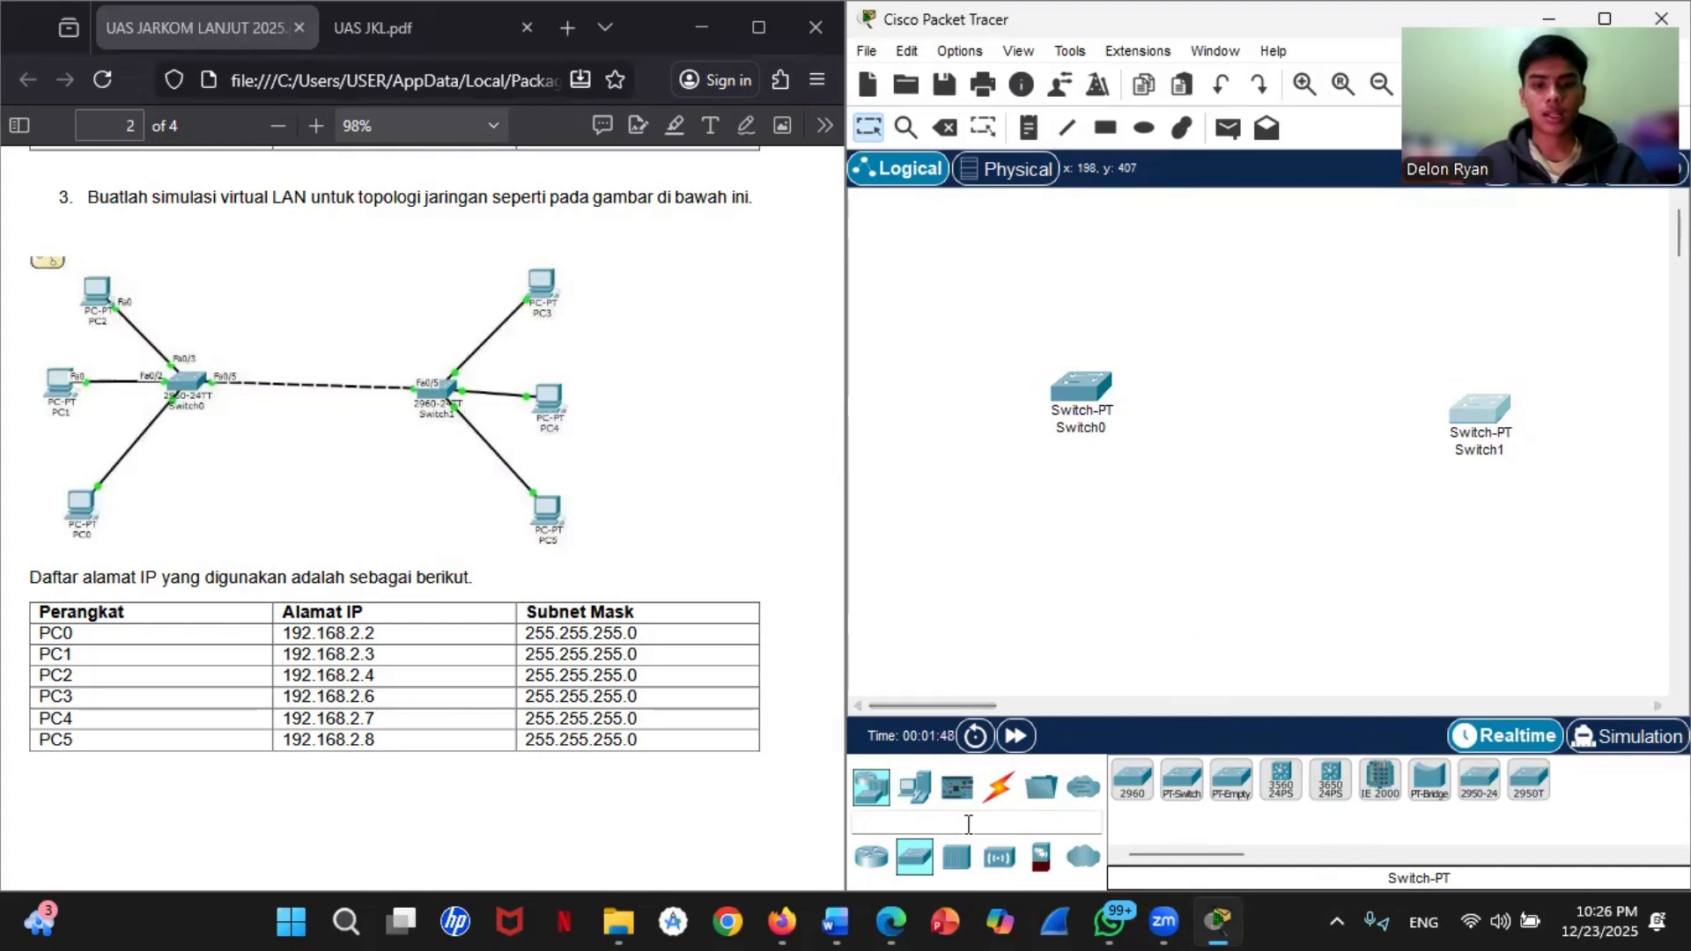
Step: Add six PCs, with PC0, PC1 and PC2 around Switch0 and PC3, PC4 and PC5 around Switch1
left_click(916, 788)
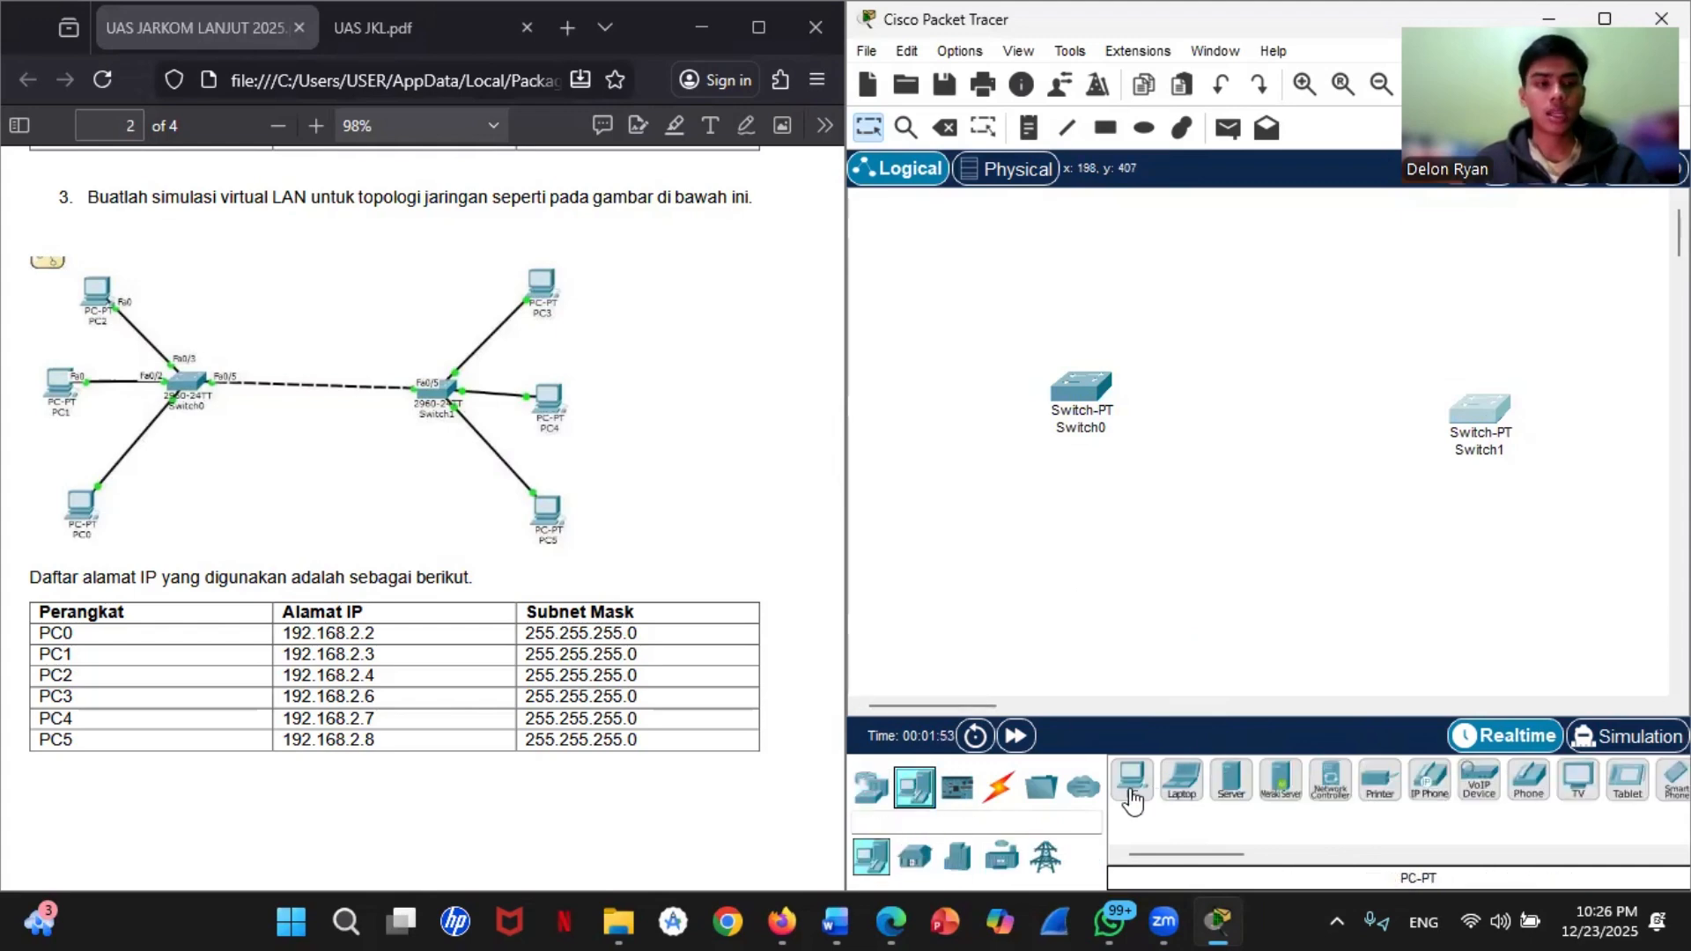
left_click_drag(1134, 801, 913, 421)
left_click_drag(1133, 790, 999, 275)
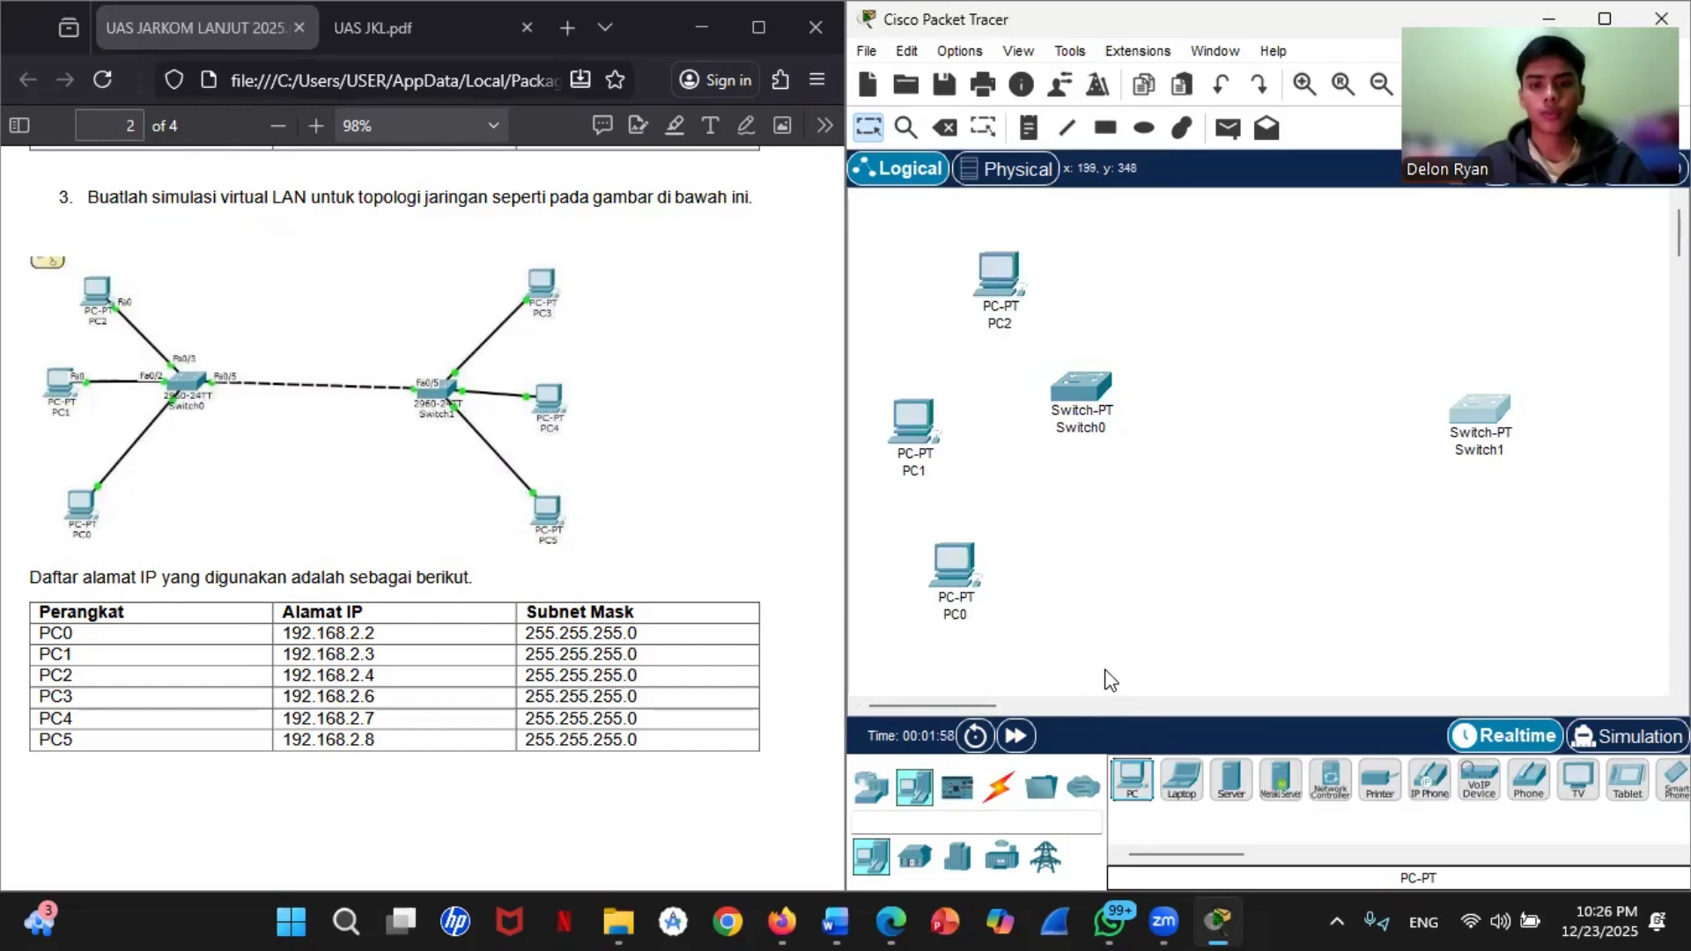
left_click_drag(1132, 790, 1602, 617)
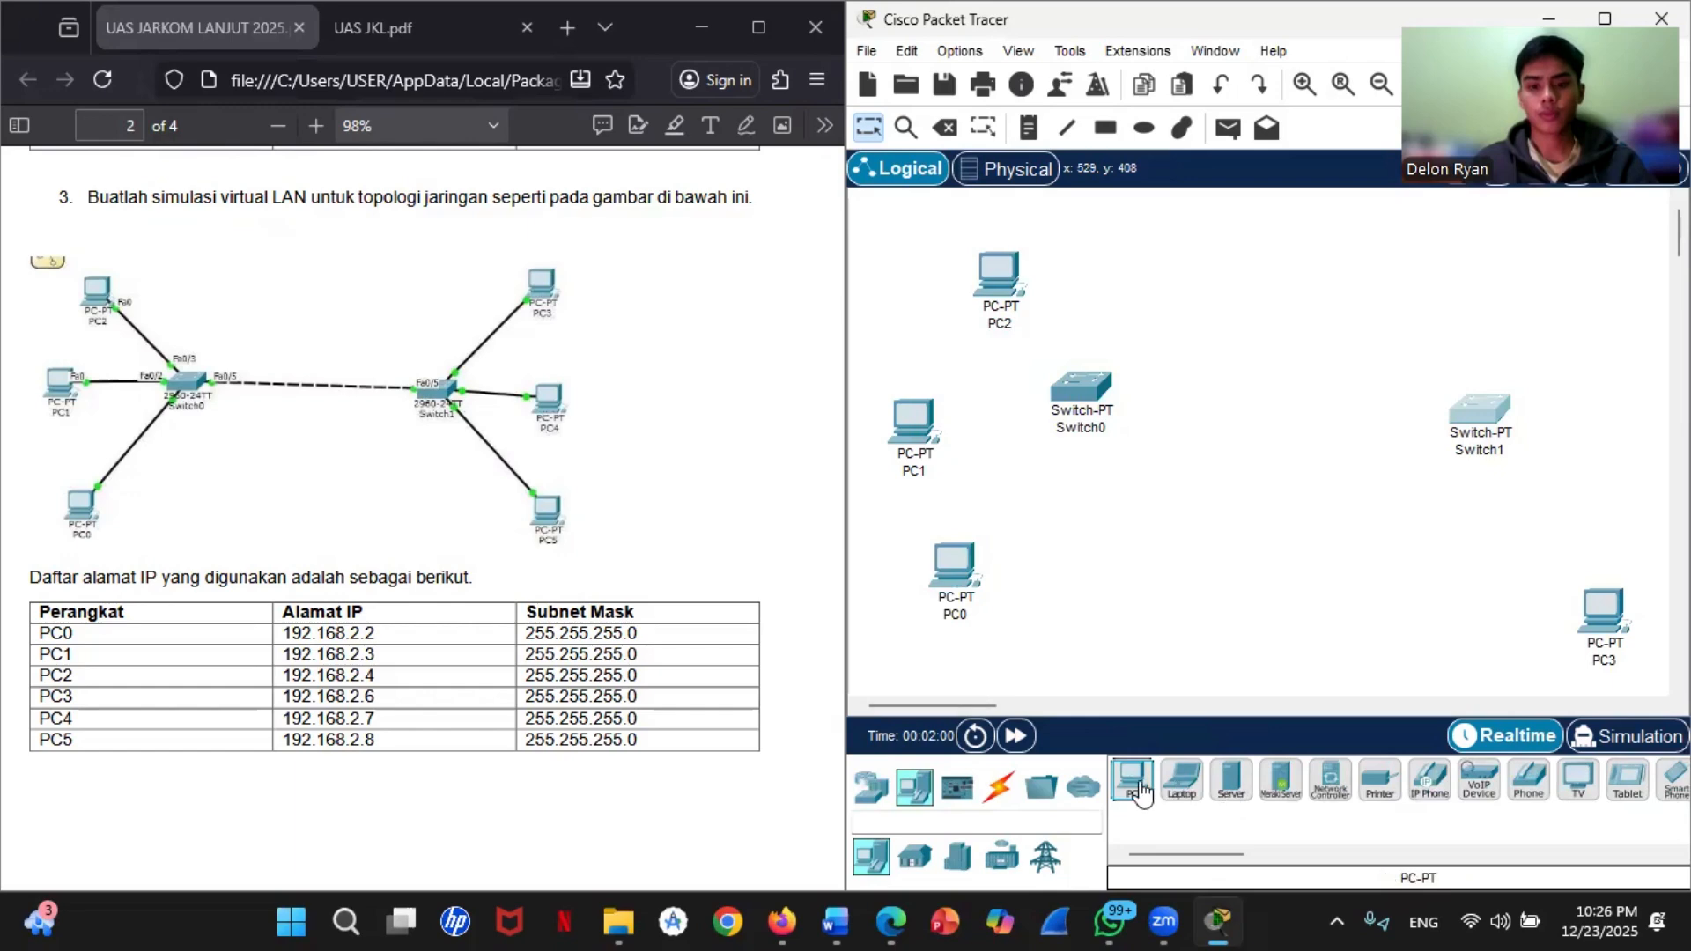
left_click_drag(1143, 793, 1621, 440)
left_click_drag(1133, 790, 1583, 290)
Step: Connect FastEthernet0/1 of Switch0 to Switch1 with a Copper Cross-Over cable
left_click(998, 786)
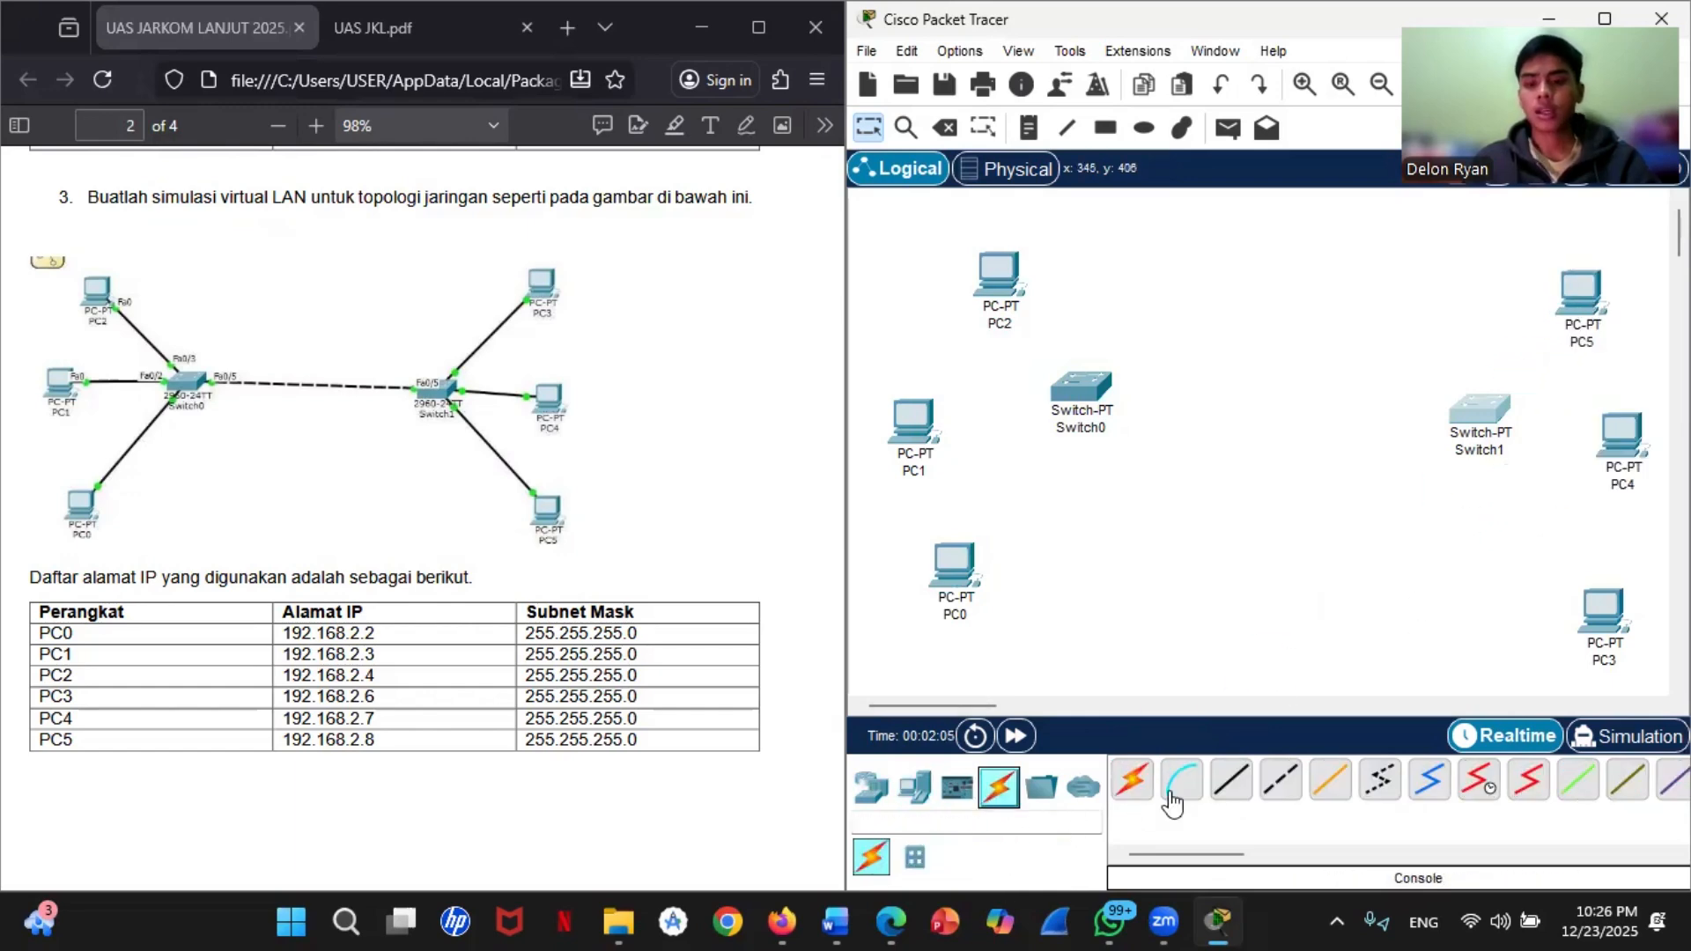
left_click(1281, 780)
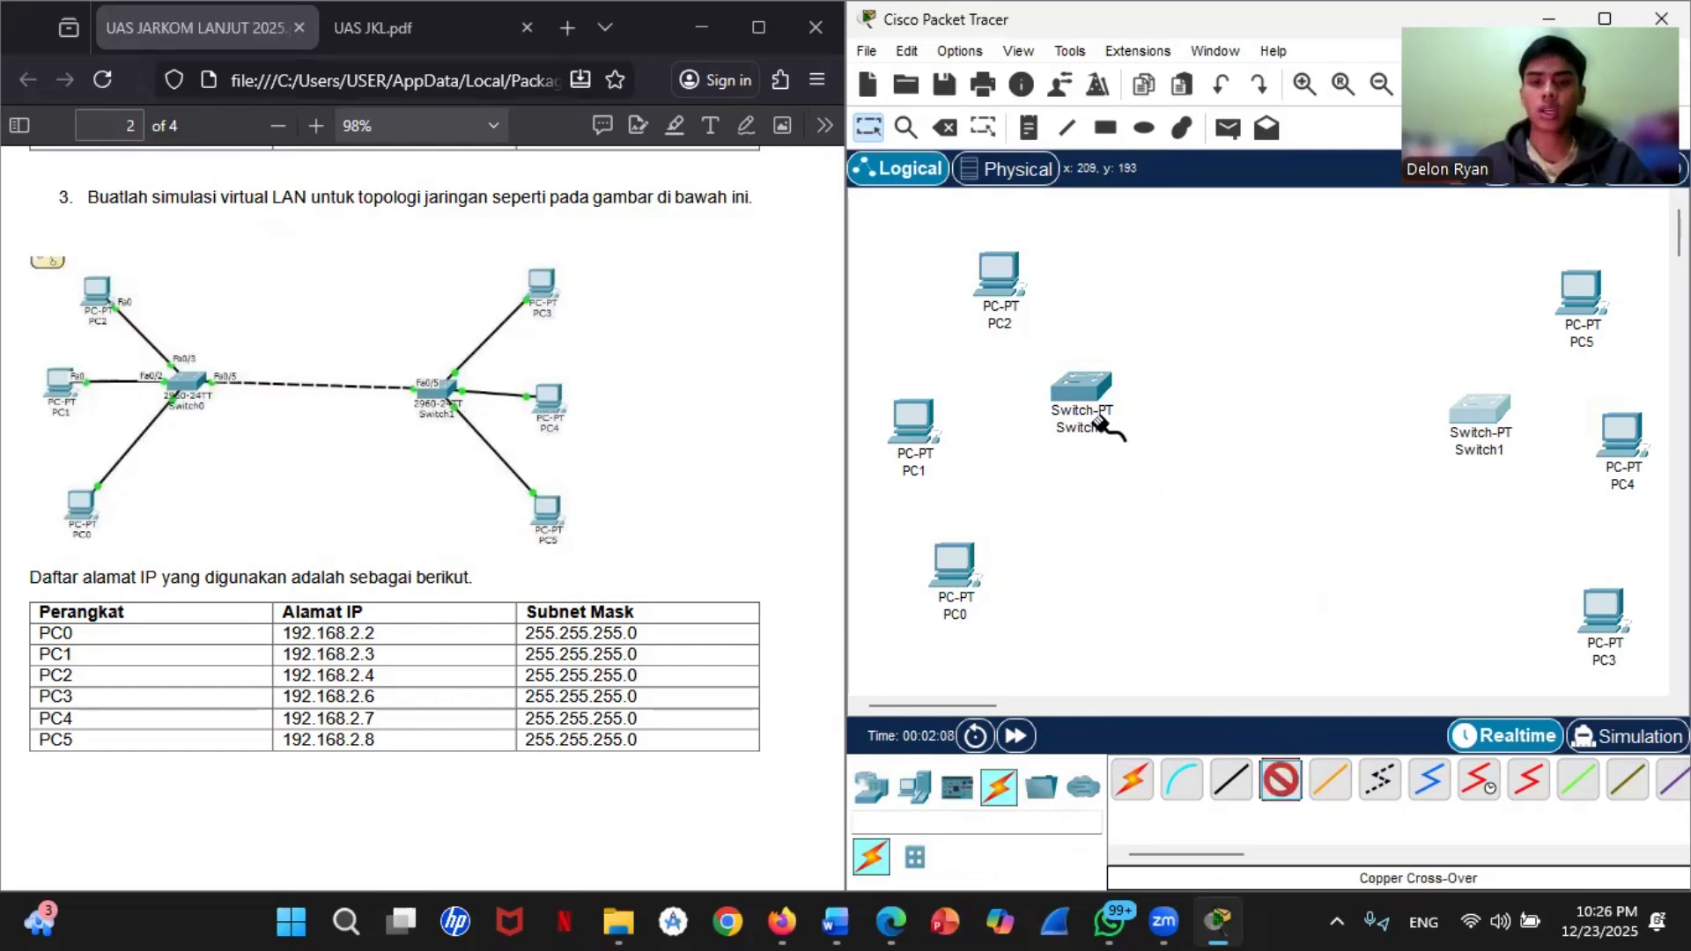
left_click(1085, 393)
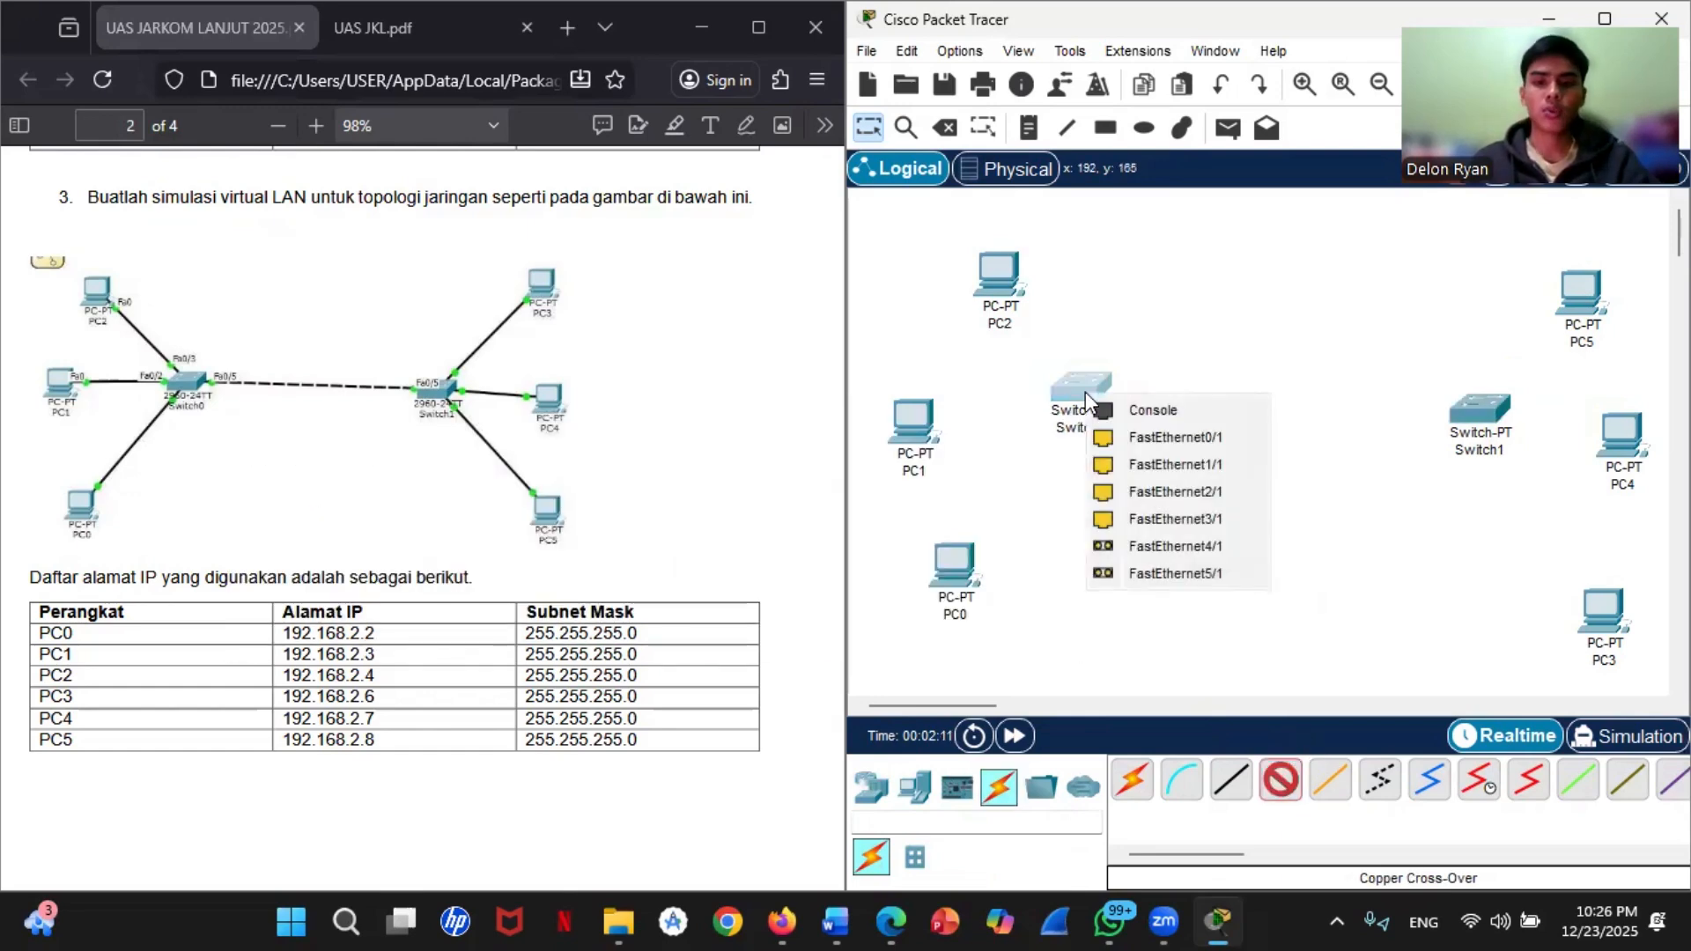
left_click(1144, 438)
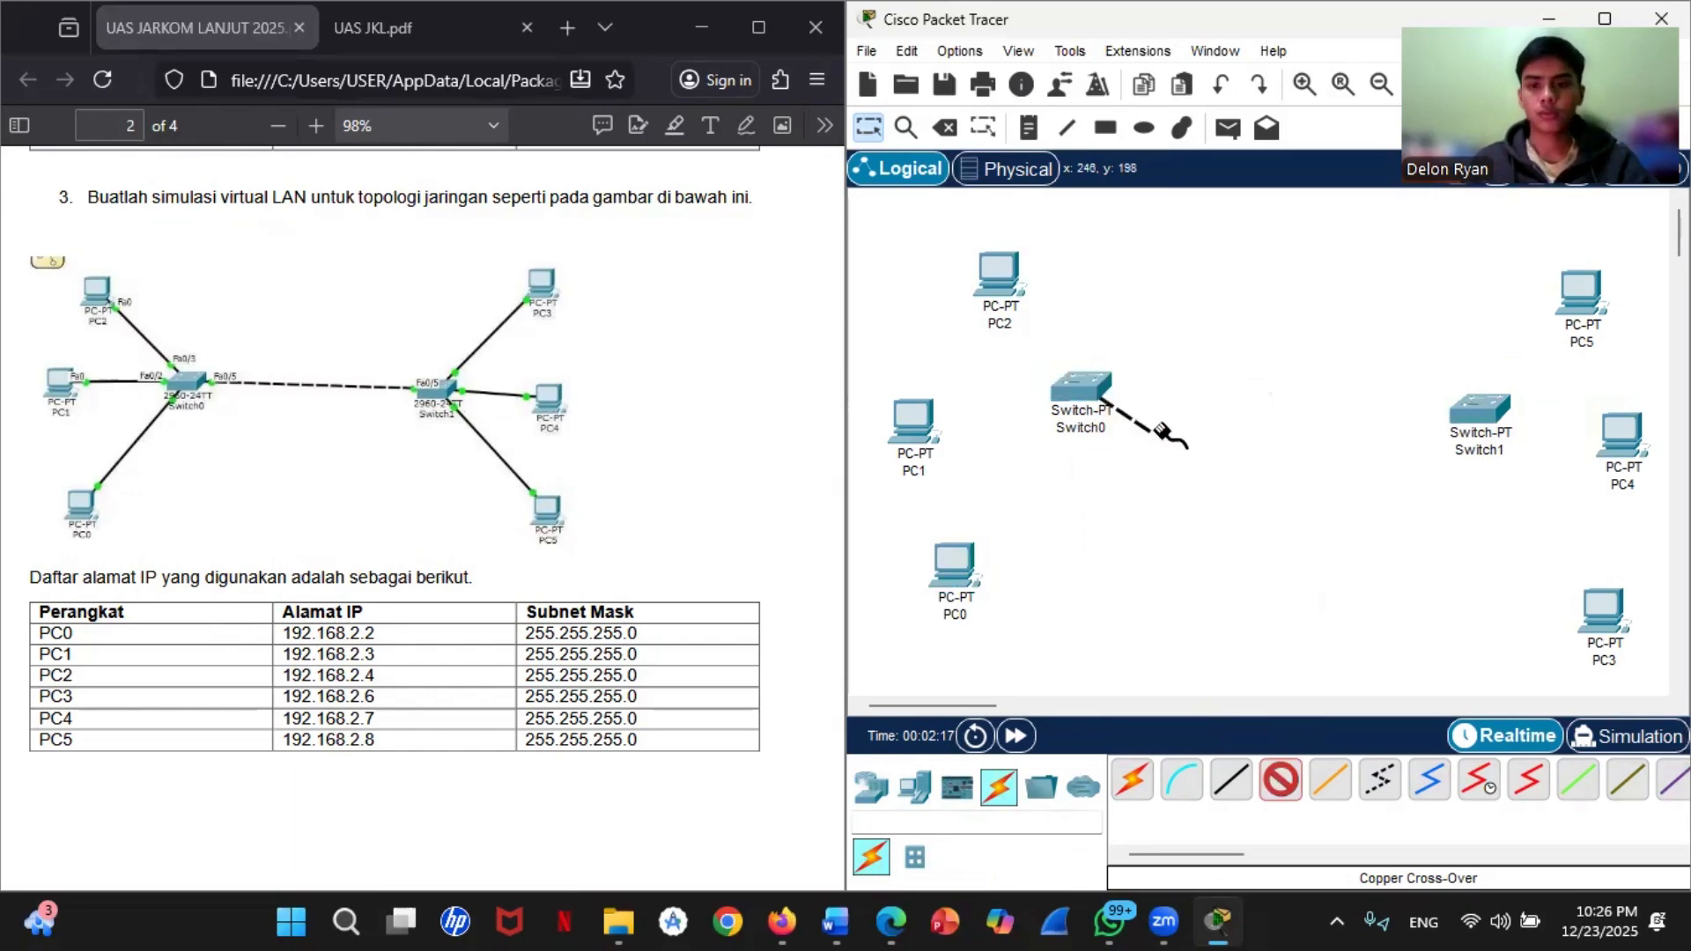
left_click(1482, 419)
left_click(1504, 466)
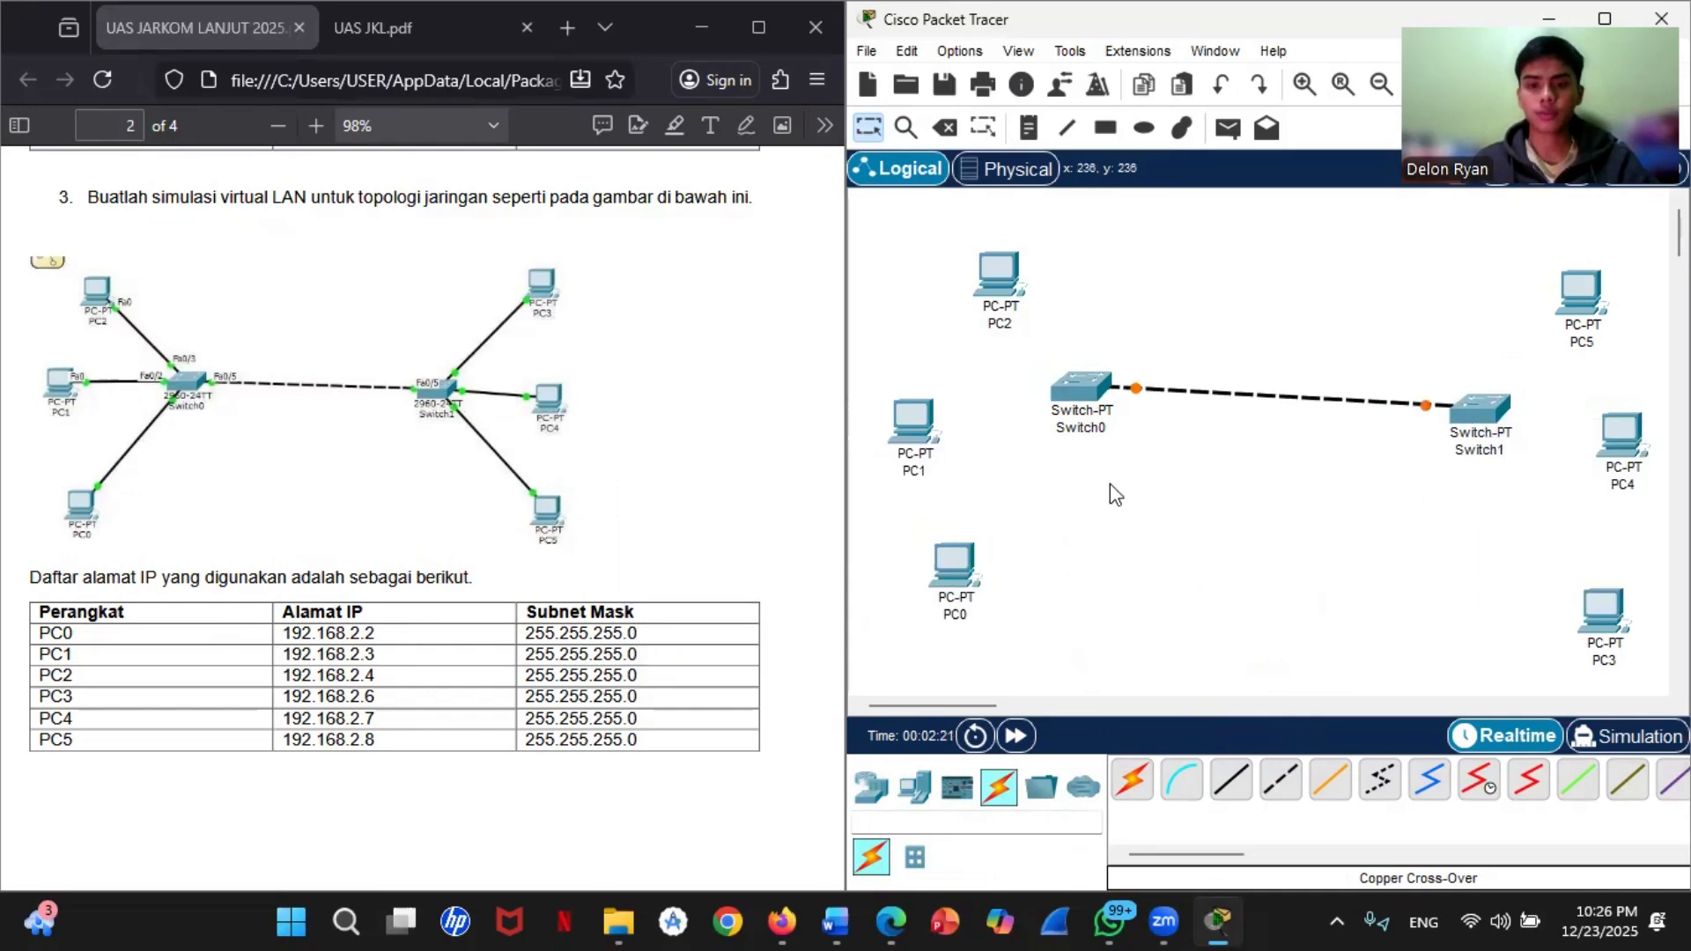
Step: Connect Switch0's FastEthernet1/1 to PC0's FastEthernet0 with a Copper Straight-Through cable
left_click(1243, 802)
left_click(1095, 393)
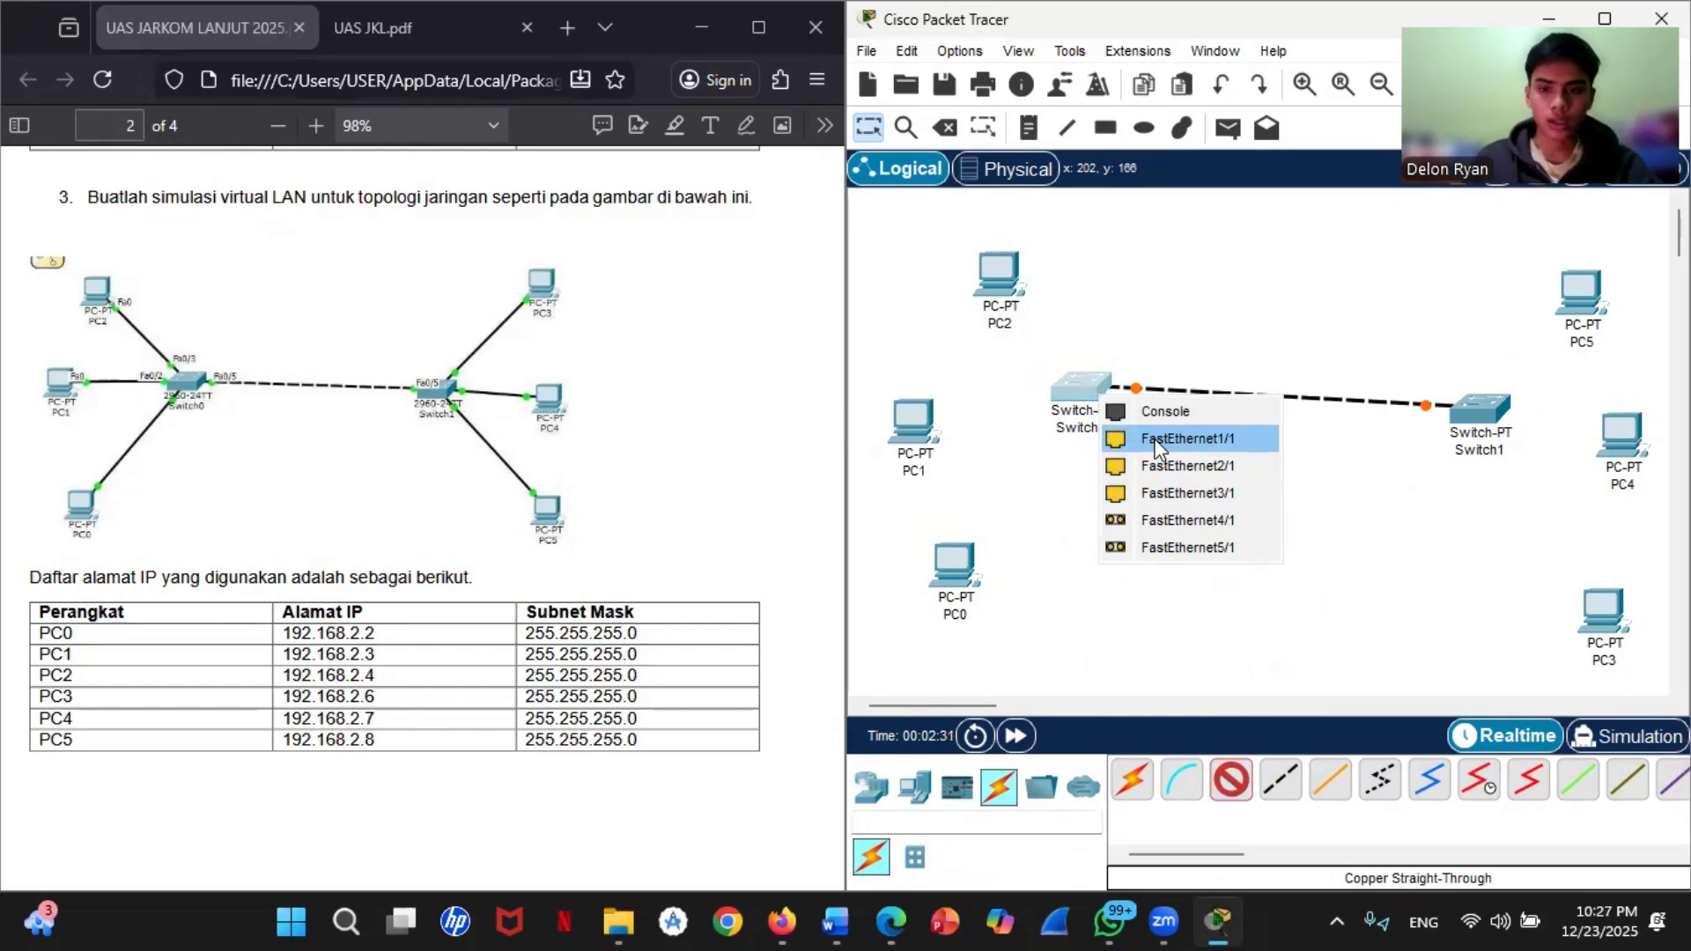
left_click(1156, 439)
left_click(952, 566)
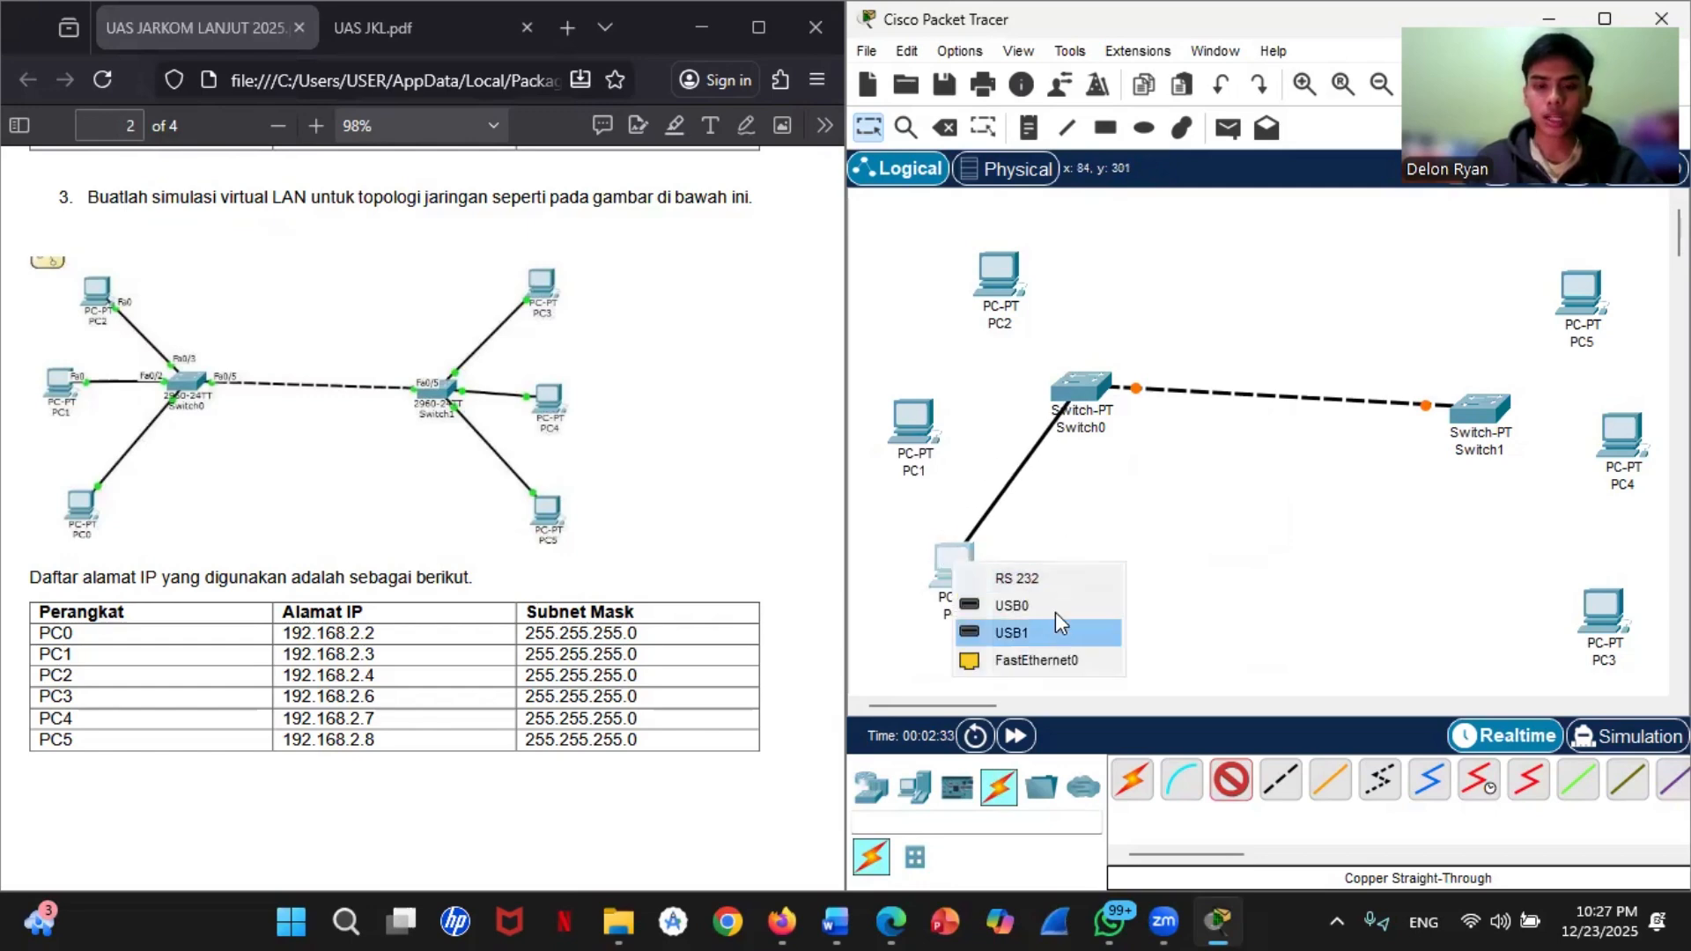
left_click(1047, 657)
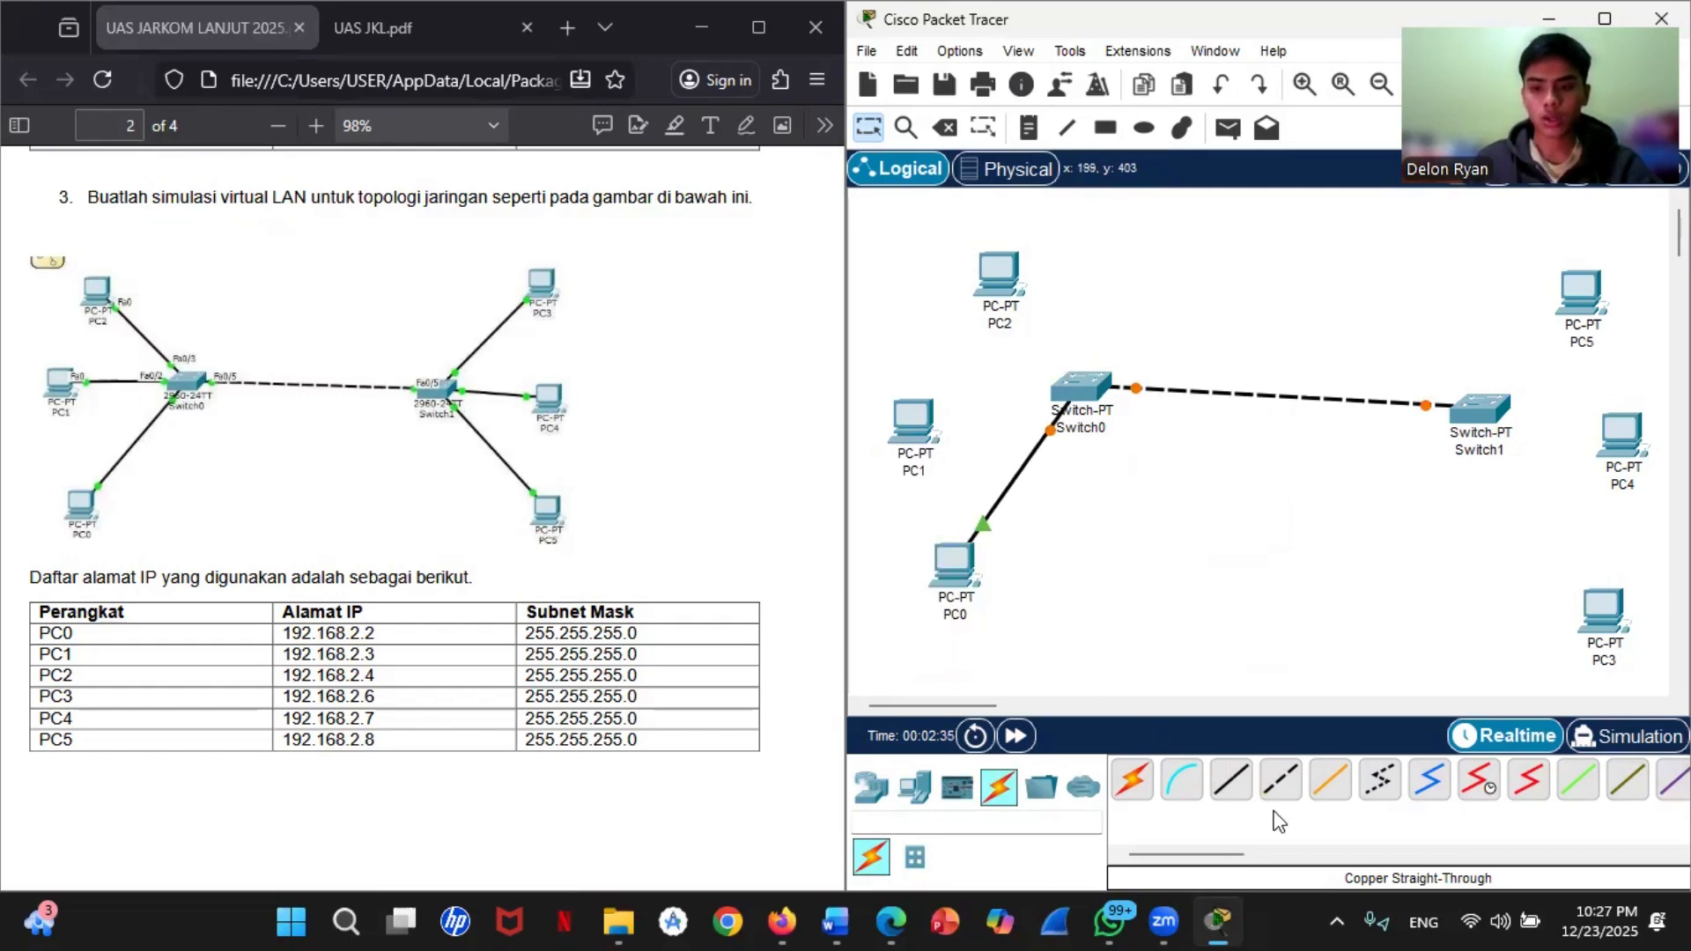
Step: Connect Switch0's FastEthernet2/1 to PC1's FastEthernet0 and its FastEthernet3/1 to PC2 with Copper Straight-Through cables
left_click(1092, 385)
left_click(1149, 429)
left_click(912, 421)
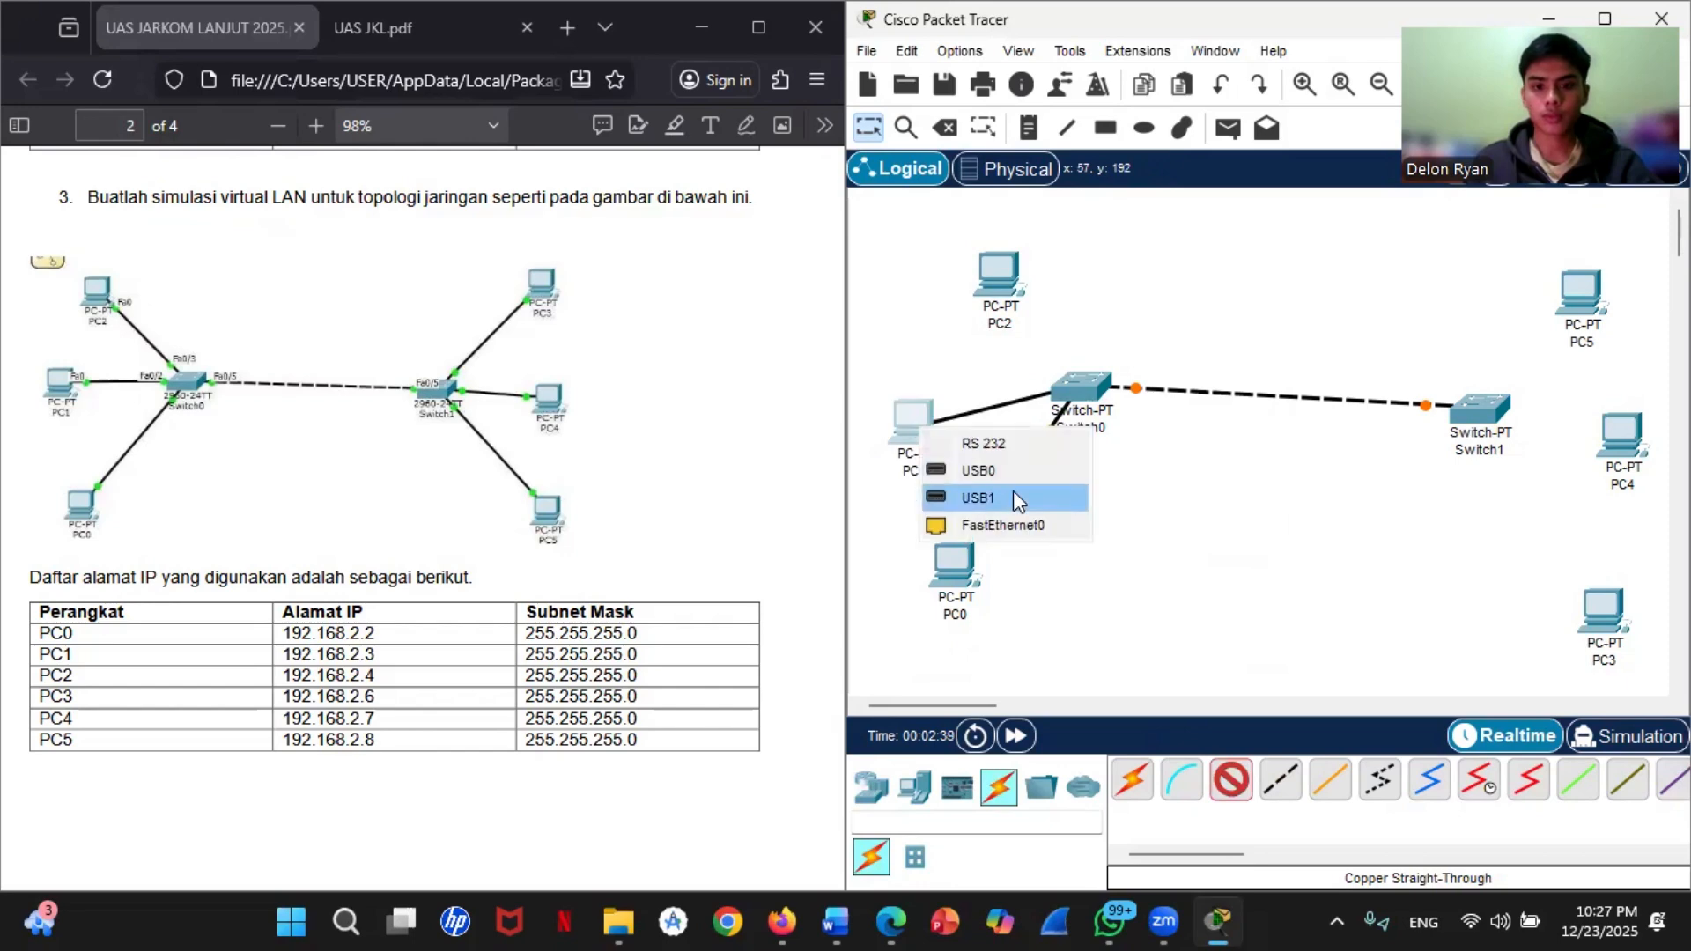
left_click(1003, 525)
left_click(1081, 389)
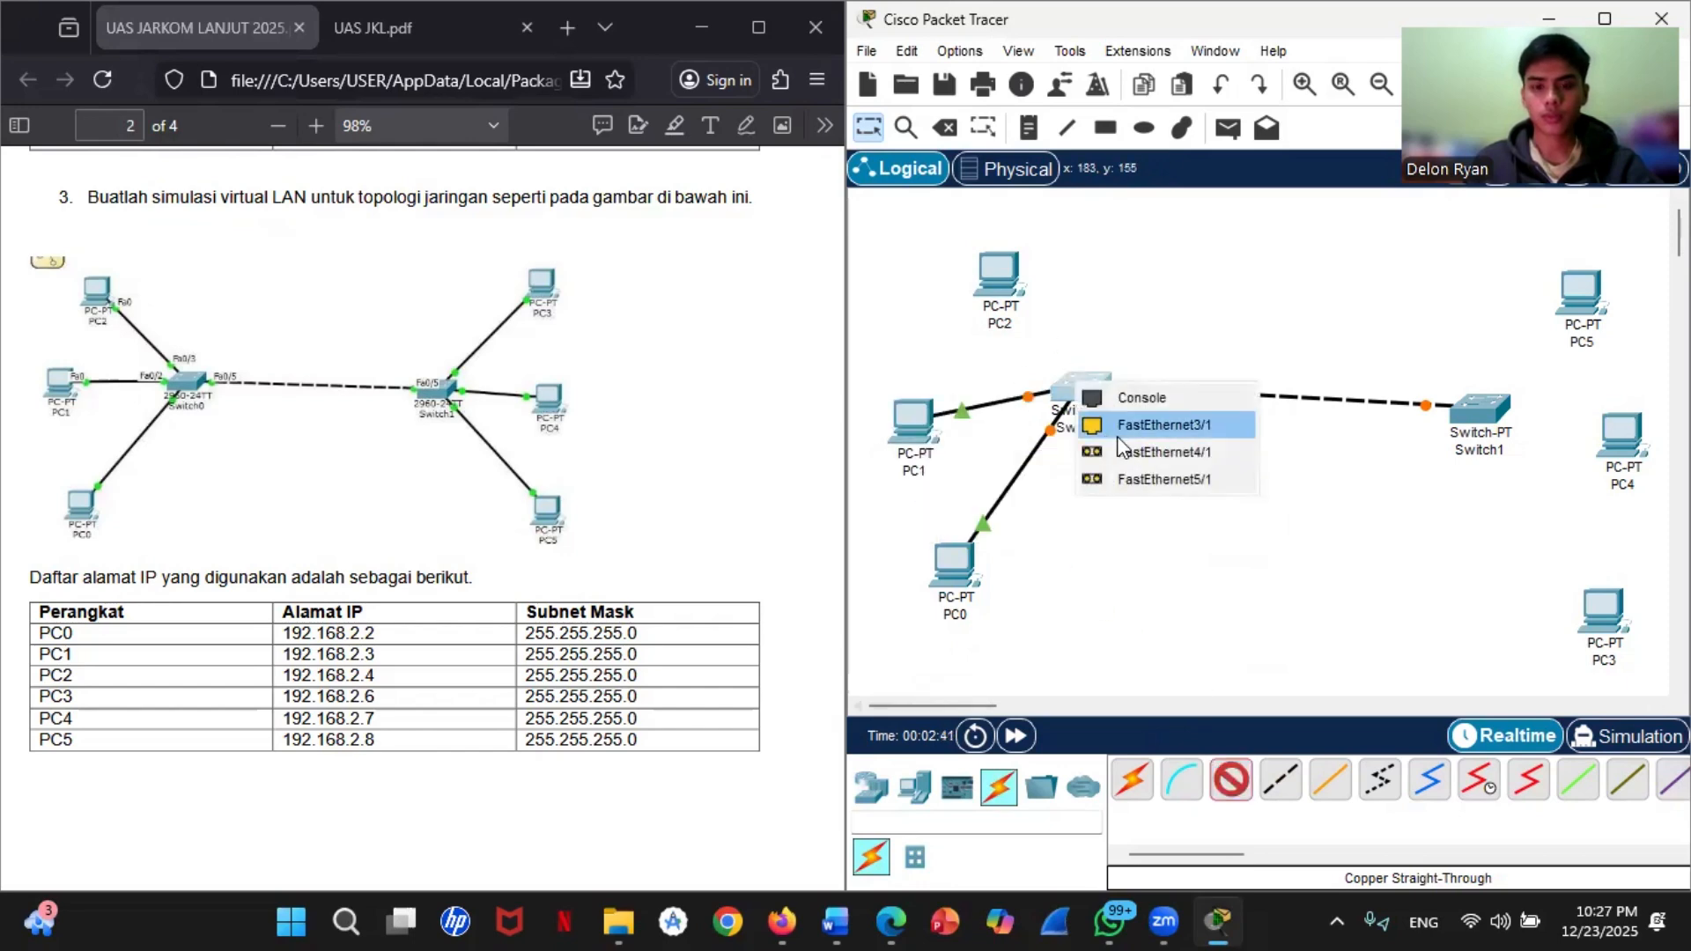
left_click(1120, 427)
left_click(1000, 277)
left_click(1122, 384)
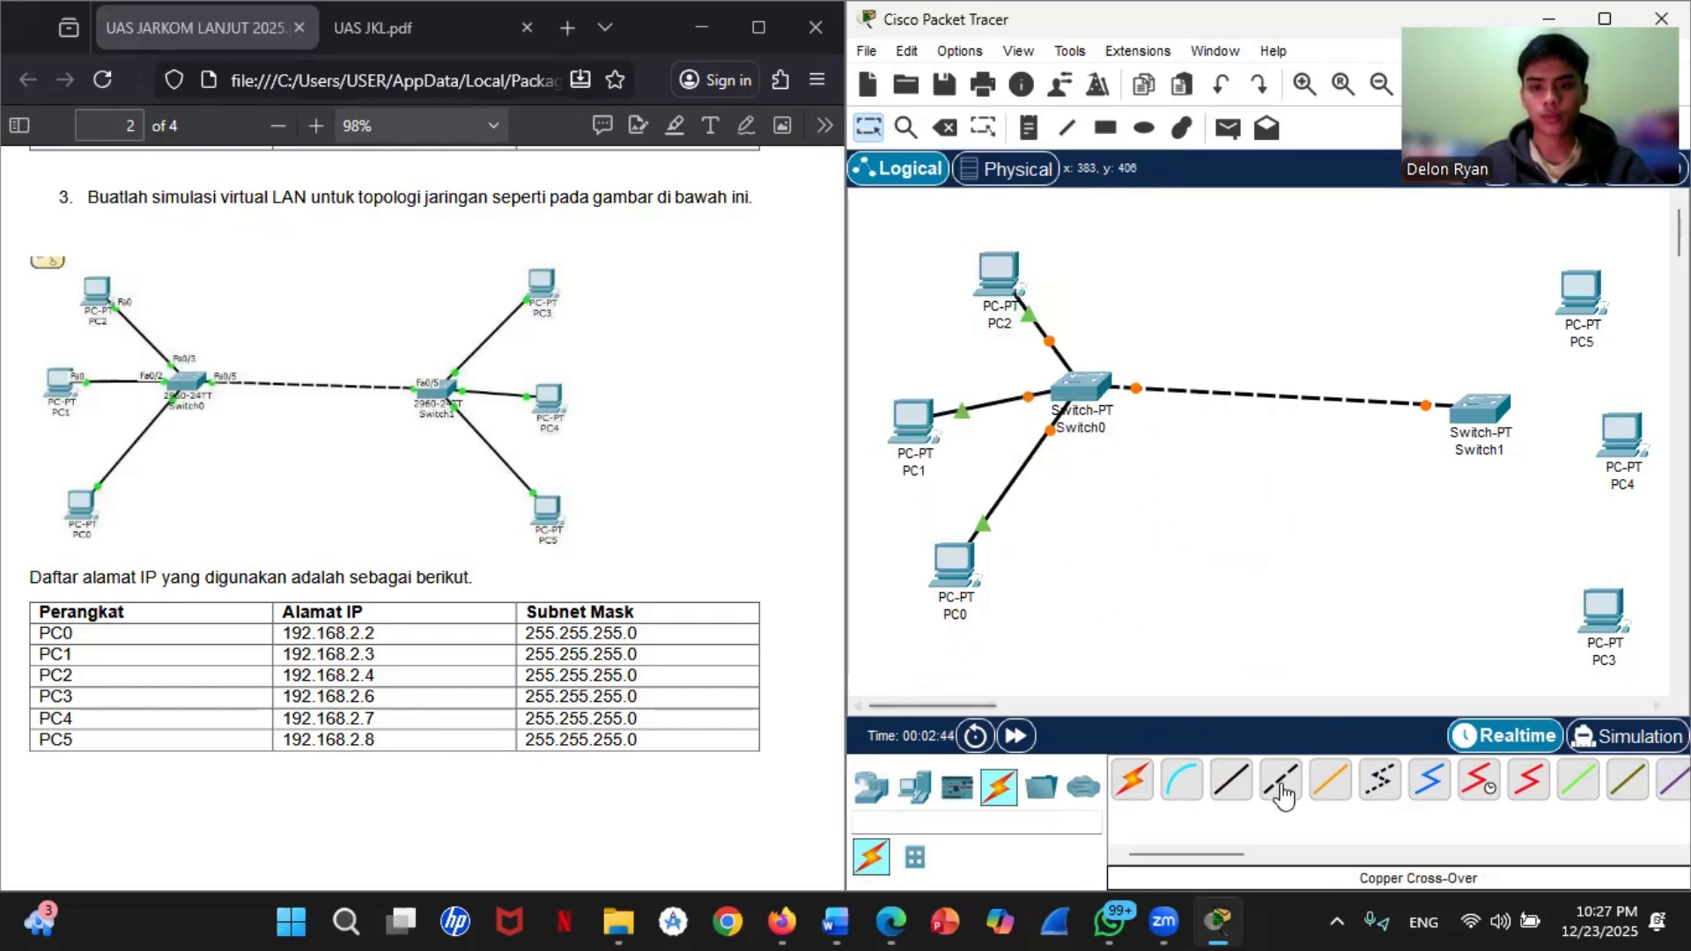
Step: Connect Switch1 to PC3 with a Copper Straight-Through cable
left_click(1230, 780)
left_click(1466, 412)
left_click(1571, 462)
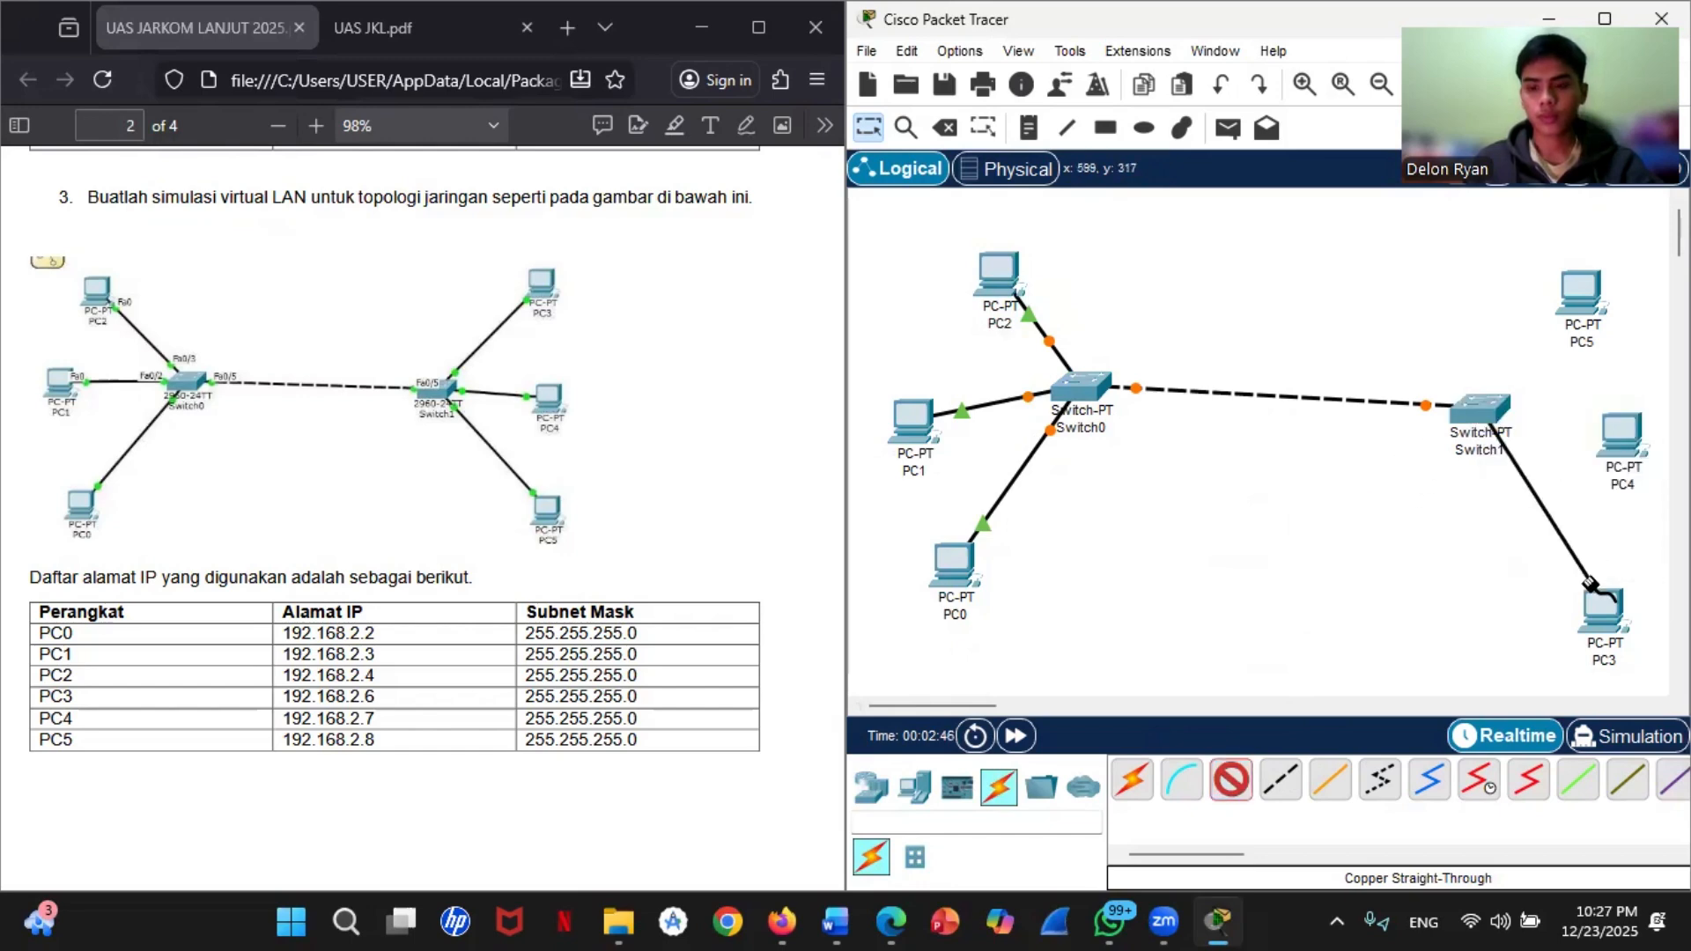
left_click(1599, 607)
left_click(1598, 724)
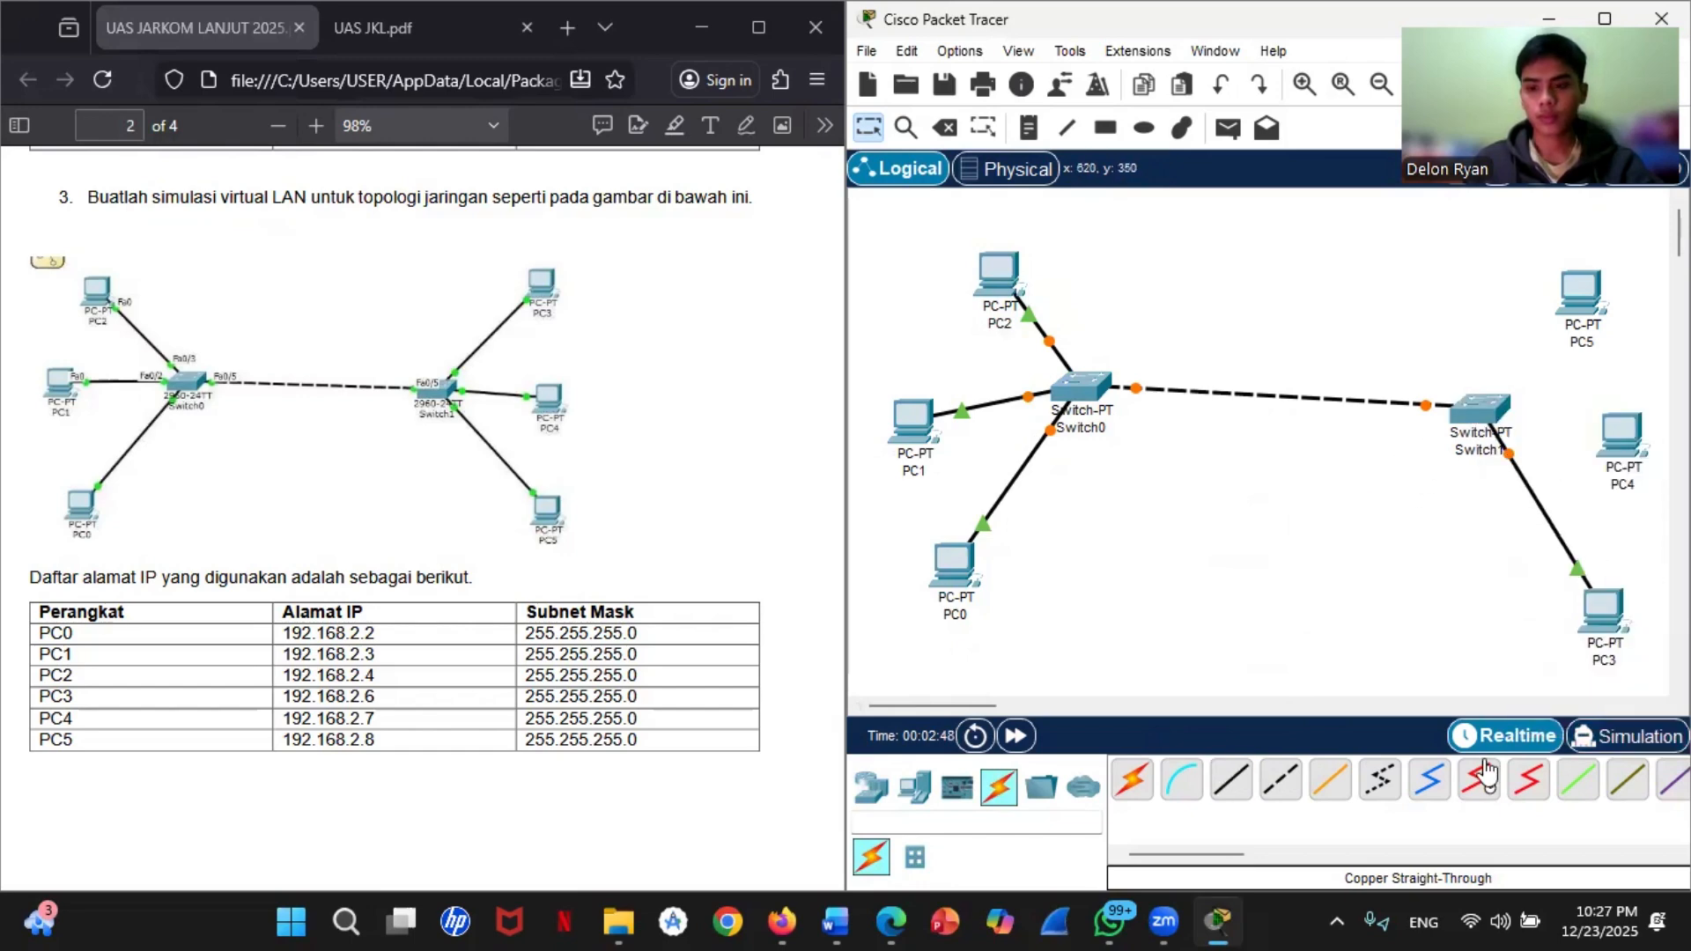
Step: Connect Switch1 to PC4 with a Copper Straight-Through cable
left_click(1231, 782)
left_click(1482, 412)
left_click(1594, 483)
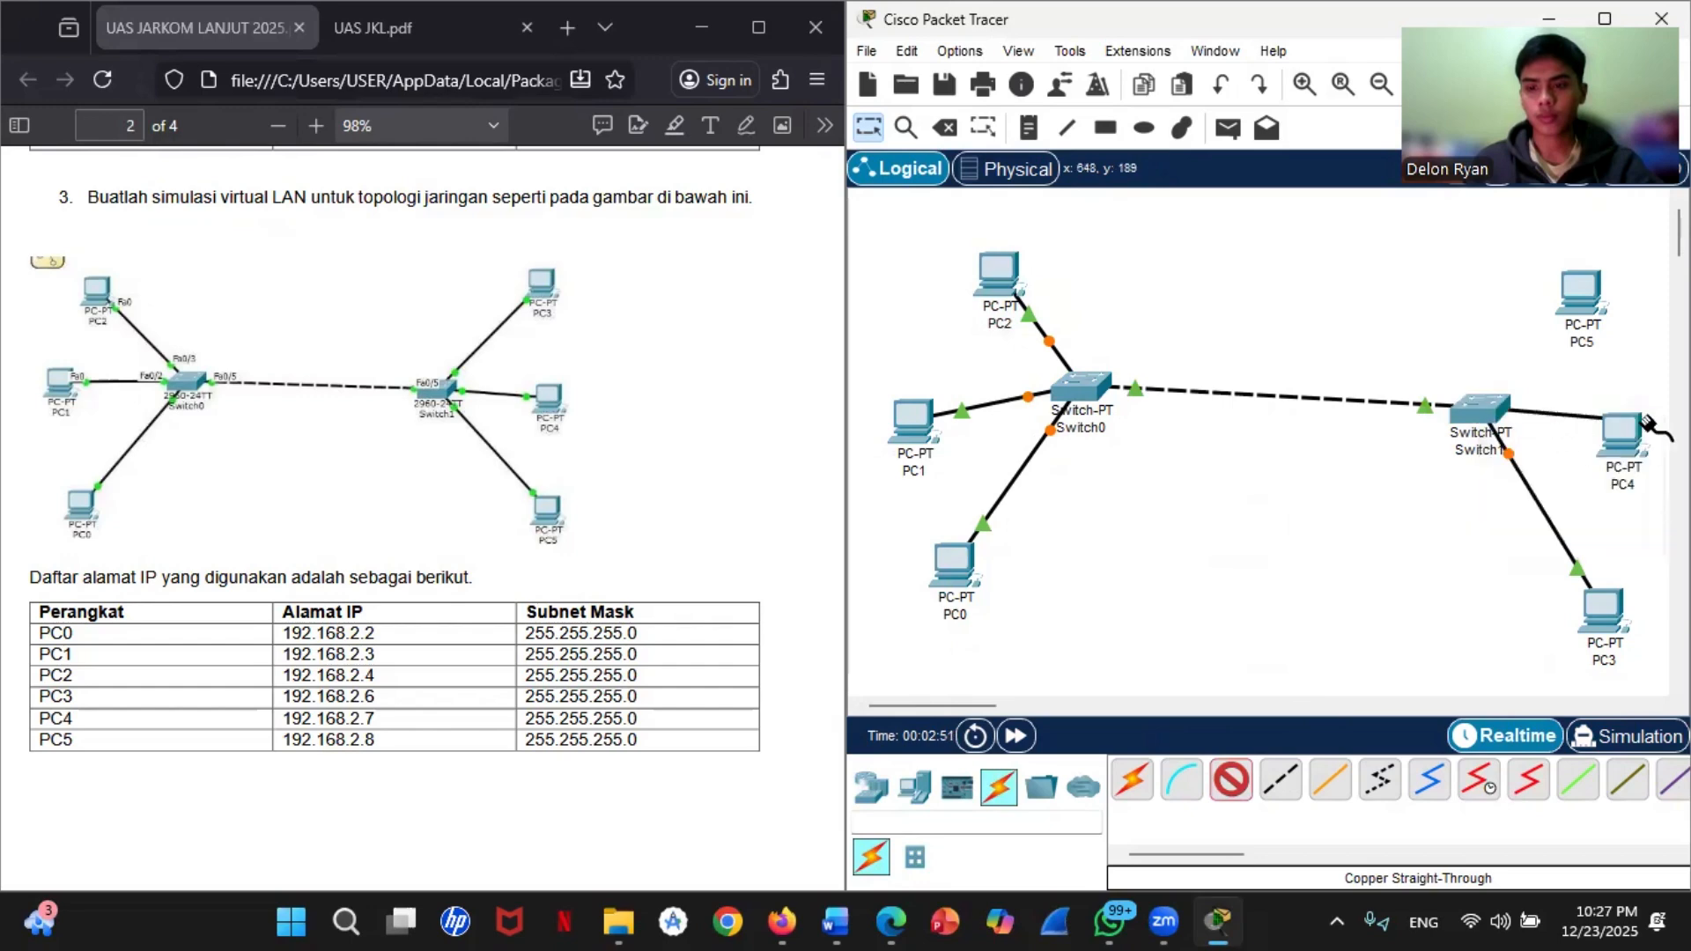
left_click(1645, 423)
left_click(1612, 564)
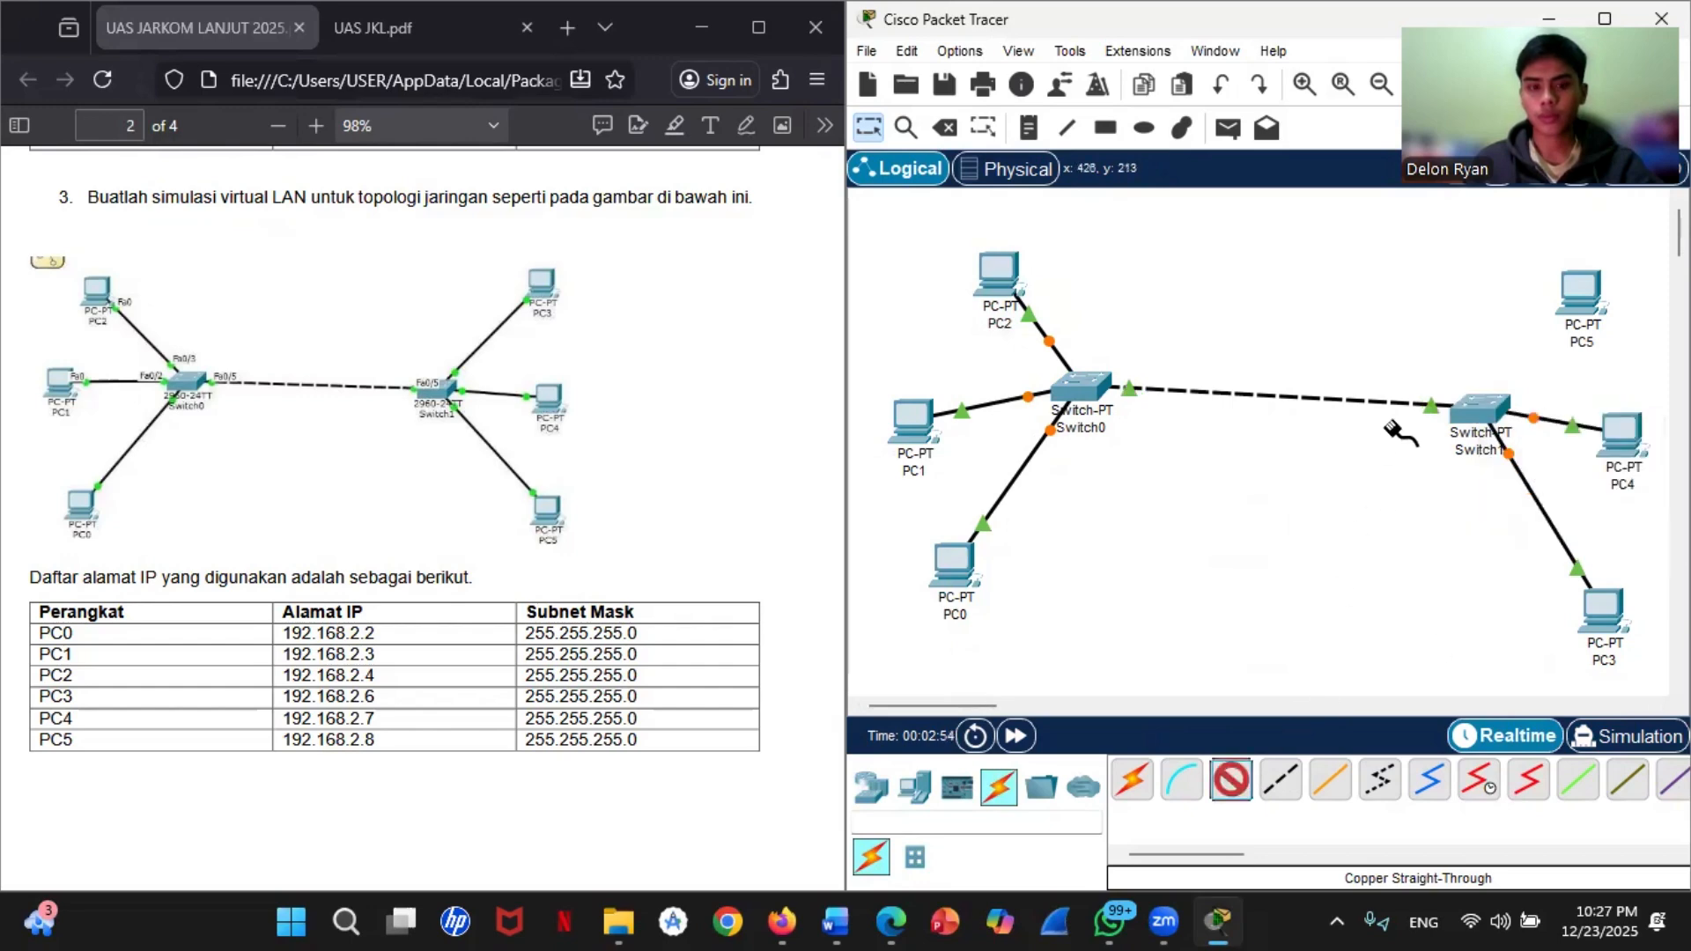
Step: Connect Switch1's FastEthernet3/1 to PC5 with a Copper Straight-Through cable, and shift Switch0 slightly down toward Switch1
left_click(1485, 410)
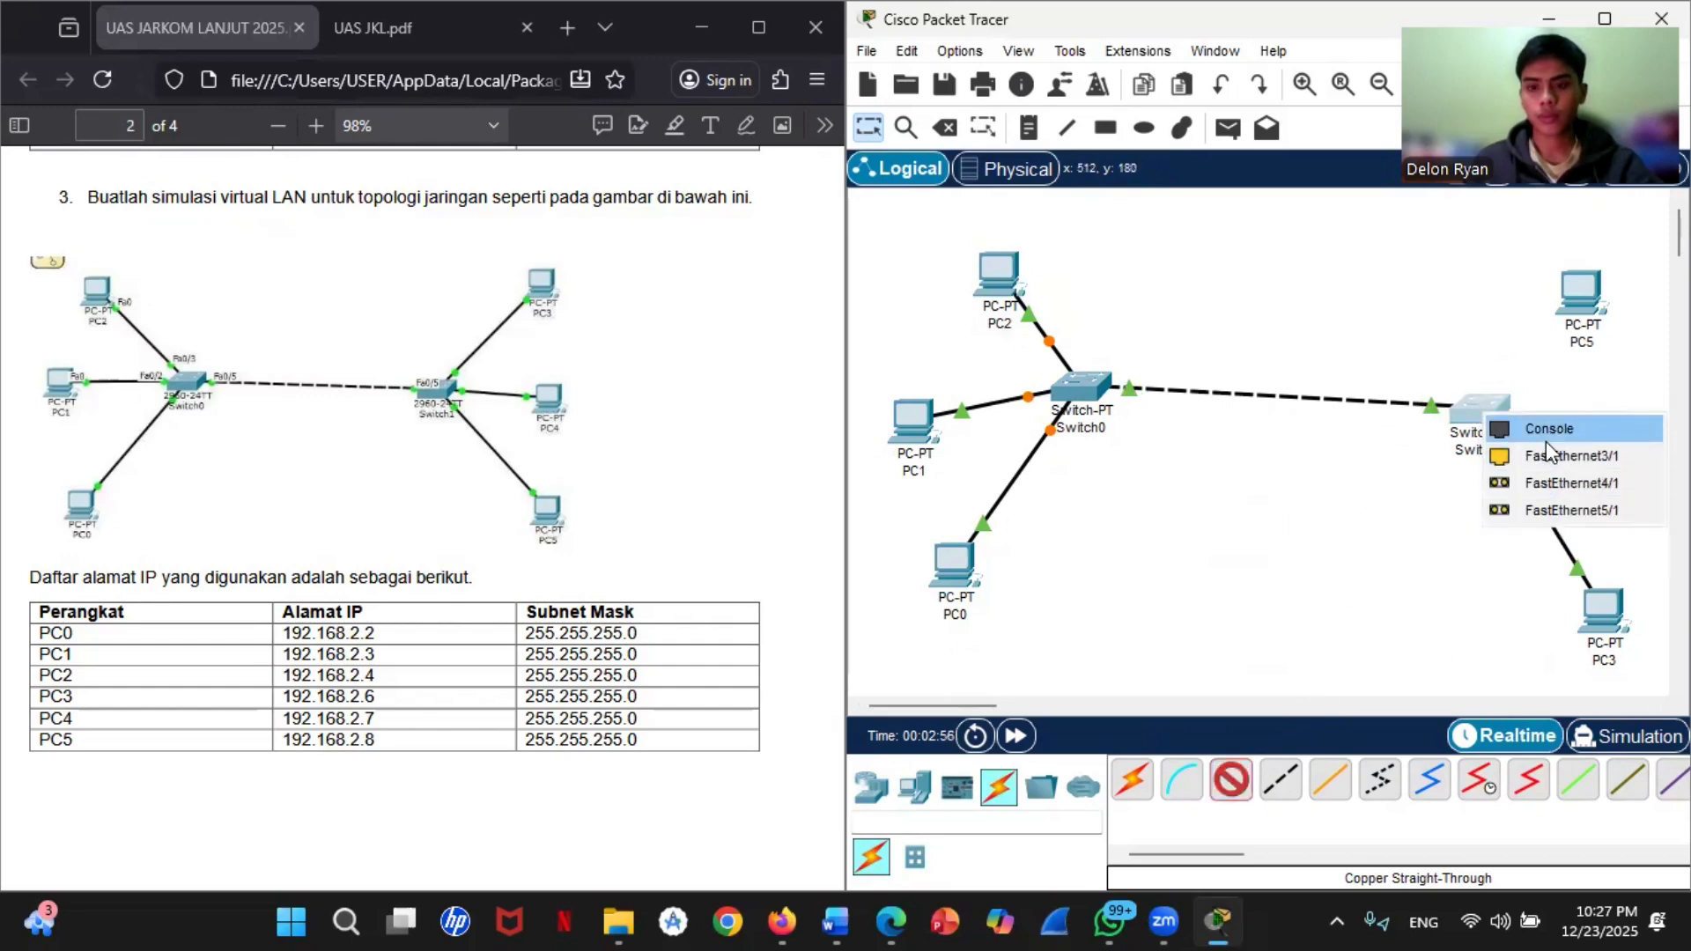
left_click(1550, 455)
left_click(1568, 299)
left_click(1580, 394)
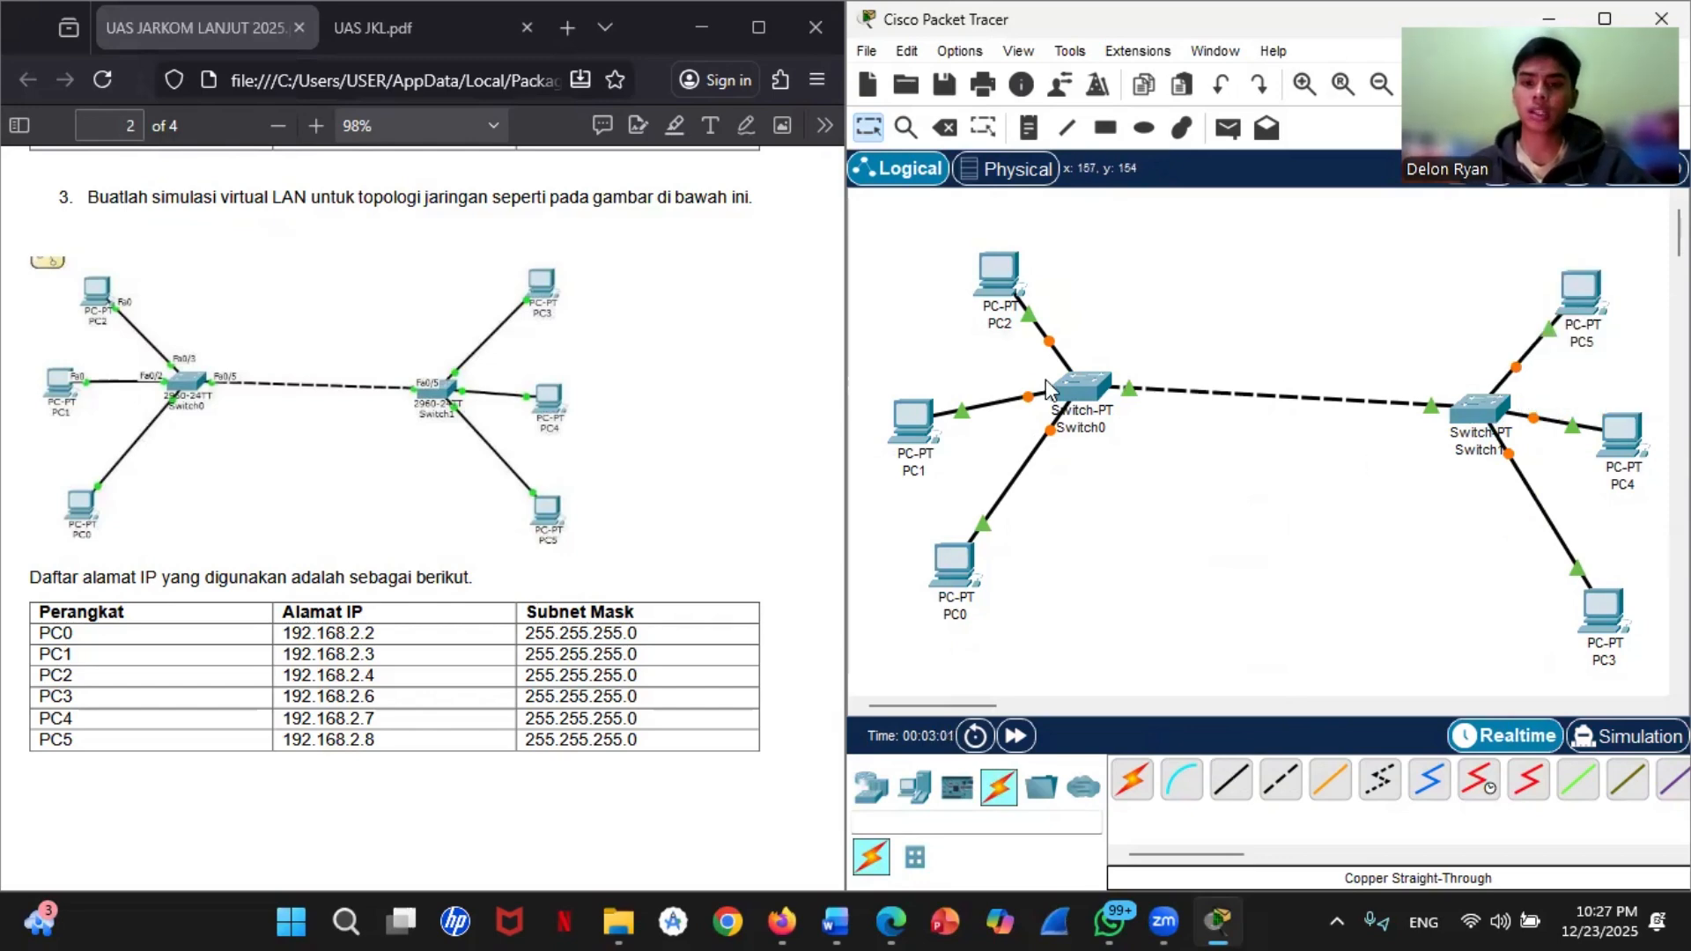
left_click_drag(1080, 393, 1103, 417)
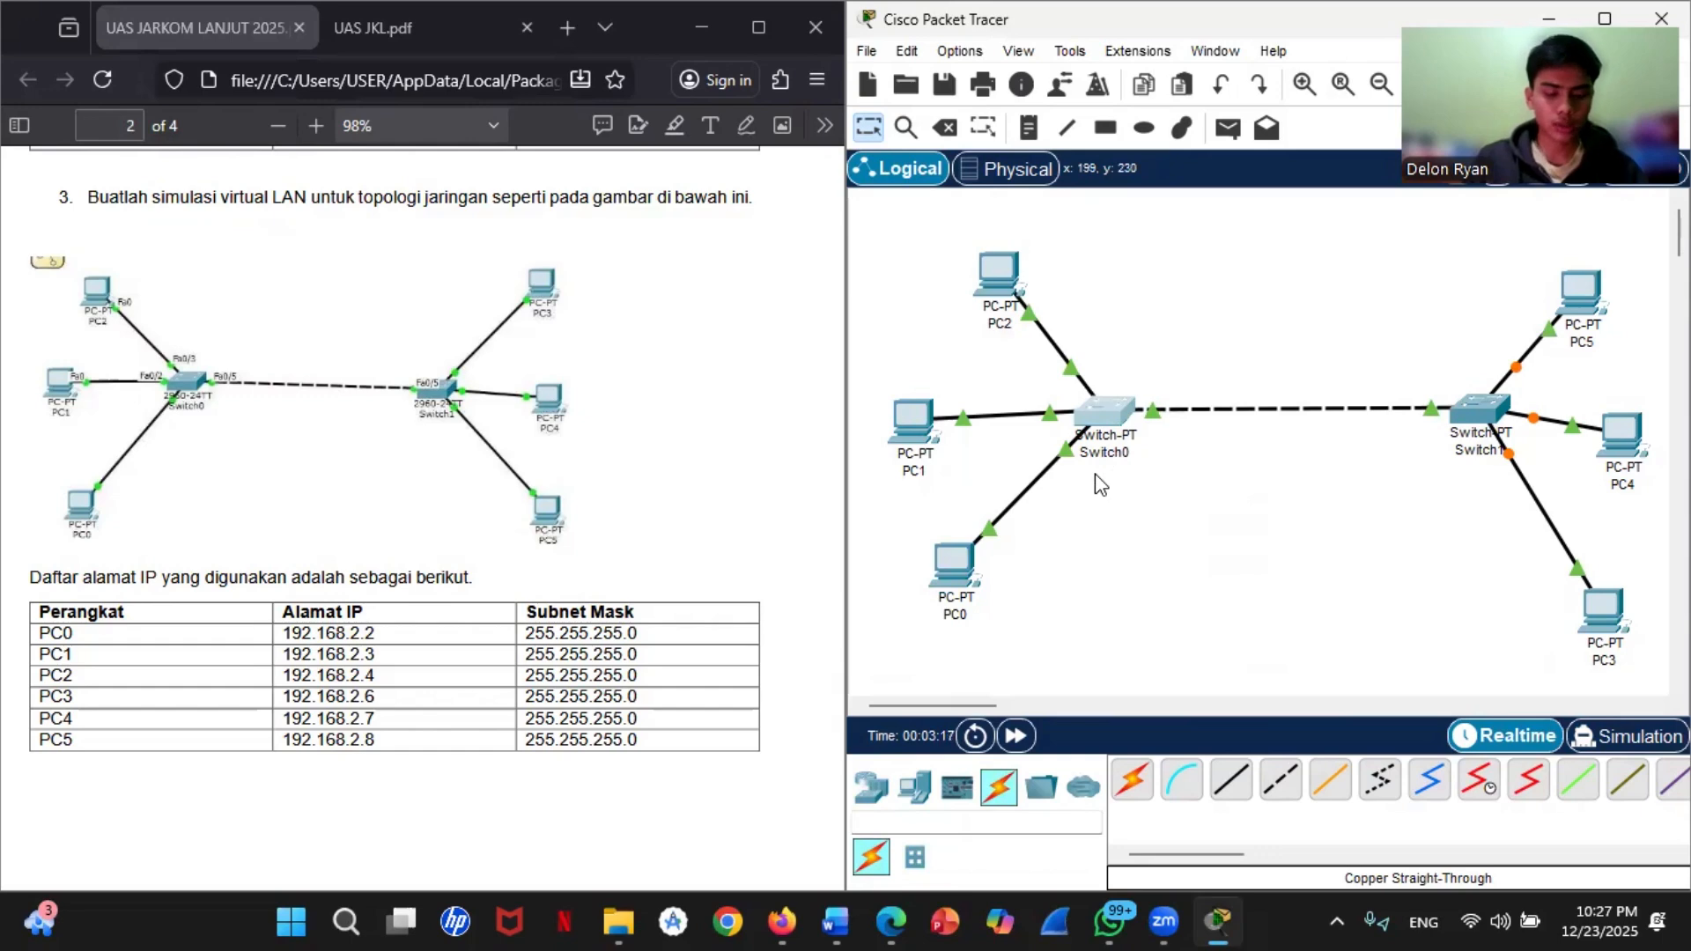
Step: Open Switch0's command line and enter global configuration mode with enable and conf t
left_click(1112, 413)
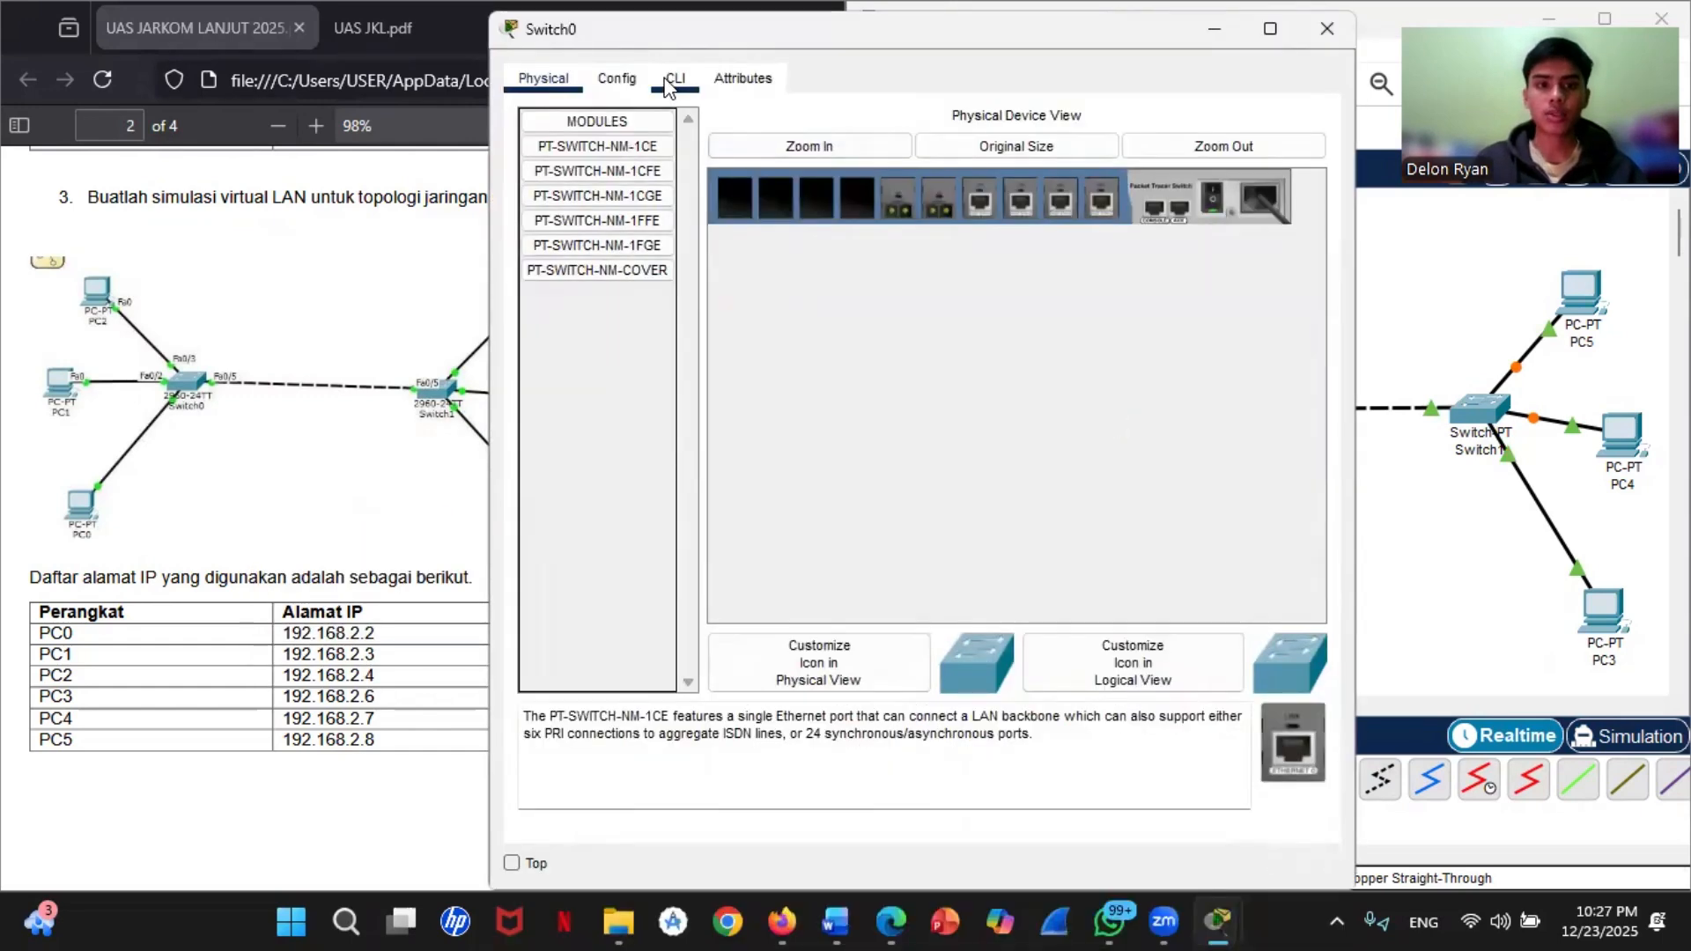
left_click(675, 77)
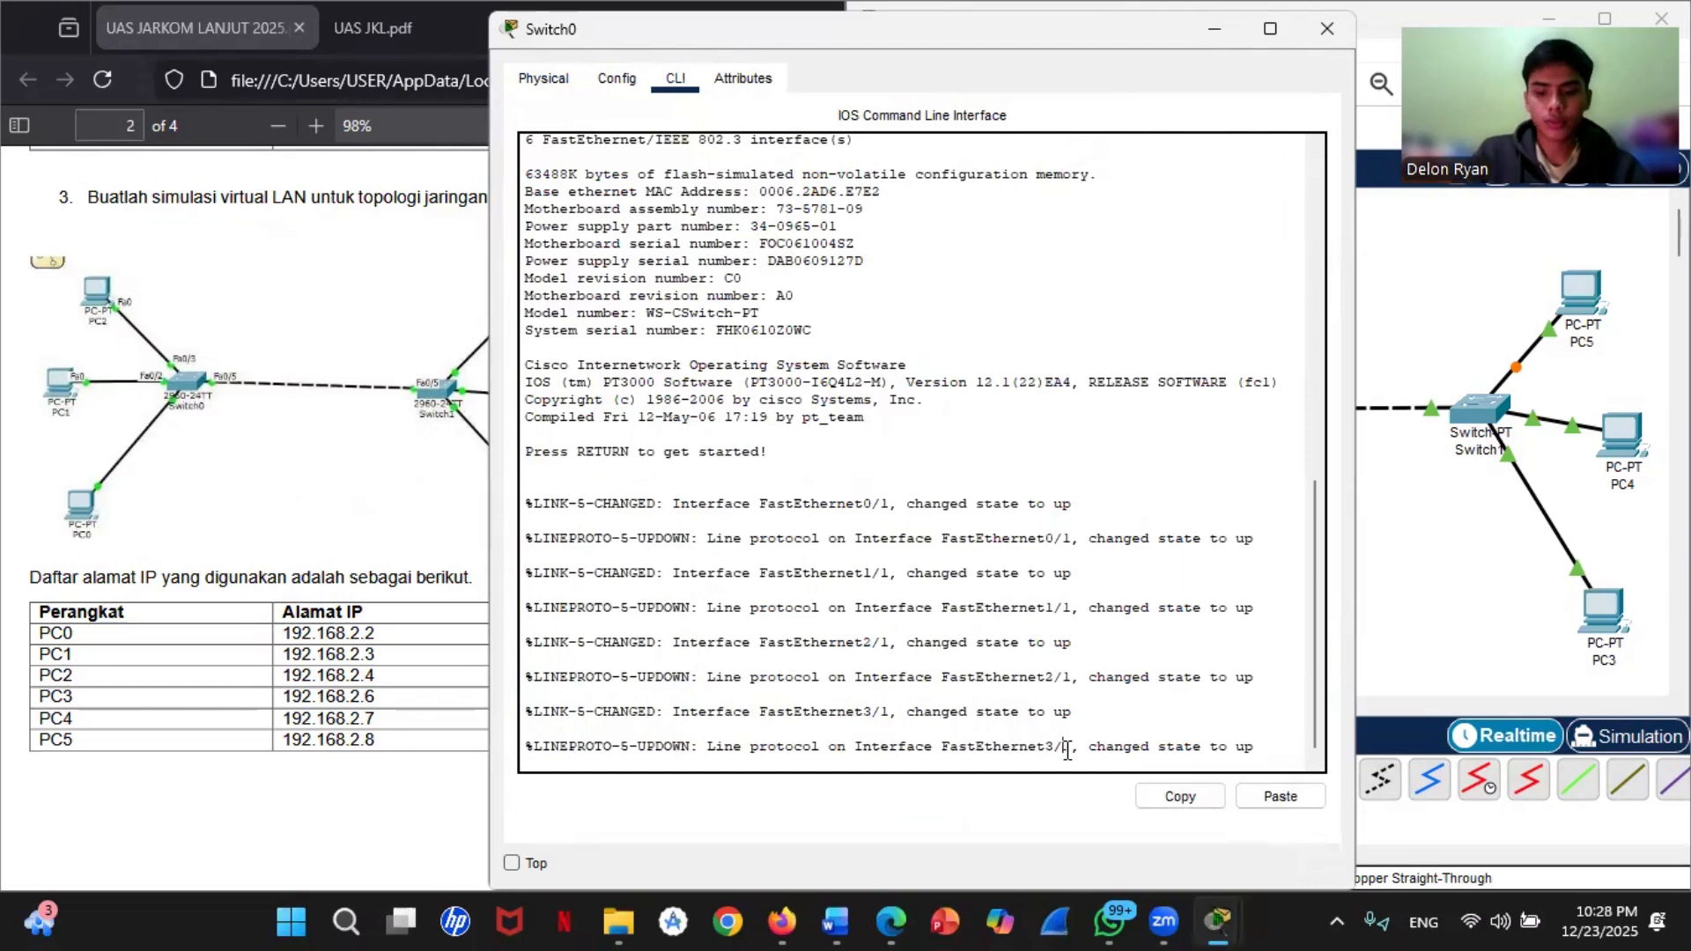
key("Return")
type("enble")
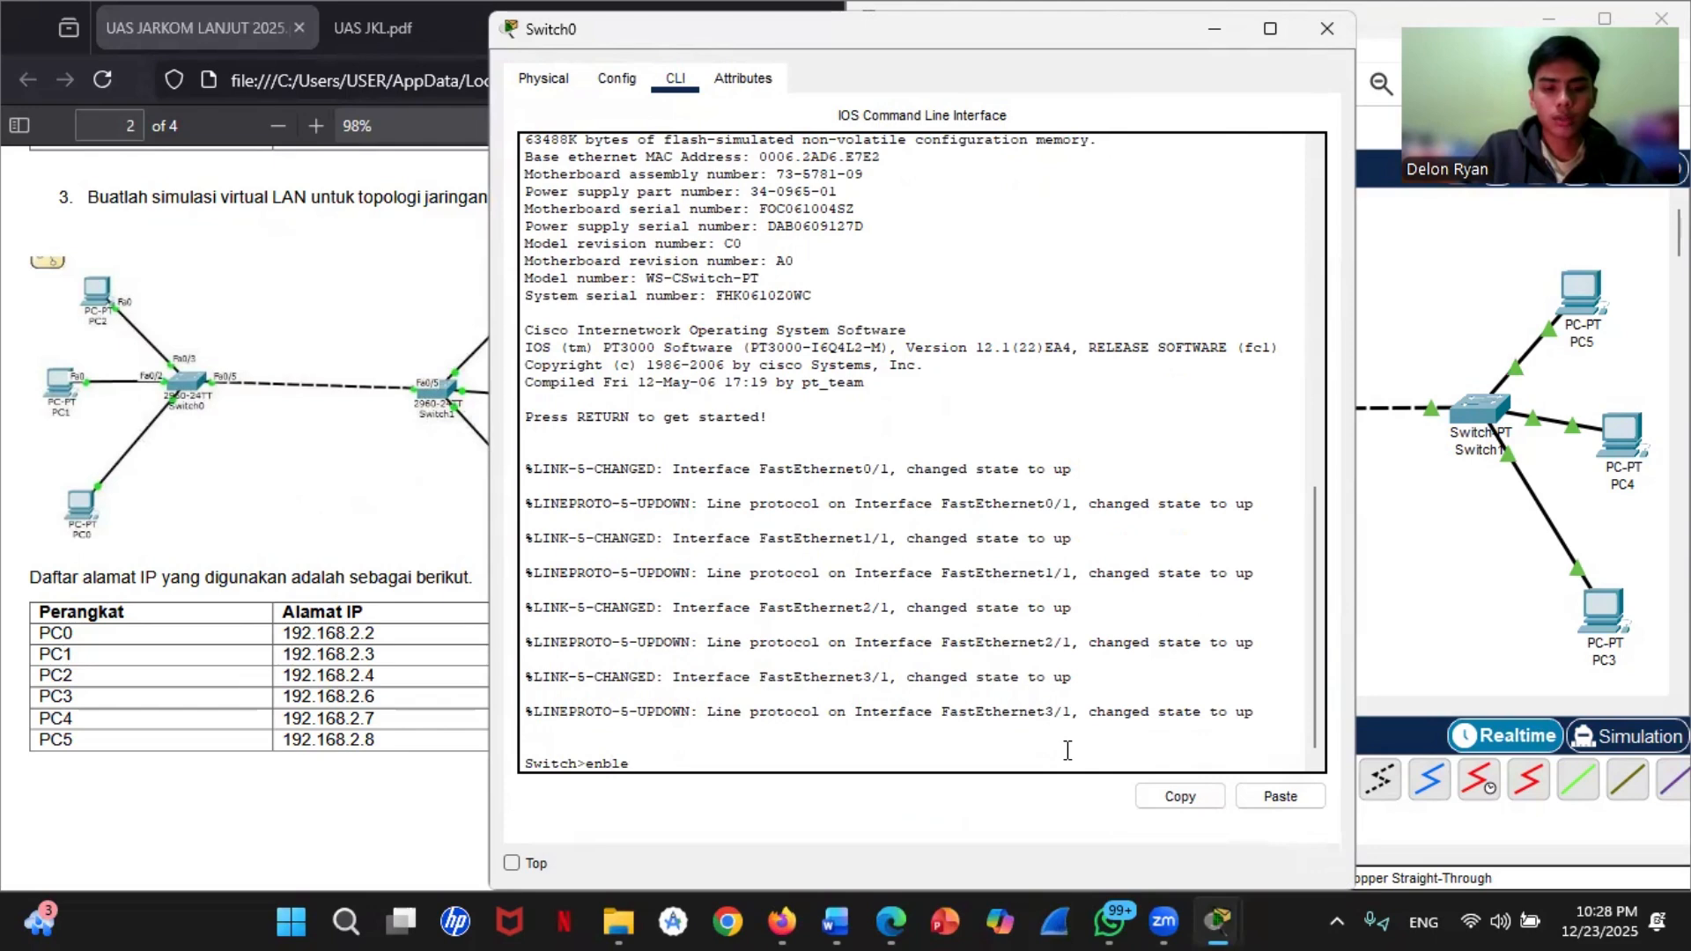
key("BackSpace")
key("BackSpace")
key("BackSpace")
type("able")
key("Return")
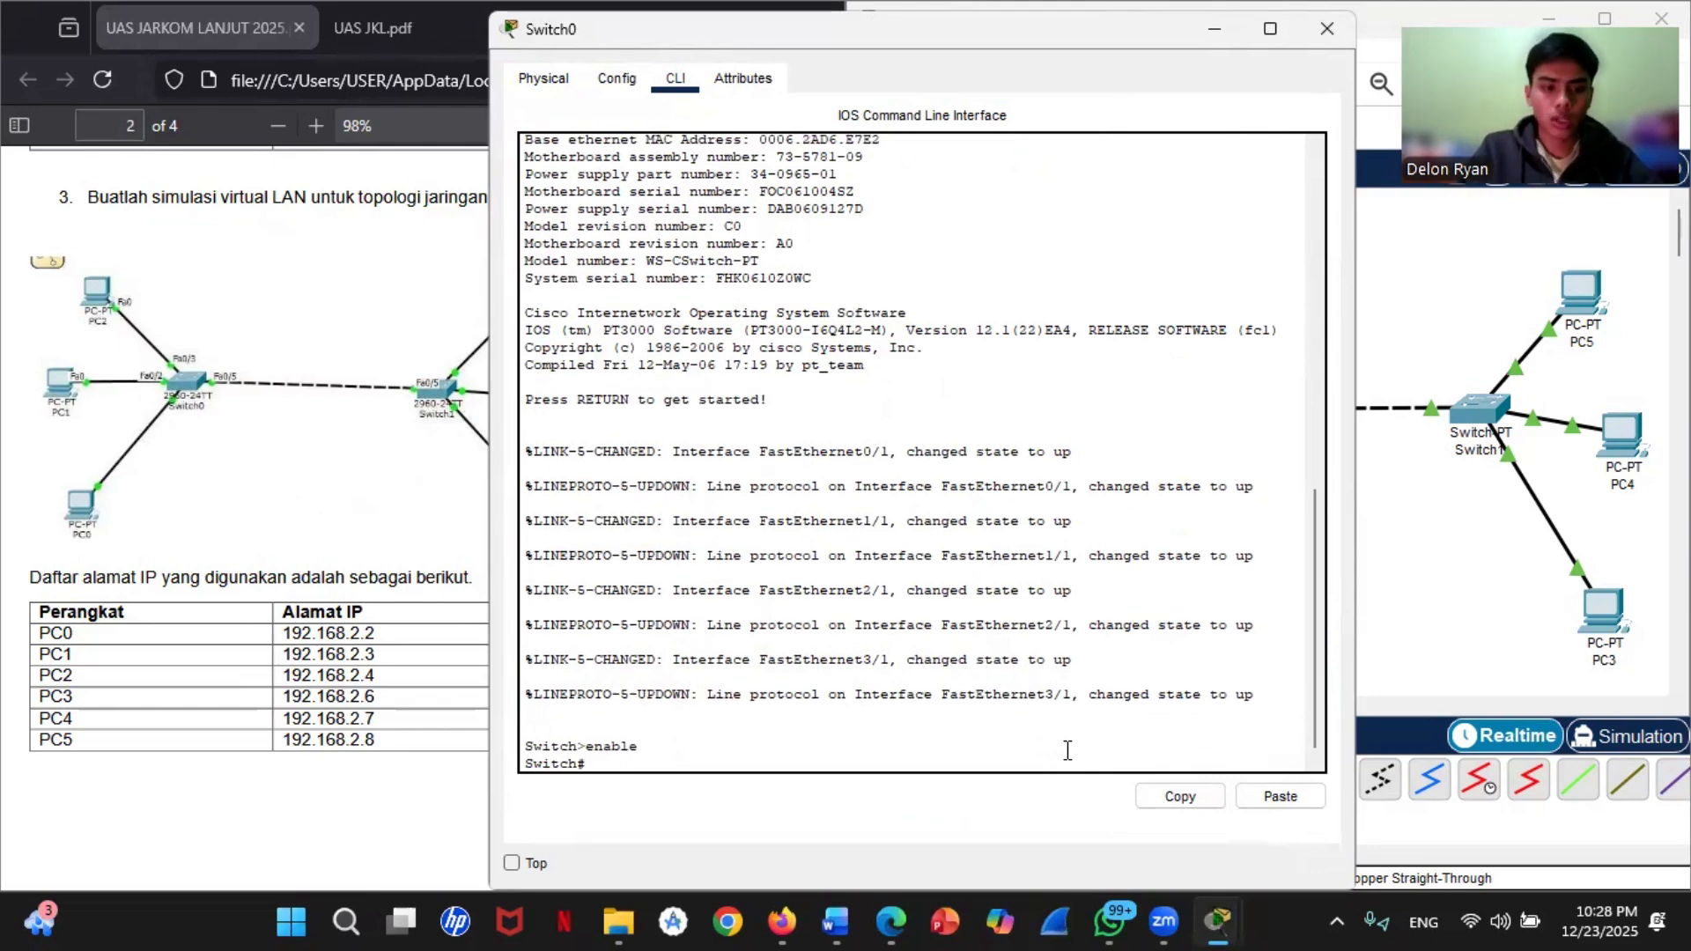
type("con")
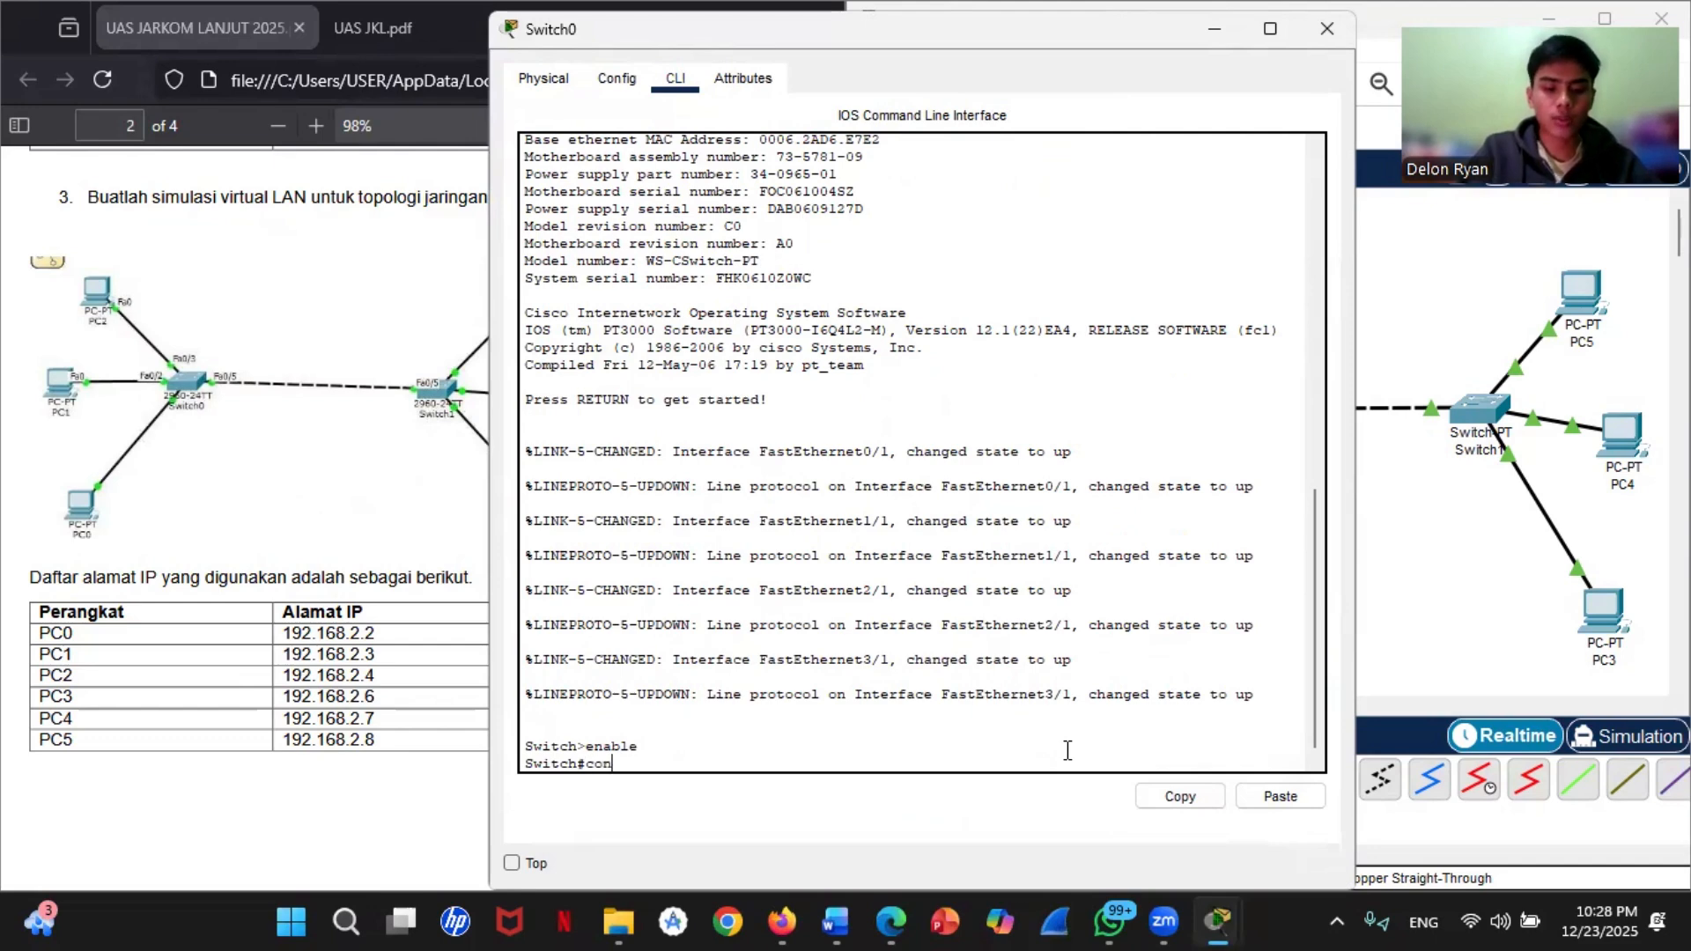
type("f t")
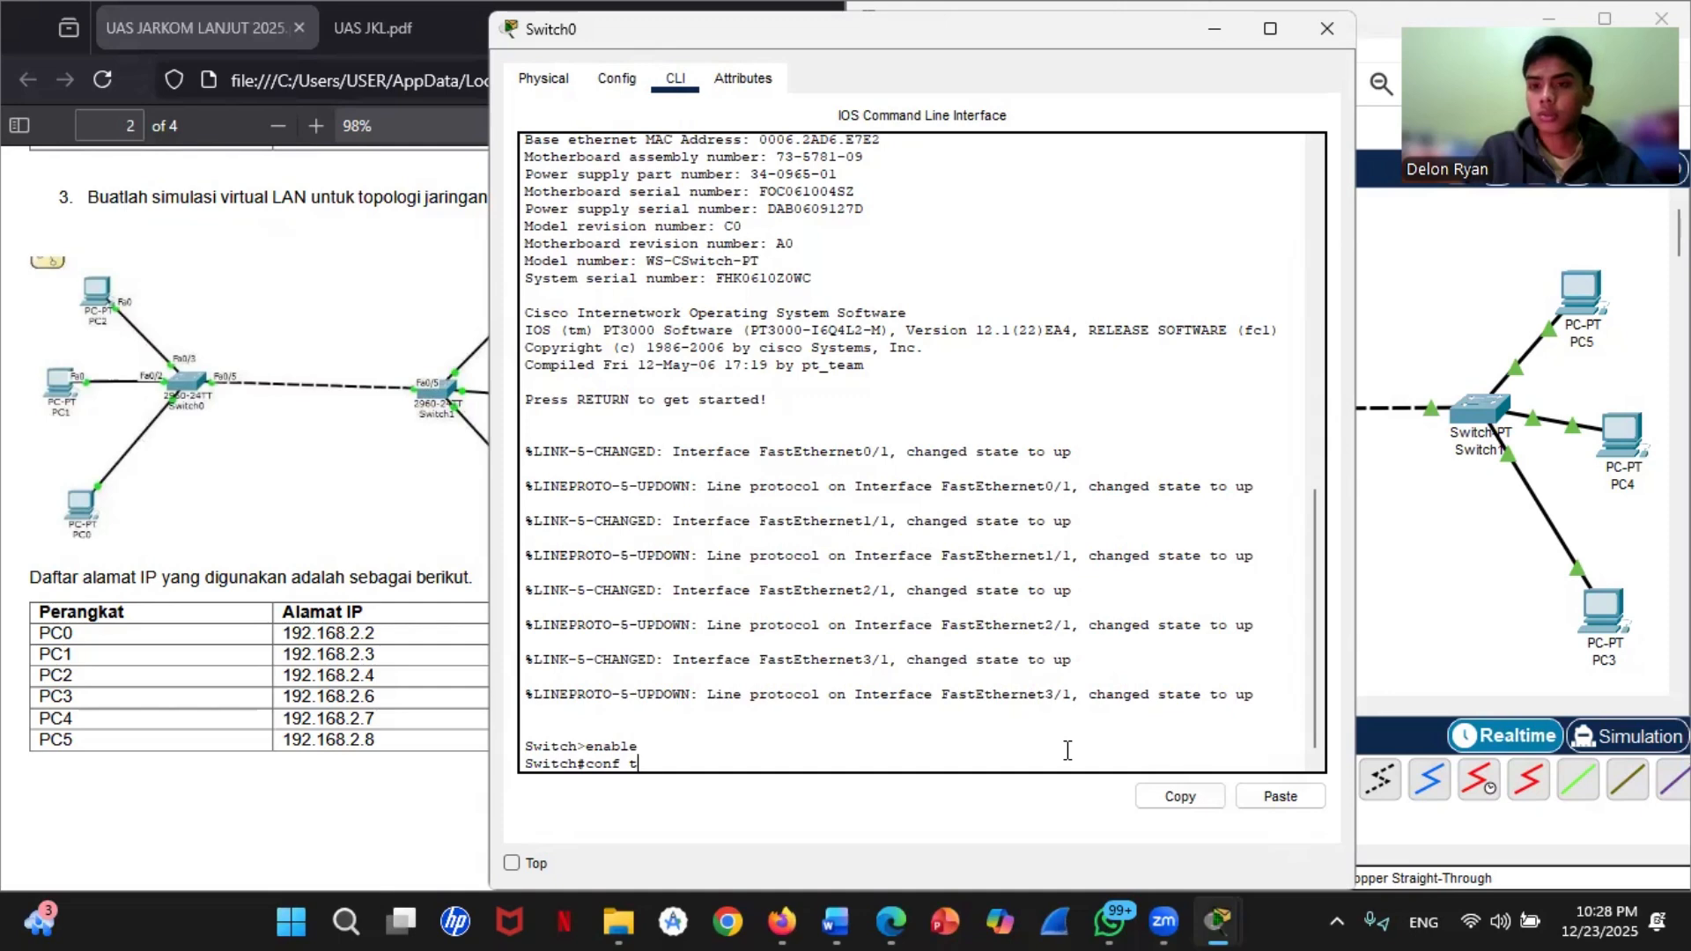
key("Return")
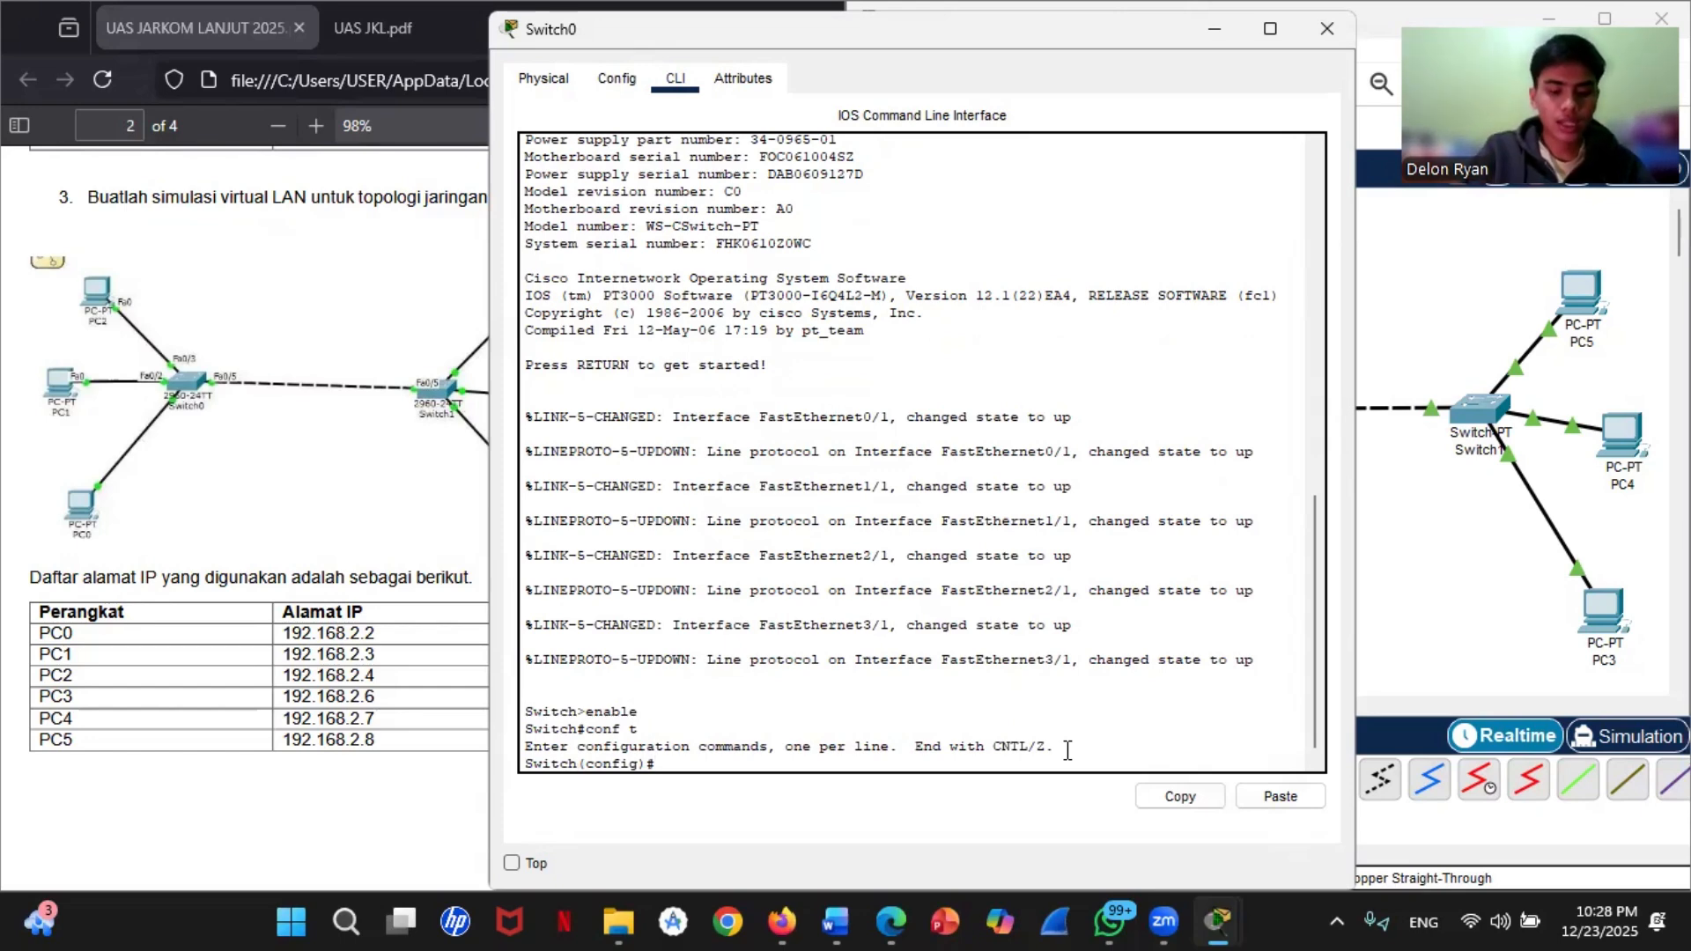
Step: Create VLAN 10 on Switch0 with the name LAB_A and exit back to global configuration mode
type("vlan 10")
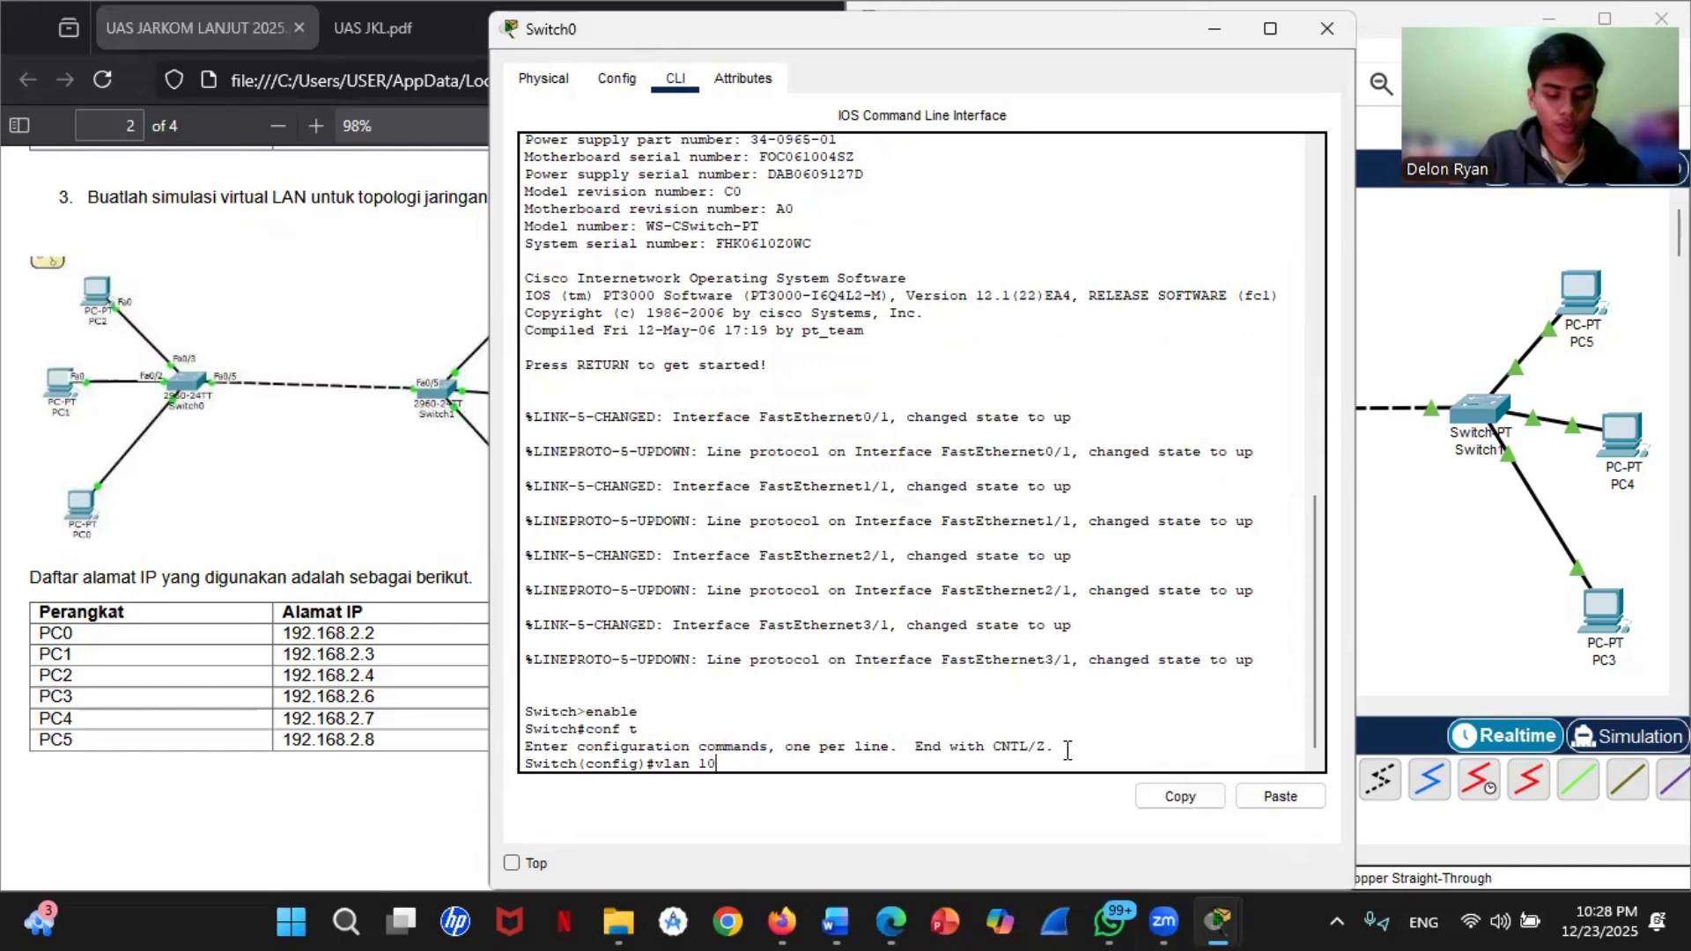
key("Return")
type("name")
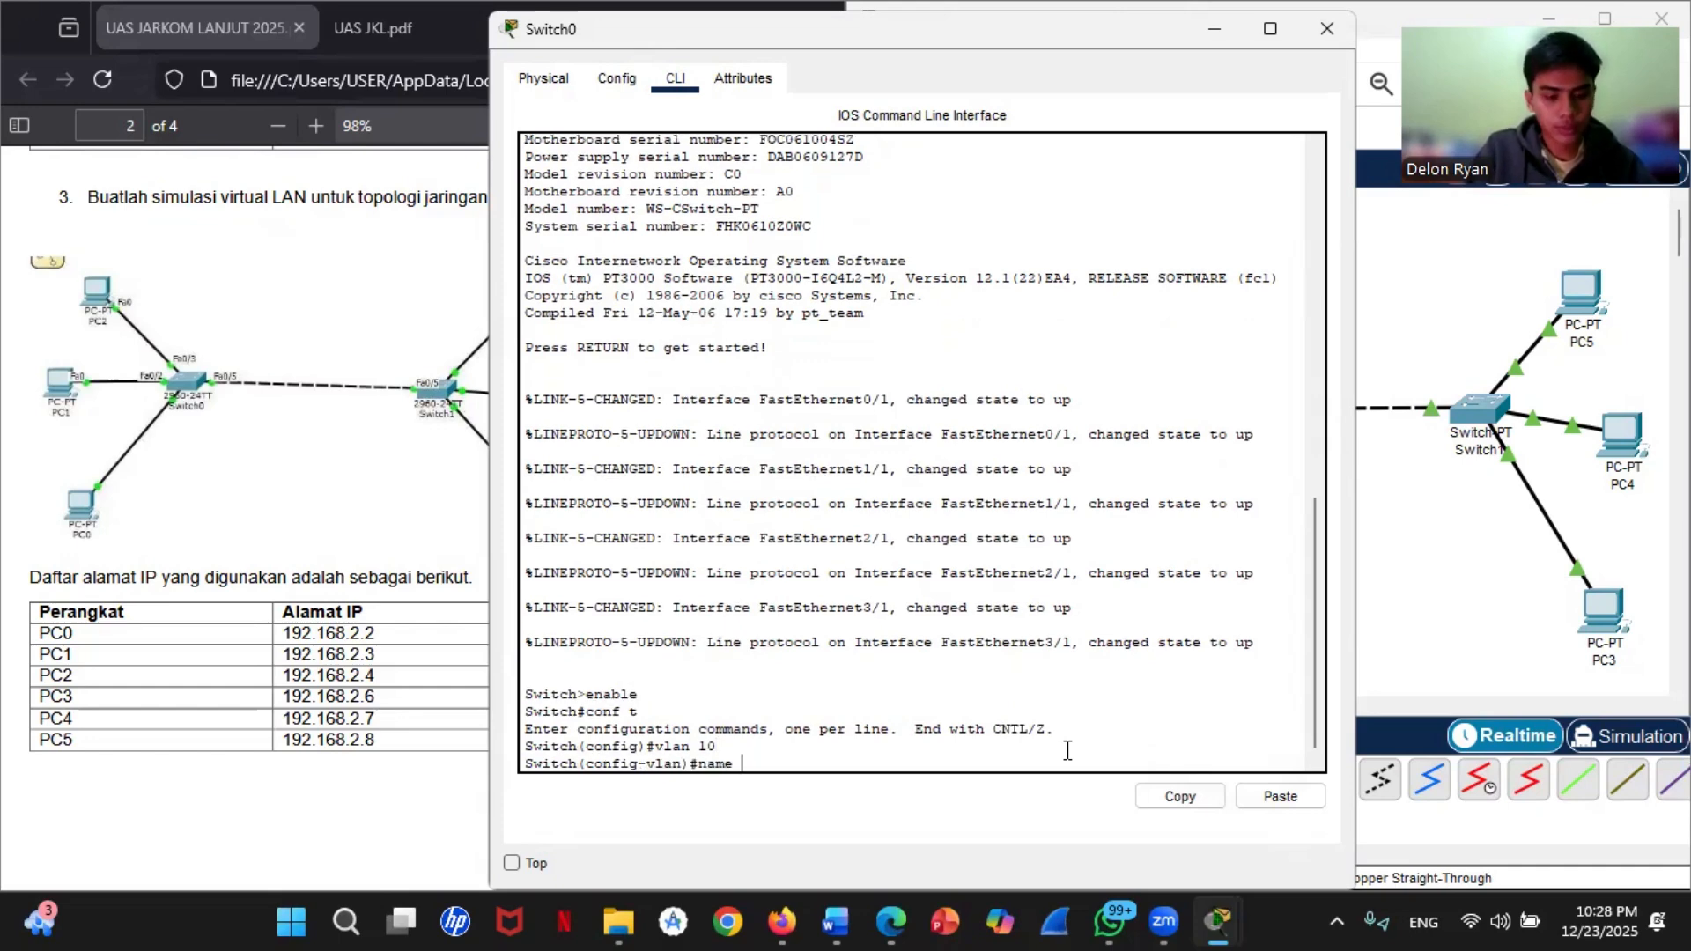
type(" LAaaaaaaaaaa")
key("BackSpace")
key("BackSpace")
key("BackSpace")
key("BackSpace")
key("BackSpace")
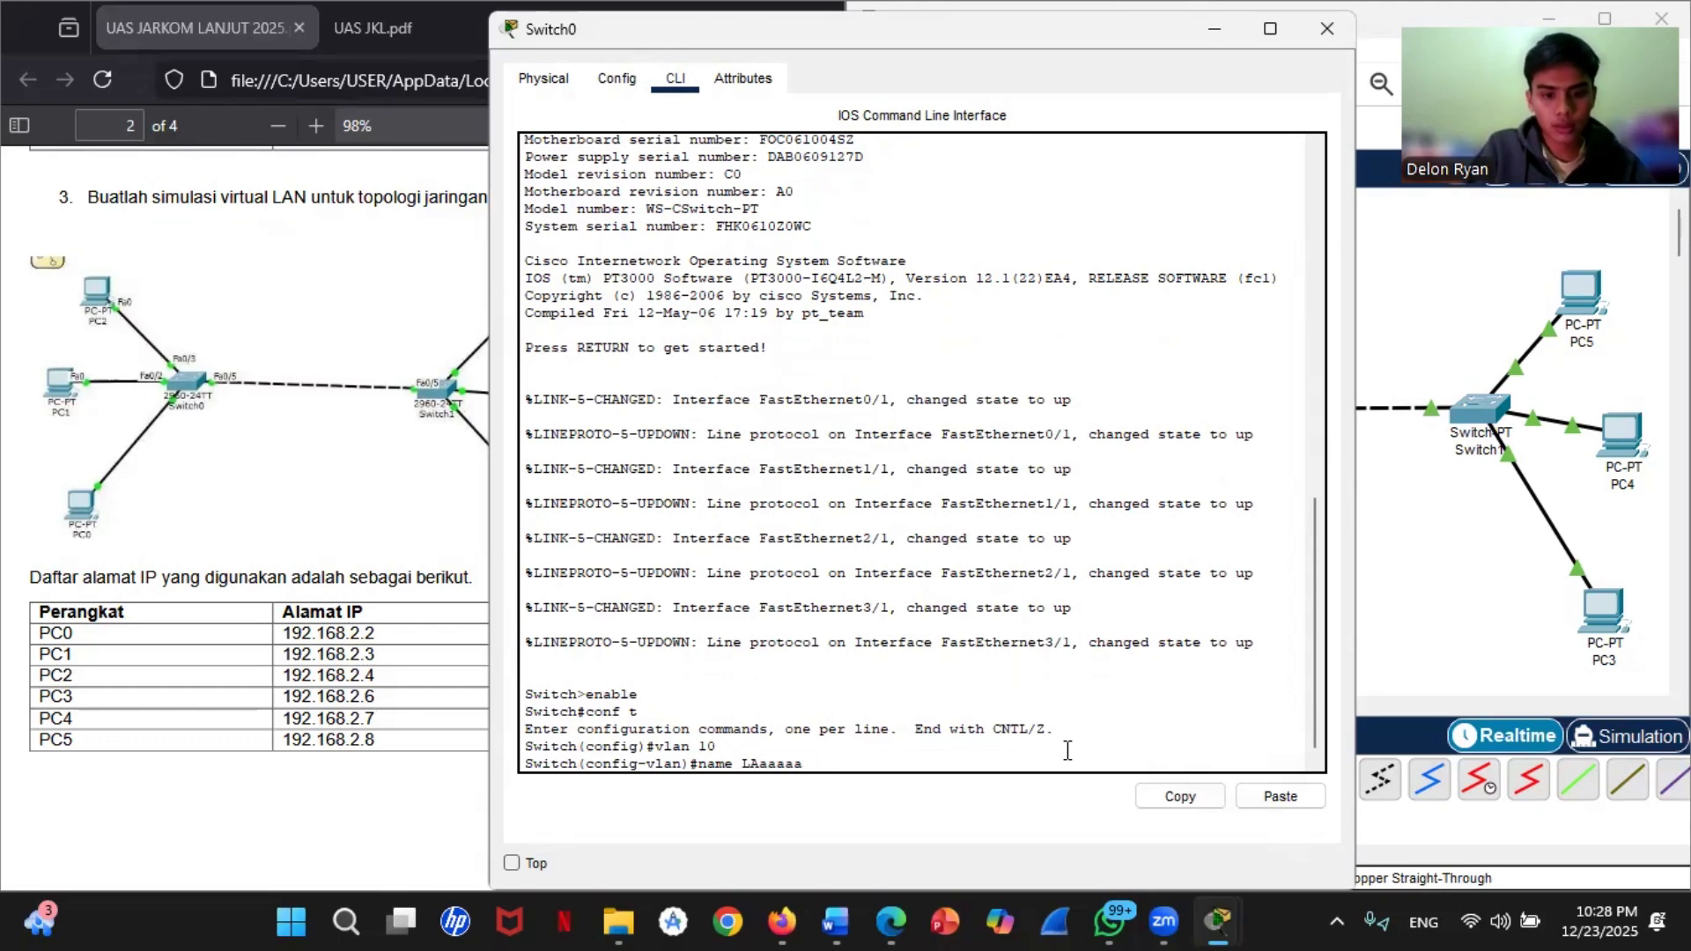
key("BackSpace")
key("BackSpace")
key("BackSpace")
key("BackSpace")
key("BackSpace")
type("B")
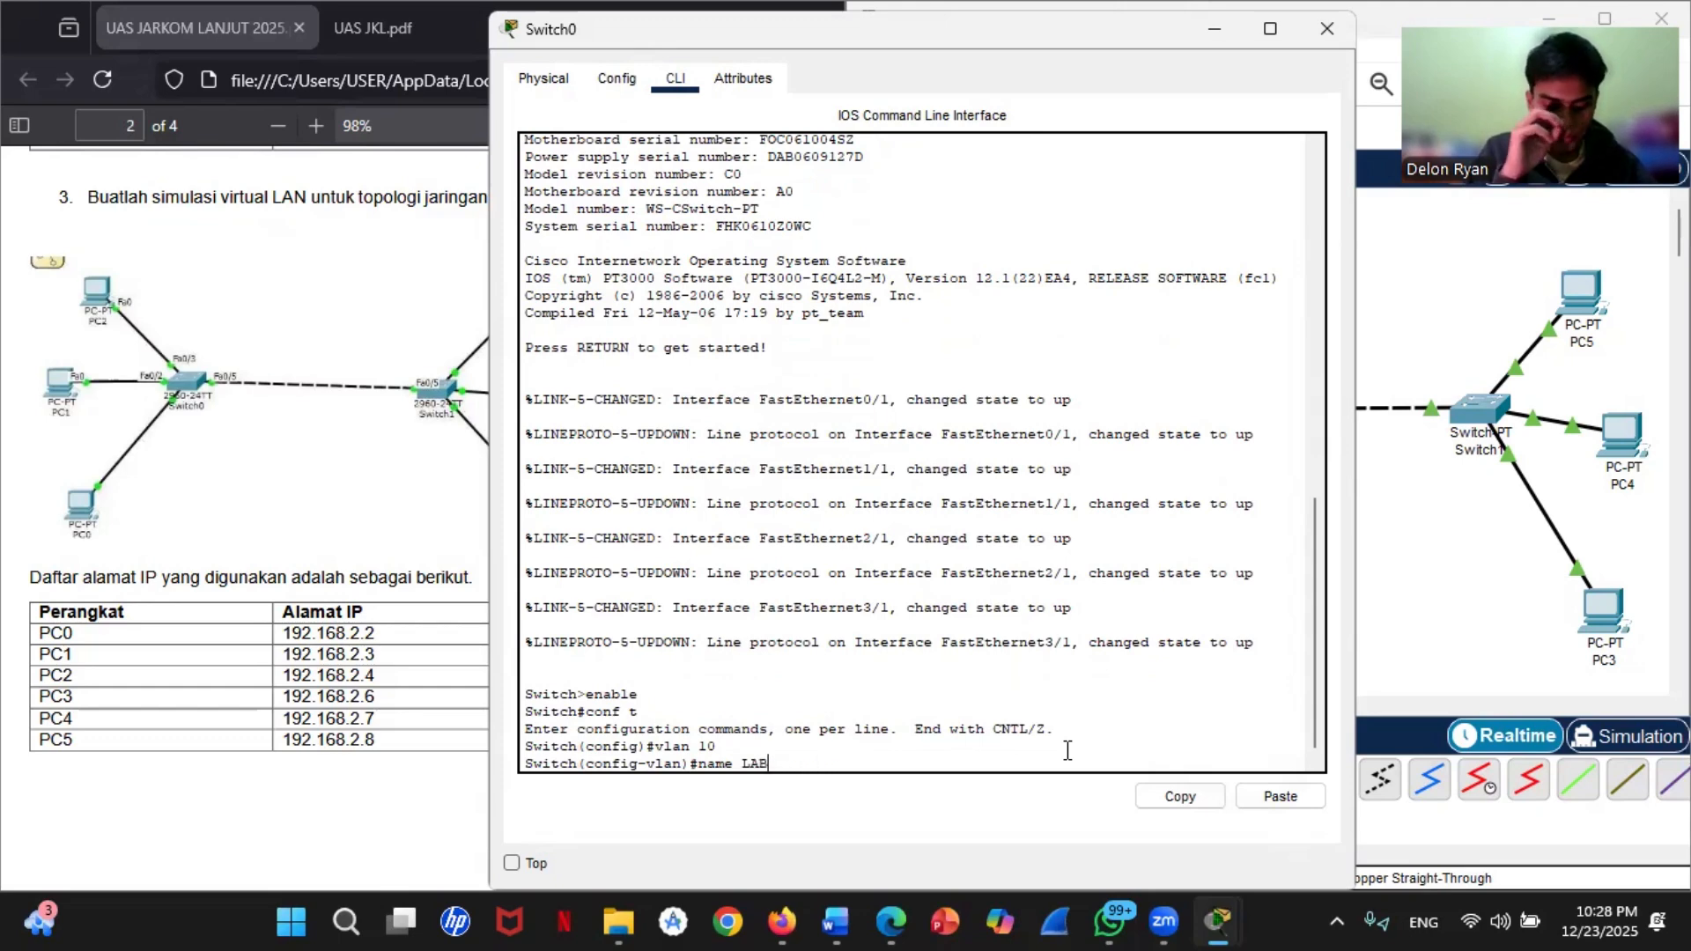
type("_A")
key("Return")
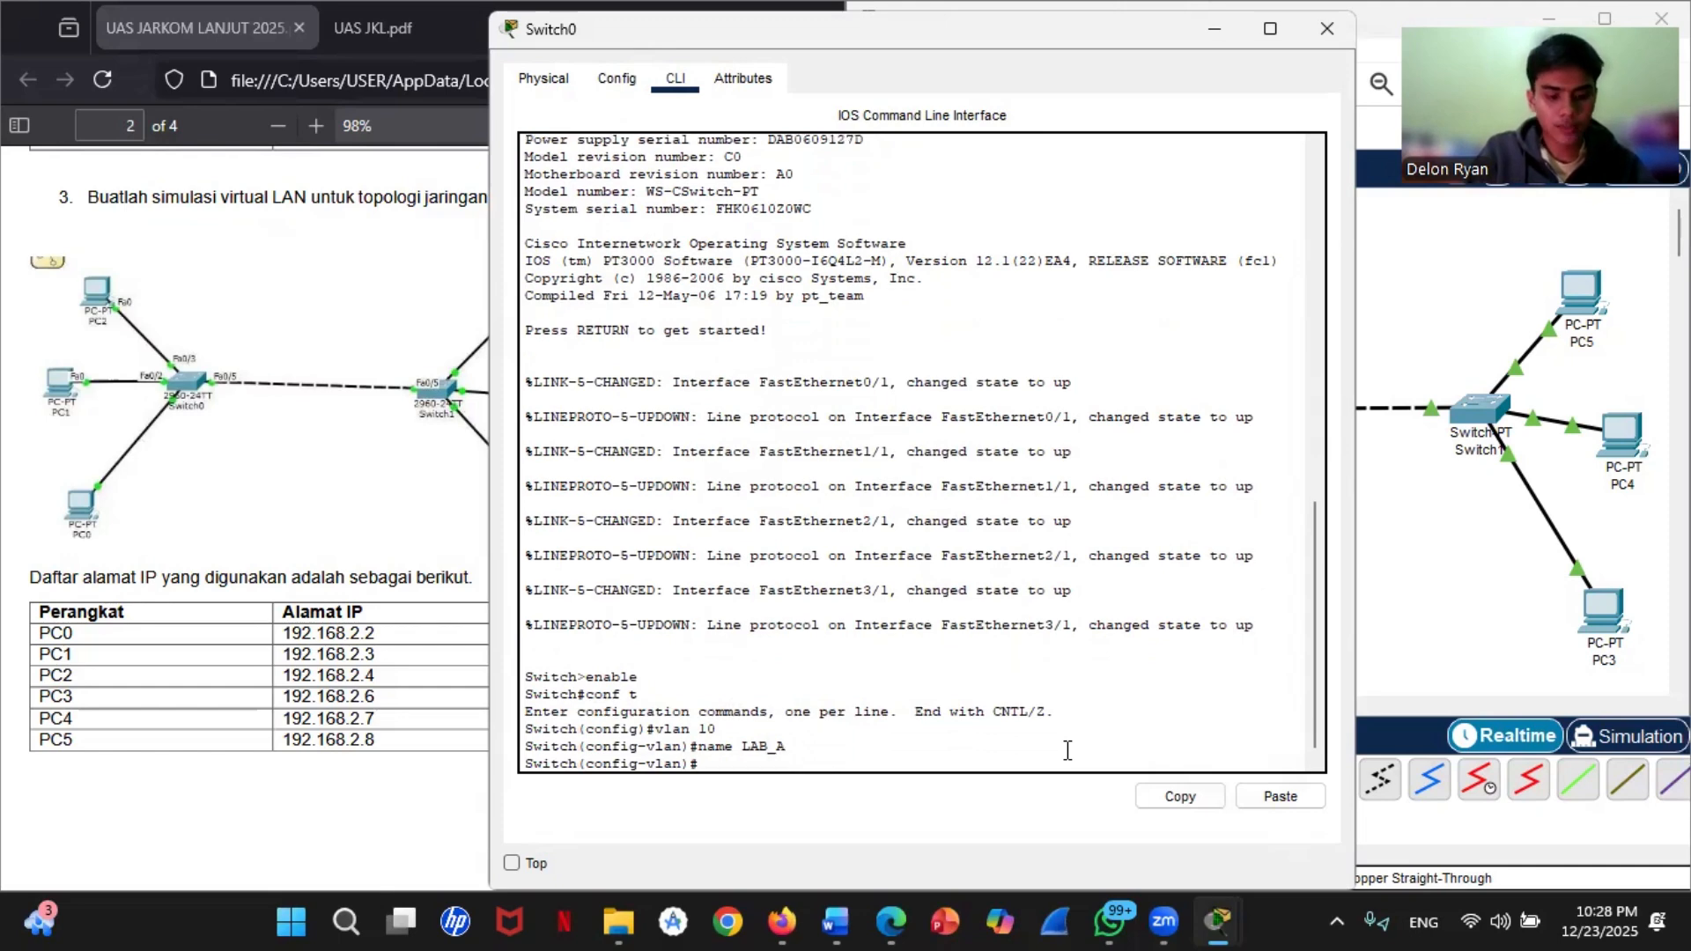
type("exit")
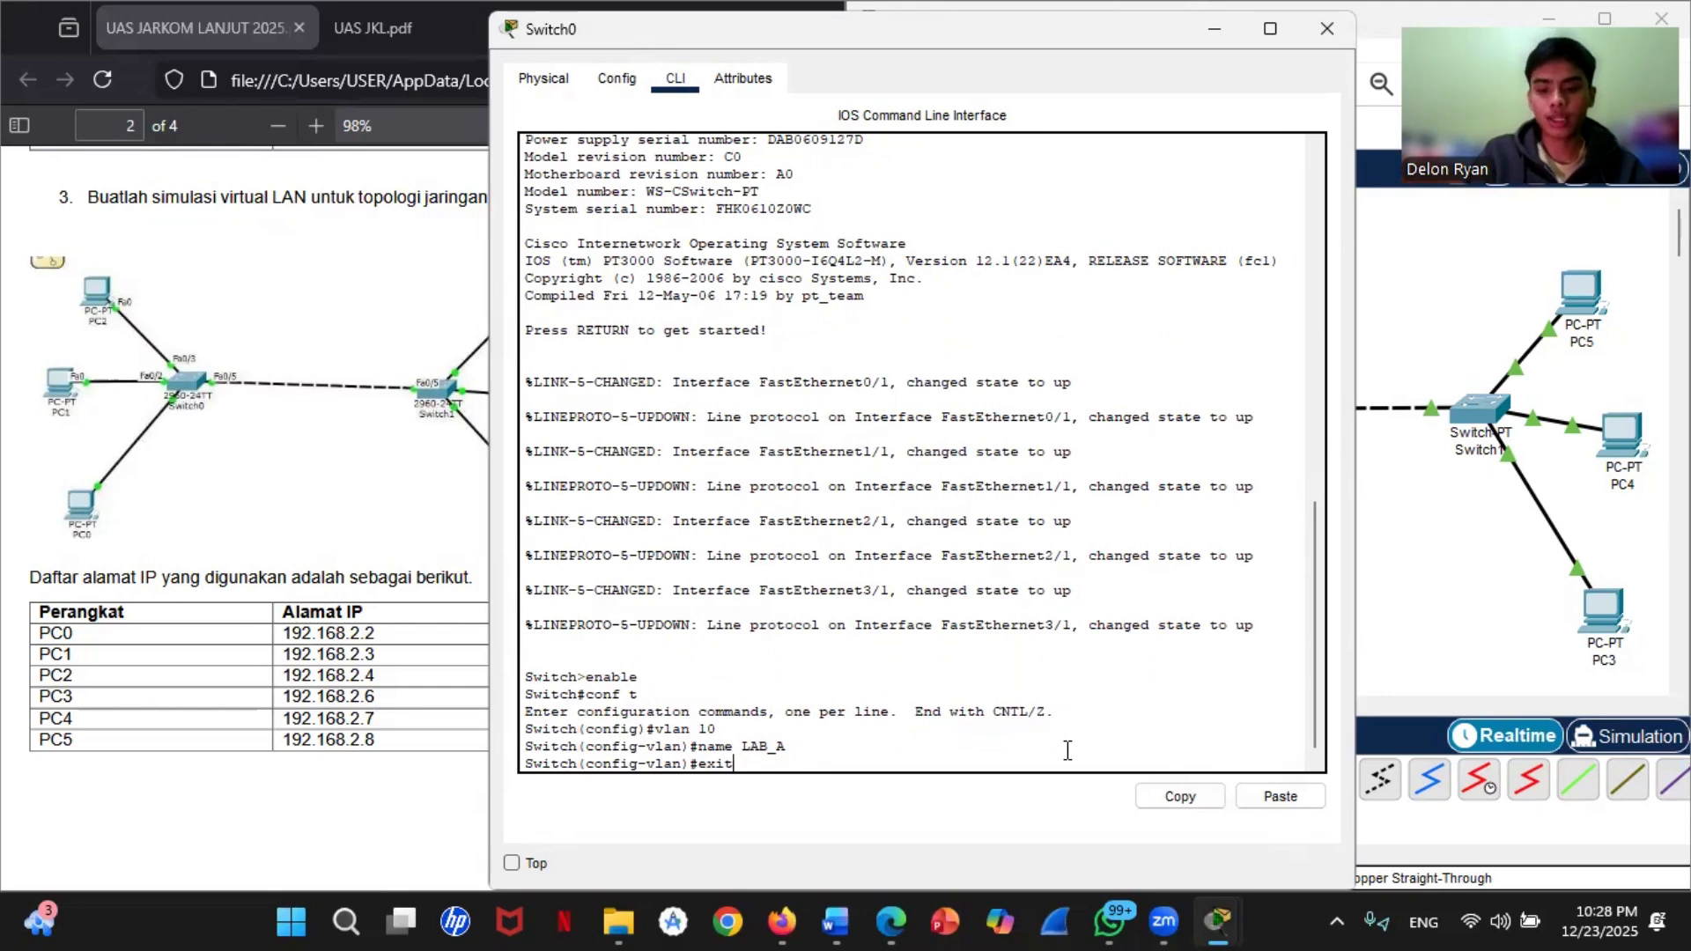
key("Return")
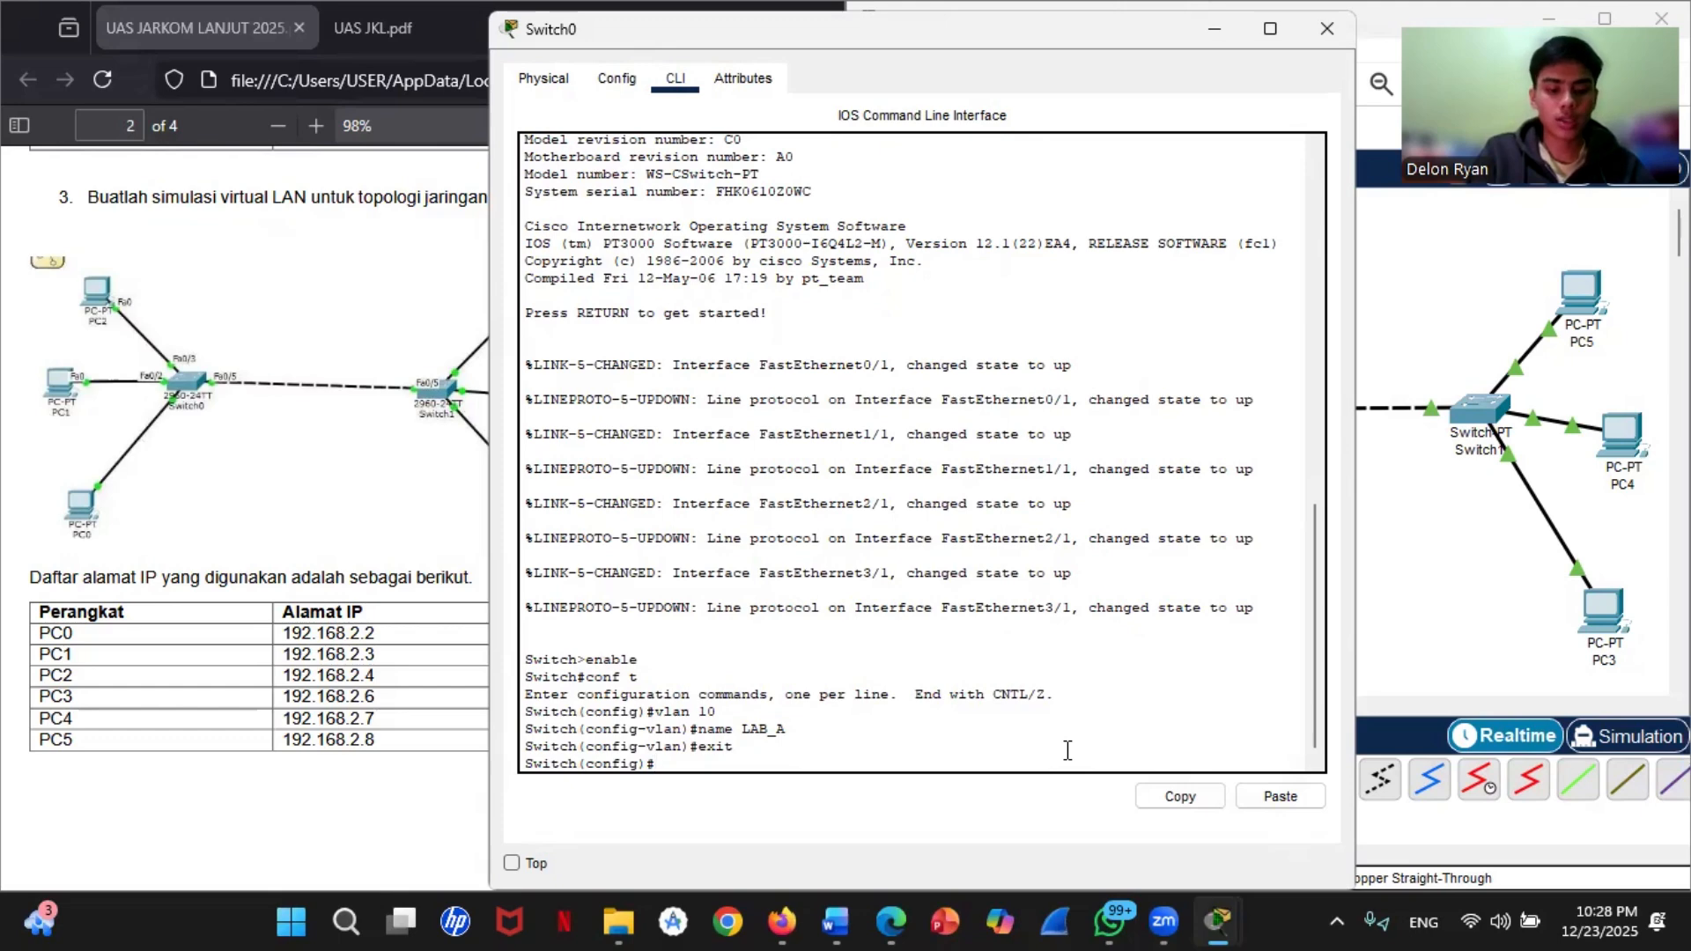
Step: Create VLAN 20 on Switch0 with the name LAB_B and exit back to global configuration mode
type("vlan 2")
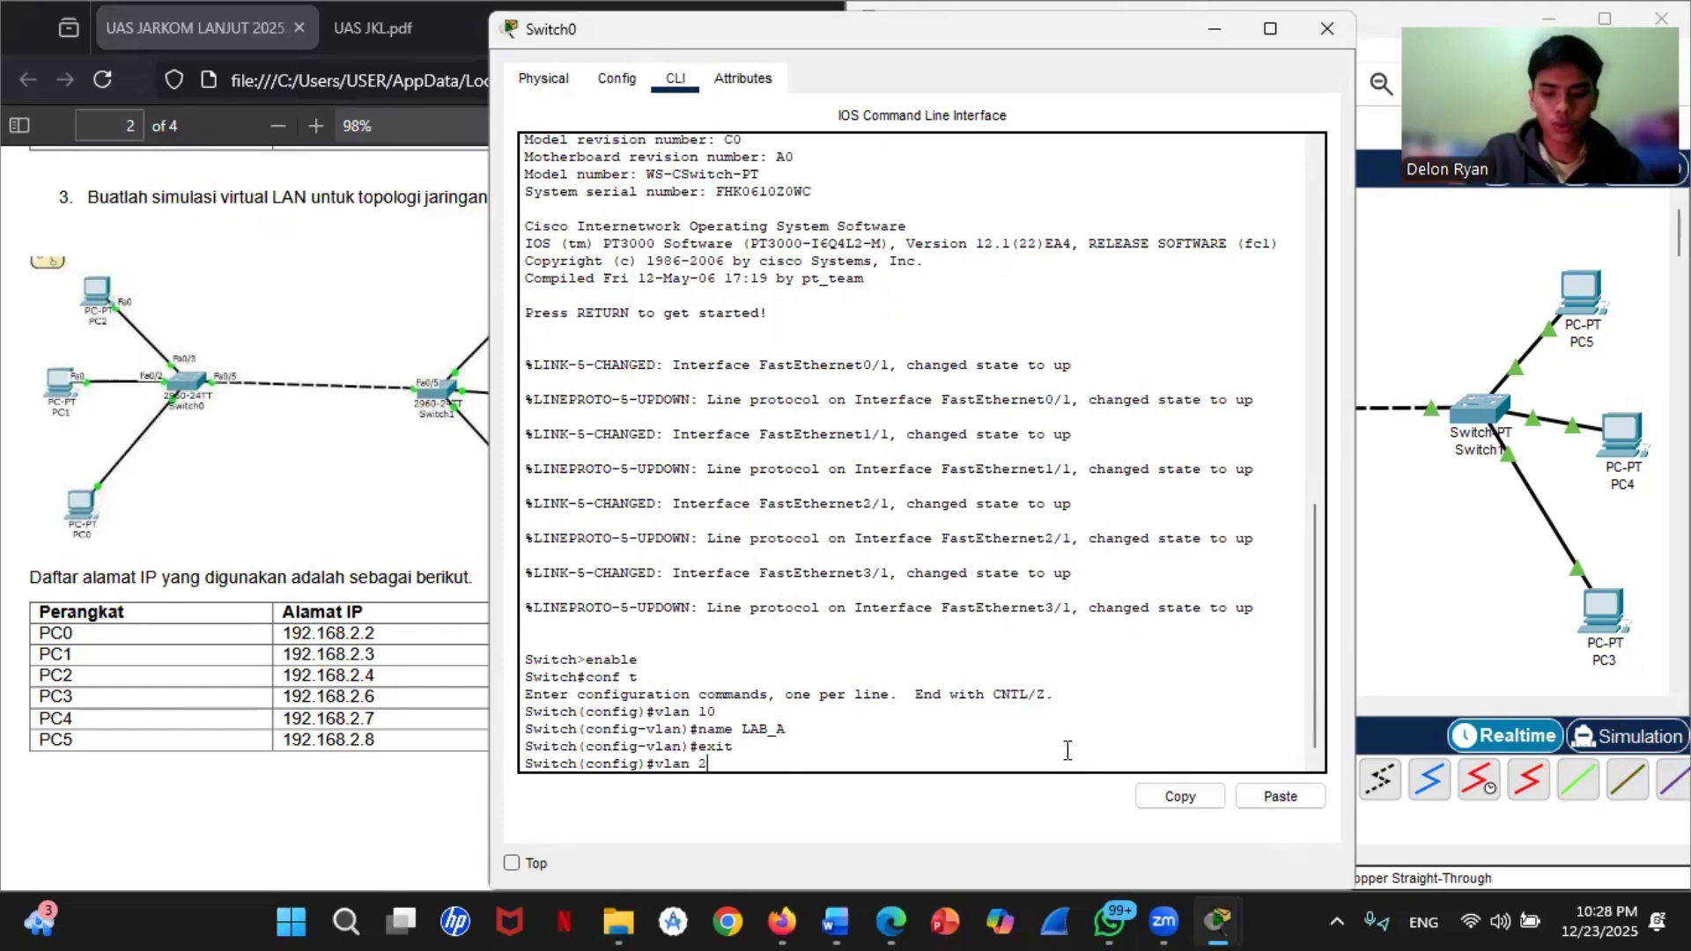
type("0")
key("Return")
type("na")
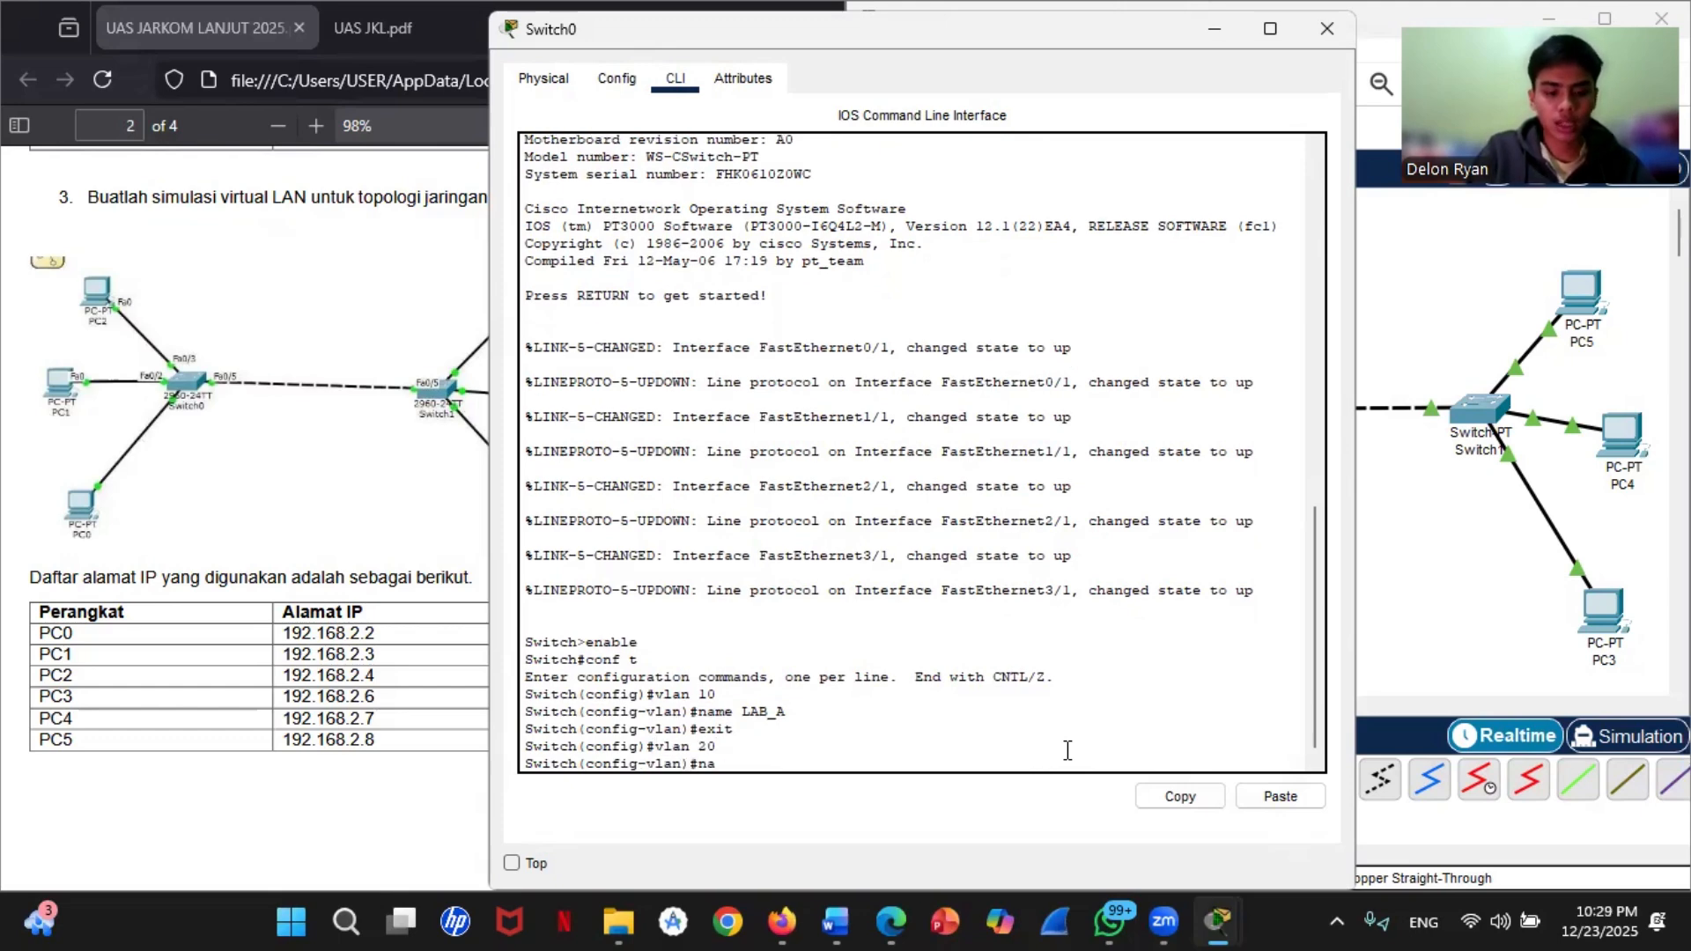
type("me L")
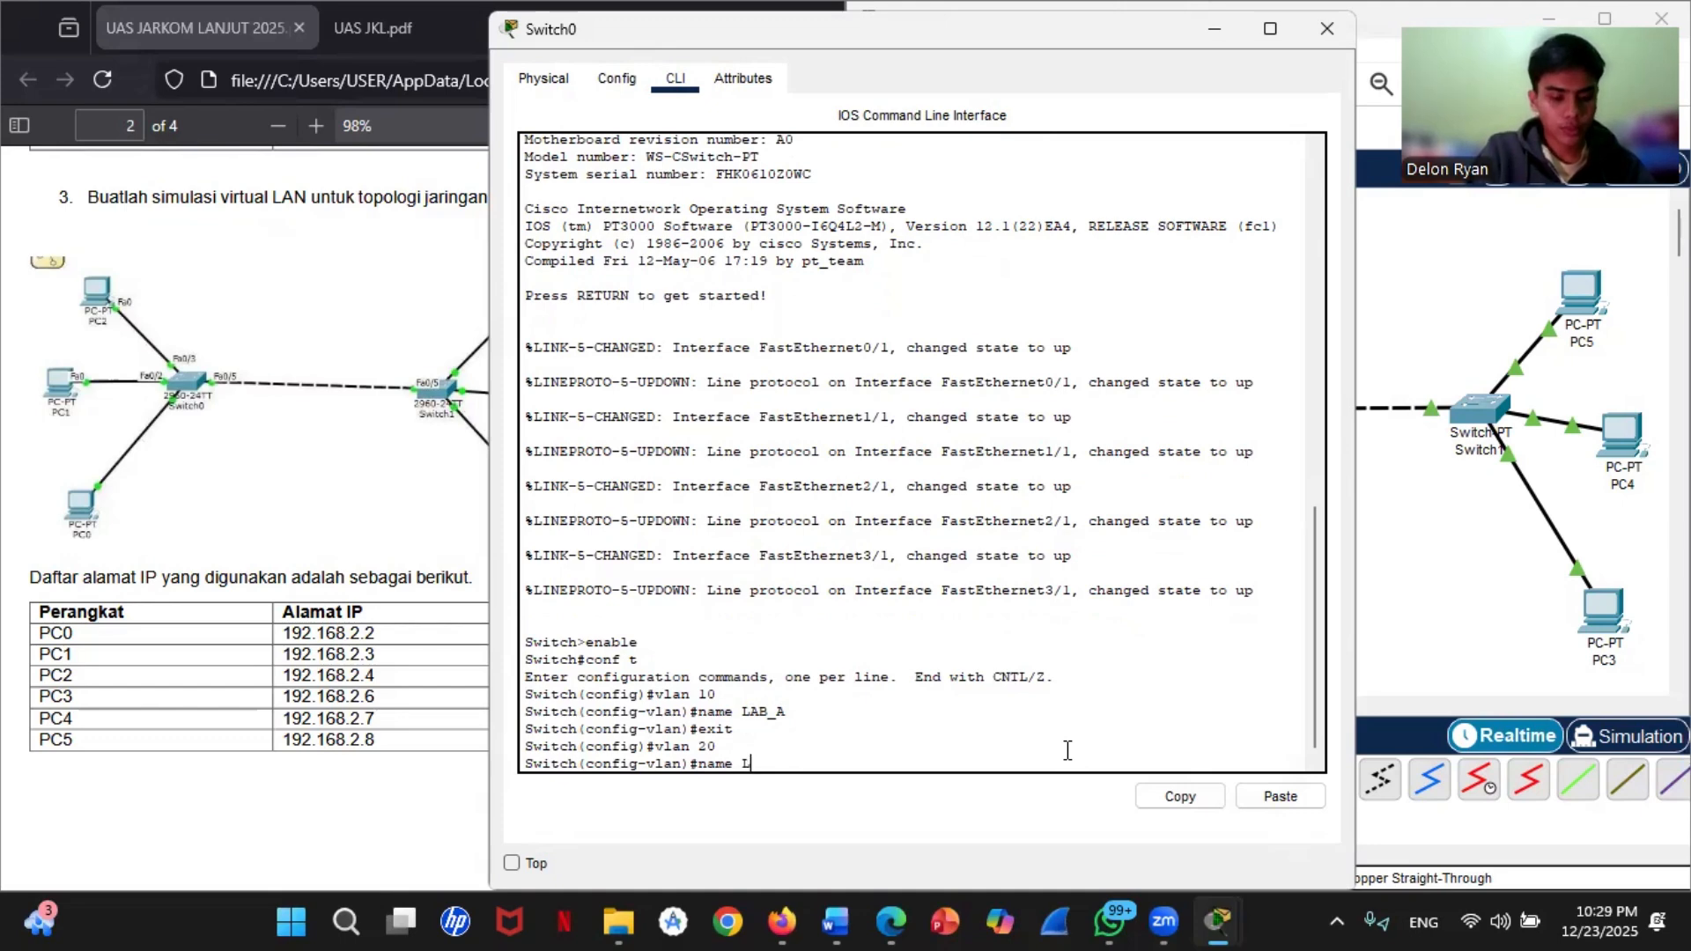
type("AB_")
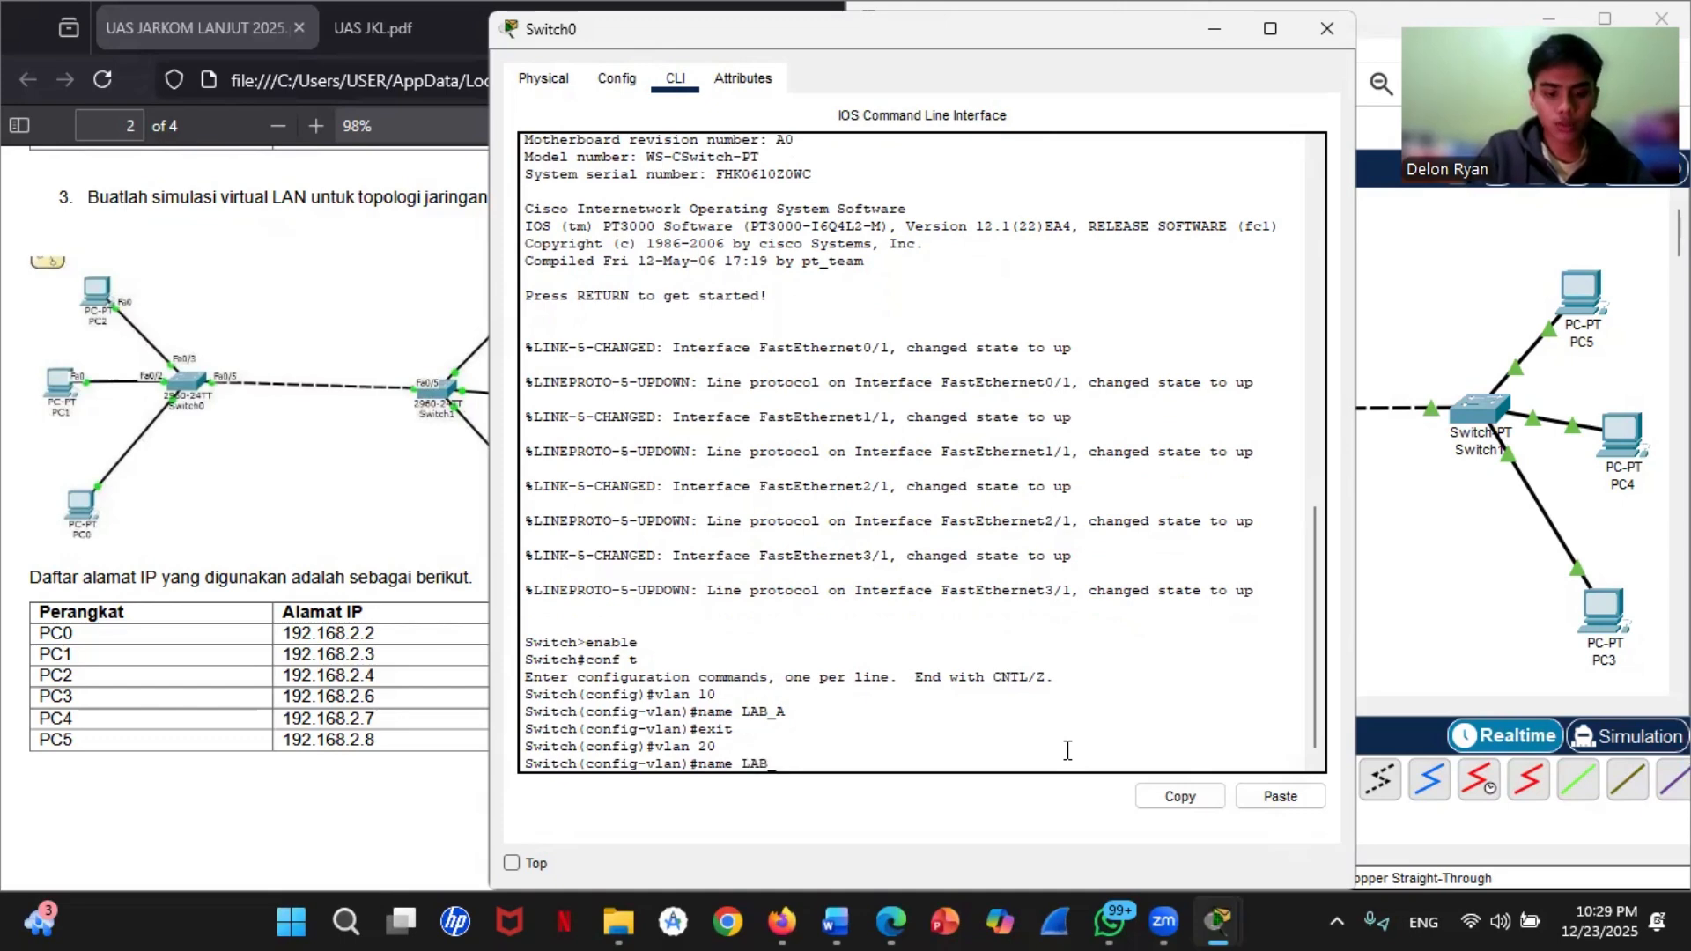
type("B")
key("Return")
type("xit")
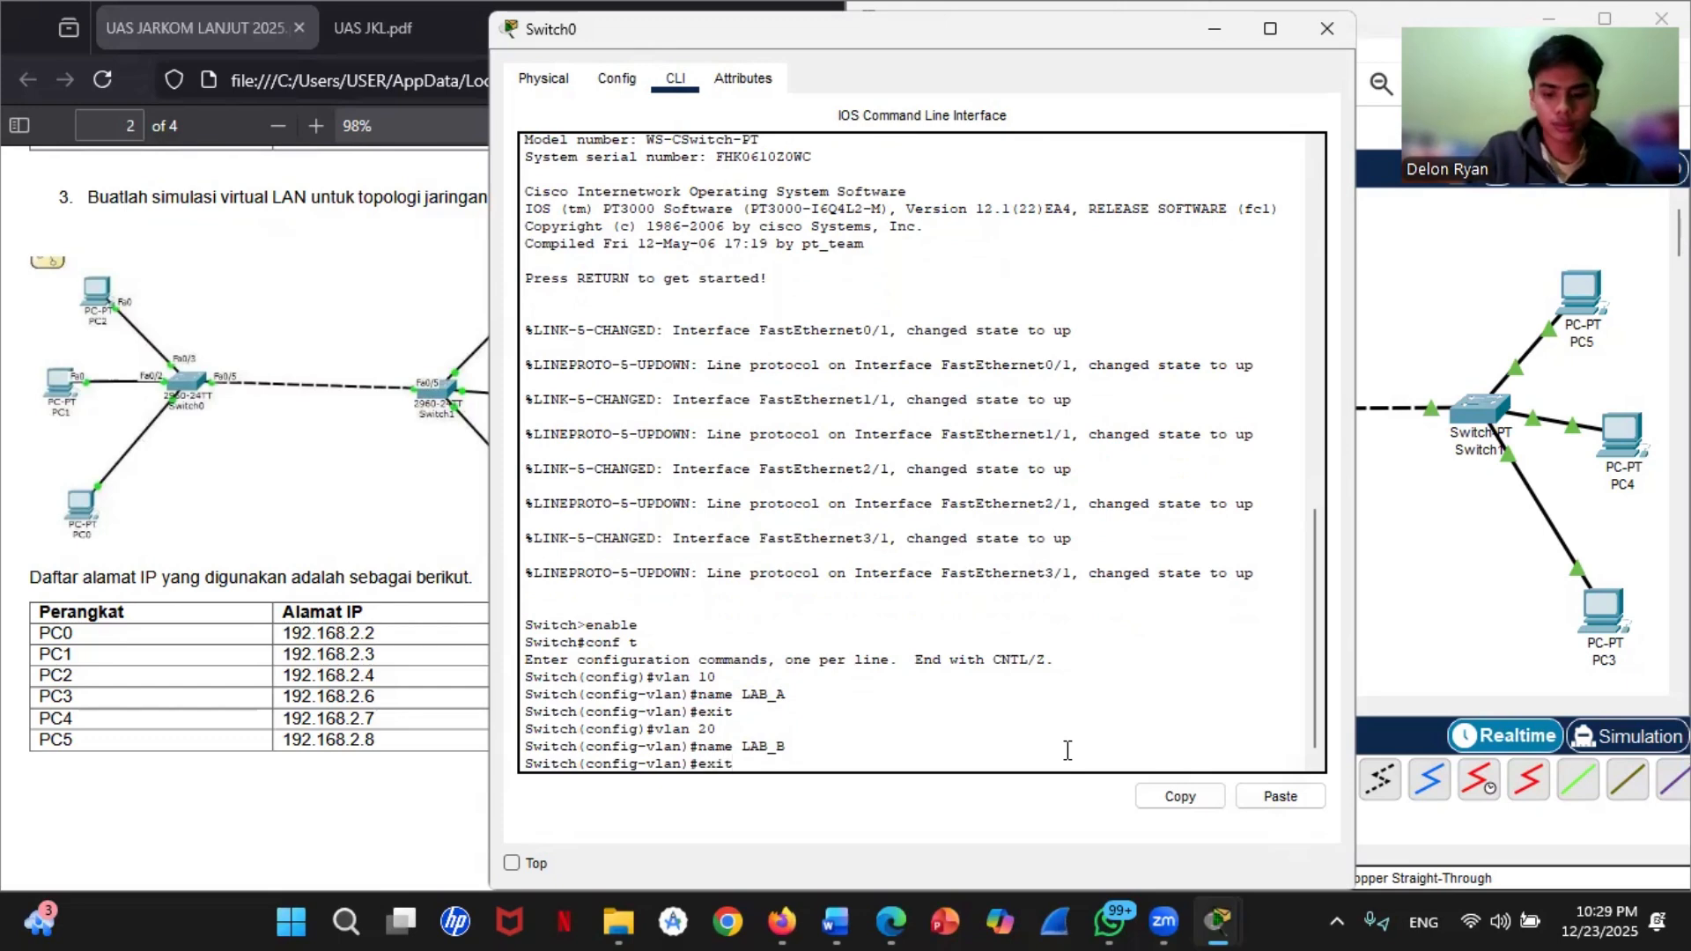
key("Return")
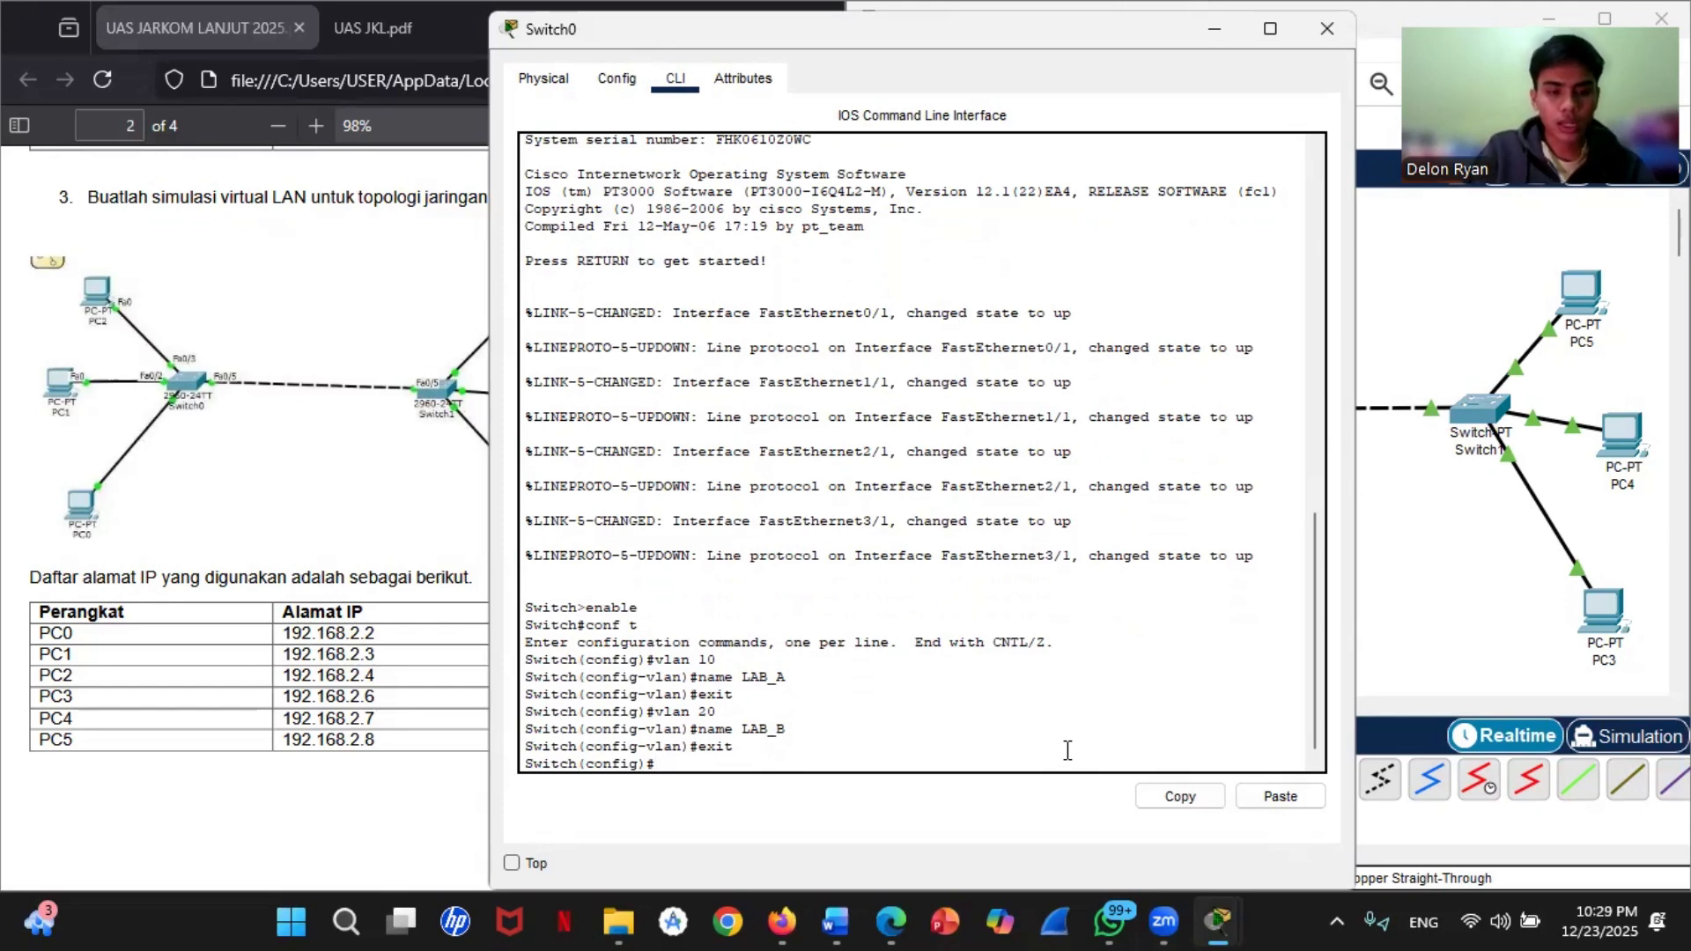
Step: Try to open Switch0's interface range fastEthernet 1/1 - 3/1 for configuration, checking the port labels in the topology
type("interfac")
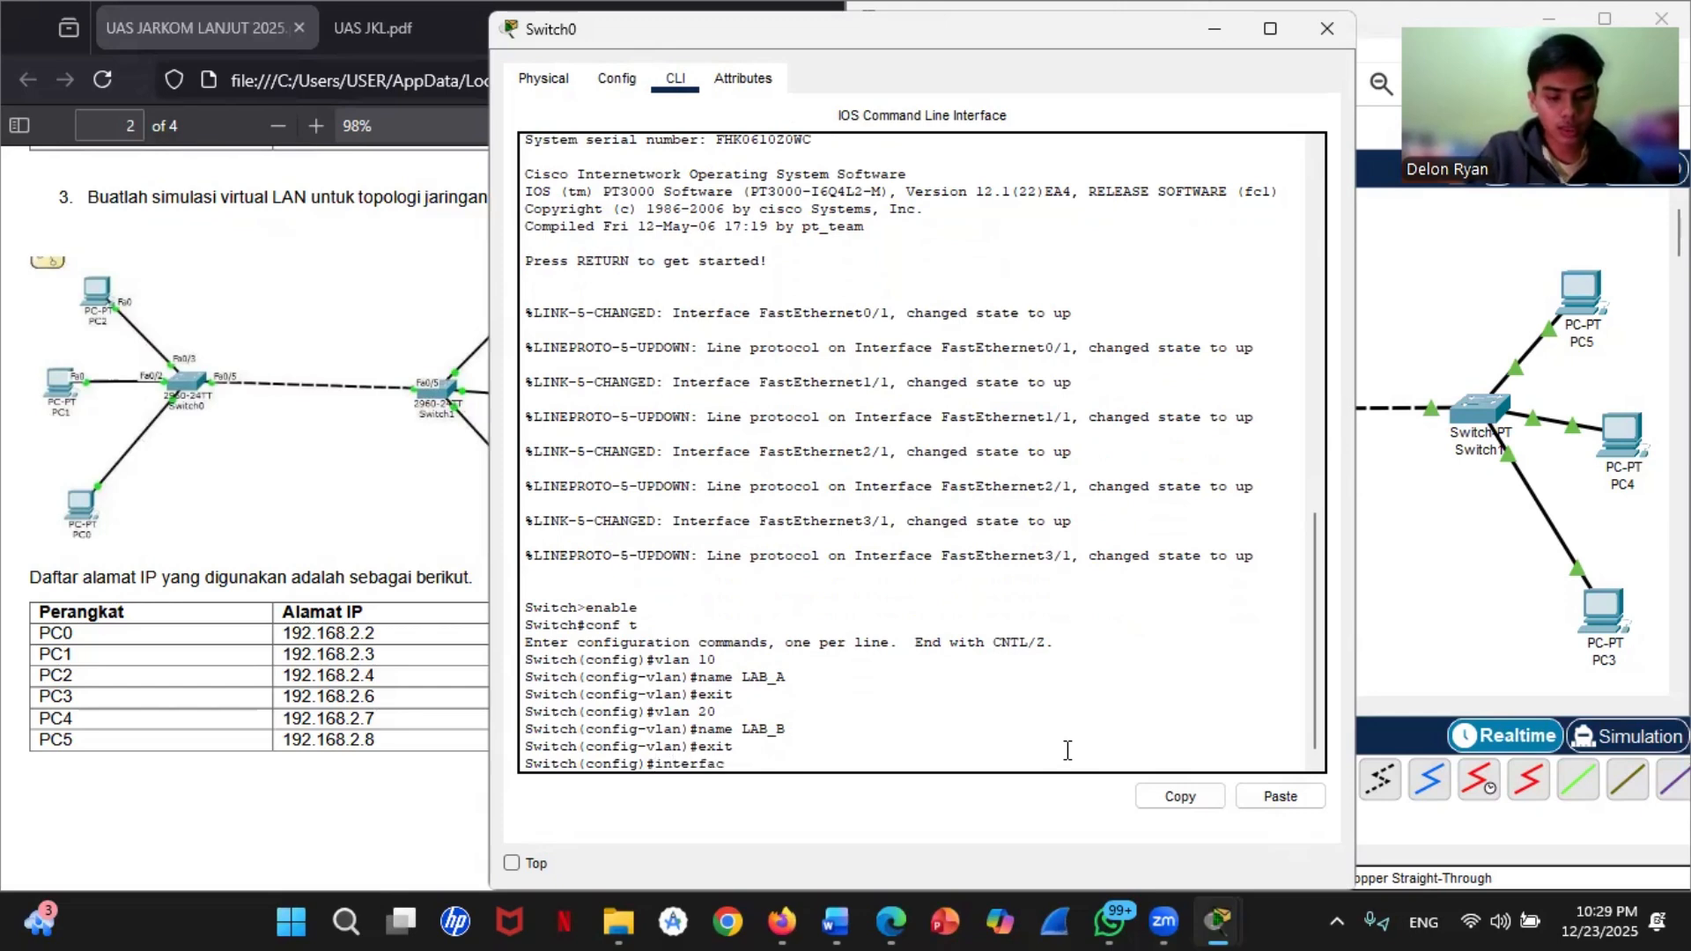
type("e range")
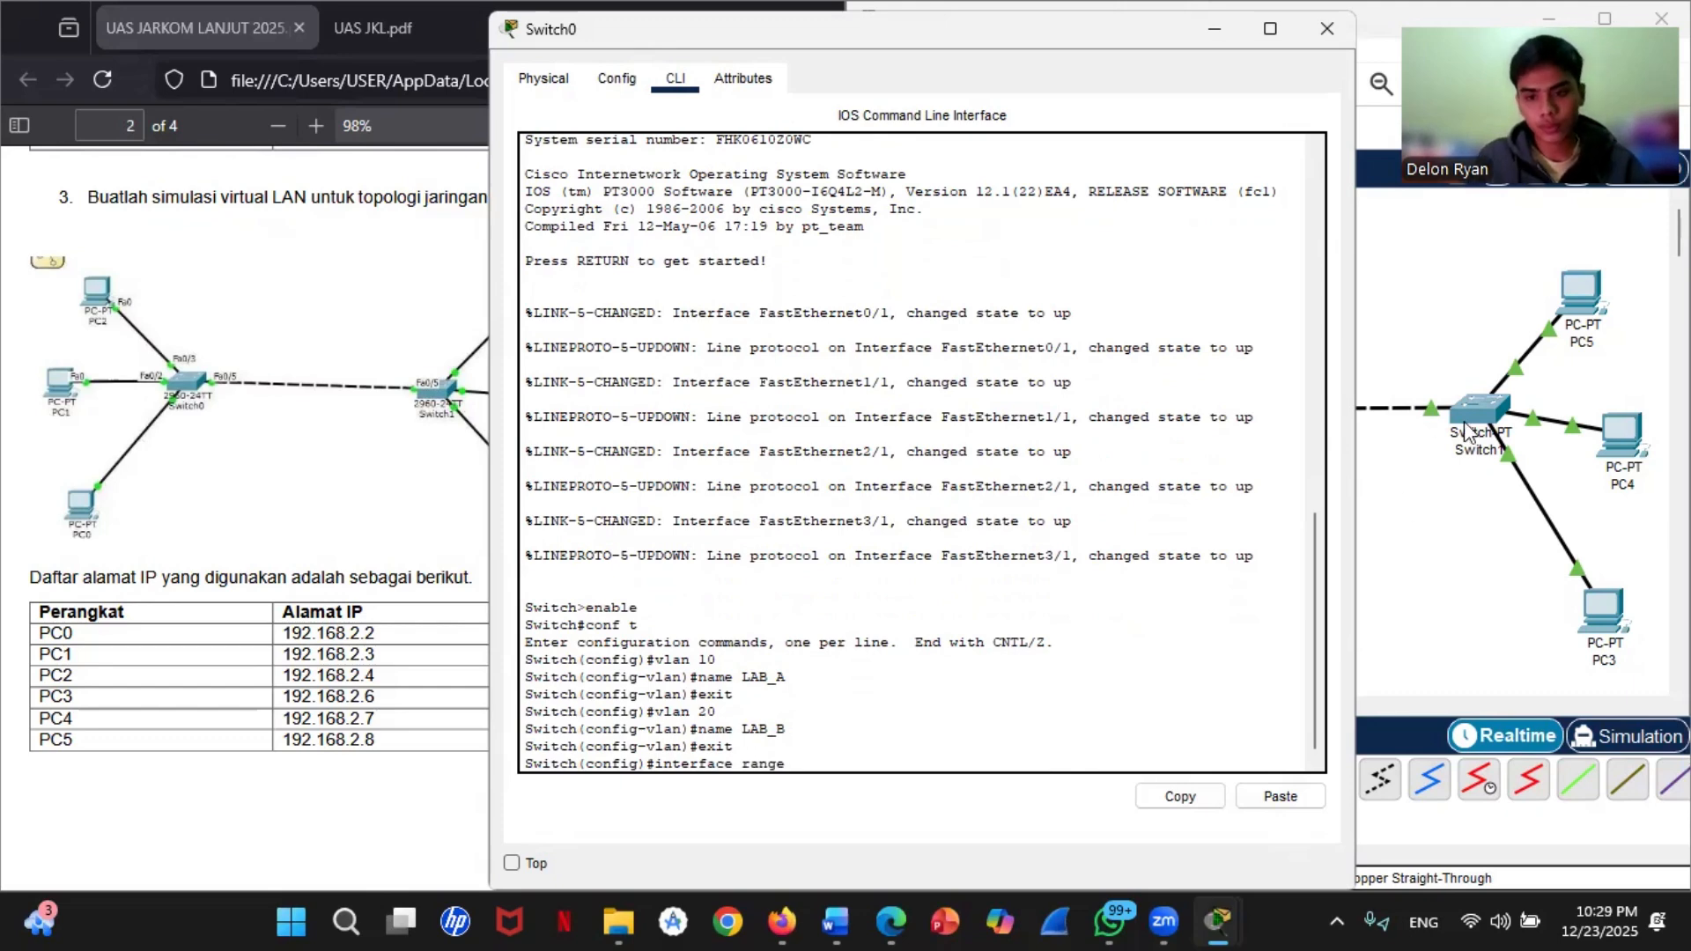
left_click(1463, 552)
mouse_move(1067, 462)
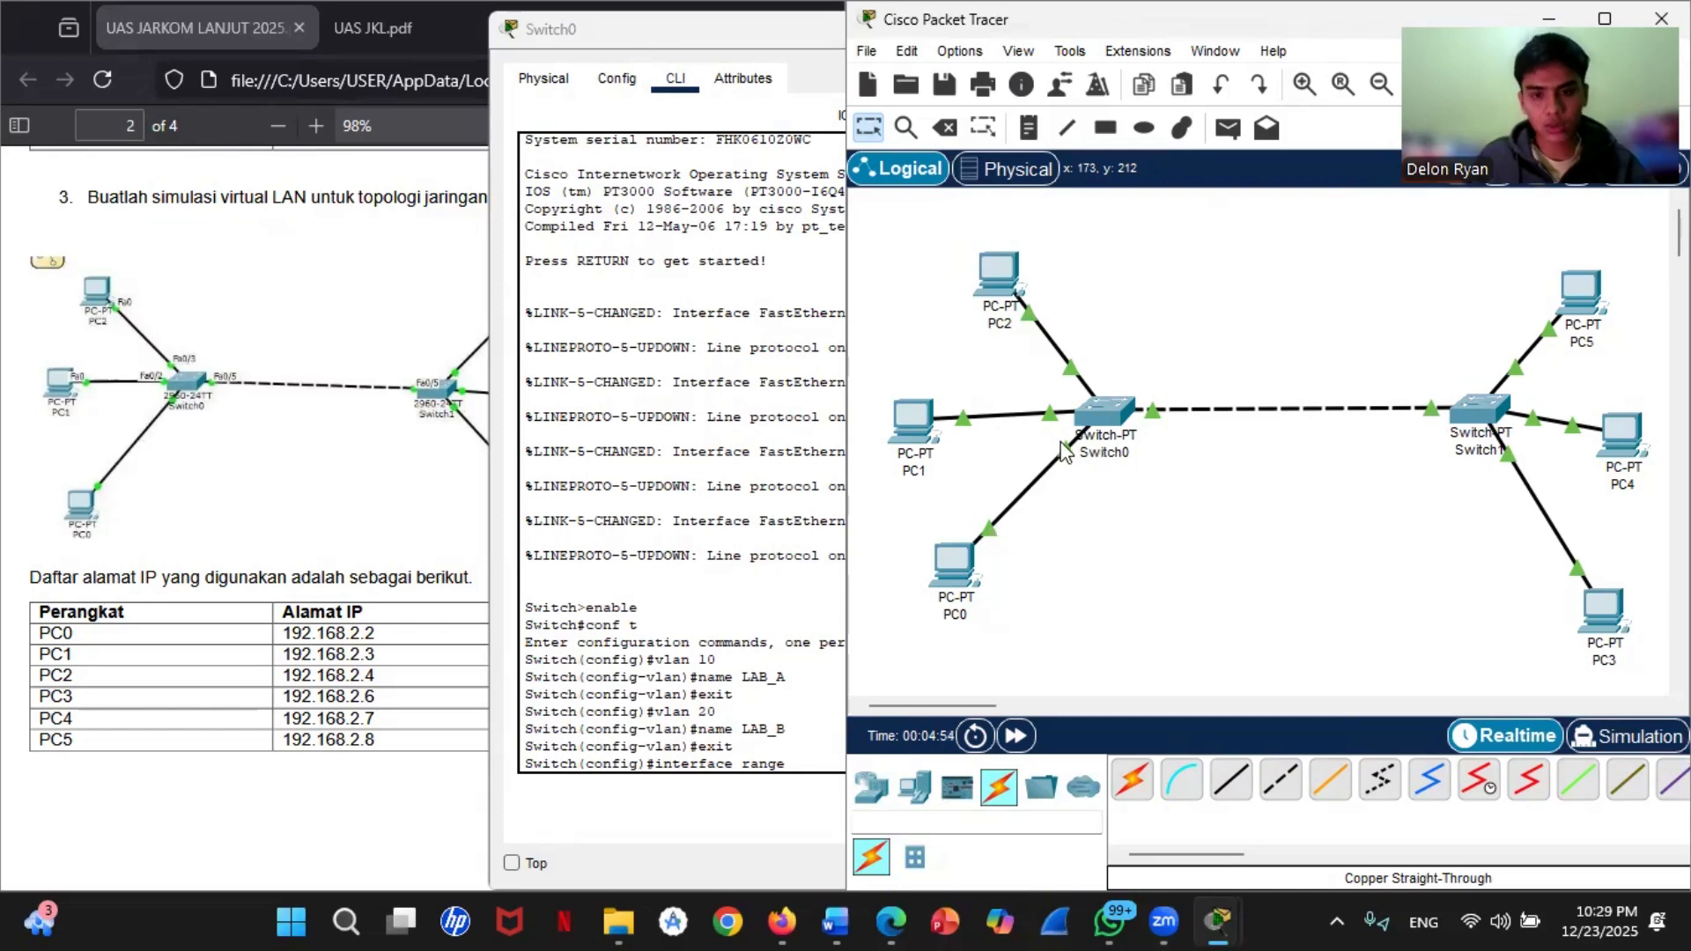
mouse_move(1076, 379)
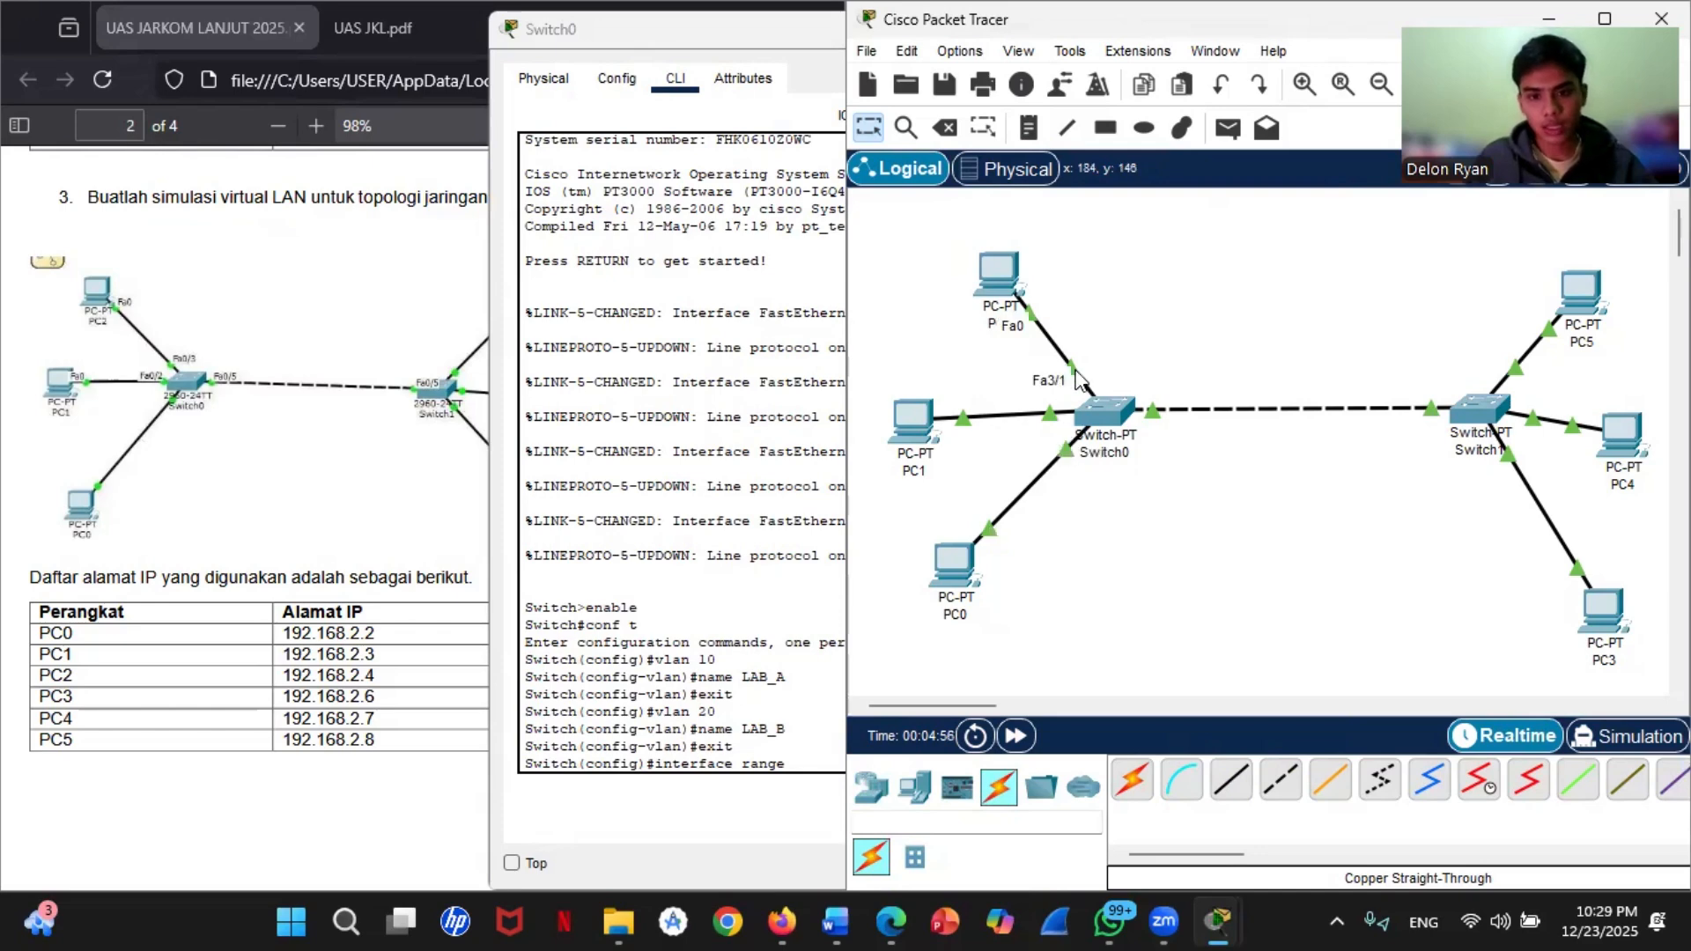
left_click(810, 771)
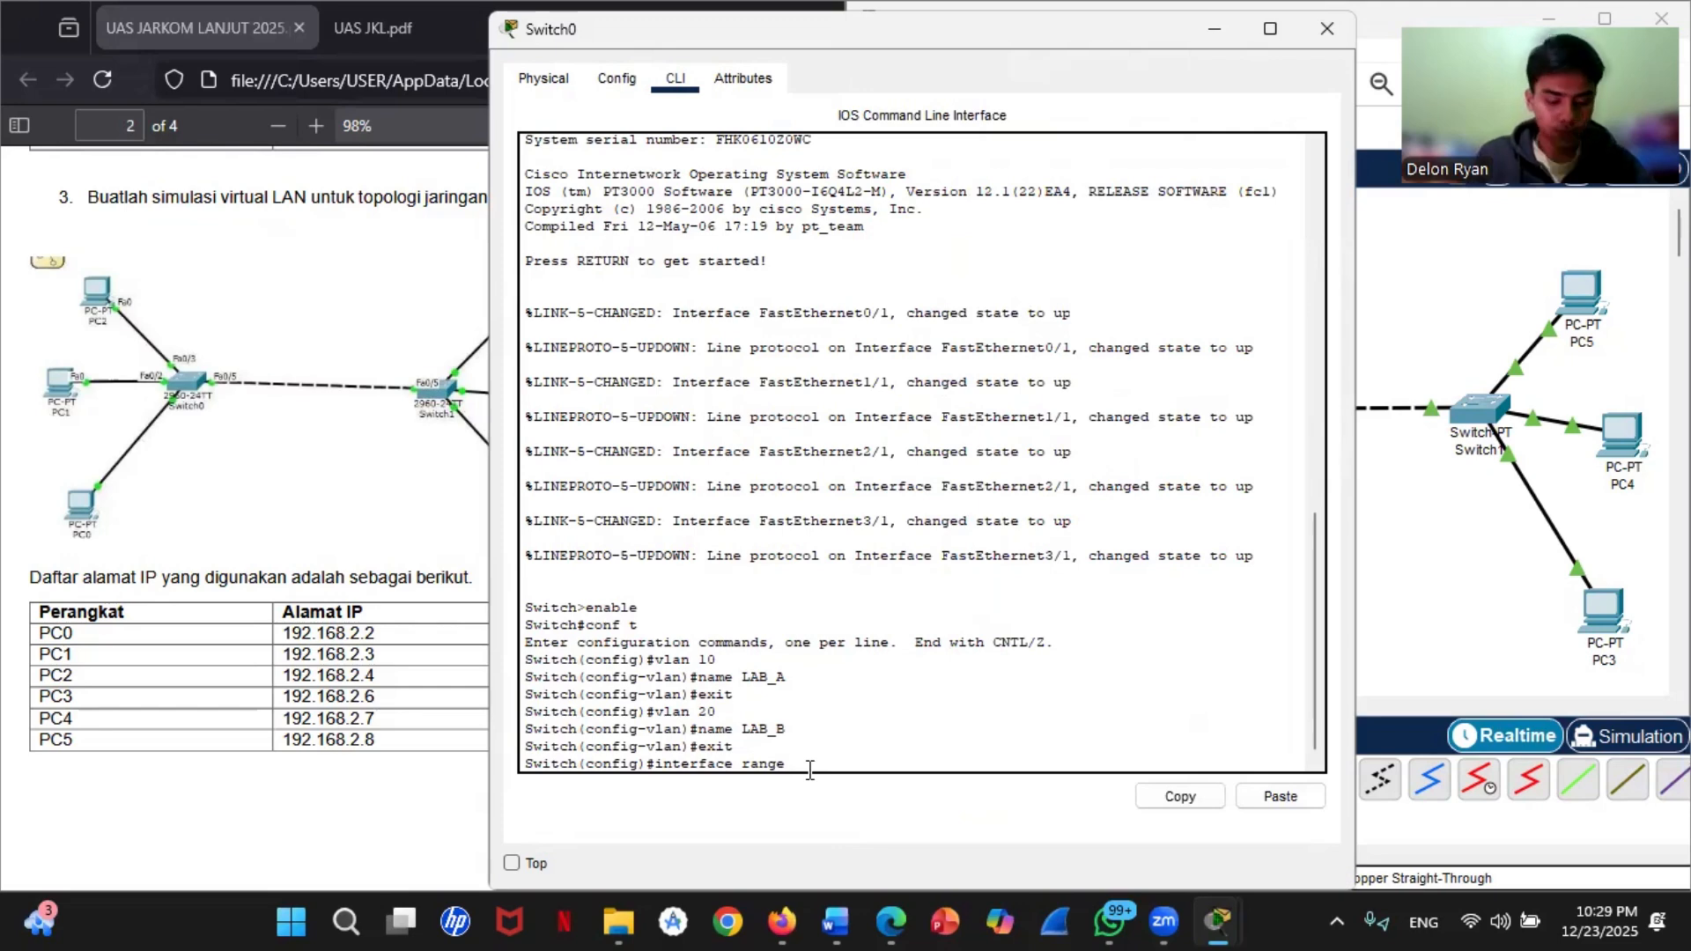
type("fas")
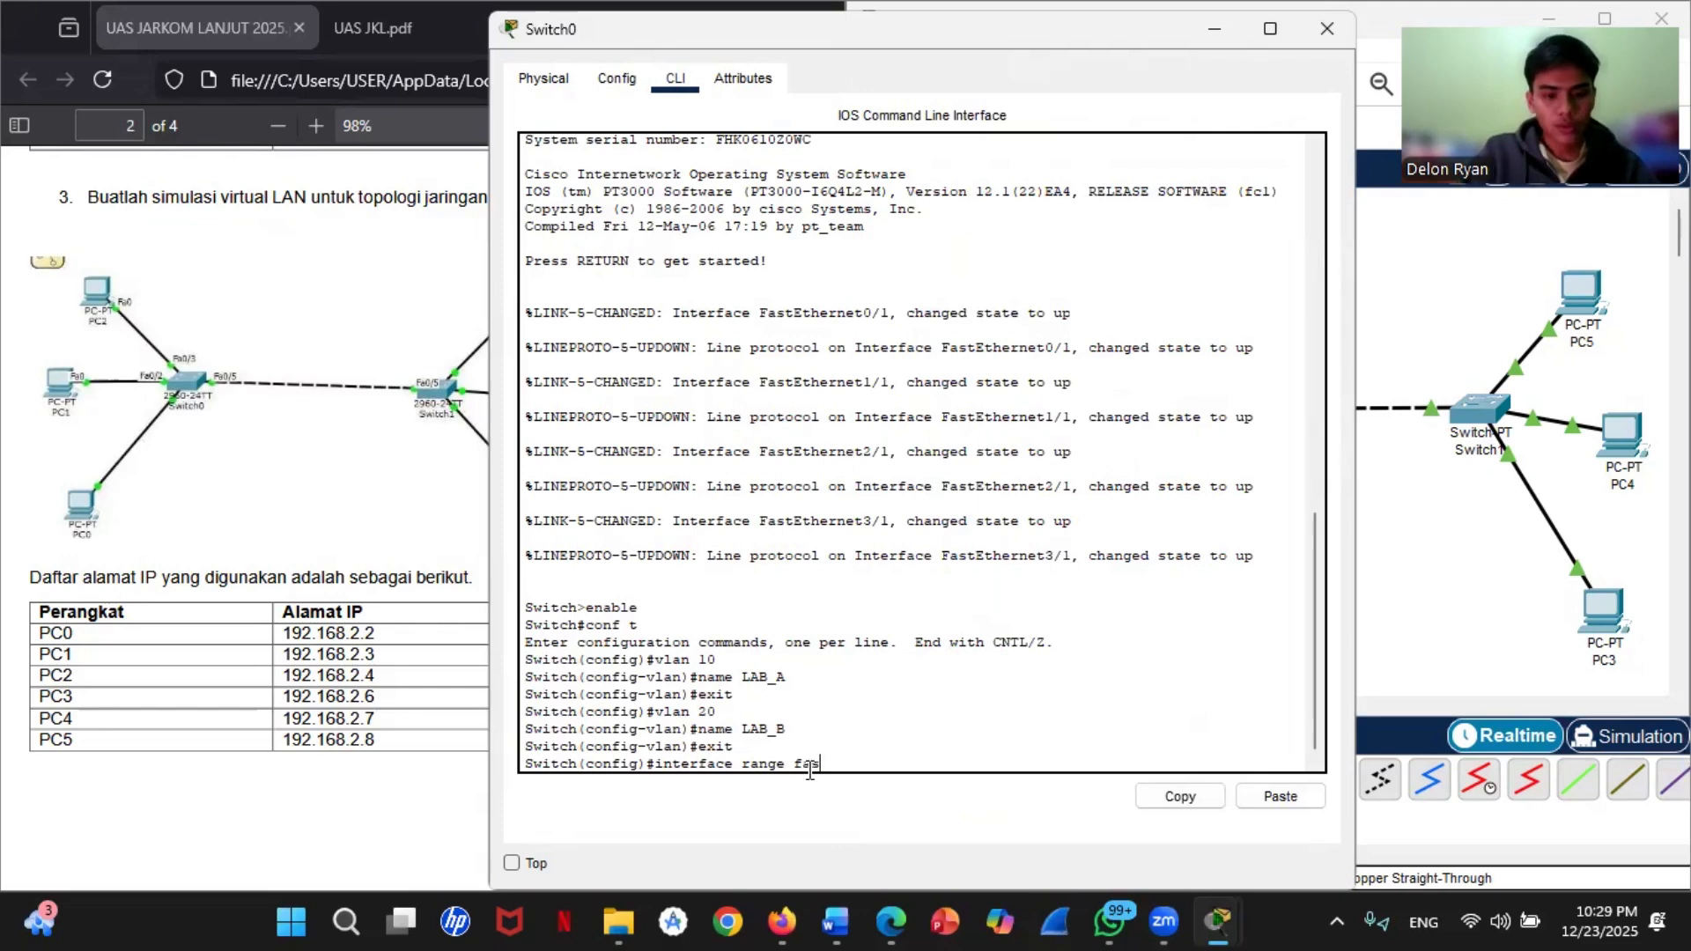
type("tethernet")
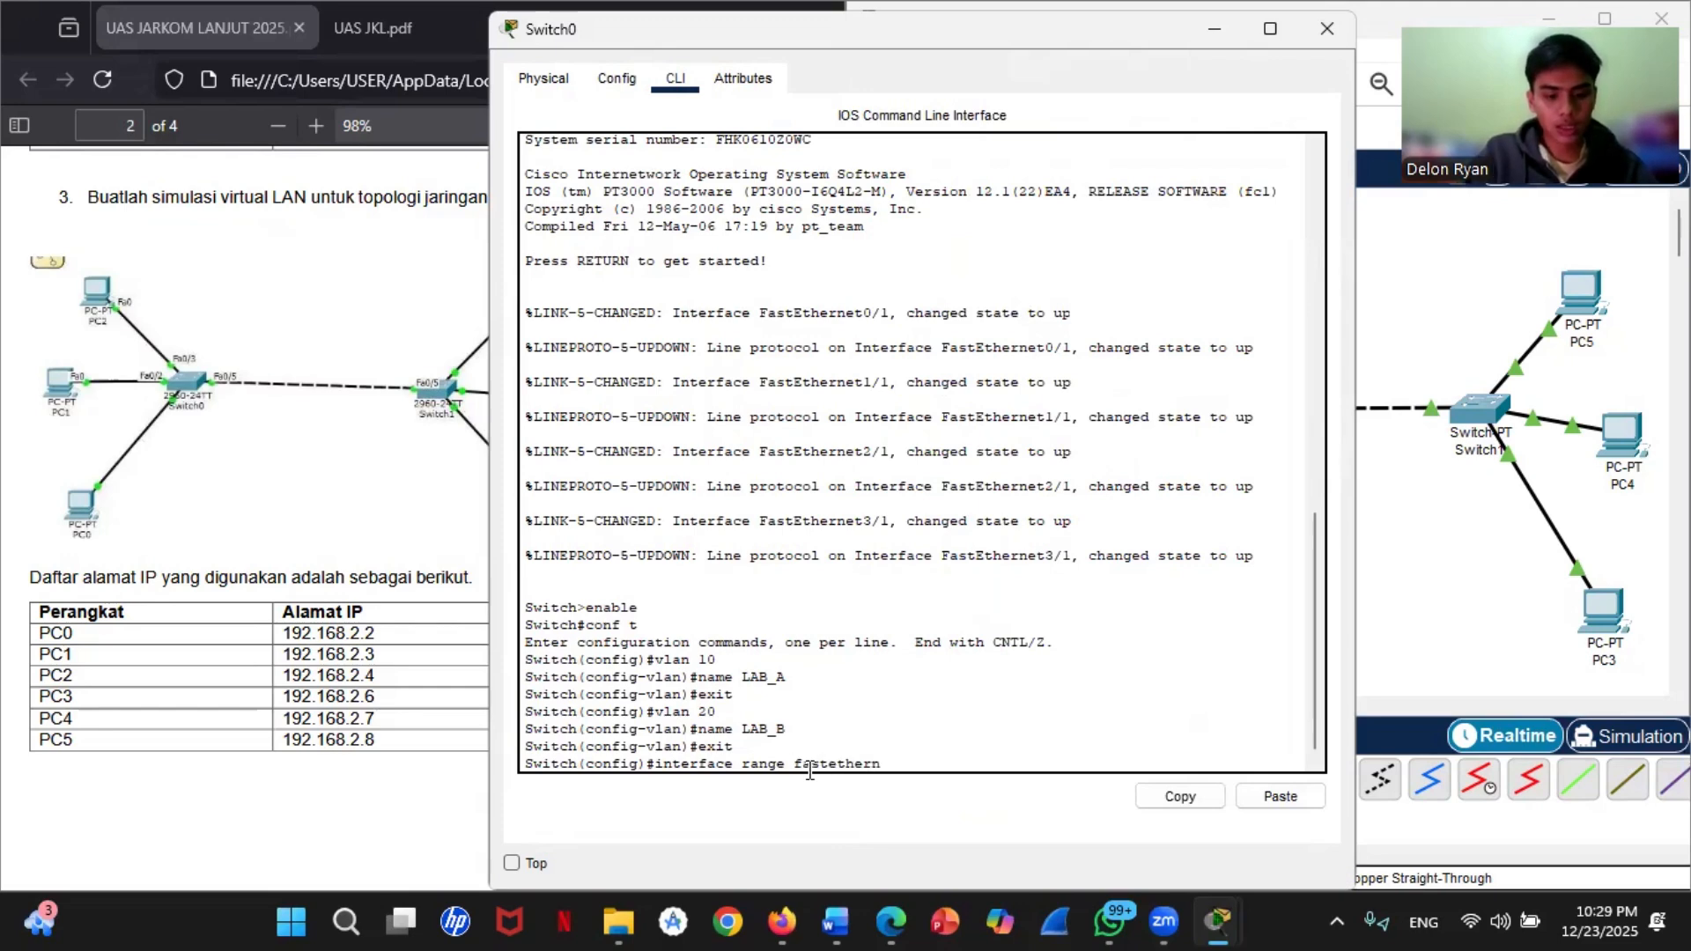
key("BackSpace")
key("BackSpace")
key("BackSpace")
key("BackSpace")
key("BackSpace")
key("BackSpace")
key("BackSpace")
key("BackSpace")
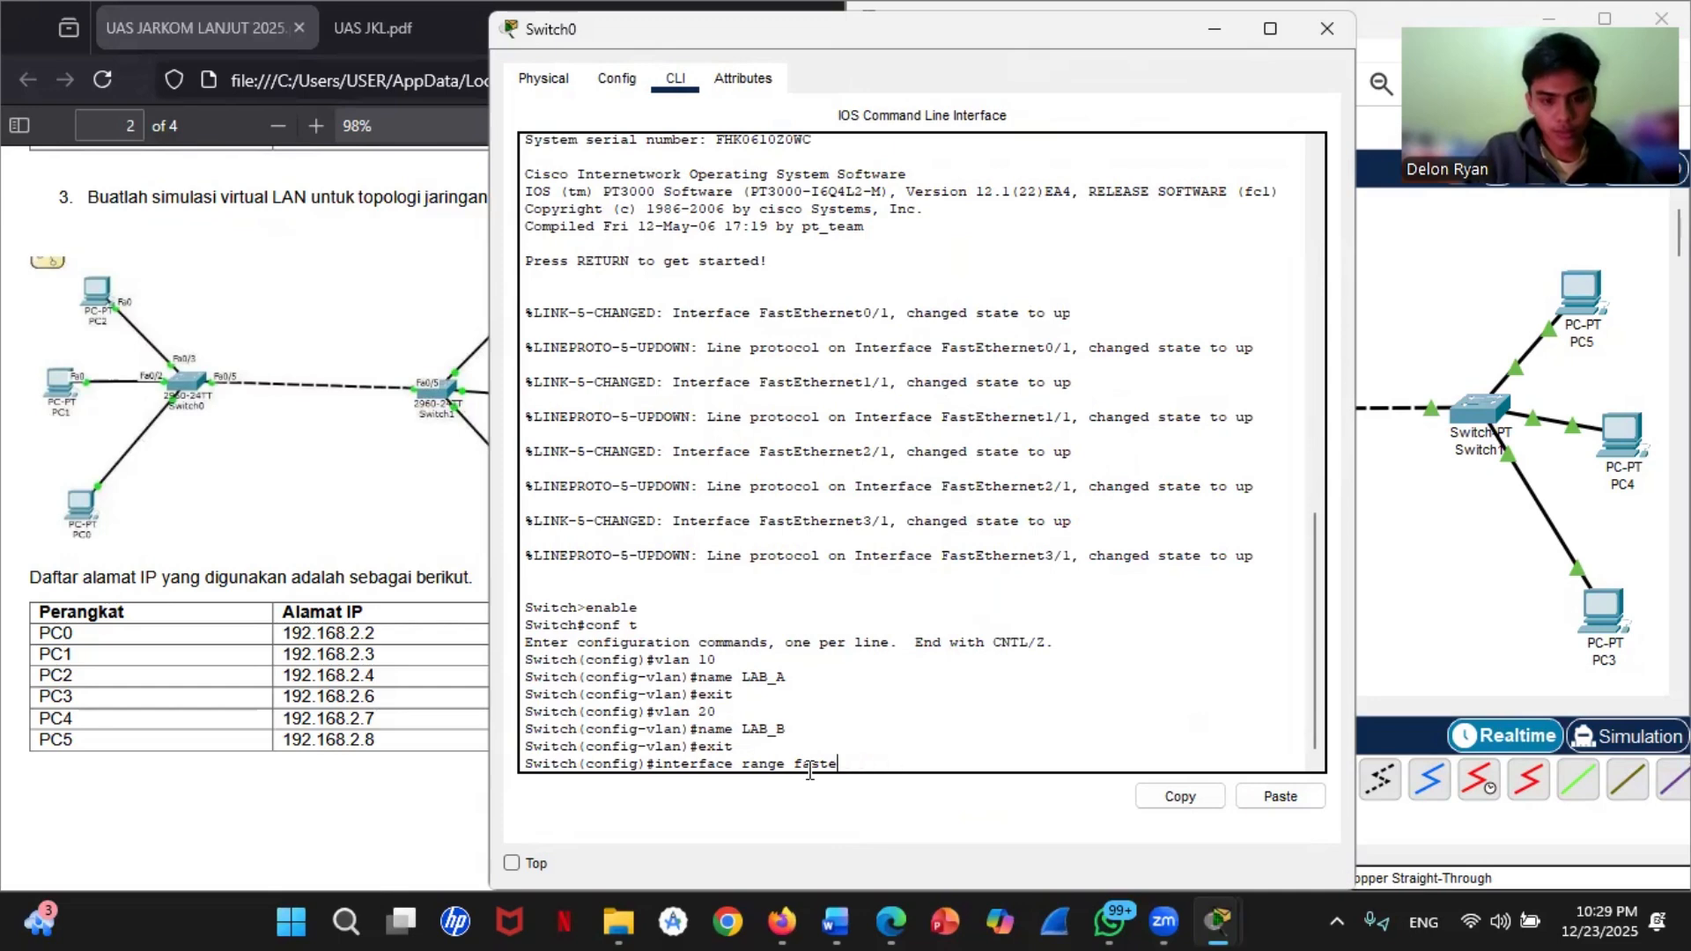
type("Ethernet")
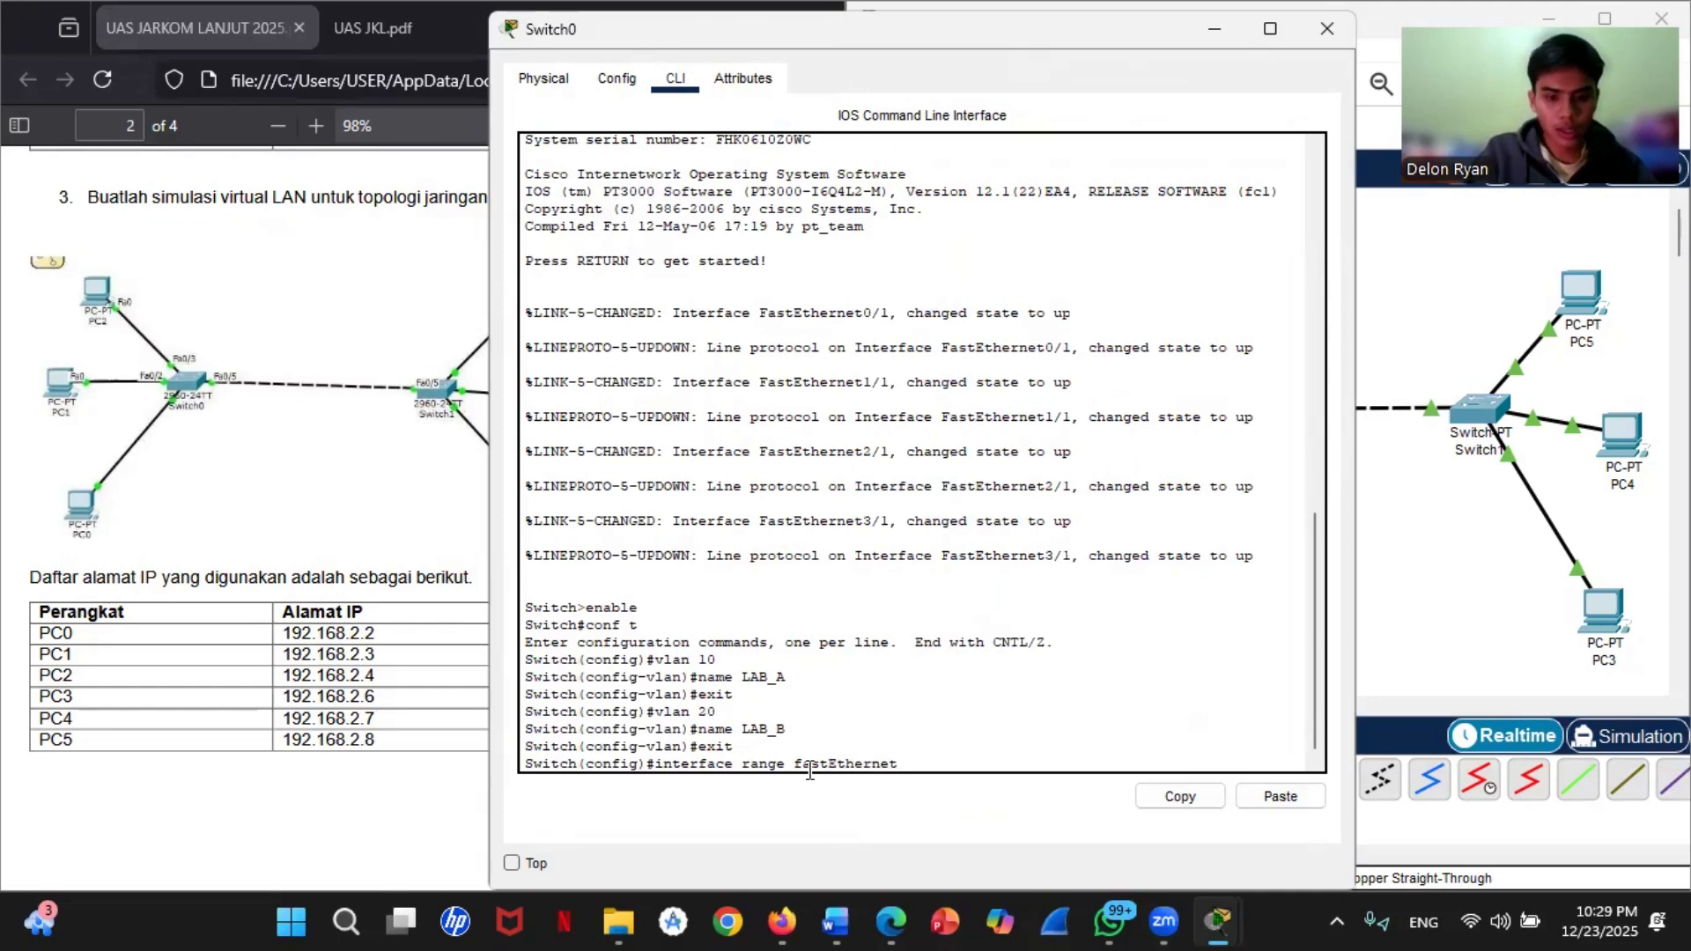
type(" 1/1")
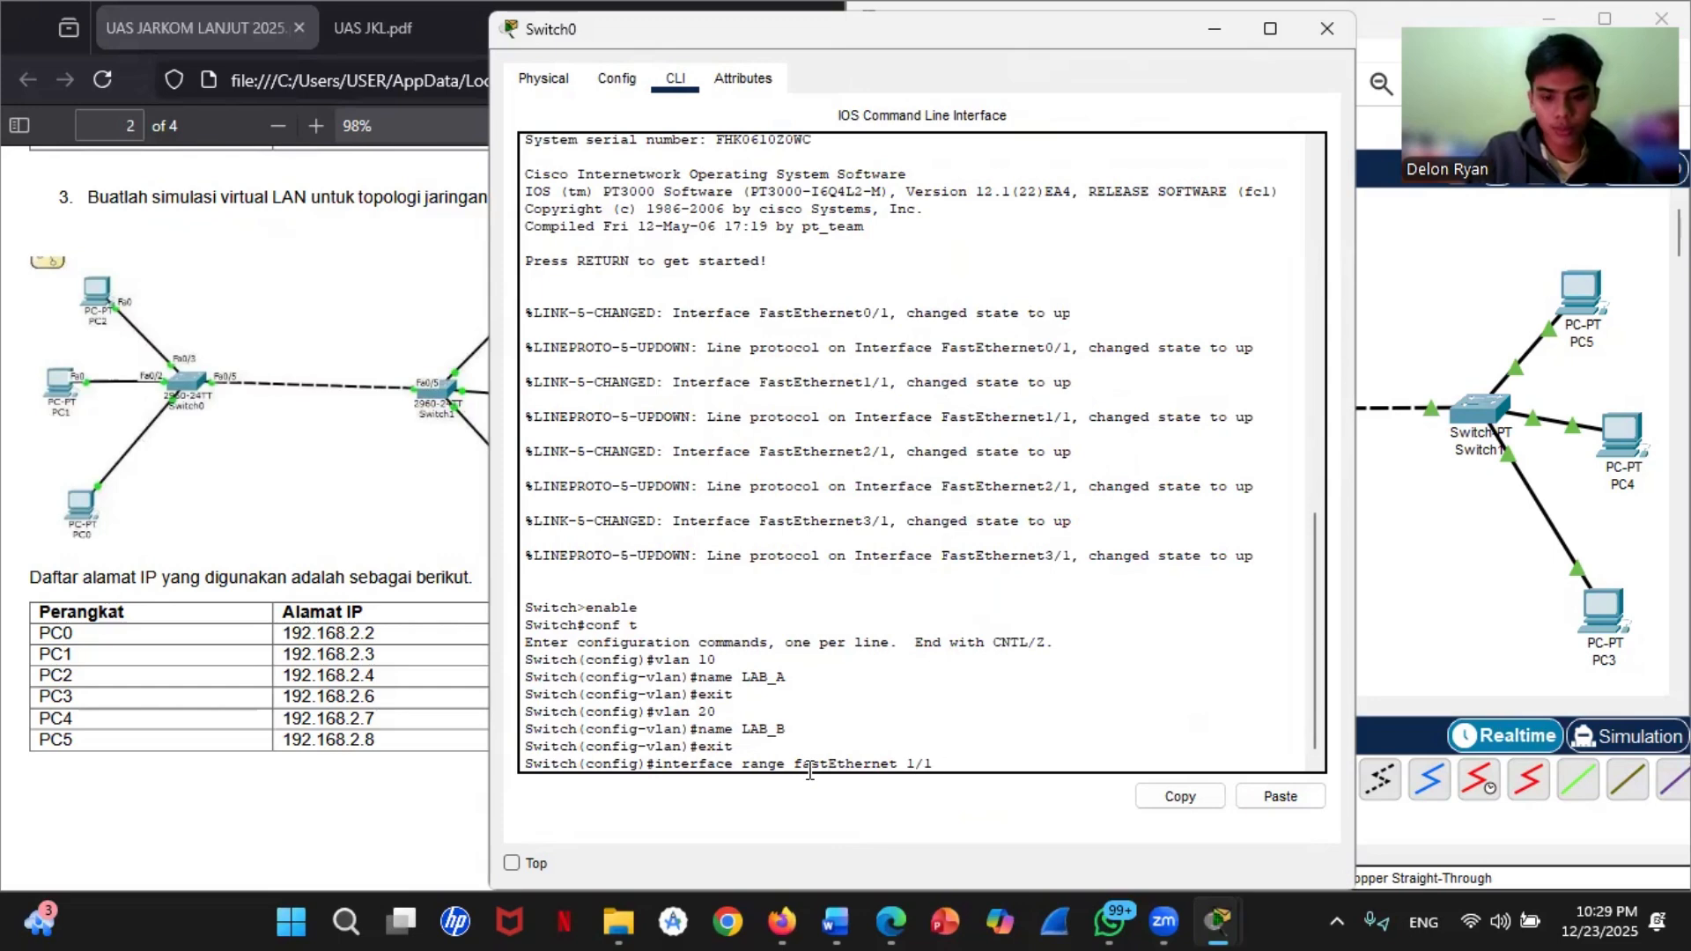
type(" - 3.")
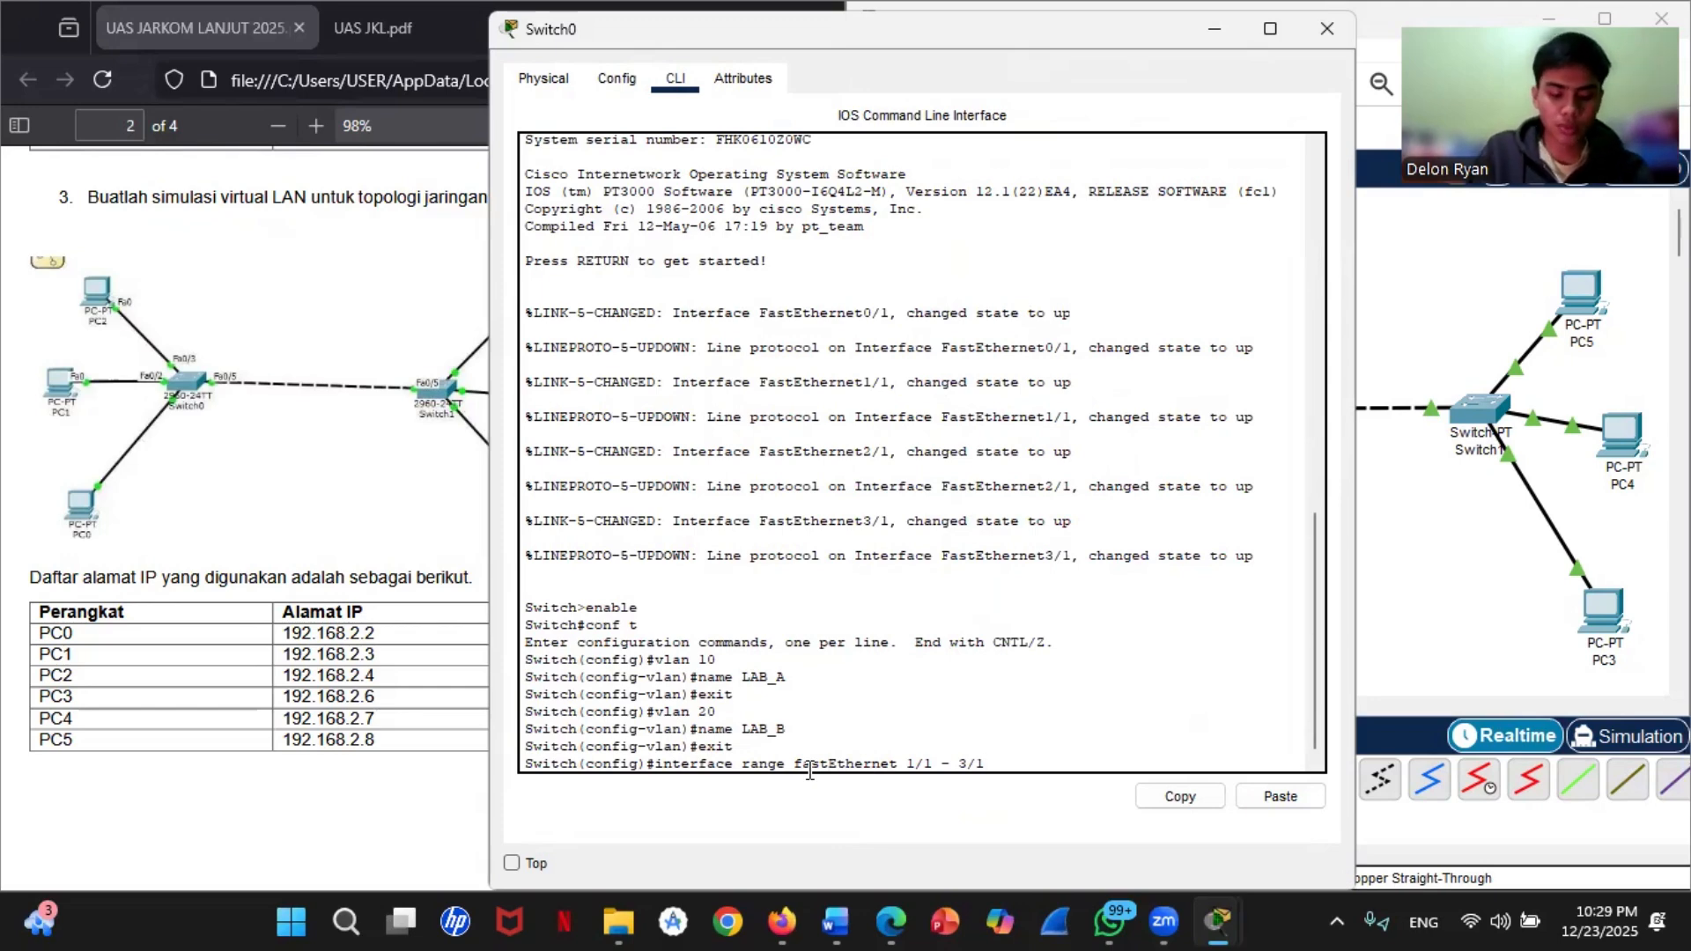
key("Return")
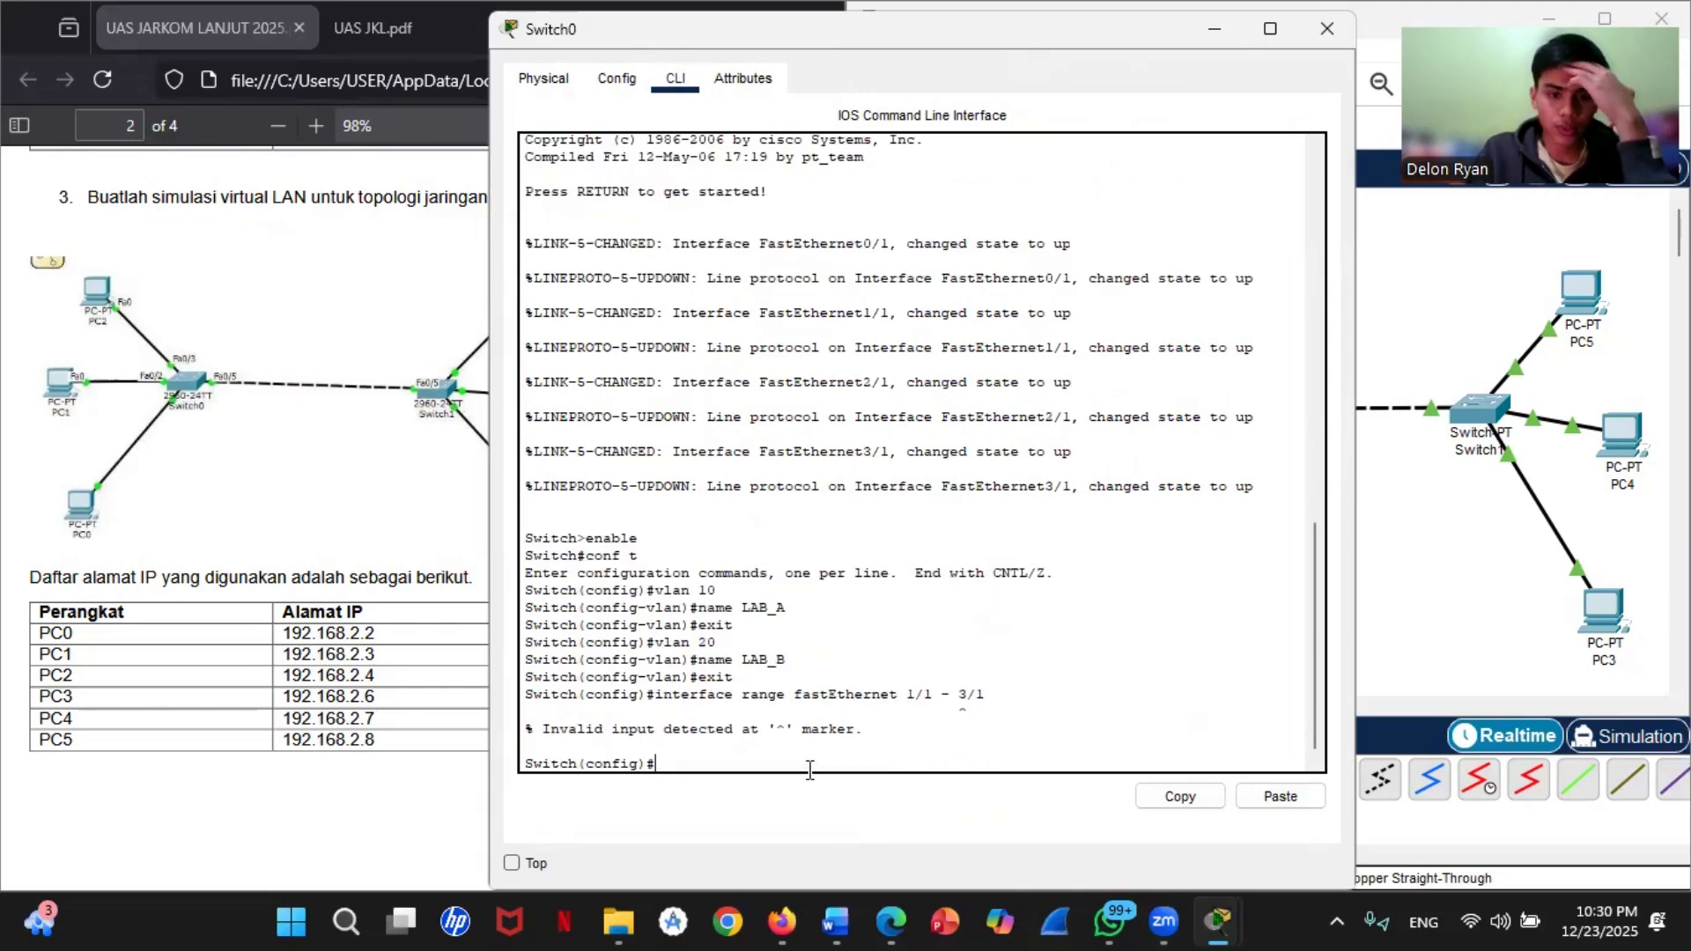
Step: Enter interface range configuration on Switch0 for fastEthernet 1/1 only
left_click(1374, 552)
mouse_move(1063, 449)
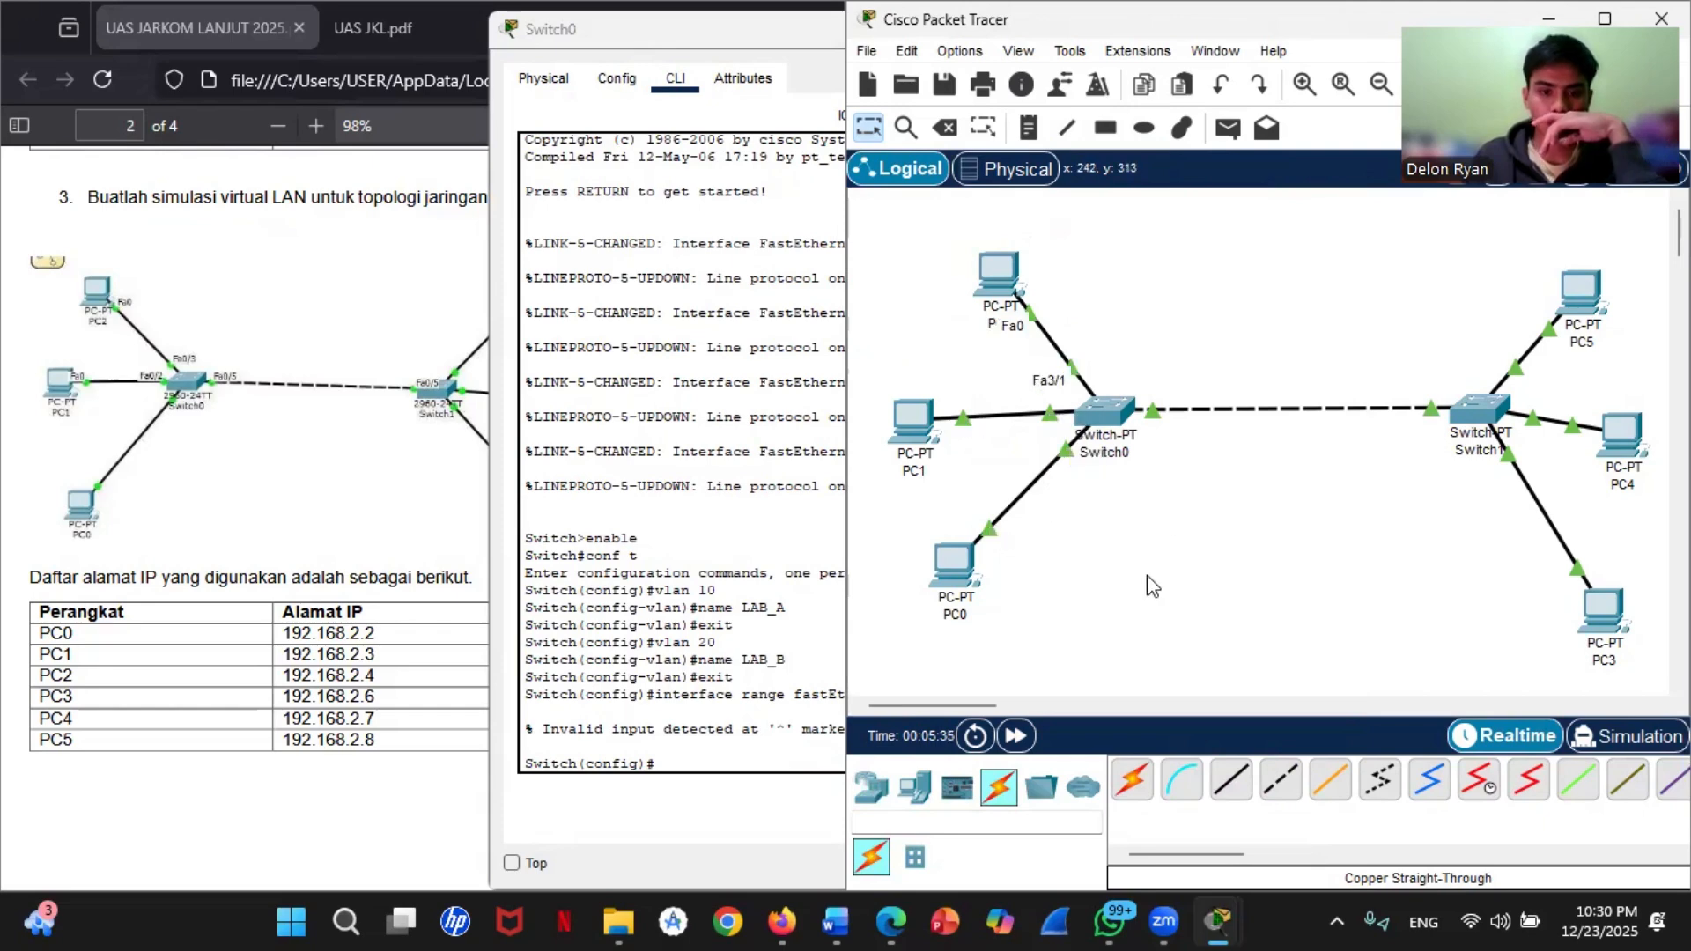
left_click(714, 763)
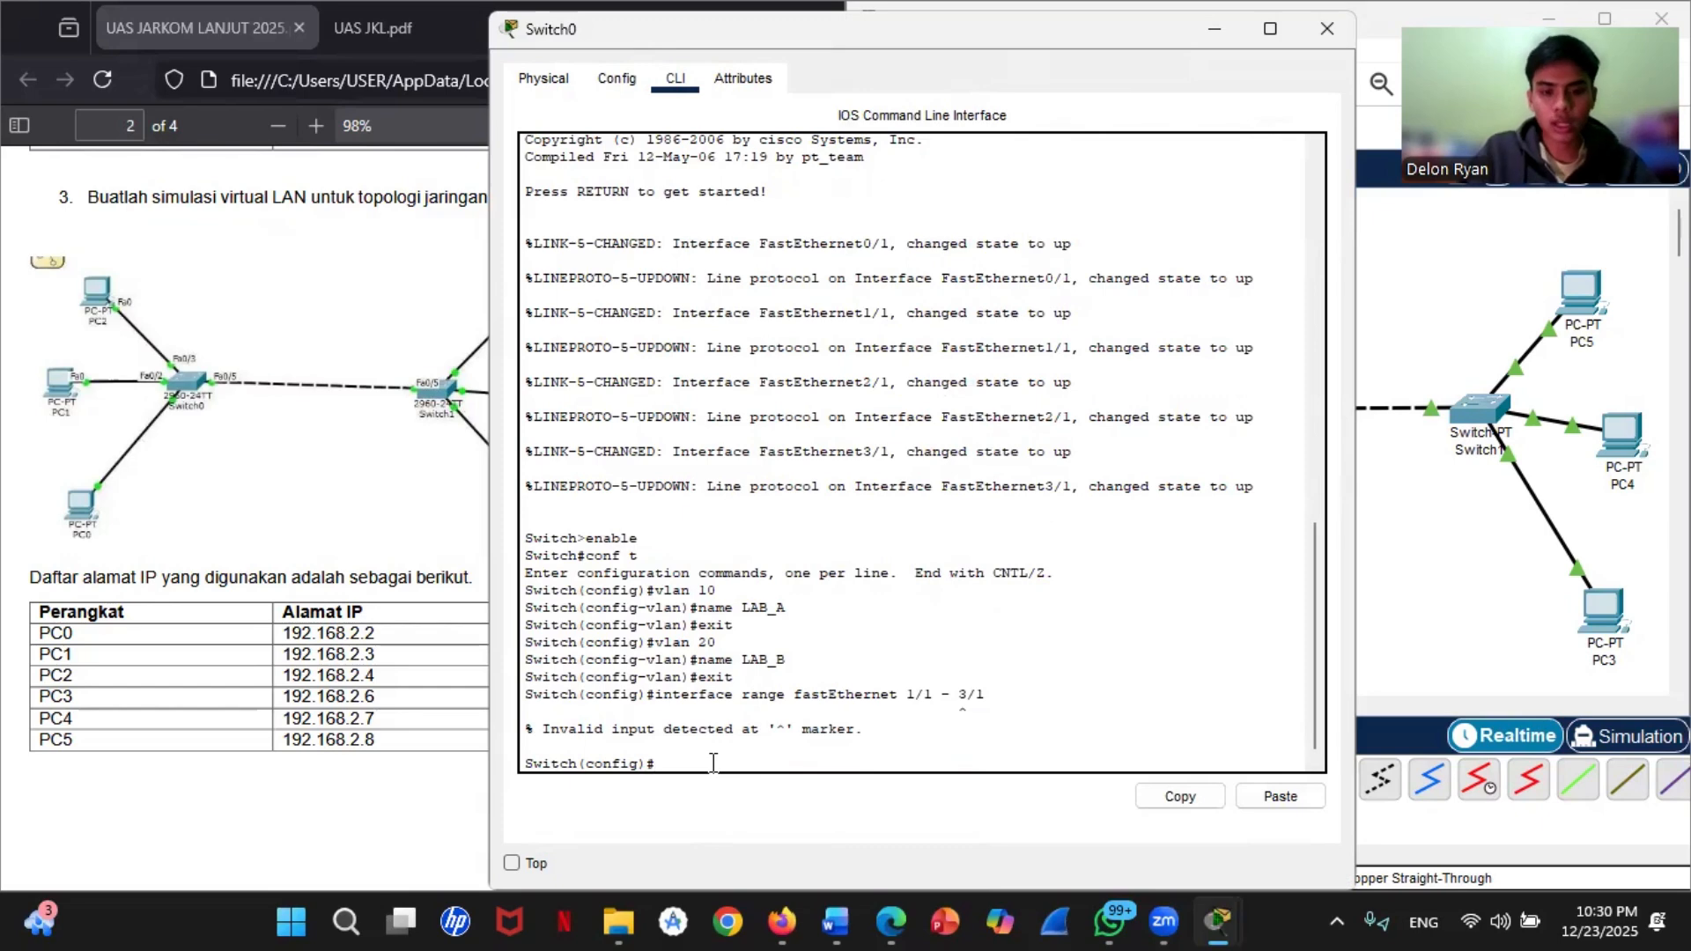
key("Up")
key("BackSpace")
key("BackSpace")
key("BackSpace")
key("BackSpace")
key("BackSpace")
key("BackSpace")
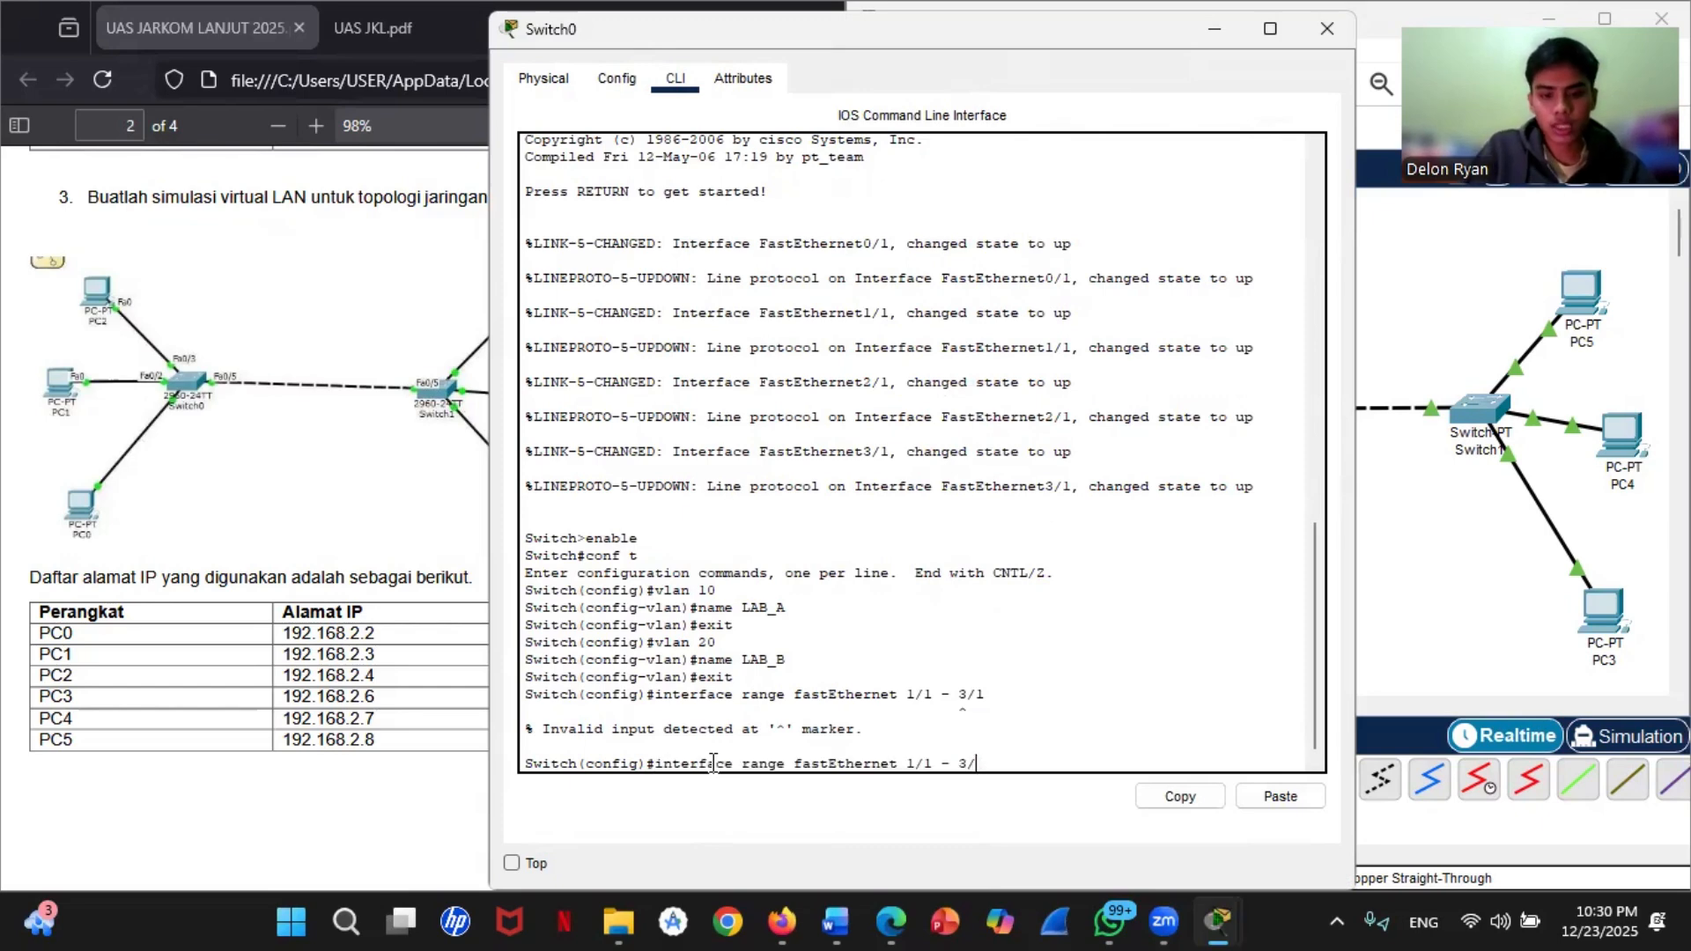
key("Return")
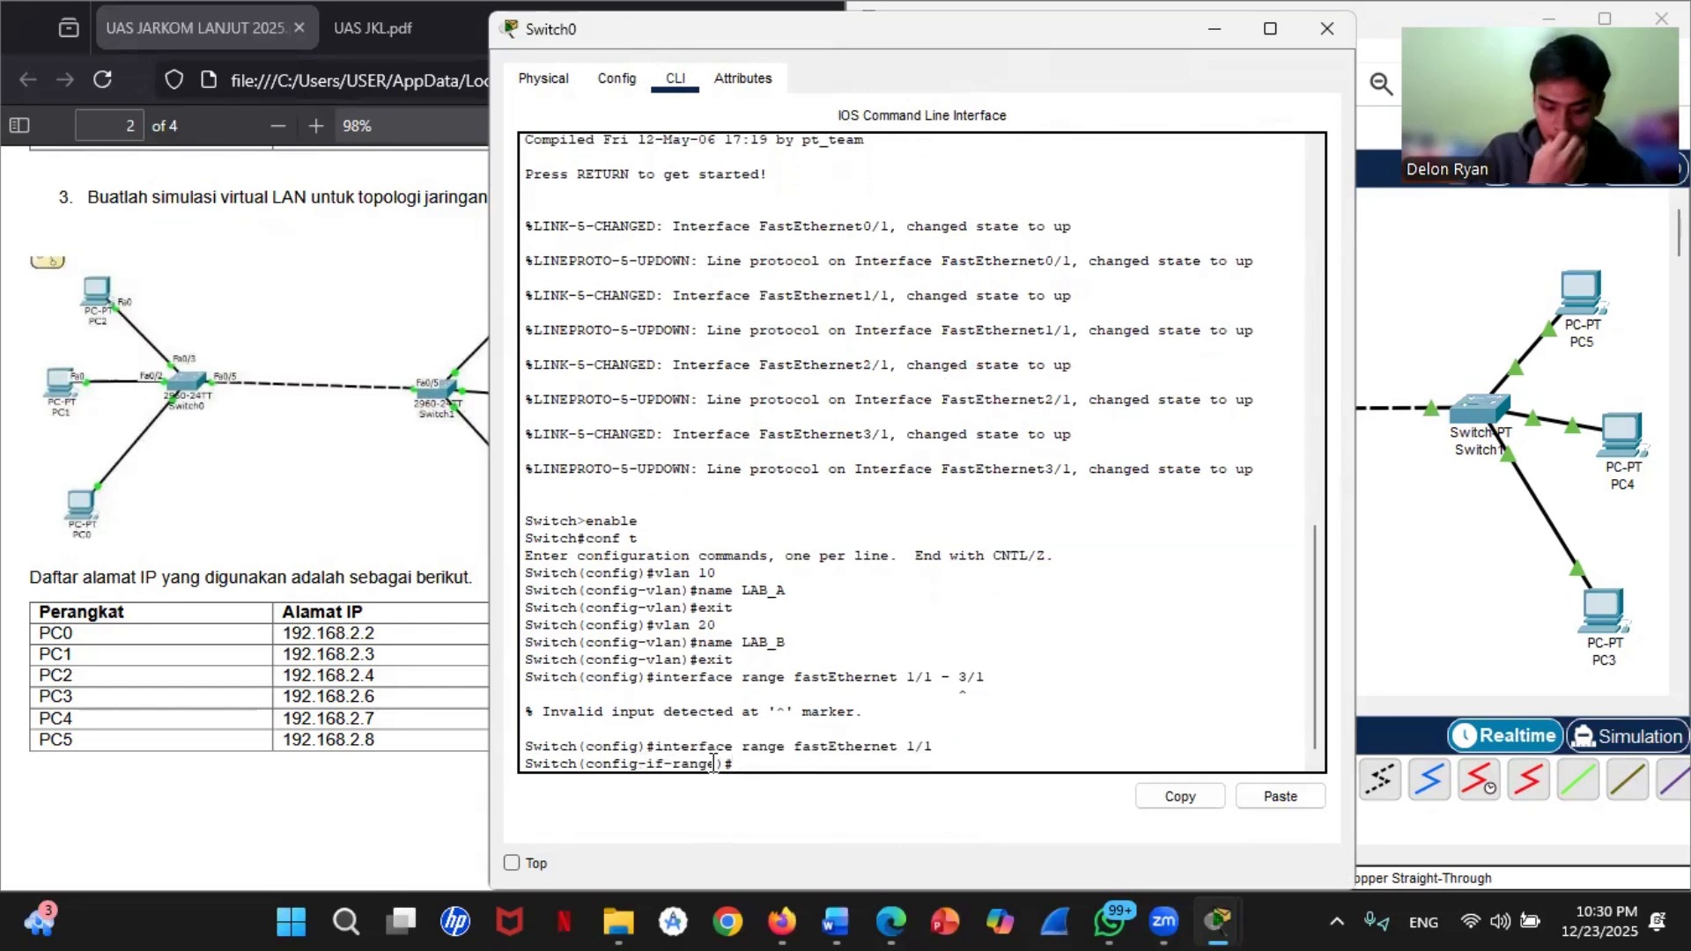
Step: Set Switch0's fastEthernet 1/1 to access mode with switchport mode access
type("sw")
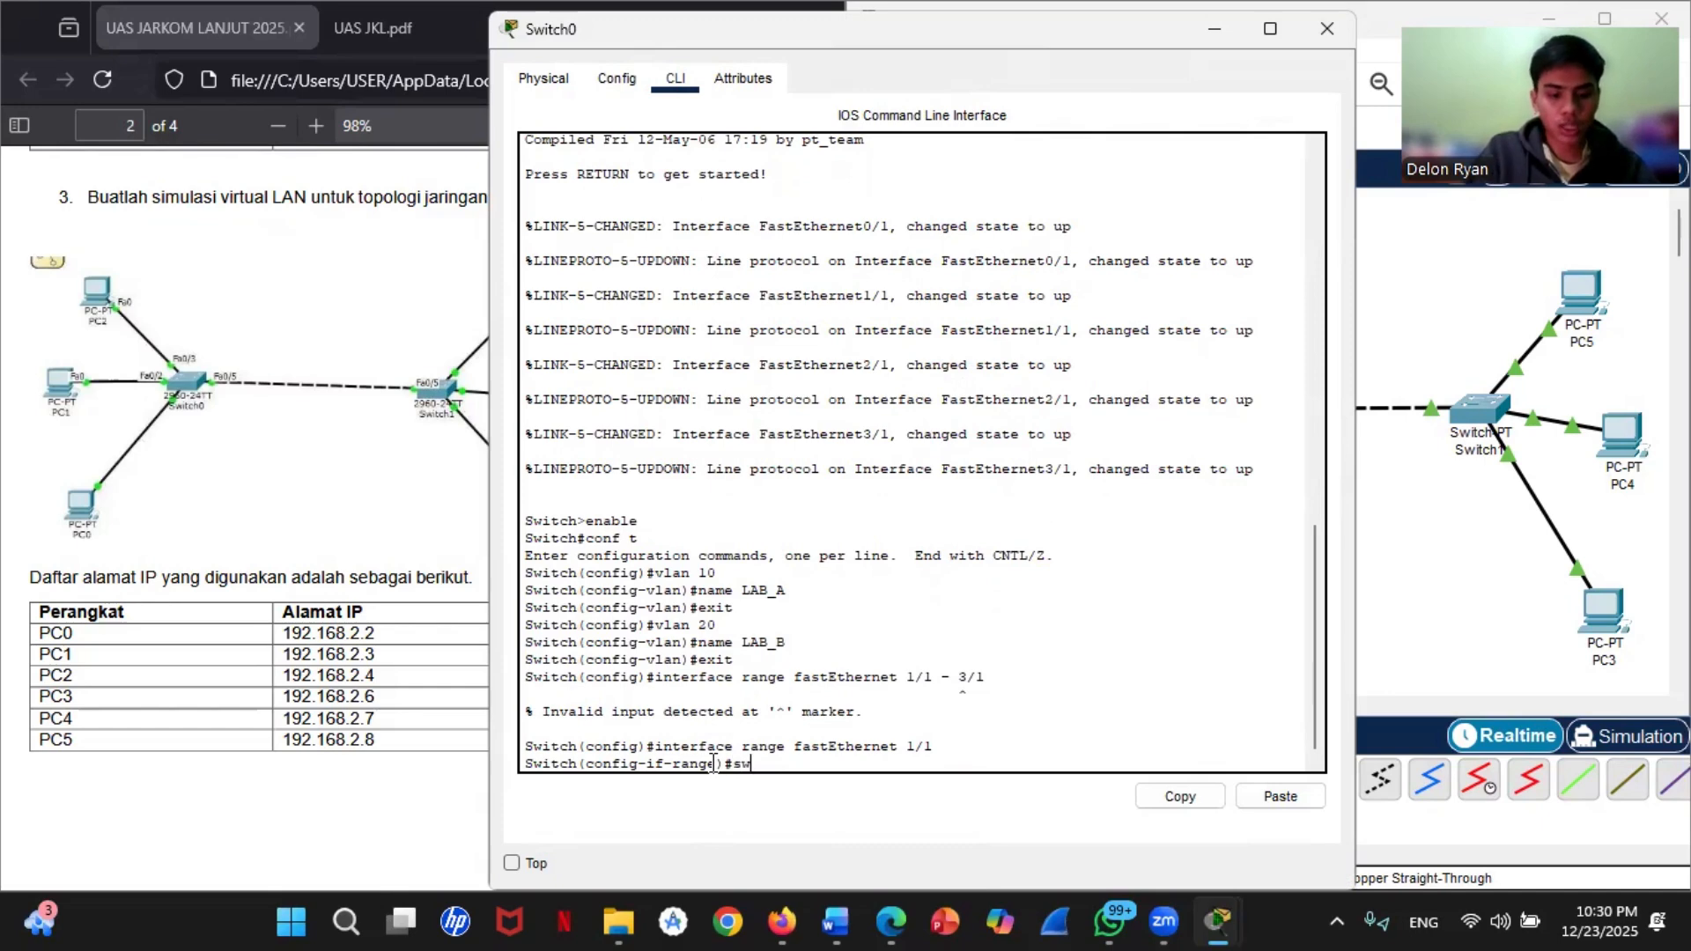
type("itc")
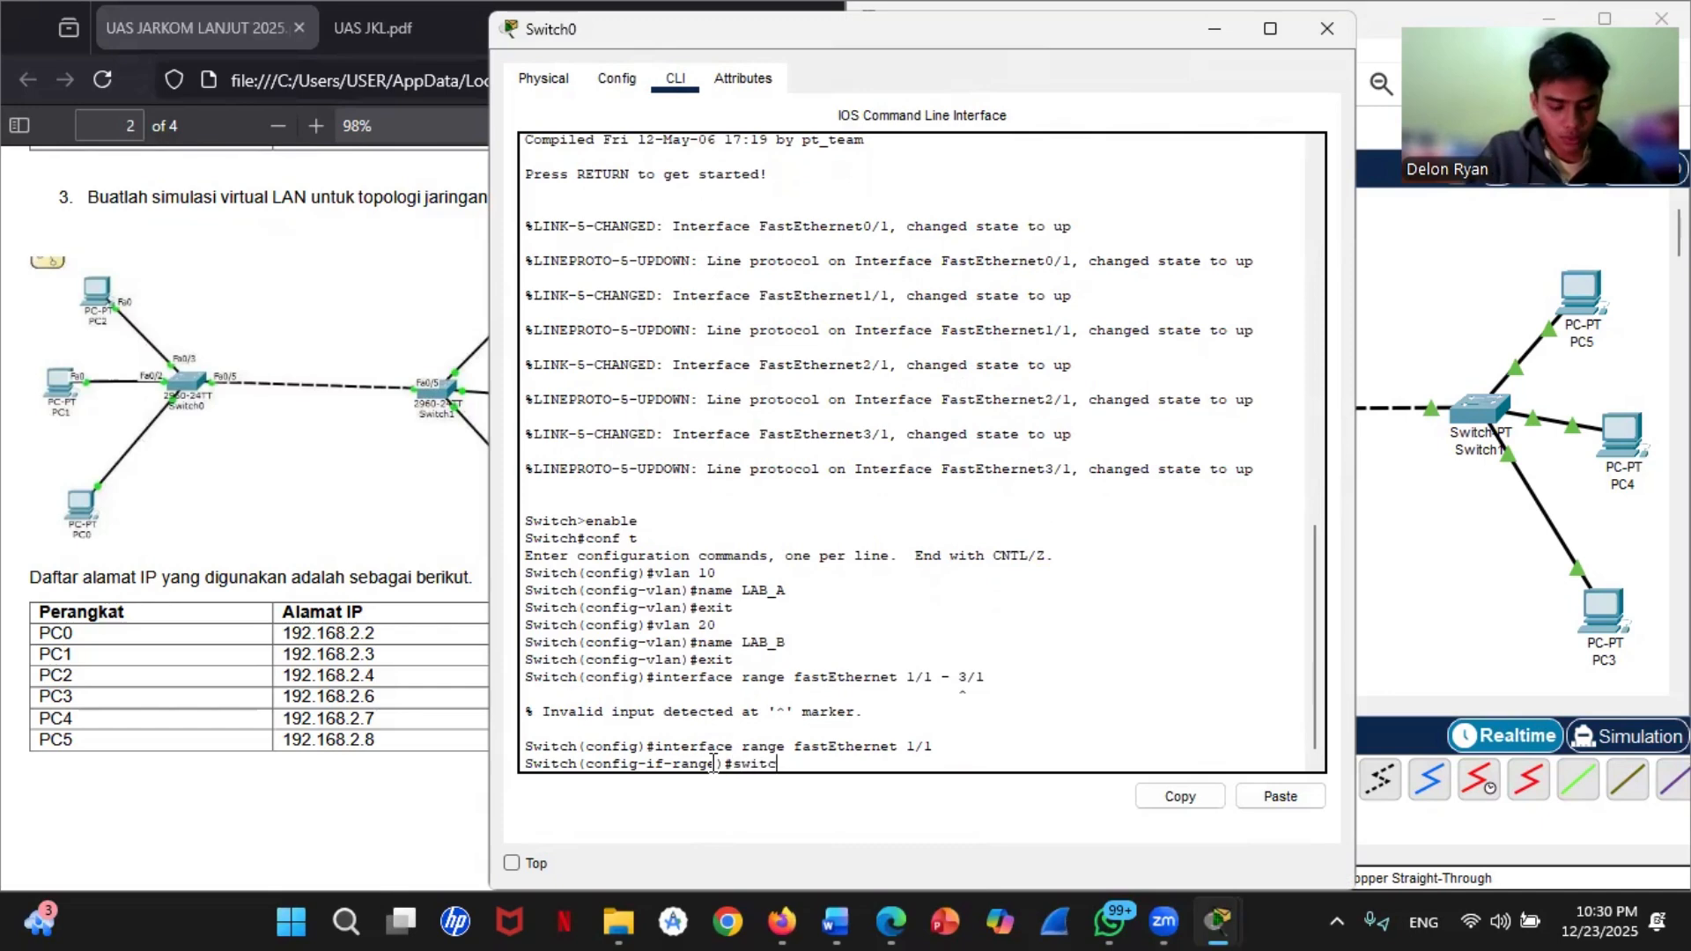
type("hpo")
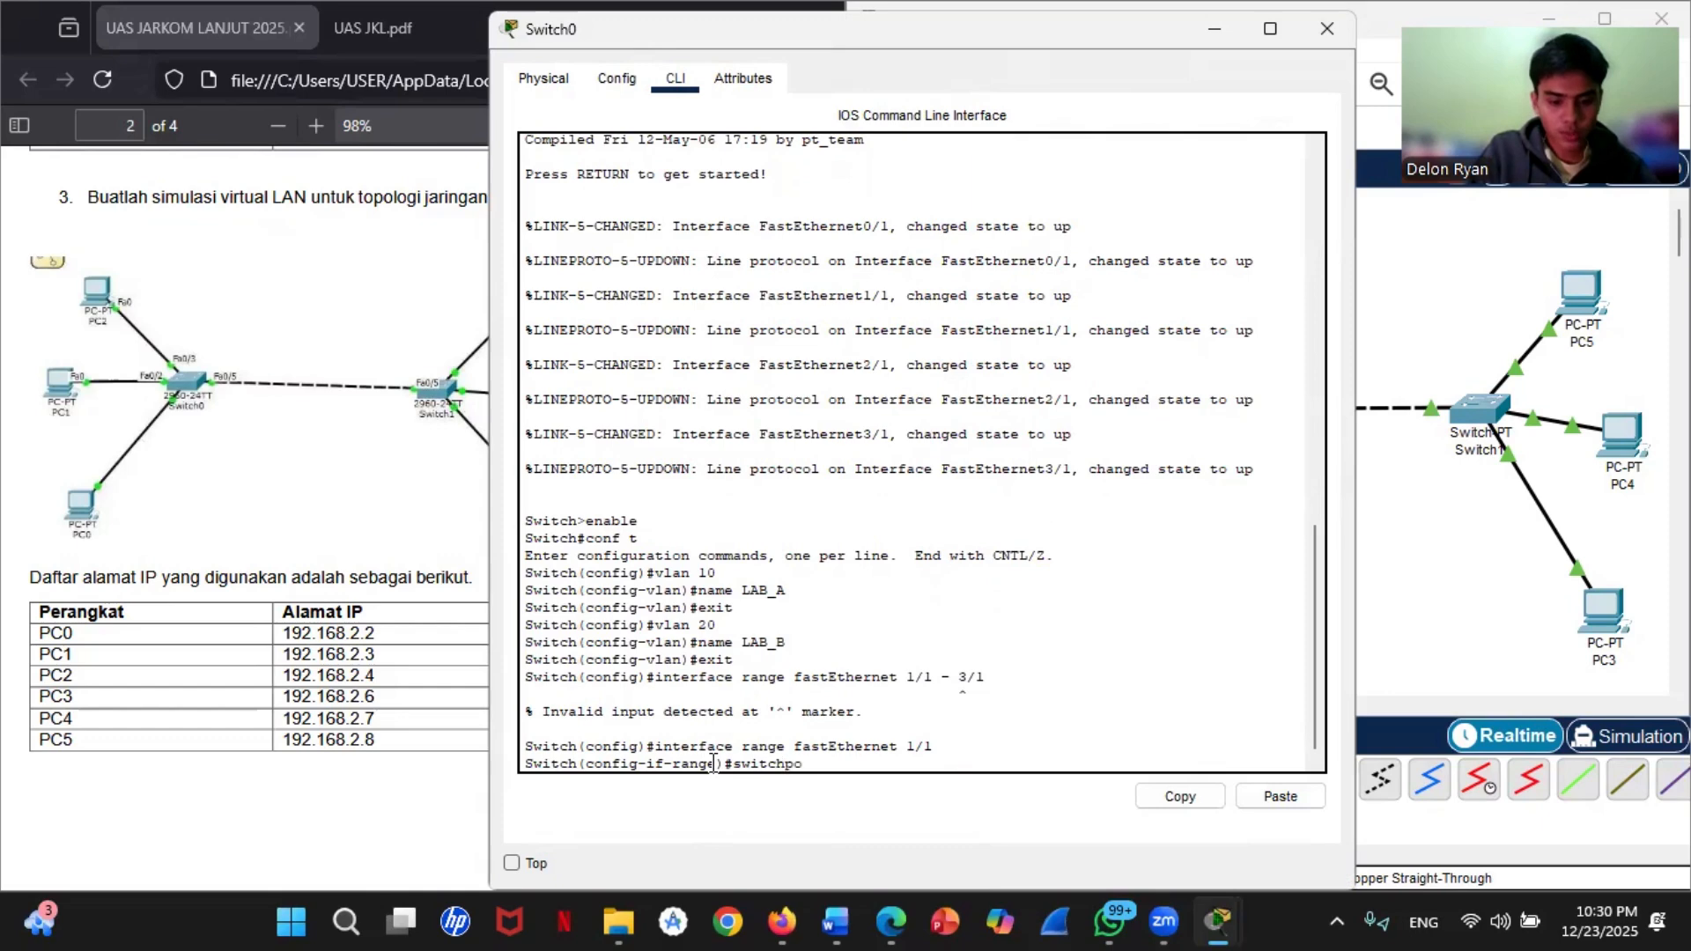
type("rt")
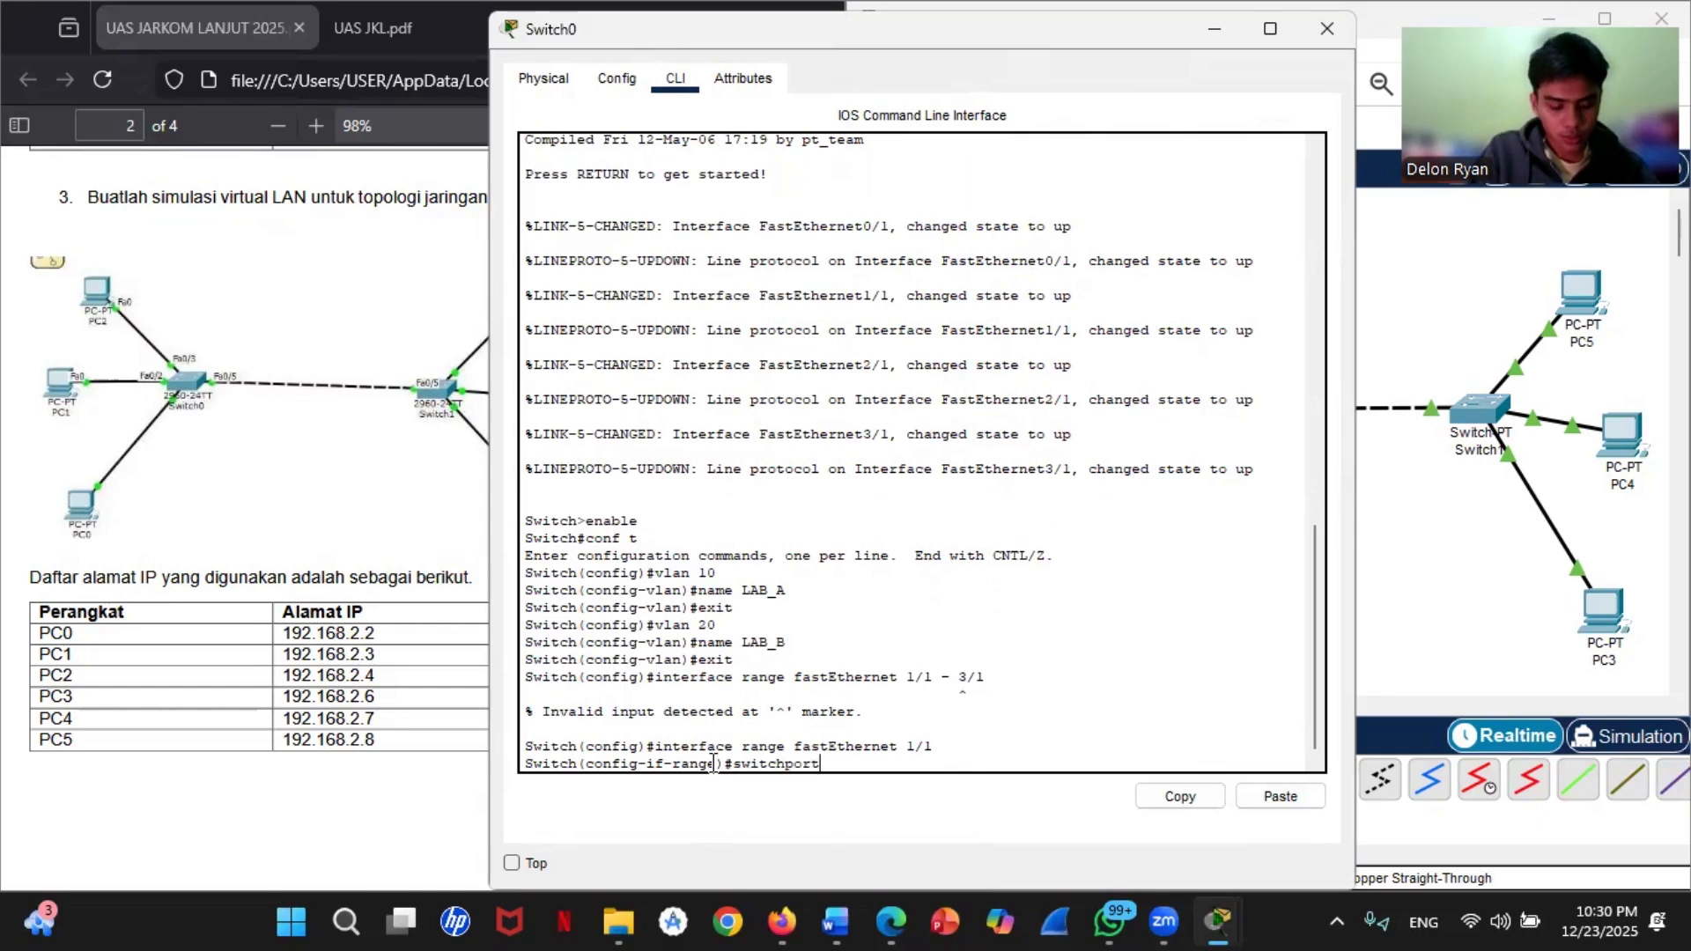
type(" mode ace")
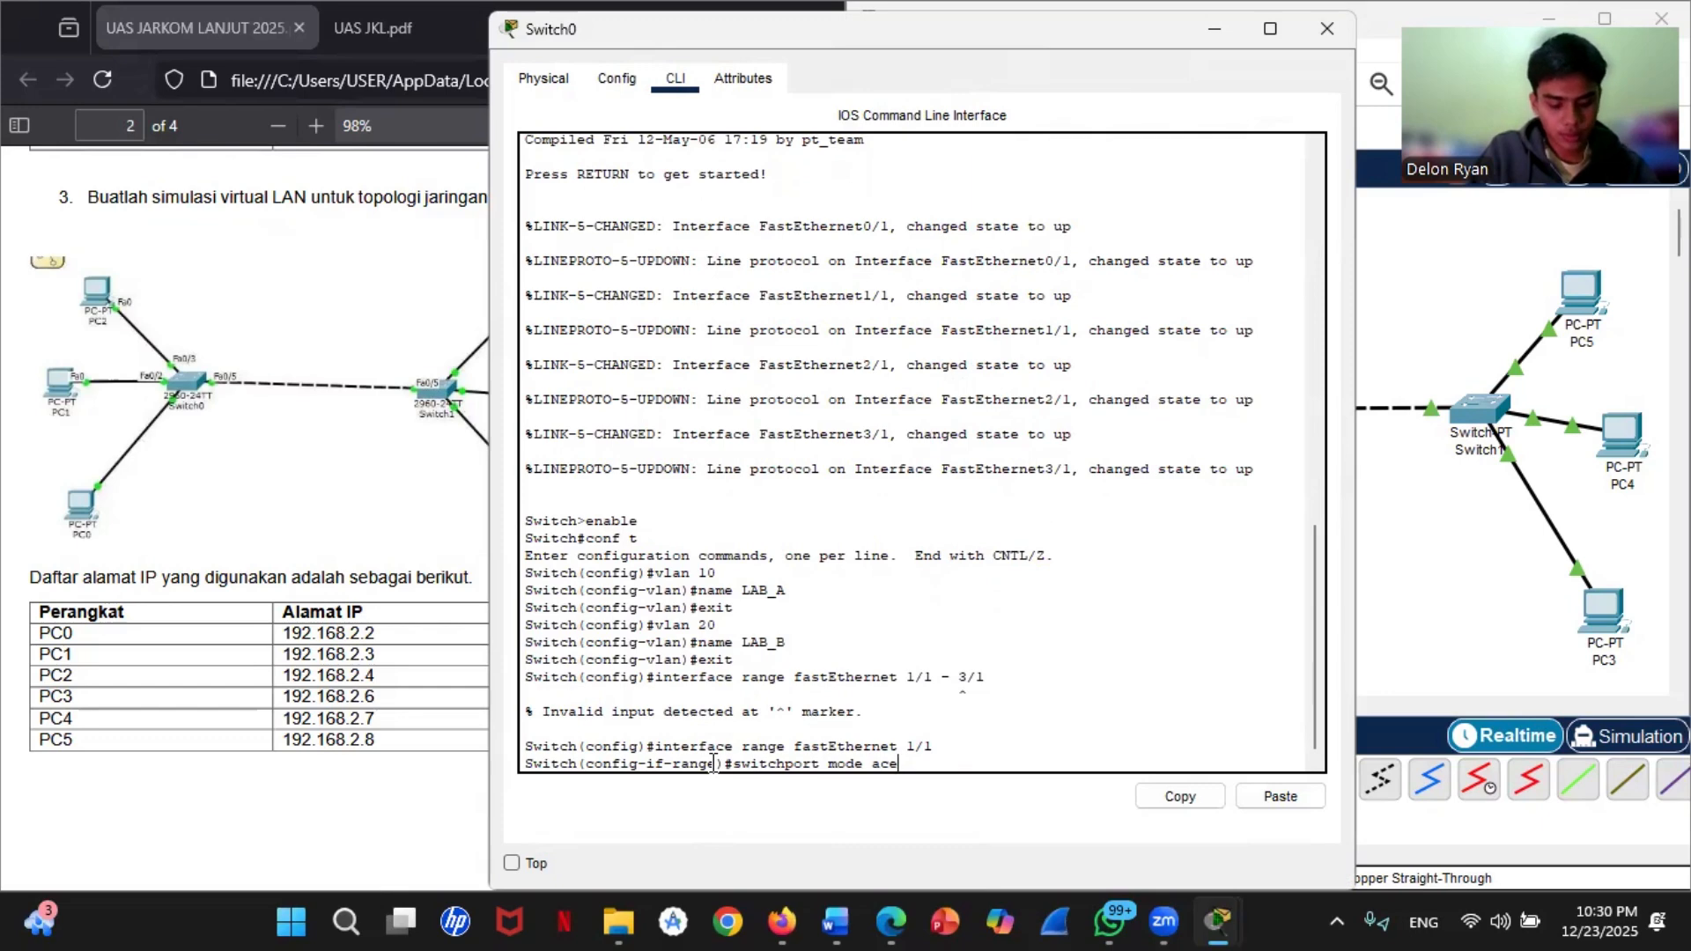
key("BackSpace")
type("cess")
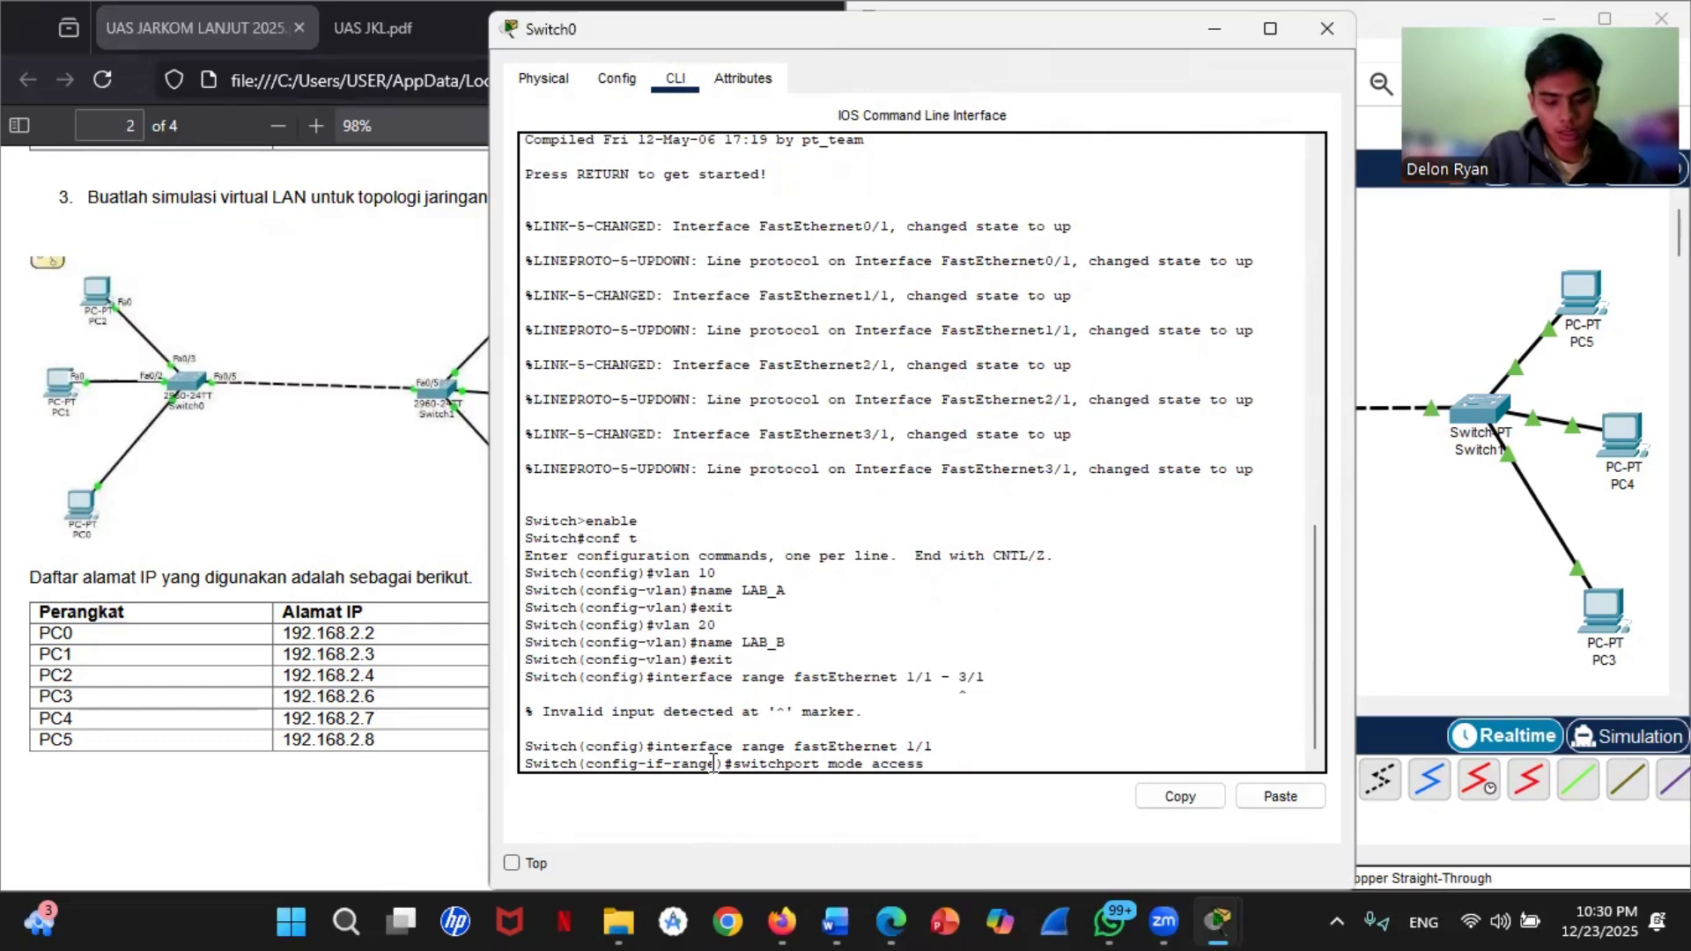
key("Return")
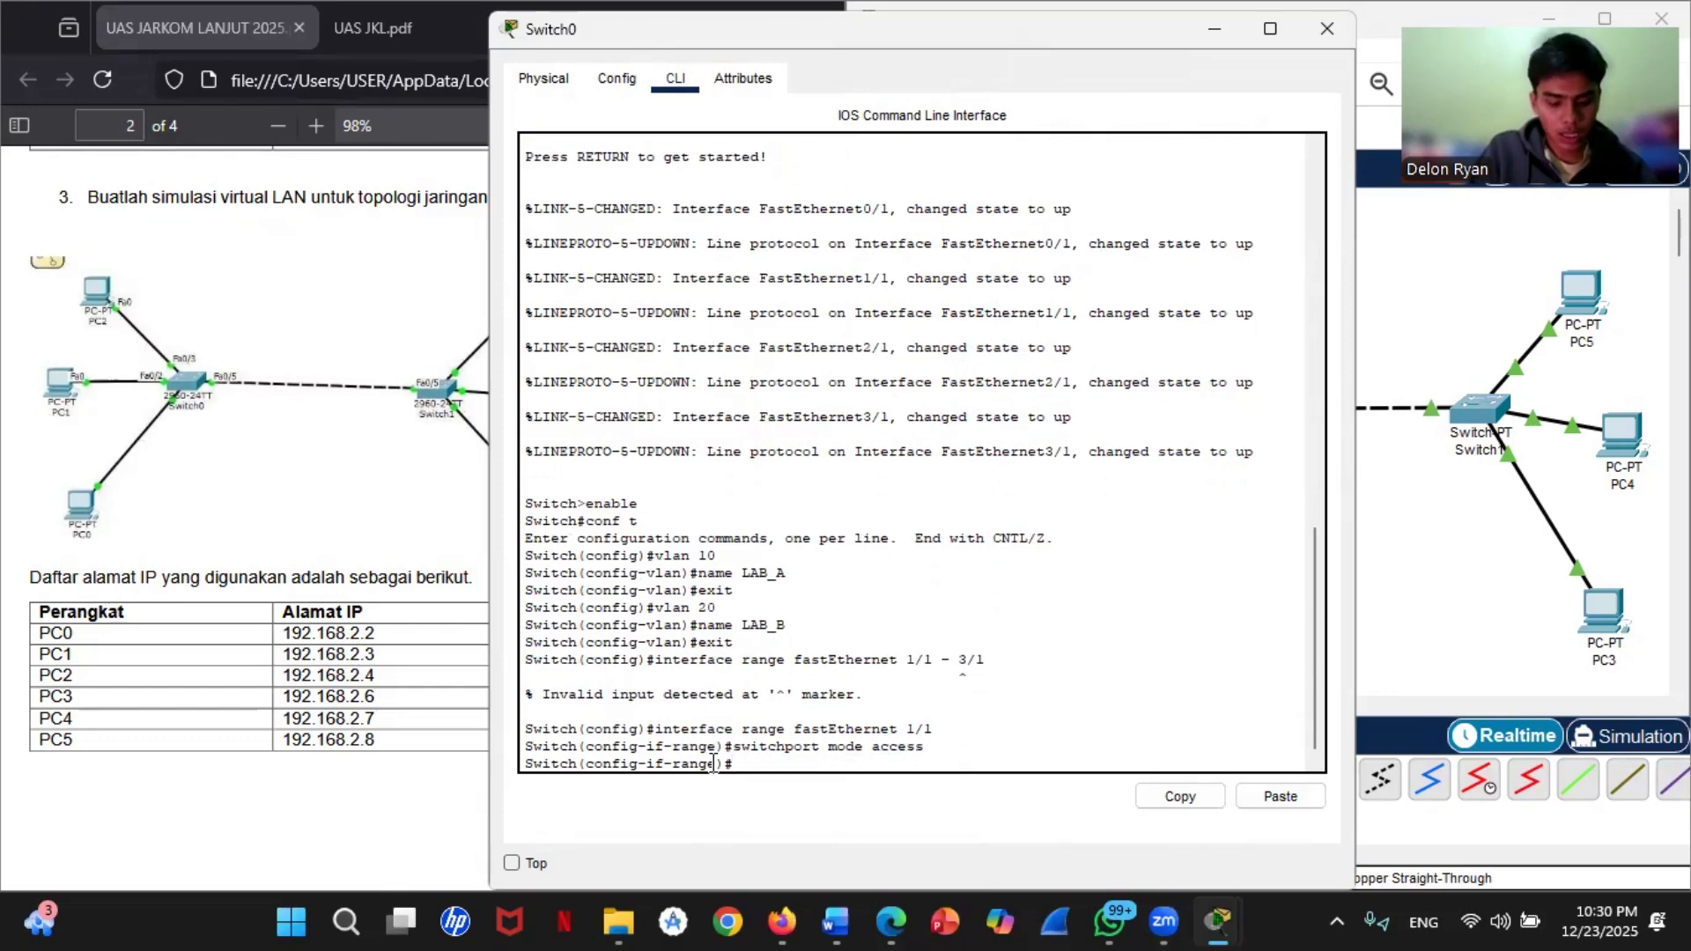
Step: Assign Switch0's fastEthernet 1/1 to VLAN 10 with switchport access vlan 10 and exit to global configuration mode
key("Up")
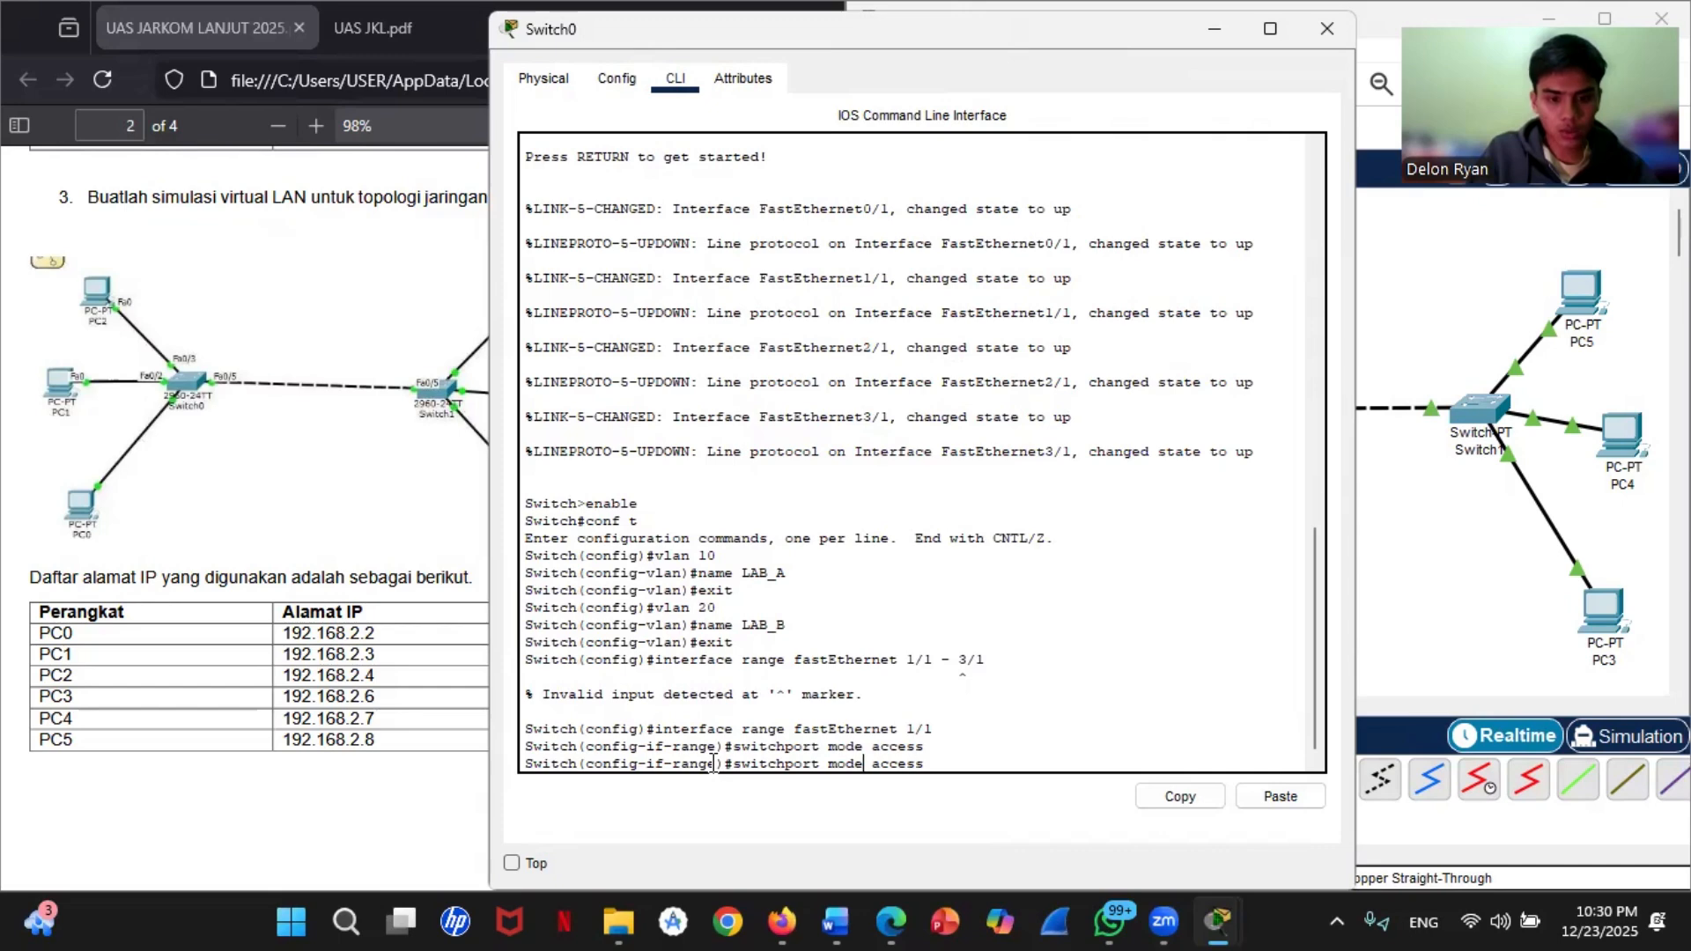
key("BackSpace")
key("BackSpace")
key("BackSpace")
key("BackSpace")
key("BackSpace")
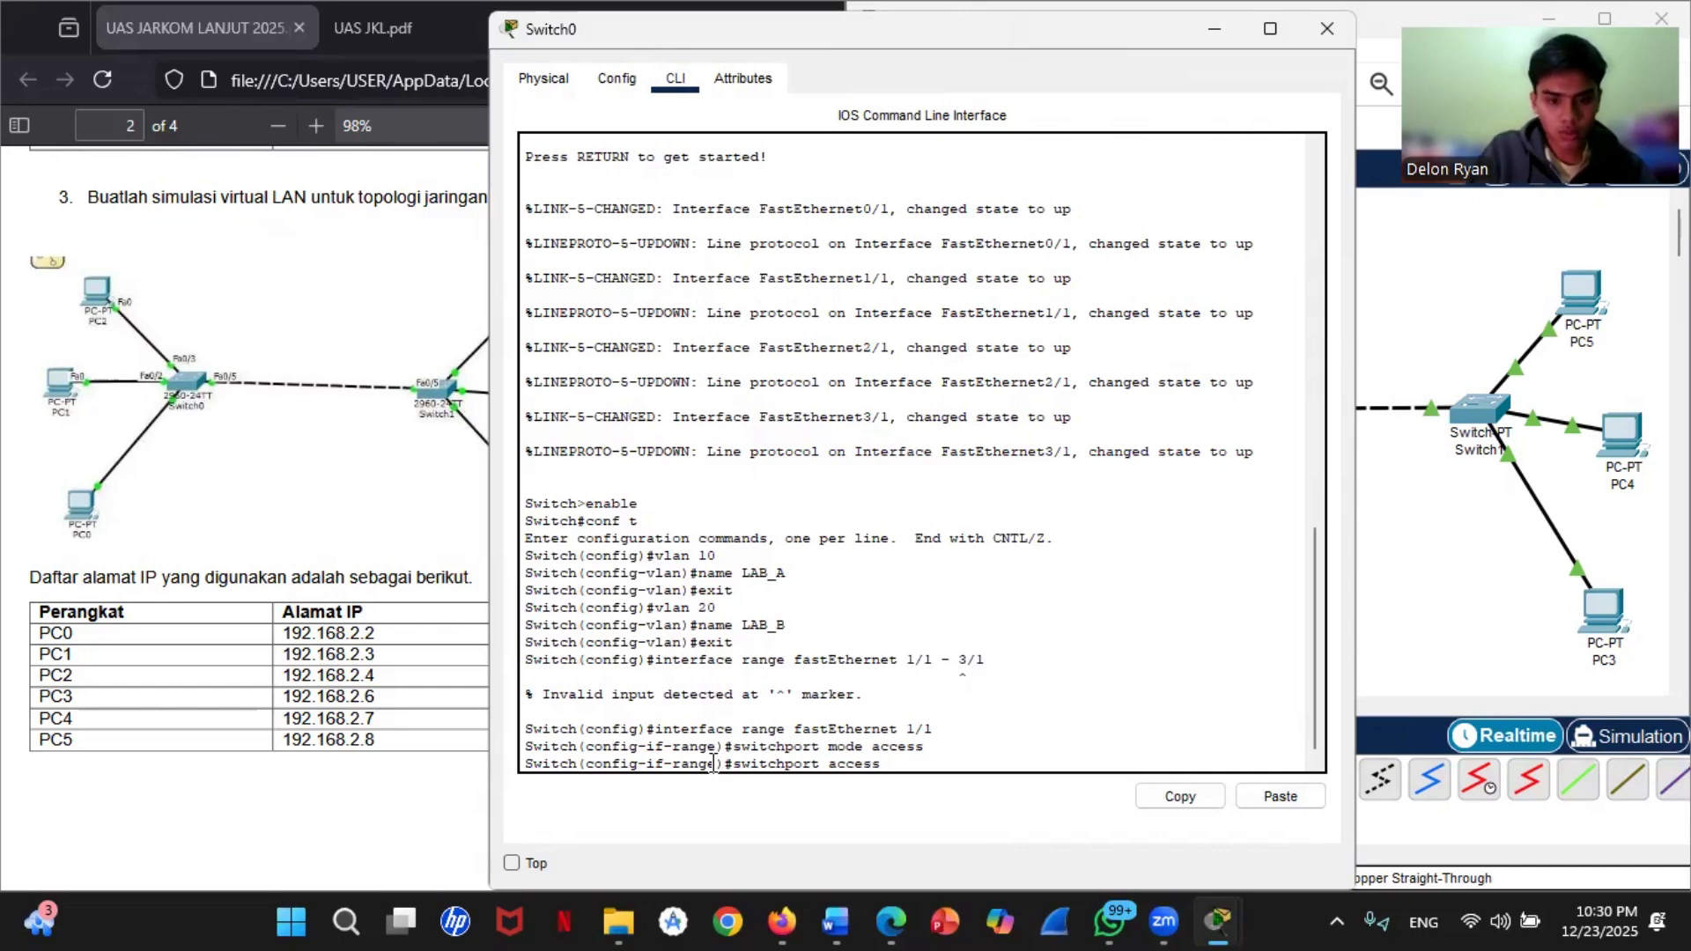
type("vlan 10")
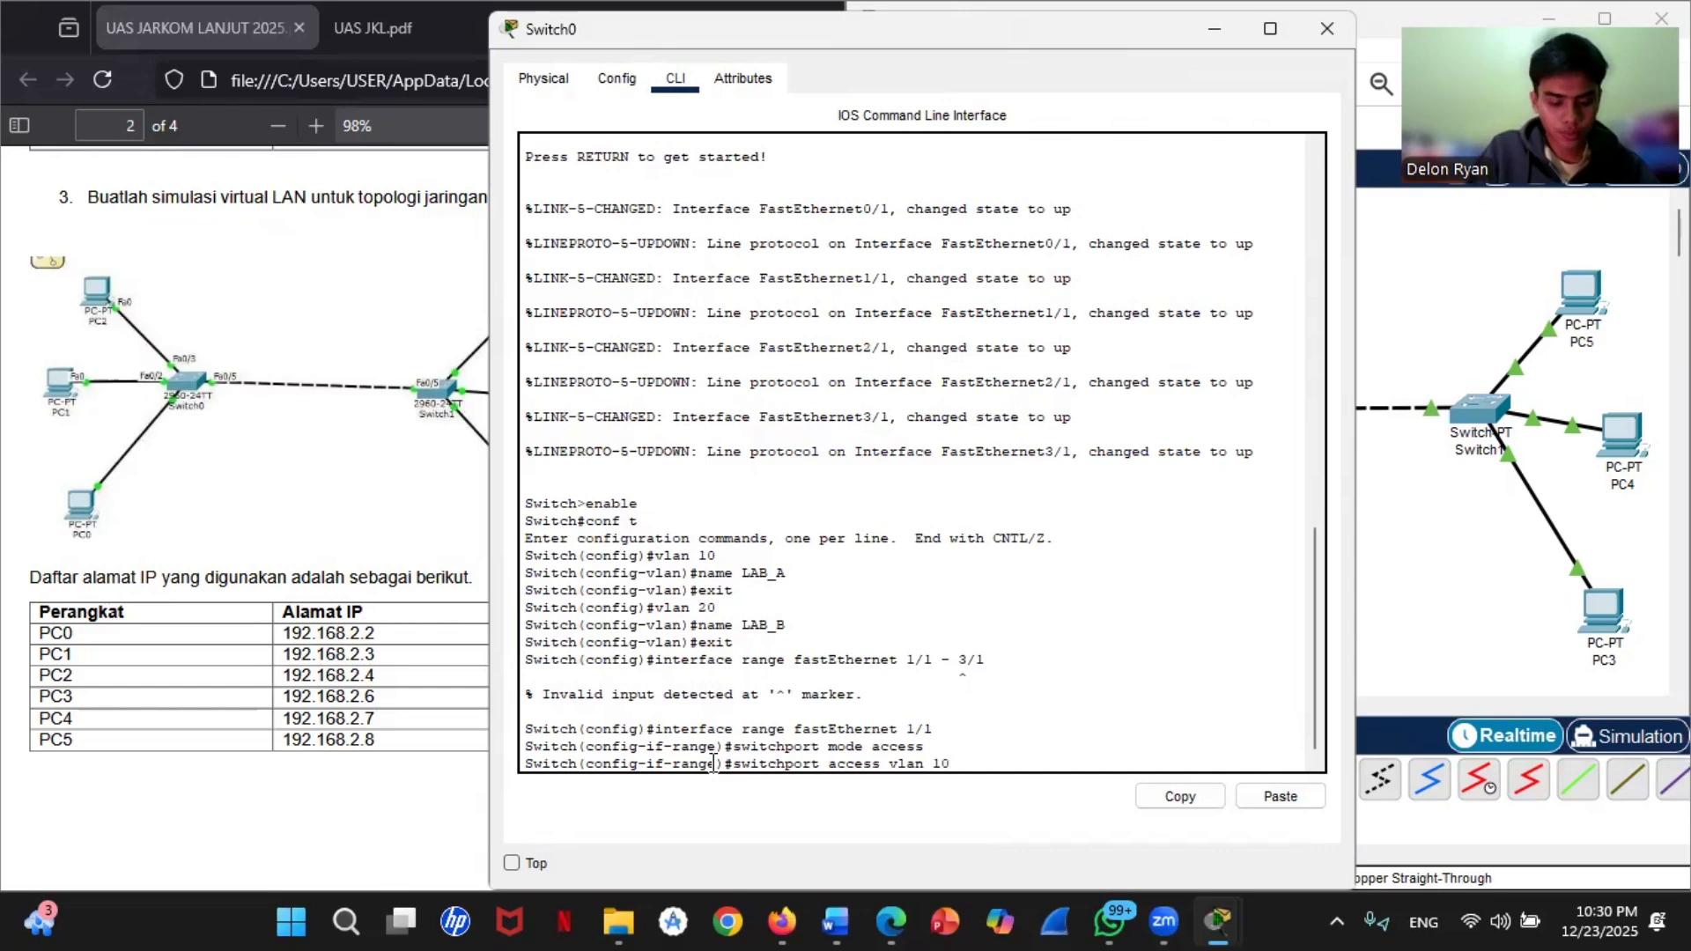
key("Return")
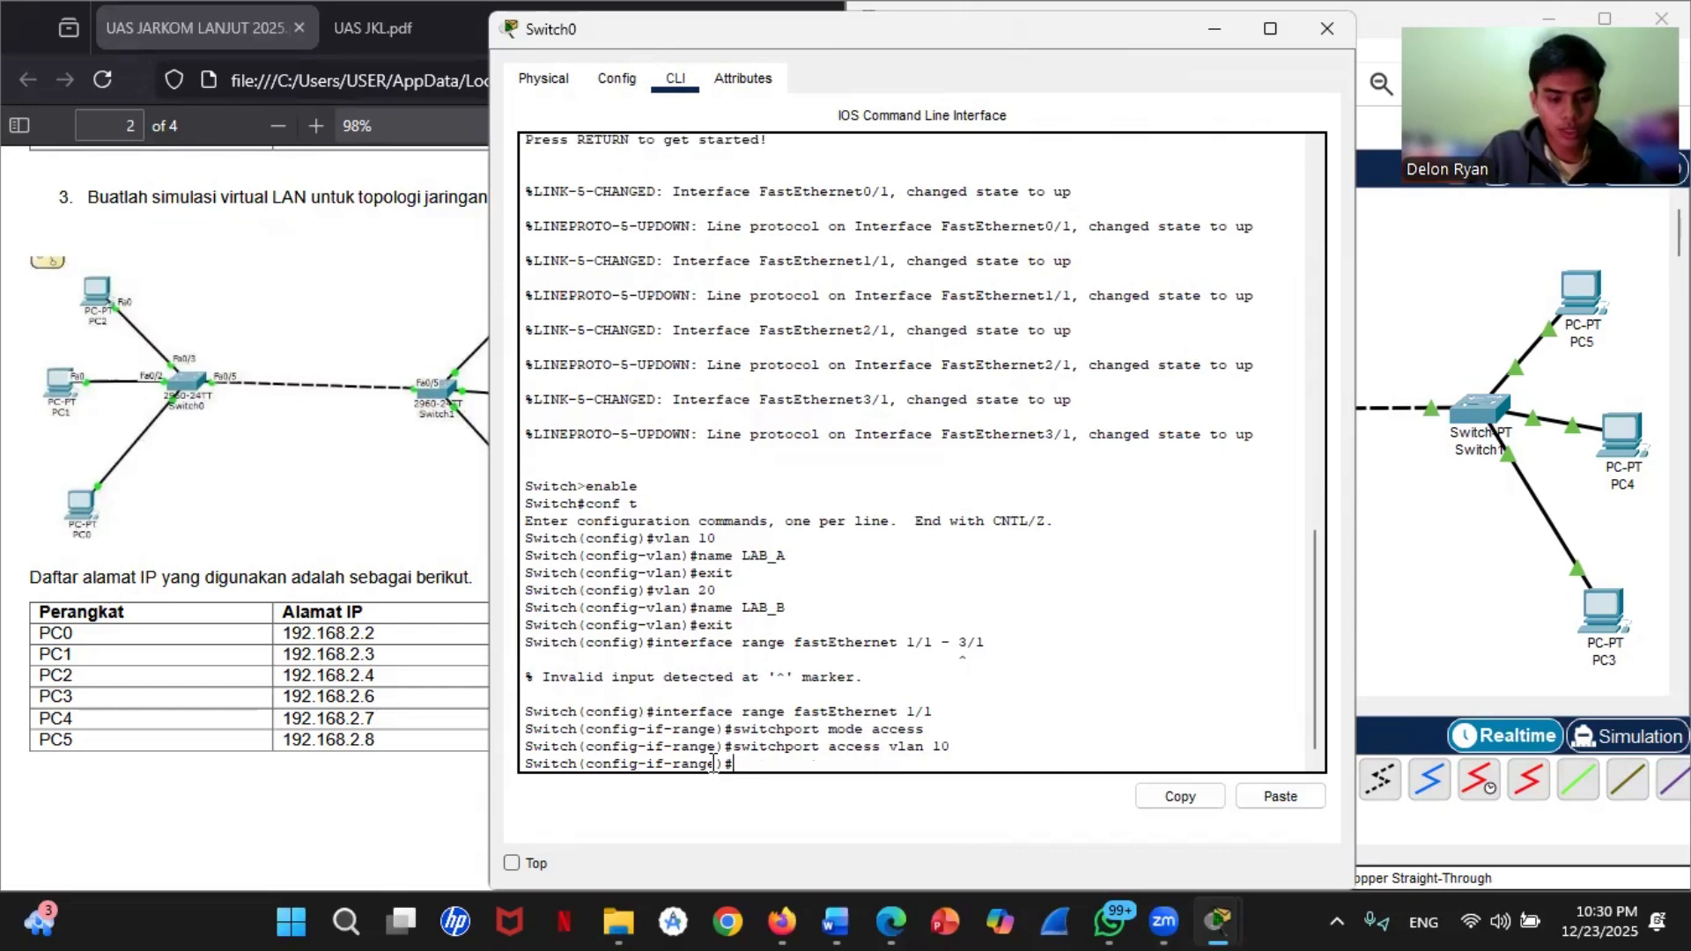
type("exit")
key("Return")
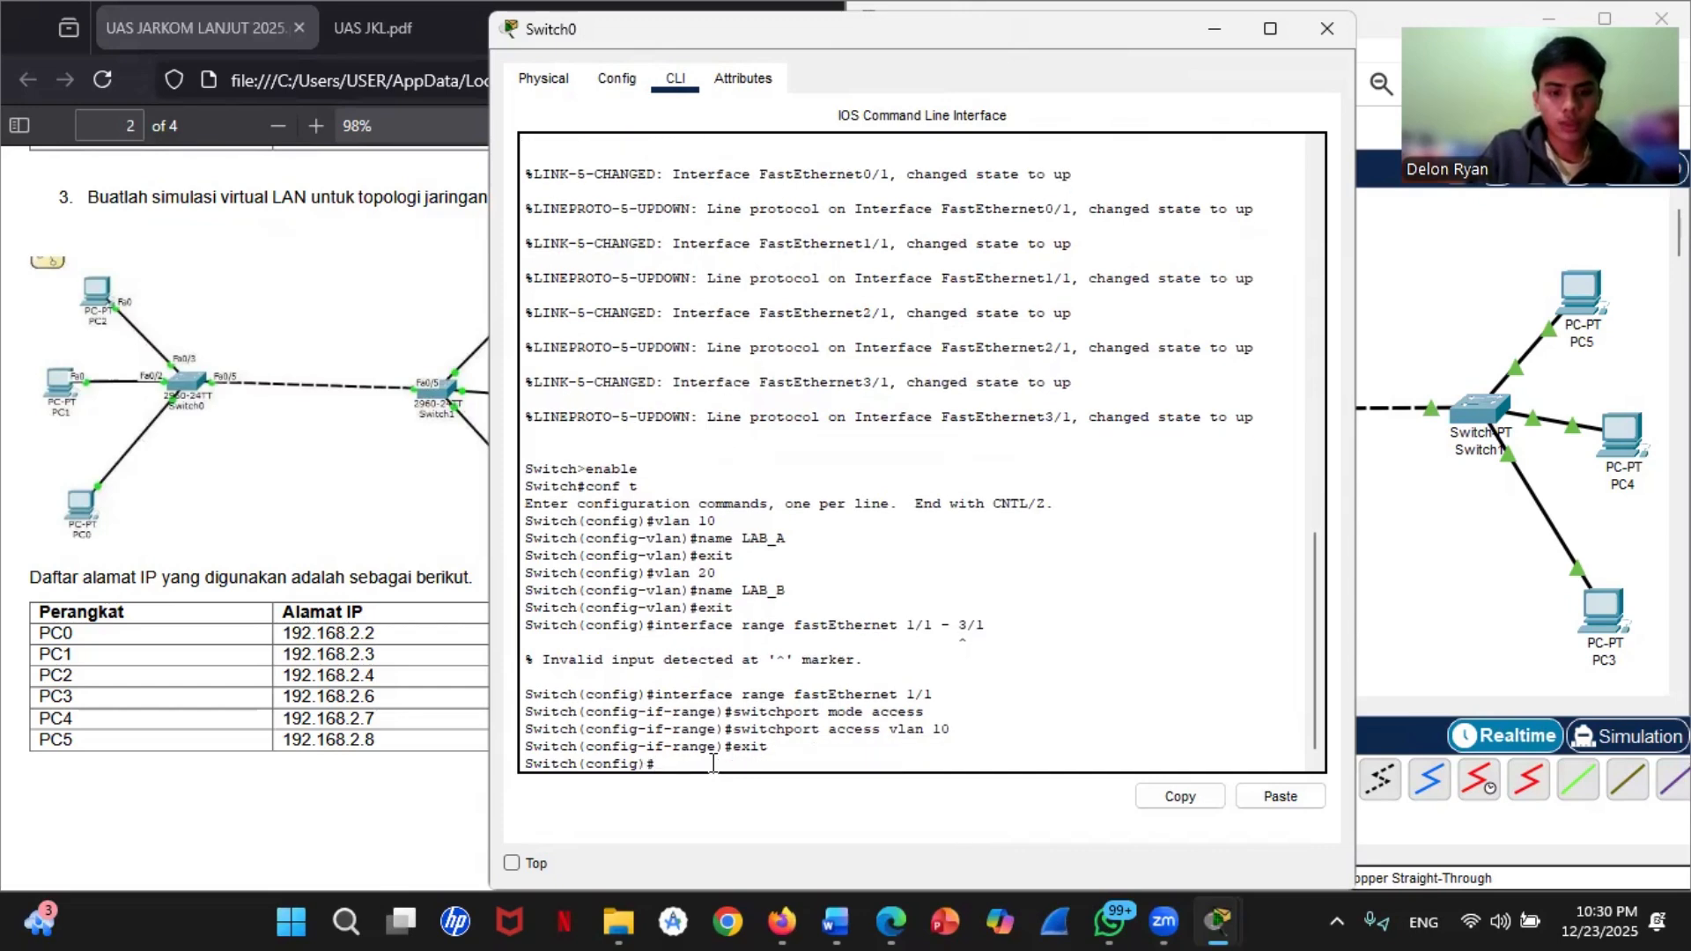
Step: Enter interface range fastEthernet 2/1 on Switch0 and set it to access mode with switchport mode access
type("interface range fastEthernet 1/1")
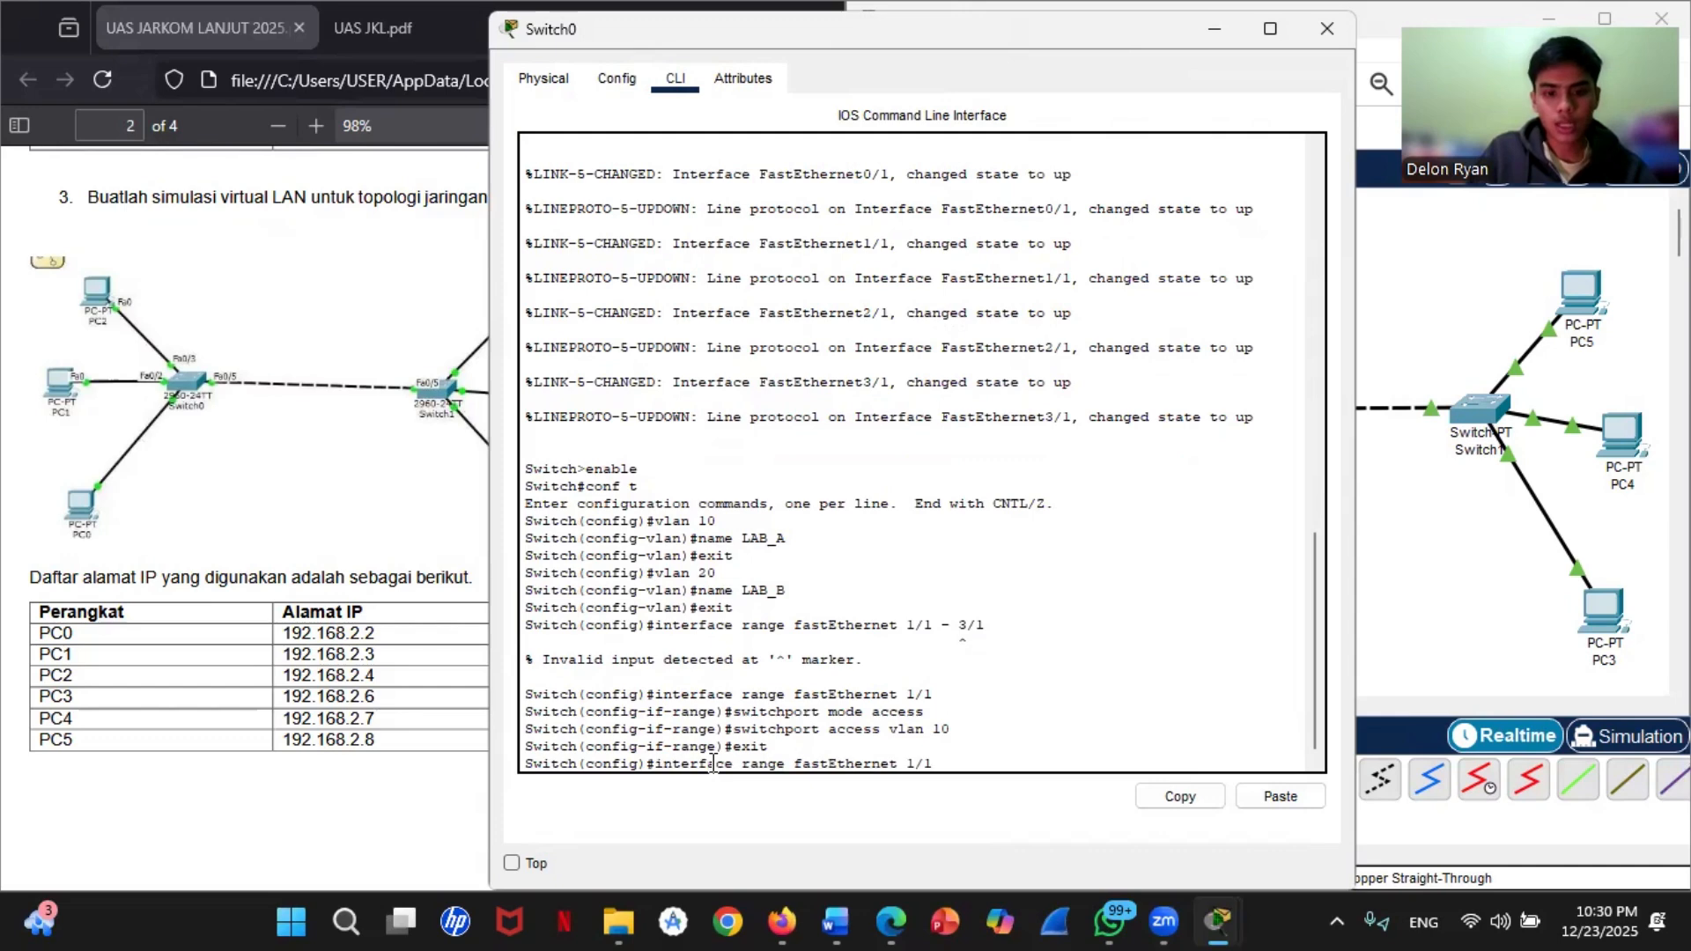
key("BackSpace")
key("BackSpace")
key("BackSpace")
type("2/1")
key("Return")
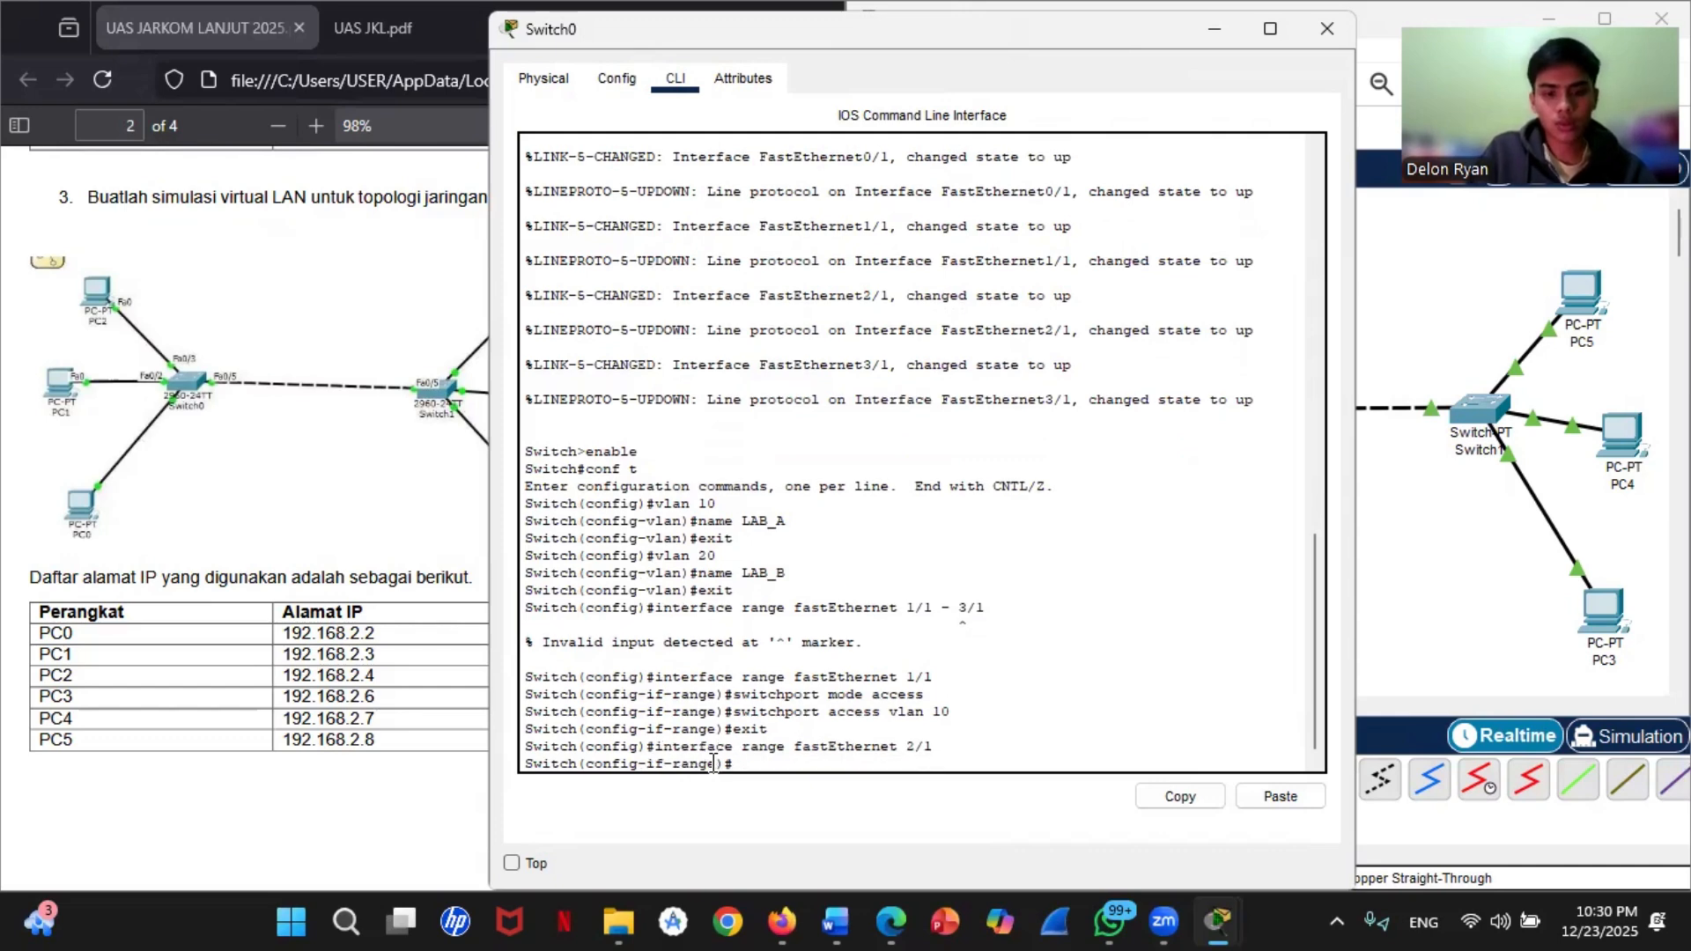
type("switchport mode access")
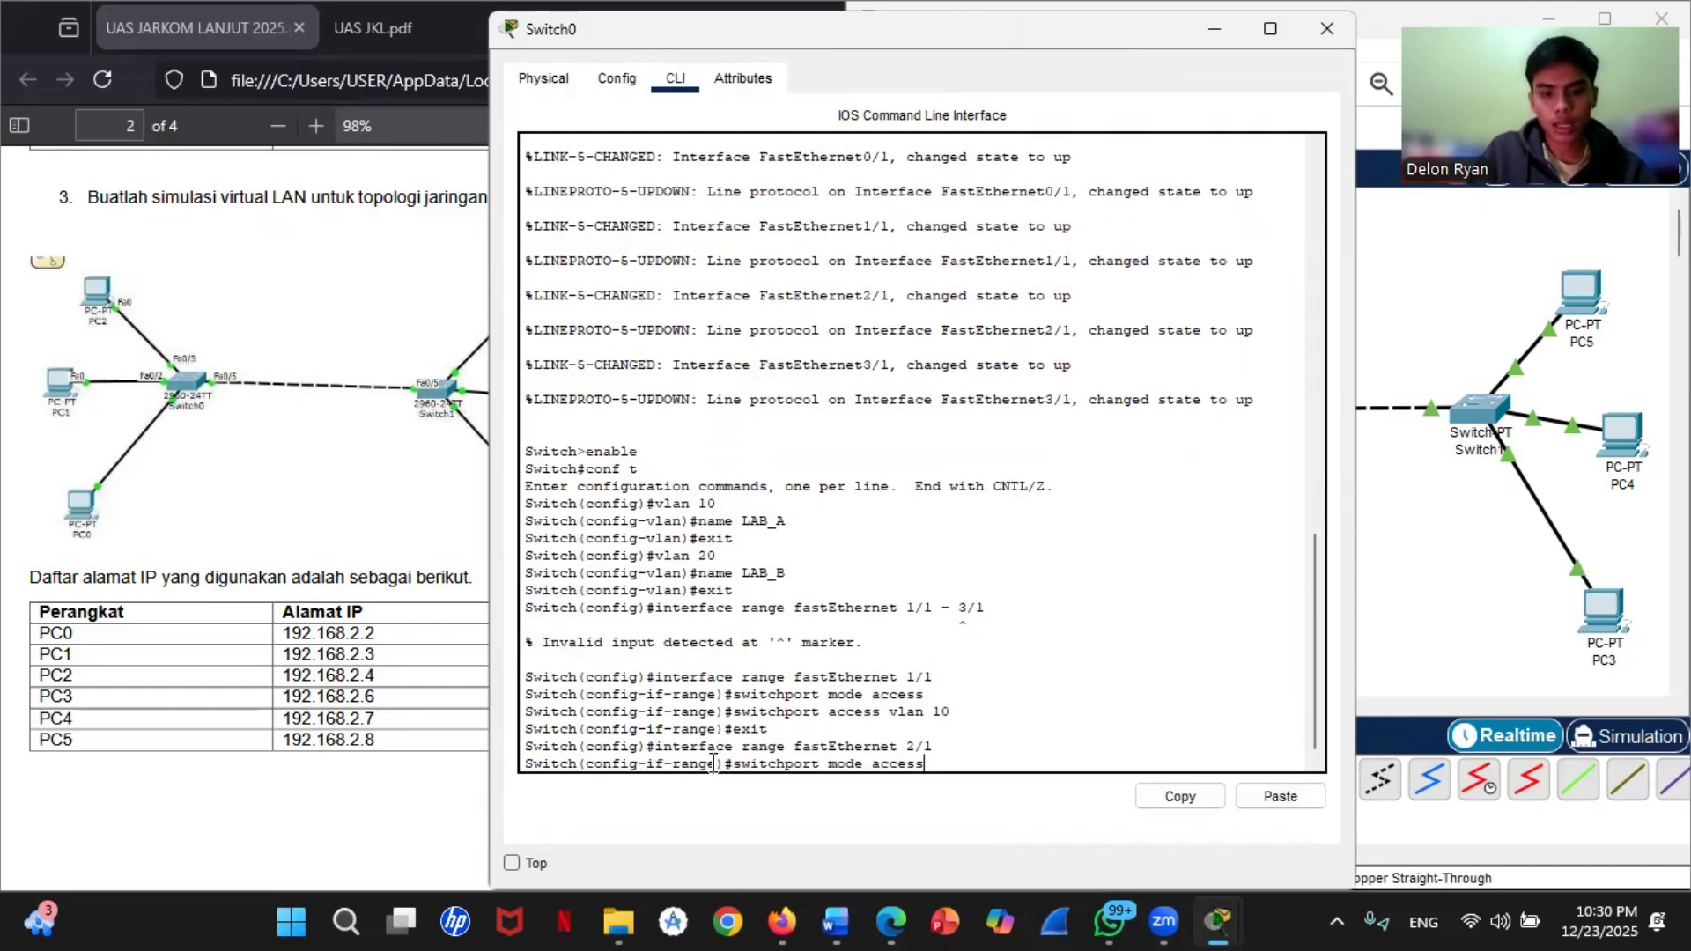
key("Return")
Step: Assign Switch0's fastEthernet 2/1 to VLAN 10 with switchport access vlan 10 and exit to global configuration mode
key("Up")
key("Up")
key("Up")
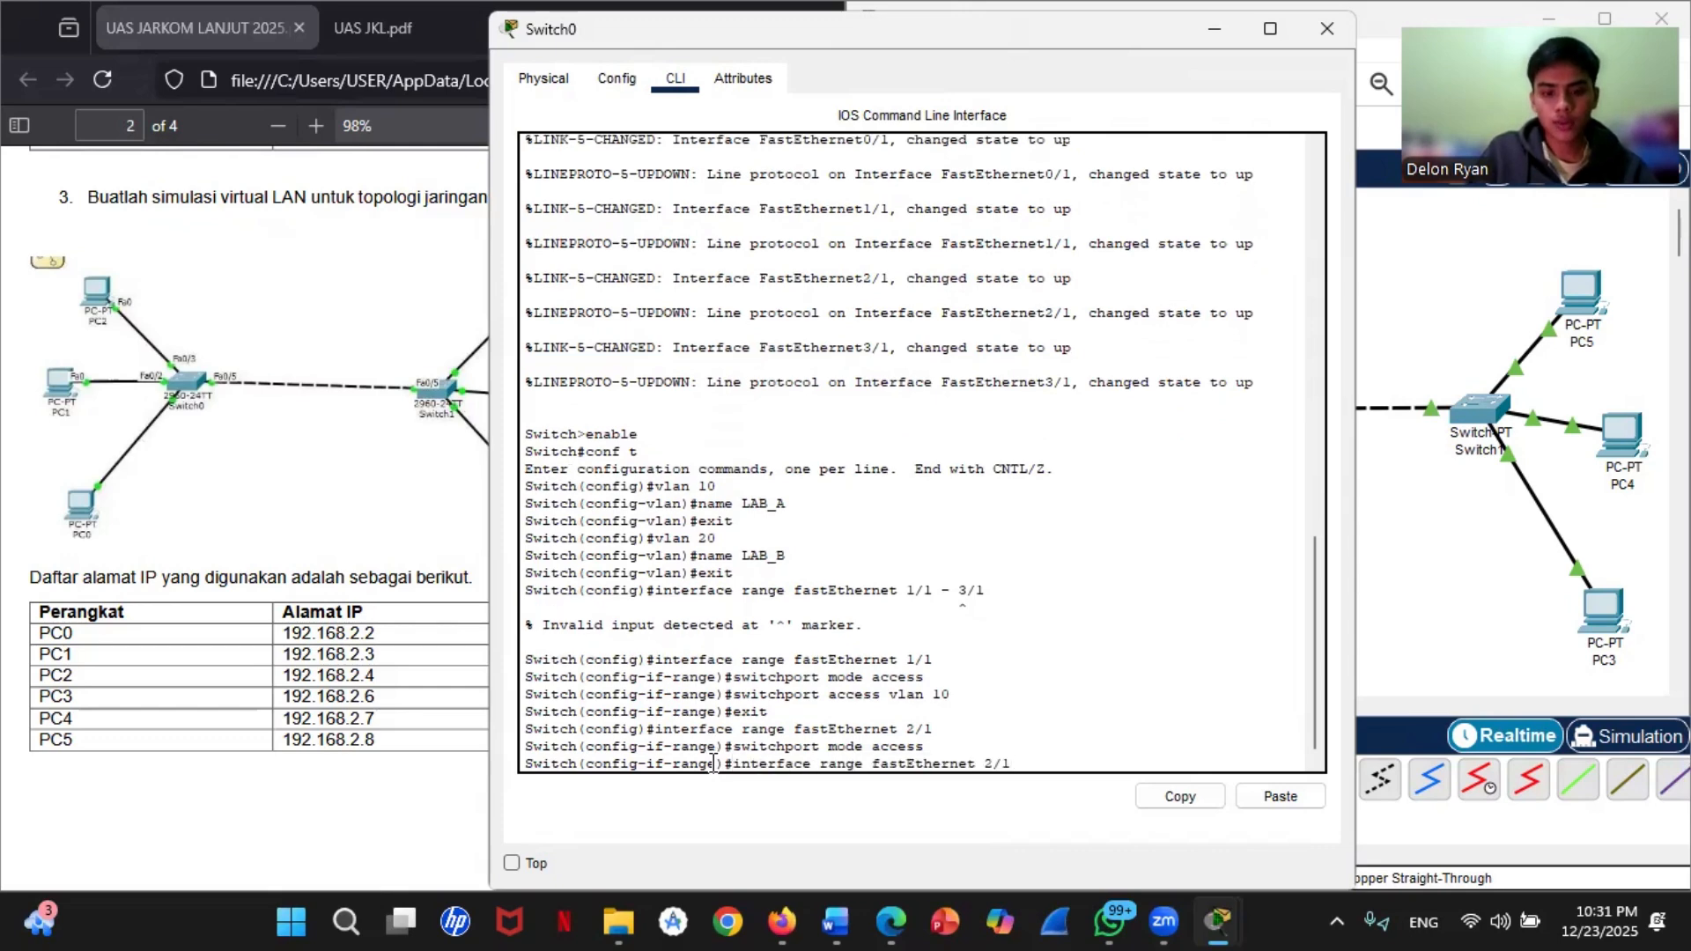
key("Up")
key("Return")
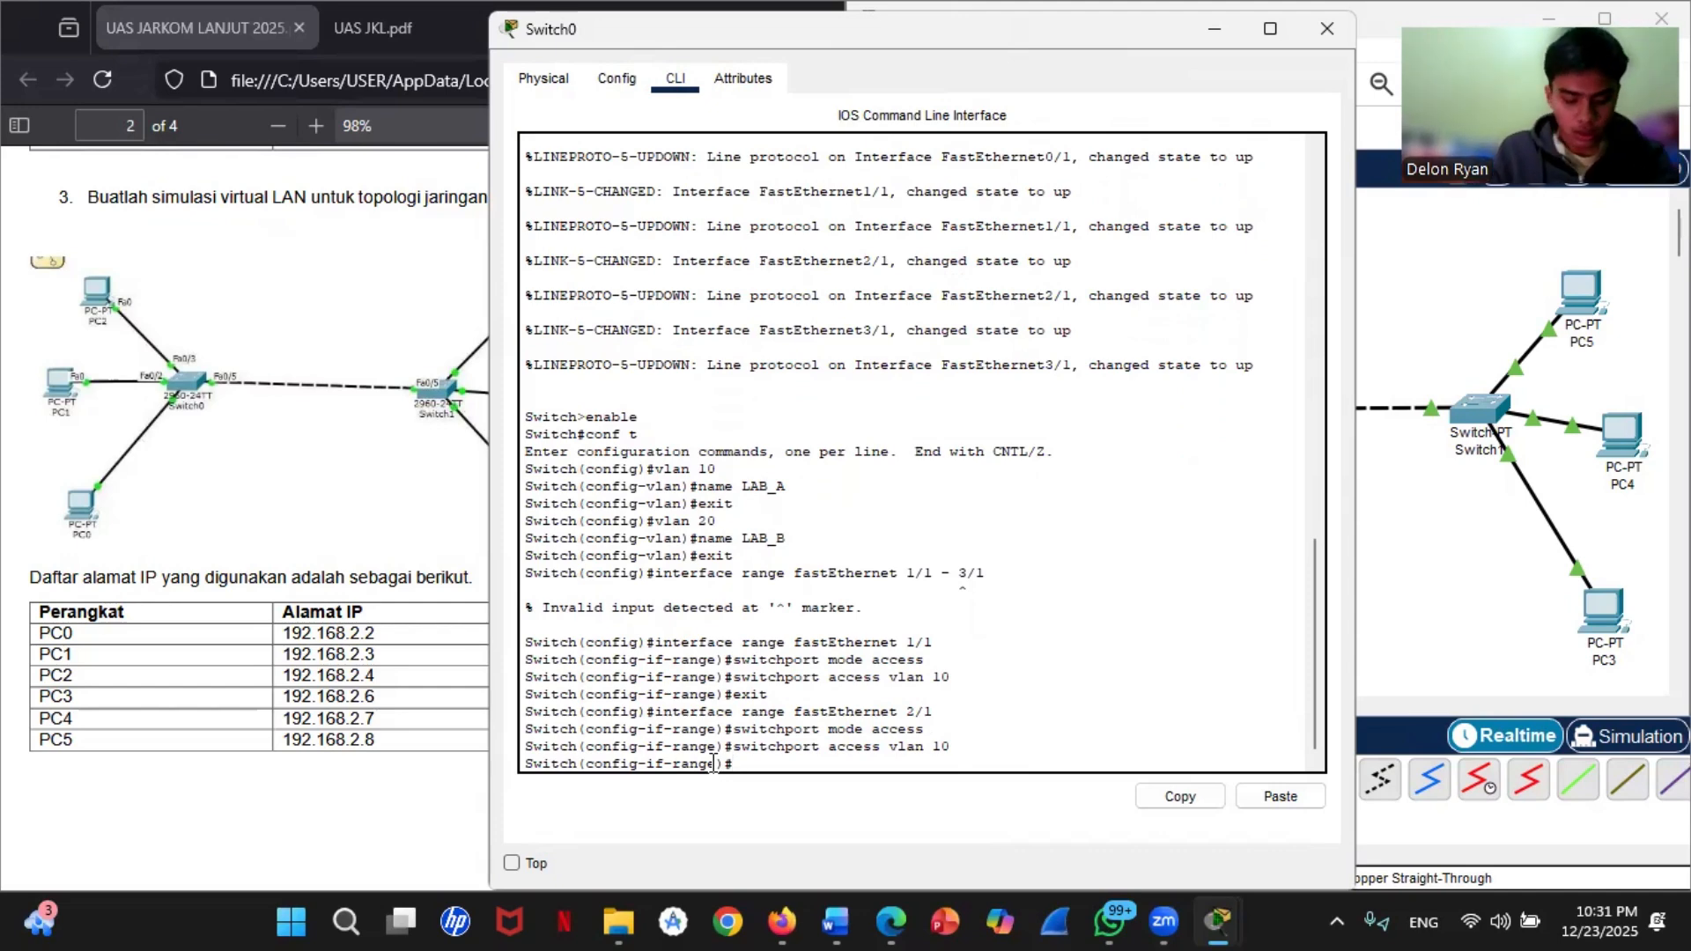
type("switchport mode access")
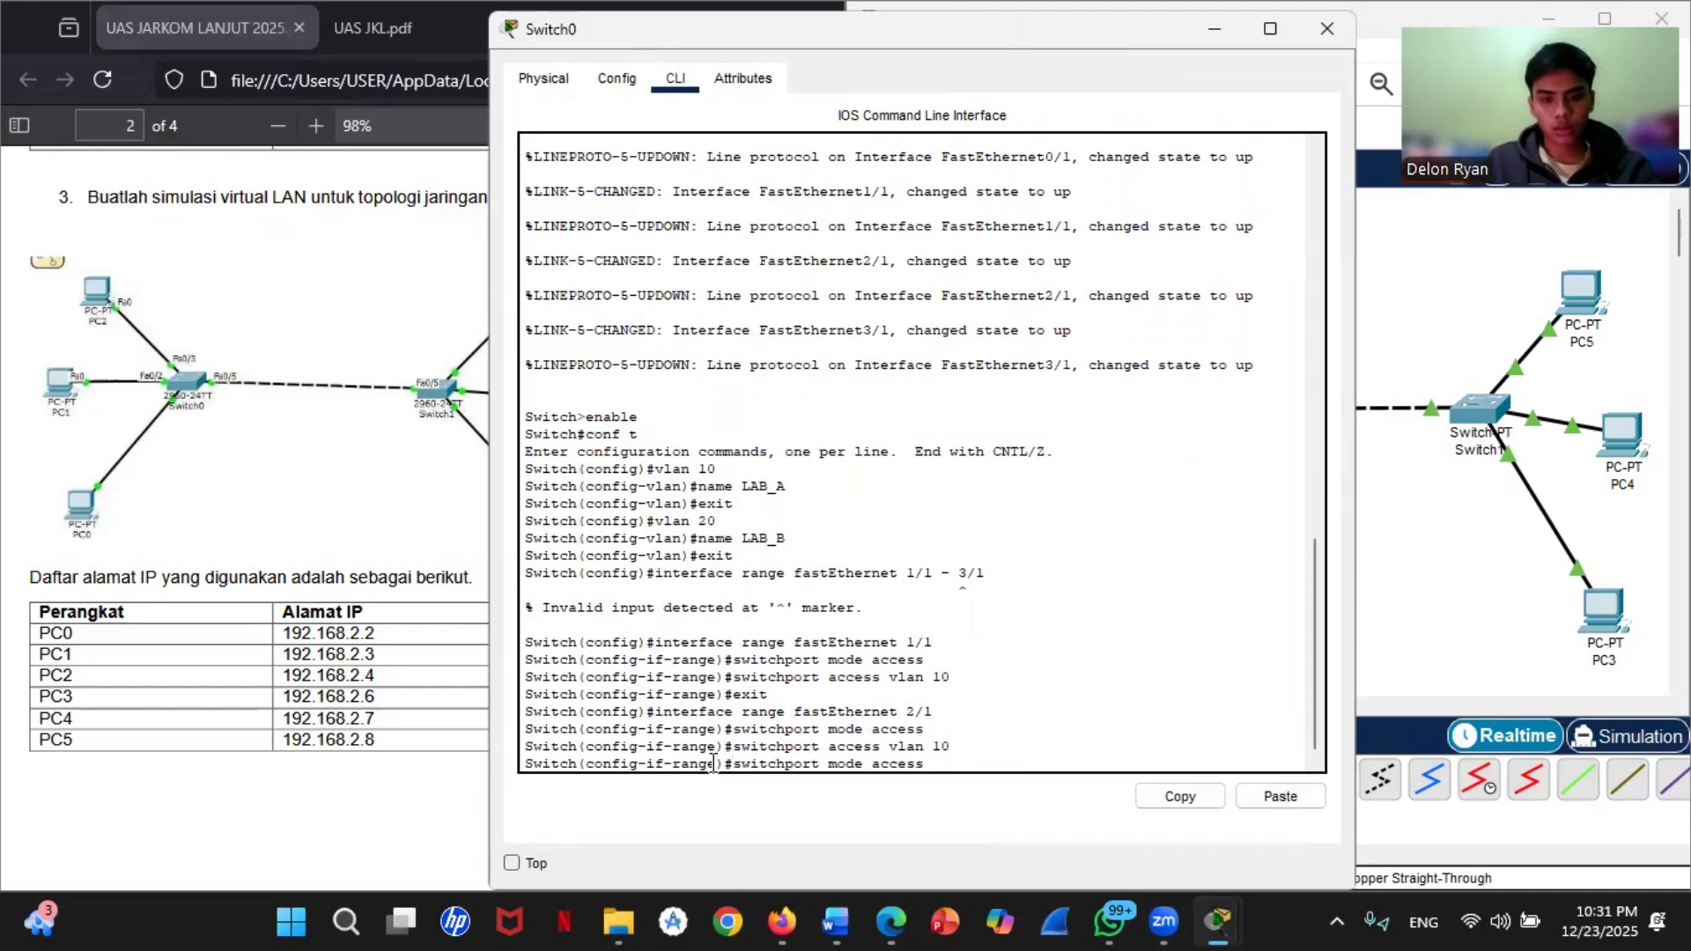
key("Up")
key("Up")
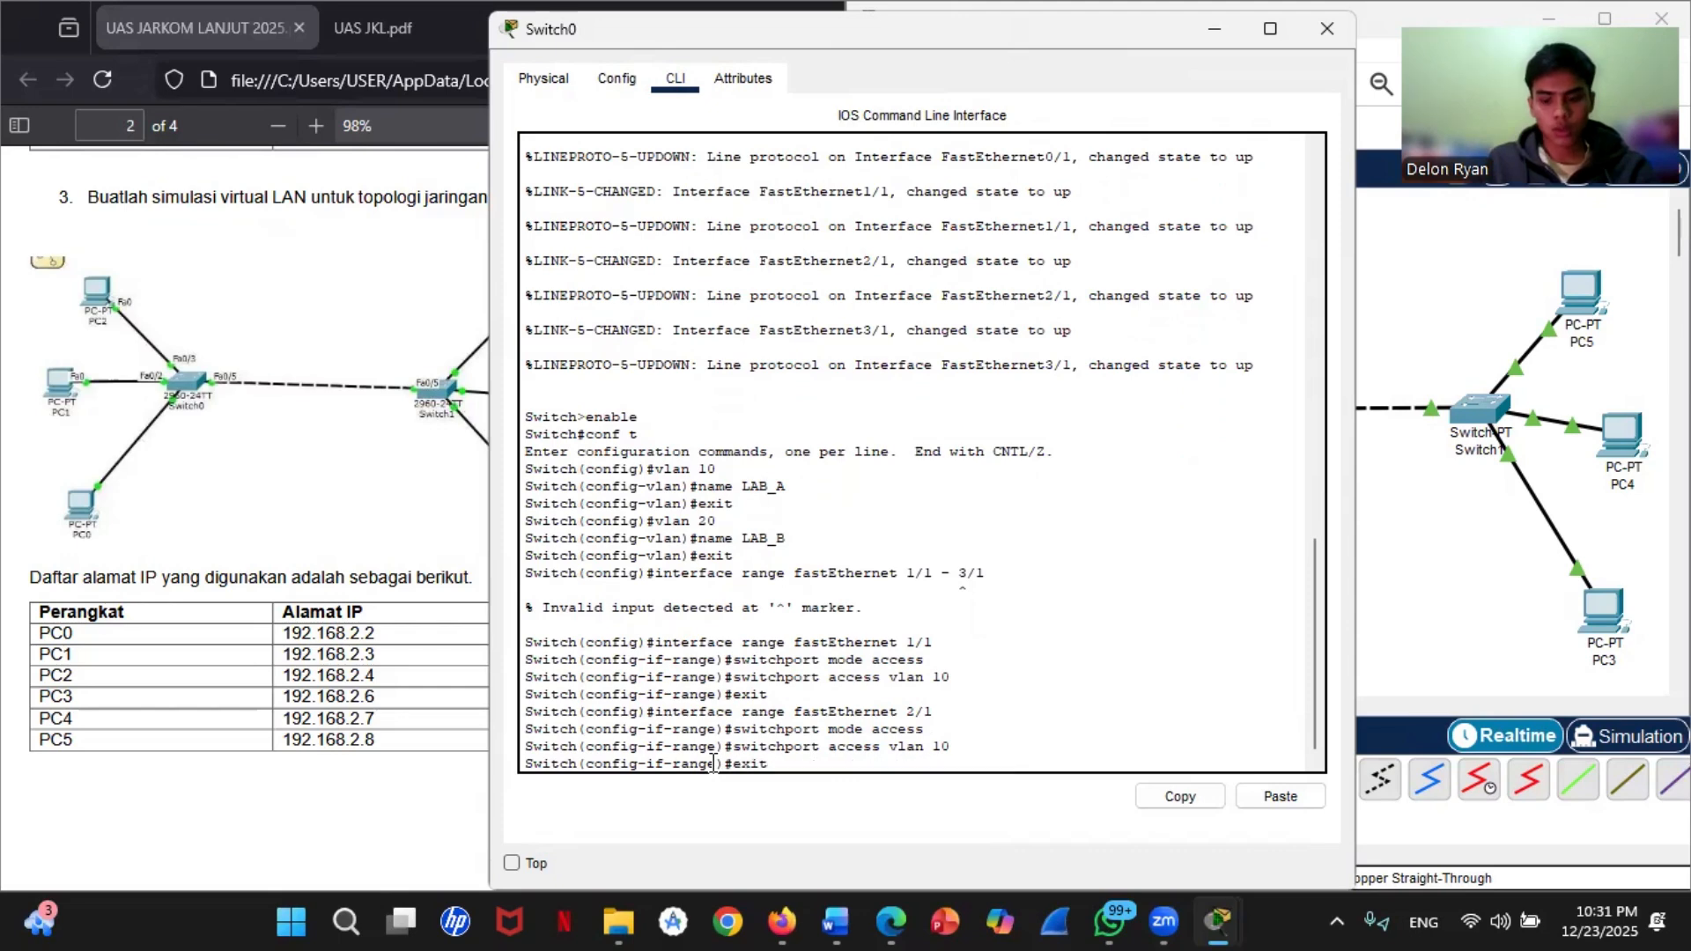
key("Return")
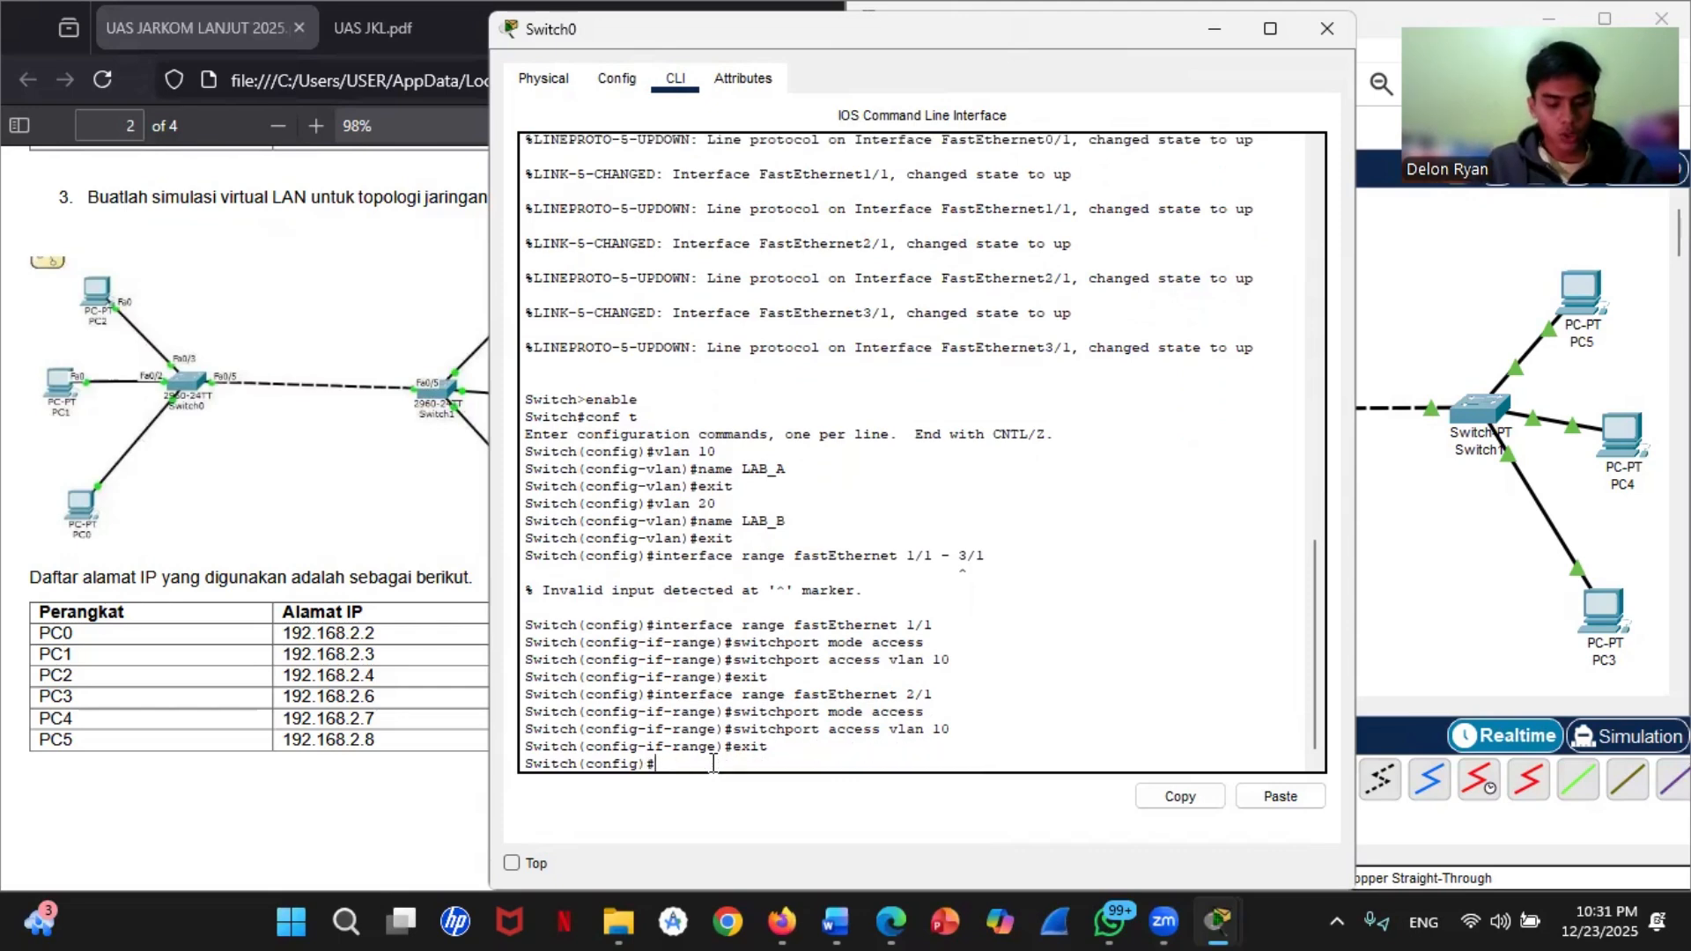
Step: Enter interface range configuration on Switch0 for fastEthernet 3/1
key("Up")
key("Up")
key("Up")
key("Up")
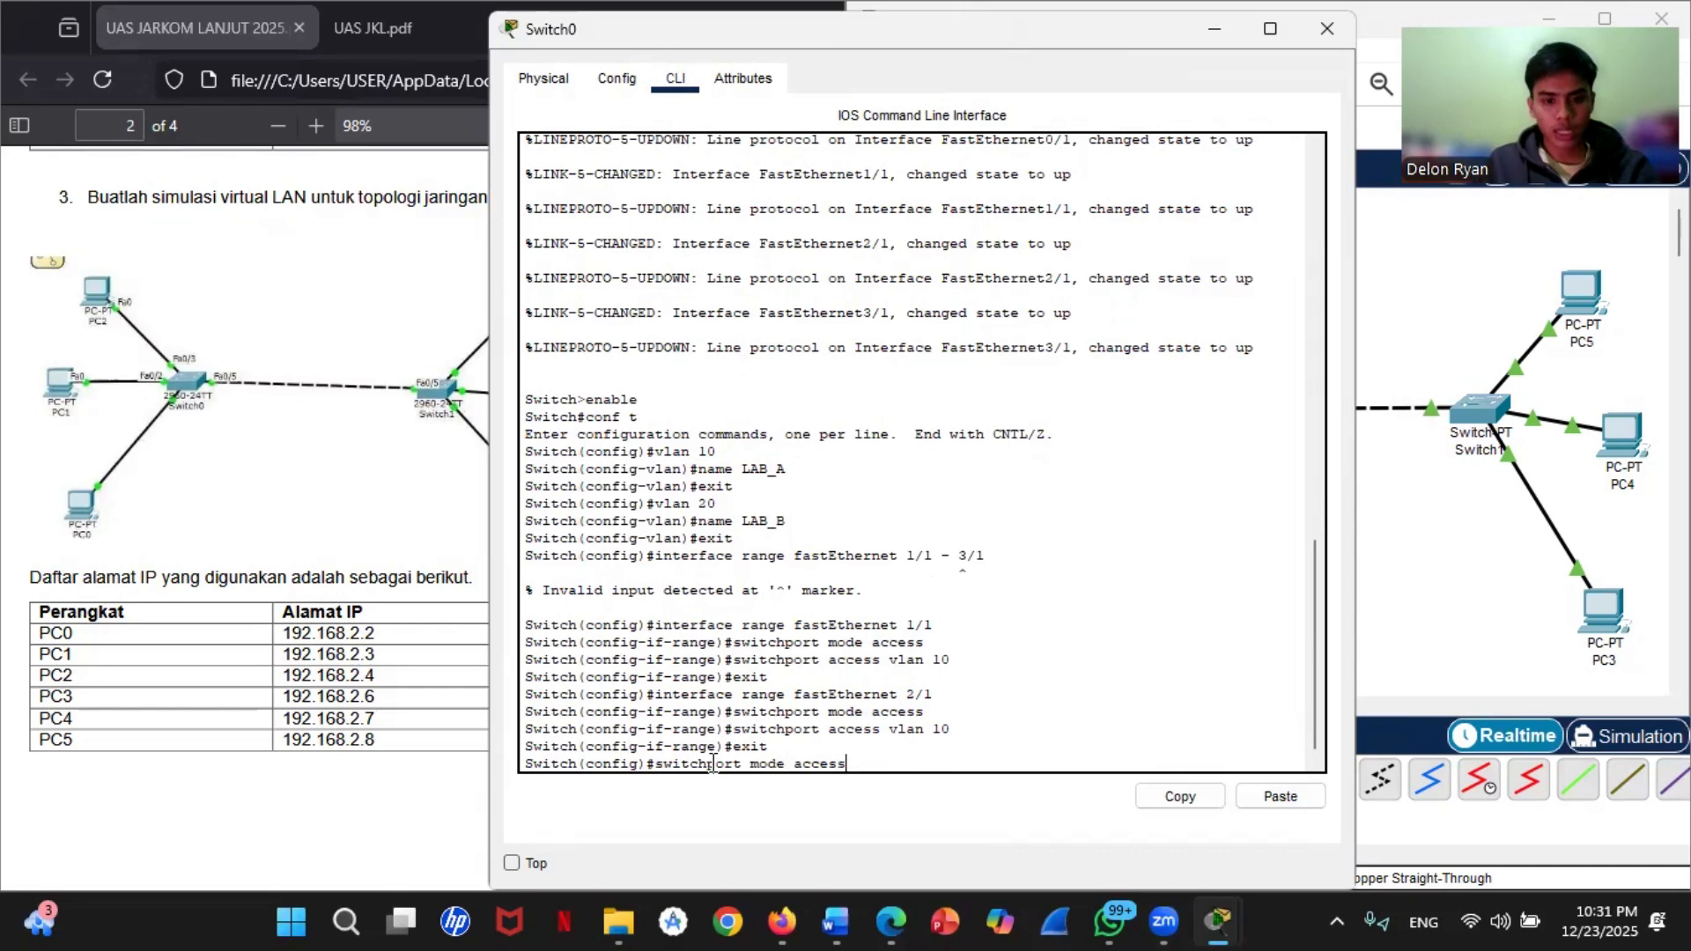
key("BackSpace")
key("BackSpace")
key("BackSpace")
type("3/1")
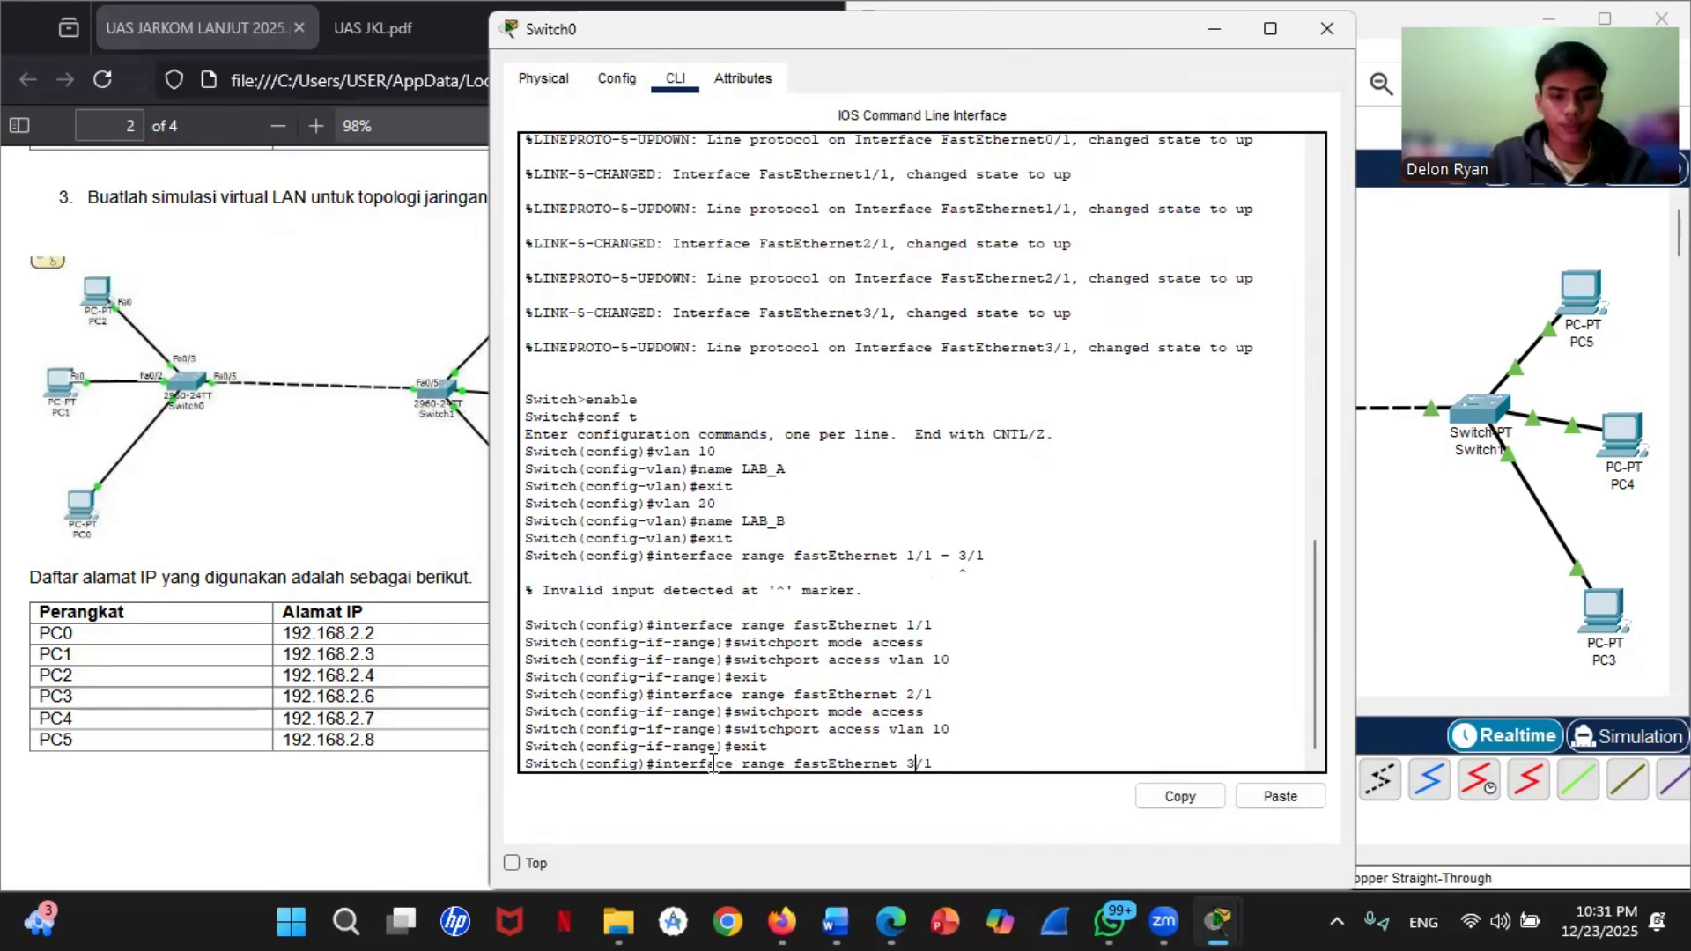
key("Return")
Step: Set Switch0's fastEthernet 3/1 to access mode with switchport mode access
key("Up")
key("Up")
key("Up")
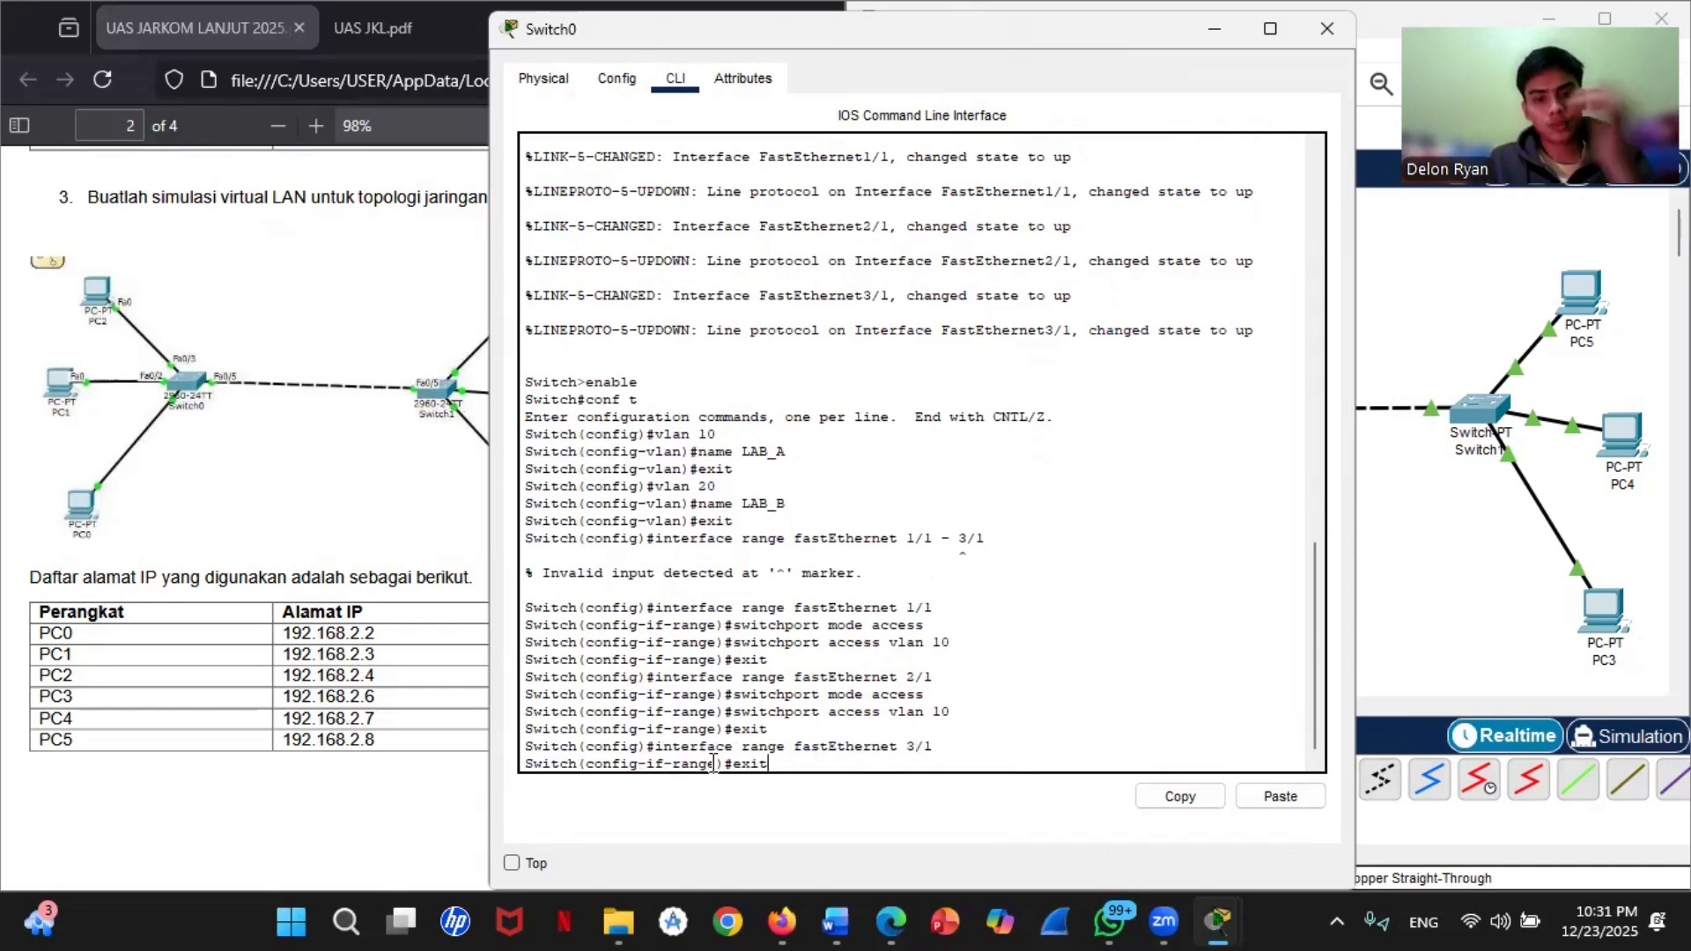
Step: Assign Switch0's fastEthernet 3/1 to VLAN 10 with switchport access vlan 10 and exit to global configuration mode
key("Up")
key("Return")
key("Up")
key("Up")
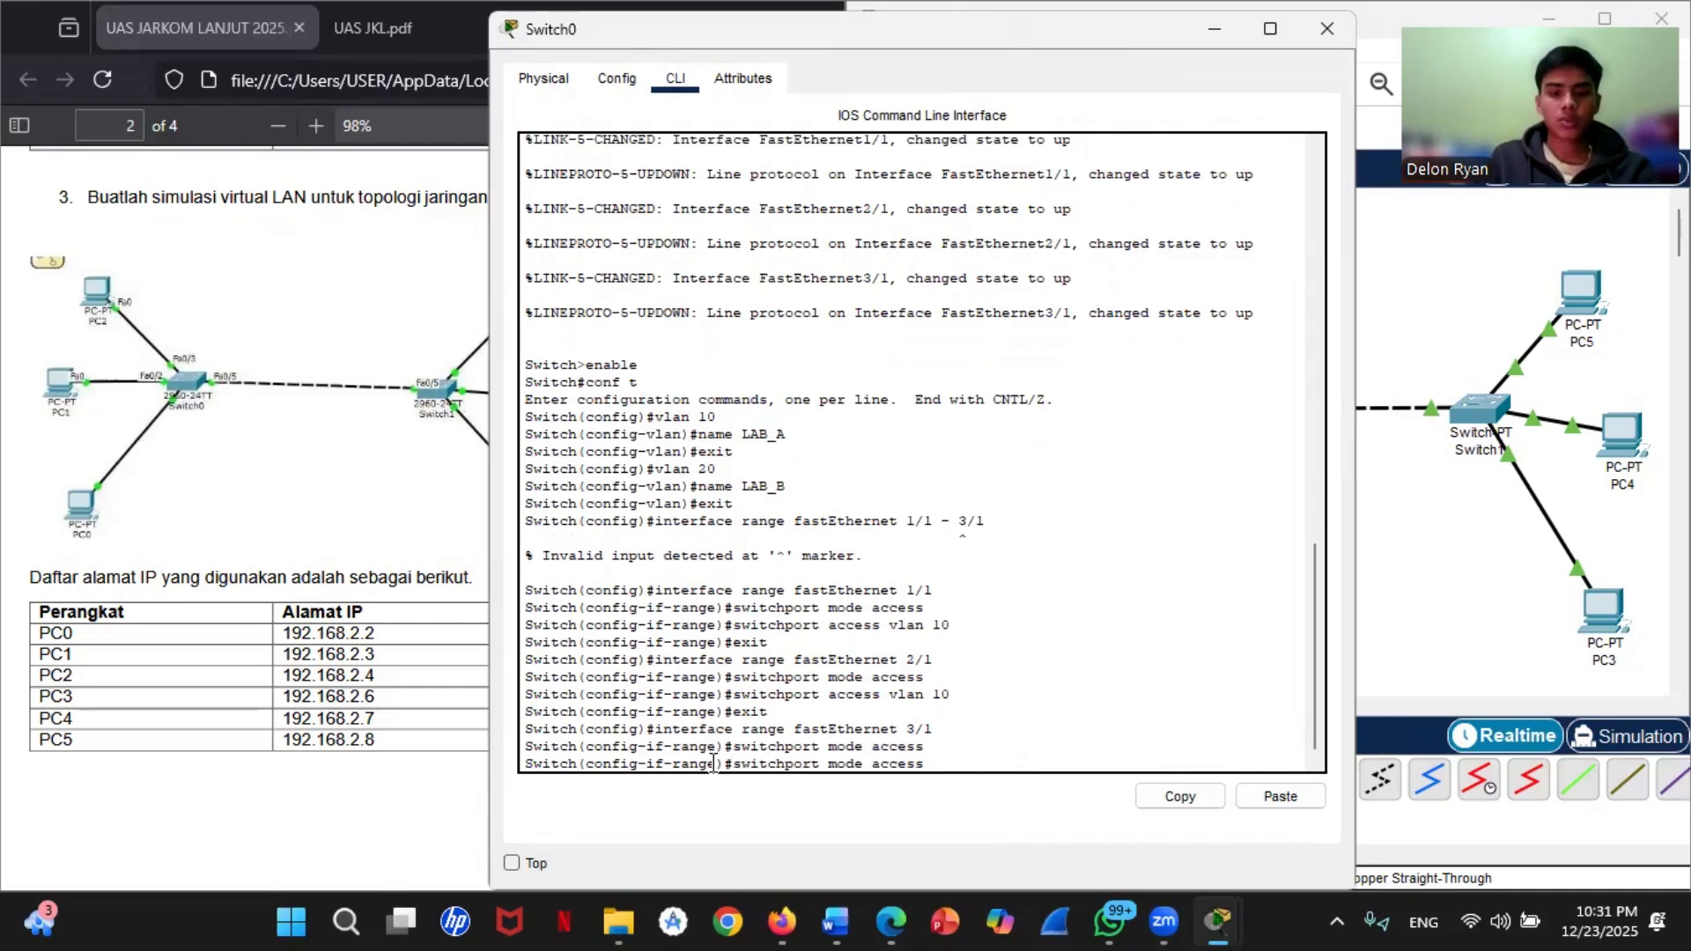
key("Up")
key("Up")
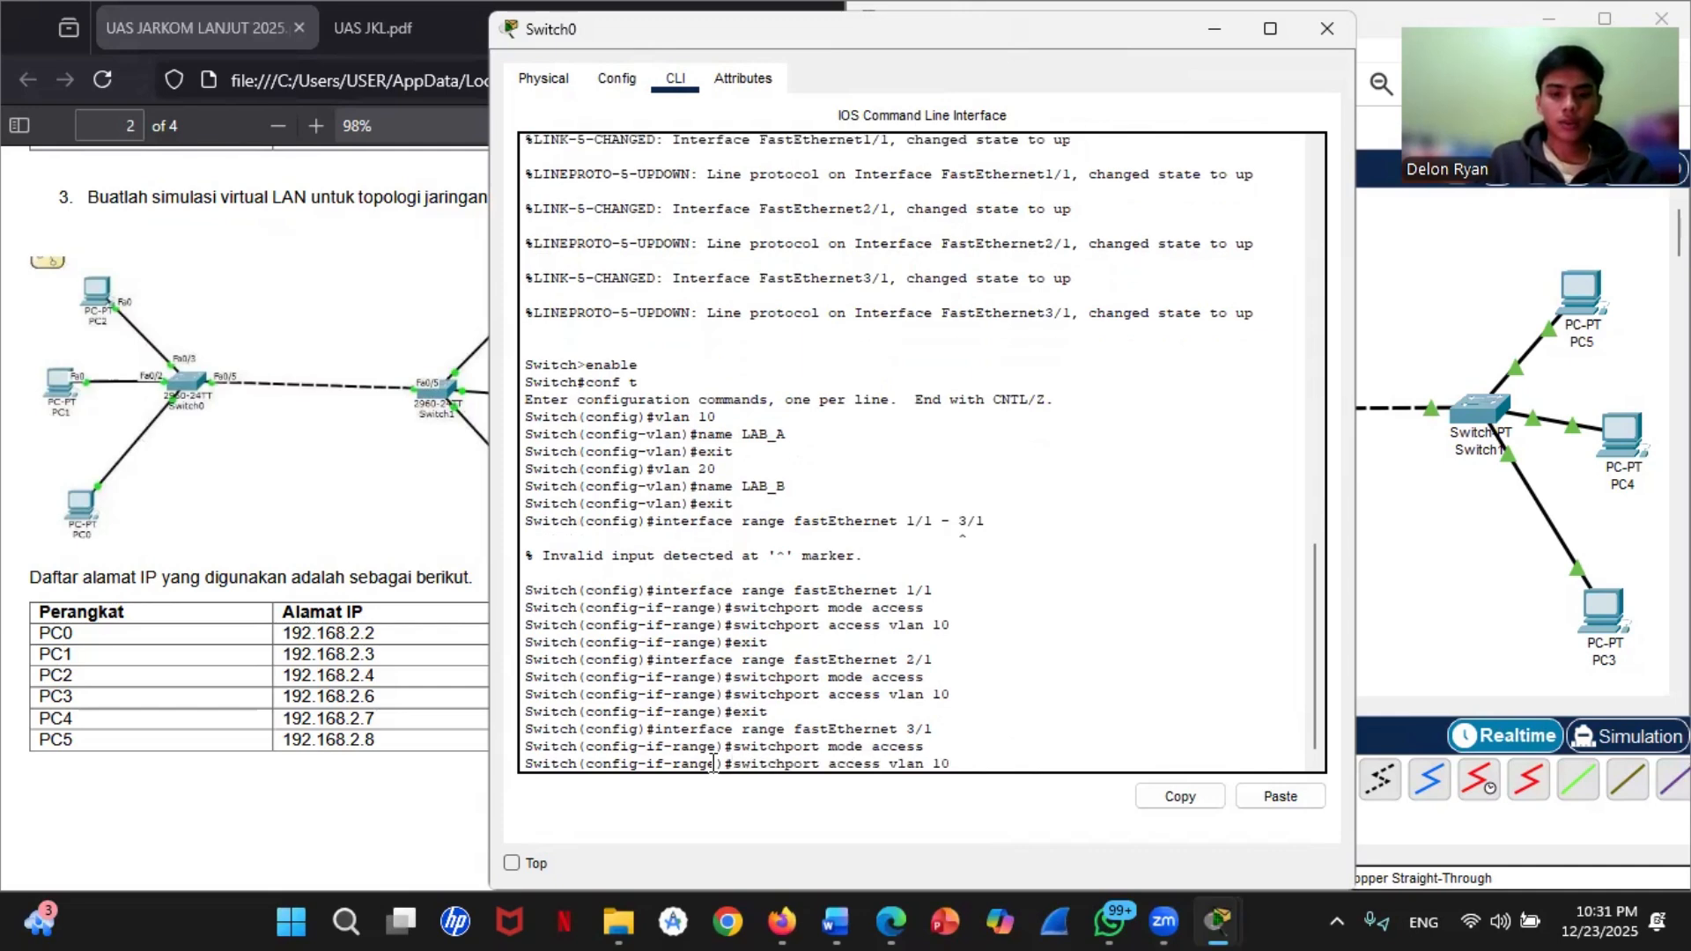
key("Return")
key("Up")
key("Up")
key("Up")
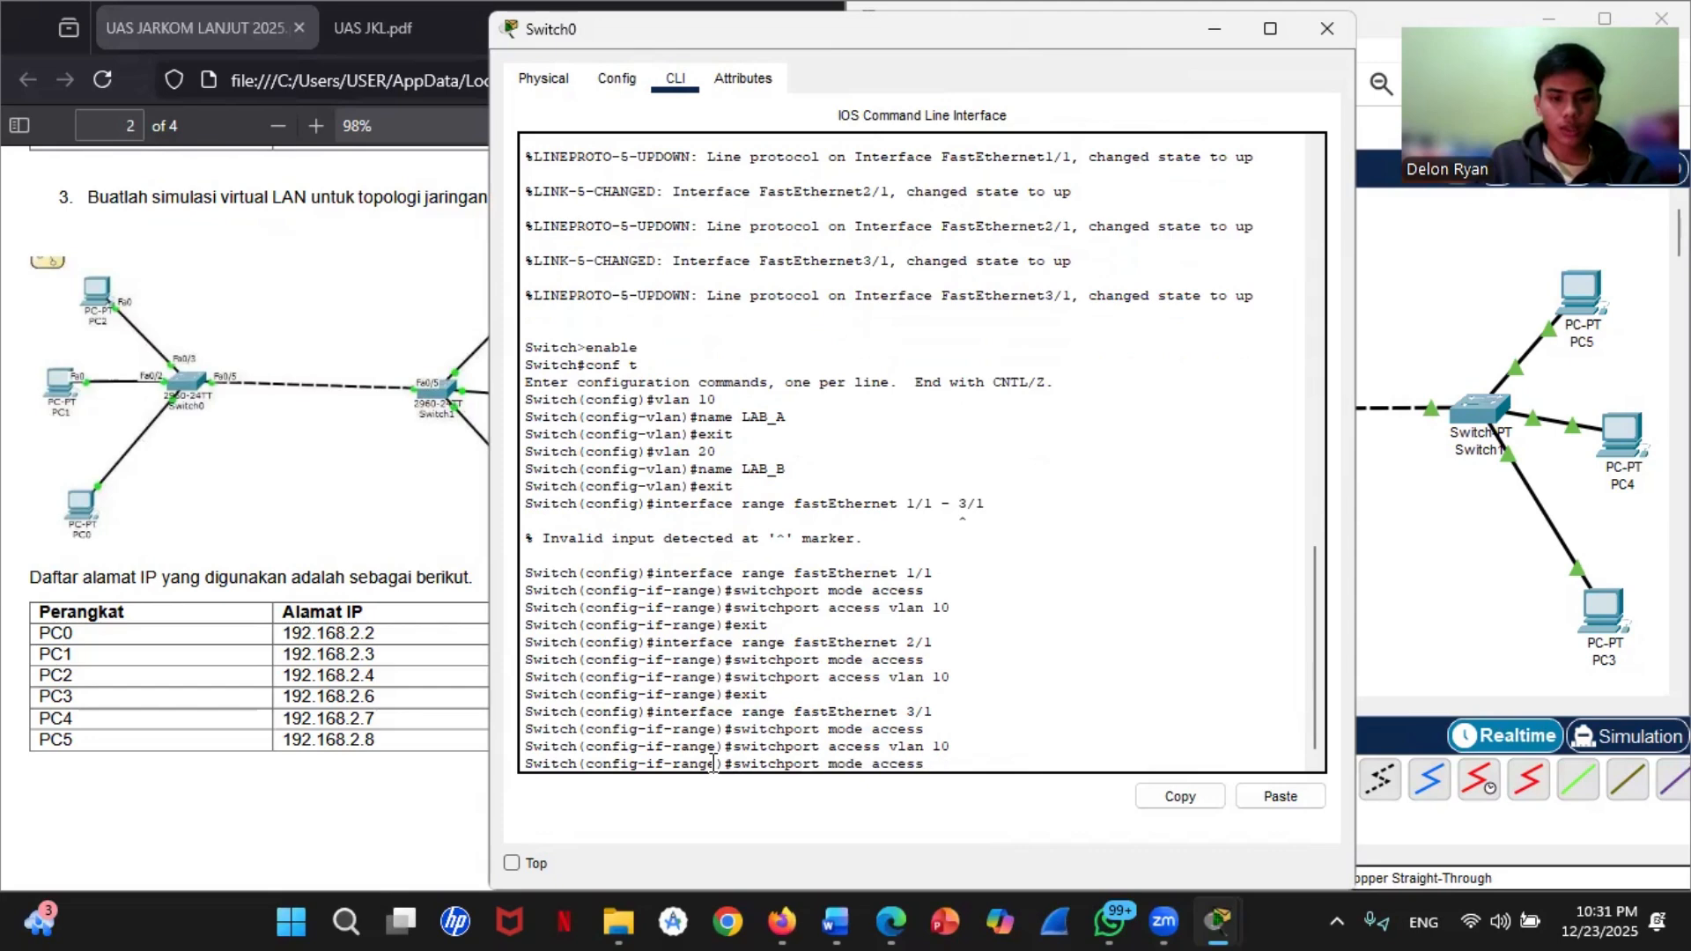
key("Up")
key("Return")
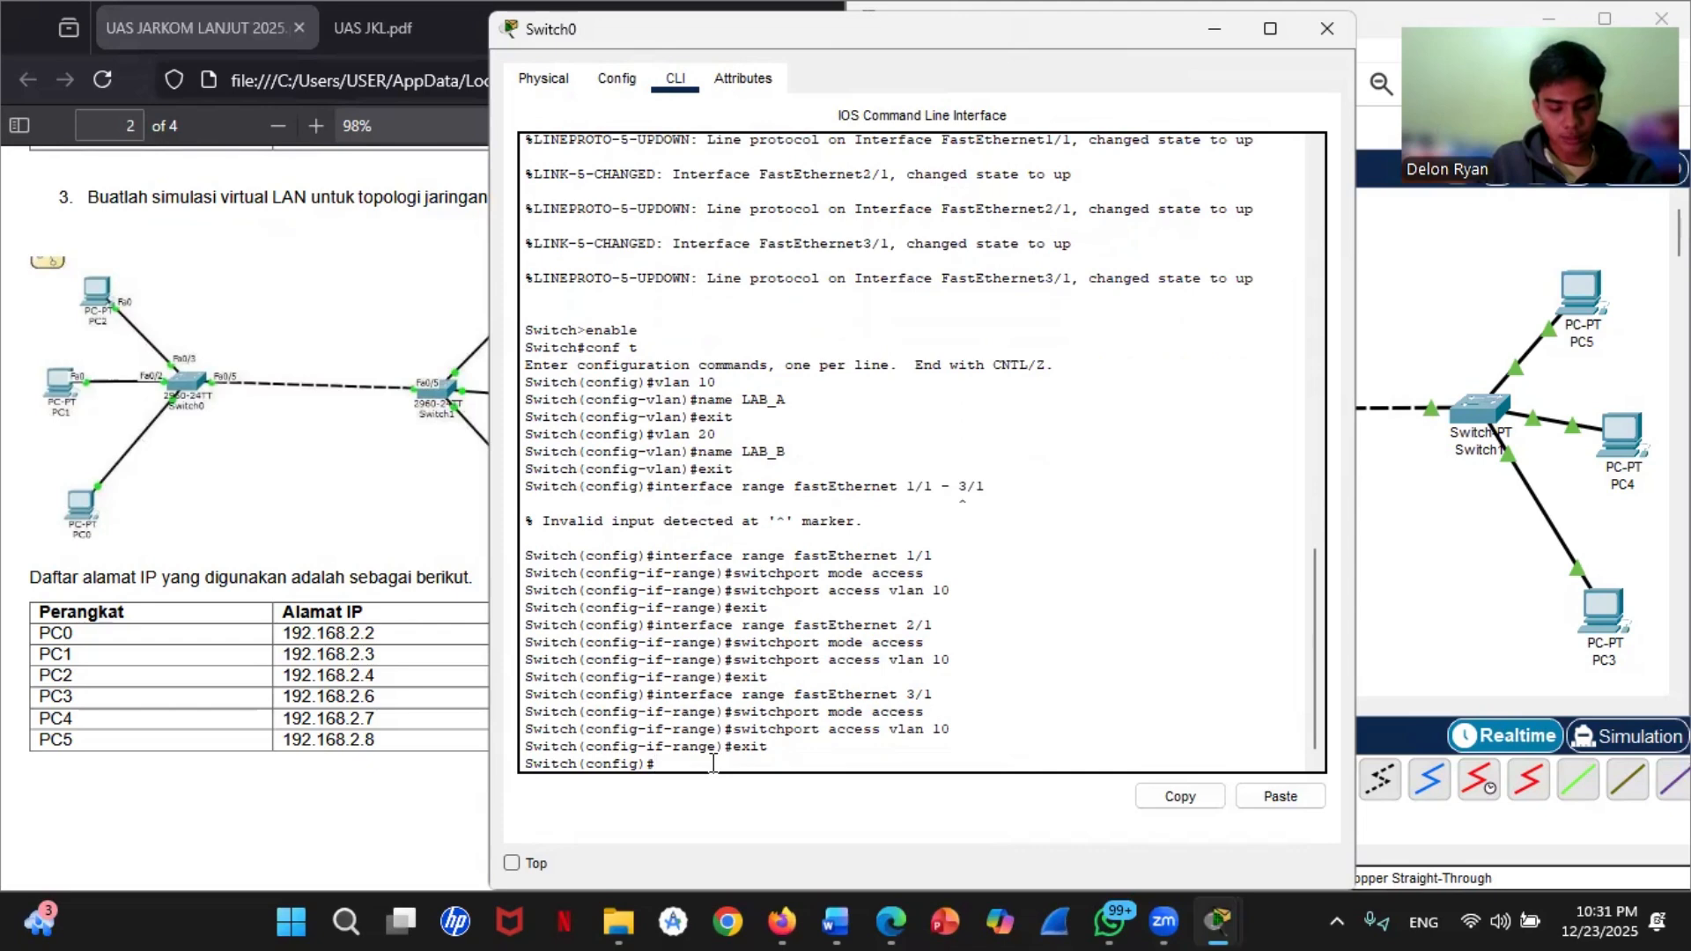
Step: Check Switch0's uplink port in the topology and enter its configuration with interface fastEthernet 0/1
left_click(1551, 529)
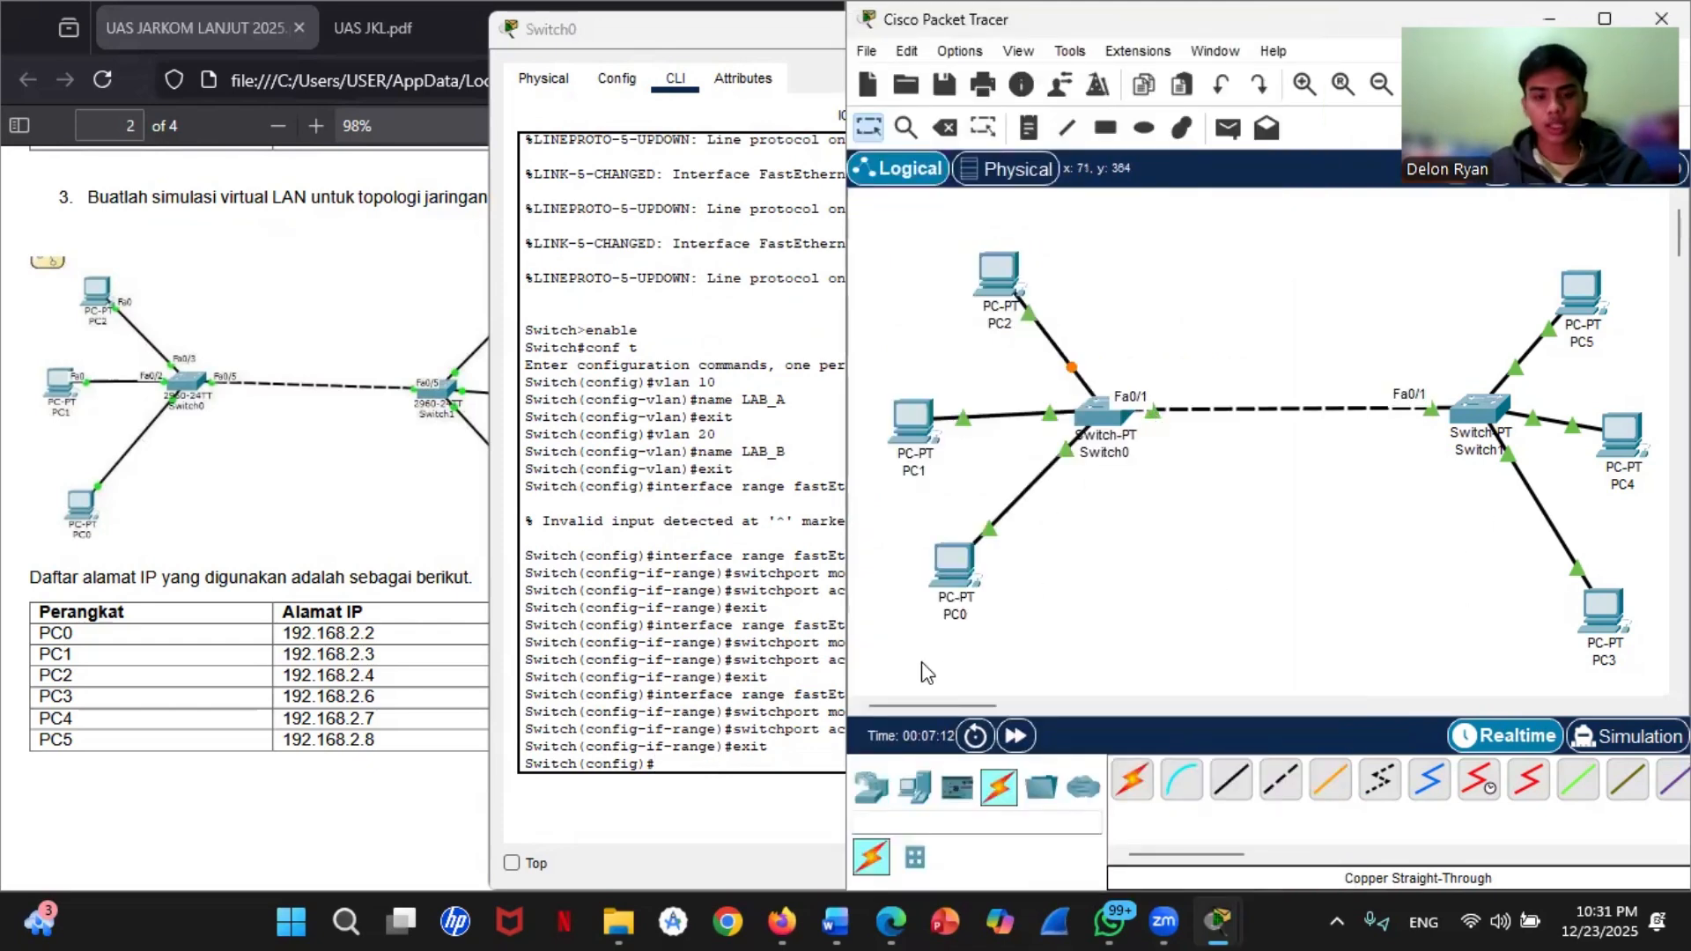
left_click(765, 762)
key("Up")
key("Up")
key("Up")
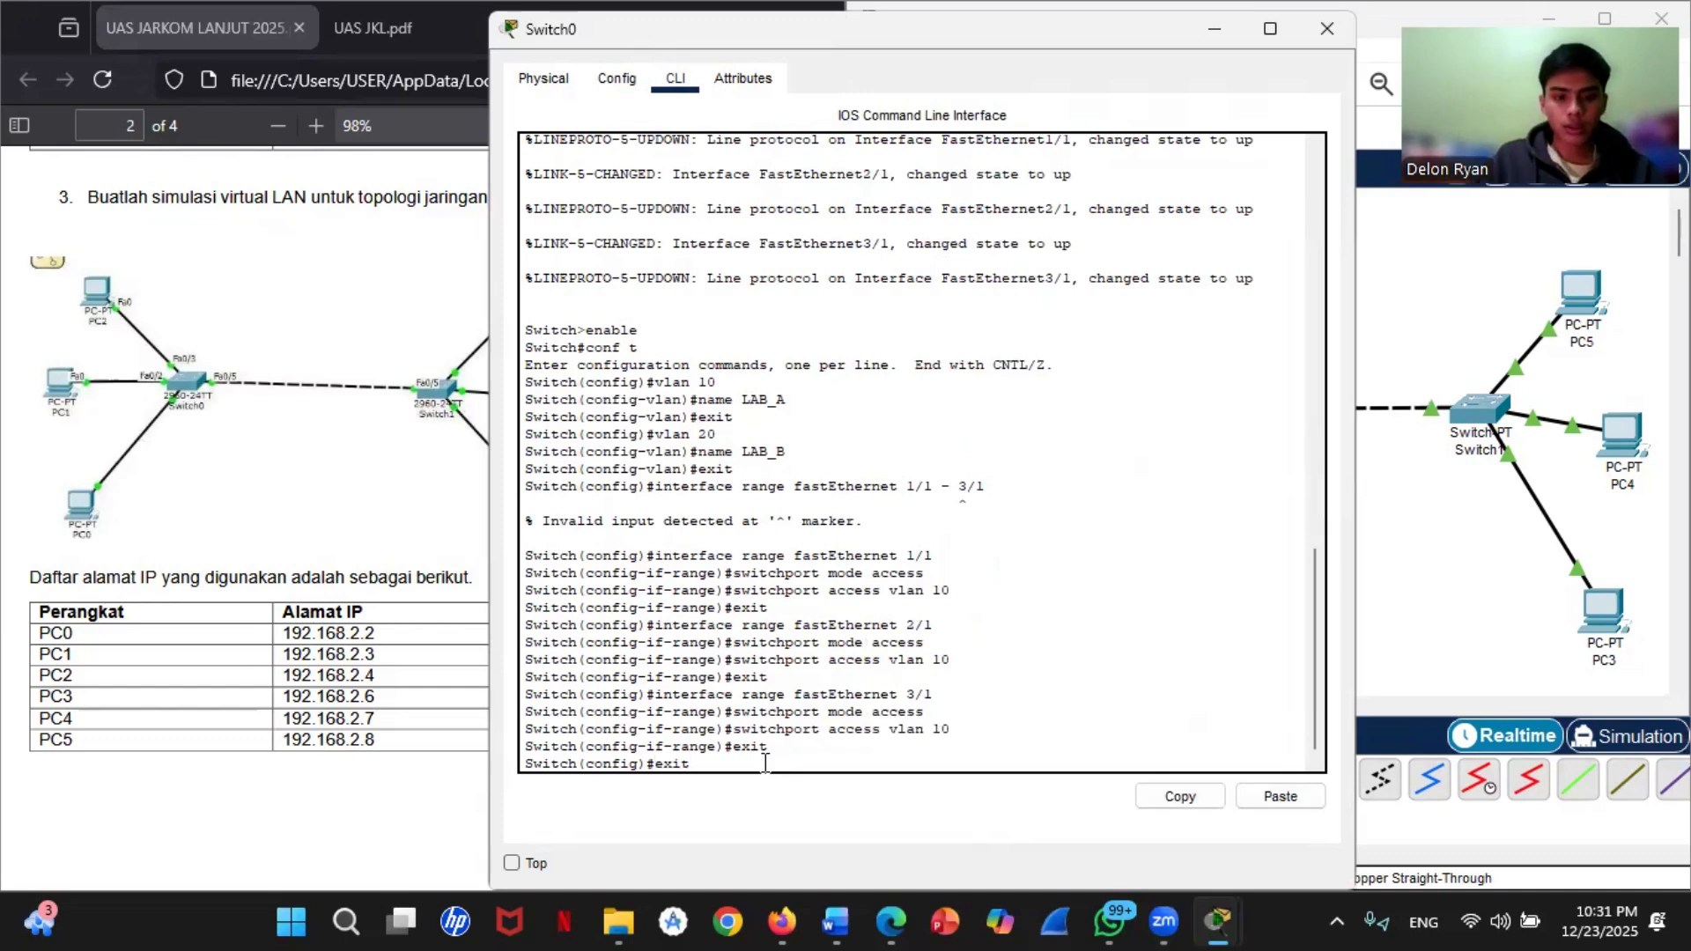
key("Up")
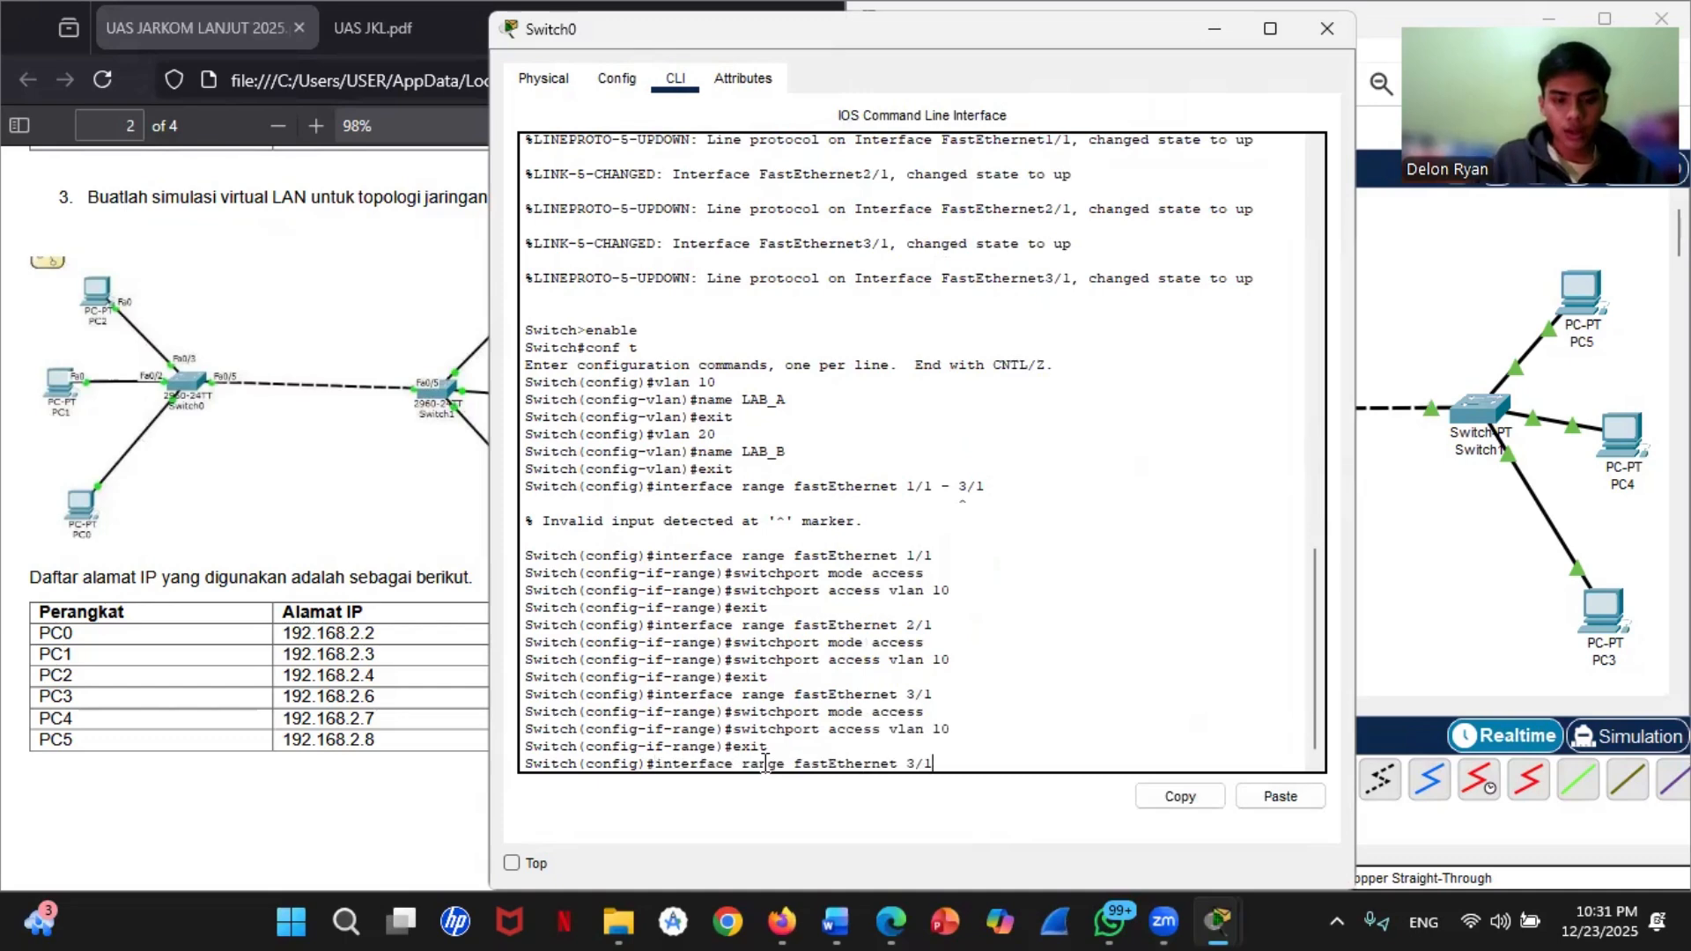
key("Left")
key("BackSpace")
key("BackSpace")
key("BackSpace")
key("BackSpace")
key("BackSpace")
key("BackSpace")
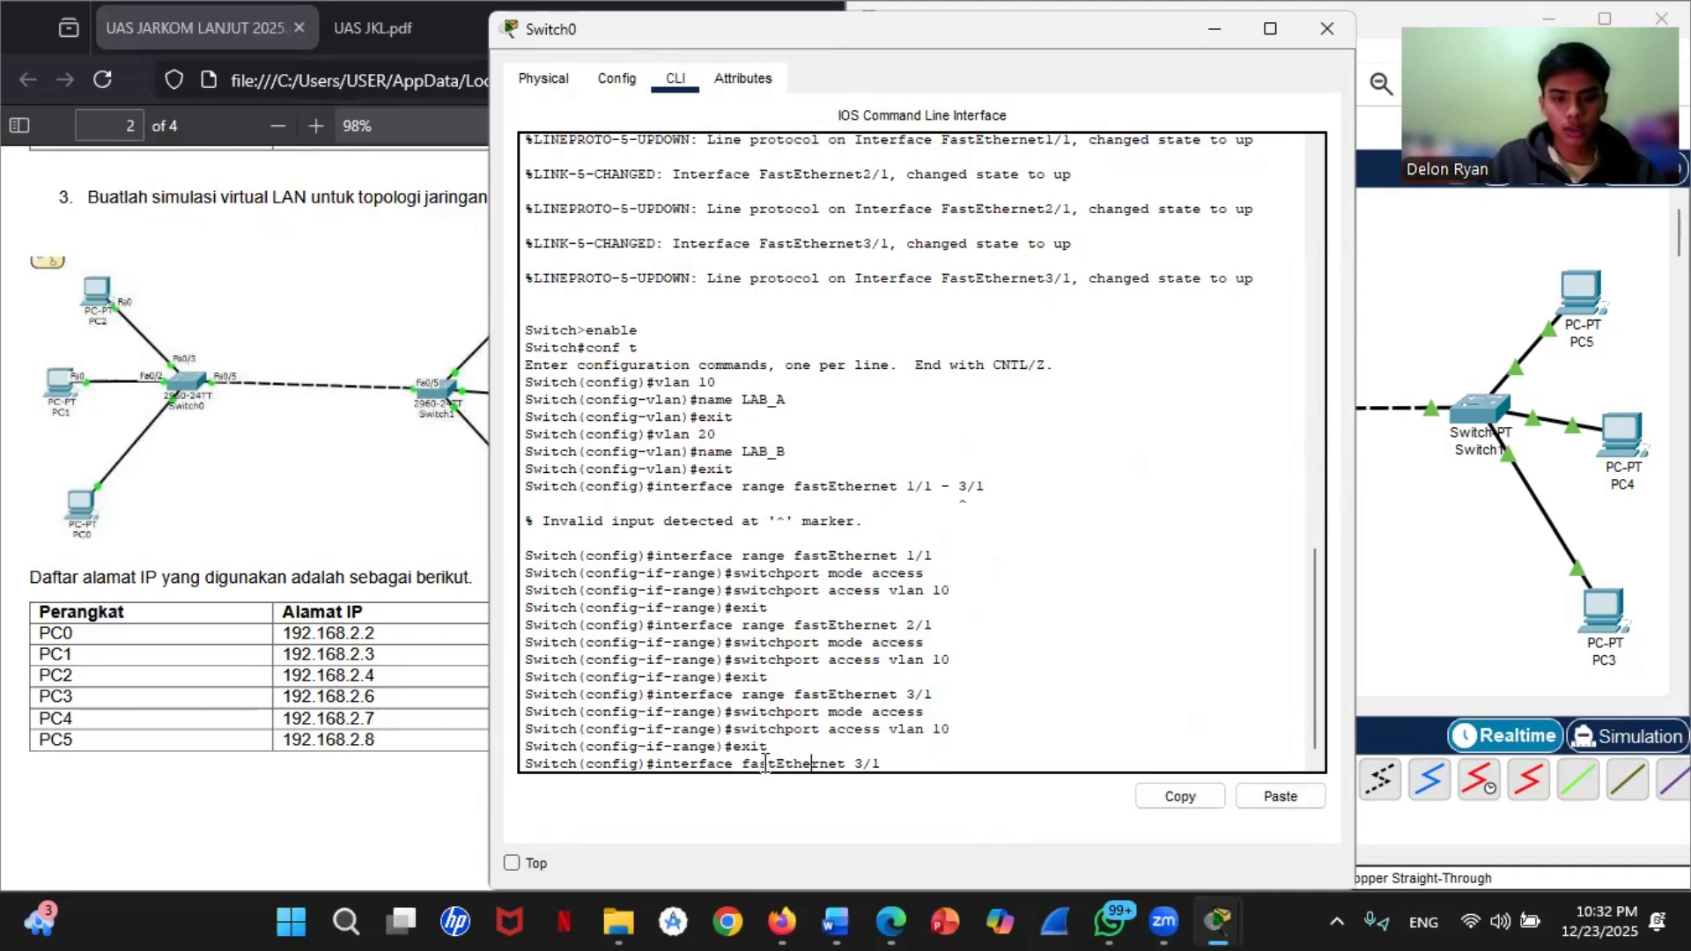
key("BackSpace")
type("0")
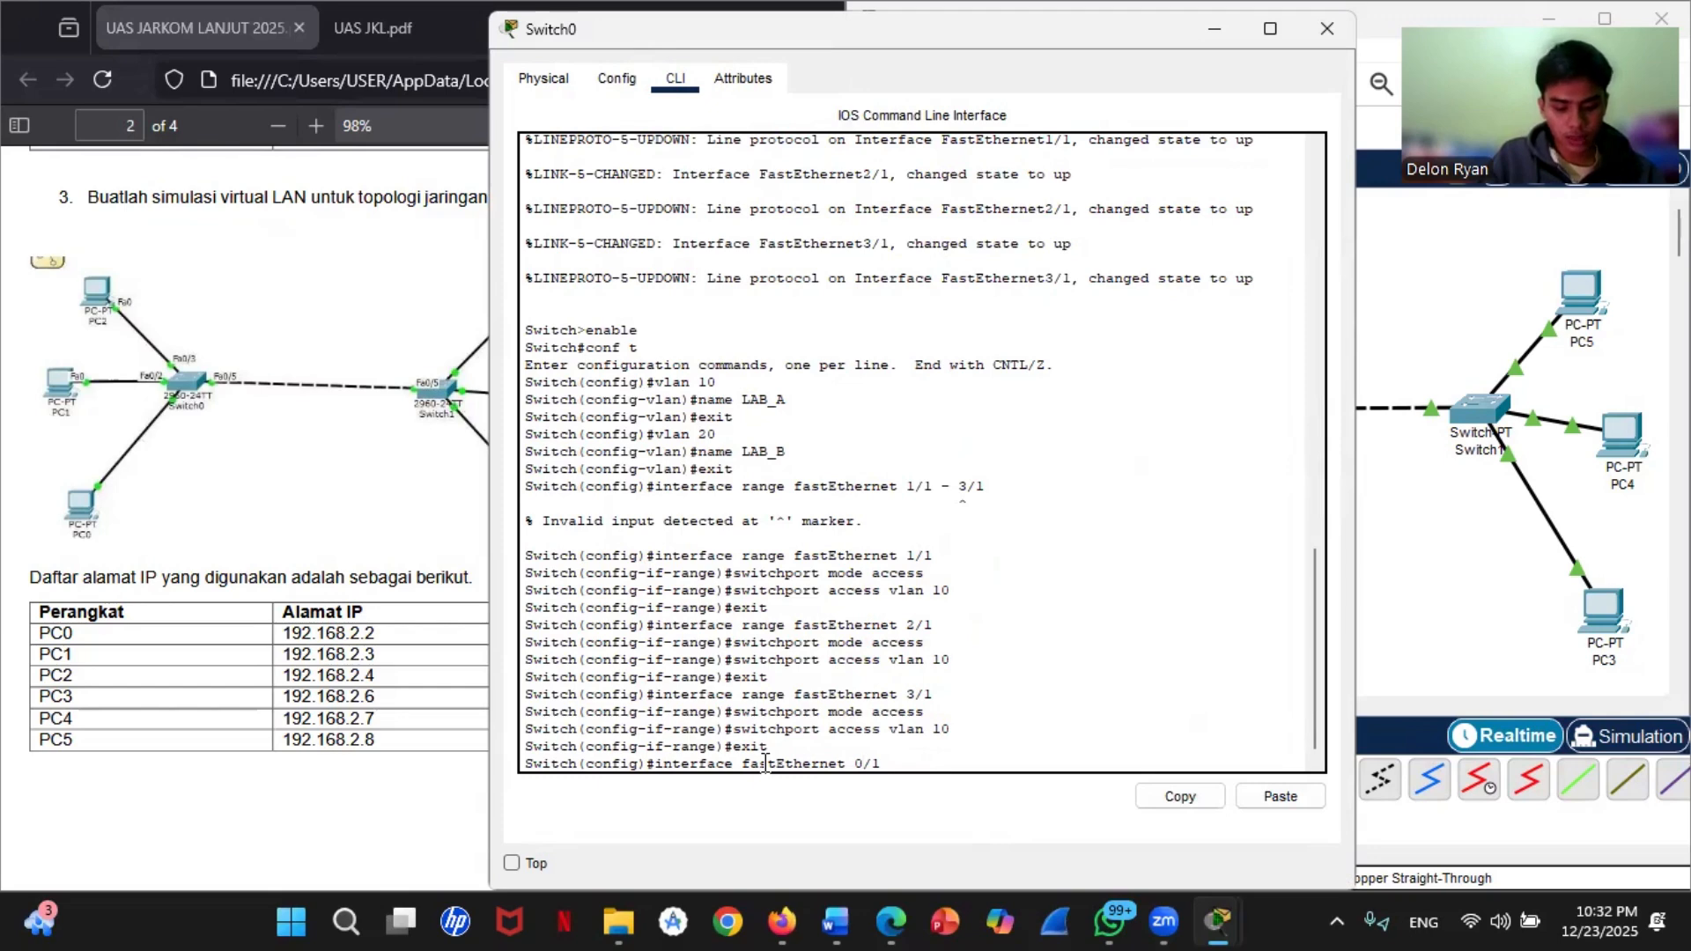
key("Return")
Step: Set Switch0's fastEthernet 0/1 to trunk mode with switchport mode trunk
key("Up")
key("Up")
key("Up")
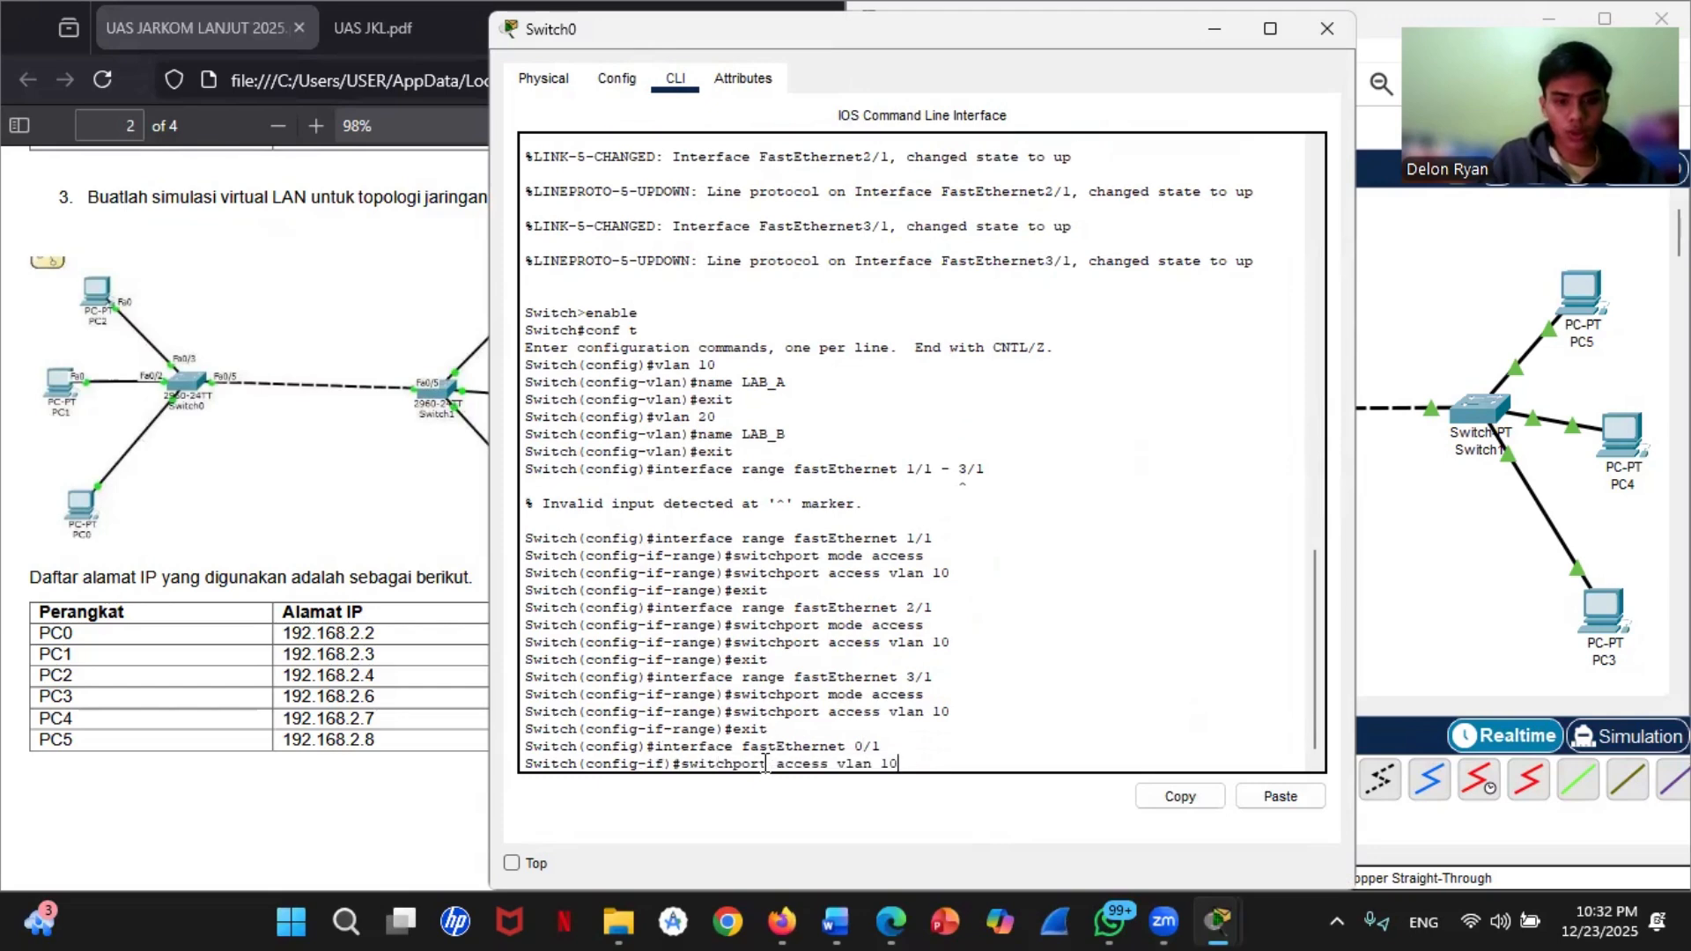
key("Up")
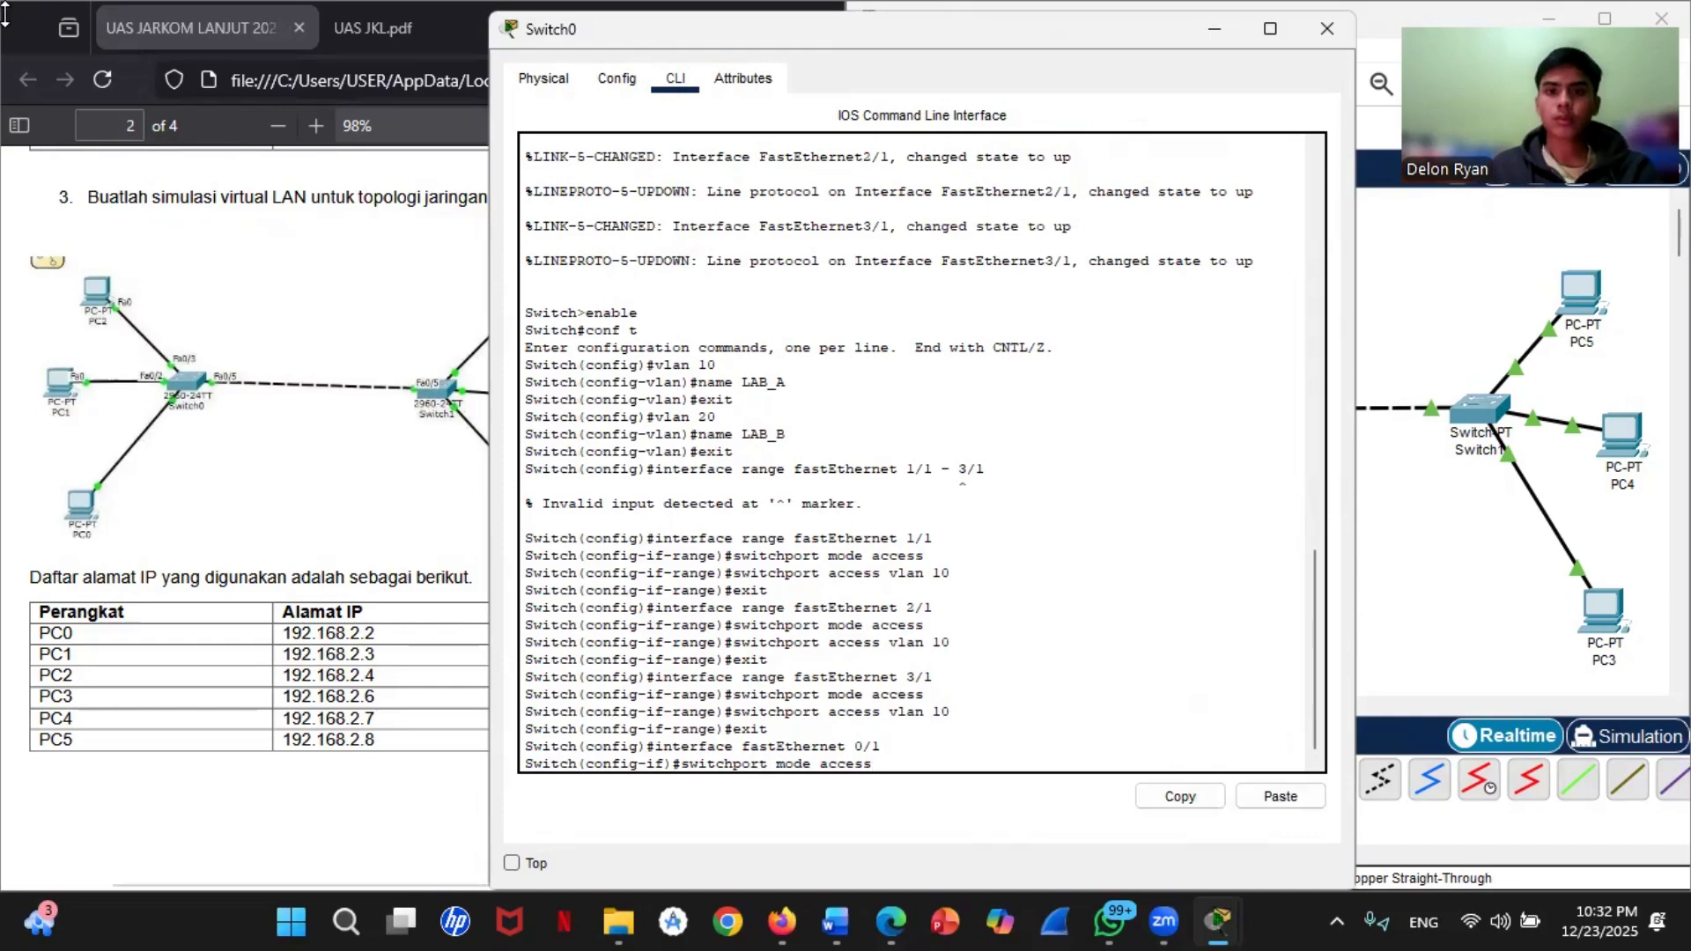
left_click(344, 13)
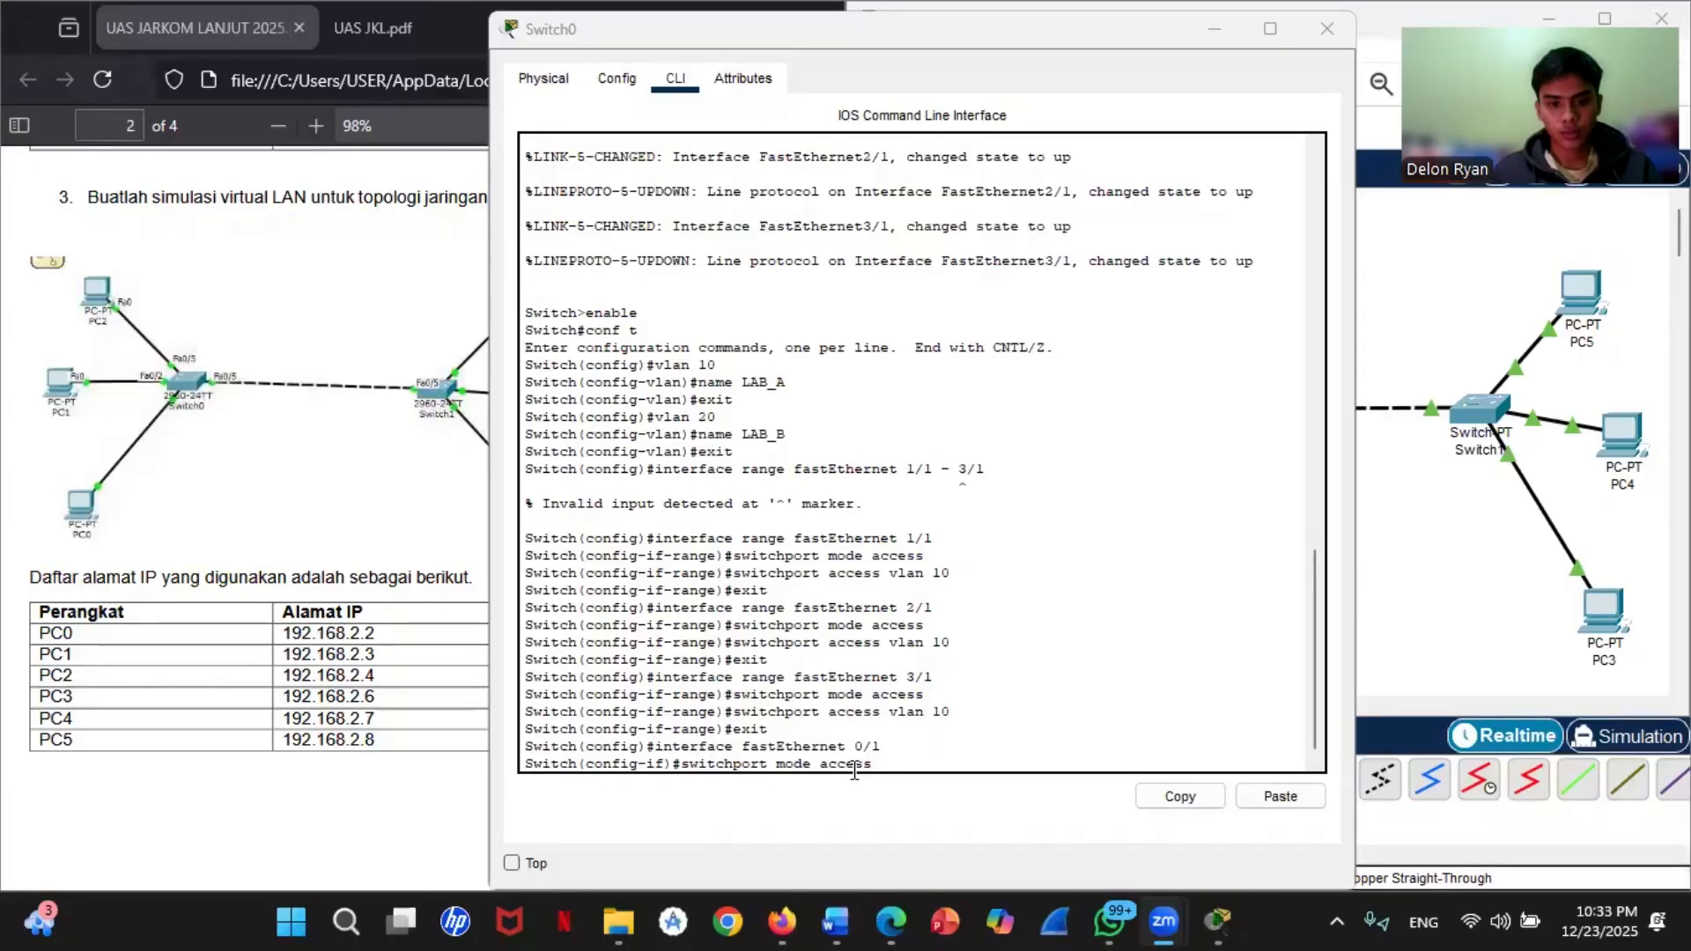
left_click(877, 754)
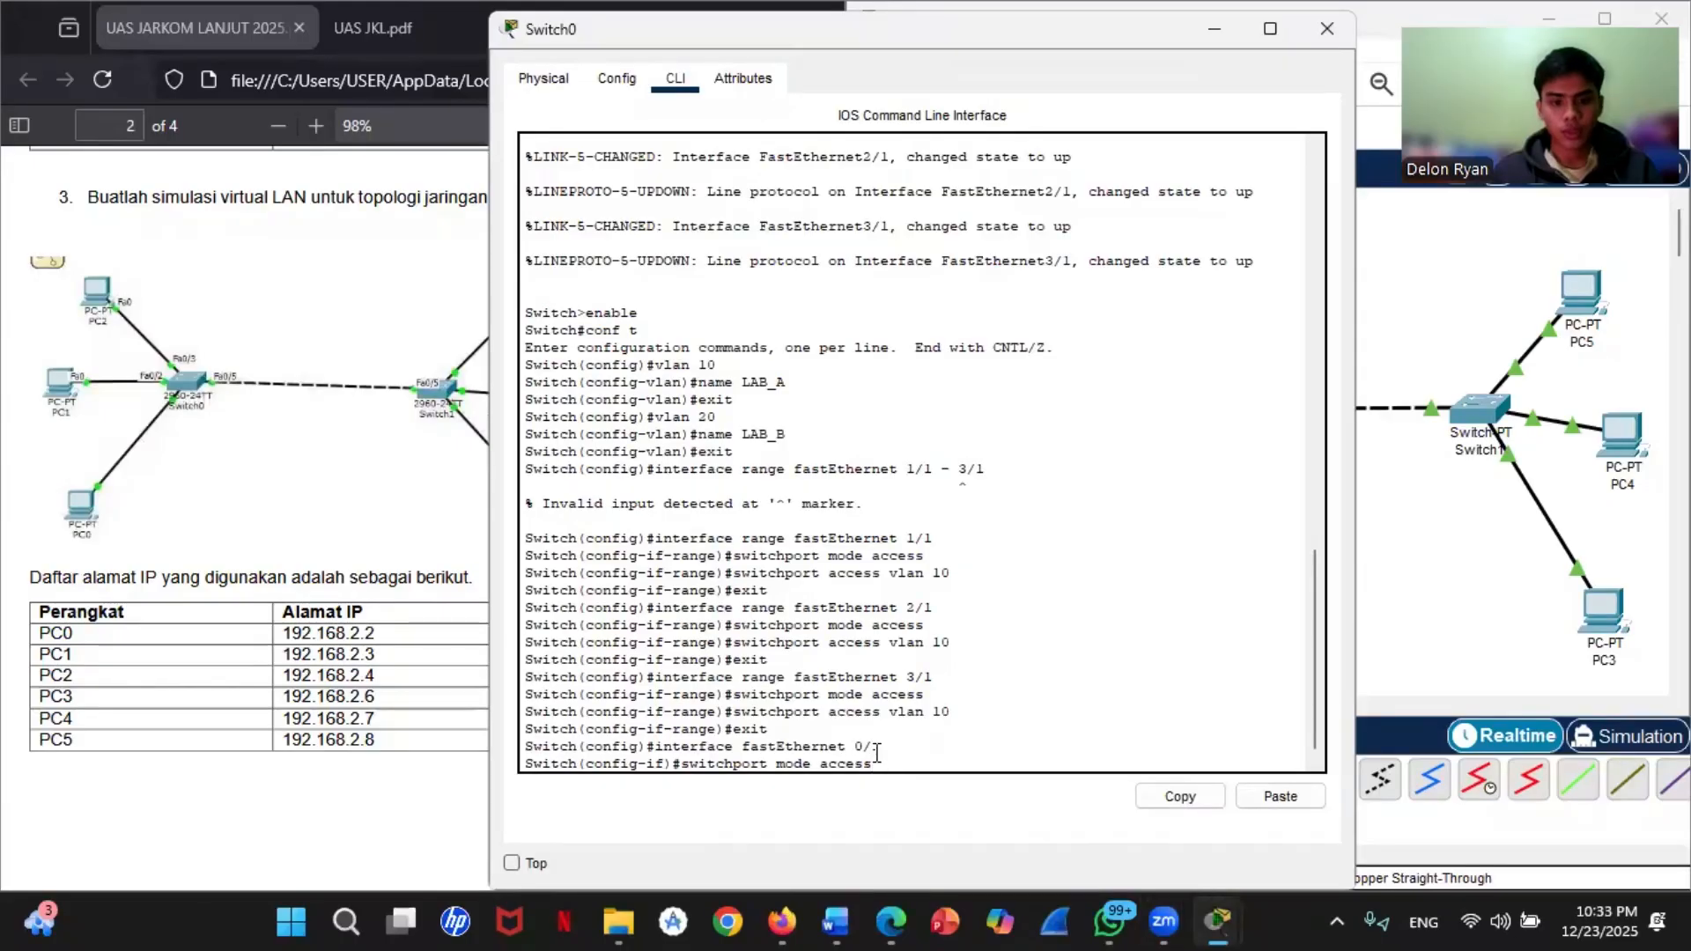
key("BackSpace")
key("BackSpace")
key("BackSpace")
key("BackSpace")
key("BackSpace")
key("BackSpace")
type("t")
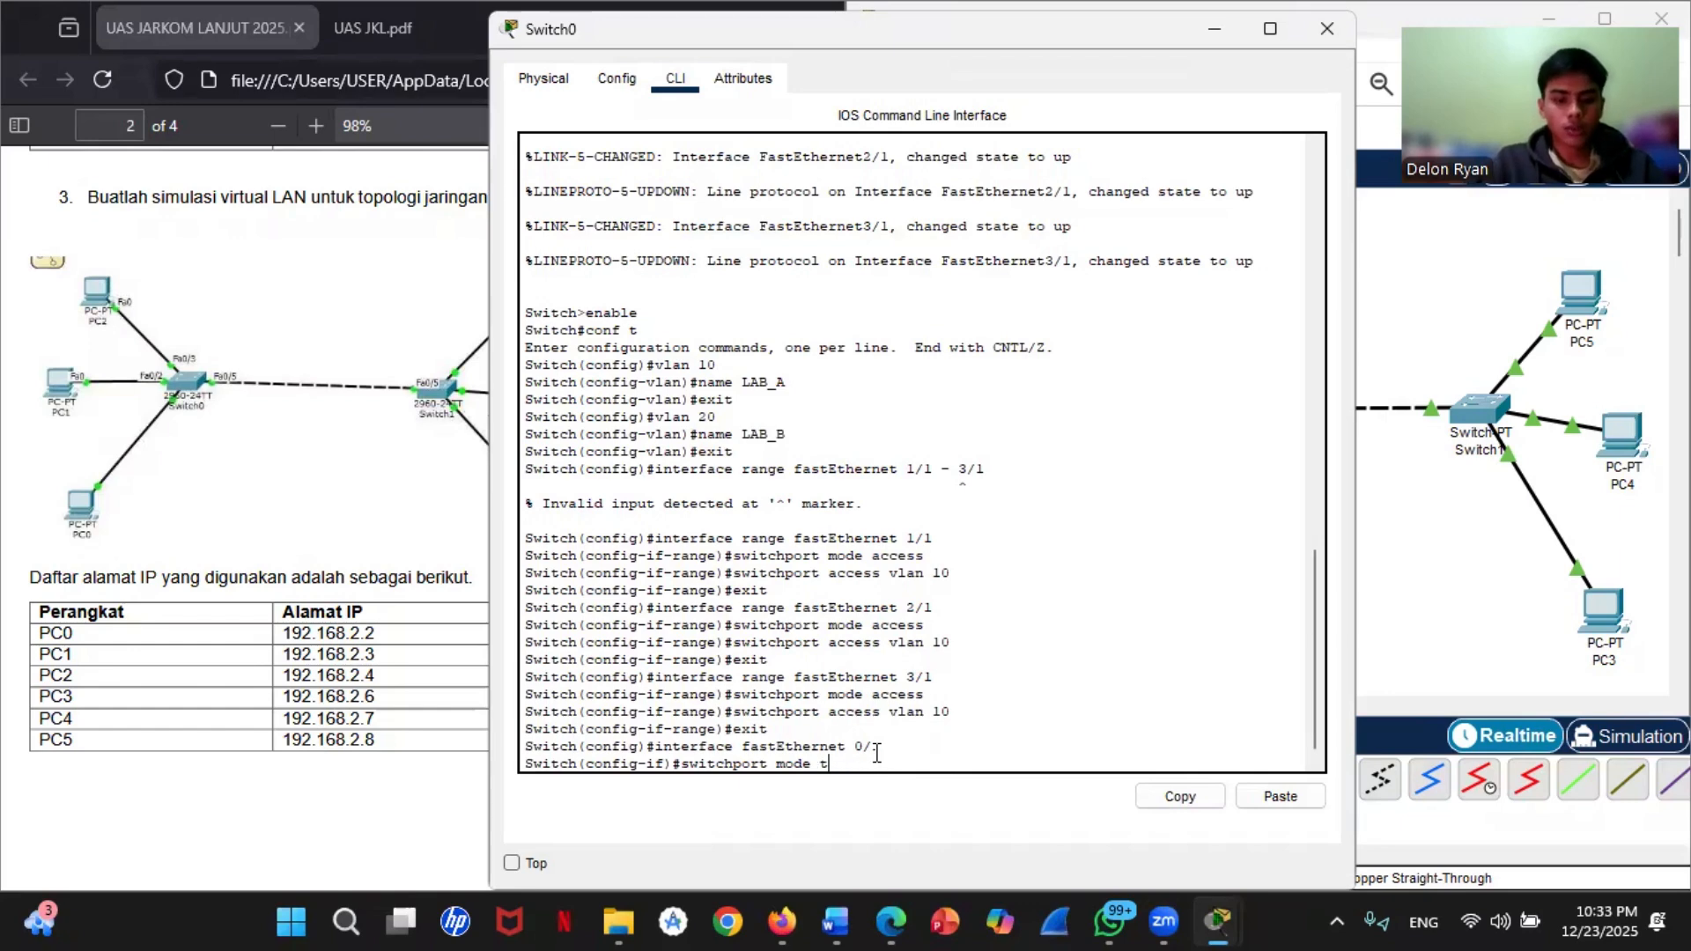
type("runk")
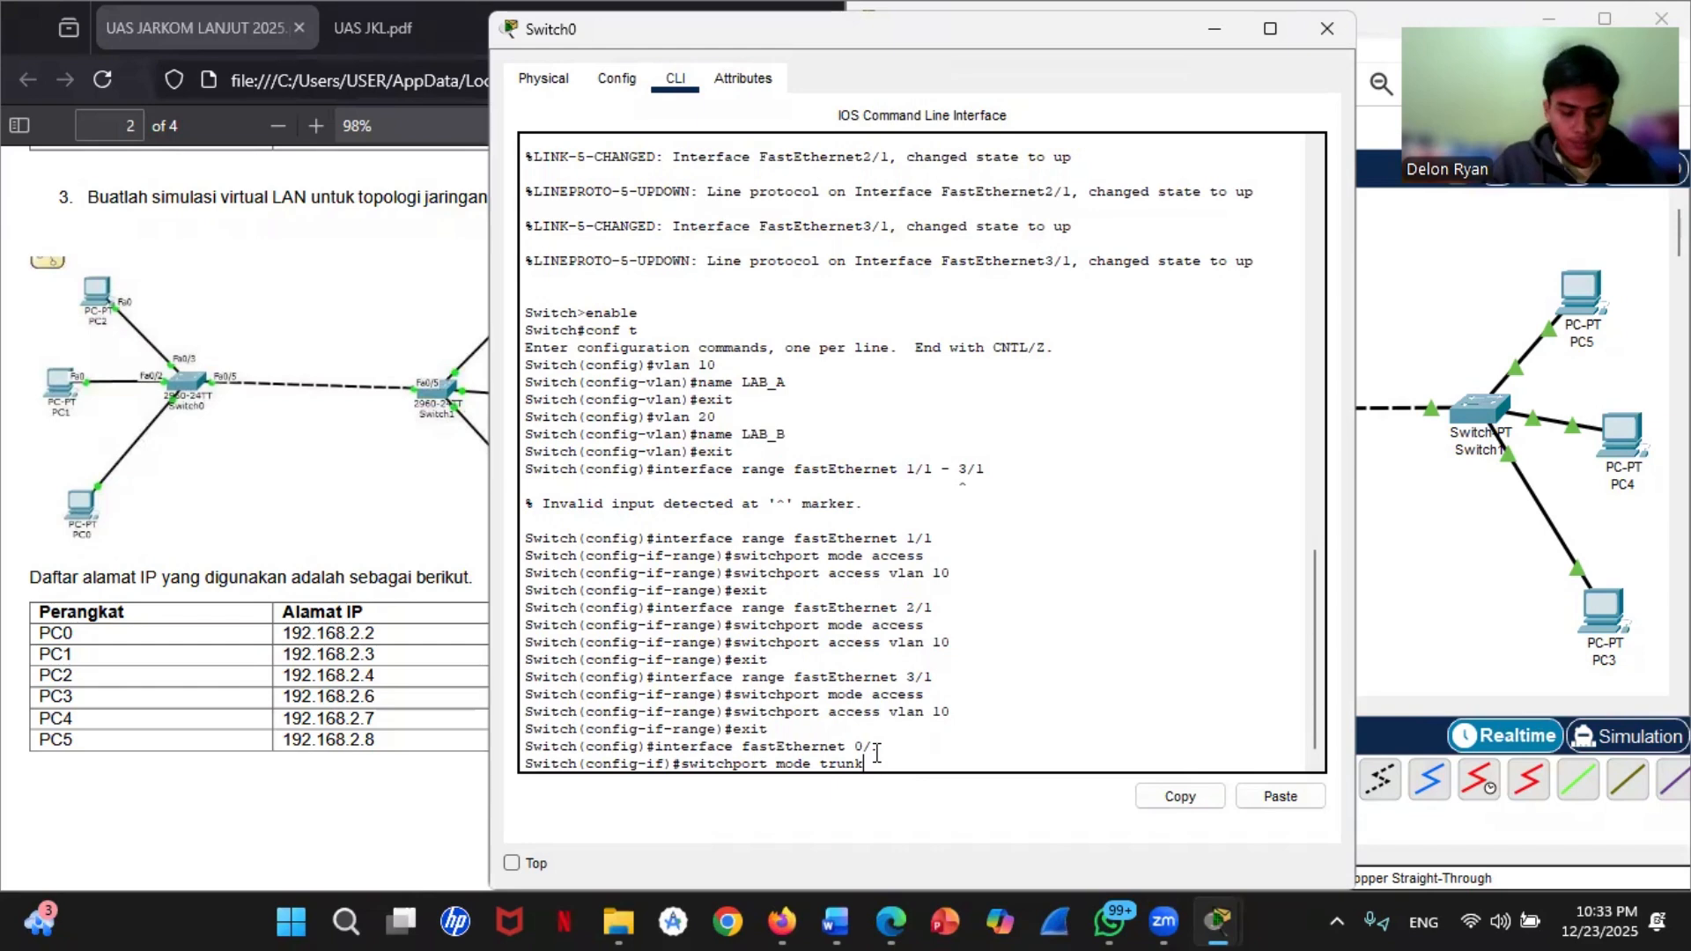
key("Return")
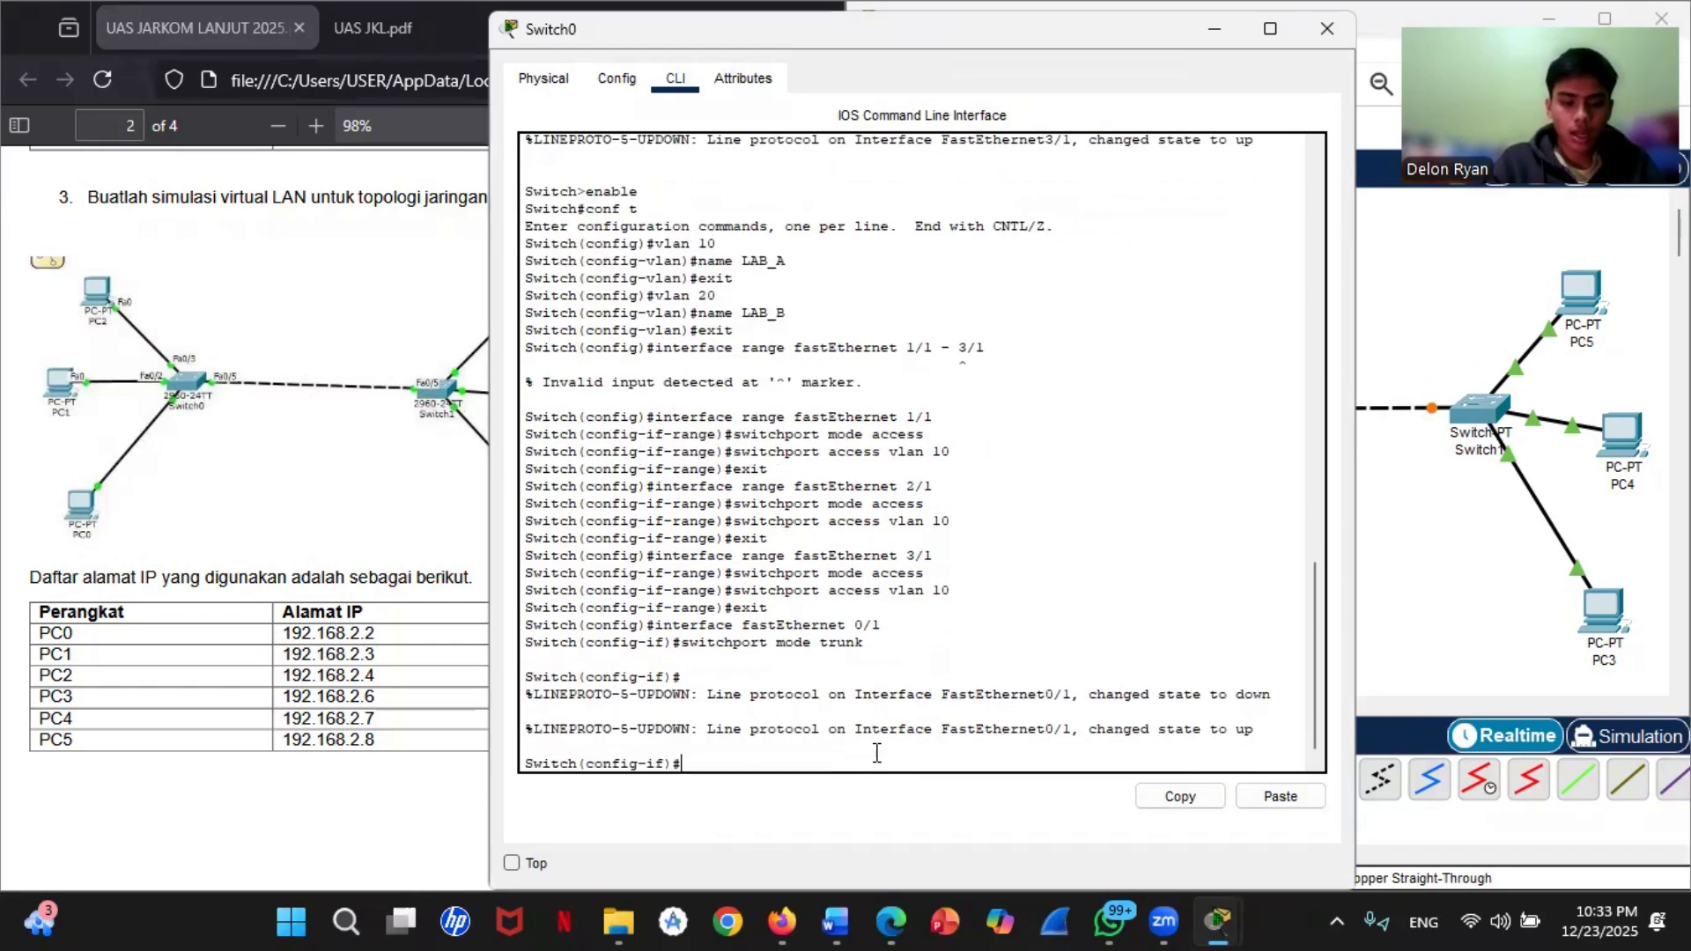
Step: Leave Switch0's configuration mode with exit and end, and save the configuration with write
type("exit")
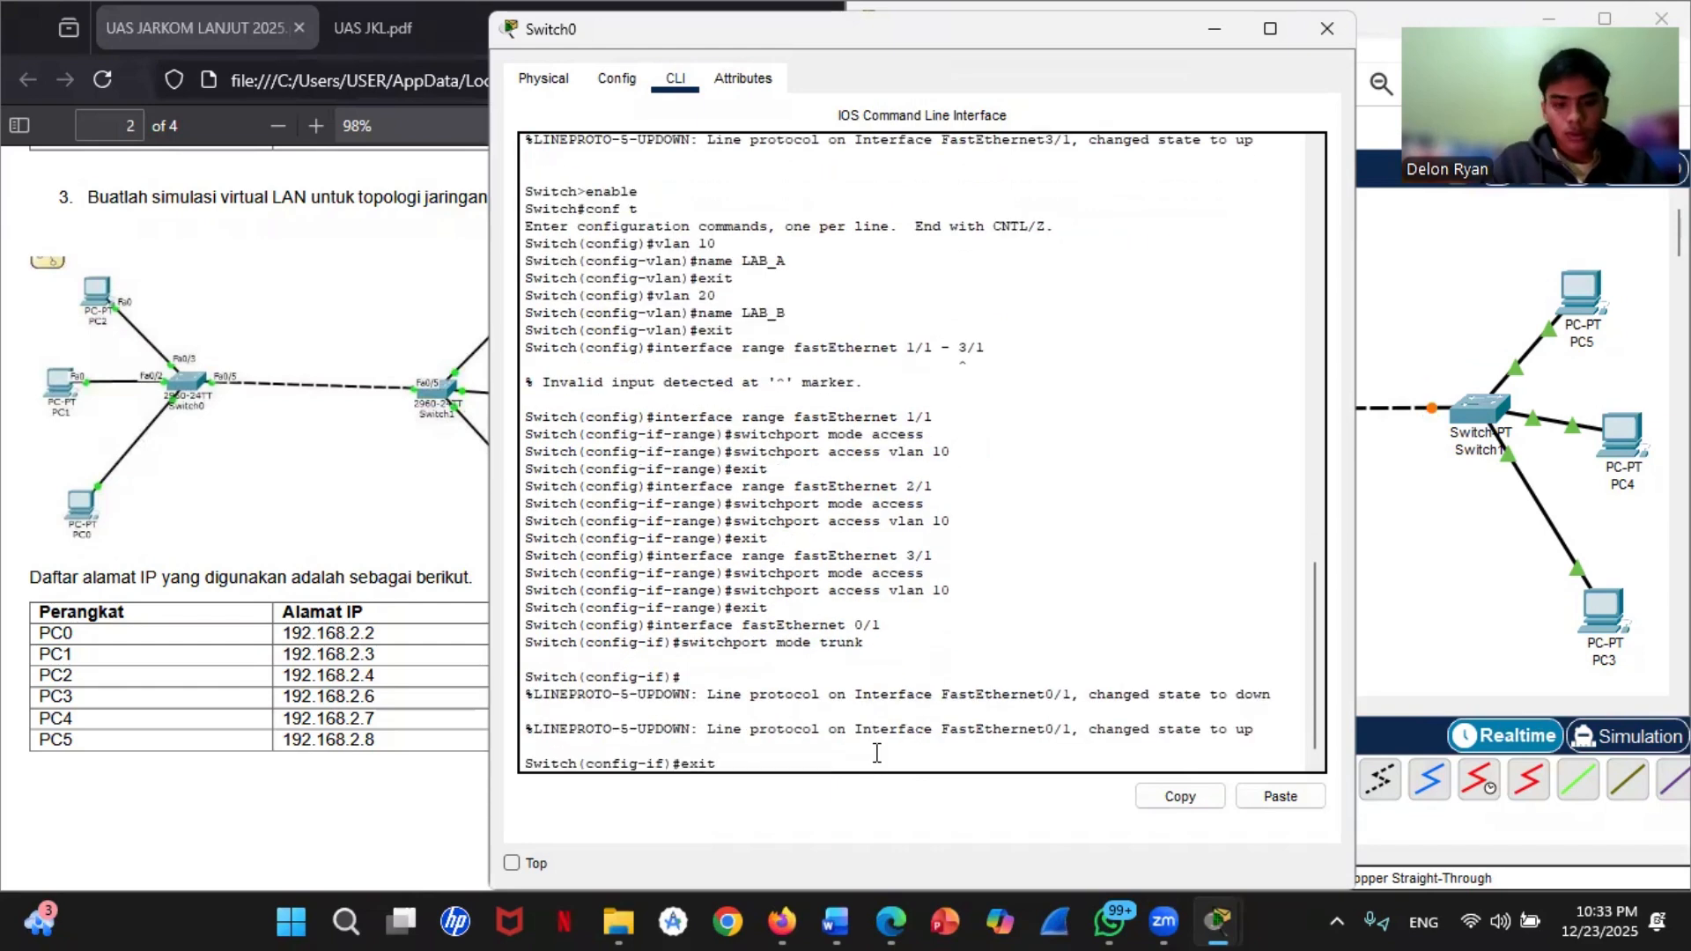
key("Return")
type("end")
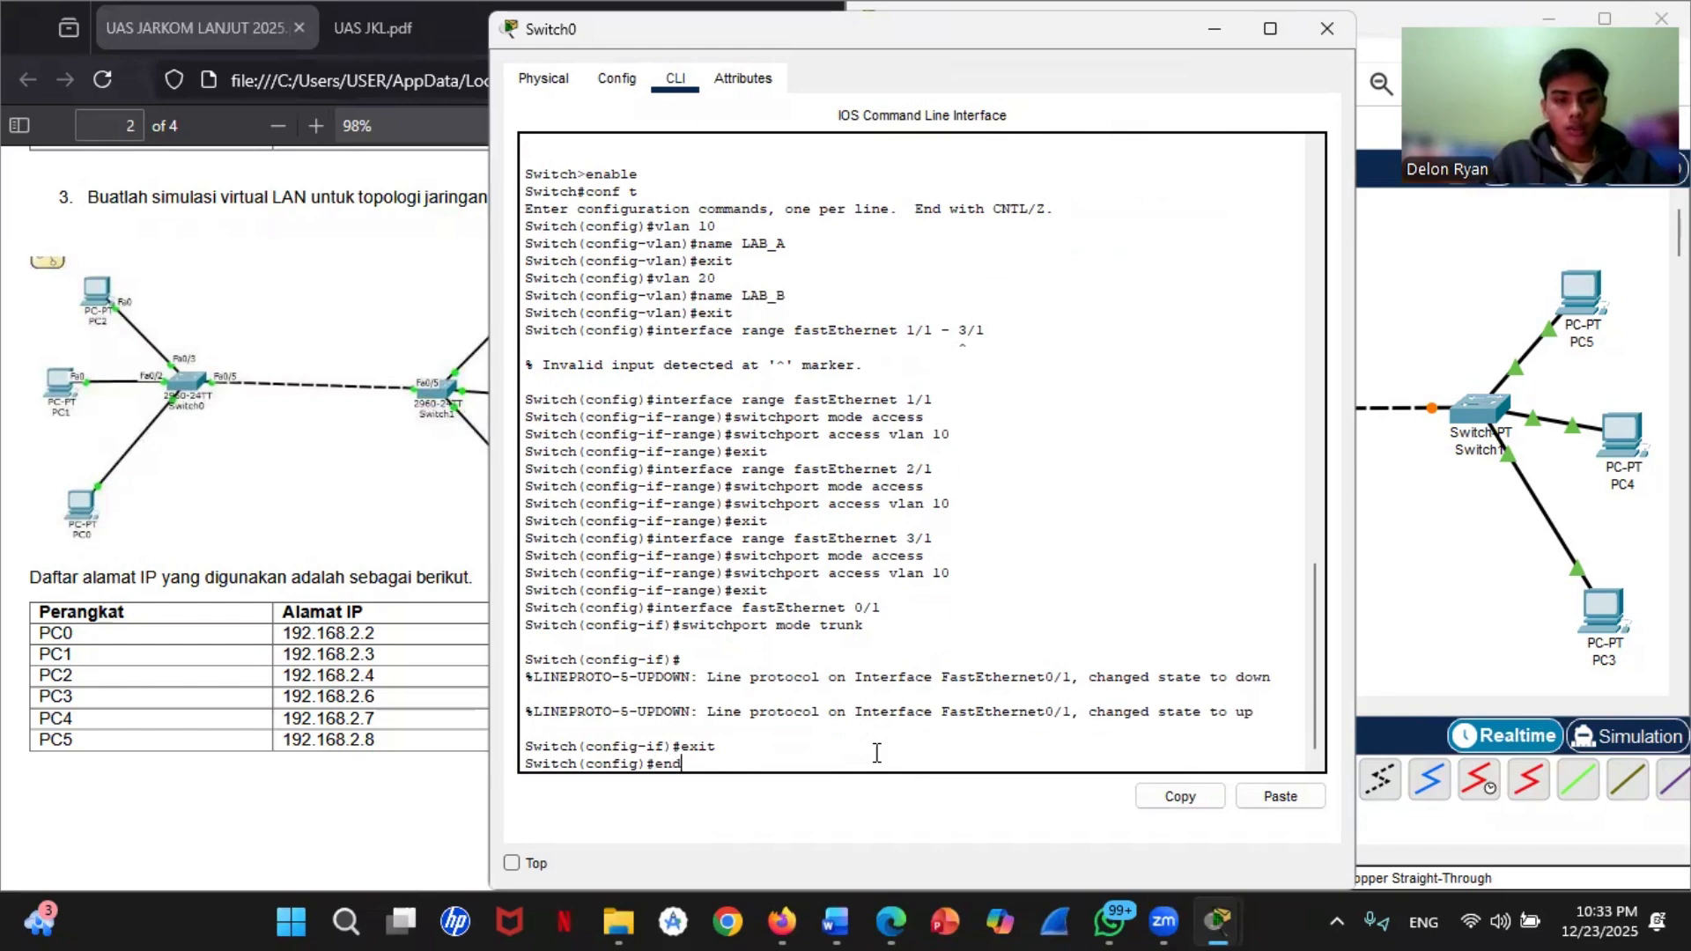
key("Return")
type("write")
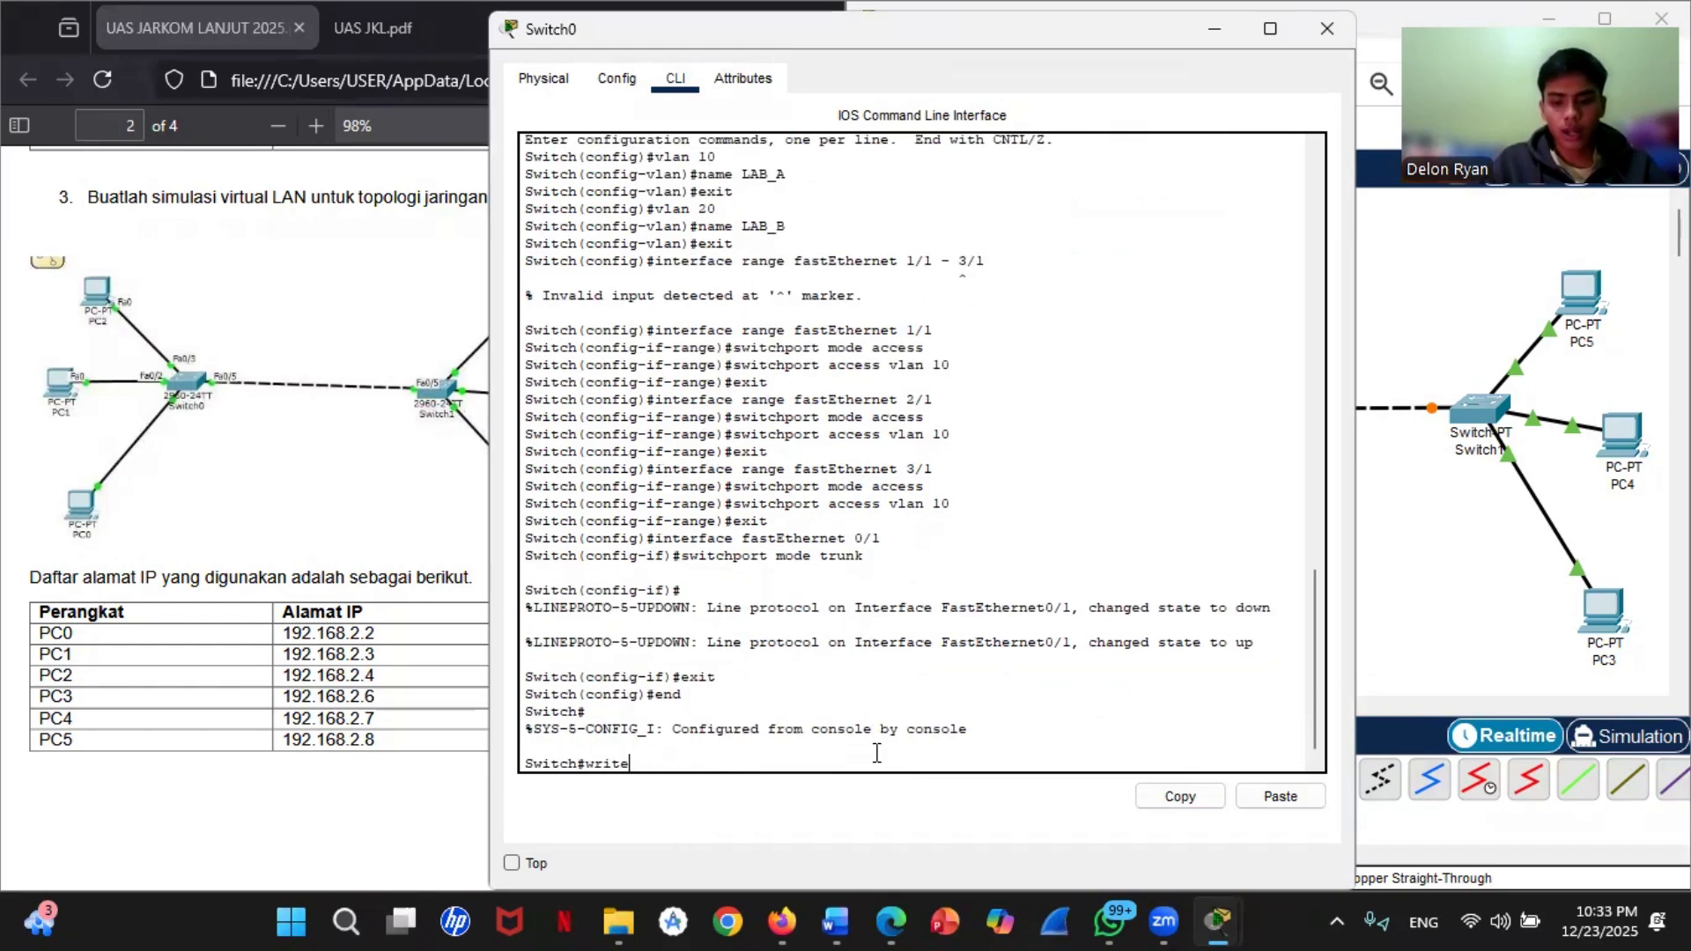
key("Return")
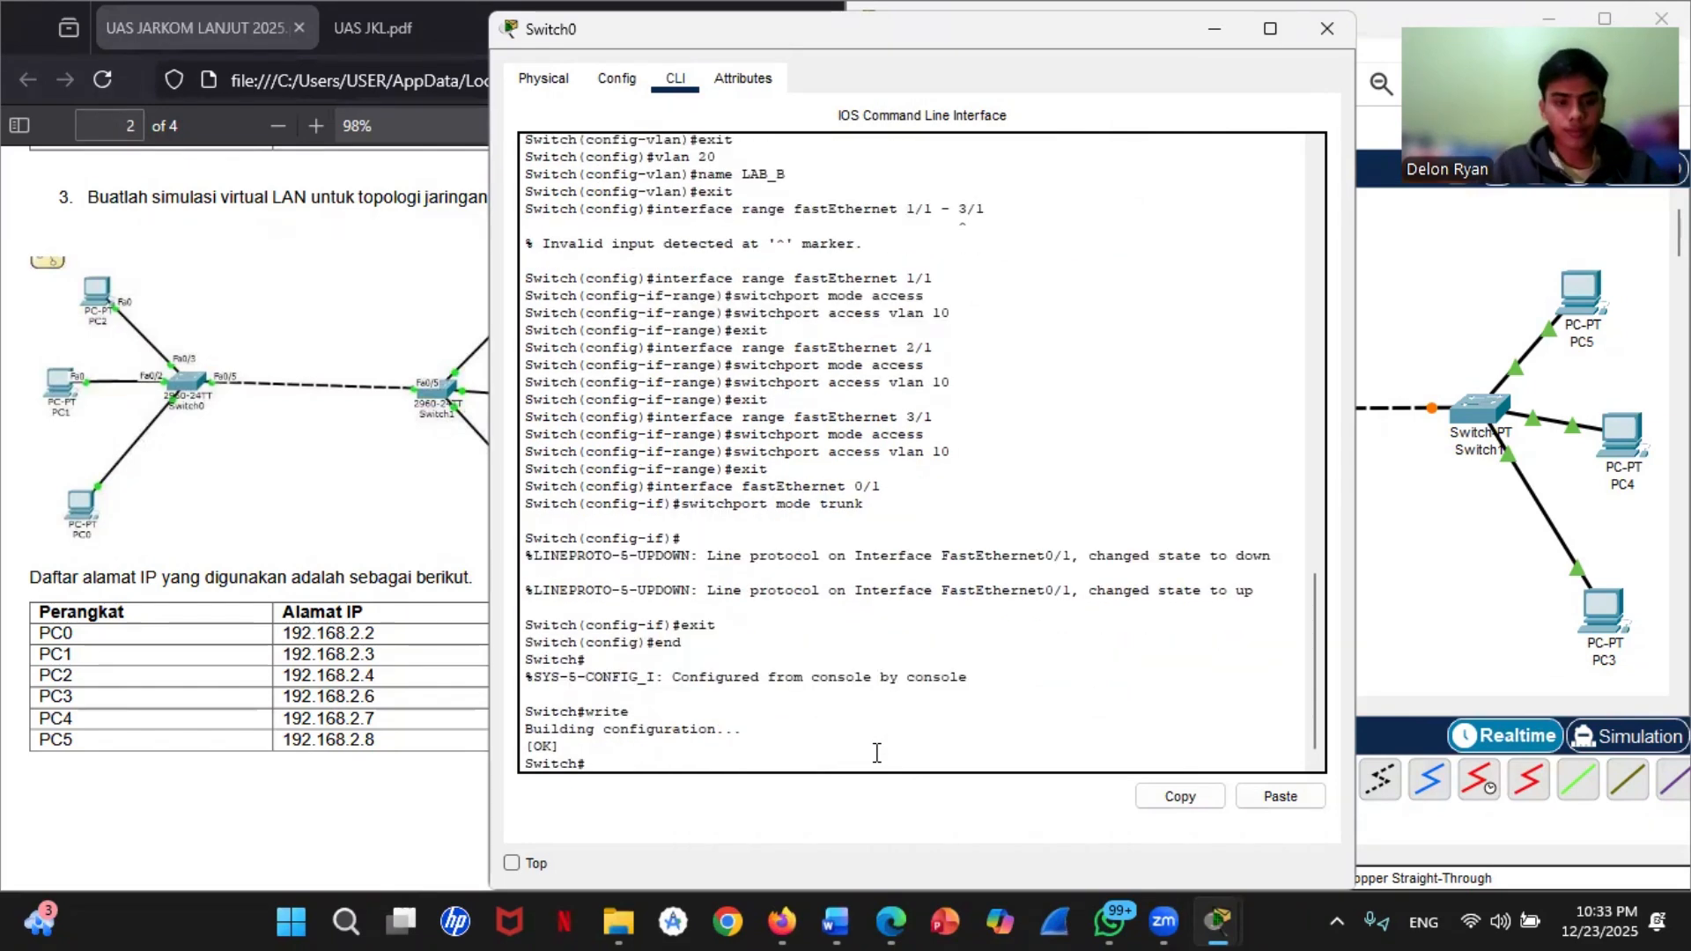
Step: Return to the topology and open Switch1's command-line interface
left_click(1461, 597)
mouse_move(1488, 427)
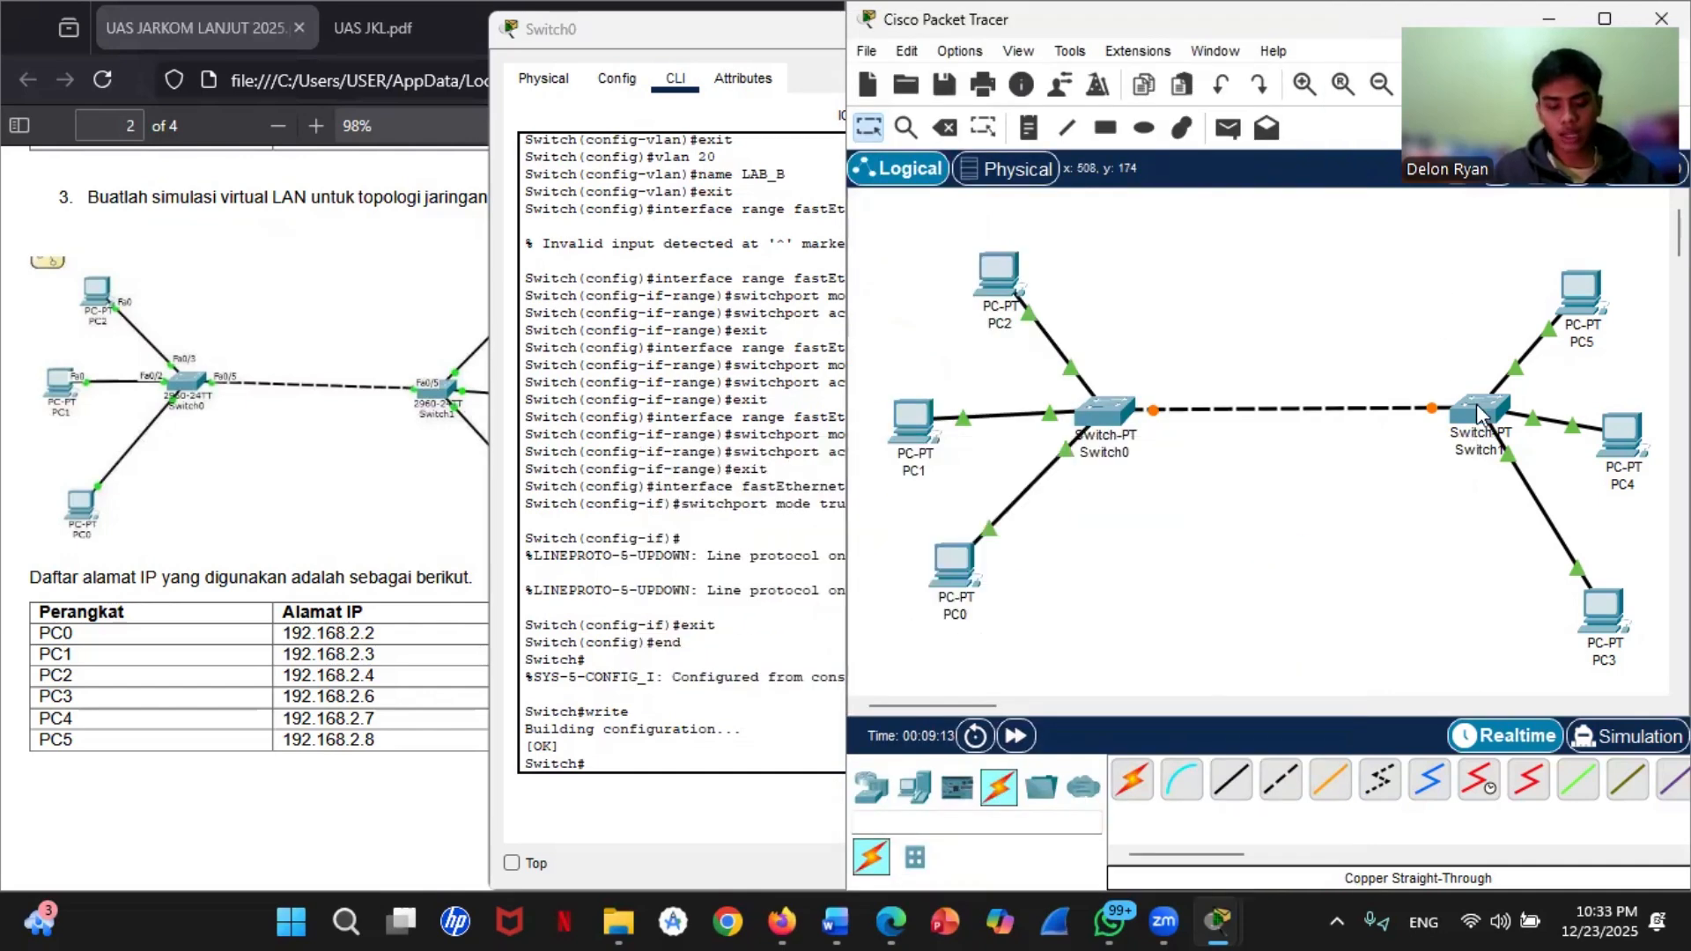
left_click(1476, 404)
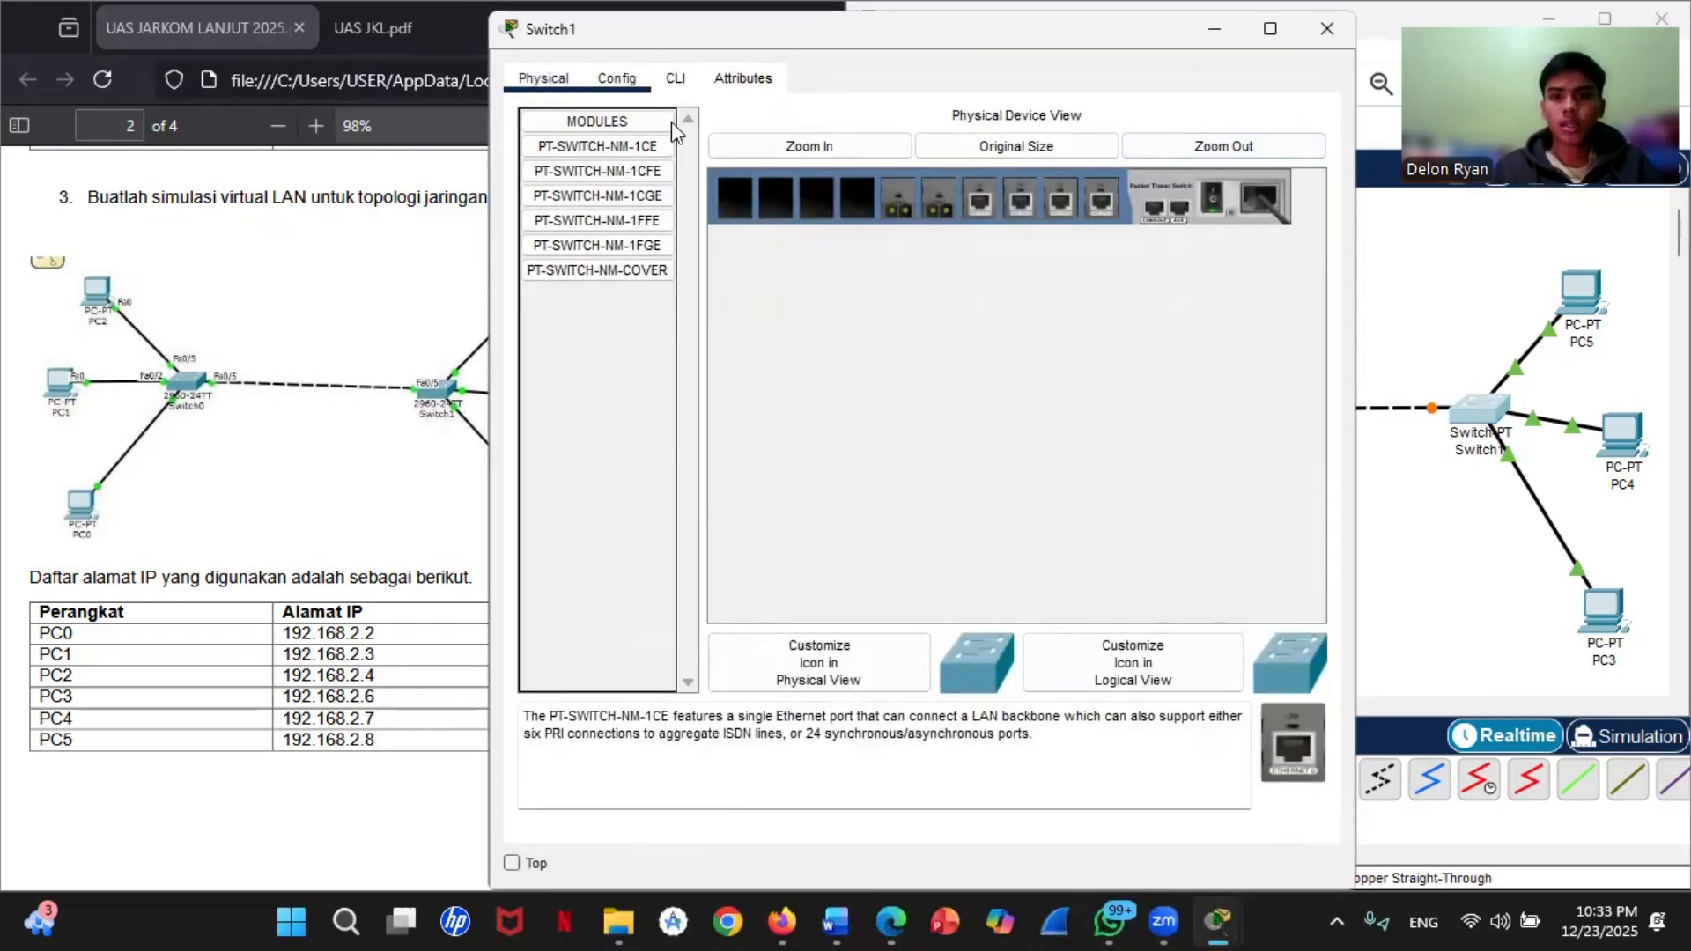
left_click(676, 77)
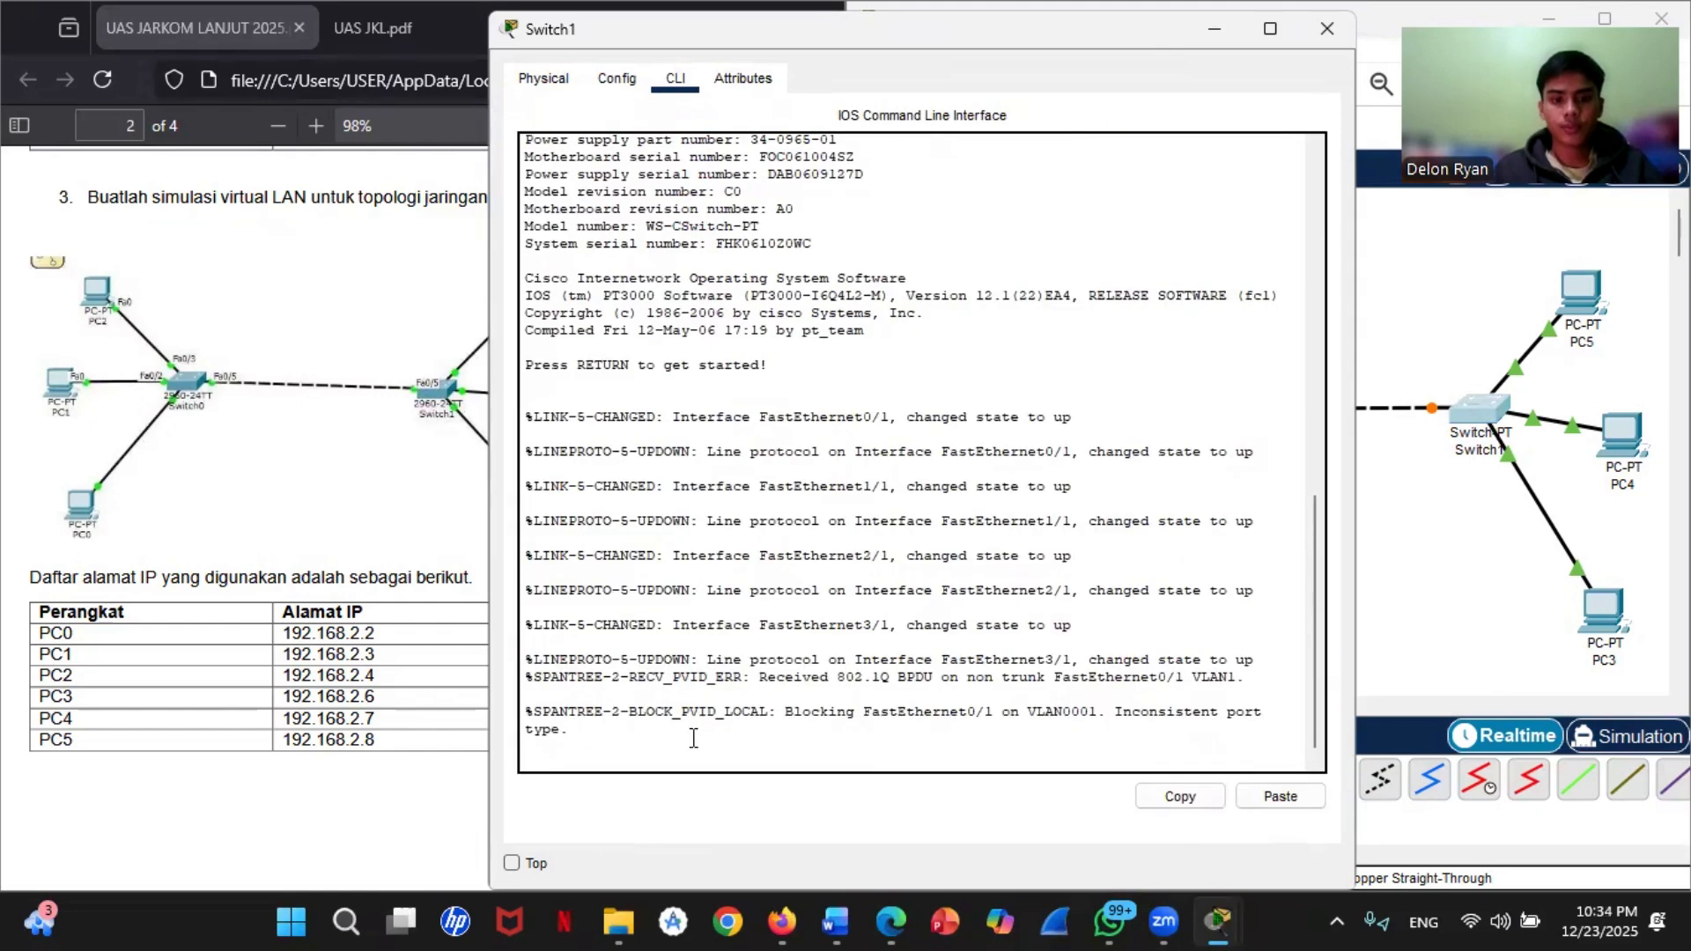
Step: Enter privileged mode on Switch1 with enable and open global configuration with conf t
key("Return")
type("en")
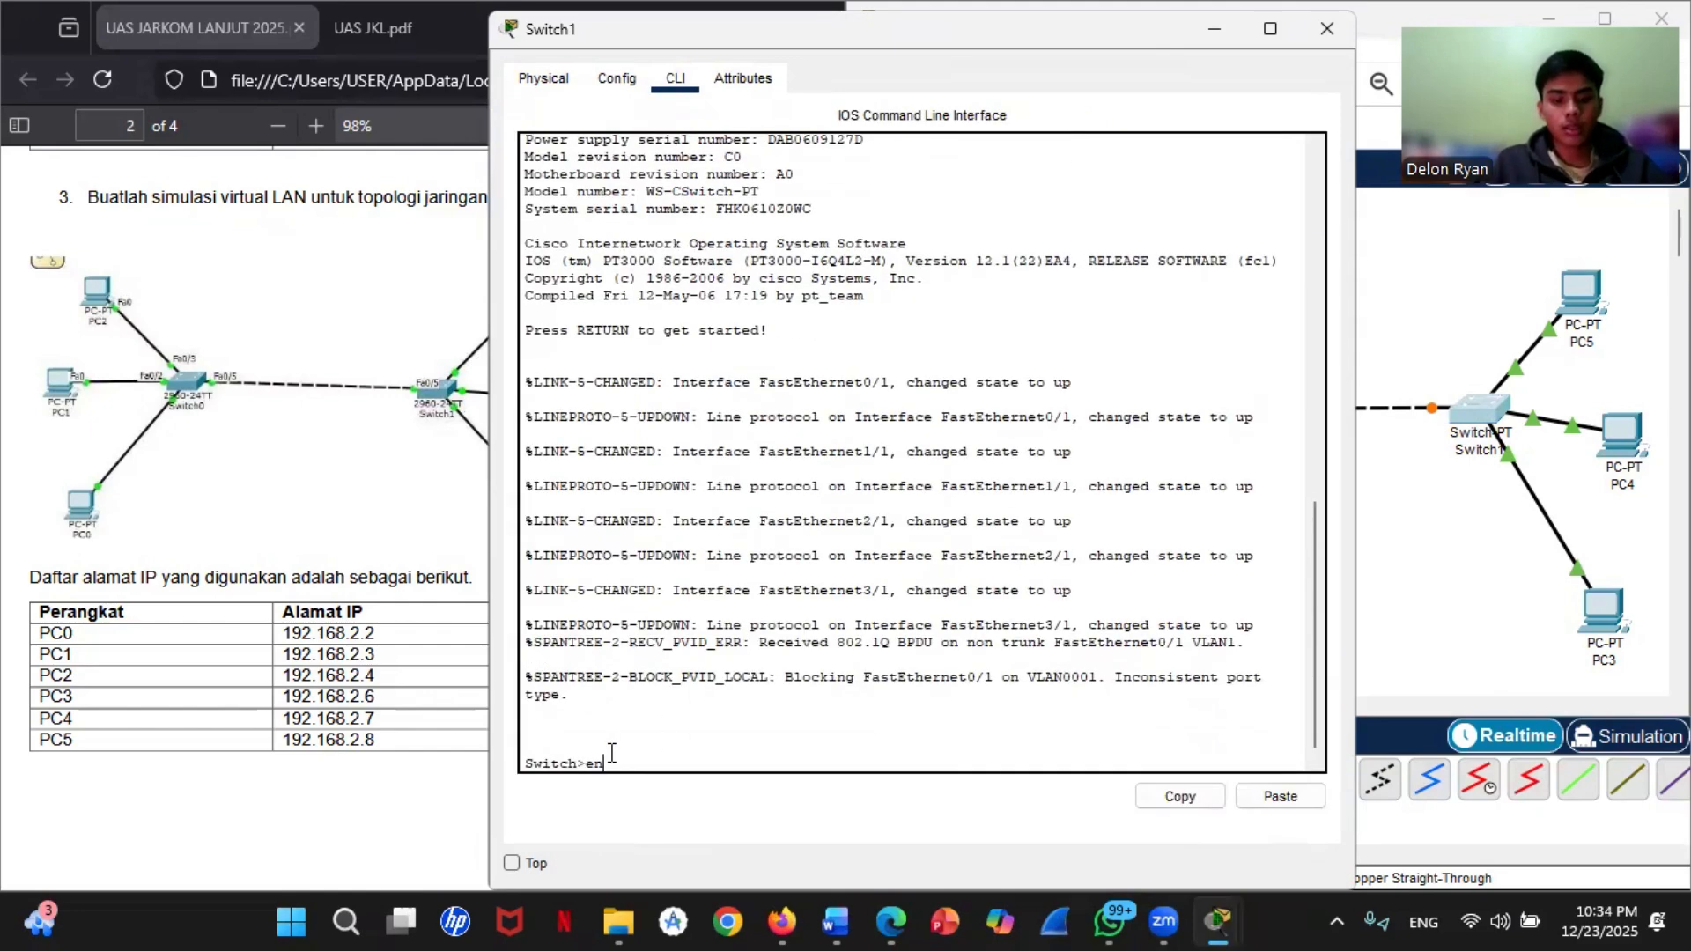
type("able")
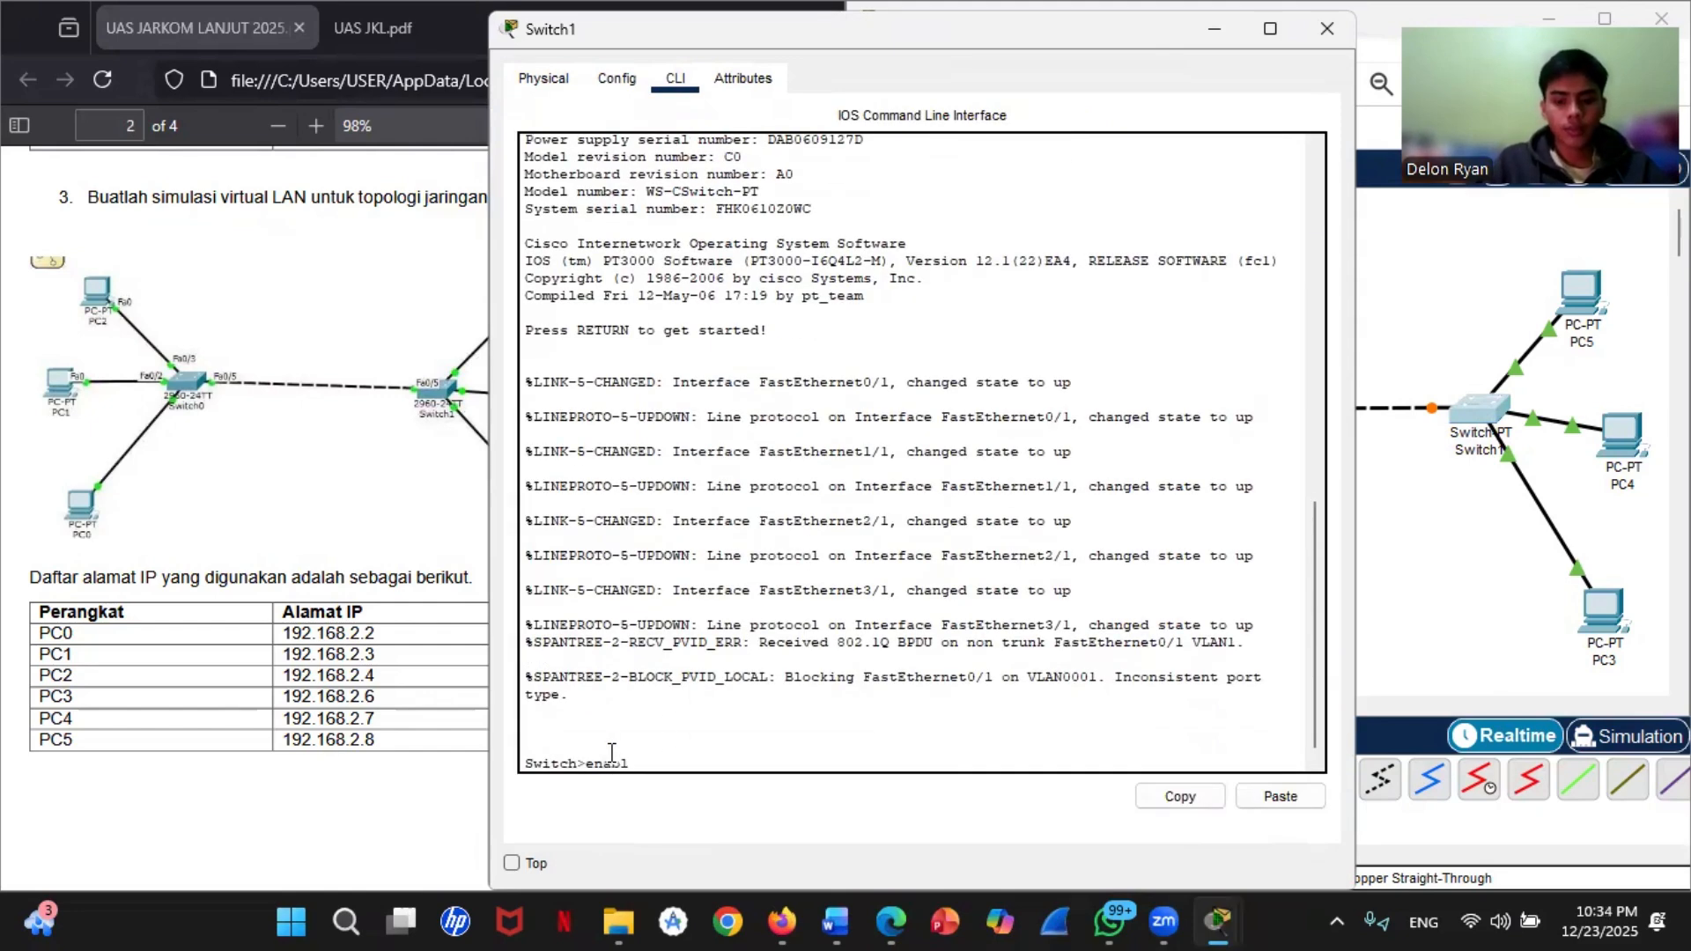
key("Return")
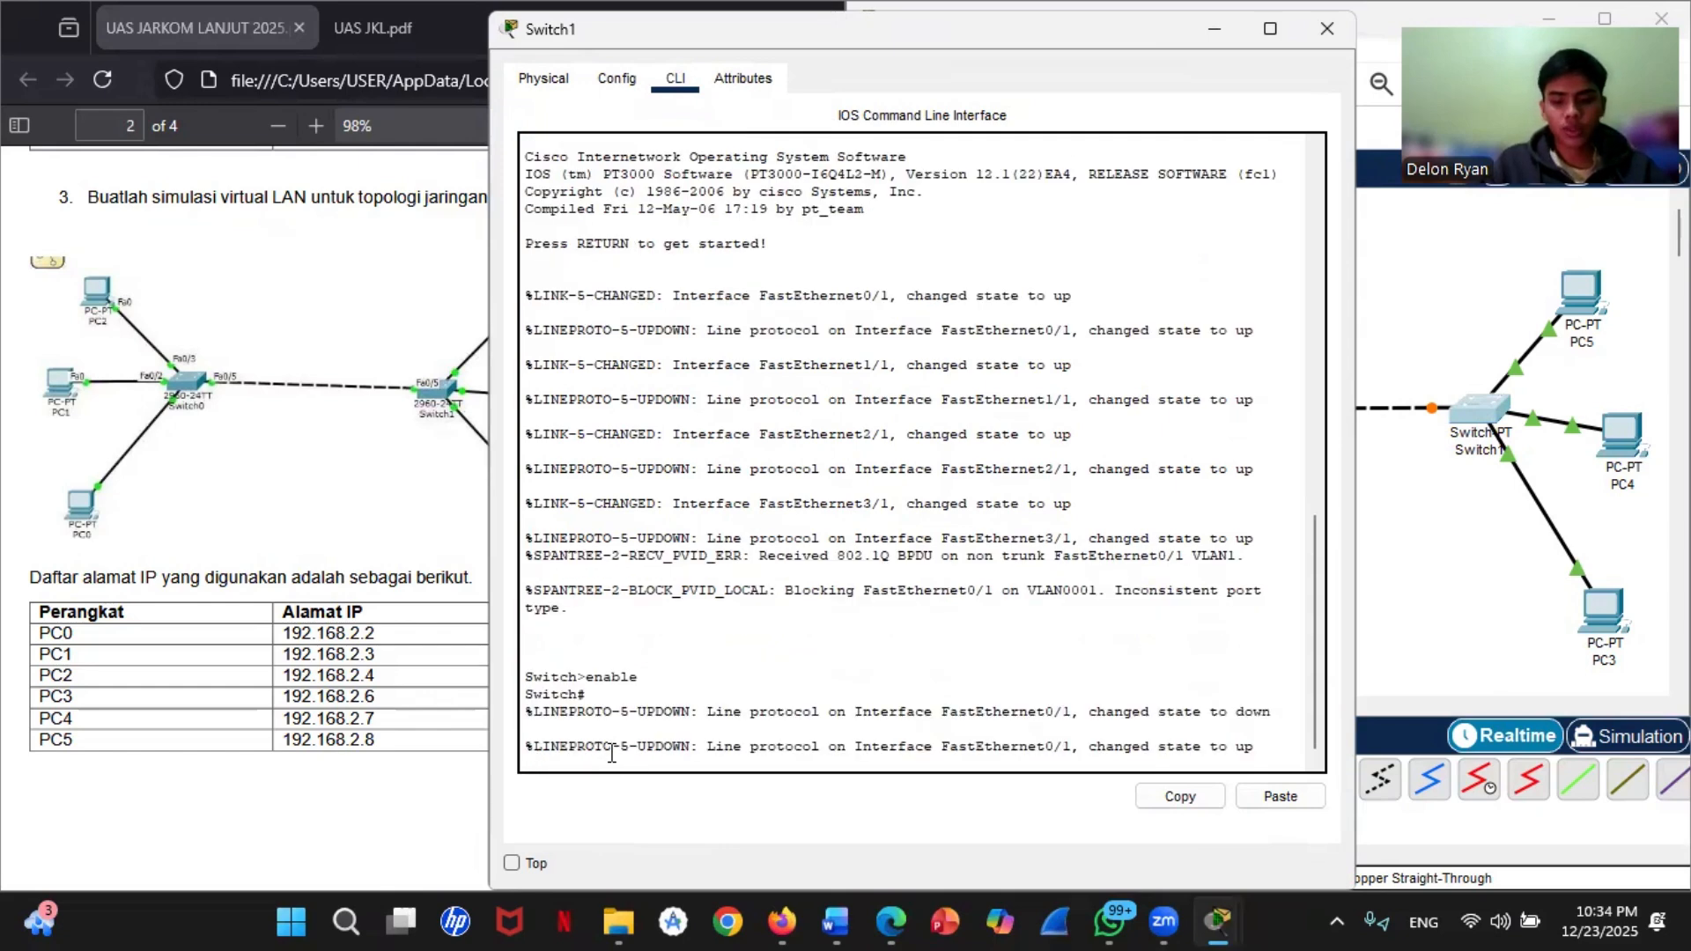
type("conf t")
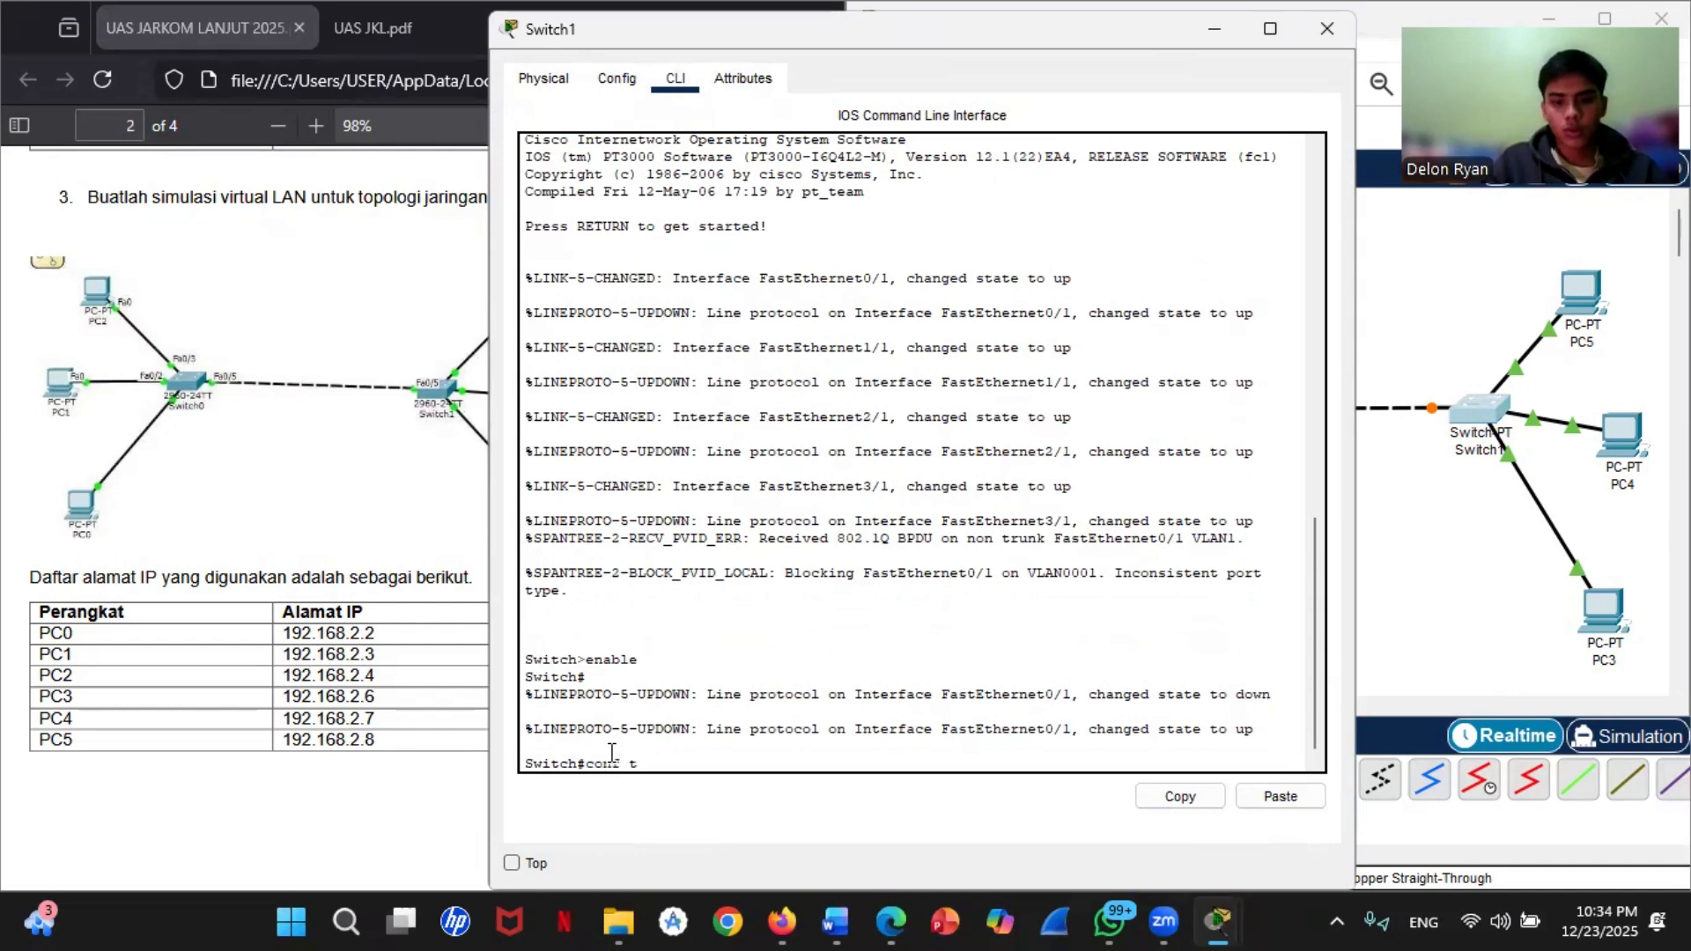
key("Return")
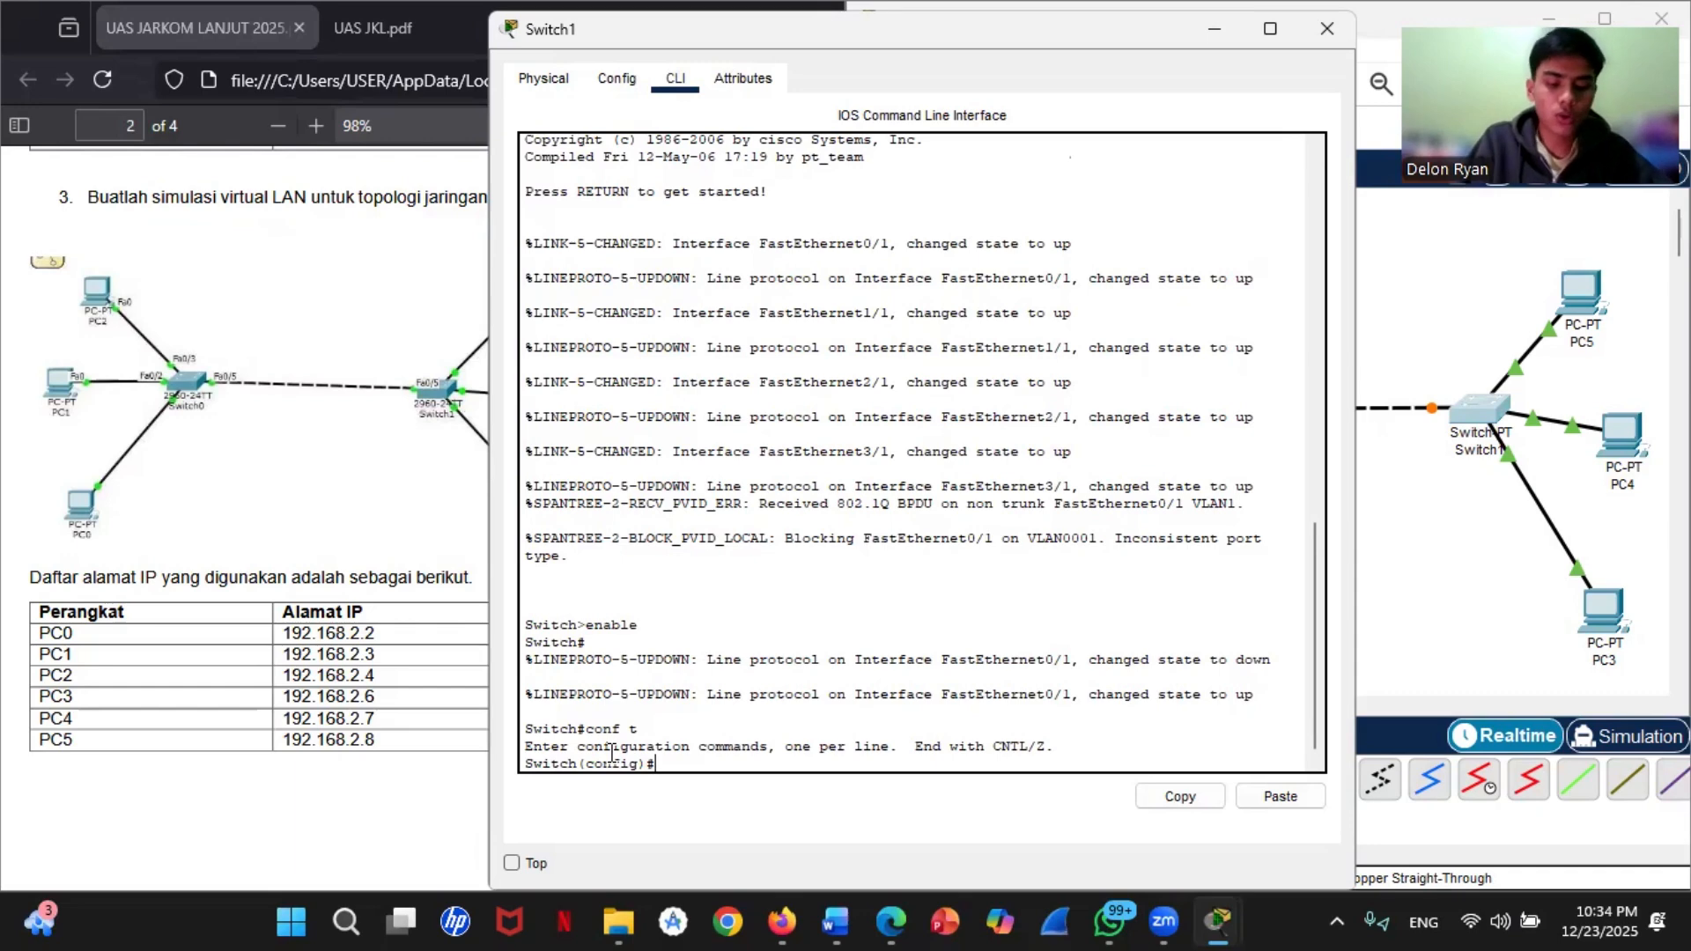
Step: Create VLAN 10 on Switch1, name it LAB_A, and exit the VLAN configuration
type("lan 10")
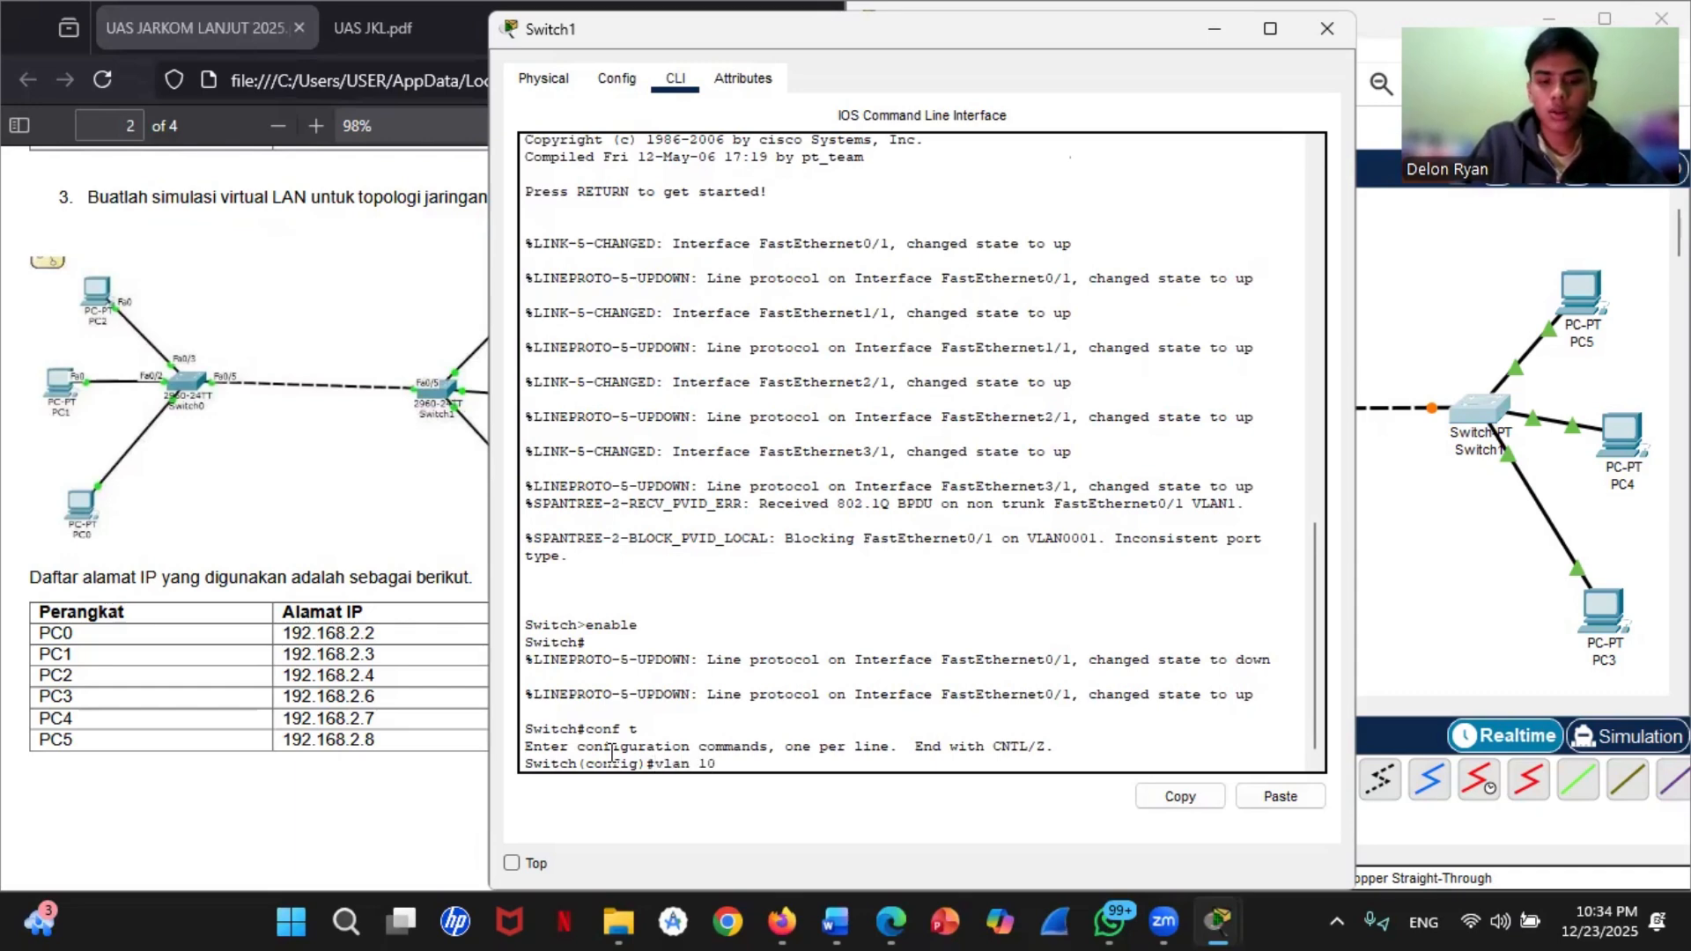
key("Return")
type("name LAB ")
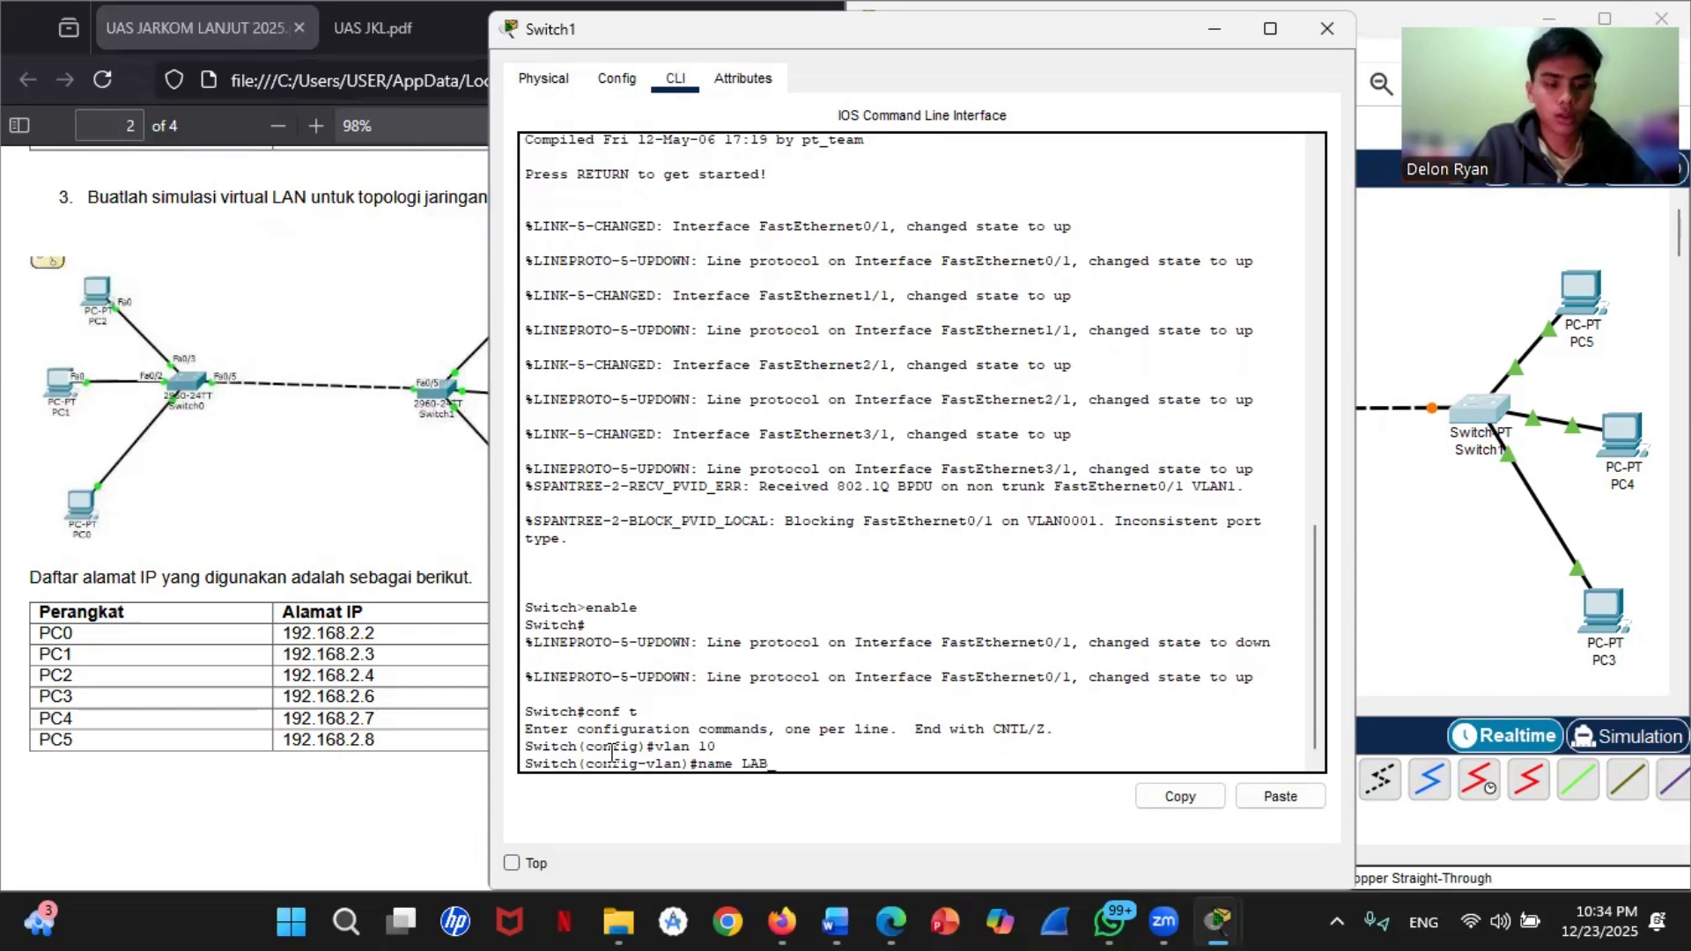
type("A")
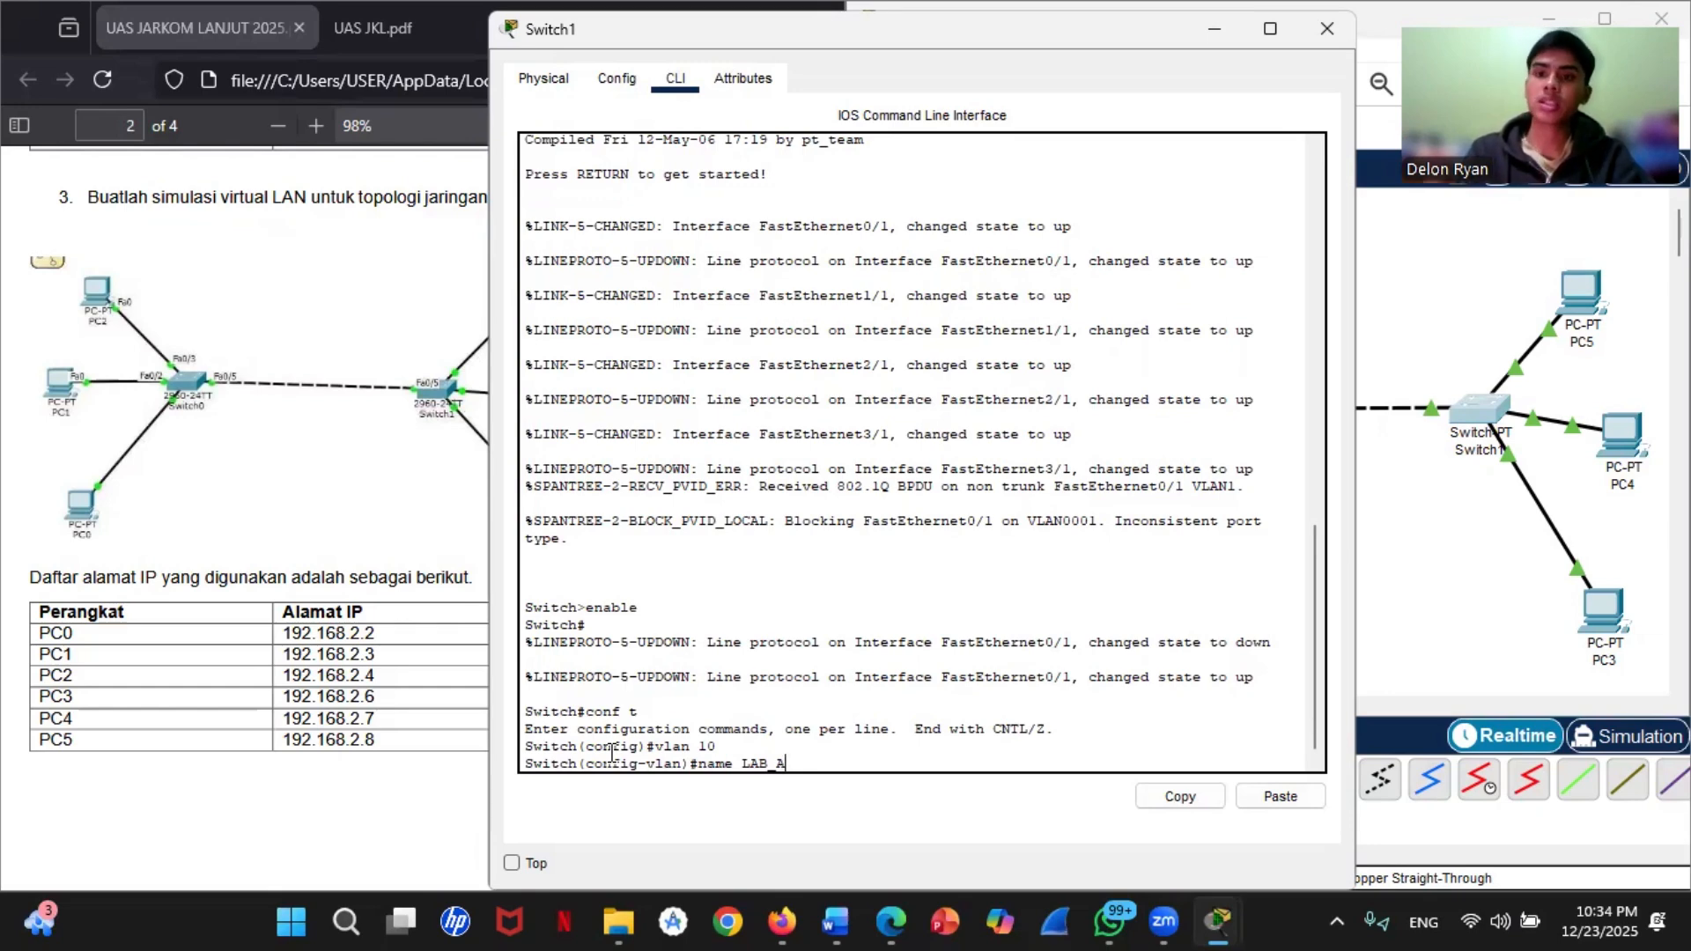
key("Return")
type("e")
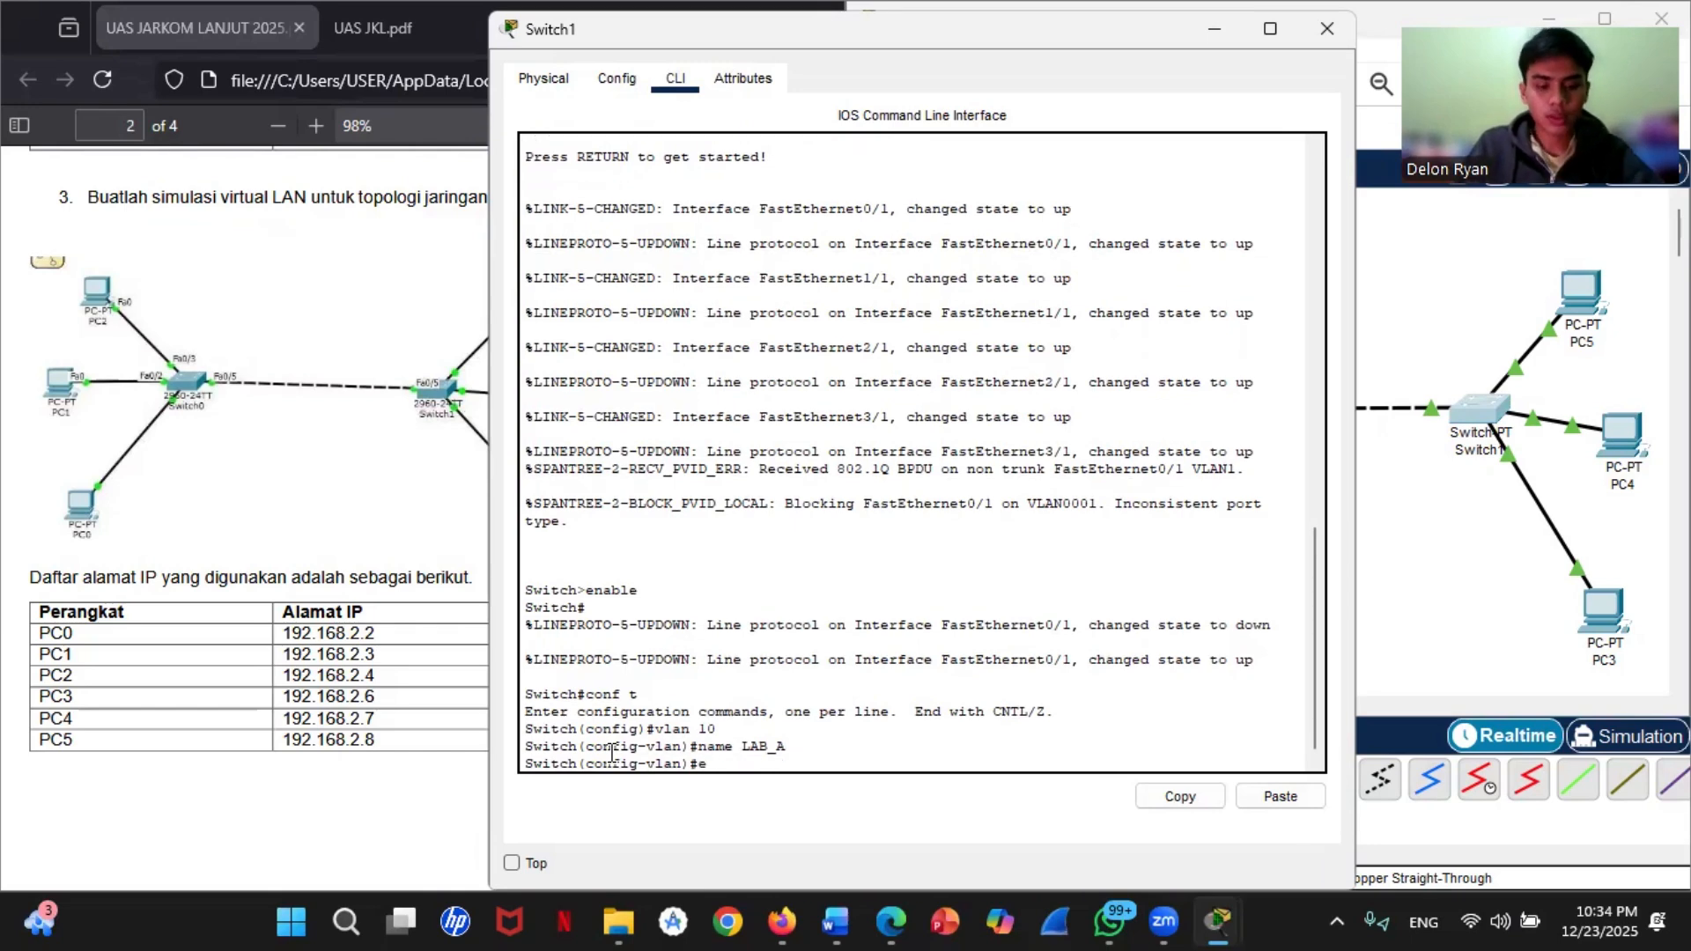
type("xit")
key("Return")
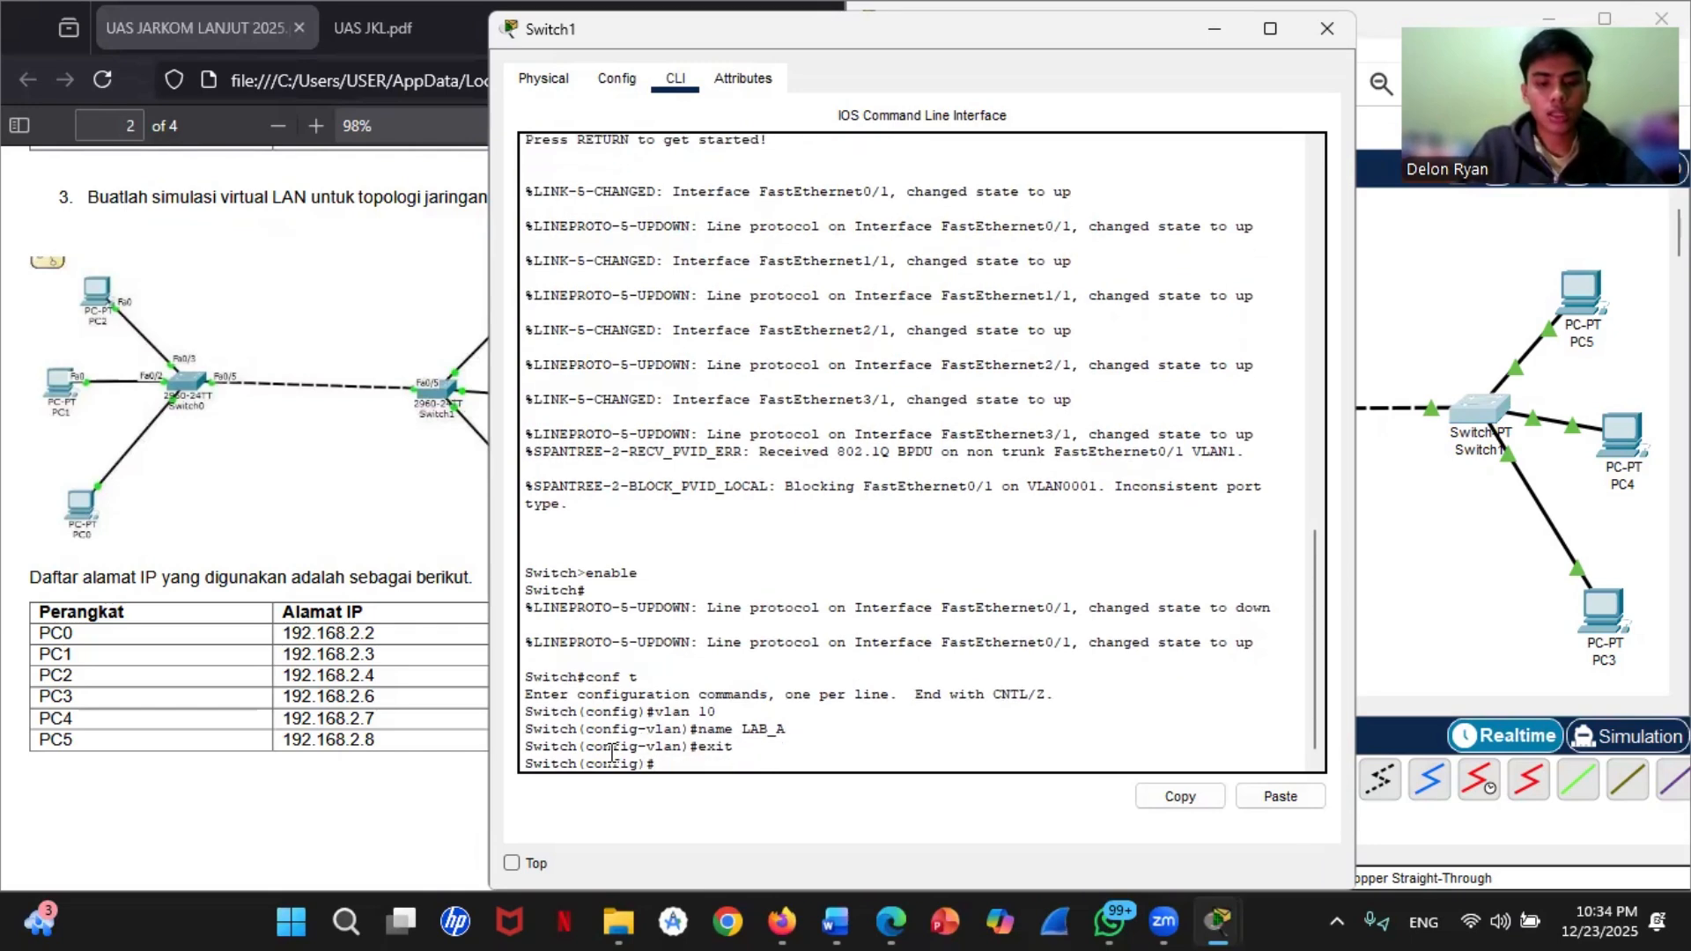
Step: Create VLAN 20 on Switch1, name it LAB_B, and exit to global configuration
type("vlan ")
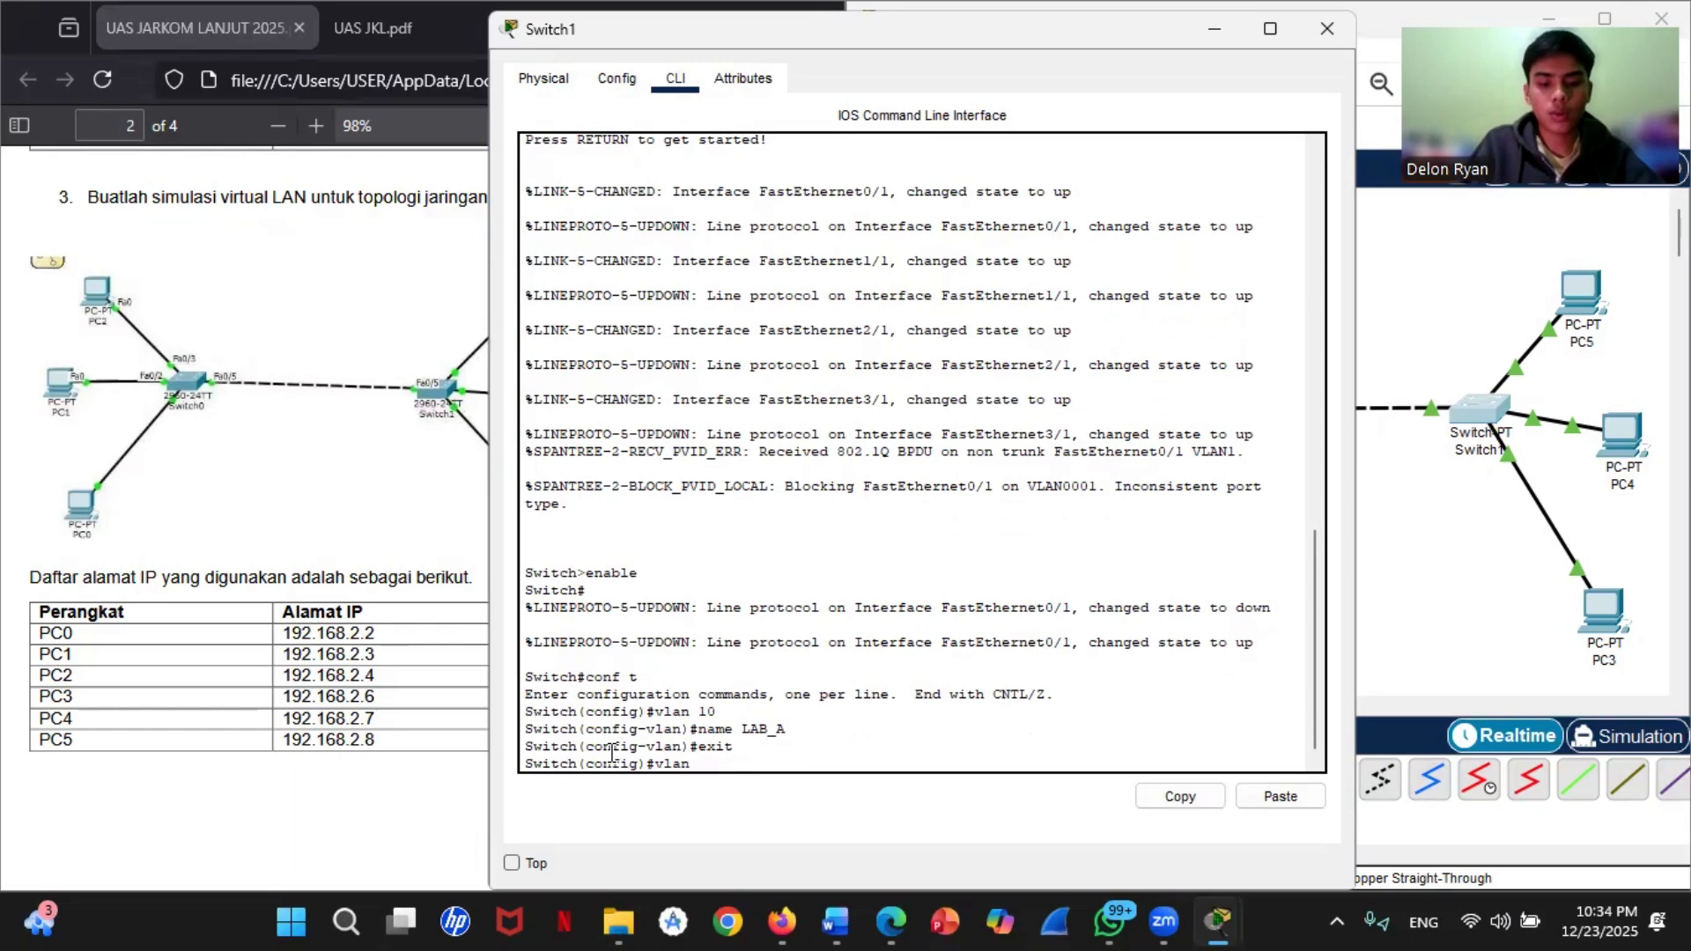
type("20")
key("Return")
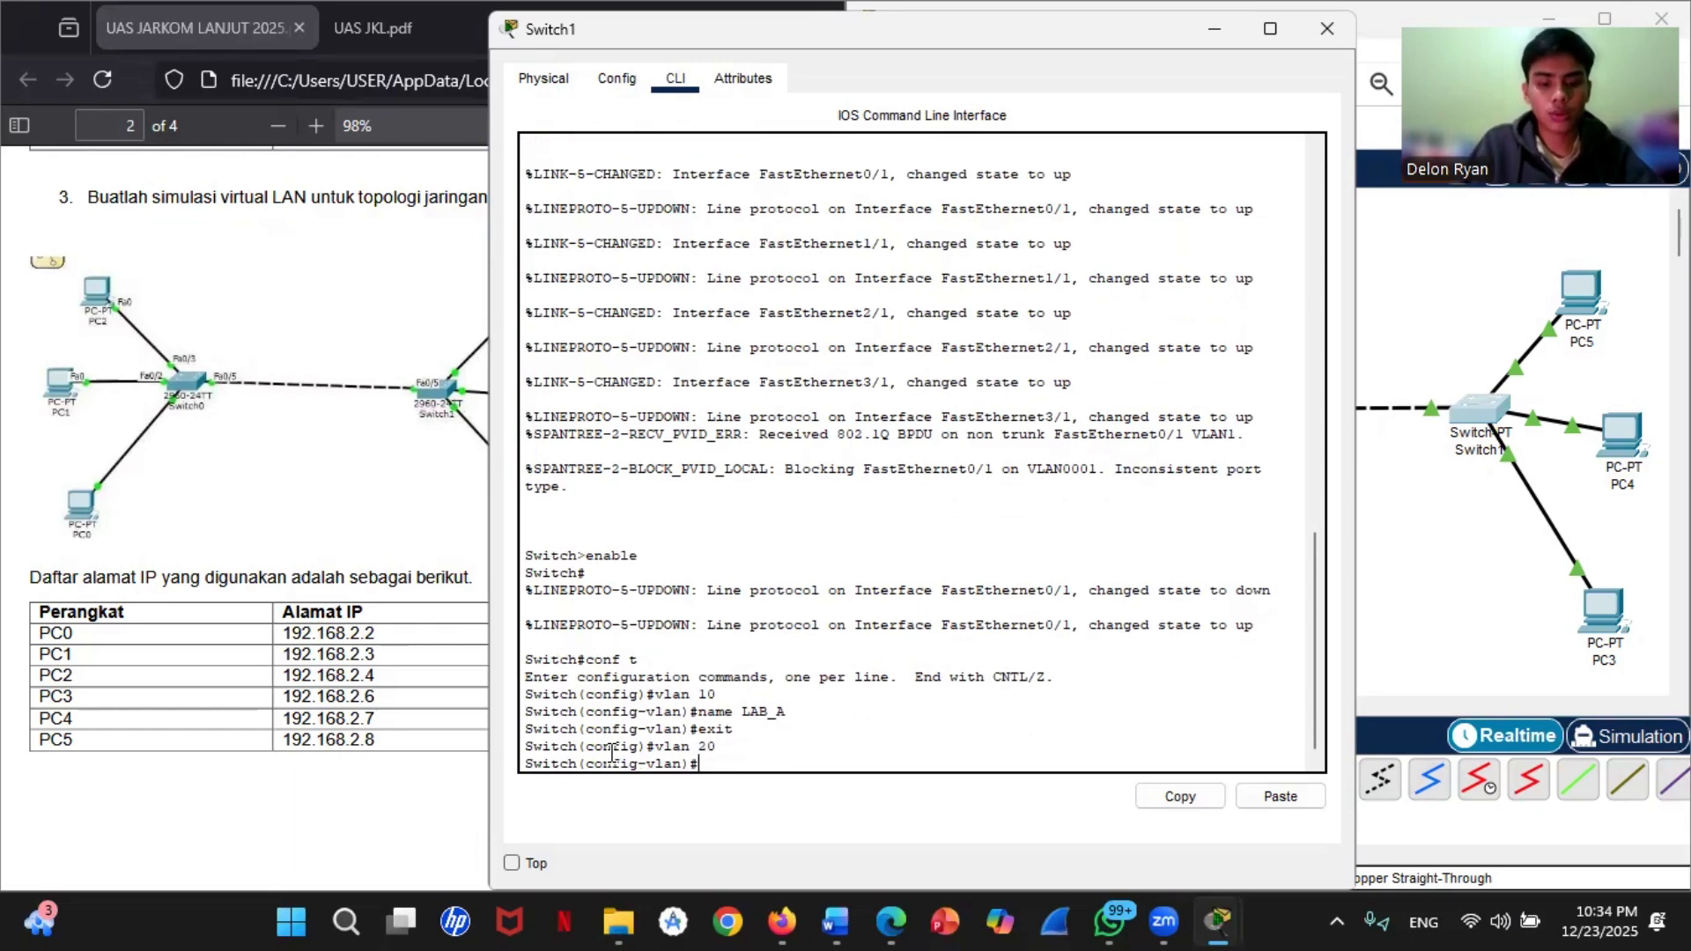
type("name LA")
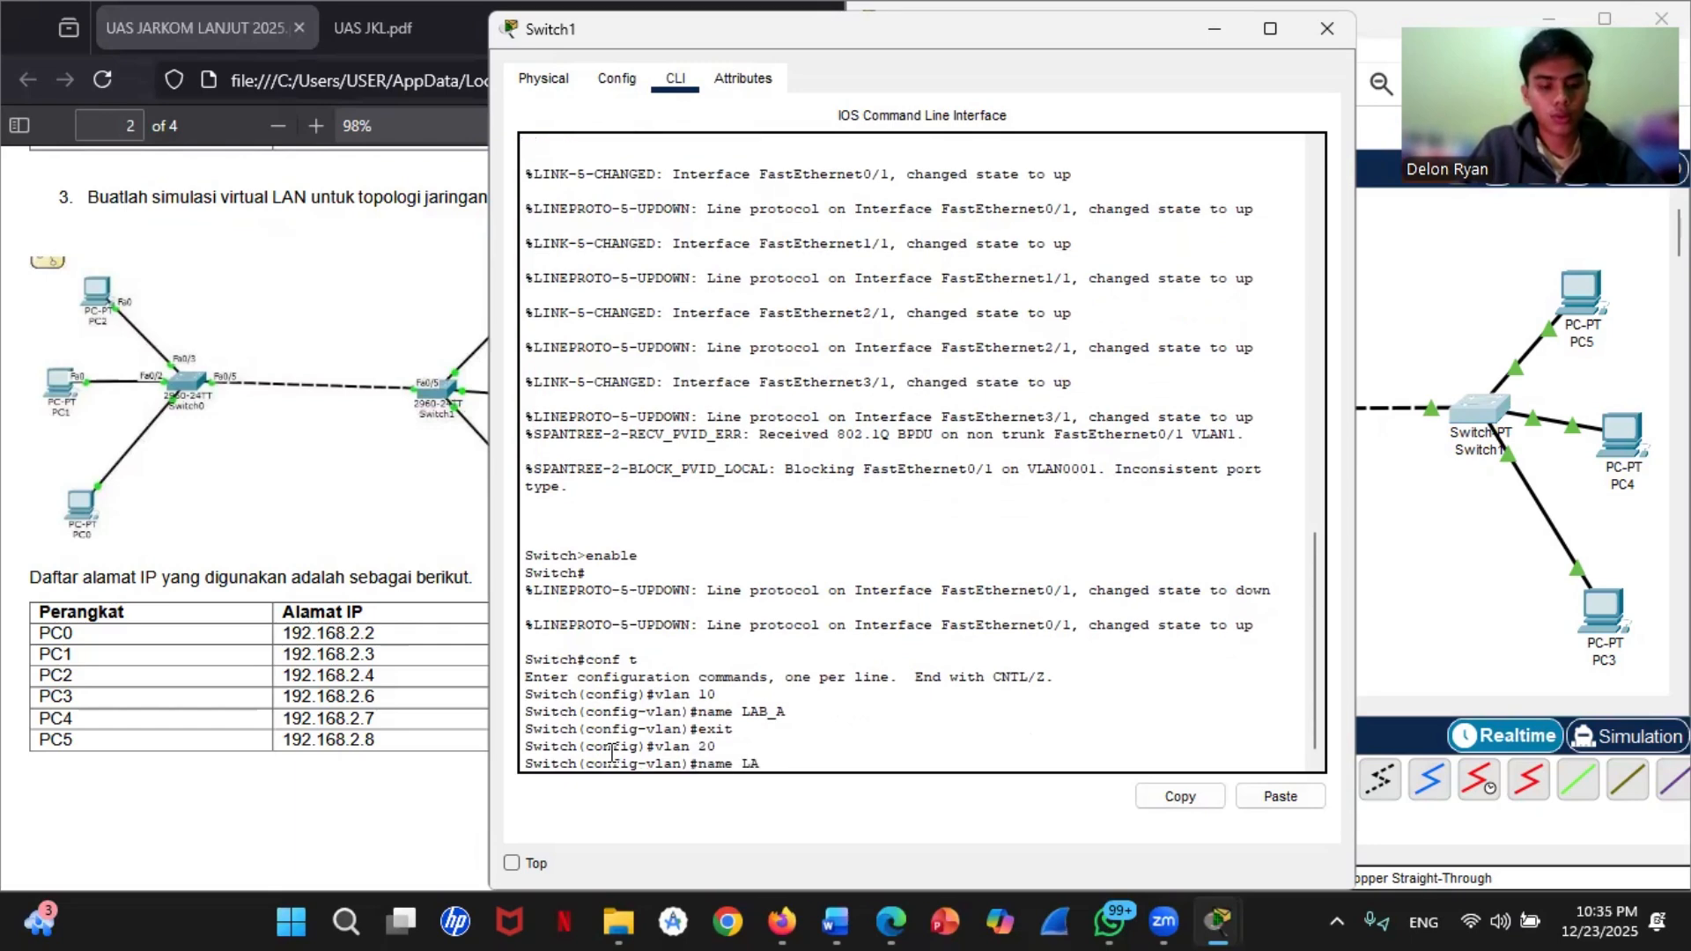
type("B_B")
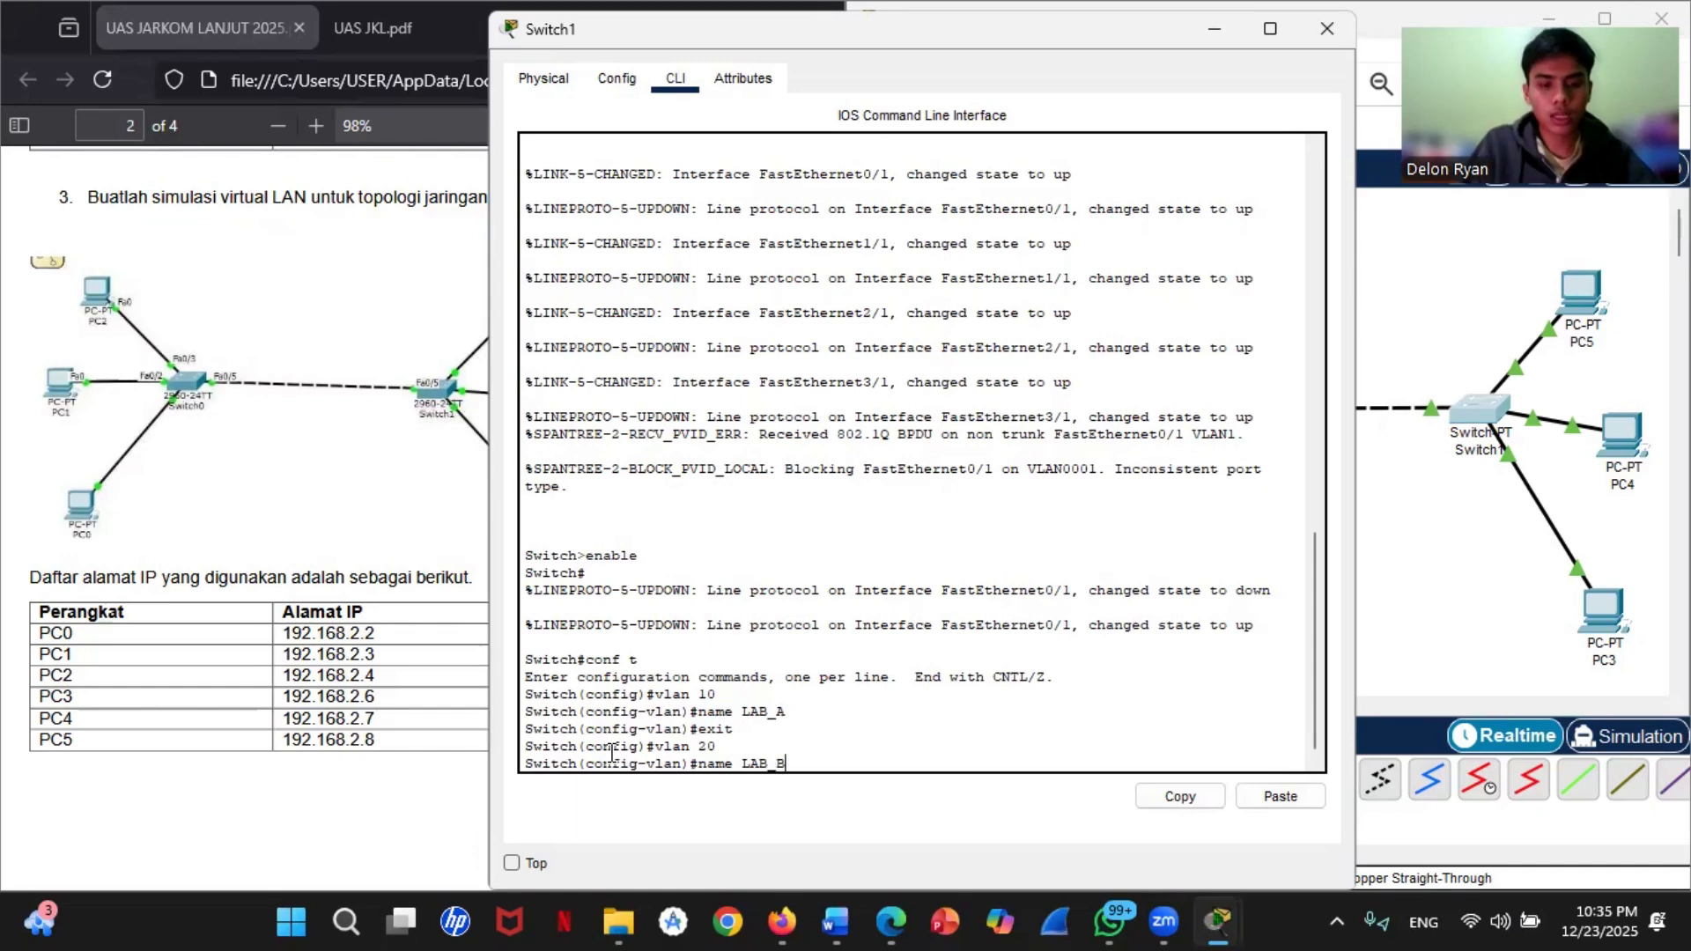
key("Return")
type("exit")
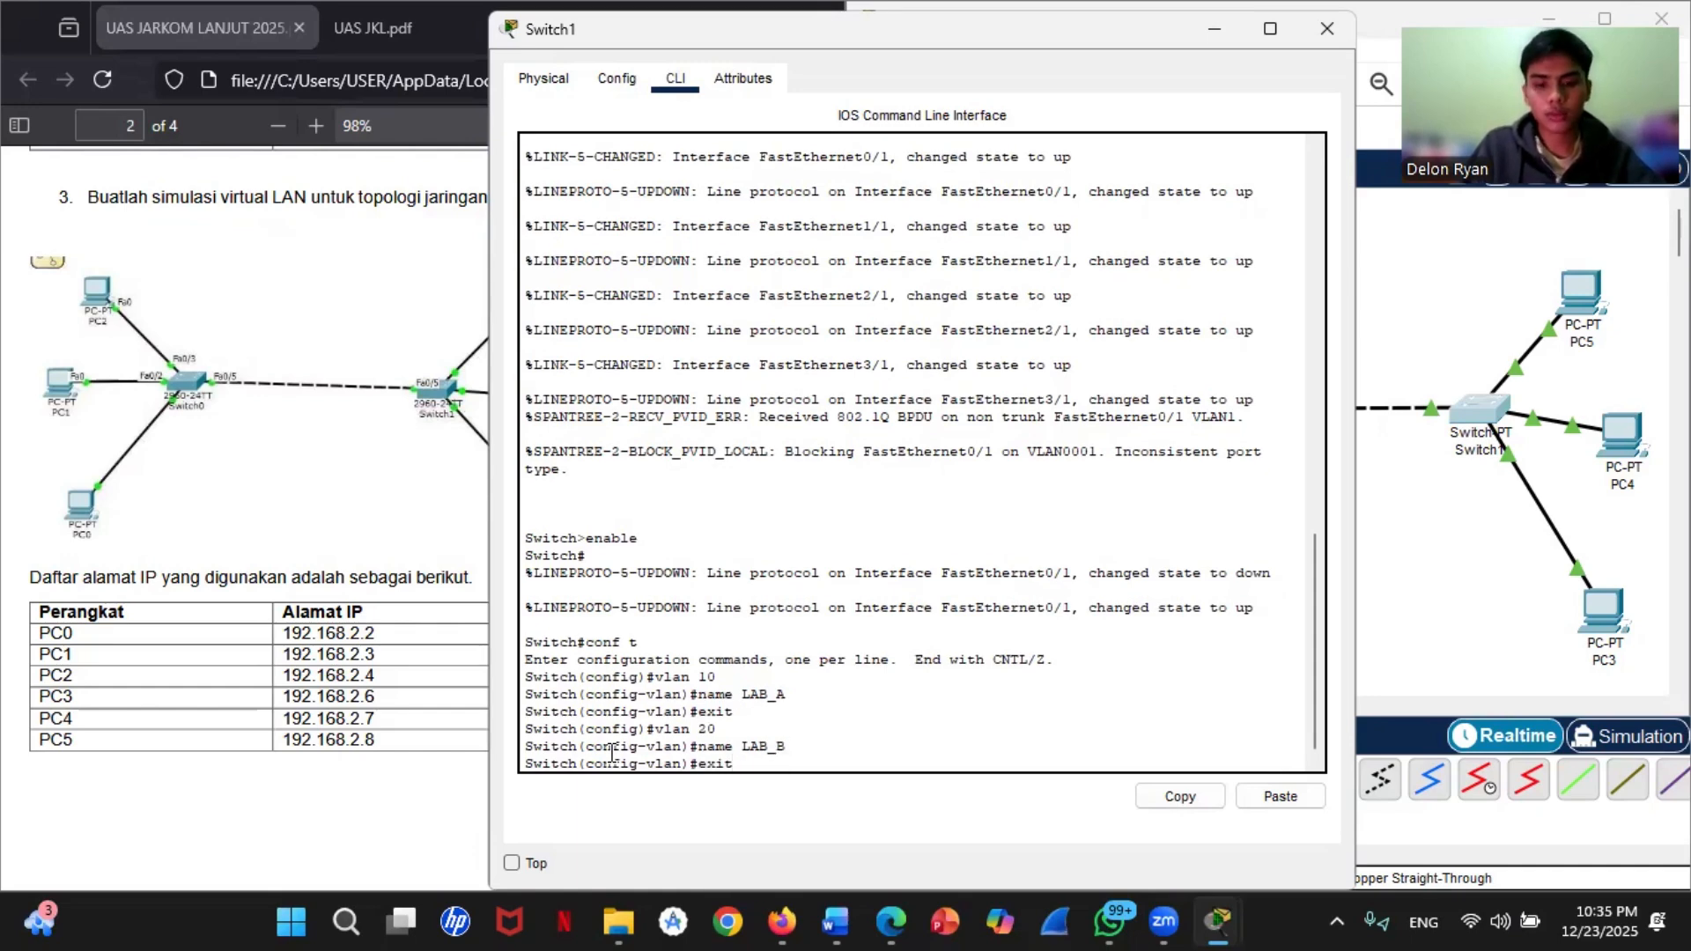
key("Return")
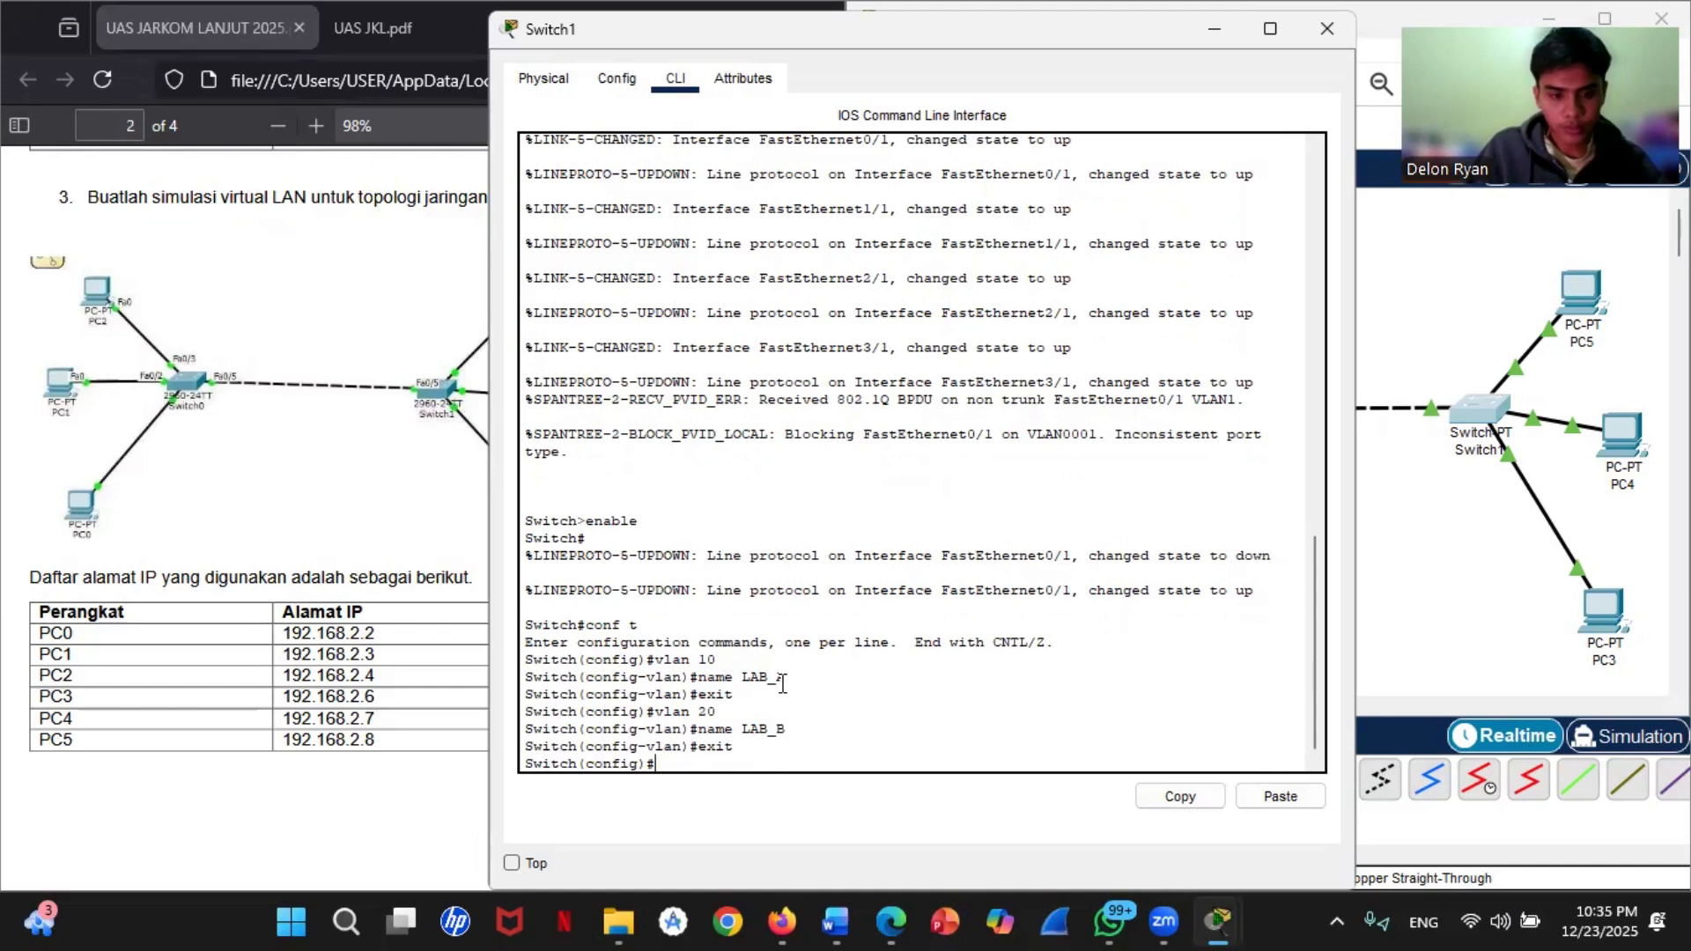
key("Return")
Step: Check Switch1's port towards PC3 in the topology and enter its configuration with interface fastEthernet 1/1
type("interface")
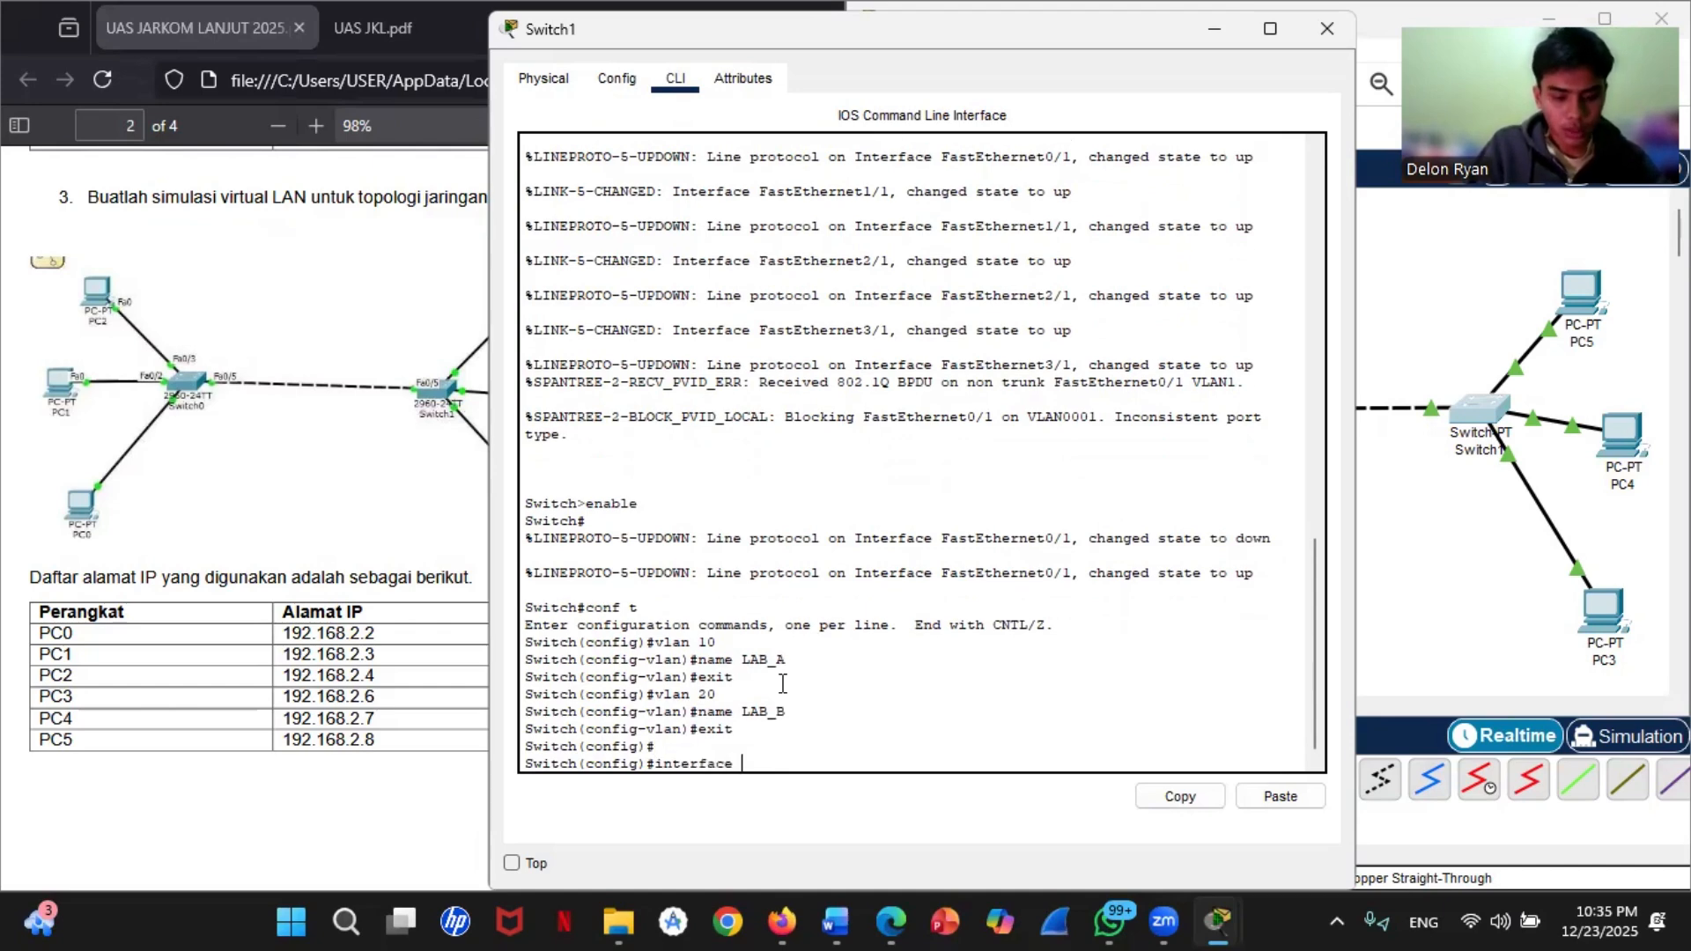
type(" fast")
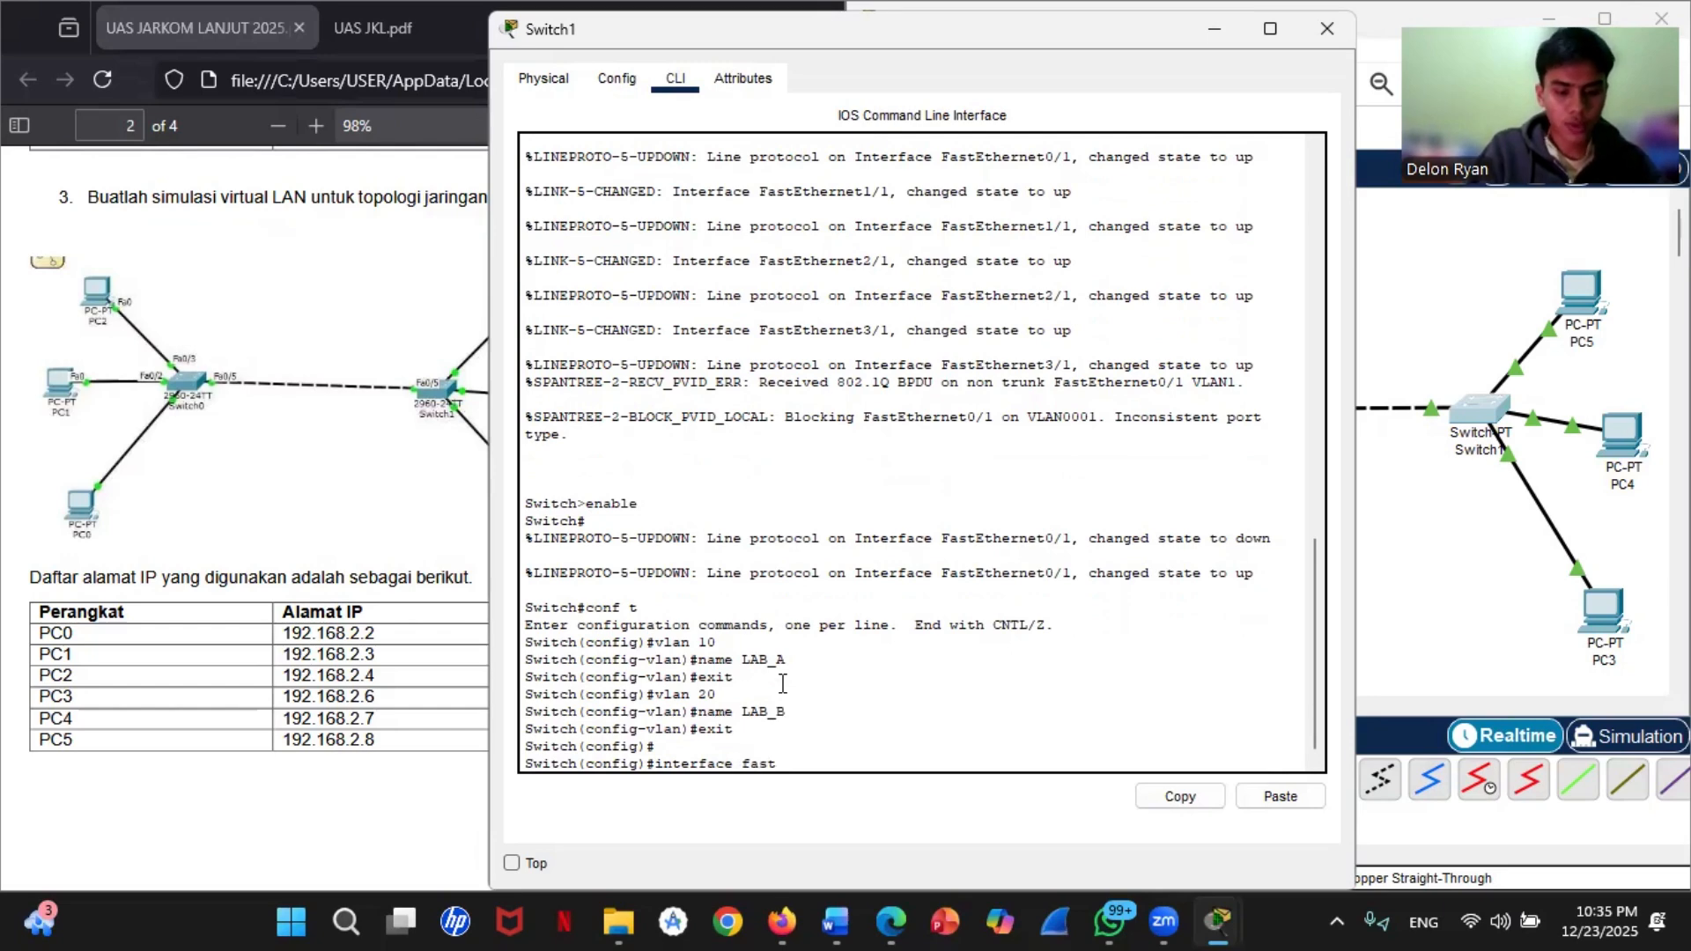
type("Ethernet")
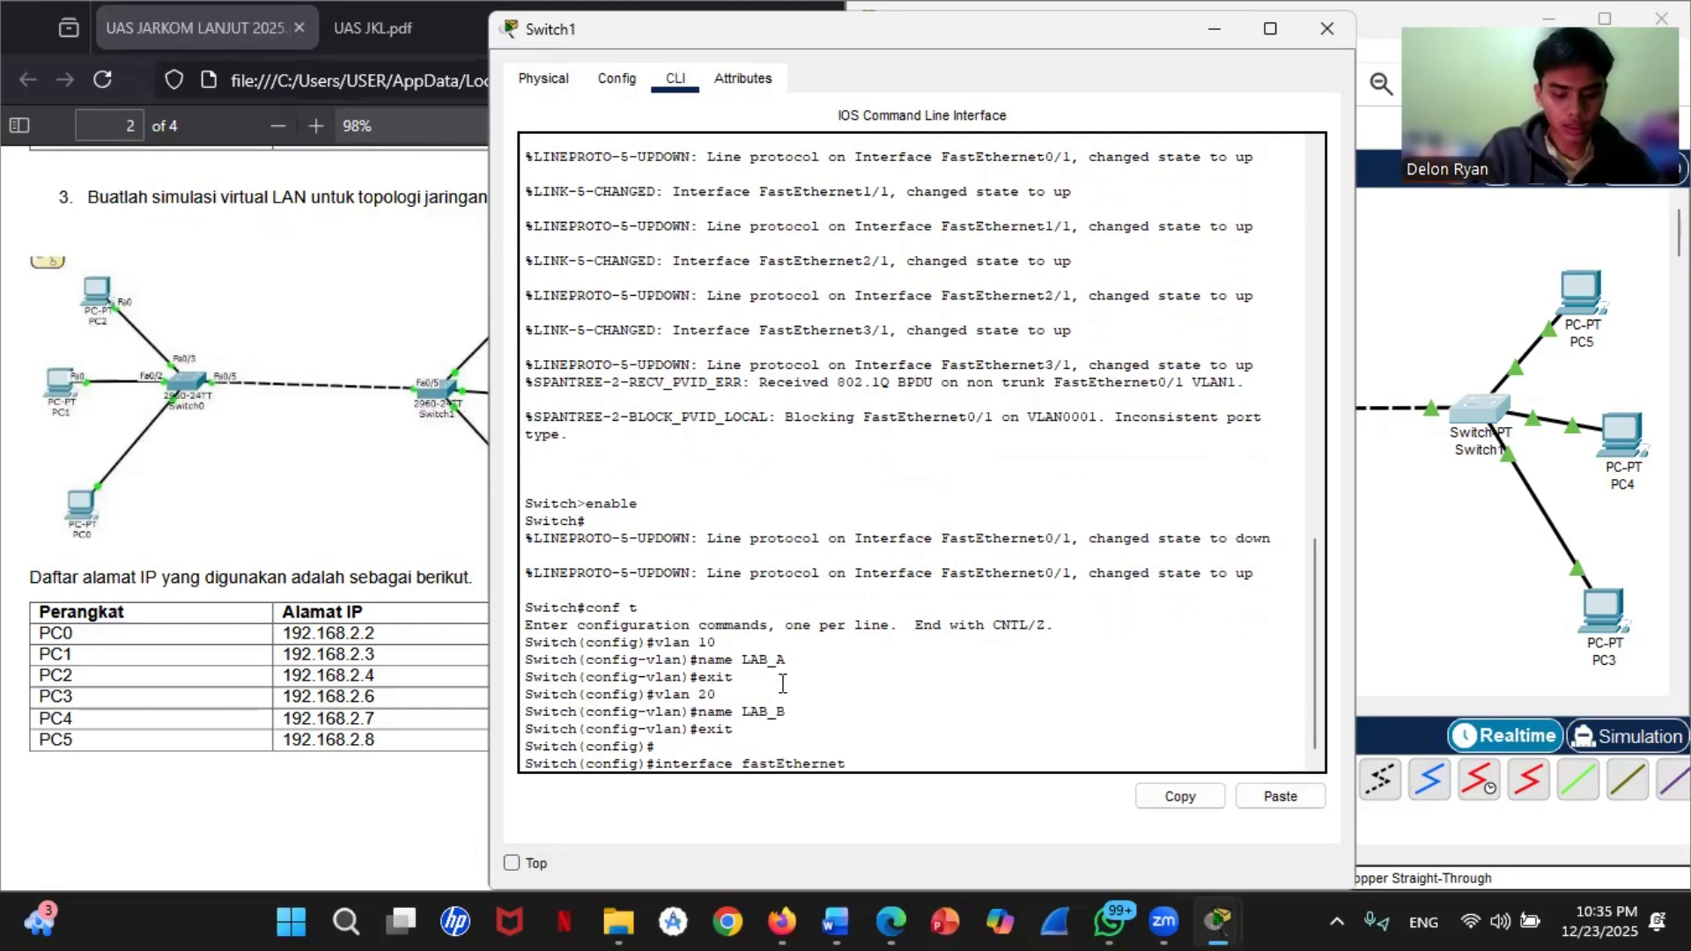
left_click(1503, 458)
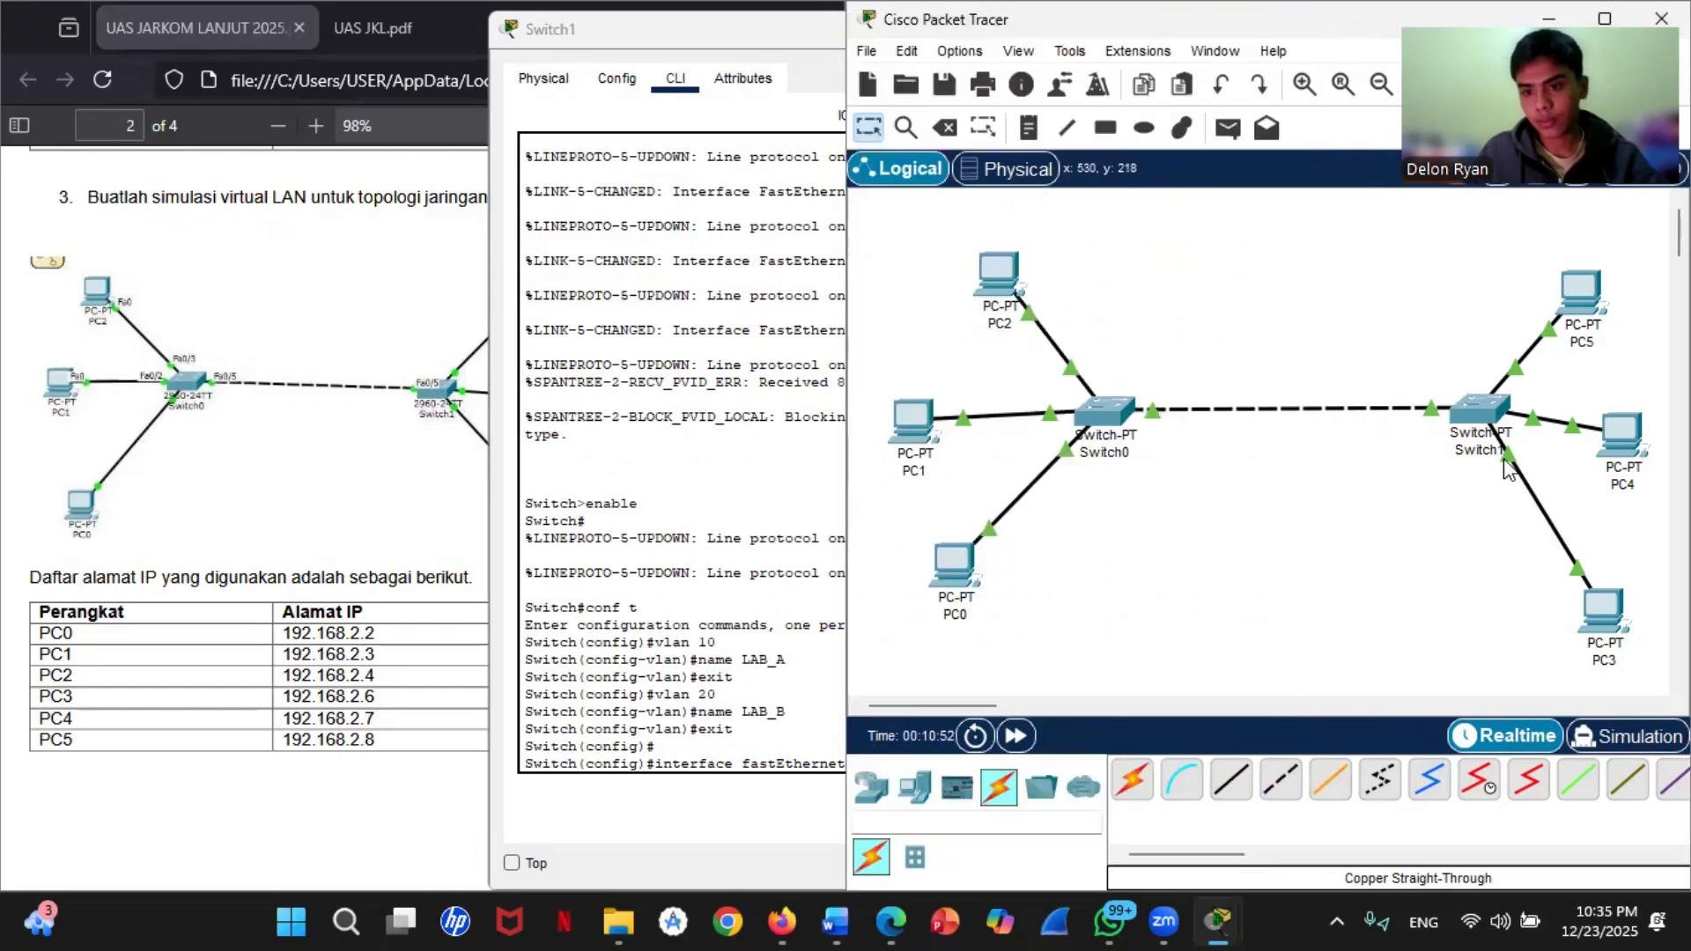
left_click(700, 566)
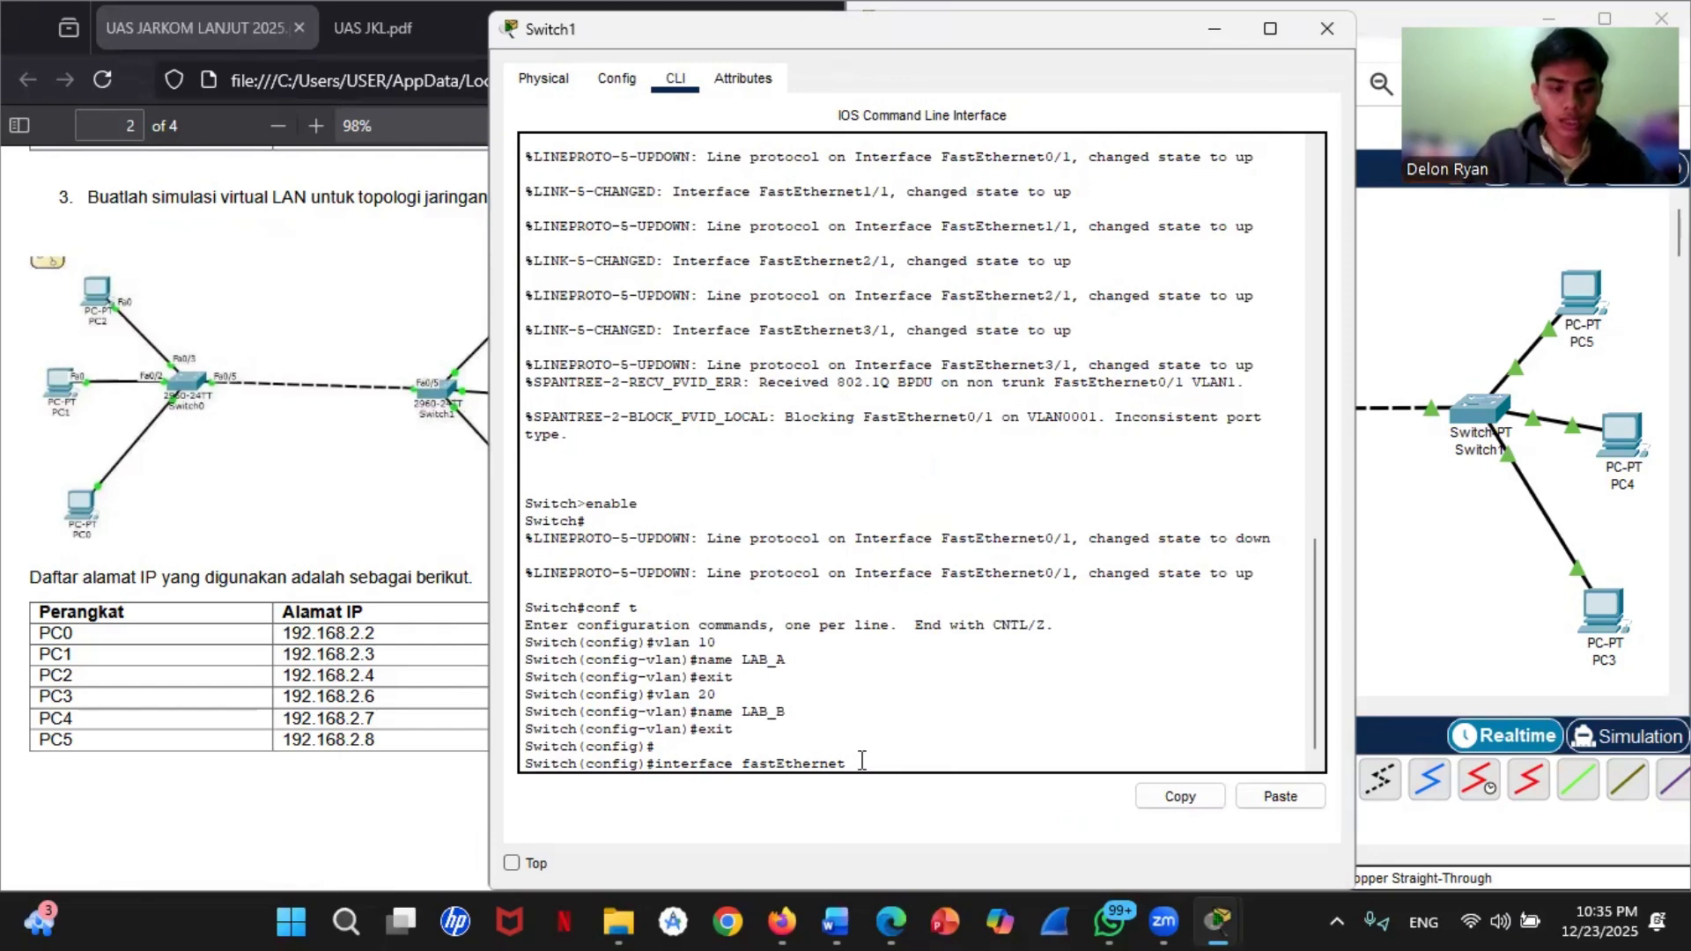
type("1/1")
key("Return")
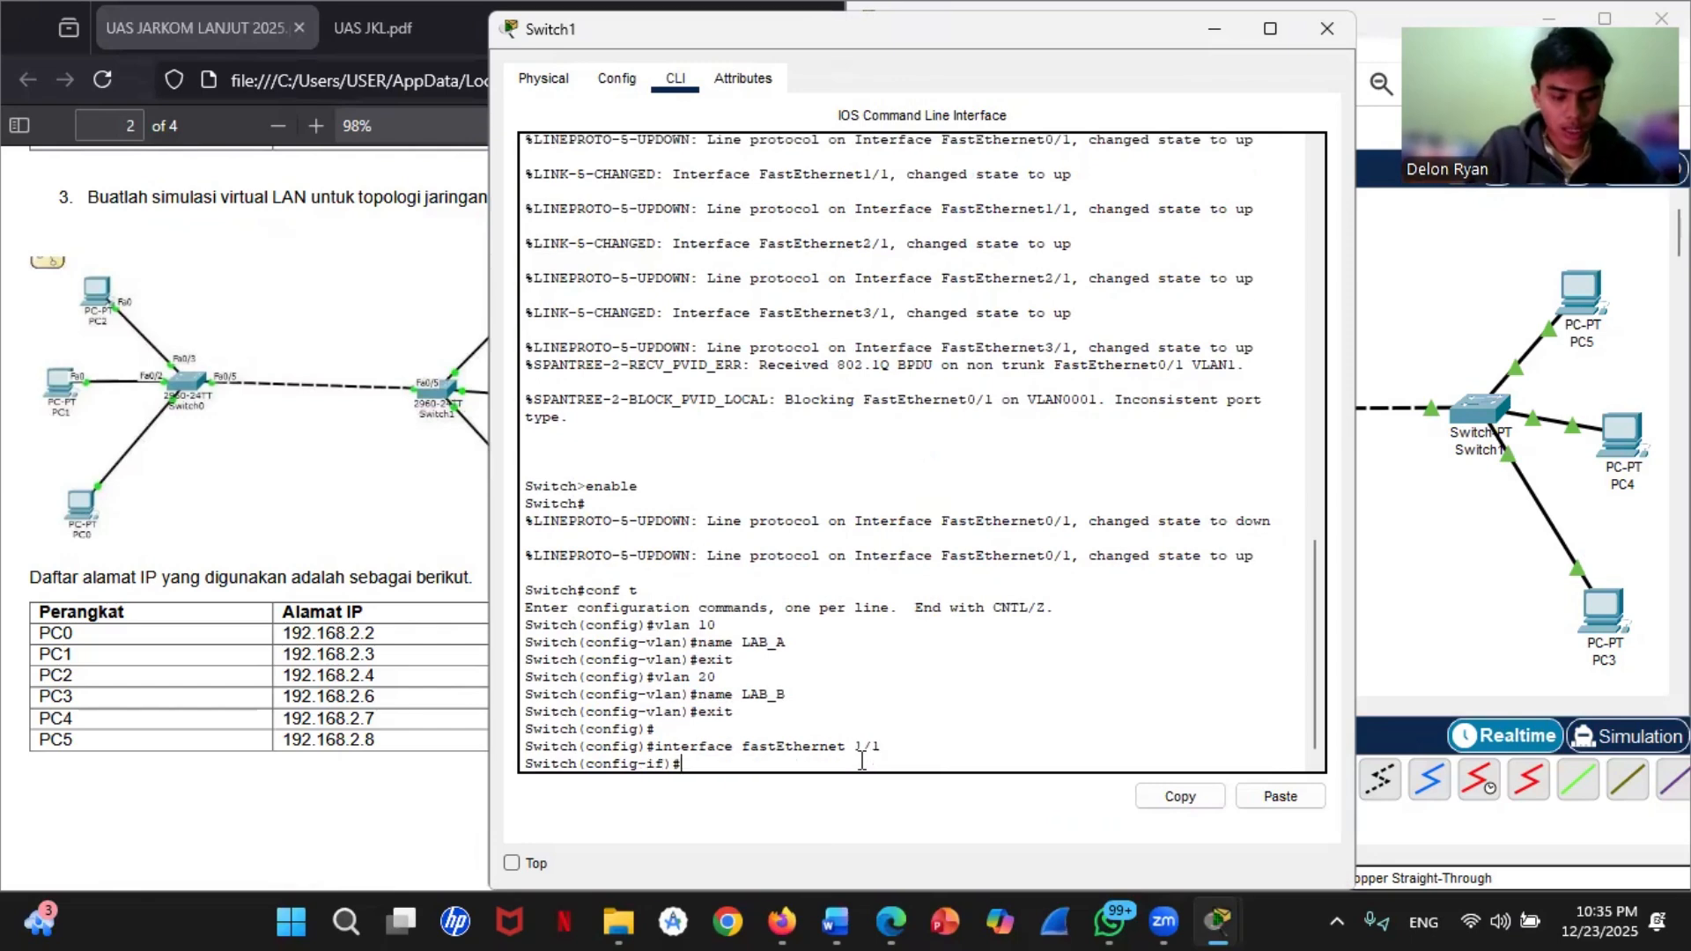
Step: Set Switch1's fastEthernet 1/1 to access mode with switchport mode access
type("sw")
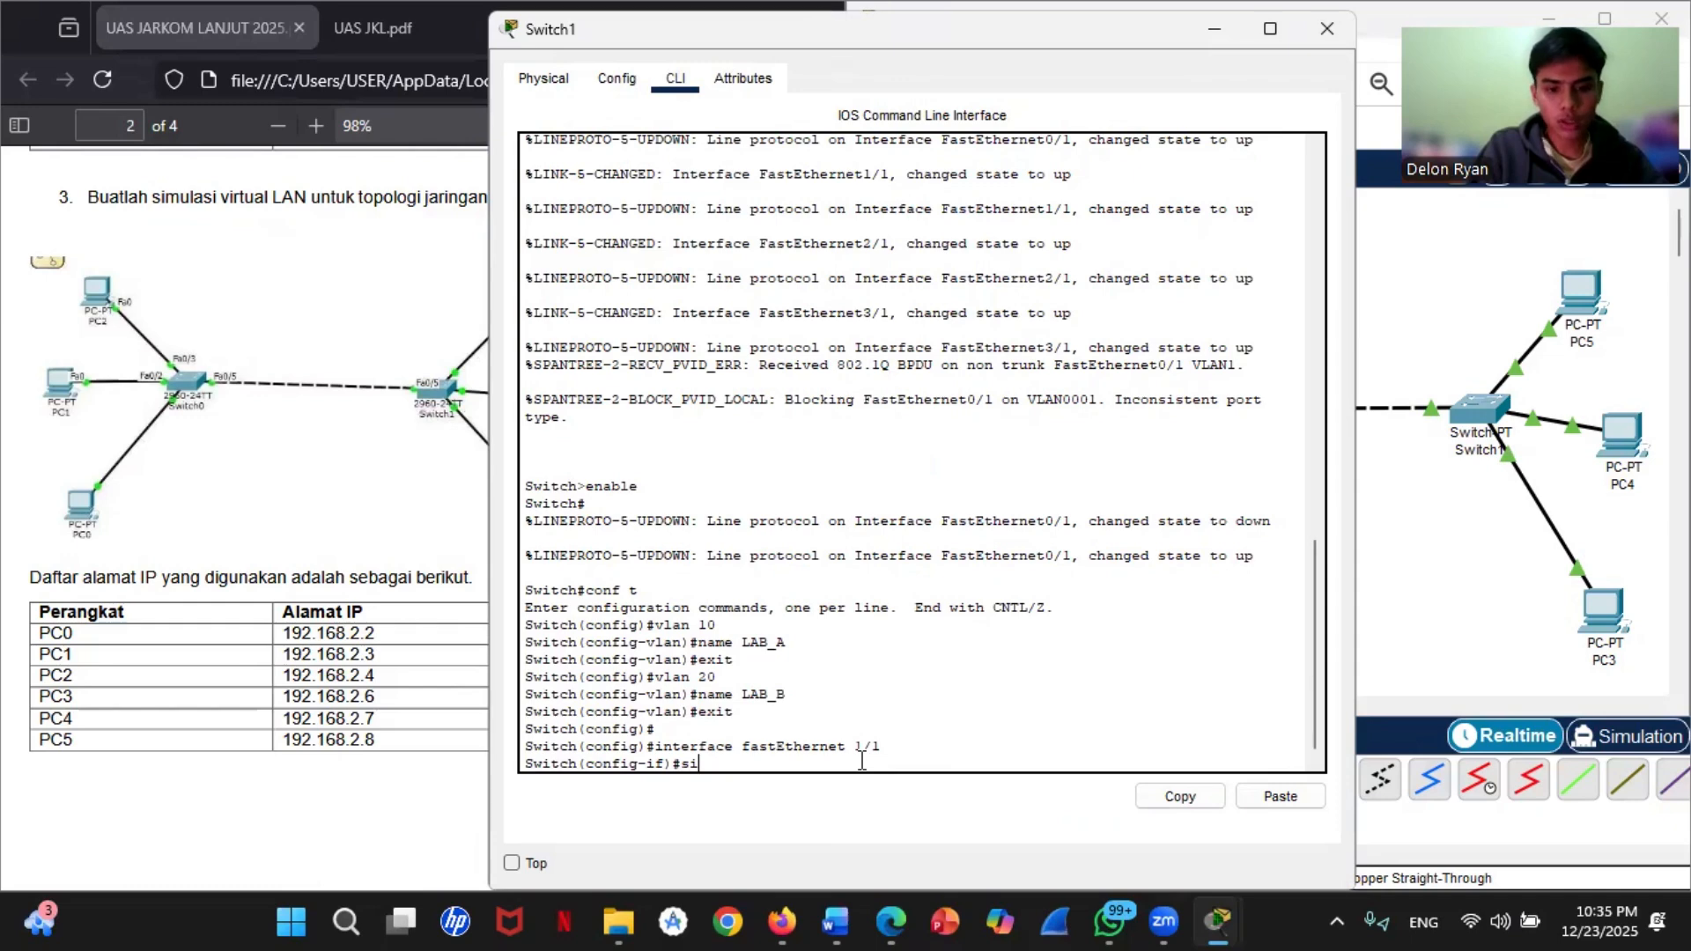
type("itch")
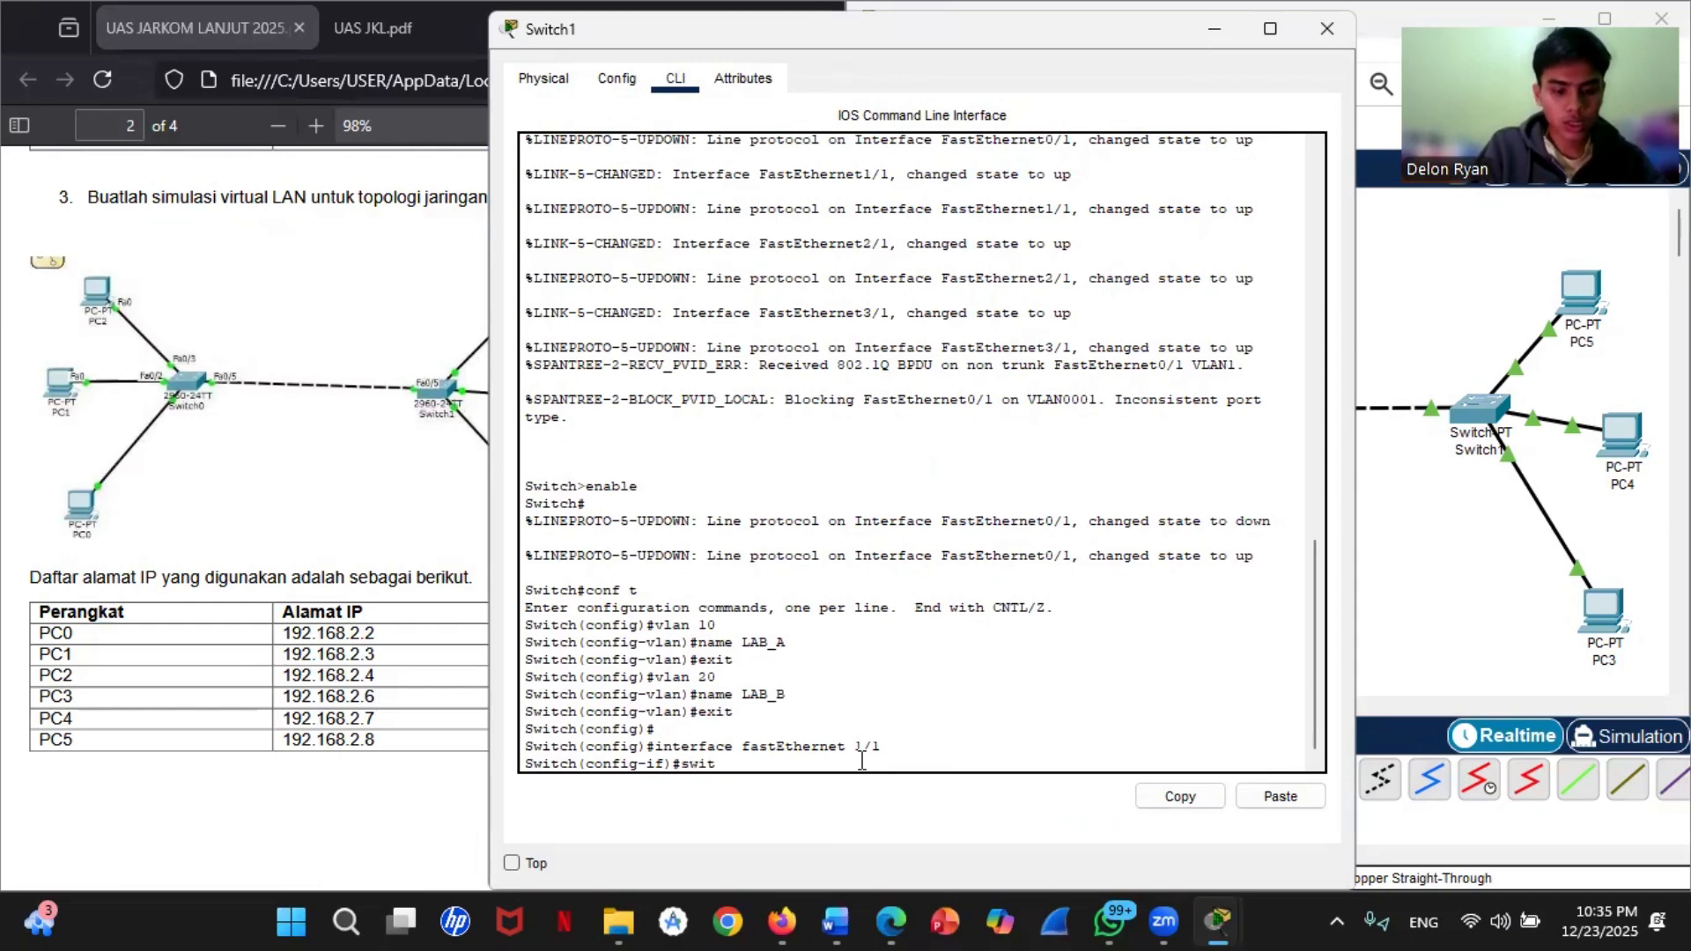
type("po")
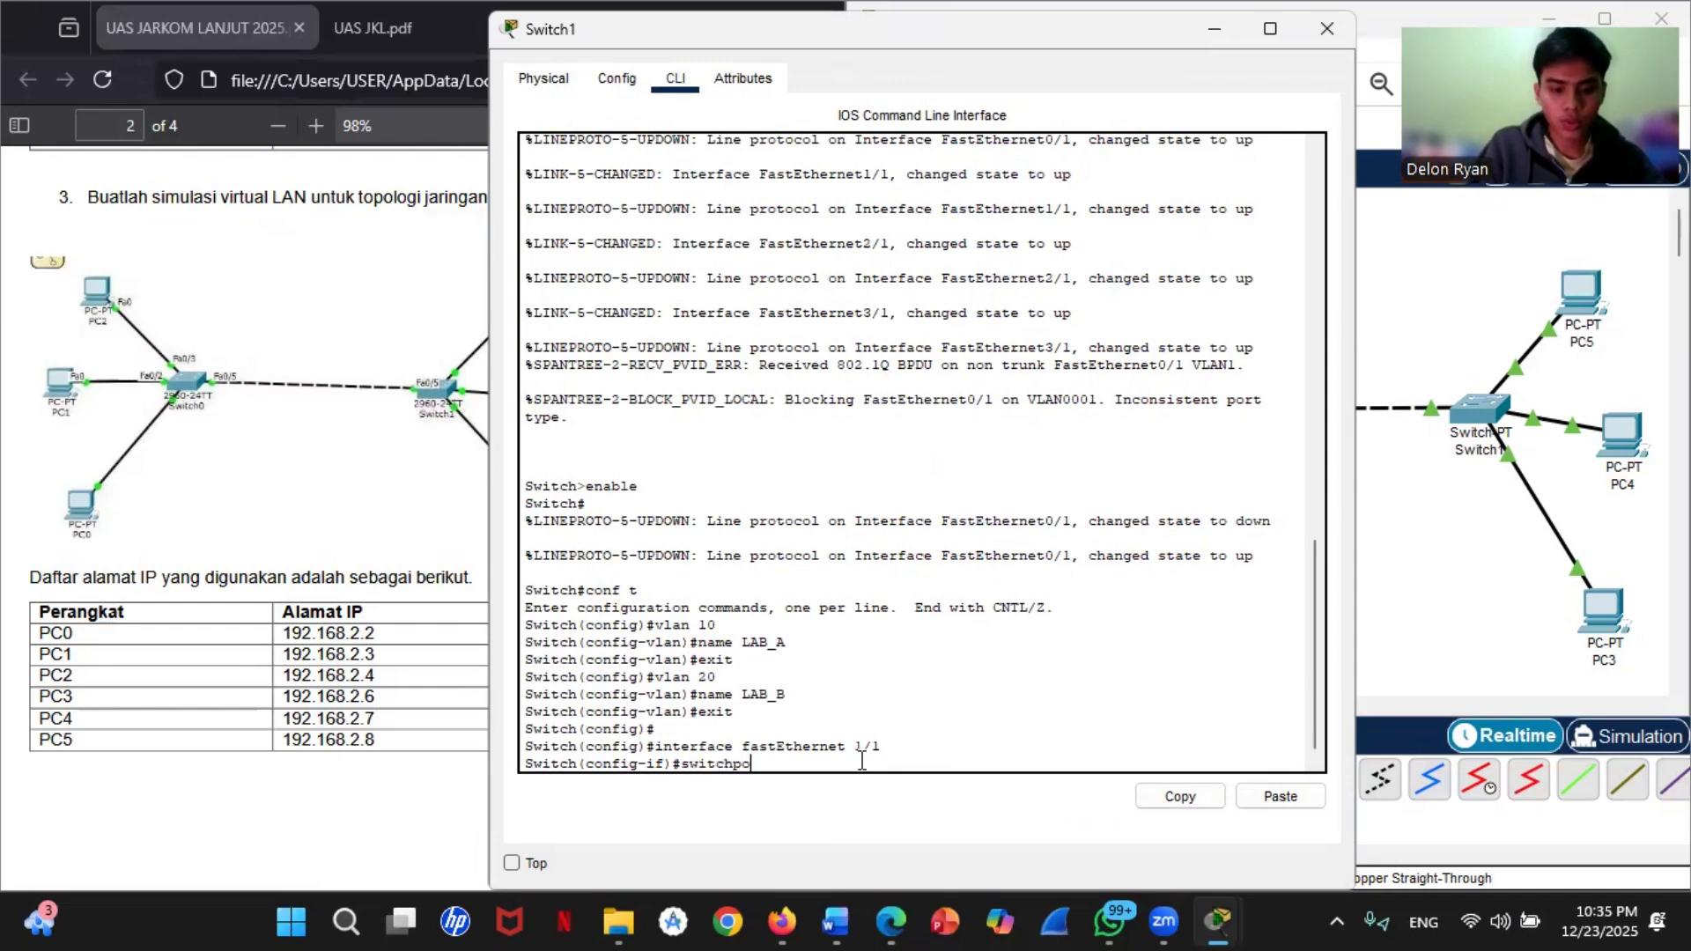
type("rt mode")
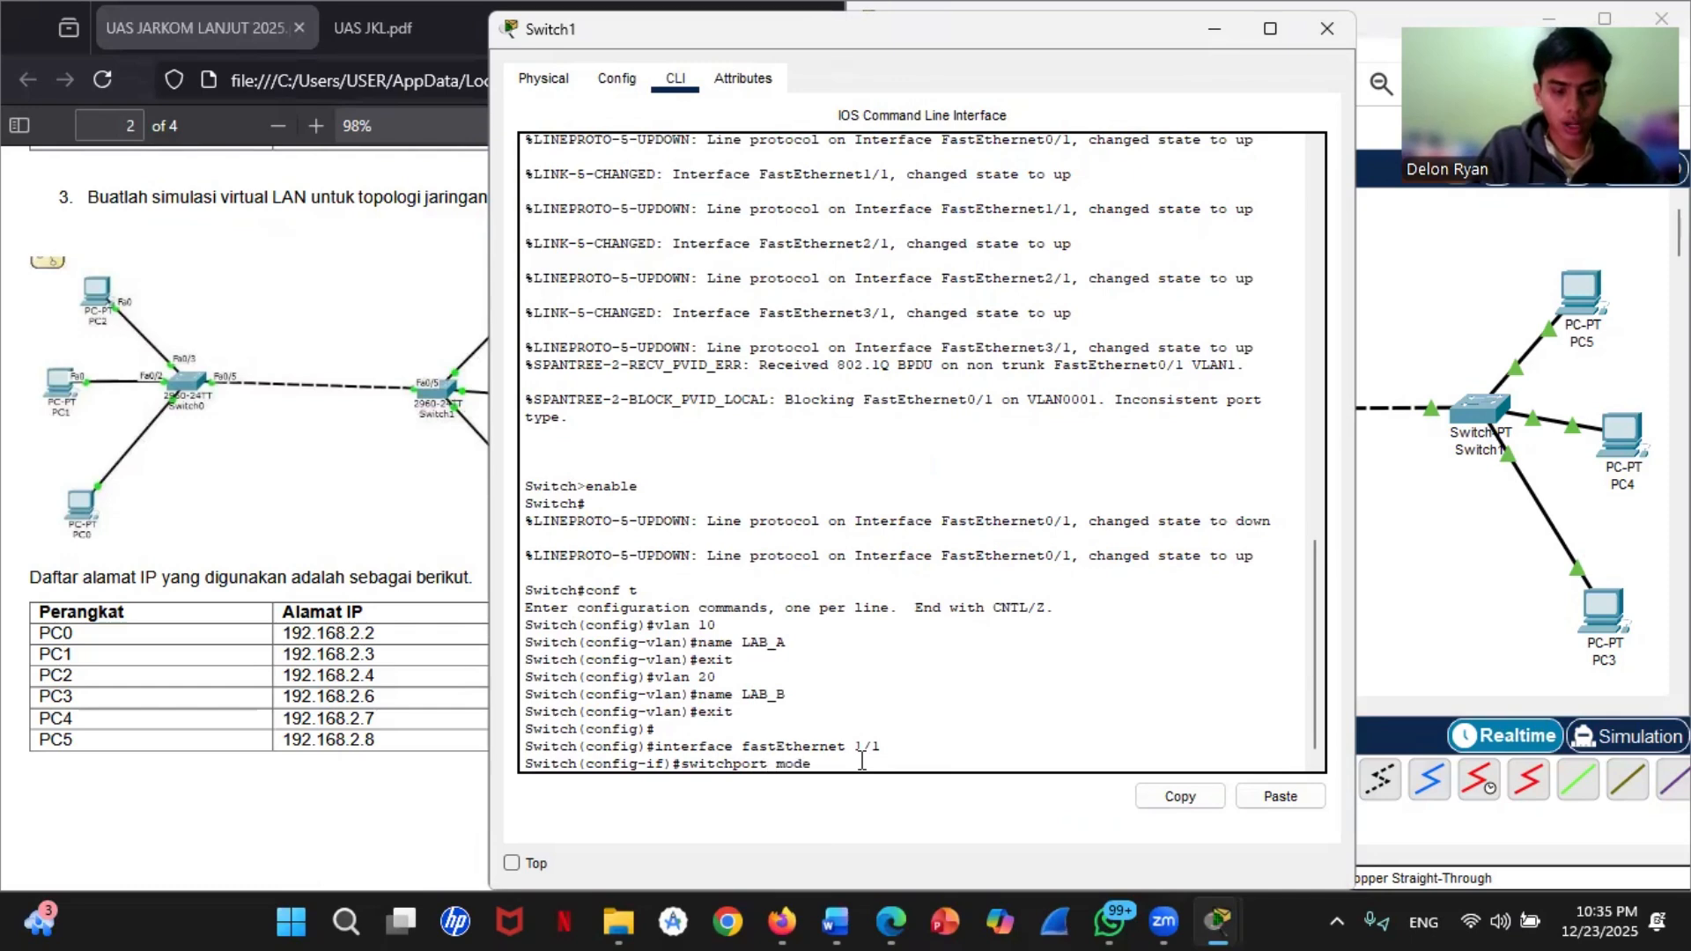
type(" access")
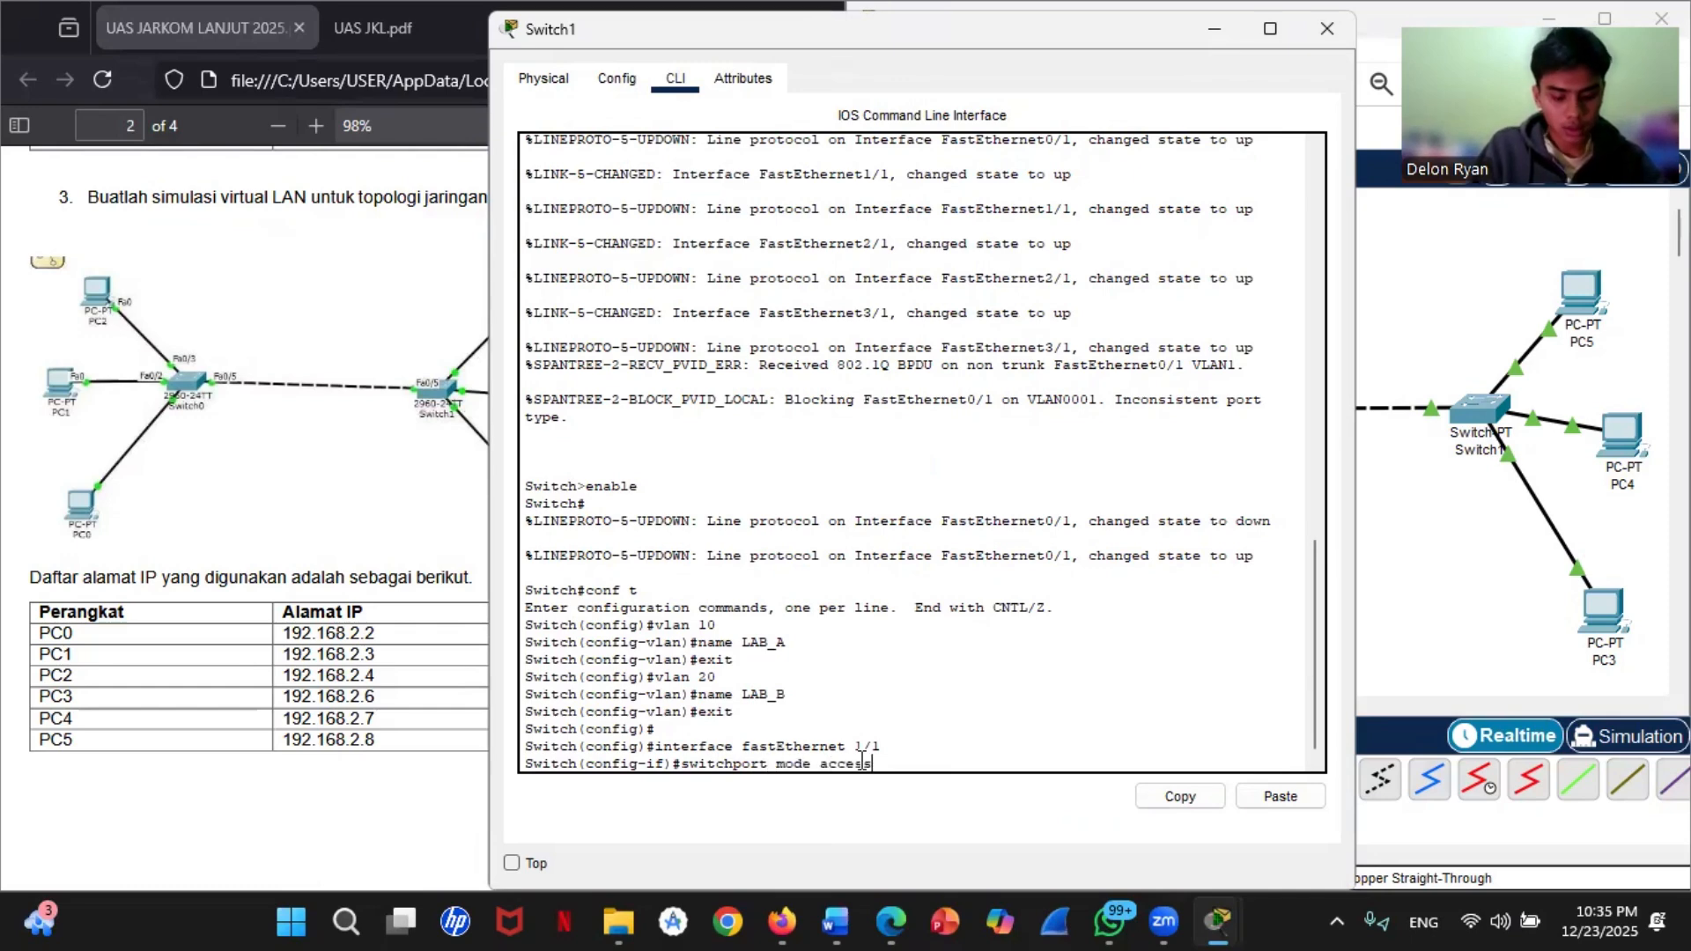
key("Return")
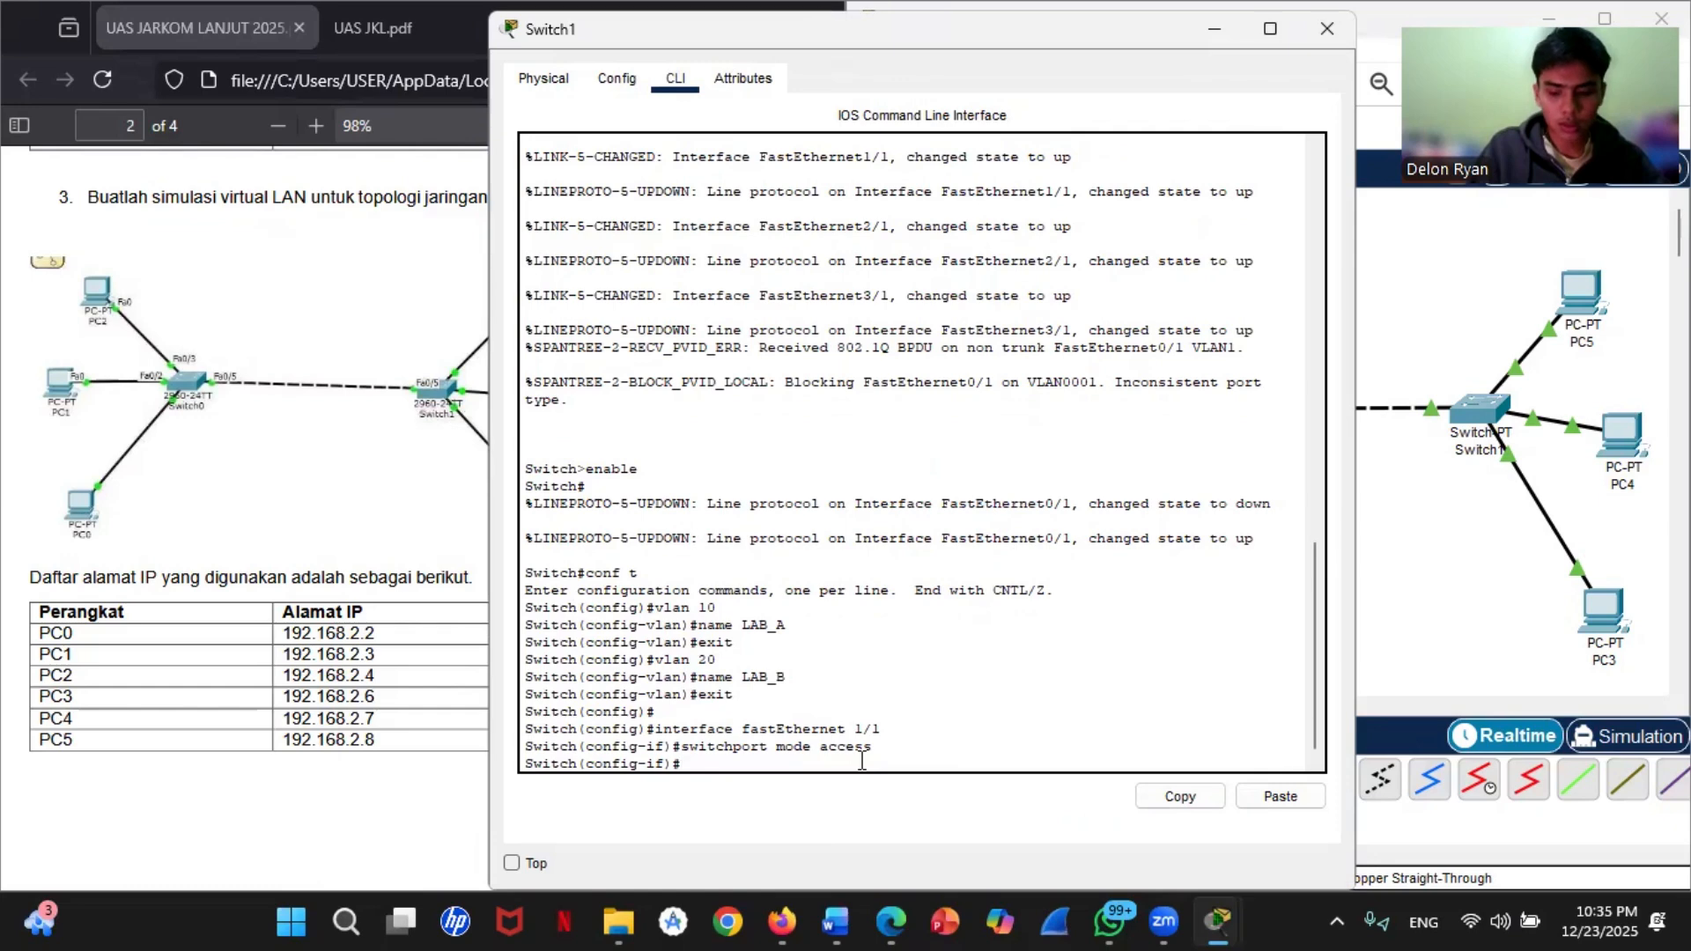
Step: Assign fastEthernet 1/1 to VLAN 20 with switchport access vlan 20 and exit the interface configuration
key("Up")
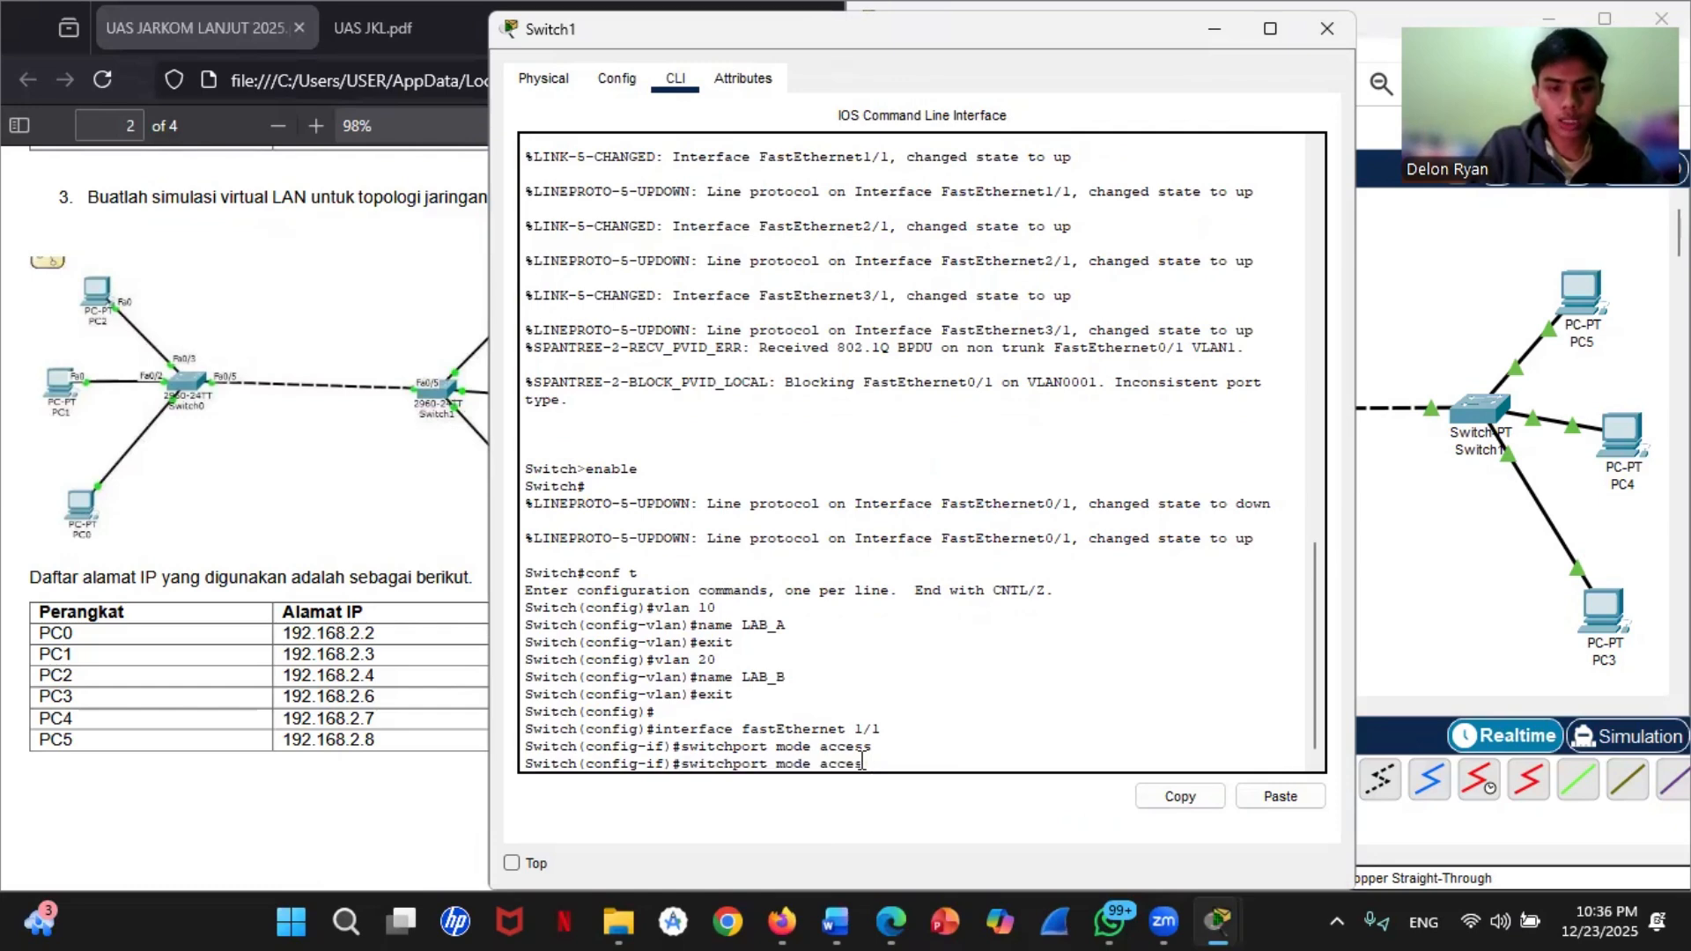
key("BackSpace")
key("BackSpace")
key("BackSpace")
key("BackSpace")
key("BackSpace")
key("BackSpace")
key("BackSpace")
key("BackSpace")
key("BackSpace")
key("BackSpace")
type("access")
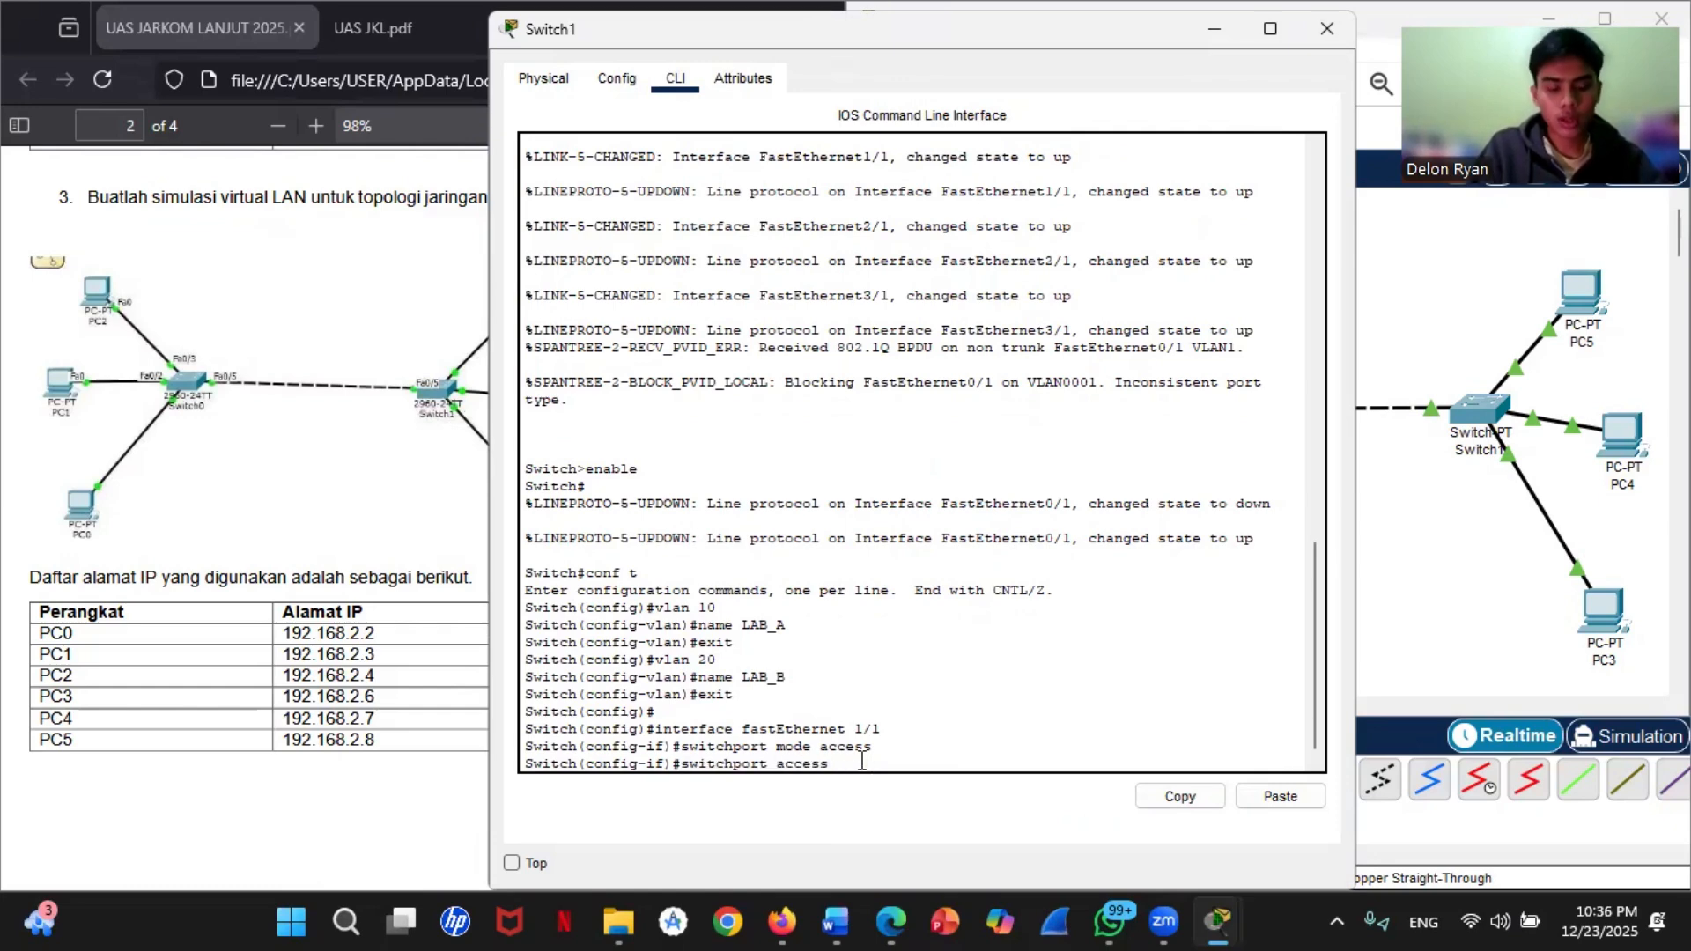
type(" vlan 20")
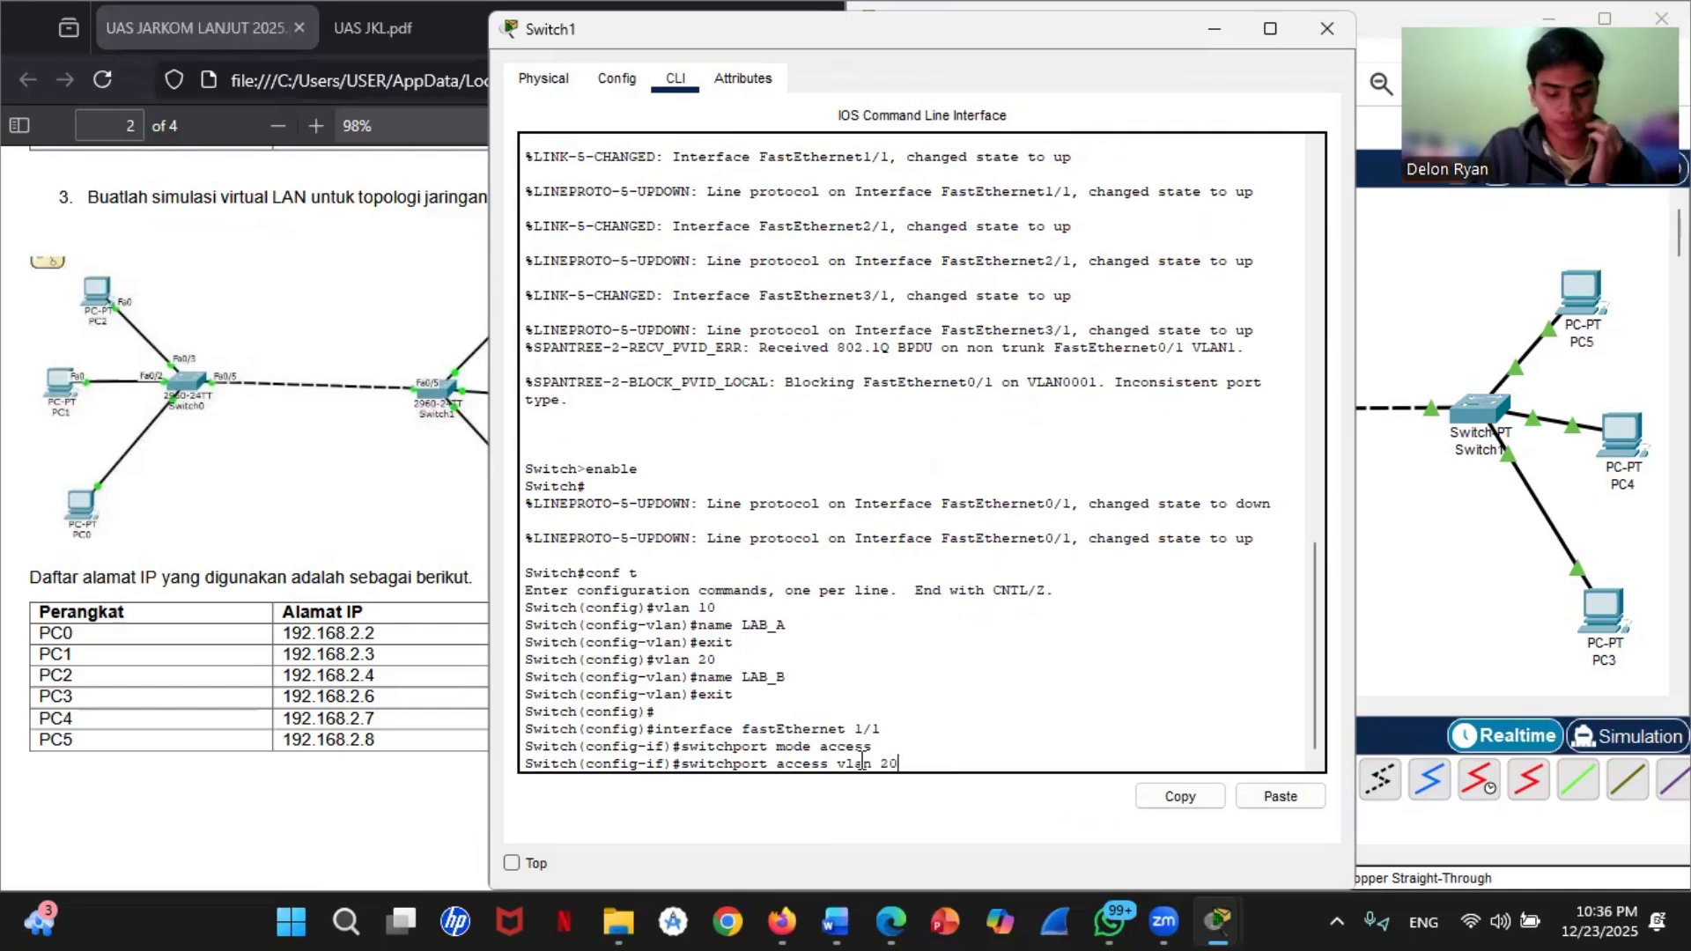
key("Return")
type("exit")
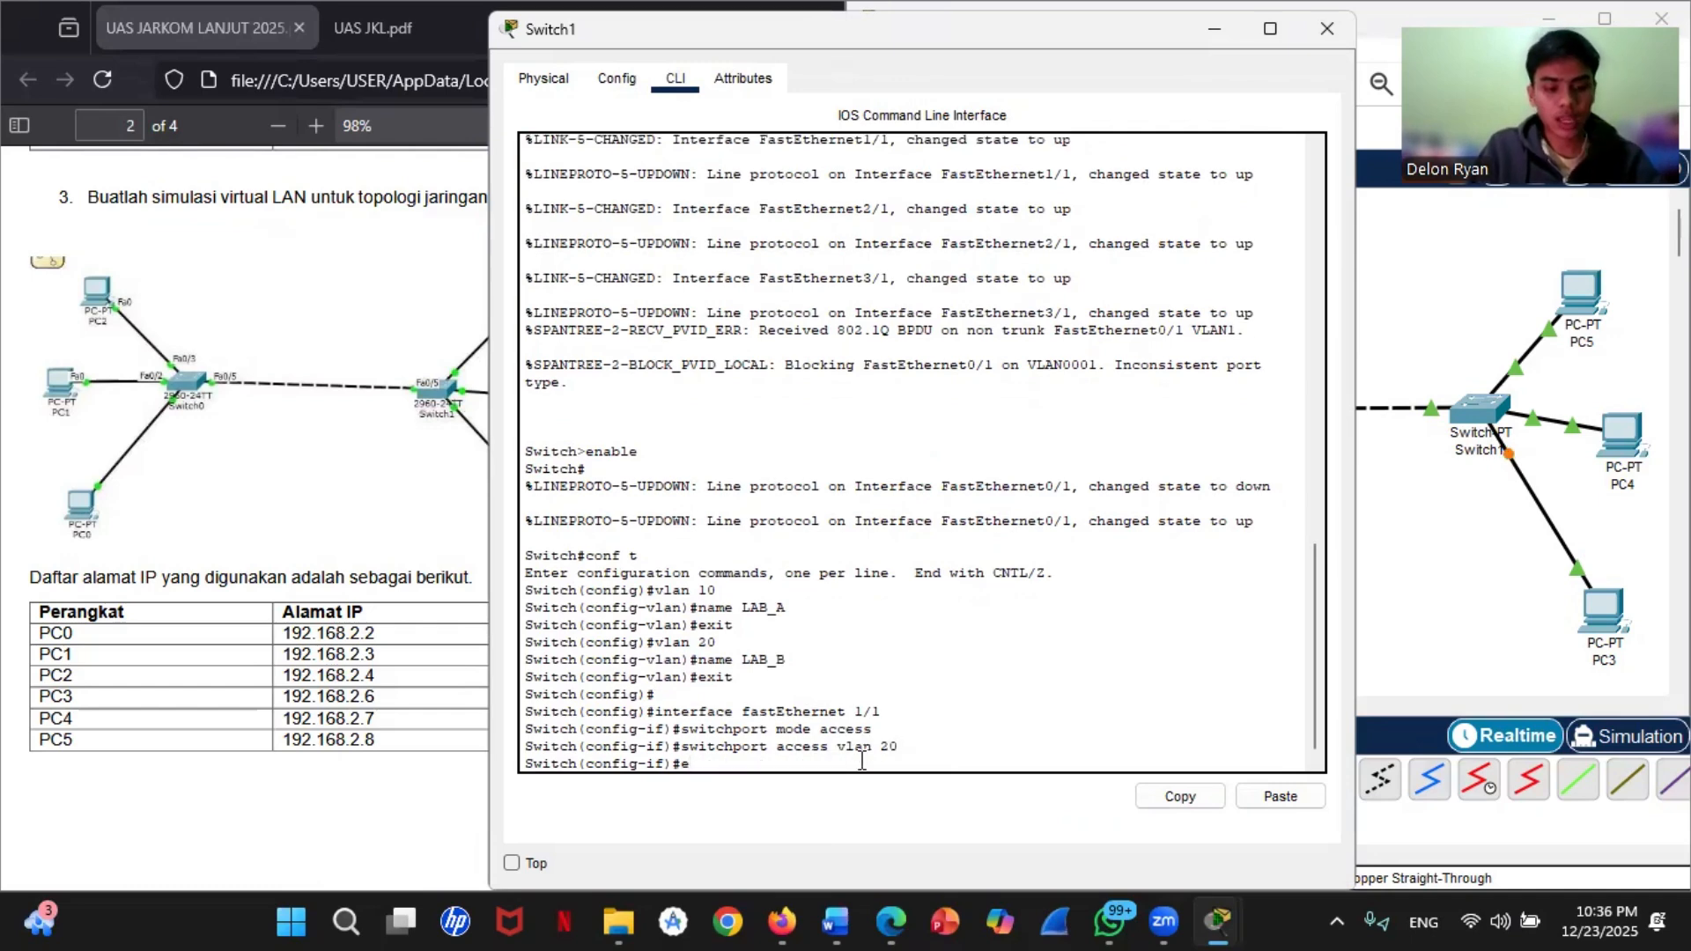
key("Return")
Step: Reuse the earlier interface command to enter the configuration of Switch1's fastEthernet 2/1
key("Up")
key("Up")
key("Up")
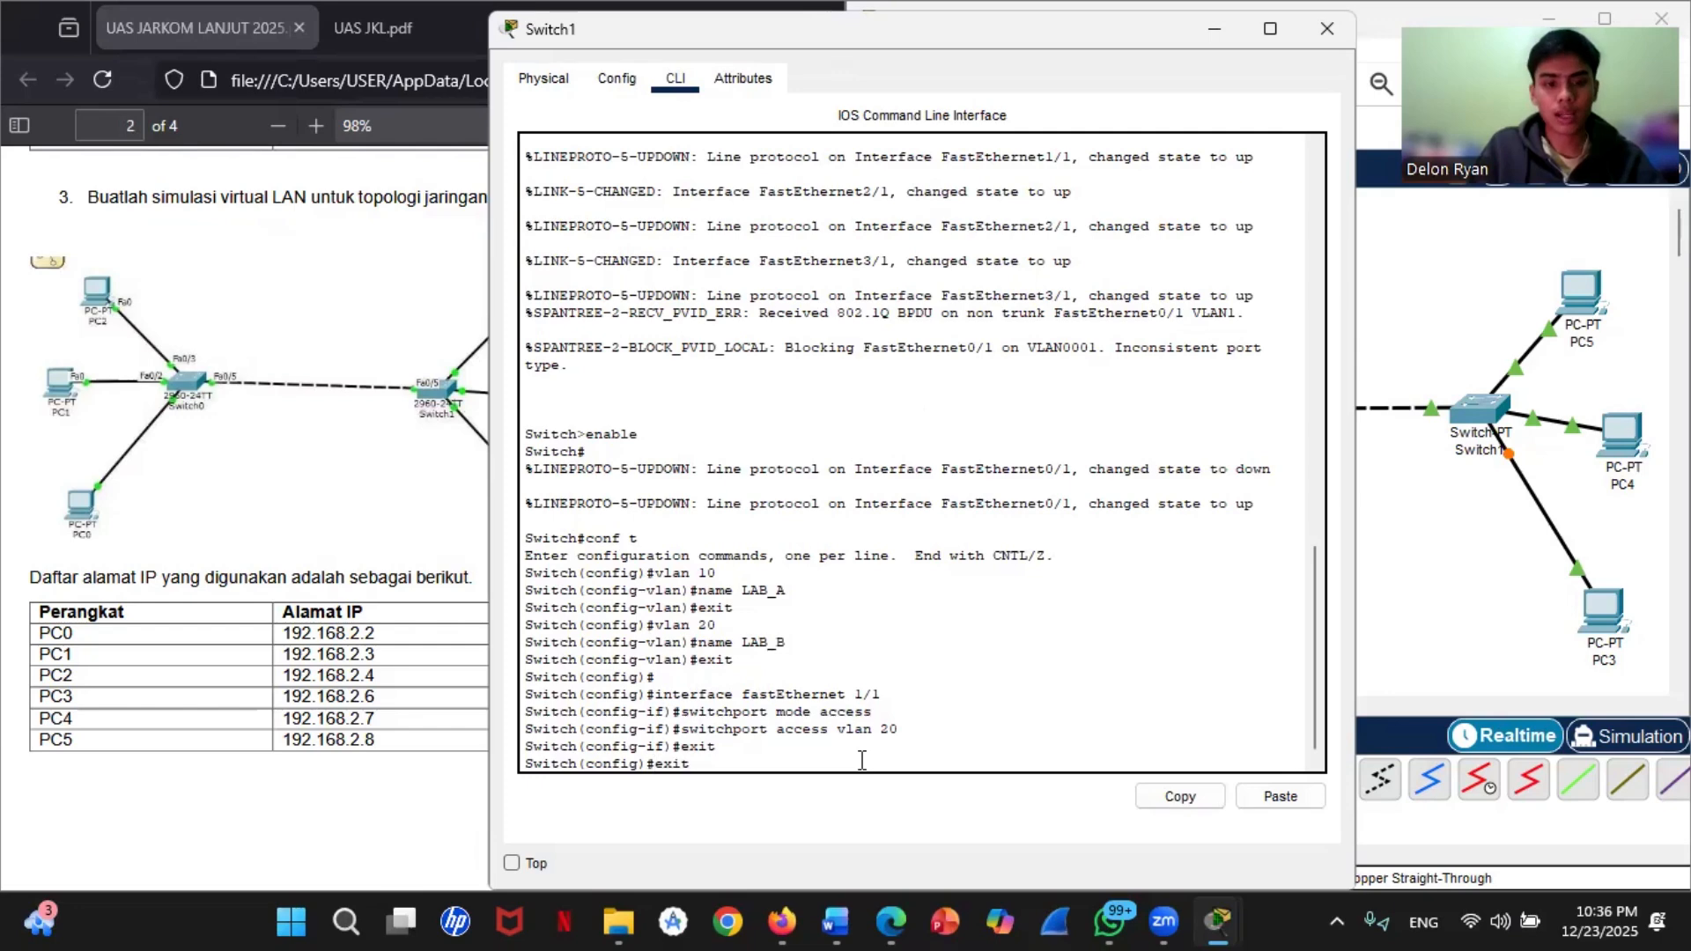
key("Down")
key("Down")
key("Up")
key("Up")
key("Up")
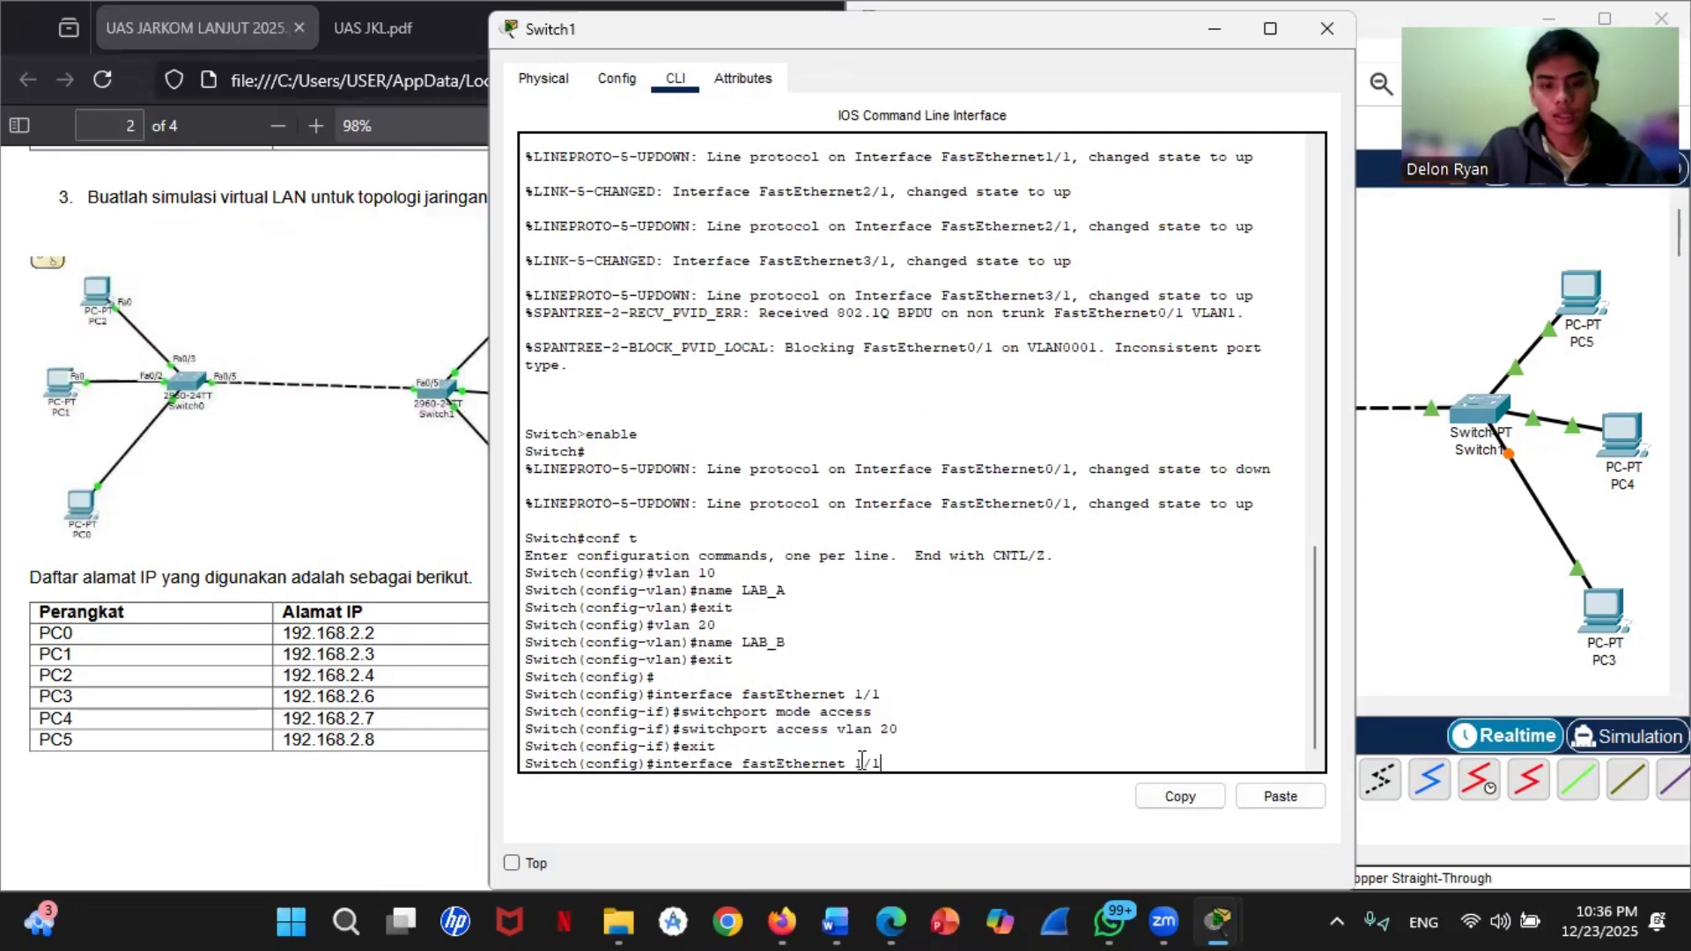
key("BackSpace")
key("BackSpace")
key("BackSpace")
type("2/1")
key("Return")
Step: Set Switch1's fastEthernet 2/1 to access mode by reusing the earlier switchport mode access command
key("Up")
key("Up")
key("Up")
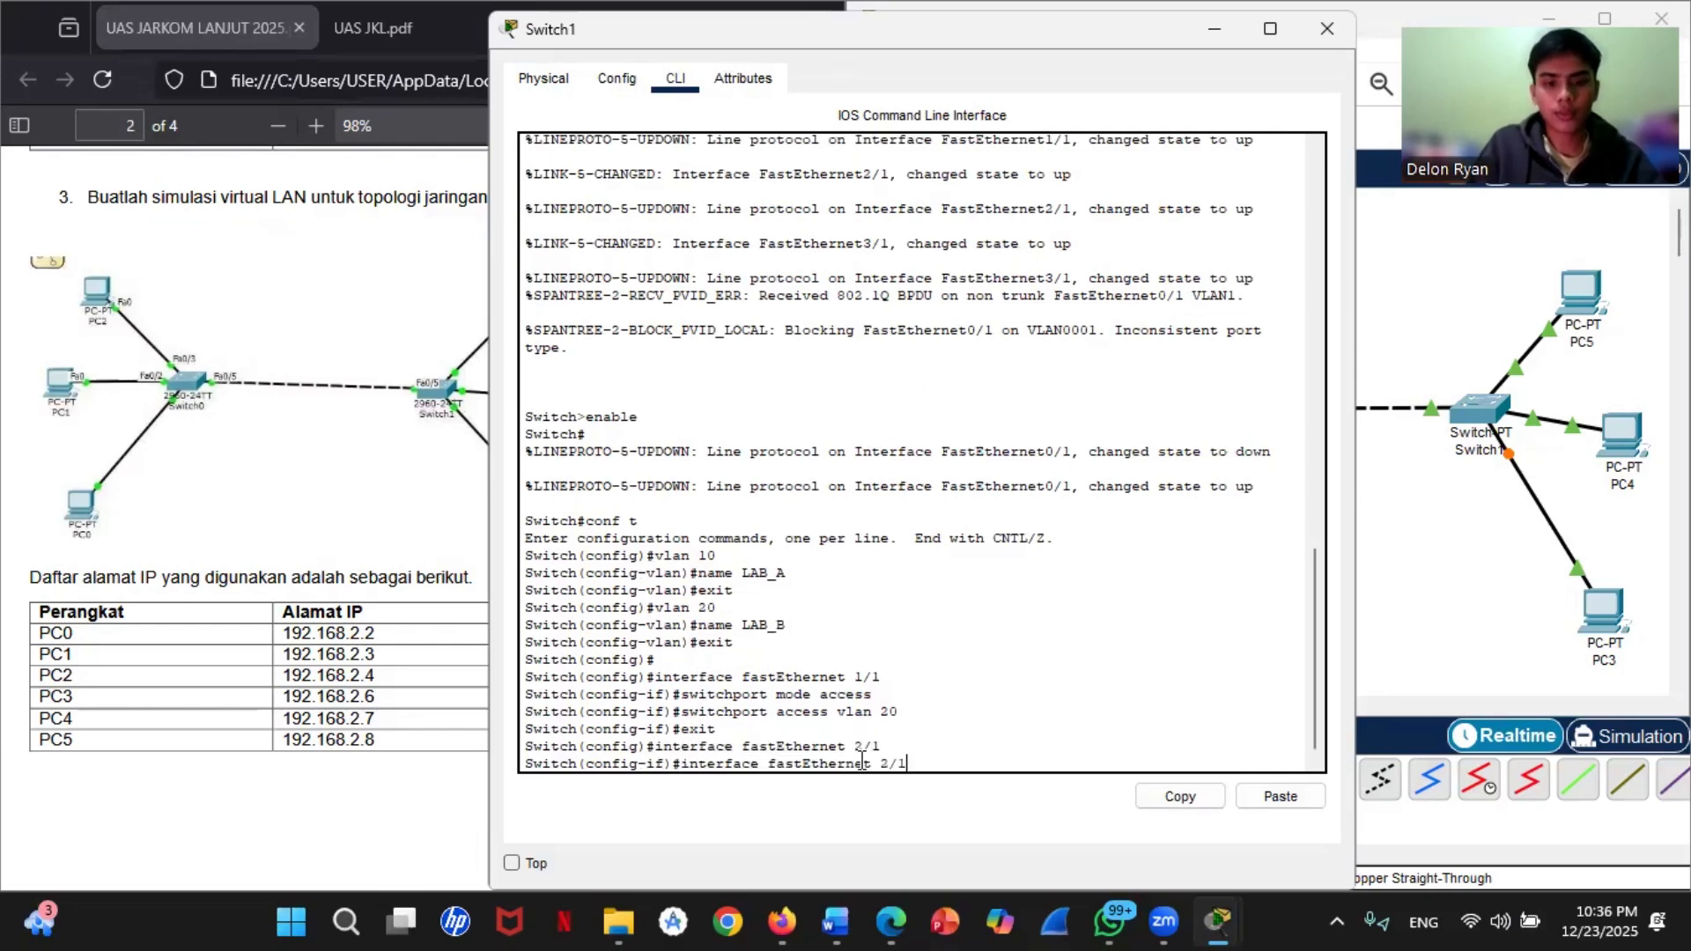
key("Up")
key("Return")
Step: Assign fastEthernet 2/1 to VLAN 20 with switchport access vlan 20 and exit the interface configuration
key("Up")
key("Up")
key("Up")
key("Up")
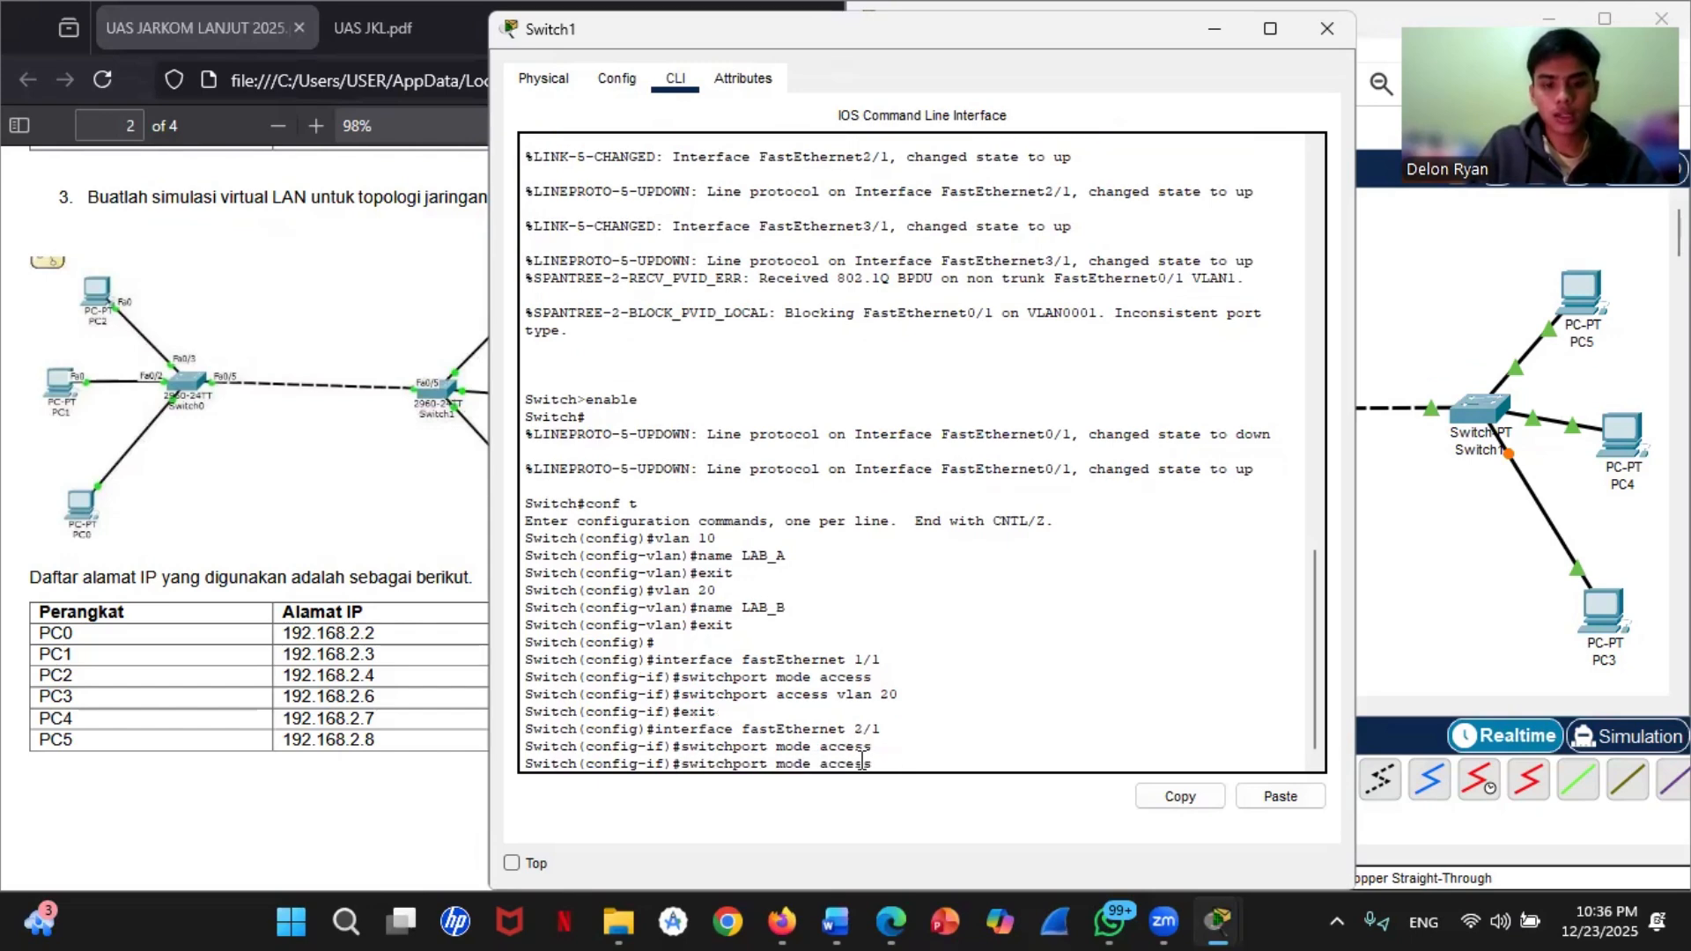
key("Return")
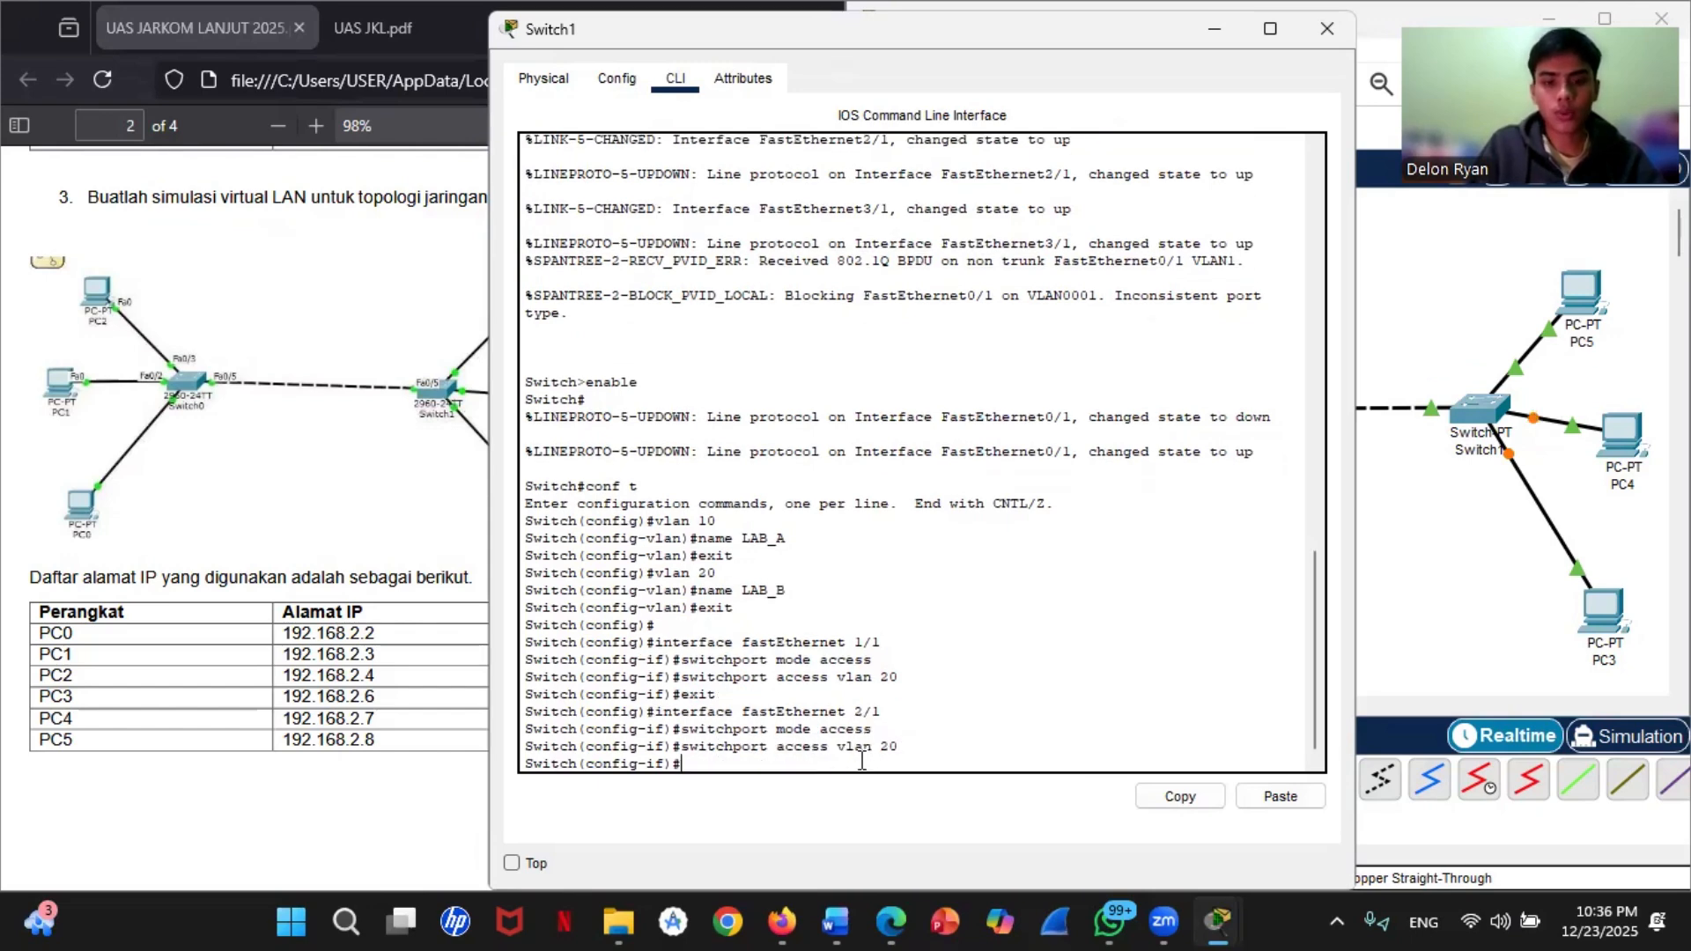
key("Up")
key("Up")
key("Up")
Step: Adapt the earlier interface command to enter the configuration of Switch1's fastEthernet 3/1
key("Up")
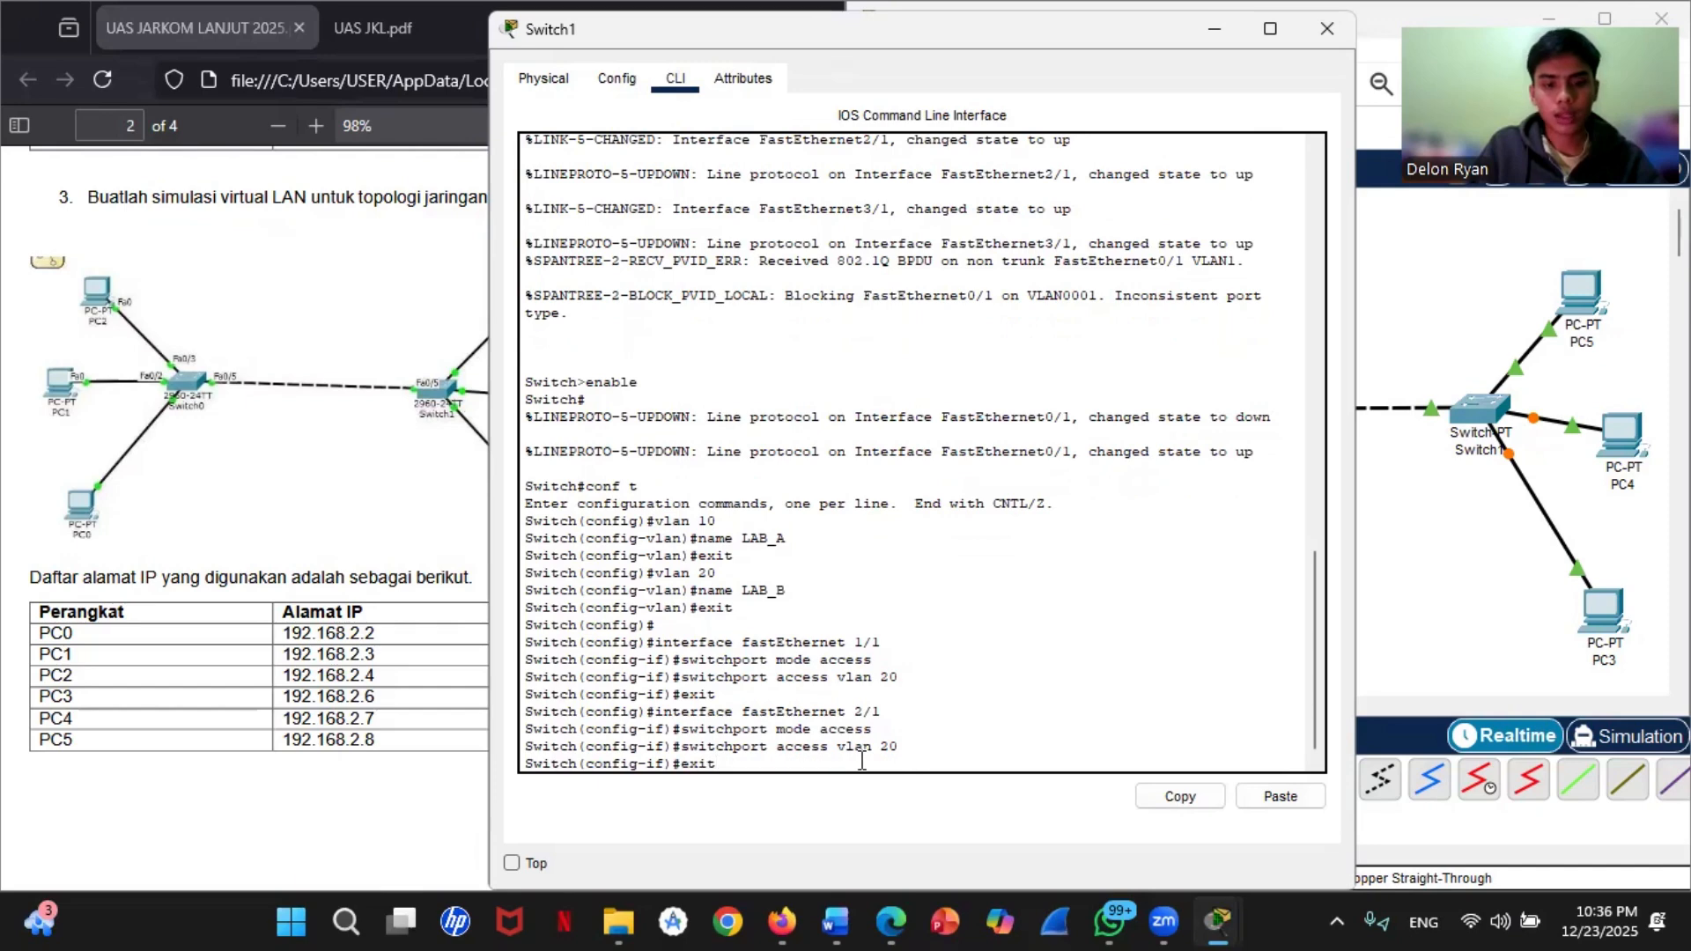
key("Return")
key("Up")
key("Up")
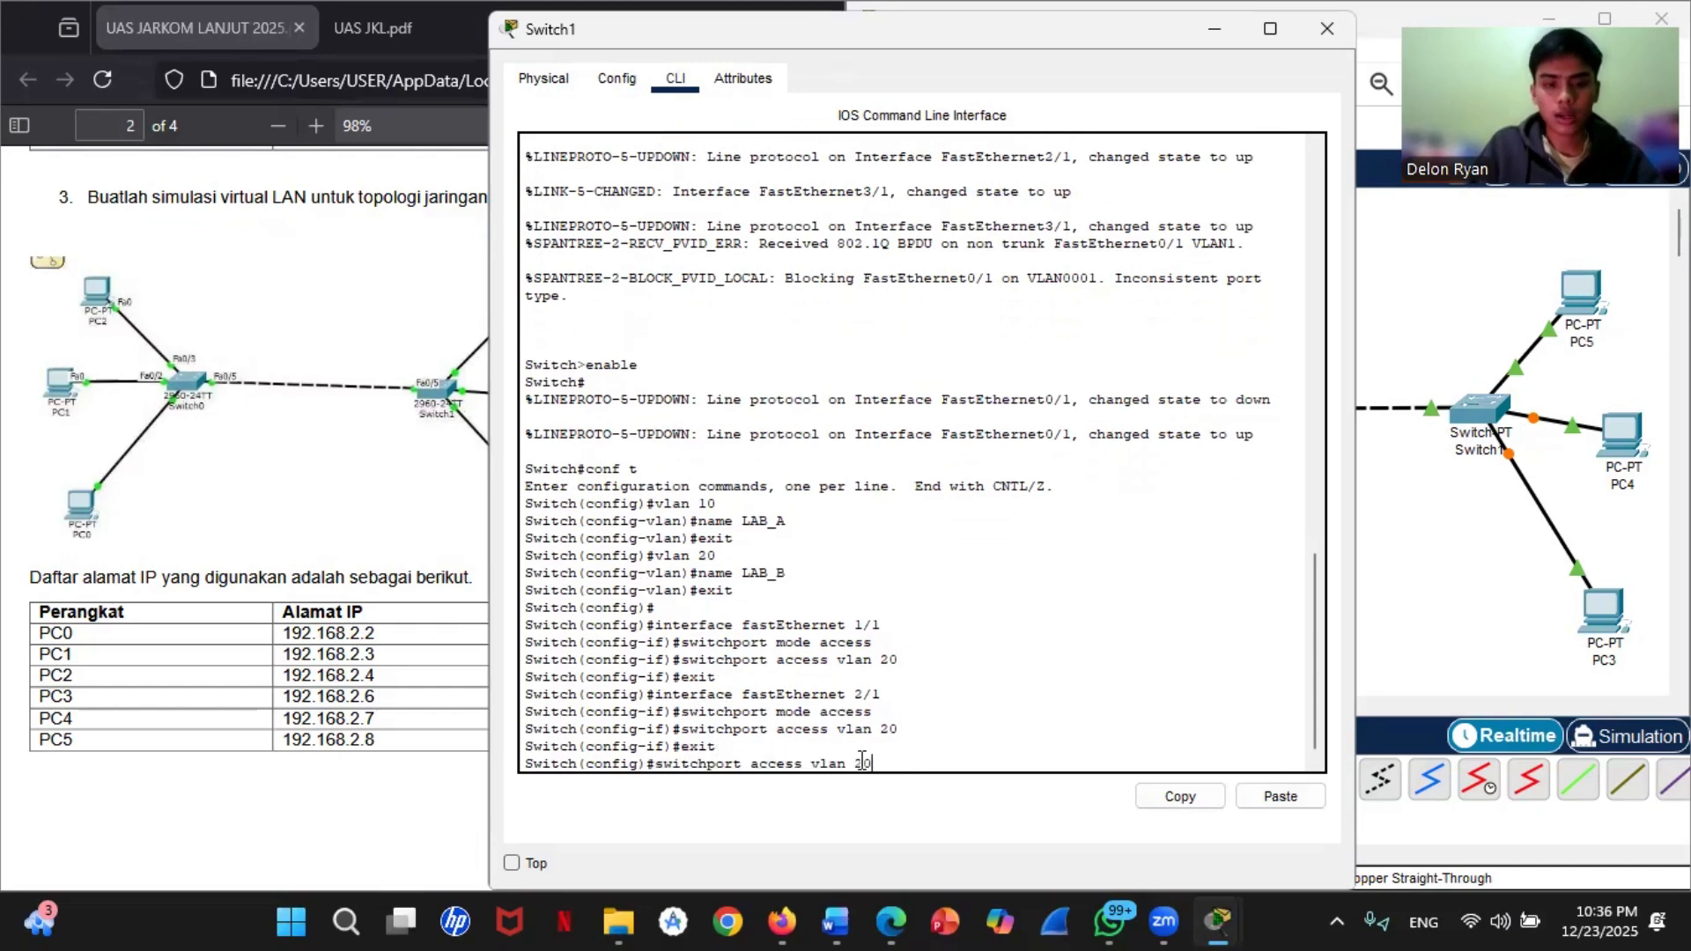
key("Up")
key("Up")
key("BackSpace")
key("BackSpace")
key("BackSpace")
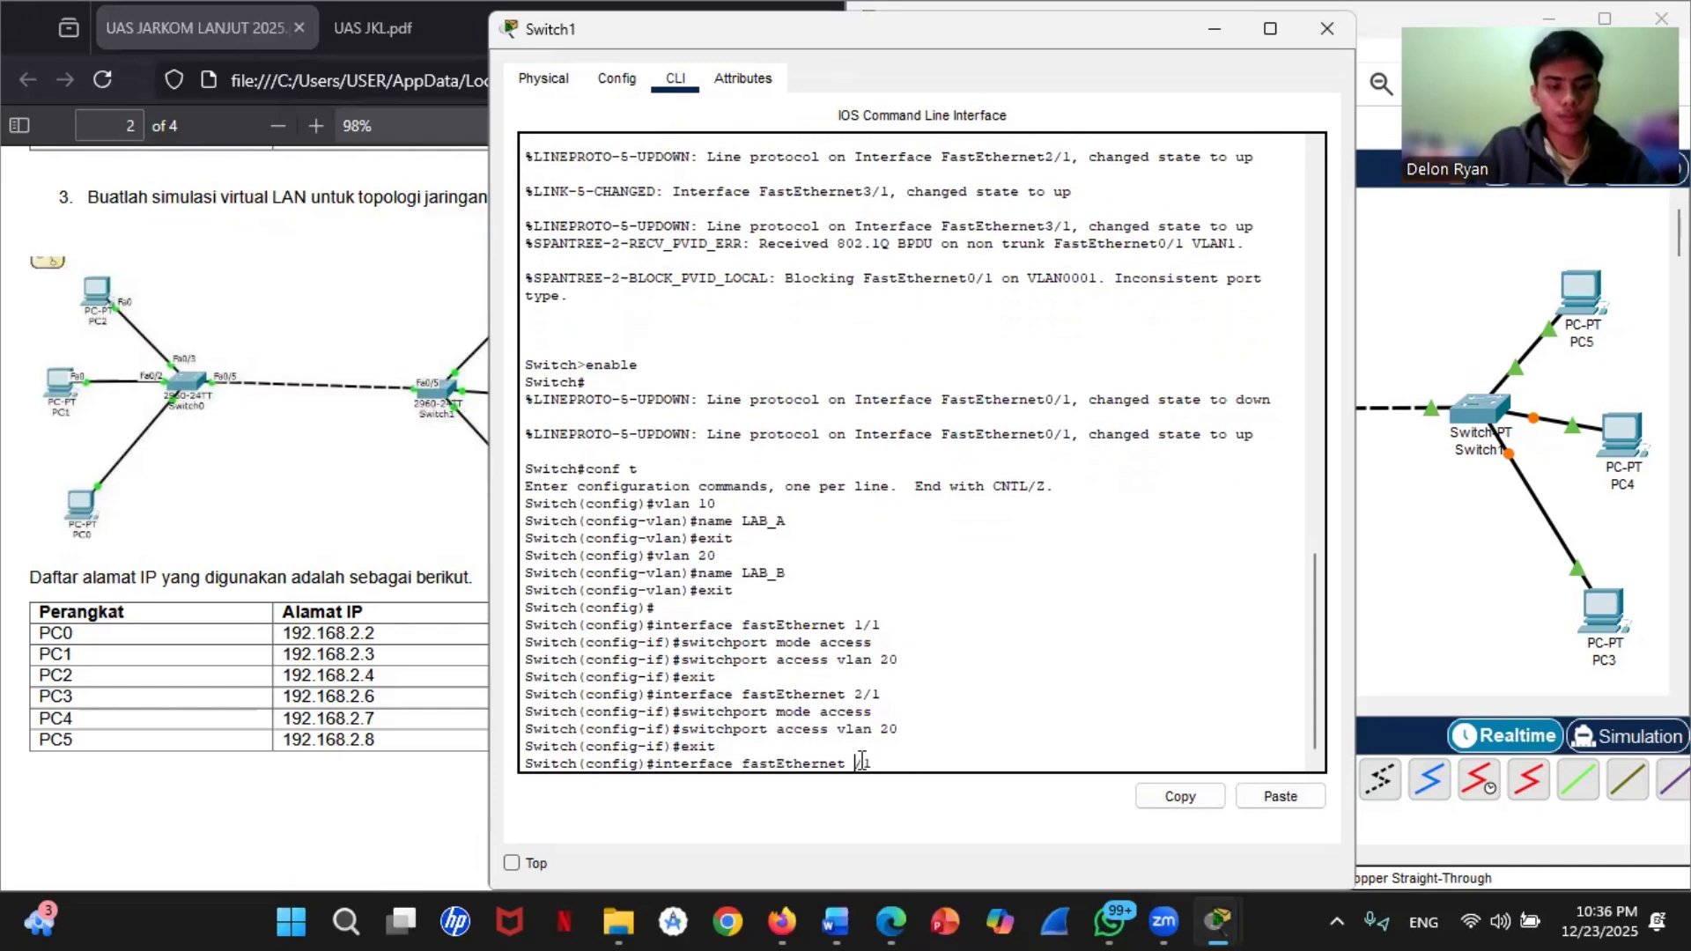
type("3/1")
key("Return")
Step: Set Switch1's fastEthernet 3/1 to access mode with switchport mode access
key("Up")
key("Up")
Step: Assign fastEthernet 3/1 to VLAN 20 with switchport access vlan 20 and exit the interface configuration
key("Up")
key("Up")
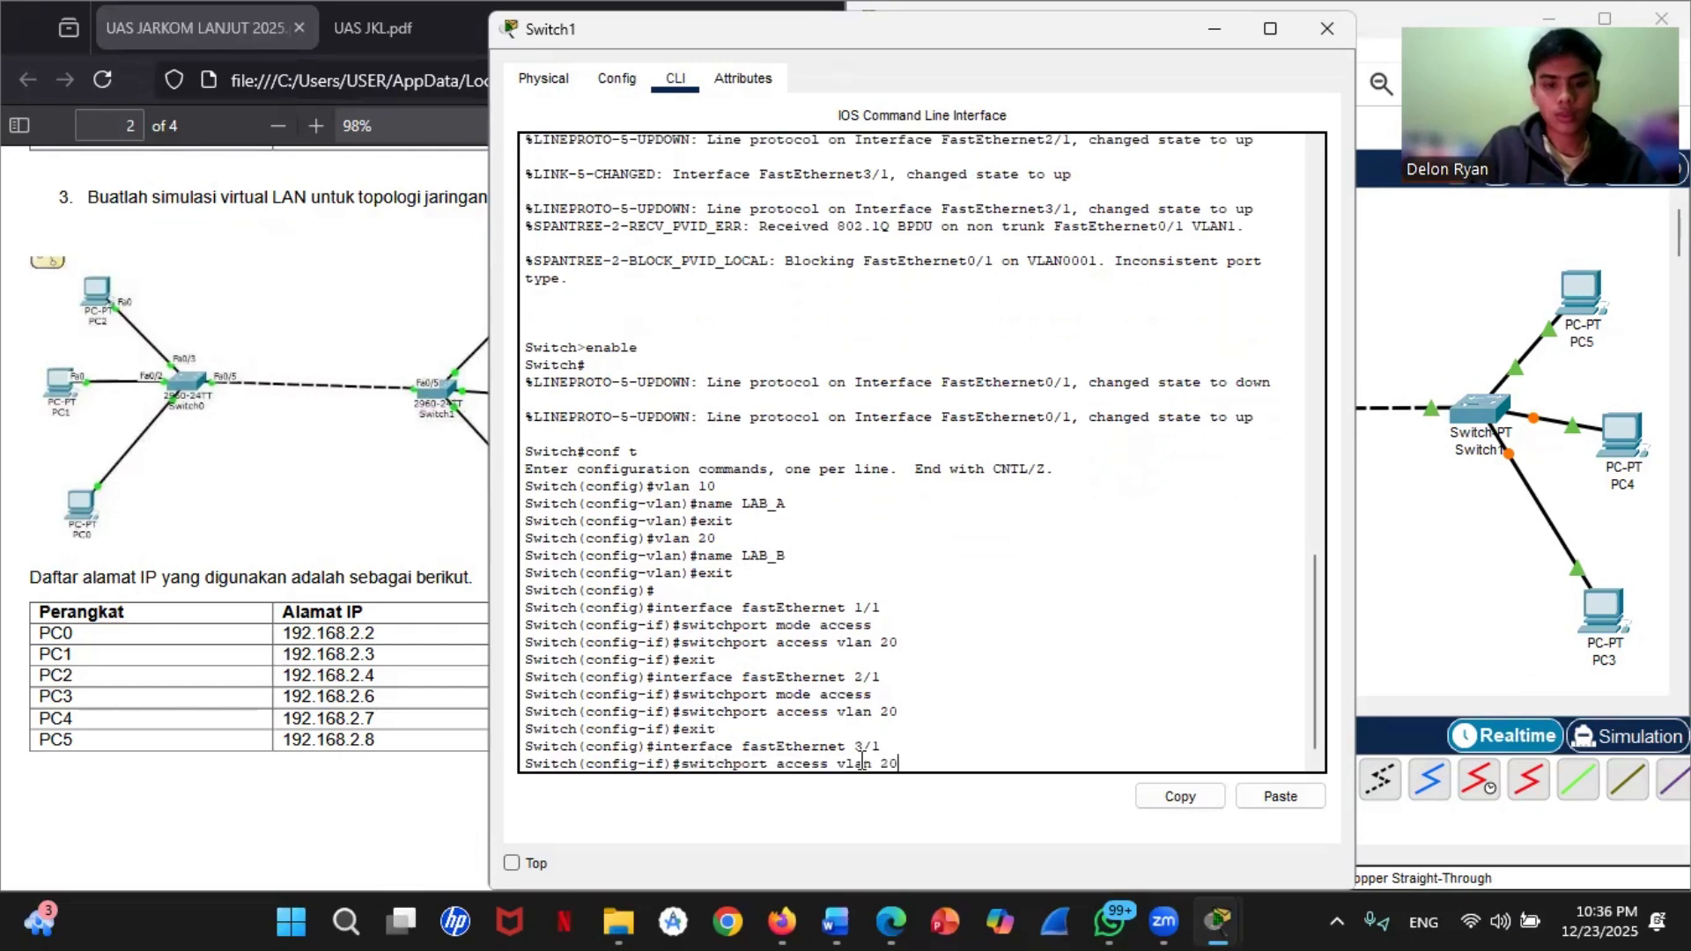
key("Return")
key("Up")
key("Up")
key("Up")
key("Up")
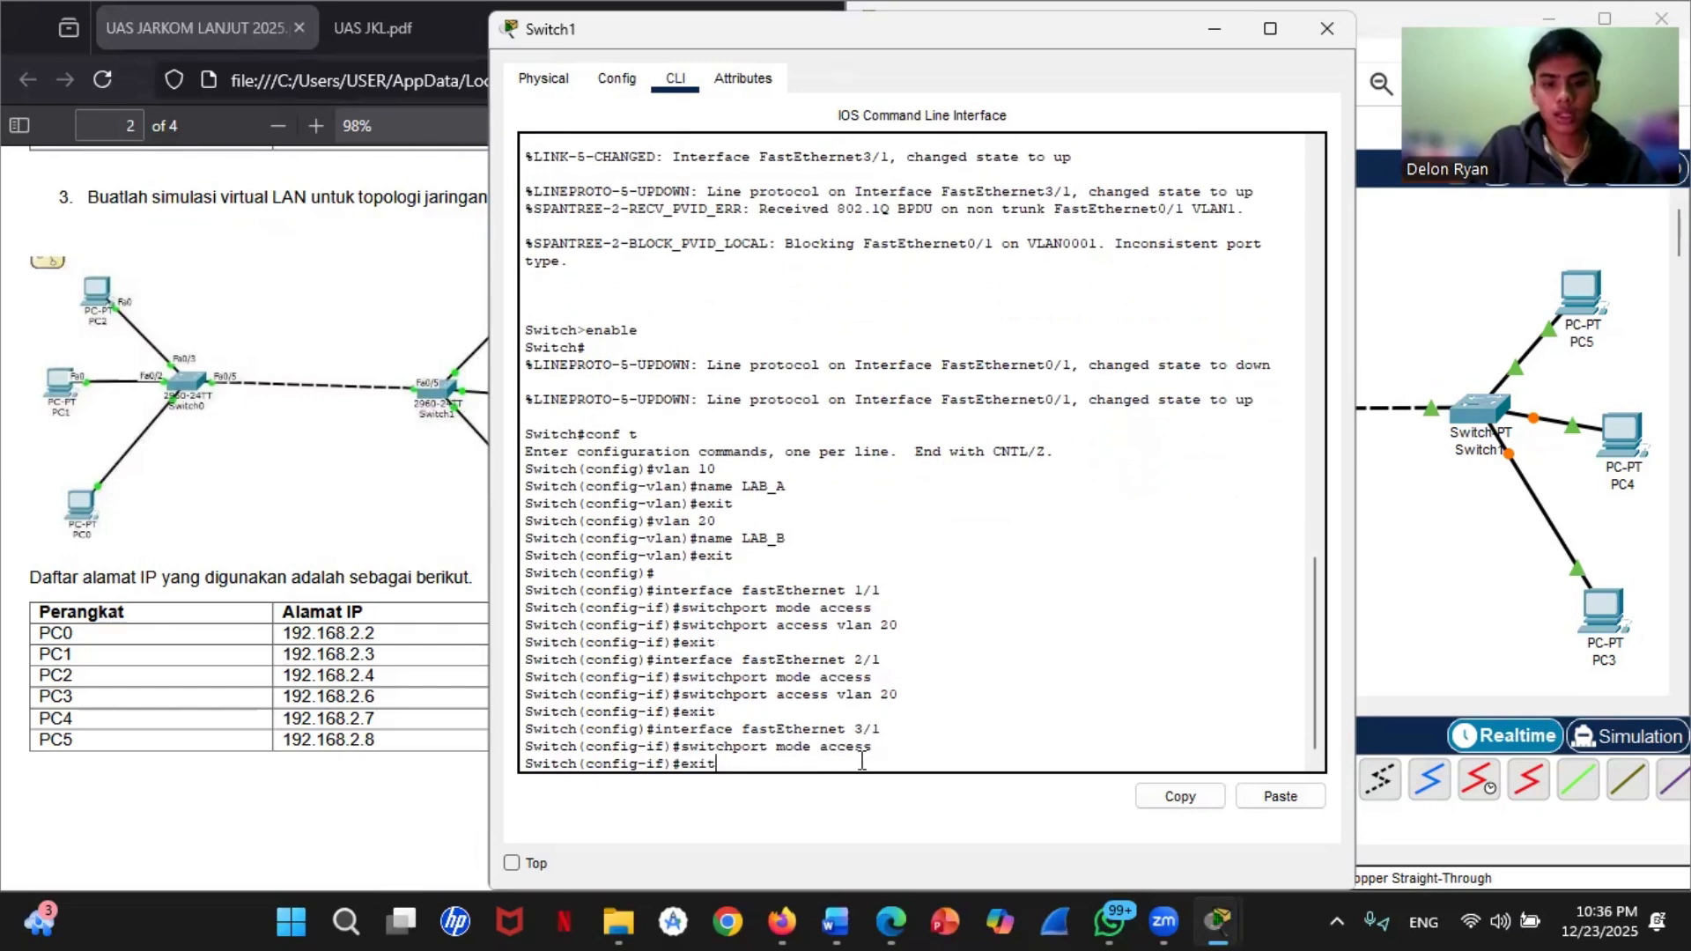
key("Return")
key("Up")
key("Up")
key("Up")
key("Up")
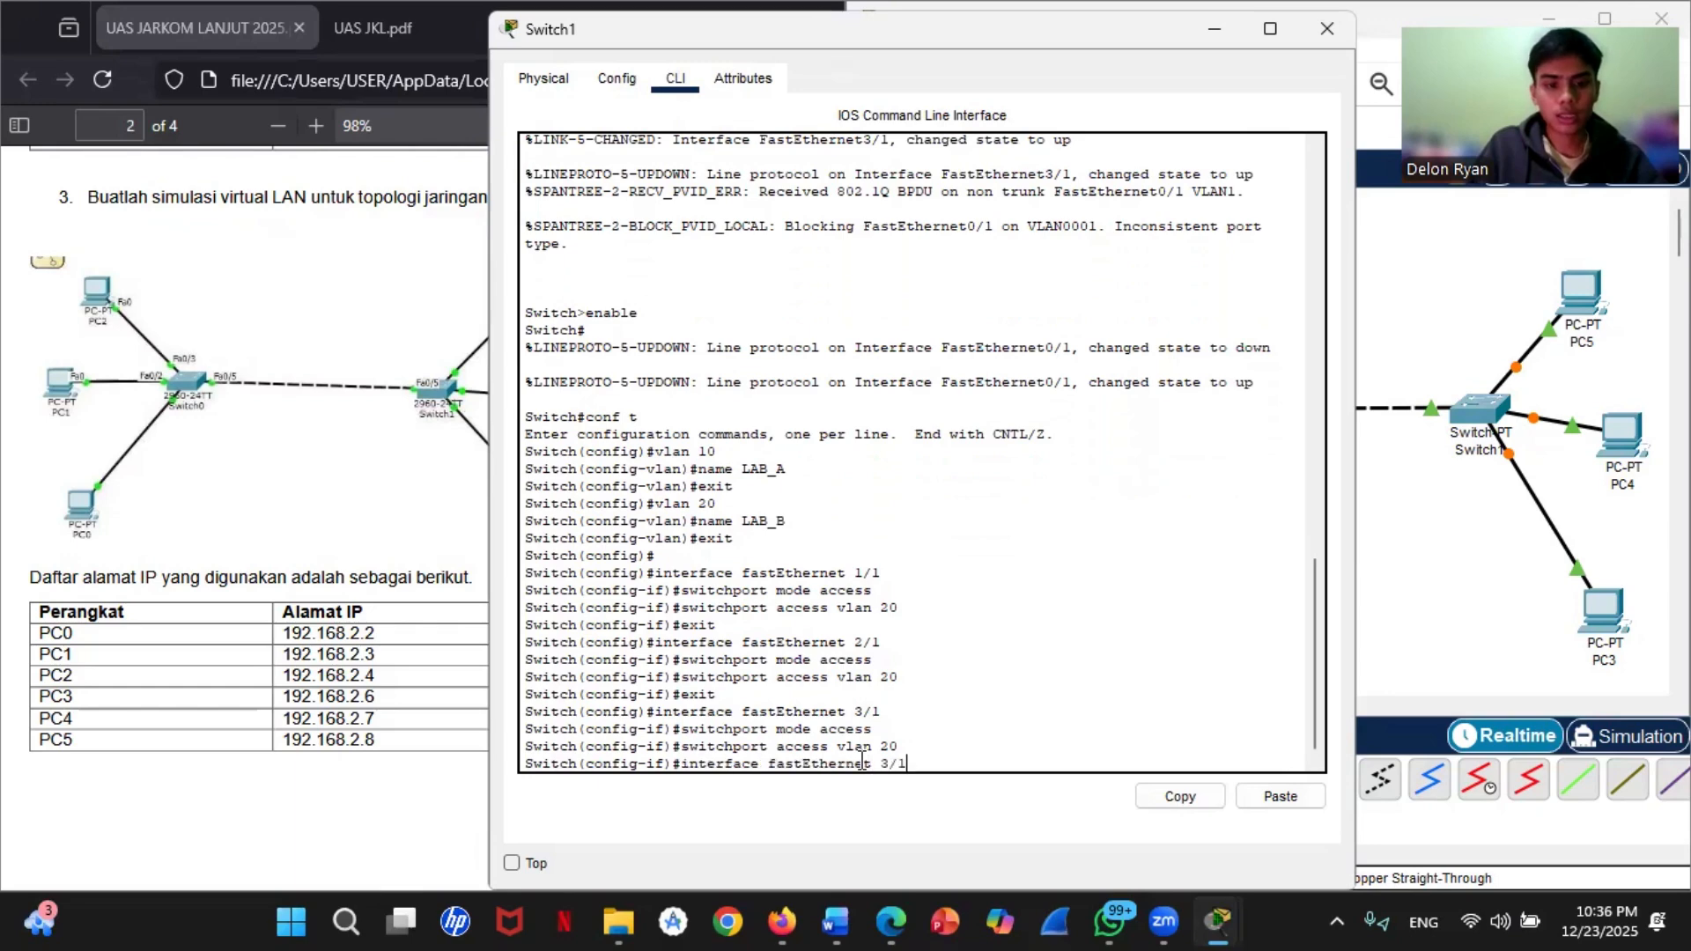
key("Return")
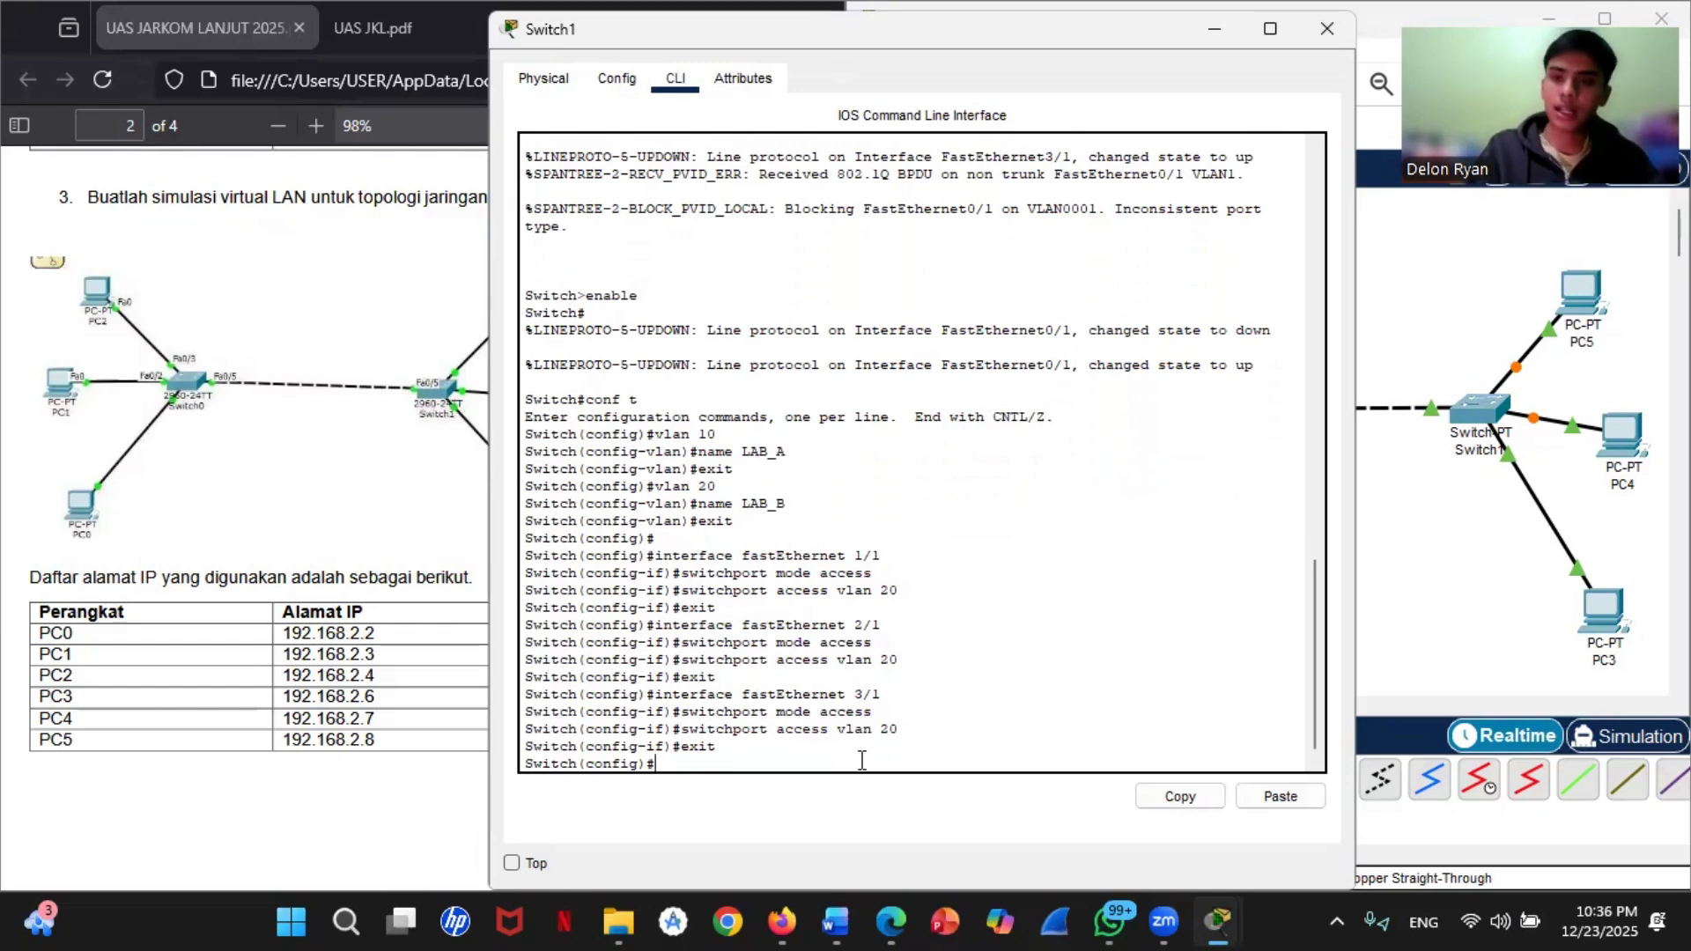
Step: Check Switch1's port towards Switch0 in the topology and enter its configuration with interface fastEthernet 0/1
type("interface")
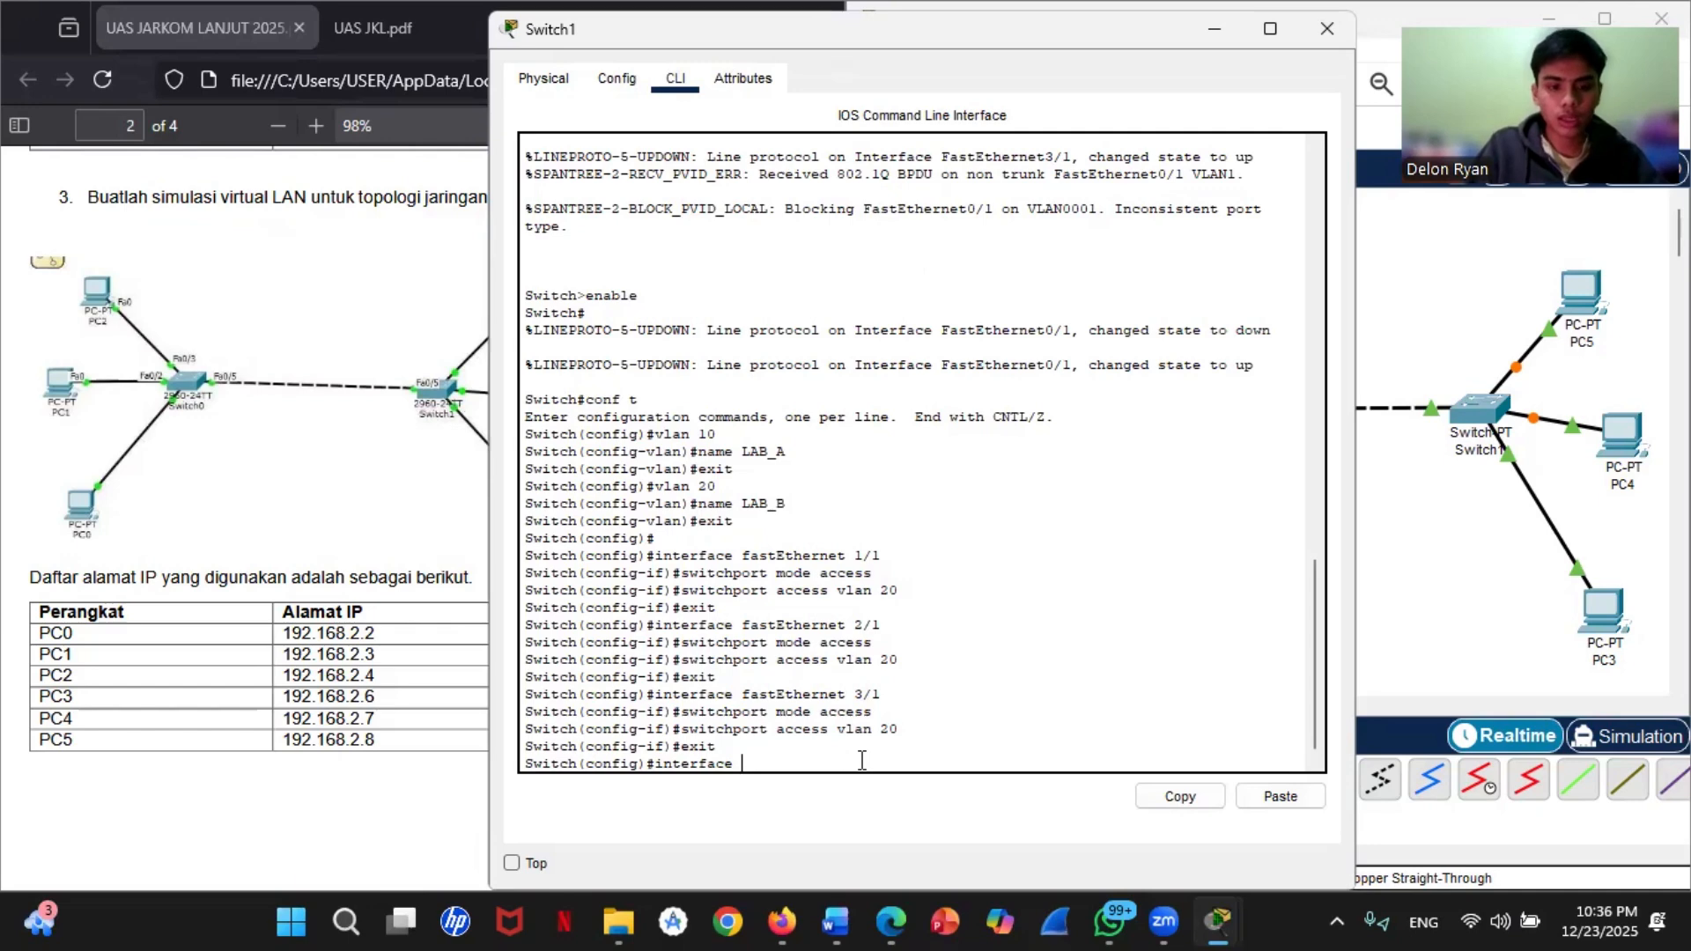
type("sfastEt")
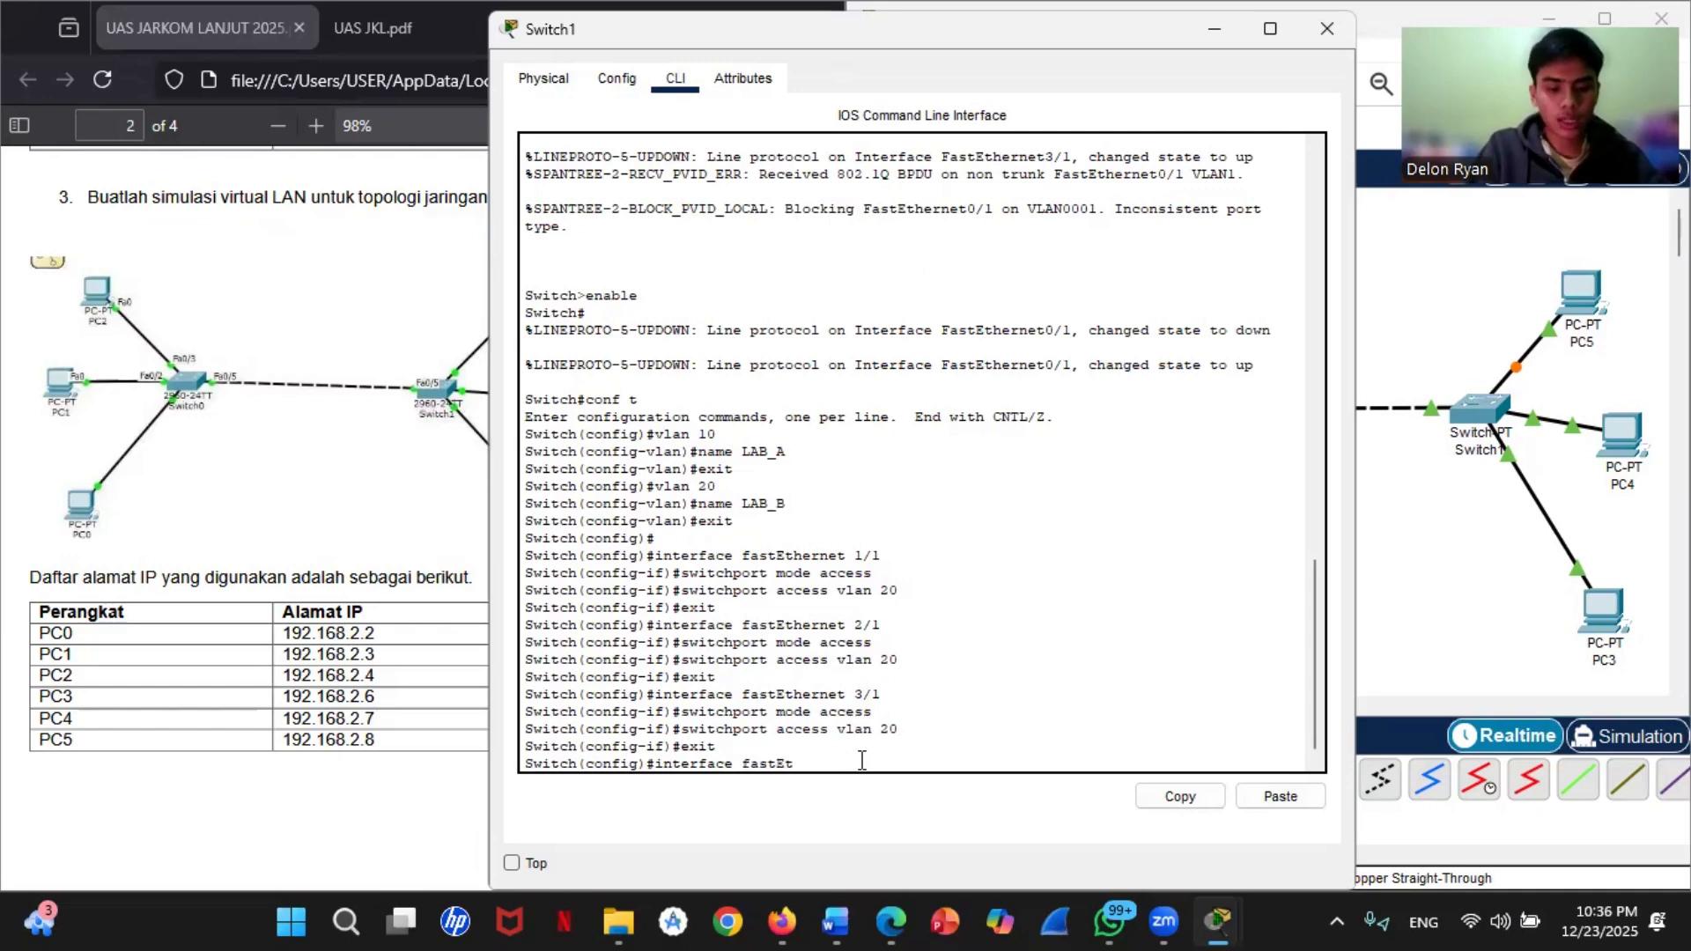
type("hernet")
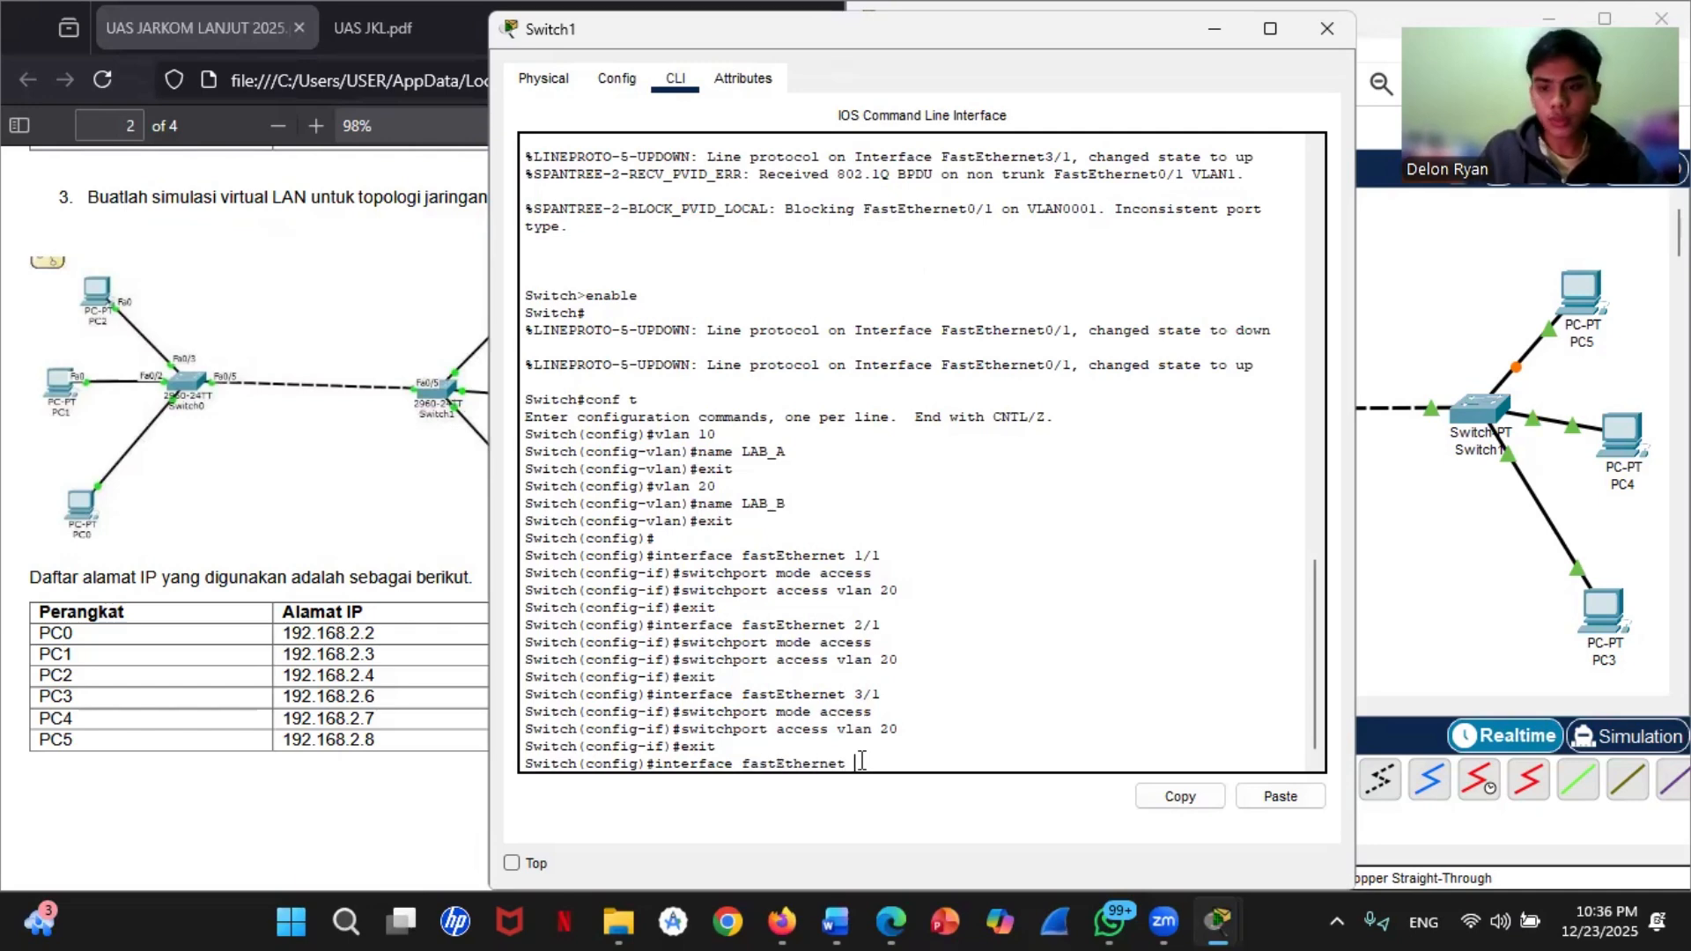
left_click(1434, 418)
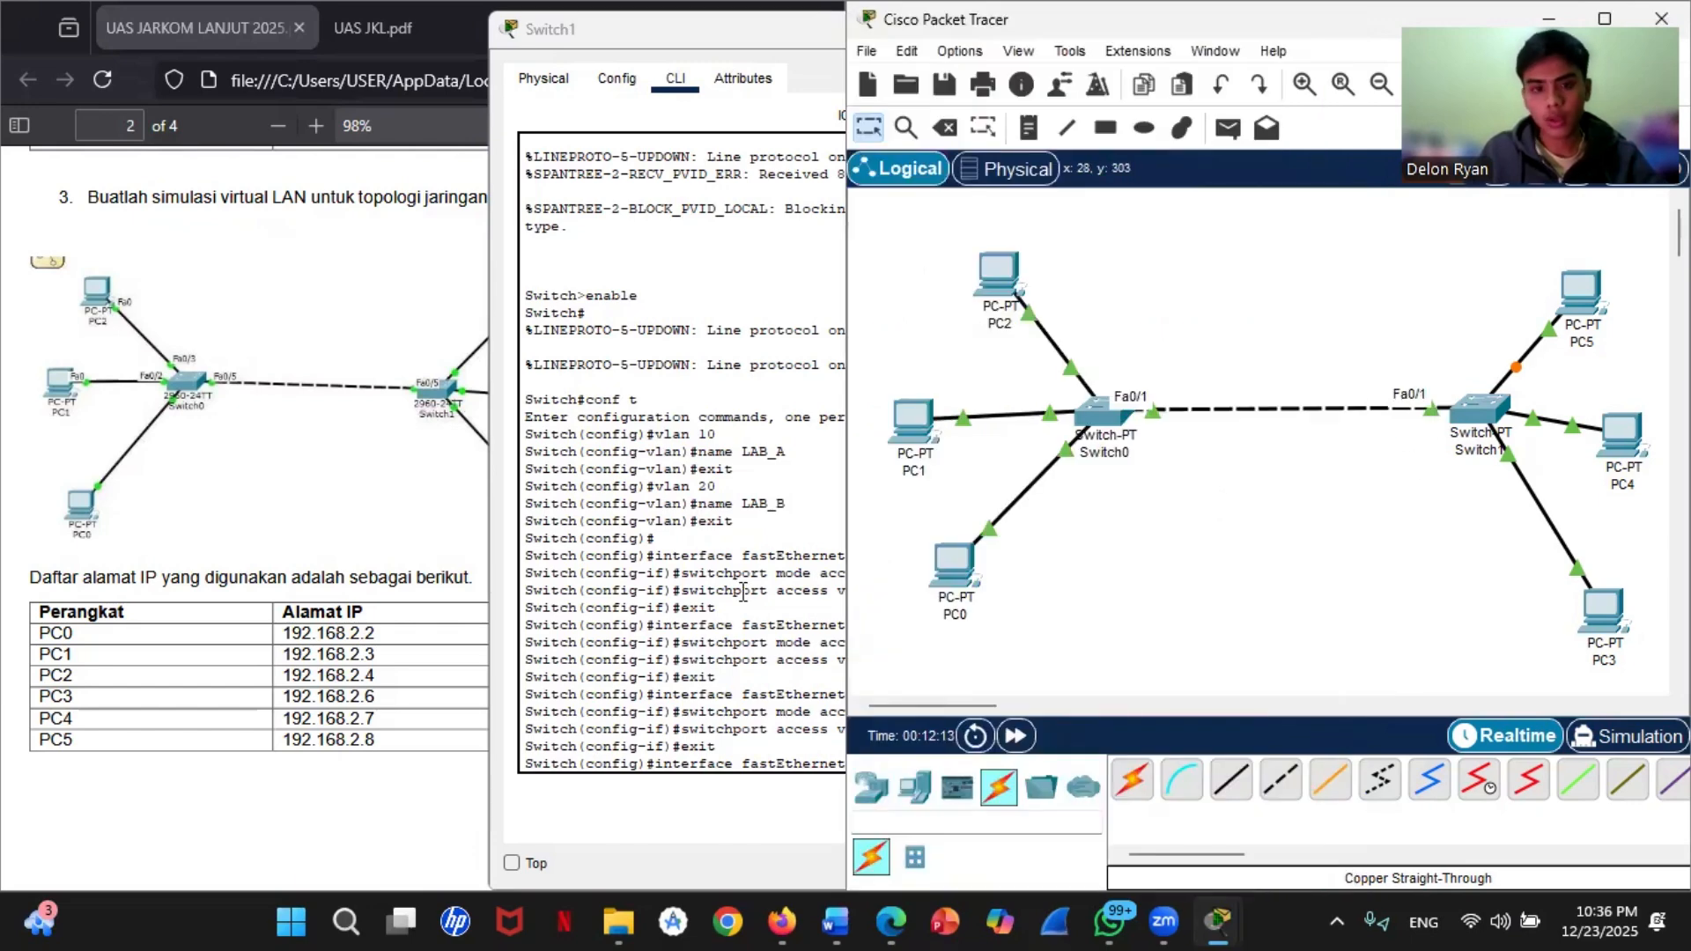
left_click(832, 515)
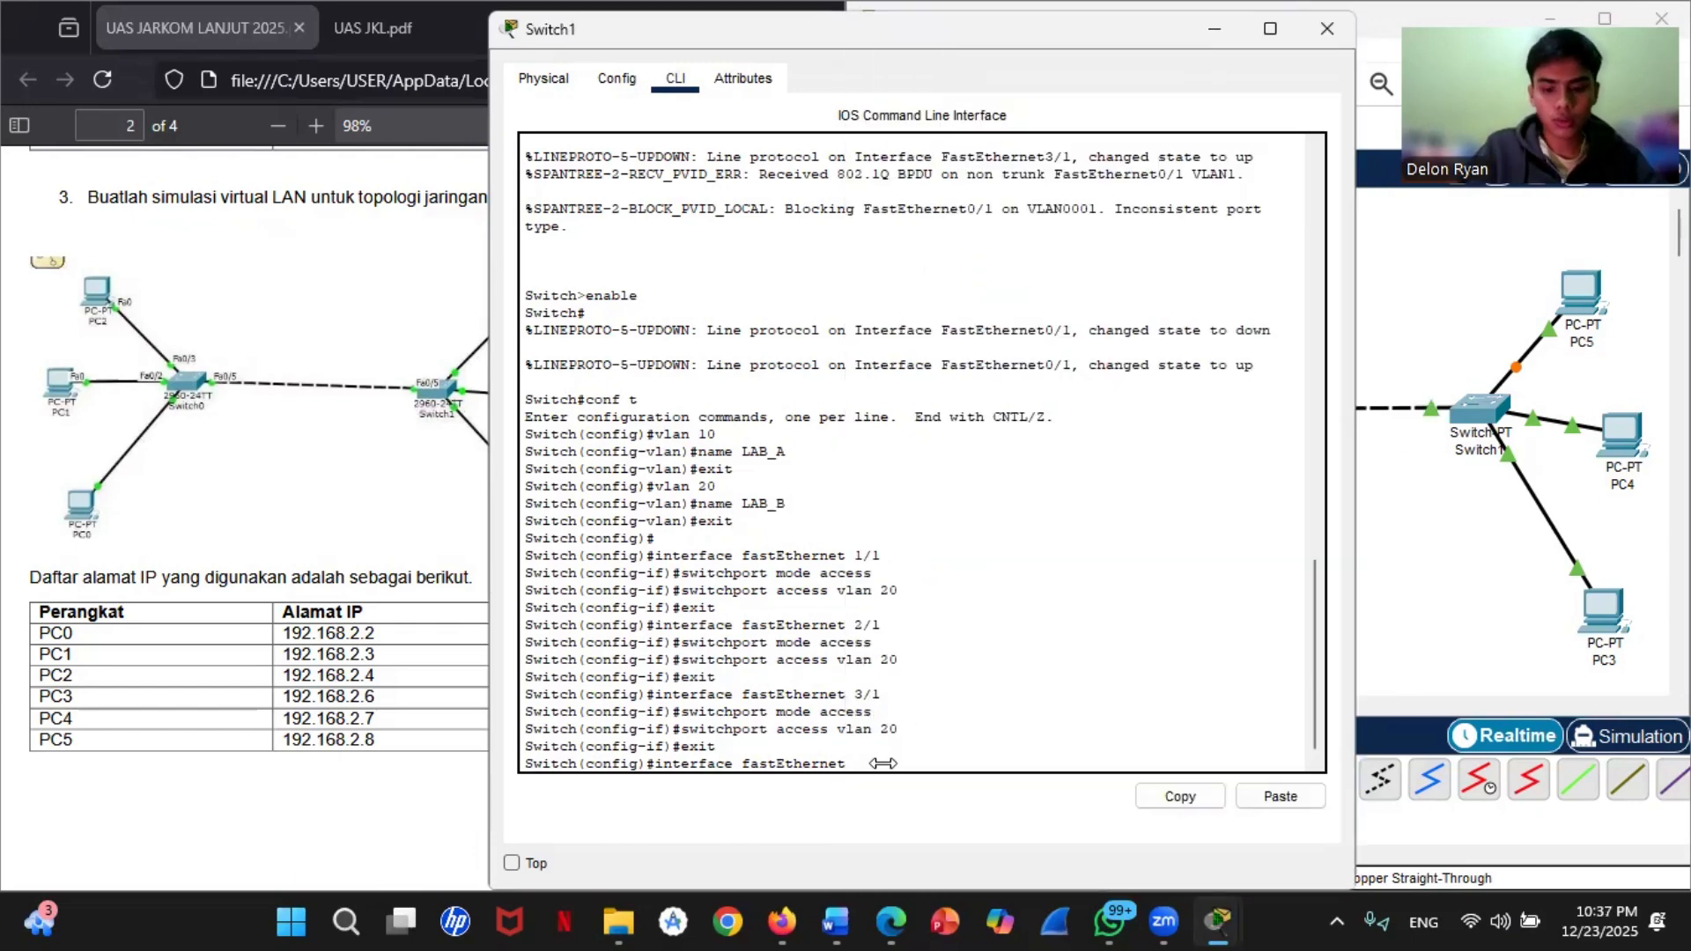
type("0/1")
key("Return")
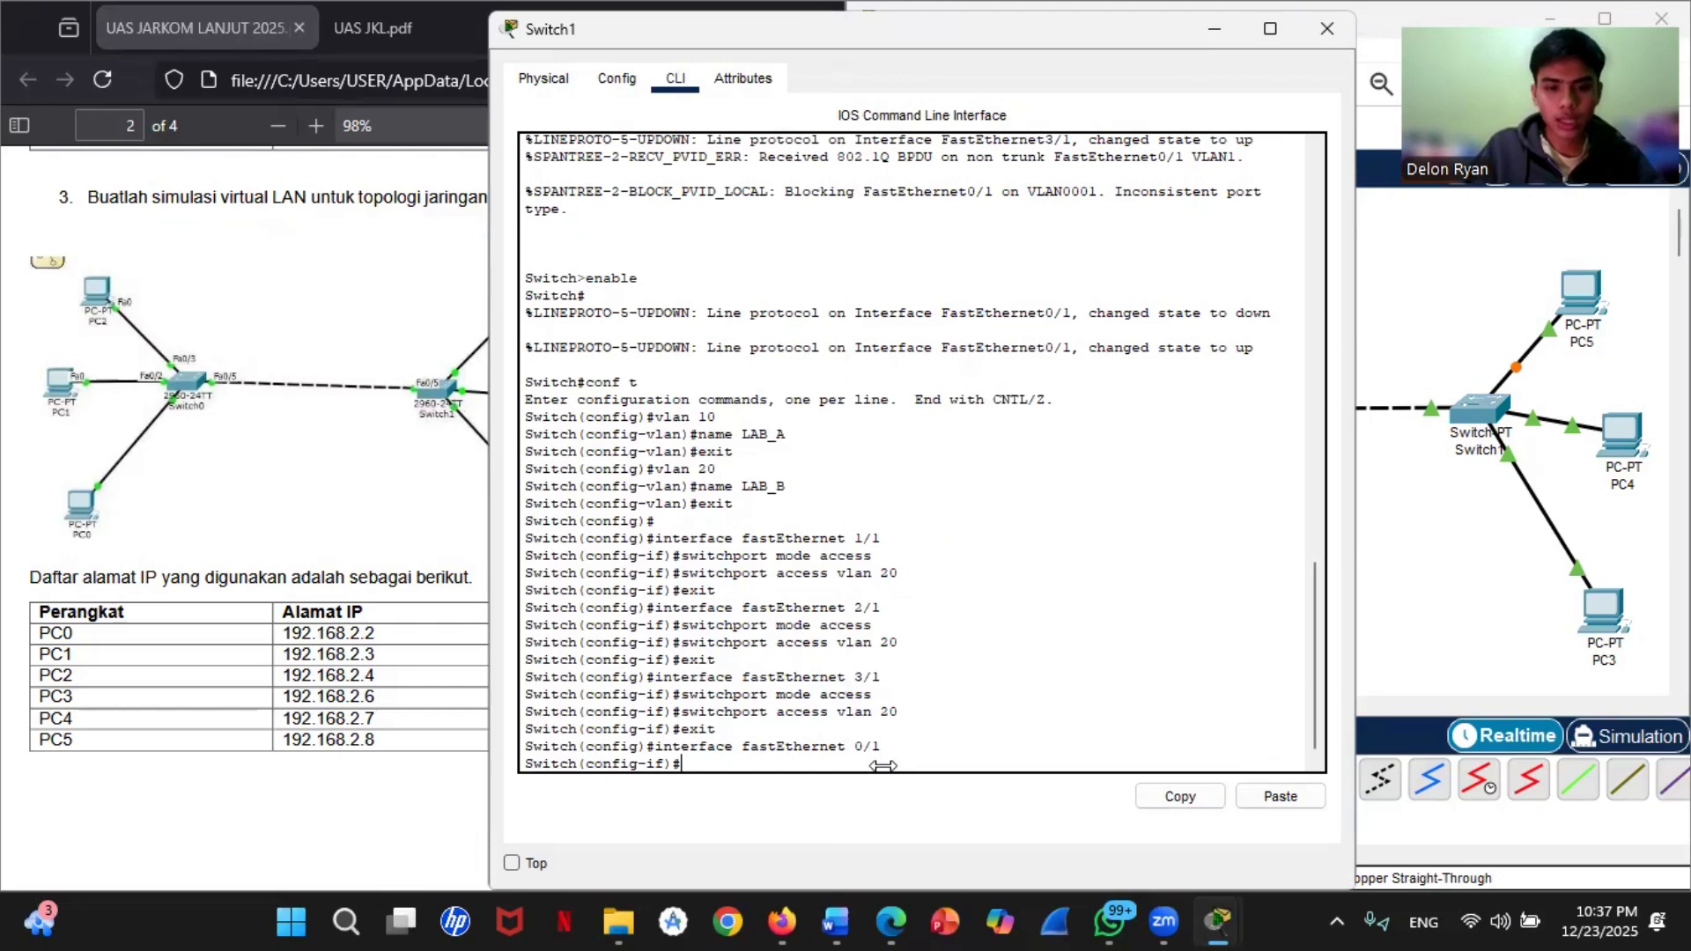
Step: Set Switch1's fastEthernet 0/1 to trunk mode with switchport mode trunk and exit the interface configuration
type("switchport mode access")
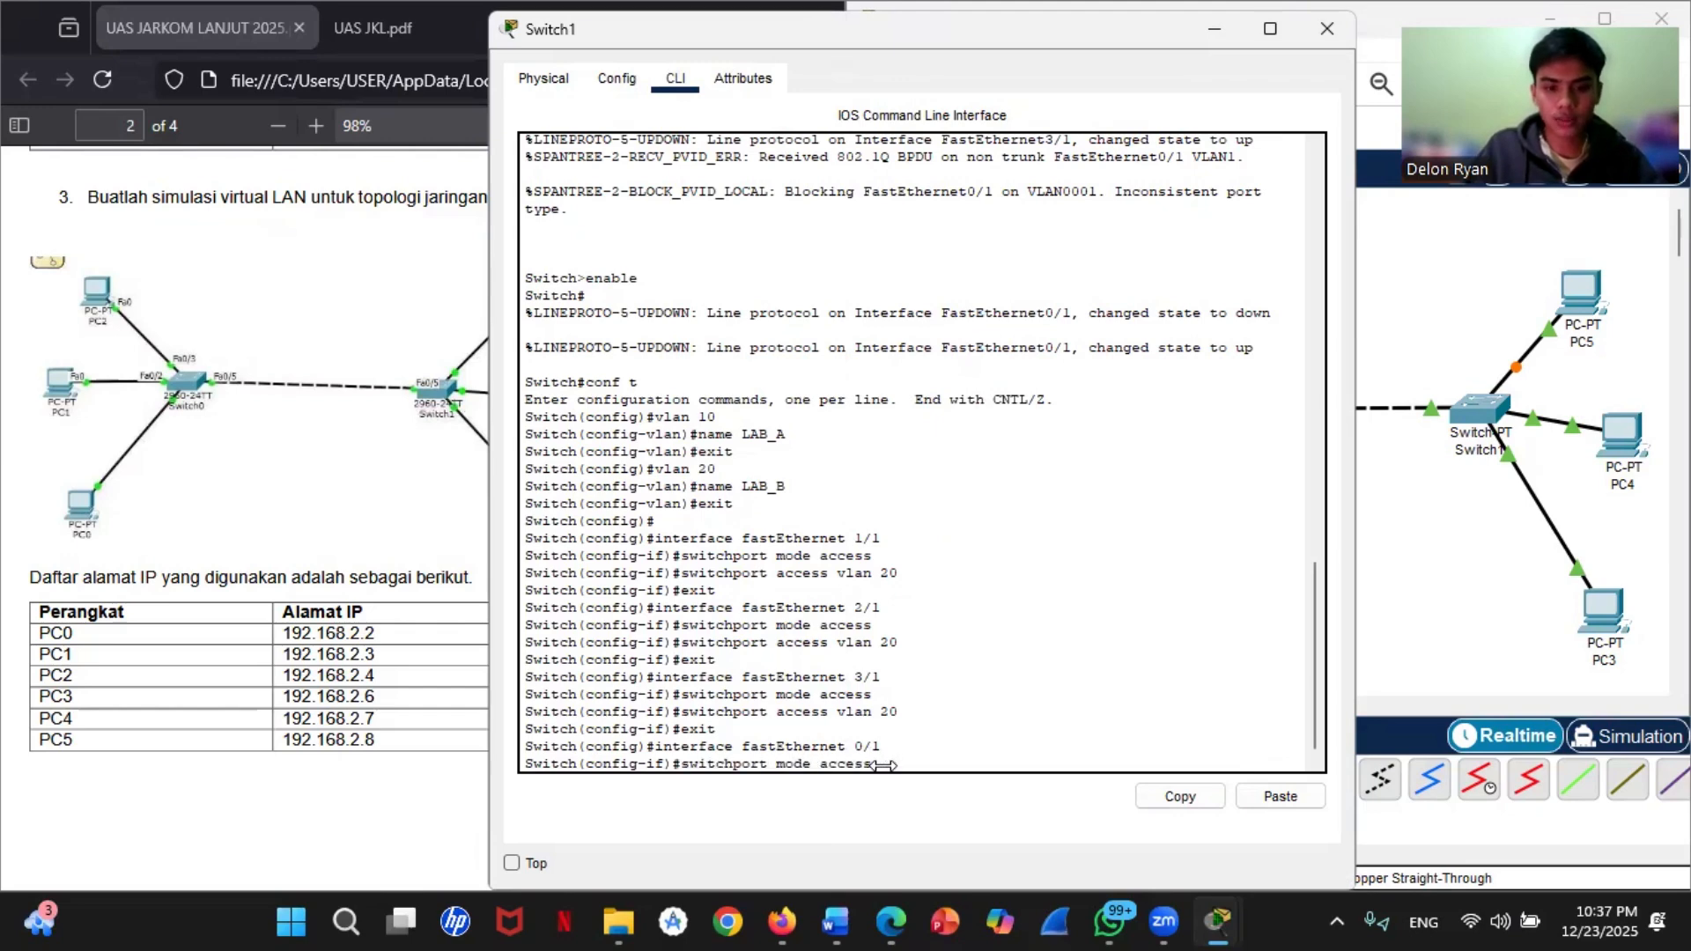
key("BackSpace")
key("BackSpace")
key("BackSpace")
key("BackSpace")
key("BackSpace")
key("BackSpace")
type("t")
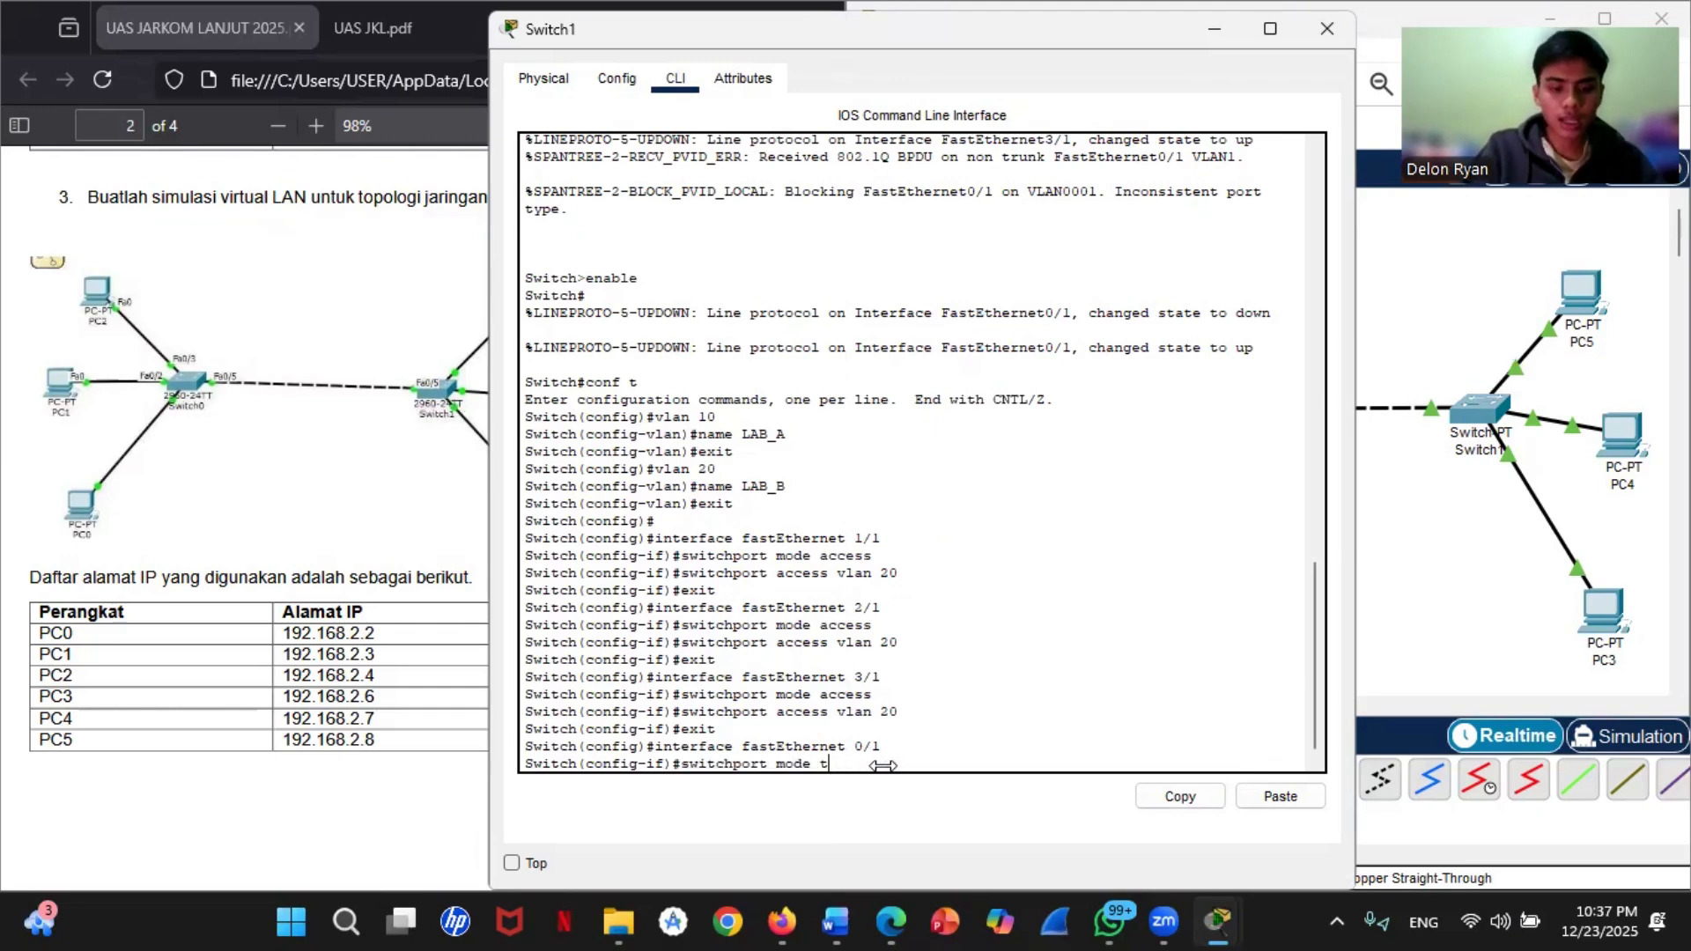
type("runk")
key("Return")
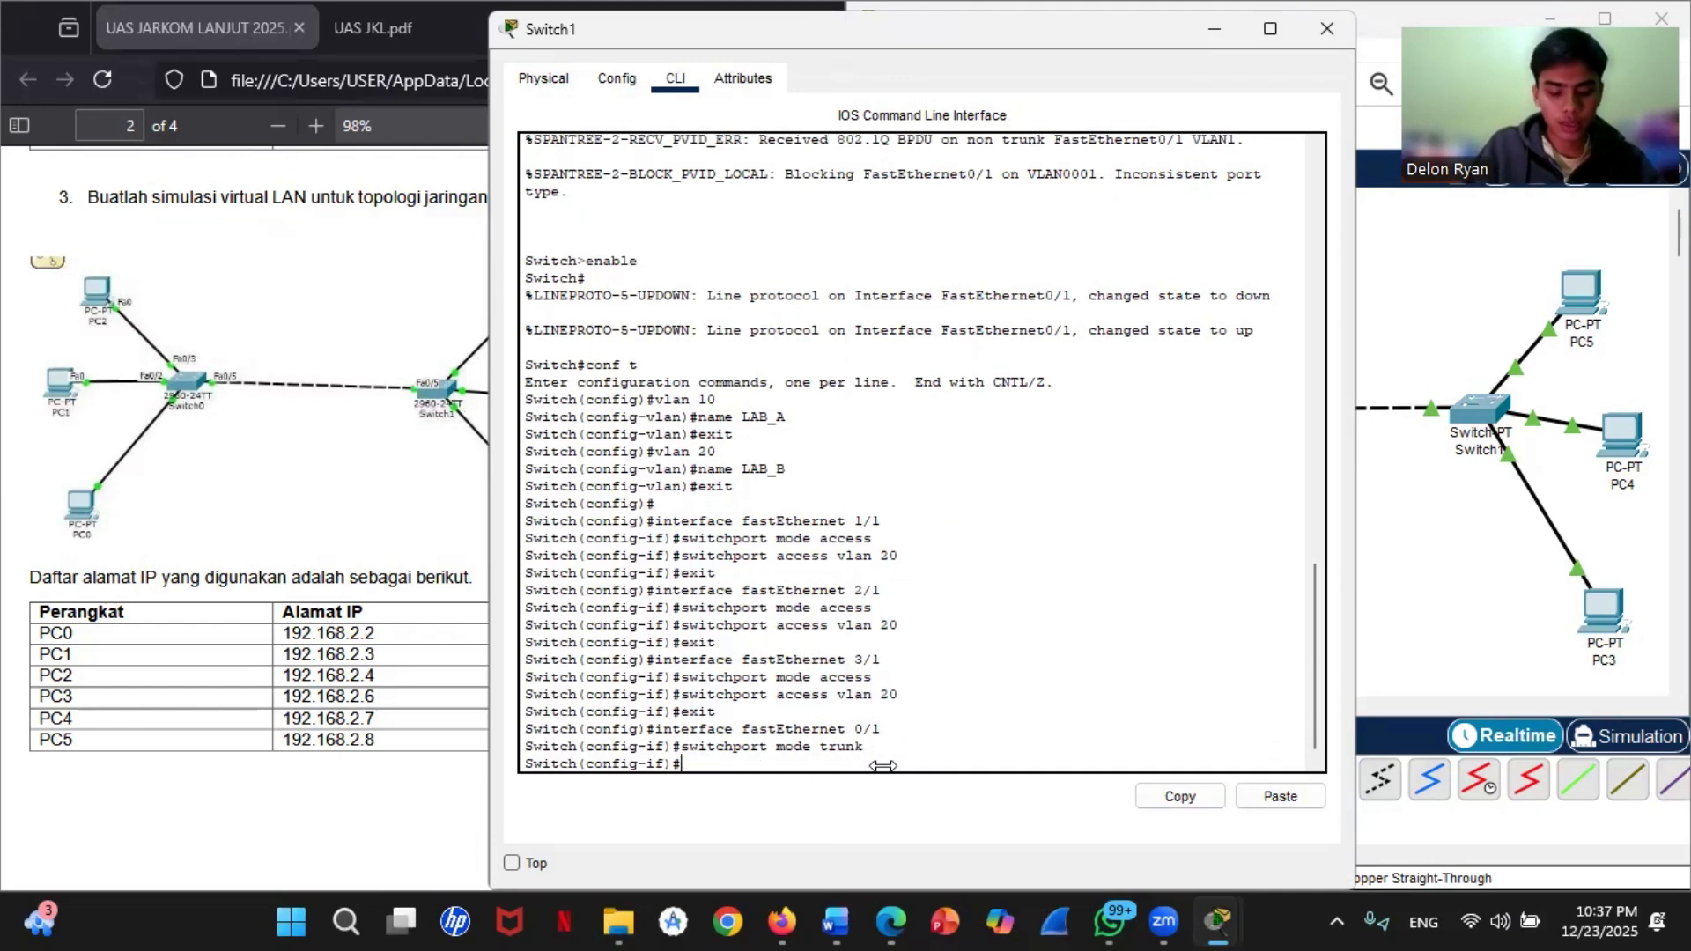
type("exit")
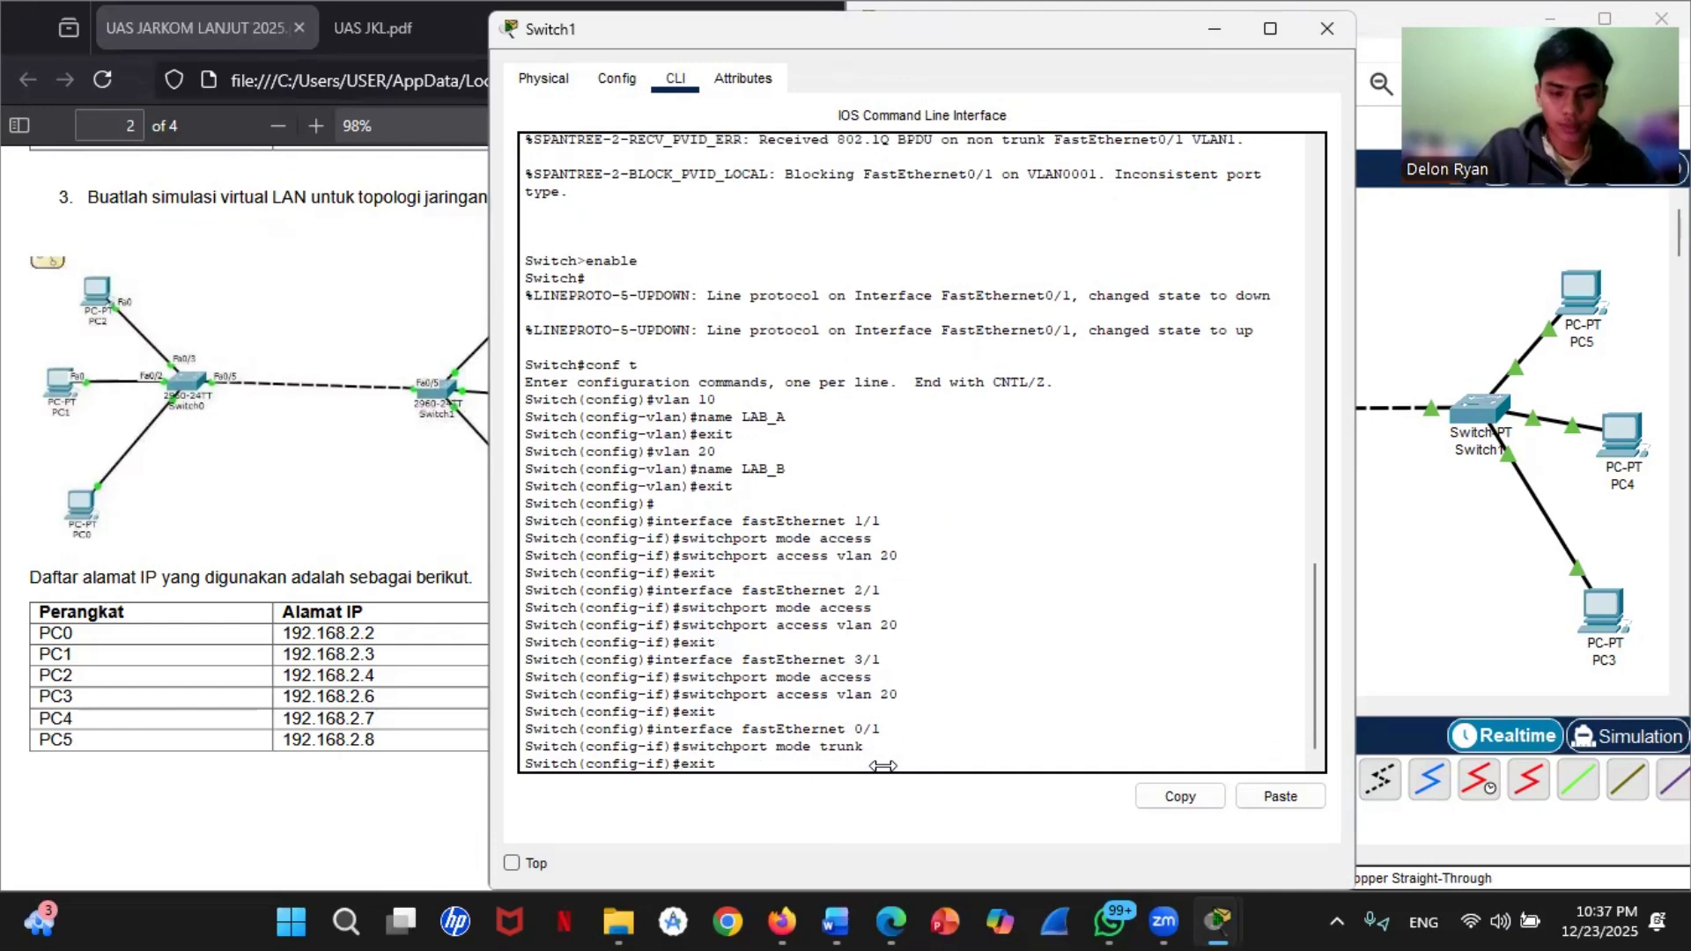
key("Return")
Step: Leave Switch1's configuration mode with end and save its configuration with write
type("end")
key("Return")
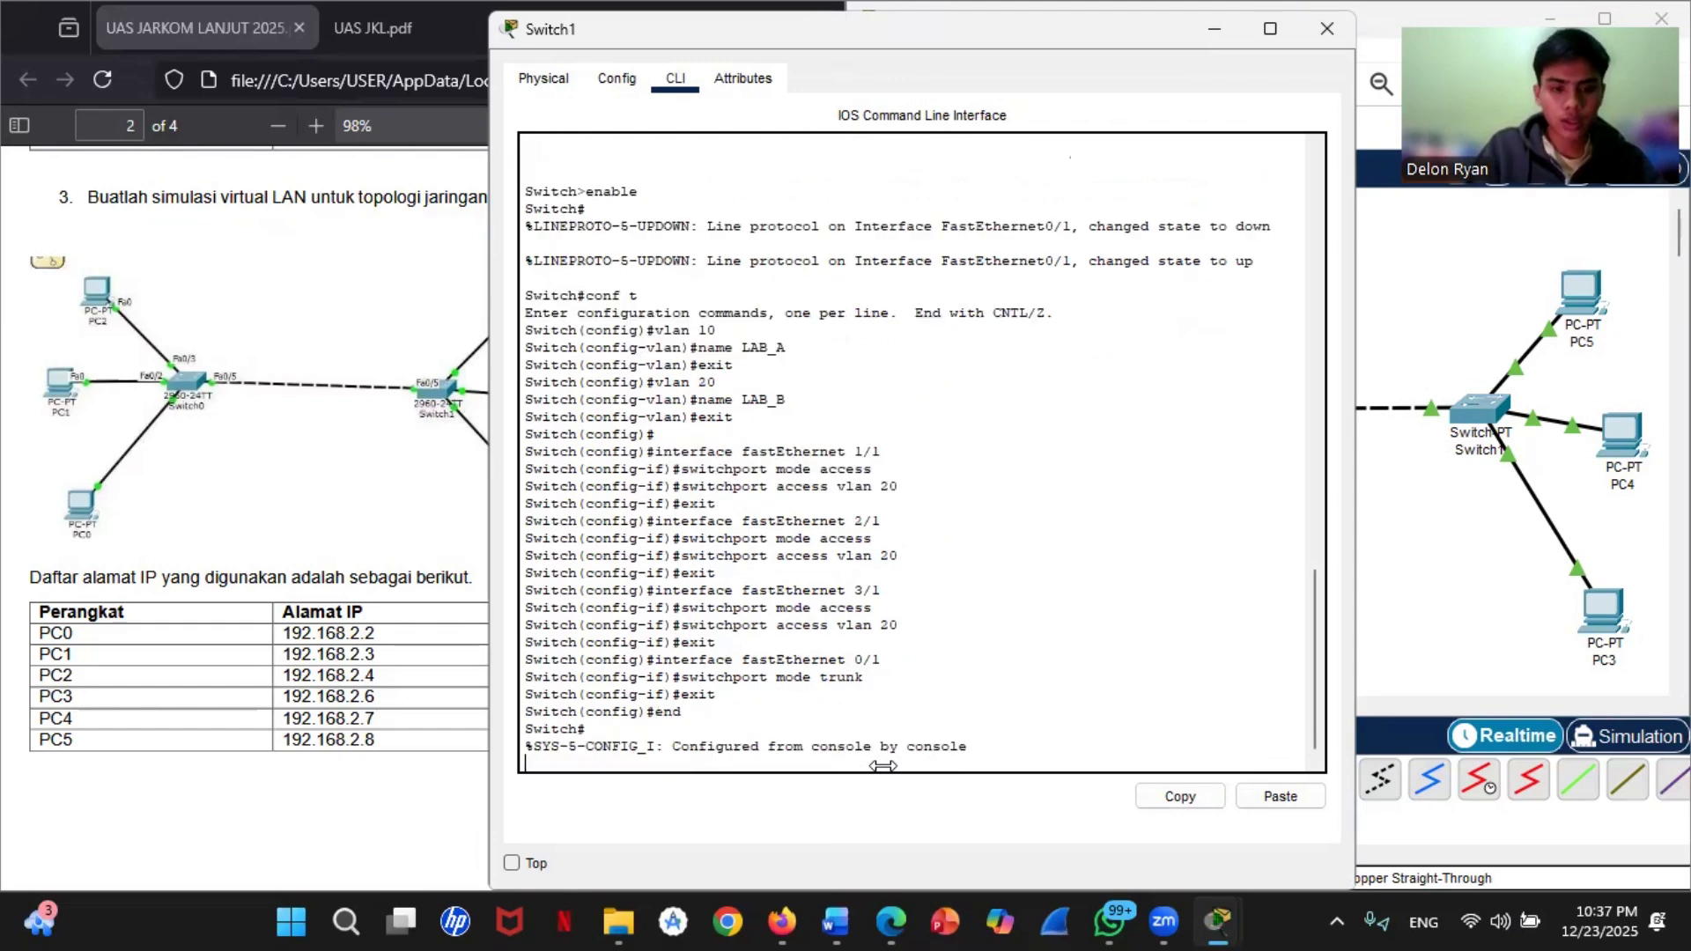
type("write")
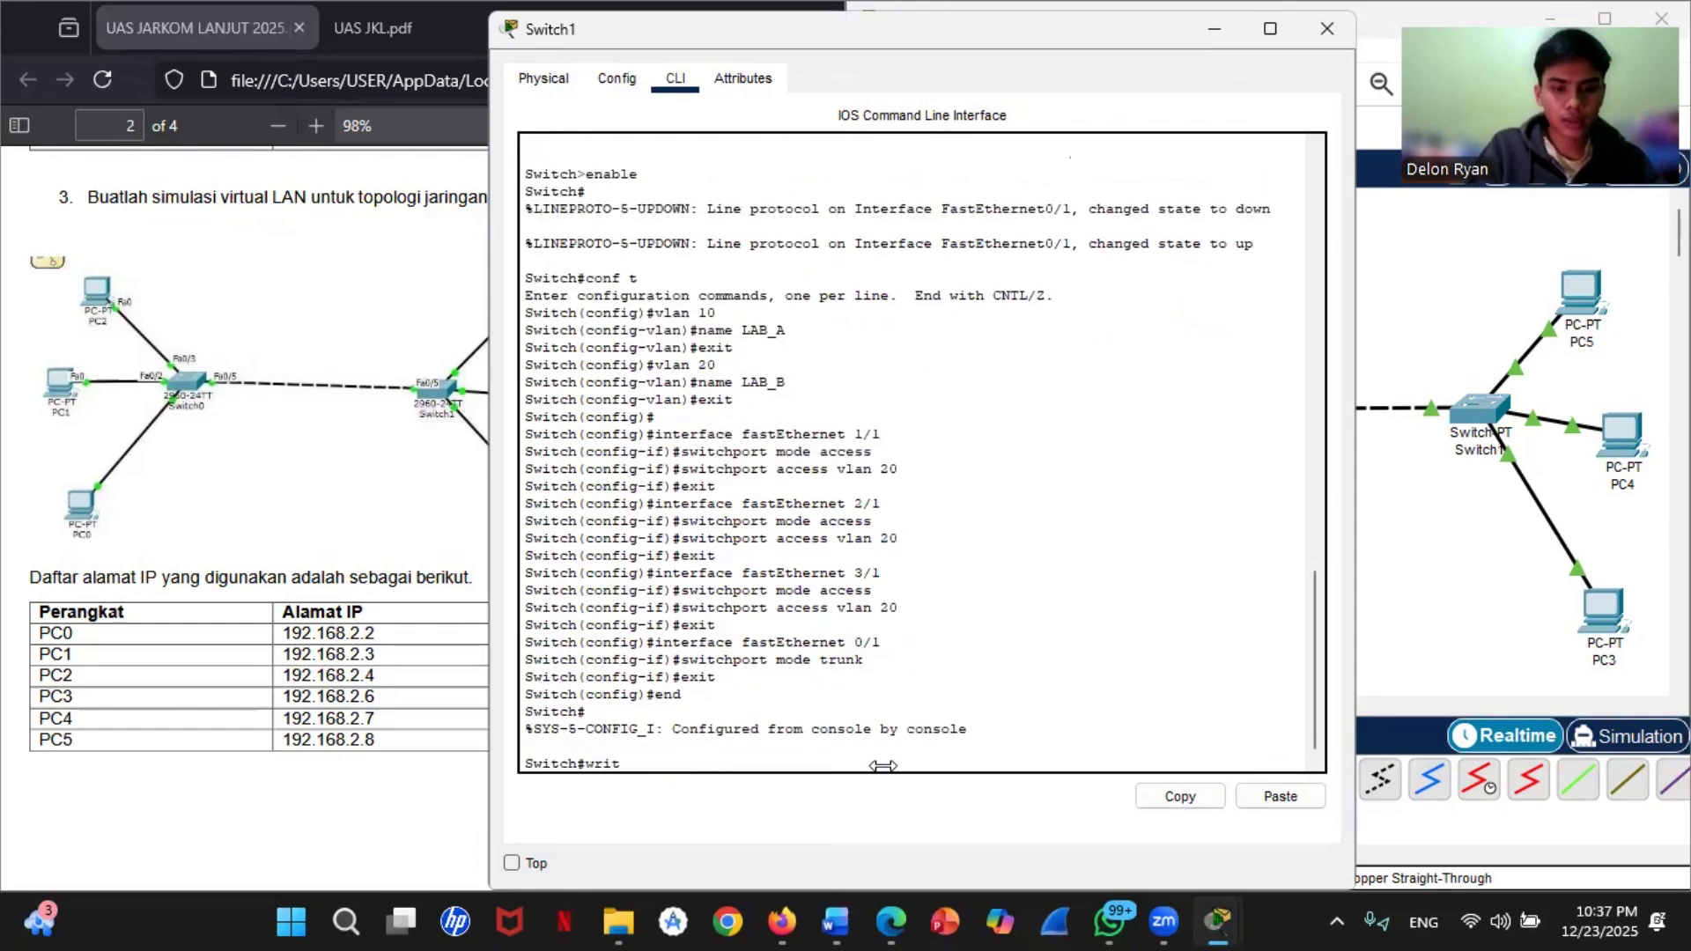
key("Return")
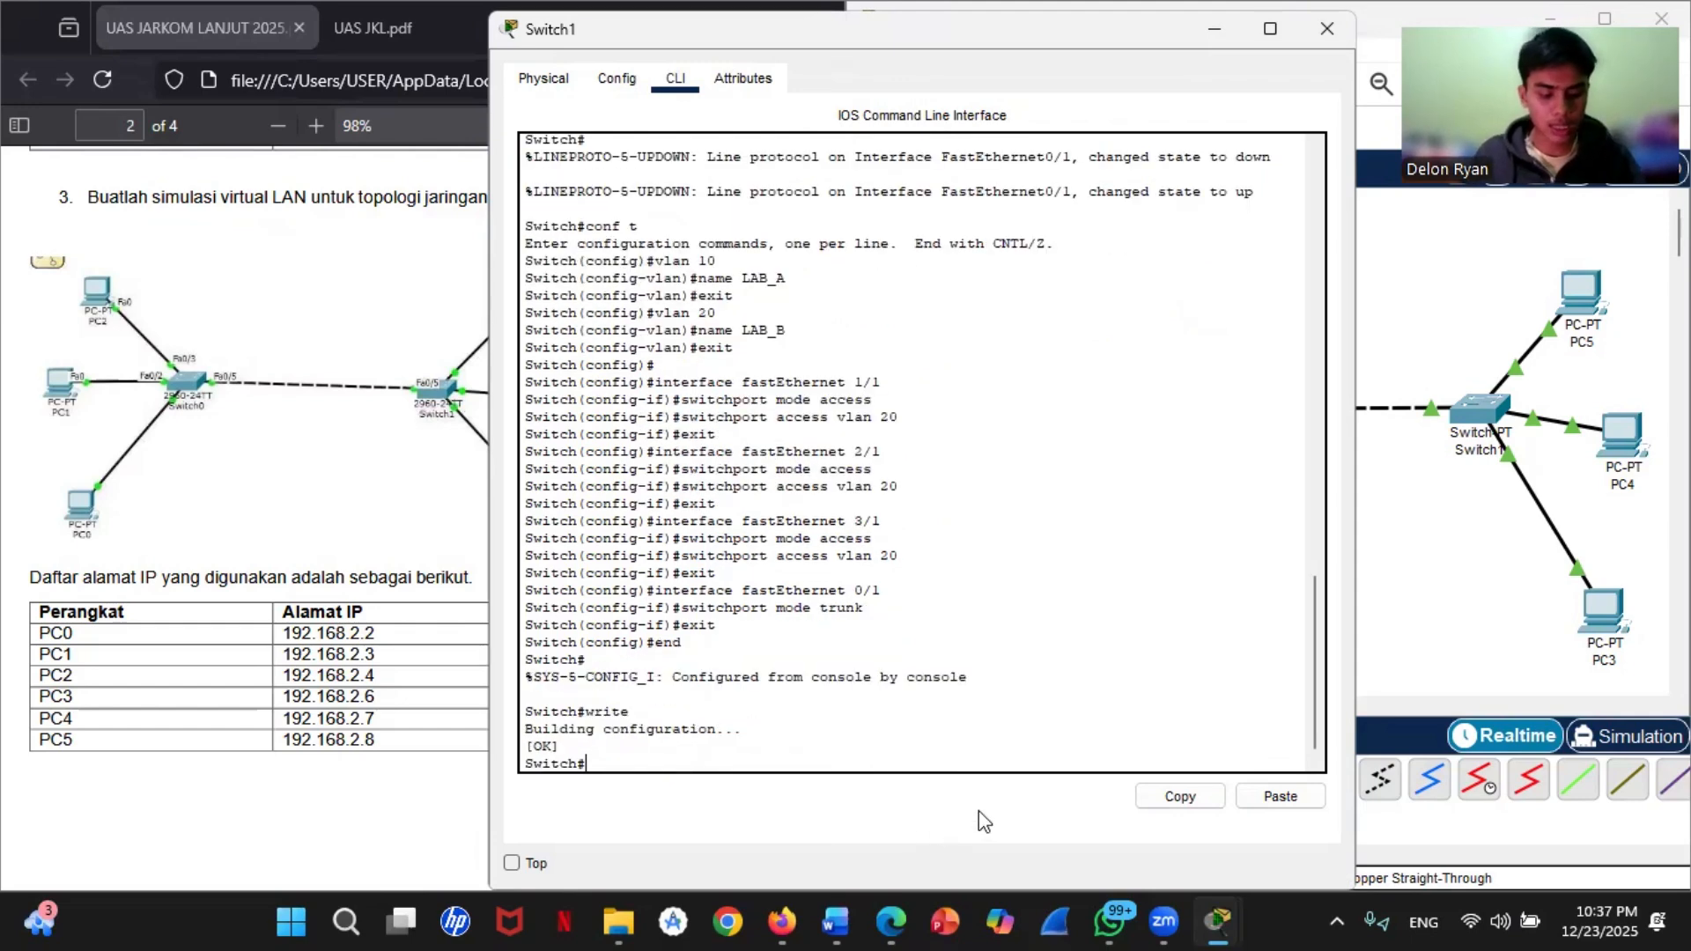
Step: In PC0's IP configuration, set the static IPv4 address to 192.168.2.2 with subnet mask 255.255.255.0
left_click(1432, 542)
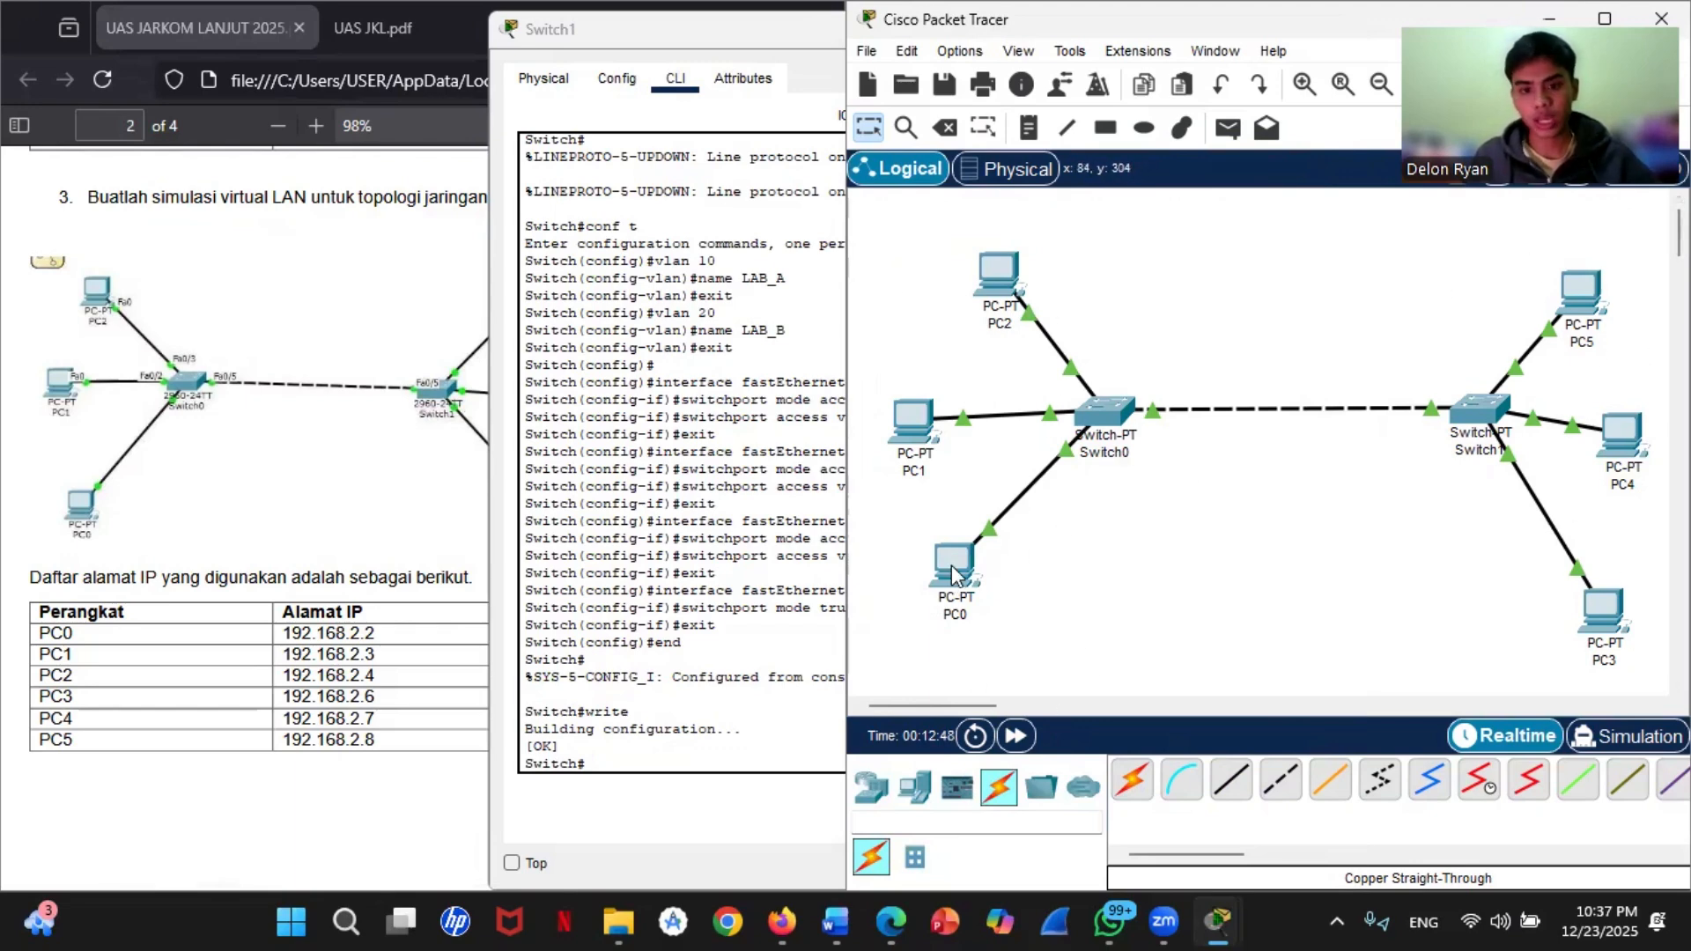
left_click(956, 592)
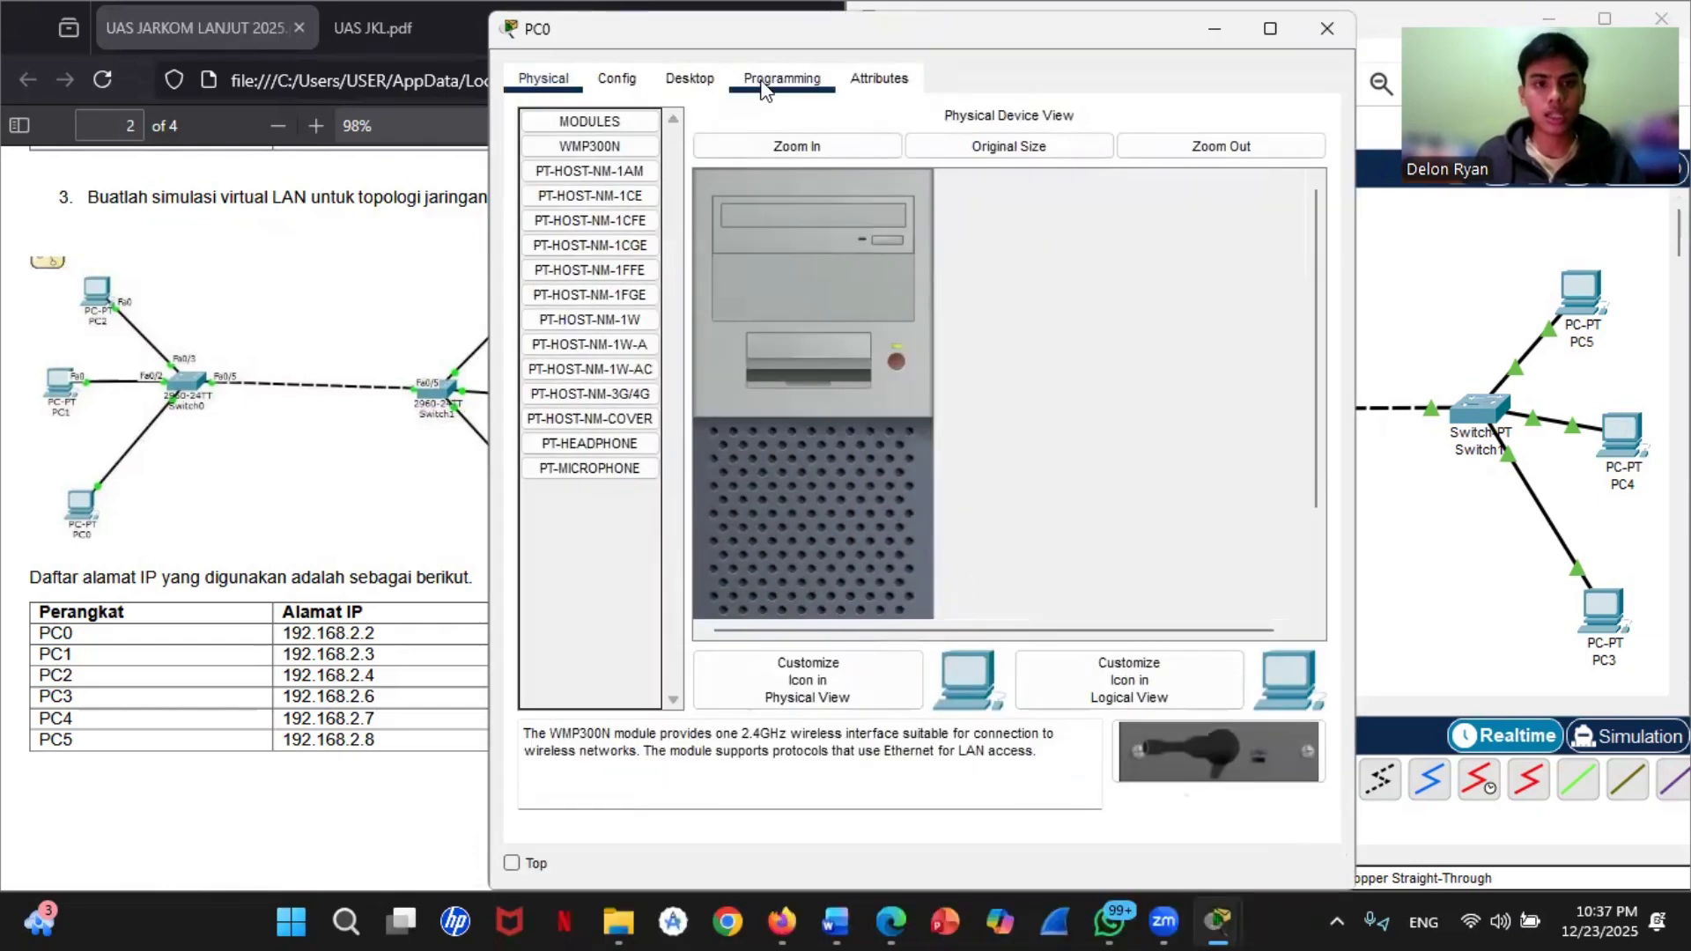
left_click(696, 79)
left_click(625, 146)
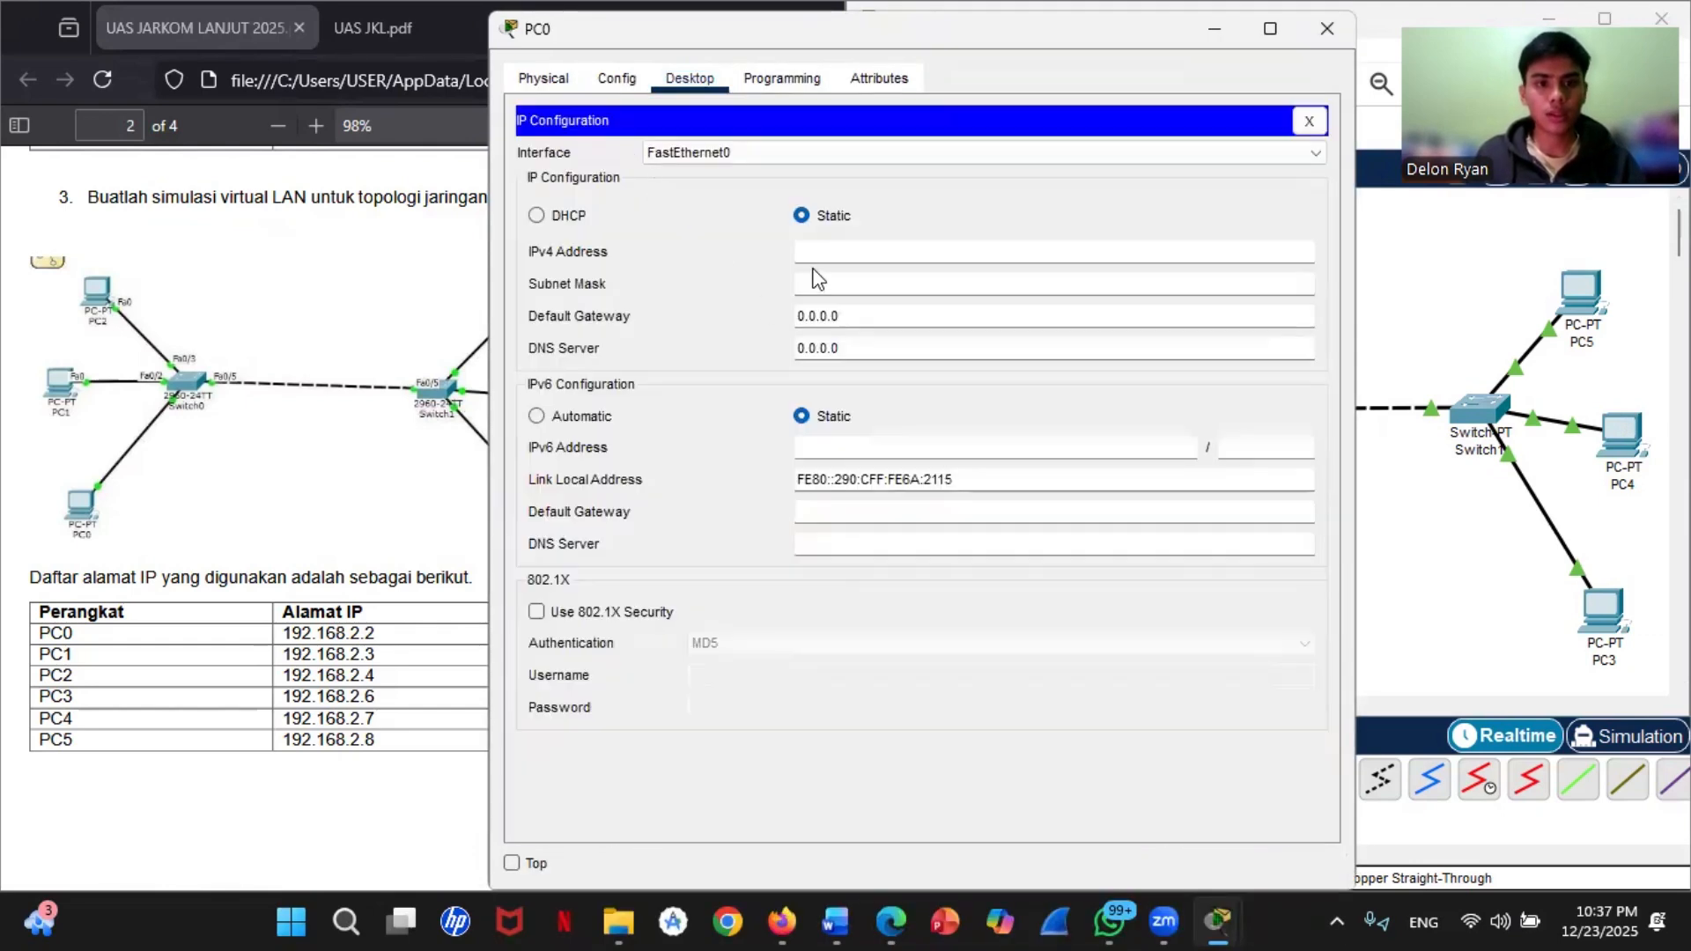
left_click(807, 251)
type("192.1")
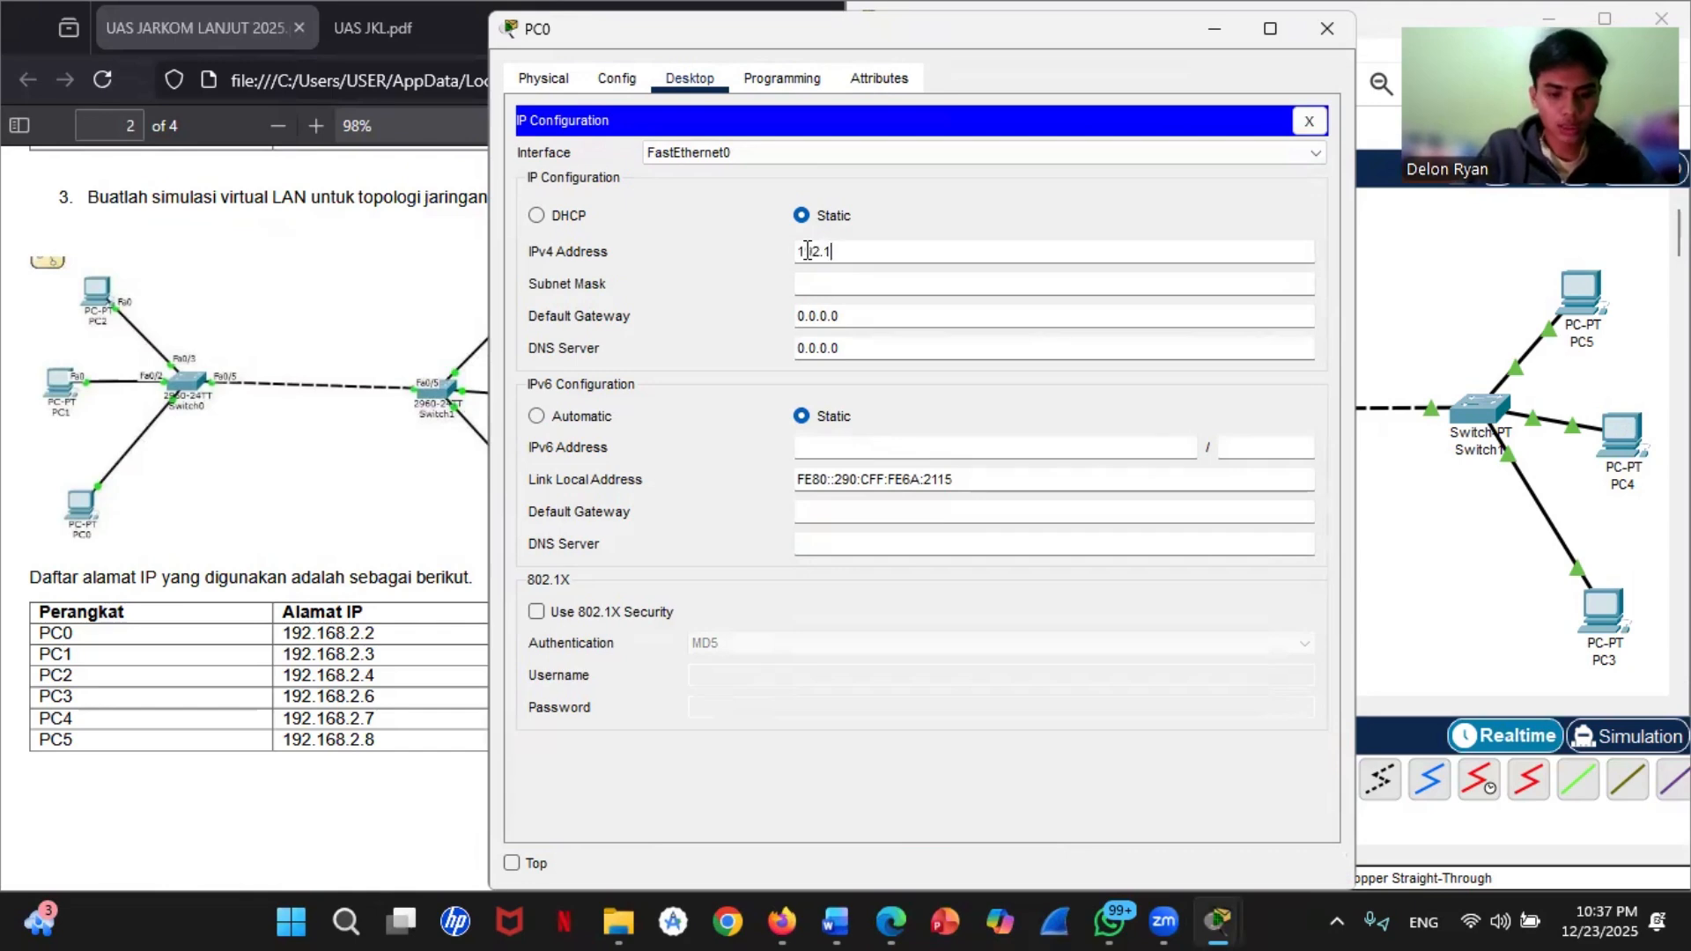
type("68.2.2")
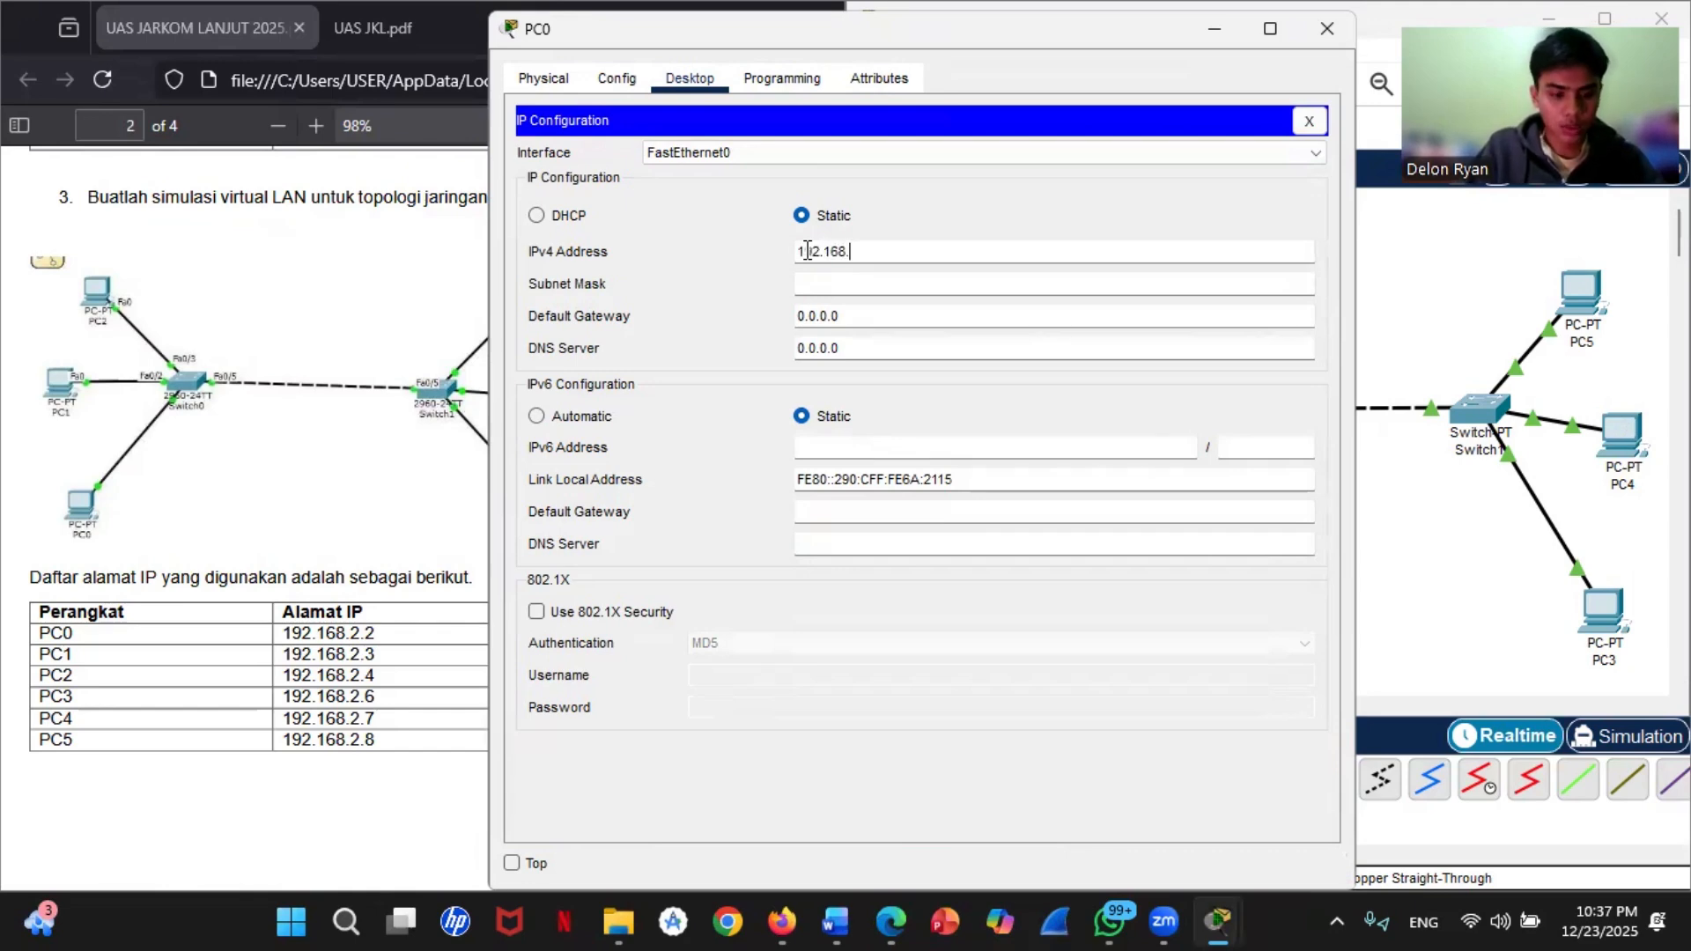
left_click(829, 282)
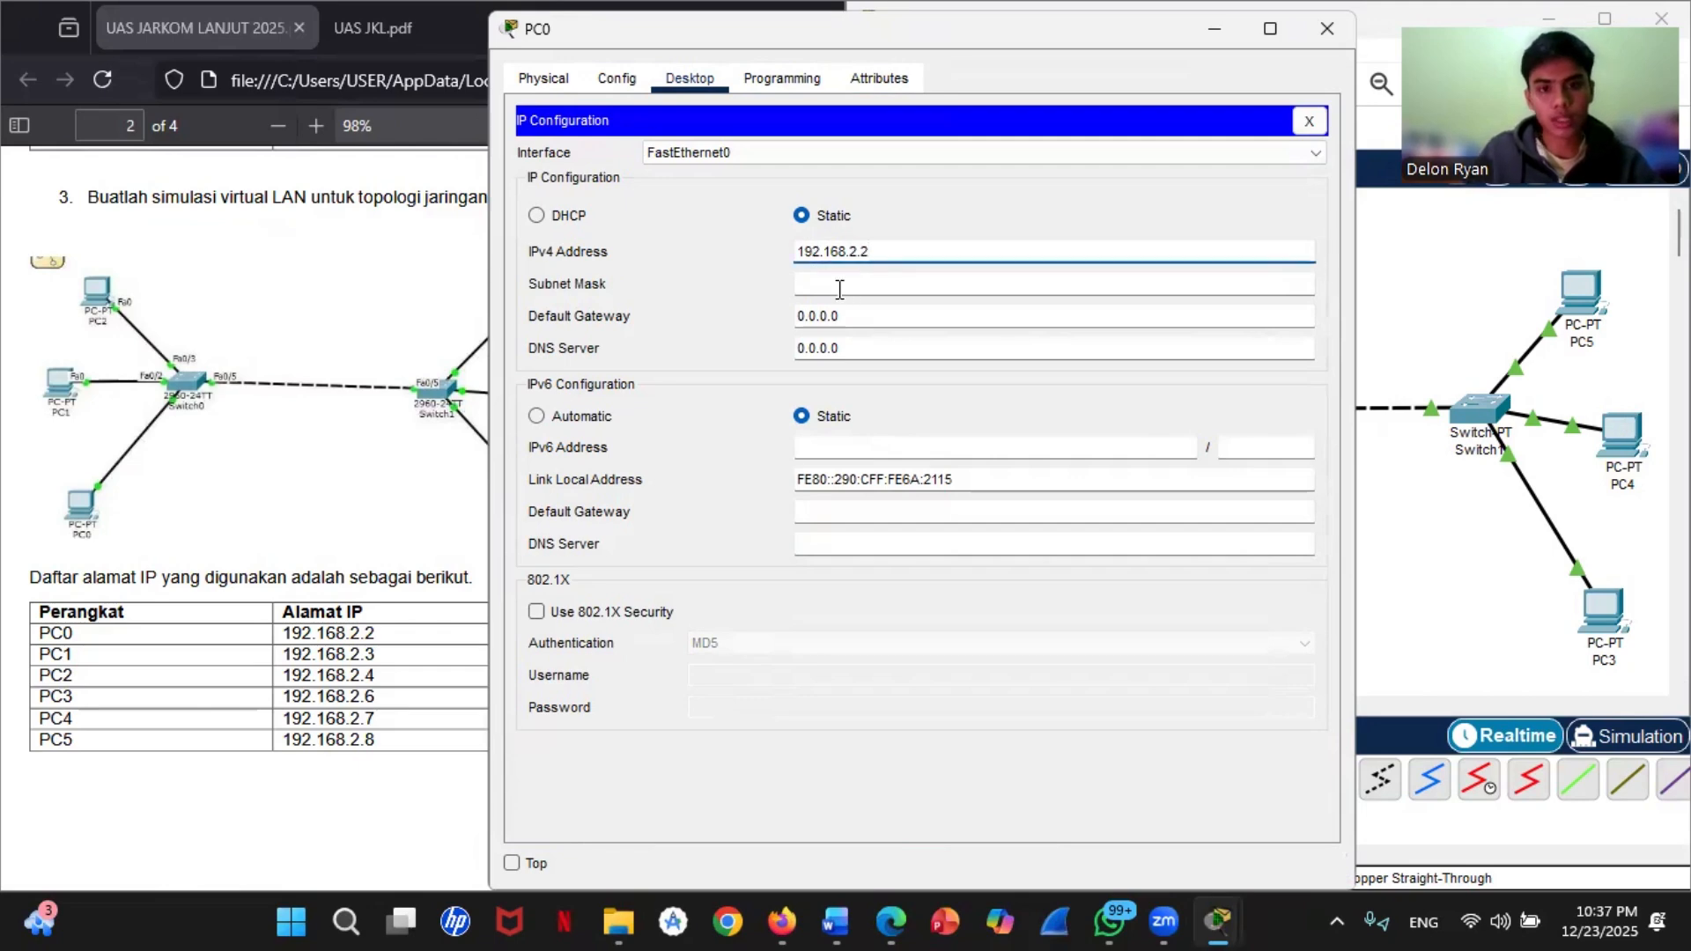
left_click(890, 247)
right_click(906, 243)
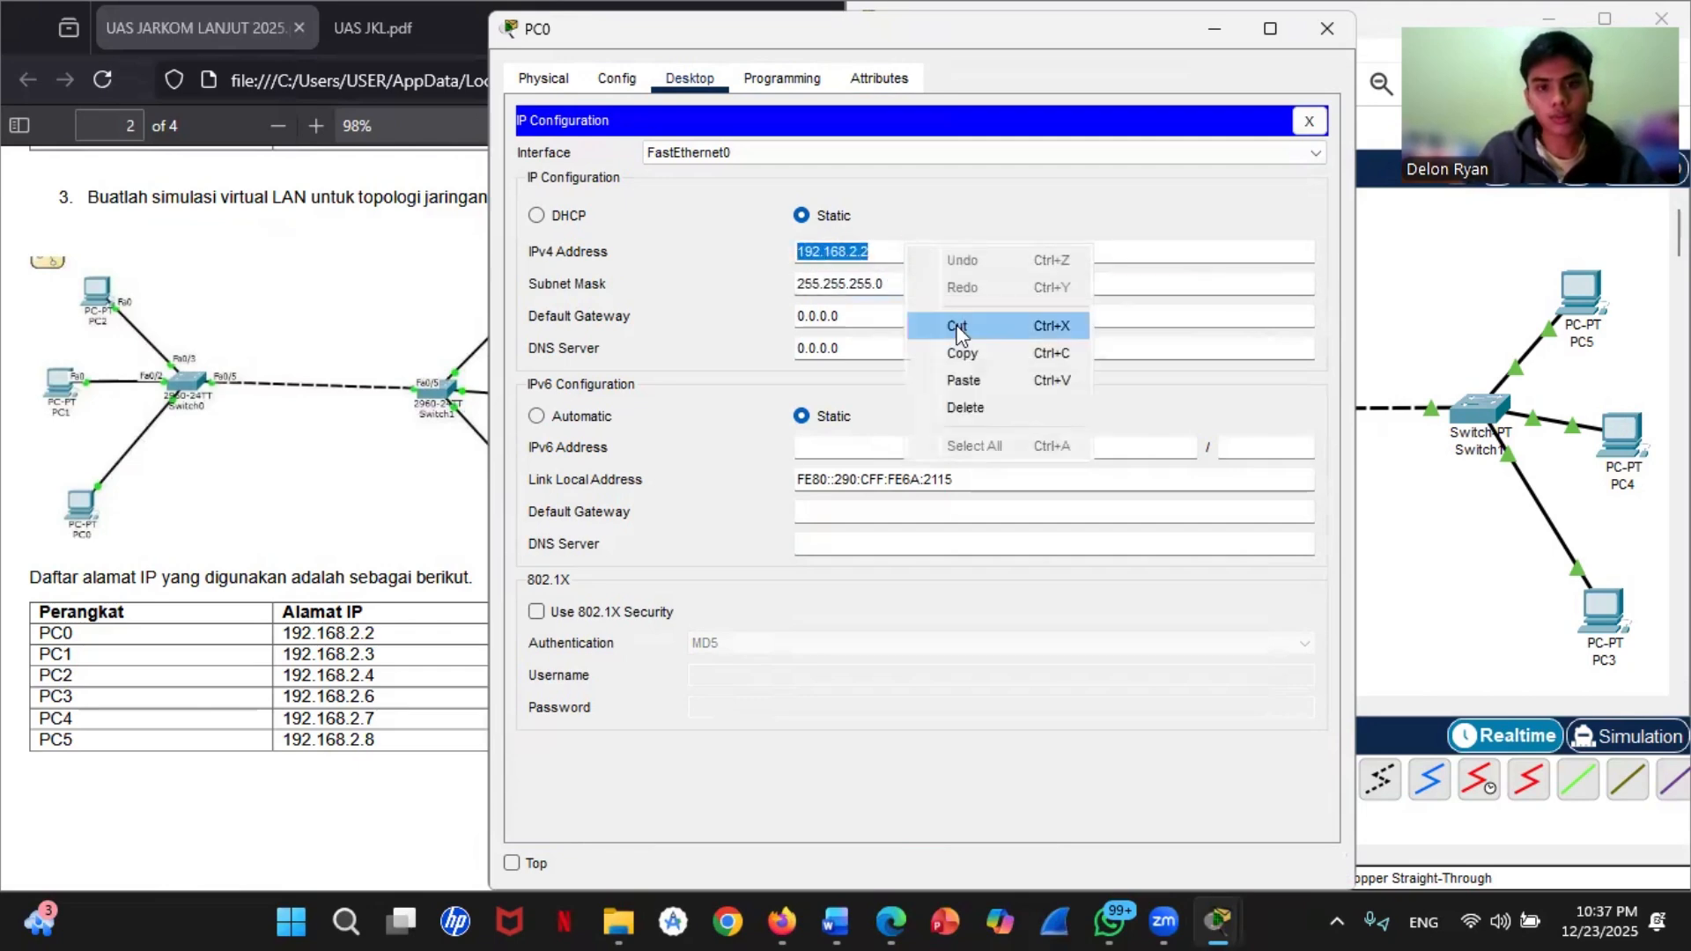
left_click(976, 375)
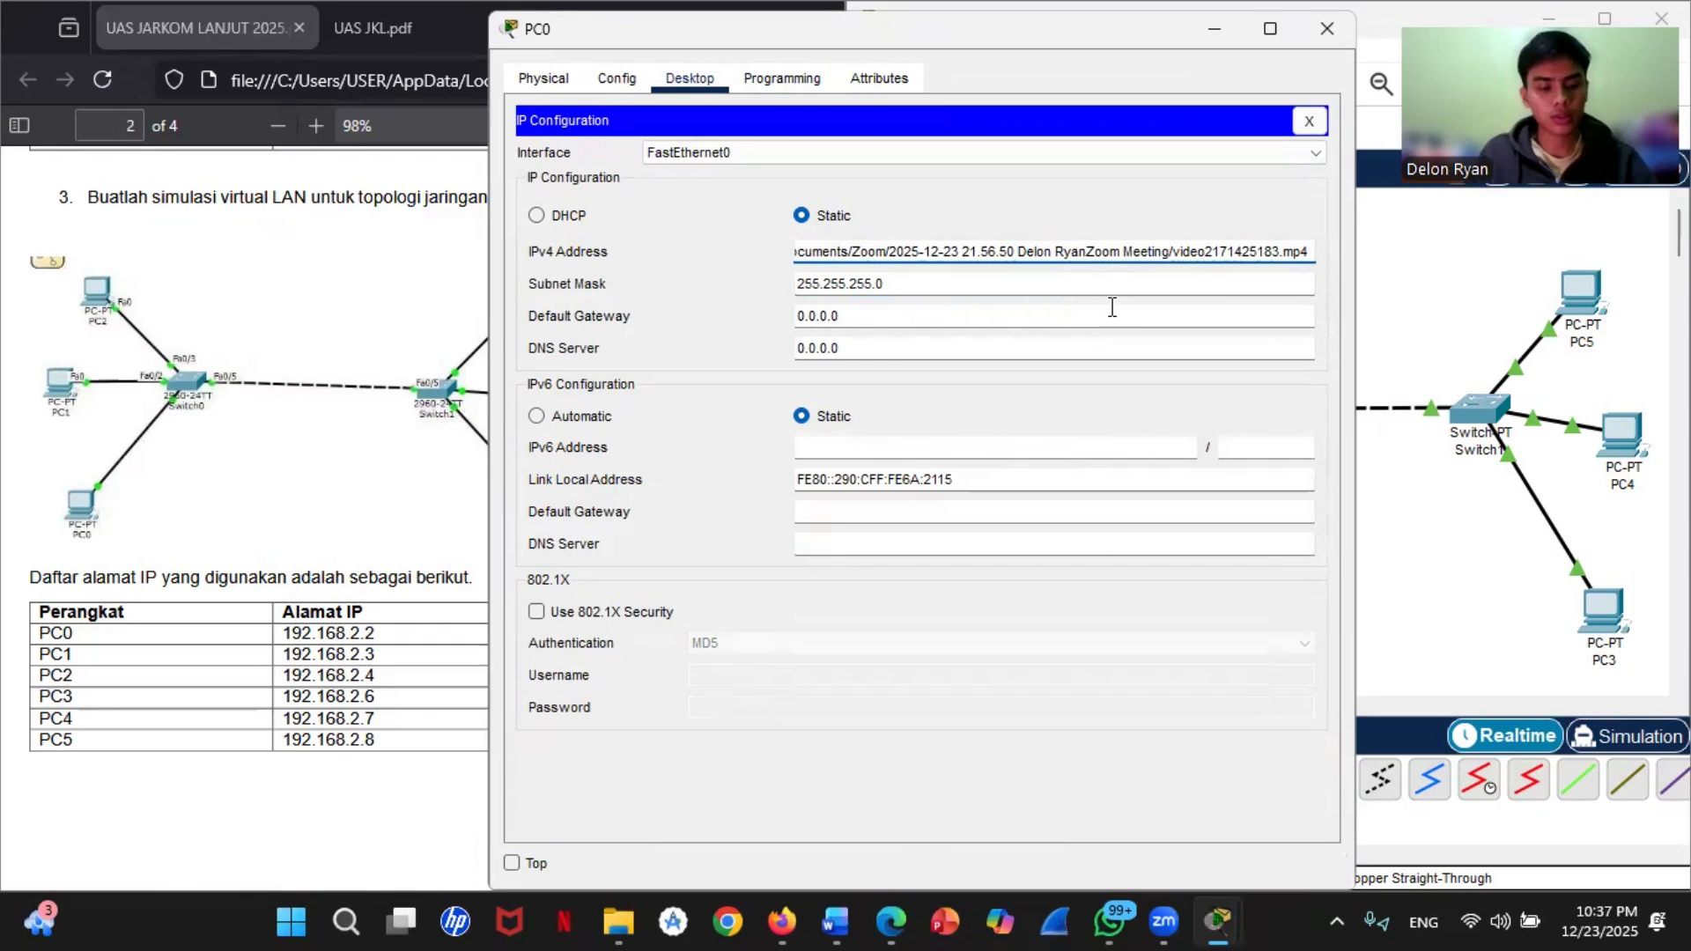
key("ctrl+z")
Step: Copy PC0's IPv4 address 192.168.2.2 and close PC0's configuration window
right_click(897, 249)
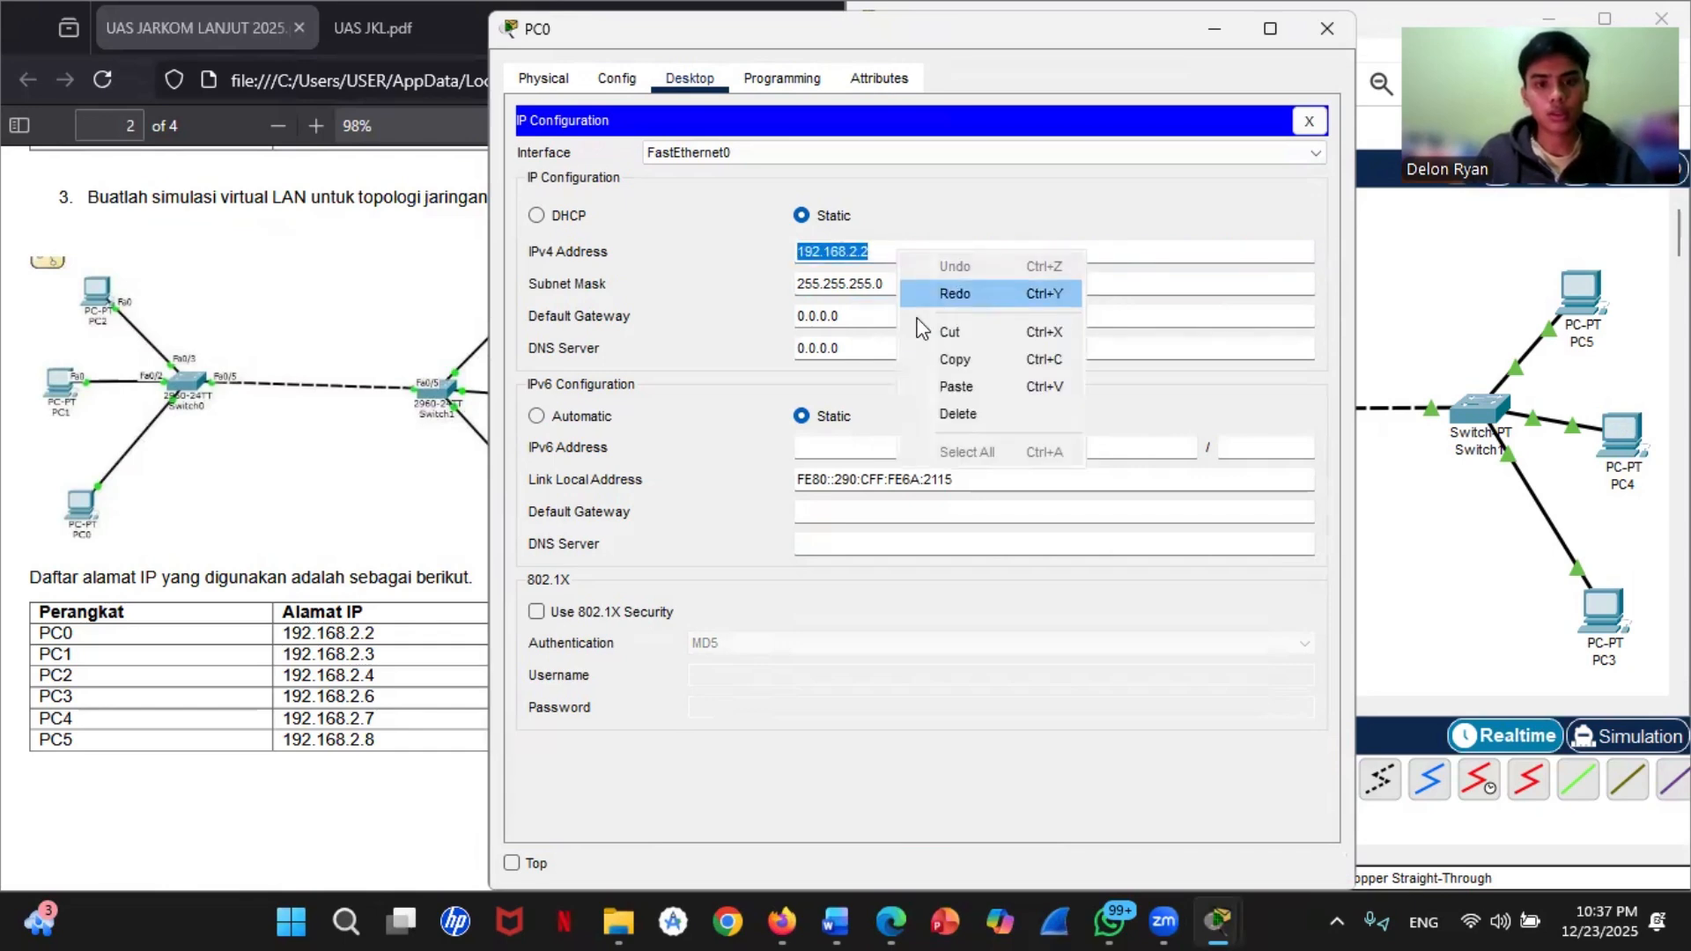
left_click(944, 356)
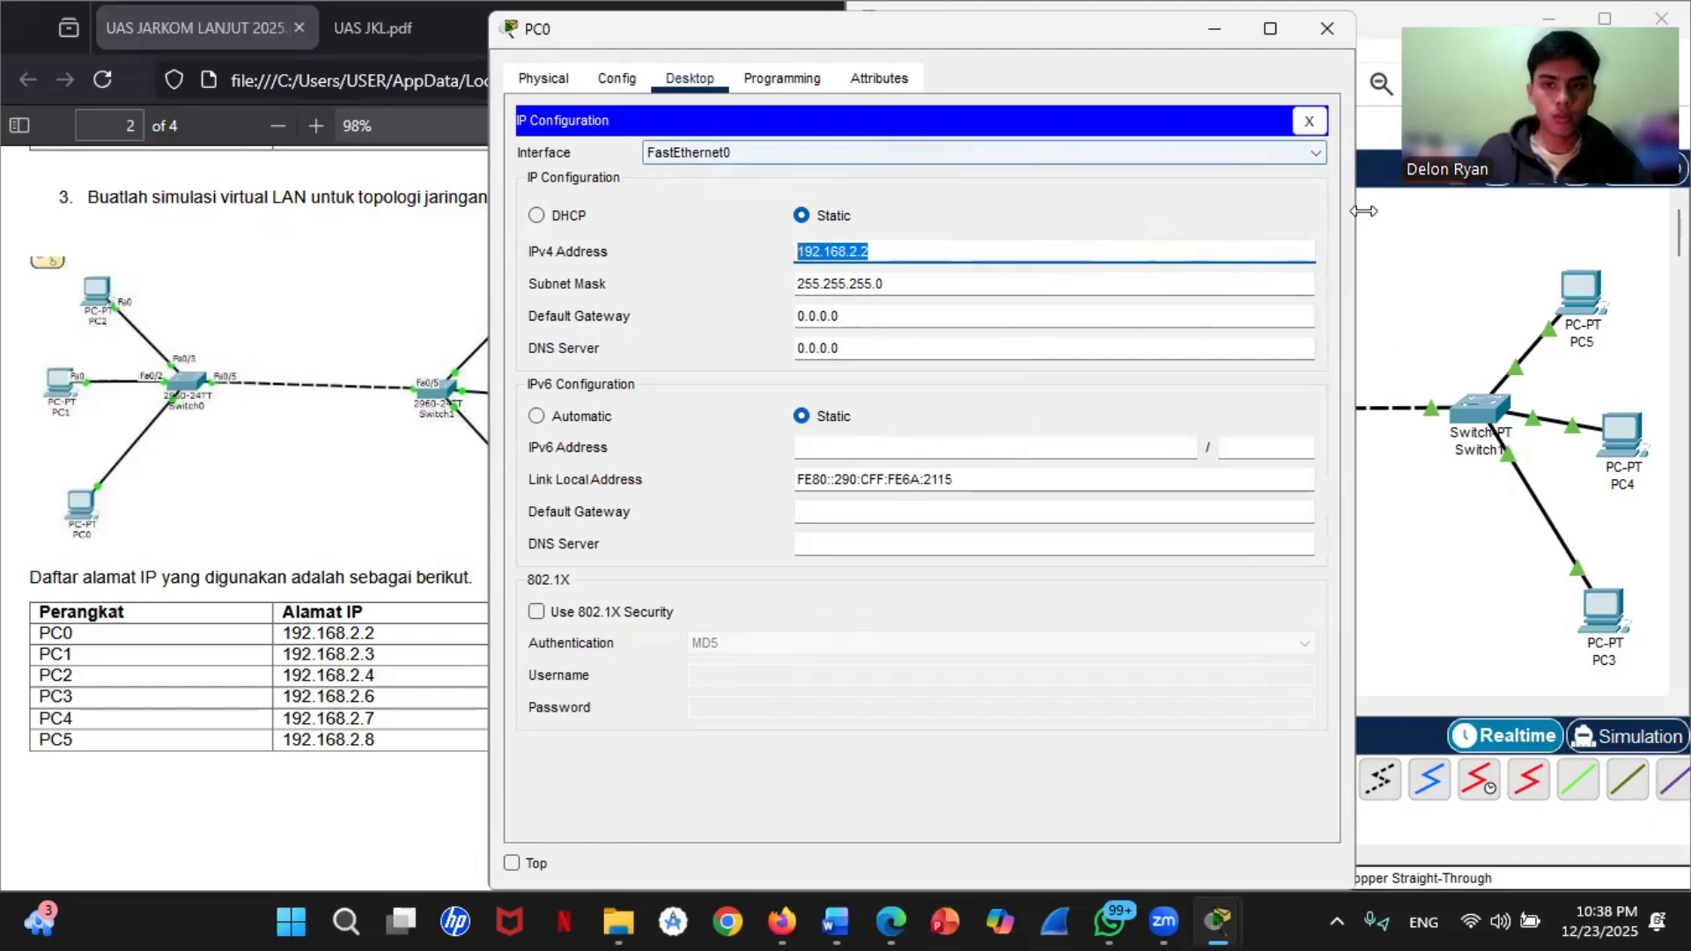
left_click(1327, 28)
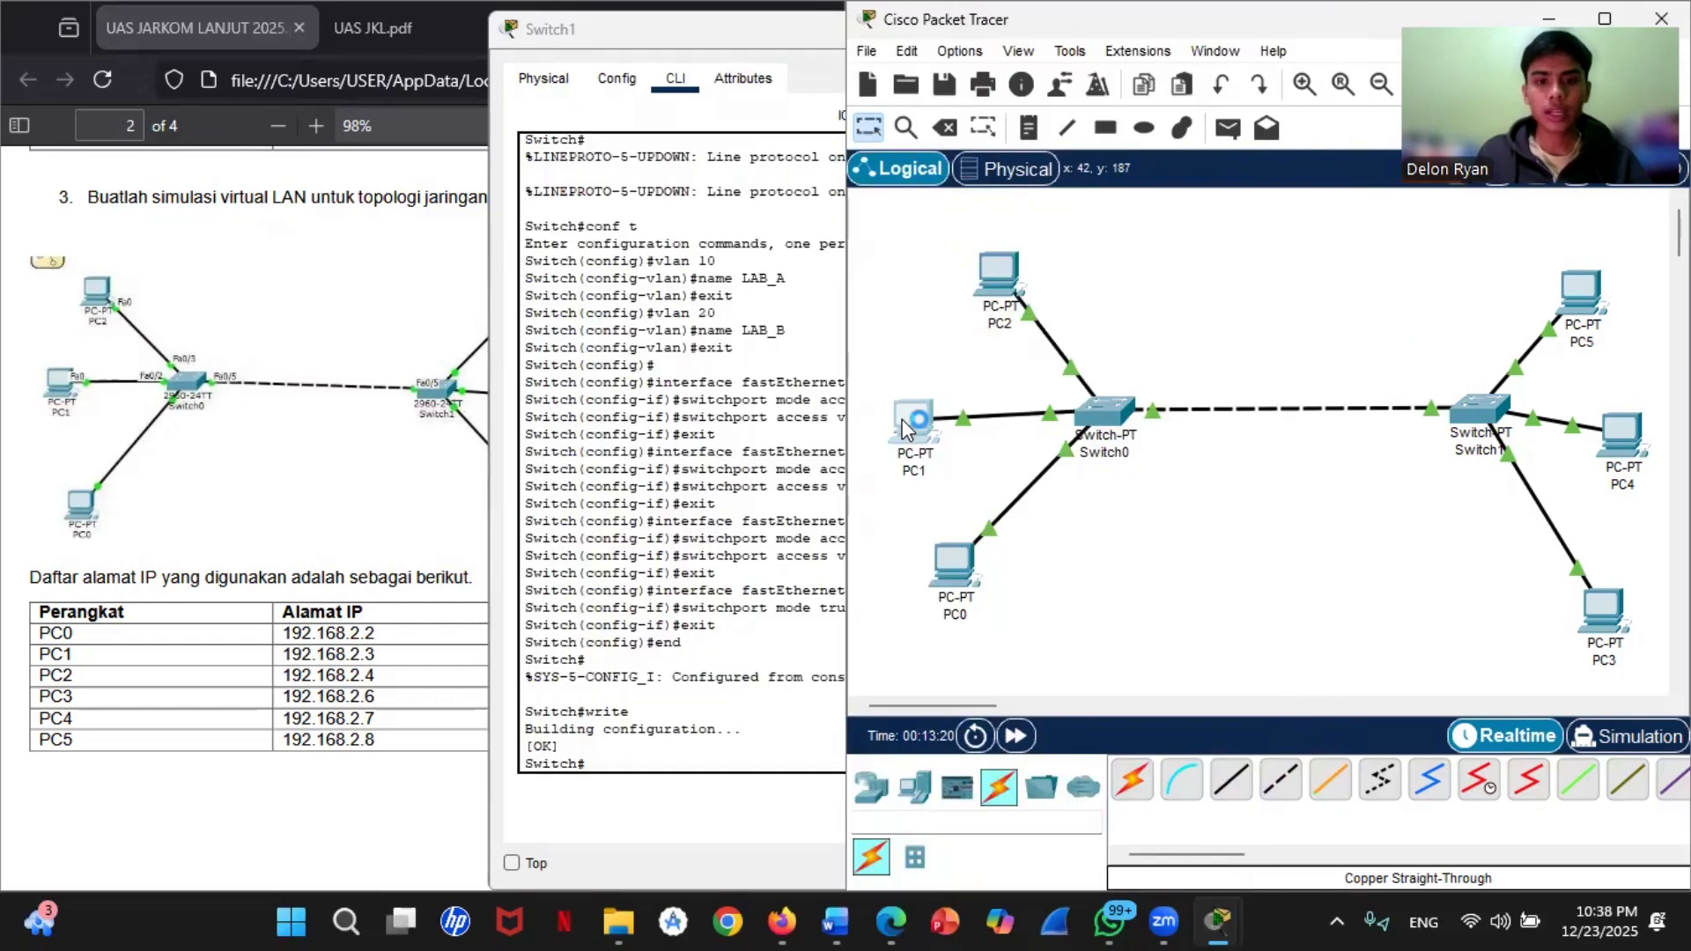
Step: Try to open PC1's desktop tools, then close PC1's window
left_click(951, 555)
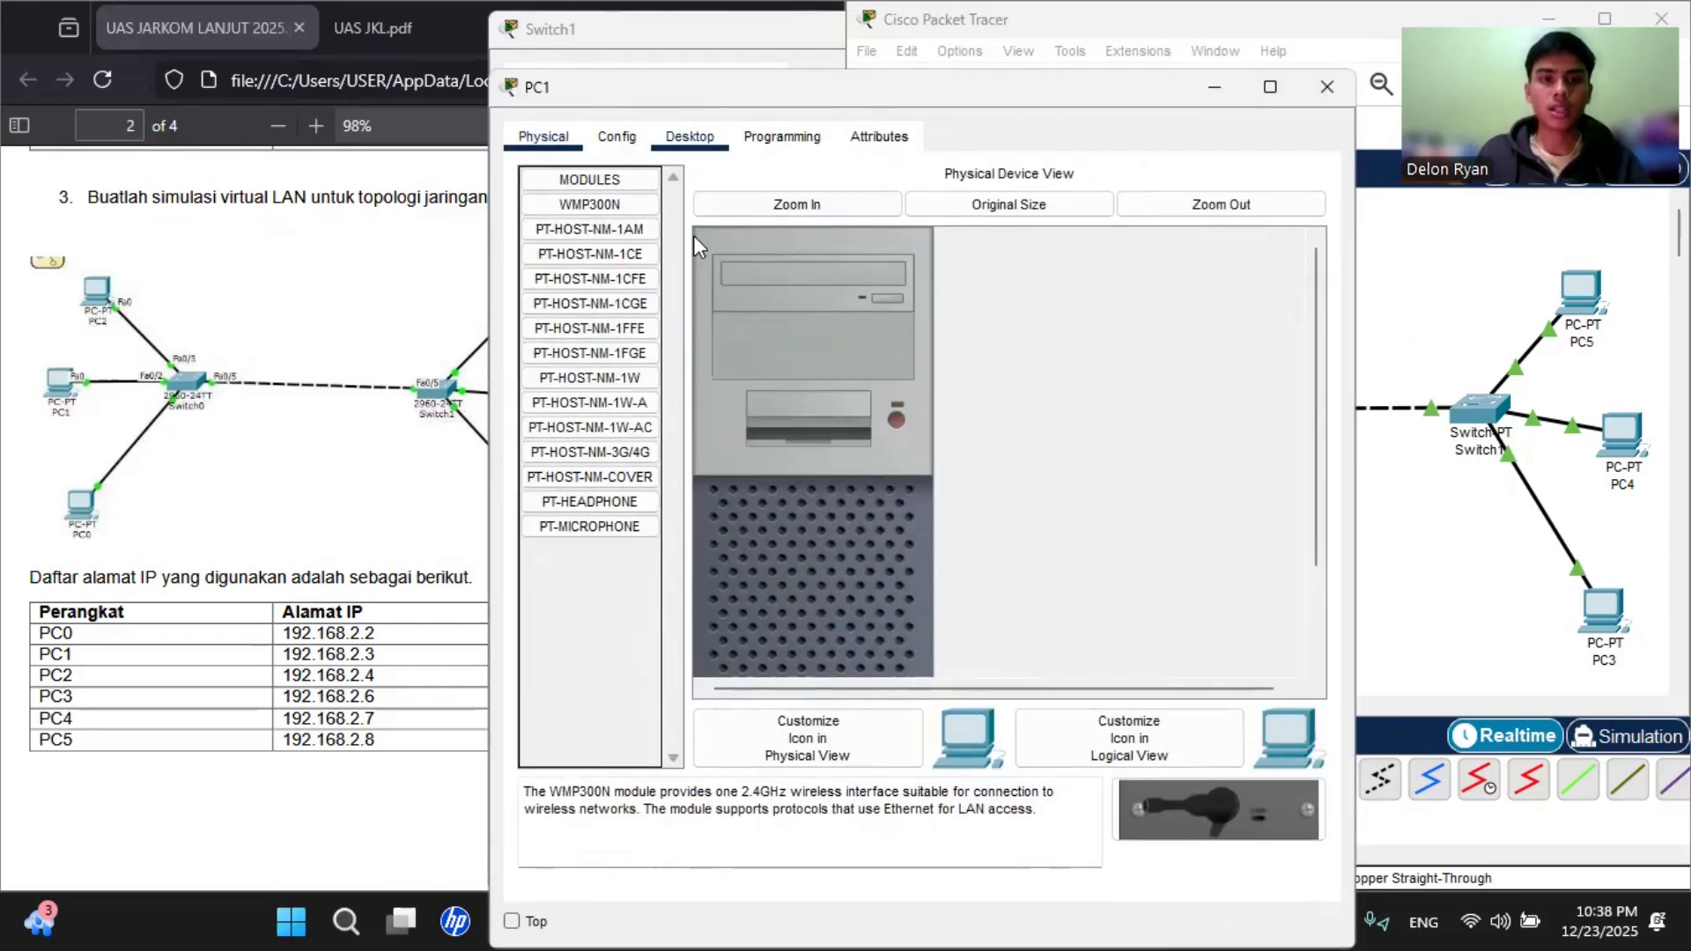
left_click(689, 138)
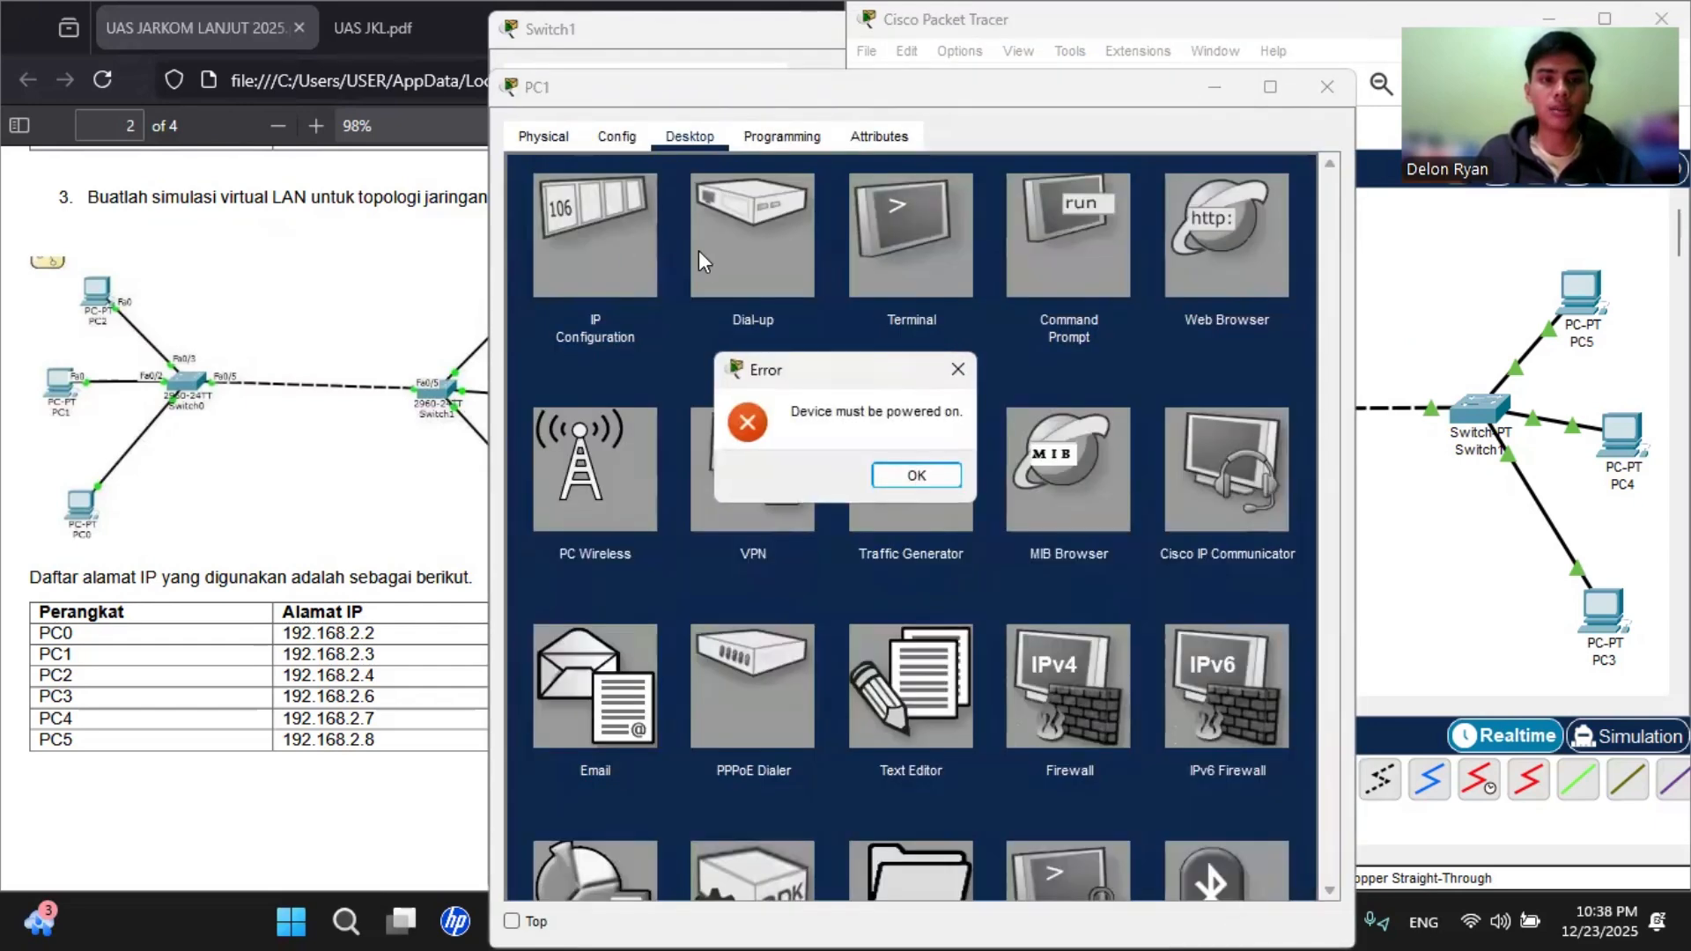
left_click(947, 477)
left_click(685, 141)
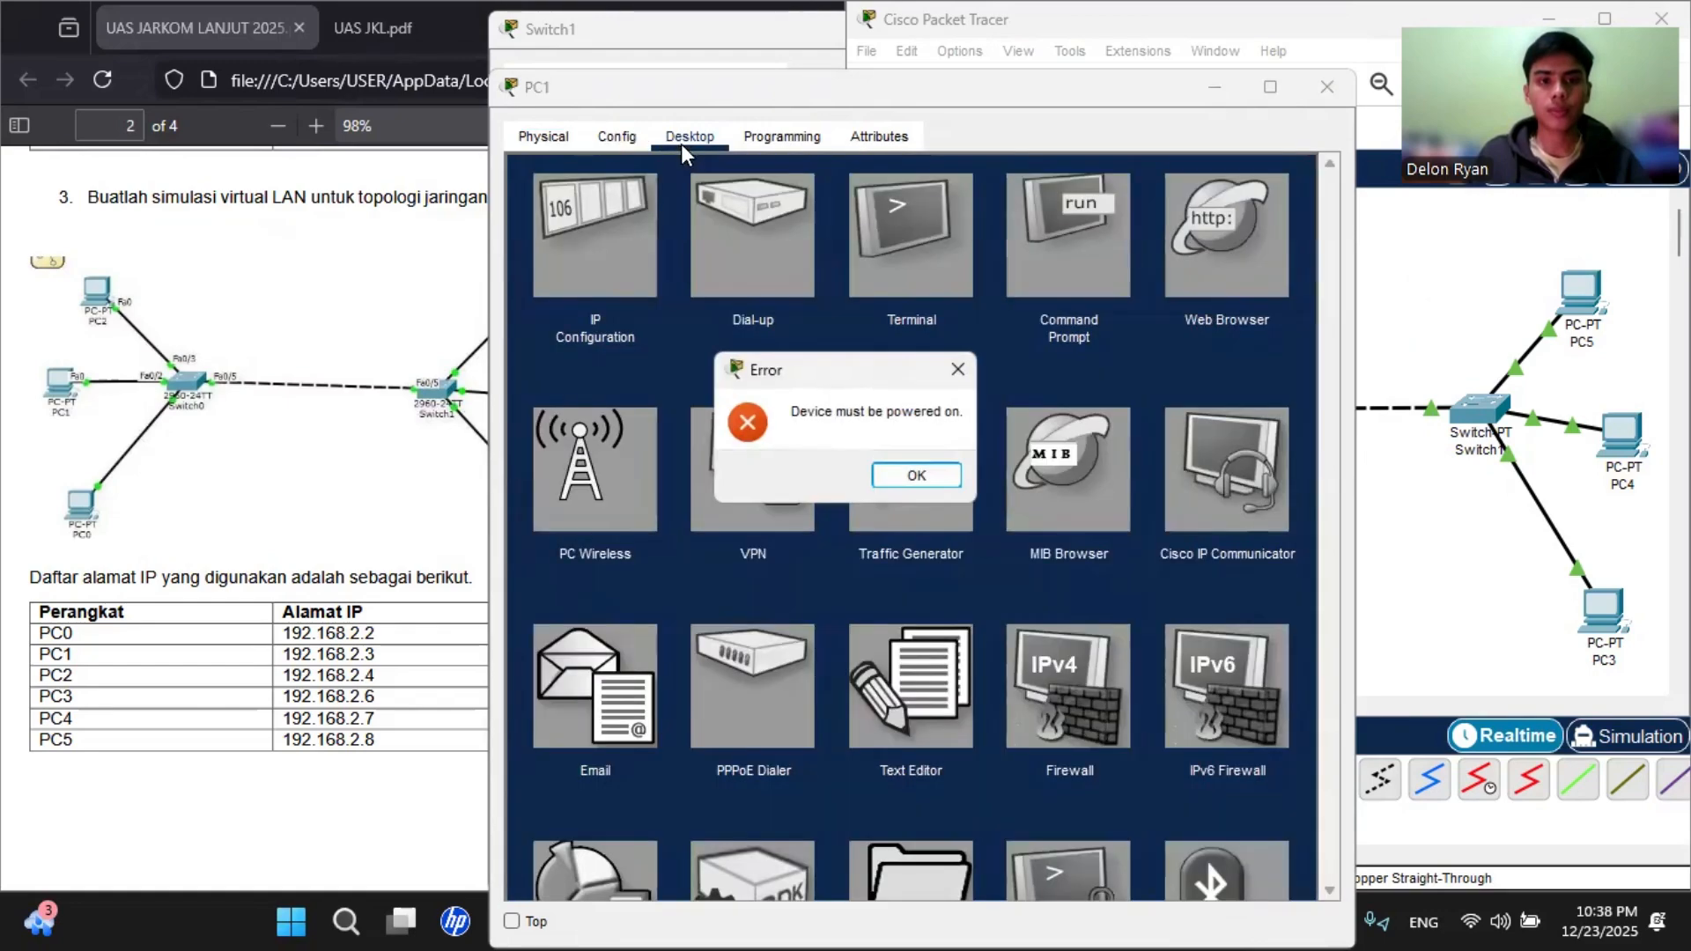
left_click(934, 476)
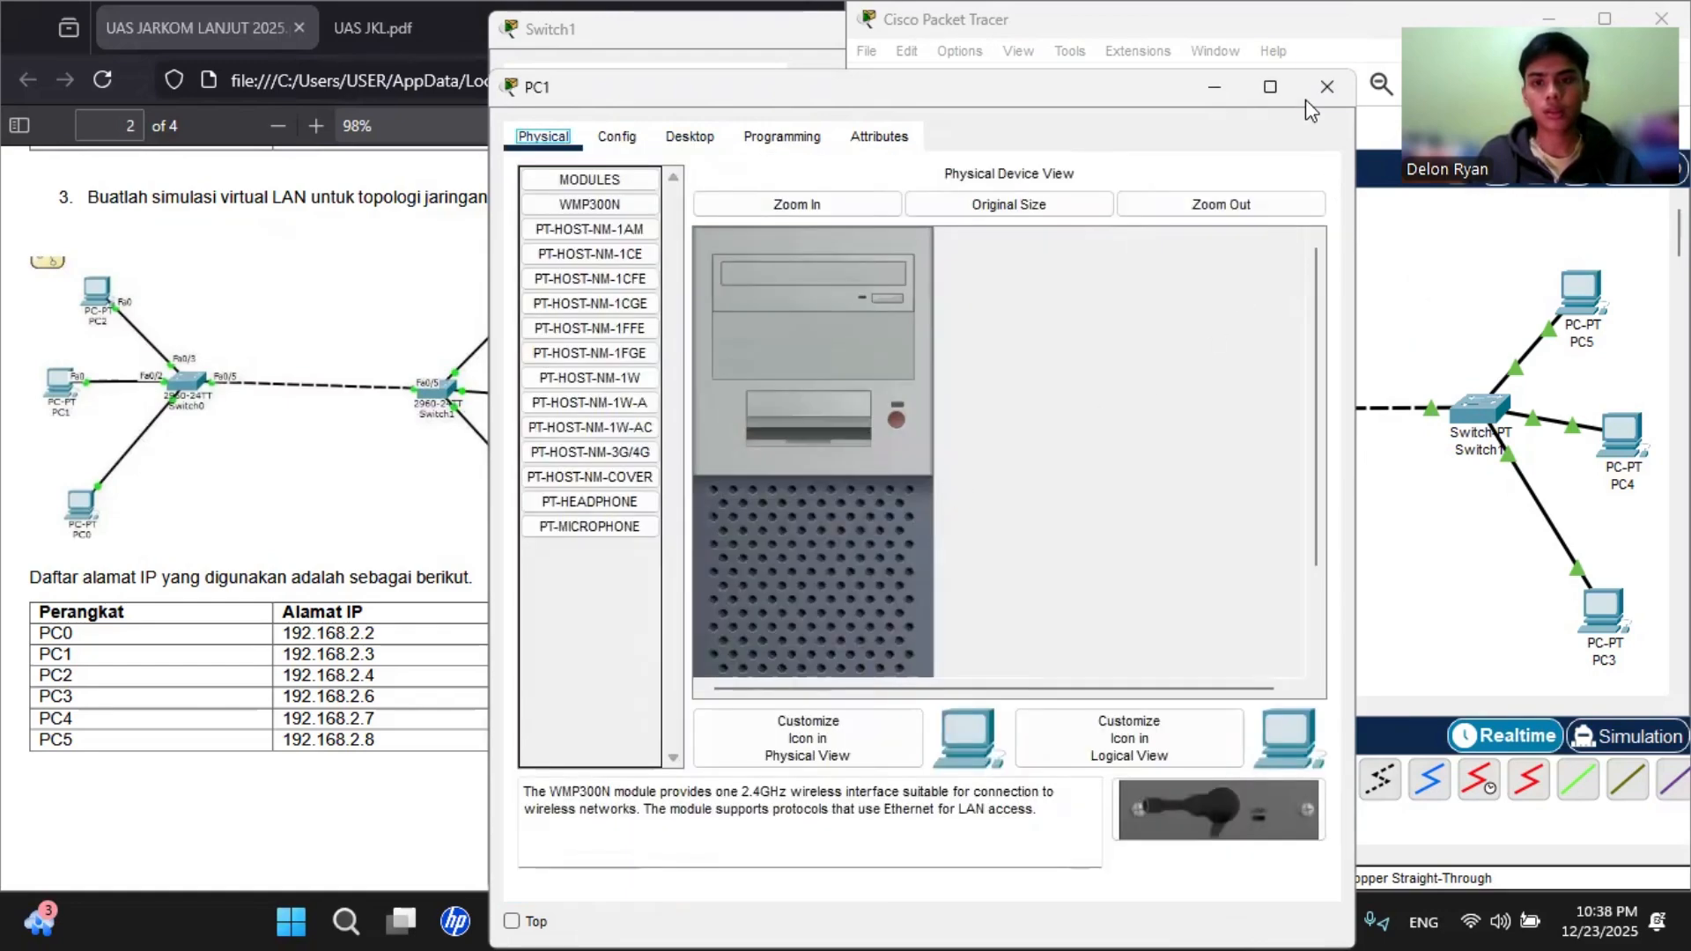
left_click(1326, 87)
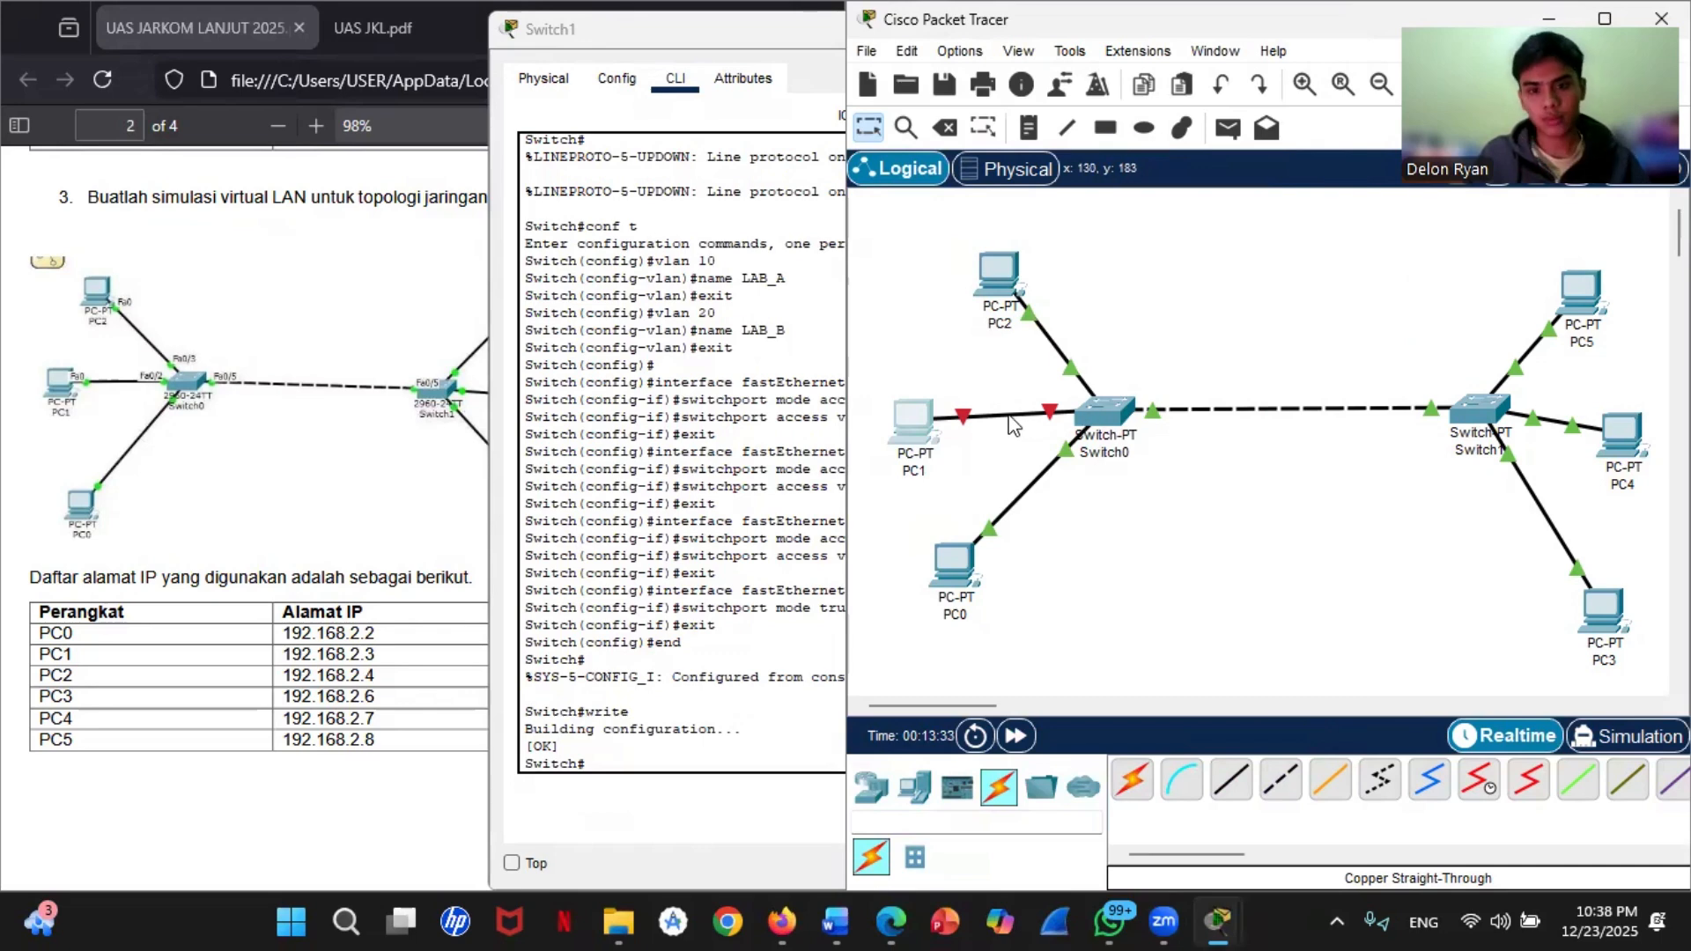
Step: Check Switch0's CLI for the latest interface status messages, close it and move Switch1's window aside
left_click(1100, 412)
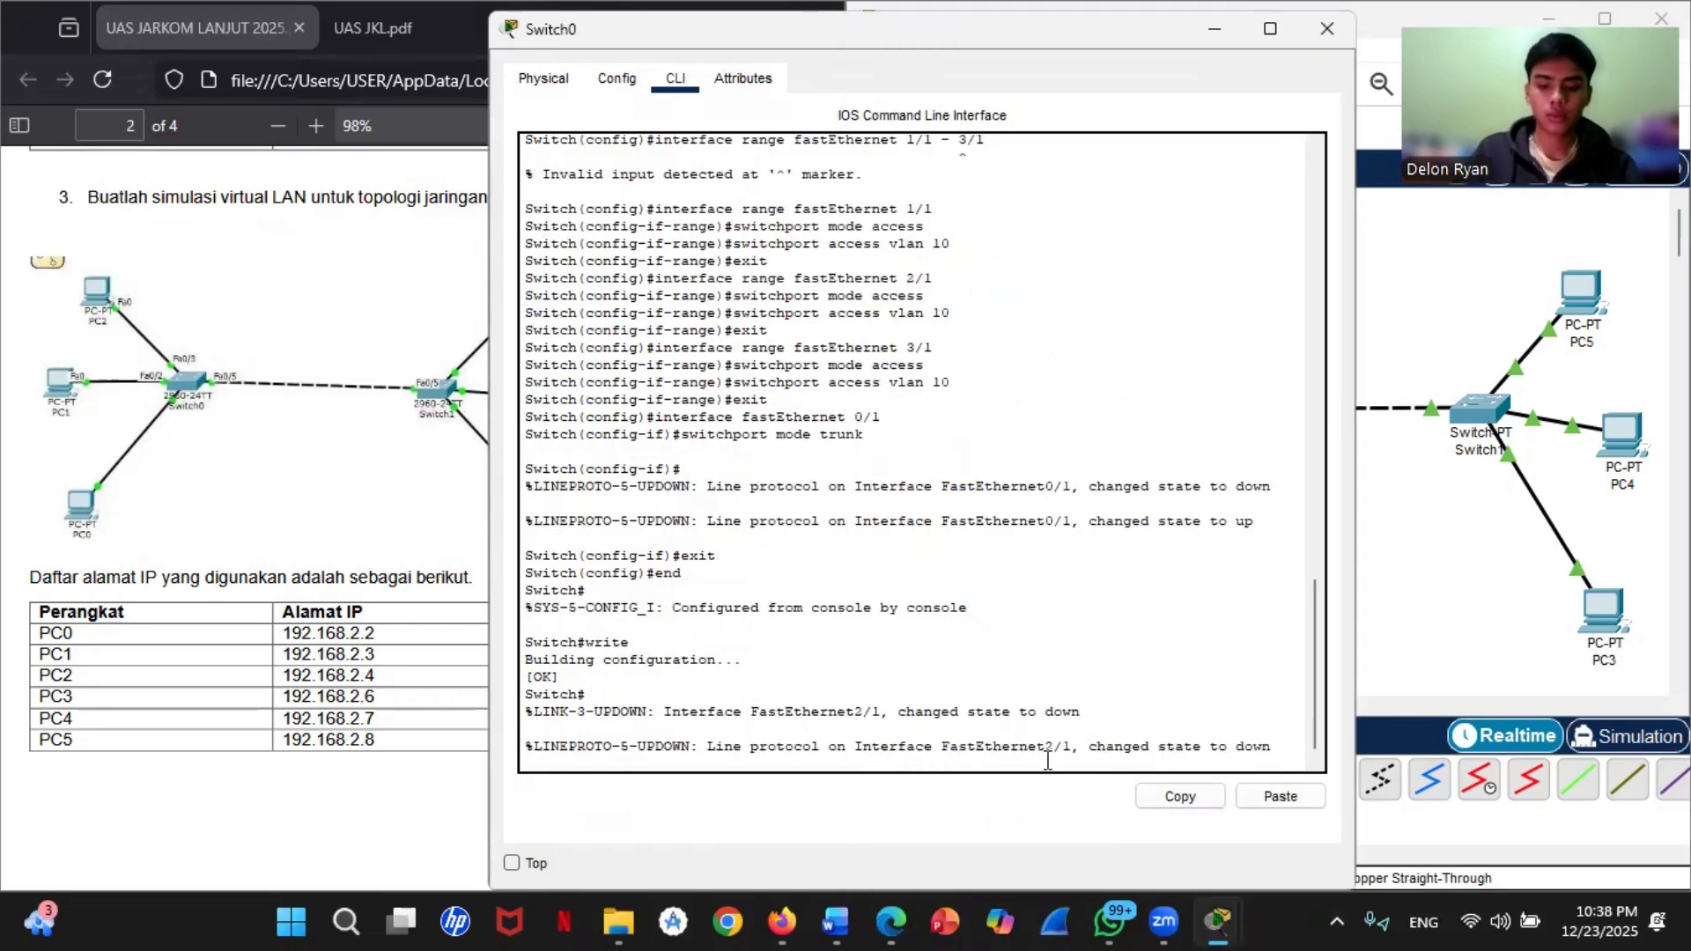
key("Return")
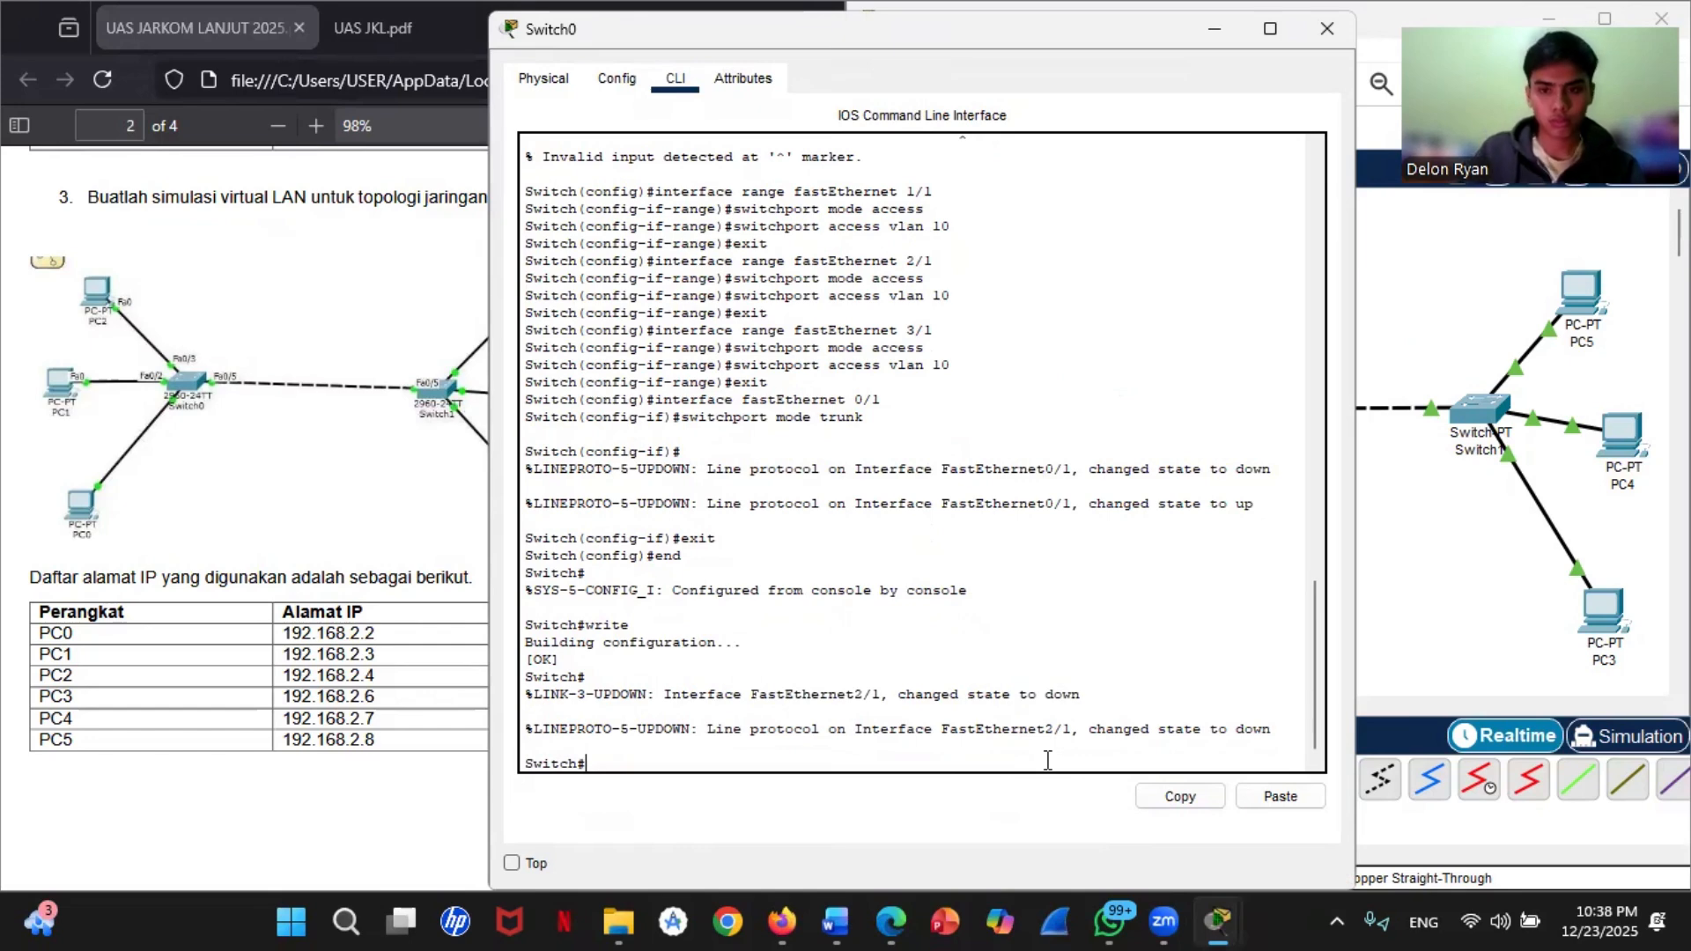
left_click(1327, 28)
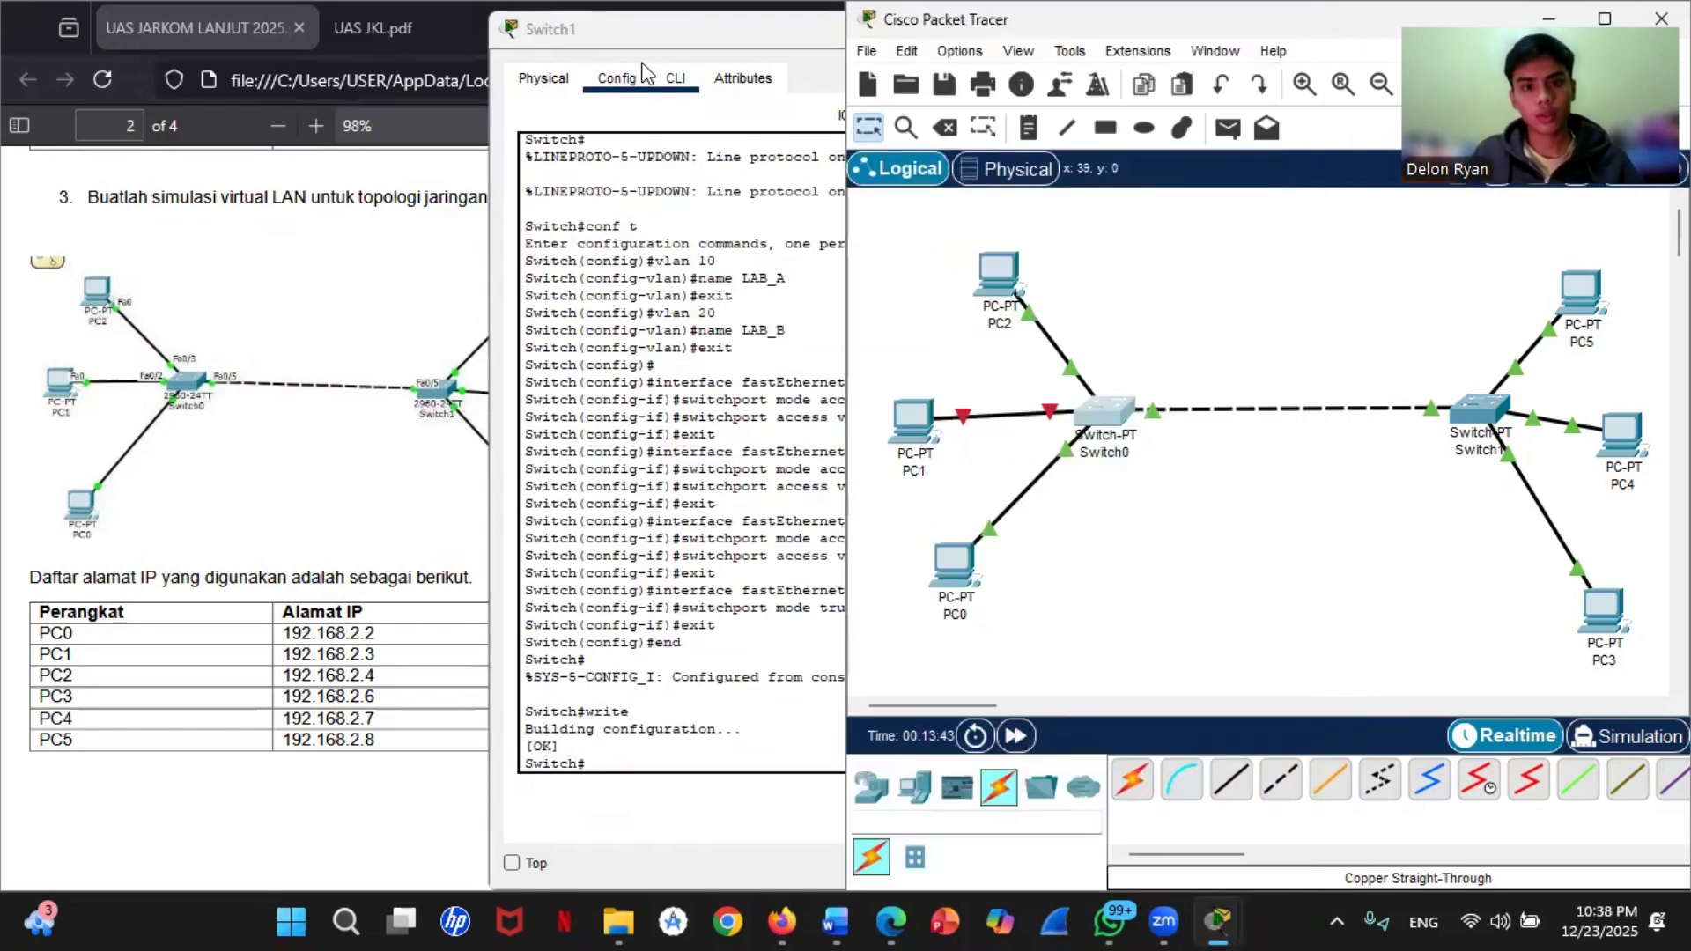
left_click(647, 50)
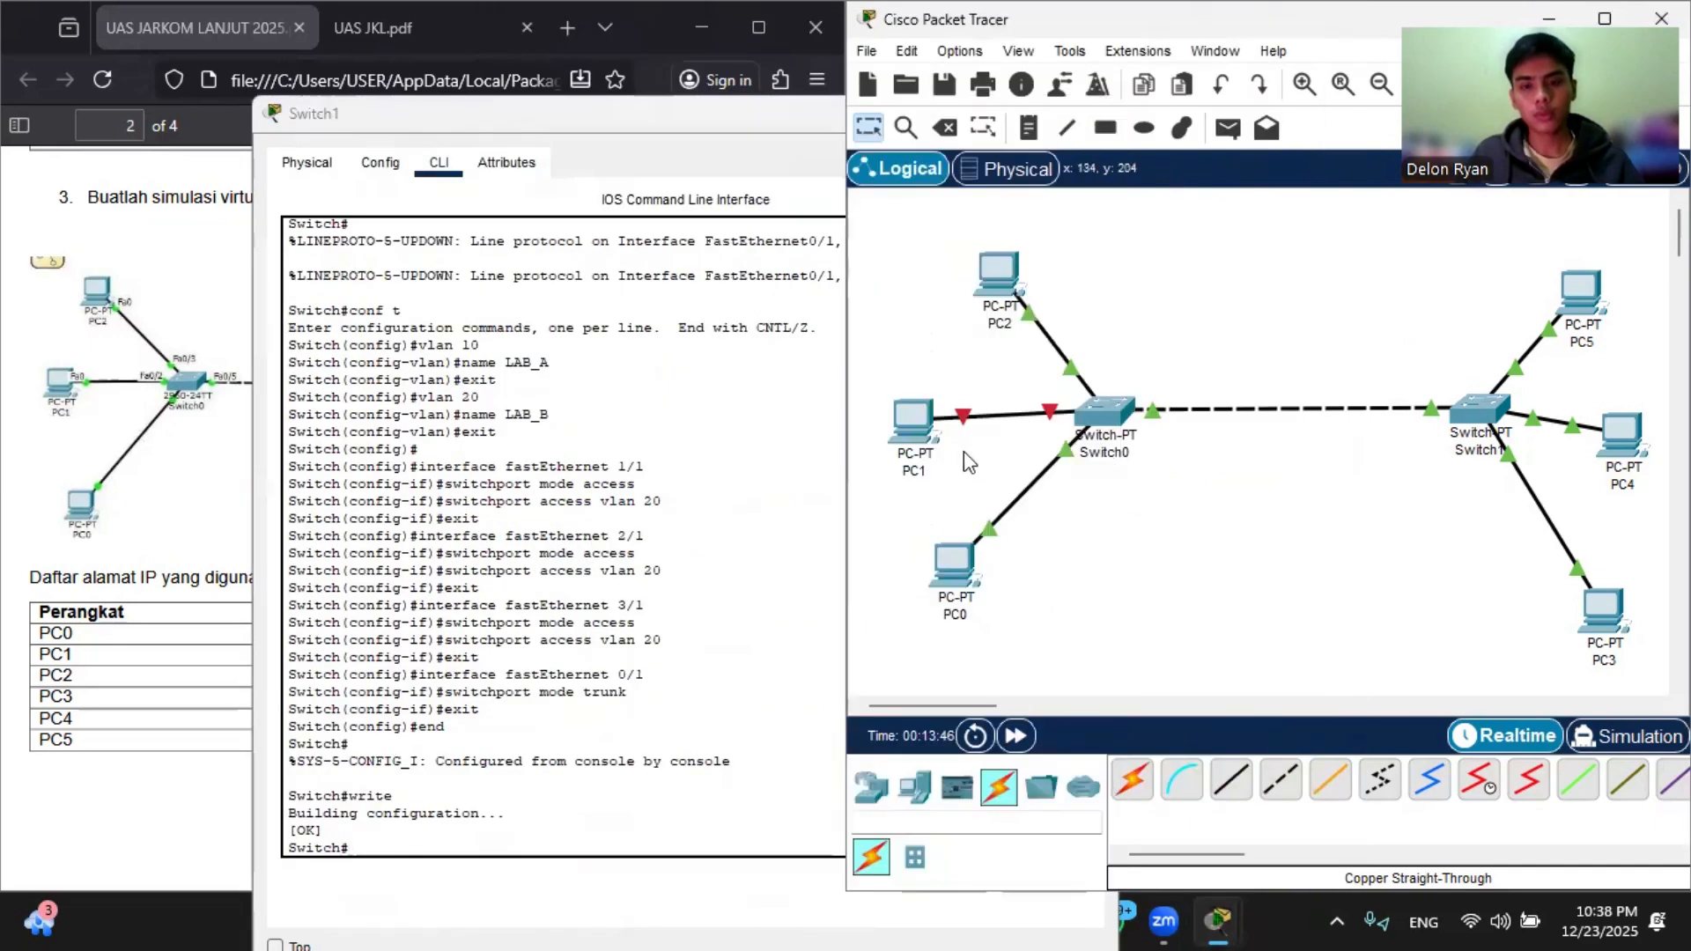
Step: In Switch0's CLI, enter configuration mode with enable and conf t, and bring up interface fastEthernet 2/1 with no shutdown
left_click(1107, 411)
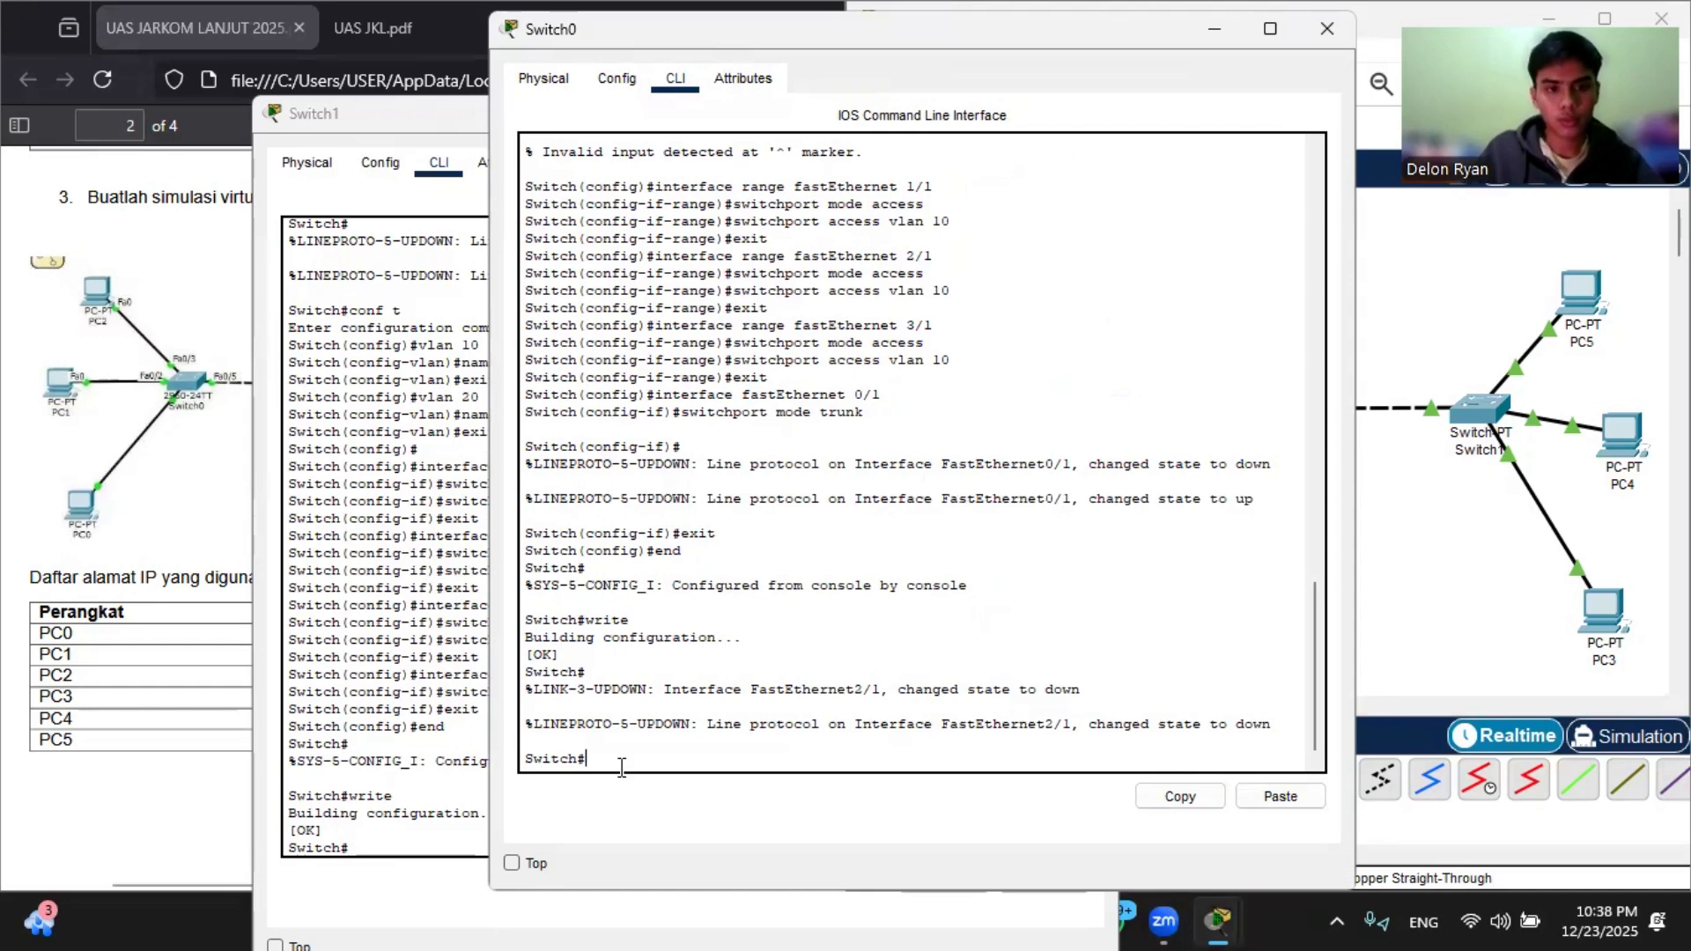
type("enable")
key("Return")
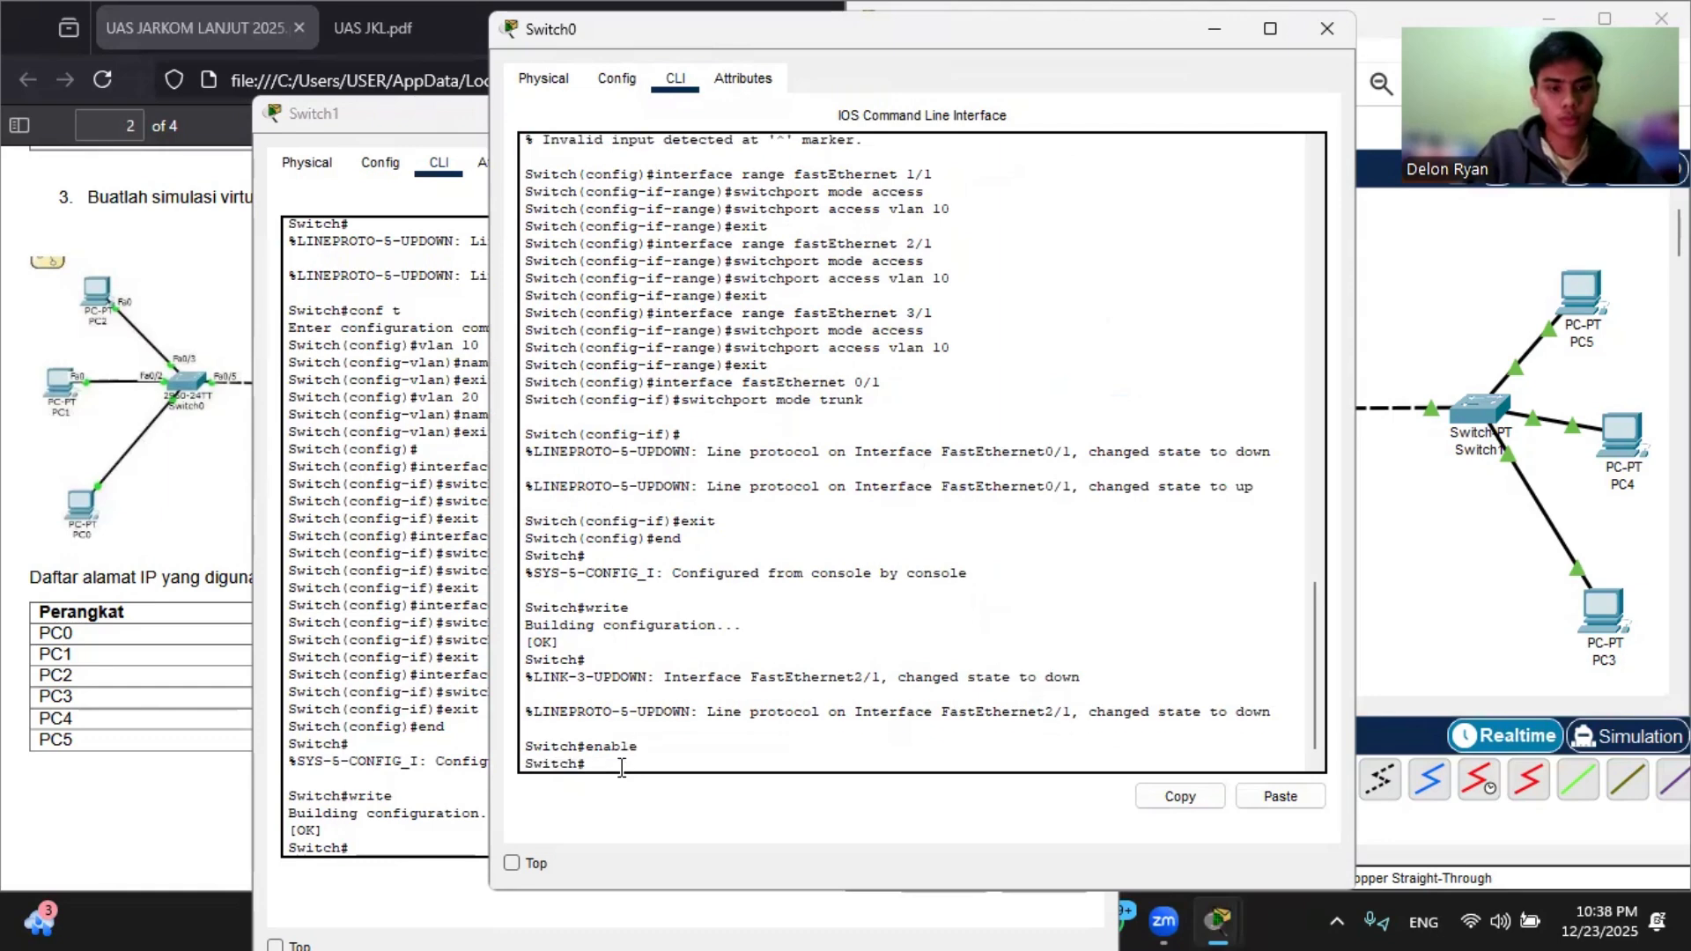
type("conf t")
key("Return")
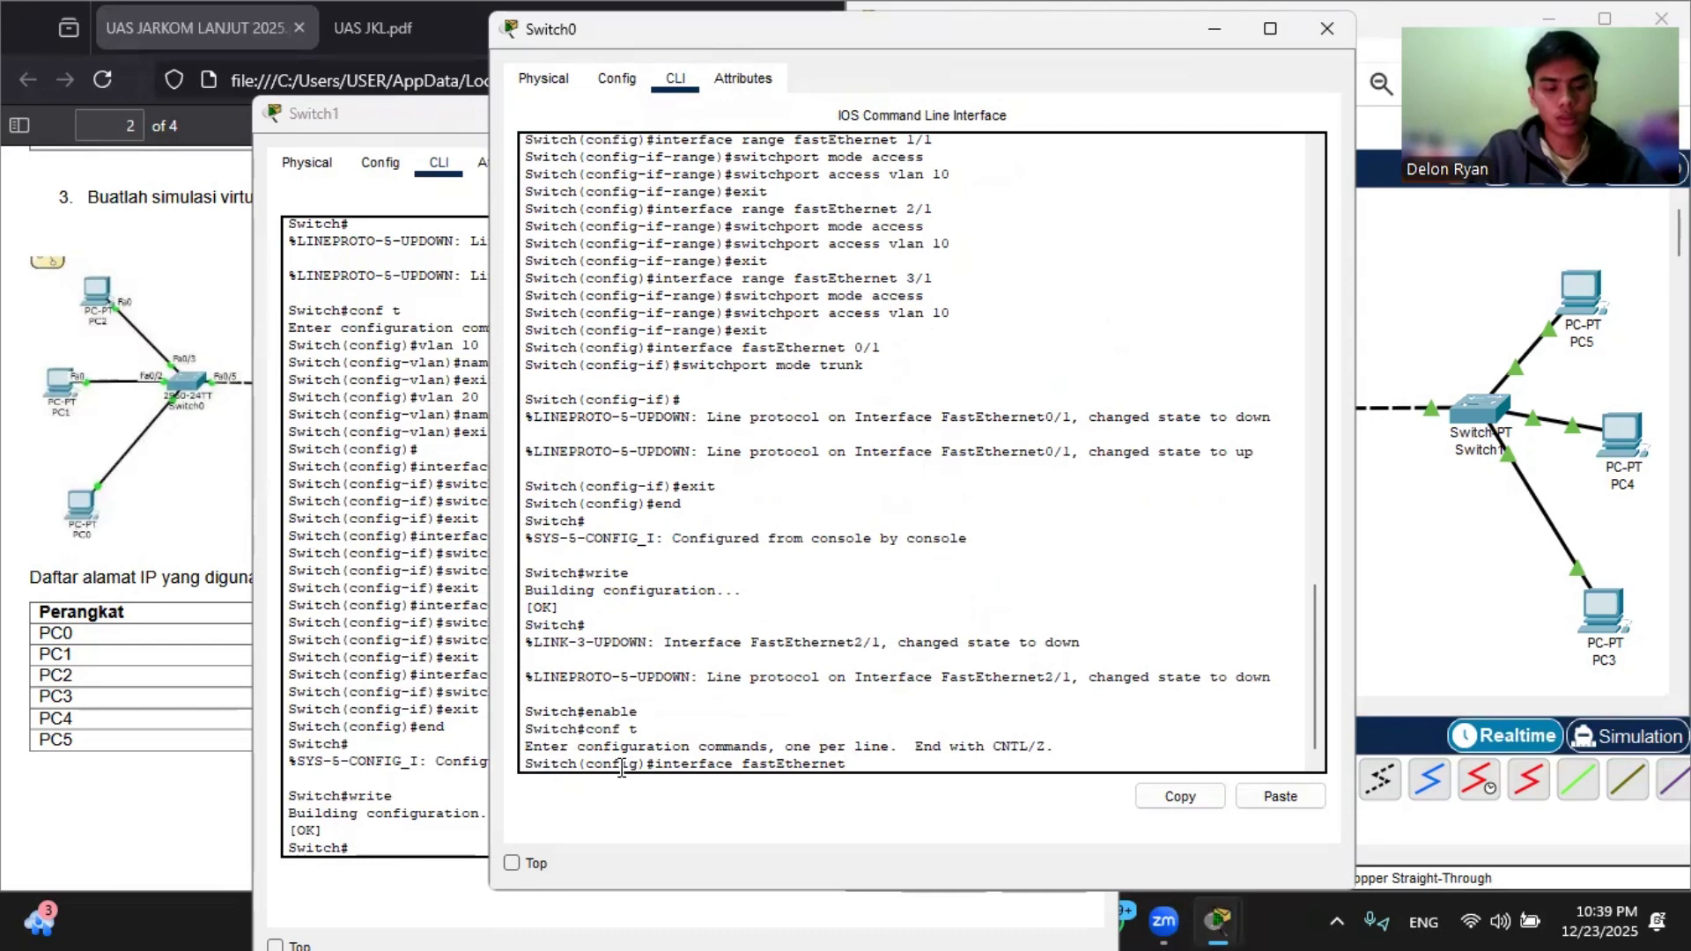
type("1")
key("Return")
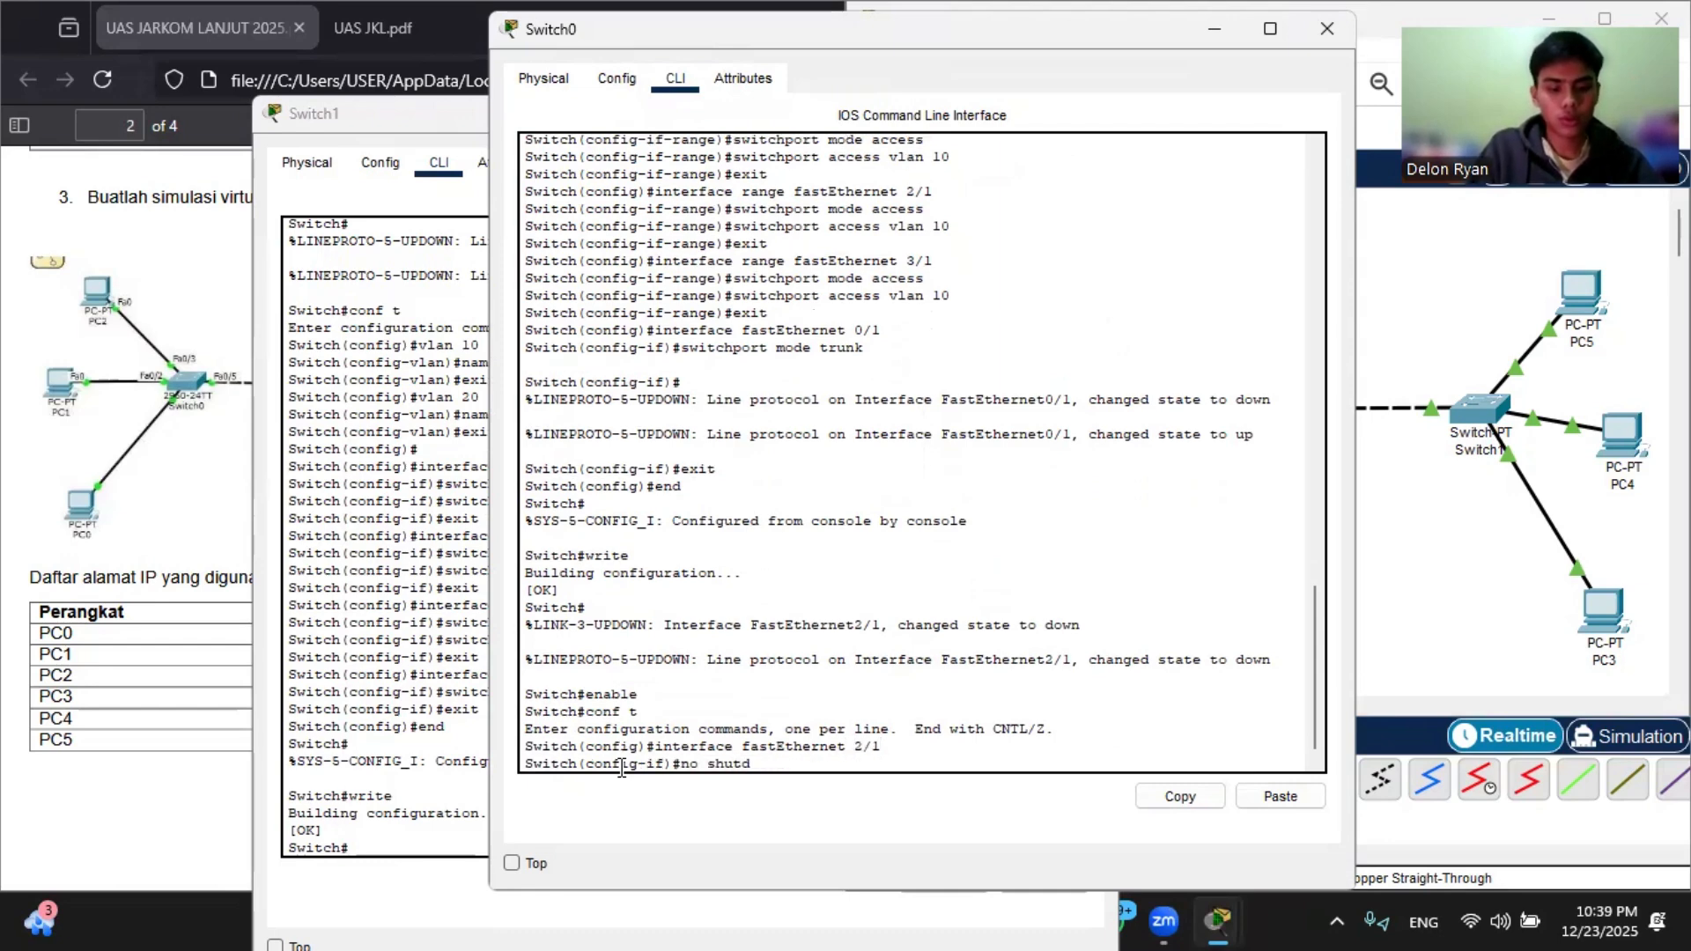
key("Return")
left_click(1536, 602)
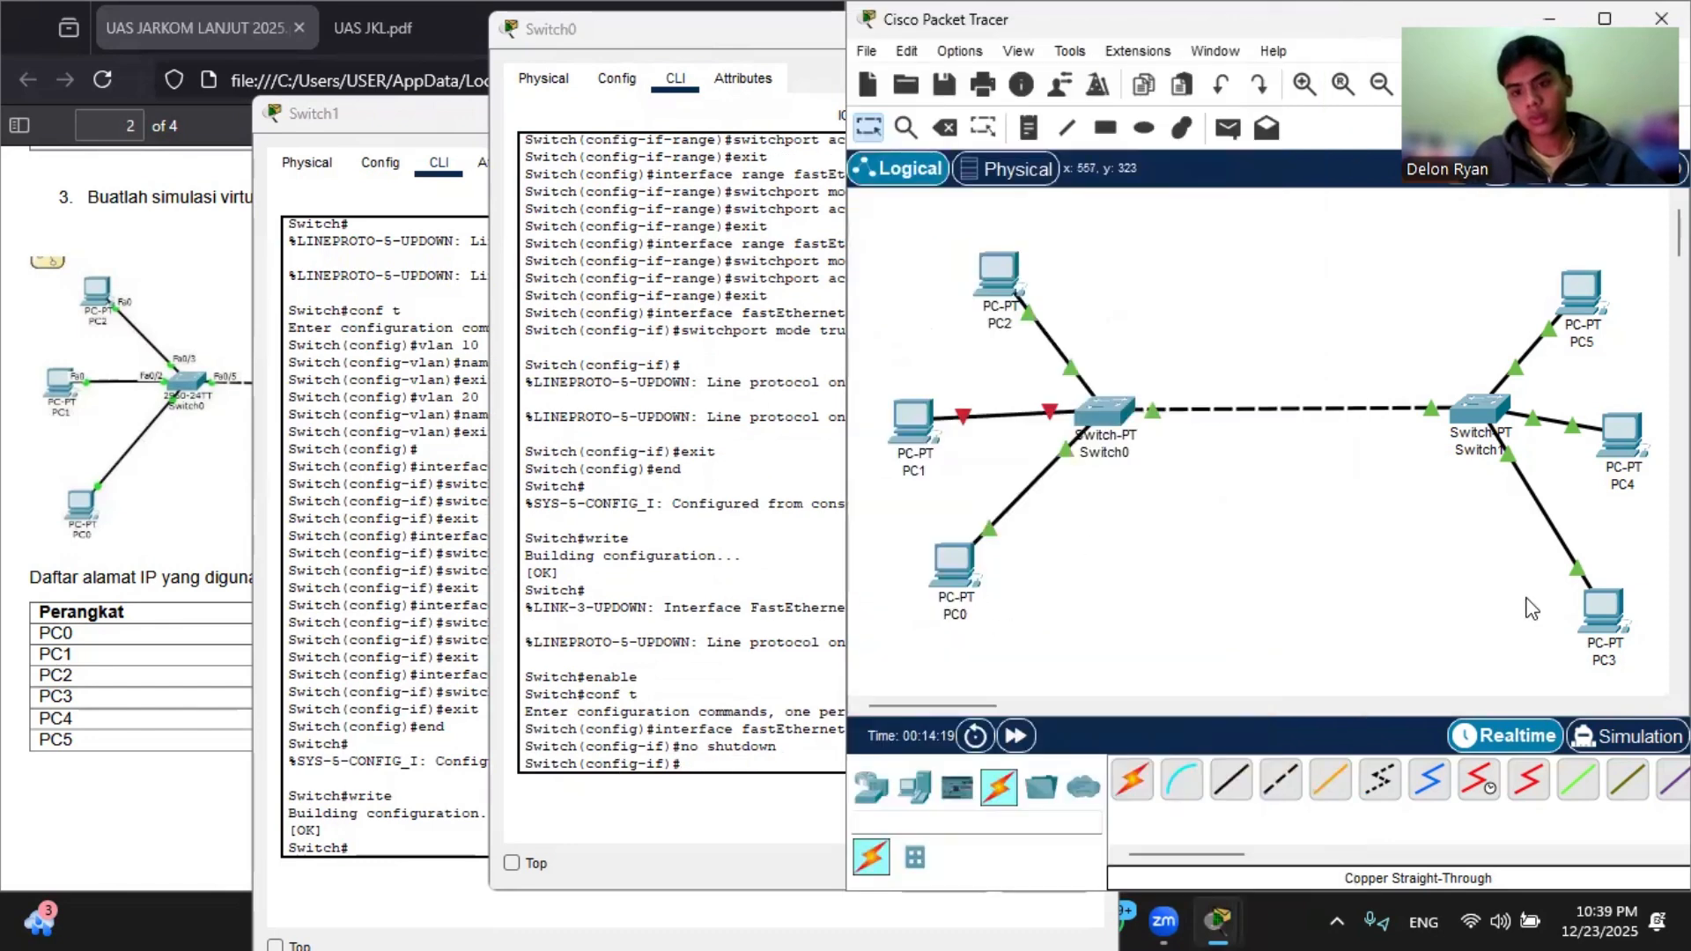
Step: Try to open PC1's configuration, desktop and programming pages, and close its window
left_click(927, 427)
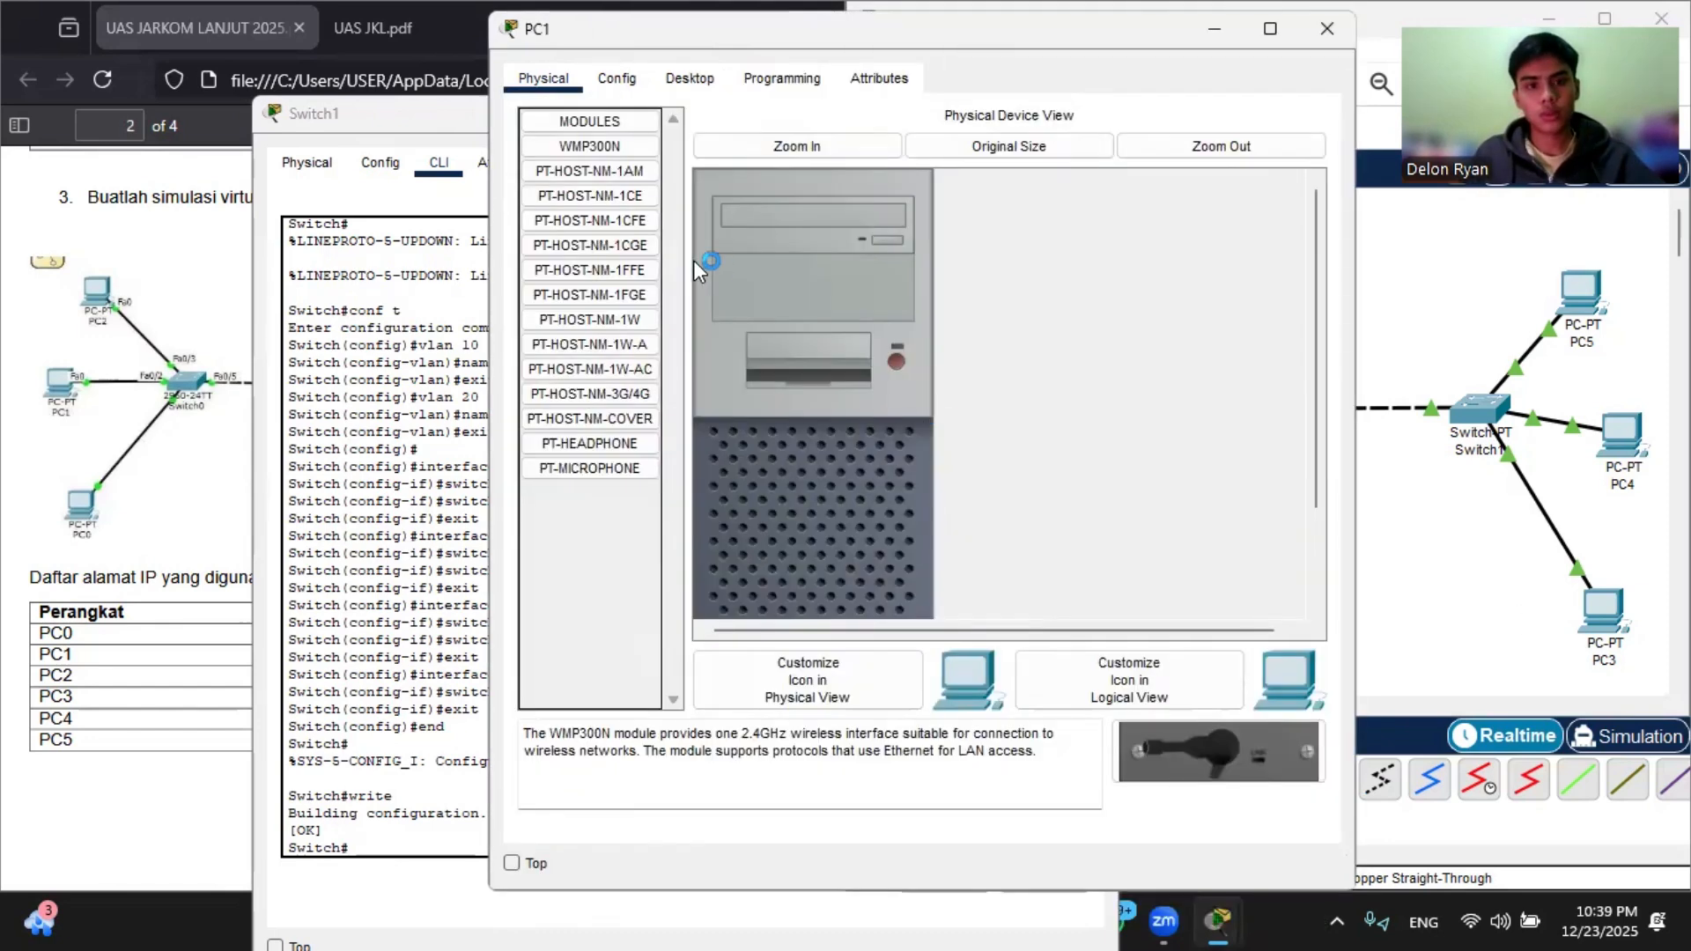
left_click(627, 78)
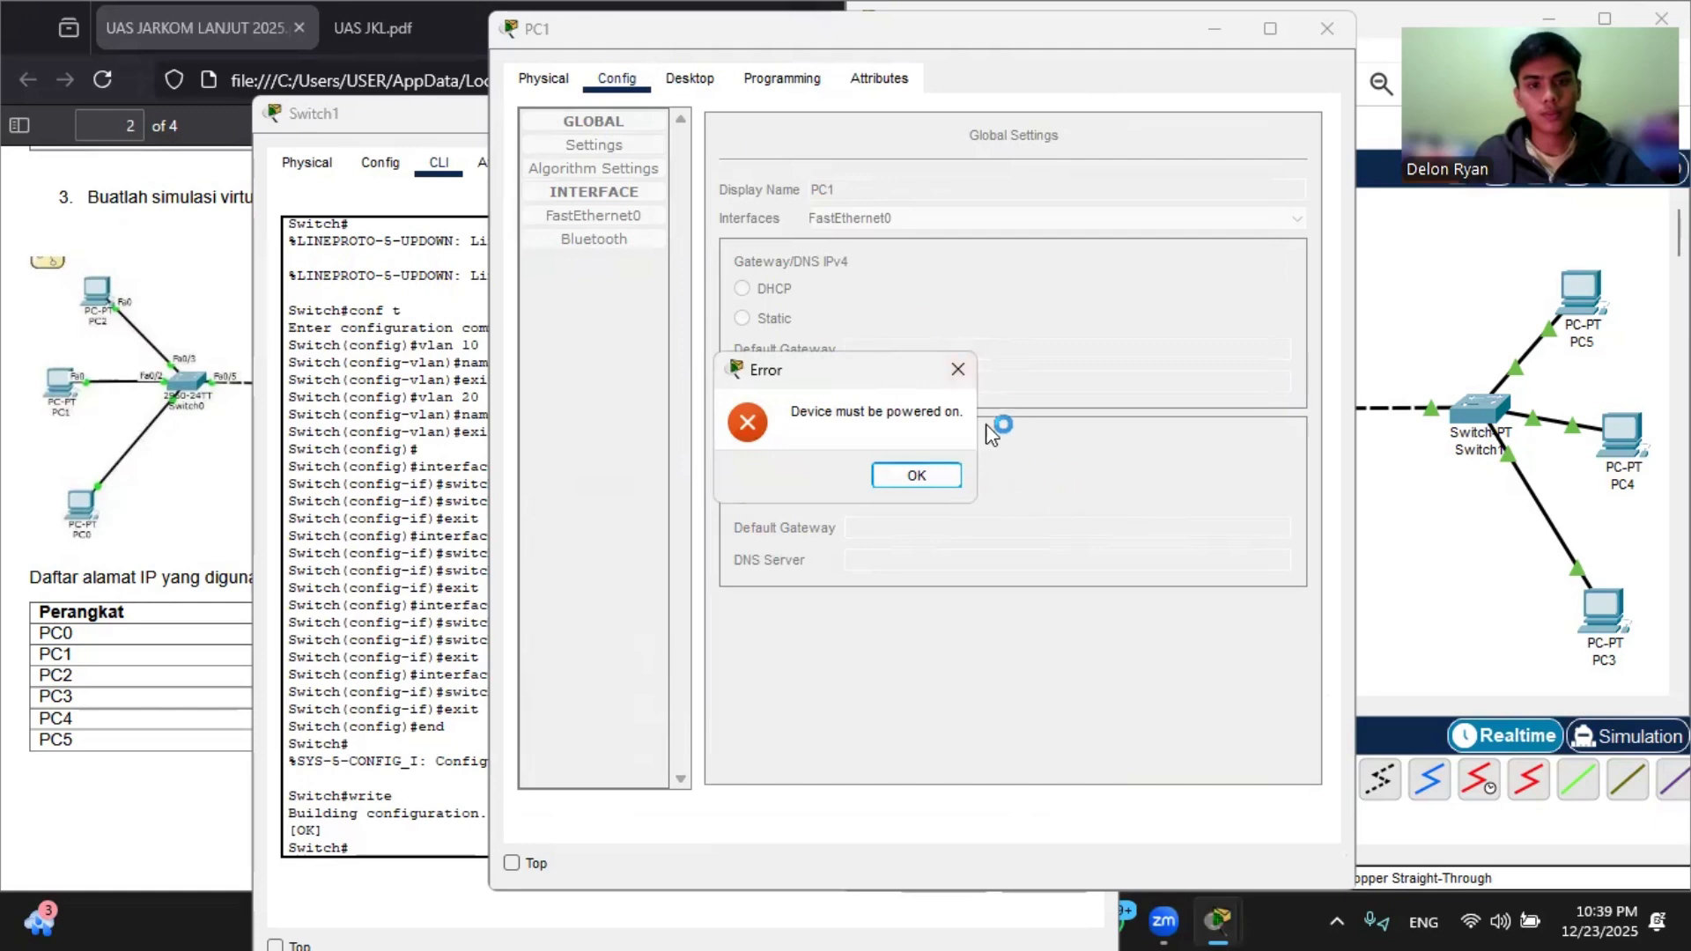
left_click(958, 369)
left_click(683, 77)
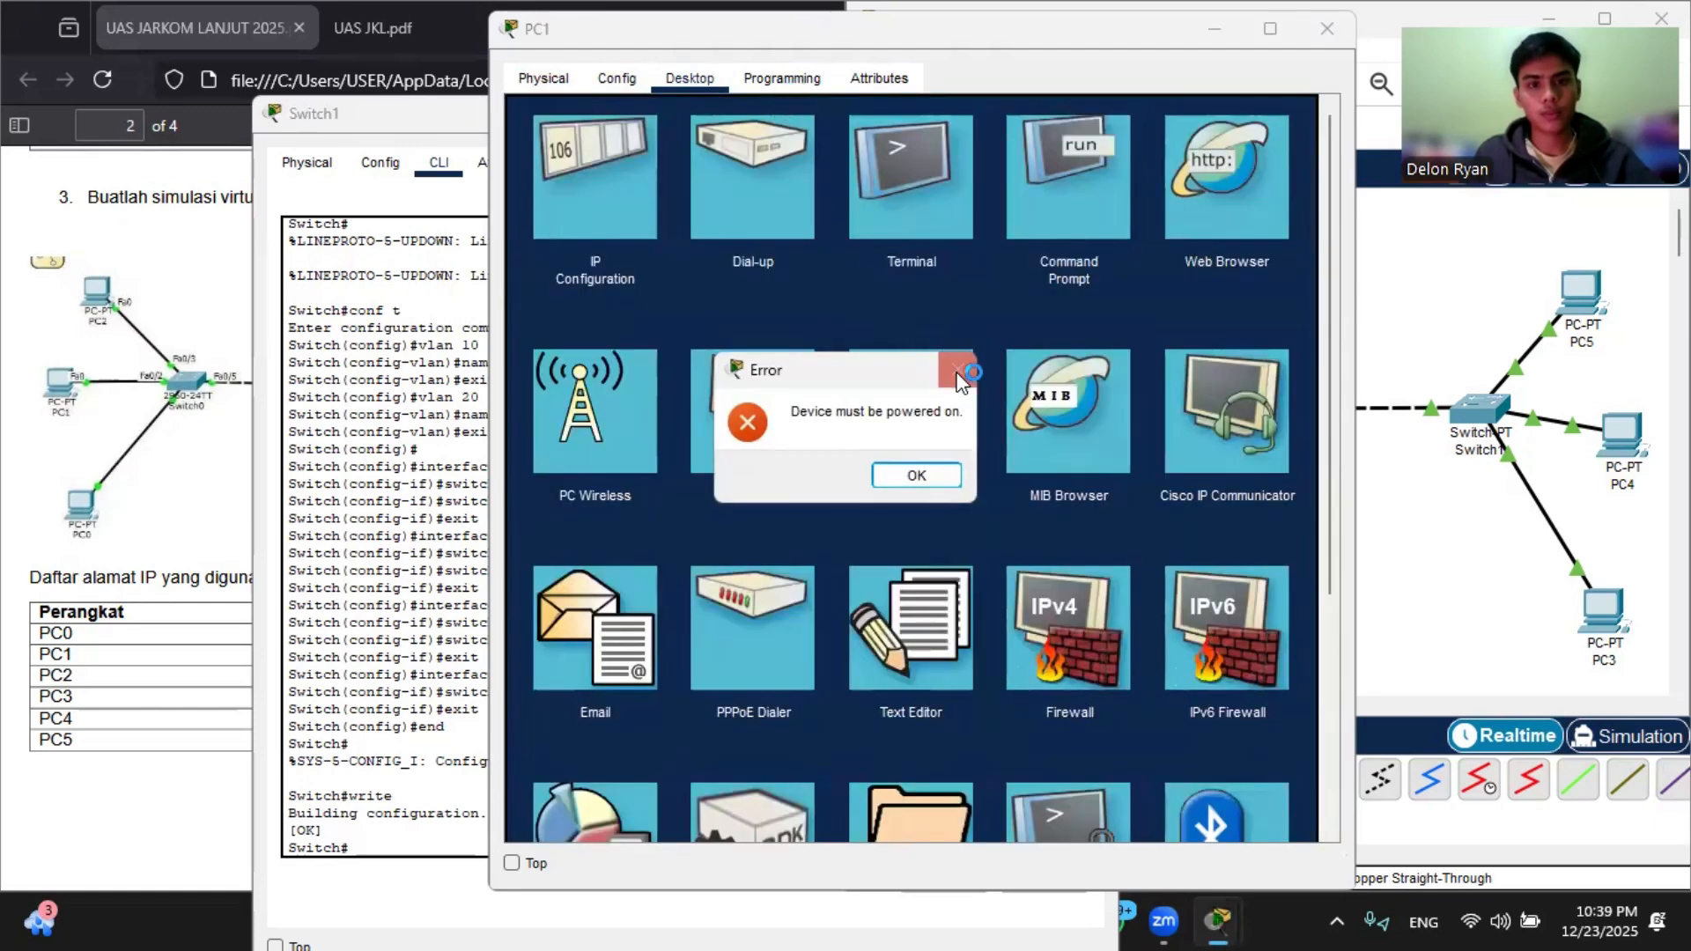
left_click(957, 369)
left_click(805, 69)
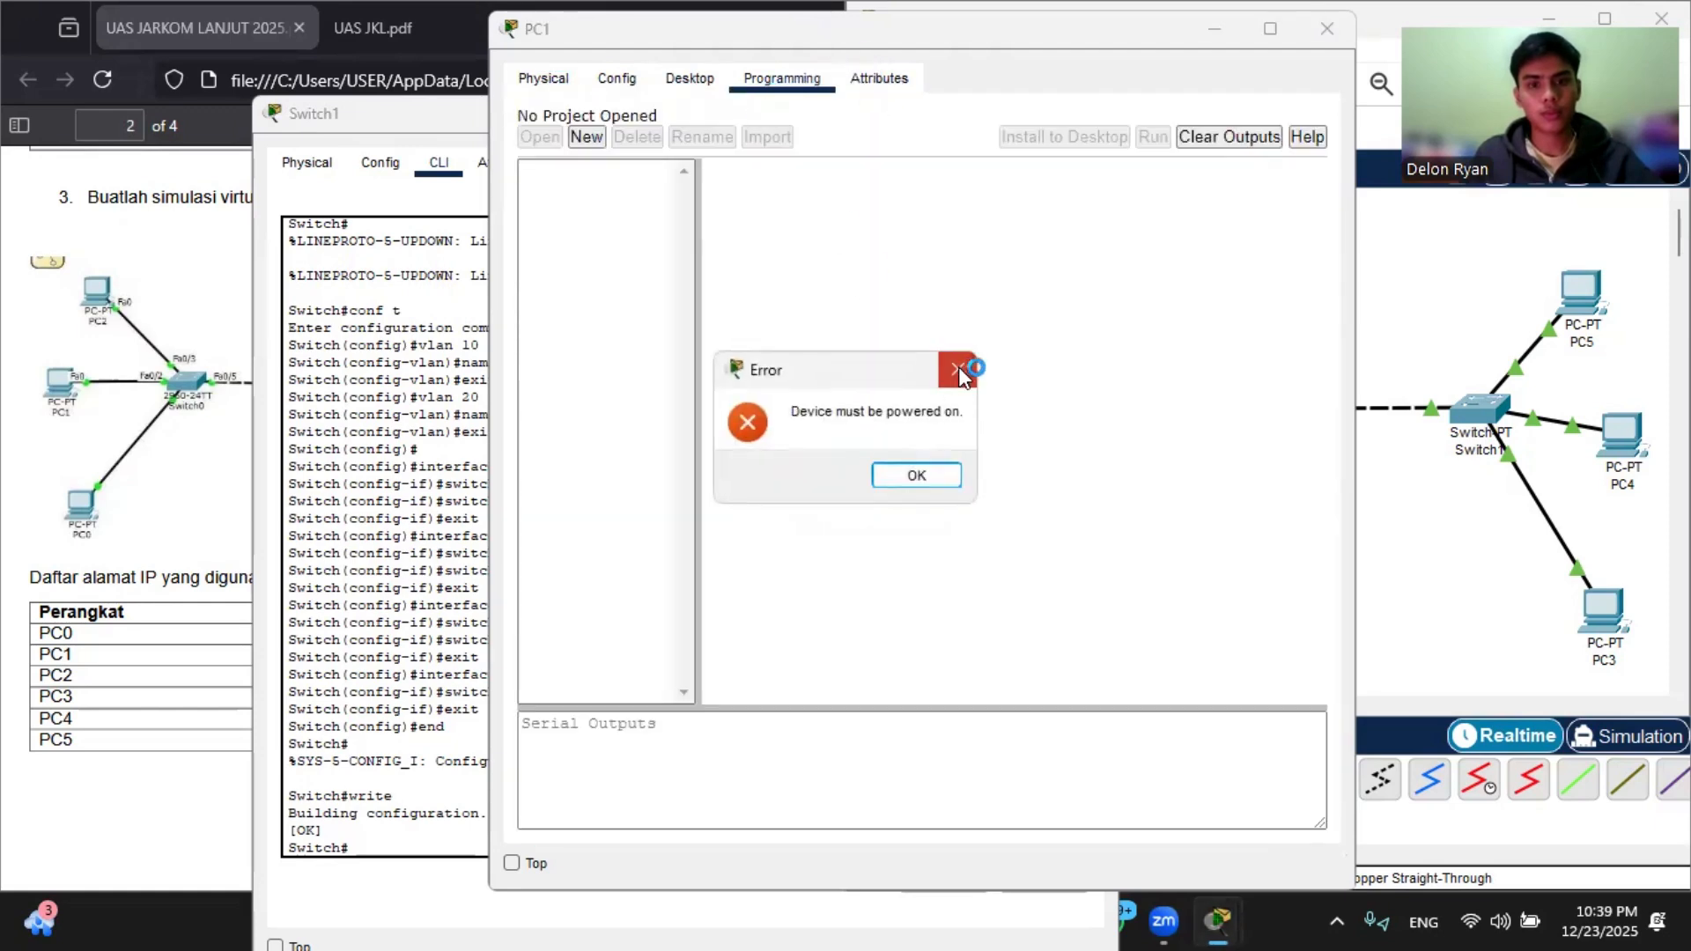
left_click(958, 369)
left_click(1326, 36)
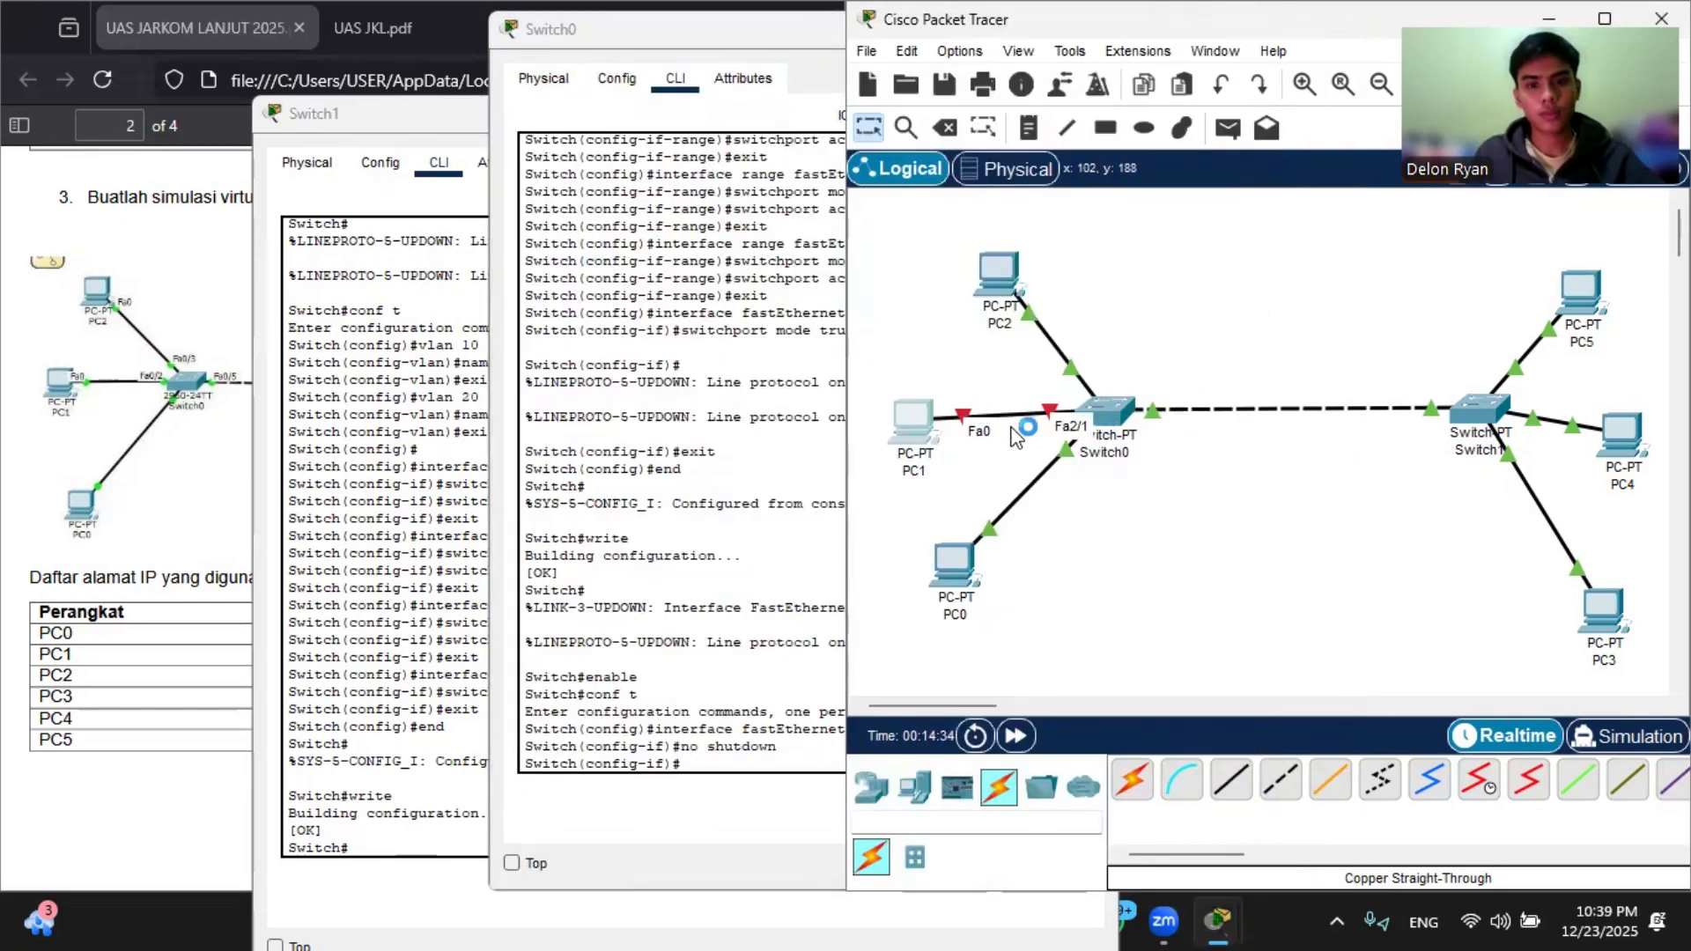
Step: Cancel deleting PC1 and delete only the cable between PC1 and Switch0
key("Delete")
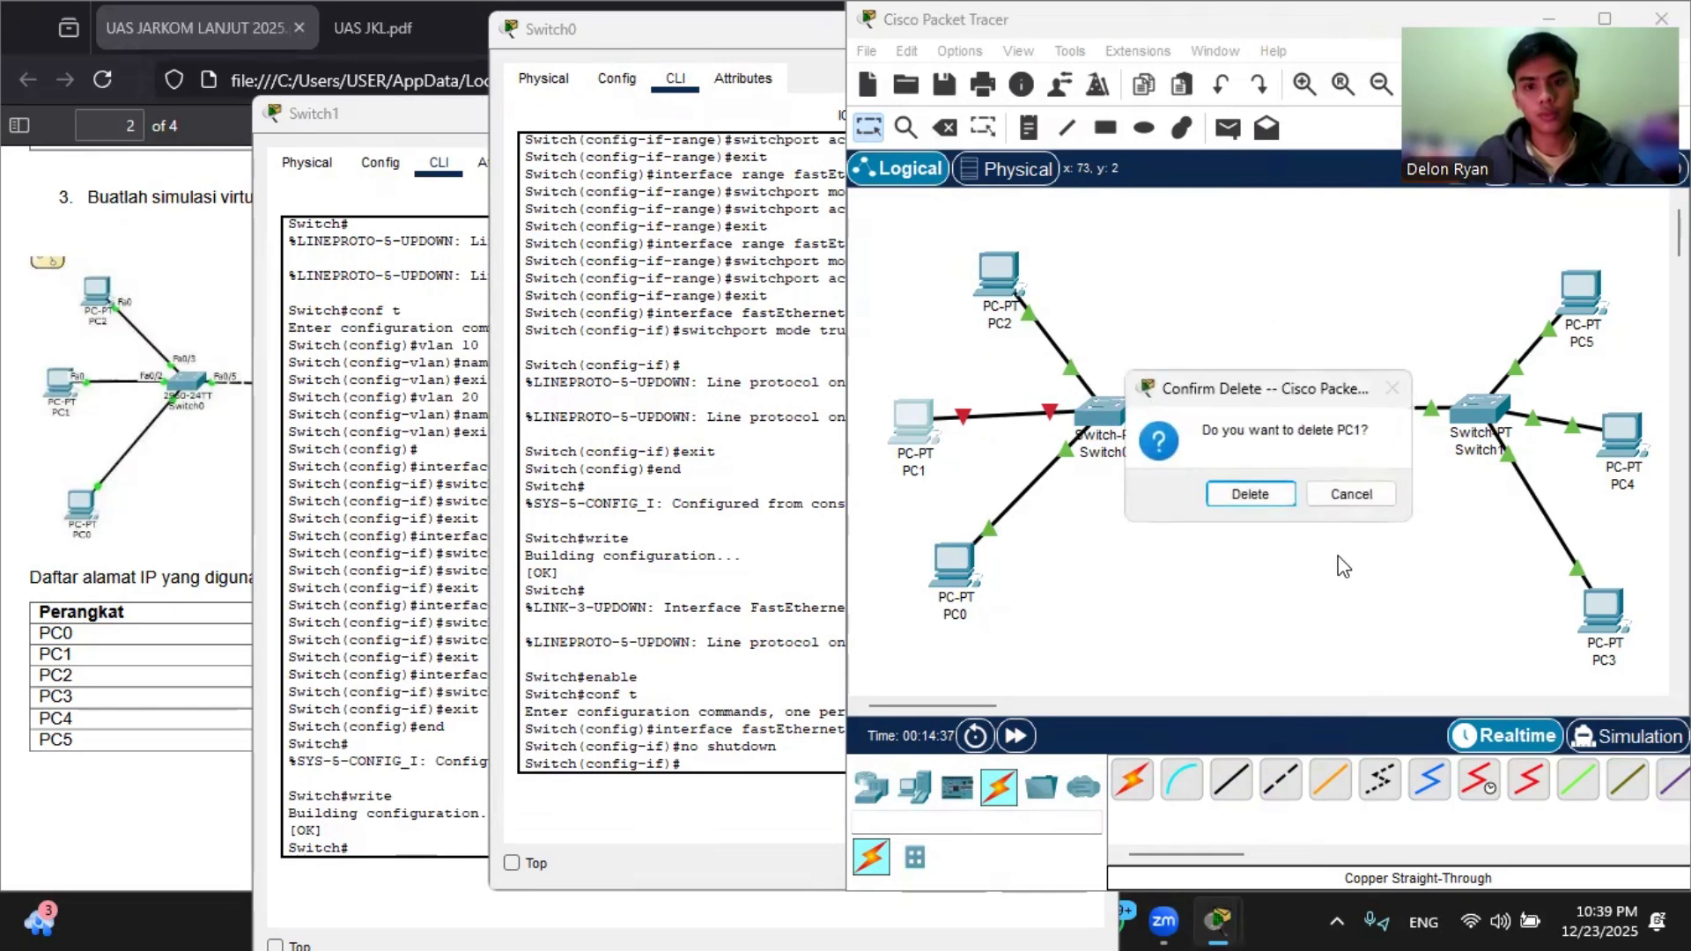
left_click(1321, 492)
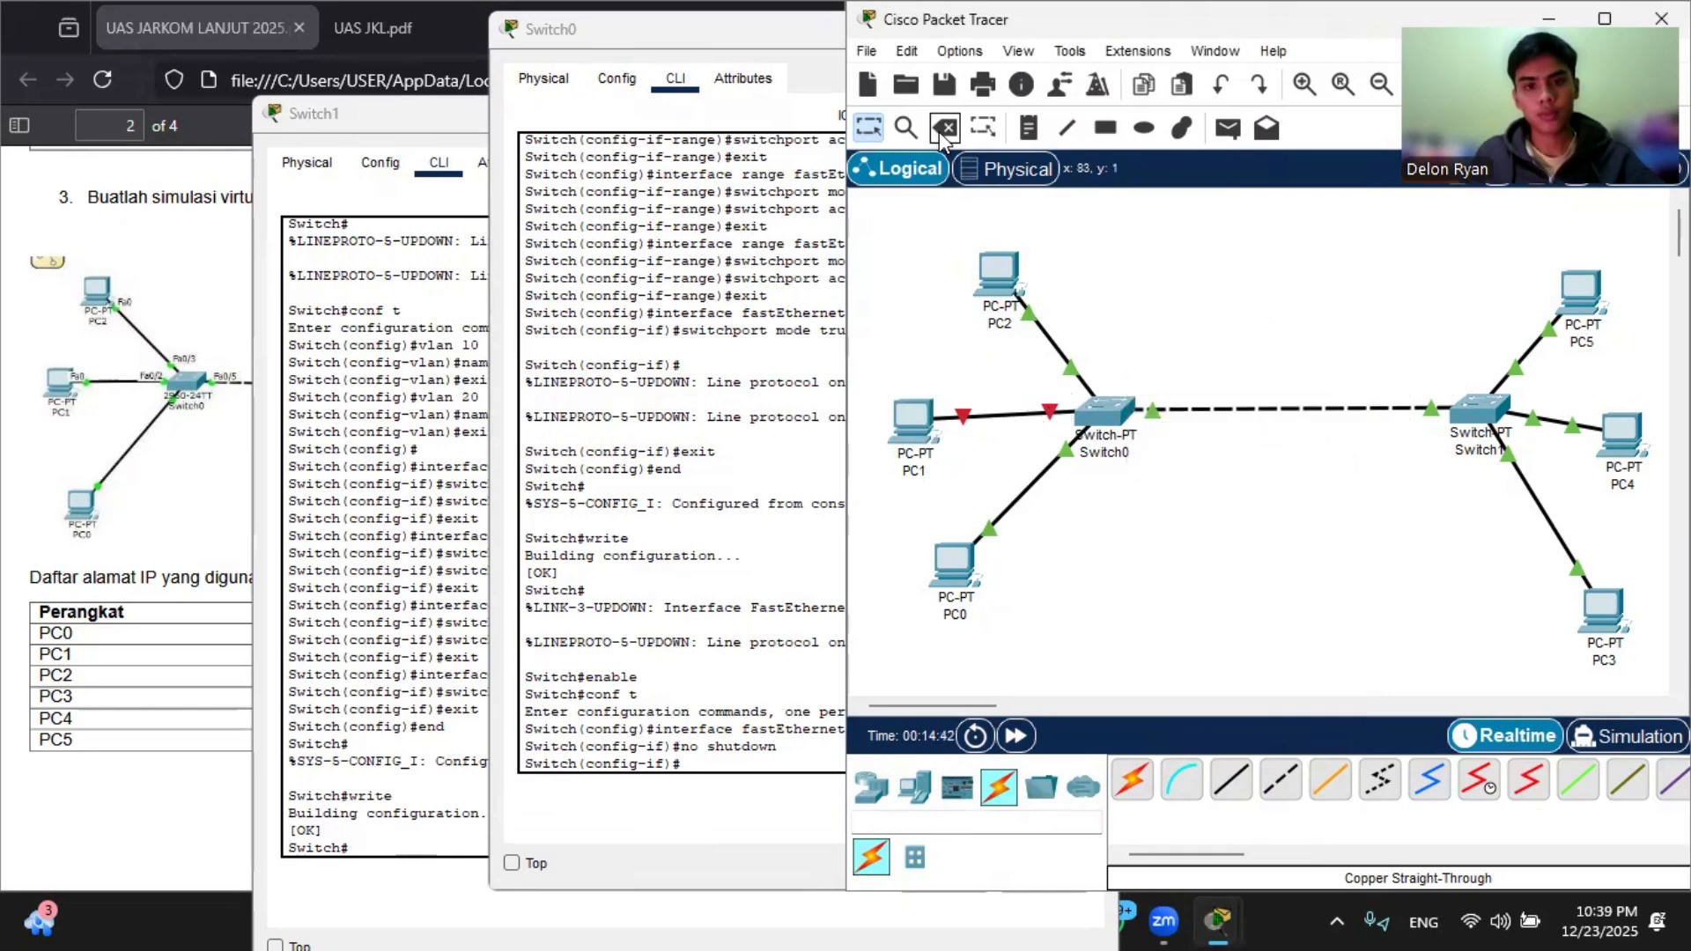
left_click(945, 128)
left_click(1008, 411)
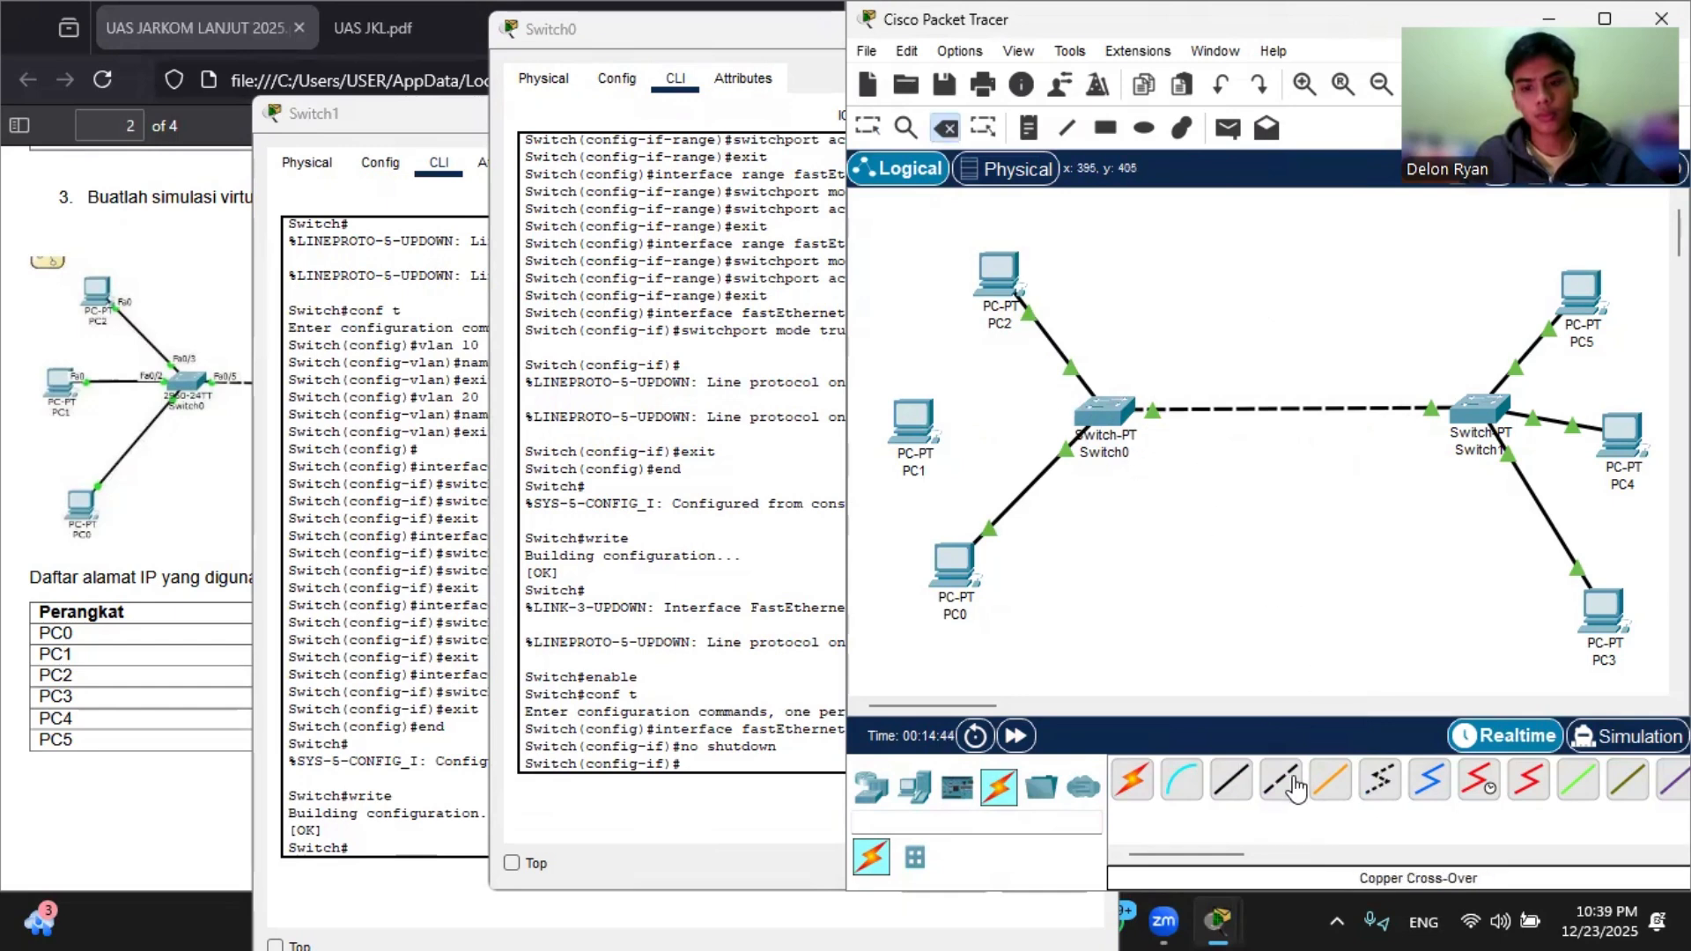
Step: Reconnect Switch0 to PC1 with a copper straight-through cable
left_click(1111, 420)
left_click(1159, 467)
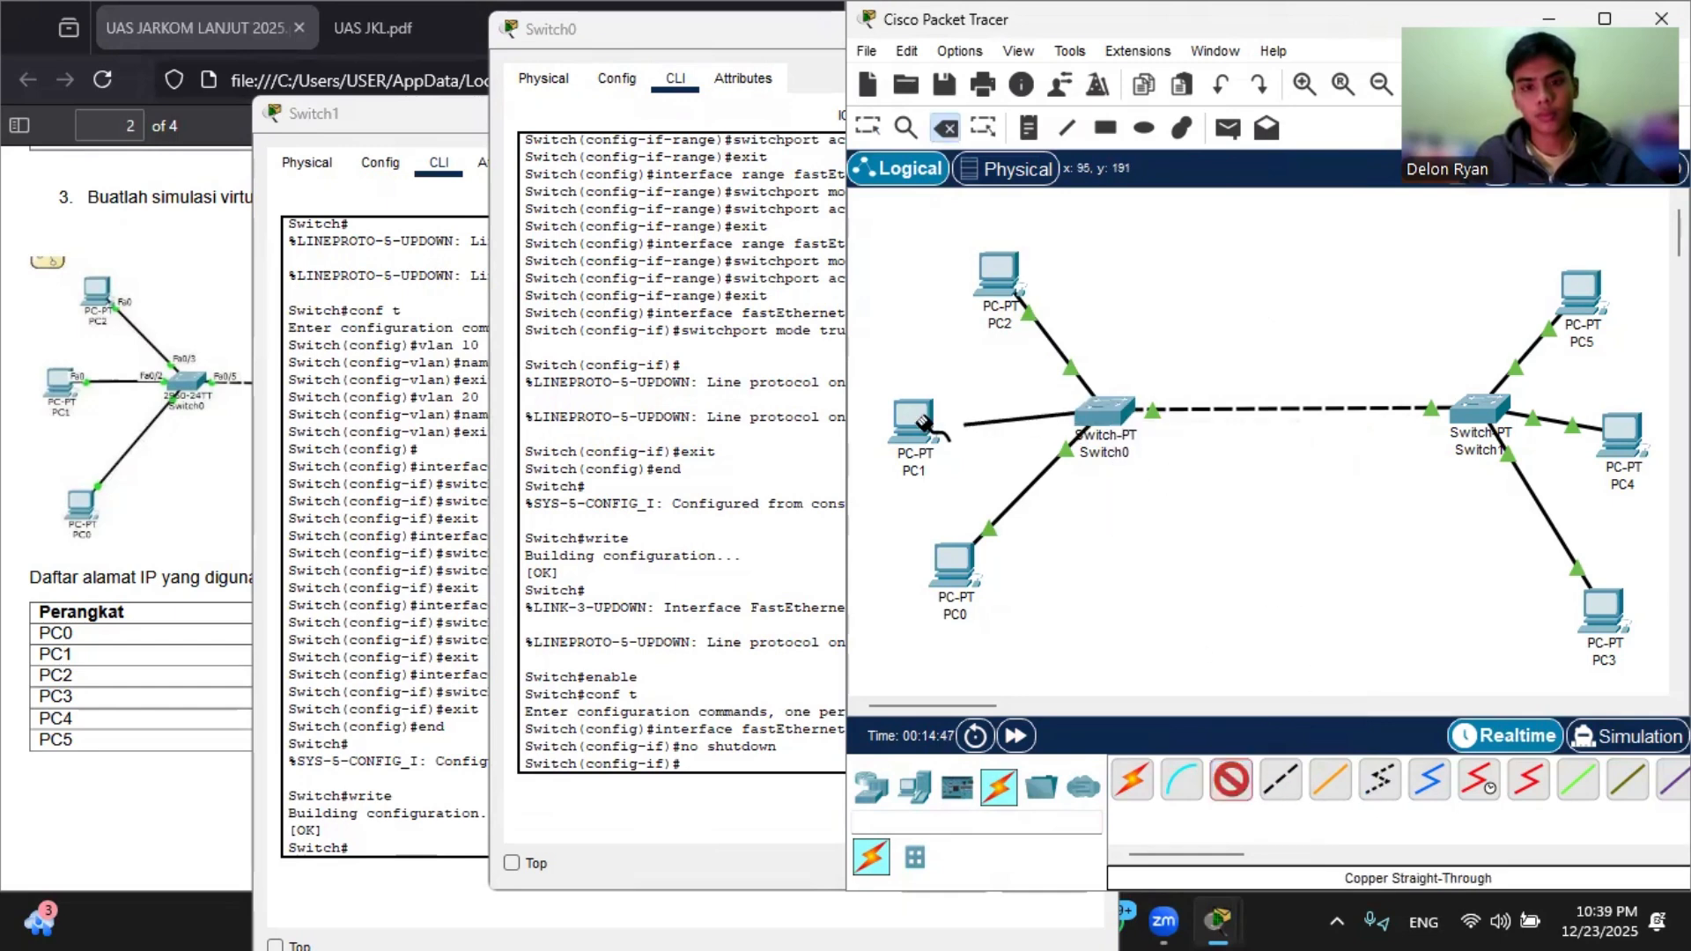
left_click(912, 421)
left_click(1030, 522)
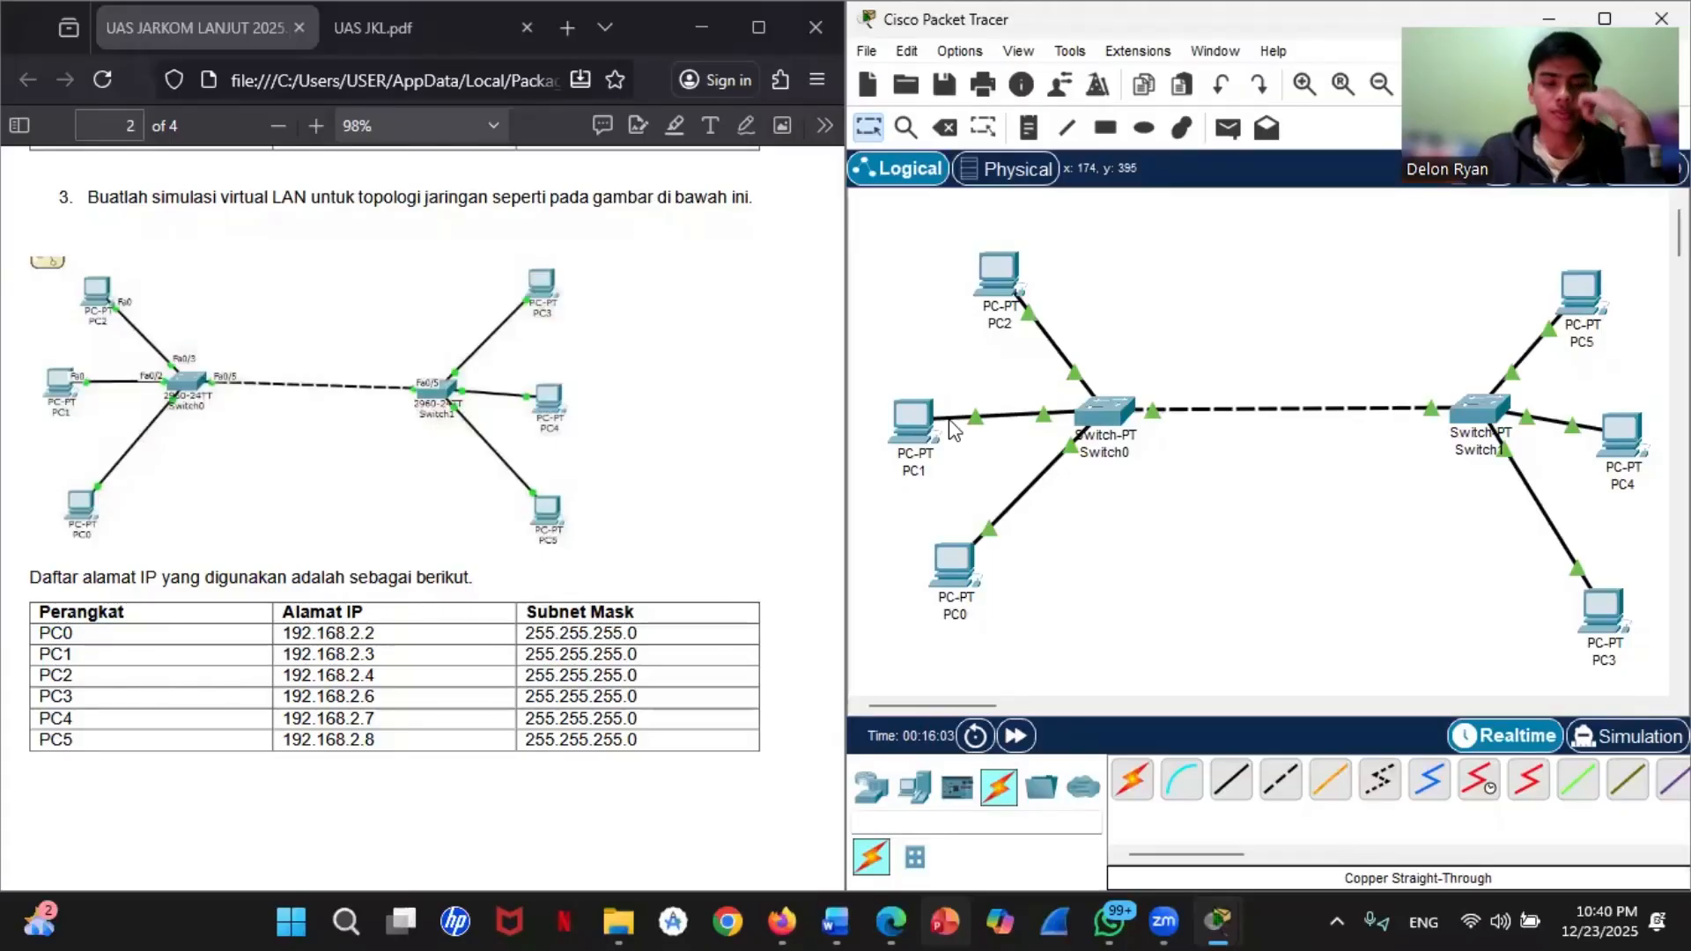
Step: In PC1's IP configuration, set the static IPv4 address to 192.168.2.3 with subnet mask 255.255.255.0
left_click(900, 409)
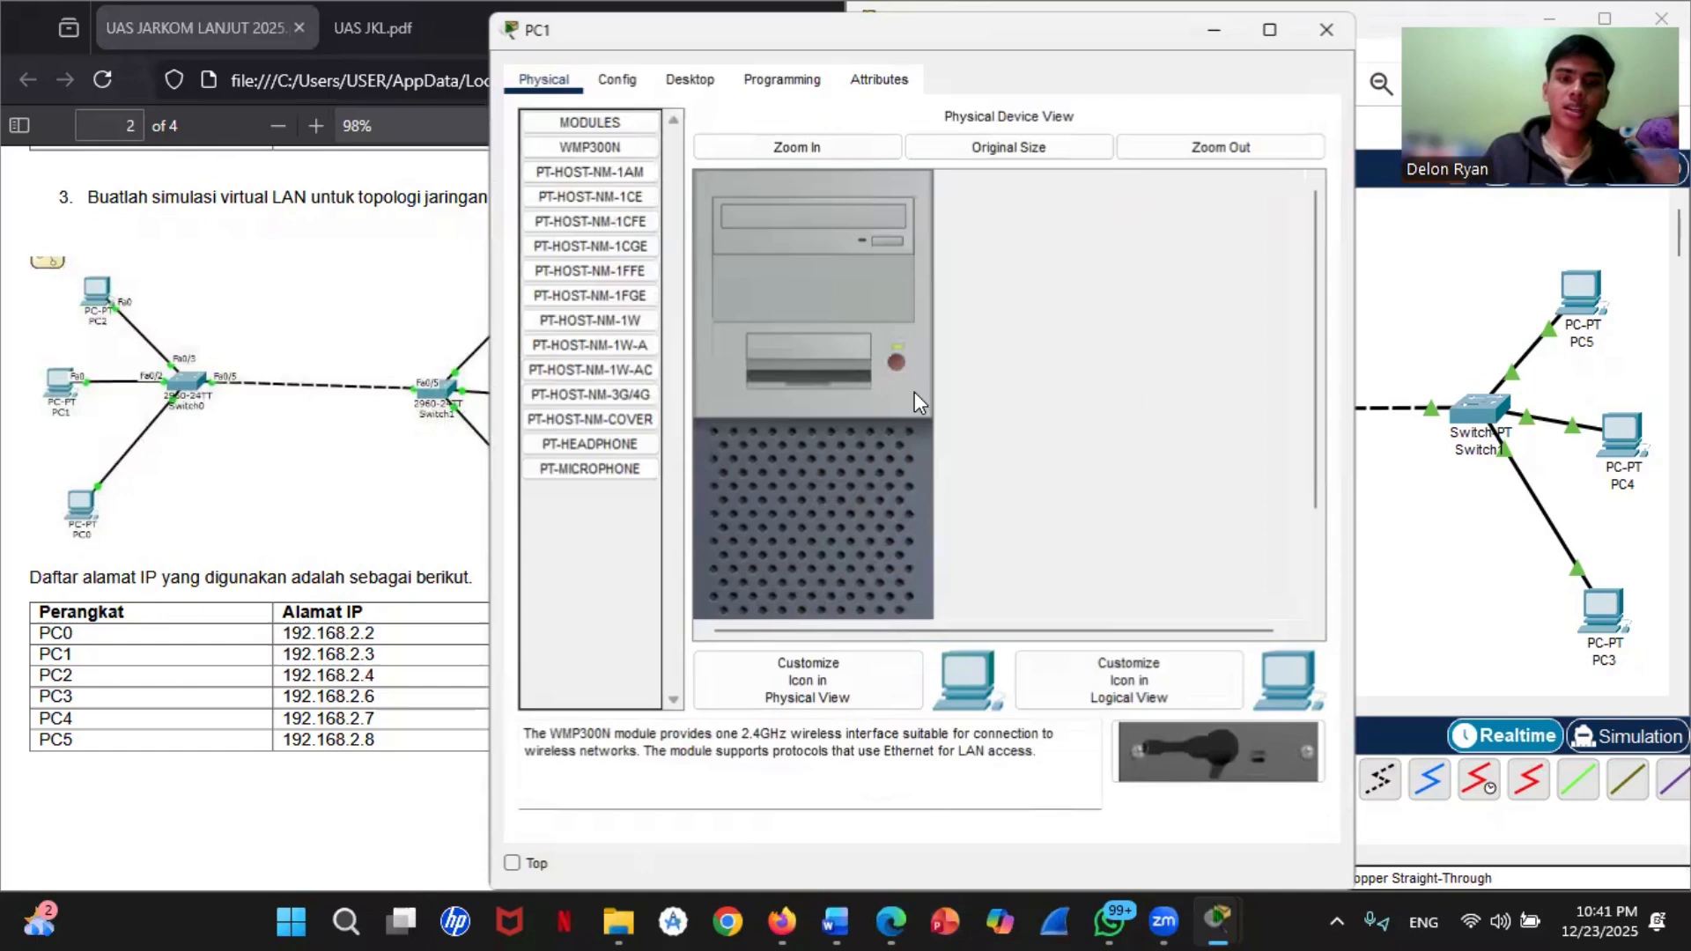
left_click(872, 84)
left_click(691, 85)
left_click(585, 206)
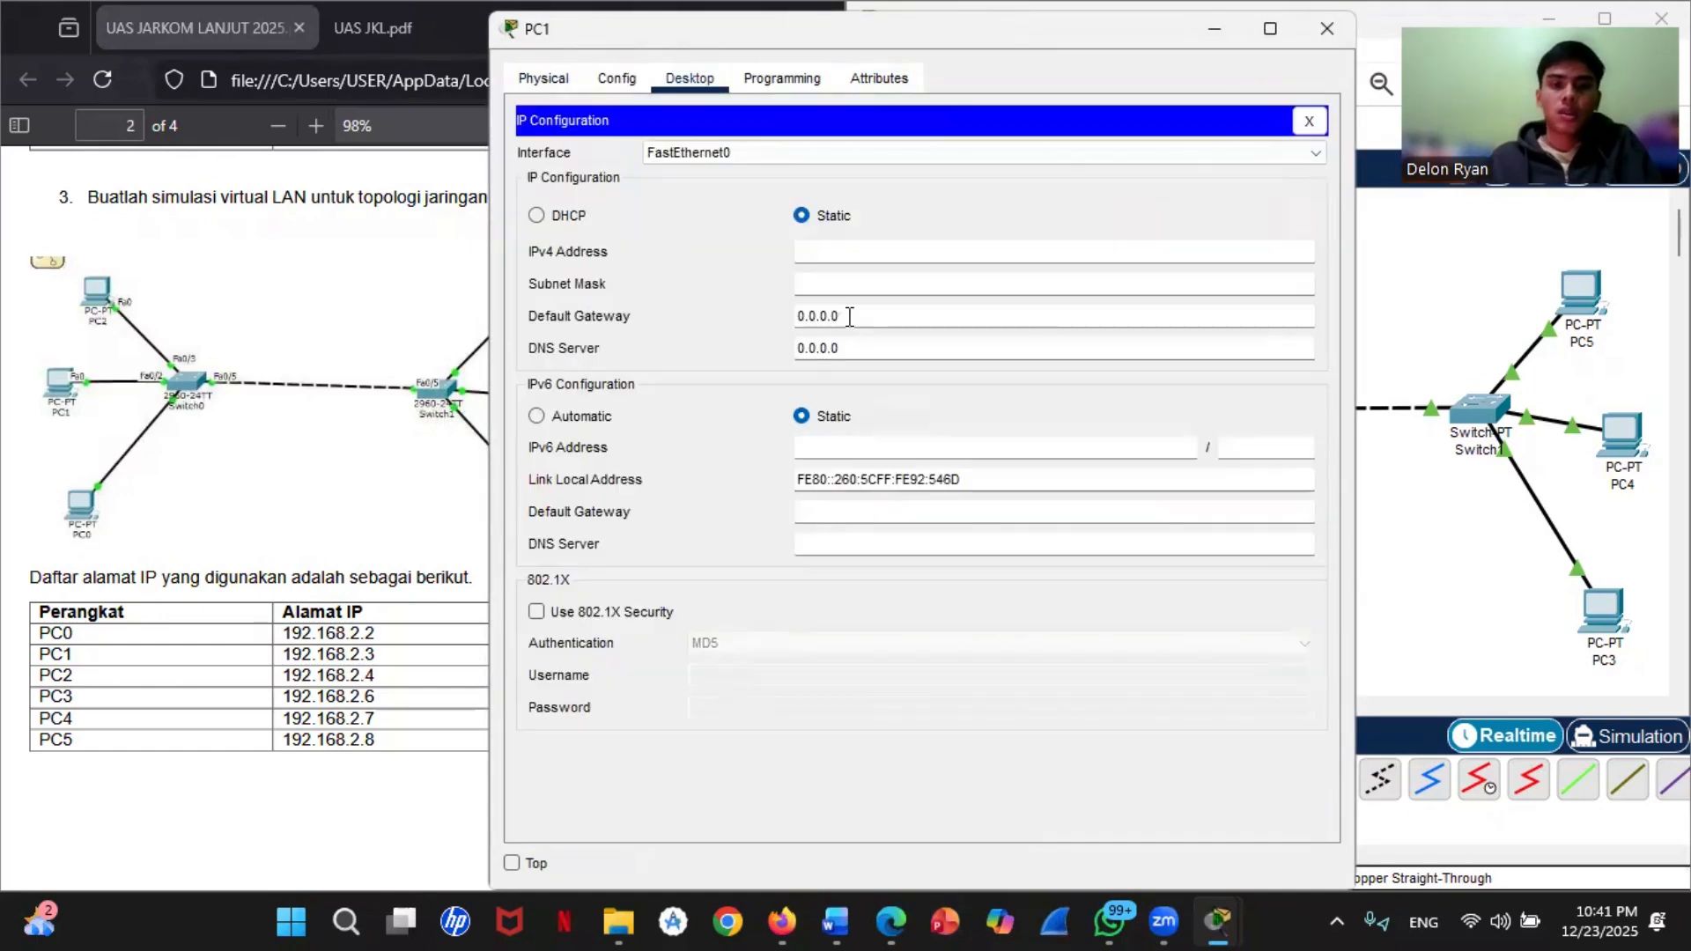
right_click(831, 261)
left_click(885, 389)
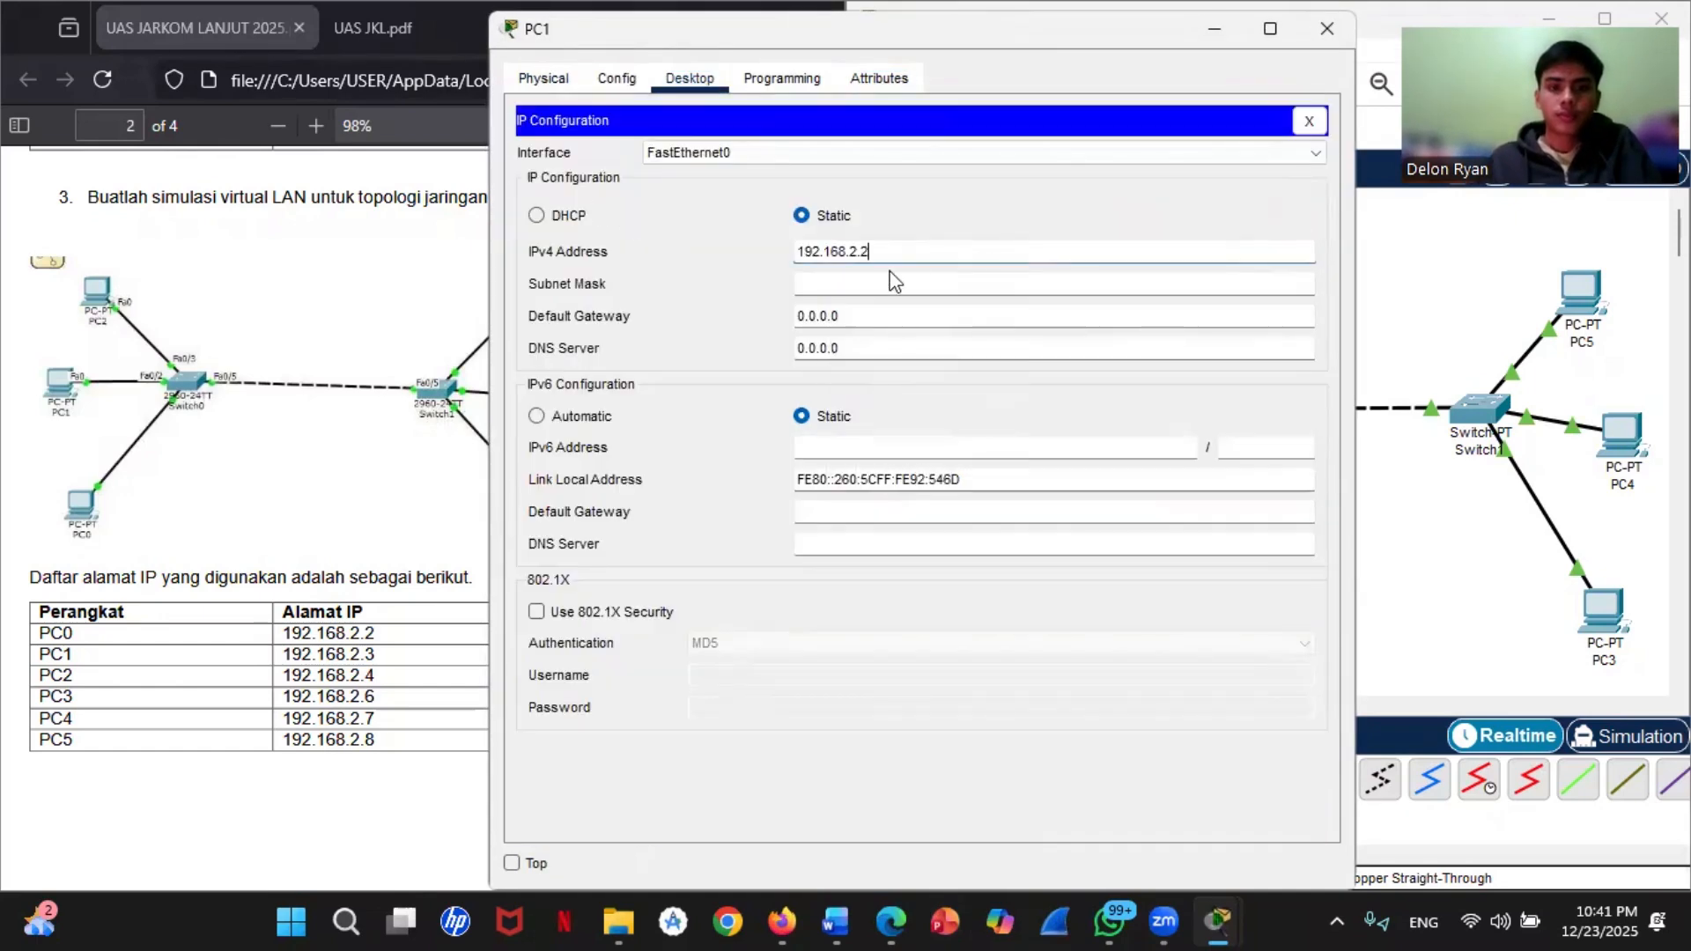
key("BackSpace")
type("3")
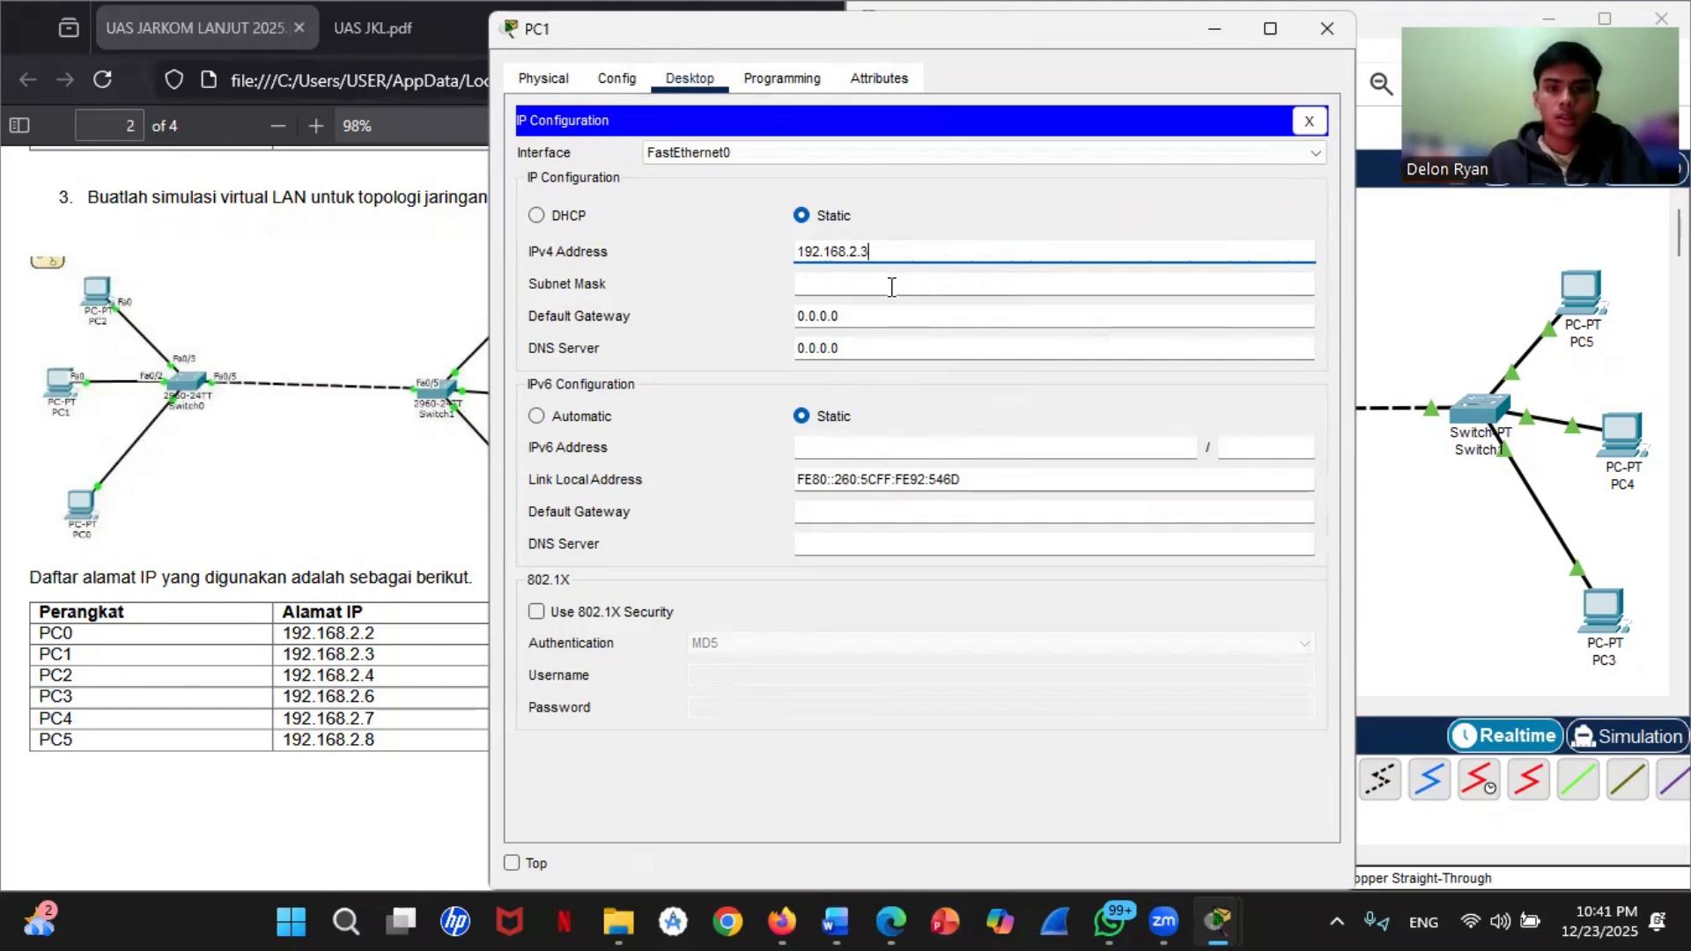
left_click(893, 284)
left_click(1480, 280)
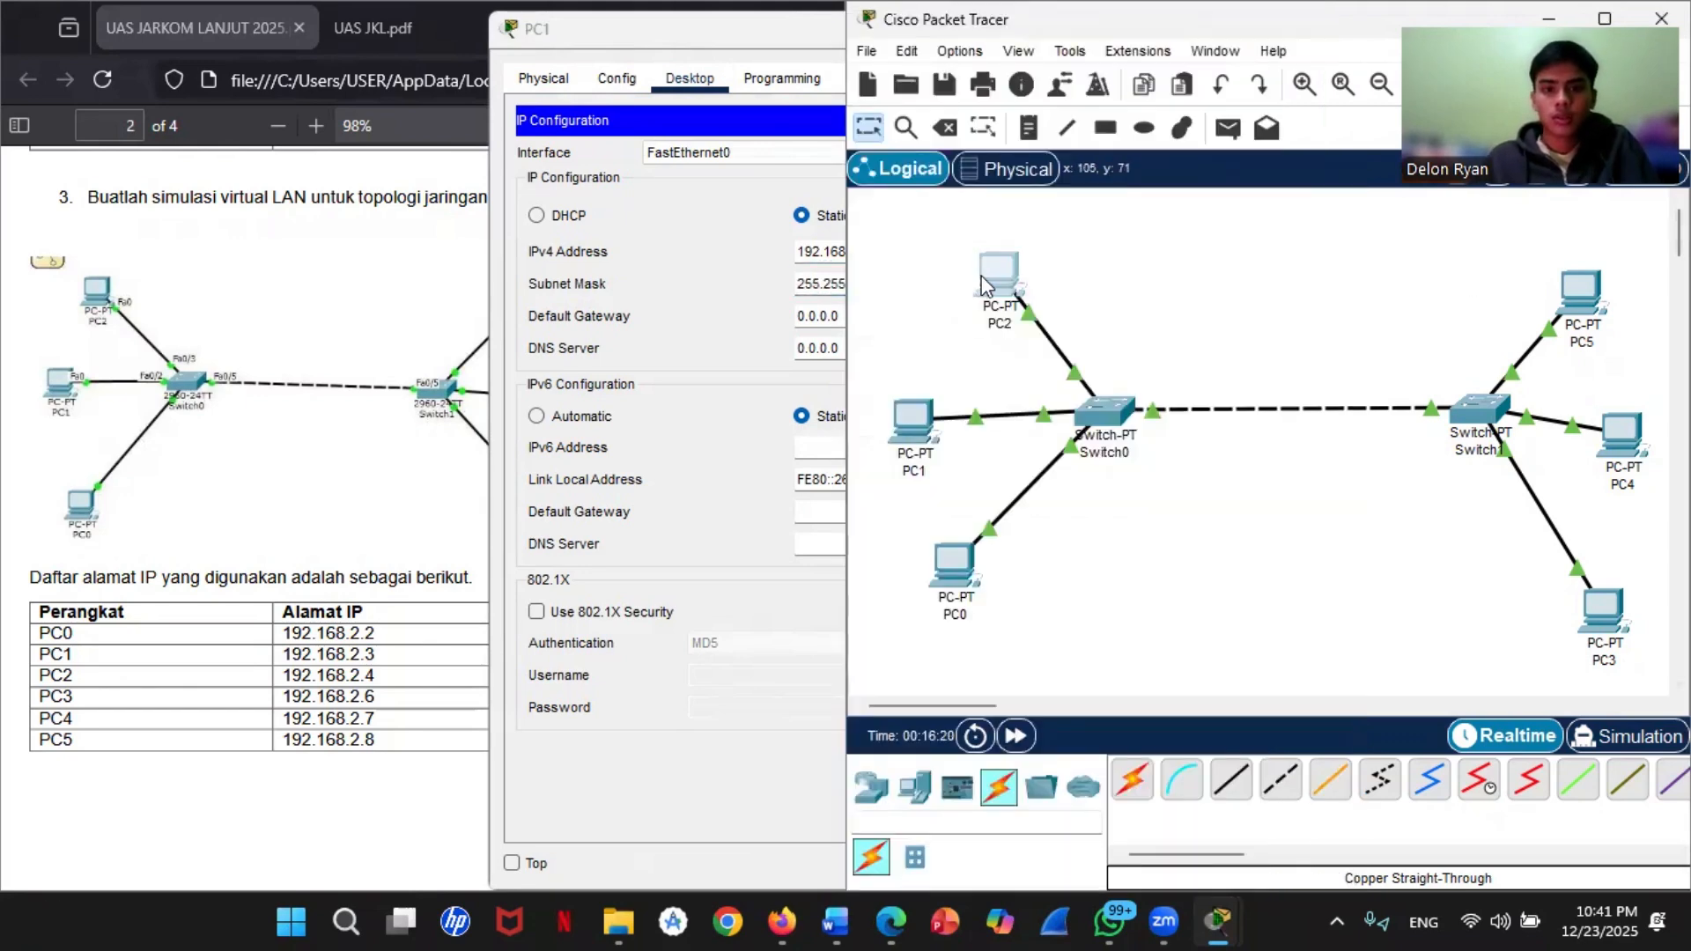
Step: In PC2's IP configuration, set the static IPv4 address to 192.168.2.4 with subnet mask 255.255.255.0
left_click(979, 275)
left_click(689, 138)
left_click(605, 261)
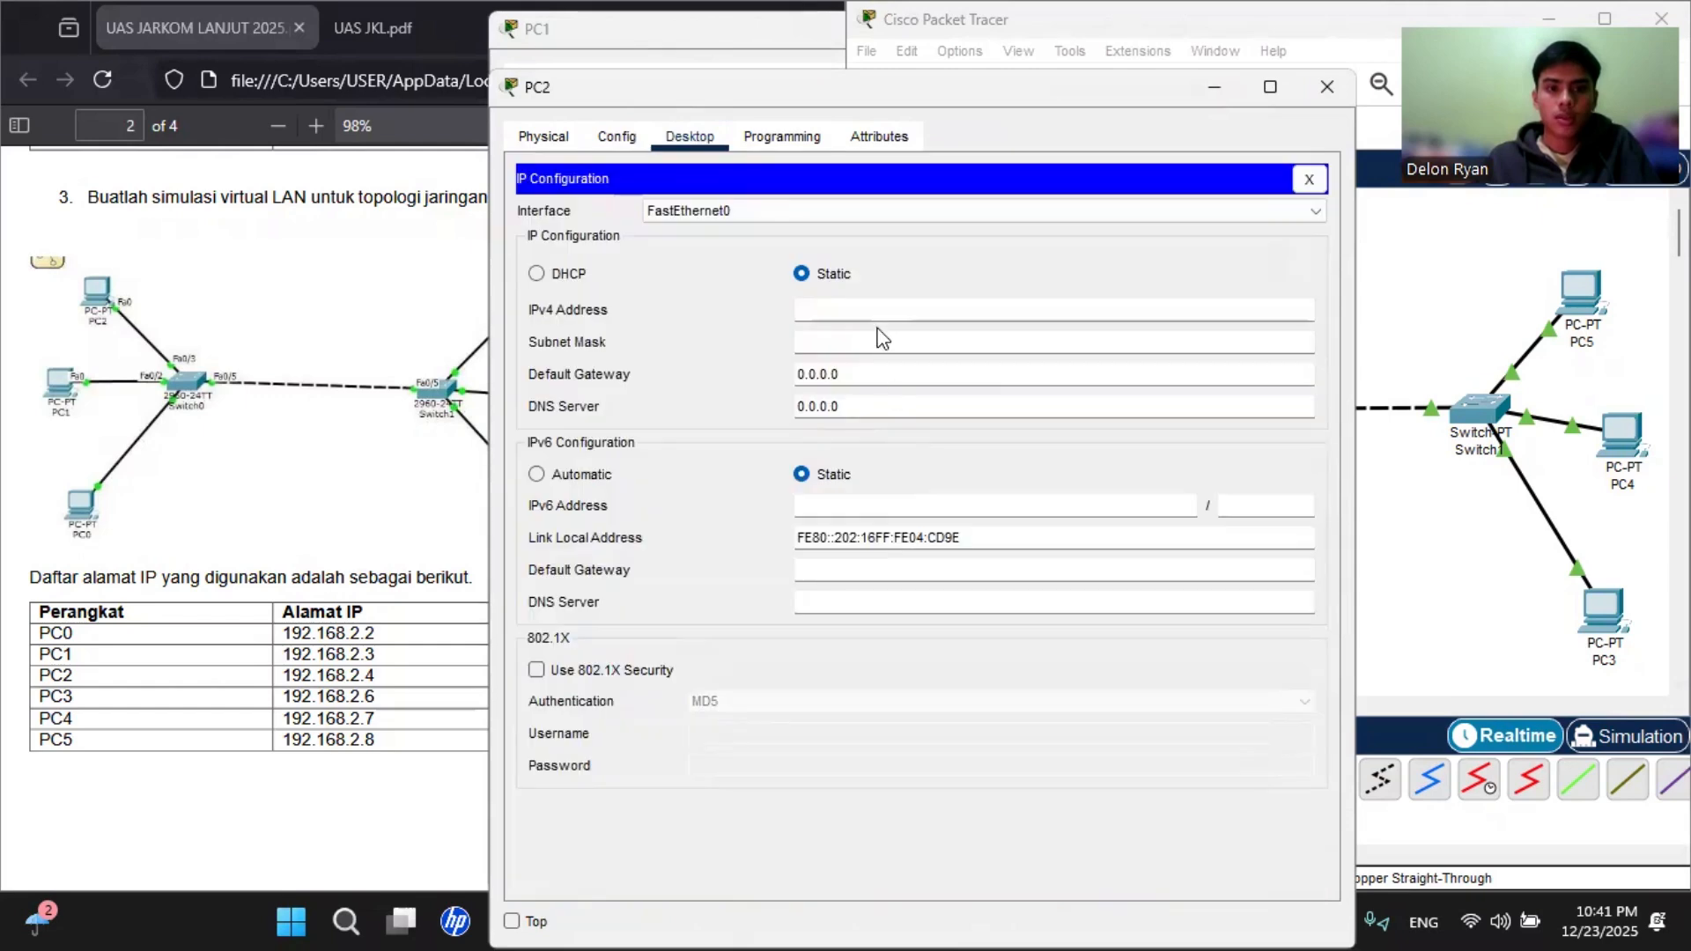
left_click(857, 302)
right_click(857, 303)
left_click(859, 310)
right_click(859, 310)
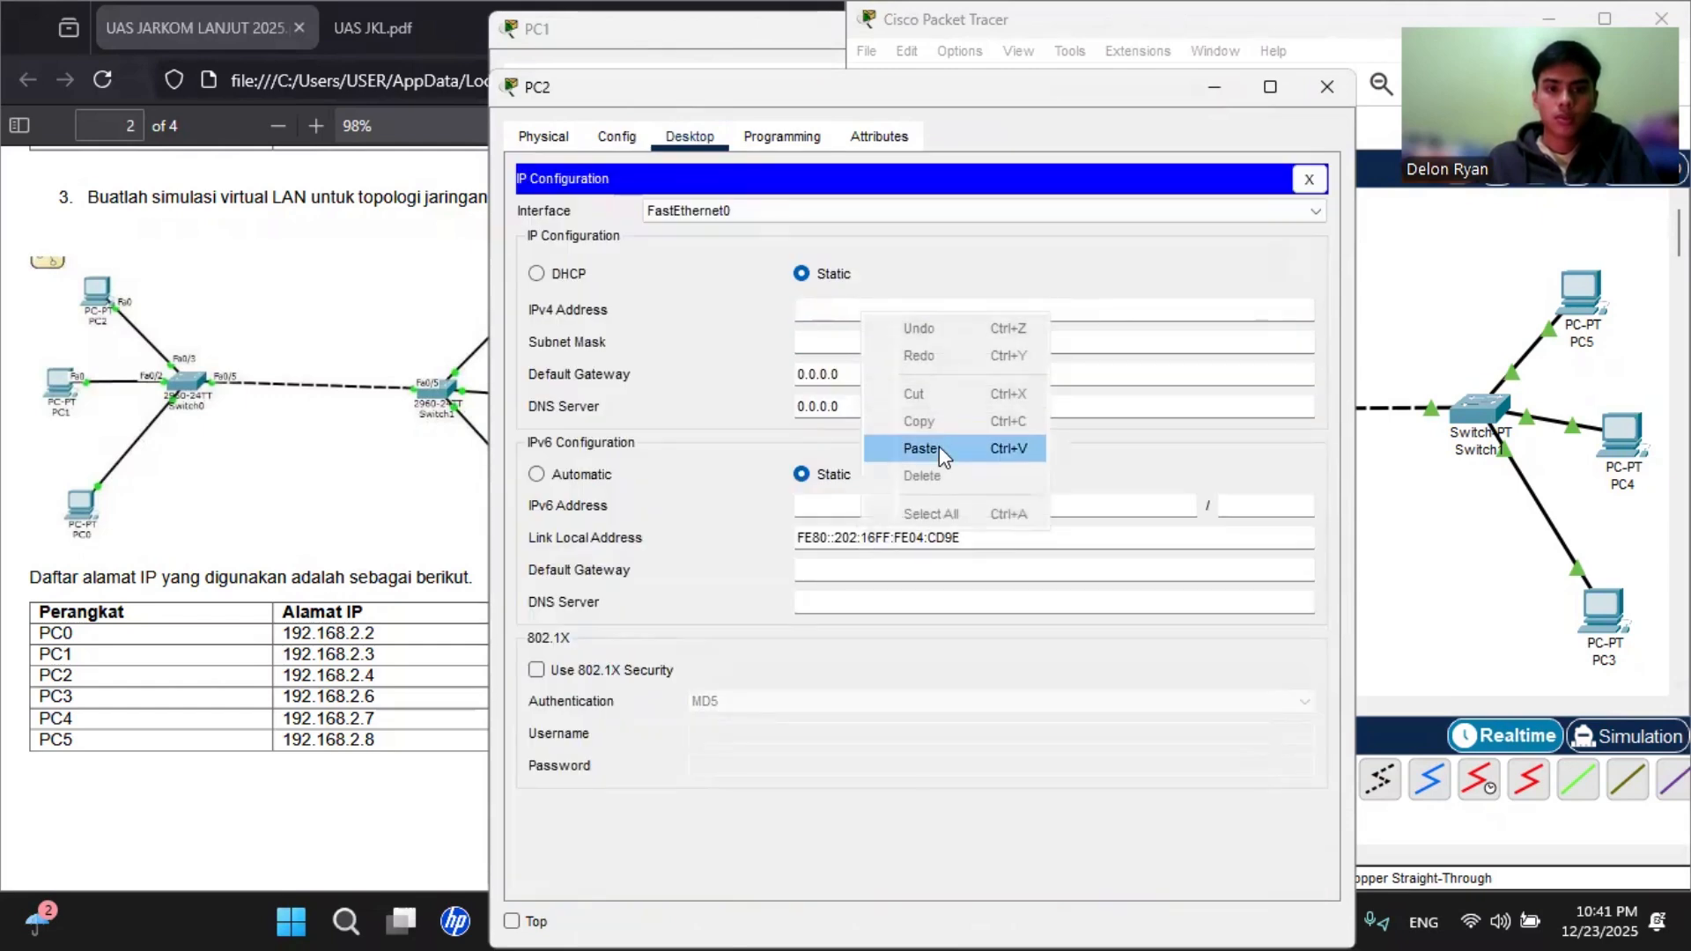
left_click(939, 445)
key("BackSpace")
type("4")
left_click(925, 337)
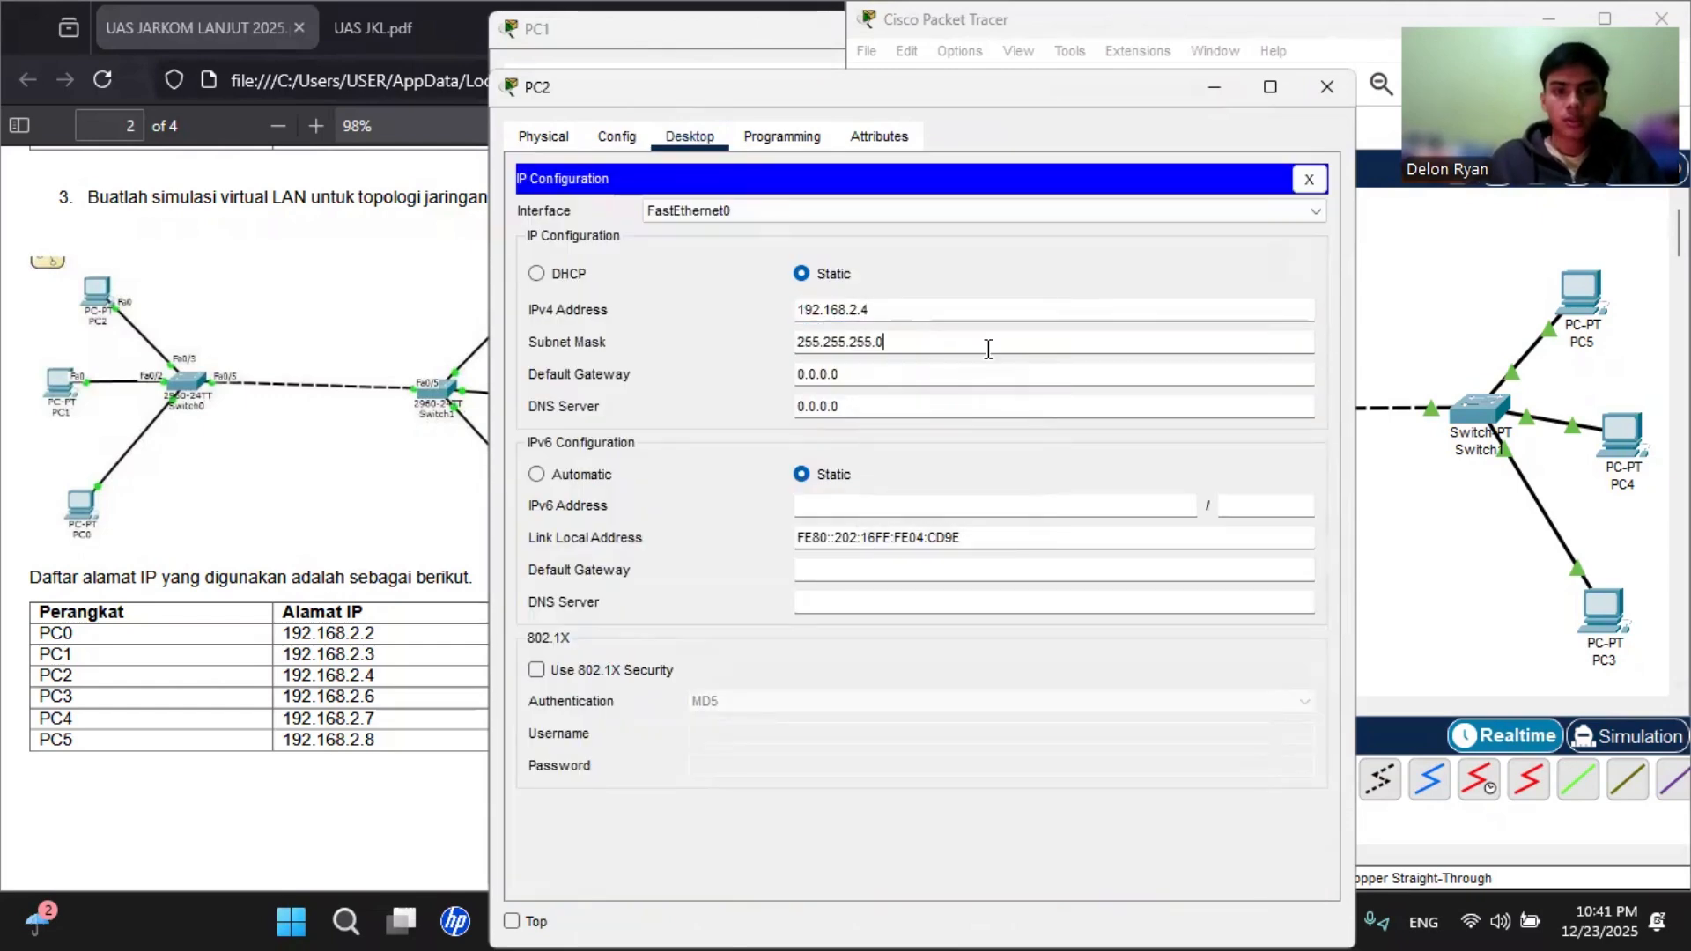
left_click(1422, 267)
Step: Close the configuration windows of PC2 and PC1
left_click(654, 87)
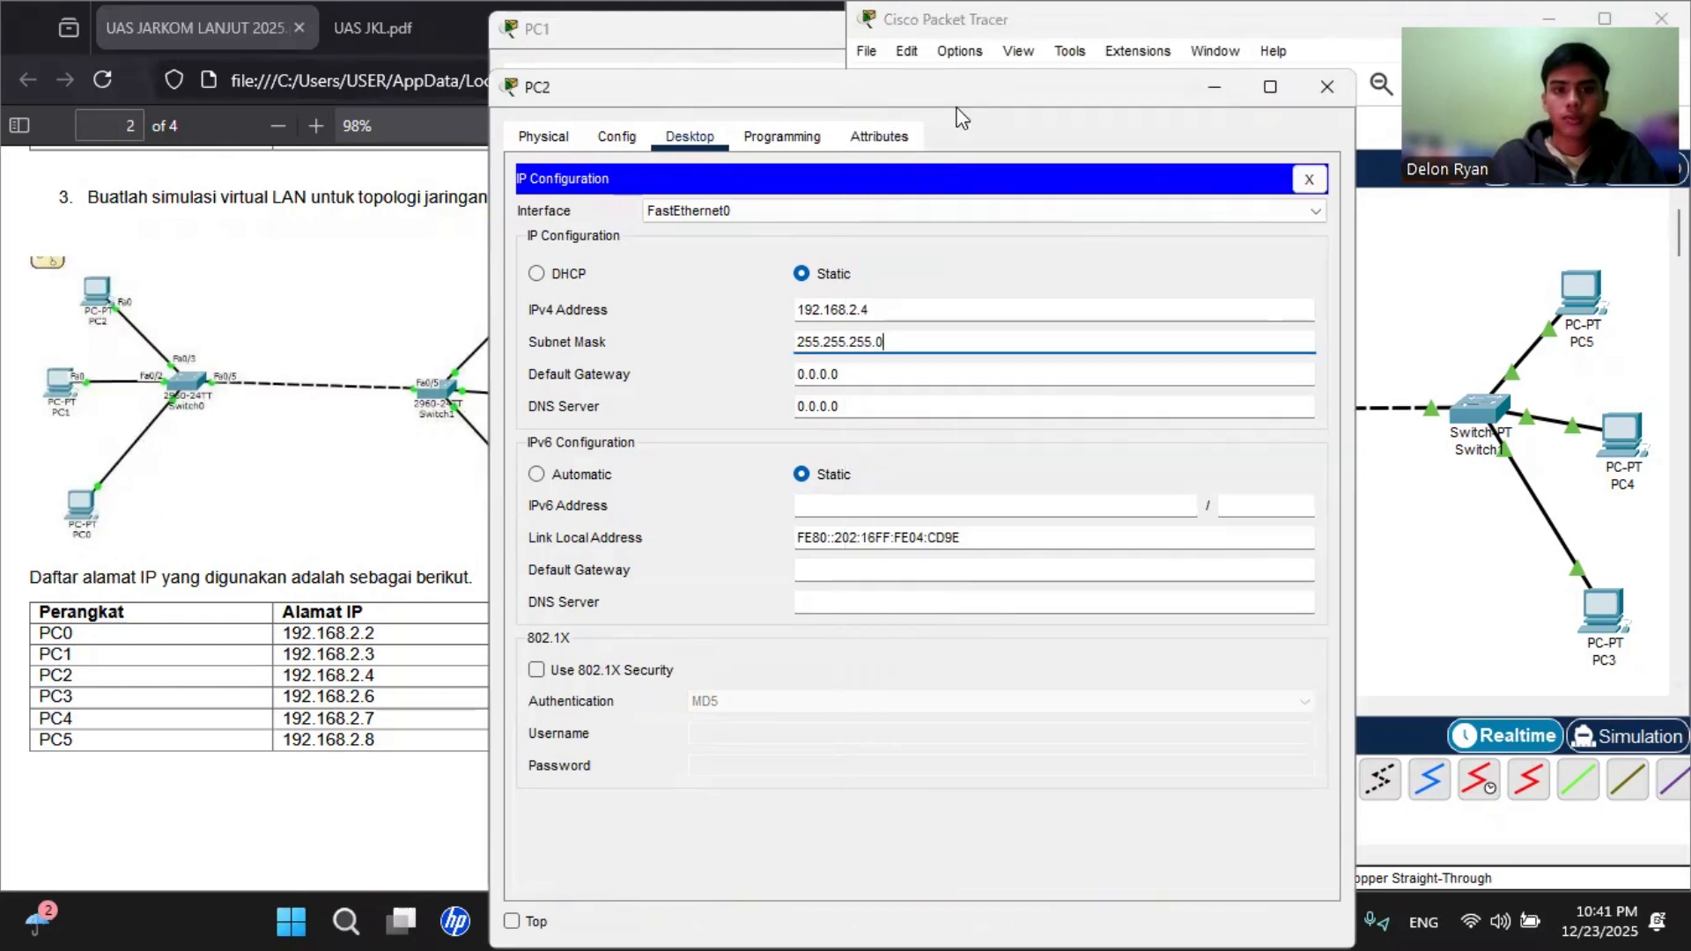
left_click(1309, 88)
left_click(728, 15)
left_click(1326, 29)
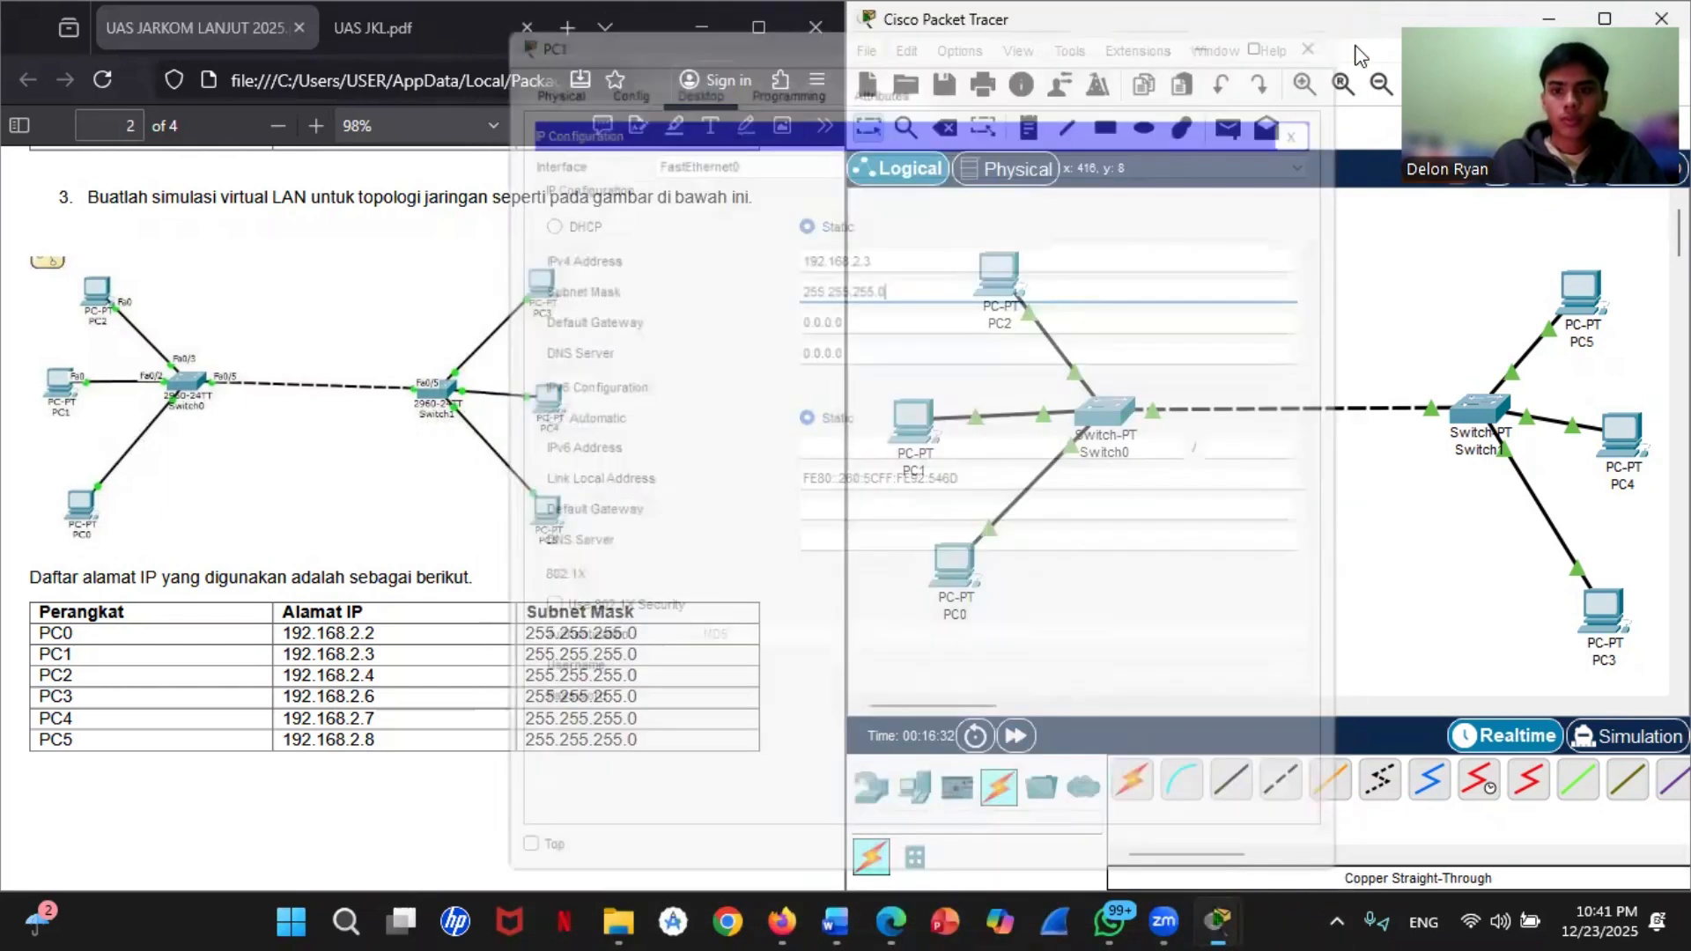
mouse_move(1570, 328)
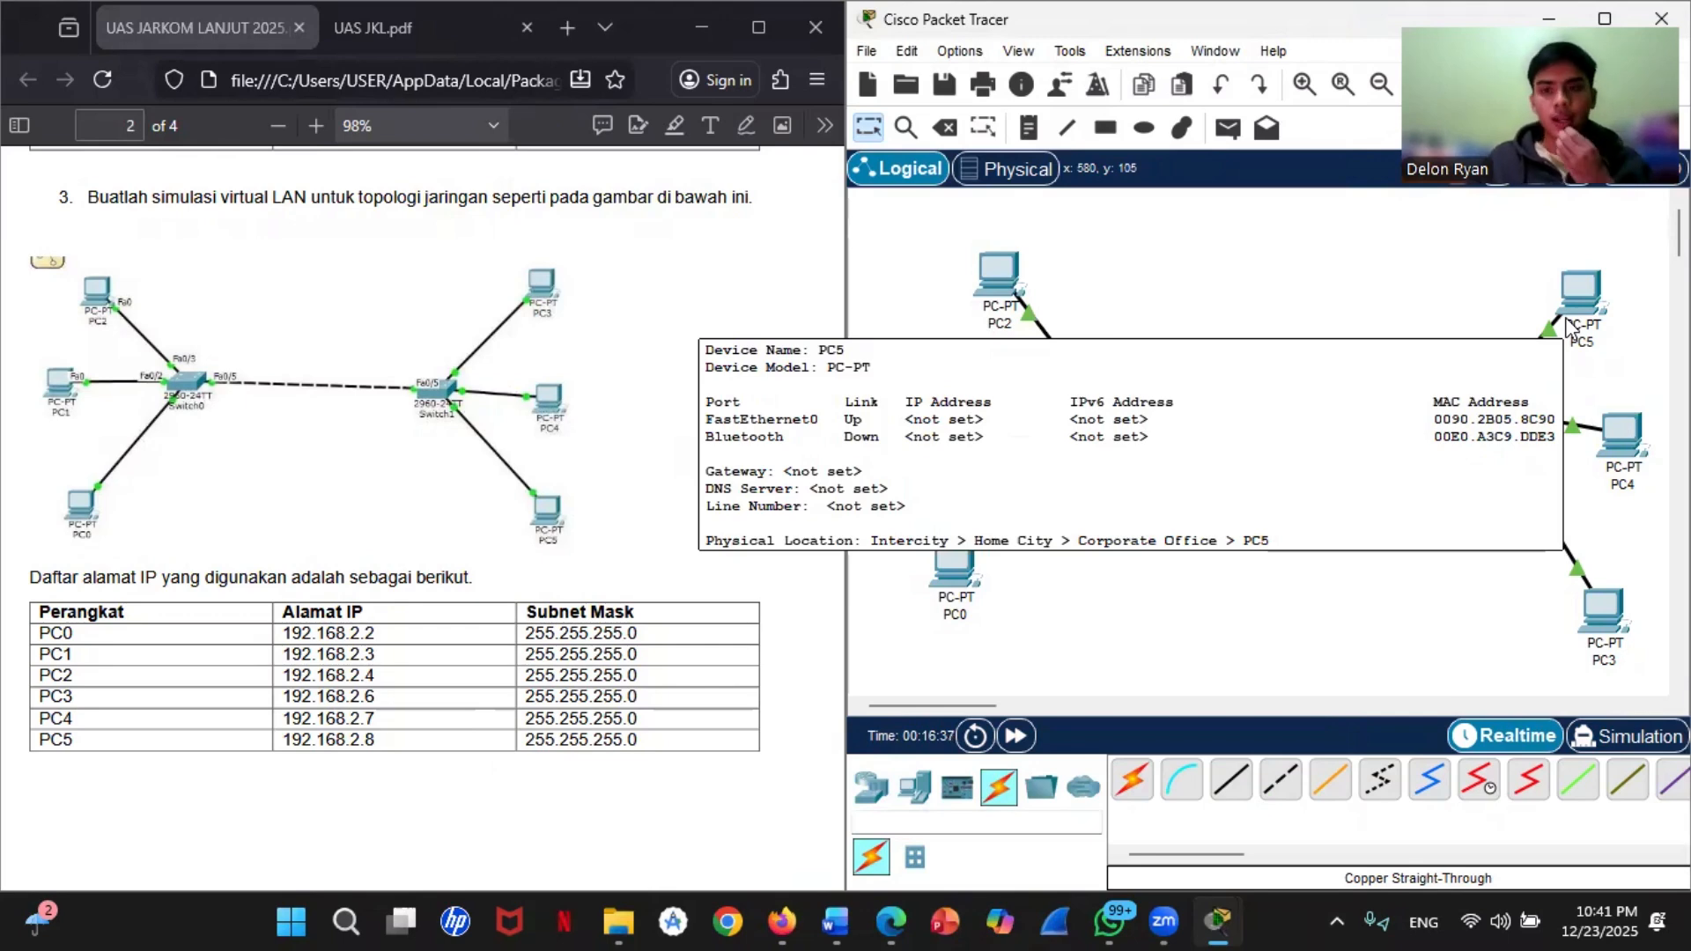
Step: In PC3's IP configuration, set the static IPv4 address to 192.168.2.6 with subnet mask 255.255.255.0, and copy the address
left_click(1603, 608)
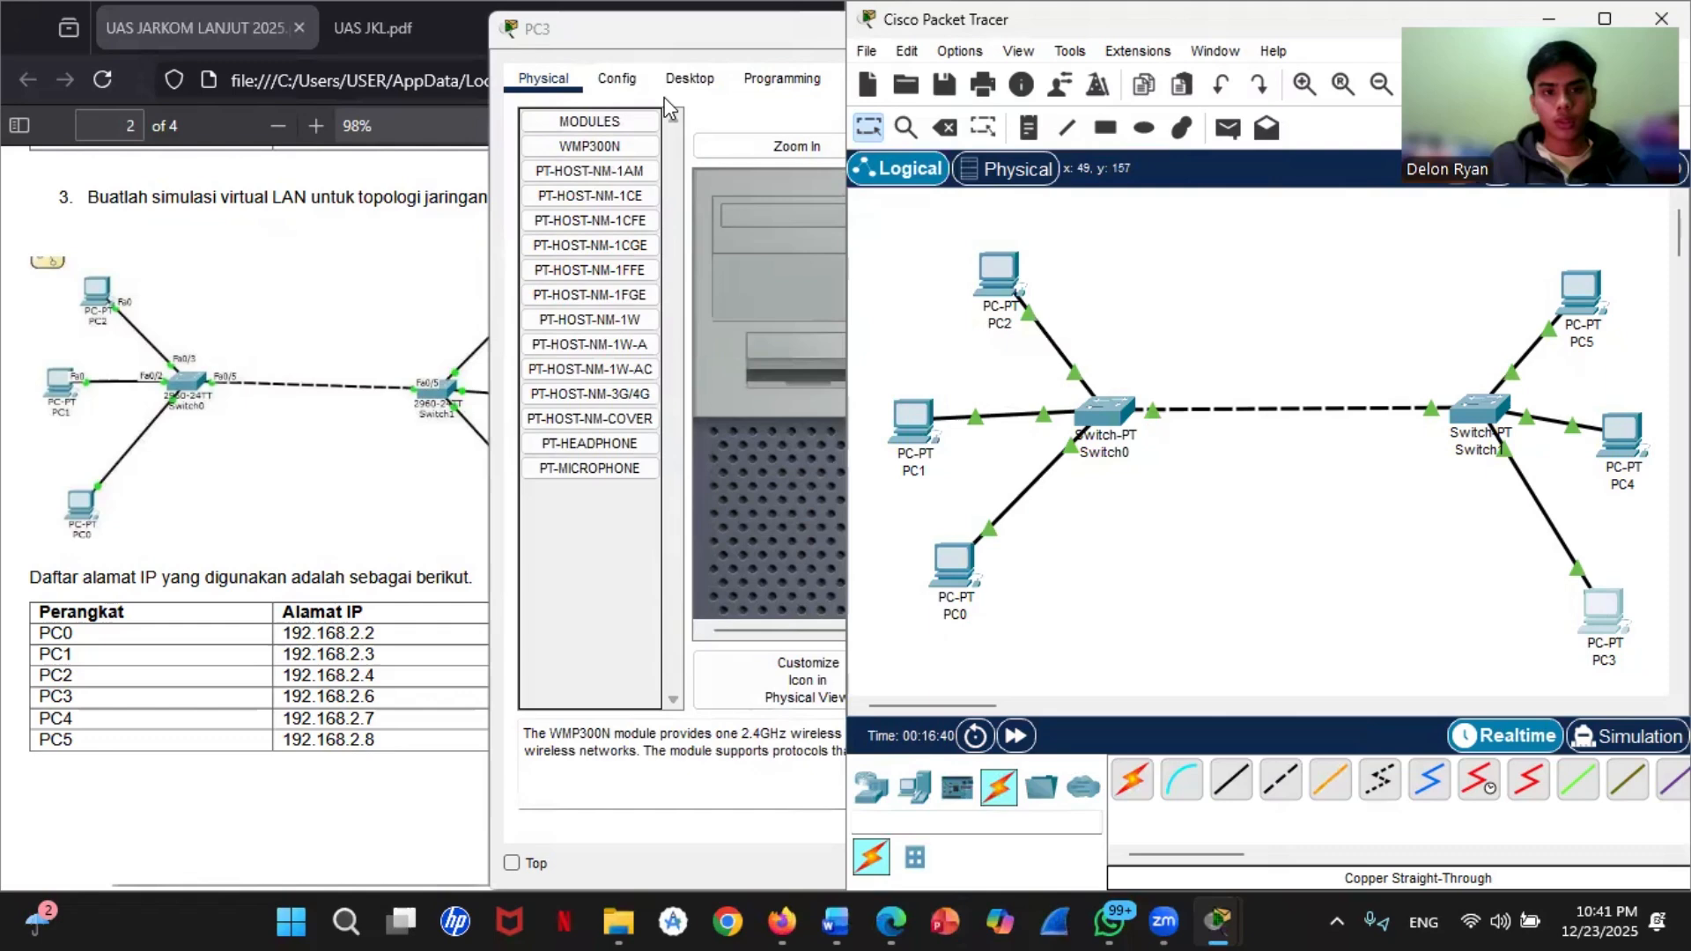
left_click(692, 78)
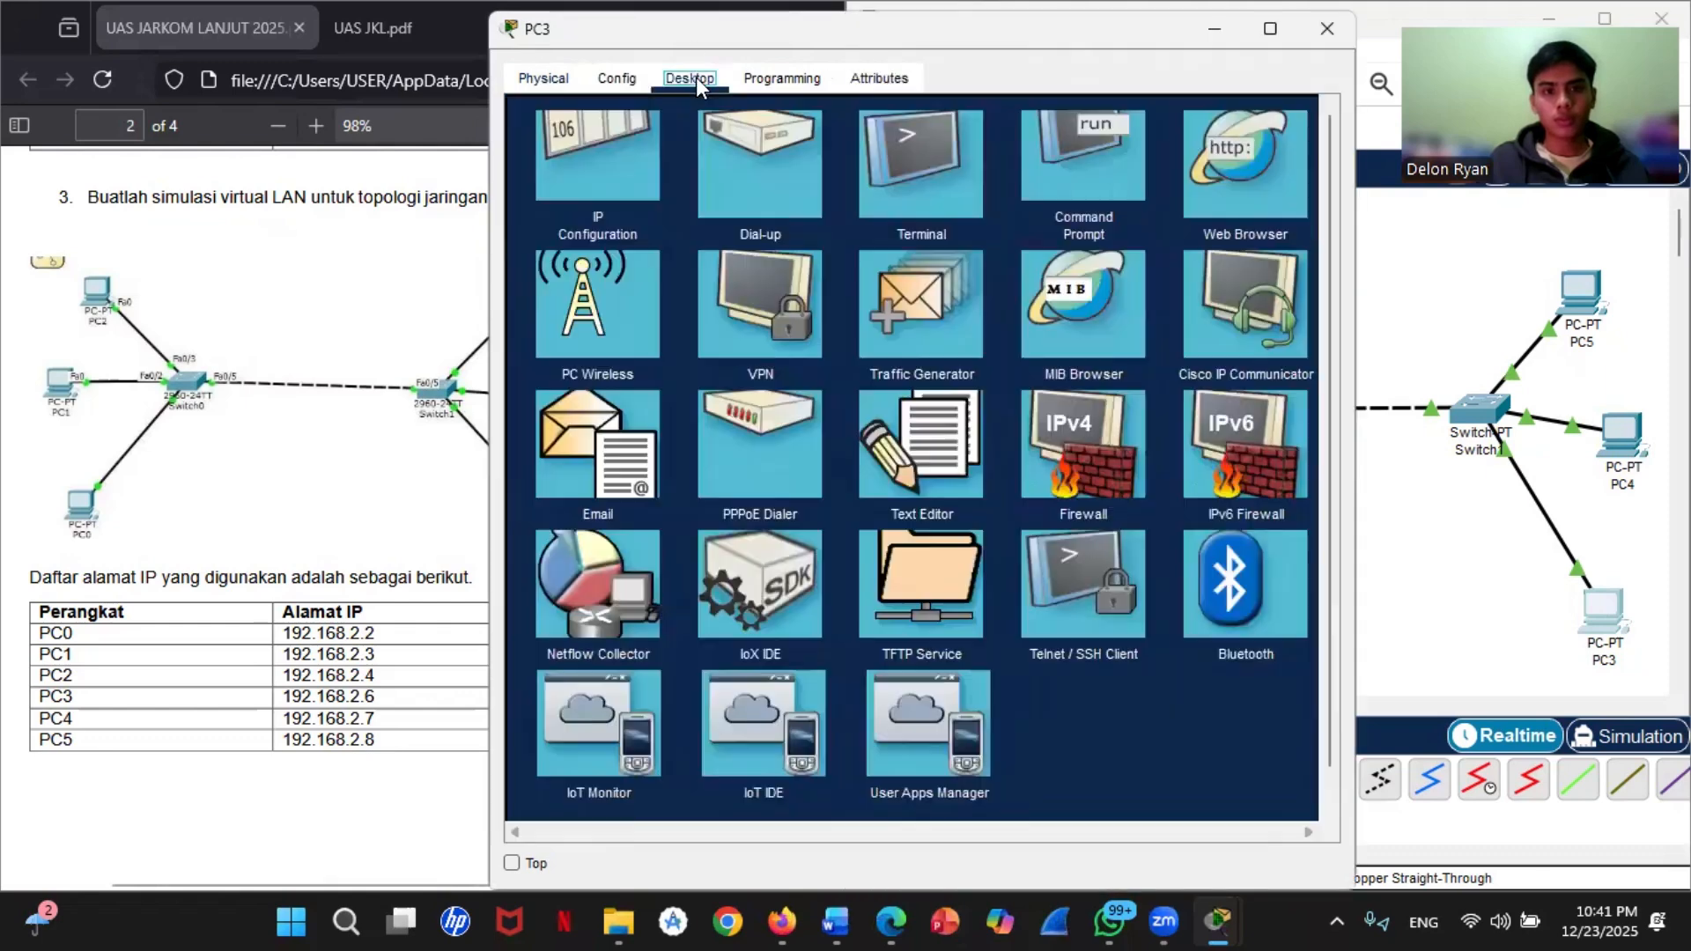
left_click(626, 220)
left_click(834, 250)
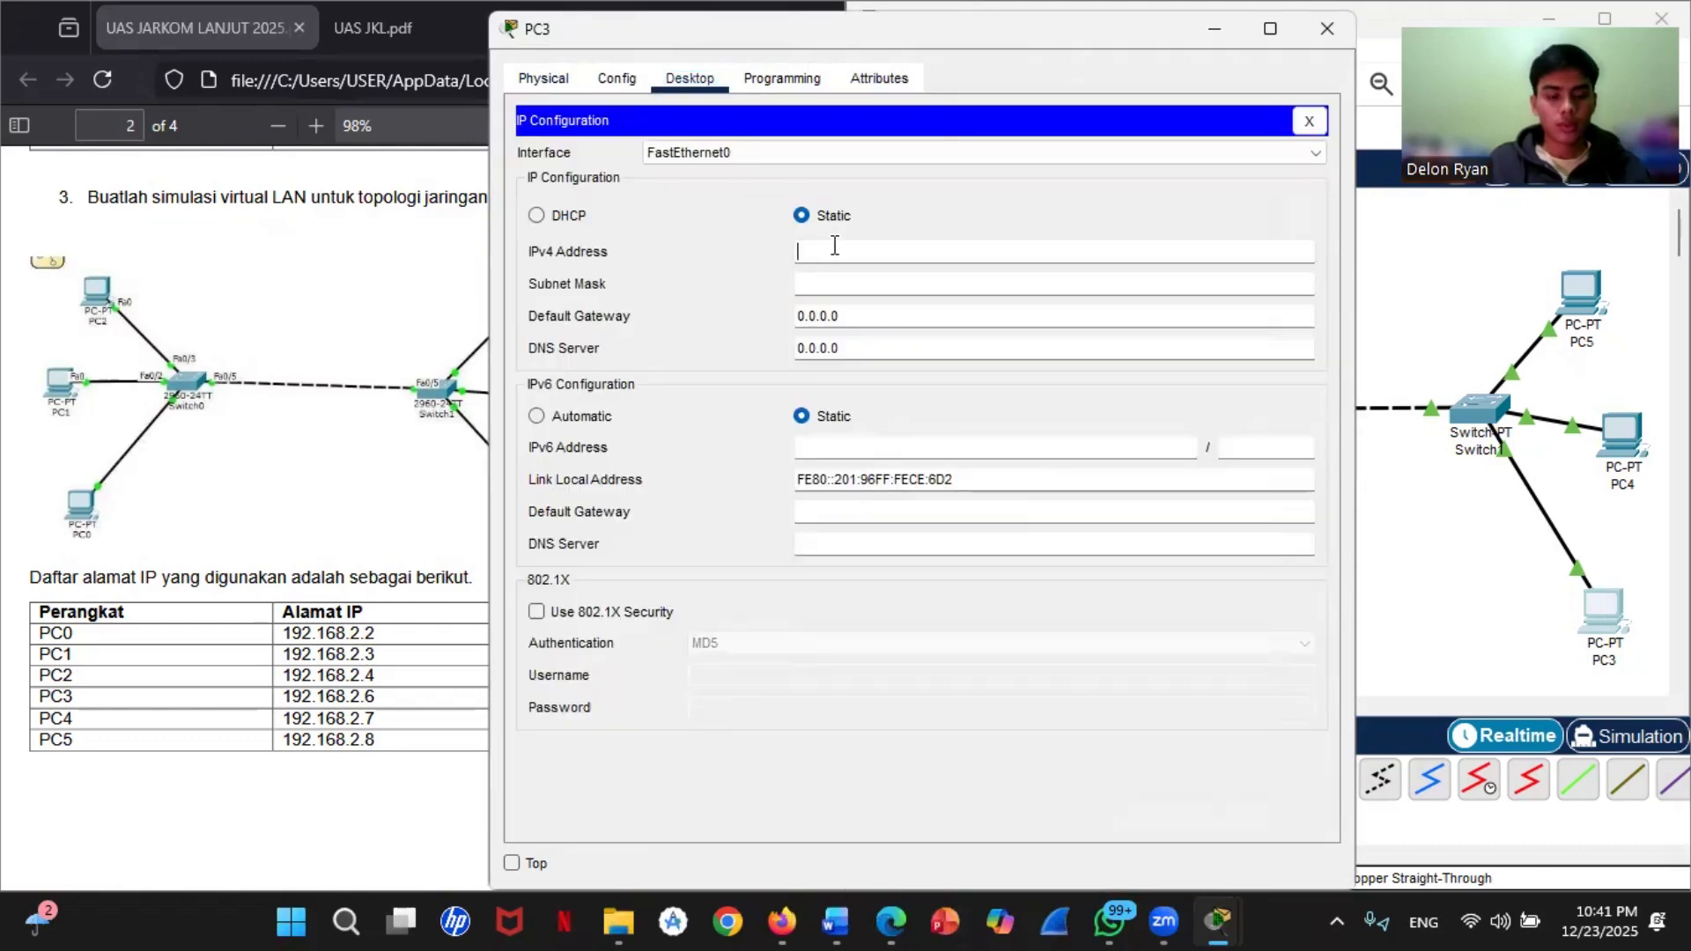
type("192.168.2.6")
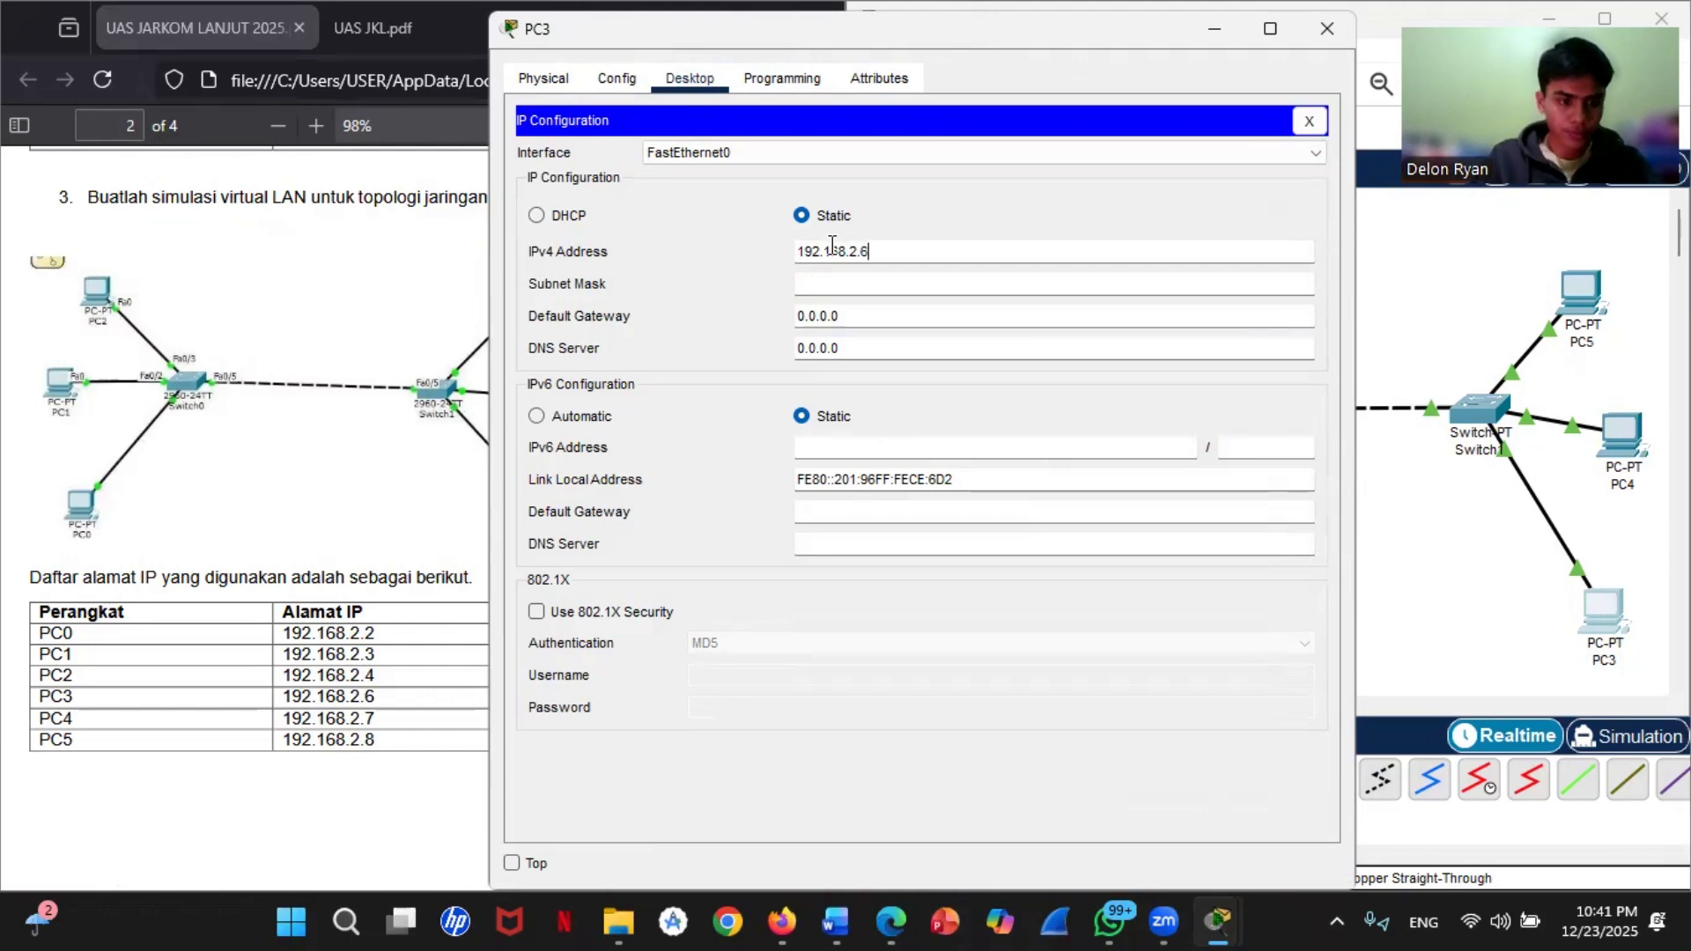
left_click(880, 286)
left_click_drag(879, 253, 720, 253)
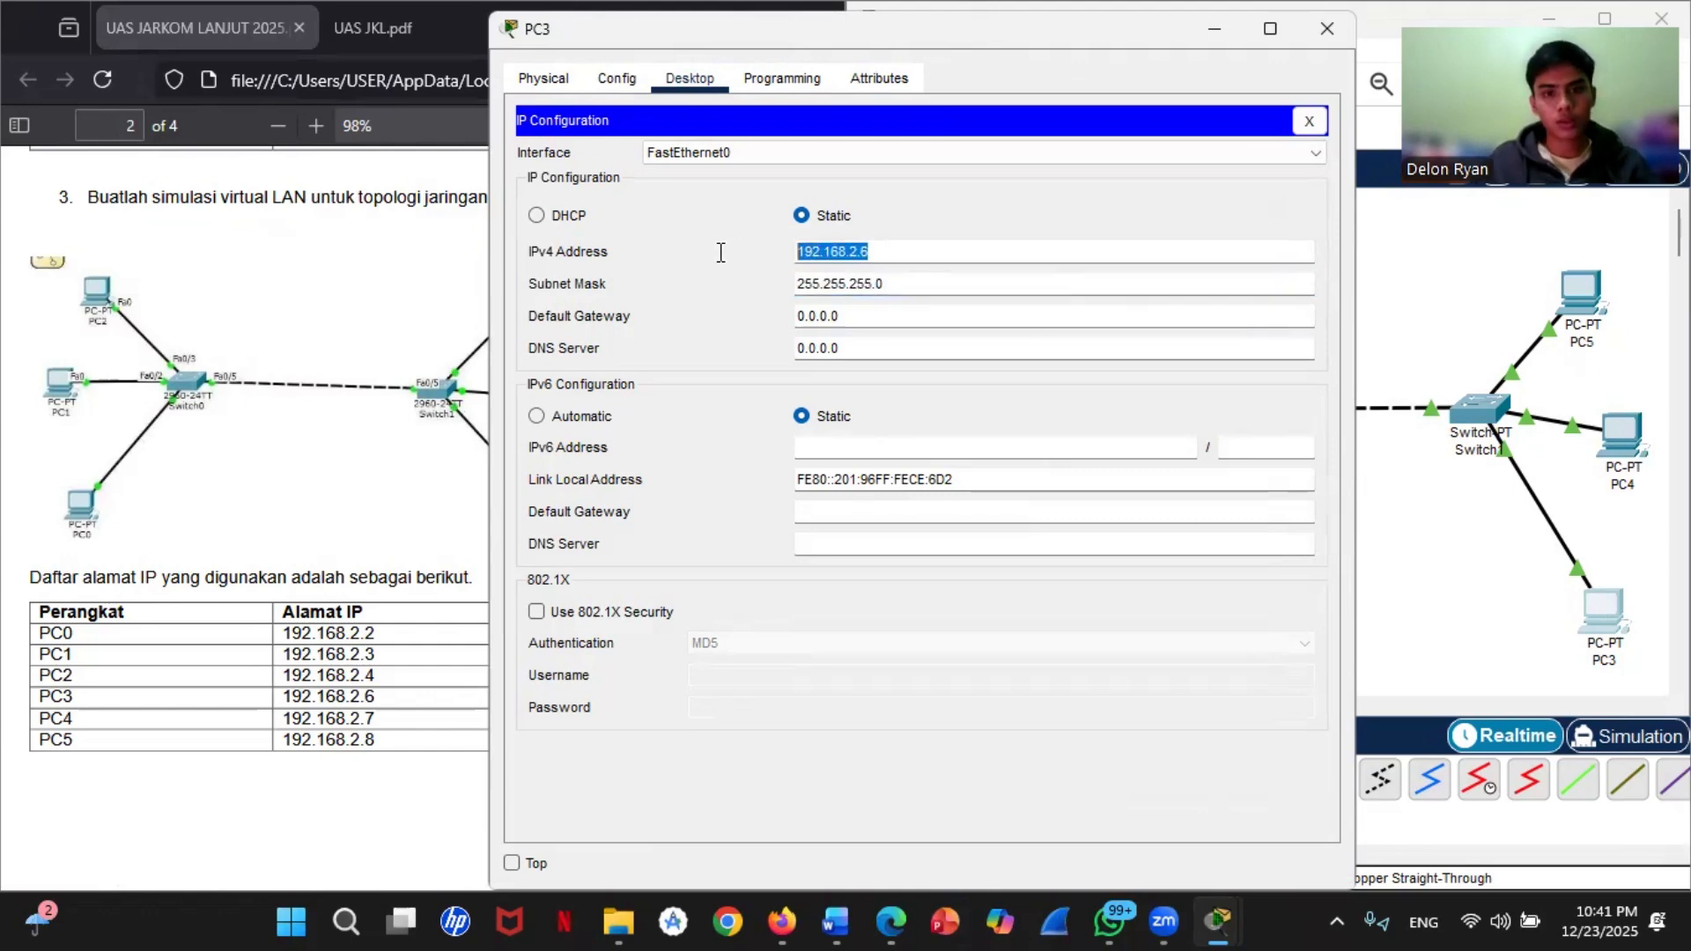
right_click(920, 248)
left_click(963, 357)
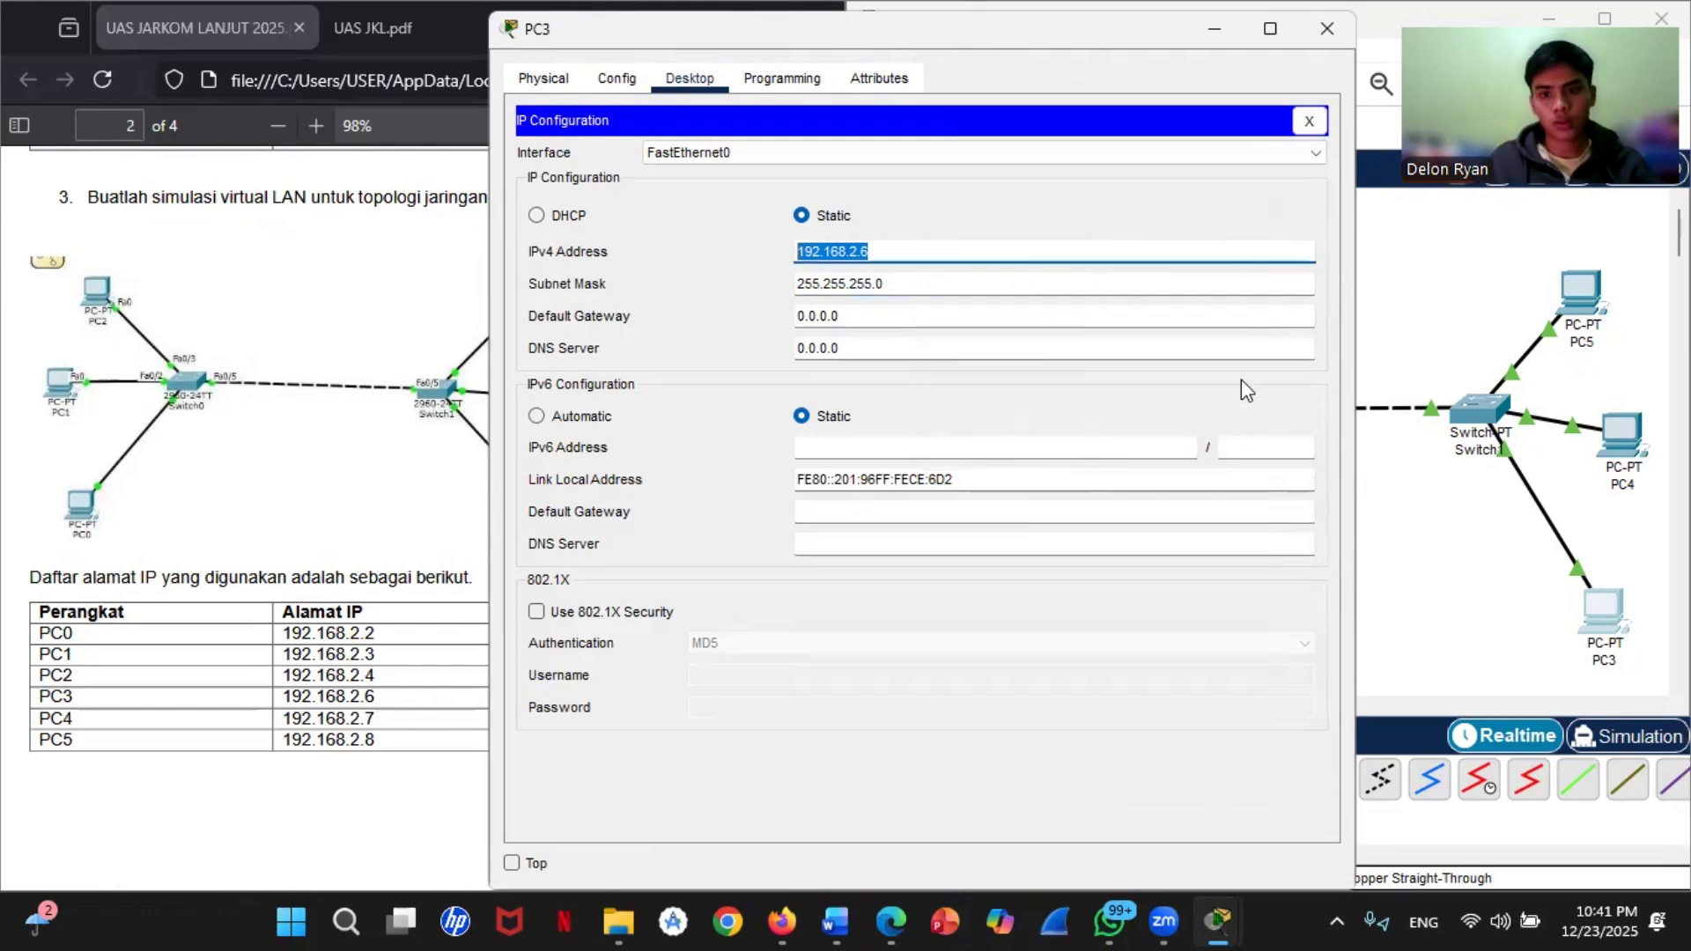
left_click(1326, 28)
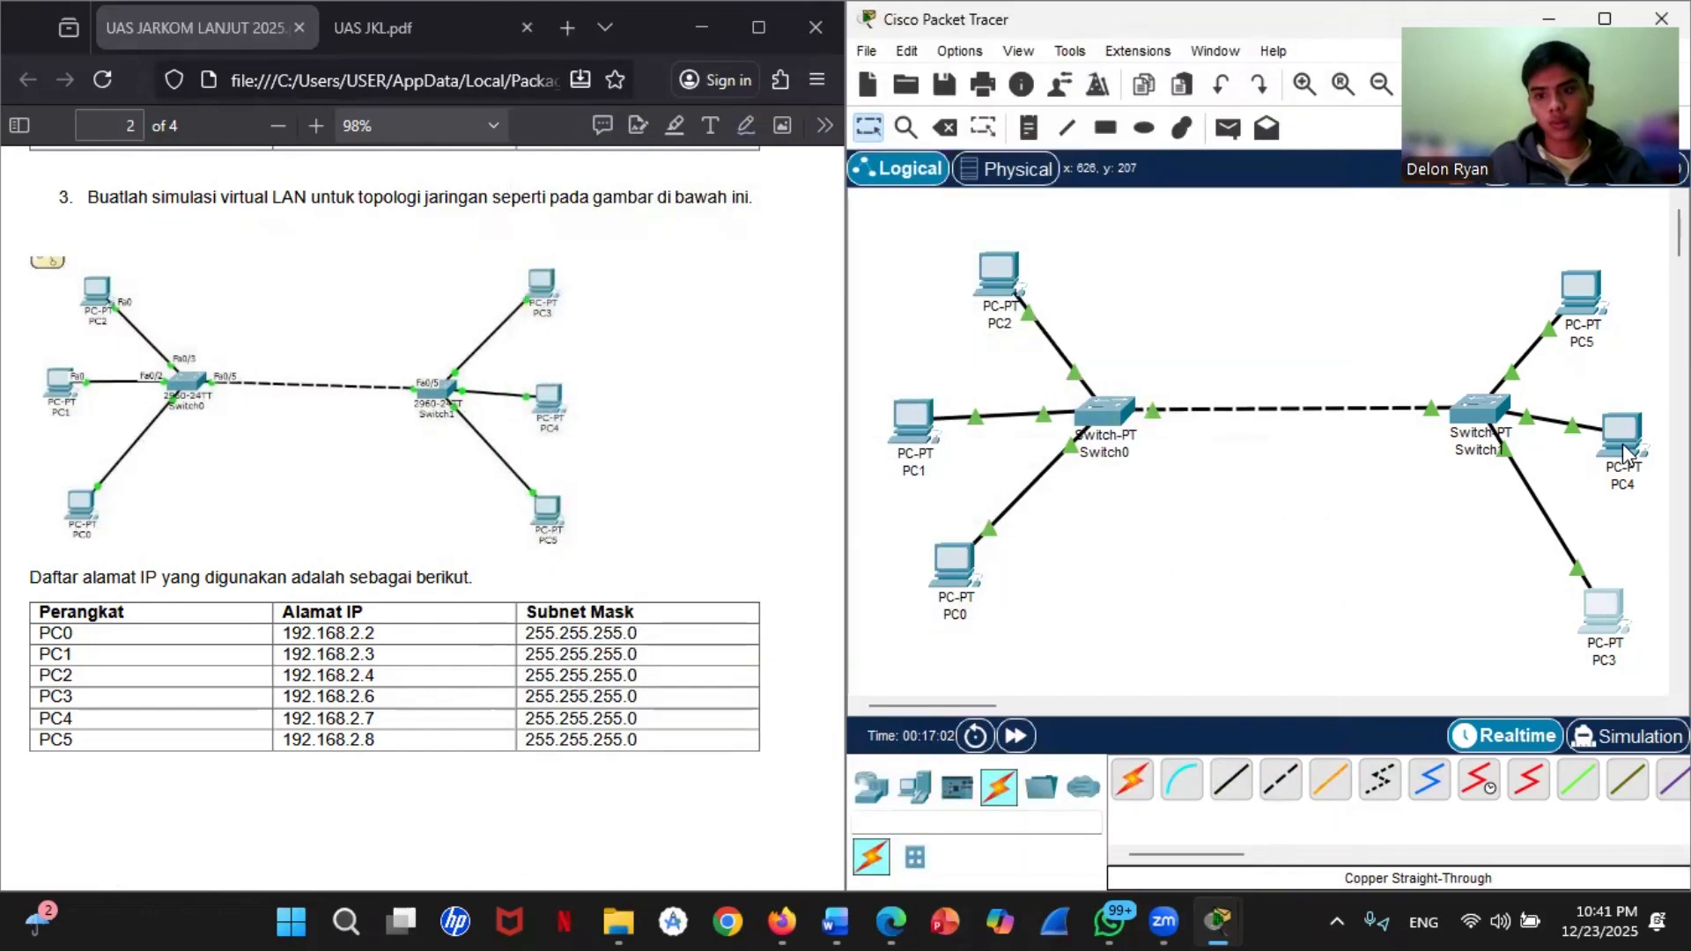
Step: In PC4's IP configuration, set the static IPv4 address to 192.168.2.7 with subnet mask 255.255.255.0
left_click(1622, 434)
left_click(689, 79)
left_click(586, 187)
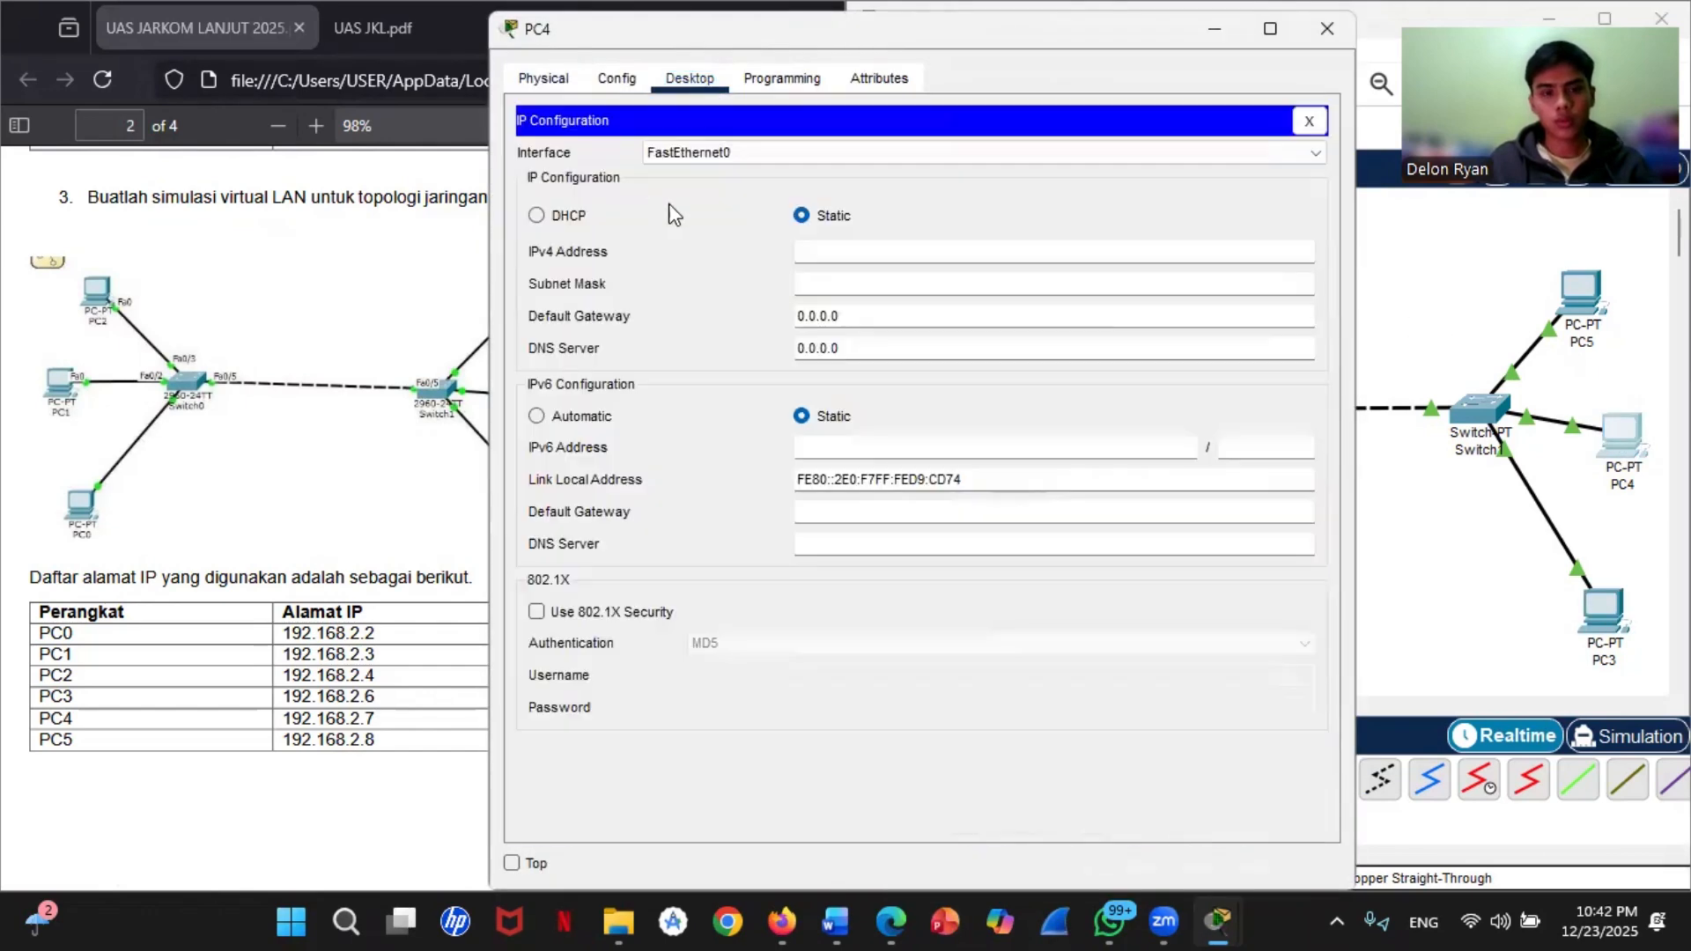
right_click(858, 255)
left_click(897, 398)
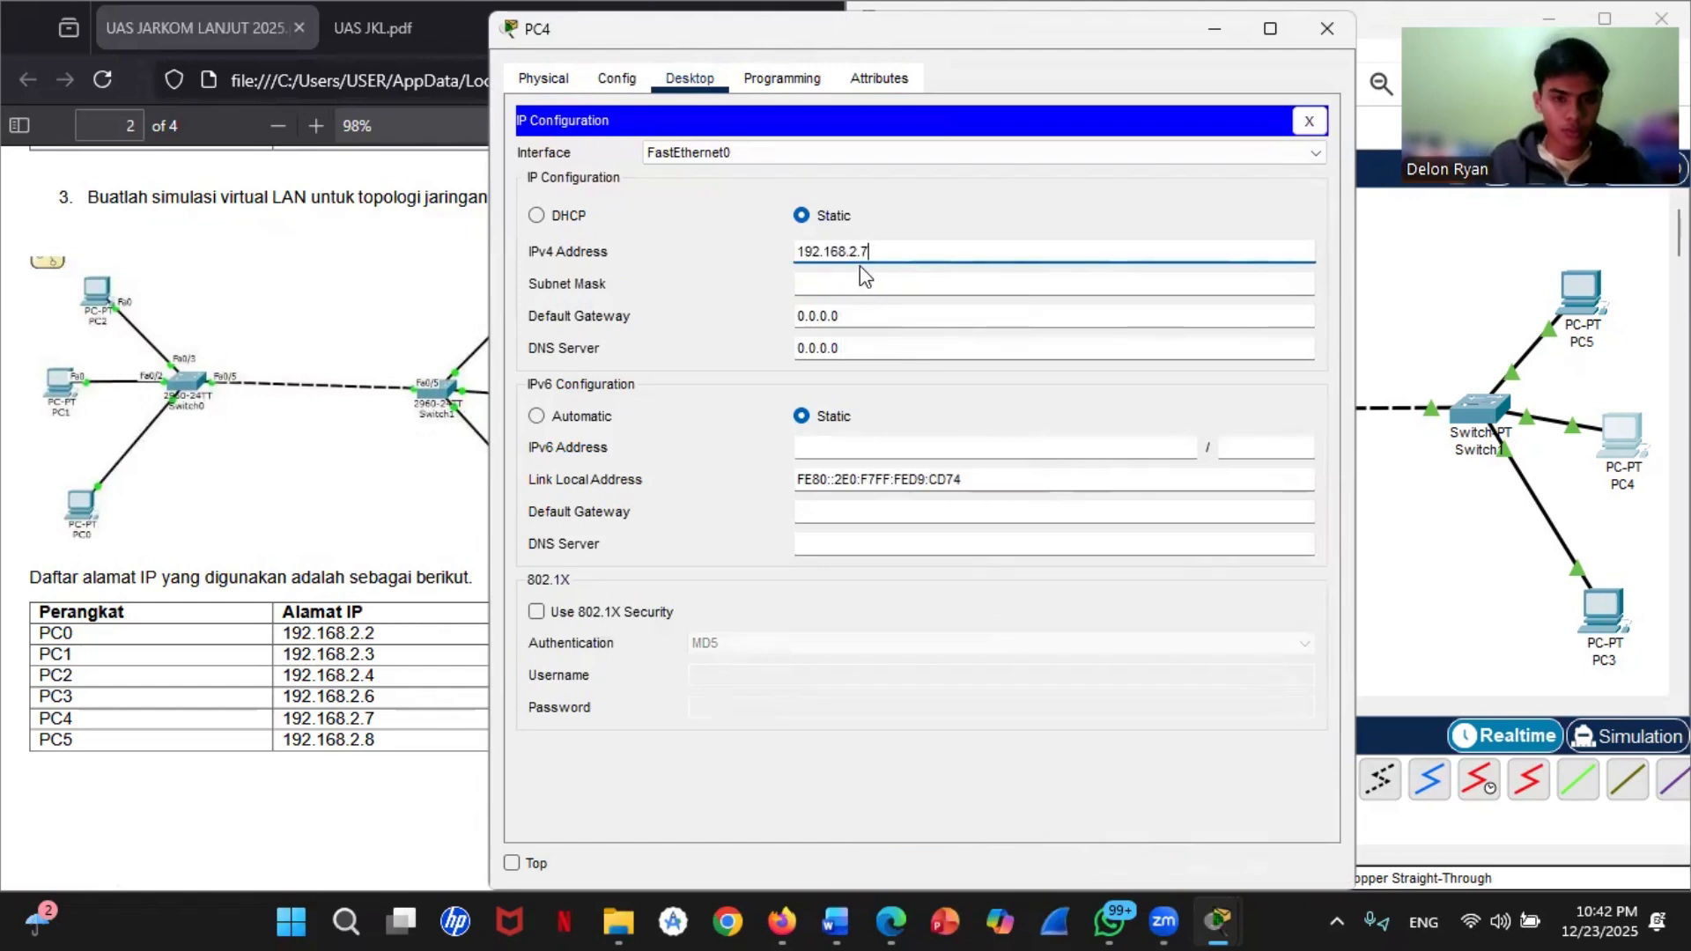
type("7")
left_click(861, 284)
left_click(1327, 28)
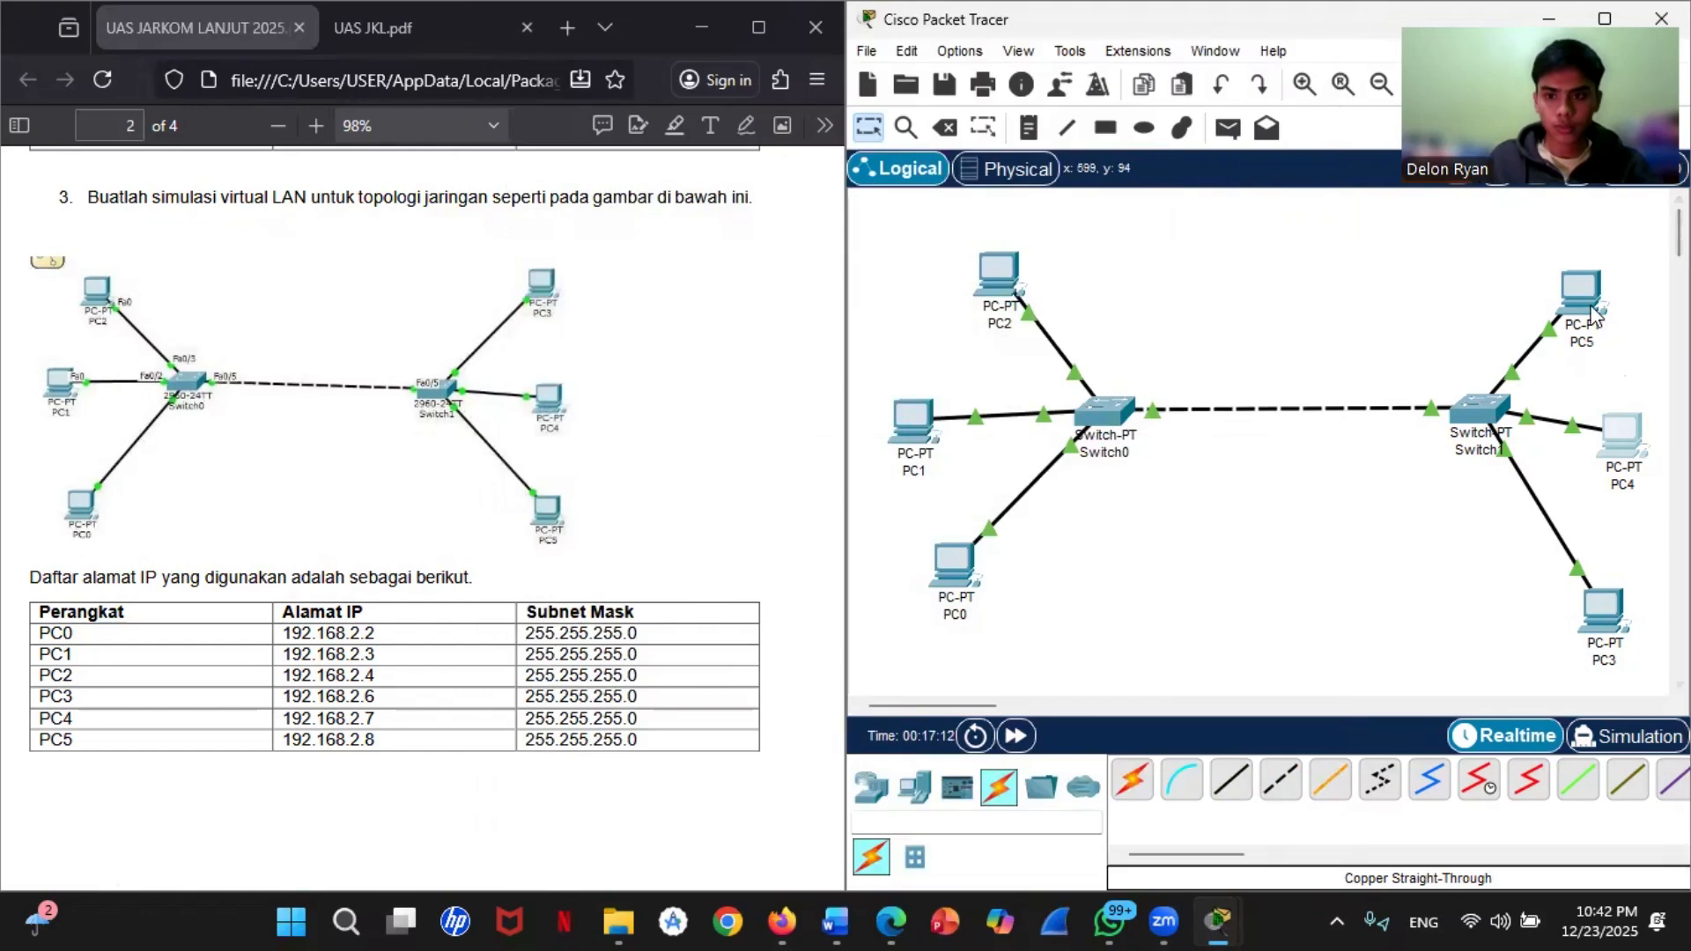
Step: In PC5's IP configuration, set the static IPv4 address to 192.168.2.8 with subnet mask 255.255.255.0
left_click(1585, 299)
left_click(679, 78)
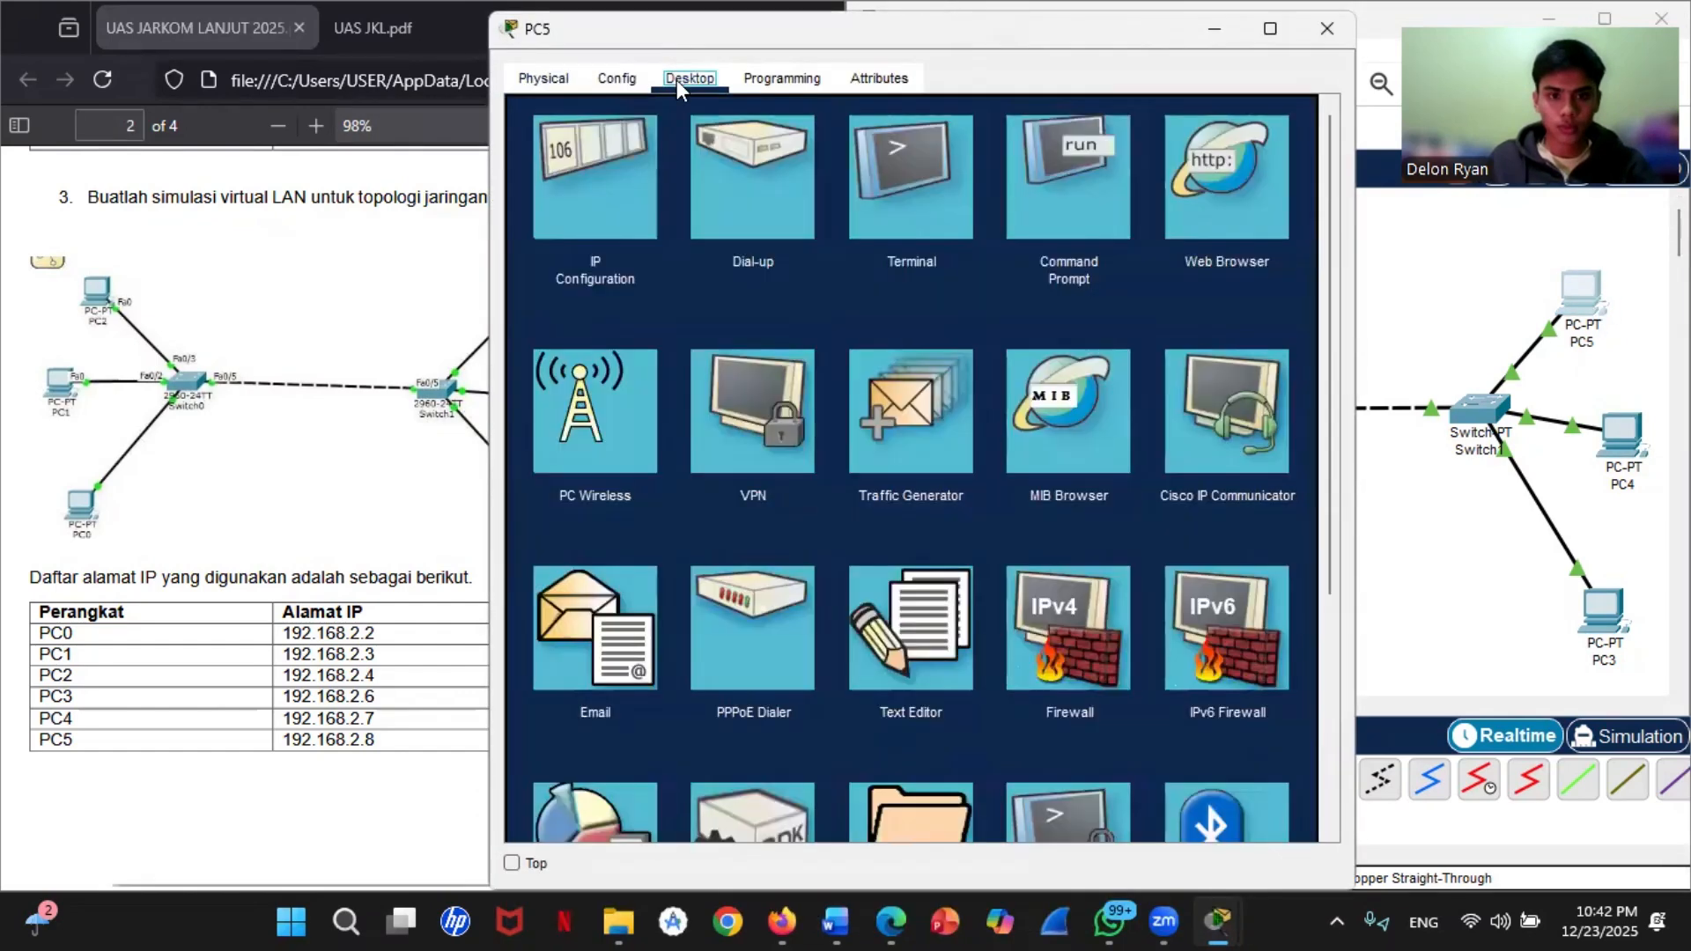
left_click(629, 213)
left_click(819, 256)
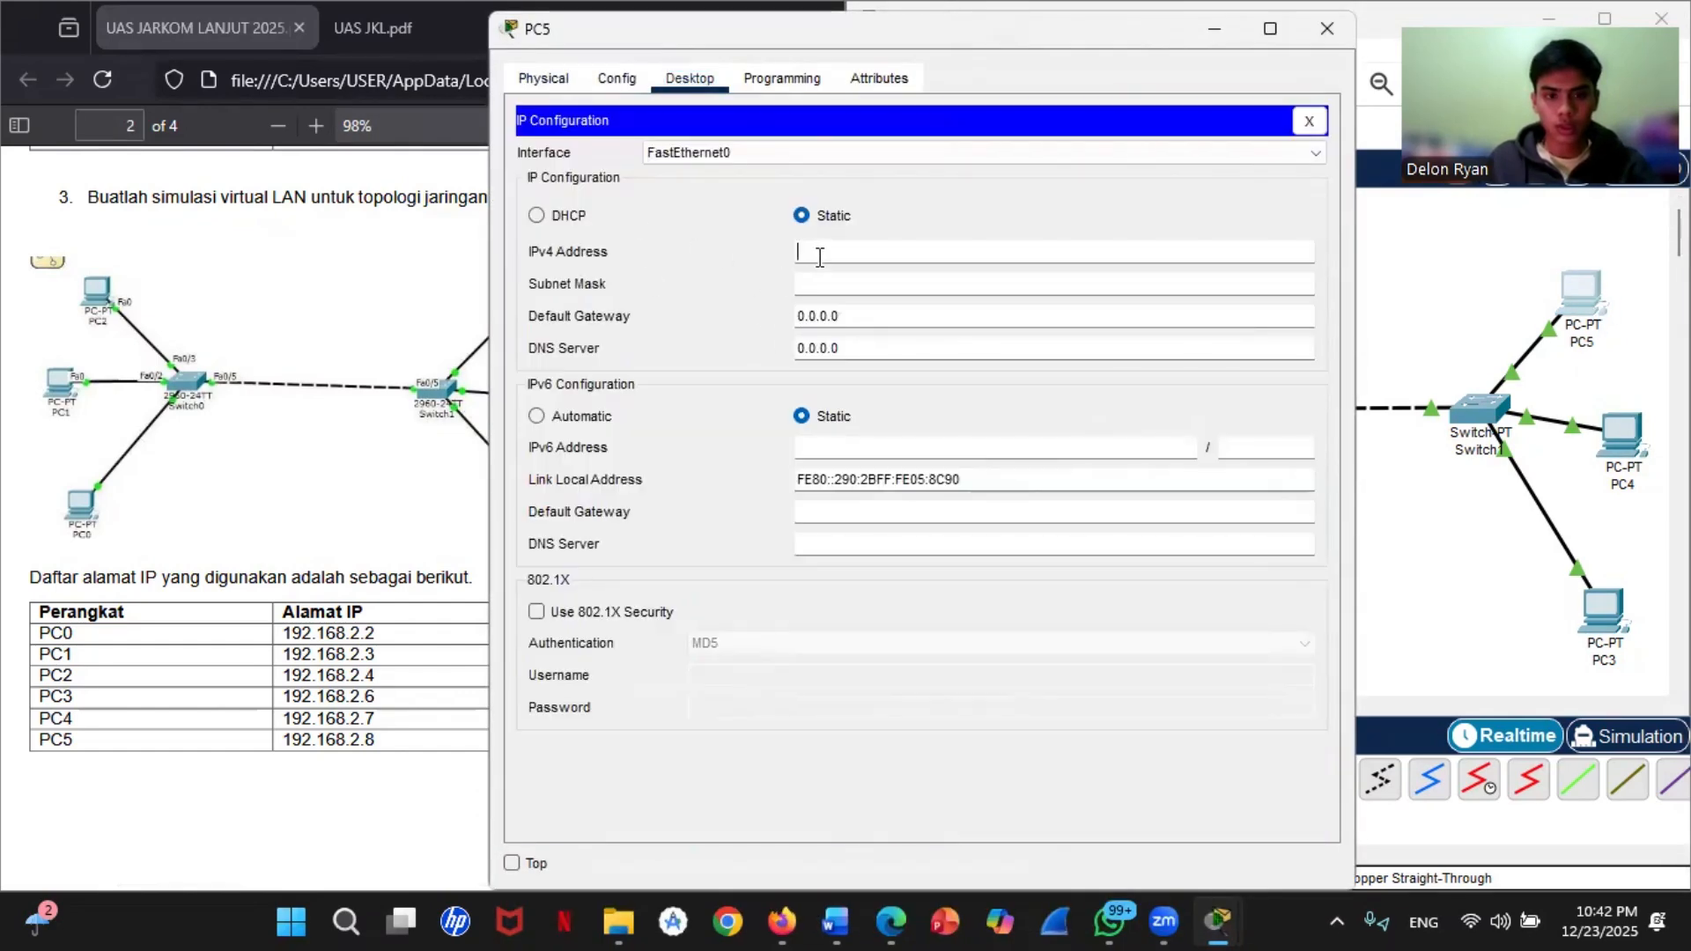
right_click(820, 255)
left_click(932, 394)
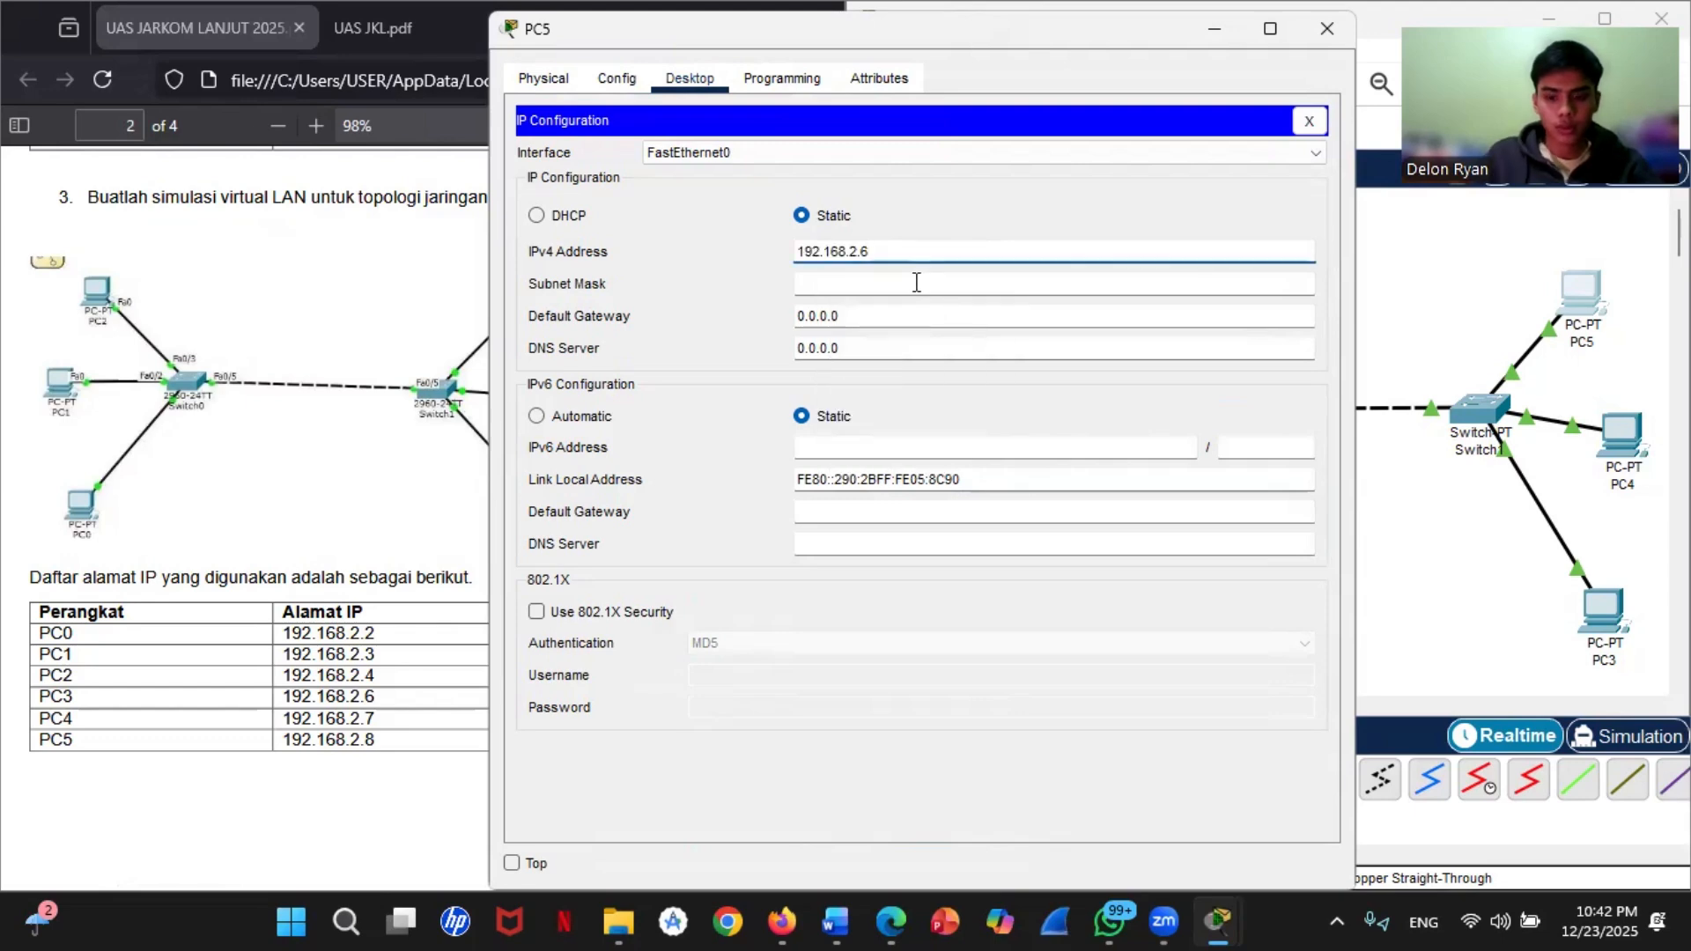
key("BackSpace")
type("8")
left_click(903, 284)
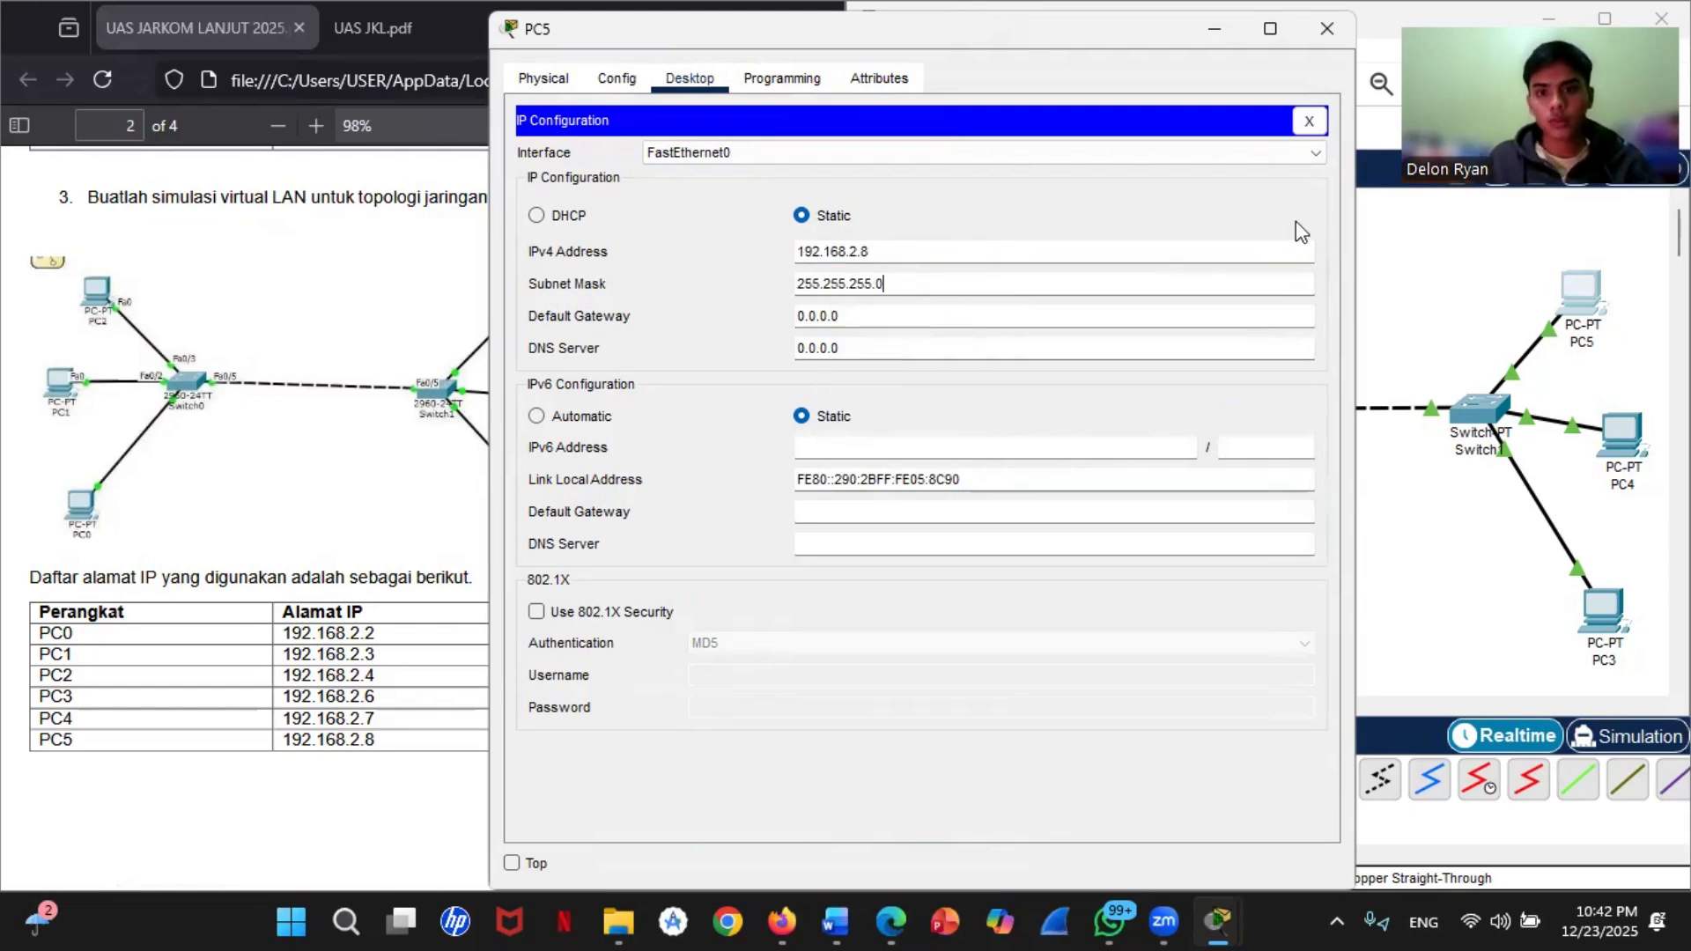
left_click(1325, 29)
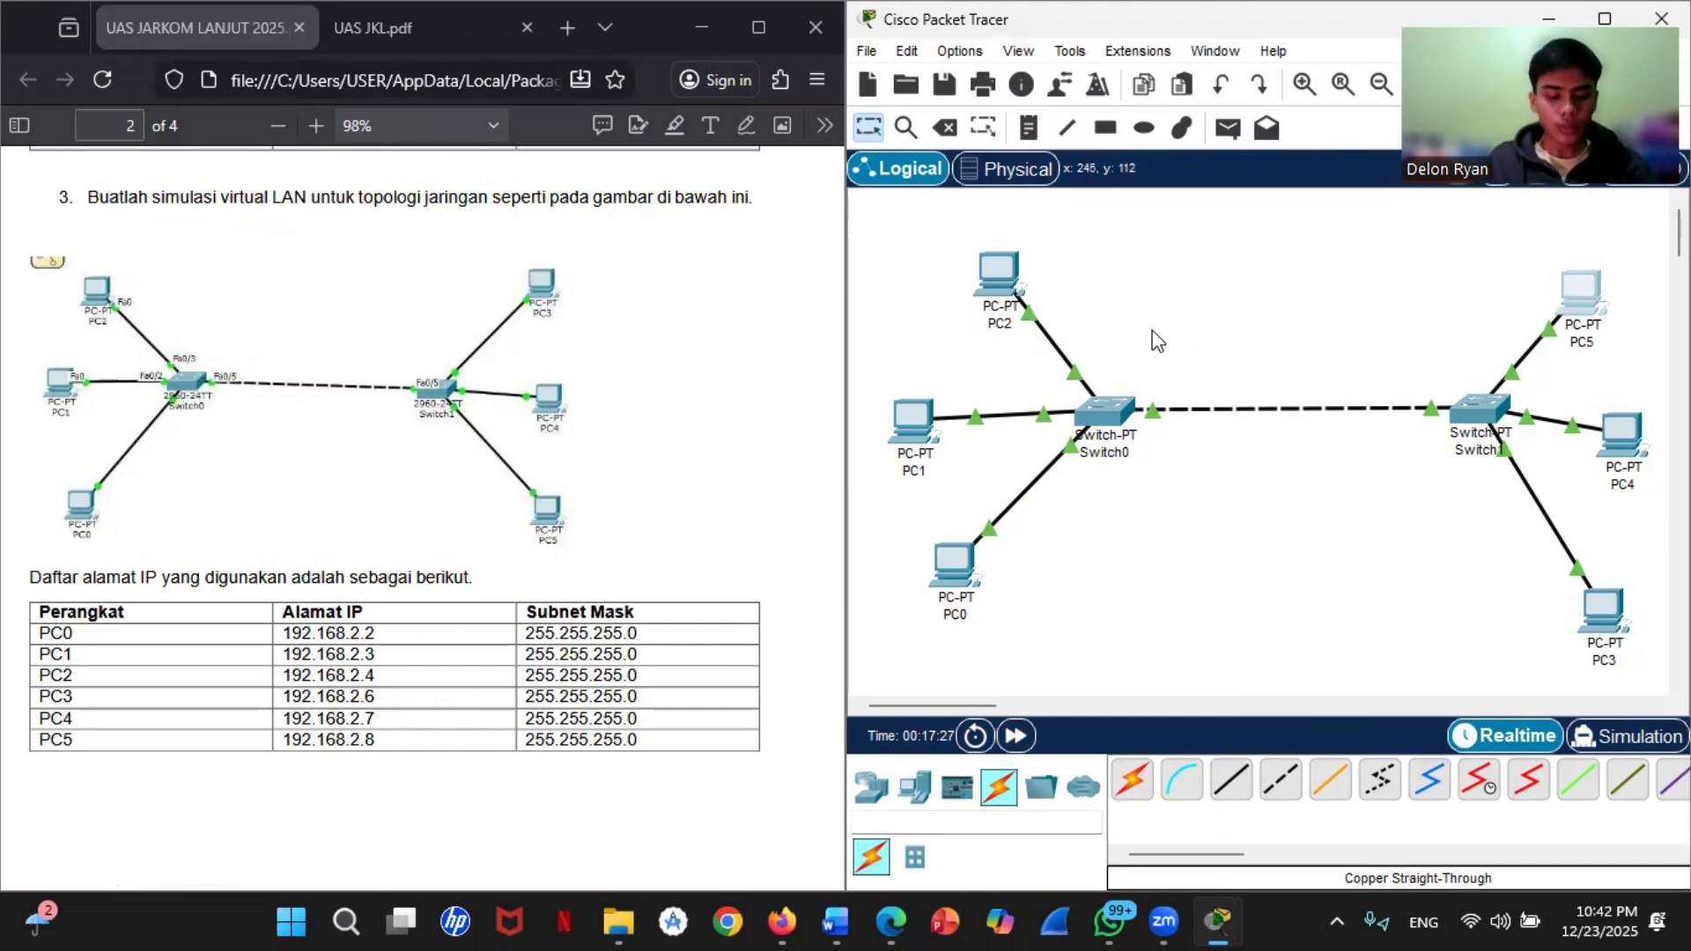
Step: Display Switch0's VLAN and port assignments with show vlan brief
left_click(1107, 407)
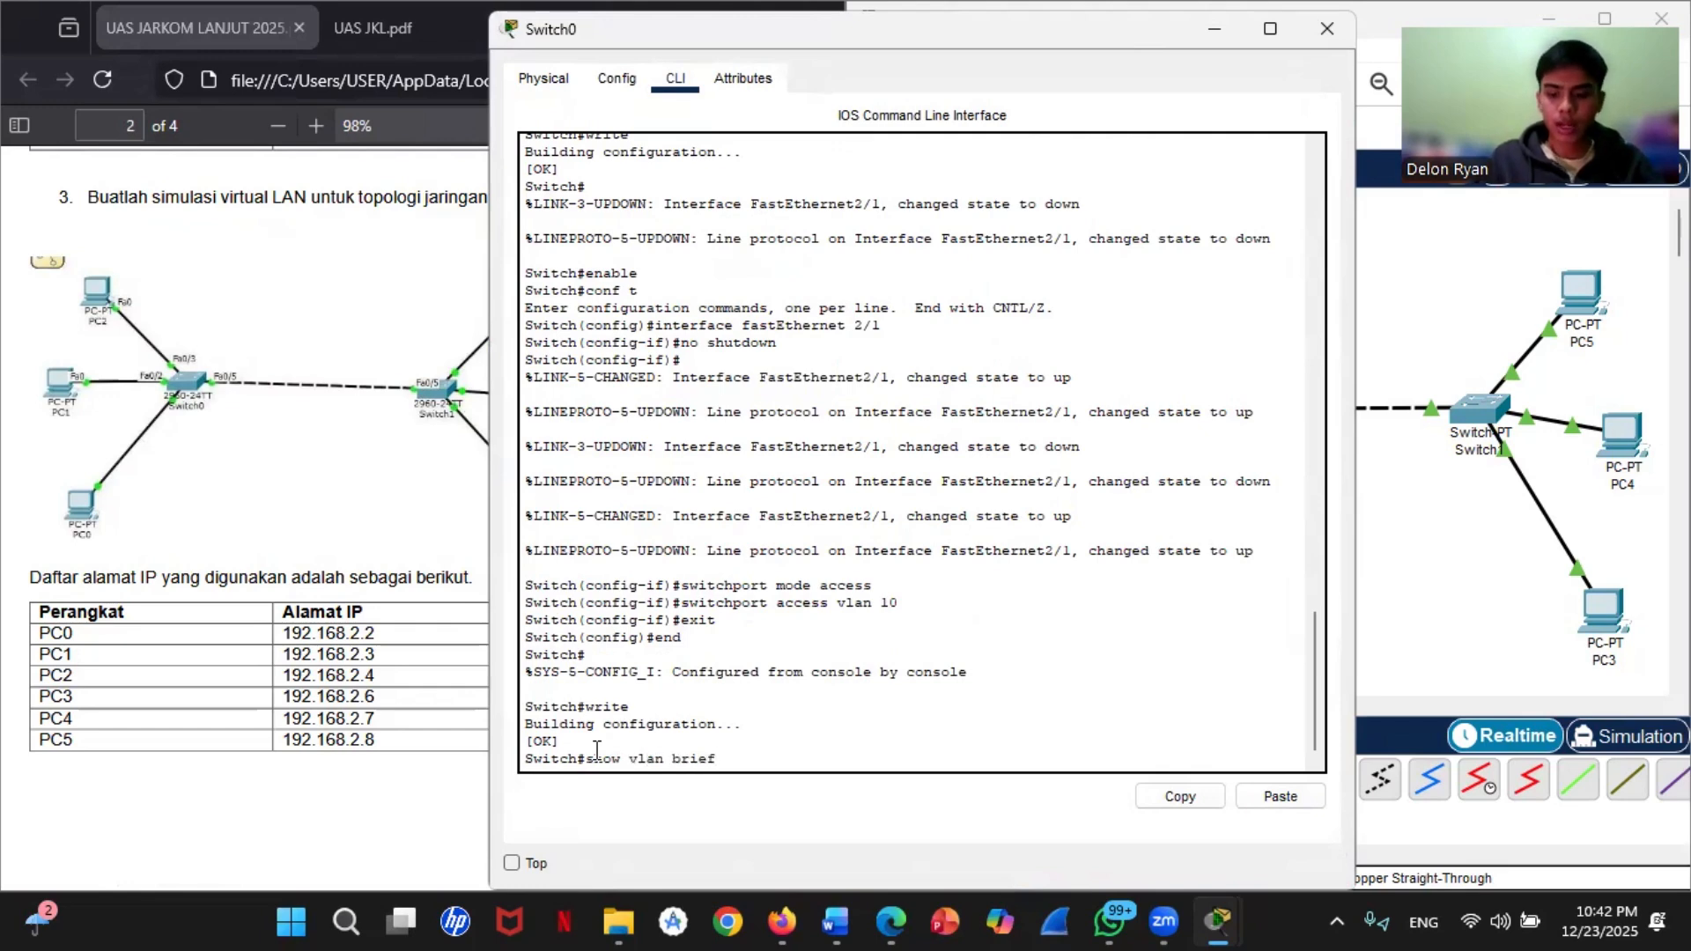
type("show vlan brief")
key("Return")
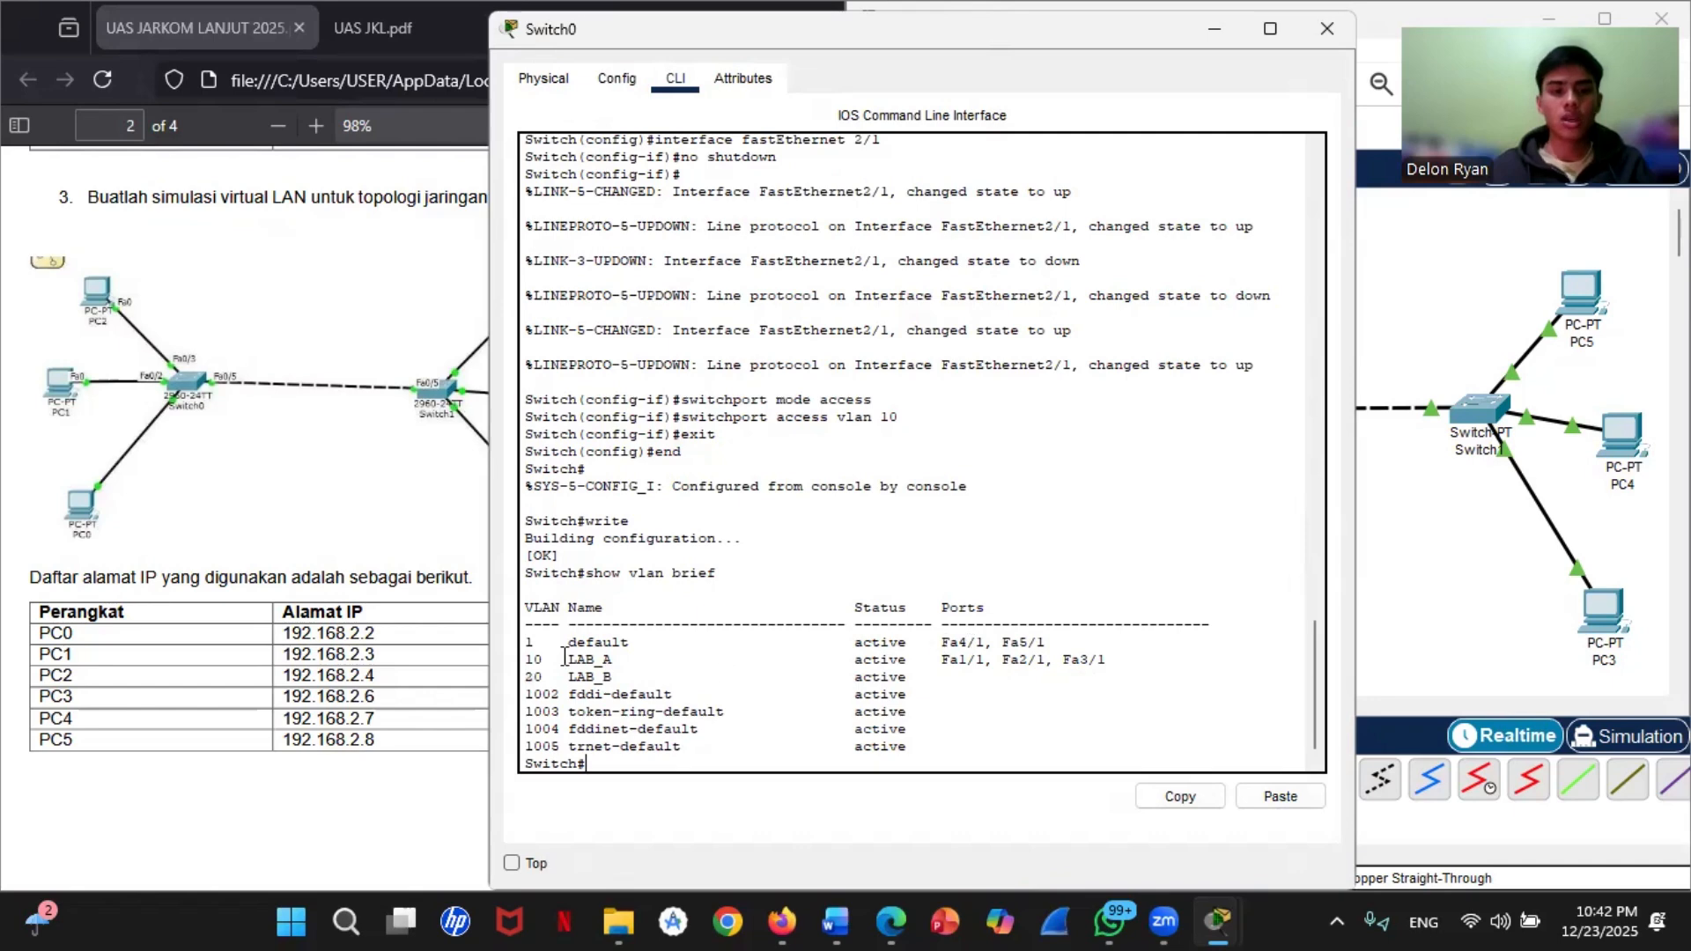
Step: Display Switch1's VLAN and port assignments with show vlan brief
left_click(1488, 536)
left_click(1485, 430)
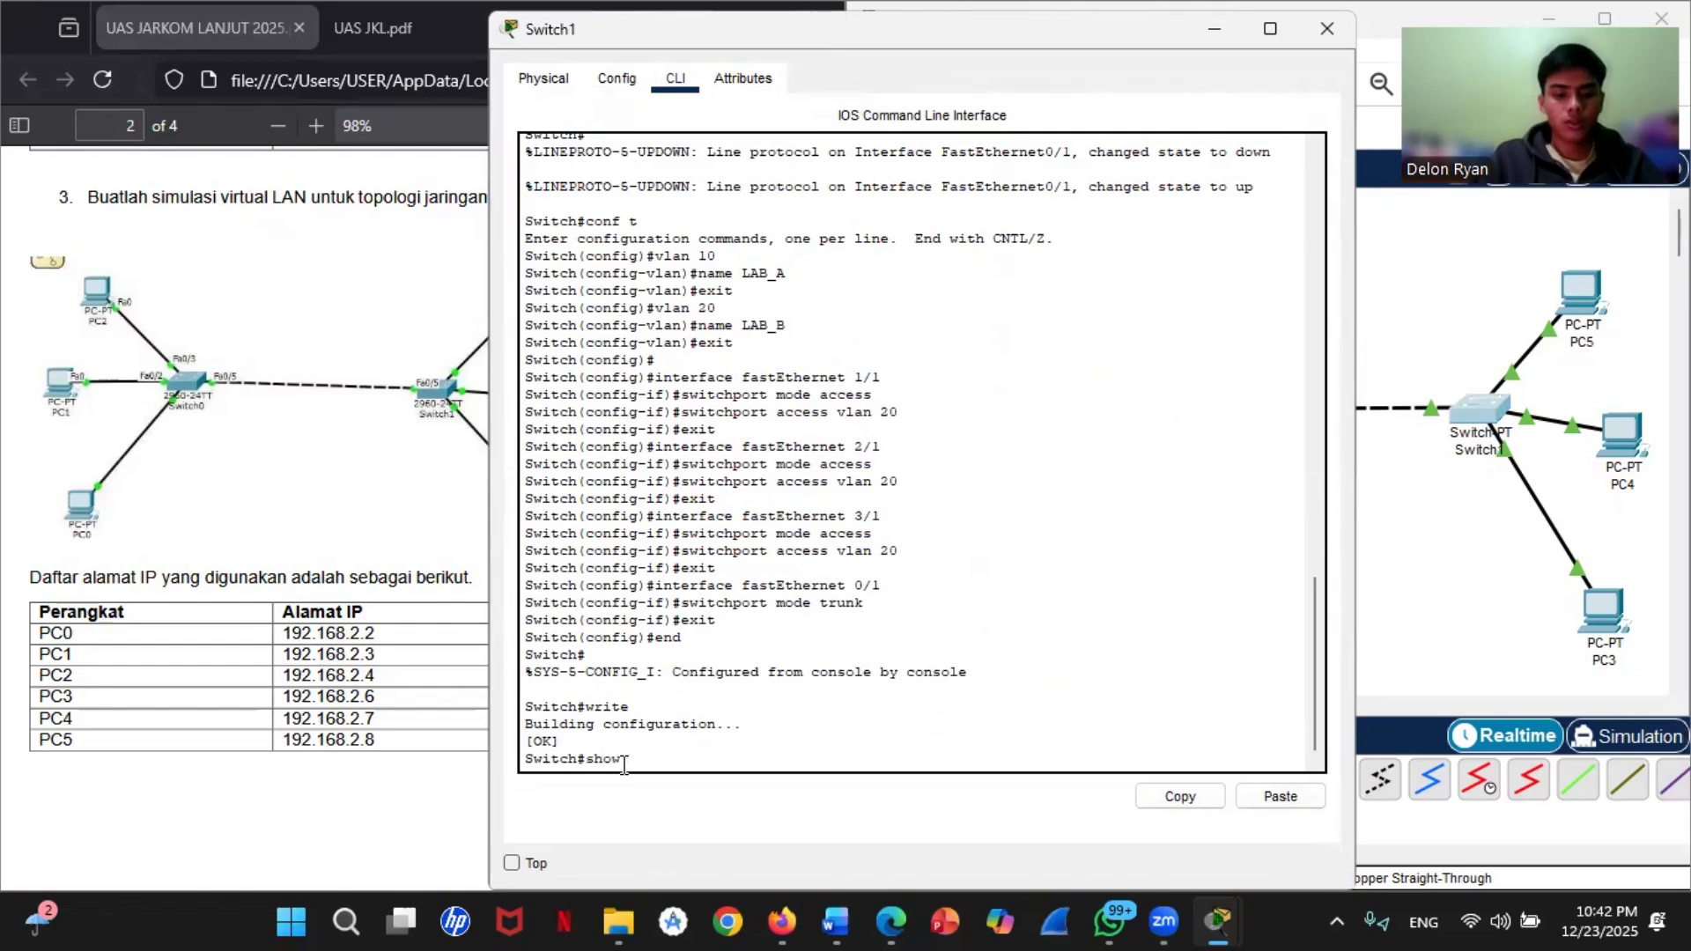
type("show vlan brief")
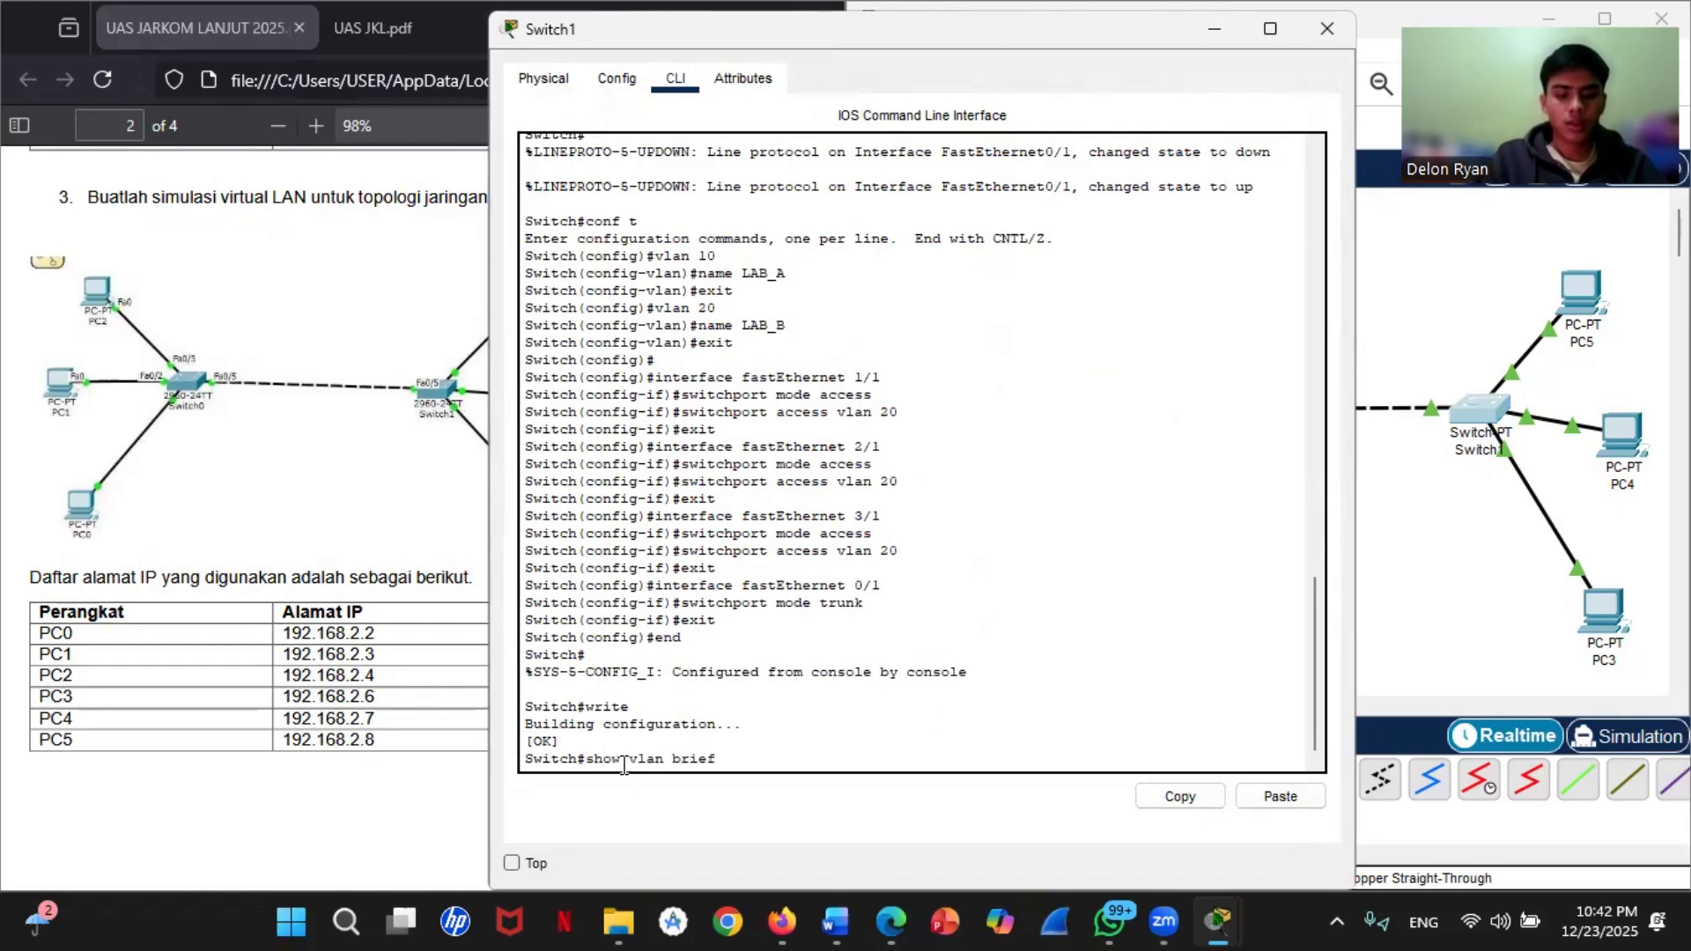
key("Return")
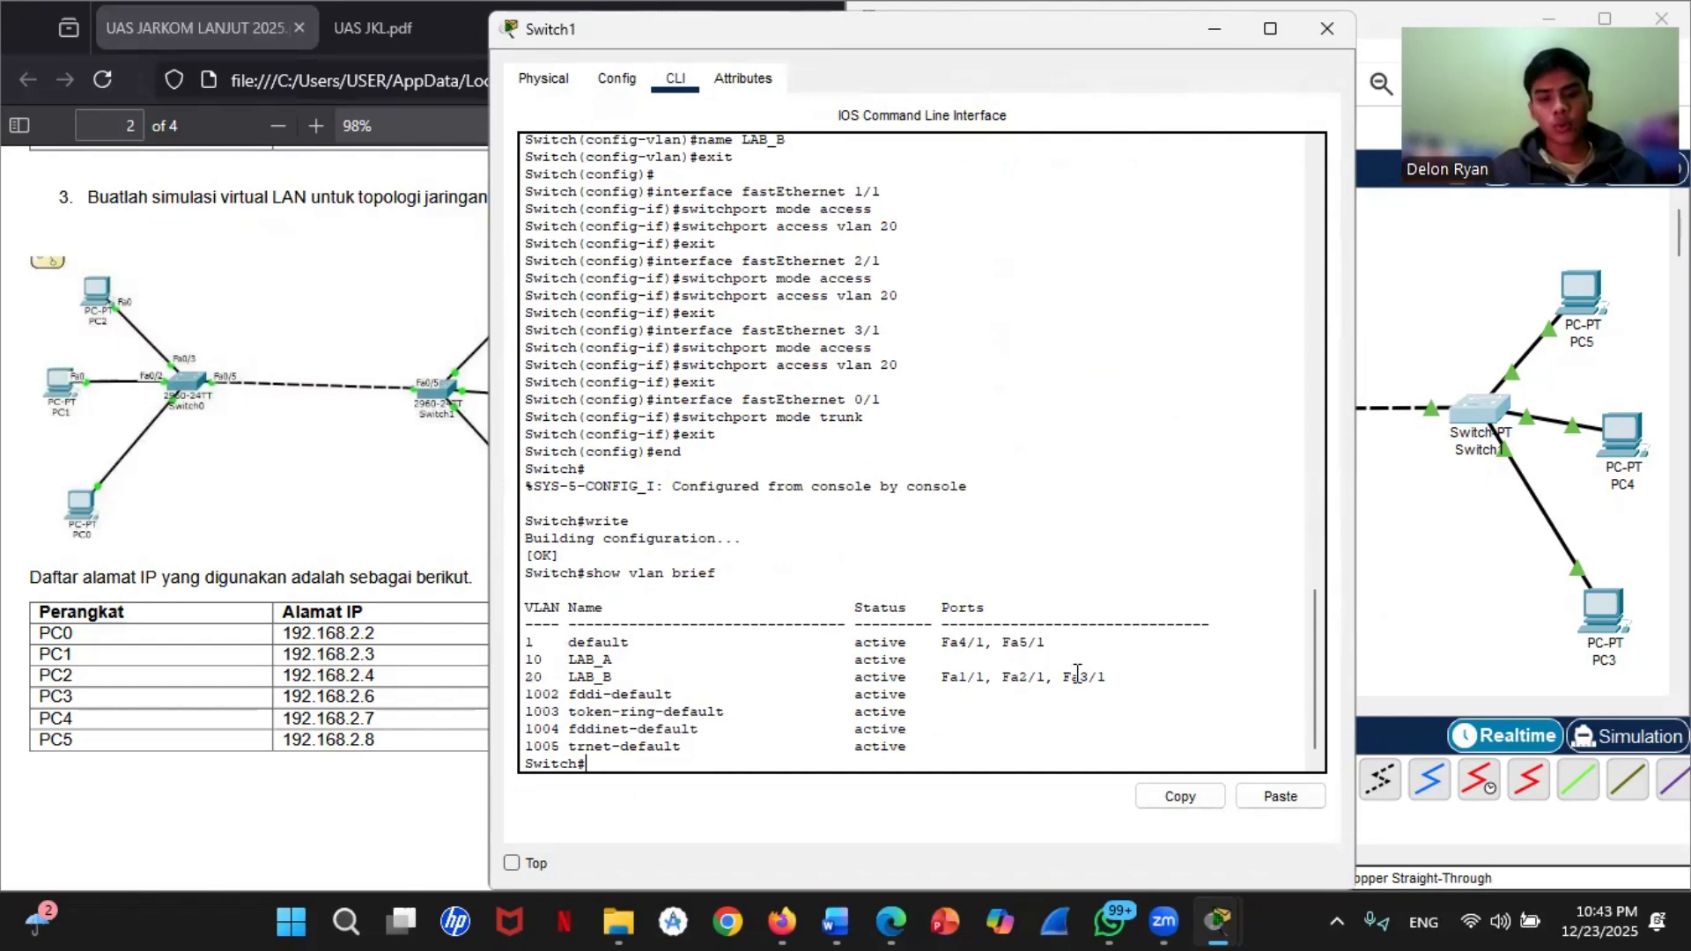
Step: Check PC0's IP configuration and open its command prompt
left_click(1462, 571)
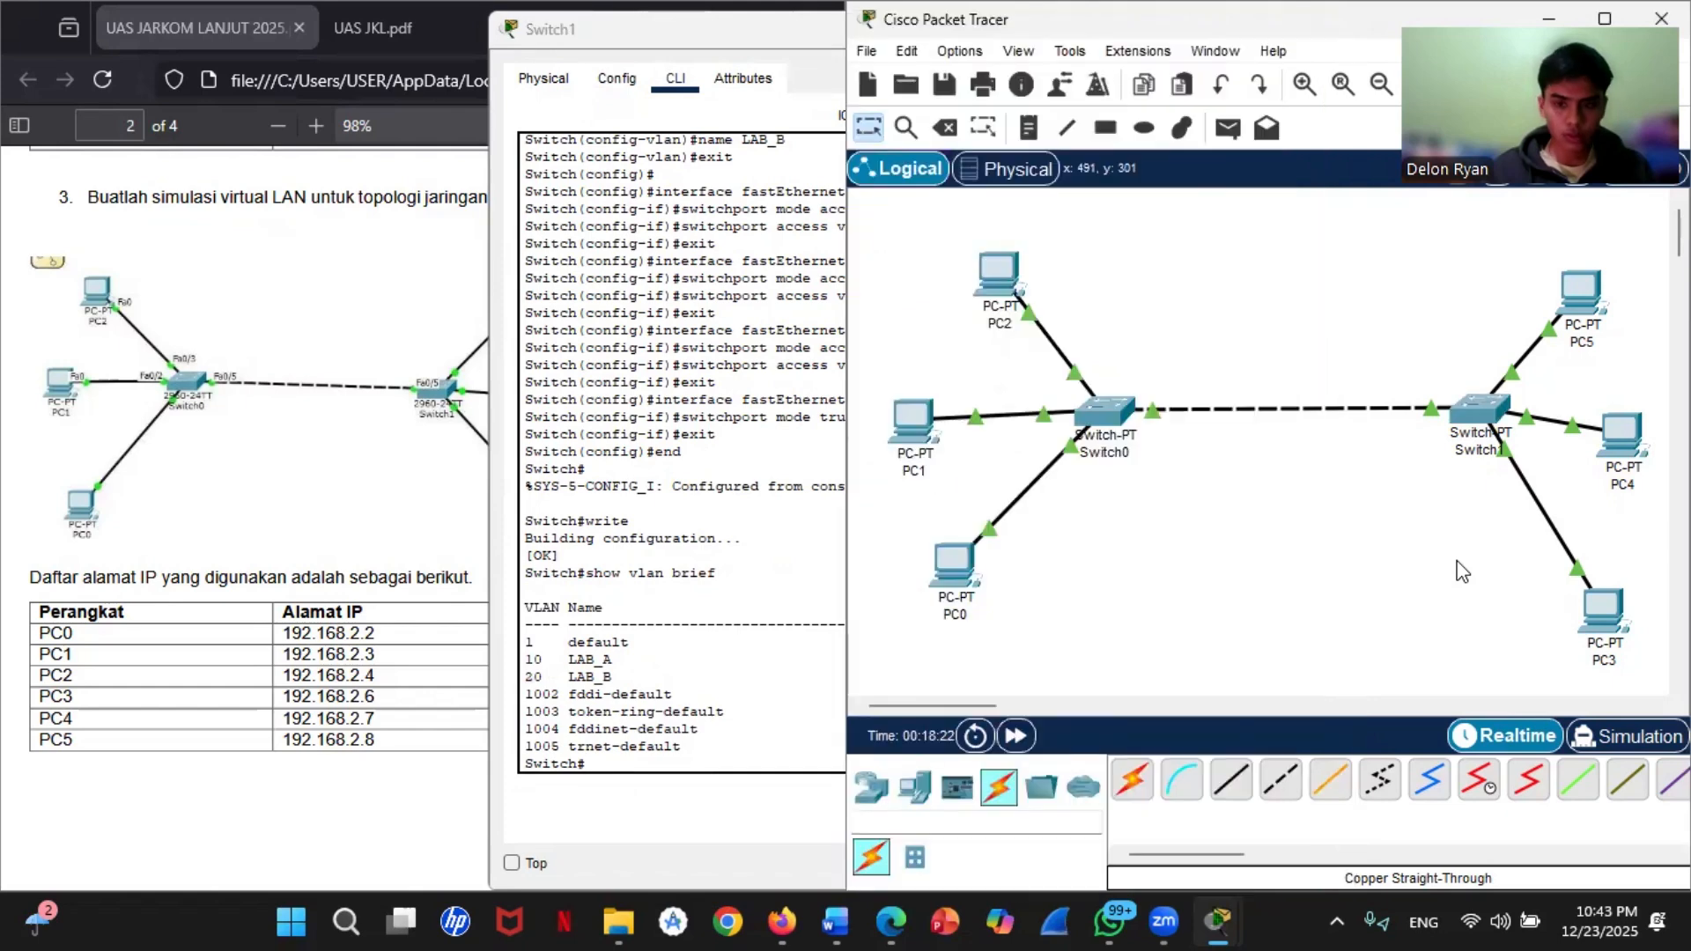
left_click(949, 574)
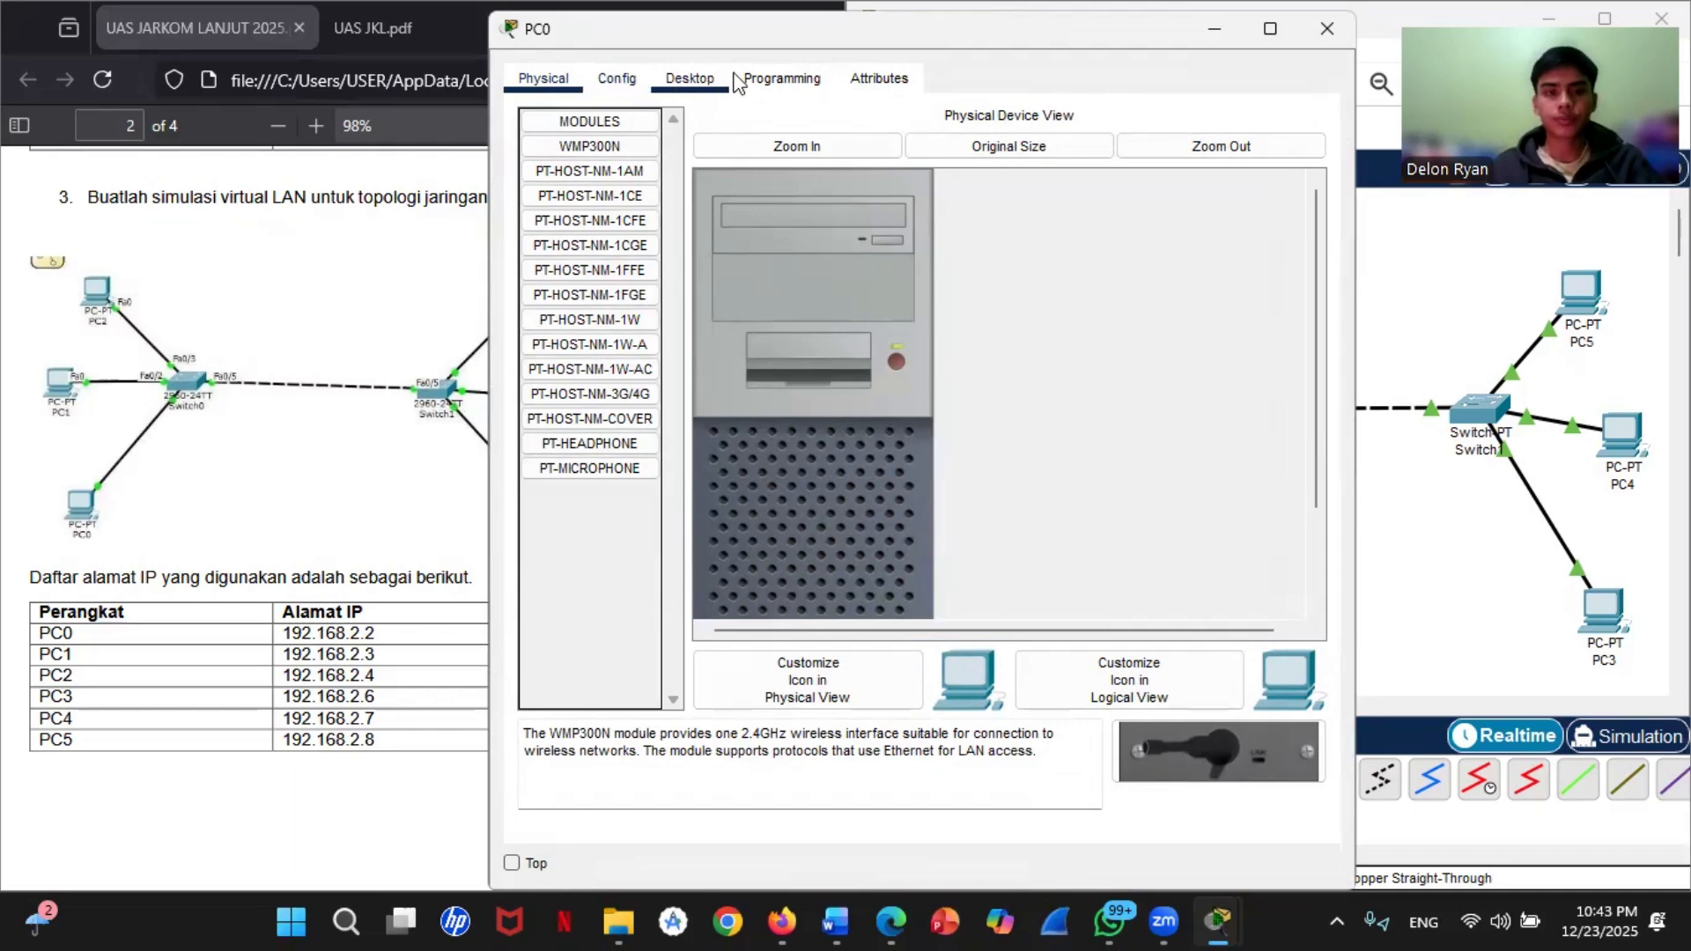
left_click(676, 88)
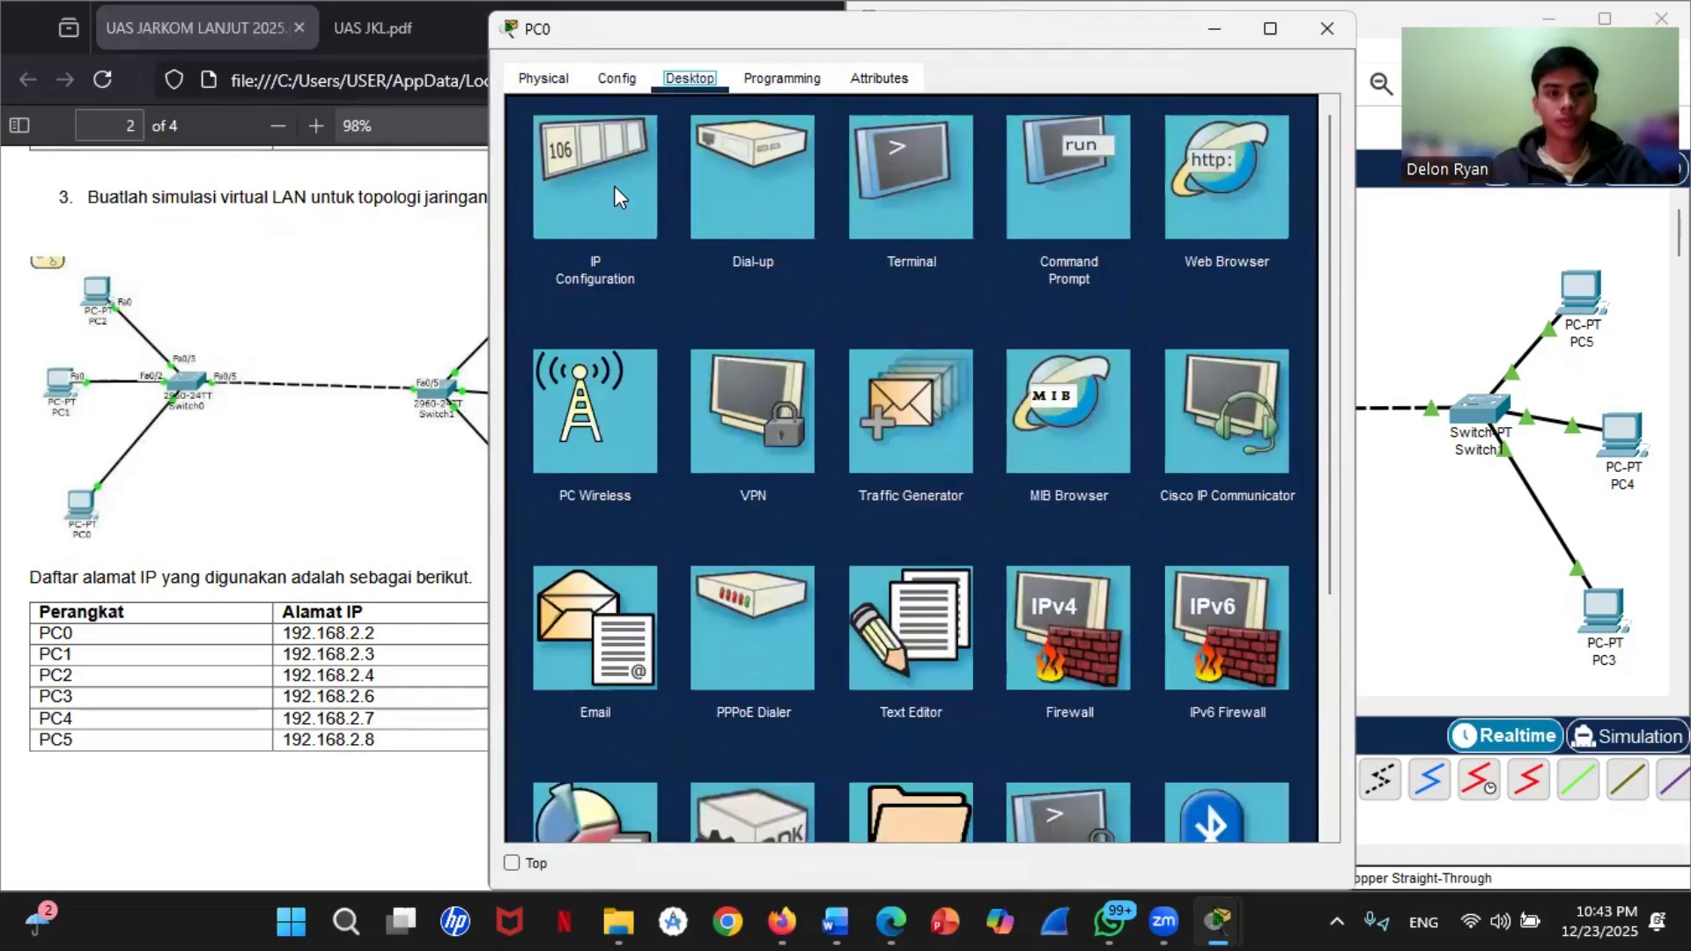
left_click(615, 187)
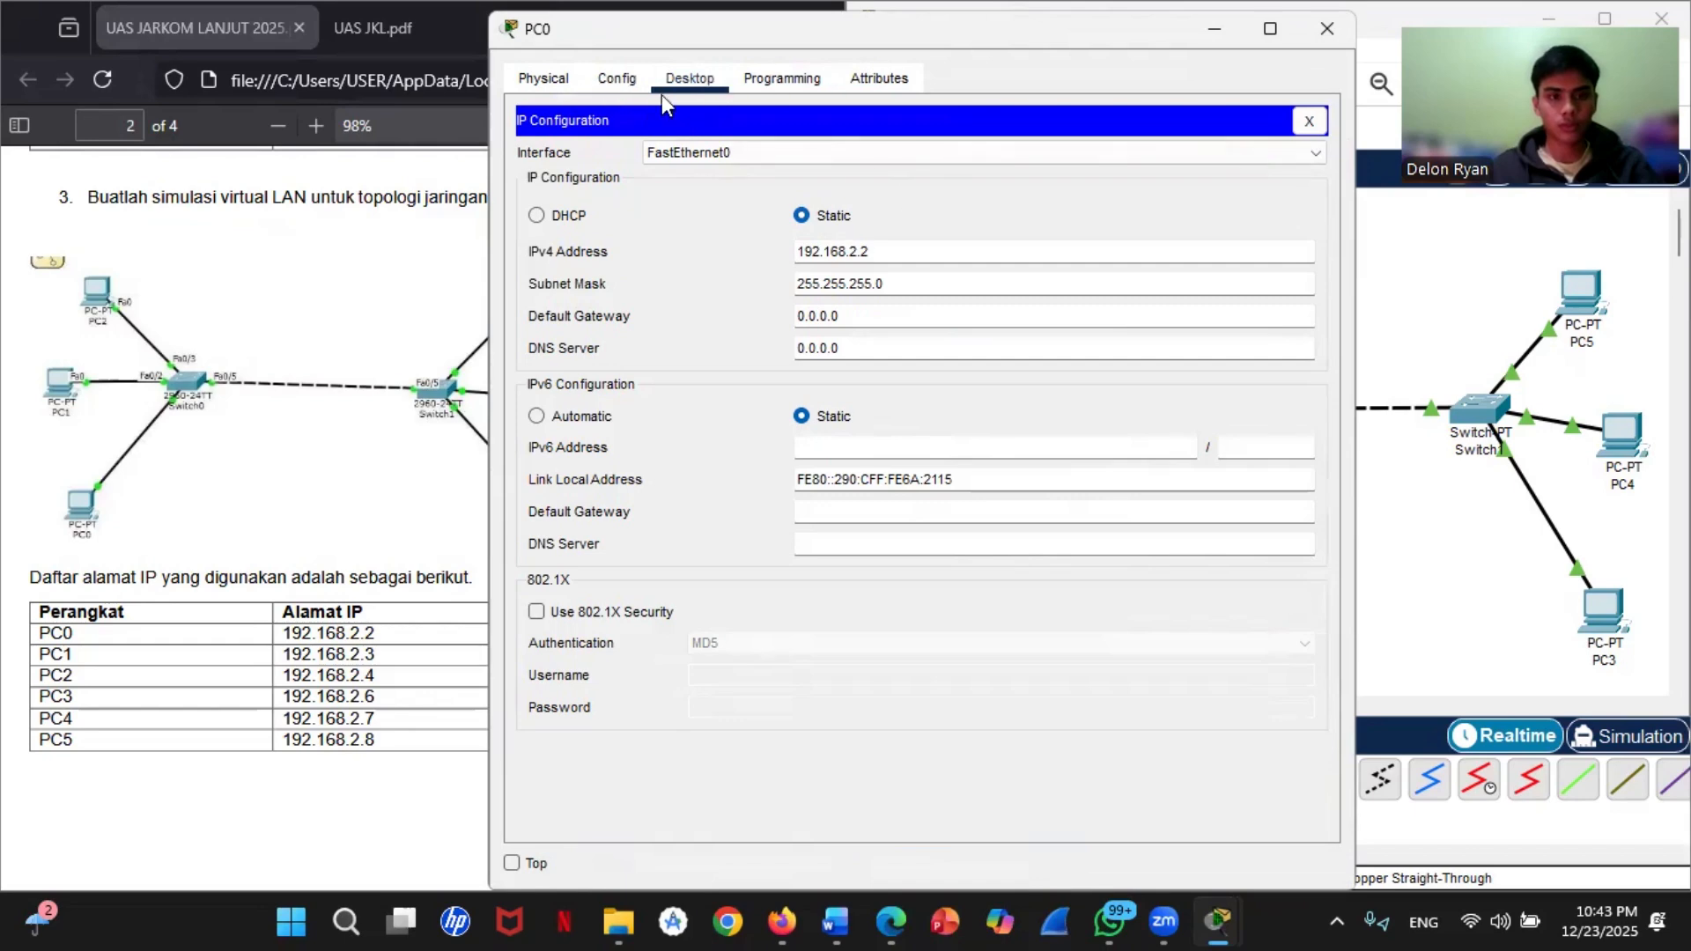
left_click(1308, 122)
left_click(1070, 177)
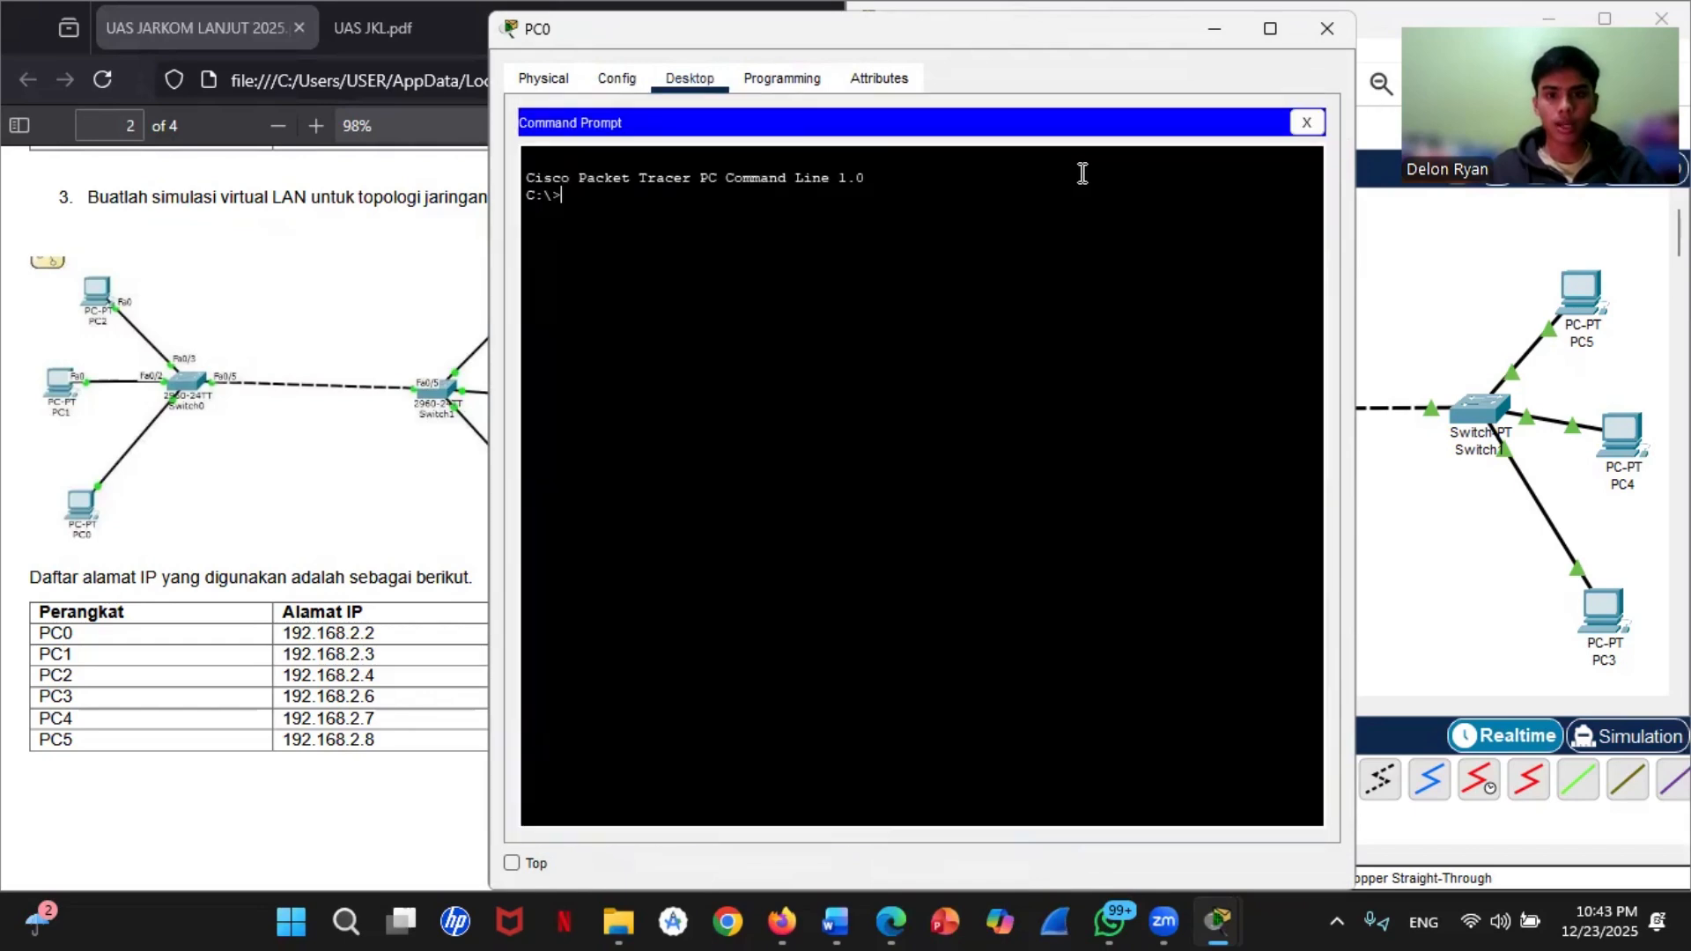
Step: From PC0's command prompt, ping PC1 at 192.168.2.3 to test connectivity within the same VLAN
left_click_drag(981, 23, 1607, 235)
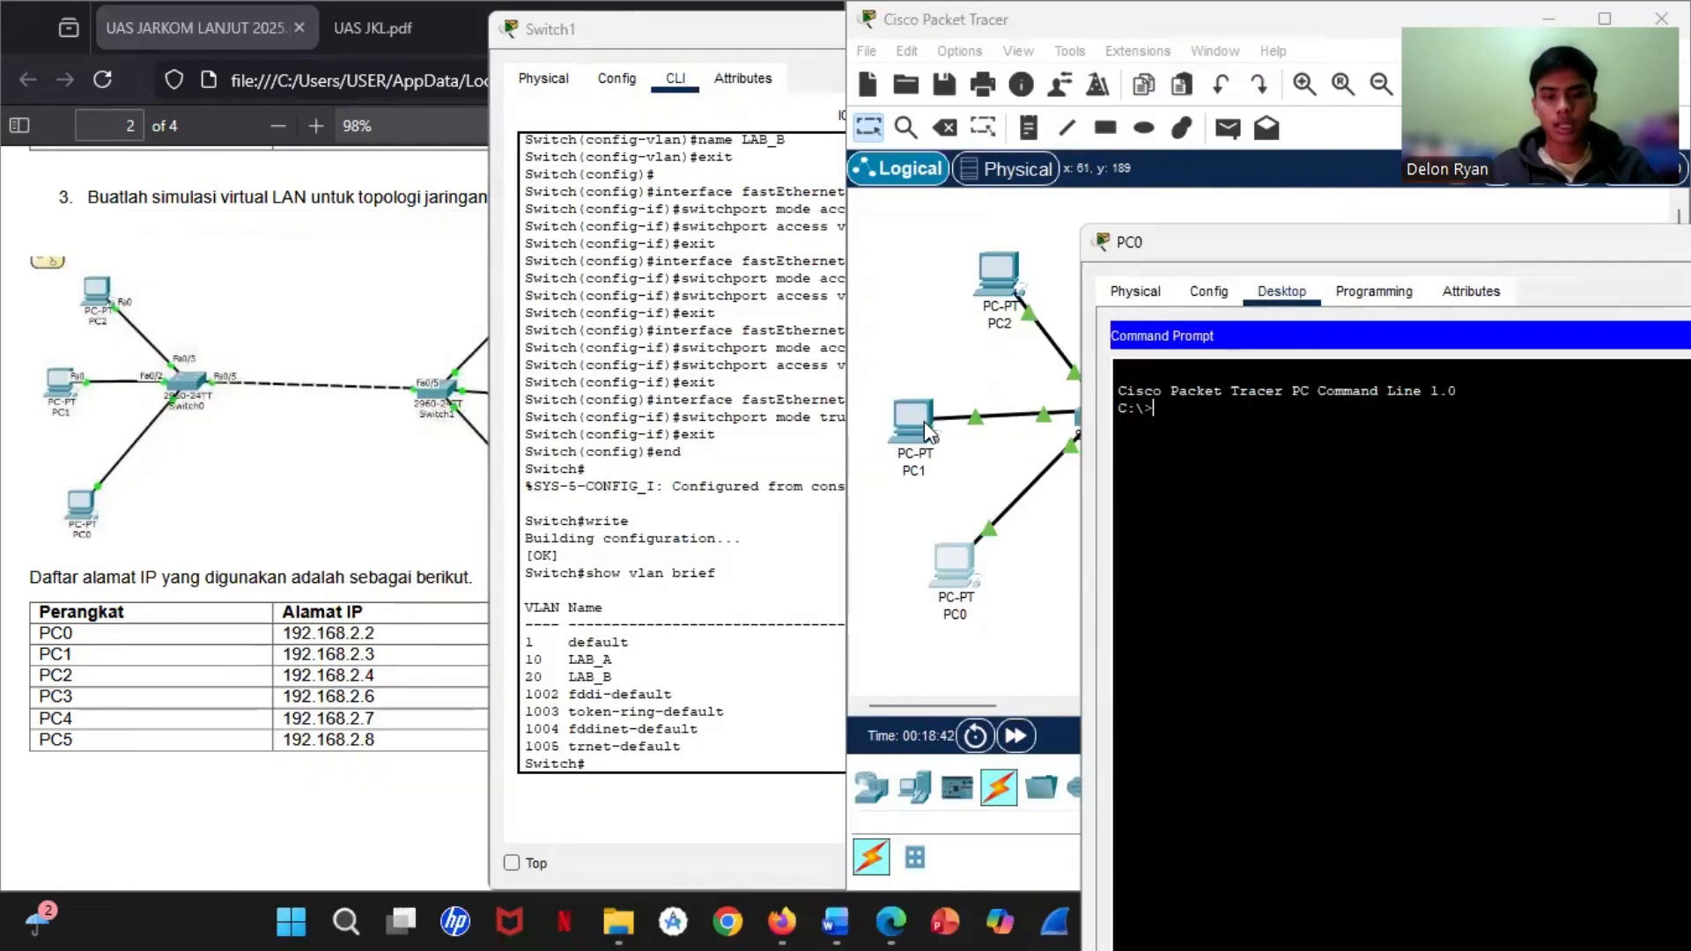
left_click(901, 426)
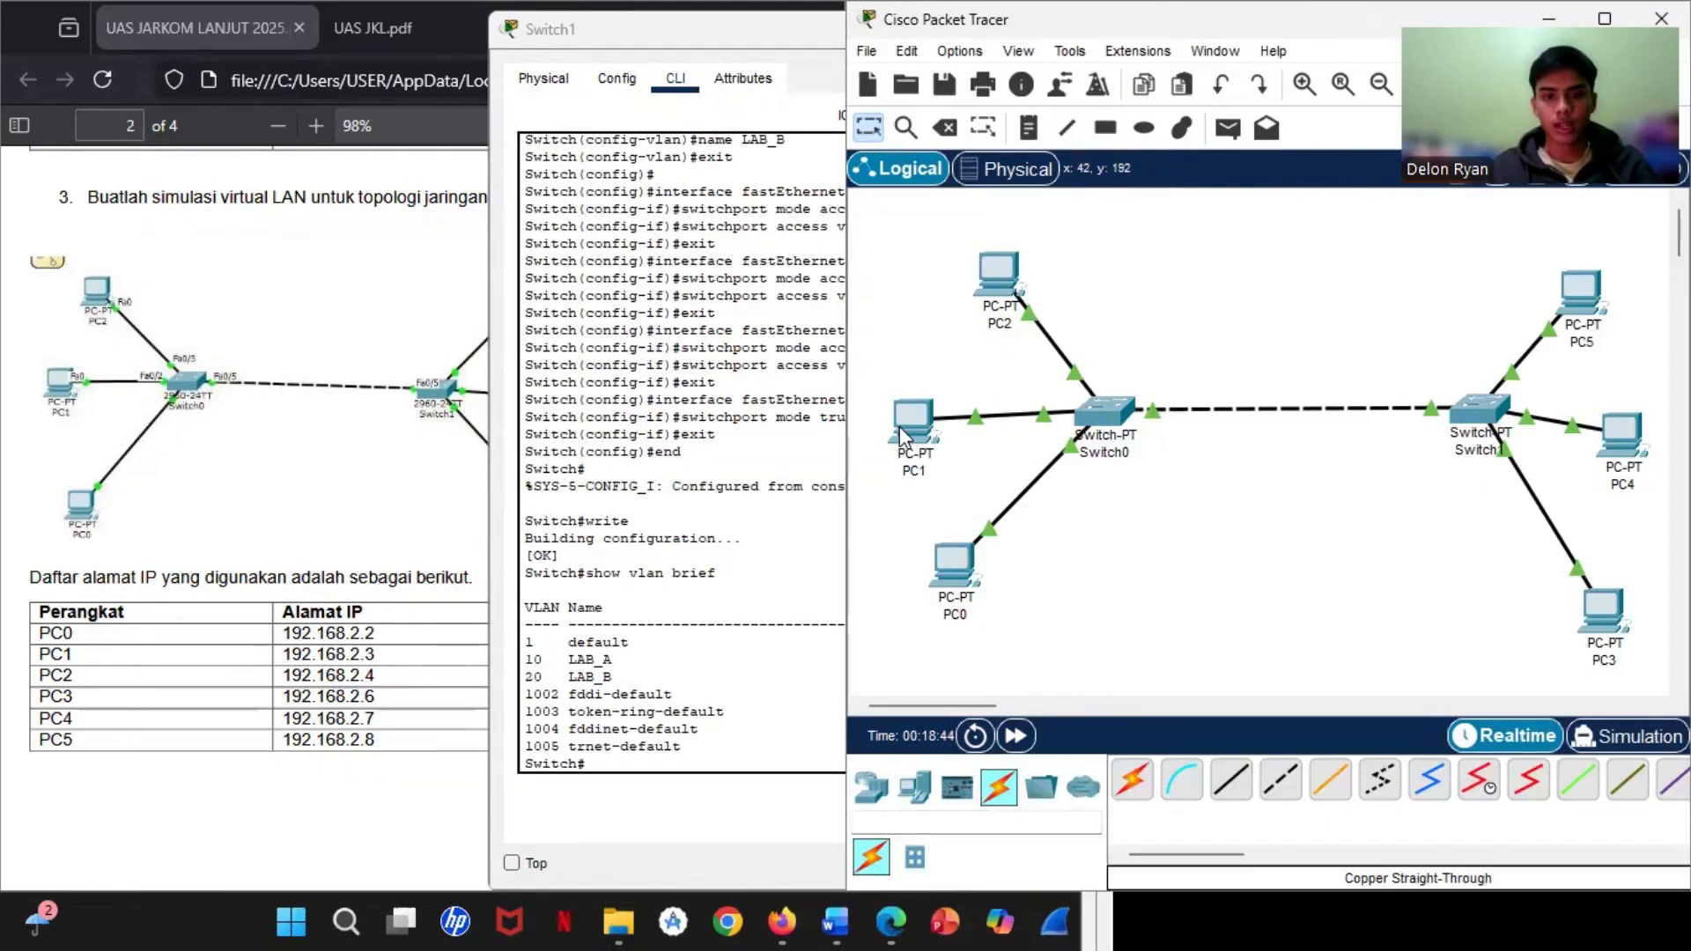
mouse_move(908, 428)
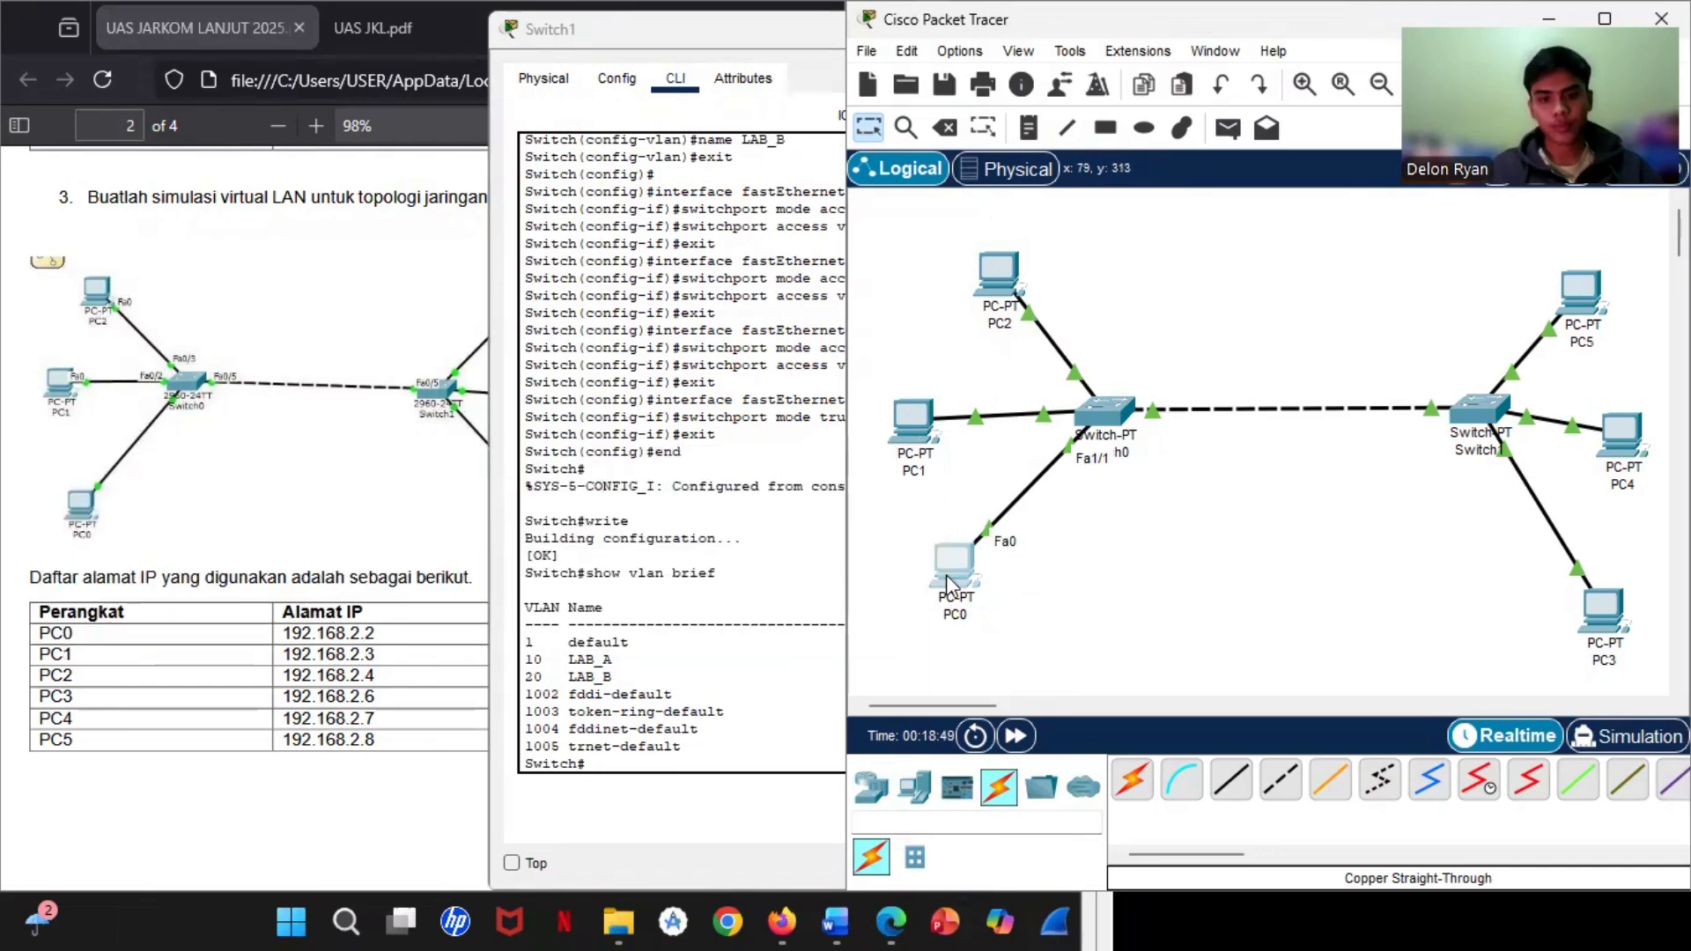
left_click(955, 563)
type("ping")
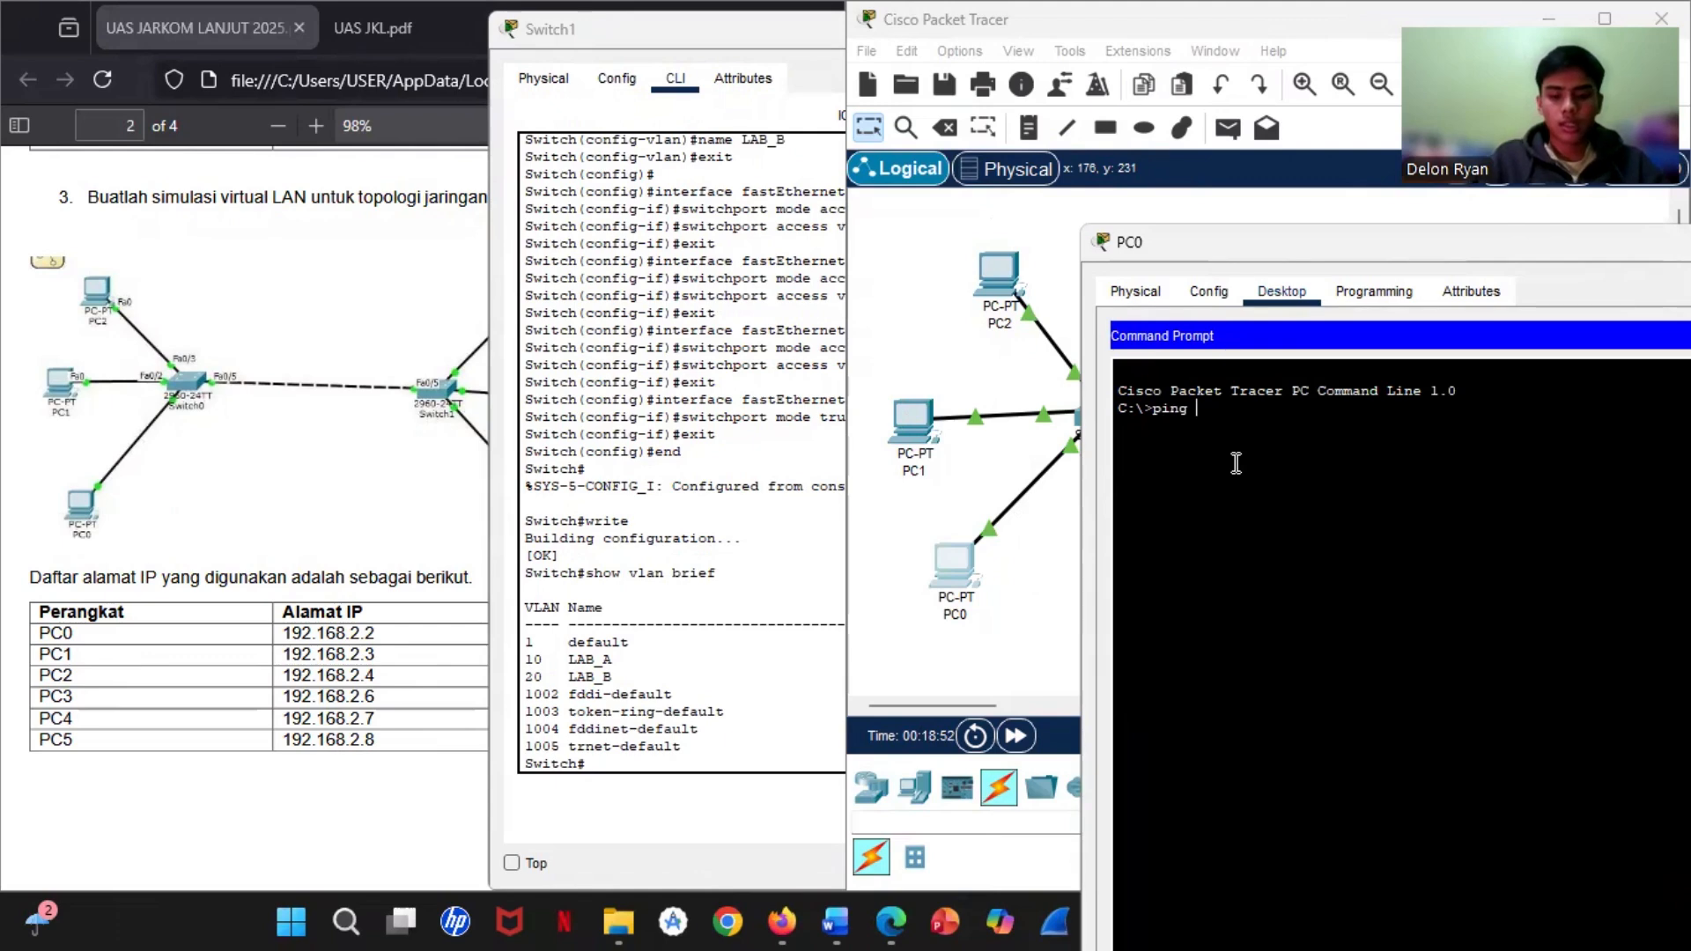
type(" 192.1")
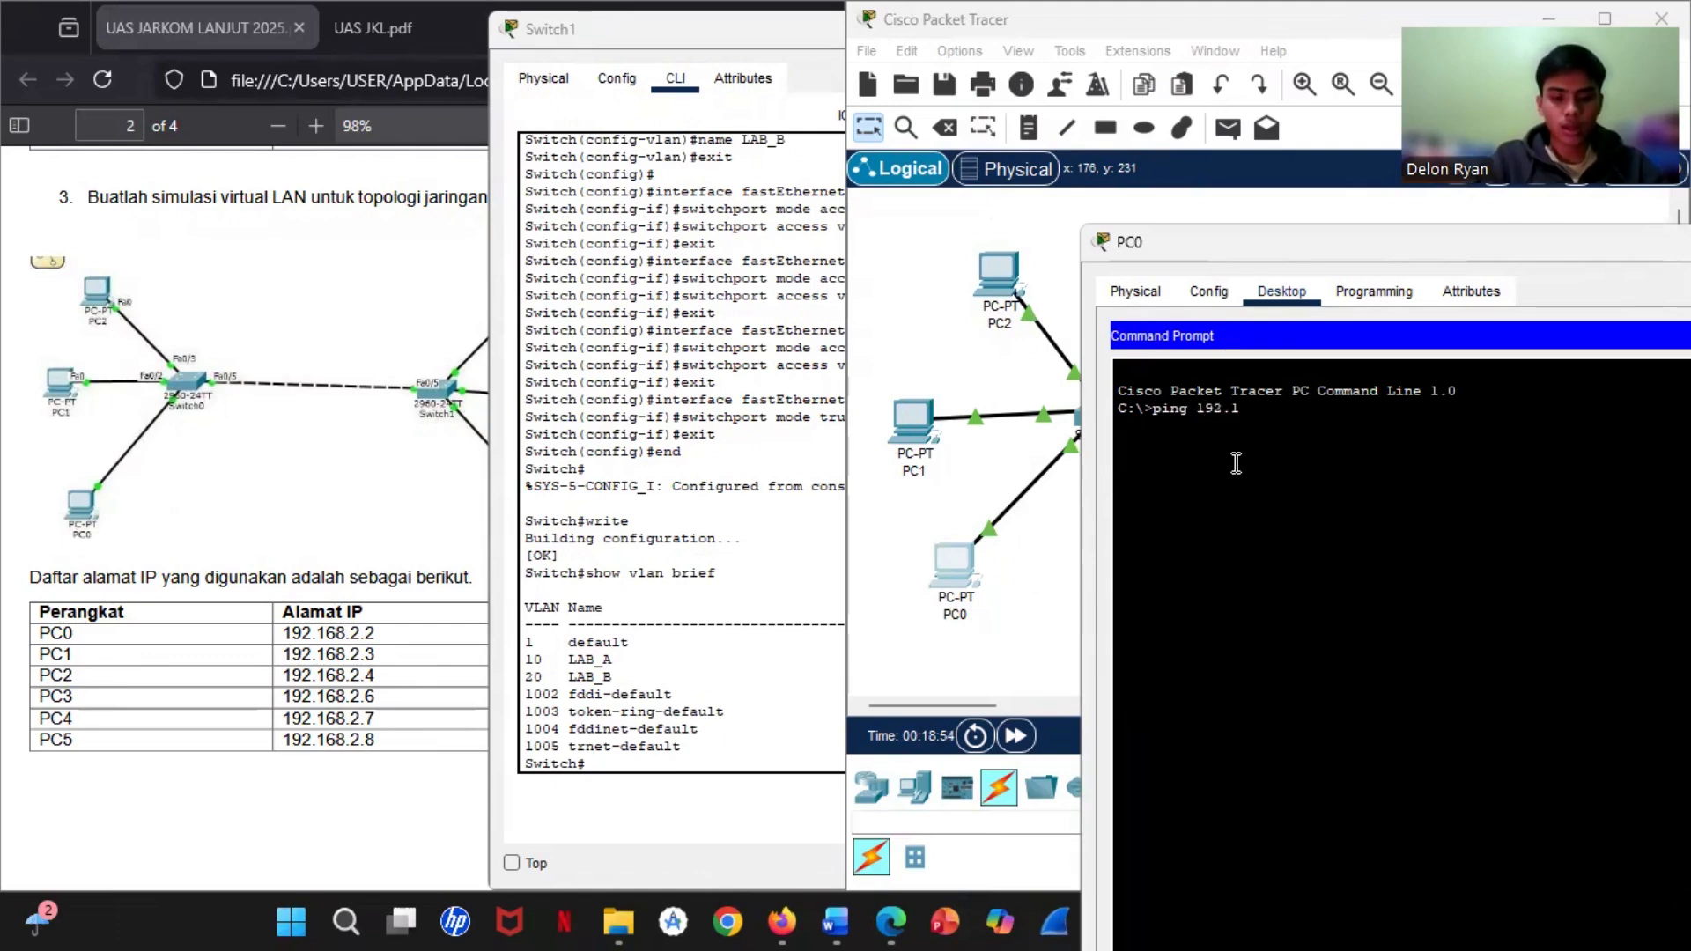
type("68.2.3")
key("Return")
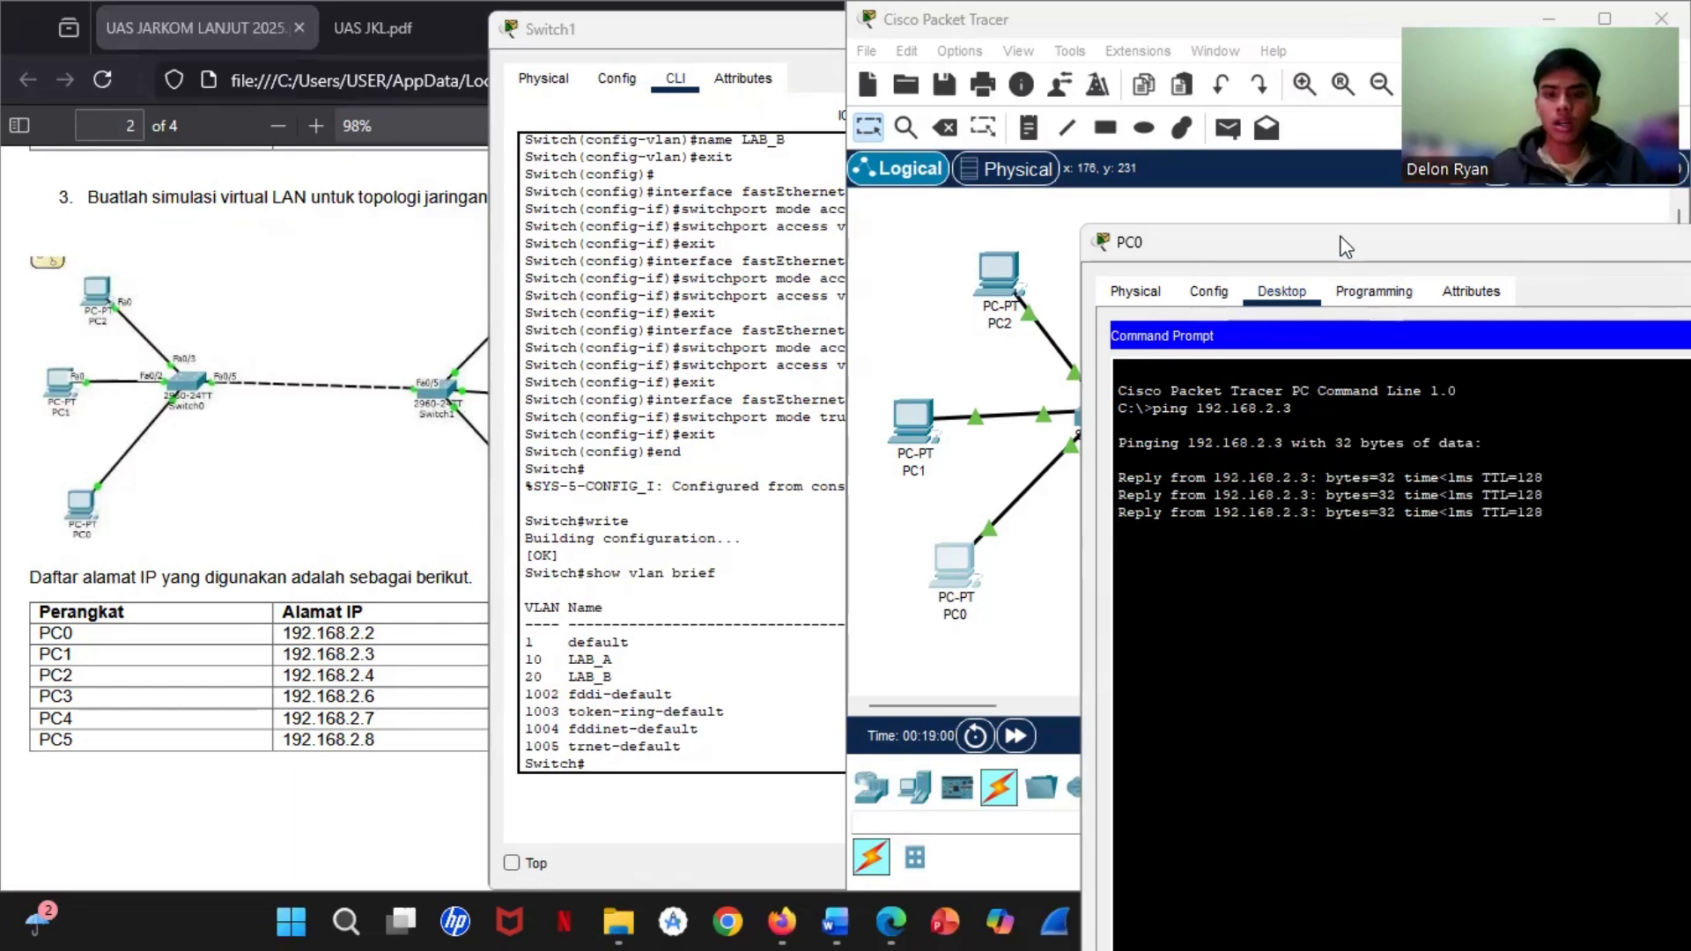
Step: Place PC0's window beside the topology and ping PC3 at 192.168.2.6 to test connectivity across the two VLANs
left_click_drag(1354, 255, 1148, 239)
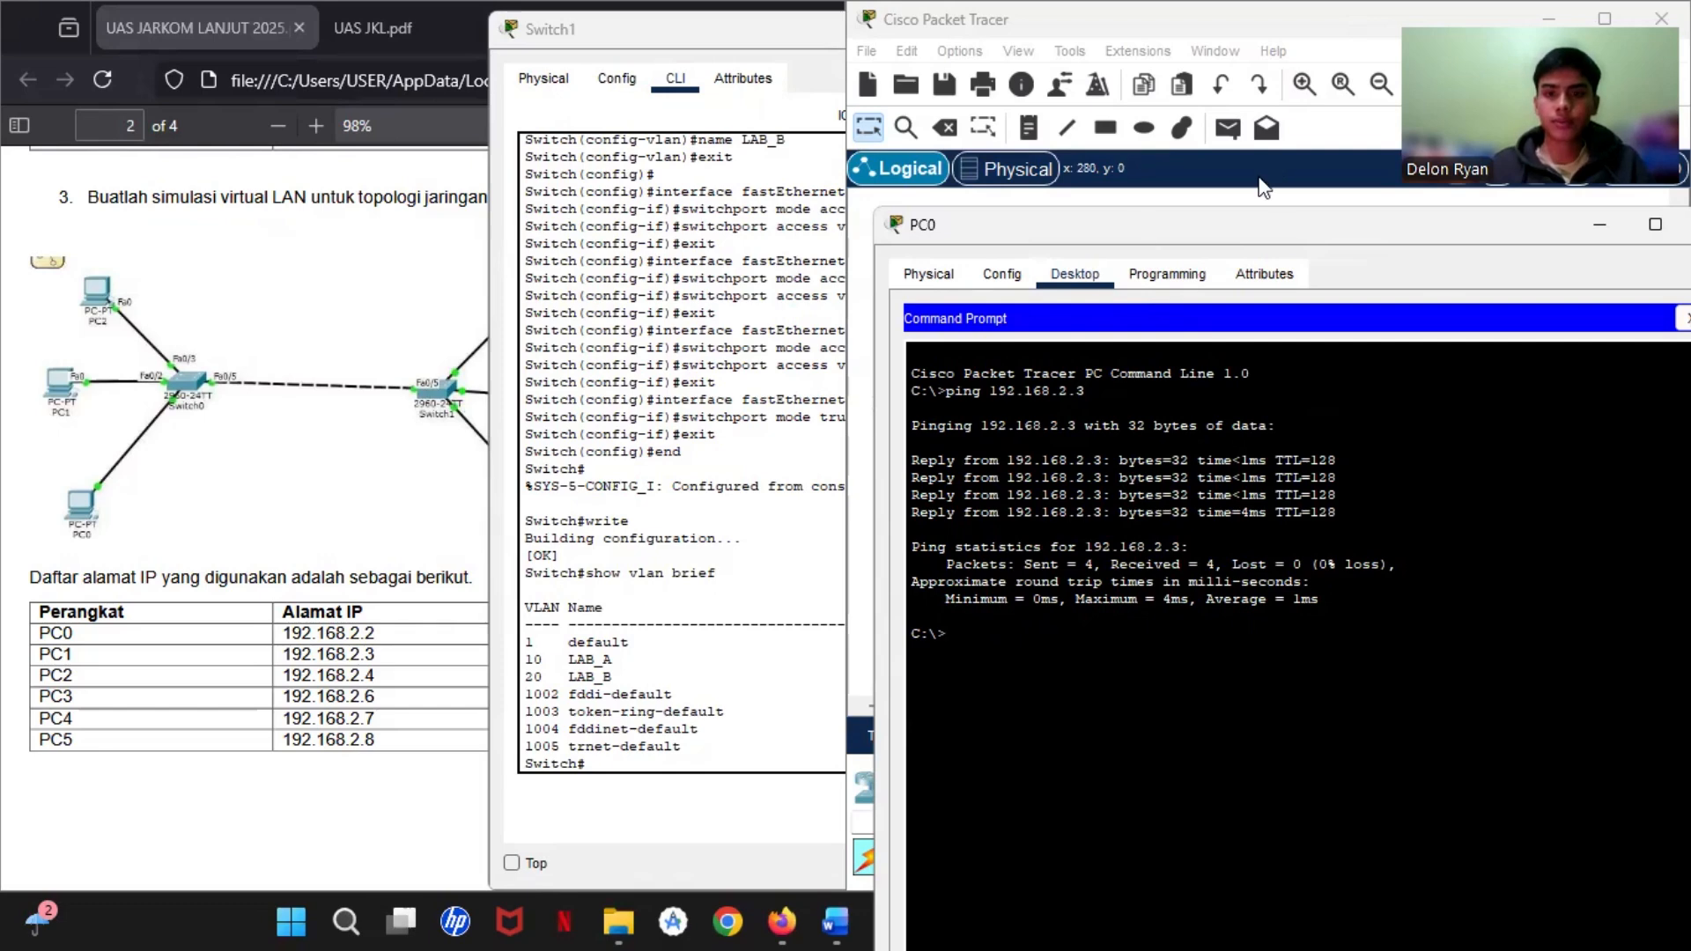
left_click_drag(1320, 225, 395, 96)
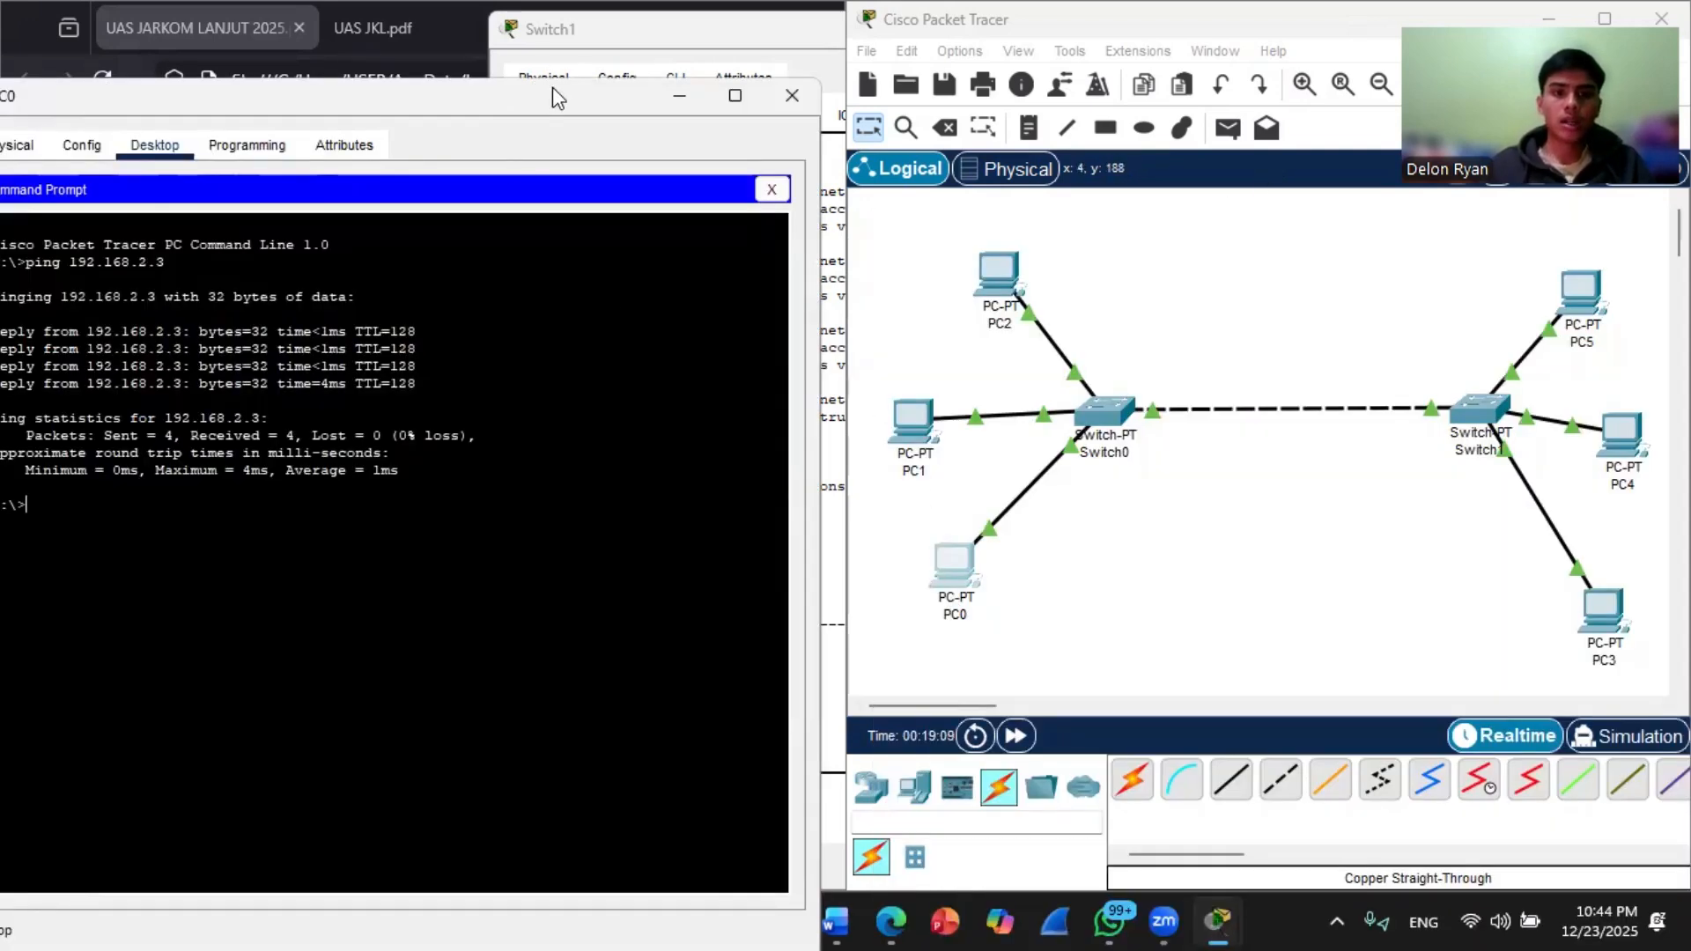
left_click_drag(553, 87, 604, 77)
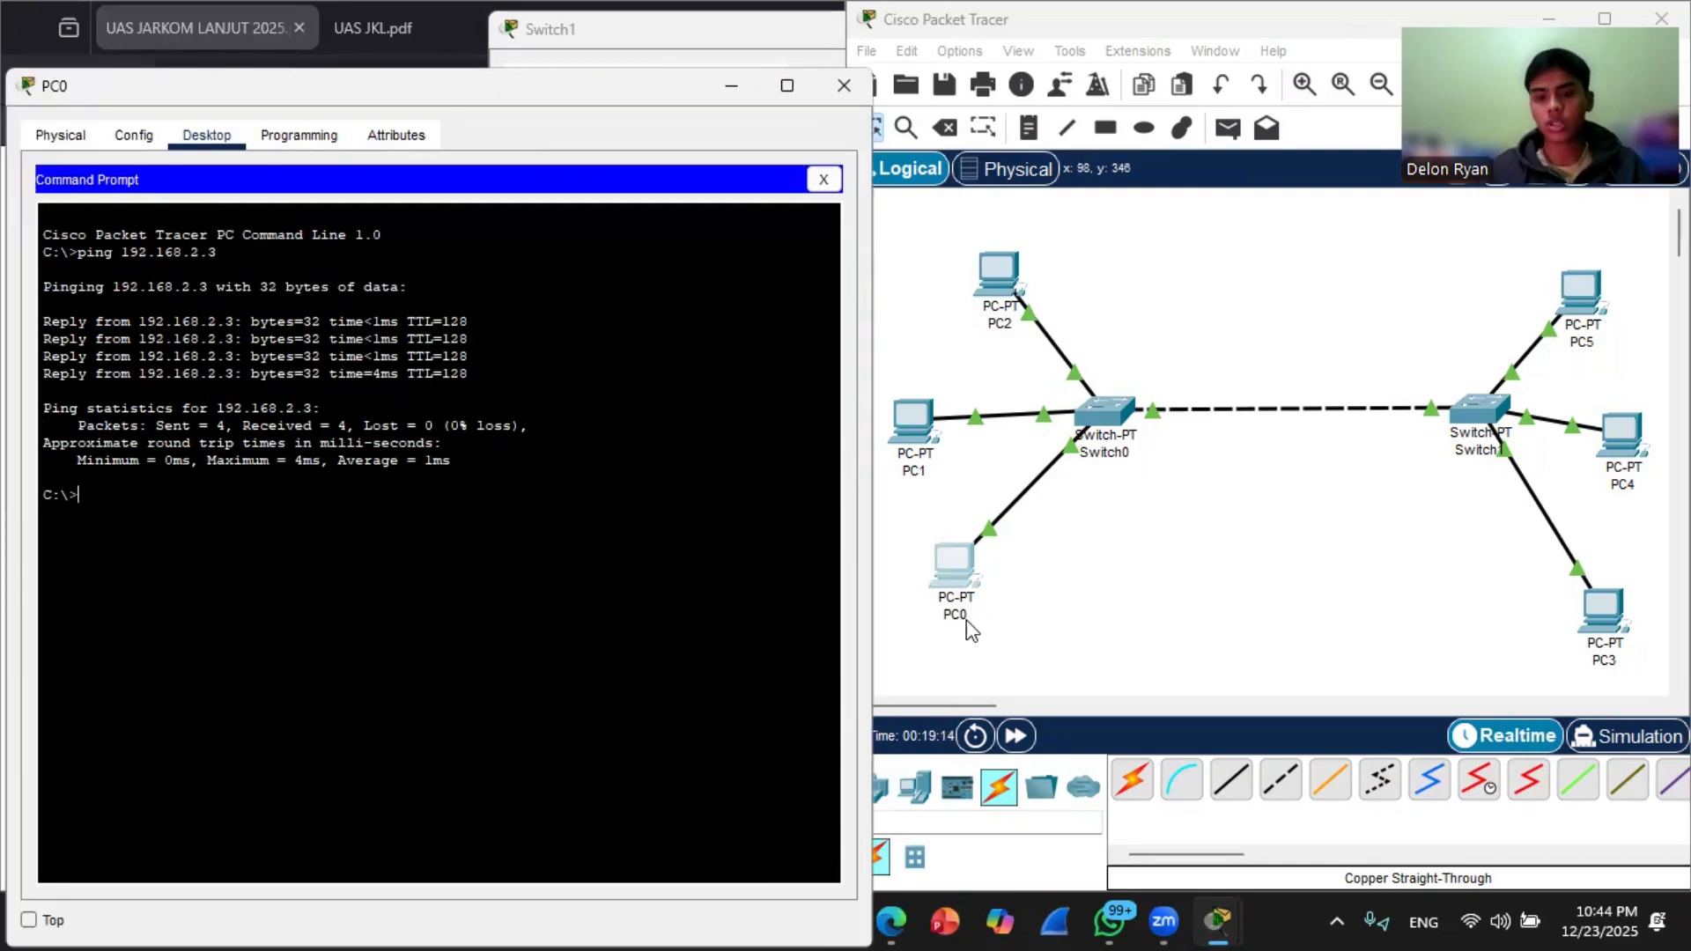
left_click(1533, 601)
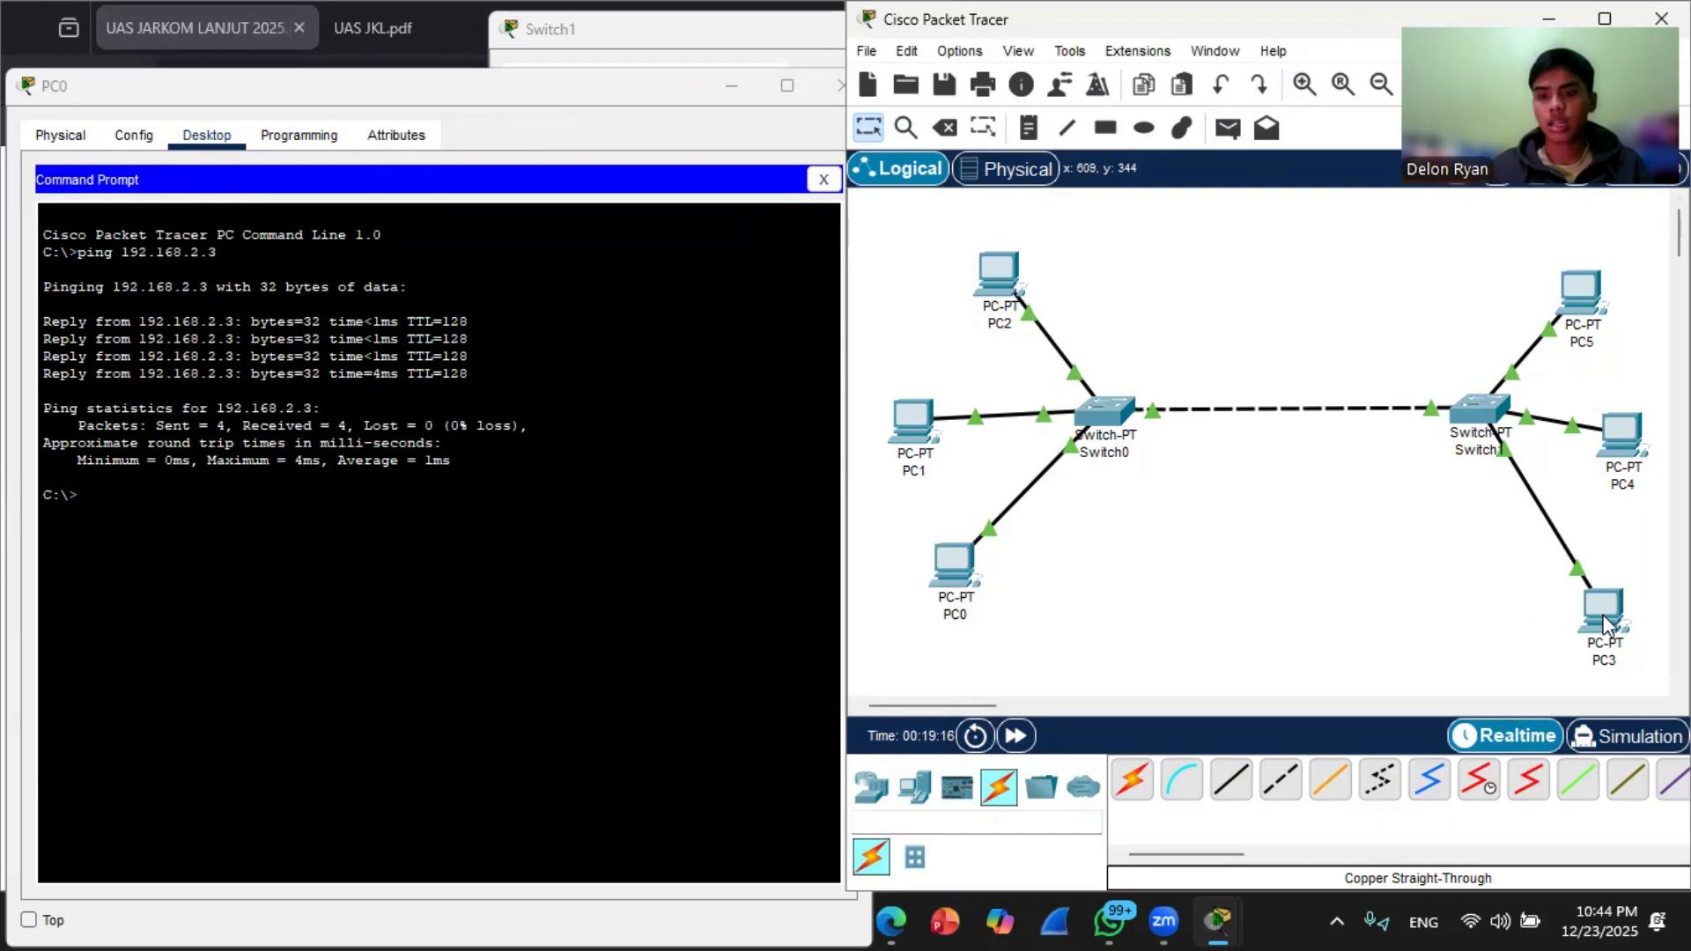
mouse_move(1604, 625)
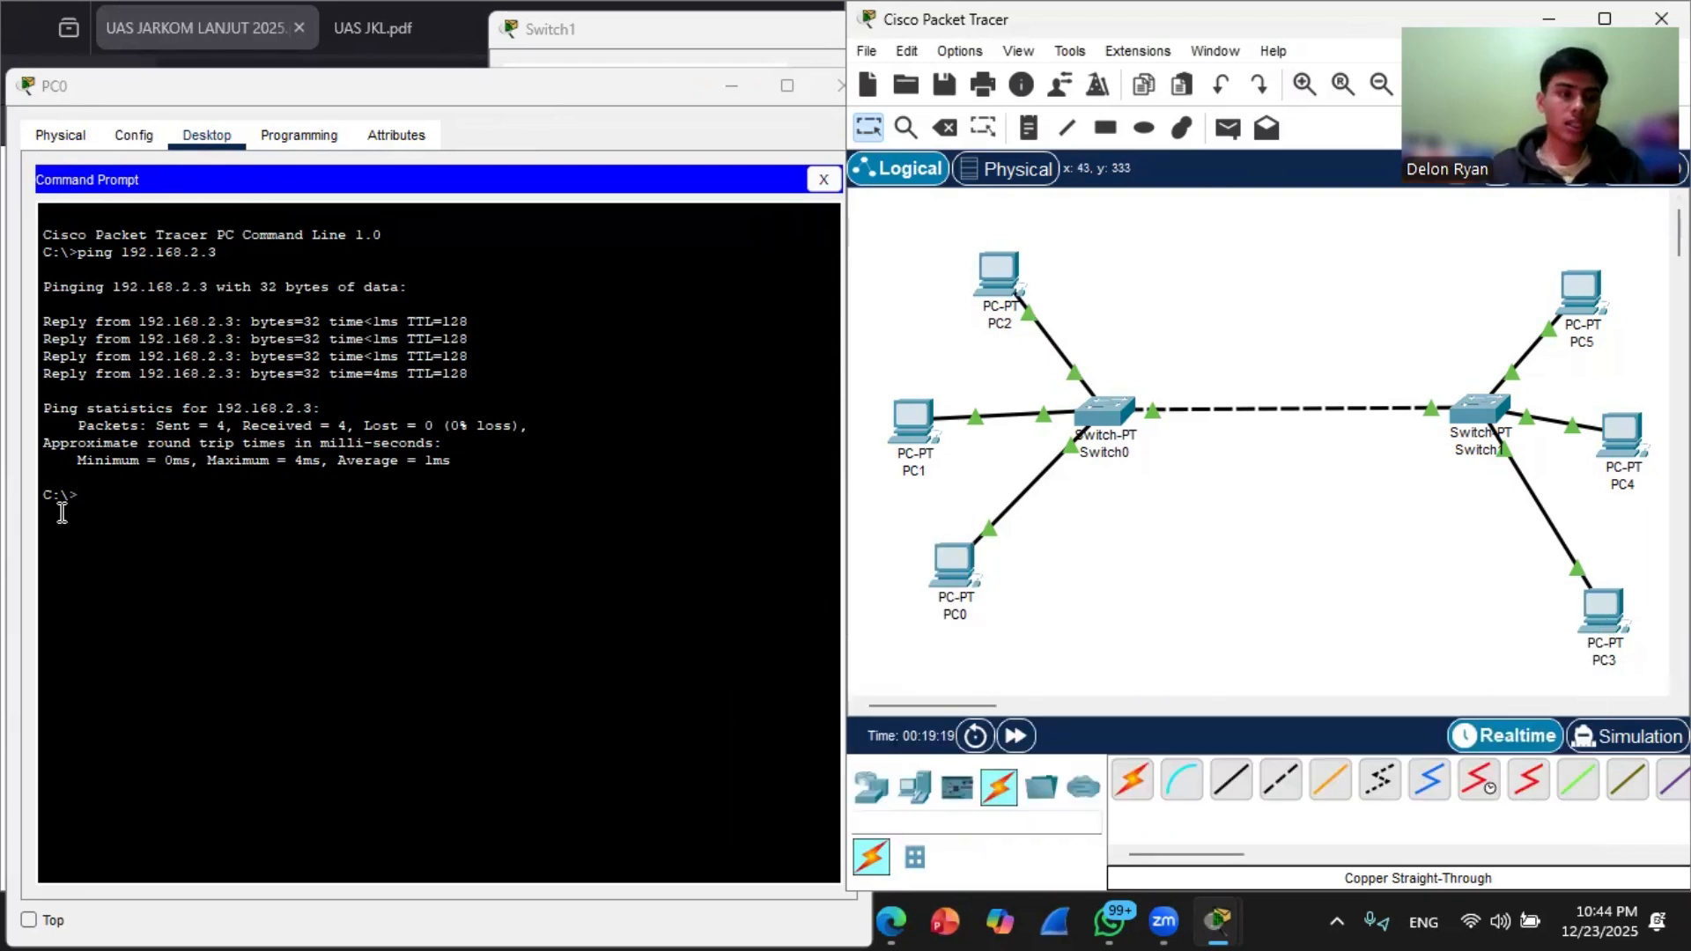
left_click(89, 504)
key("Up")
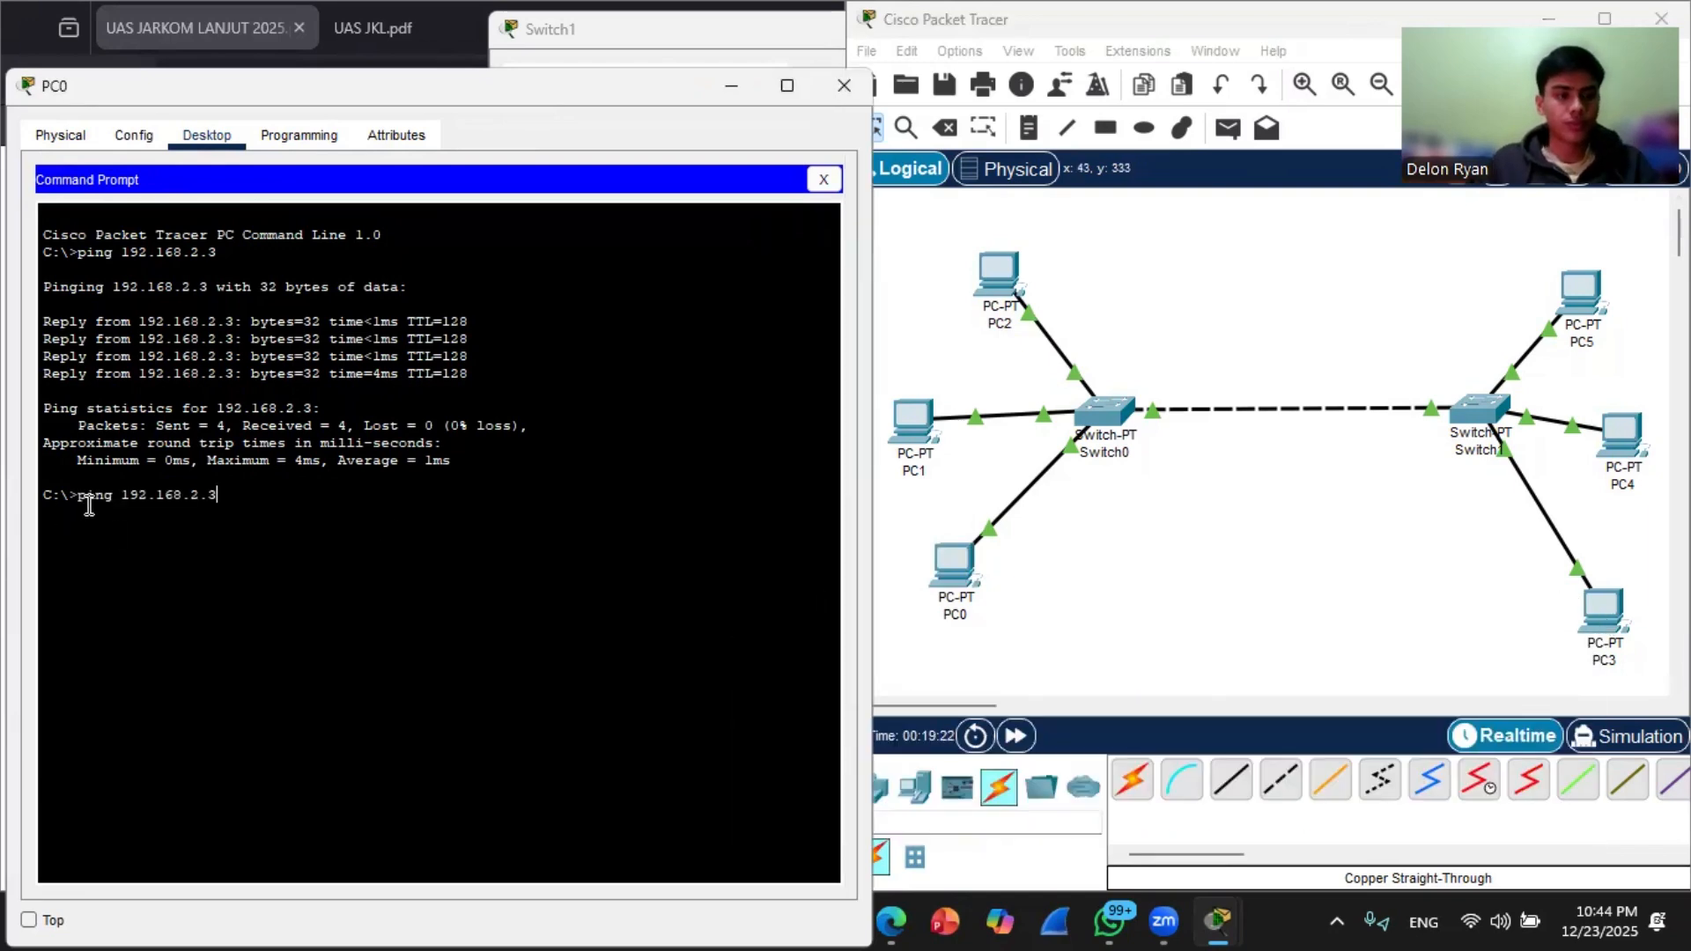
type("6")
key("Return")
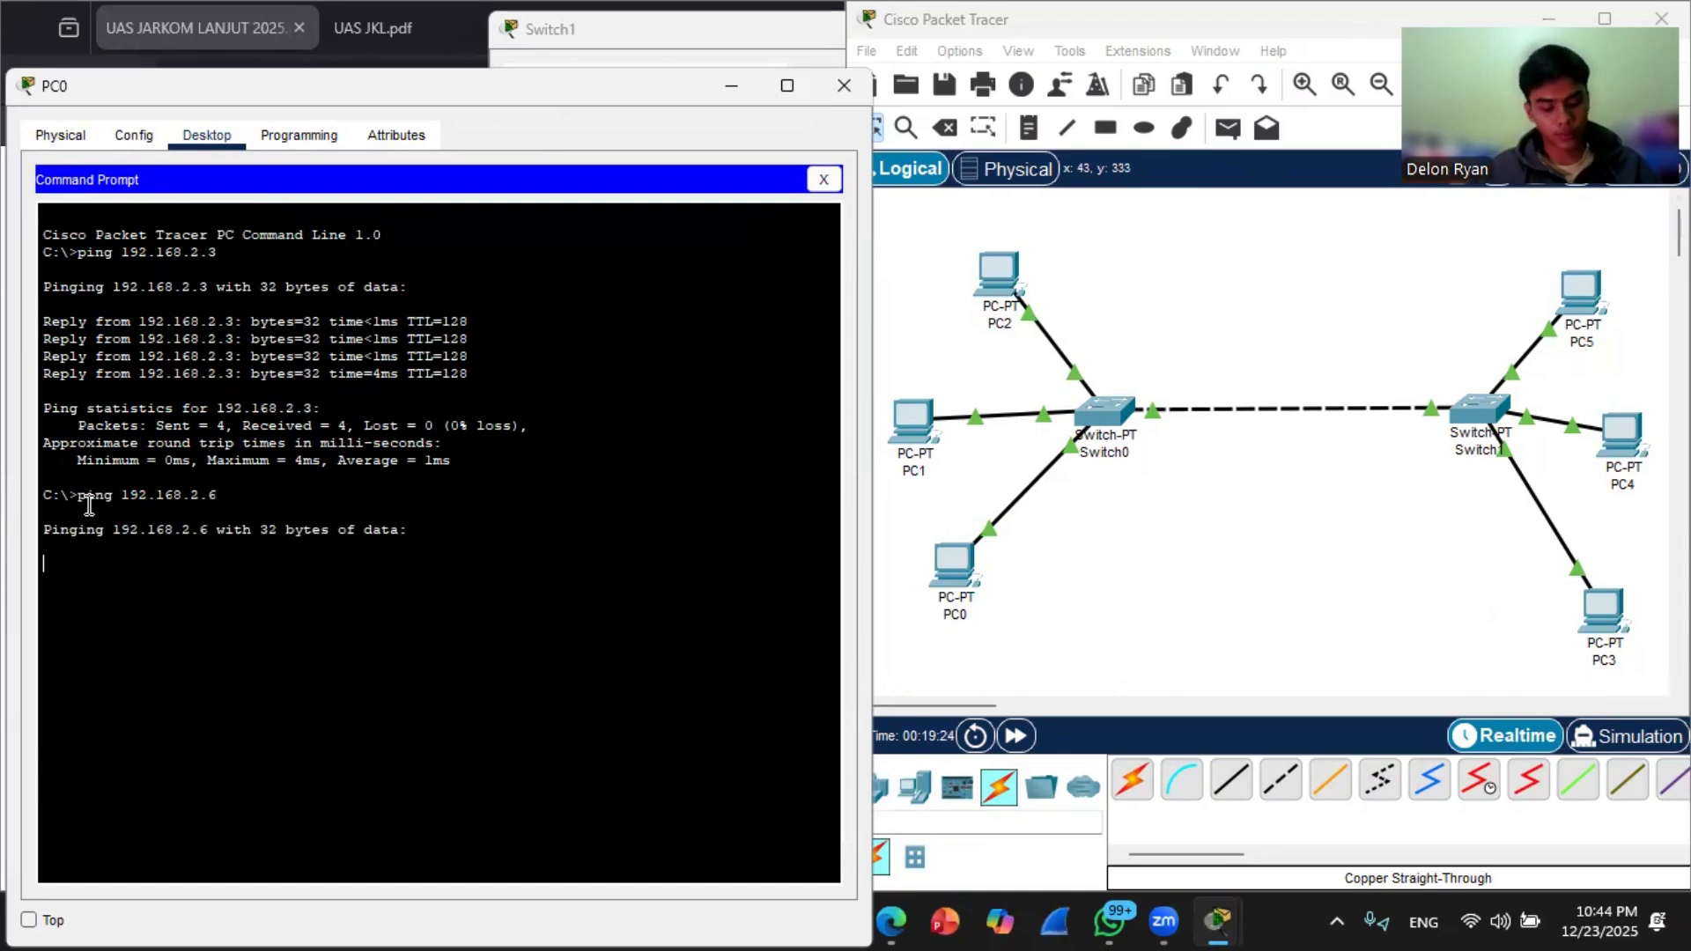
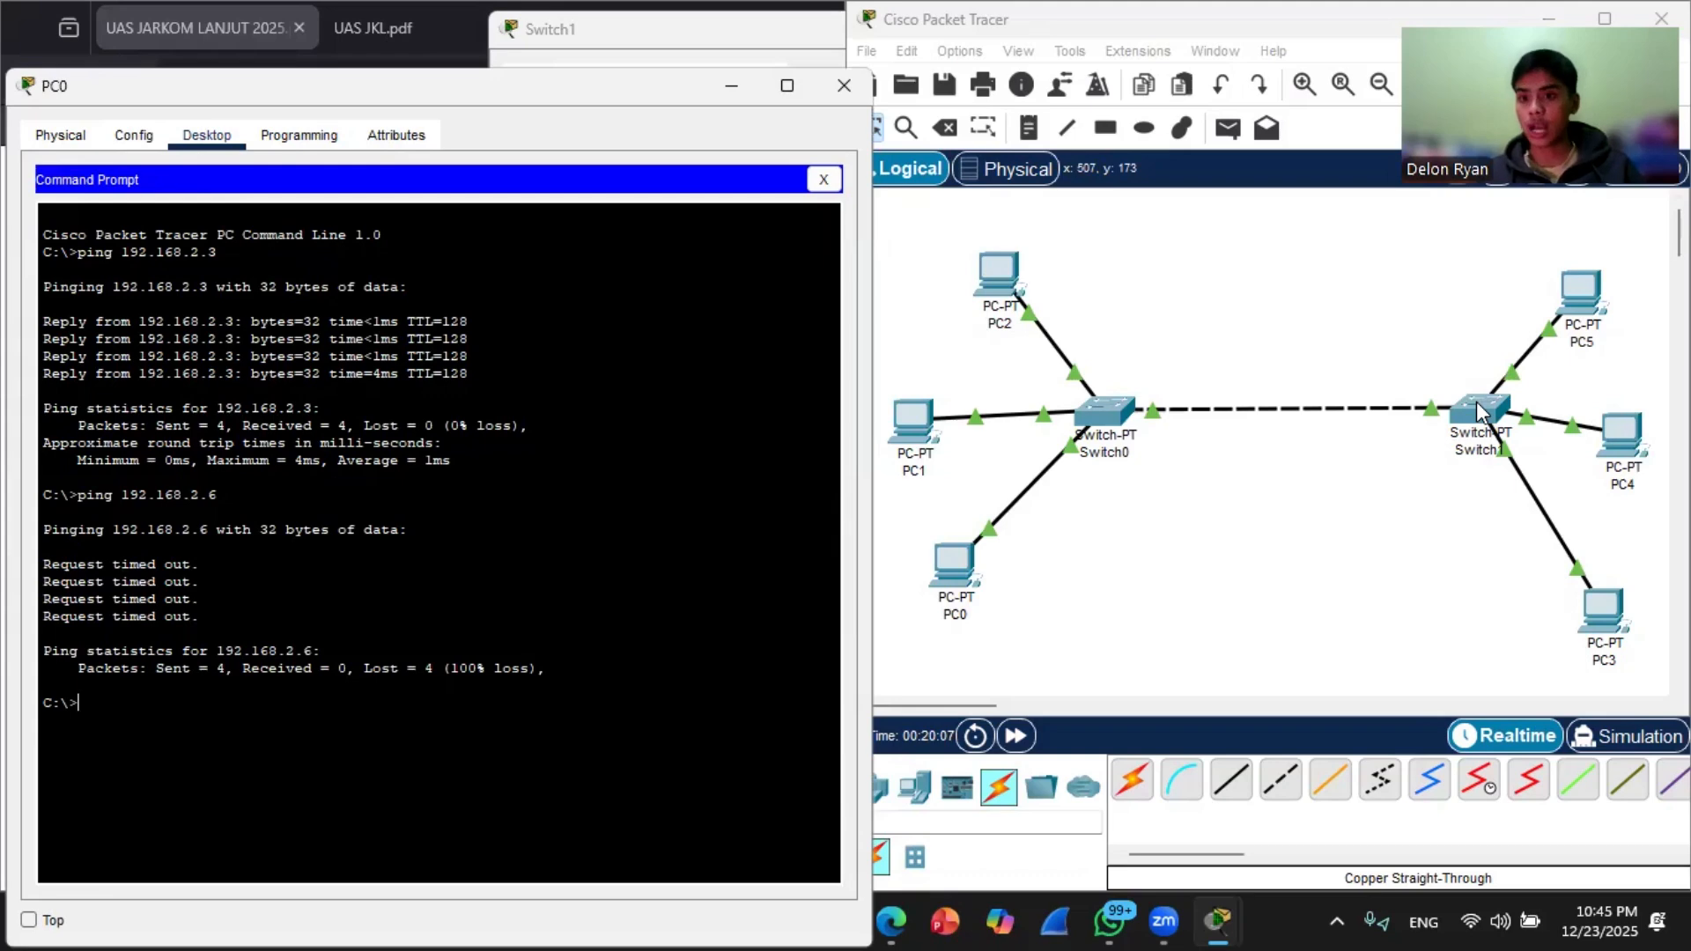
Step: Open a command prompt on PC3 and ping PC5 at 192.168.2.8
left_click(1599, 628)
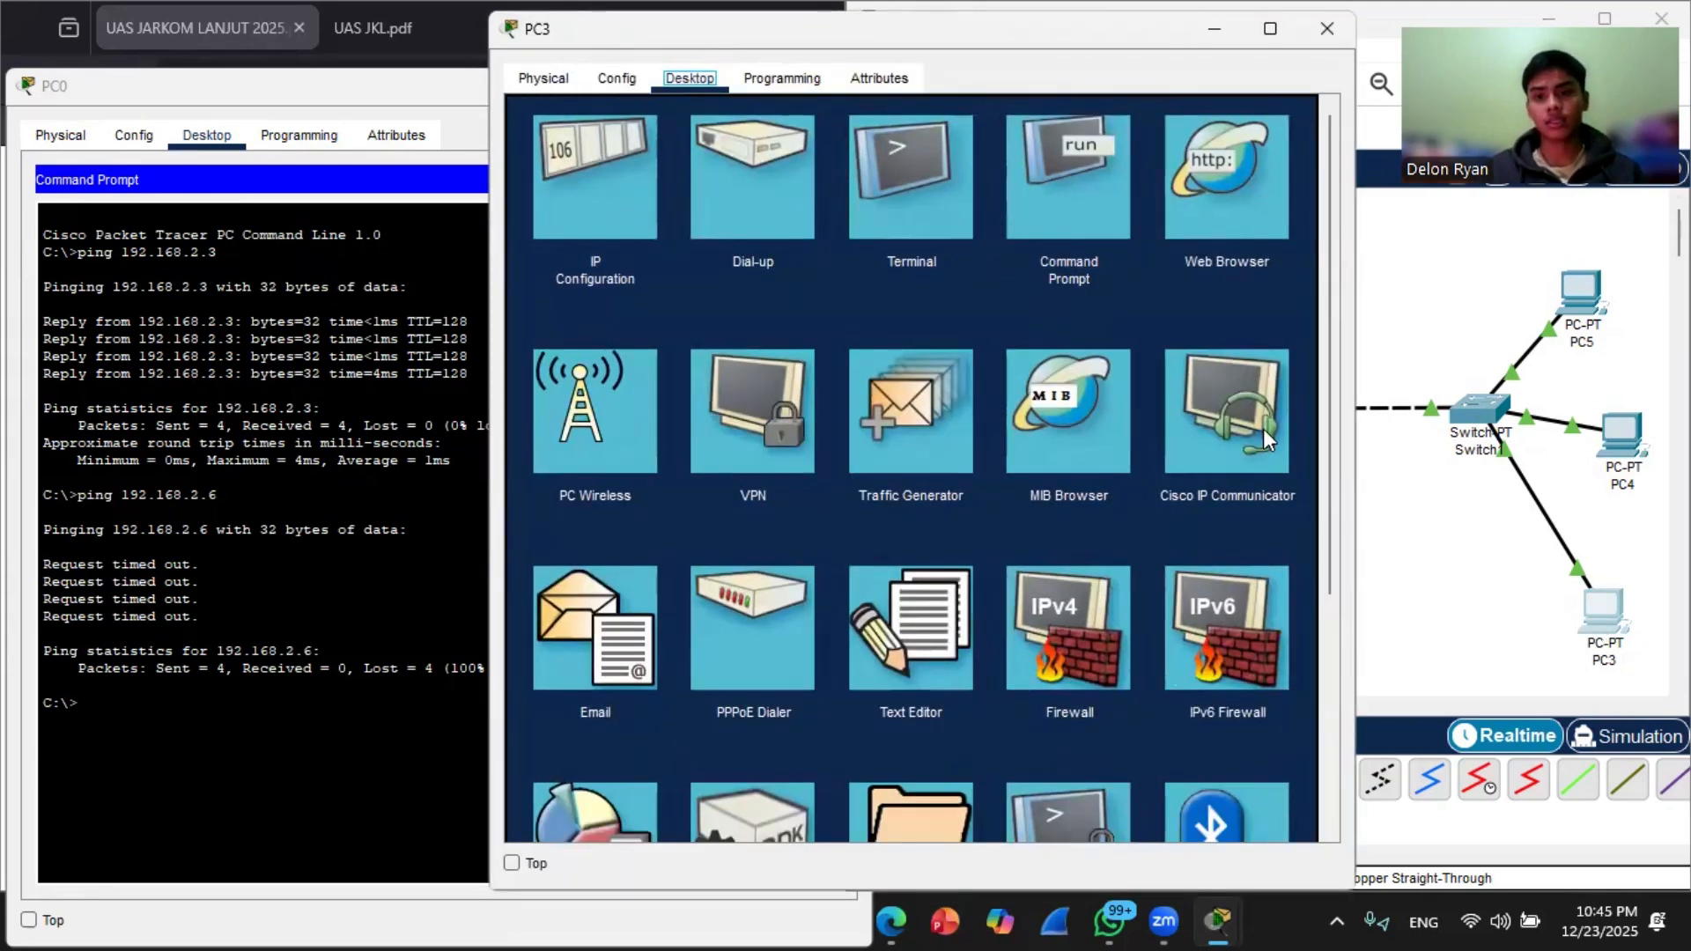
left_click(1046, 216)
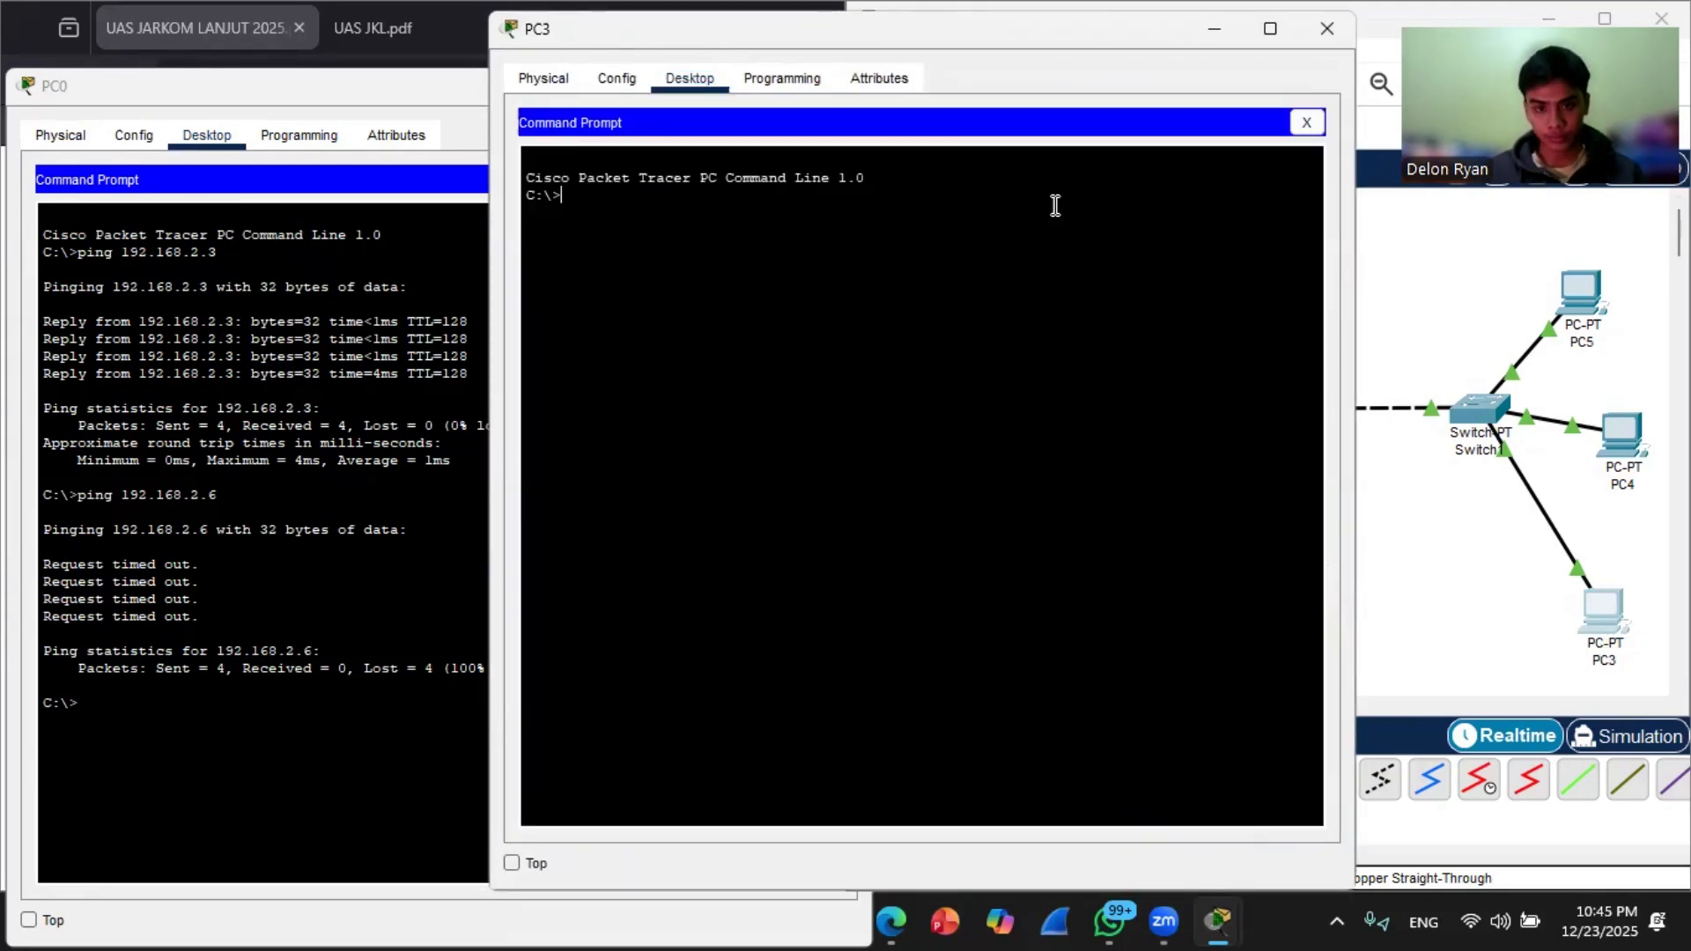
left_click(1585, 314)
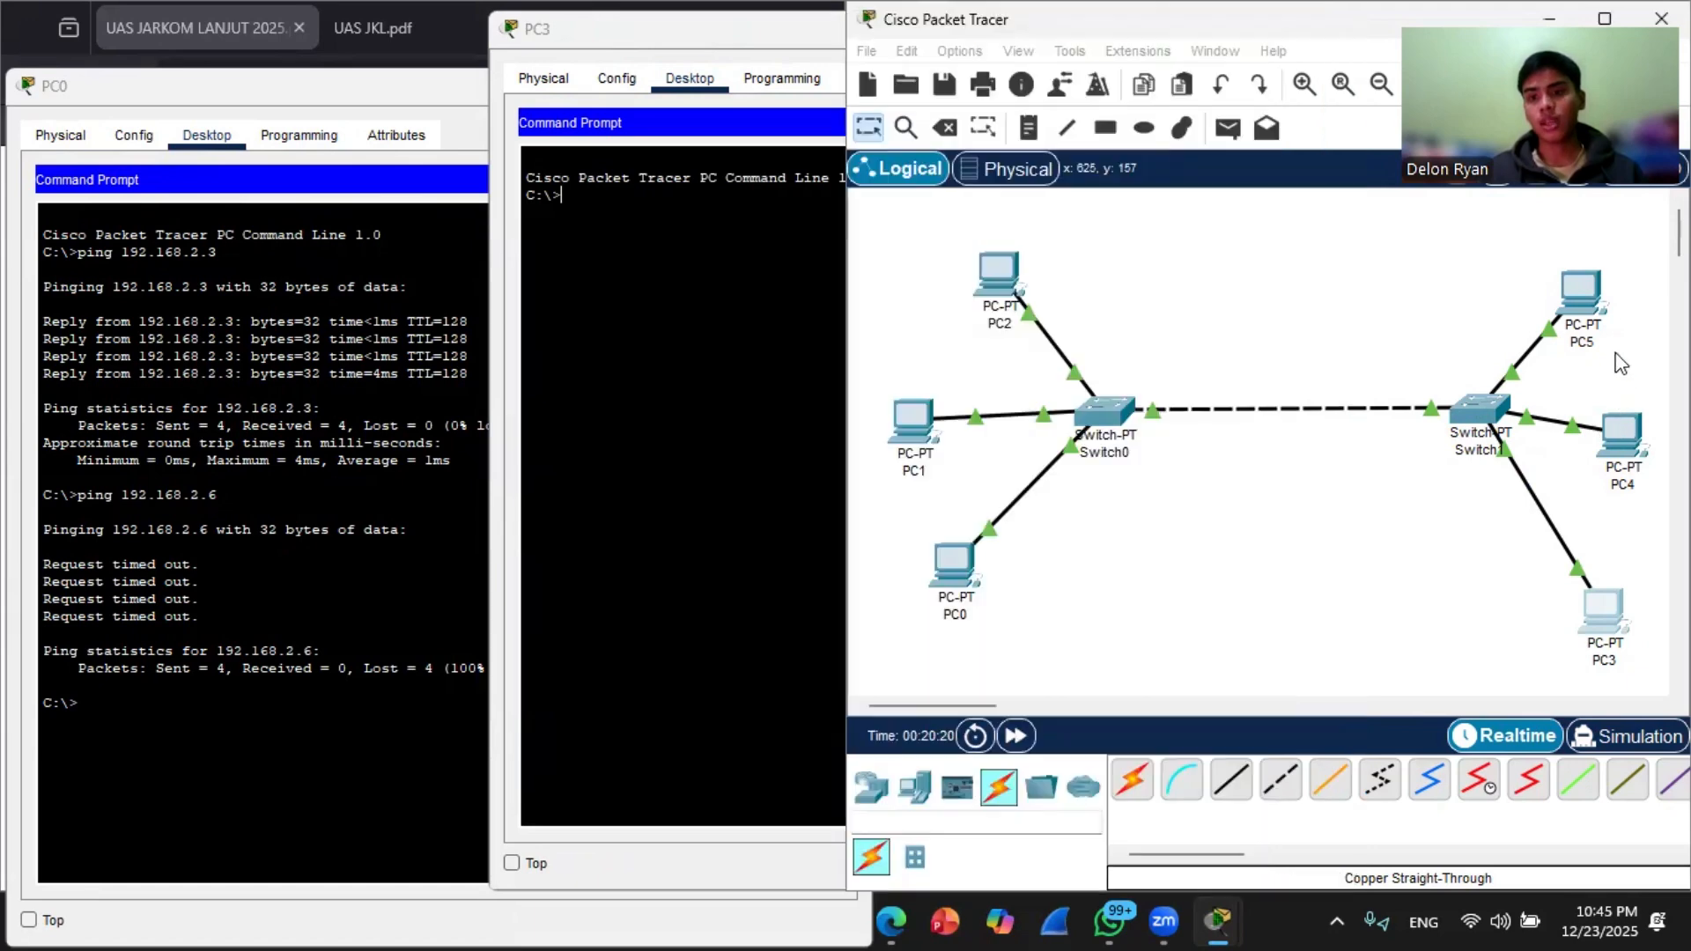
mouse_move(1579, 310)
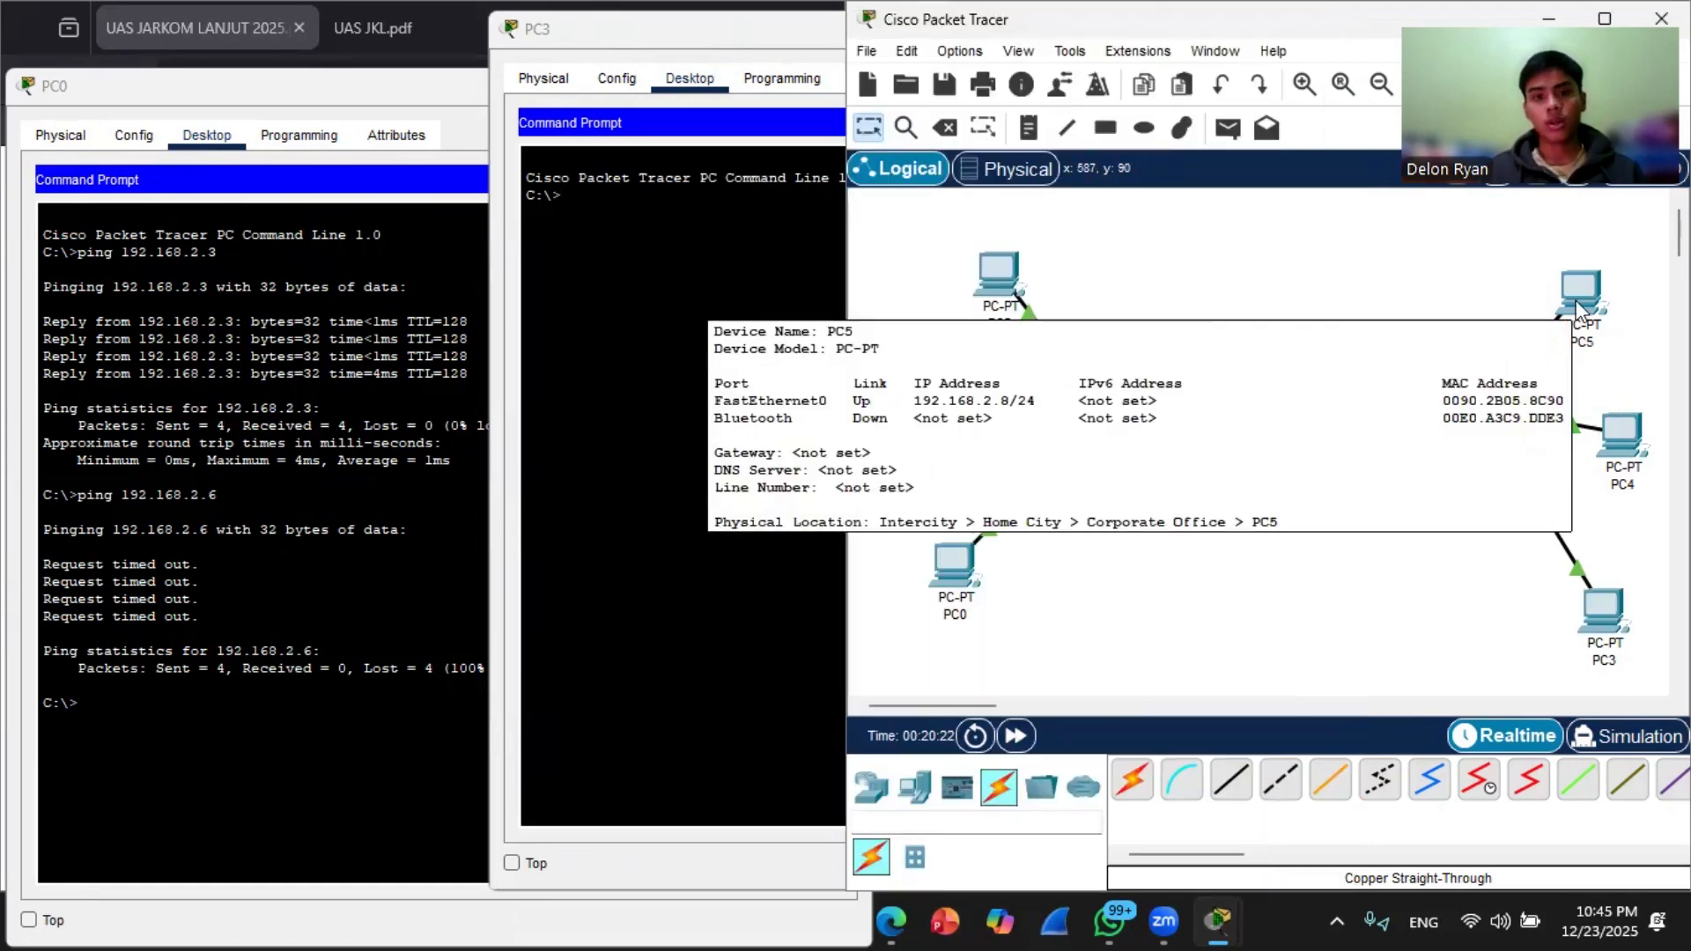
left_click(662, 222)
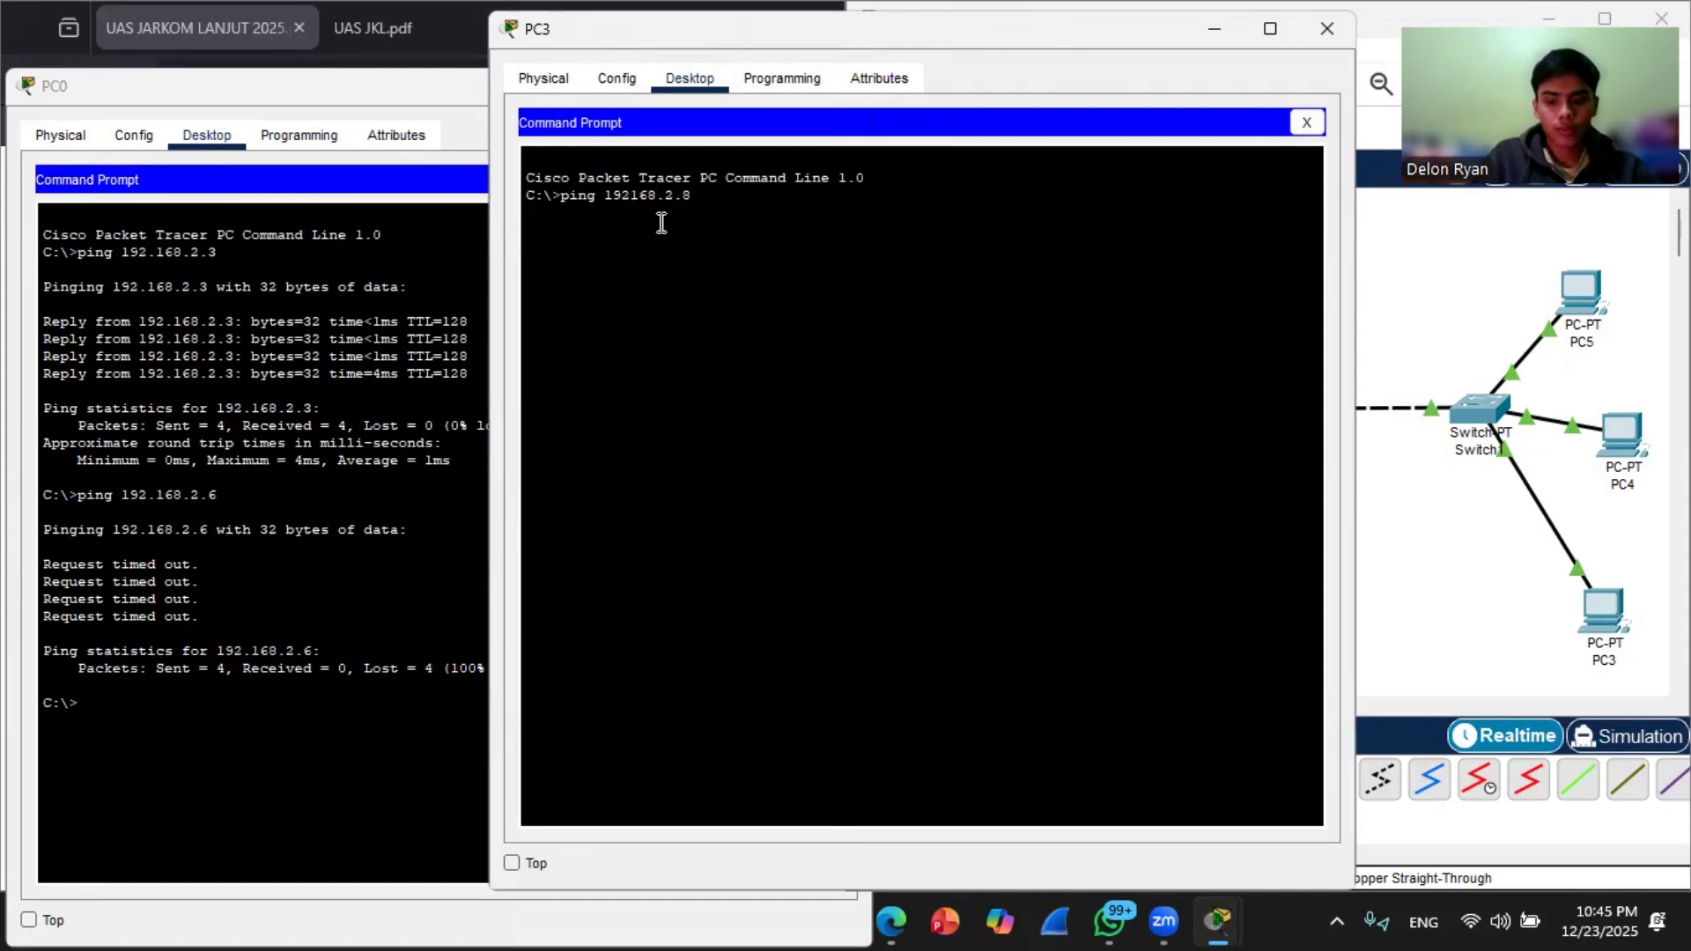
key("Return")
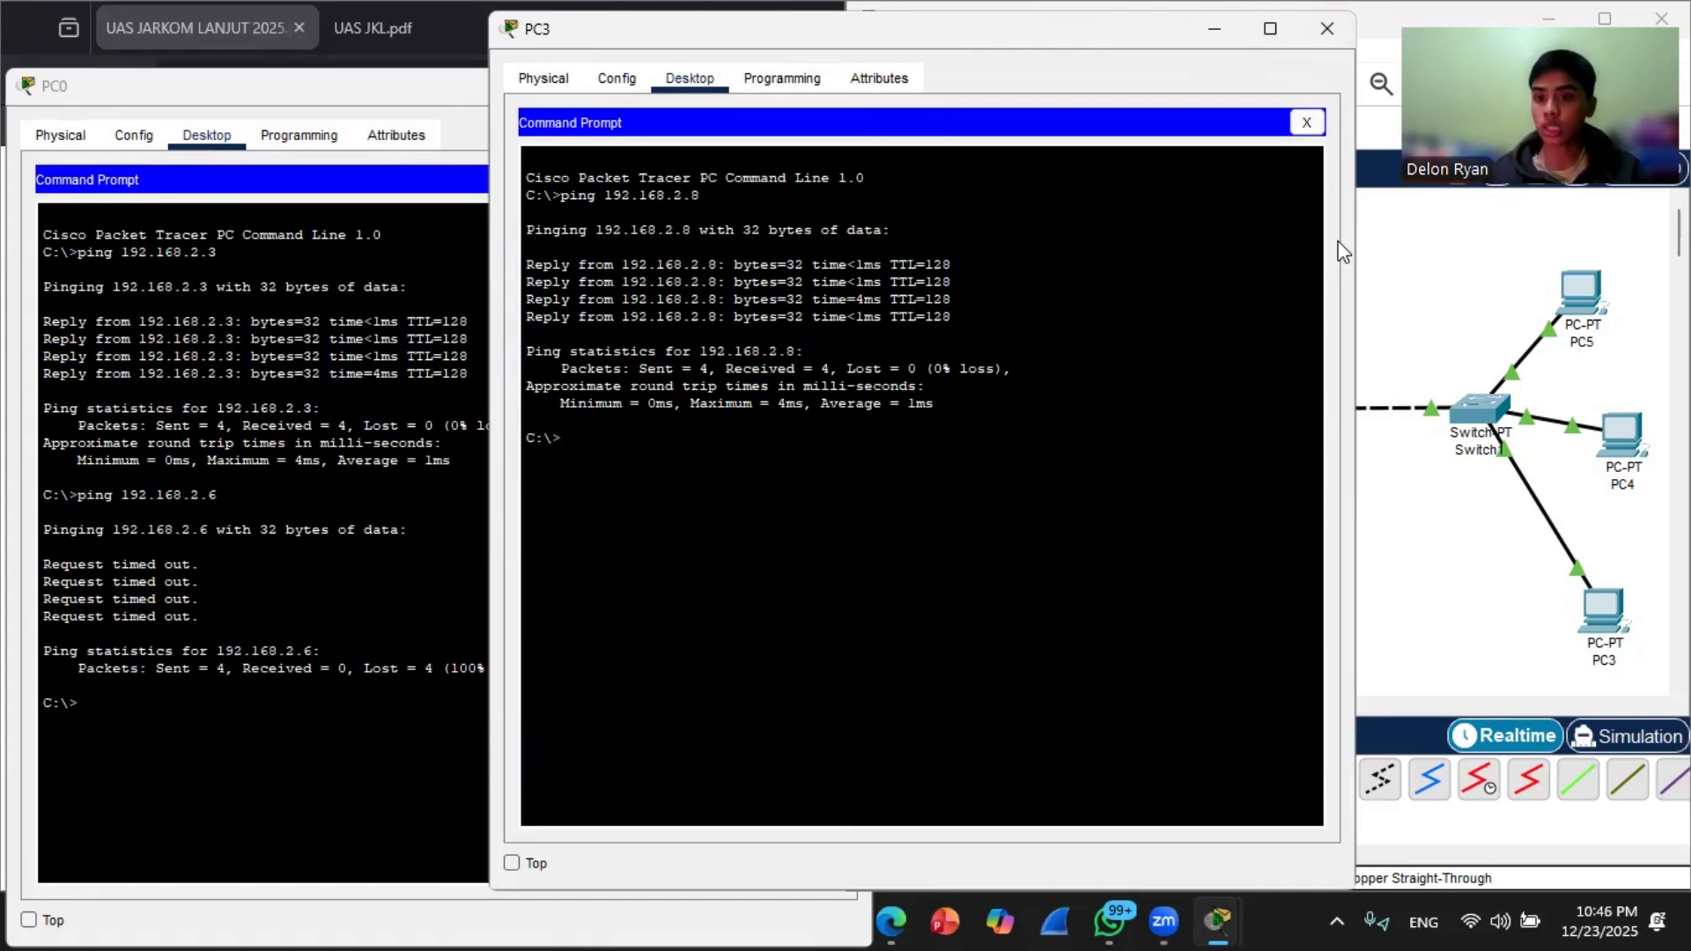
Step: Close the open PC3, PC0, Switch1 and Switch0 device windows
left_click(1327, 28)
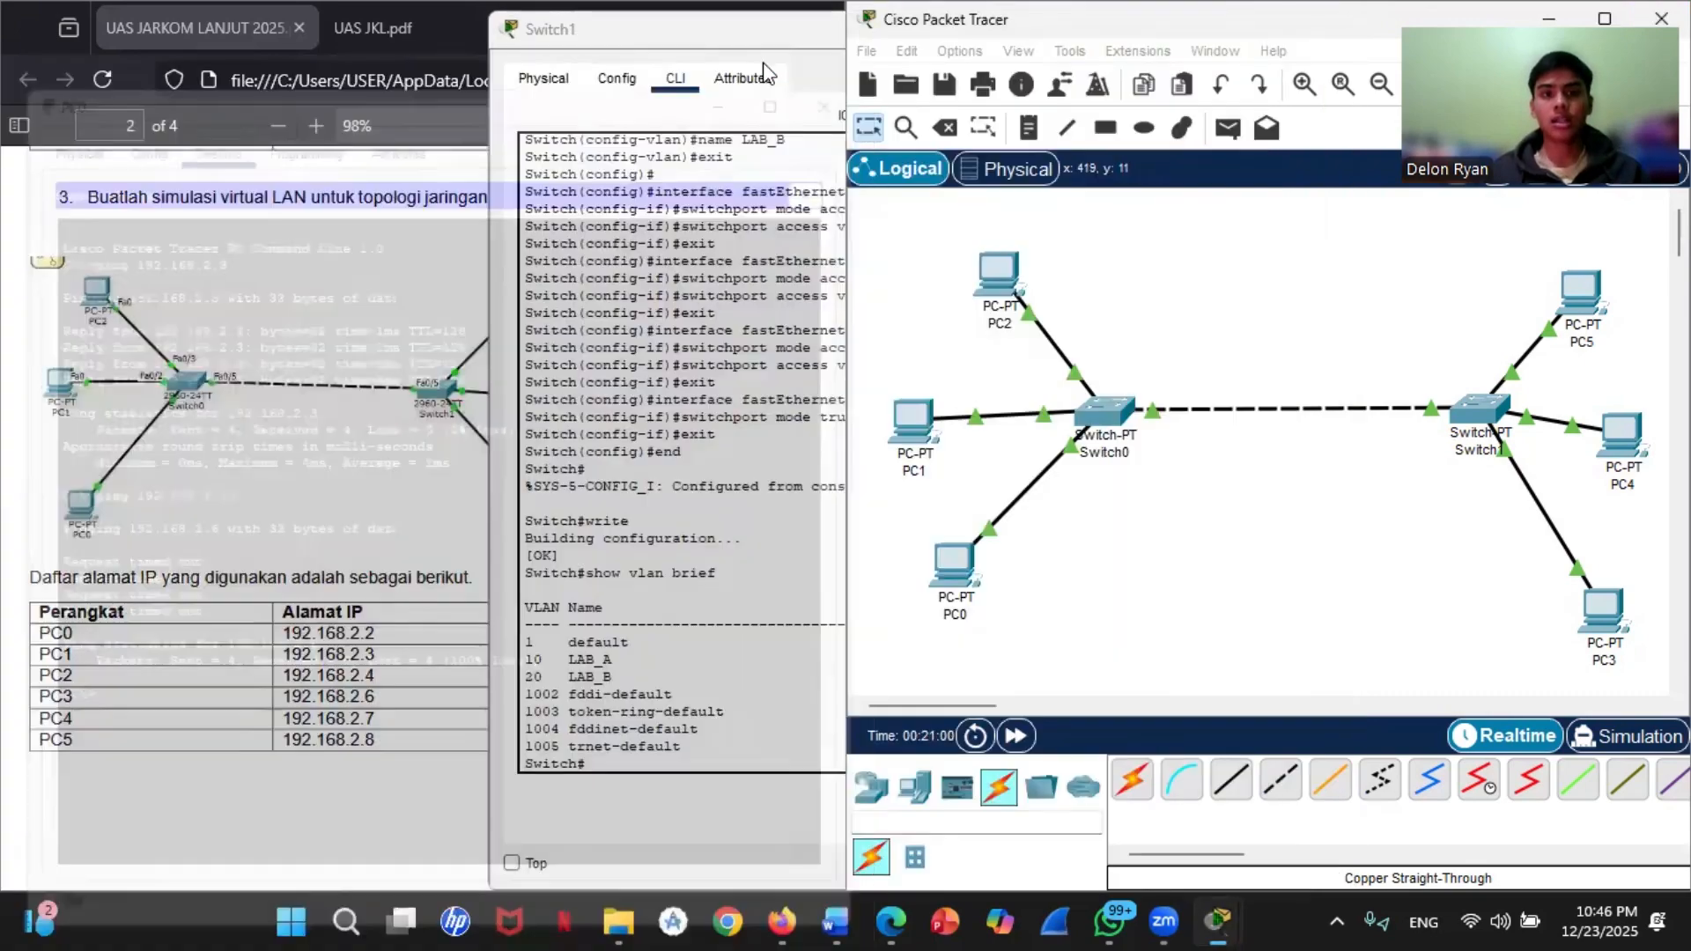
left_click(753, 37)
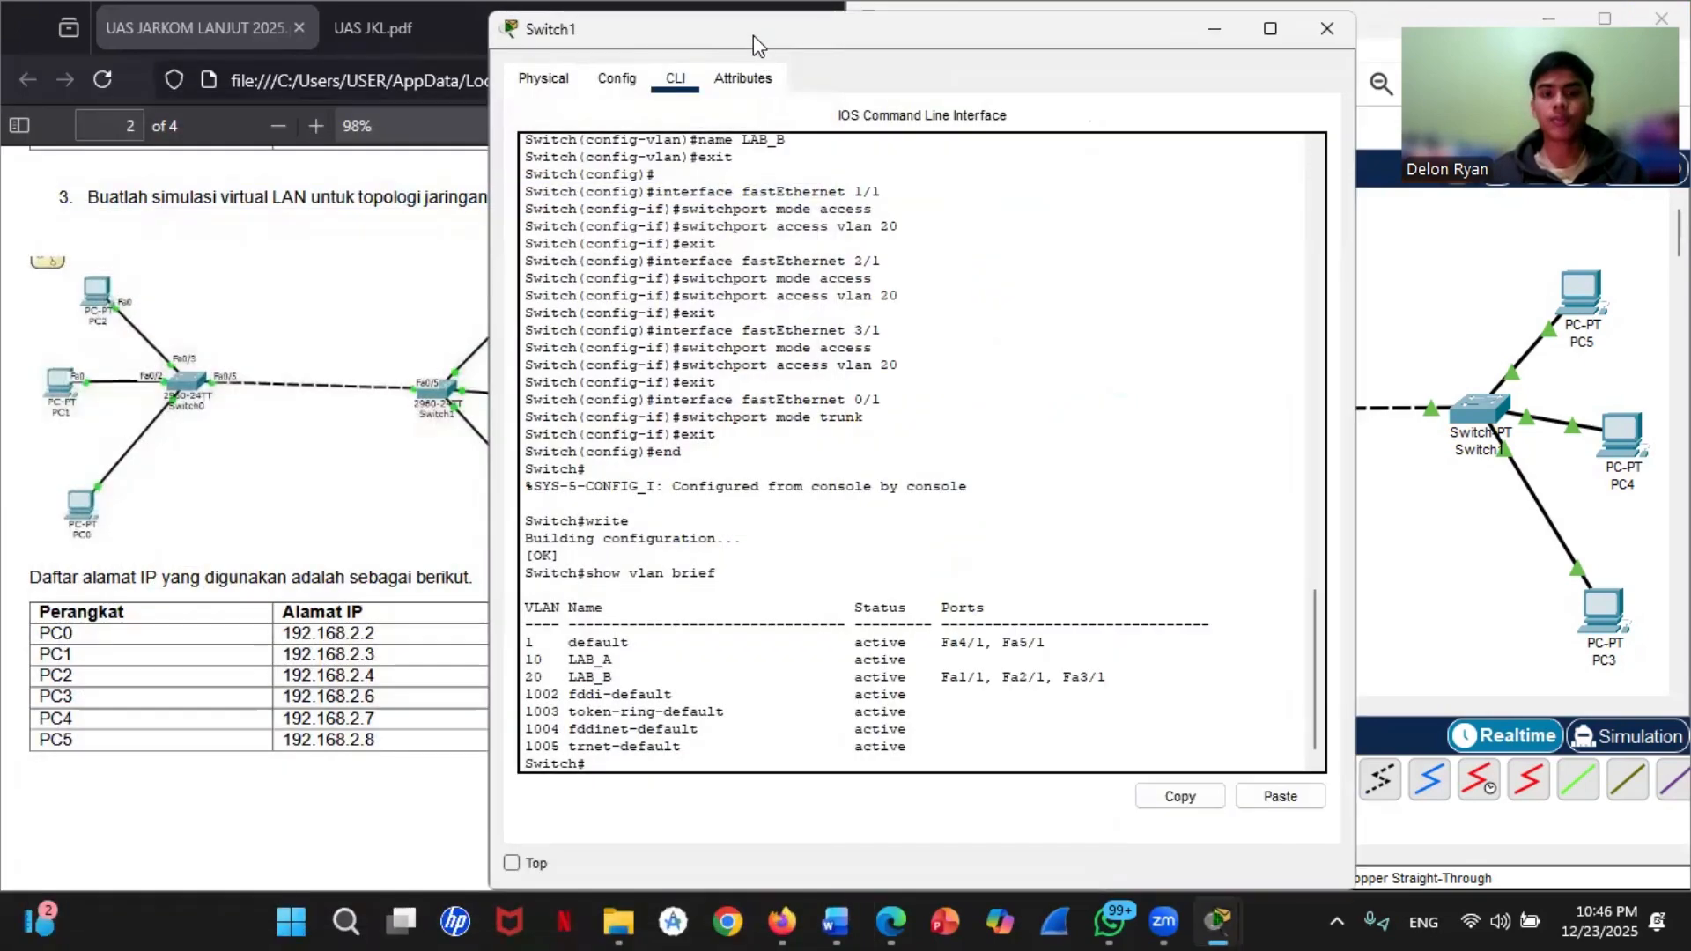
left_click(1327, 30)
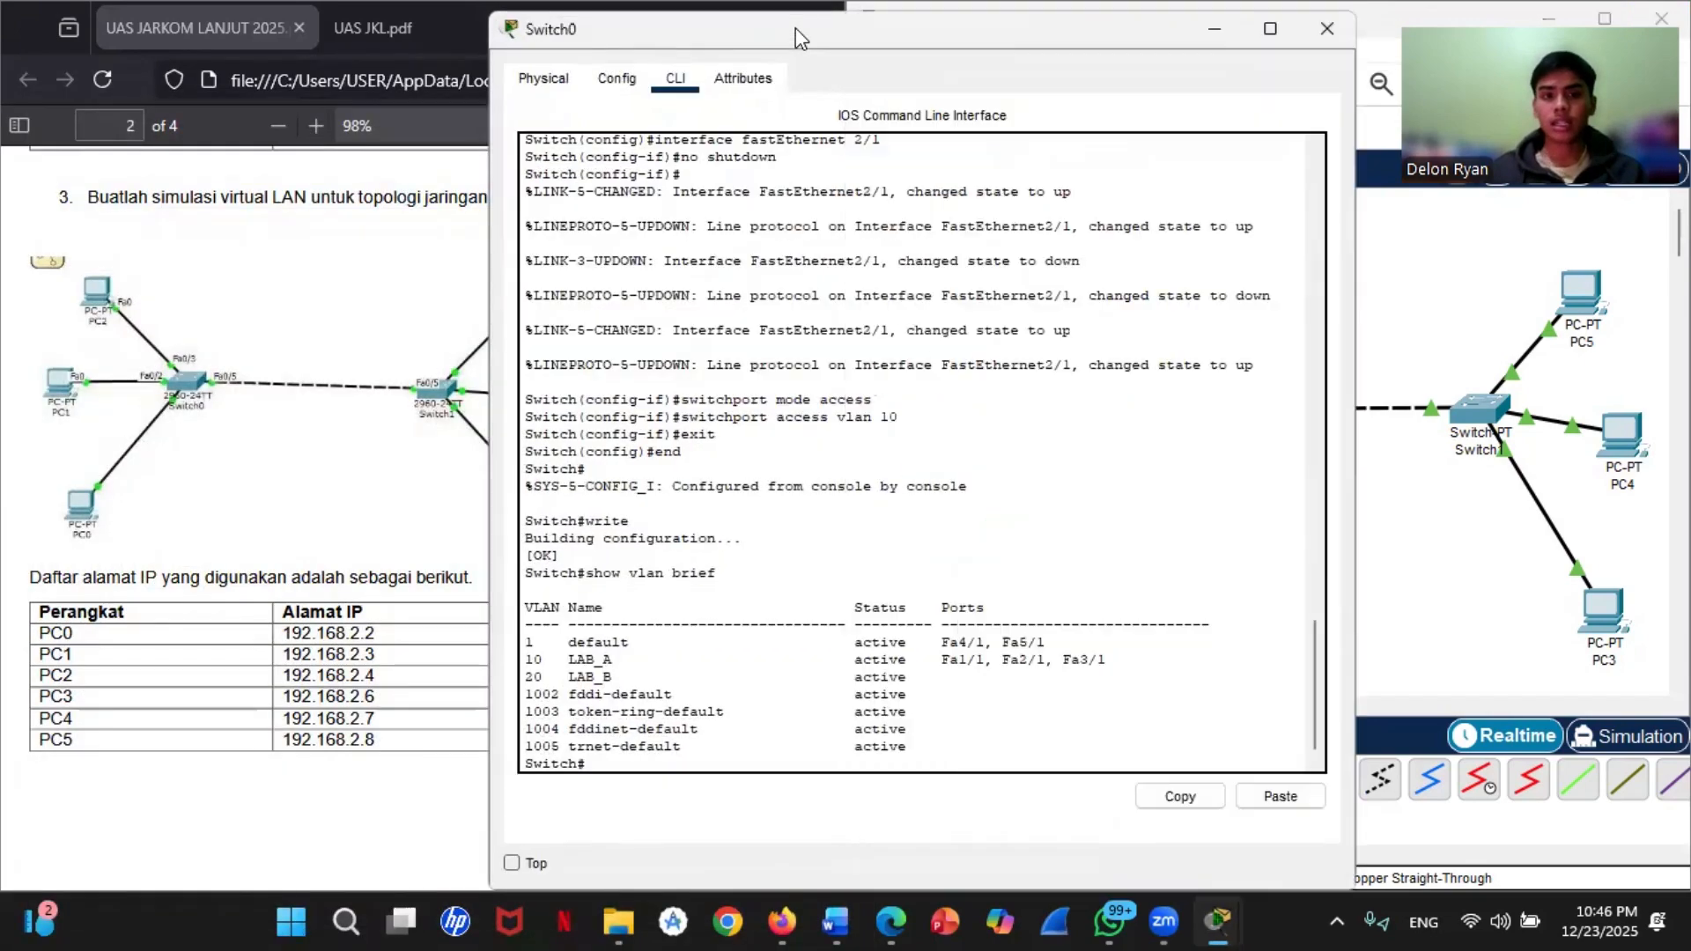
left_click(1314, 44)
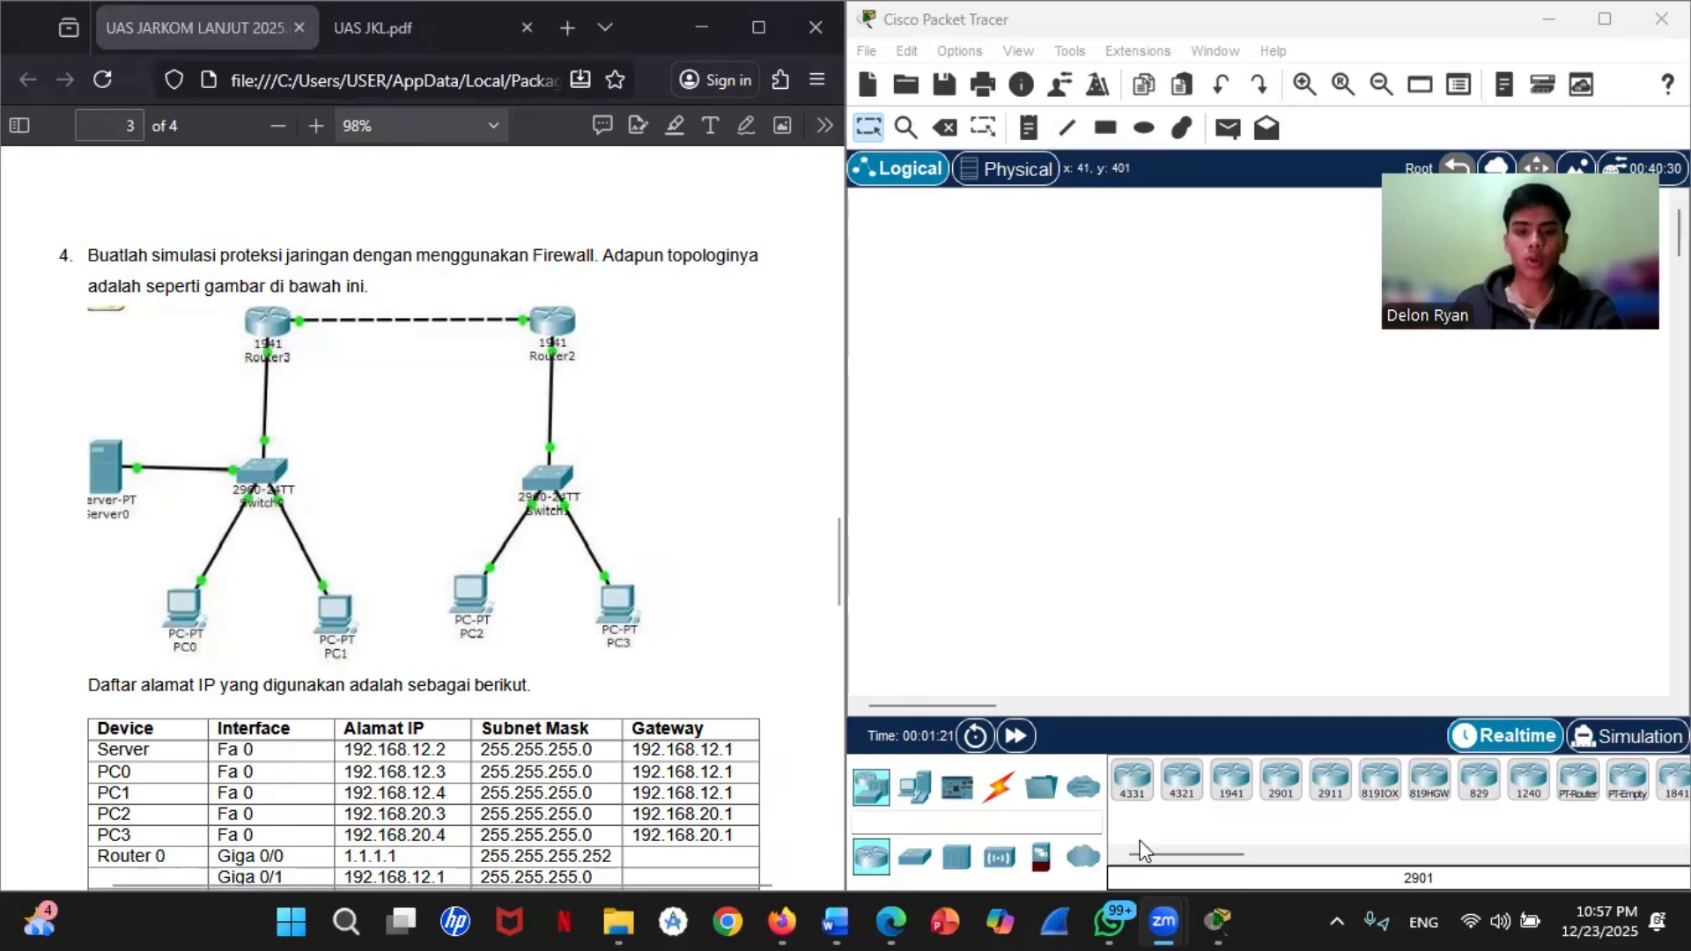
Step: Place two 1941 routers in the empty workspace and align them side by side with a gap between them
left_click(914, 856)
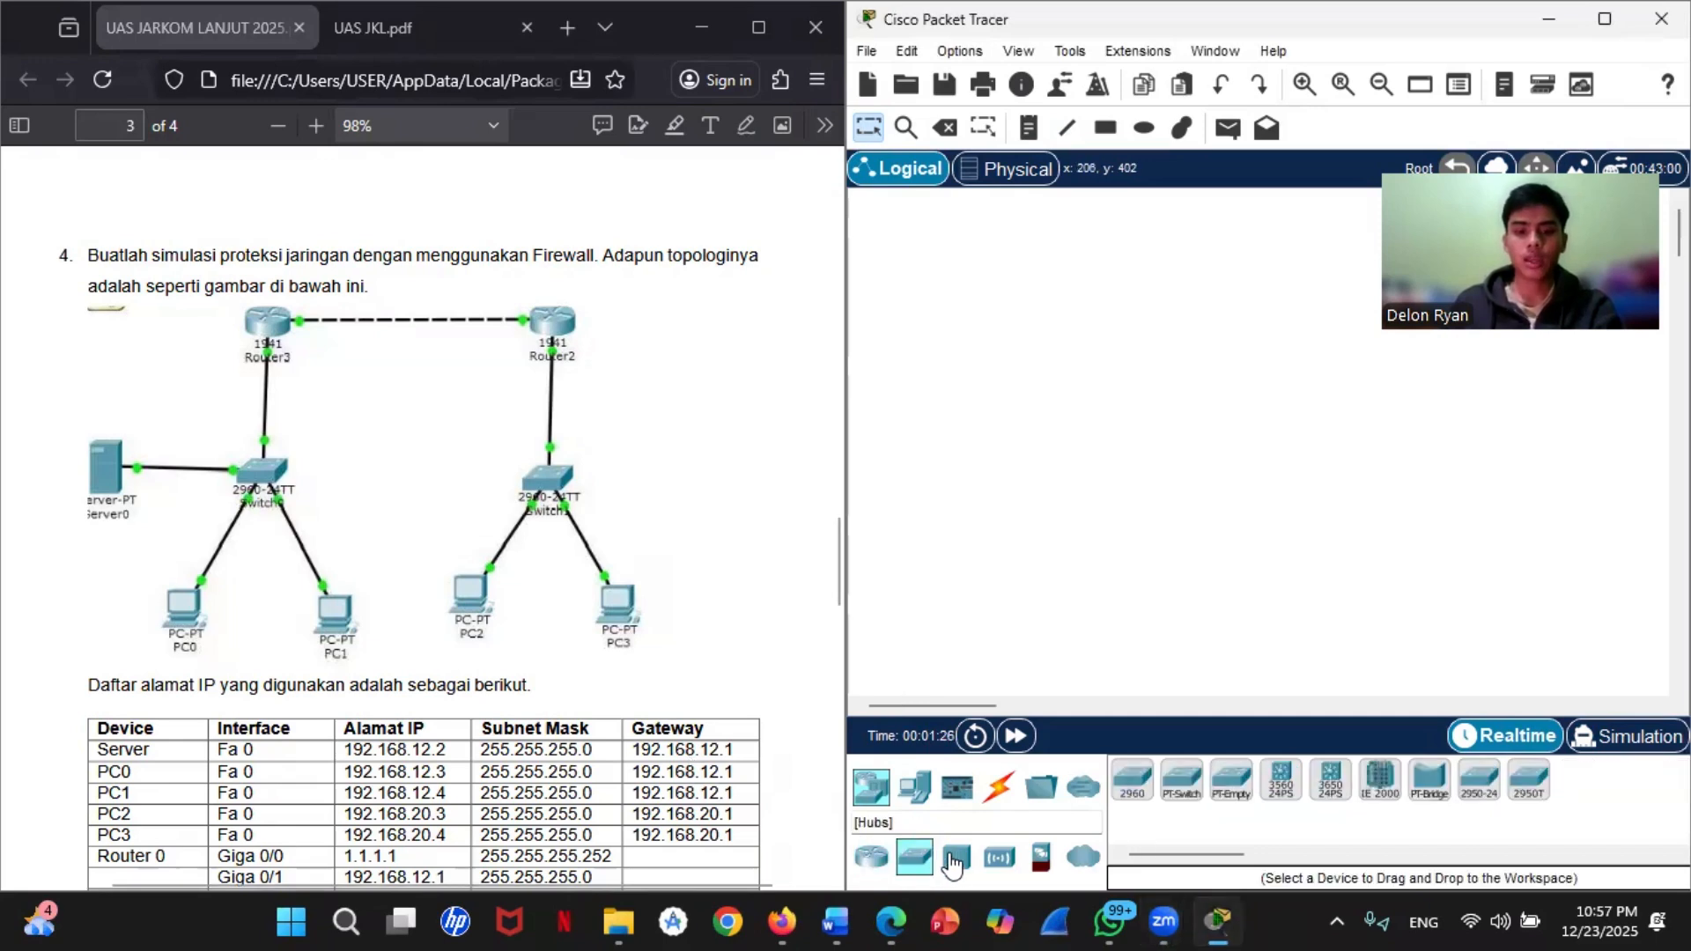
left_click(878, 864)
left_click(1232, 779)
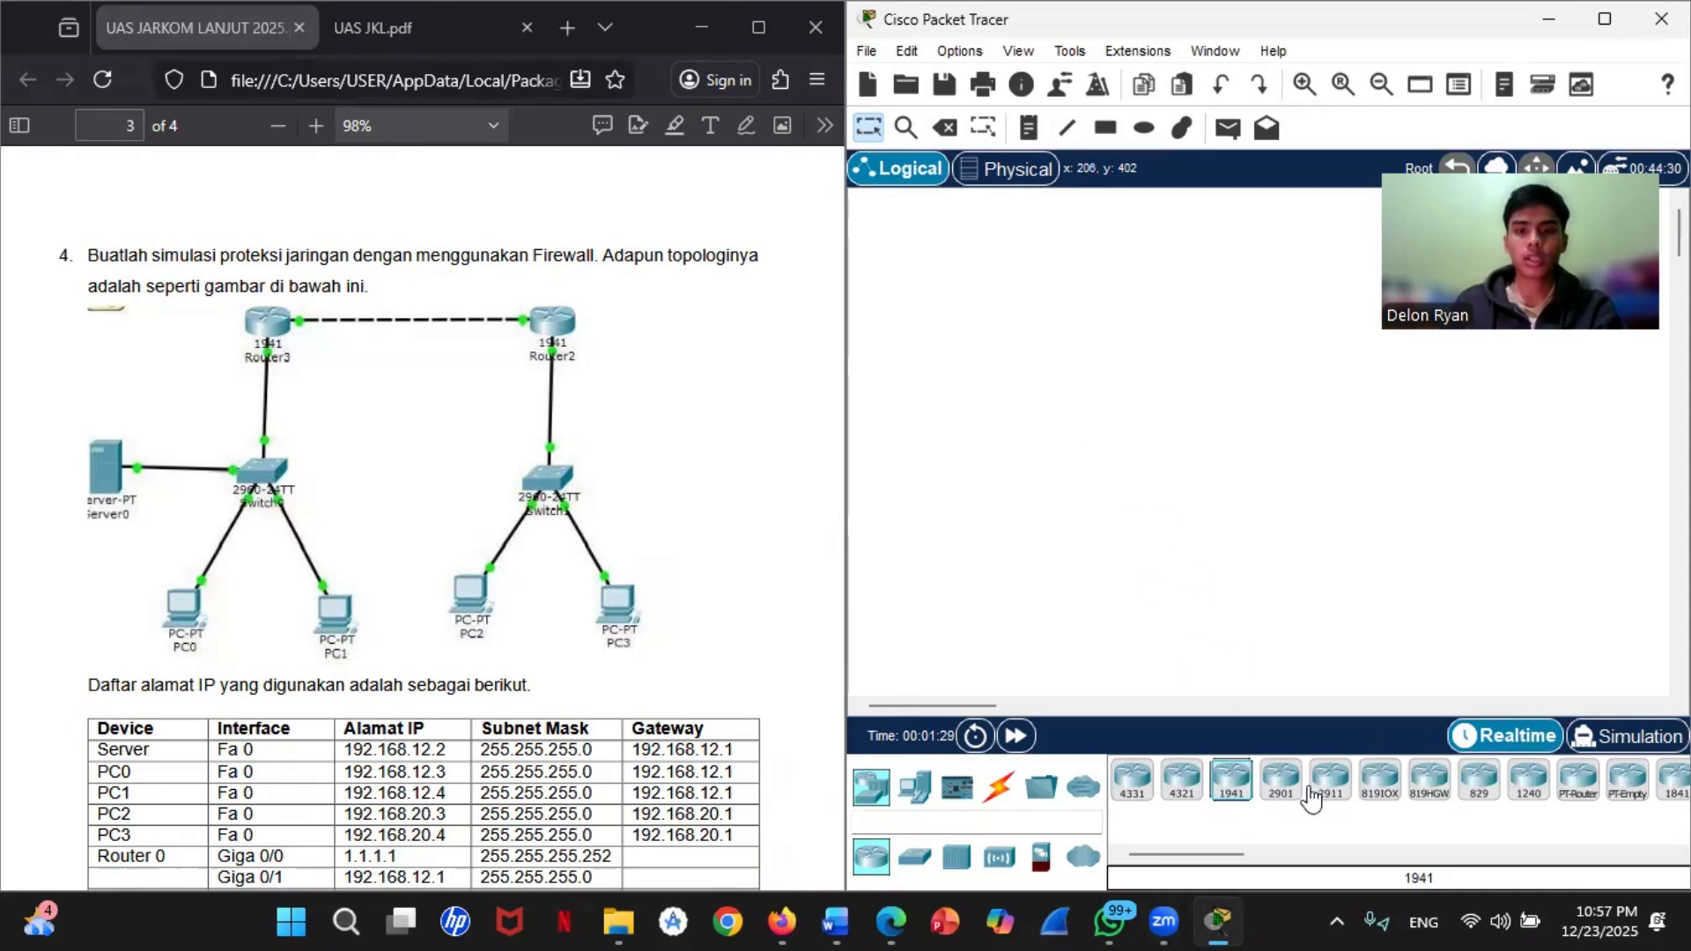
left_click_drag(1231, 779, 1347, 390)
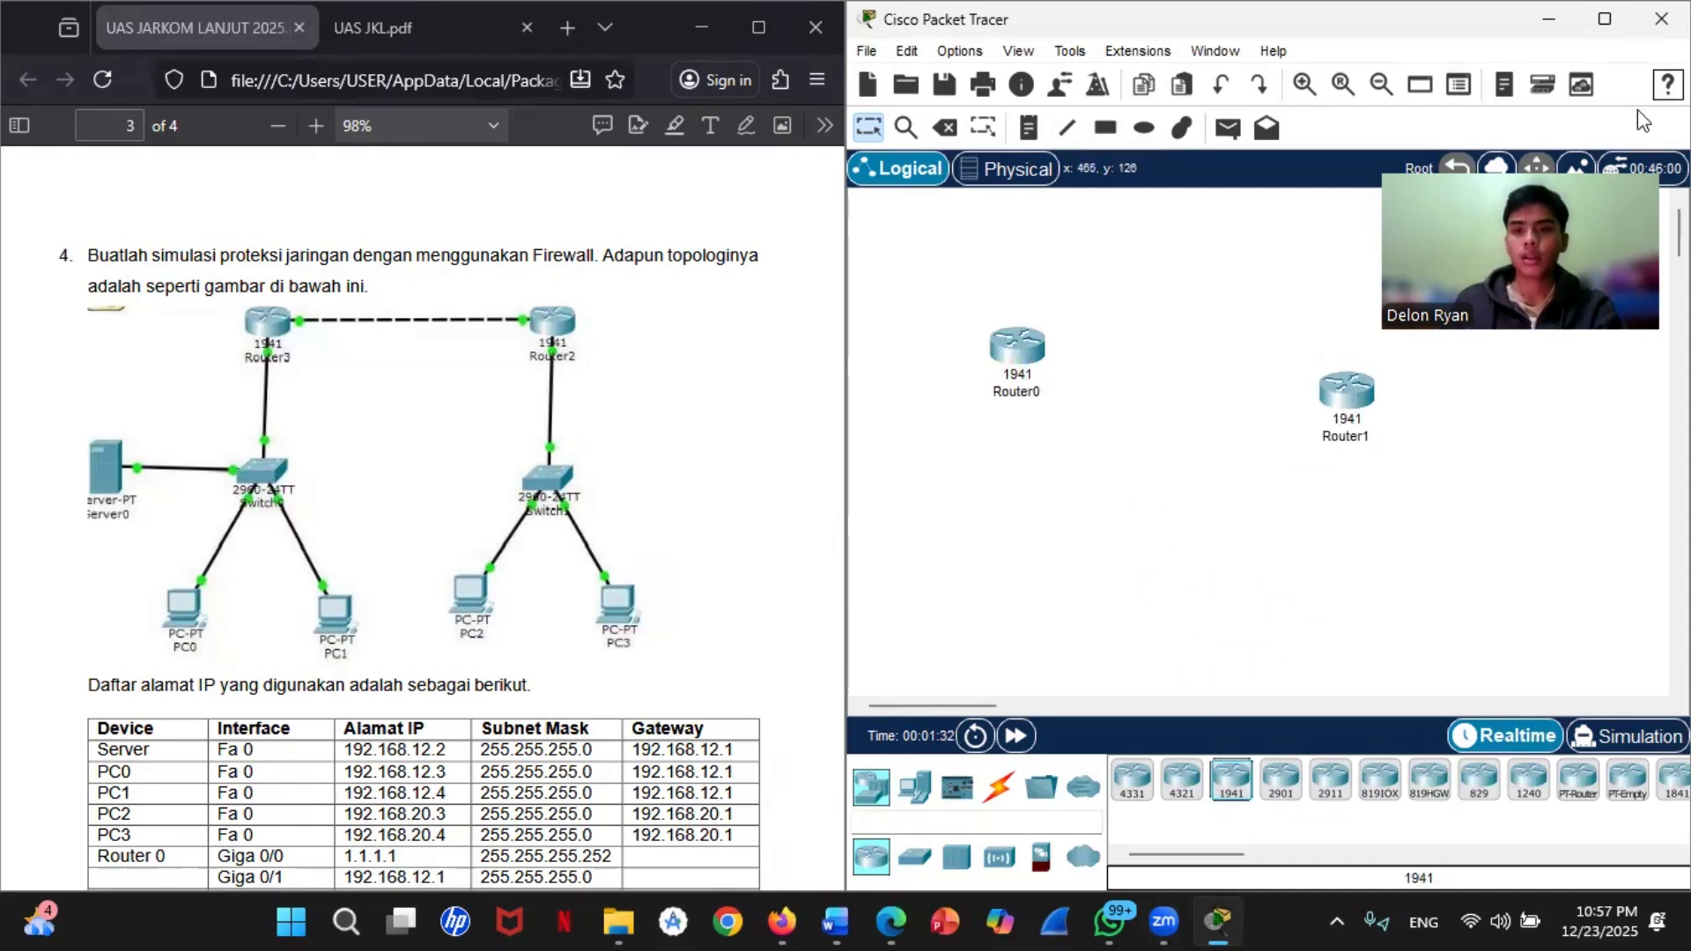
left_click_drag(1634, 260, 1636, 109)
left_click_drag(1339, 397, 1376, 340)
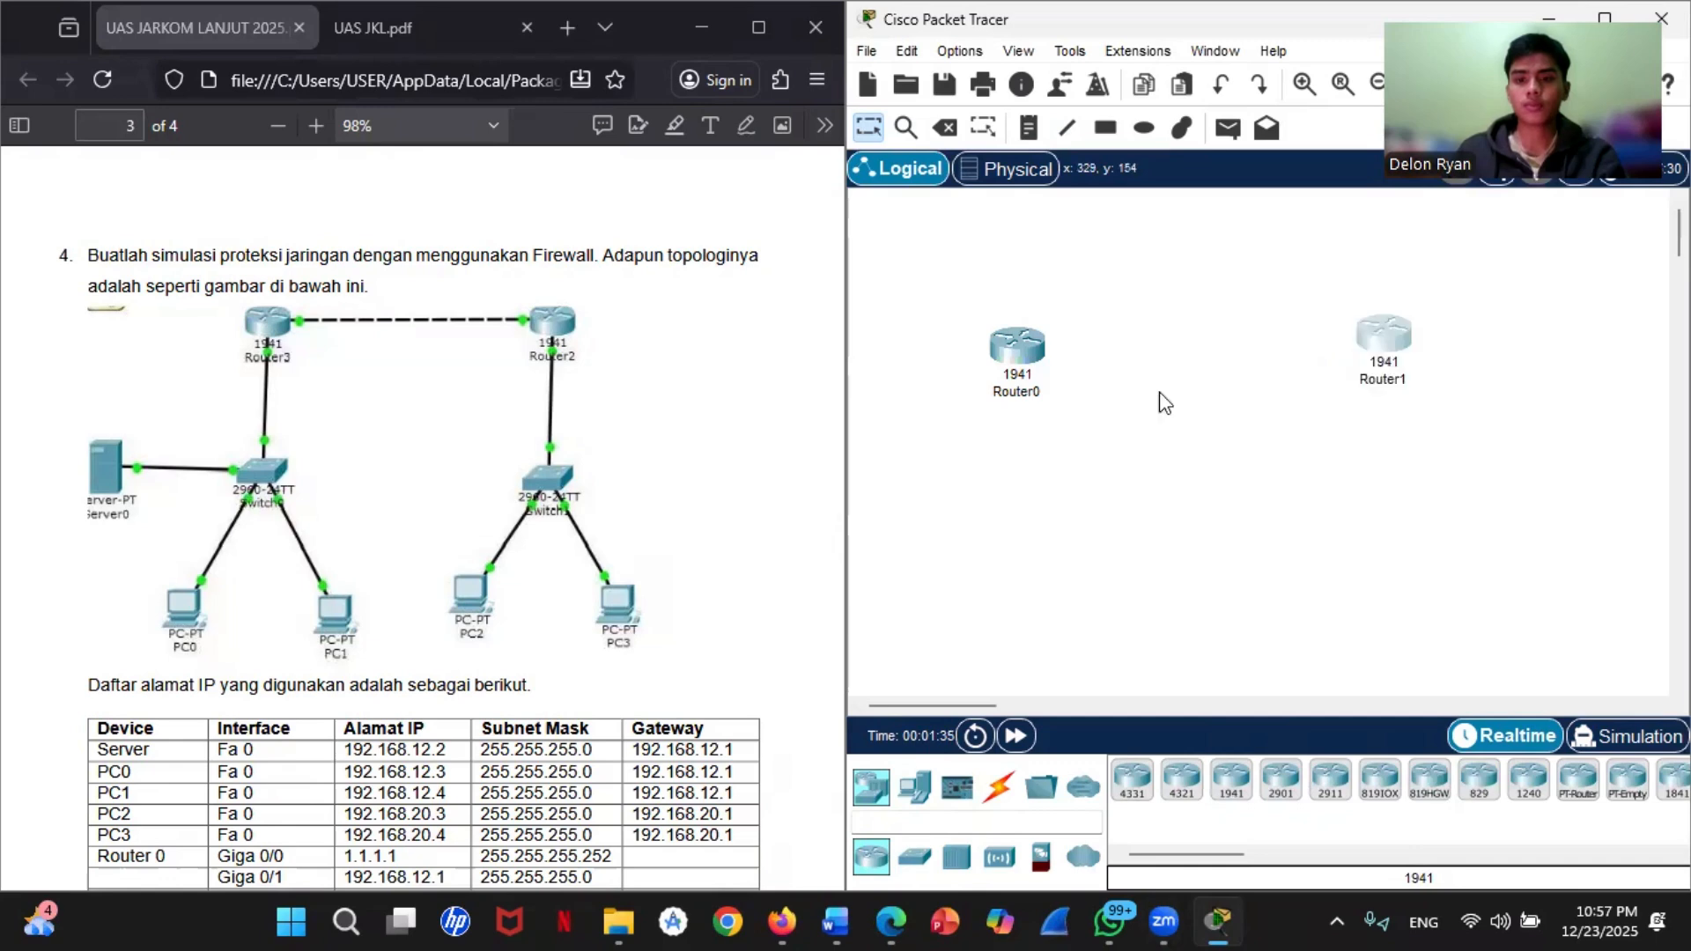
left_click_drag(1017, 346, 1104, 334)
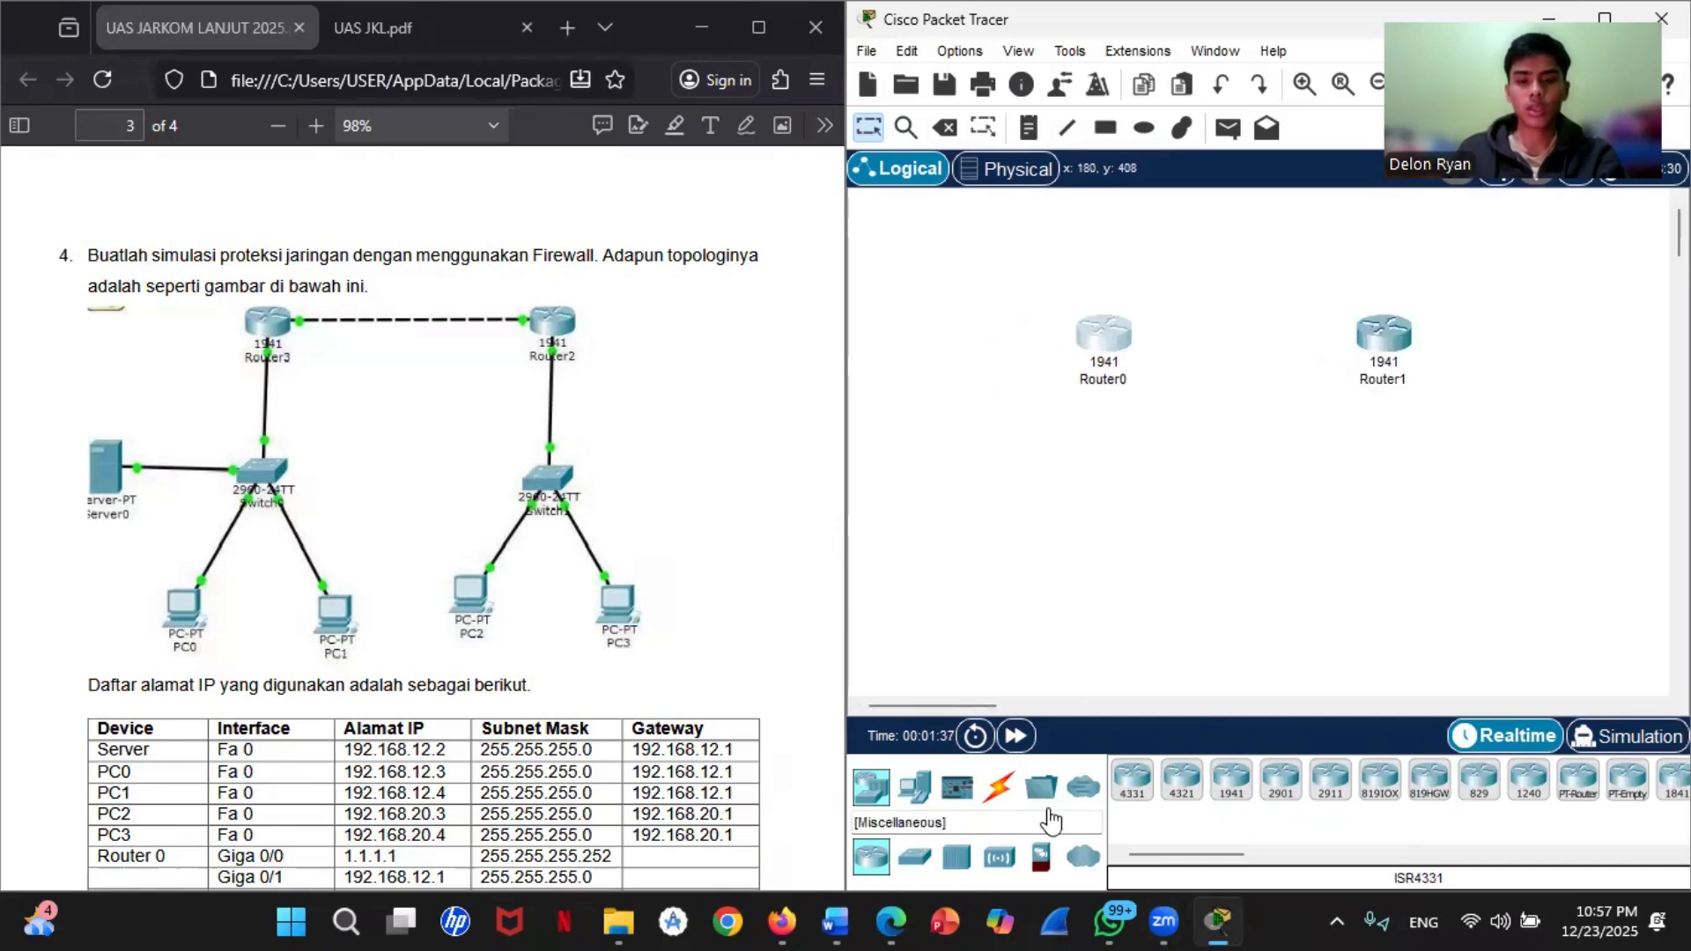
Step: Place a 2960 switch below each router and add a Server-PT on the outer side of Switch0
left_click(914, 856)
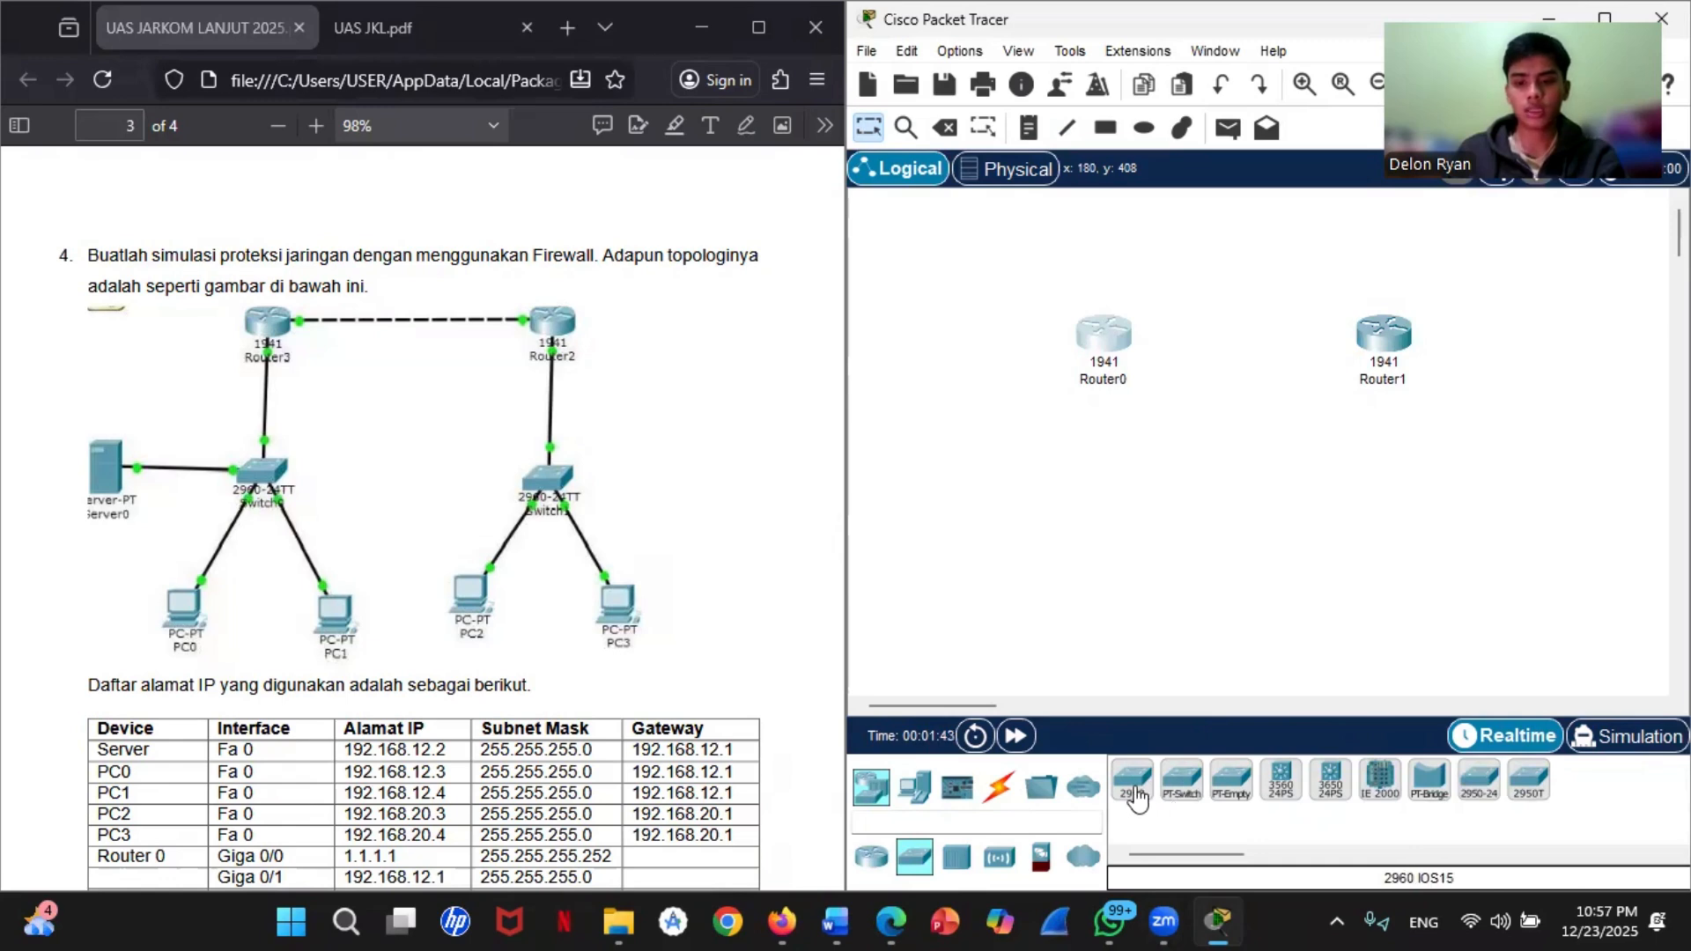
left_click_drag(1144, 795, 1405, 568)
left_click(914, 787)
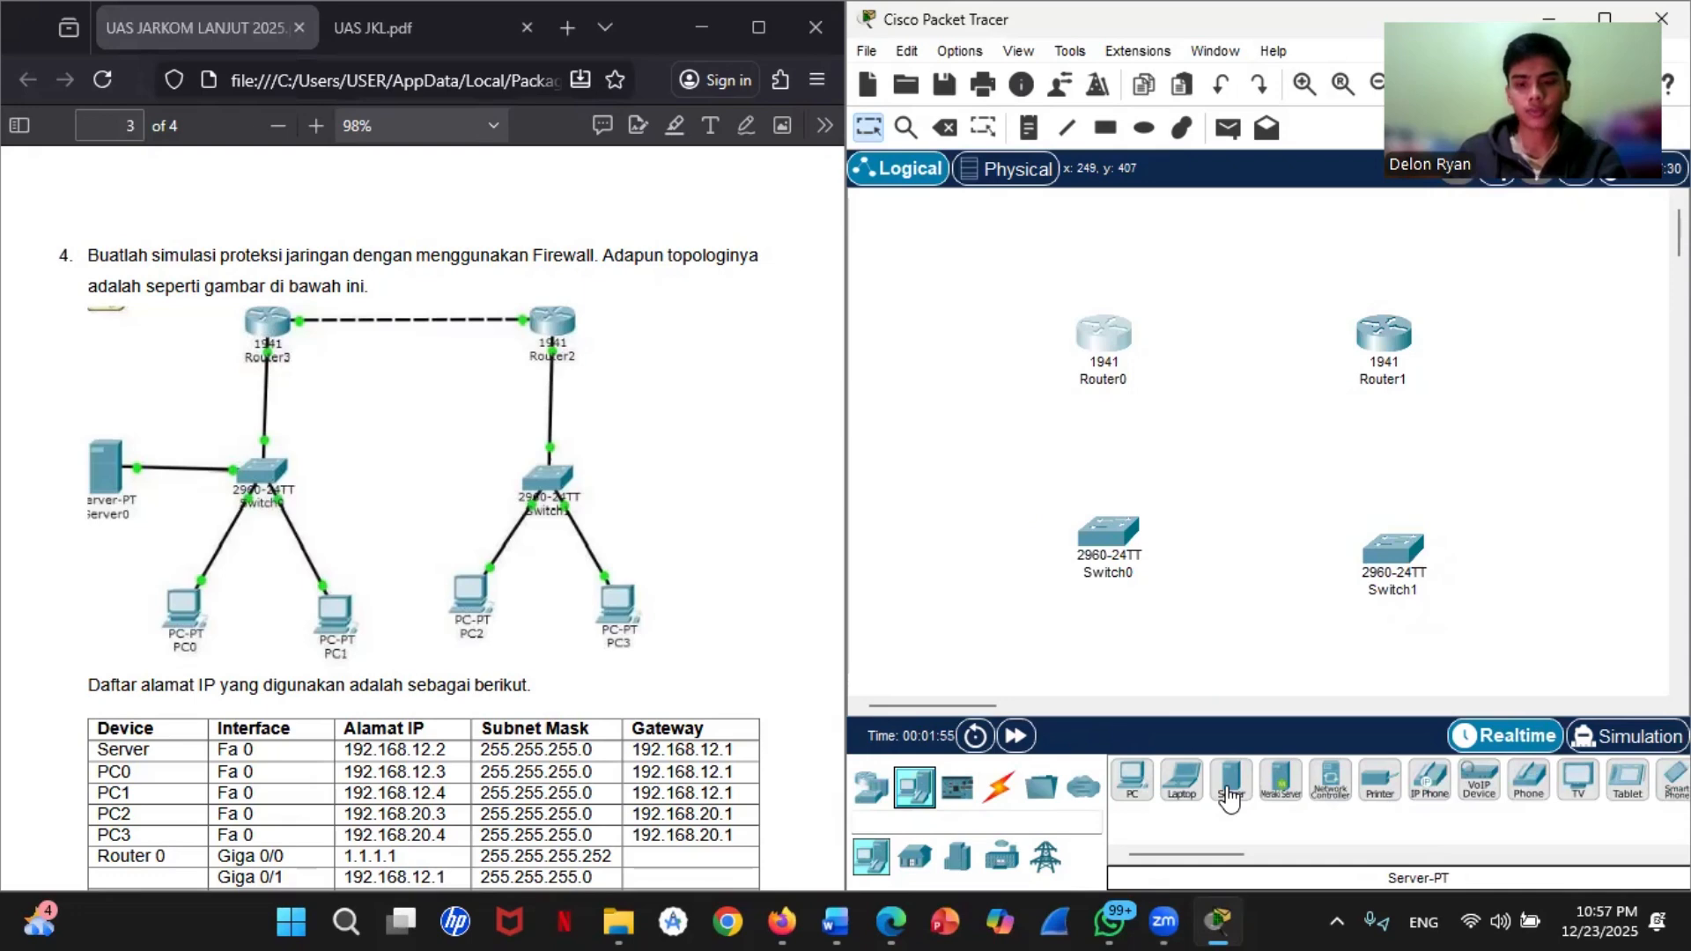
left_click_drag(1229, 799, 1168, 709)
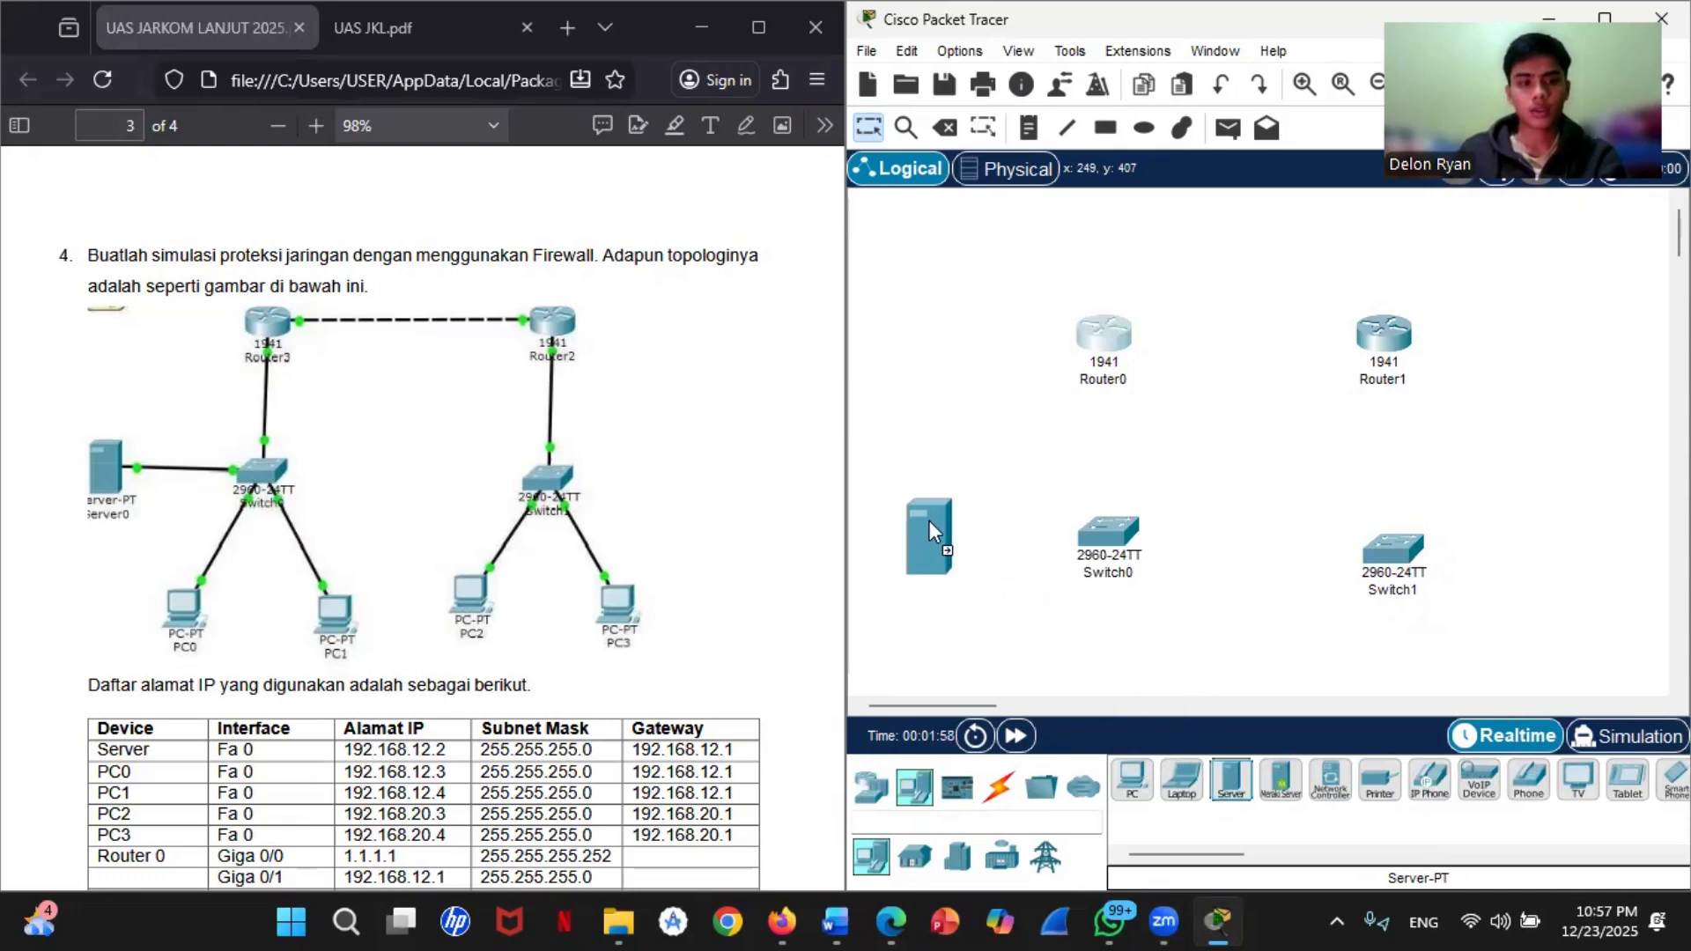
left_click_drag(928, 521, 928, 520)
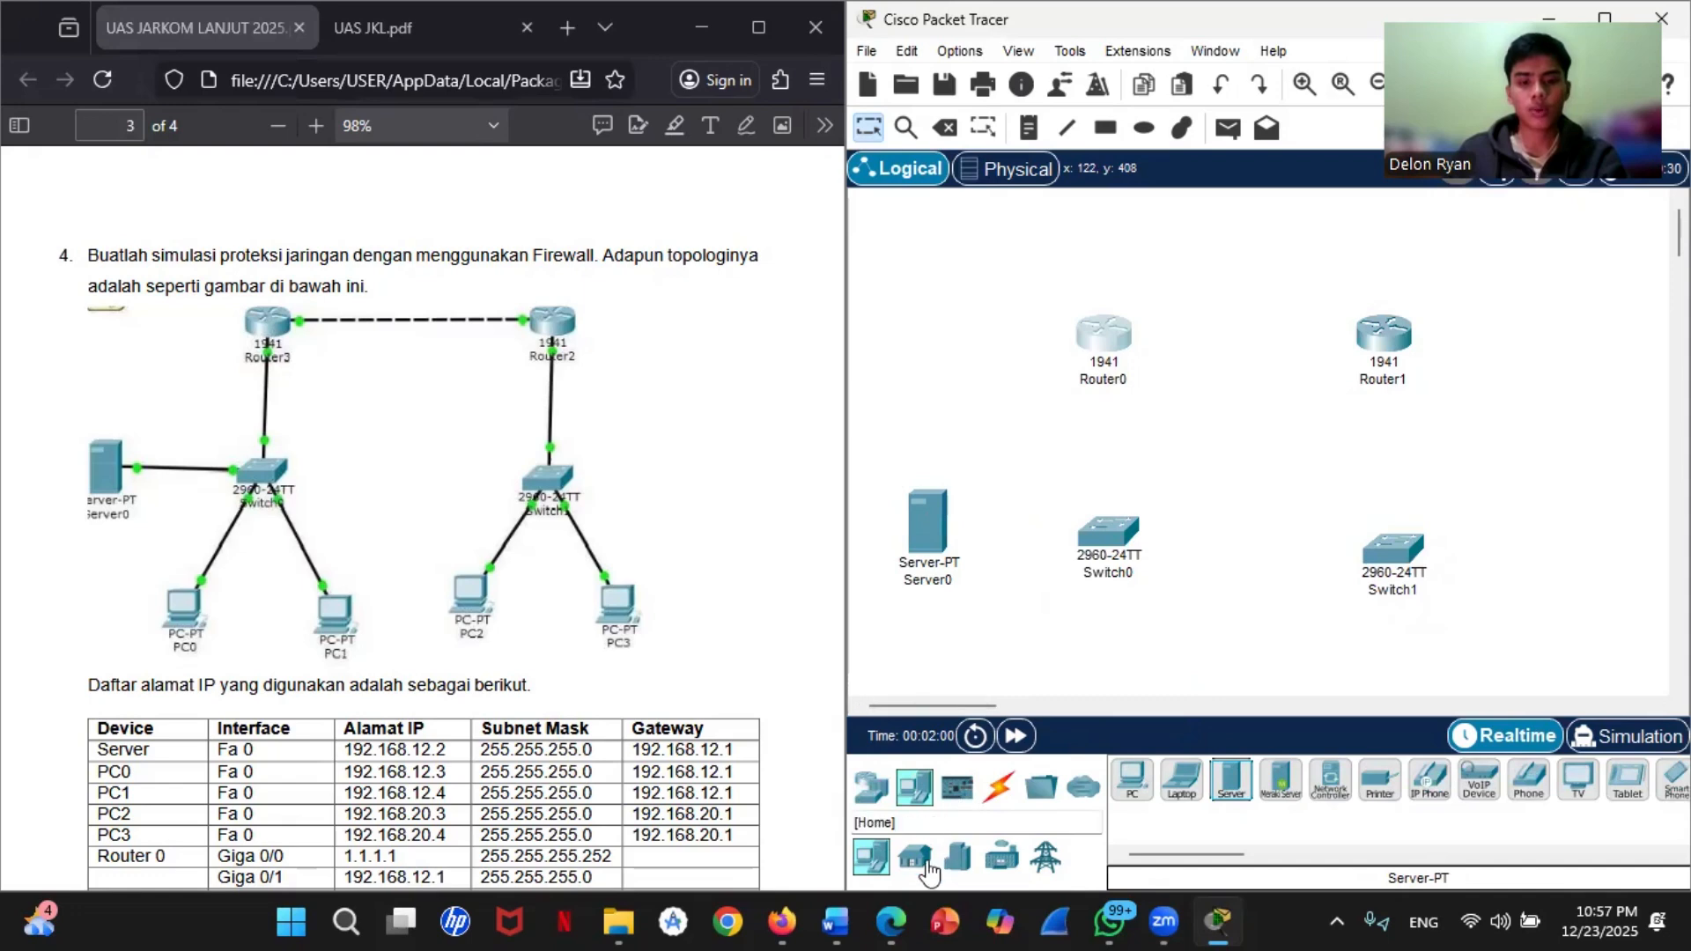
Step: Place four PCs along the lower edge of the topology, two beneath each switch
left_click(872, 787)
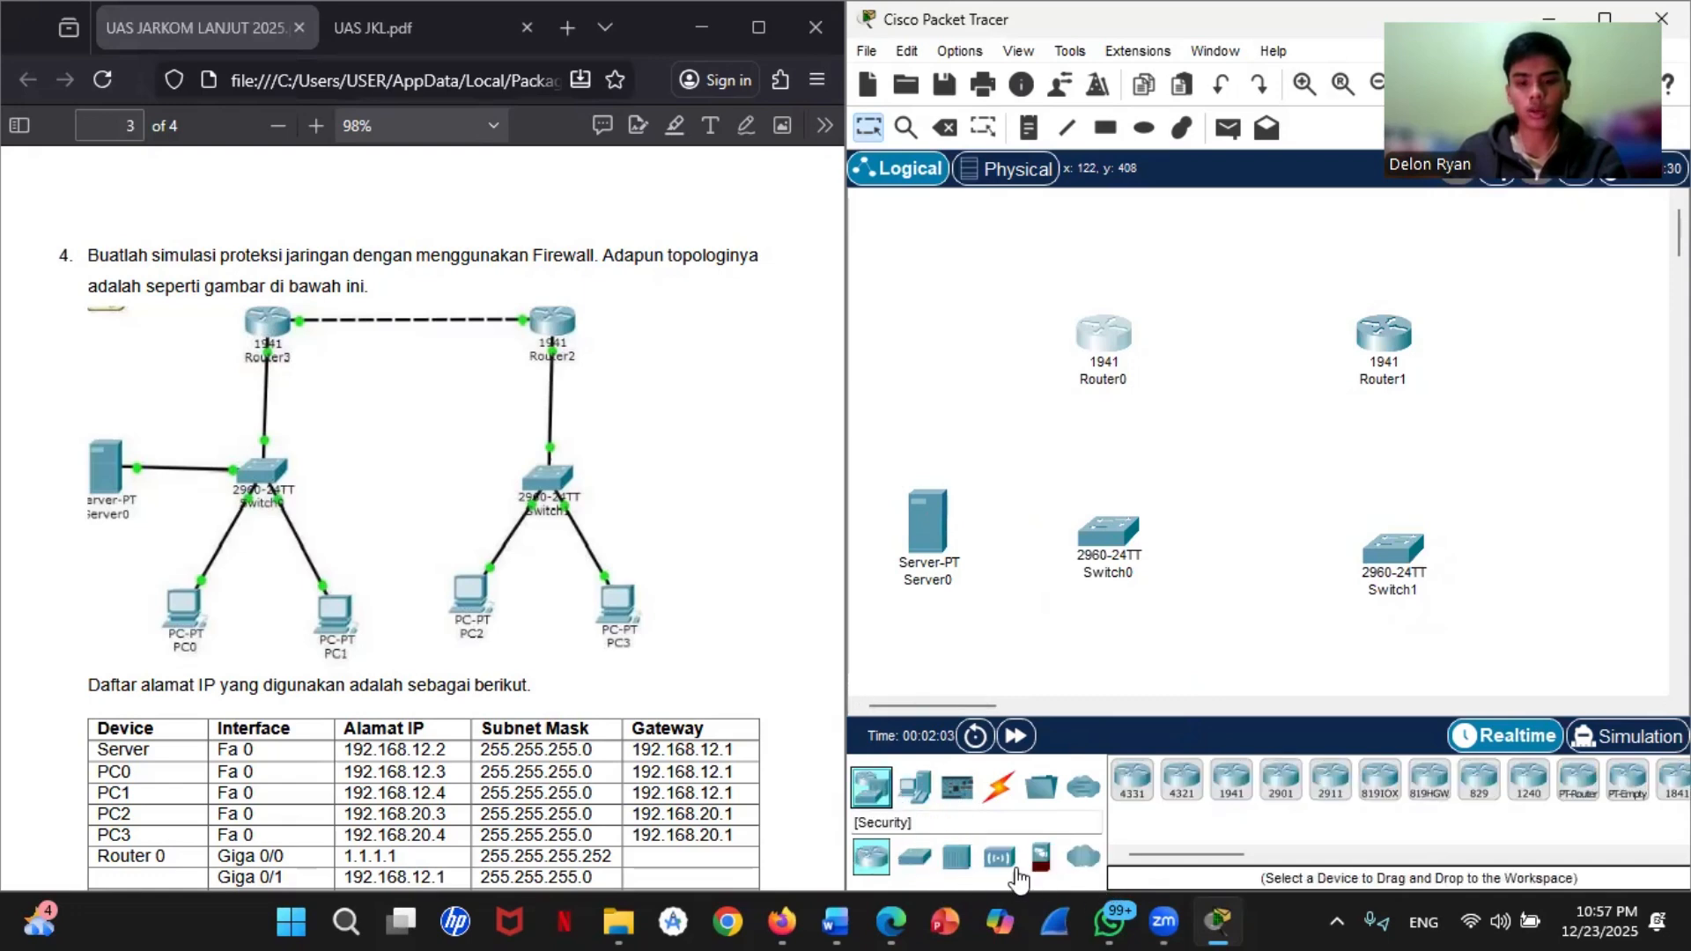
left_click(914, 787)
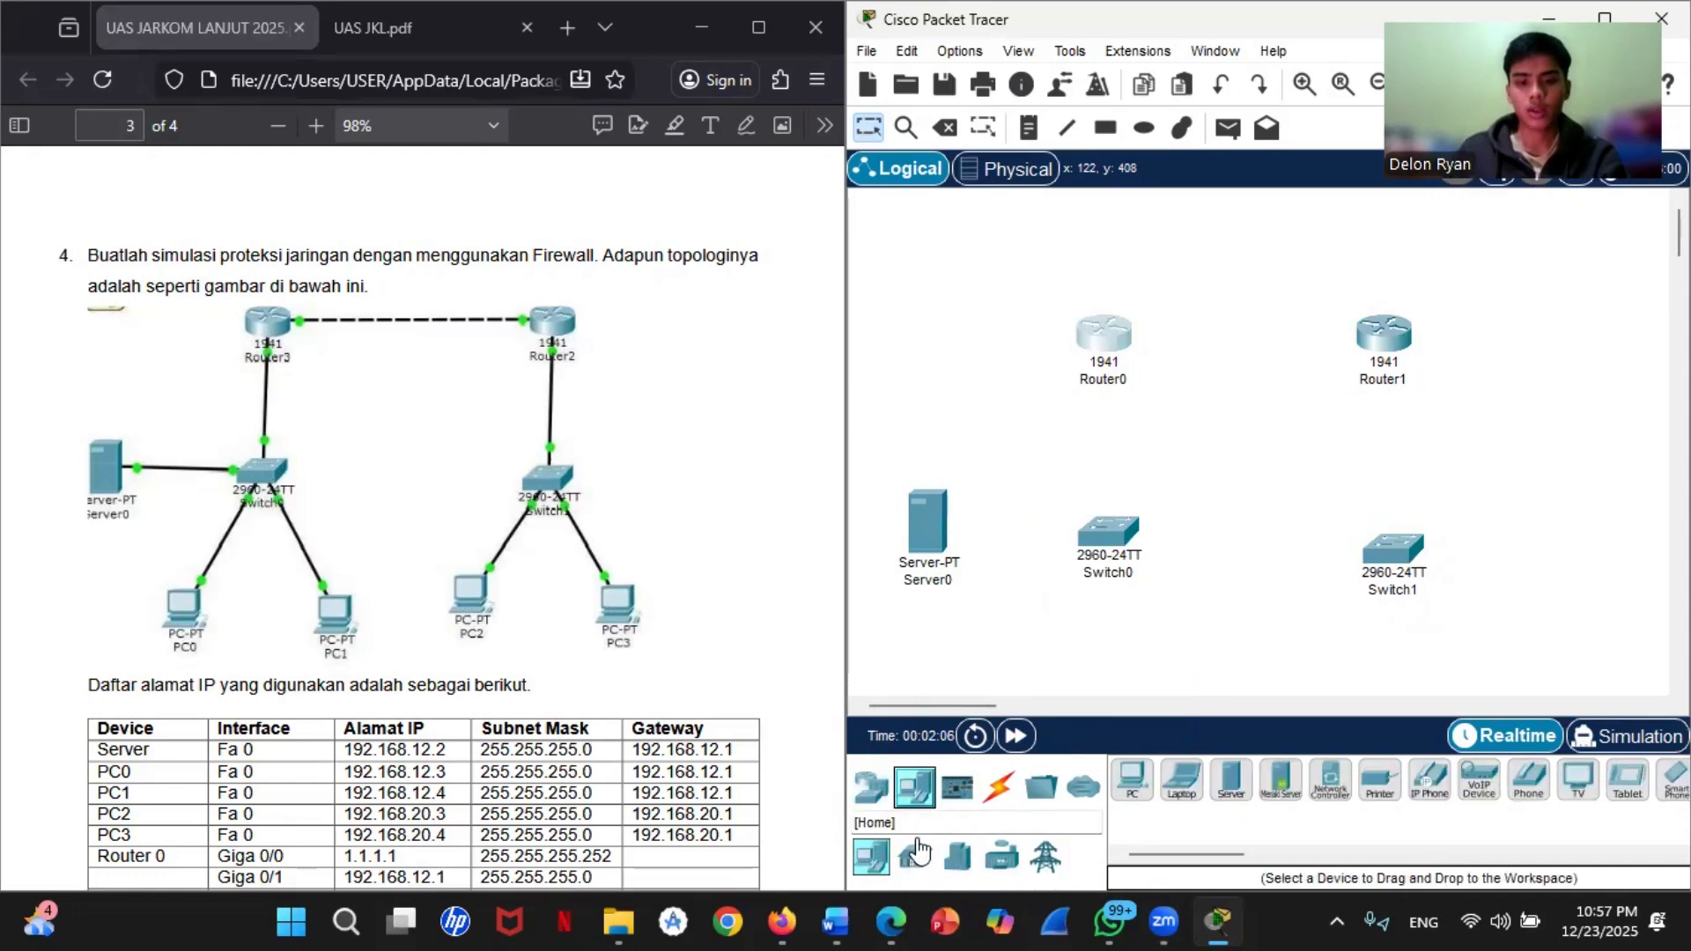
left_click_drag(1132, 779, 1371, 680)
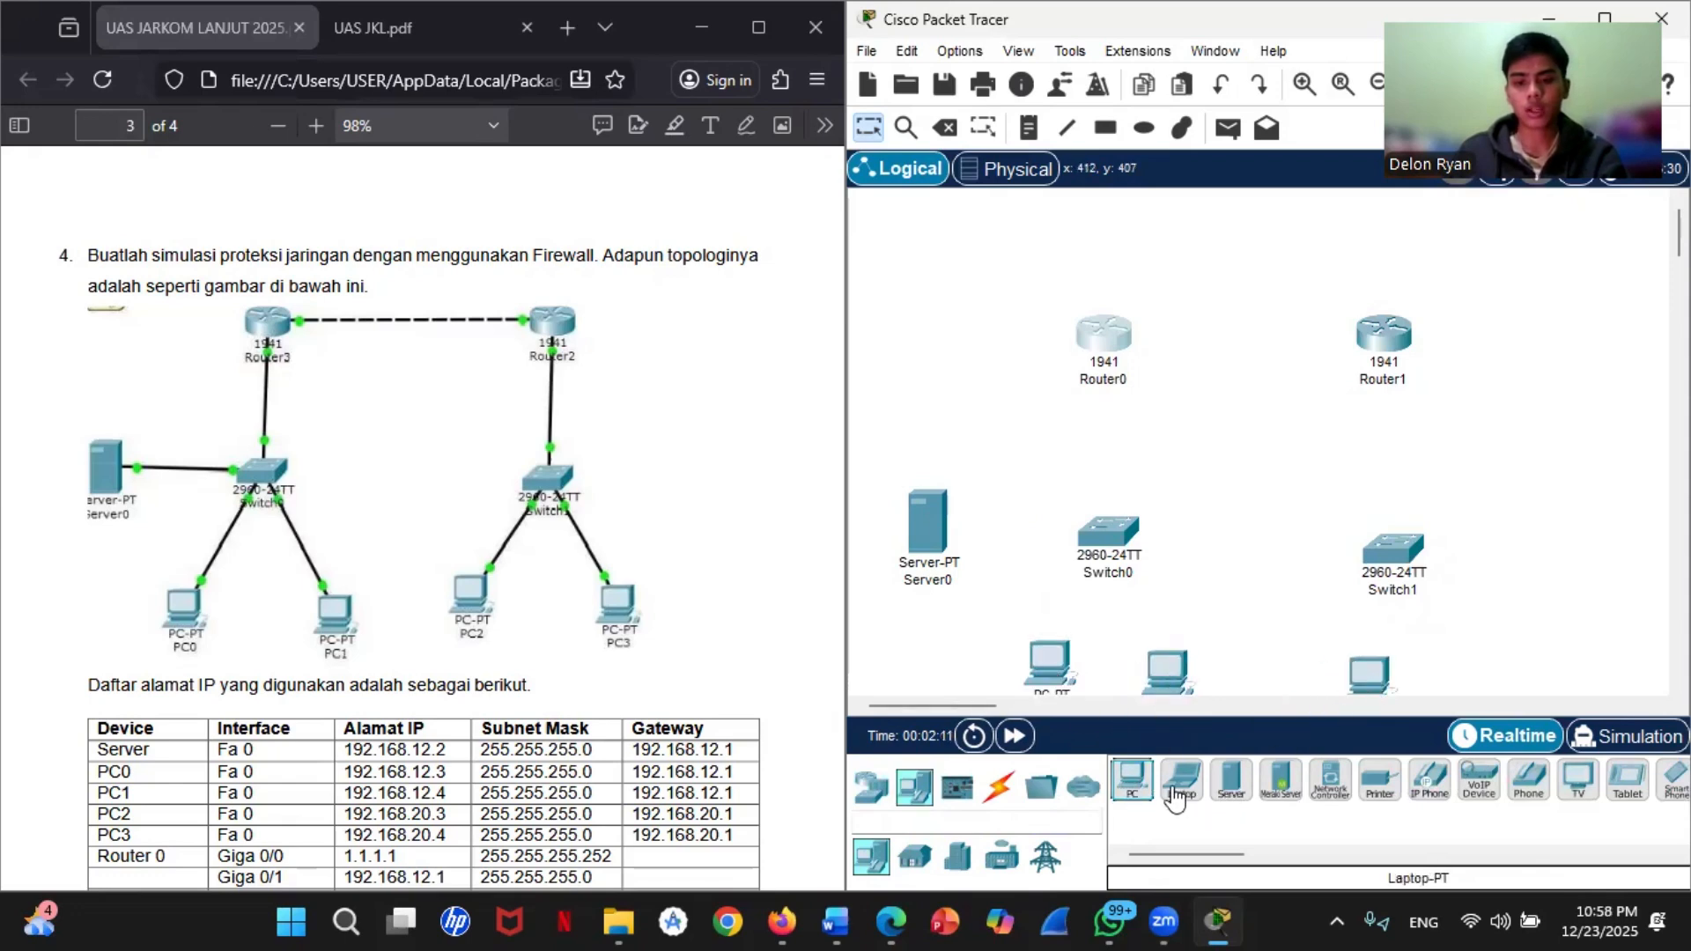
left_click_drag(1132, 780, 1483, 678)
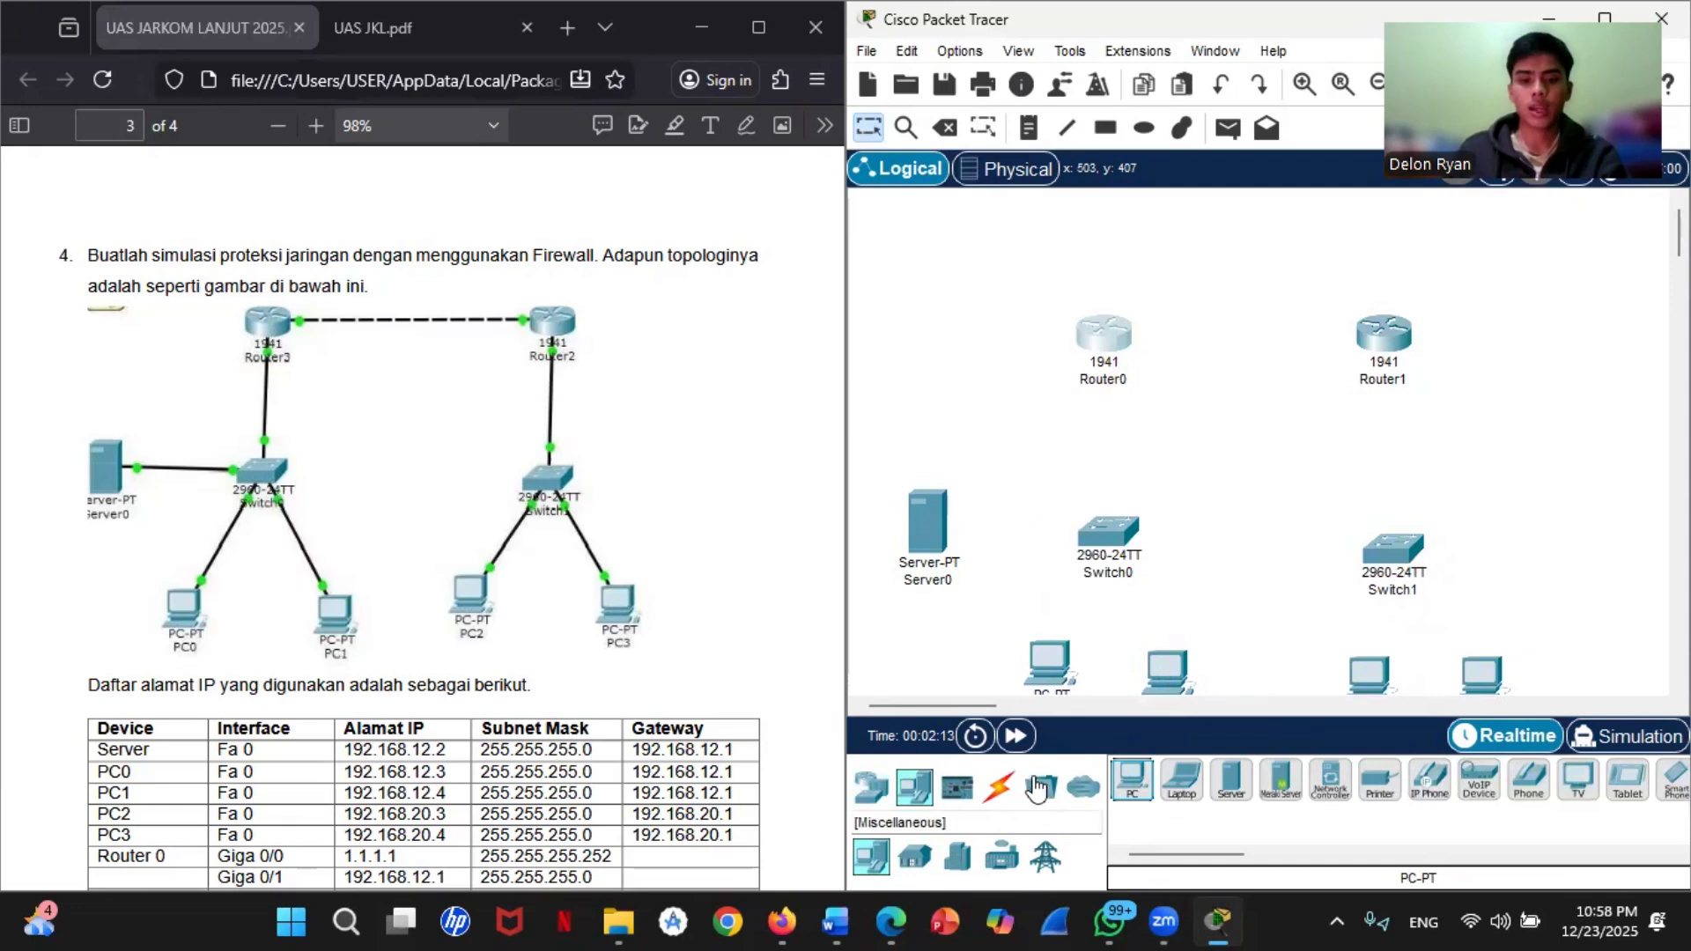
Step: Connect Router0 GigabitEthernet0/0 to Router1 GigabitEthernet0/0 with a Copper Cross-Over cable
left_click(998, 786)
left_click(1279, 779)
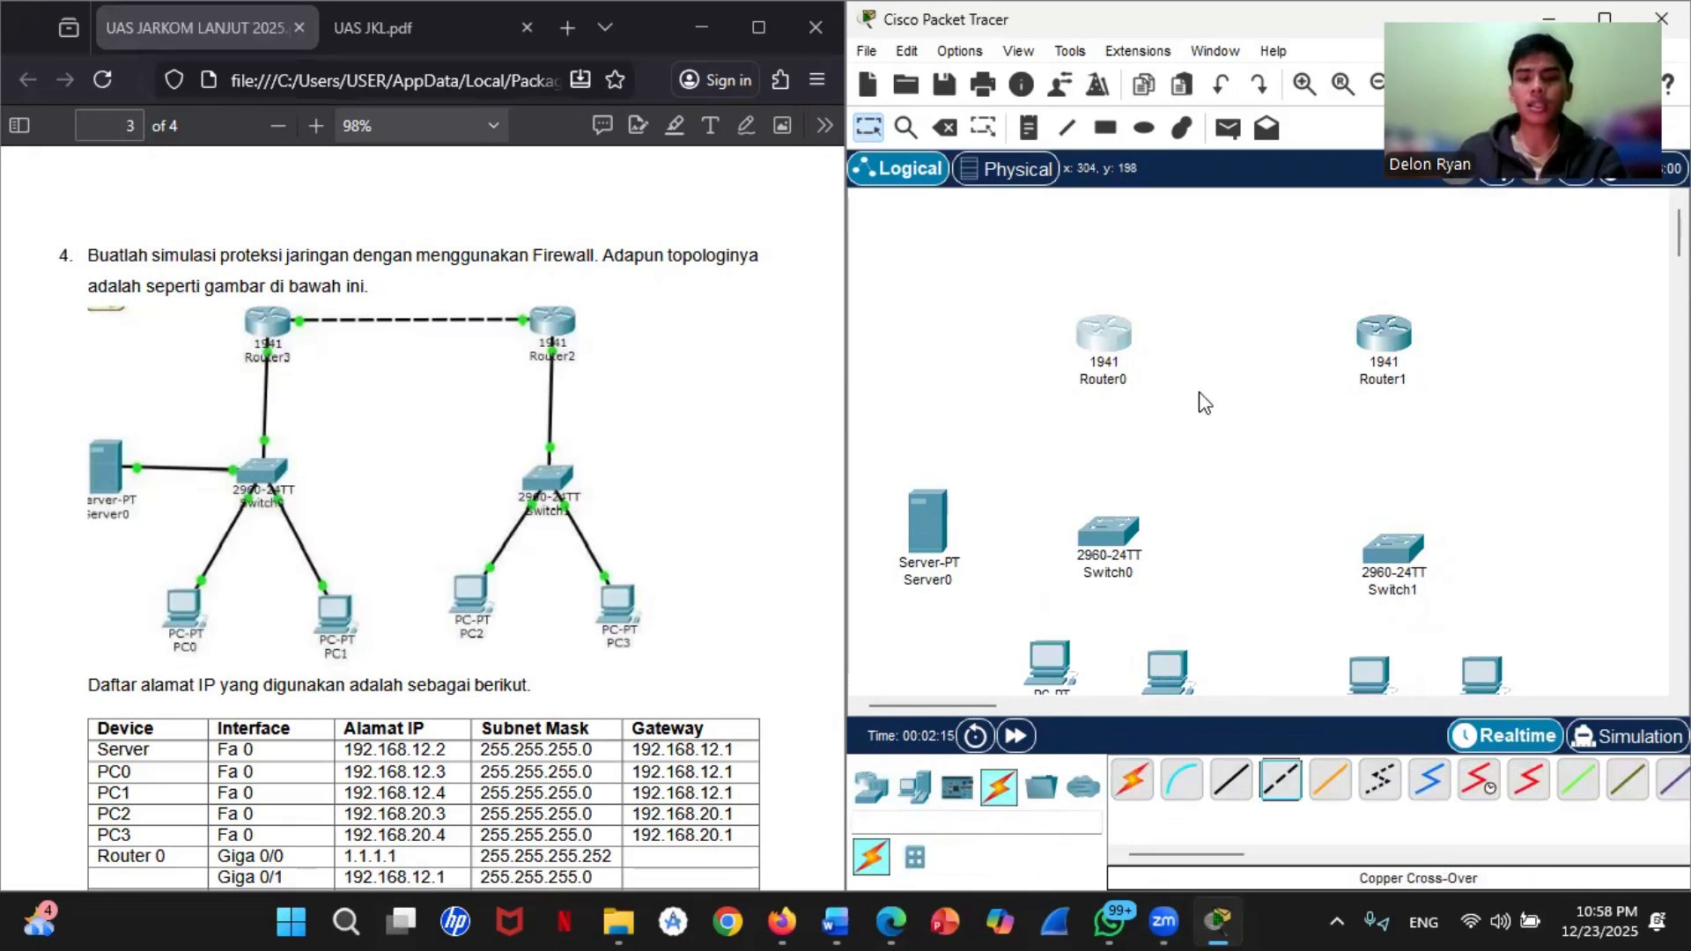
left_click(1271, 790)
left_click(1105, 330)
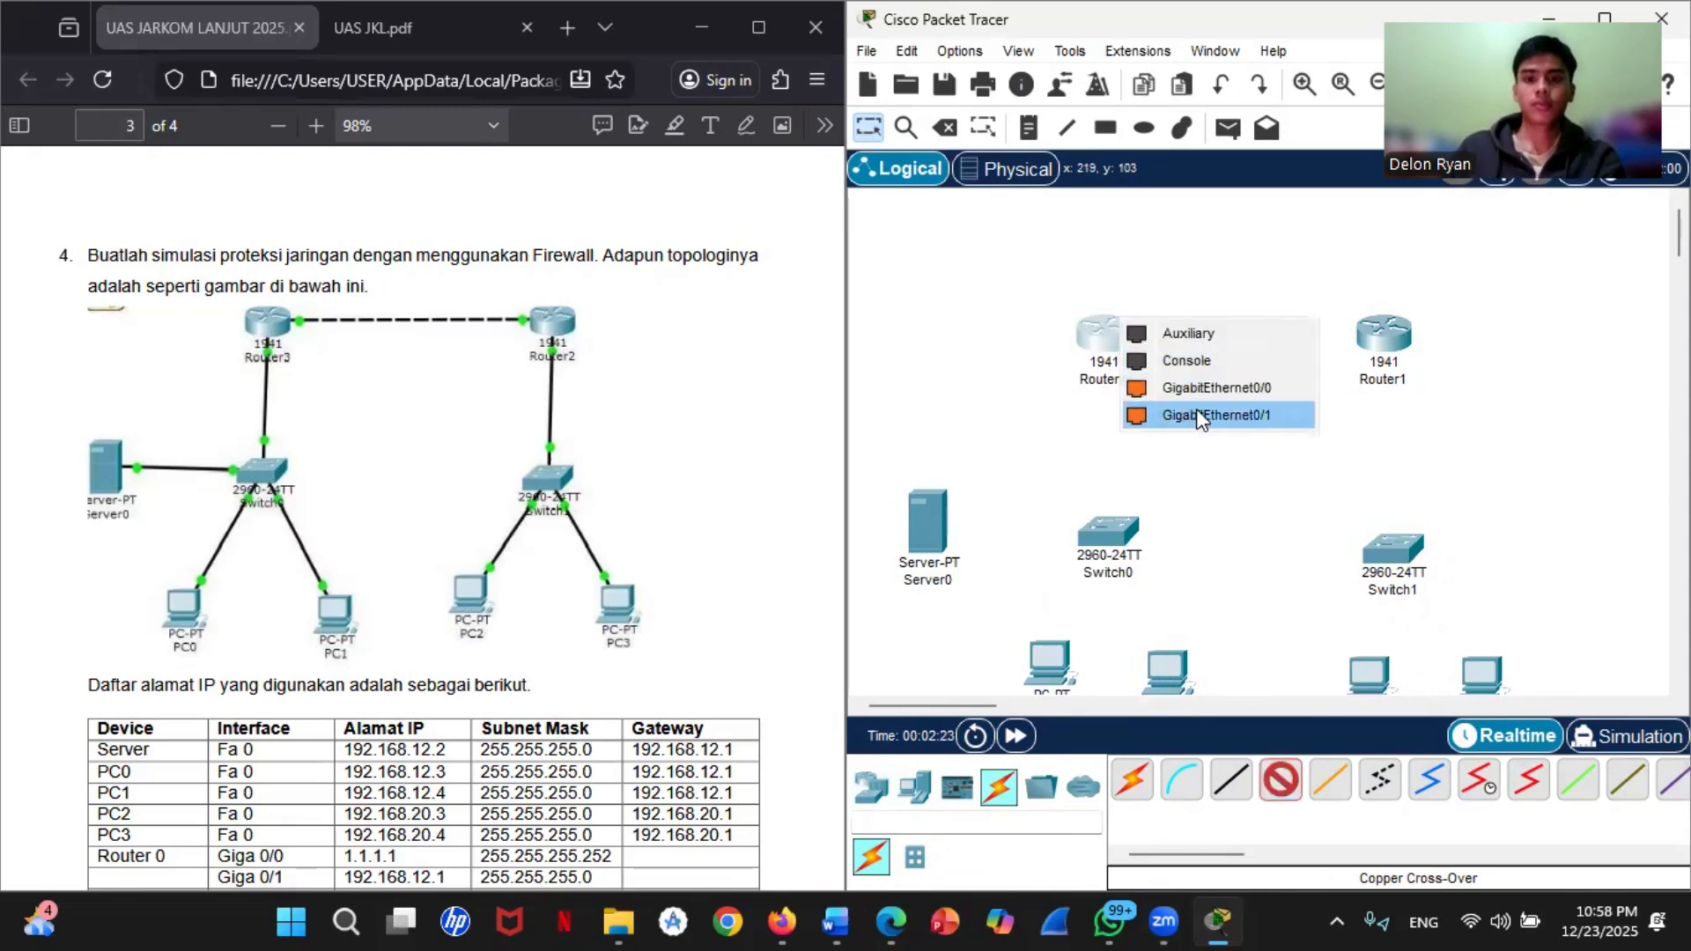
left_click(1215, 388)
left_click(1384, 333)
left_click(1426, 388)
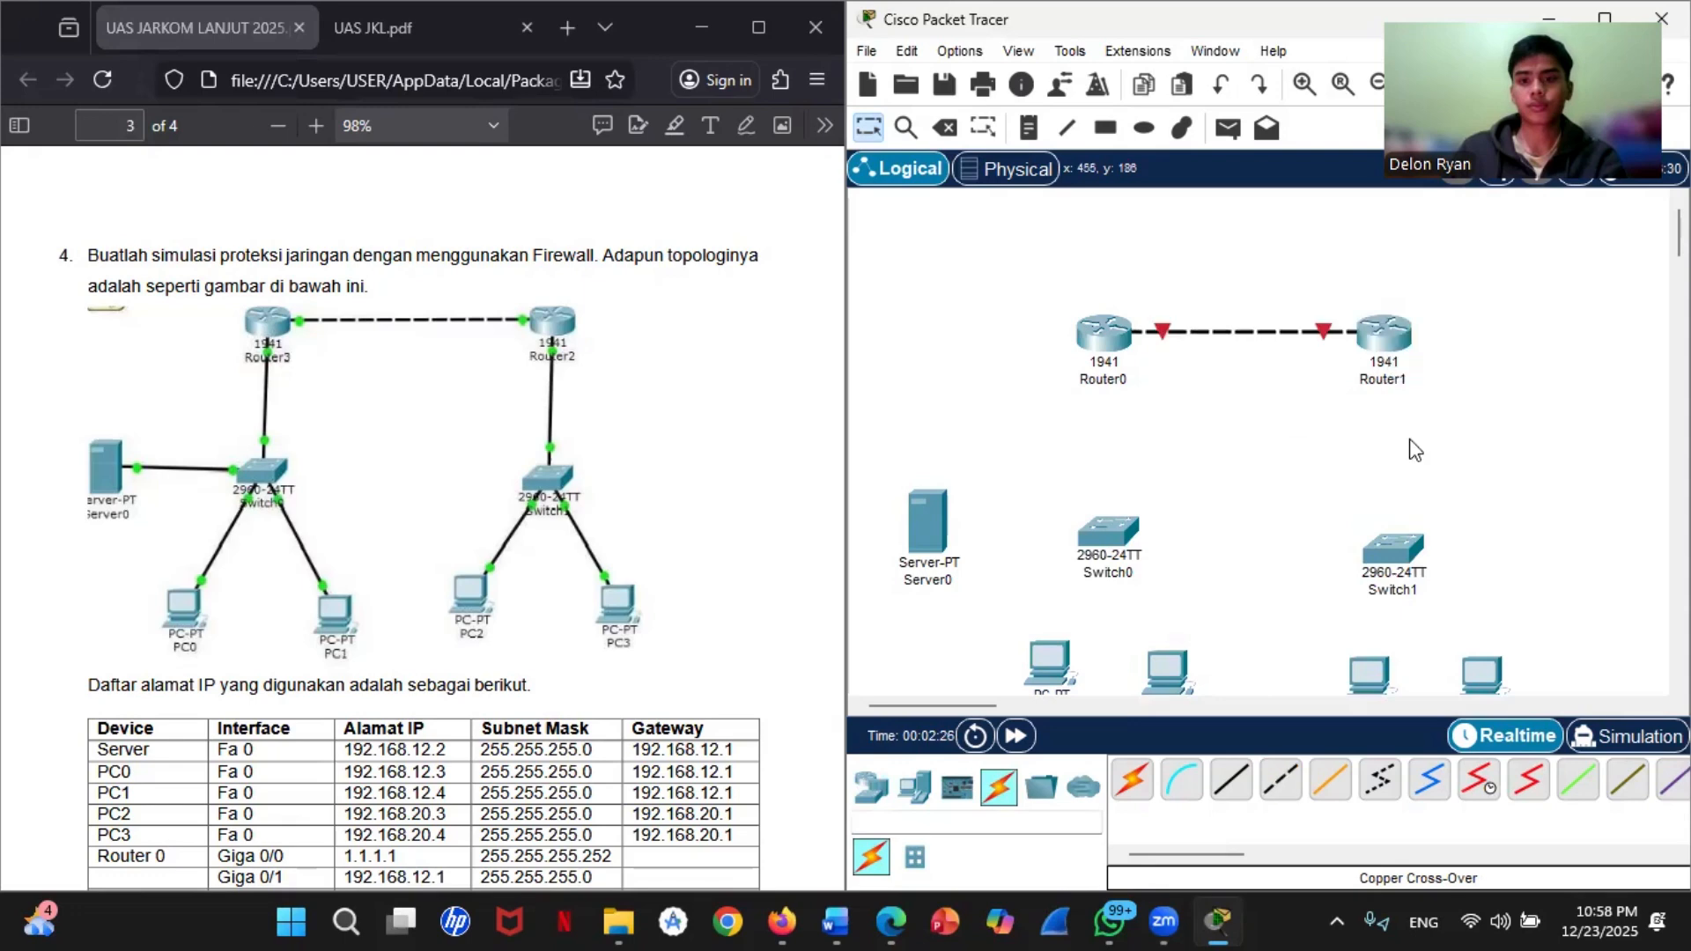
Step: Connect Router0 GigabitEthernet0/1 to Switch0 FastEthernet0/1 with a Copper Straight-Through cable
left_click(1231, 779)
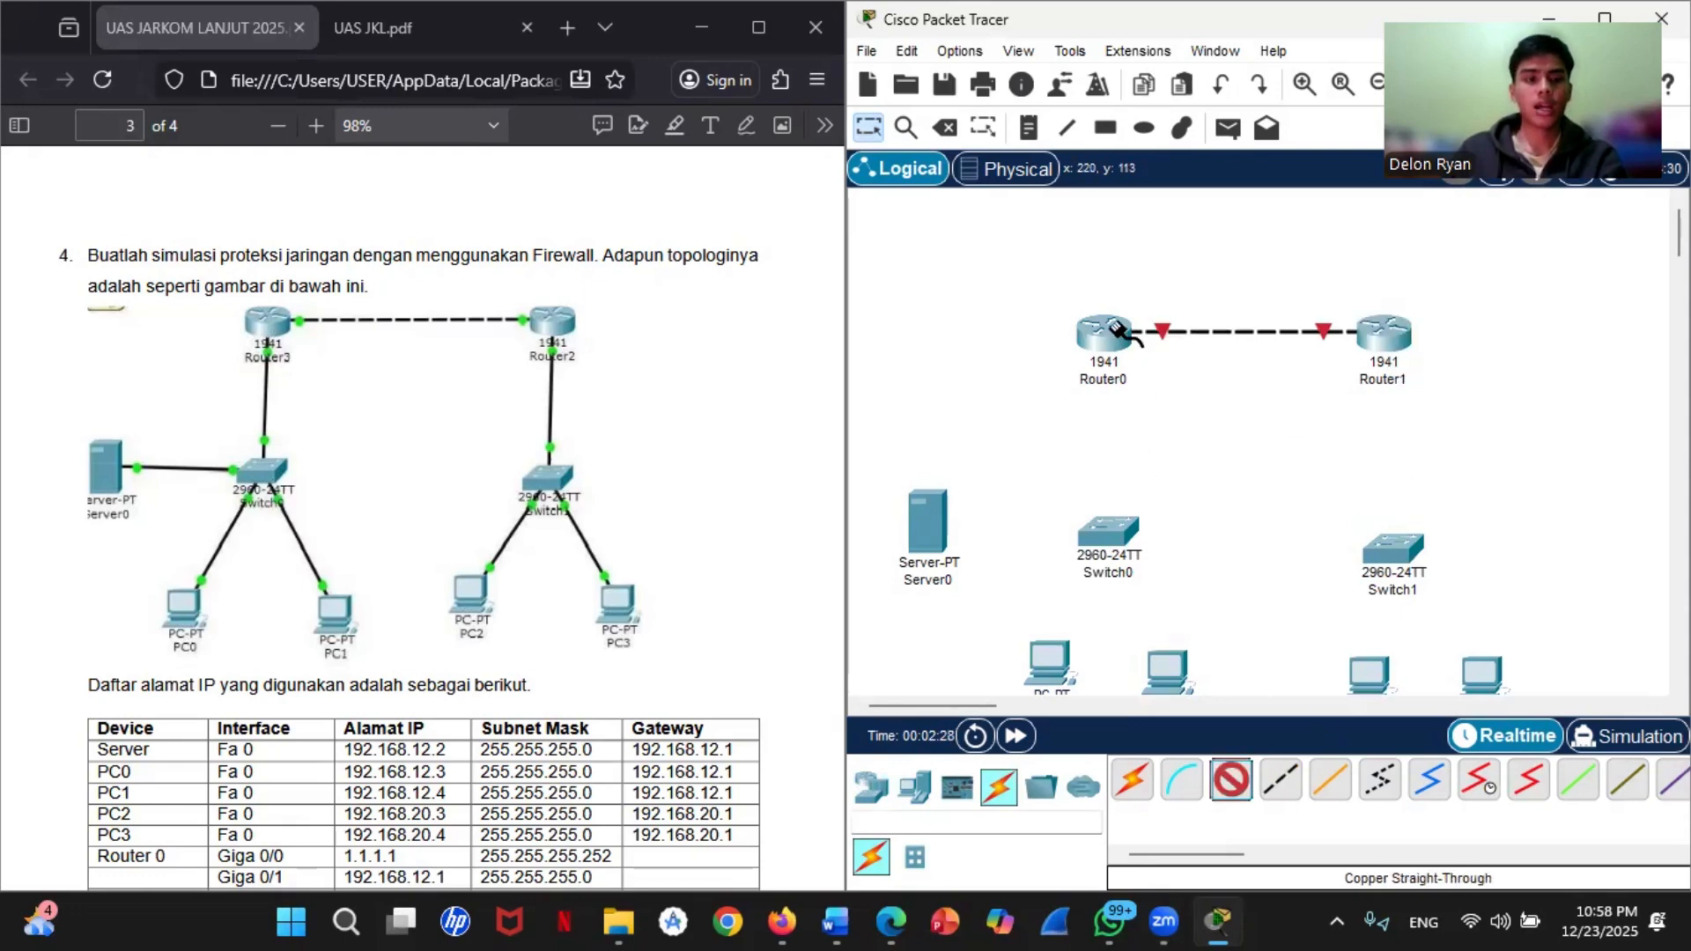
left_click(1117, 333)
left_click(1171, 407)
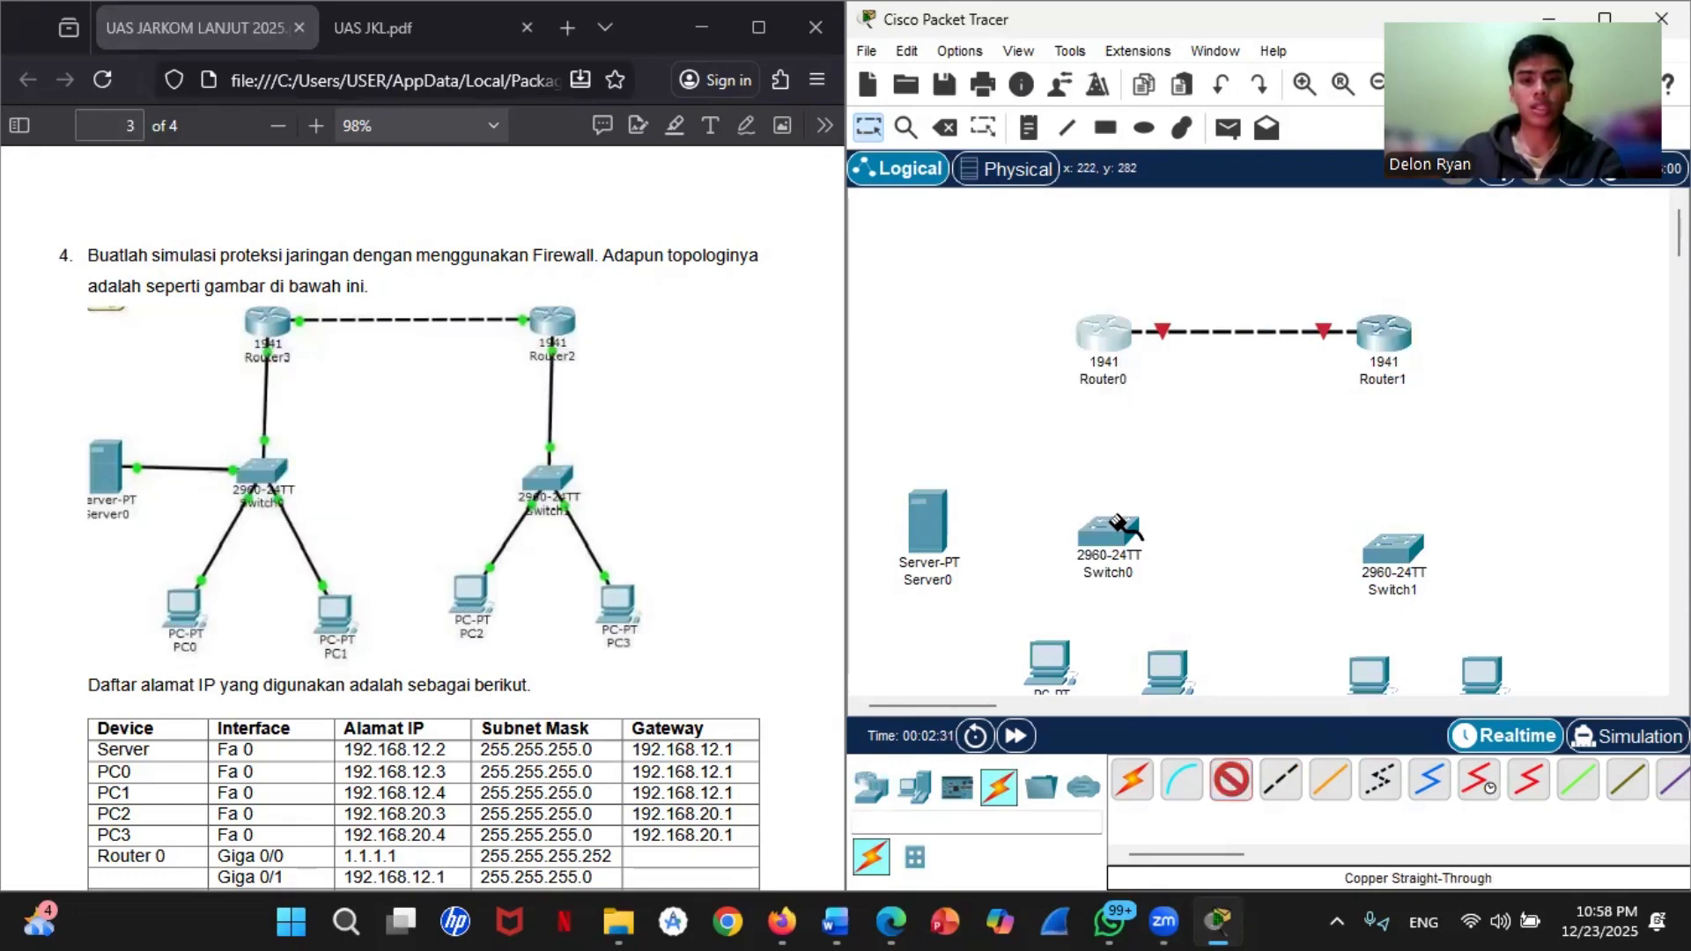
left_click(1108, 339)
left_click(1171, 405)
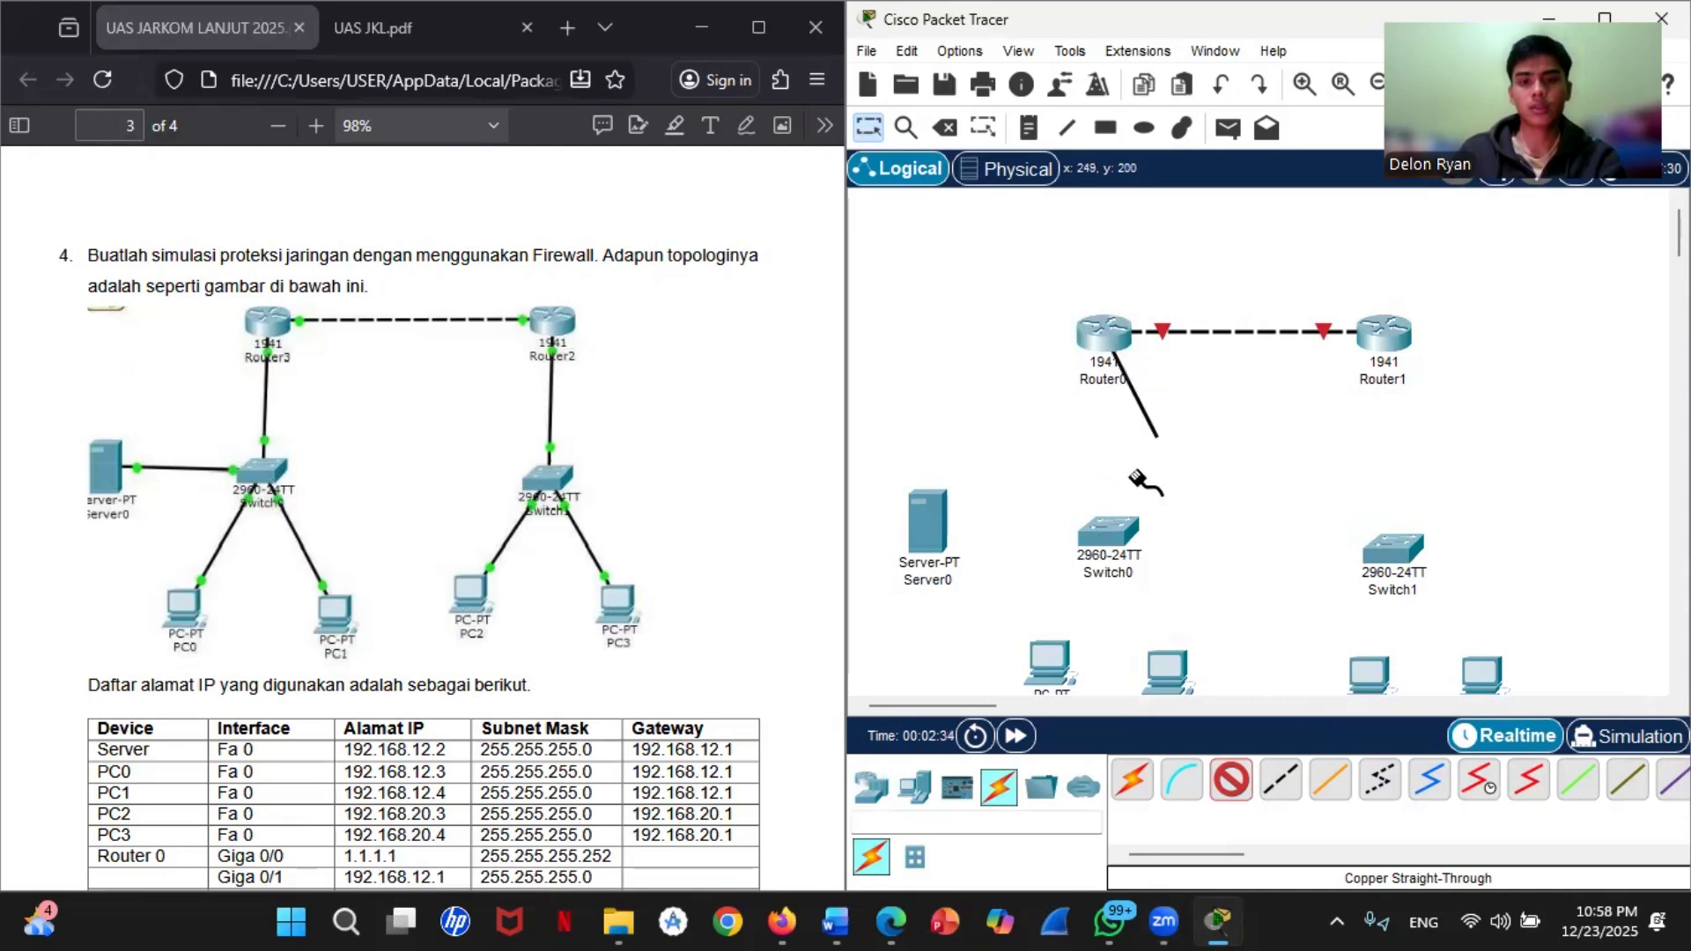
left_click(1109, 533)
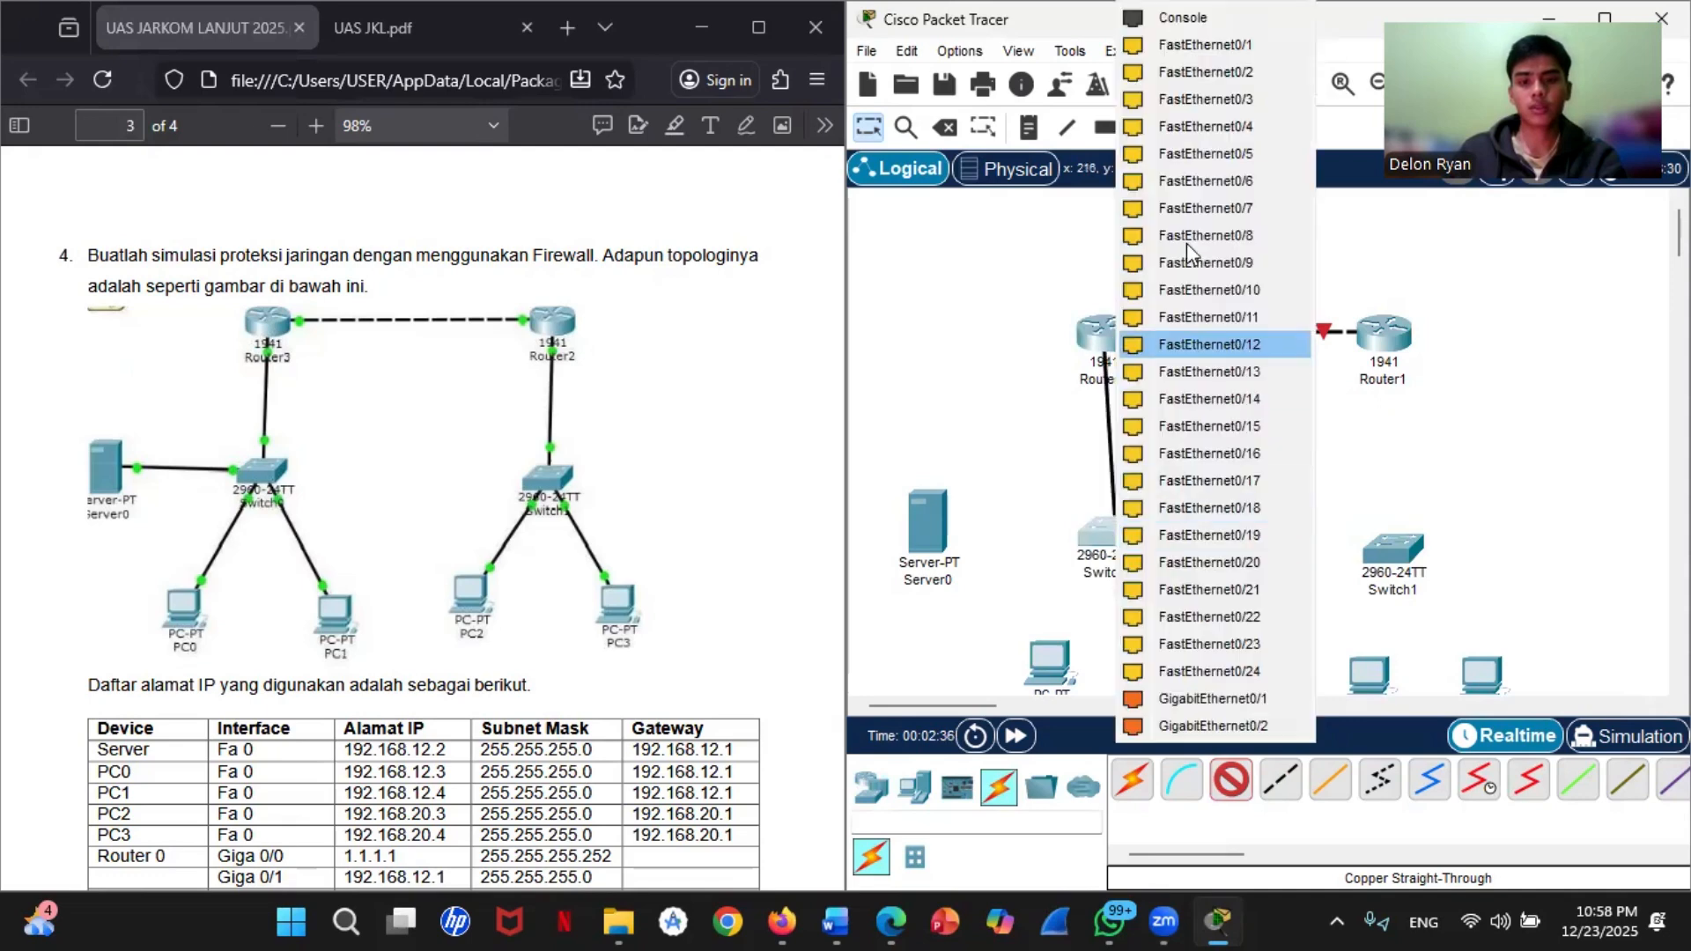
left_click(1209, 37)
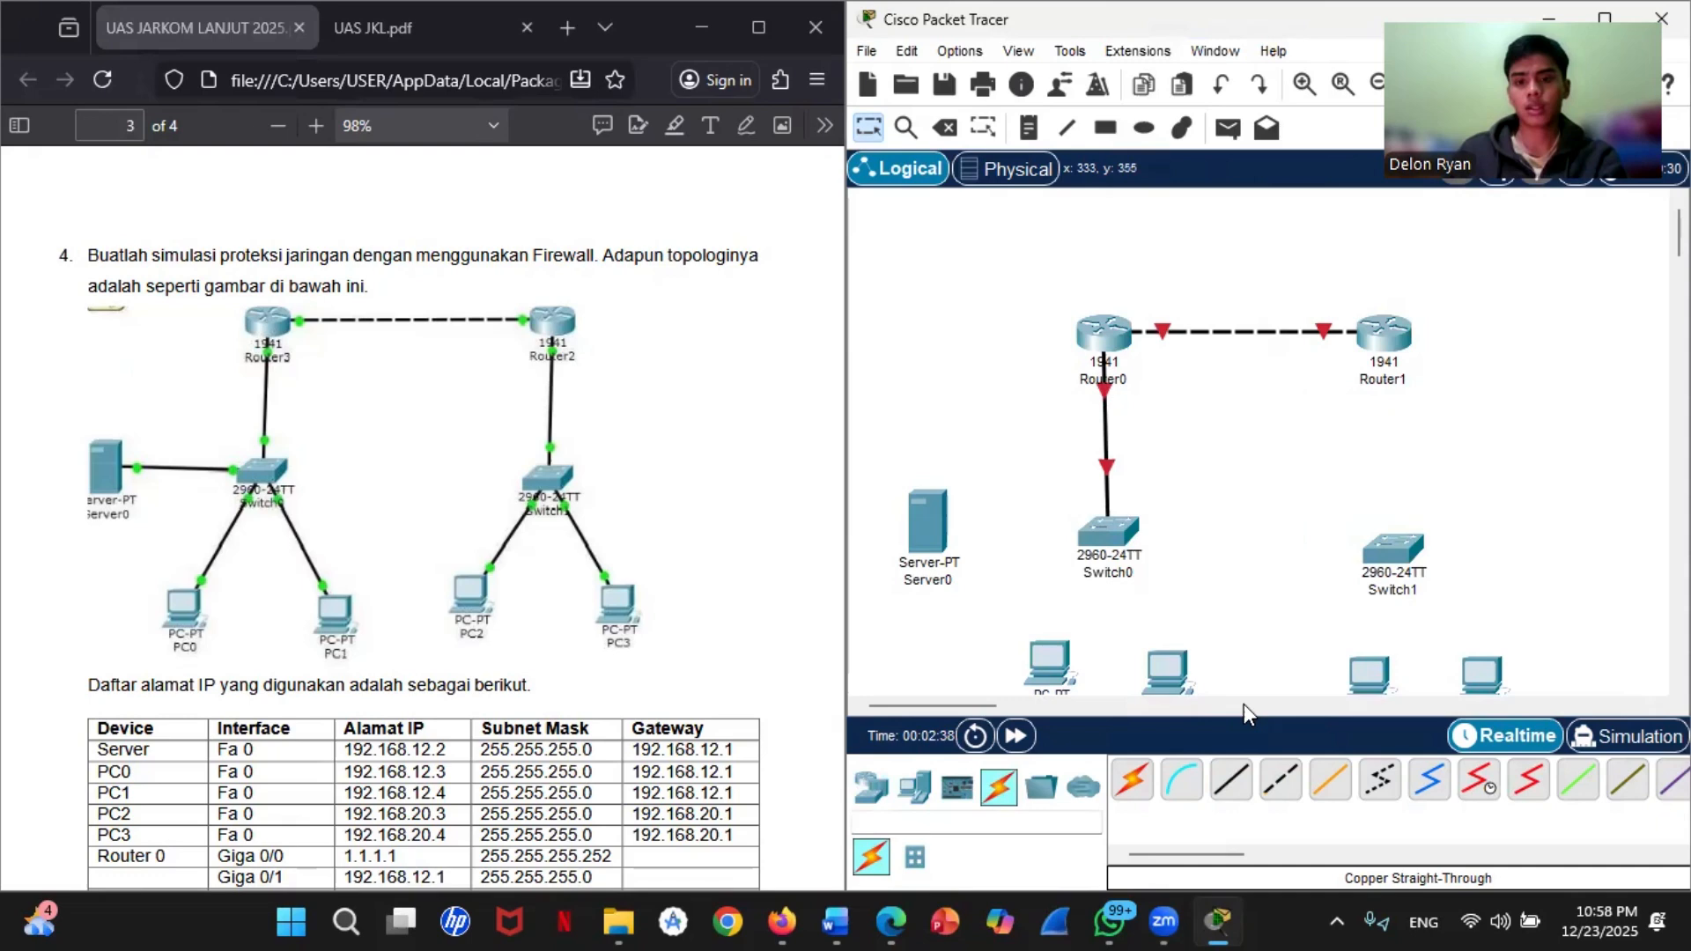
Step: Connect Router1 GigabitEthernet0/1 to Switch1 with a Copper Straight-Through cable
left_click(1231, 779)
left_click(1390, 335)
left_click(1487, 401)
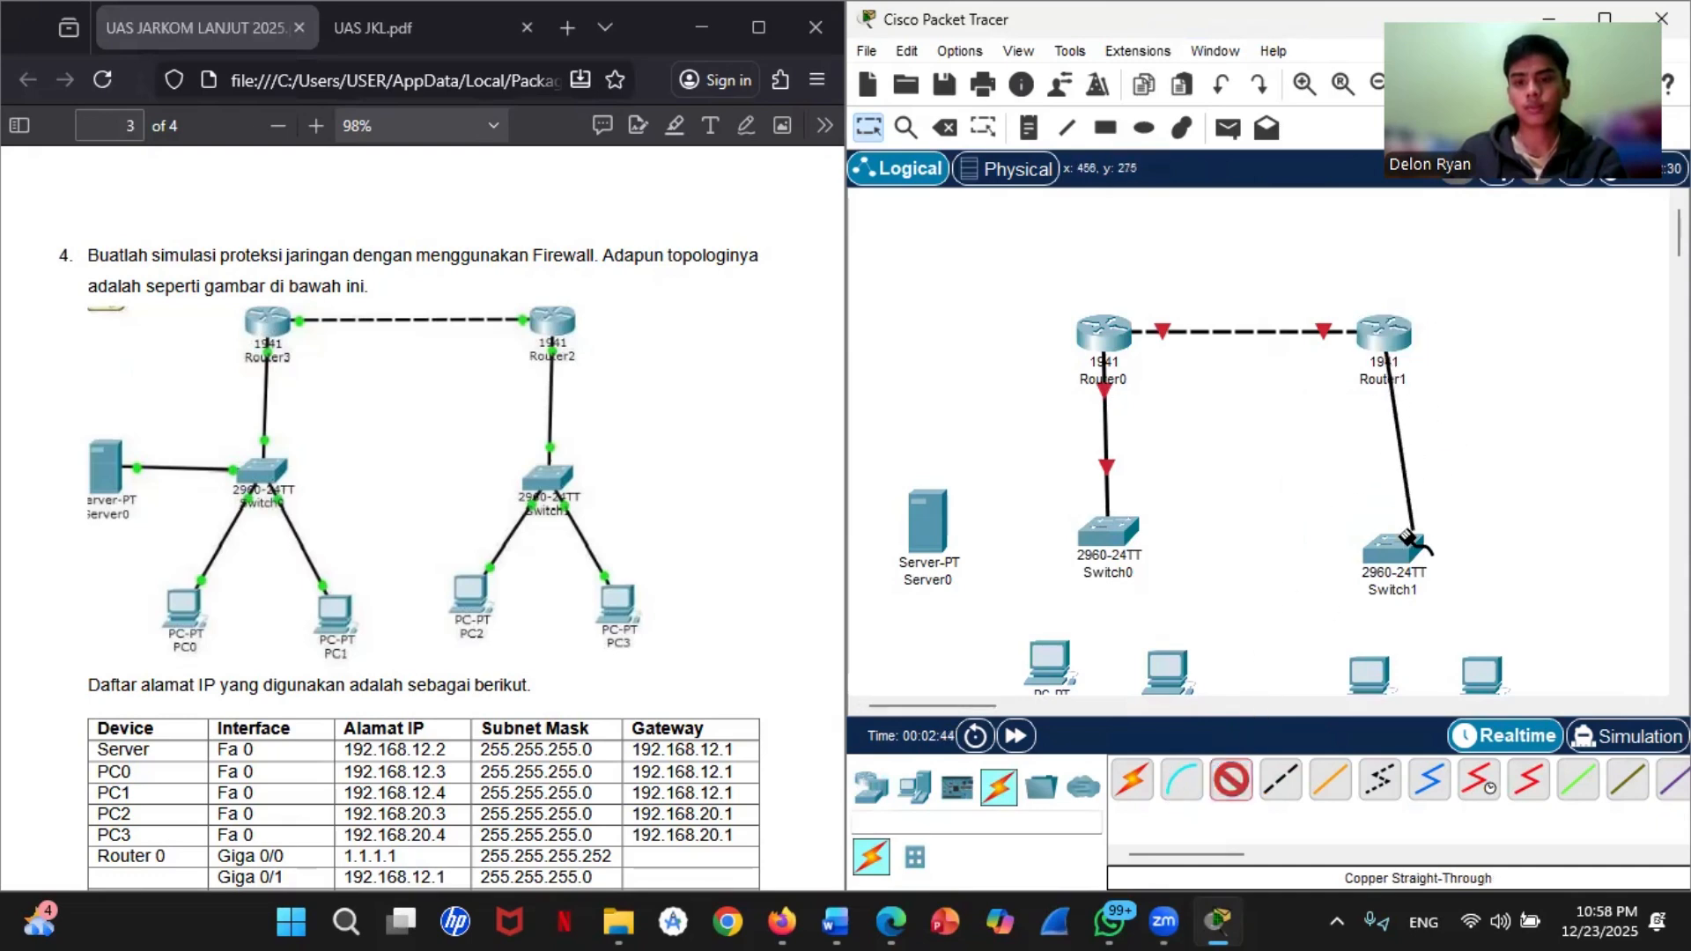
left_click(1393, 548)
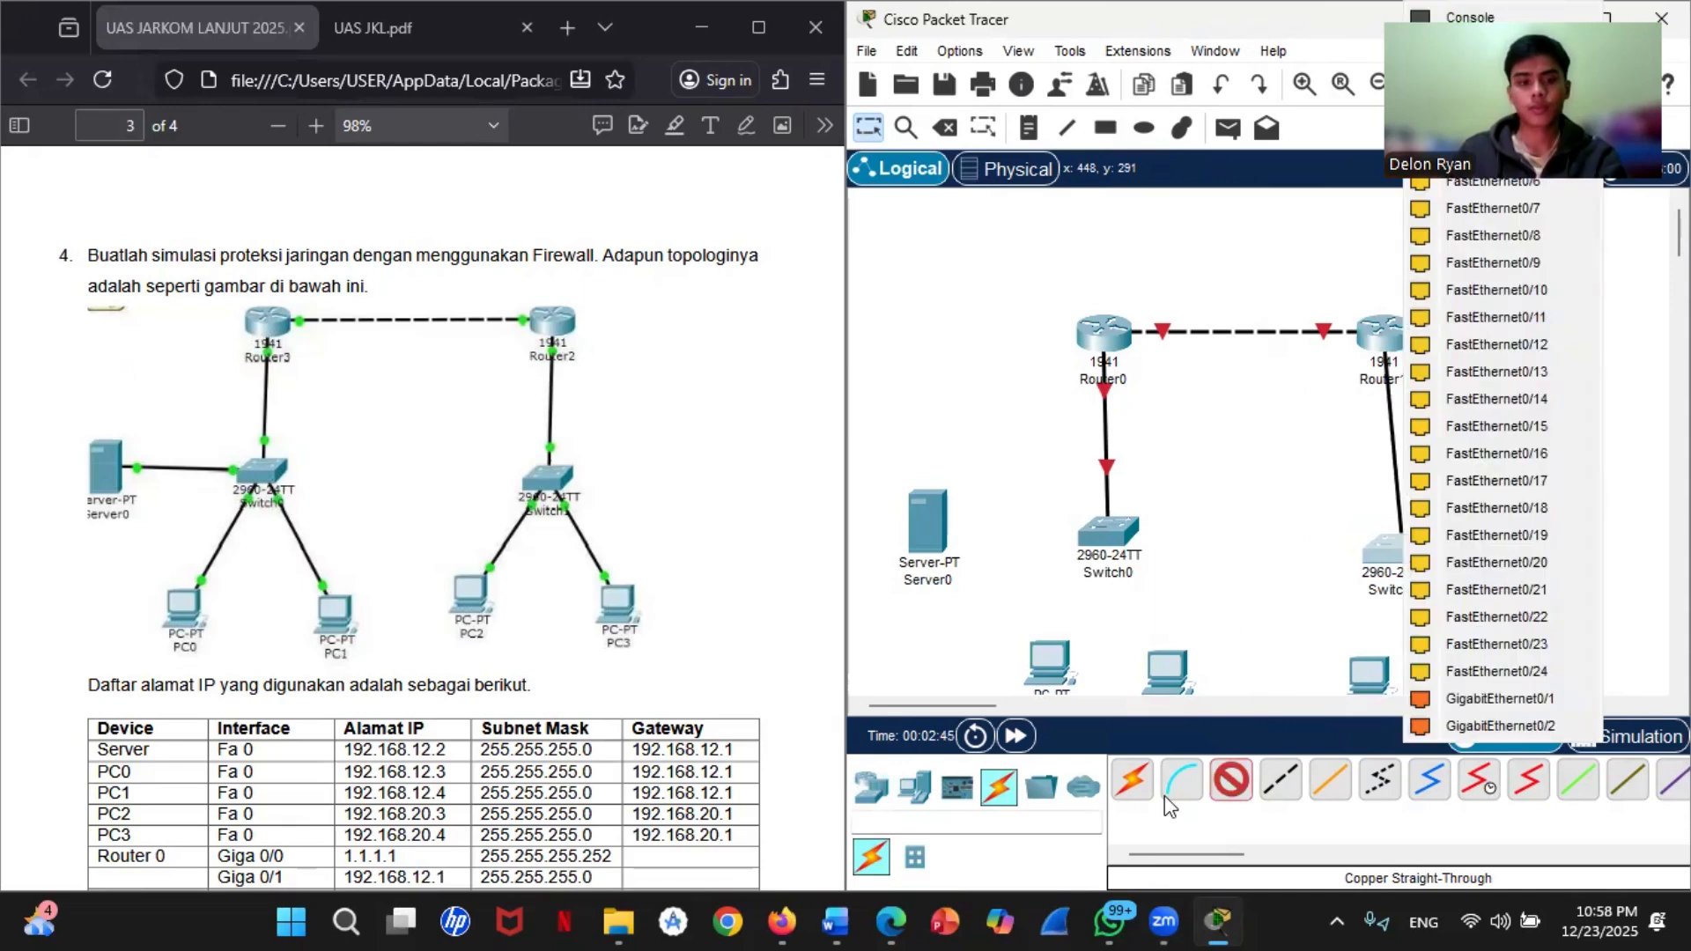
Step: Connect Switch0 FastEthernet0/2 to Server0 FastEthernet0 with a Copper Straight-Through cable
left_click(1229, 782)
left_click(1123, 544)
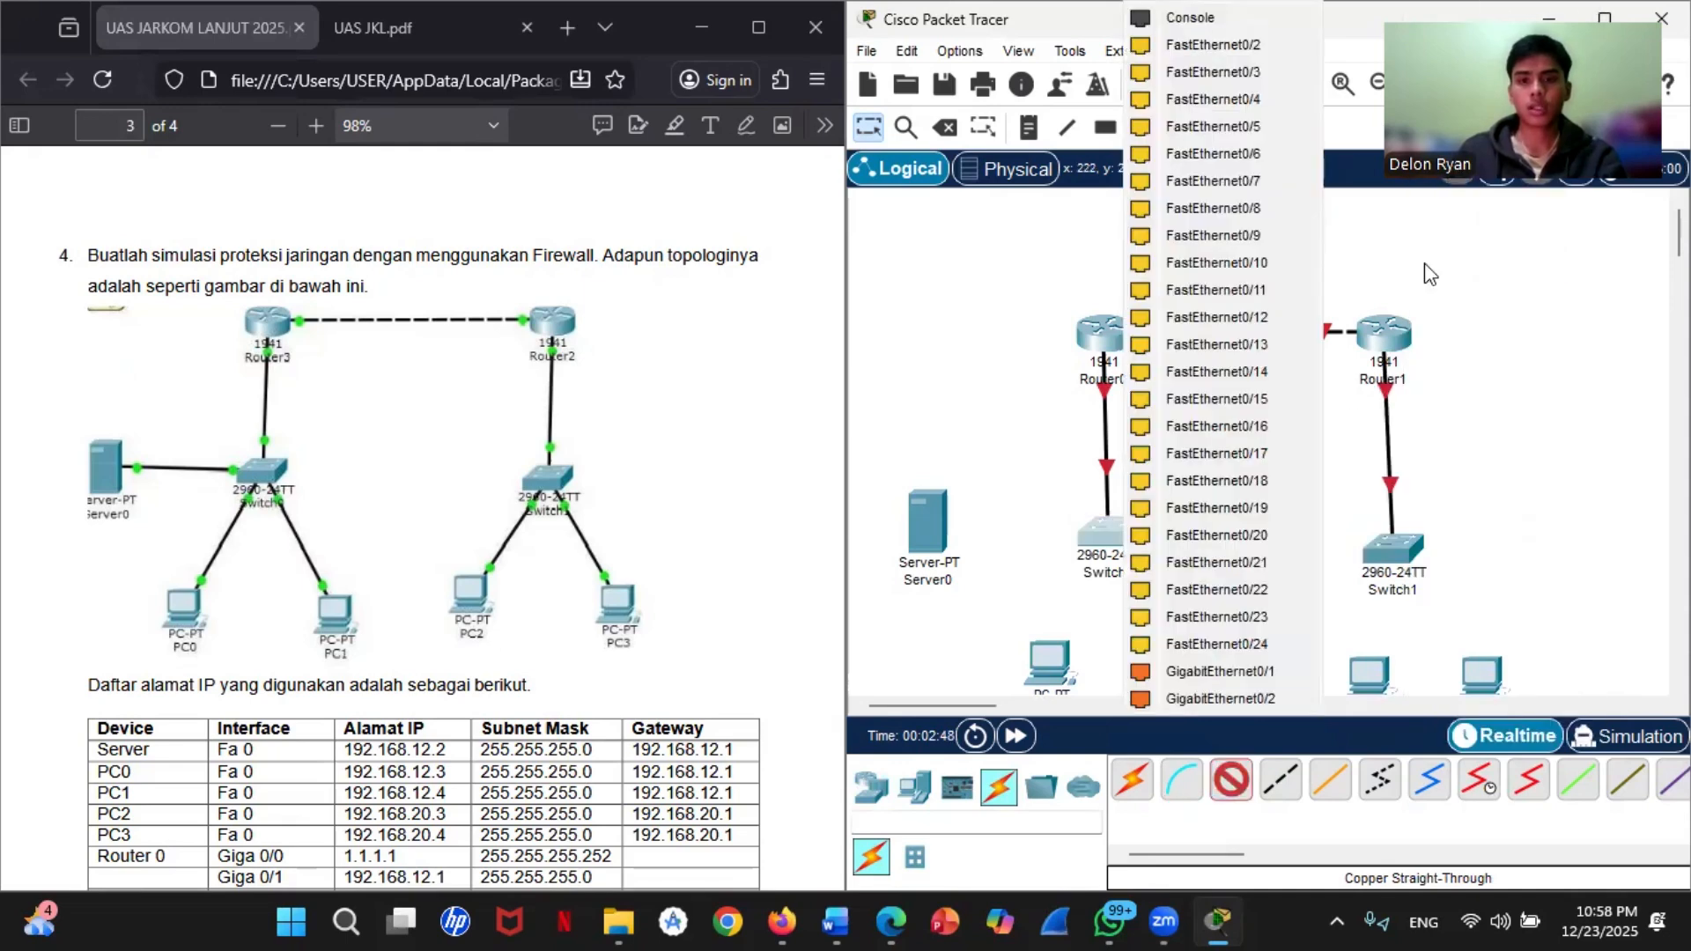
left_click(1280, 51)
left_click(932, 528)
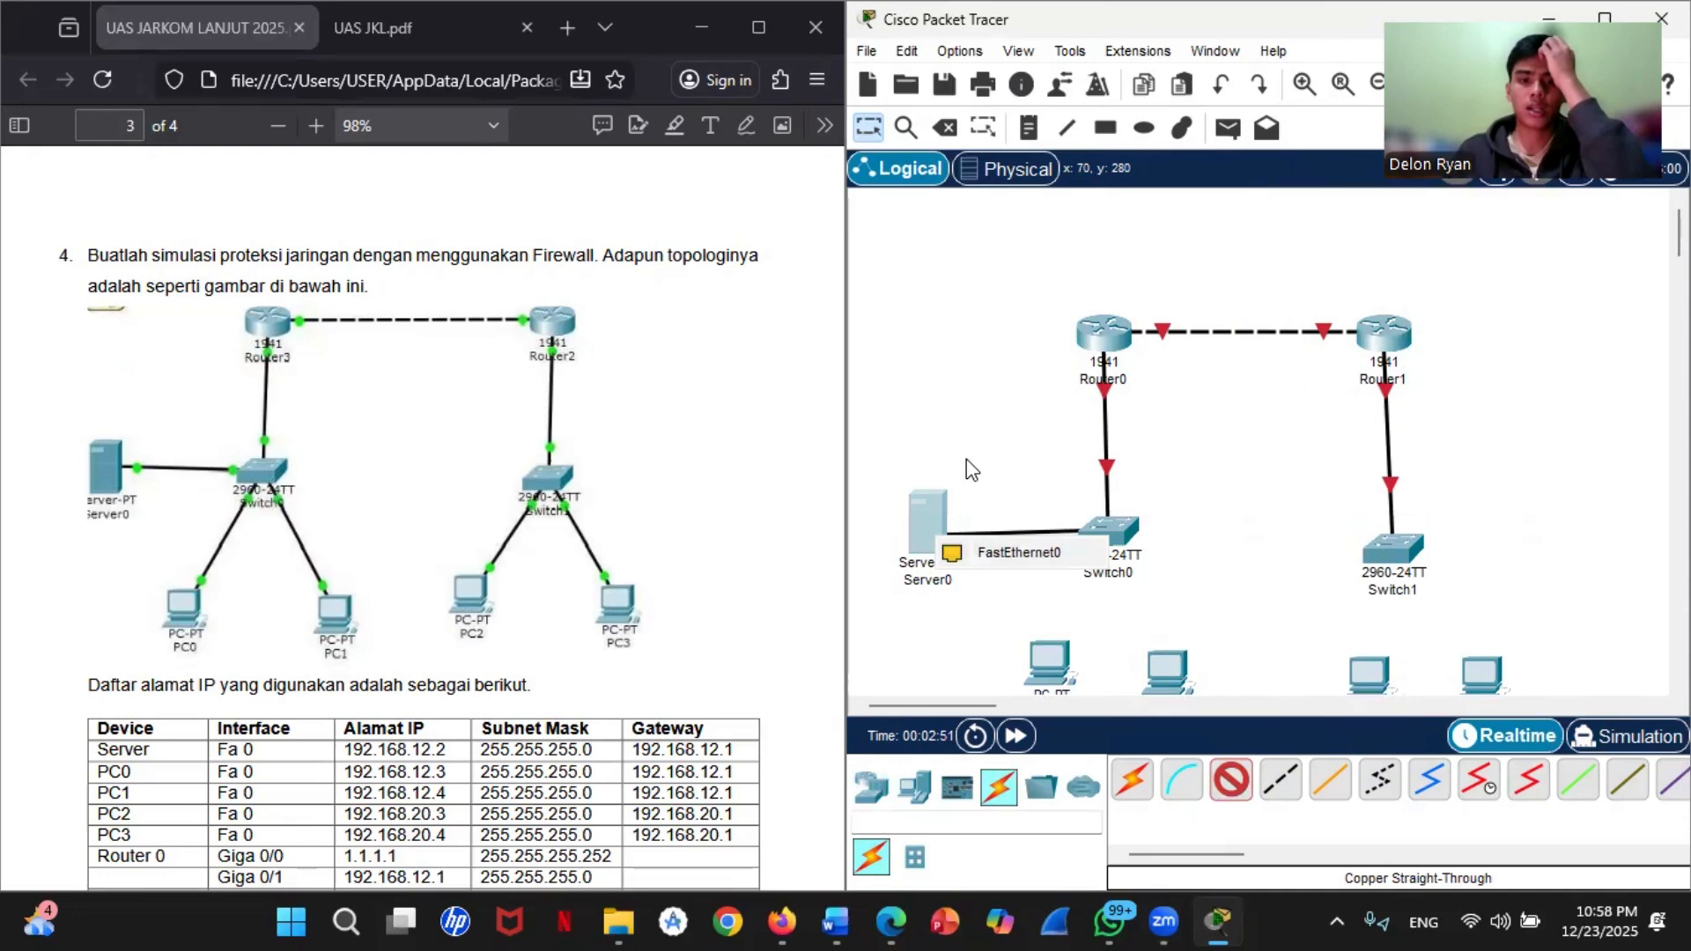
left_click(1016, 552)
Step: Connect Switch0 FastEthernet0/3 to PC0 FastEthernet0 with a Copper Straight-Through cable
left_click(1230, 781)
left_click(1109, 531)
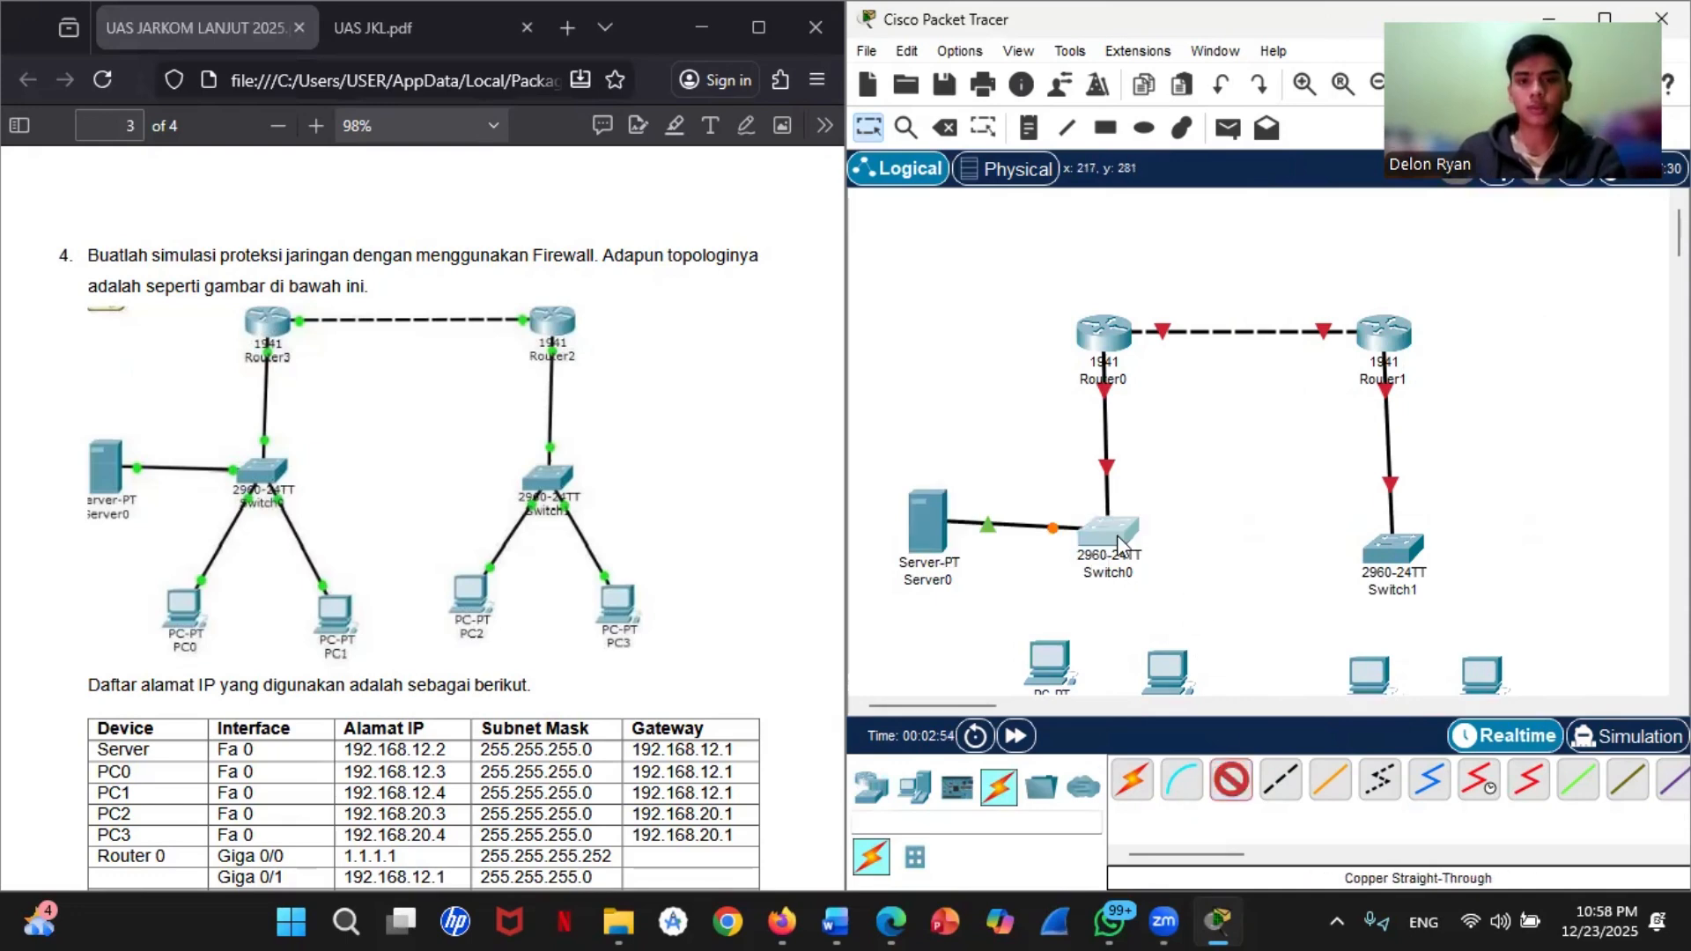
left_click(1217, 45)
left_click(1043, 665)
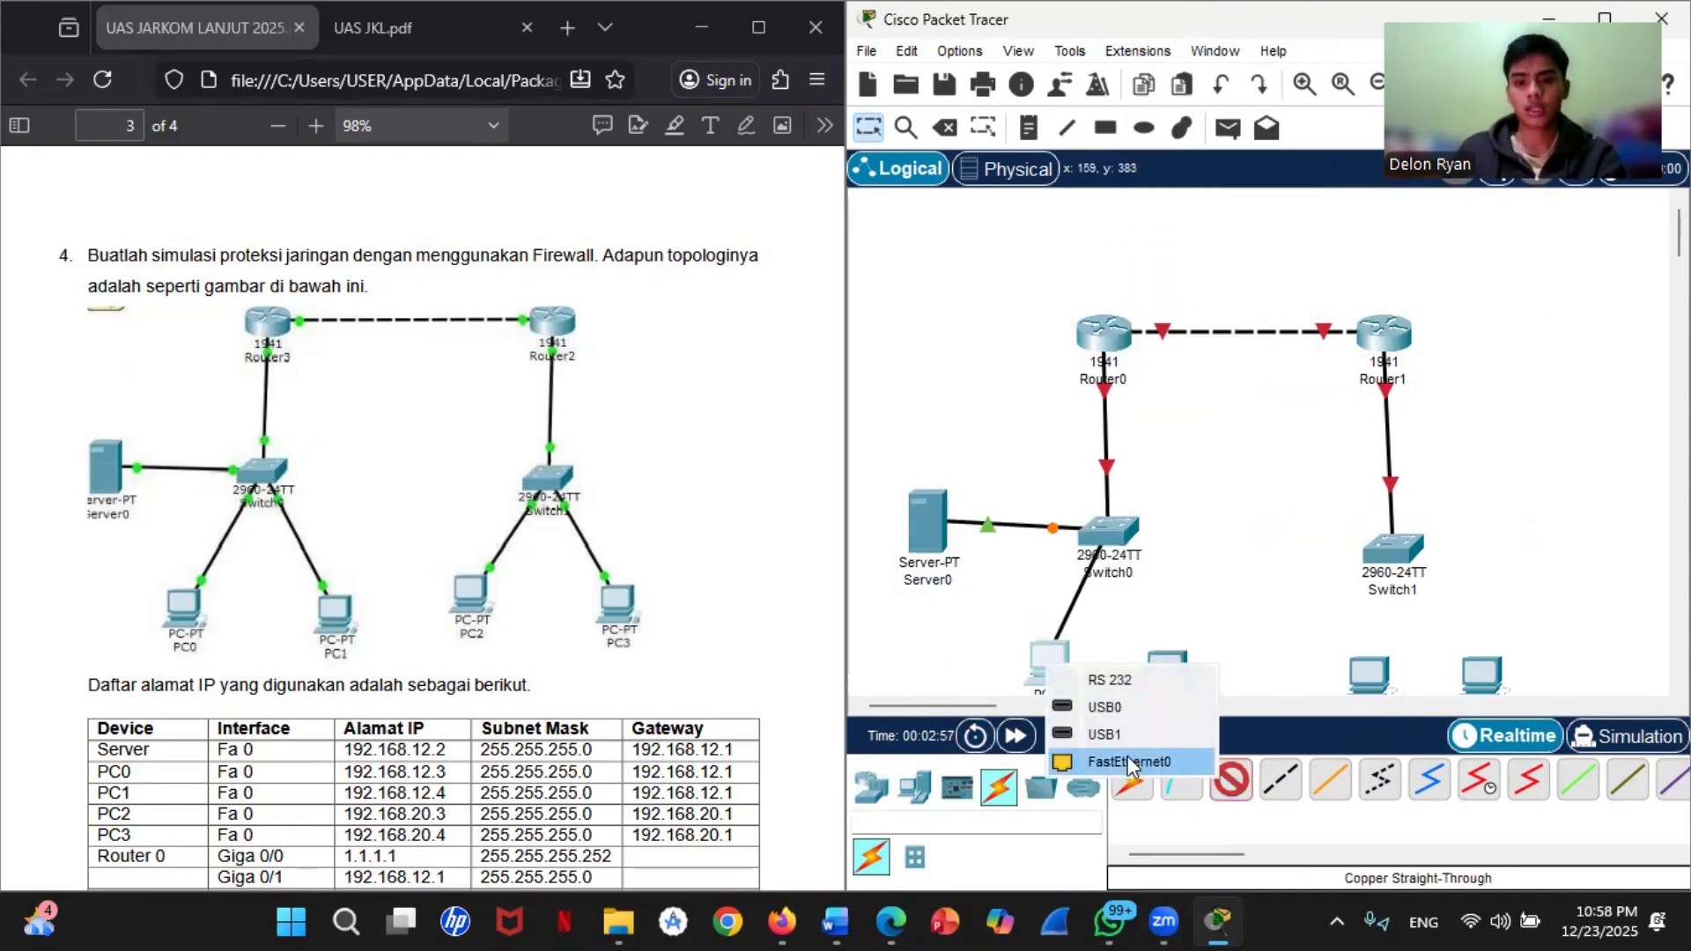
left_click(1129, 767)
Step: Connect Switch0 FastEthernet0/4 to PC1 FastEthernet0 with a Copper Straight-Through cable
left_click(1230, 781)
left_click(1104, 534)
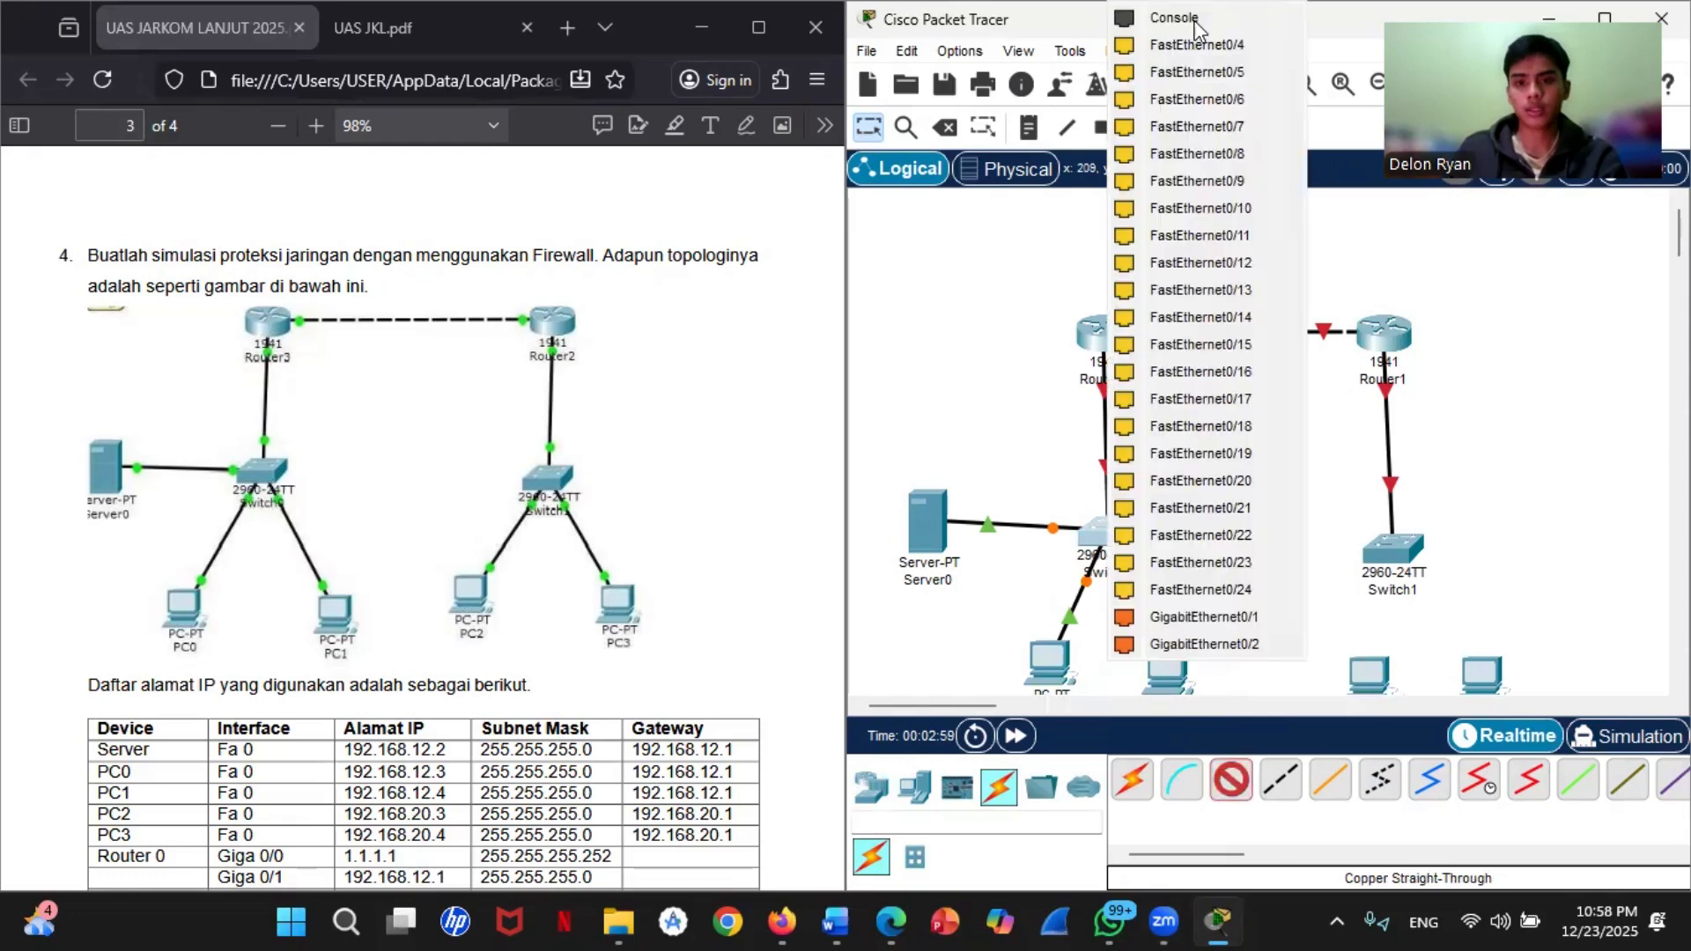
left_click(1209, 45)
left_click(1168, 671)
left_click(1253, 775)
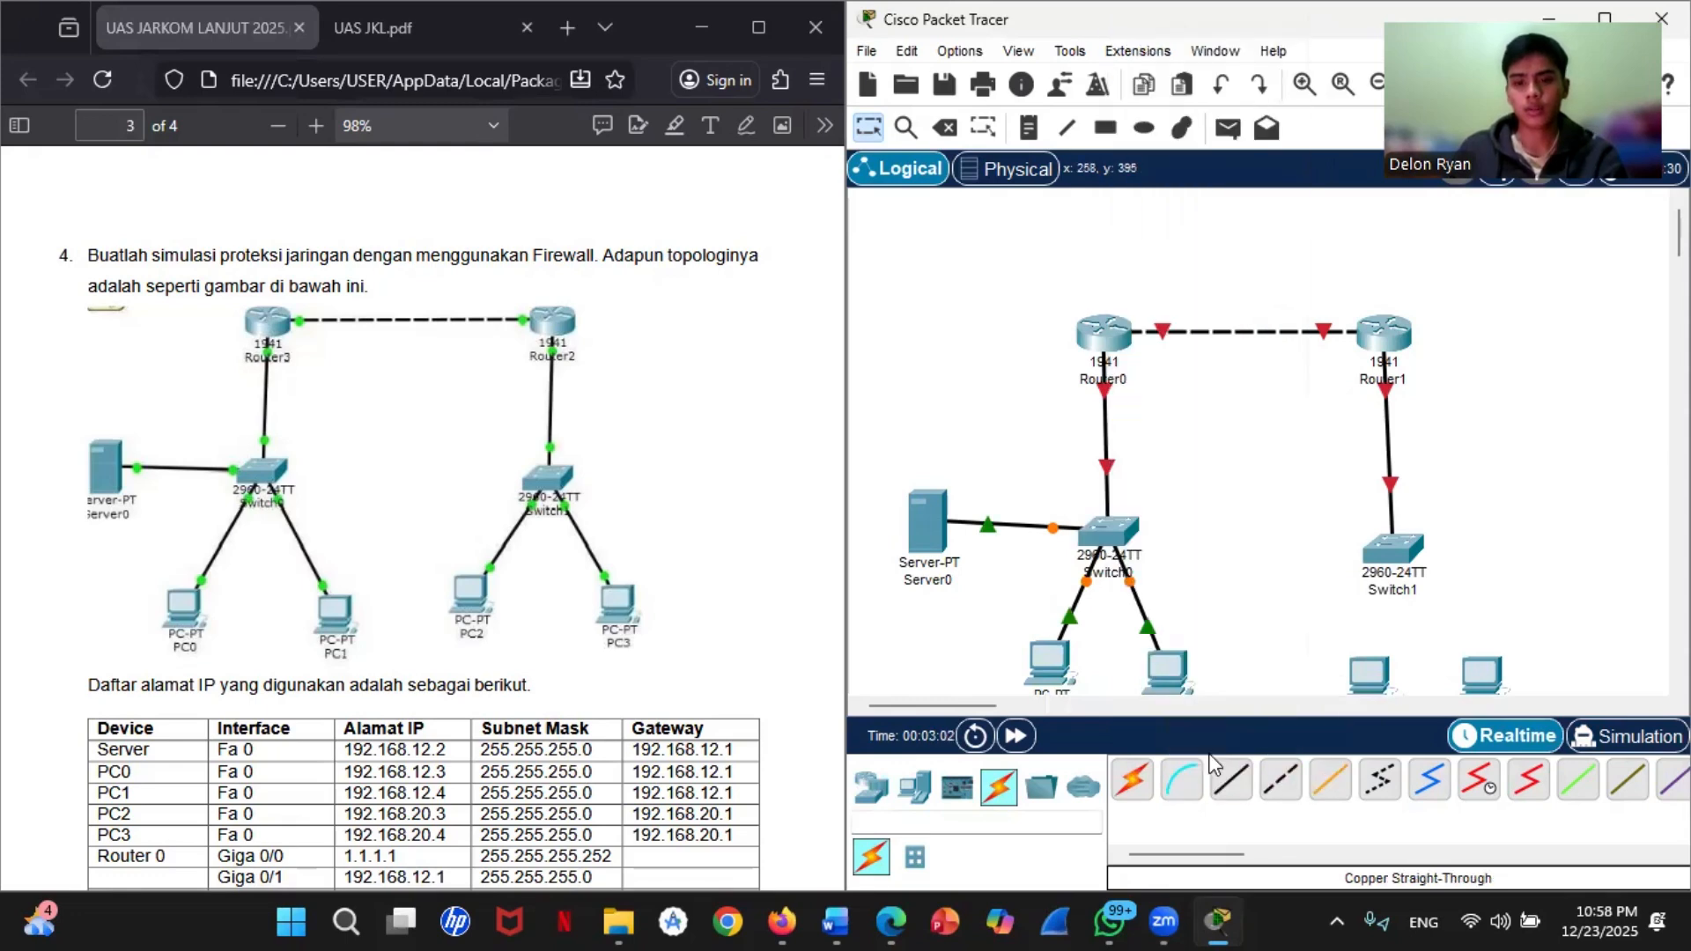
Step: Connect Switch1 FastEthernet0/2 to PC2 FastEthernet0 with a Copper Straight-Through cable
left_click(1231, 781)
left_click(1385, 571)
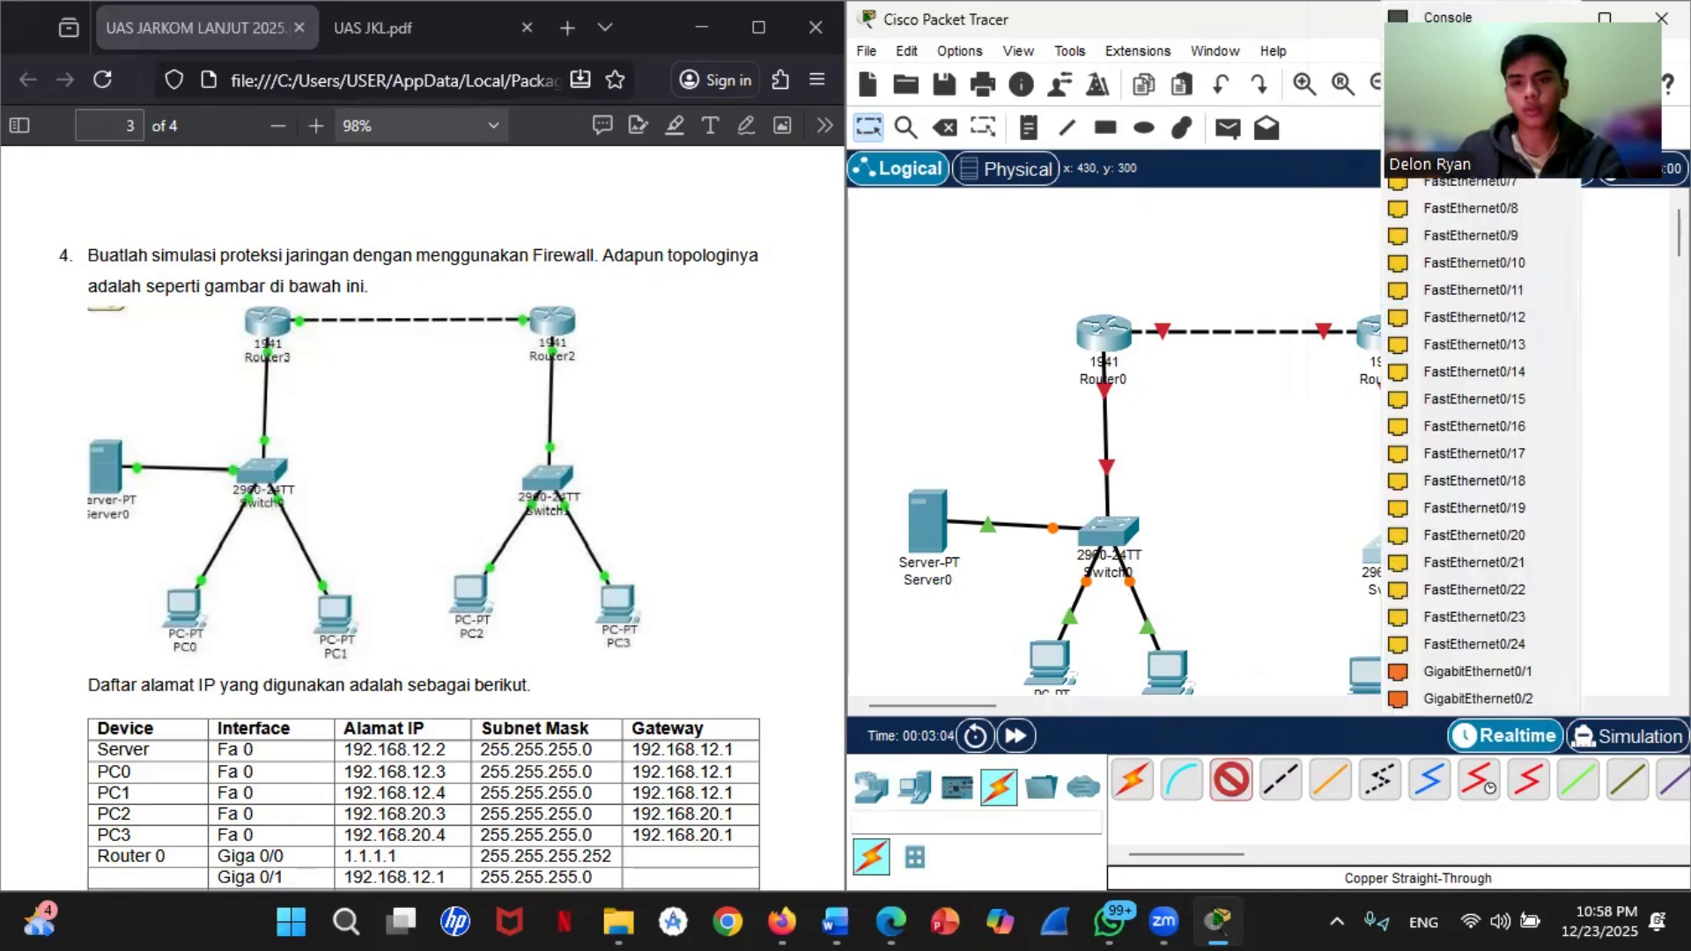
left_click(1462, 45)
left_click(1374, 683)
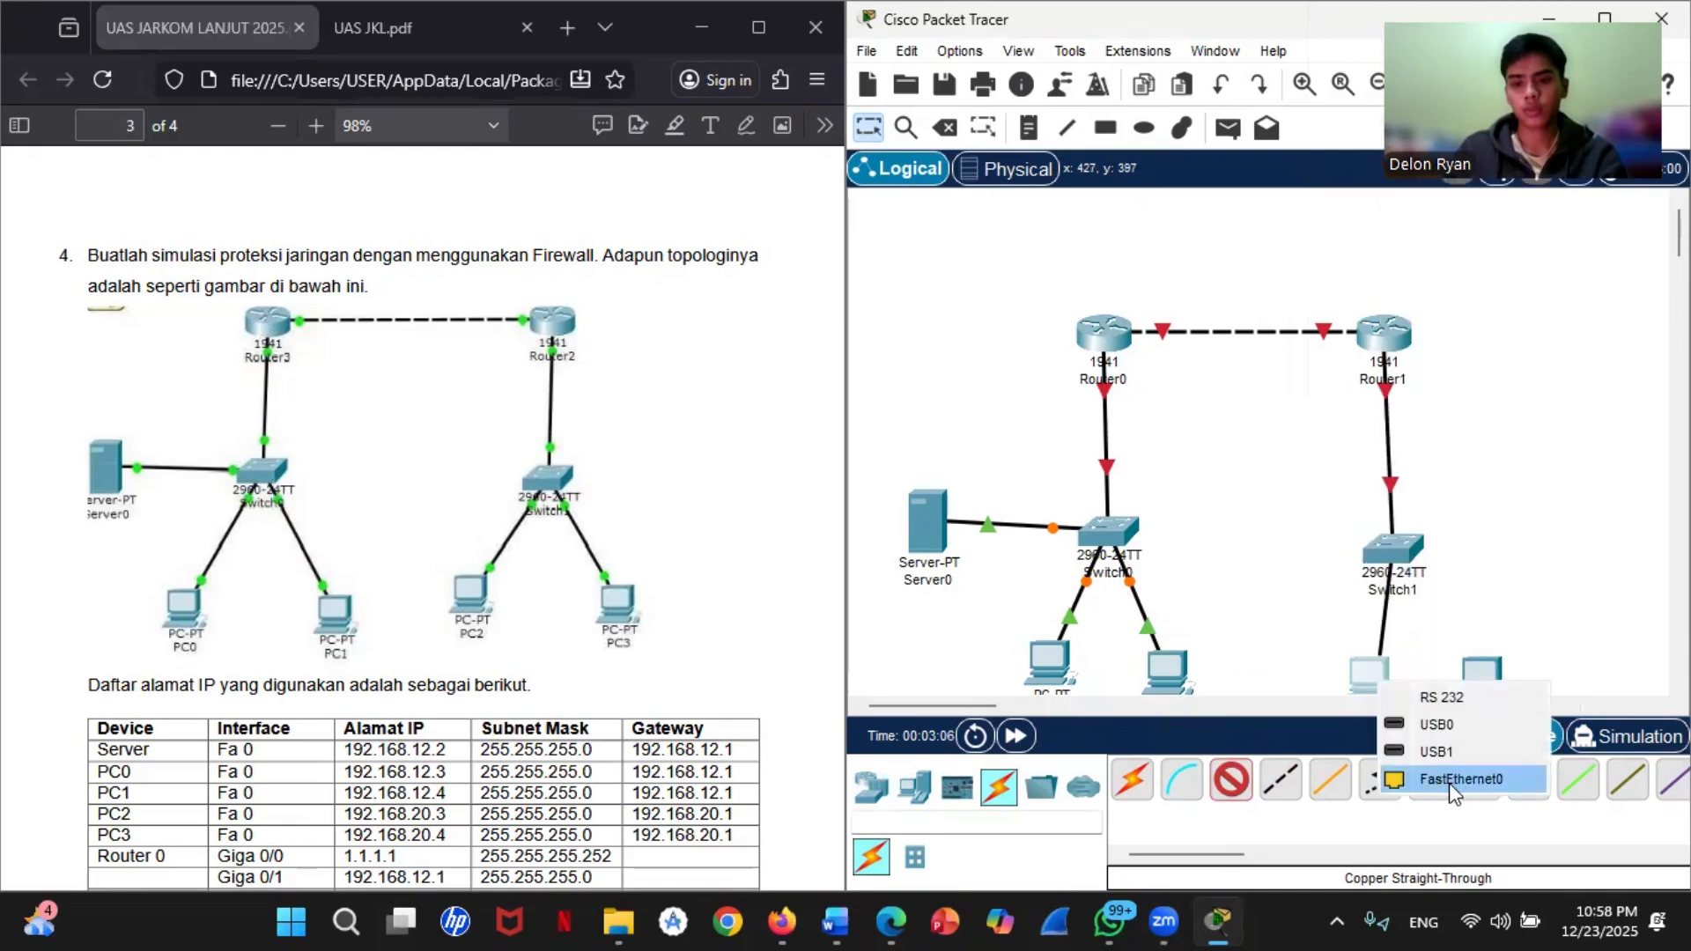
left_click(1453, 782)
Step: Connect Switch1 to PC3 FastEthernet0 with a Copper Straight-Through cable
left_click(1235, 781)
left_click(1391, 553)
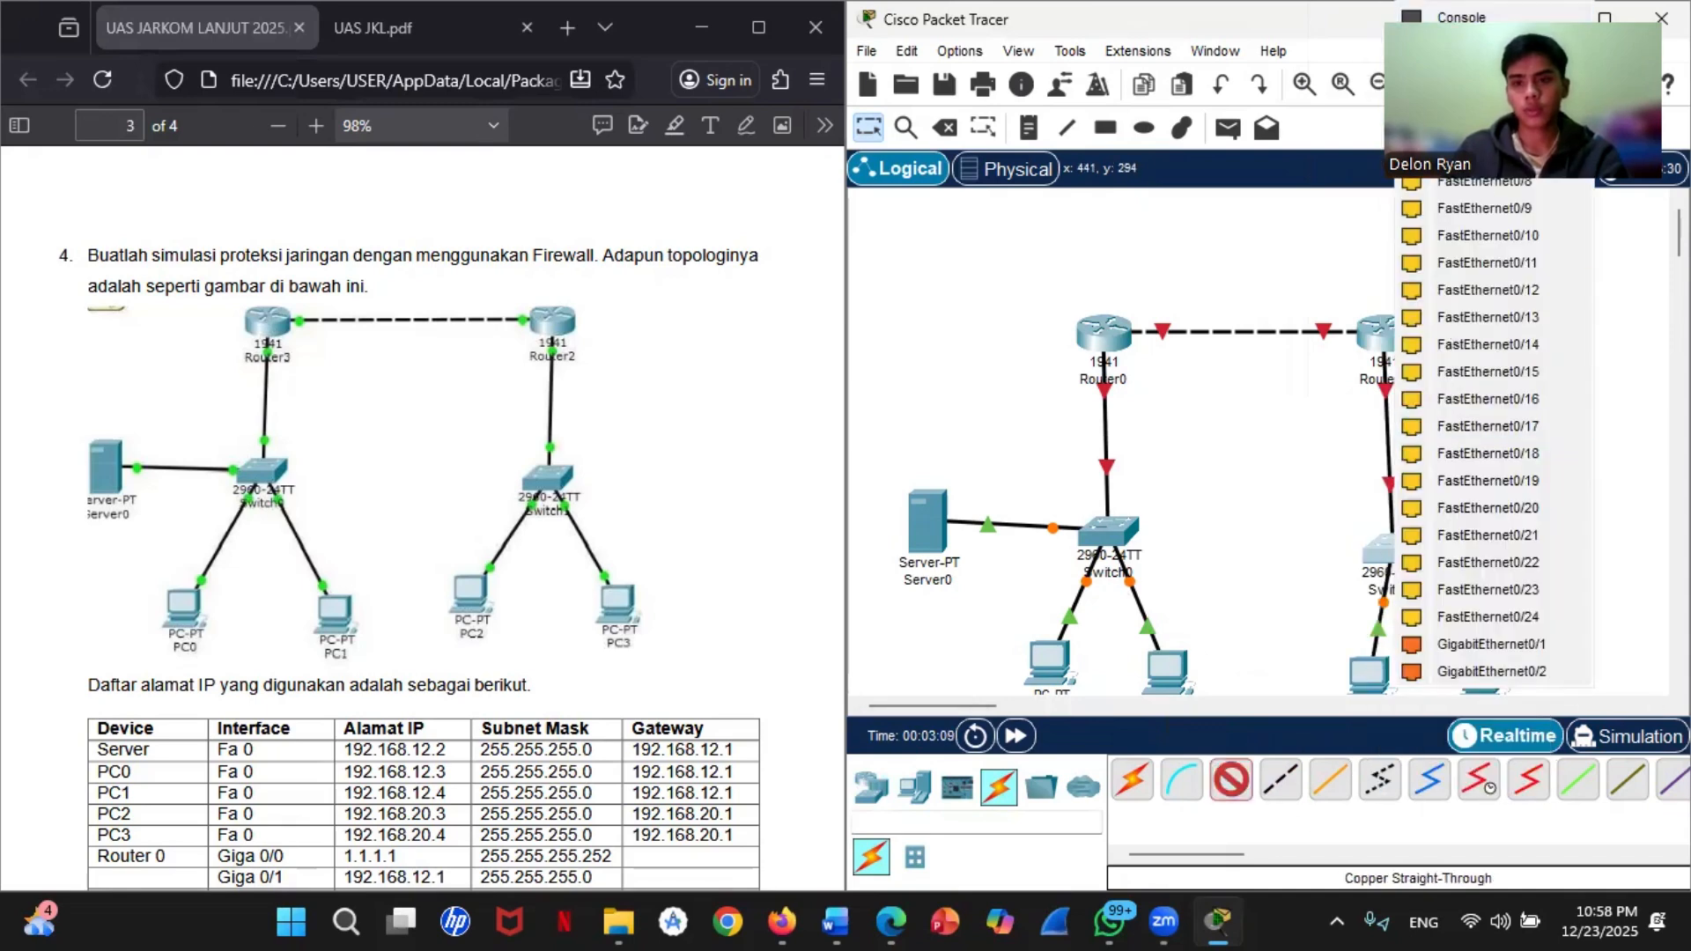
left_click(1500, 686)
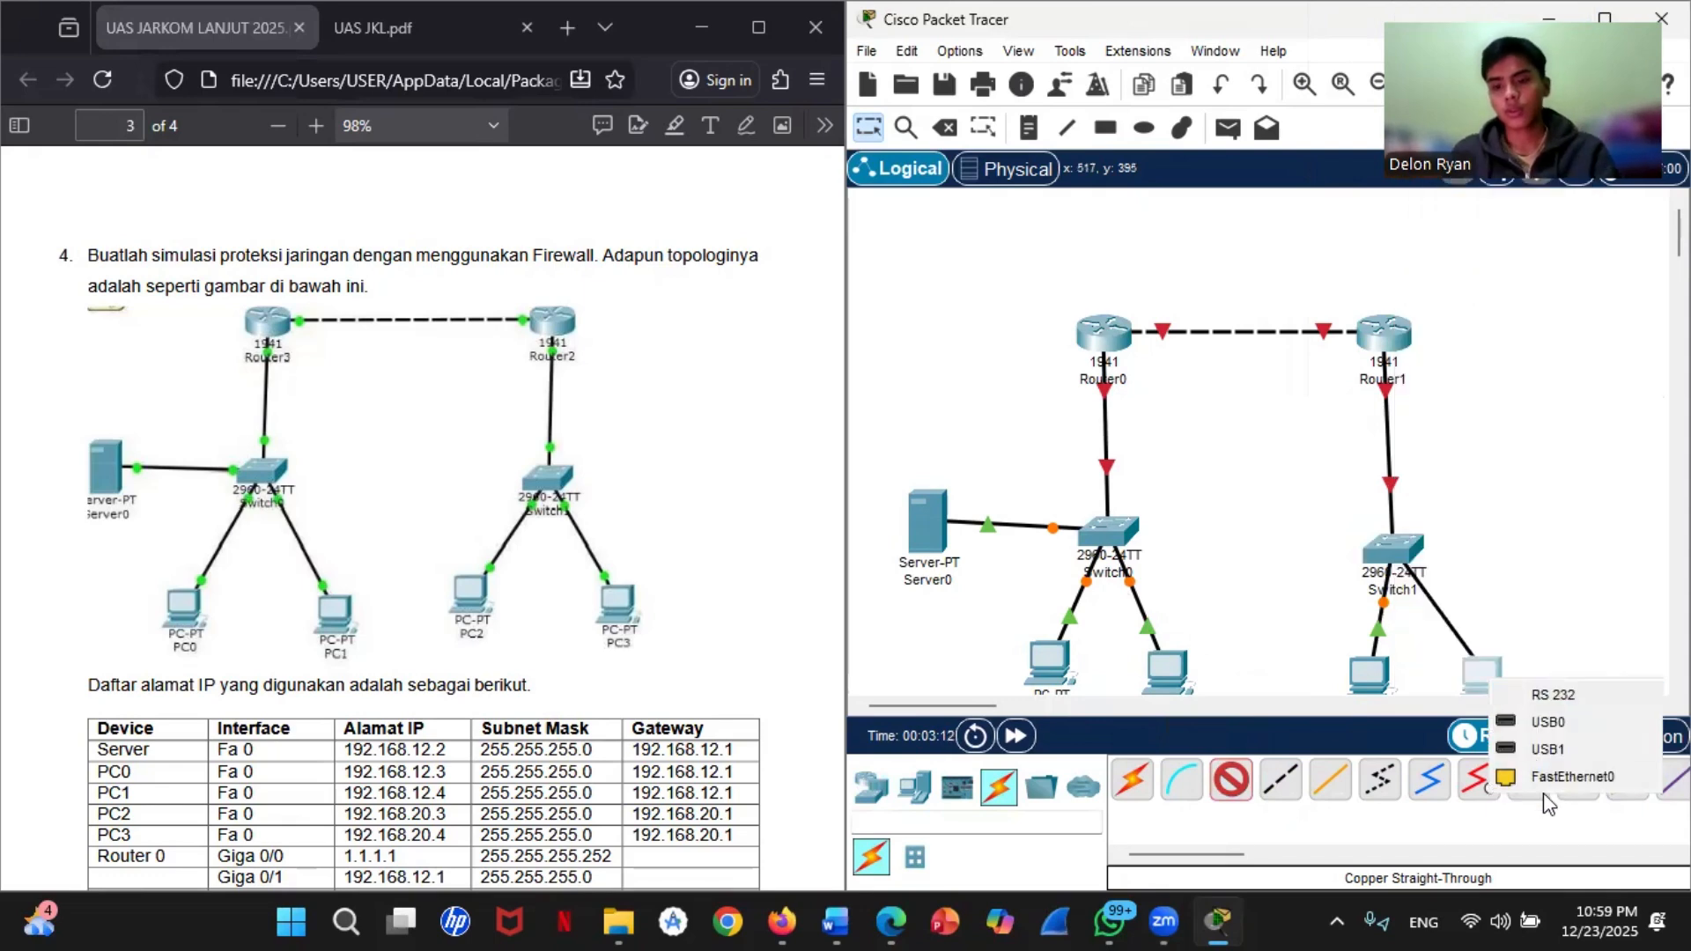
left_click(1545, 782)
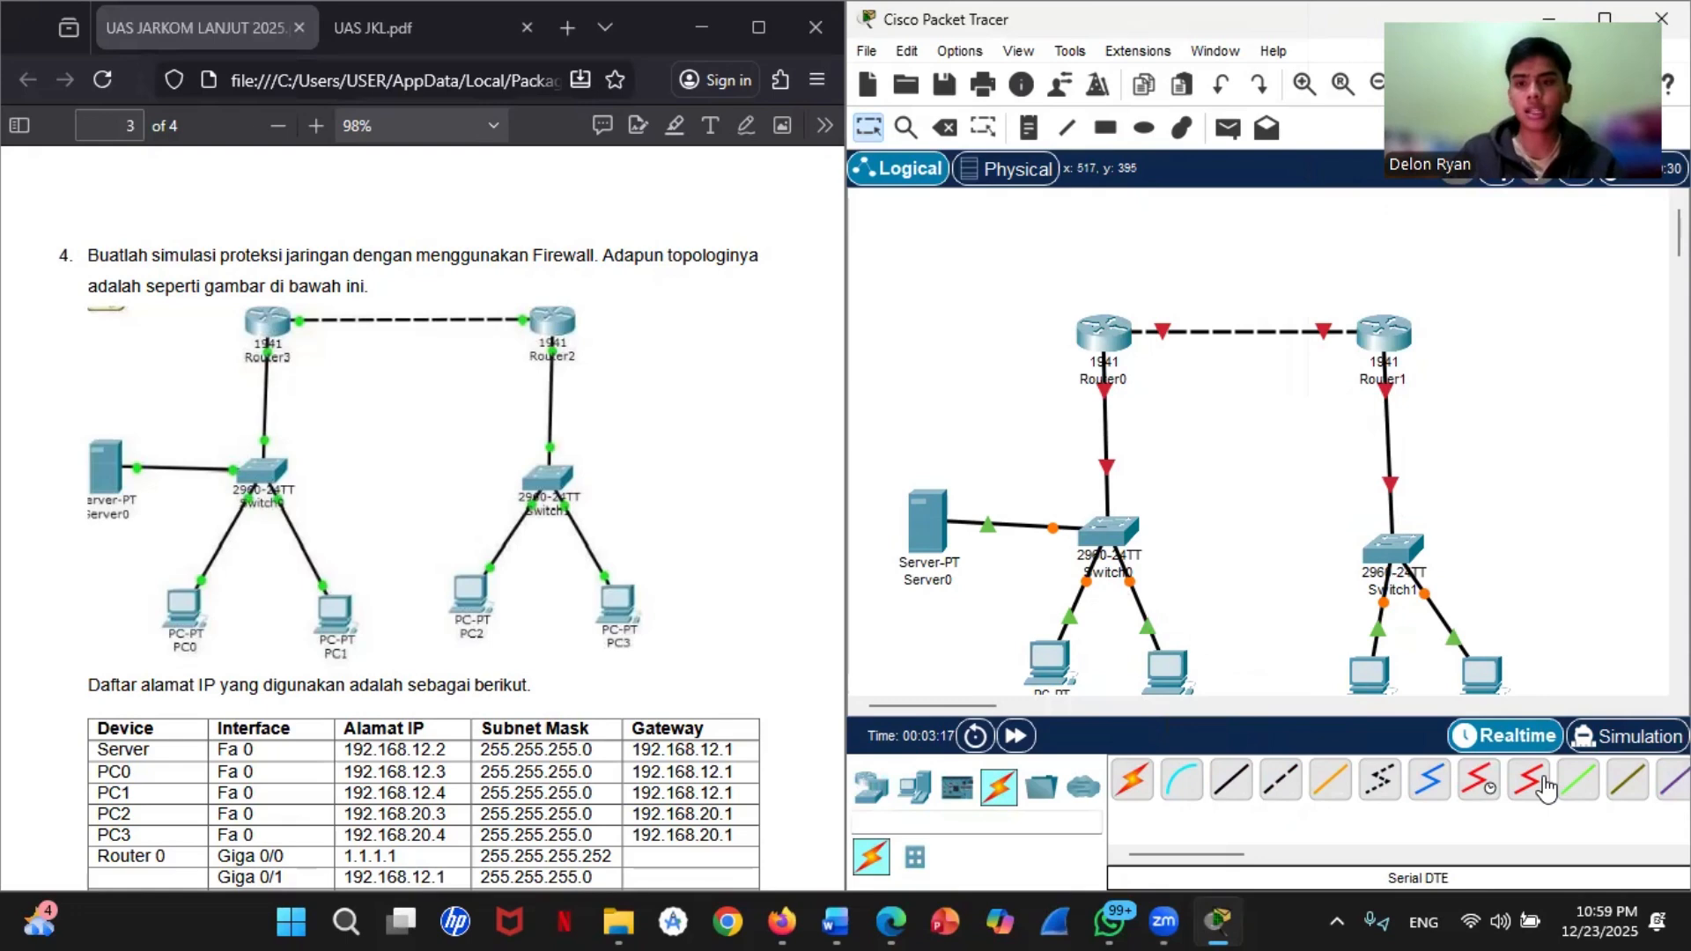
Step: Open Router0's command line interface and answer no to the initial configuration dialog
scroll(1622, 489, "down", 2)
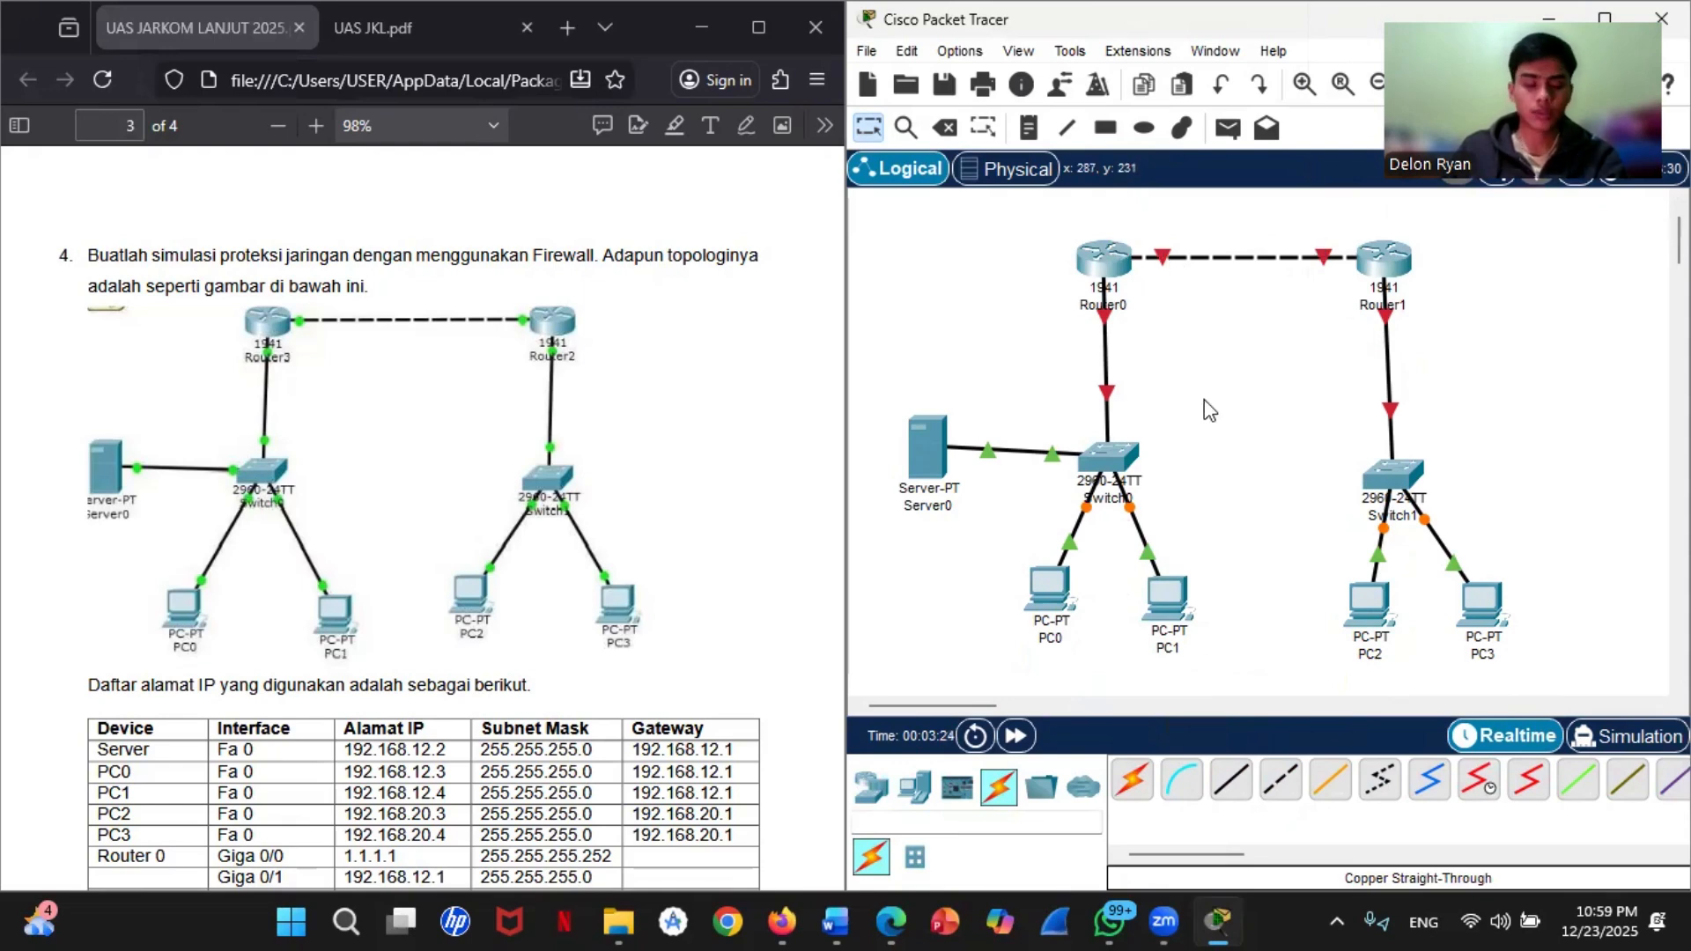
scroll(748, 423, "down", 3)
scroll(642, 437, "up", 3)
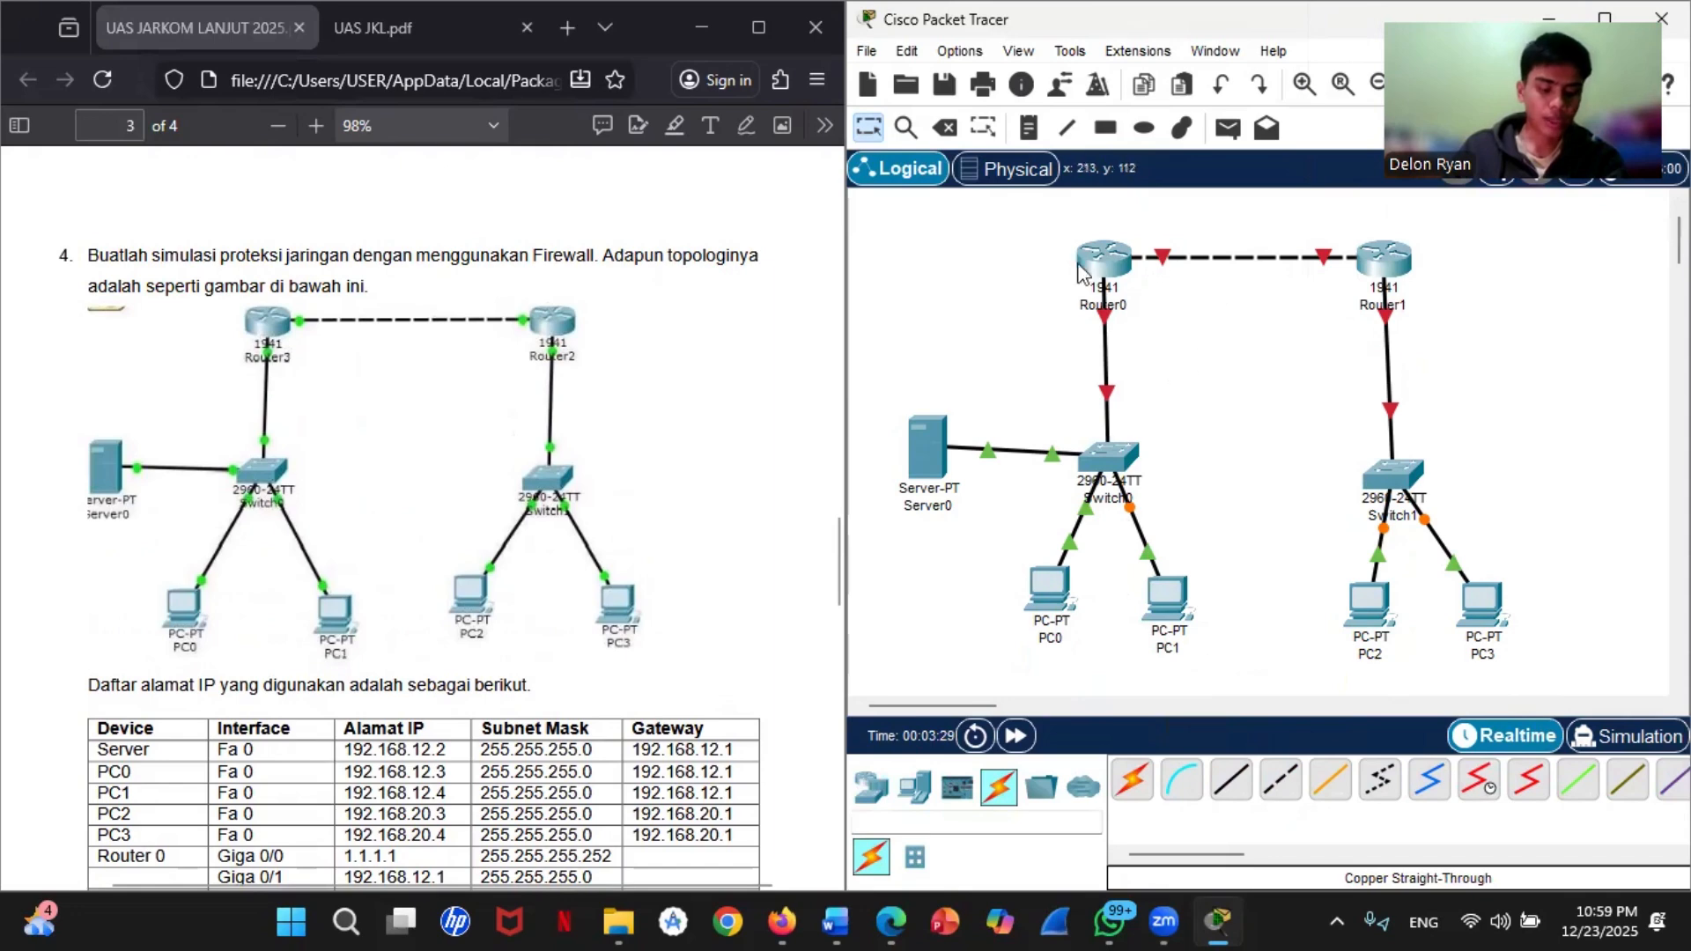
left_click(1108, 269)
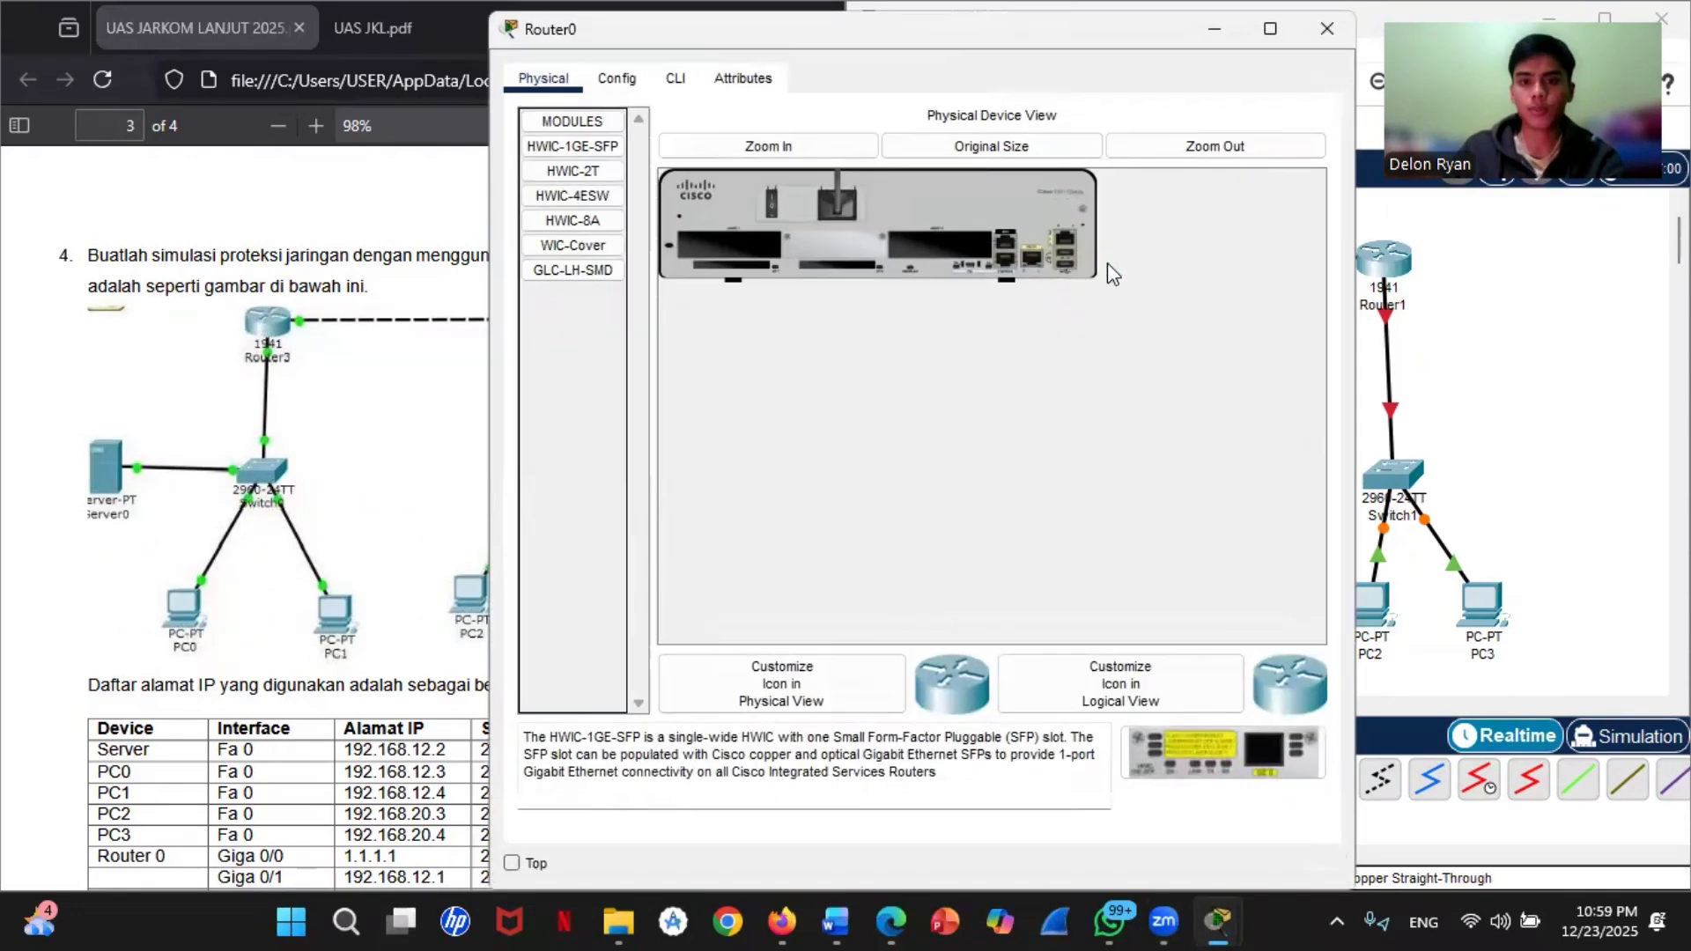
left_click(676, 78)
type("n")
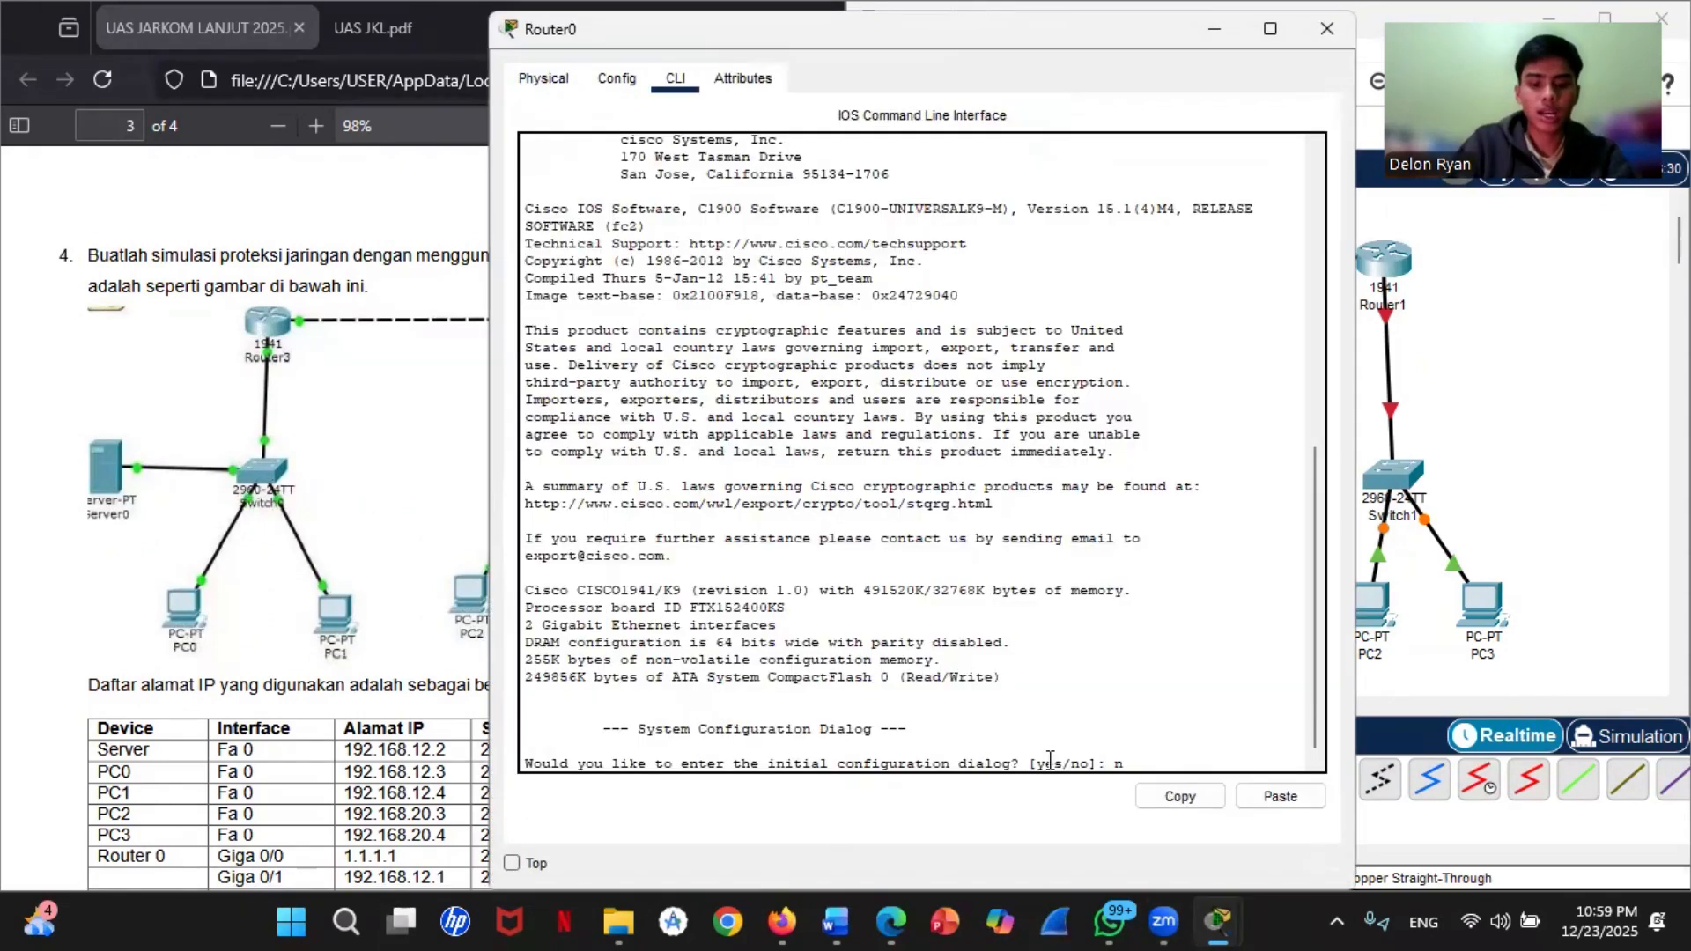
type("o")
key("Return")
key("Return")
Step: Enter privileged mode with enable and global configuration mode with conf t on Router0
type("er>e")
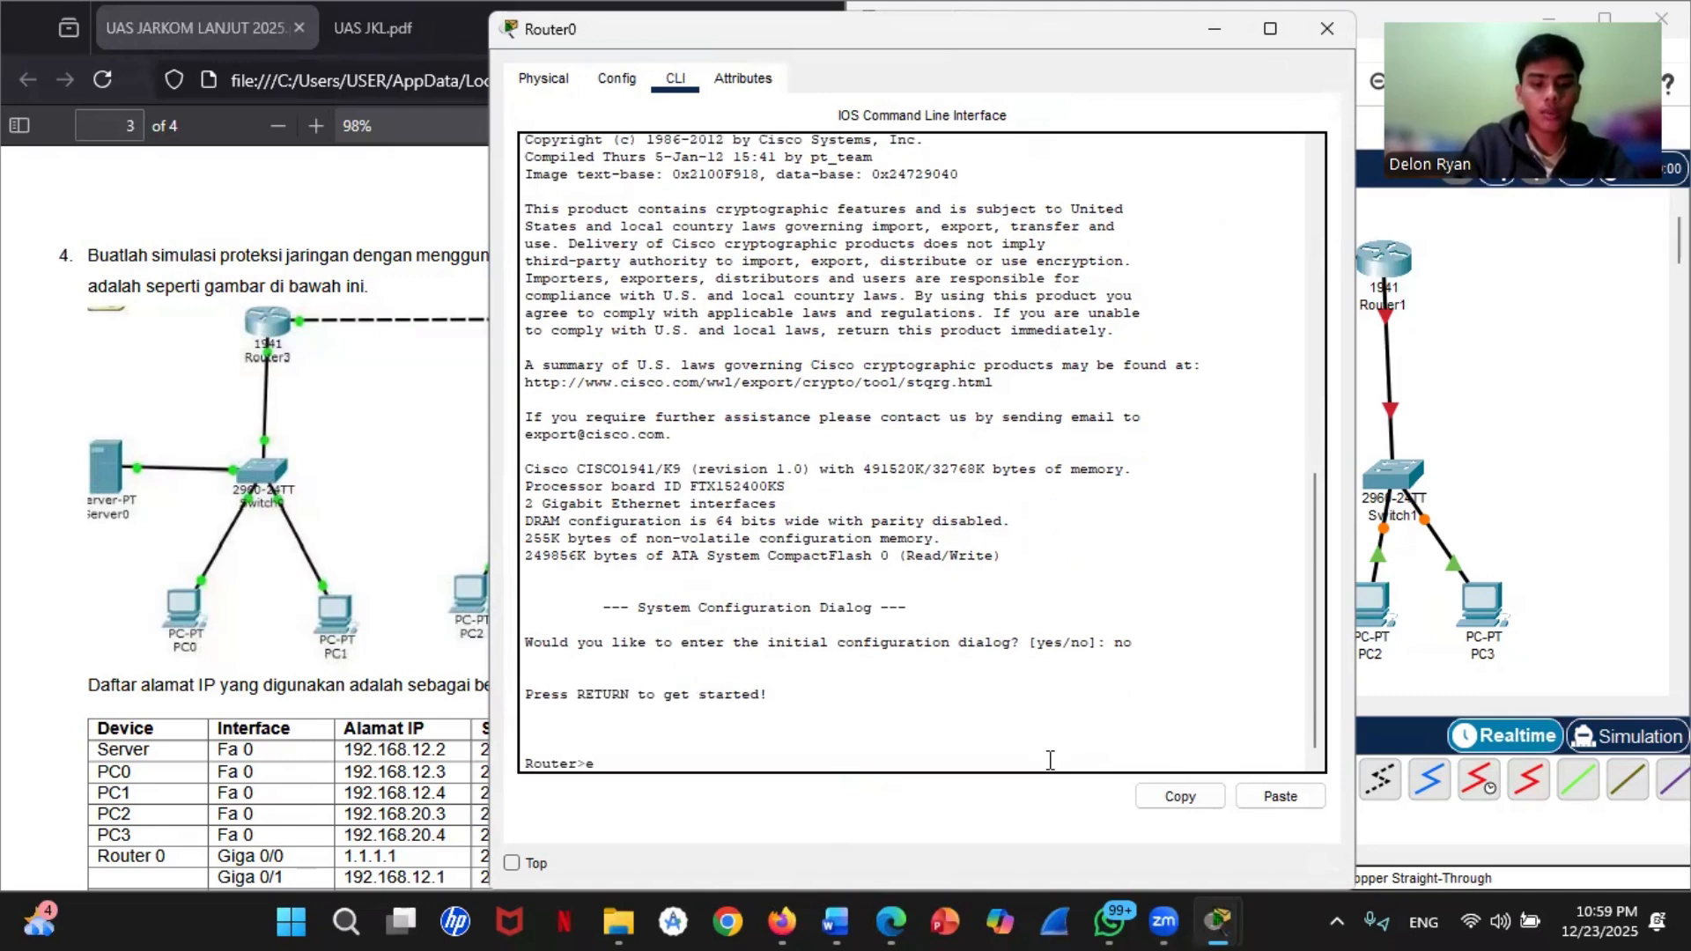
type("nba")
key("BackSpace")
key("BackSpace")
type("able")
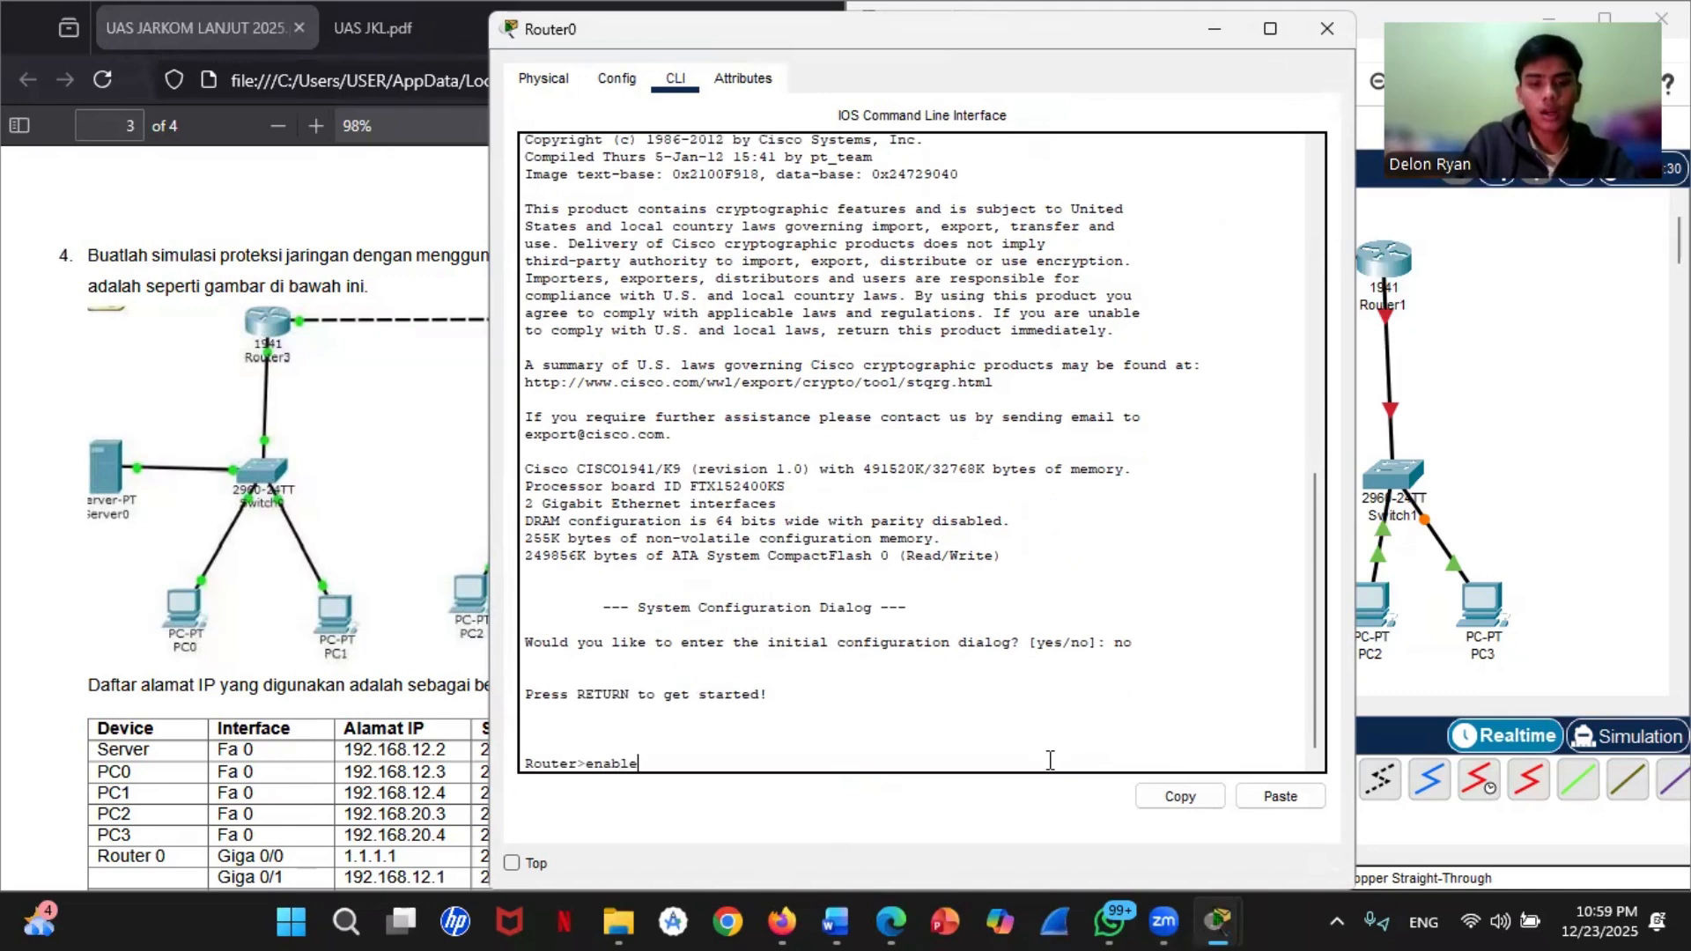
key("Return")
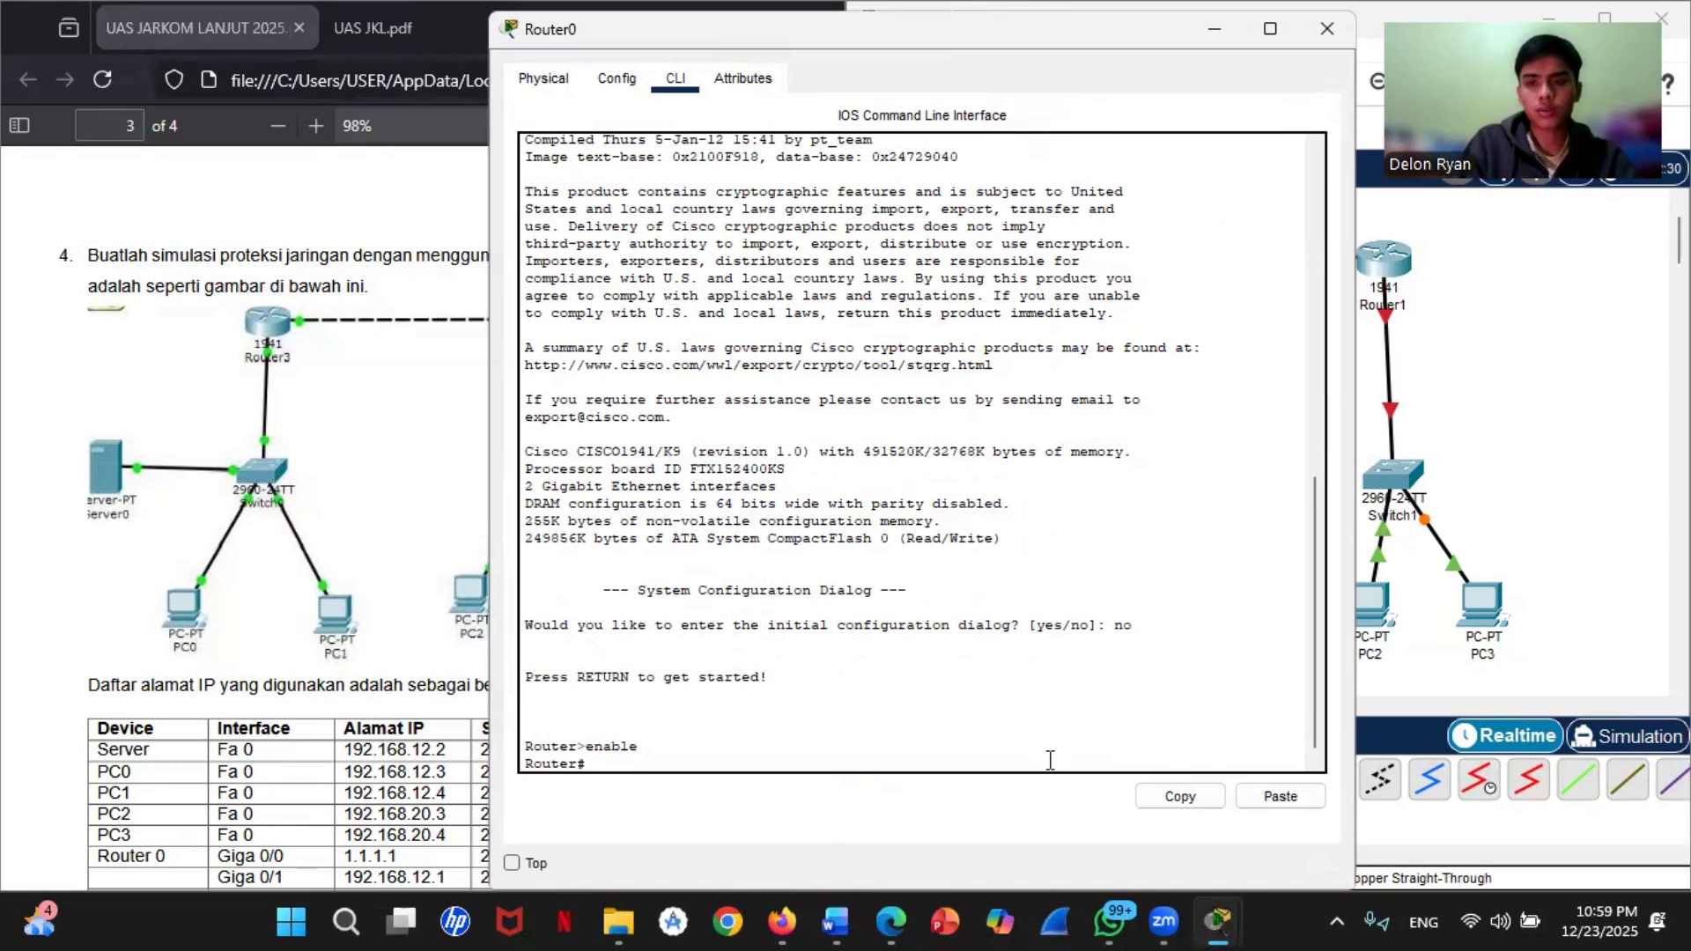
type("conf t")
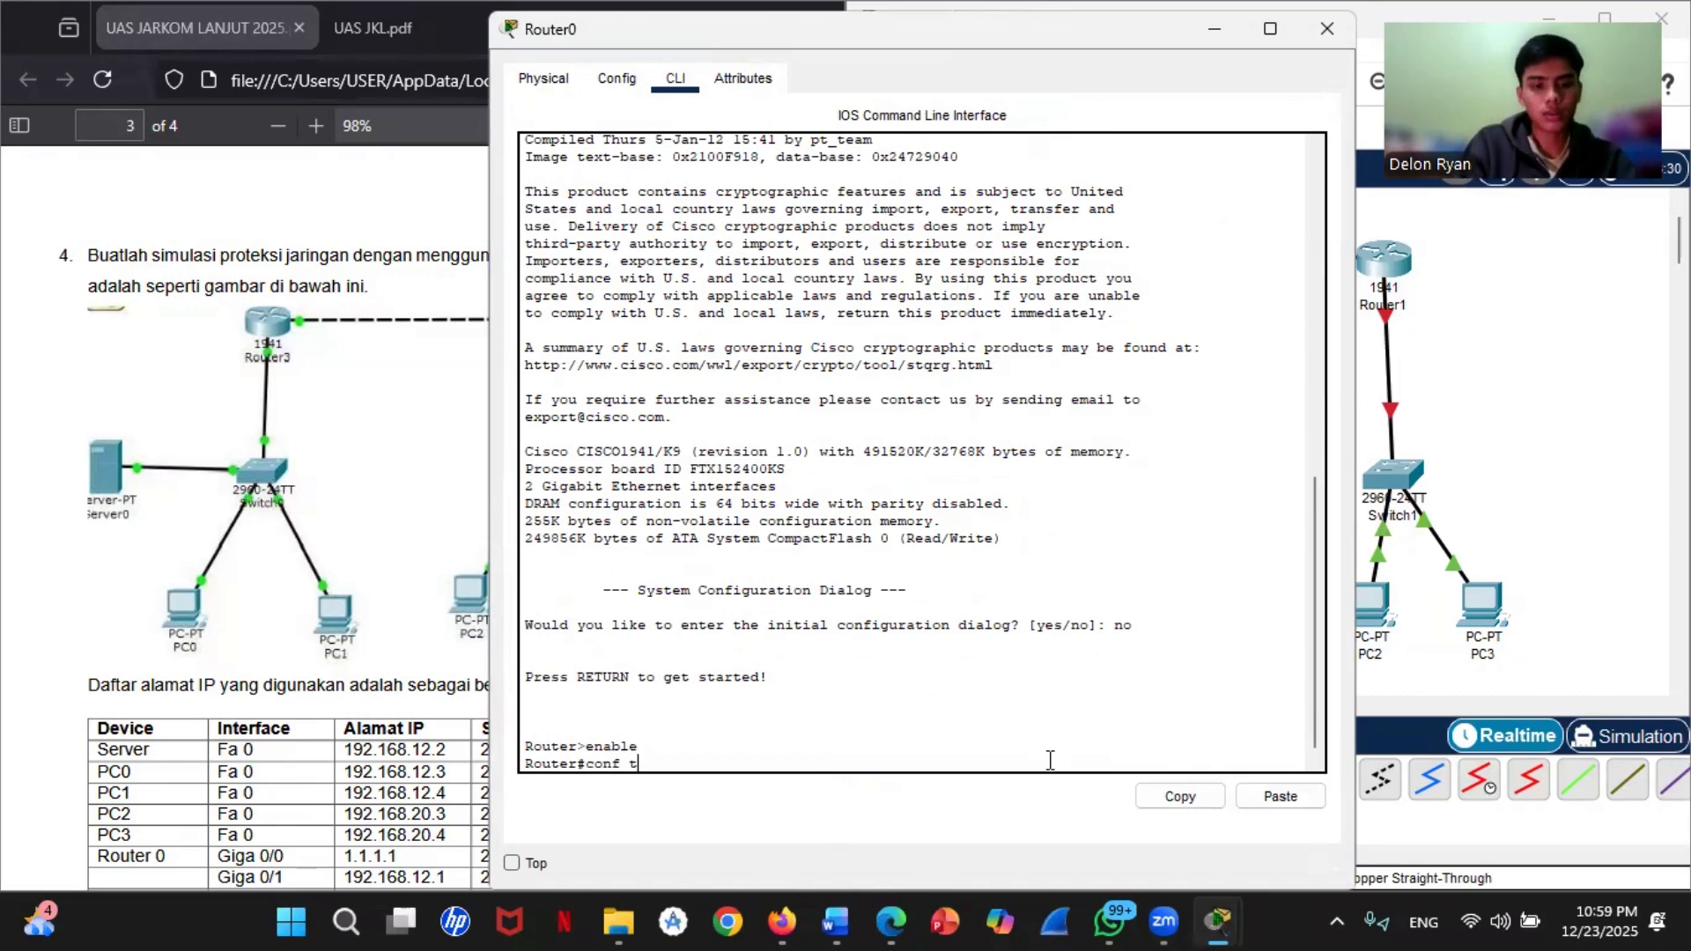
key("Return")
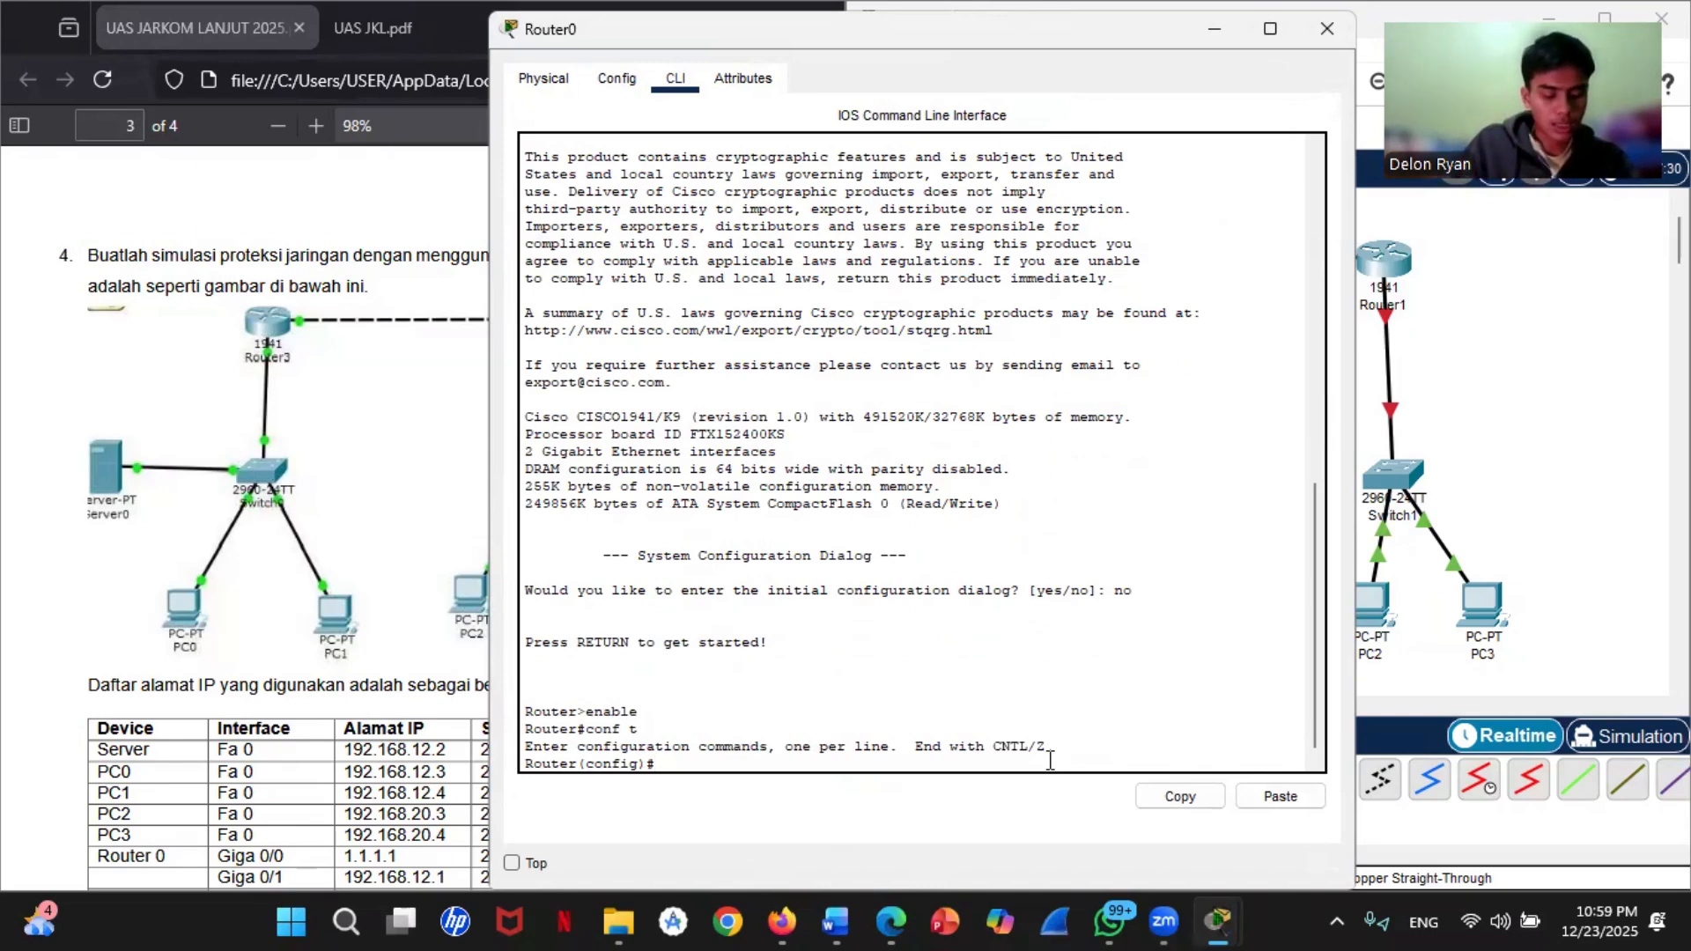
Step: Enter configuration of interface gigabitEthernet 0/0 on Router0
type("in")
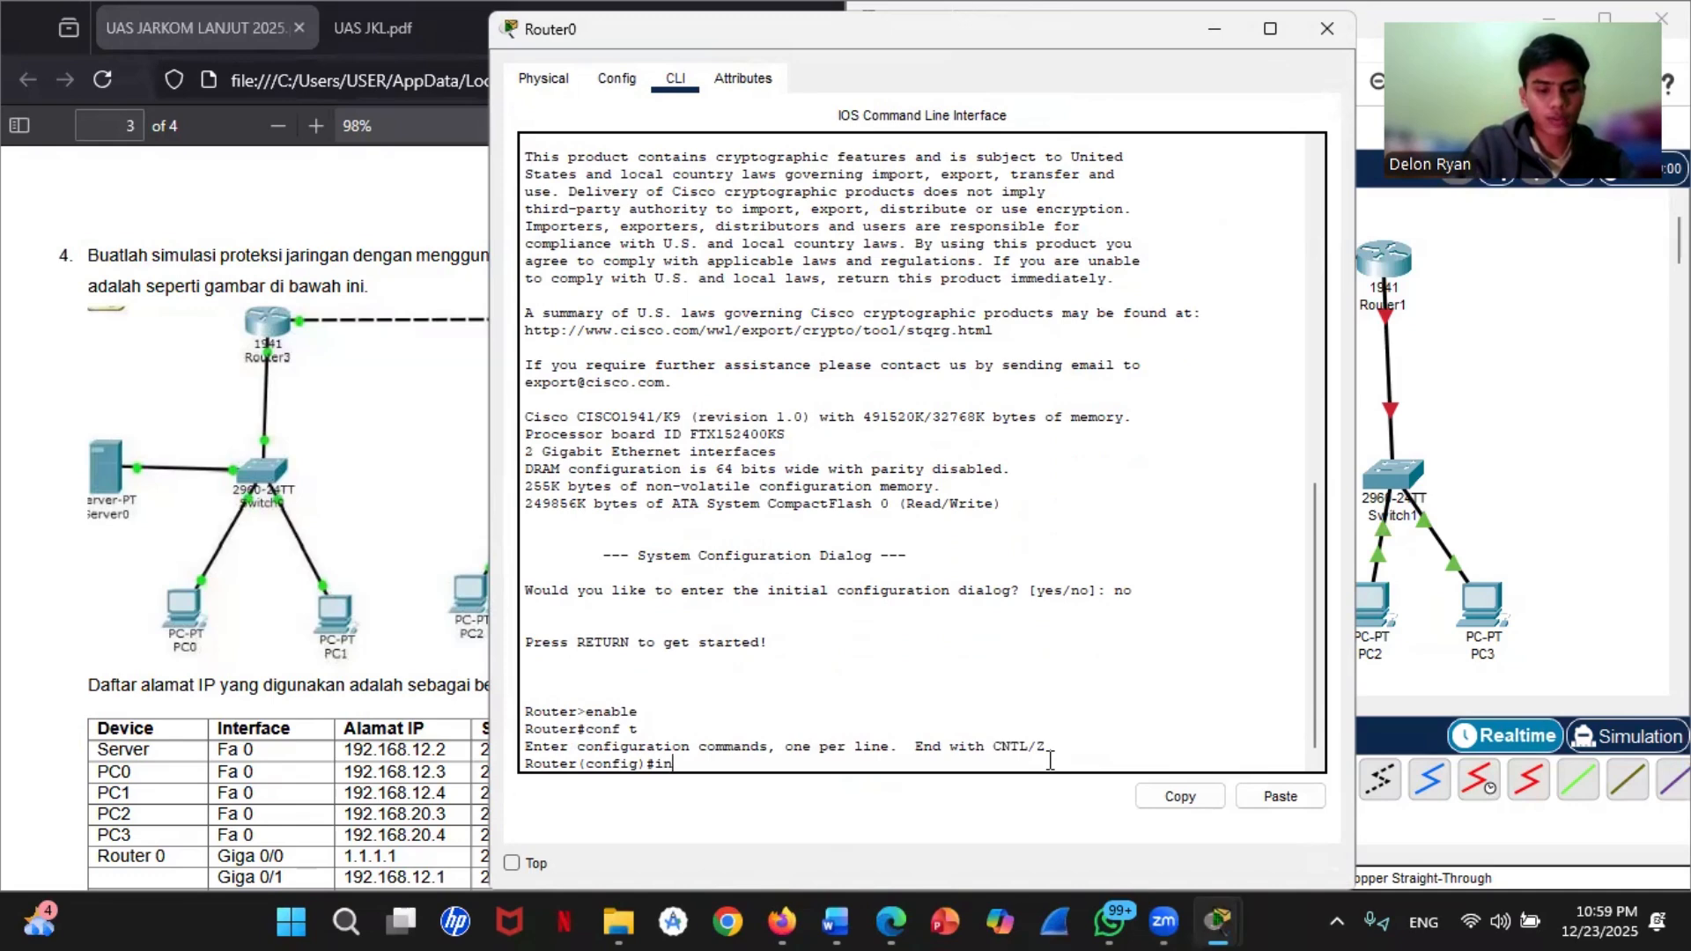
type("terface gi")
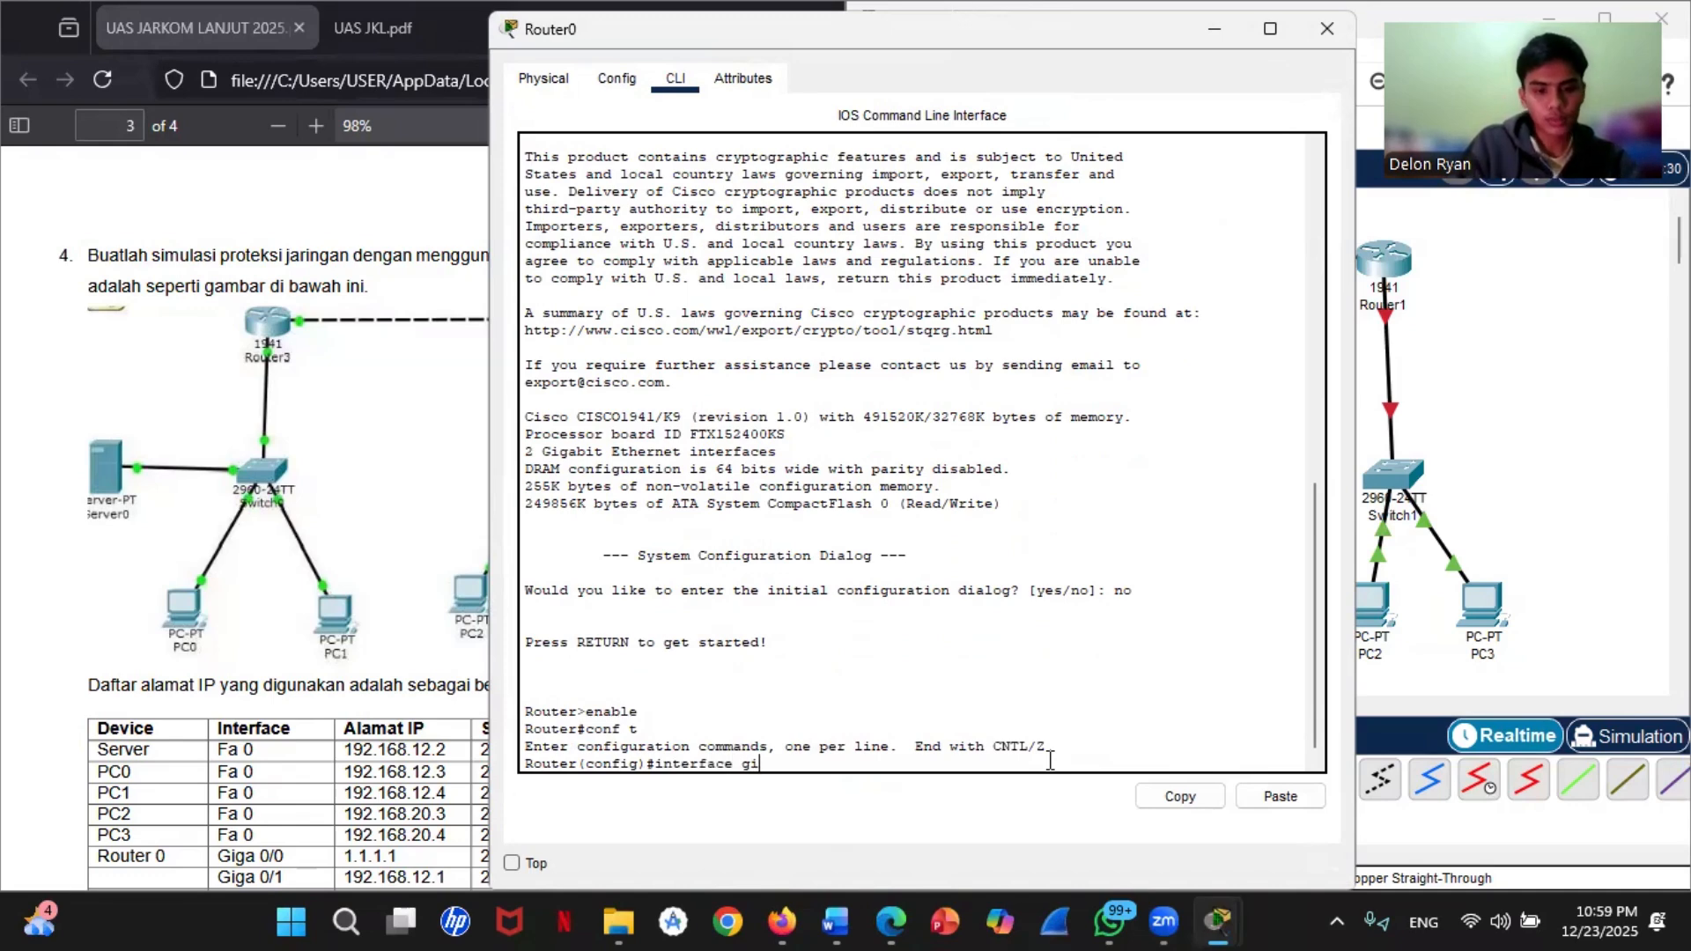
type("gabit")
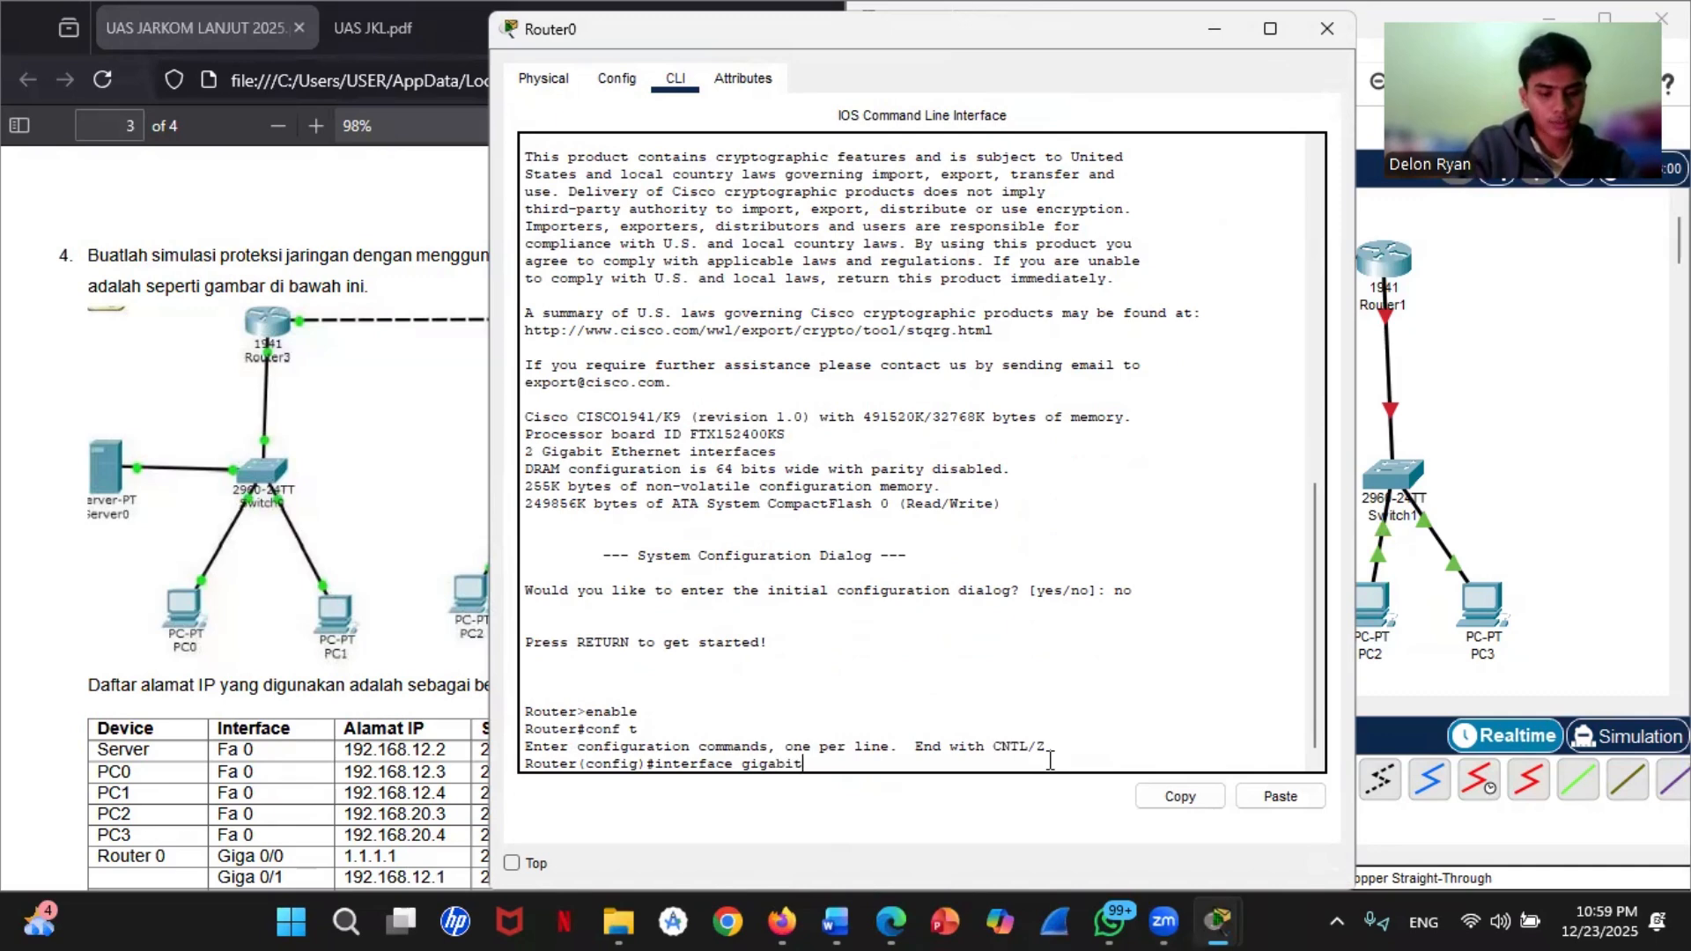
type("Et")
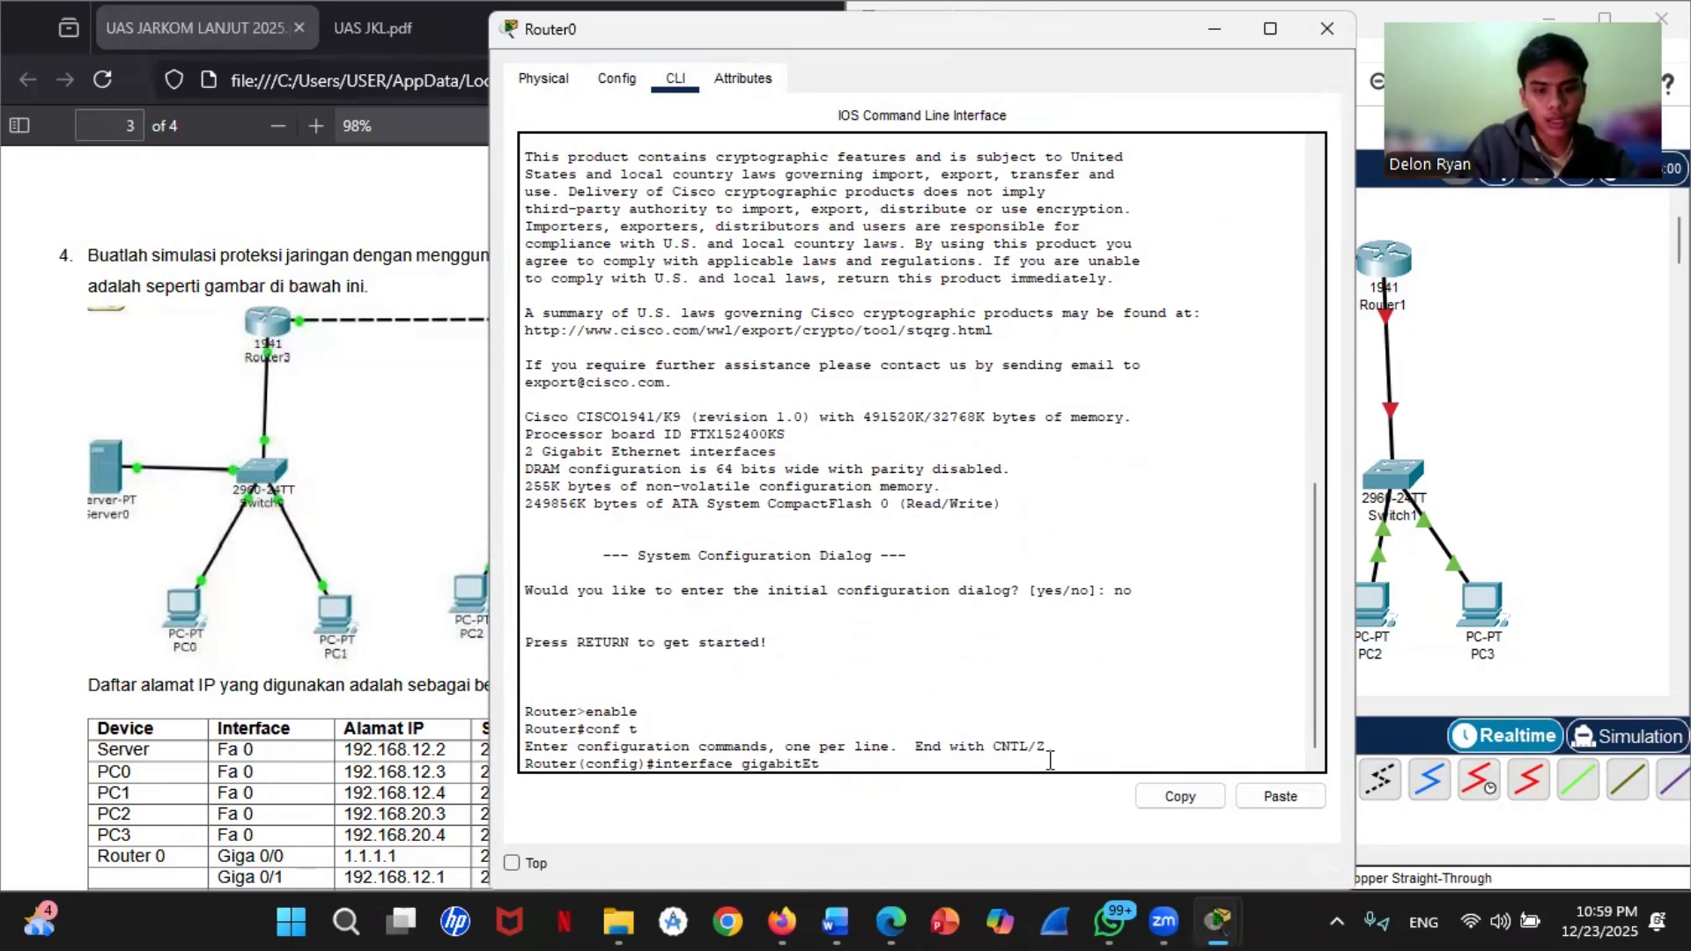
type("hernet")
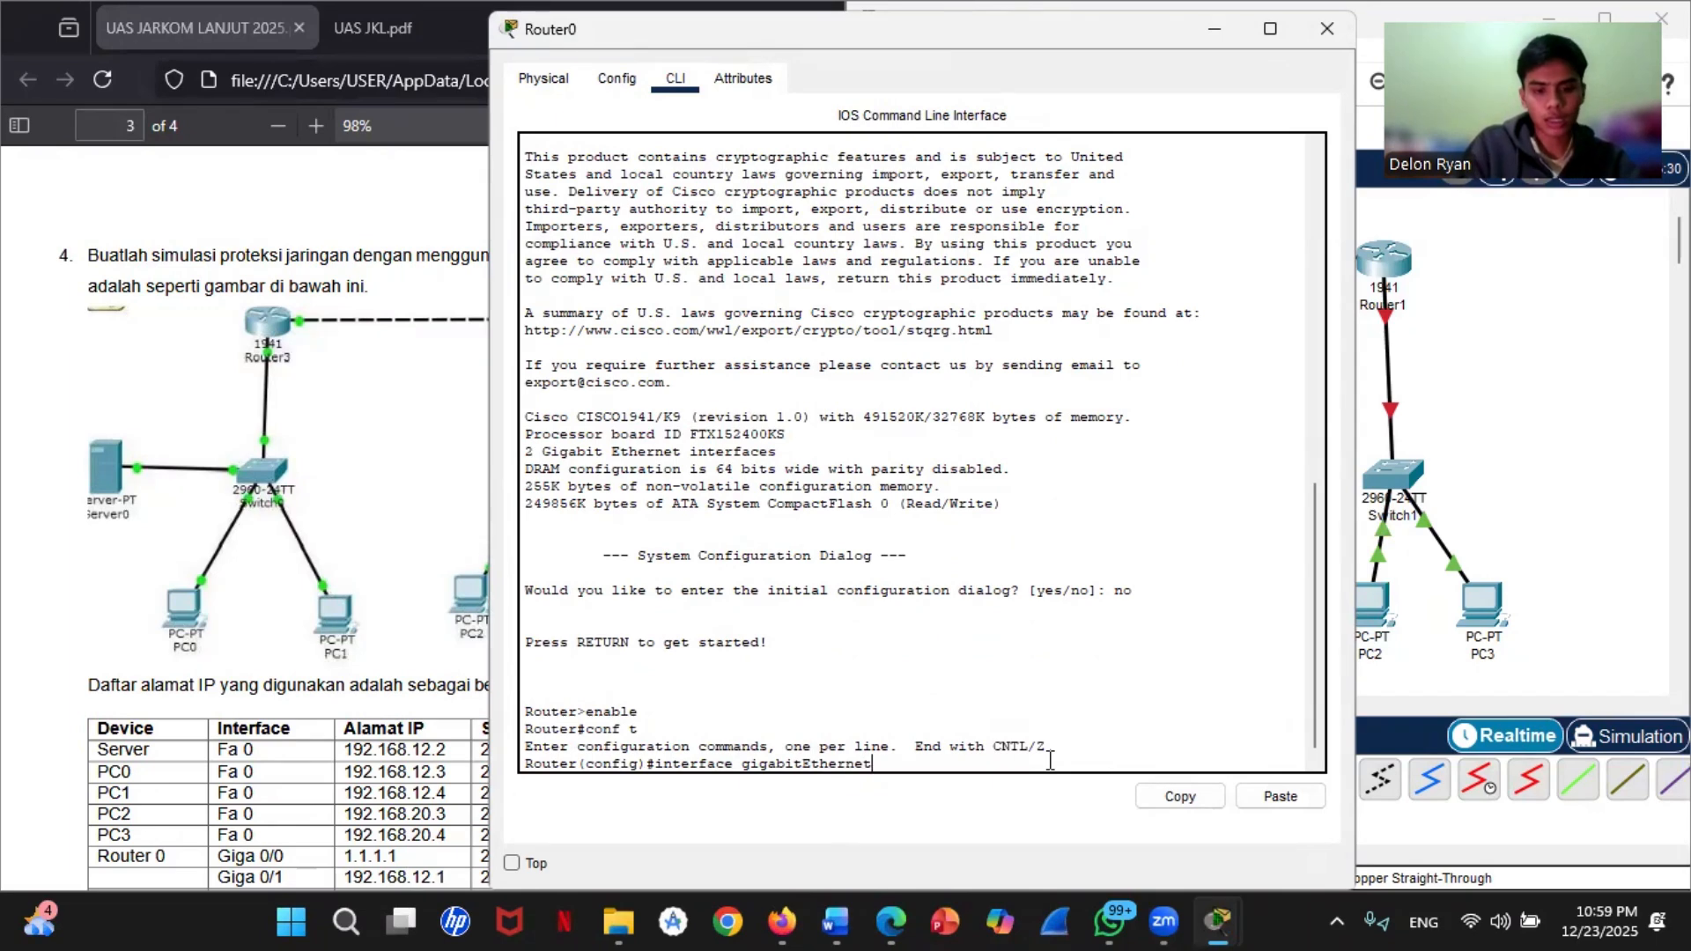
left_click(1543, 347)
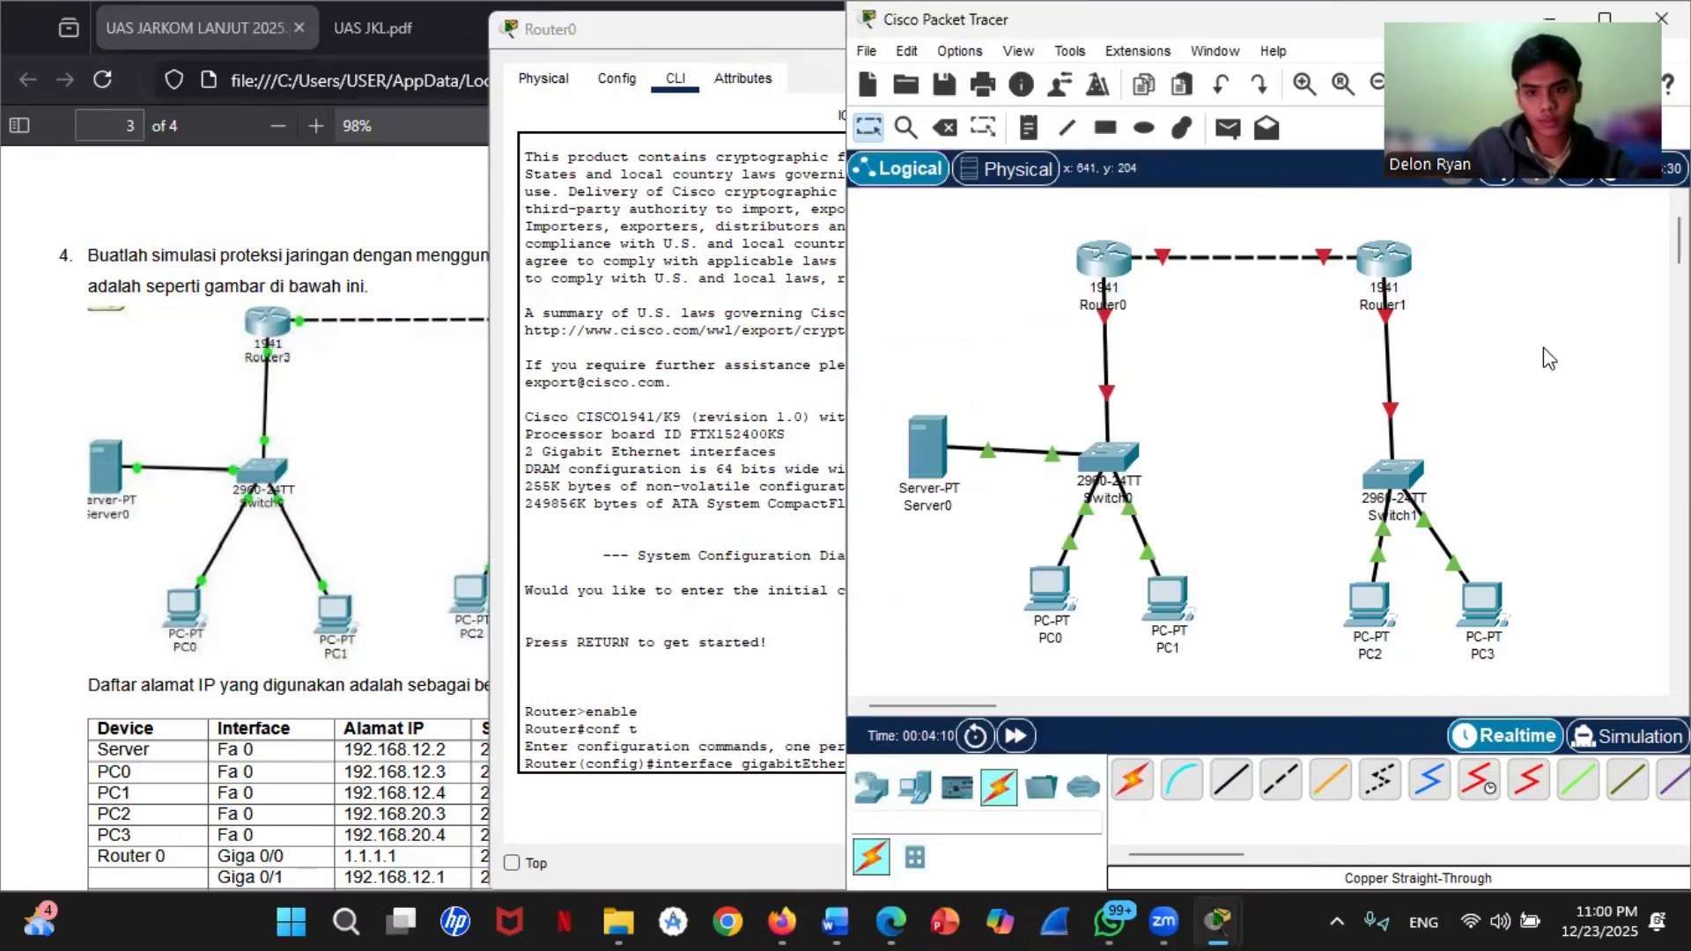
left_click(785, 679)
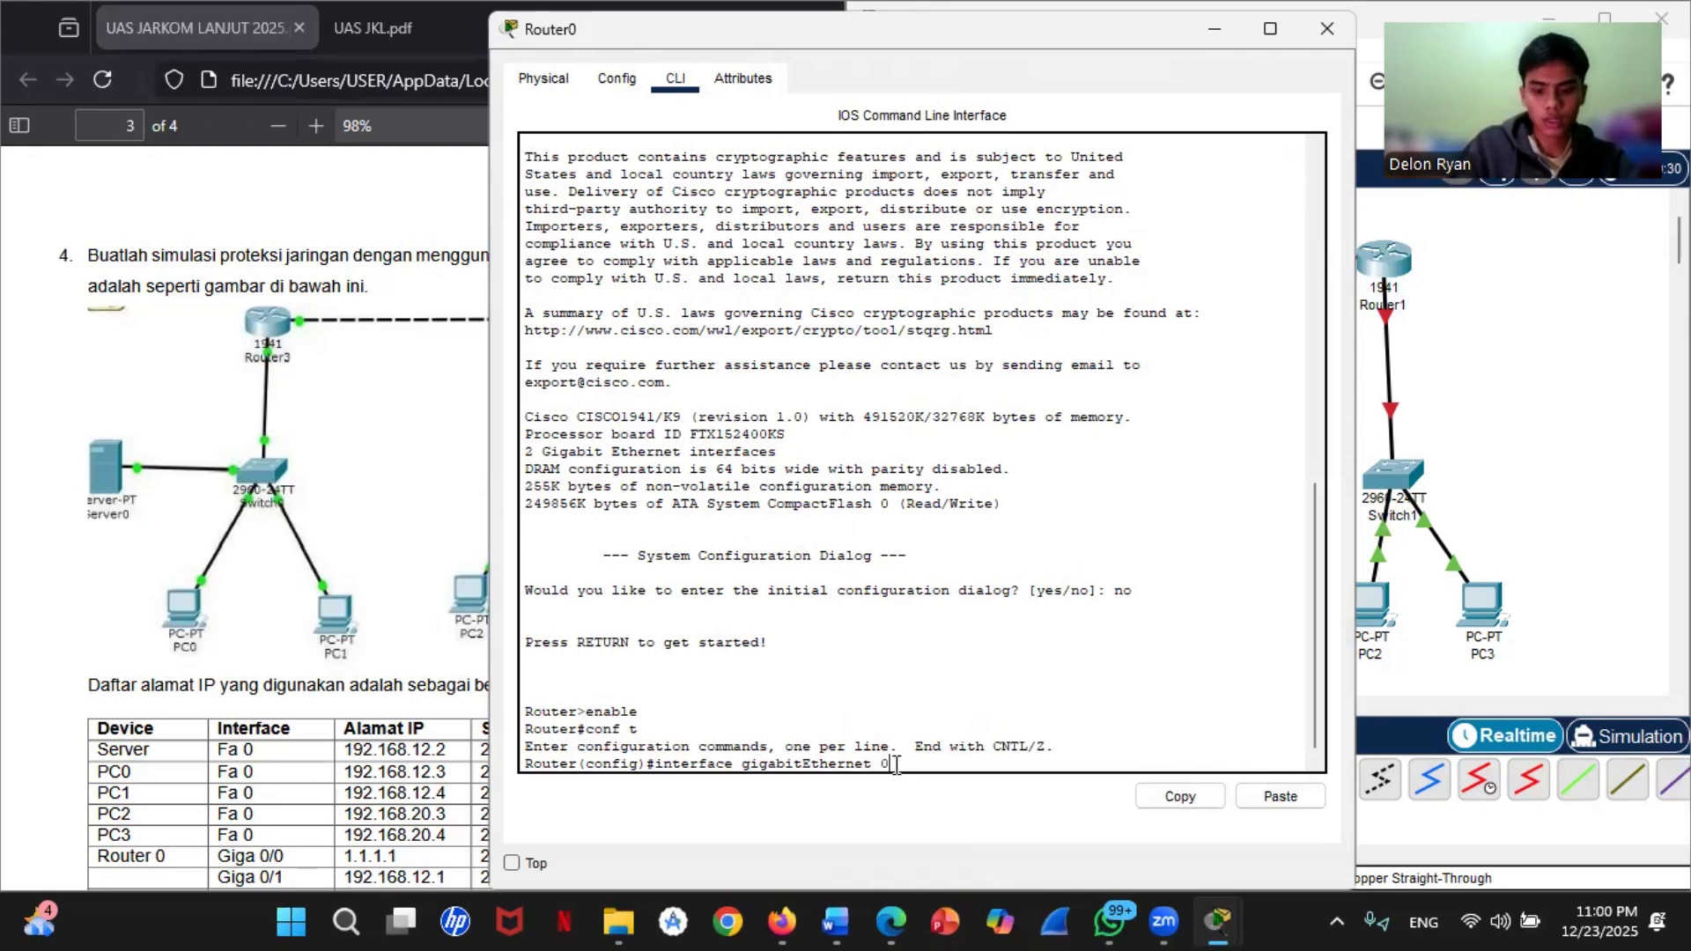
type("/0")
key("Return")
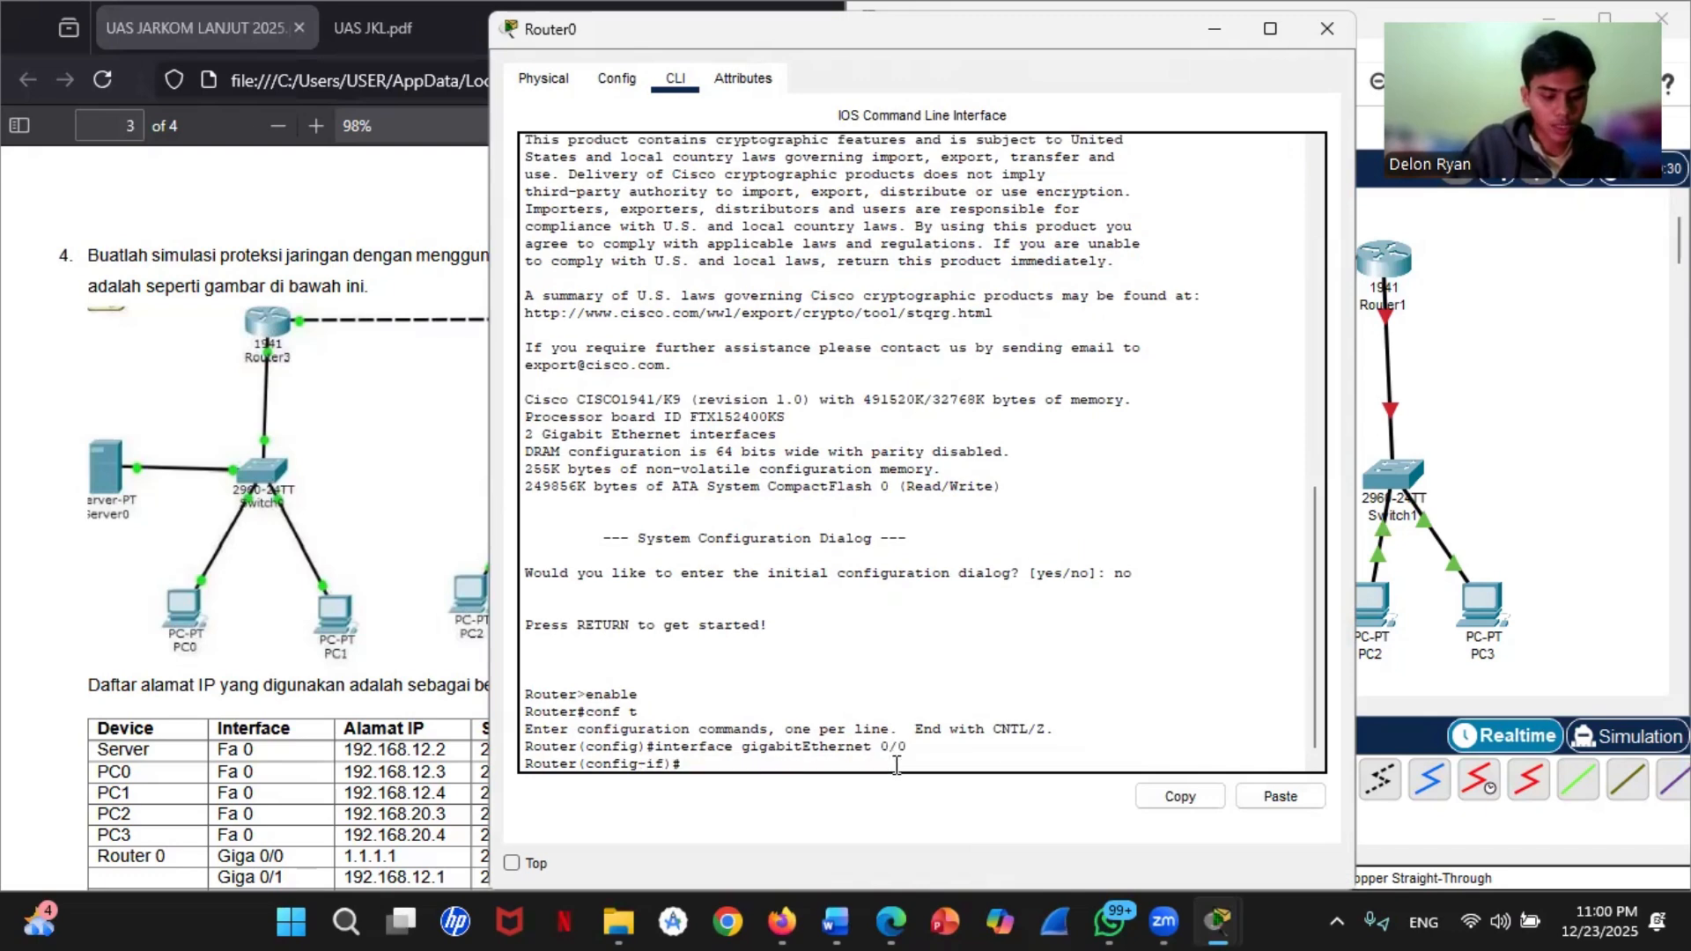
Step: Assign IP address 1.1.1.1 with mask 255.255.255.0 to Router0's gigabitEthernet 0/0 interface
type("ip address")
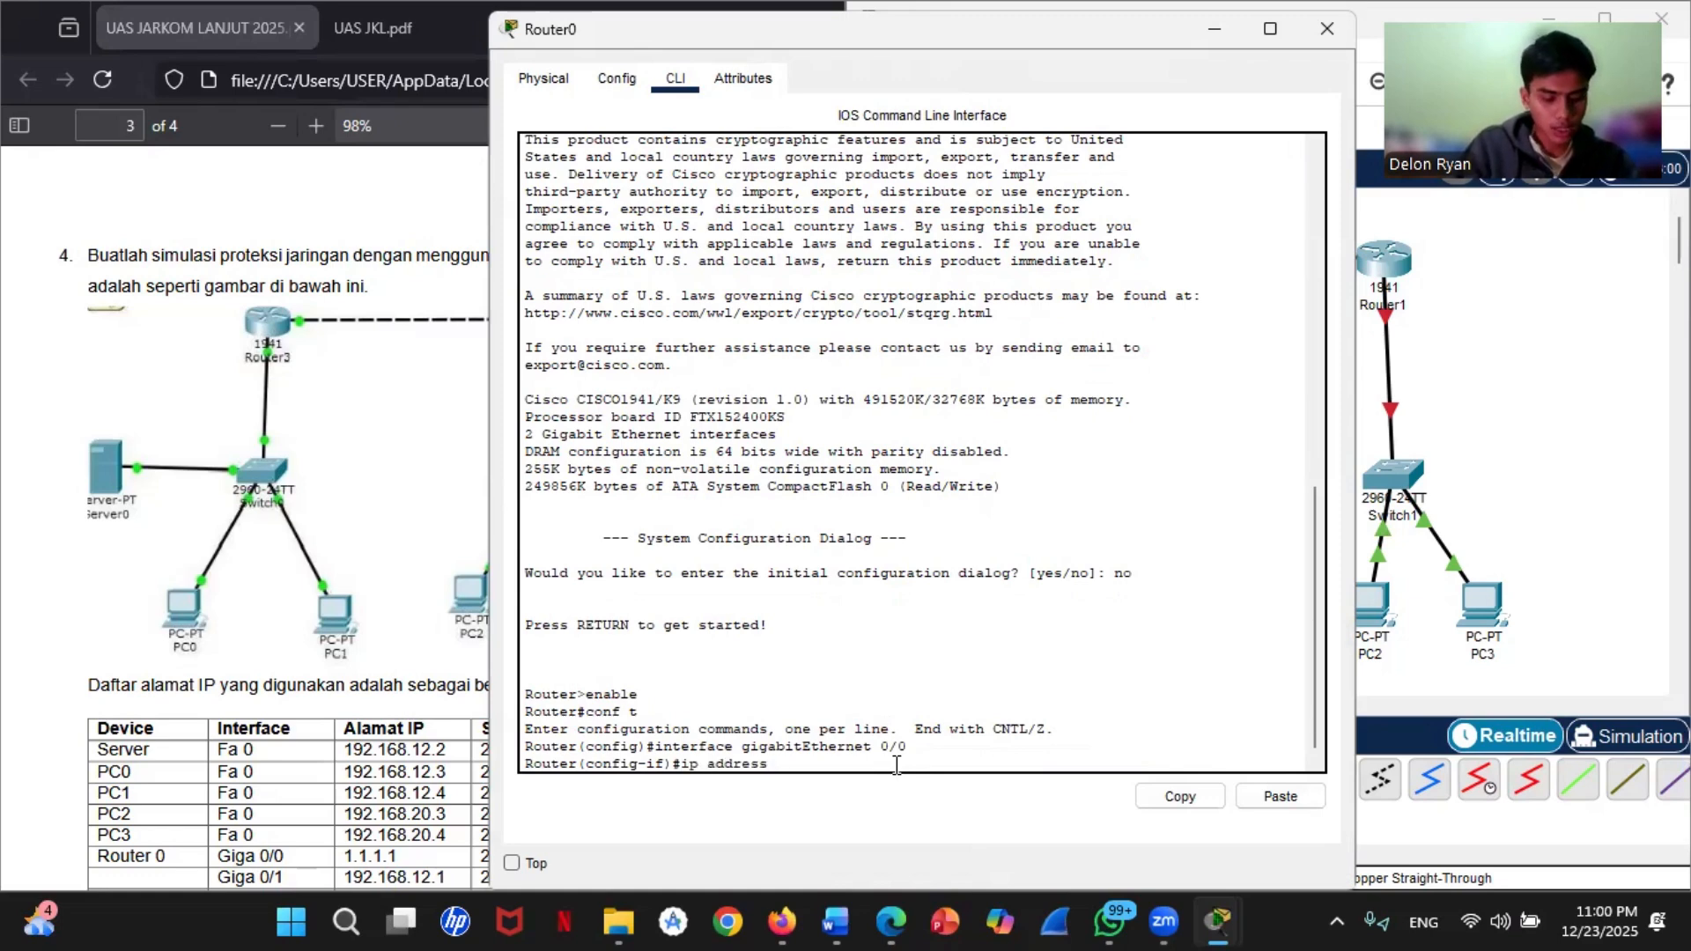
type(" 1")
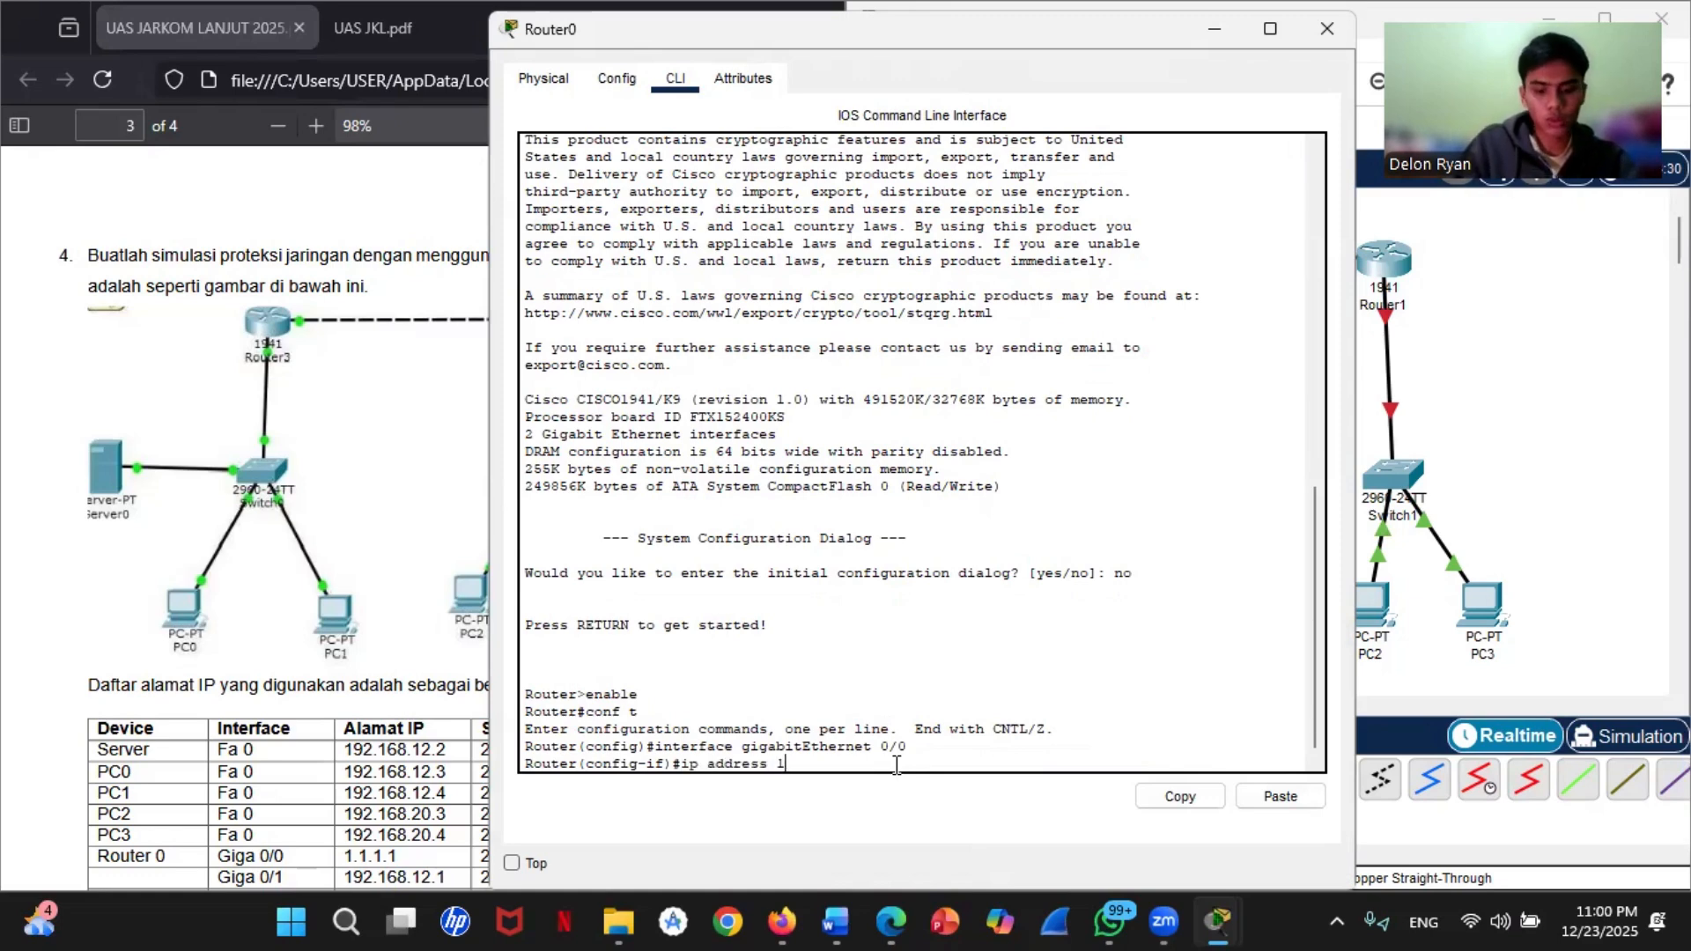
type(".1.1.1.1.")
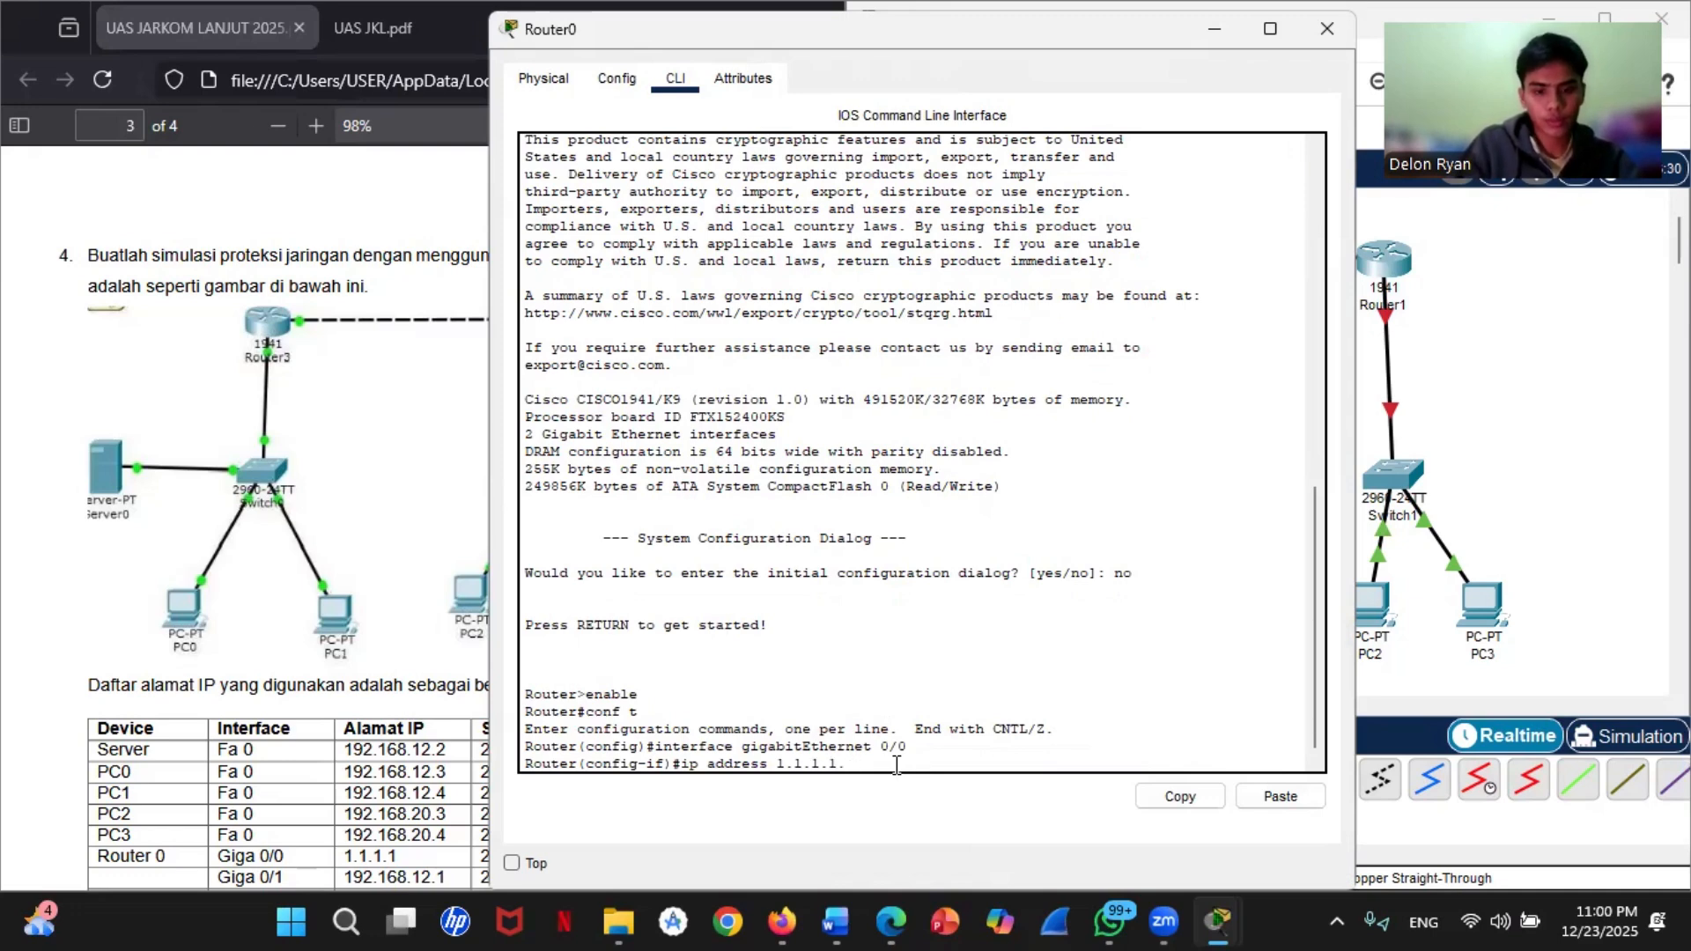
key("BackSpace")
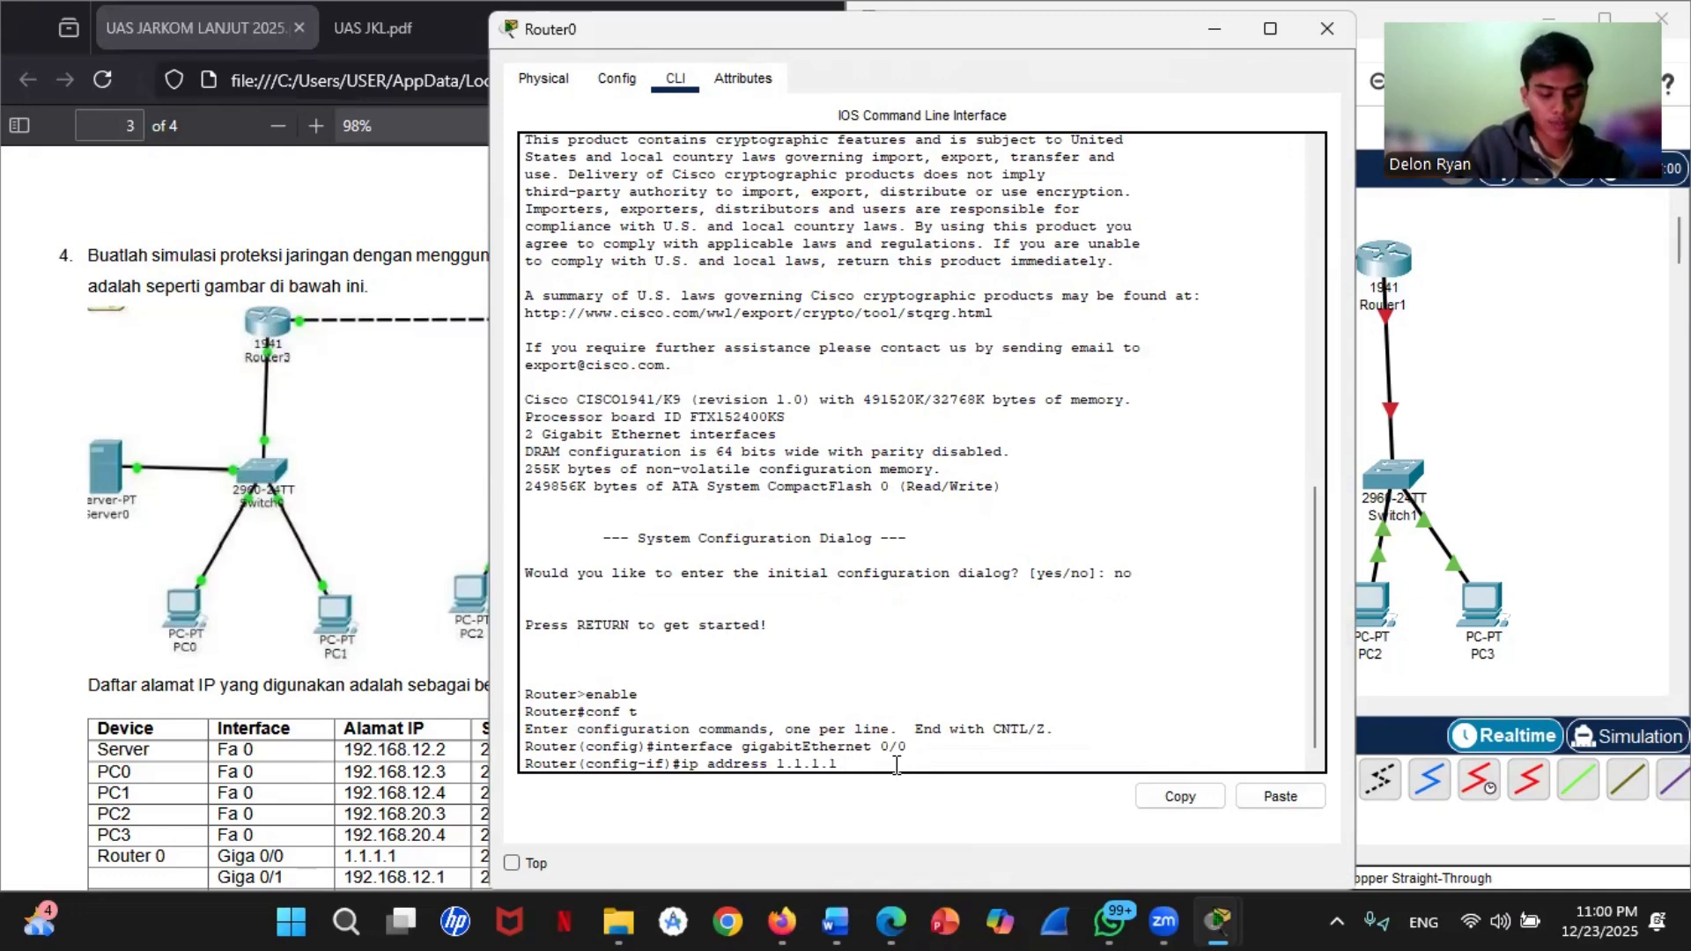
type("2")
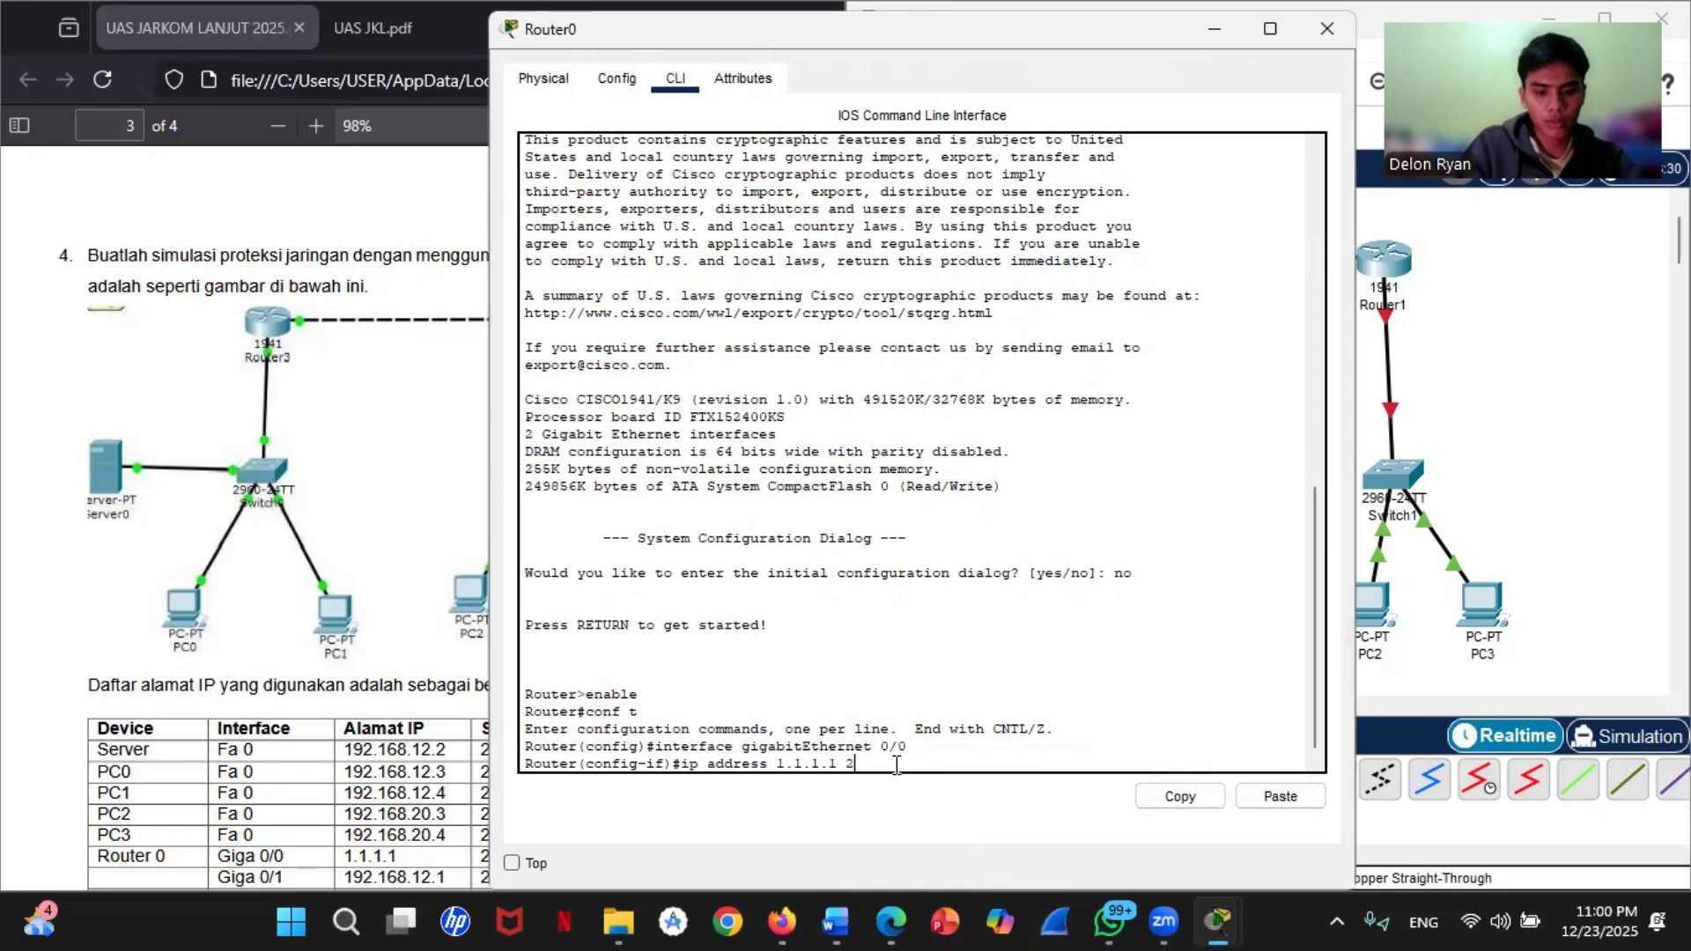
type("55.255")
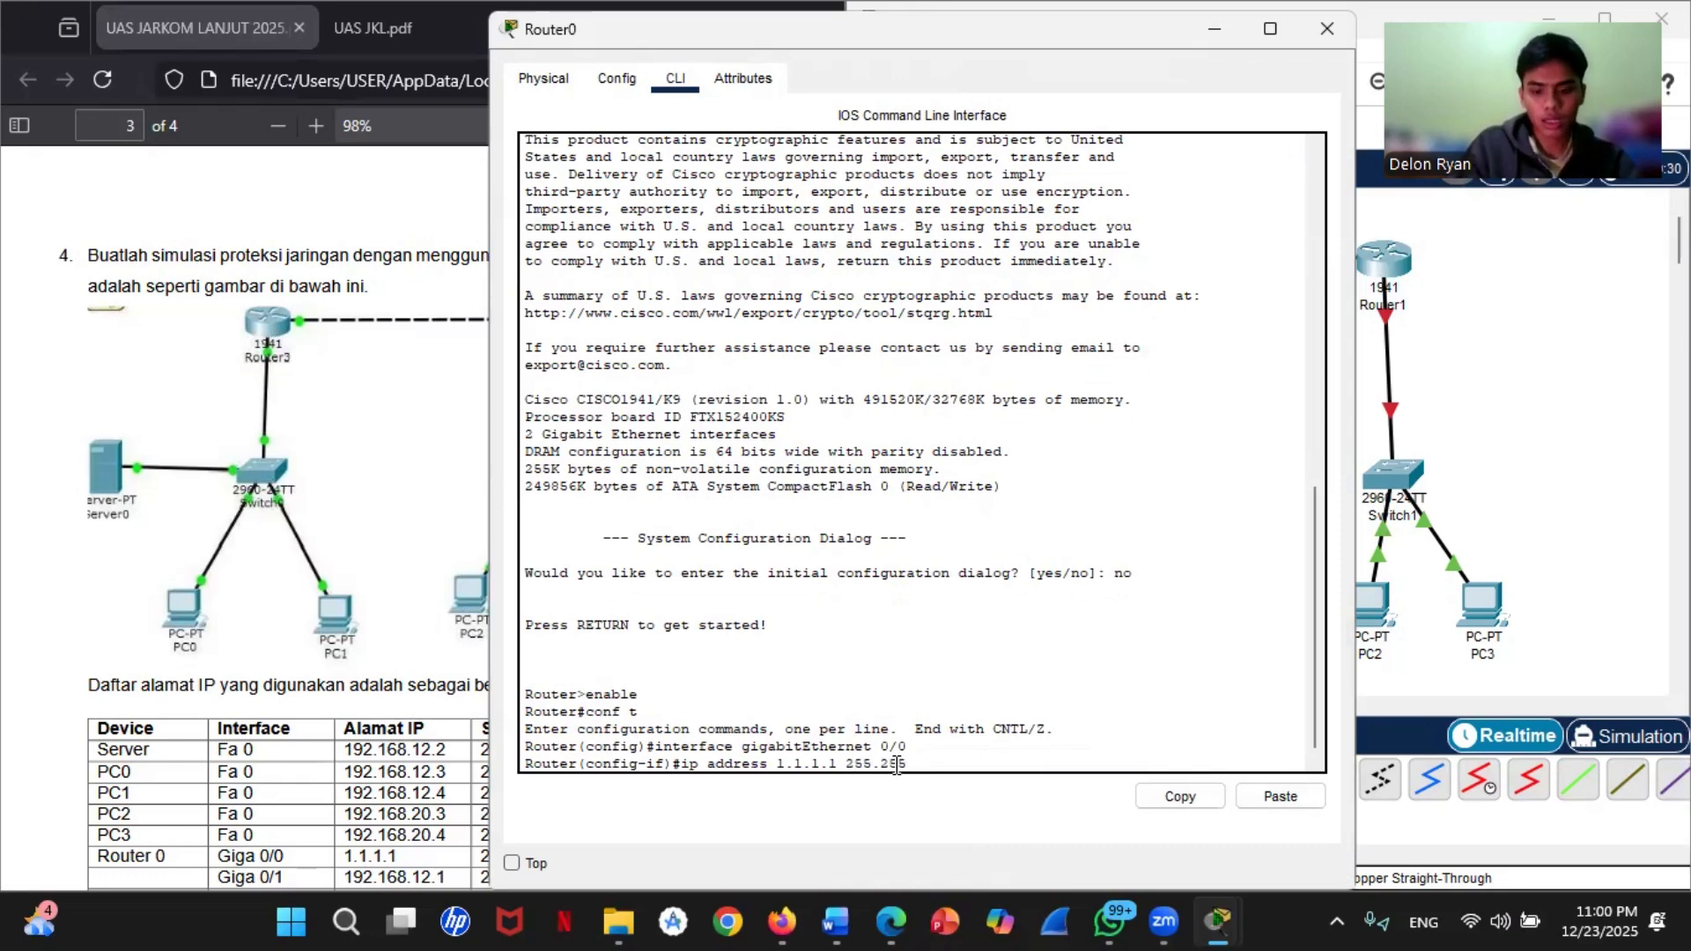
type(".255.0")
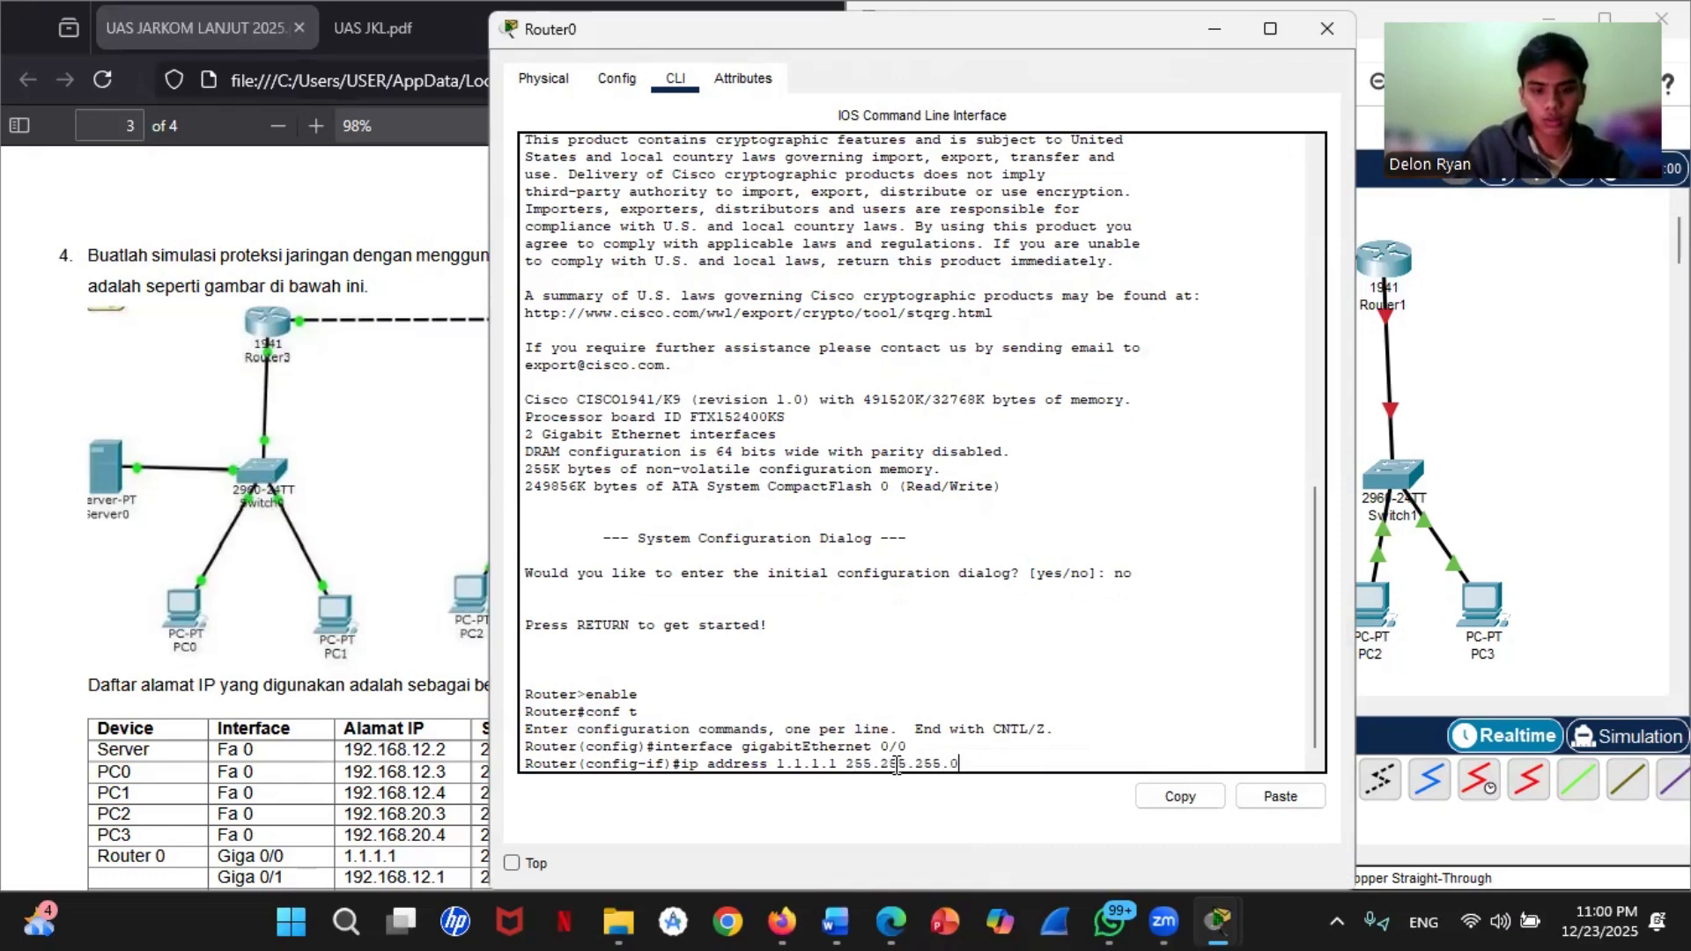
key("Return")
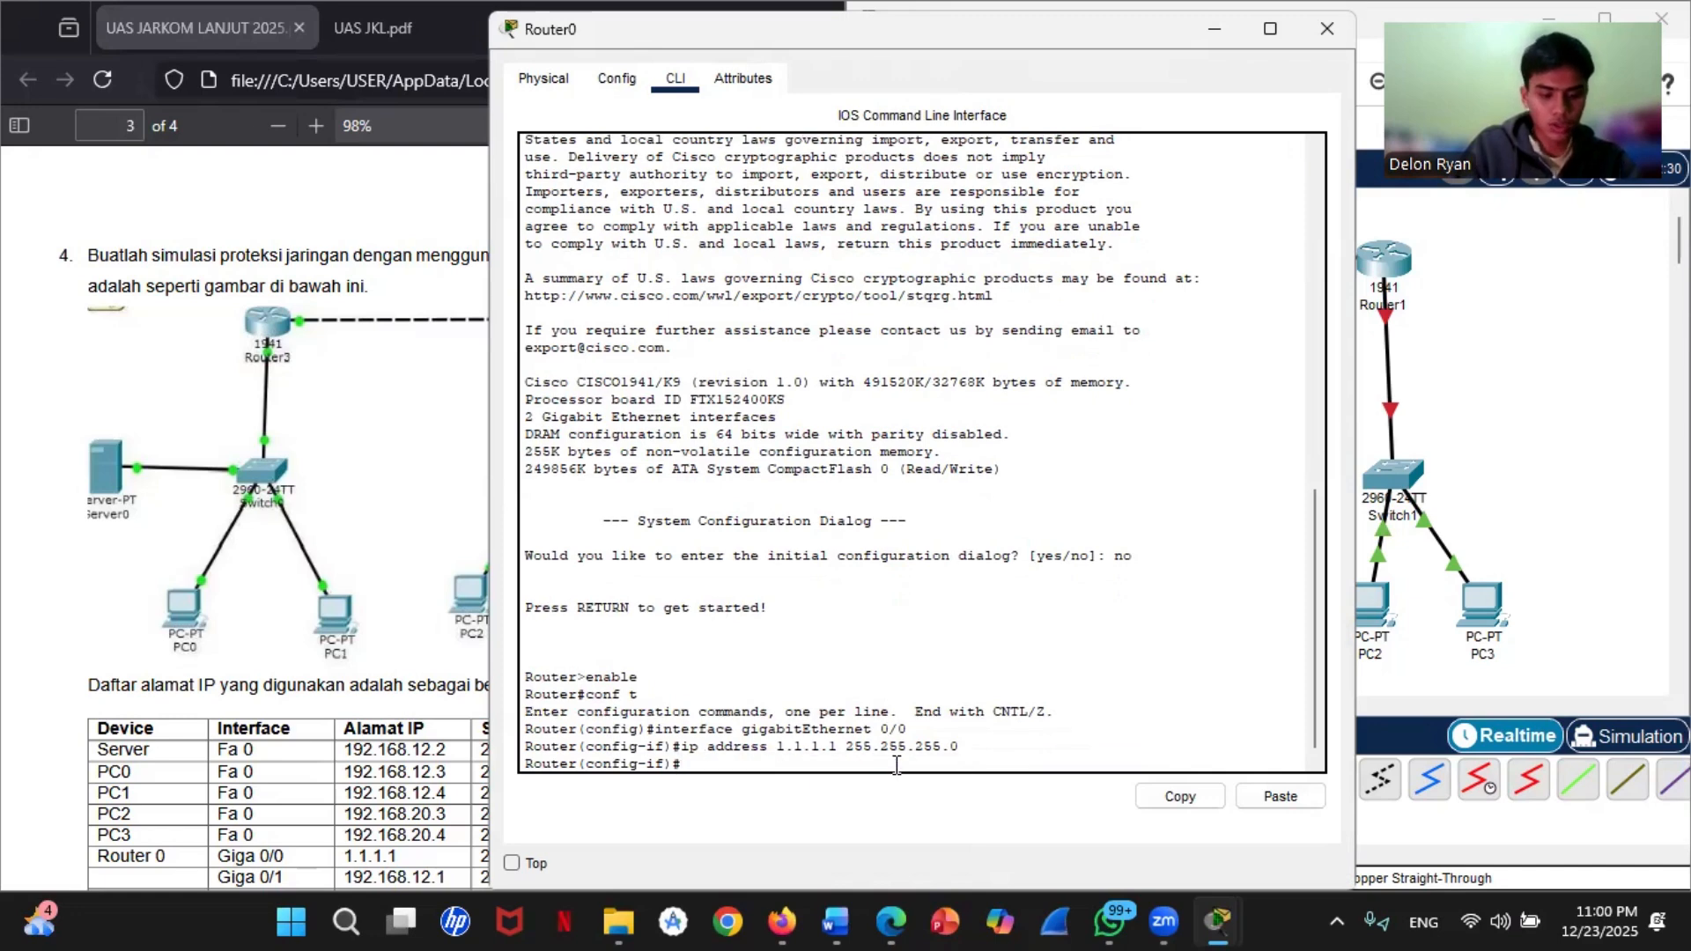
Step: Enable Router0's gigabitEthernet 0/0 with no shutdown and exit to global configuration mode
type("no shutdow")
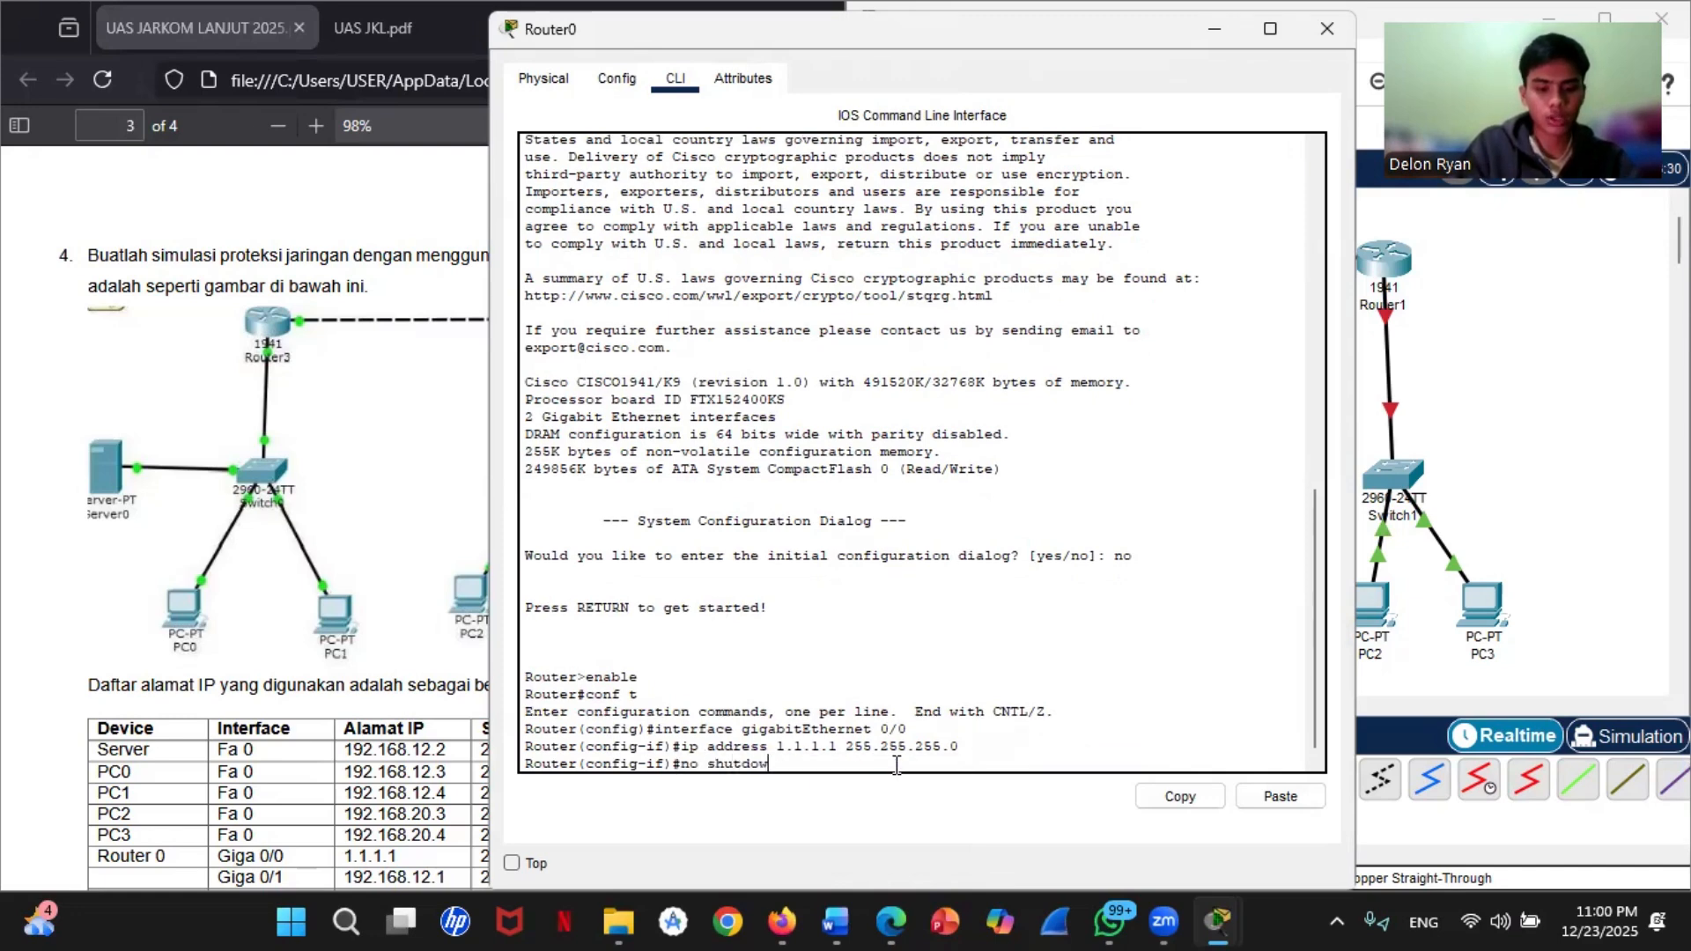
type("n")
key("Return")
key("Return")
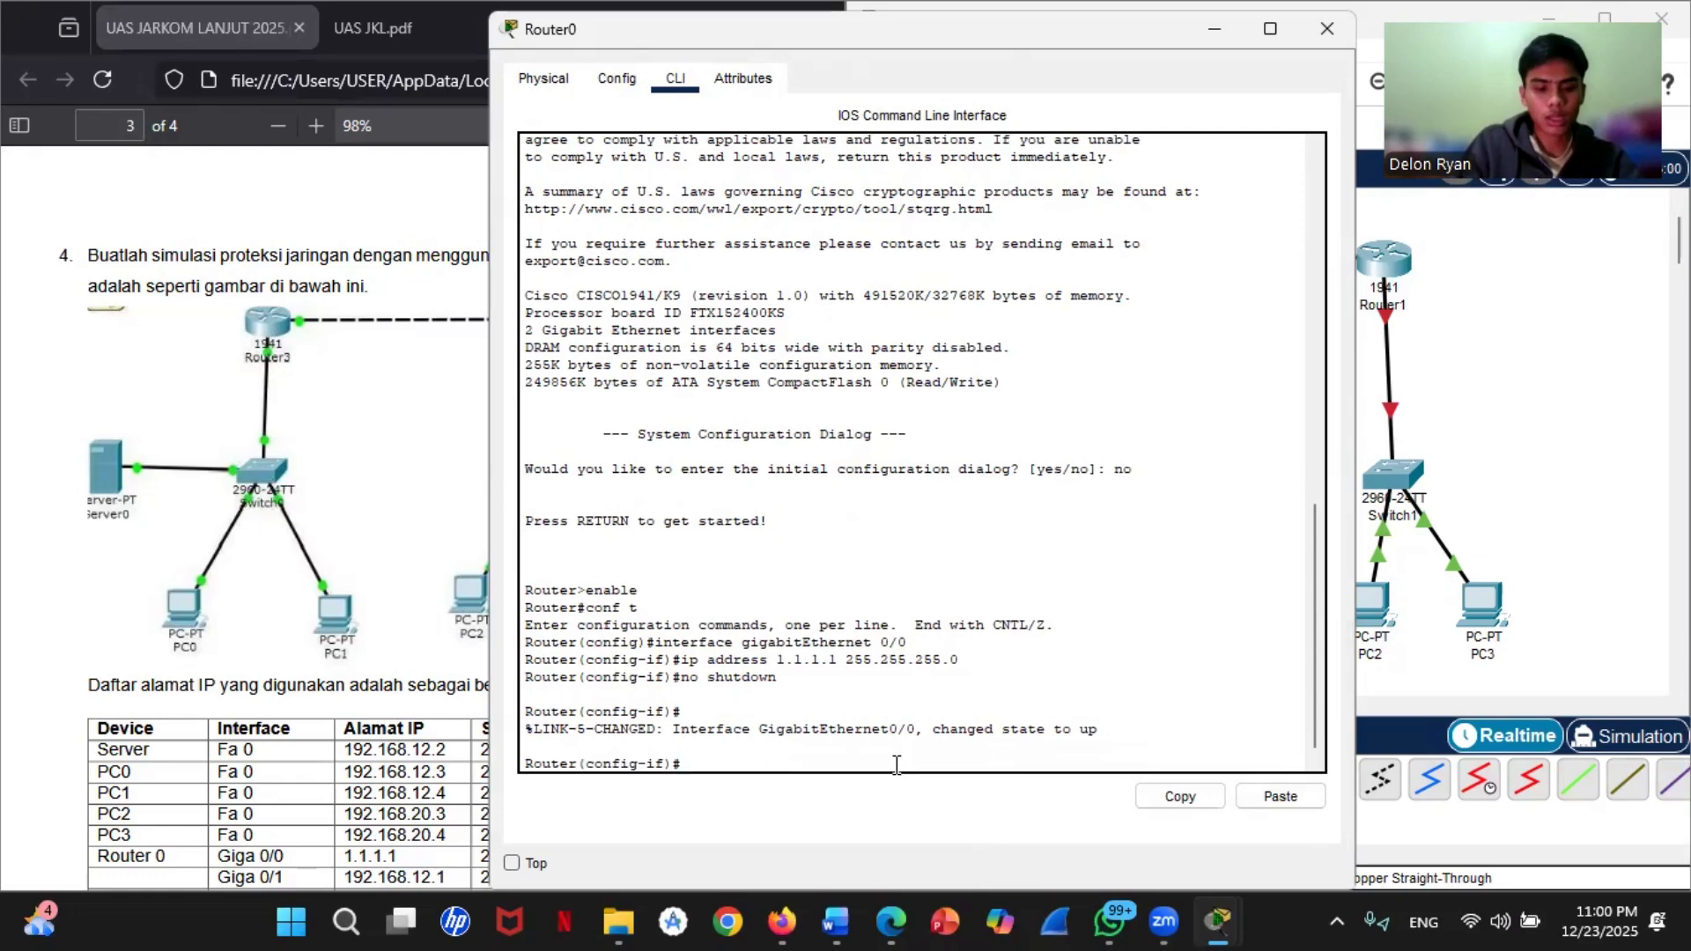
type("exit")
key("Return")
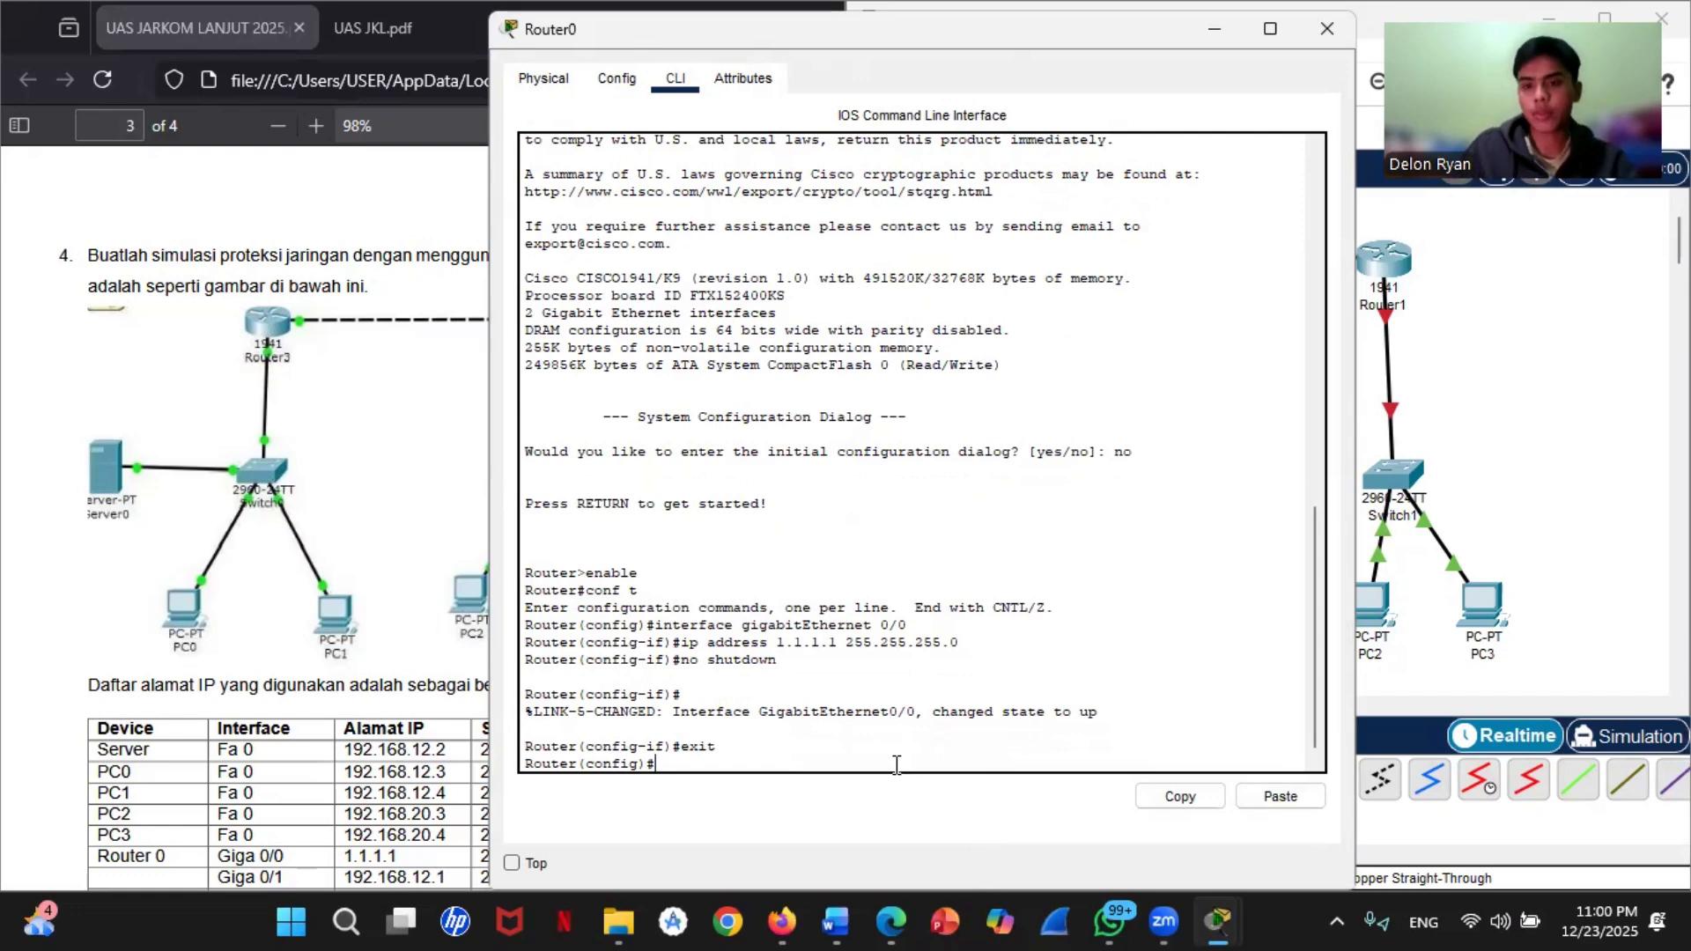
Step: Check Router0's port towards Switch0 in the topology and enter configuration of interface gigabitEthernet 0/1 on Router0
left_click(1581, 437)
mouse_move(1107, 322)
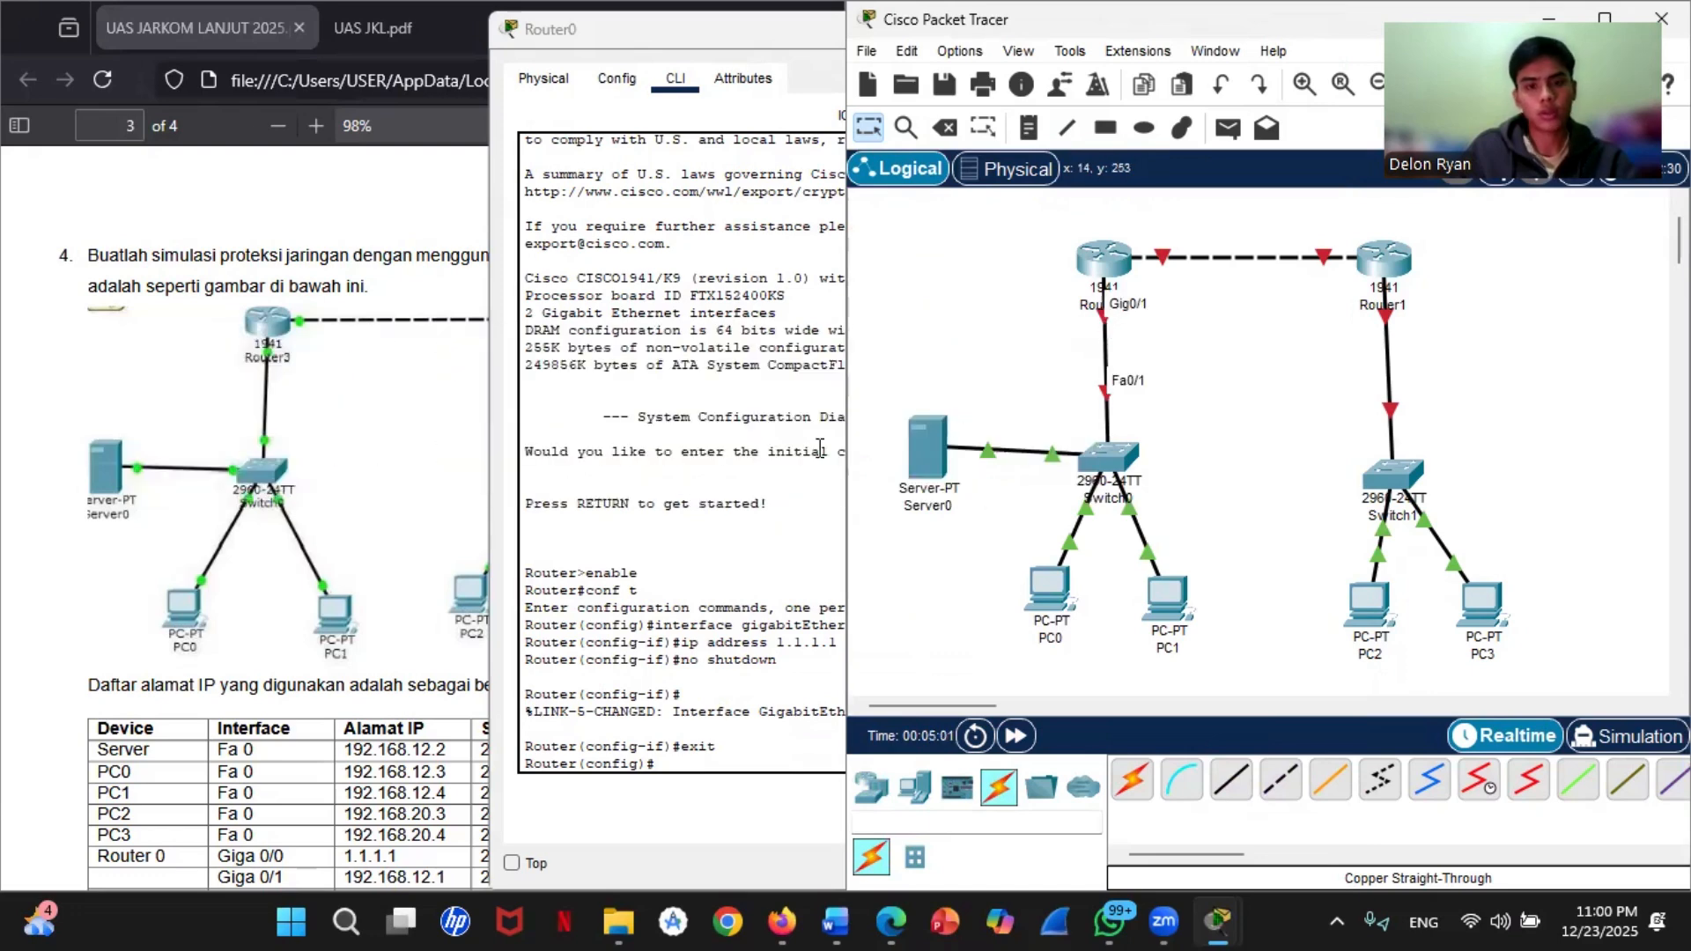
left_click(684, 761)
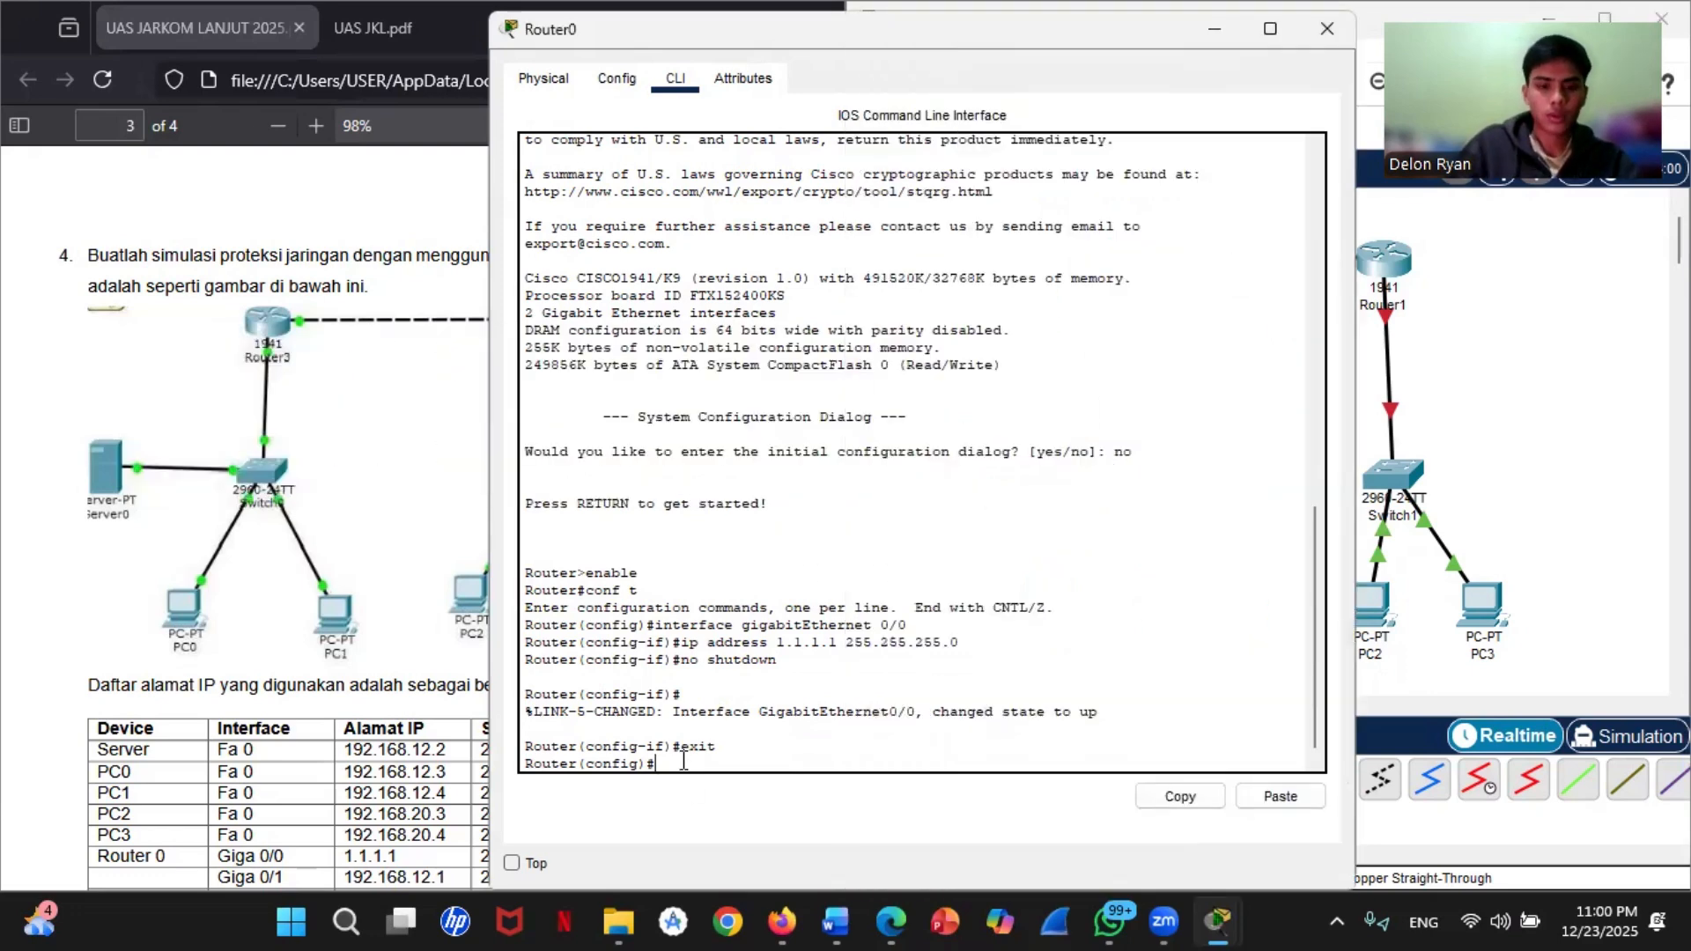
type("ip address 1.1.1.1 255.255.255.0")
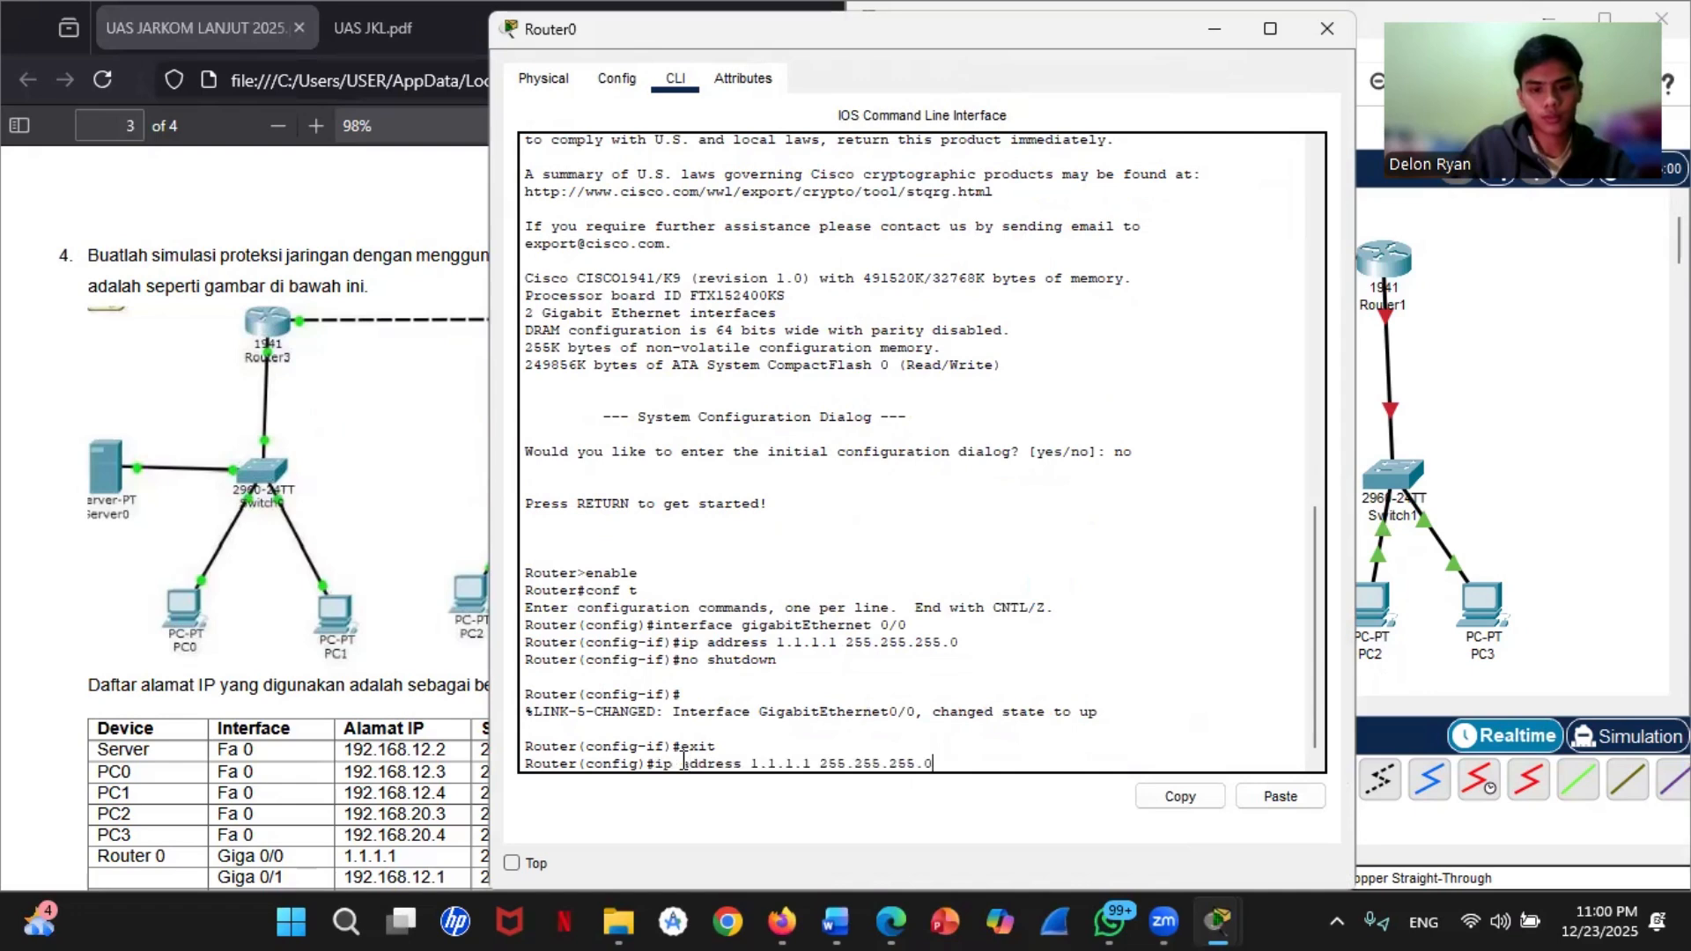
key("Up")
key("Up")
key("Up")
key("Up")
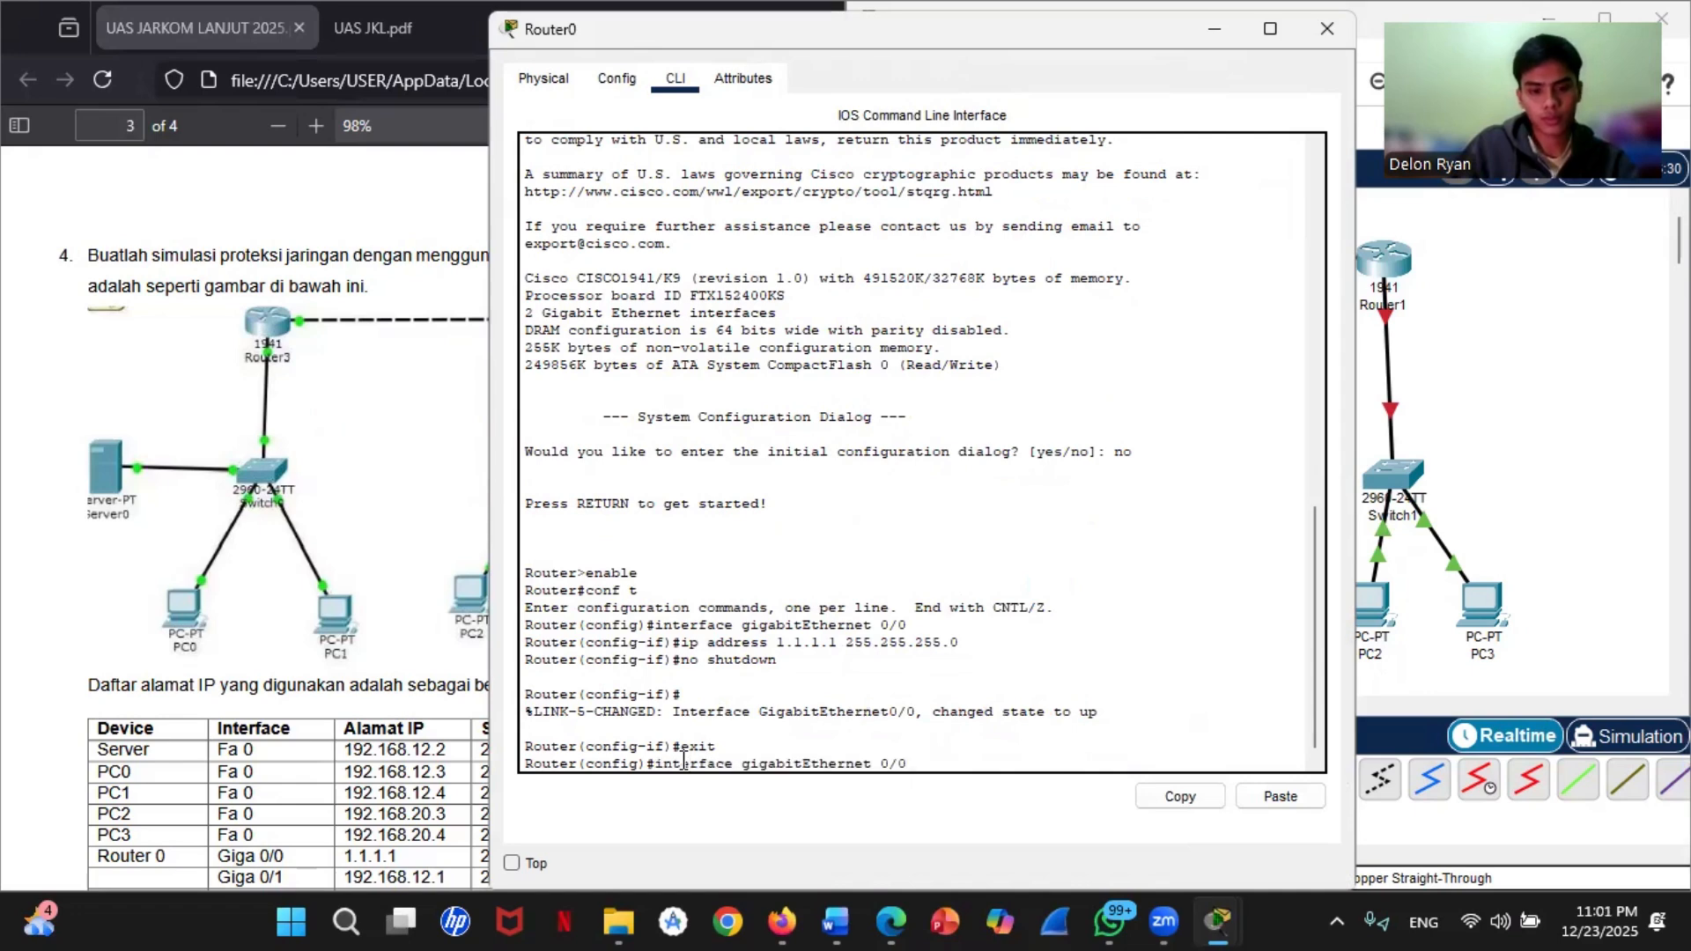
key("Right")
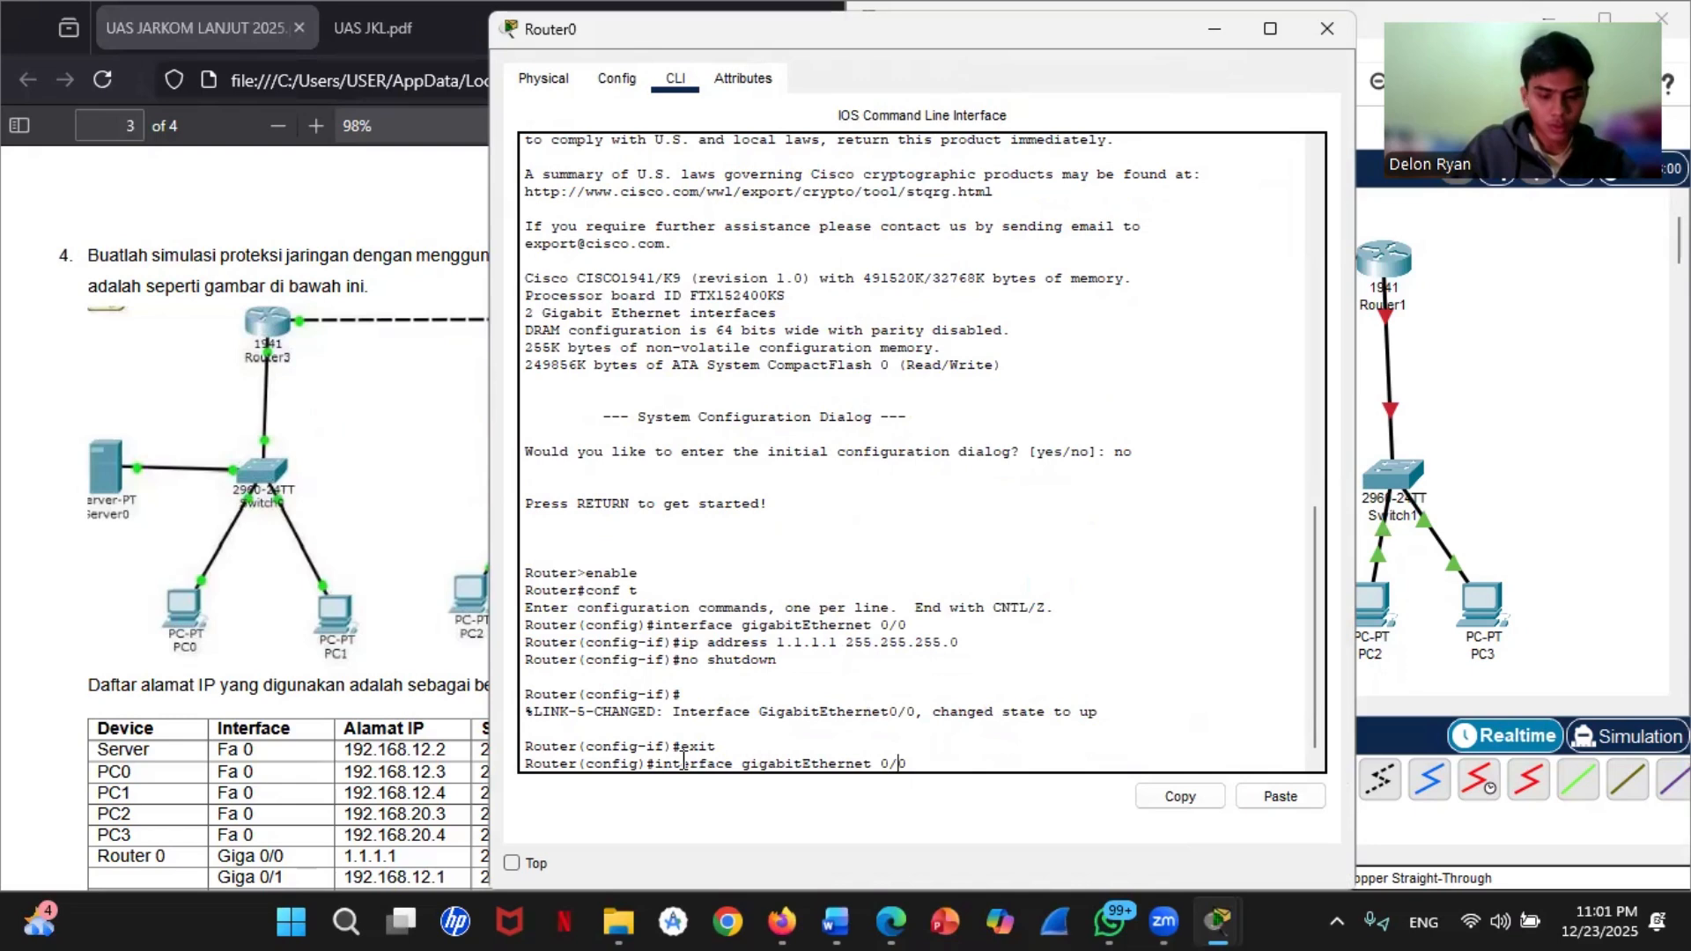
key("BackSpace")
type("1")
key("Return")
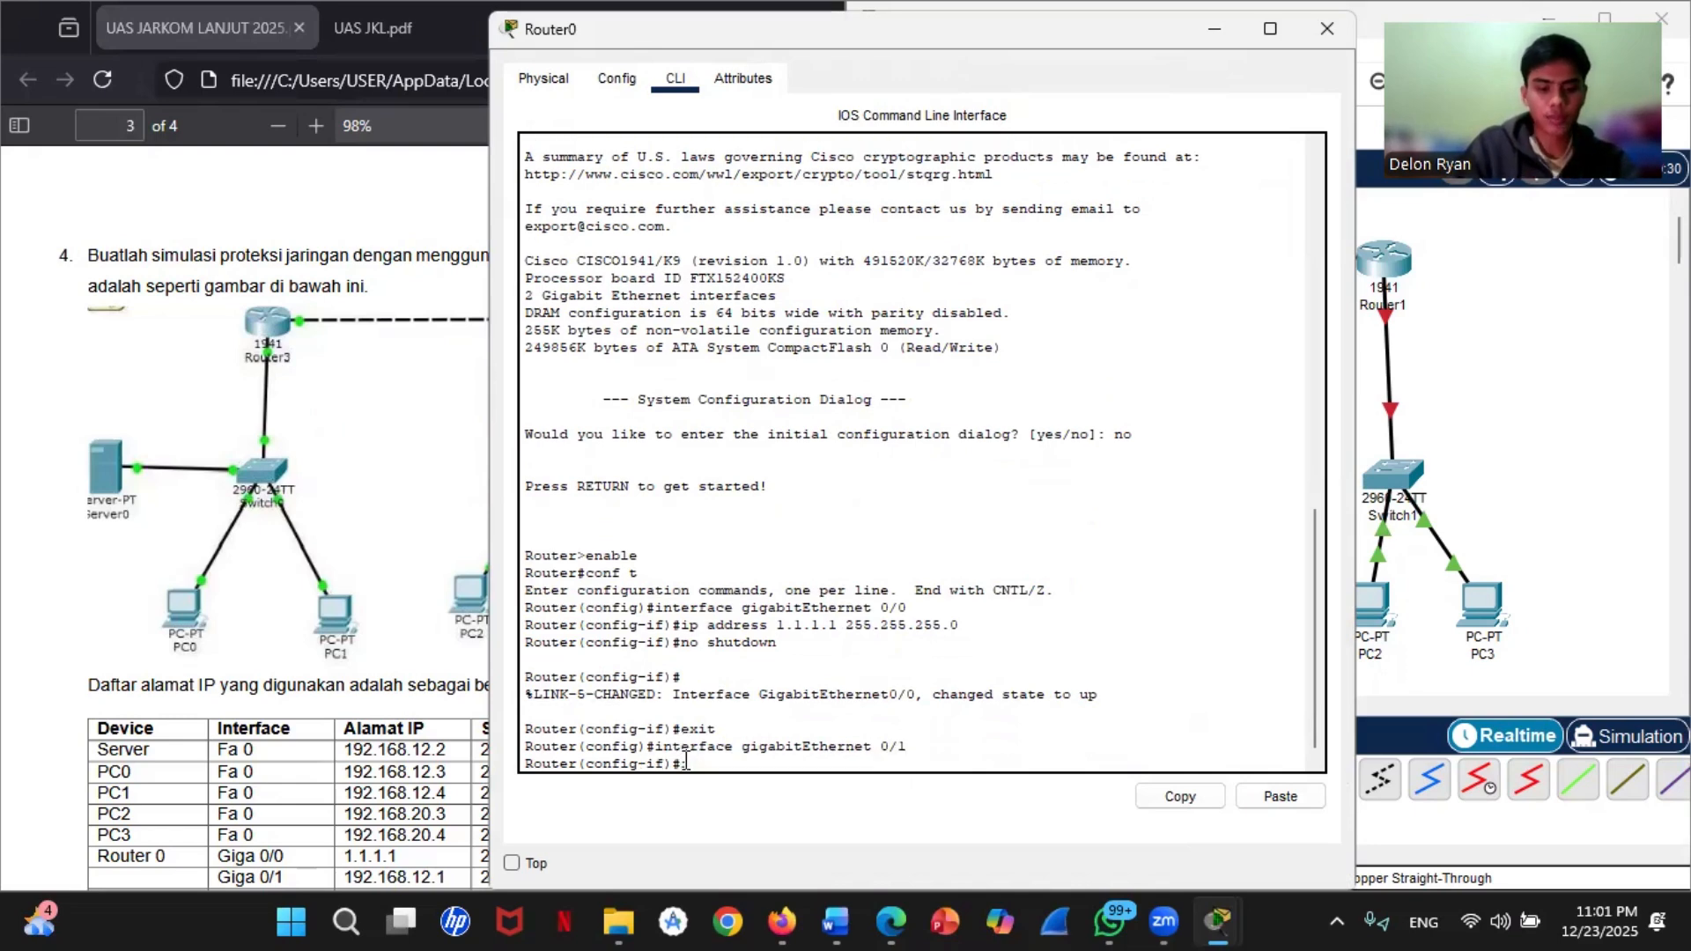
Step: Assign IP address 192.168.12.1 with mask 255.255.255.0 to Router0's gigabitEthernet 0/1 interface
type("ip address")
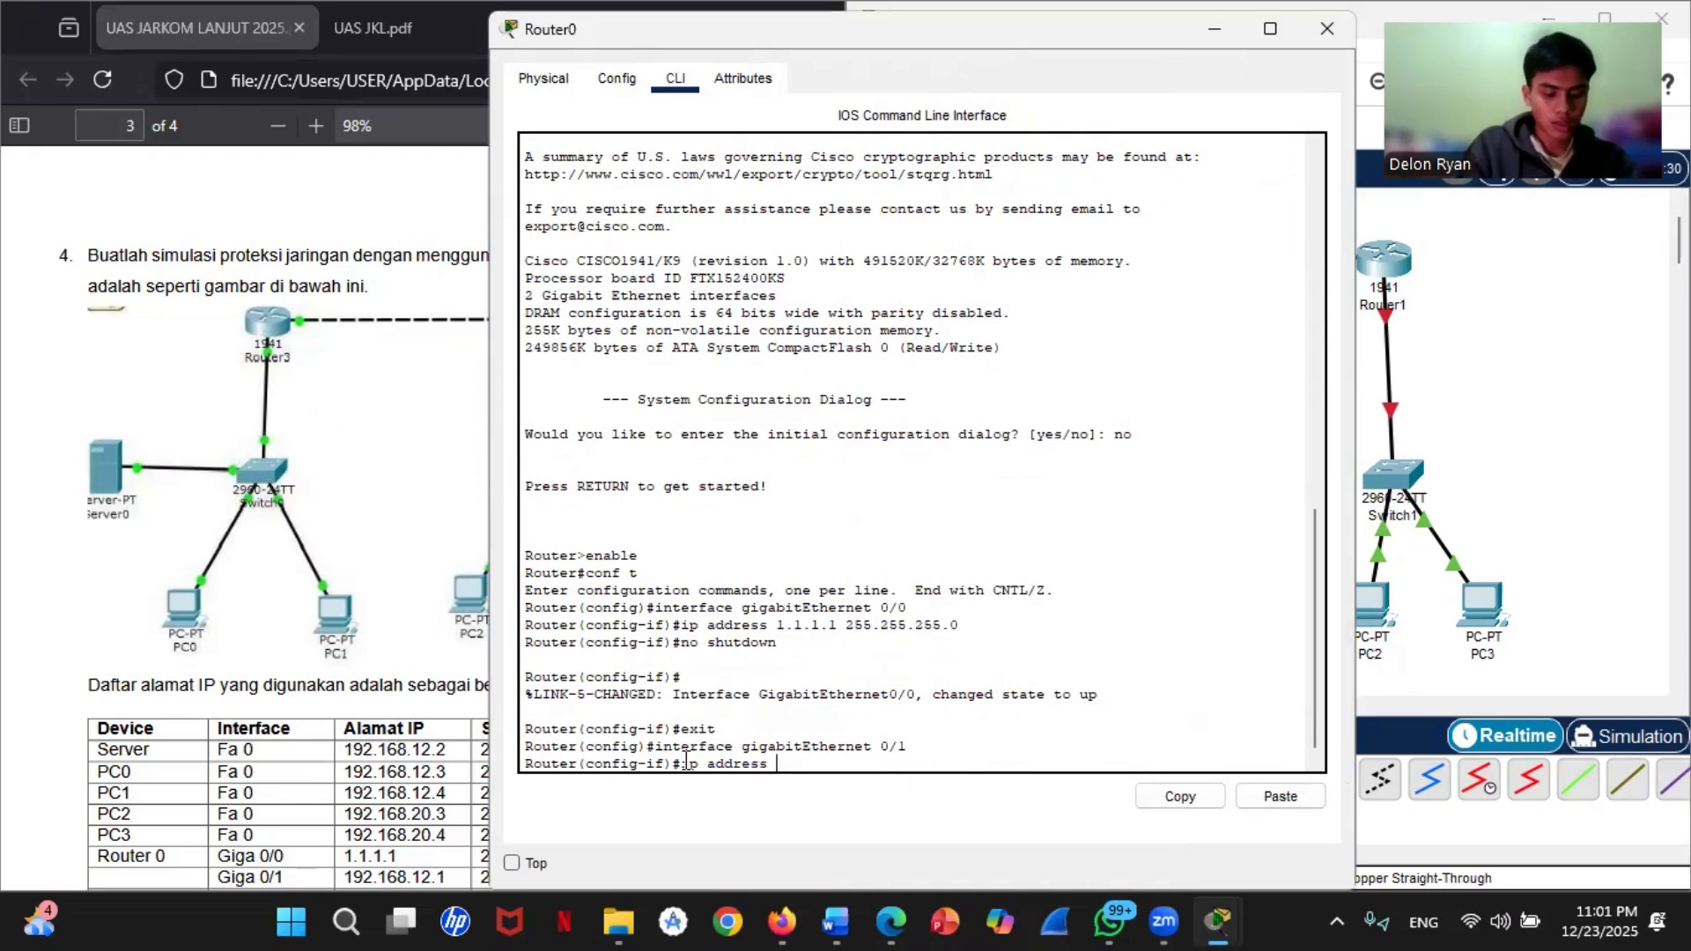
type(" 192.")
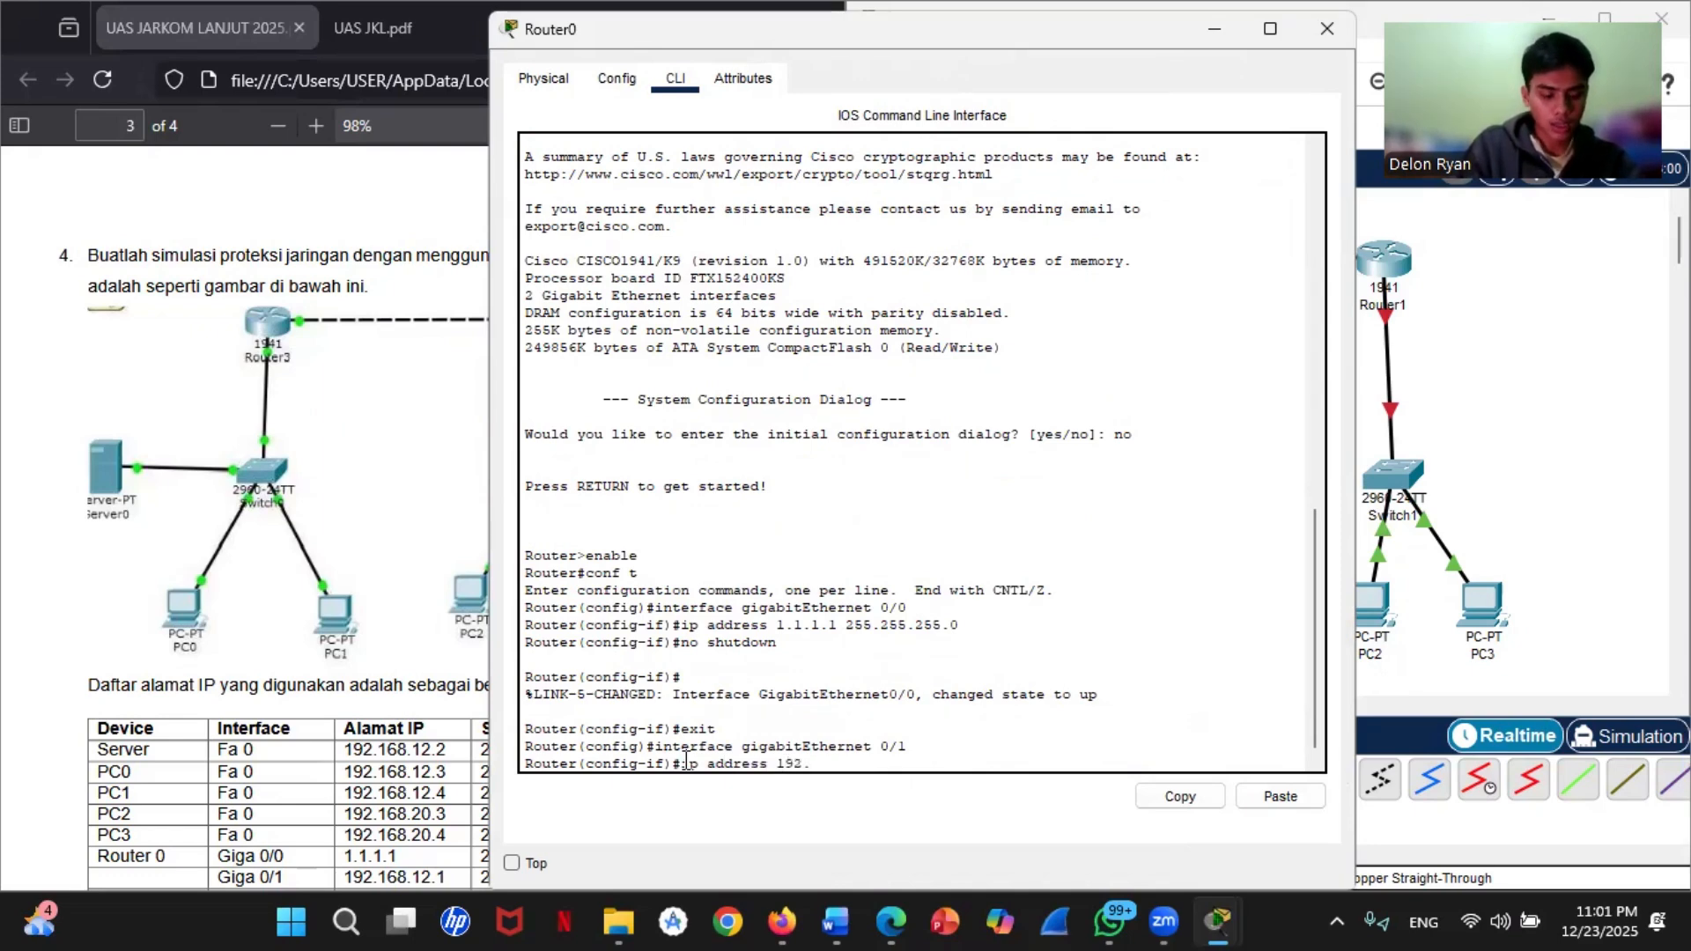
type("168")
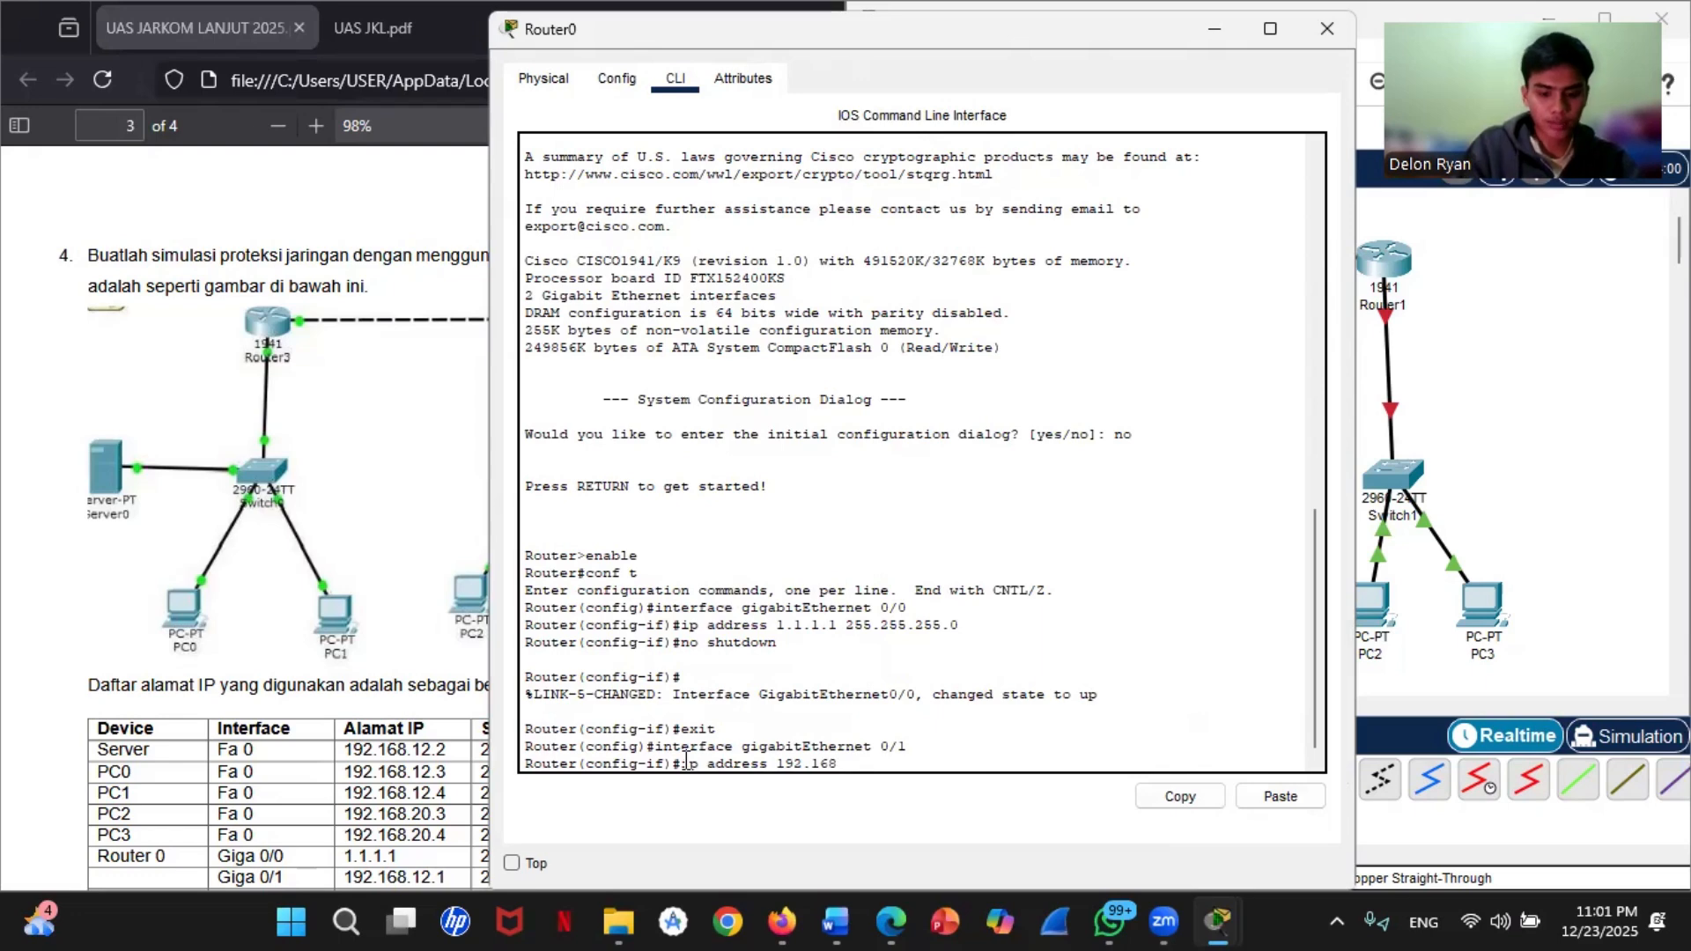
type(".12")
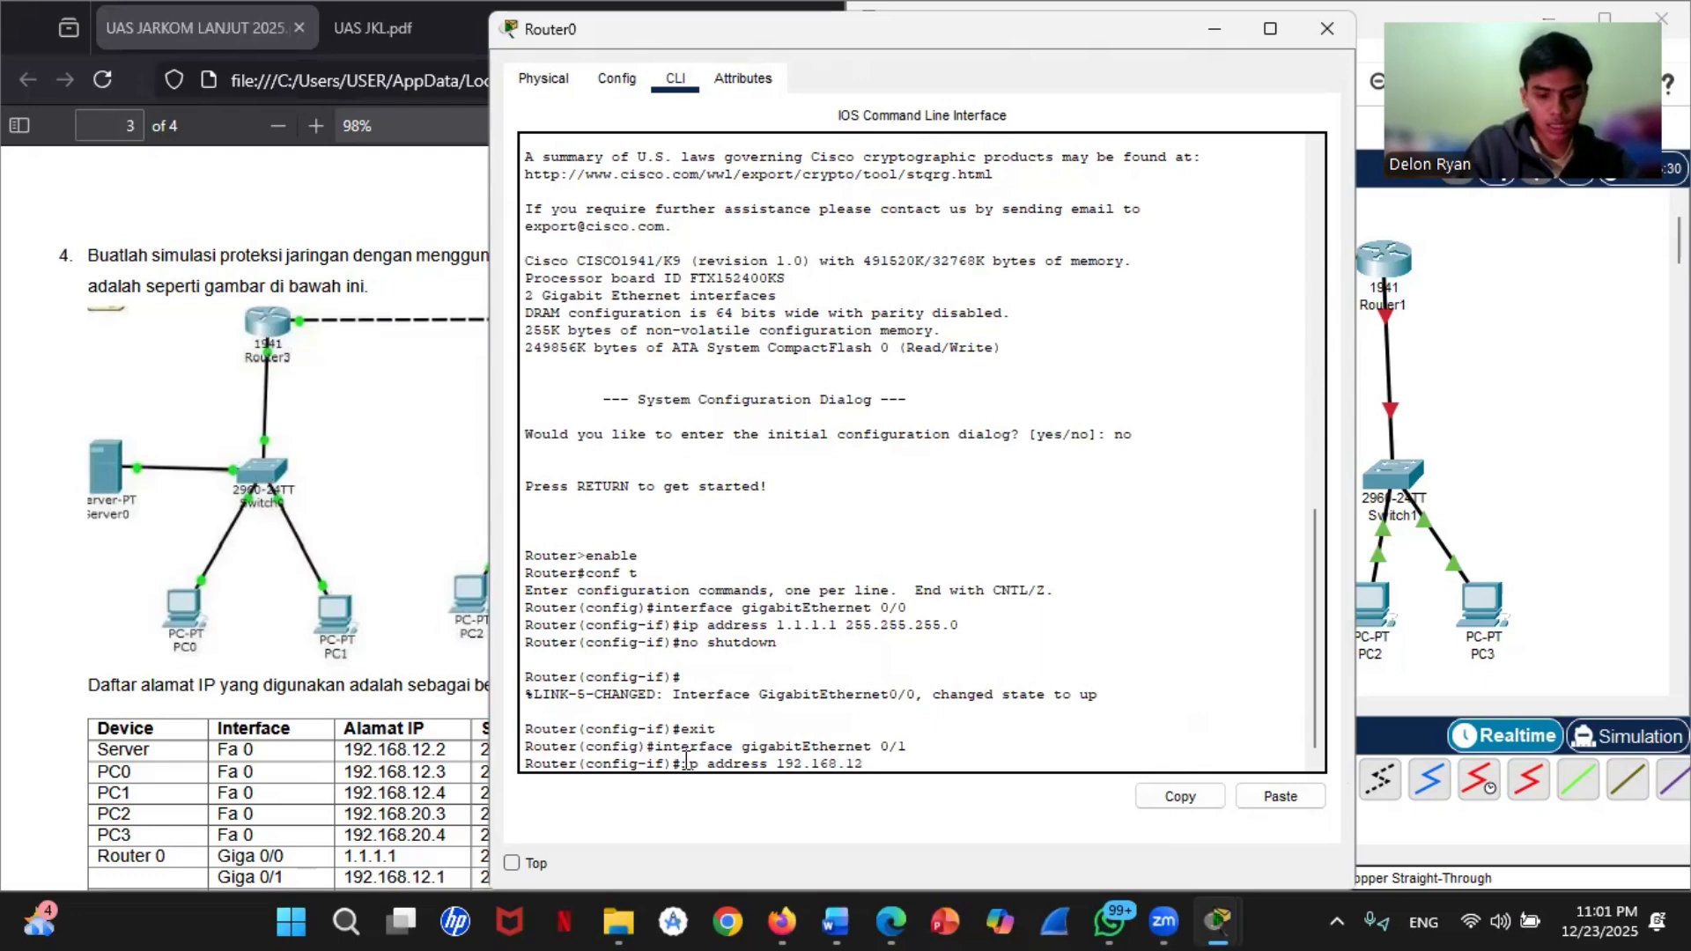
type(".1 2")
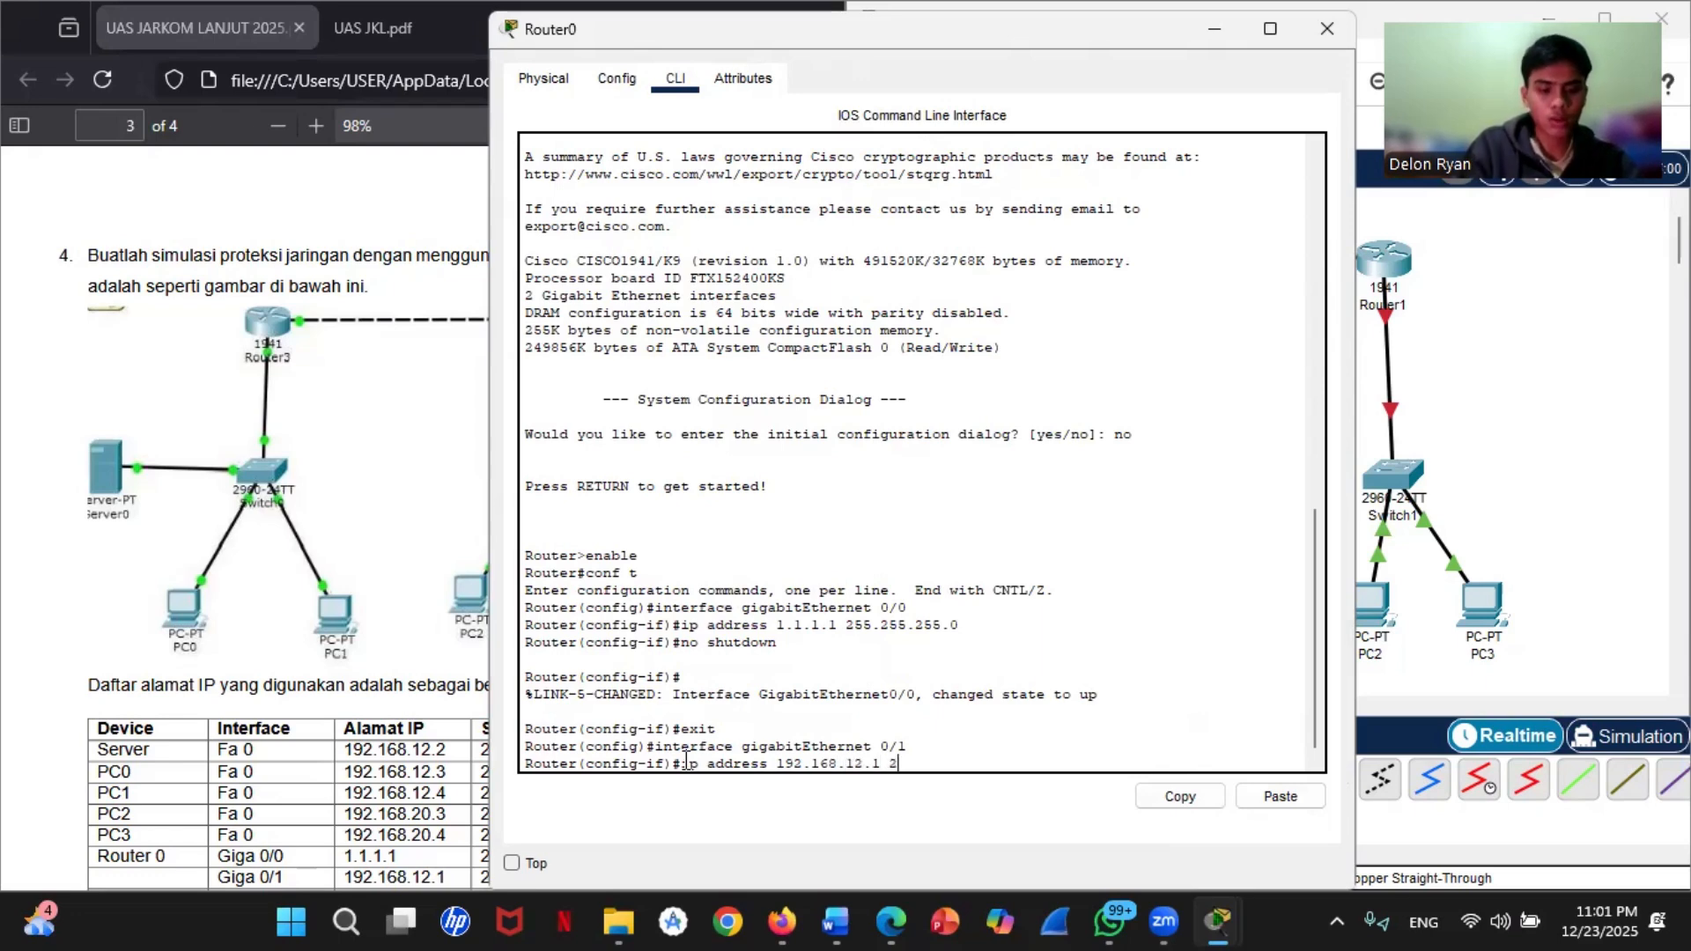
type("55.255.")
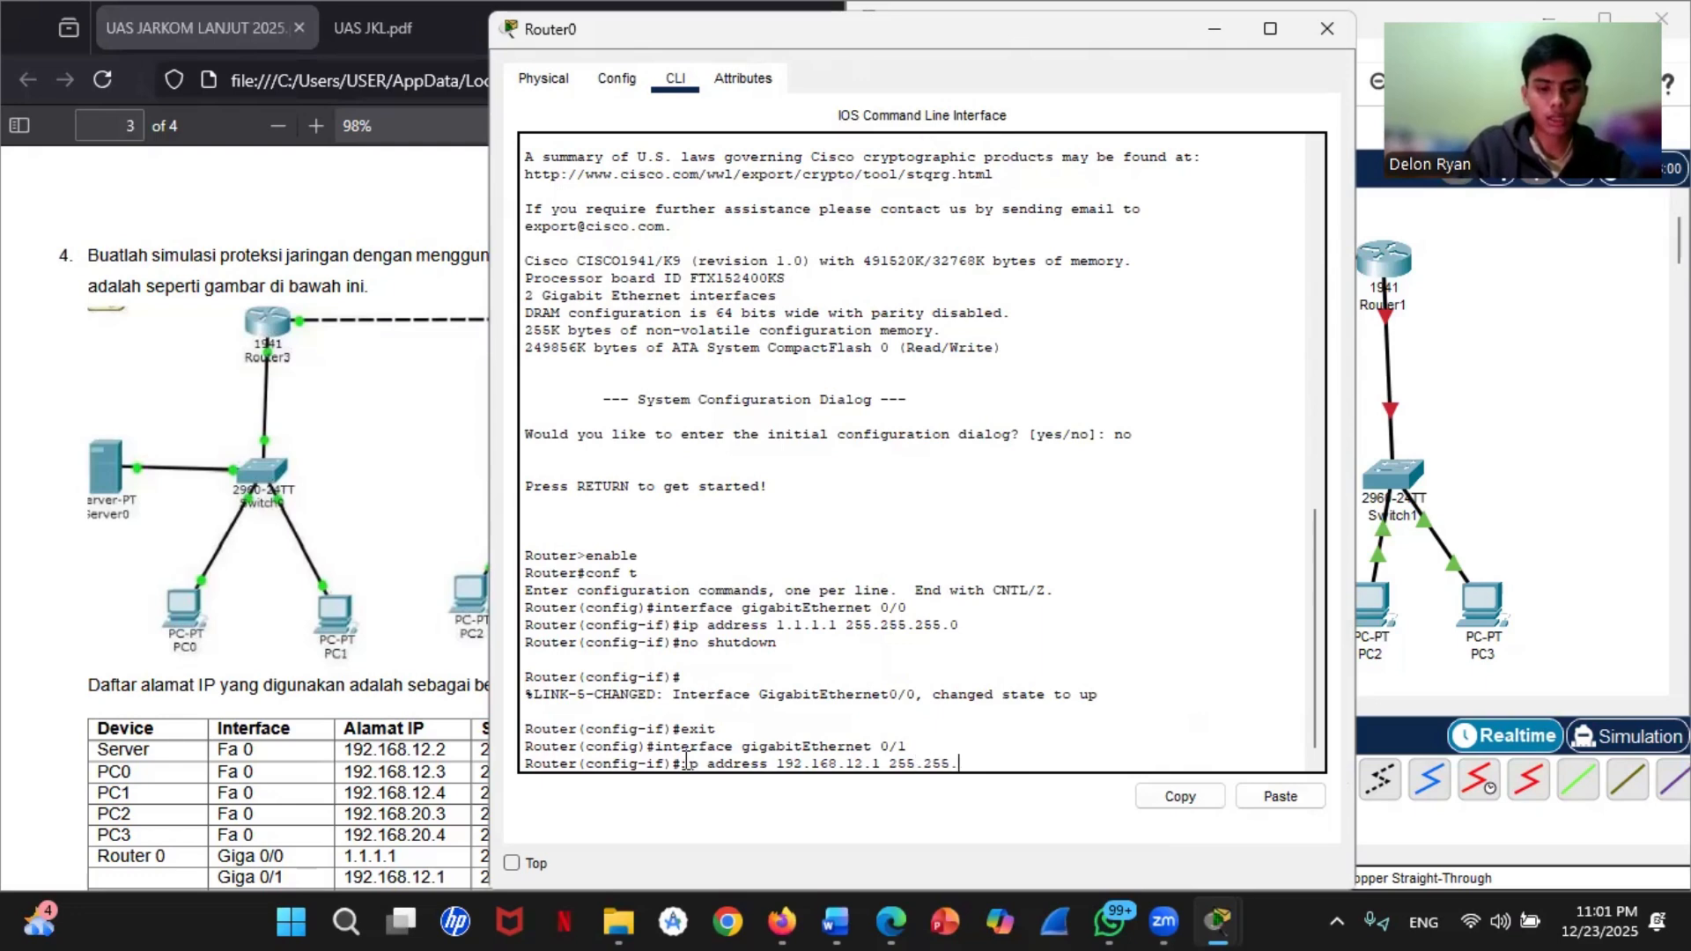
type("255.0")
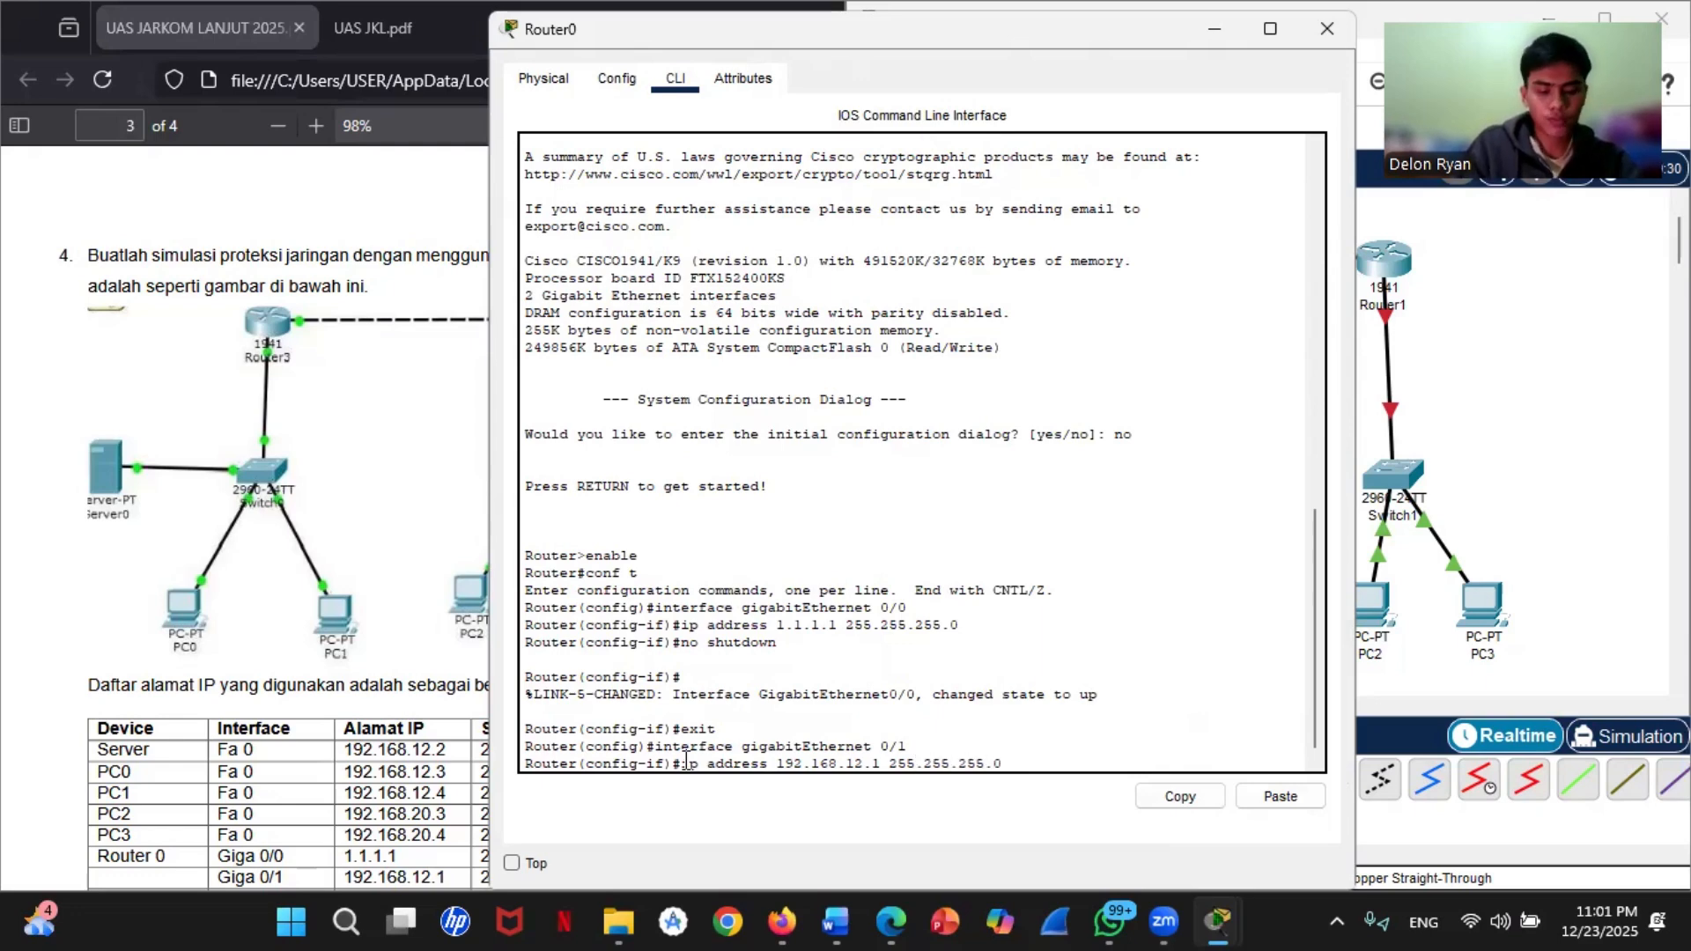
key("Return")
Step: Enable Router0's gigabitEthernet 0/1 with no shutdown and exit to global configuration mode
type("no shutdown")
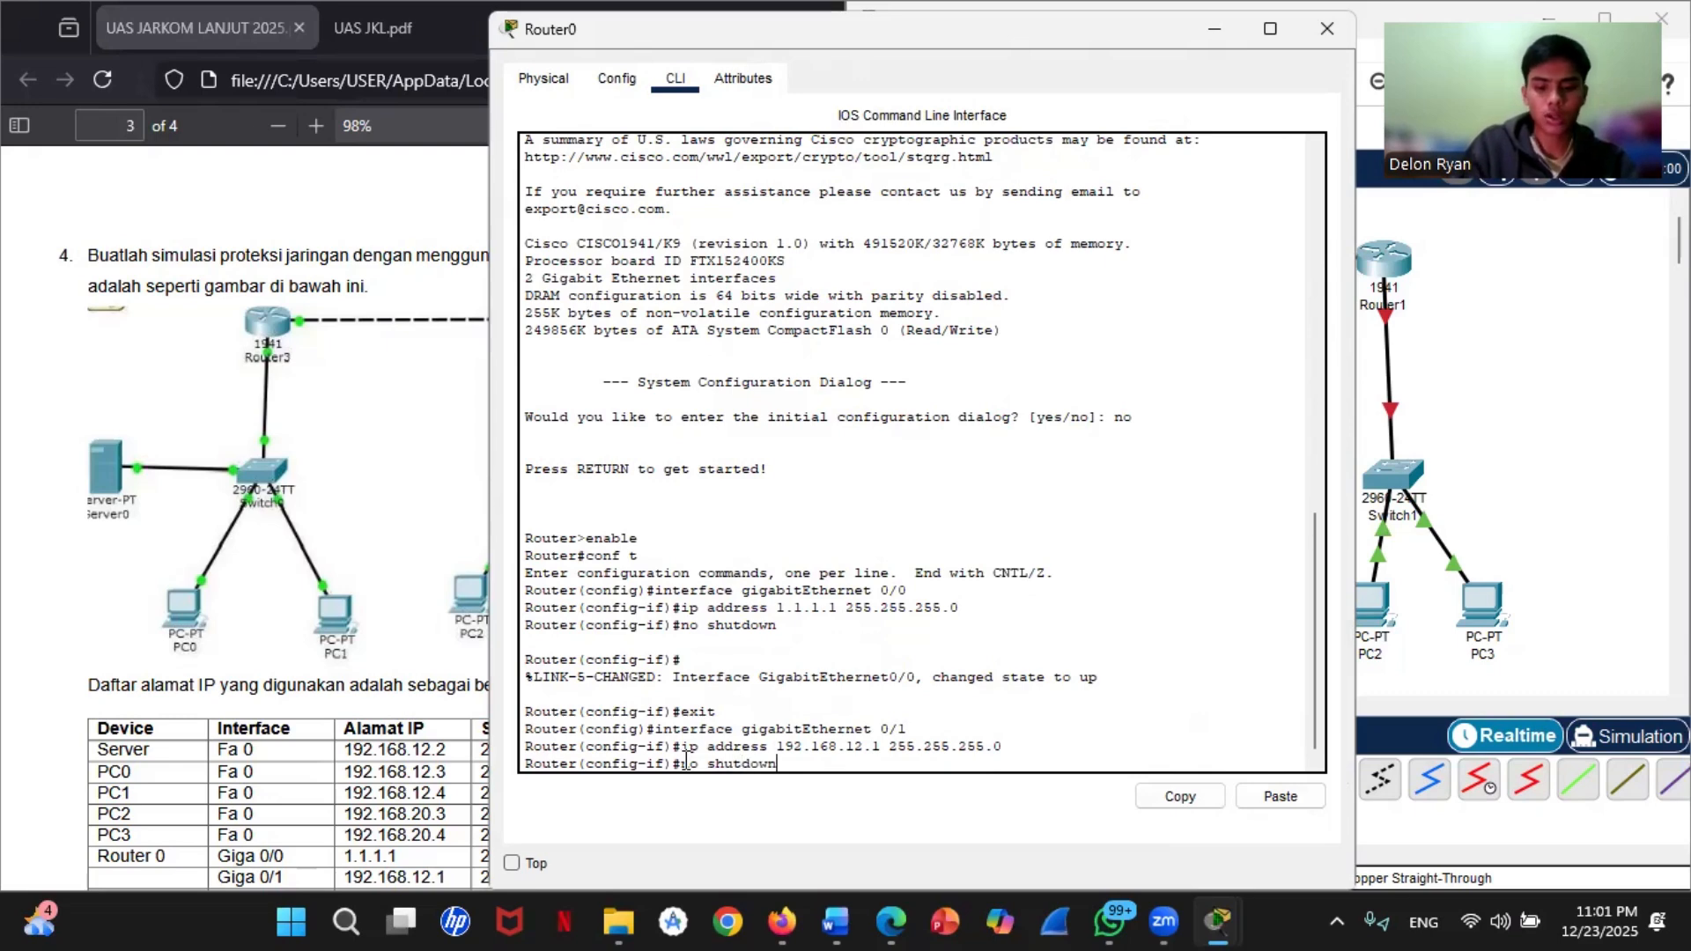
key("Return")
key("Return")
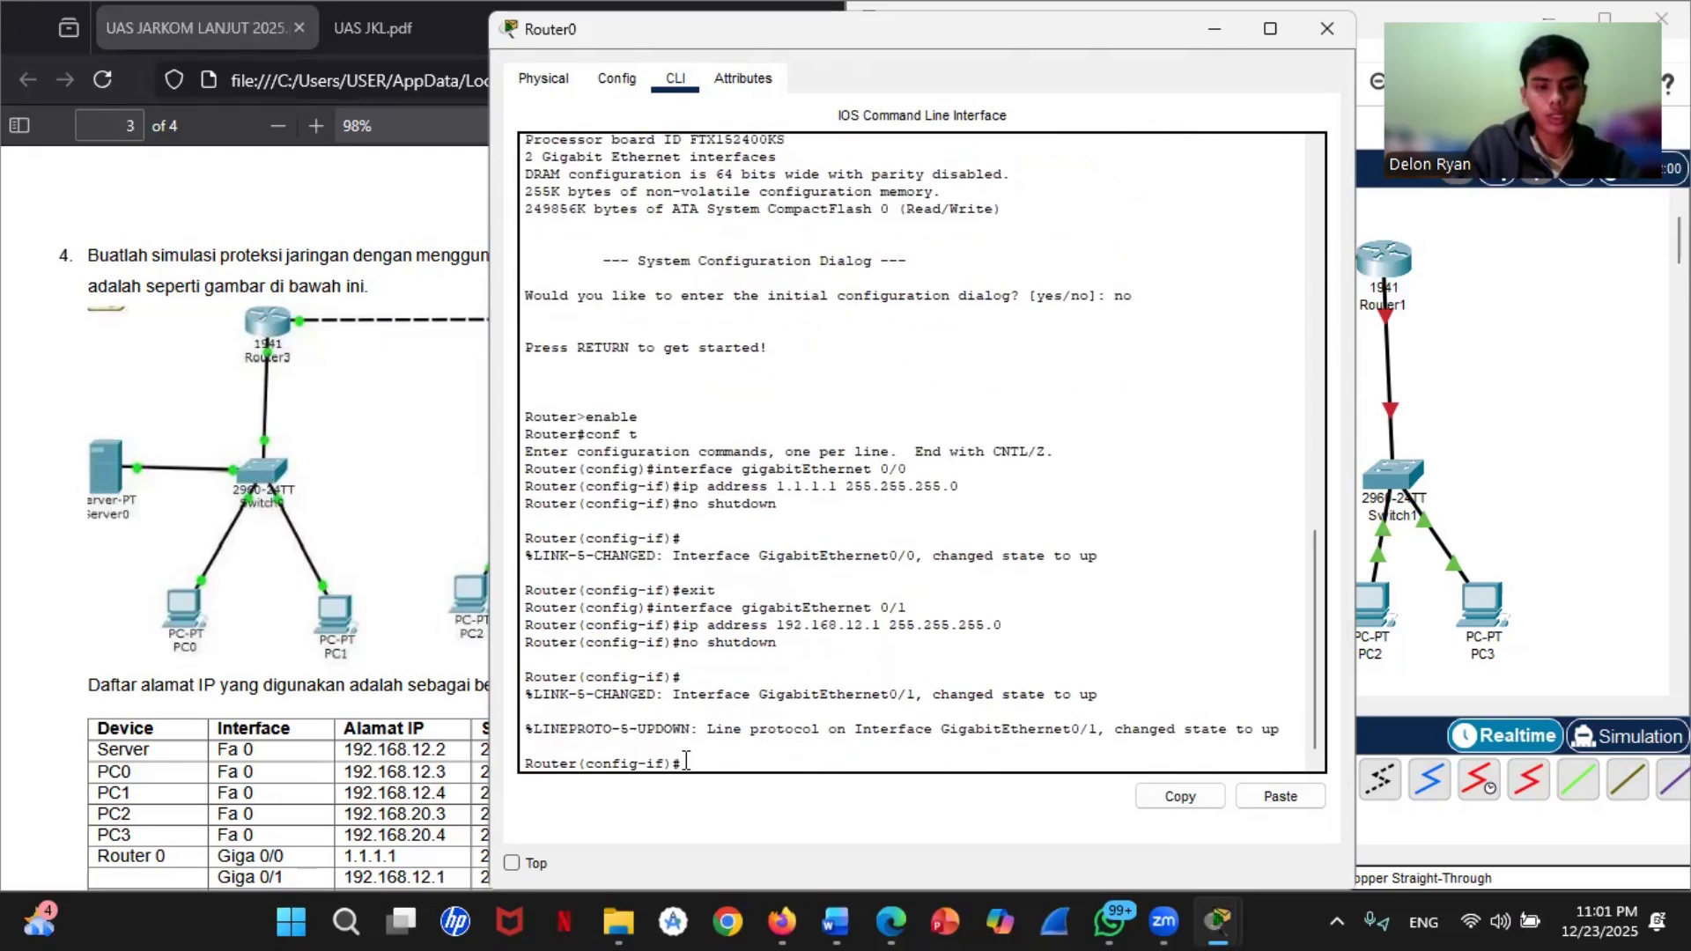
type("exit")
key("Return")
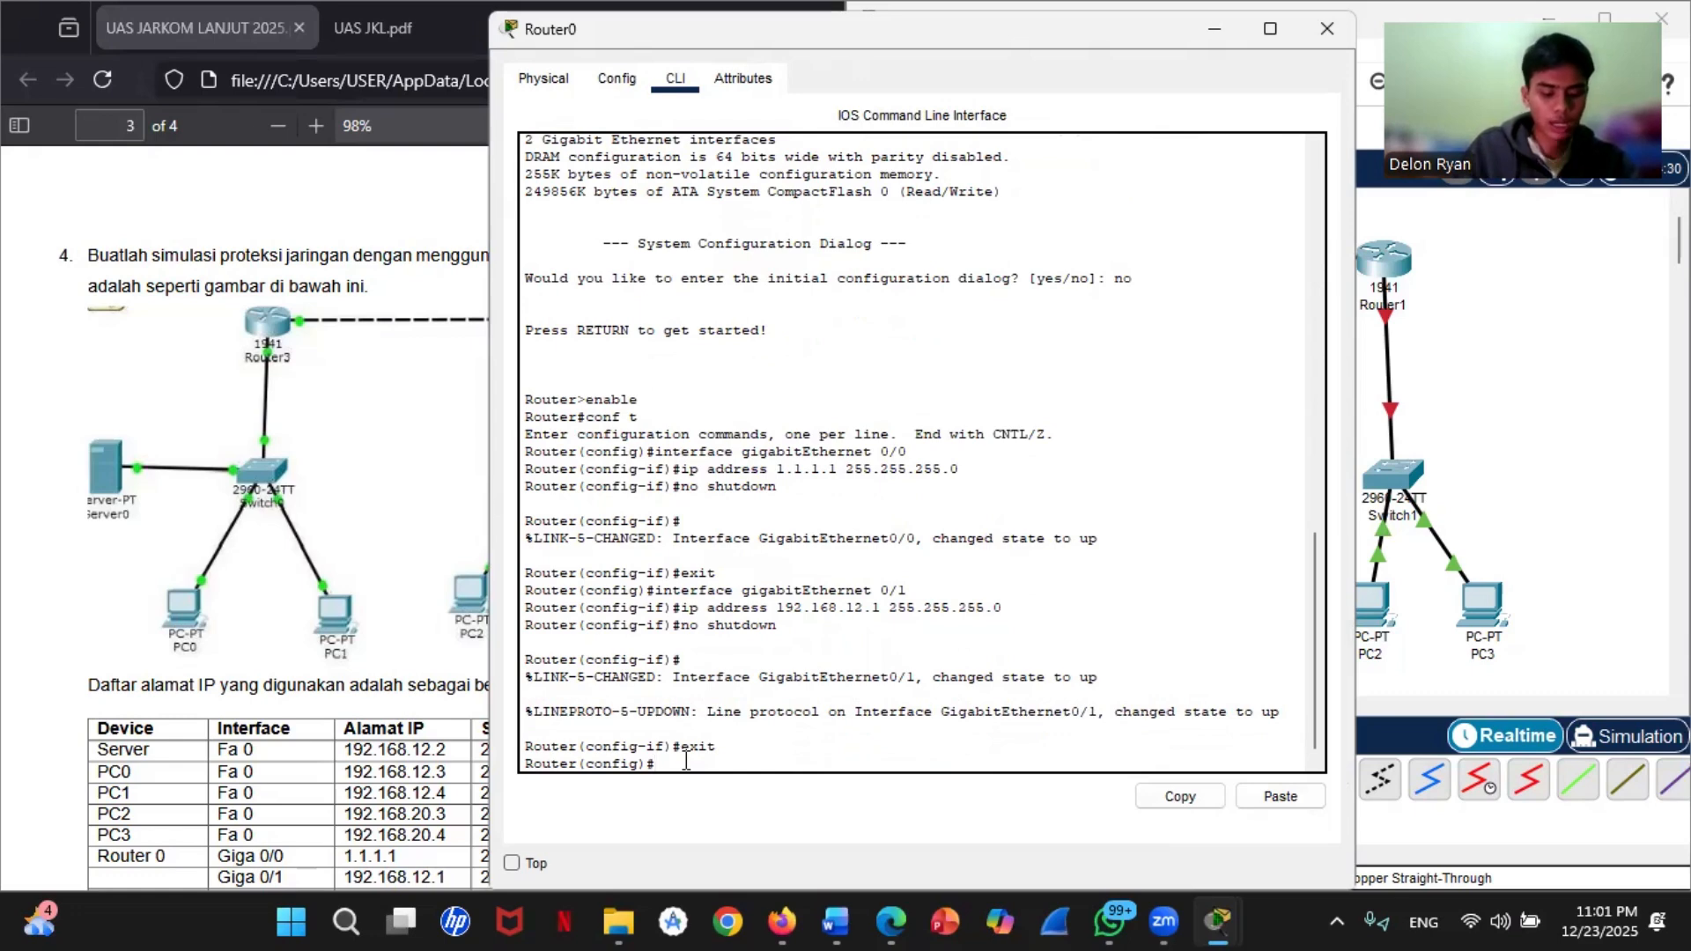
Step: Add a static route on Router0 to network 192.168.20.0 with mask 255.255.255.0 via next hop 1.1.1.2
type("ip ")
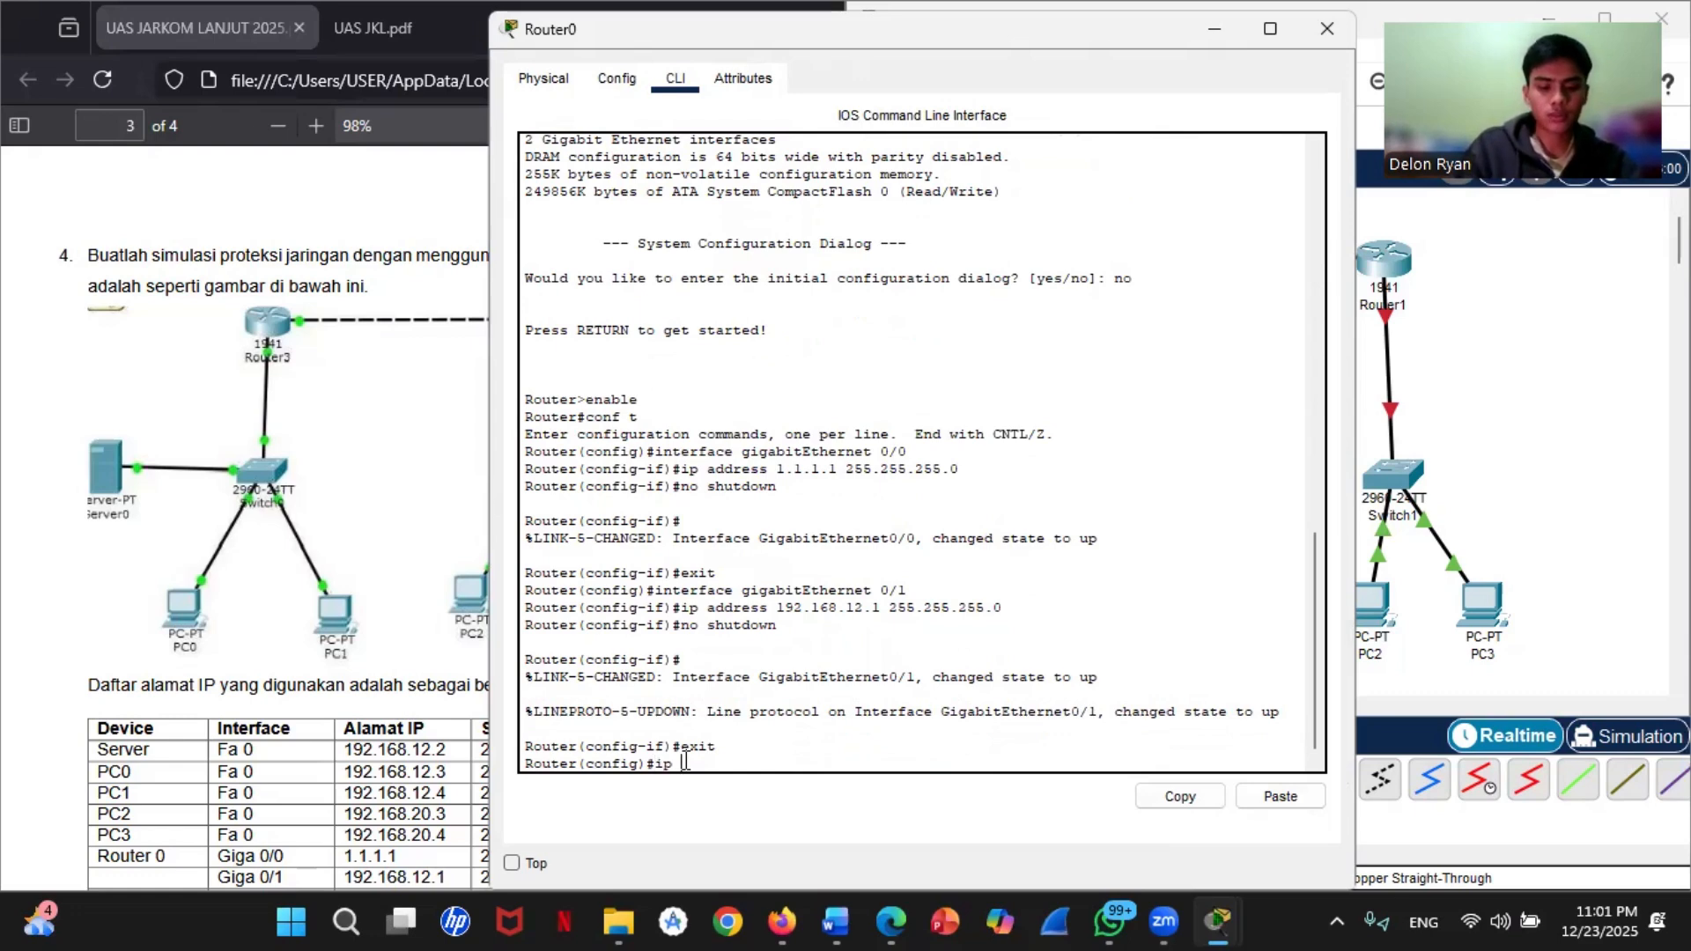
type("ip")
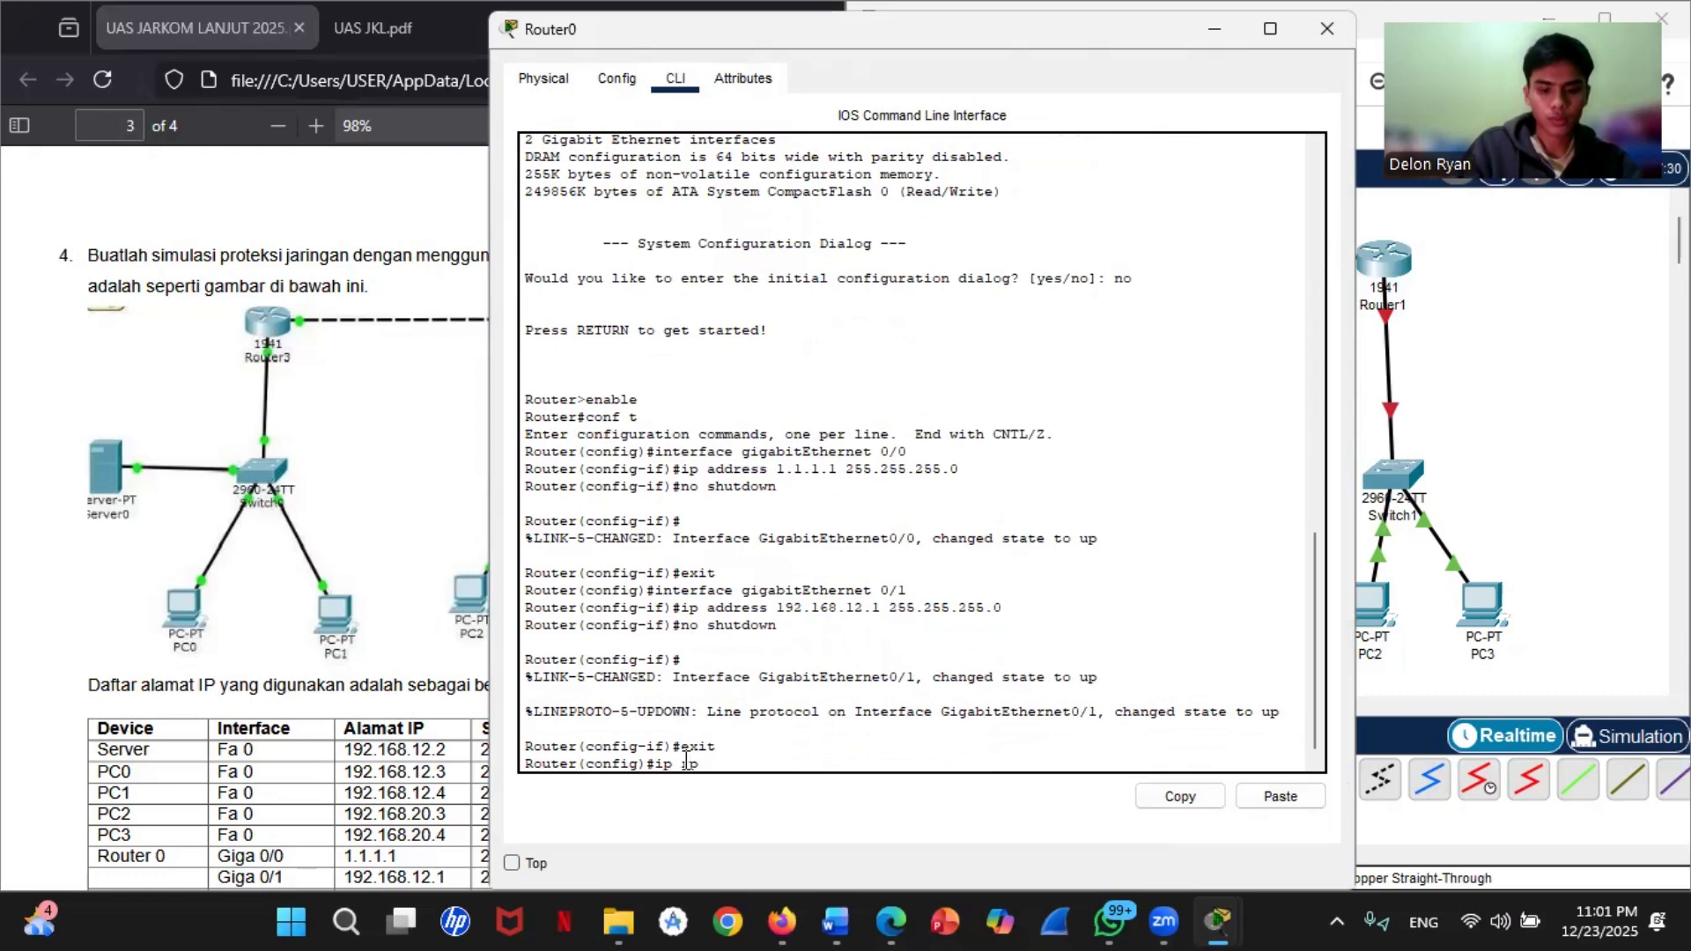
key("BackSpace")
key("BackSpace")
type("route ")
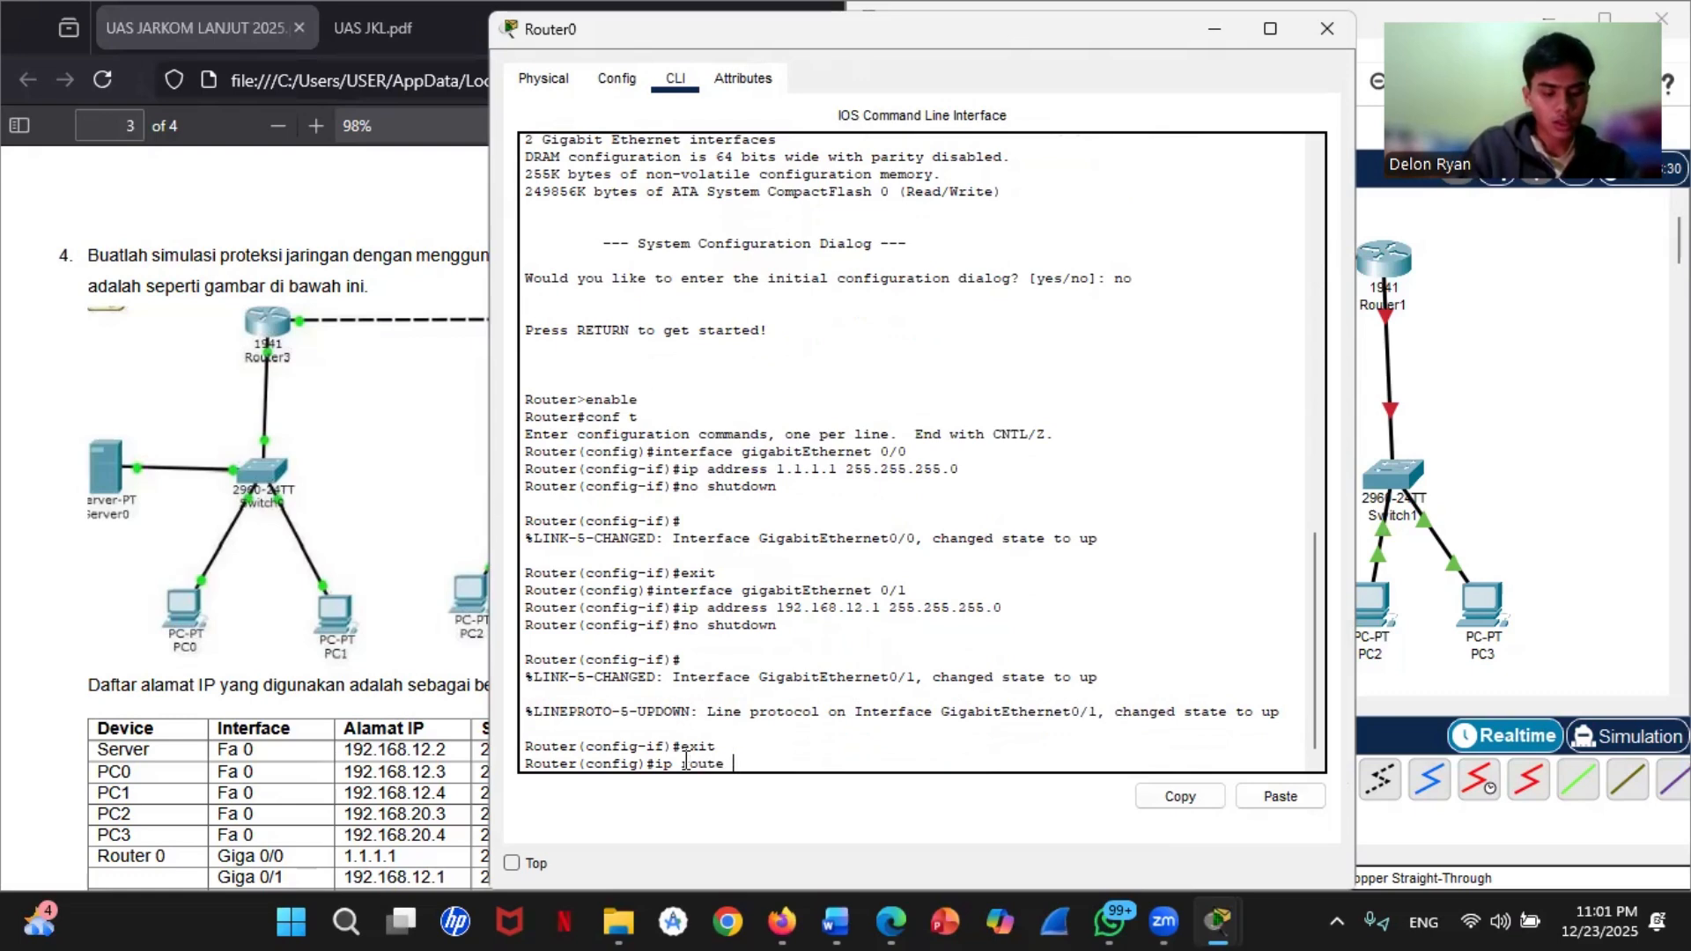
type("192.16")
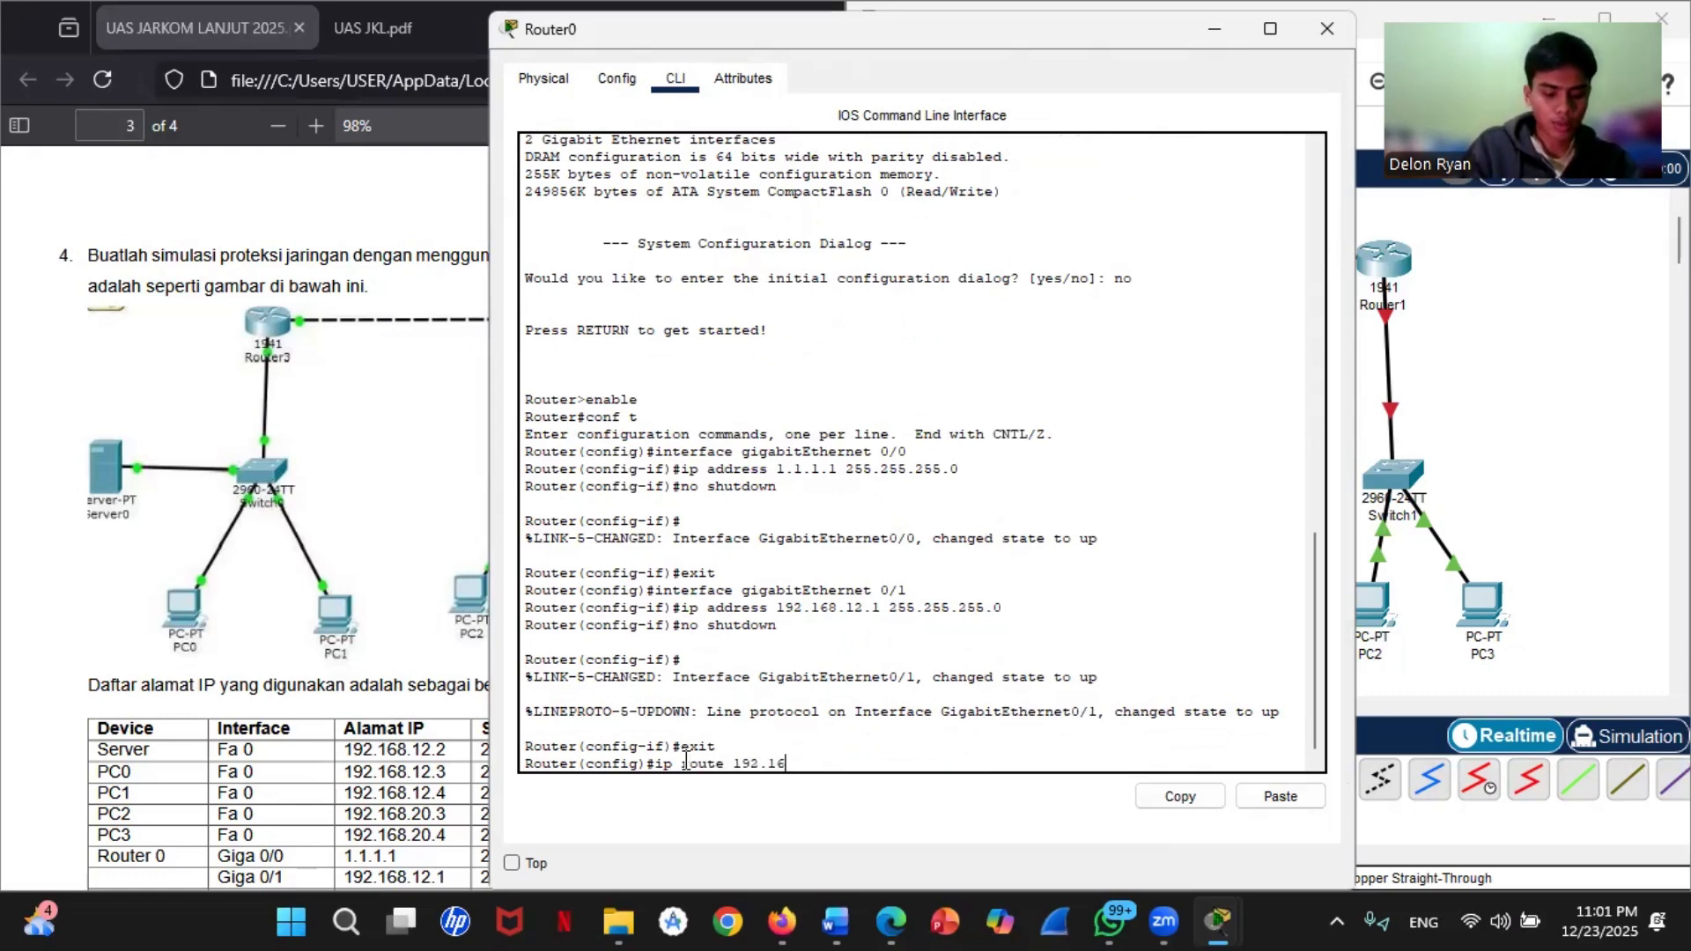
type("8.")
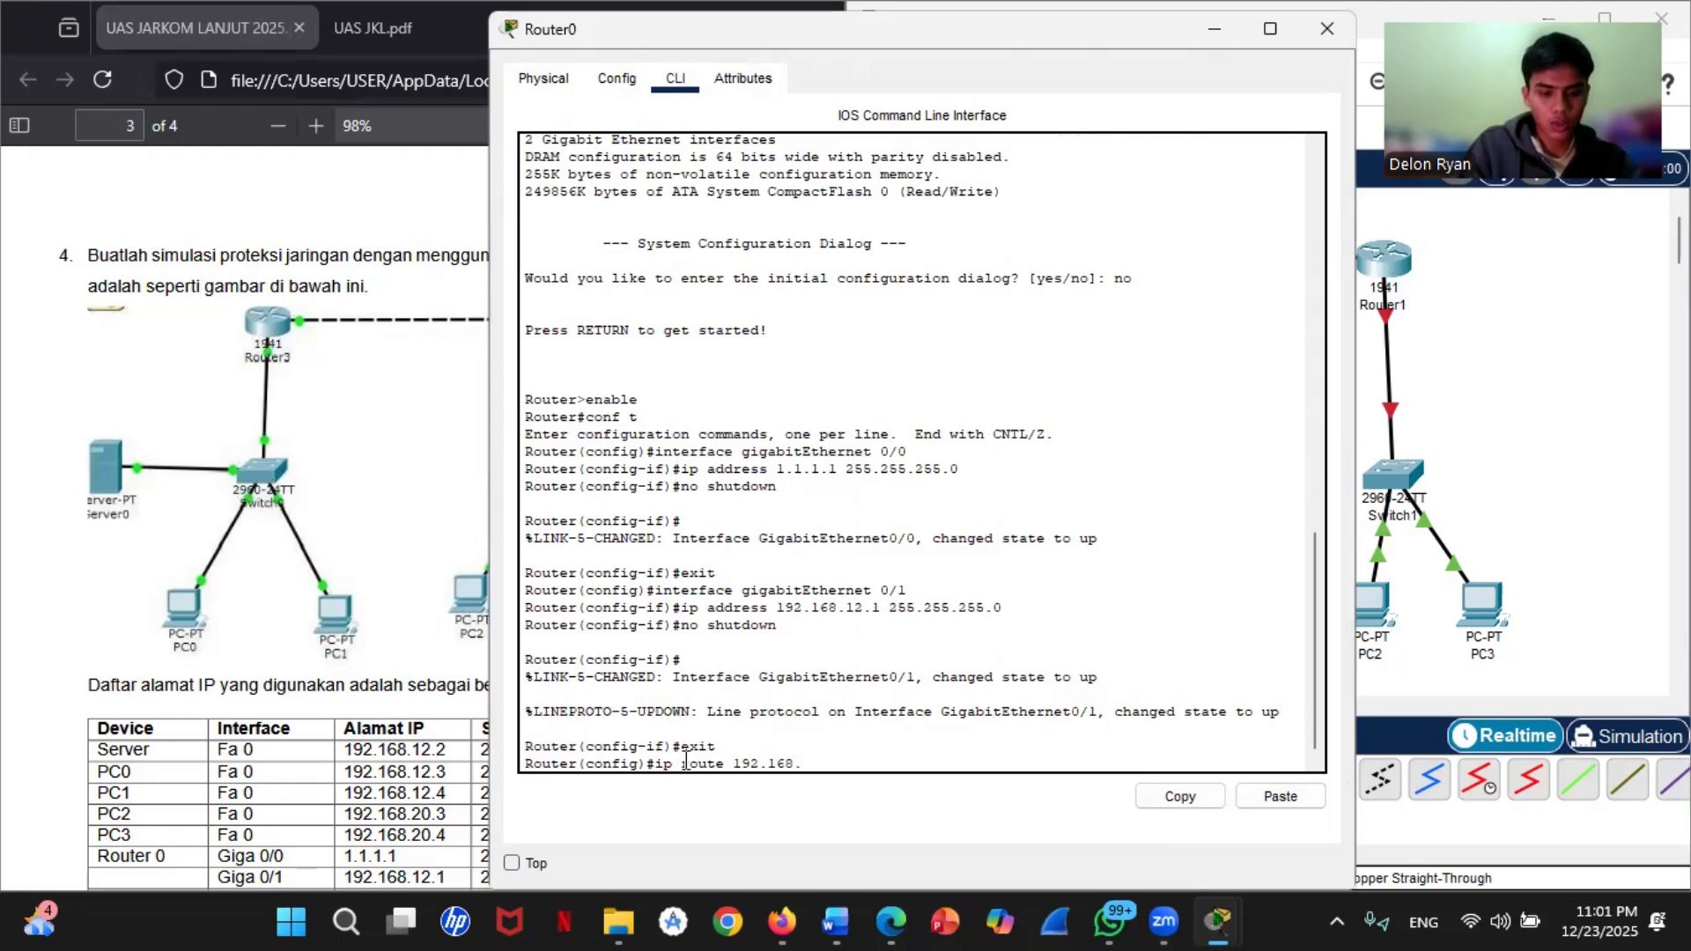
type("20.0 26")
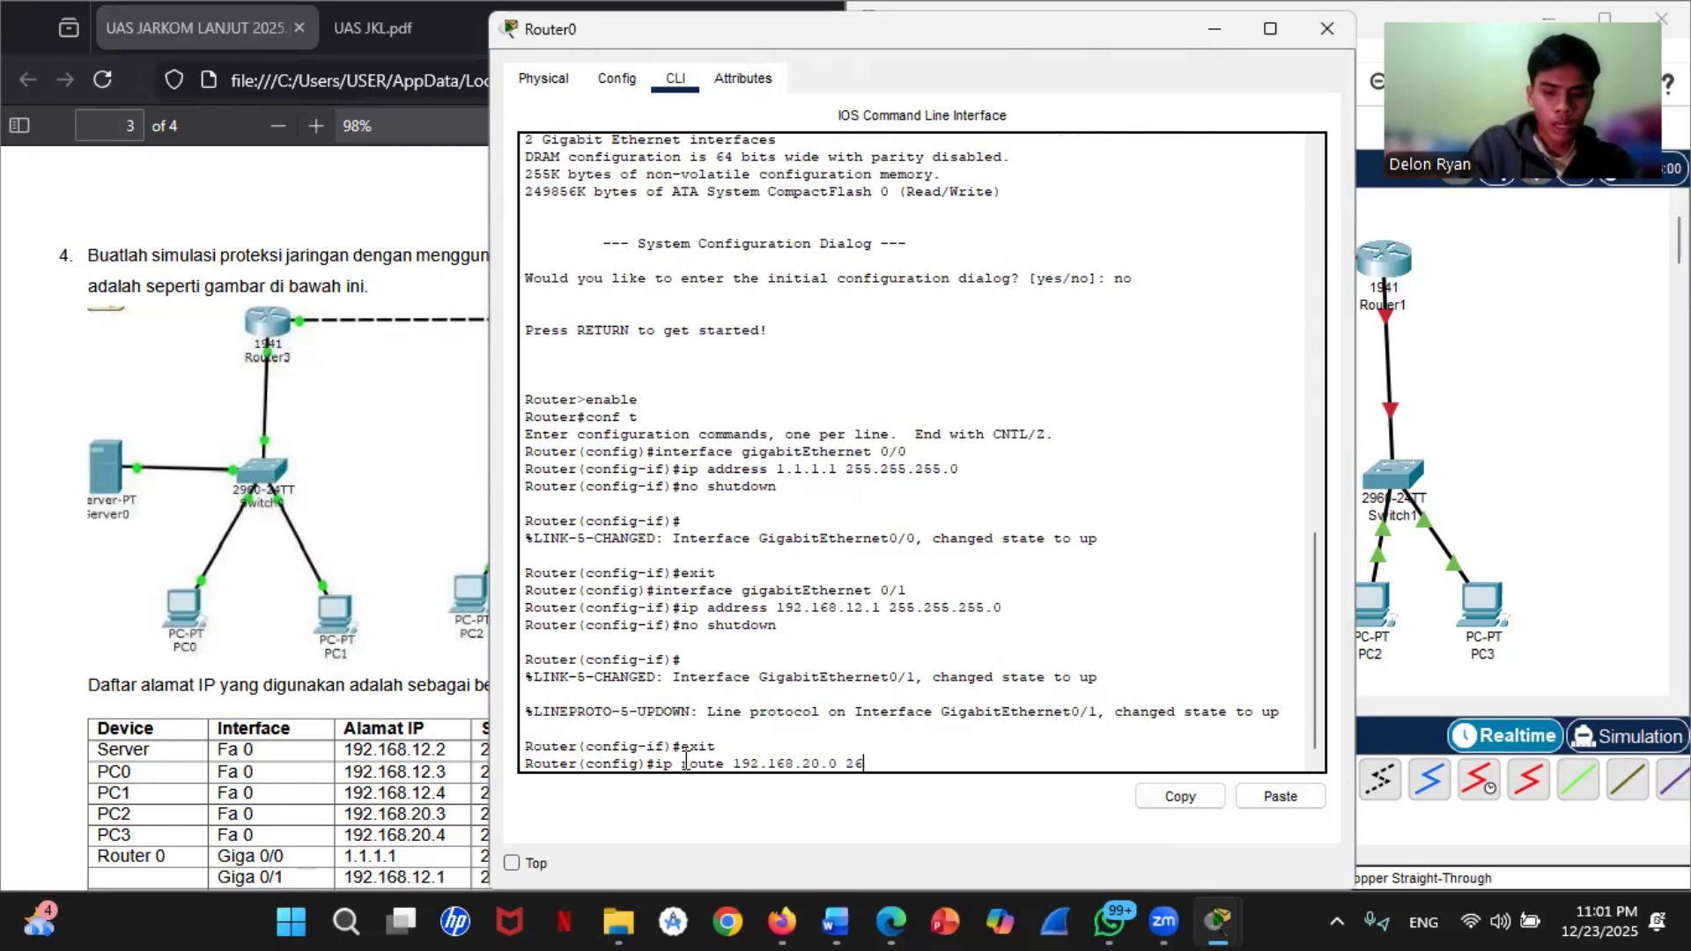
key("BackSpace")
type("55")
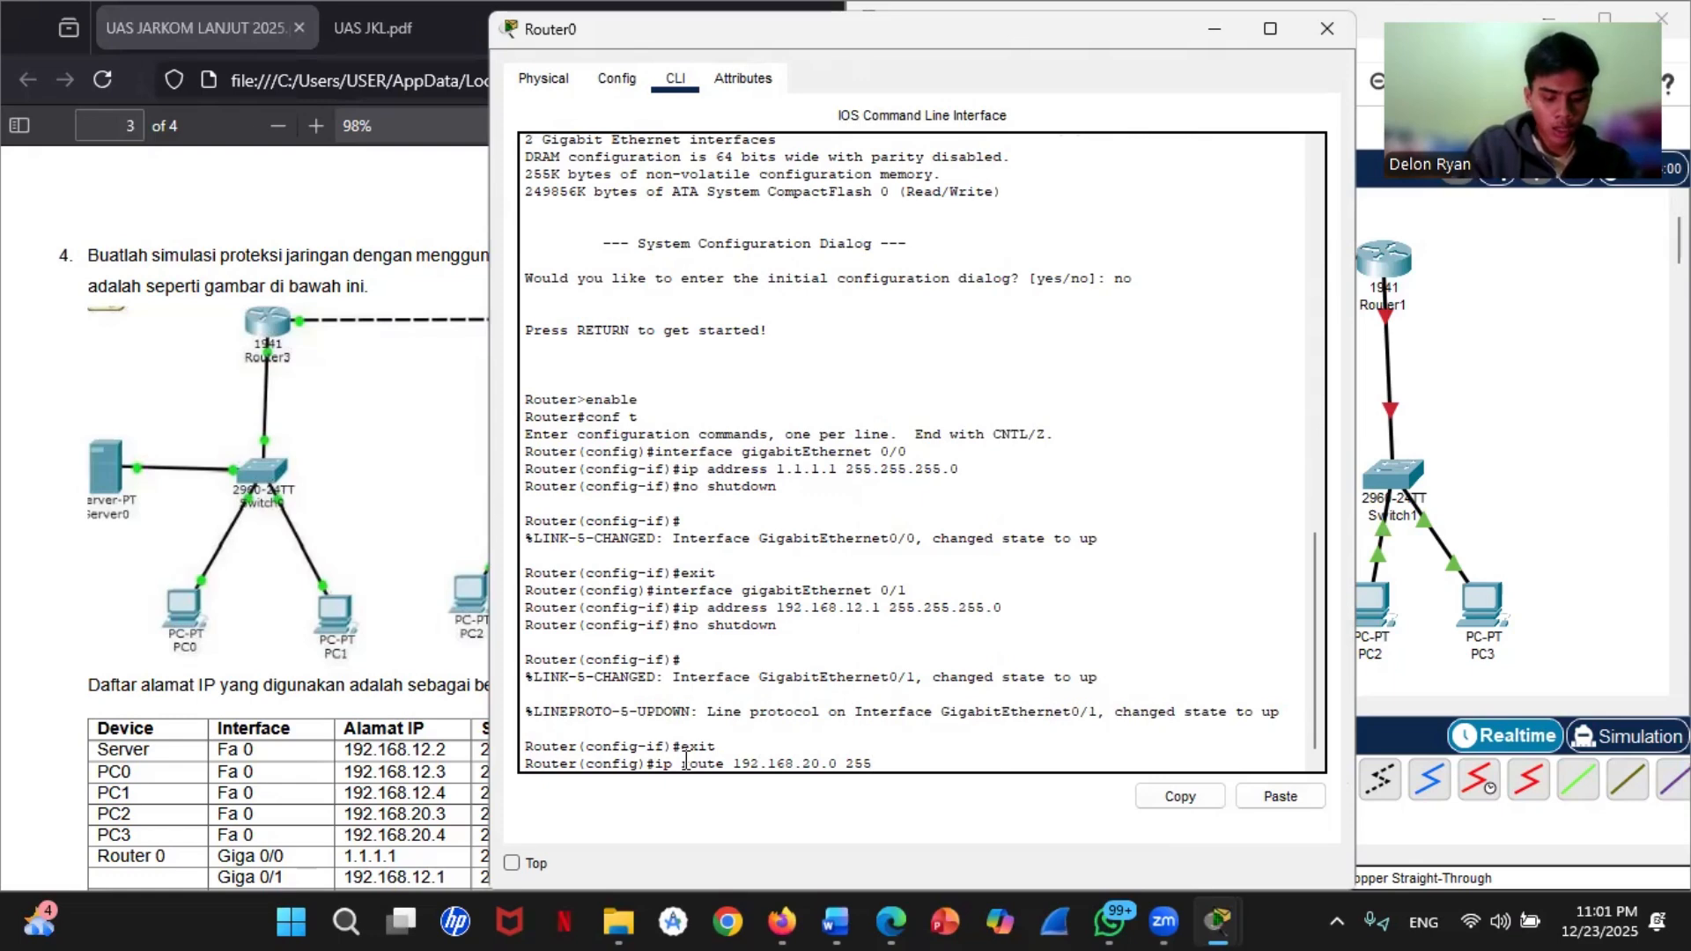
type(".255")
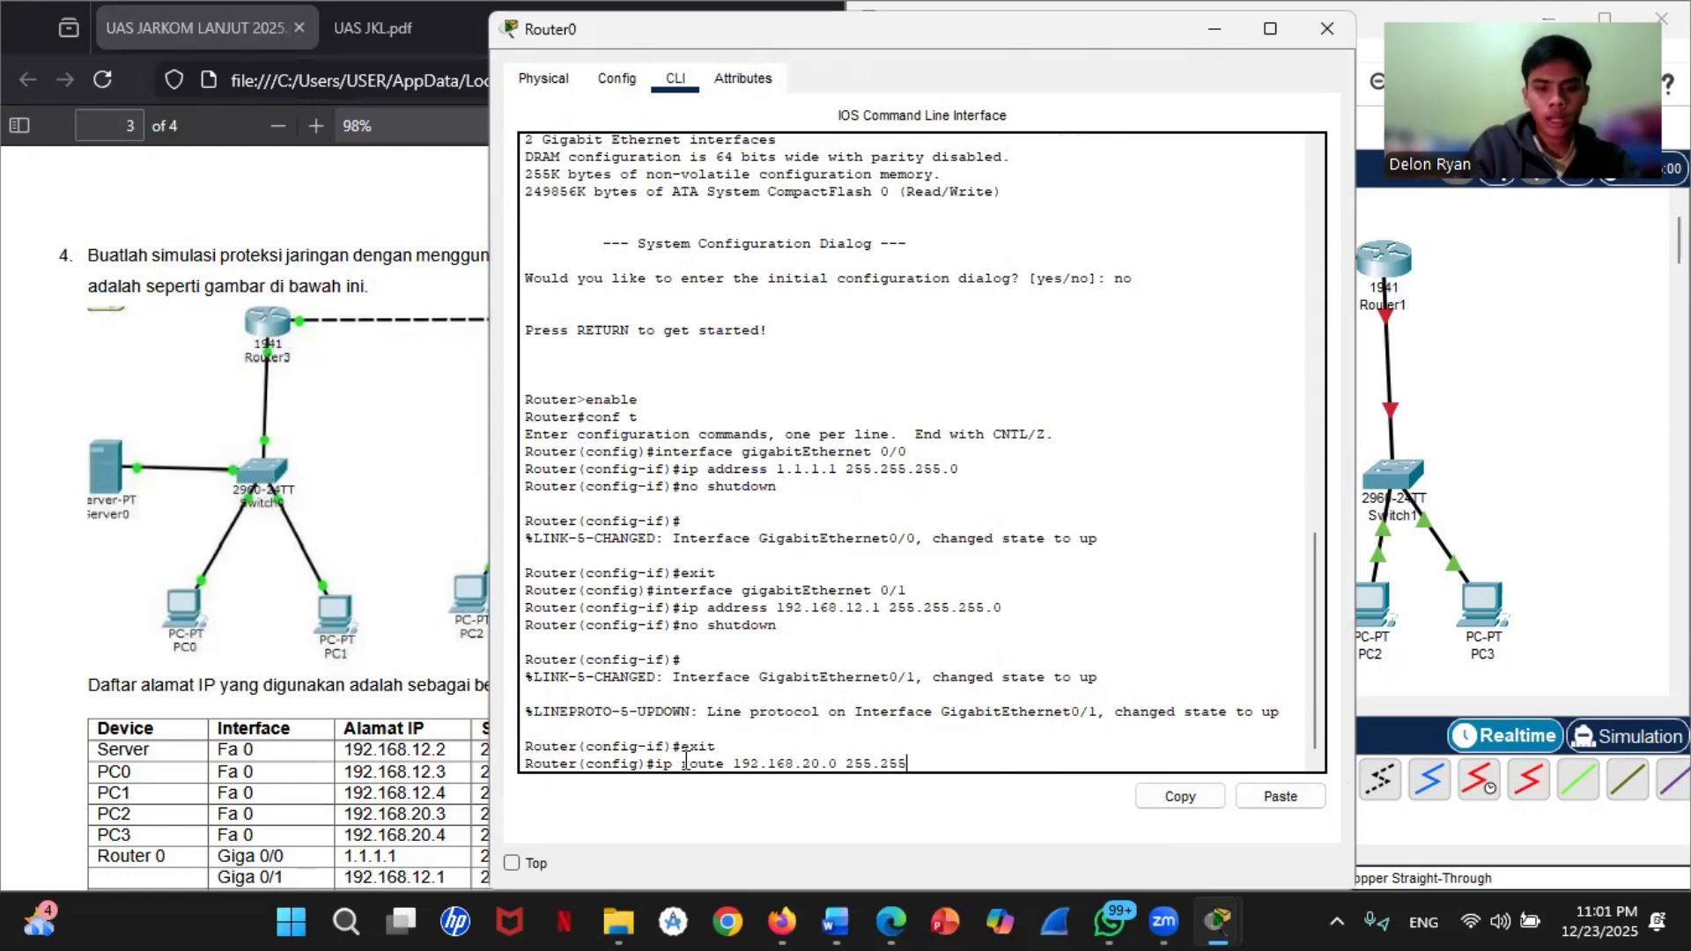
type(".2")
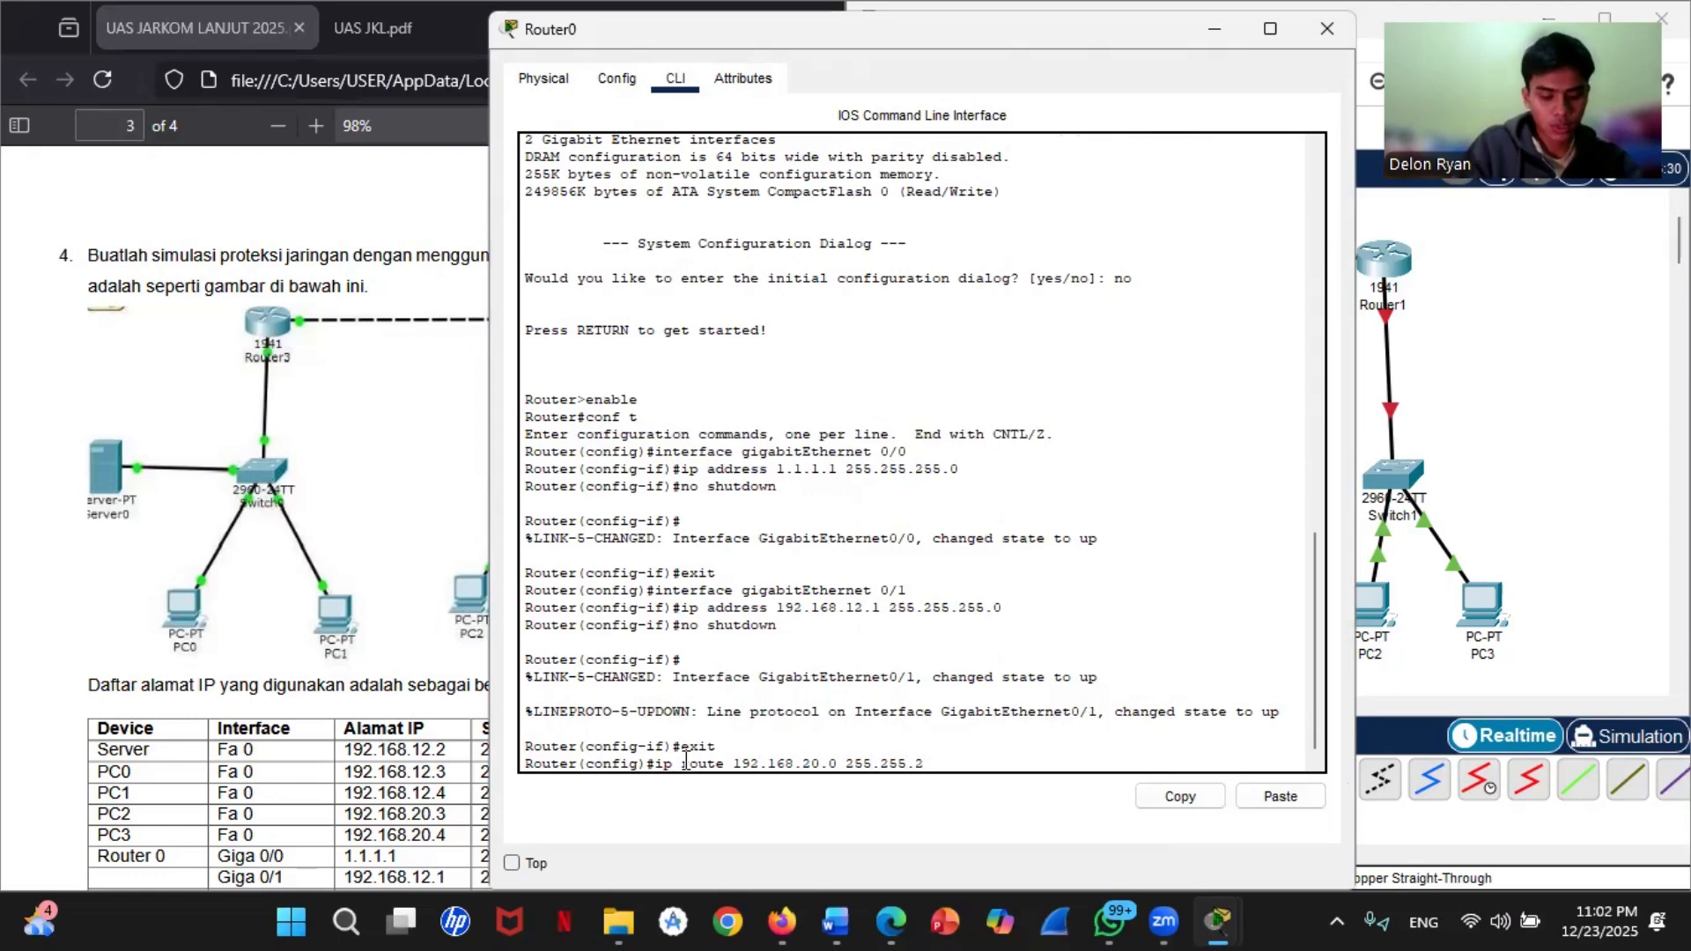
type("55.")
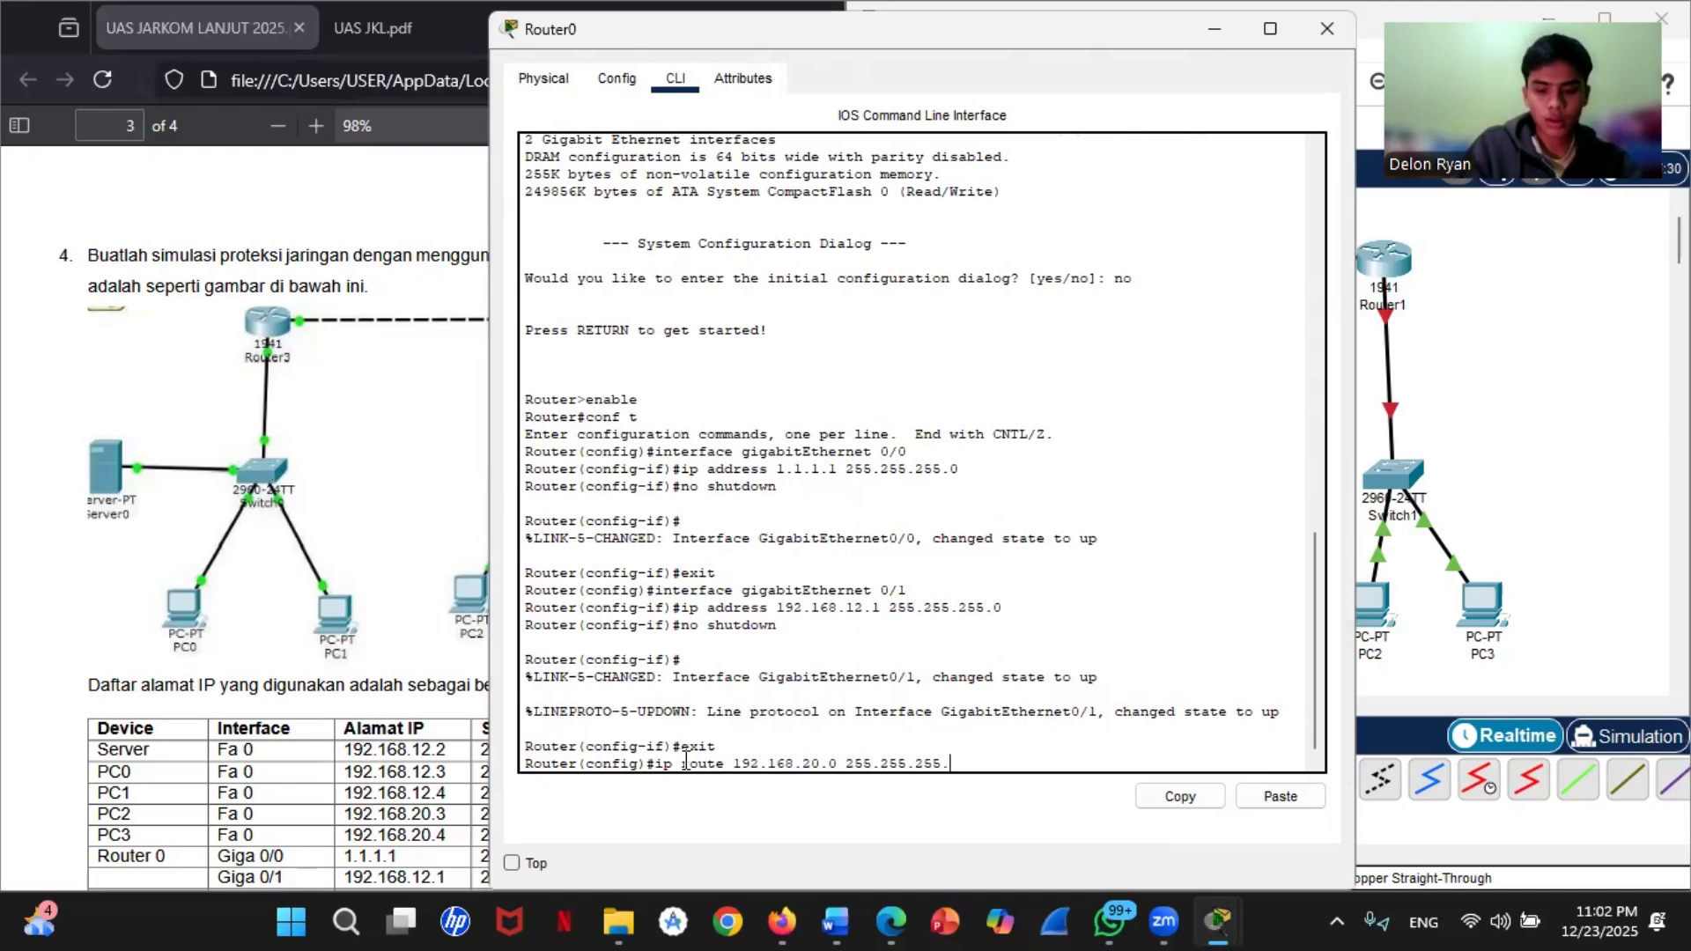
type("0 1 ")
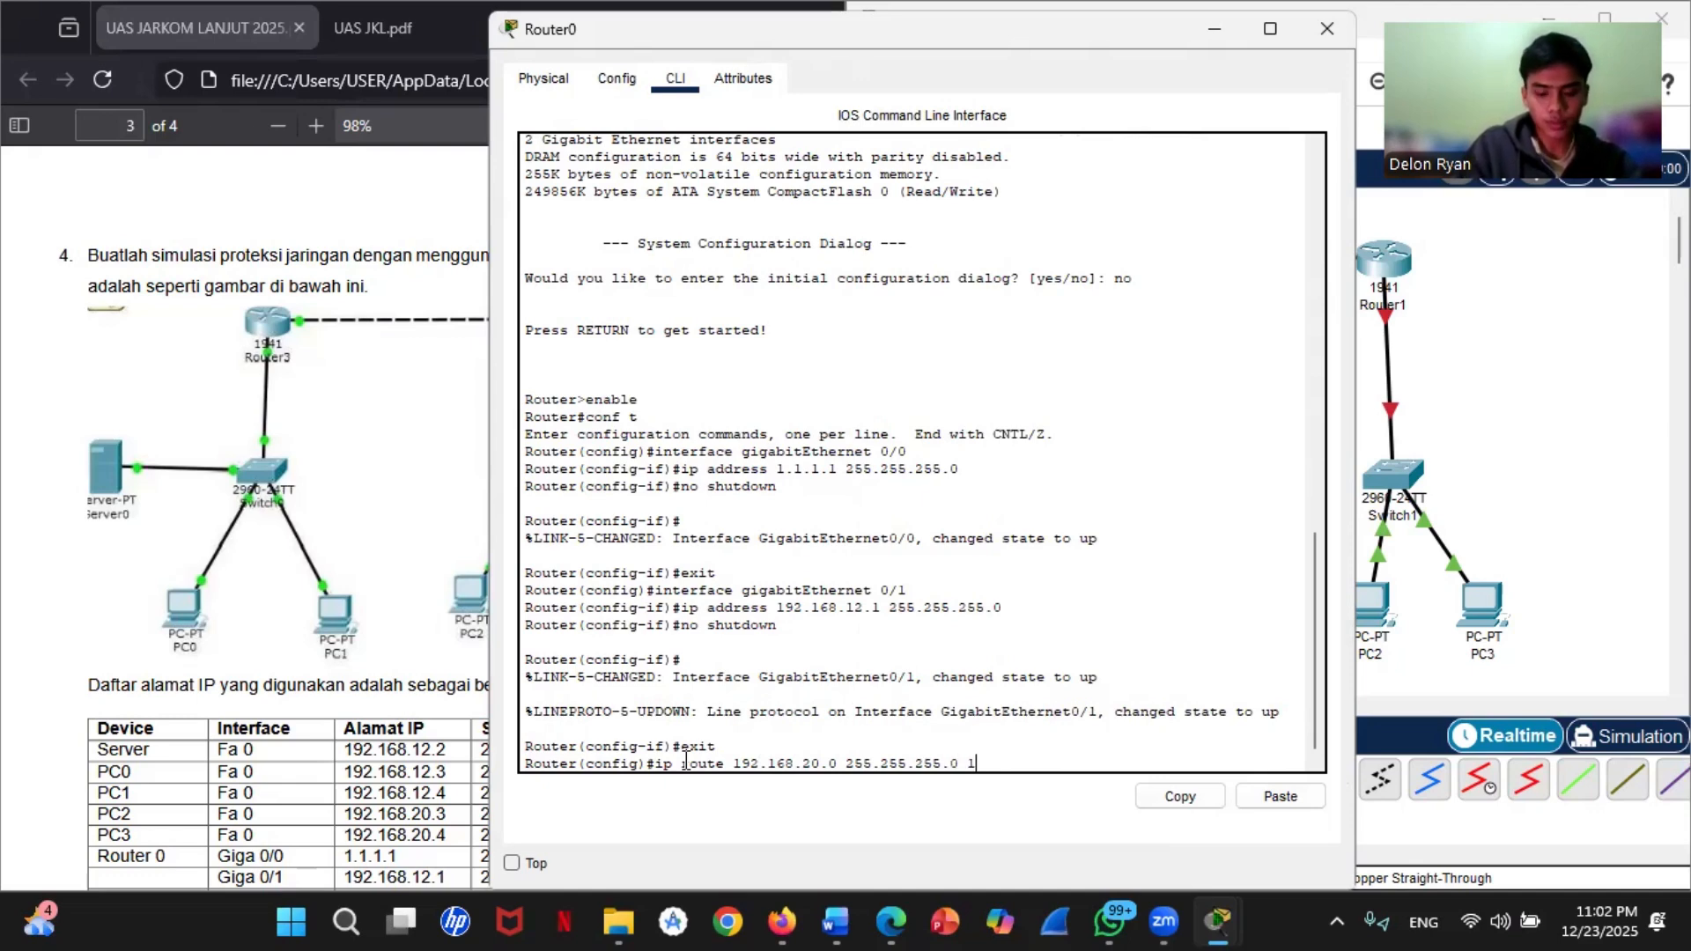
type("1.1.2")
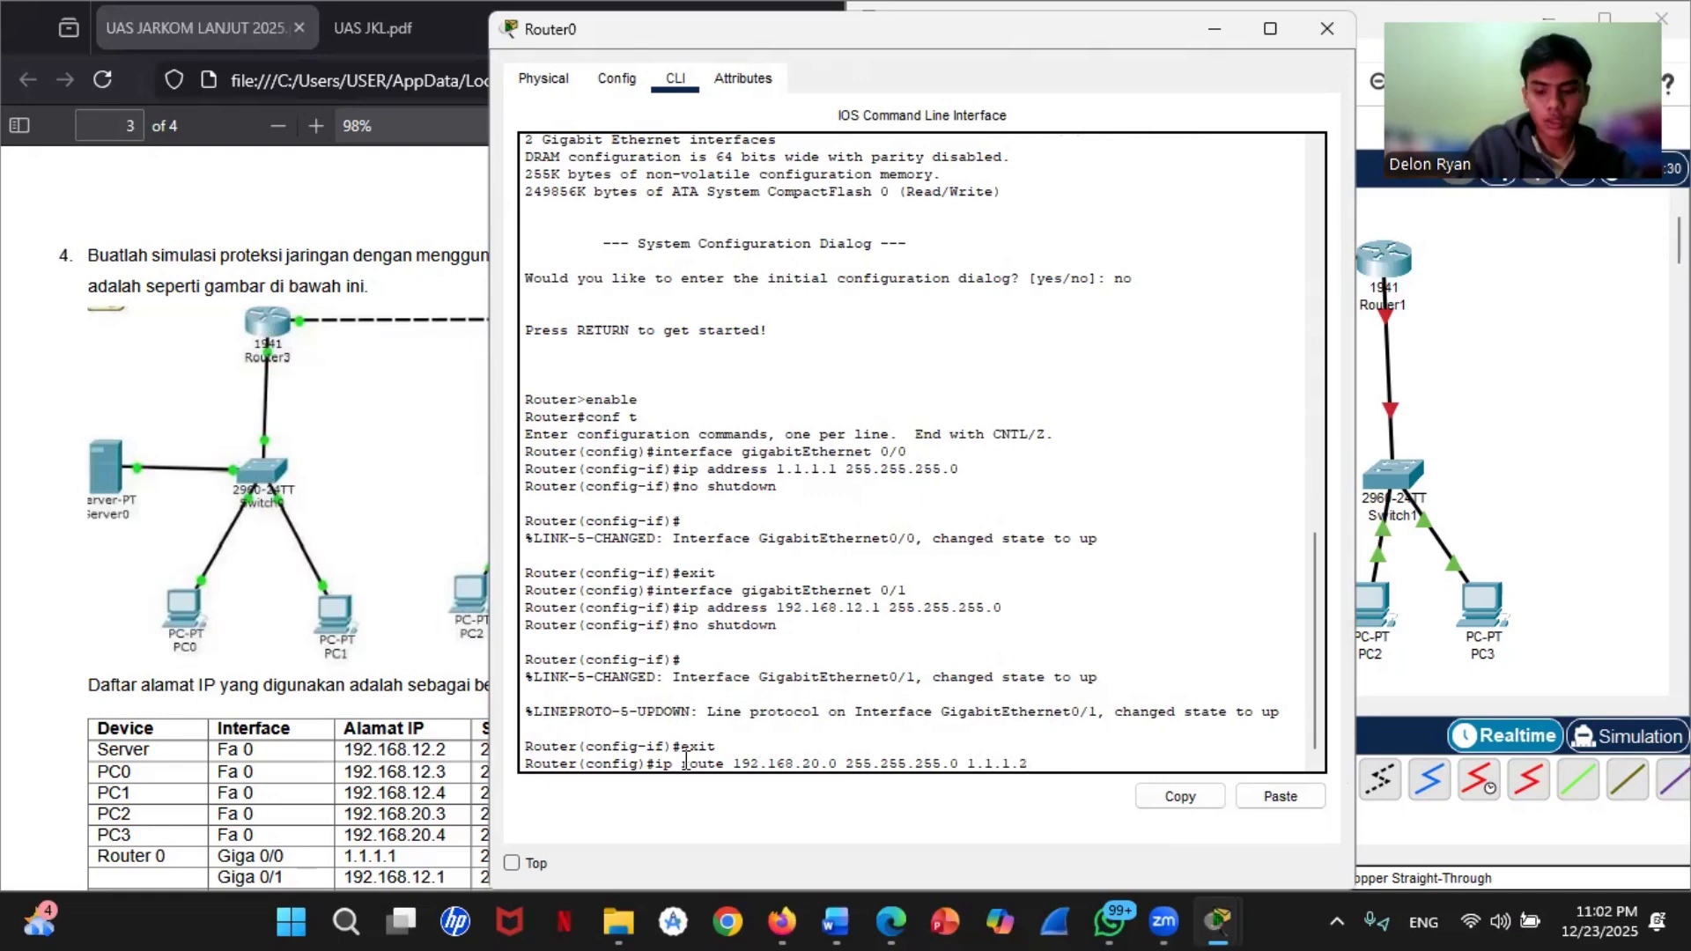
key("Return")
Step: End Router0's configuration mode and save its configuration with the write command
type("end")
key("Return")
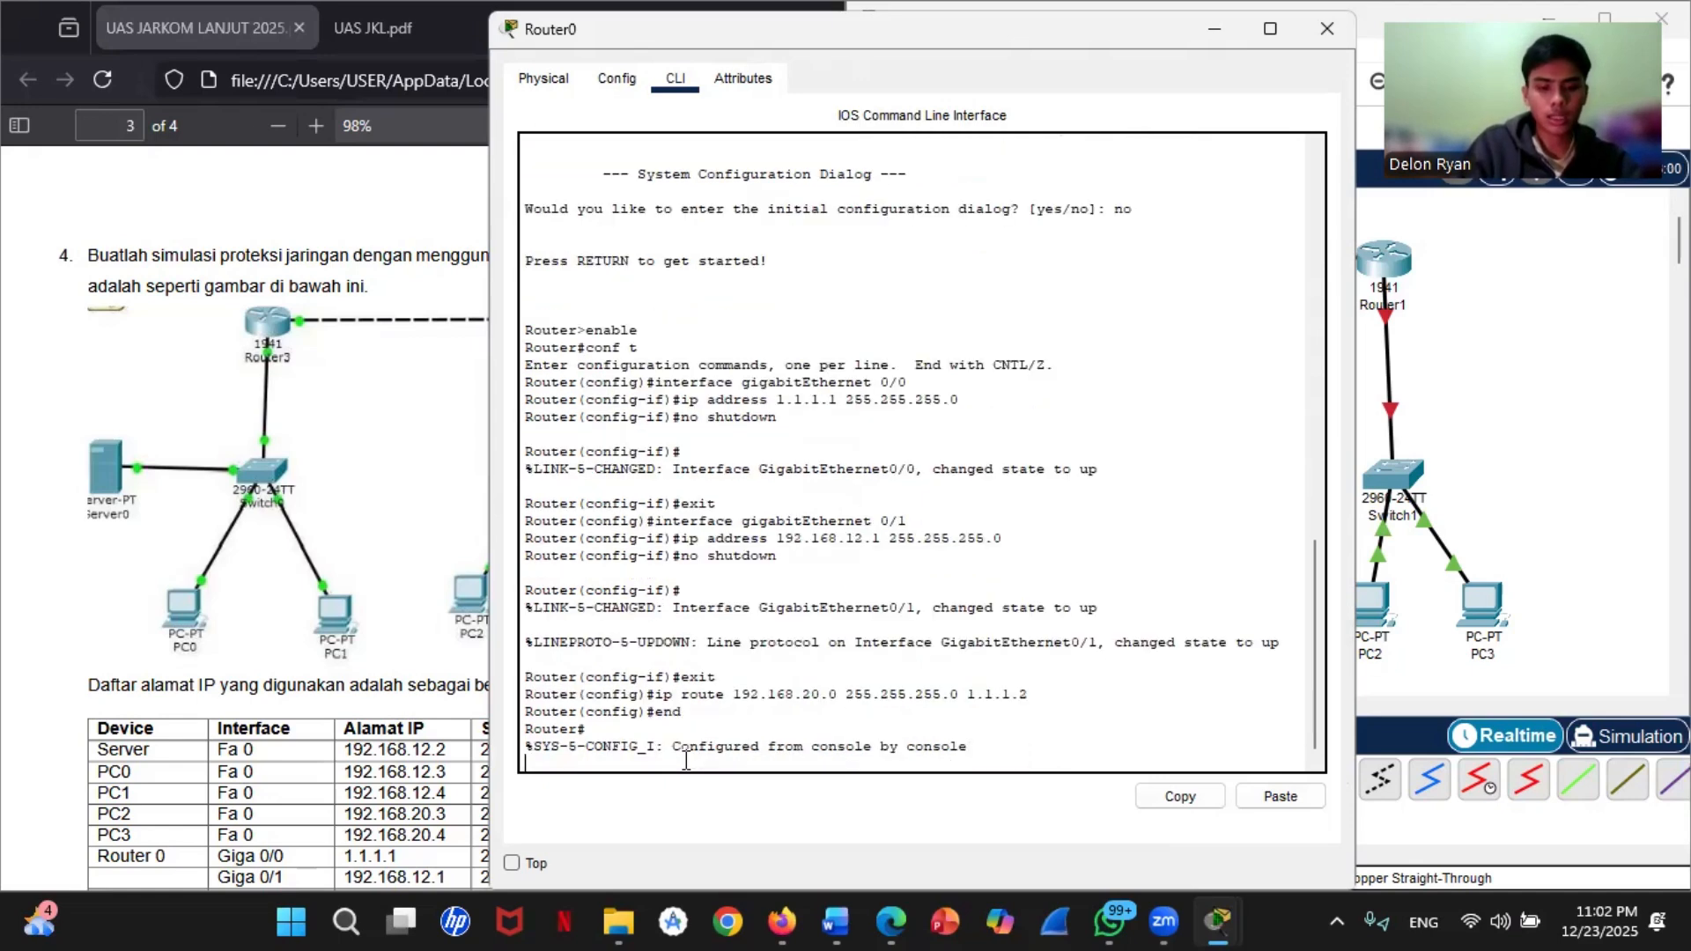
key("Return")
type("w")
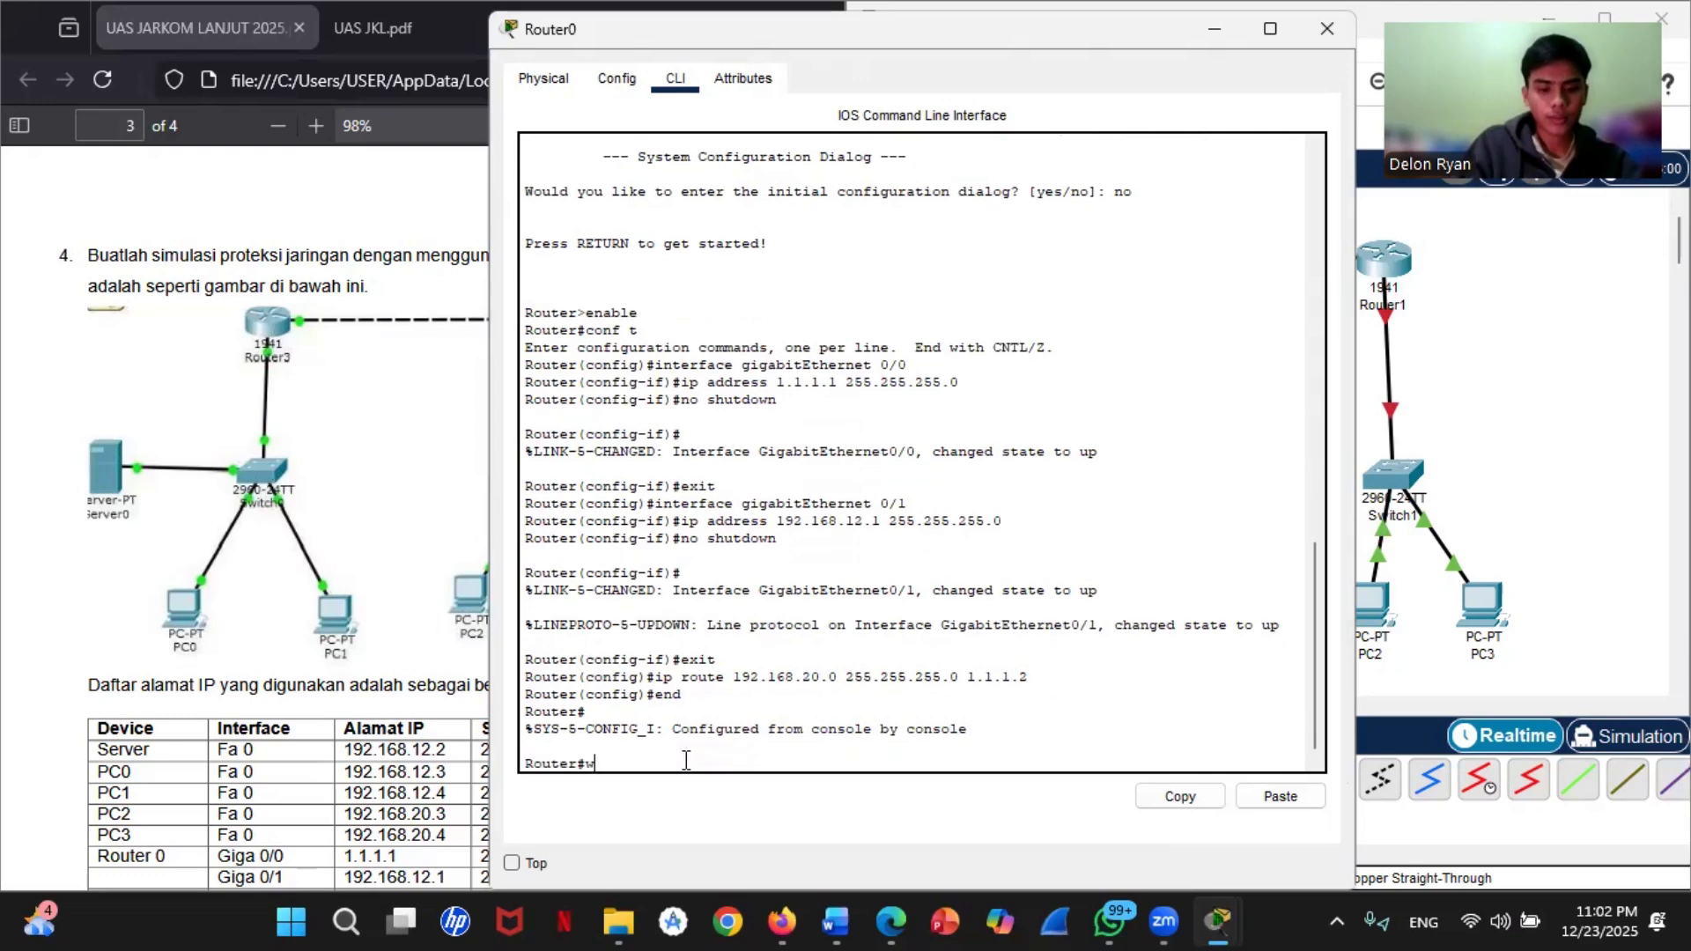
type("rite")
key("Return")
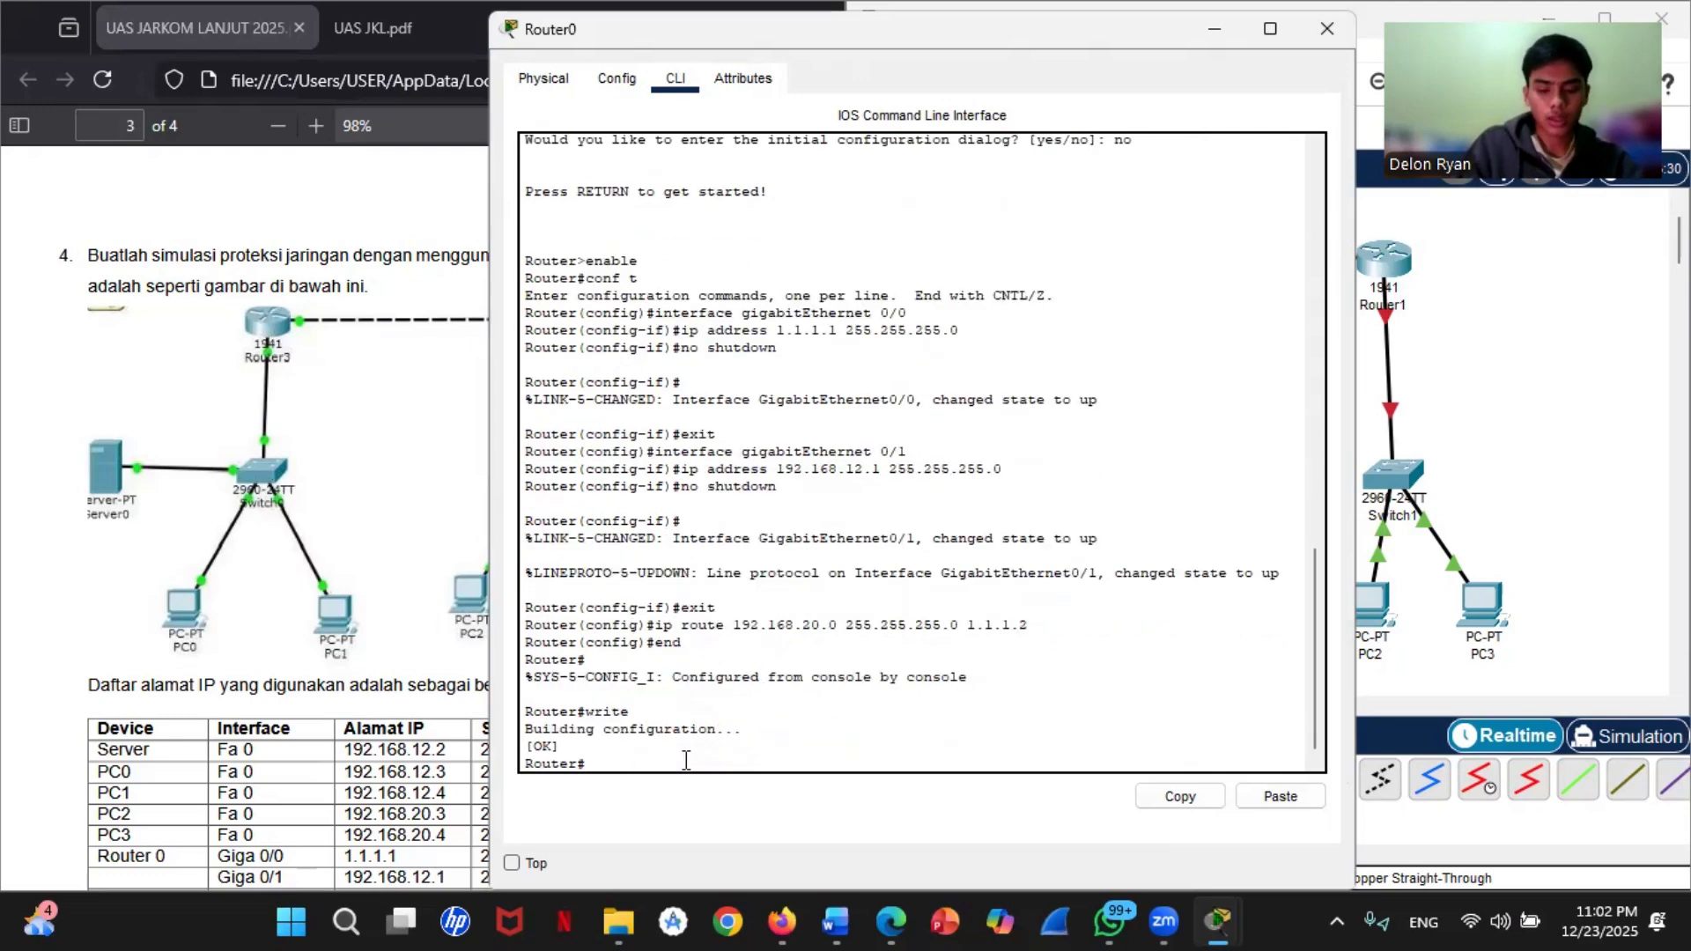
Step: Open Router1's command line and answer no to the initial configuration dialog
left_click(1455, 350)
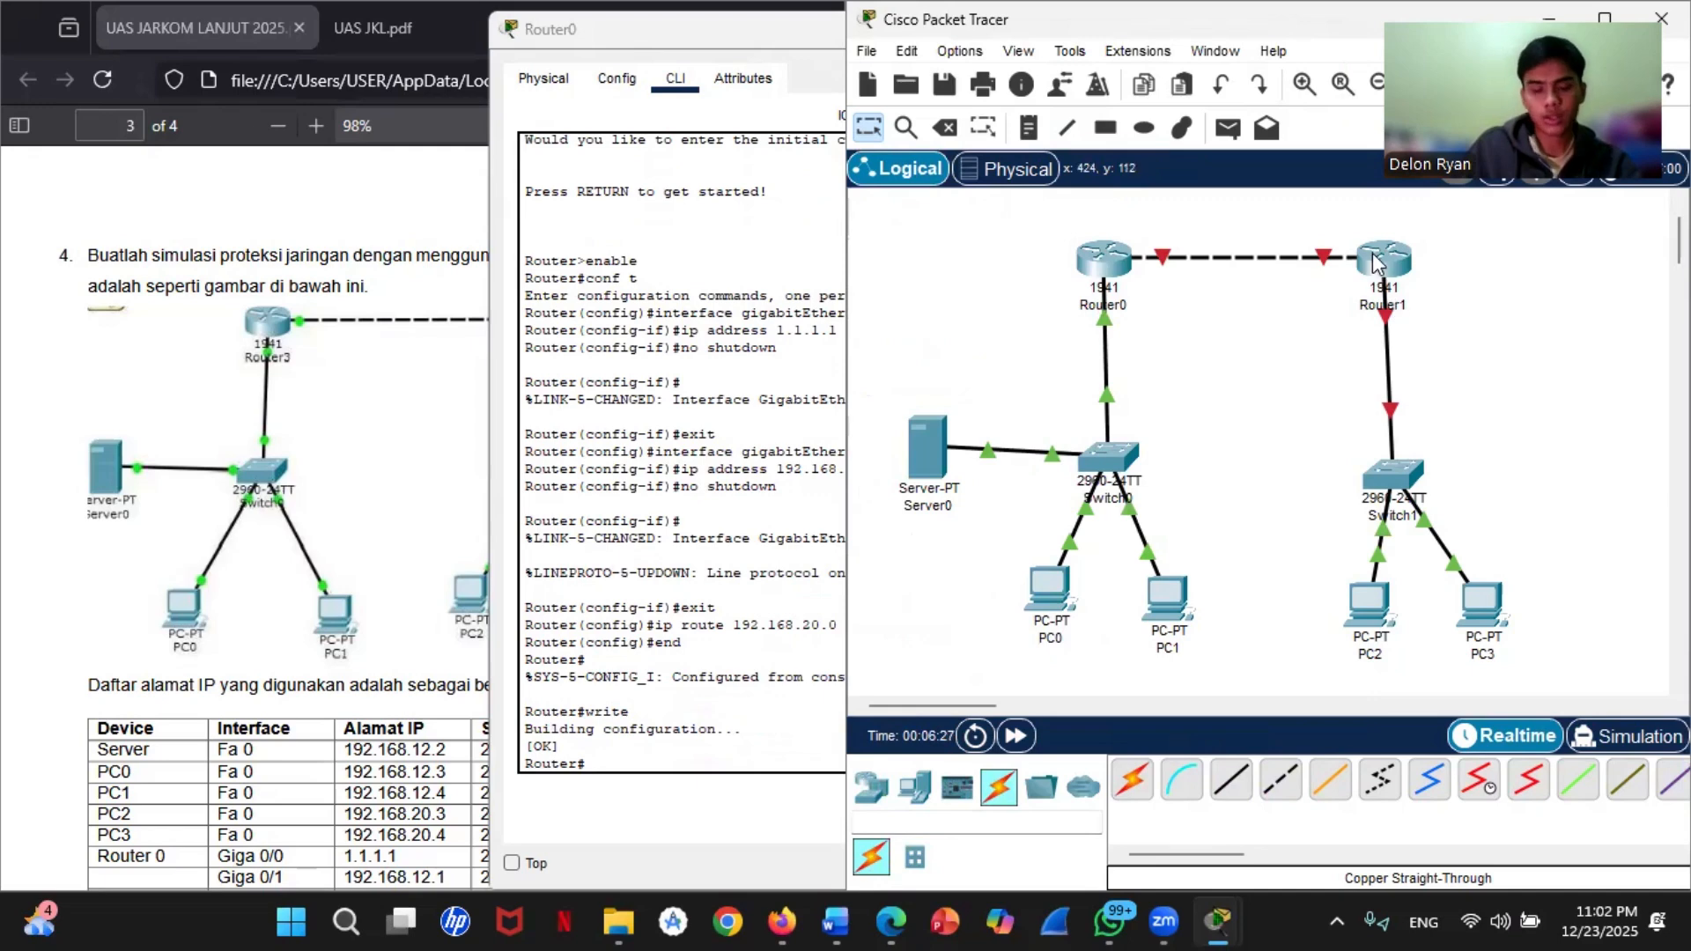
mouse_move(1380, 258)
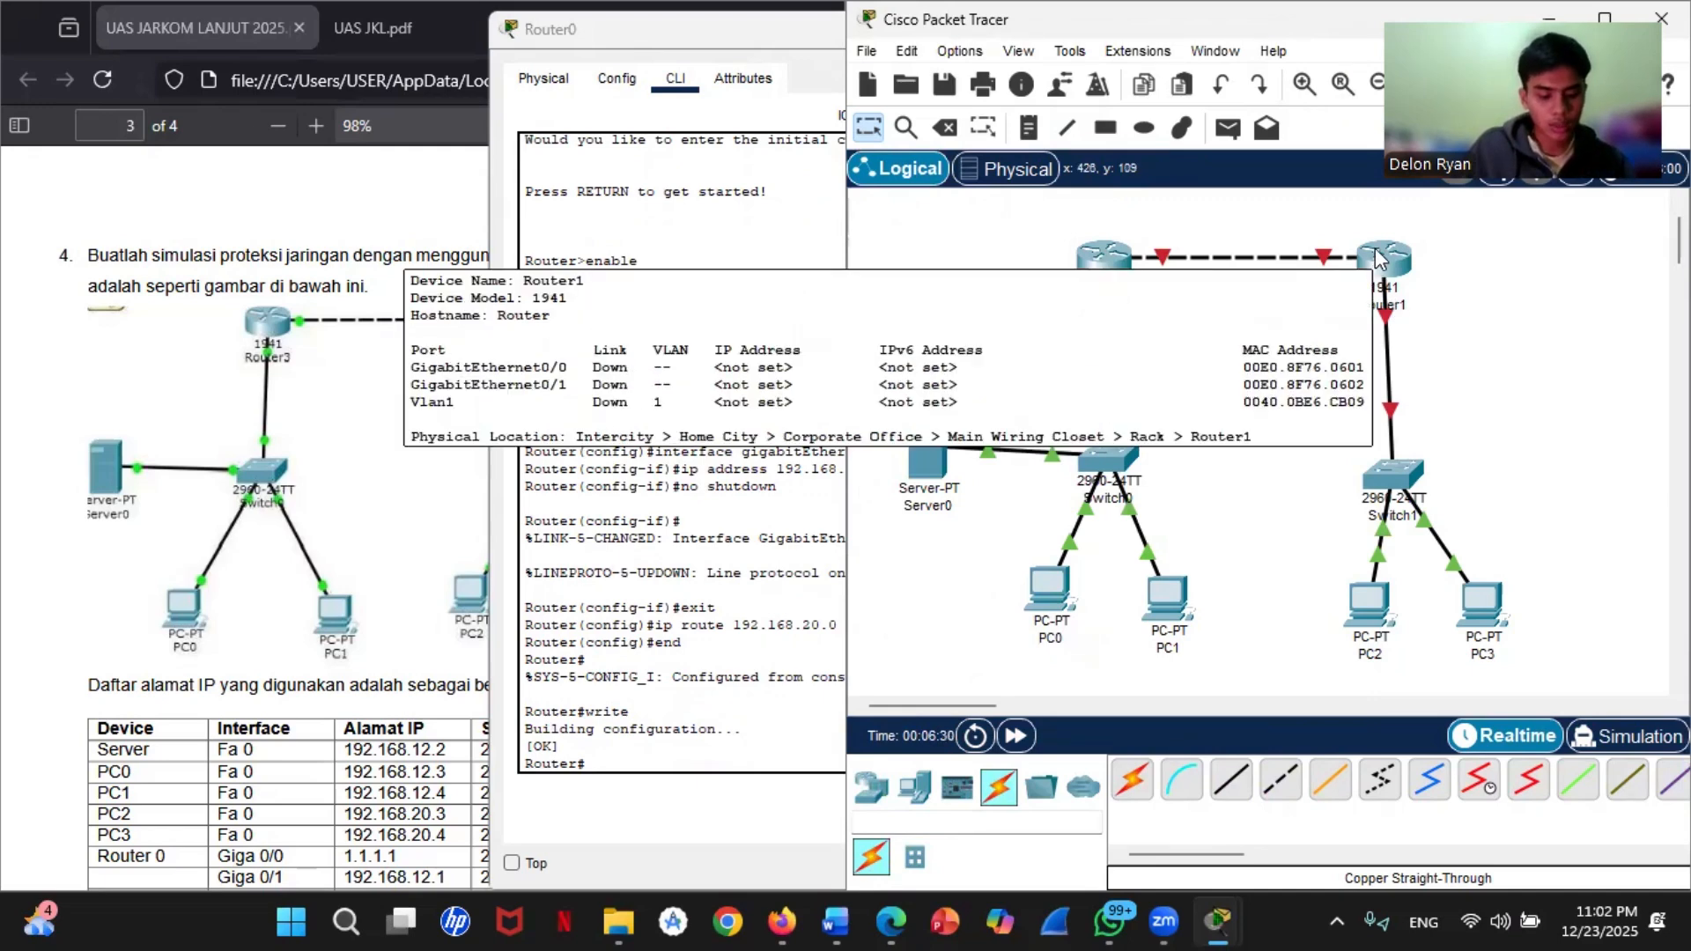
left_click(1380, 256)
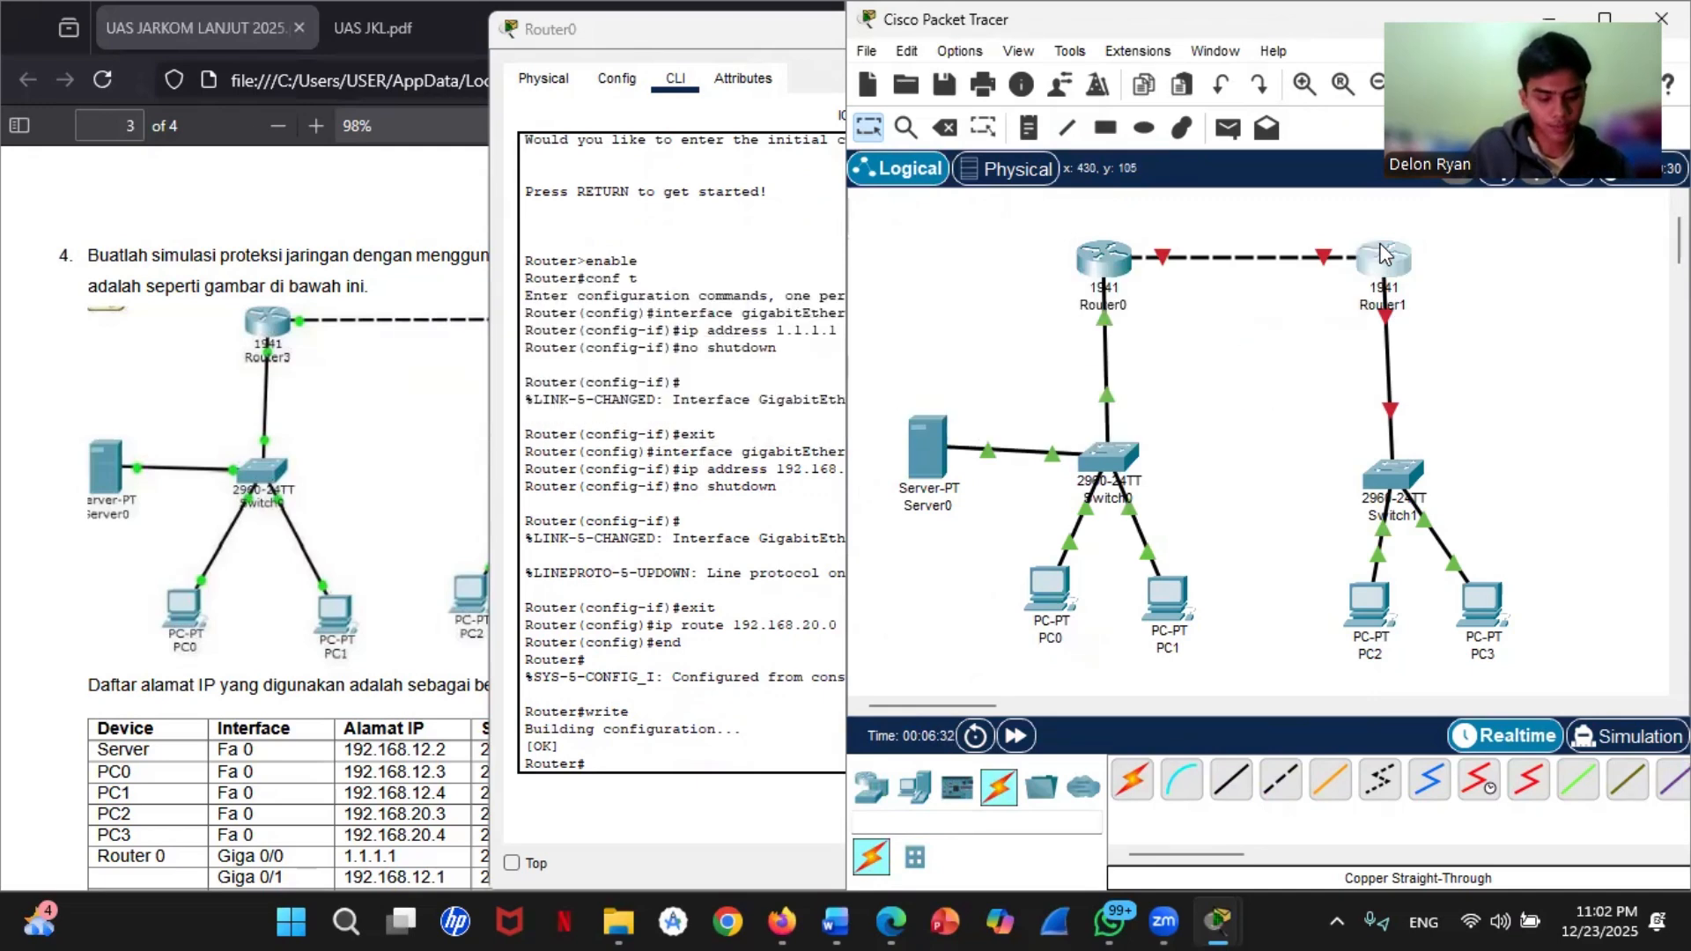
left_click(694, 78)
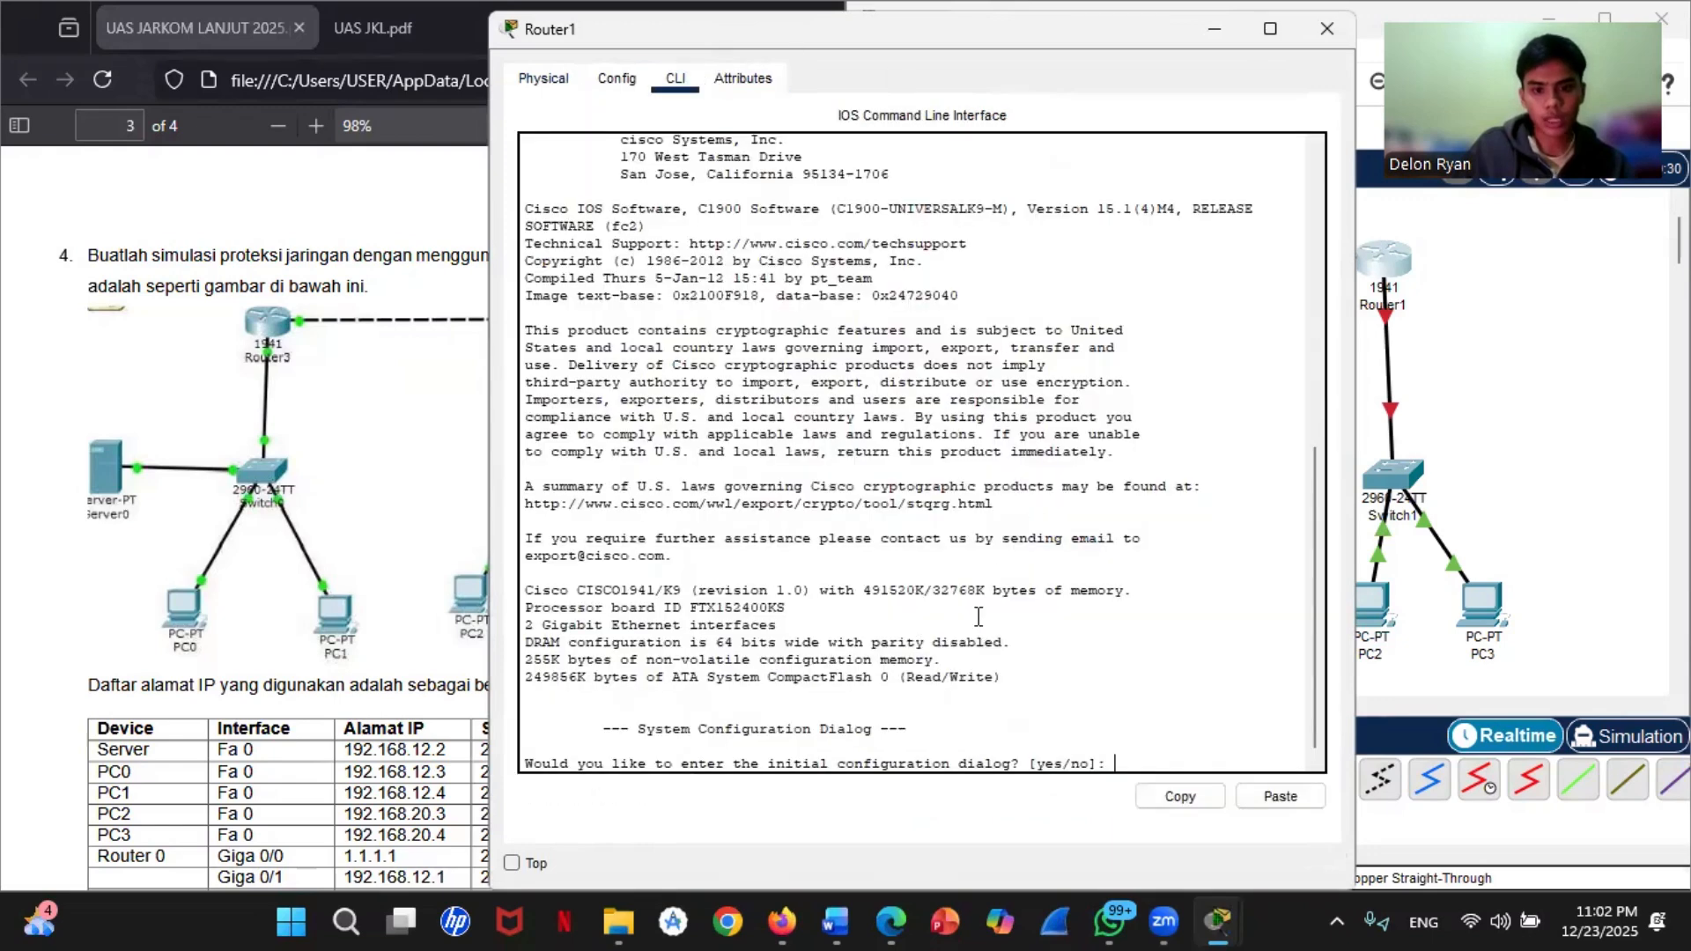
type("no")
key("Return")
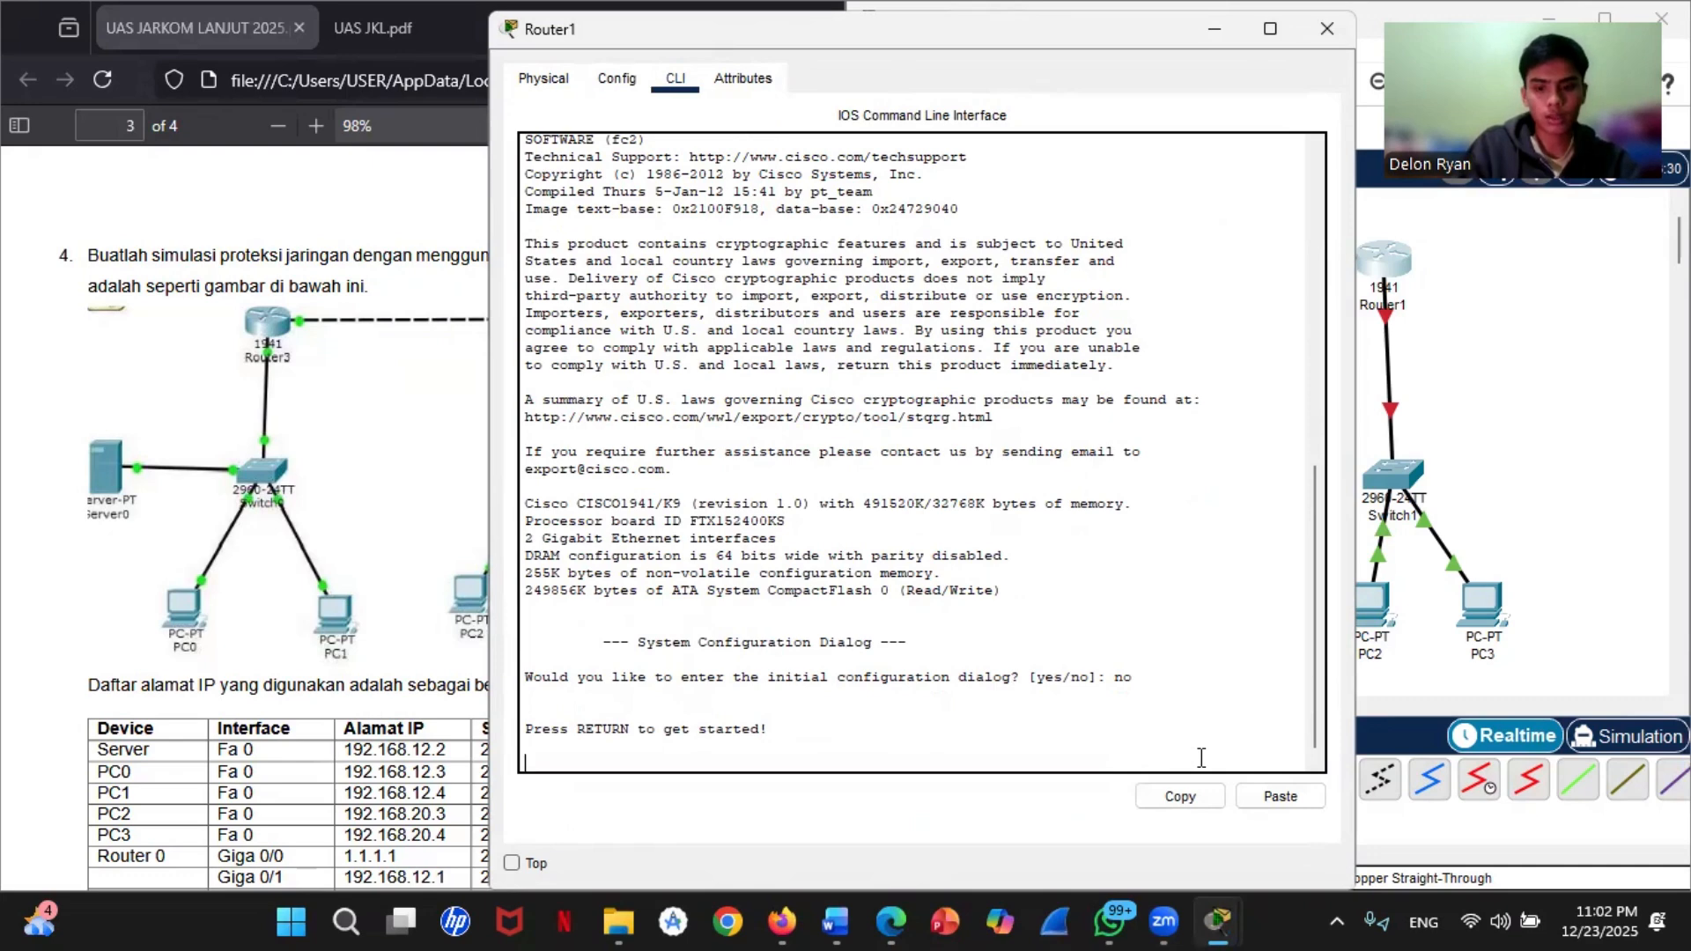
Step: Enter privileged mode on Router1 with enable and global configuration mode with conf t
key("Return")
type("enabl")
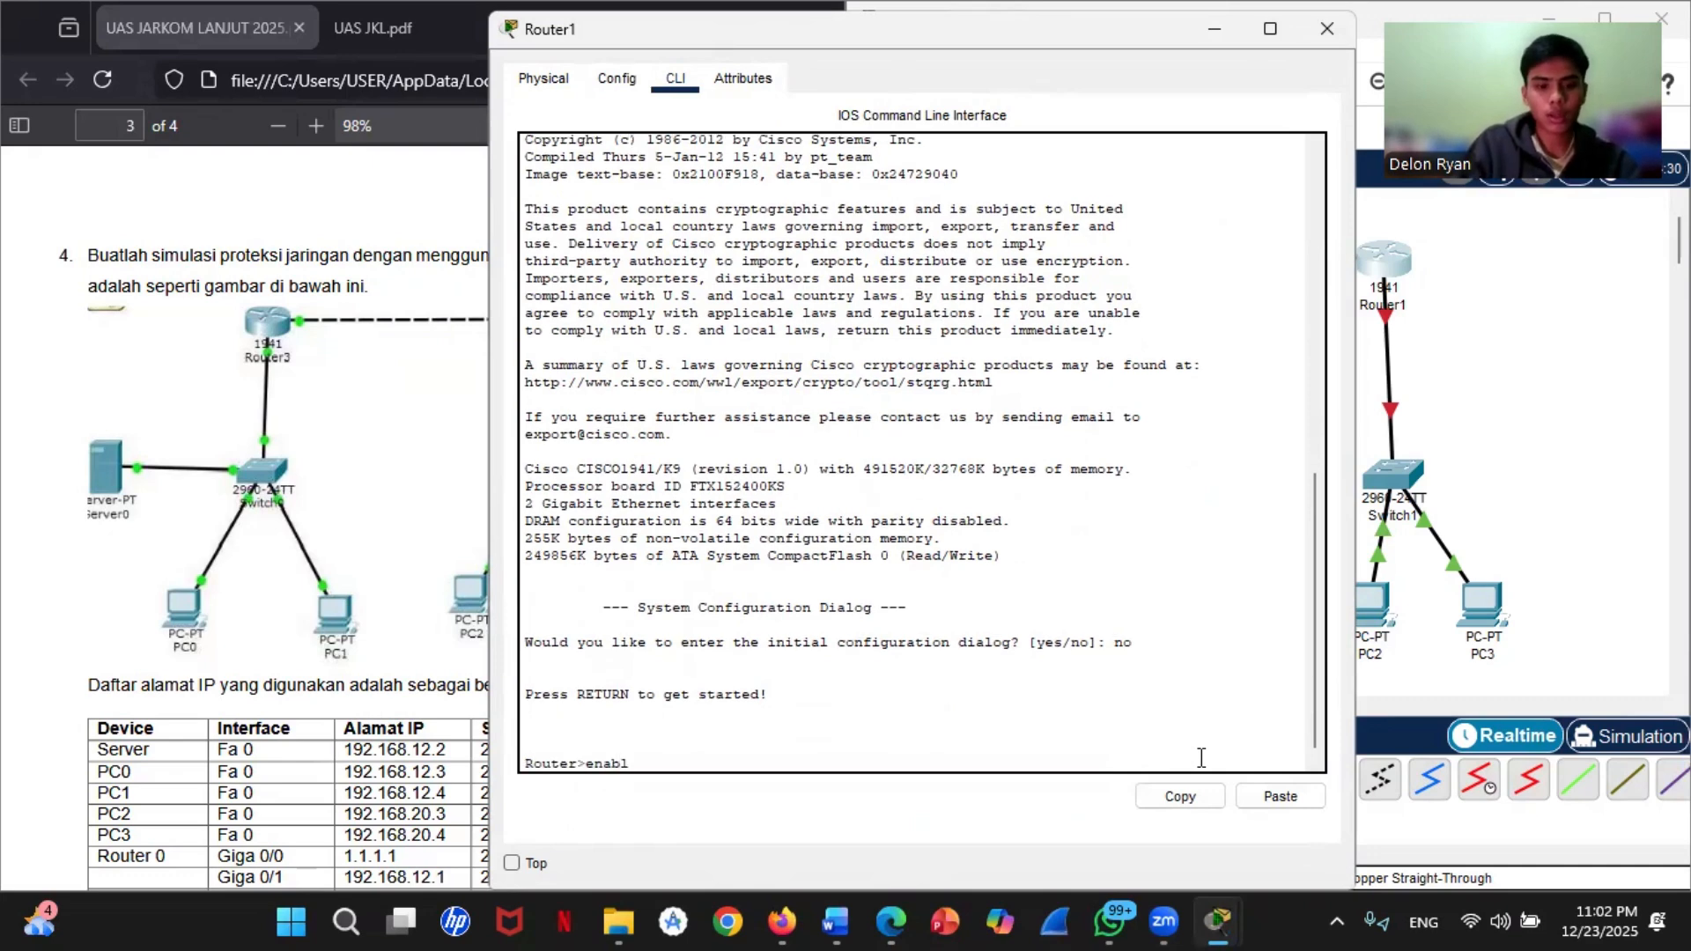
type("e")
key("Return")
type("cong")
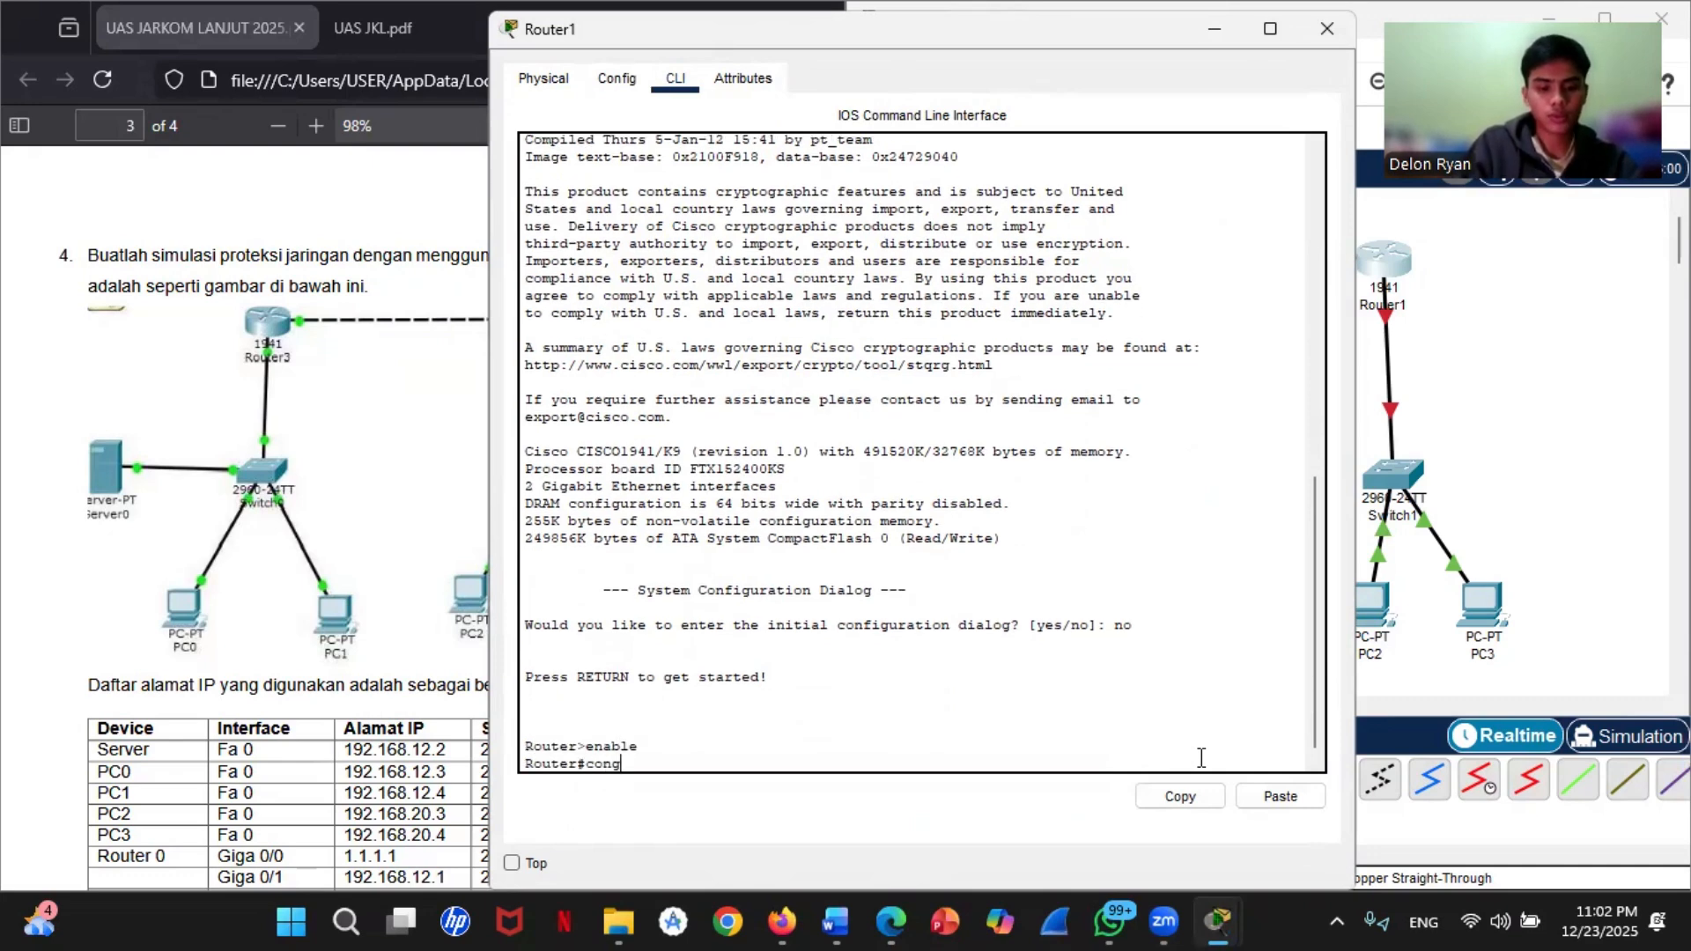
key("BackSpace")
type("f t")
key("Return")
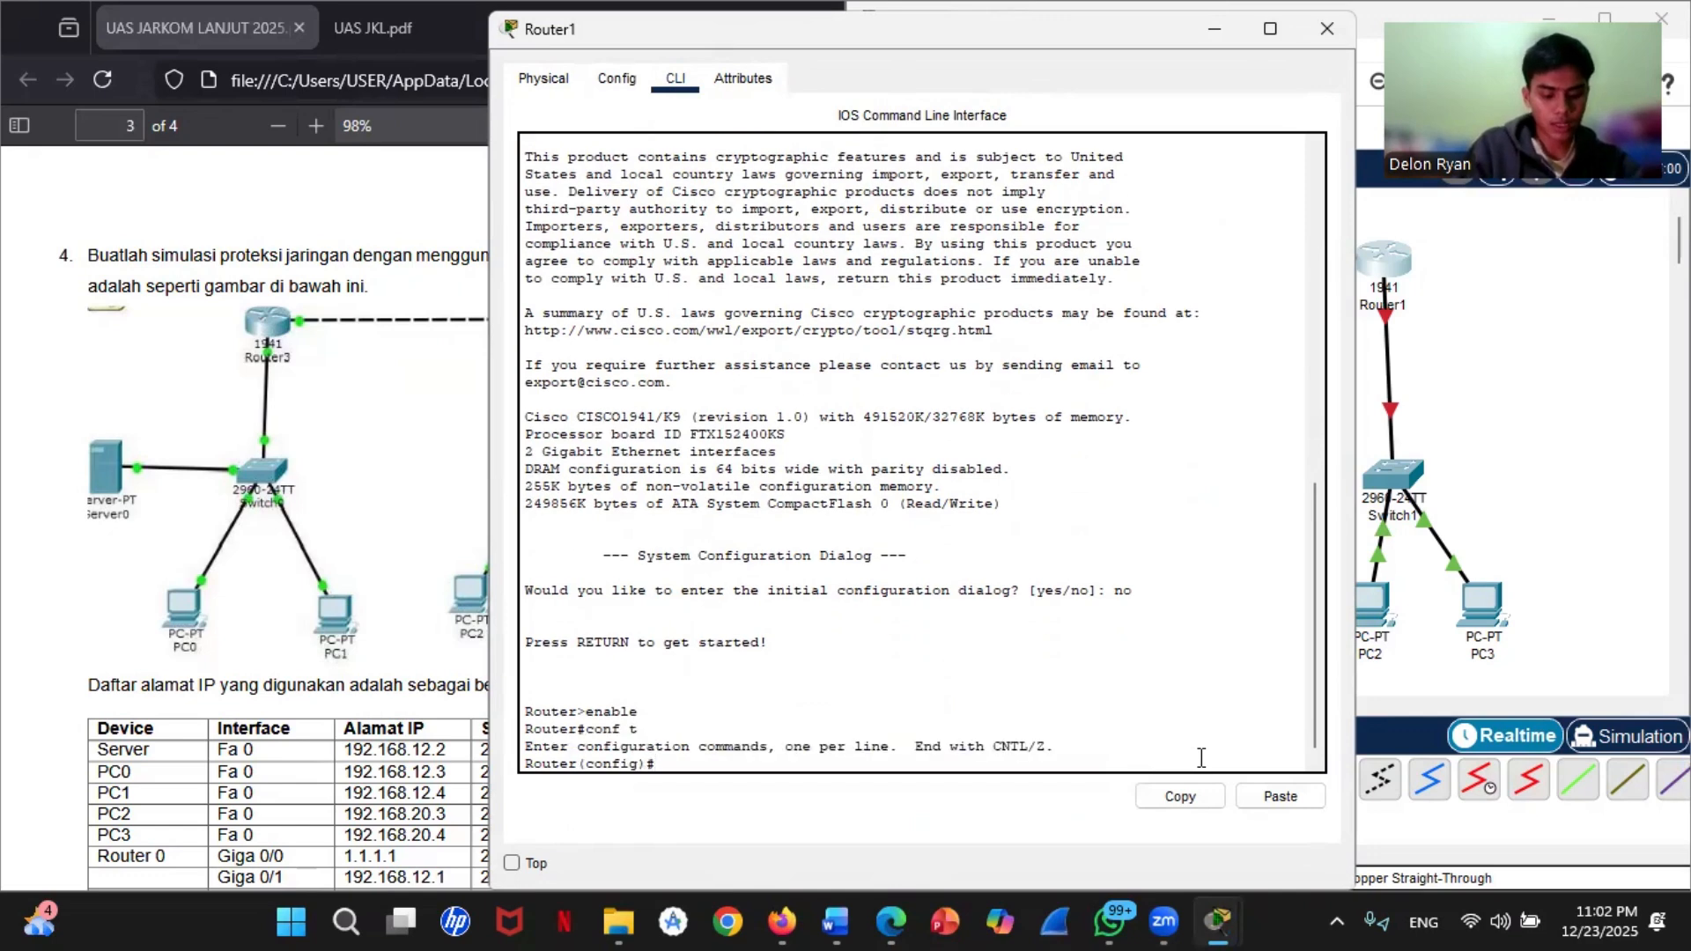
Step: Enter configuration of interface gigabitEthernet 0/0 on Router1
type("interface")
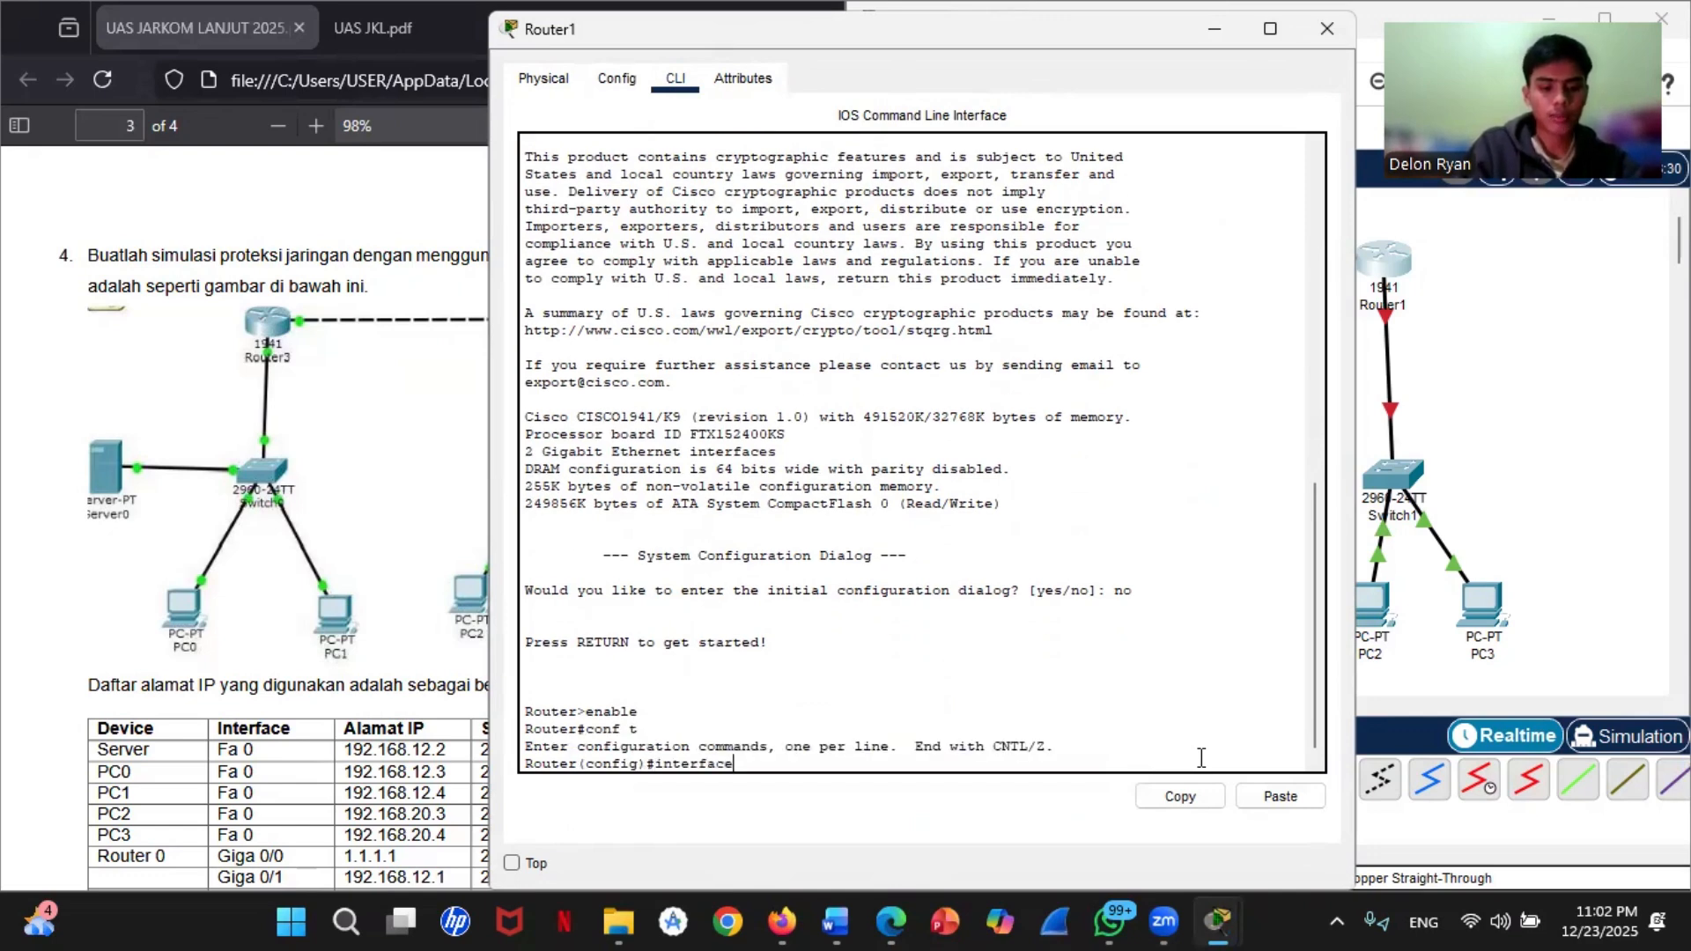
type(" gigabit")
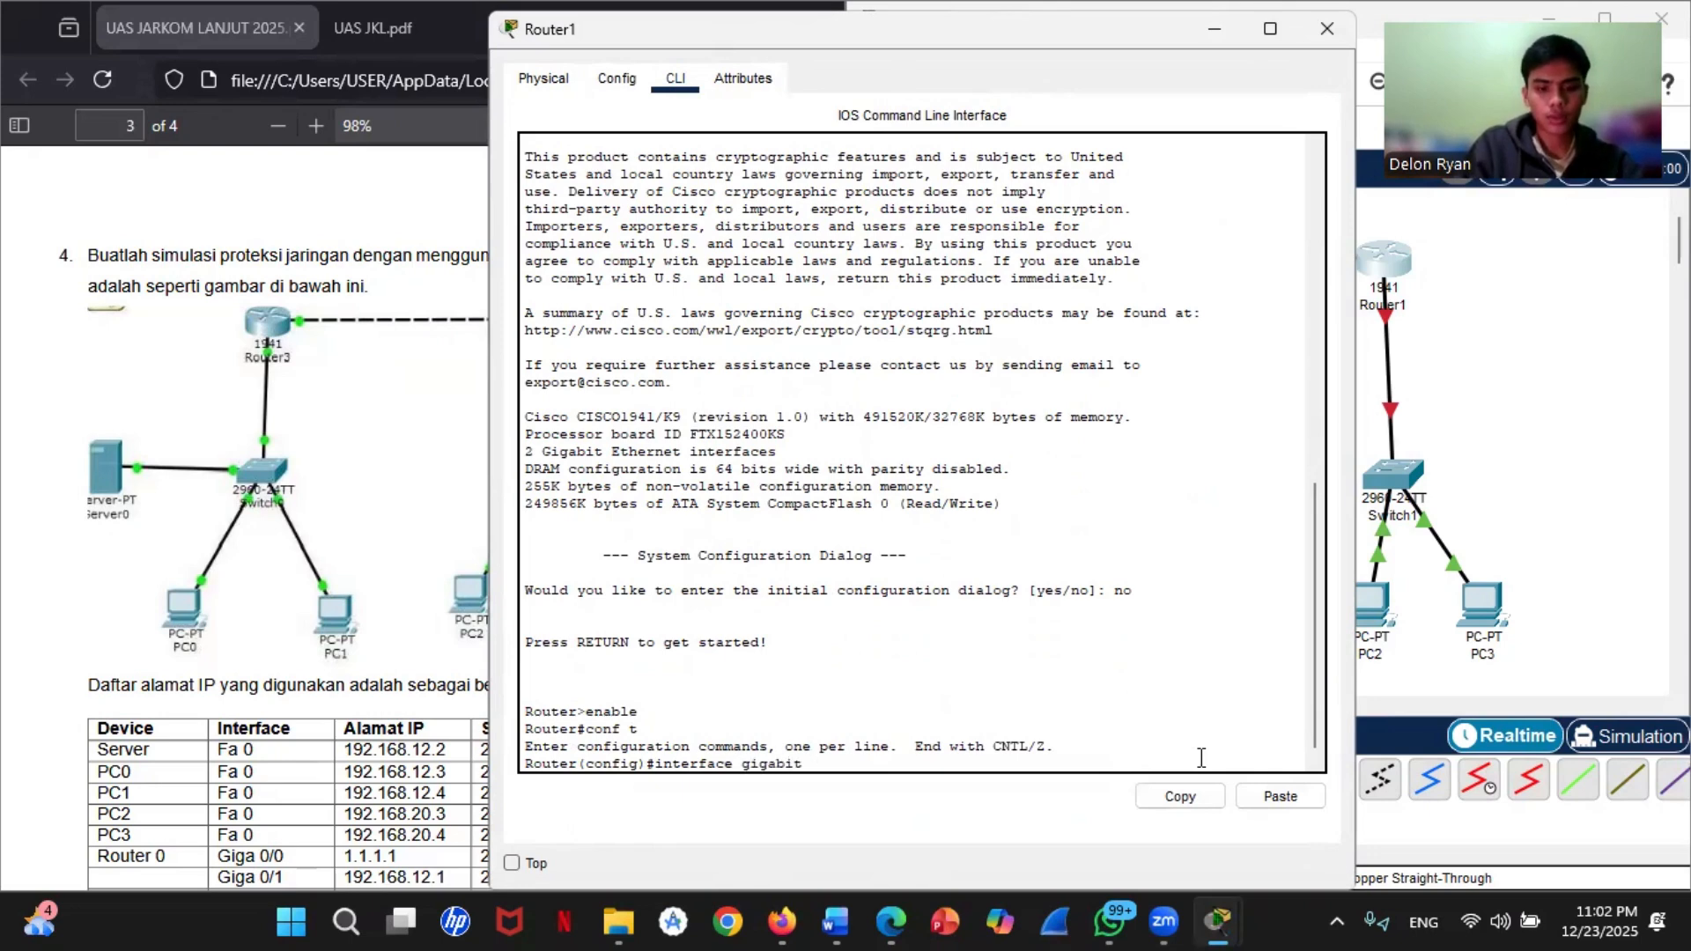
type(" EEthernet 0/0")
key("Return")
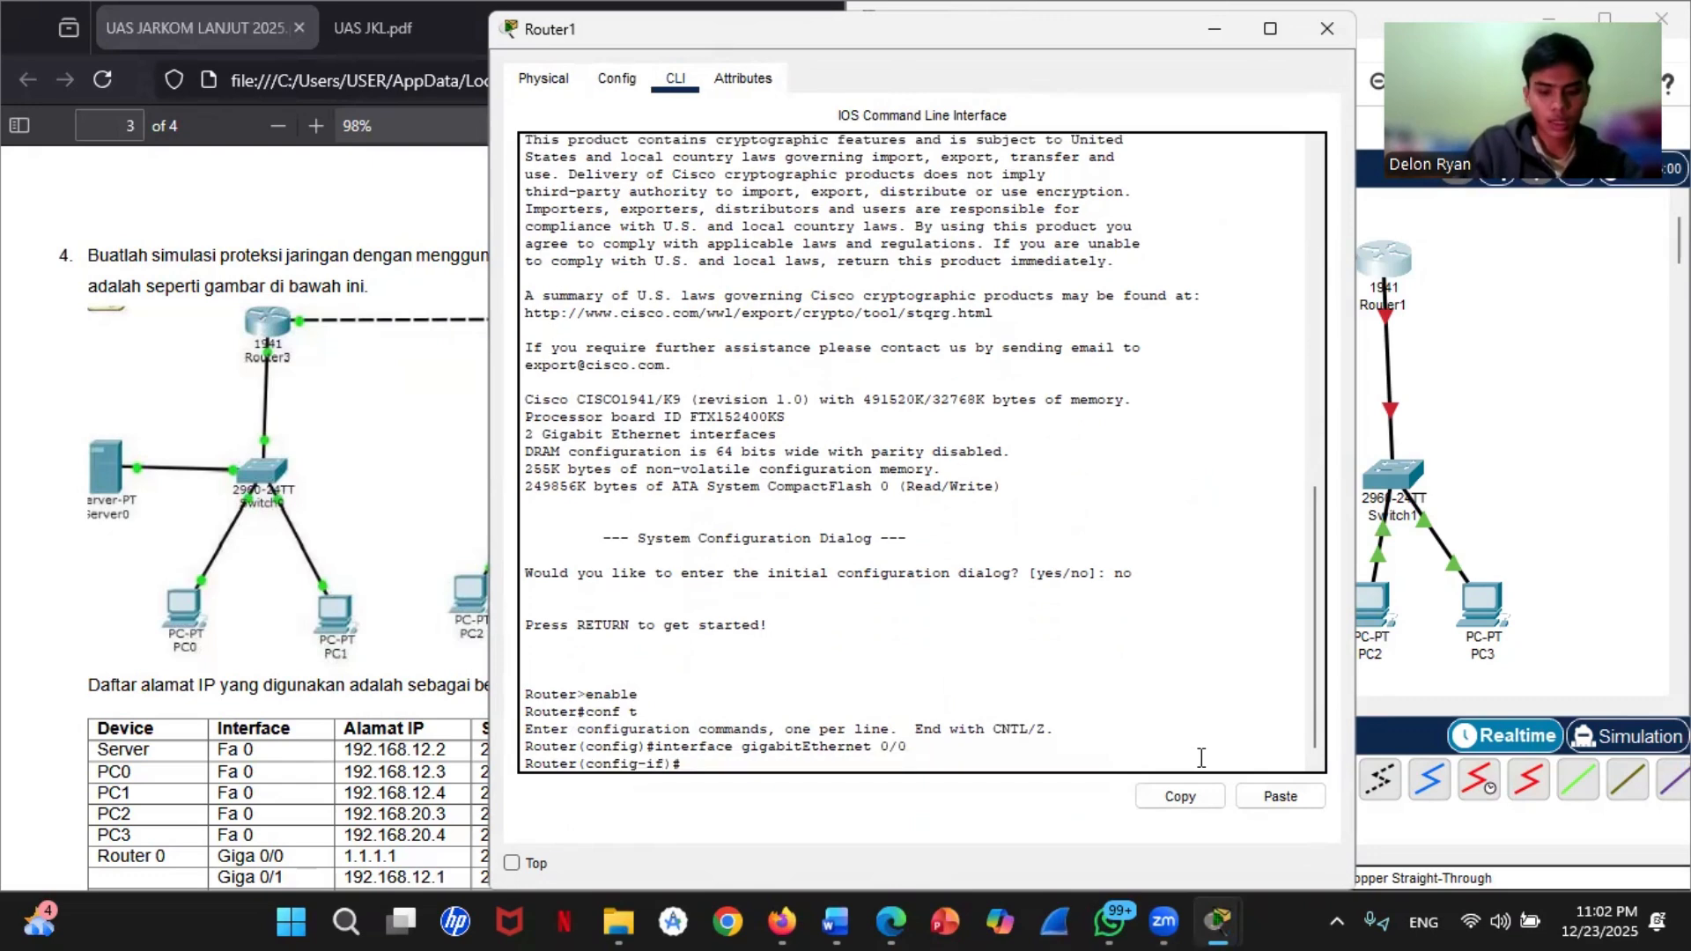
Step: Assign IP address 1.1.1.2 with mask 255.255.255.0 to Router1's gigabitEthernet 0/0 interface
type("ip address ")
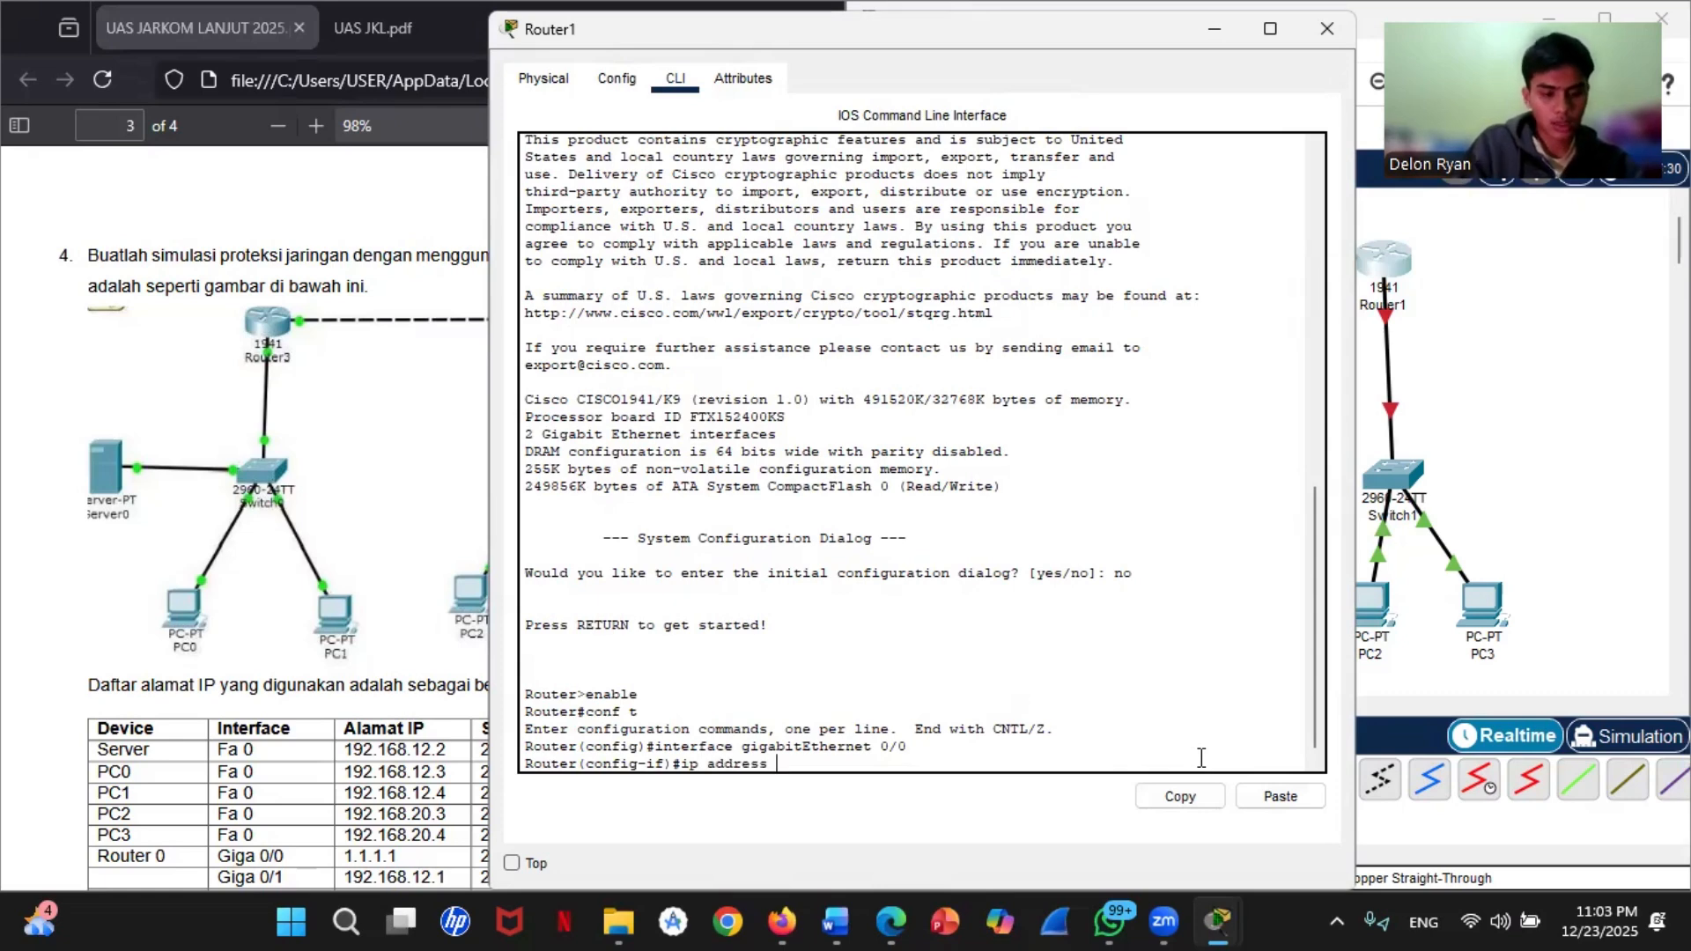
type("1.1.1.")
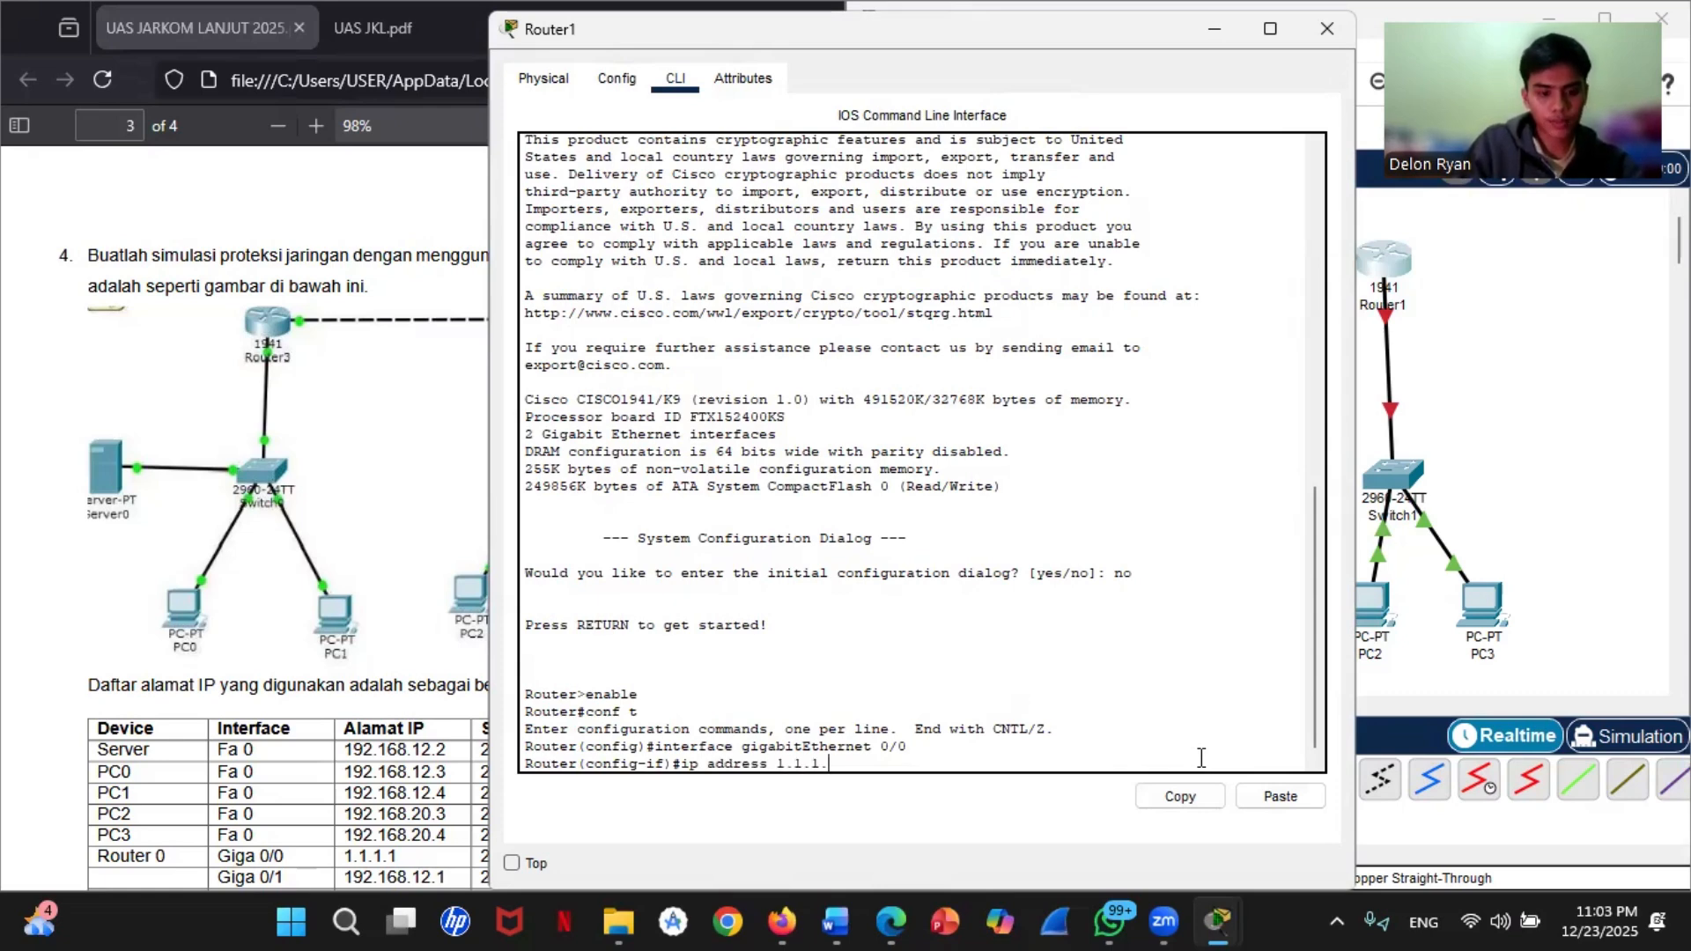
type("2 255")
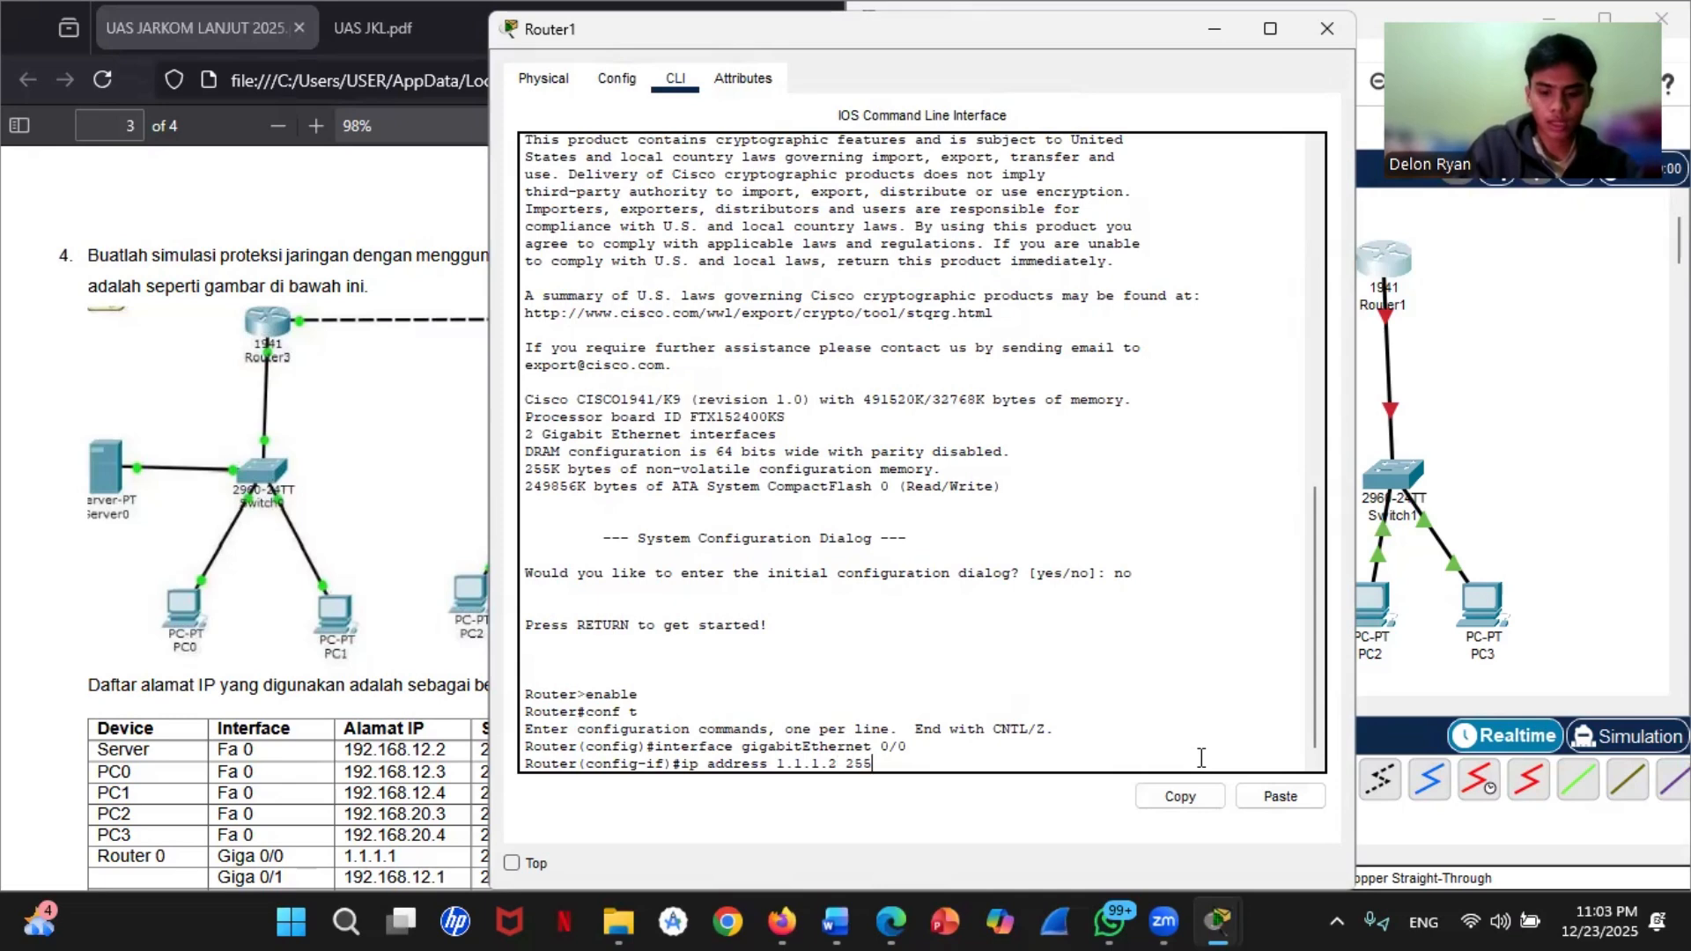
type(".255.255")
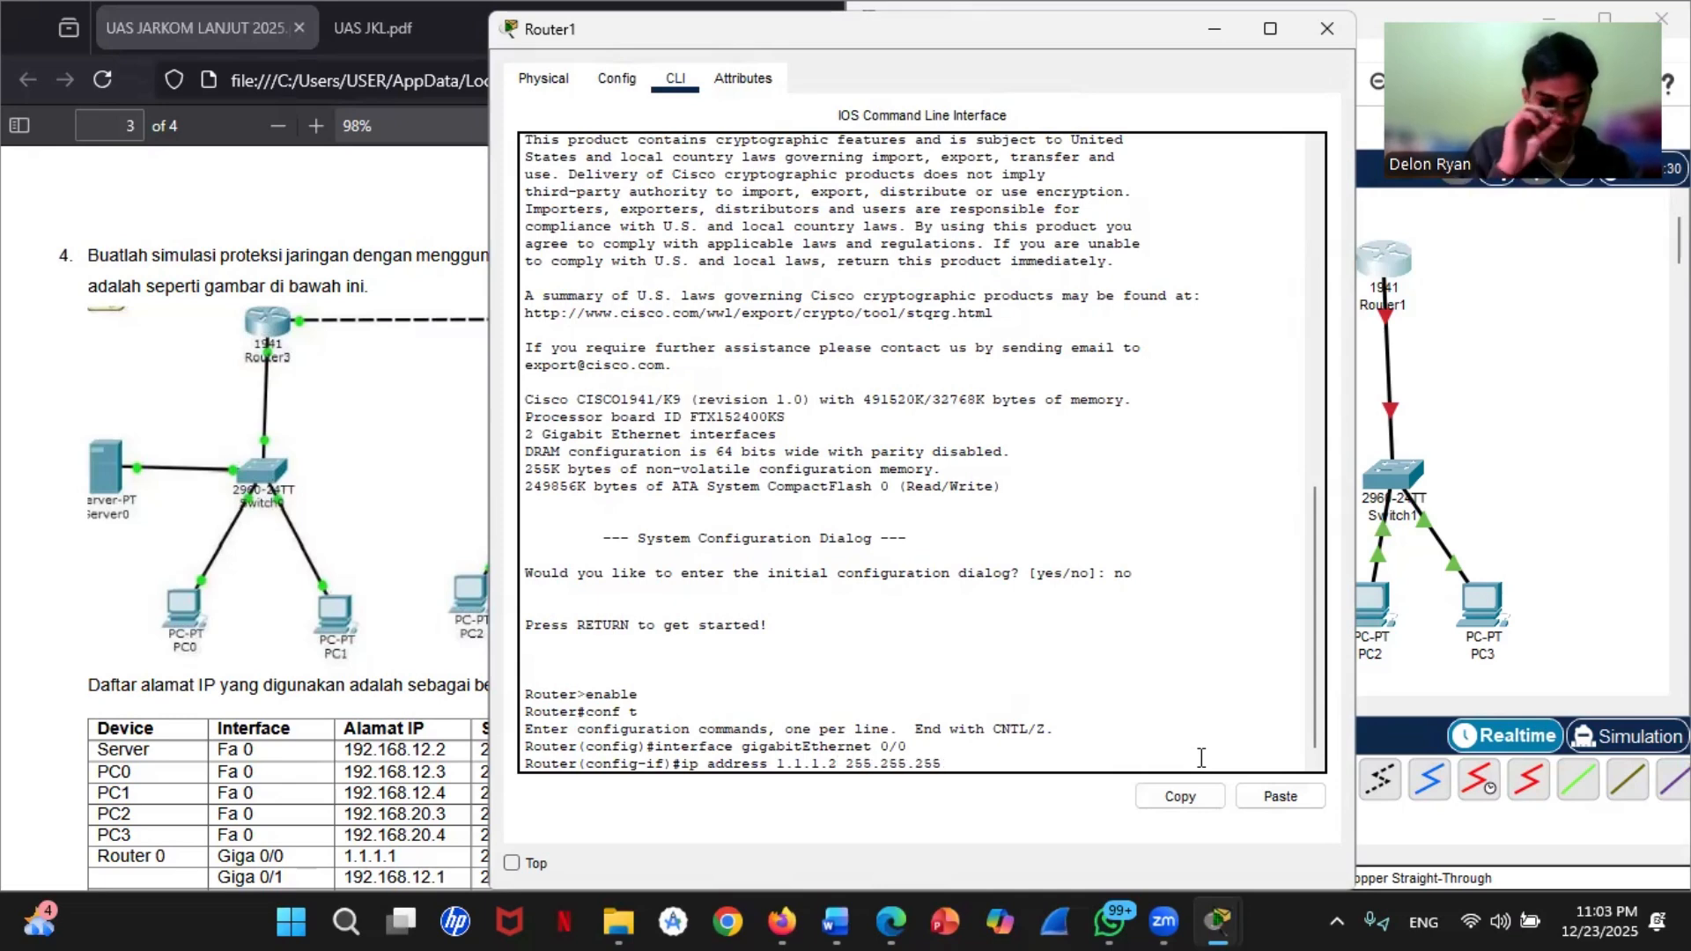
type(".0")
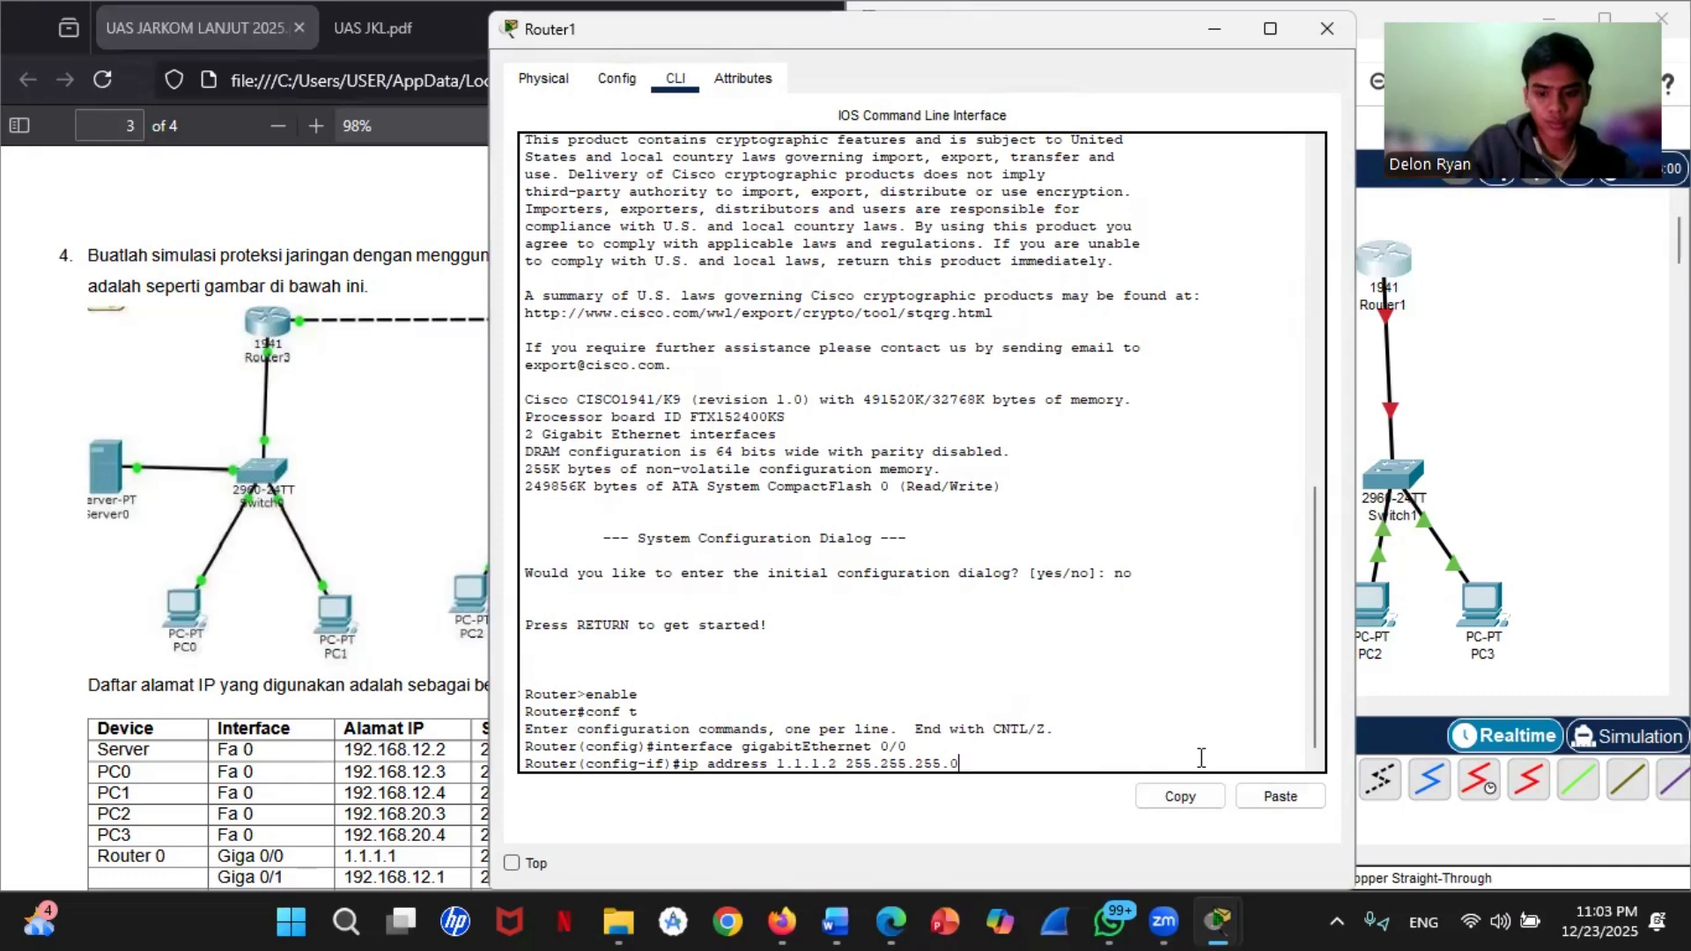
key("Return")
Step: Enable Router1's gigabitEthernet 0/0 with no shutdown and exit to global configuration mode
type("no shutdown")
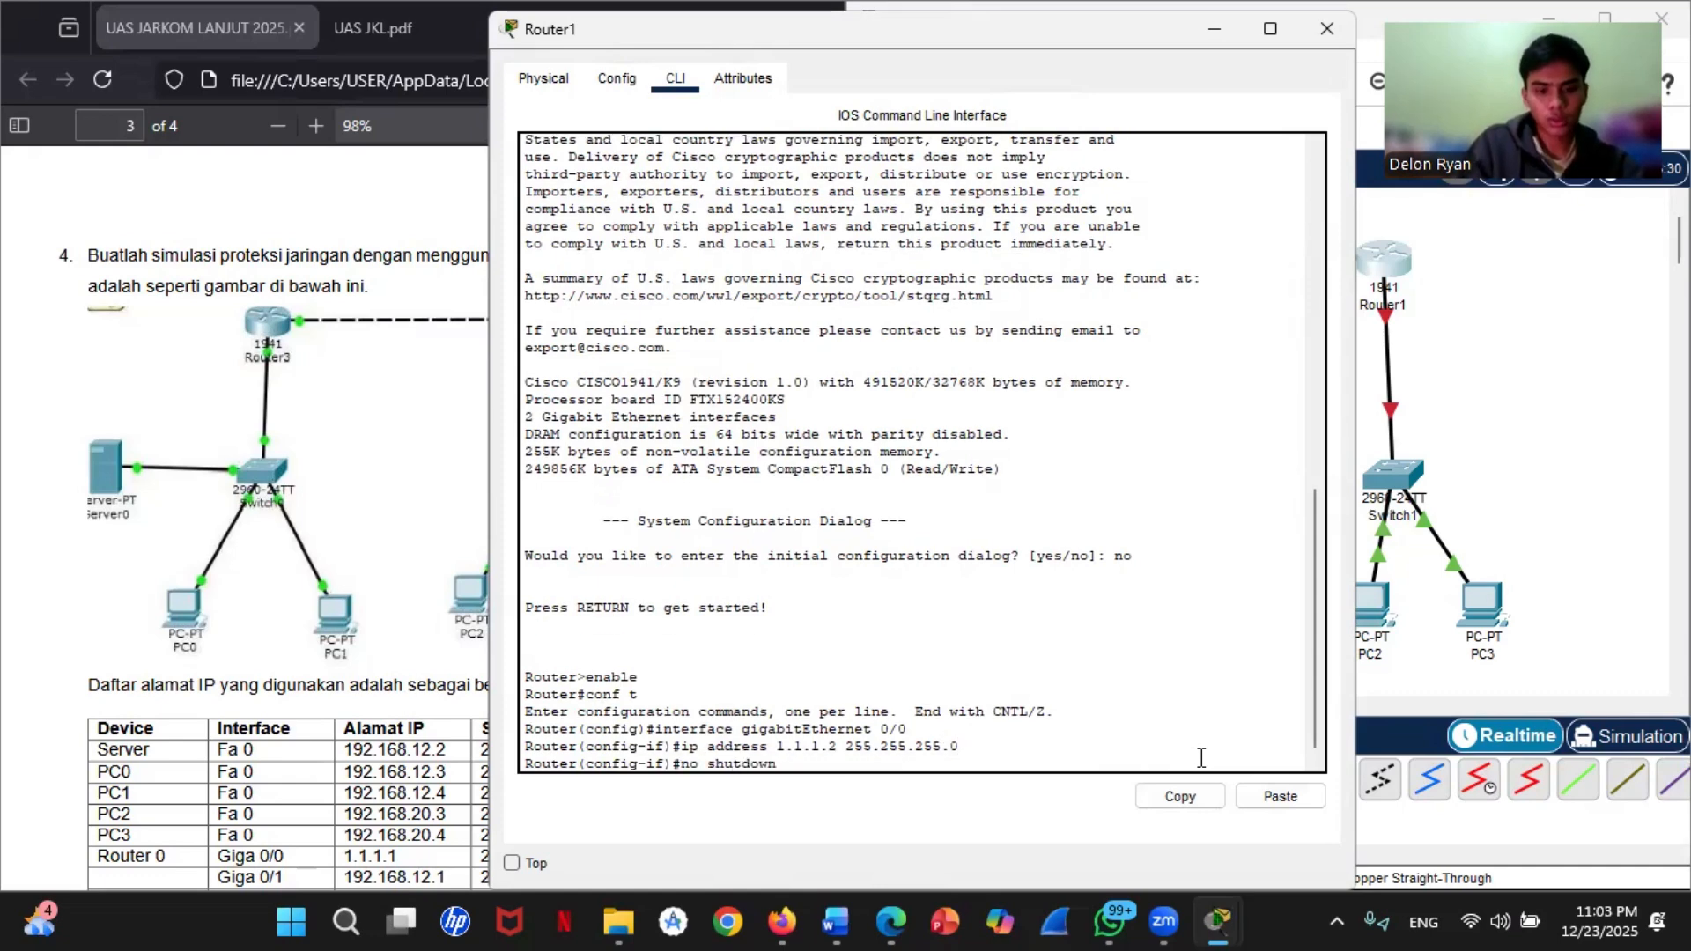
key("Return")
key("Return")
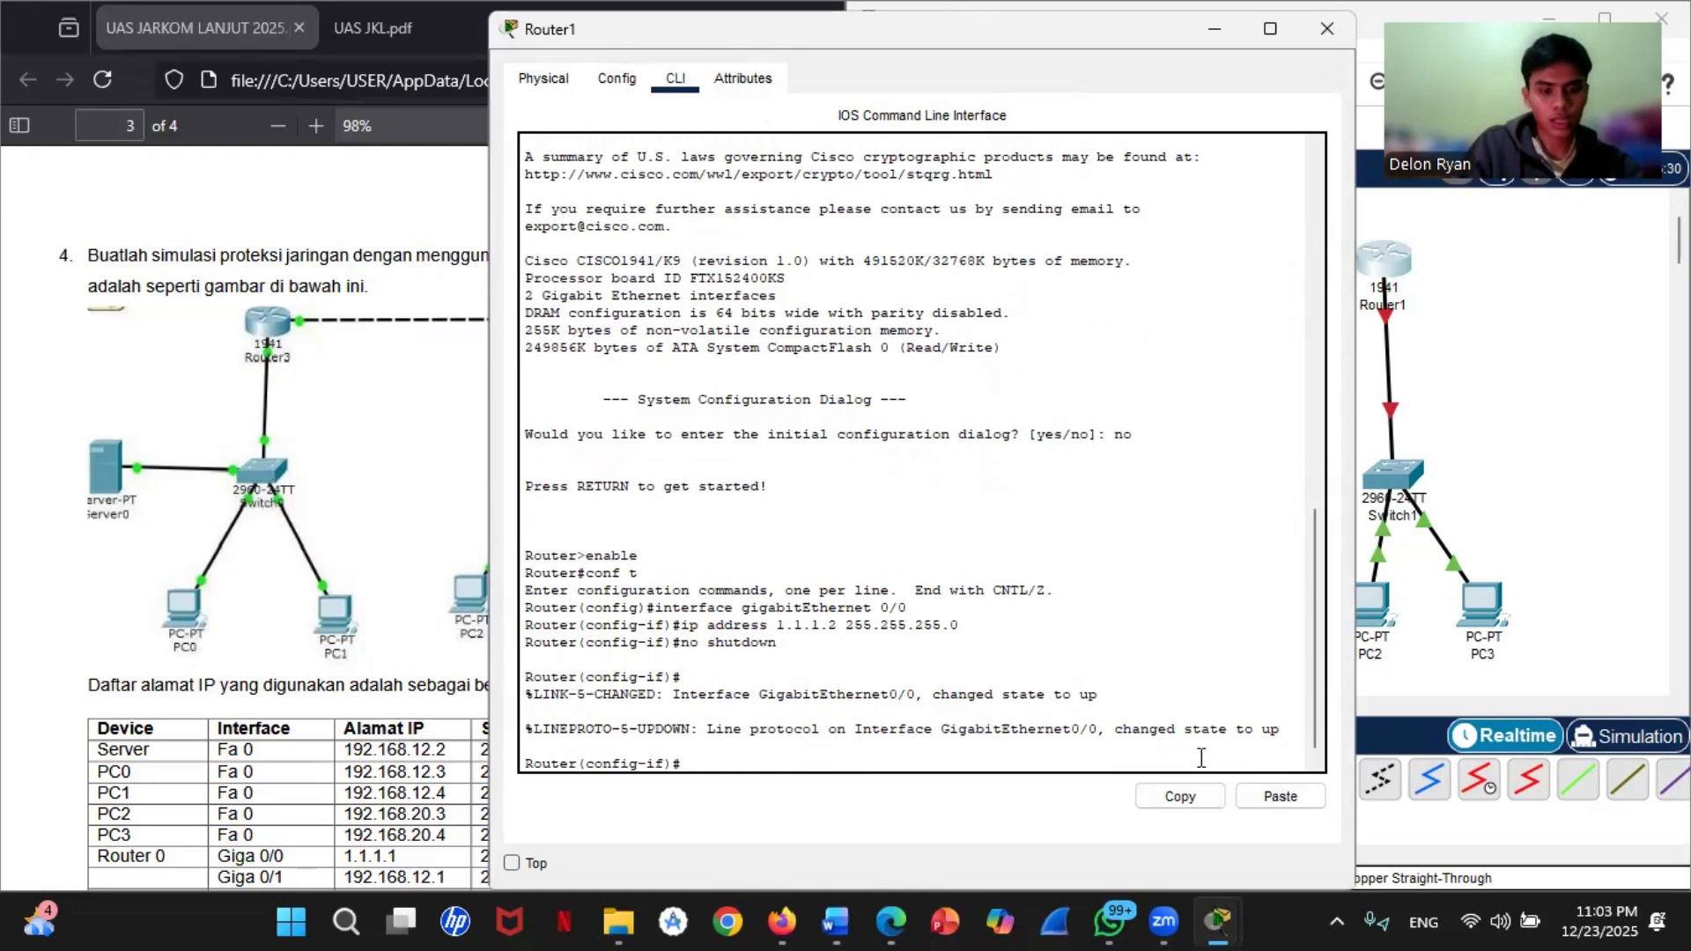
type("exit")
key("Return")
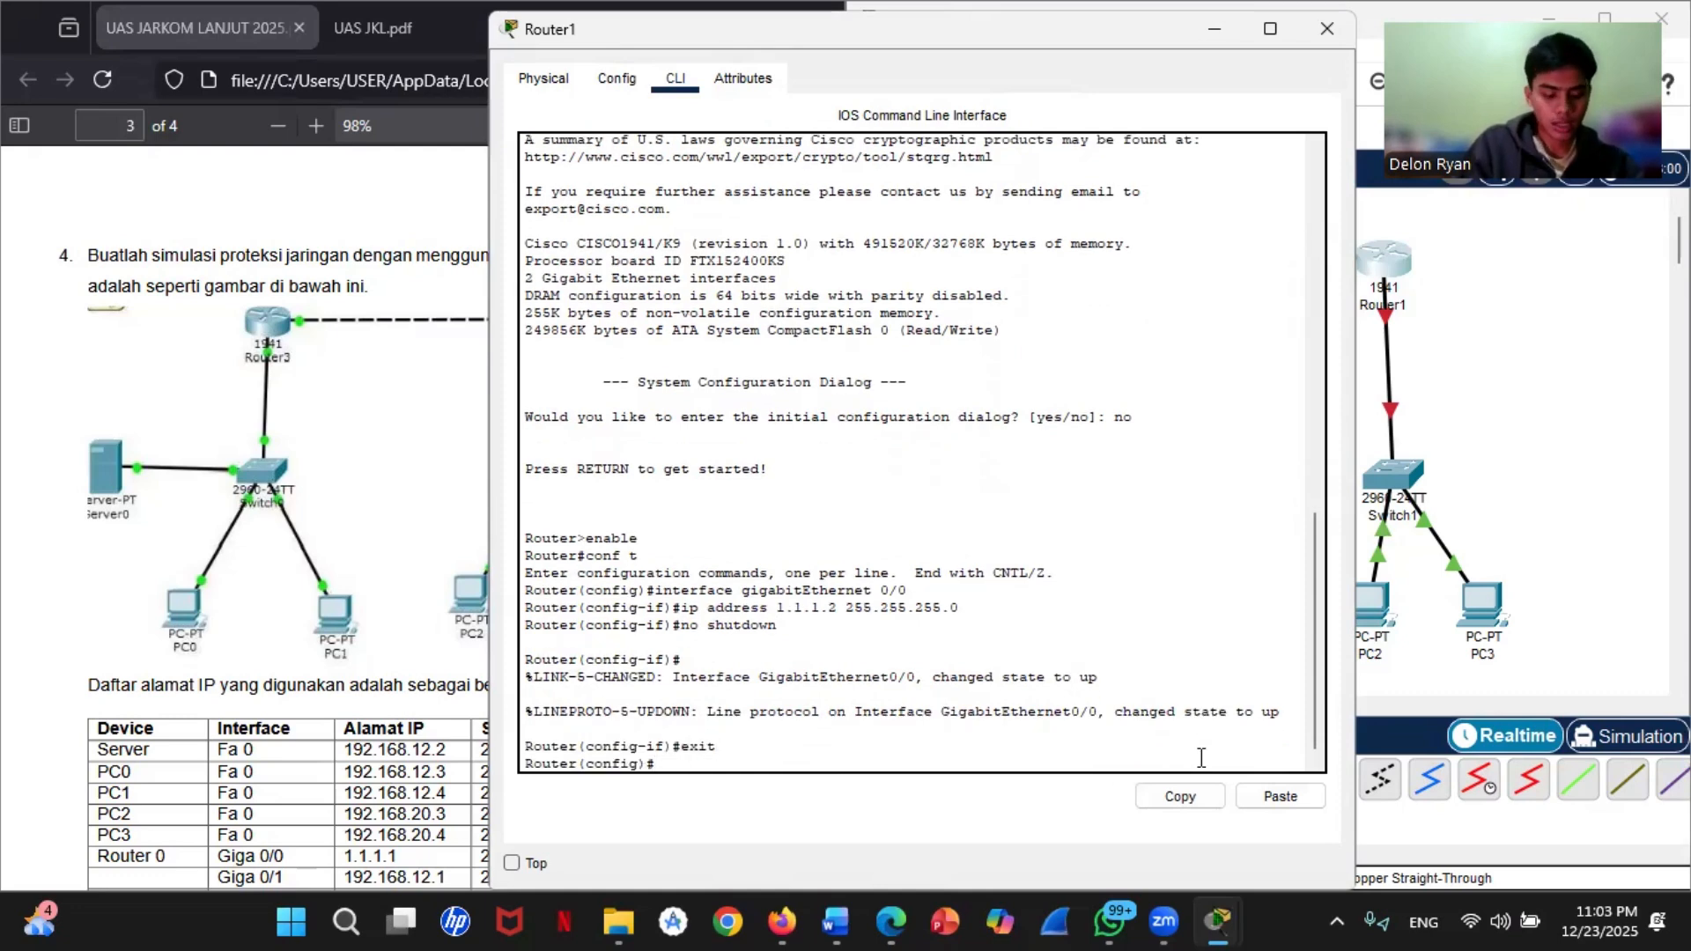
Step: Enter configuration of interface gigabitEthernet 0/1 on Router1
key("Up")
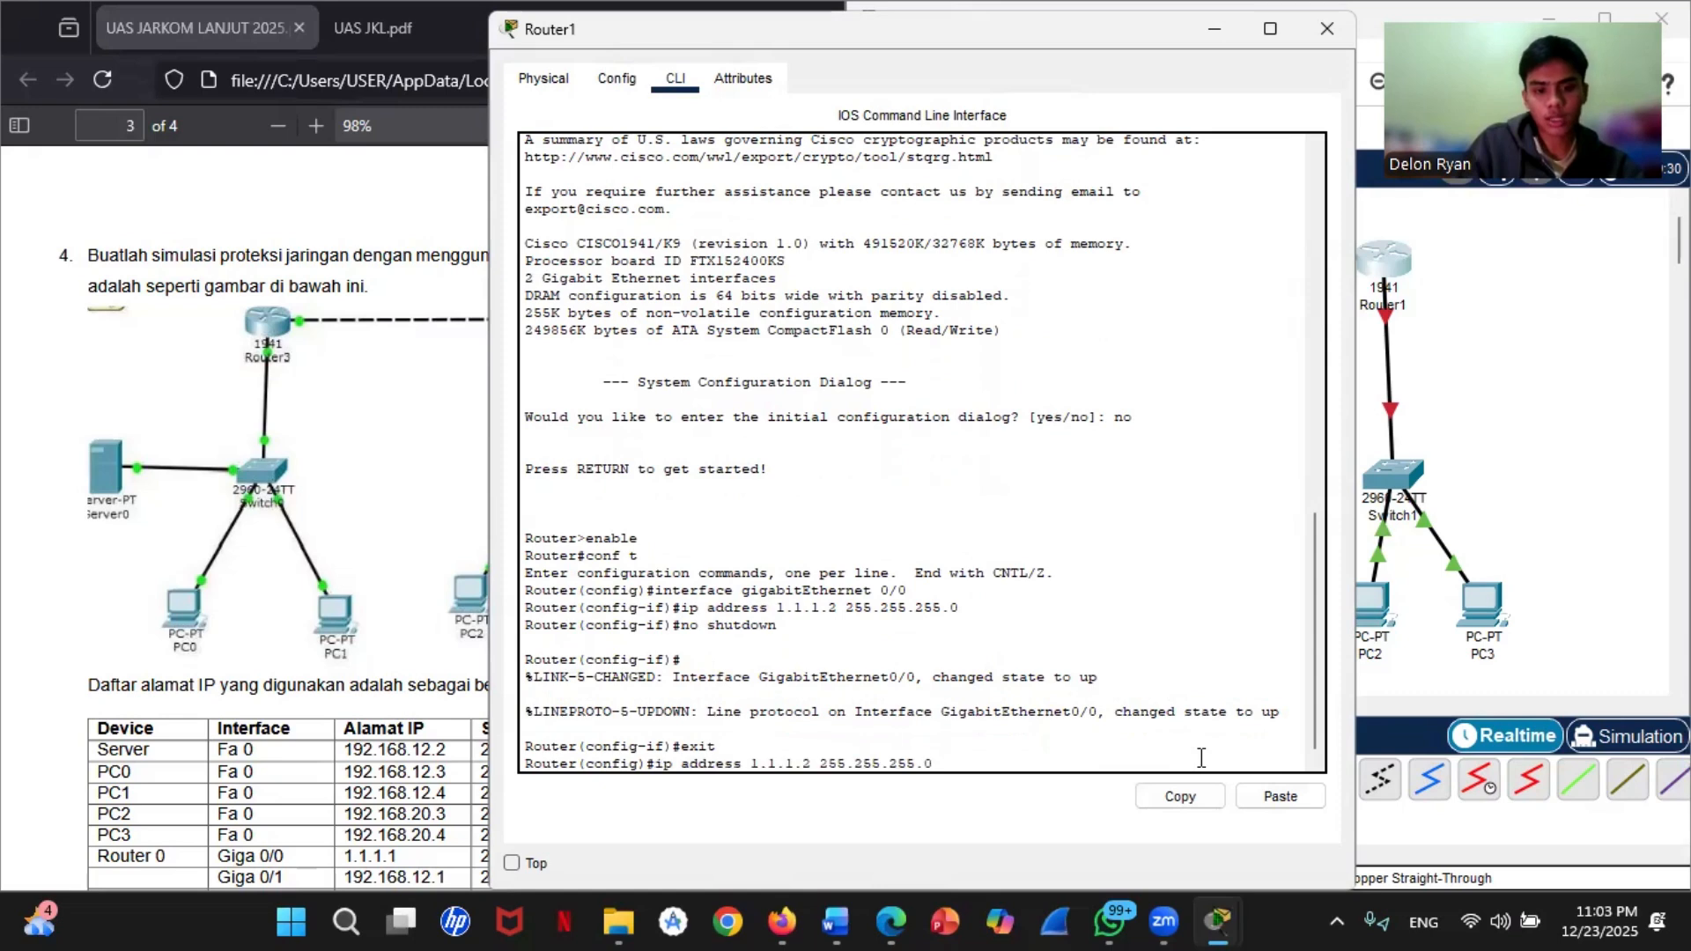
key("Up")
key("BackSpace")
type("1")
key("Return")
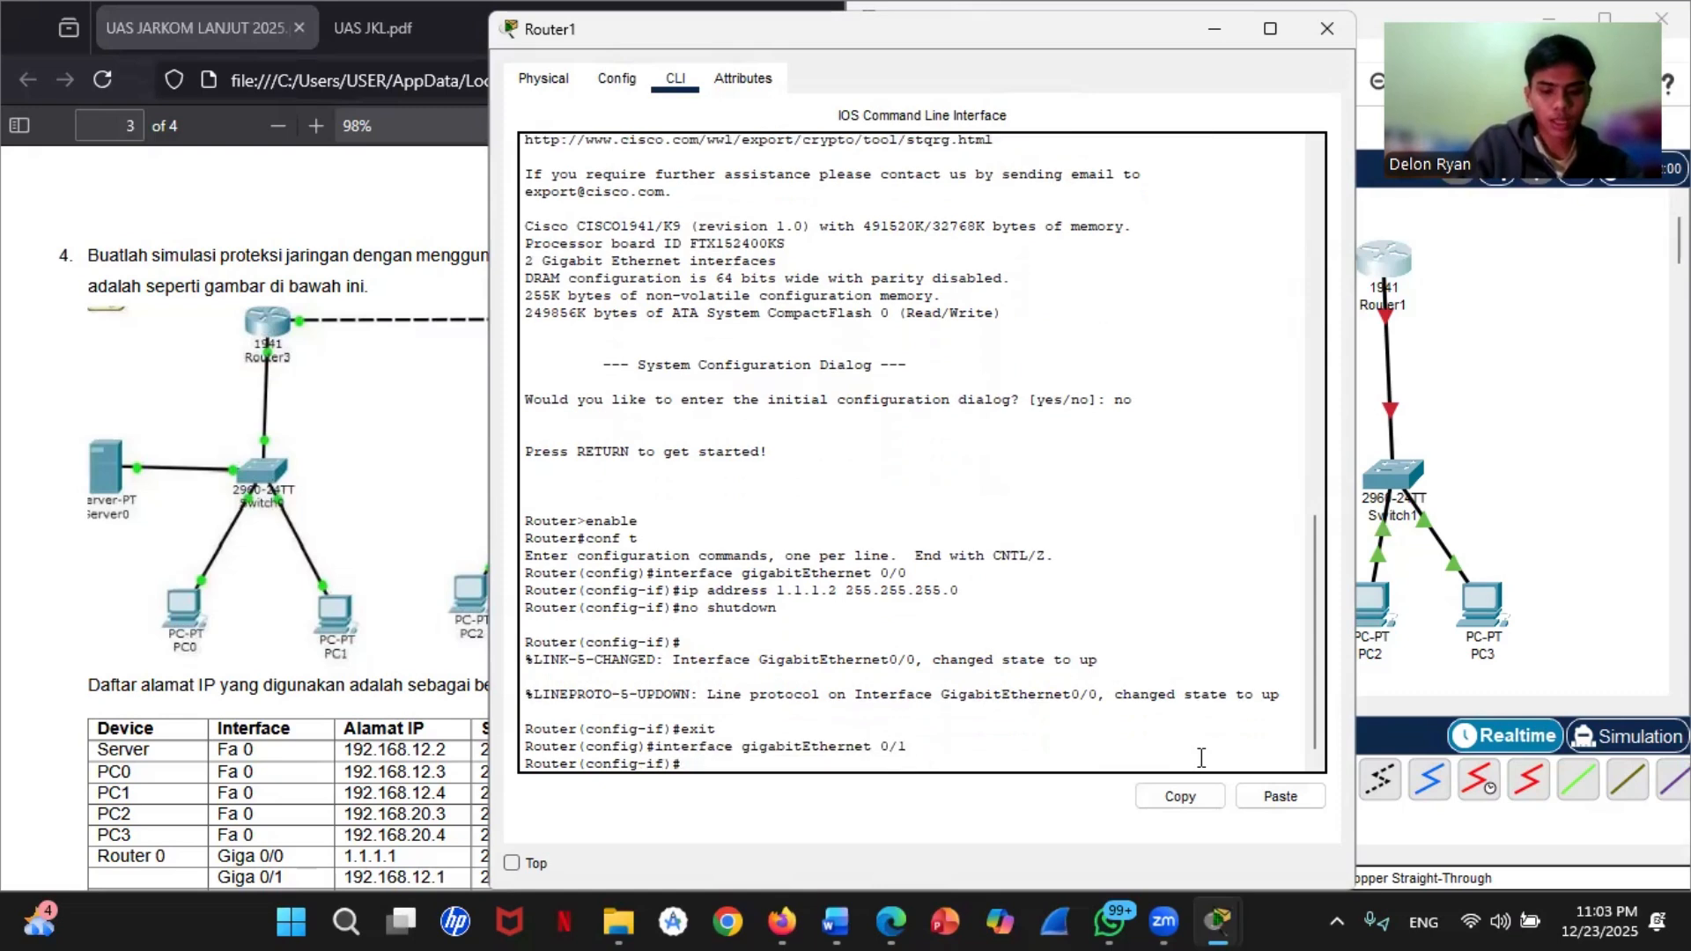
Step: Assign IP address 192.168.20.1 with mask 255.255.255.0 to Router1's gigabitEthernet 0/1 interface
type("ip address ")
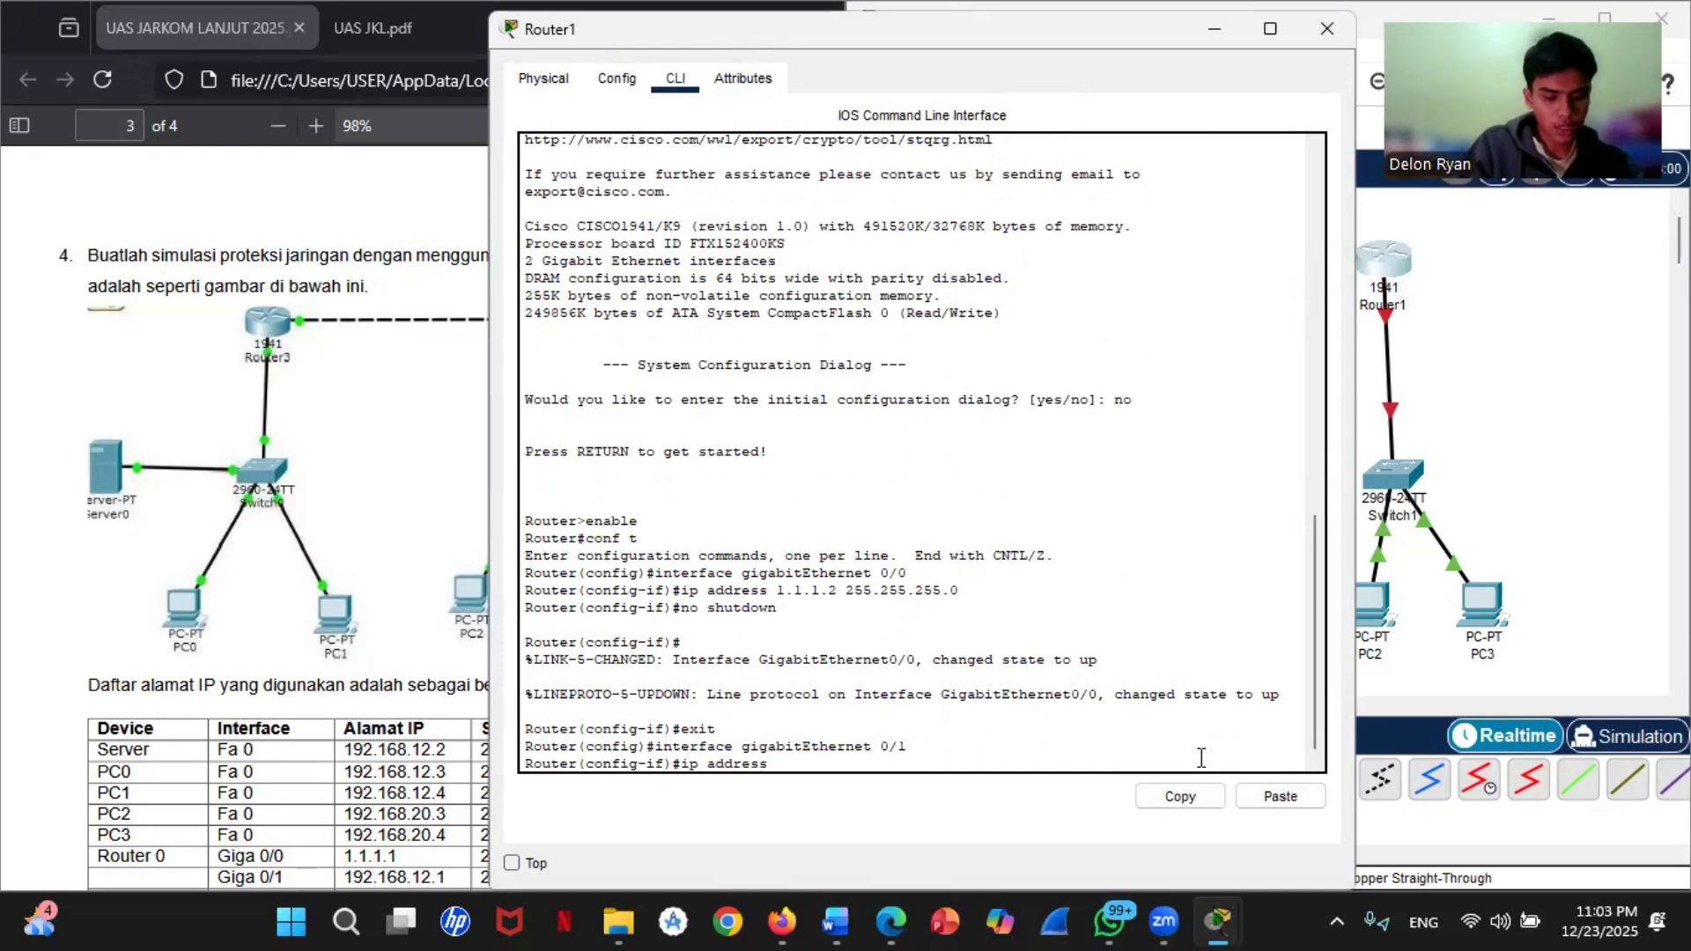
type("192.168")
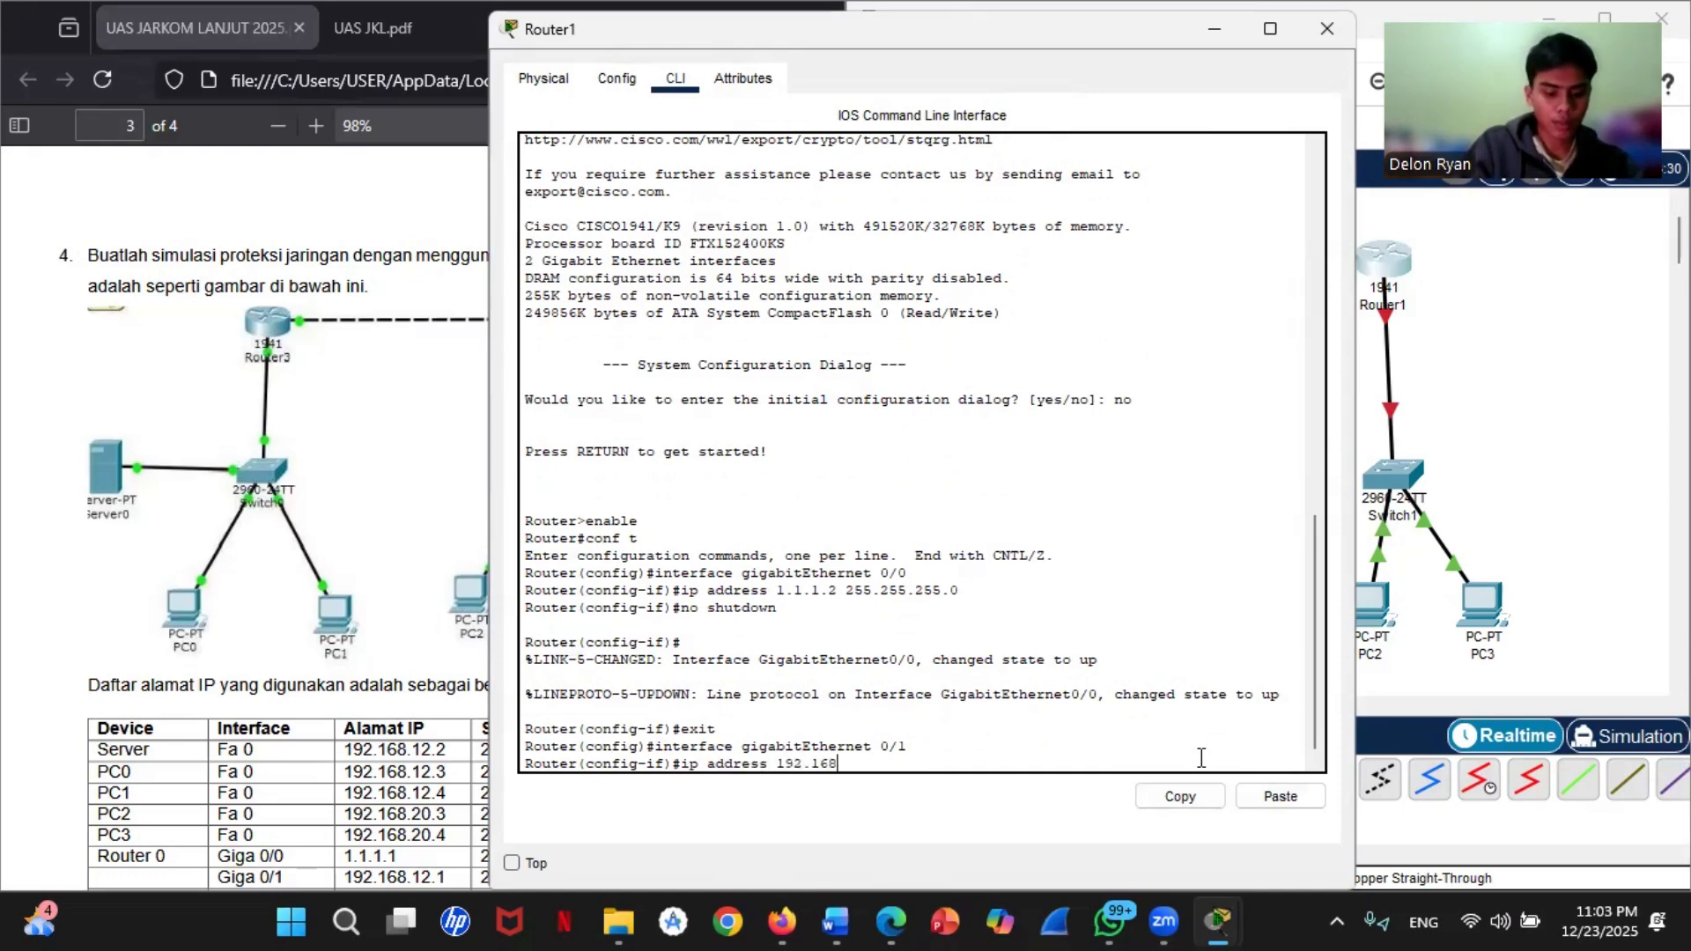
type(".")
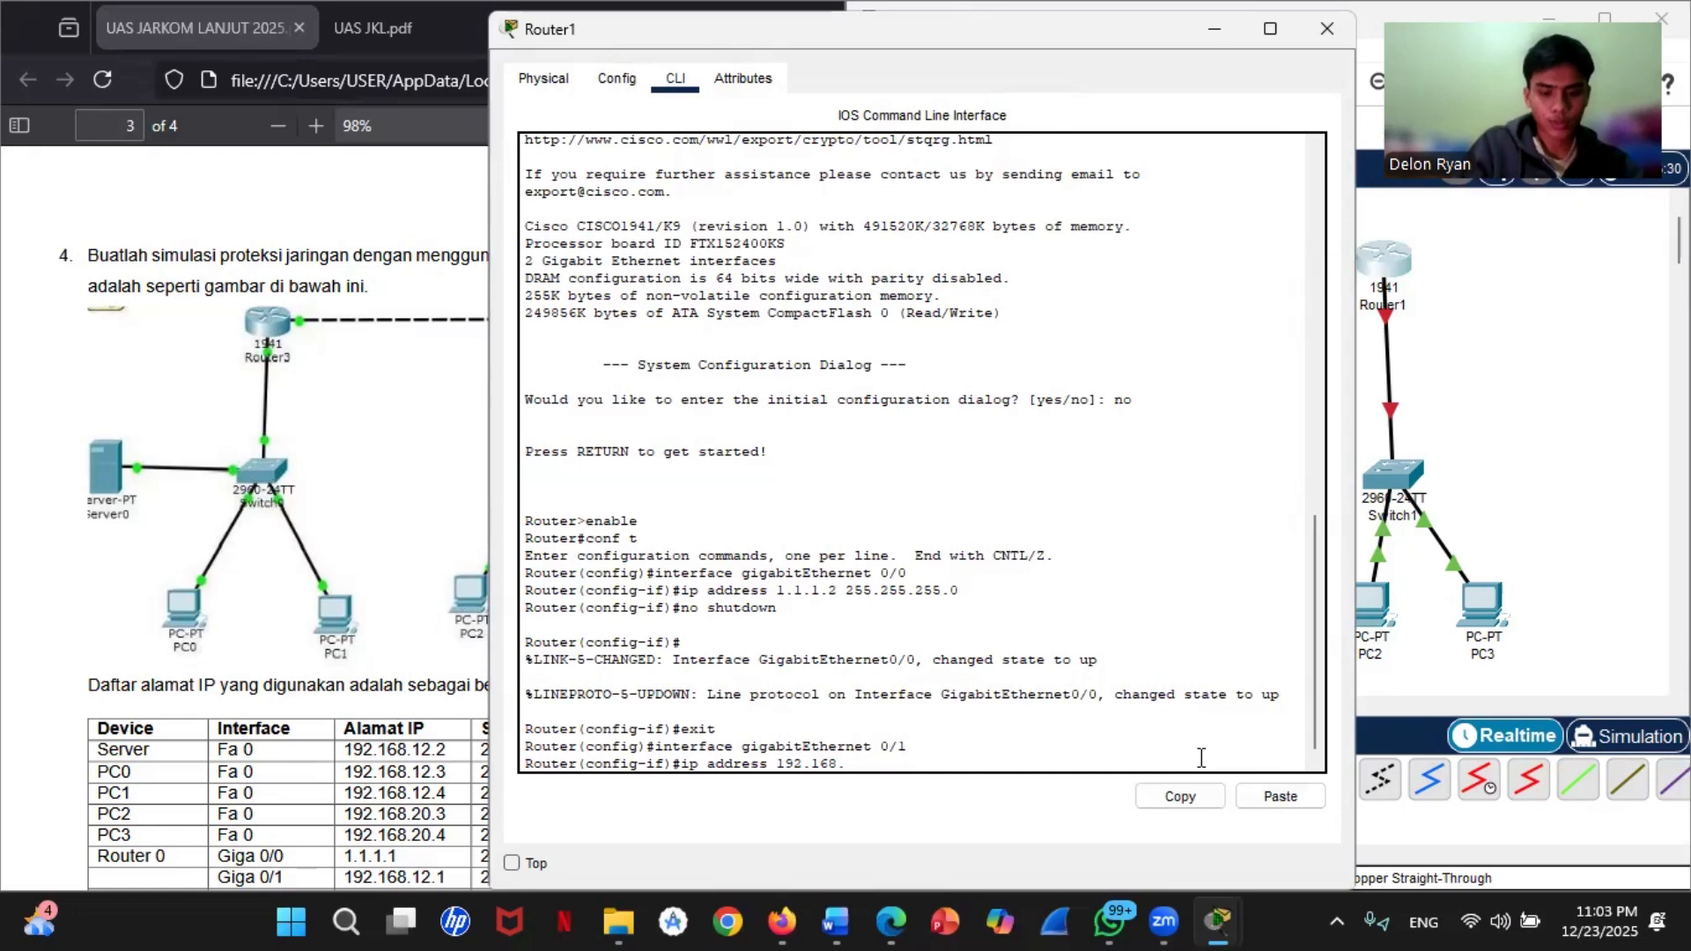
type("20.1 2")
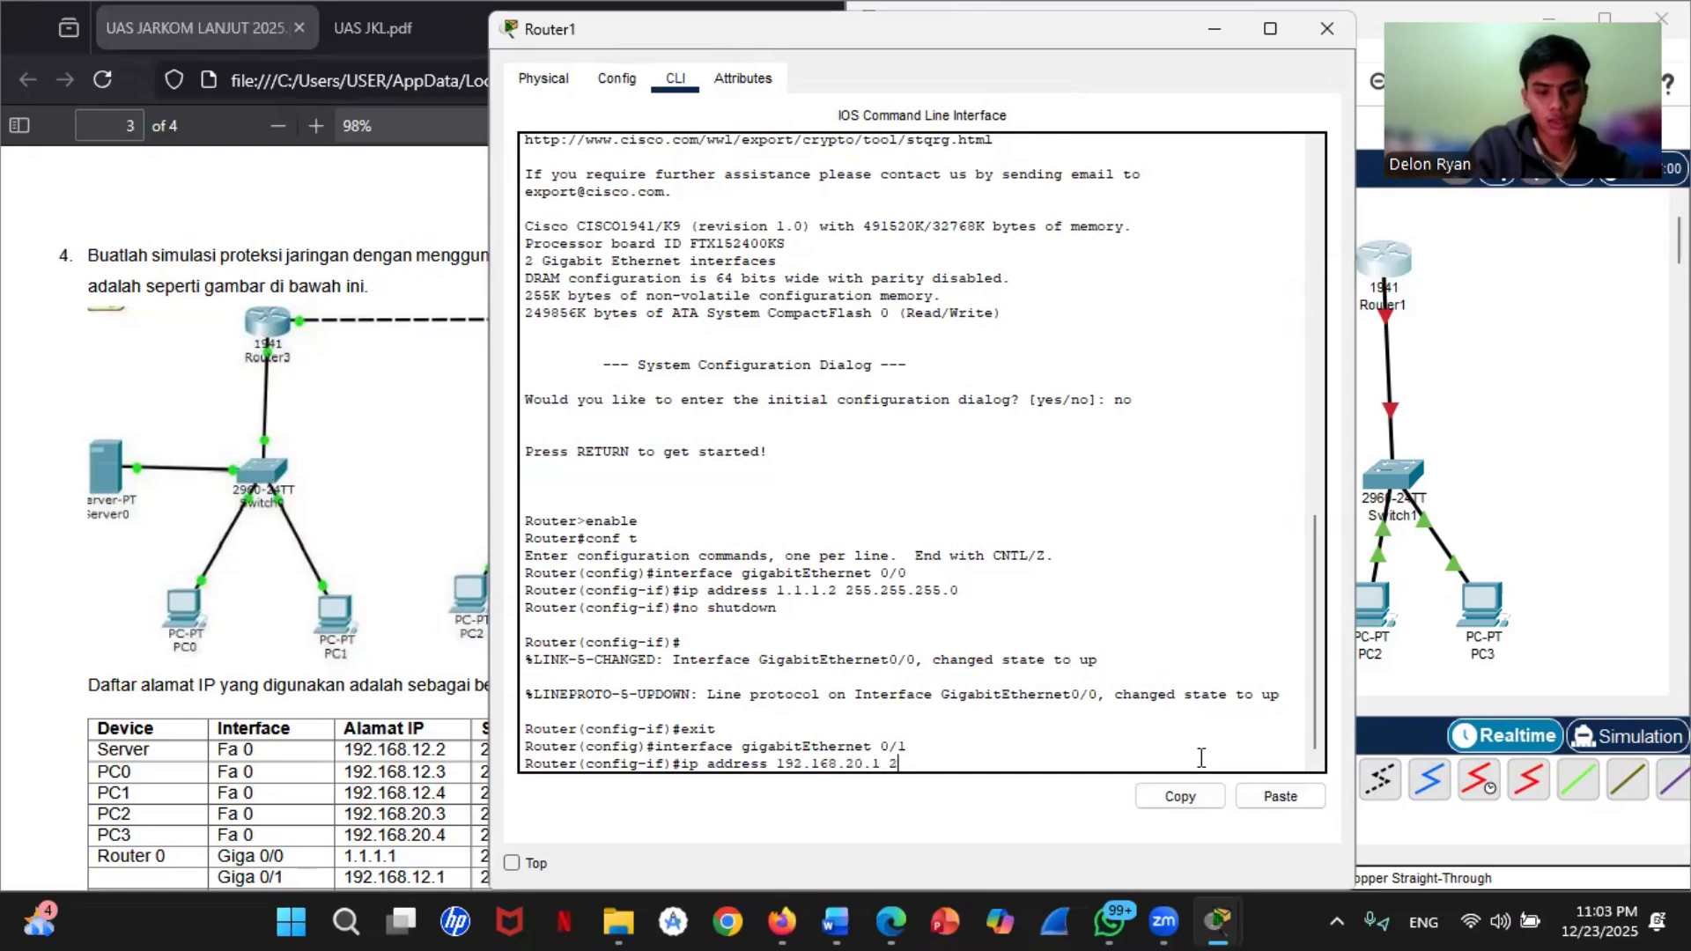
type("55.255.")
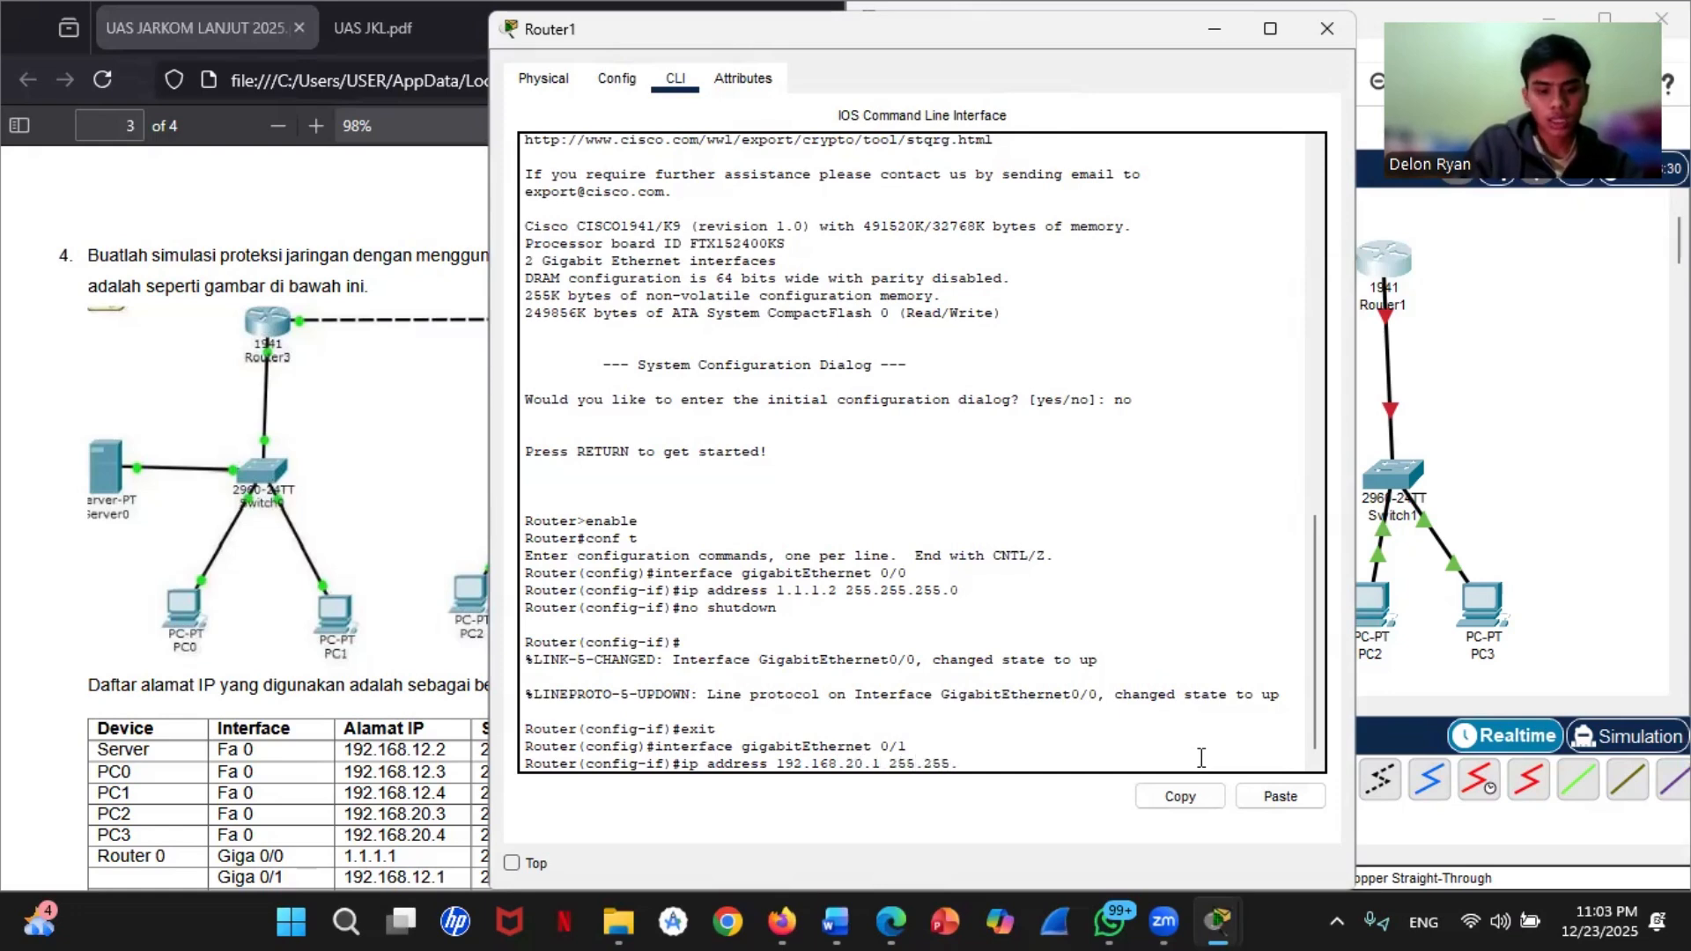
type("255.0")
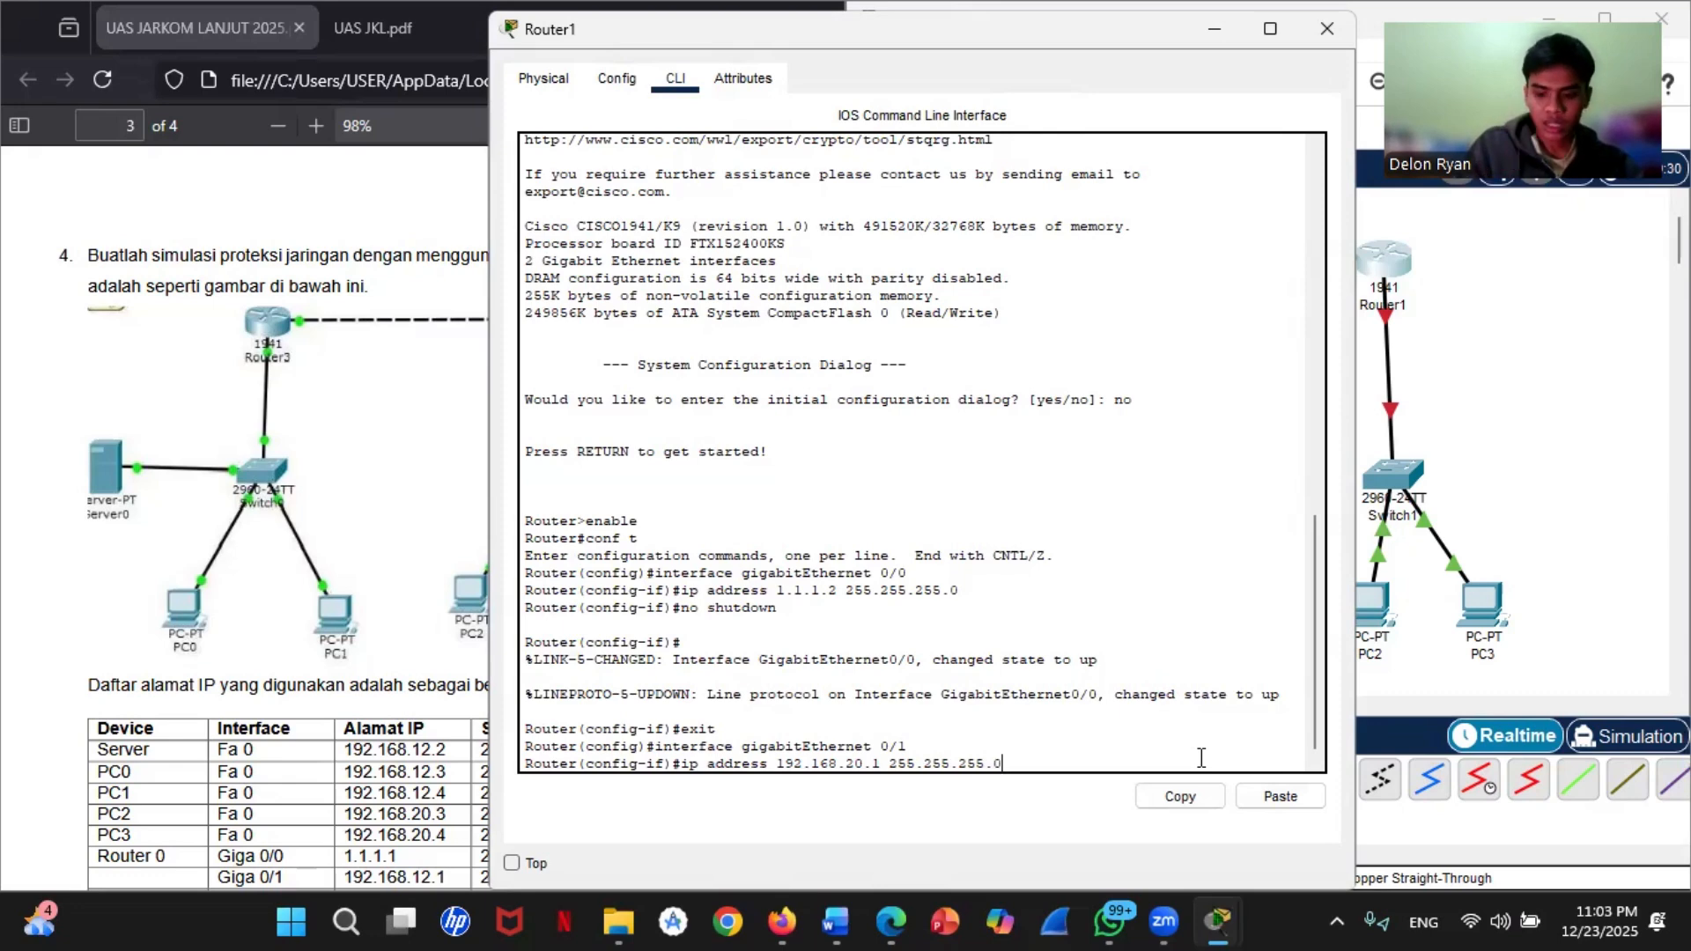
key("Return")
Step: Enable Router1's gigabitEthernet 0/1 with no shutdown and exit to global configuration mode
type("no shutdown")
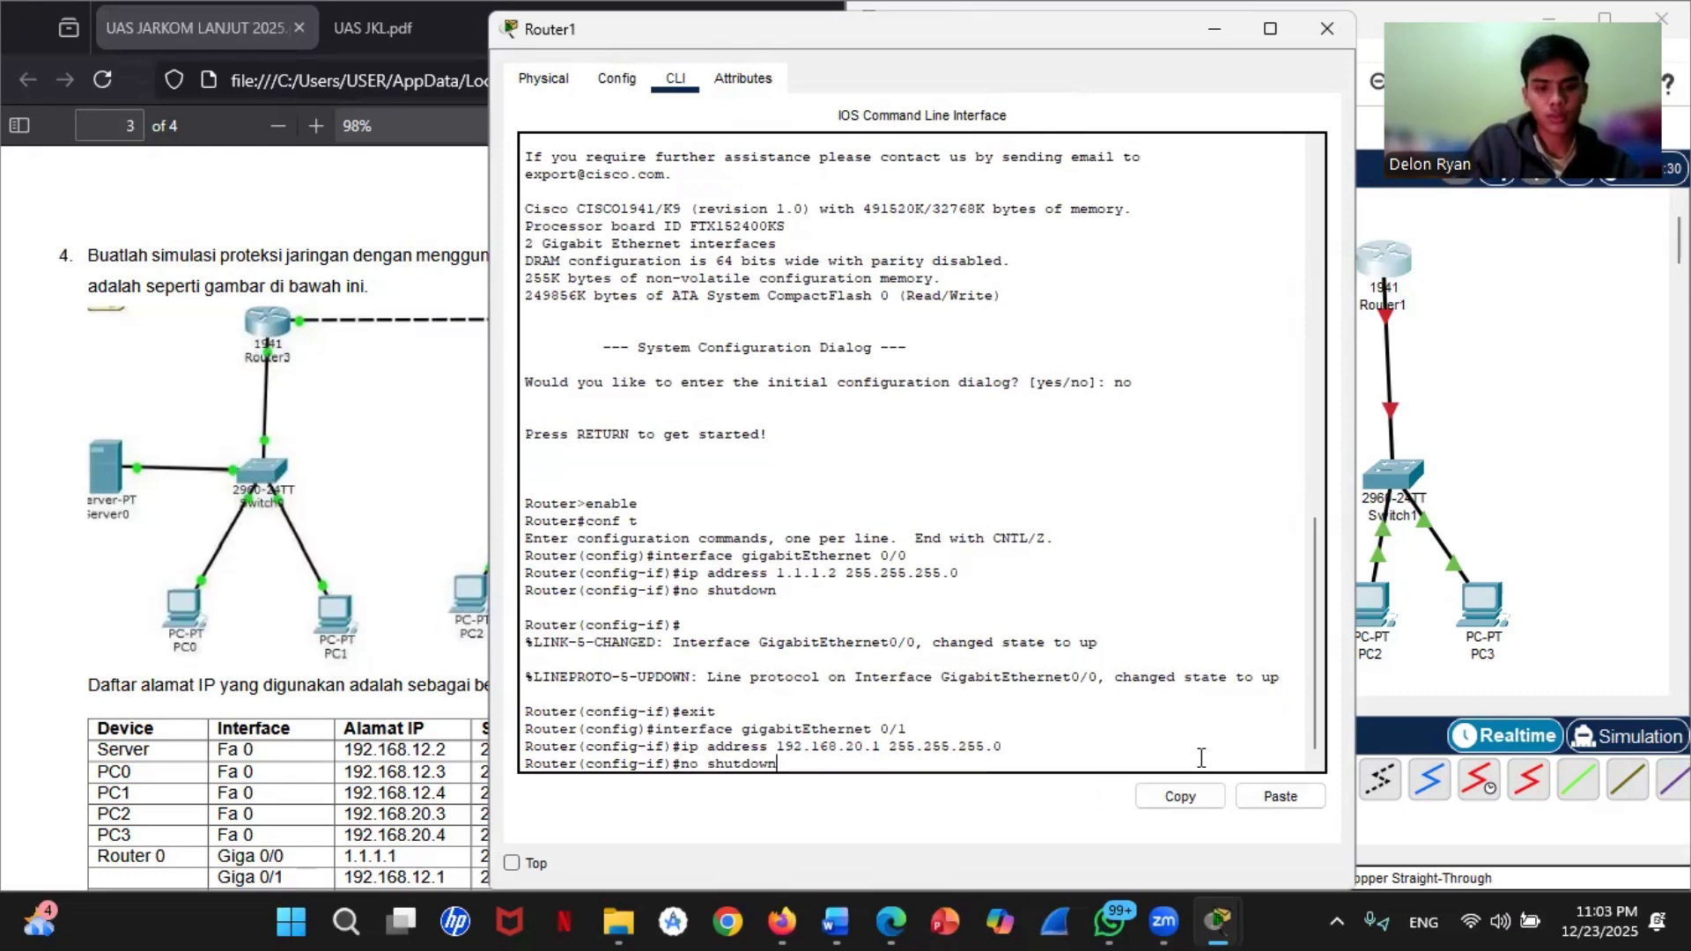
key("Return")
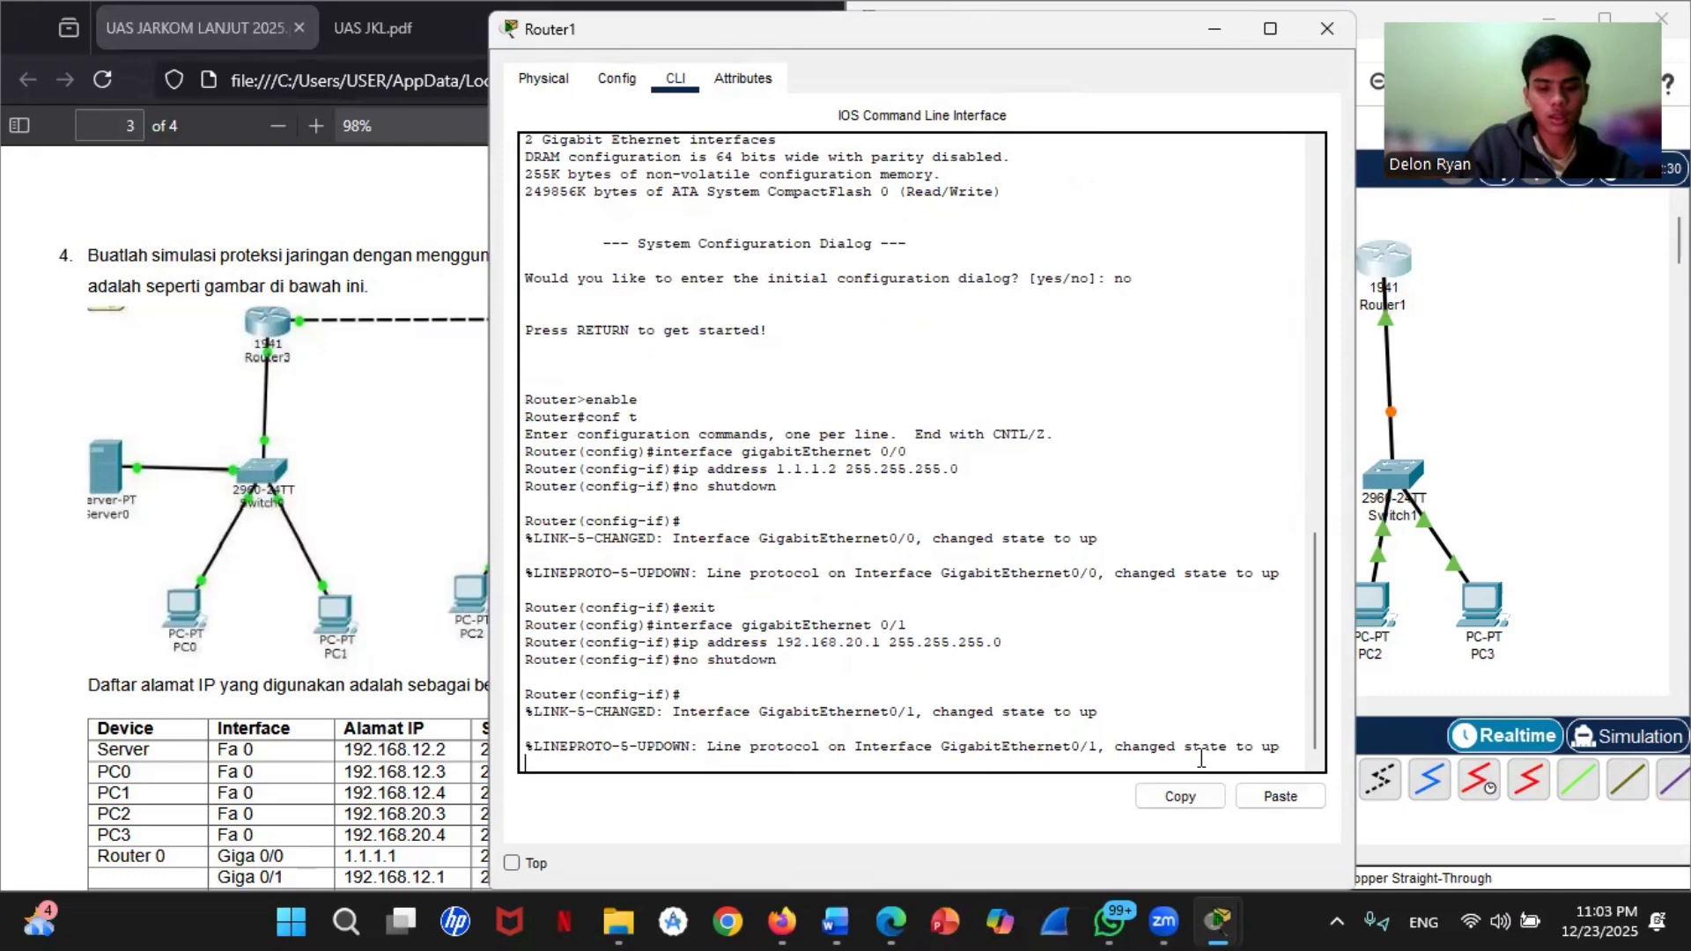
key("Return")
type("exit")
key("Return")
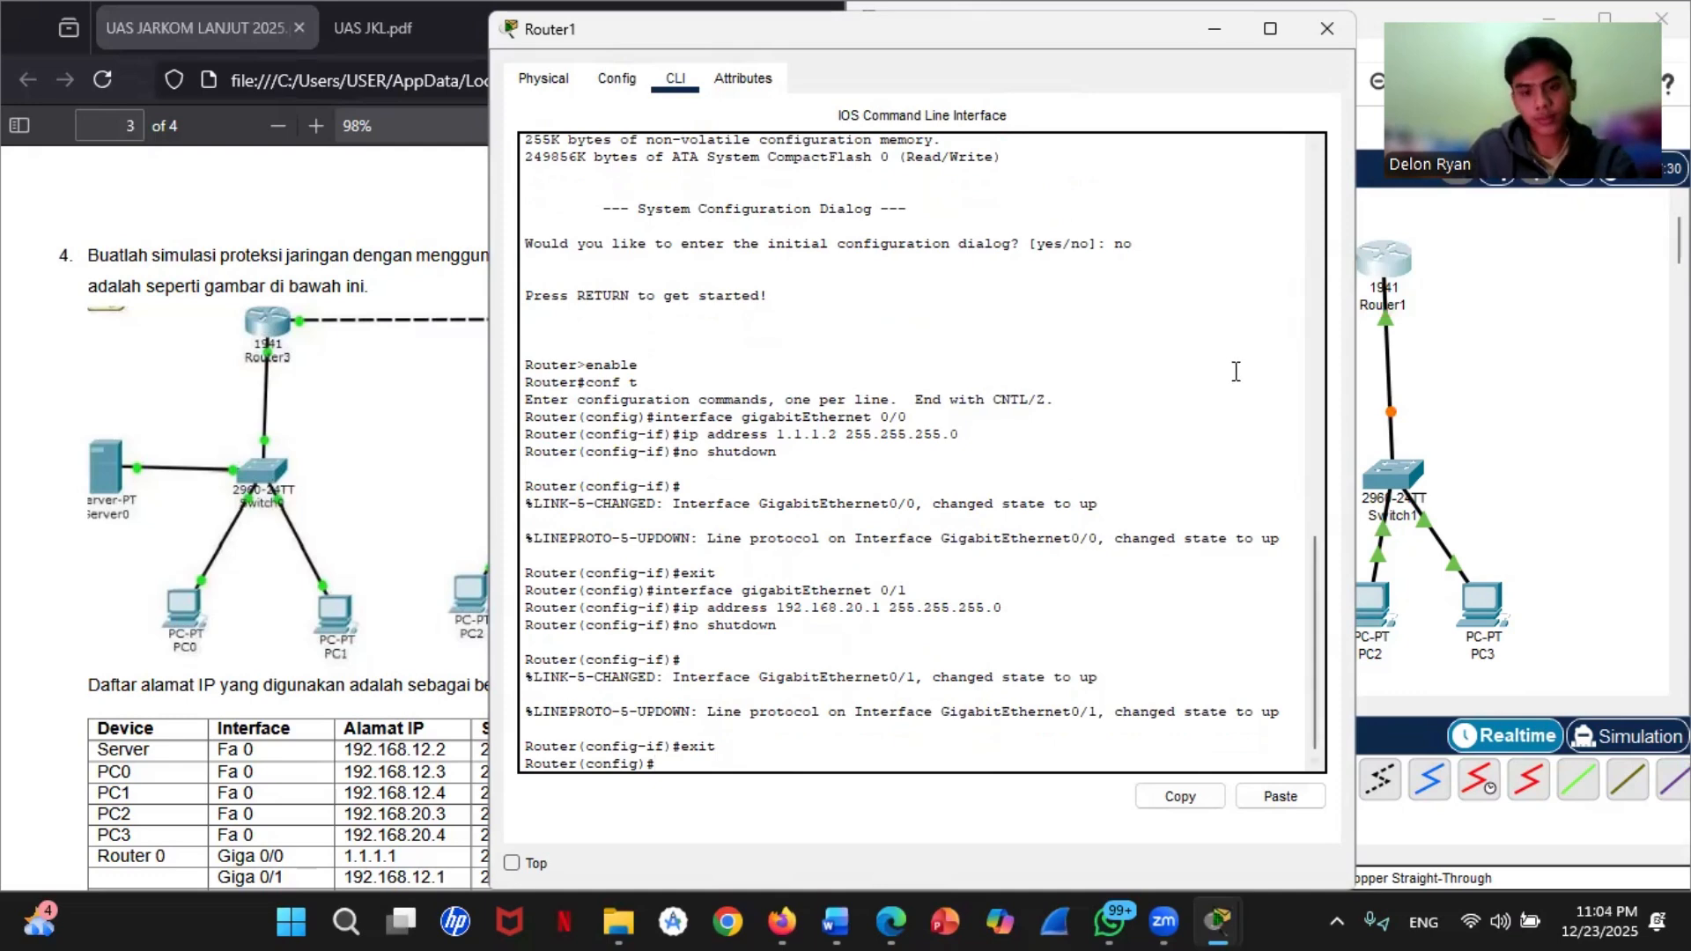
Step: Minimize the Router1 window and inspect Router0's port and IP address summary in the topology
left_click(1215, 35)
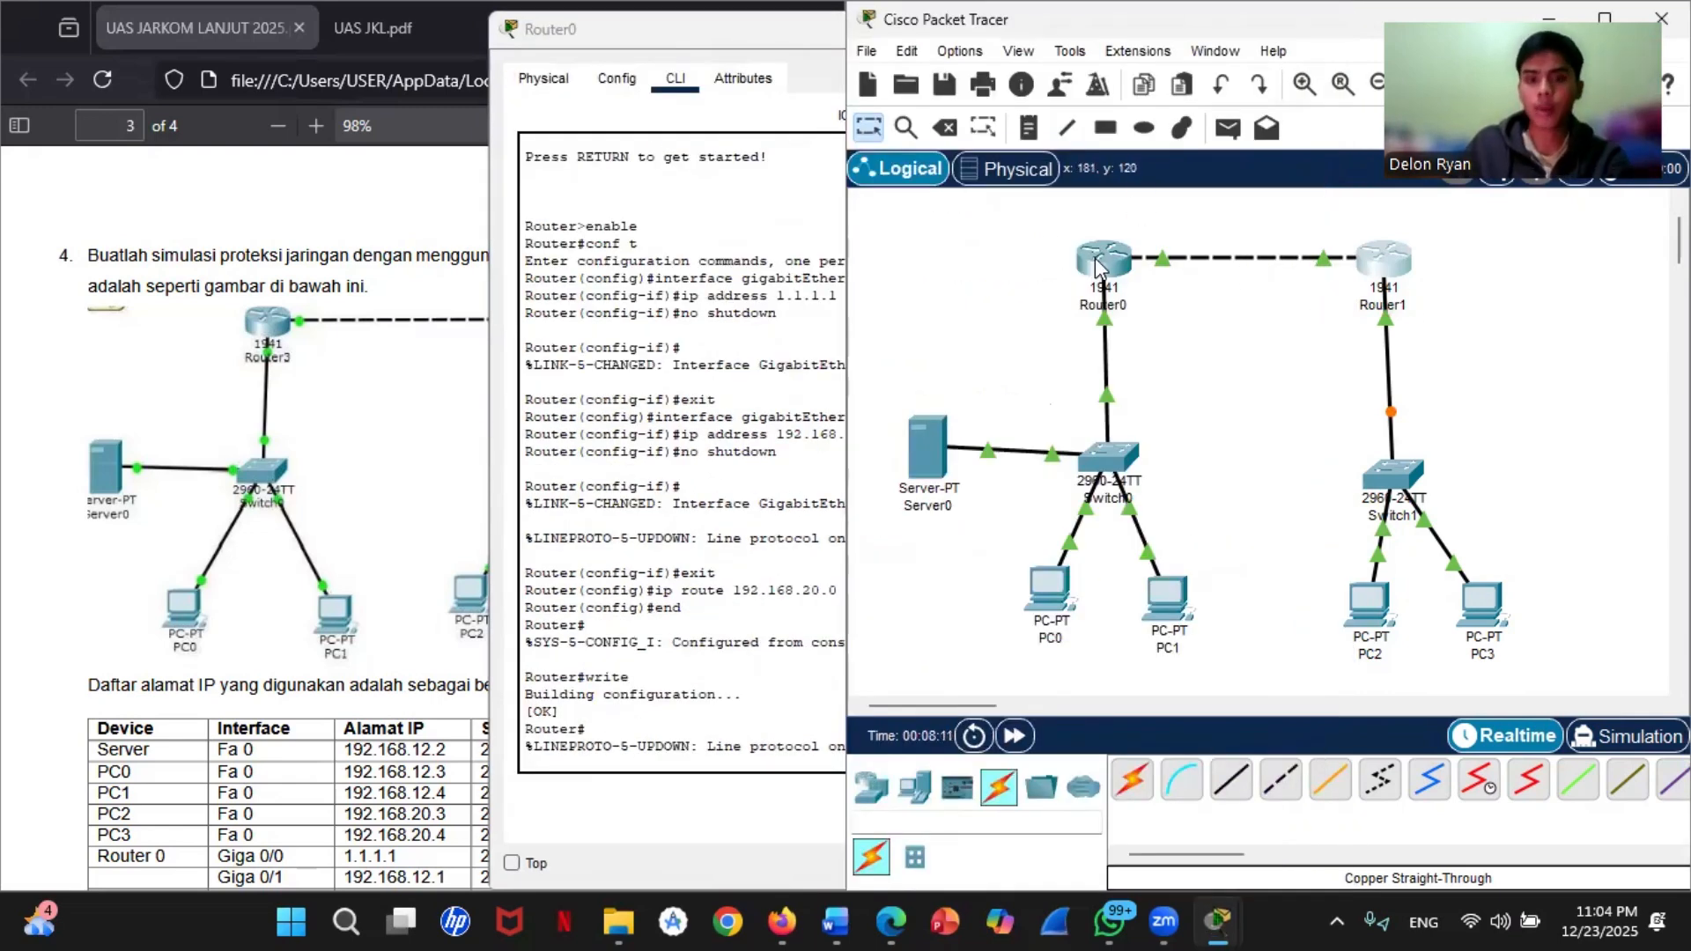
mouse_move(1117, 281)
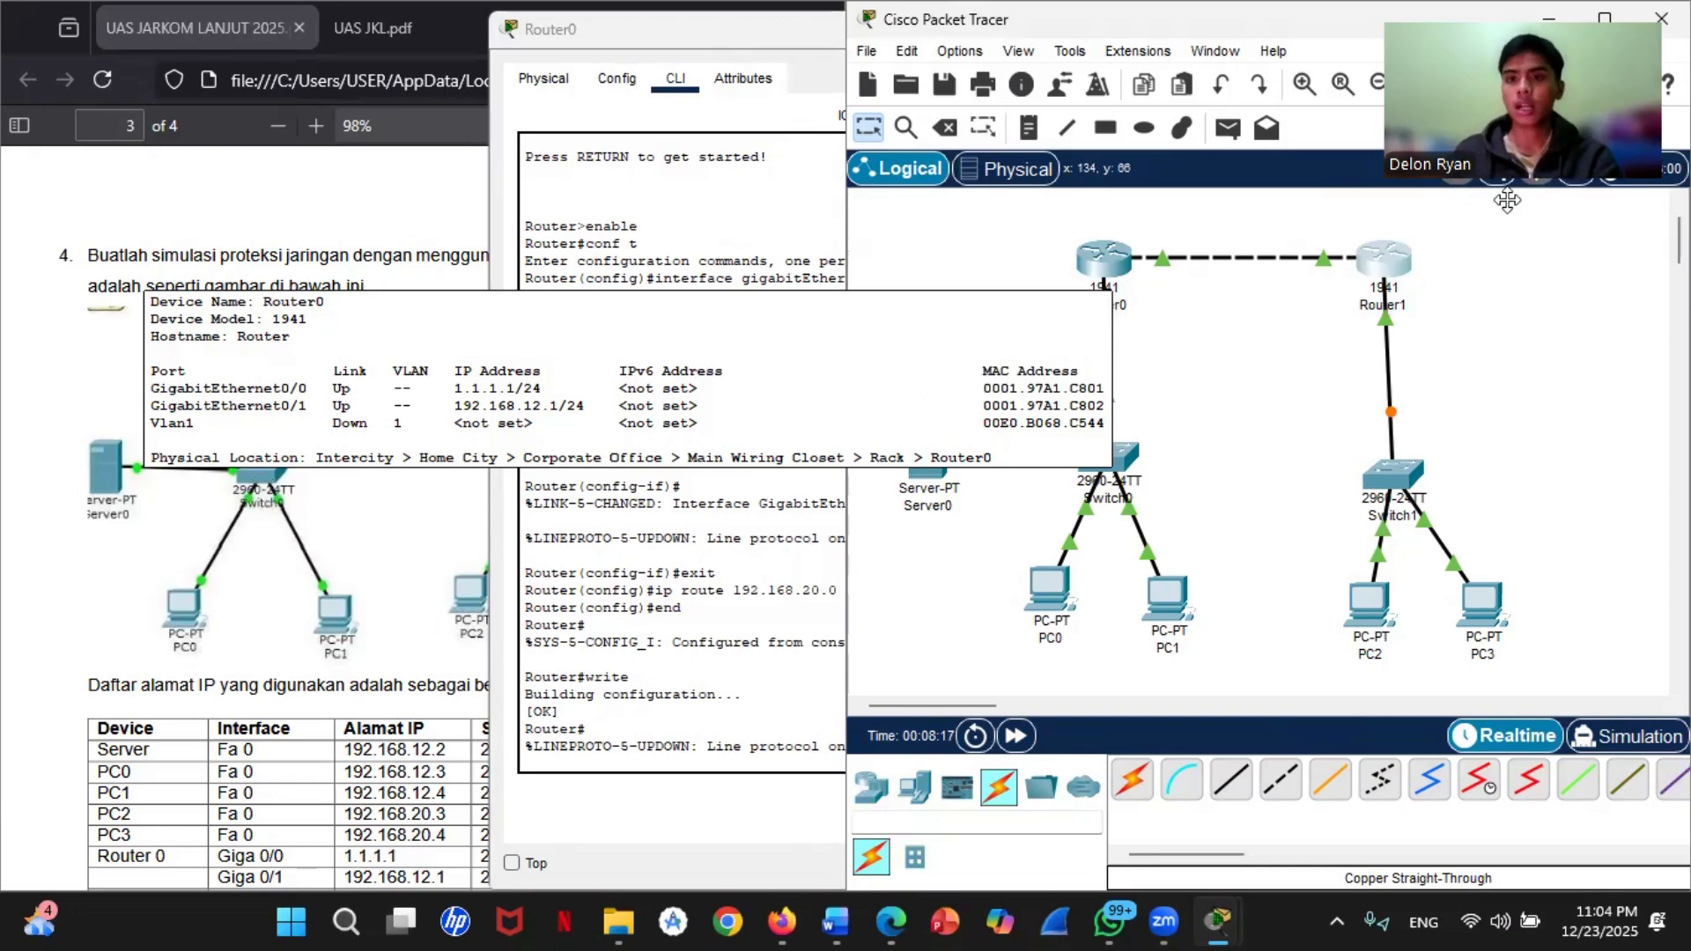
left_click(1599, 22)
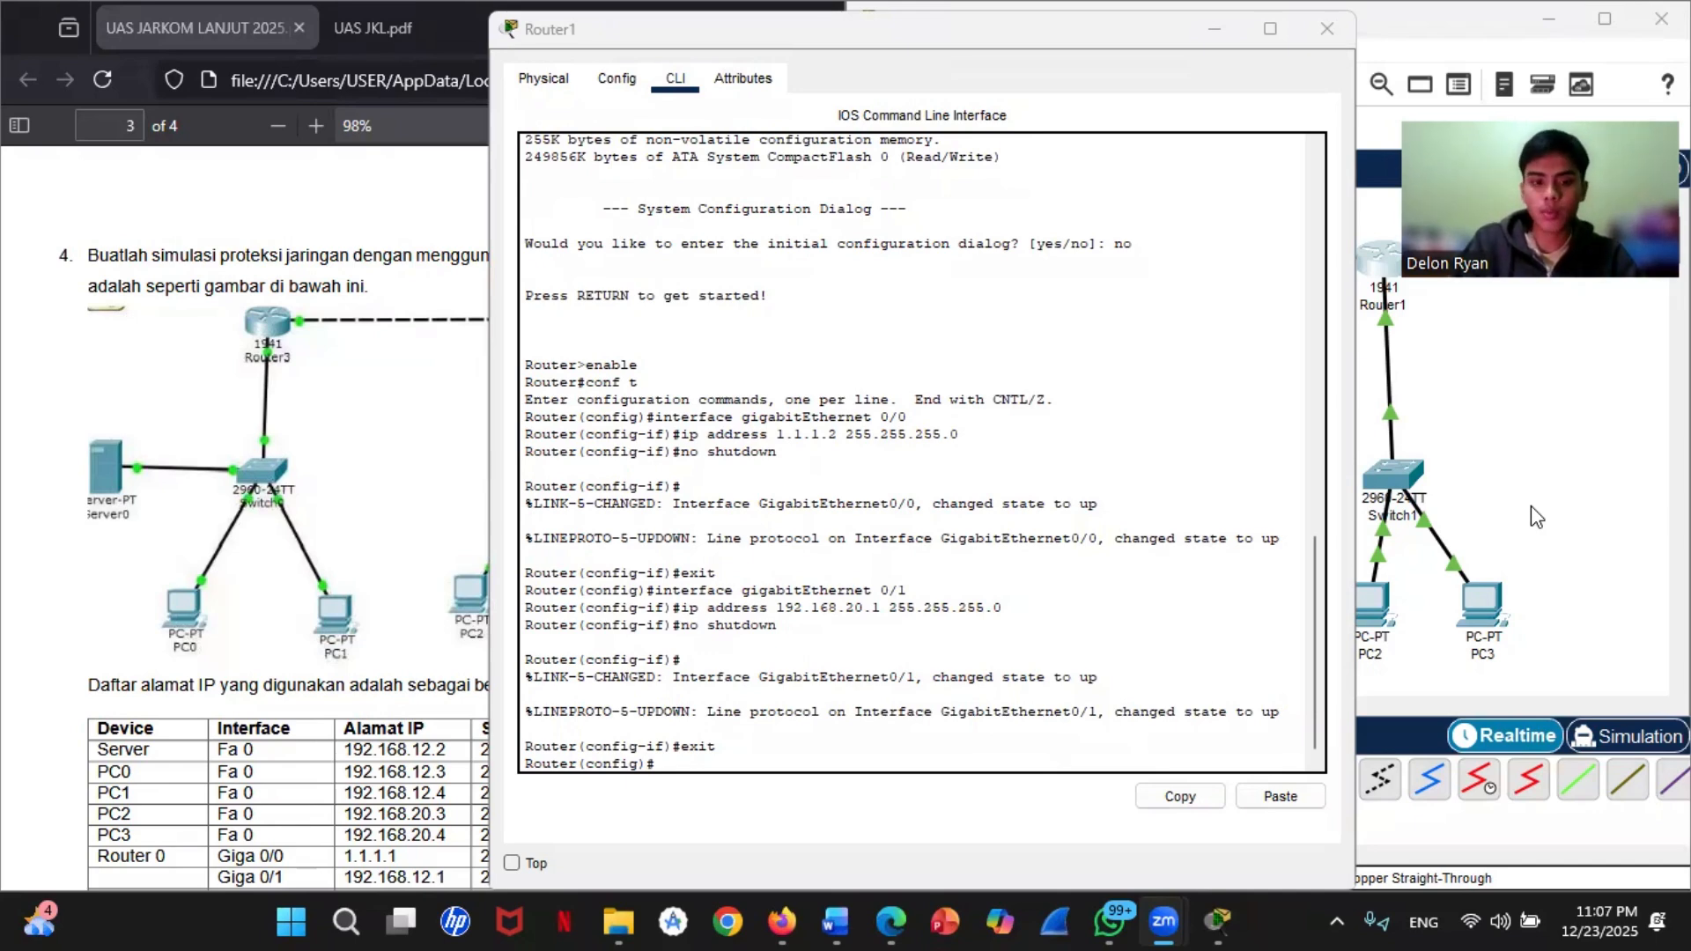
Step: Add an access-list 100 rule on Router1 that denies ip from 192.168.20.0 with wildcard 0.0.0.255 to any
left_click_drag(716, 747, 711, 756)
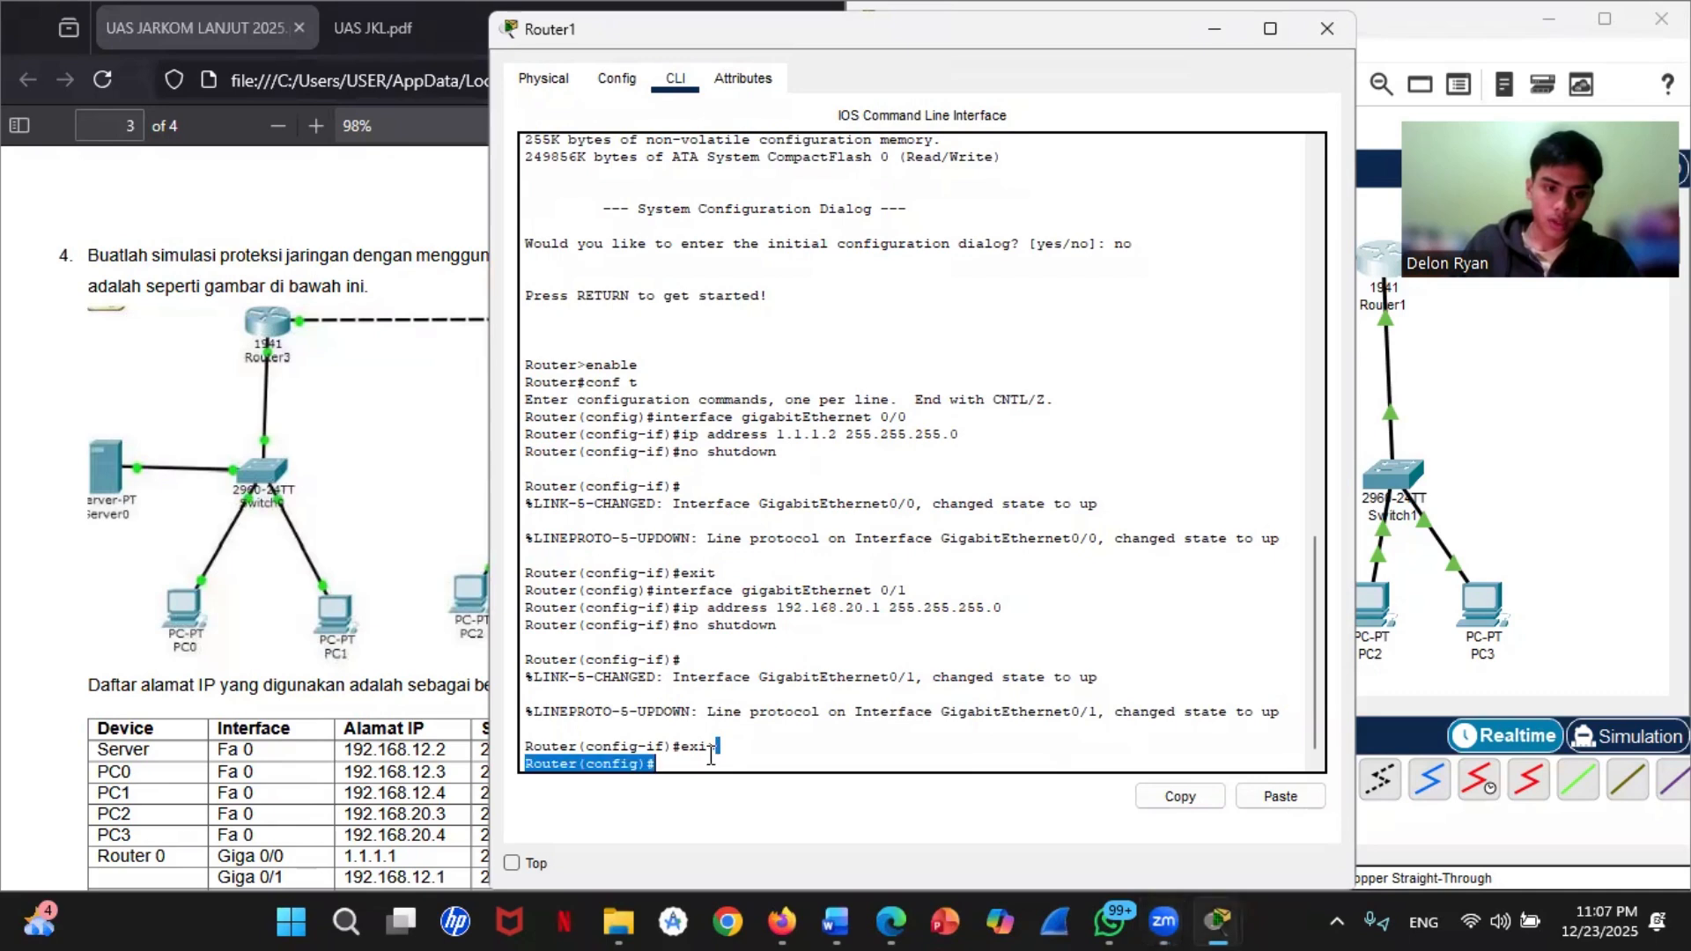
left_click(710, 757)
type("acces")
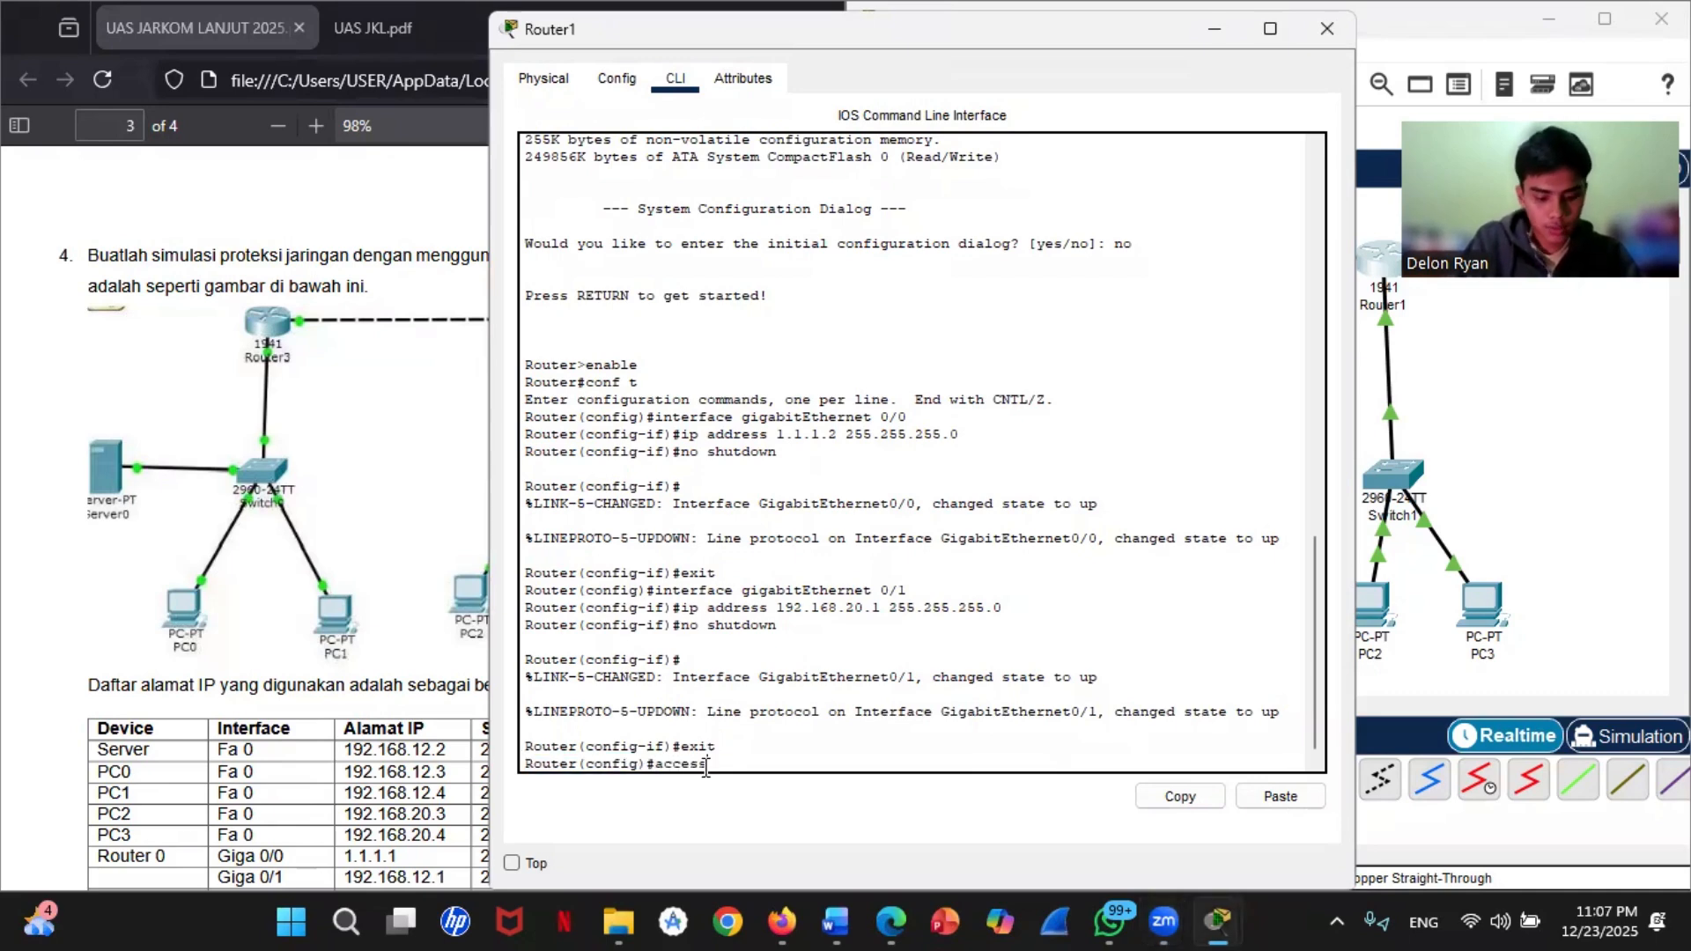
type("s-list")
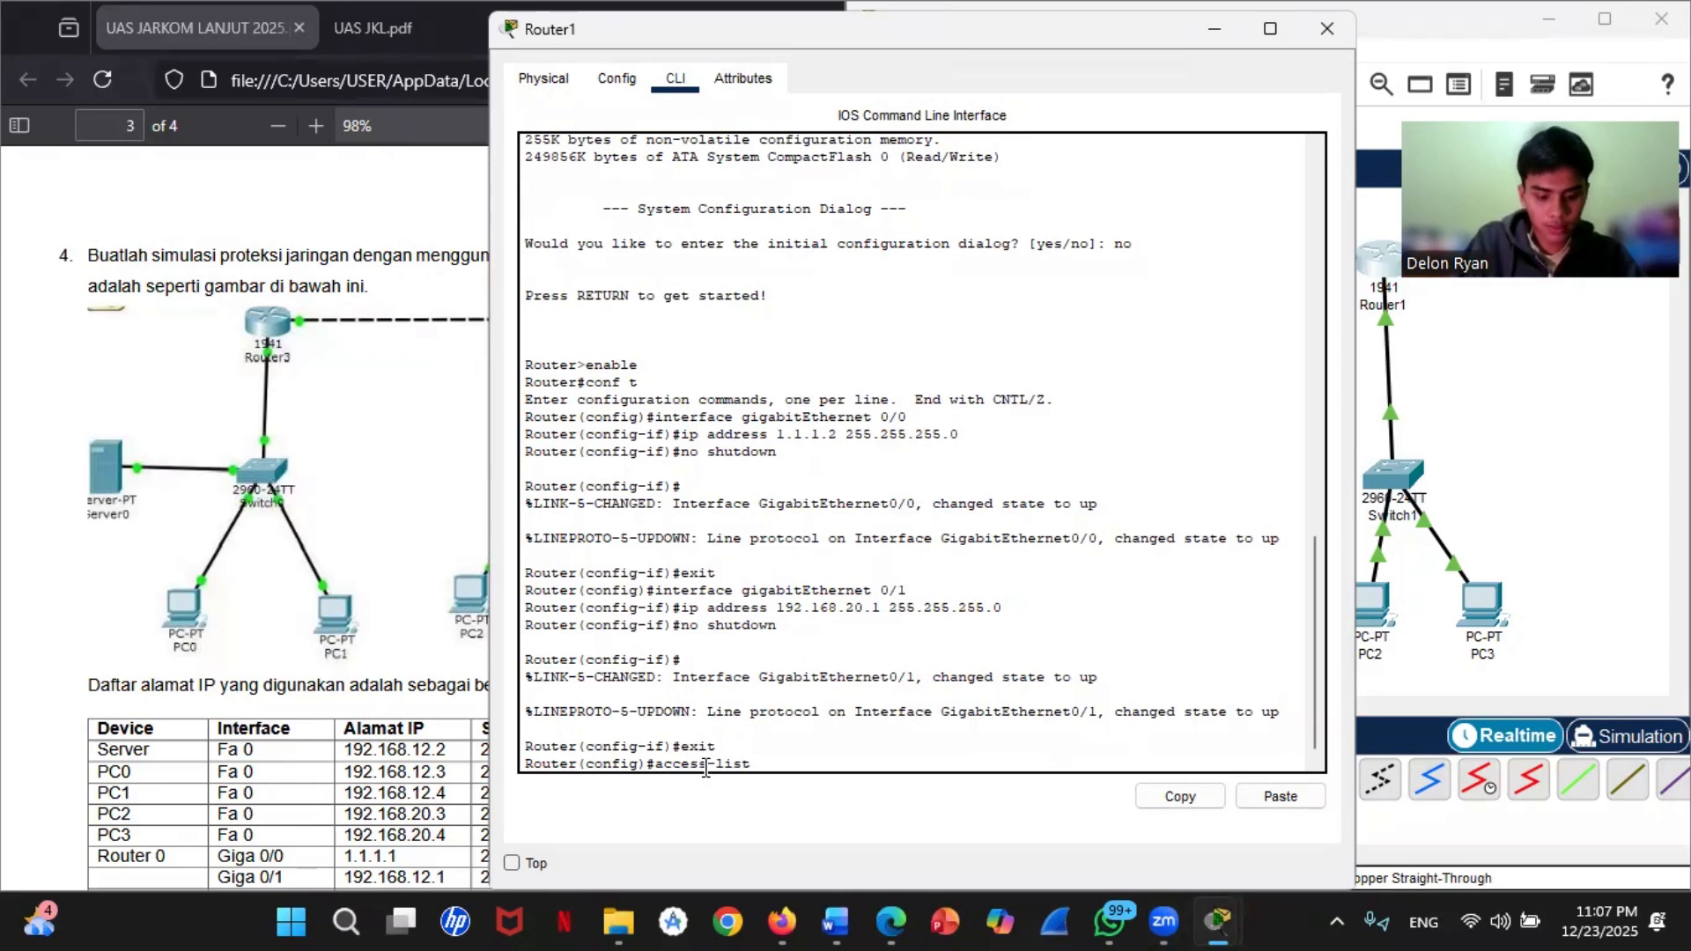
type(" 100 den")
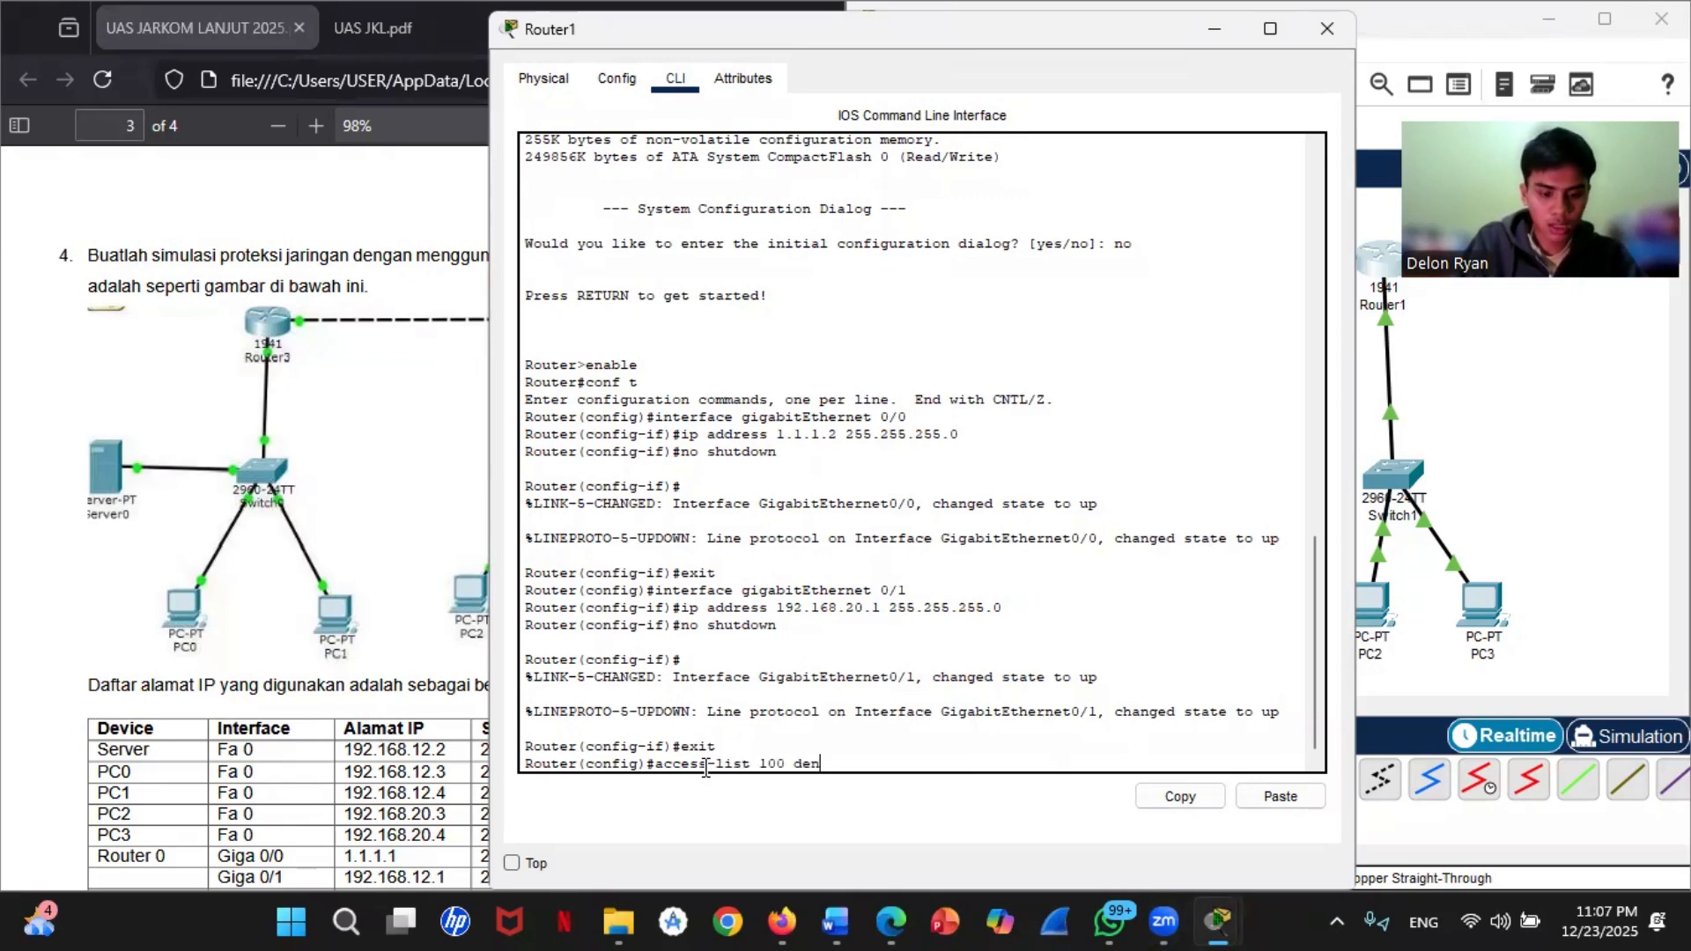
type("y ip ")
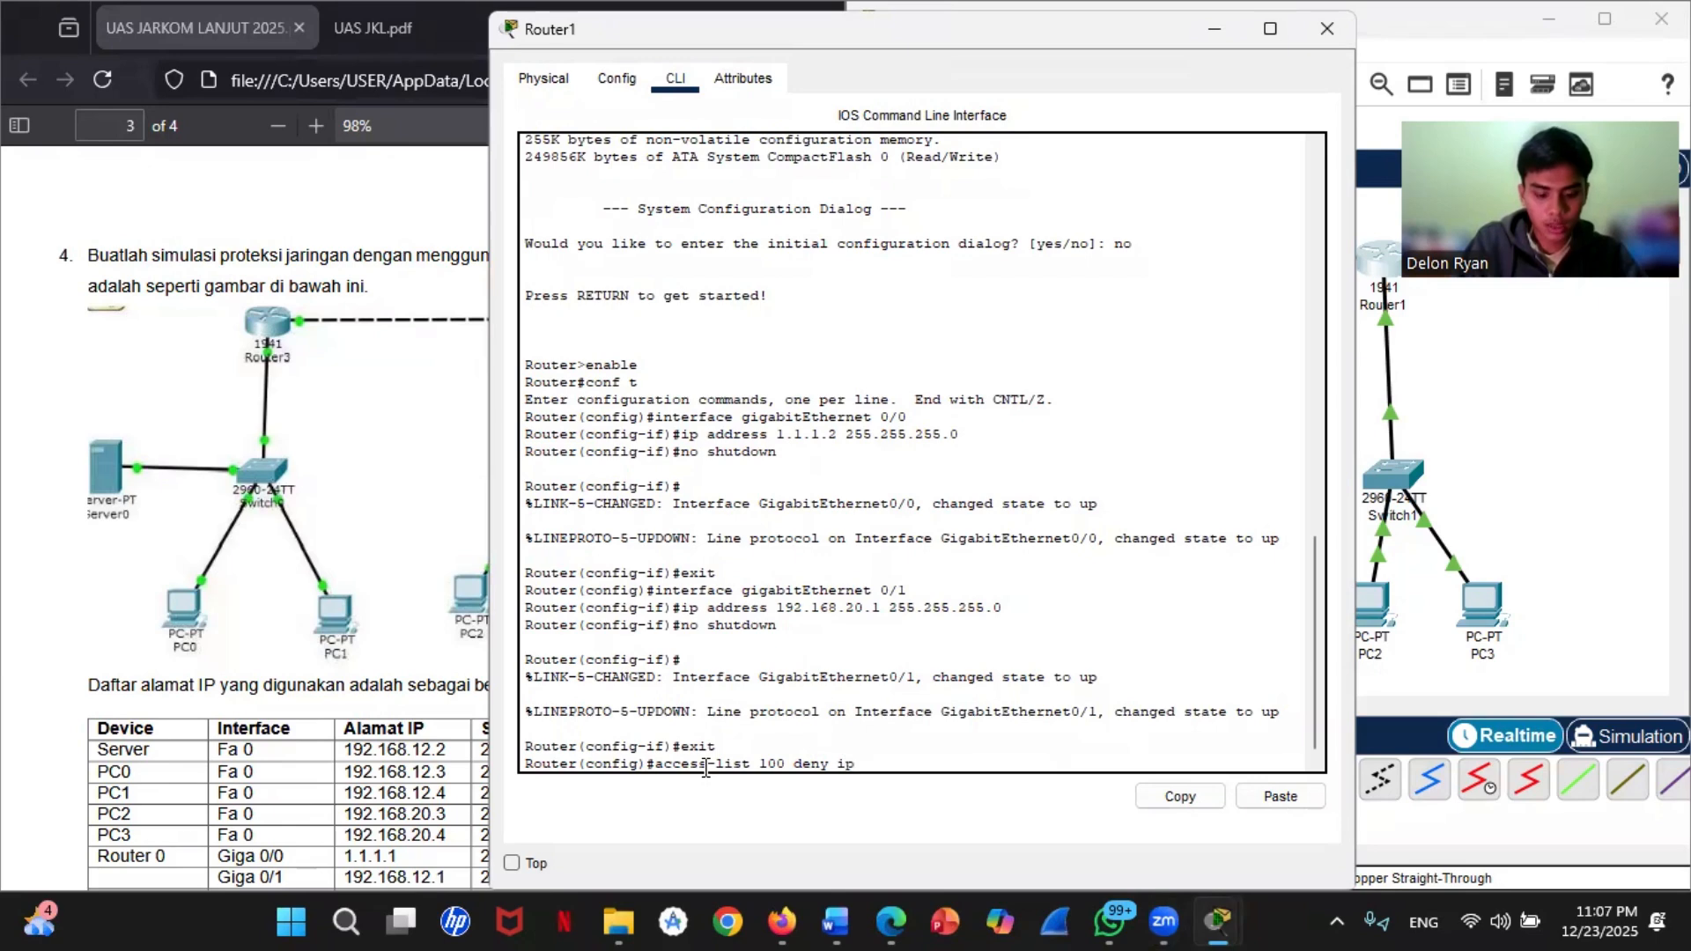
type("192")
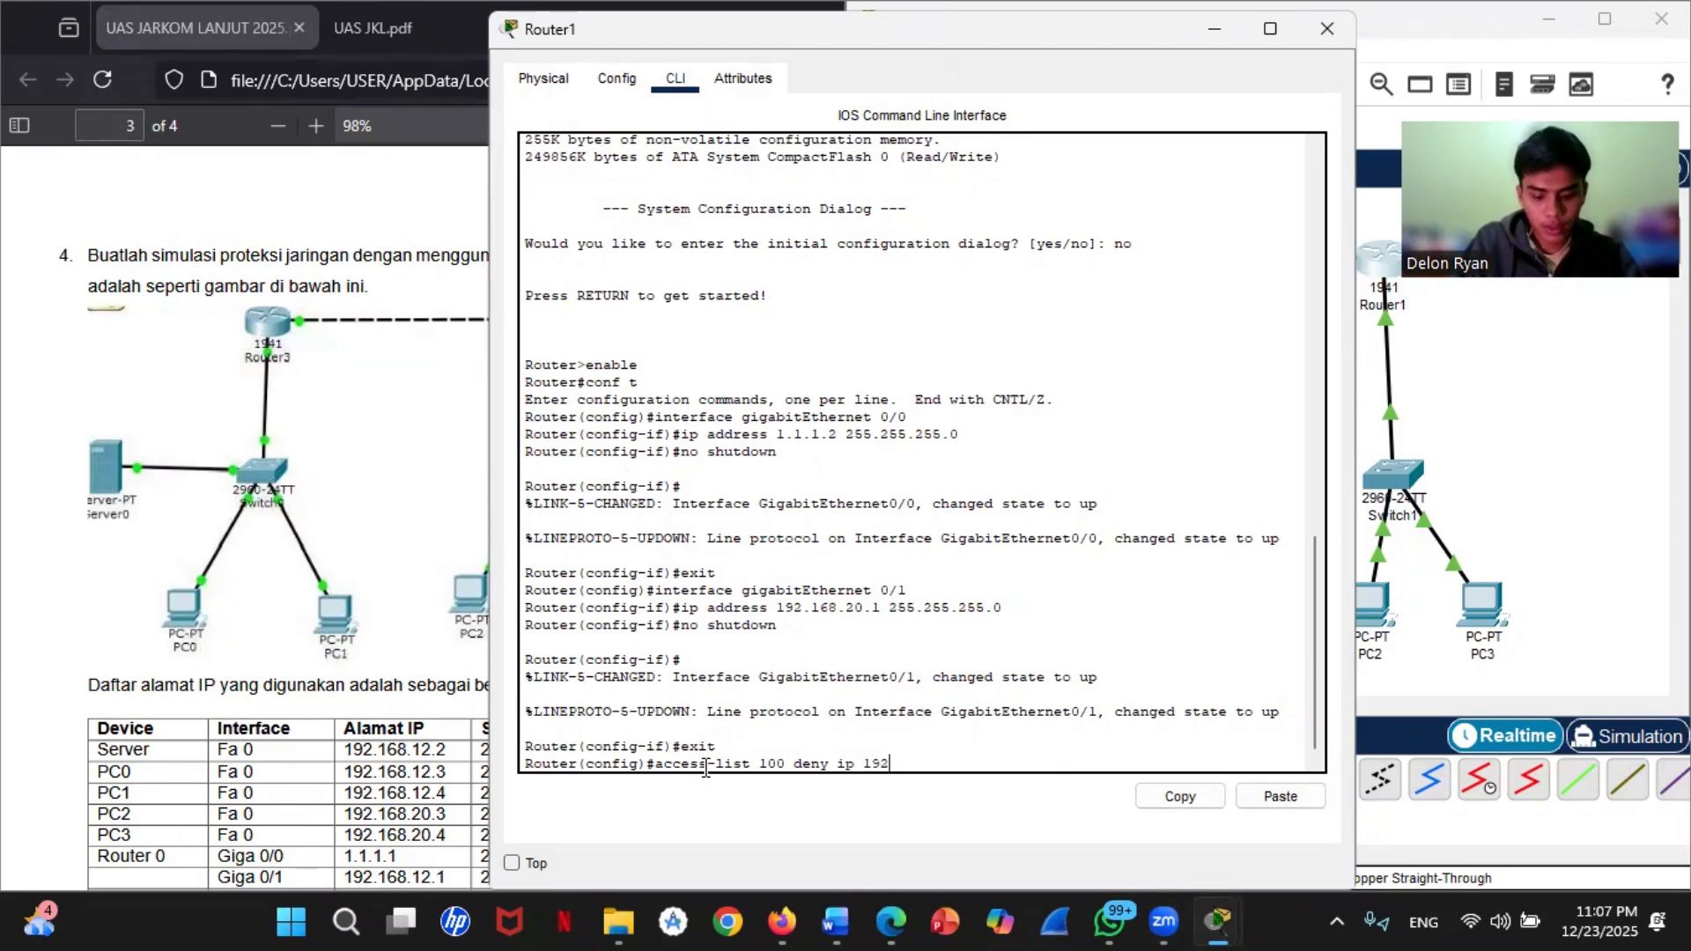
type(".168.20.0")
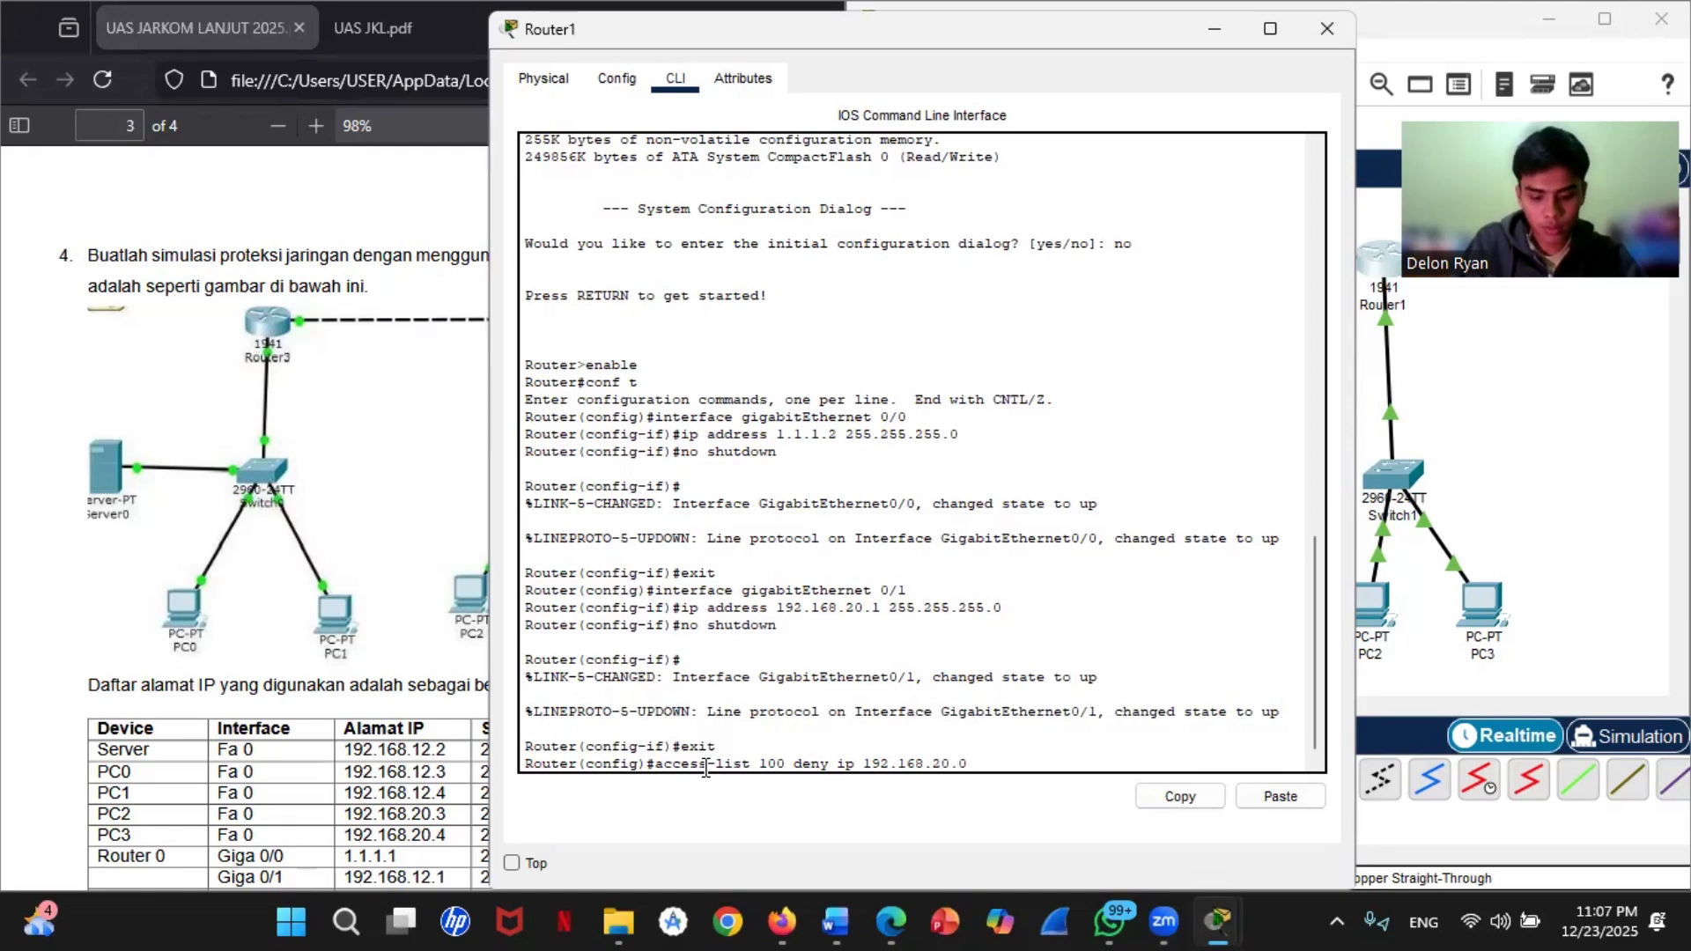
type(" 0.0.")
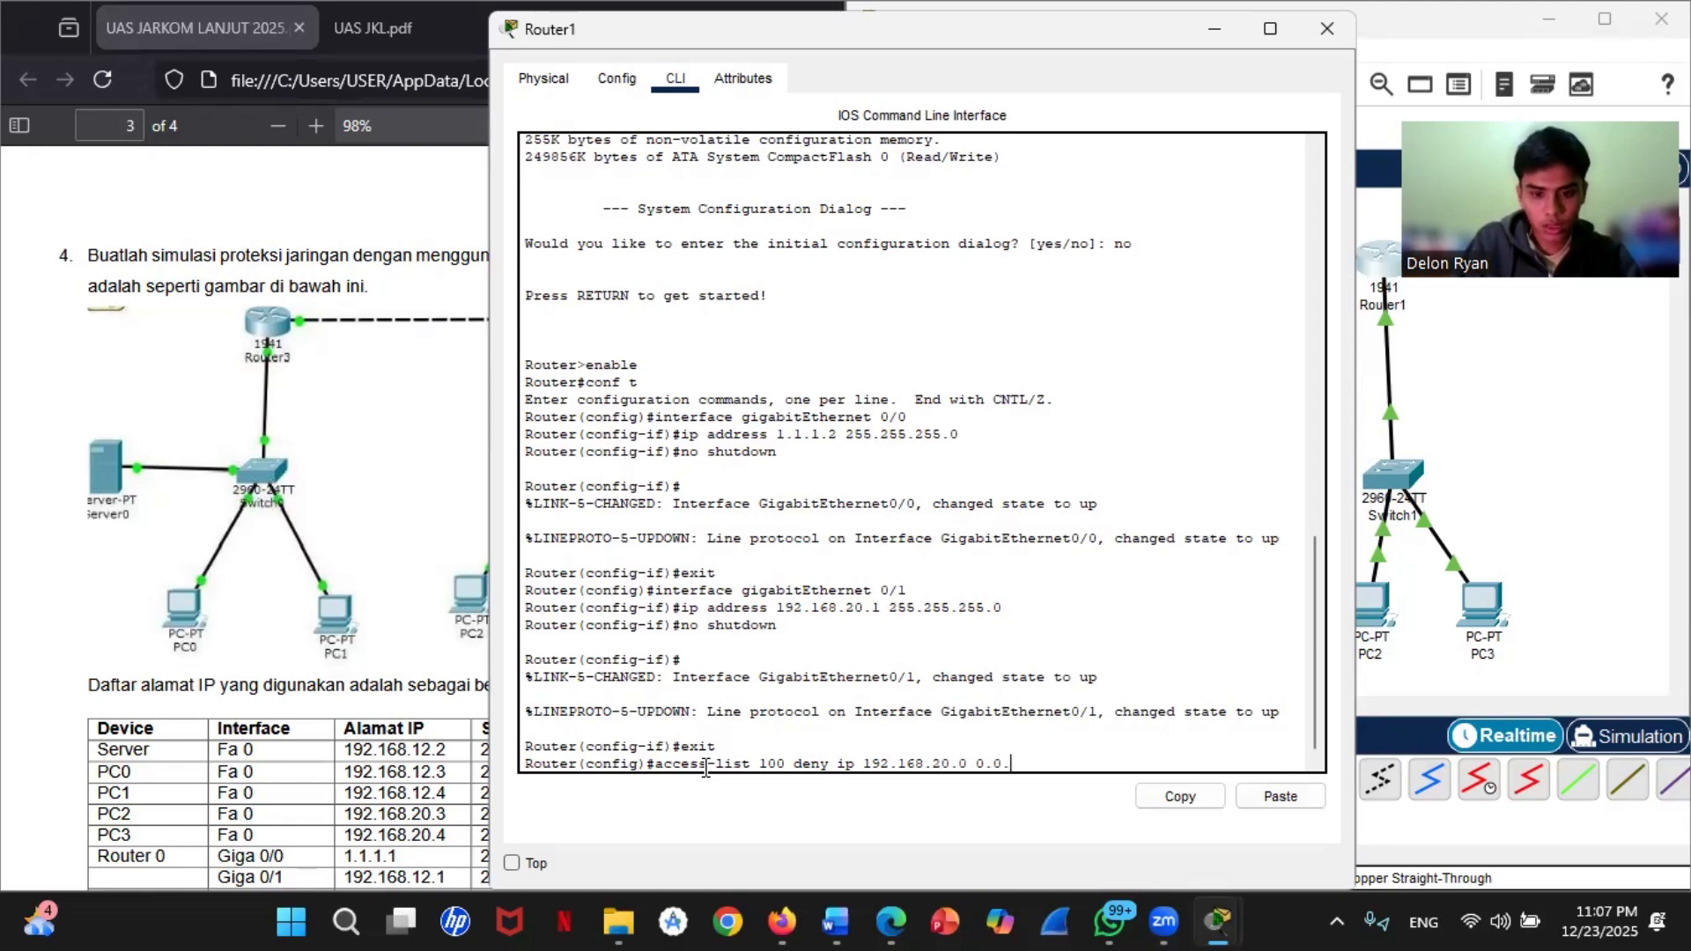
type("0.255")
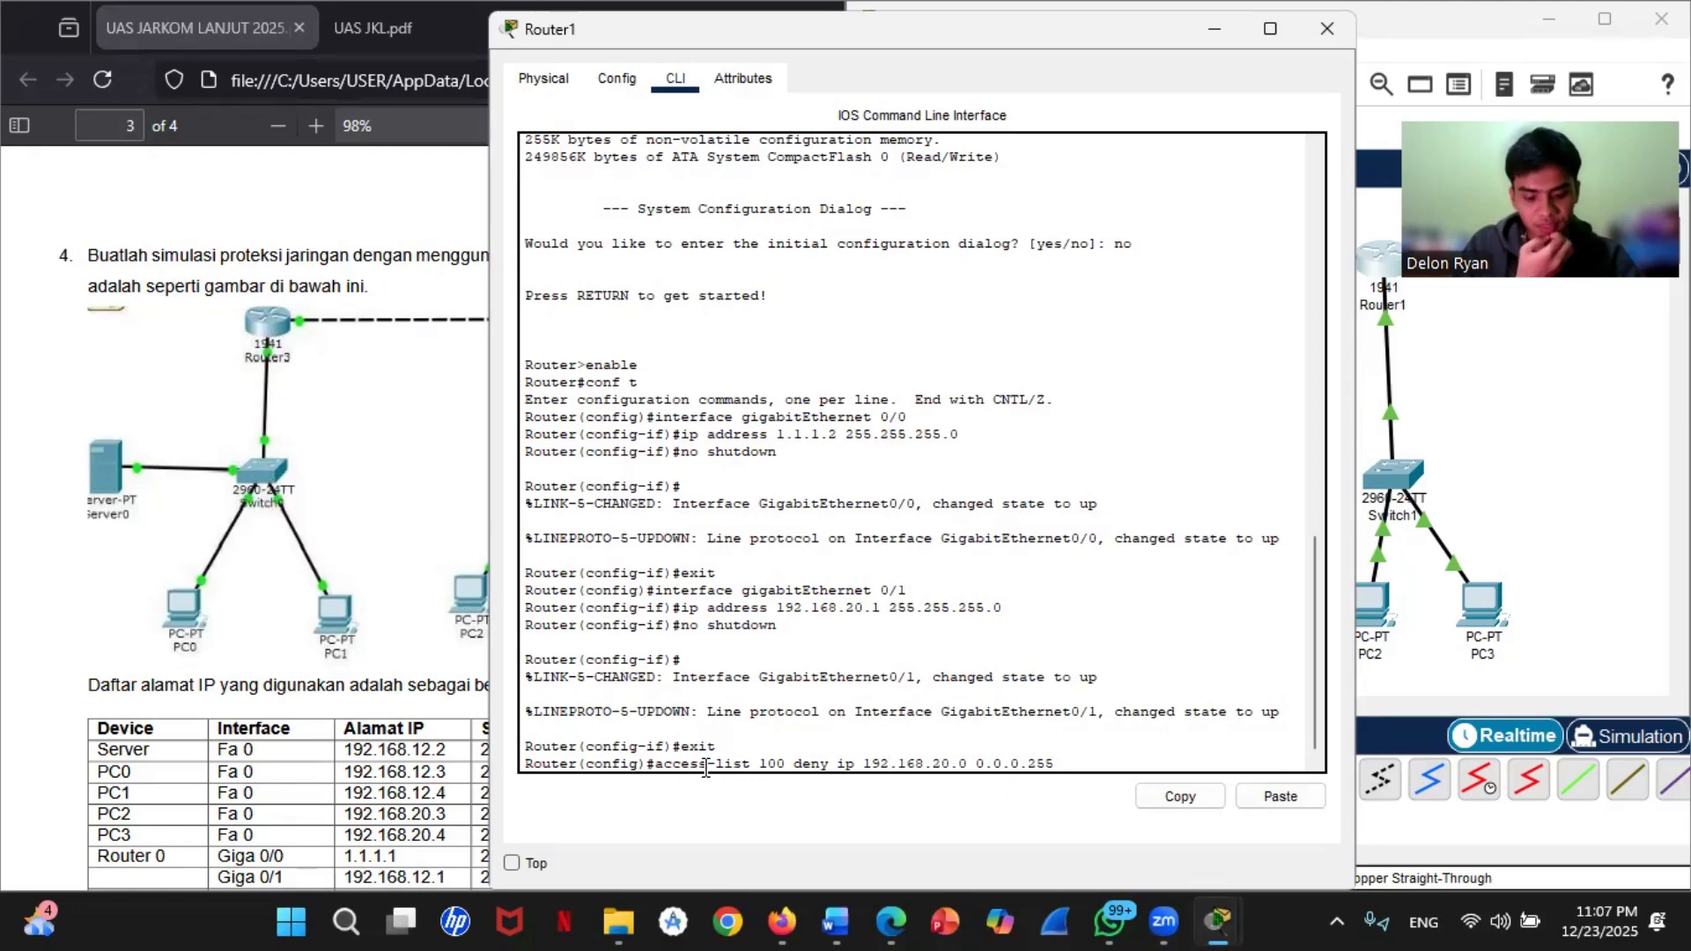
type(" any")
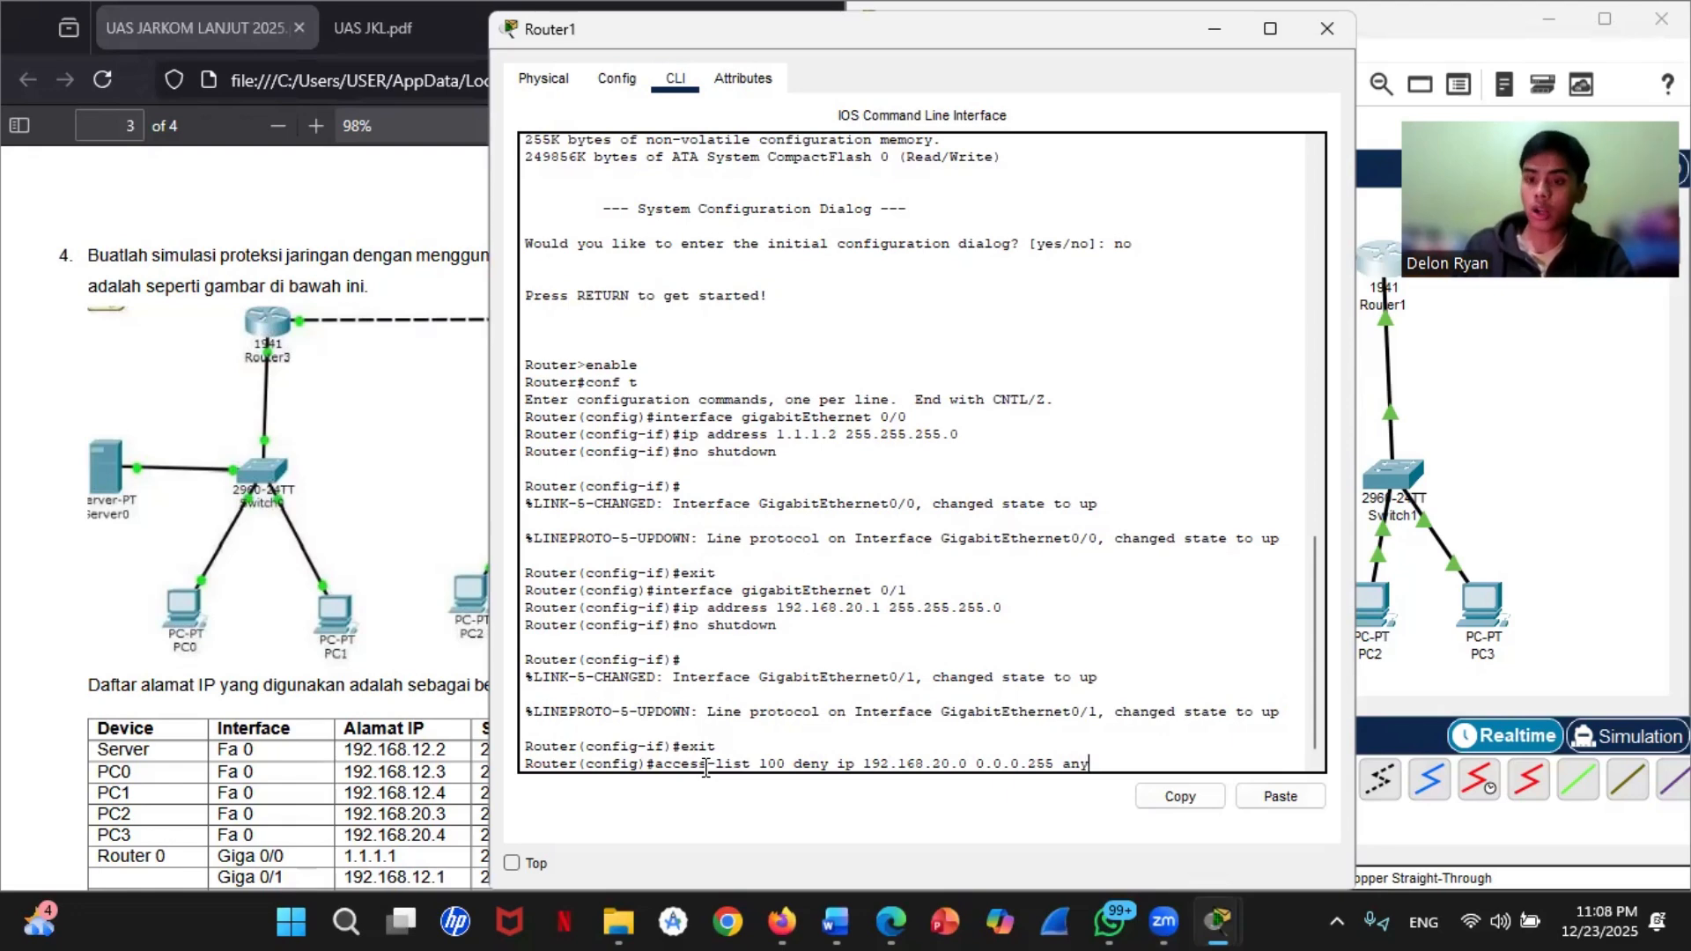
key("Return")
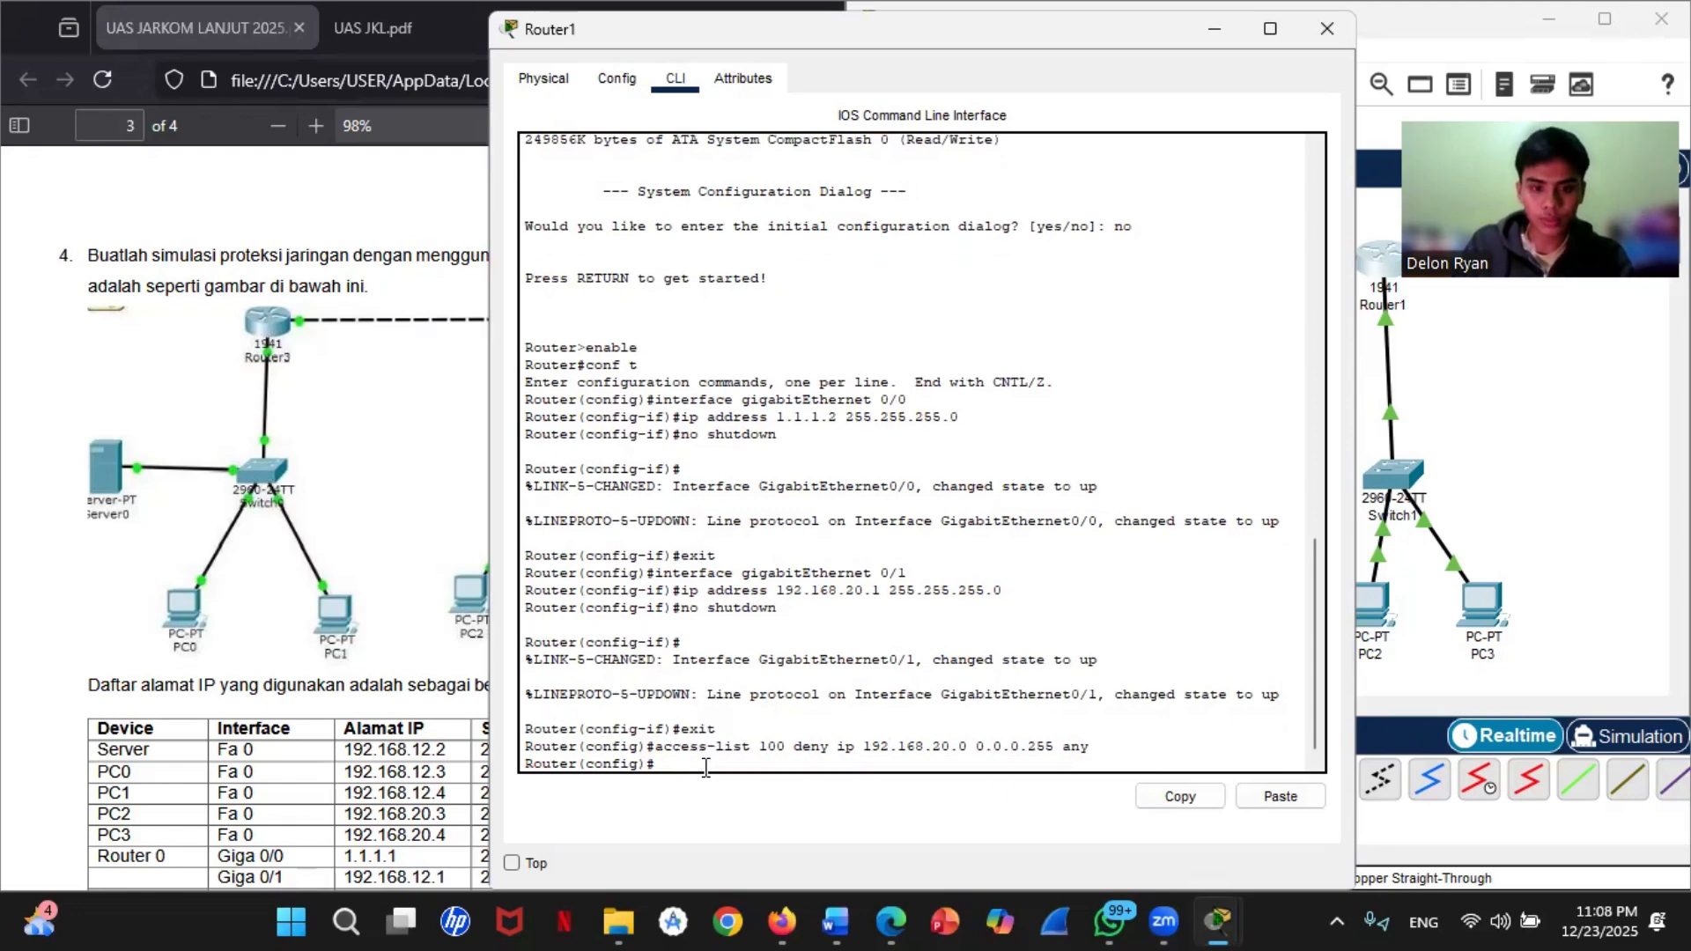
Step: Add an access-list 100 rule on Router1 that permits ip from any to any
type("ac")
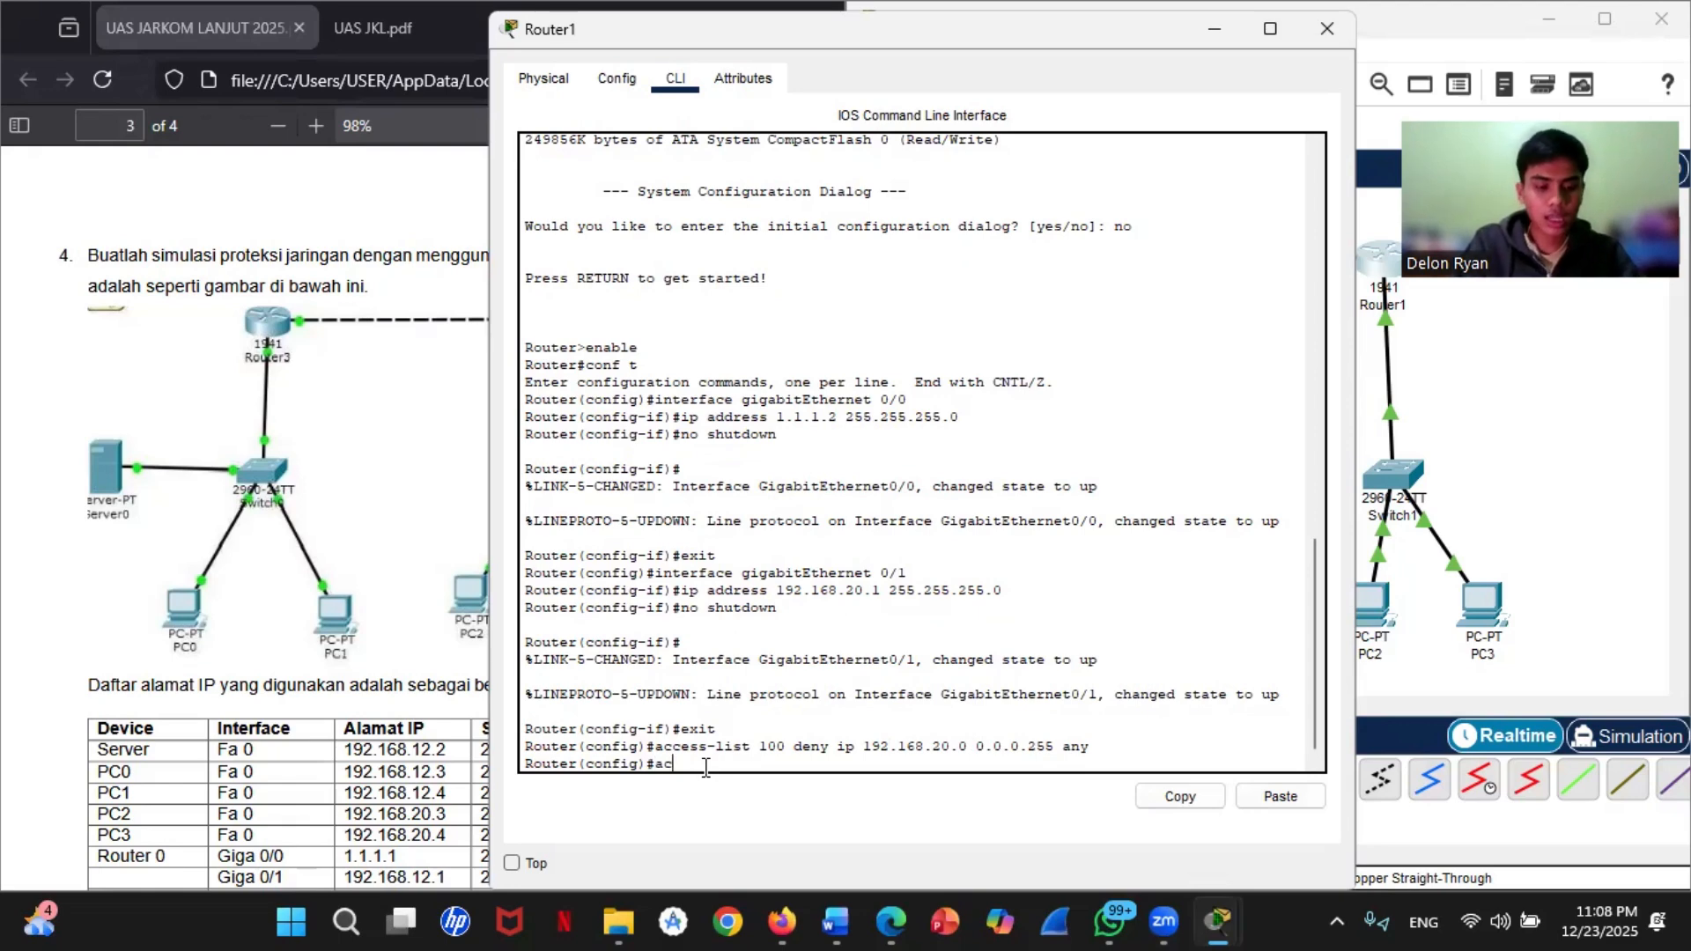
type("ees")
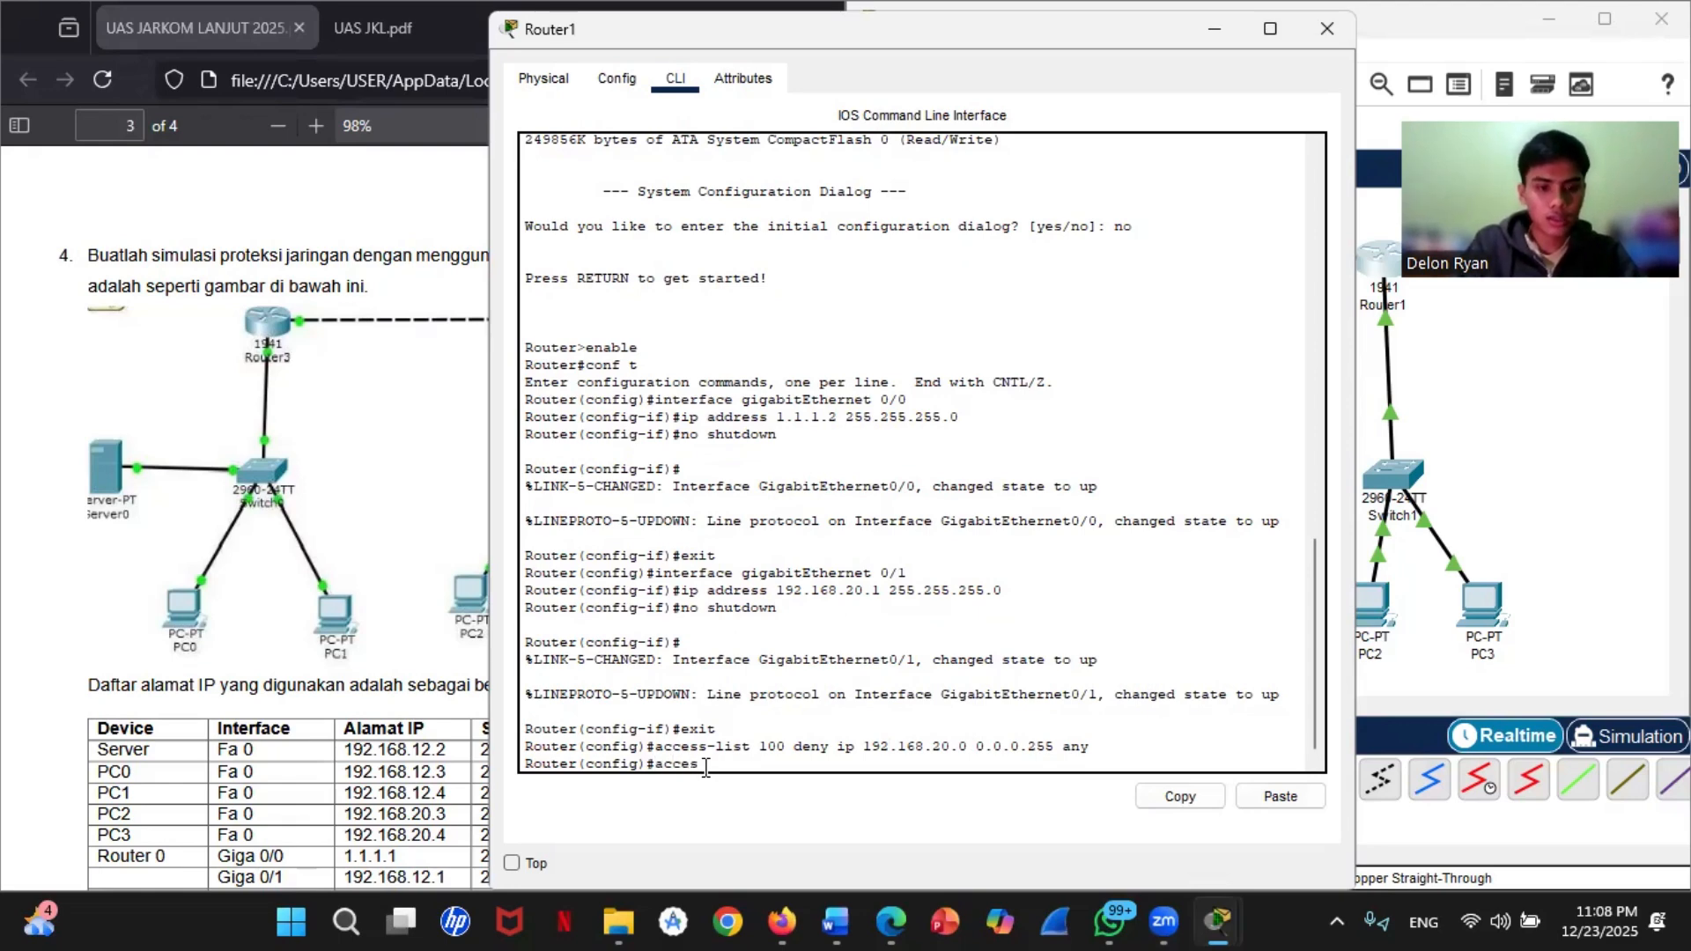
type("s-l")
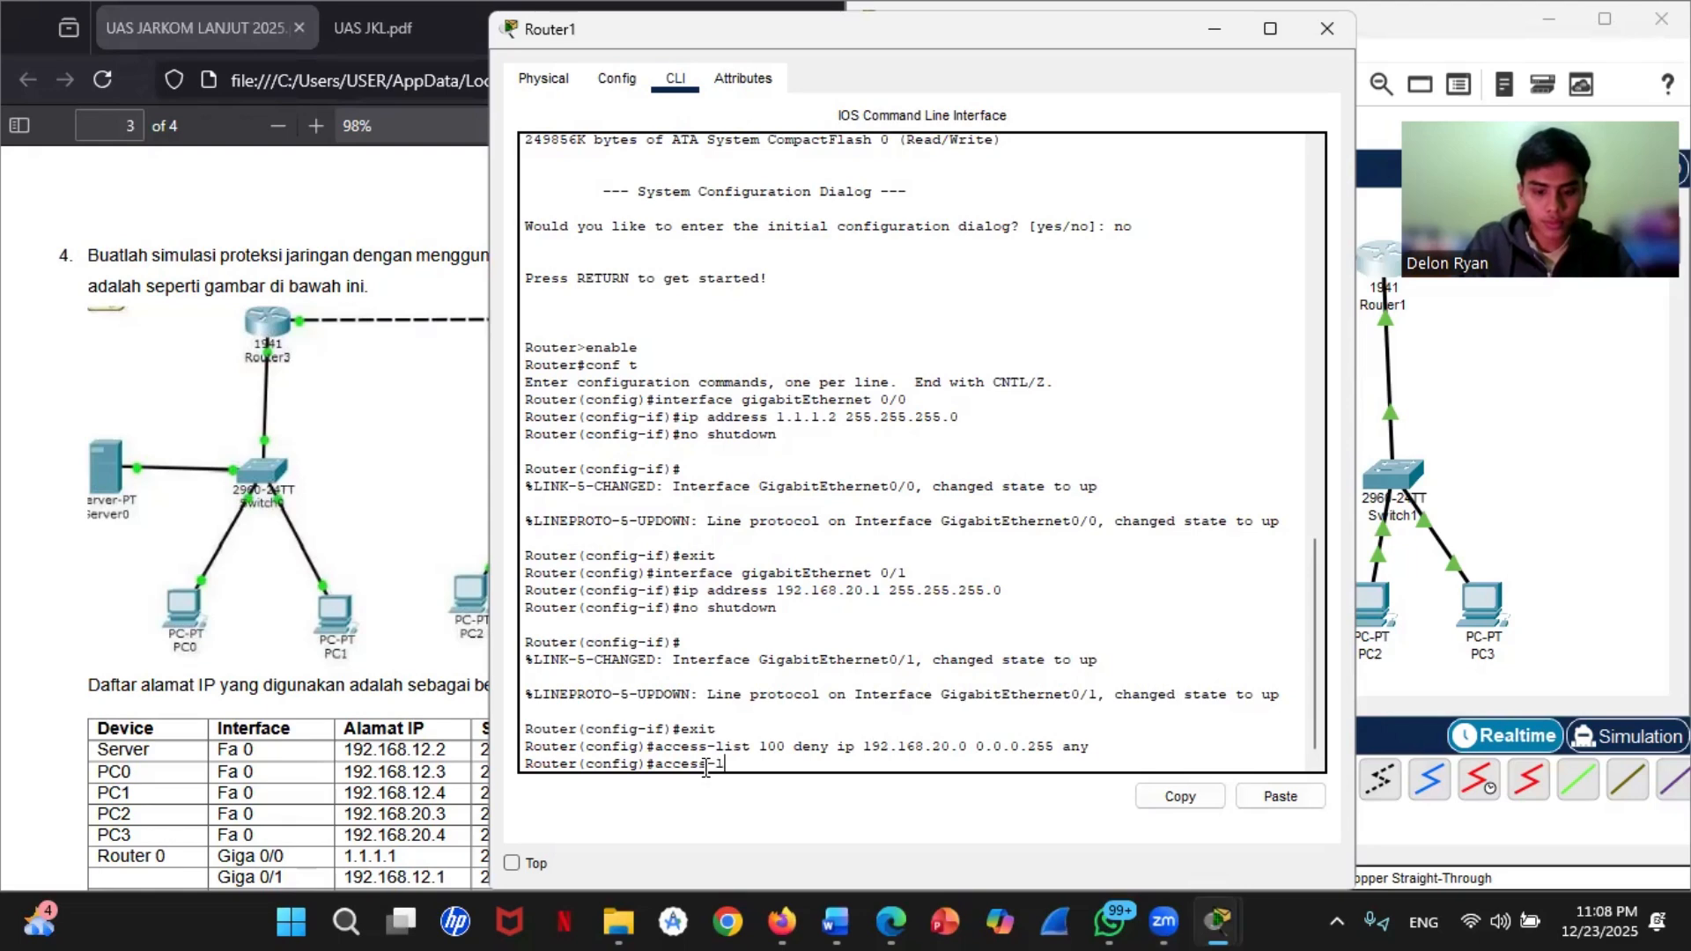
type("ist 100 permit")
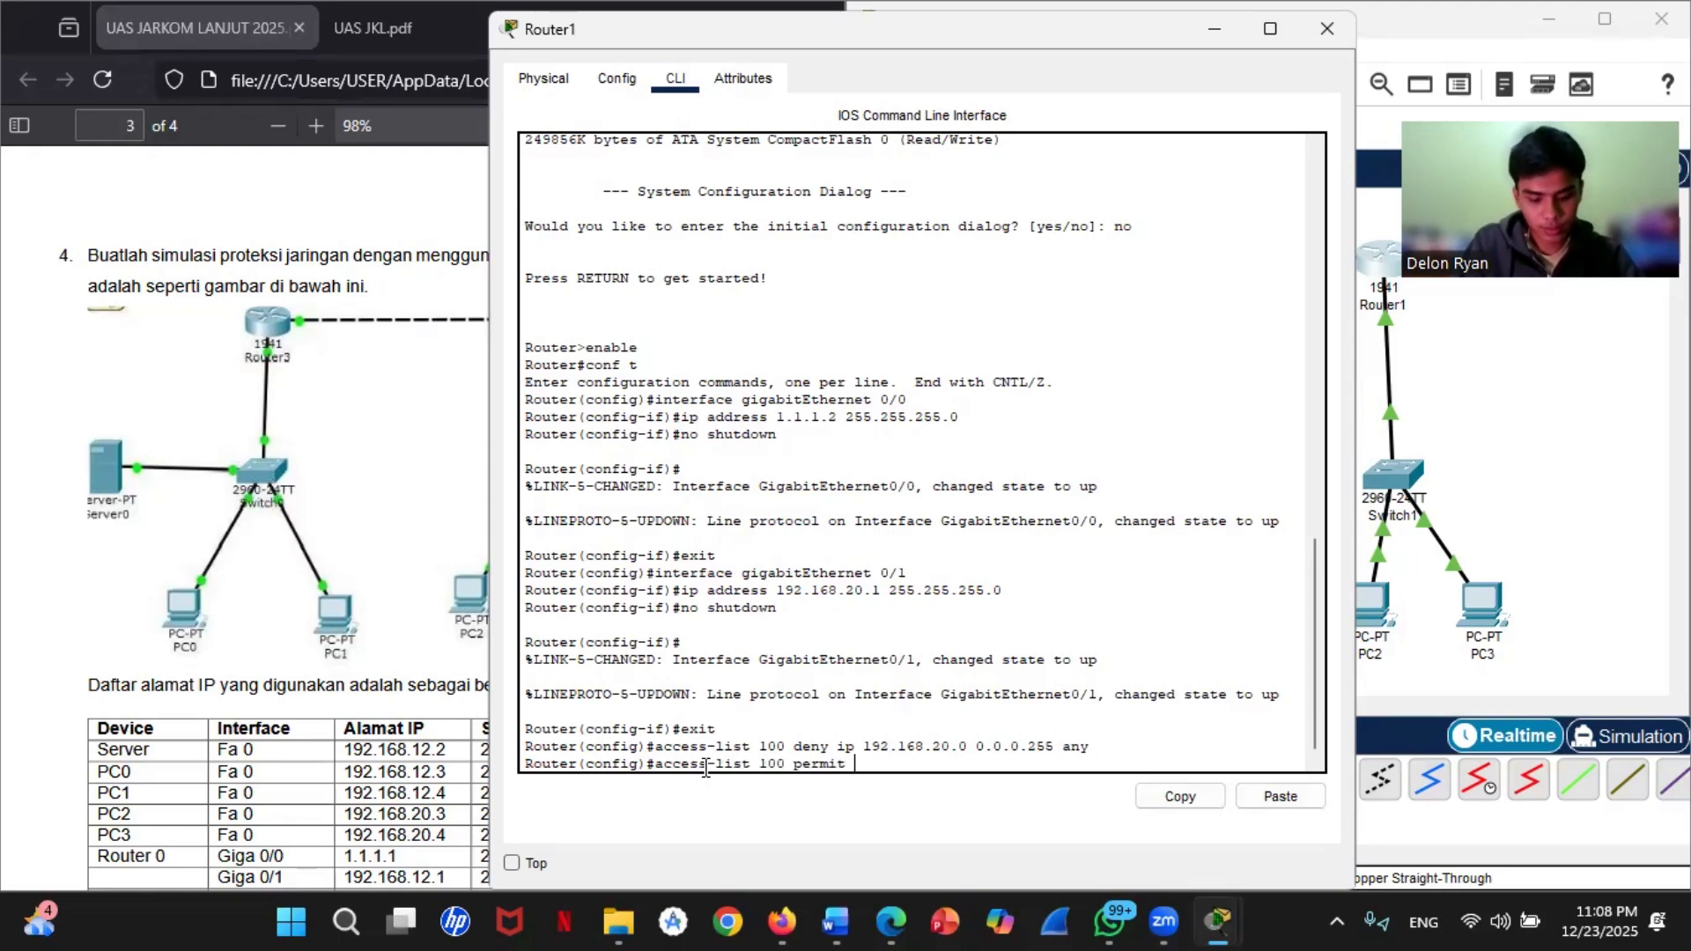
type(" ip")
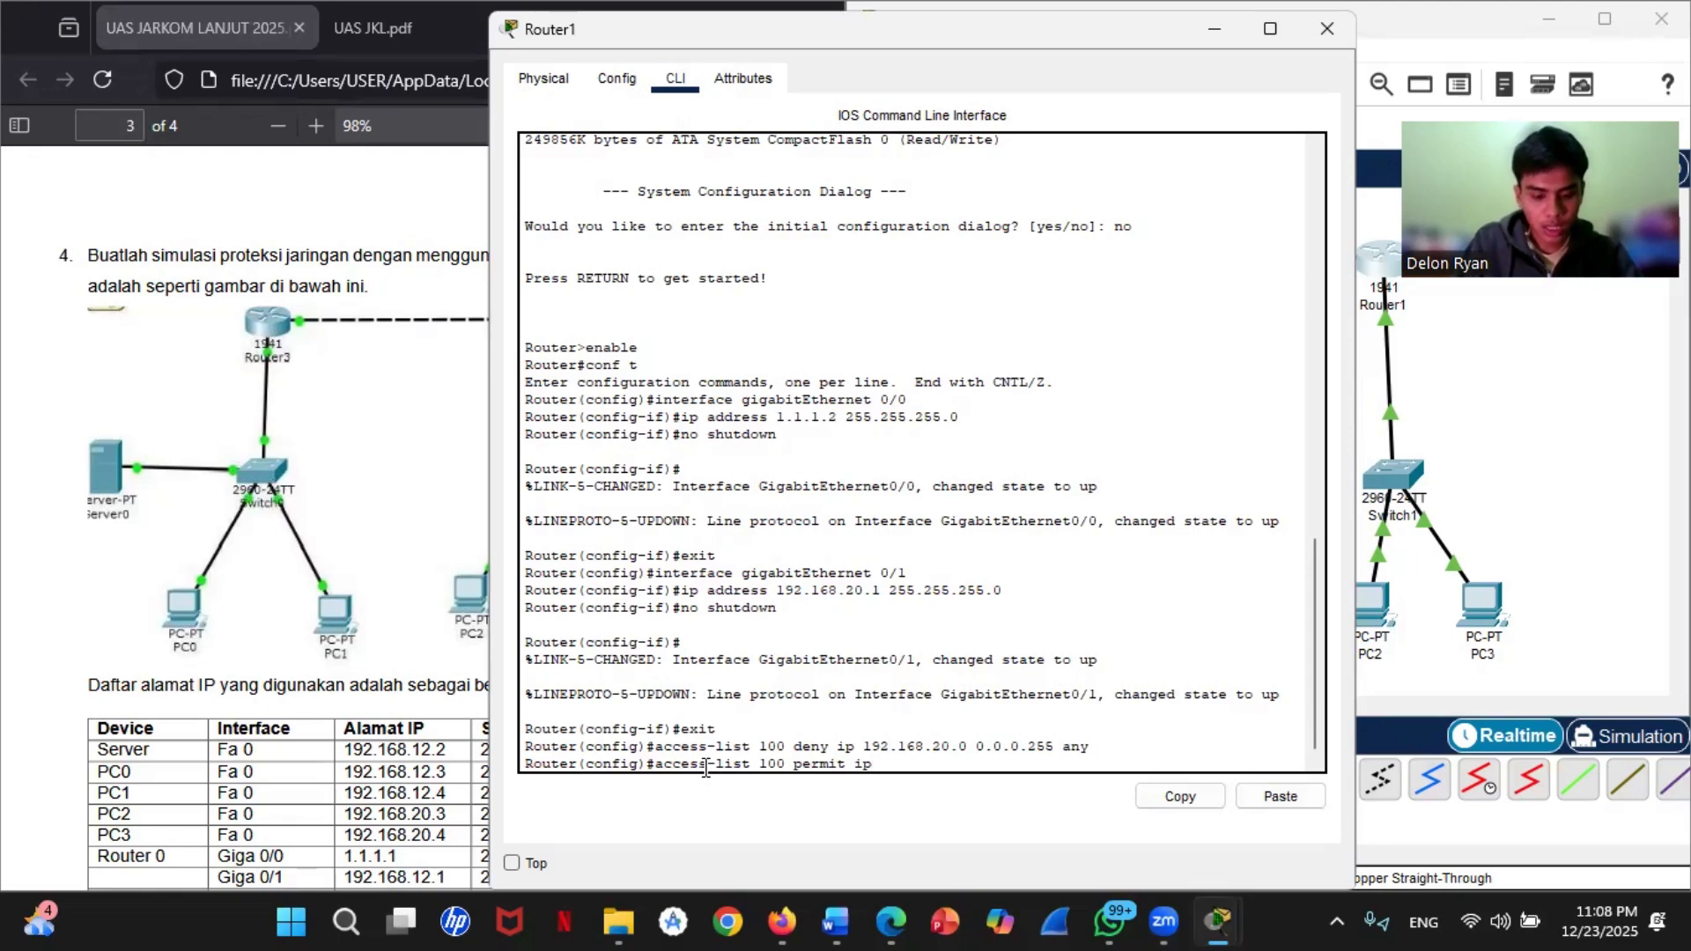
type(" any any")
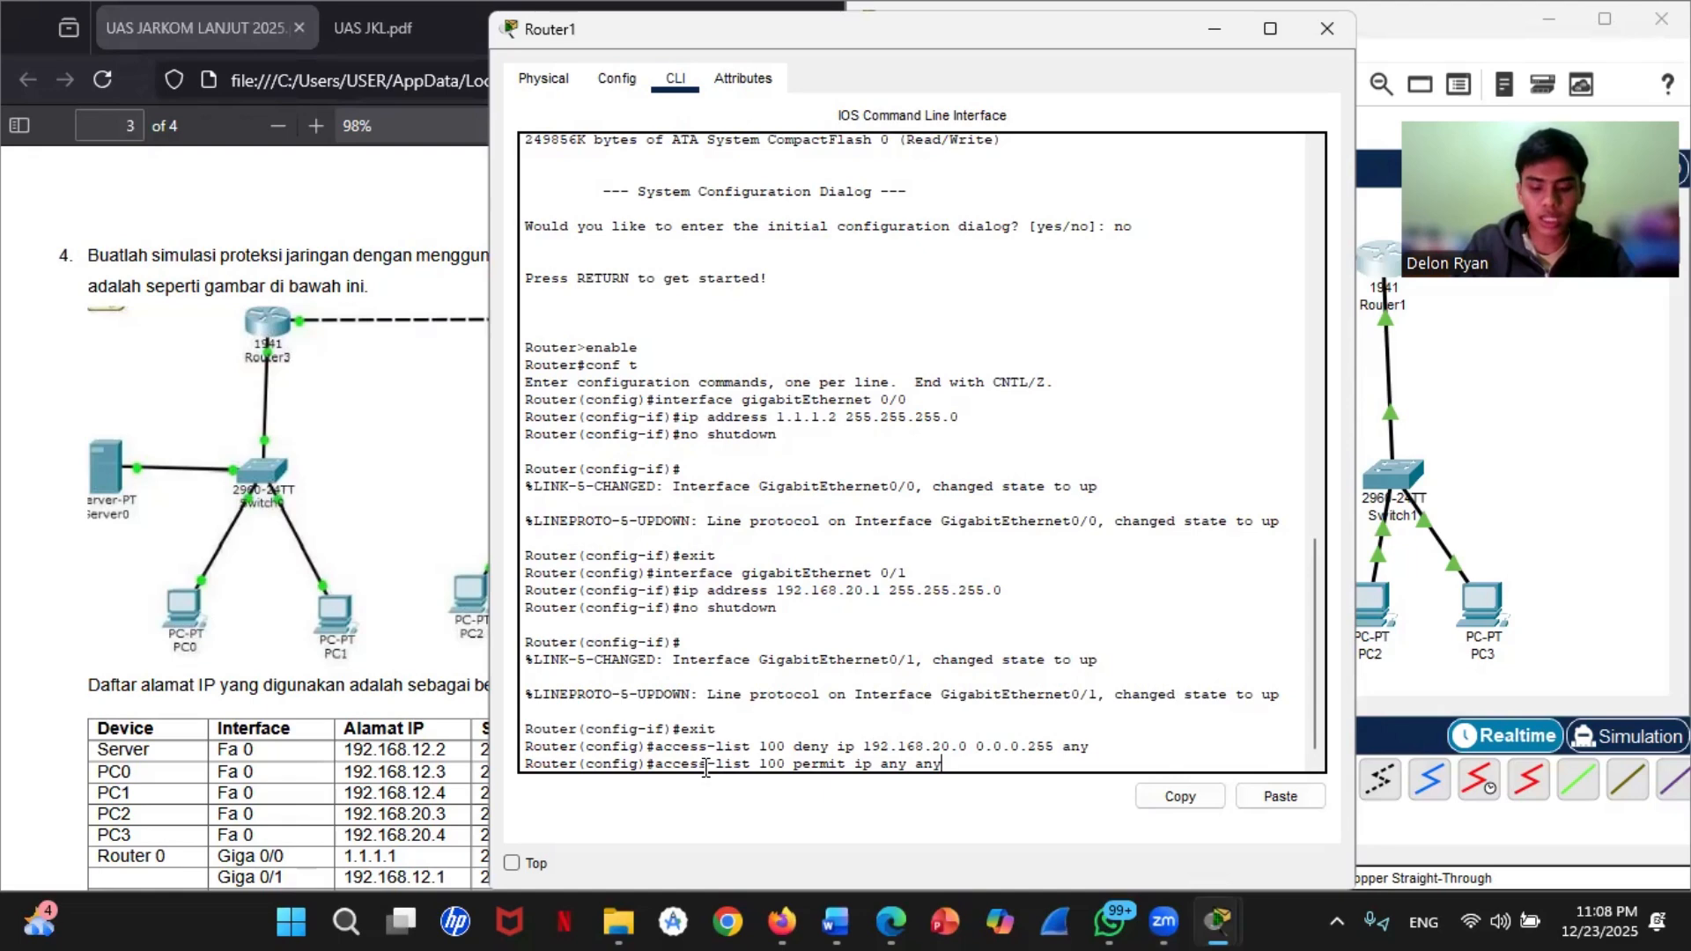
key("Return")
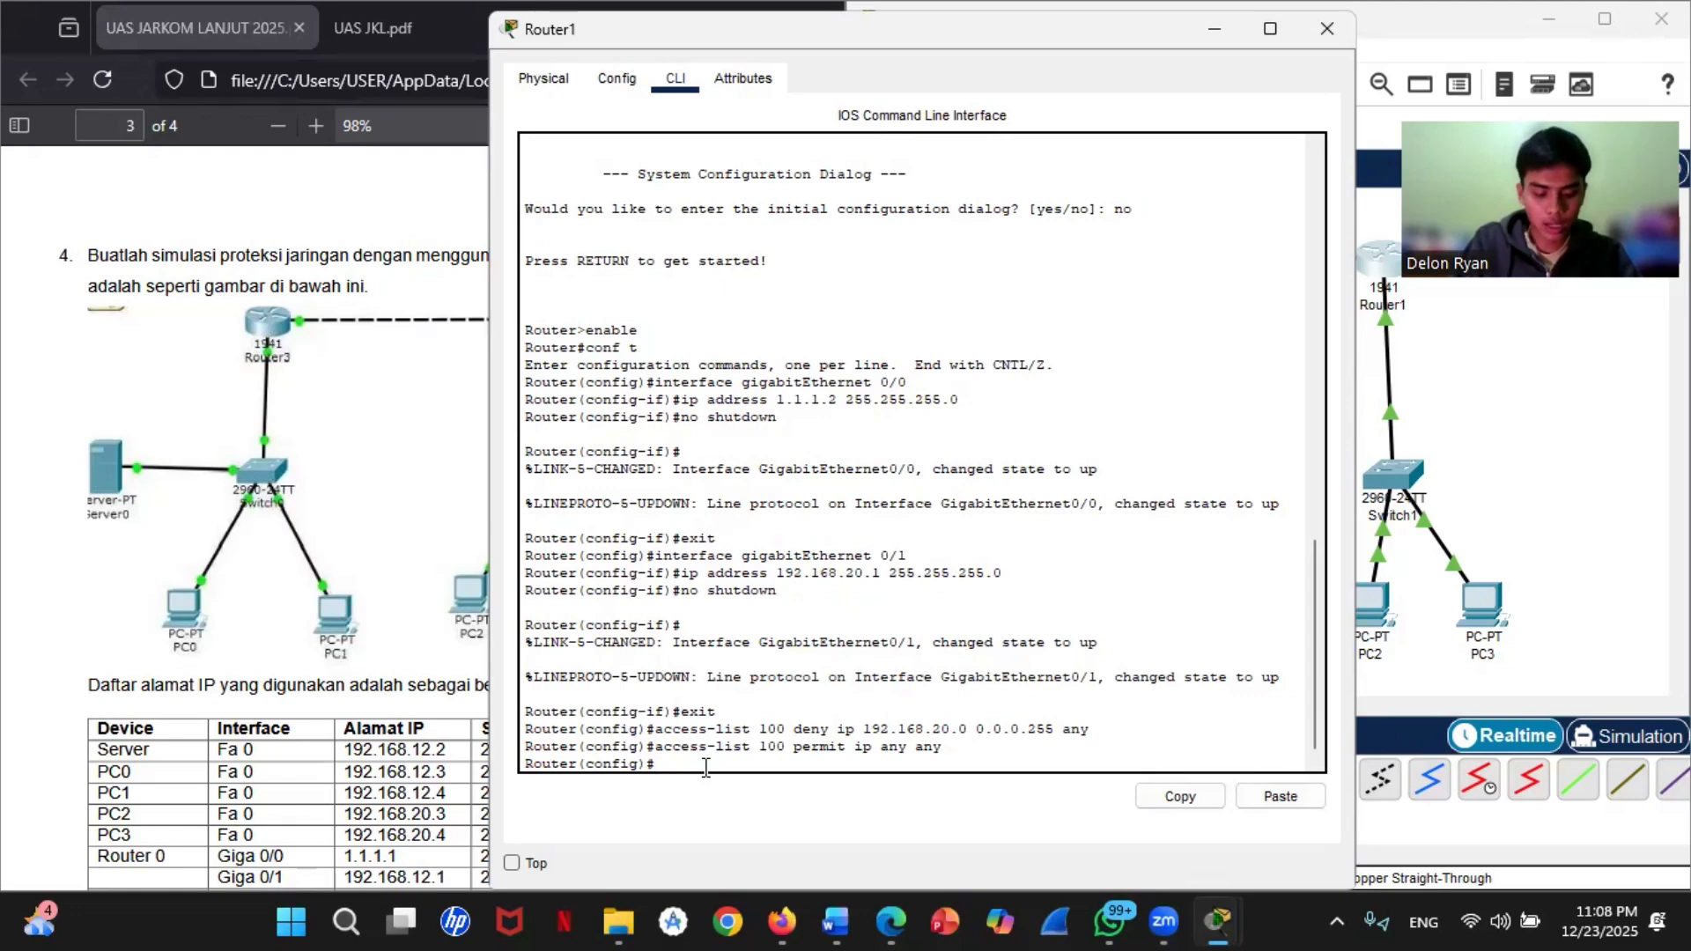
Step: Apply access-list 100 as an inbound access-group on Router1's gigabitEthernet 0/1 interface
type("inter")
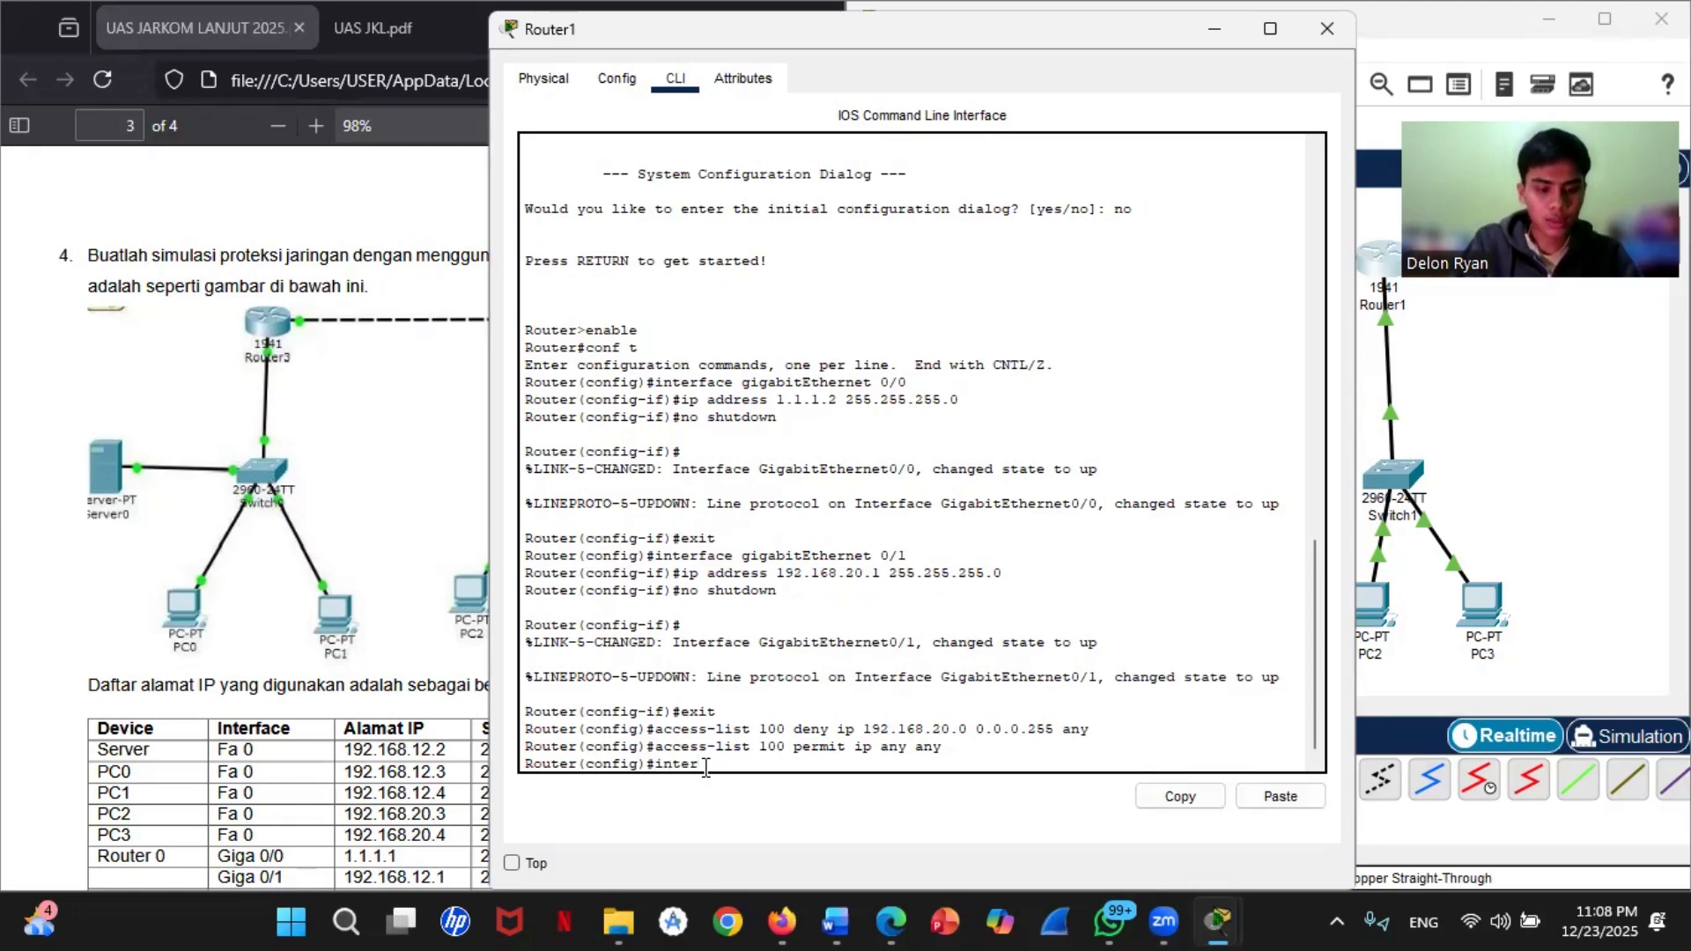
type("face gig")
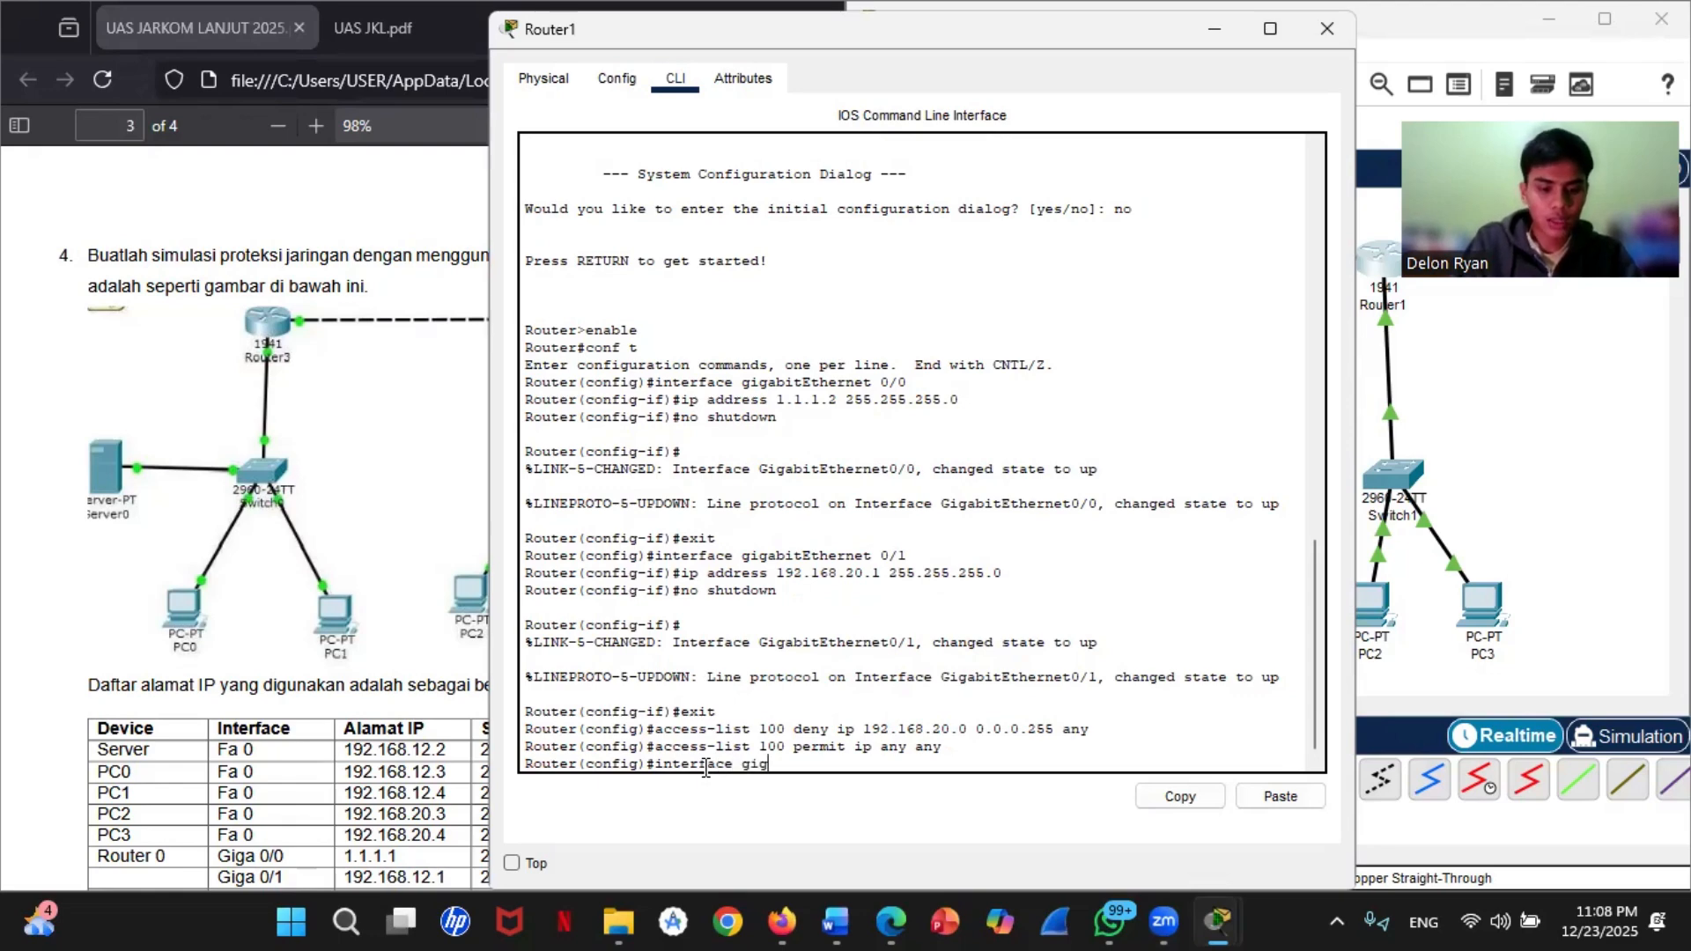
type("abitEthernet")
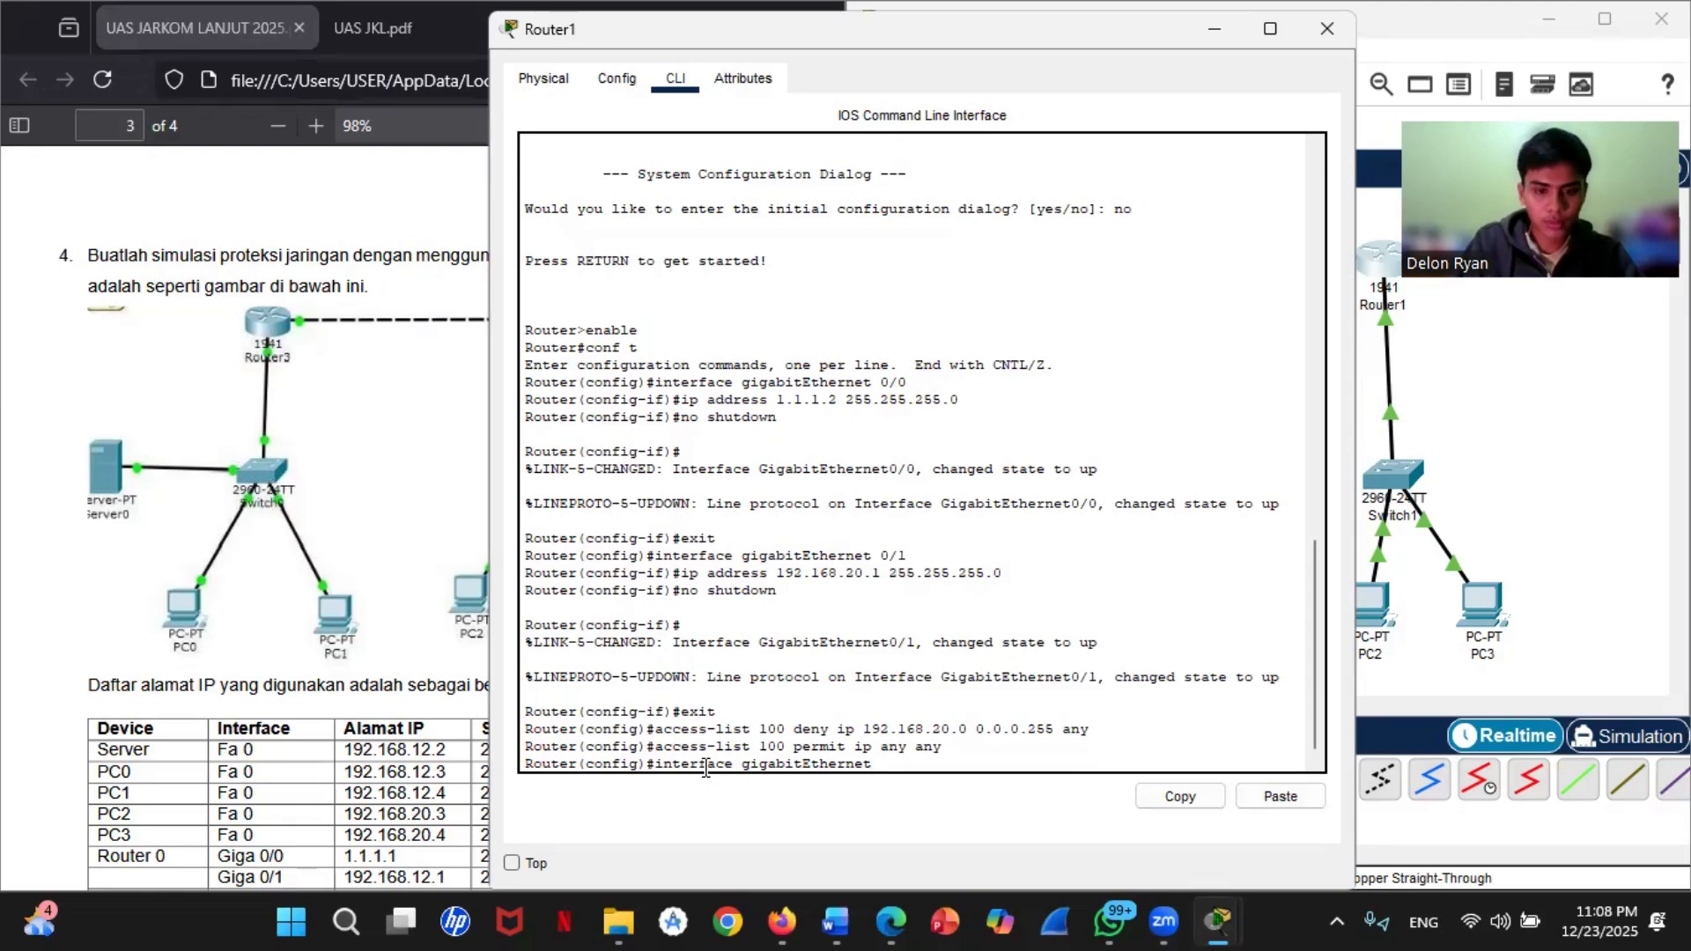
type(" 0/1")
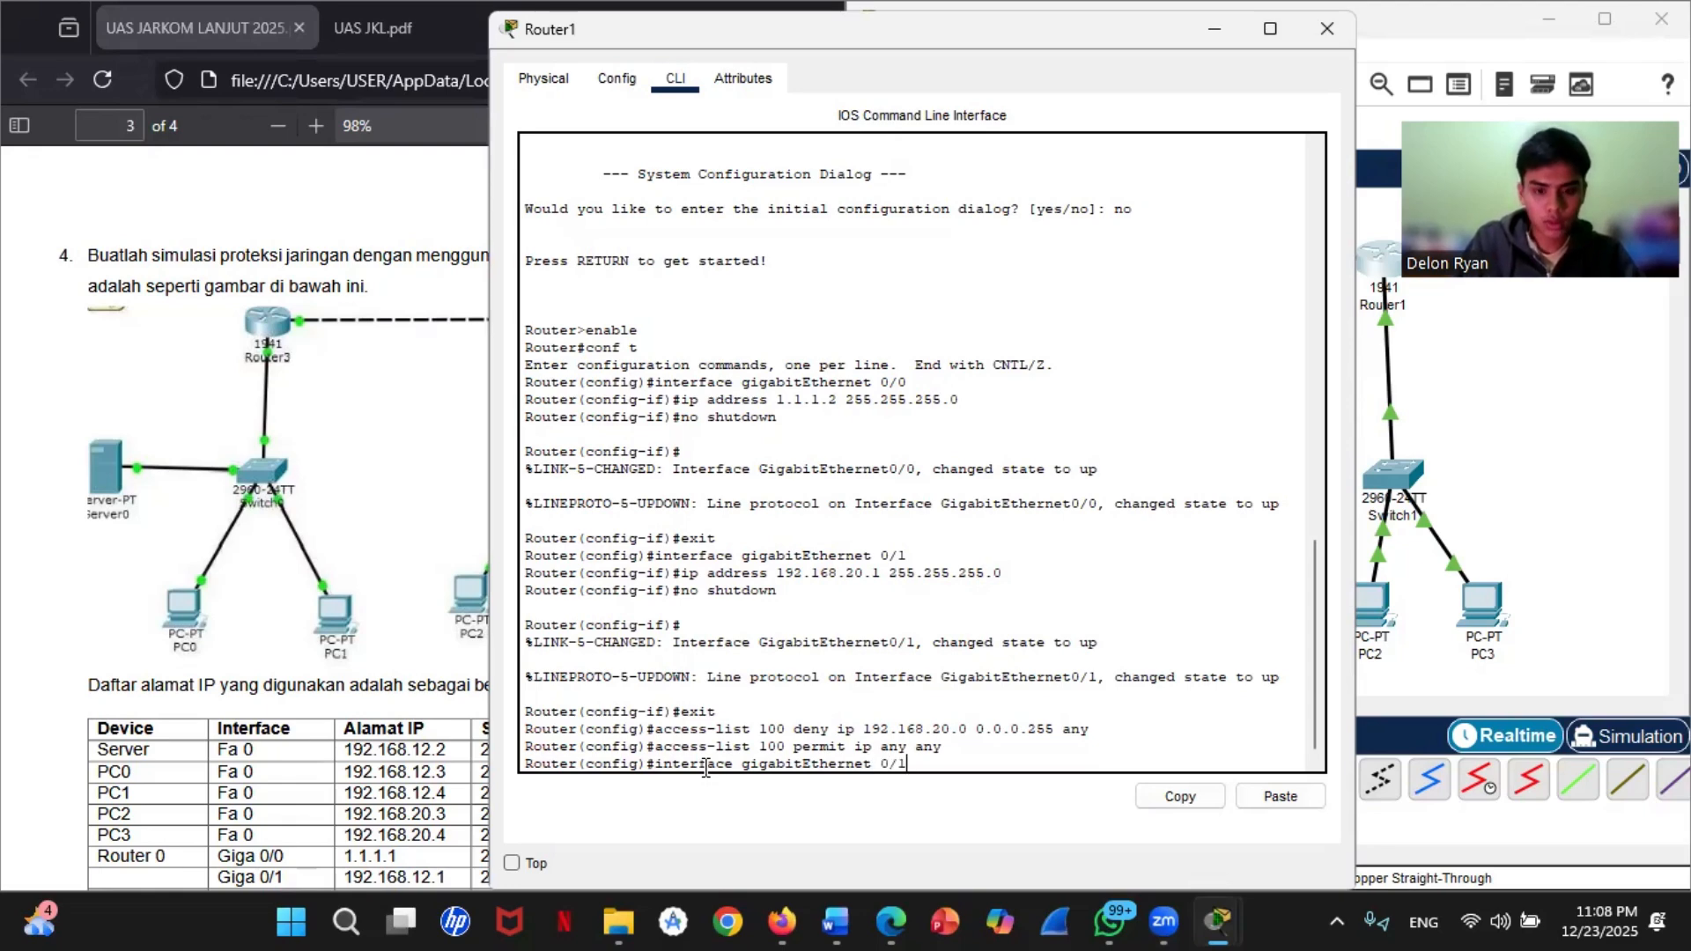
key("Return")
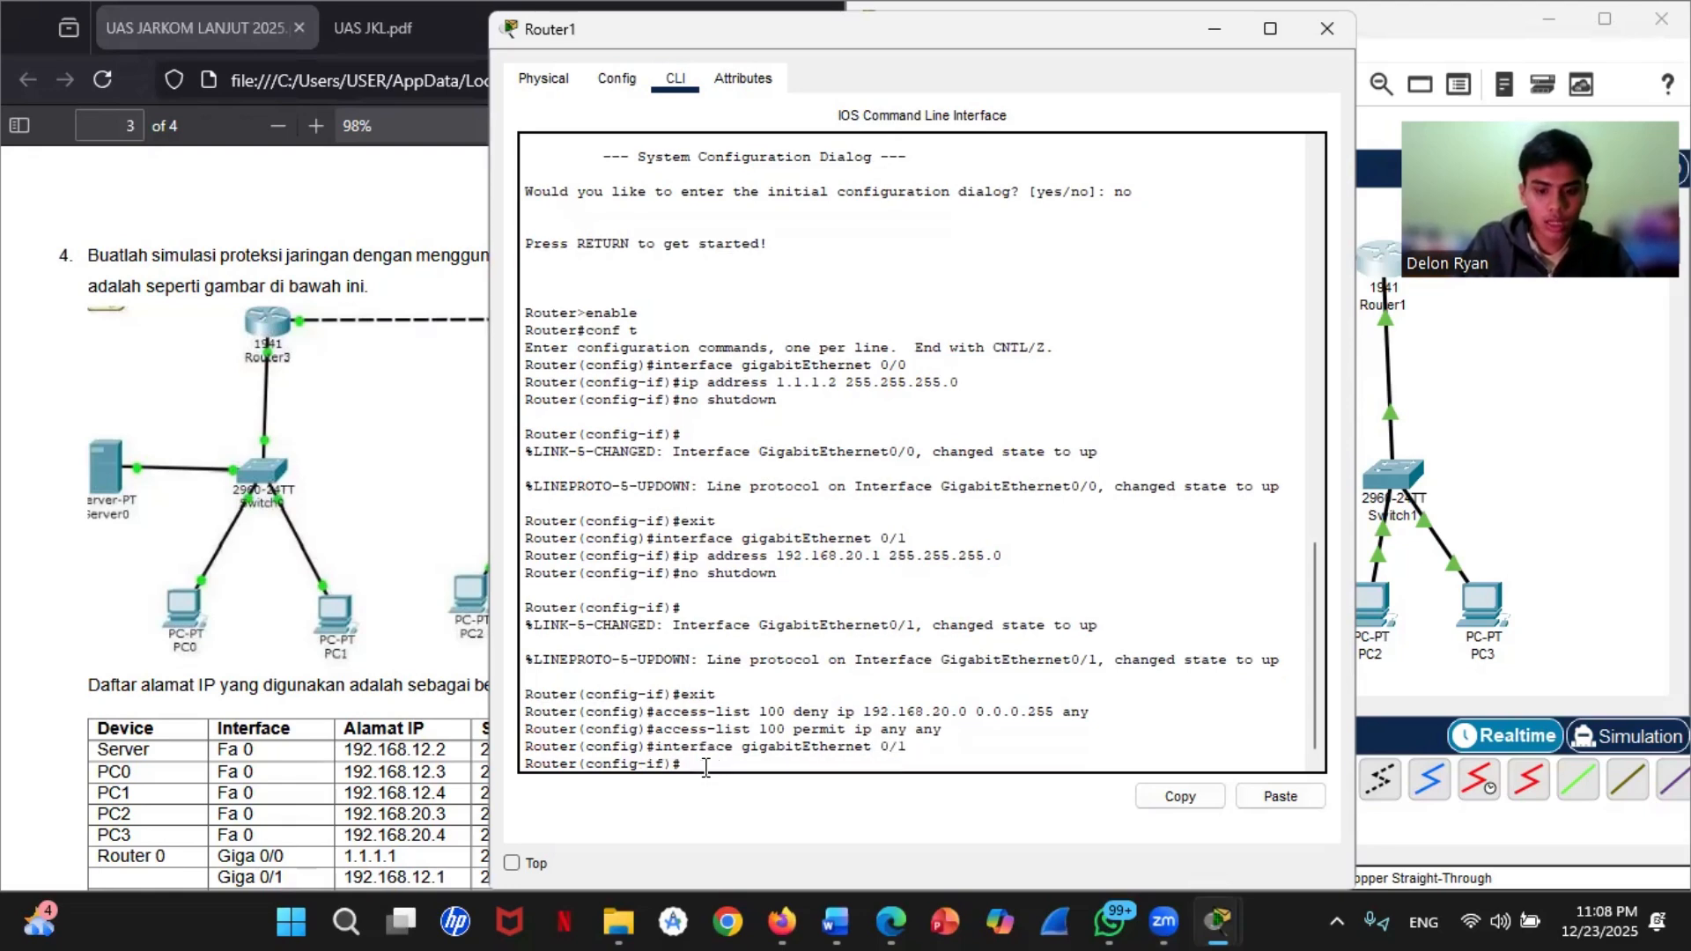
type("ip a")
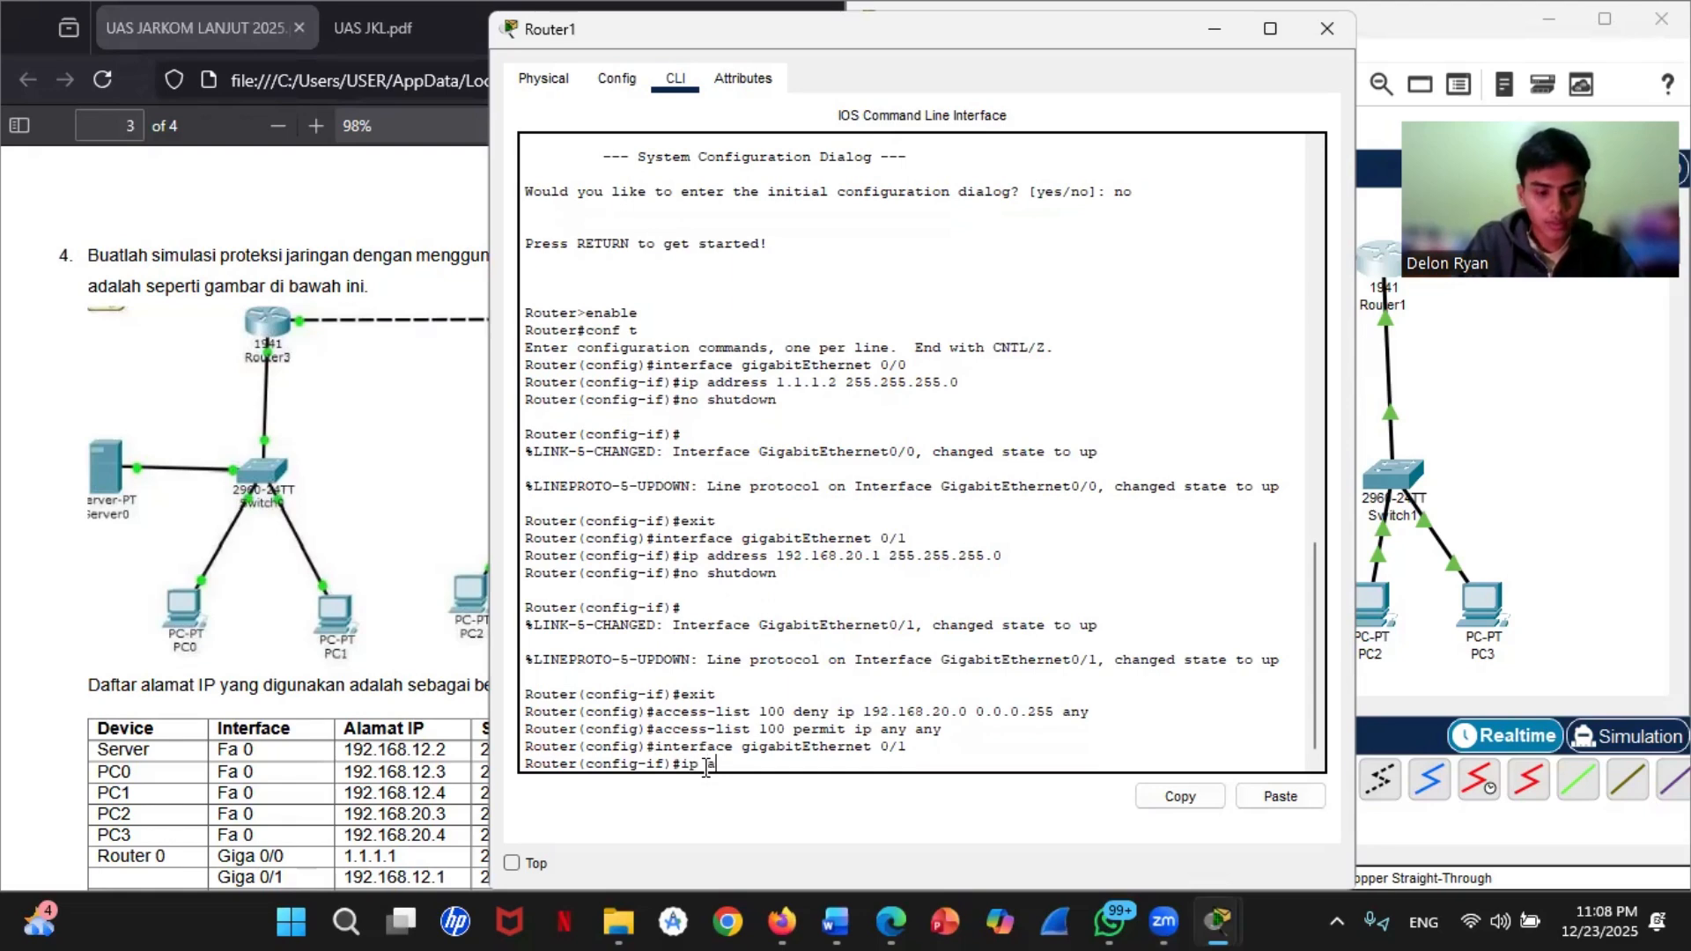
type("ccess-group")
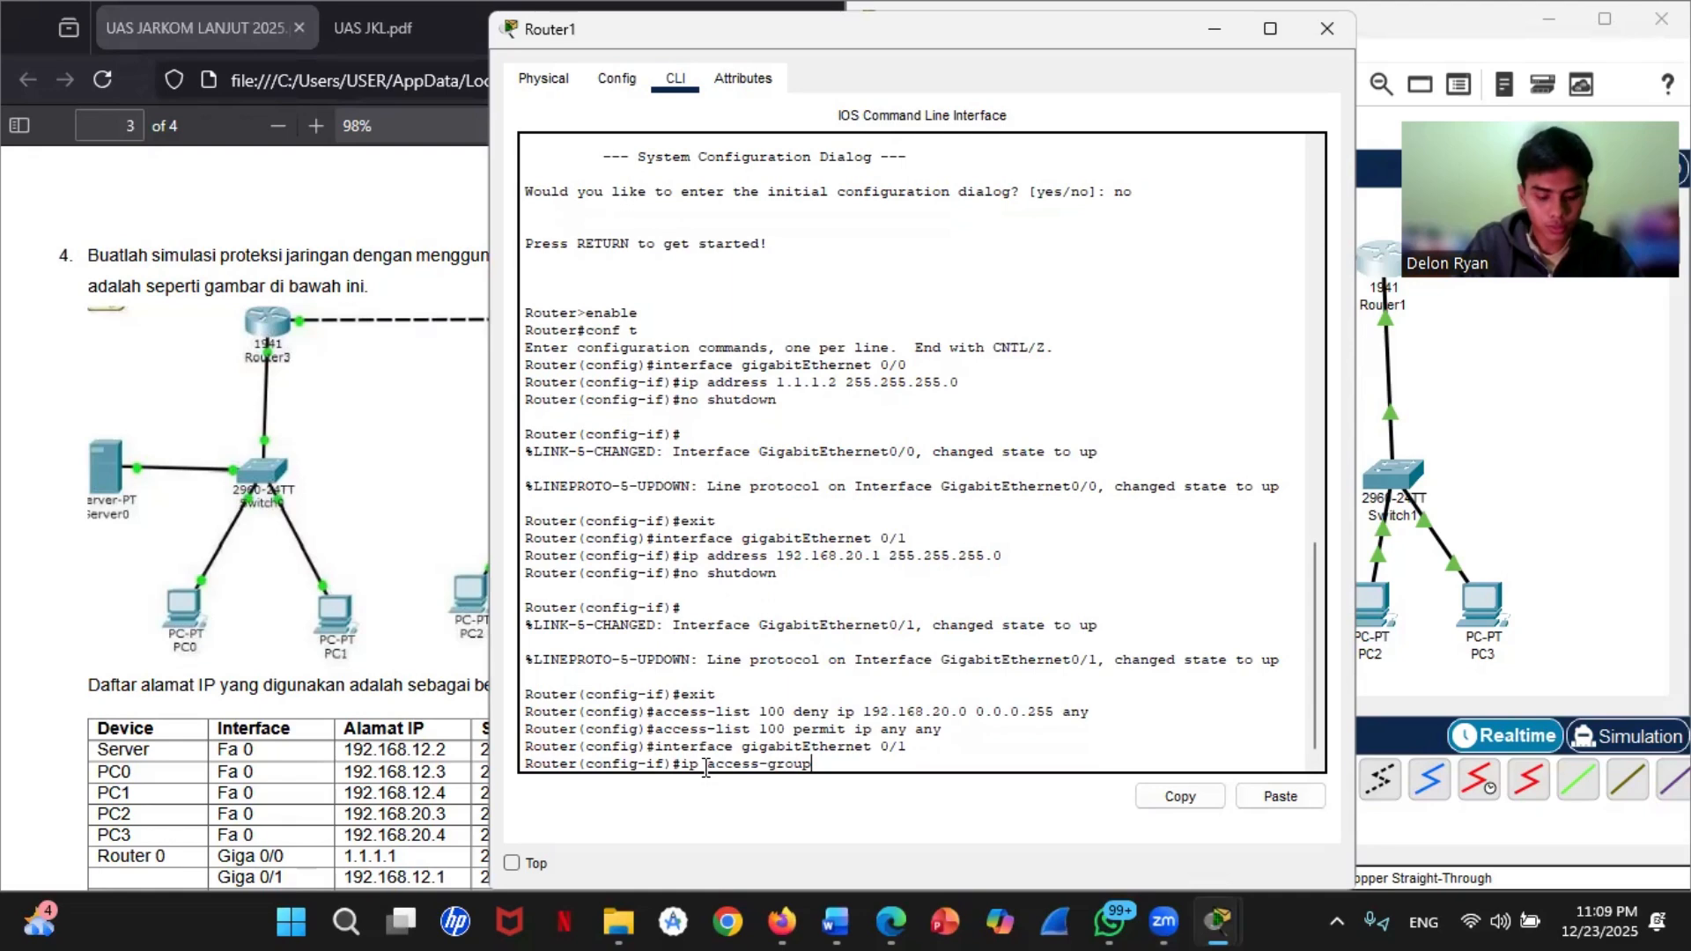
type(" 100")
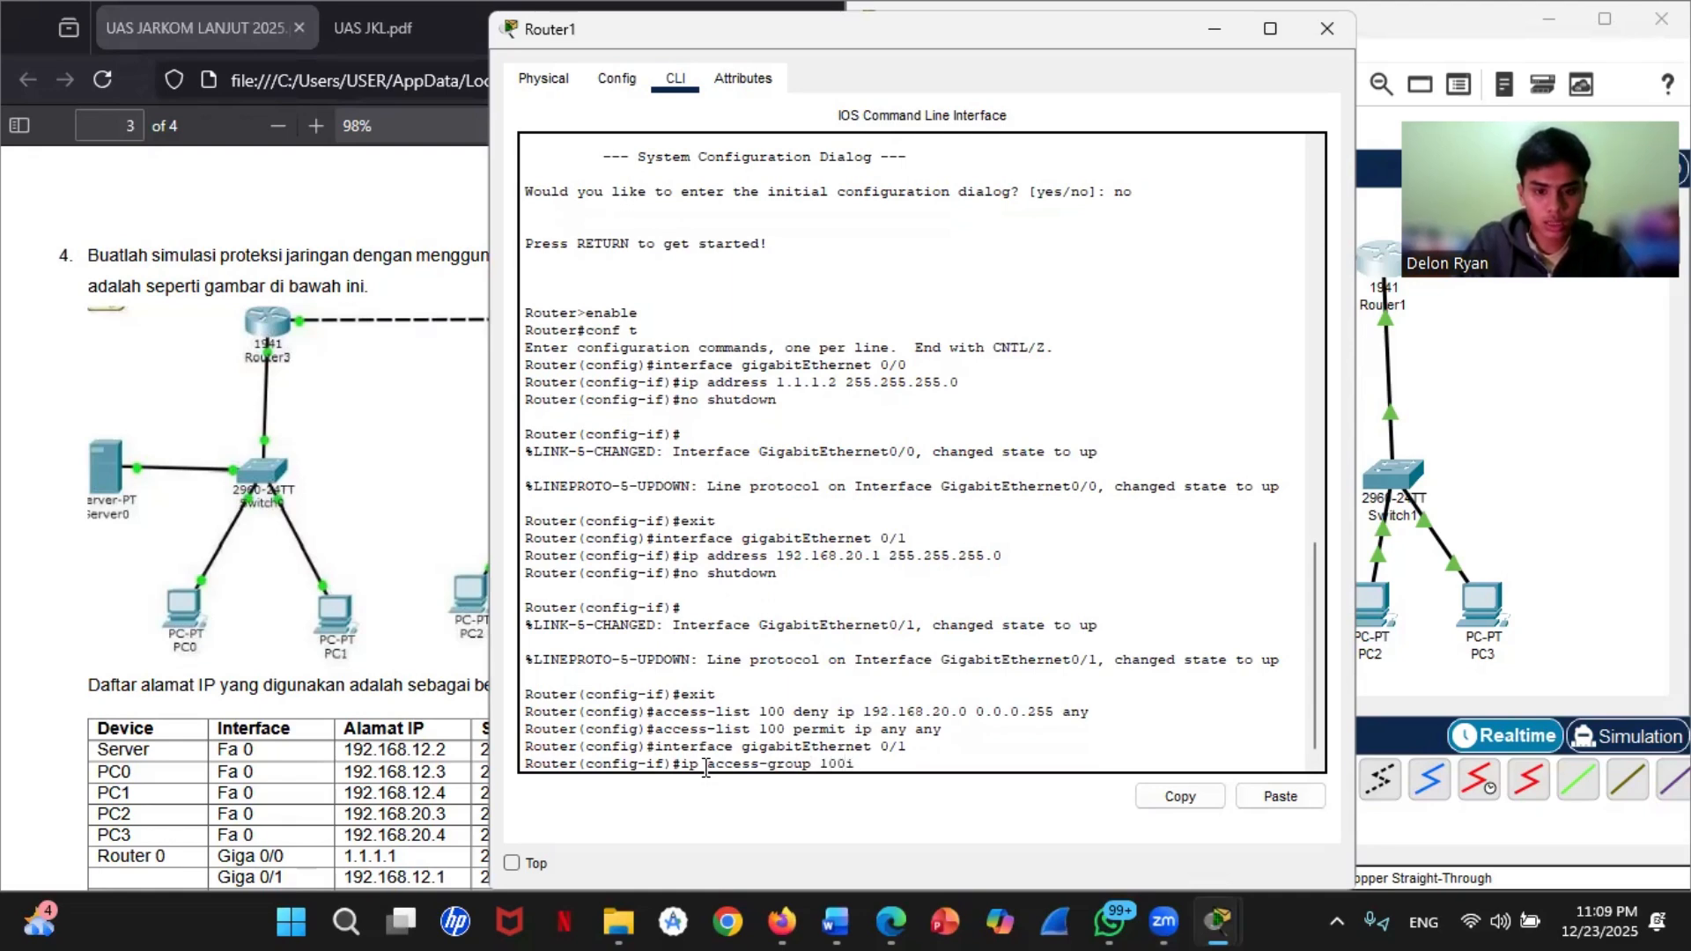
type(" in")
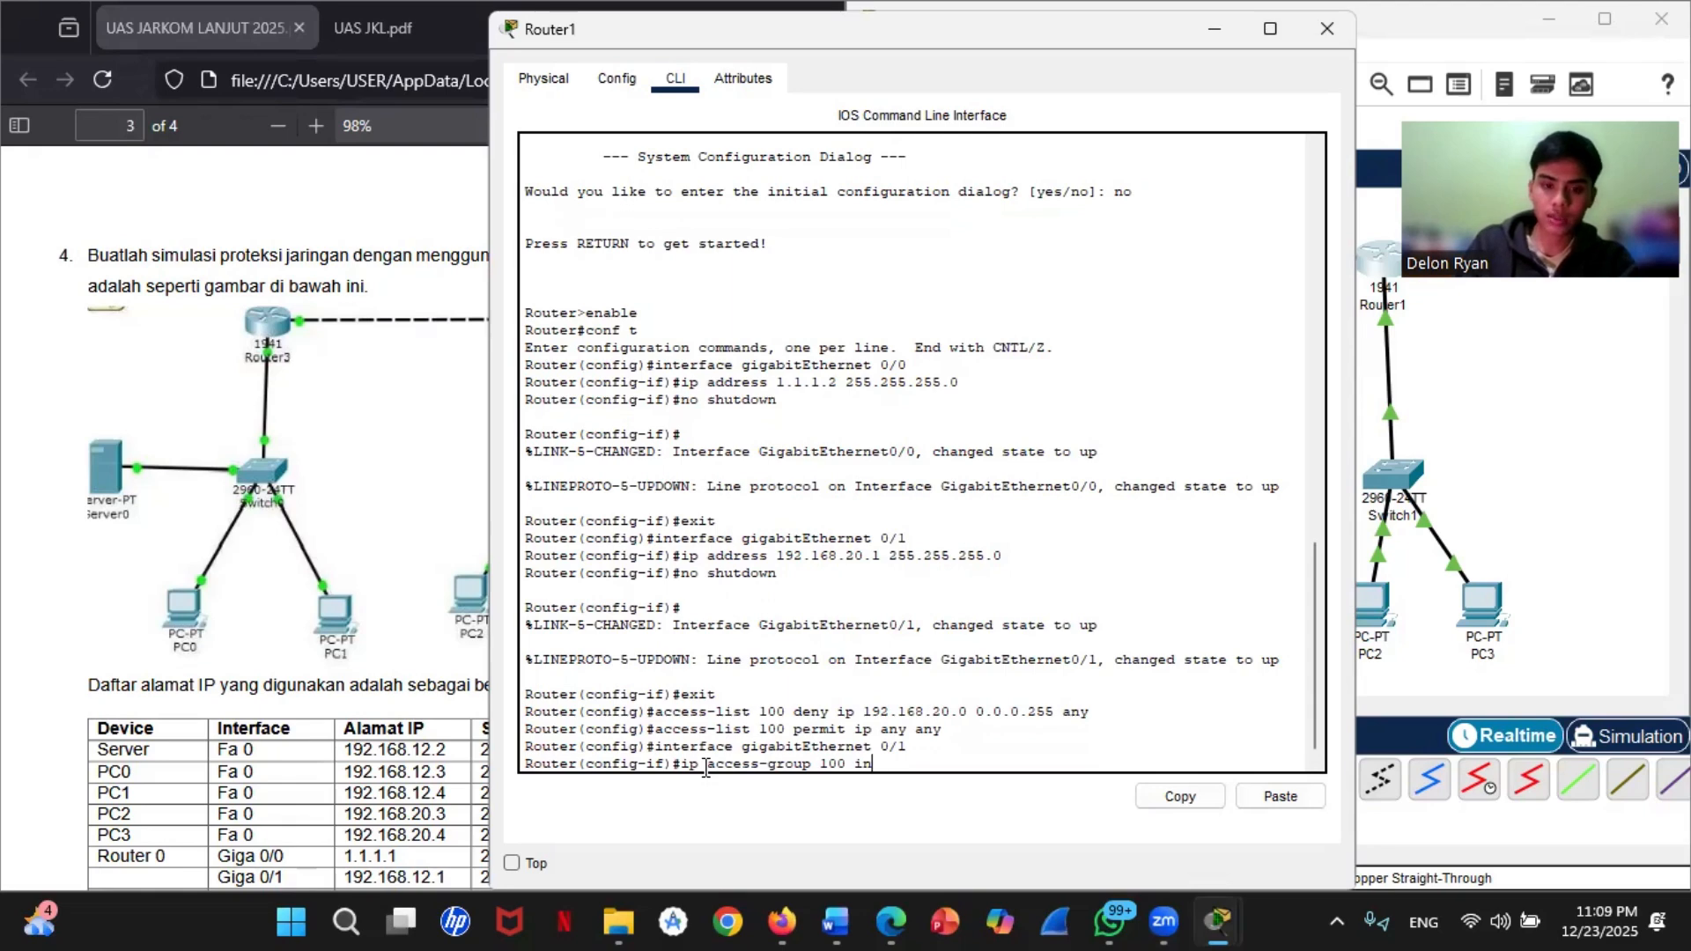
key("Return")
Step: Exit configuration mode on Router1, save the configuration with write, and minimize the router window
type("exi")
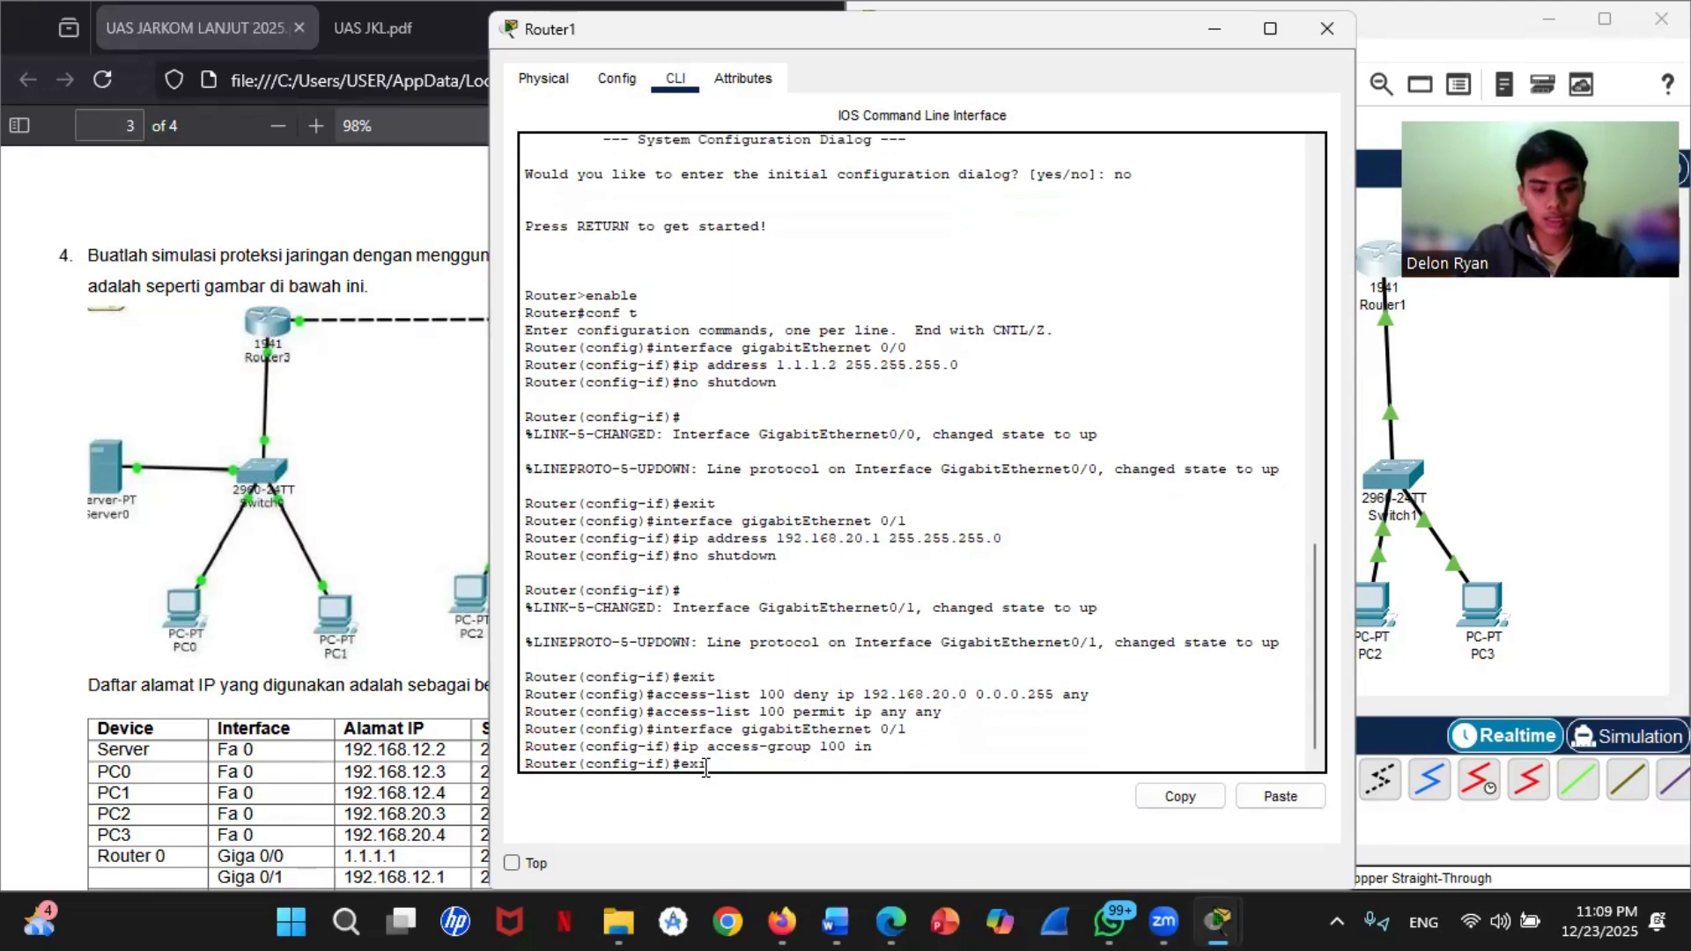
type("t")
key("Return")
type("end")
key("Return")
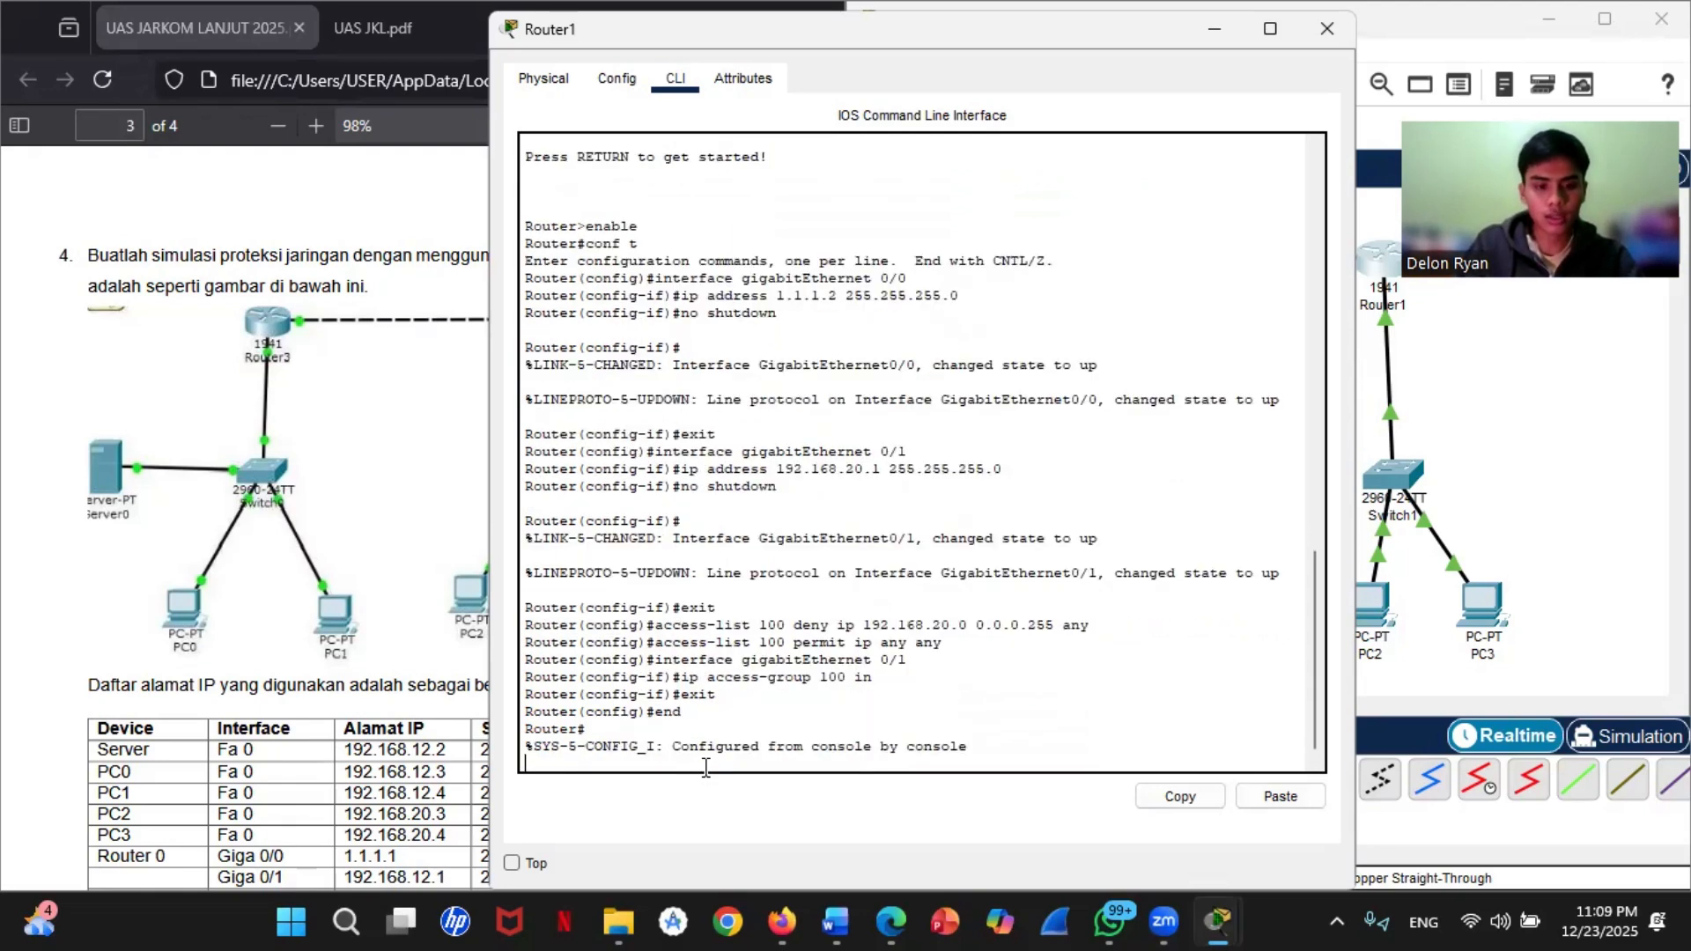
key("Return")
type("write")
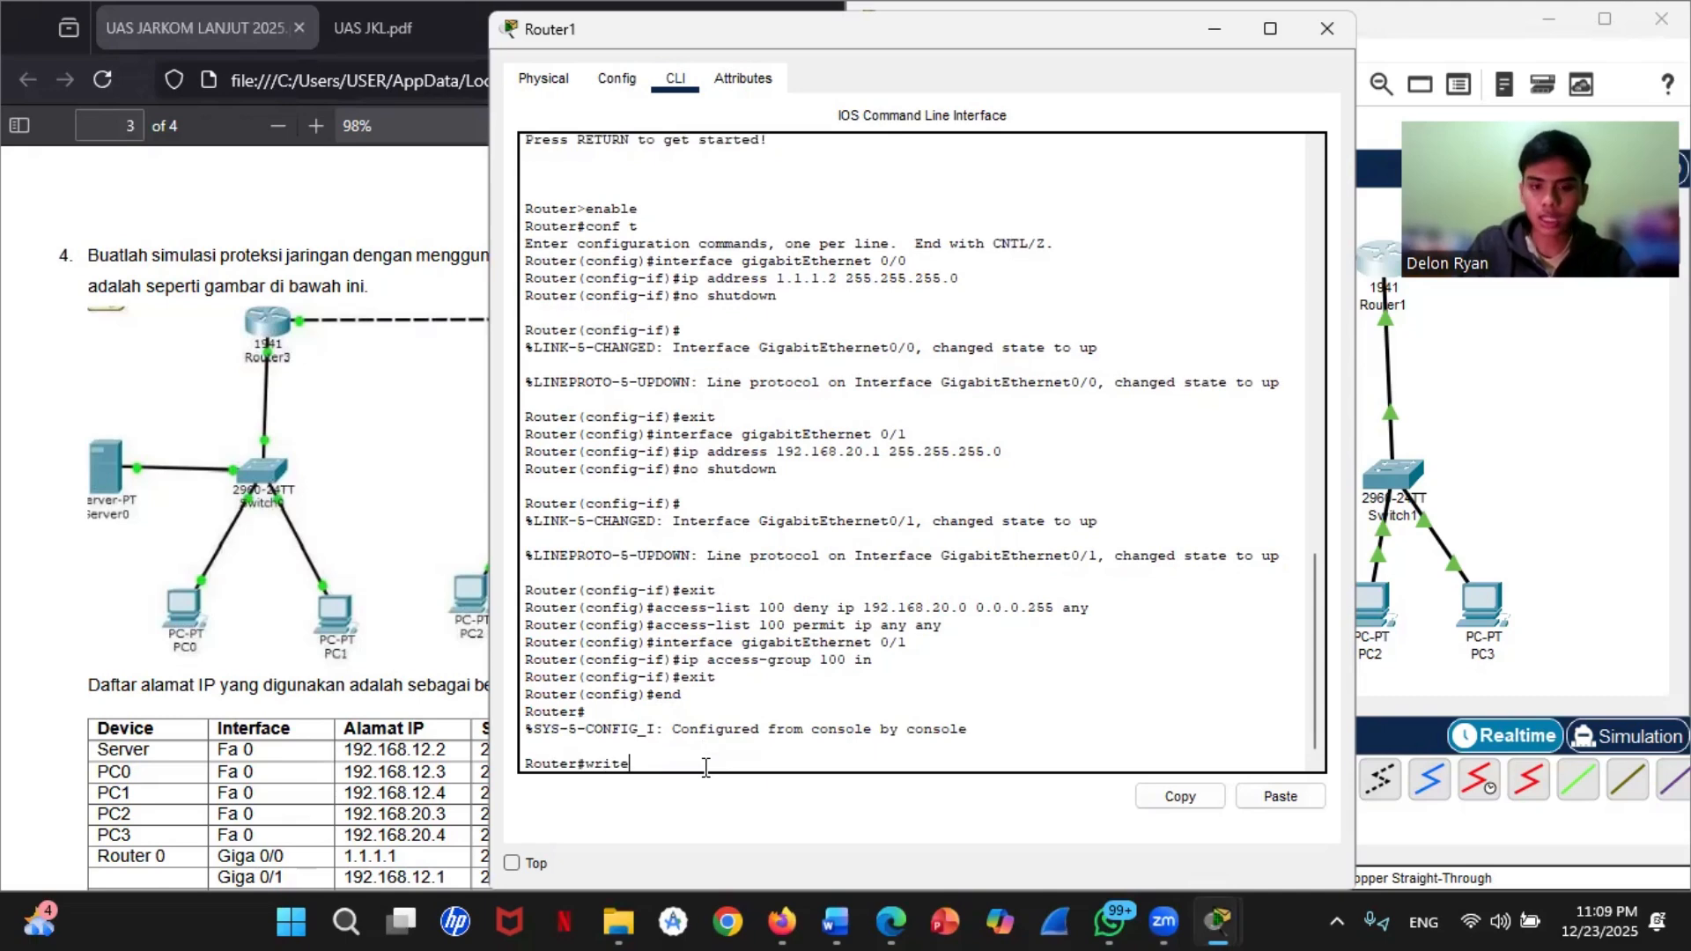
key("Return")
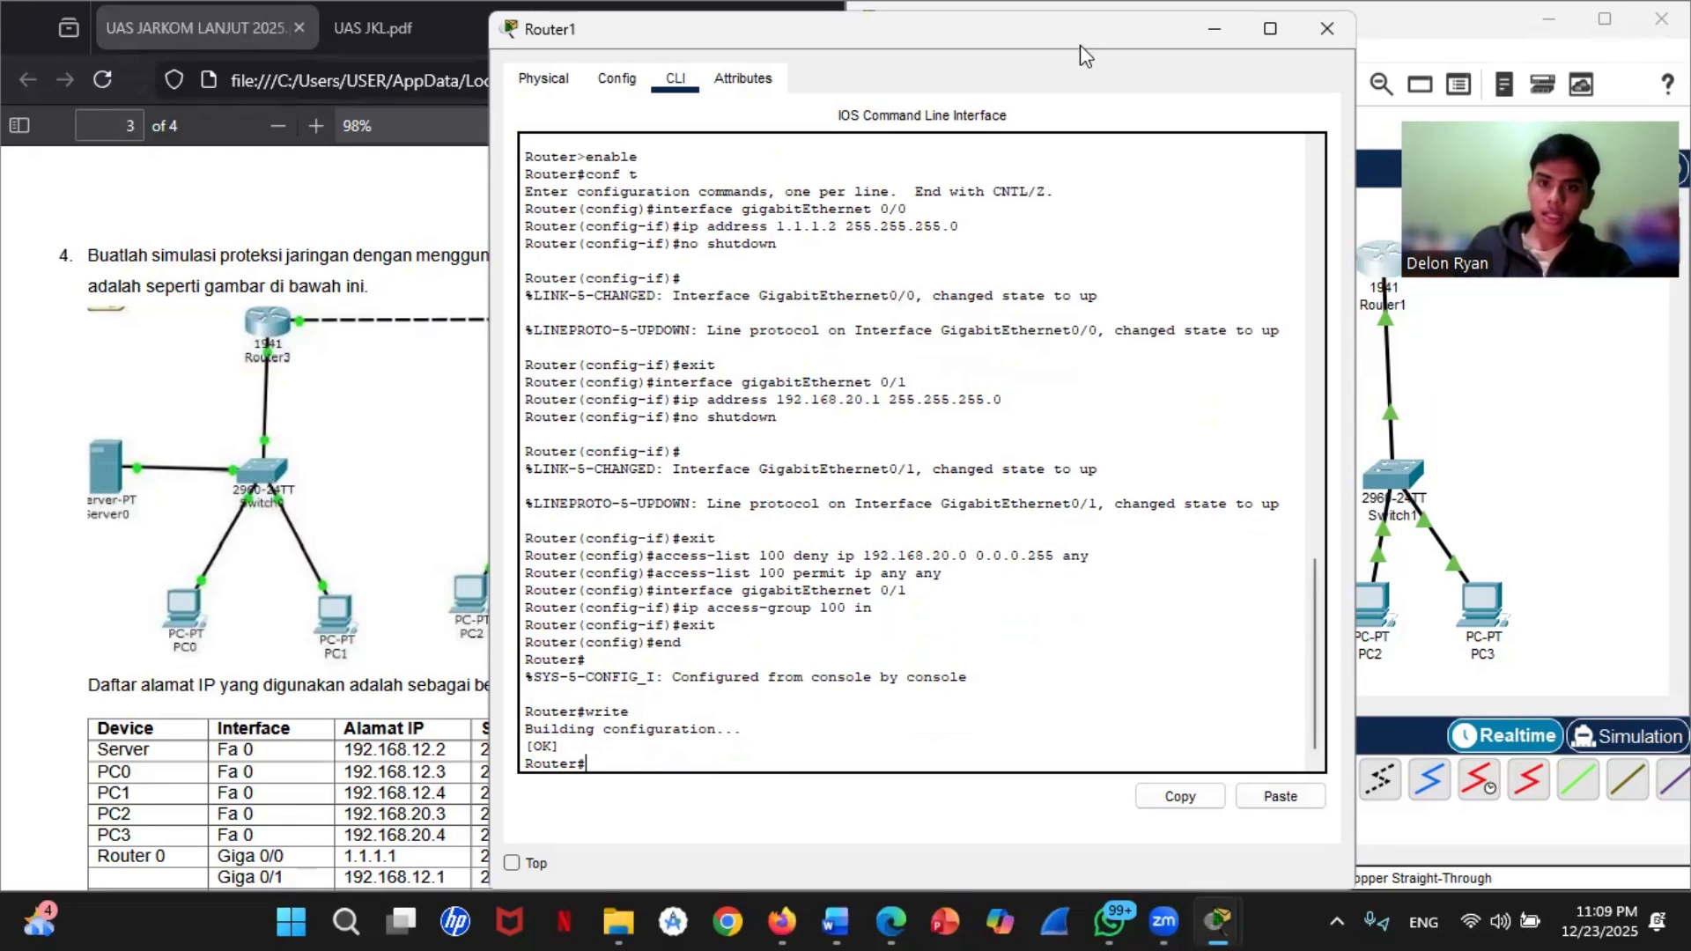
left_click(1214, 29)
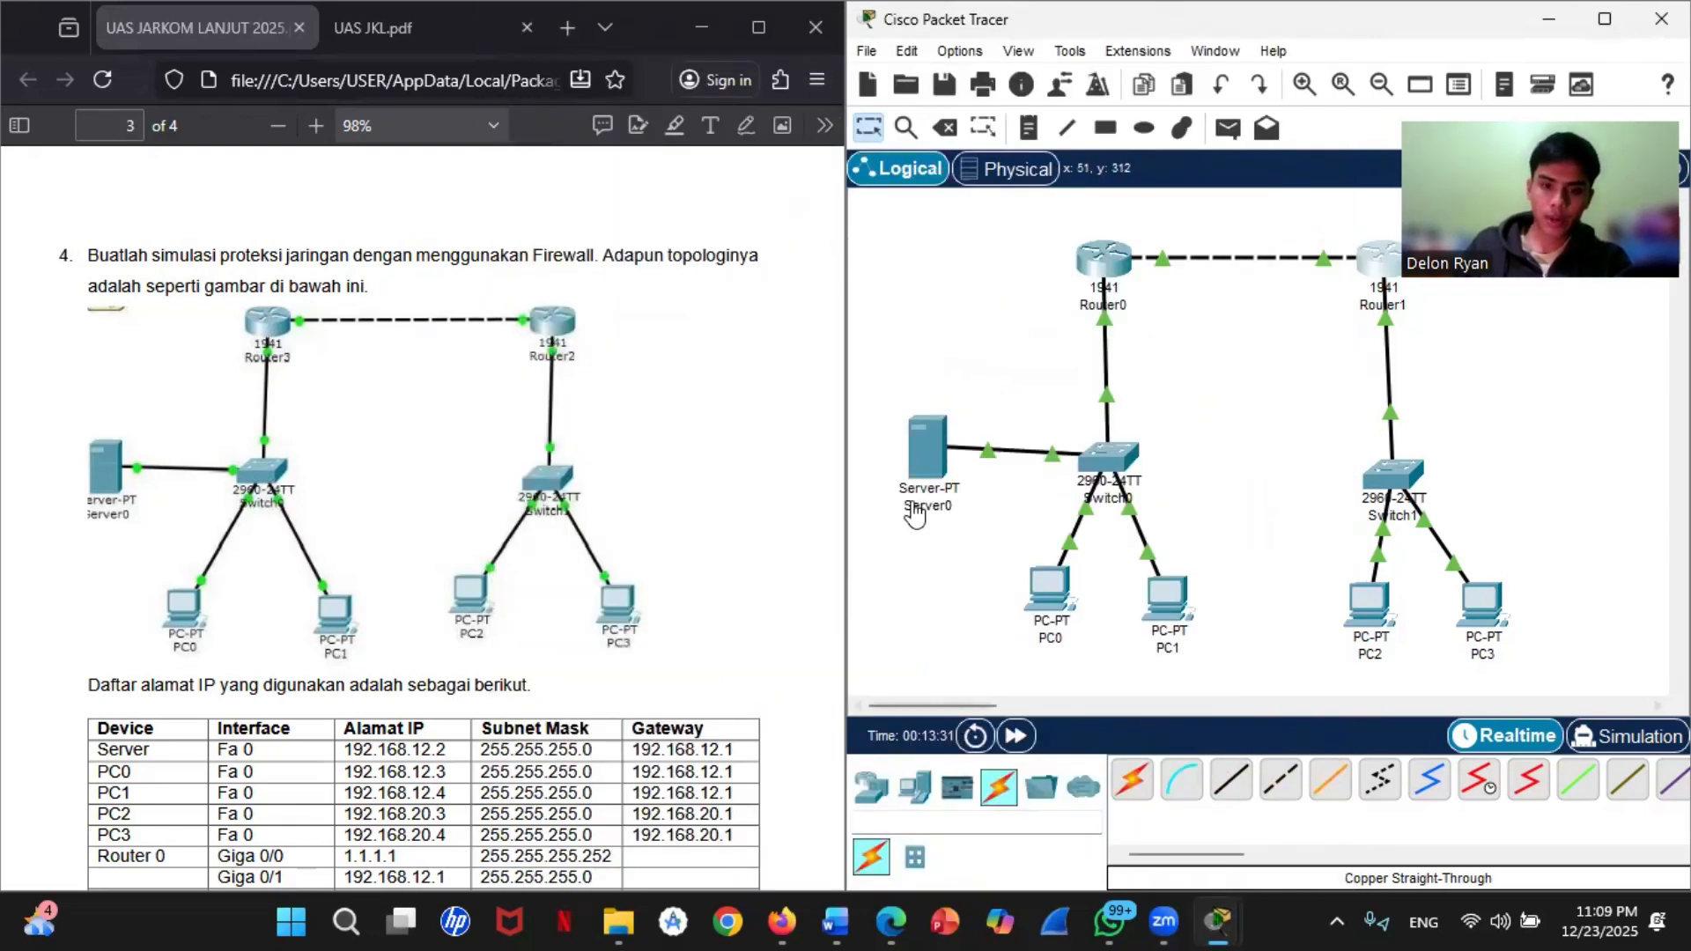
Step: Set Server0's static IPv4 address to 192.168.12.2 with subnet mask 255.255.255.0
left_click(932, 458)
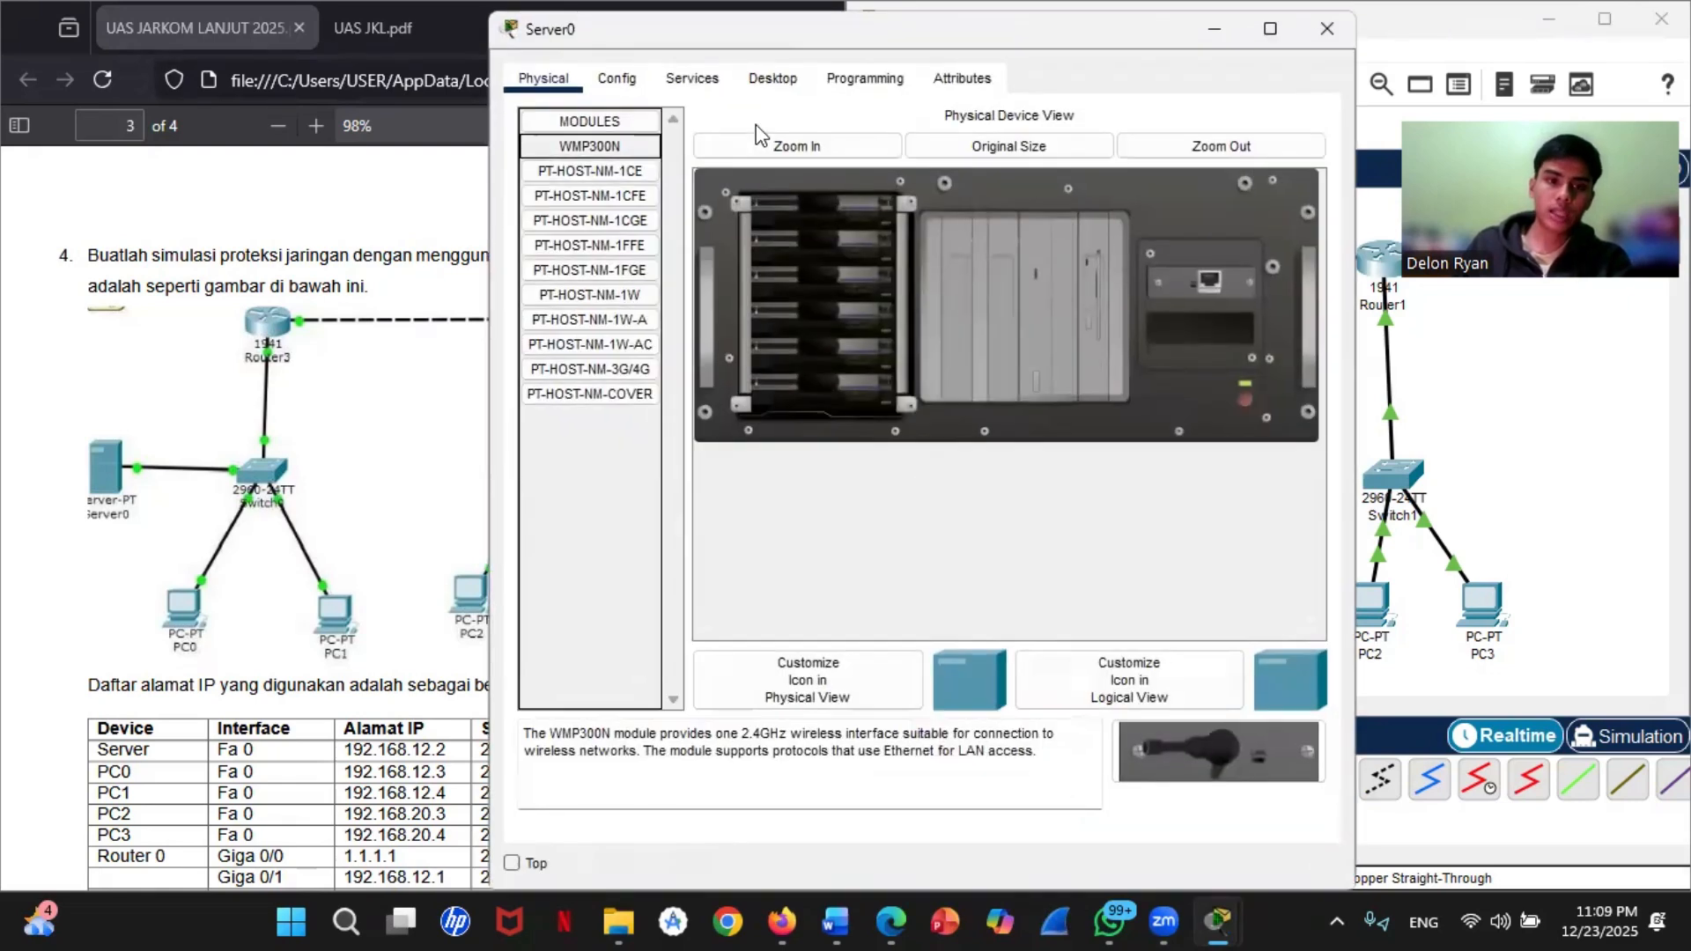
left_click(773, 81)
left_click(638, 209)
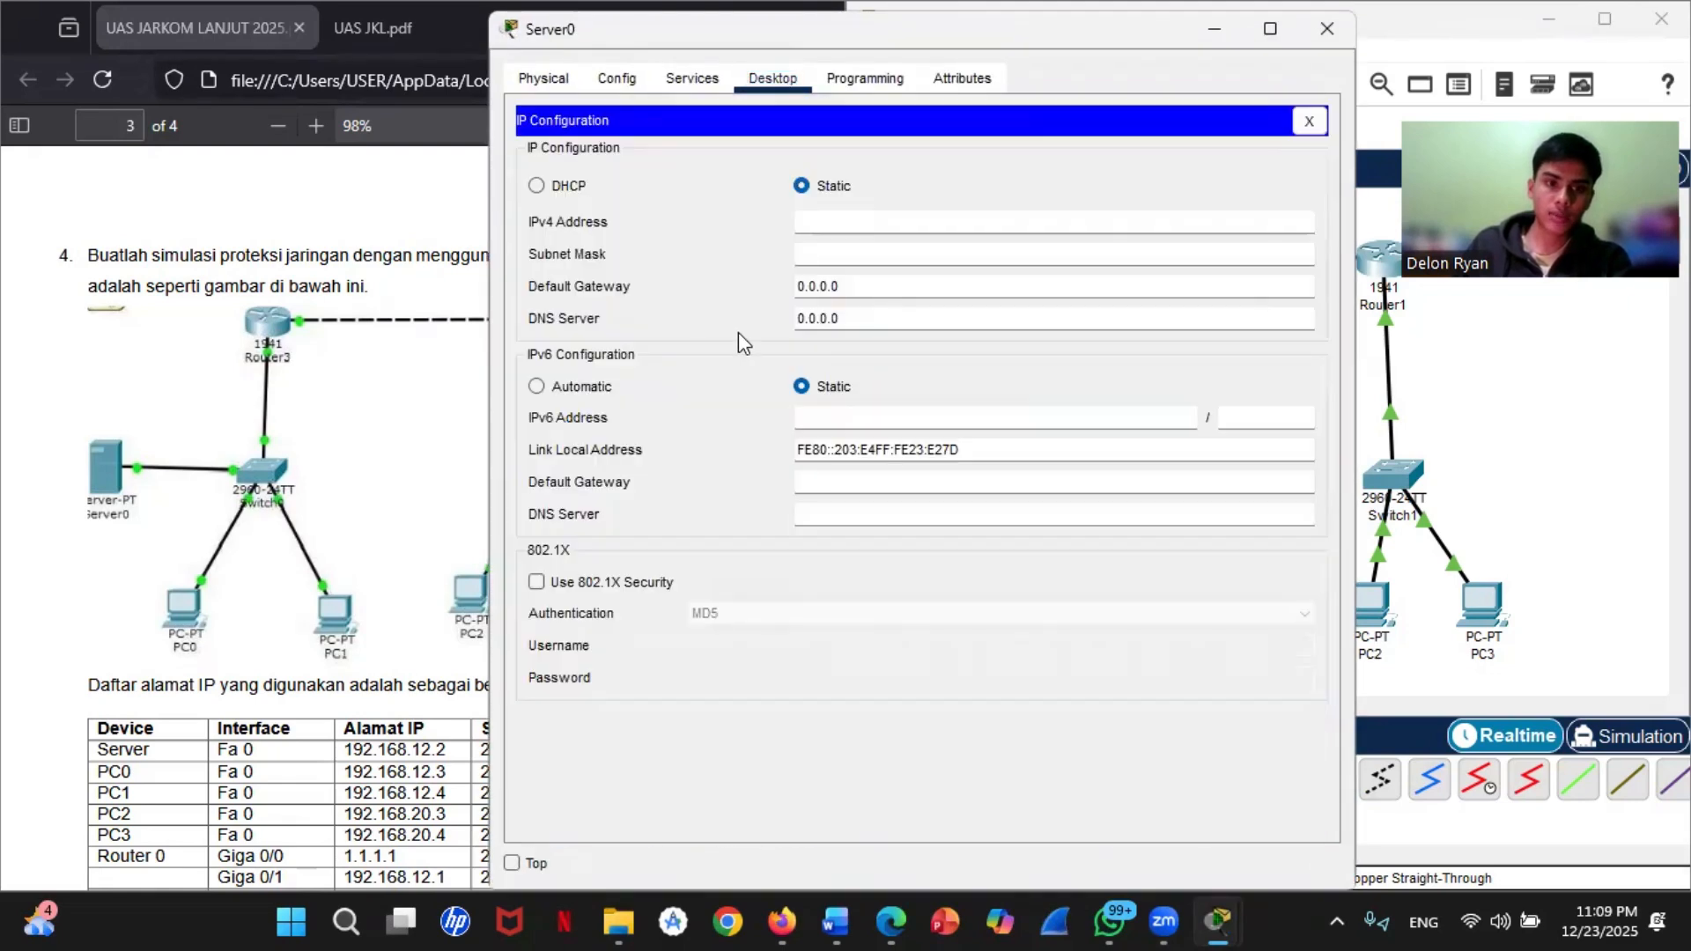
left_click(833, 222)
type("192")
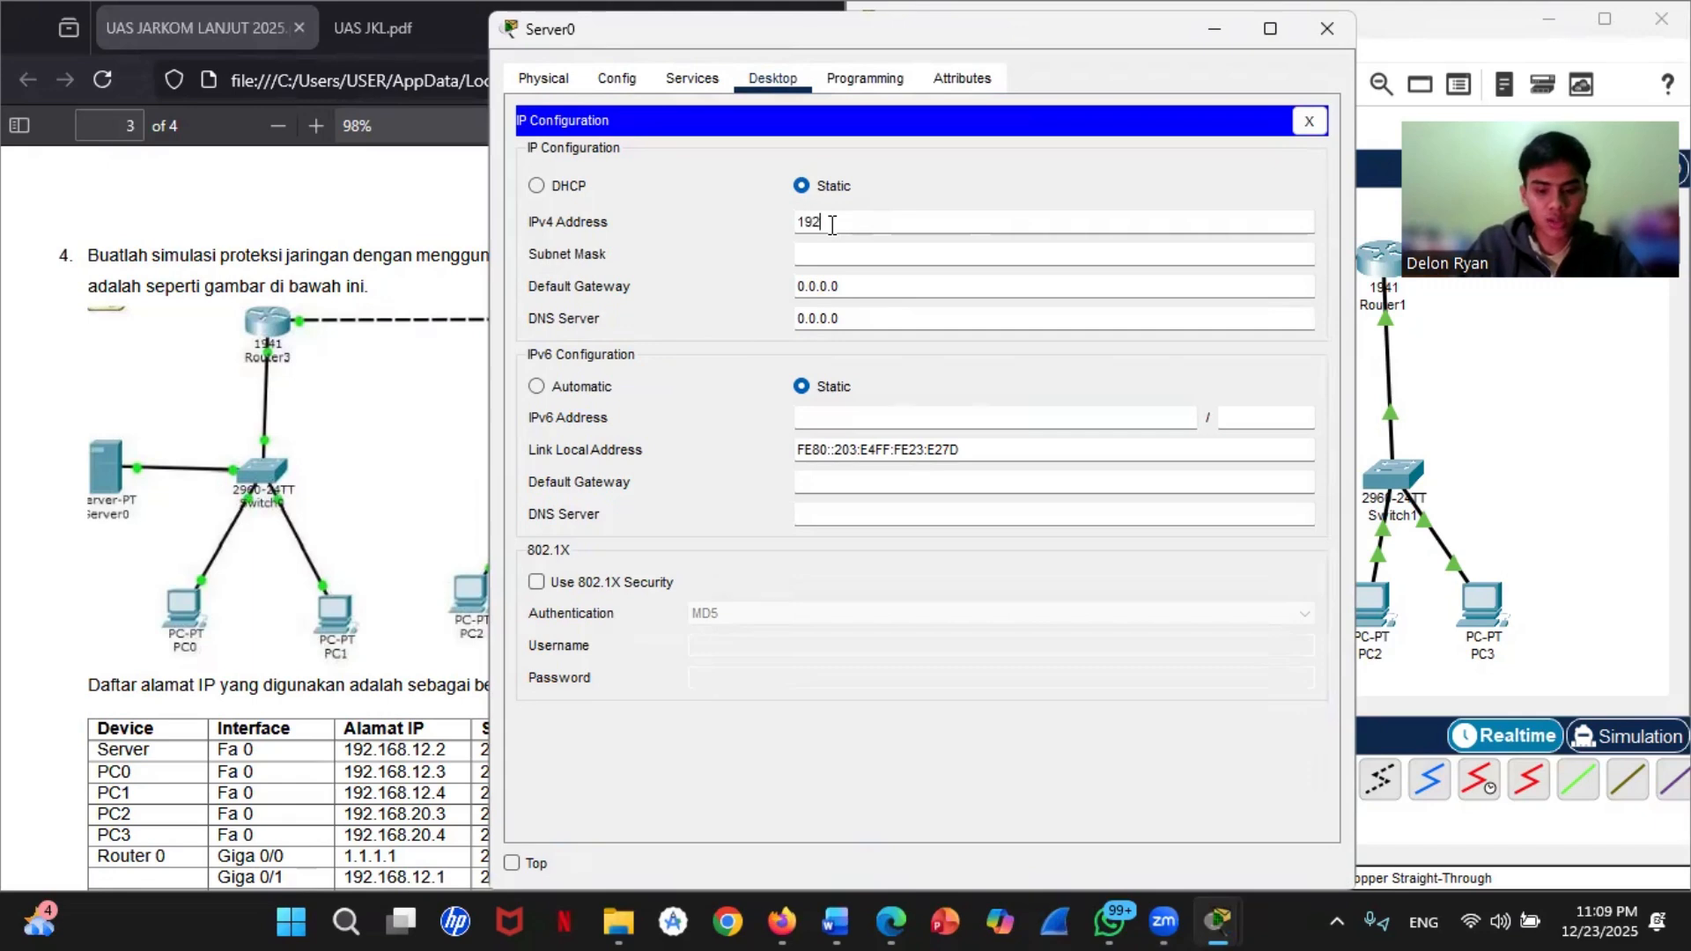
type(".16")
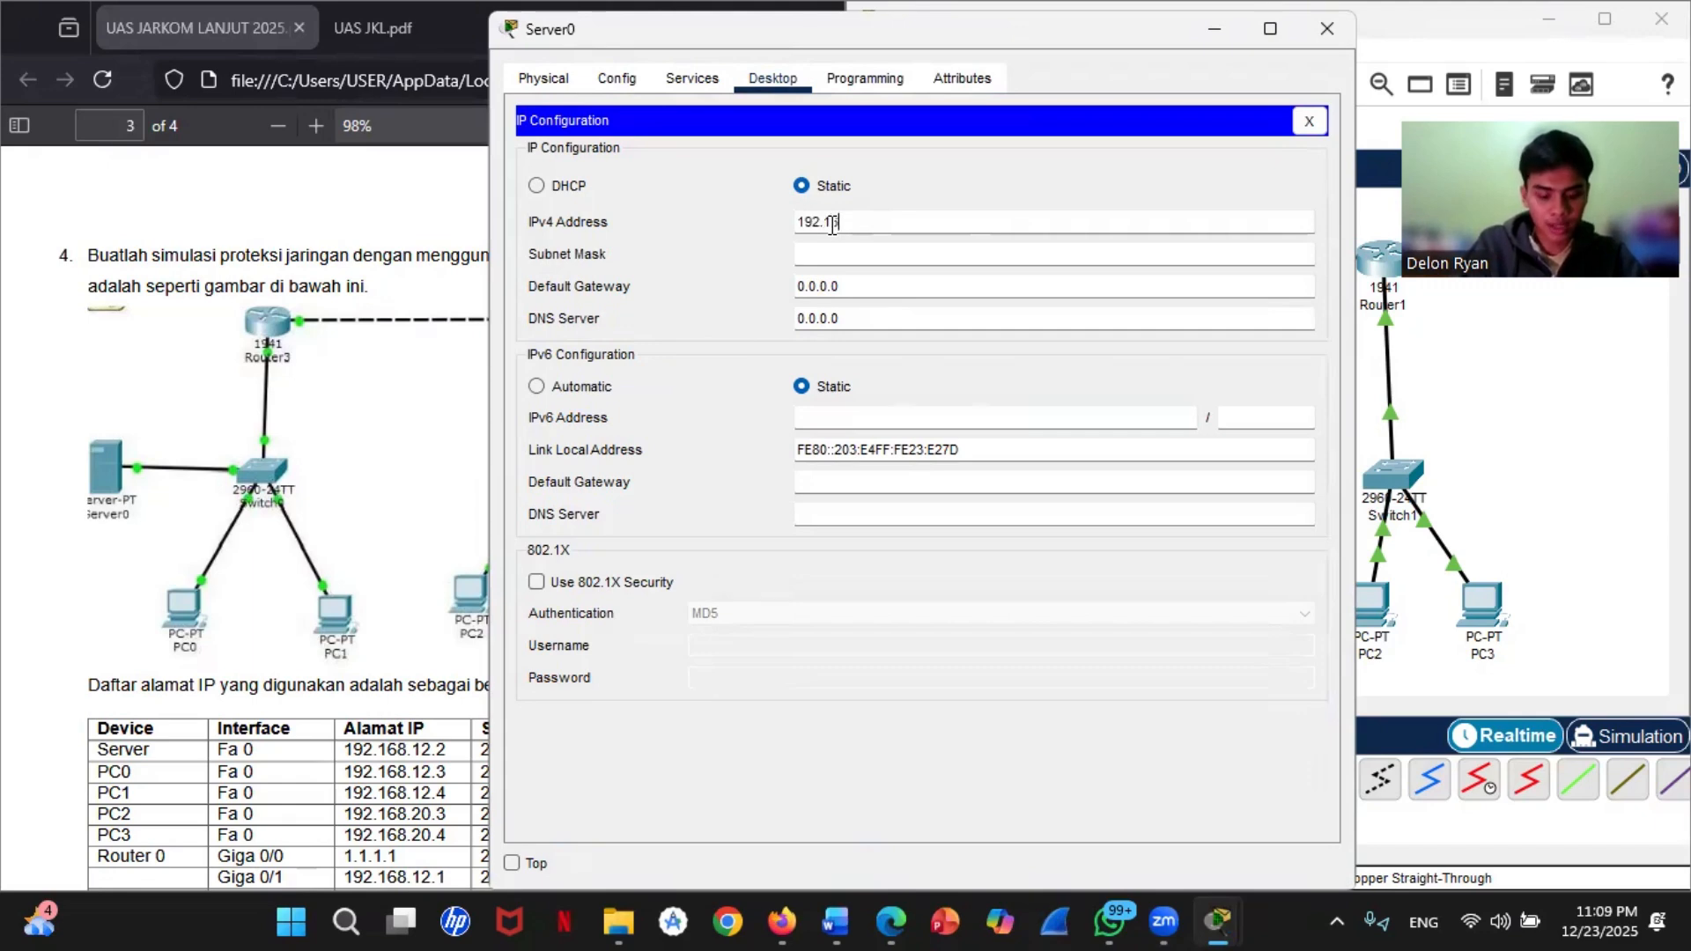
type("8.12.2")
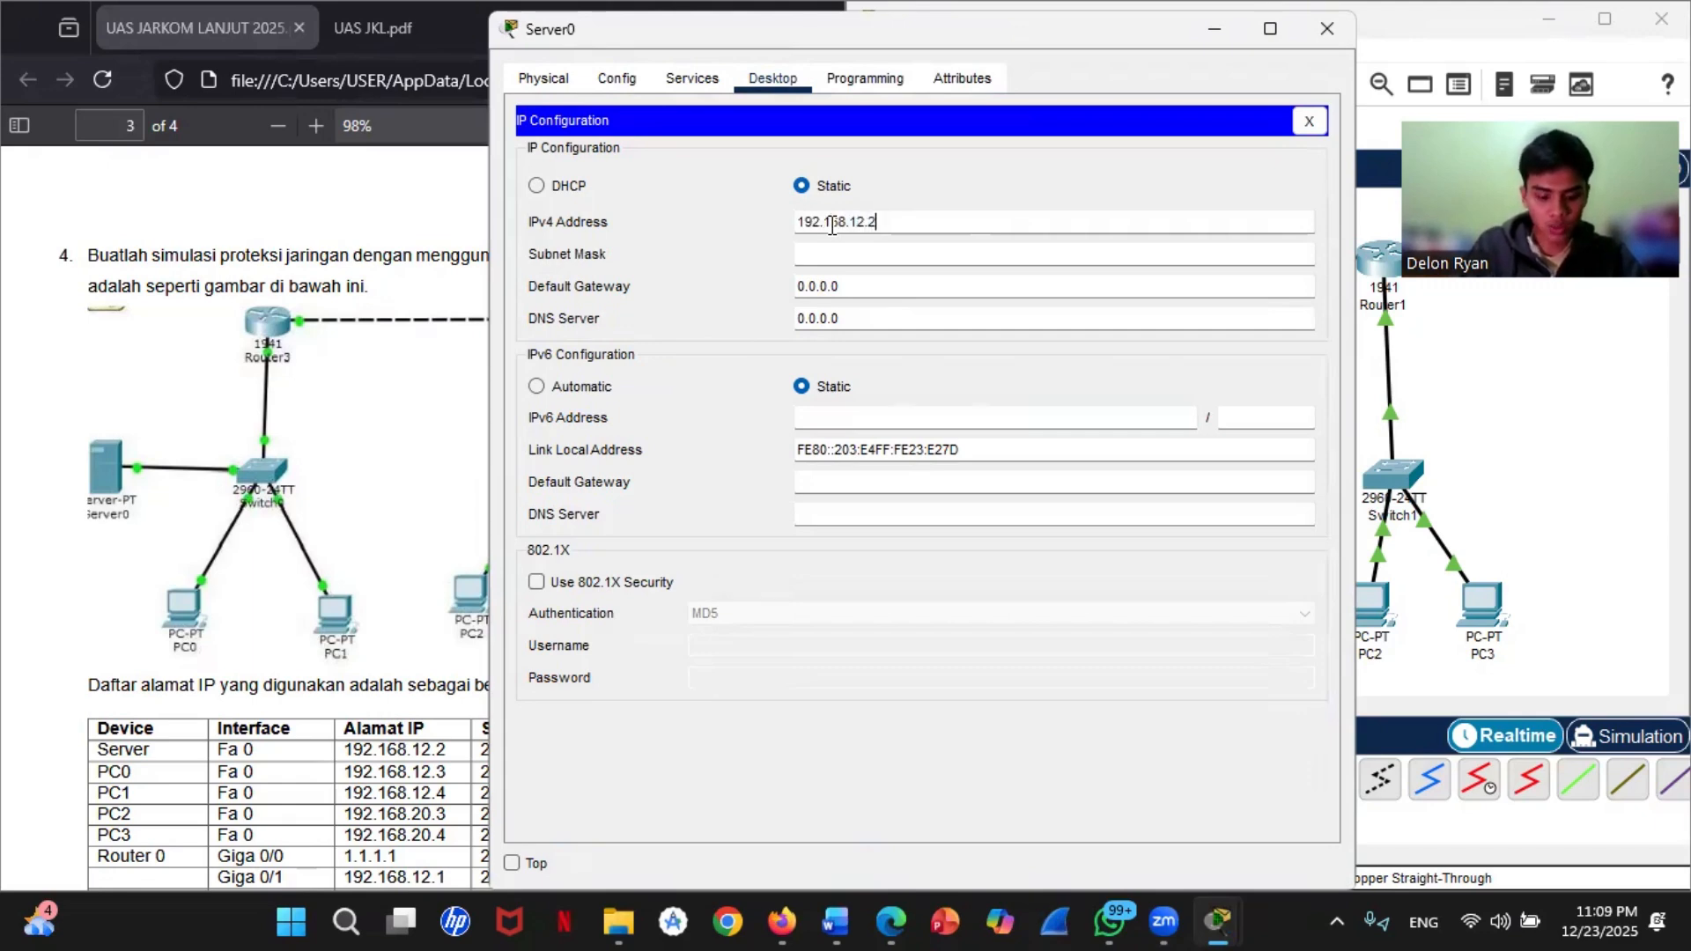
left_click(859, 254)
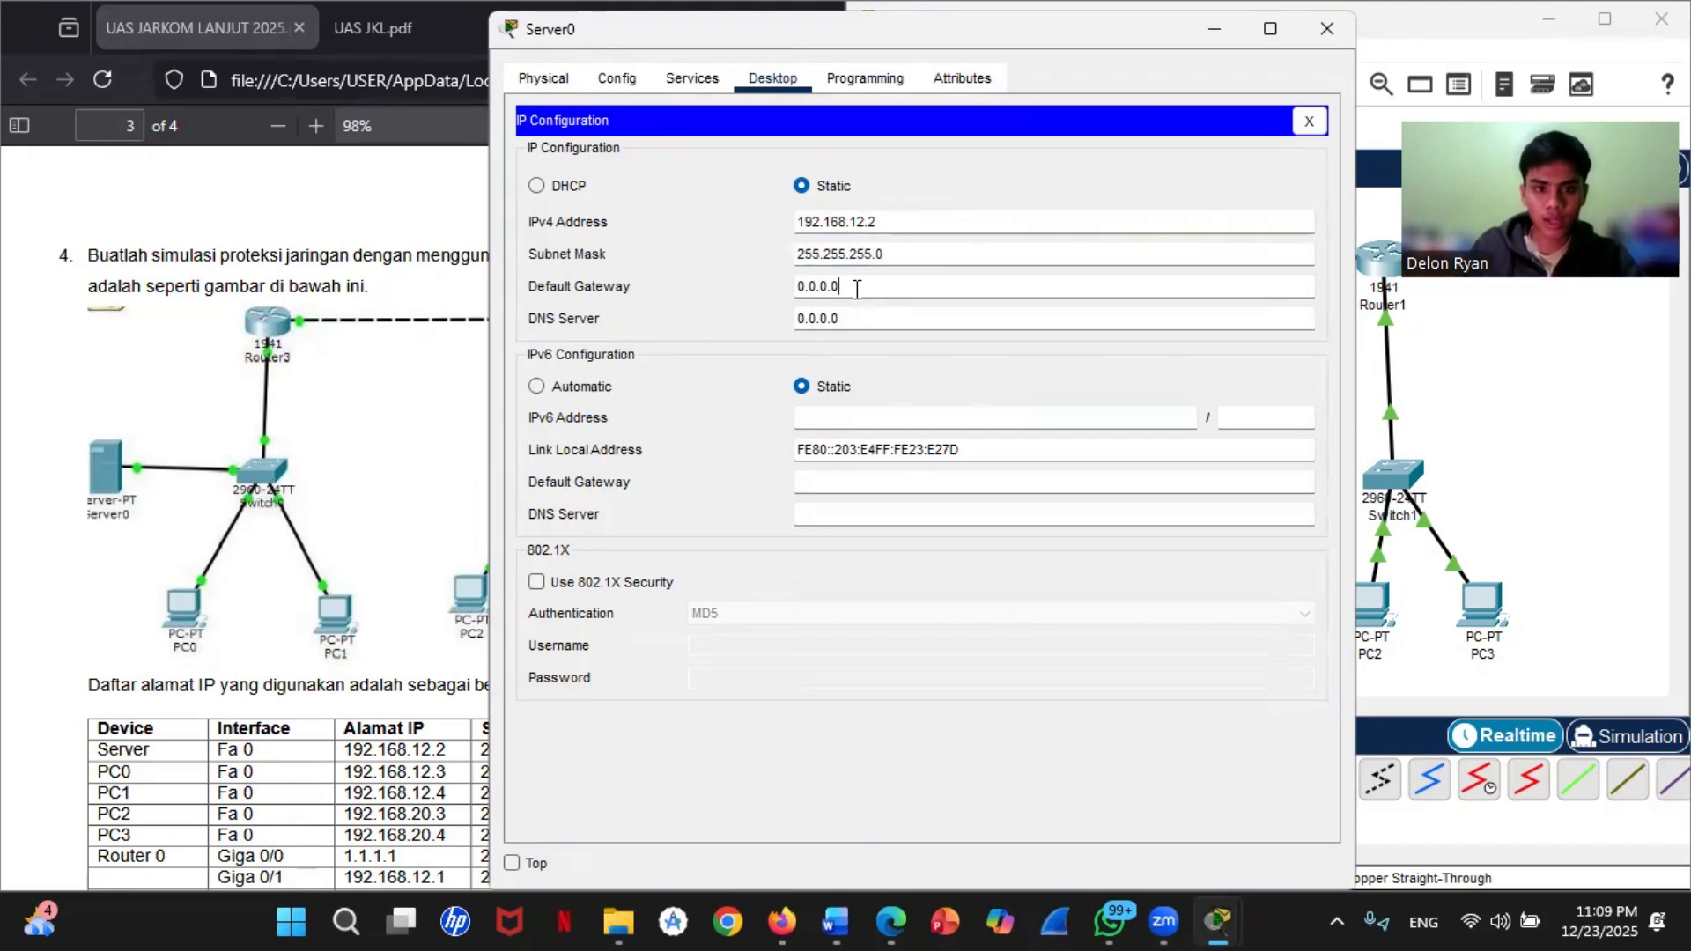
Step: Set Server0's default gateway to 192.168.12.1 and close the server window
left_click_drag(841, 287, 801, 297)
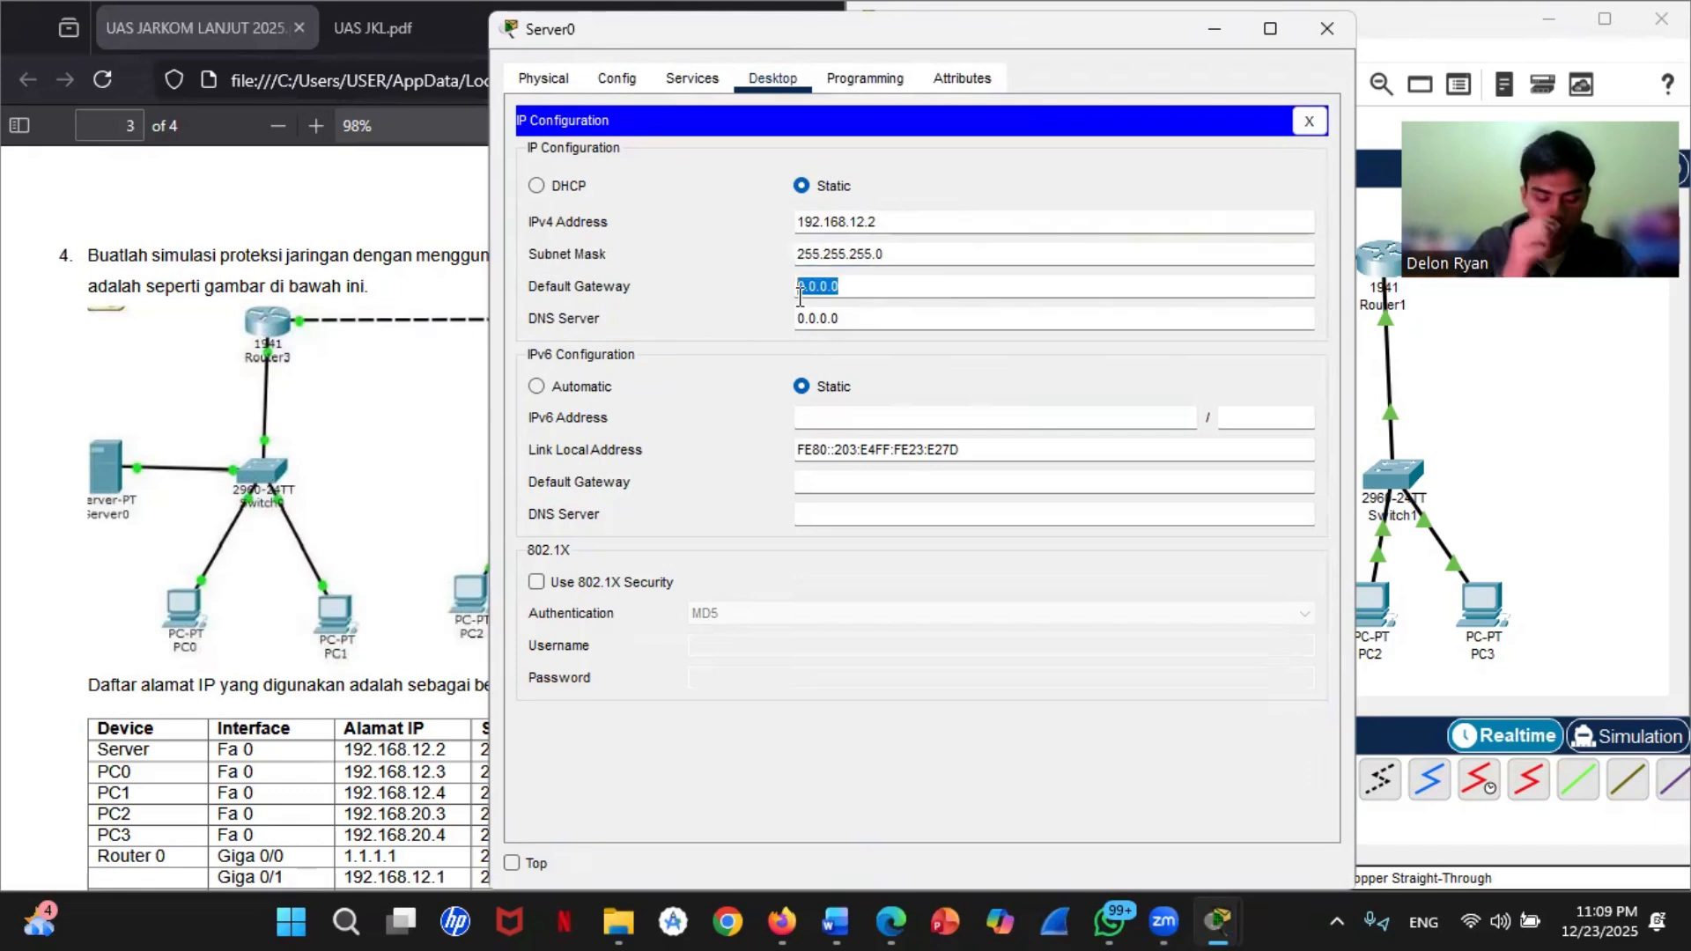
type("192")
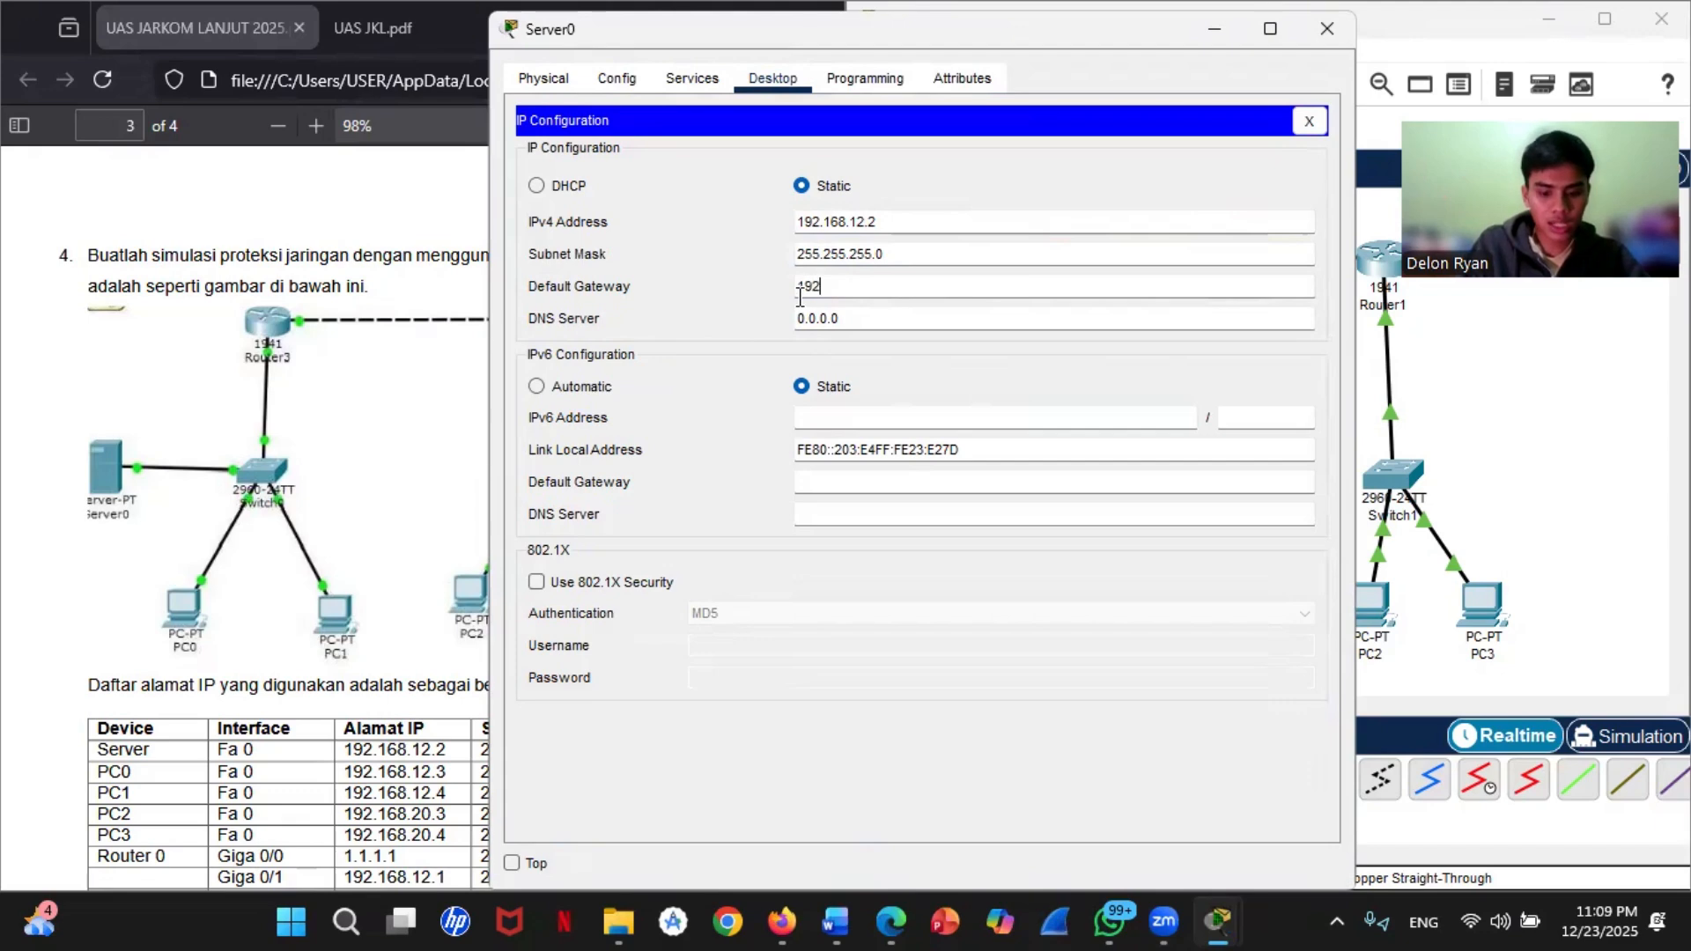
type(".168")
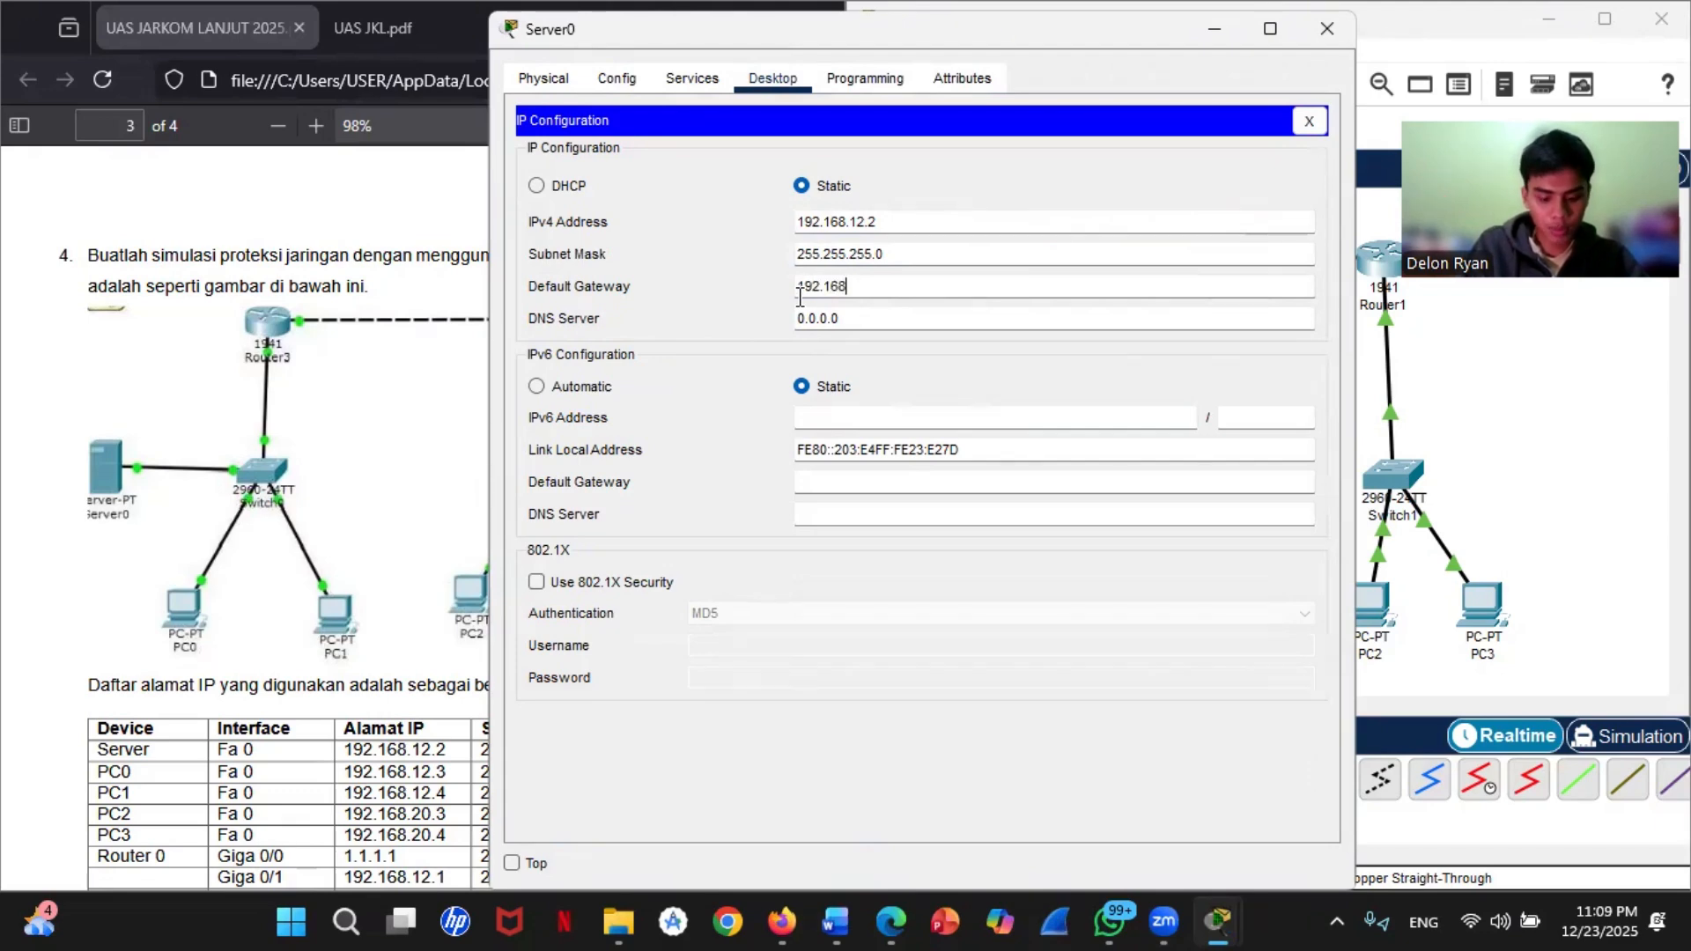
type(".12.1")
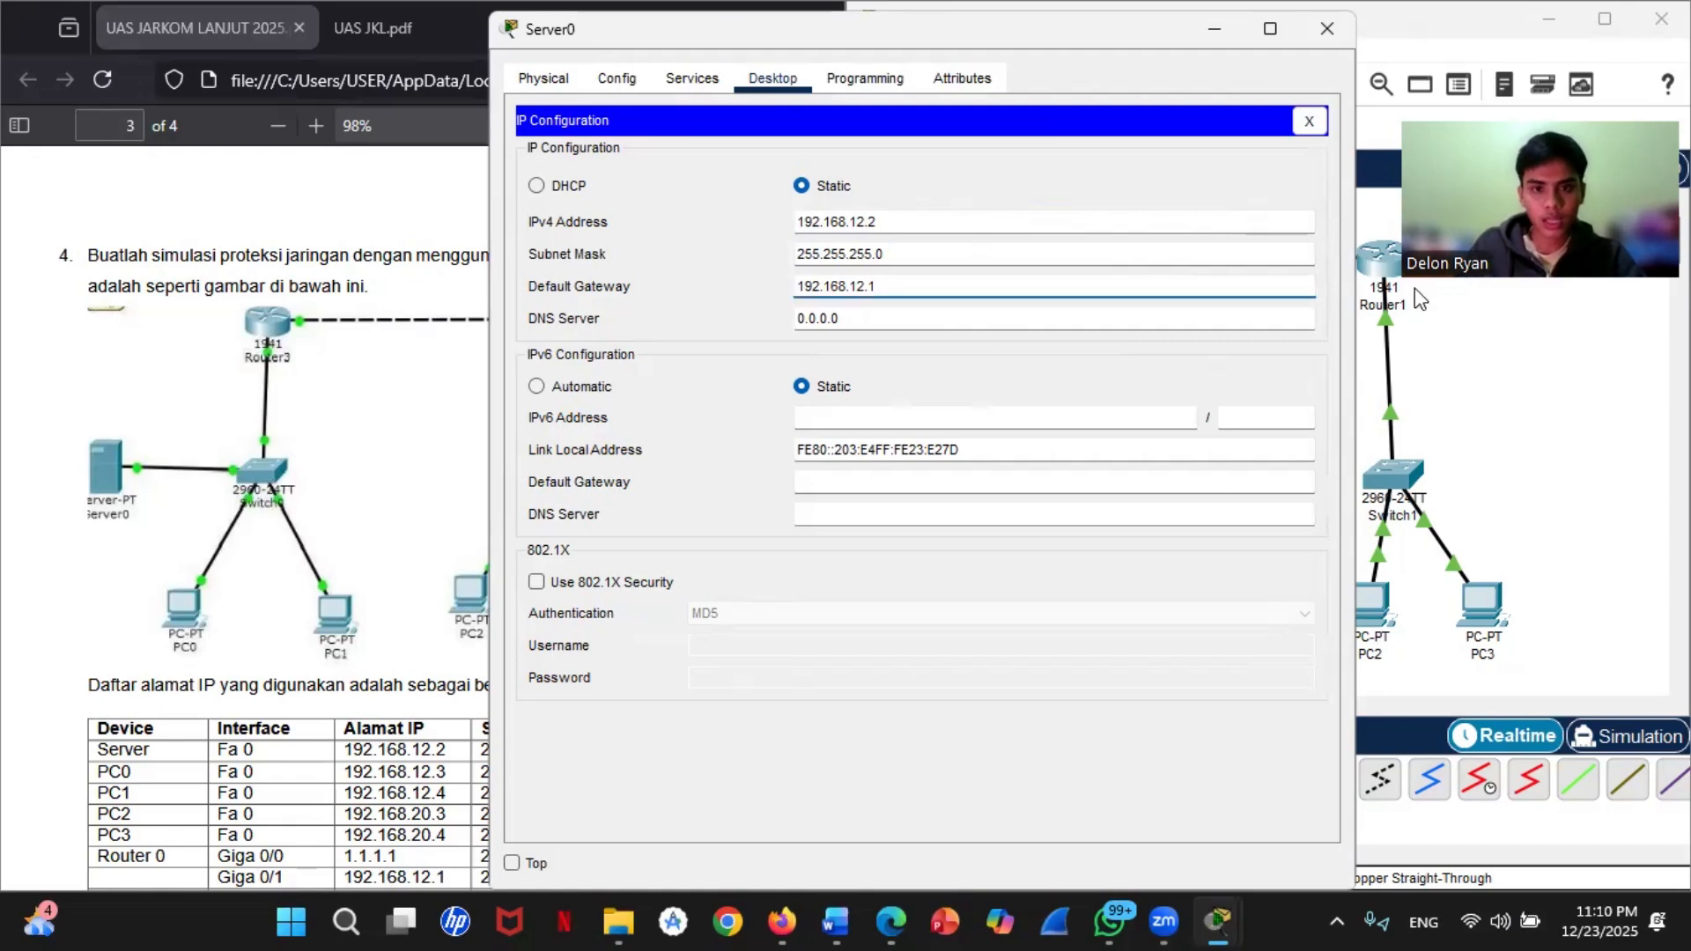
left_click(1327, 29)
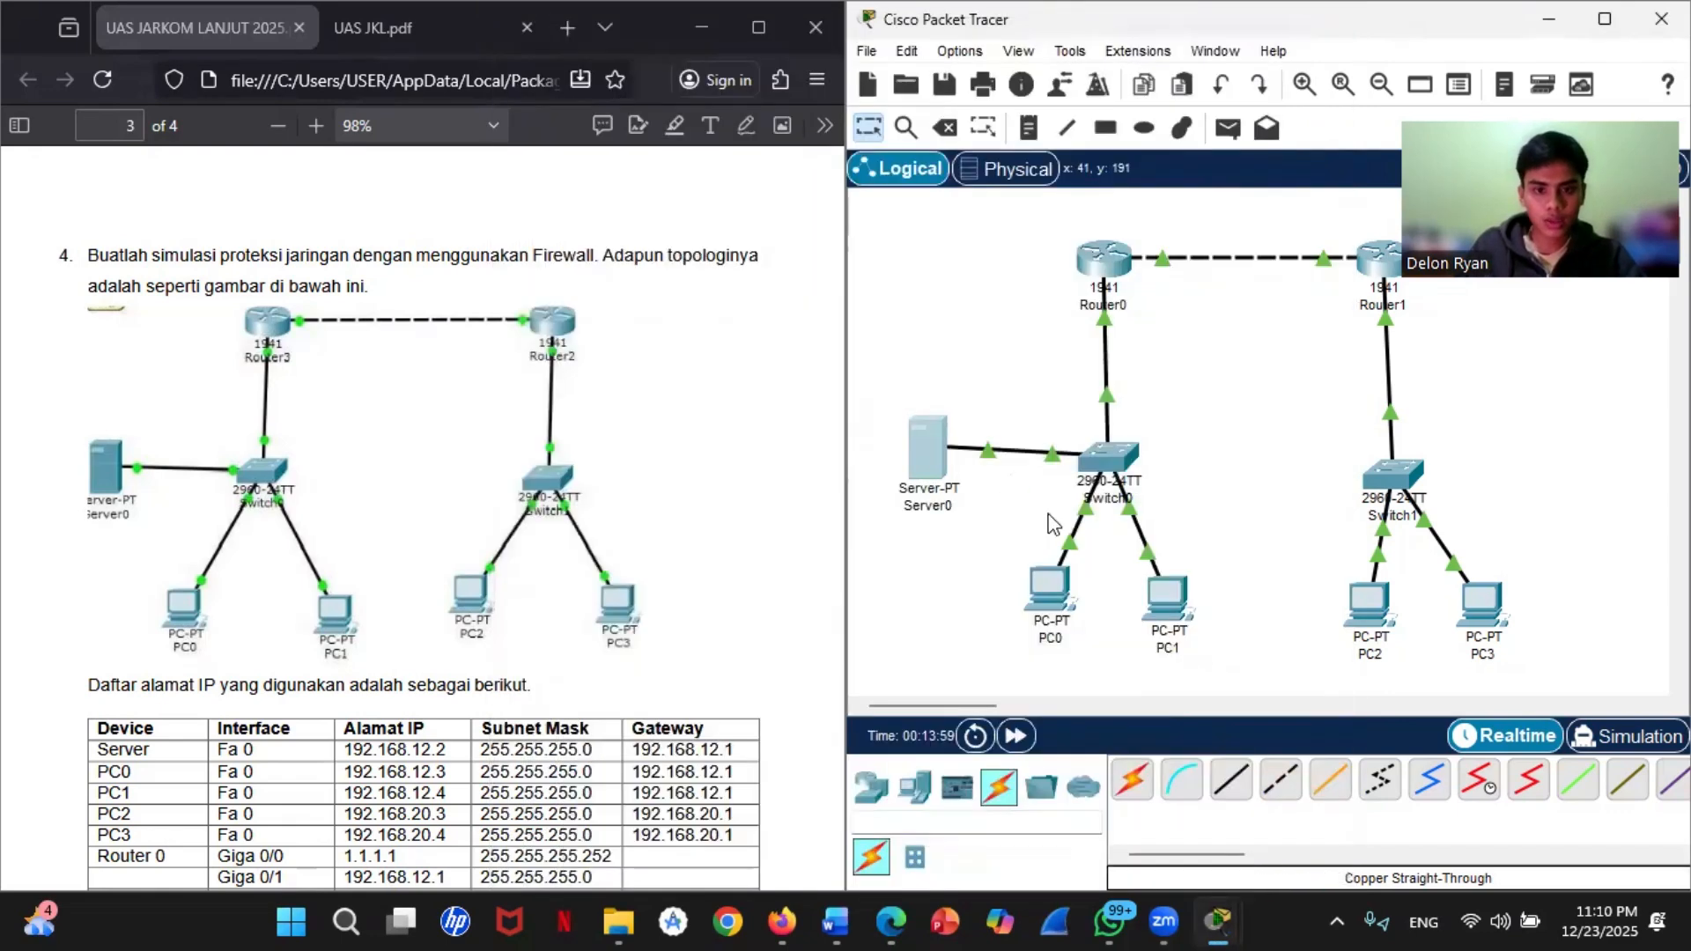
Step: Set PC0's static IPv4 address to 192.168.12.3 with subnet mask 255.255.255.0
left_click(1048, 610)
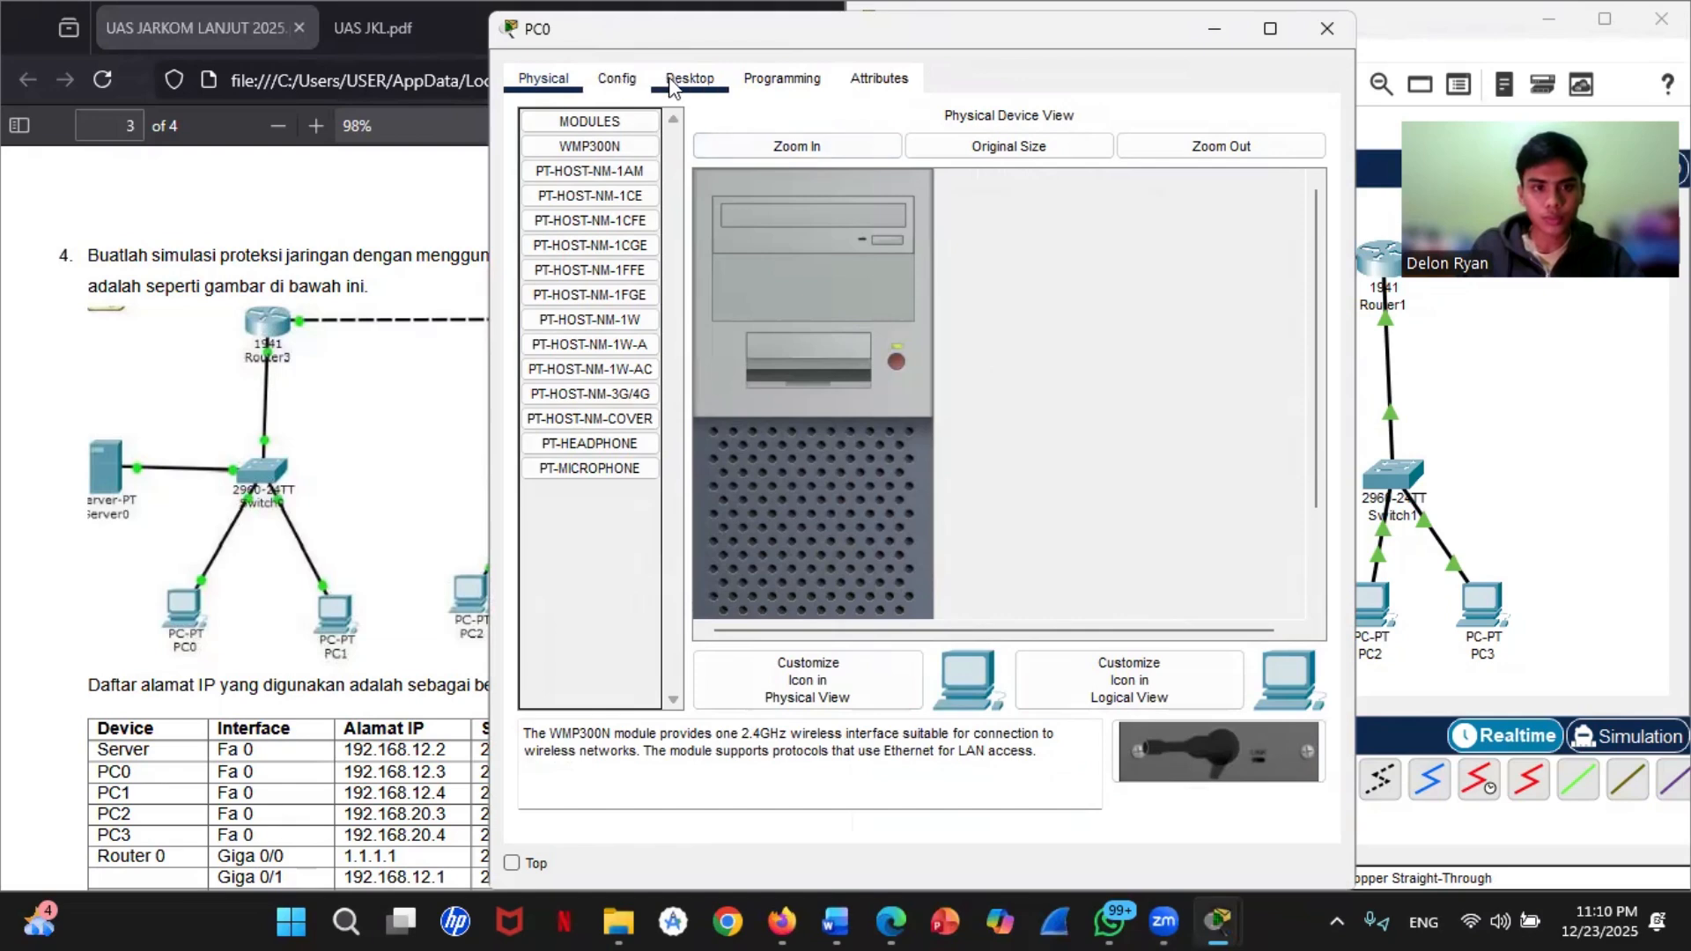
left_click(672, 85)
left_click(692, 269)
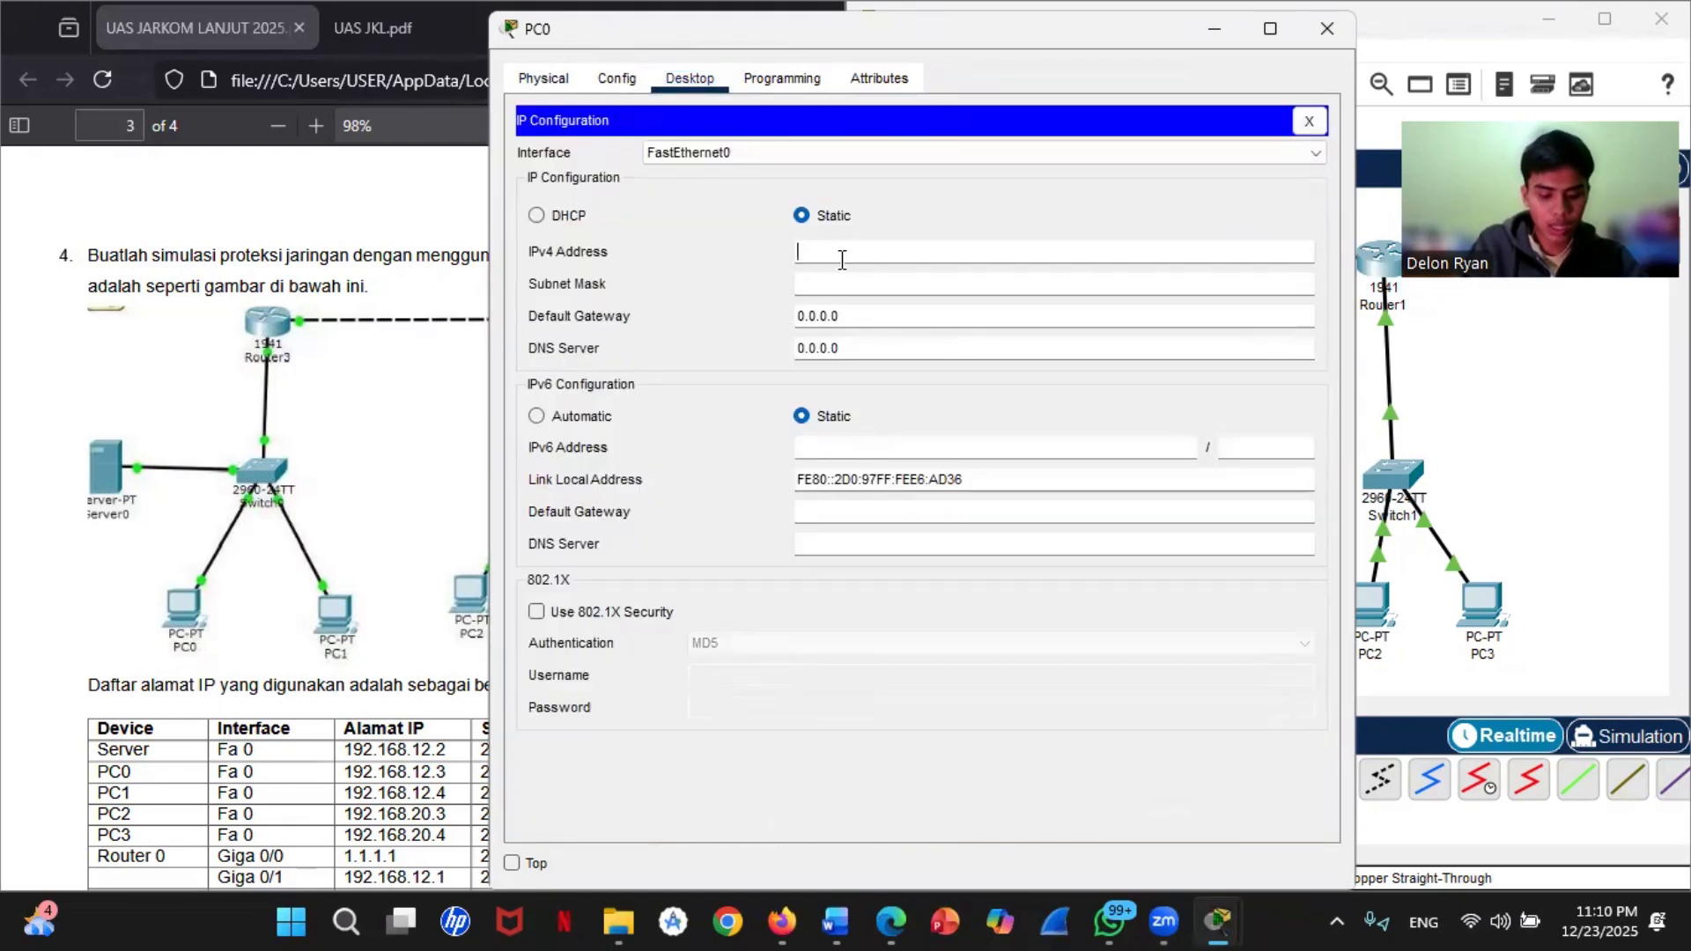
type("192.168")
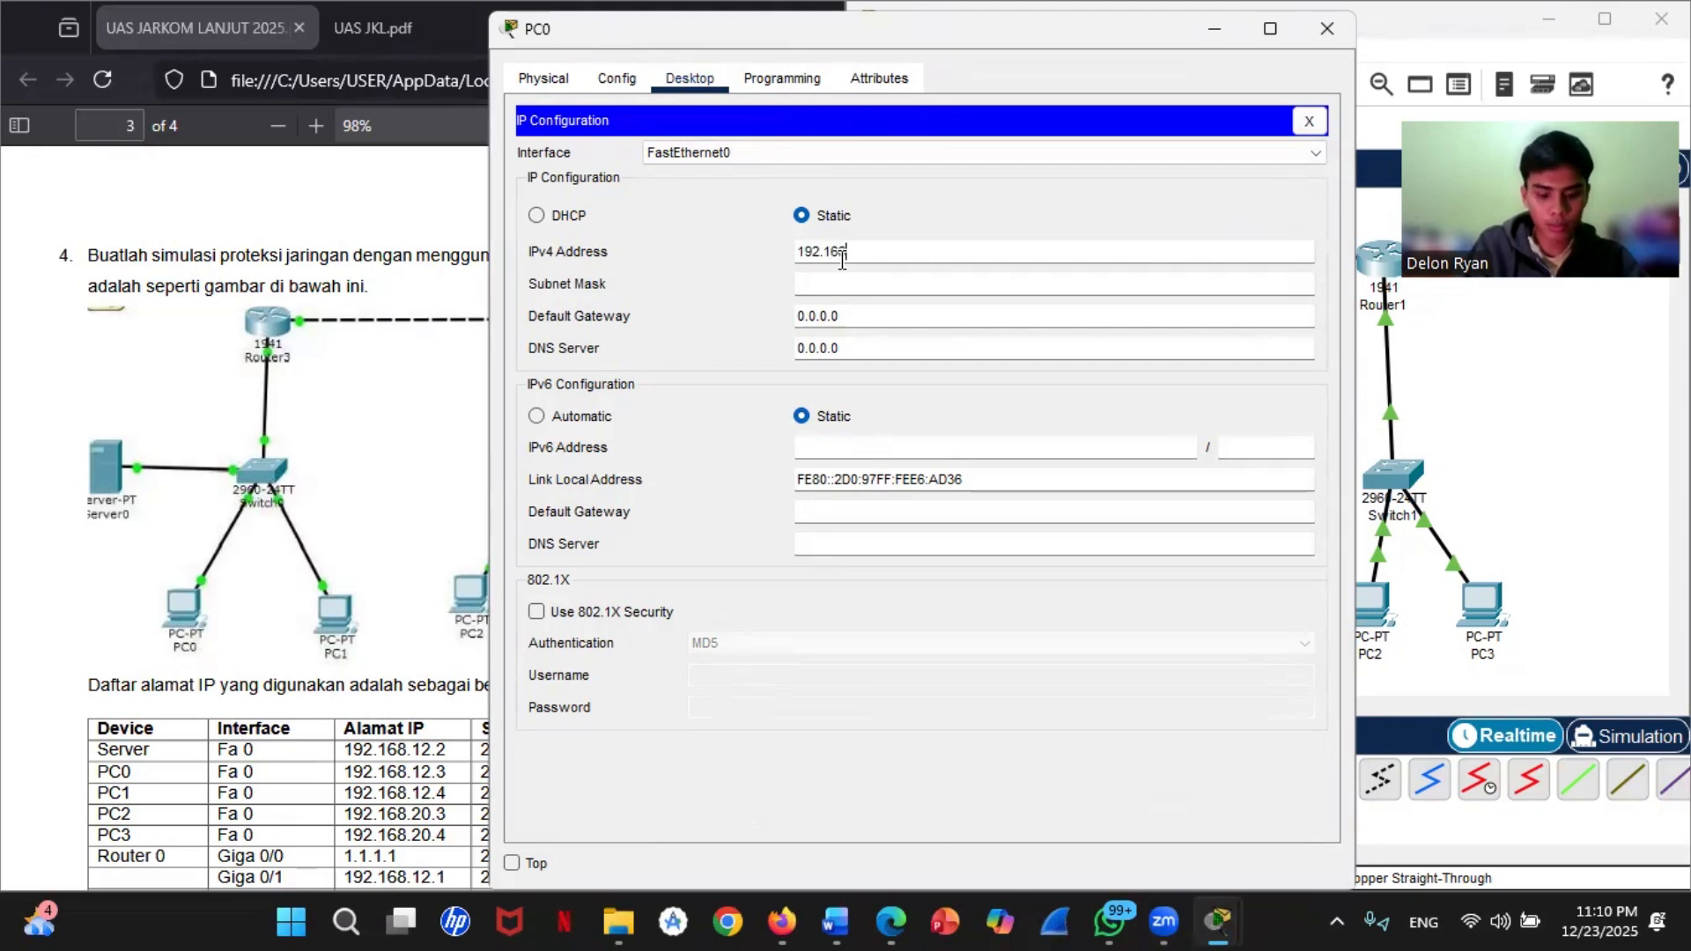
type(".12.3")
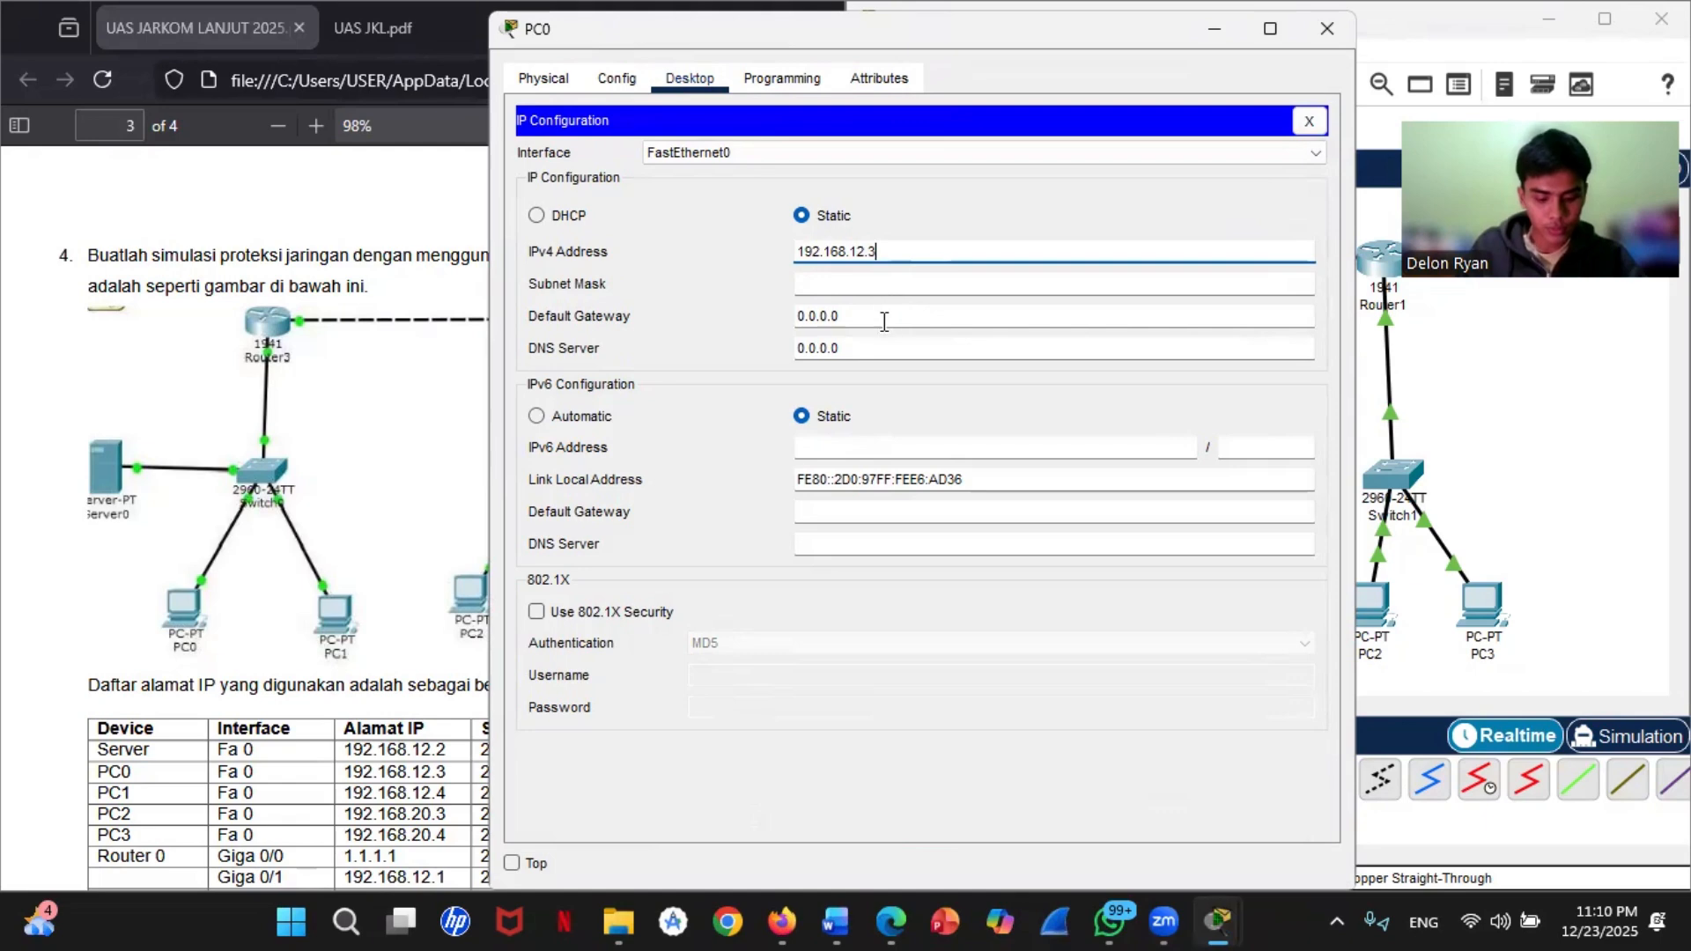
left_click(840, 286)
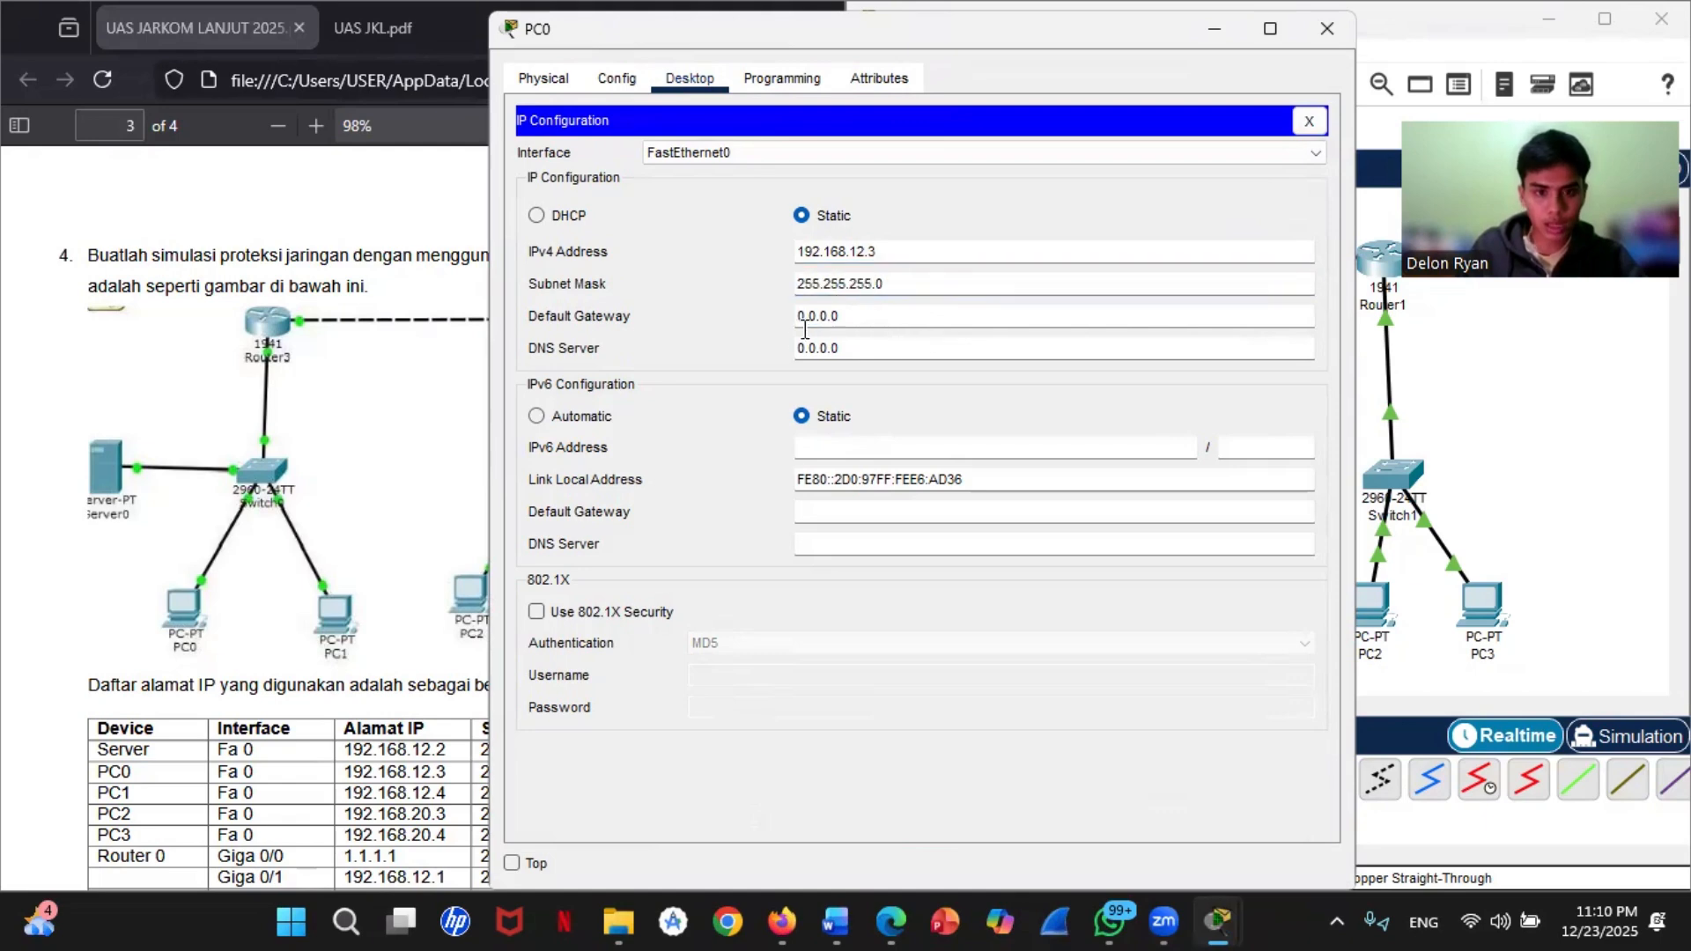
Step: Set PC0's default gateway to 192.168.12.1
left_click_drag(841, 316, 795, 315)
key("BackSpace")
type("192.1")
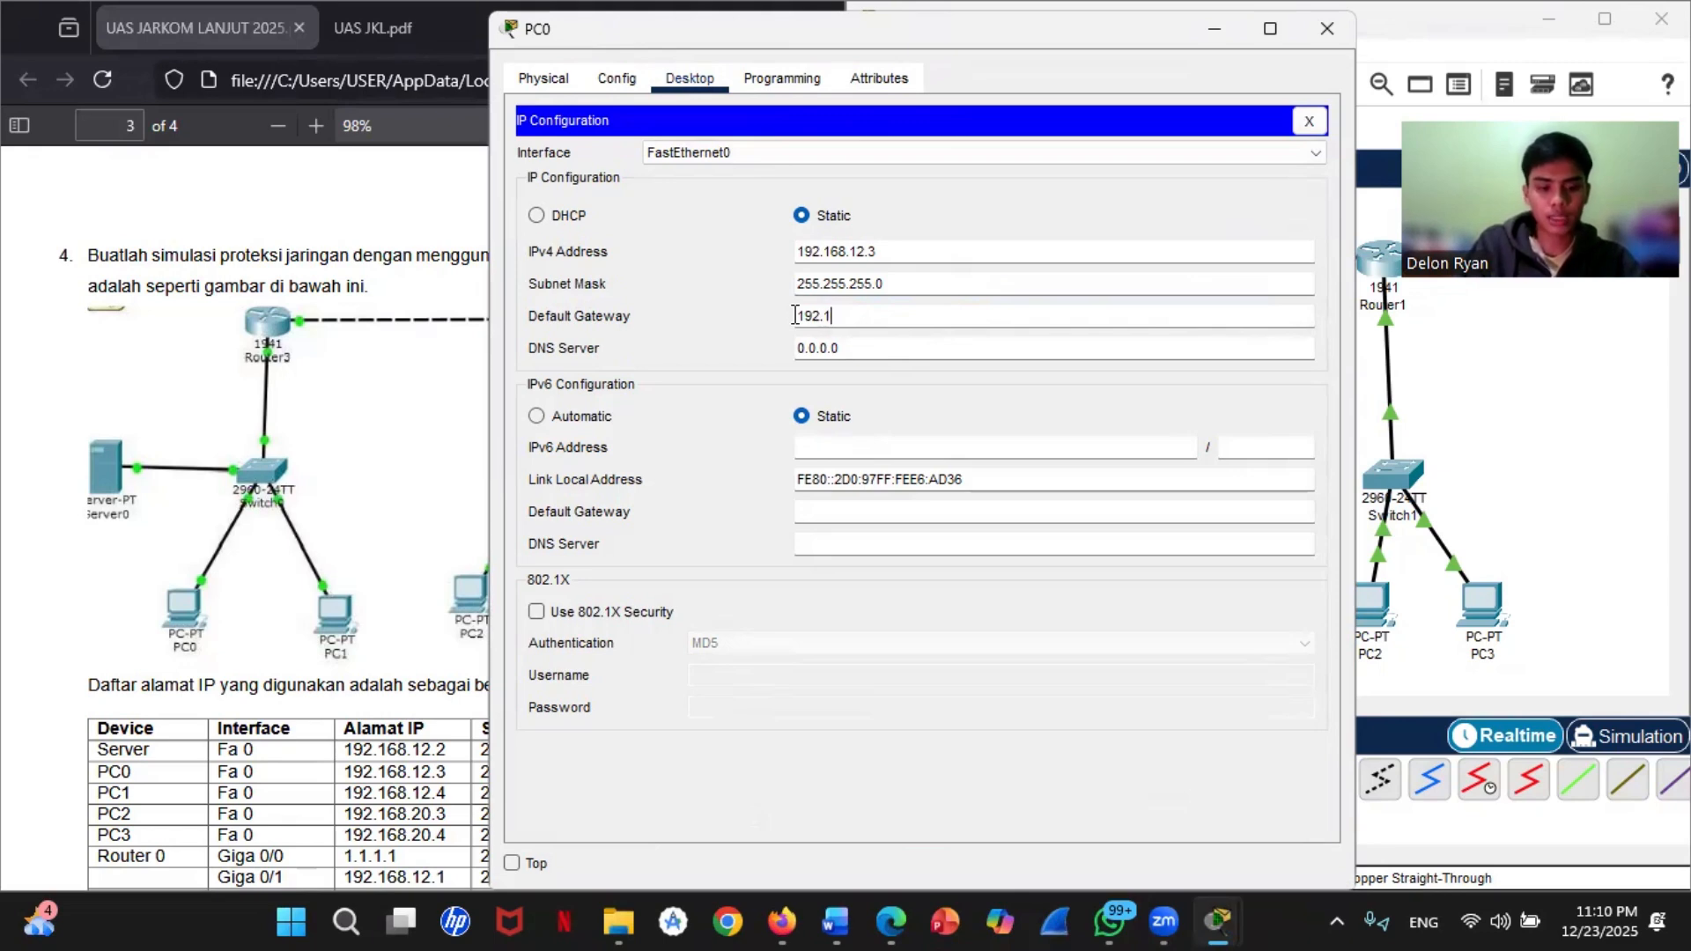
type("68.12.")
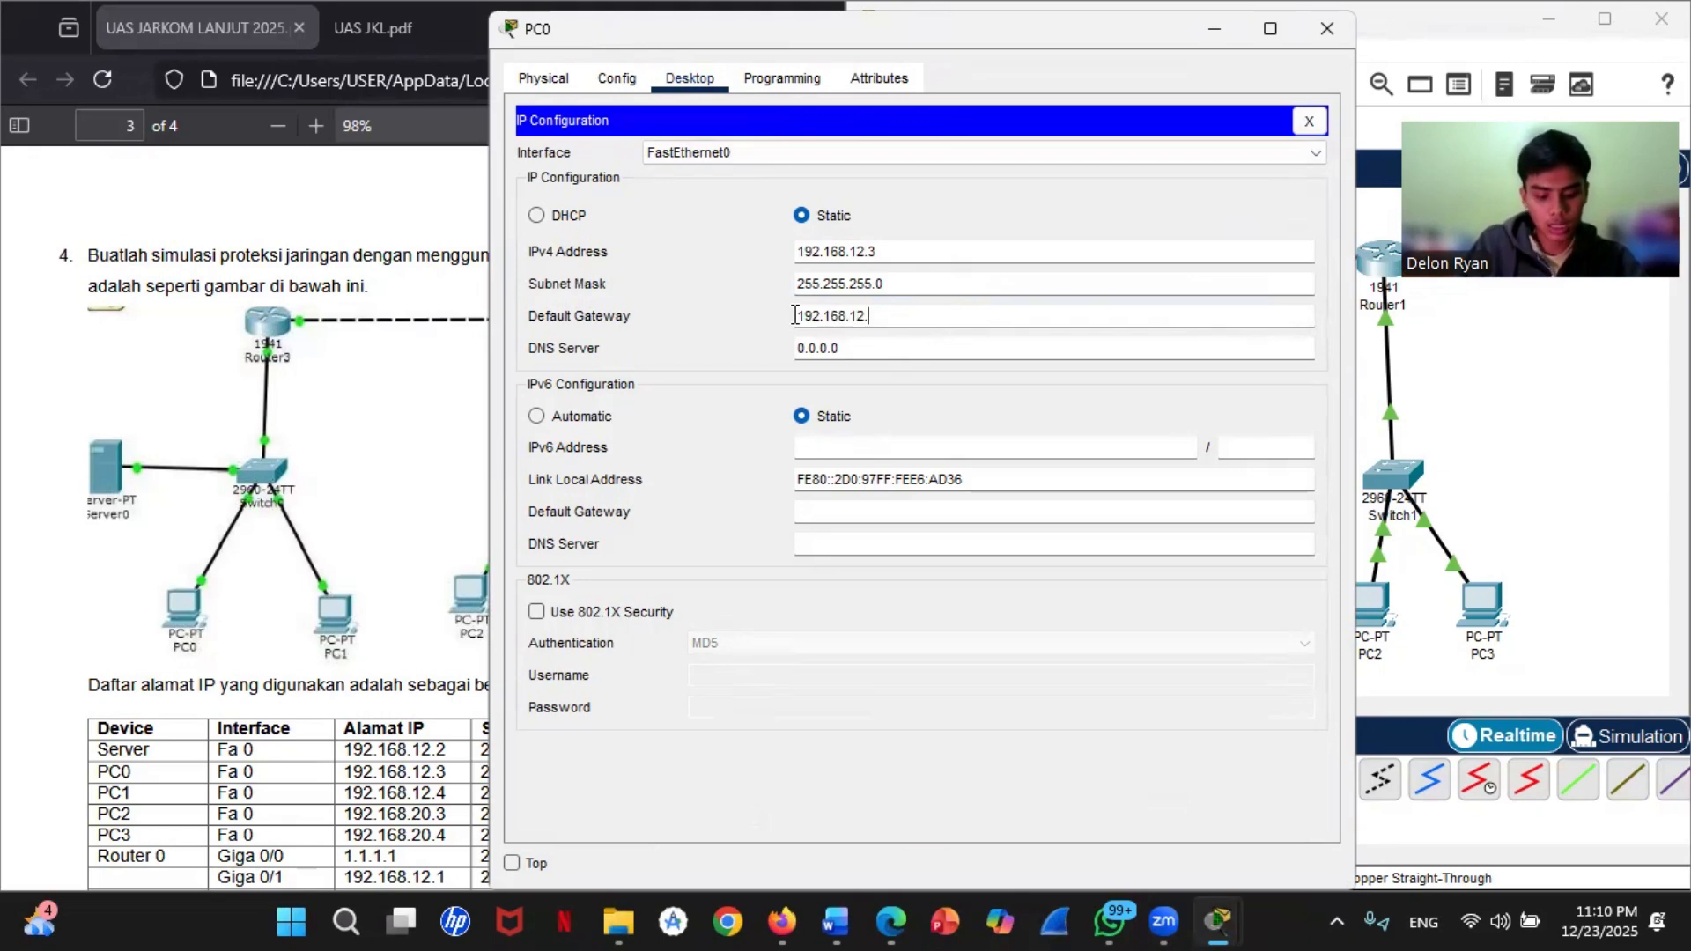
type("1")
Step: Copy the default gateway address from PC0's IP configuration and open PC1's device window
left_click_drag(911, 317, 795, 317)
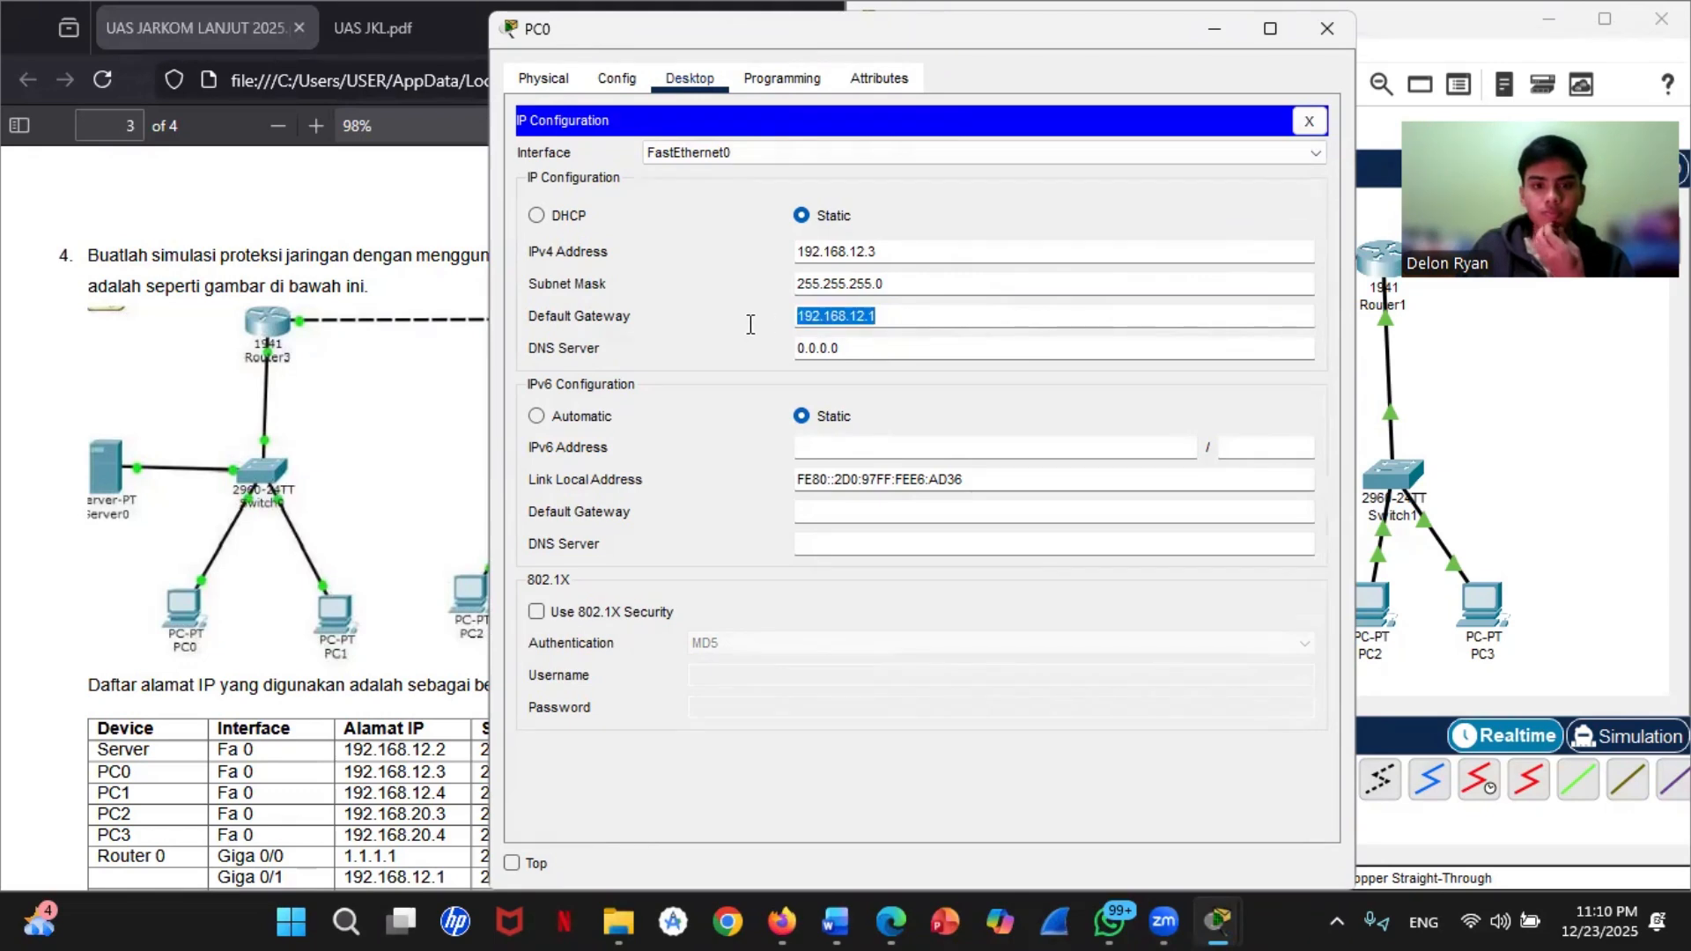
right_click(886, 323)
left_click(943, 428)
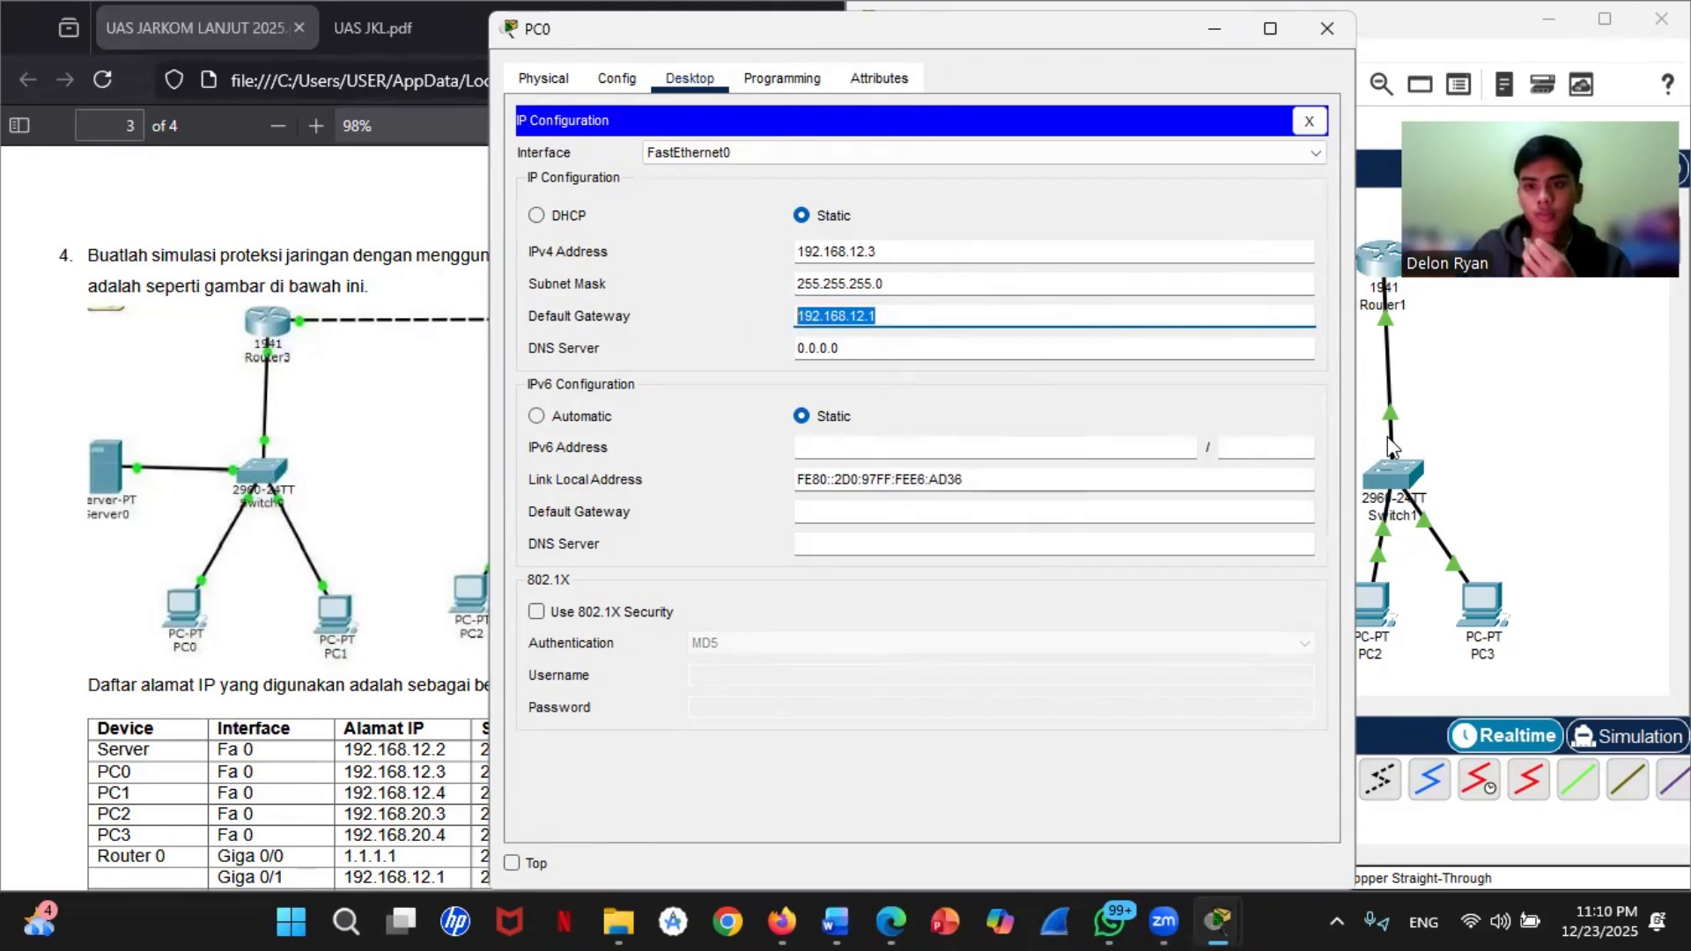
left_click(1391, 445)
left_click(1167, 598)
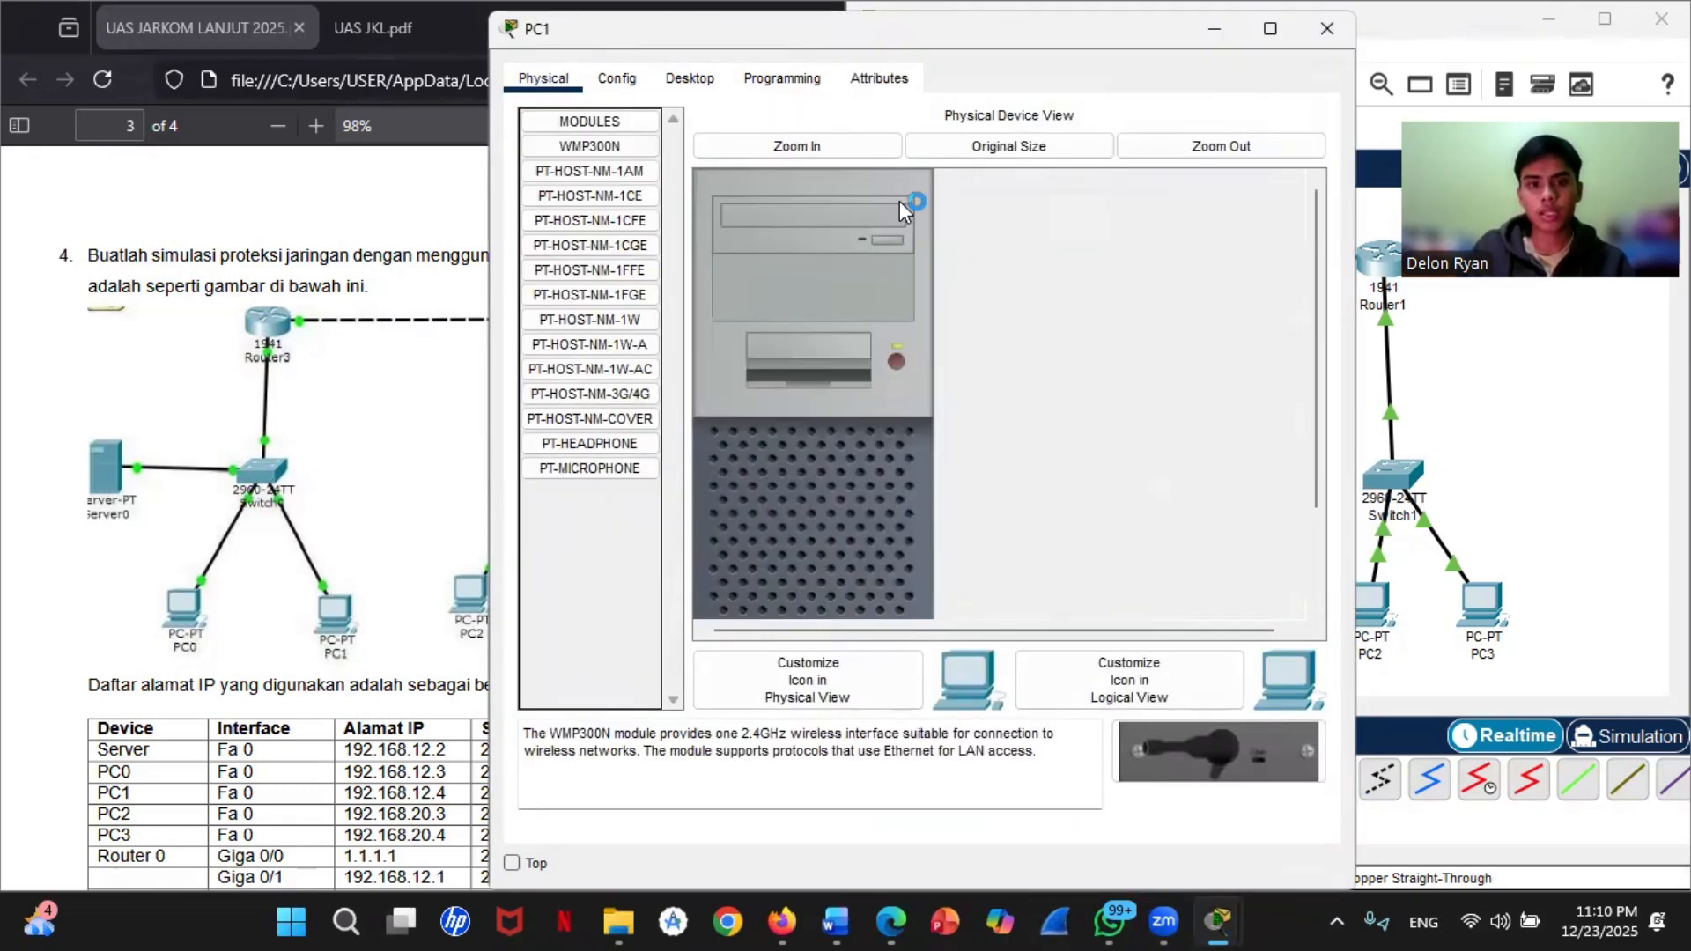
Step: Paste the copied address 192.168.12.1 as PC1's default gateway in its IP configuration
left_click(690, 78)
left_click(643, 158)
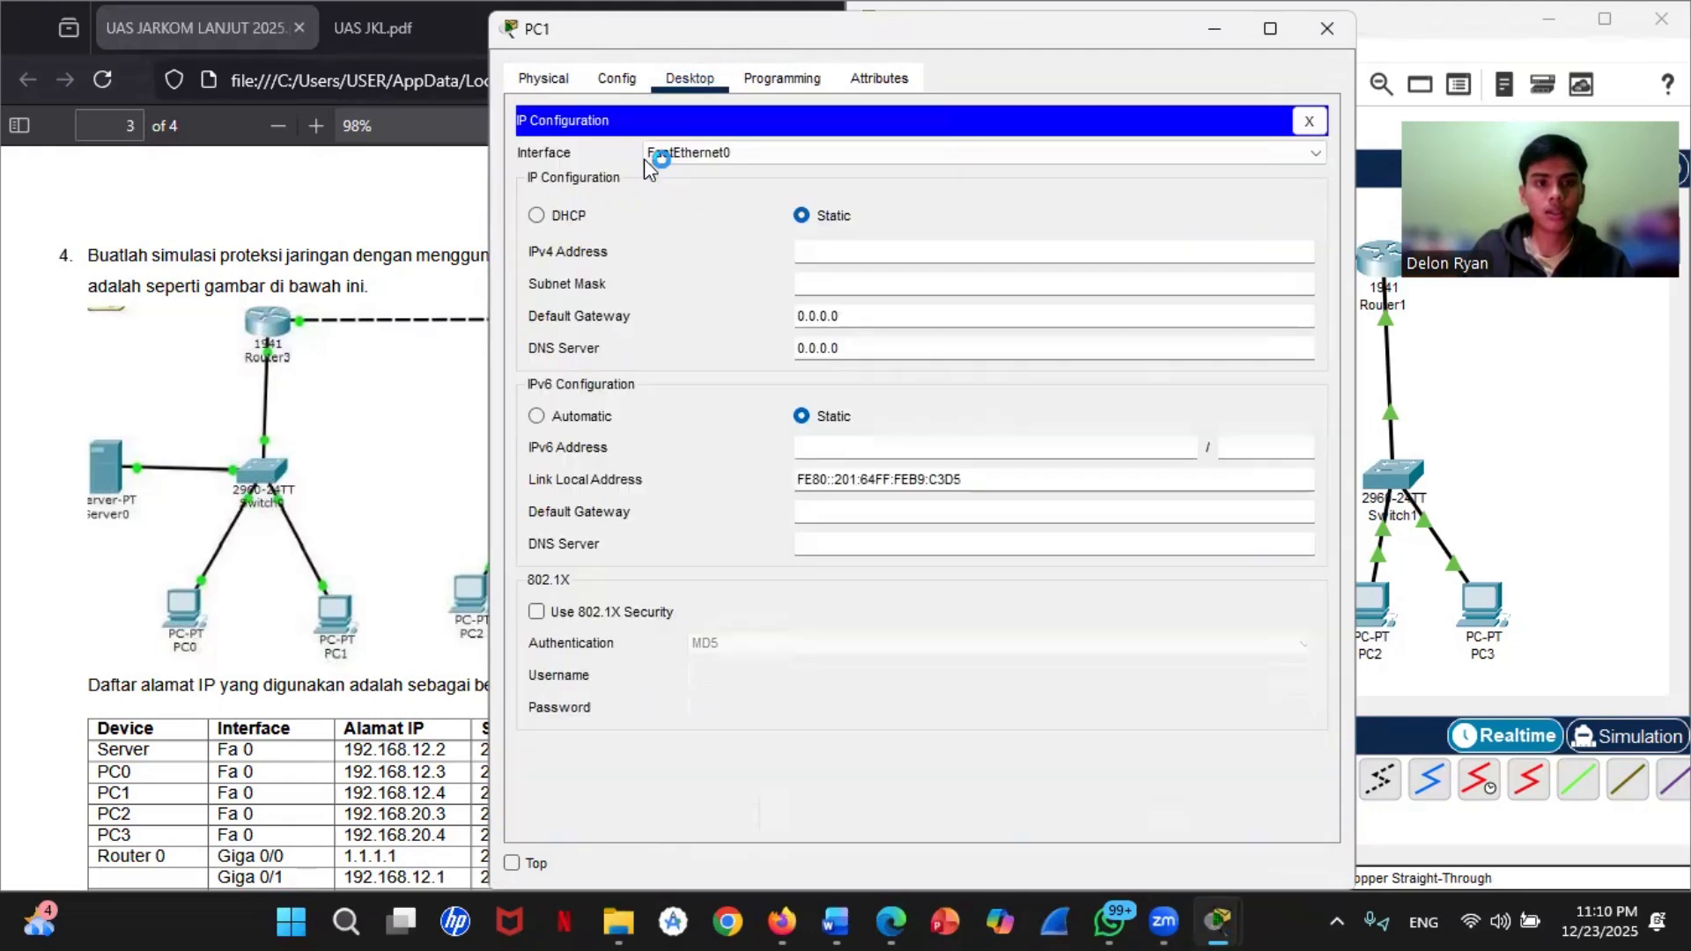
left_click_drag(888, 315, 786, 317)
right_click(864, 317)
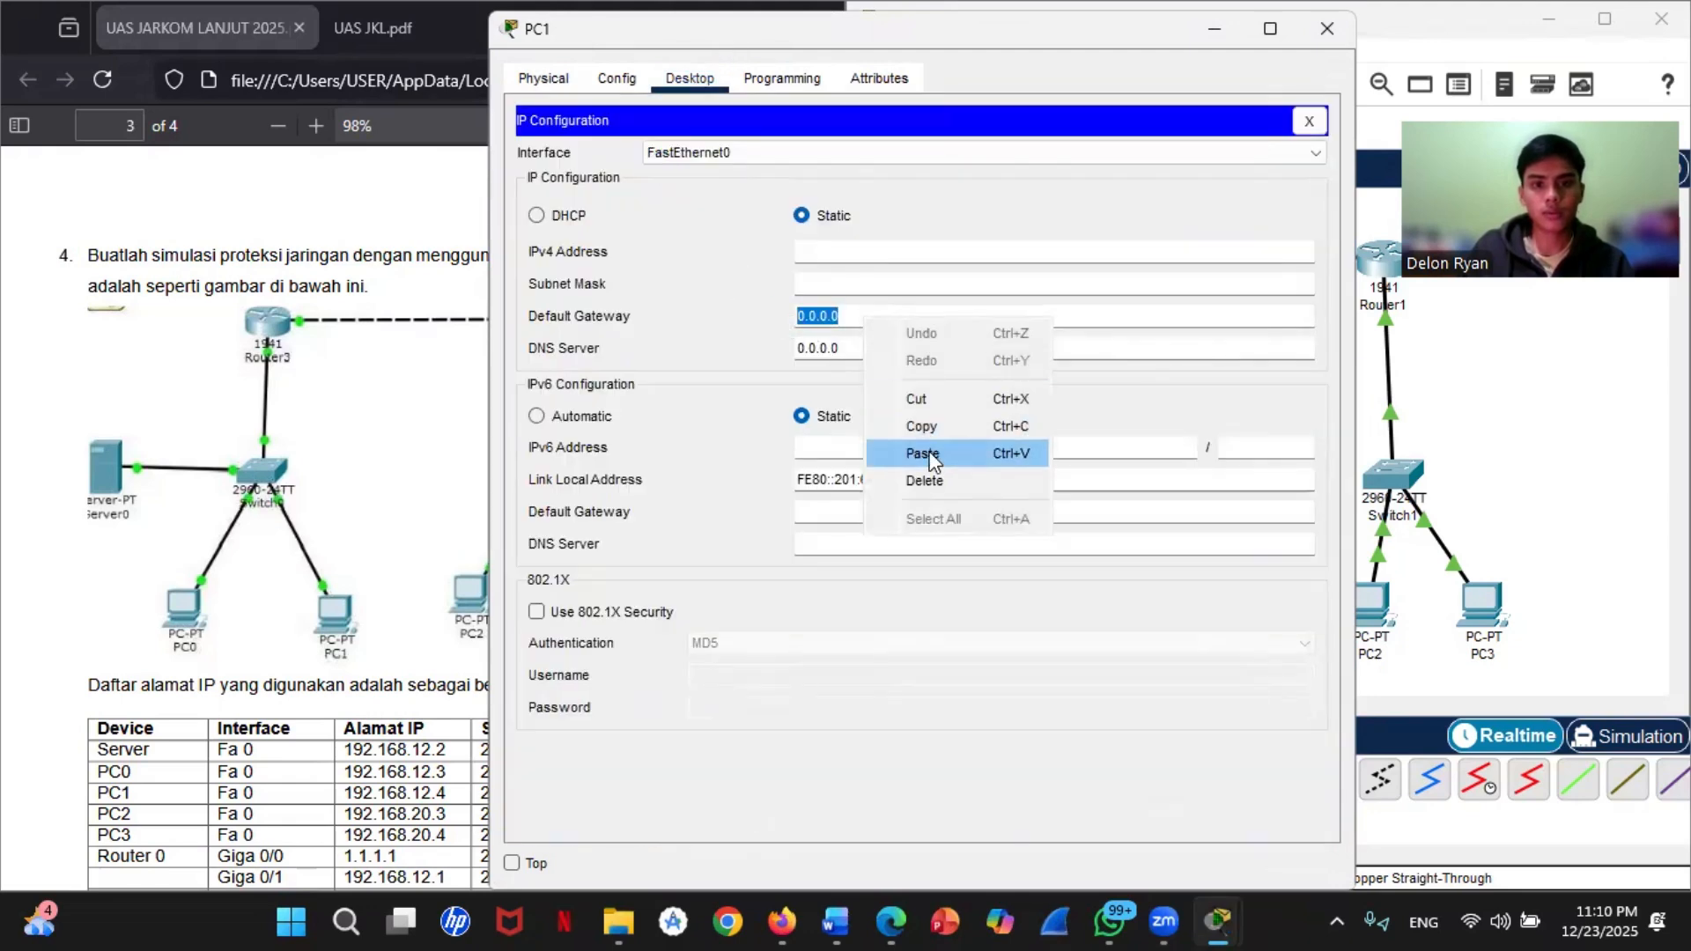
left_click(923, 453)
Step: Set PC1's static IPv4 address to 192.168.12.4 with subnet mask 255.255.255.0
left_click(834, 252)
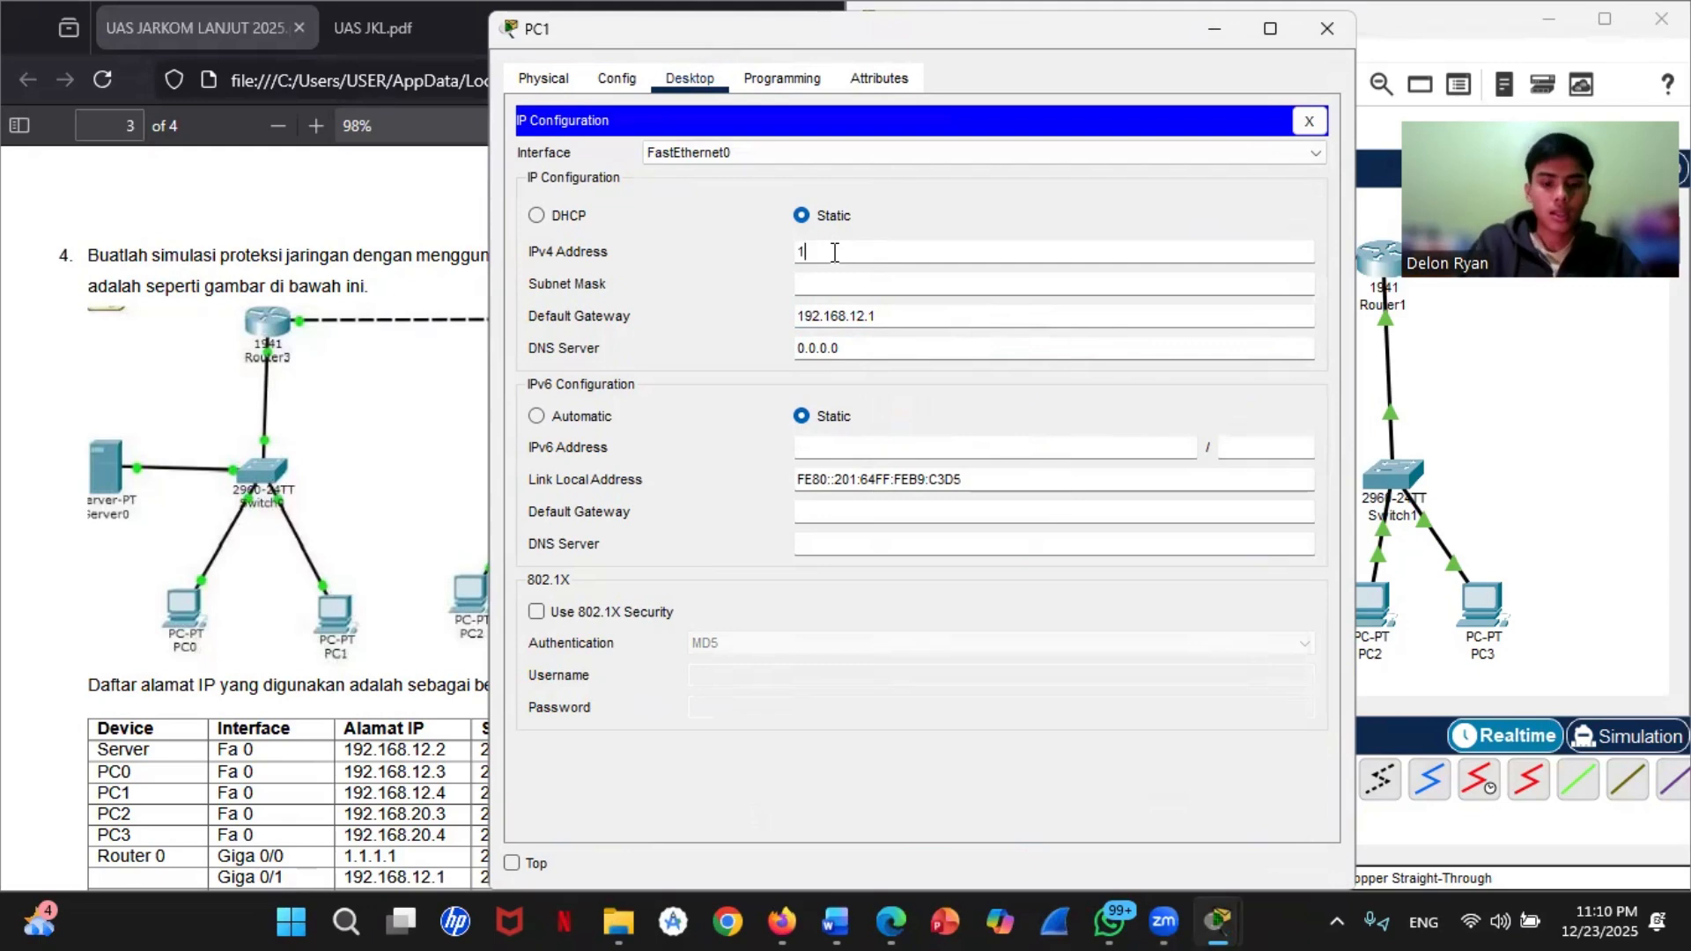
type("192.168.12.4")
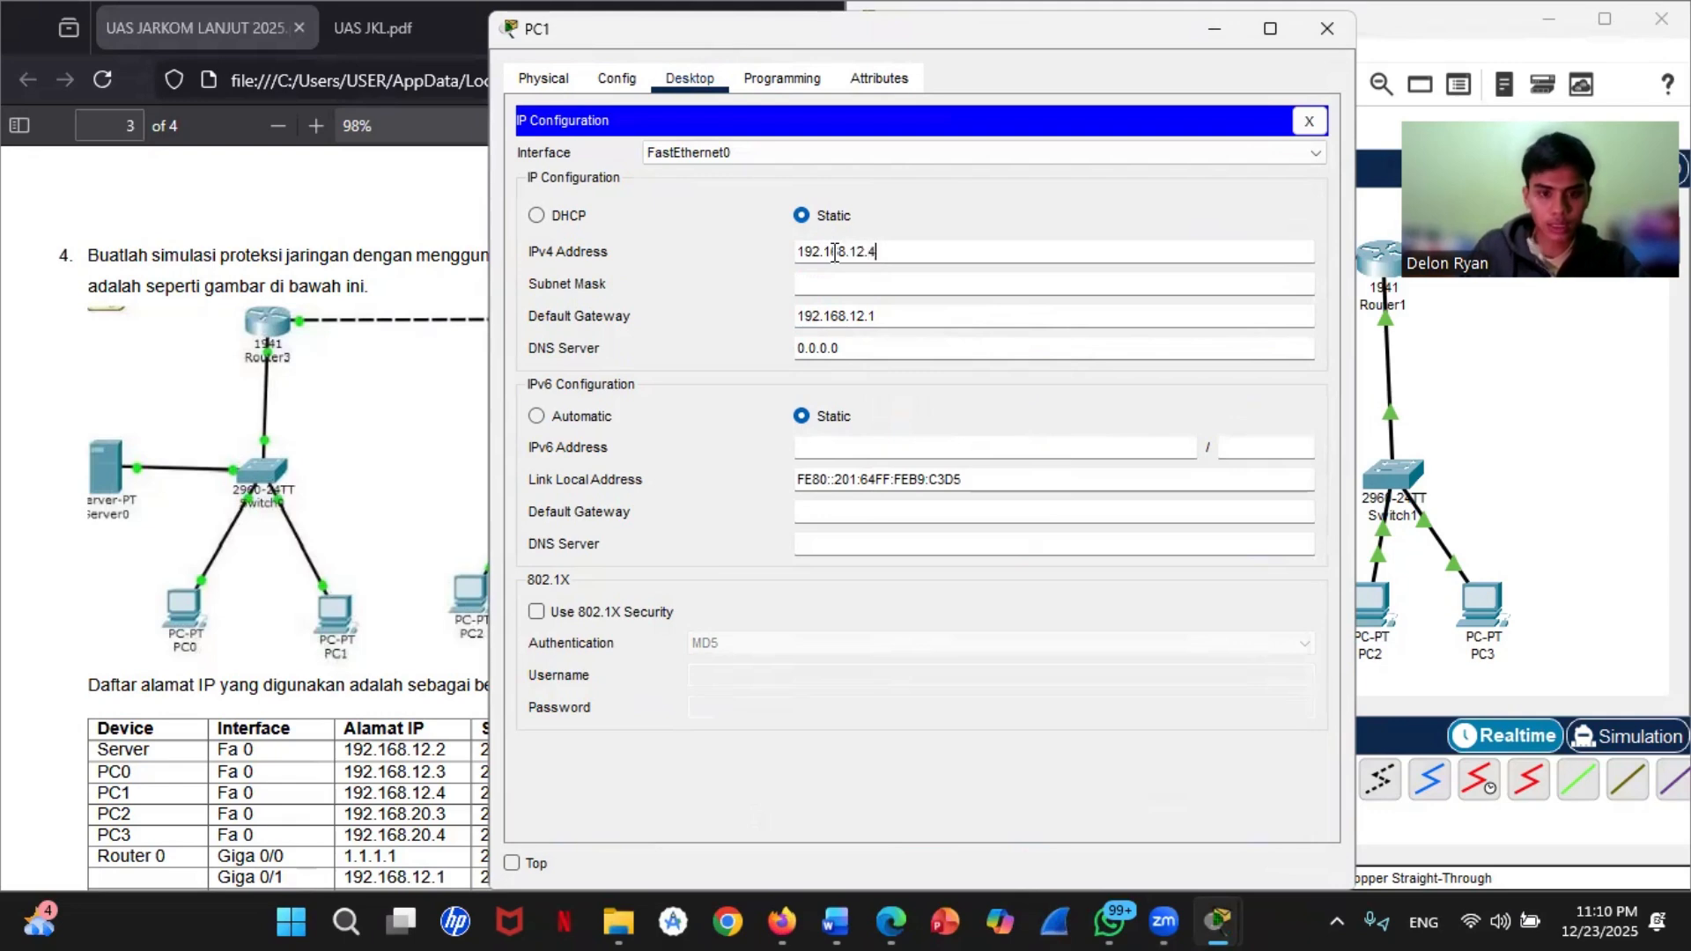
left_click(846, 284)
left_click(1635, 508)
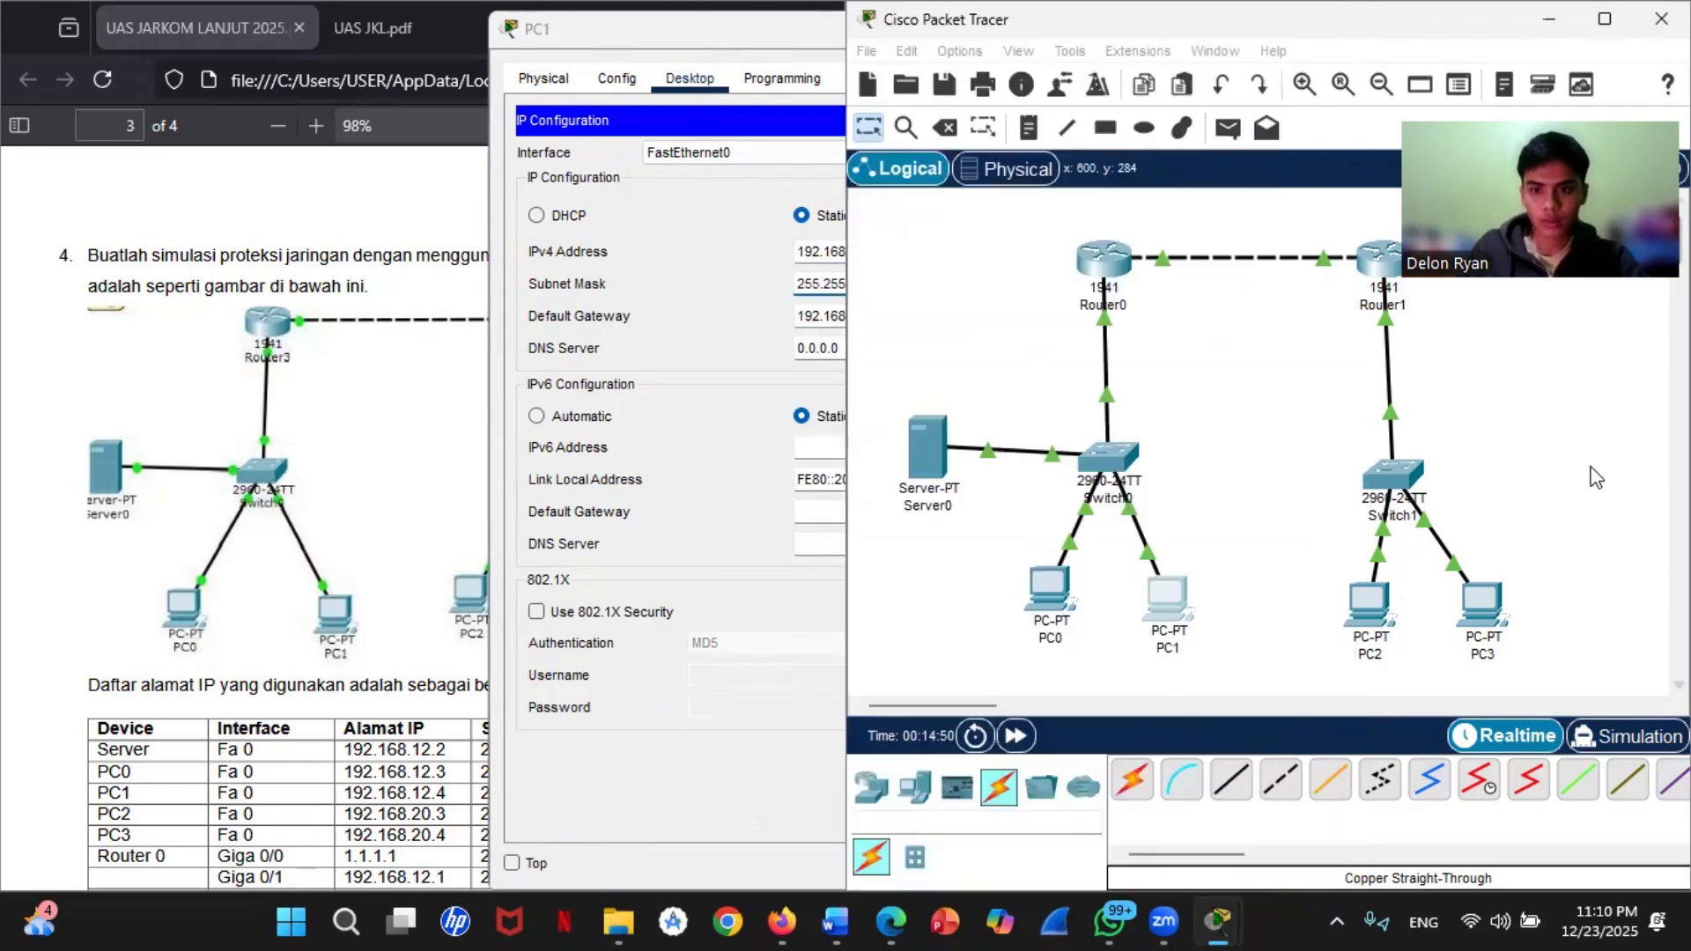
Step: Set PC2's static IPv4 address to 192.168.20.3 with subnet mask 255.255.255.0
left_click(1367, 617)
left_click(689, 77)
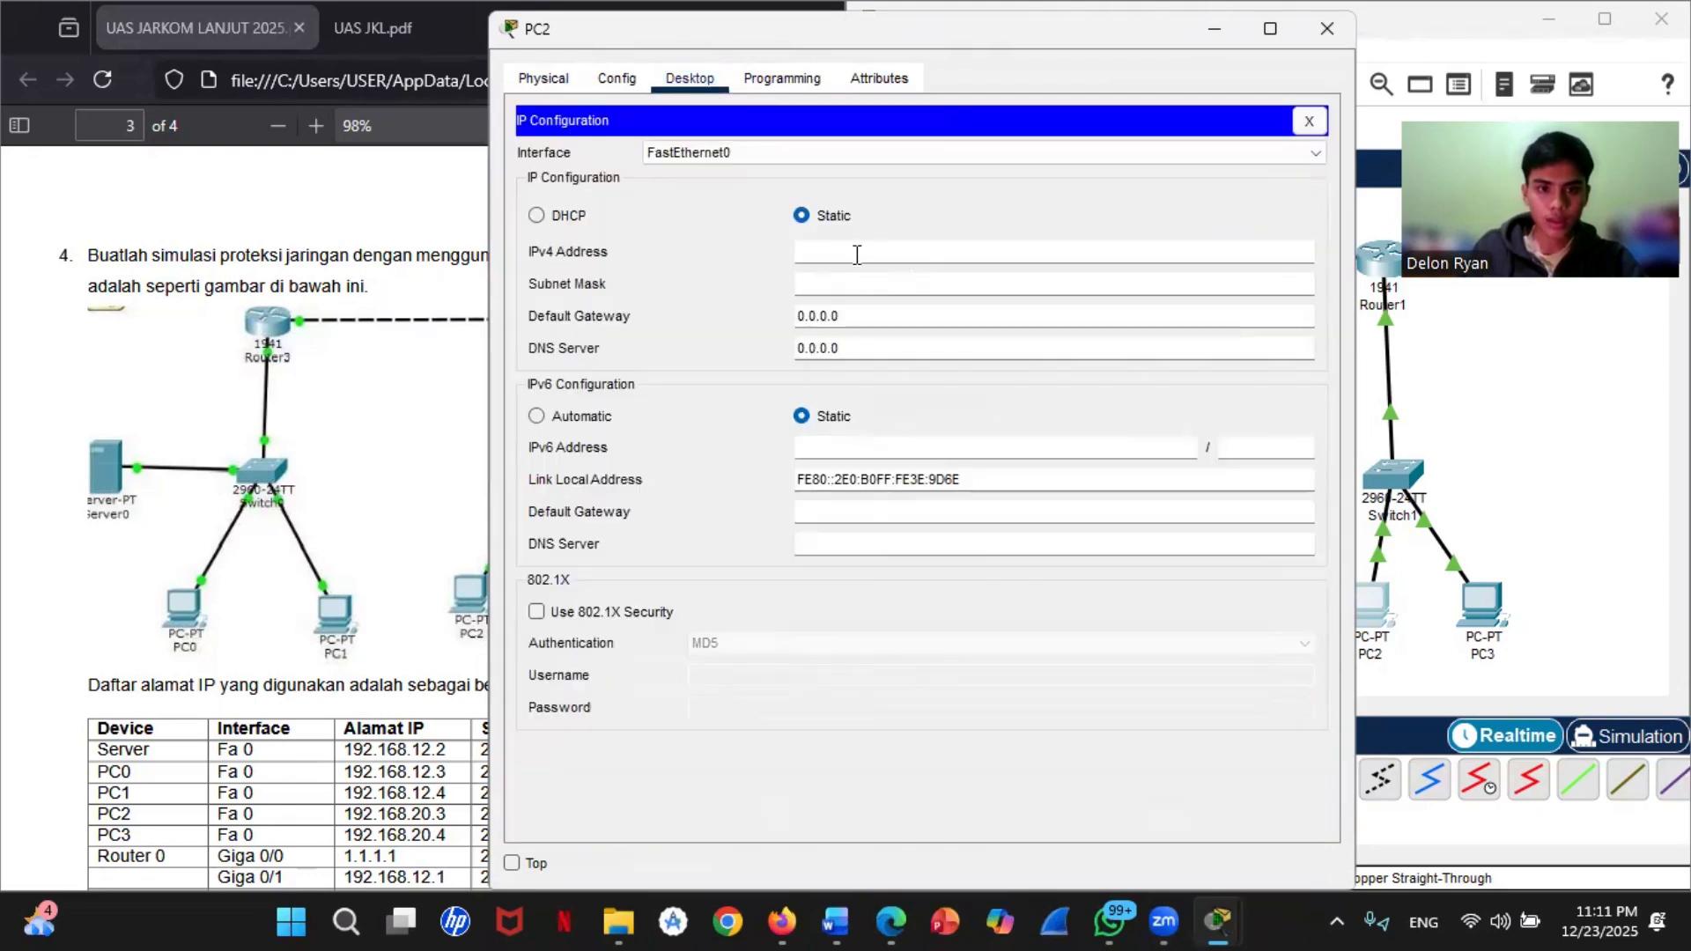
left_click(856, 251)
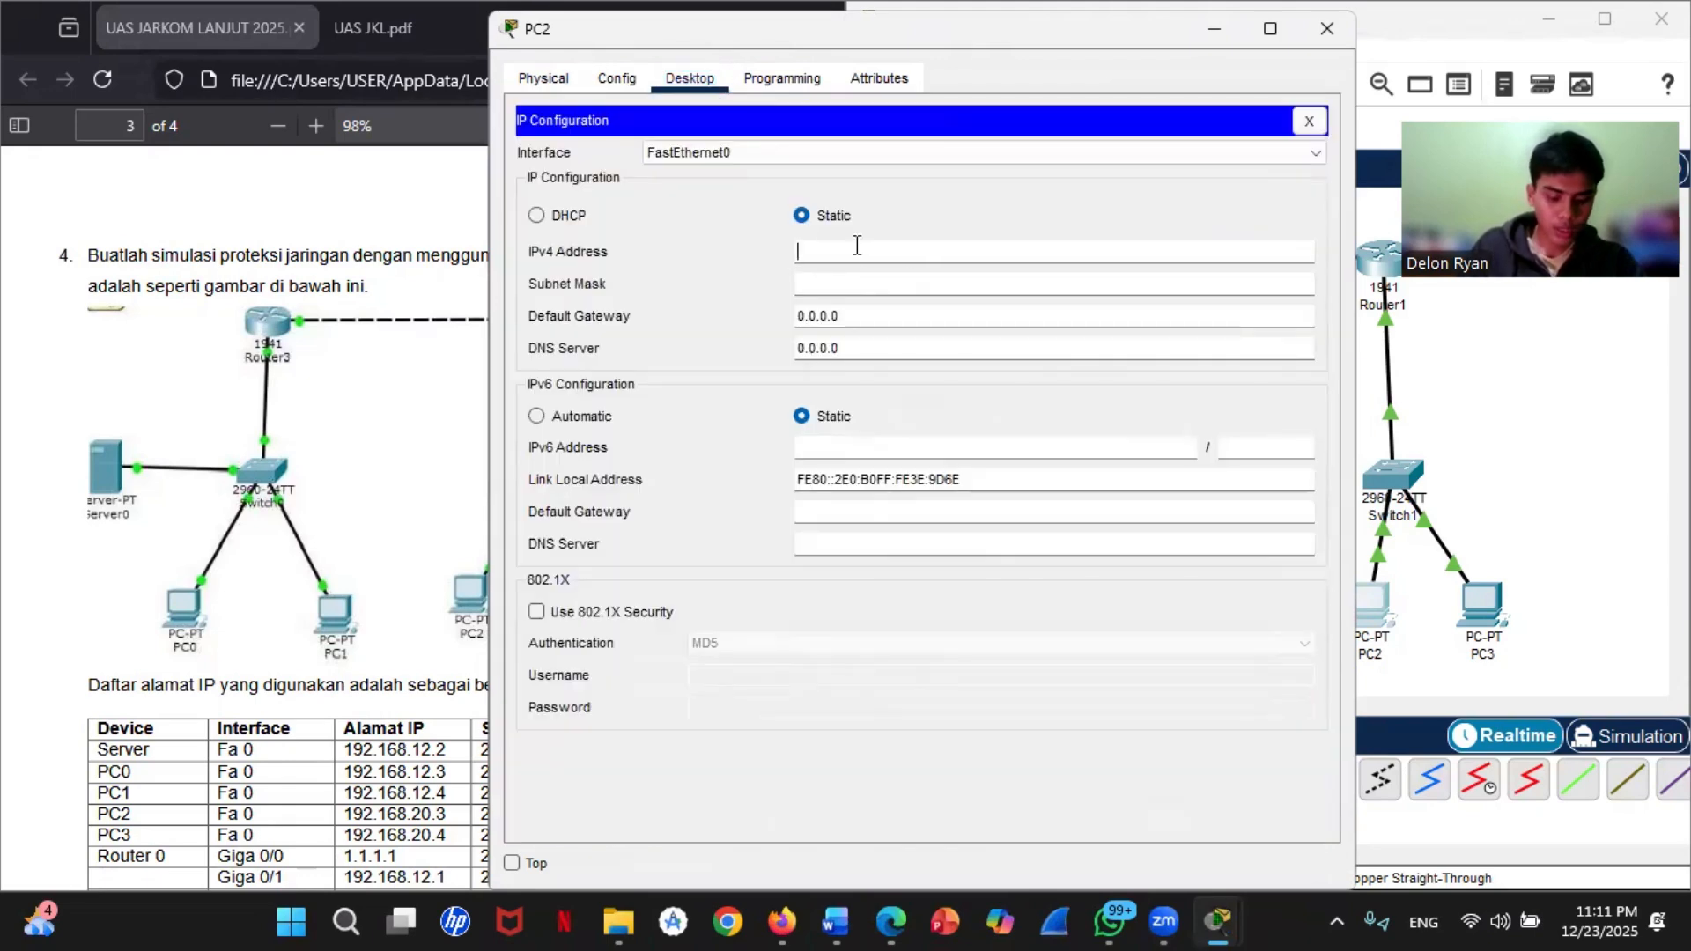
type("192,16")
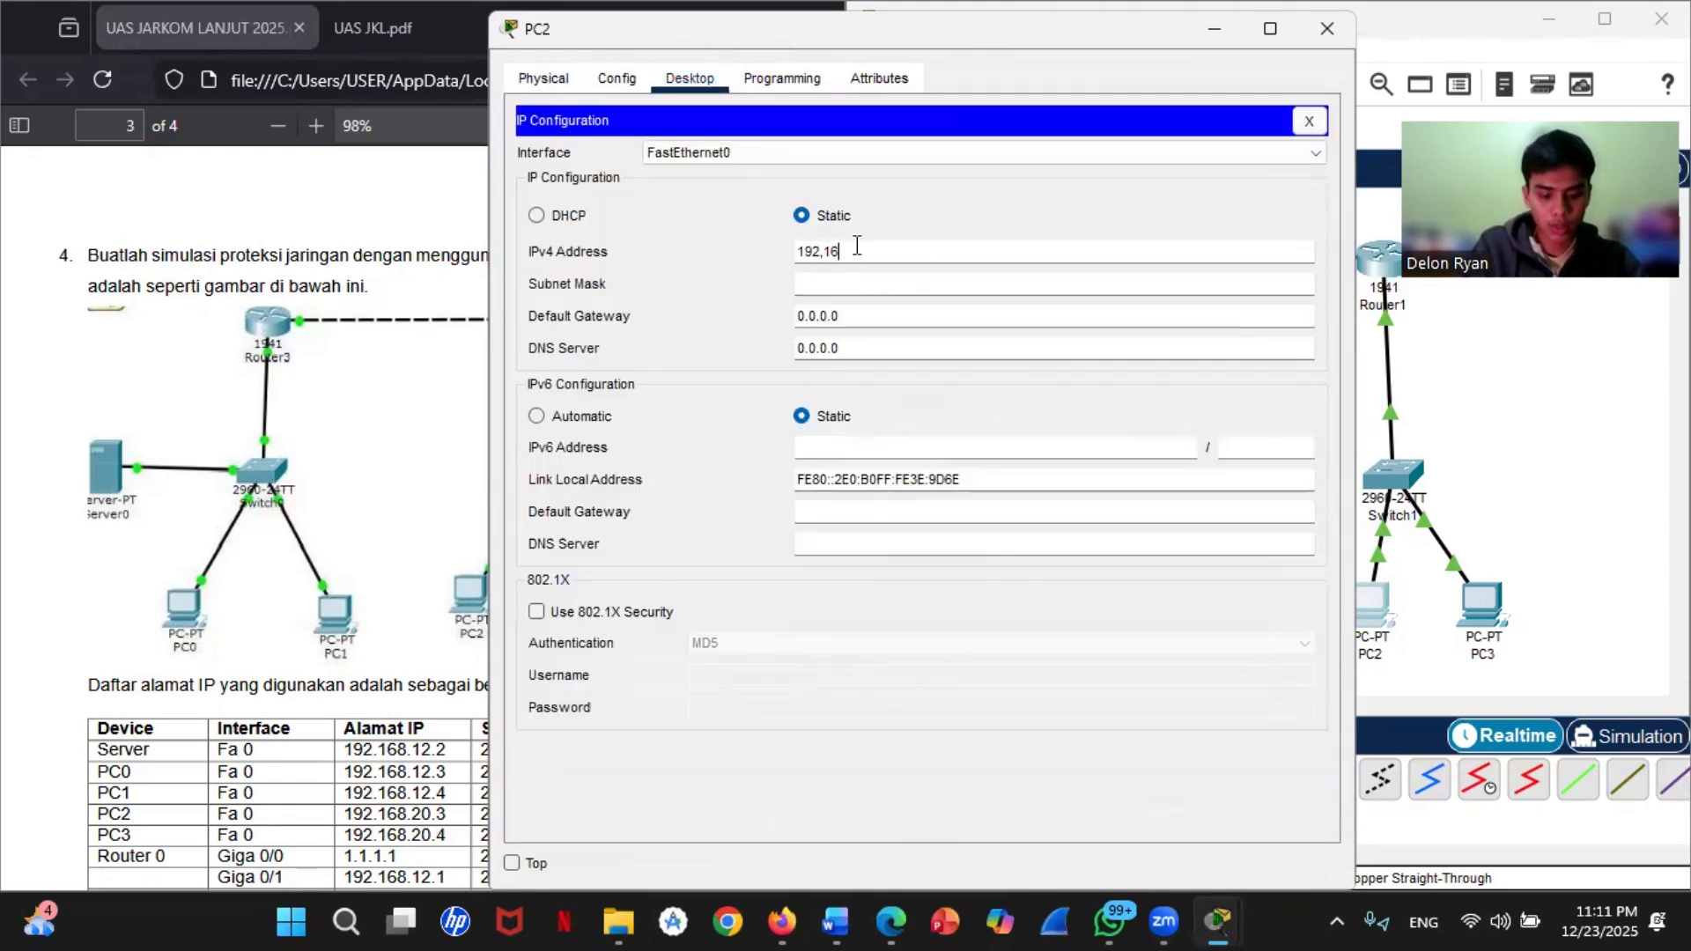
type("8,20.3")
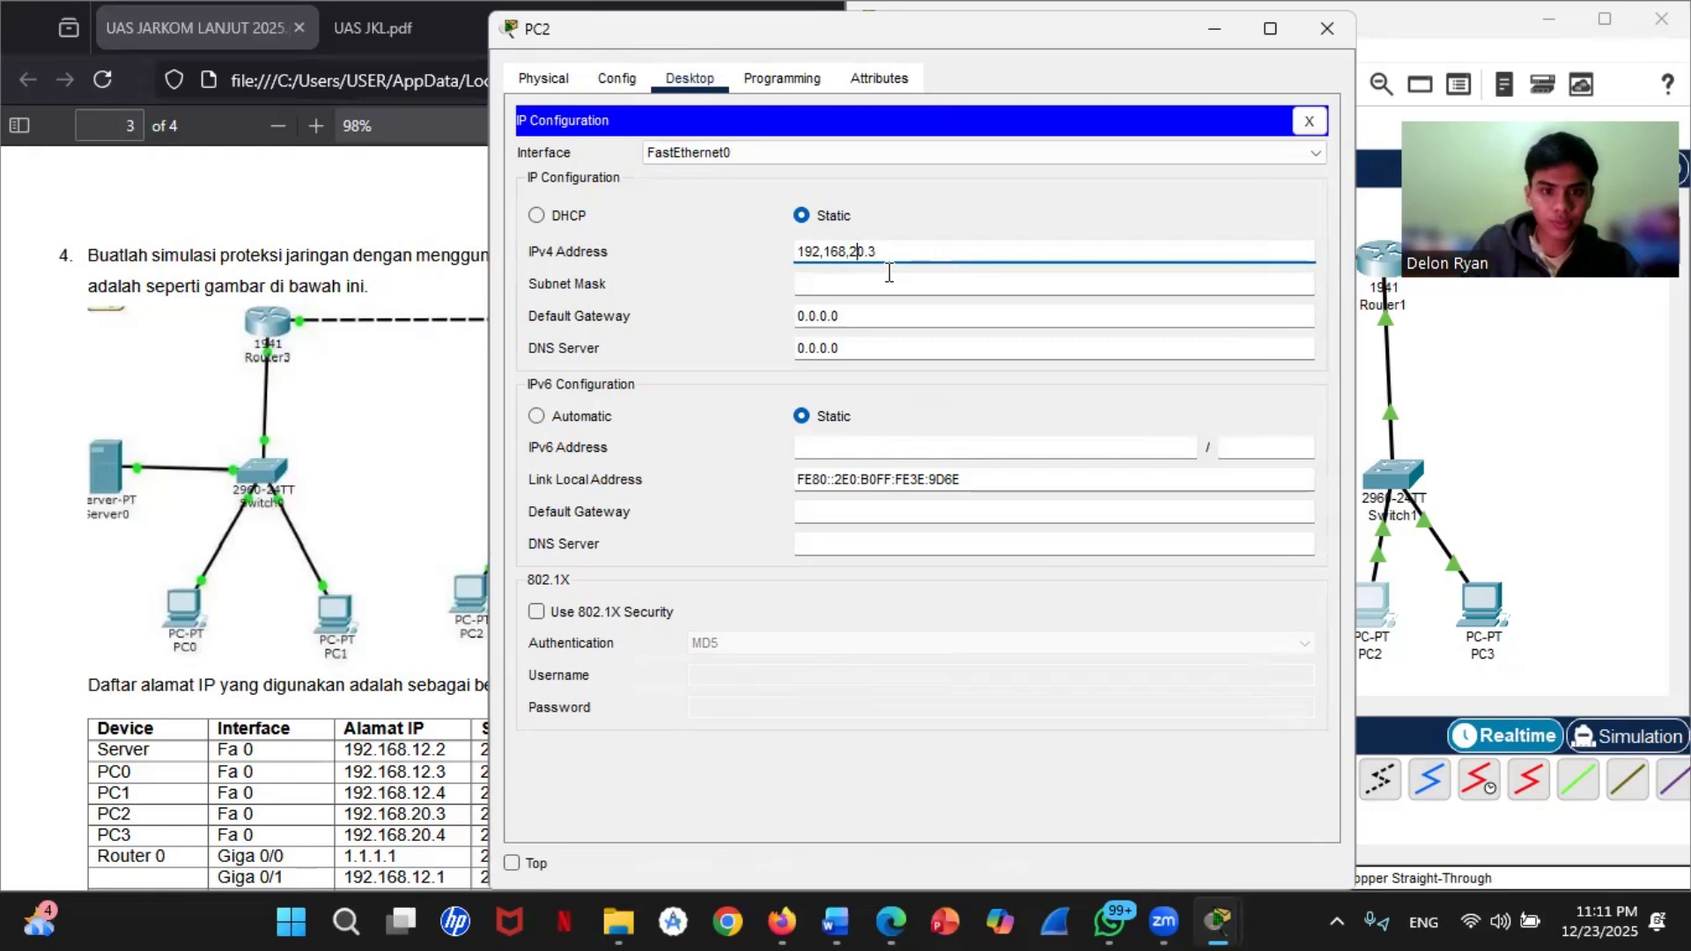
key("Left")
key("Left")
key("Left")
key("Left")
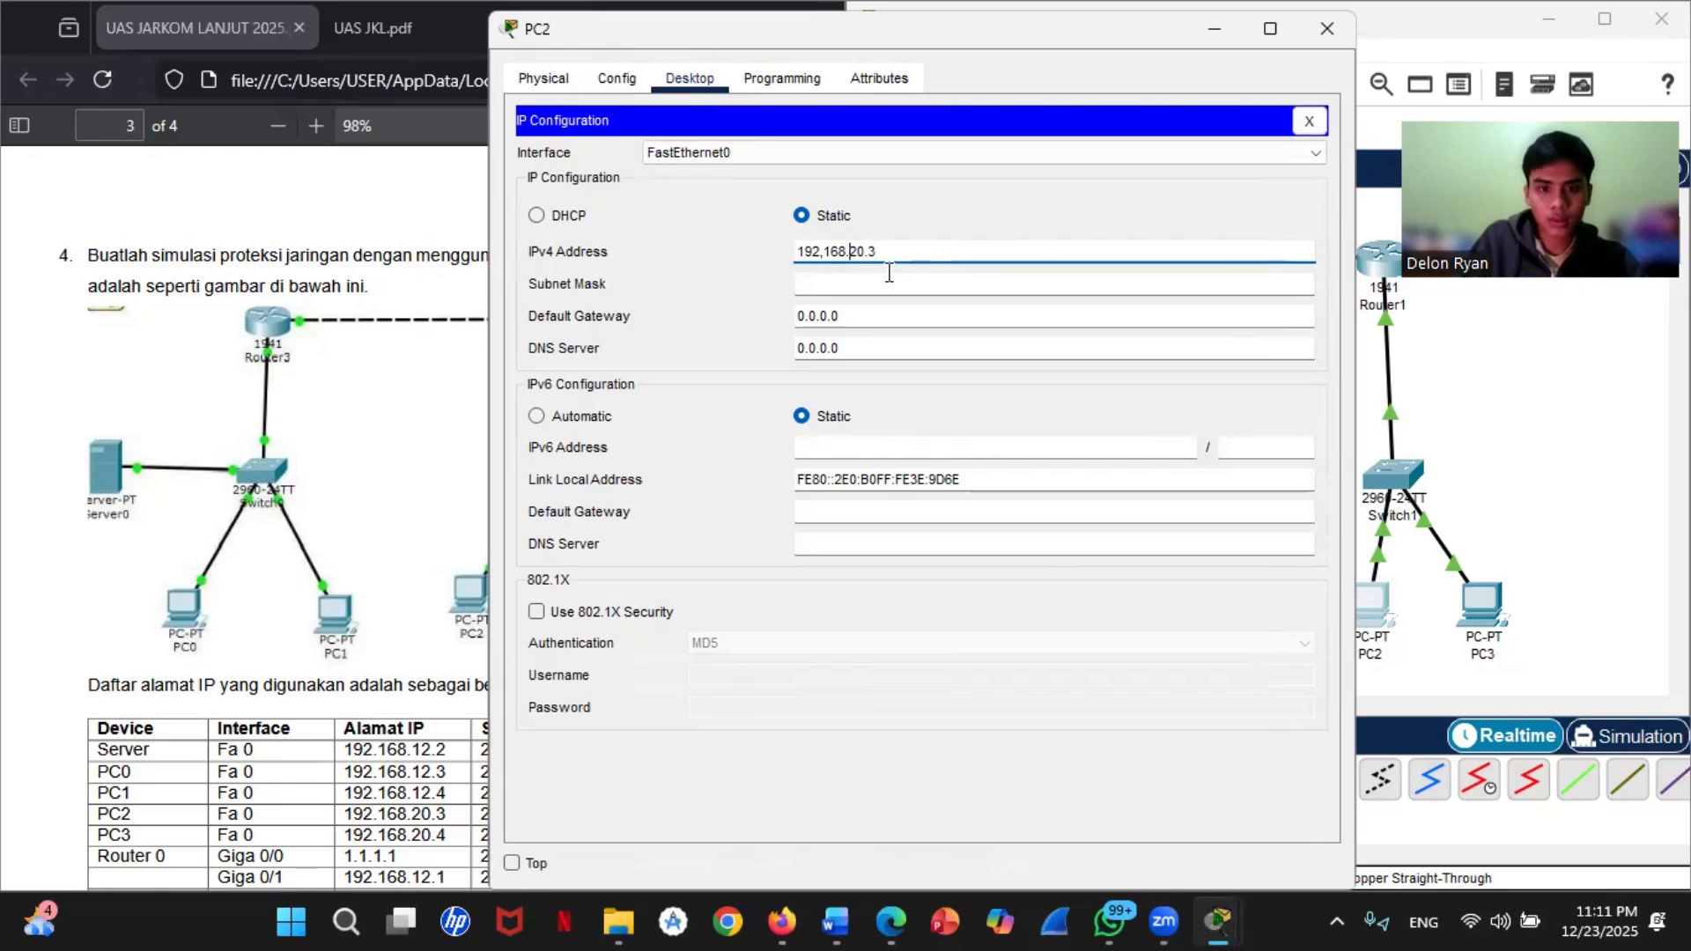
key("BackSpace")
type(".")
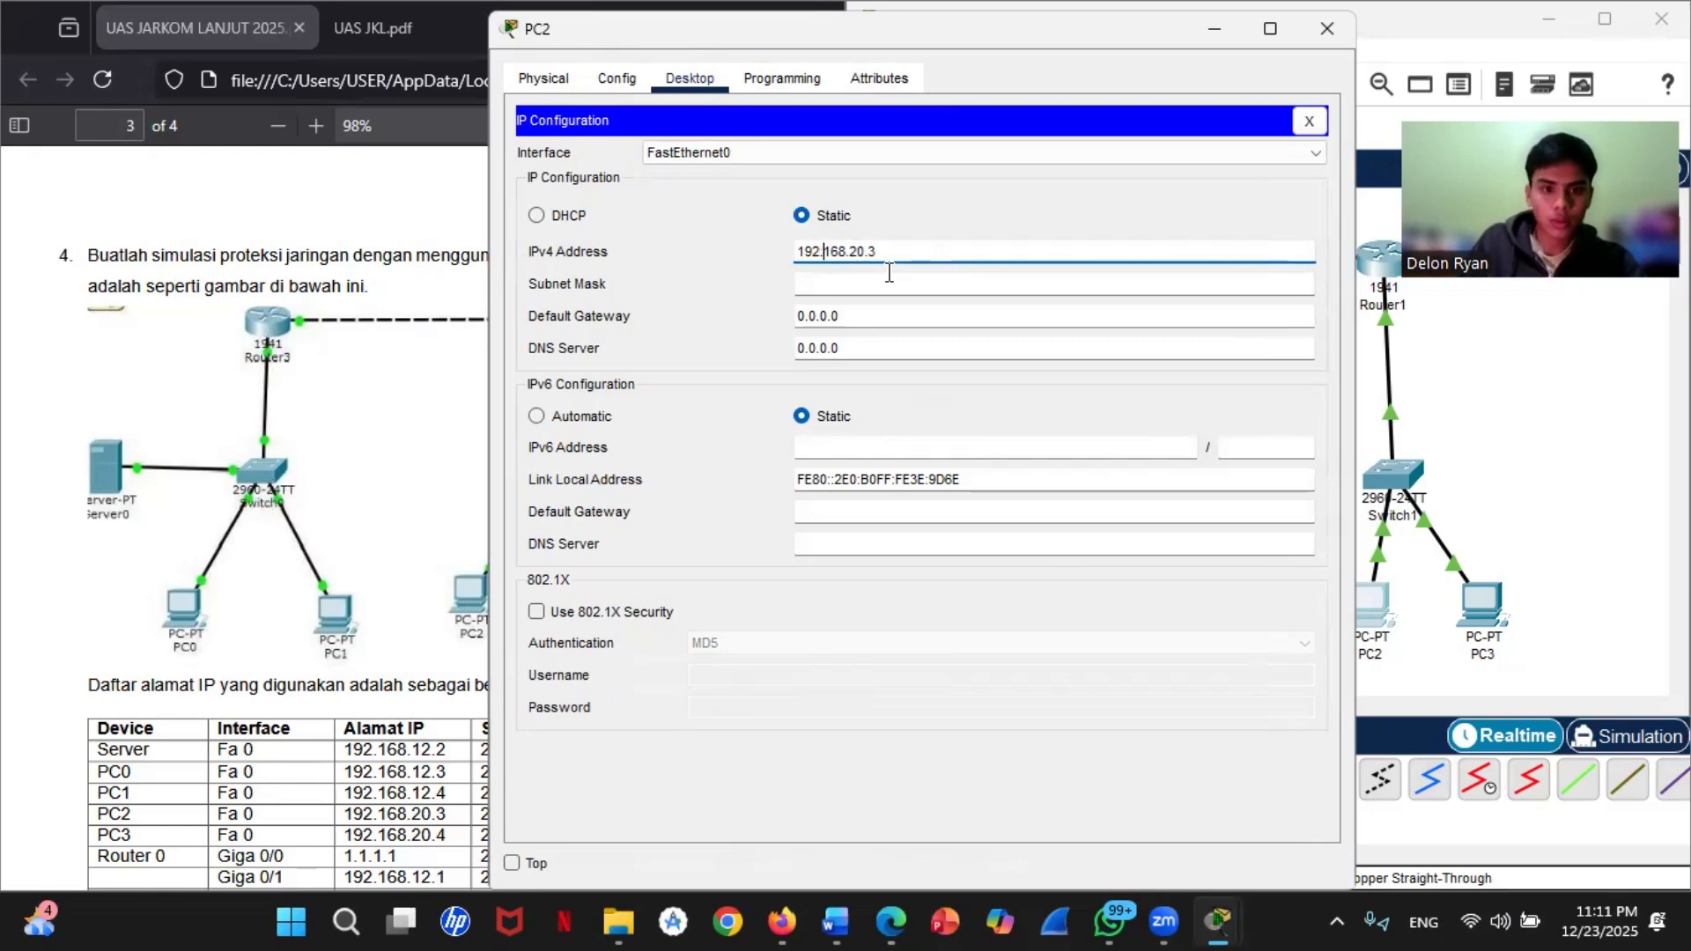
left_click(869, 283)
Step: Set PC2's default gateway to 192.168.20.1
left_click(837, 315)
left_click_drag(837, 316, 742, 304)
type("19")
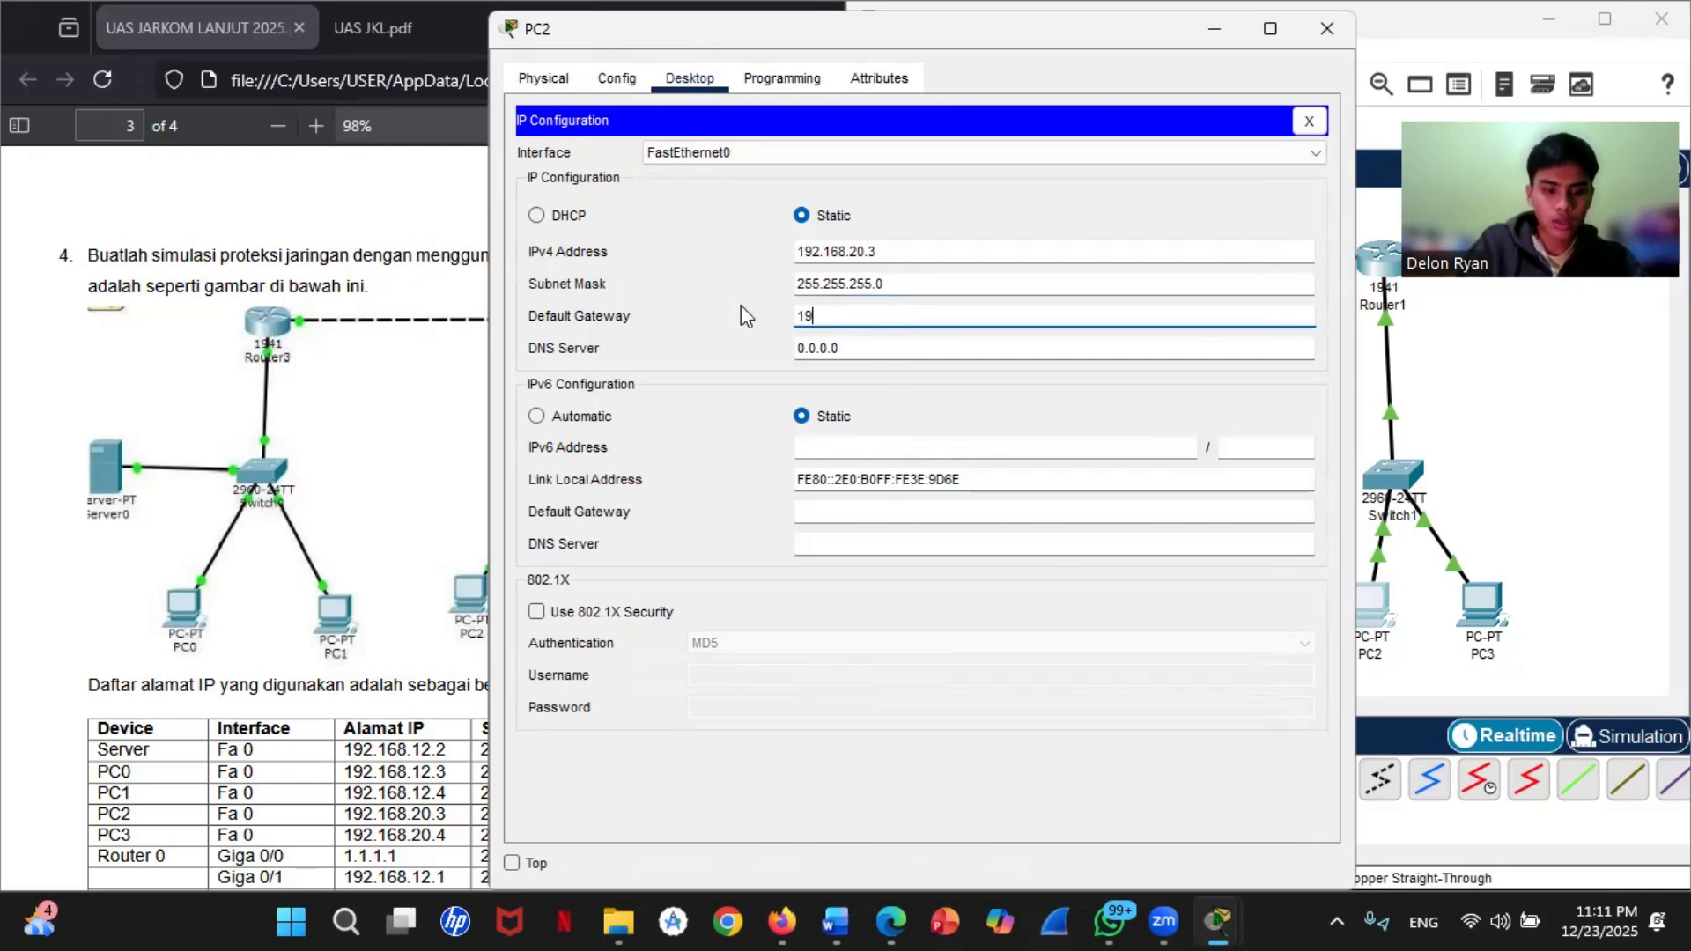
type("2.1")
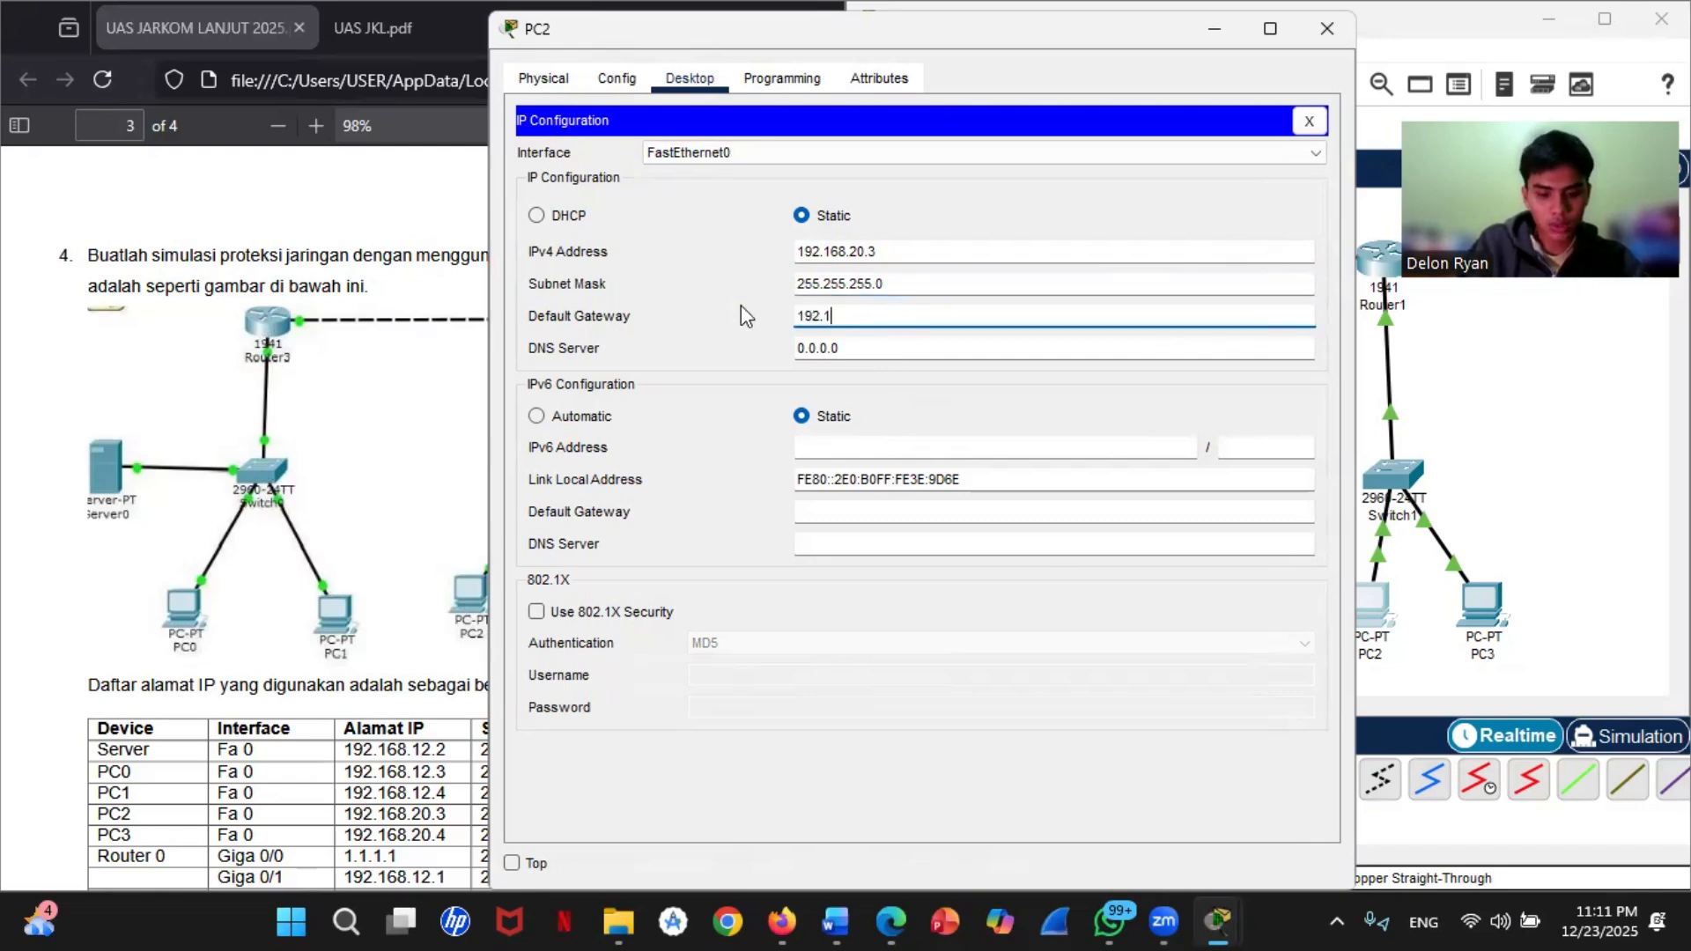
type("68.20.")
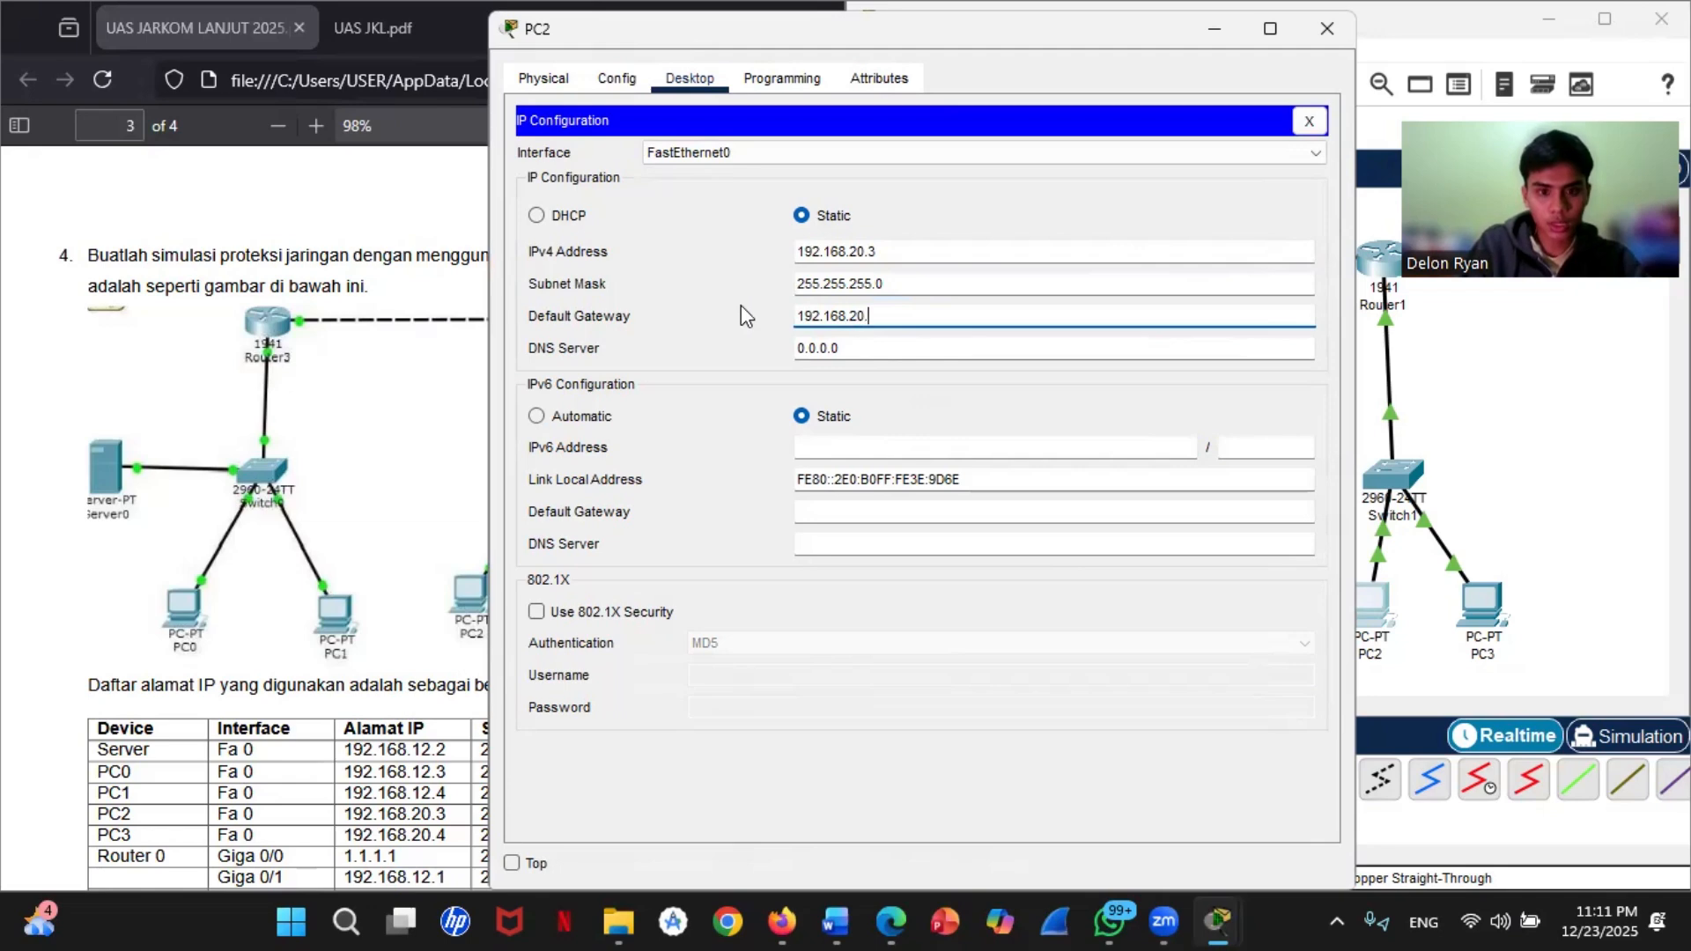
type("1")
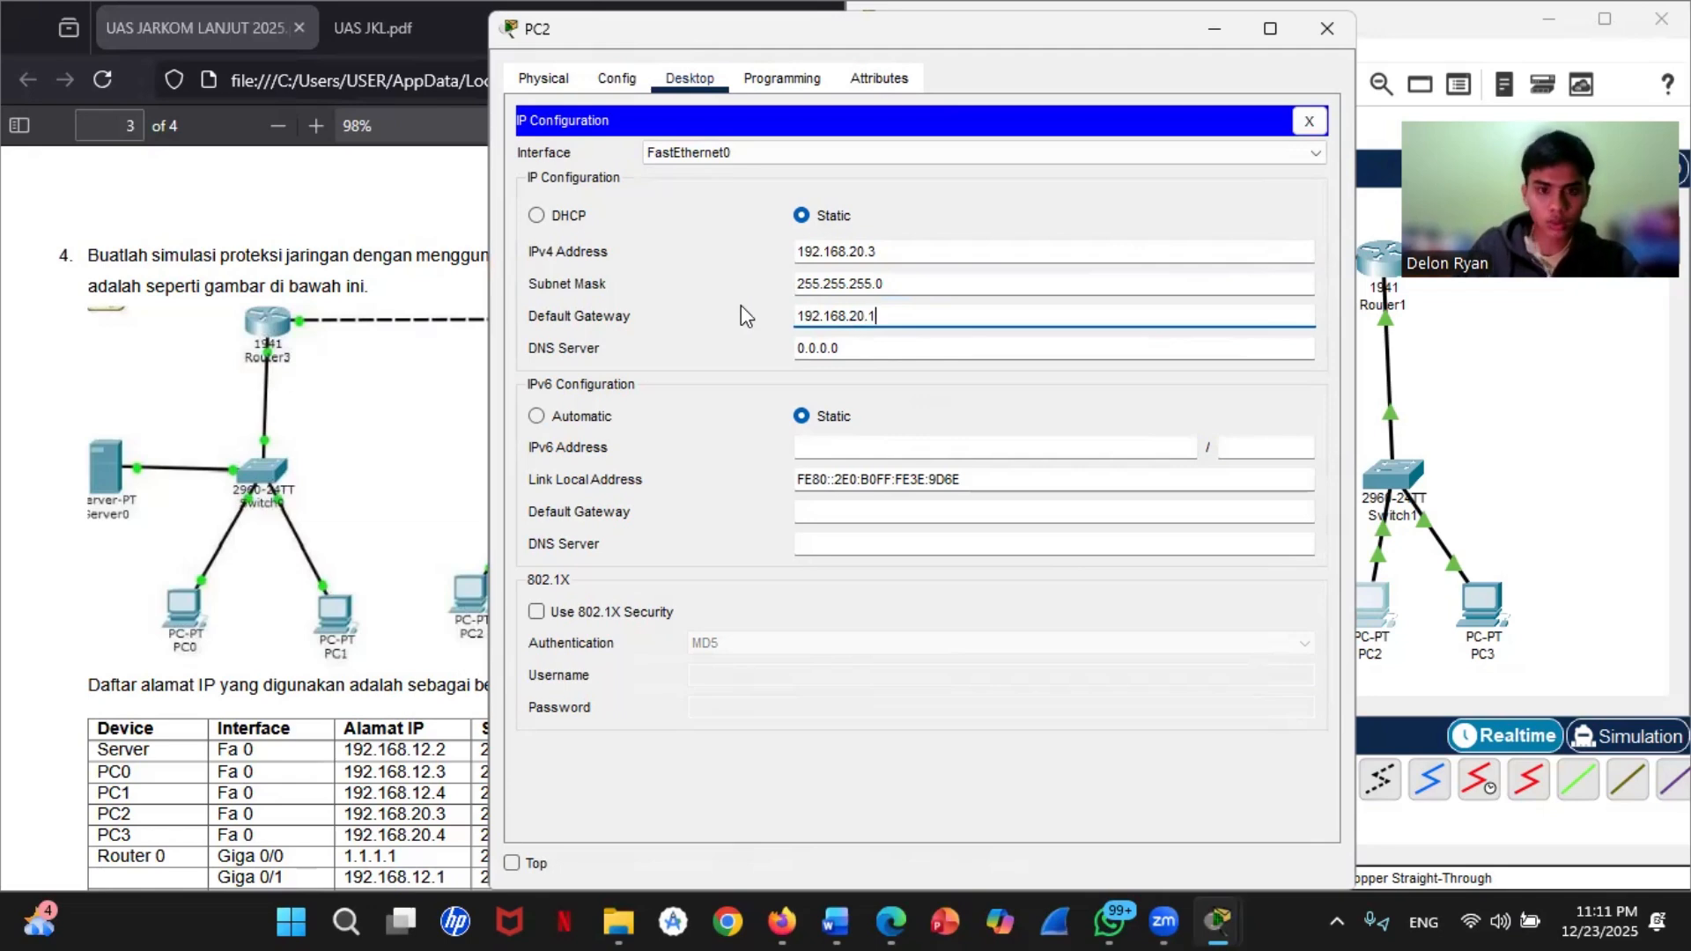
Step: Set PC3's static IPv4 address to 192.168.20.4 with subnet mask 255.255.255.0
left_click(1534, 526)
left_click(1482, 605)
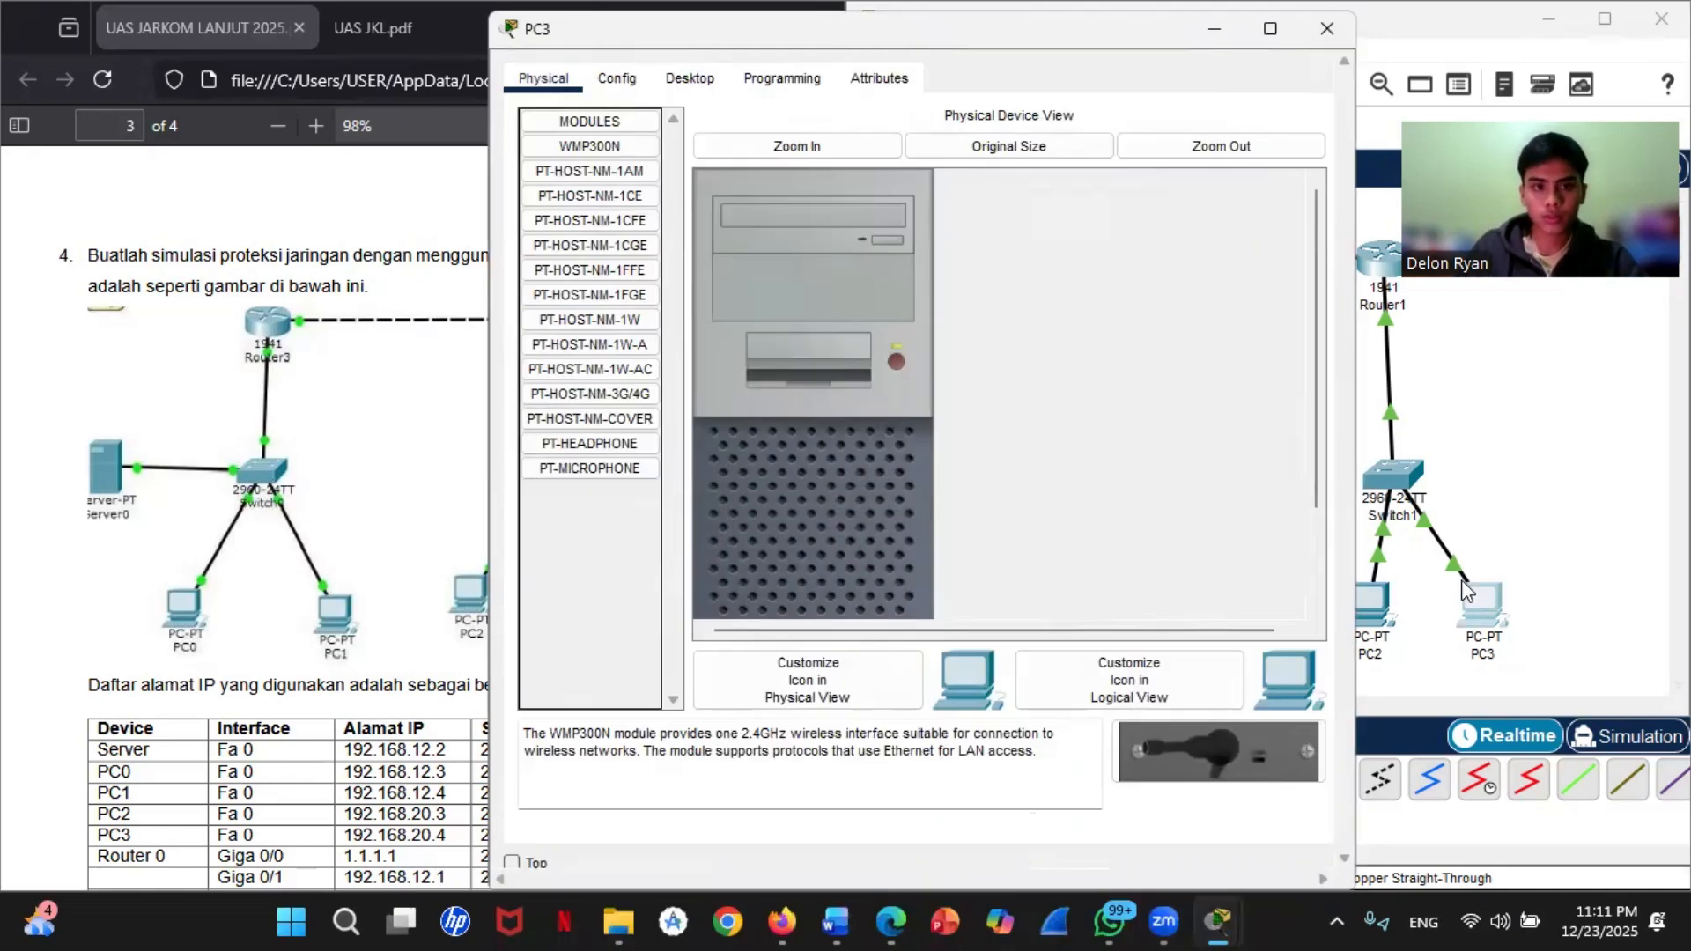
left_click(689, 78)
left_click(581, 306)
left_click(828, 253)
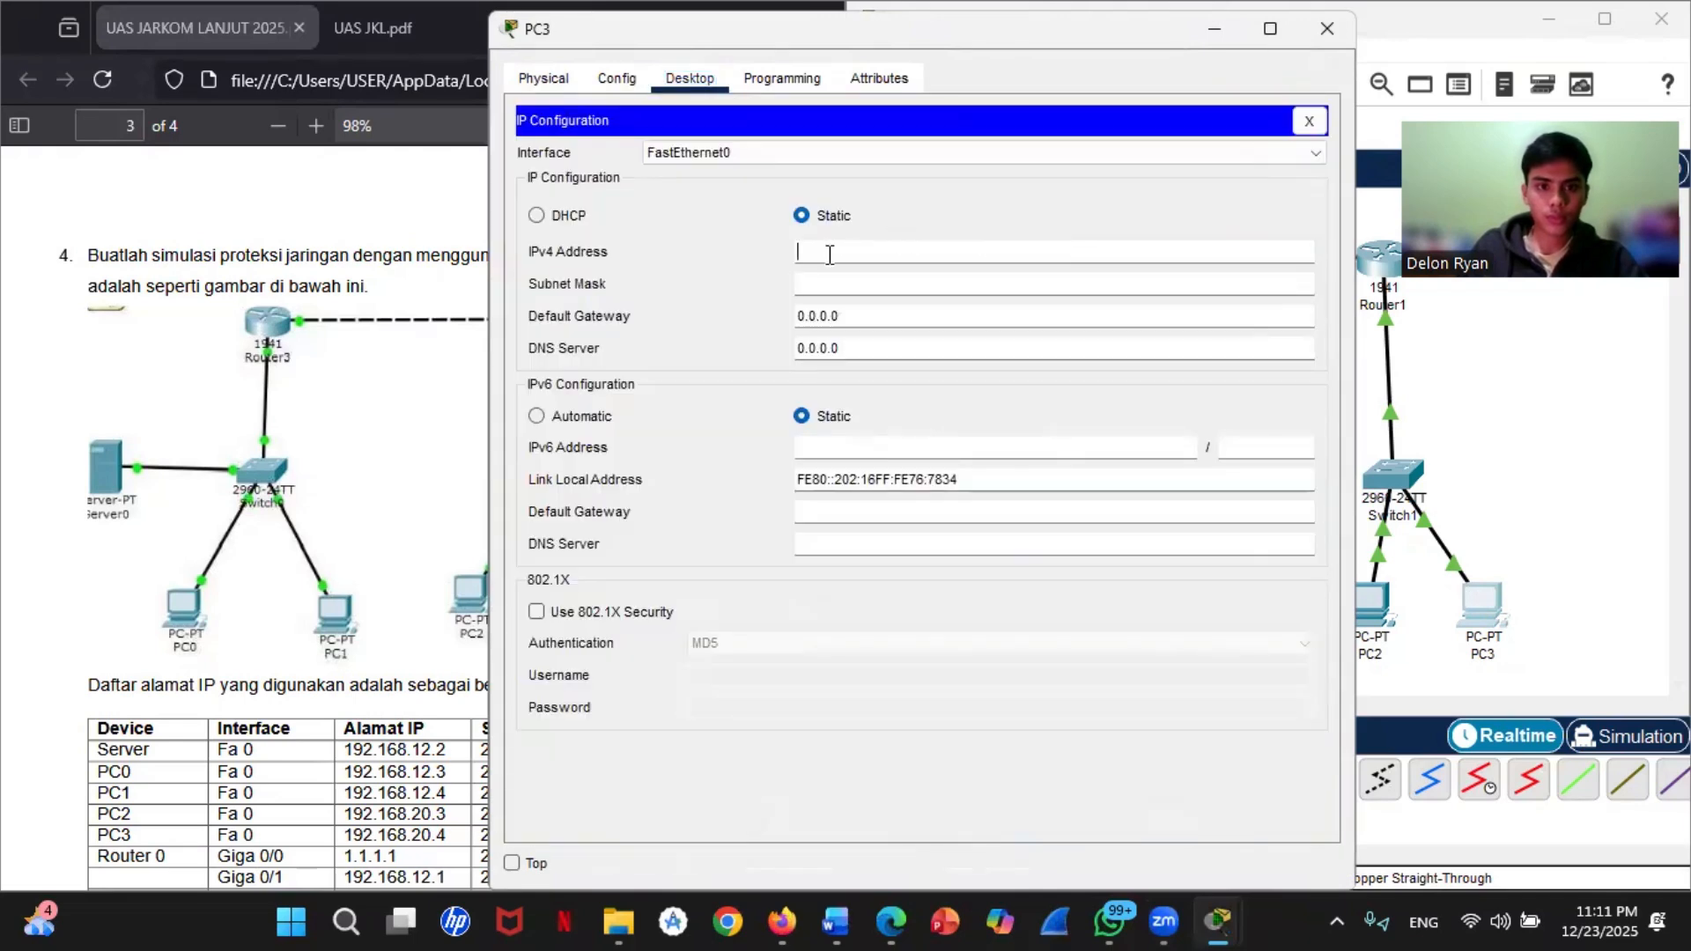
type("192.168.2")
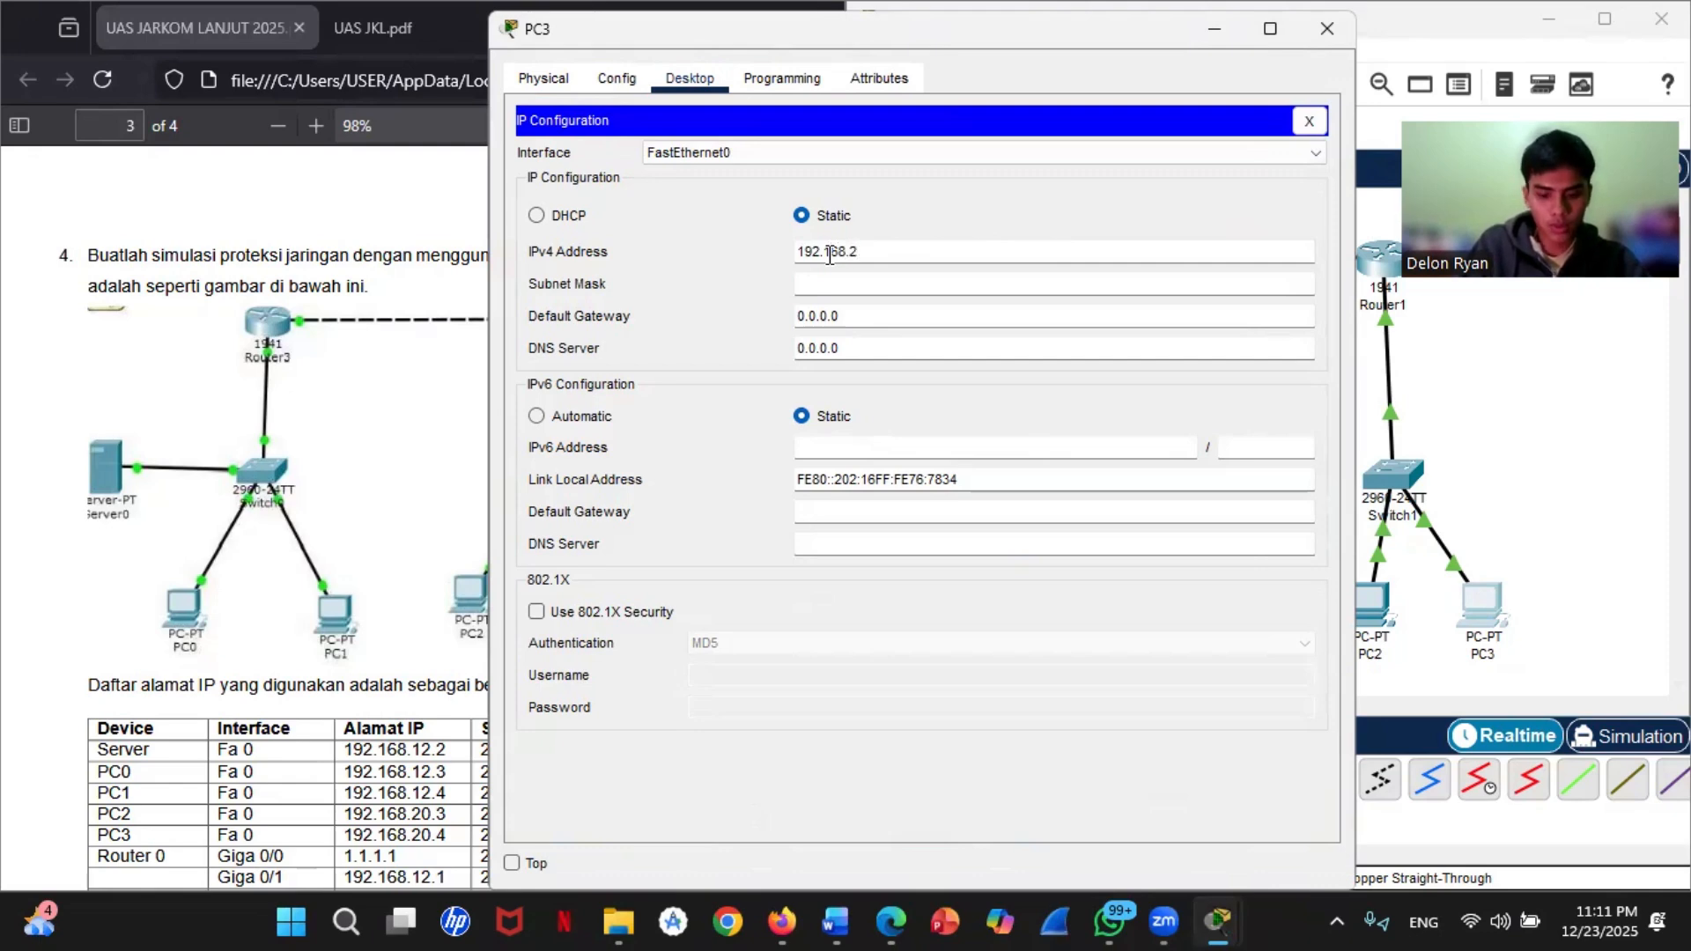
type("0.4")
left_click(837, 284)
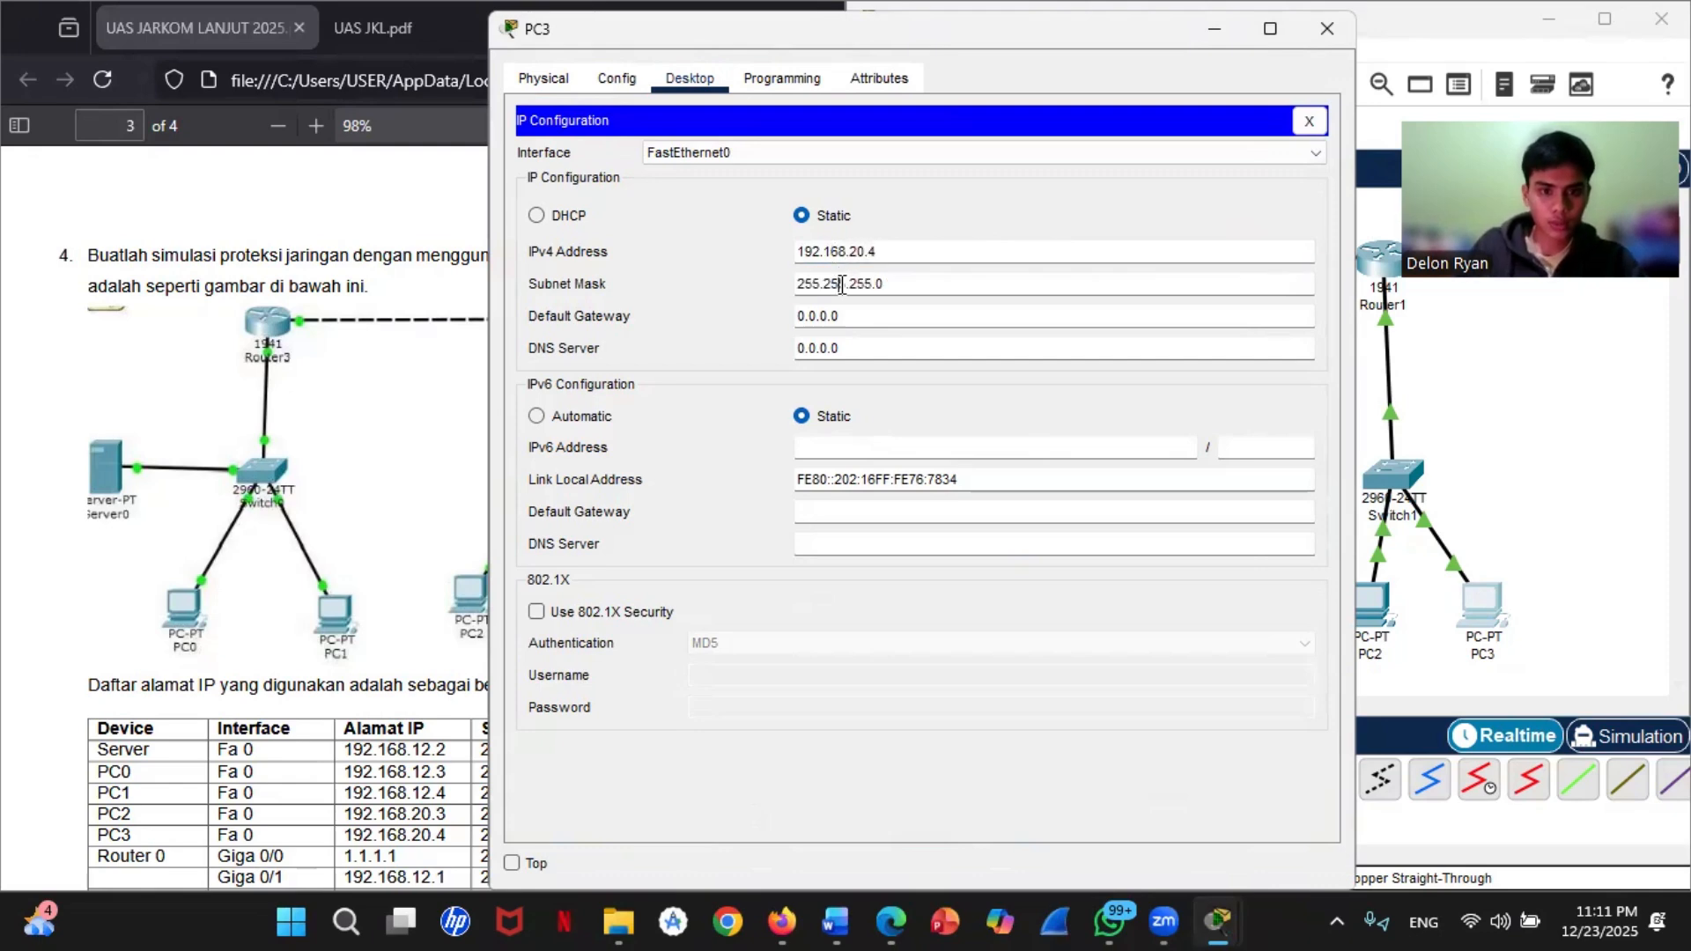
Step: Set PC3's default gateway to 192.168.20.1
left_click_drag(849, 314, 798, 314)
type("192")
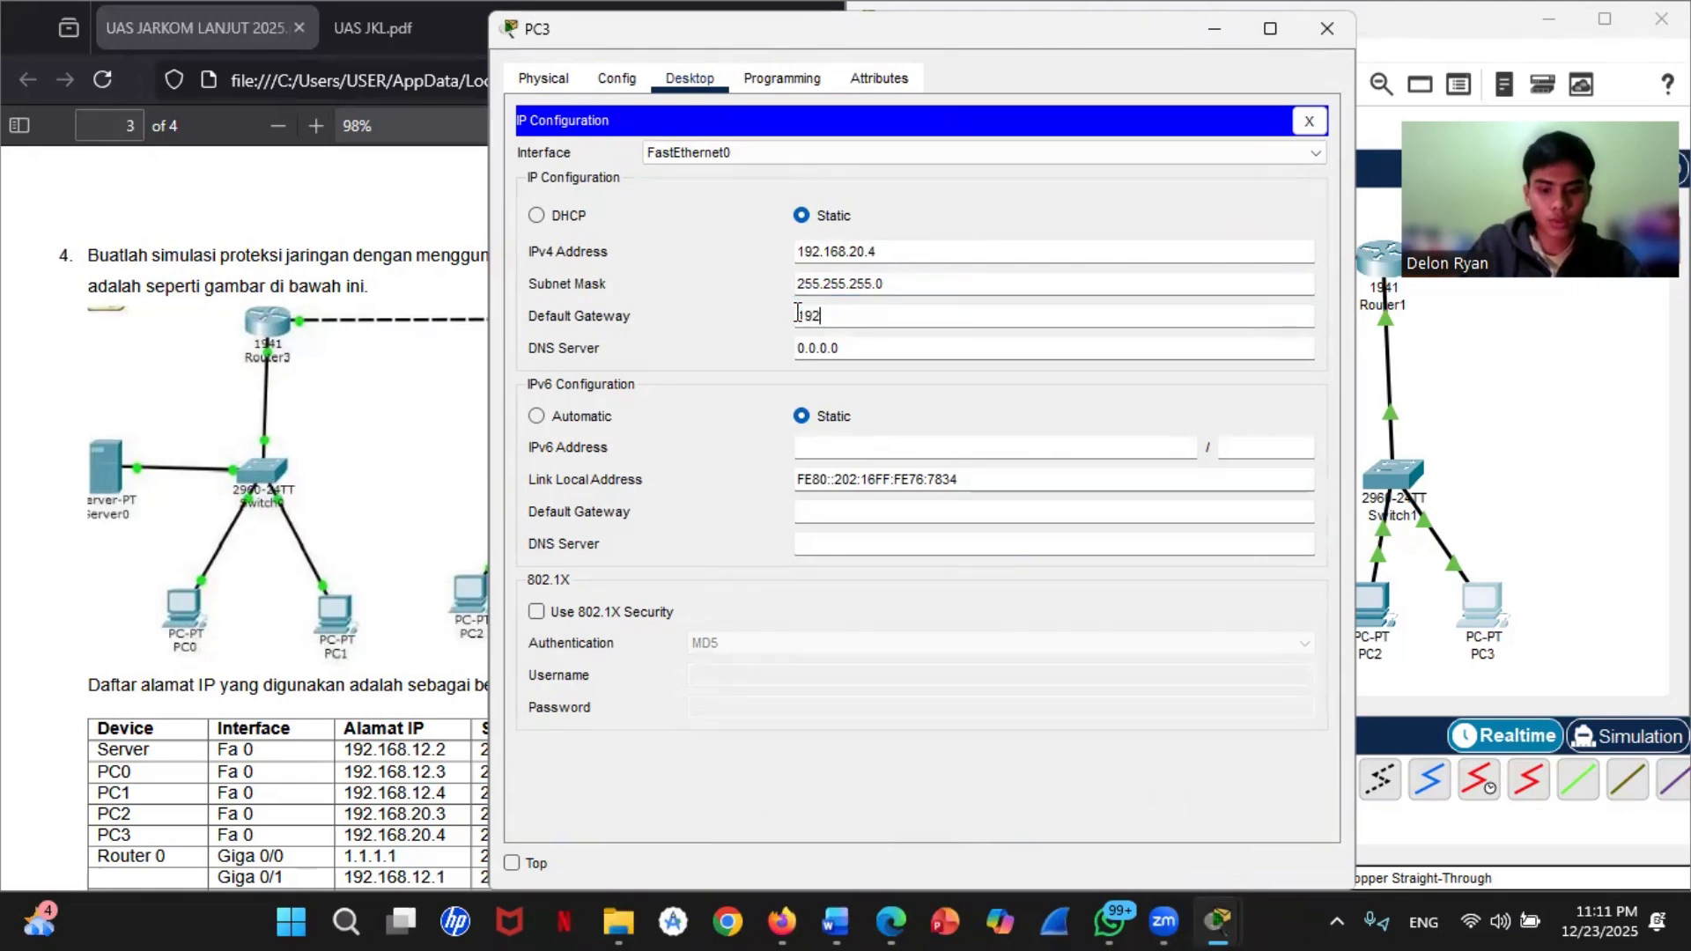
type(".168.2")
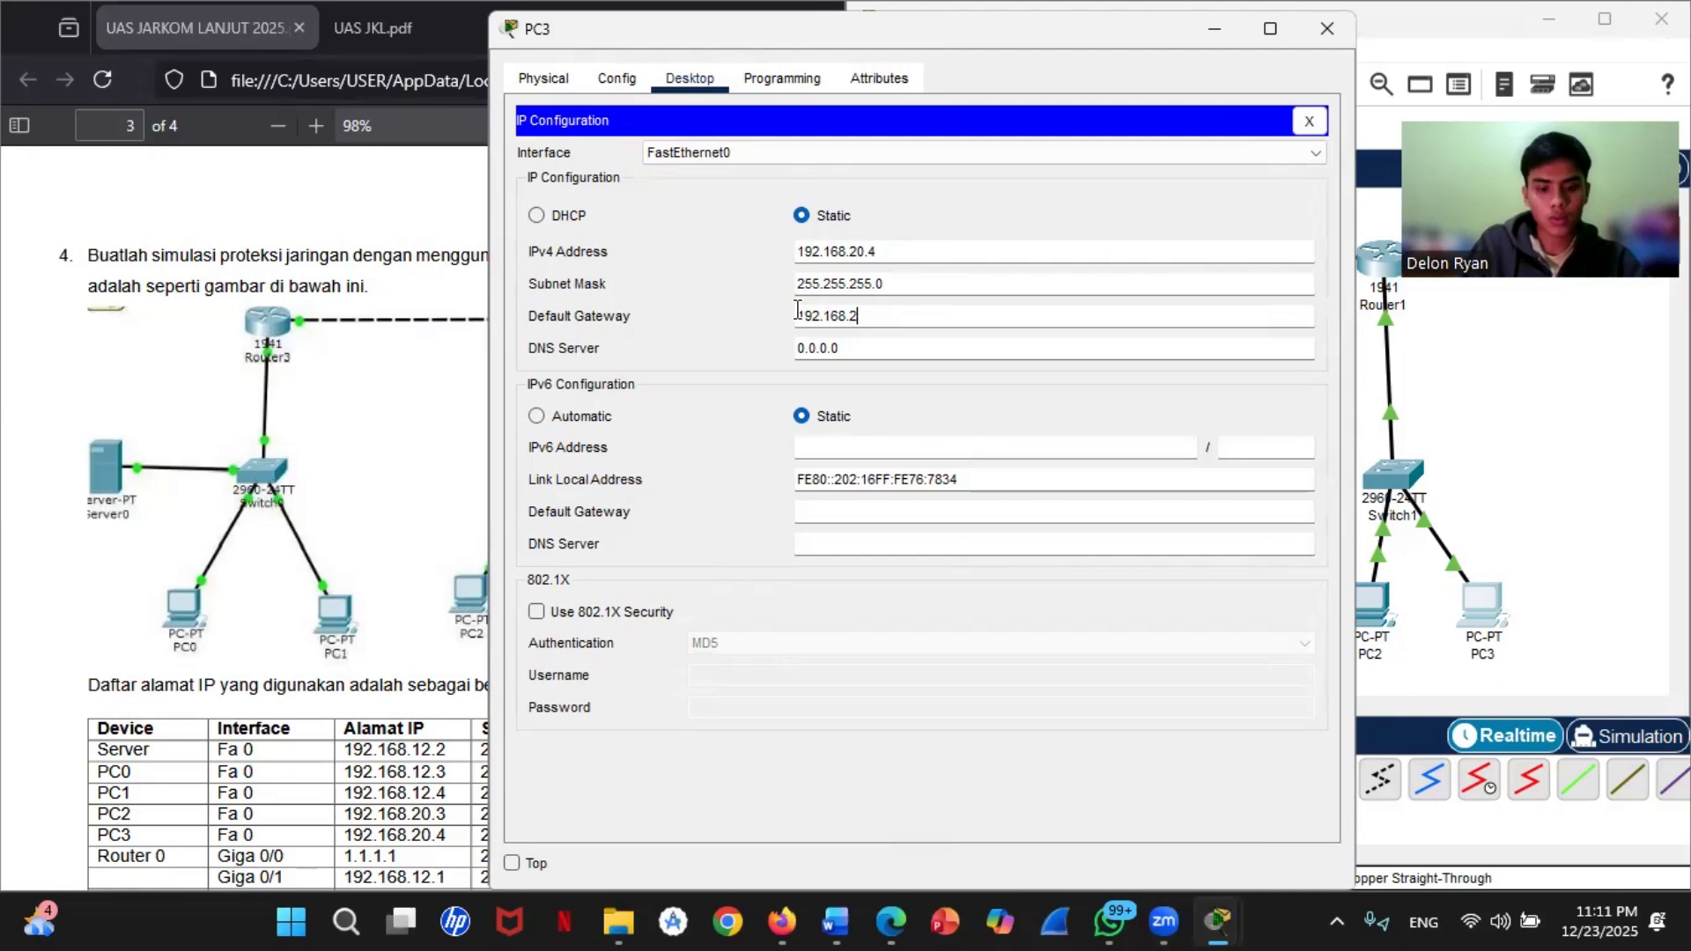
type("0.1")
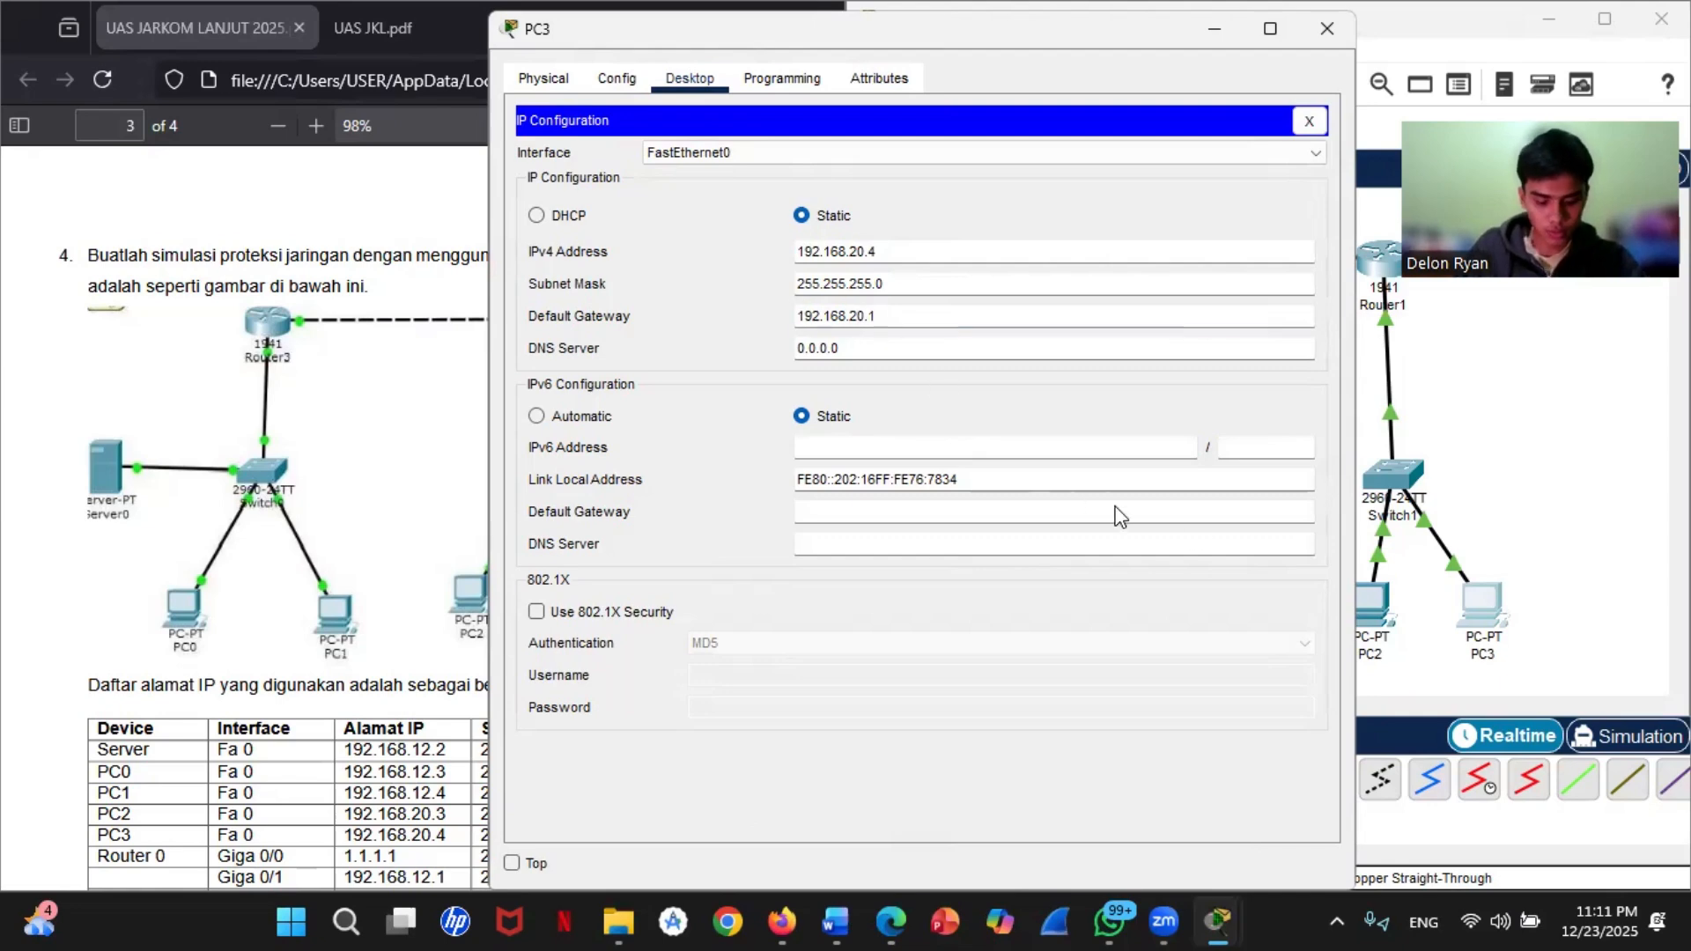
Step: Close the open configuration windows of all four PCs to return to the topology
left_click(1506, 488)
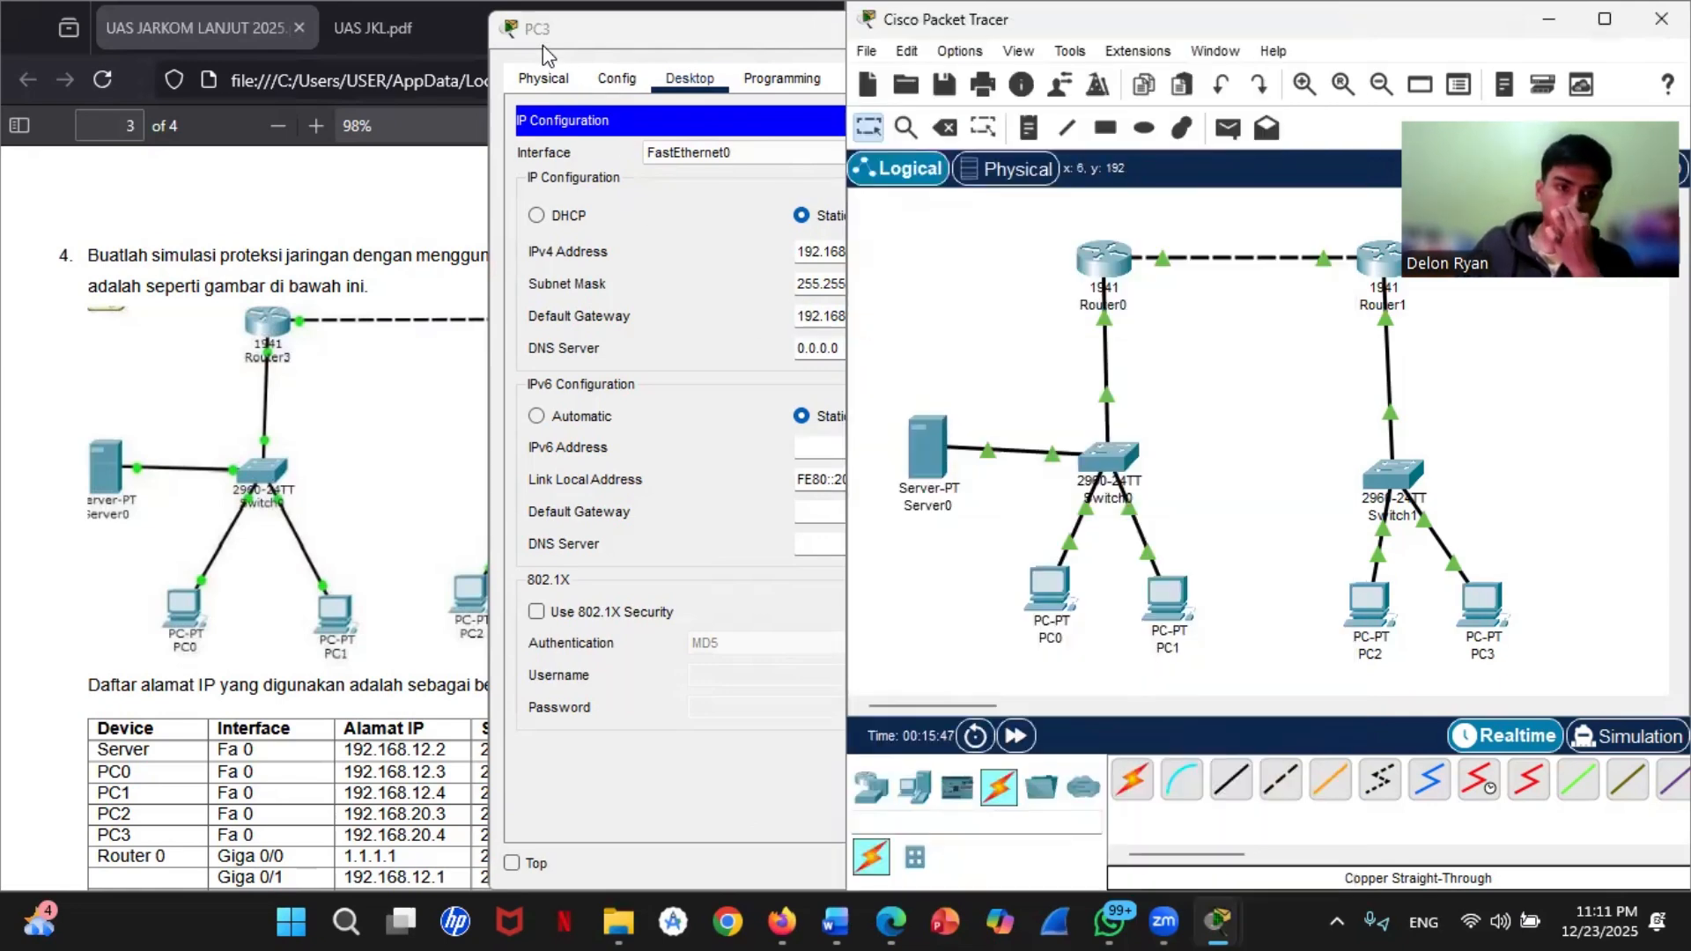
left_click_drag(542, 44, 475, 142)
left_click(1261, 130)
left_click_drag(627, 36, 561, 174)
left_click(1263, 166)
left_click(677, 36)
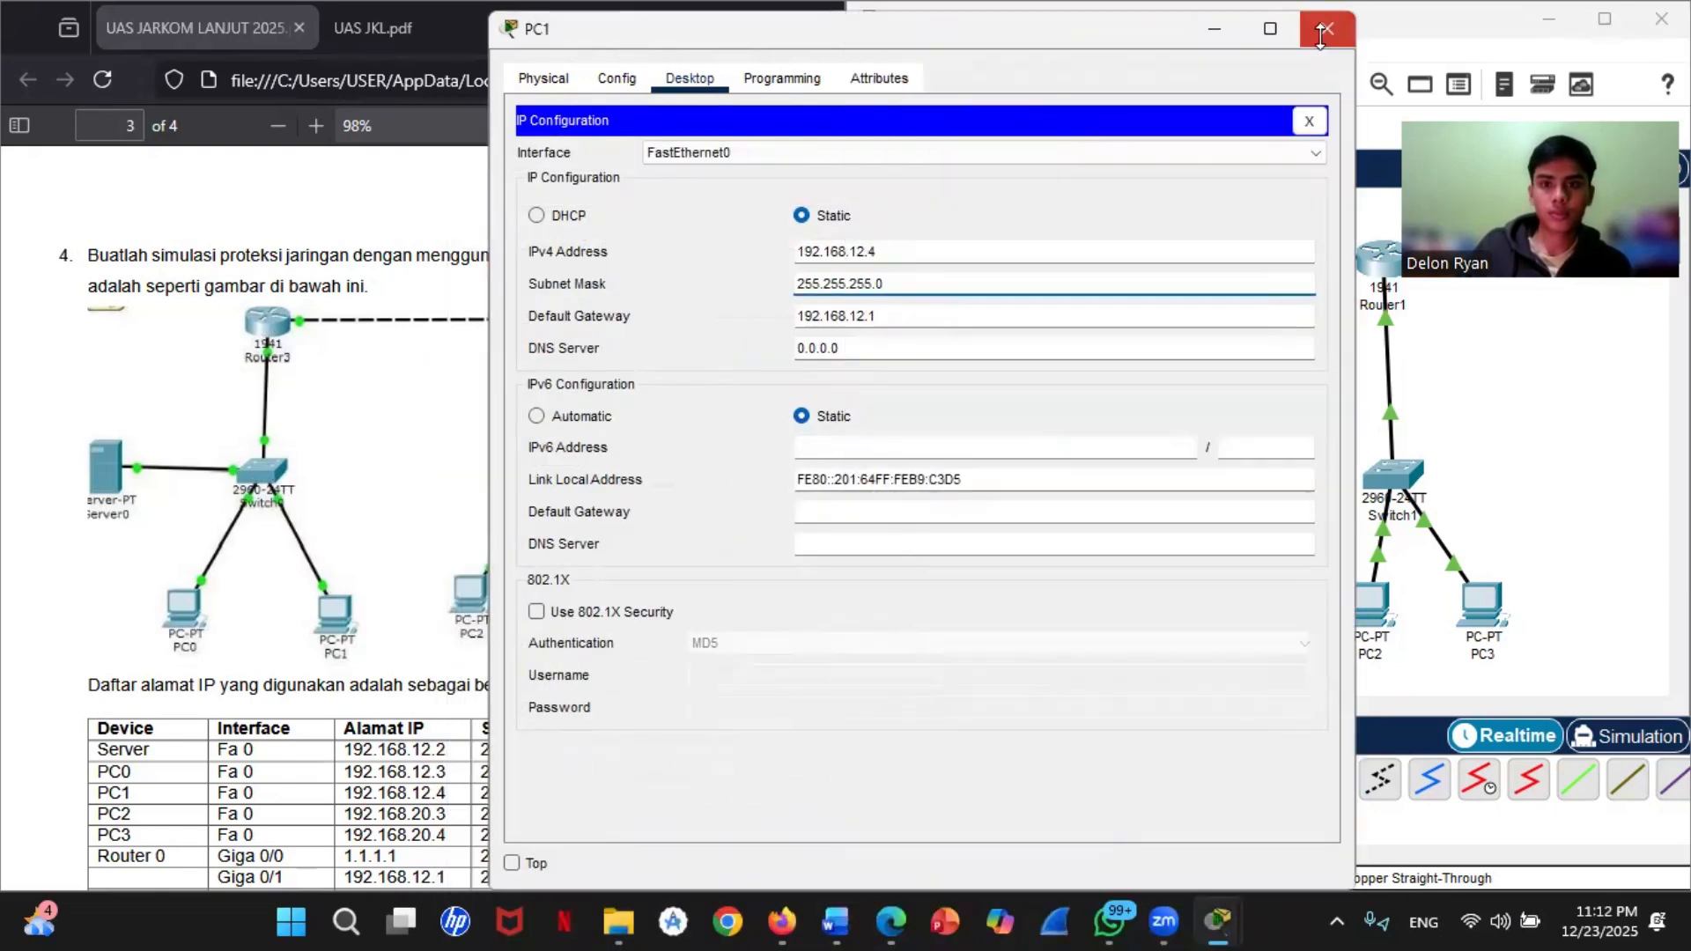
left_click(1326, 28)
left_click(515, 185)
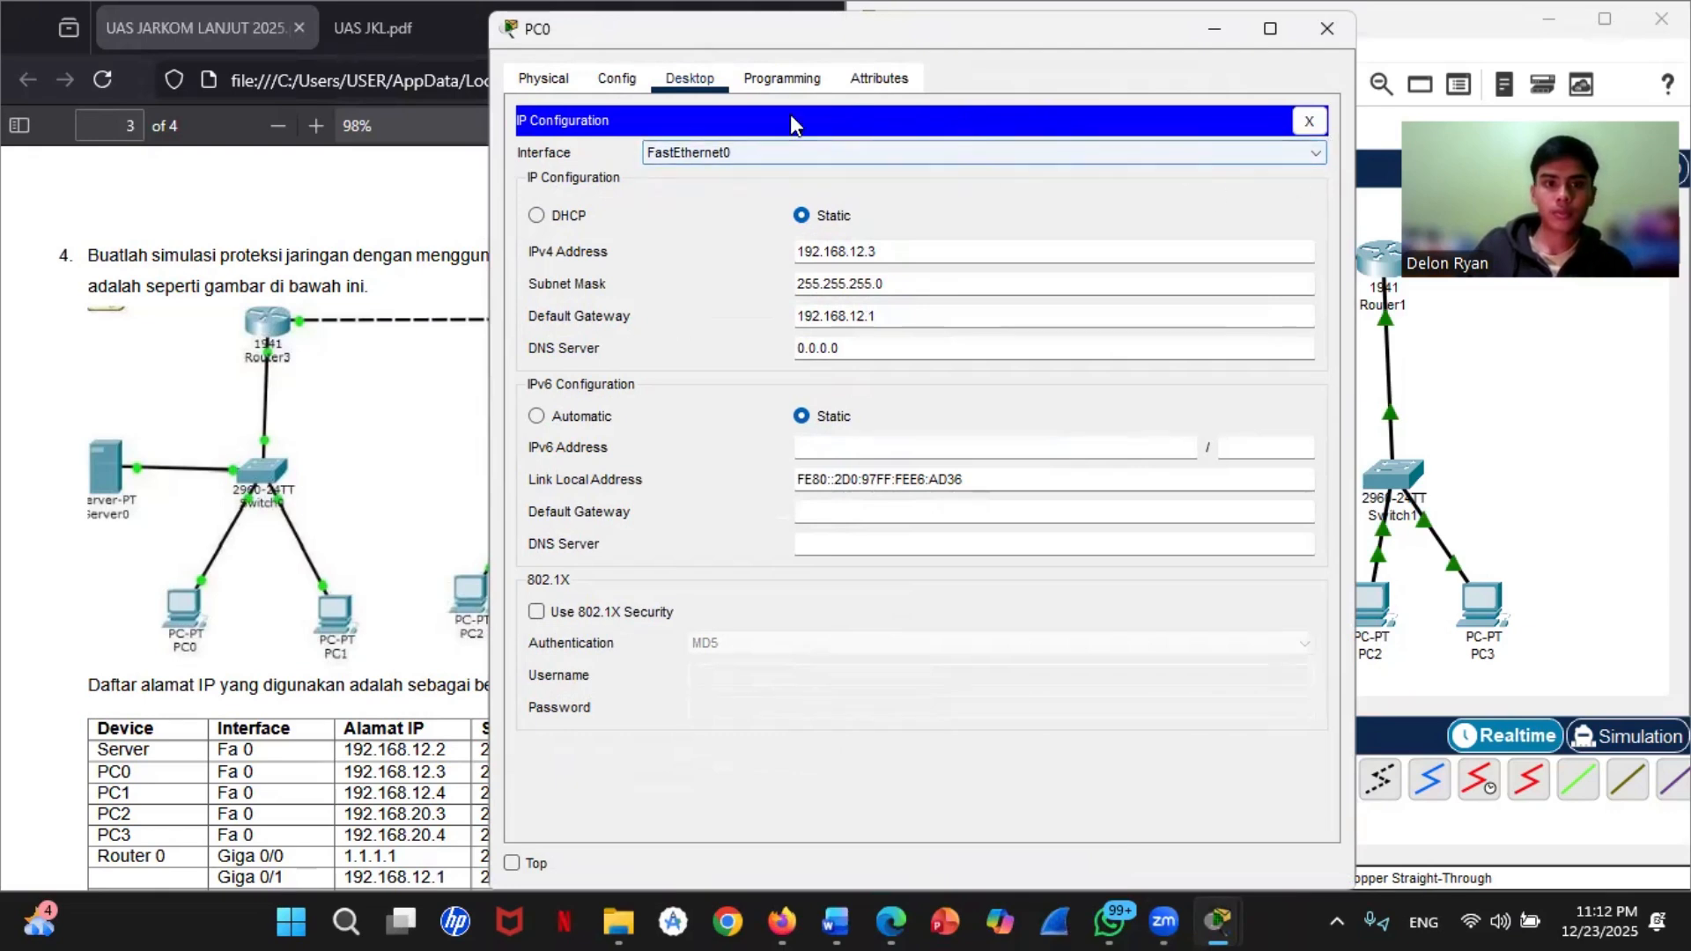
key("alt+F4")
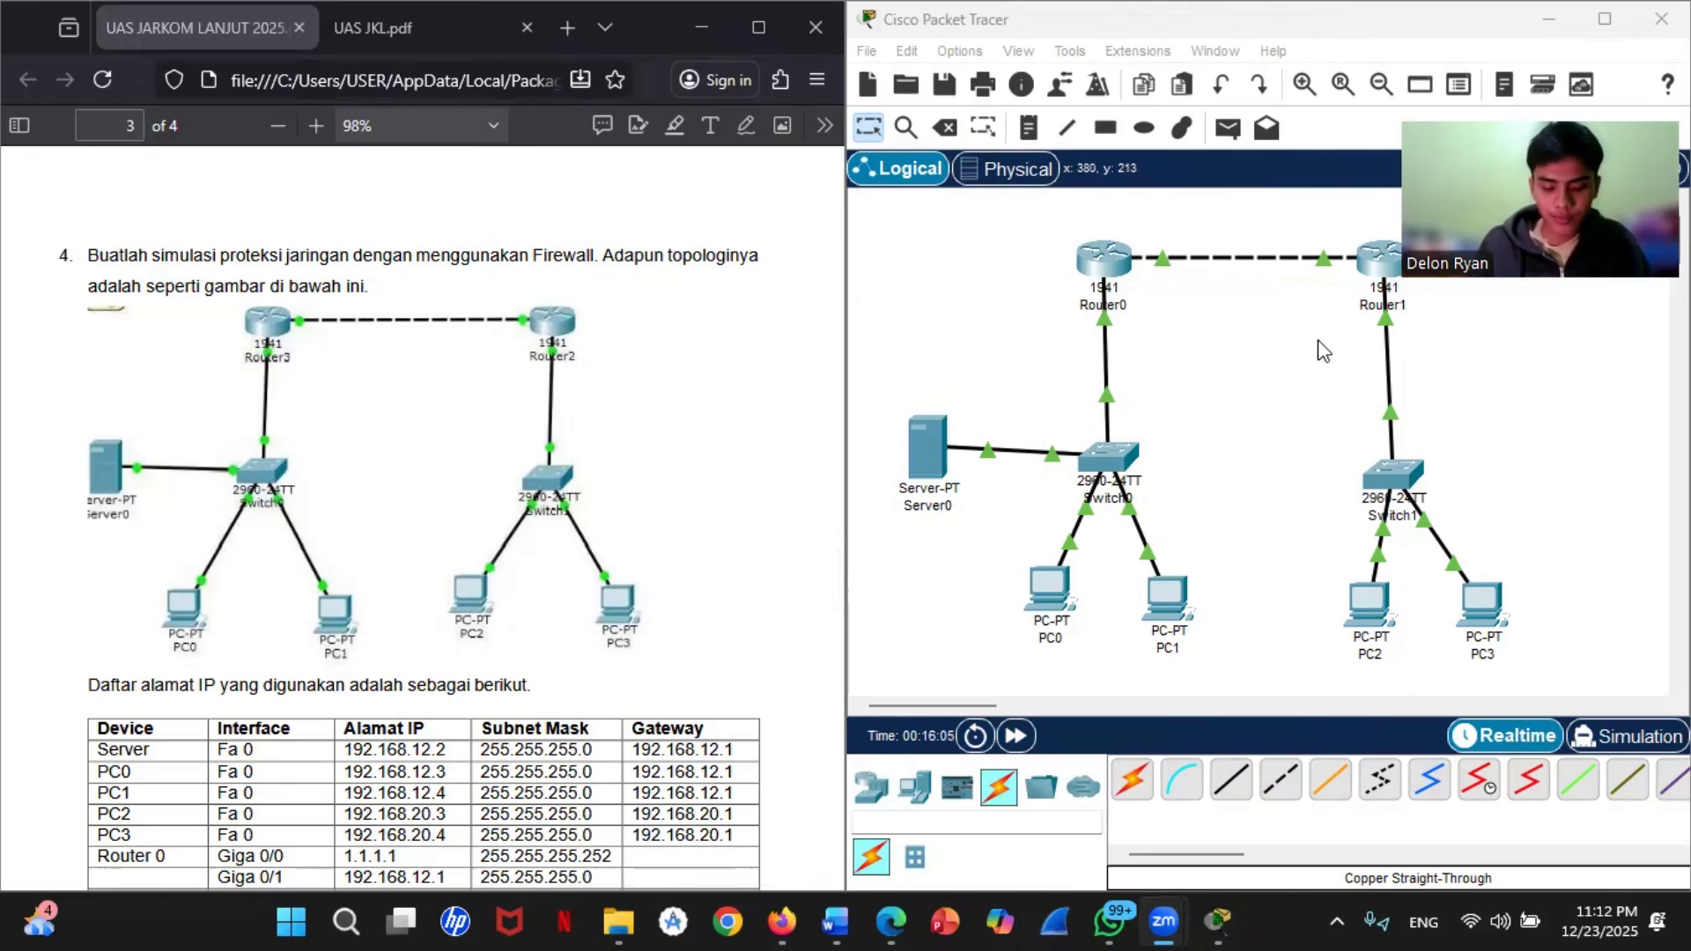
Step: List Router1's access lists with the show access-lists command, and put its window away
left_click(1370, 264)
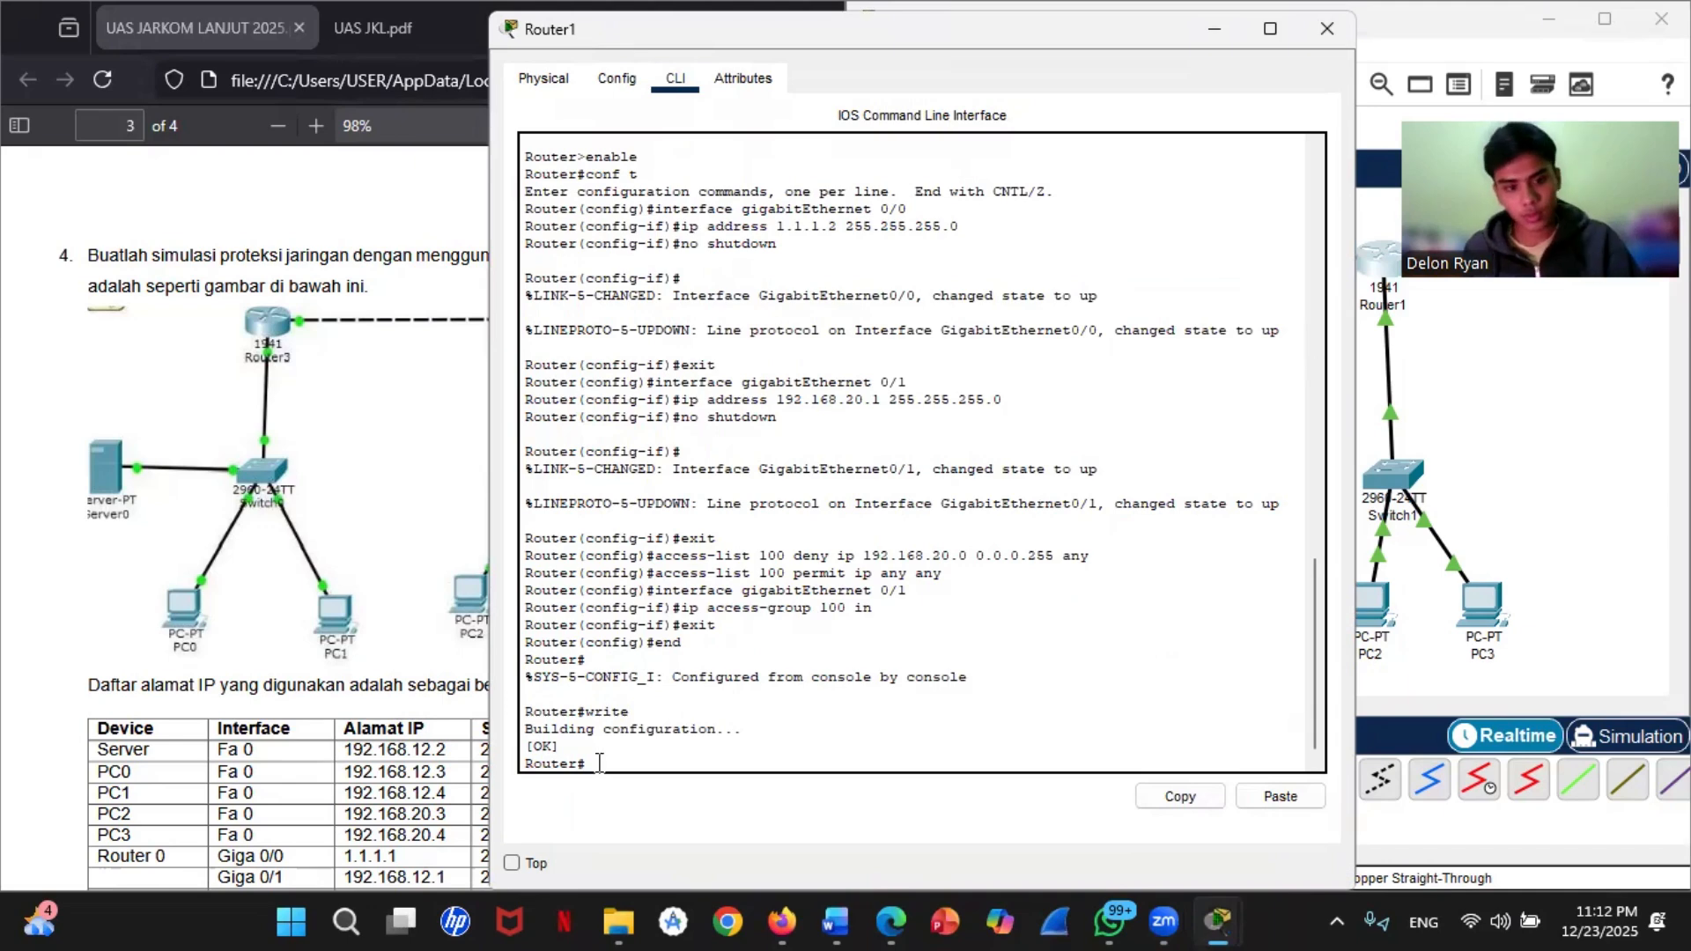
type("show")
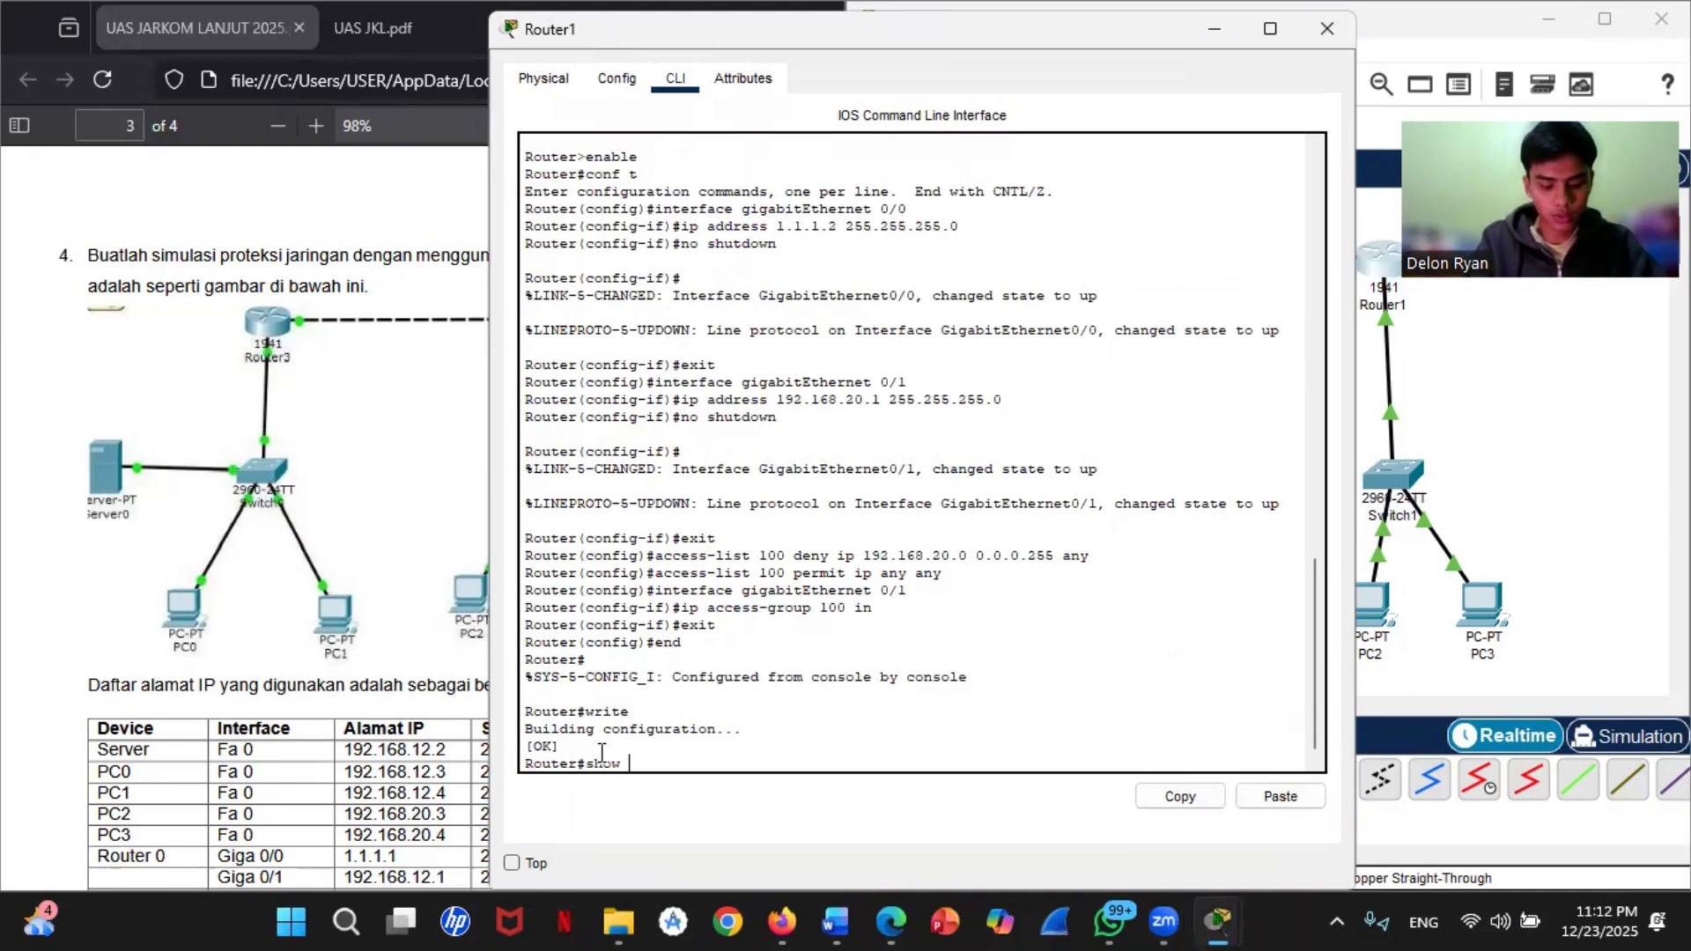
type(" access")
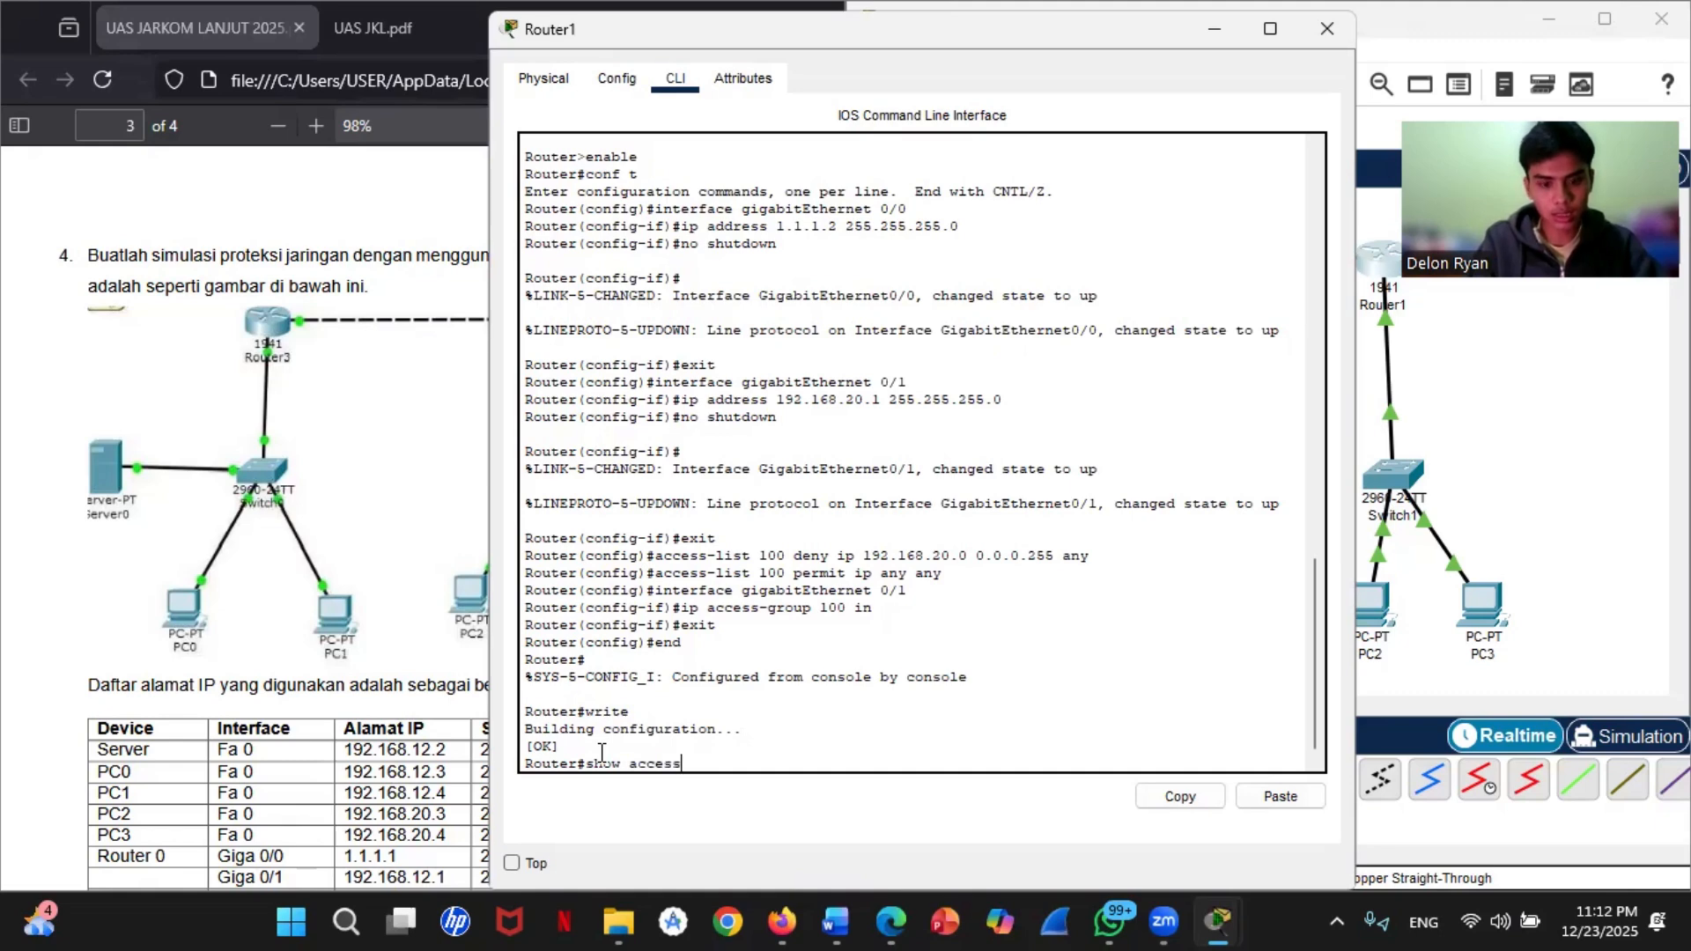
type("-lis")
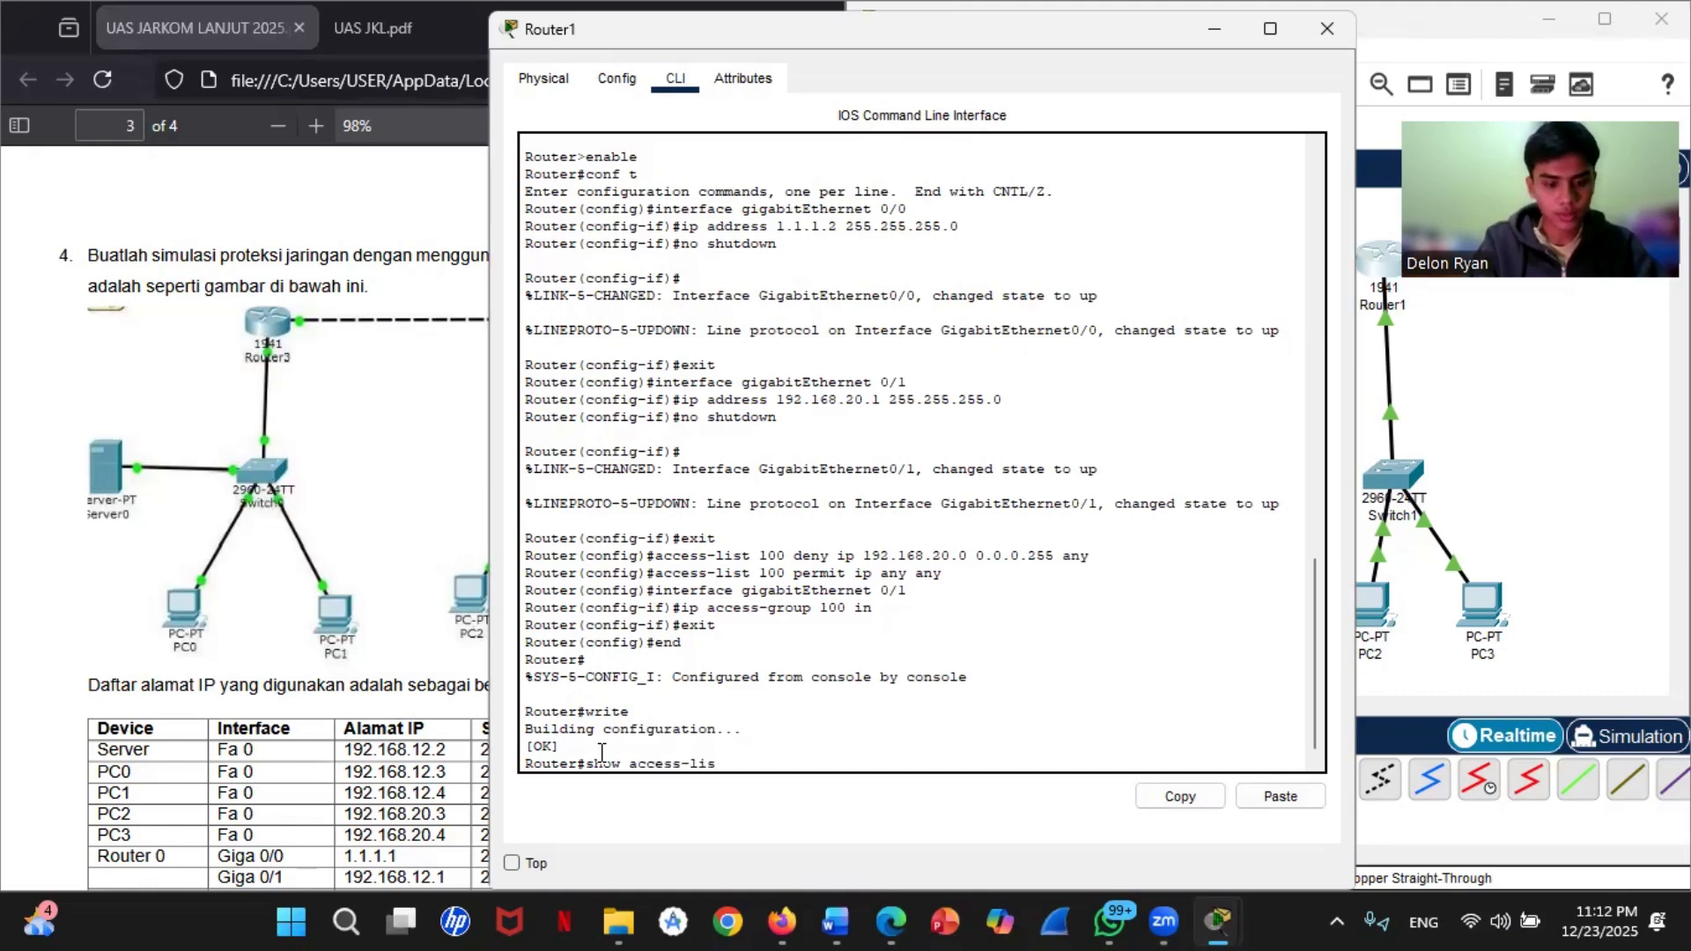
type("ts")
key("Return")
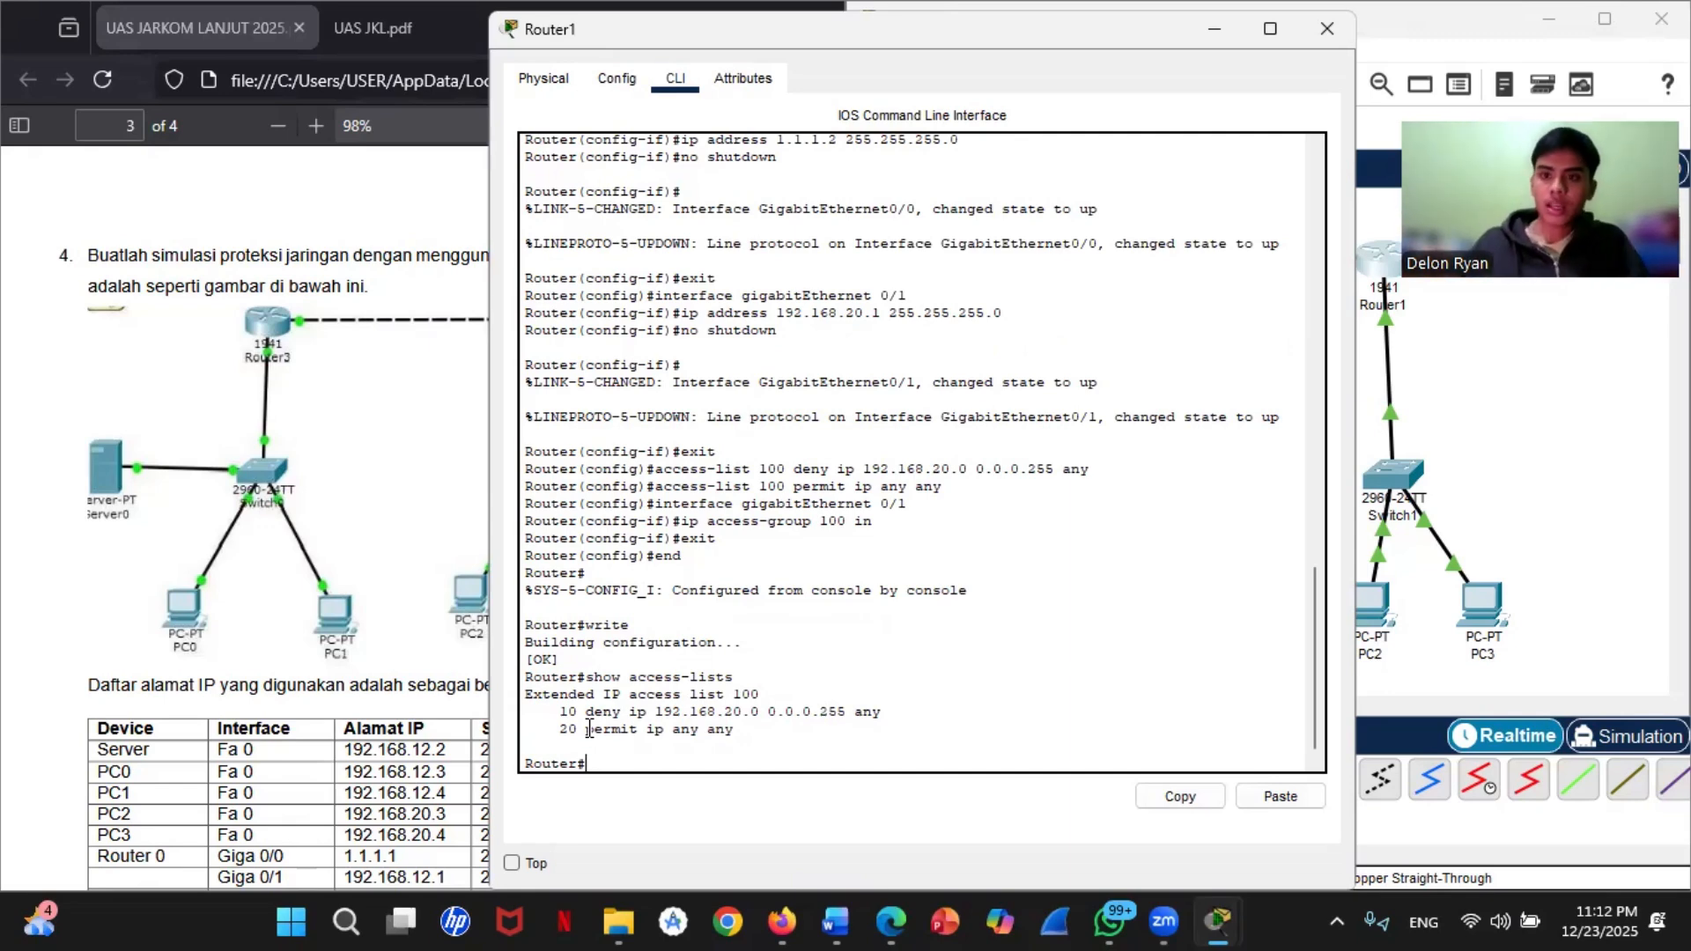
left_click(1212, 43)
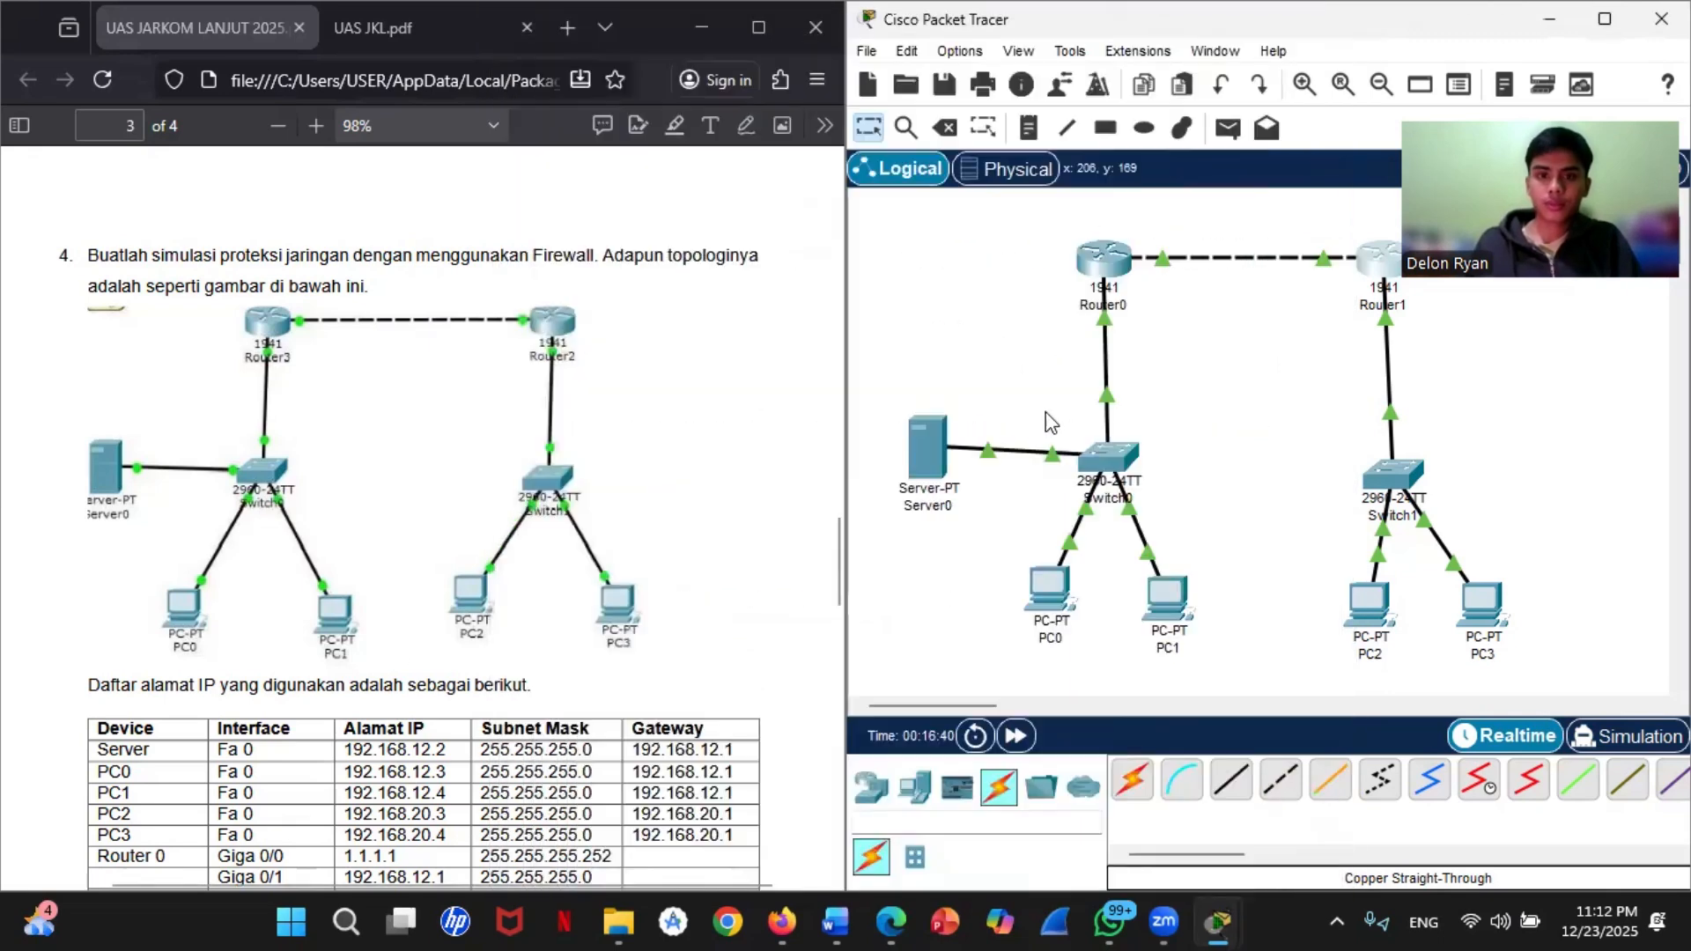
Step: Ping Server0 at 192.168.12.2 from PC2's command prompt
mouse_move(1048, 604)
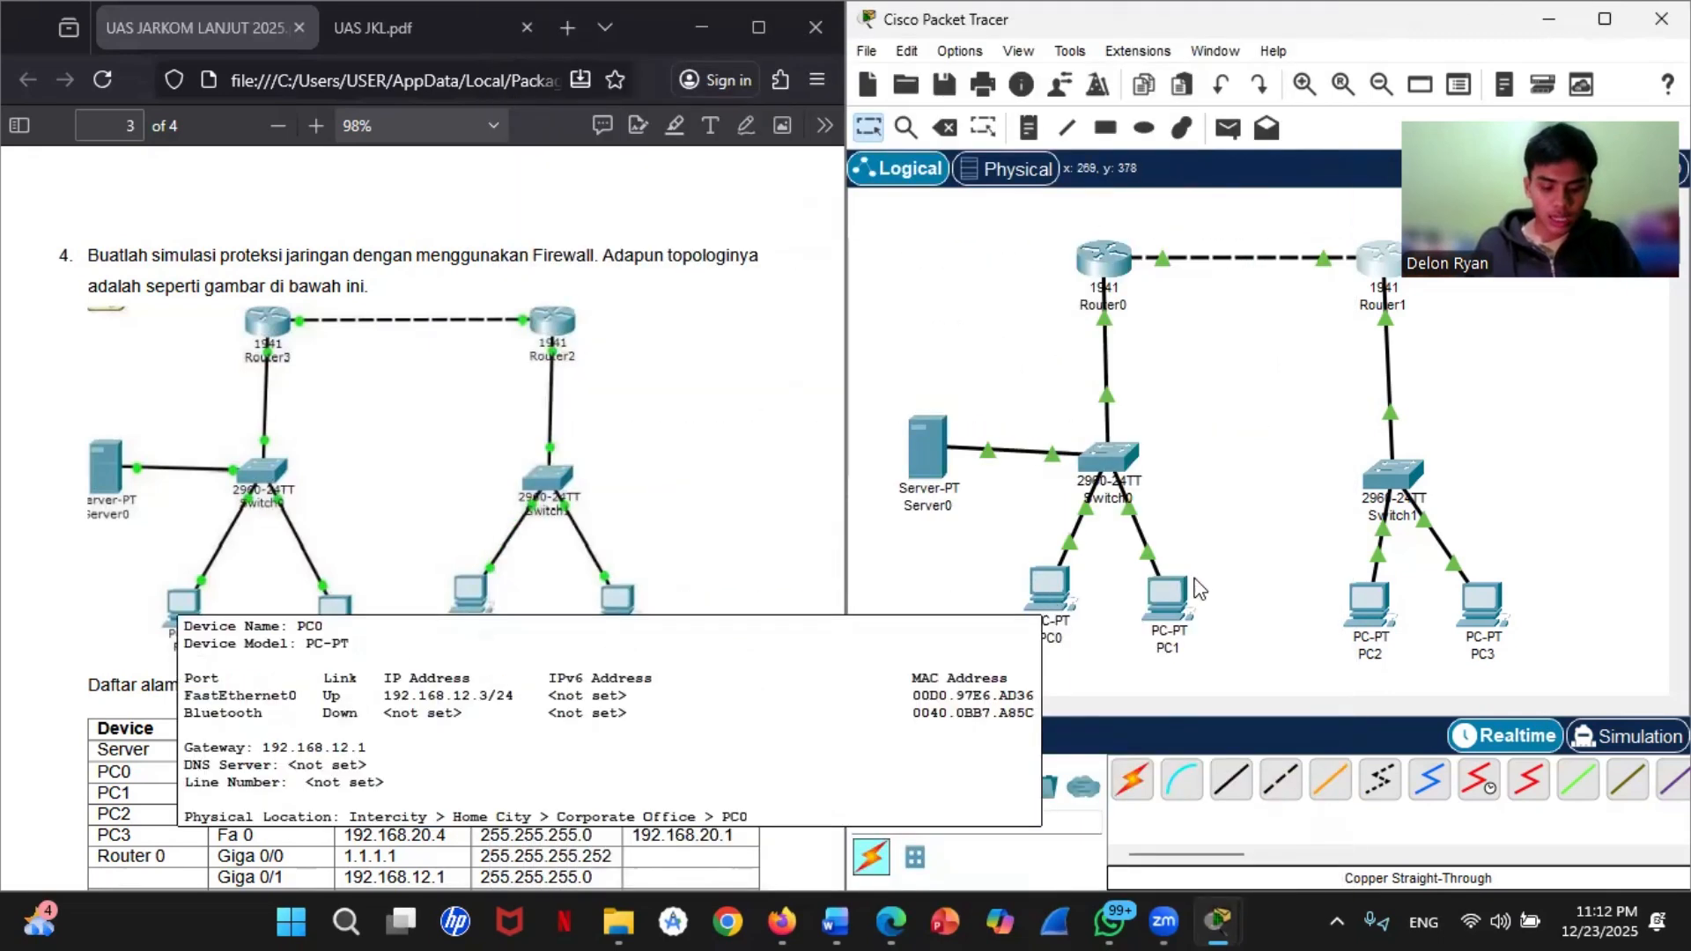
left_click(1361, 604)
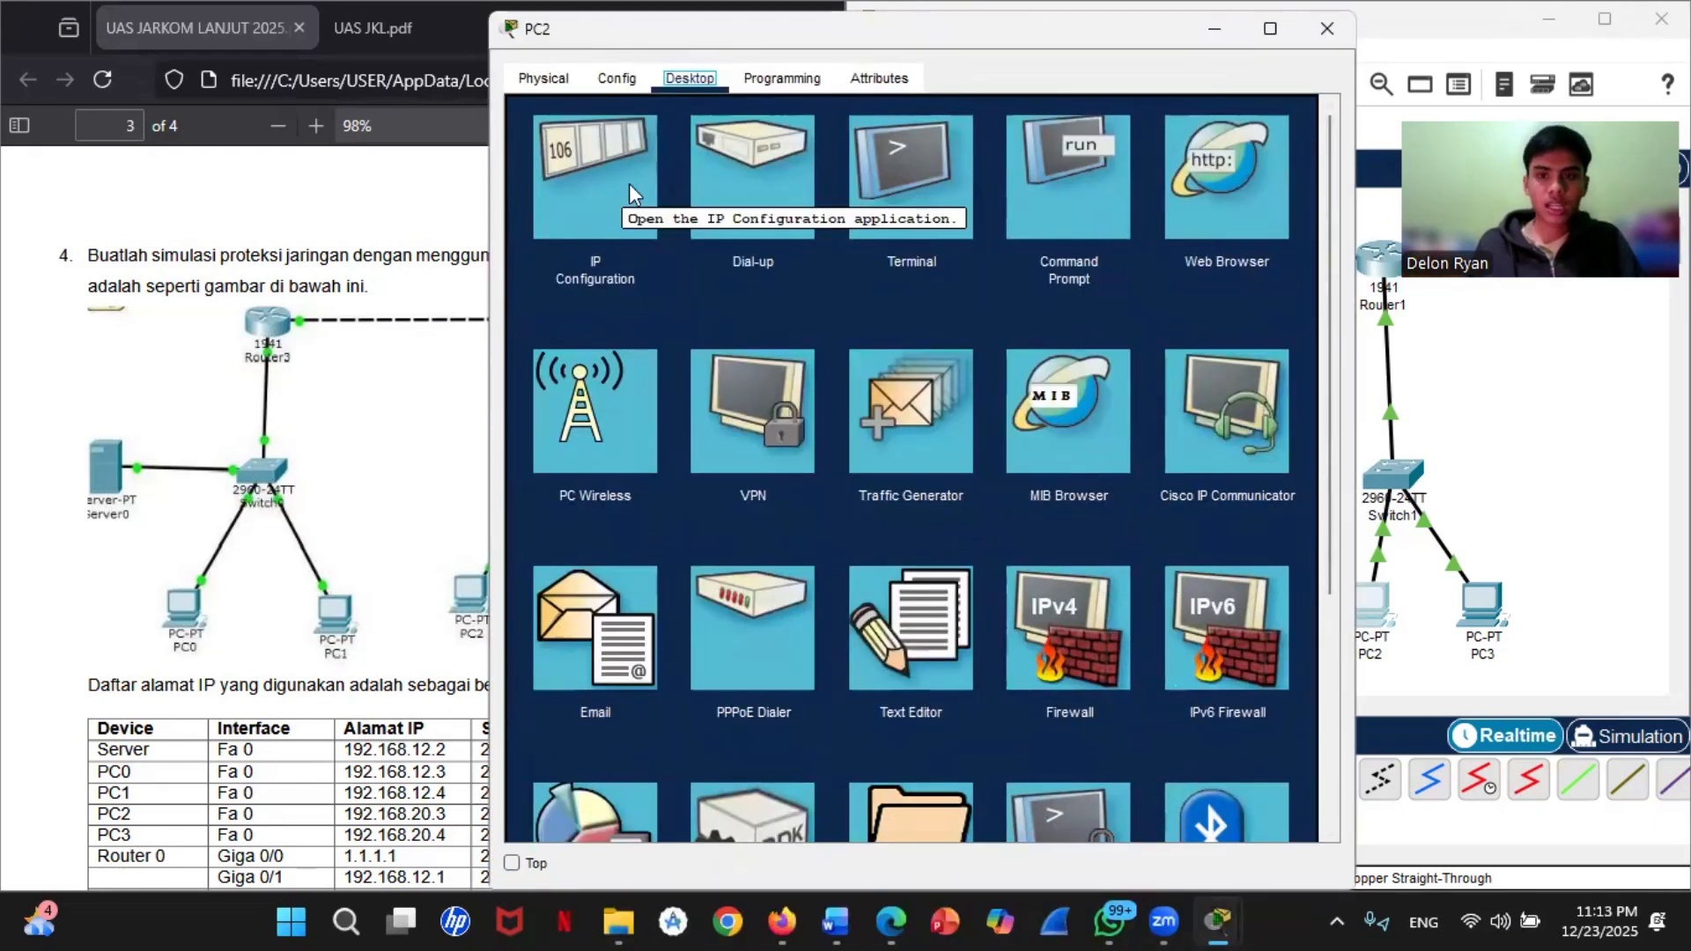
left_click(1048, 206)
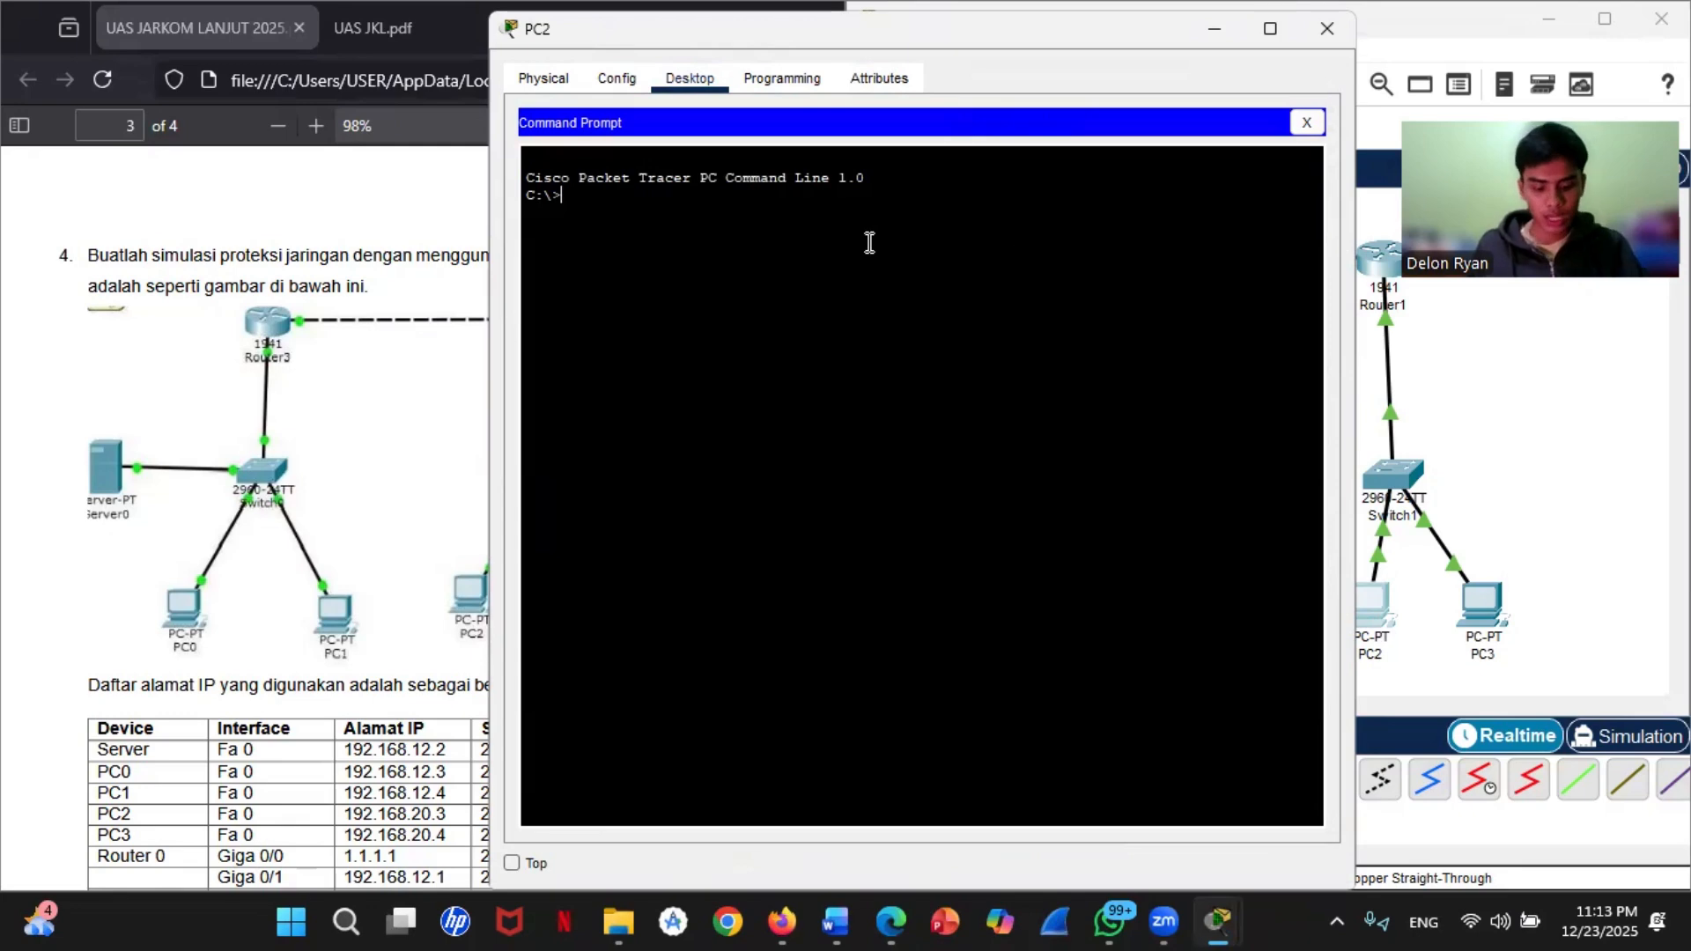
left_click(1492, 421)
mouse_move(932, 475)
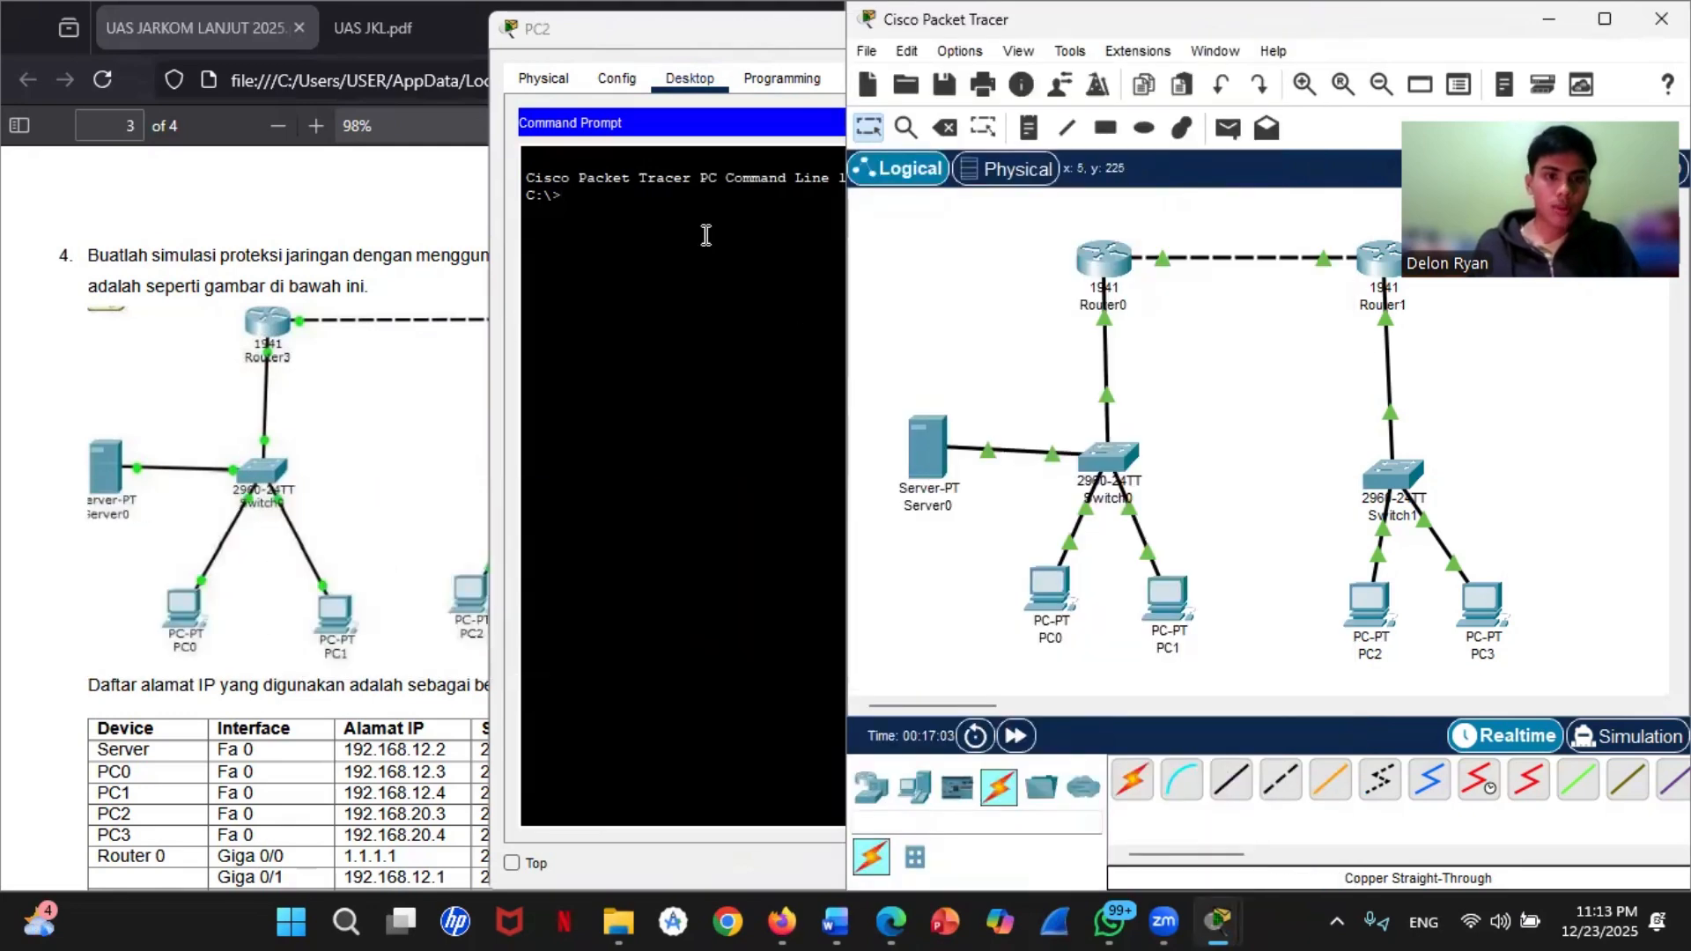
left_click(569, 189)
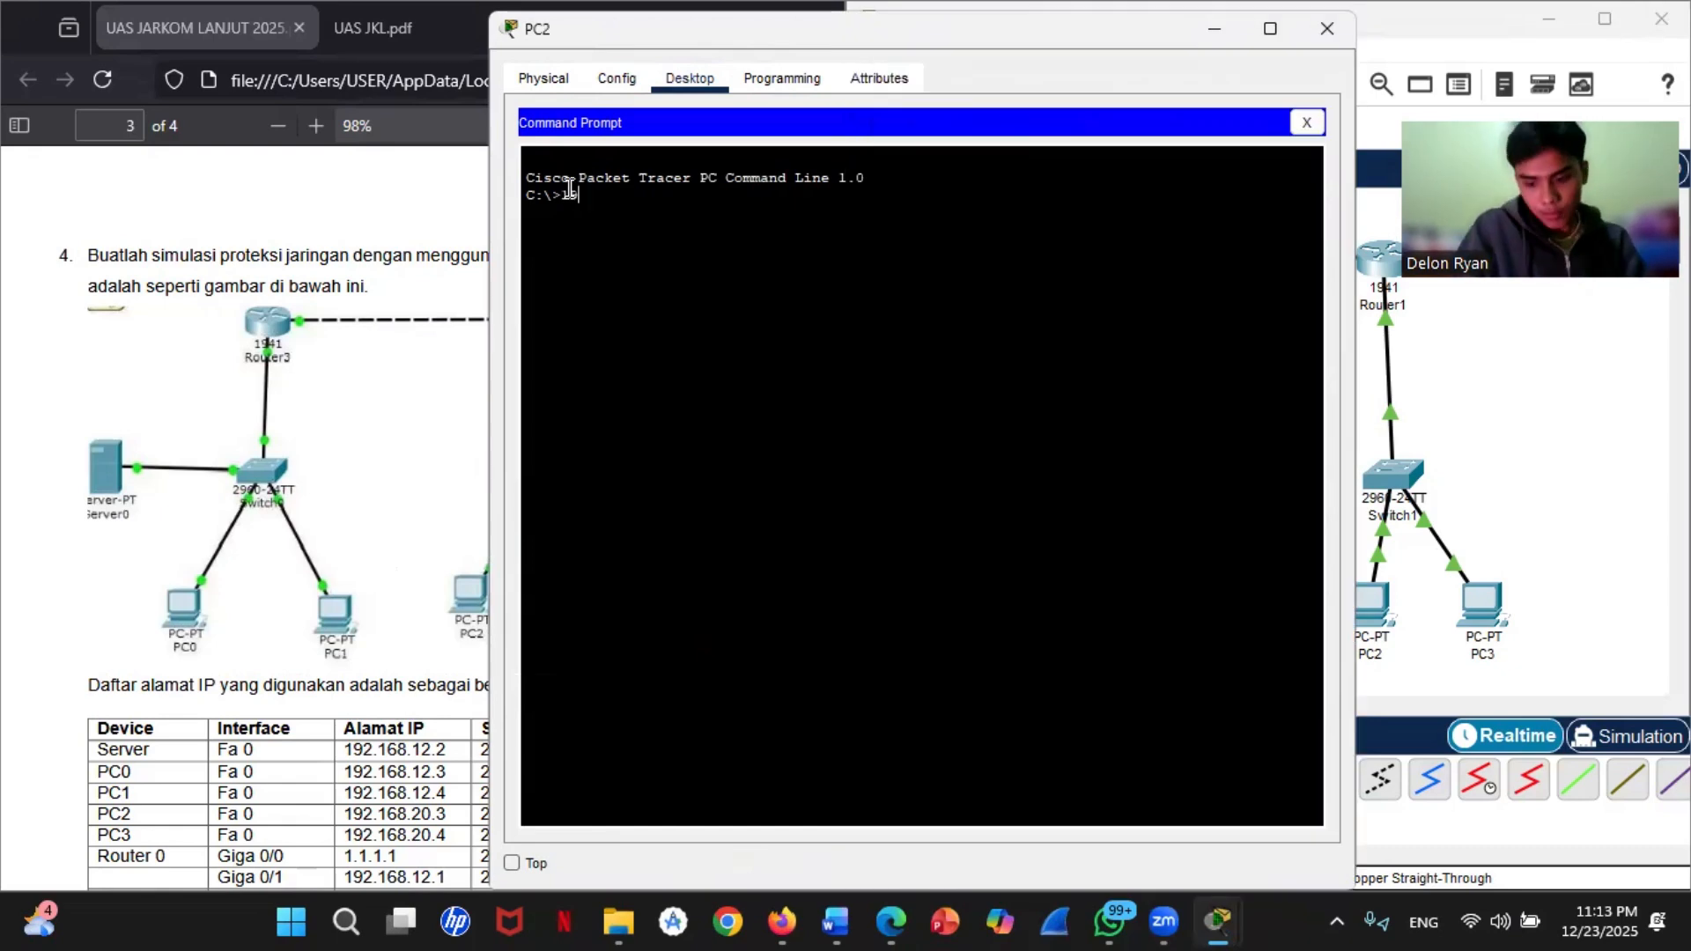
type("ping")
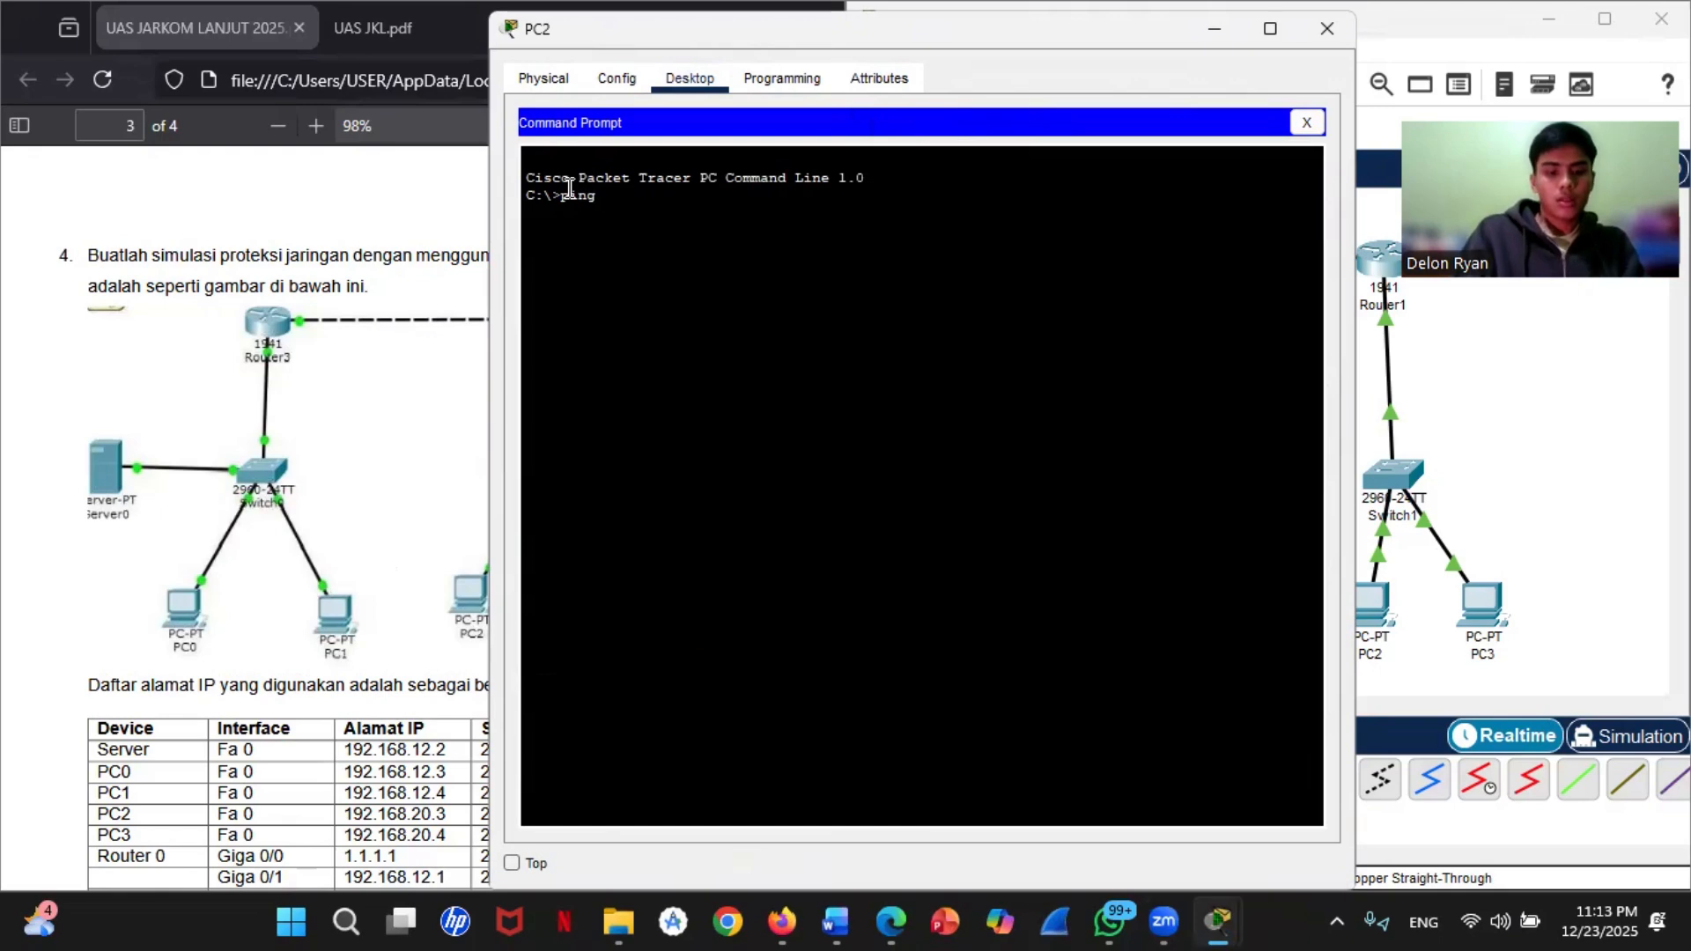
type(" 192.168")
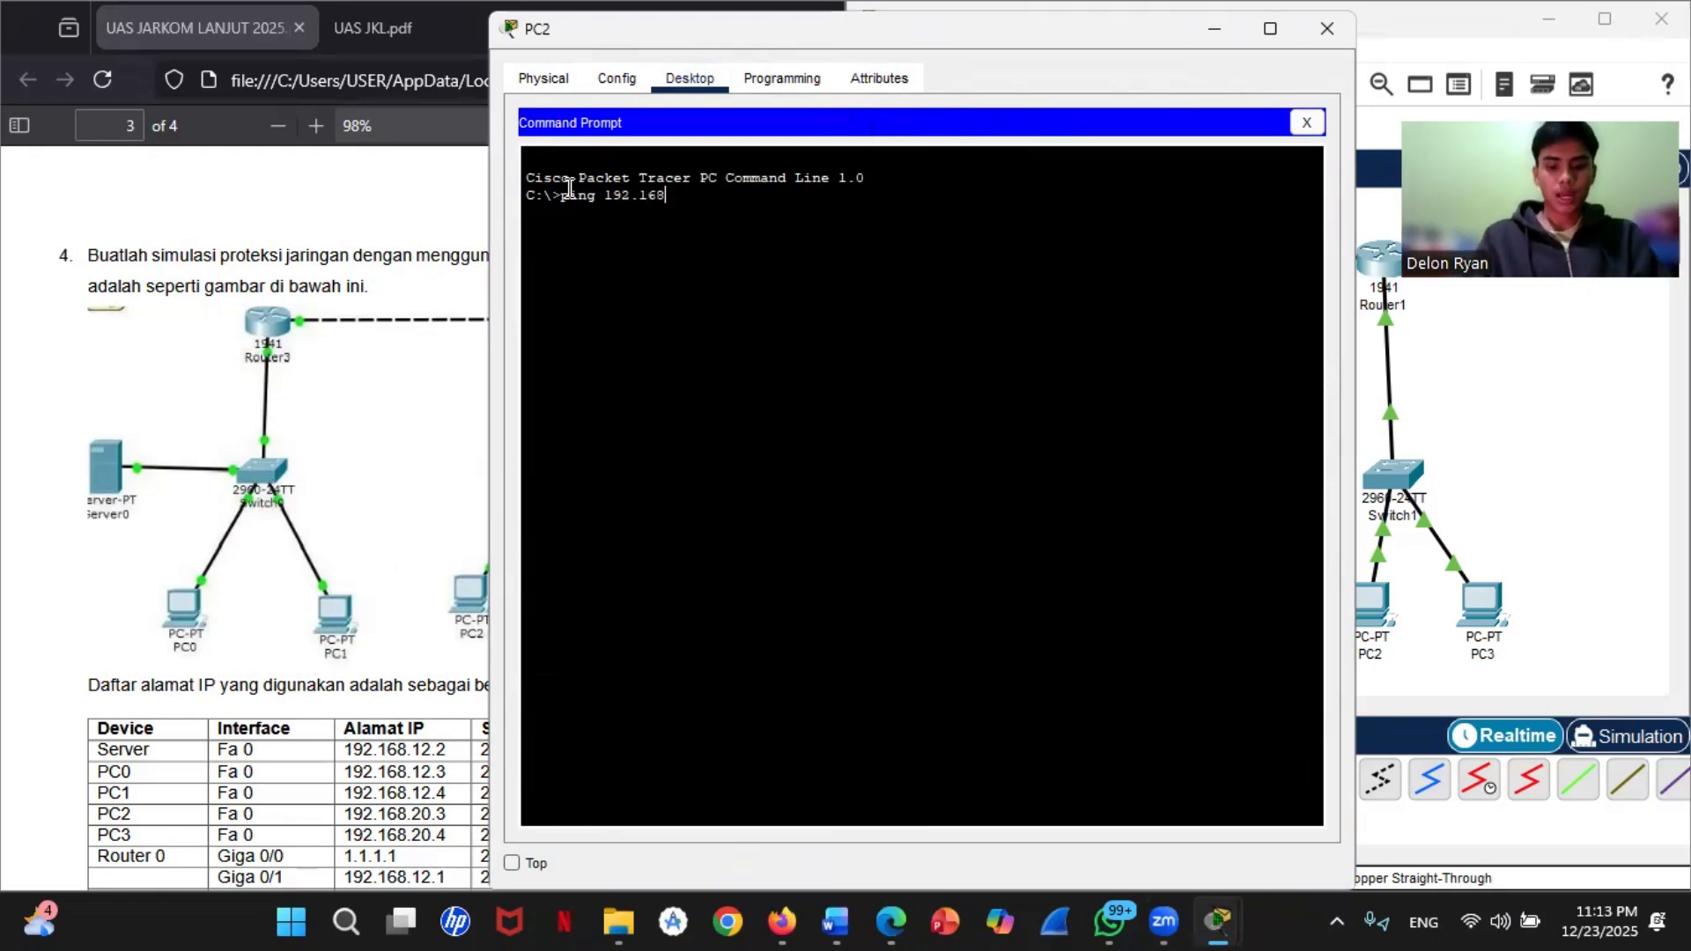
type(".12")
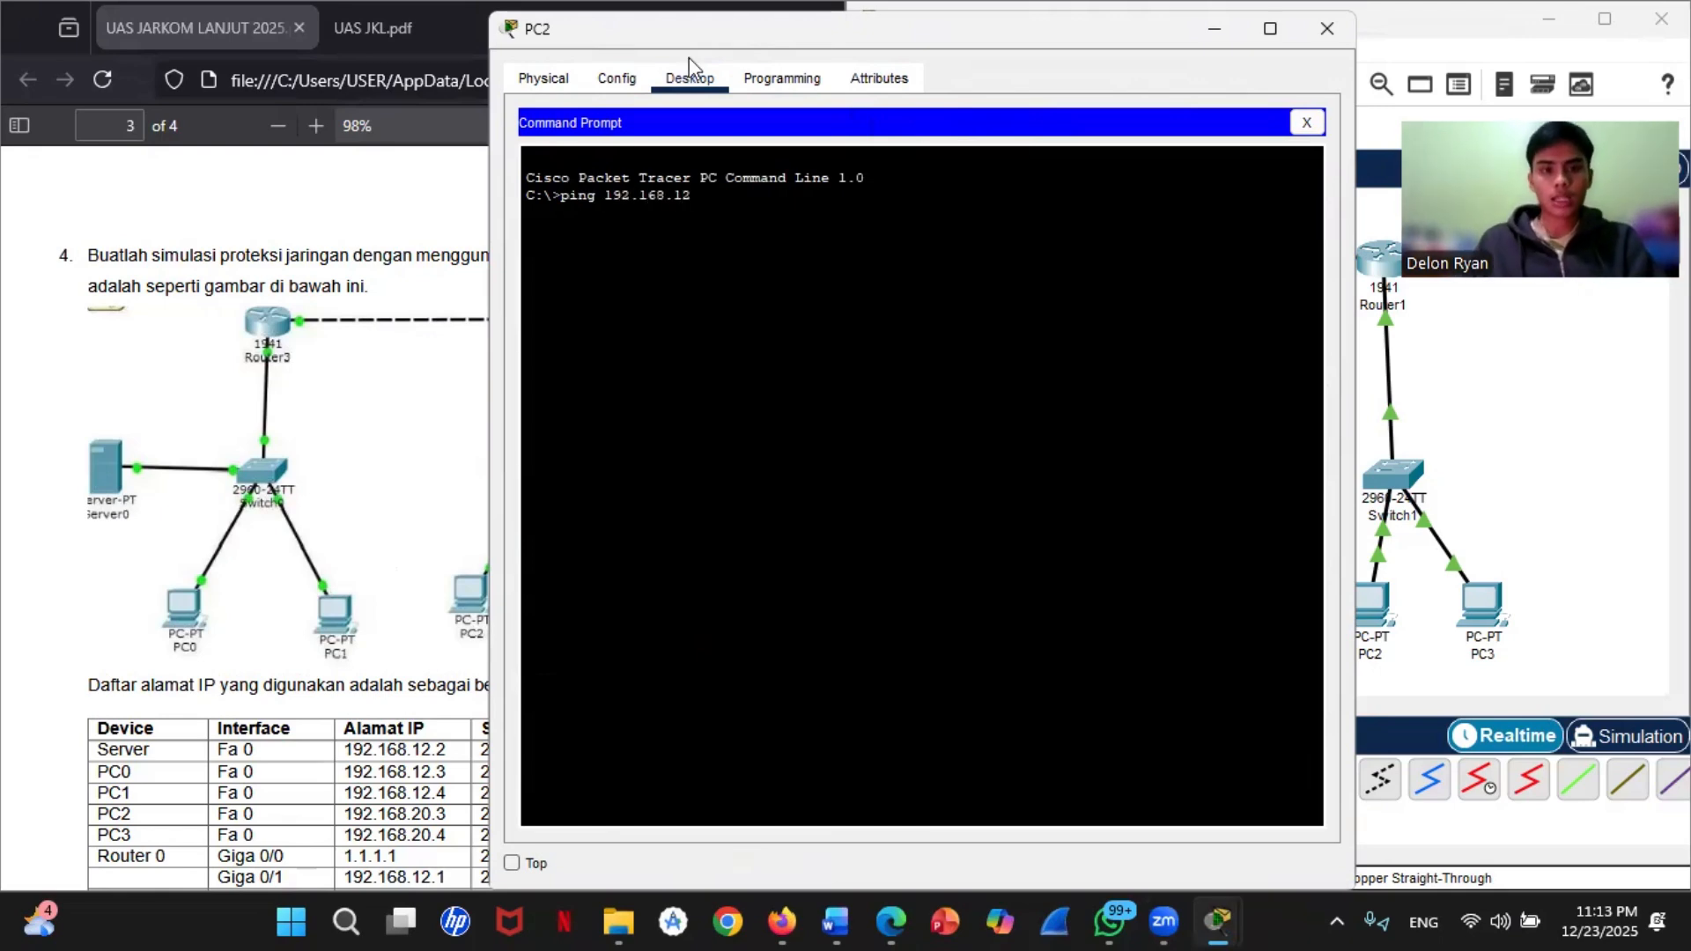
left_click(1597, 498)
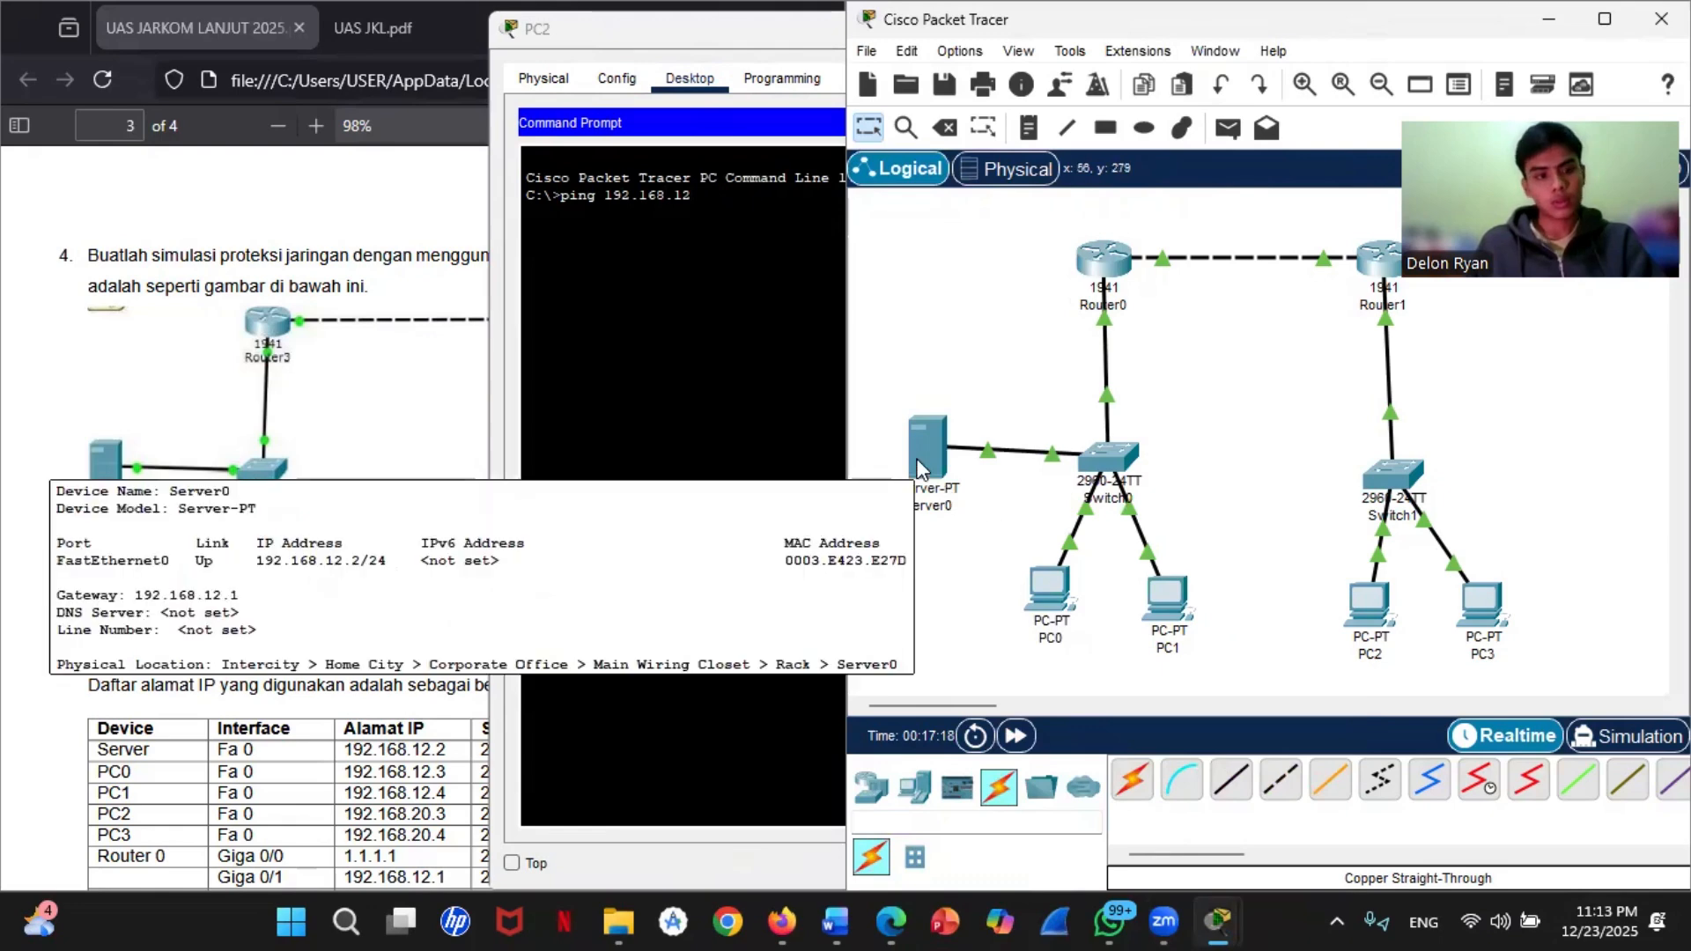
left_click(723, 223)
type(".2")
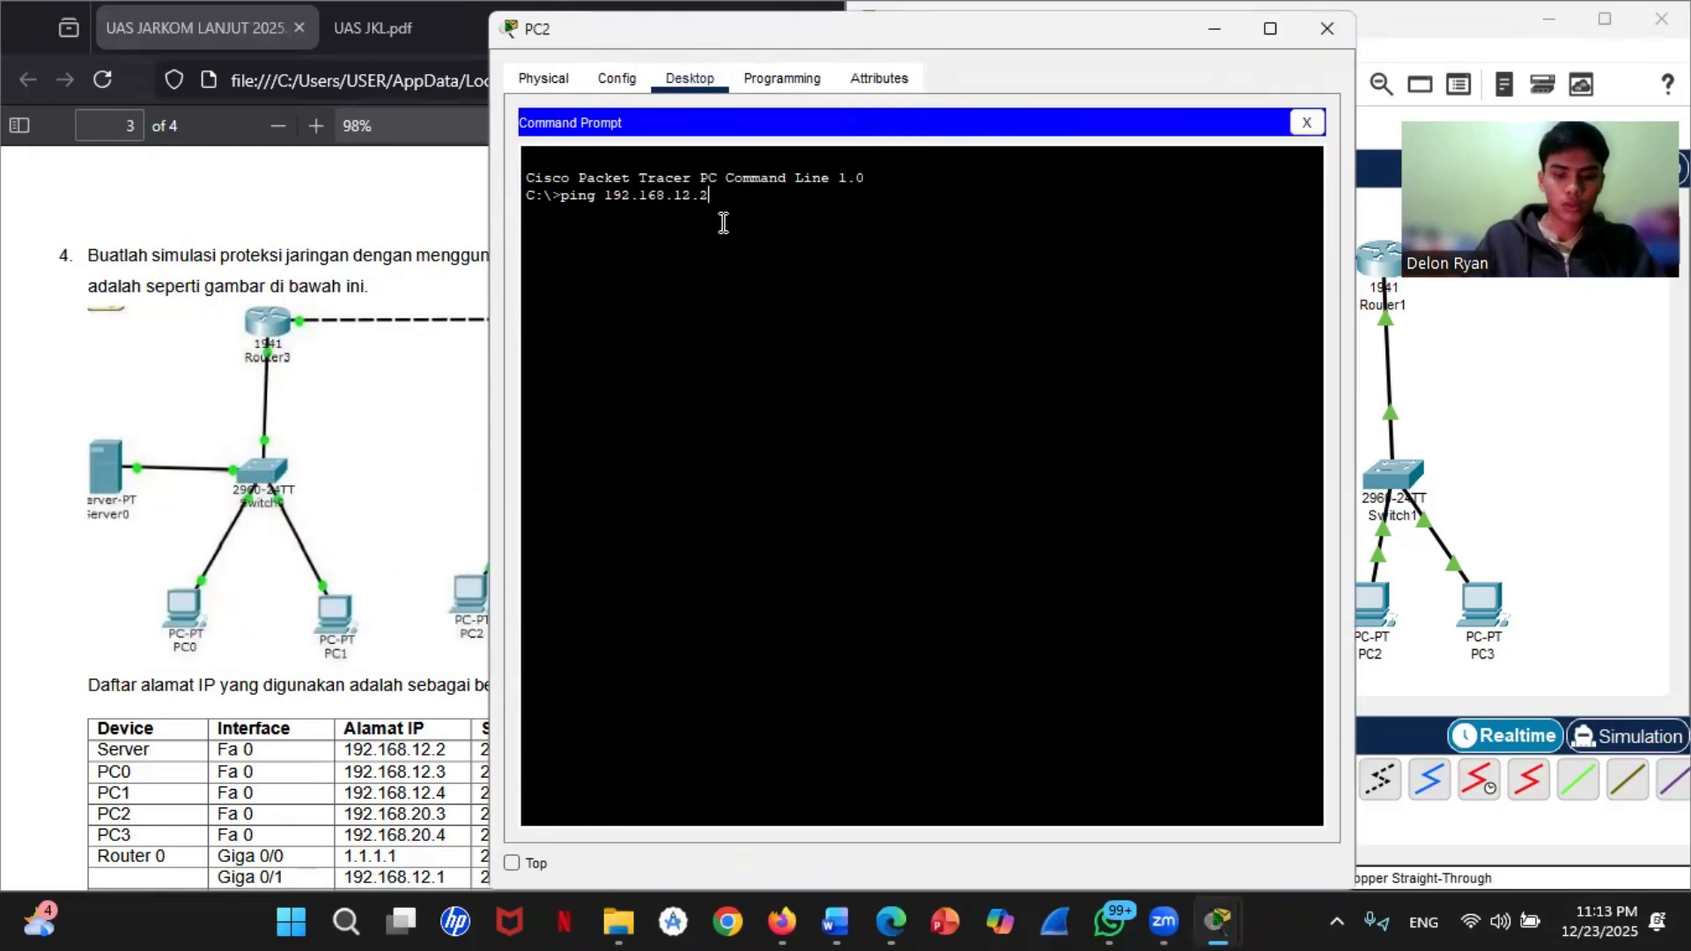
key("Return")
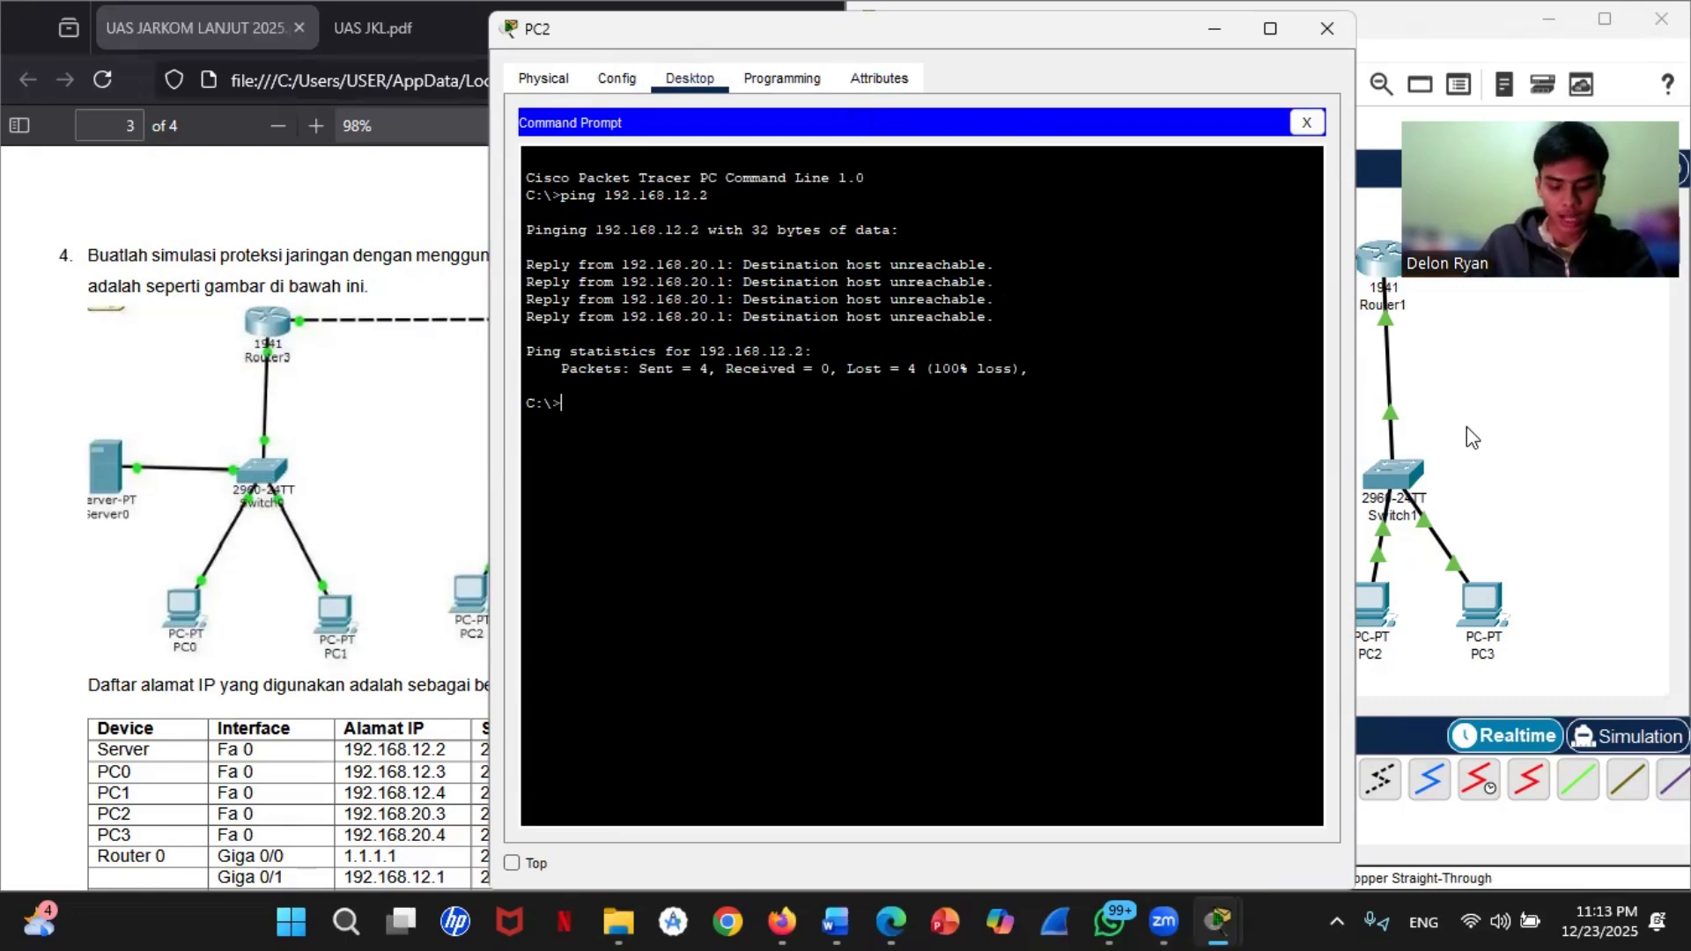
Step: Ping PC0 at 192.168.12.3 from PC3's command prompt
left_click(1570, 412)
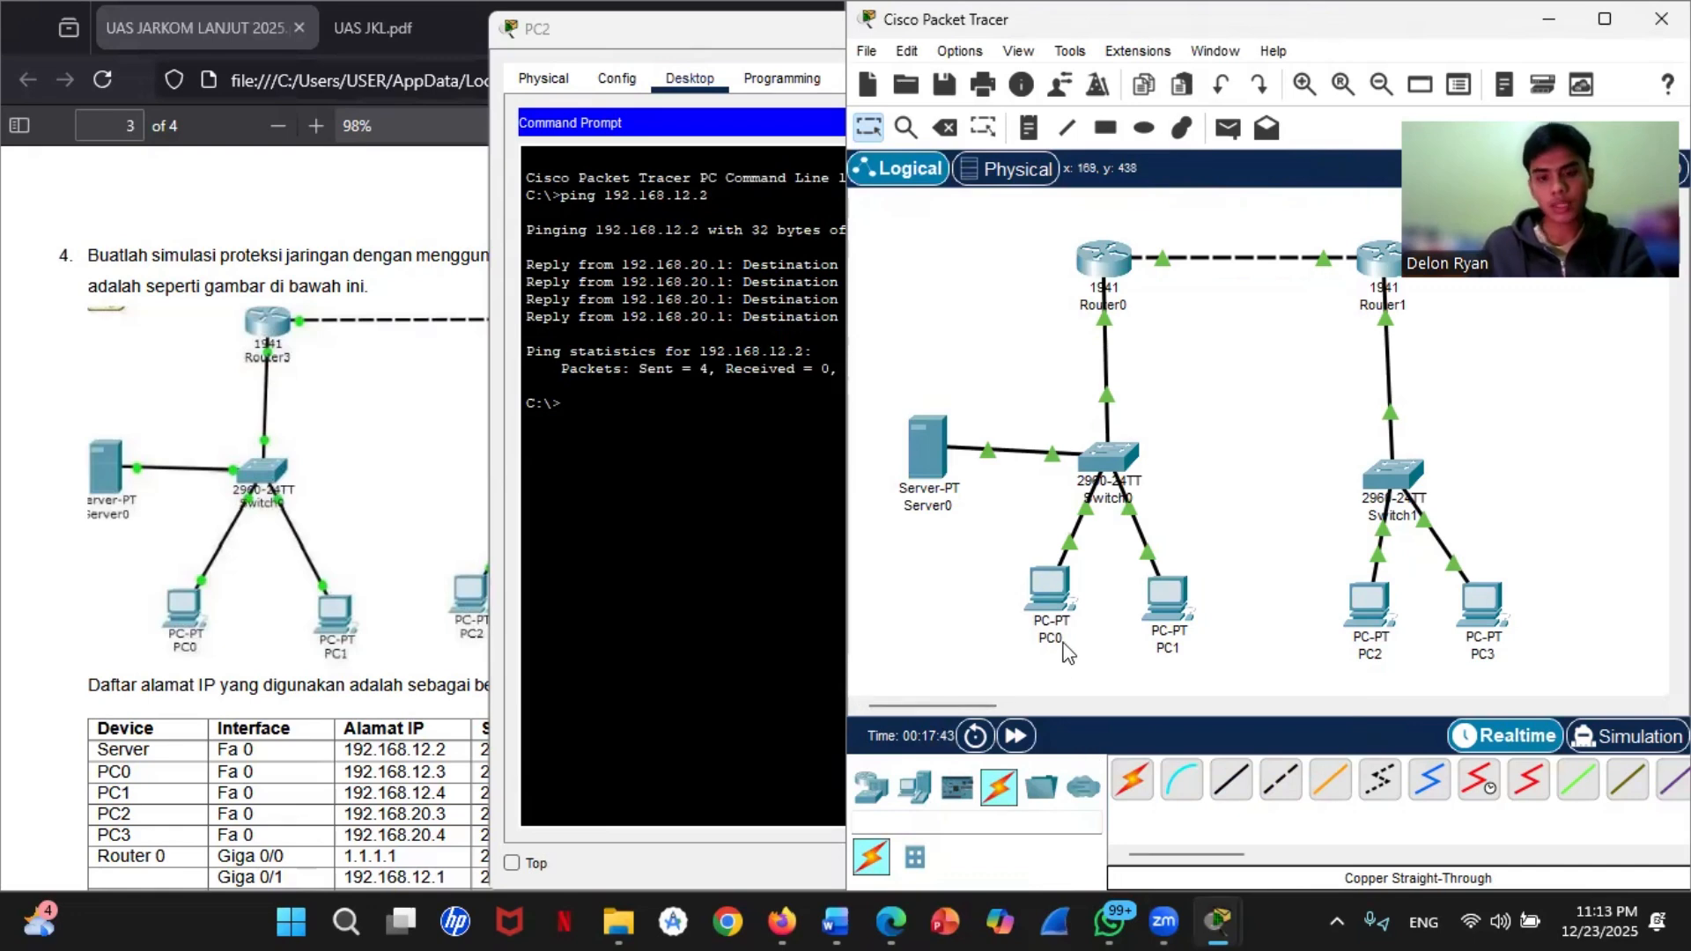
left_click(1484, 606)
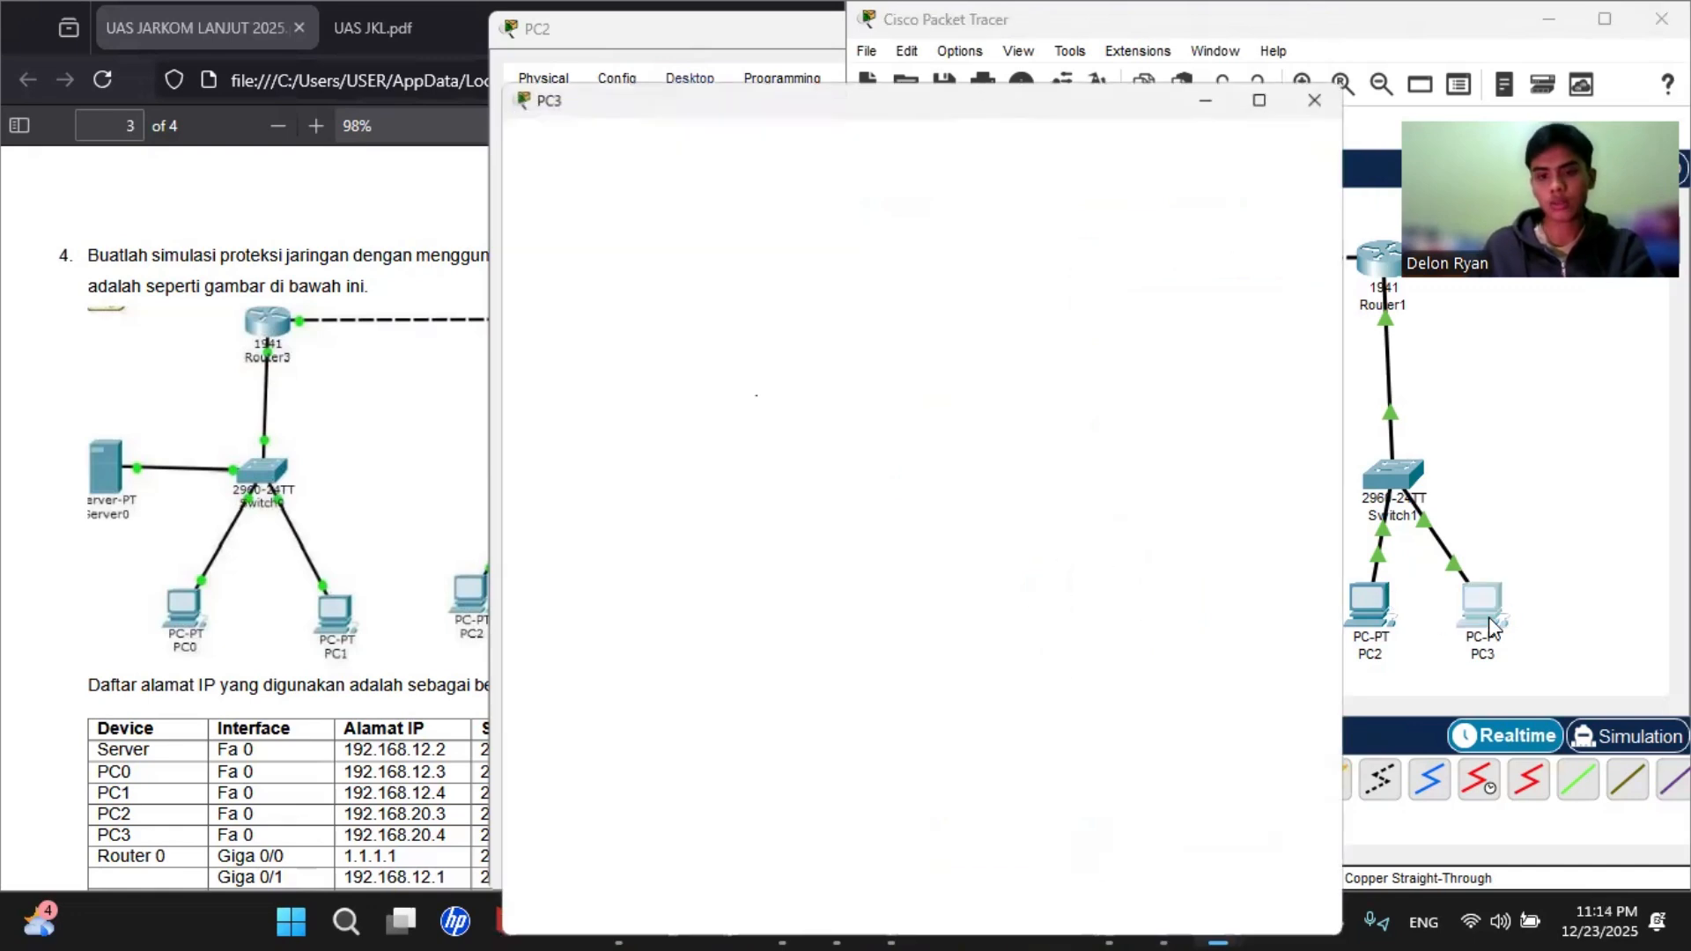
left_click(1101, 352)
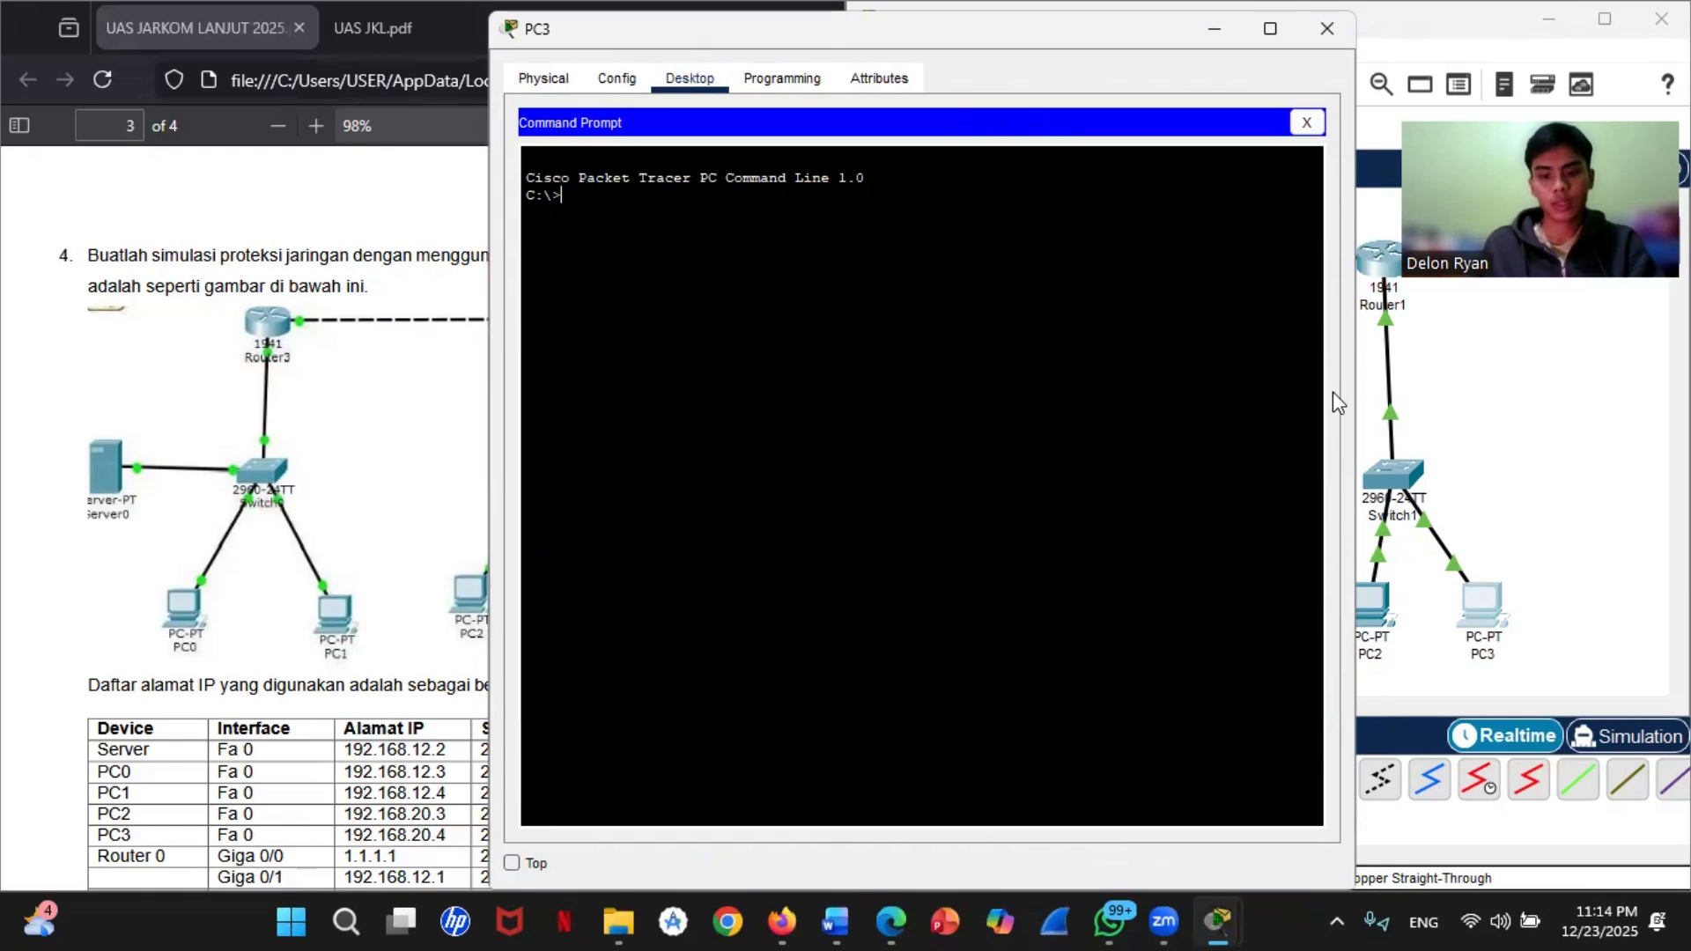
type("ping 192")
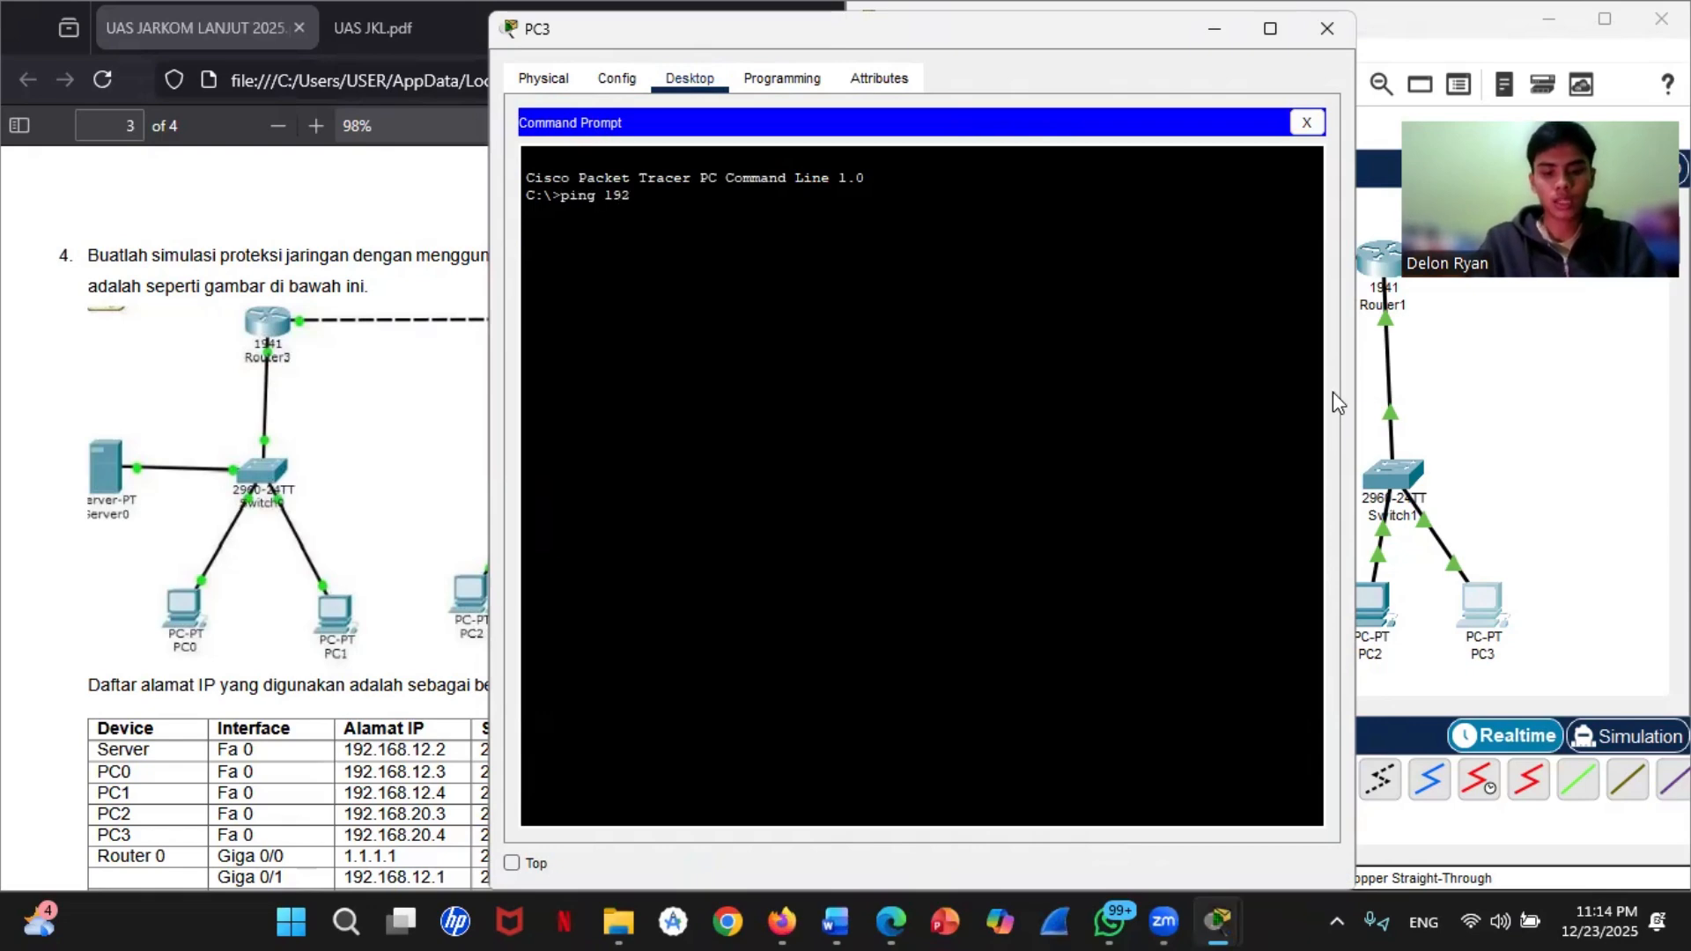
type(".168.12.3")
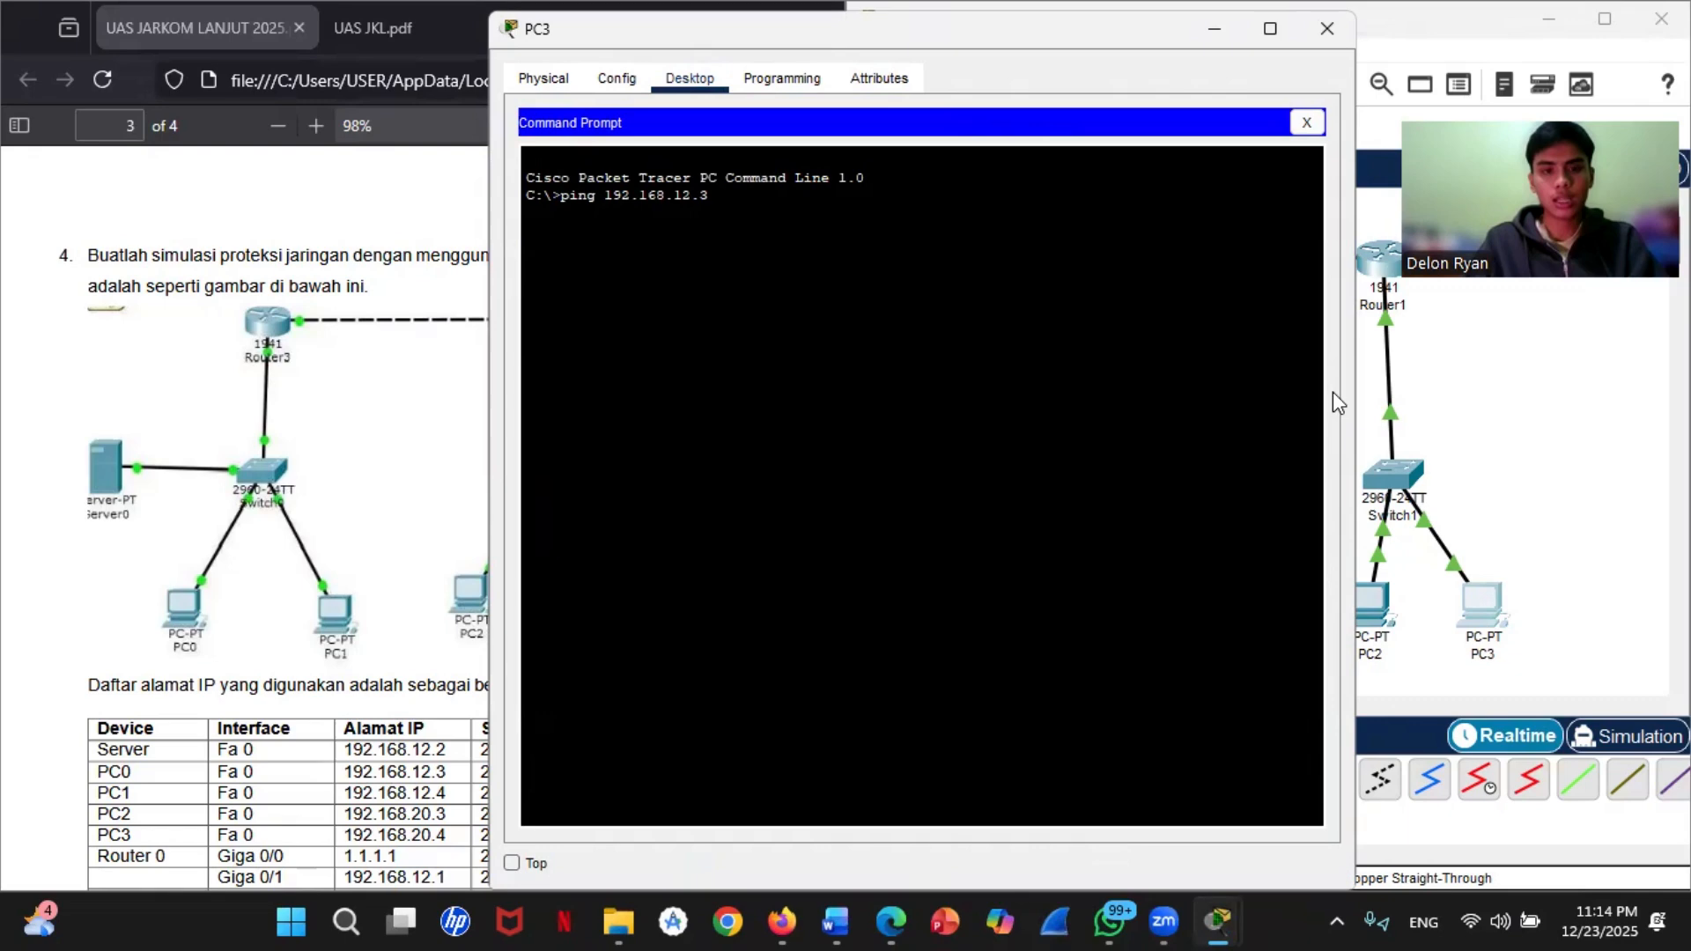
key("Return")
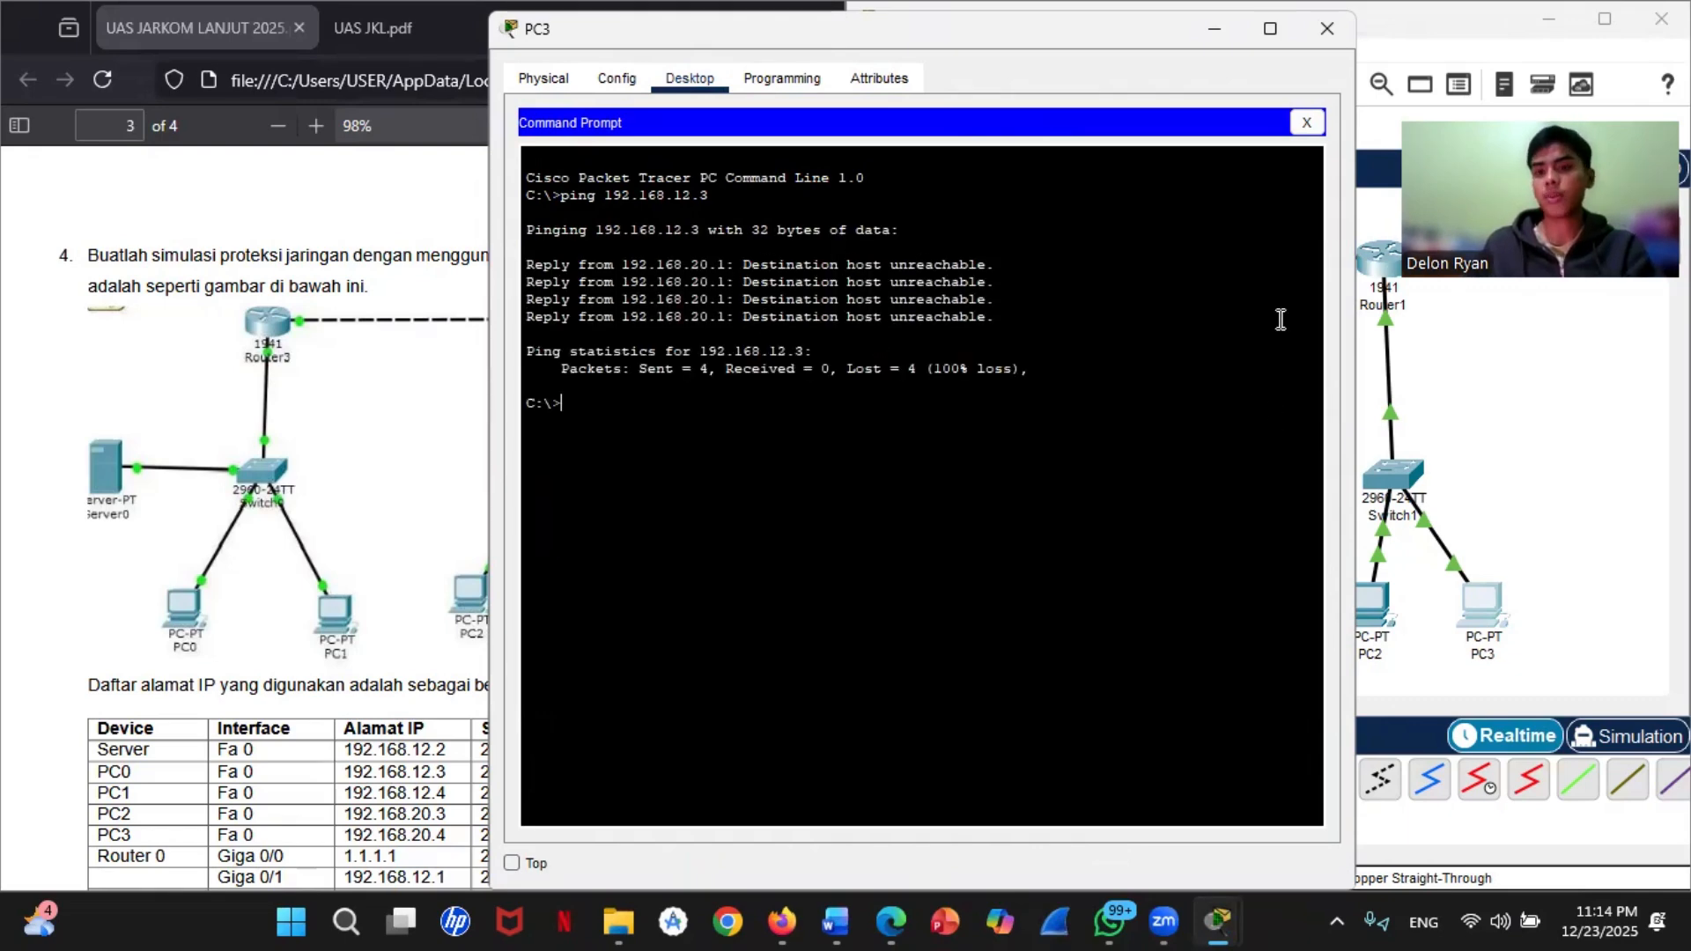
left_click(1520, 370)
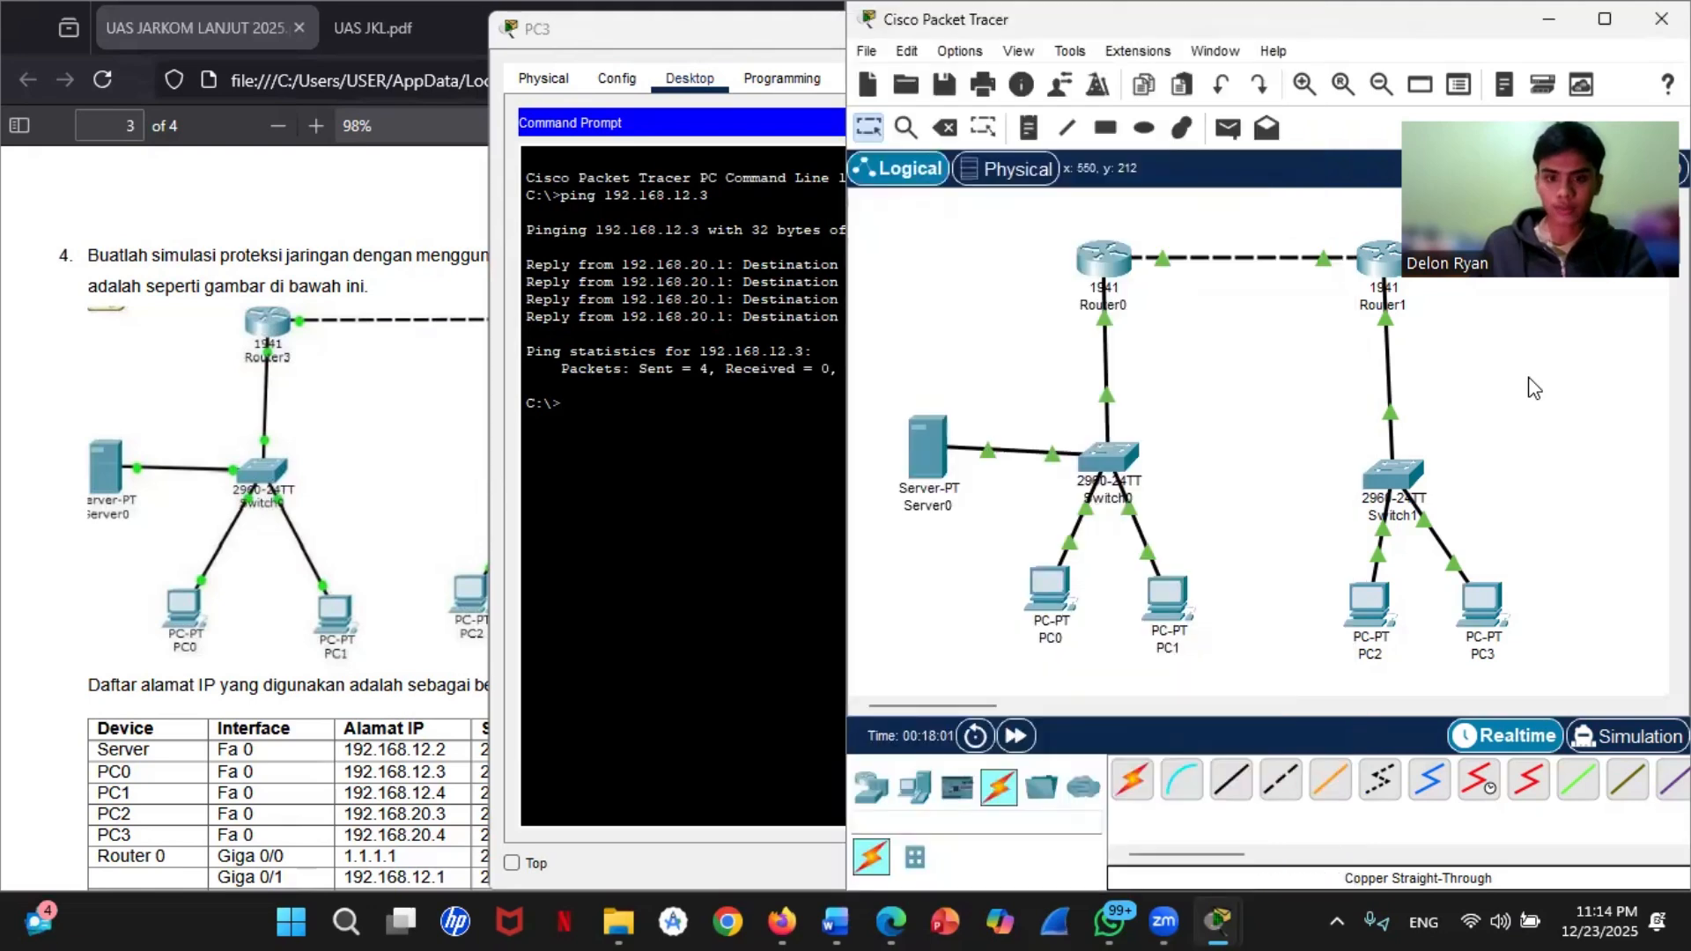
left_click(685, 428)
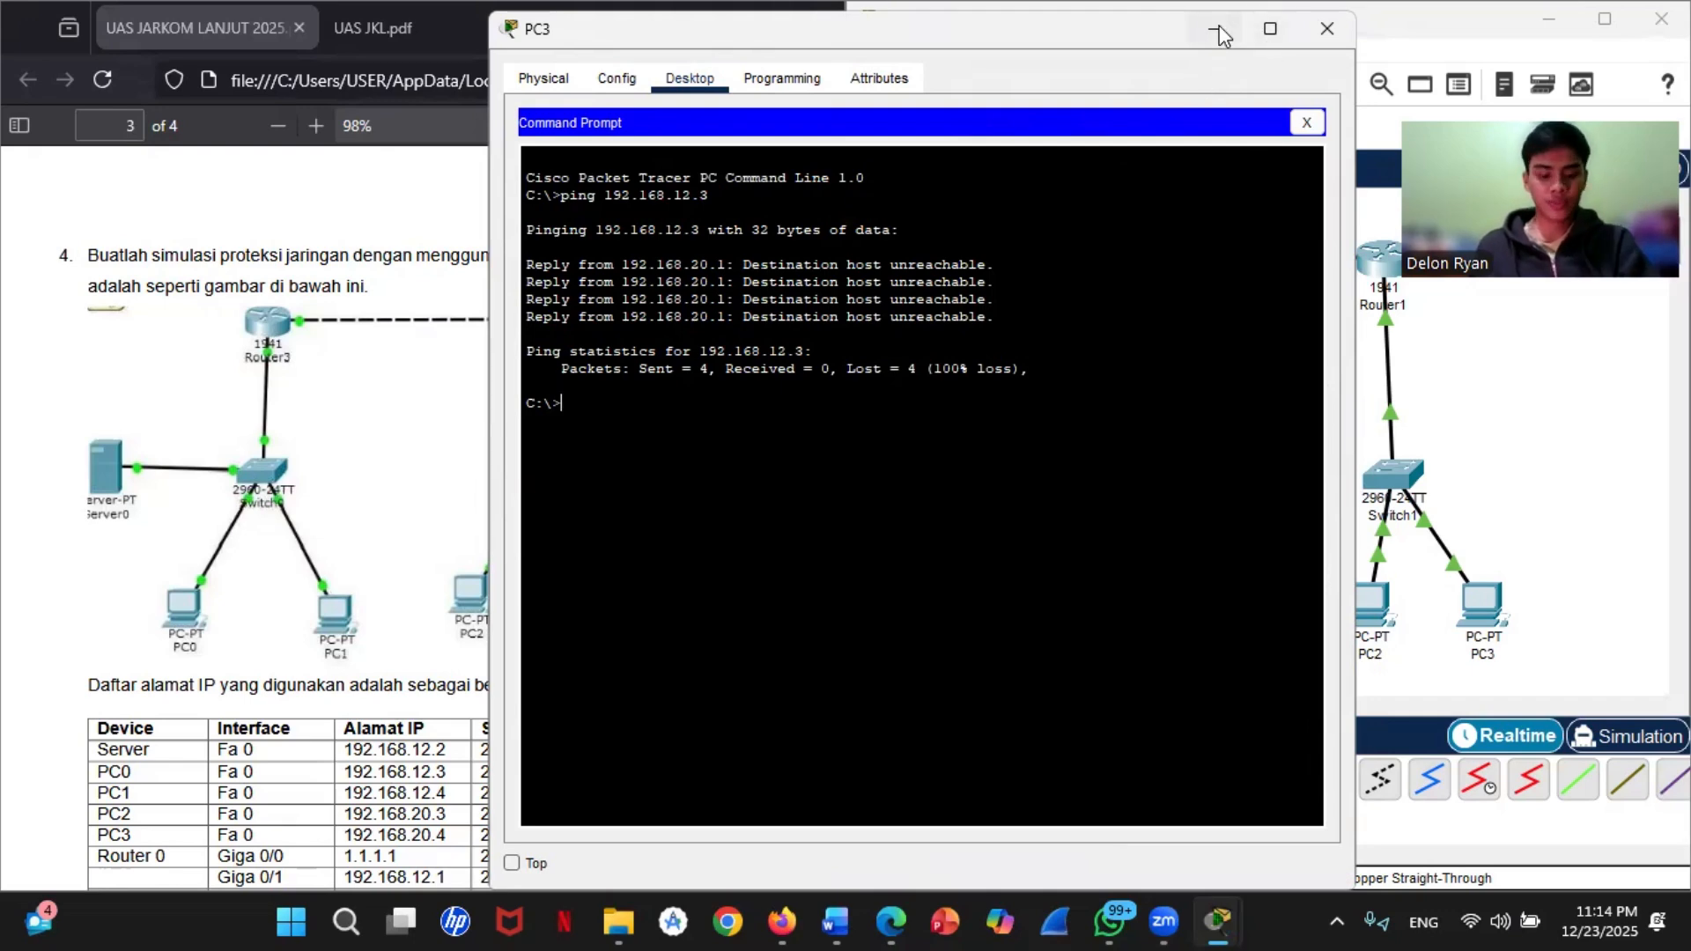
Step: Ping PC2 at 192.168.20.3 from PC0's command prompt
left_click(1622, 451)
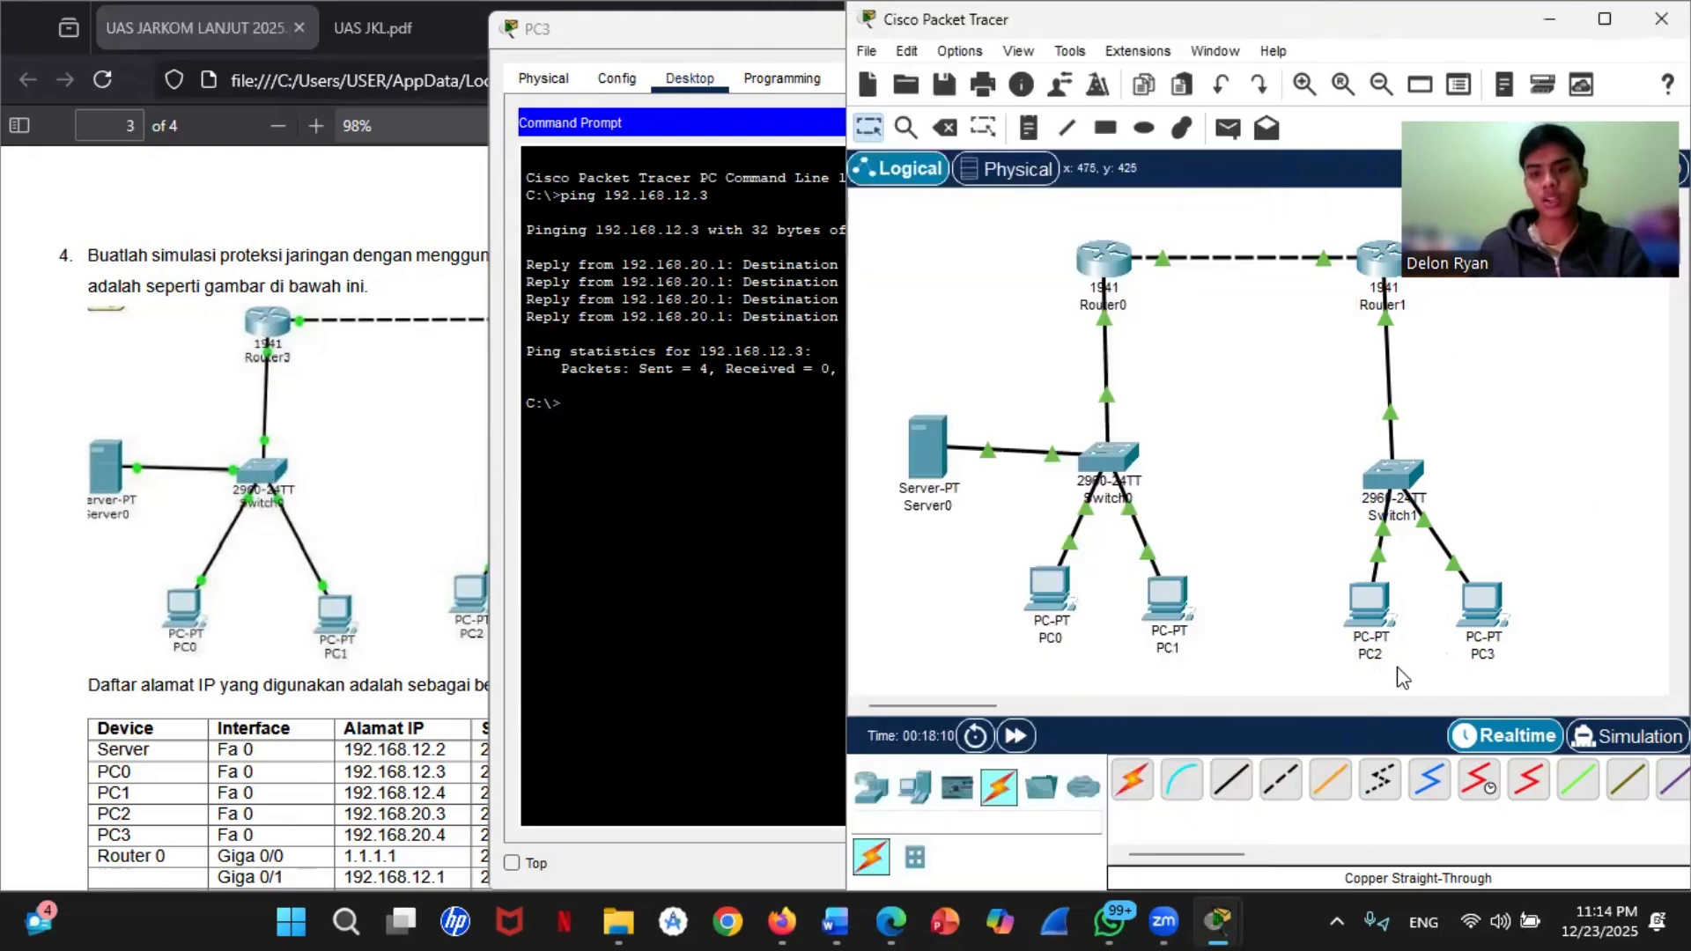
left_click(1033, 592)
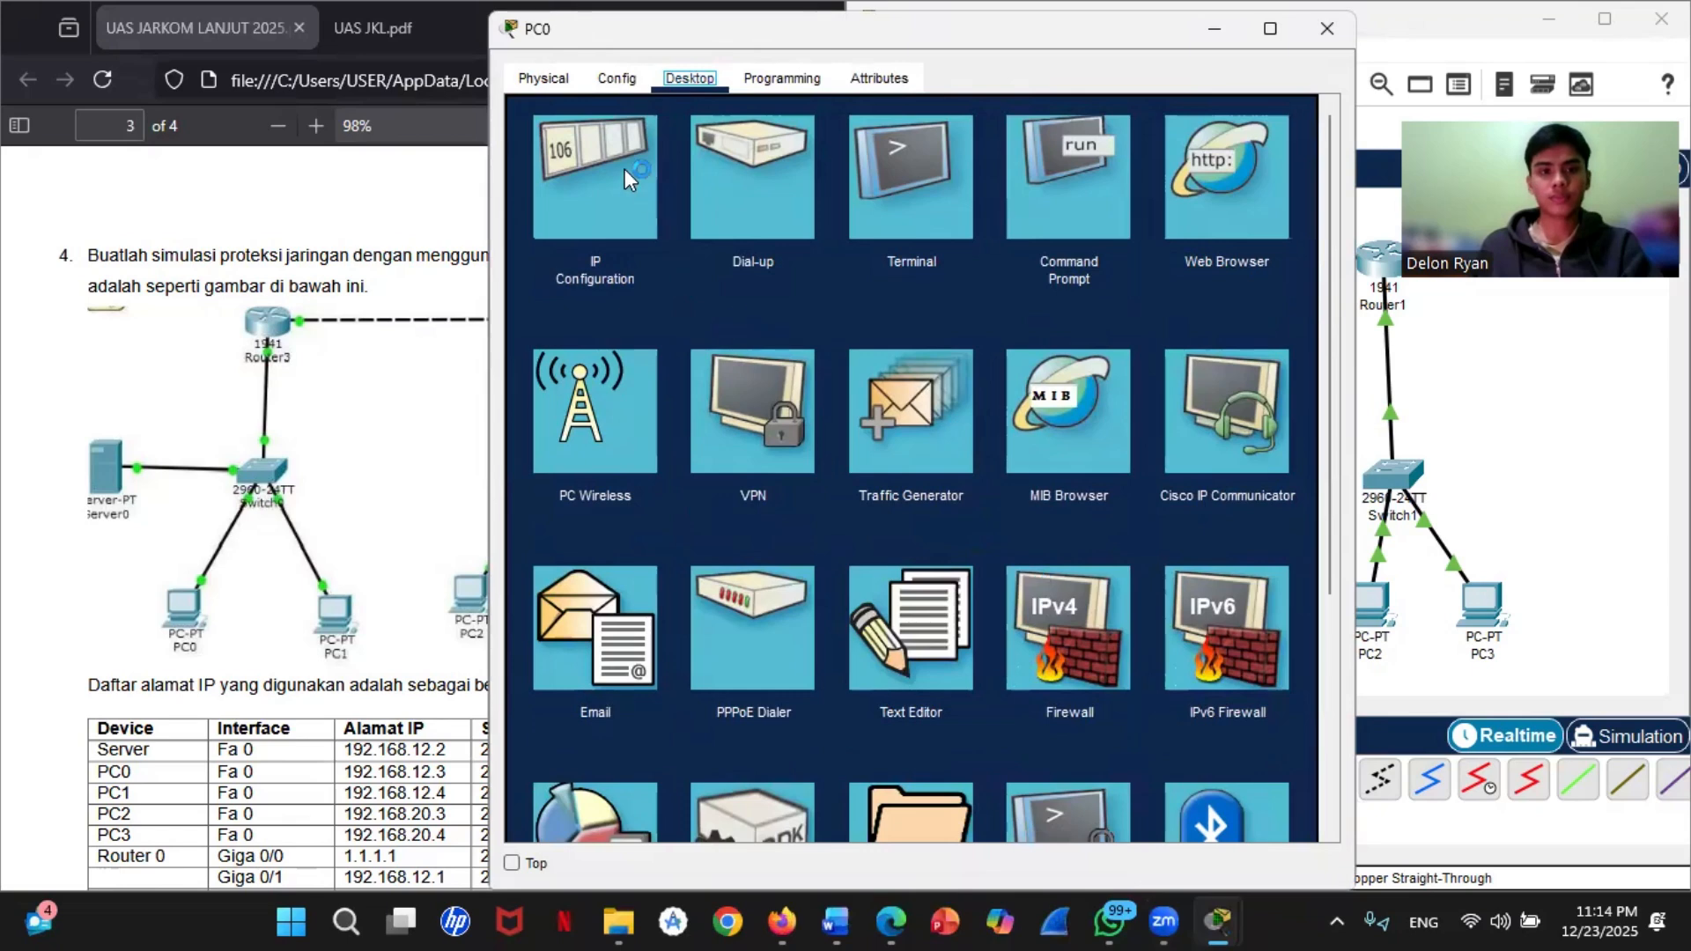
left_click(1113, 164)
left_click(1528, 530)
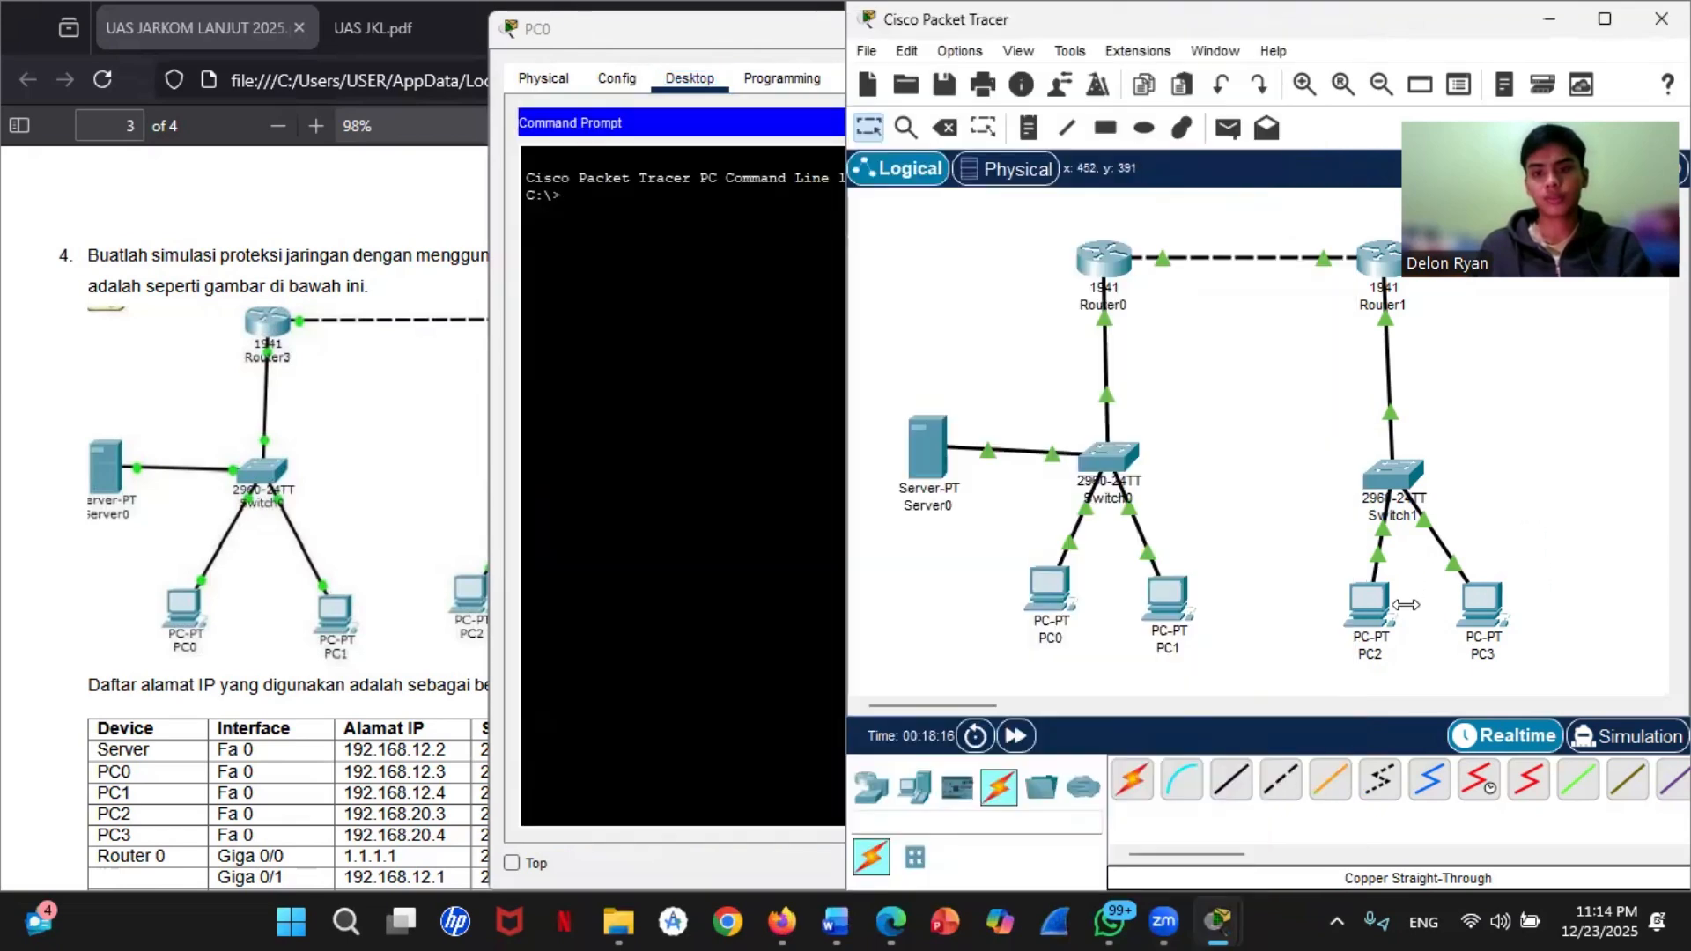
mouse_move(1360, 608)
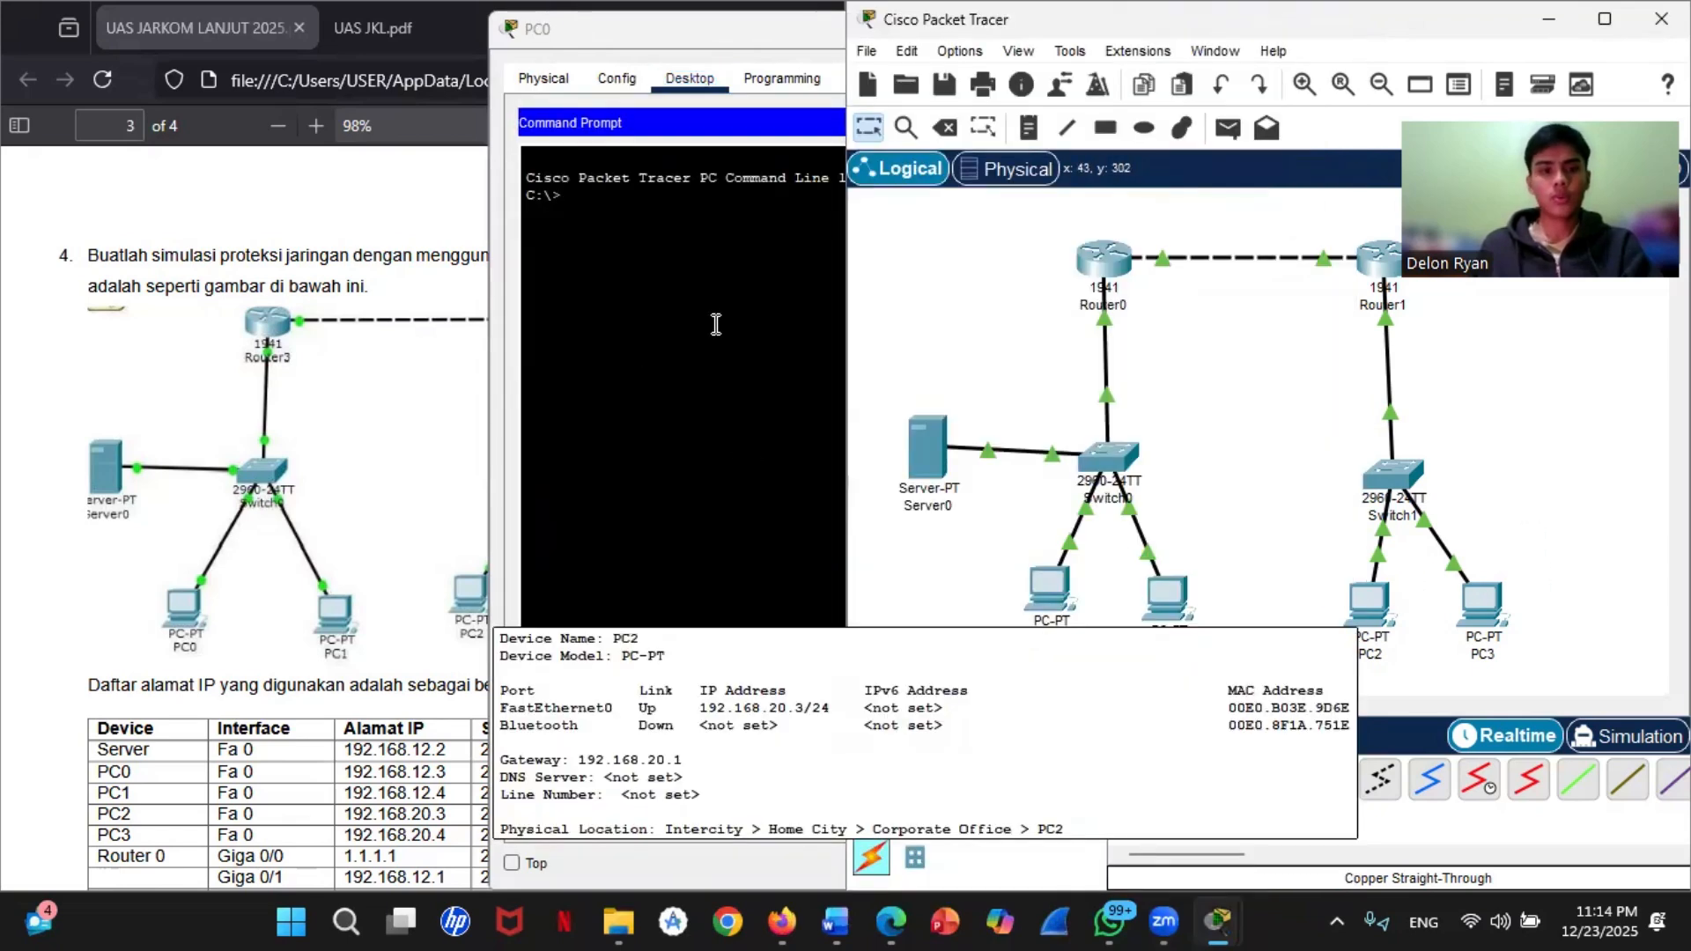
left_click(664, 243)
type("ping 1")
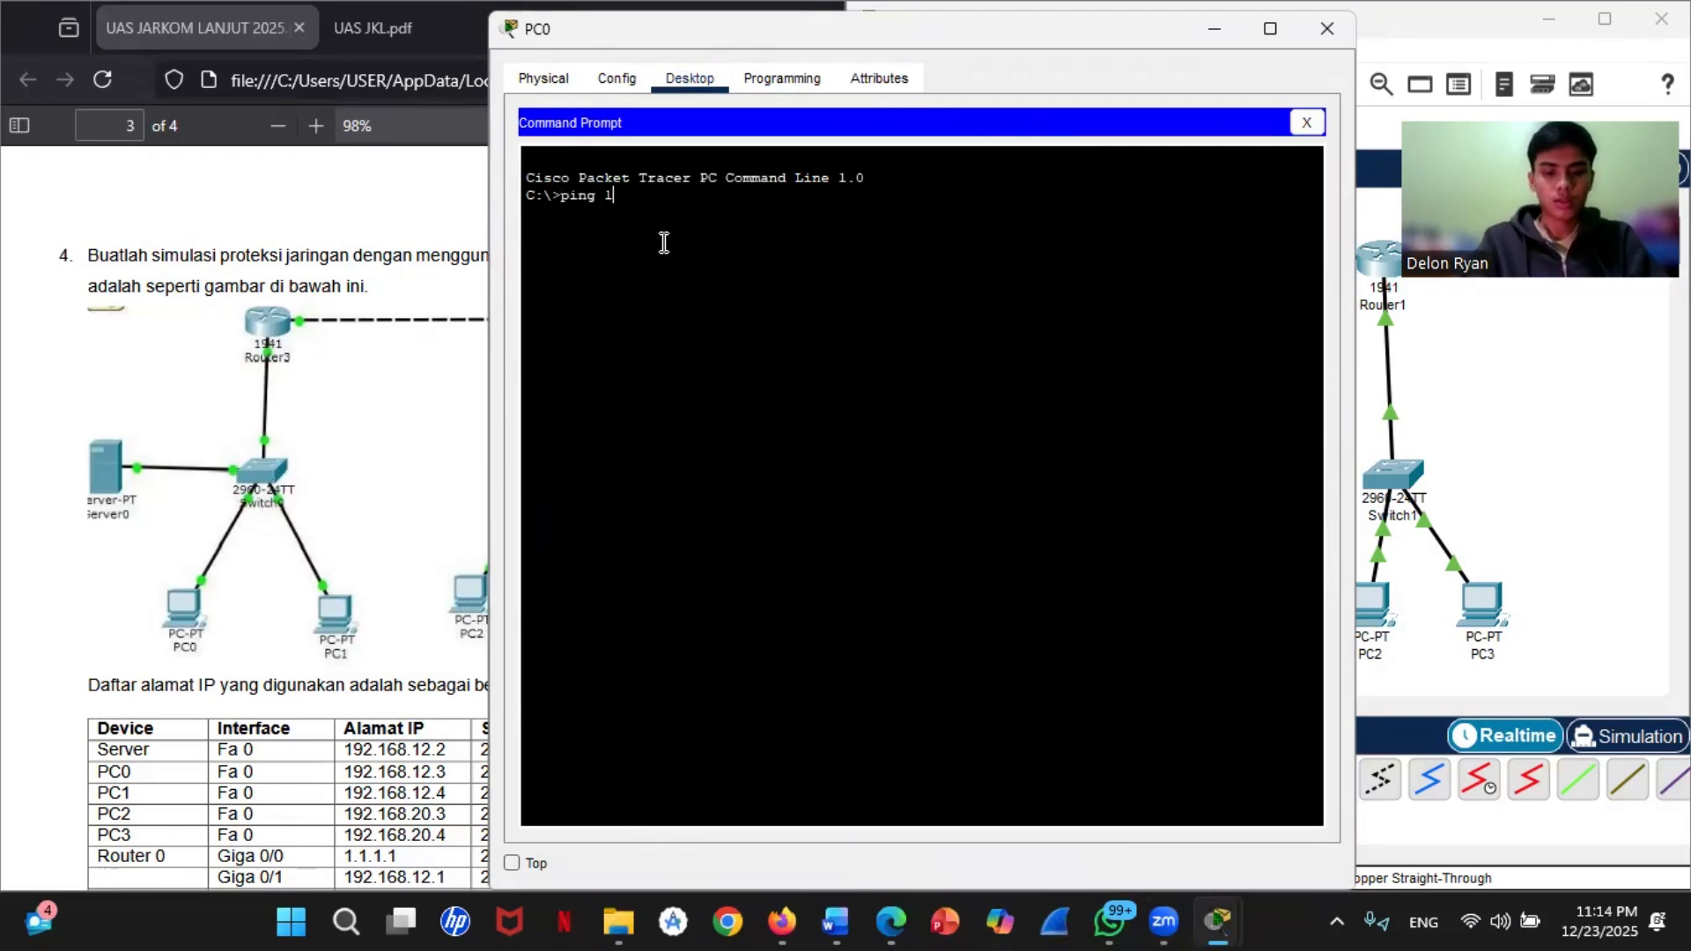
type("92.168.20")
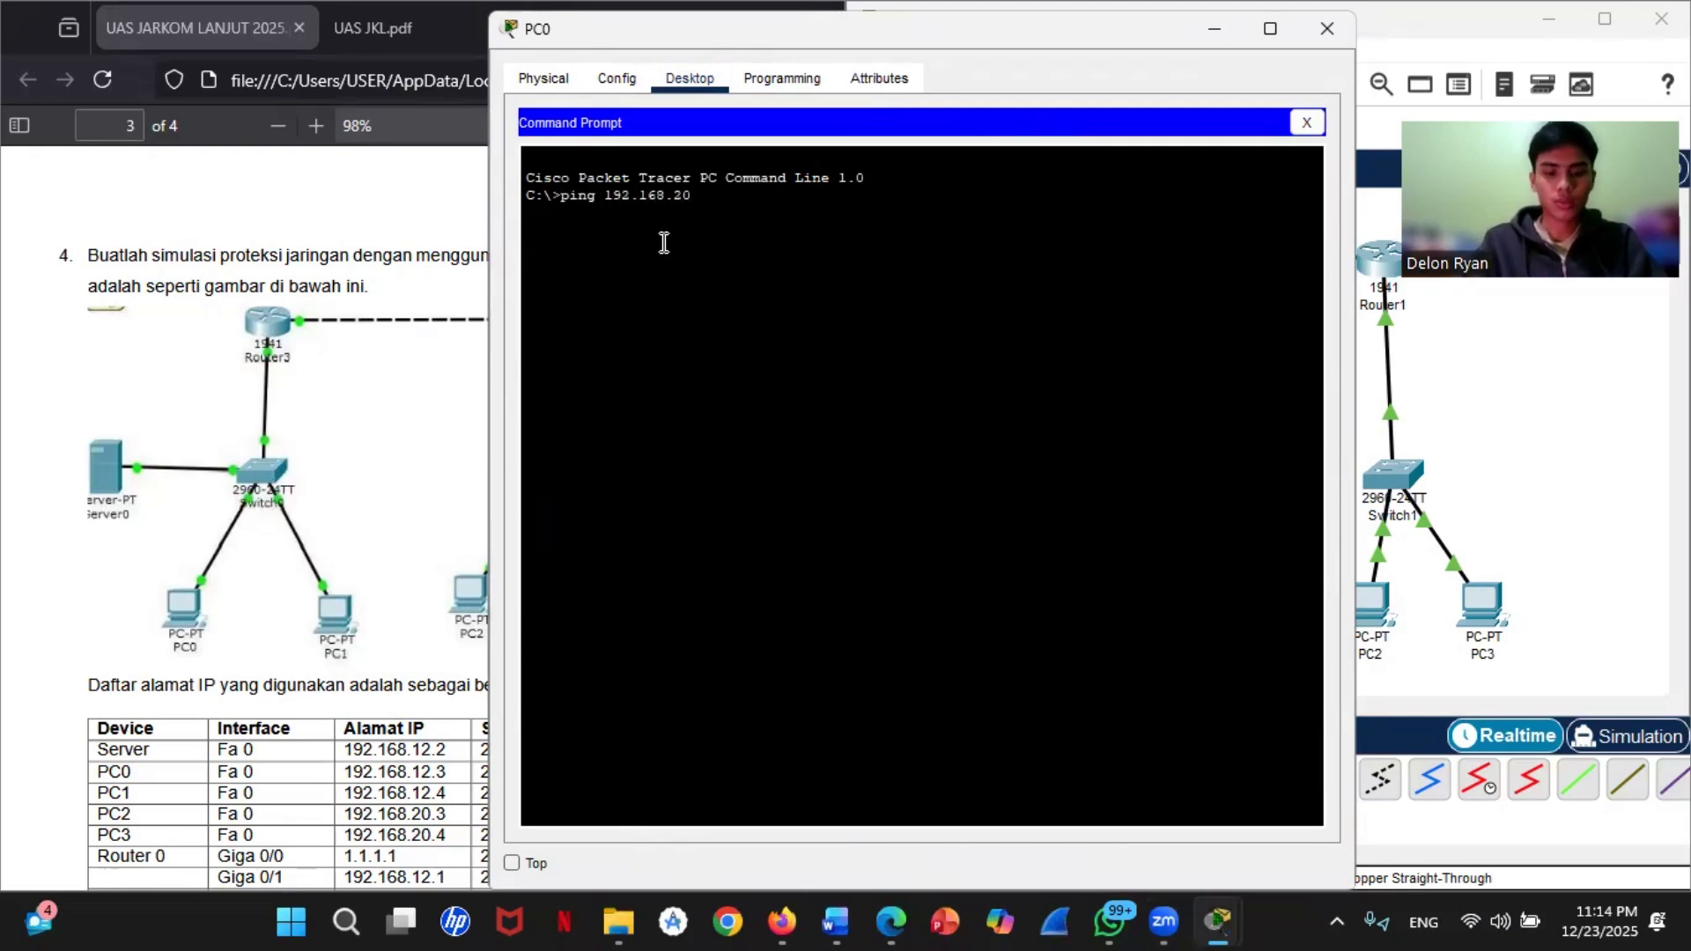
type(".3")
key("Return")
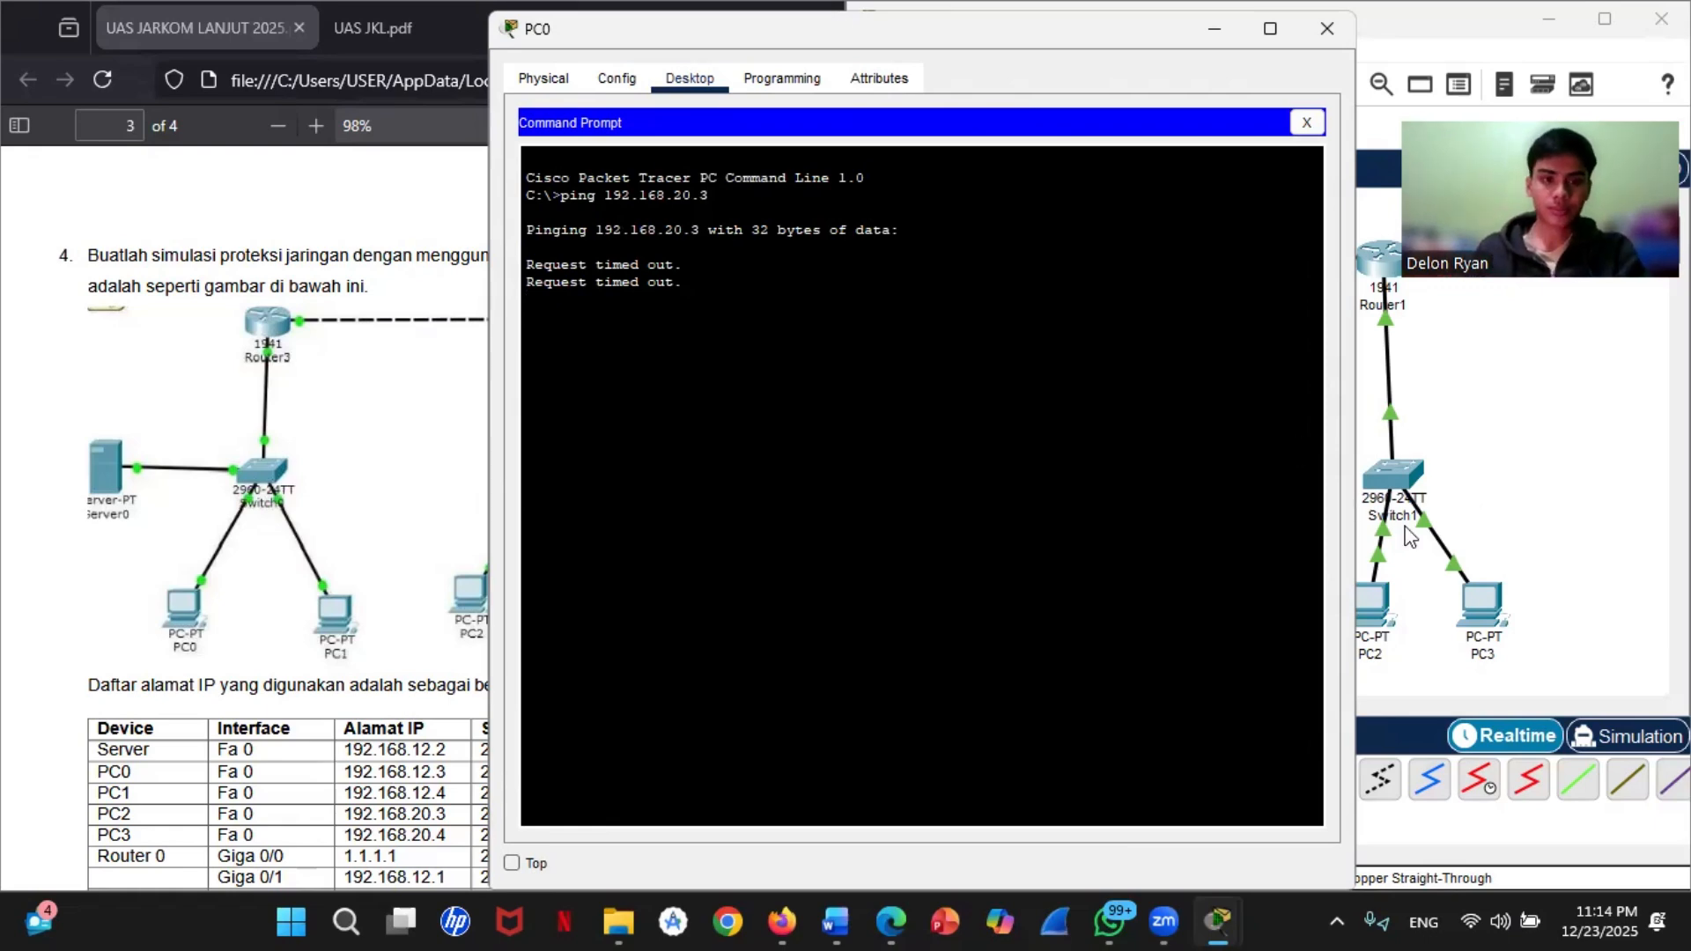
Step: Ping Server0 at 192.168.12.2 from PC0's command prompt
left_click(1437, 682)
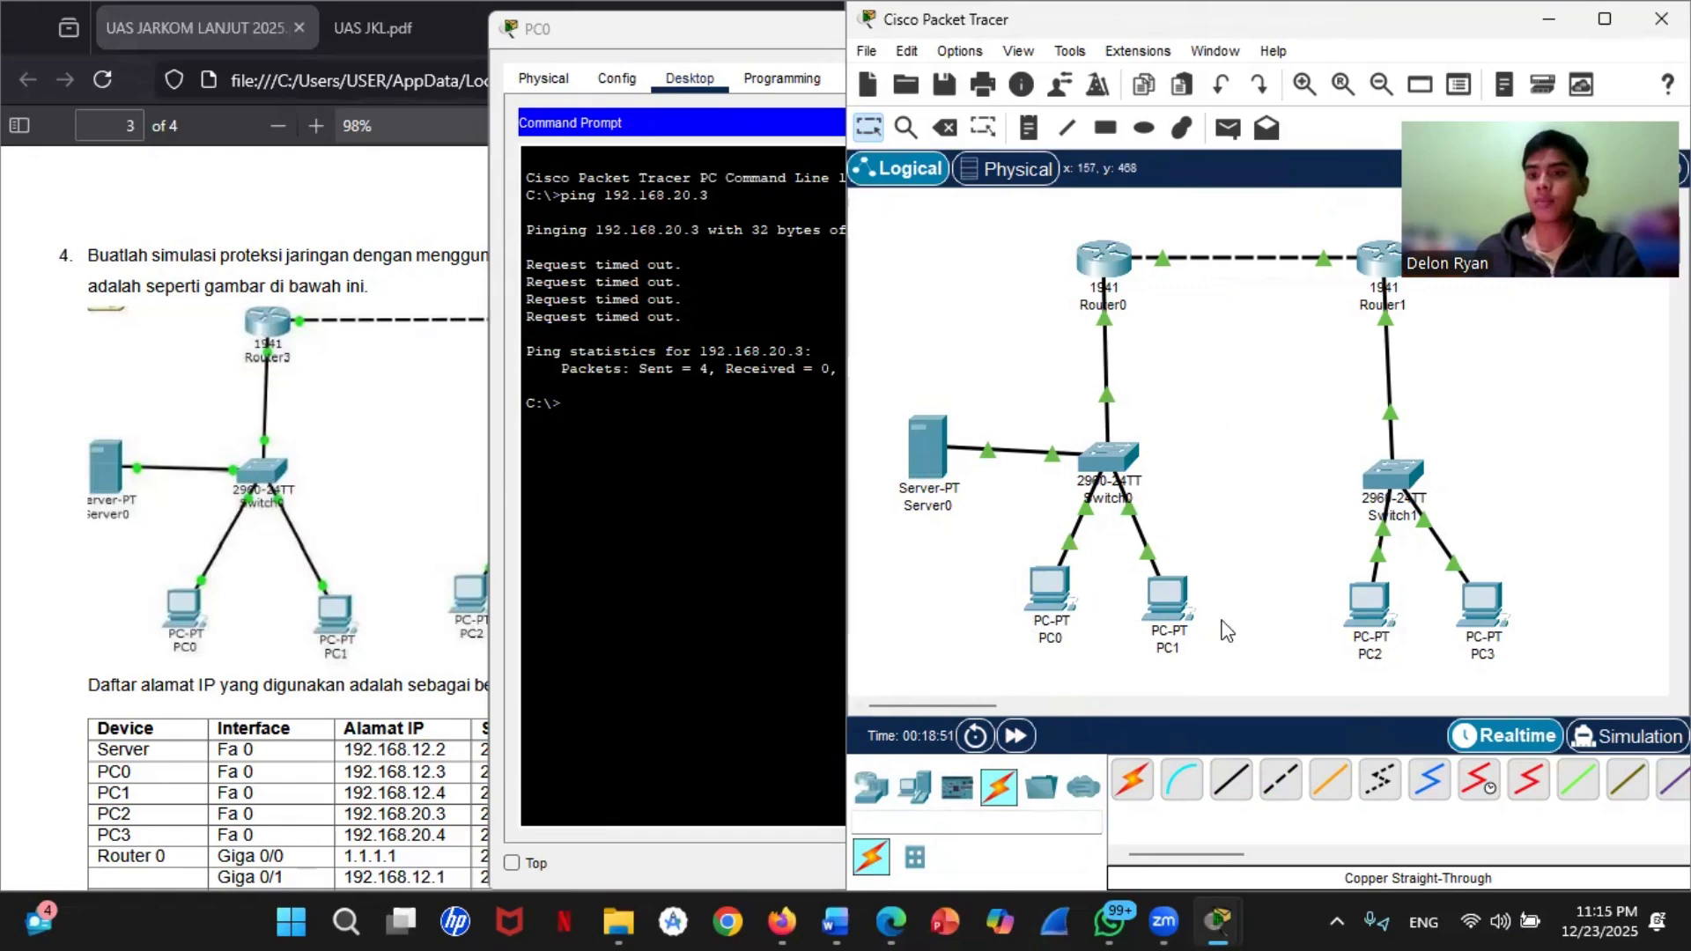
left_click(1052, 596)
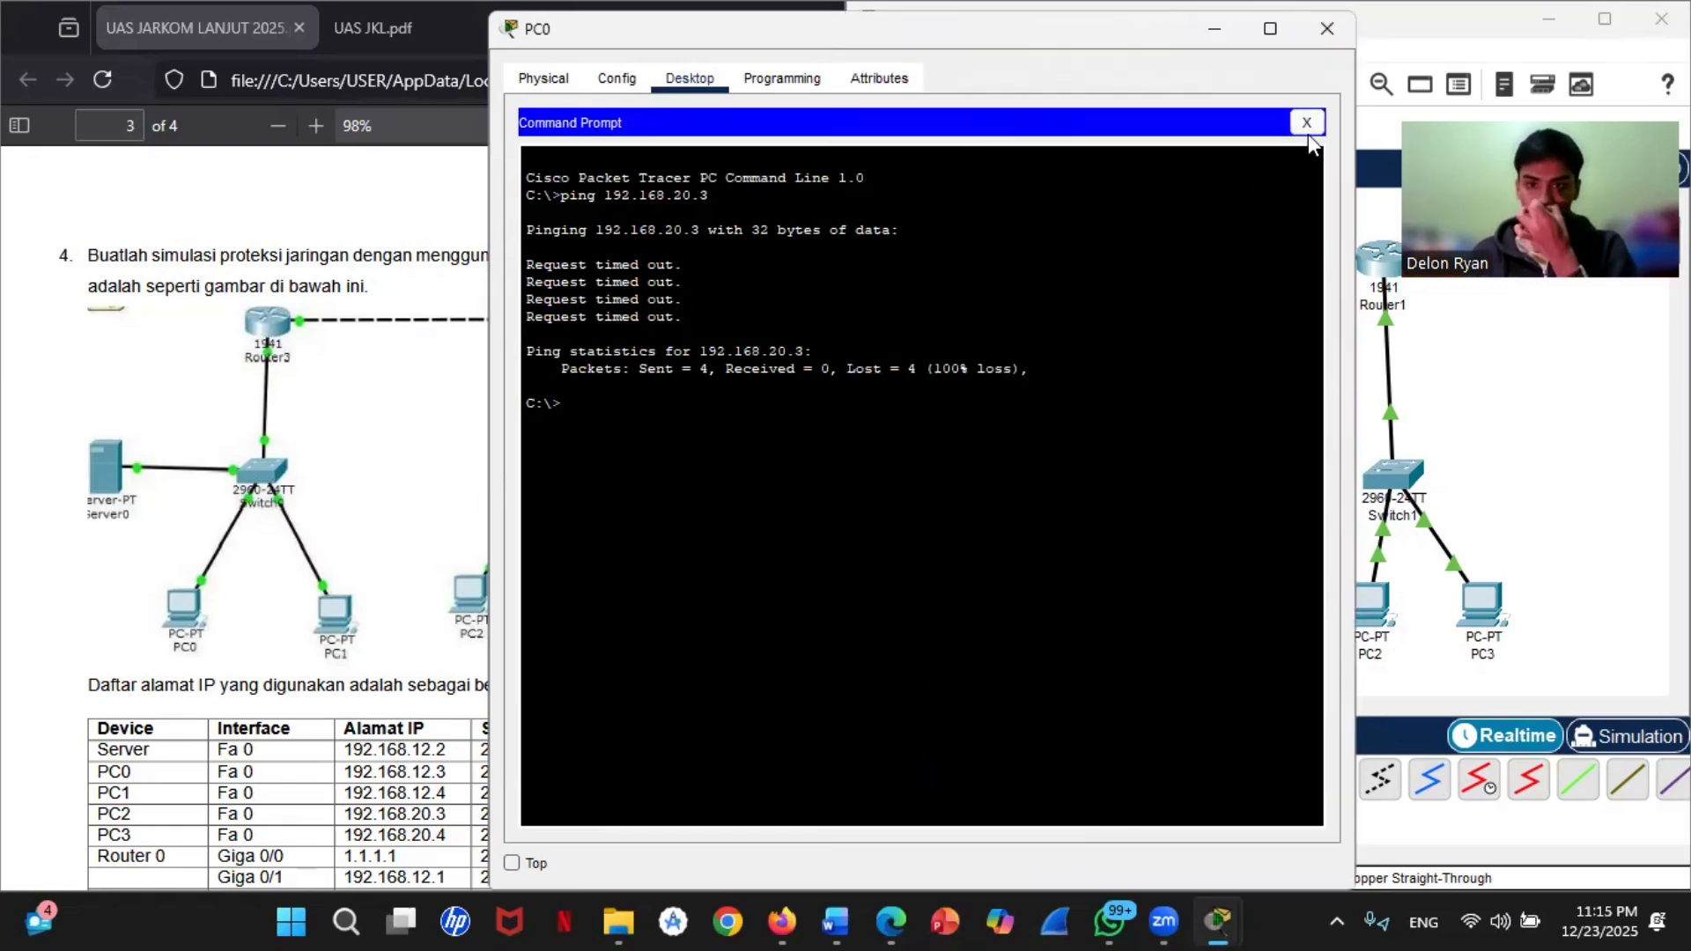
type("ping ")
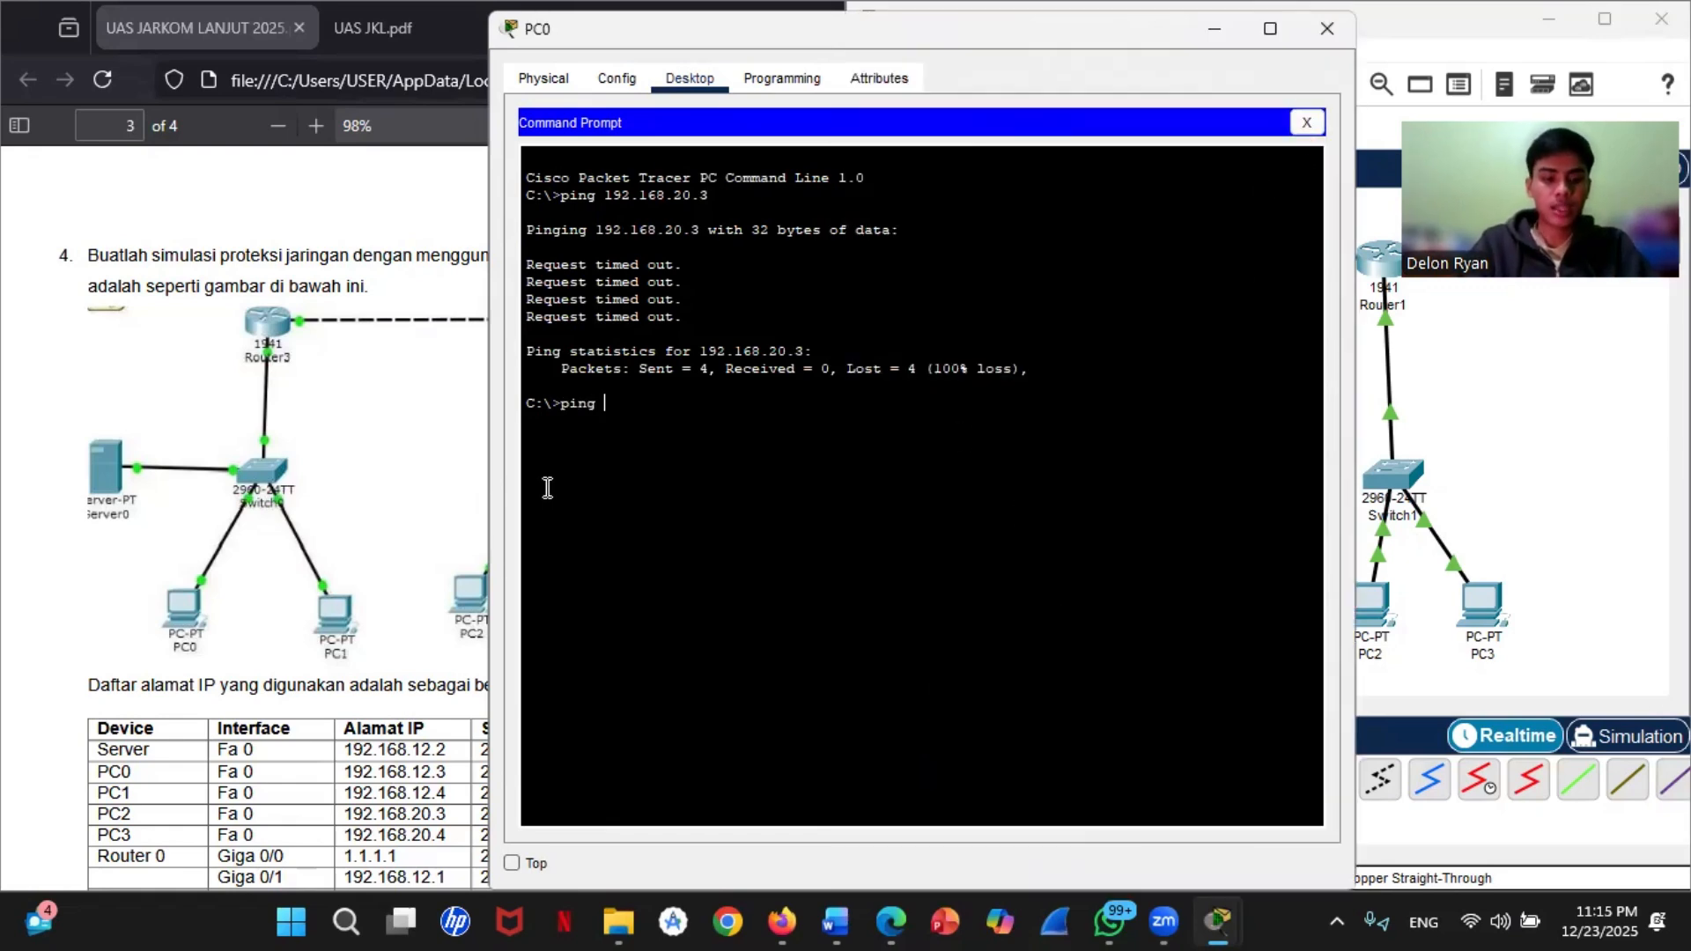
type("192.168.12")
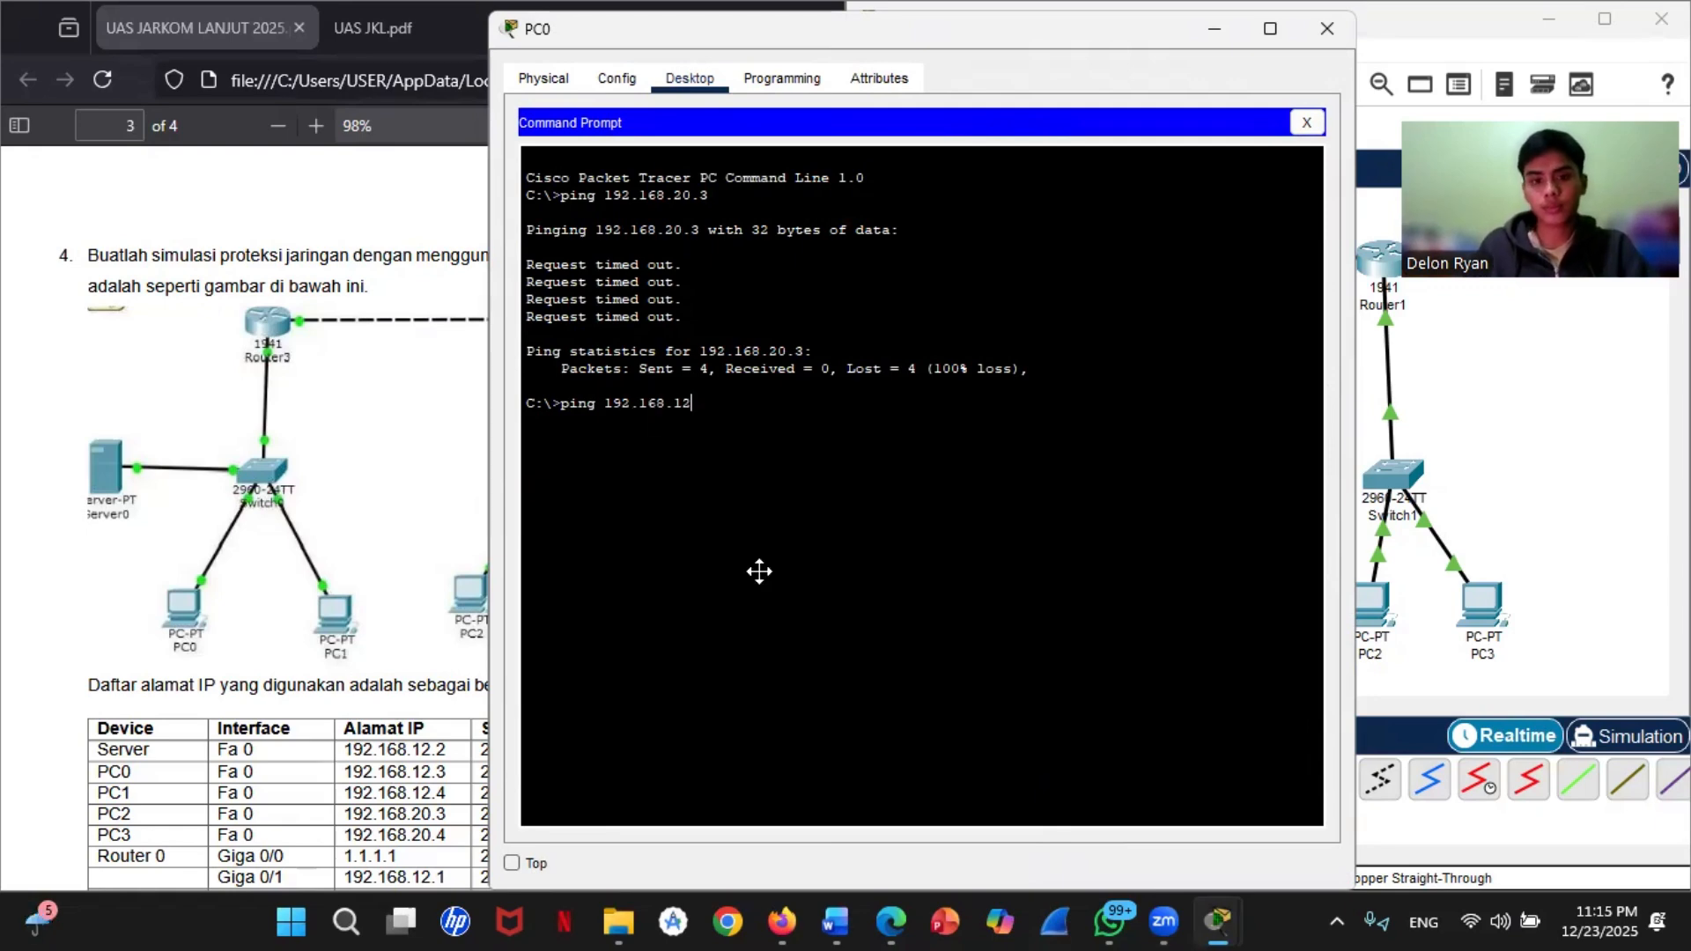
key("alt+Tab")
mouse_move(930, 464)
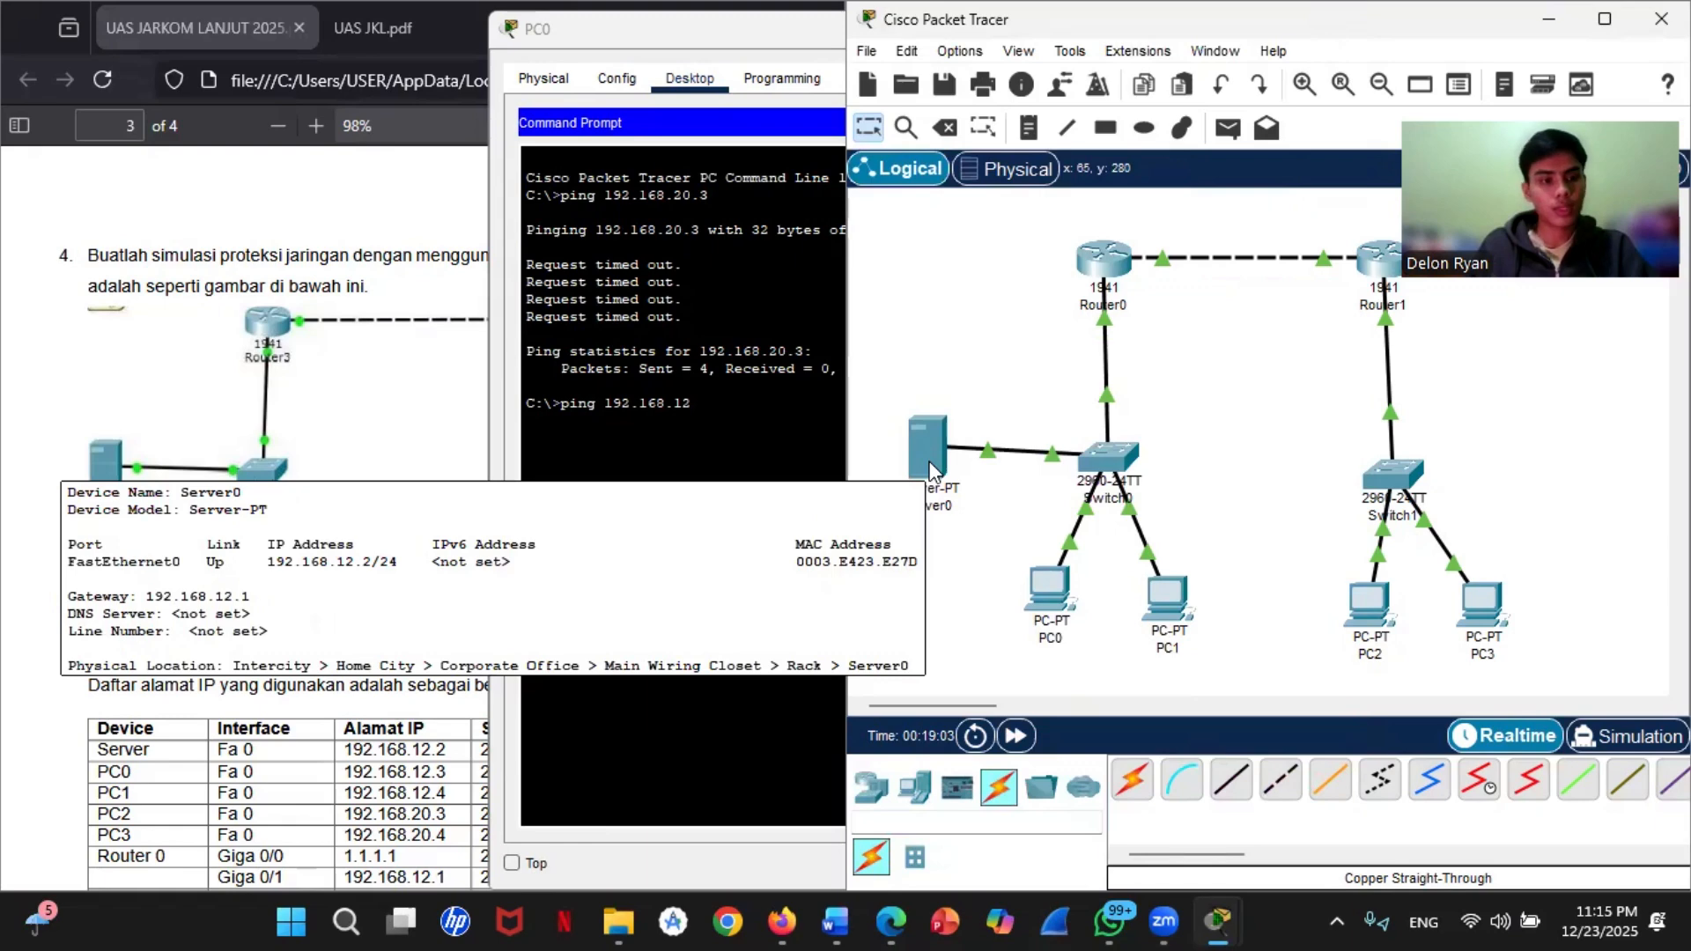
left_click(738, 419)
type("2")
key("Return")
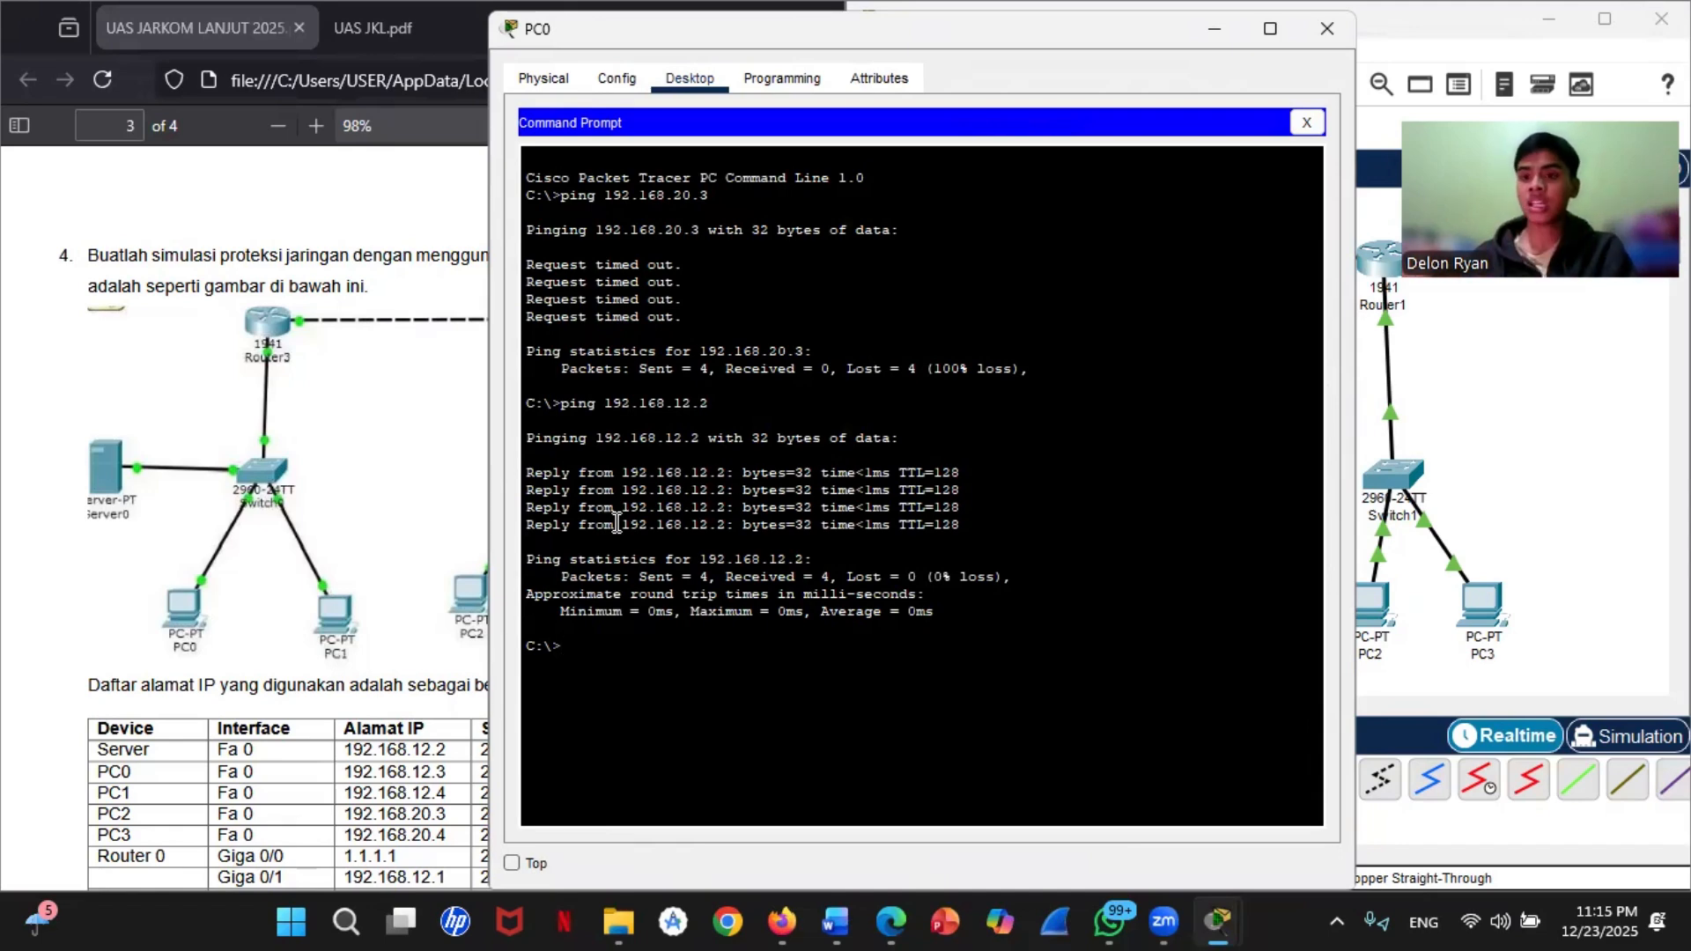
Step: Close the PC0, PC3 and PC2 windows to return to the topology
left_click(1529, 458)
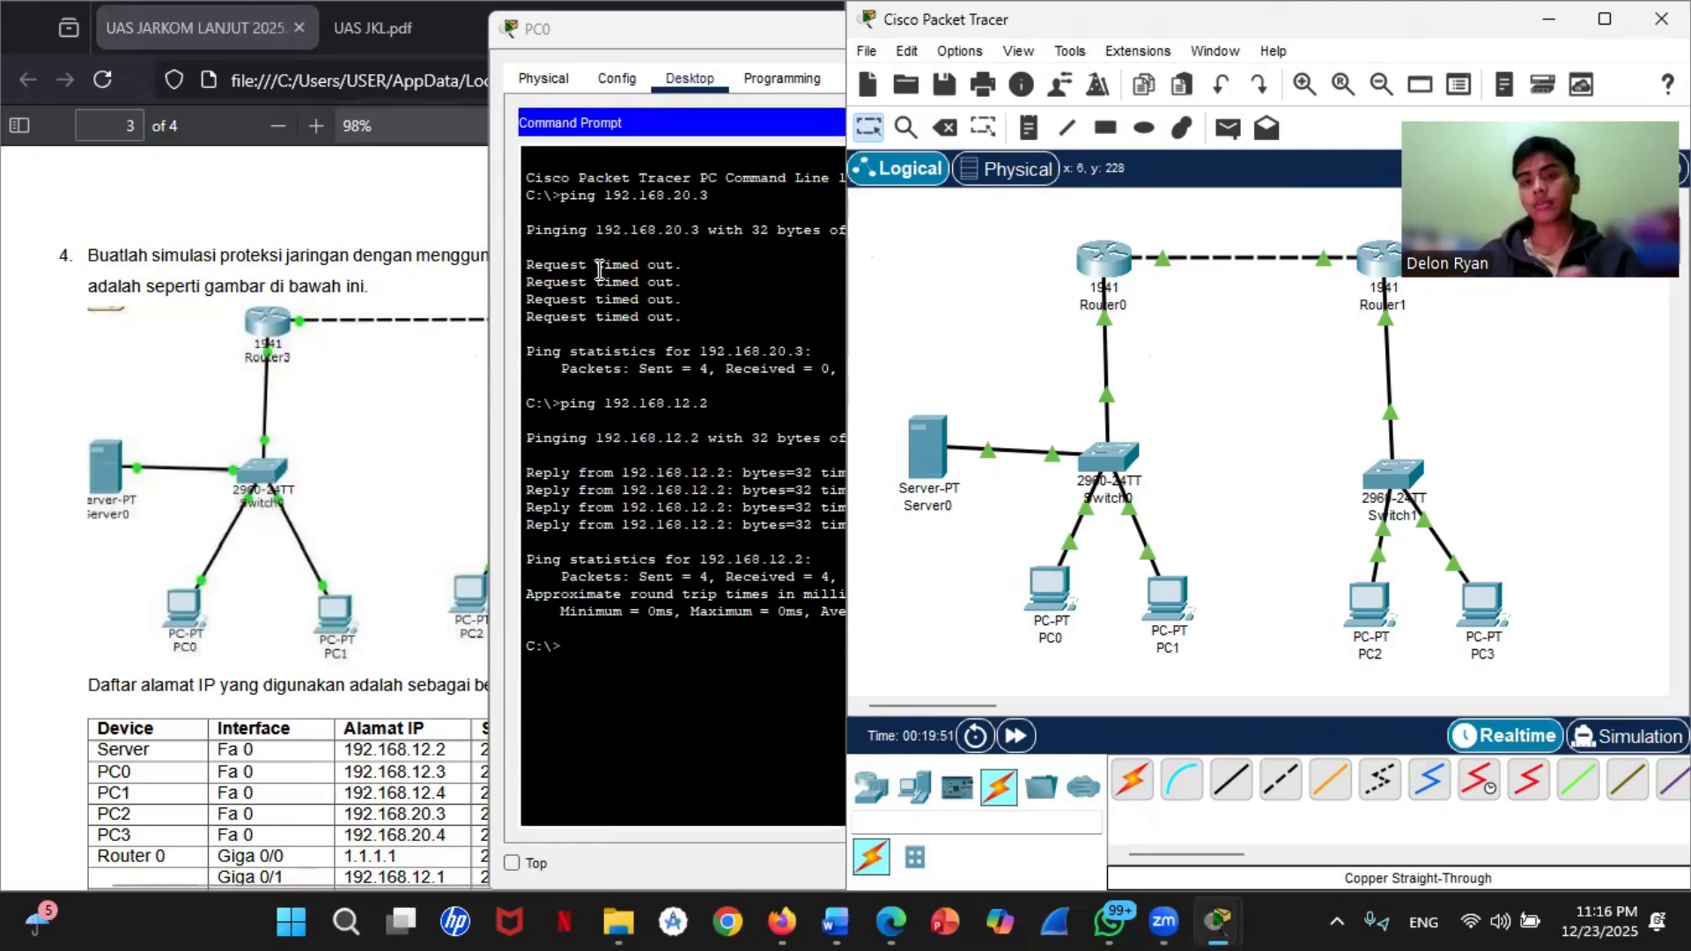
left_click(614, 28)
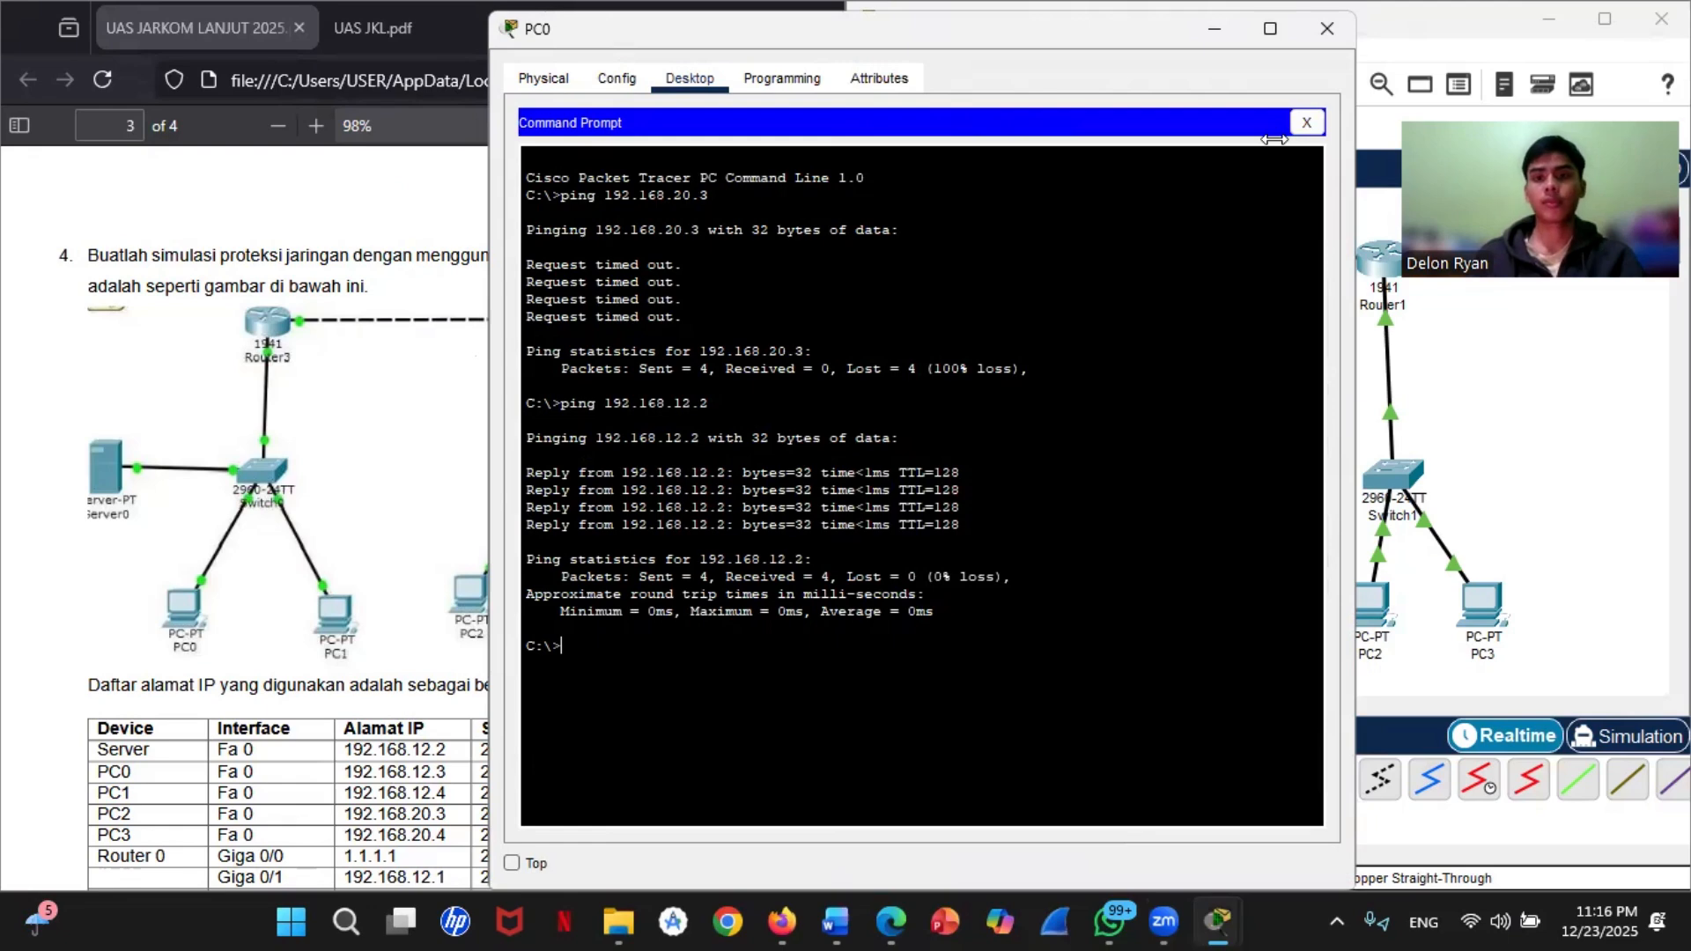
left_click(1327, 28)
left_click(617, 34)
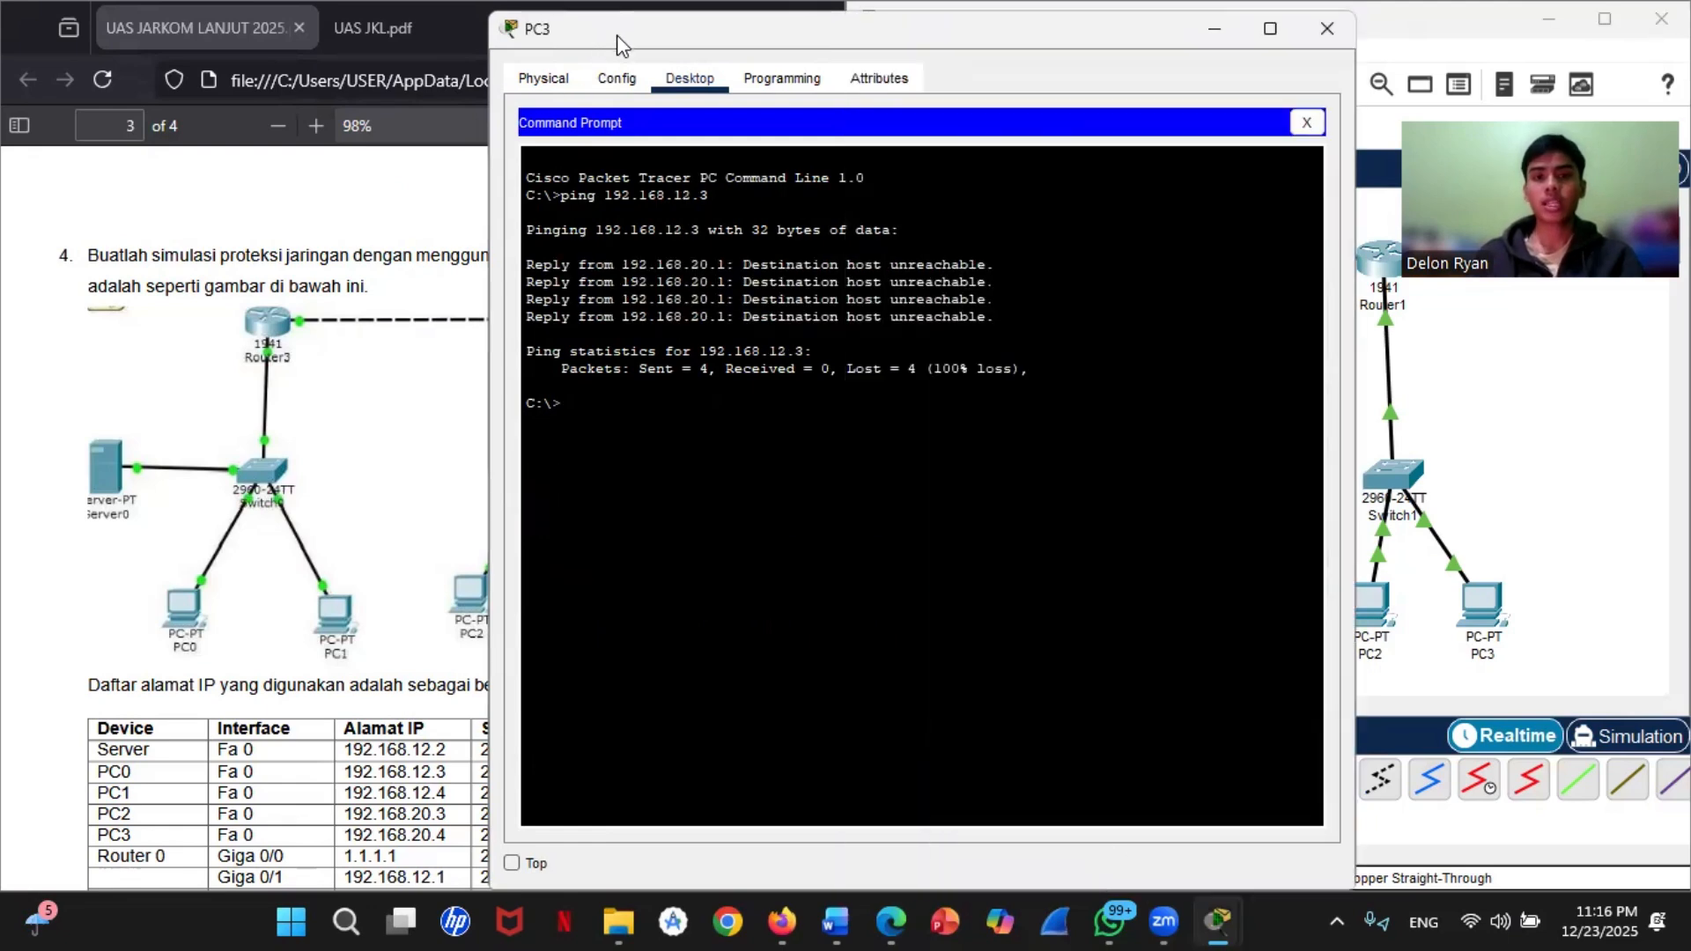
left_click(1320, 39)
left_click(685, 34)
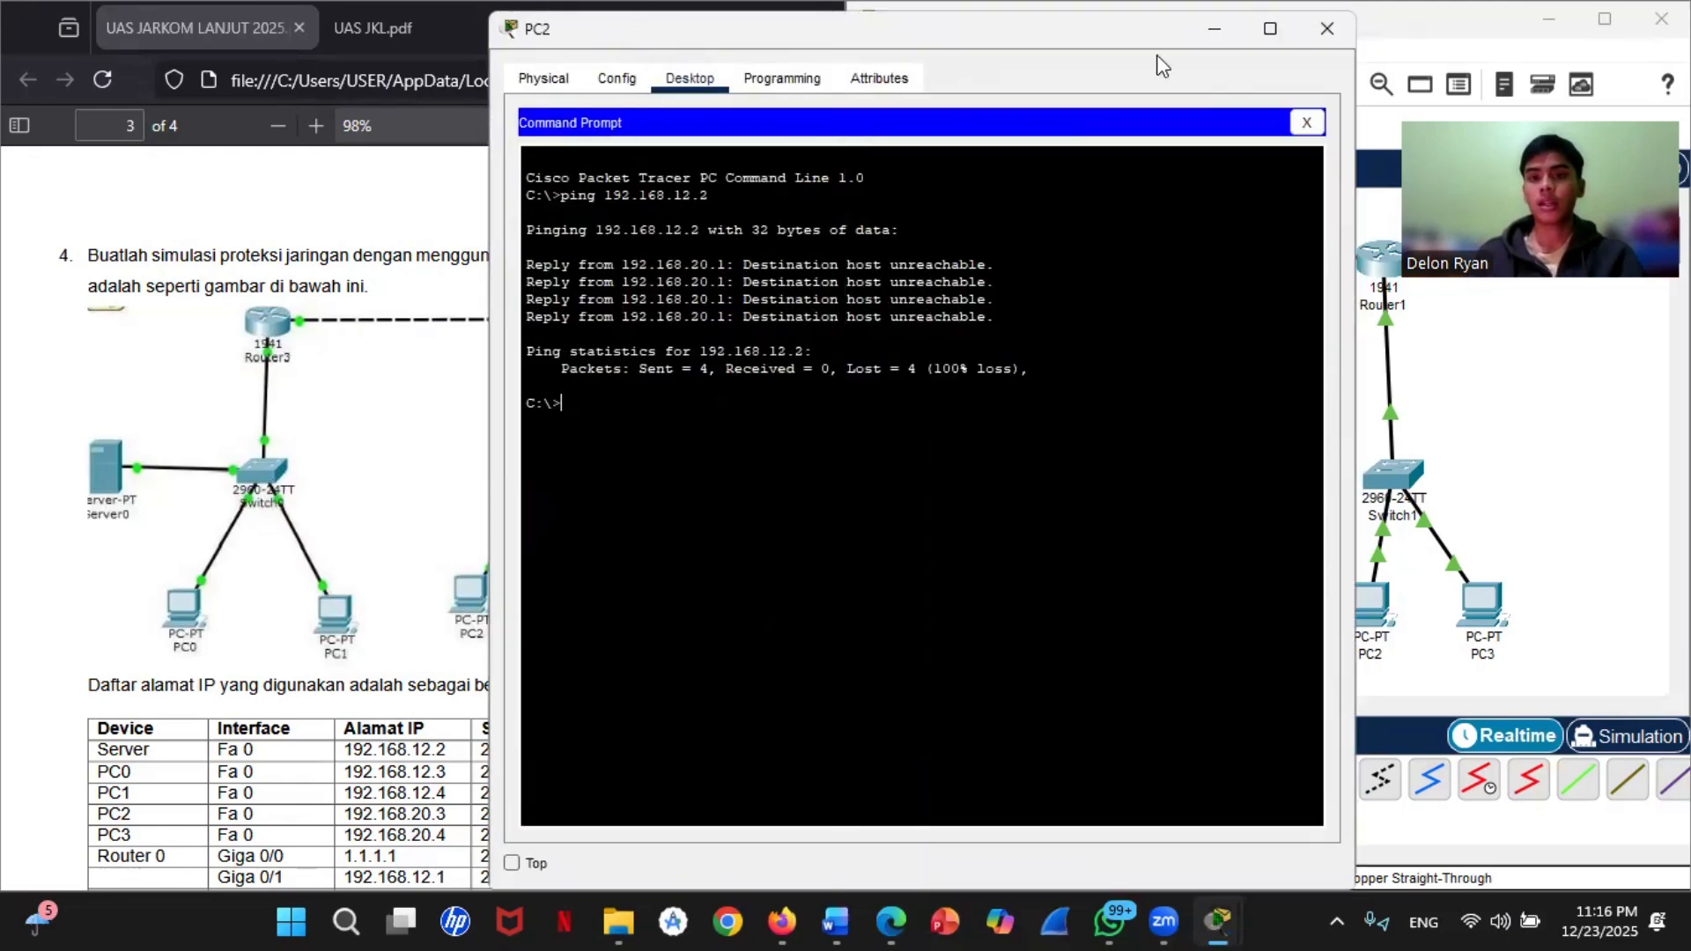
left_click(1326, 28)
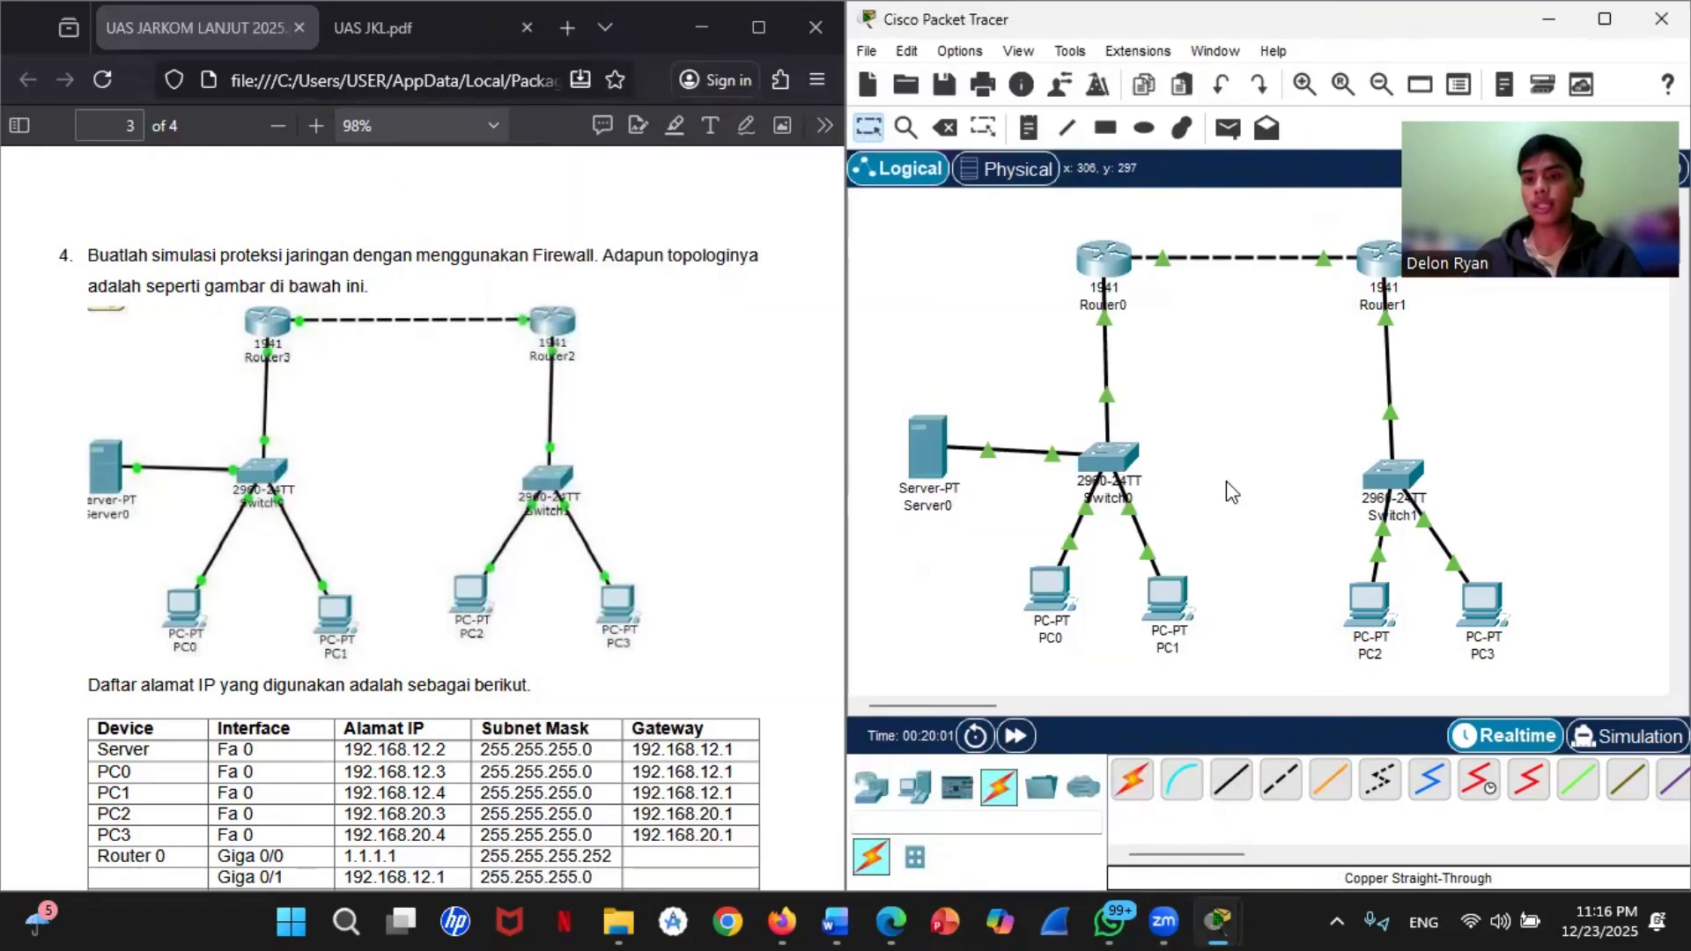